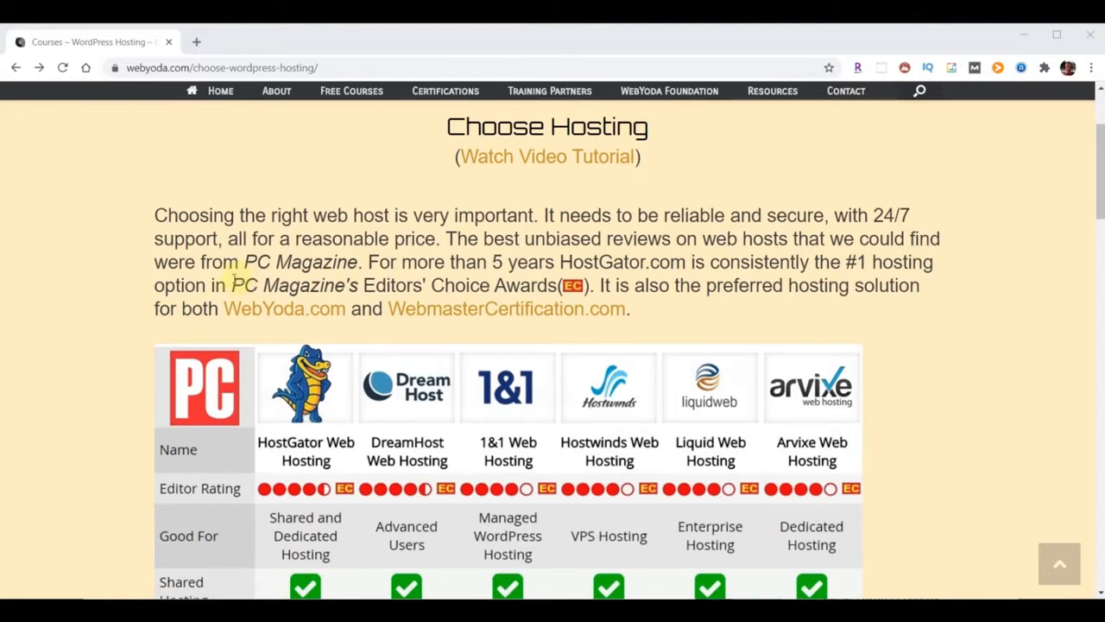
Highlight the PC Magazine Editors' Choice mention on HostGator's WebYoda promo page, then scroll down
left_click_drag(231, 285, 560, 287)
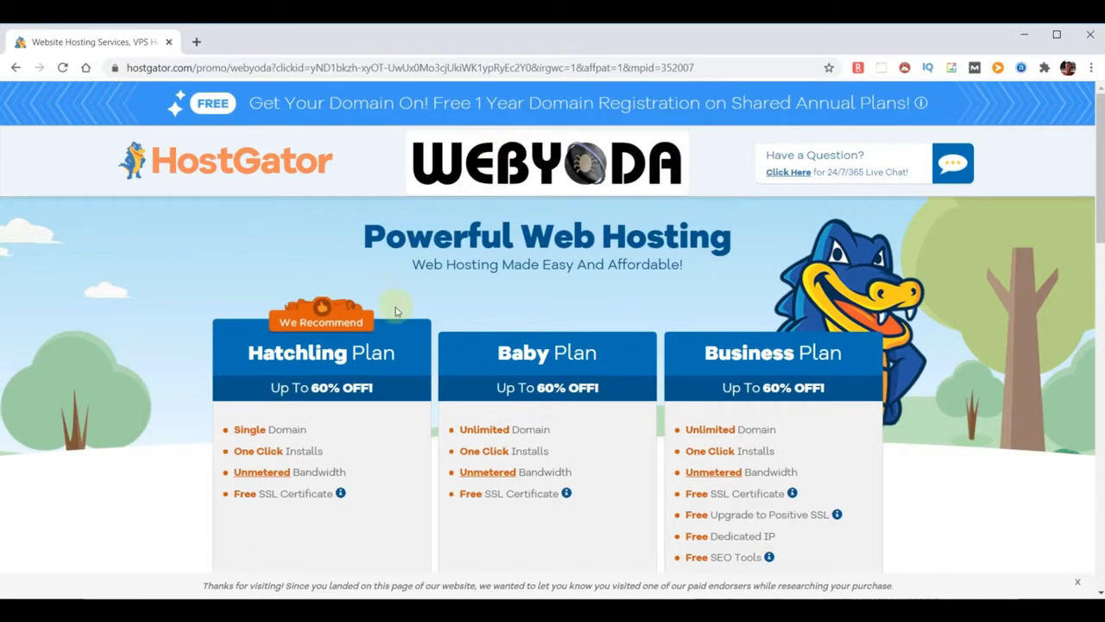
scroll(370, 386, "down", 3)
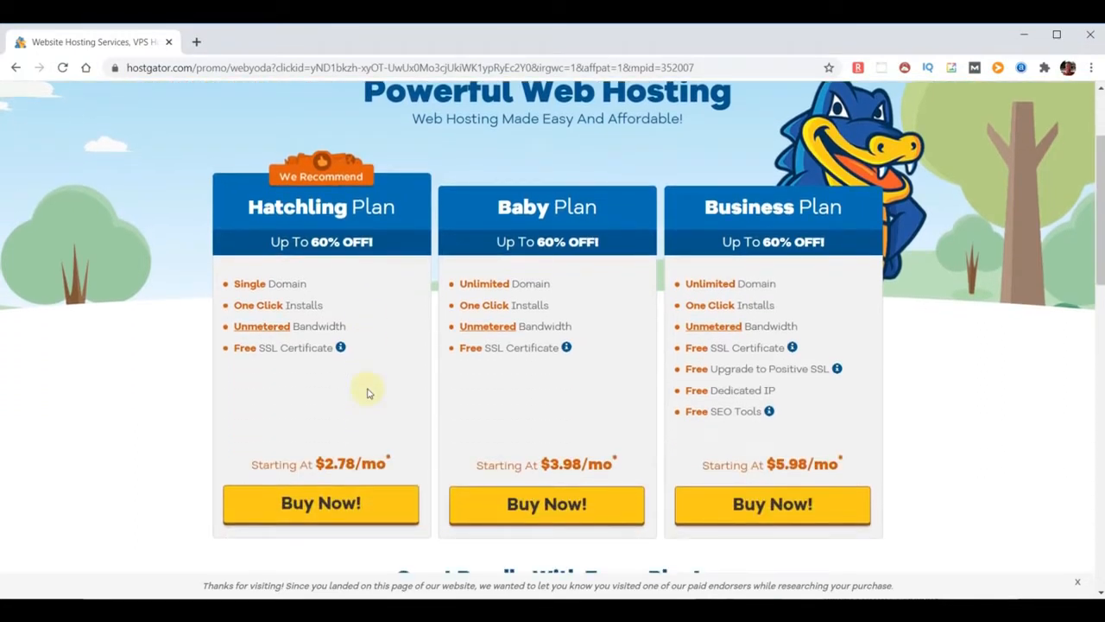
left_click_drag(325, 307, 231, 306)
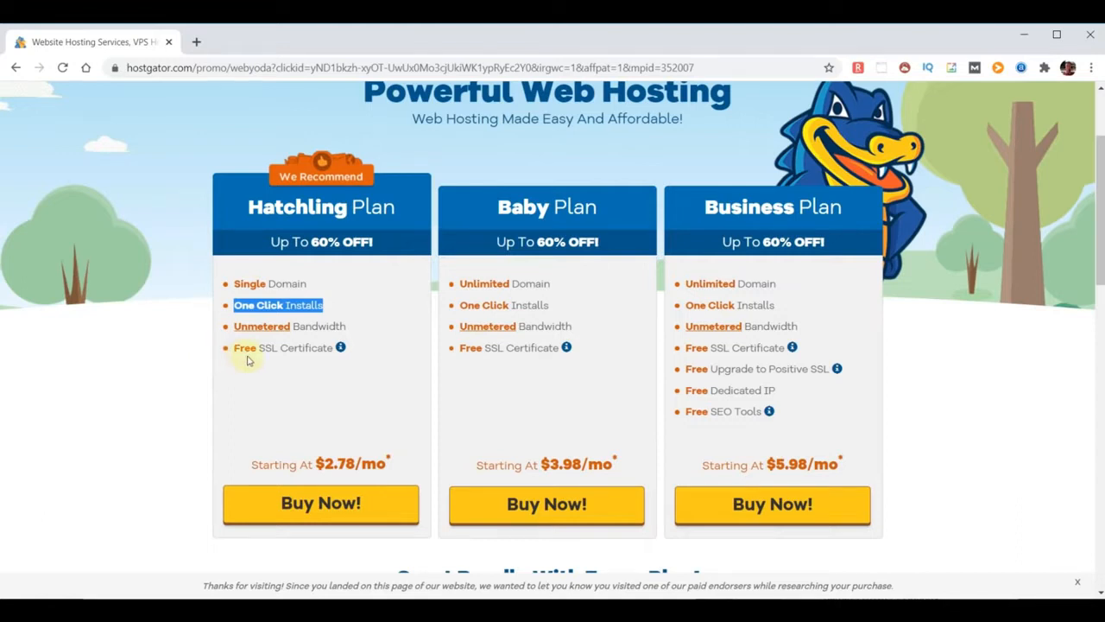
left_click_drag(348, 326, 239, 331)
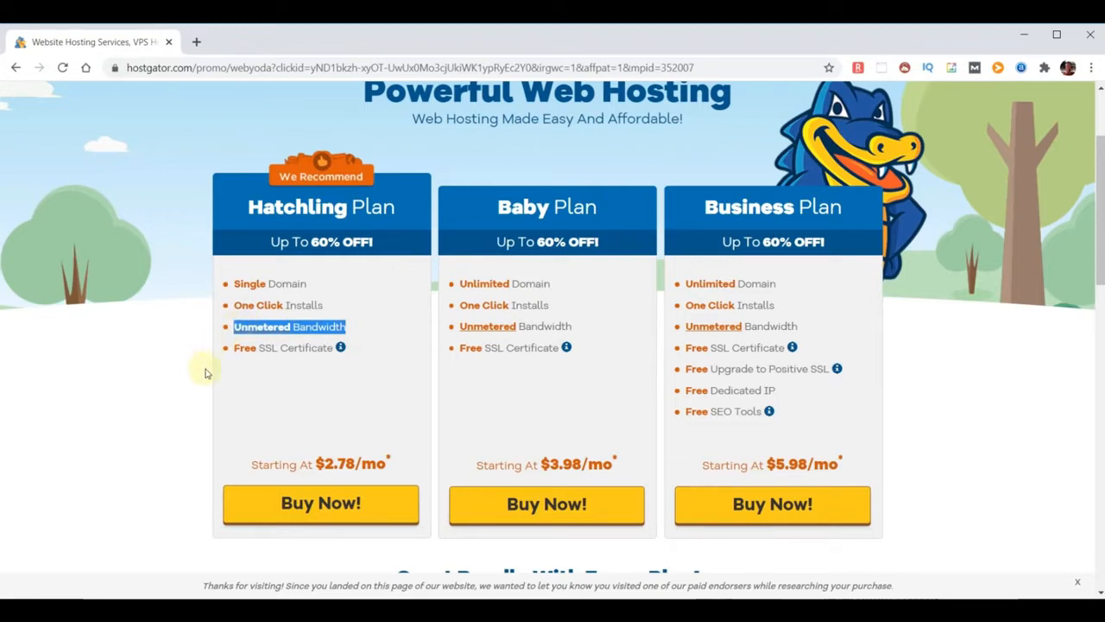
left_click_drag(332, 349, 235, 349)
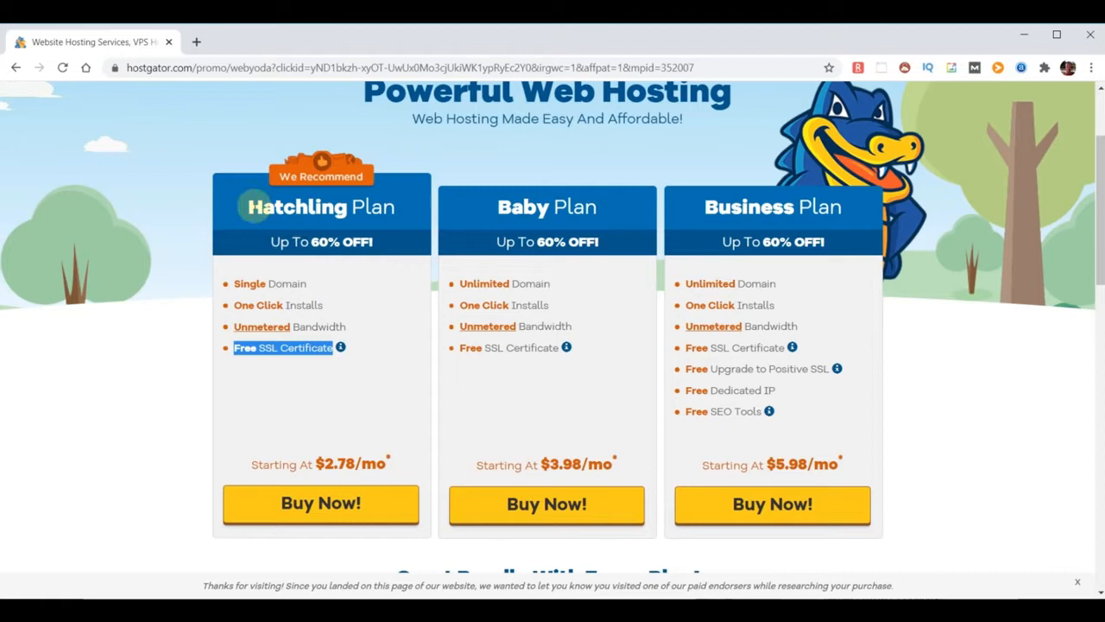
left_click(249, 207)
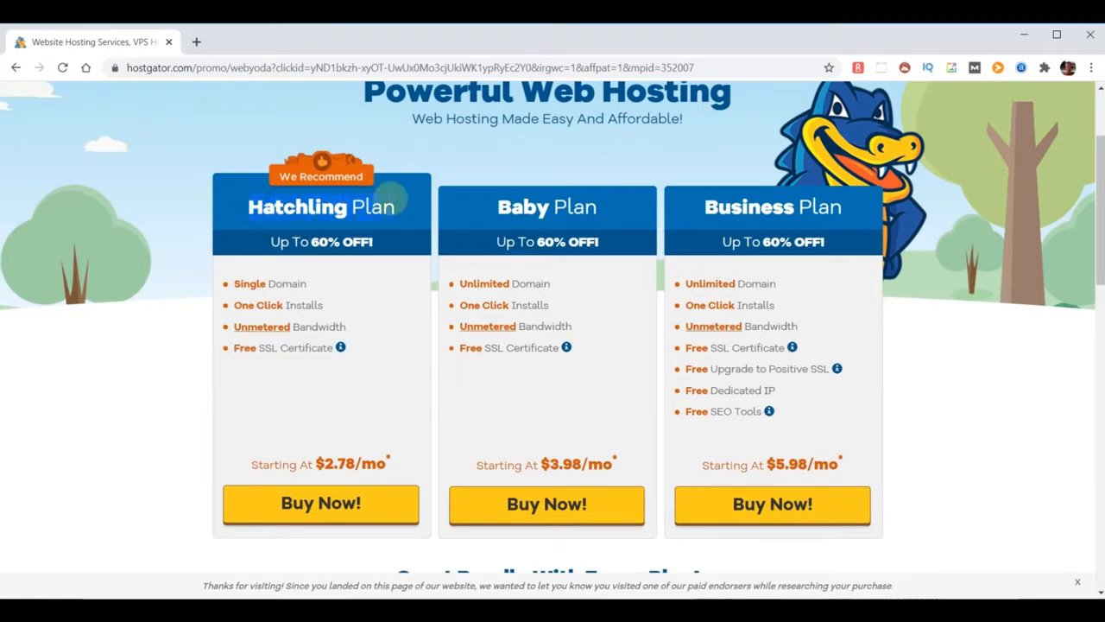
left_click_drag(495, 210, 611, 213)
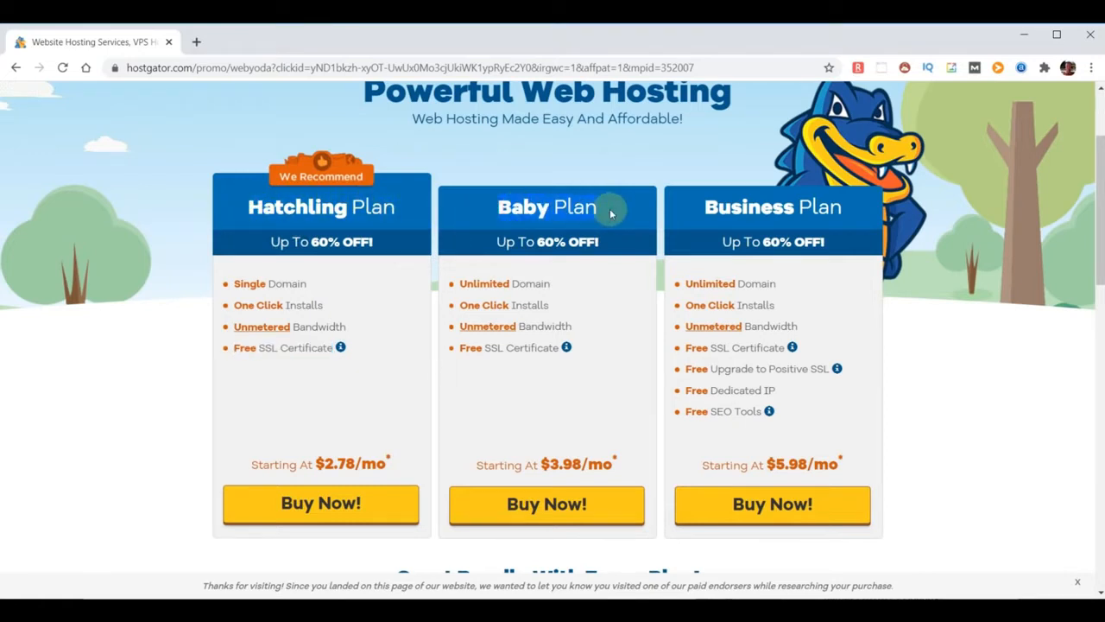
left_click_drag(701, 209, 850, 215)
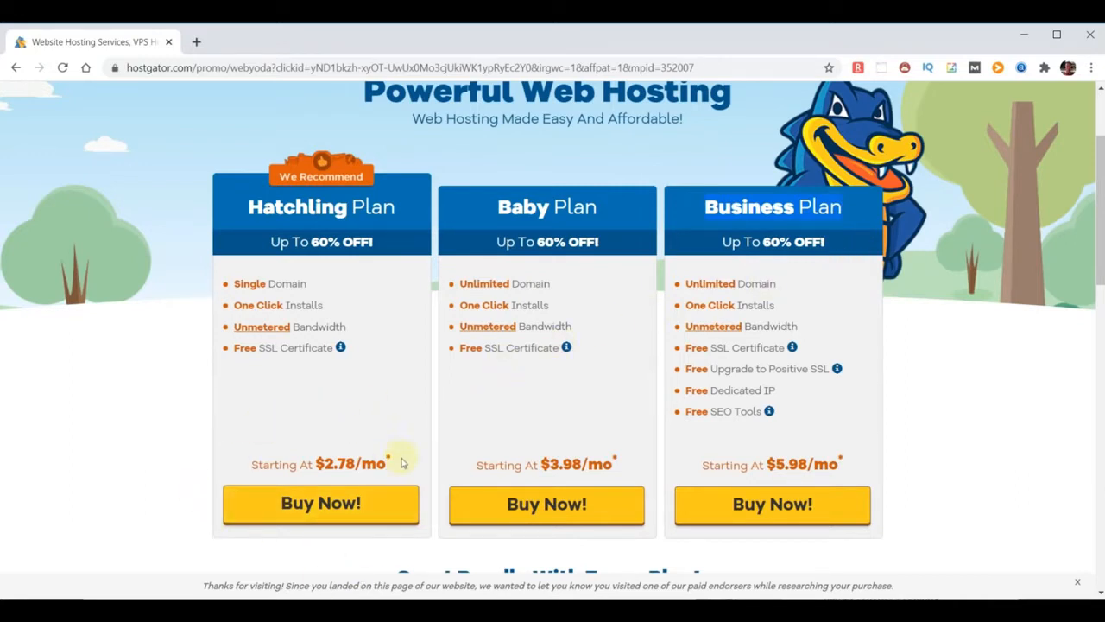
left_click(321, 505)
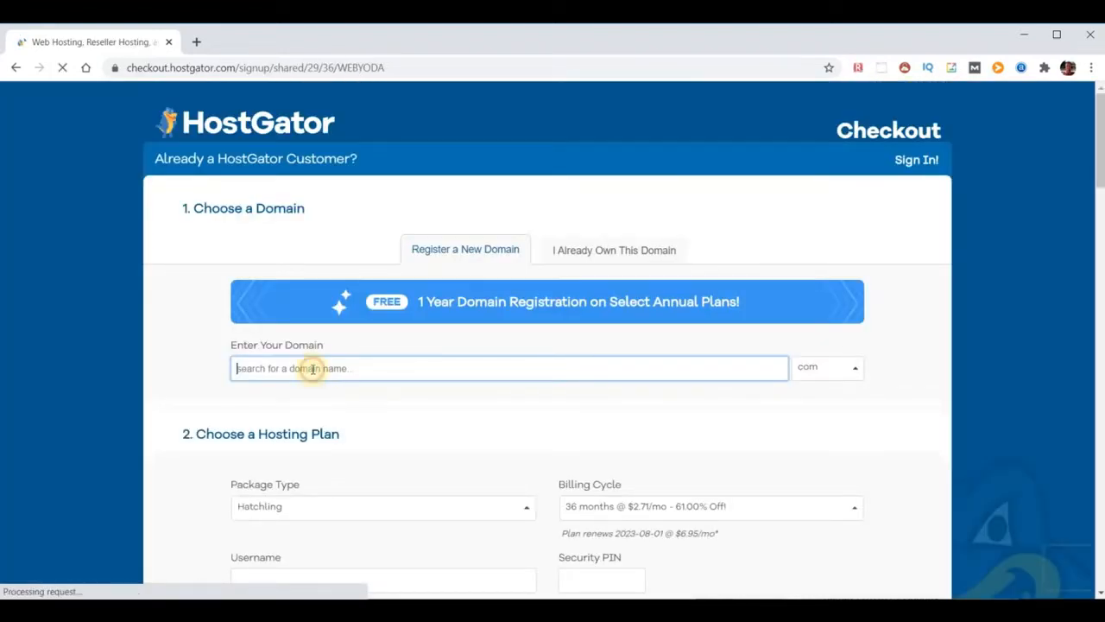
Enter choosemydomainname as the new free domain, search its availability, and review the results
type("dhoosemydomain")
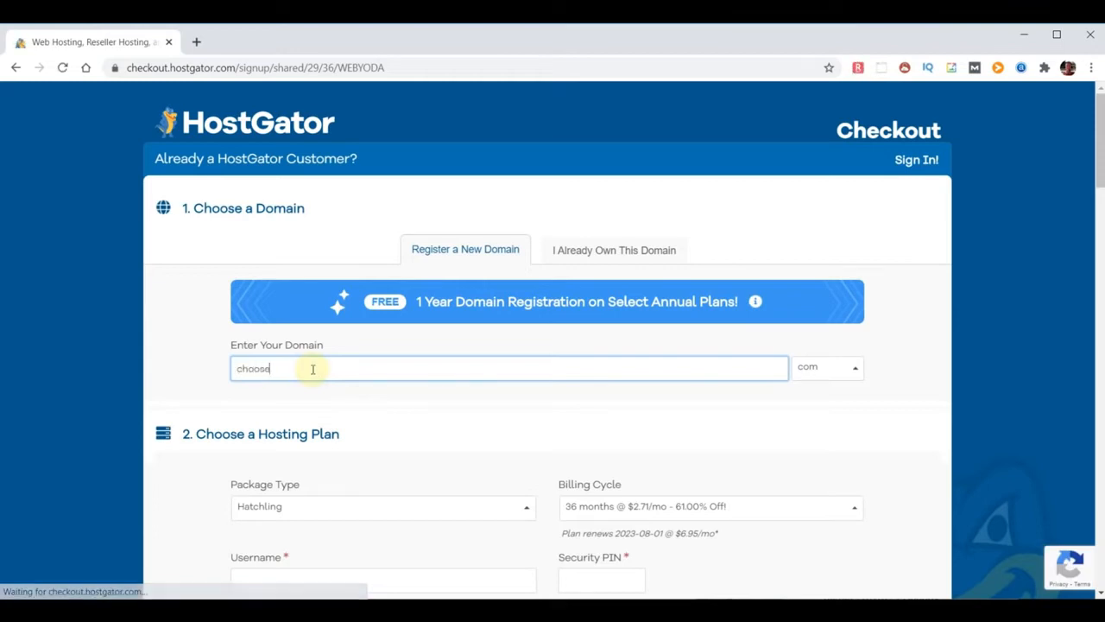
type("name")
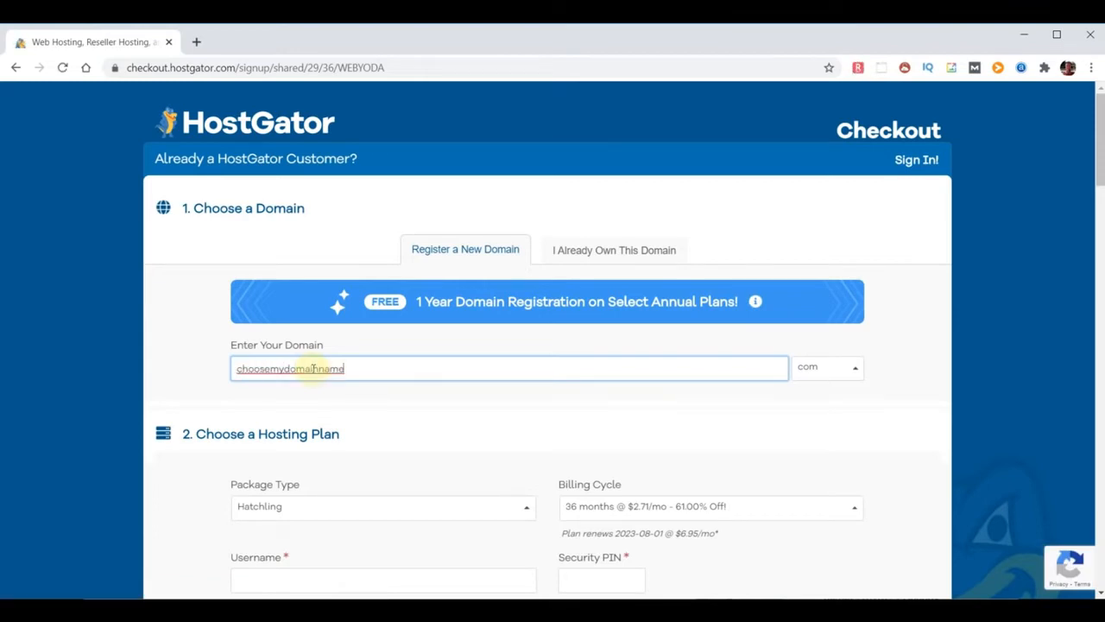
left_click(902, 370)
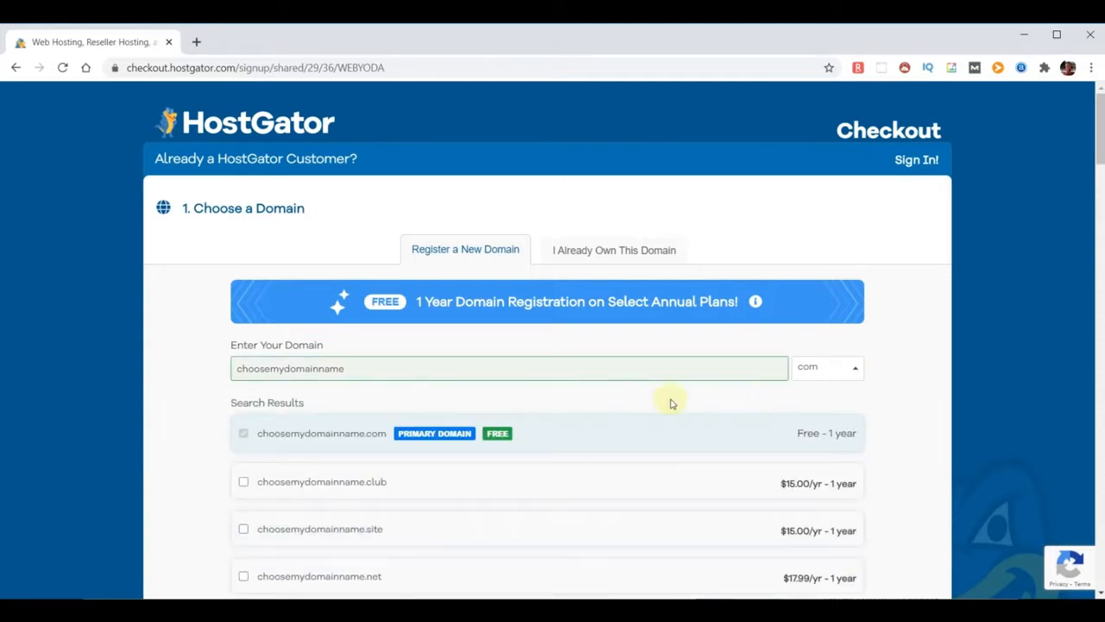
scroll(596, 408, "down", 2)
scroll(597, 414, "down", 7)
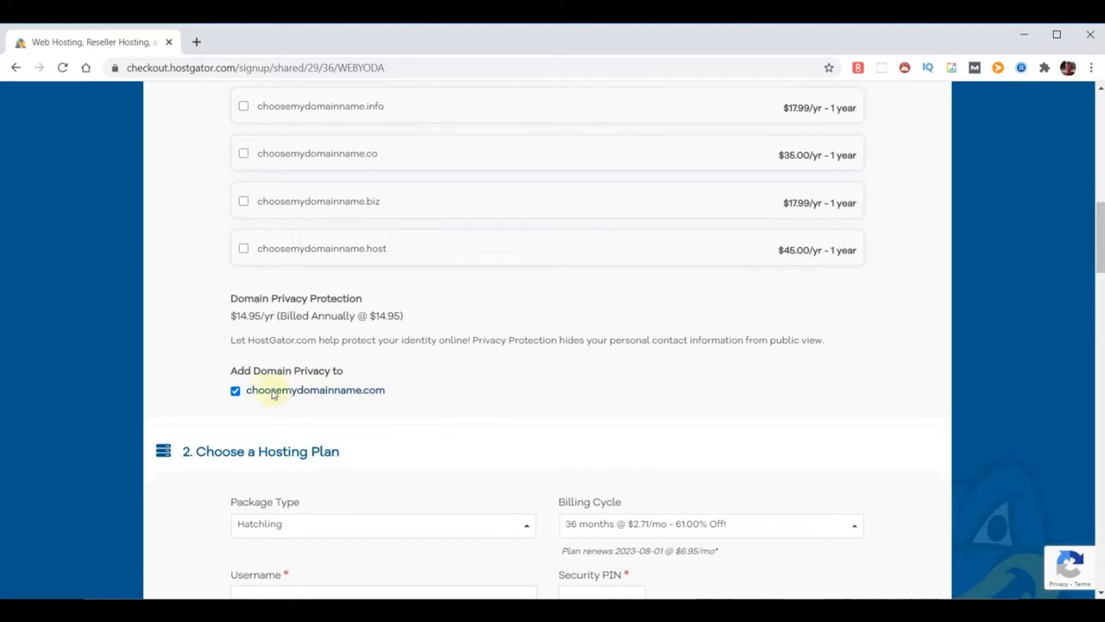
Turn off Domain Privacy Protection and switch the billing cycle to 12 months
left_click(234, 390)
scroll(613, 385, "down", 3)
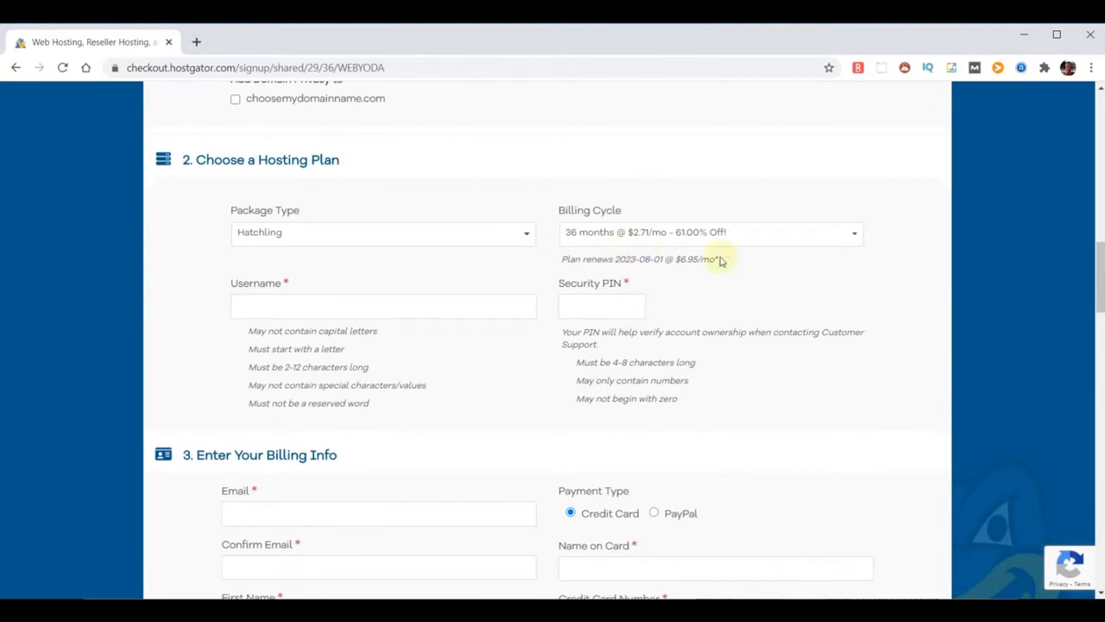
left_click(856, 235)
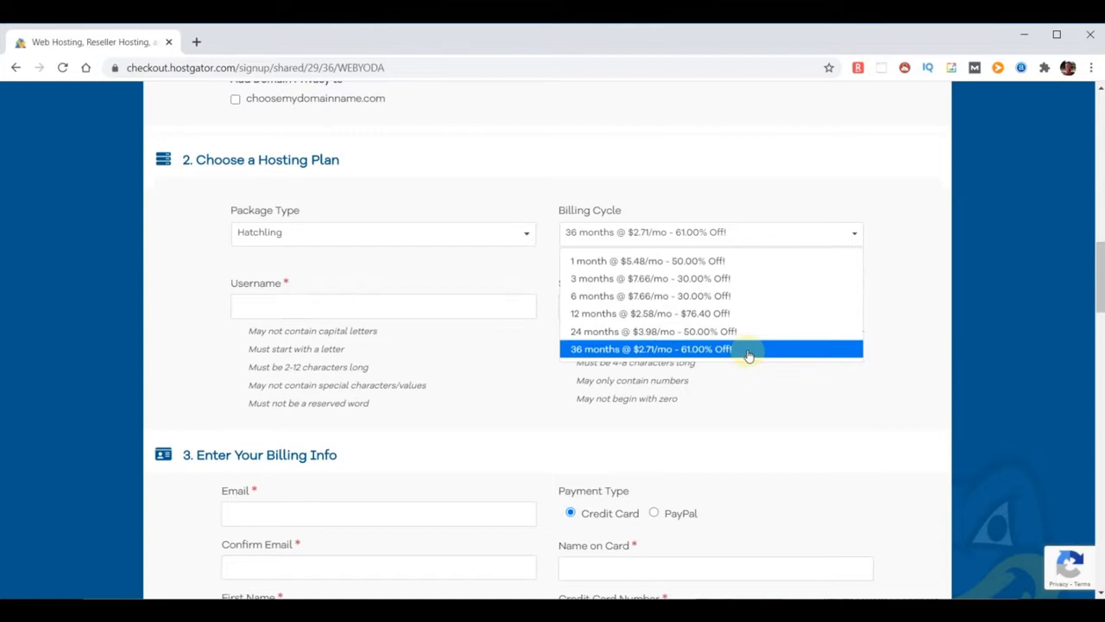
left_click(718, 314)
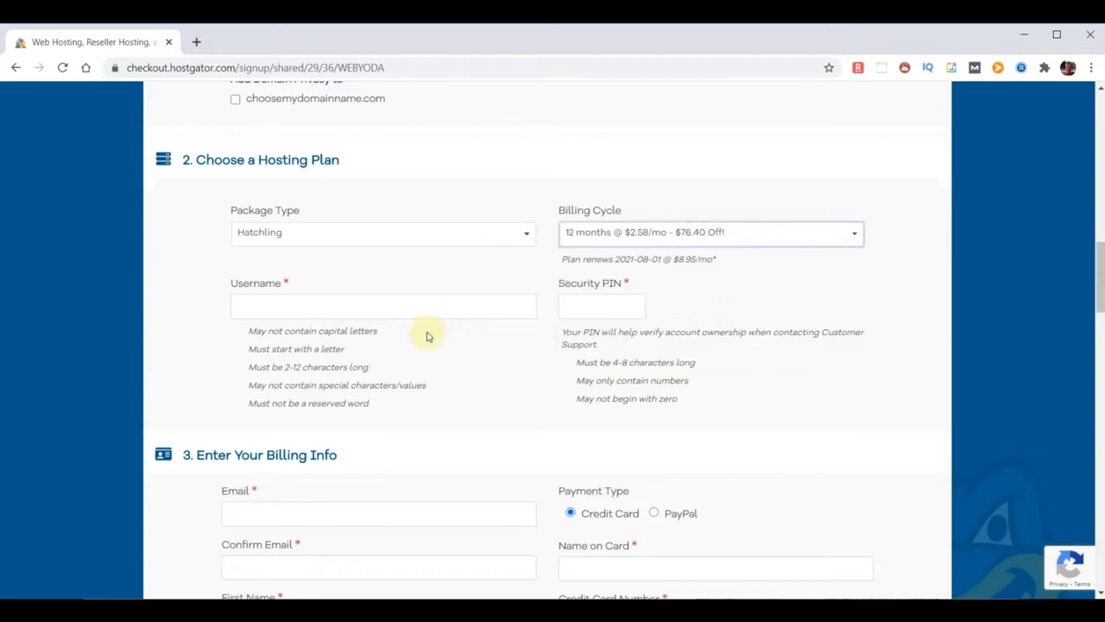
Fill in the account username and a 4-digit security PIN
left_click(337, 306)
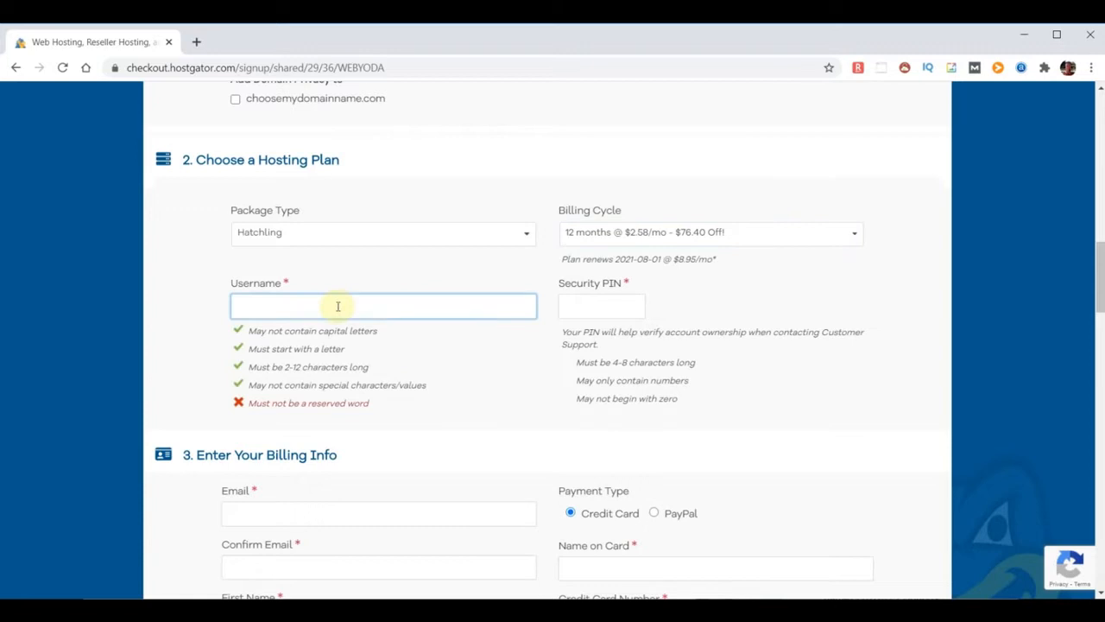
type("adminyoda")
left_click(588, 305)
type("1234")
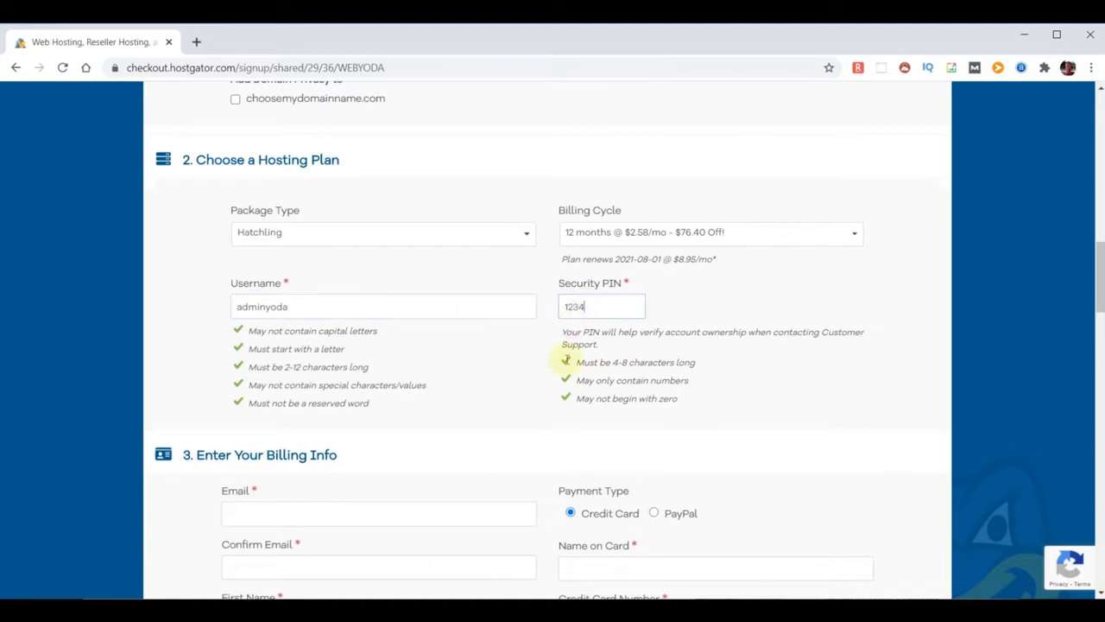
scroll(505, 430, "down", 1)
scroll(505, 430, "down", 10)
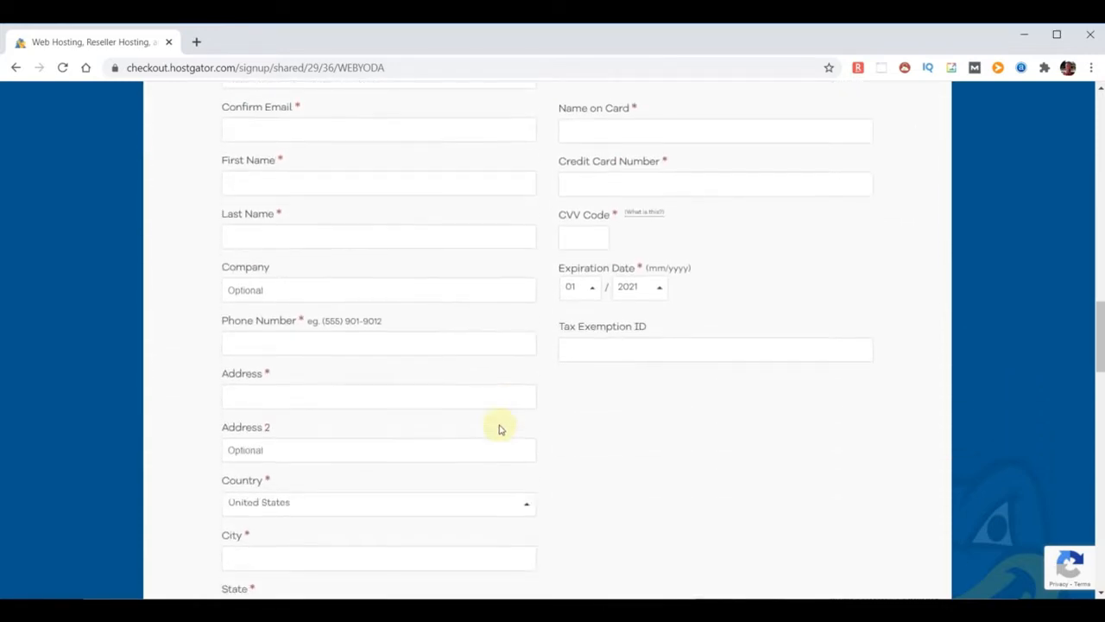
Uncheck the SiteLock Essentials and Site Backup add-ons under Additional Services
scroll(499, 428, "down", 3)
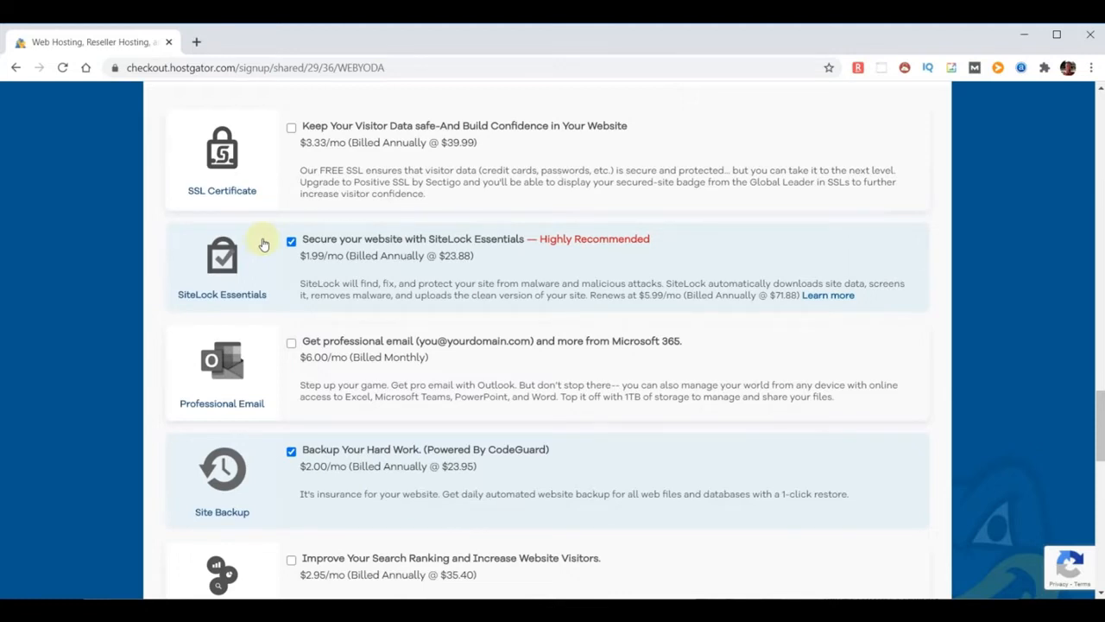
left_click(291, 242)
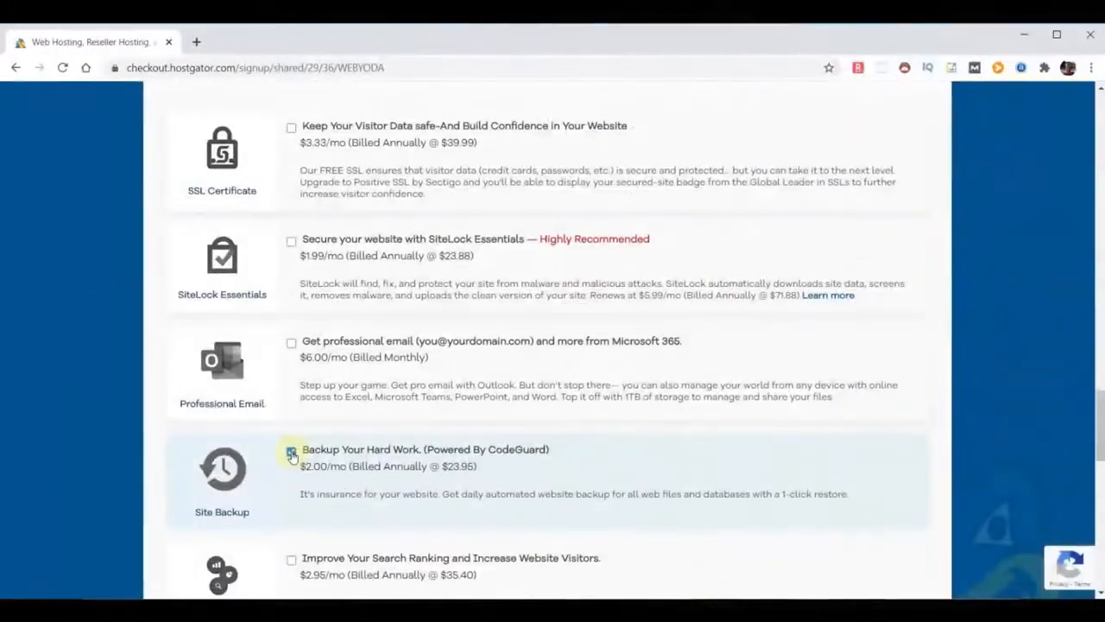
left_click(291, 452)
scroll(673, 380, "down", 1)
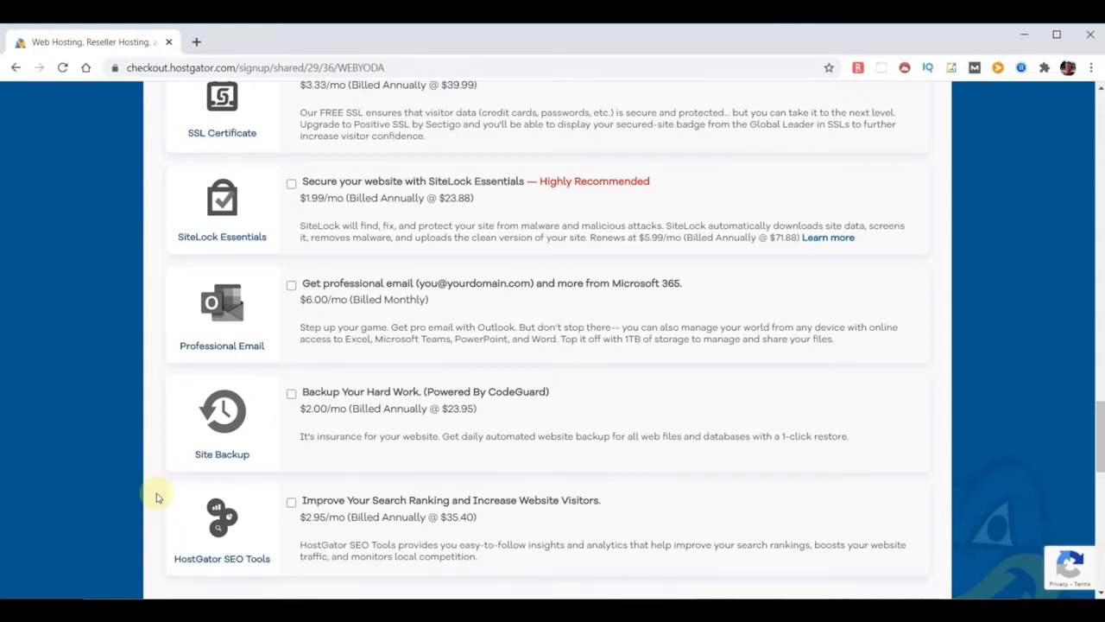
scroll(827, 433, "down", 3)
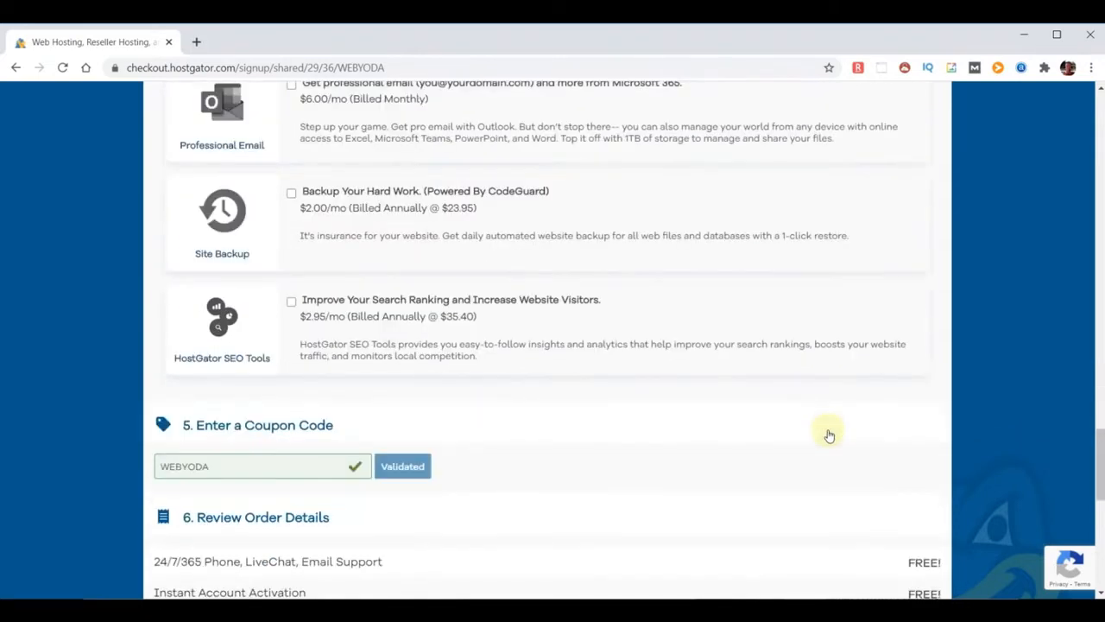
Highlight the free Domain Registration, 24/7/365 support and Money Back Guarantee lines in the order summary
scroll(828, 433, "down", 2)
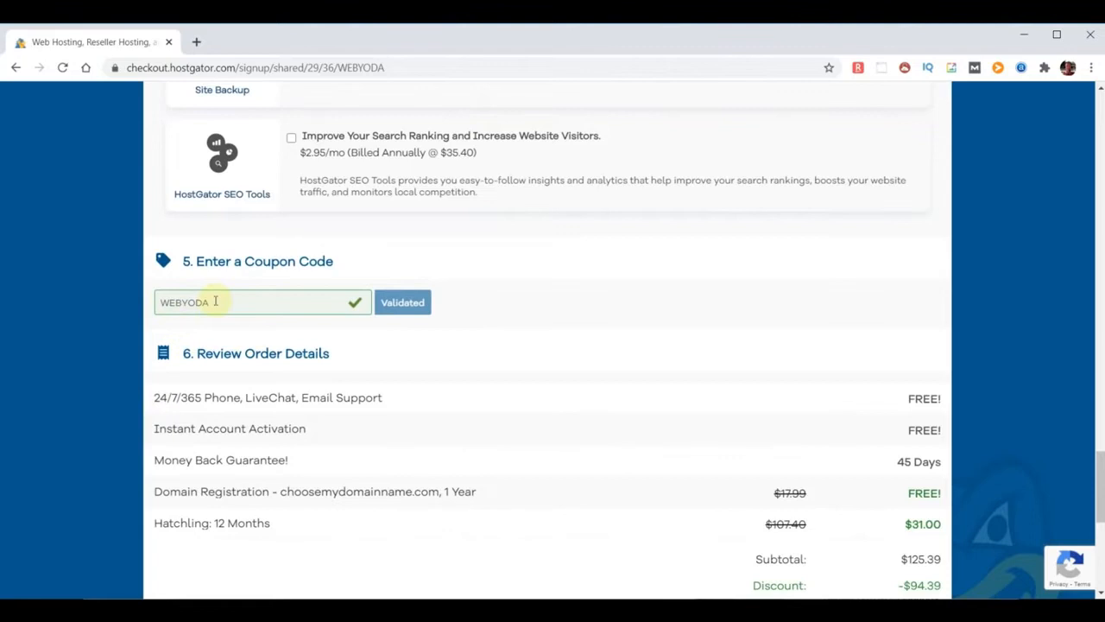
scroll(665, 371, "down", 2)
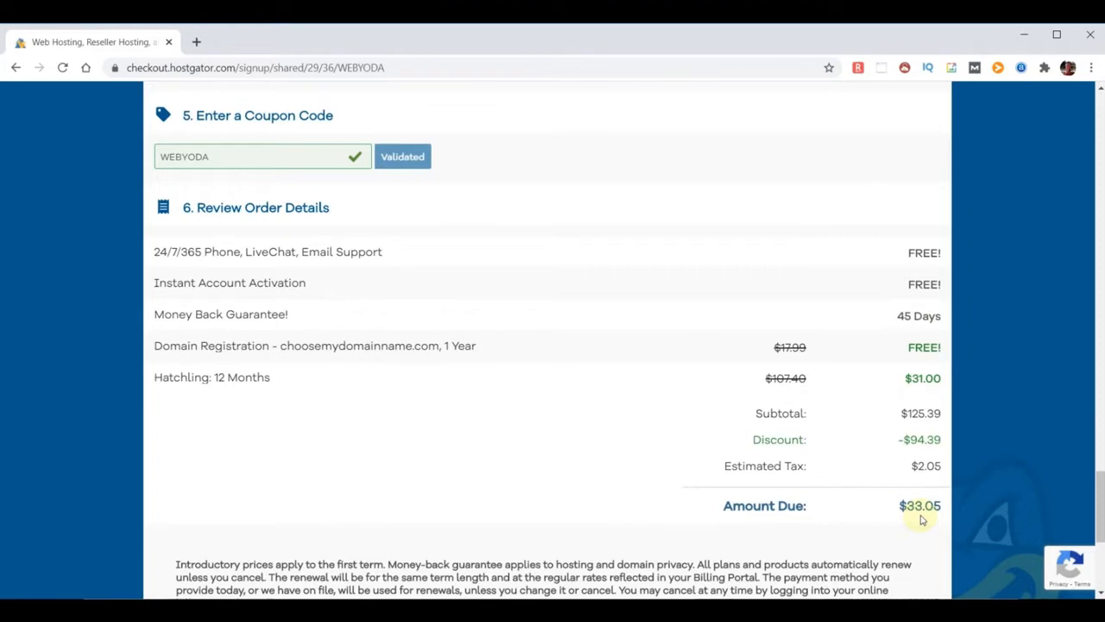
left_click(157, 345)
left_click_drag(214, 347, 493, 360)
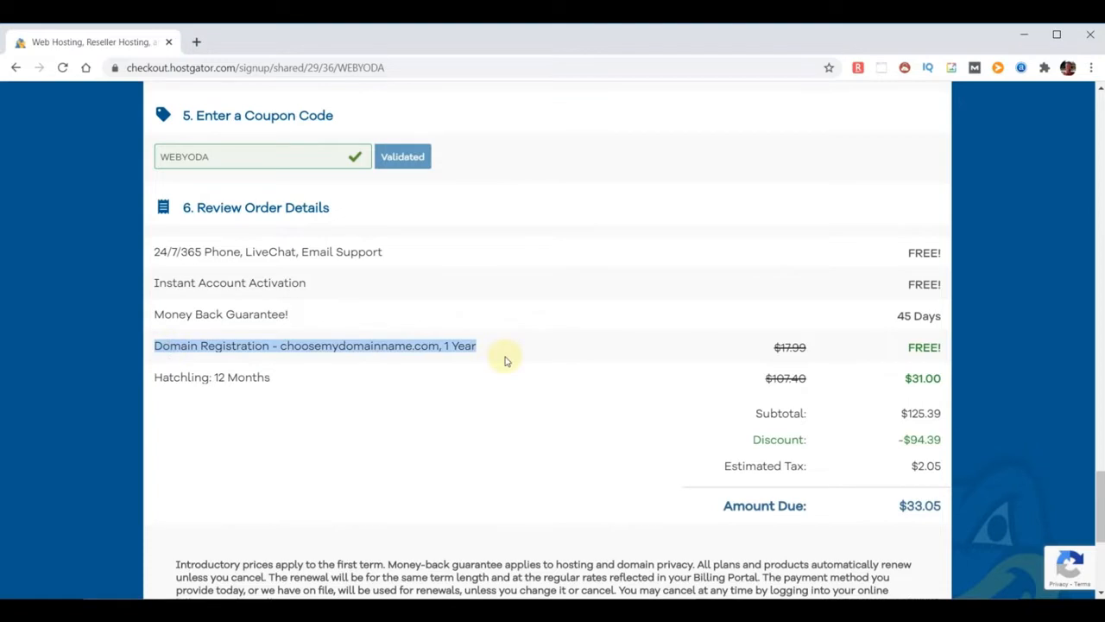
left_click(924, 347)
scroll(407, 437, "down", 1)
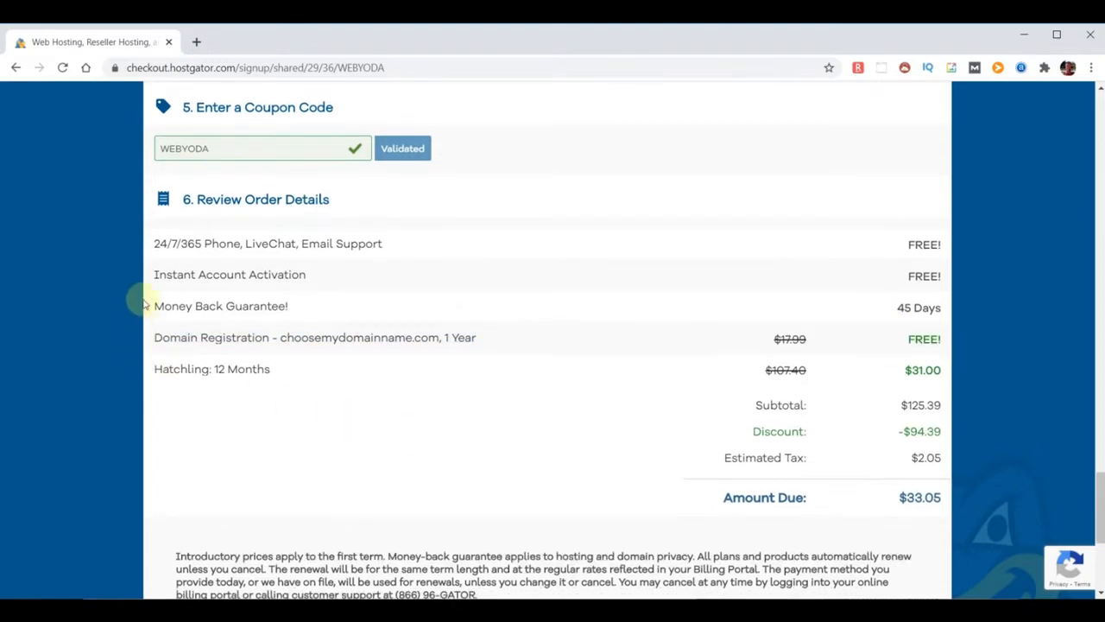
left_click(157, 243)
left_click_drag(157, 243, 390, 251)
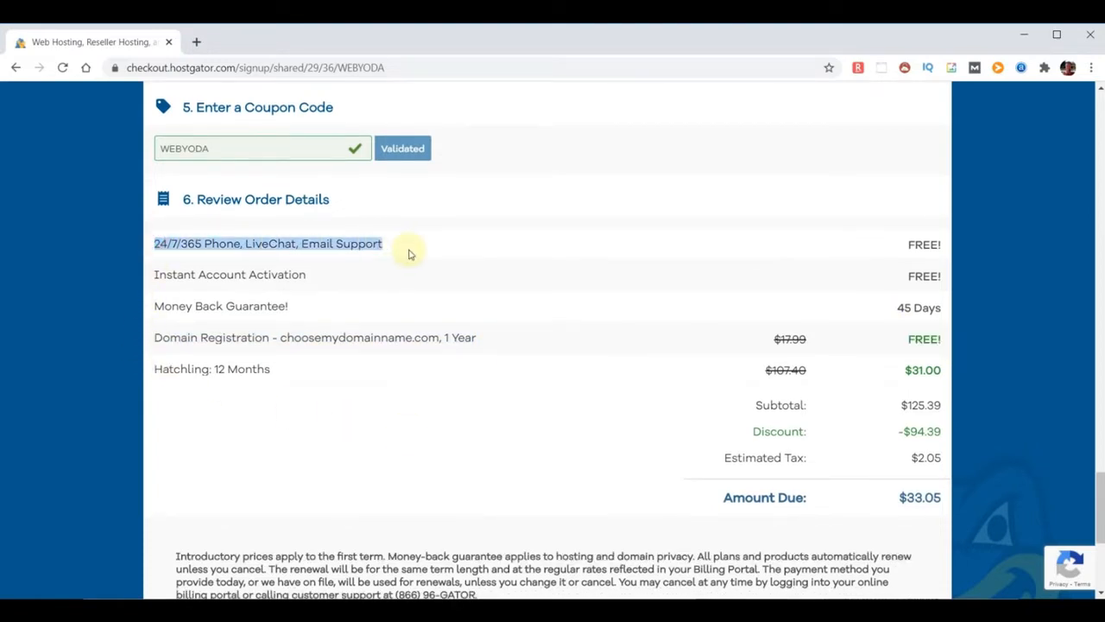
left_click(156, 306)
left_click_drag(183, 306, 344, 308)
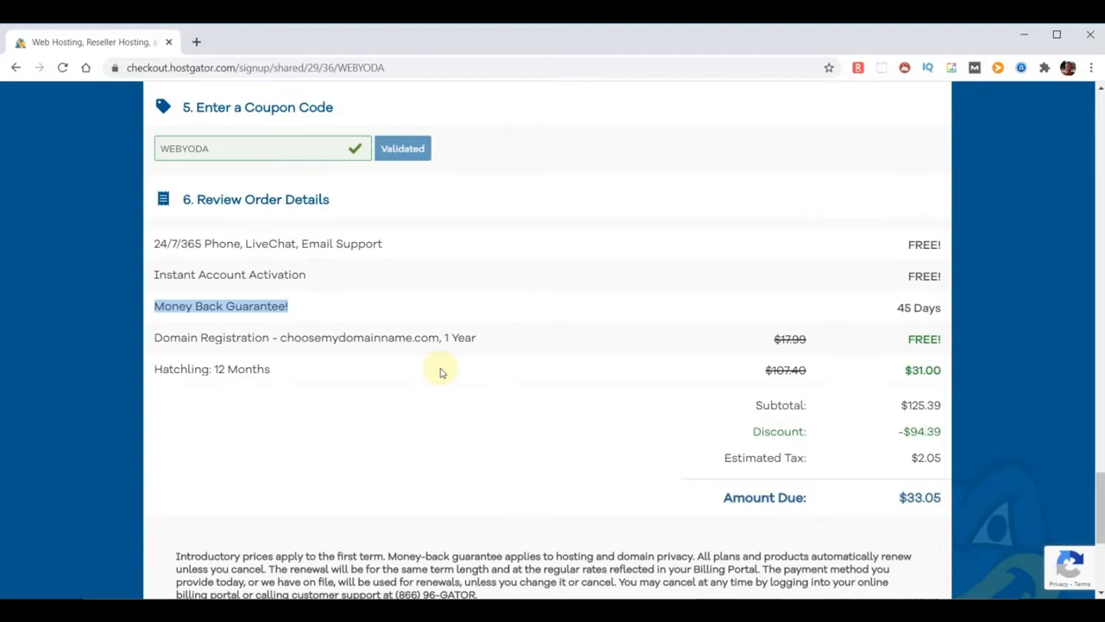
left_click(306, 370)
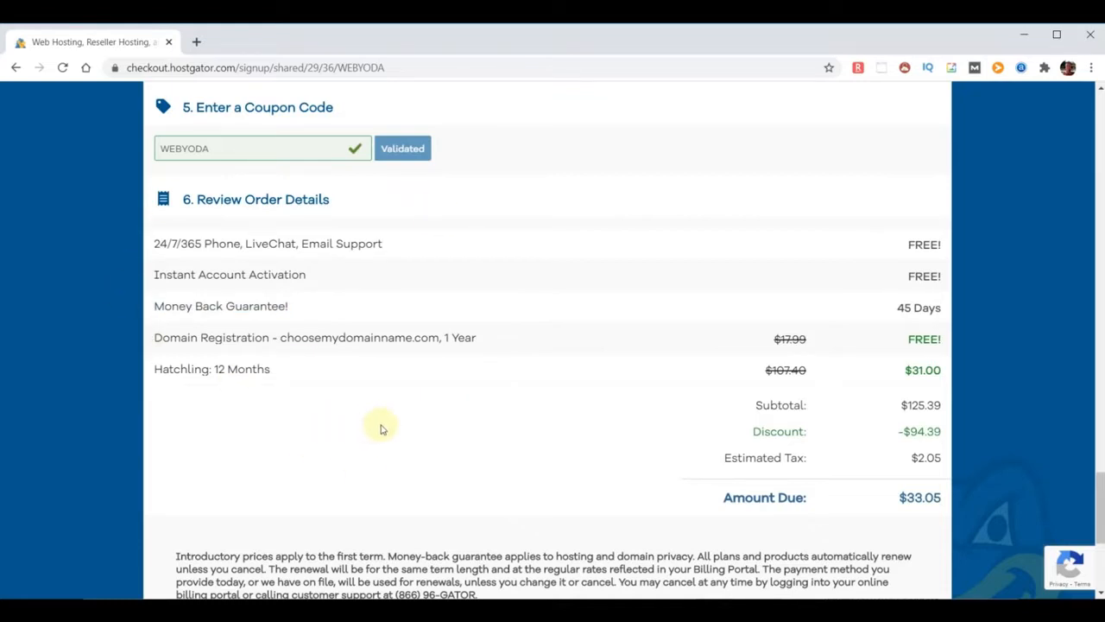
Tick the terms of service agreement and return to the top of the checkout page
scroll(424, 424, "down", 3)
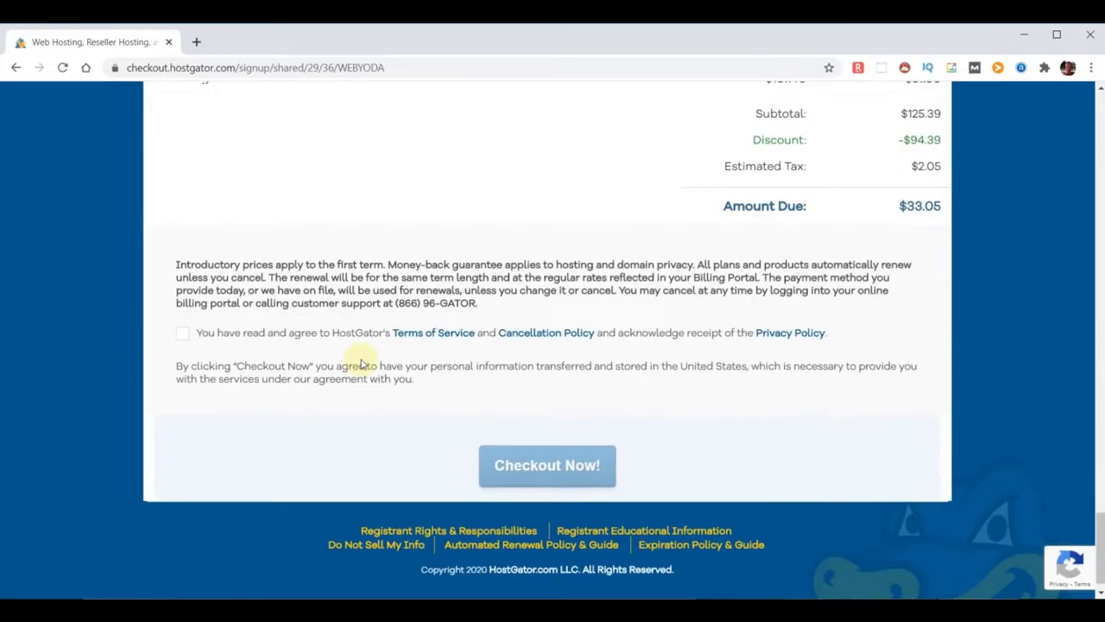
left_click(182, 333)
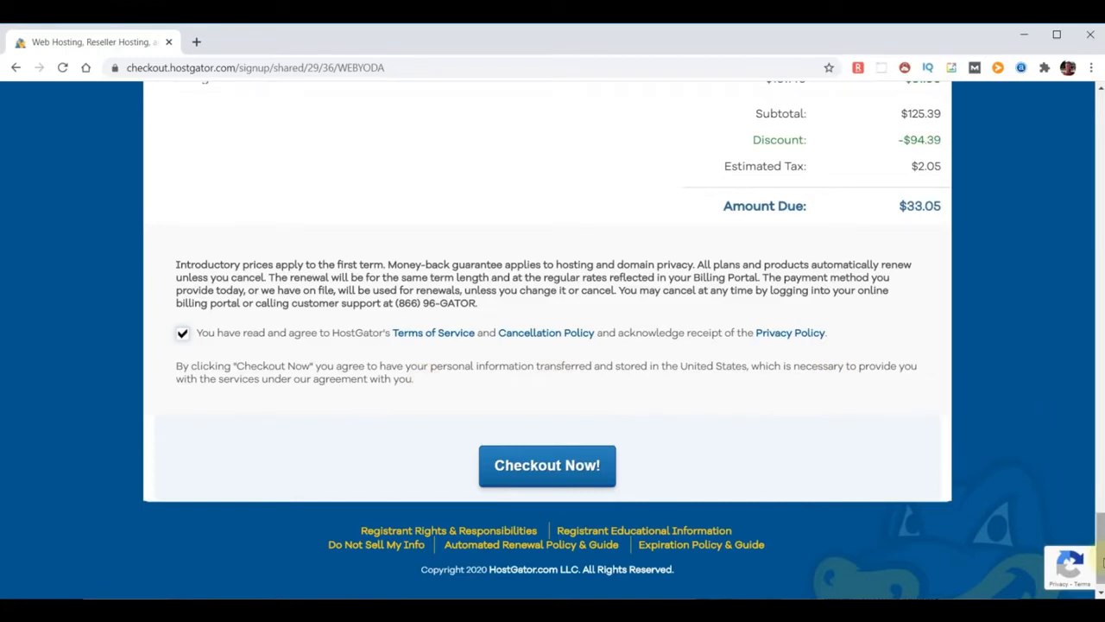
left_click_drag(1101, 566, 1104, 38)
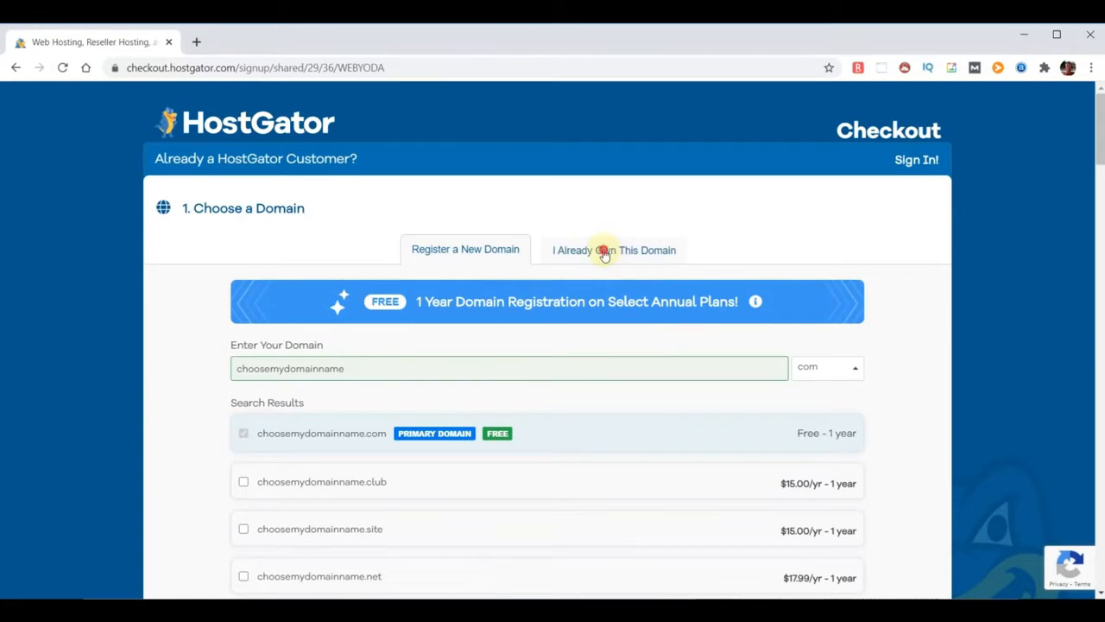
Switch to an already-owned domain and correct it to chooseyourdomainname.com
left_click(604, 250)
left_click(331, 380)
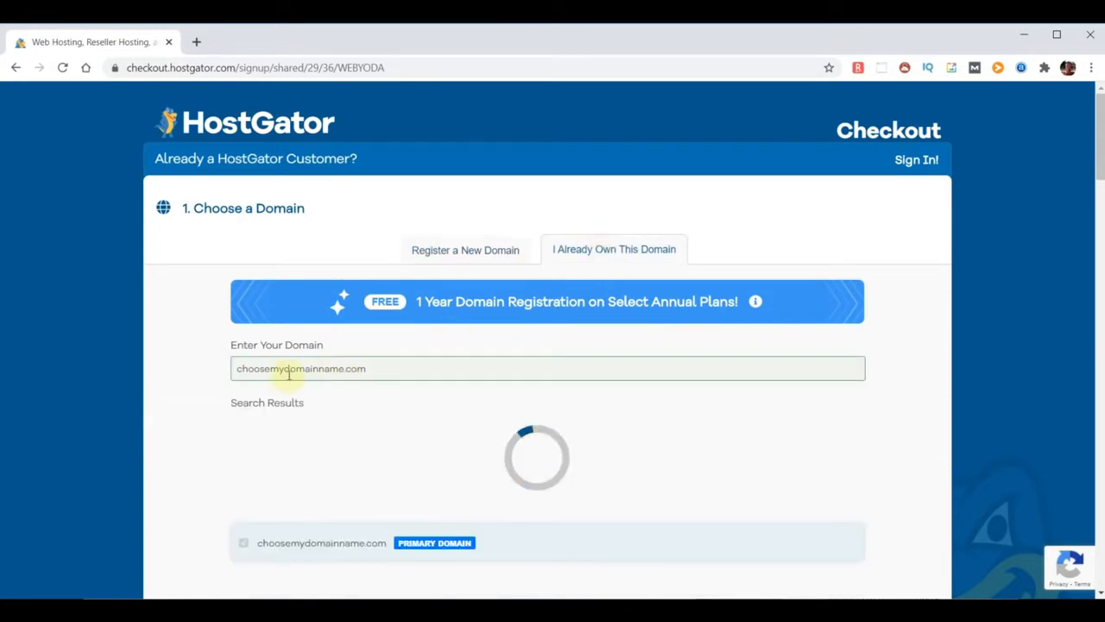
left_click(289, 373)
key("BackSpace")
key("BackSpace")
type("your")
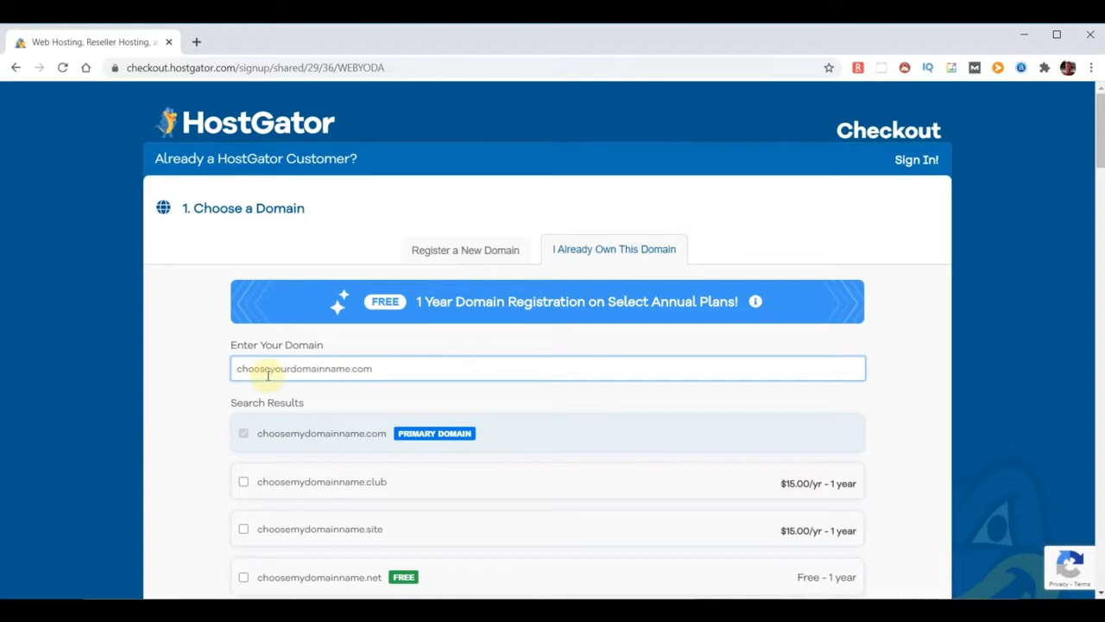
left_click(921, 388)
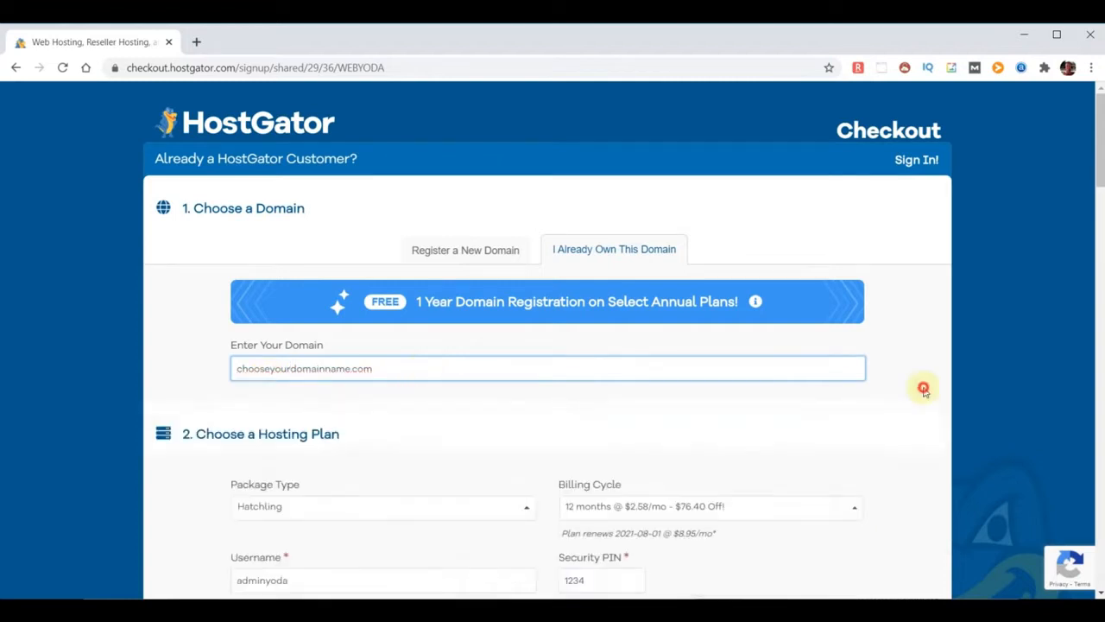
Submit the hosting order with Checkout Now!
left_click_drag(1103, 131, 1102, 557)
left_click(498, 448)
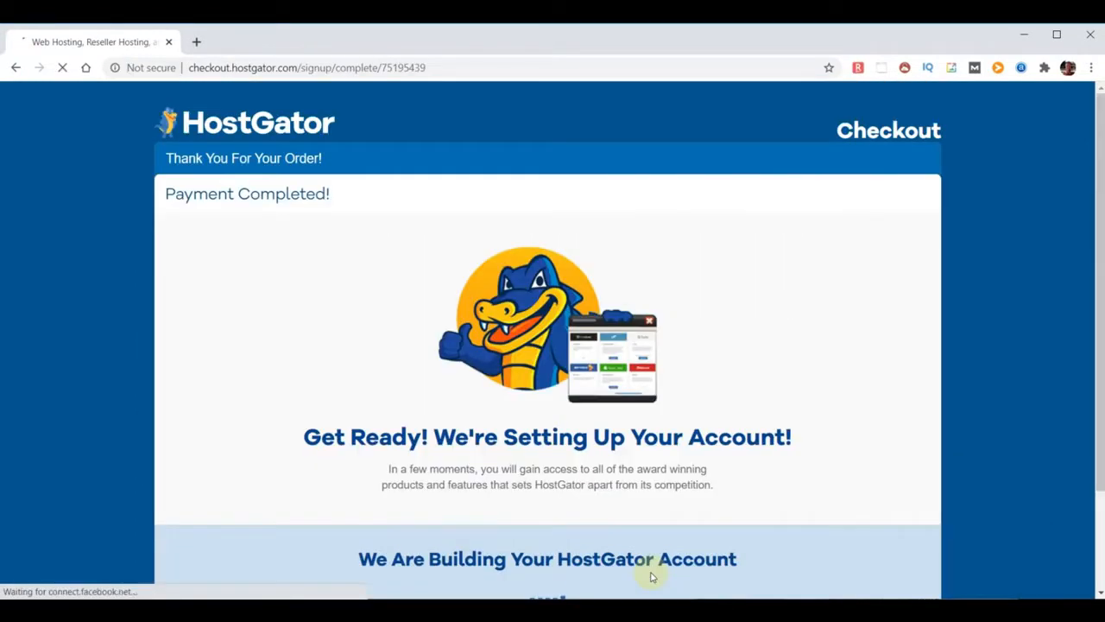
scroll(763, 516, "down", 1)
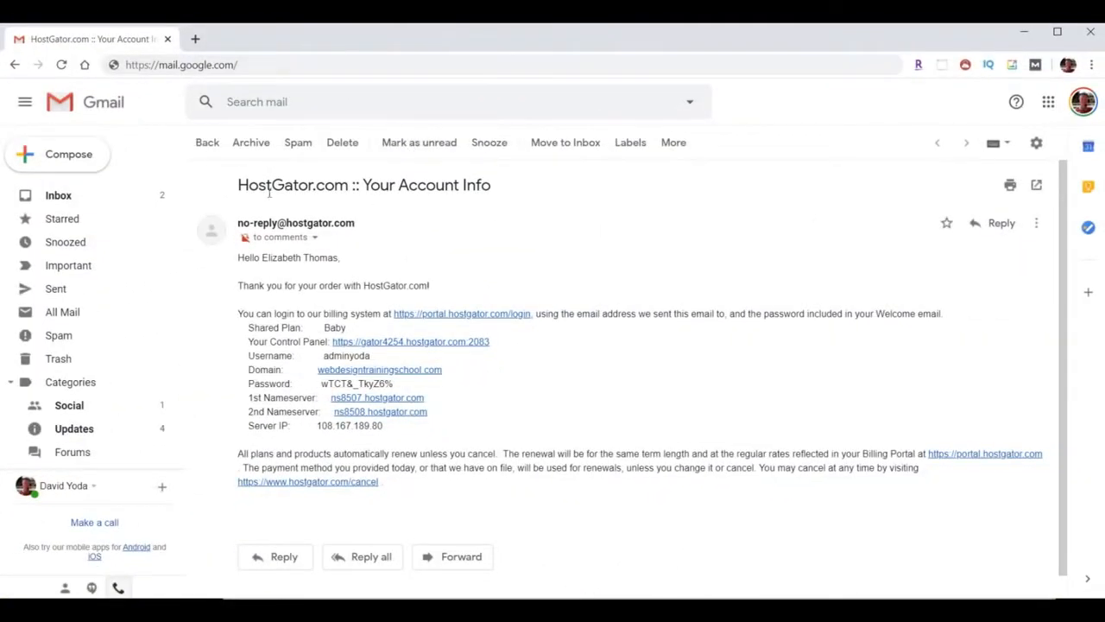
Highlight the email title, nameserver lines and account username in the HostGator account email
left_click_drag(238, 185, 511, 198)
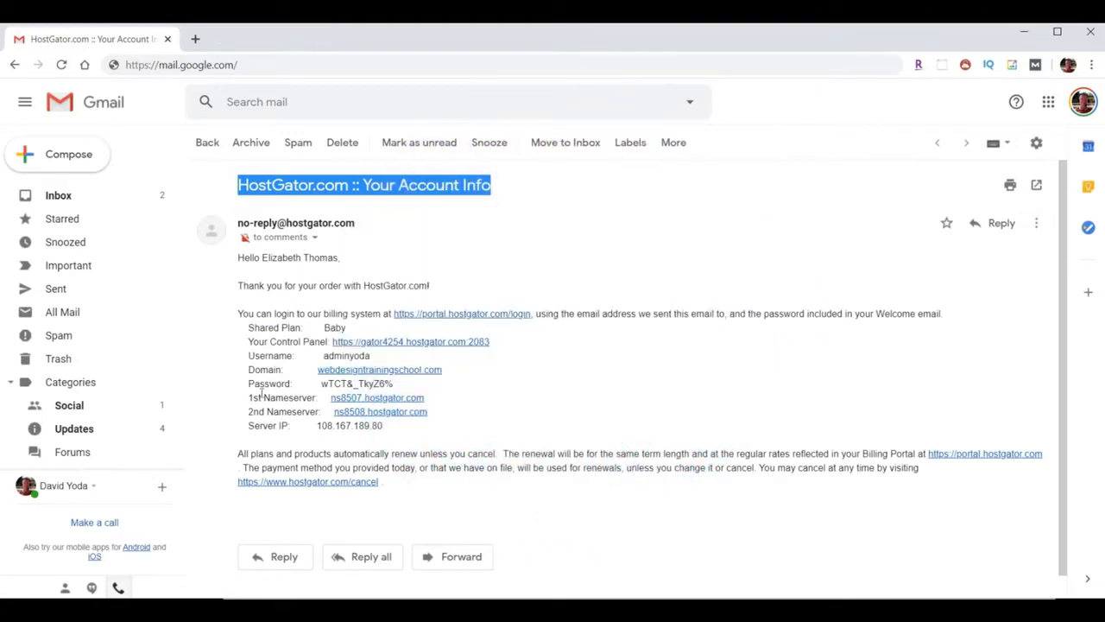
left_click_drag(242, 398, 494, 420)
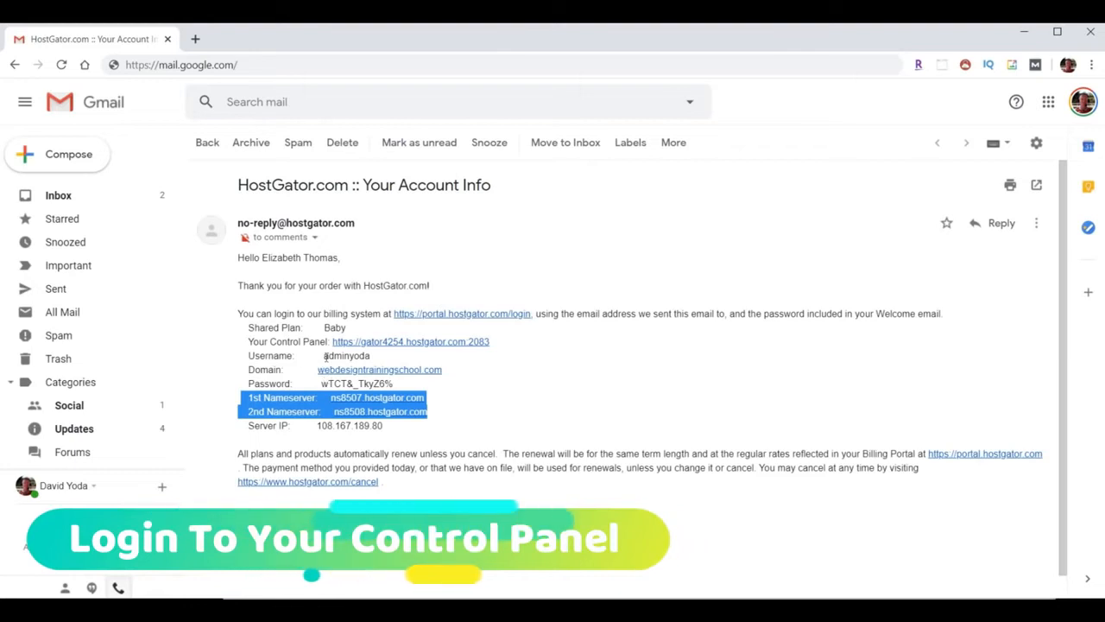
left_click_drag(324, 356, 321, 383)
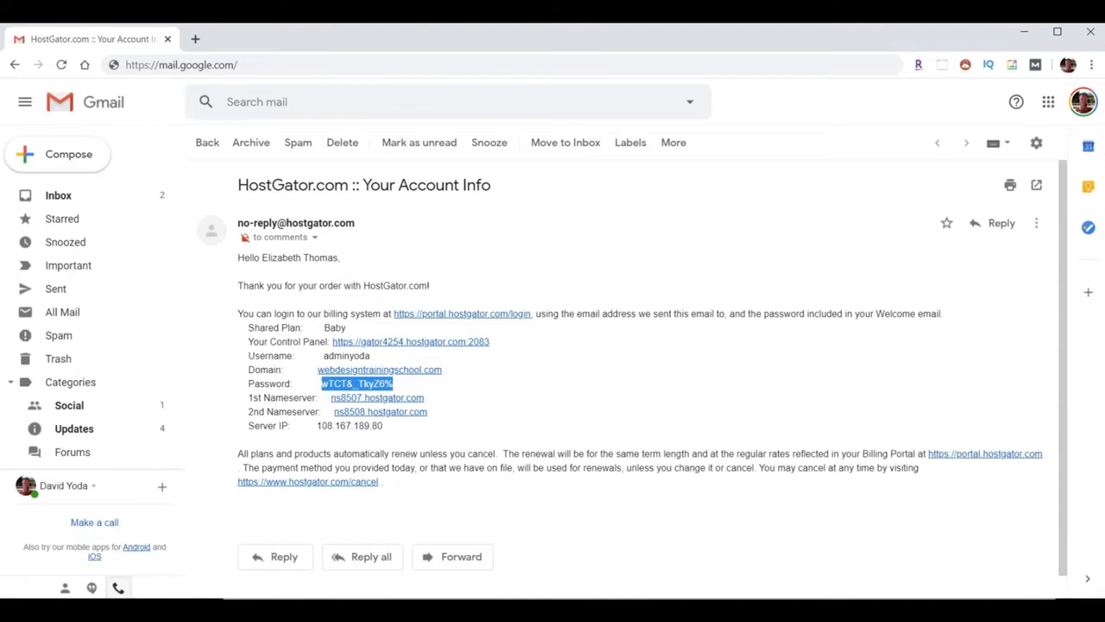
Copy the account password and open the Your Control Panel link in a new tab
right_click(359, 388)
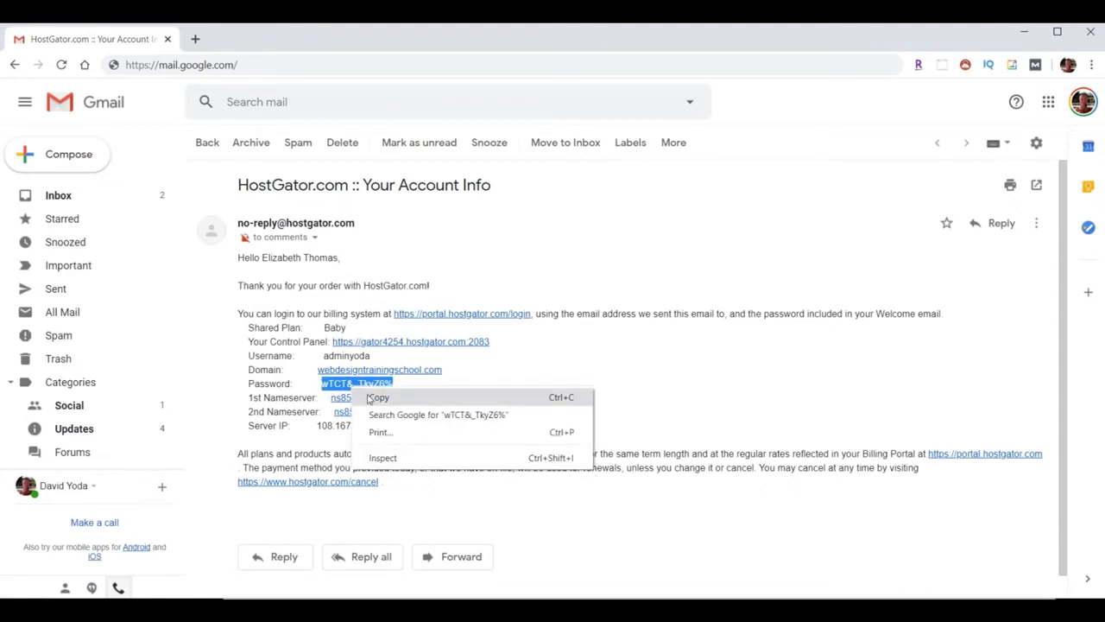
left_click(377, 397)
left_click_drag(247, 341, 327, 342)
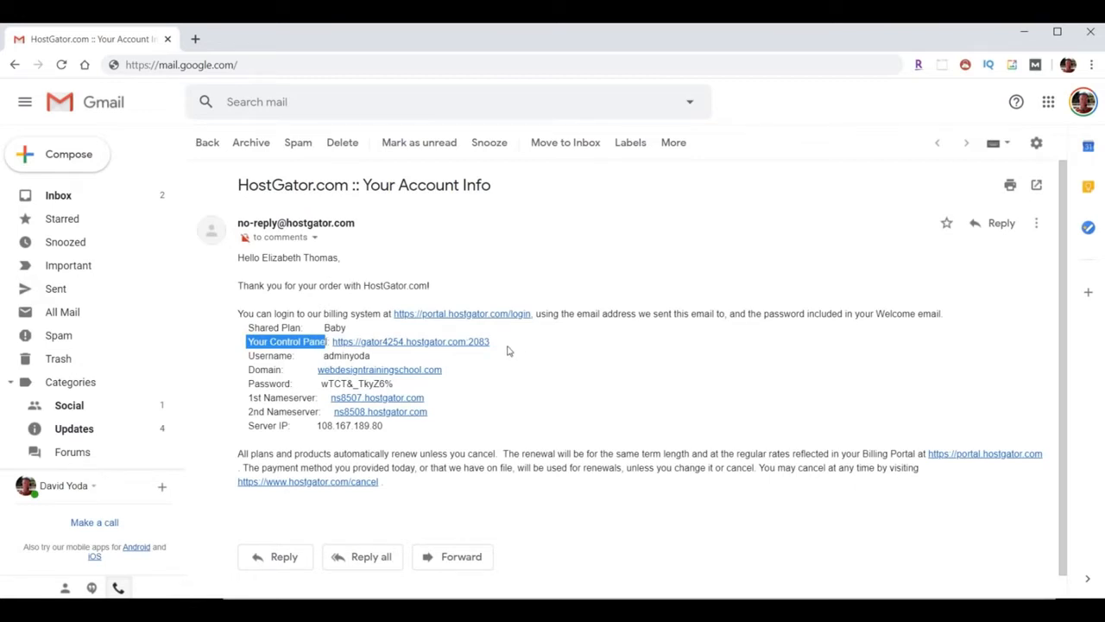
left_click(419, 342)
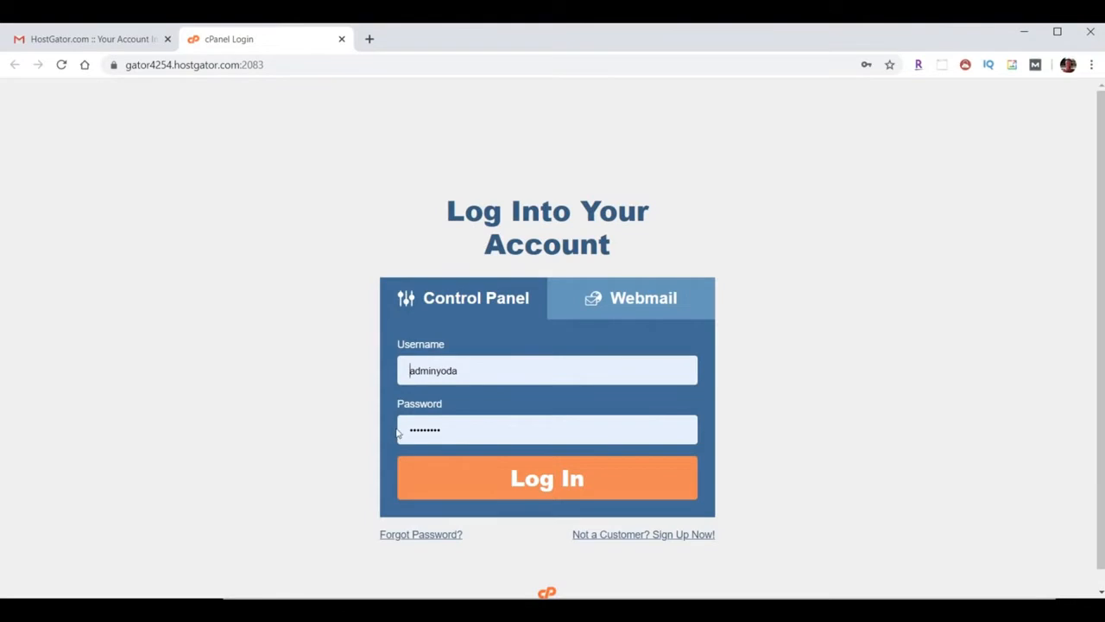
Log into cPanel, go to the Email section and open Email Forwarders
left_click(563, 485)
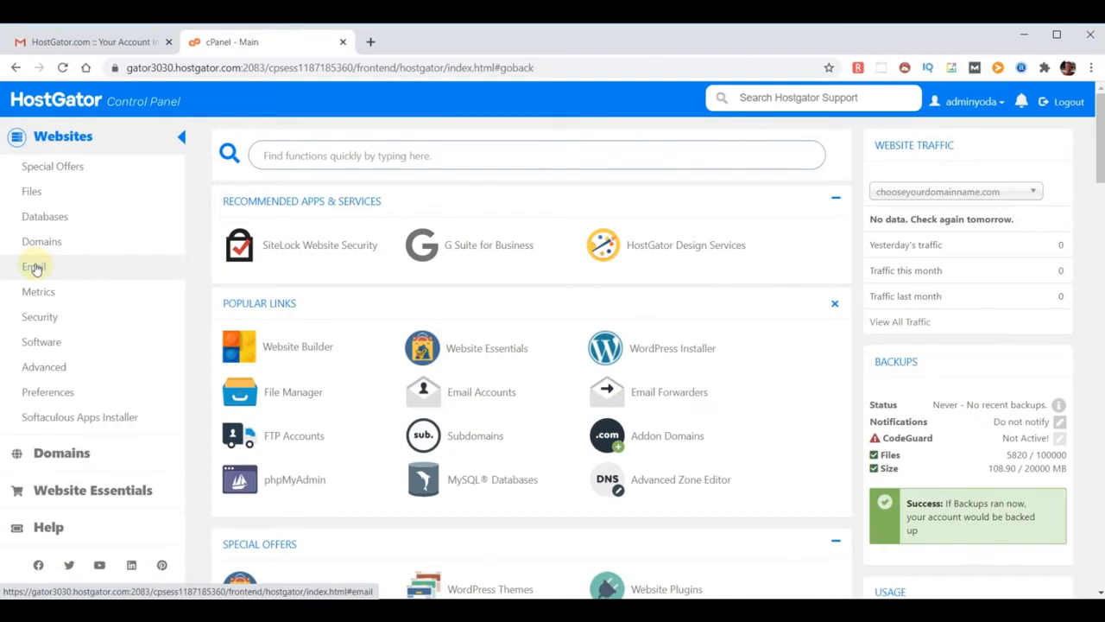
left_click(35, 268)
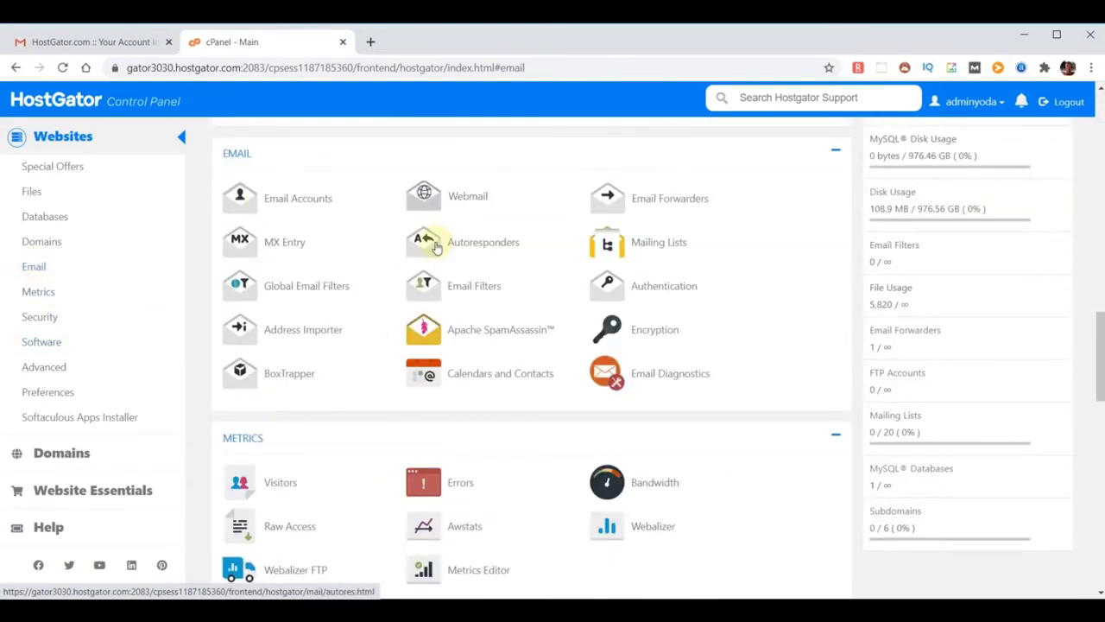
left_click(664, 204)
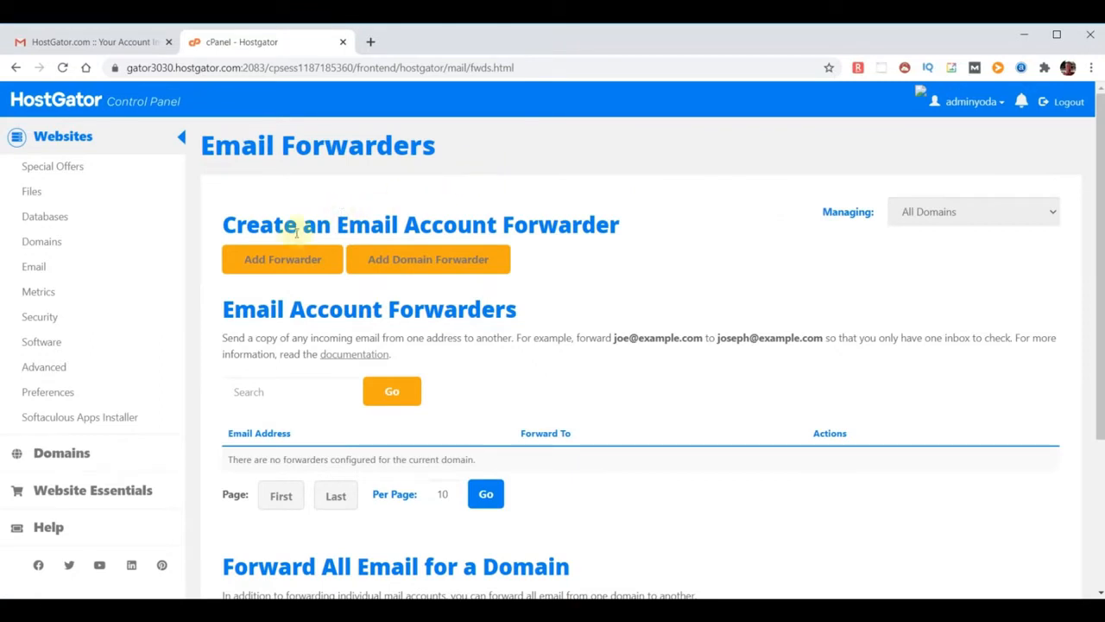
Add a forwarder sending a new domain mailbox to an outside e-mail address, then return home
left_click(288, 259)
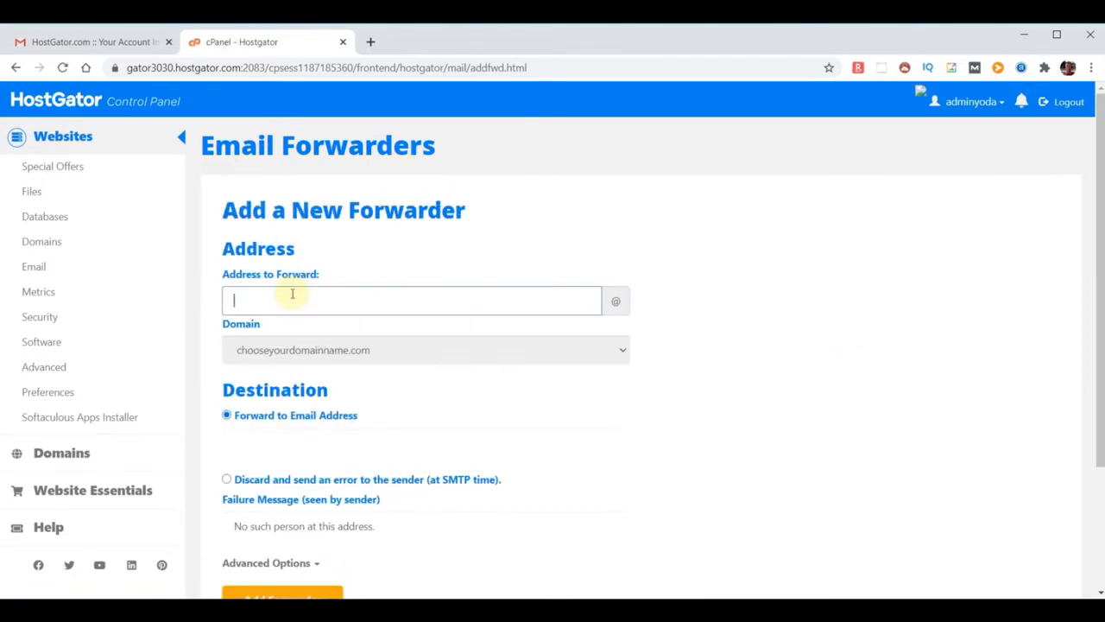
type("yoda")
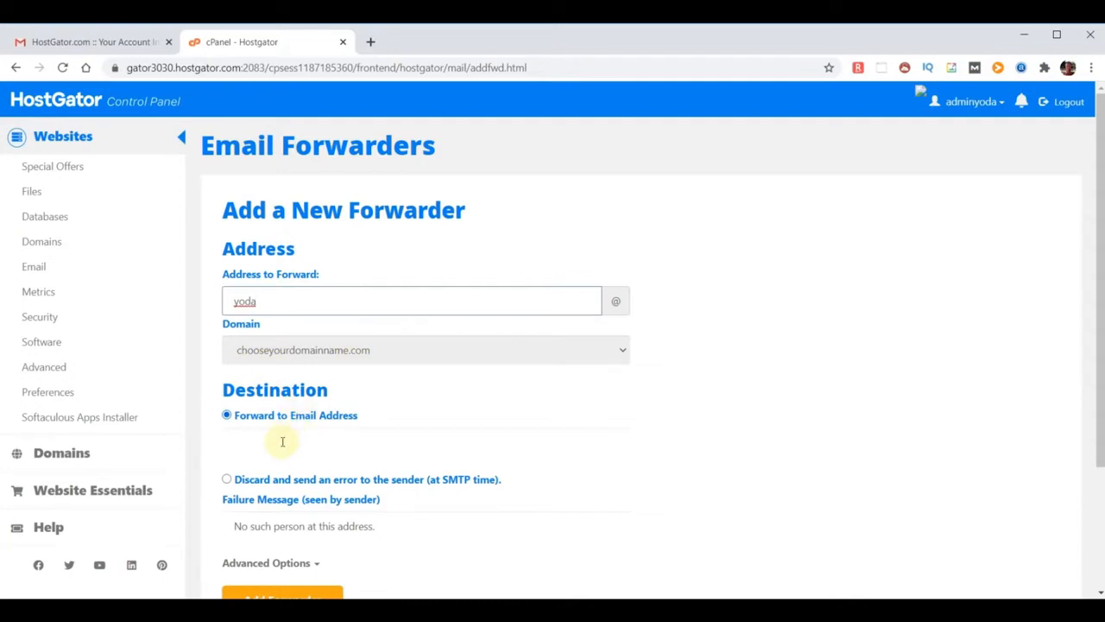
left_click(283, 442)
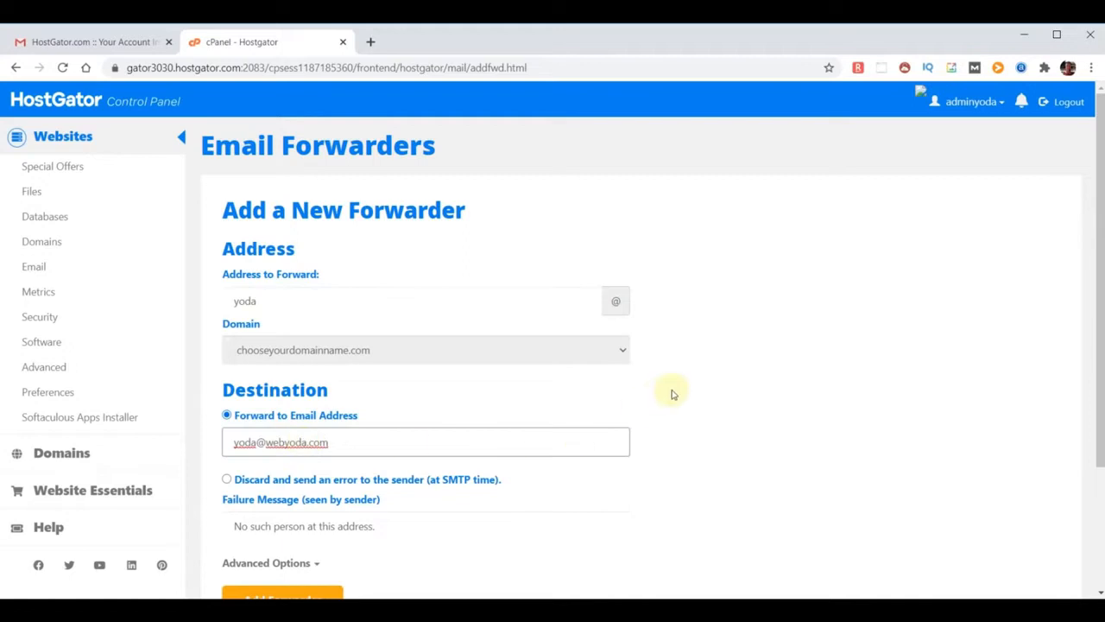
scroll(668, 396, "down", 1)
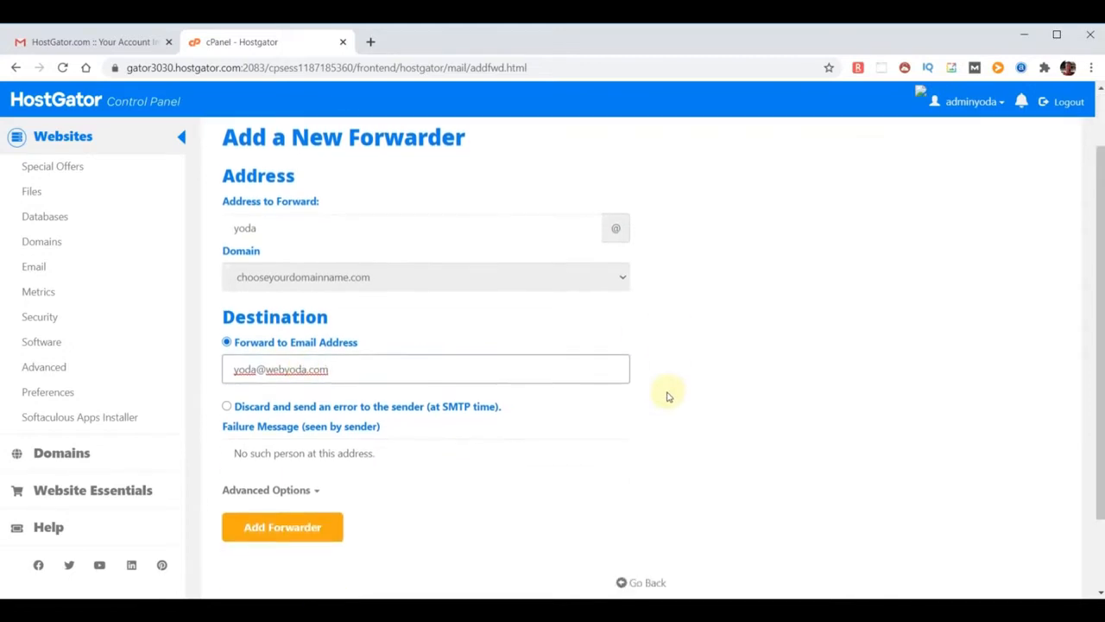
left_click(278, 529)
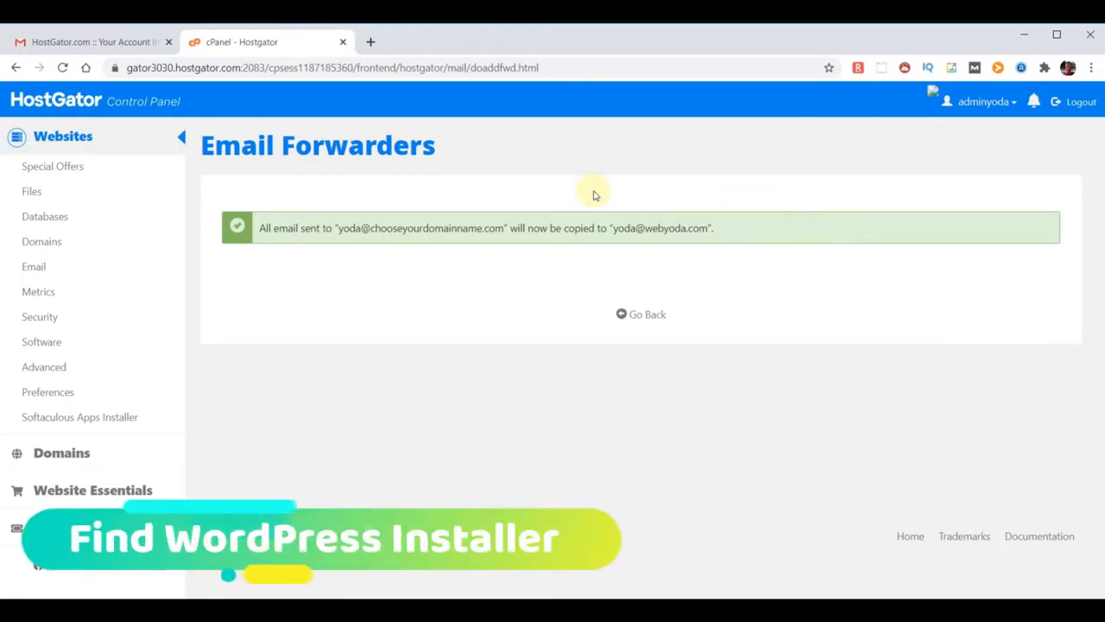
left_click(52, 100)
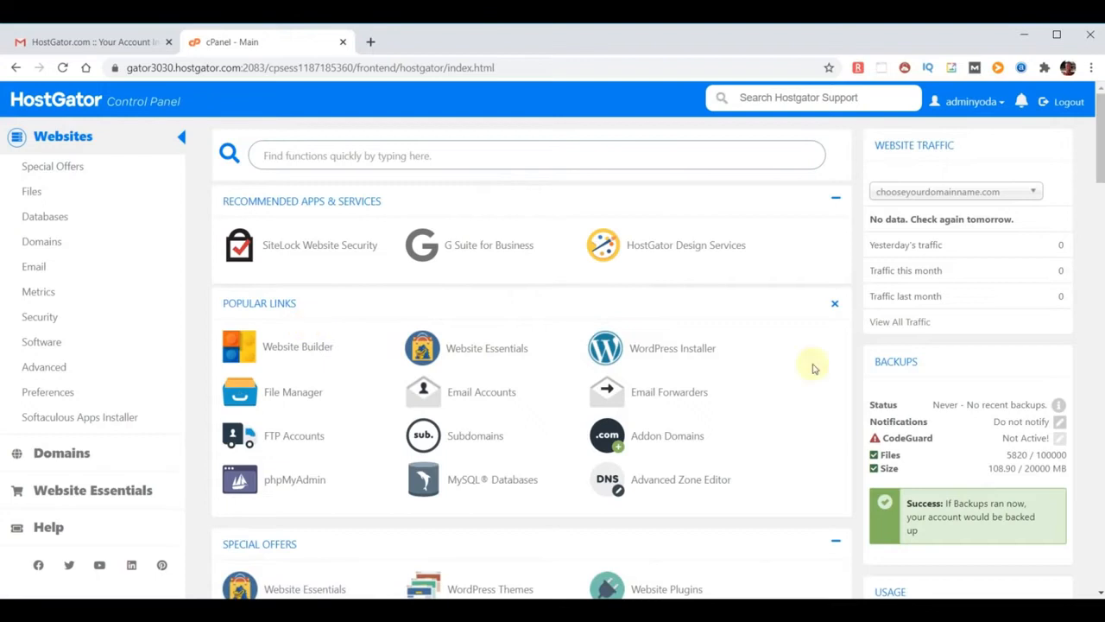
Go to Softaculous Apps Installer and open the WordPress installation form
left_click(706, 391)
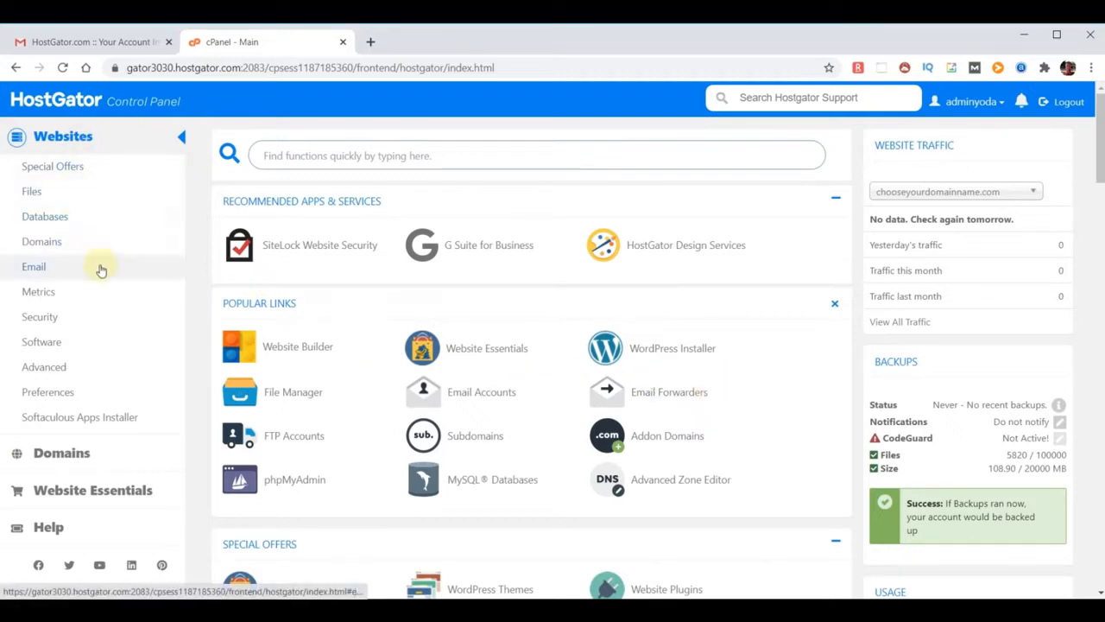
left_click(76, 421)
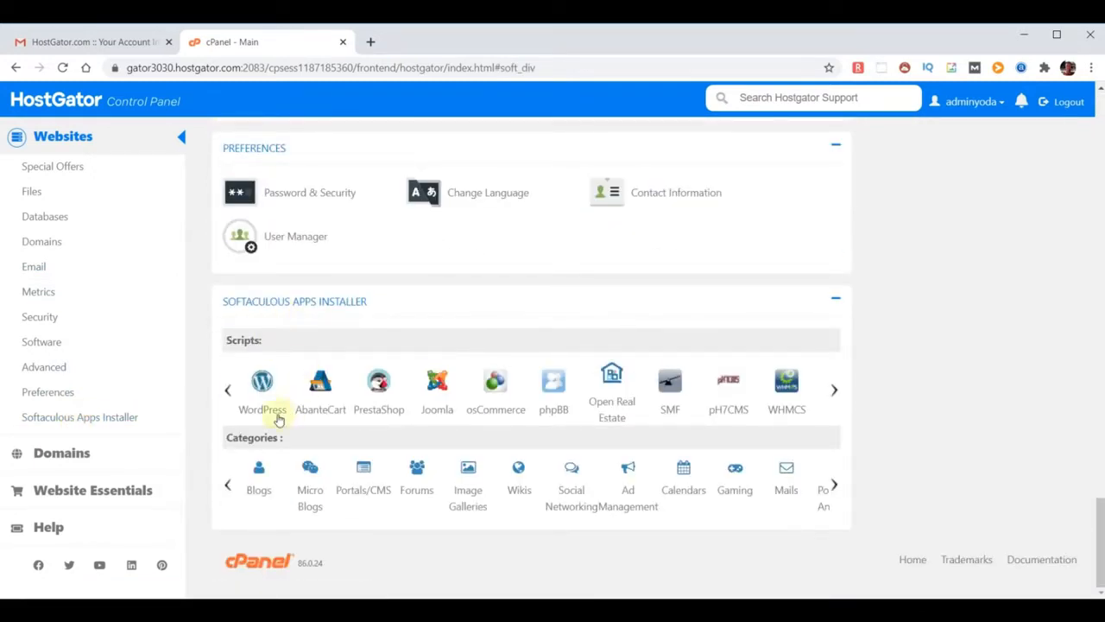
left_click(261, 384)
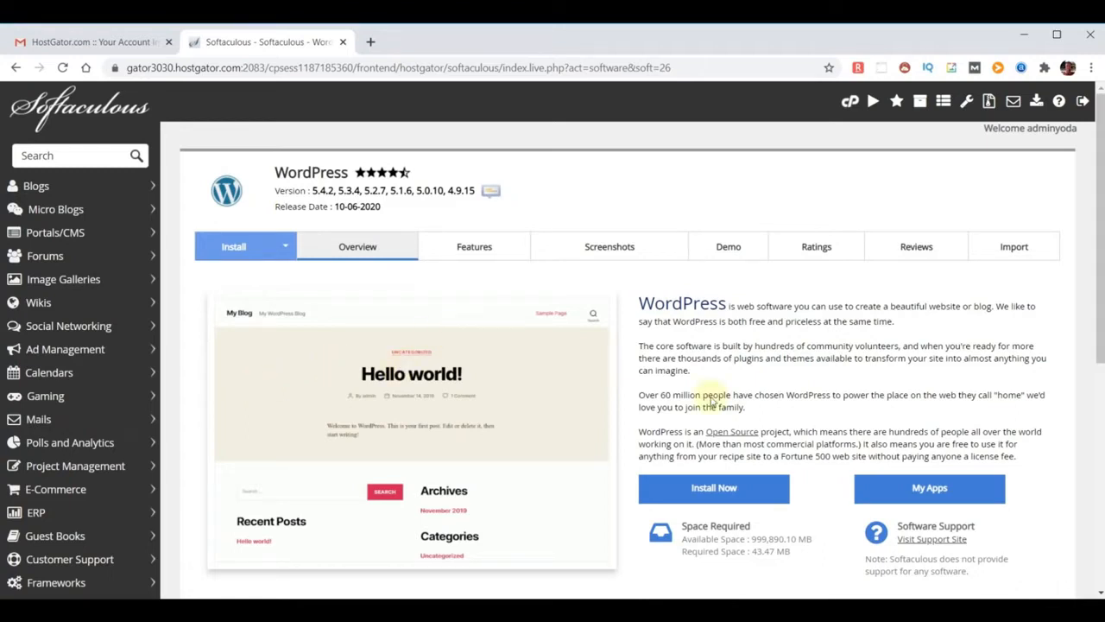
left_click(713, 488)
Submit the WordPress install form for chooseyourdomainname.com; it reports an installation already exists there
scroll(679, 398, "down", 1)
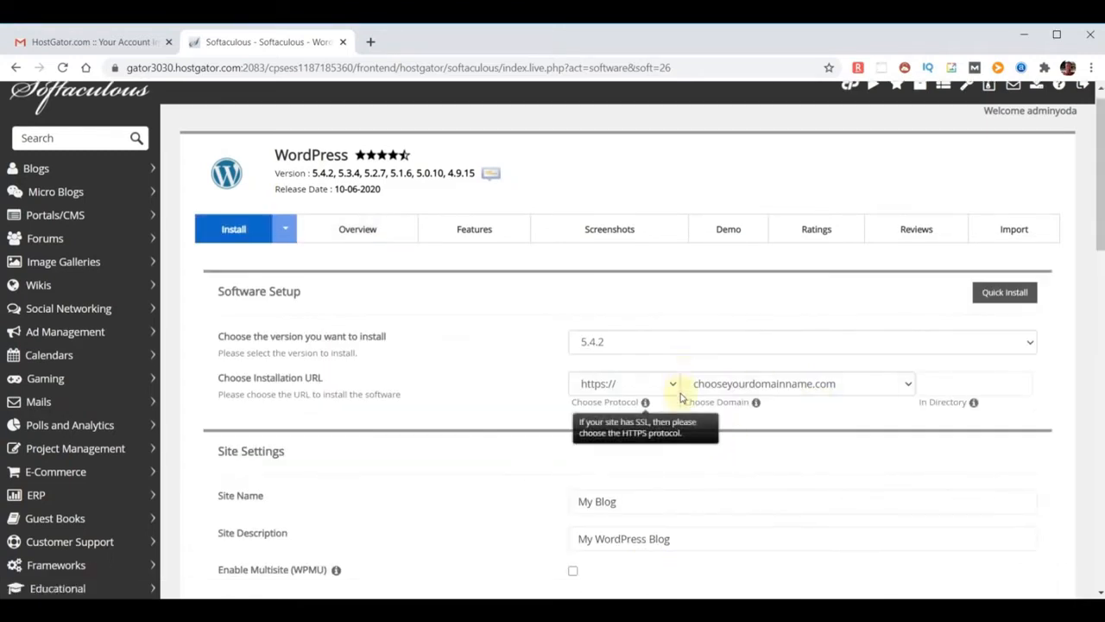
scroll(681, 392, "down", 15)
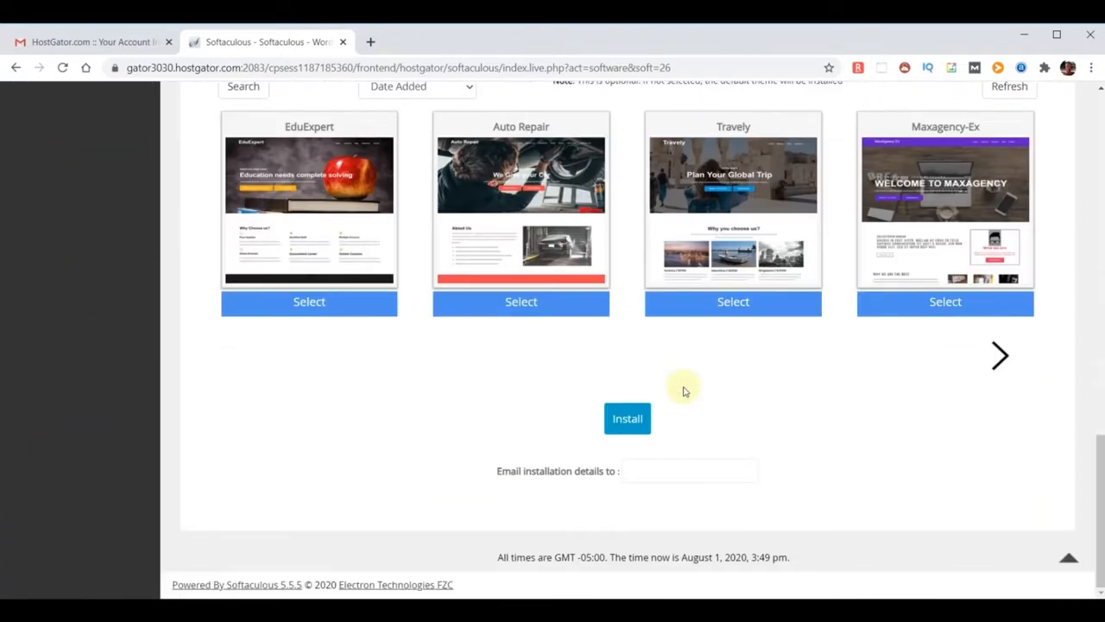
left_click(628, 419)
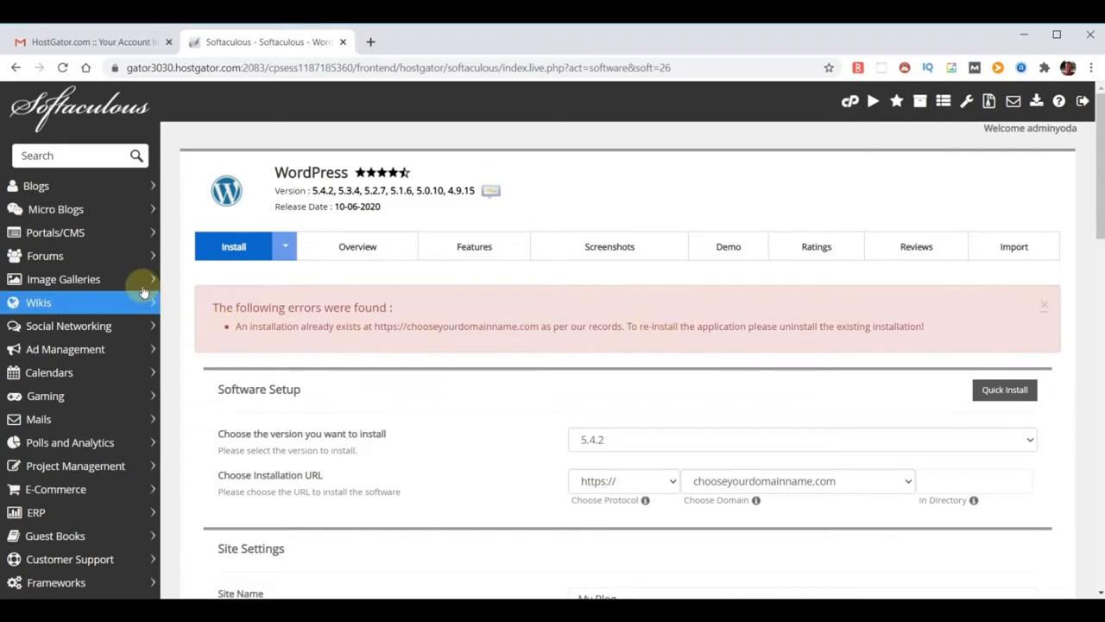
Remove the existing WordPress 5.4.2 installation on chooseyourdomainname.com, then return to the Softaculous overview
left_click(80, 113)
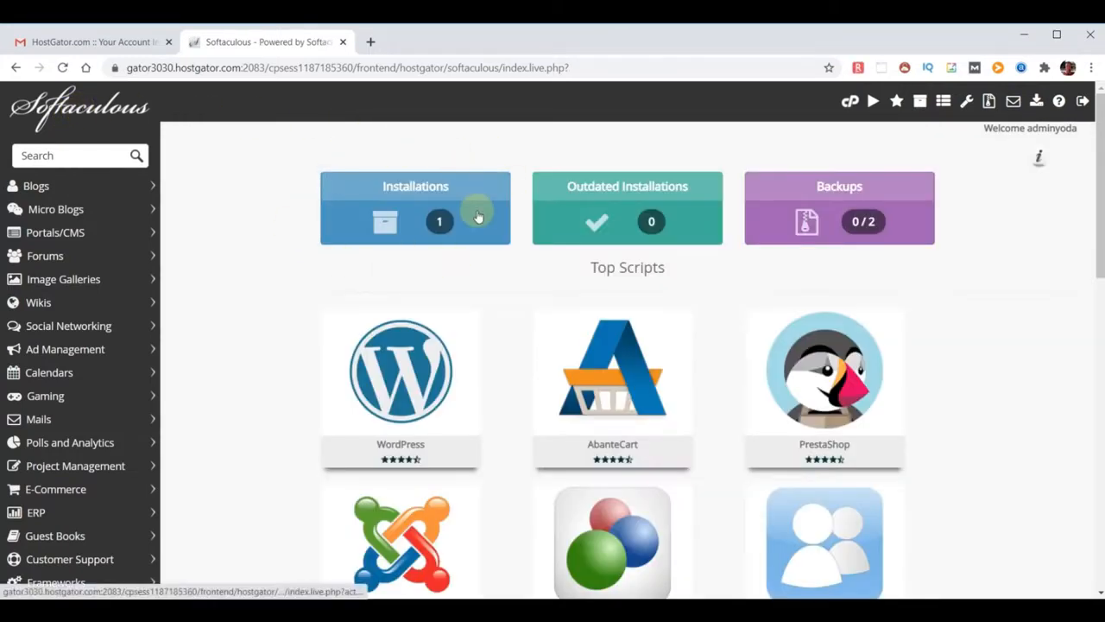
left_click(428, 222)
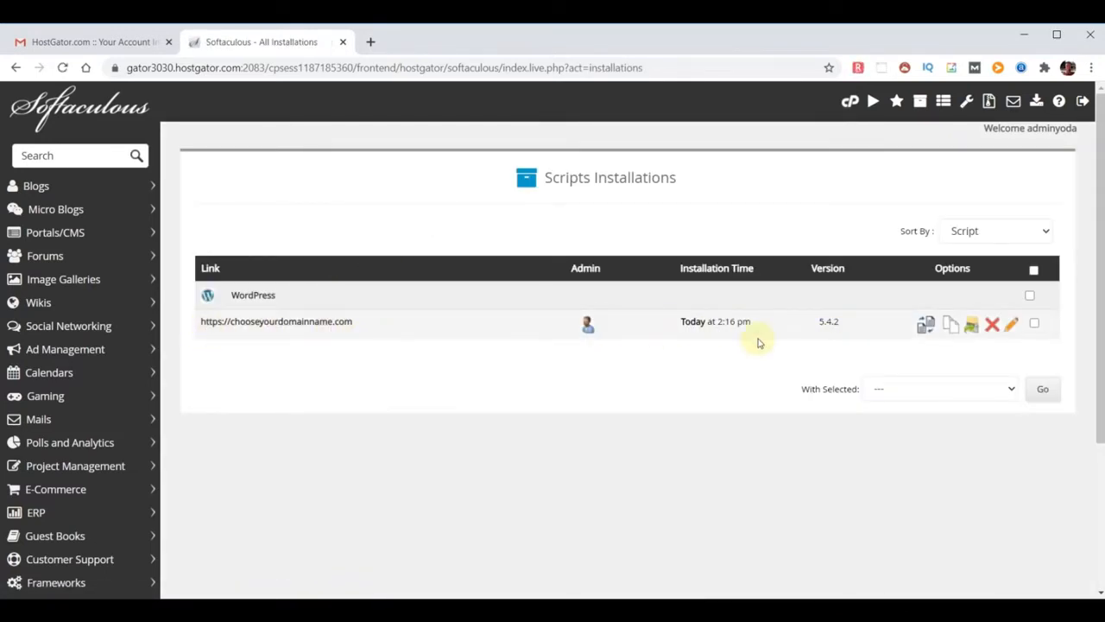
left_click(993, 326)
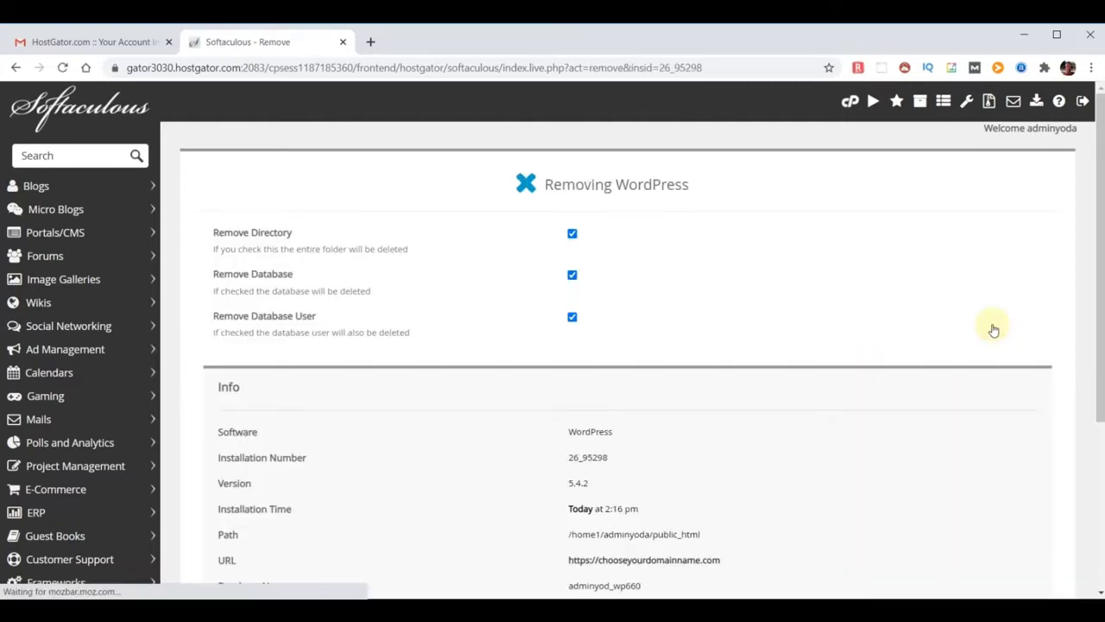
scroll(868, 316, "down", 5)
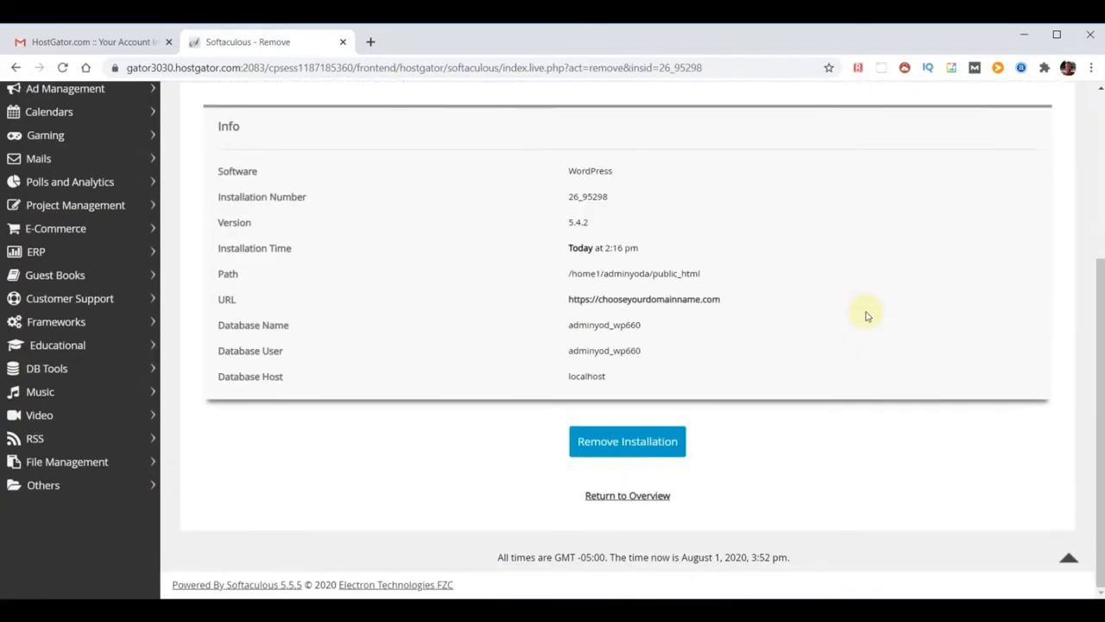
left_click(616, 444)
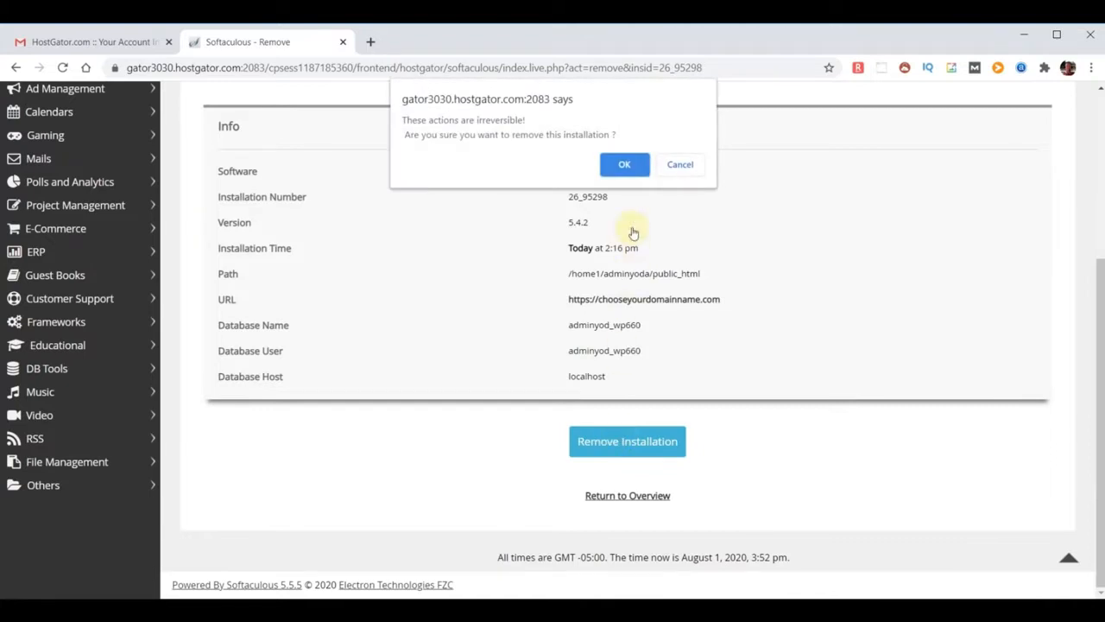
left_click(624, 164)
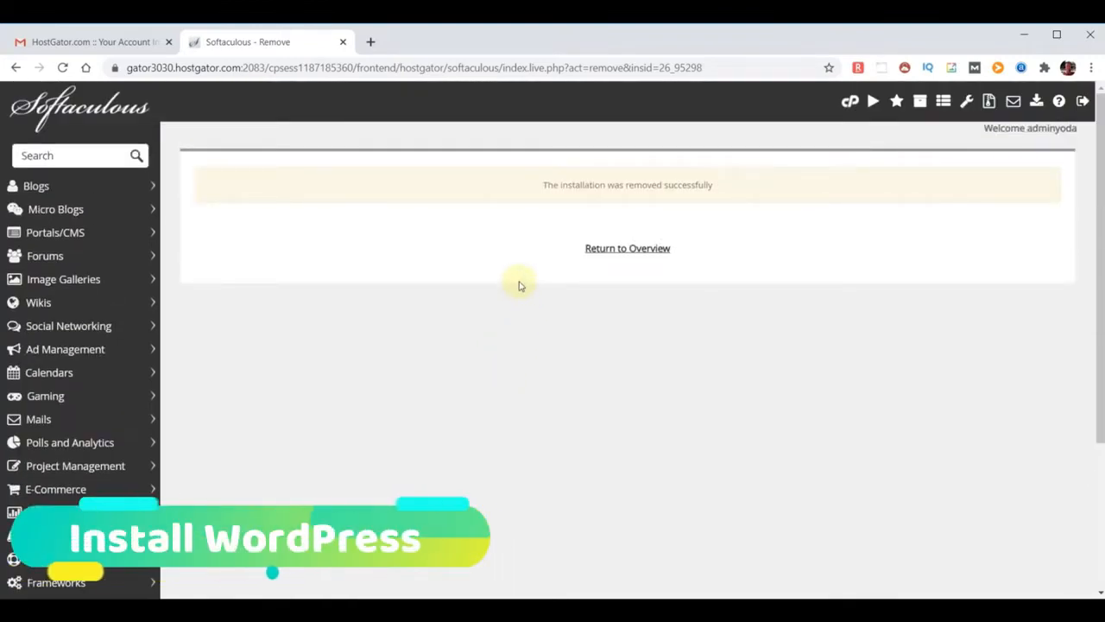
left_click(68, 111)
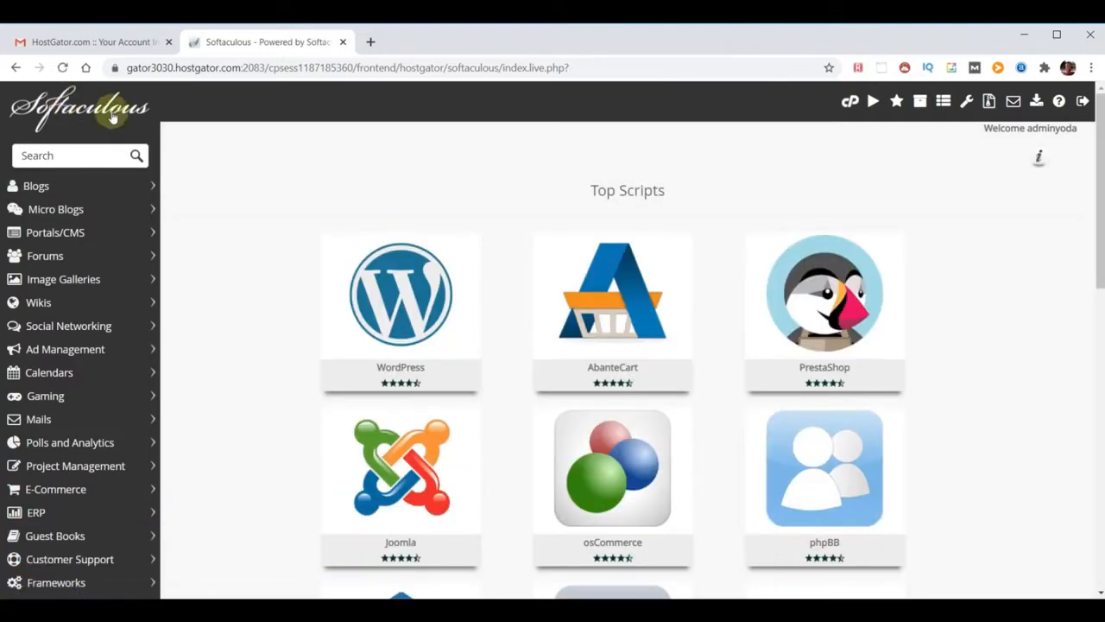
Open the WordPress install form, keeping version 5.4.2 and the chooseyourdomainname.com domain
left_click(398, 297)
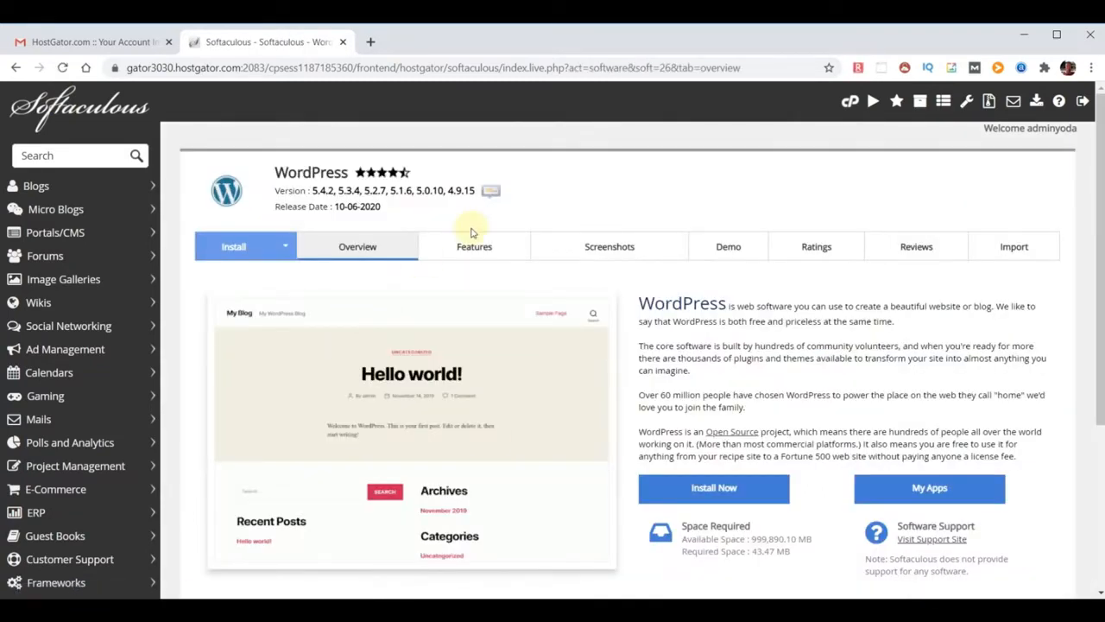
left_click(714, 489)
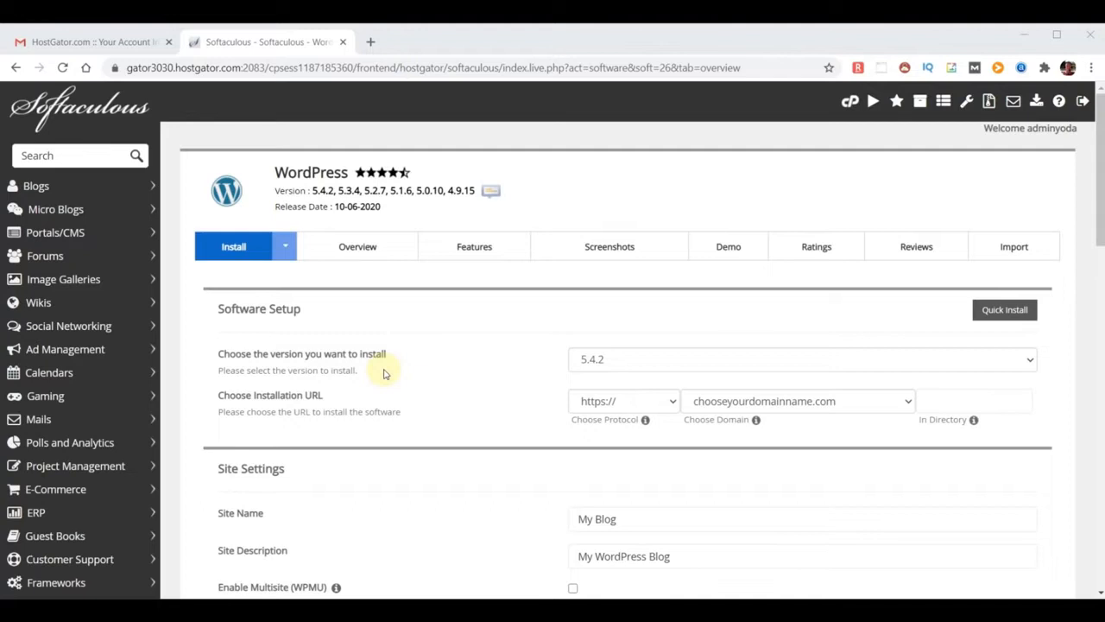
left_click(745, 370)
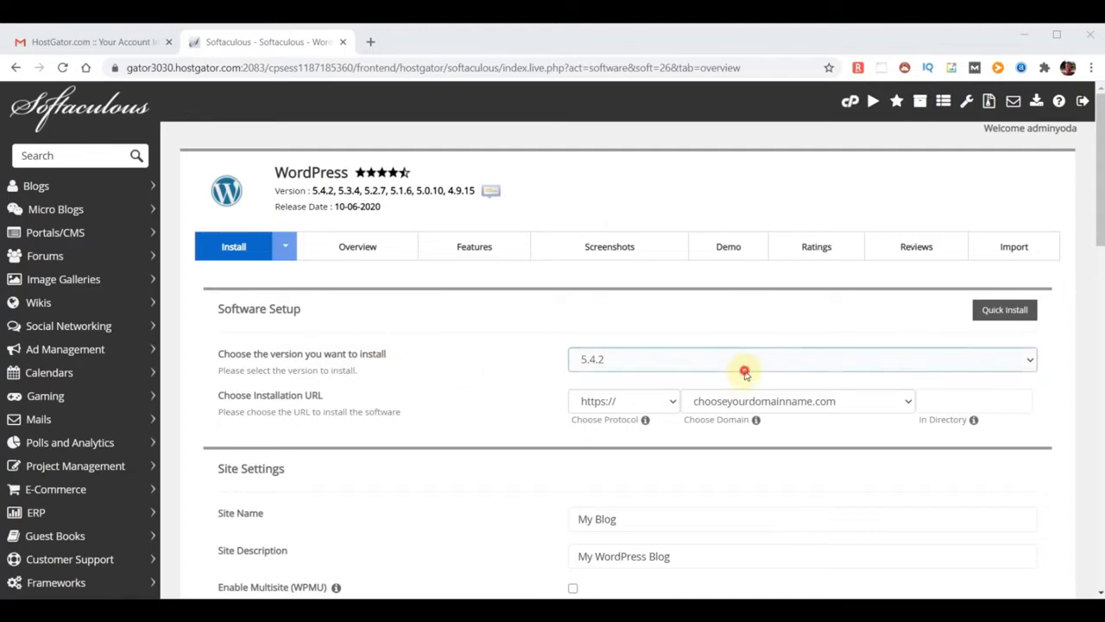
left_click(745, 374)
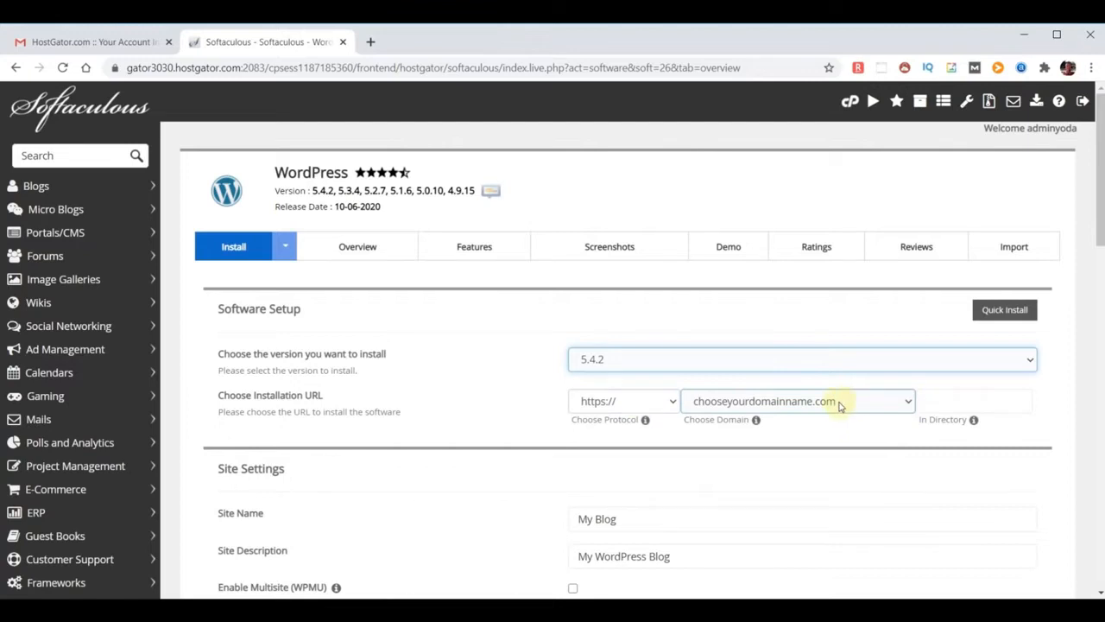
left_click(905, 403)
left_click(908, 404)
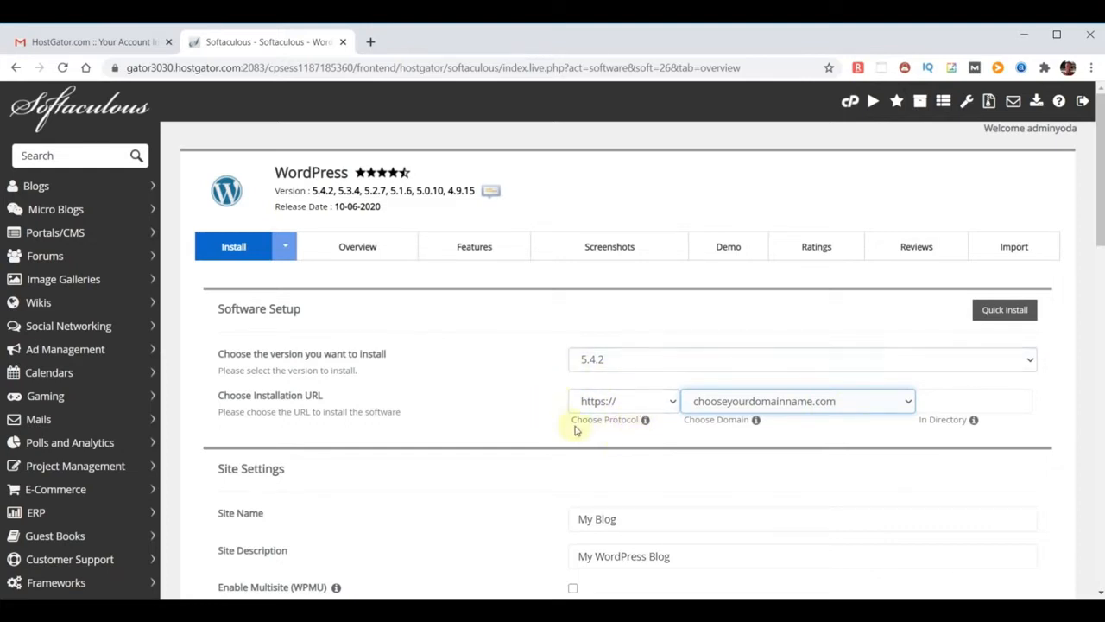
left_click(672, 403)
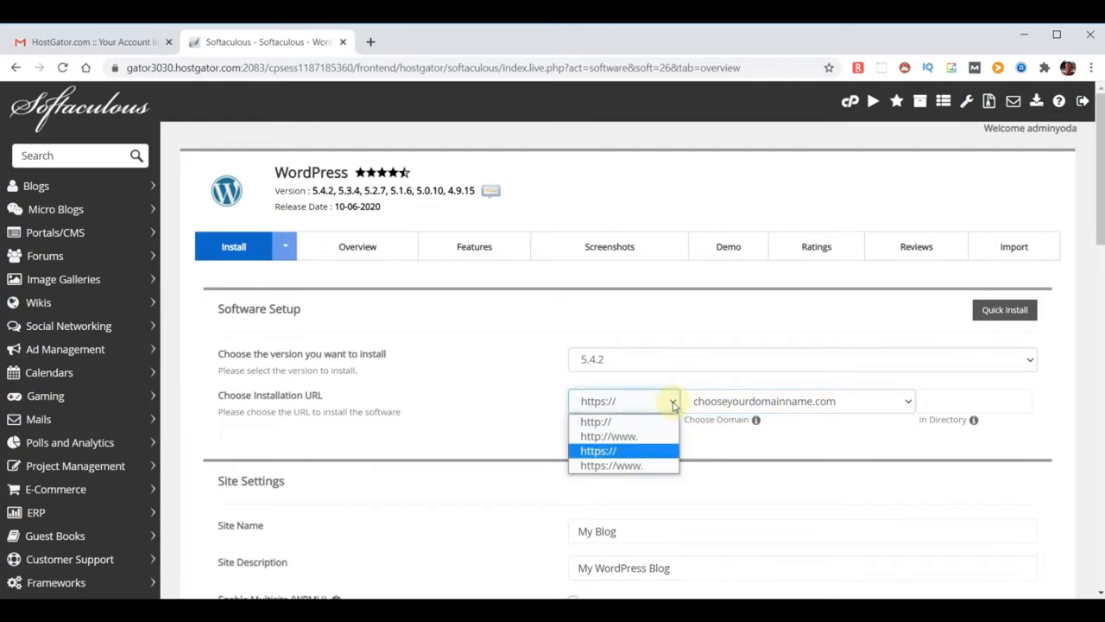
left_click(602, 421)
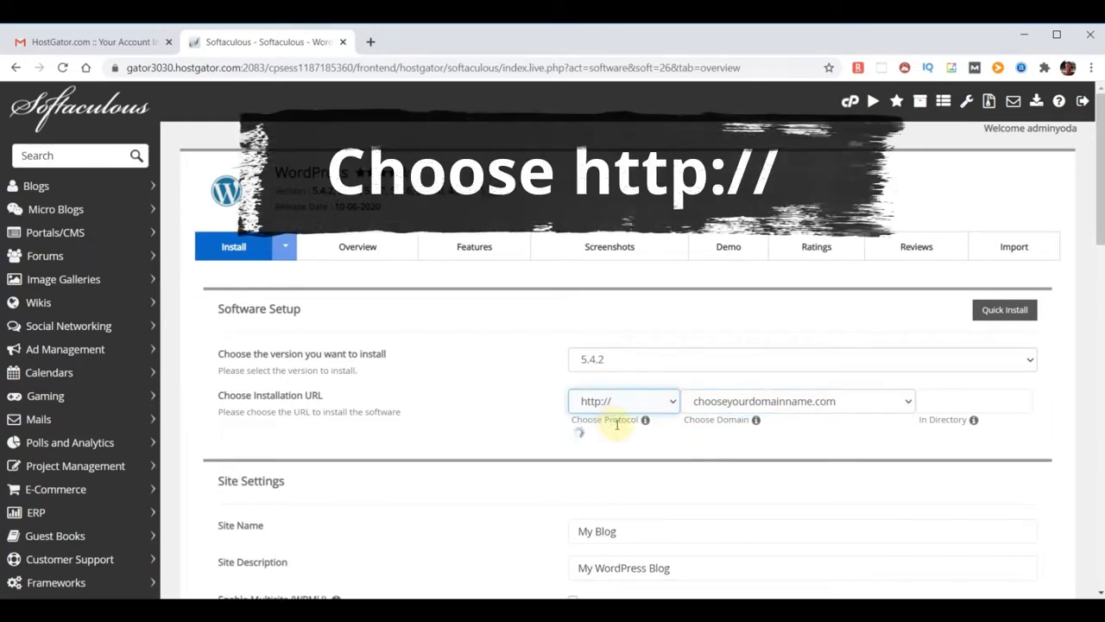
scroll(733, 320, "down", 2)
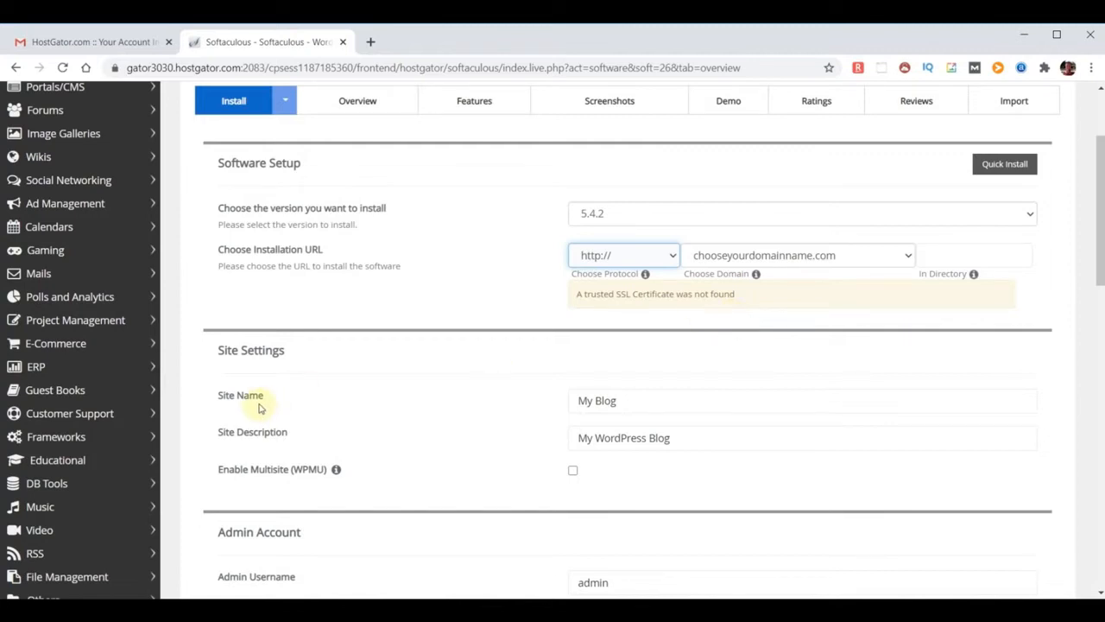
left_click_drag(648, 400, 518, 406)
Name the site WebYoda with the description 'Free Online Courses'
type("WebYoda")
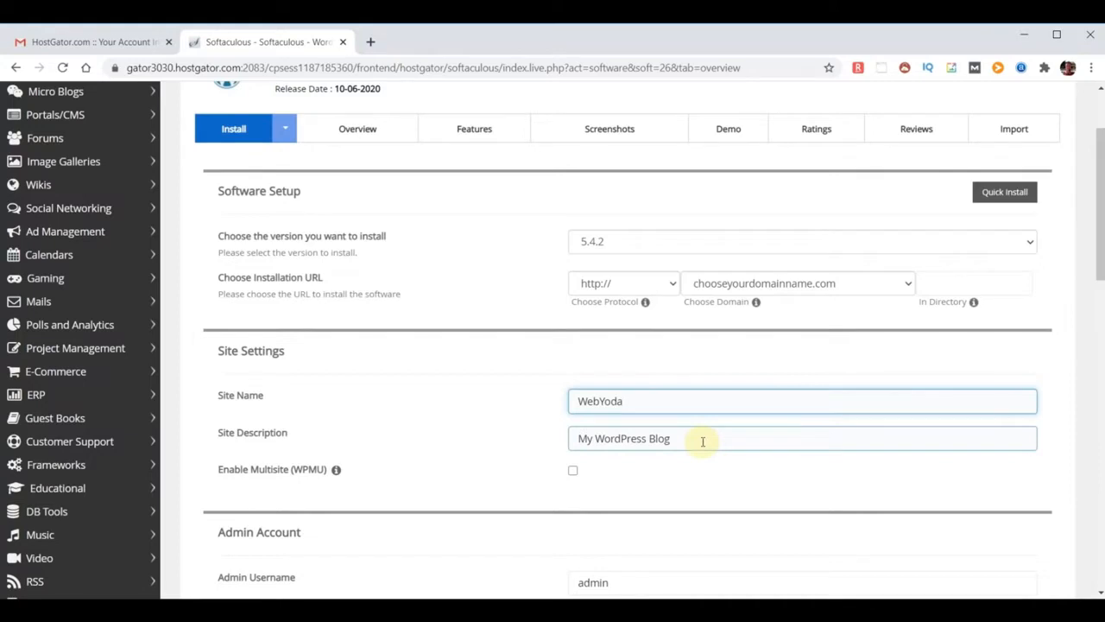
left_click_drag(703, 441, 432, 420)
type("Free Onl")
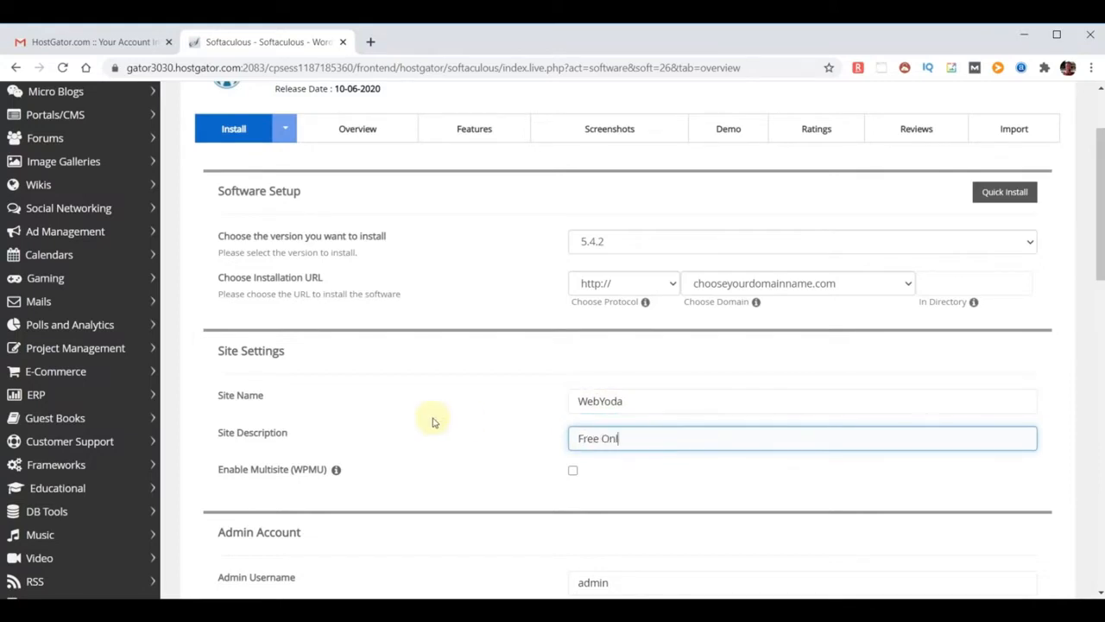
type("ine Courses")
scroll(658, 471, "down", 3)
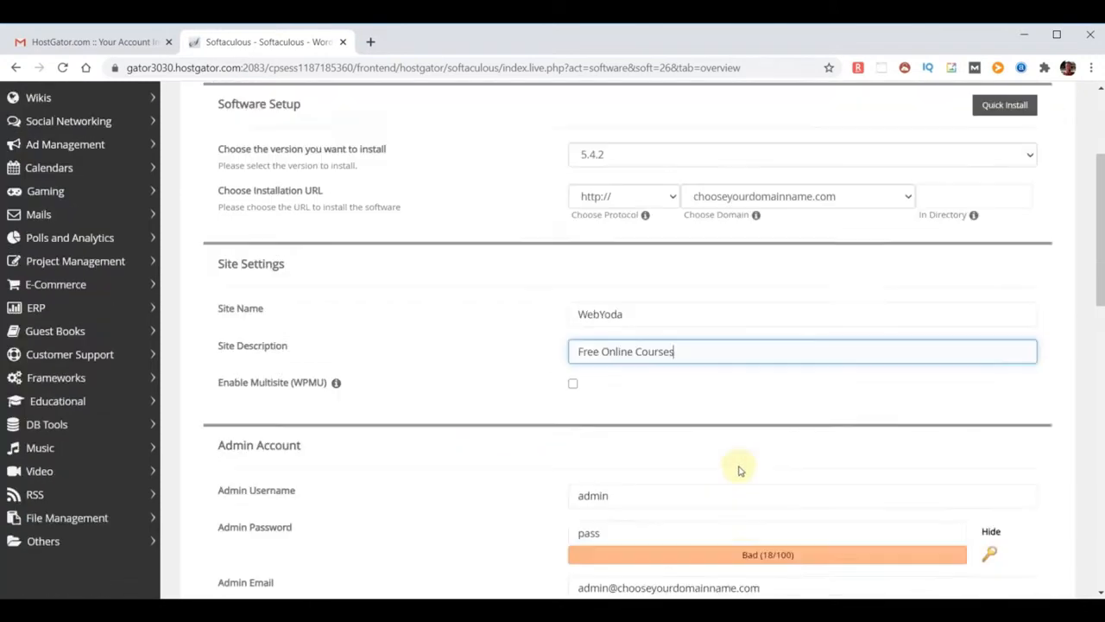
Set the admin username to yodauser and paste a strong admin password
left_click(647, 291)
key("ctrl+a")
type("yodauser")
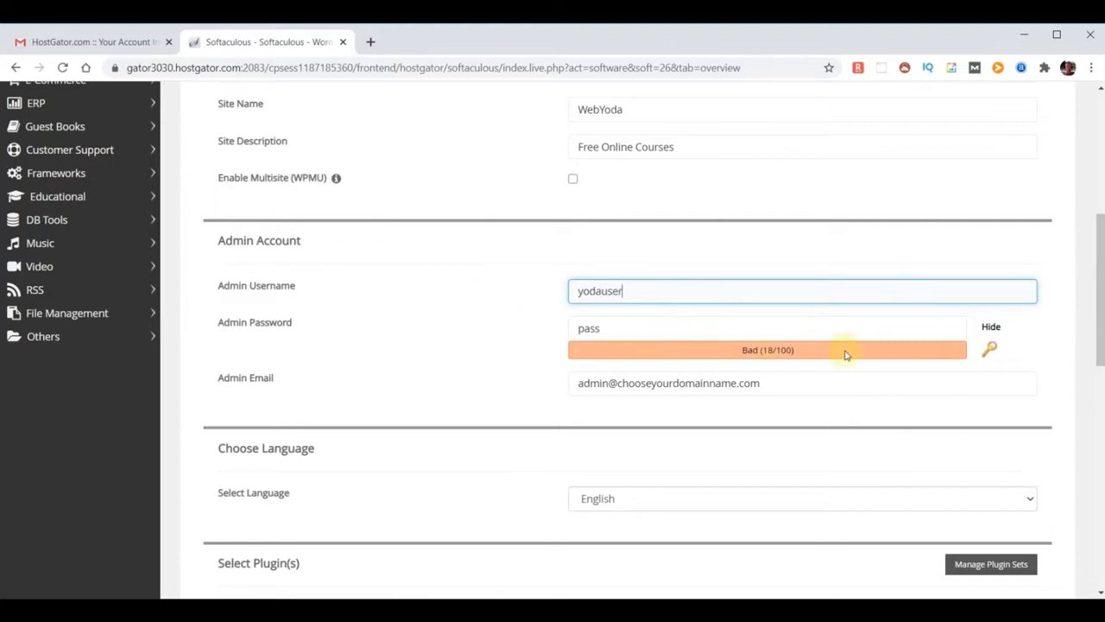
left_click(991, 328)
left_click_drag(612, 328, 506, 331)
key("ctrl+v")
left_click(507, 332)
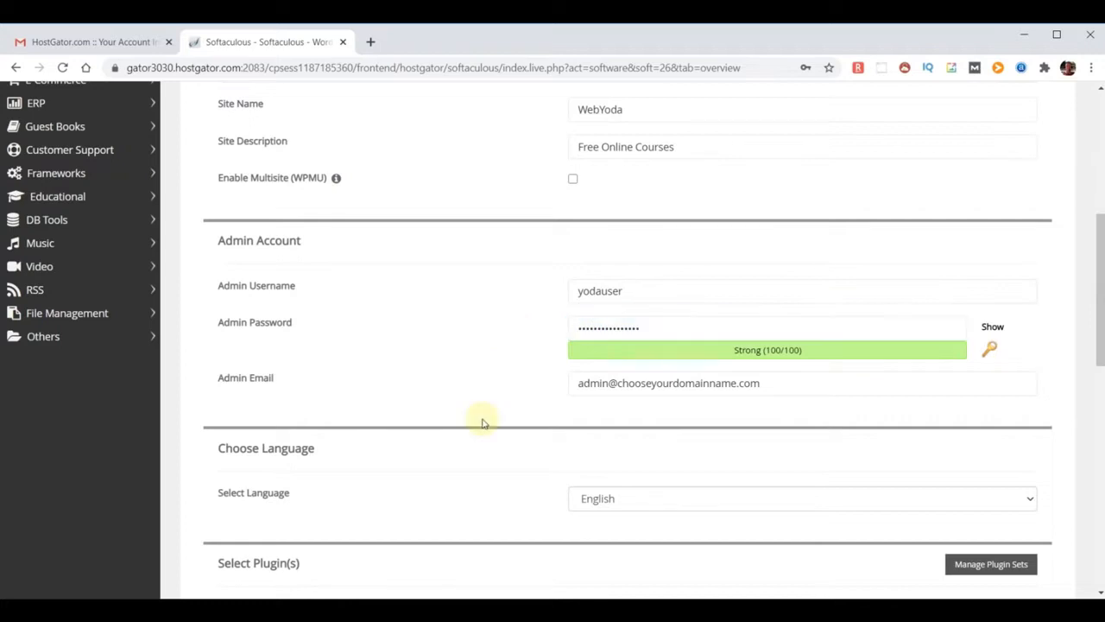
Replace the admin e-mail with the new pasted address
left_click_drag(218, 381, 350, 382)
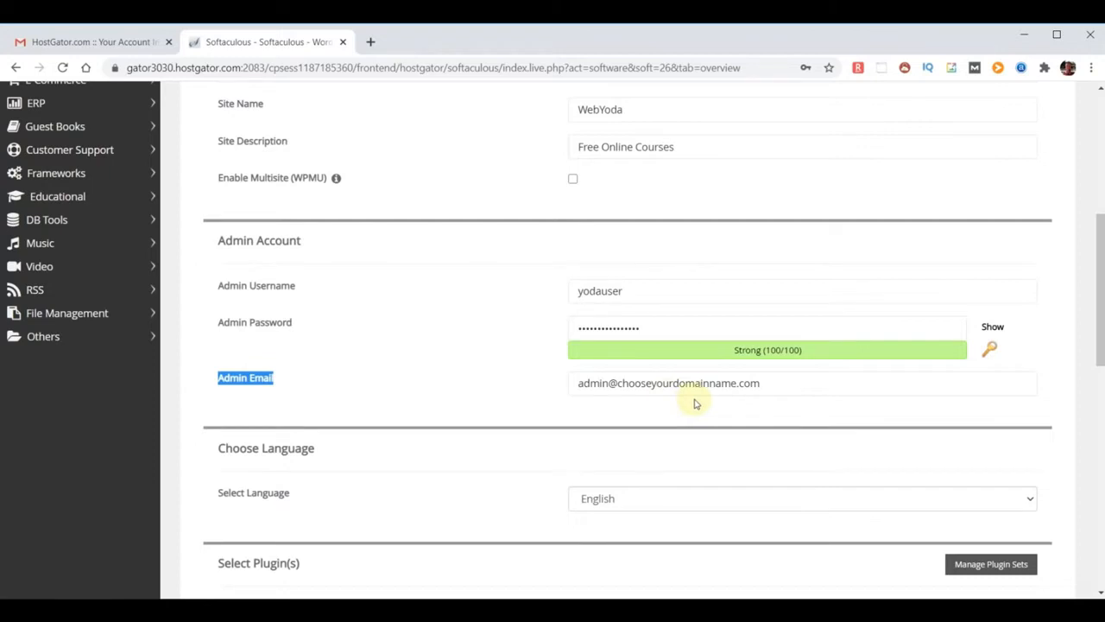
left_click(671, 416)
triple_click(802, 388)
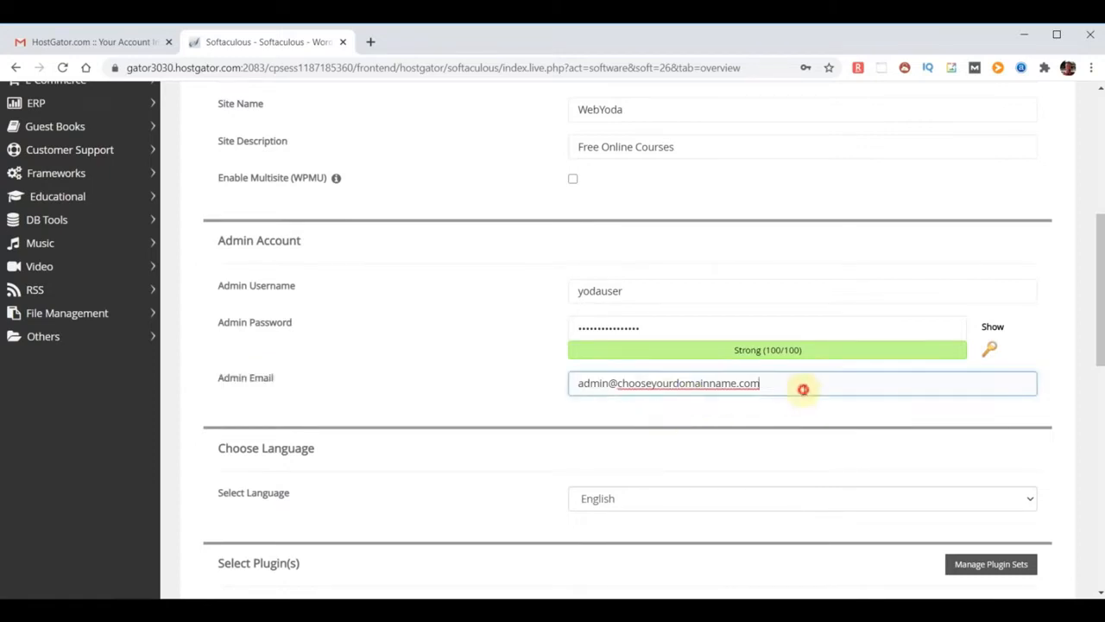
key("ctrl+v")
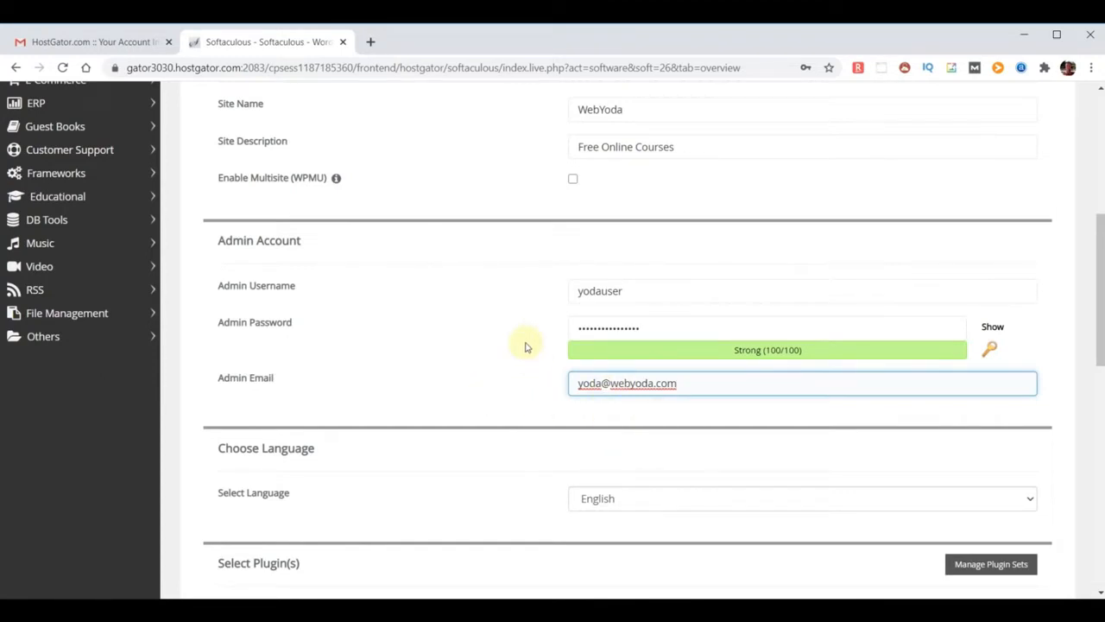
Paste the e-mail for installation details and start the WordPress installation
scroll(738, 341, "down", 2)
scroll(813, 424, "down", 2)
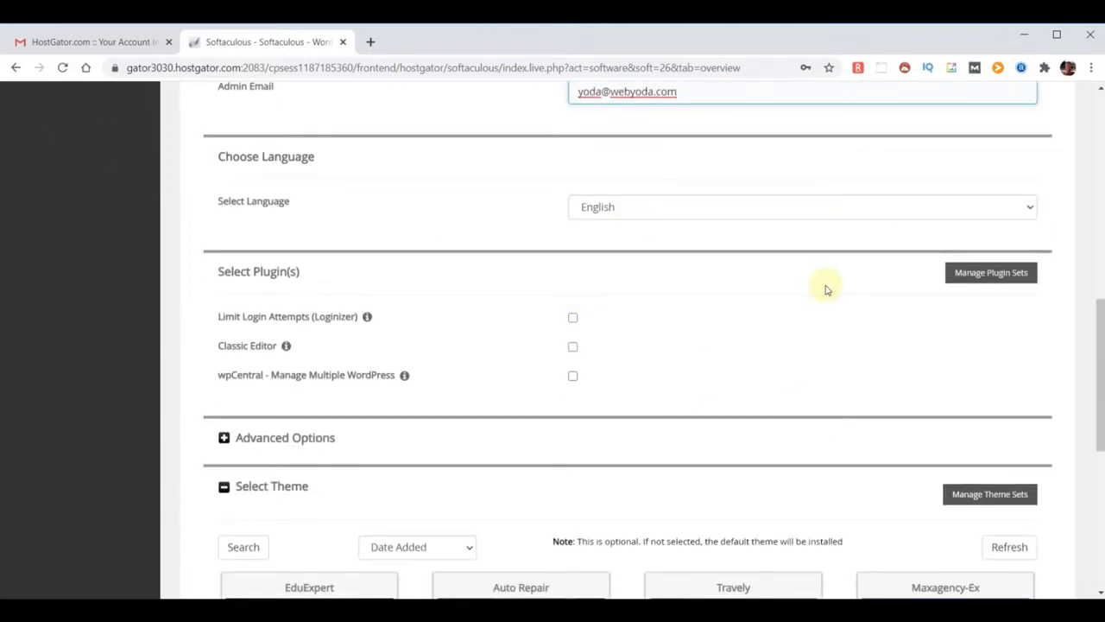
scroll(825, 290, "down", 2)
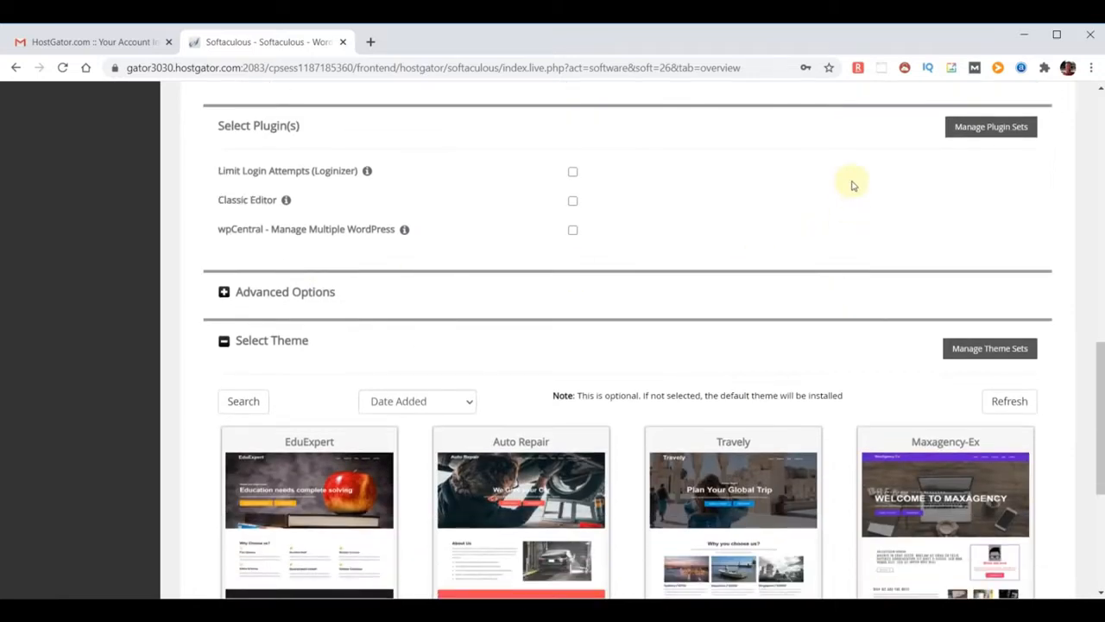
scroll(852, 185, "down", 3)
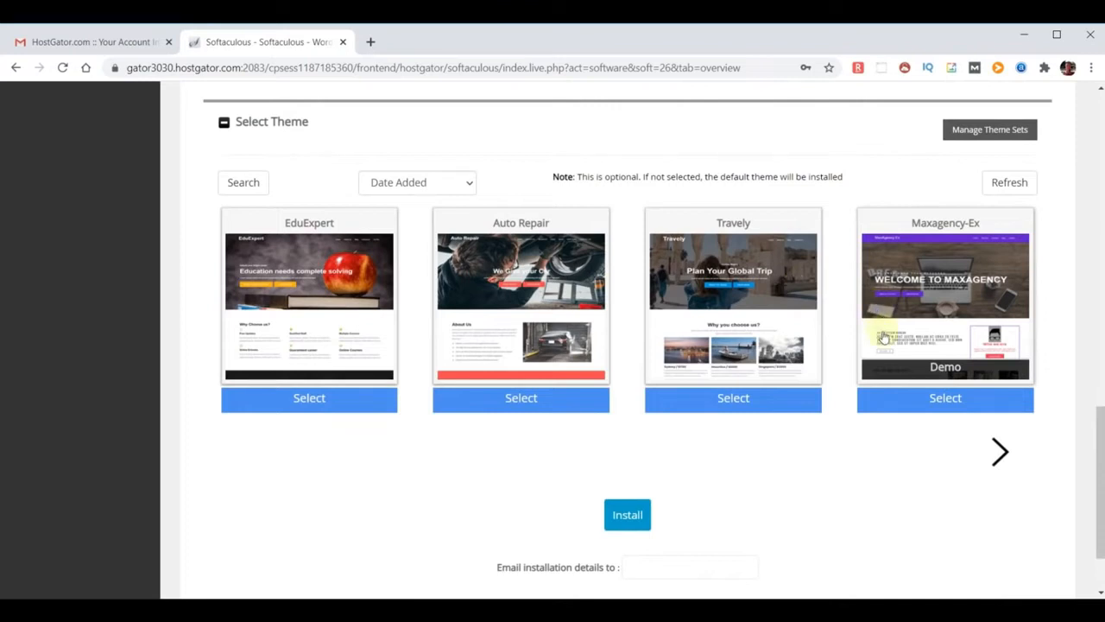
scroll(943, 406, "down", 1)
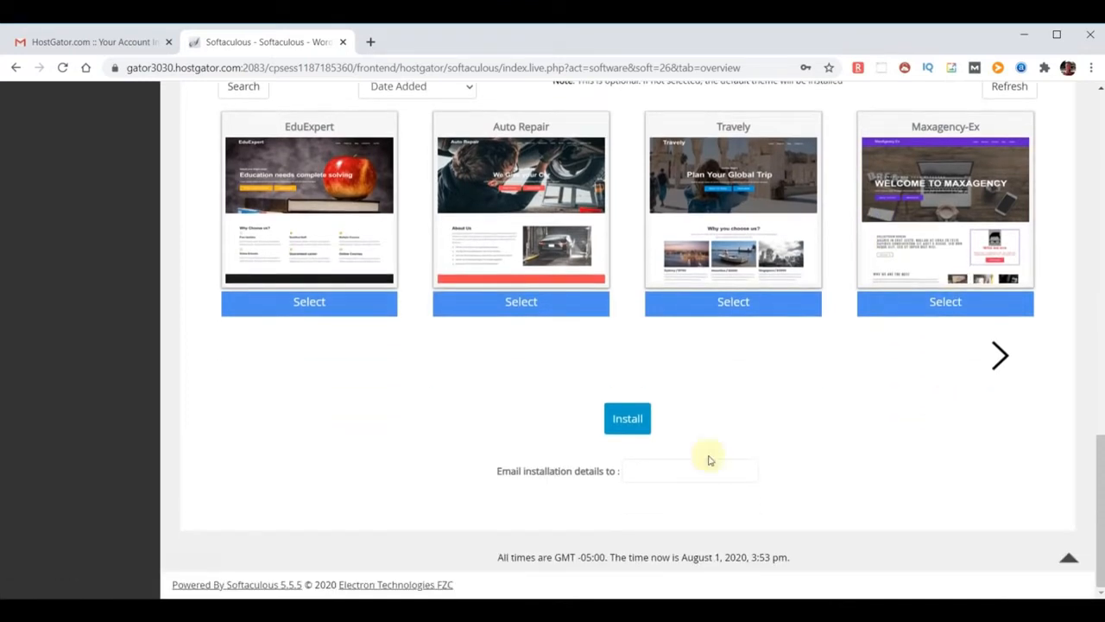
left_click(663, 472)
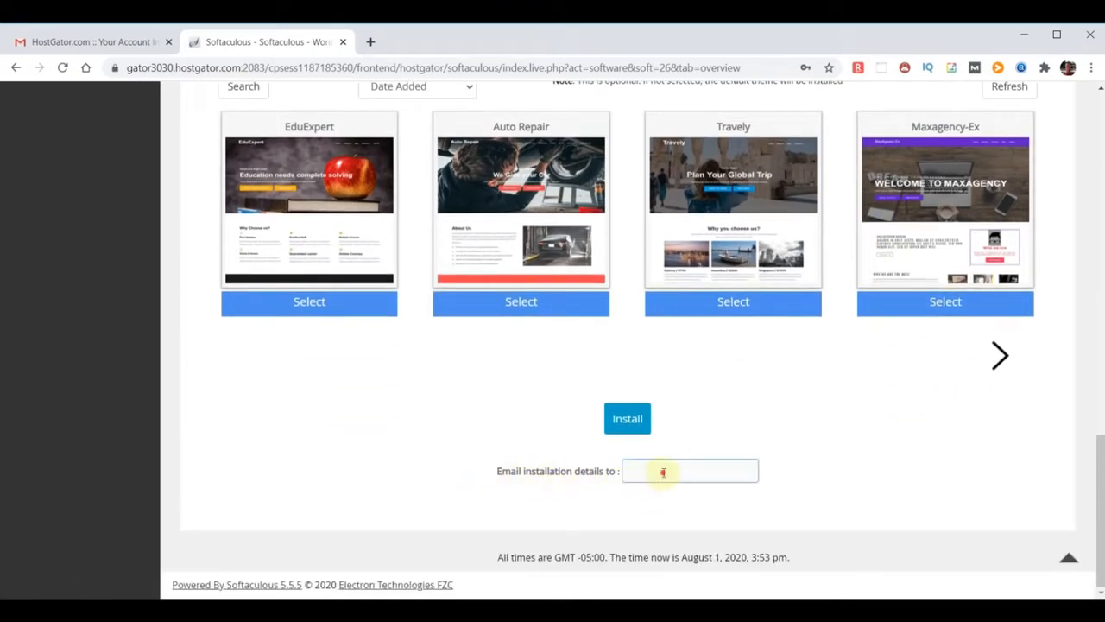
key("ctrl+v")
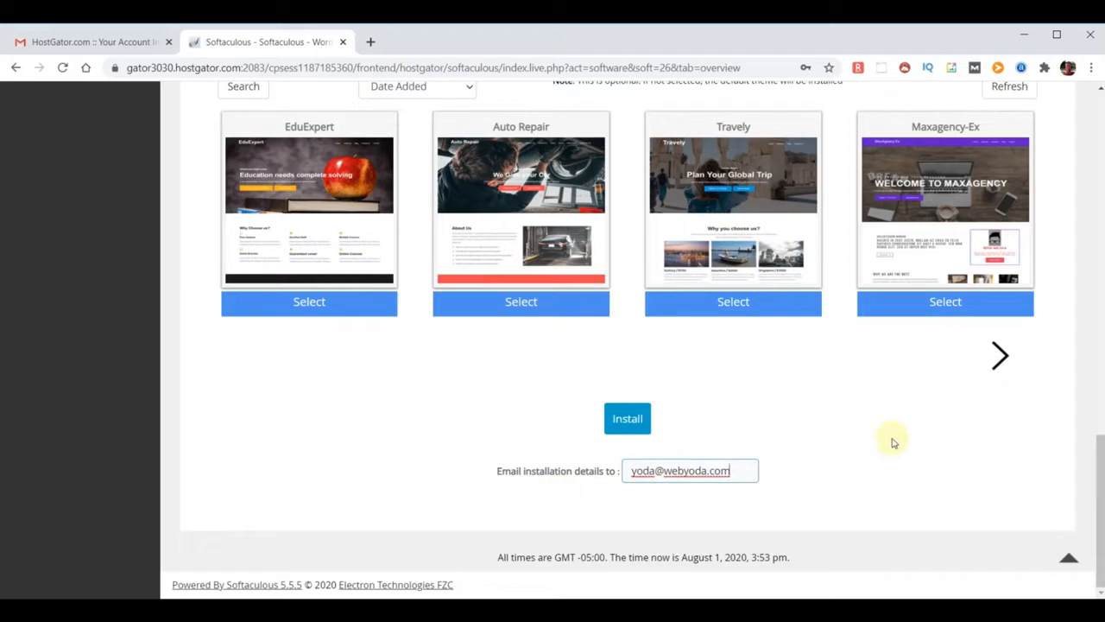
left_click(627, 421)
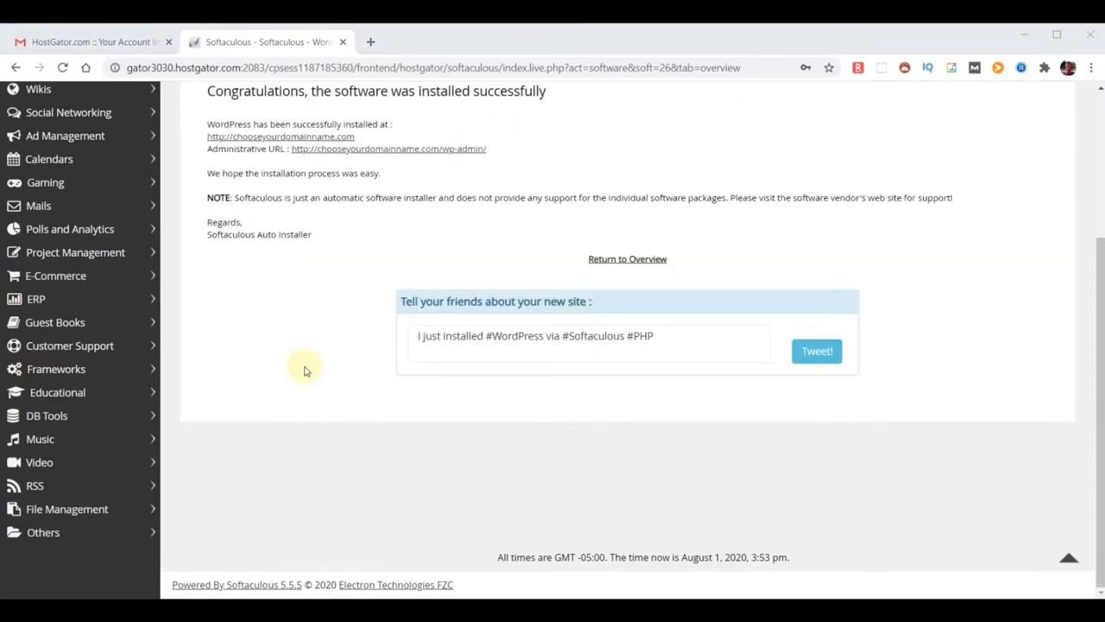
After the install finishes, load chooseyourdomainname.com in a new tab to test the site
left_click(559, 304)
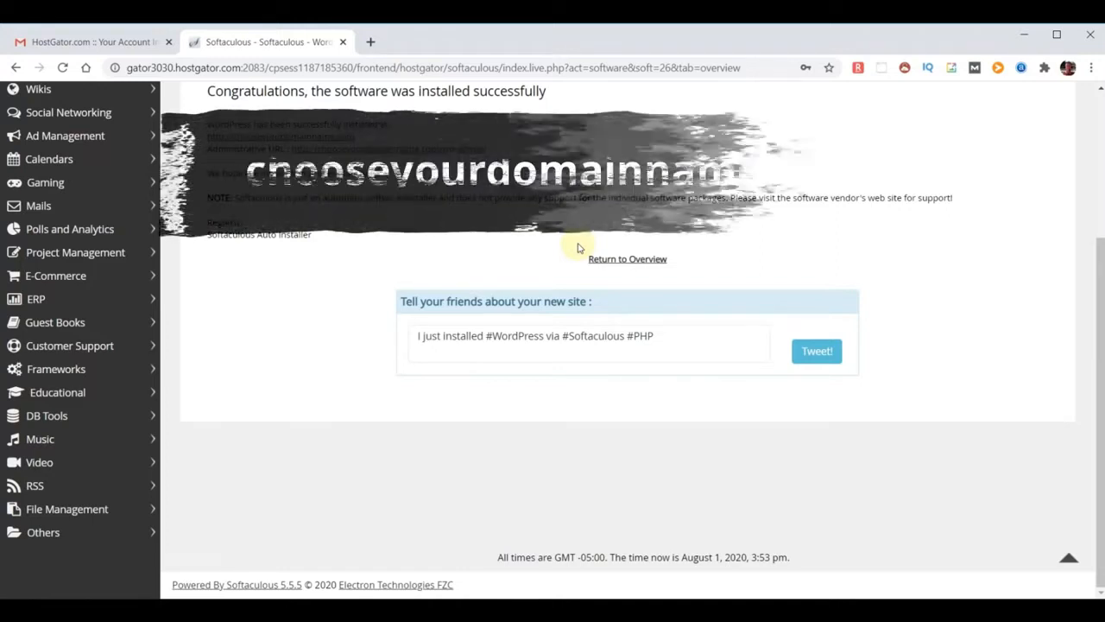
key("ctrl+t")
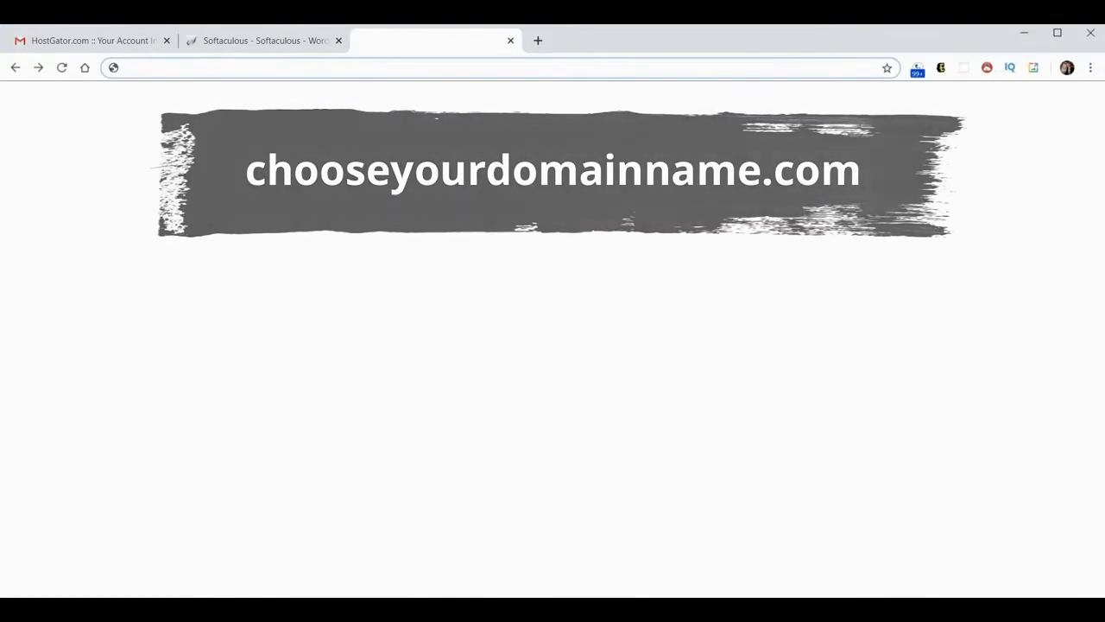
type("chooseyourdomainname.com")
key("Return")
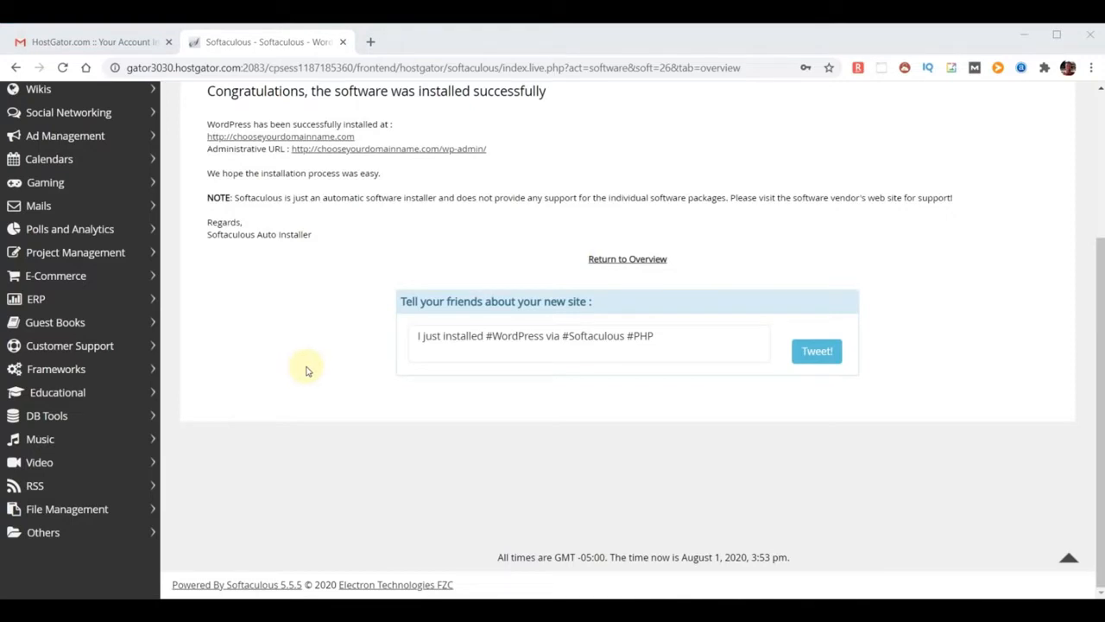
Load chooseyourdomainname.com in a new tab, showing the Hello world! front page
left_click(373, 41)
type("chooseyourdomainname.com")
key("Return")
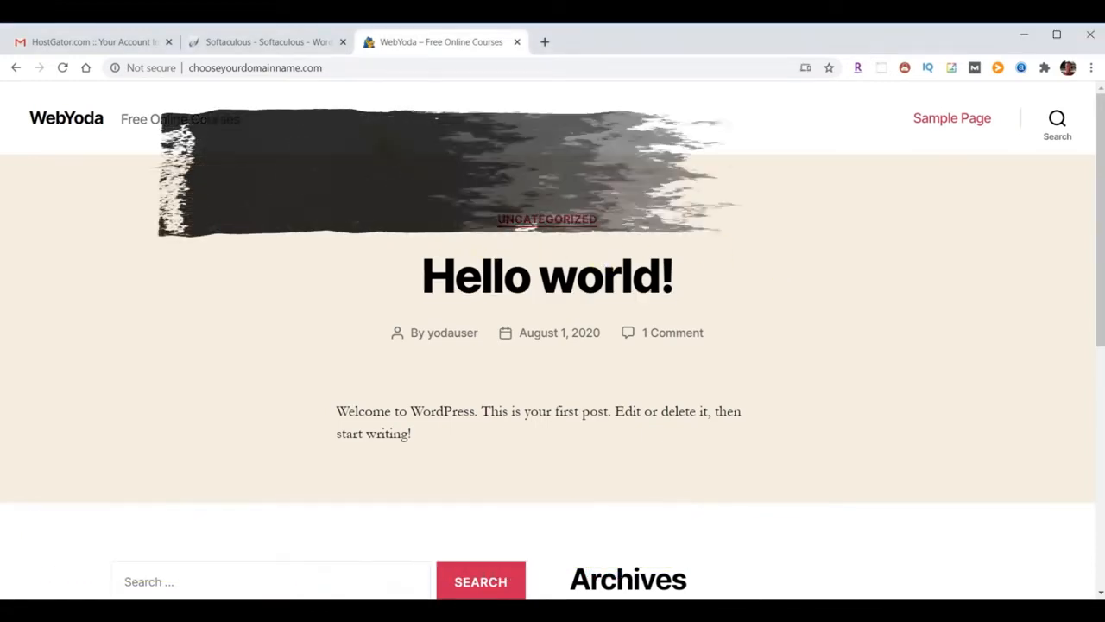
Append /wp-admin to the site address to reach the WebYoda login page
left_click(363, 67)
left_click(362, 67)
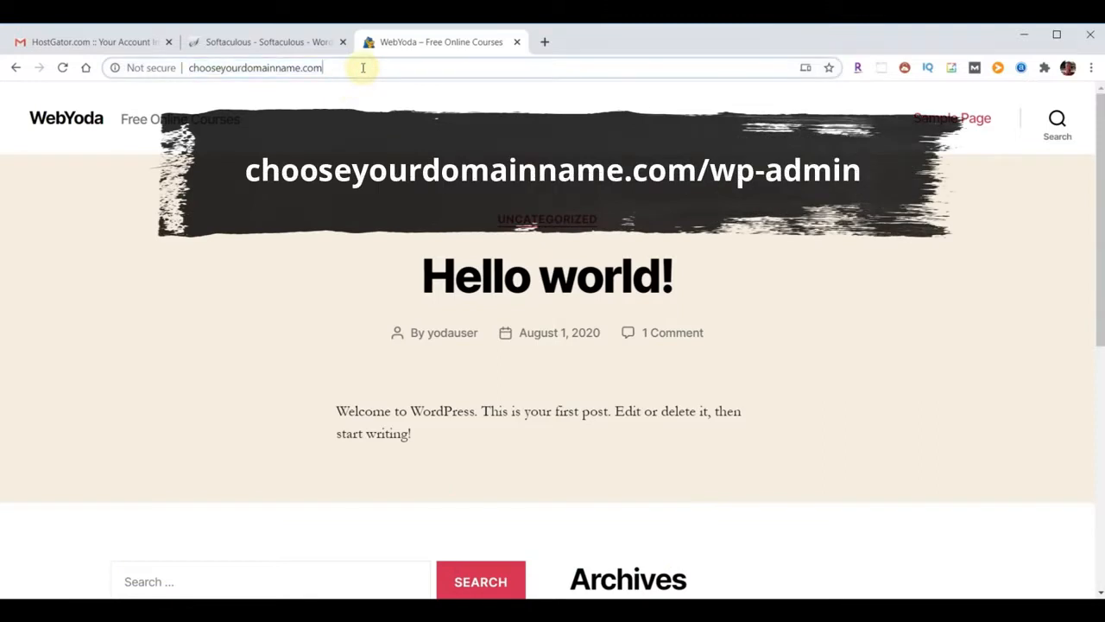
type("/wp-admin")
key("Return")
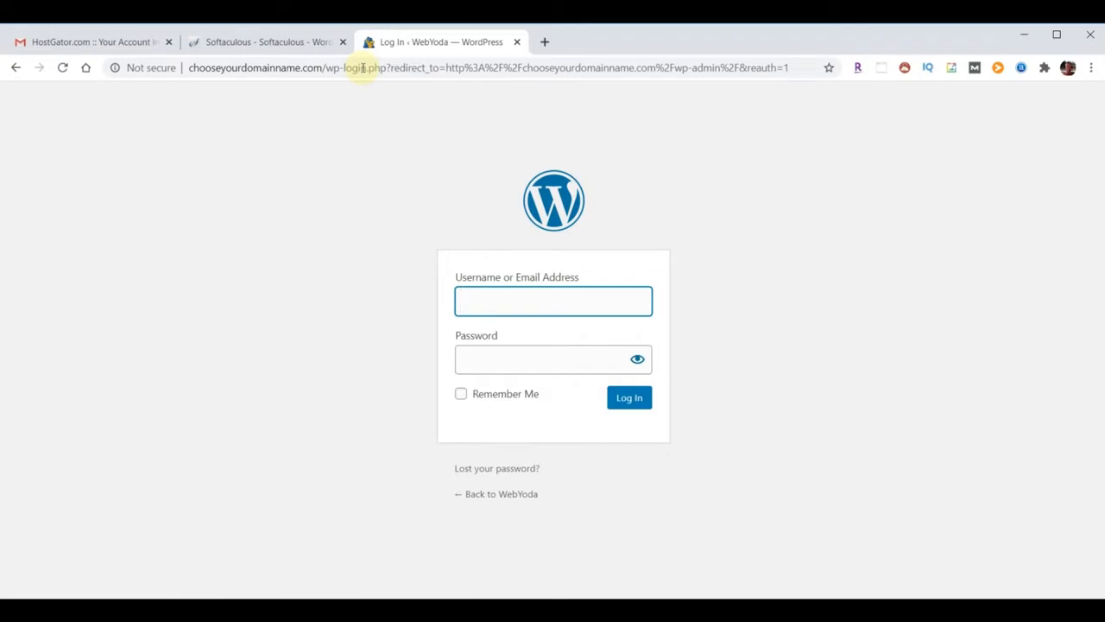
Attempt logging in as yodauser with the pasted password
type("yodauser")
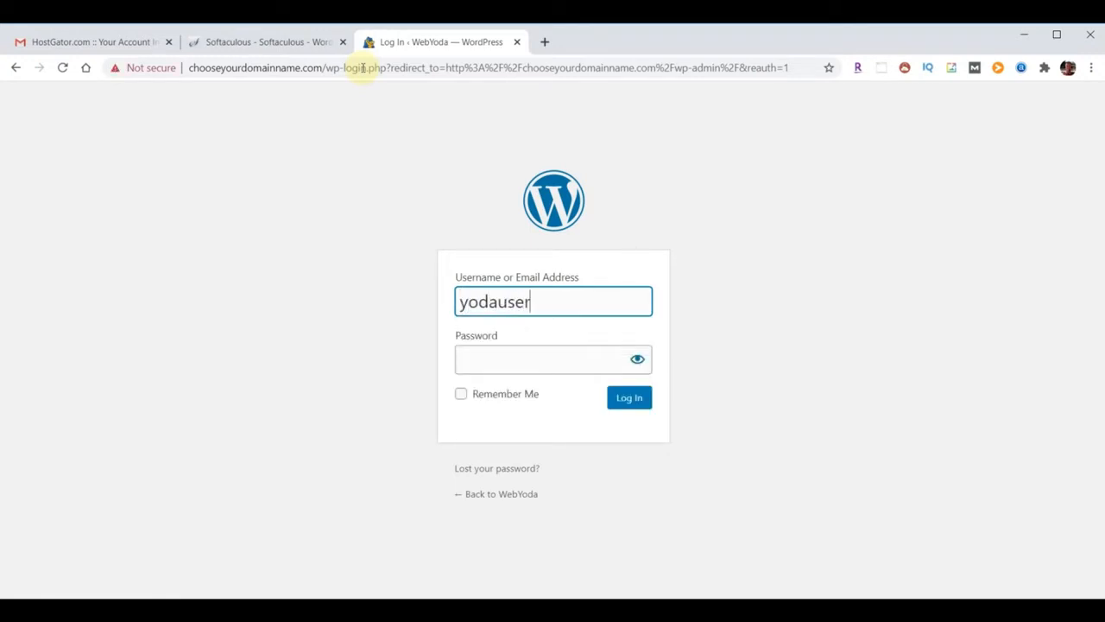
key("Tab")
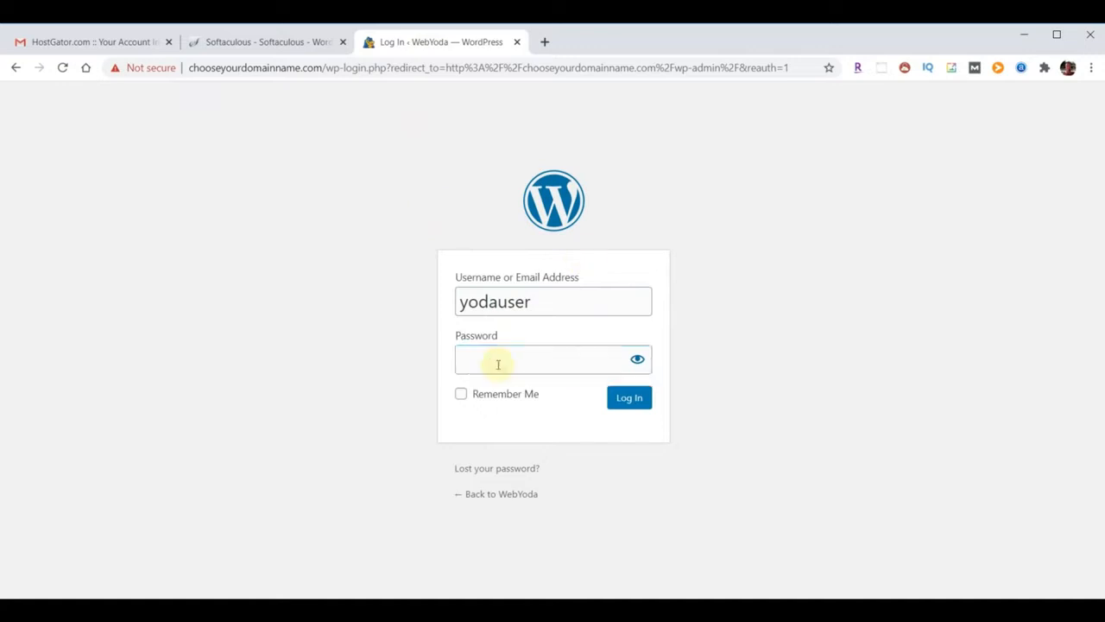
key("ctrl+v")
left_click(630, 399)
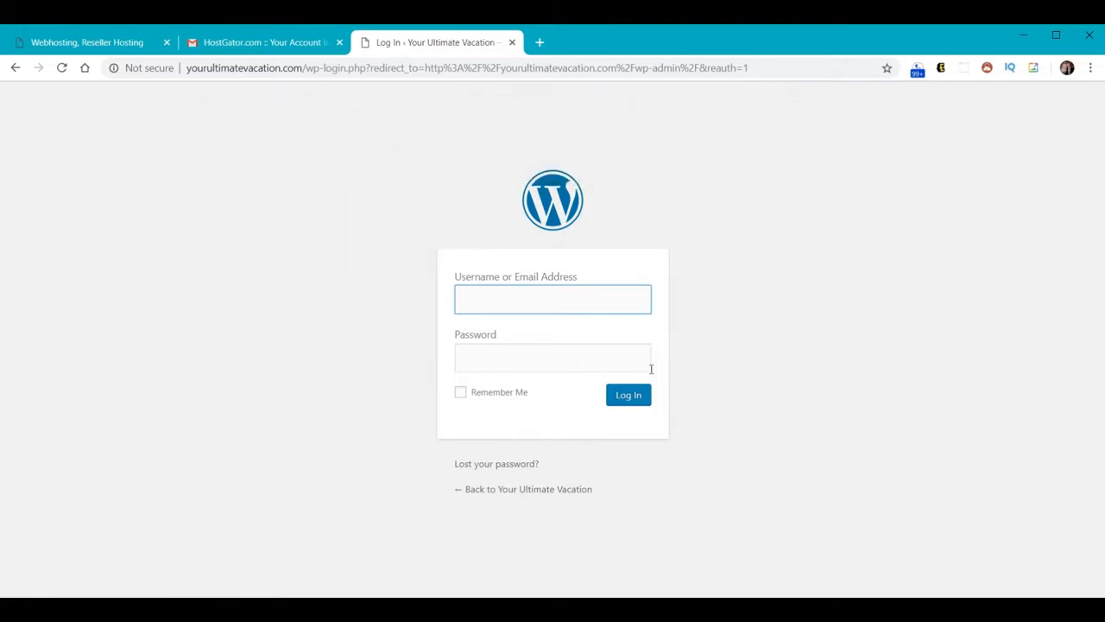
Log in again as yodauser using the saved autofill password to reach the Dashboard
type("yodauser")
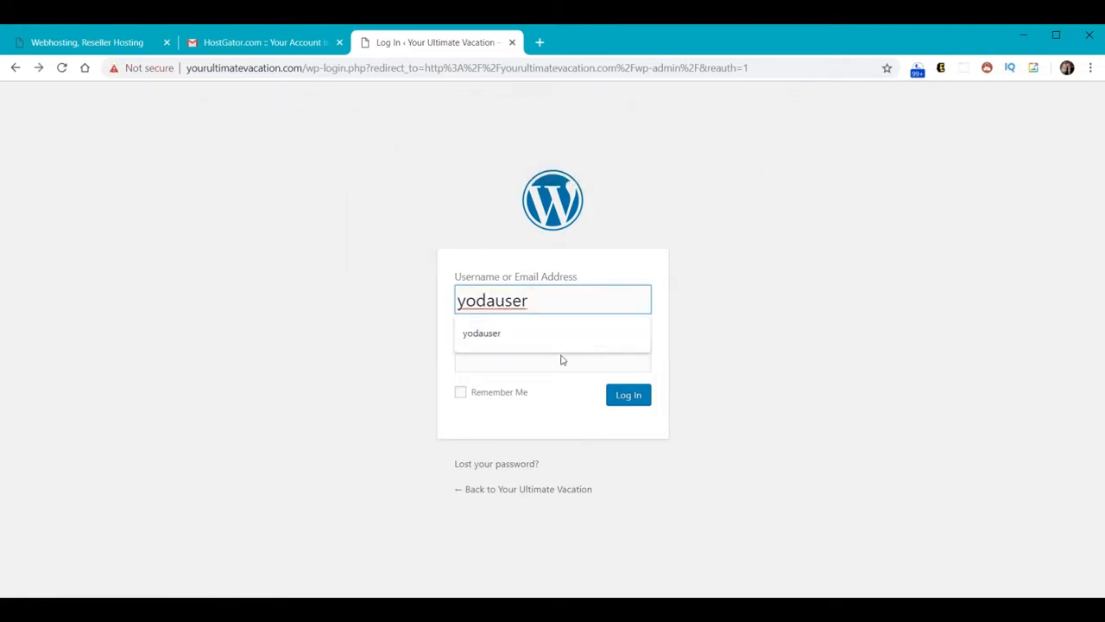
left_click(558, 359)
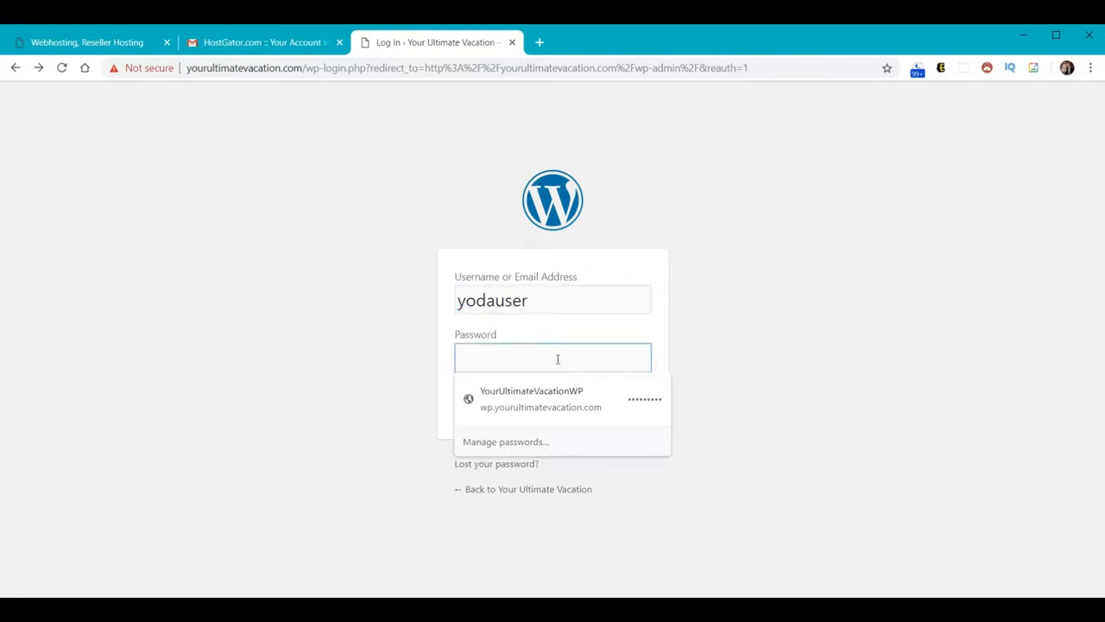
left_click(615, 394)
left_click(618, 395)
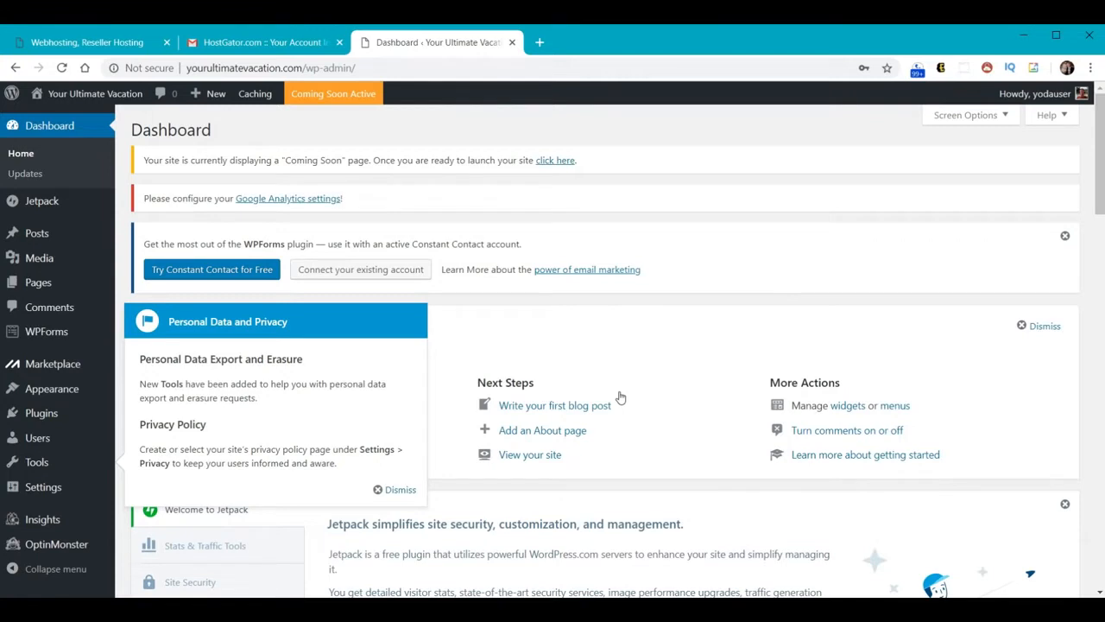
Dismiss the Personal Data and Privacy notice and close the web hosting and HostGator tabs
left_click(400, 491)
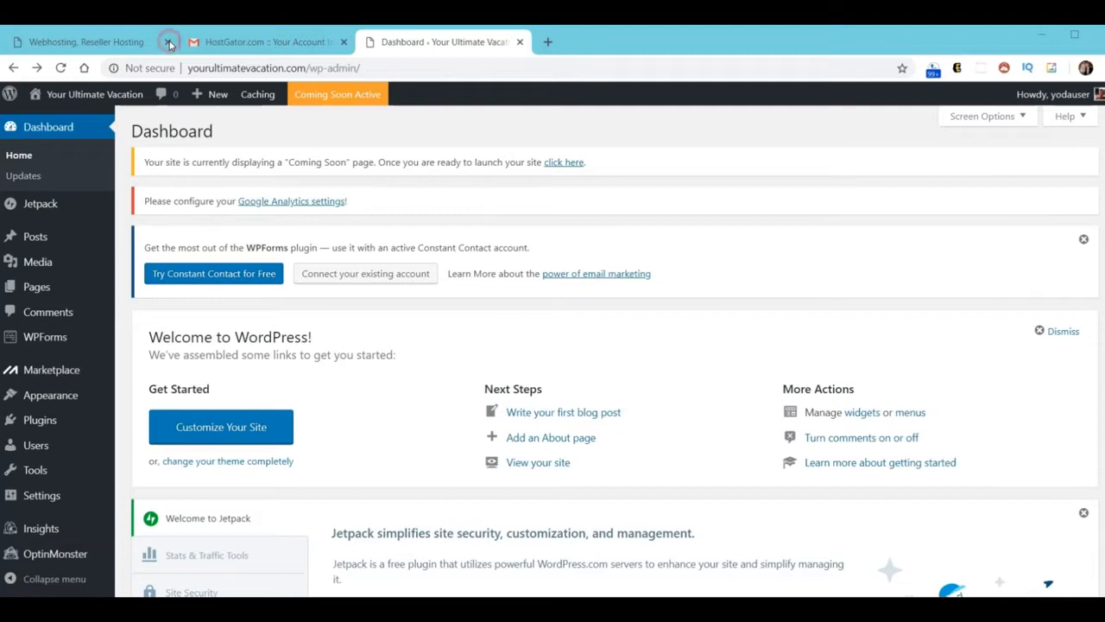
left_click(169, 42)
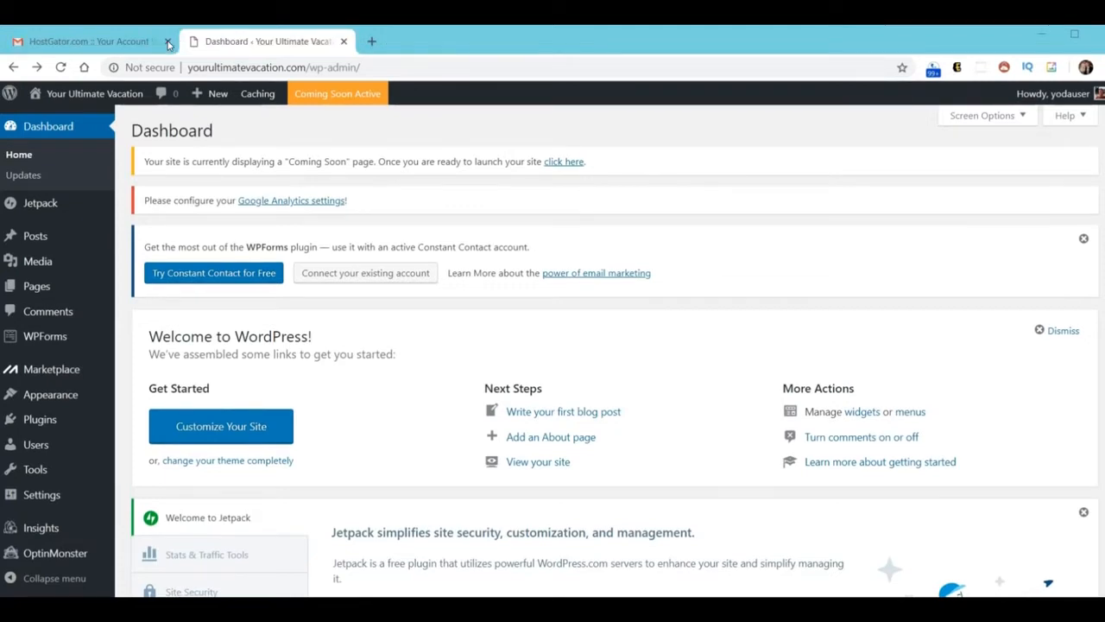
left_click(170, 43)
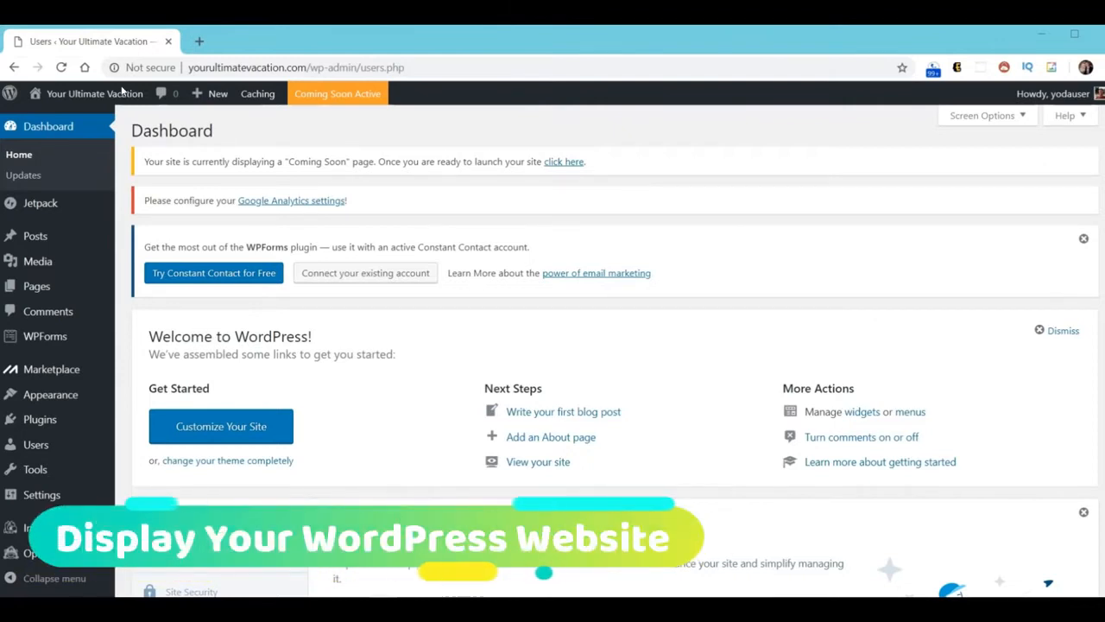
Open the live Your Ultimate Vacation front page in a new tab from the admin bar, then add a blank tab
mouse_move(118, 96)
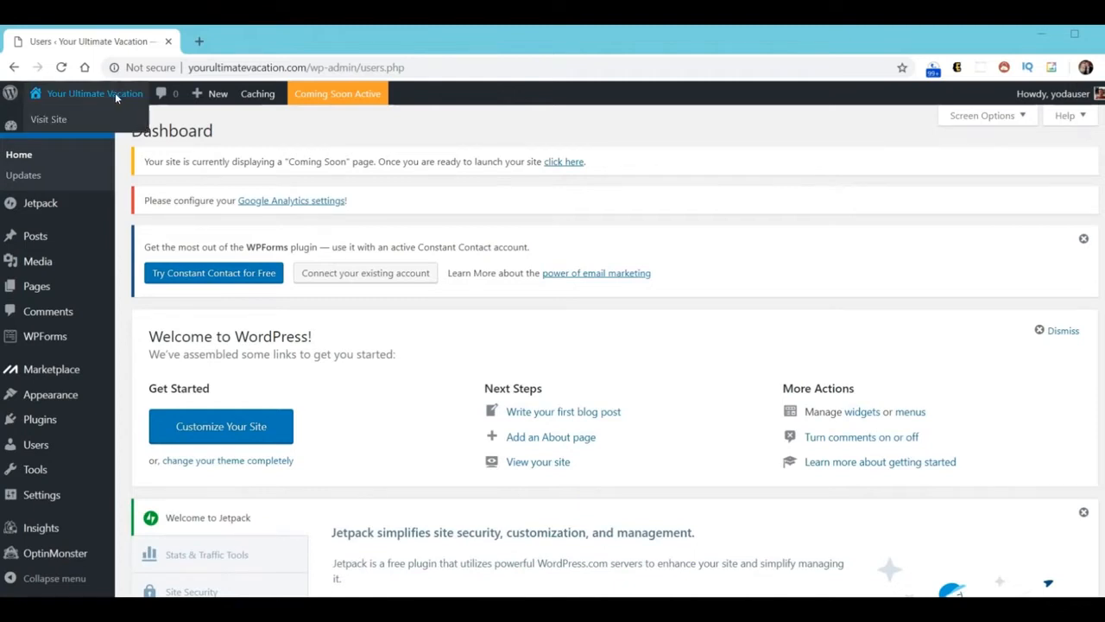
right_click(115, 93)
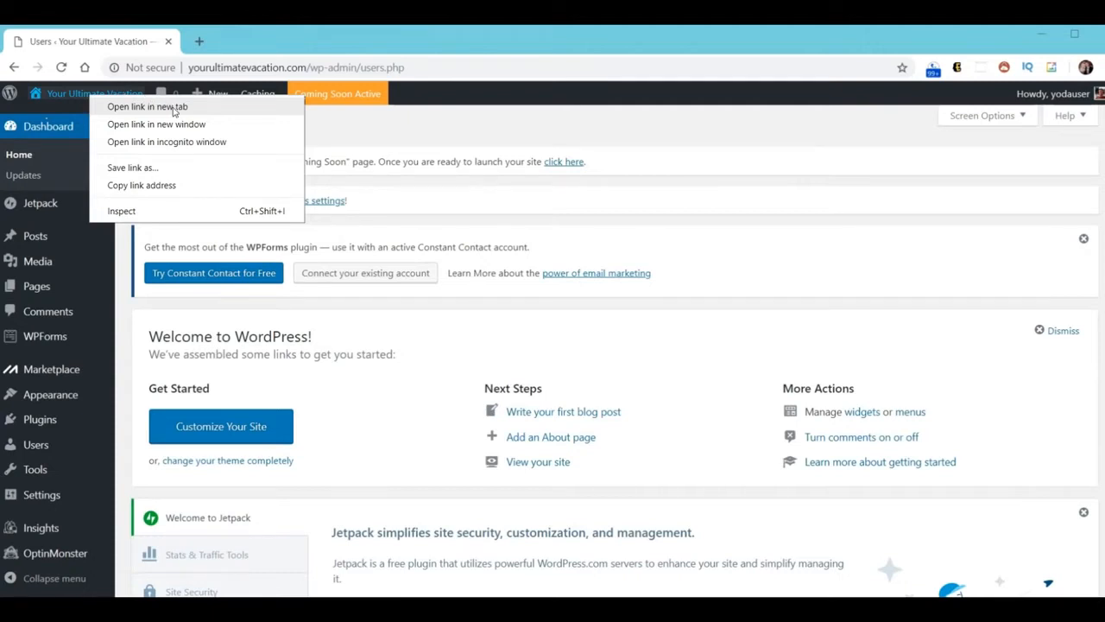
left_click(174, 108)
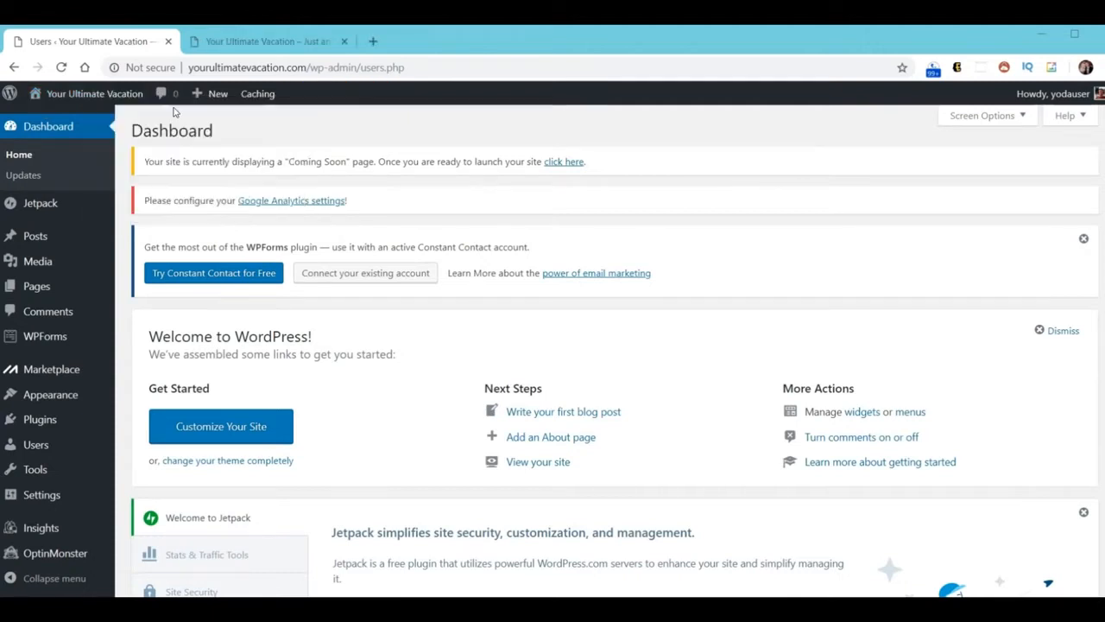
left_click(273, 41)
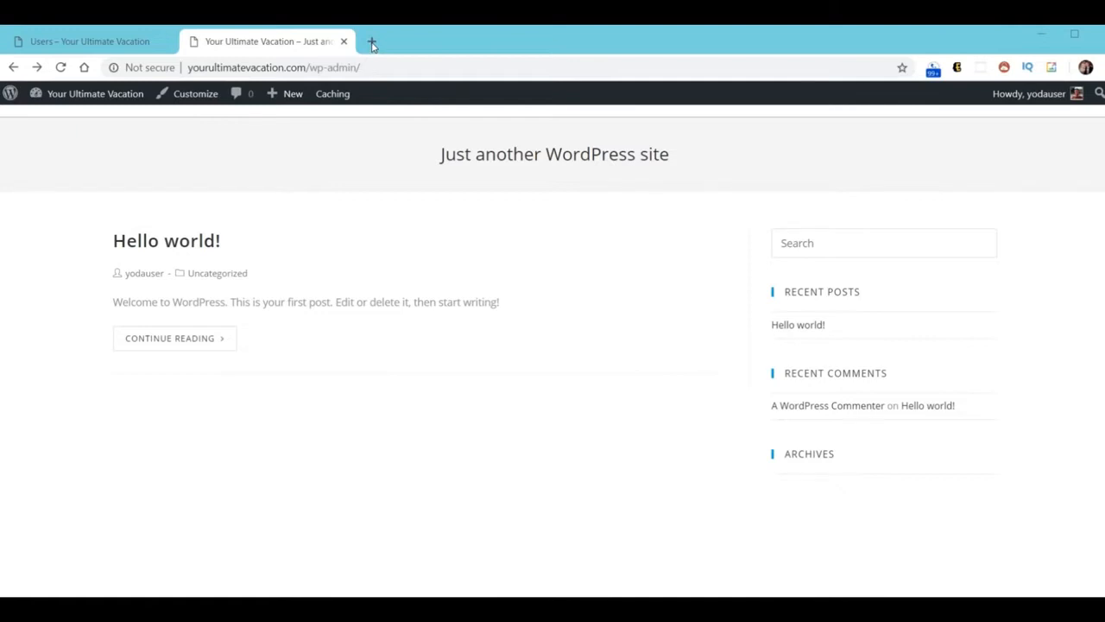
left_click(371, 43)
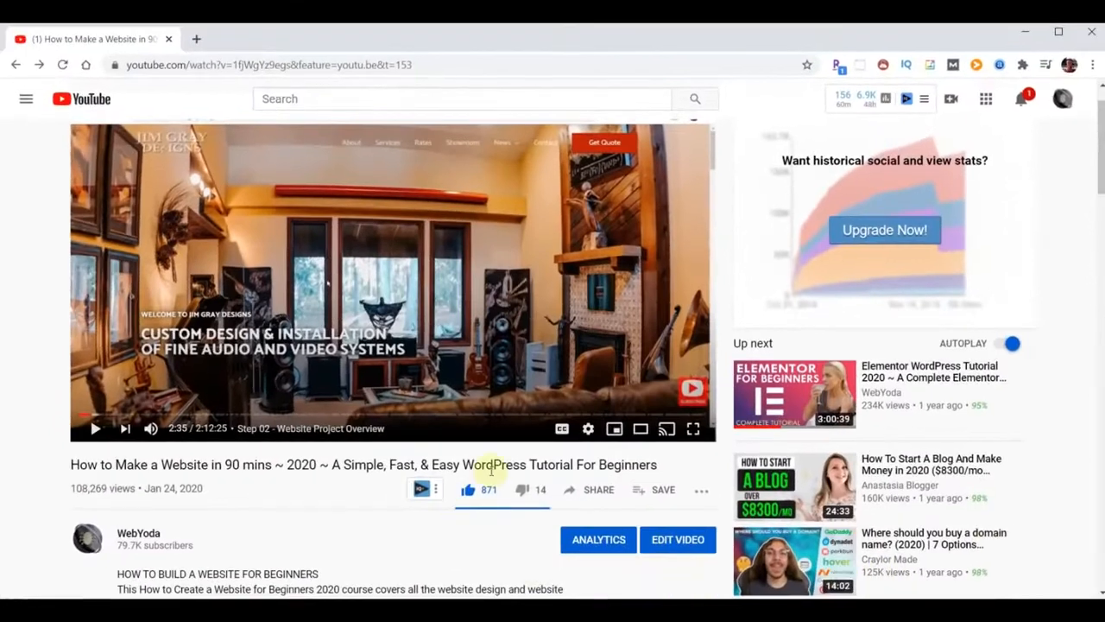
Expand the tutorial video's description and scroll down to its TIMESTAMPS heading
scroll(298, 494, "down", 1)
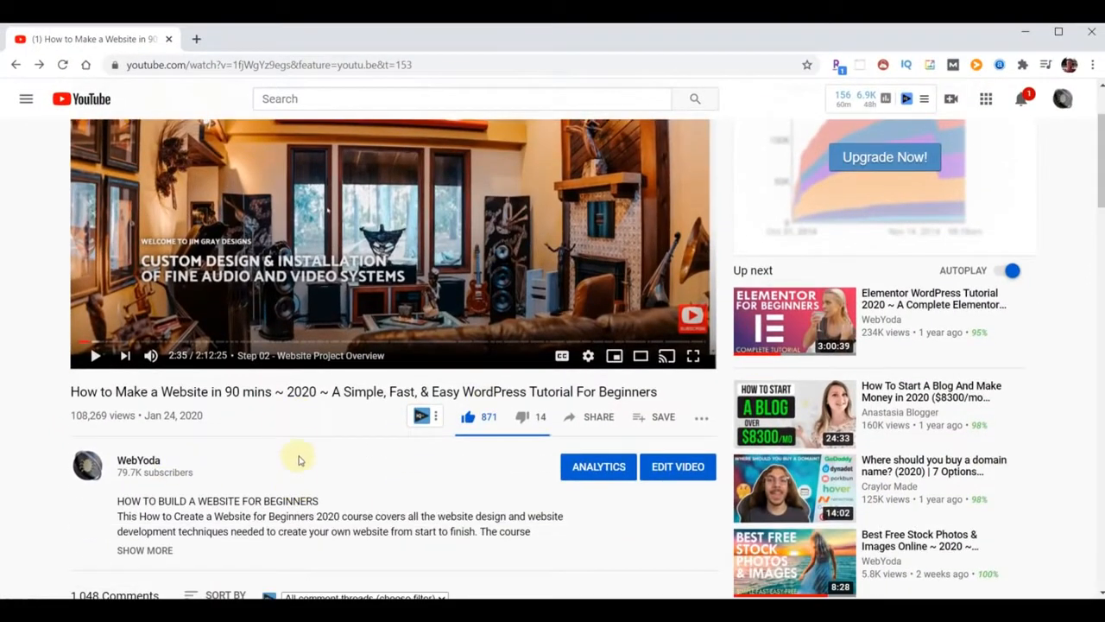
scroll(302, 447, "down", 5)
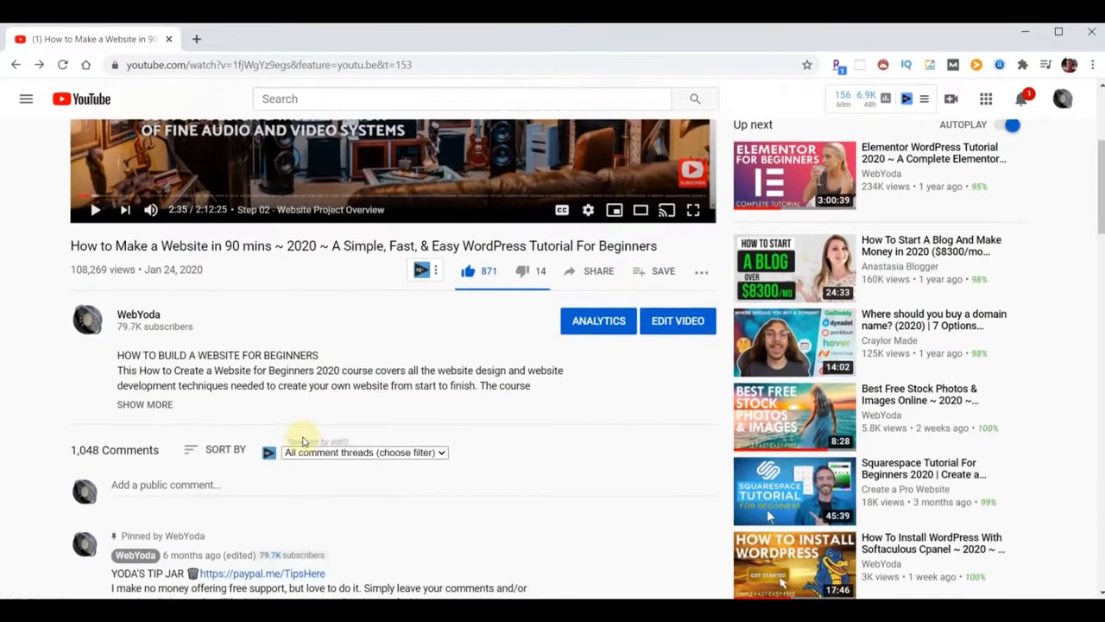
scroll(293, 368, "up", 2)
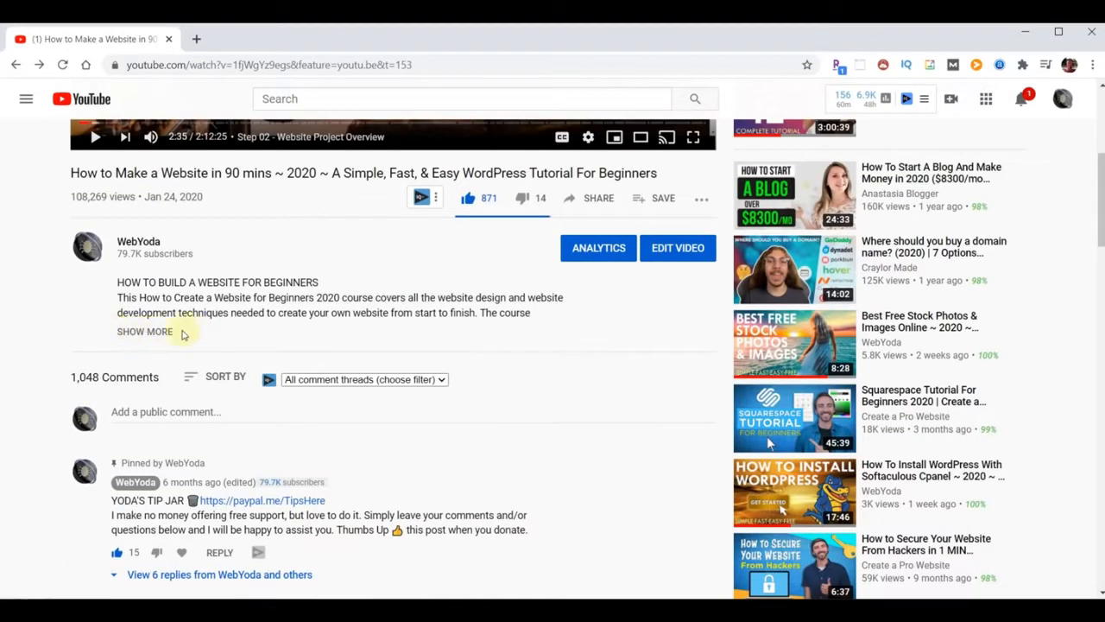
left_click(147, 337)
scroll(247, 354, "down", 5)
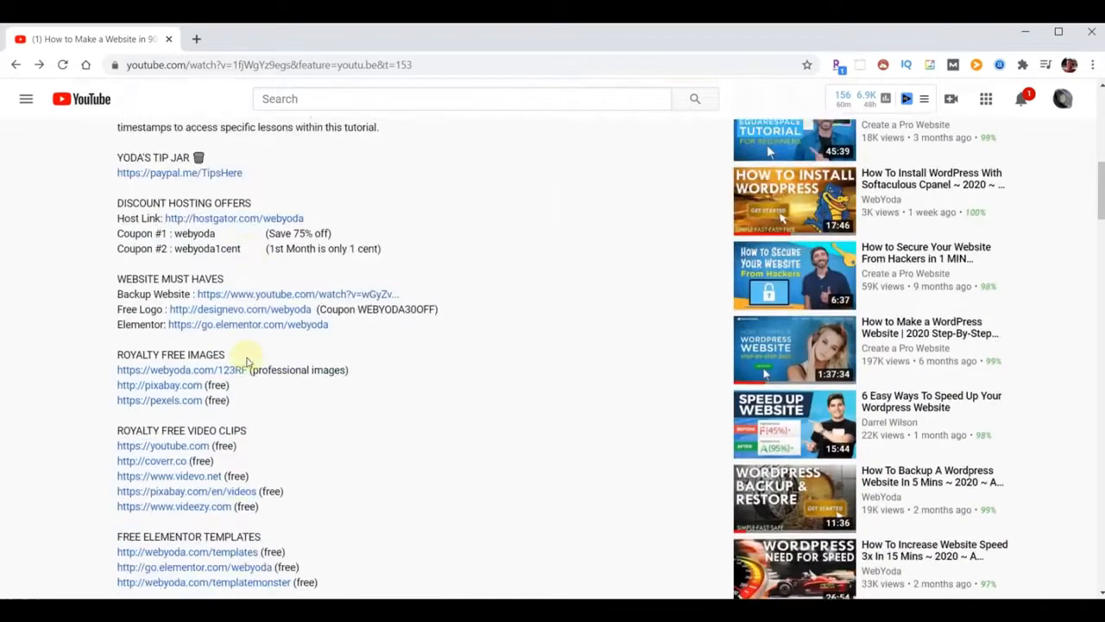
scroll(246, 360, "down", 3)
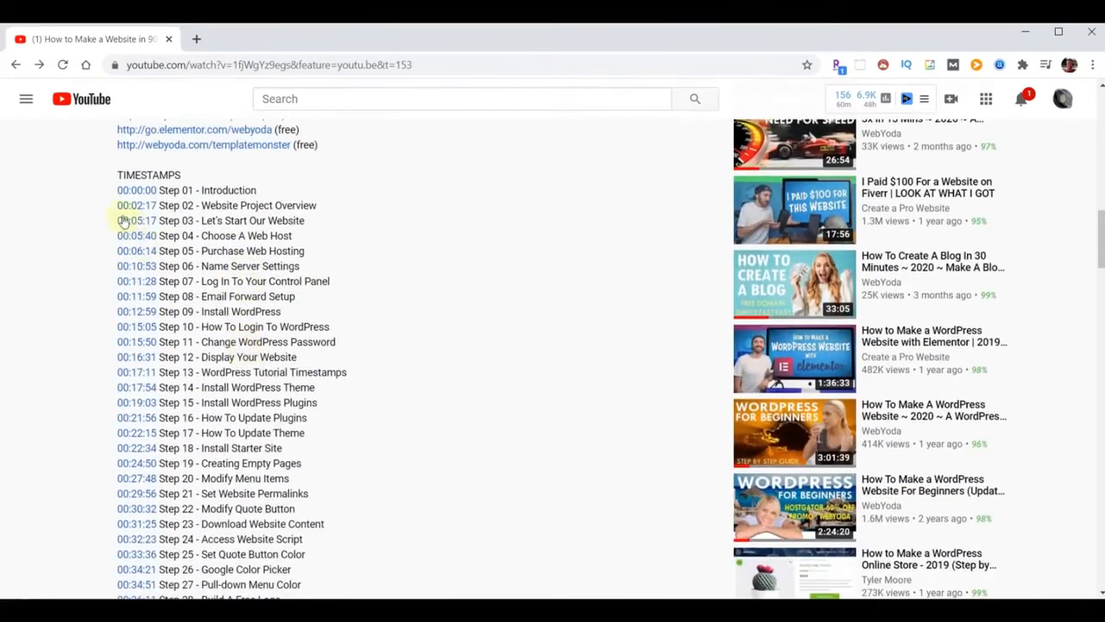
double_click(128, 178)
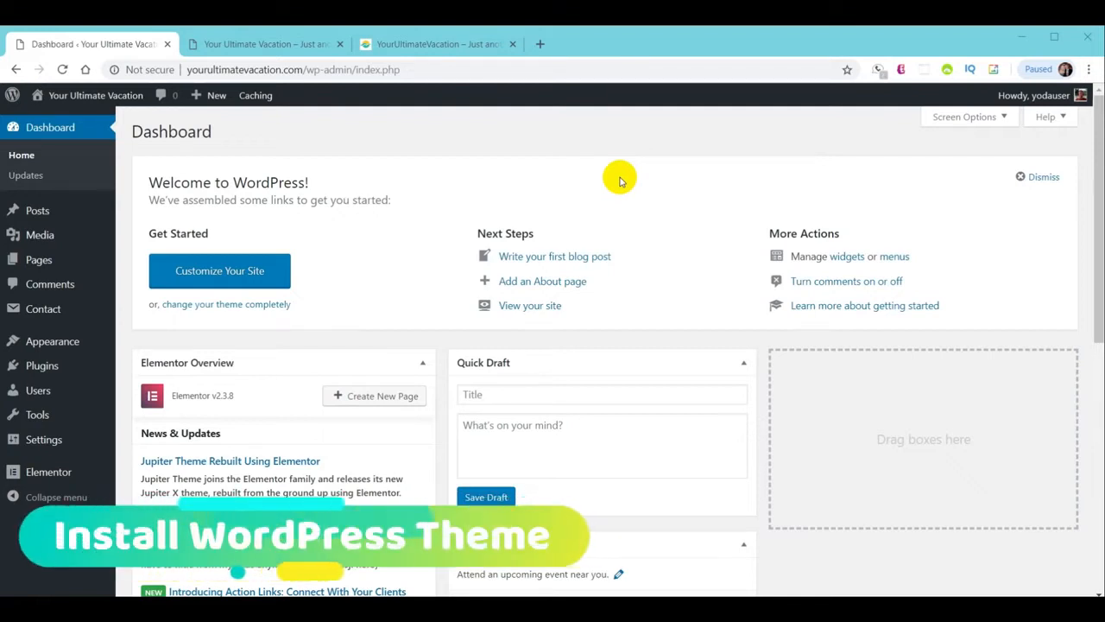
Bring up the Themes page listing four installed themes, then start a blank browser tab
mouse_move(86, 342)
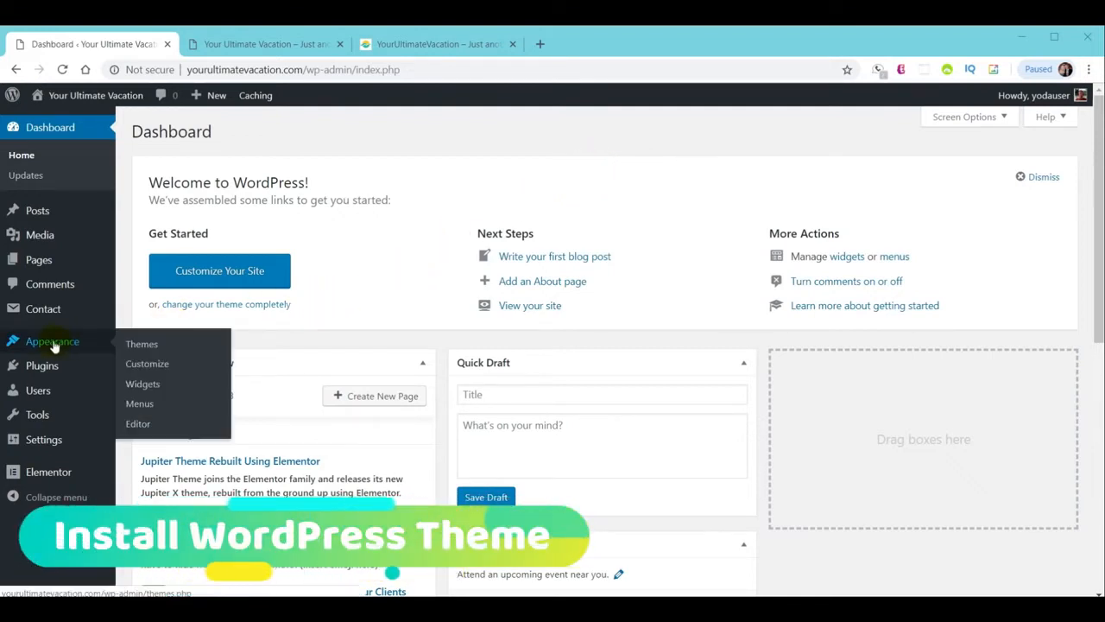
left_click(141, 344)
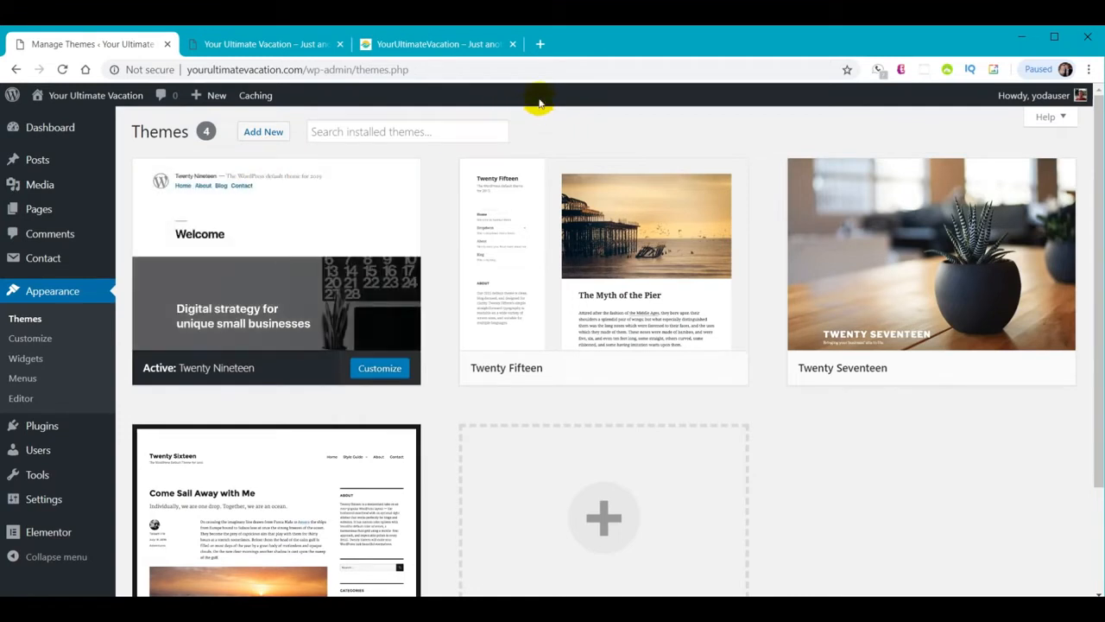
left_click(541, 45)
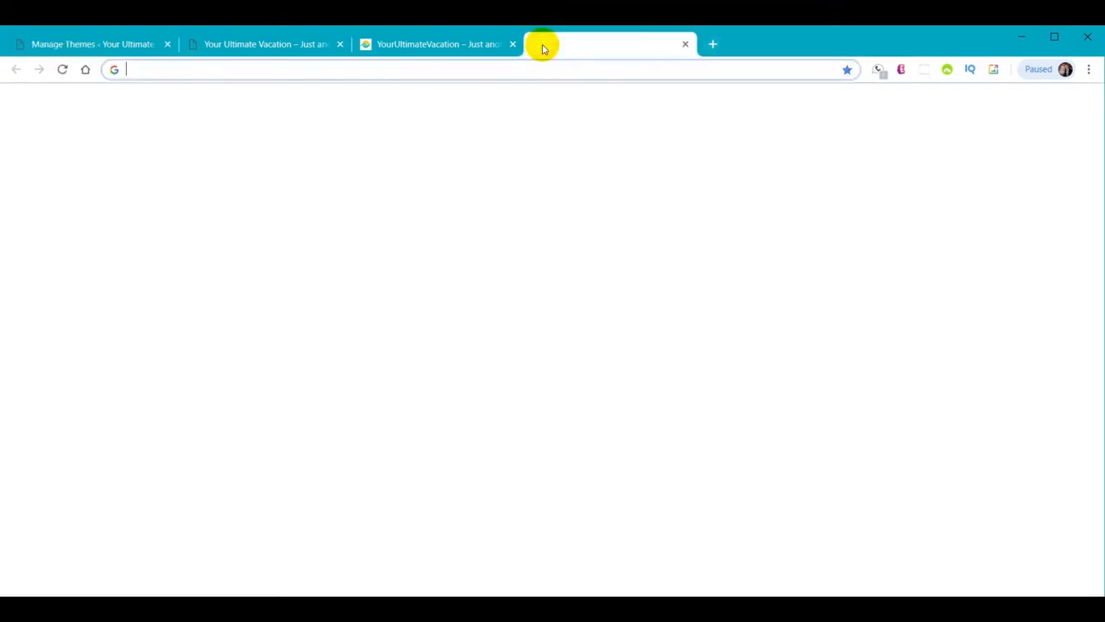
Download the OceanWP theme zip from webyoda.com/themes, then close the WebYoda tab
type("webyoda")
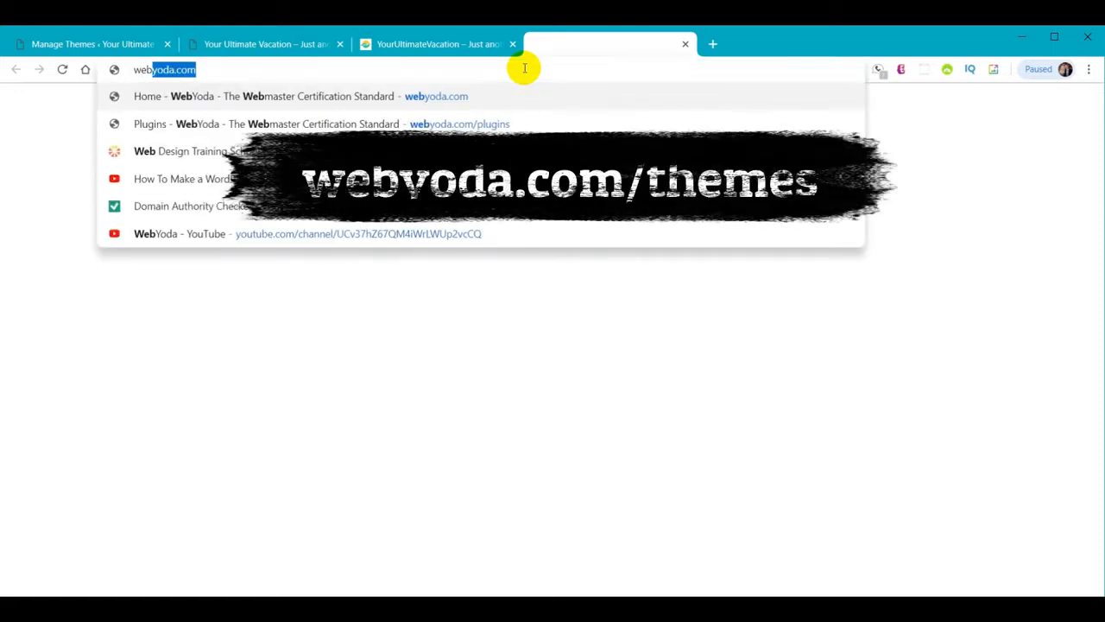
type(".com/t")
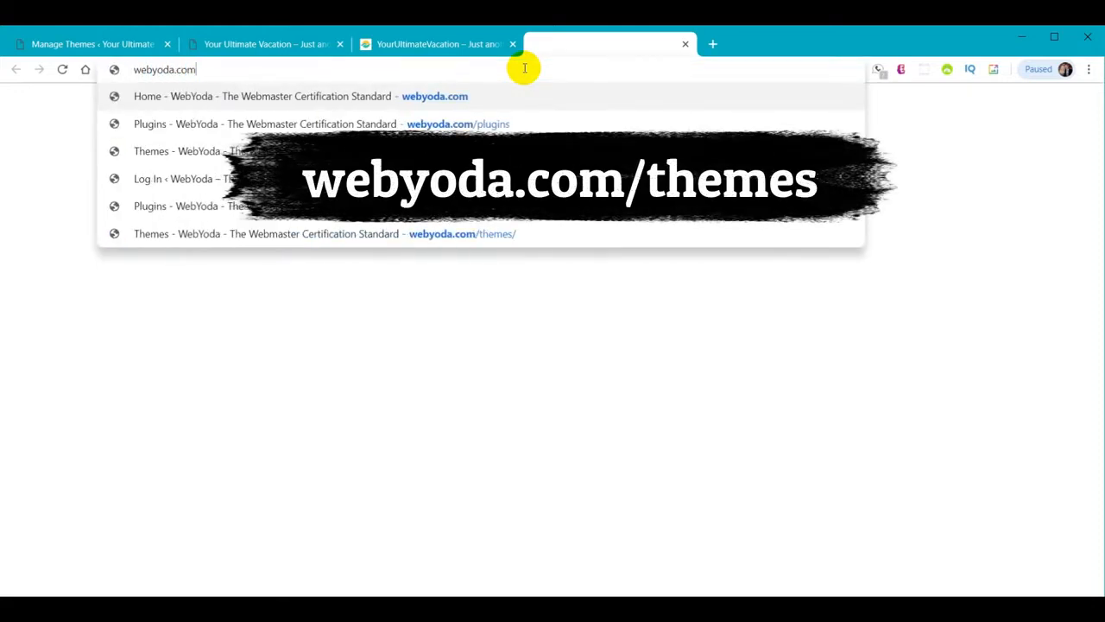
key("Return")
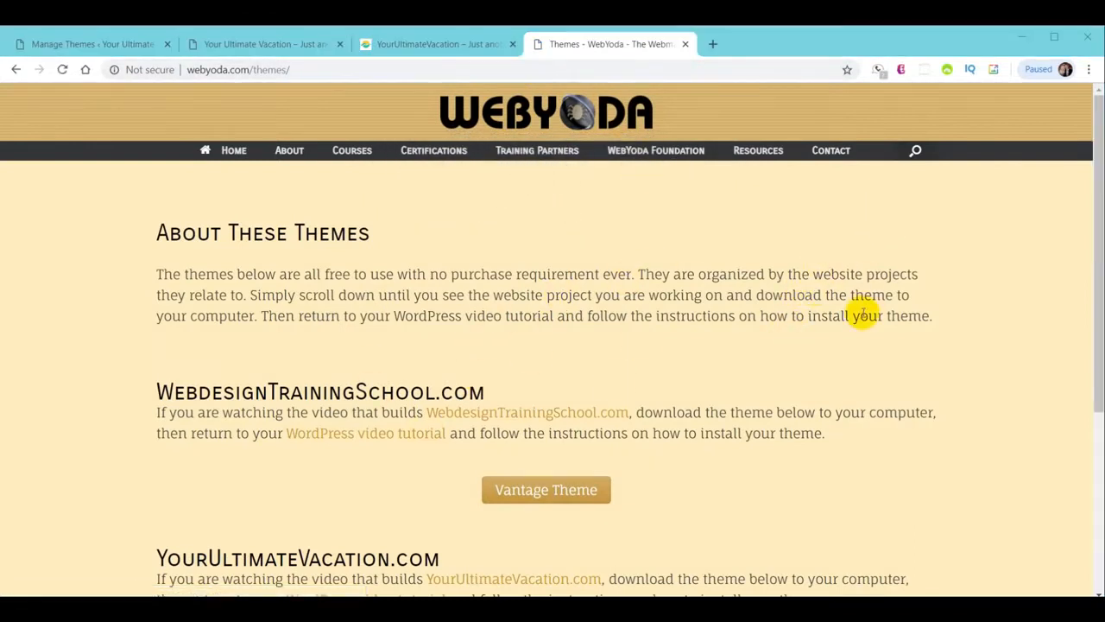
scroll(861, 316, "down", 3)
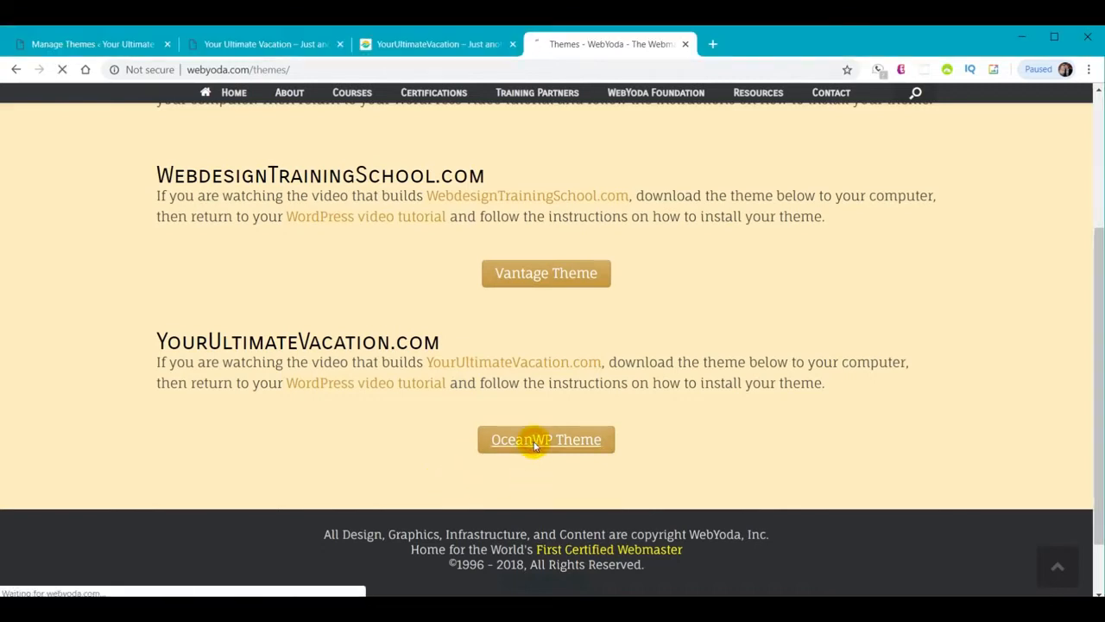
left_click(536, 445)
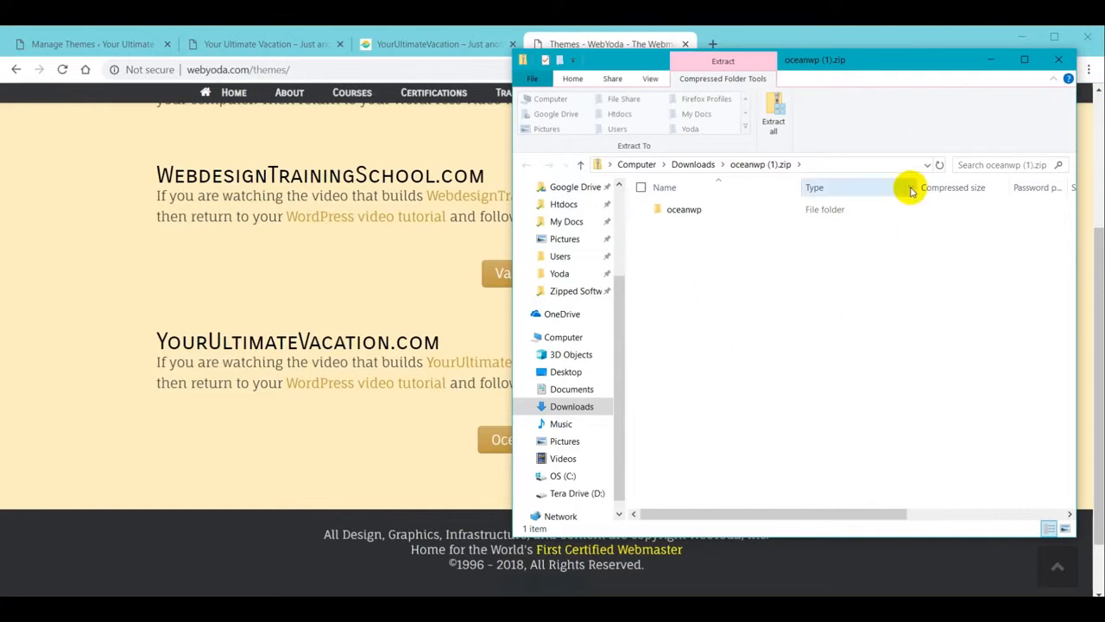
left_click(1058, 60)
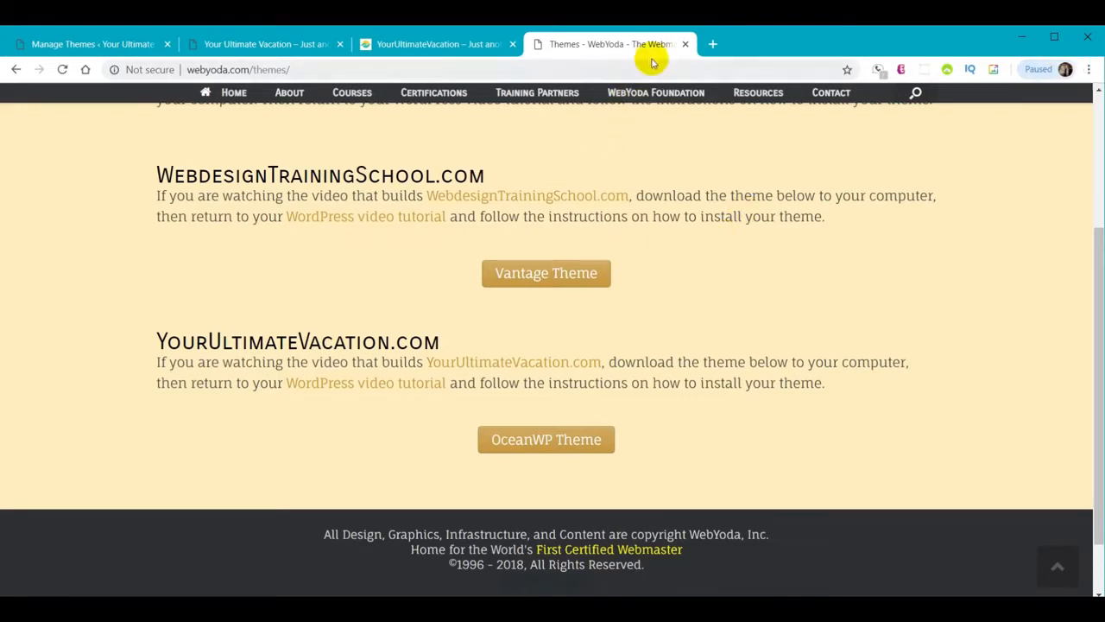
left_click(684, 44)
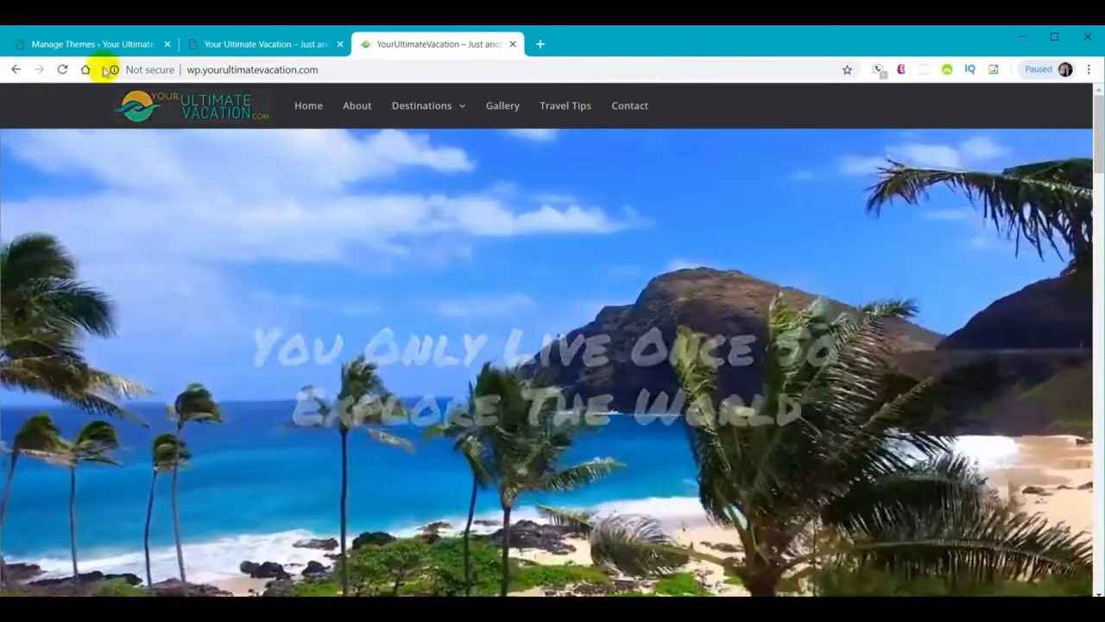
left_click(78, 36)
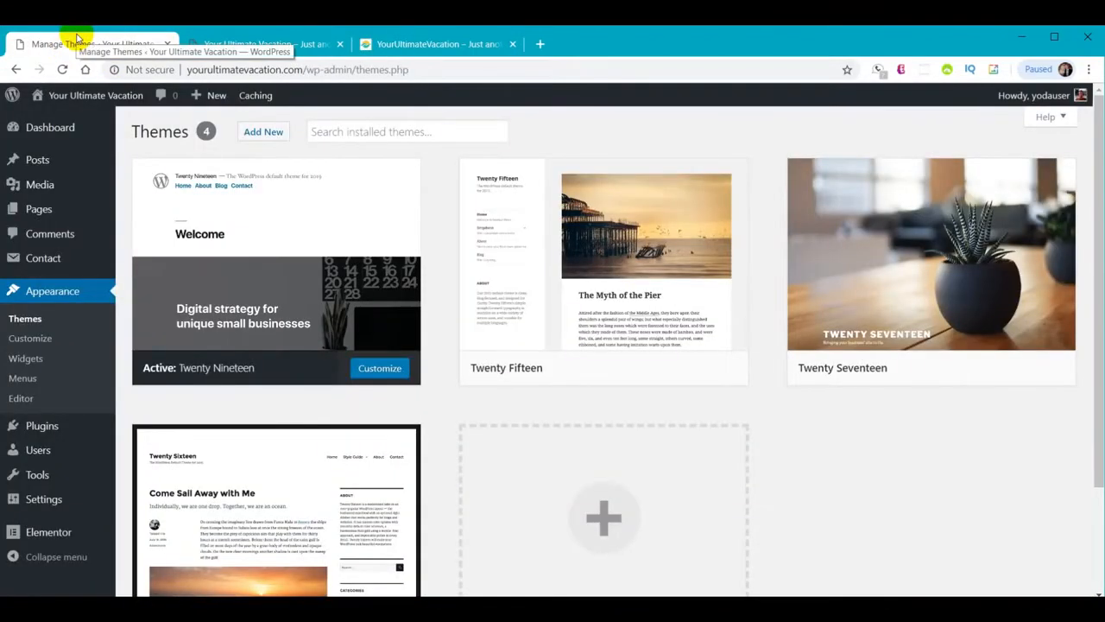
Upload oceanwp.zip as a new theme and install OceanWP
left_click(266, 135)
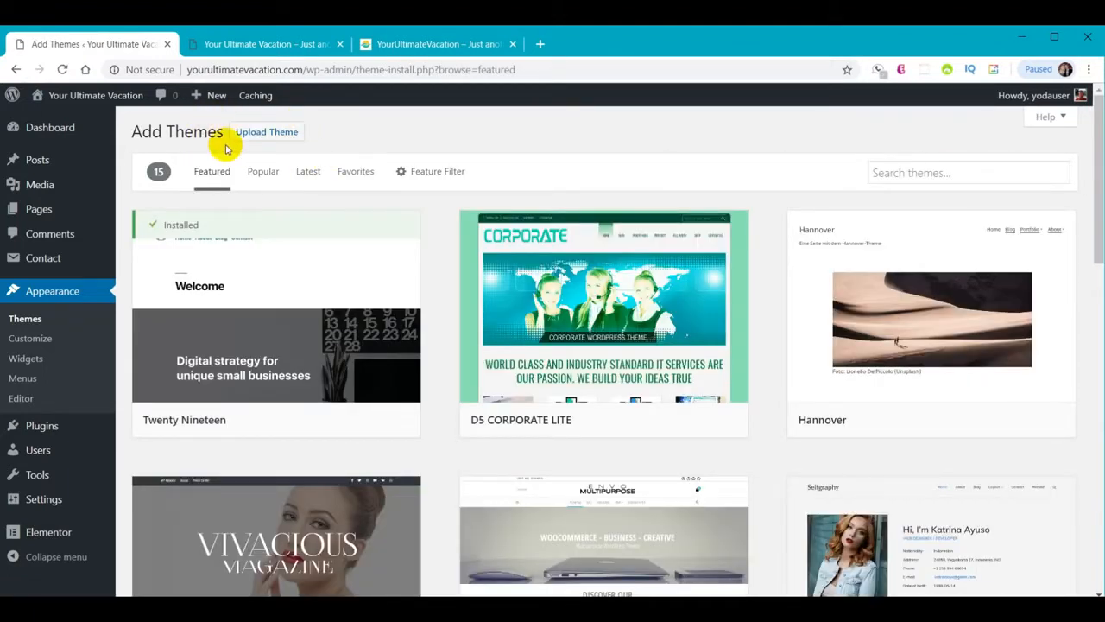
left_click(273, 133)
left_click(506, 261)
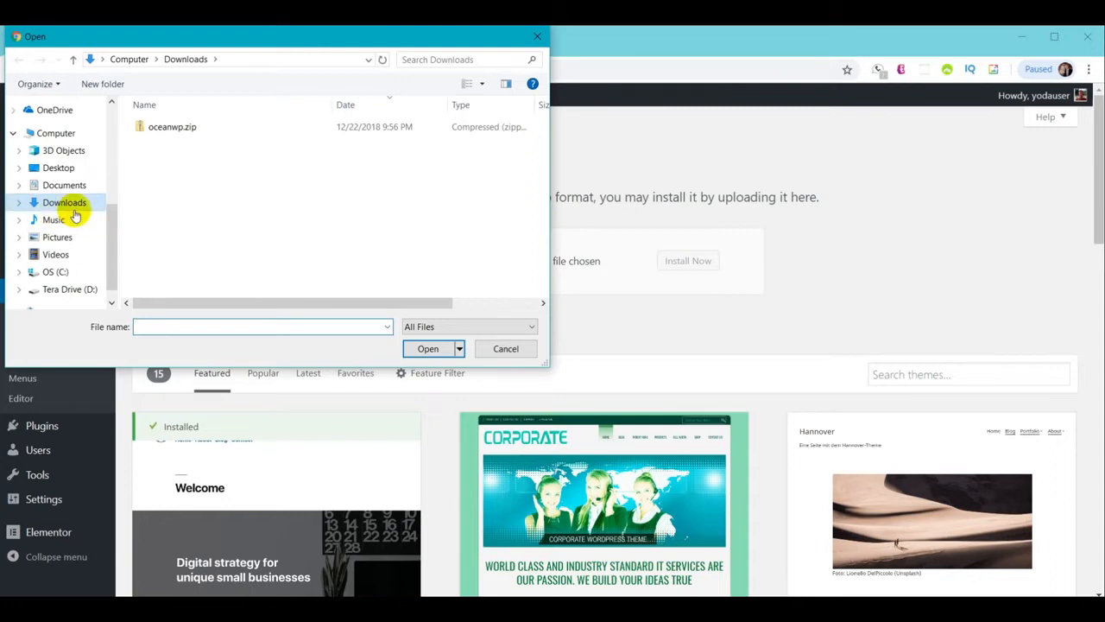
left_click(173, 128)
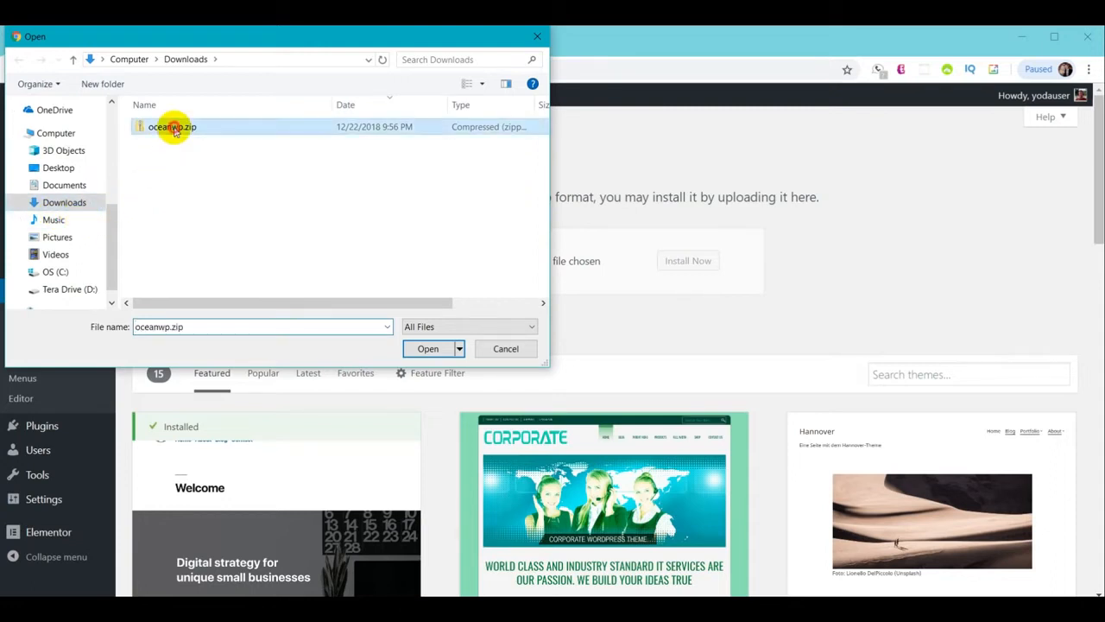
left_click(428, 349)
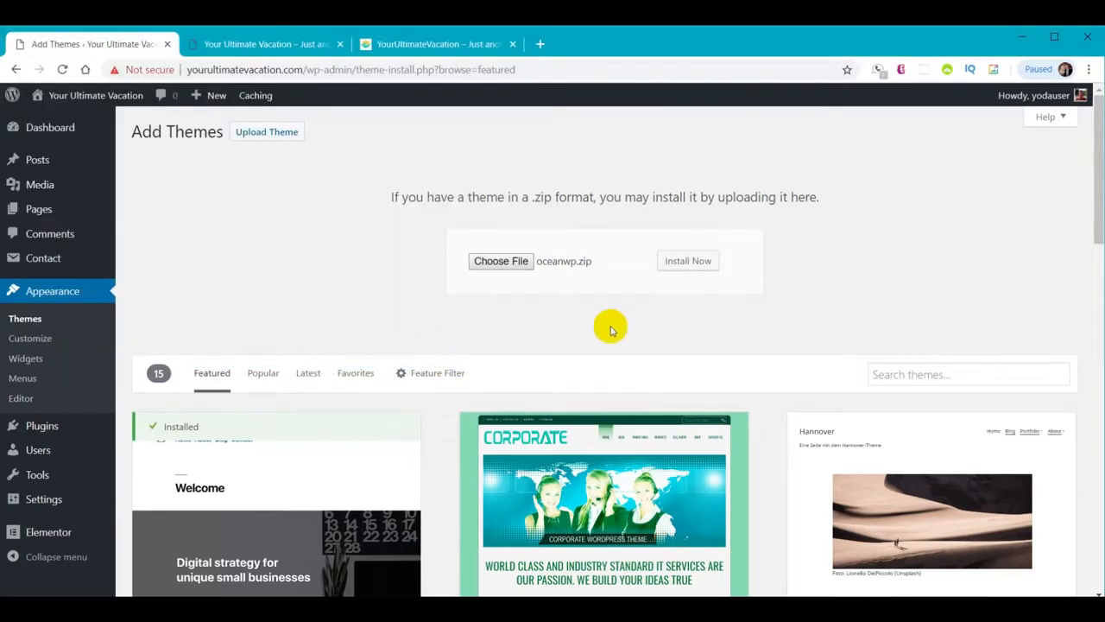
left_click(691, 261)
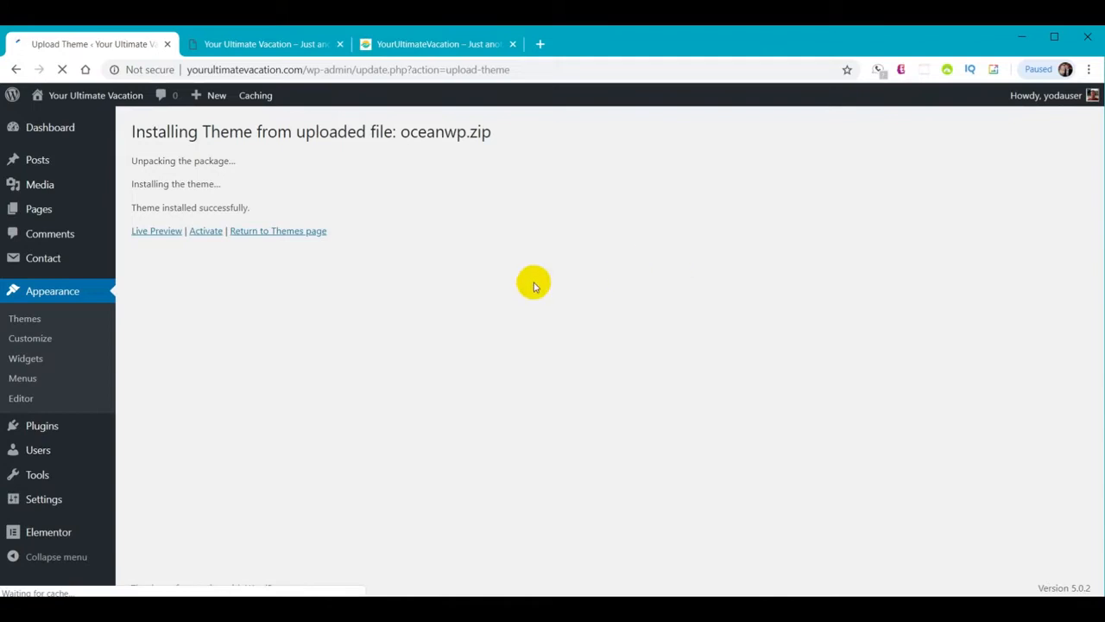
Activate OceanWP as the site theme and bring up the seven installed plugins
left_click(209, 231)
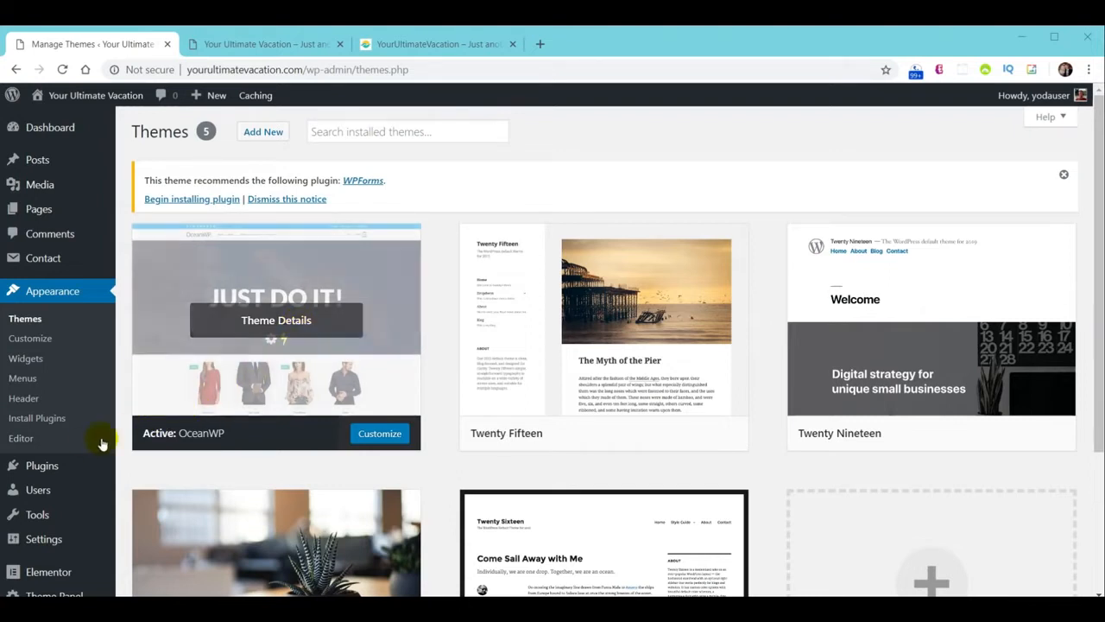
mouse_move(45, 470)
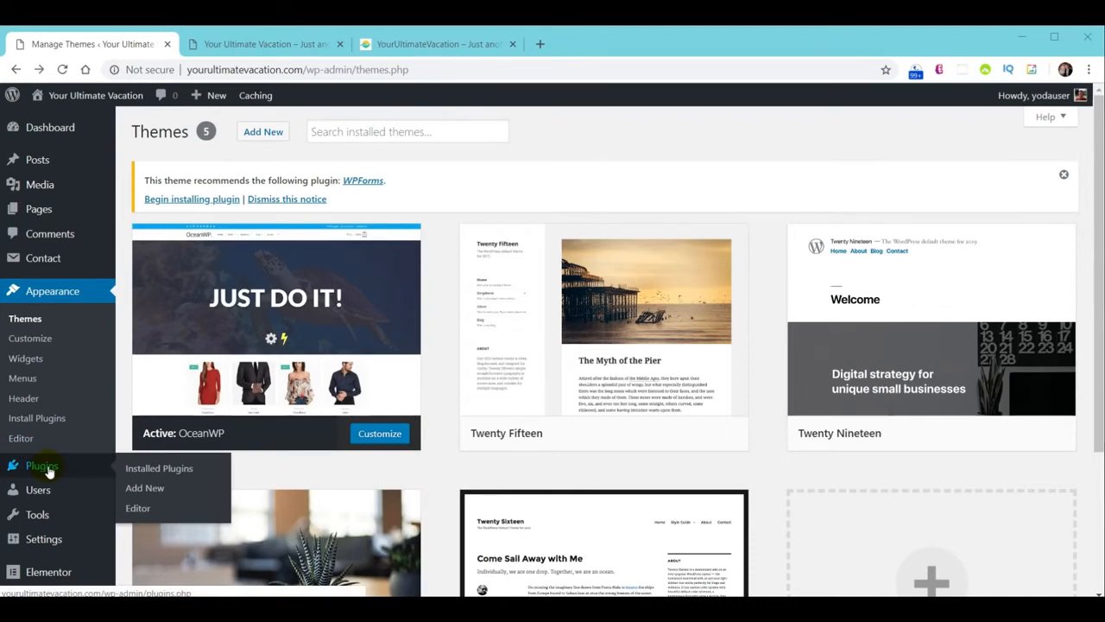
left_click(49, 471)
Select all seven installed plugins and apply the Deactivate bulk action
scroll(518, 337, "down", 3)
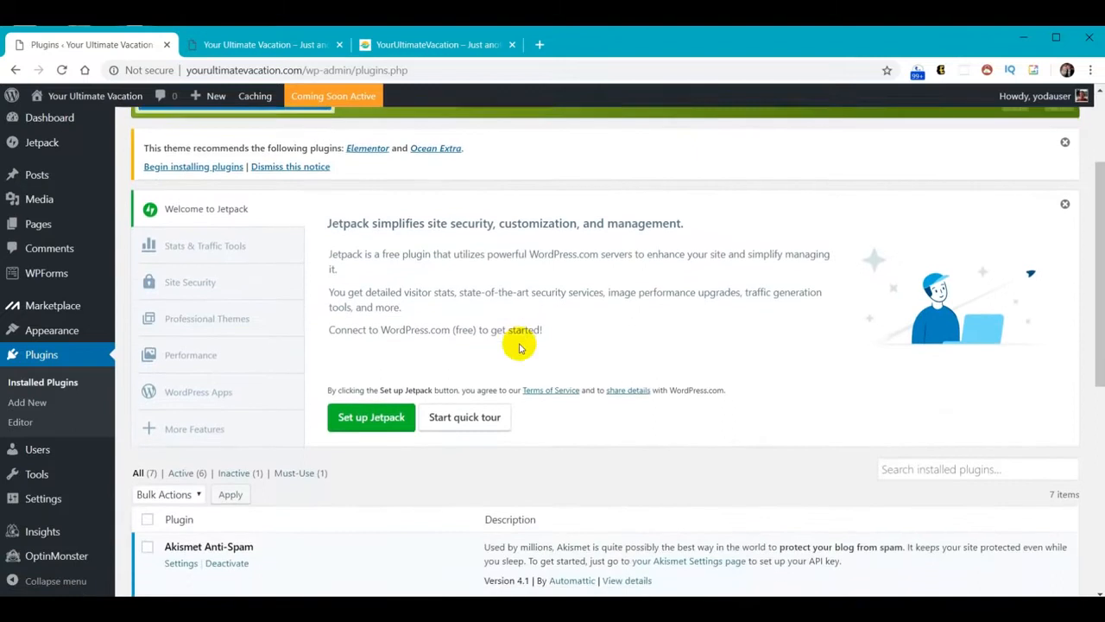
scroll(517, 343, "down", 2)
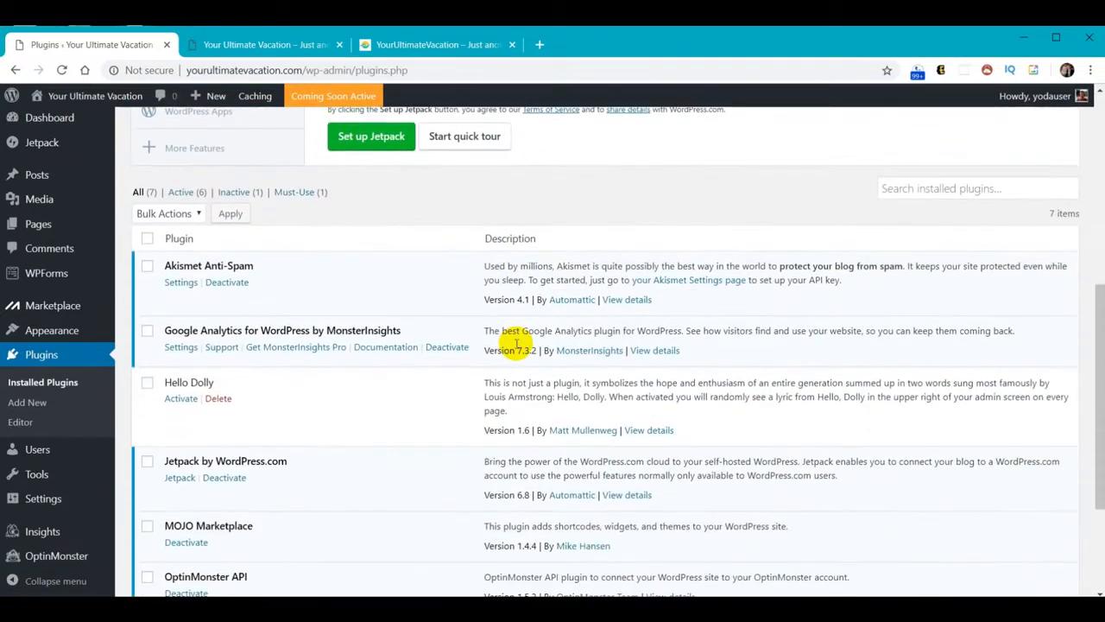
scroll(517, 344, "down", 1)
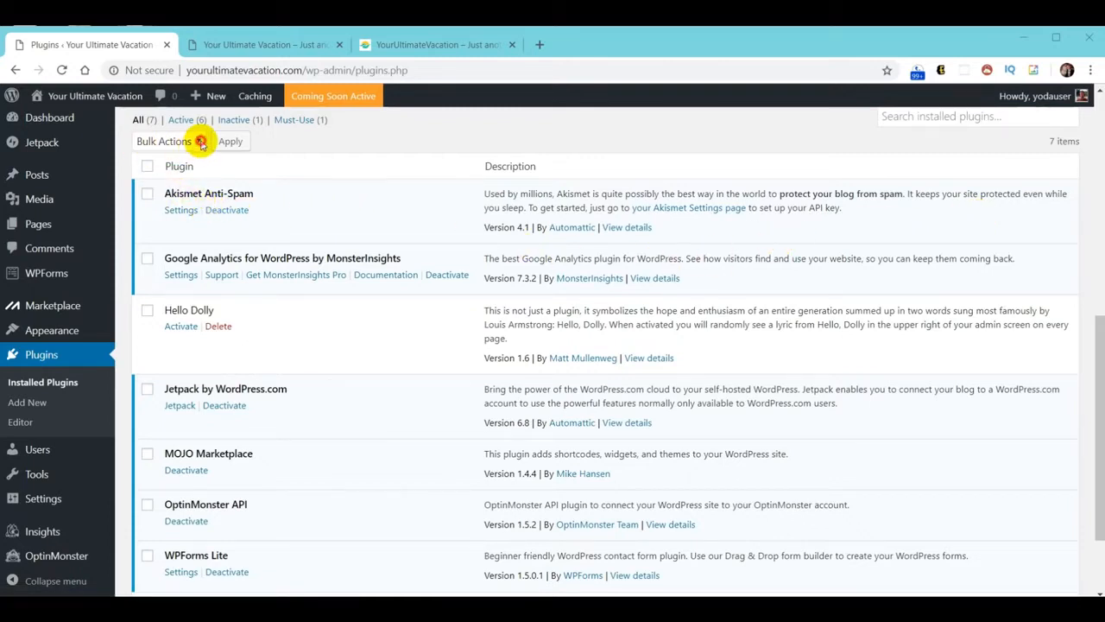
left_click(198, 142)
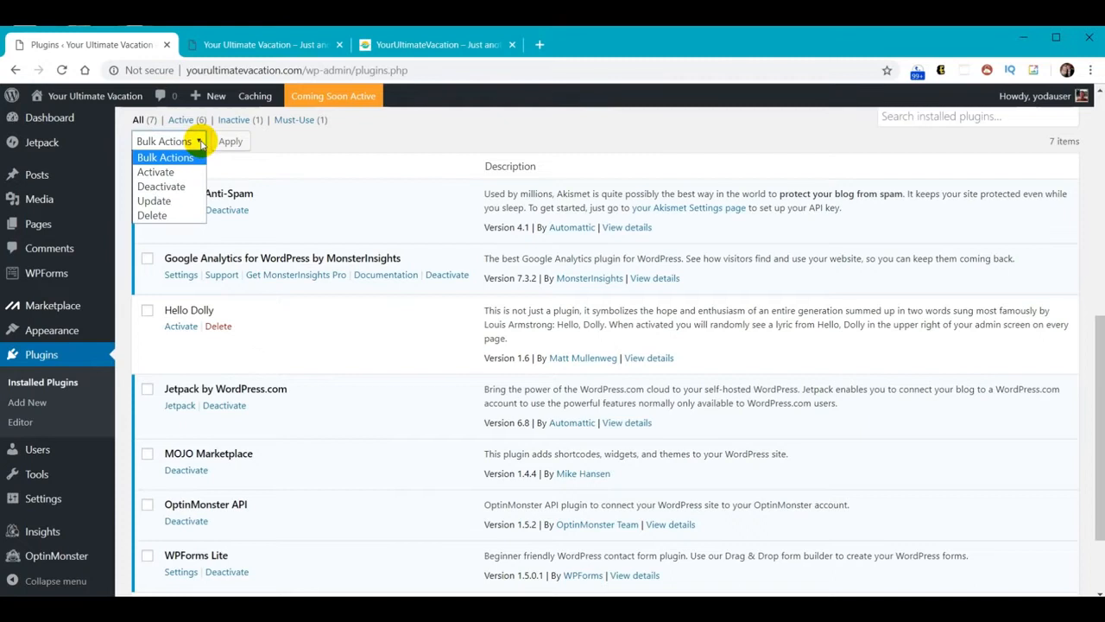
left_click(175, 194)
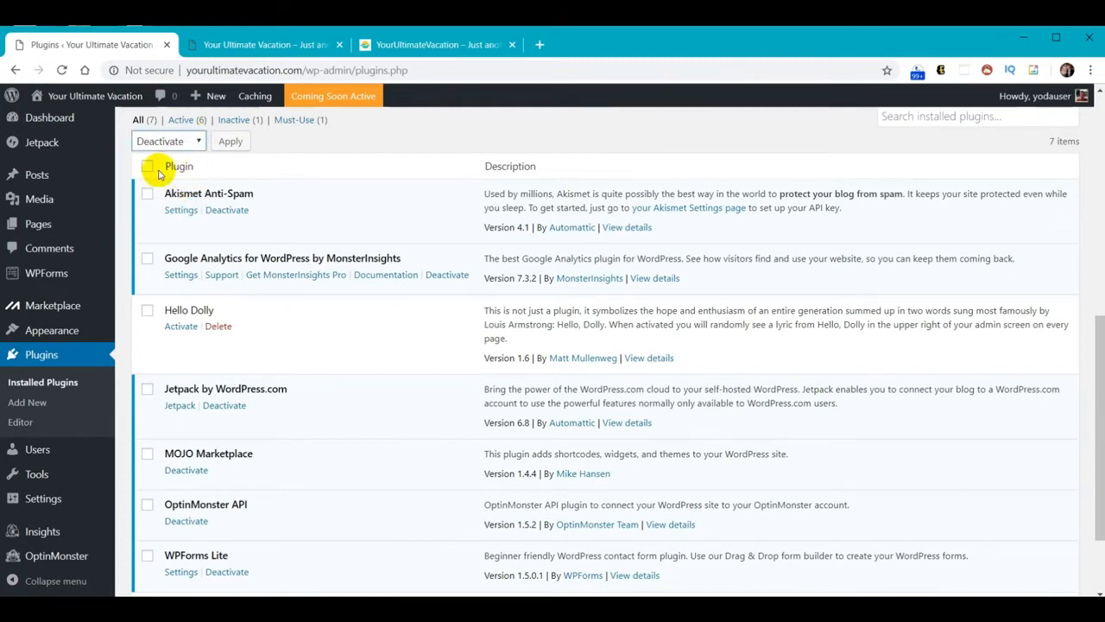
left_click(147, 169)
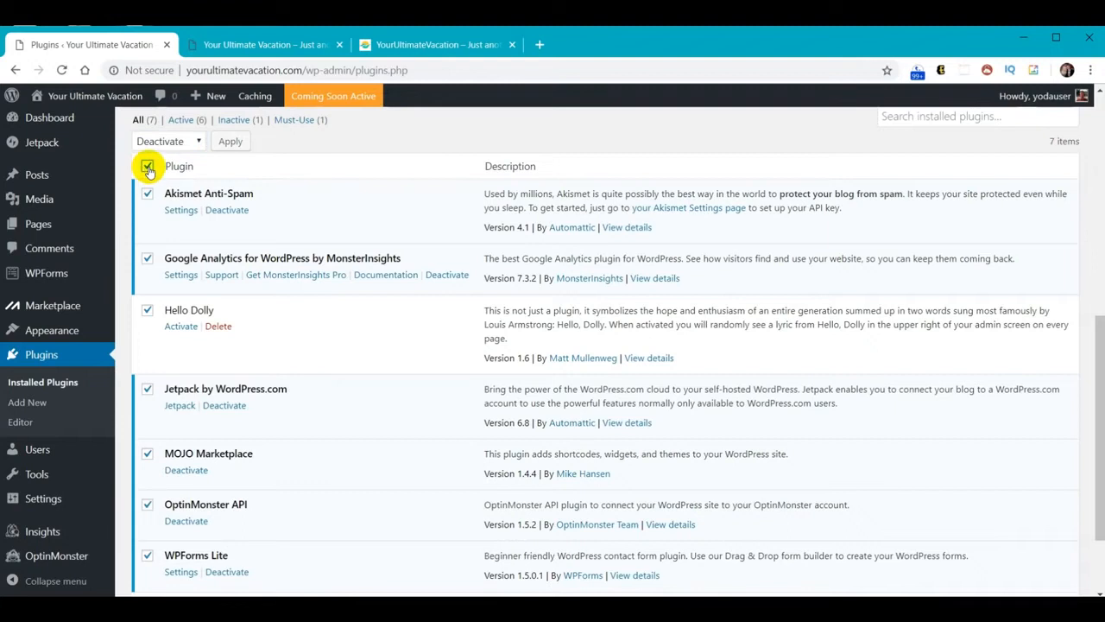
left_click(232, 141)
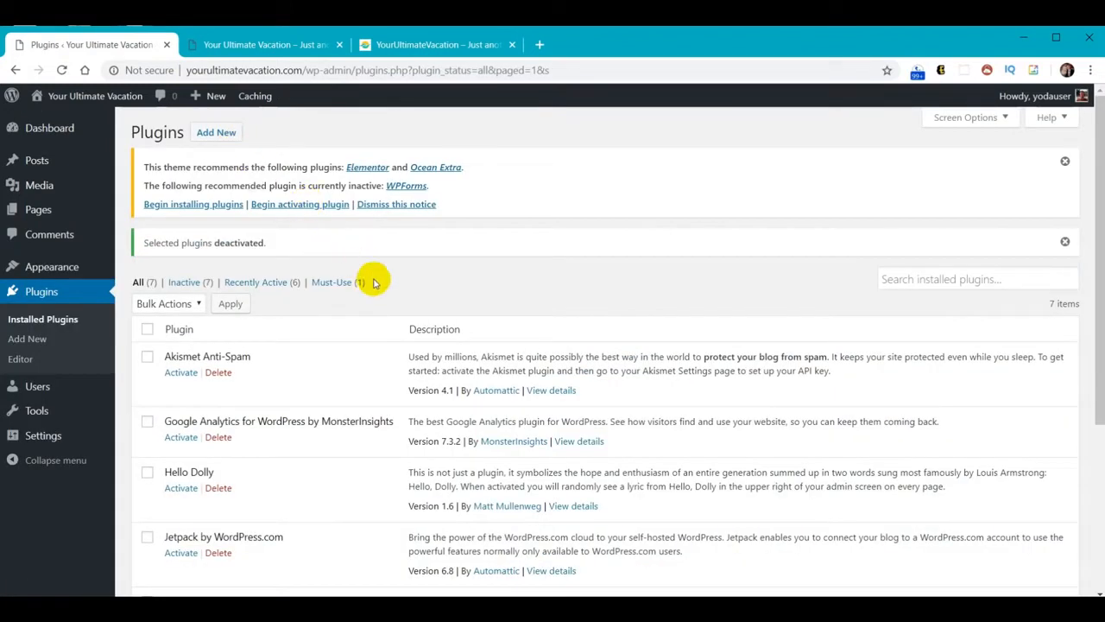
scroll(383, 280, "down", 1)
Bulk-delete all seven plugins, Akismet Anti-Spam through WPForms Lite, confirming the deletion
scroll(384, 290, "down", 1)
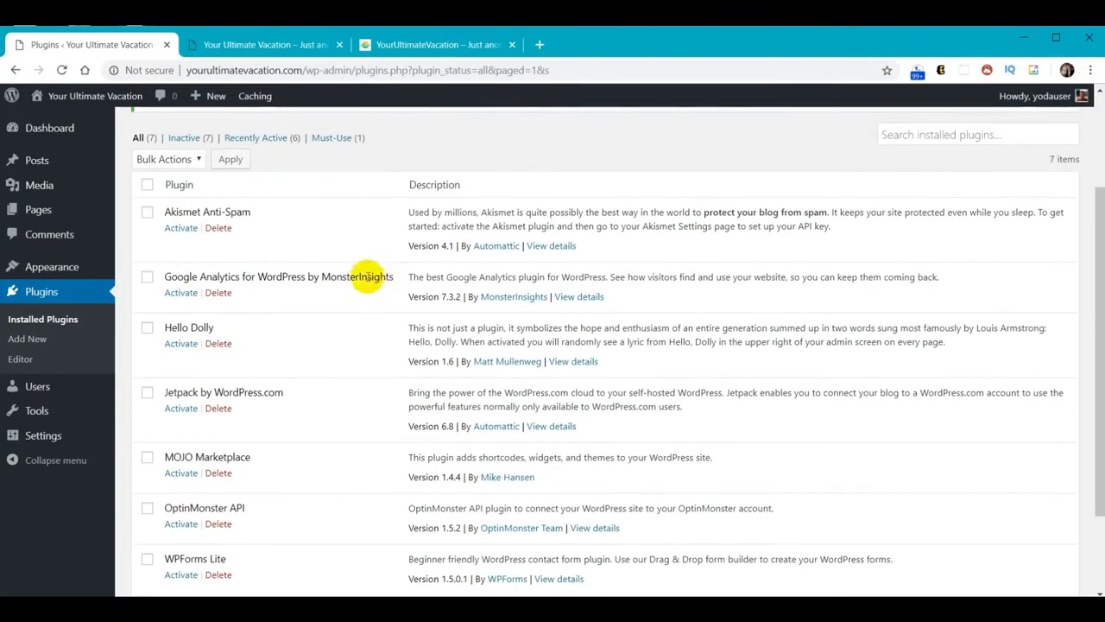
left_click(198, 159)
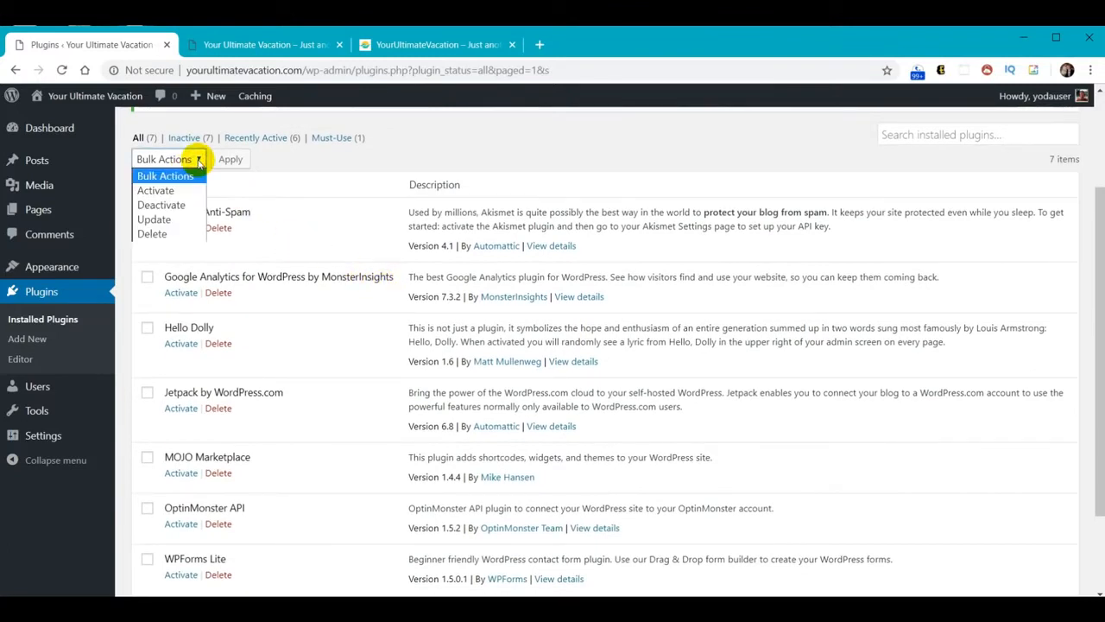
left_click(155, 234)
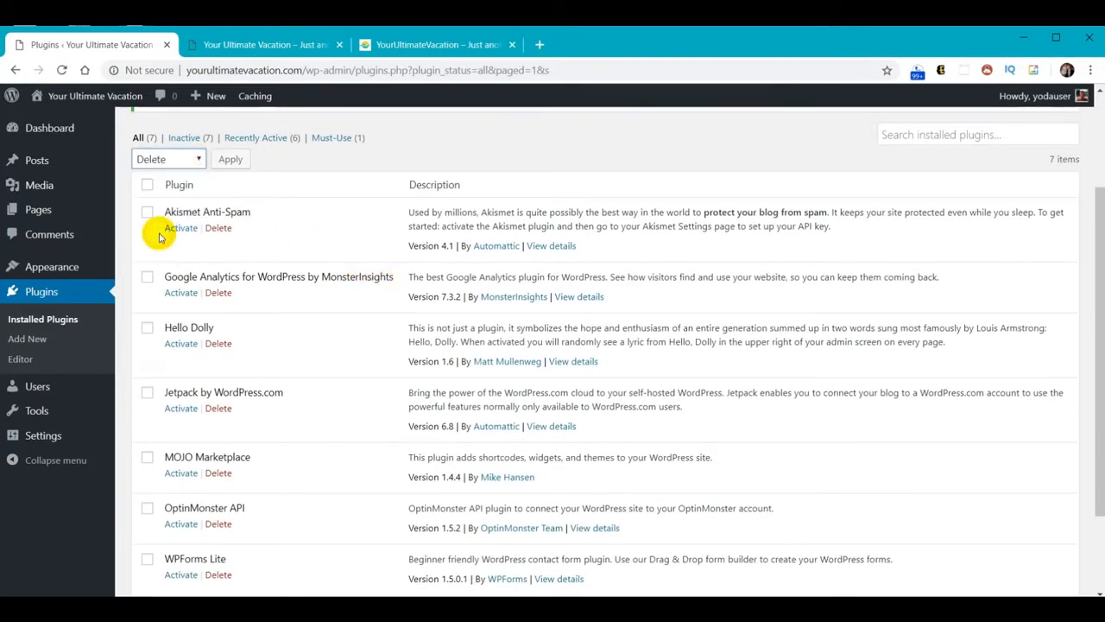
left_click(149, 186)
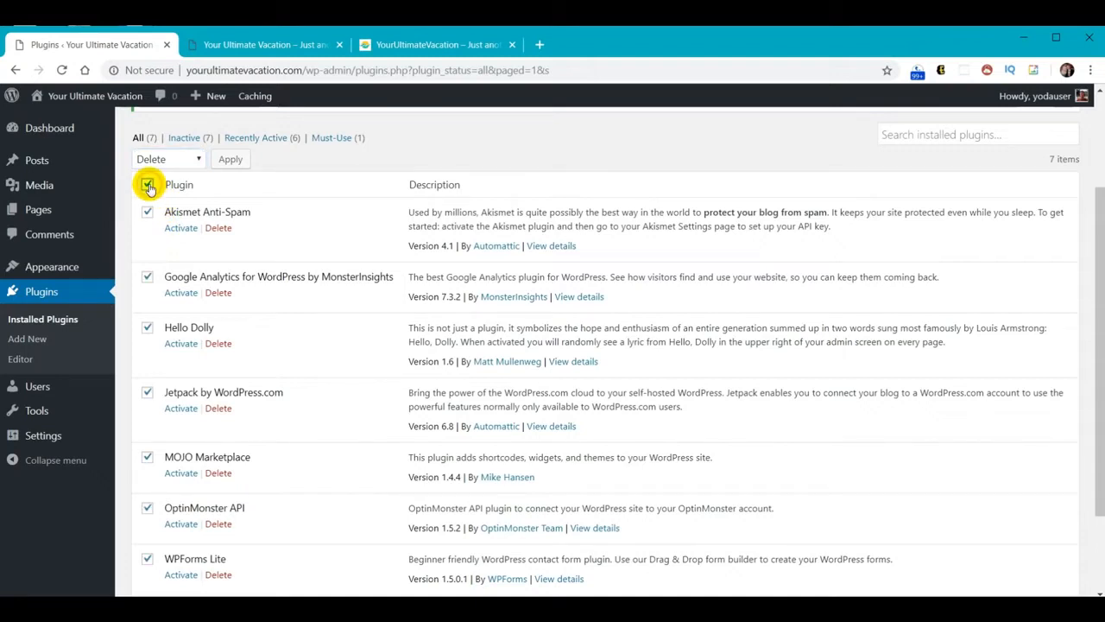
left_click(231, 160)
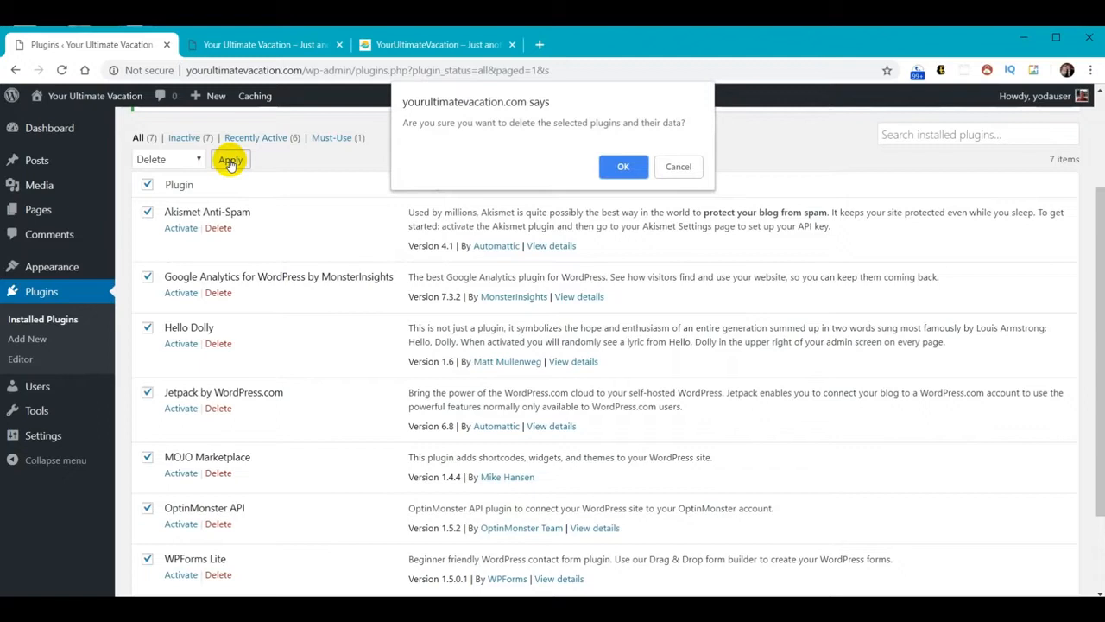
left_click(615, 167)
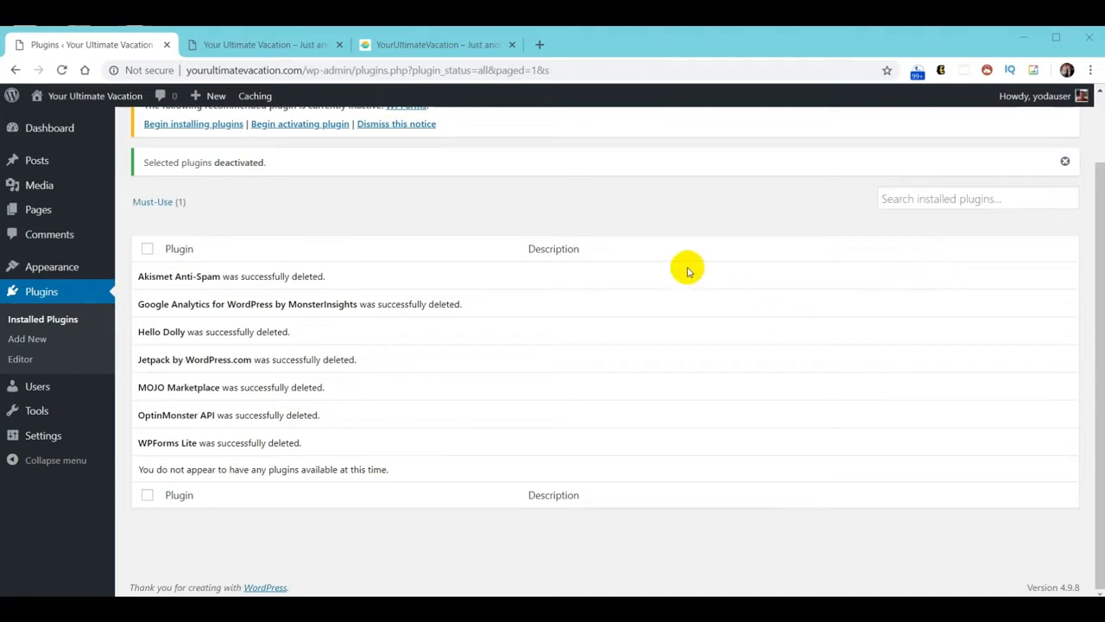
Load webyoda.com/plugins in a new tab and download the Elementor plugin zip
left_click(540, 44)
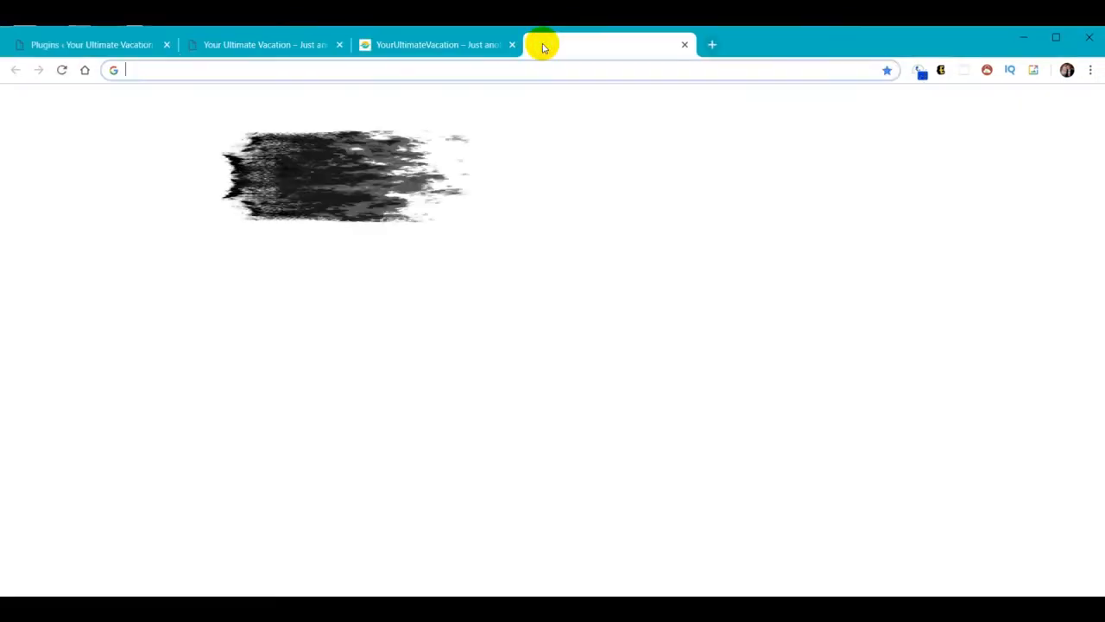
type("webyoda.com")
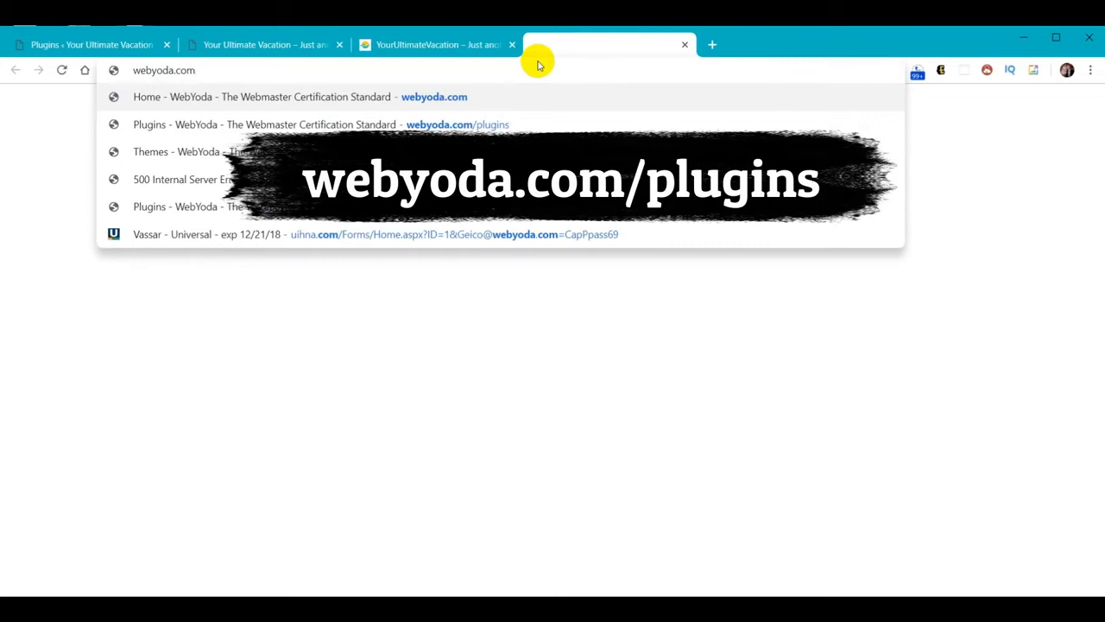
type("/p")
key("Return")
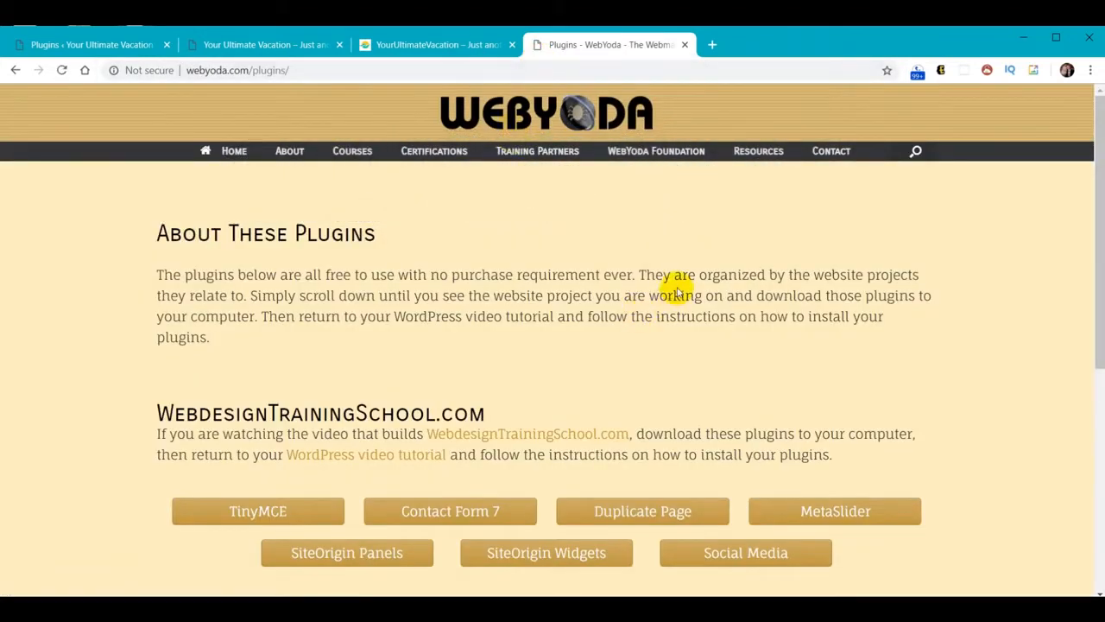
scroll(674, 288, "down", 3)
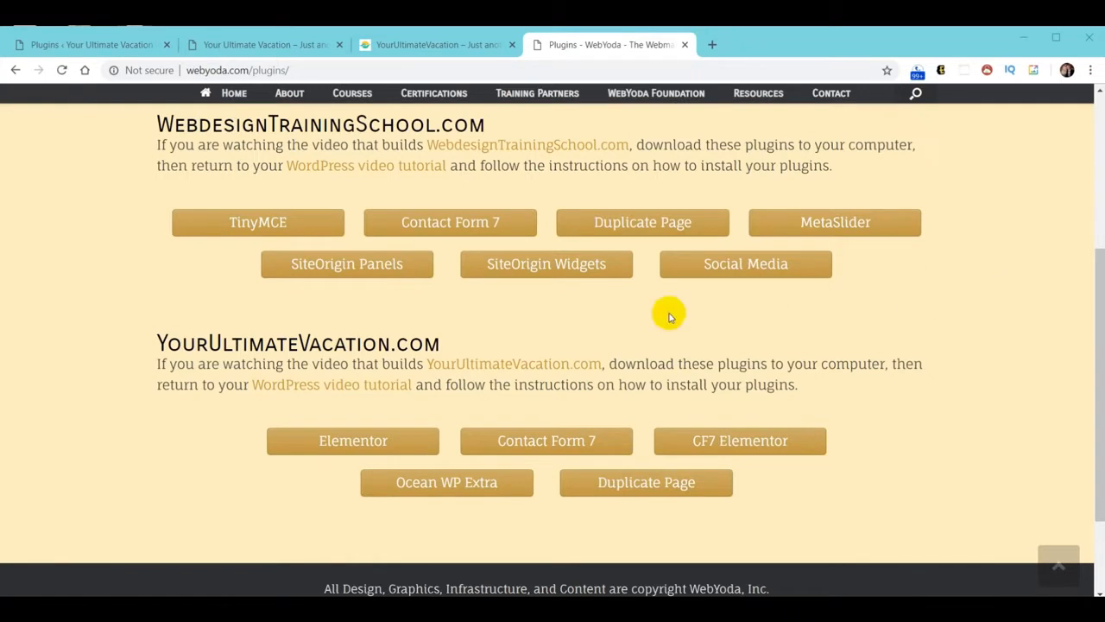
left_click(365, 446)
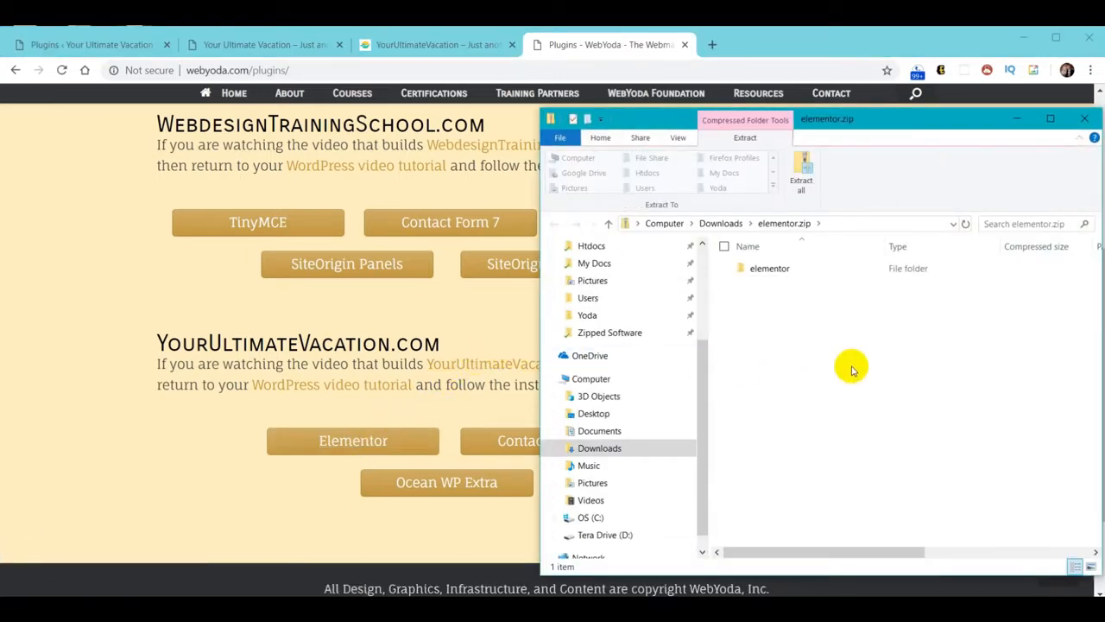
Download the Contact Form 7, CF7 Elementor, Ocean Extra and Duplicate Page plugin zips
left_click(1087, 122)
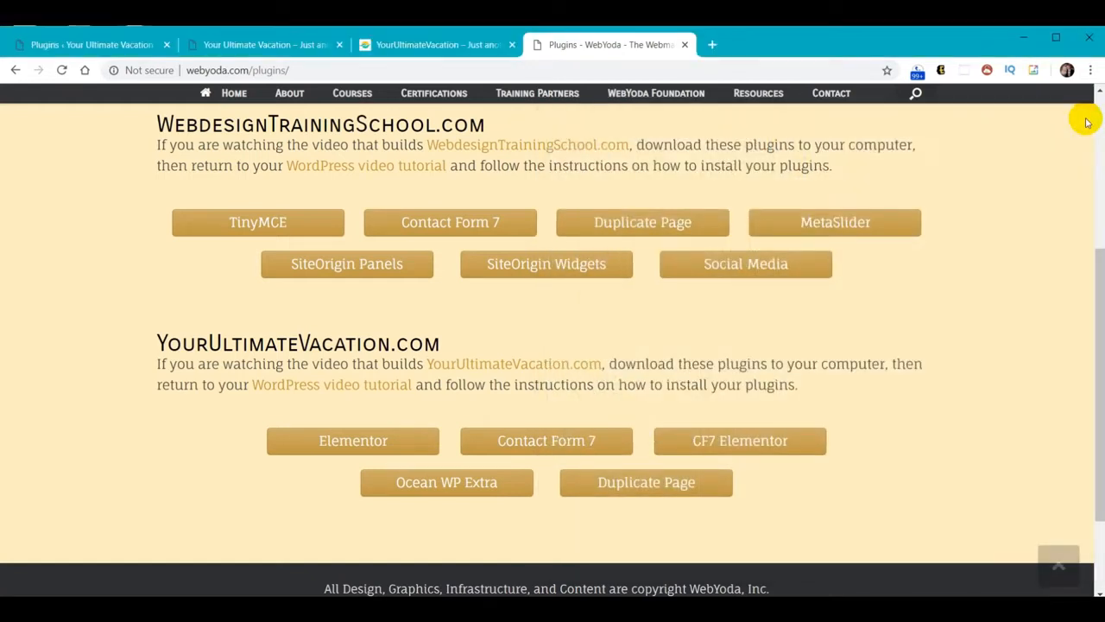
left_click(552, 439)
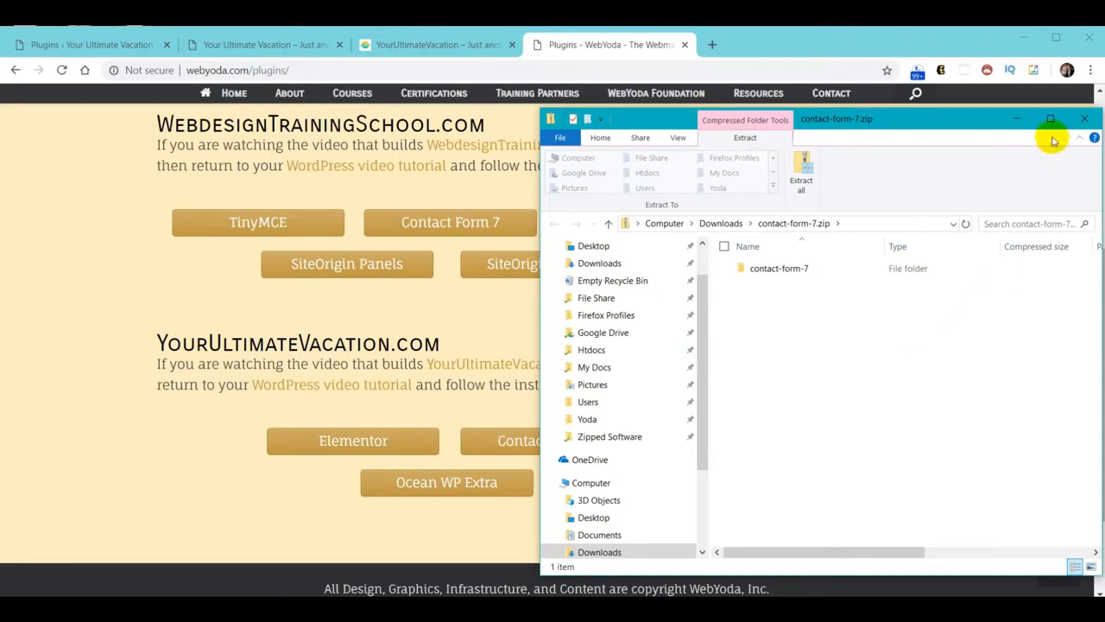
left_click(1084, 118)
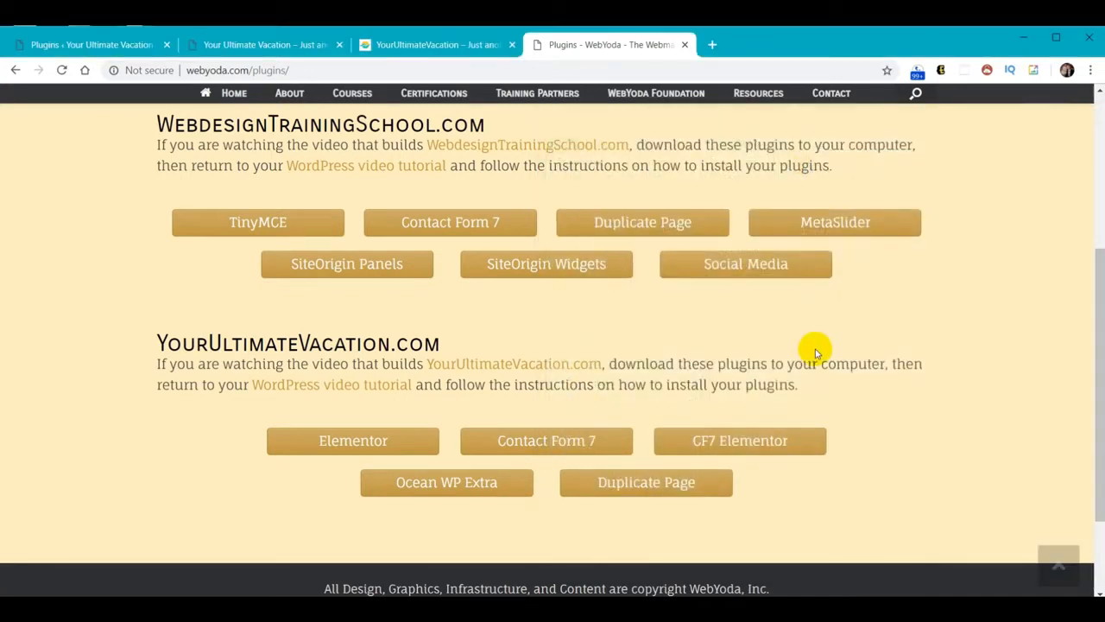
left_click(747, 445)
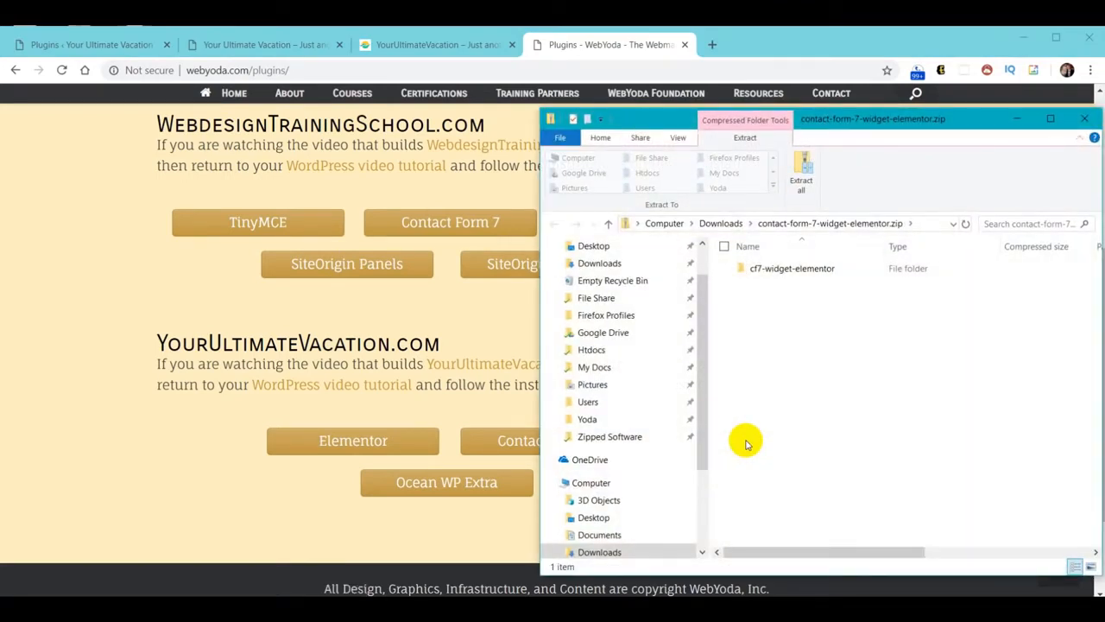
left_click(1084, 120)
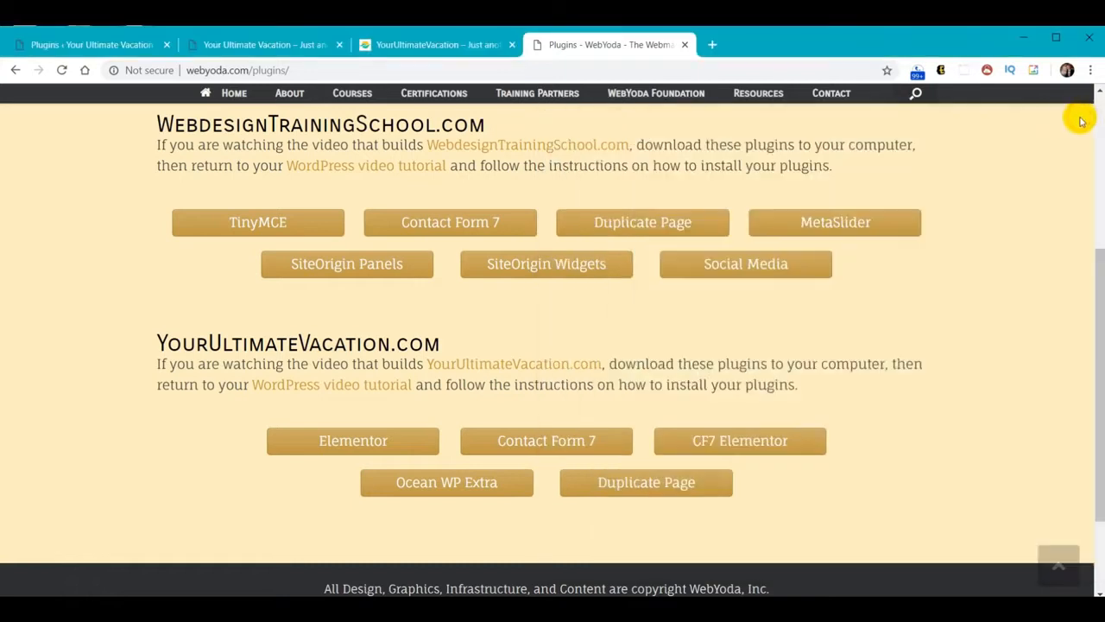
left_click(440, 488)
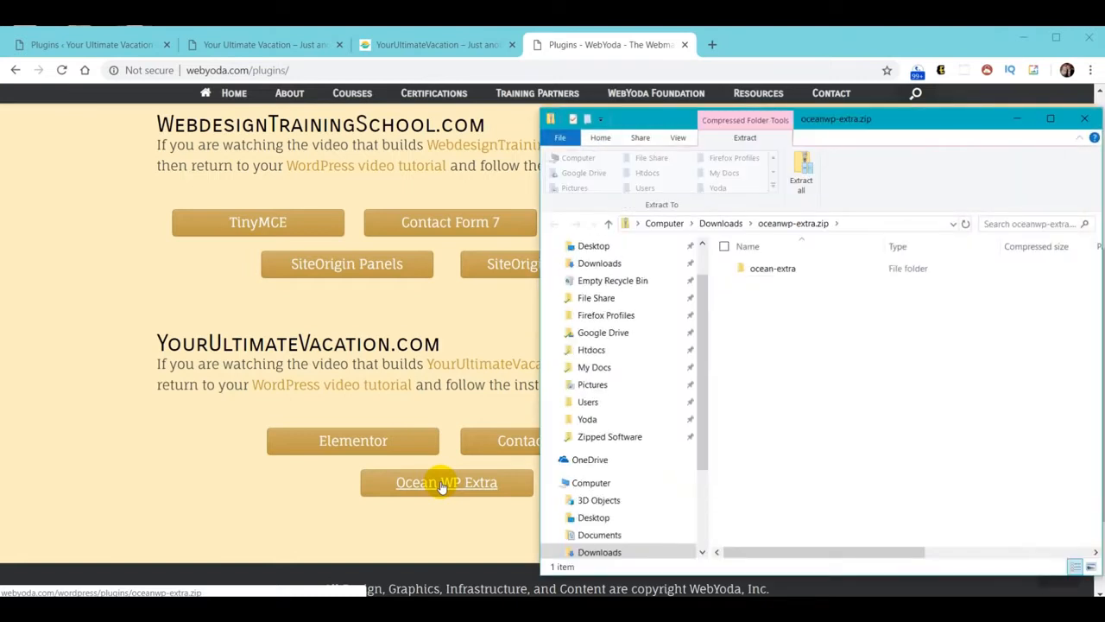
left_click(1084, 119)
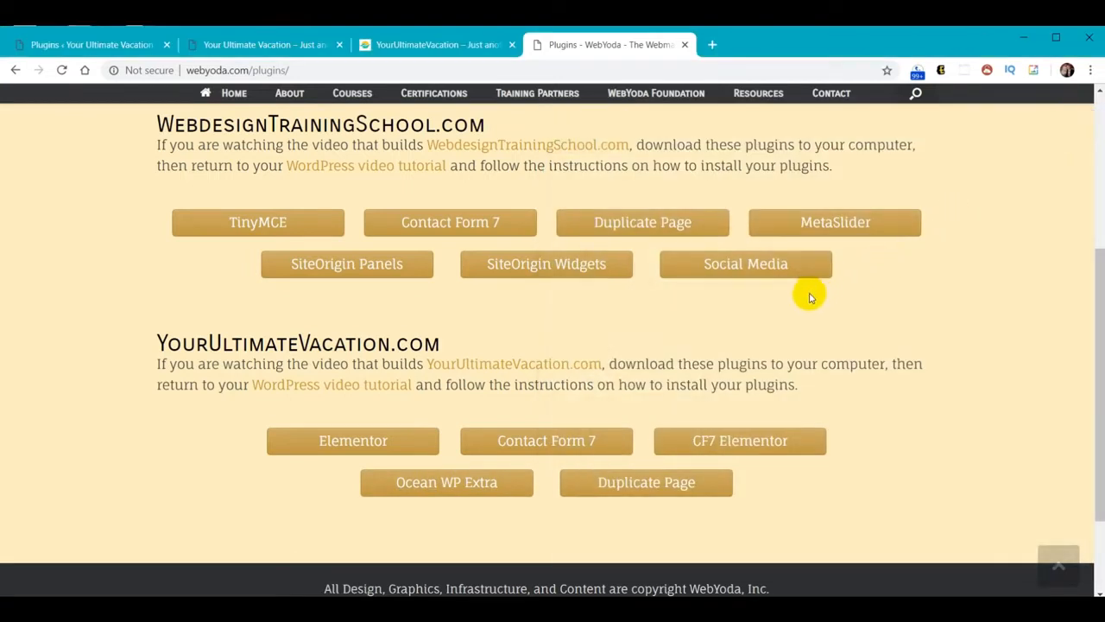
left_click(636, 486)
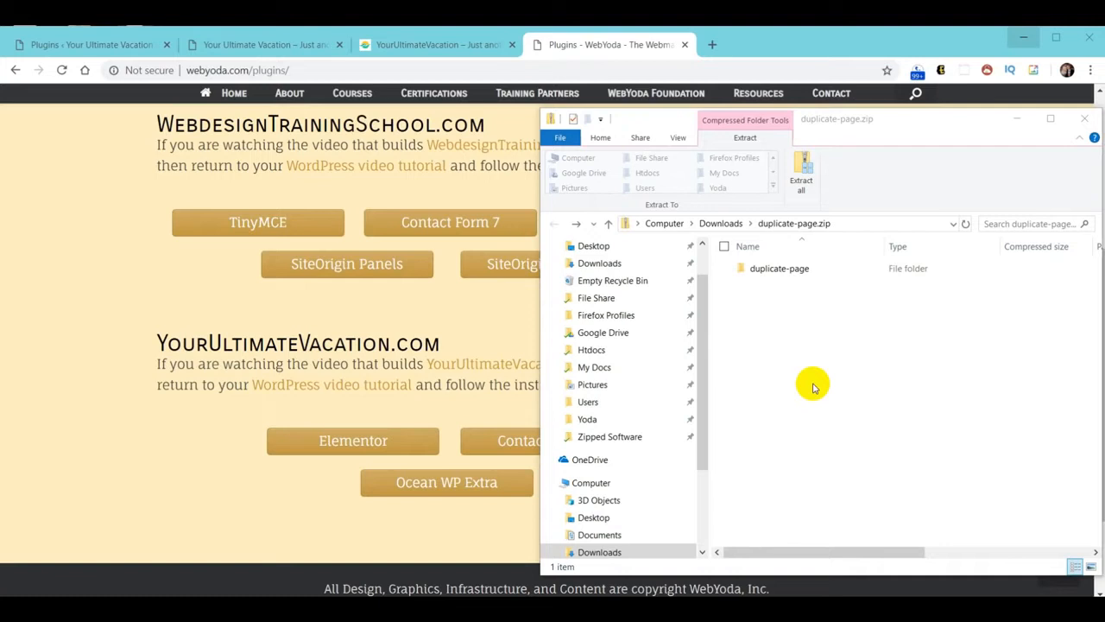
left_click(710, 224)
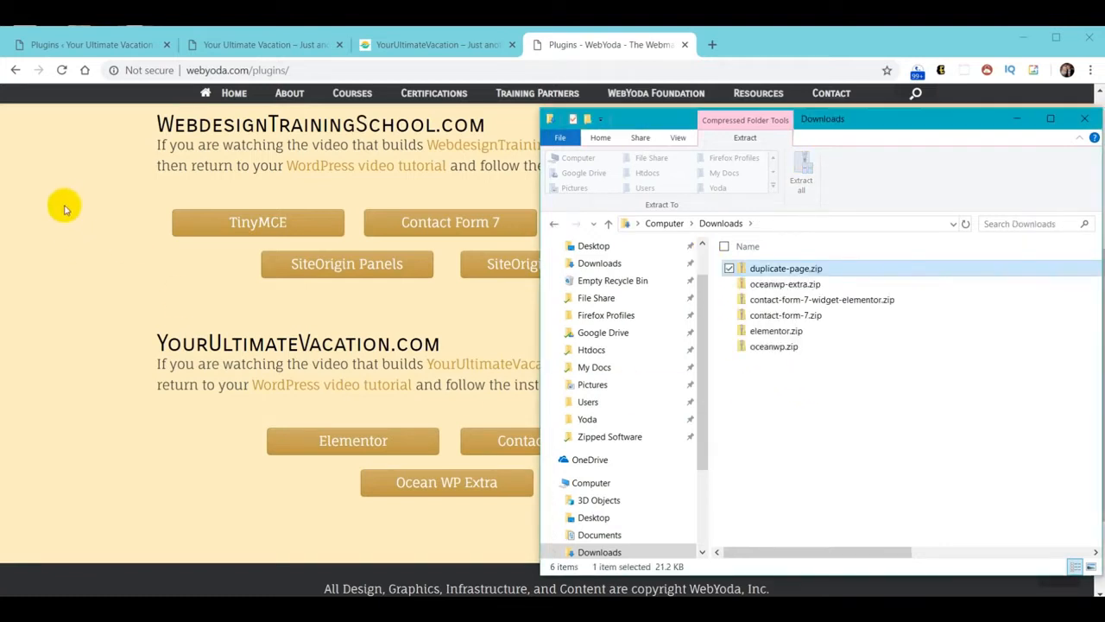
left_click(68, 45)
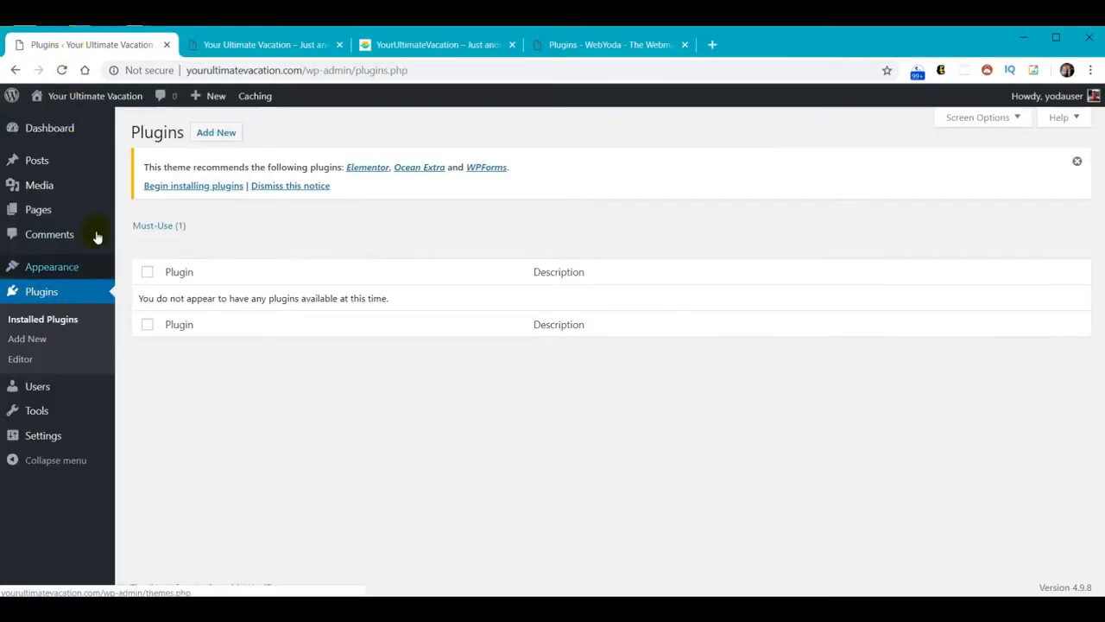
Upload duplicate-page.zip, then install and activate the Duplicate Page plugin
left_click(214, 140)
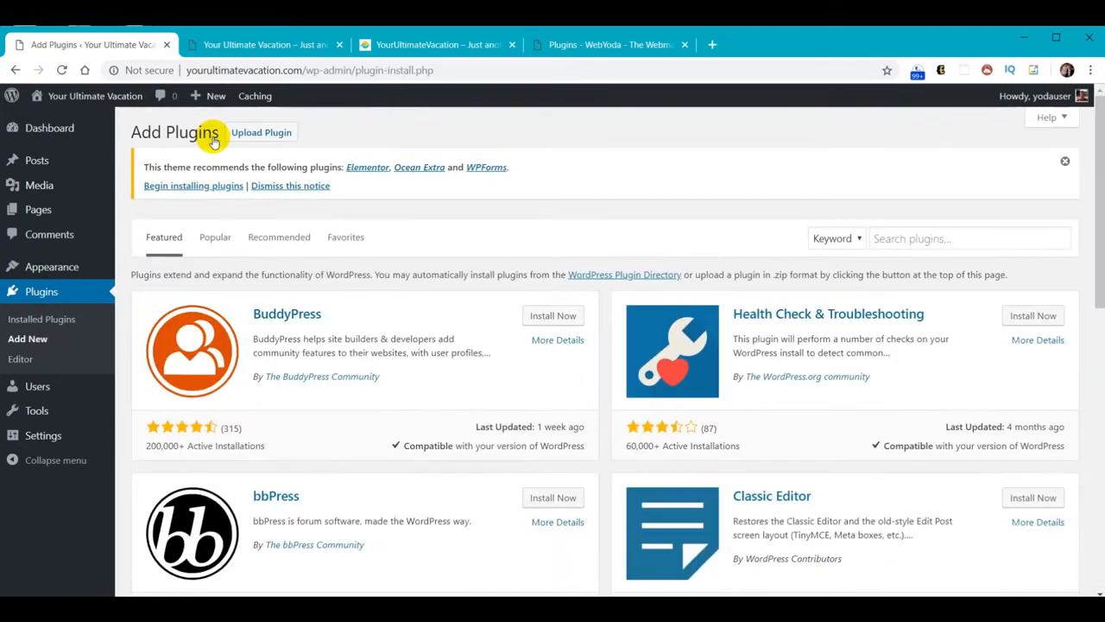
left_click(266, 134)
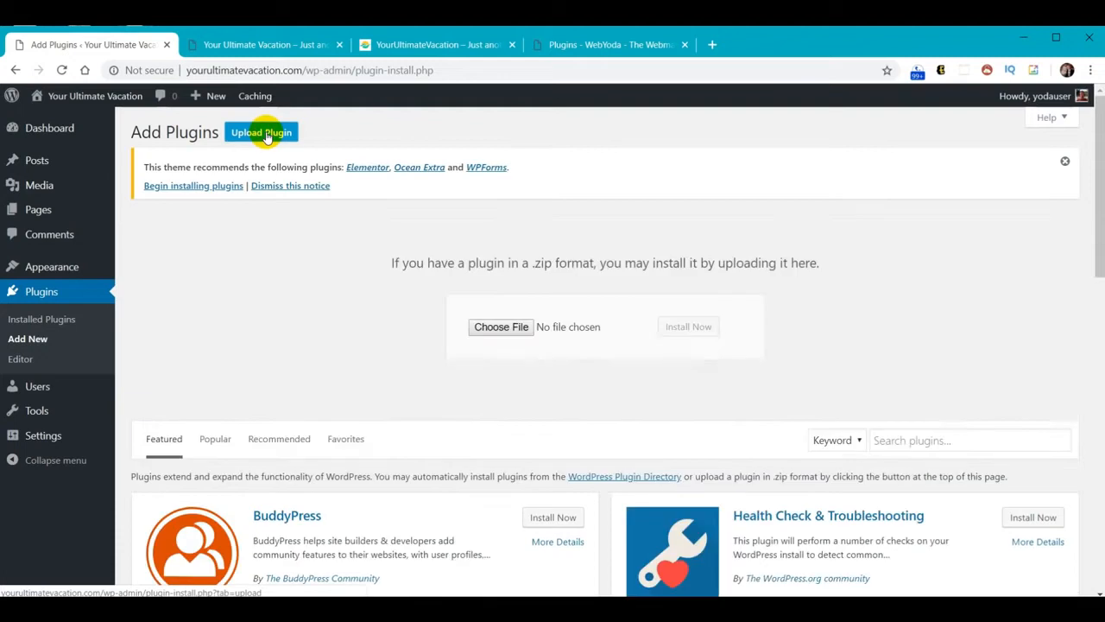
left_click(501, 328)
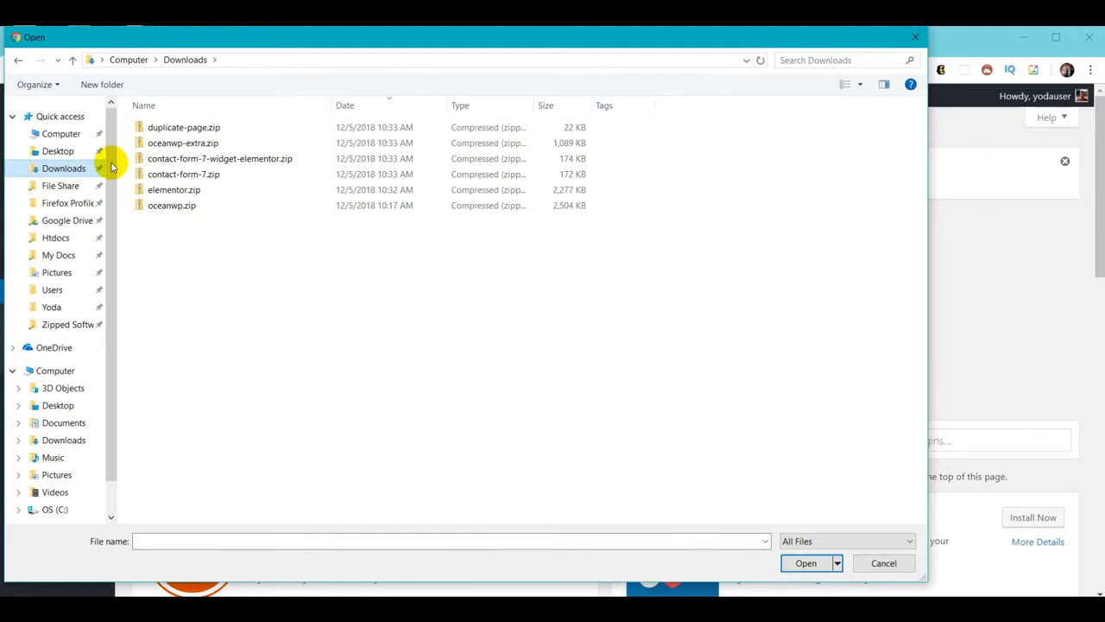
left_click(183, 128)
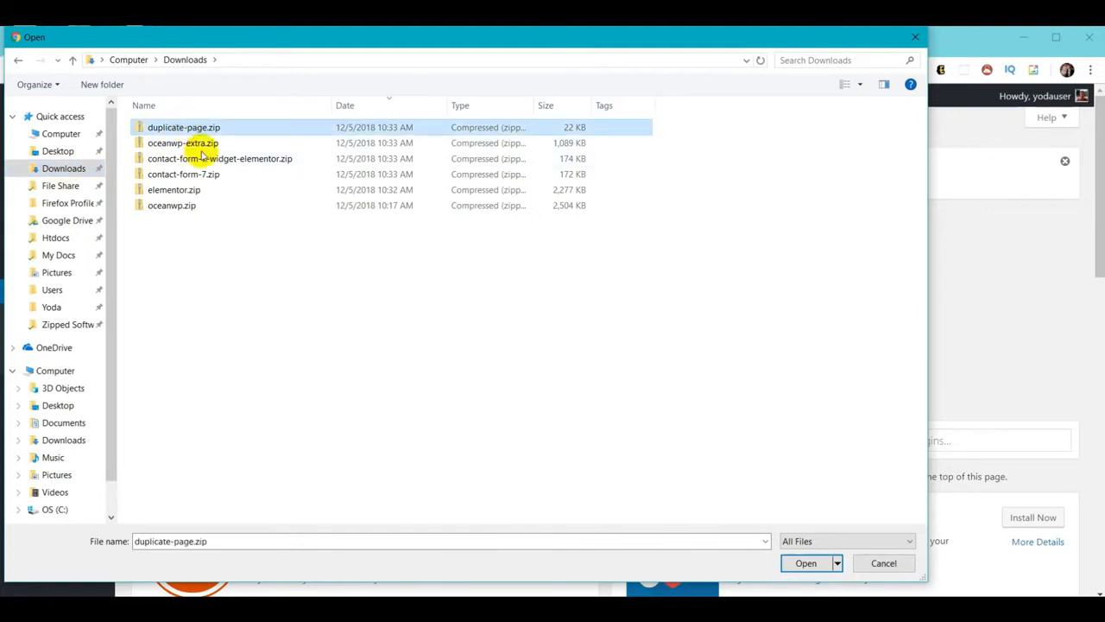
left_click(806, 563)
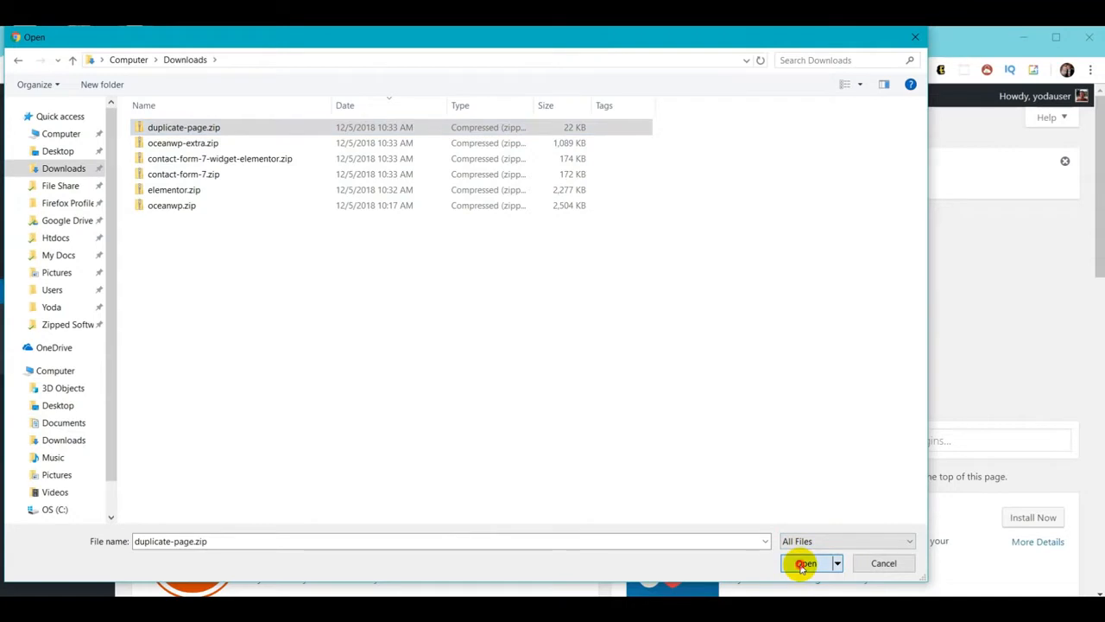
left_click(686, 330)
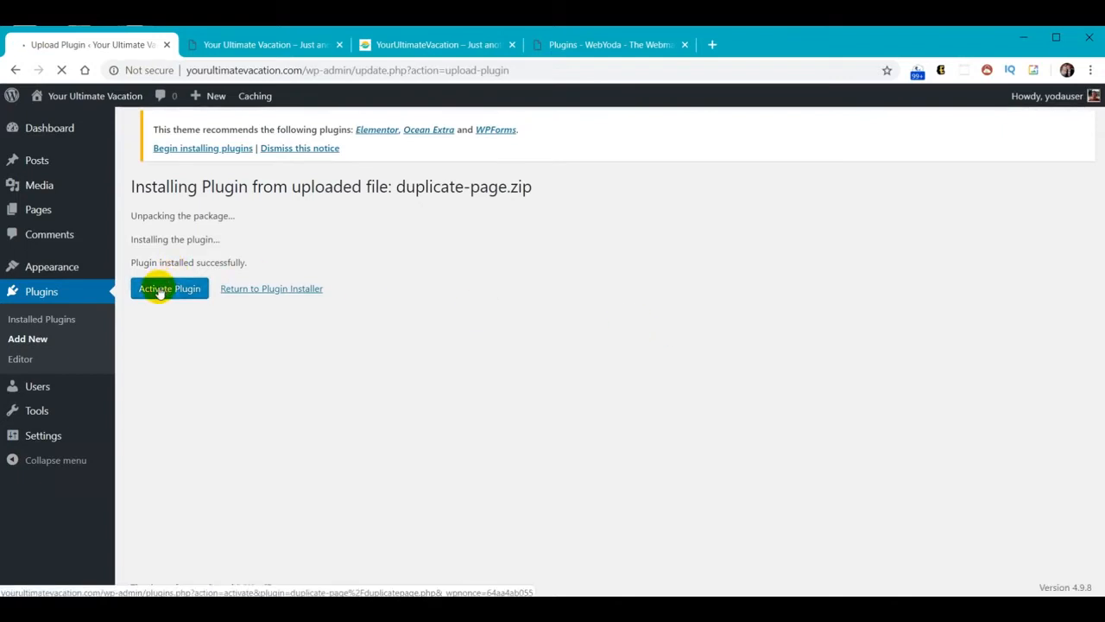
left_click(159, 291)
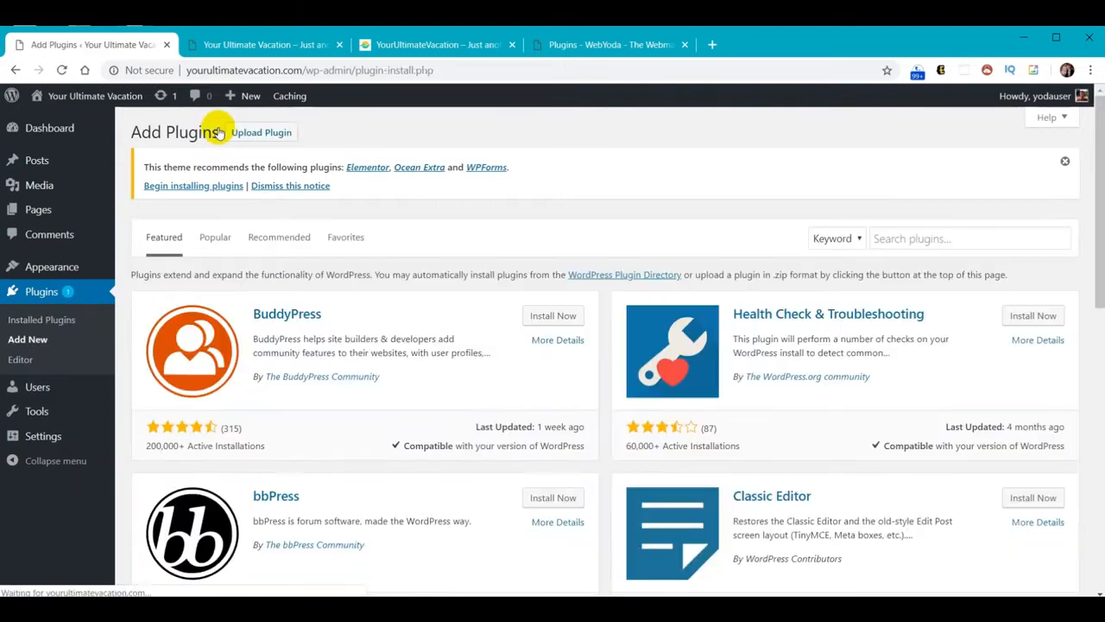
left_click(257, 136)
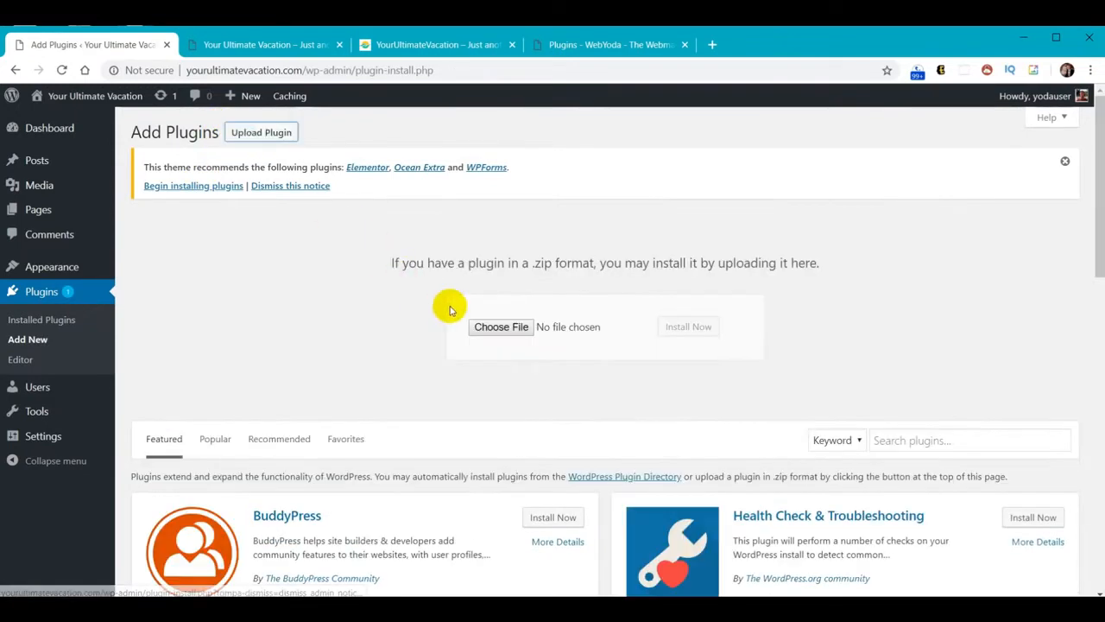
Upload oceanwp-extra.zip and install the Ocean Extra plugin, then return to the plugin upload form
left_click(506, 332)
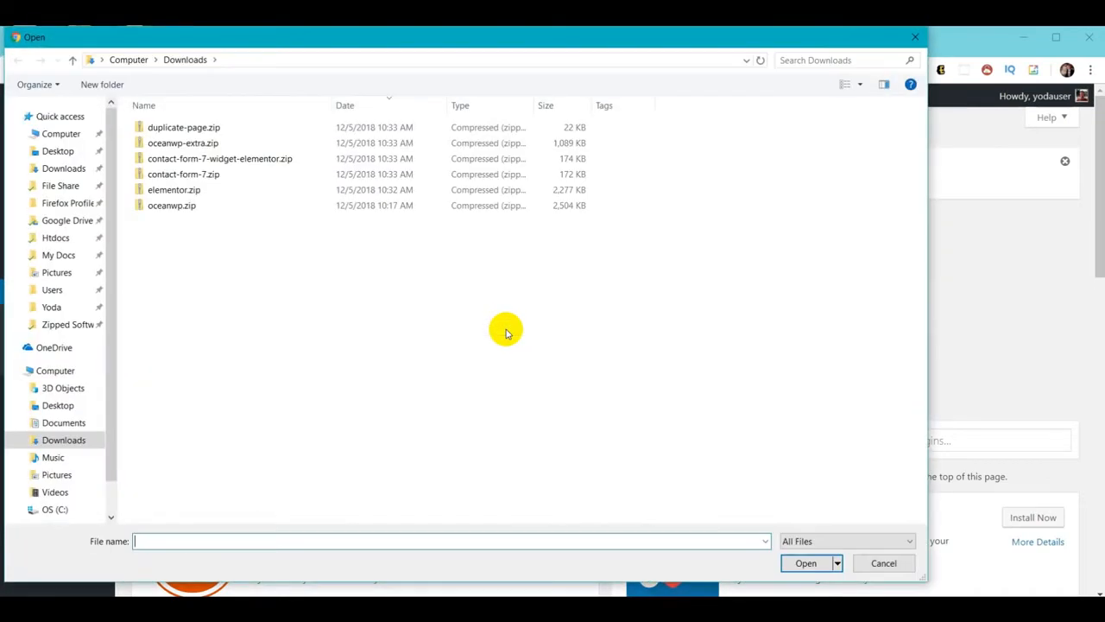
left_click(186, 145)
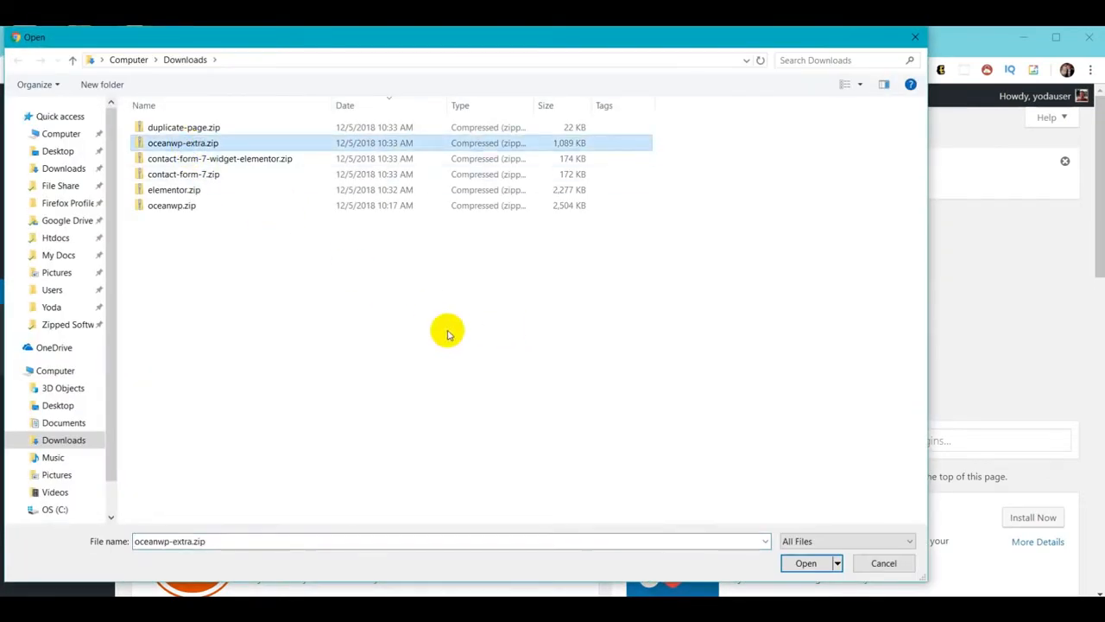
left_click(807, 563)
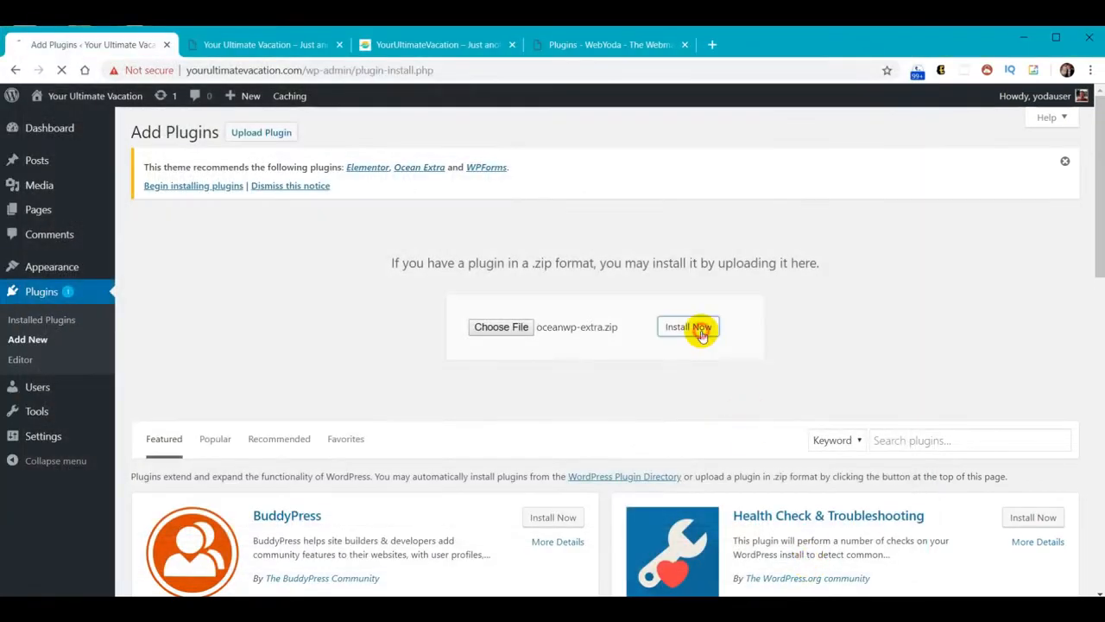
left_click(697, 331)
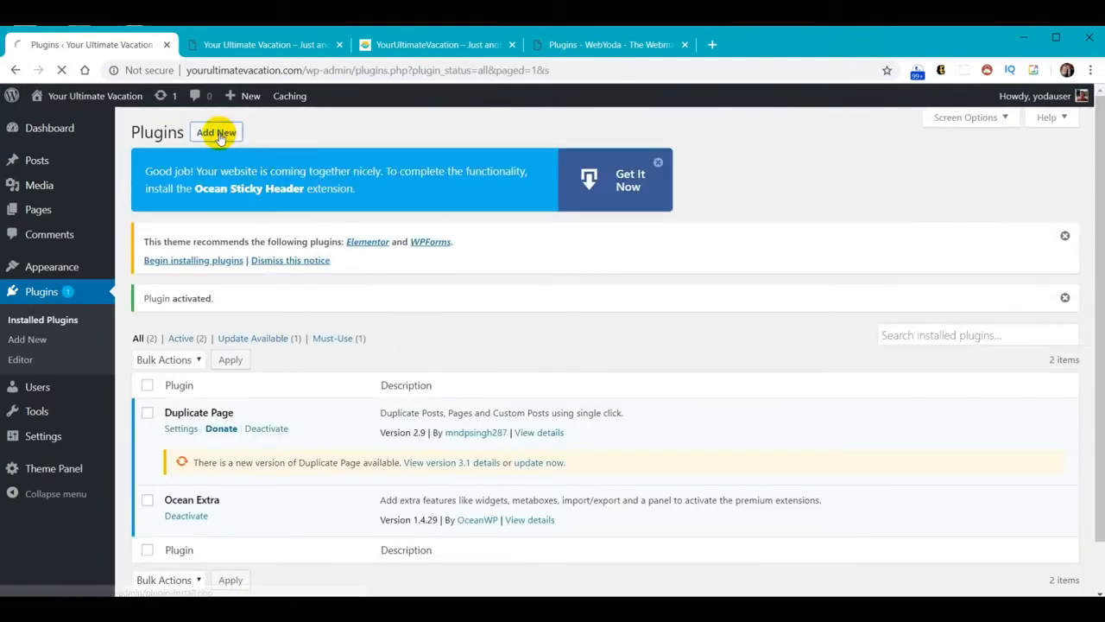
left_click(217, 134)
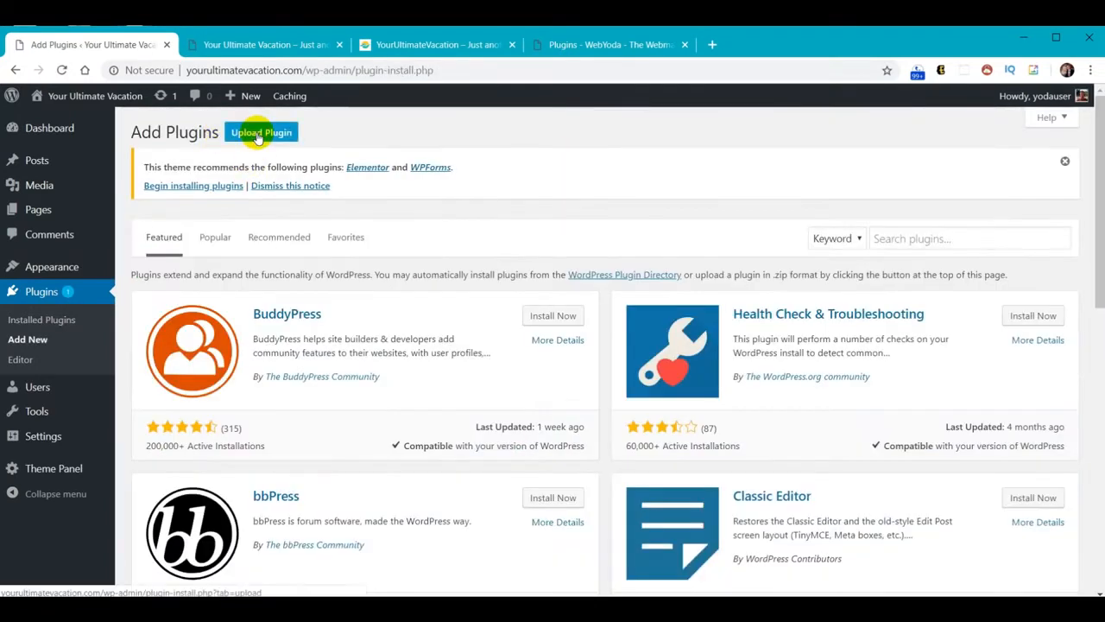
left_click(257, 135)
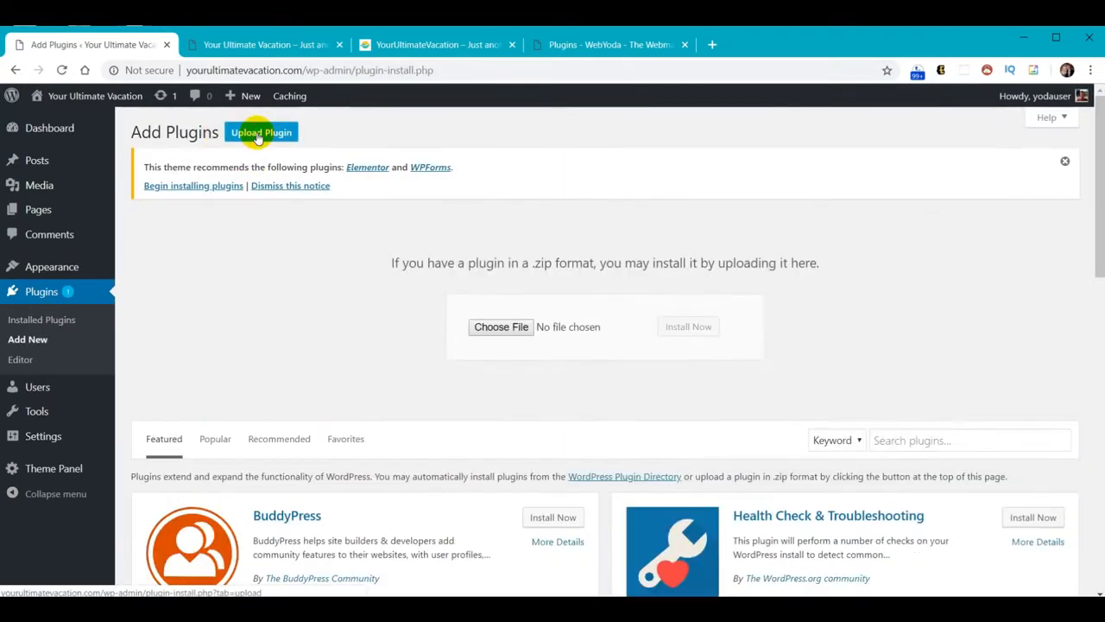
Choose contact-form-7-widget-elementor.zip as the upload file and start installing it
left_click(494, 330)
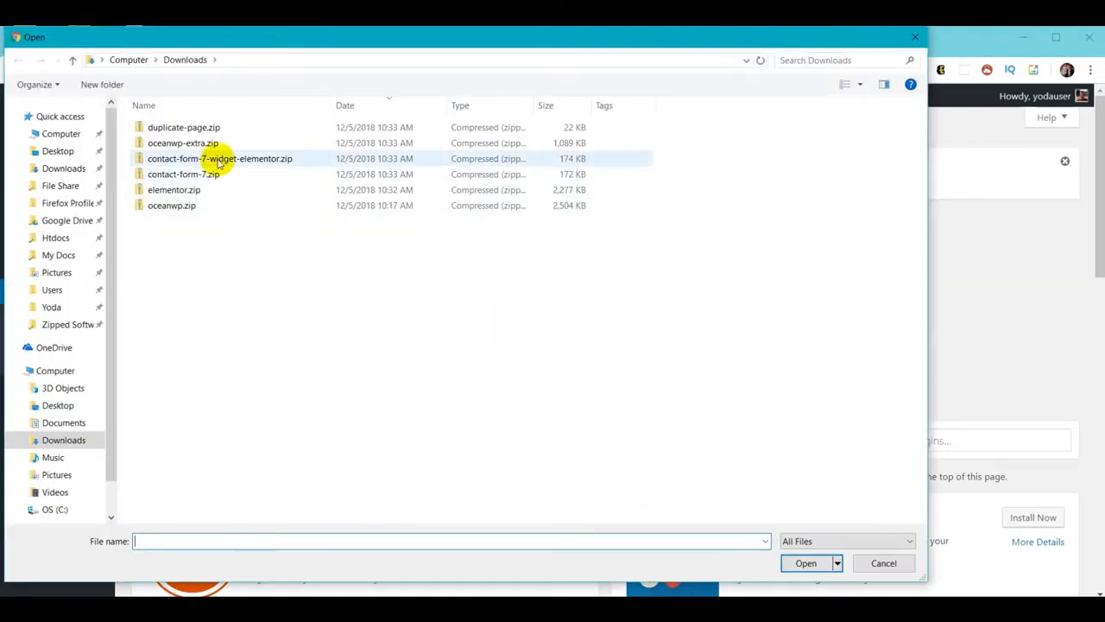
left_click(218, 158)
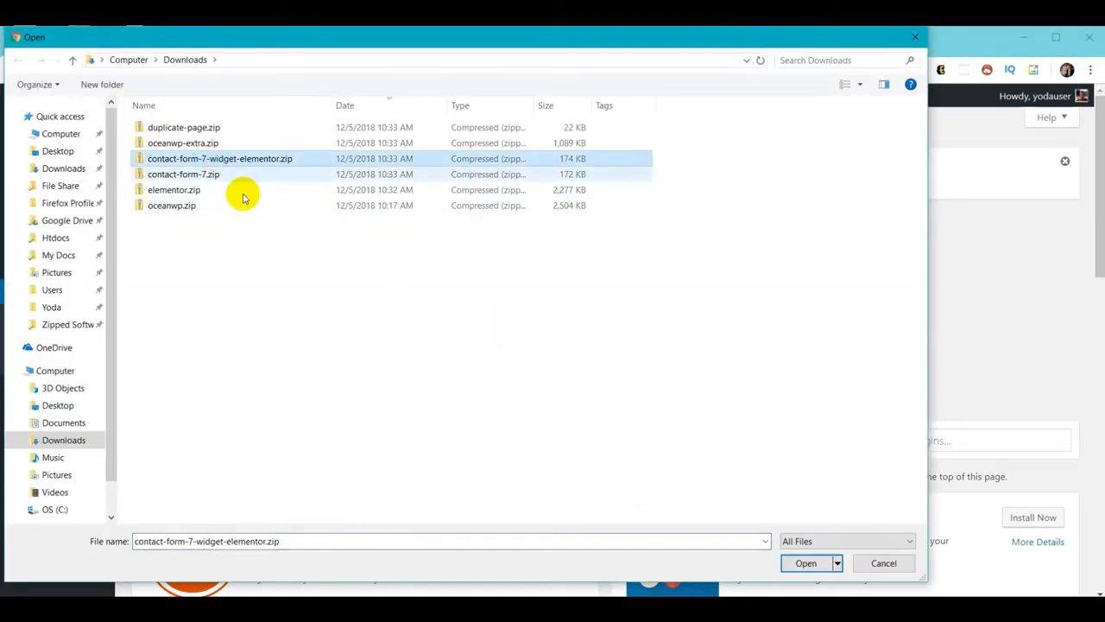
left_click(806, 563)
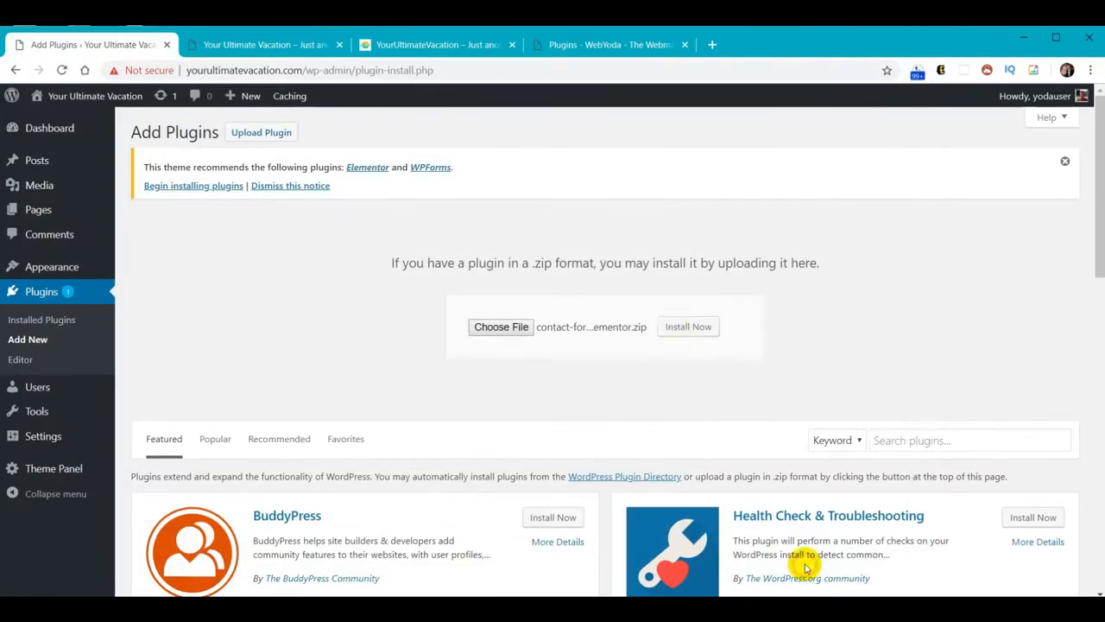
left_click(678, 330)
Activate the CF7 Elementor widget plugin, then upload, install and activate contact-form-7.zip
left_click(166, 289)
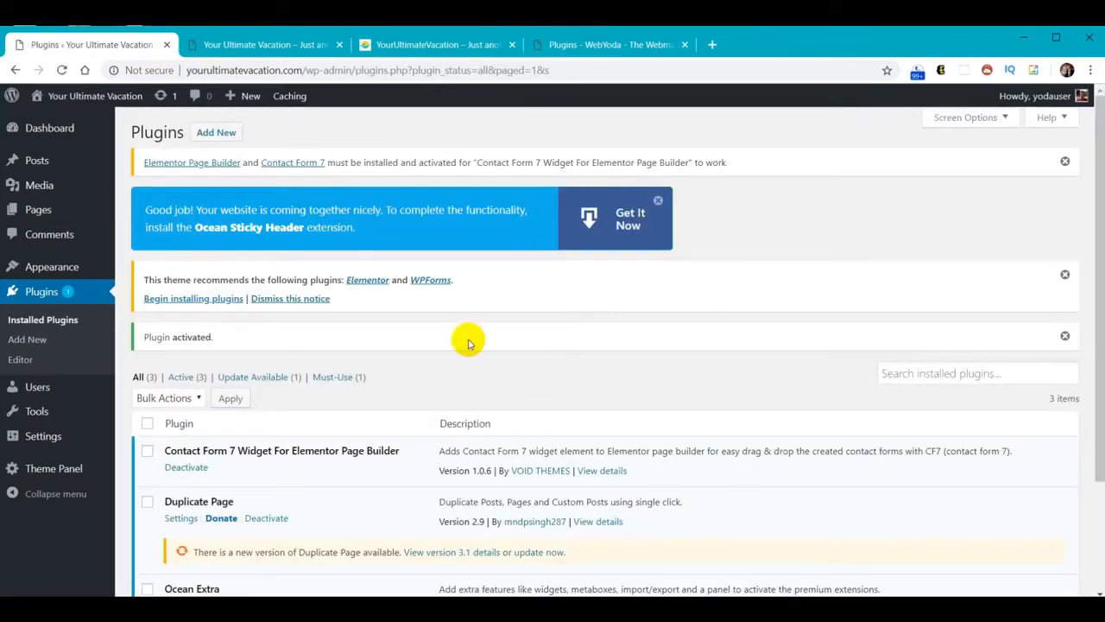
left_click(204, 132)
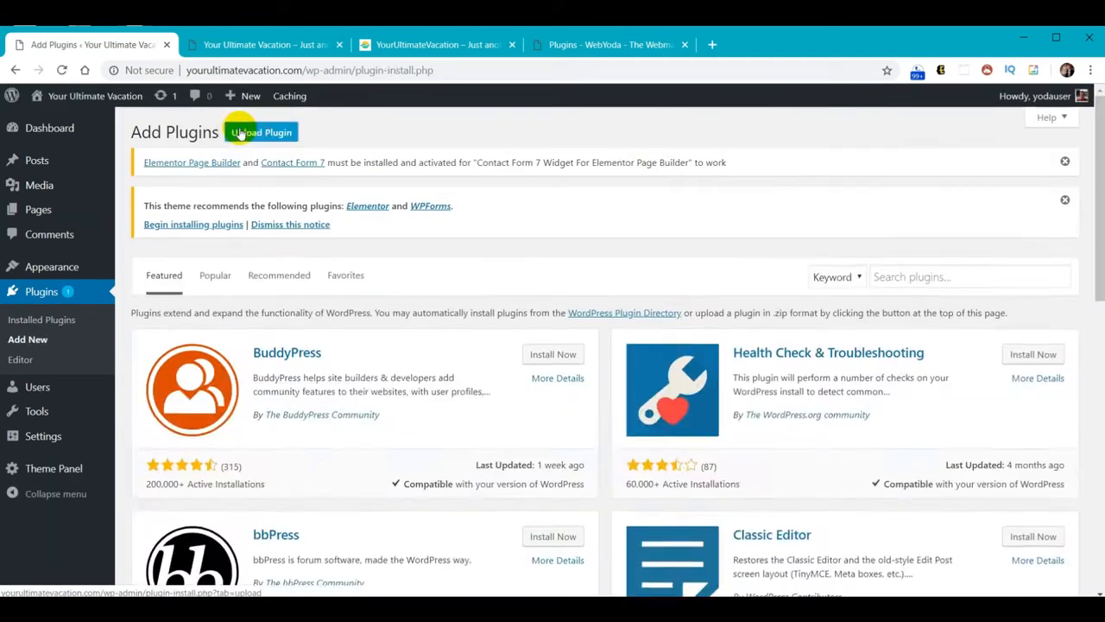
left_click(250, 132)
left_click(499, 372)
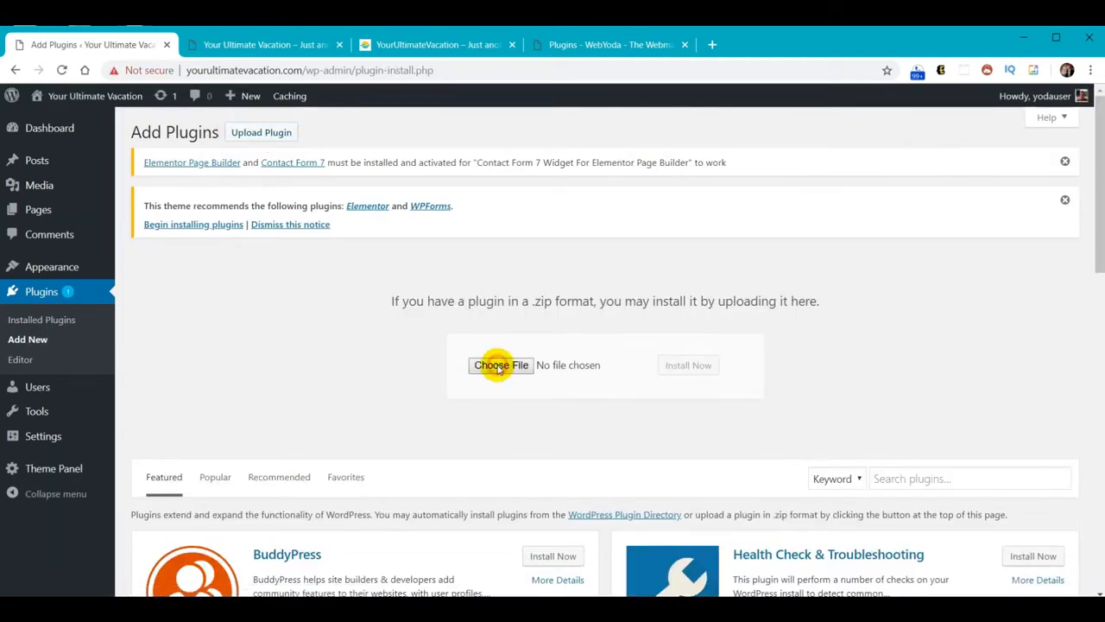
left_click(182, 175)
left_click(804, 563)
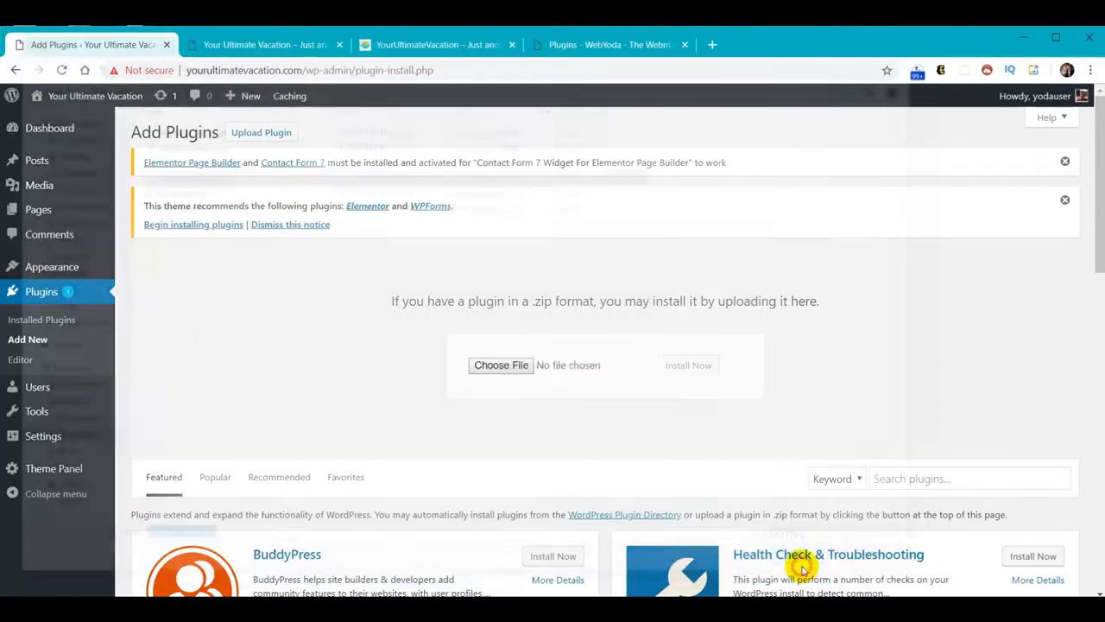
left_click(690, 368)
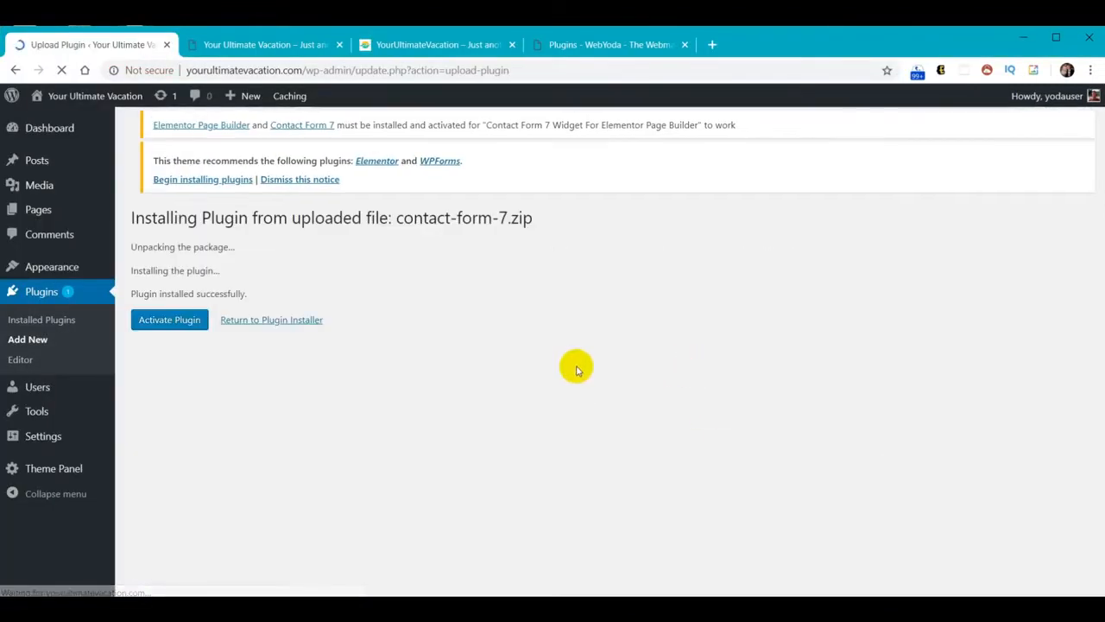
left_click(159, 322)
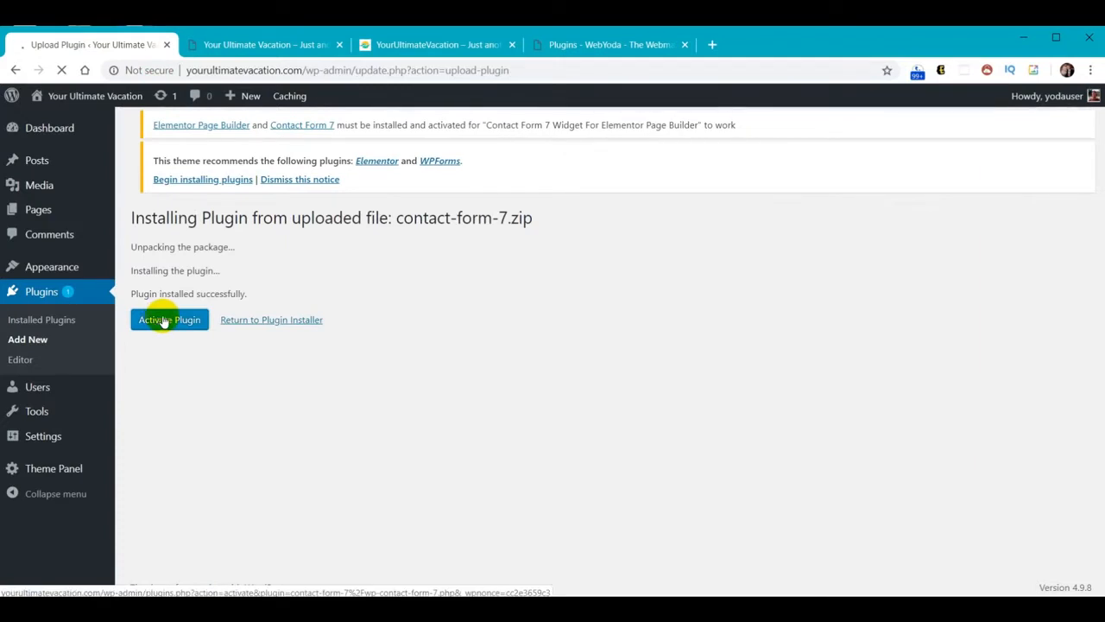
left_click(216, 133)
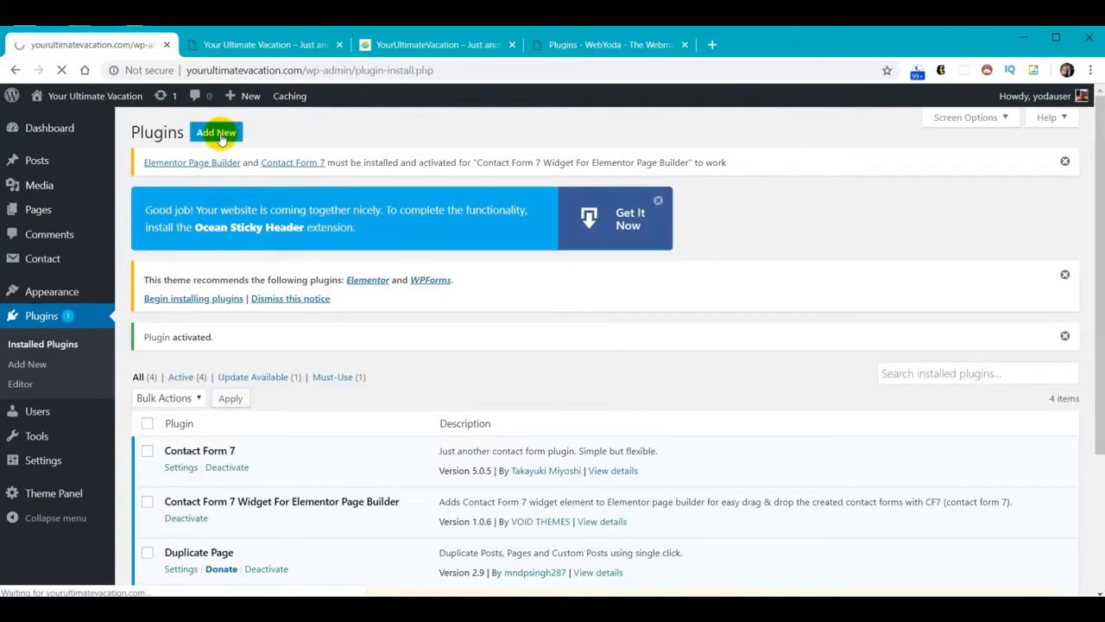
Upload elementor.zip, install and activate Elementor, then close its Getting Started screen
left_click(247, 132)
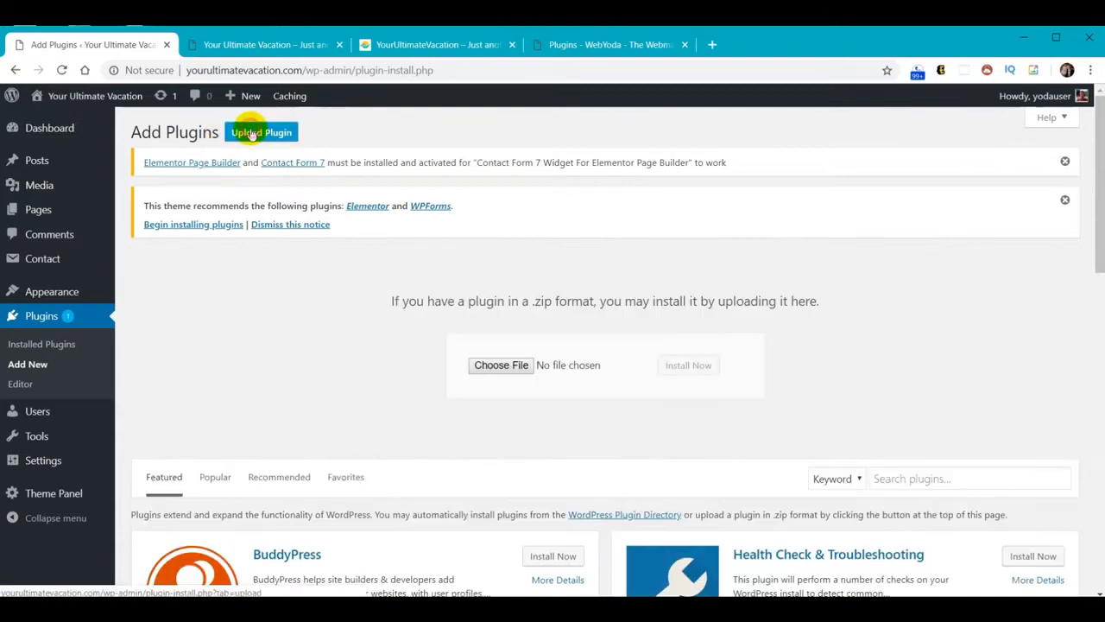
left_click(492, 366)
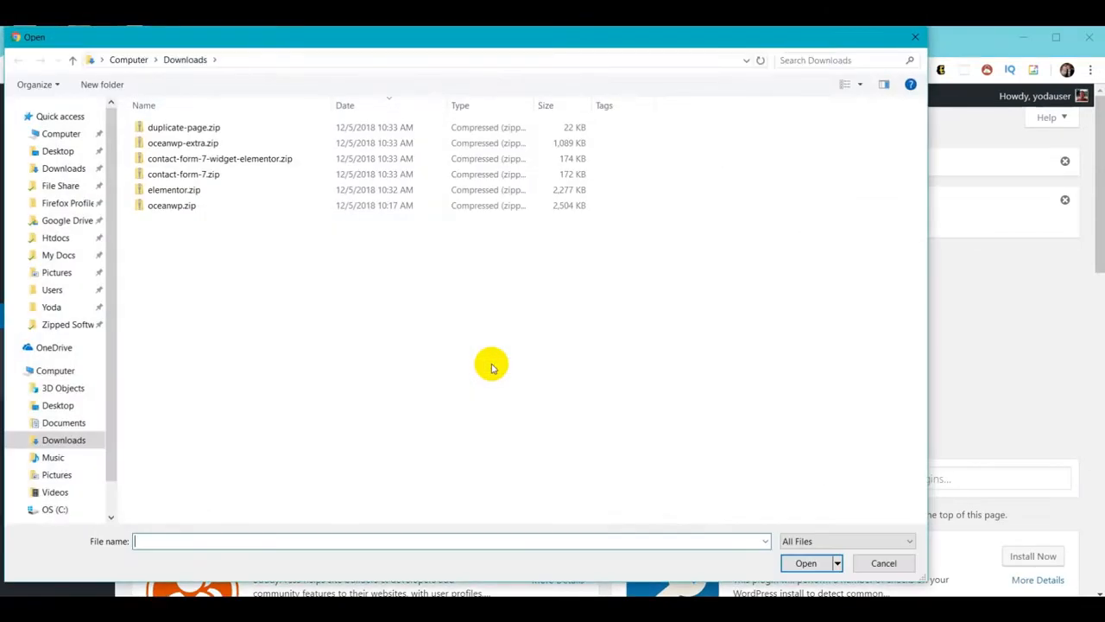
left_click(161, 190)
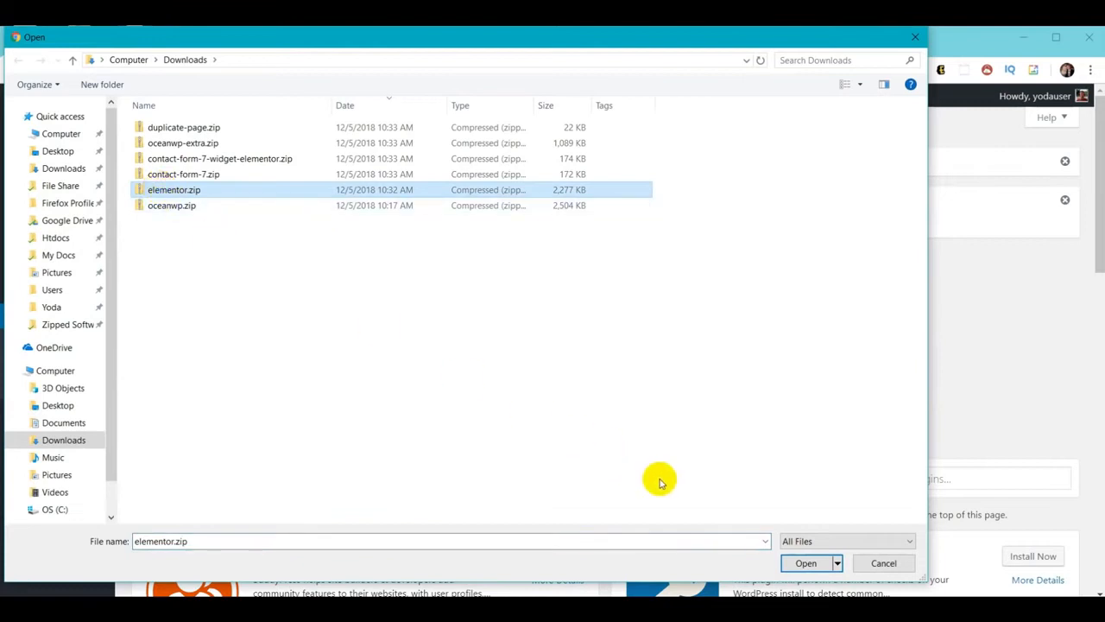
left_click(798, 563)
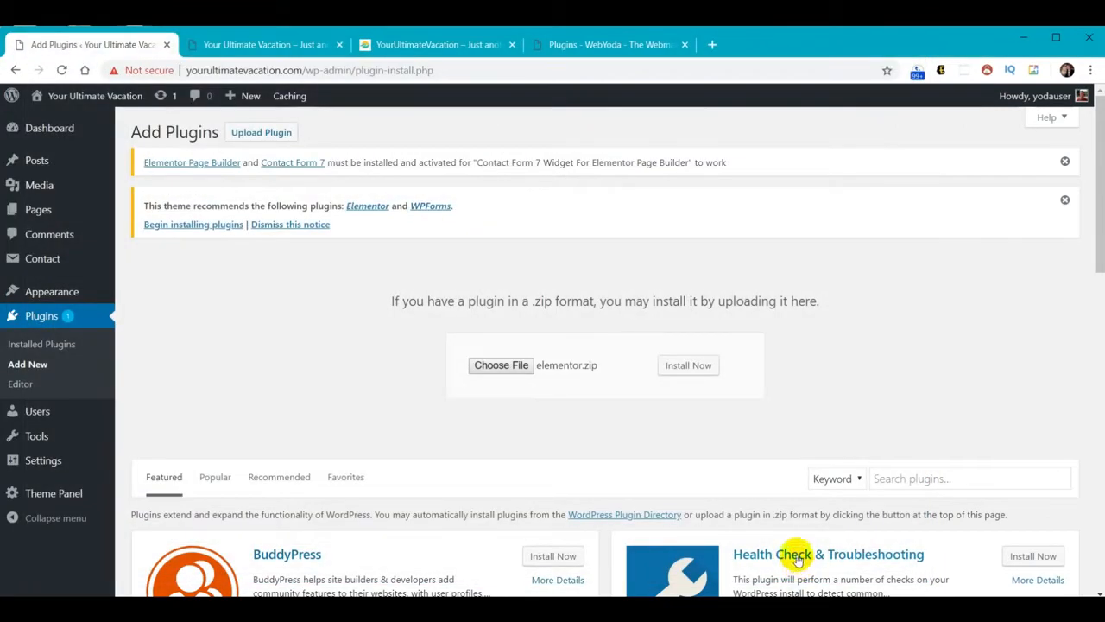
left_click(688, 366)
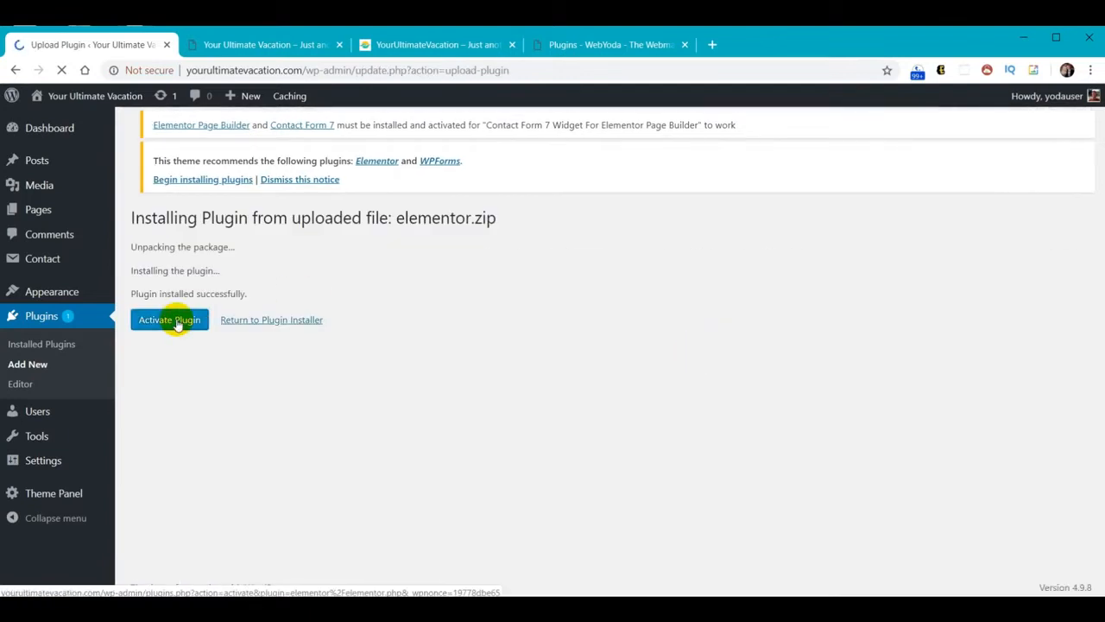
left_click(177, 324)
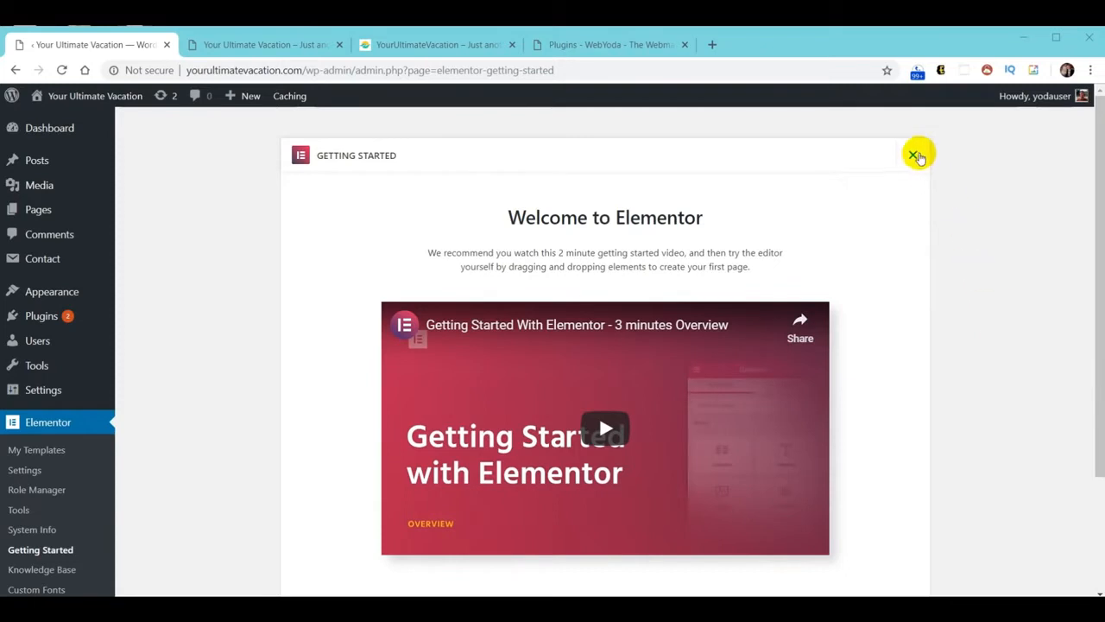
left_click(912, 155)
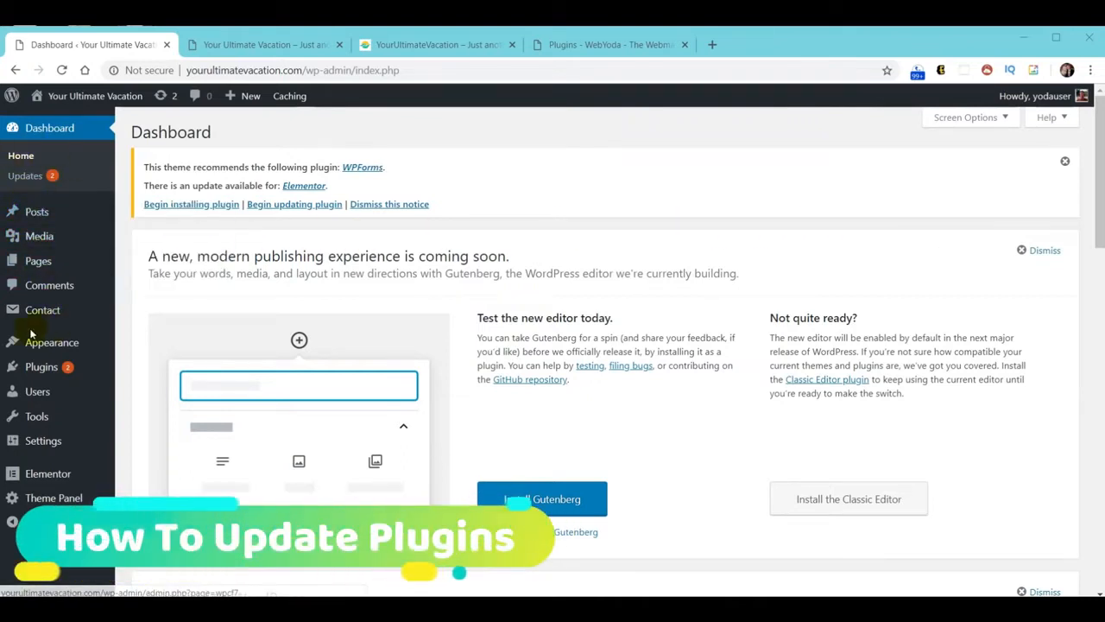
Update Duplicate Page to version 3.1 and Elementor to version 2.3.4 from Installed Plugins
mouse_move(89, 381)
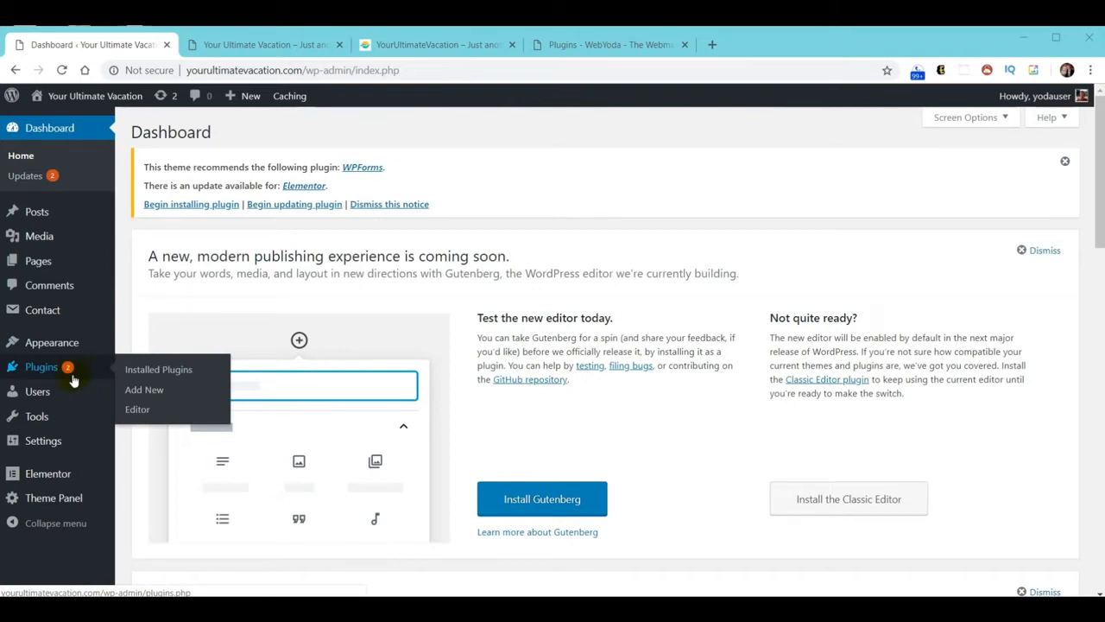
left_click(38, 369)
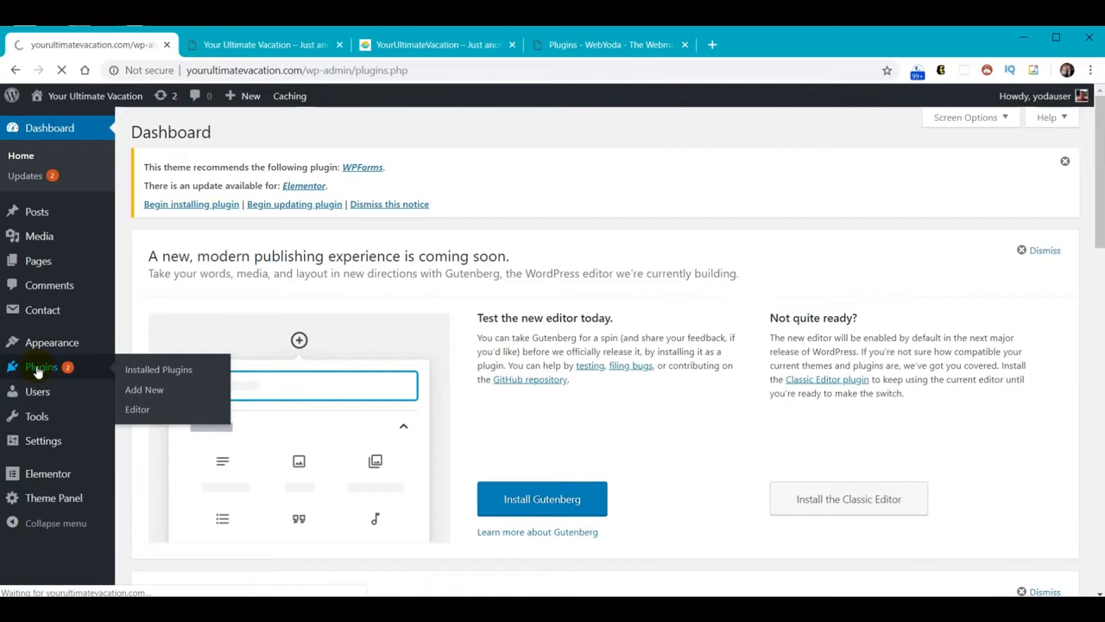
scroll(571, 406, "down", 2)
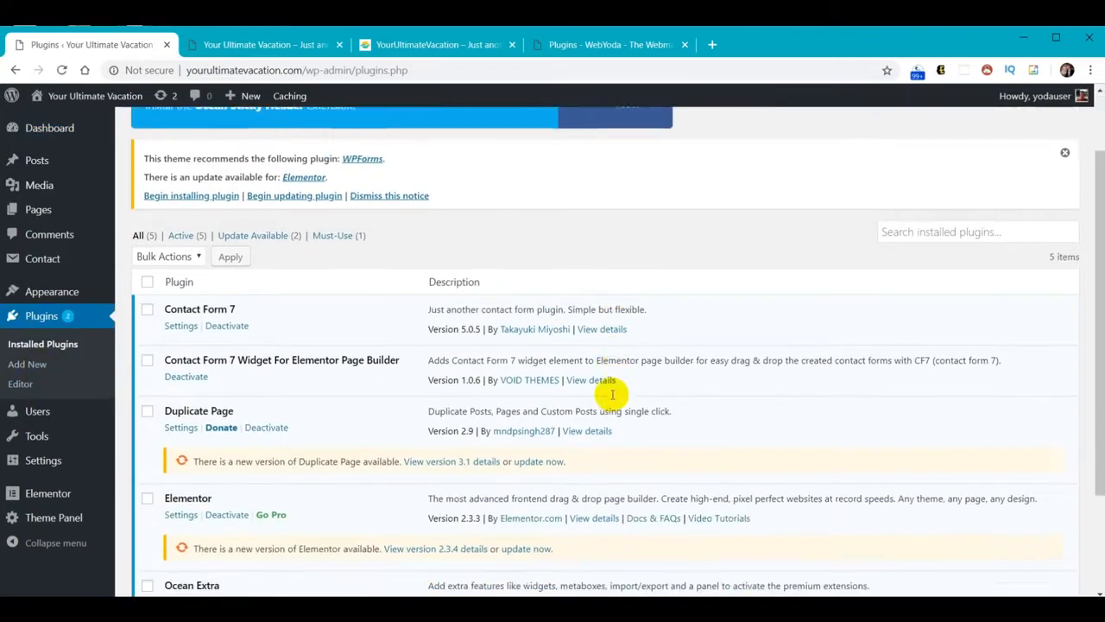
left_click(531, 401)
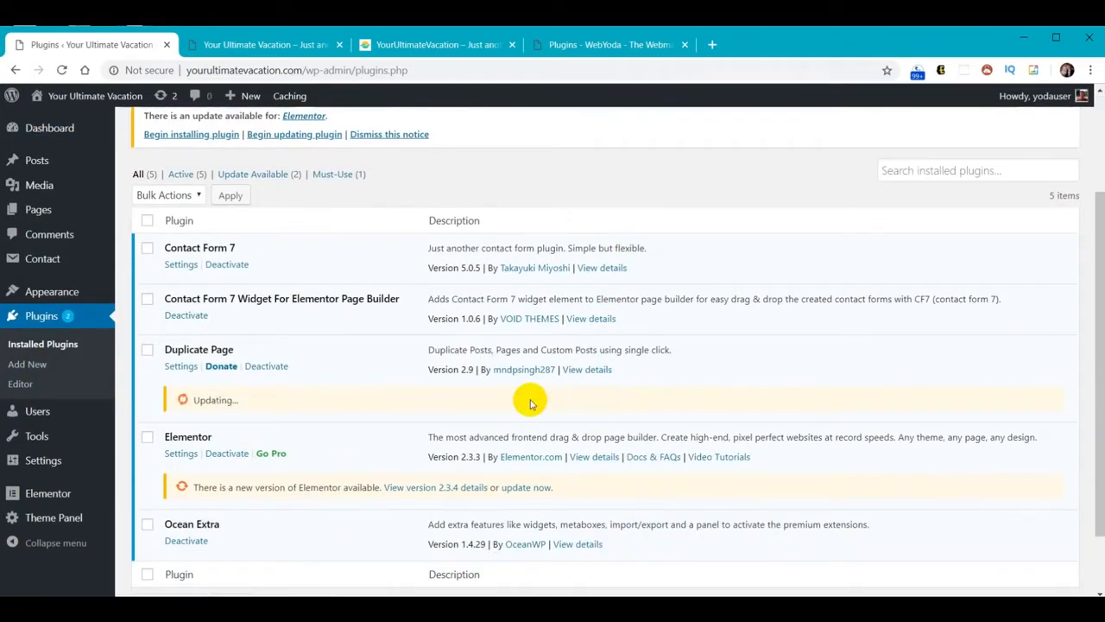
left_click(523, 487)
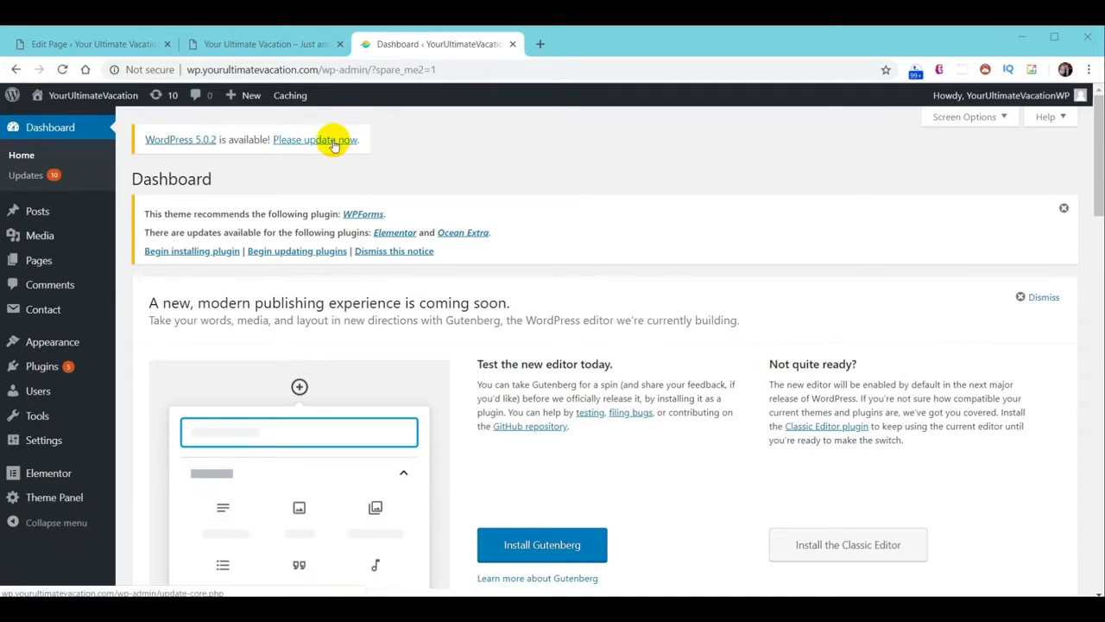
Upgrade WordPress core to version 5.0.2, then go back to the Dashboard
left_click(334, 145)
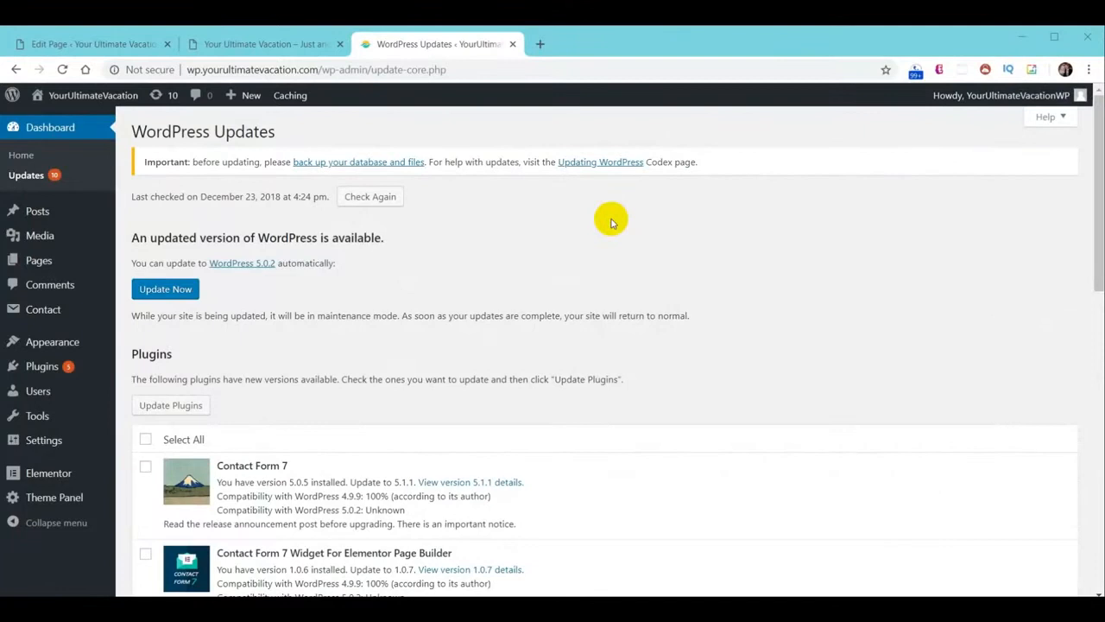
left_click(170, 294)
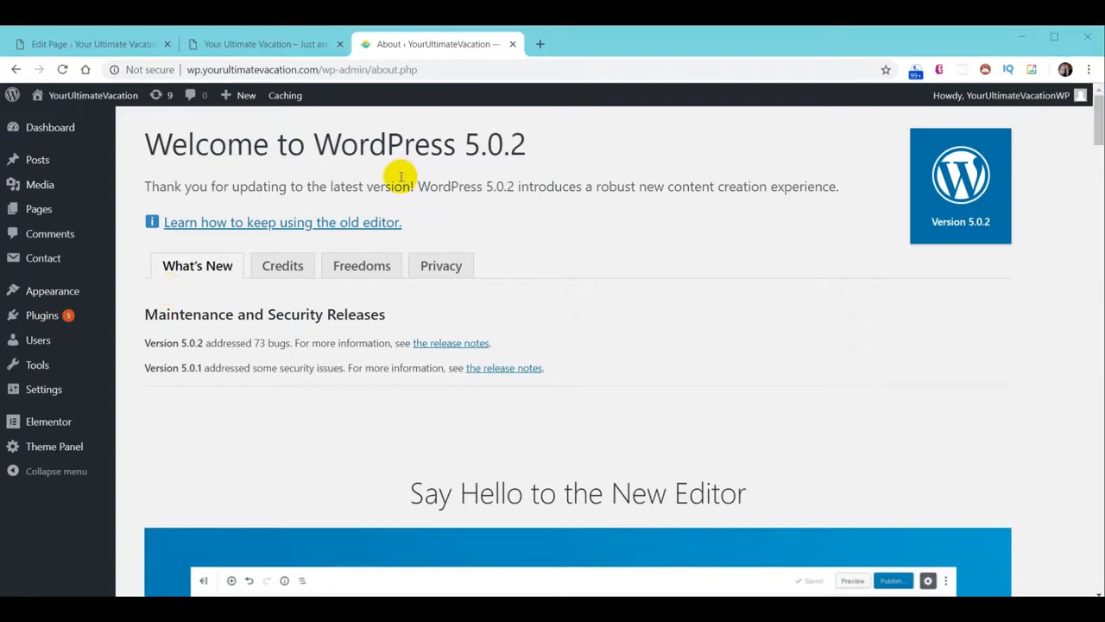
left_click(51, 135)
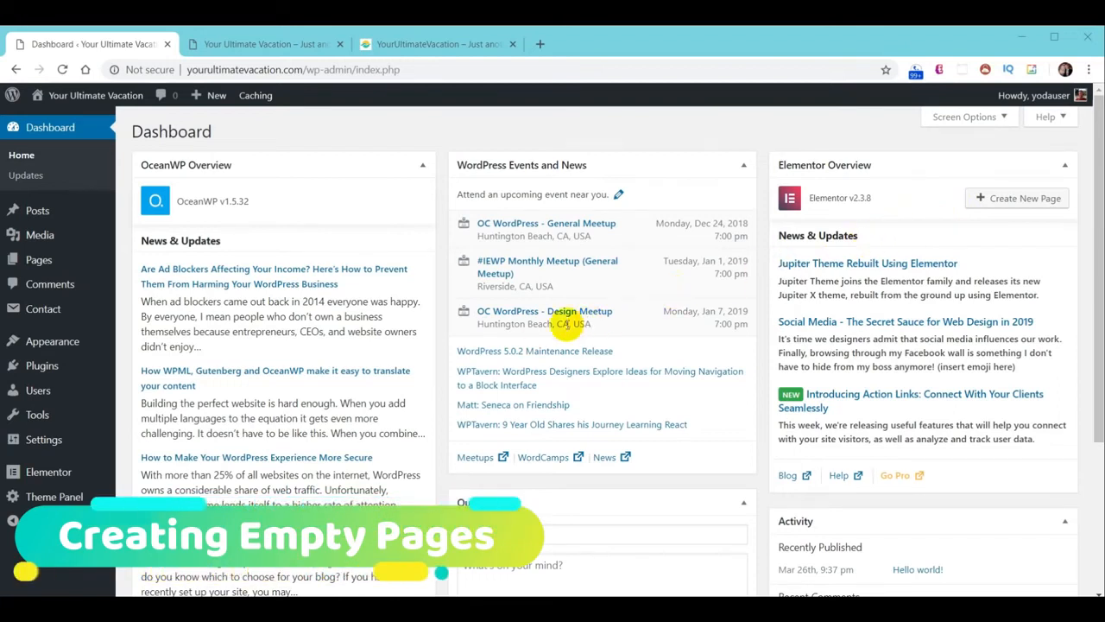
Select Sample Page and WPForms Preview and bulk-move them to the Trash
left_click(40, 261)
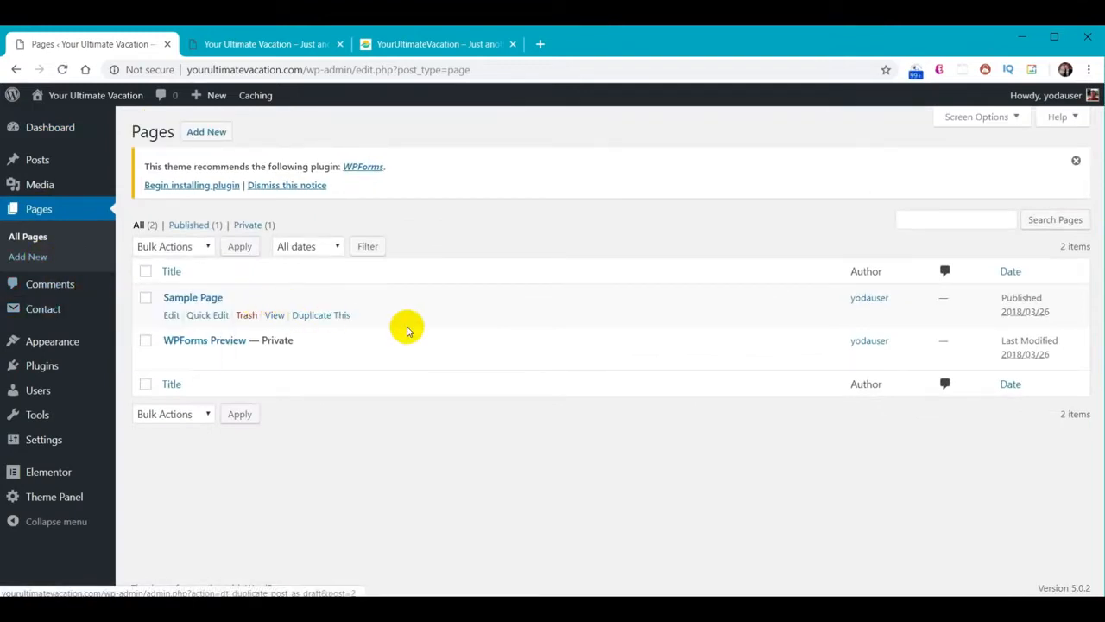
left_click(145, 297)
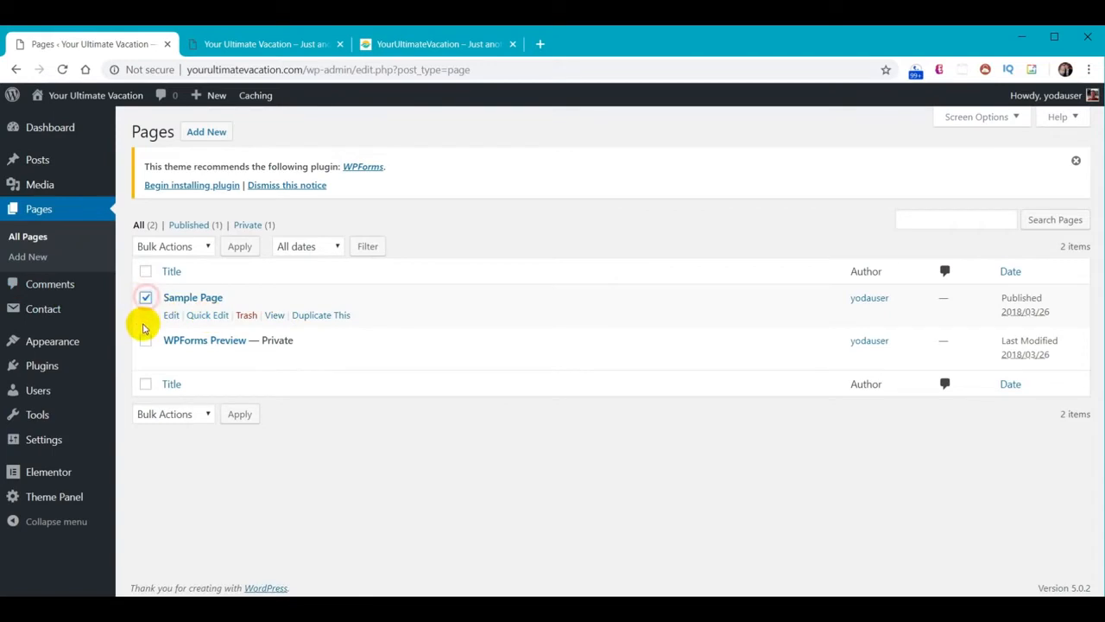
left_click(145, 341)
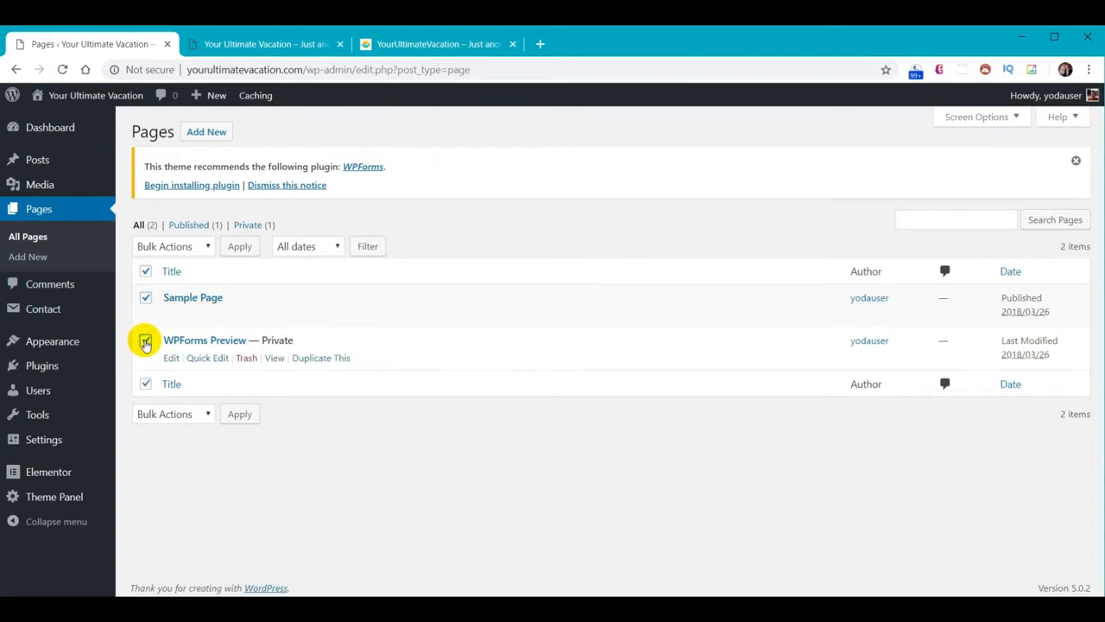
left_click(206, 248)
left_click(185, 291)
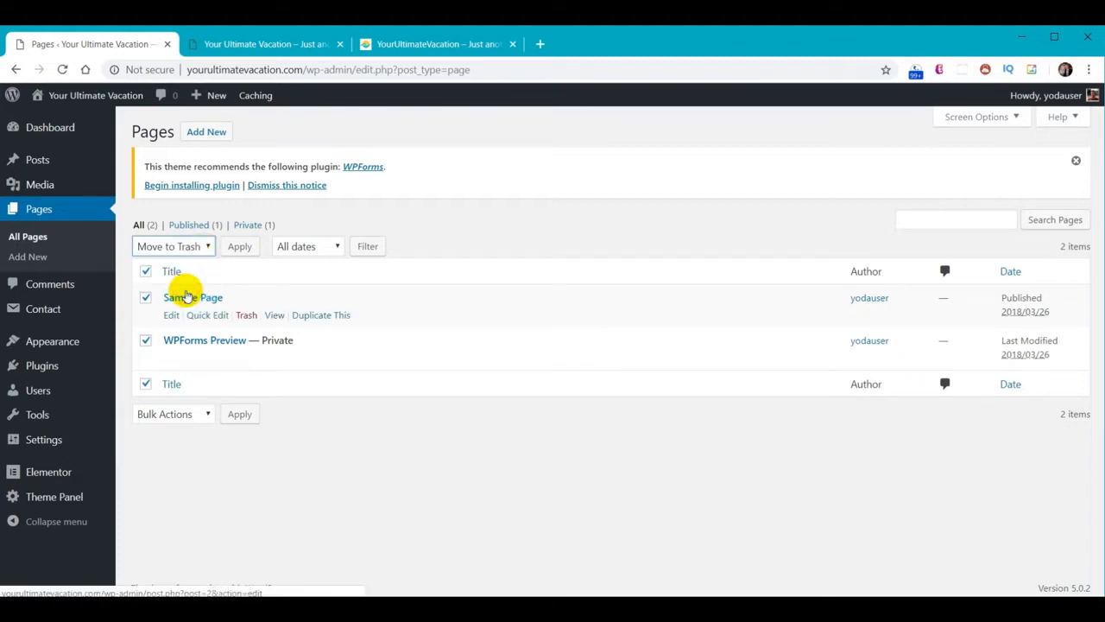
left_click(242, 414)
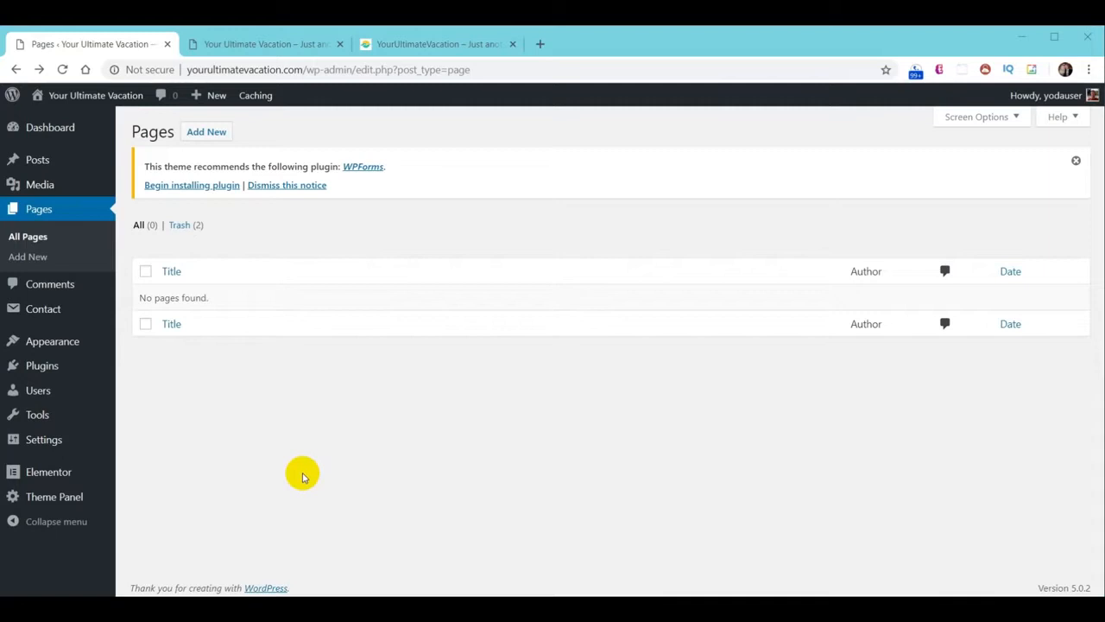
Create a new page titled Home
left_click(209, 133)
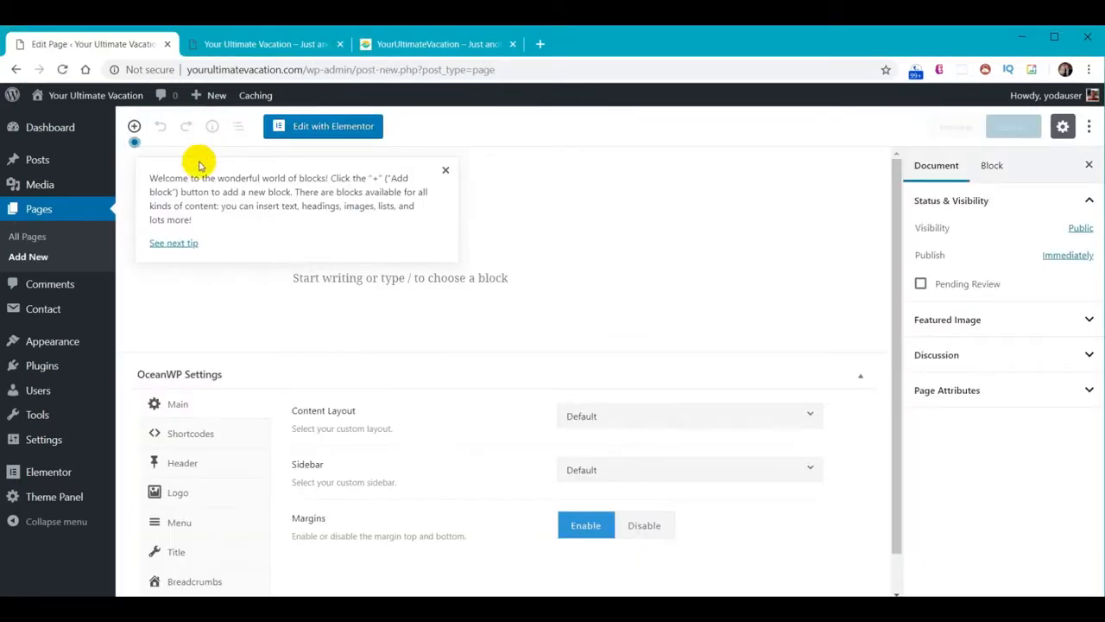
left_click(445, 170)
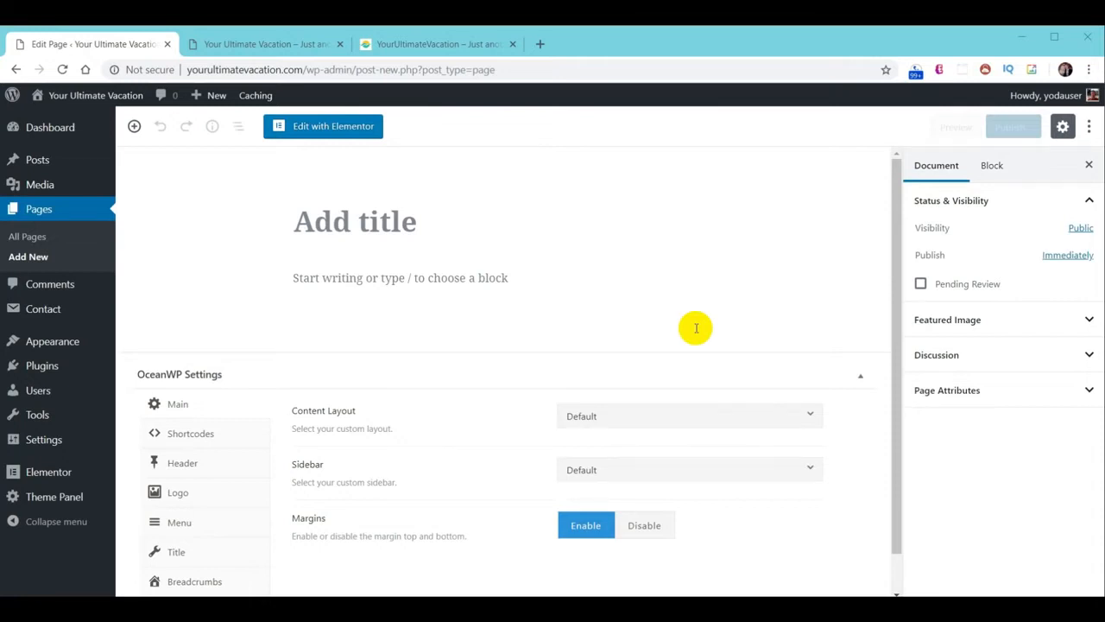
left_click(344, 224)
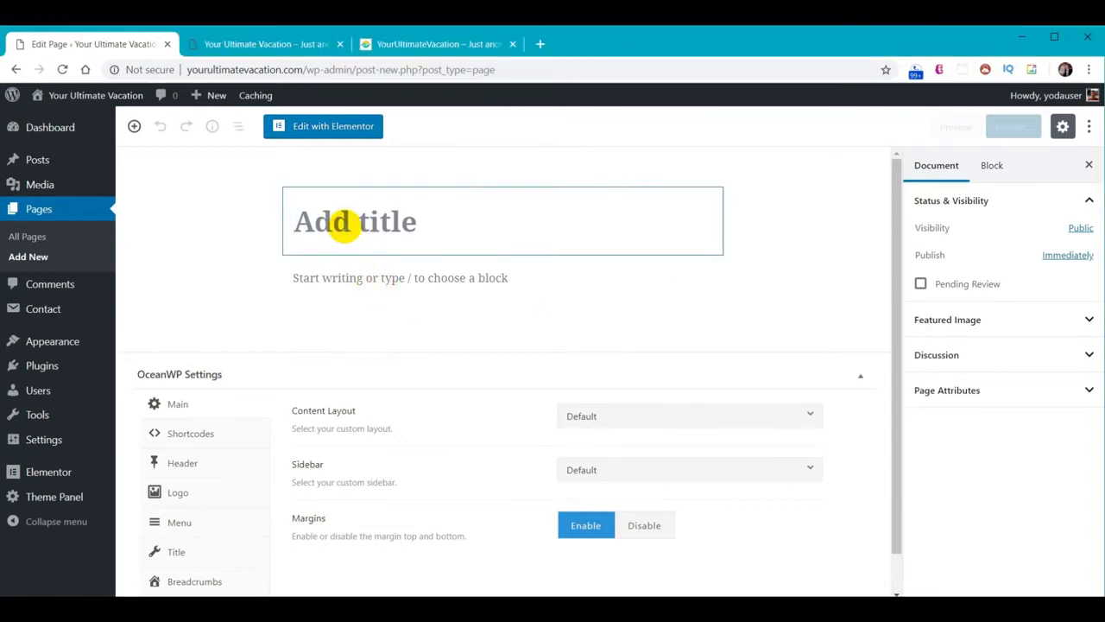
type("Home")
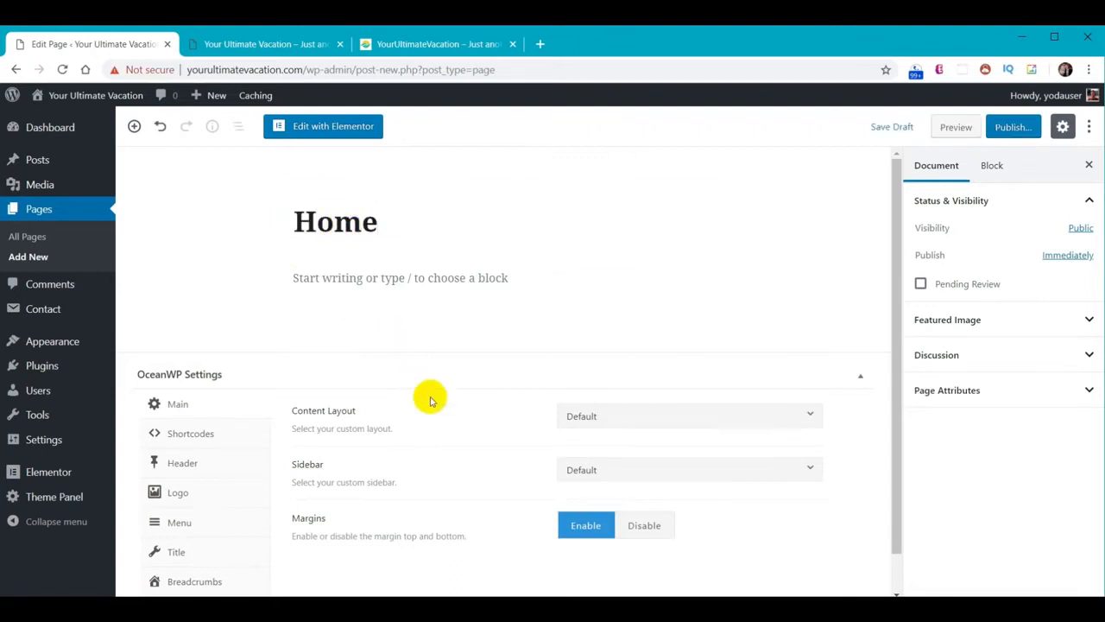
Set the OceanWP content layout to 100% Full Width and disable the page title
left_click(715, 418)
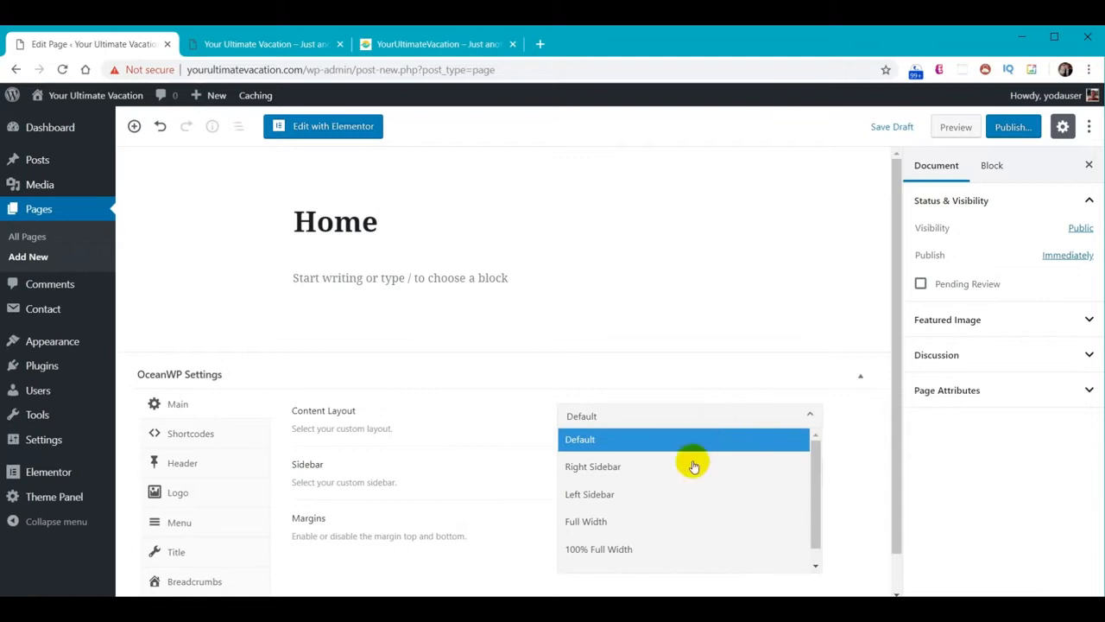
left_click(630, 557)
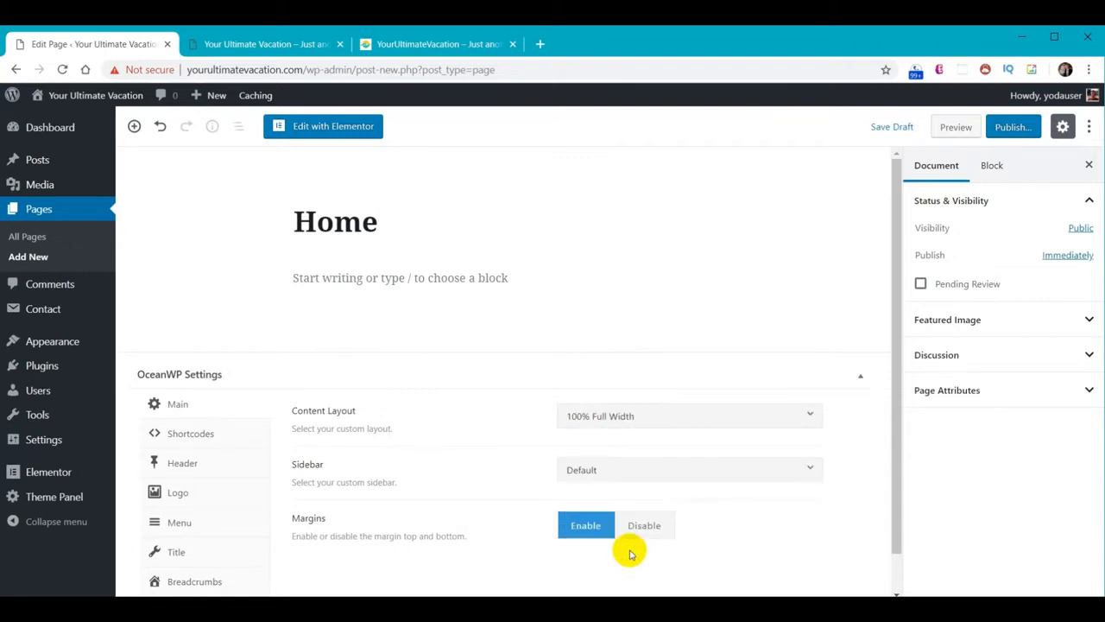
left_click(178, 553)
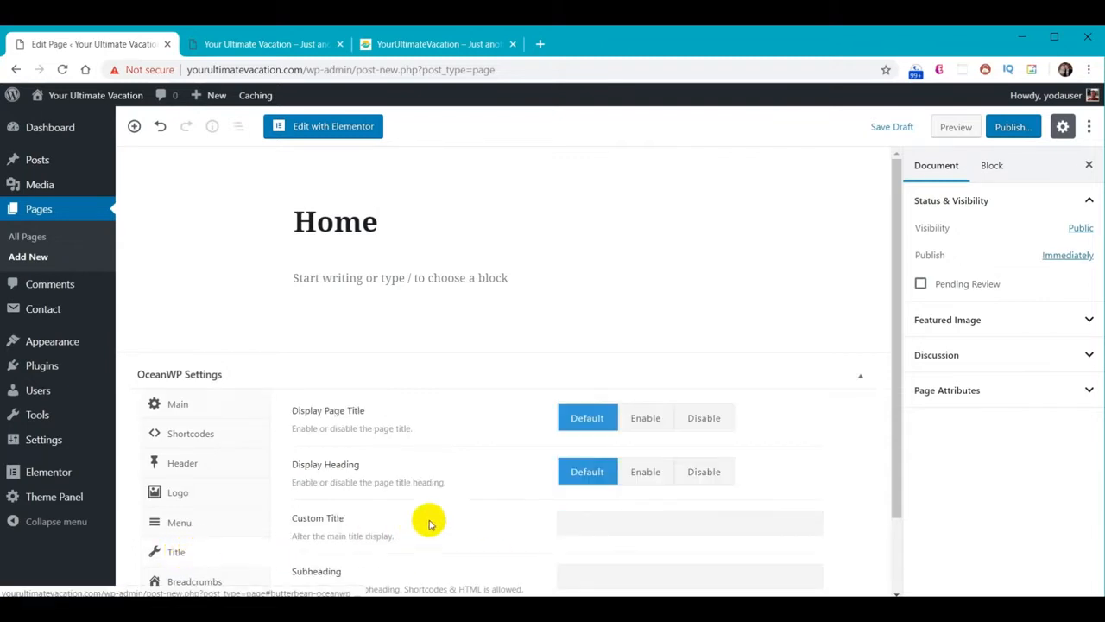
left_click(704, 418)
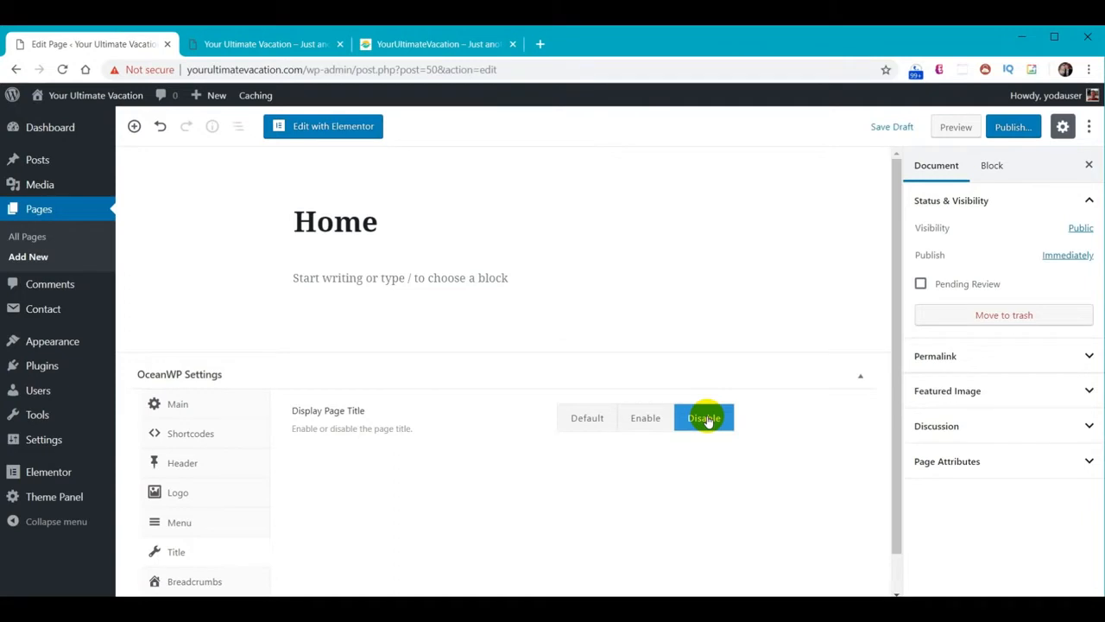
Publish the Home page and return to the pages list
left_click(1010, 127)
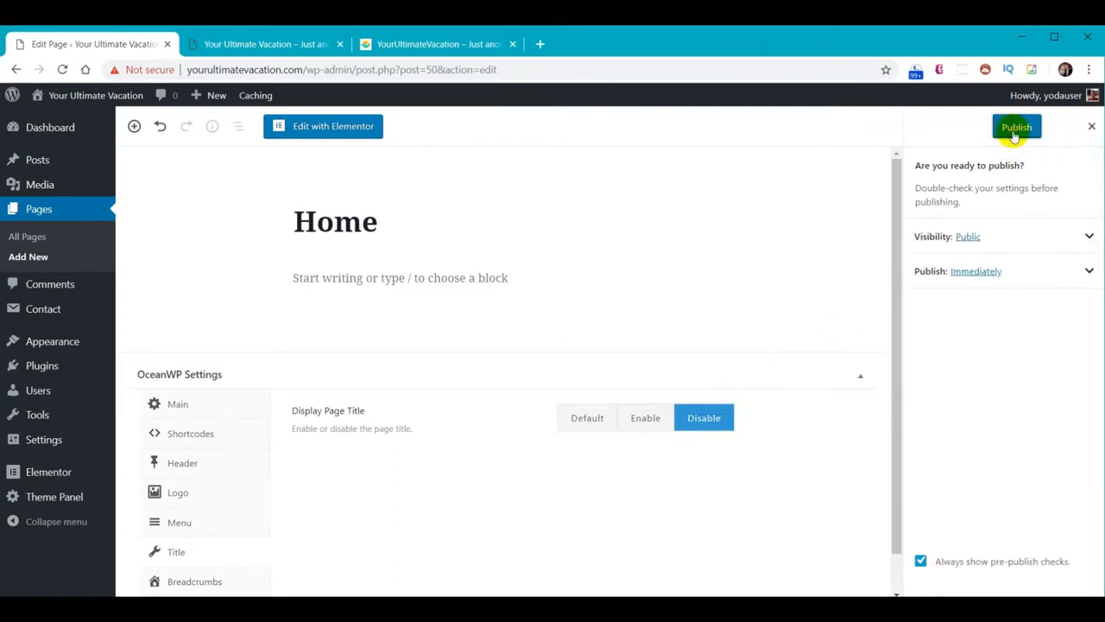
left_click(1012, 127)
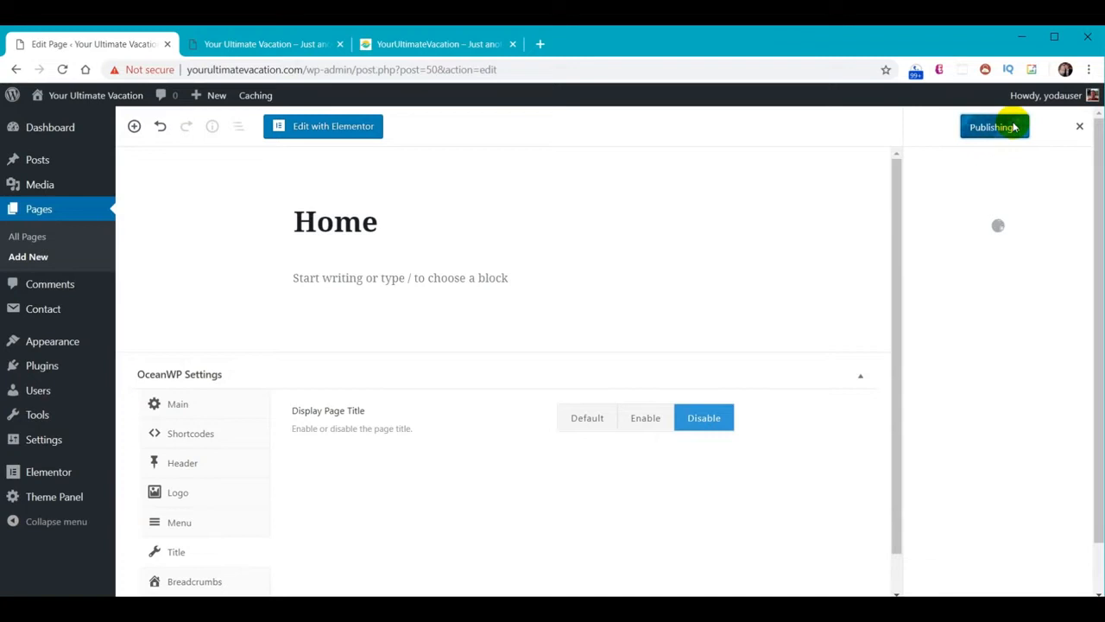
left_click(39, 211)
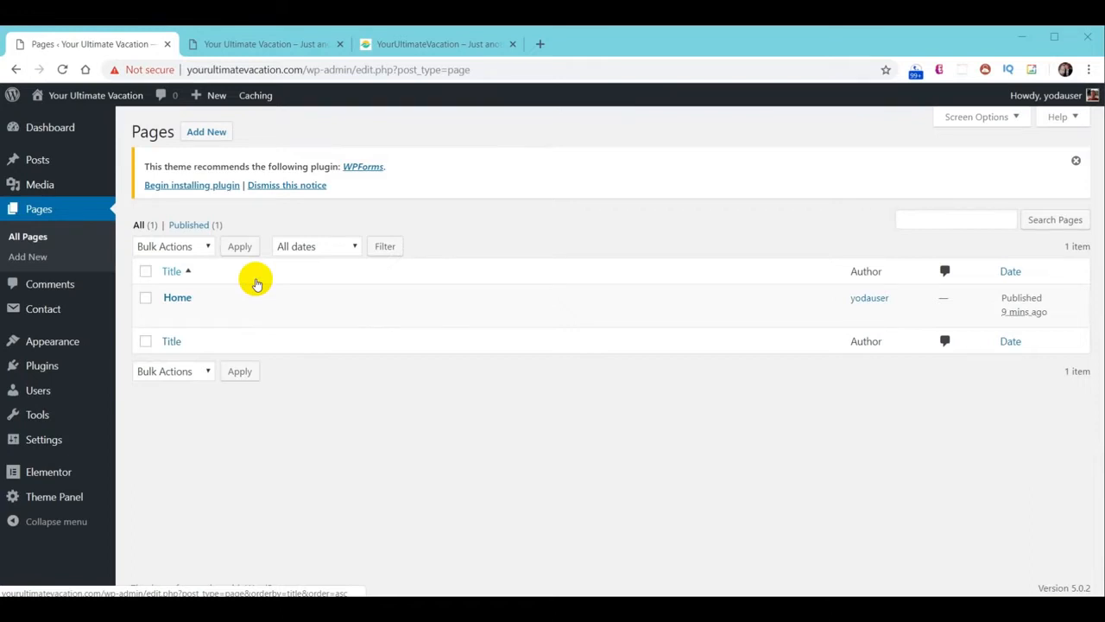
Quick Edit the Home page, set its template to Elementor Full Width, and update
mouse_move(230, 291)
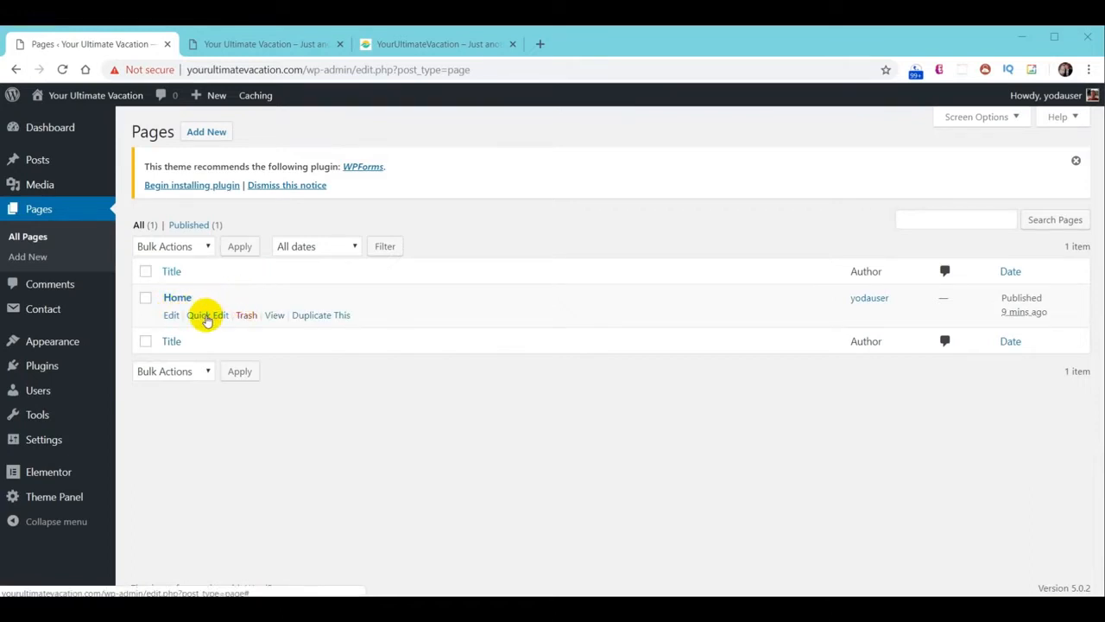
left_click(207, 316)
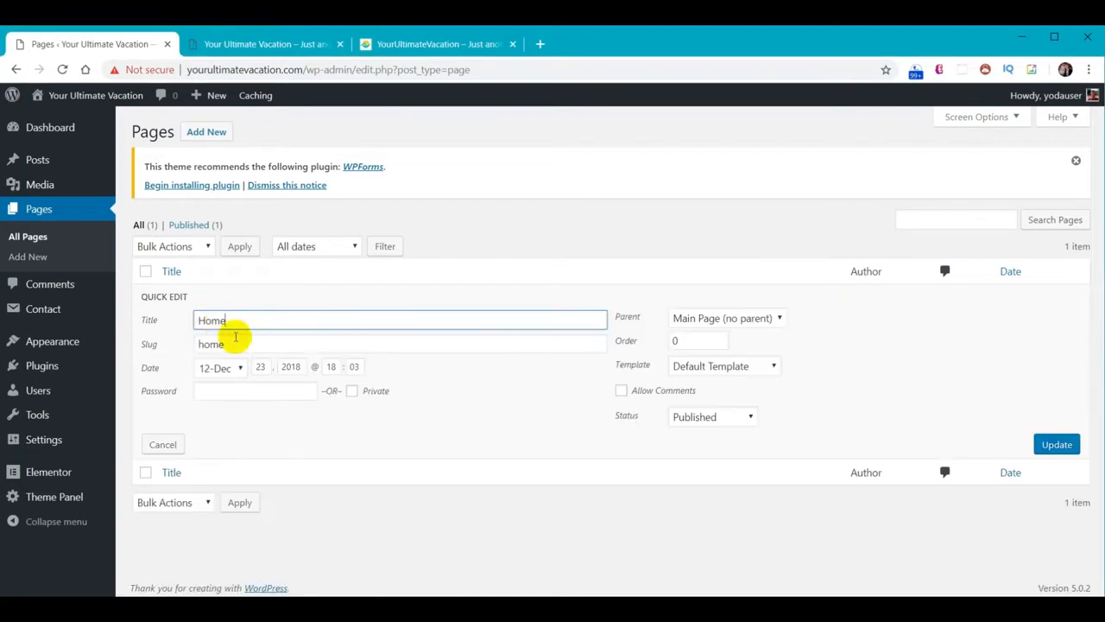
left_click(768, 366)
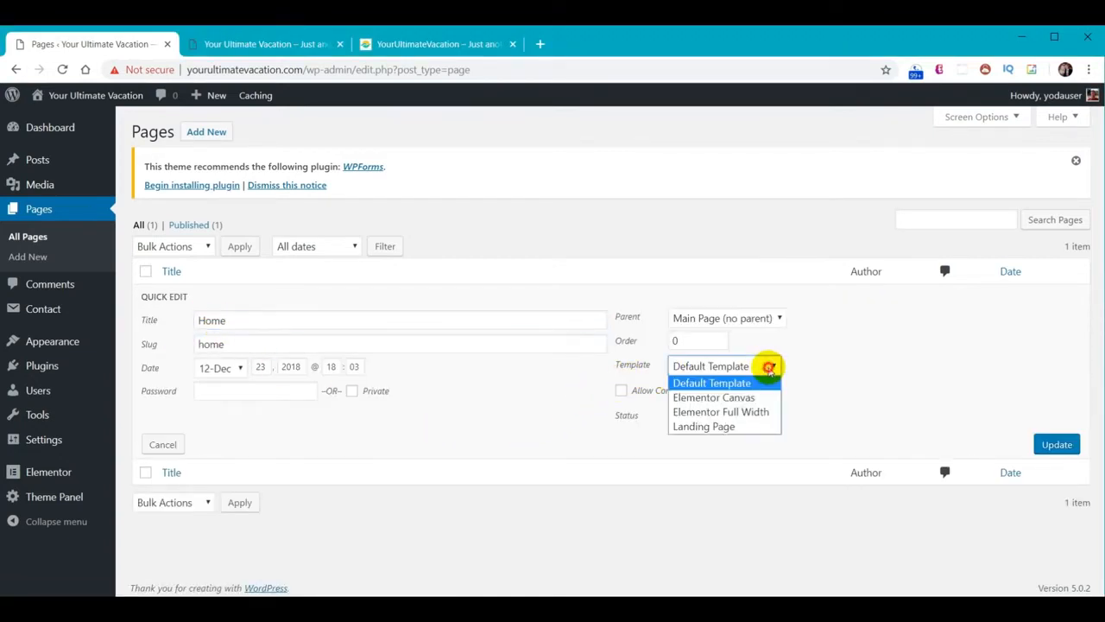
left_click(759, 412)
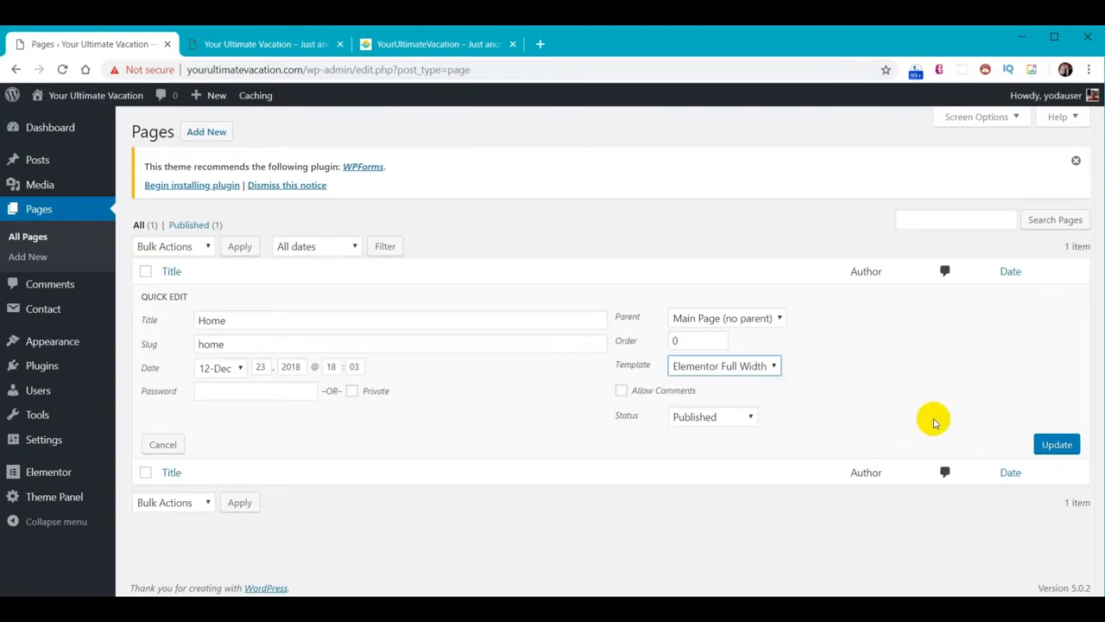
left_click(1056, 448)
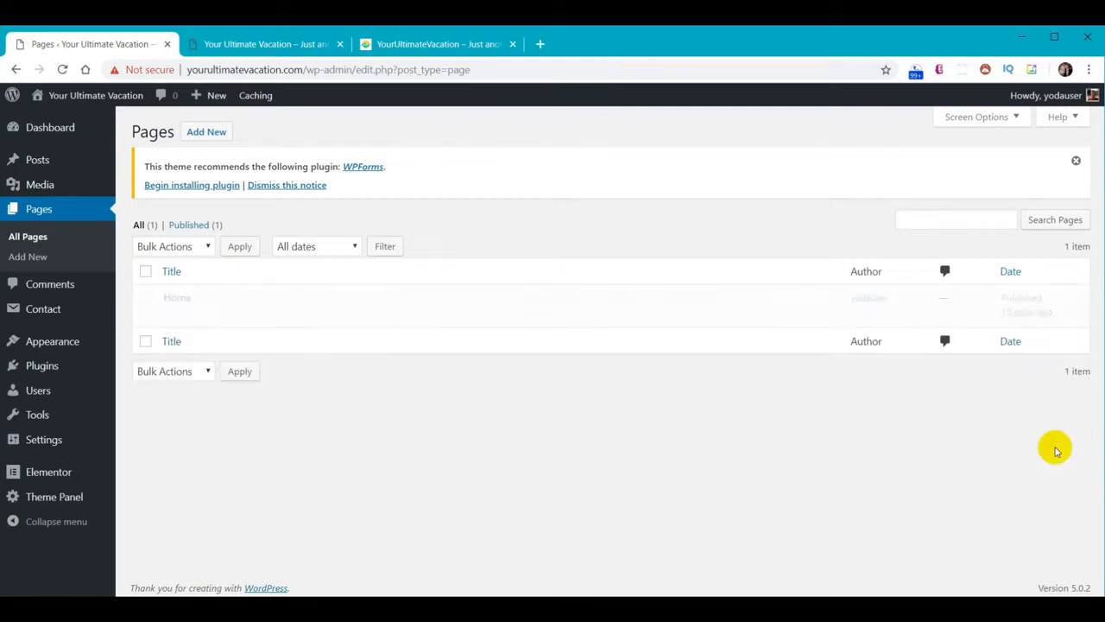
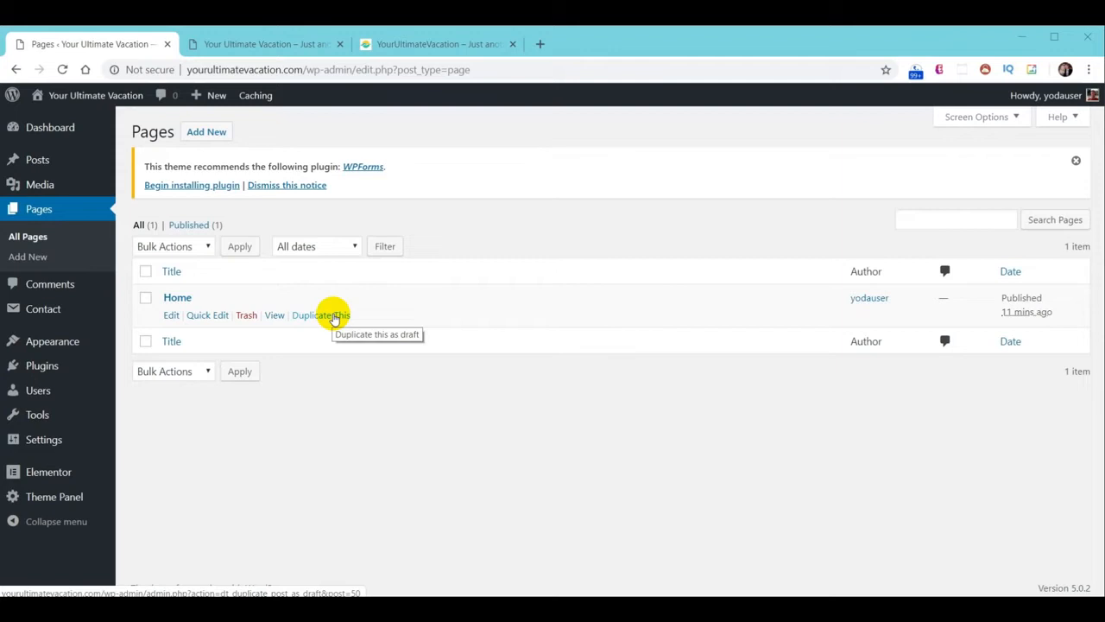
After checking the live site, duplicate the Home page five times from the Pages list
left_click(434, 45)
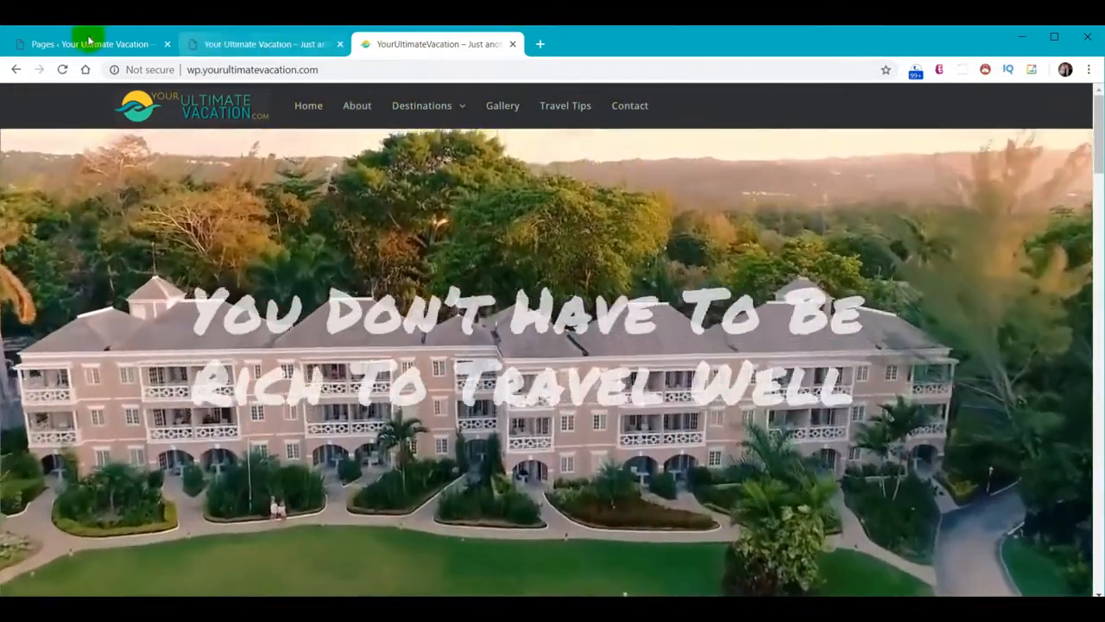
left_click(86, 43)
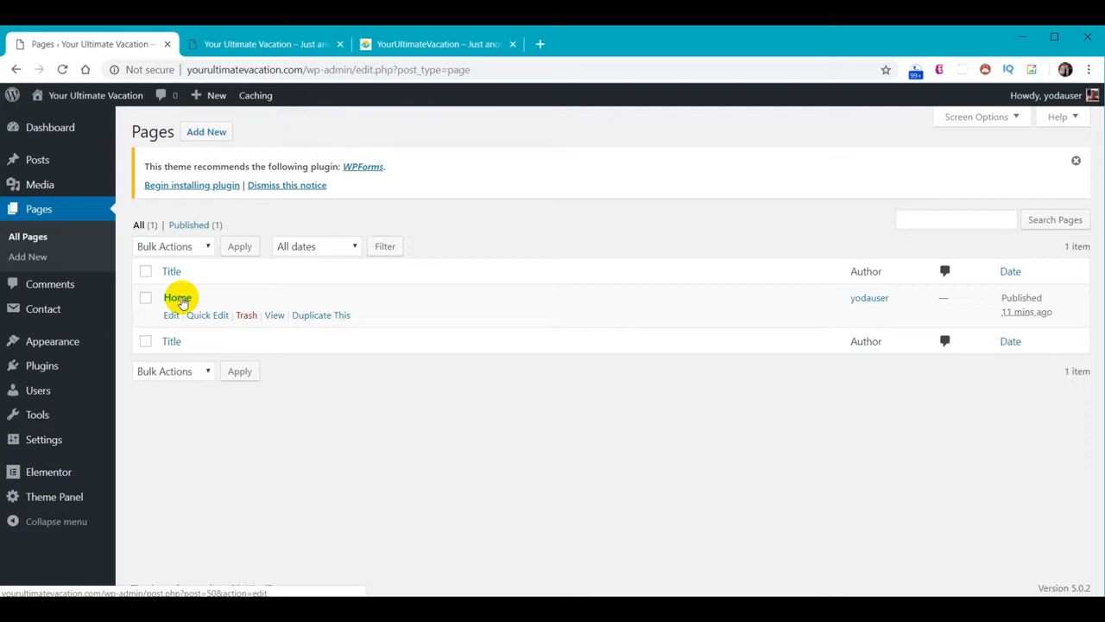
left_click(328, 318)
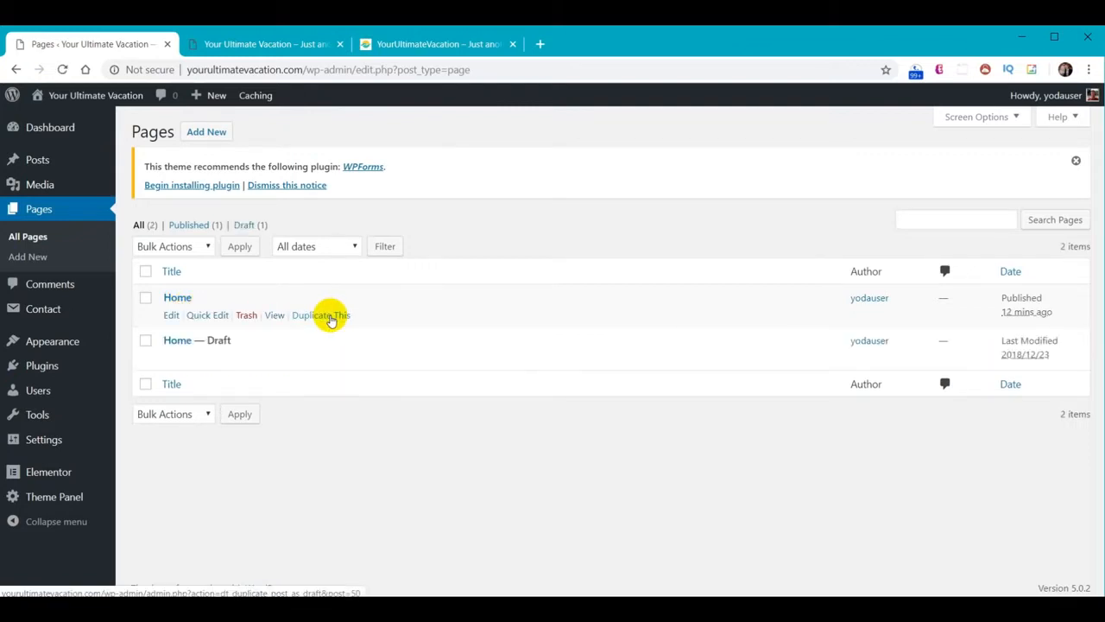
left_click(332, 320)
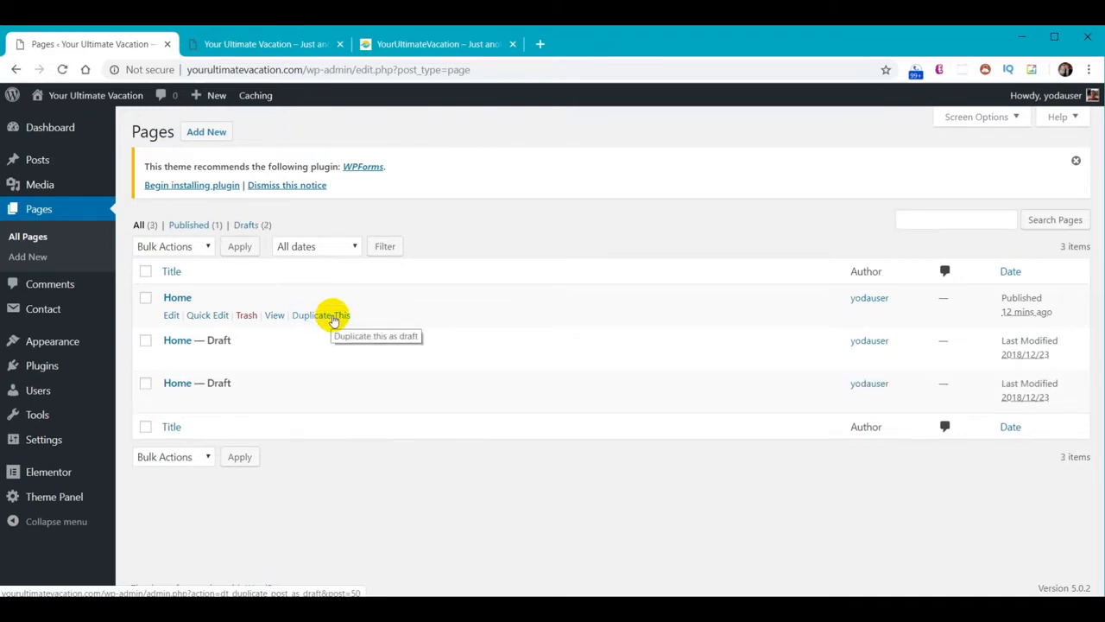
left_click(333, 318)
left_click(333, 314)
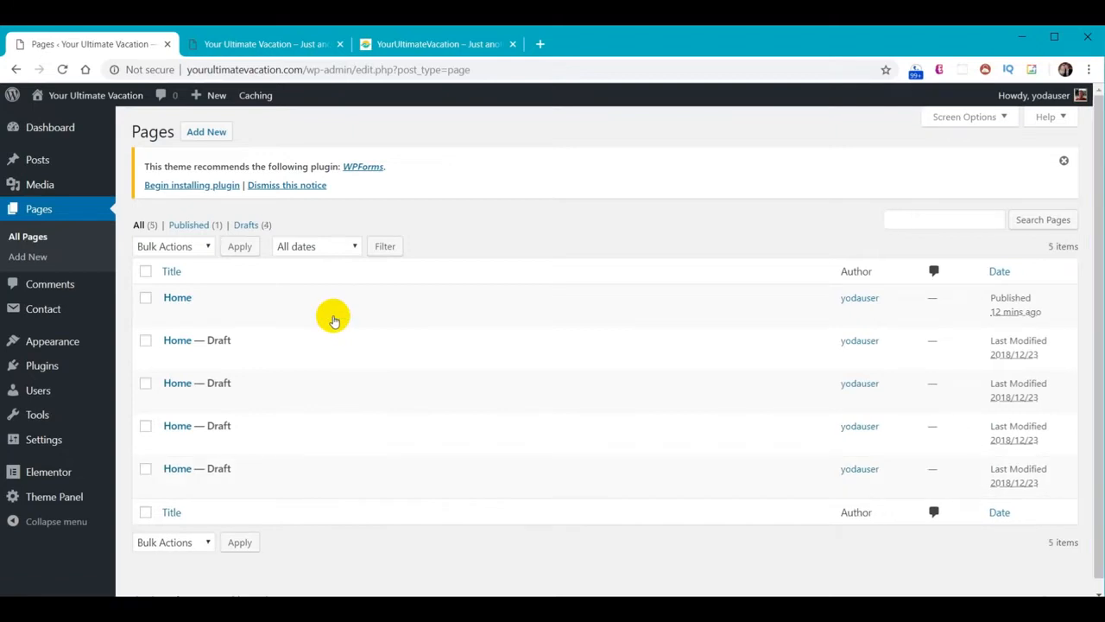
left_click(331, 314)
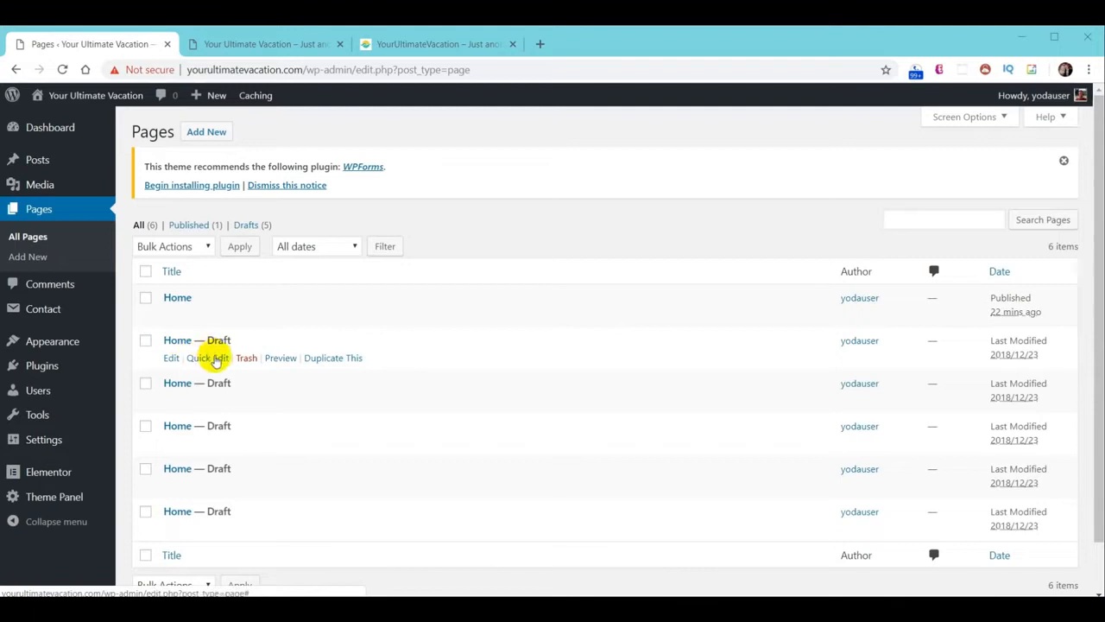
Rename the first Home draft to About with slug about
left_click(216, 360)
left_click_drag(259, 359, 161, 359)
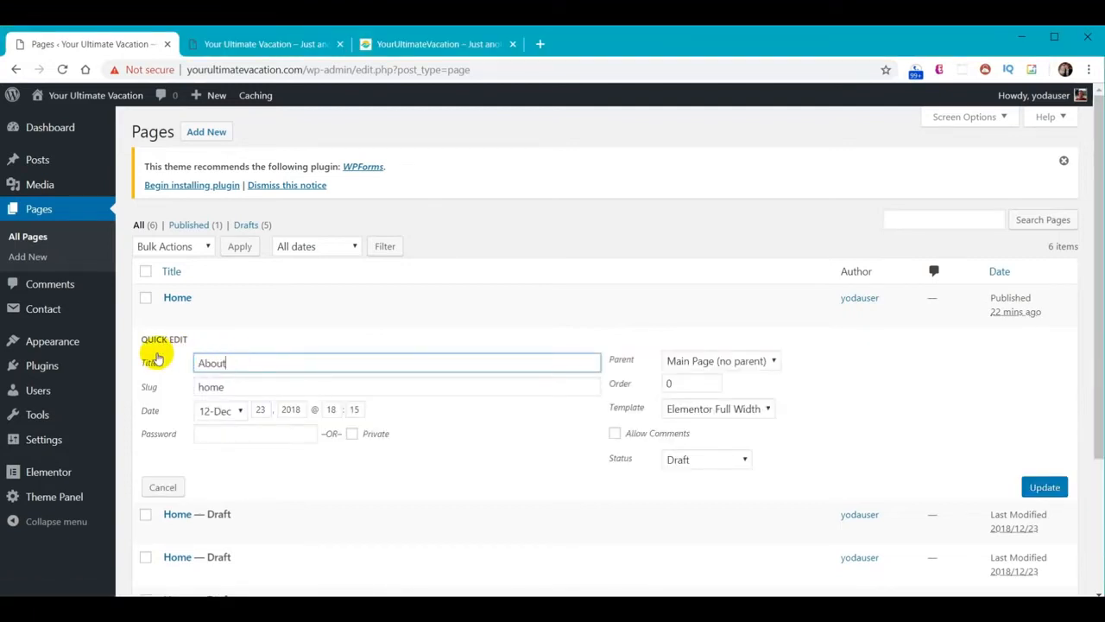
left_click_drag(246, 387, 152, 388)
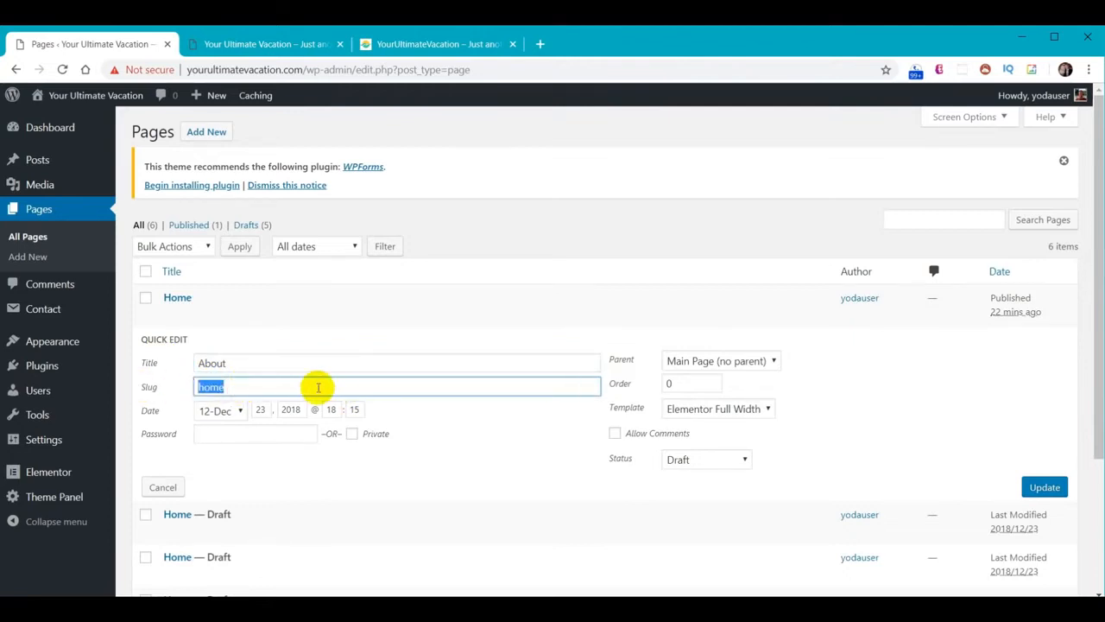
type("About")
left_click(1039, 489)
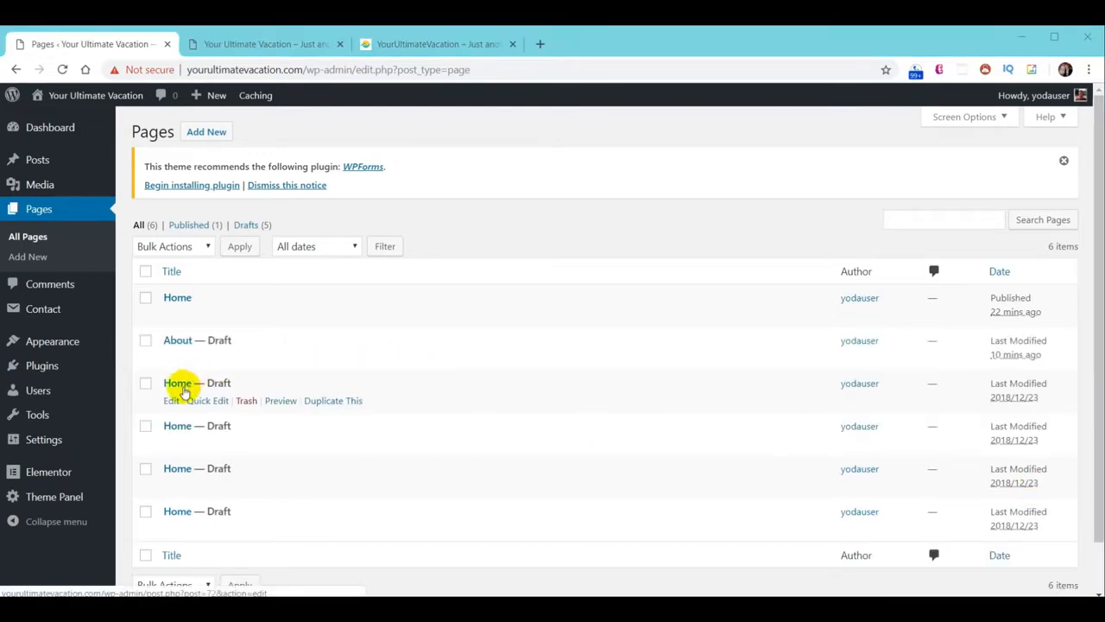
Rename the next Home draft to Destinations with a matching slug
left_click(200, 402)
left_click_drag(226, 406, 153, 415)
type("Destinations")
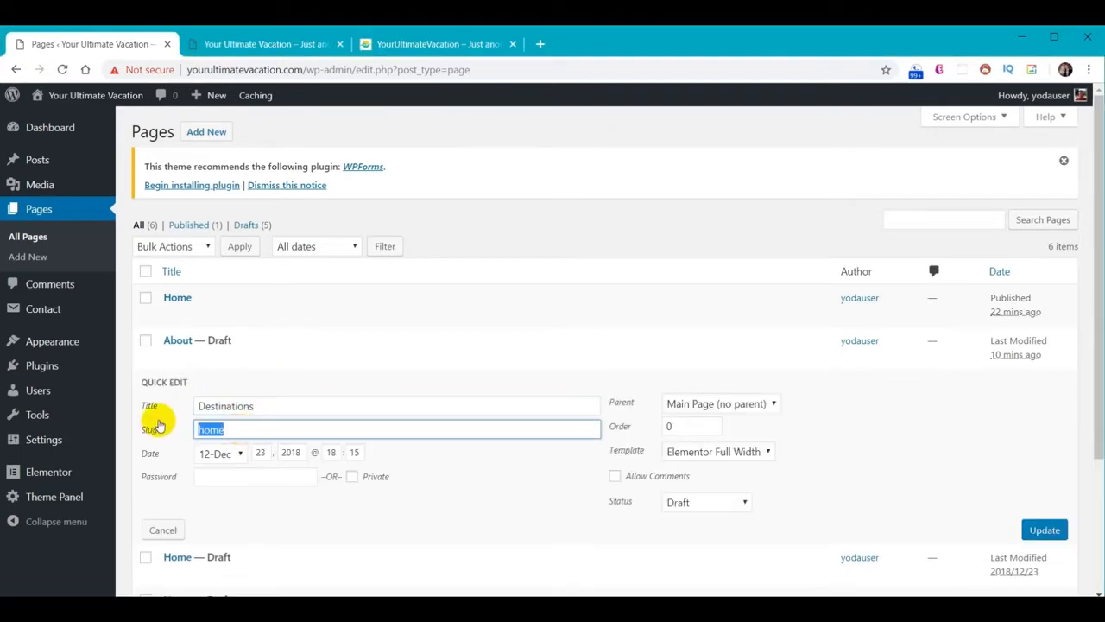
type("Destinations")
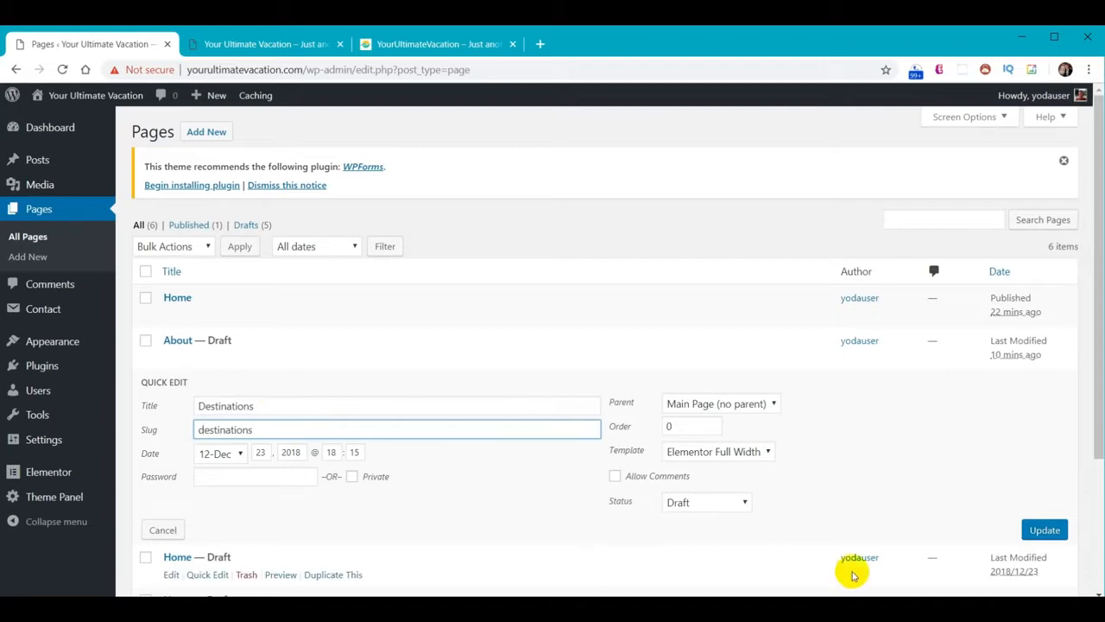
left_click(1045, 530)
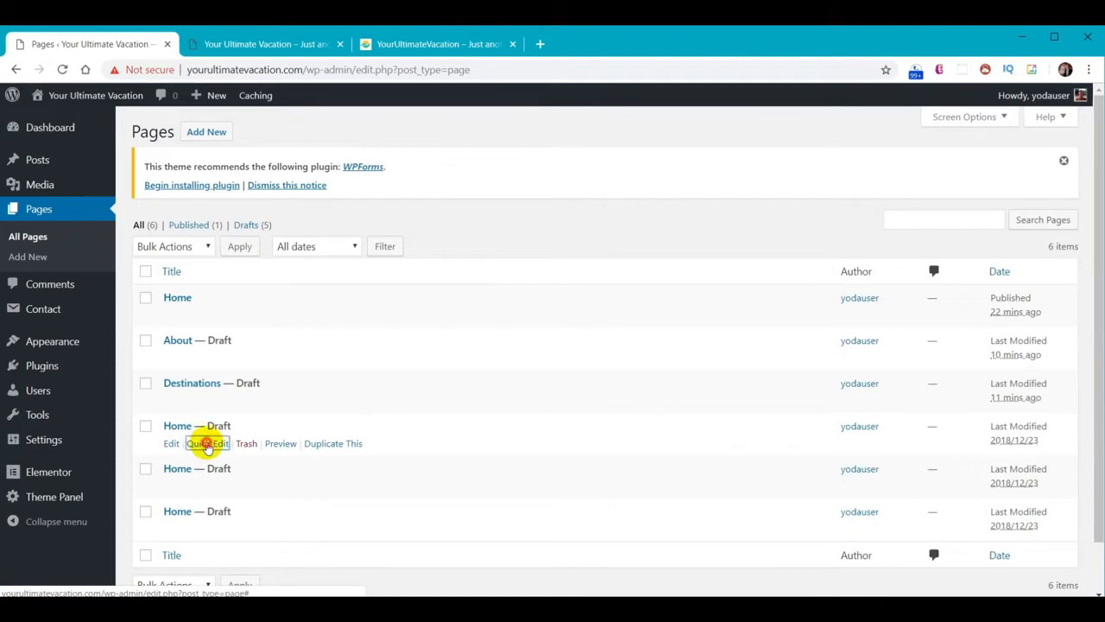
Rename the next Home draft to Gallery with slug Gallery
left_click(206, 443)
double_click(207, 447)
type("Gallery")
double_click(241, 469)
type("Gallery")
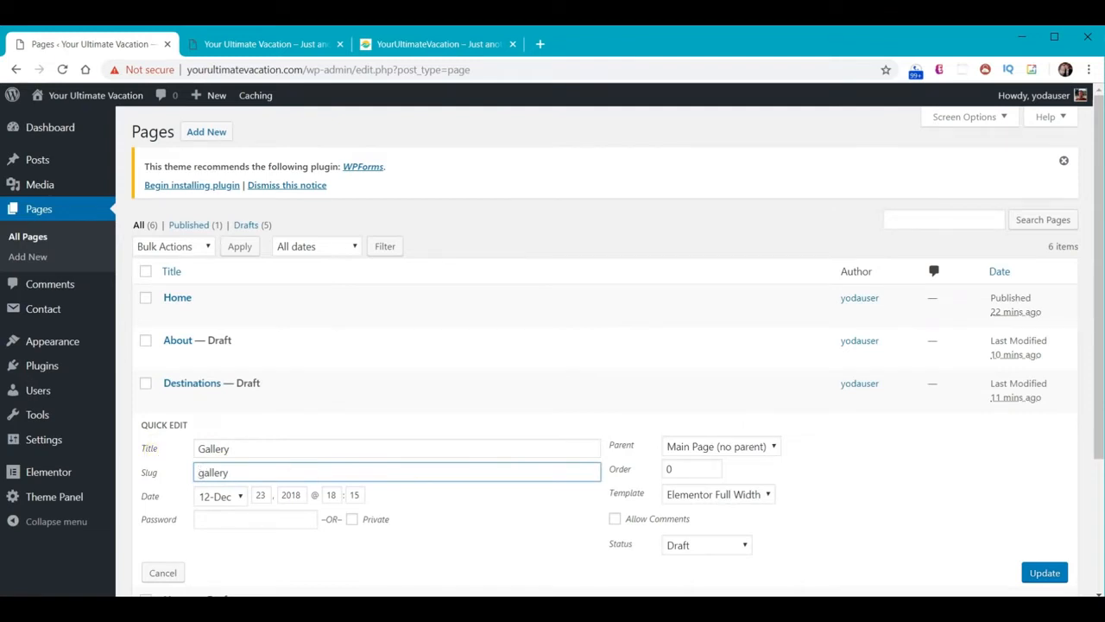
left_click(1044, 572)
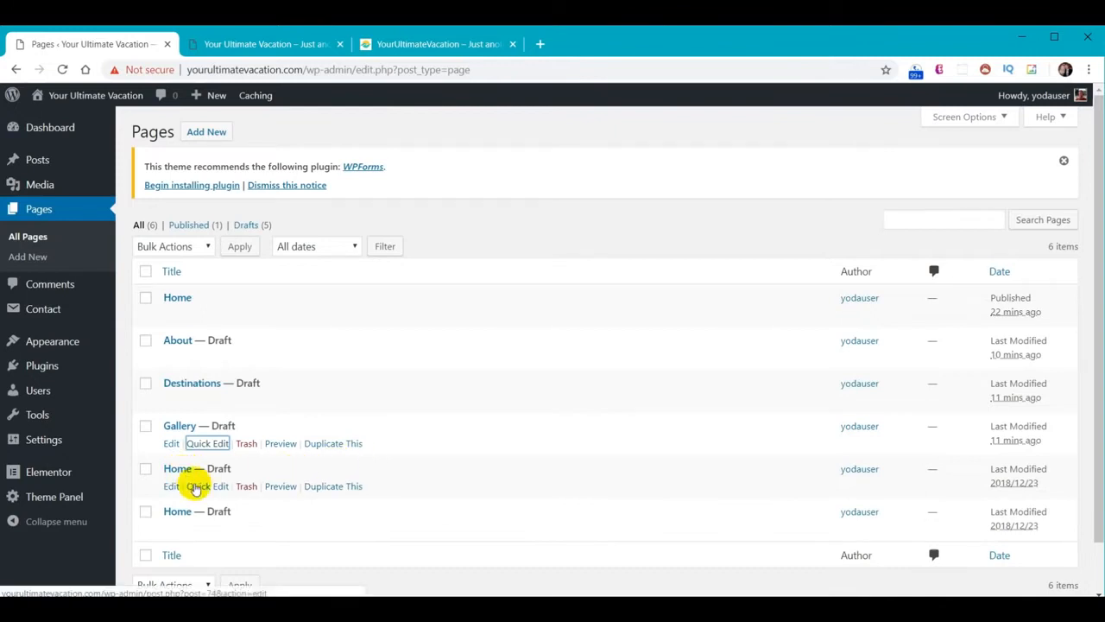
Rename the next Home draft to Travel Tips with a matching slug
left_click(205, 486)
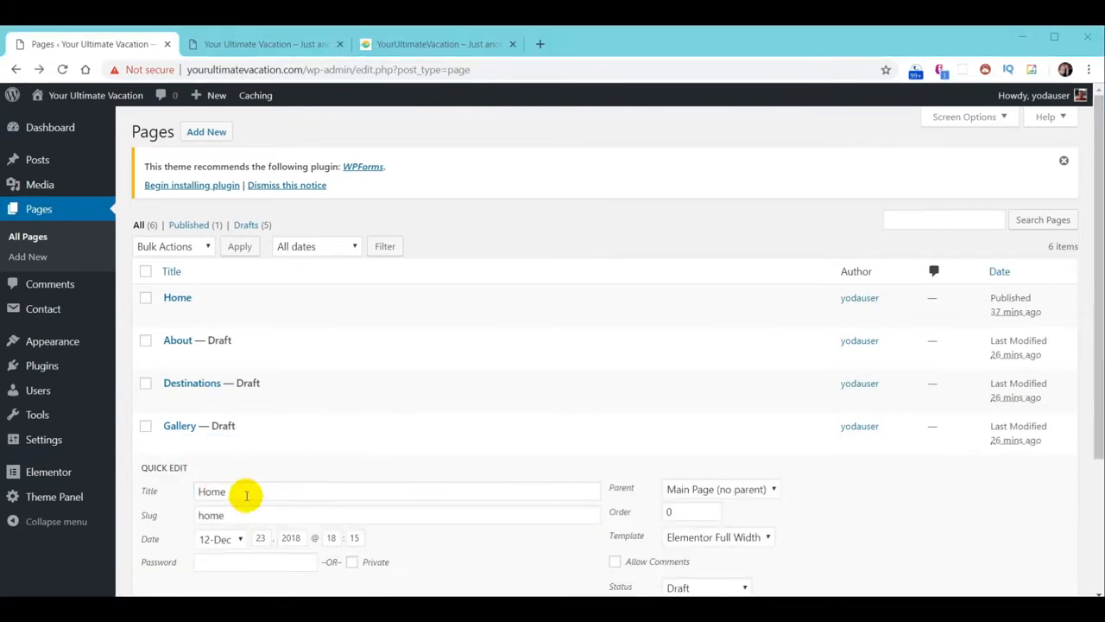
left_click_drag(247, 493, 130, 515)
type("Travel Tips")
type("Travel Tips")
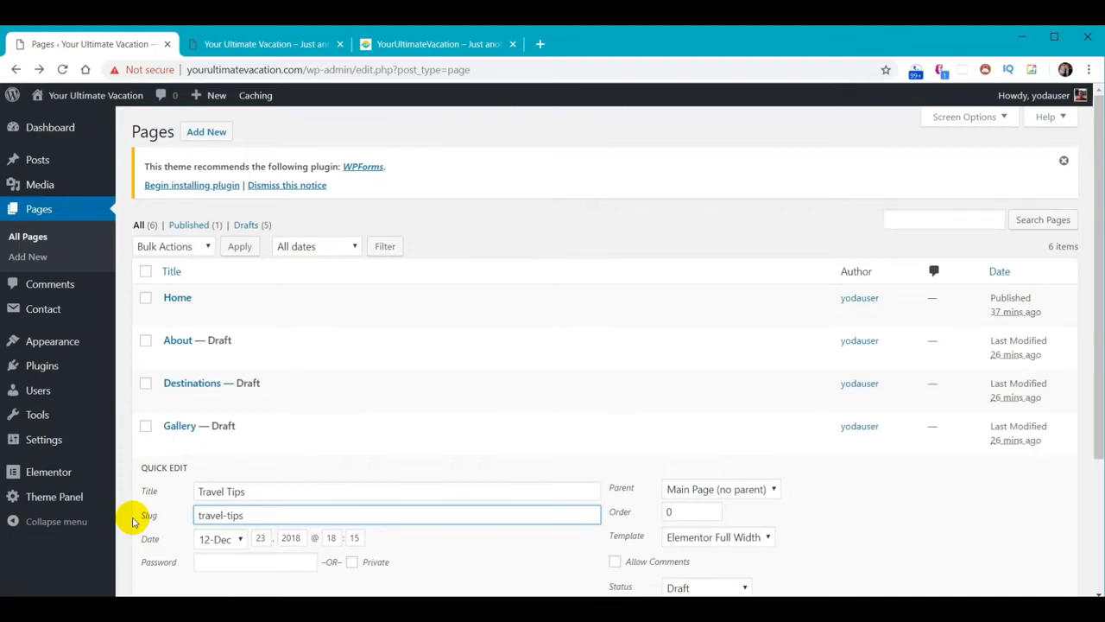
scroll(857, 499, "down", 1)
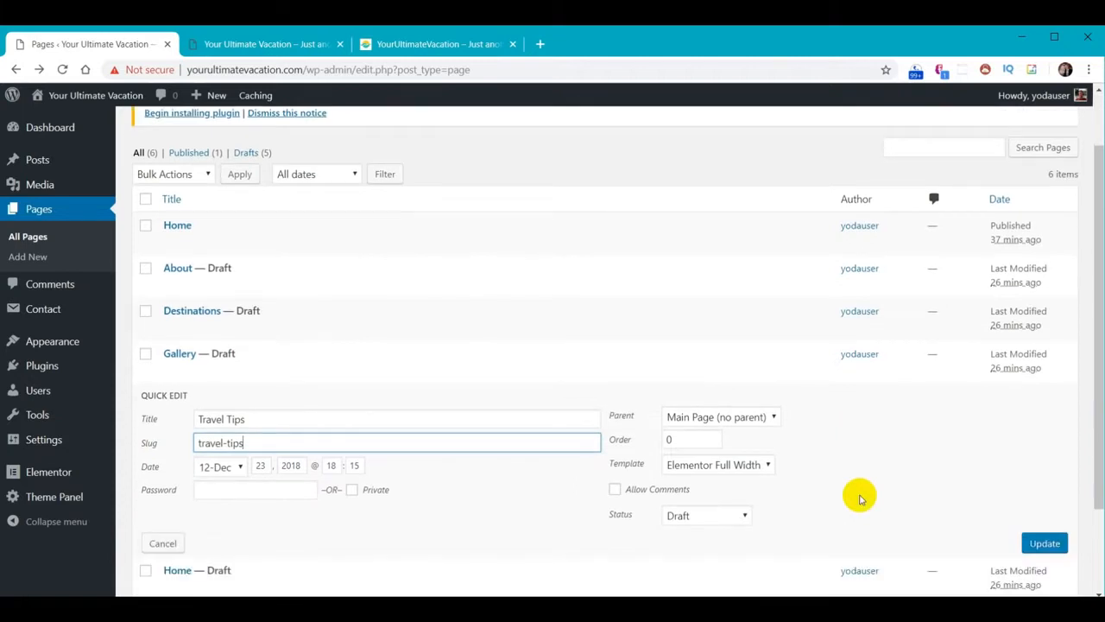
left_click(1045, 543)
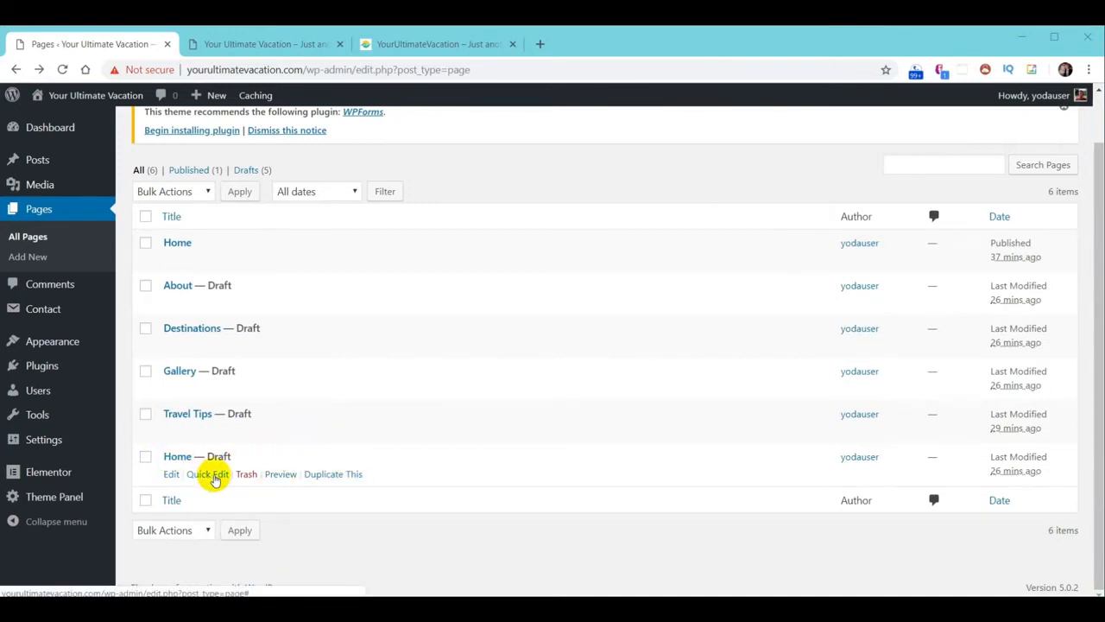
Rename the last Home draft to Contact with slug Contact
left_click(212, 475)
type("Contact")
double_click(236, 487)
type("Contact")
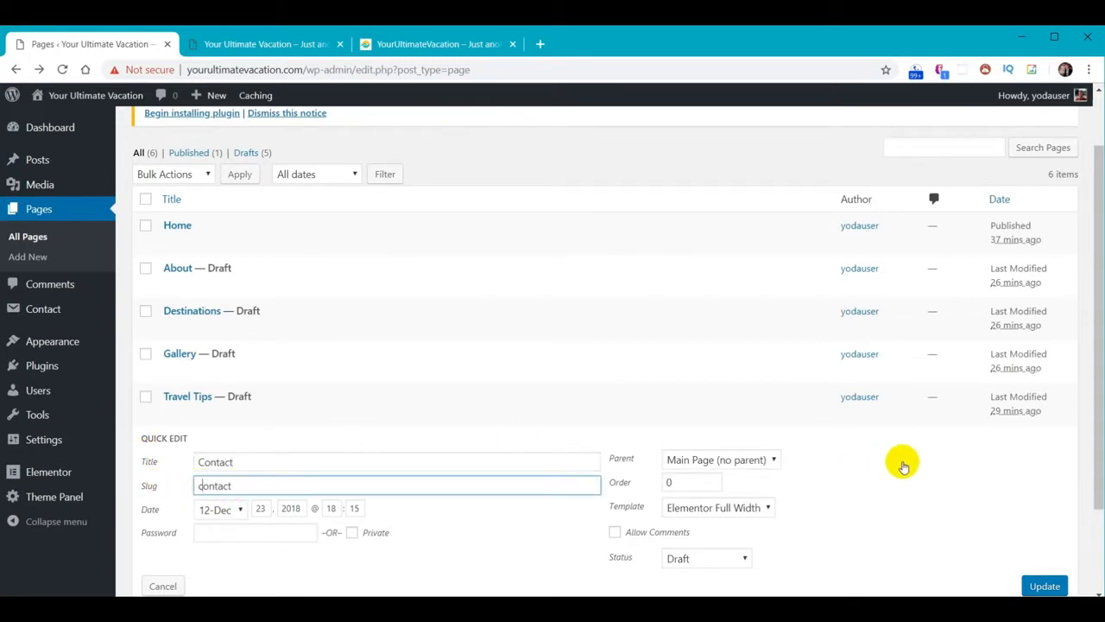
scroll(903, 461, "down", 1)
left_click(1043, 514)
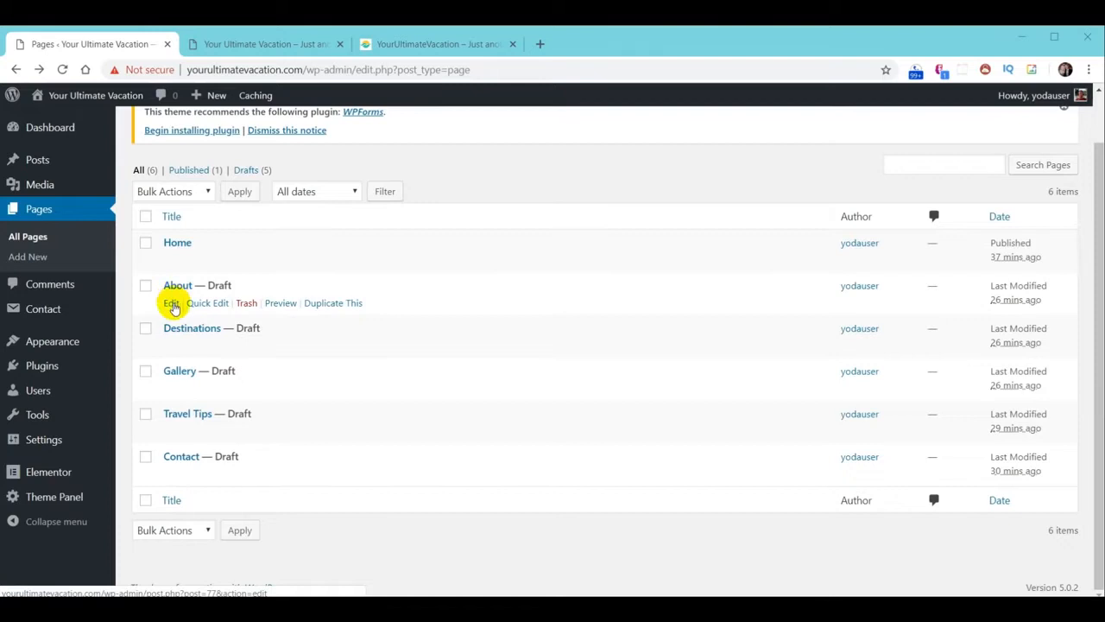
Set the About and Destinations pages' status to Published via Quick Edit
left_click(207, 302)
left_click(703, 317)
left_click(698, 331)
left_click(1046, 343)
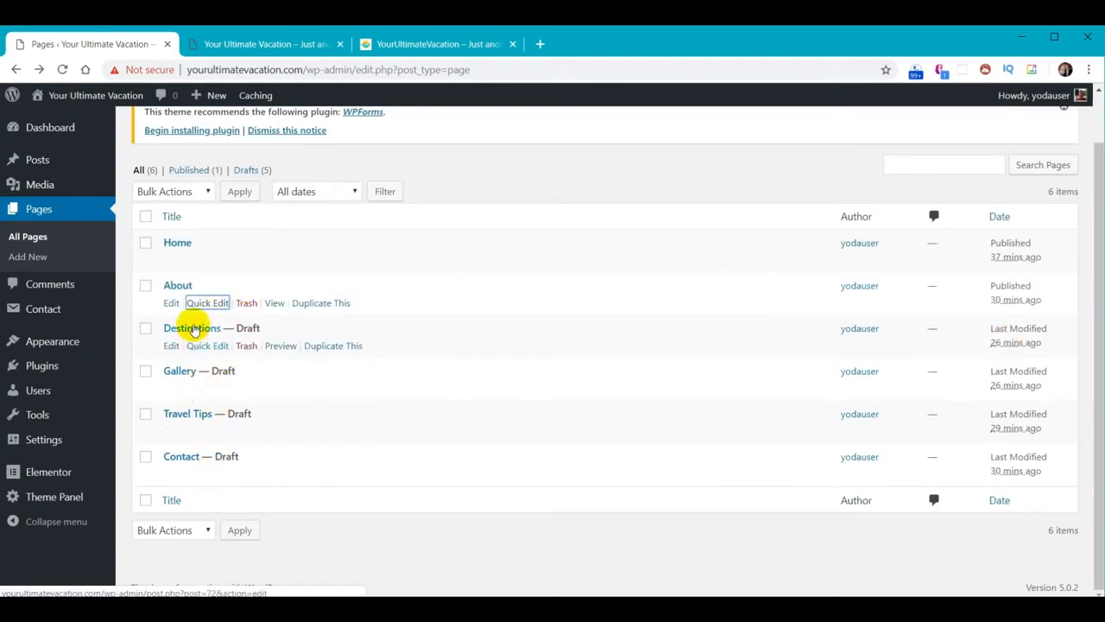
left_click(203, 348)
left_click(707, 357)
left_click(703, 377)
left_click(1044, 386)
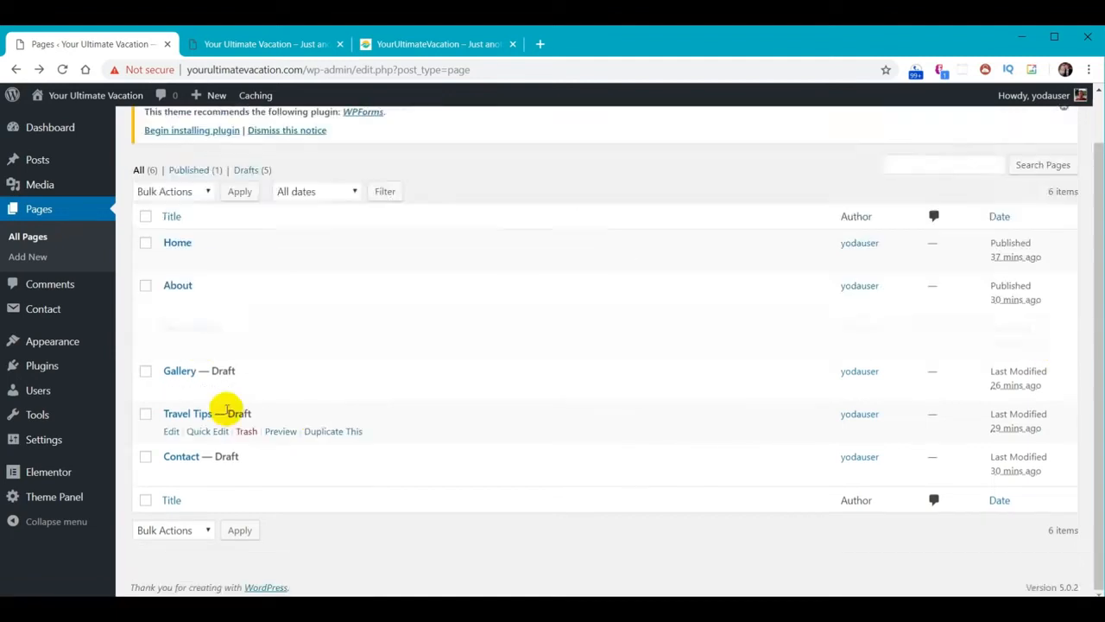
Set the Gallery, Travel Tips and Contact pages' status to Published
left_click(208, 389)
left_click(695, 401)
left_click(695, 420)
left_click(1041, 429)
left_click(195, 432)
left_click(711, 442)
left_click(698, 459)
left_click(1043, 469)
left_click(214, 484)
left_click(707, 488)
left_click(707, 505)
left_click(1043, 513)
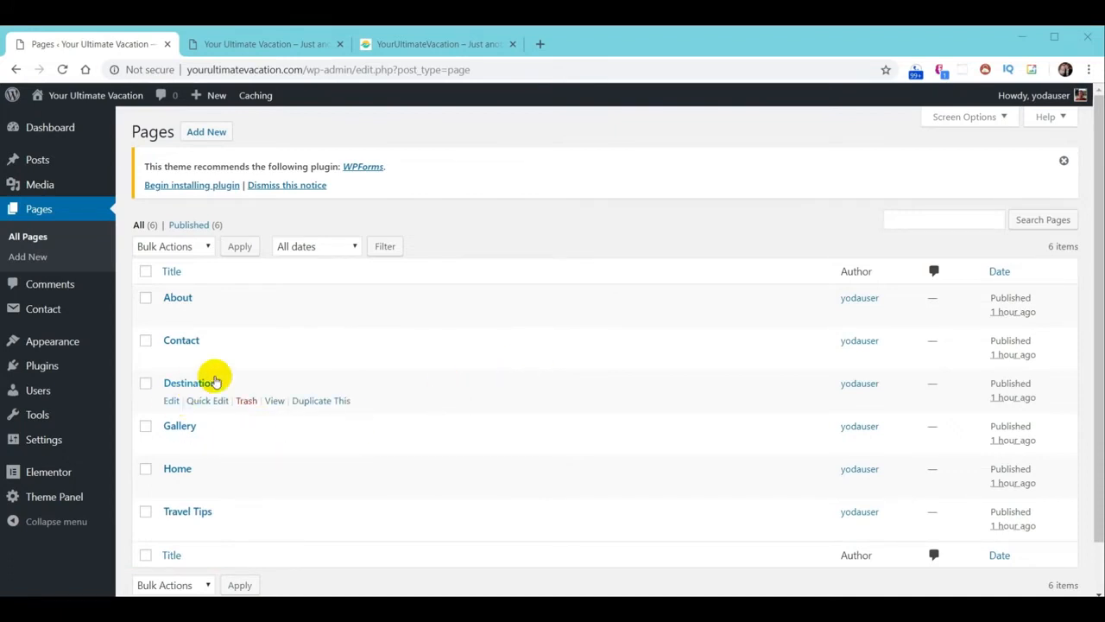
Open the About page in Elementor, then exit back to the WordPress page editor
left_click(39, 211)
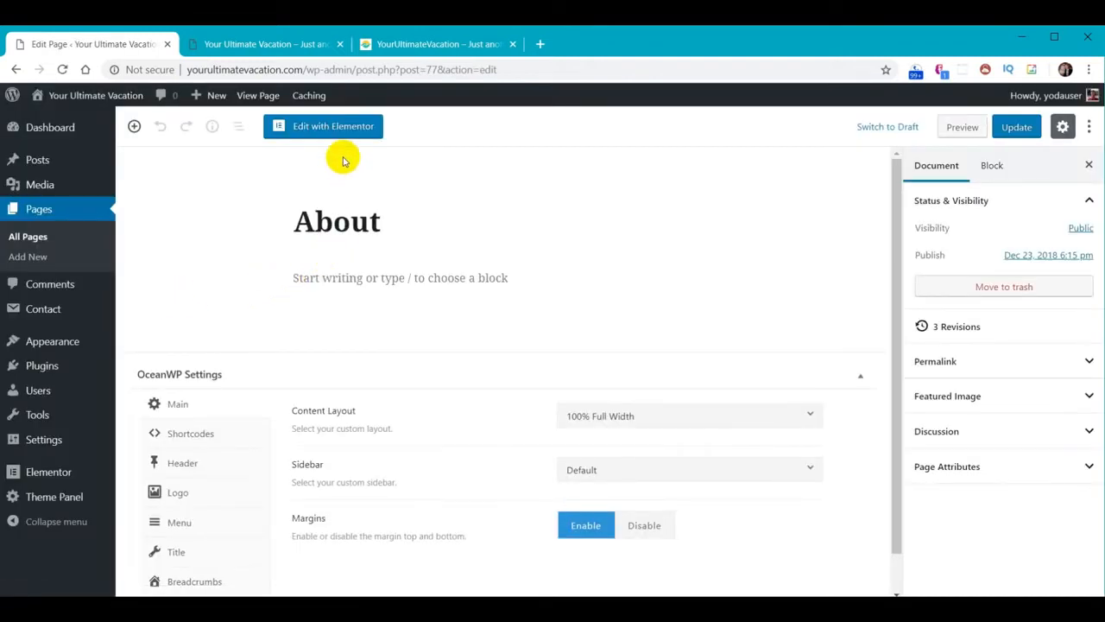
left_click(337, 127)
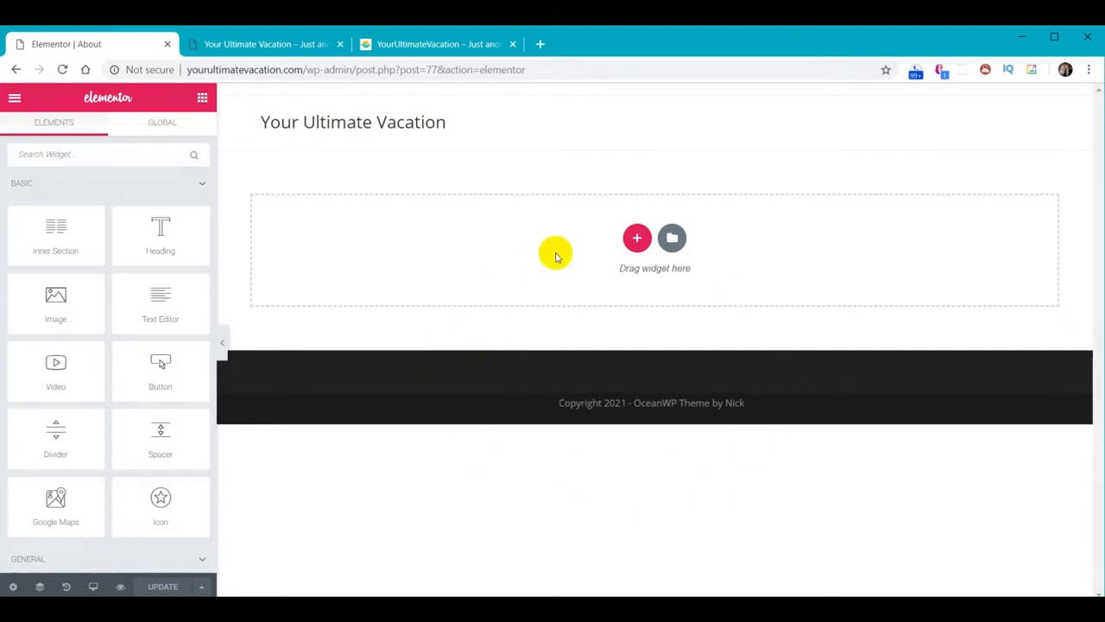
left_click(14, 101)
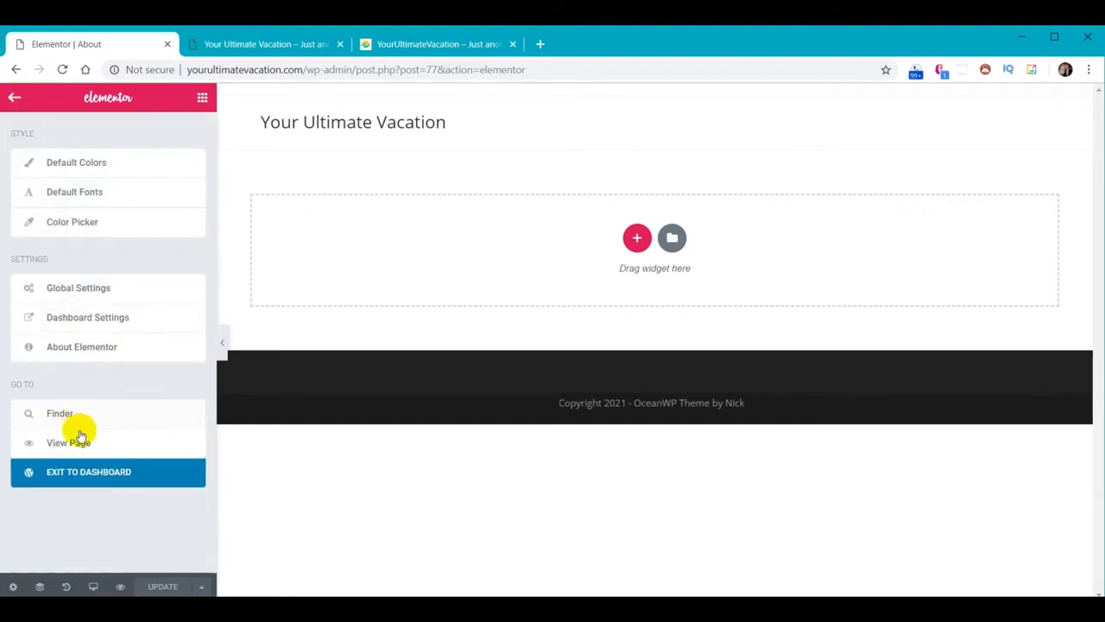
left_click(87, 472)
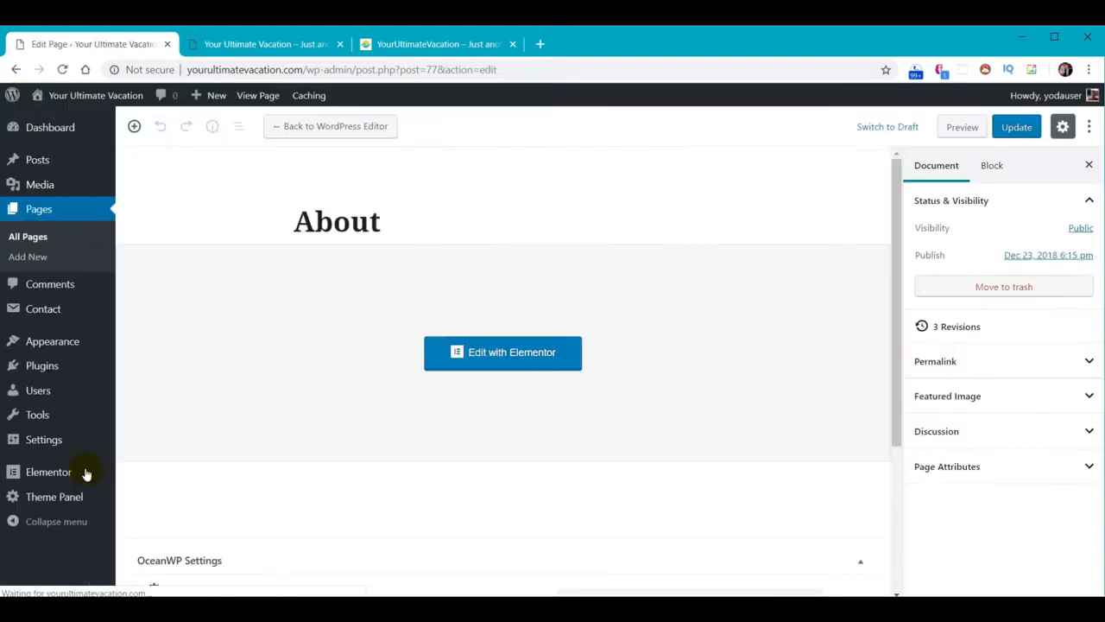
Revisit the About page editor from Pages, then view the live site's homepage
left_click(39, 212)
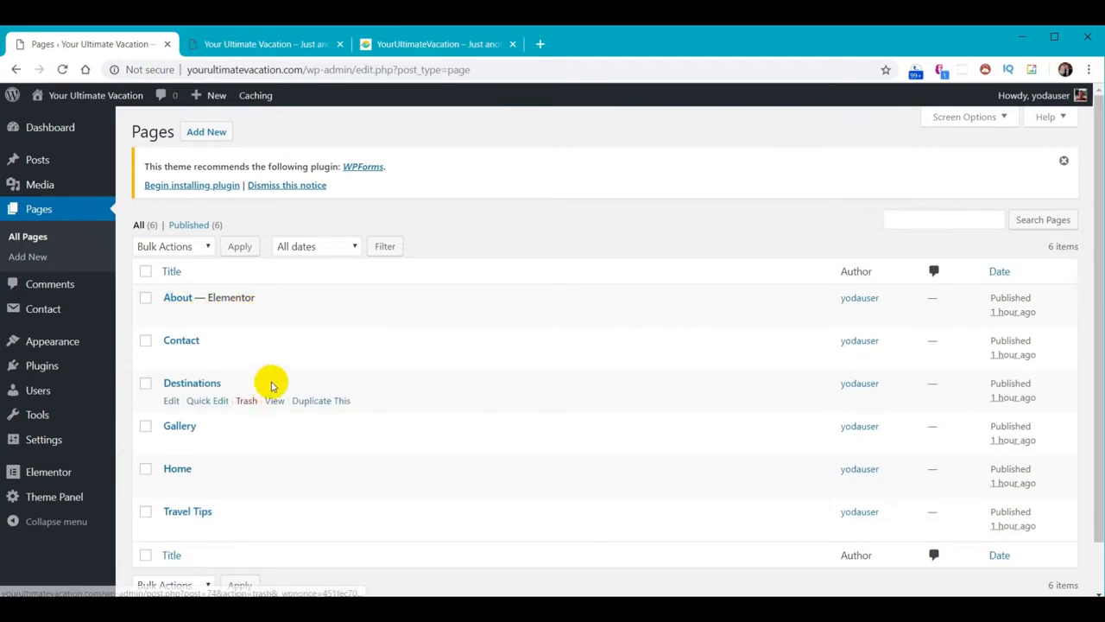
left_click(178, 298)
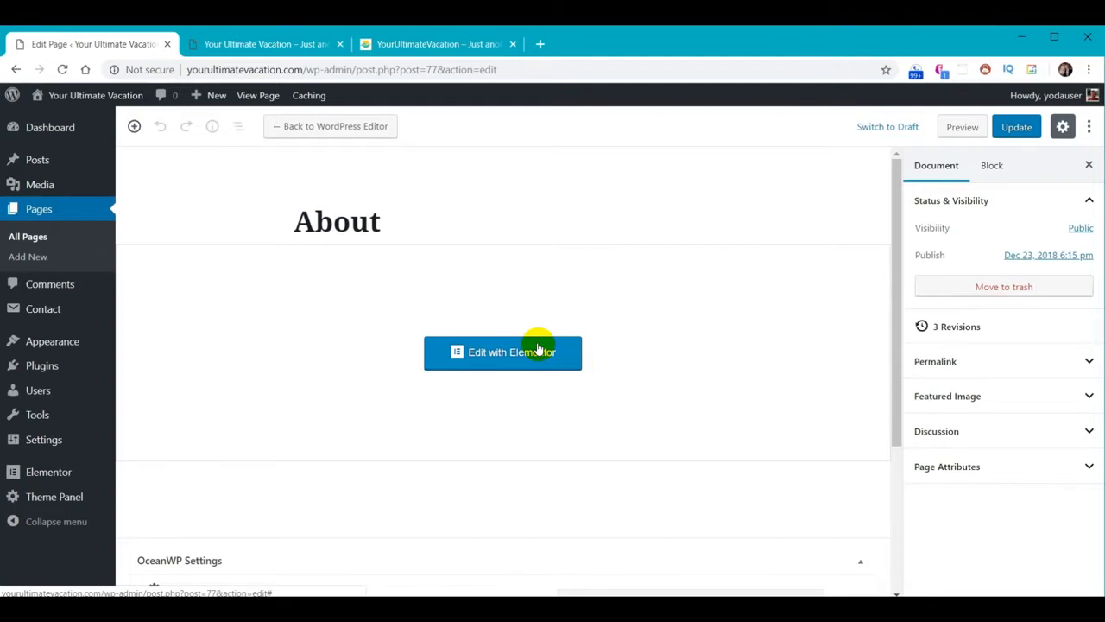
left_click(37, 215)
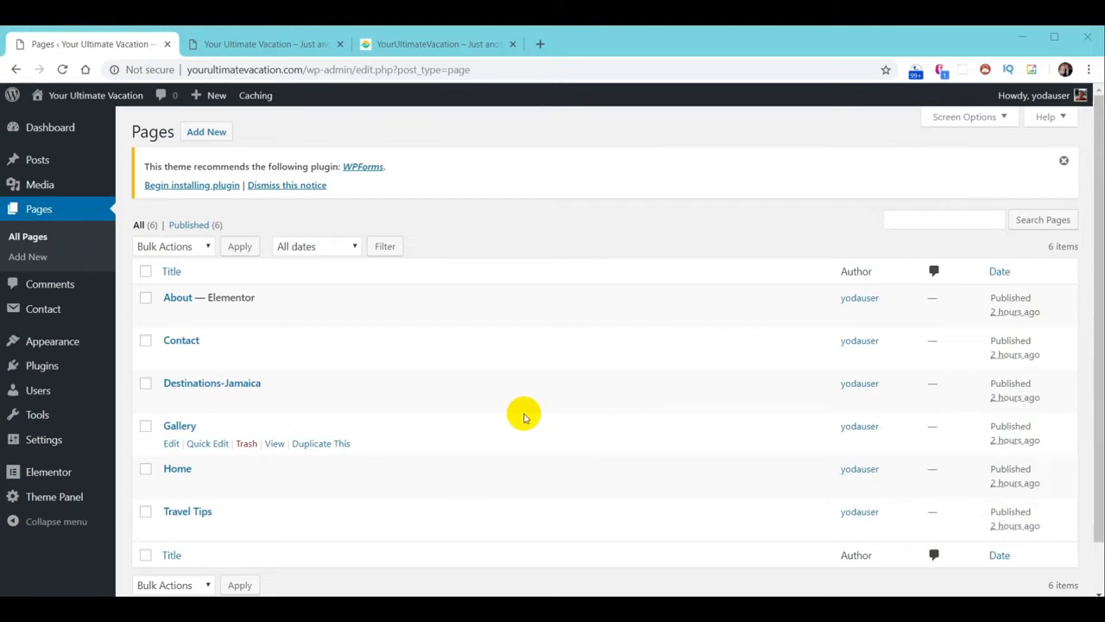
left_click(420, 45)
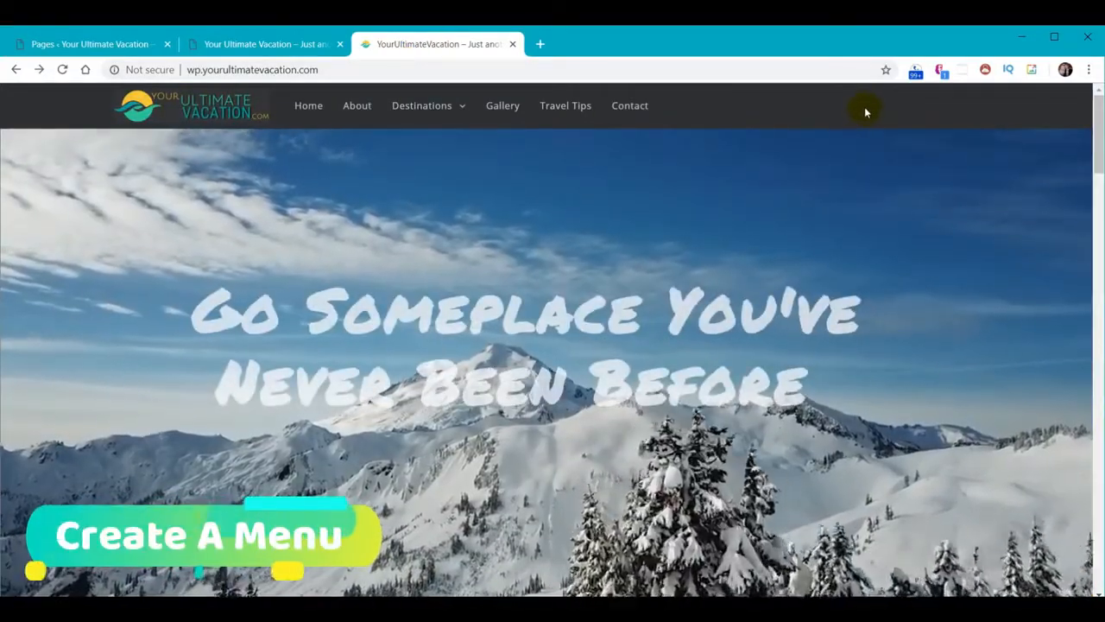
Create a new menu named Main Menu under Appearance > Menus
left_click(95, 44)
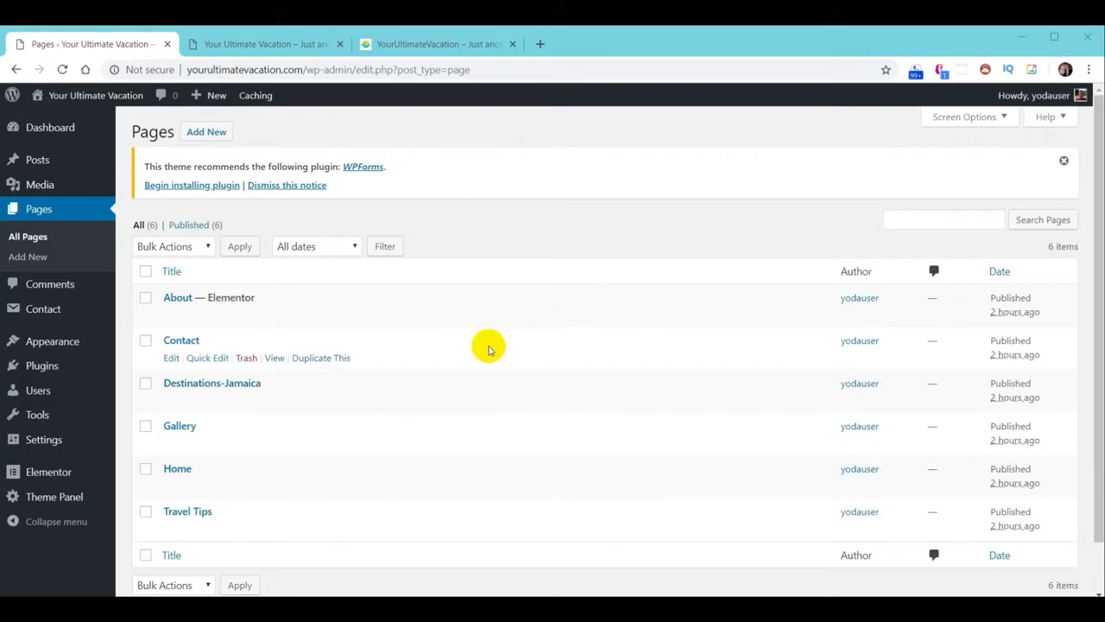
mouse_move(50, 345)
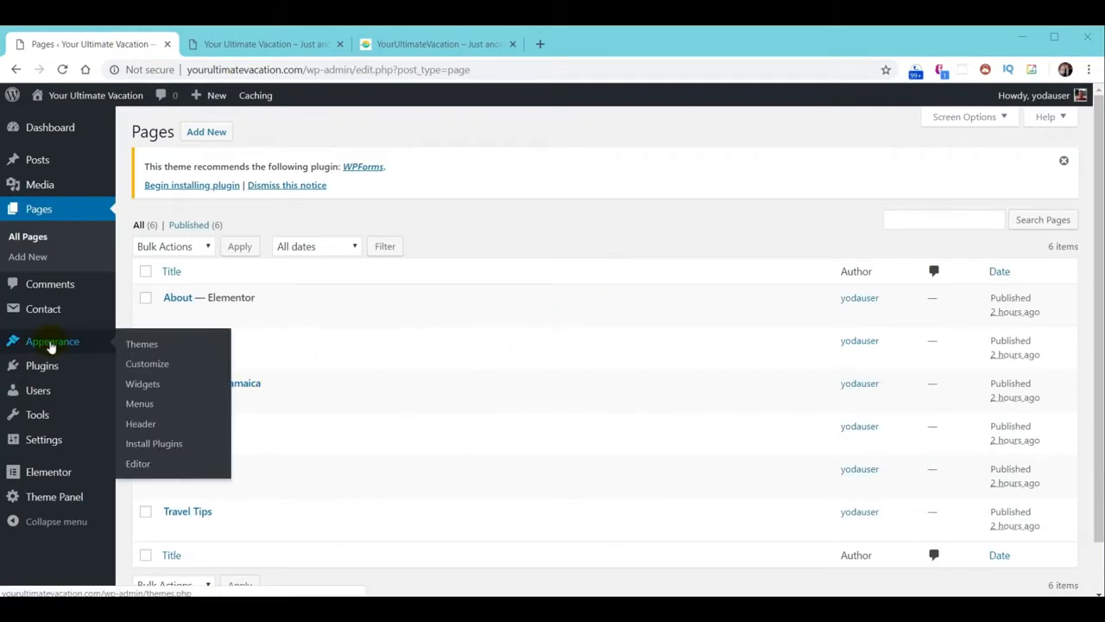
left_click(139, 403)
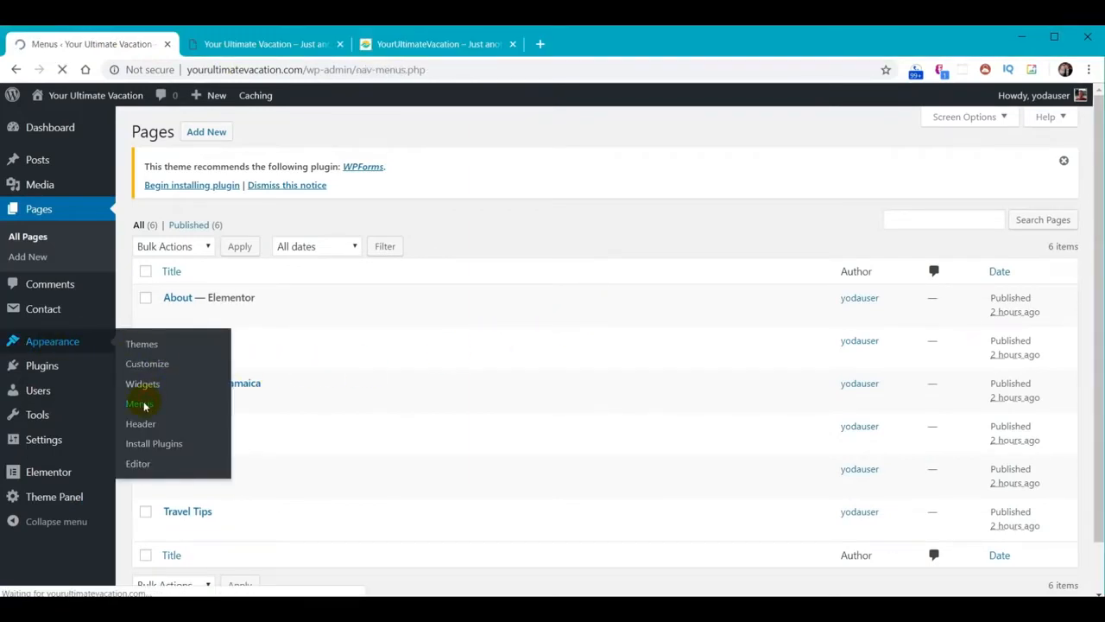
left_click(459, 324)
left_click(457, 353)
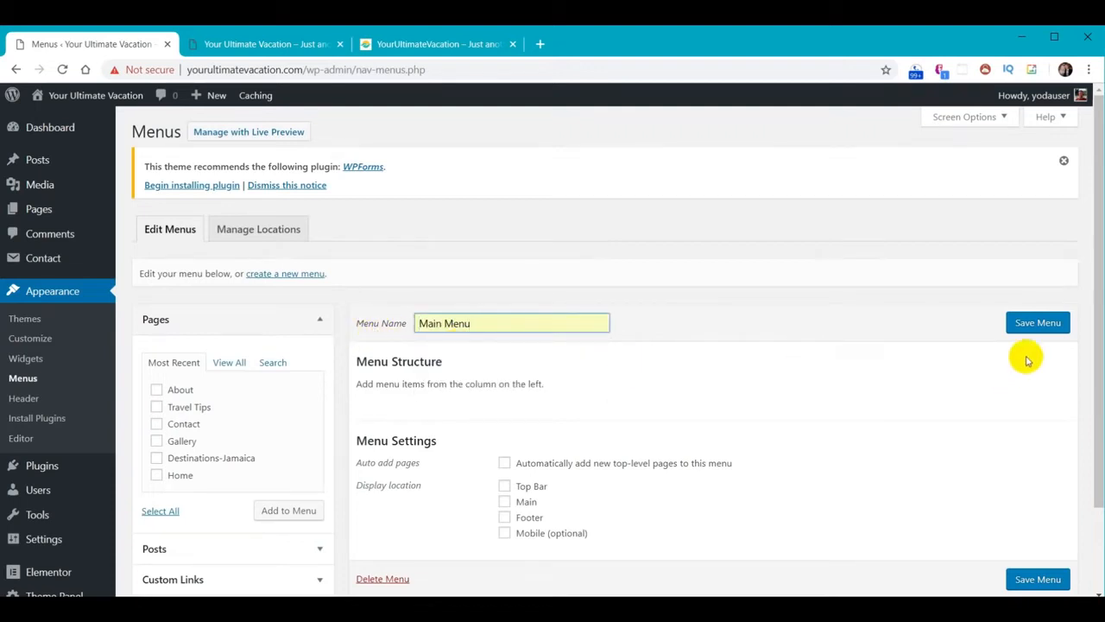
left_click(1038, 325)
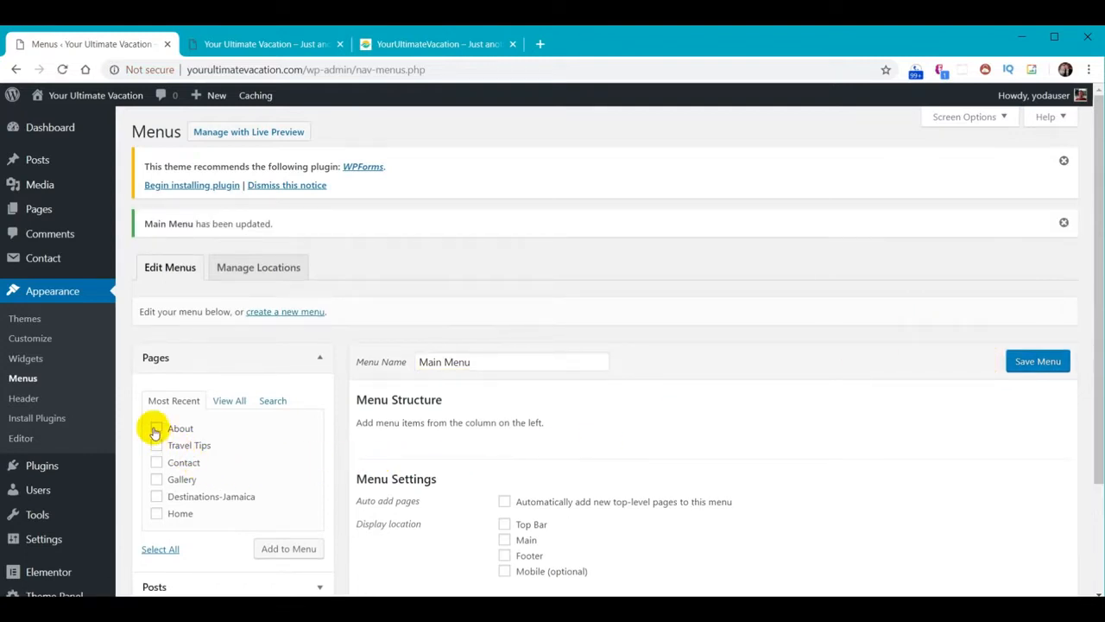
Add all six pages plus a Destinations custom link with URL # to Main Menu
left_click(156, 497)
left_click(156, 513)
left_click(293, 549)
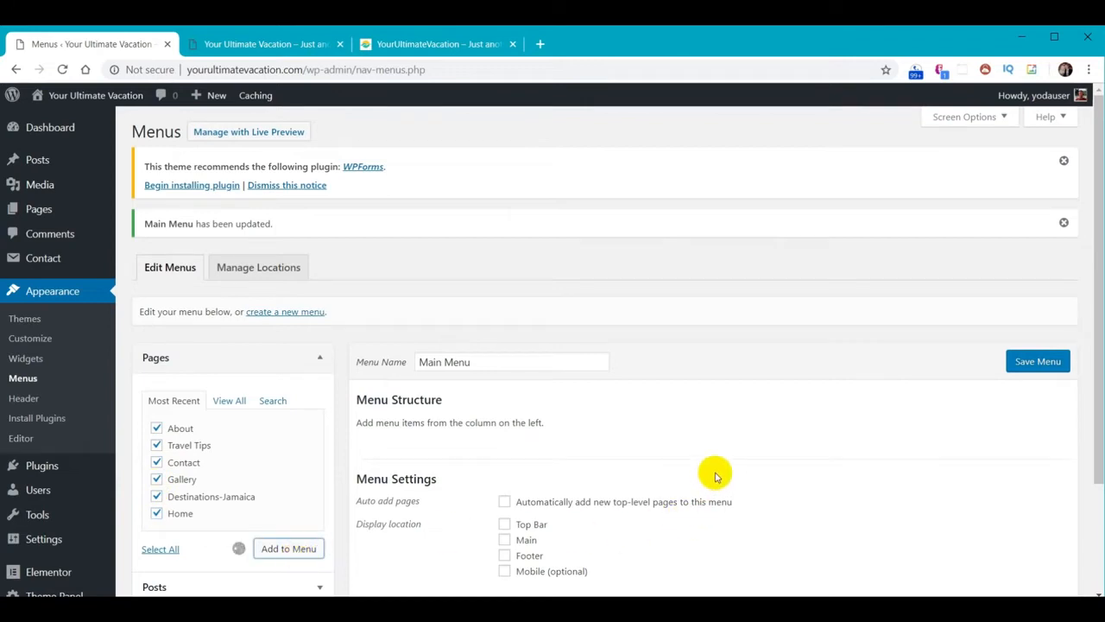
scroll(427, 367, "down", 3)
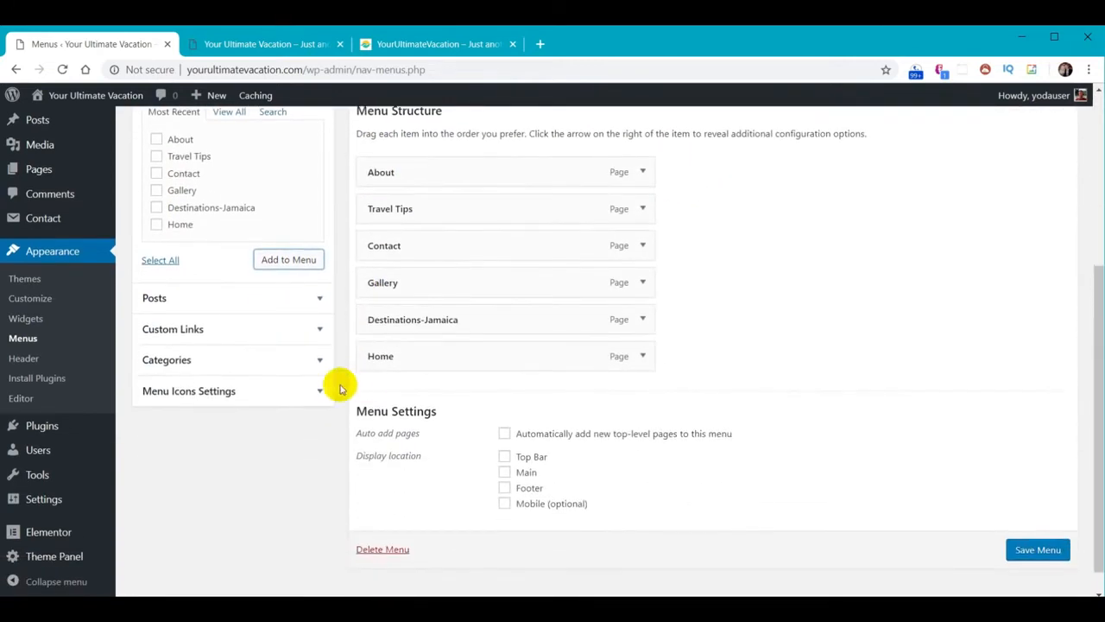
left_click(316, 331)
left_click(258, 178)
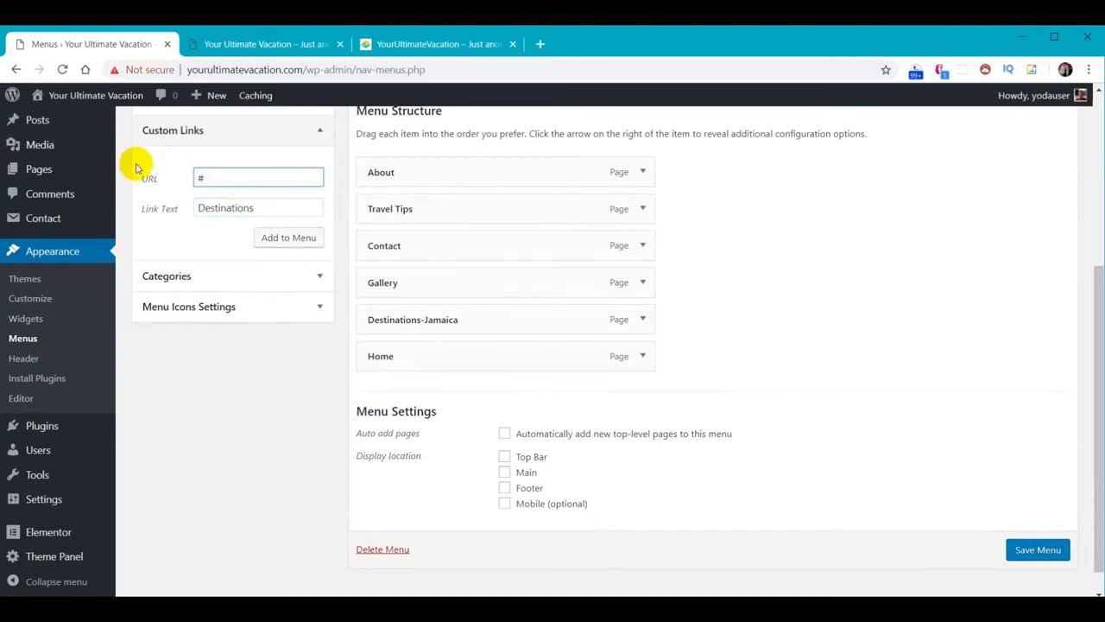
left_click(292, 238)
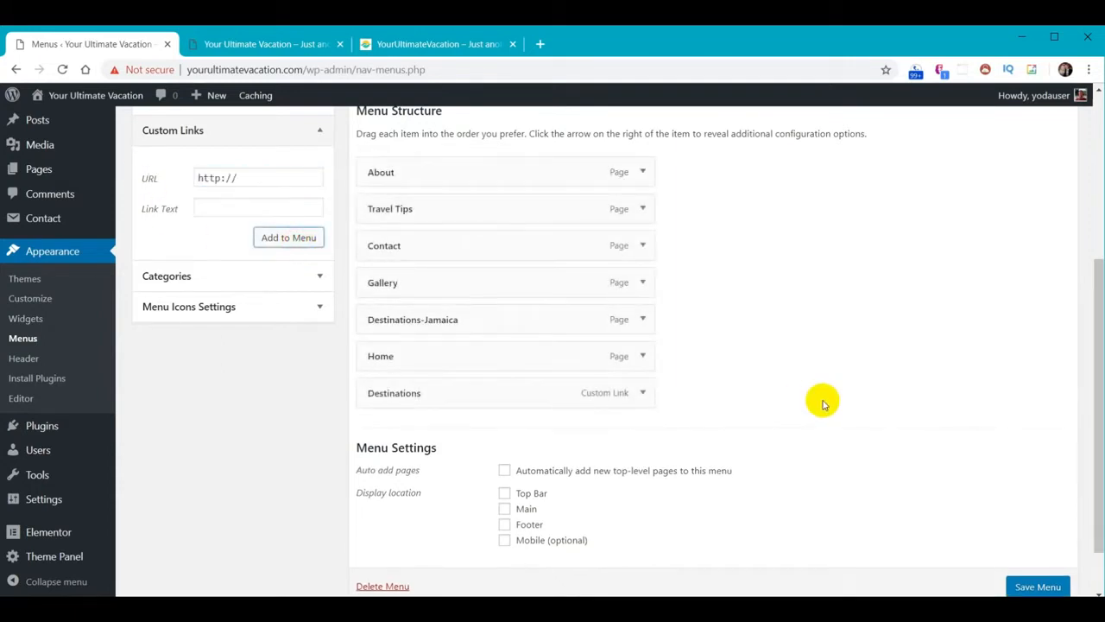
scroll(823, 402, "up", 2)
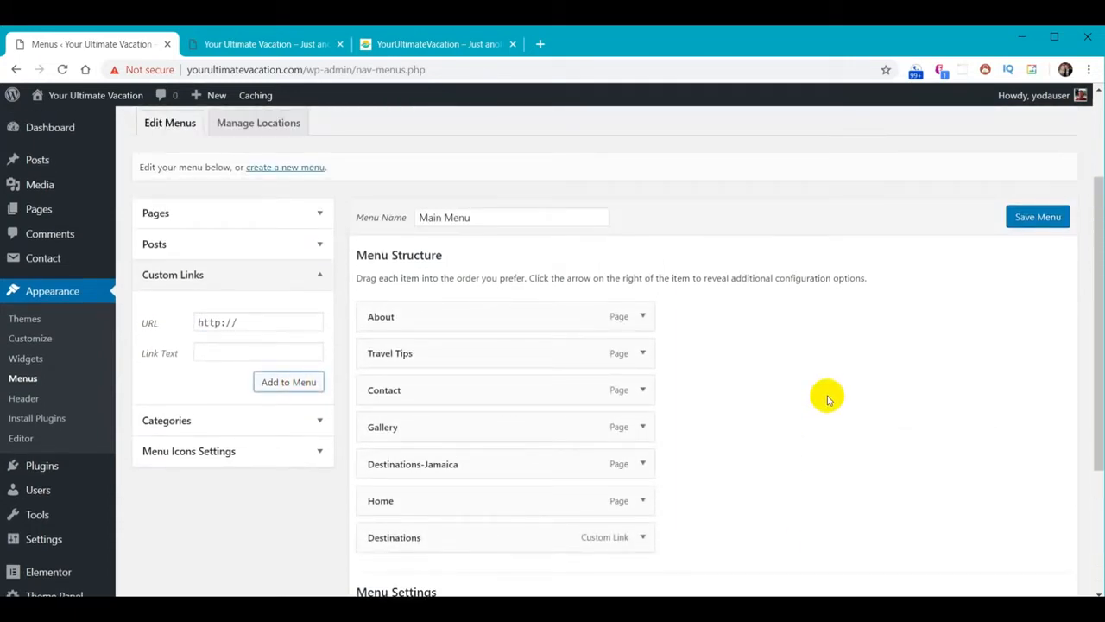
Reorder menu items to Home, About, Destinations, Gallery and nest Destinations-Jamaica under Destinations
left_click_drag(417, 500, 420, 316)
left_click_drag(409, 533, 403, 390)
left_click_drag(412, 503, 430, 447)
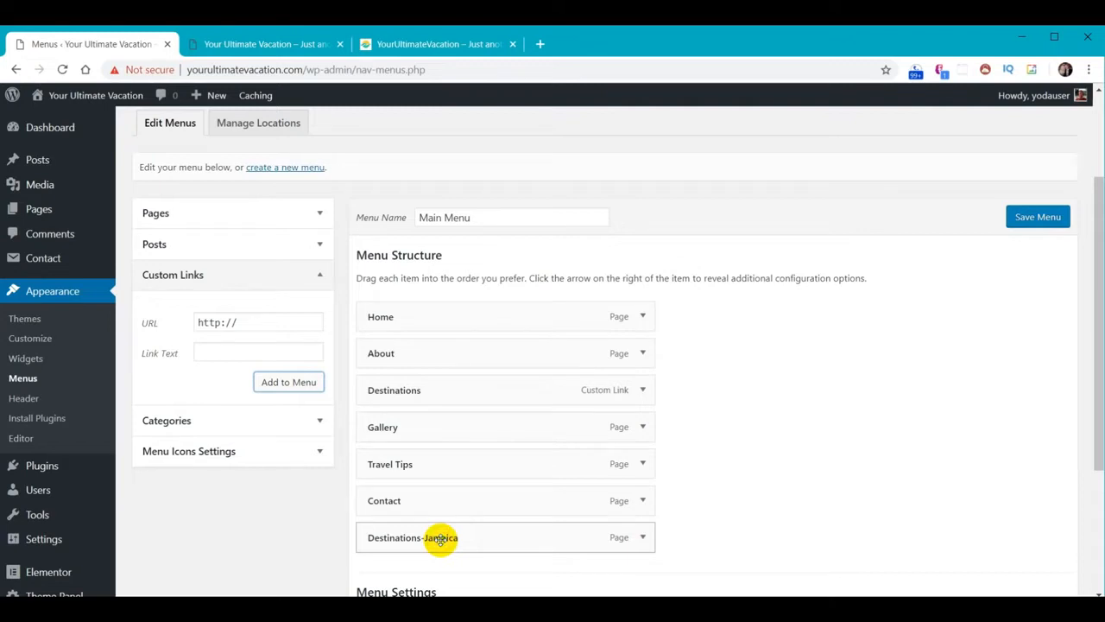
left_click_drag(440, 540, 464, 425)
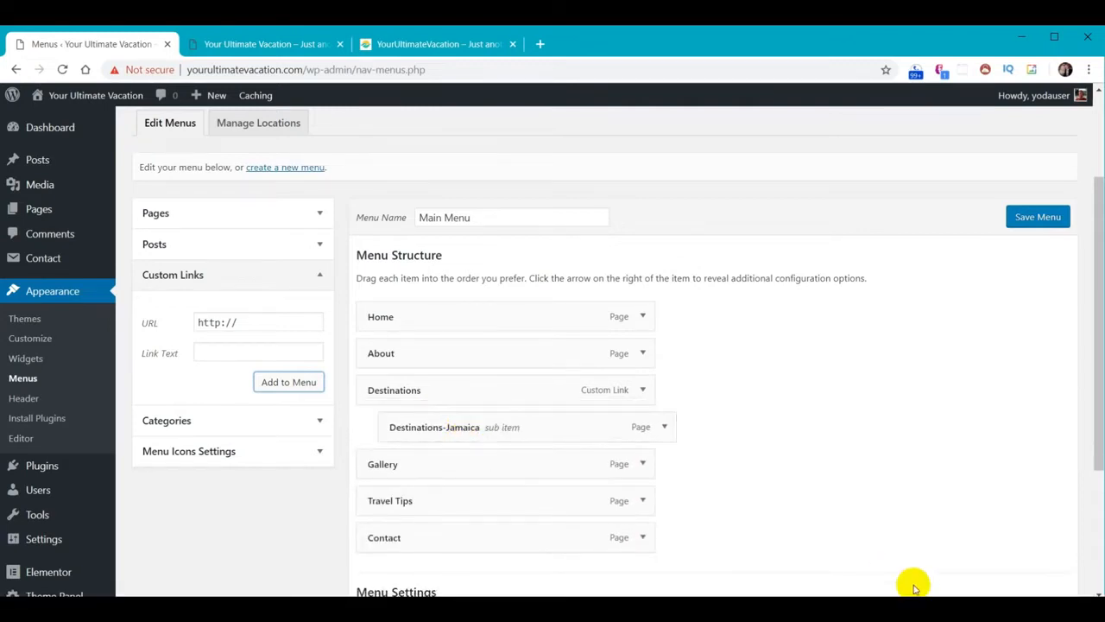
Clear the Destinations link's # URL and save the menu with the Main location ticked
left_click(644, 390)
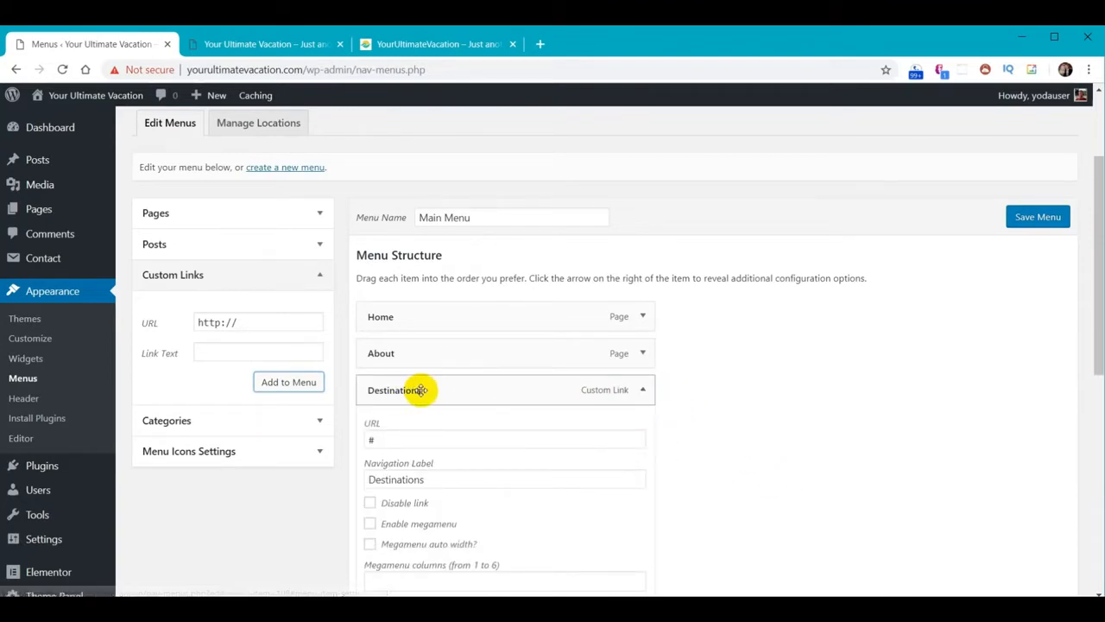
left_click_drag(391, 439, 338, 441)
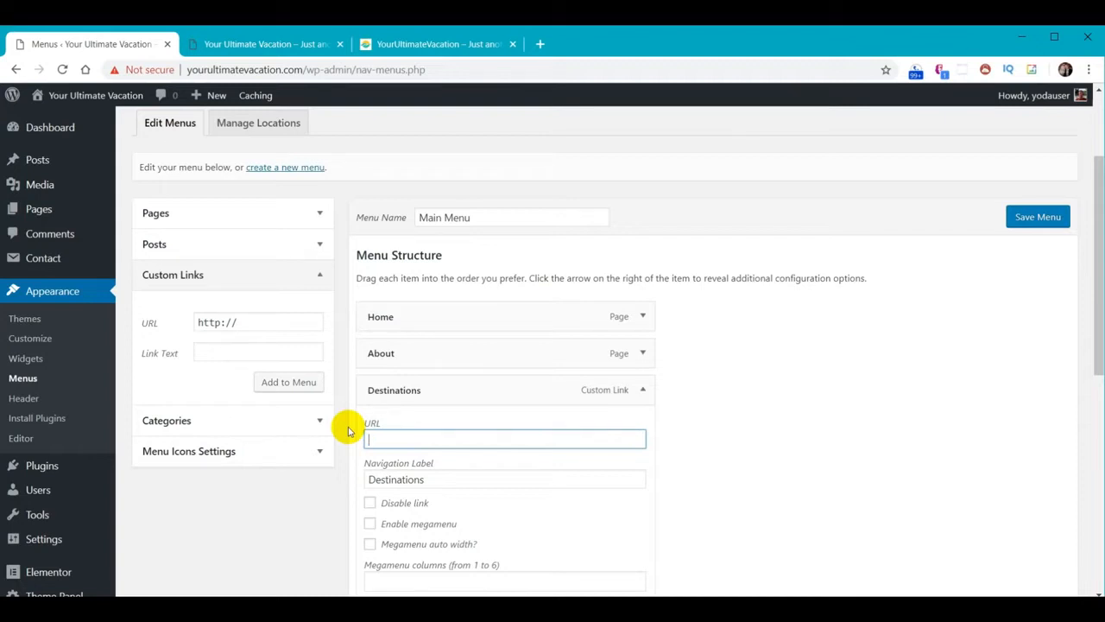
scroll(870, 363, "up", 1)
left_click(1038, 292)
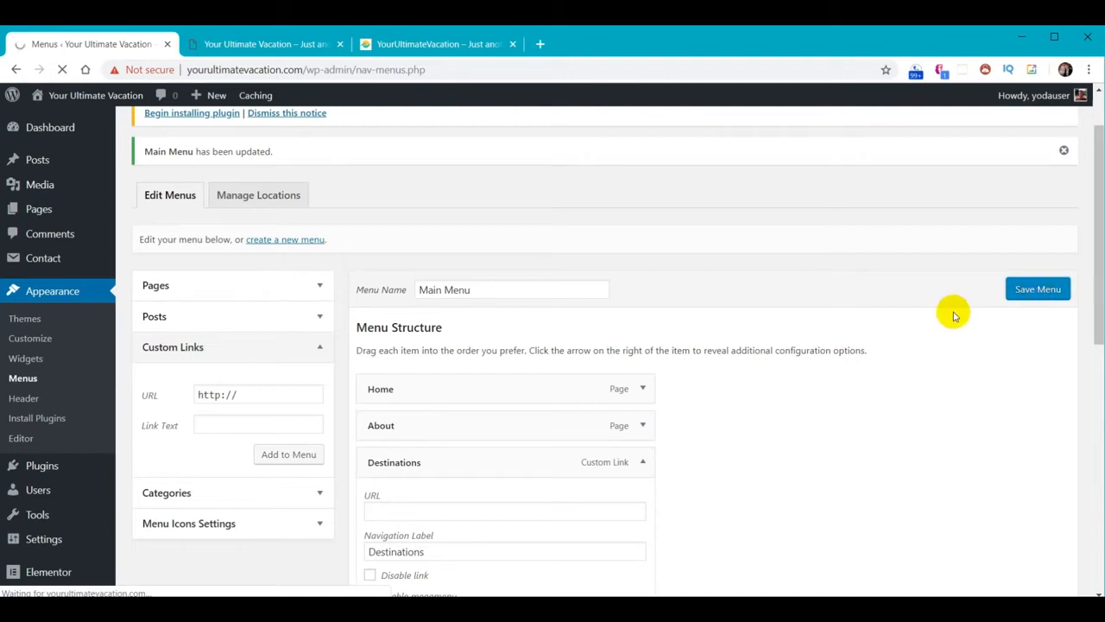
scroll(955, 315, "down", 10)
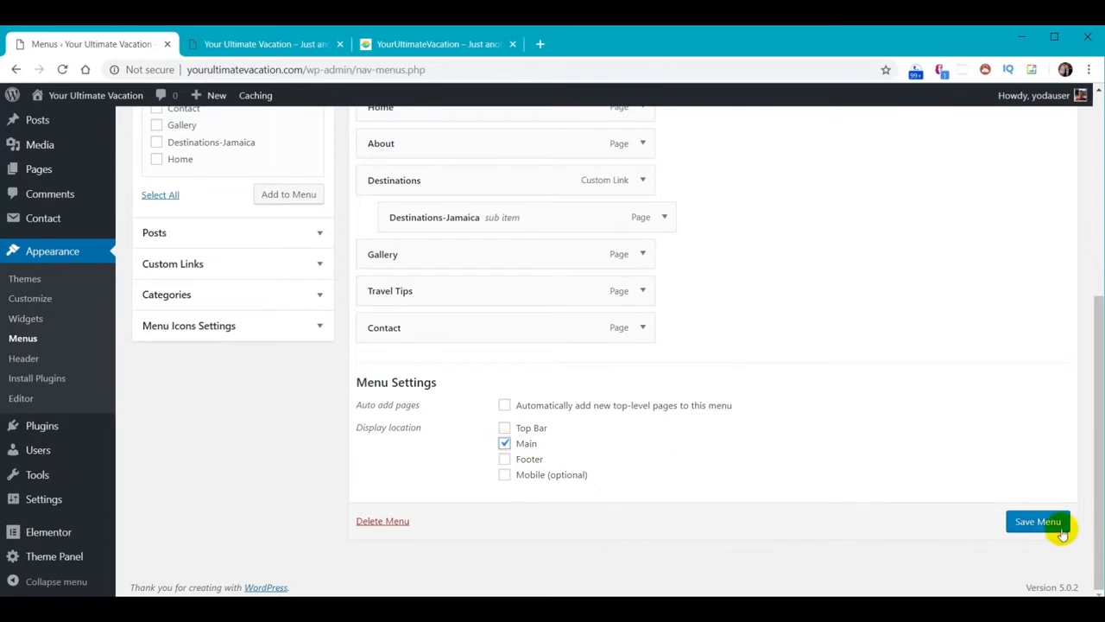
left_click(1024, 523)
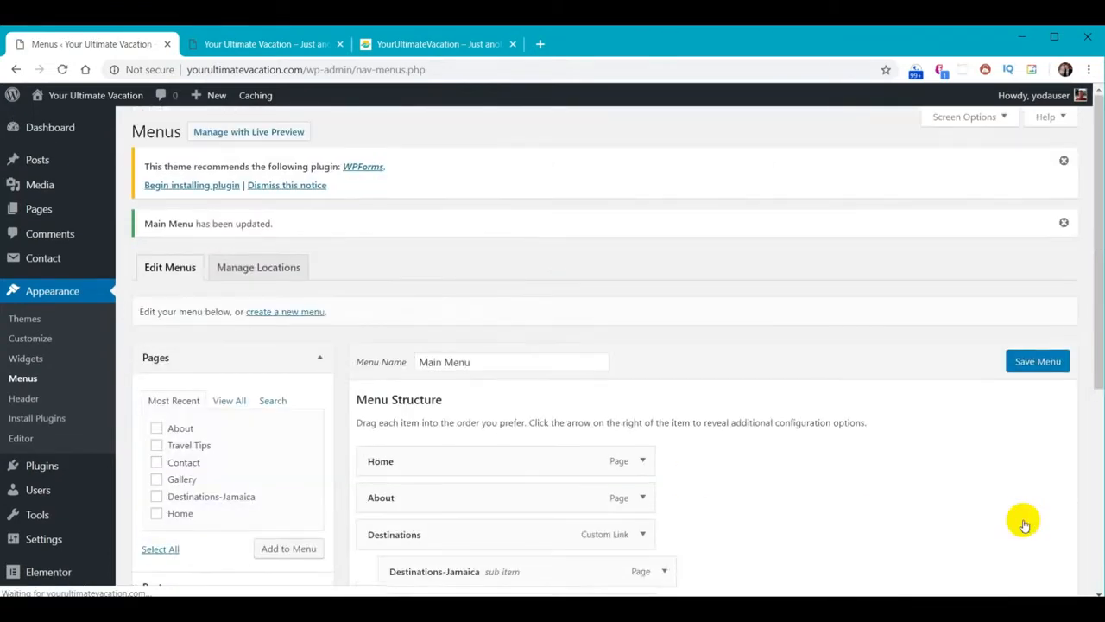
Reload the live site and browse Home, About, the Destinations dropdown, Gallery and Travel Tips
left_click(264, 45)
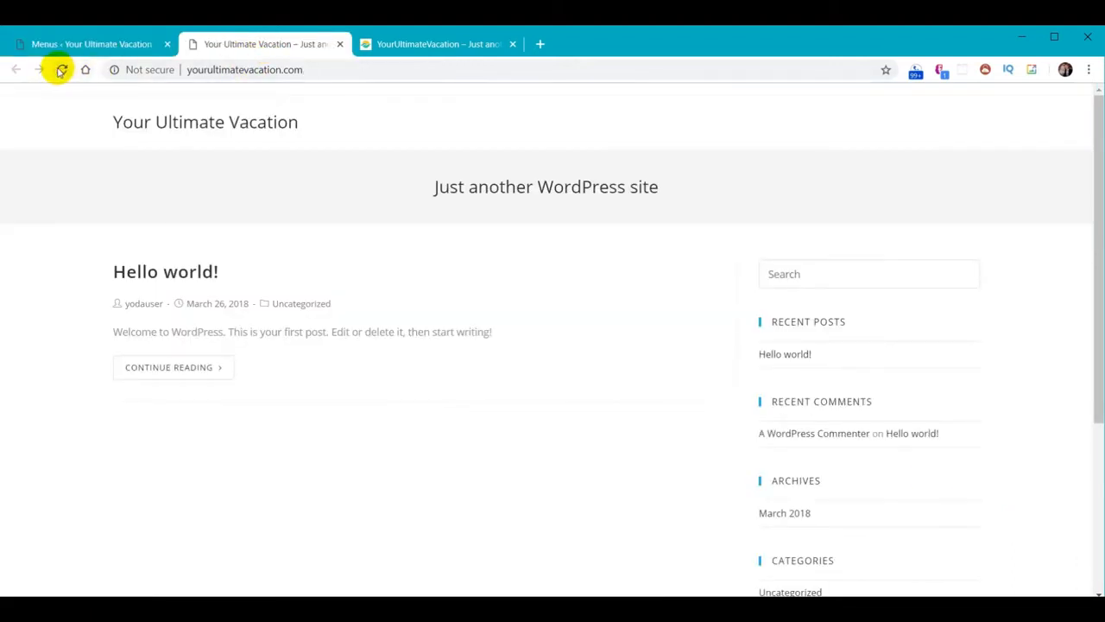
left_click(60, 69)
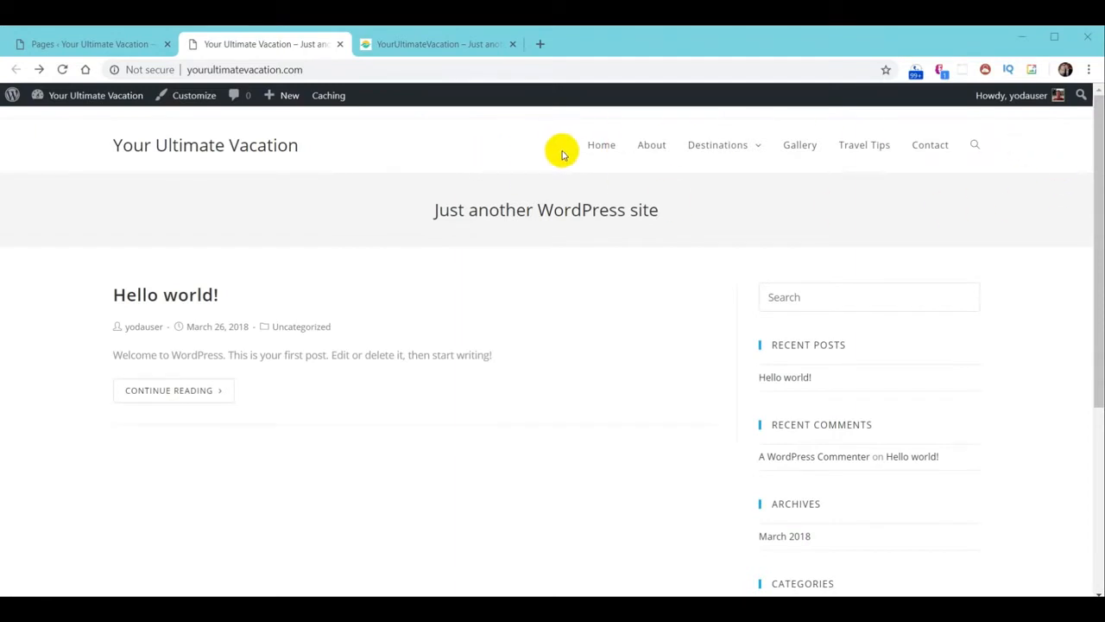
left_click(600, 151)
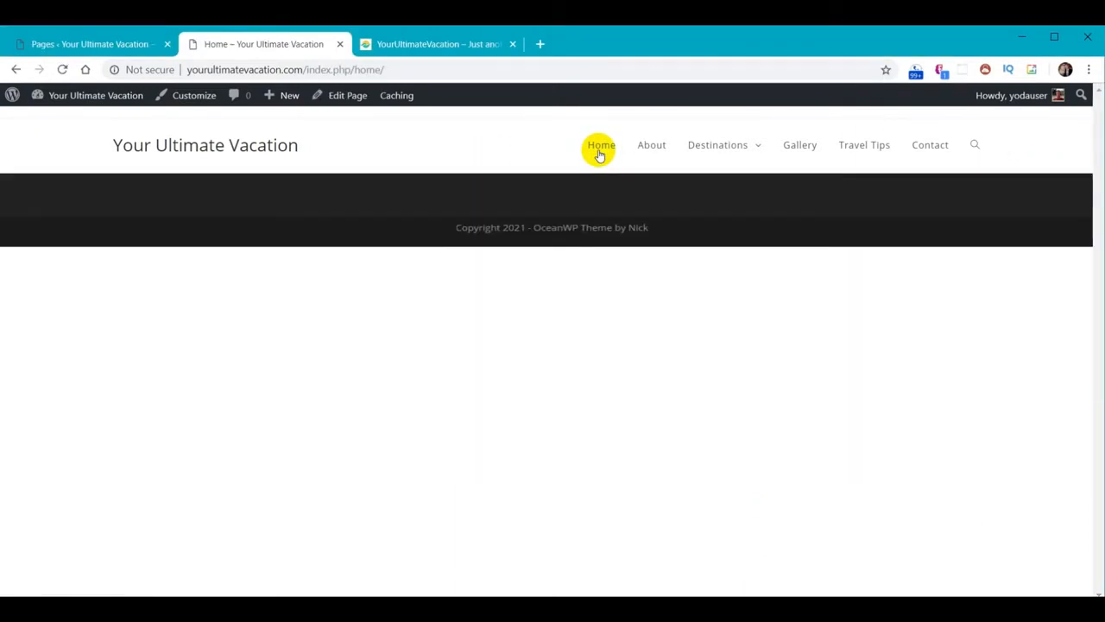
left_click(656, 151)
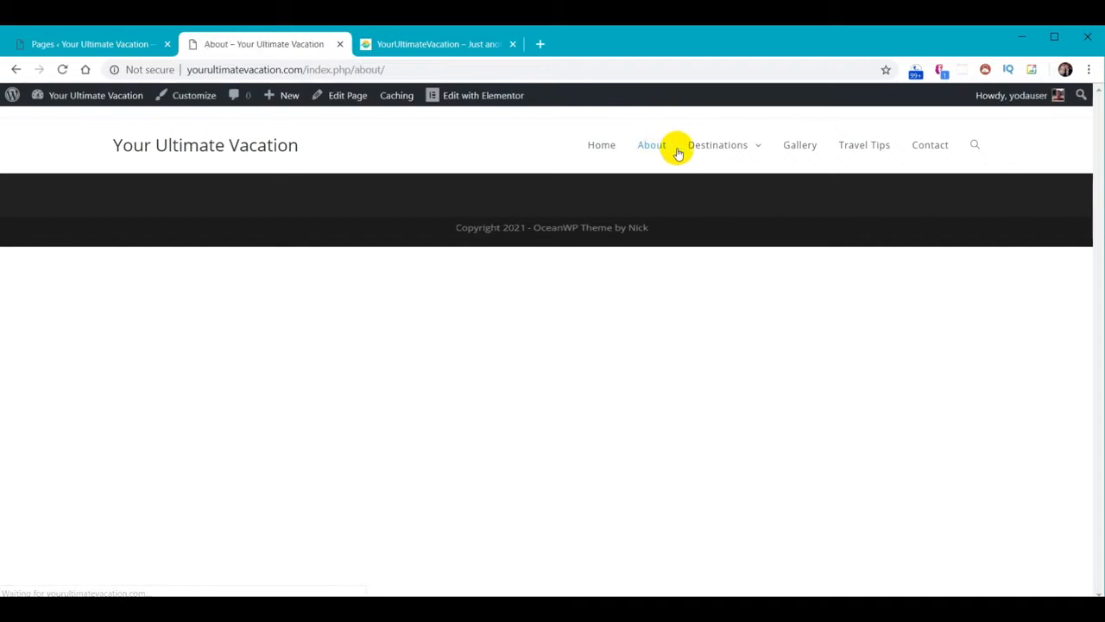
mouse_move(723, 146)
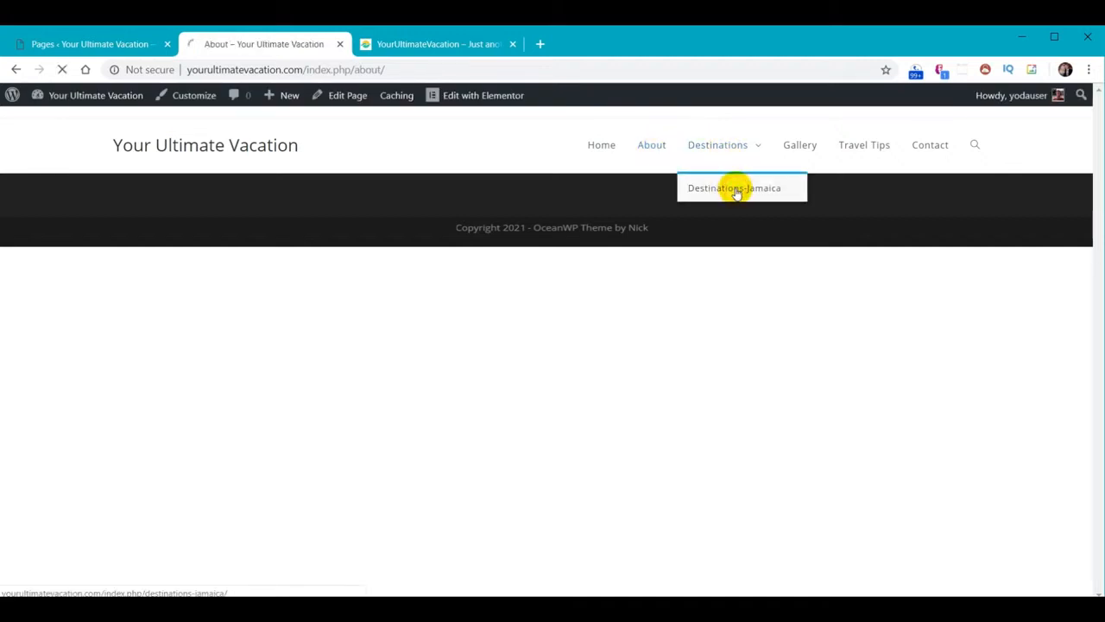
left_click(793, 149)
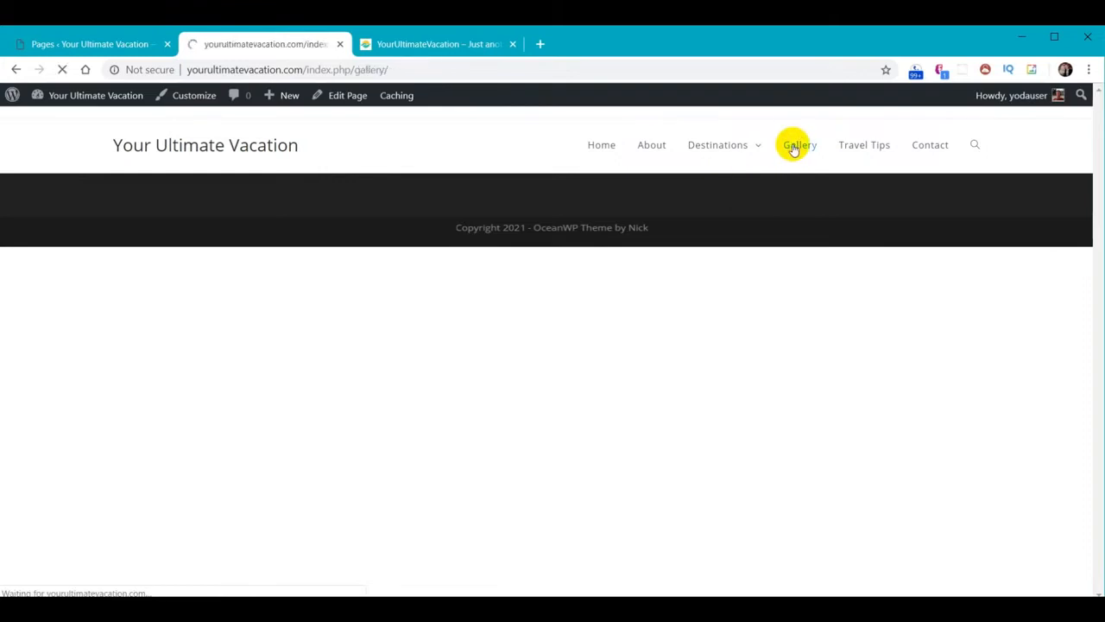
left_click(872, 151)
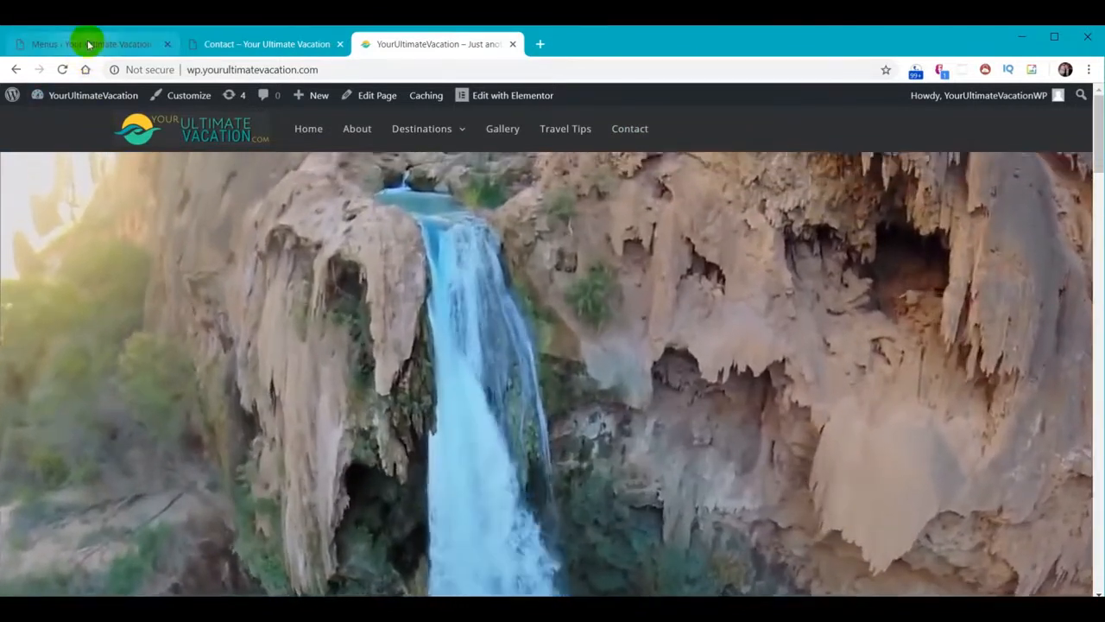
Open the Customizer's Header > General Background Color picker
left_click(88, 44)
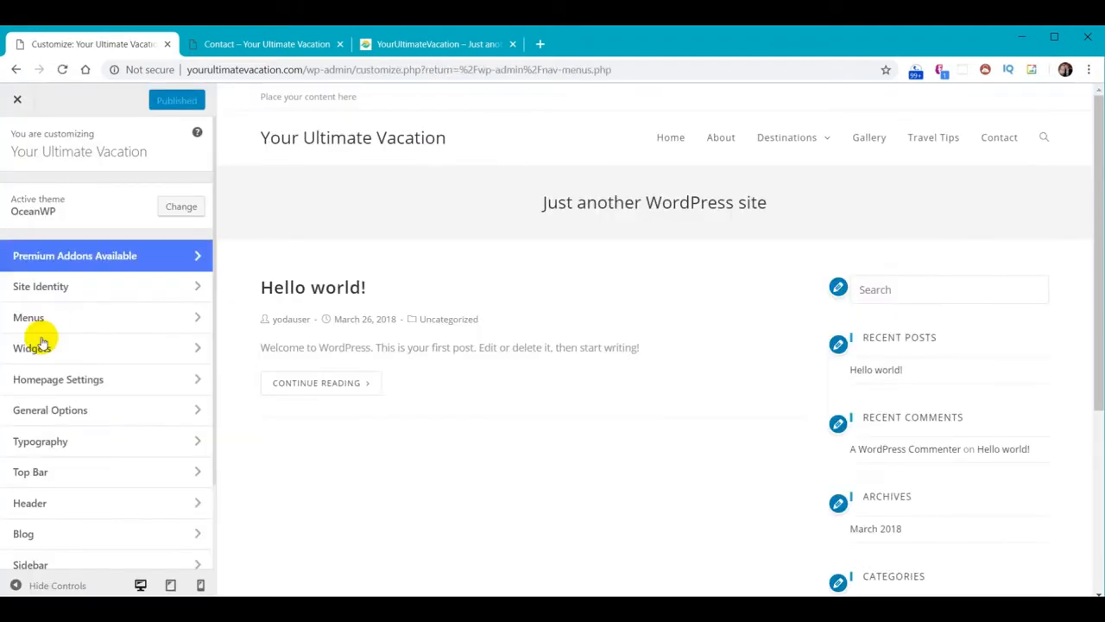
scroll(115, 481, "down", 1)
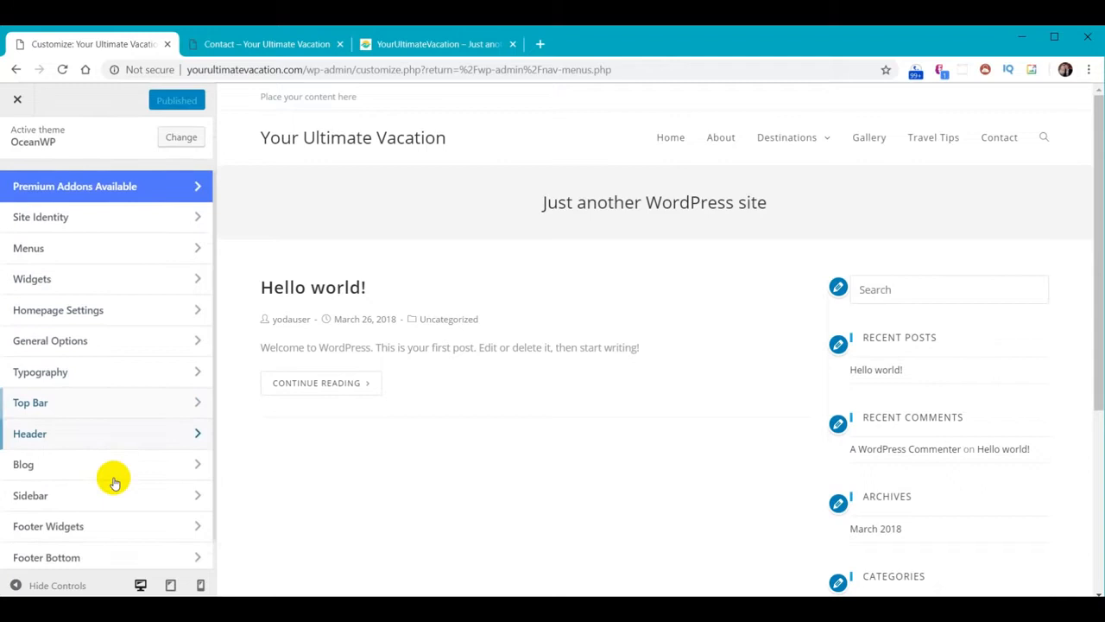
scroll(115, 482, "down", 1)
left_click(54, 402)
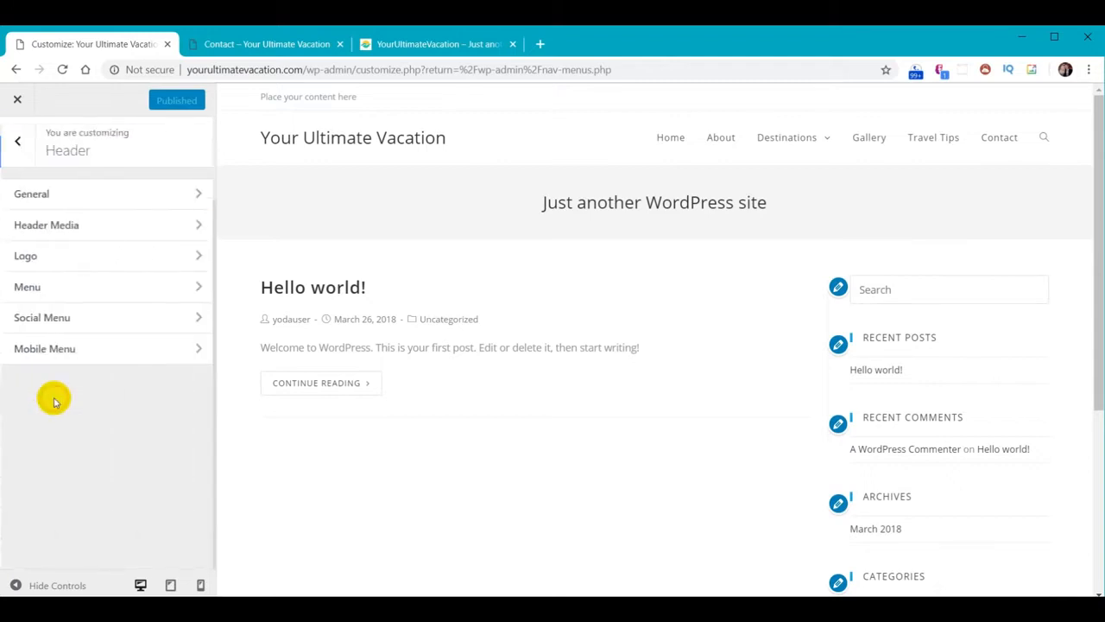
left_click(32, 193)
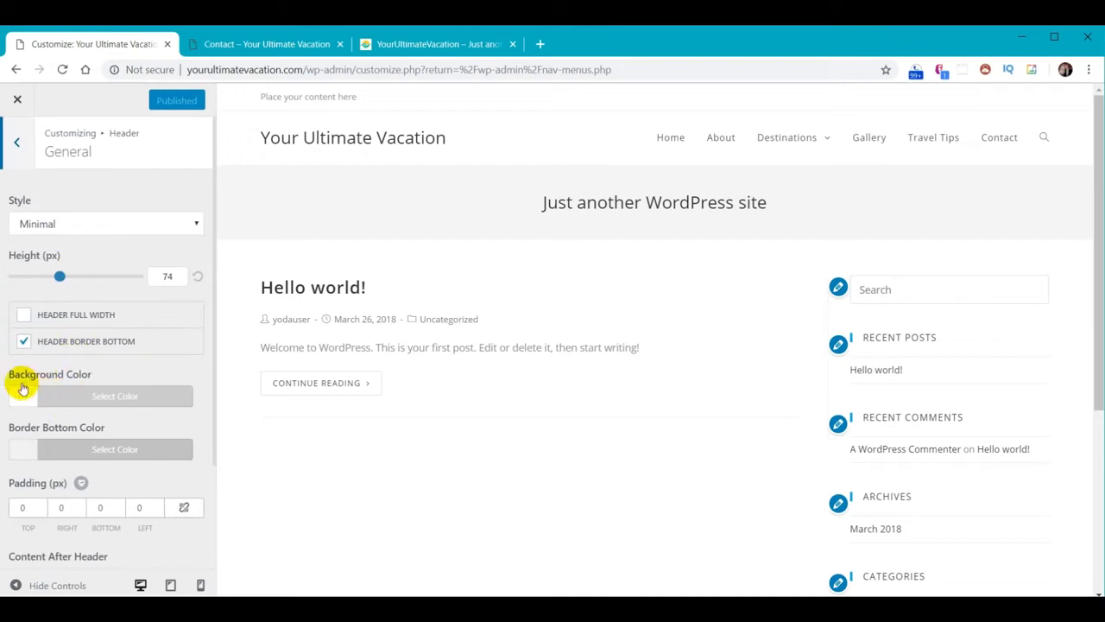
left_click(103, 399)
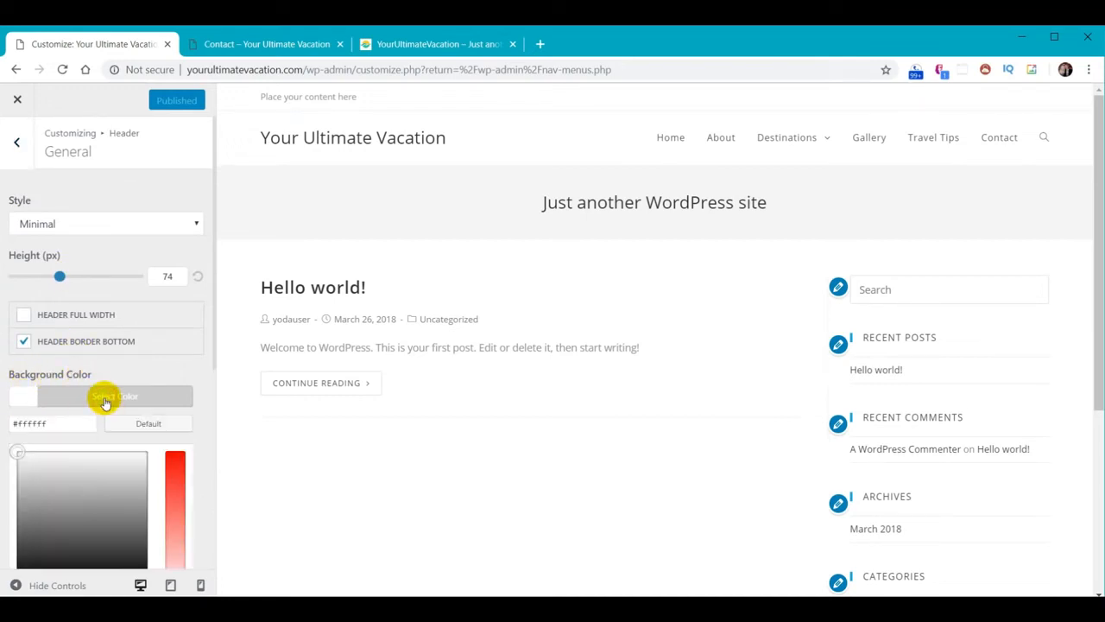
Try dark grey, red, orange and yellow header backgrounds, ending on a red shade
scroll(103, 394, "down", 3)
left_click_drag(93, 325, 103, 284)
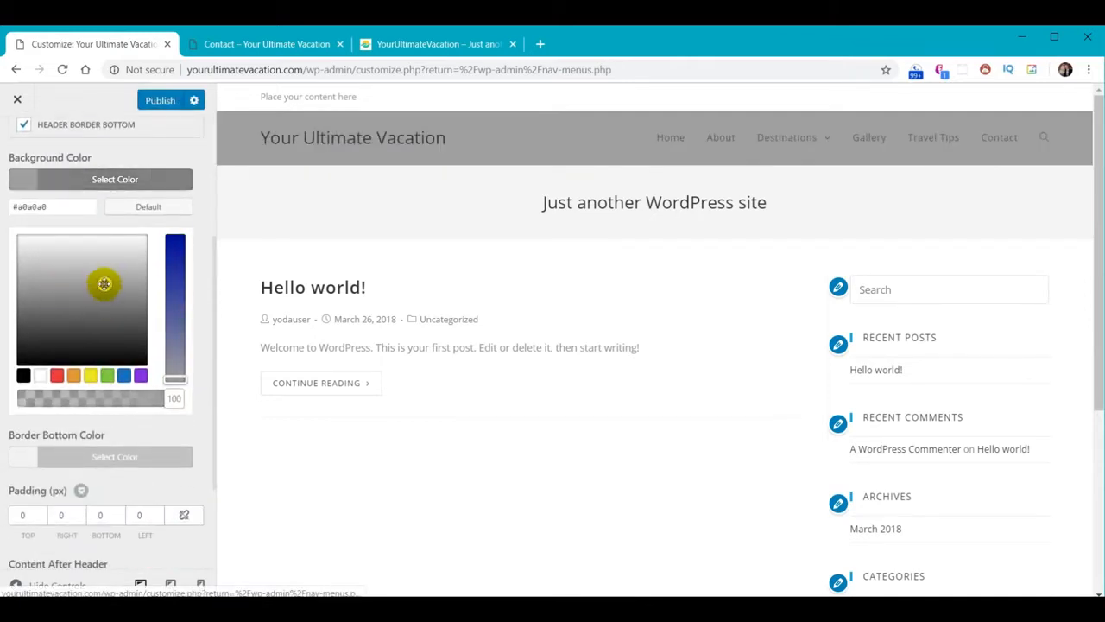
left_click(56, 375)
left_click(75, 375)
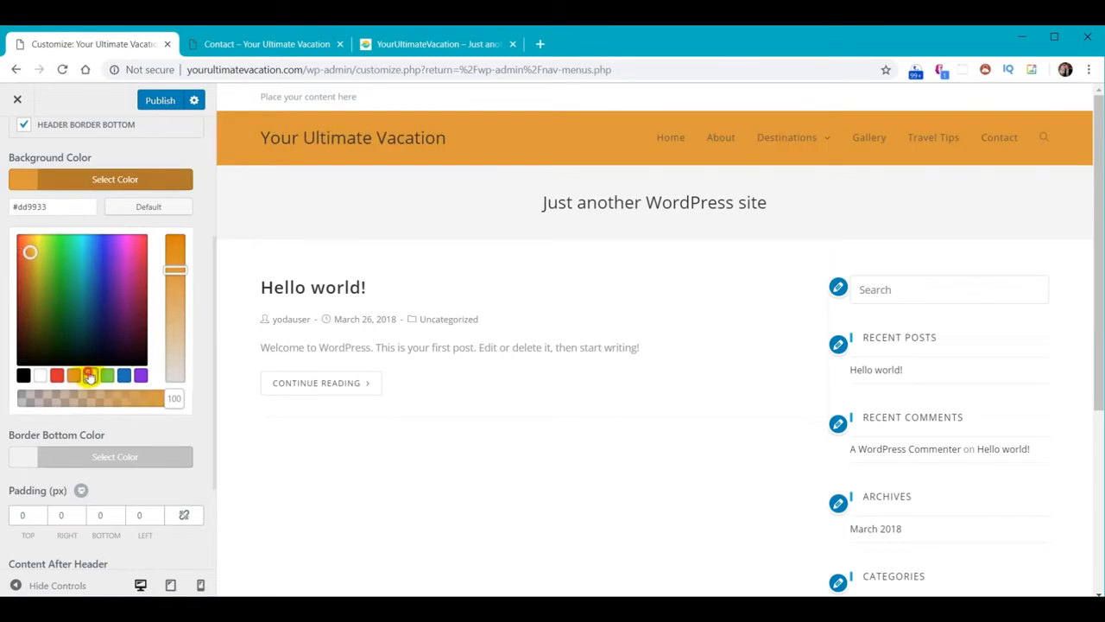
left_click(90, 376)
left_click_drag(44, 255, 124, 262)
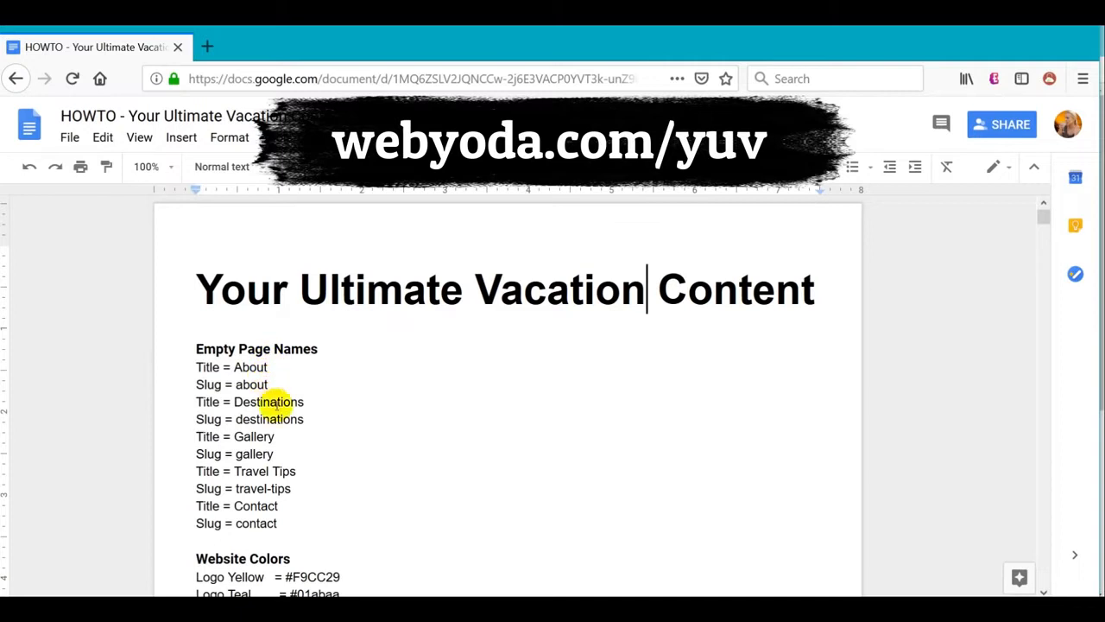
Copy the Menu & Footer colour code #2F3033 from the doc and return to the Customizer
scroll(522, 377, "down", 3)
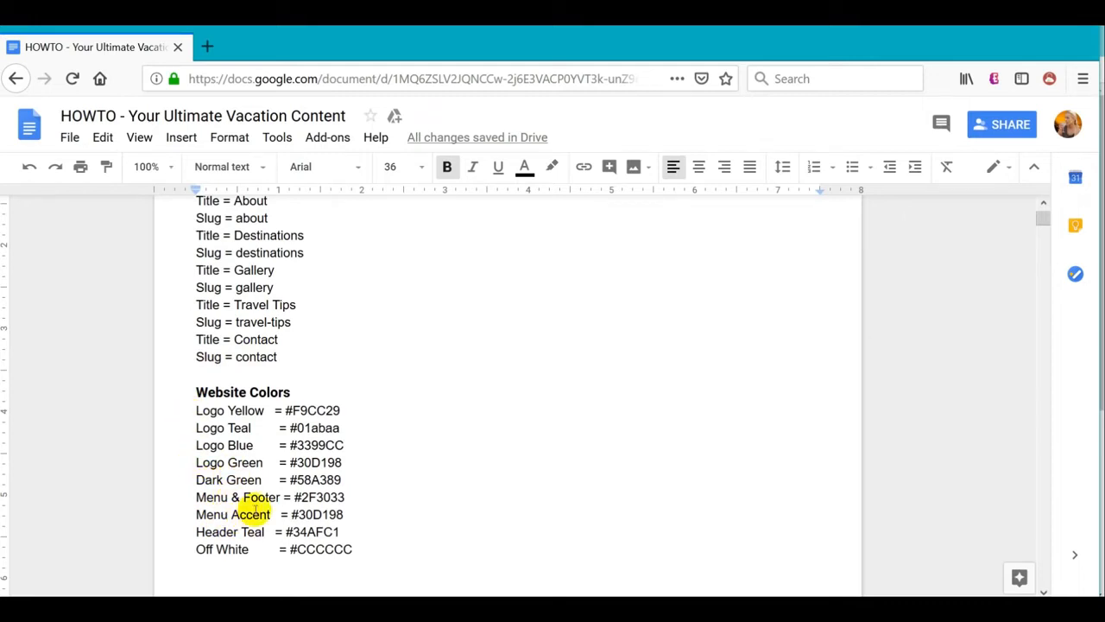
left_click_drag(294, 497, 347, 497)
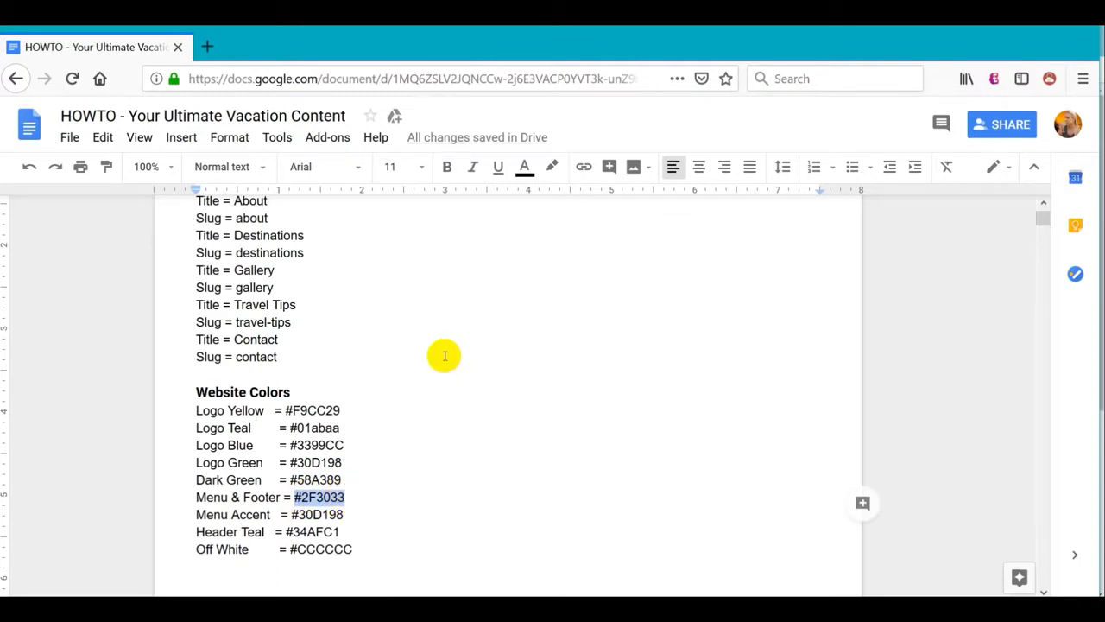
key("alt+Tab")
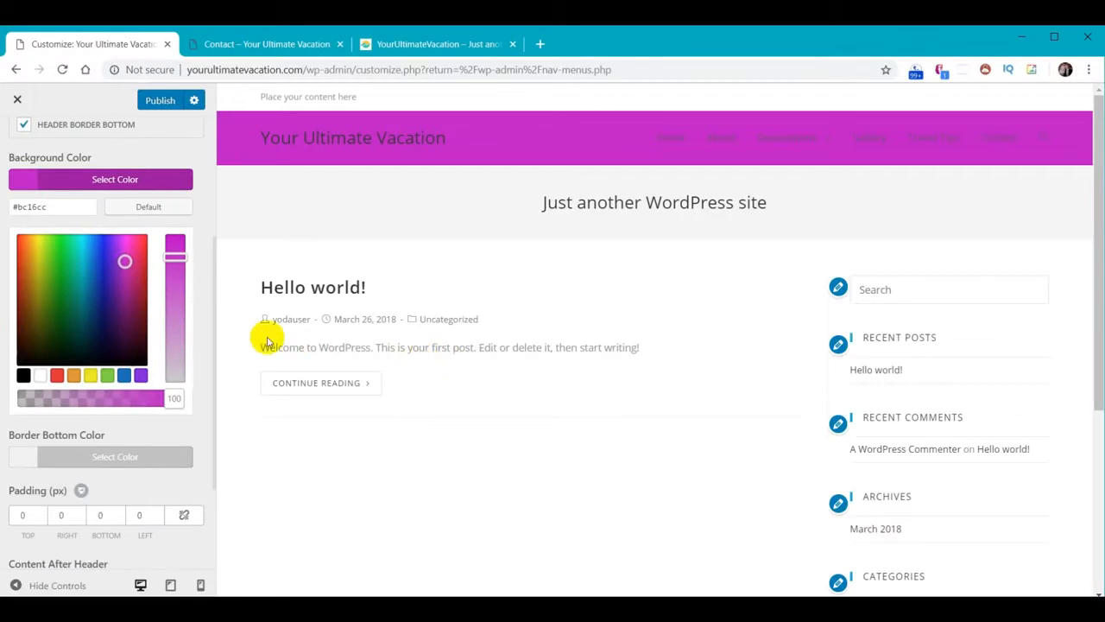
Try black, white and grey as the header background colour
left_click(24, 376)
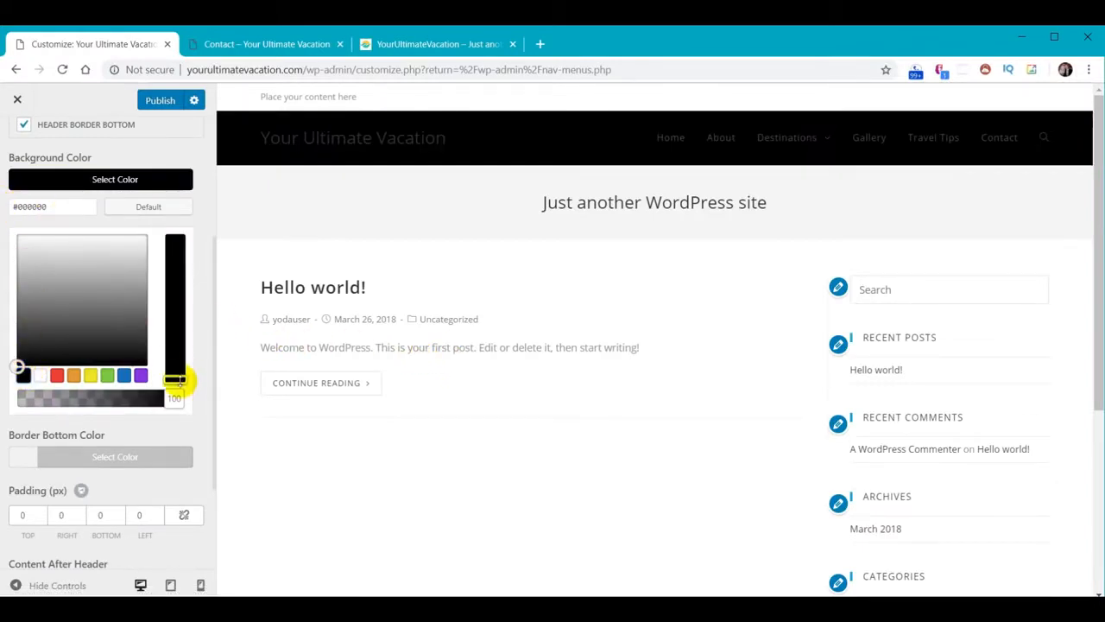
left_click_drag(179, 380, 176, 236)
left_click(41, 376)
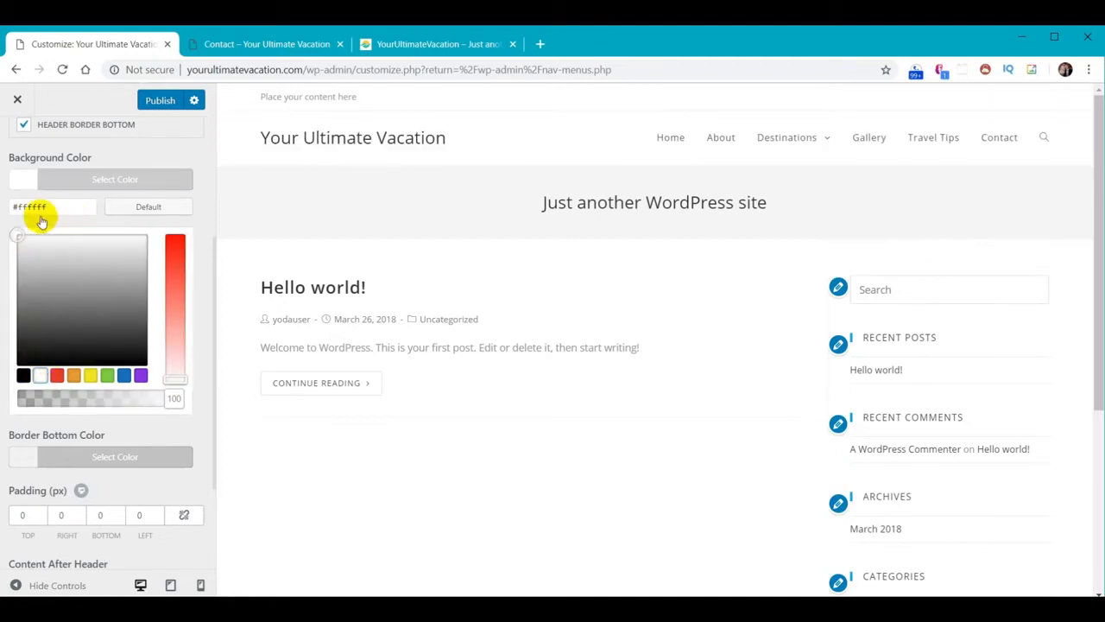
left_click(24, 376)
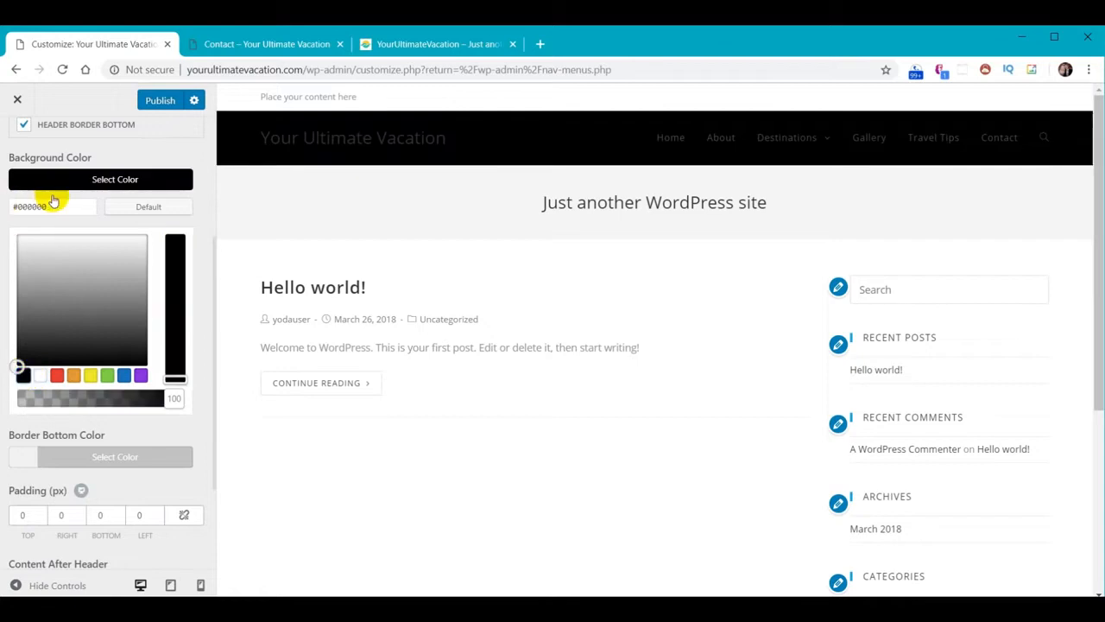
mouse_move(17, 365)
left_mouse_down()
mouse_move(26, 219)
mouse_move(23, 361)
left_mouse_up()
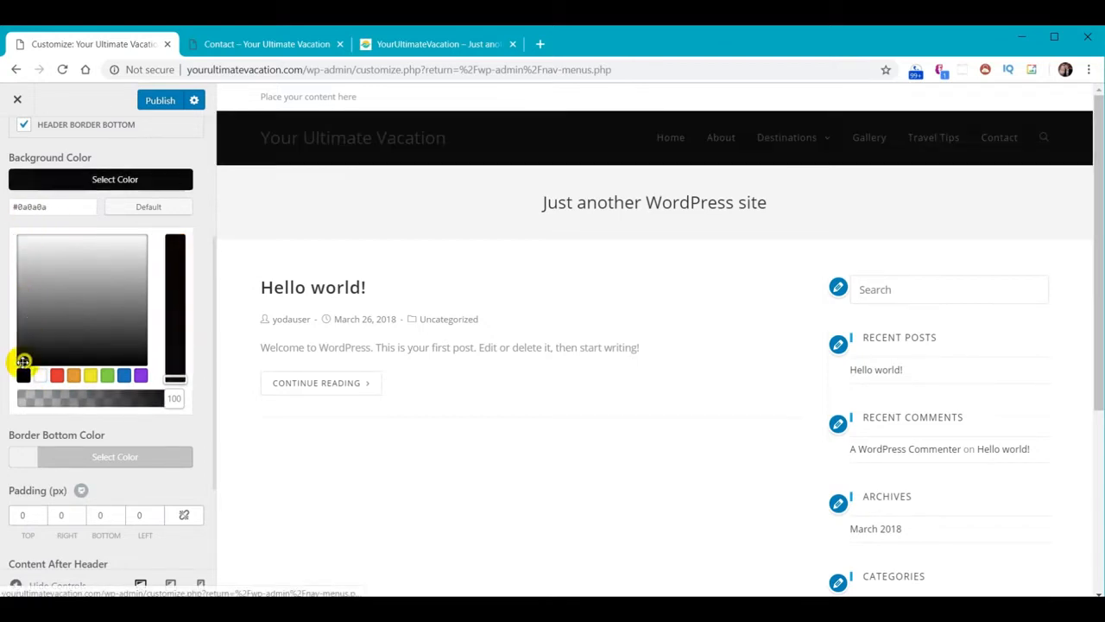
Paste #2f3033 as the header background, publish, and go back to the header settings
triple_click(50, 206)
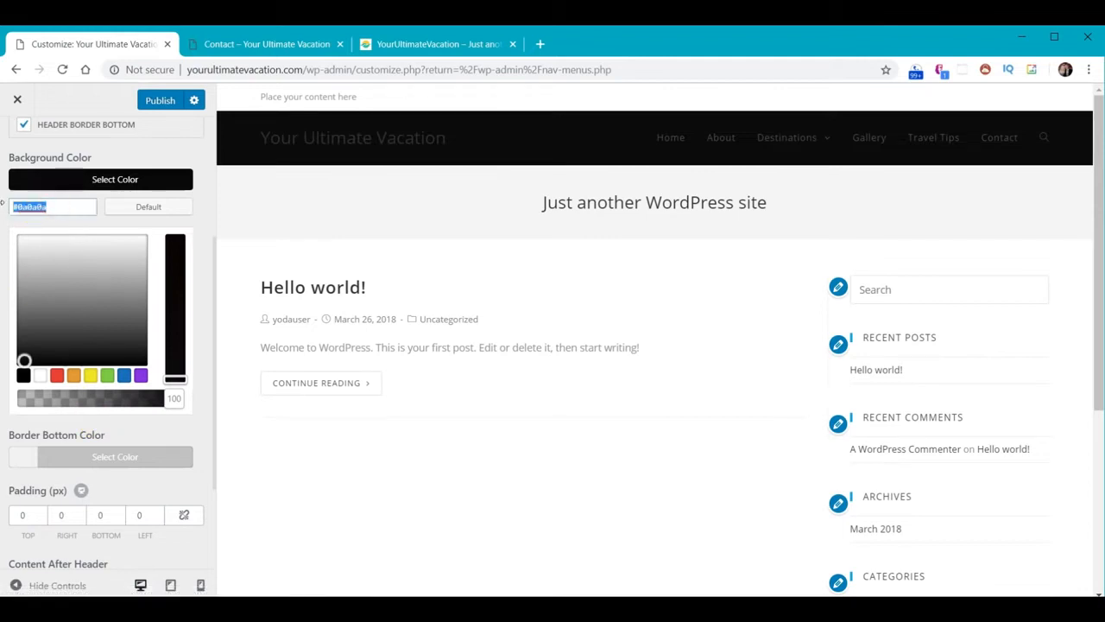
type("#2f3033")
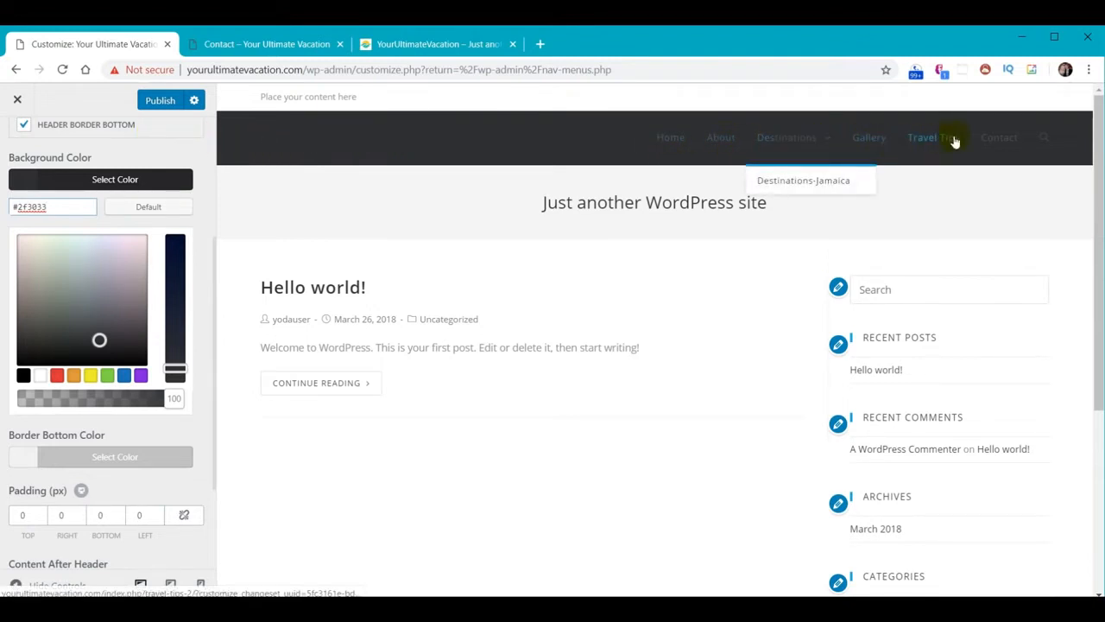
left_click(152, 104)
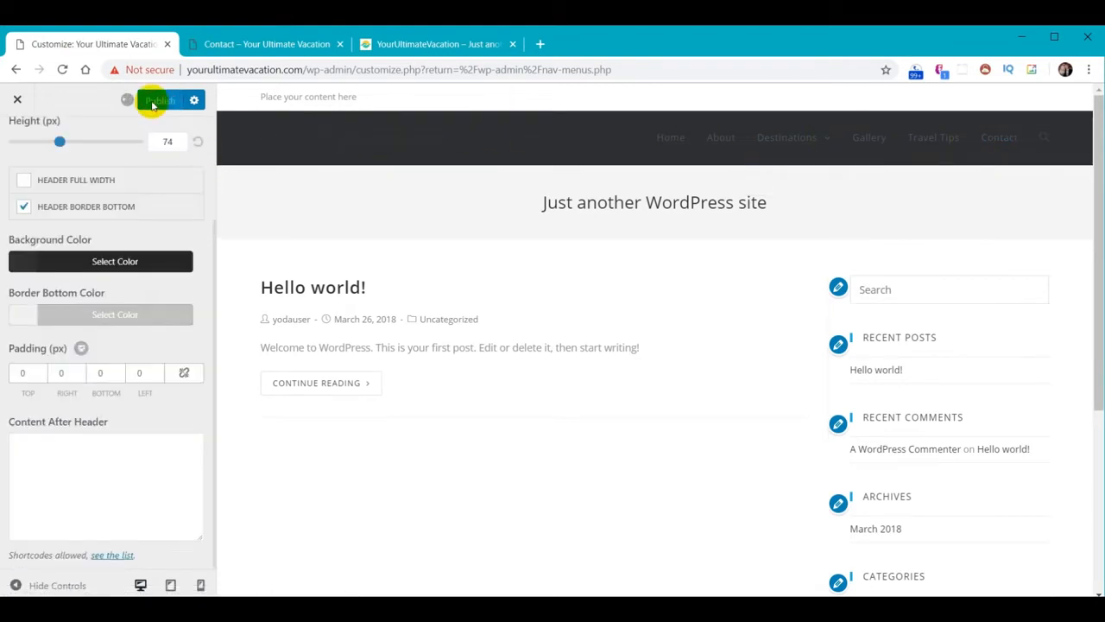
scroll(104, 246, "up", 3)
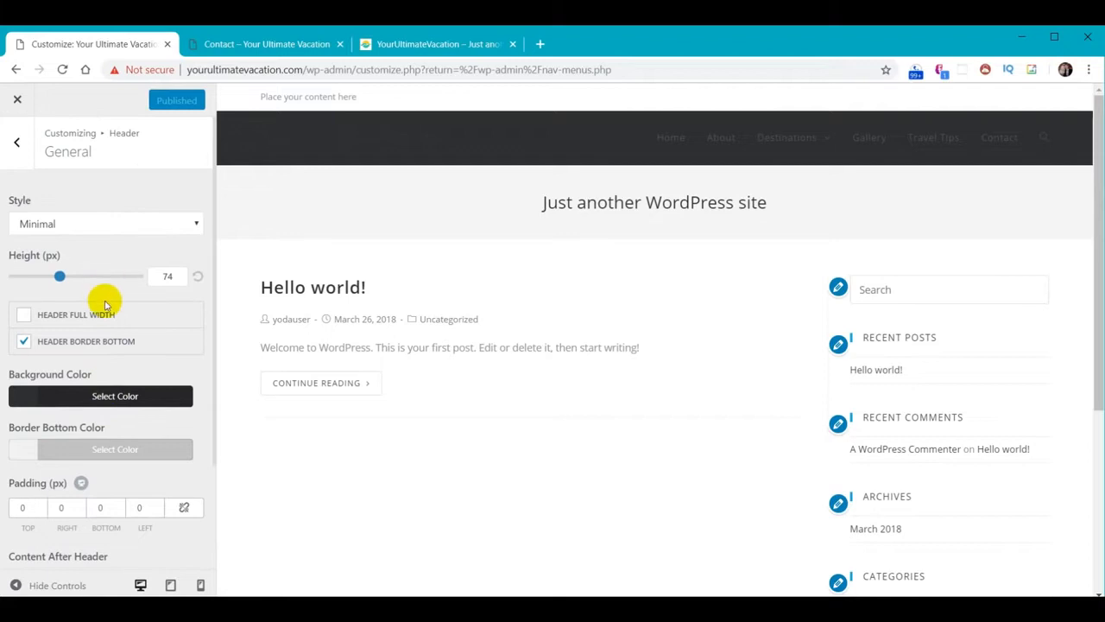
left_click(18, 144)
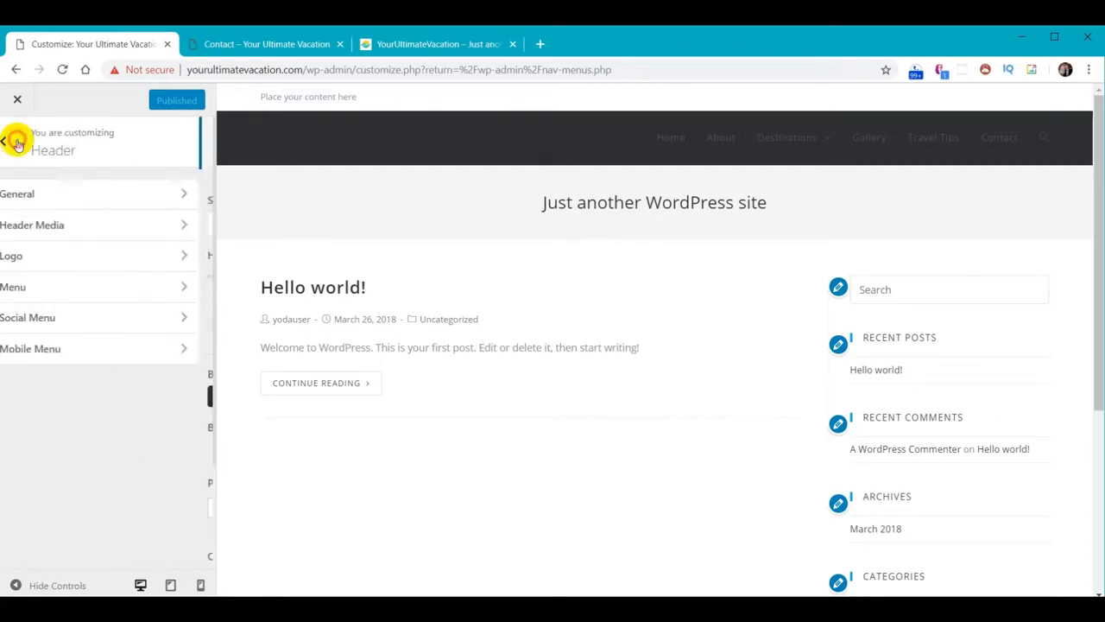
Set the header menu link colour to the grey #cccccc
left_click(26, 286)
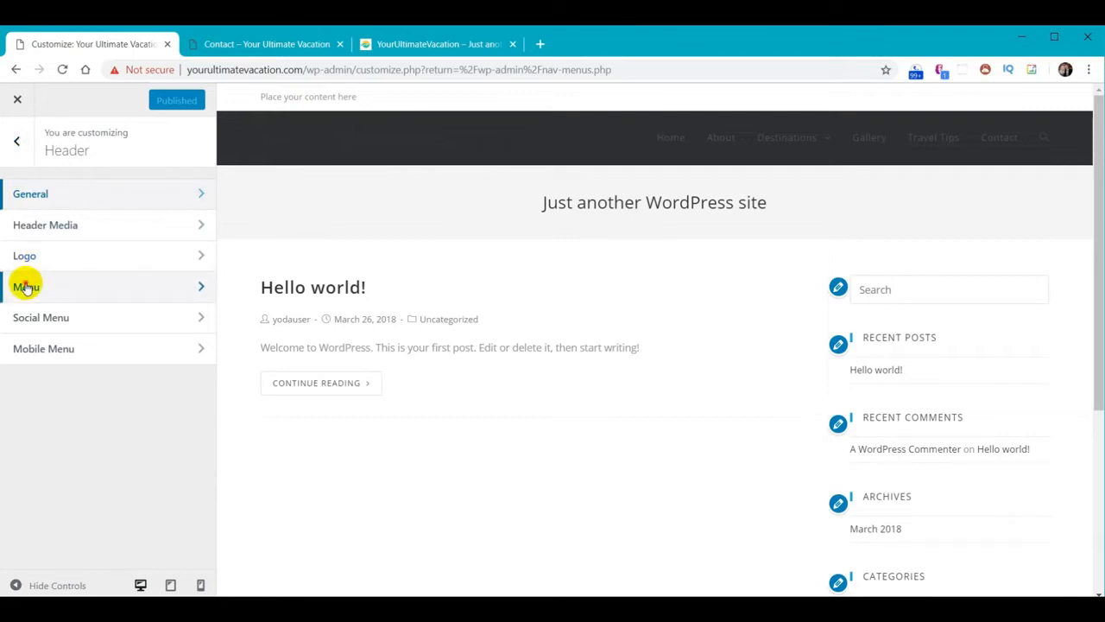
scroll(111, 298, "down", 4)
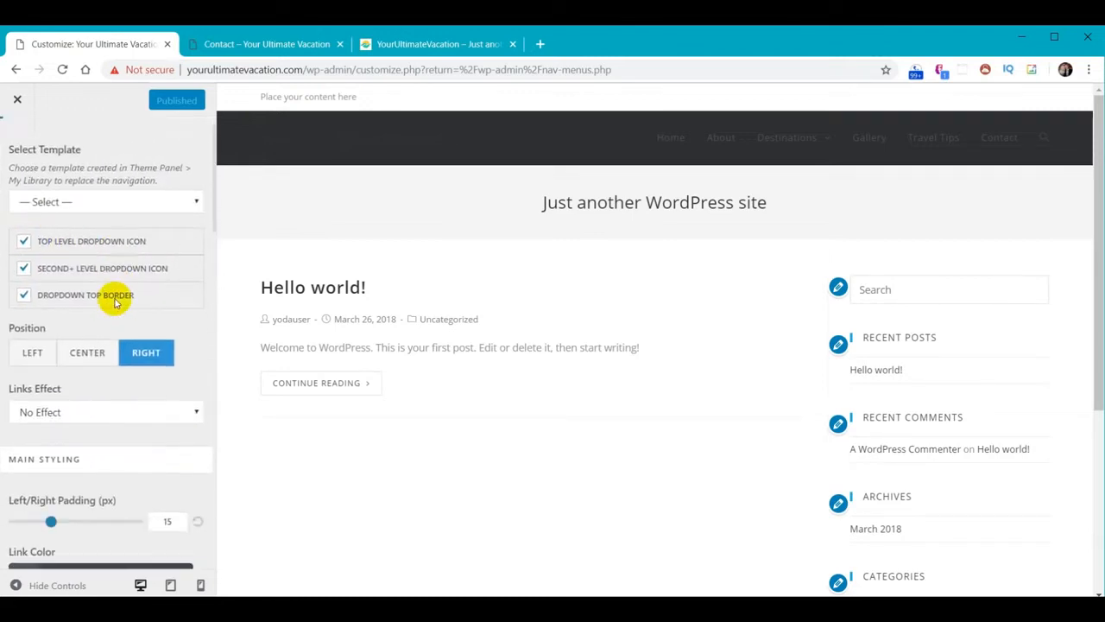
scroll(110, 300, "down", 2)
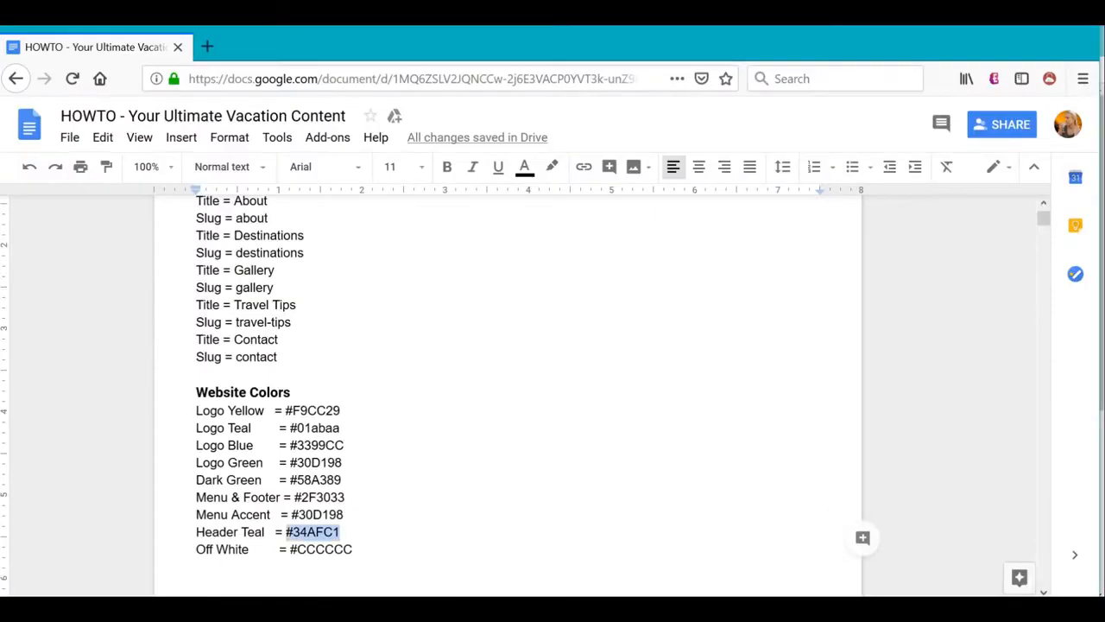
left_click_drag(291, 550, 354, 548)
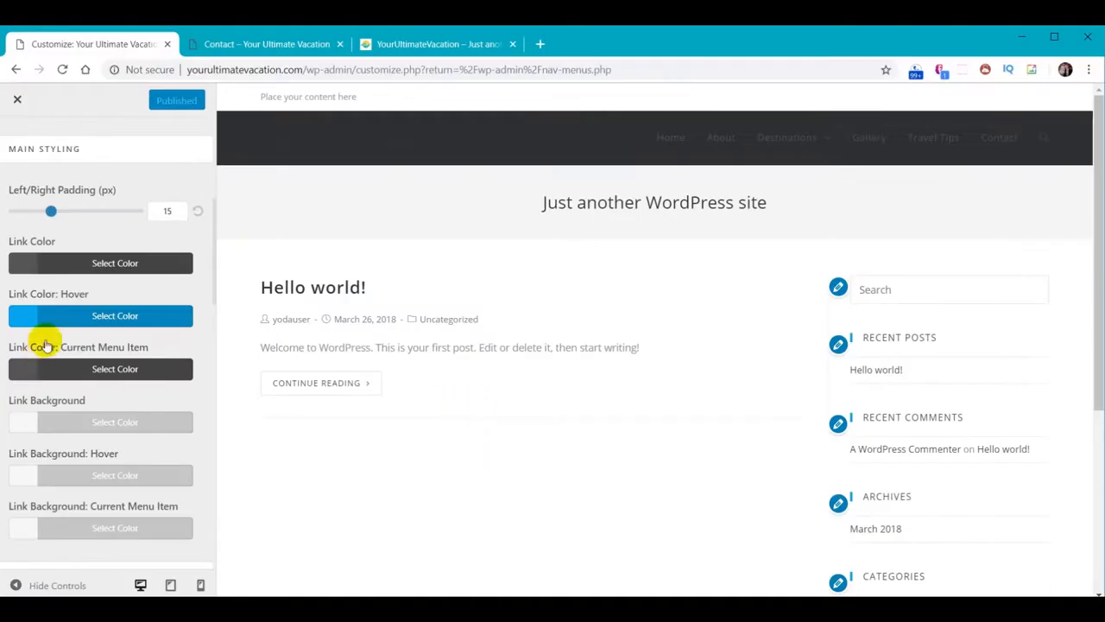
left_click(102, 266)
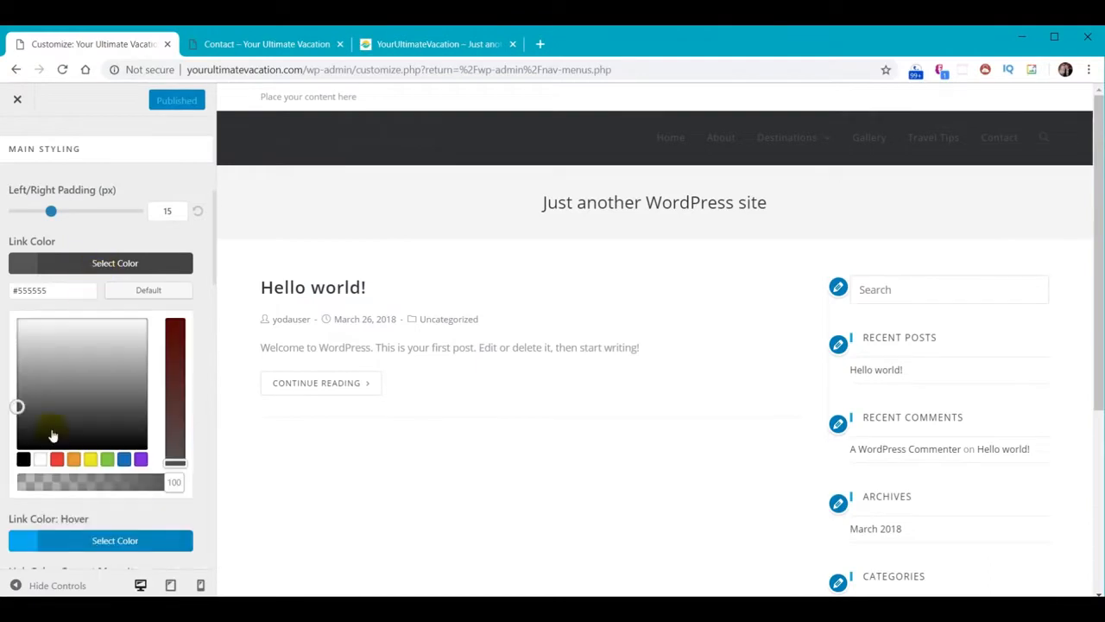
left_click(41, 462)
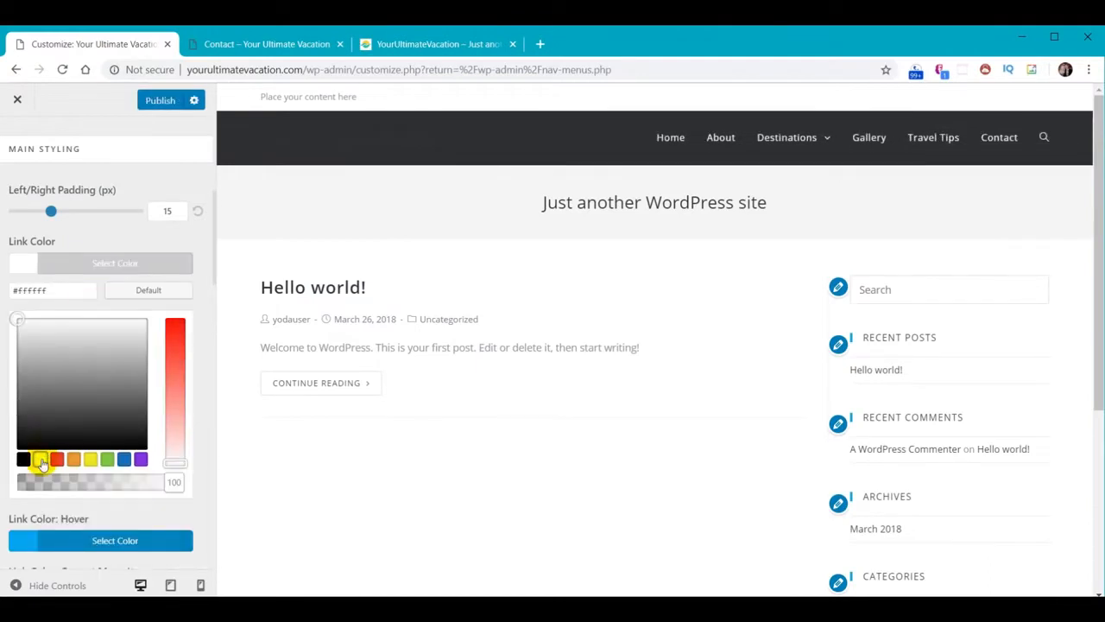
left_click_drag(54, 290, 3, 293)
type("#cccccc")
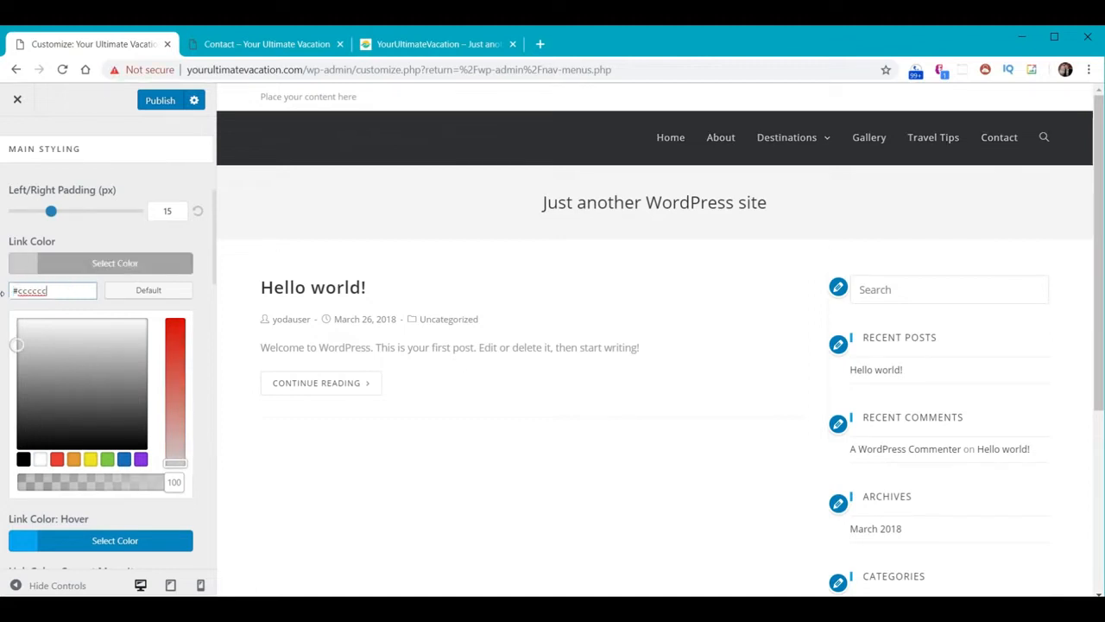
left_click(4, 293)
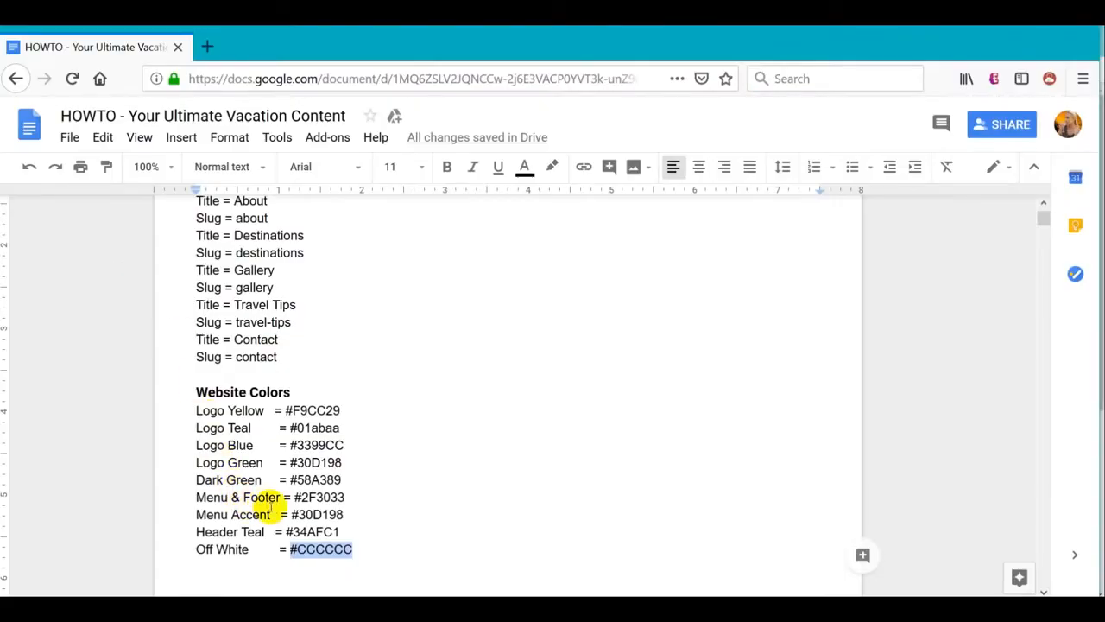
Copy the accent #30d198 and paste it as the link hover and dropdown top border colours
left_click_drag(291, 514, 339, 508)
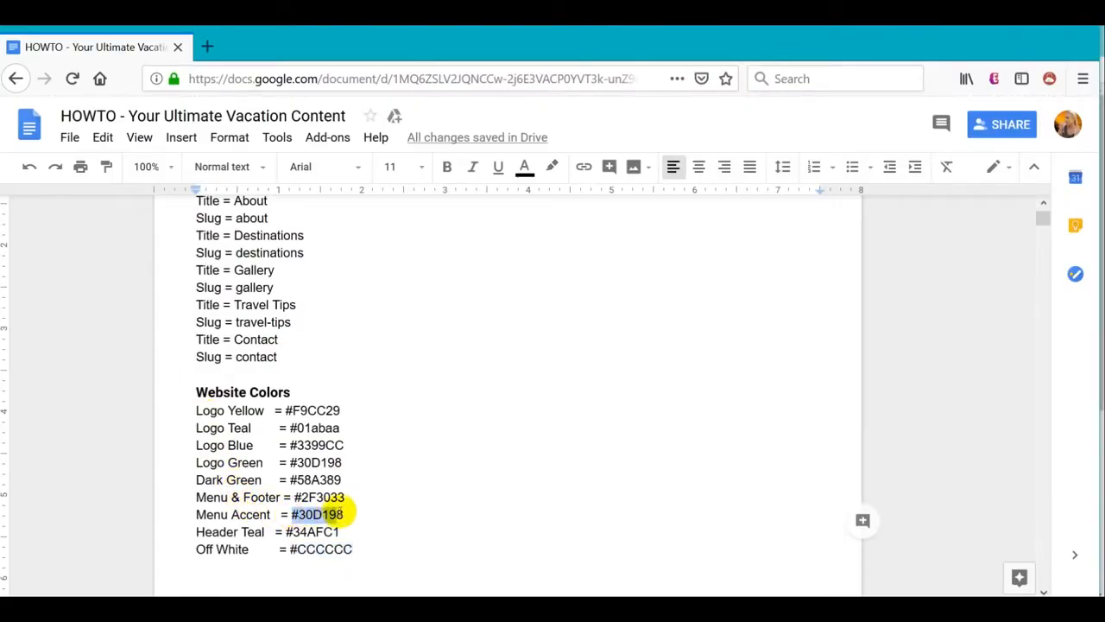
key("alt+Tab")
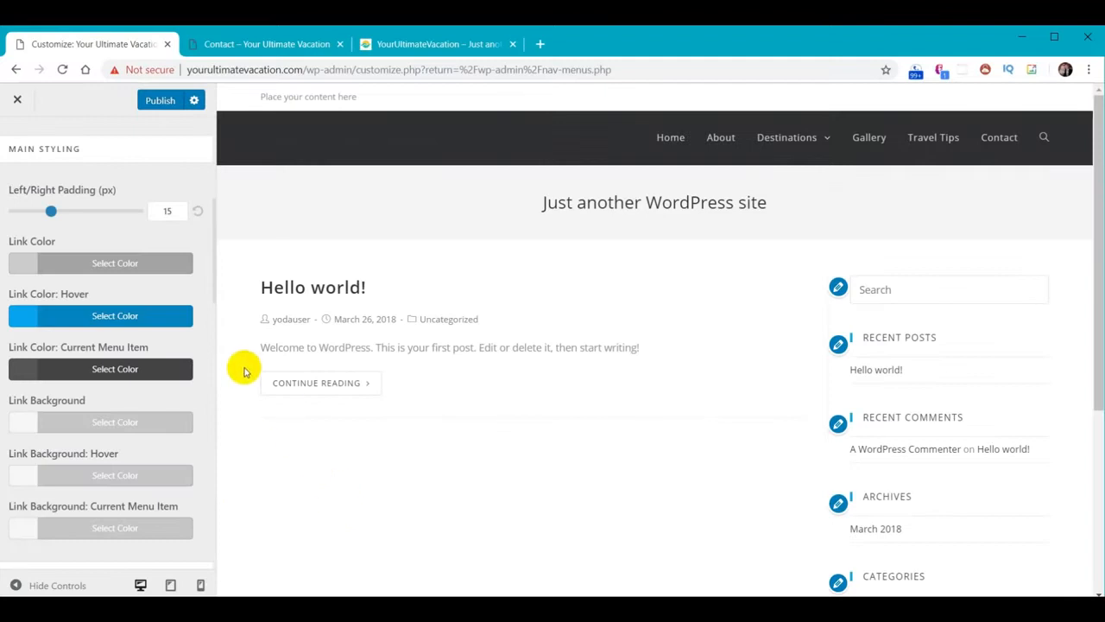
mouse_move(825, 145)
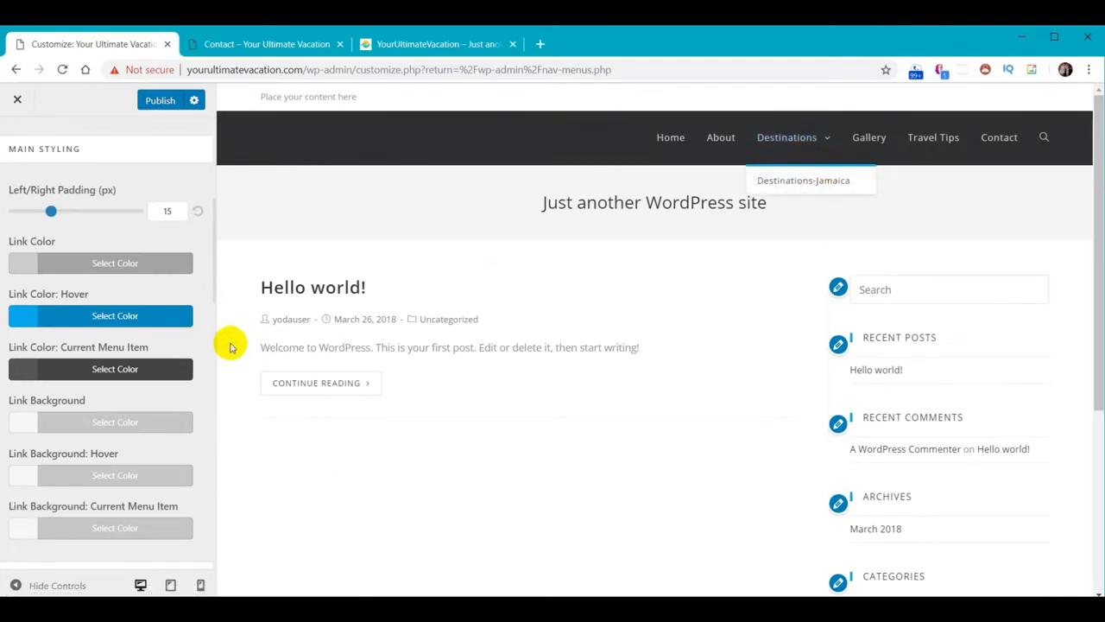
left_click(128, 318)
left_click_drag(67, 343, 3, 343)
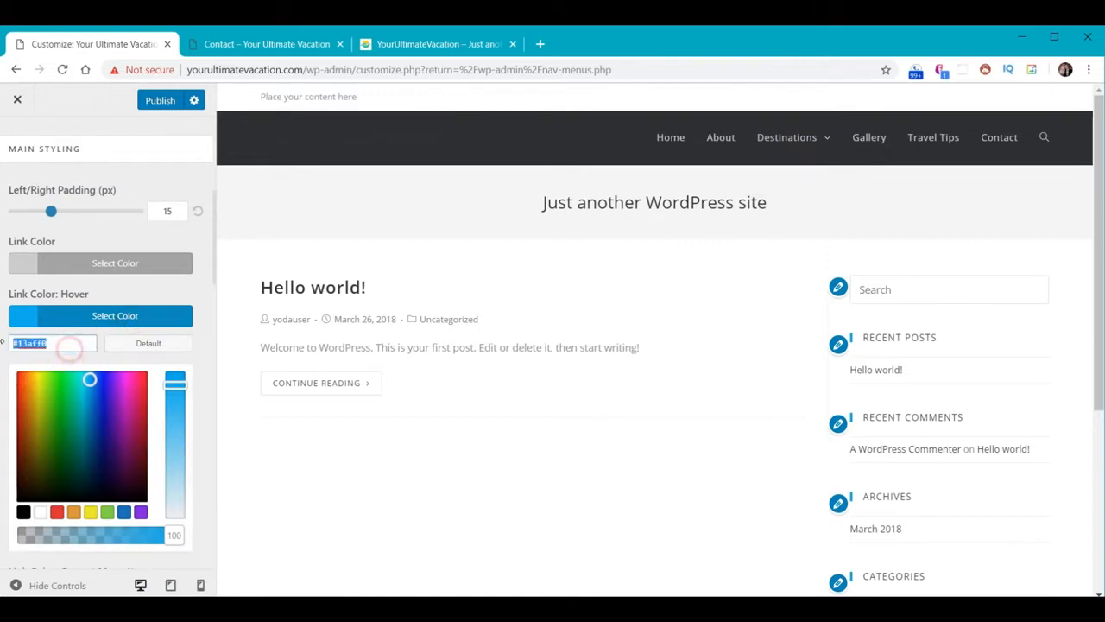
type("#30d198")
scroll(159, 505, "down", 4)
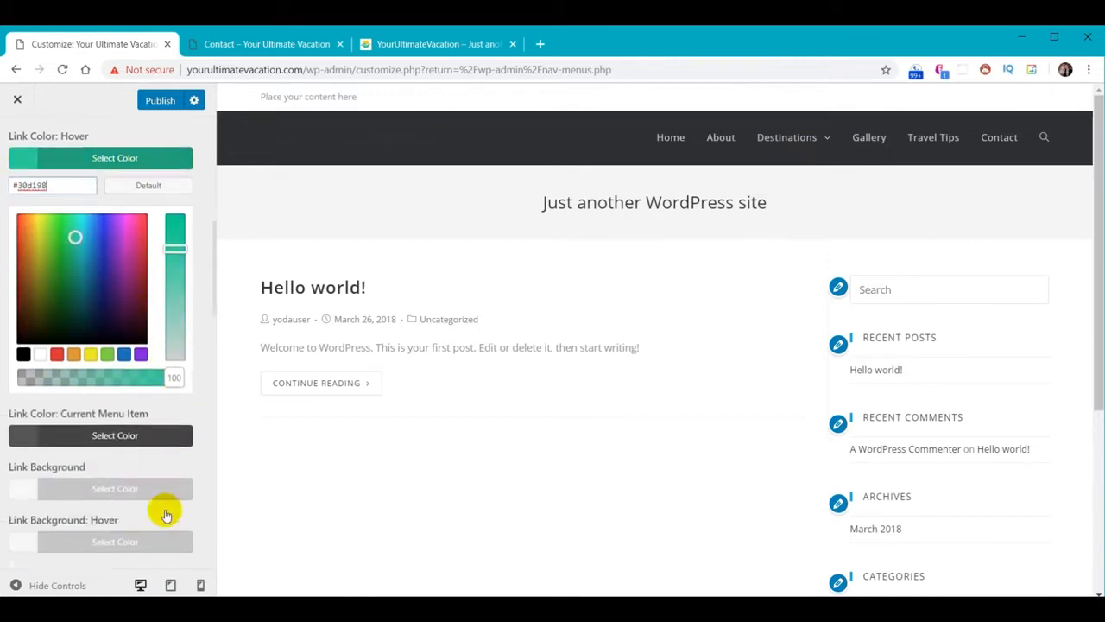
scroll(155, 492, "down", 2)
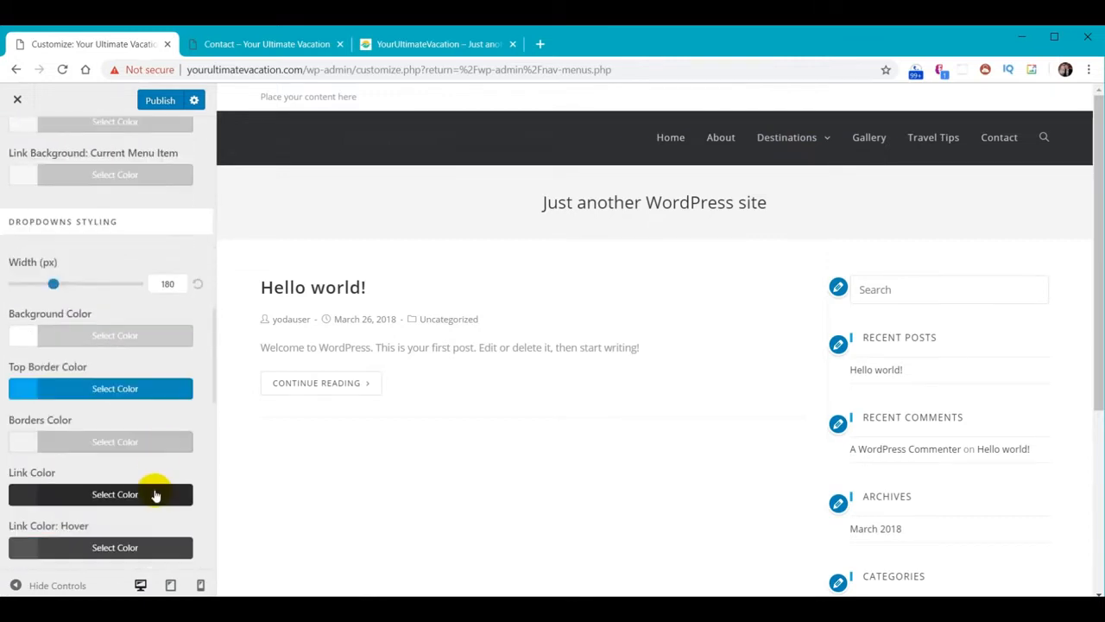
left_click(147, 387)
left_click_drag(73, 415, 12, 414)
type("#30d198")
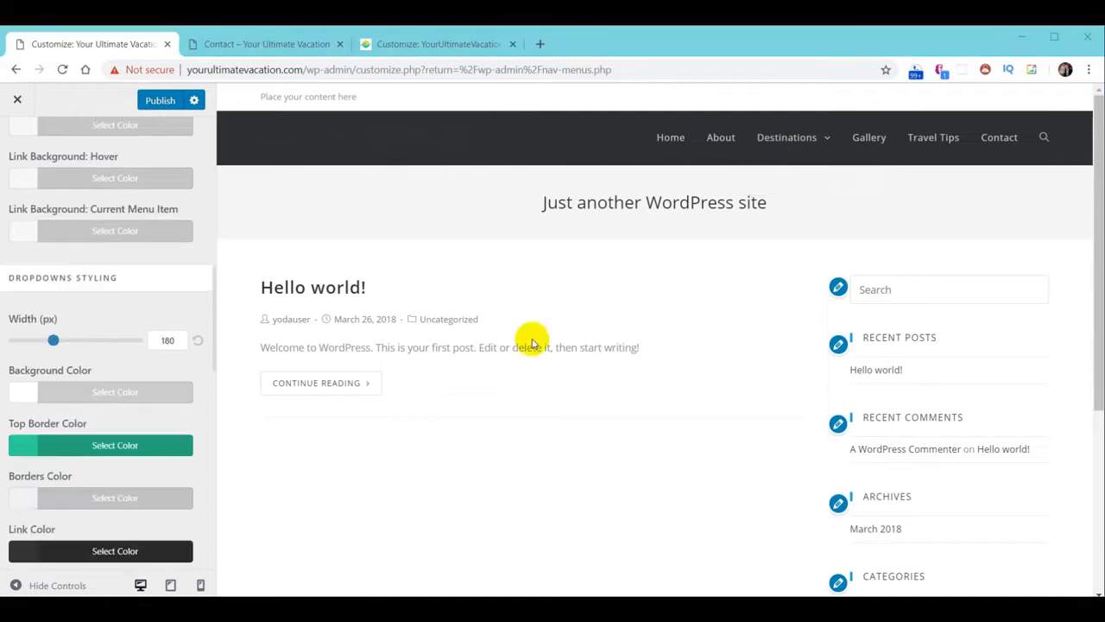
mouse_move(787, 142)
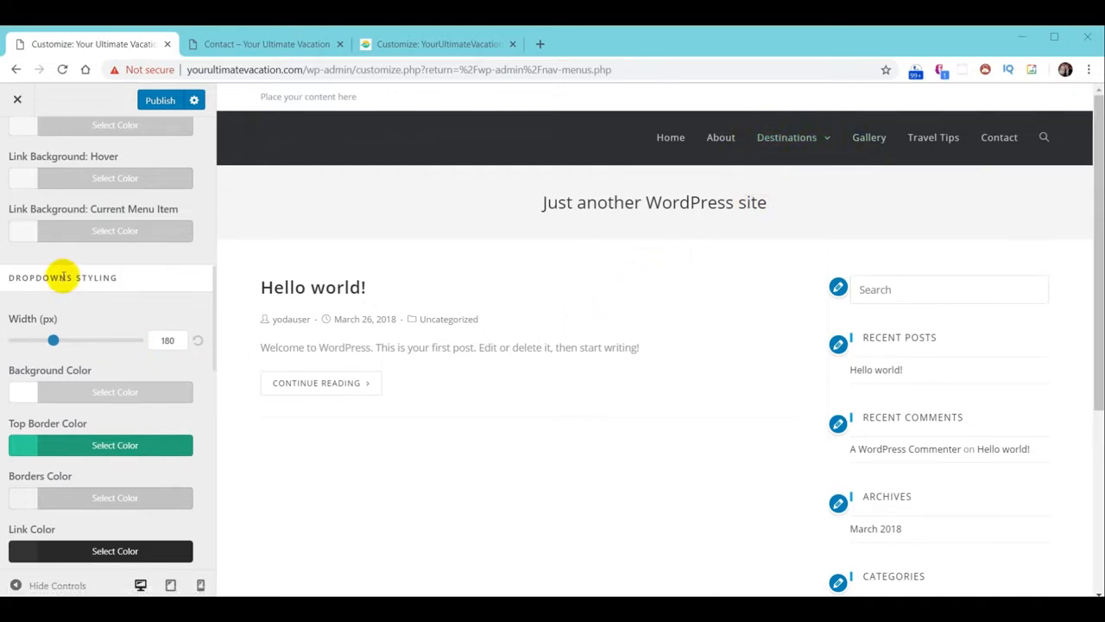
Paste #2F3033 as the menu dropdown background colour
left_click(25, 390)
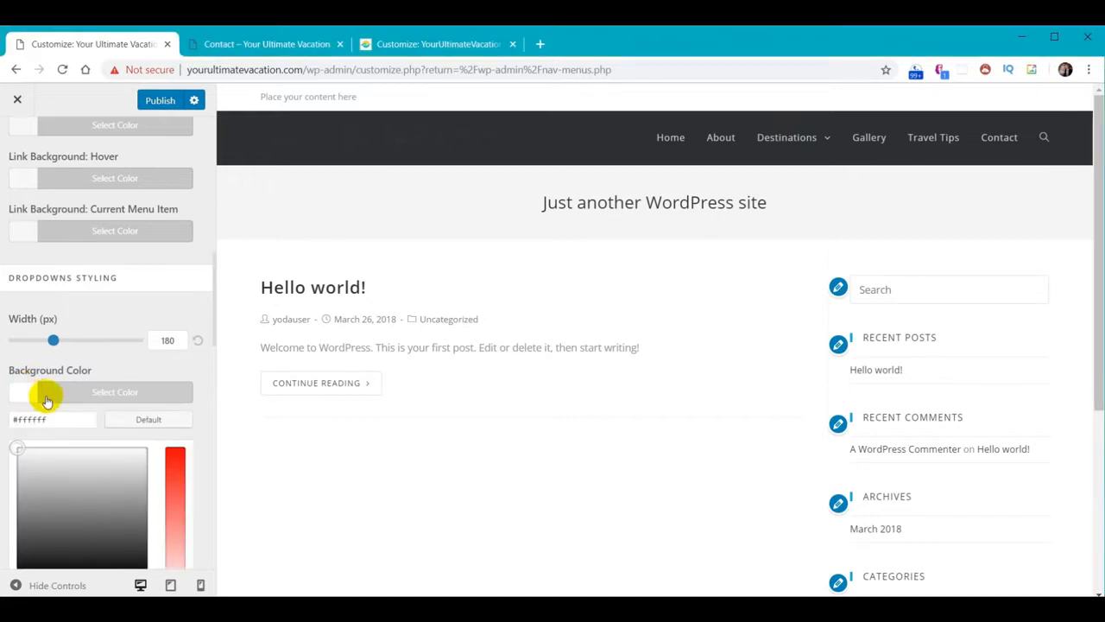
triple_click(61, 414)
type("#2F3033")
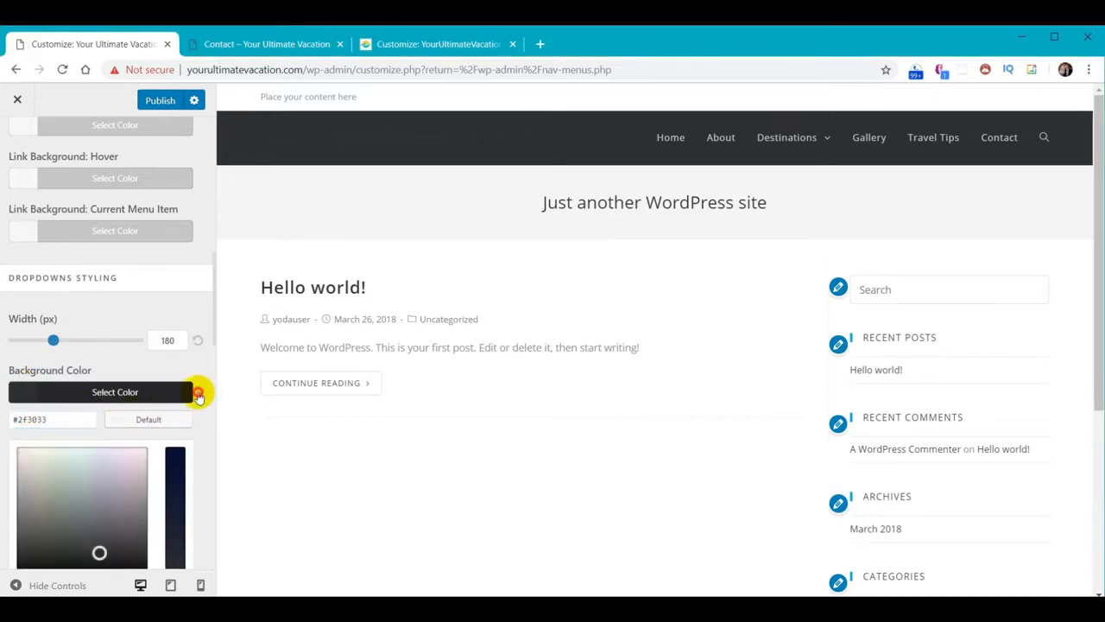
scroll(210, 400, "down", 4)
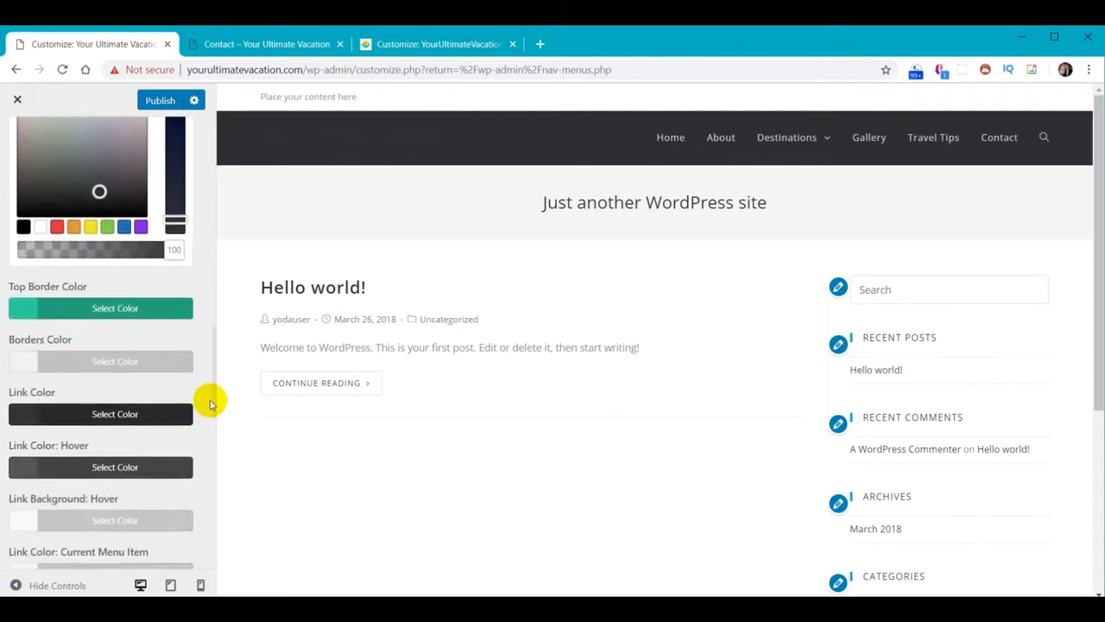
Replace the menu link colour #333333 with #cccccc
left_click(117, 415)
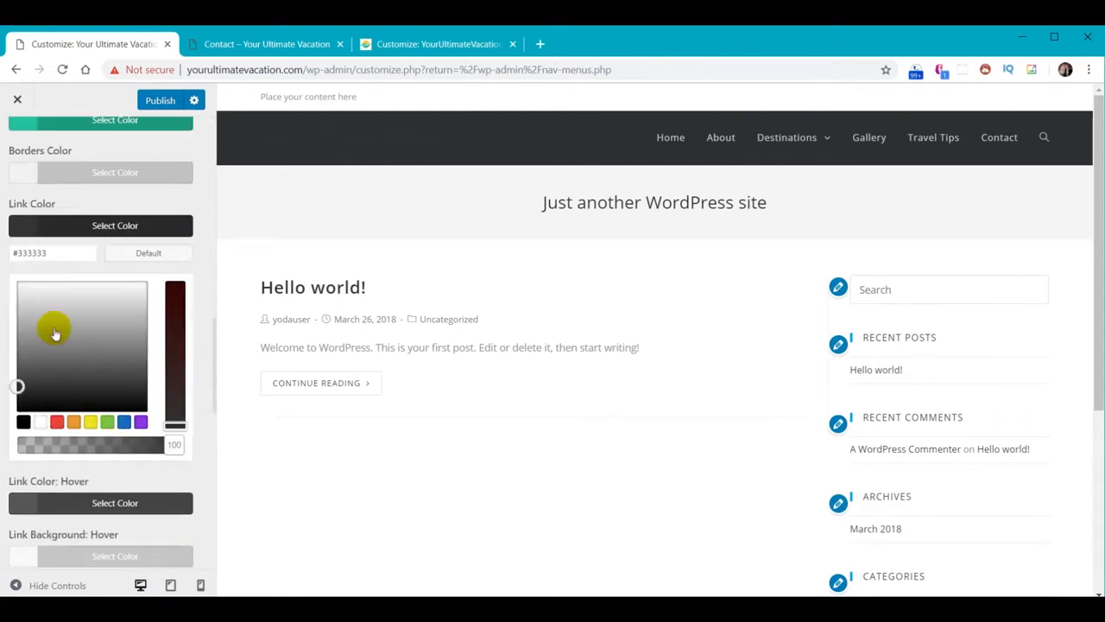
left_click_drag(59, 252, 2, 263)
type("#cccccc")
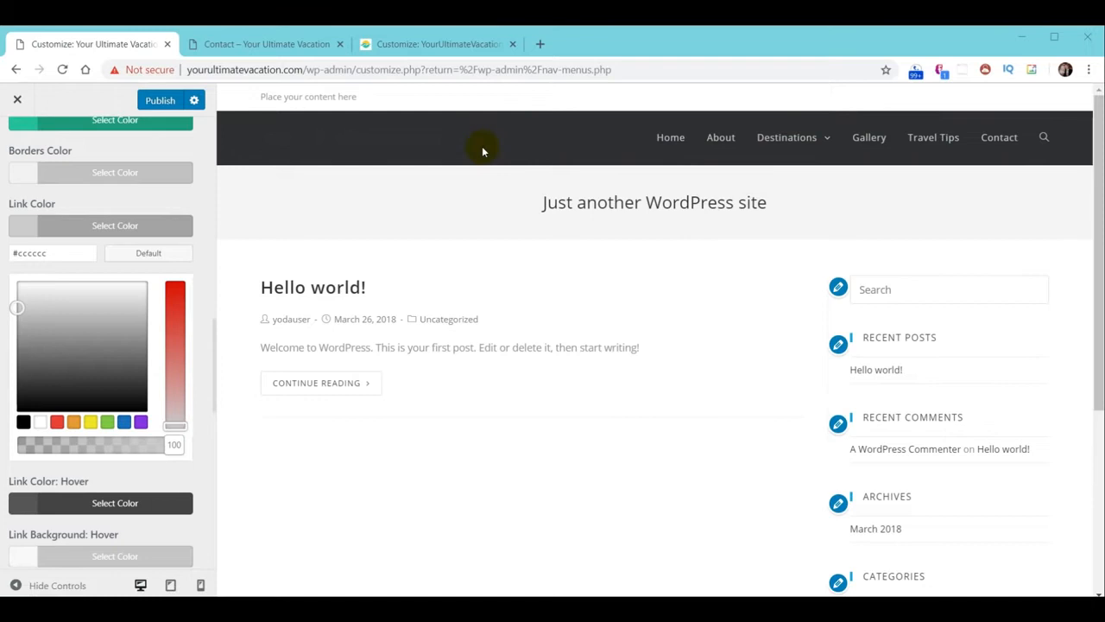
scroll(129, 302, "up", 15)
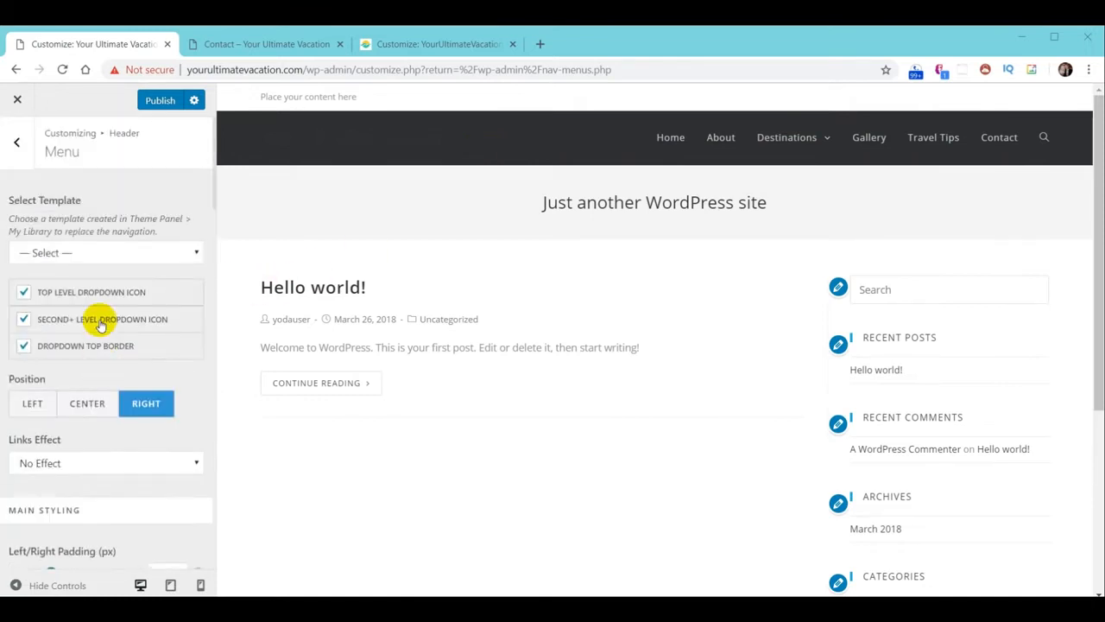
Position the header menu on the left and publish the change
left_click(36, 409)
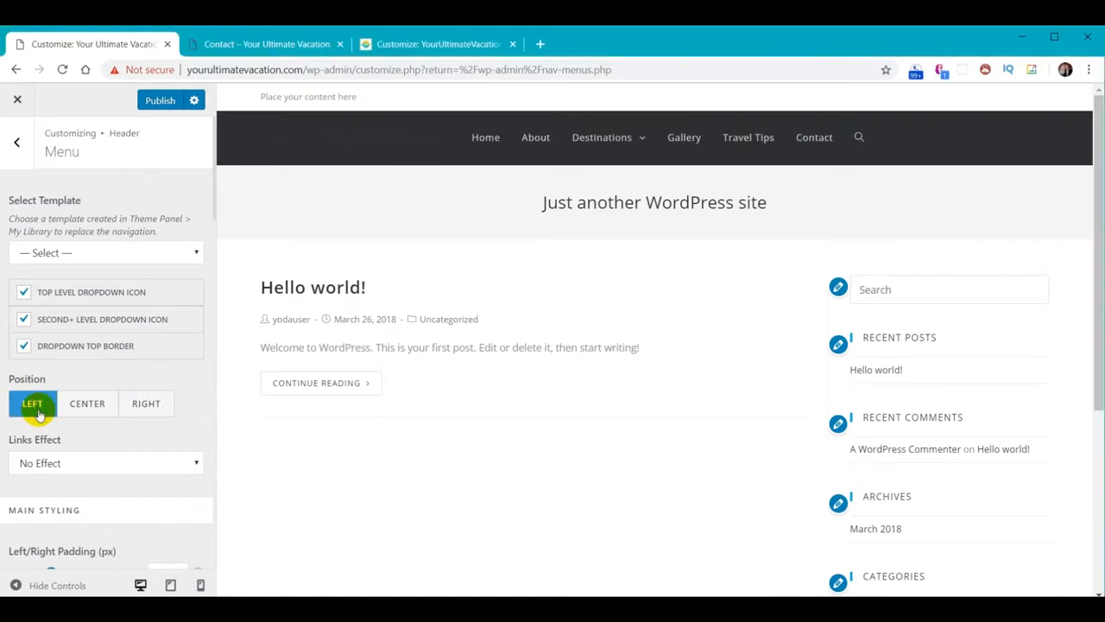
left_click(160, 101)
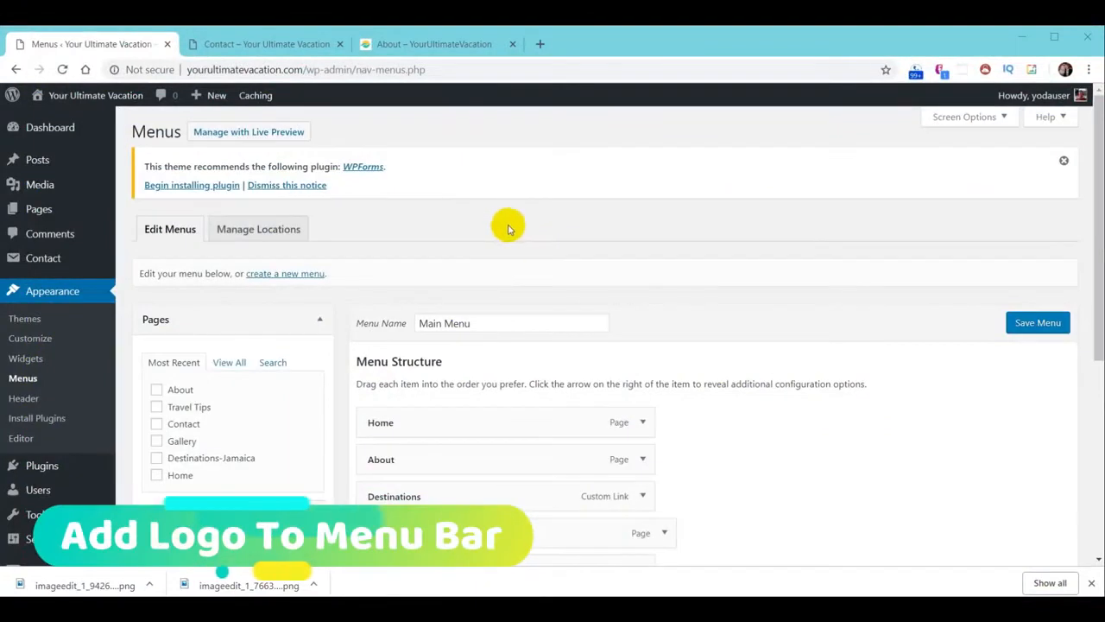
Upload logo-menu.png in Header > Logo and use it as the logo, skipping cropping
left_click(52, 291)
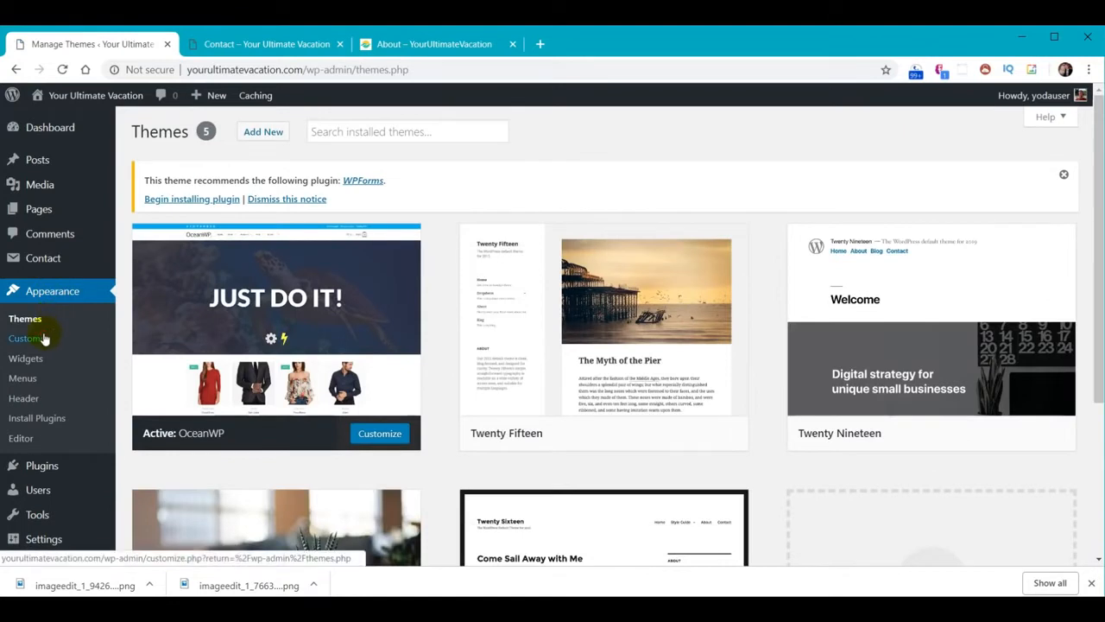
left_click(44, 339)
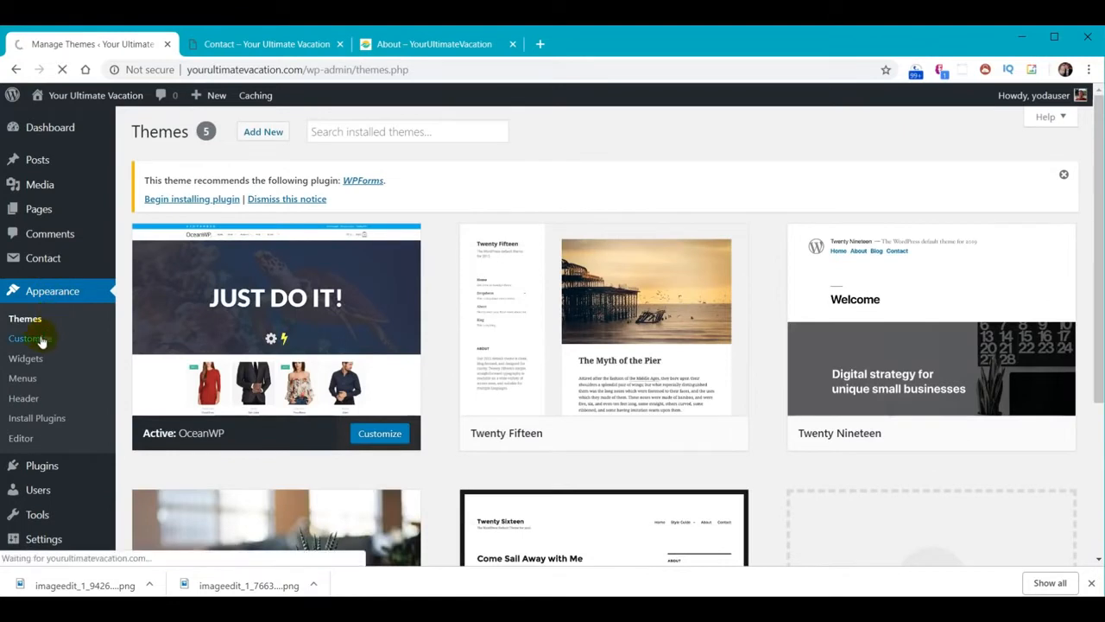
left_click(49, 499)
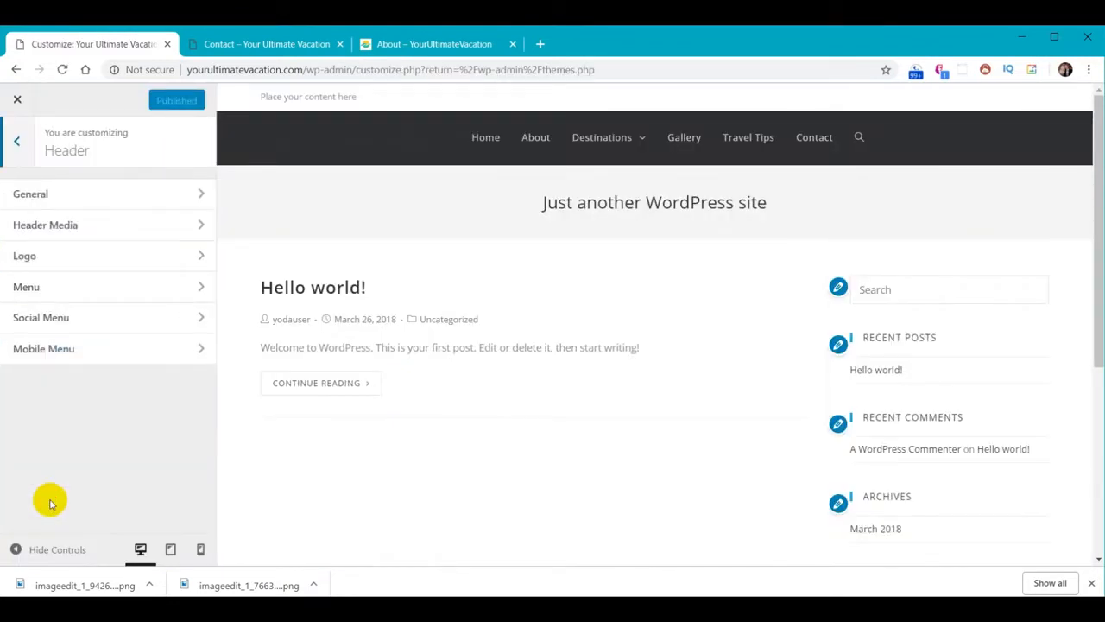
left_click(30, 256)
left_click(38, 260)
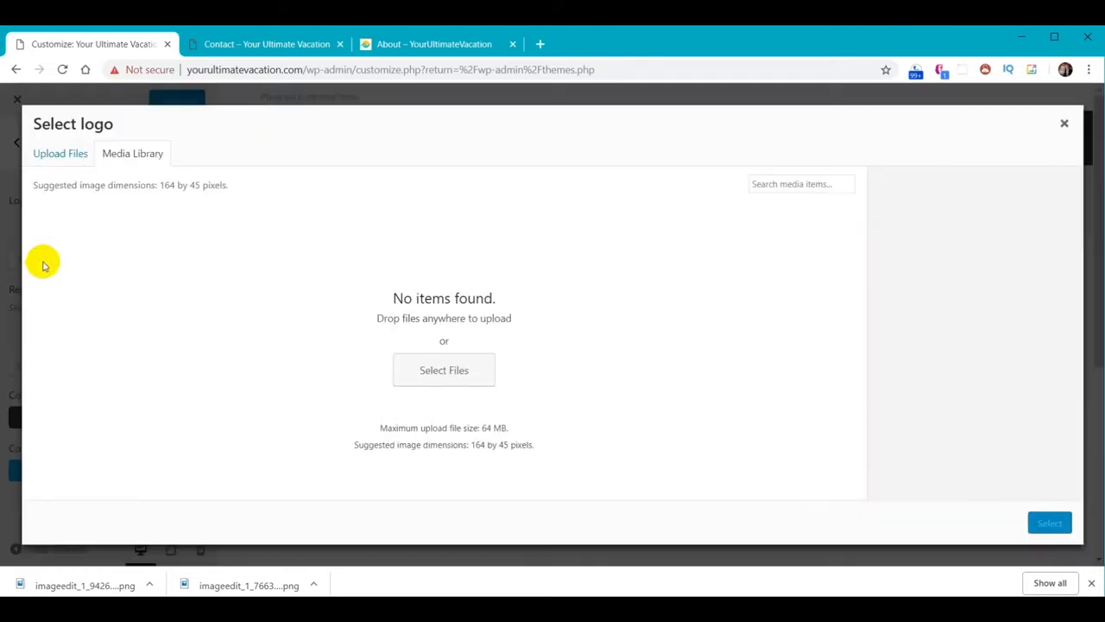
left_click(431, 369)
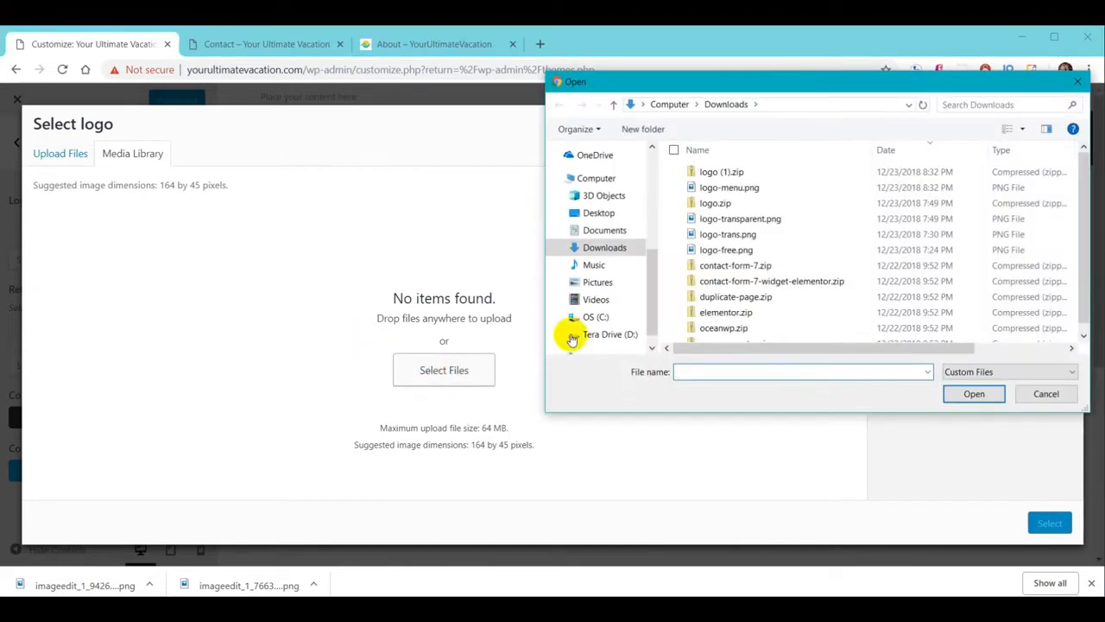
left_click(748, 197)
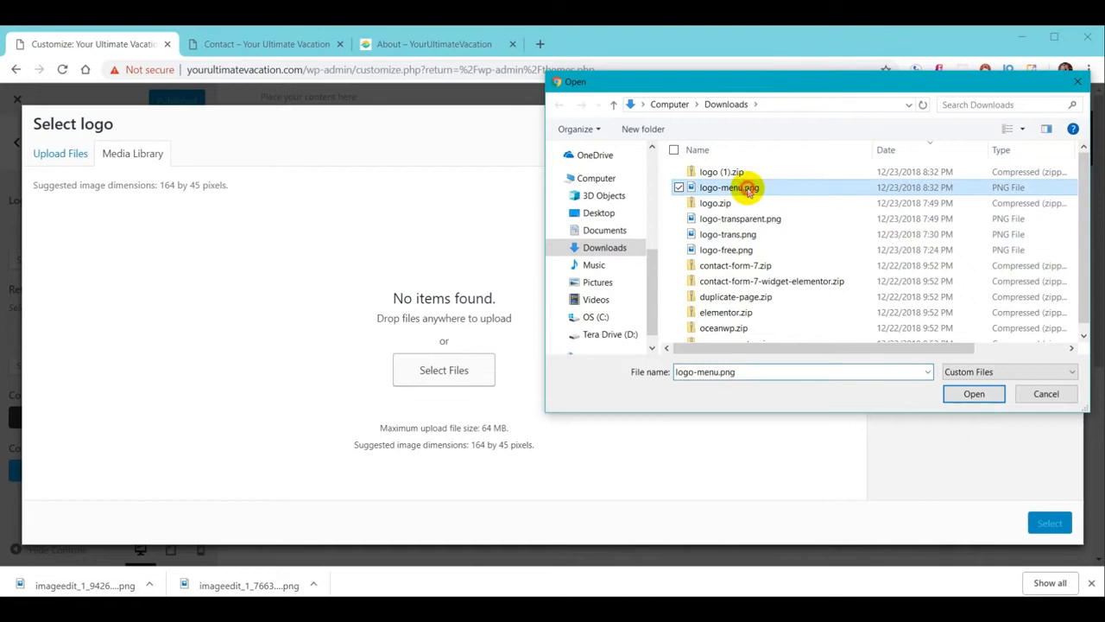
left_click(974, 394)
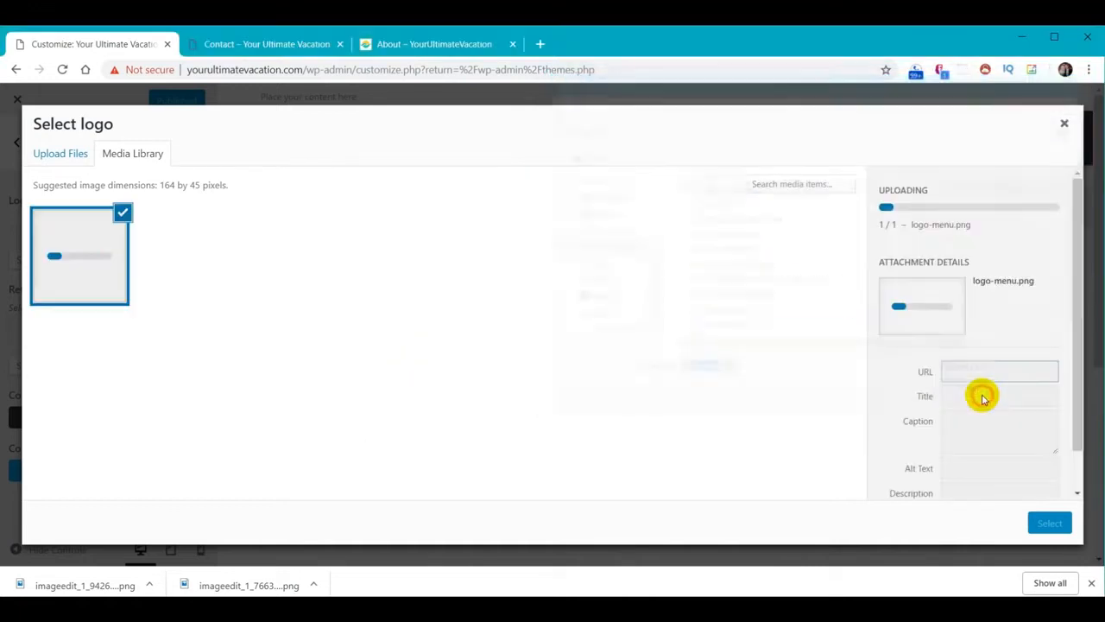
left_click(1050, 522)
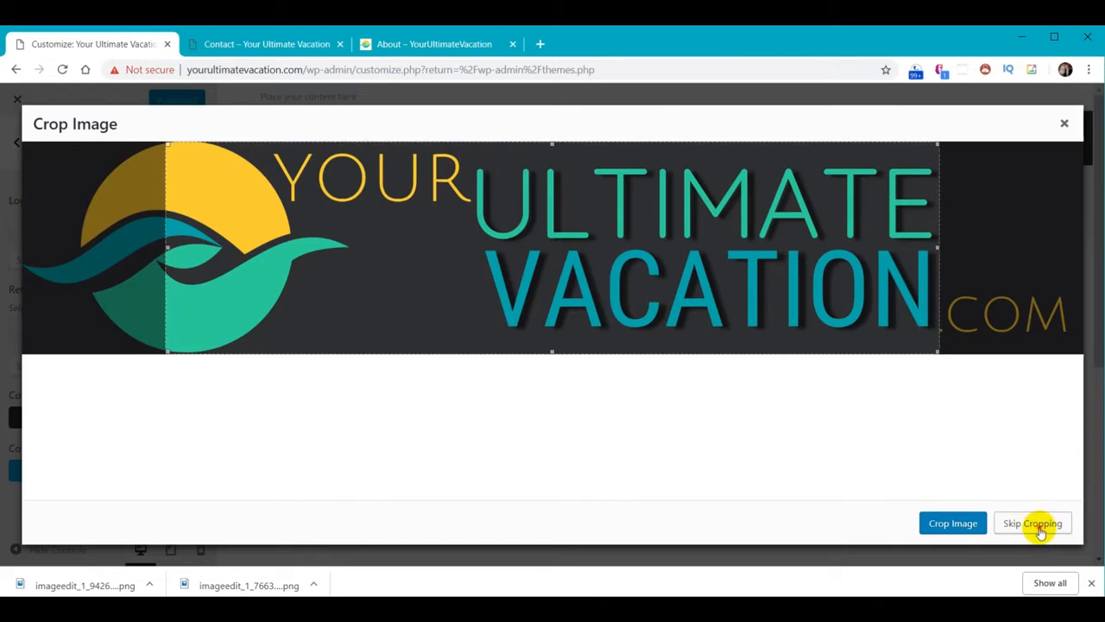
left_click(1034, 523)
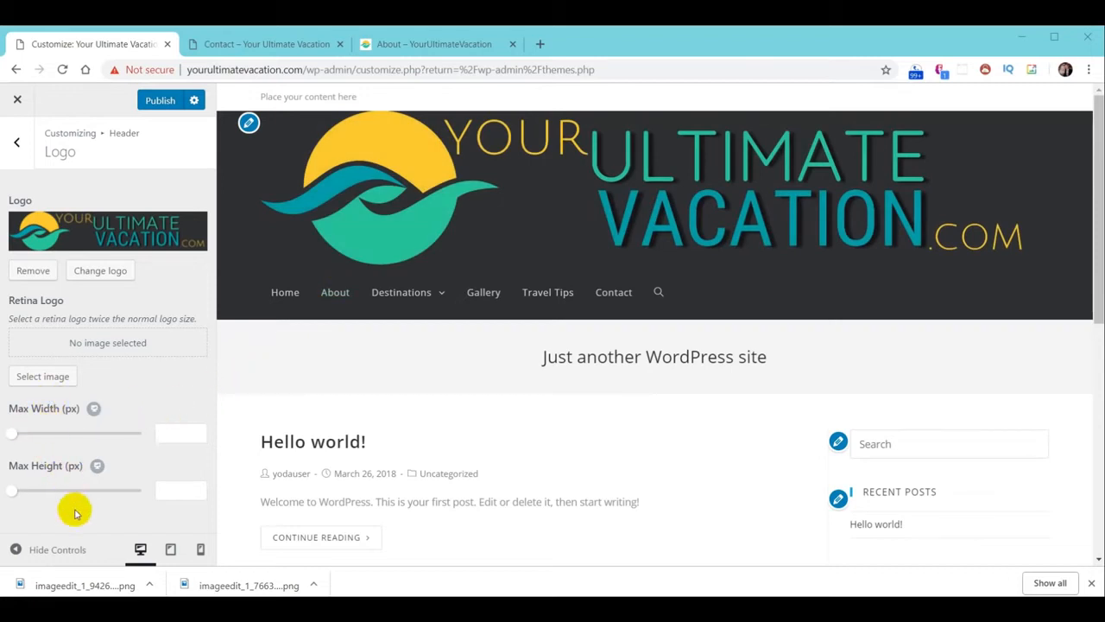
Set the logo's maximum width and maximum height to 220 px
left_click(185, 432)
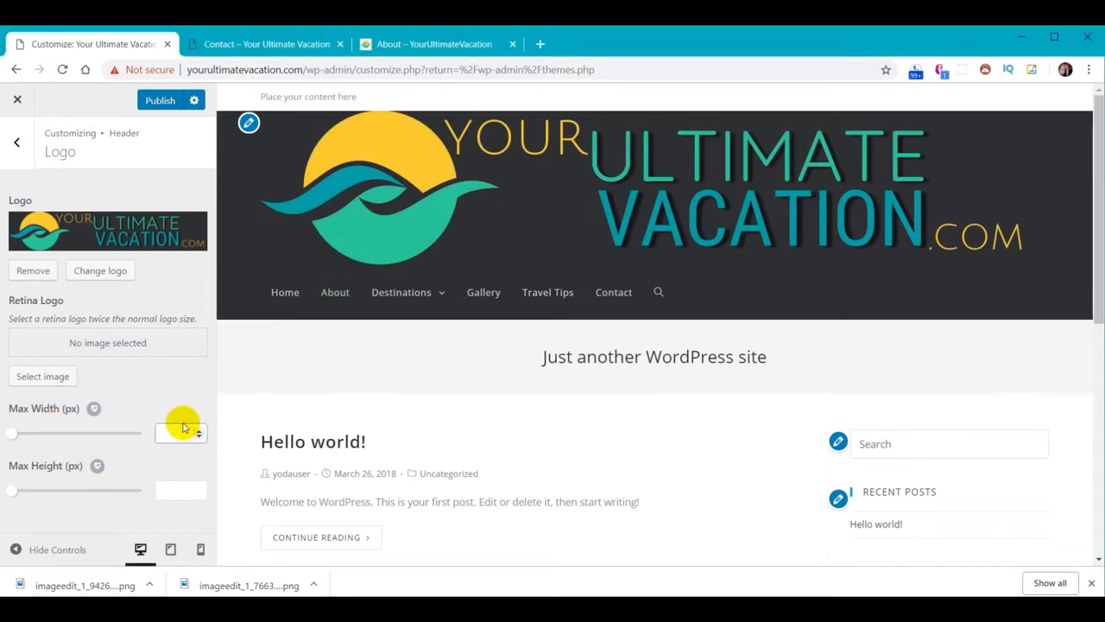
type("200")
left_click(179, 489)
type("200")
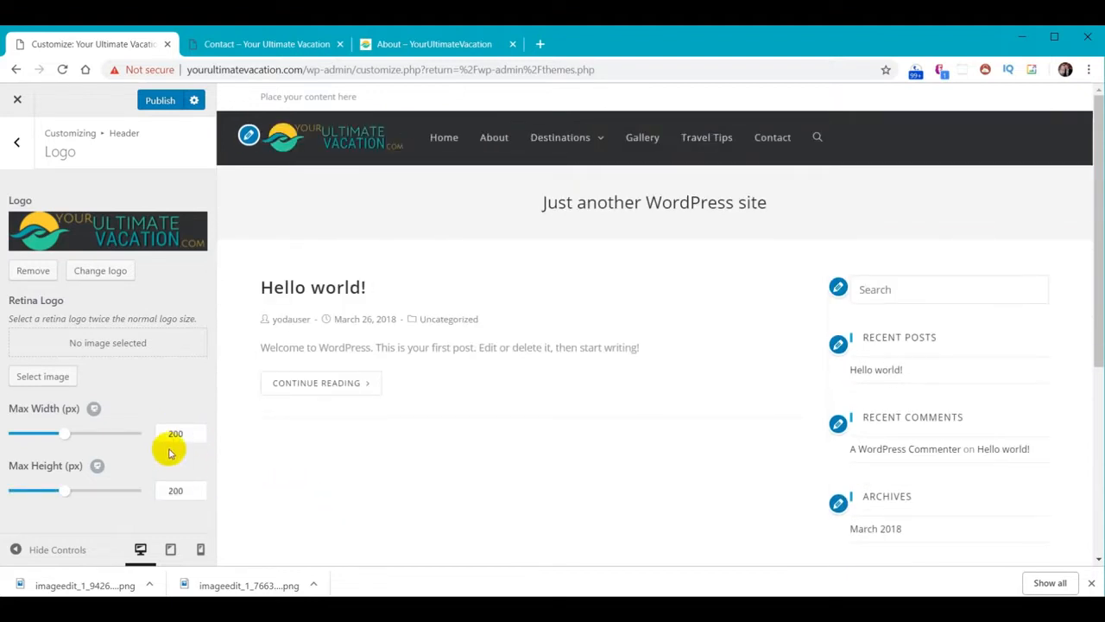
double_click(175, 437)
type("220")
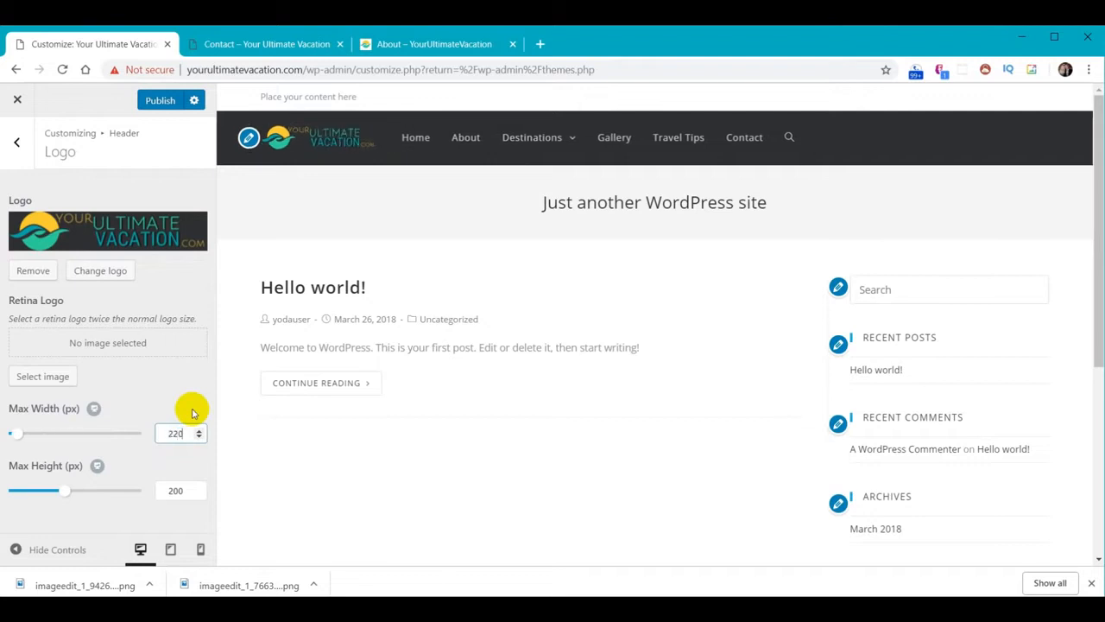
double_click(175, 490)
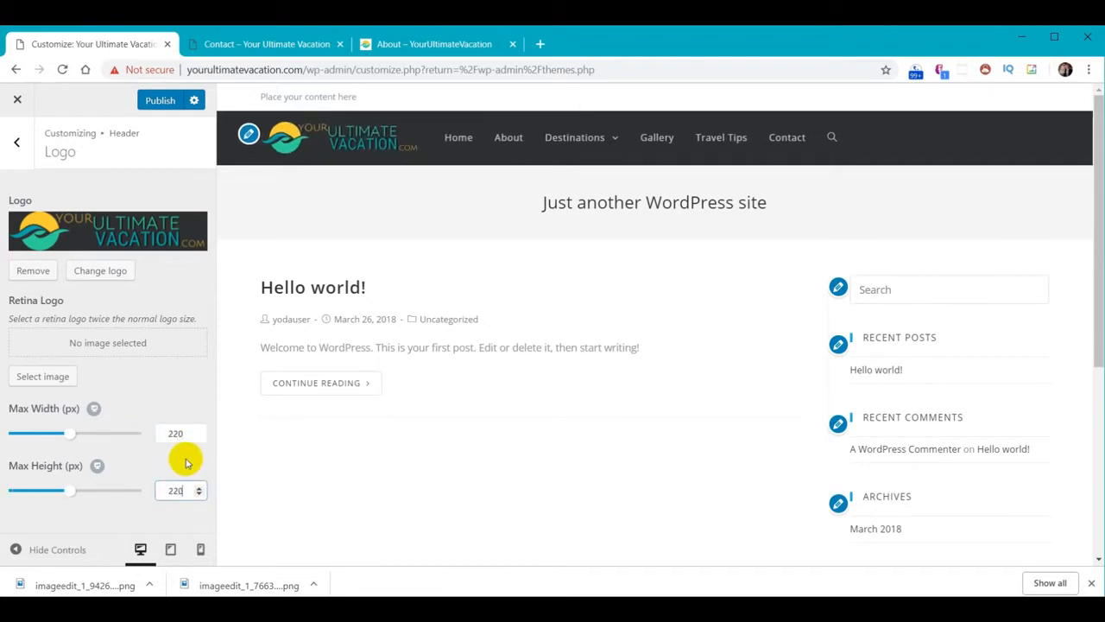
left_click(199, 403)
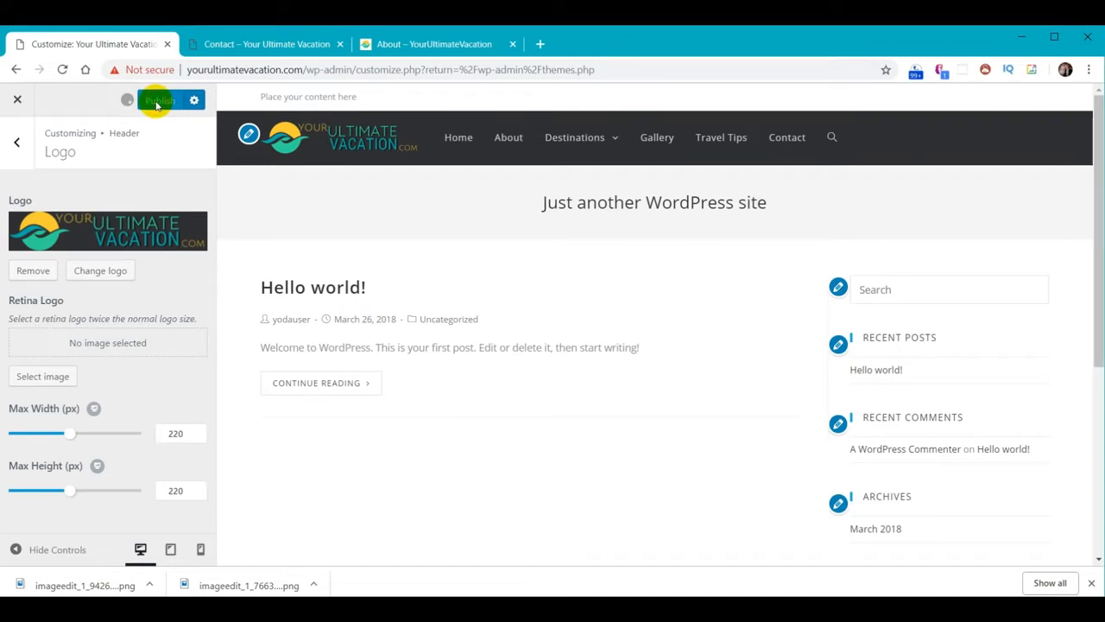
Reload the live Contact page to check the logo, then close the Customizer
left_click(288, 44)
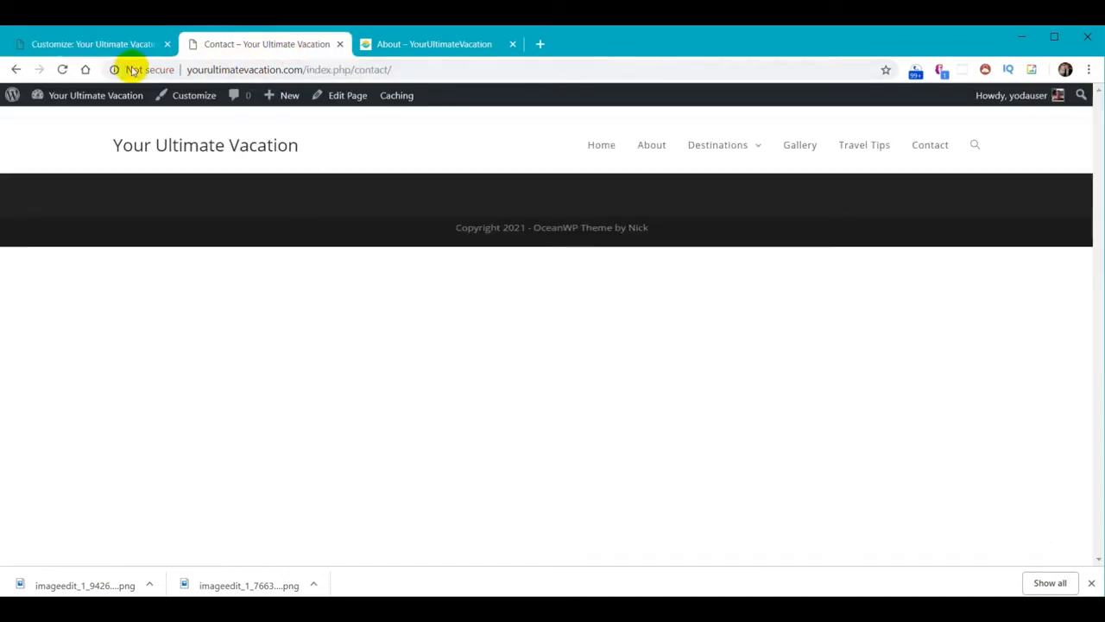
left_click(62, 69)
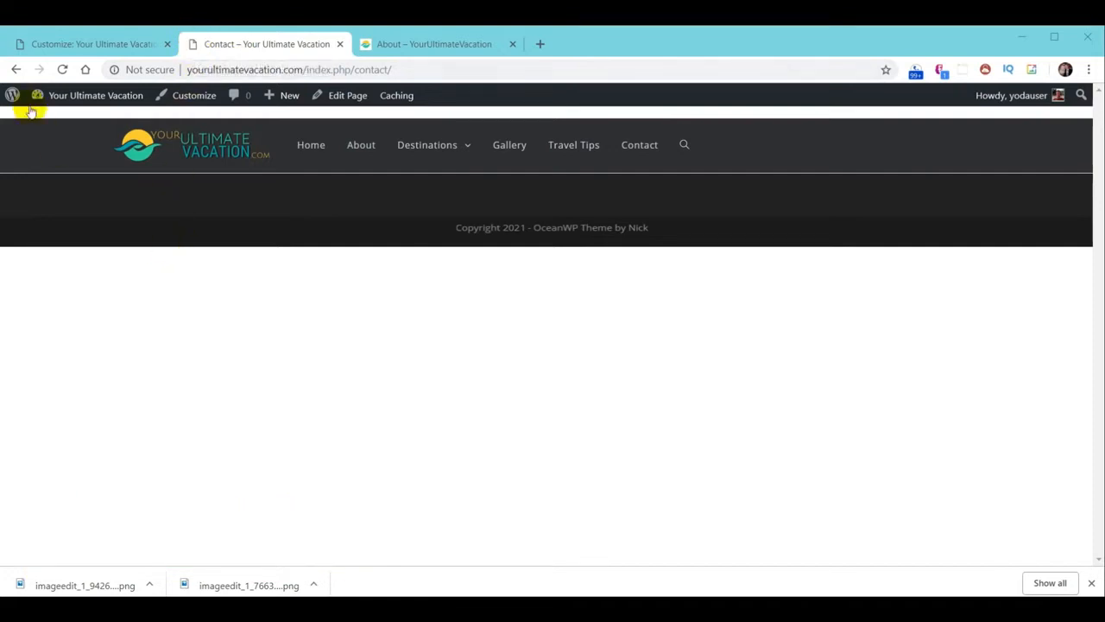
left_click(69, 46)
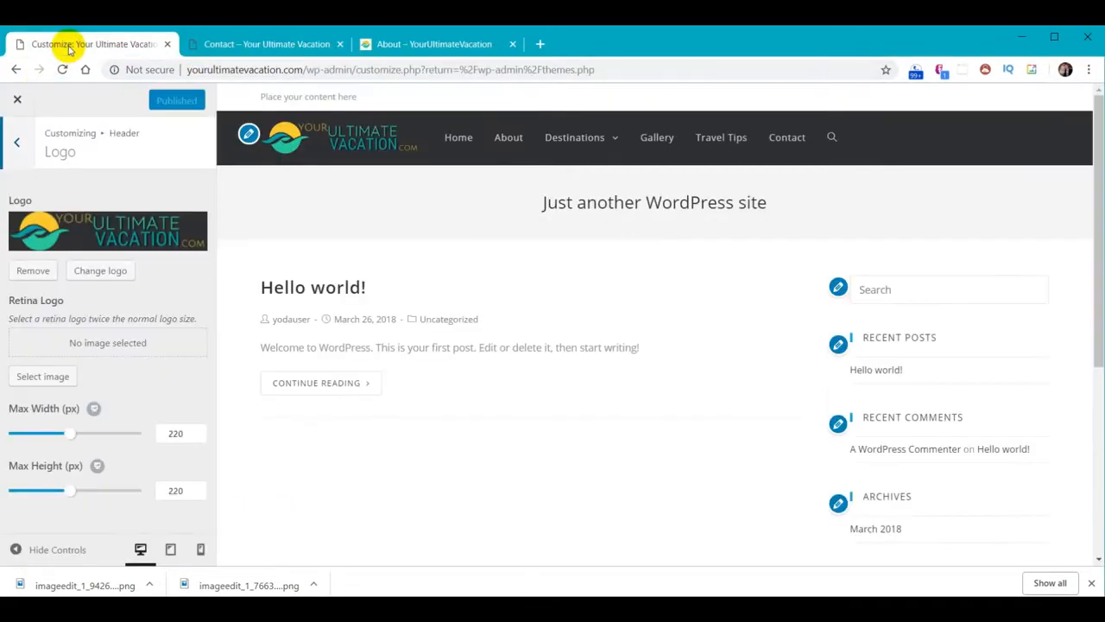
left_click(17, 102)
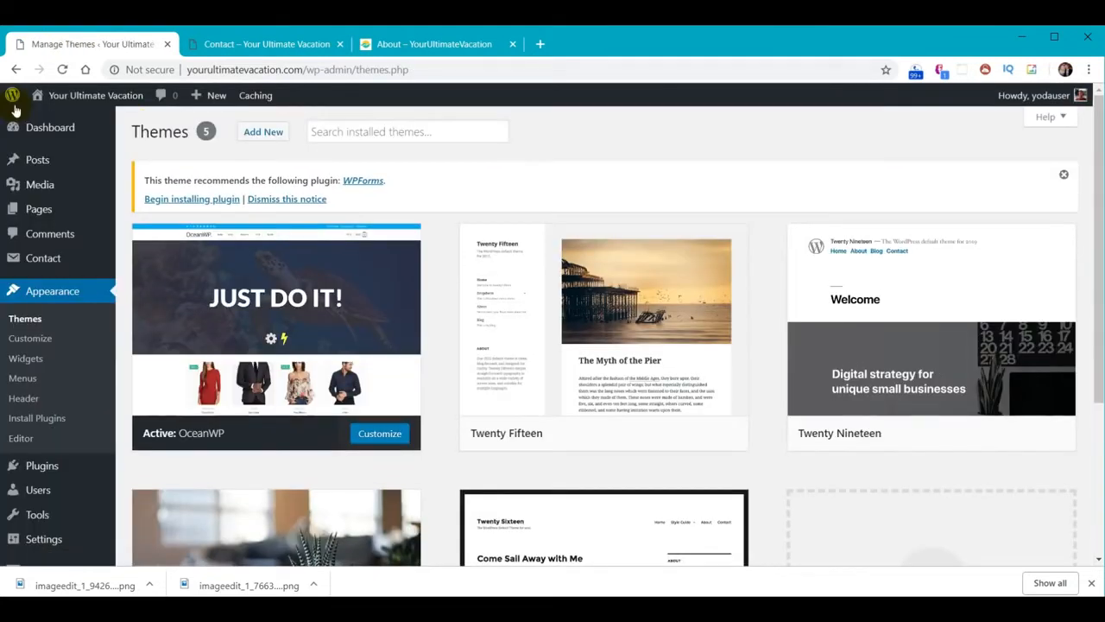
Upload logo-transparent.png as the site icon in Site Identity, then view the live Contact page
left_click(53, 296)
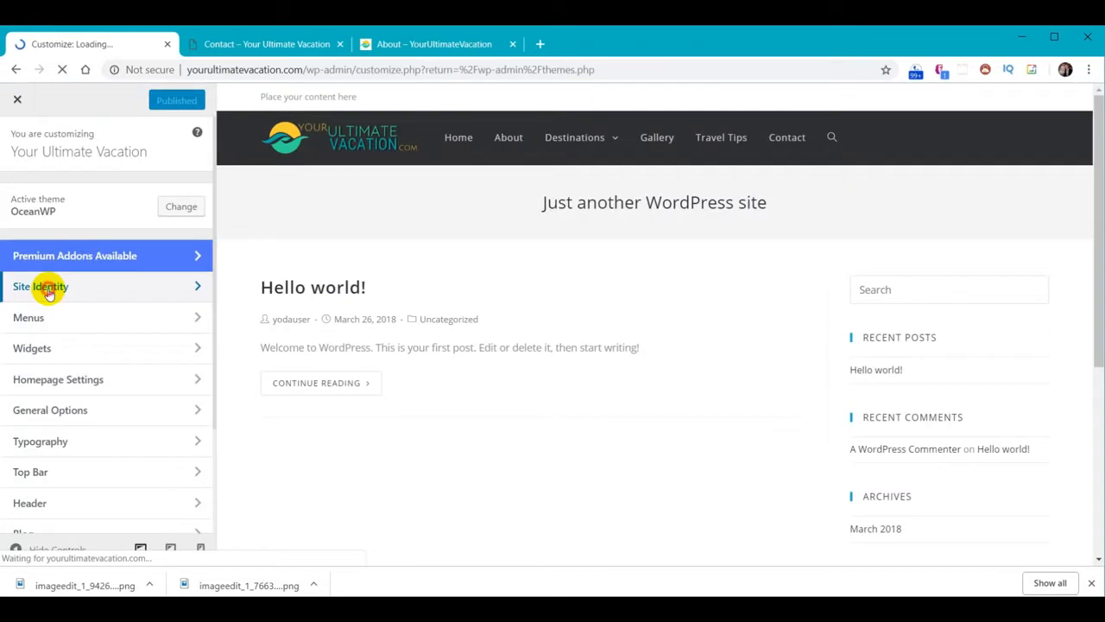
left_click(44, 286)
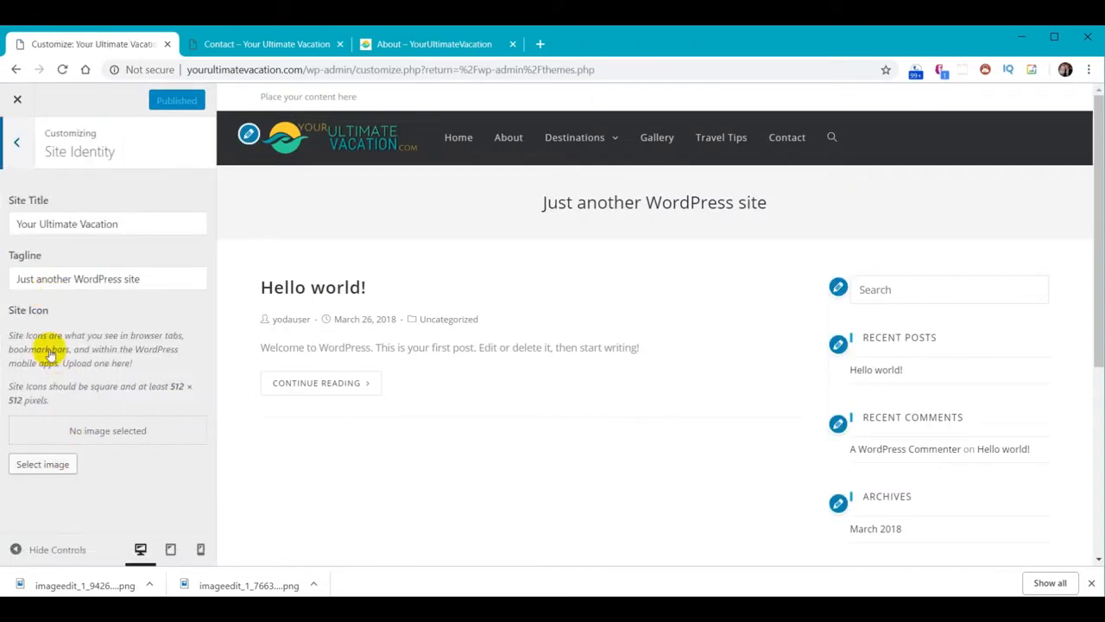
left_click(60, 466)
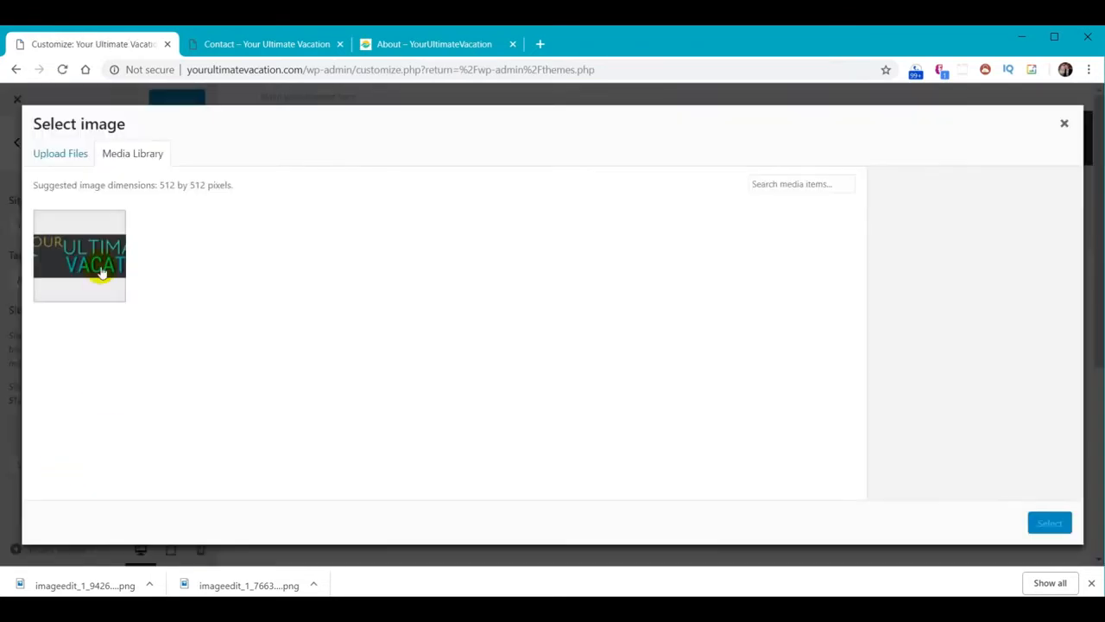
left_click(58, 155)
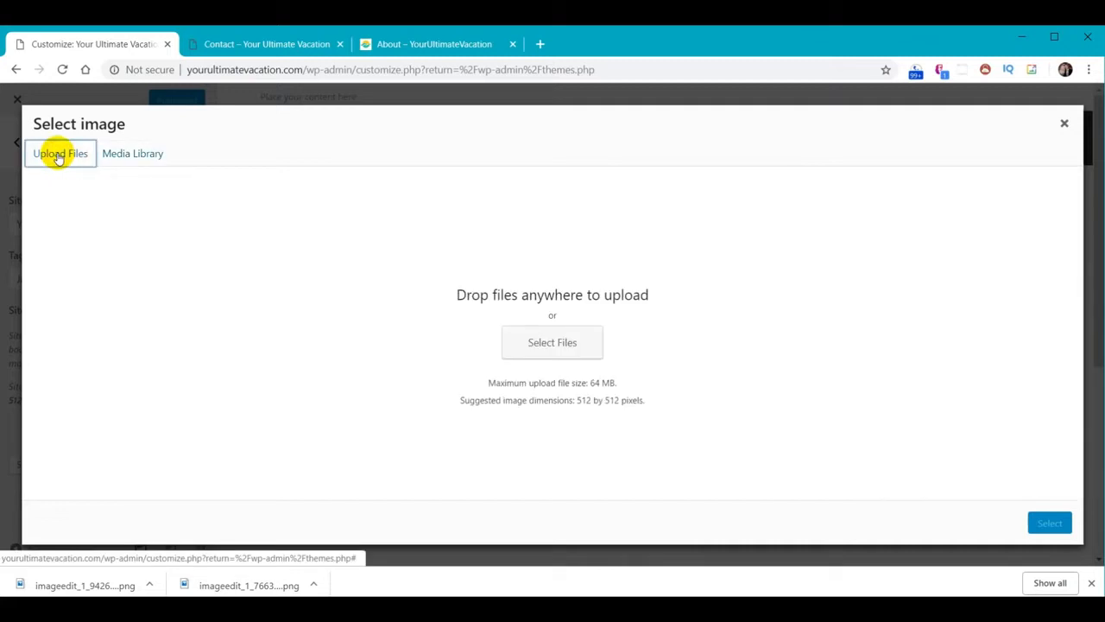
left_click(556, 345)
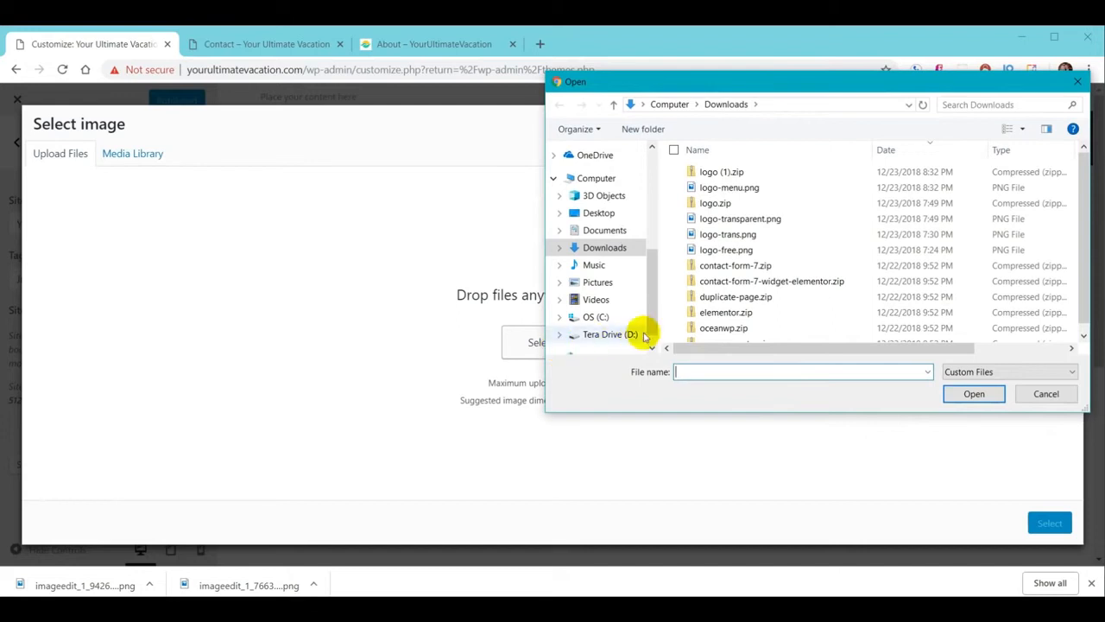
left_click(745, 220)
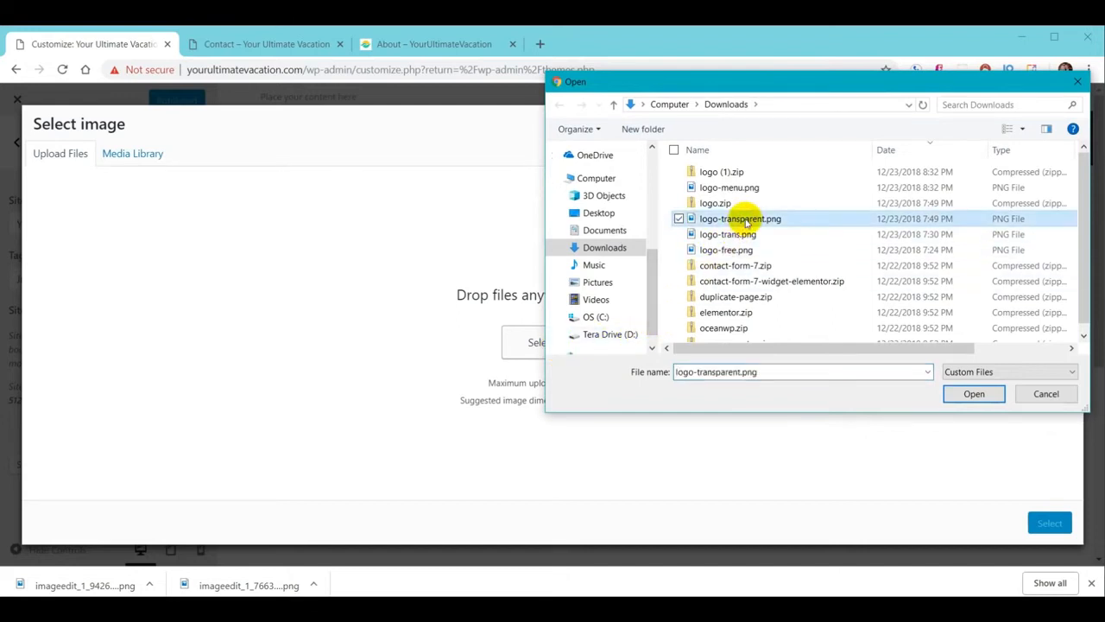
left_click(974, 394)
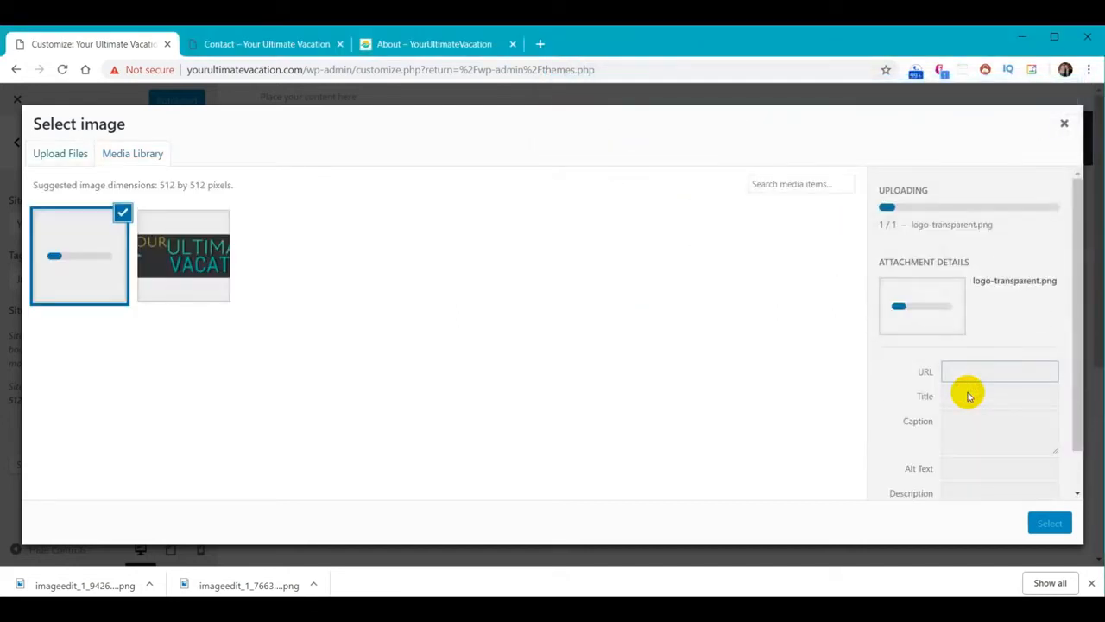
left_click(1051, 523)
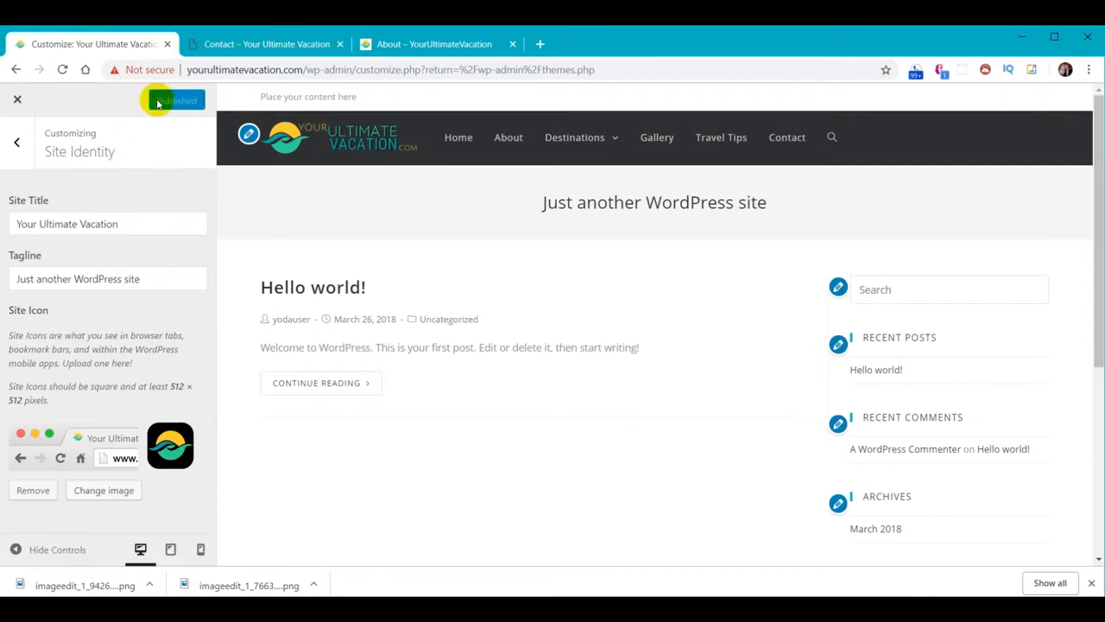
left_click(251, 50)
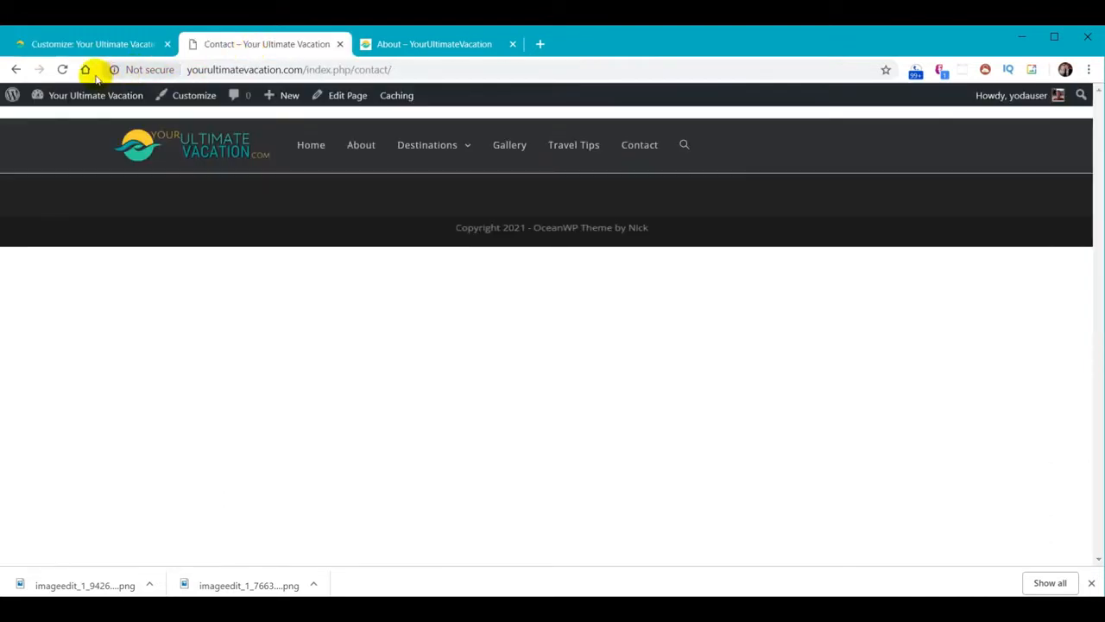
Load the site root address without /index.php/contact/, then close the Customizer
left_click(60, 69)
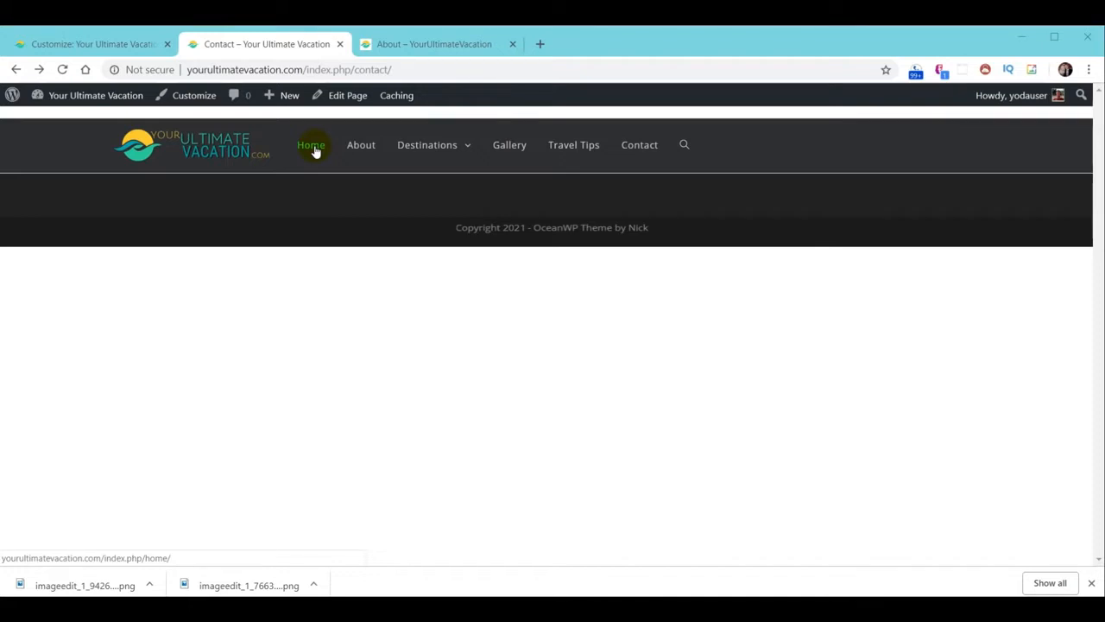
left_click_drag(304, 69, 502, 74)
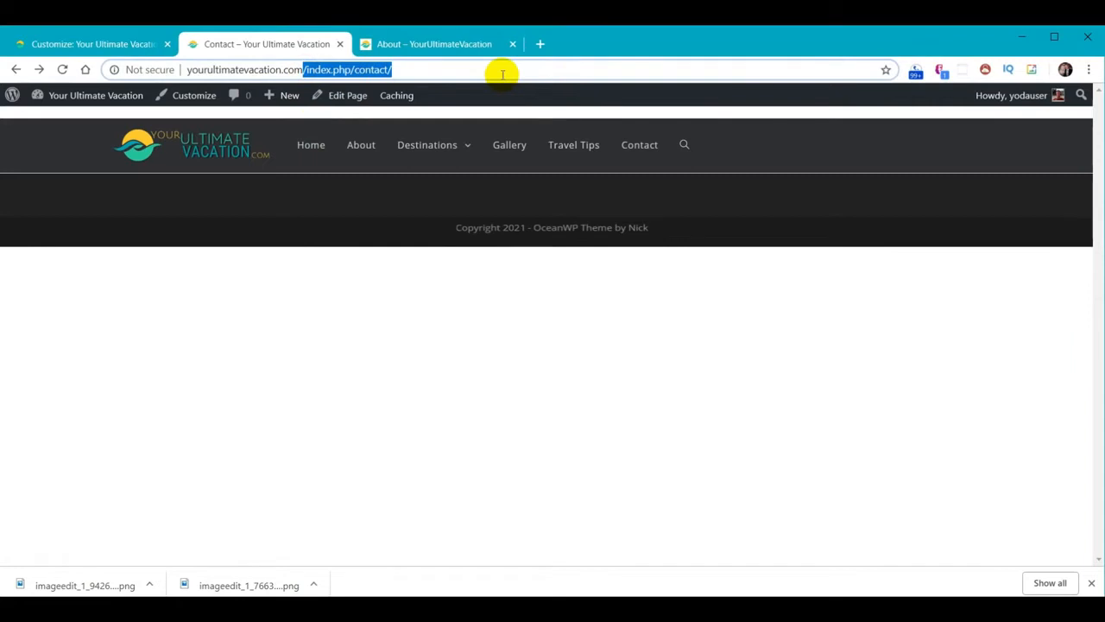
key("BackSpace")
key("Return")
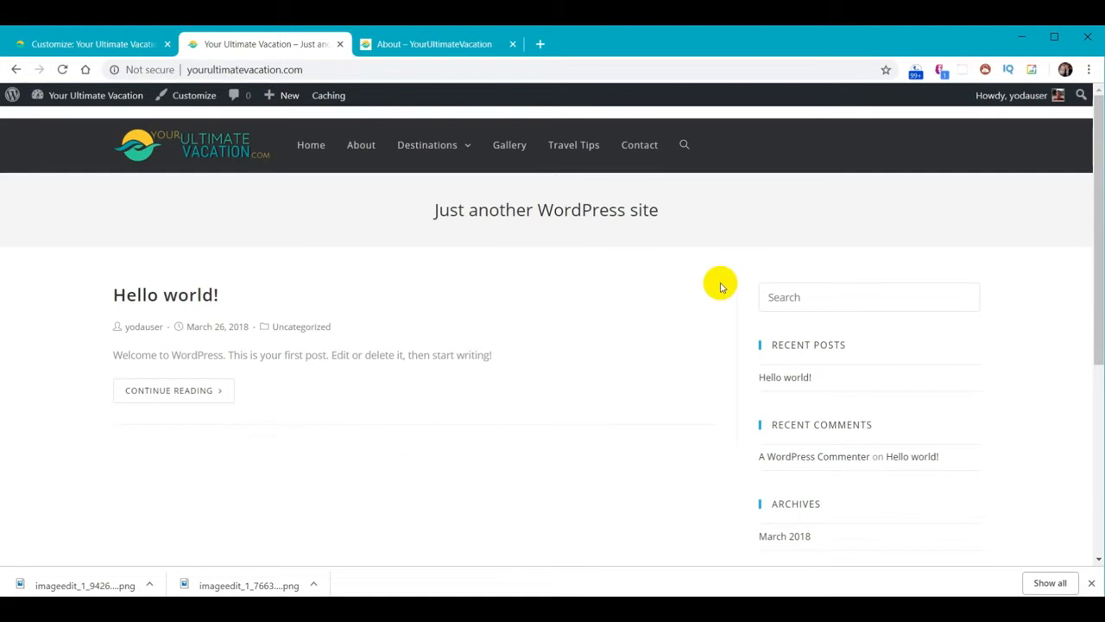
left_click(73, 46)
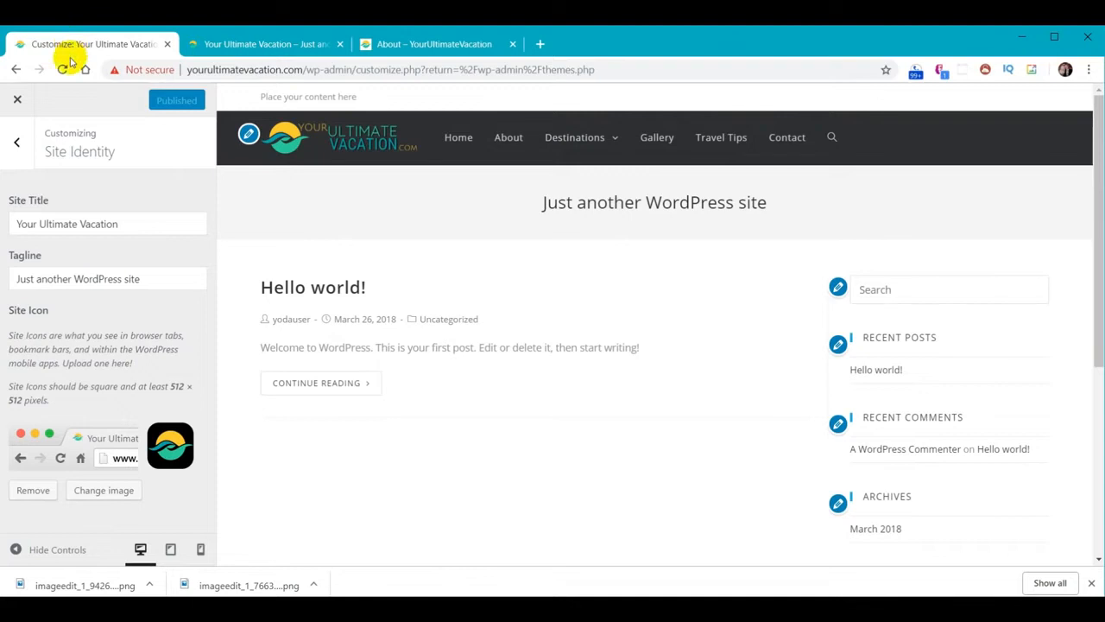
left_click(18, 101)
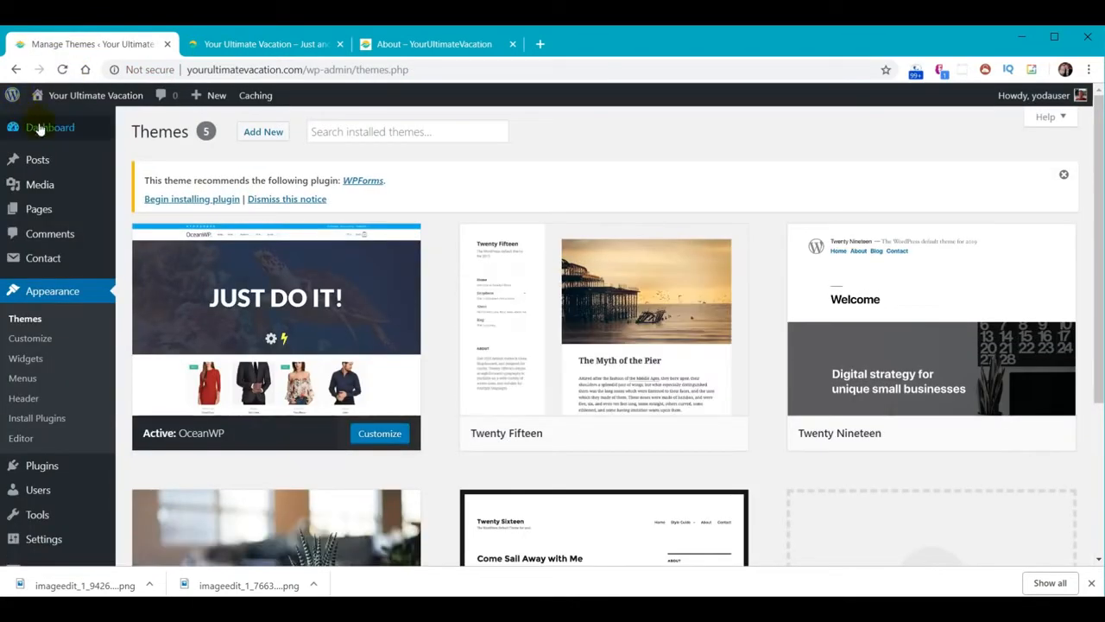
Set the homepage to the static page 'Home', publish, and open the live front page
mouse_move(40, 129)
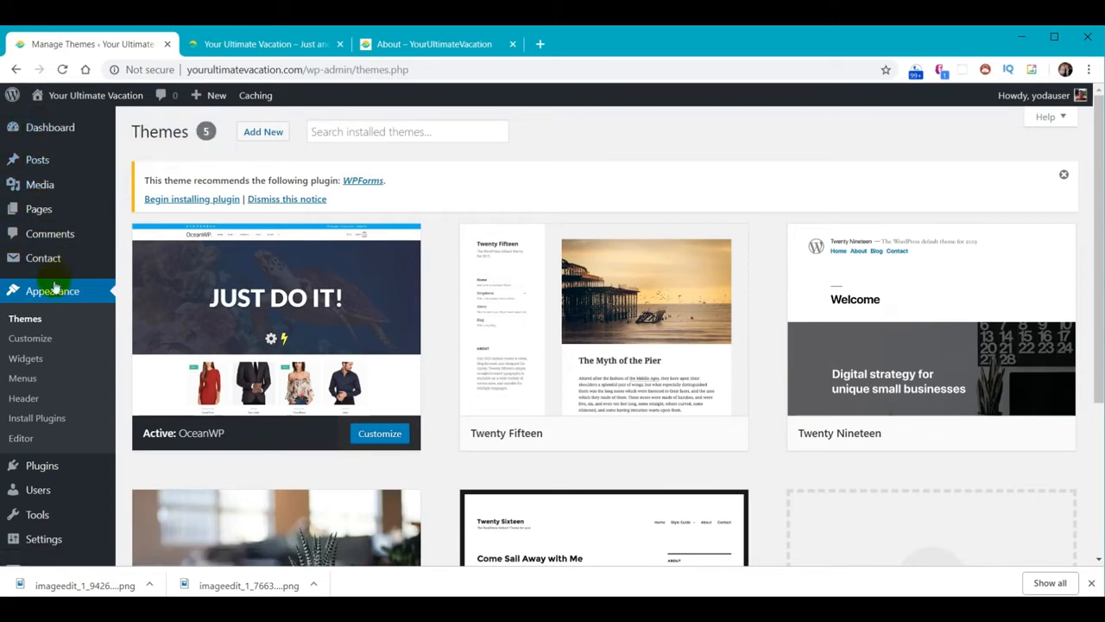
left_click(30, 344)
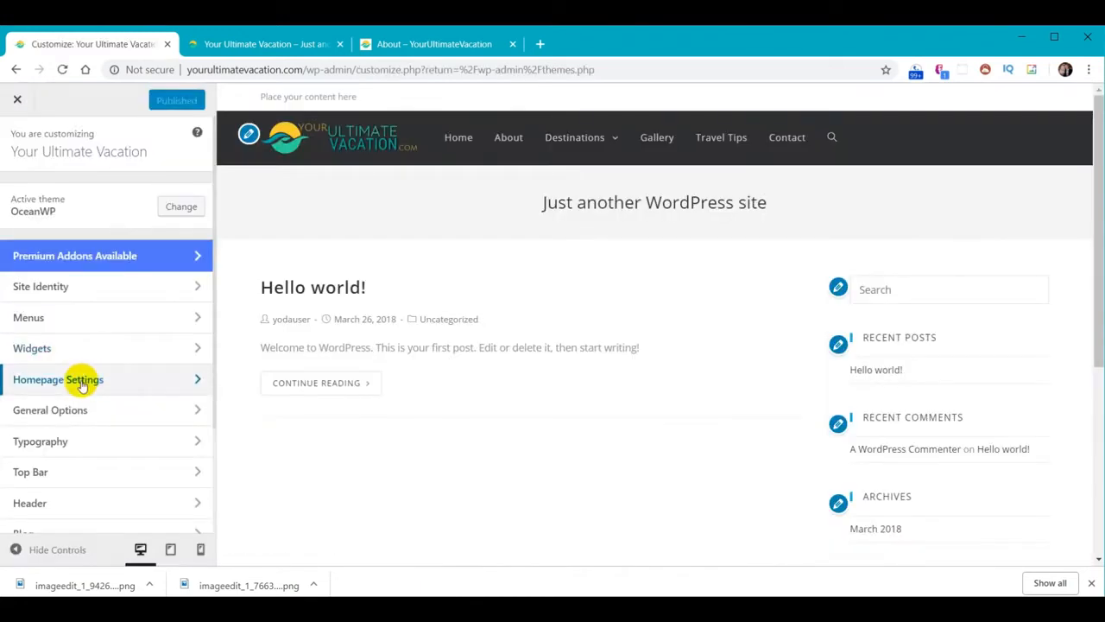
left_click(81, 380)
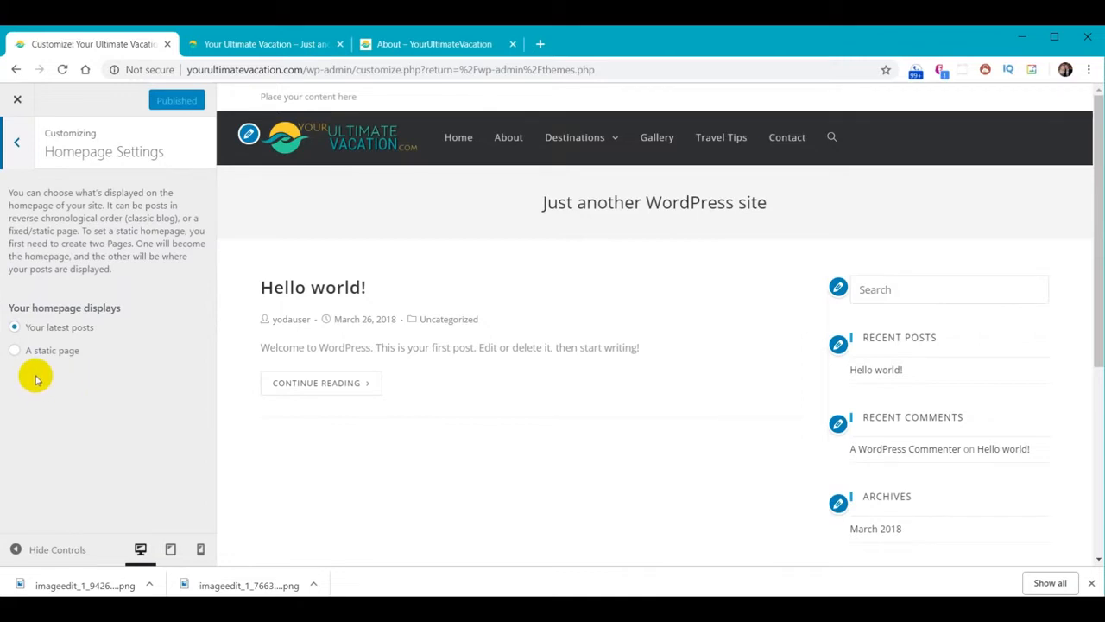
left_click(15, 351)
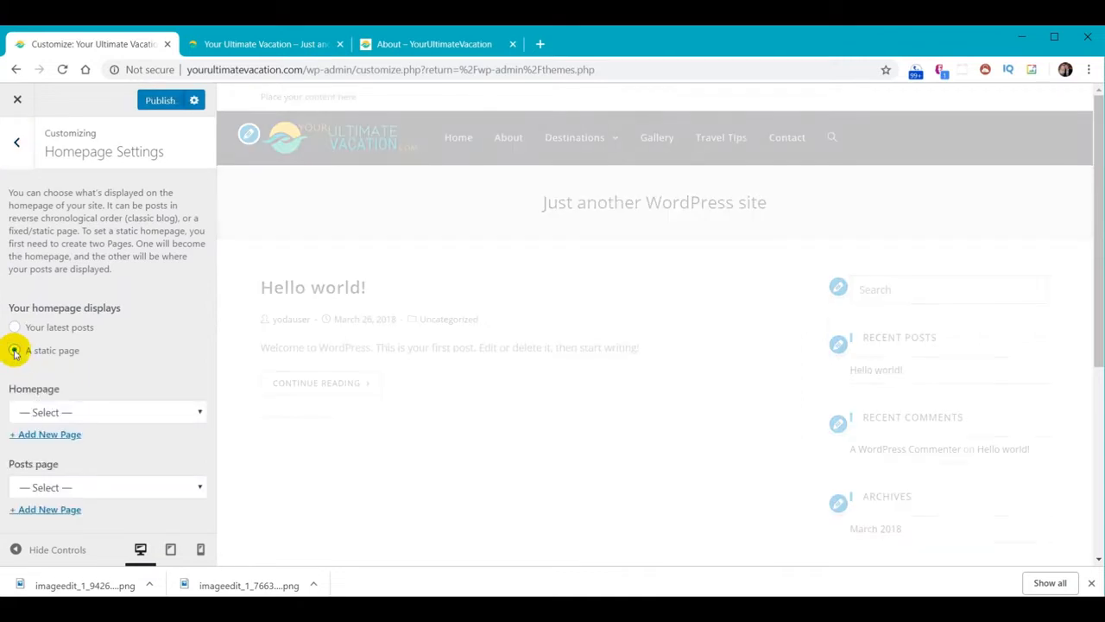
left_click(187, 421)
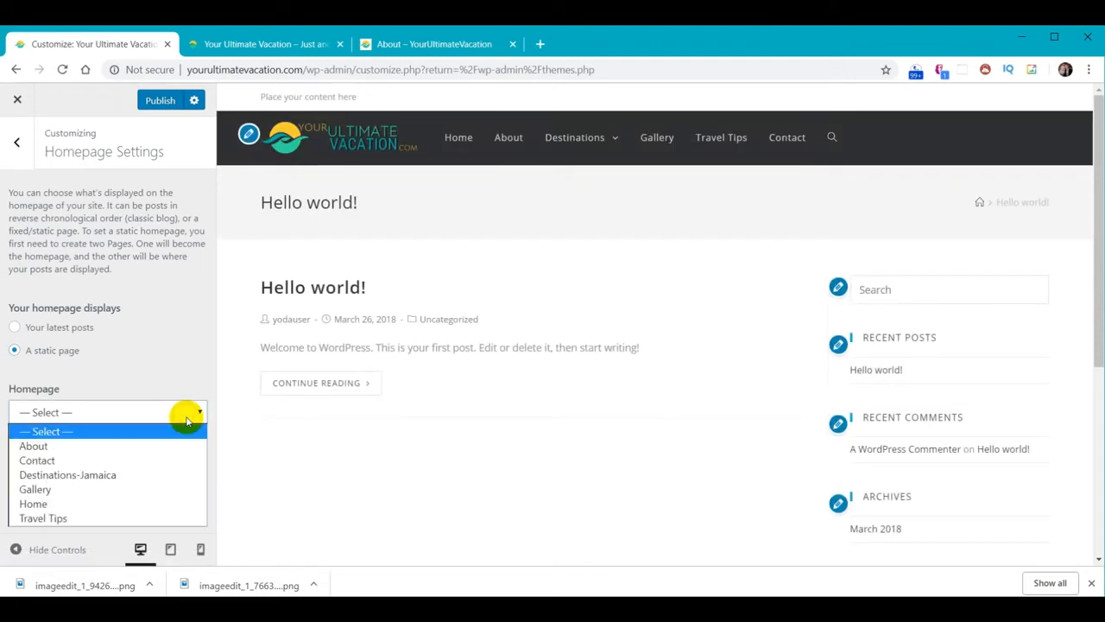
left_click(90, 503)
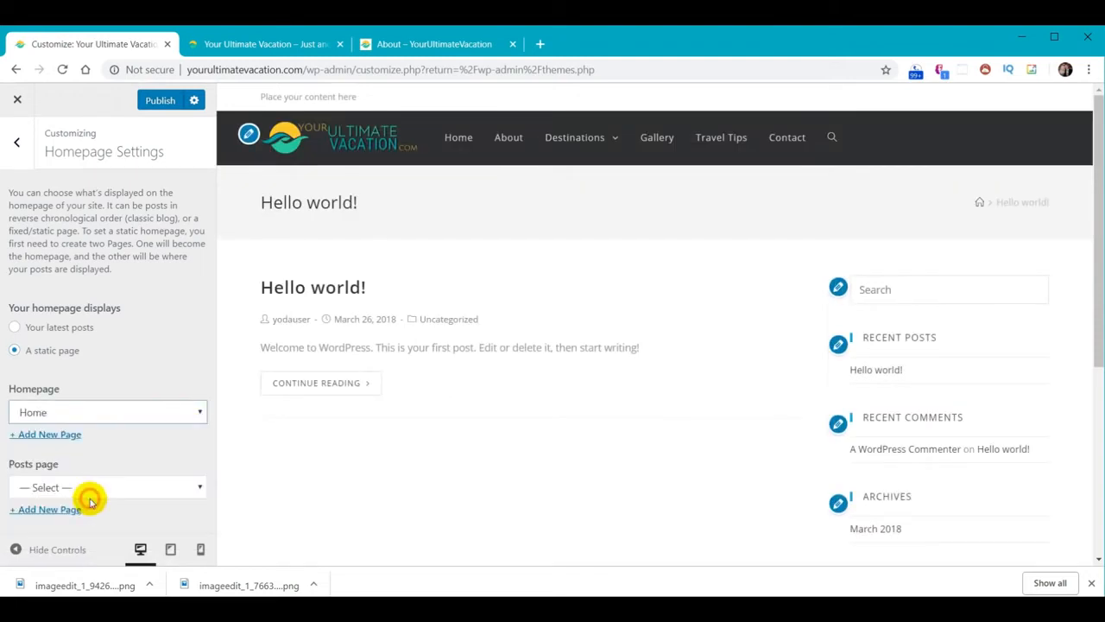
left_click(164, 101)
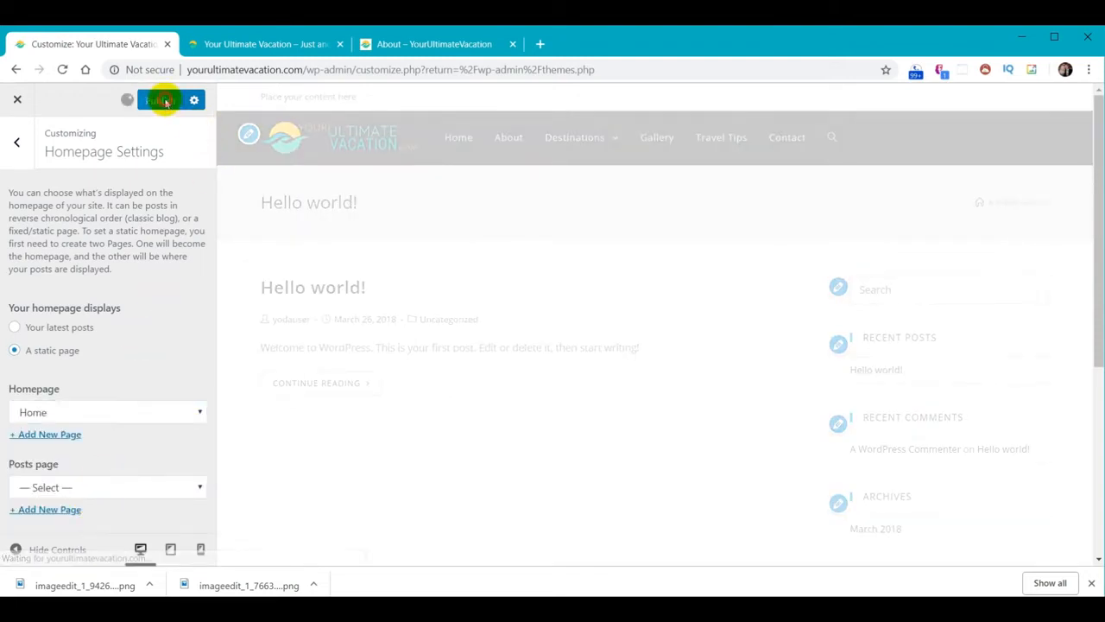
left_click(252, 44)
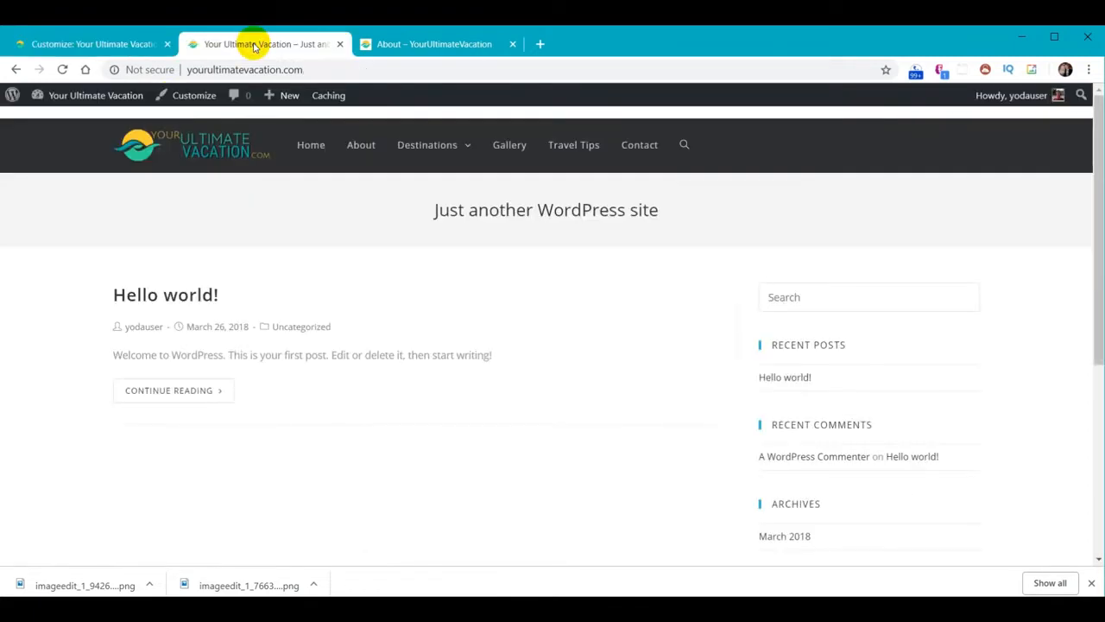
left_click(215, 142)
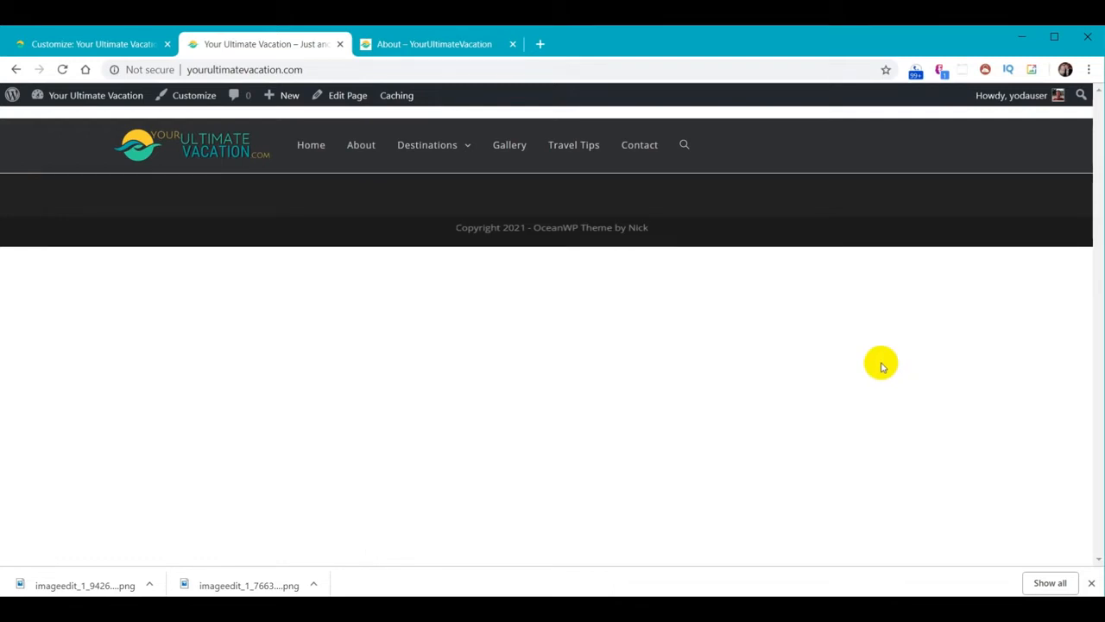
Visit the Home and About pages on the live site, then close the Customizer
left_click(311, 145)
left_click(354, 147)
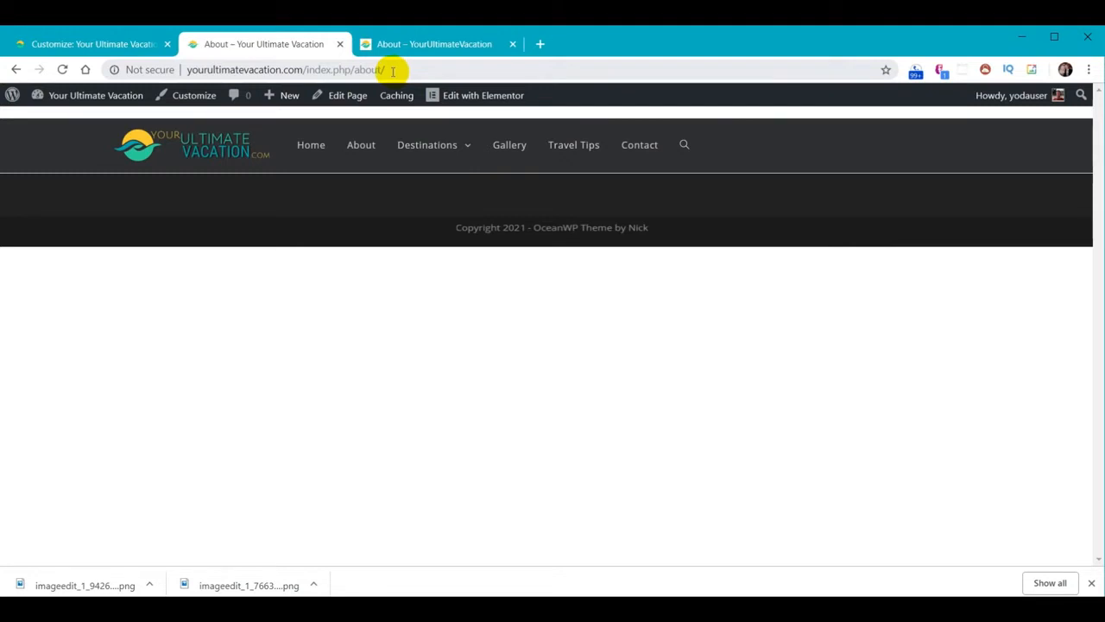
left_click(73, 45)
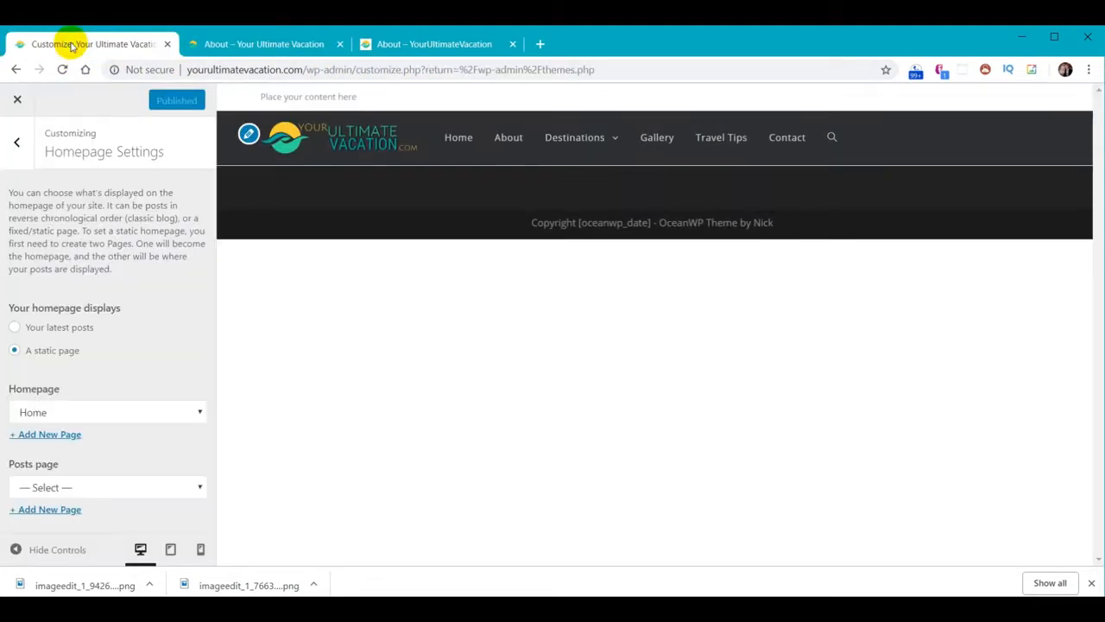
left_click(17, 101)
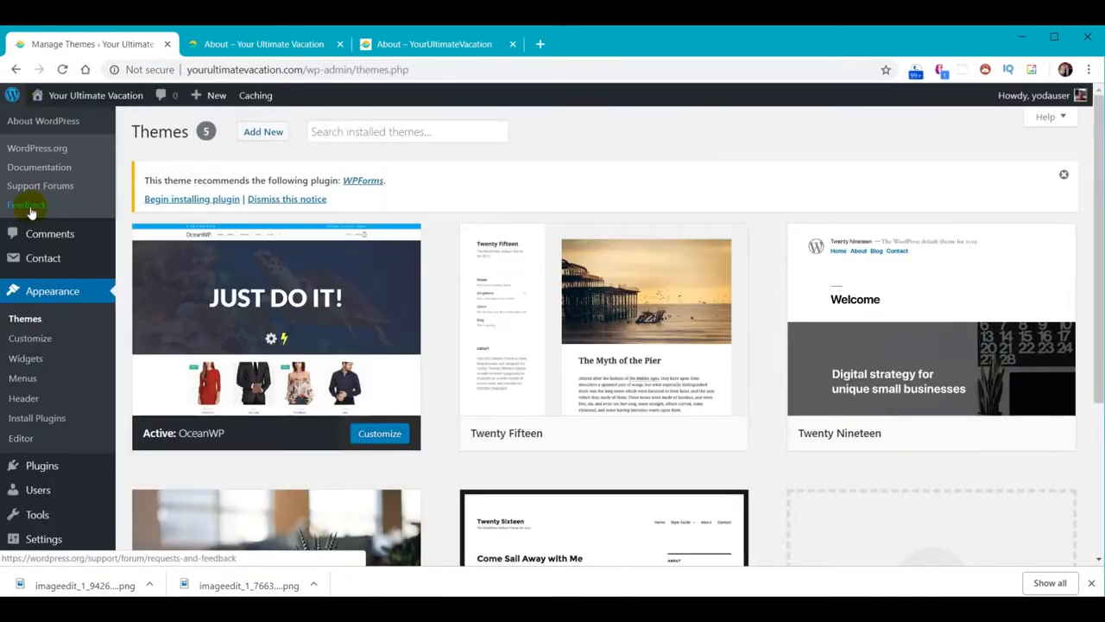
Change the permalink structure to Post name and save the settings
scroll(54, 476, "down", 1)
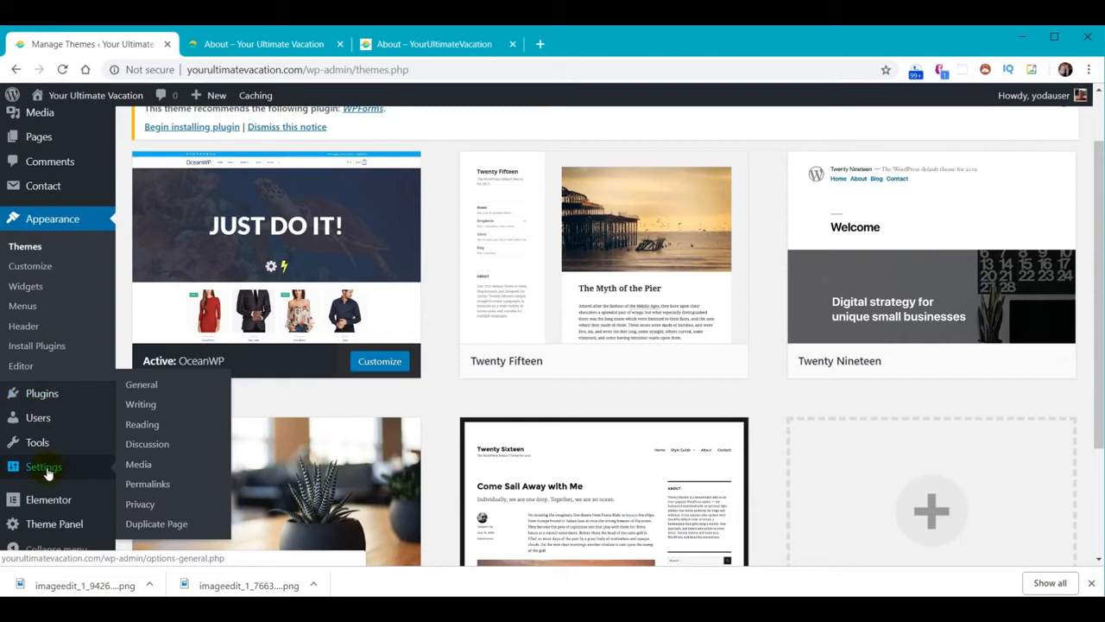
left_click(45, 468)
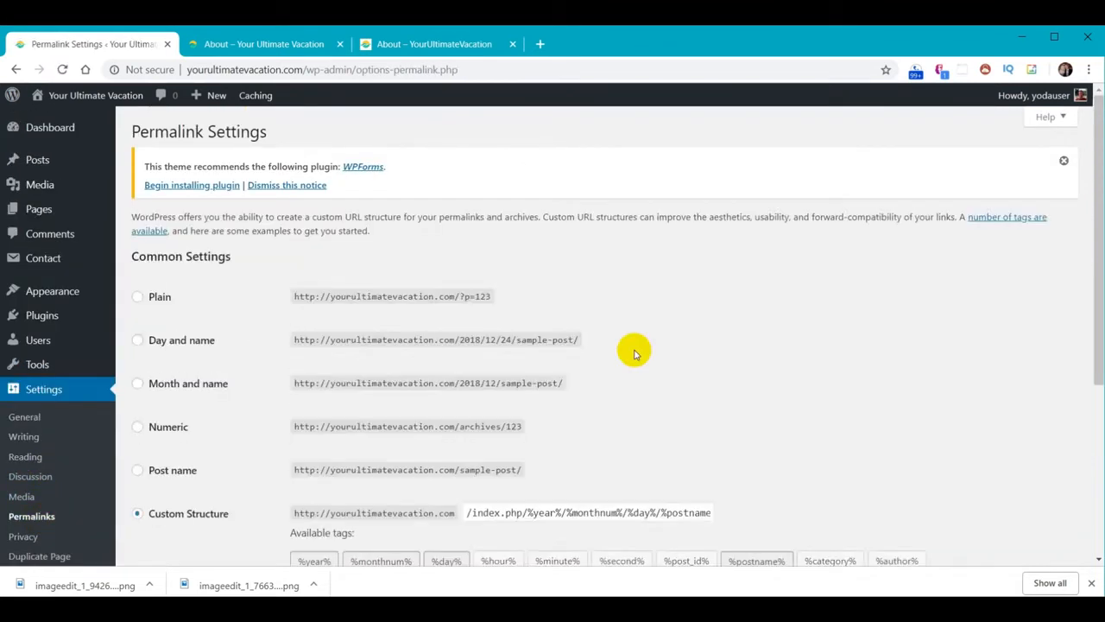
scroll(633, 348, "down", 1)
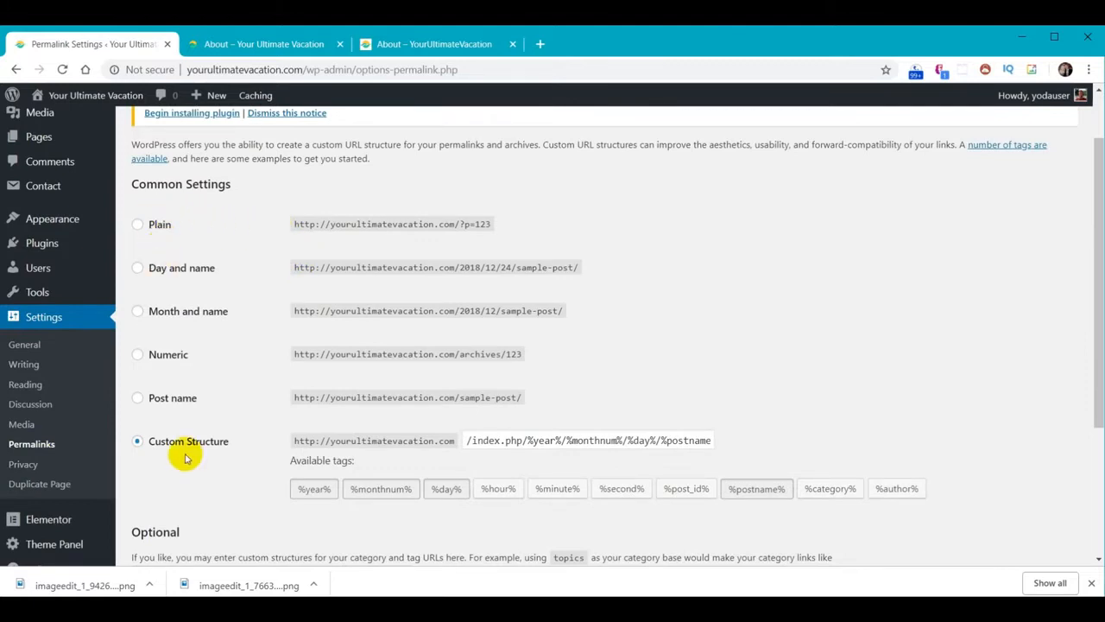
left_click(137, 399)
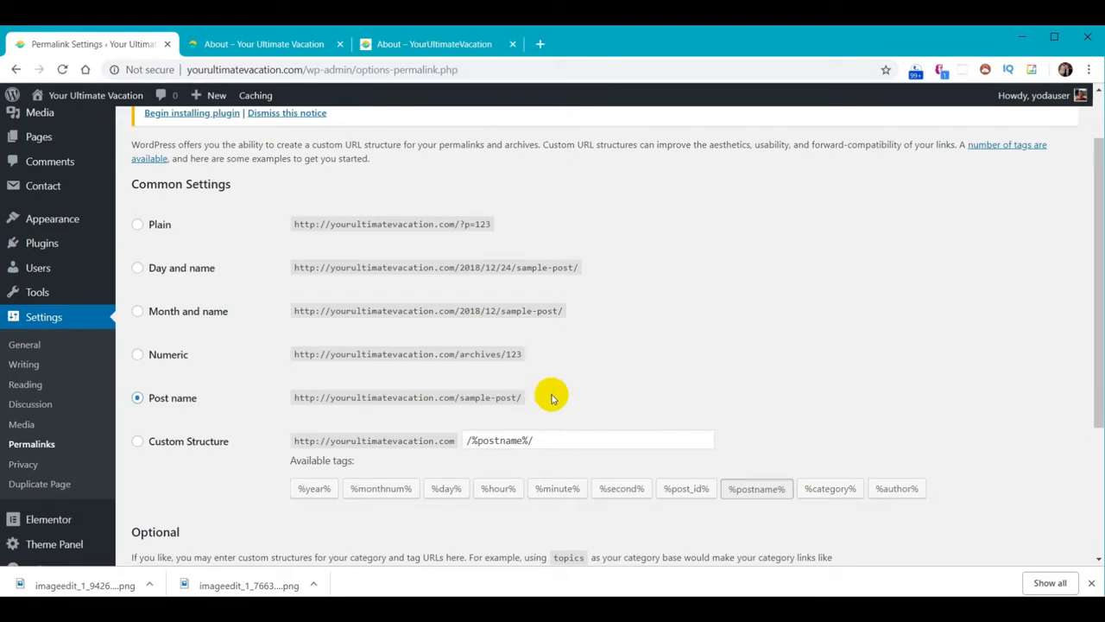
scroll(705, 323, "down", 3)
left_click(185, 491)
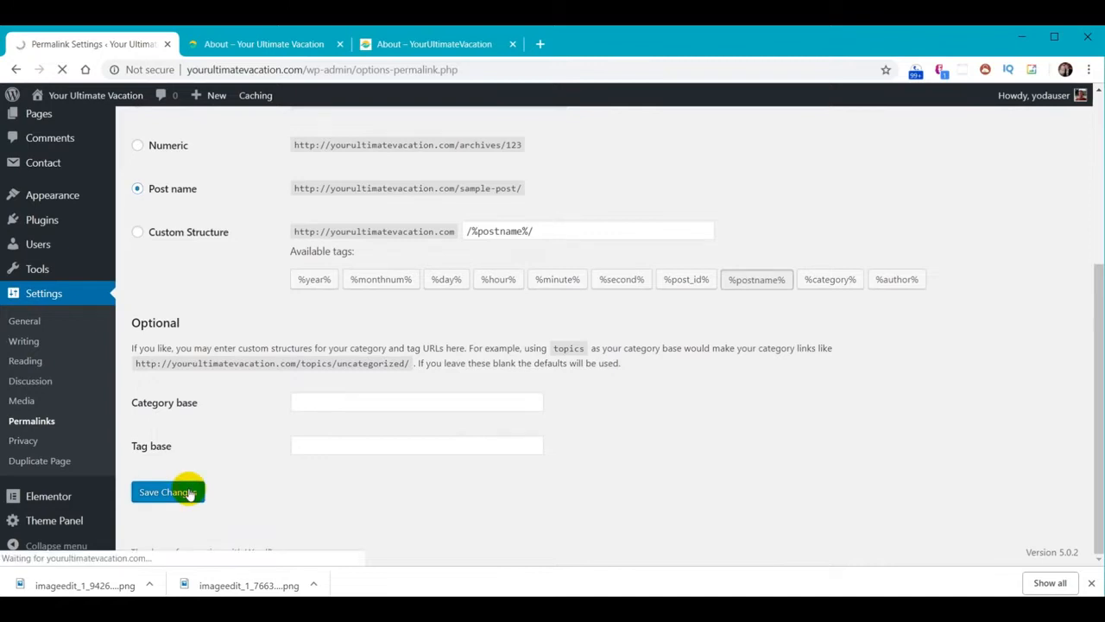
Reload the About page and open Gallery at its new /gallery/ address
left_click(264, 45)
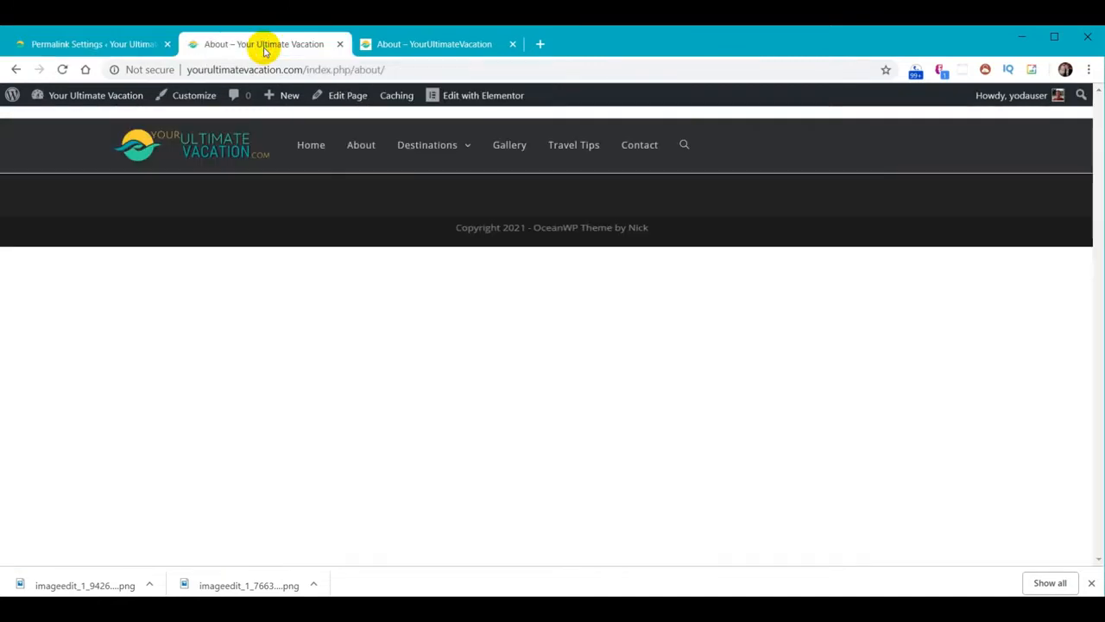
left_click(62, 69)
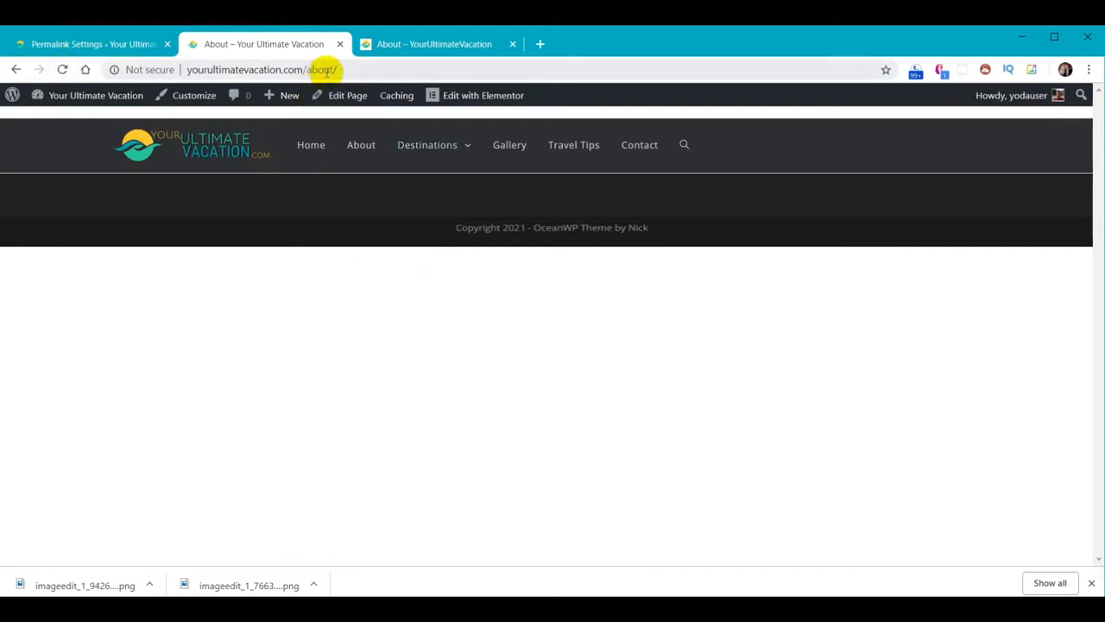
left_click(509, 144)
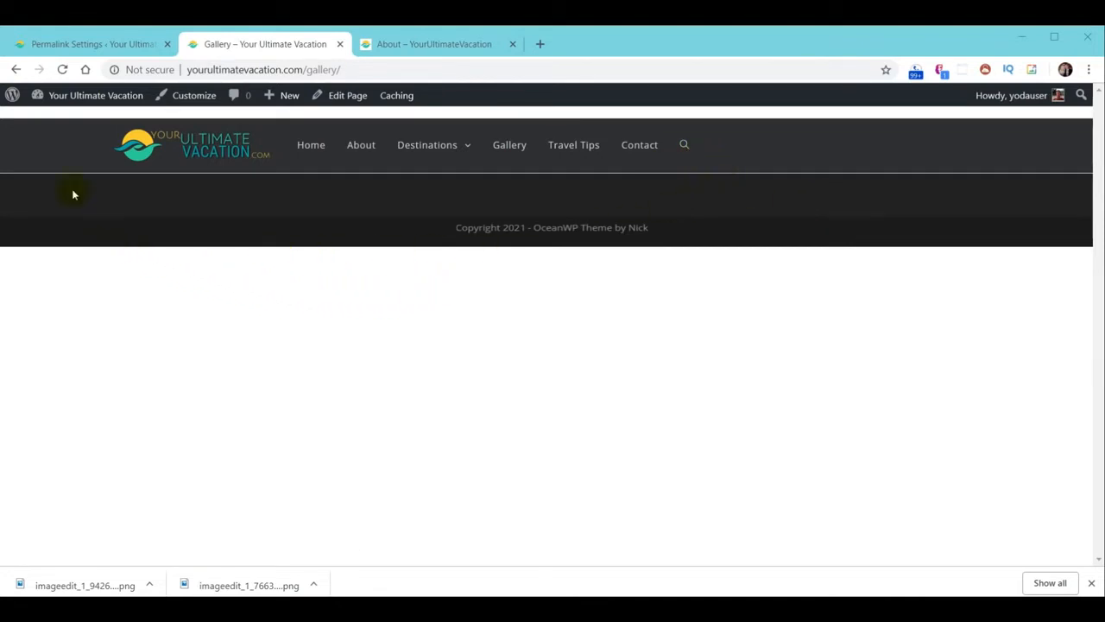
left_click(60, 46)
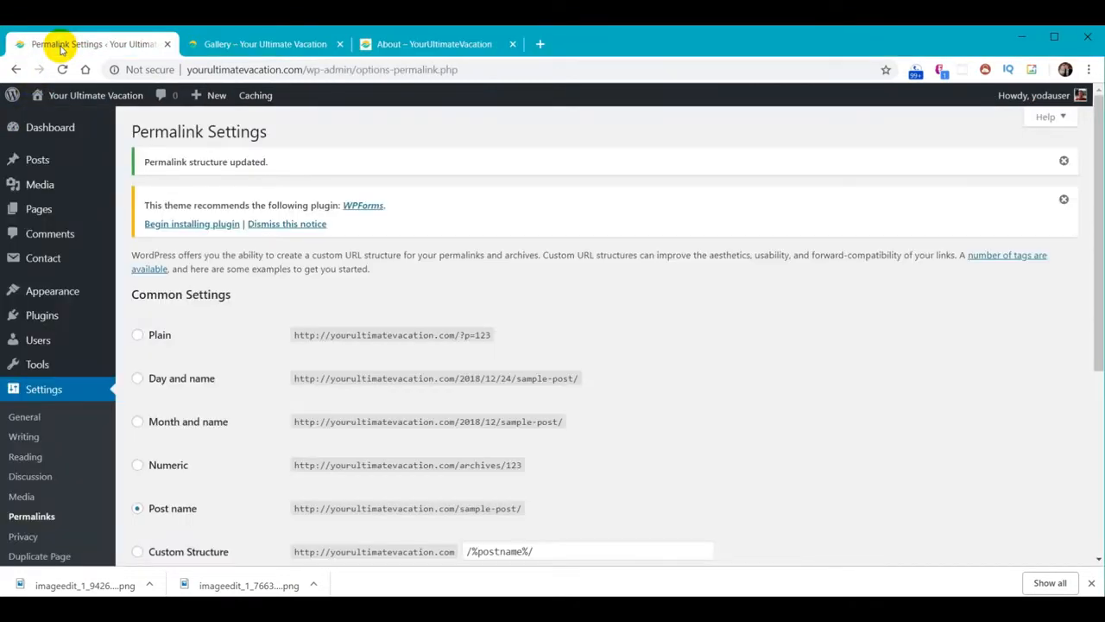
Set the header menu's Search Icon Style to Disabled, publish, and view the live Gallery page
mouse_move(62, 291)
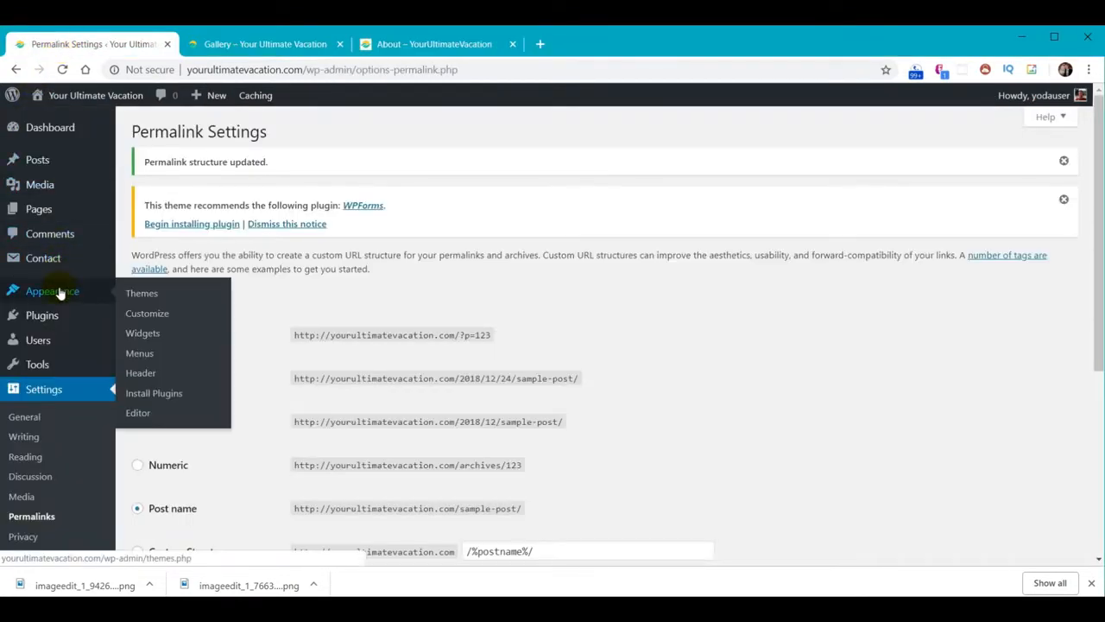
left_click(149, 319)
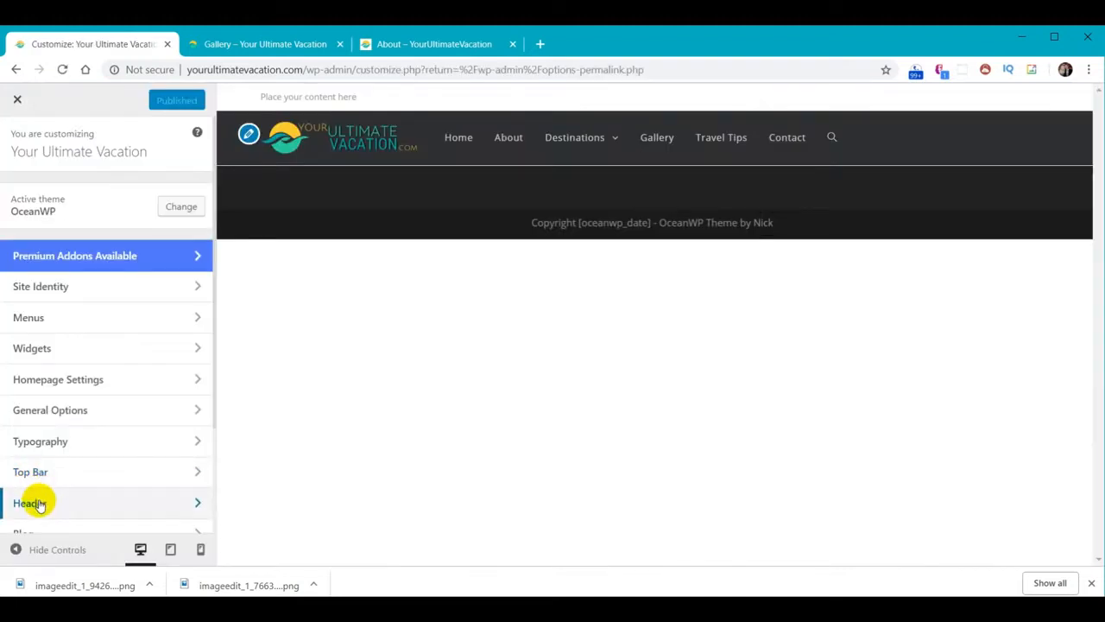
left_click(39, 503)
left_click(27, 287)
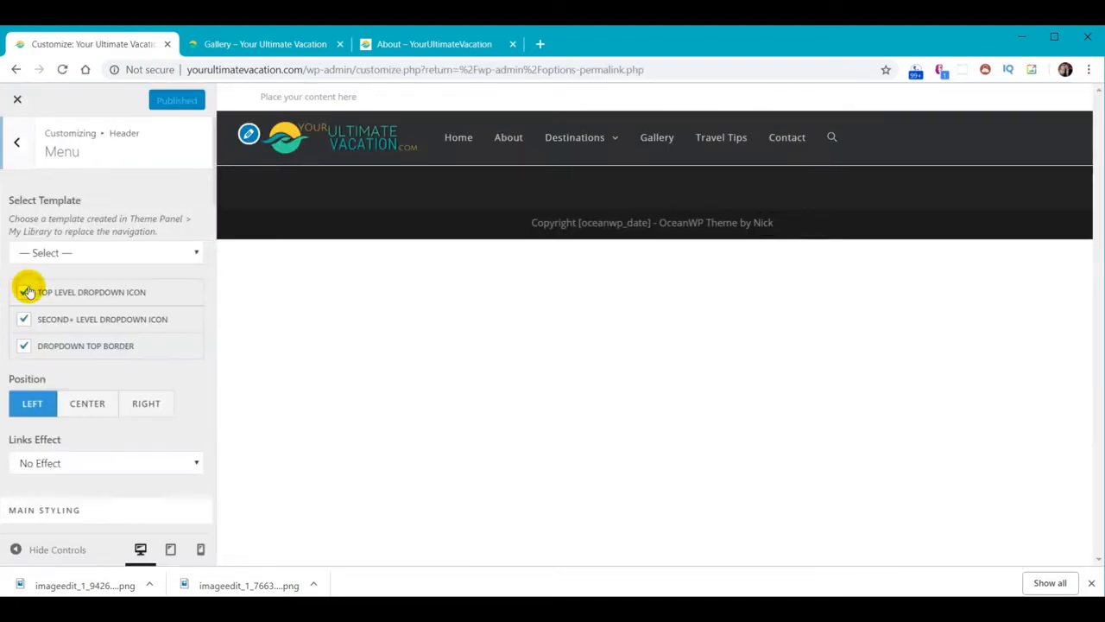
scroll(50, 346, "down", 8)
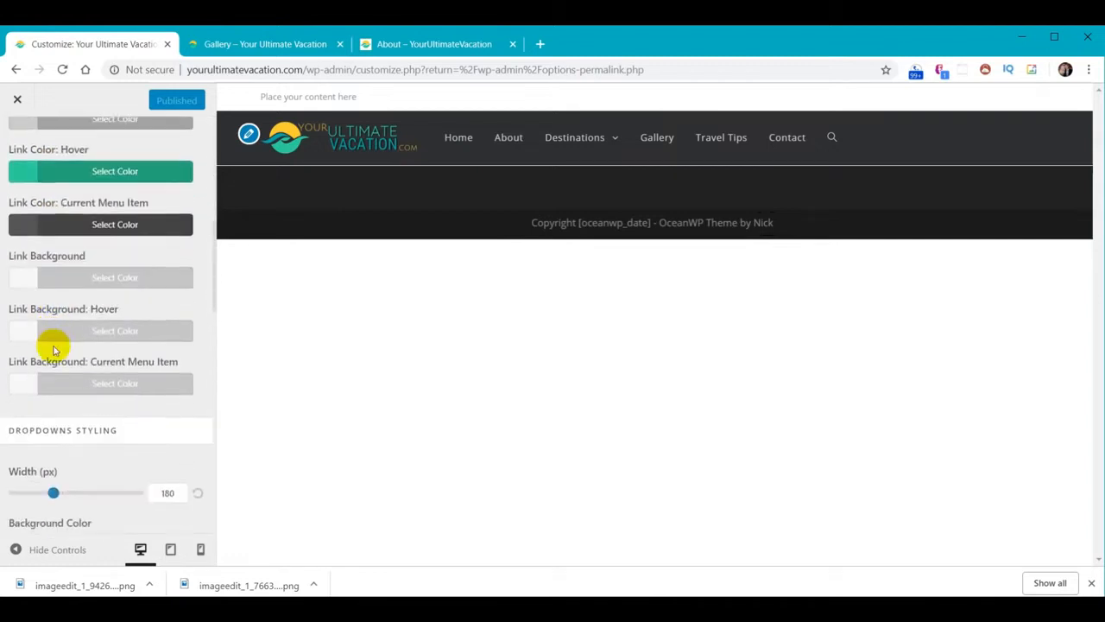
scroll(54, 349, "down", 7)
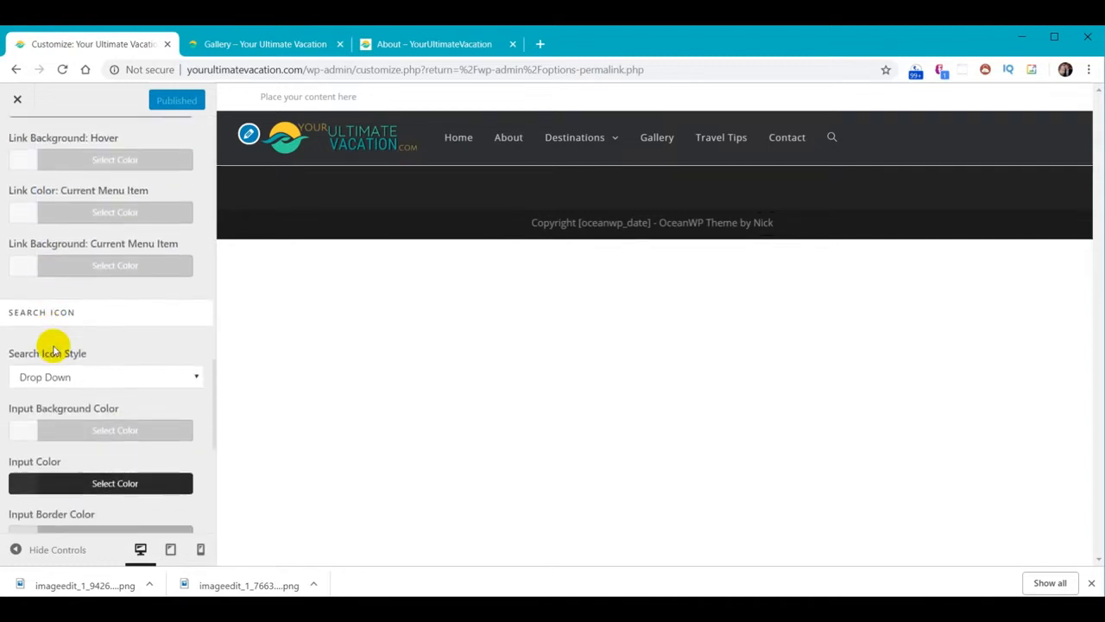
scroll(53, 349, "down", 1)
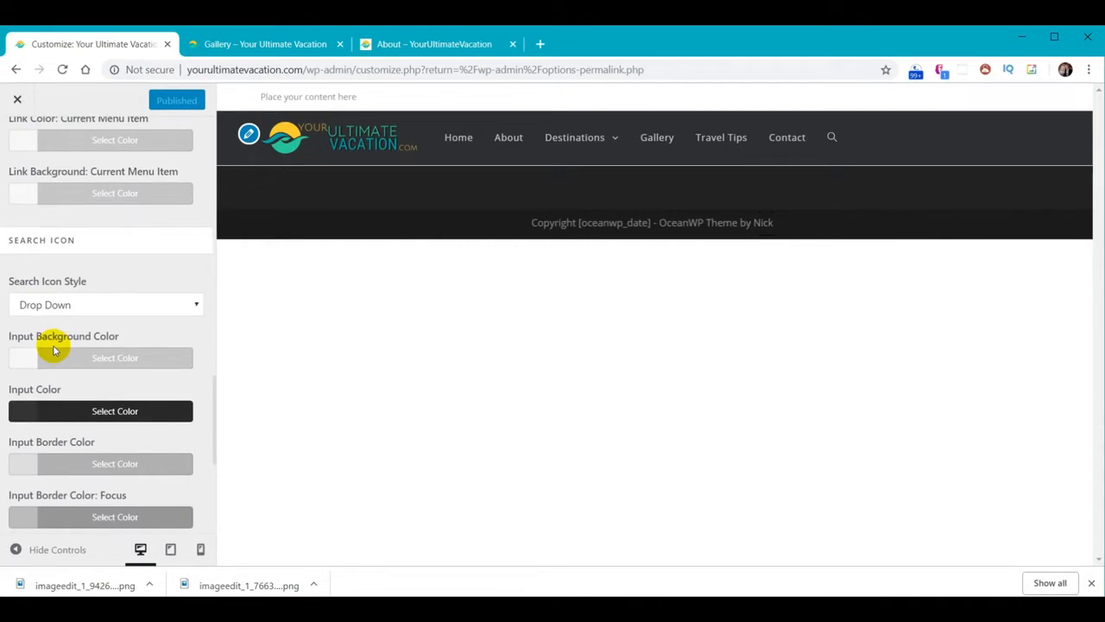
scroll(53, 348, "down", 1)
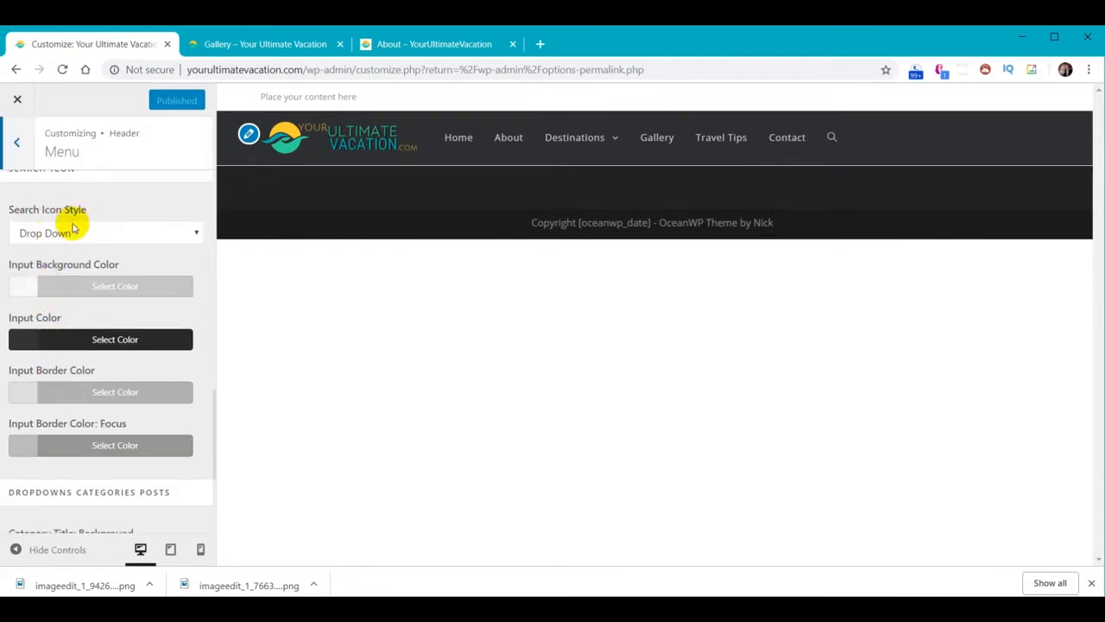
left_click(195, 238)
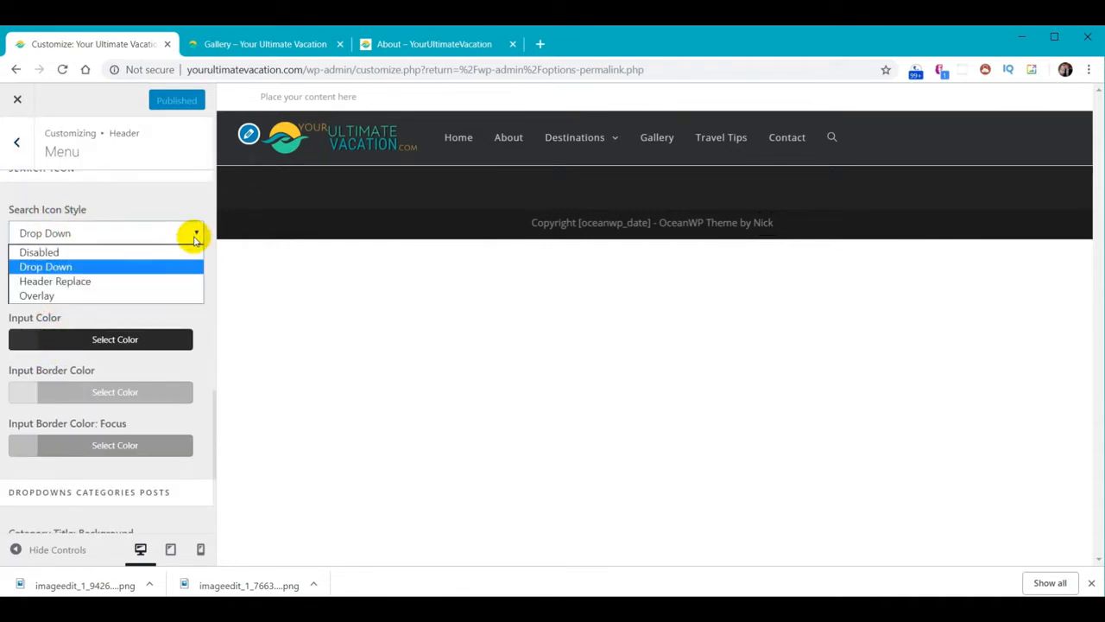
left_click(156, 252)
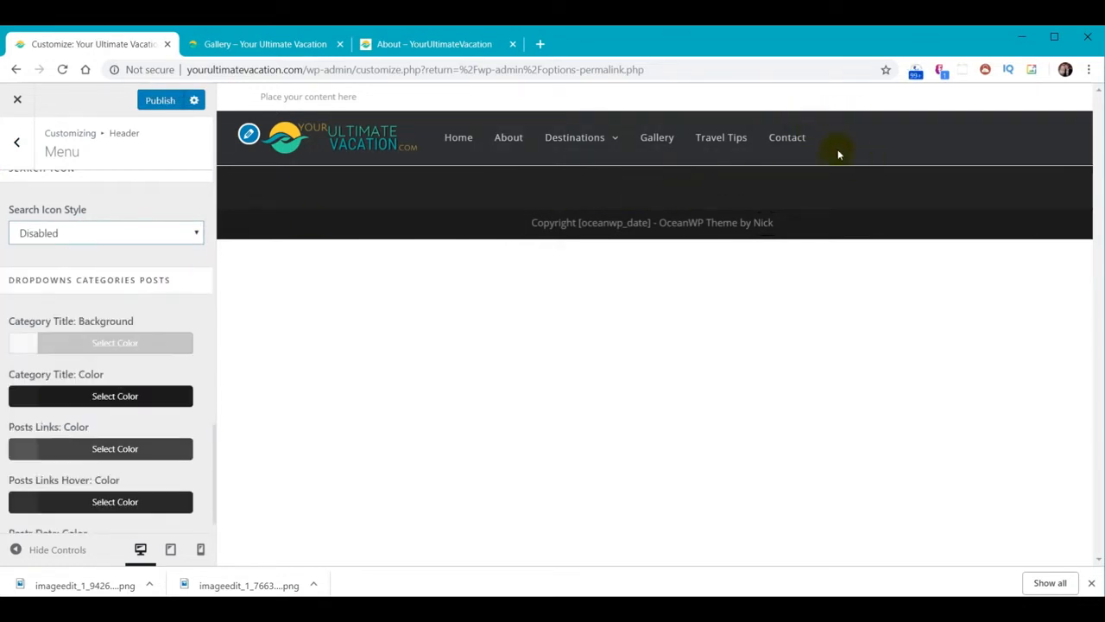
left_click(168, 101)
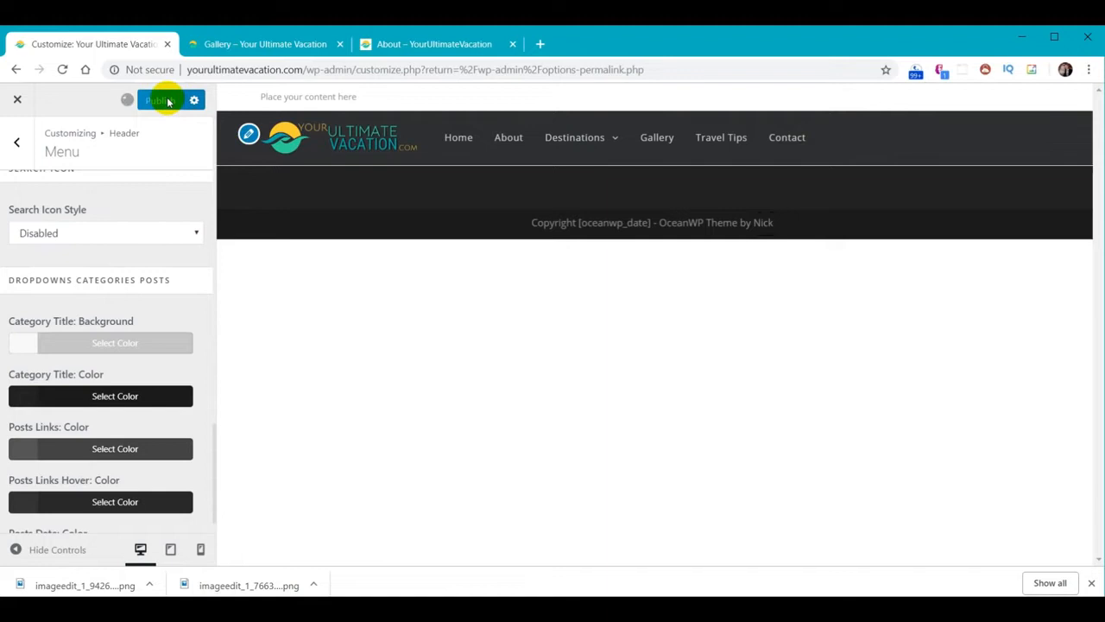
left_click(270, 44)
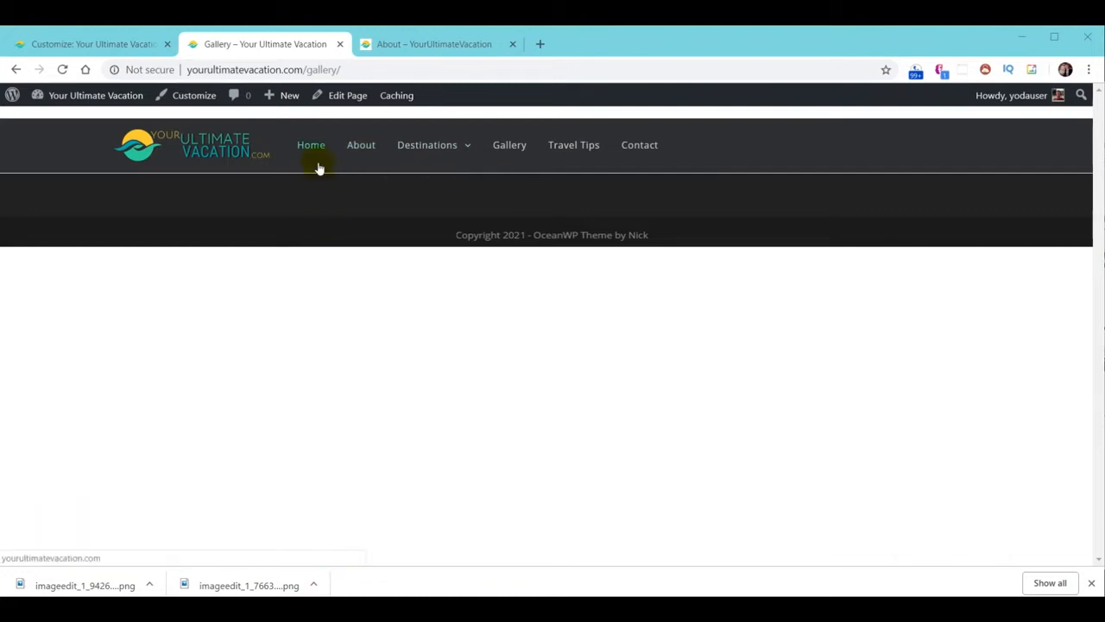
Refocus the browser, then close and reopen the theme customizer
left_click(93, 42)
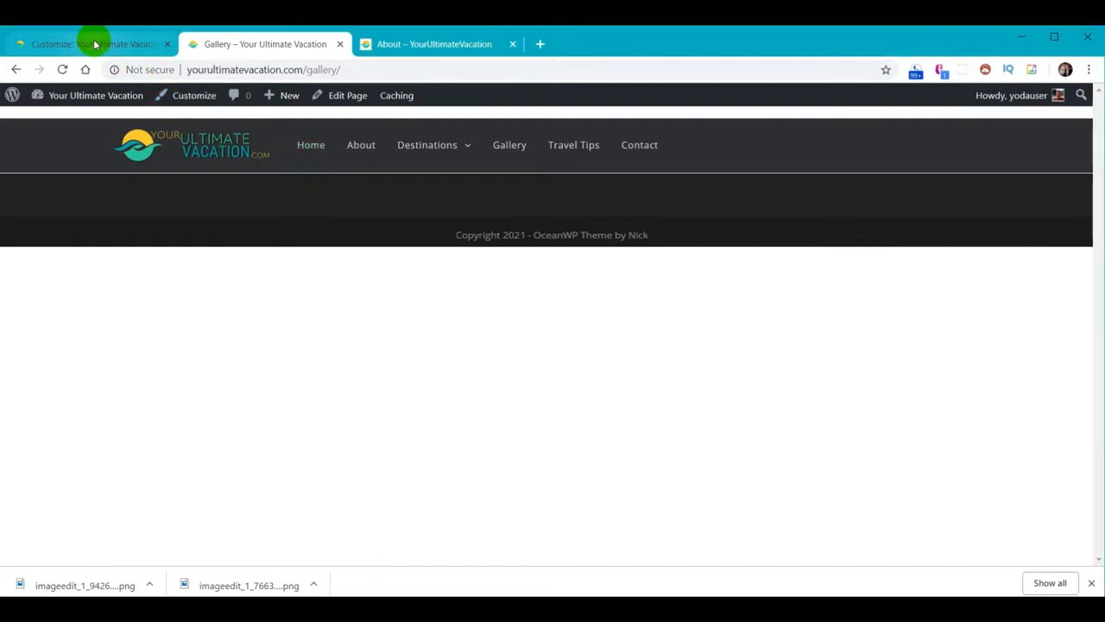
left_click(92, 42)
left_click(16, 102)
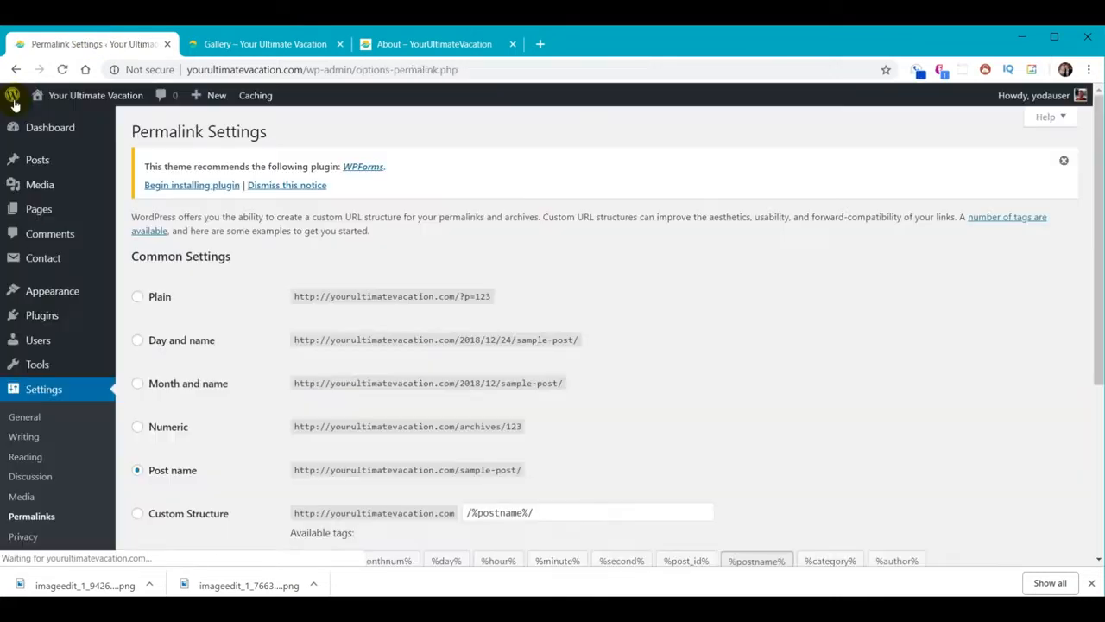
mouse_move(51, 299)
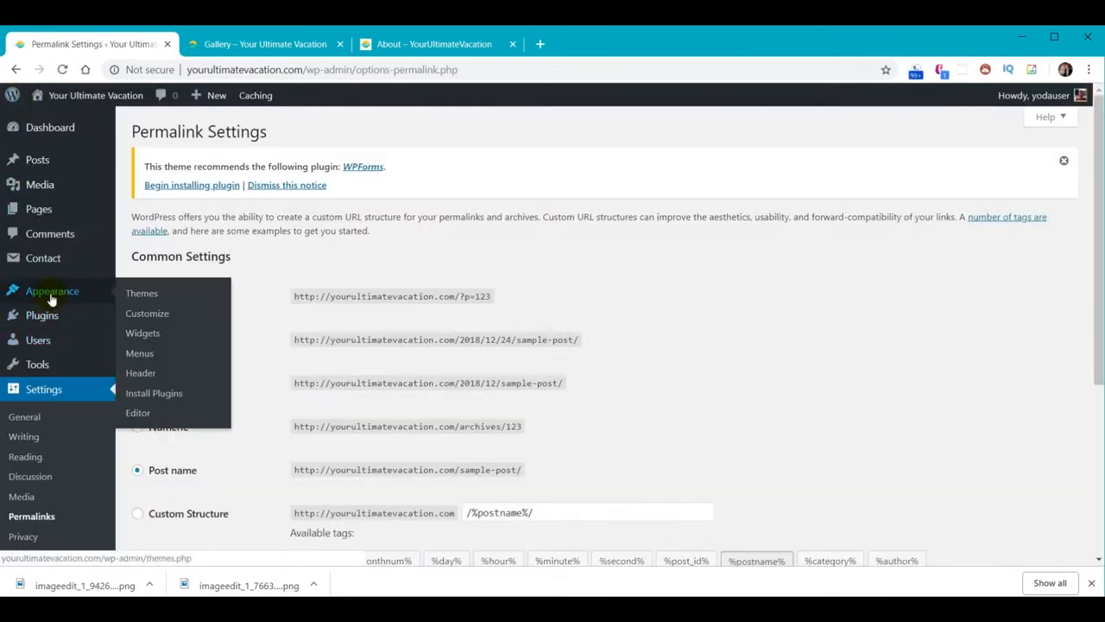
left_click(153, 316)
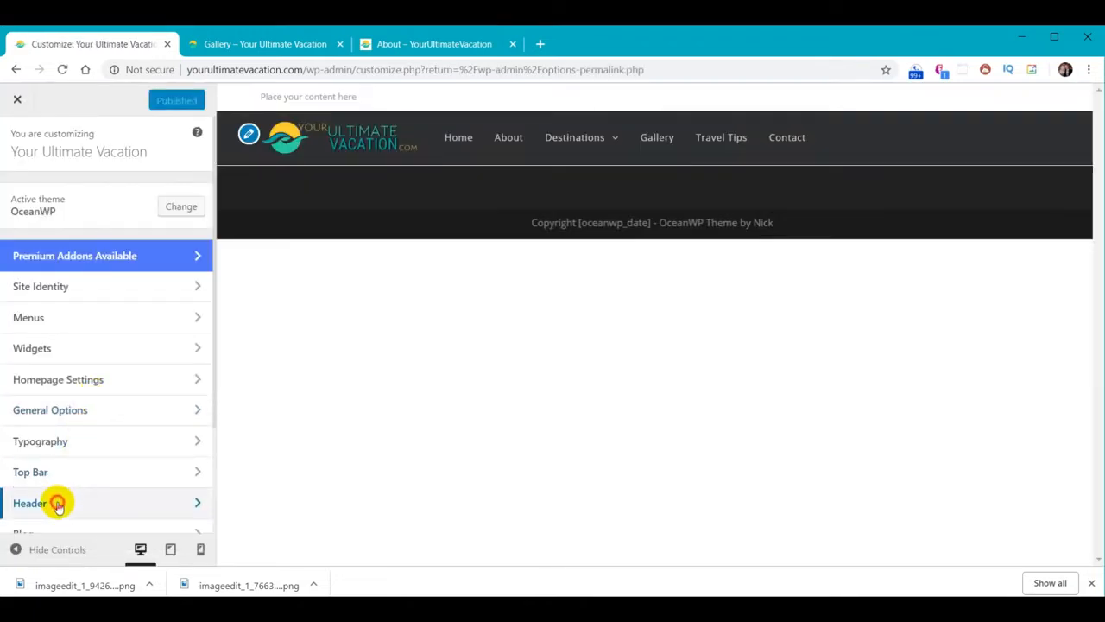
Uncheck Header Border Bottom in Header > General, publish, and close the customizer
left_click(57, 504)
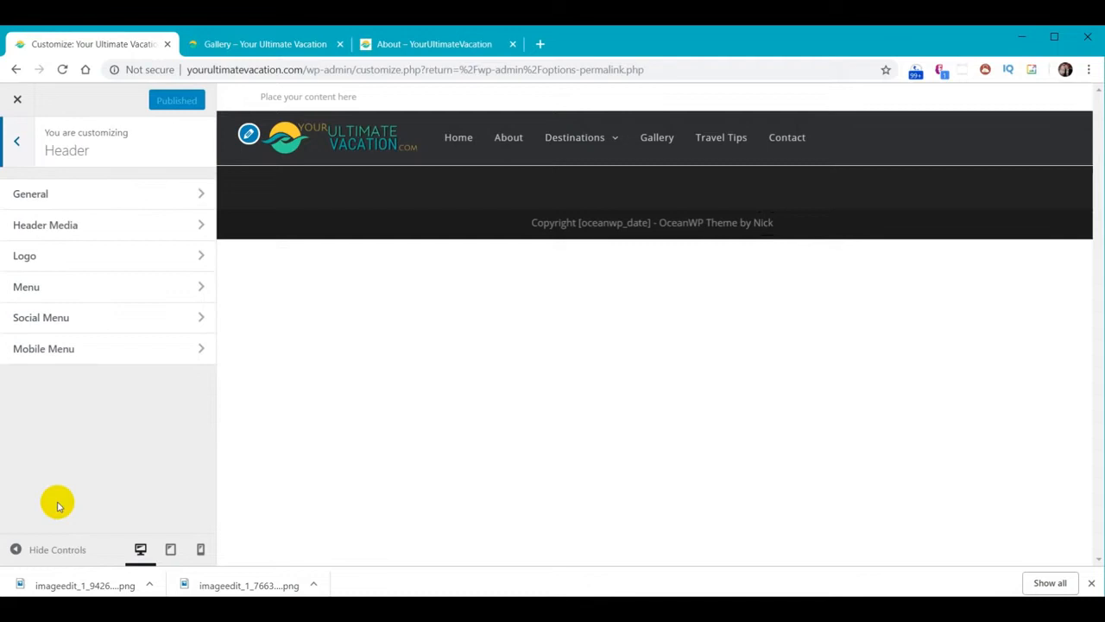
left_click(38, 192)
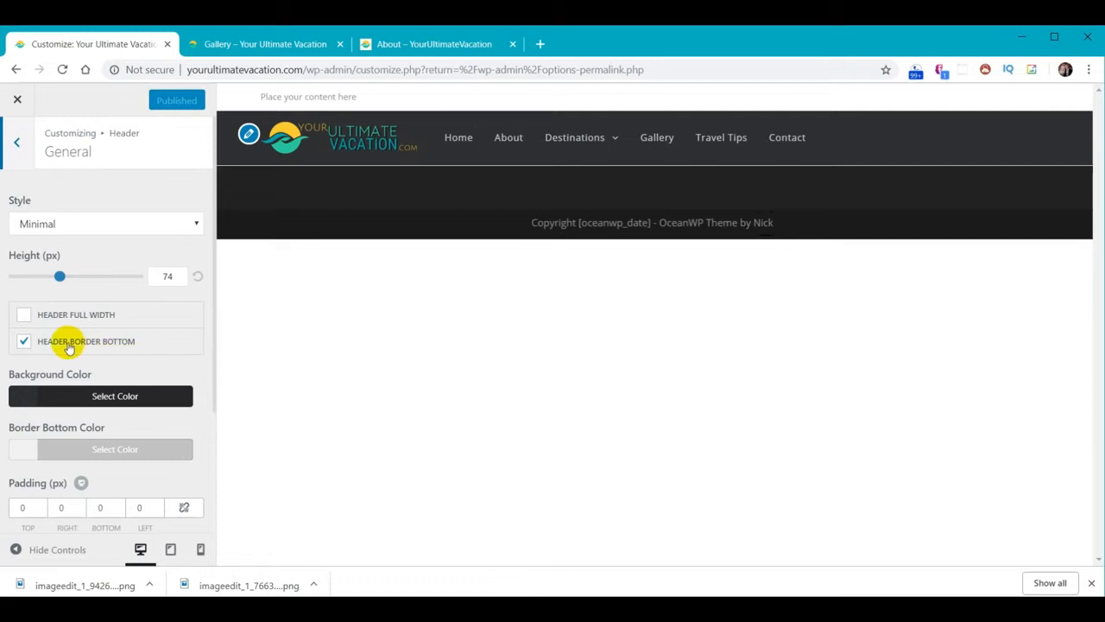
left_click(24, 342)
left_click(158, 99)
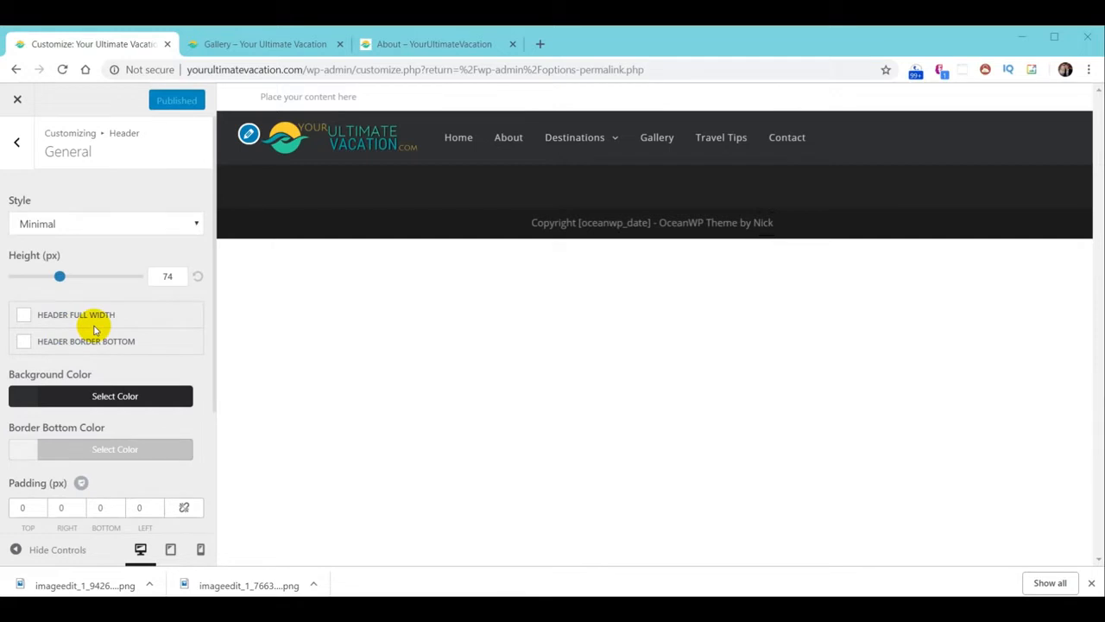
left_click(15, 102)
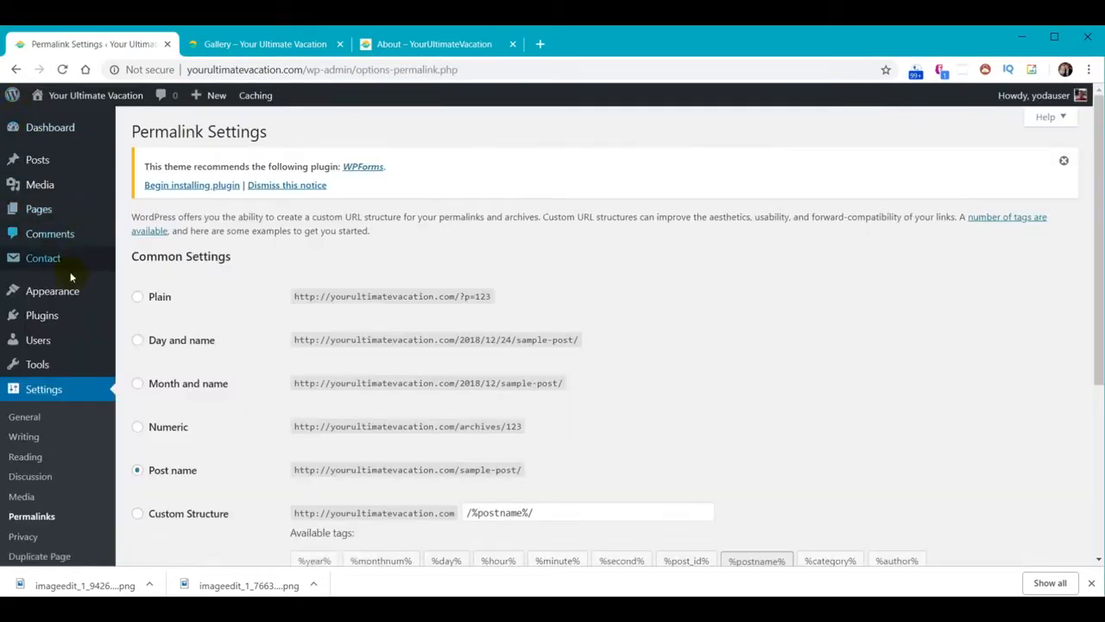
Uncheck Enable Top Bar under Top Bar > General, publish, and close the customizer
mouse_move(71, 295)
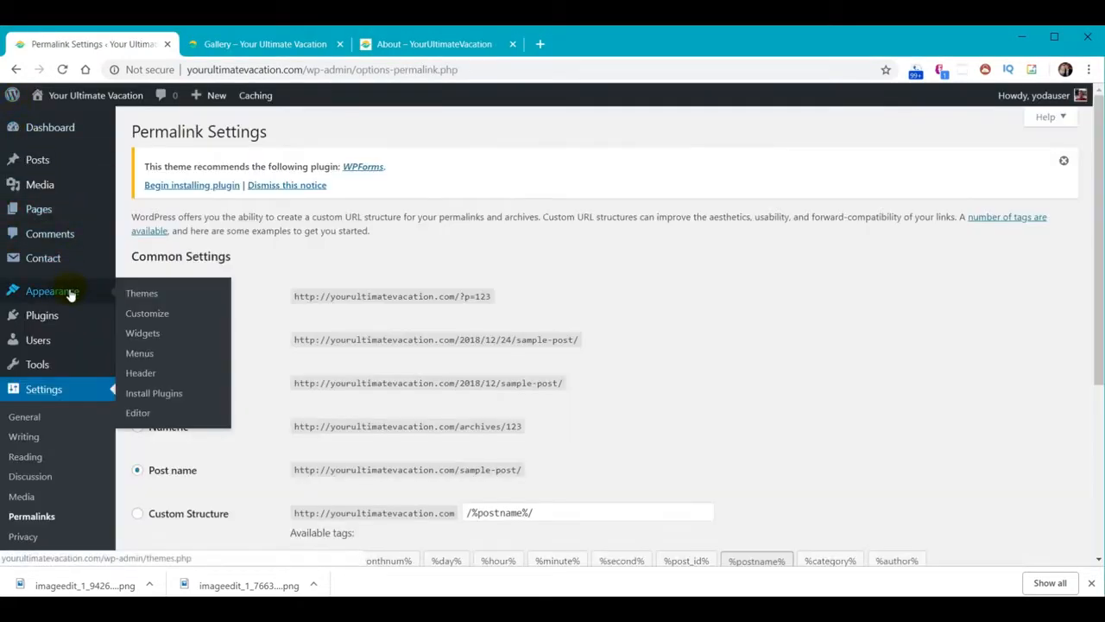
left_click(147, 321)
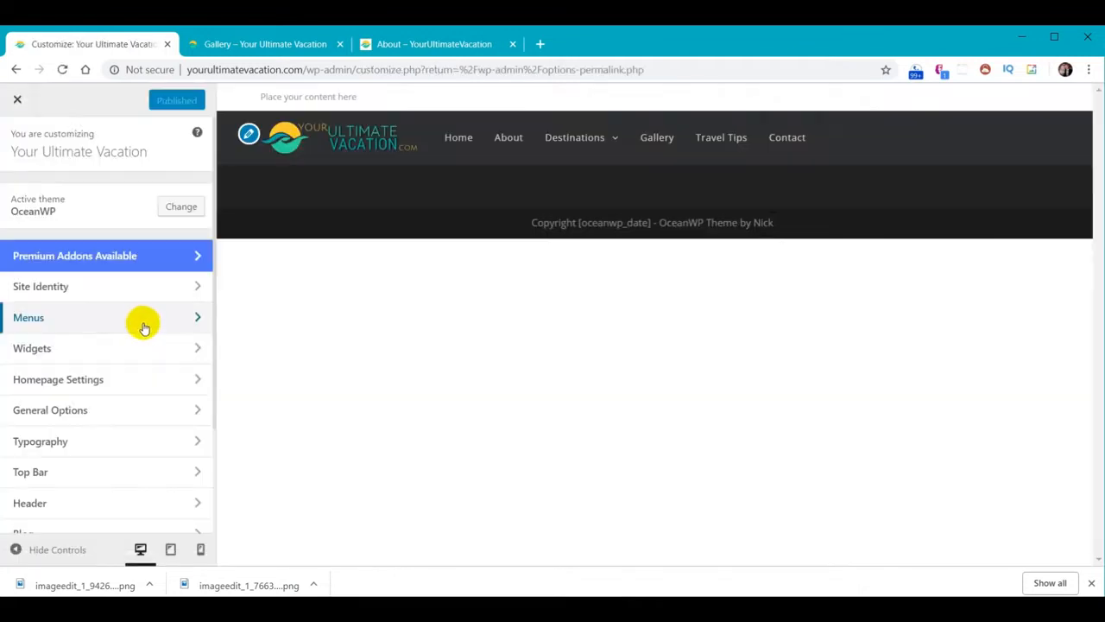
left_click(46, 471)
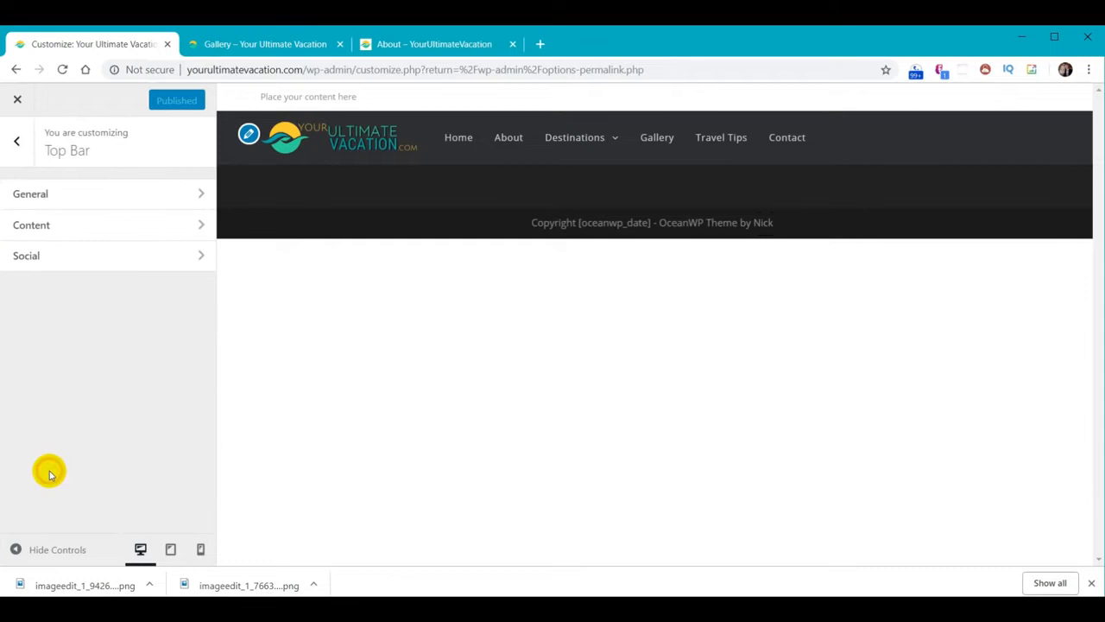
left_click(49, 194)
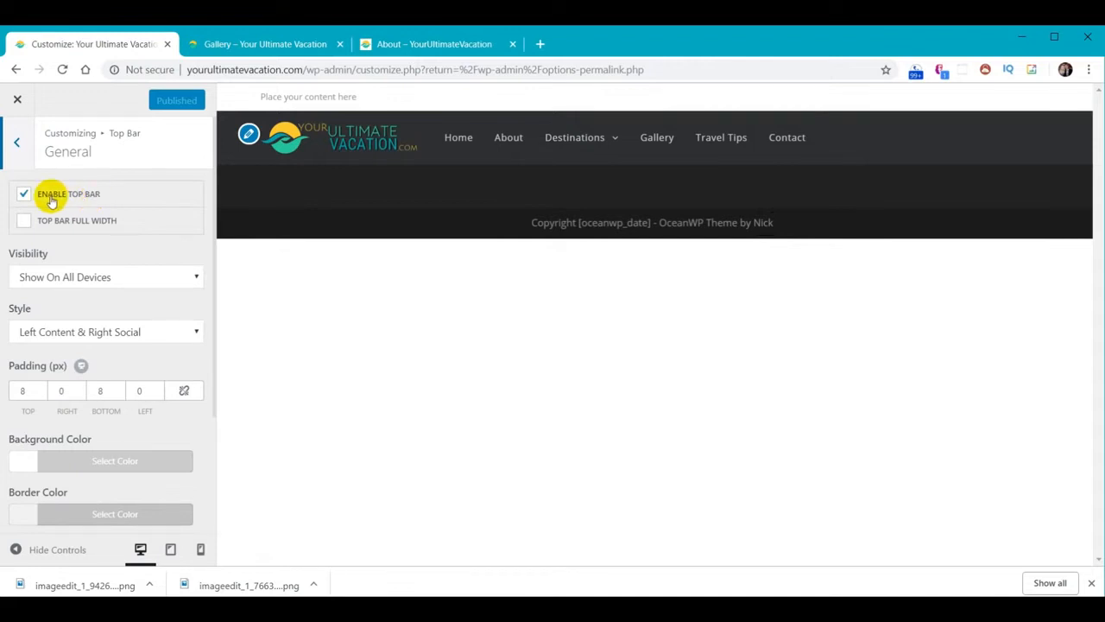
left_click(22, 194)
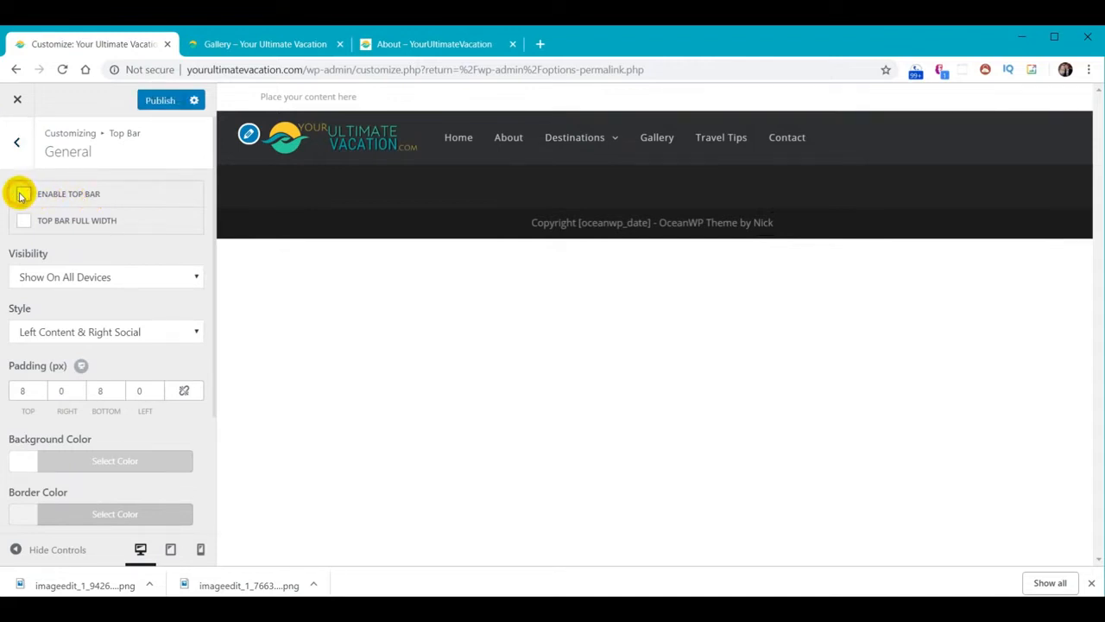
left_click(160, 100)
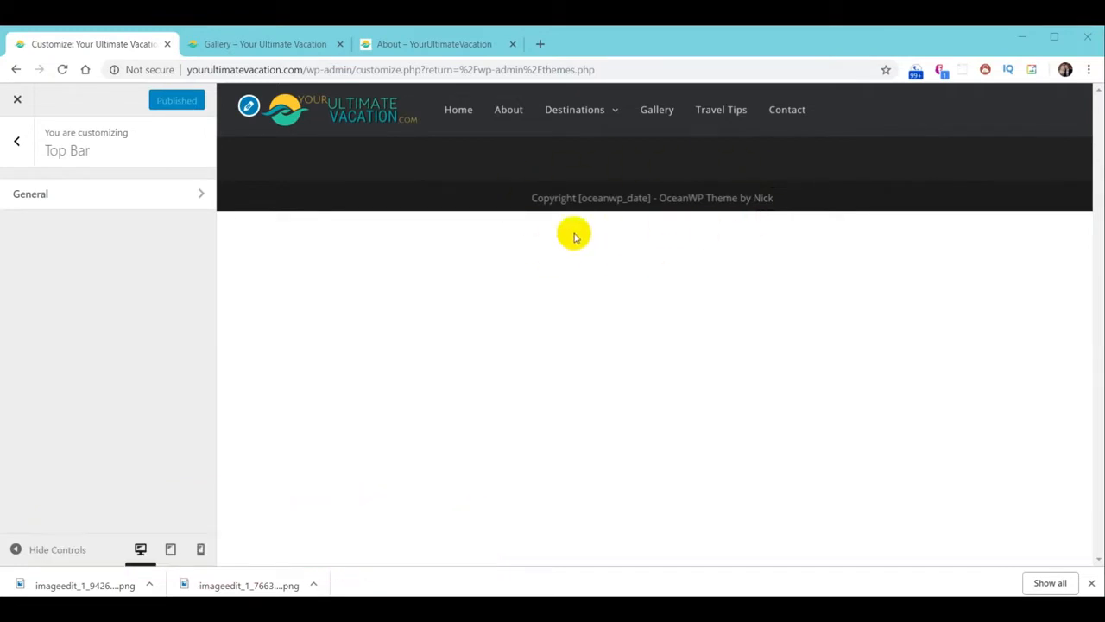
left_click(16, 101)
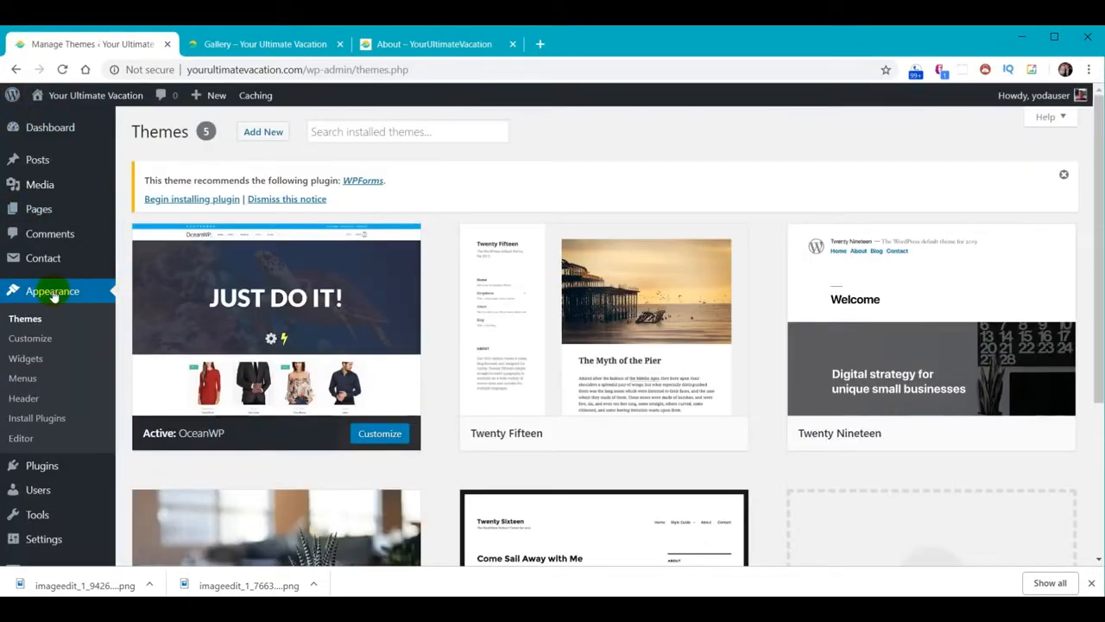
Replace the Footer Bottom theme credit with 'WebYoda, Inc.', publish, and view it on Gallery
left_click(31, 339)
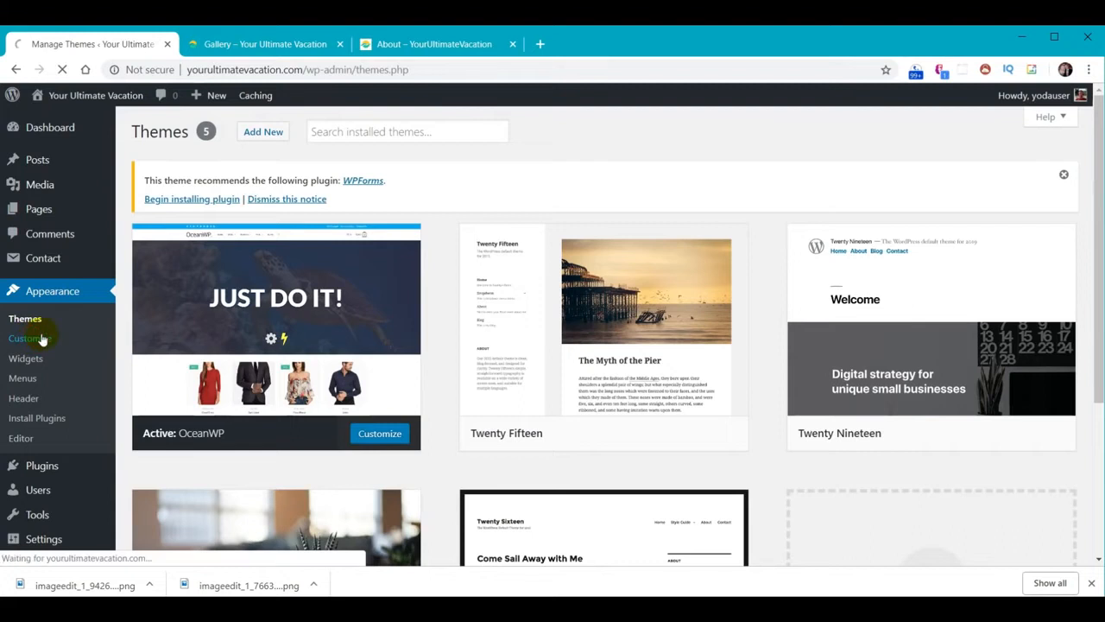
scroll(48, 339, "down", 2)
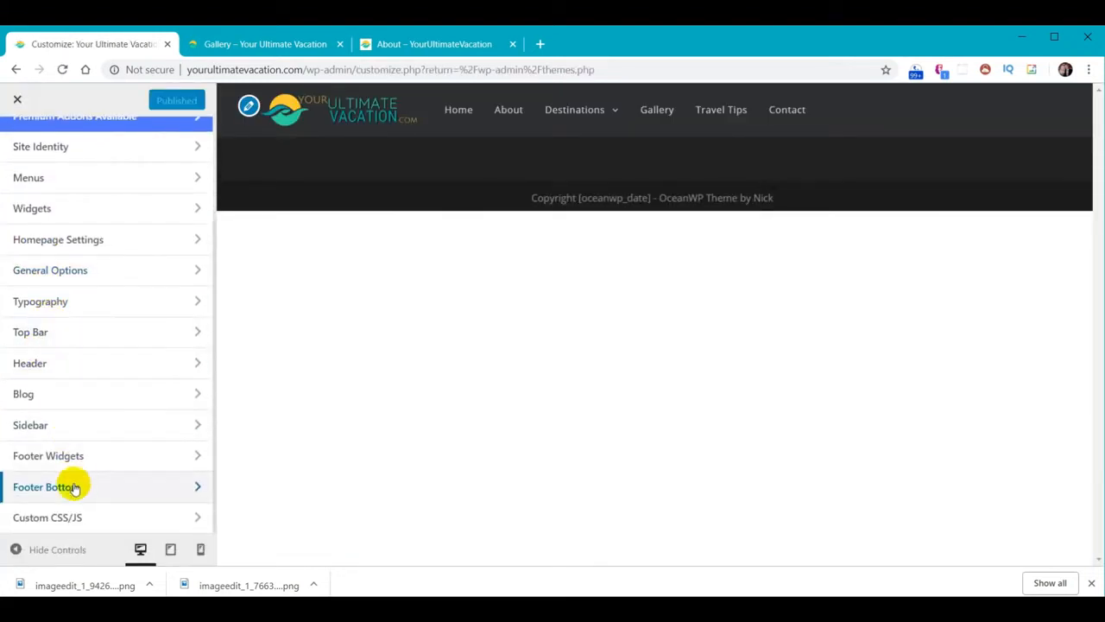
left_click(75, 488)
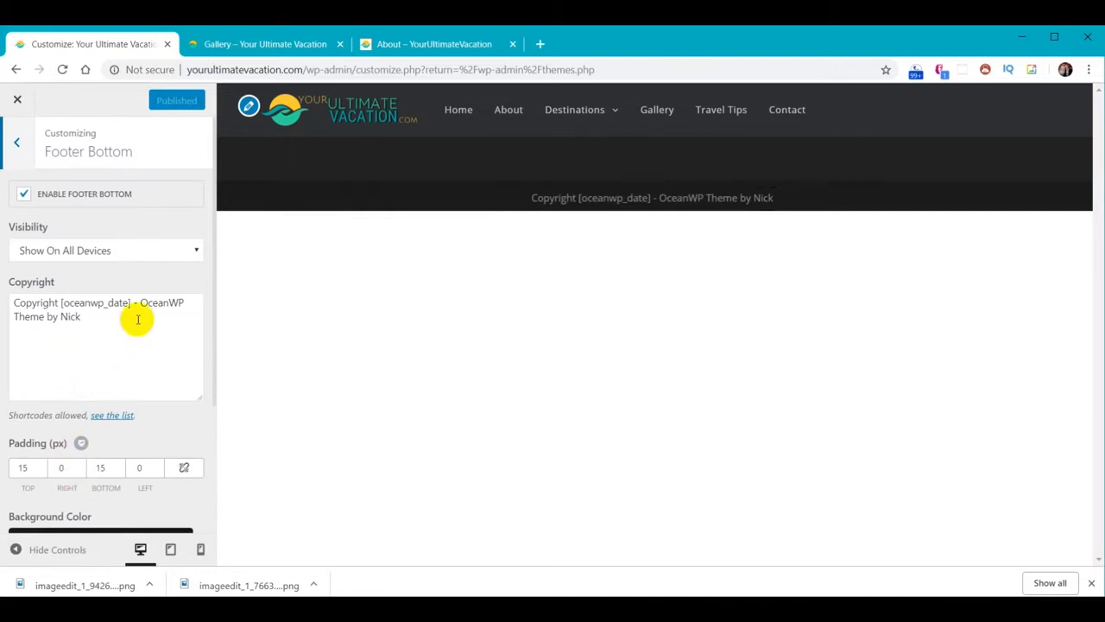
left_click_drag(141, 303, 187, 331)
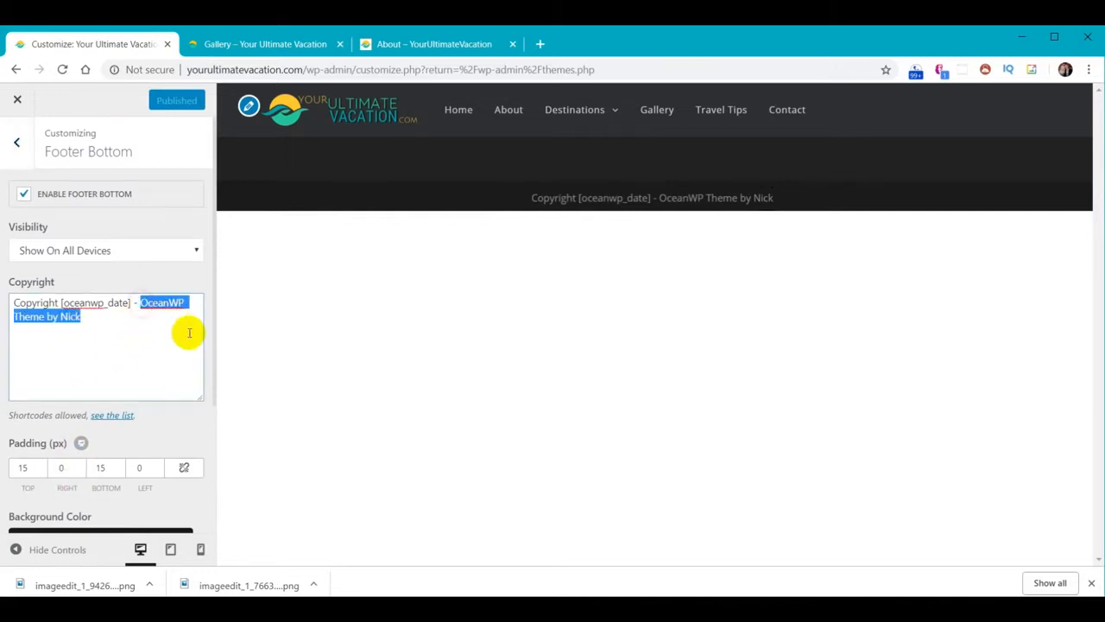
type("WebY")
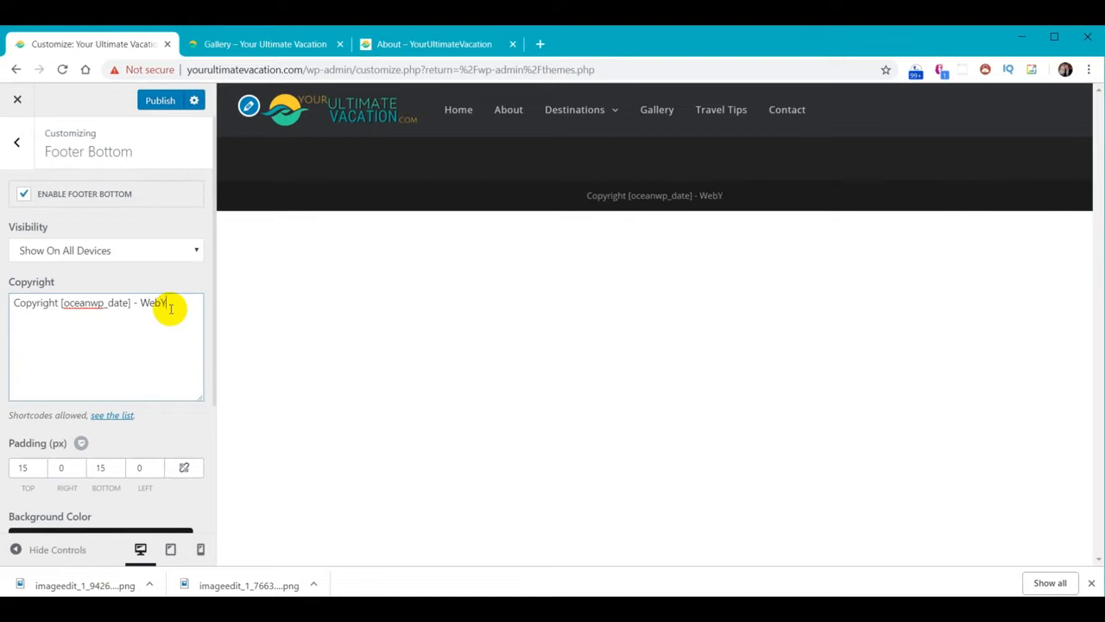
type("oda, Inc.")
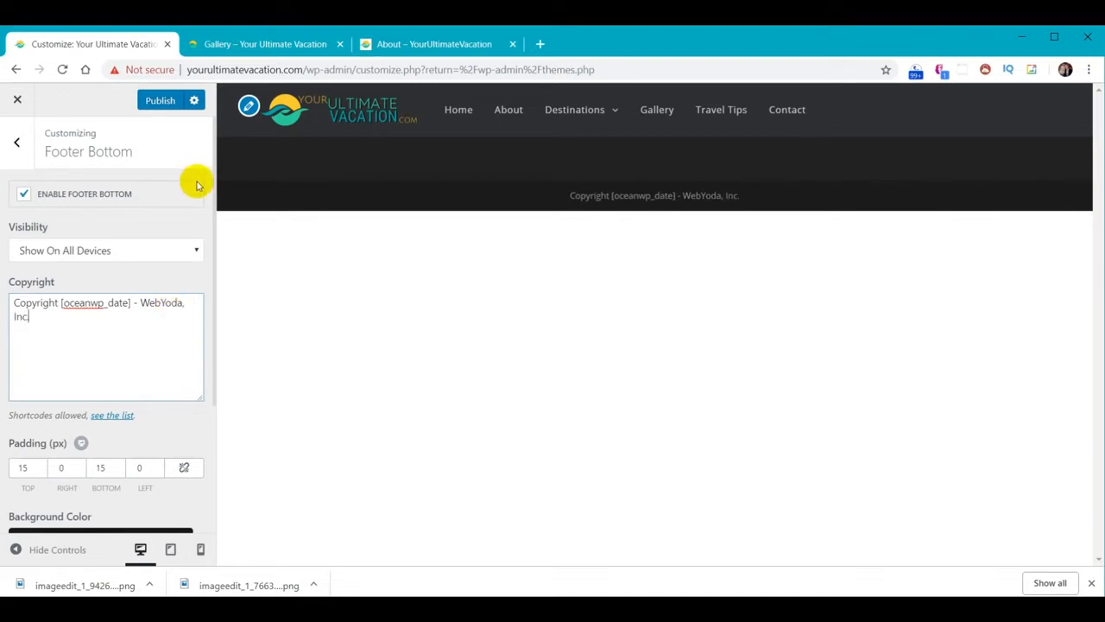
left_click(153, 101)
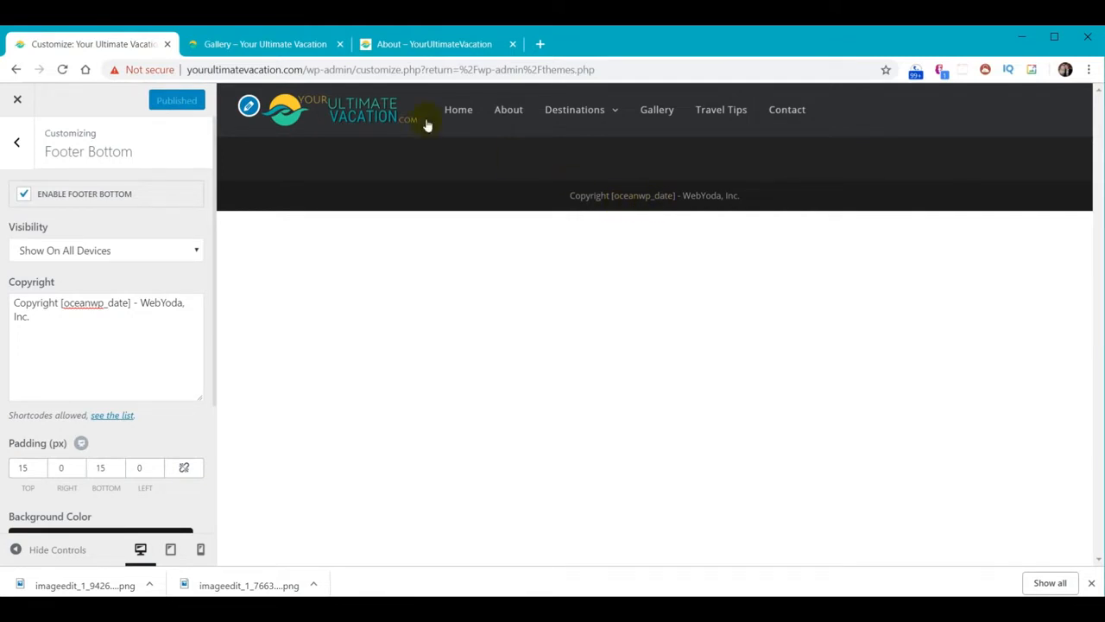
left_click(263, 43)
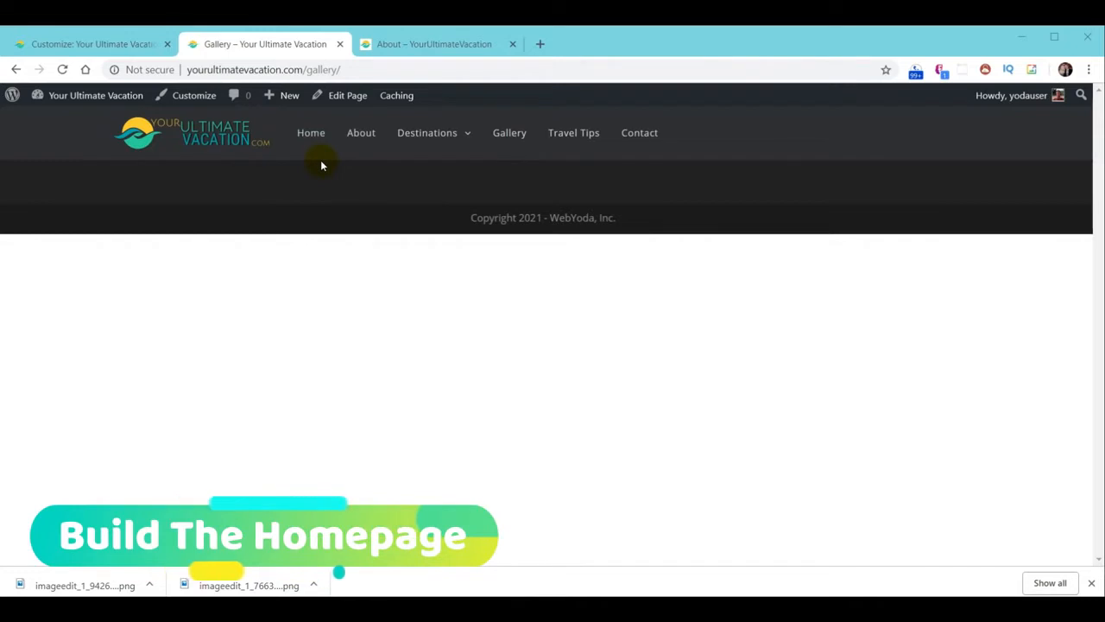
Close the Customizer and go to the Pages admin list
left_click(76, 43)
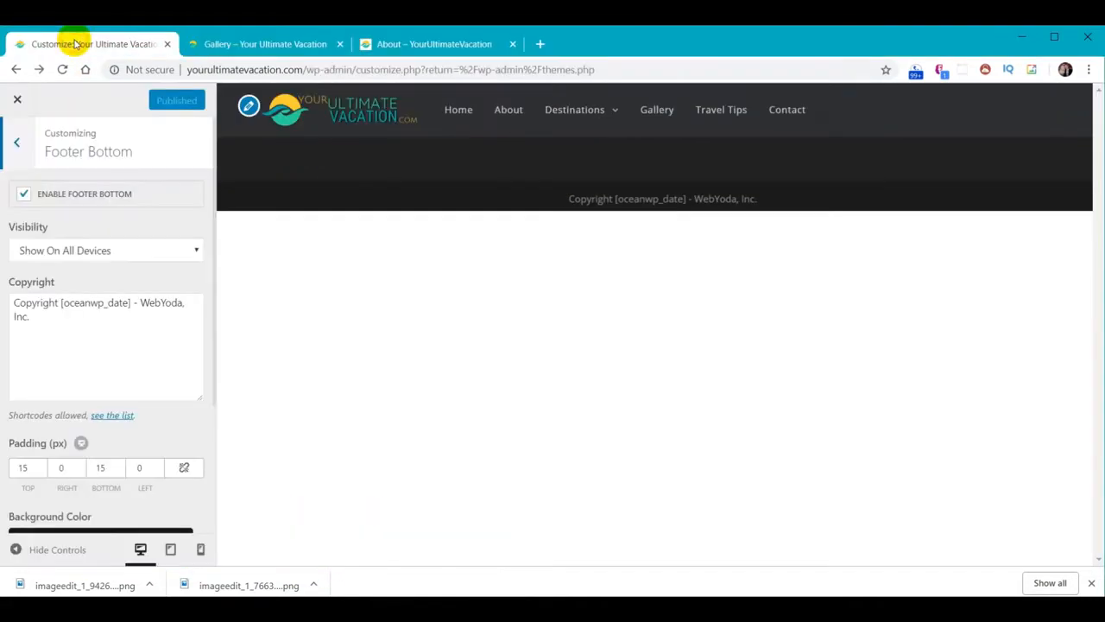
left_click(17, 100)
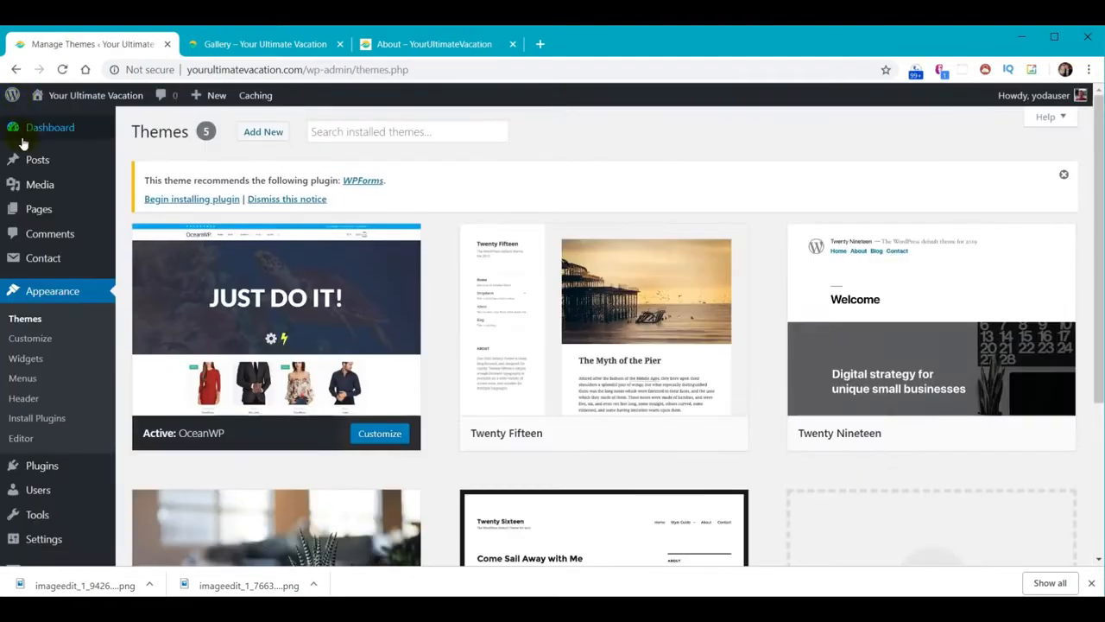
left_click(39, 210)
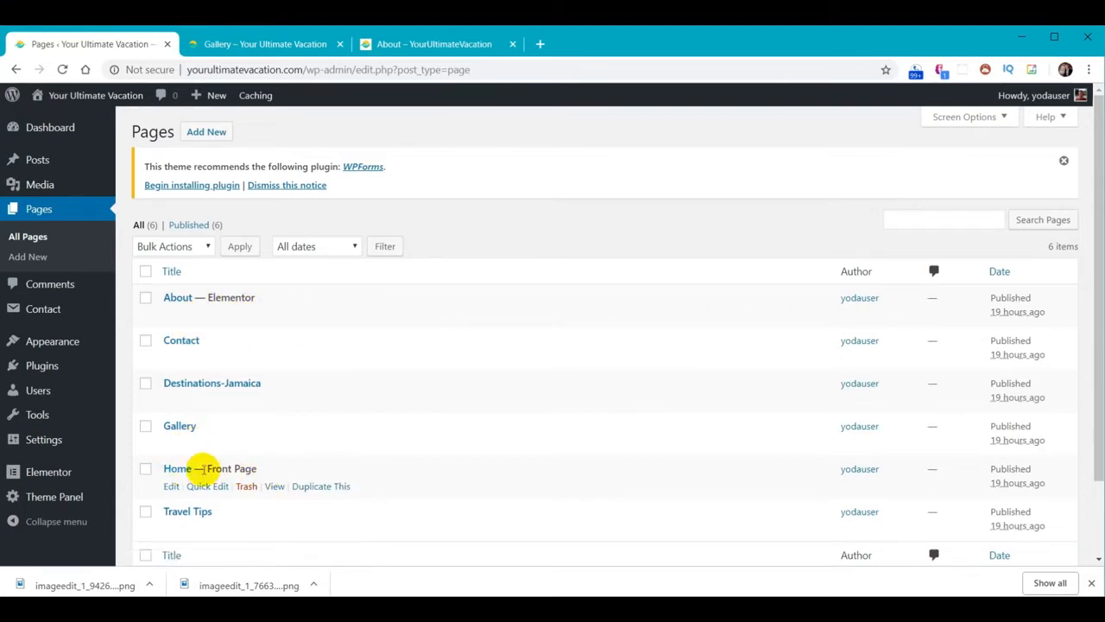
Open the Home front page and launch it with Edit with Elementor
left_click(179, 470)
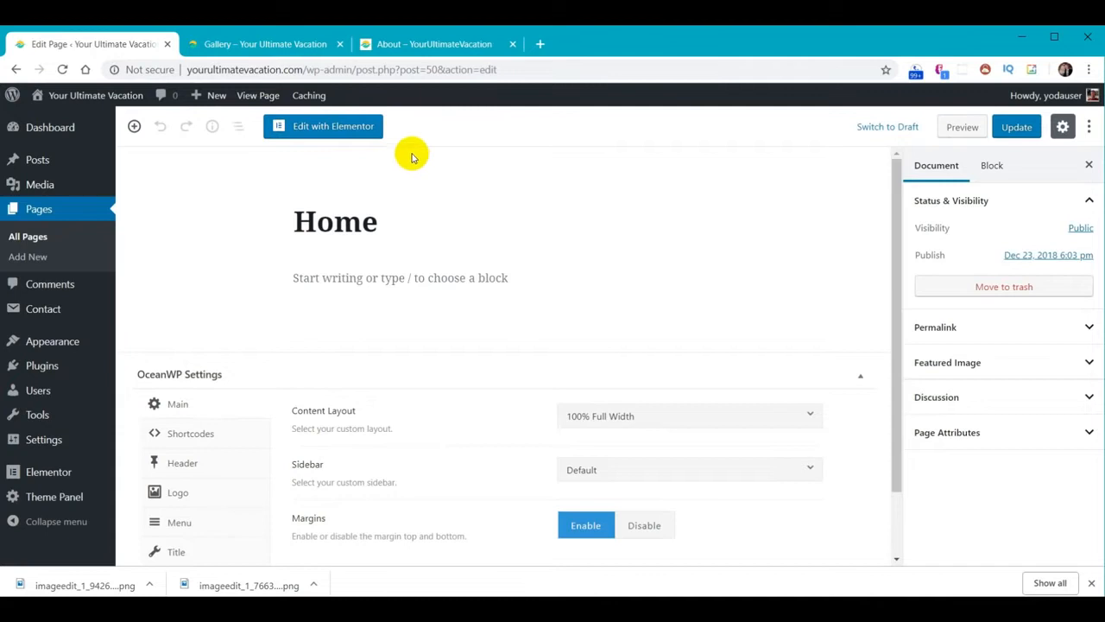
left_click(337, 128)
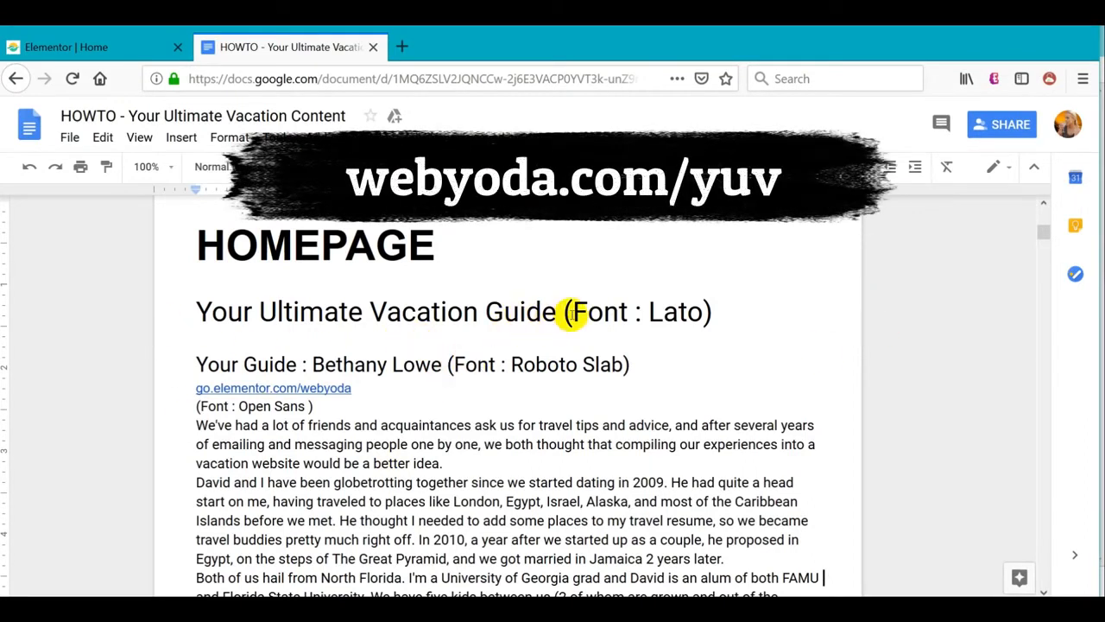
Scroll through the HOWTO notes for the Home and About pages, then return to Elementor
scroll(695, 368, "down", 10)
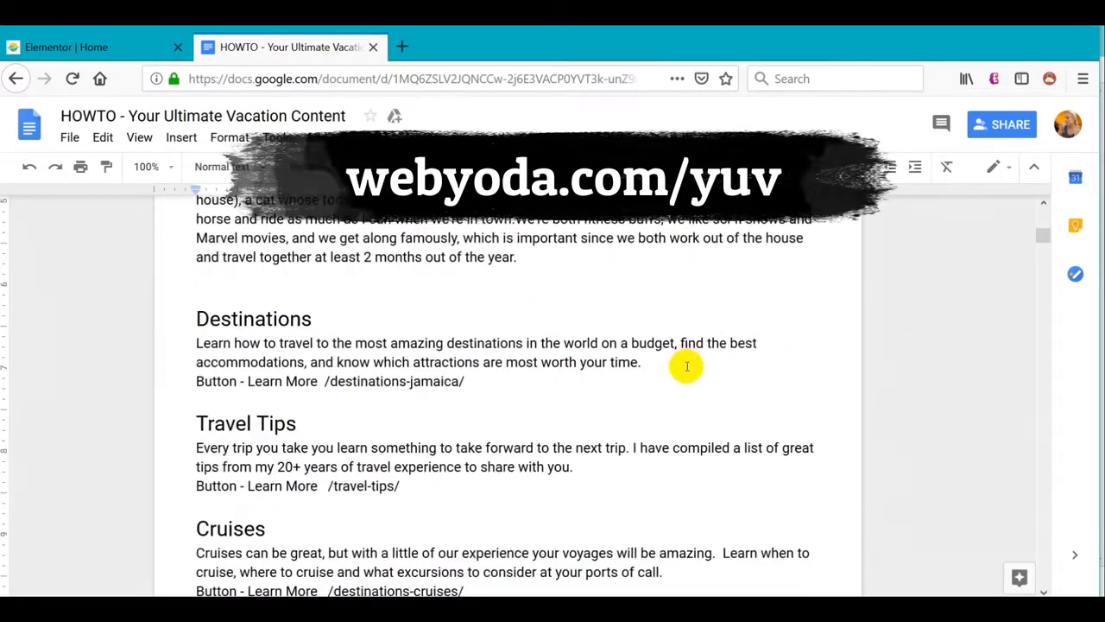
scroll(685, 364, "down", 15)
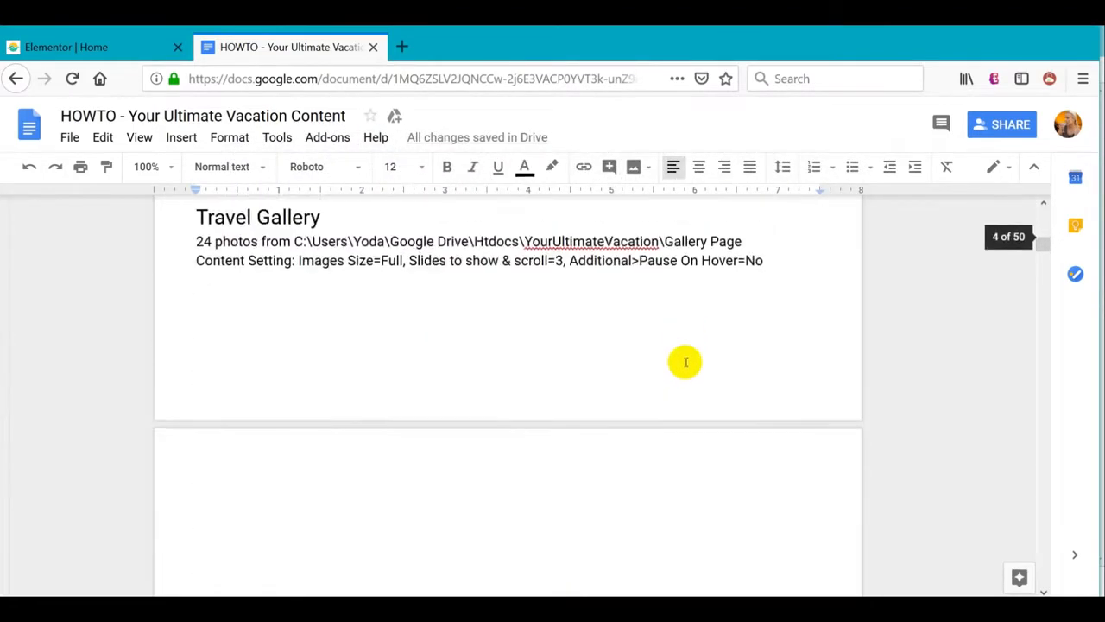
scroll(682, 365, "down", 5)
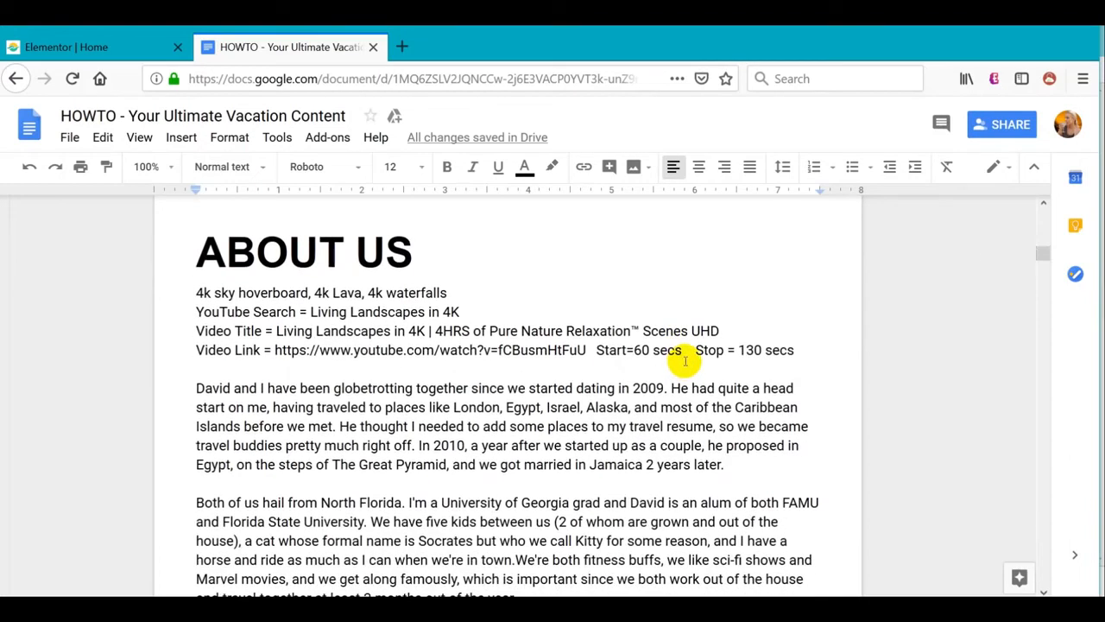
scroll(670, 420, "down", 3)
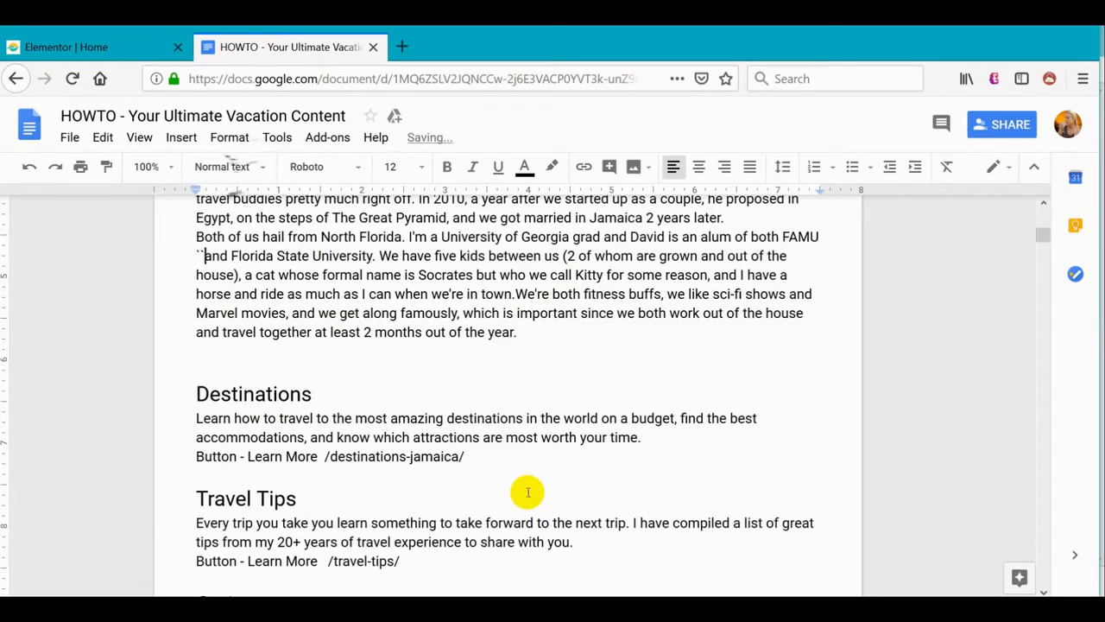
key("alt+Tab")
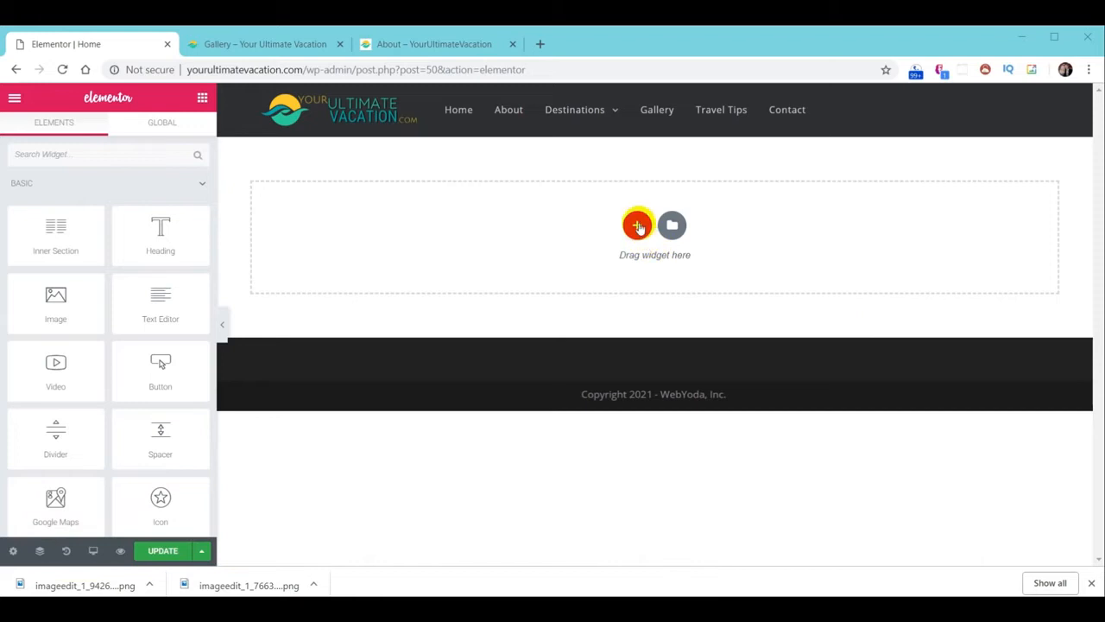
Add a single-column section with Layout height set to Fit To Screen
left_click(639, 227)
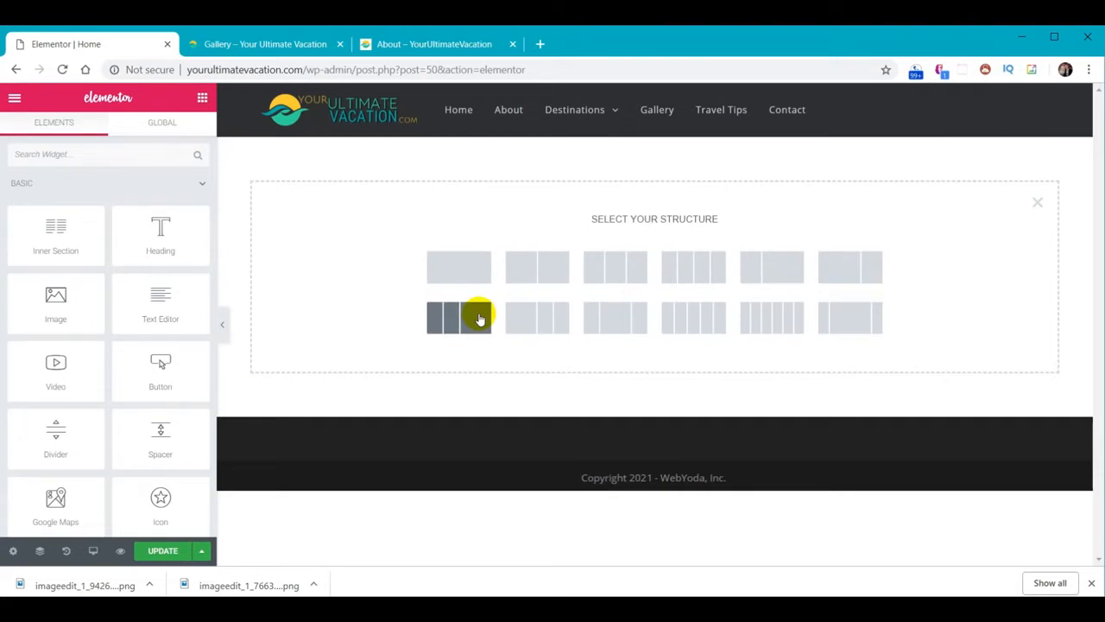
left_click(458, 267)
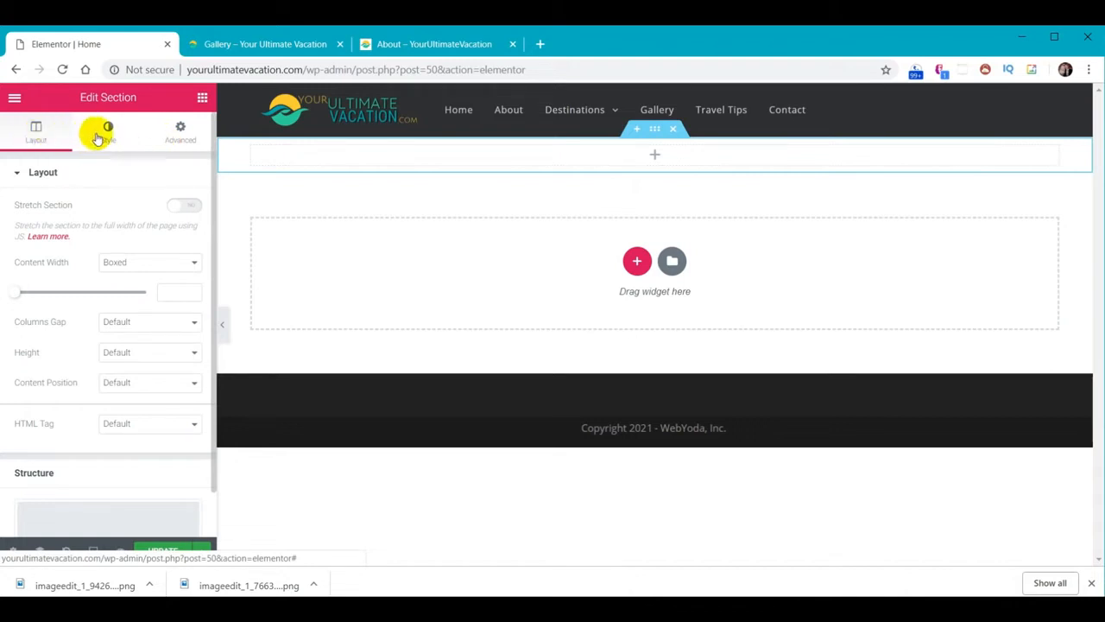
left_click(101, 131)
left_click(182, 137)
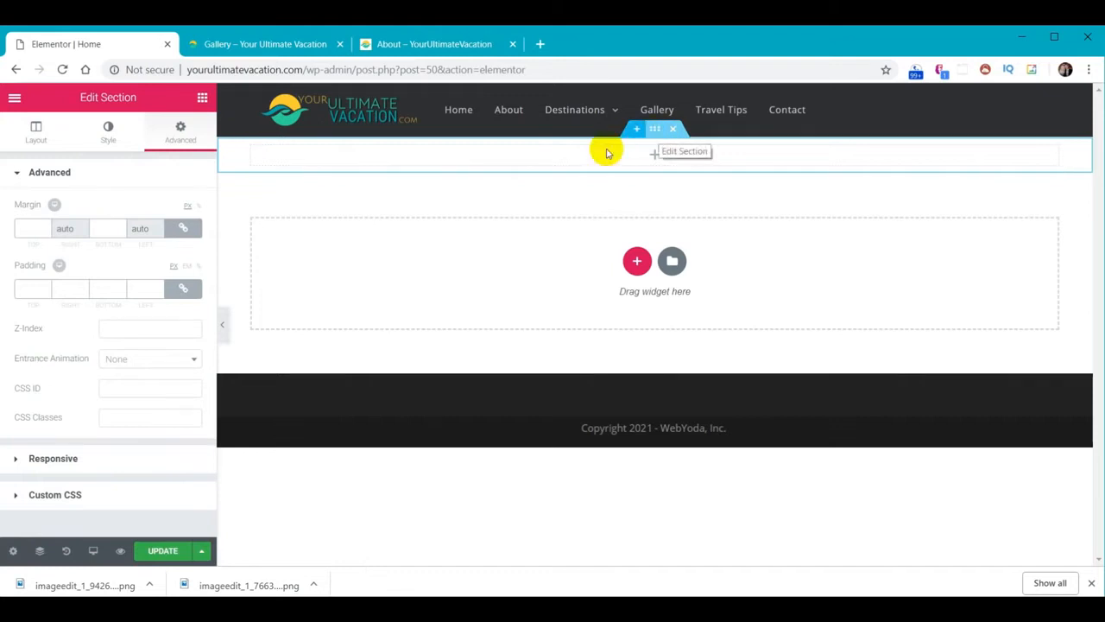
left_click(30, 133)
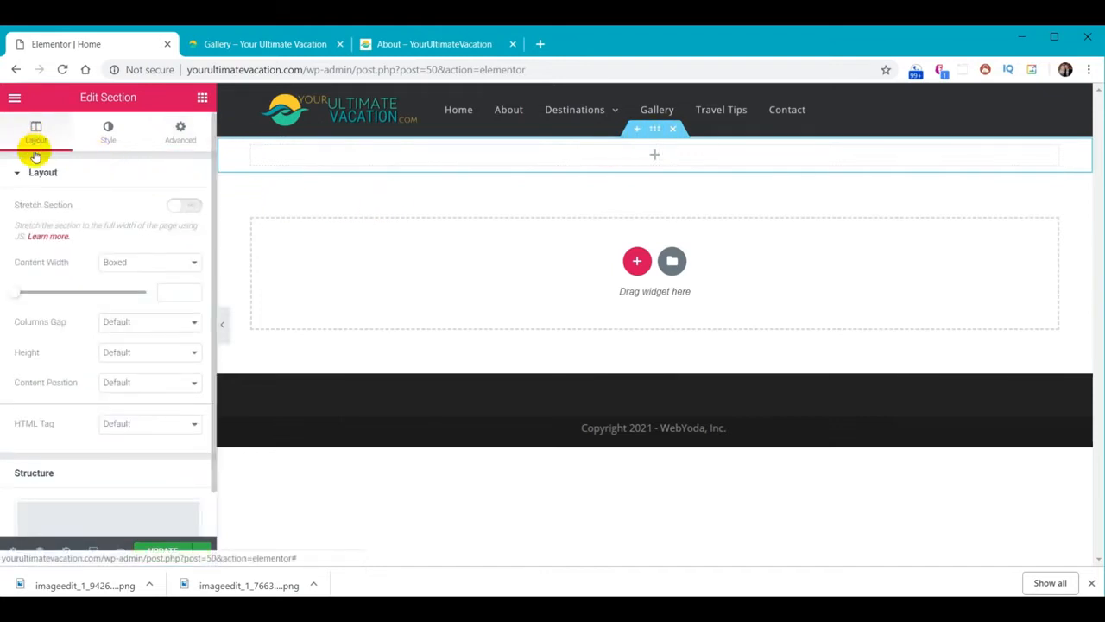
left_click(110, 359)
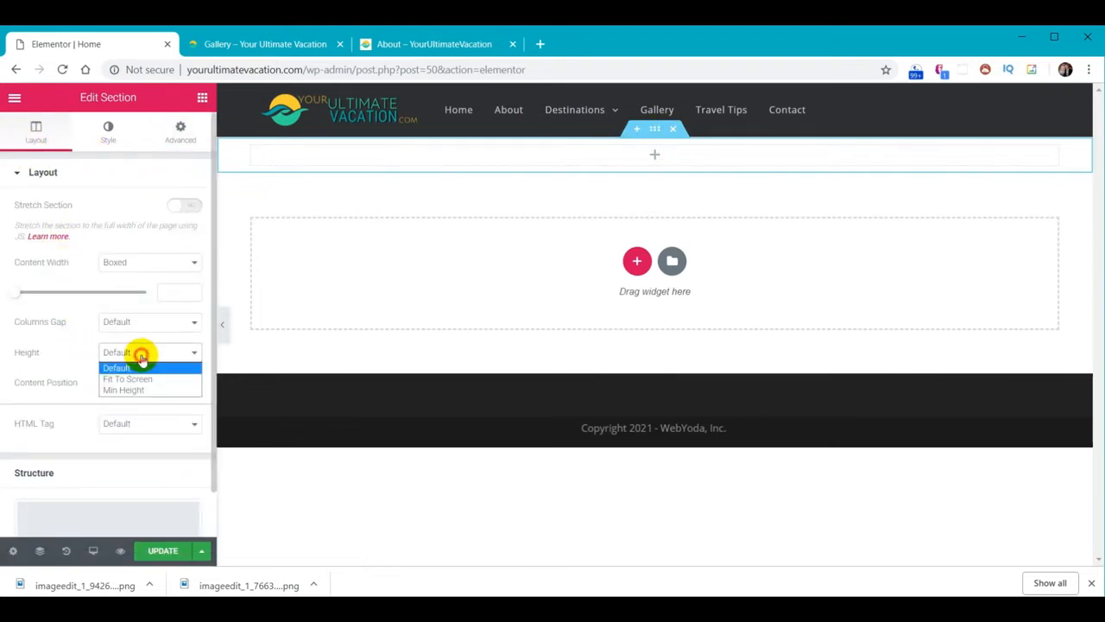
left_click(138, 377)
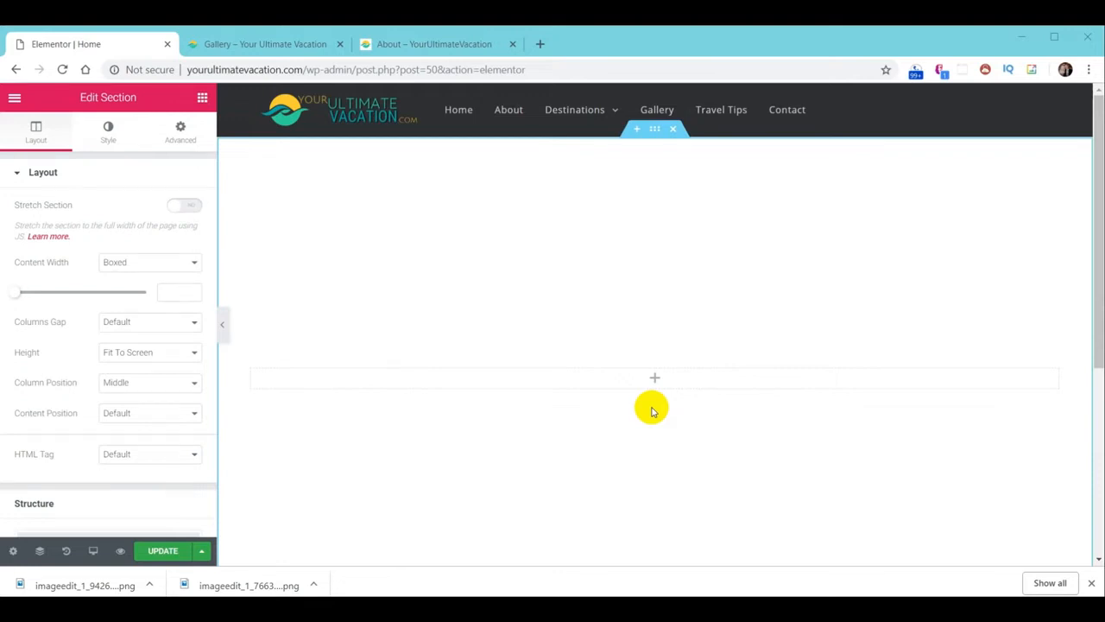
key("alt+Tab")
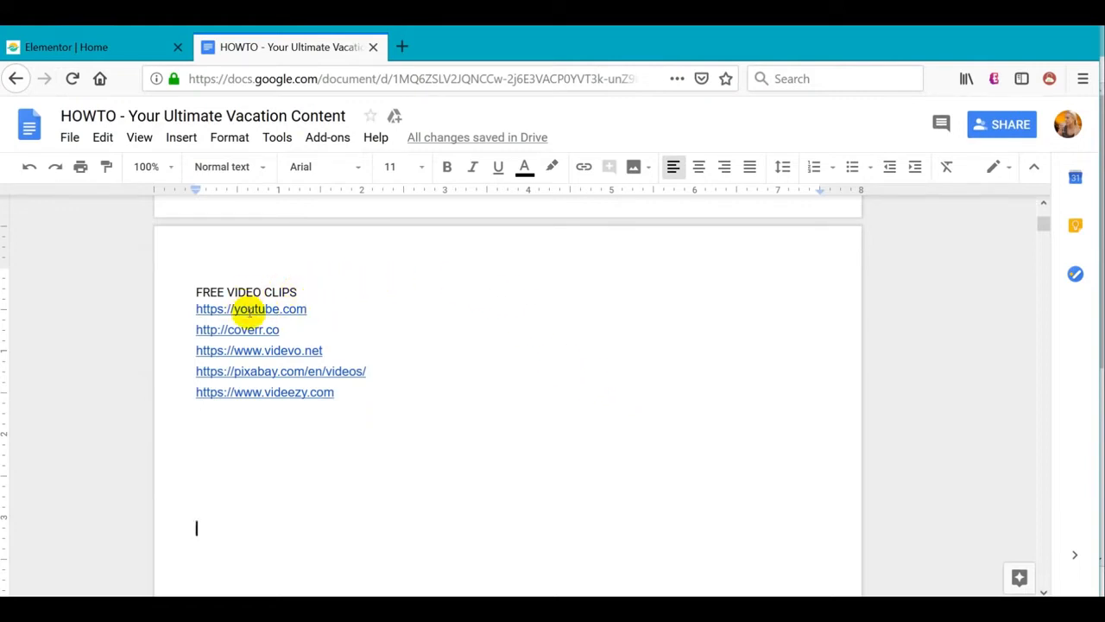
Open the youtube.com link under FREE VIDEO CLIPS in a new tab
left_click(250, 311)
left_click(260, 334)
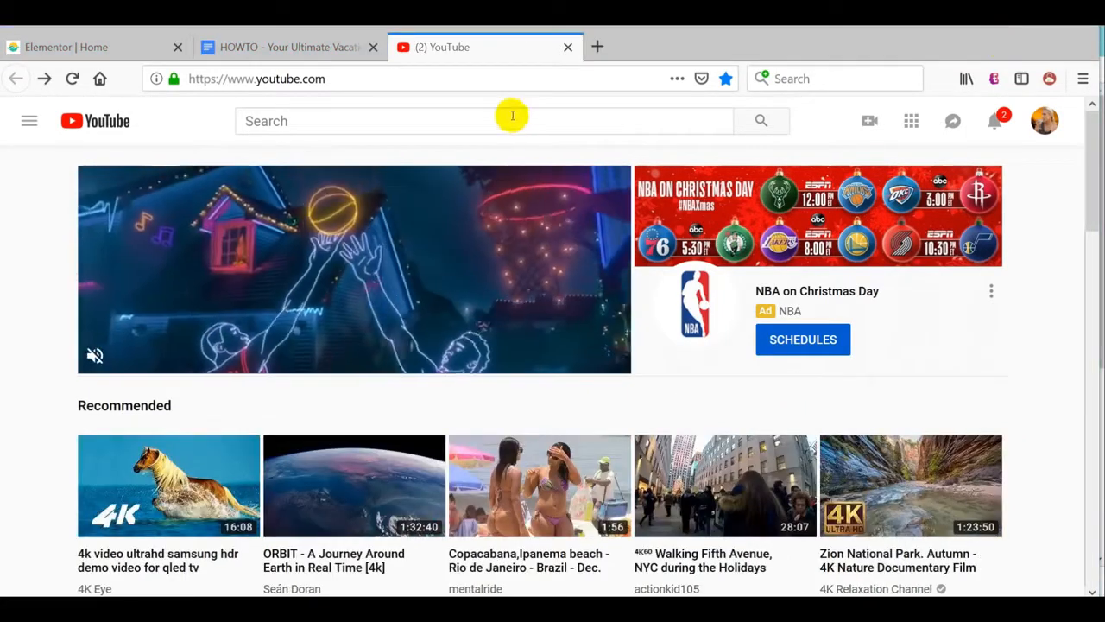
Search YouTube for '4k beach' and open the 4K Tropical Beach video
left_click(513, 122)
type("4k beach")
key("Return")
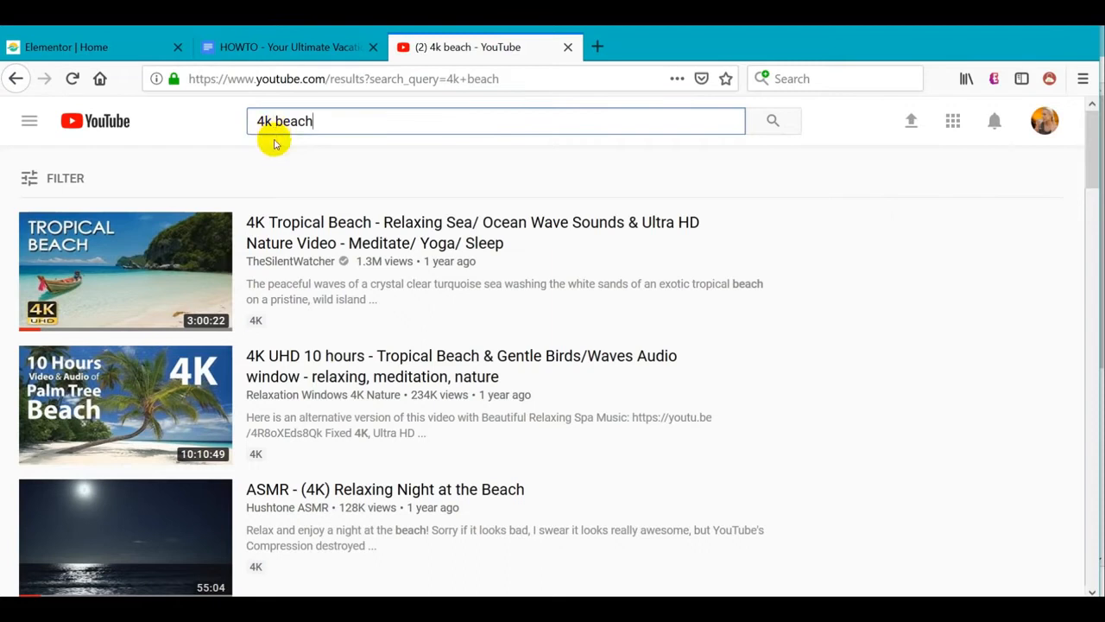
left_click(131, 270)
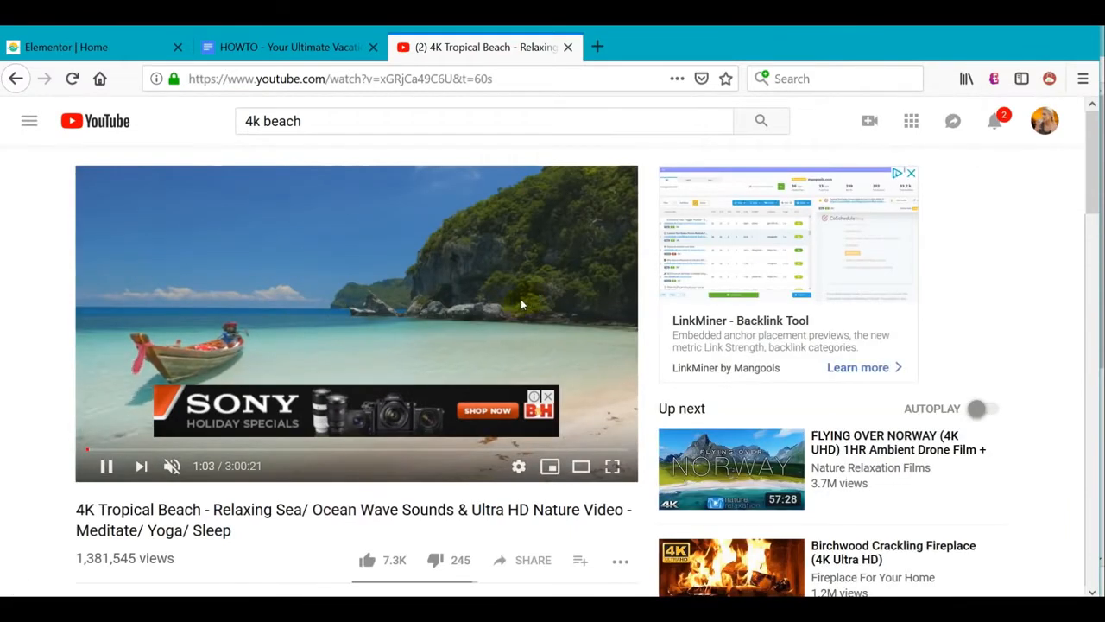
Select the video's URL in the address bar and switch back to the Elementor editor
left_click(517, 82)
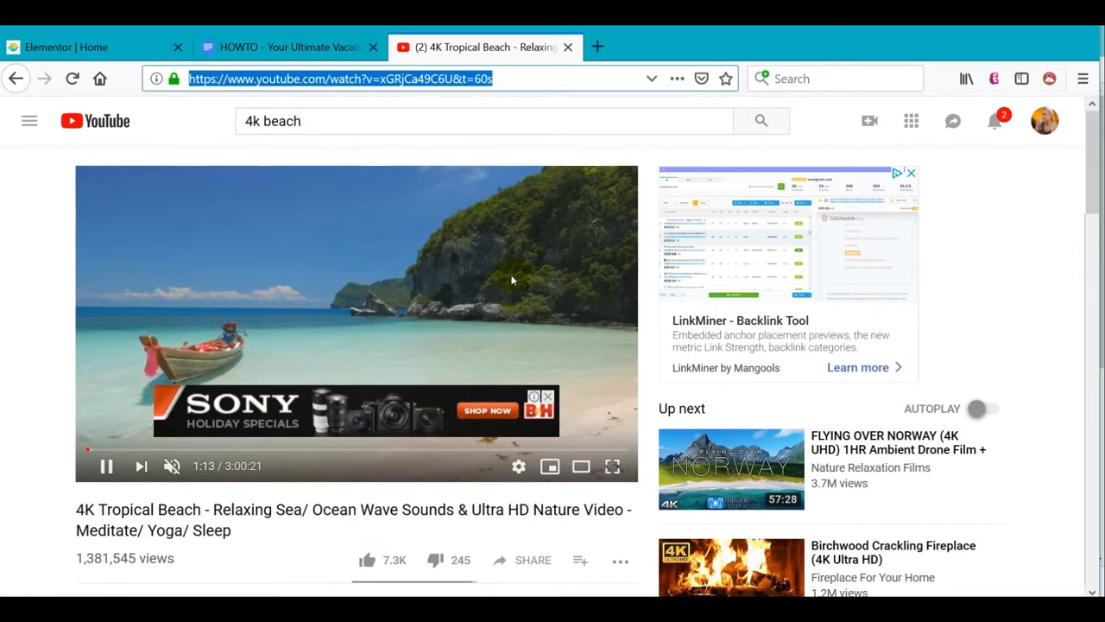
key("alt+Tab")
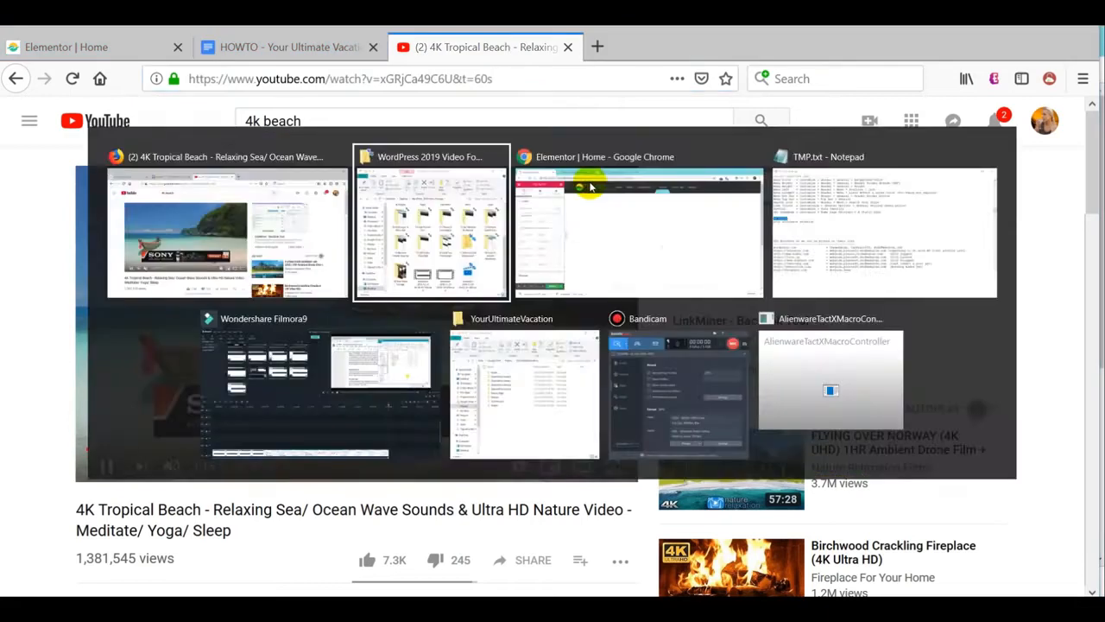
left_click(590, 186)
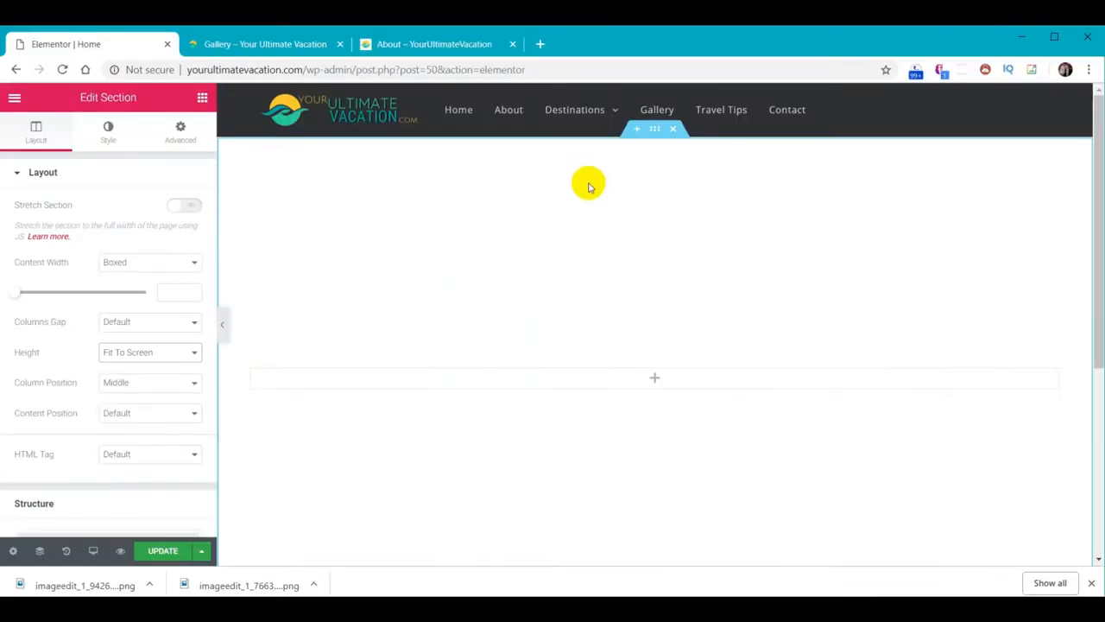
Upload Hawaii-Sunset.jpg and insert it as the section's classic background image
left_click(107, 133)
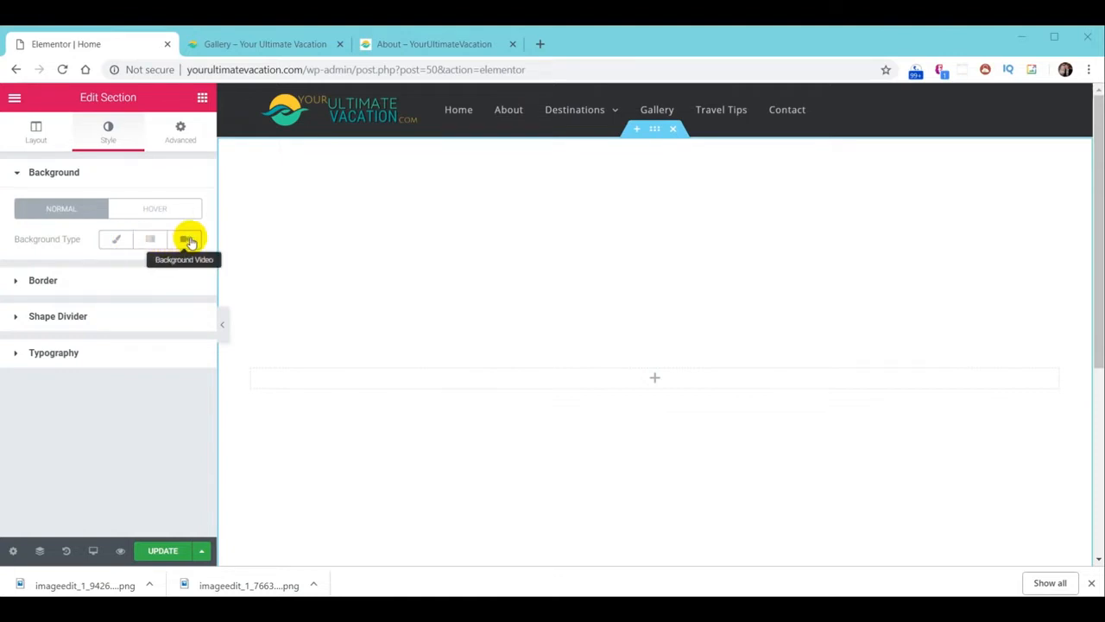
left_click(120, 241)
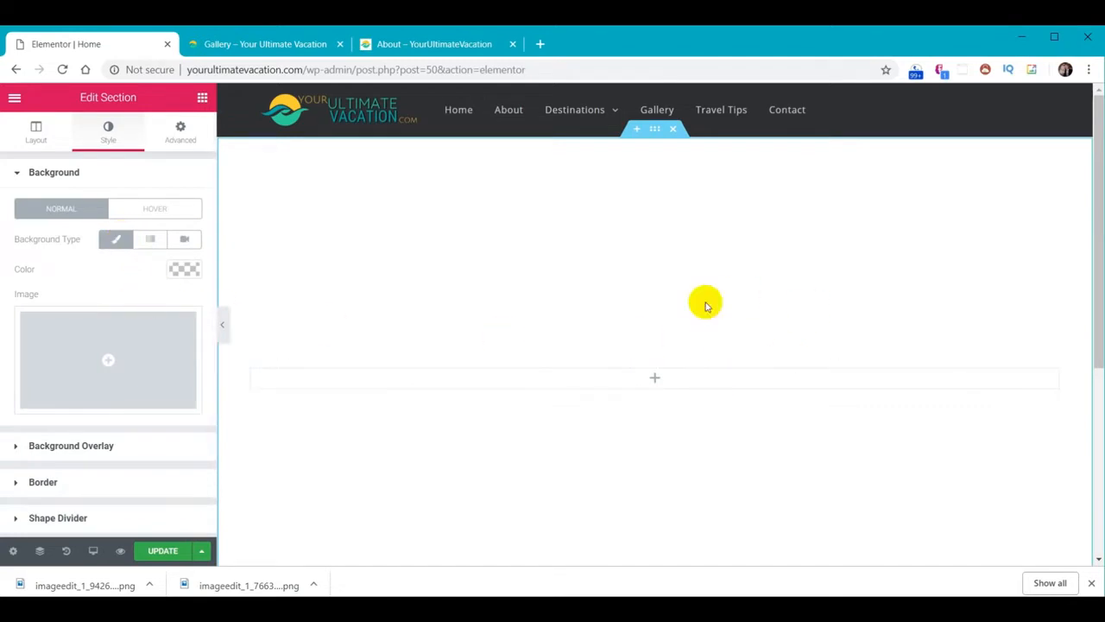
left_click(105, 363)
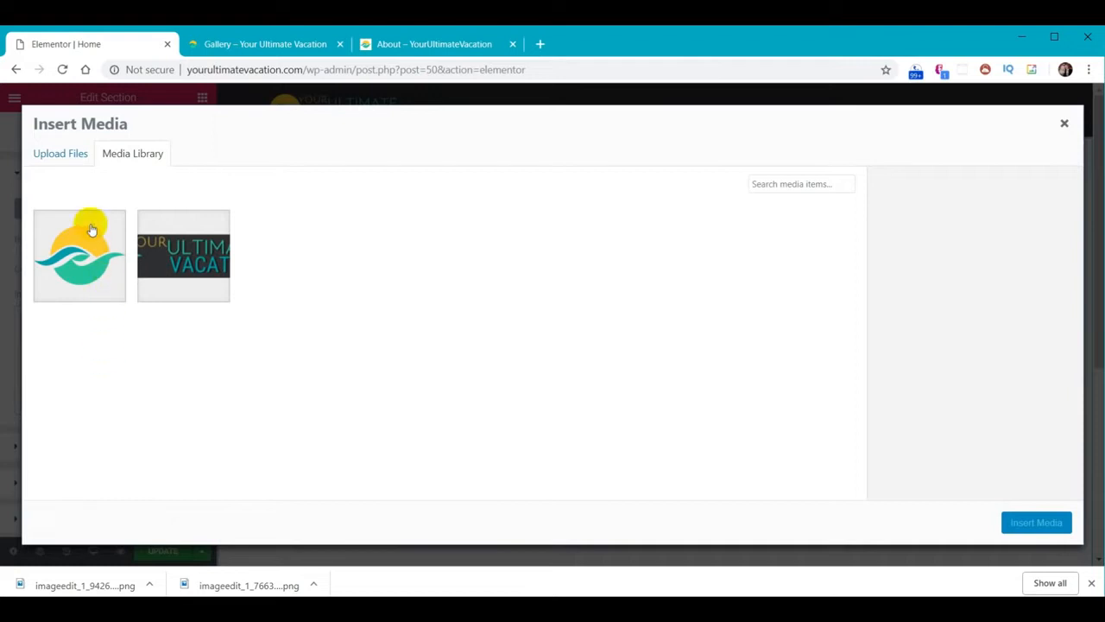
left_click(67, 156)
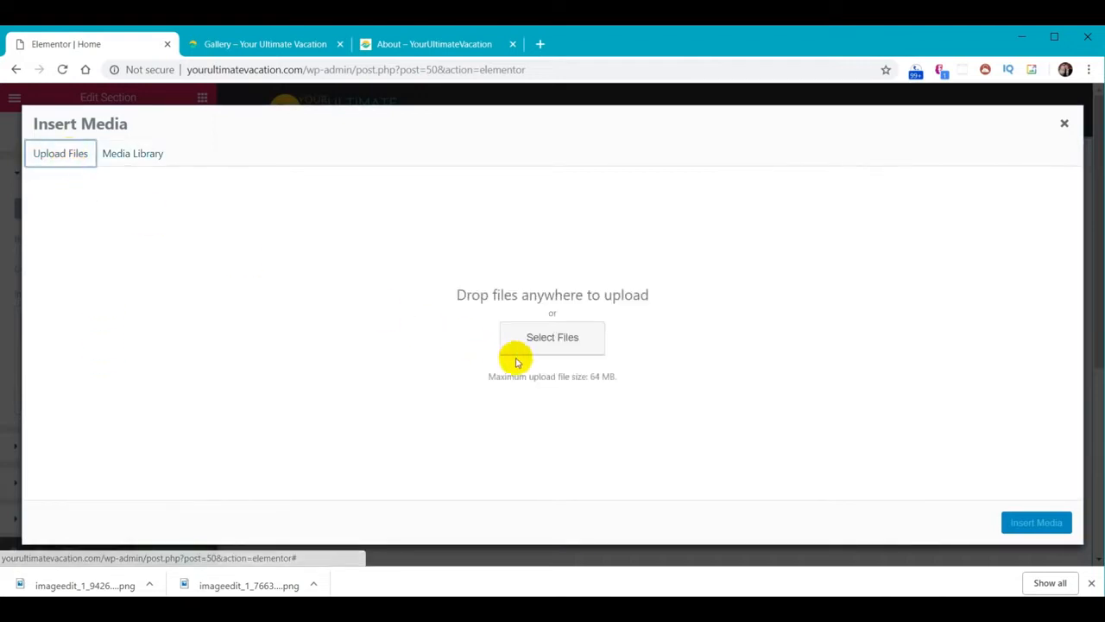
left_click(571, 345)
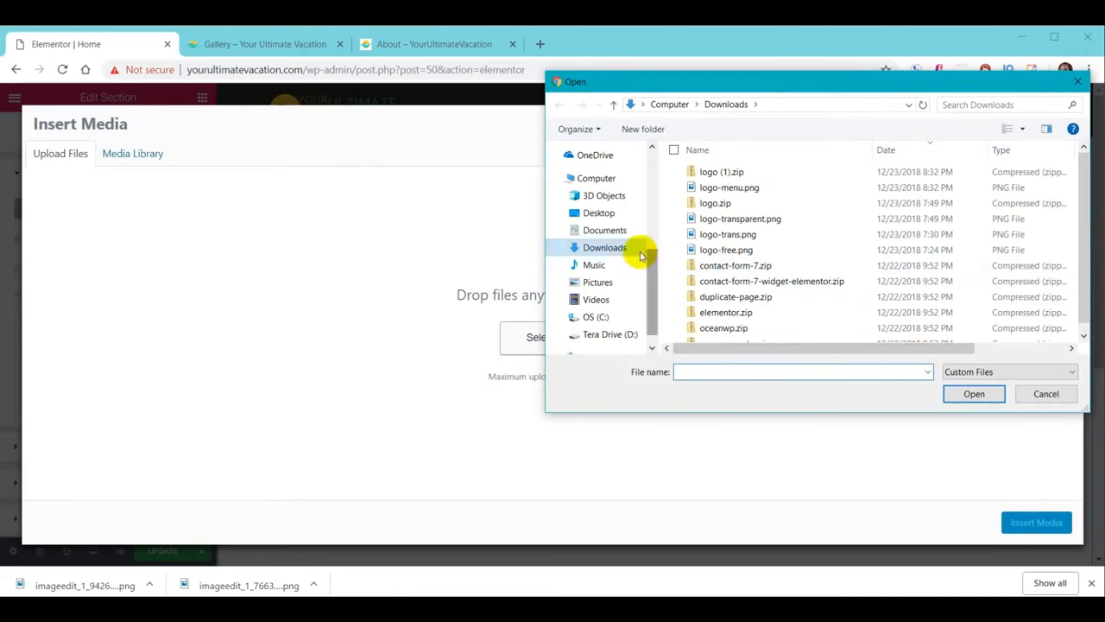
left_click(1047, 394)
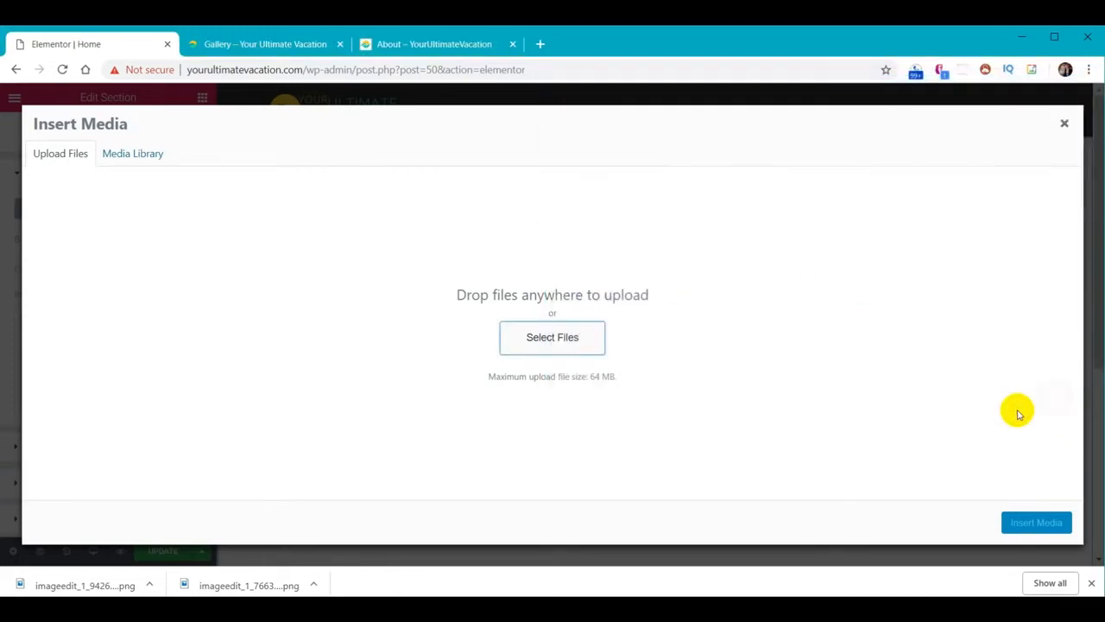
key("alt+Tab")
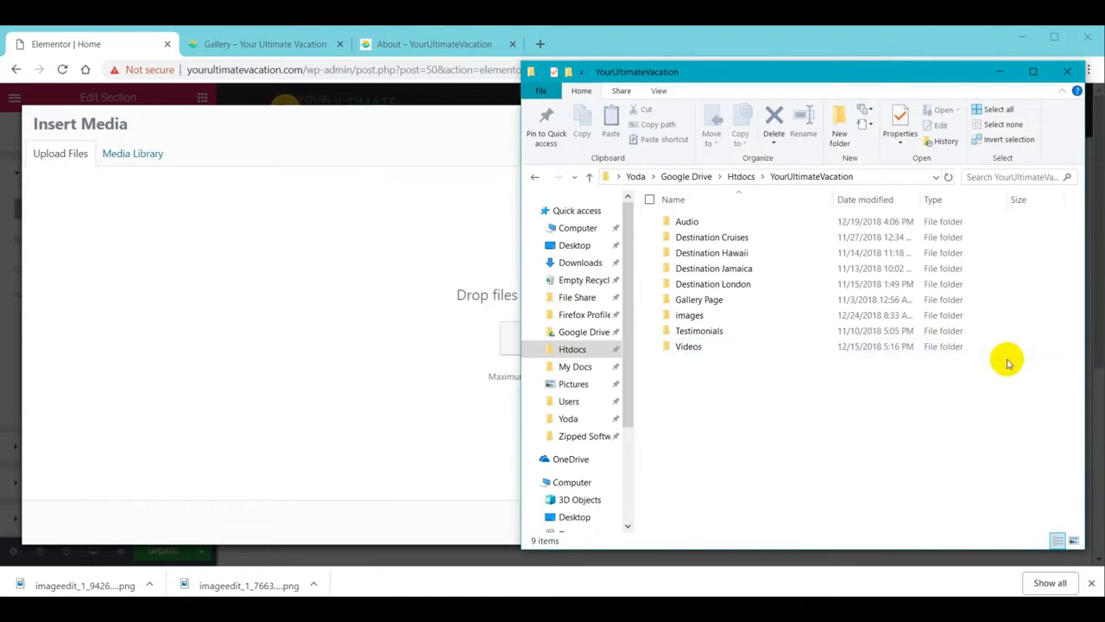
double_click(695, 315)
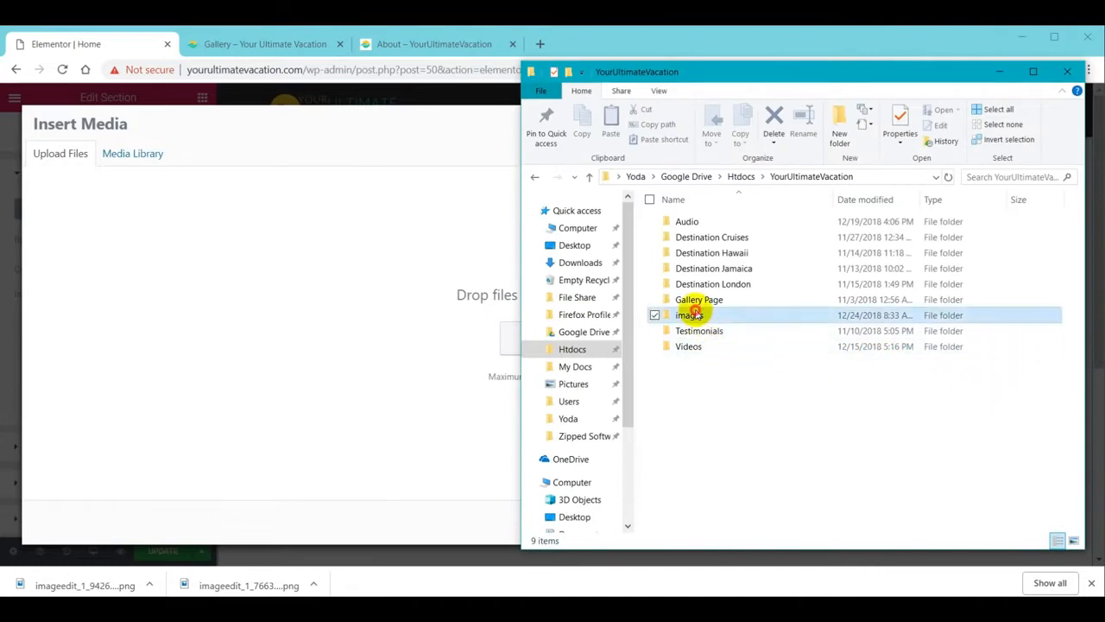
left_click(907, 359)
left_click_drag(907, 358, 395, 349)
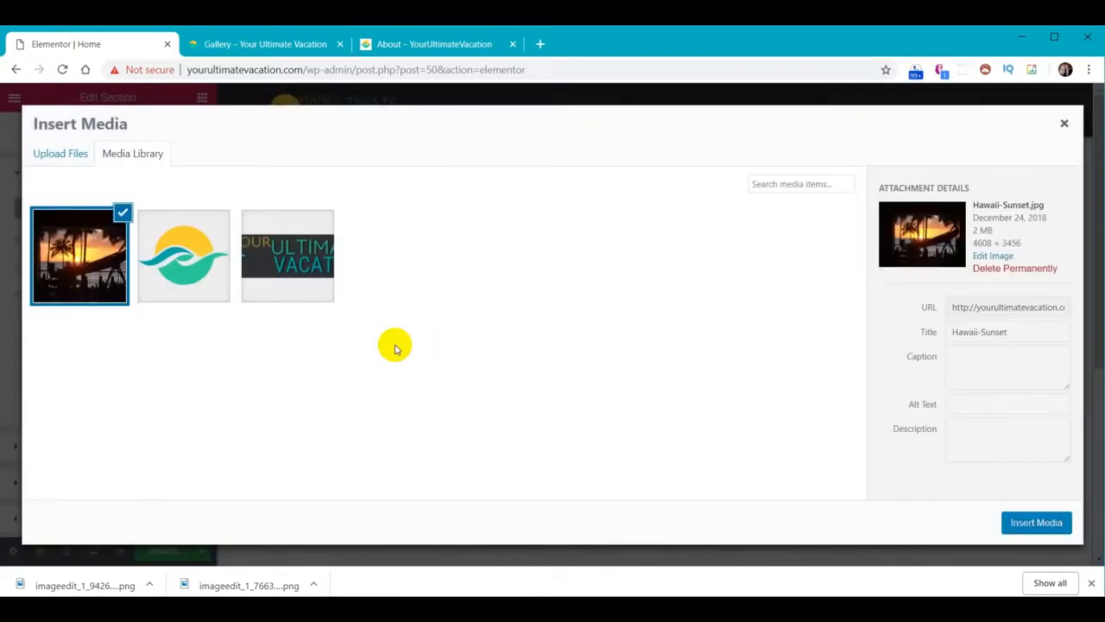
left_click(1030, 527)
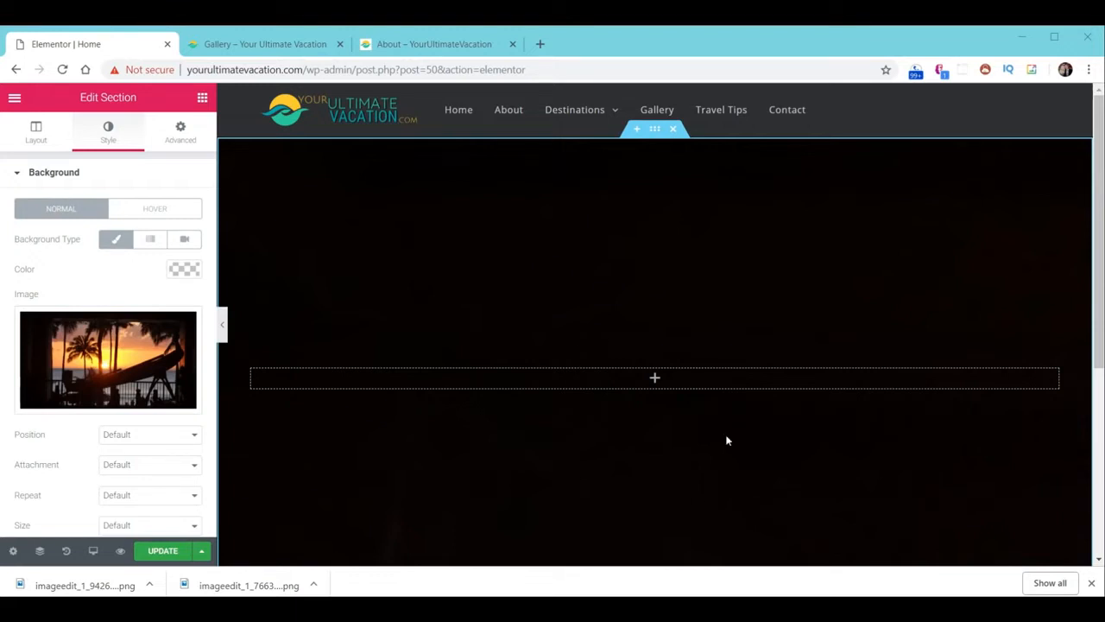
Set the background image position to Center Center and size to Cover
left_click(194, 439)
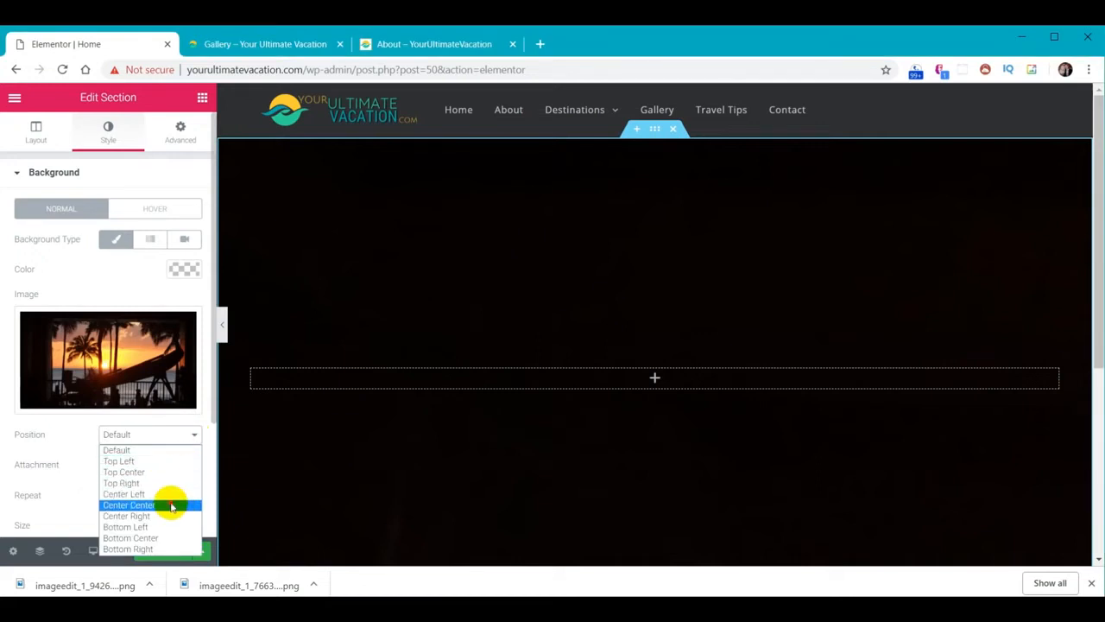
left_click(168, 504)
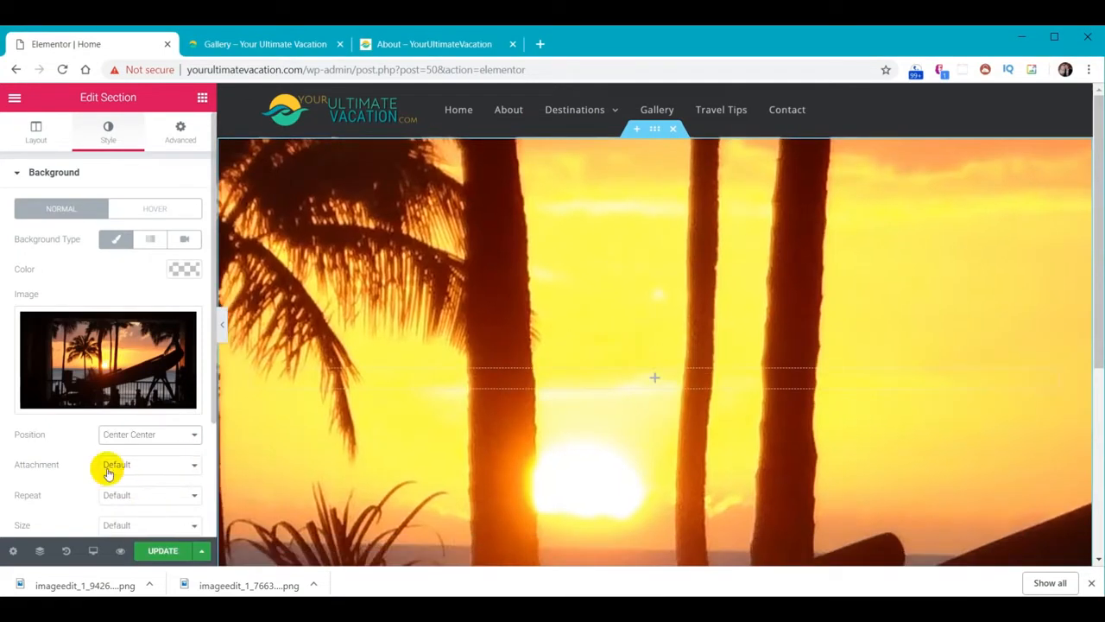
scroll(105, 468, "down", 1)
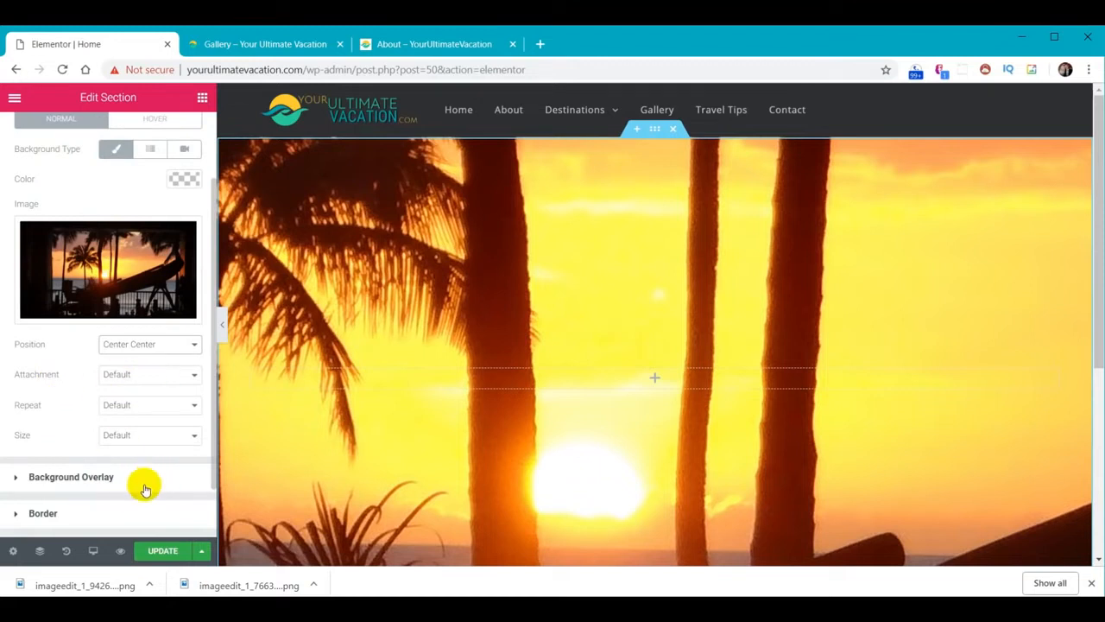
left_click(191, 435)
left_click(176, 473)
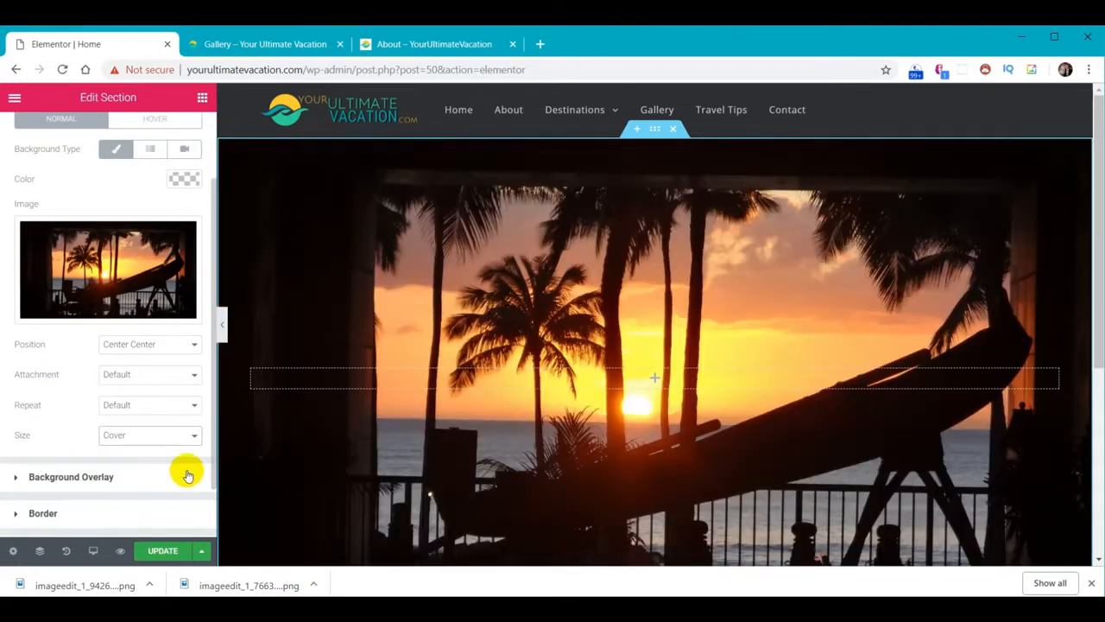
scroll(698, 437, "down", 2)
scroll(695, 441, "up", 2)
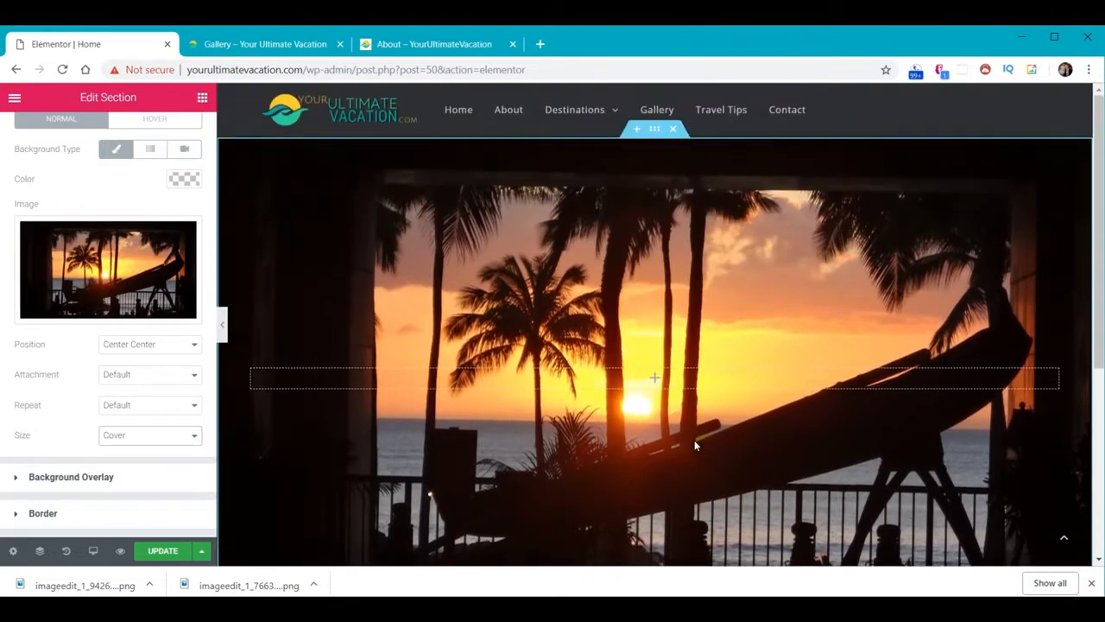
Make the section background a radial gradient with a green first colour, angled at 250 degrees
left_click(151, 152)
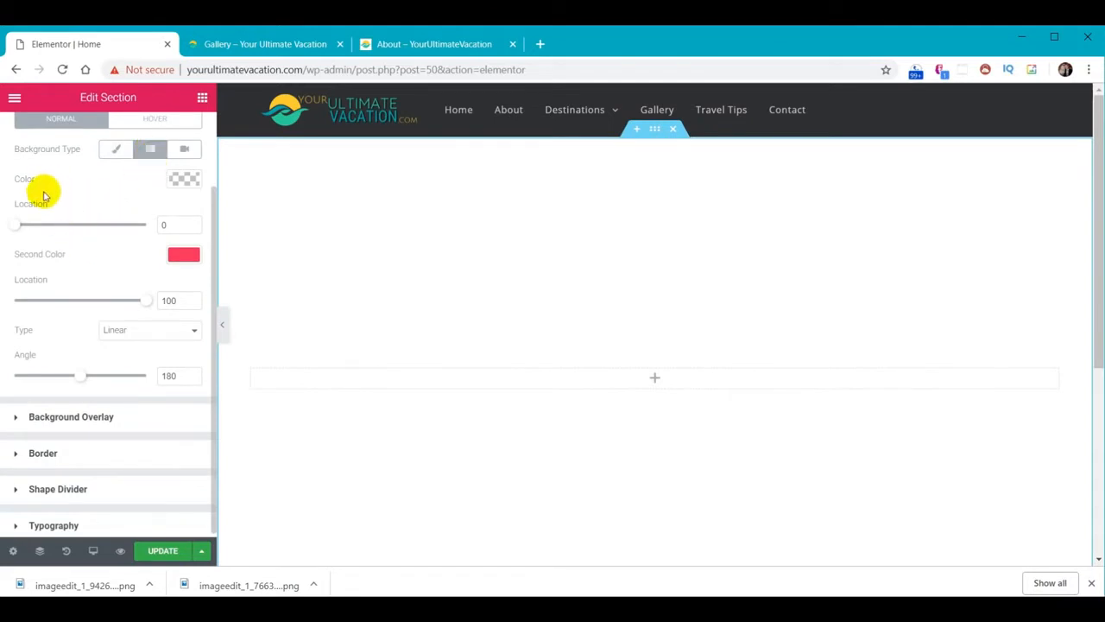
left_click(184, 182)
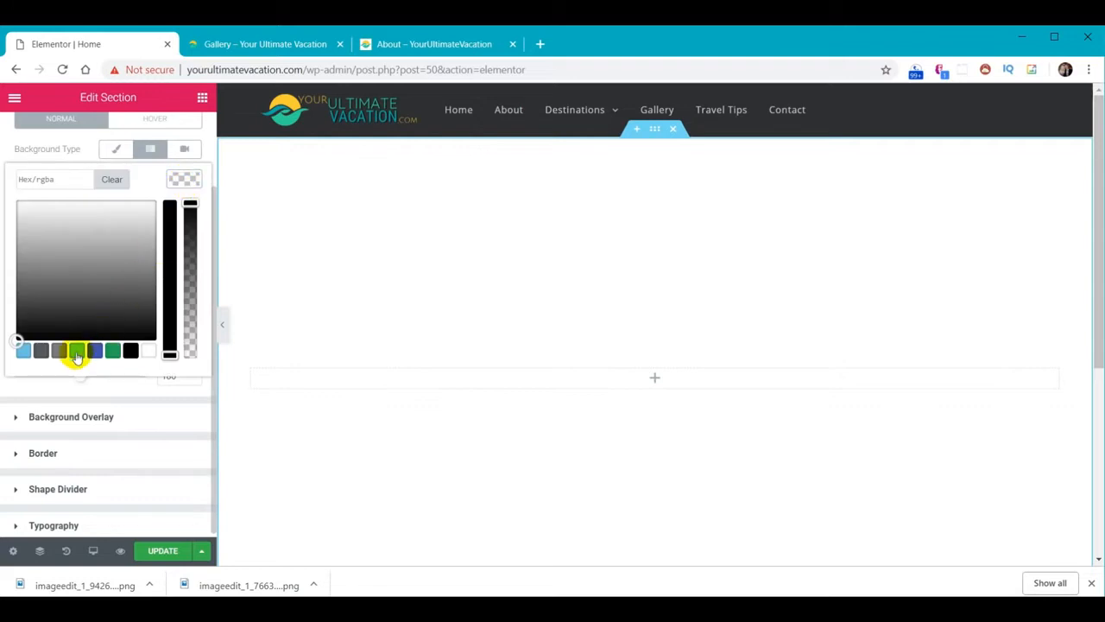
left_click(77, 353)
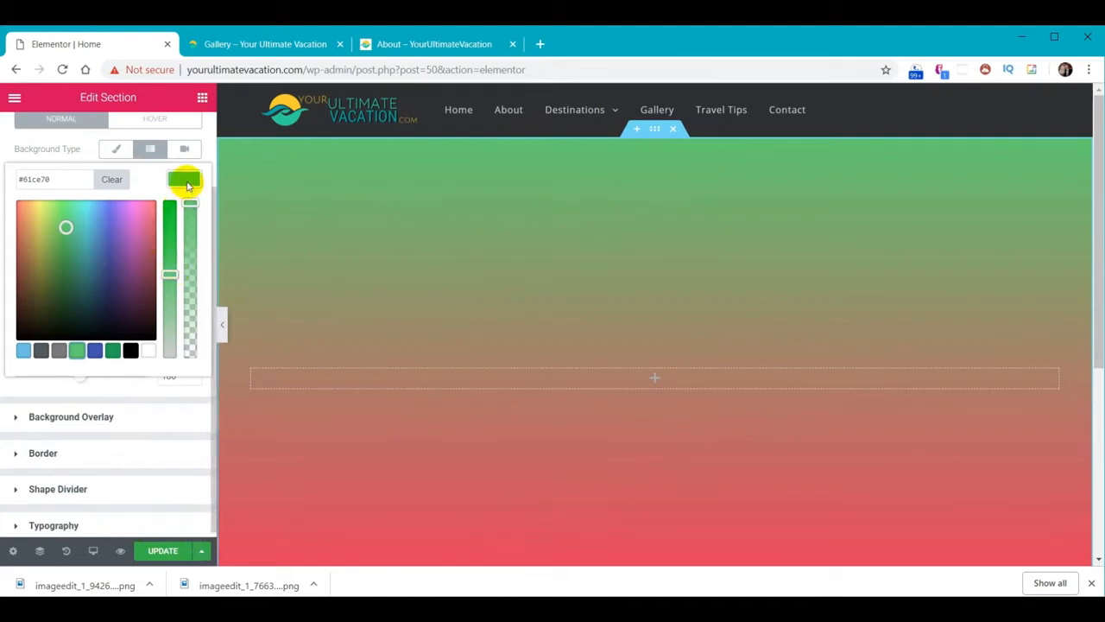
left_click(185, 182)
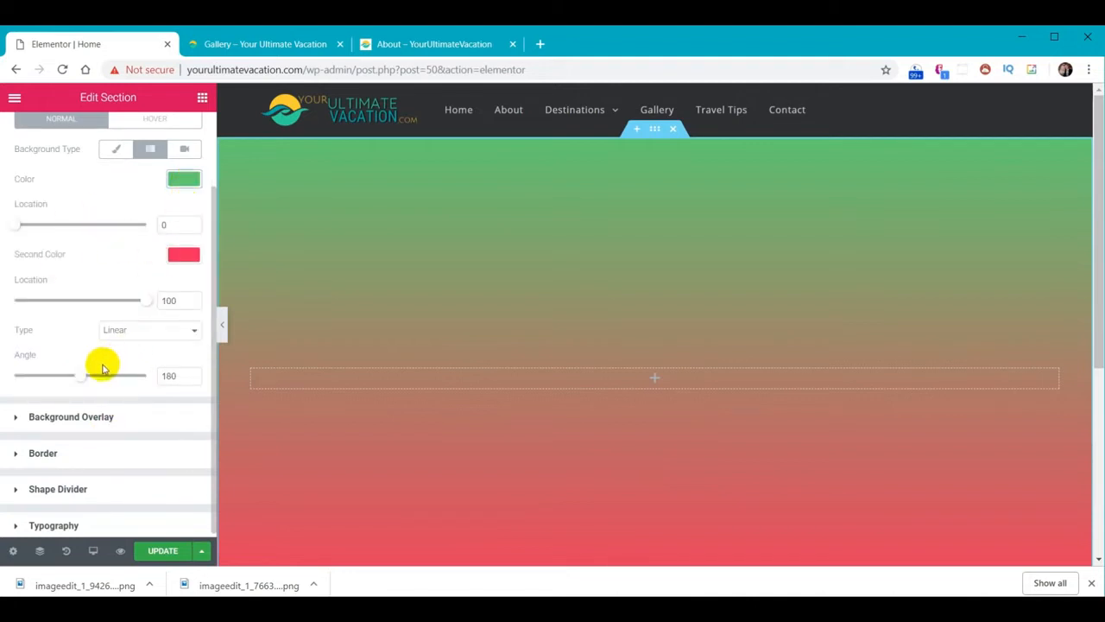
left_click_drag(78, 378, 105, 376)
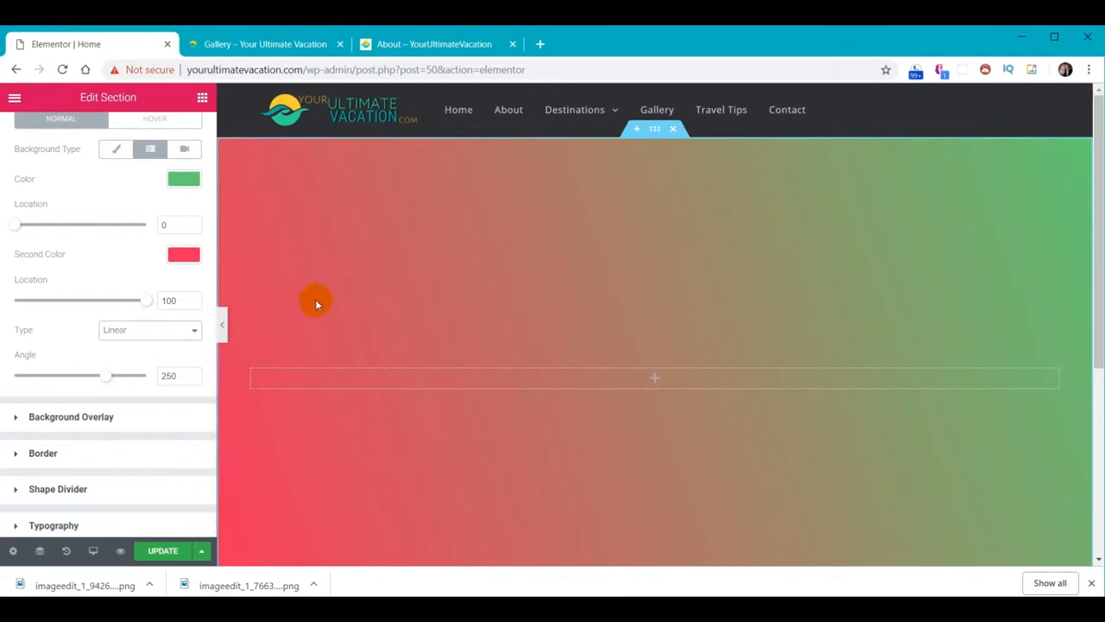
left_click(144, 331)
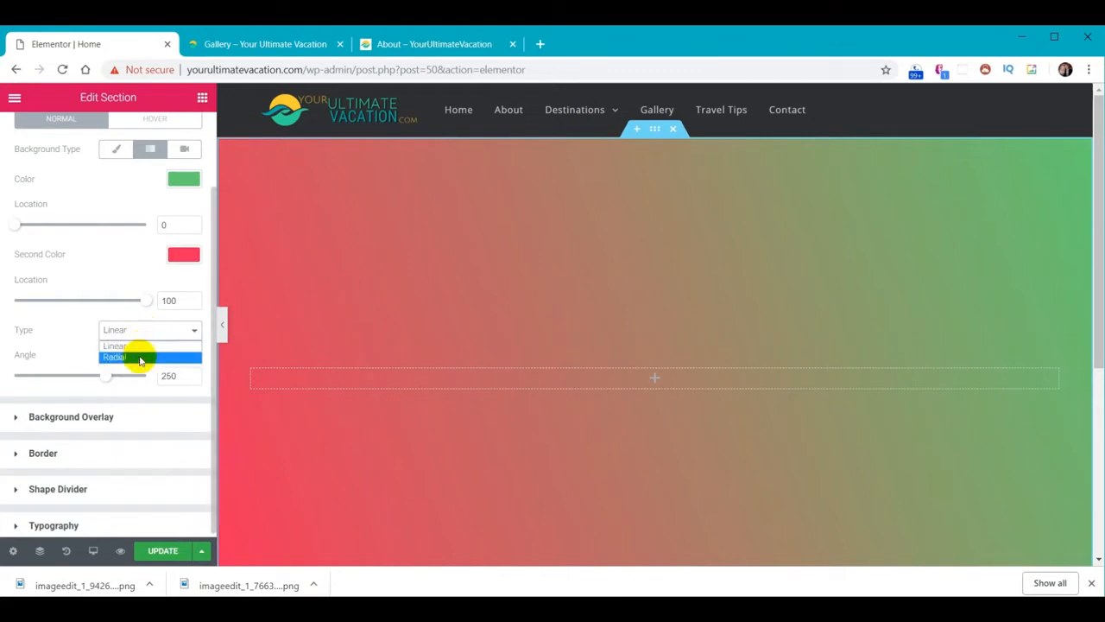
left_click(140, 357)
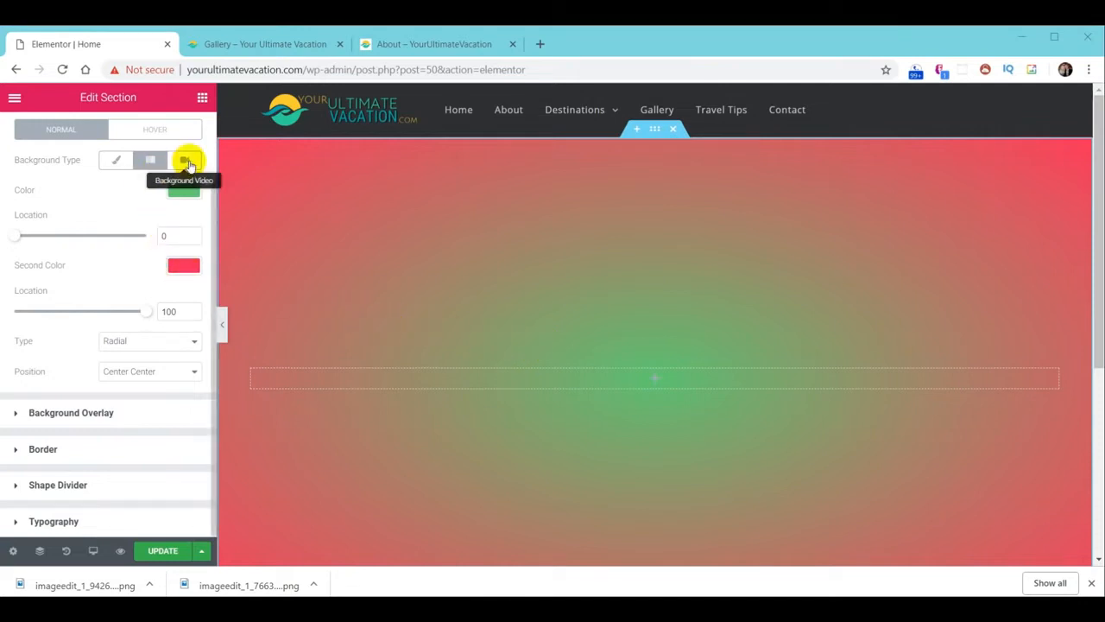
Set the section background to video, replace the link with the YouTube beach video, and update the page
left_click(185, 161)
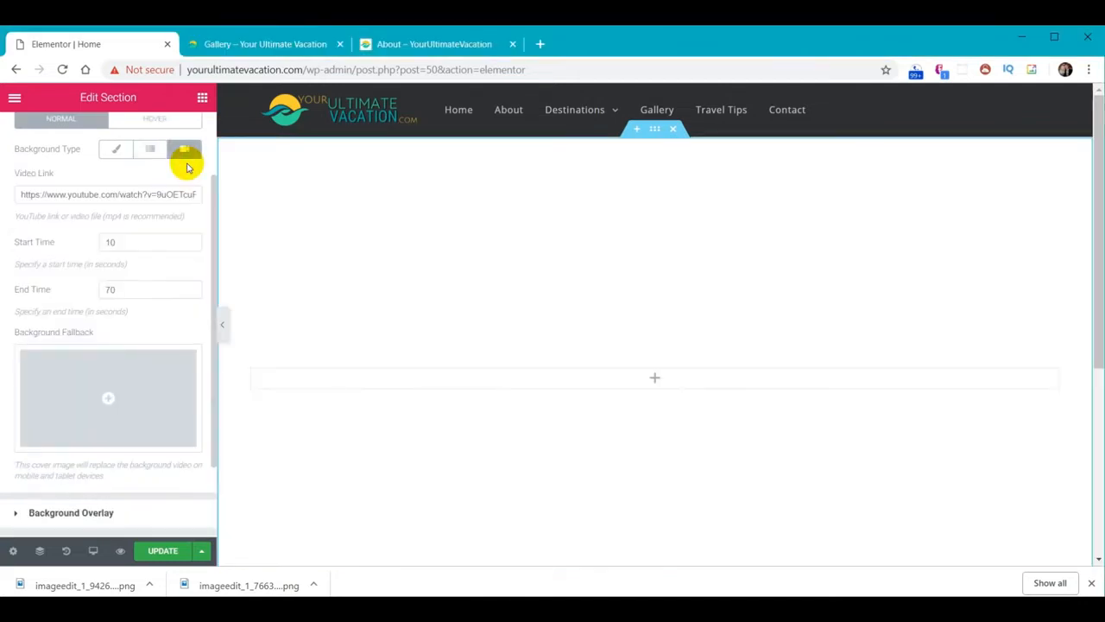
left_click(45, 194)
key("ctrl+a")
key("ctrl+v")
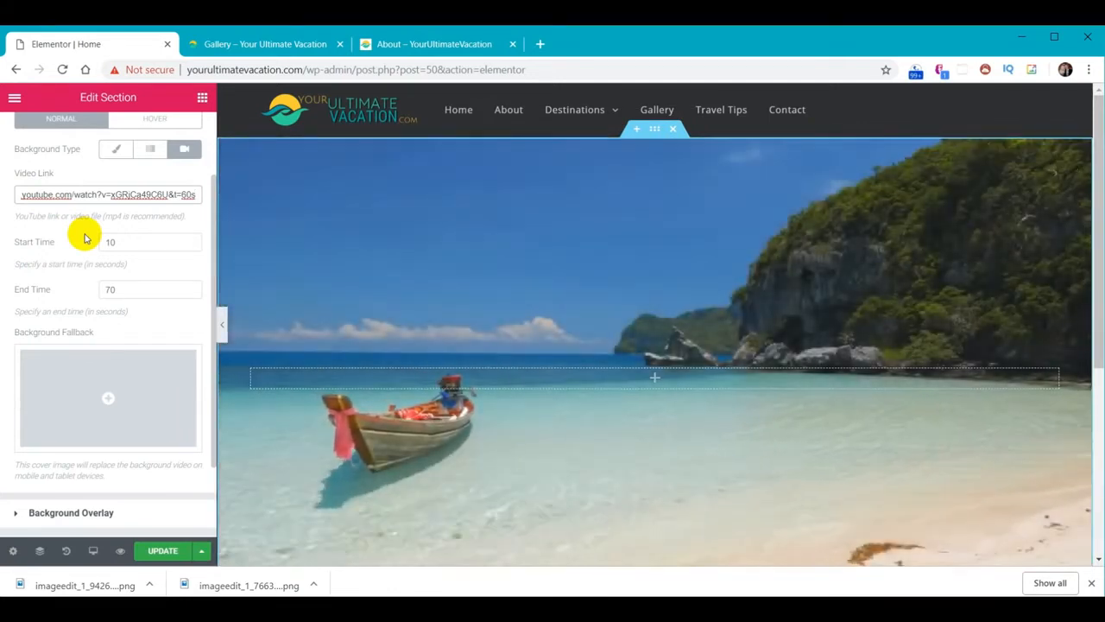
scroll(565, 380, "down", 3)
scroll(596, 415, "up", 1)
scroll(620, 428, "up", 2)
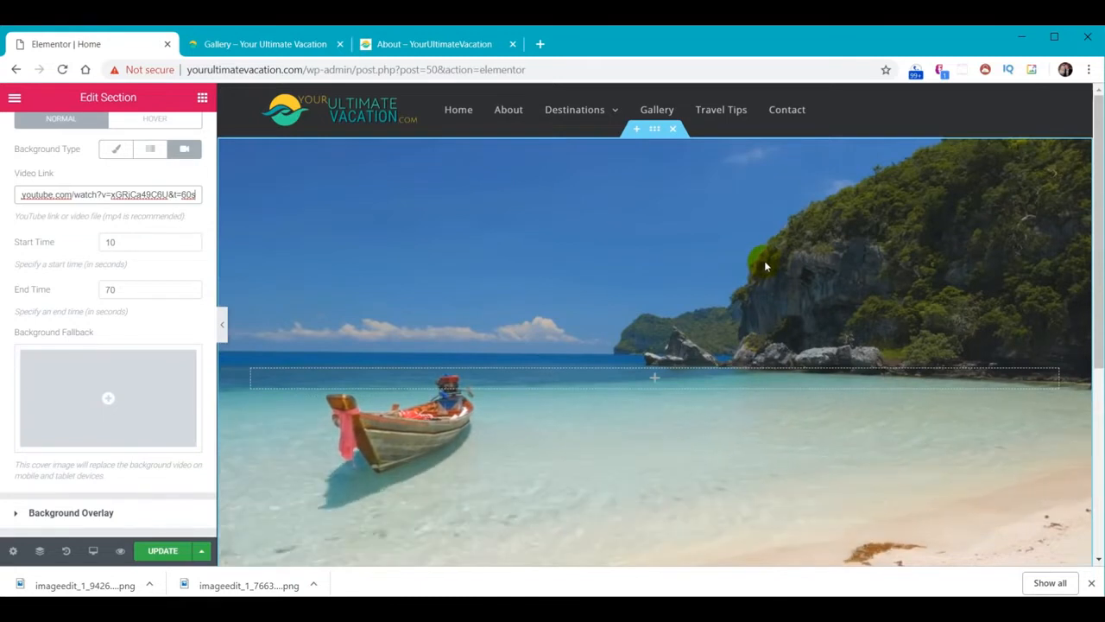
left_click(162, 553)
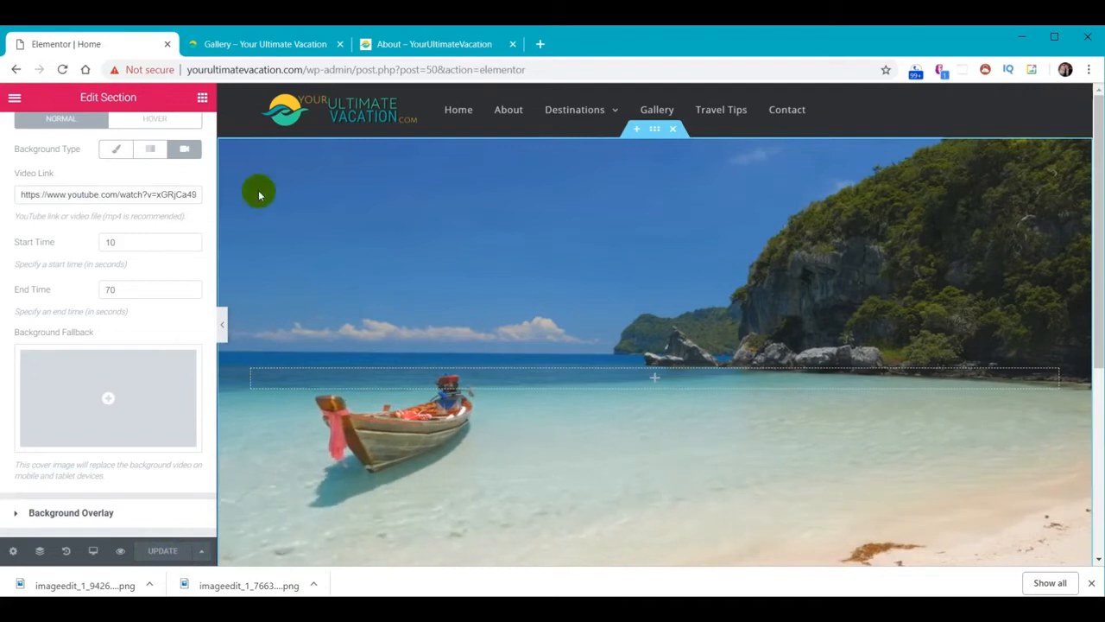
View the live Home page from the gallery page's menu, then start a new browser tab
left_click(258, 48)
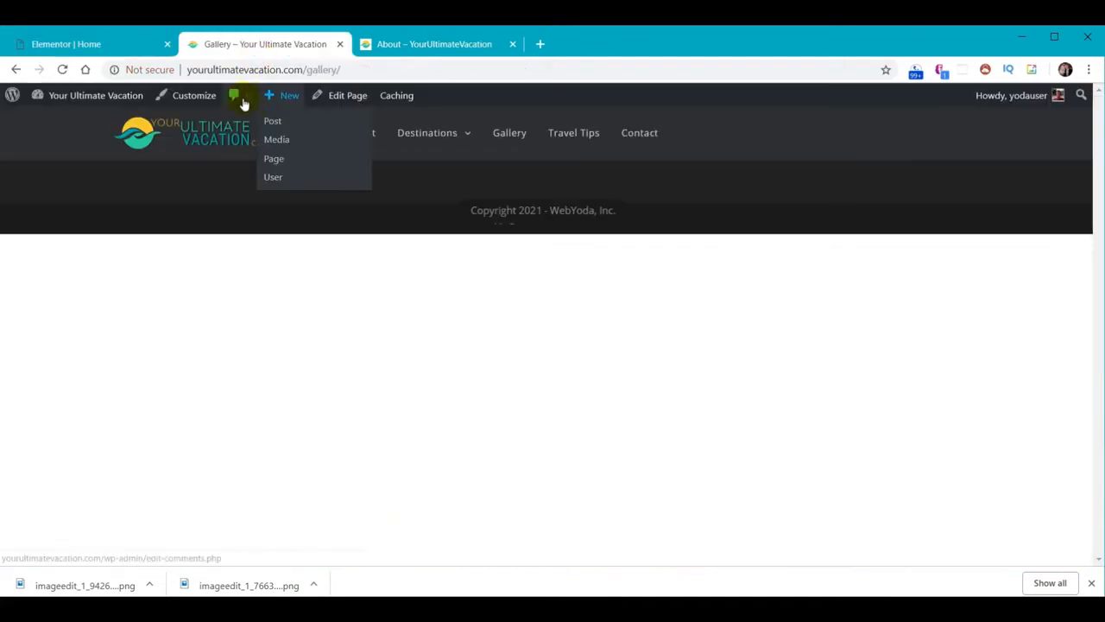
left_click(310, 137)
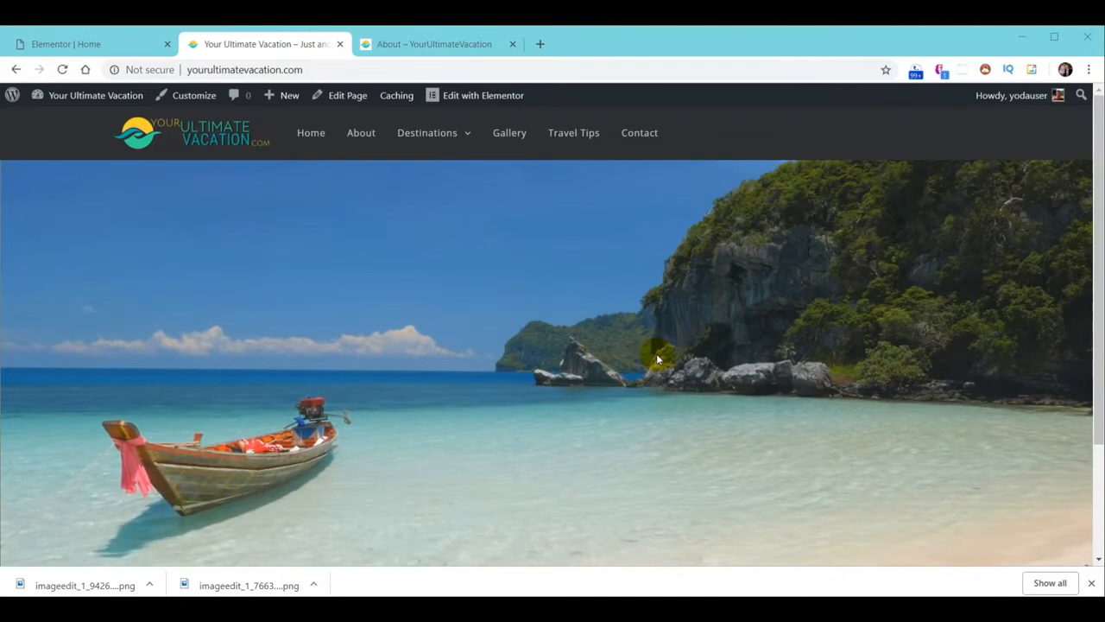
left_click(541, 41)
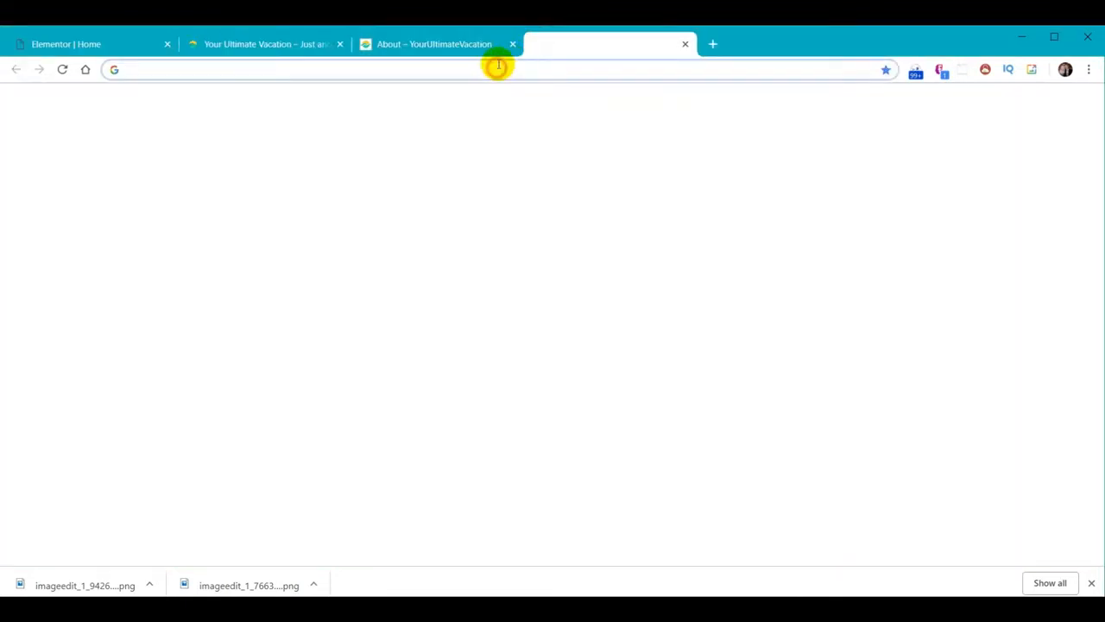
On YouTube, search 'your ultimate vacation' and open the Welcome To Your Ultimate Vacation video
type("youtube.com")
key("Return")
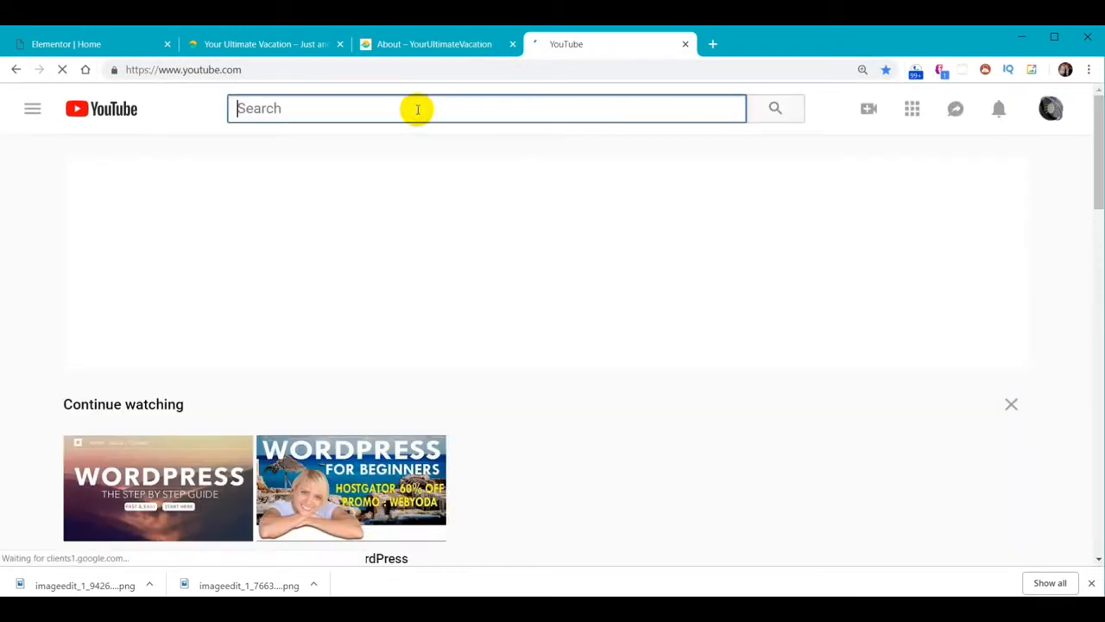
type("your ultimate vacation")
key("Return")
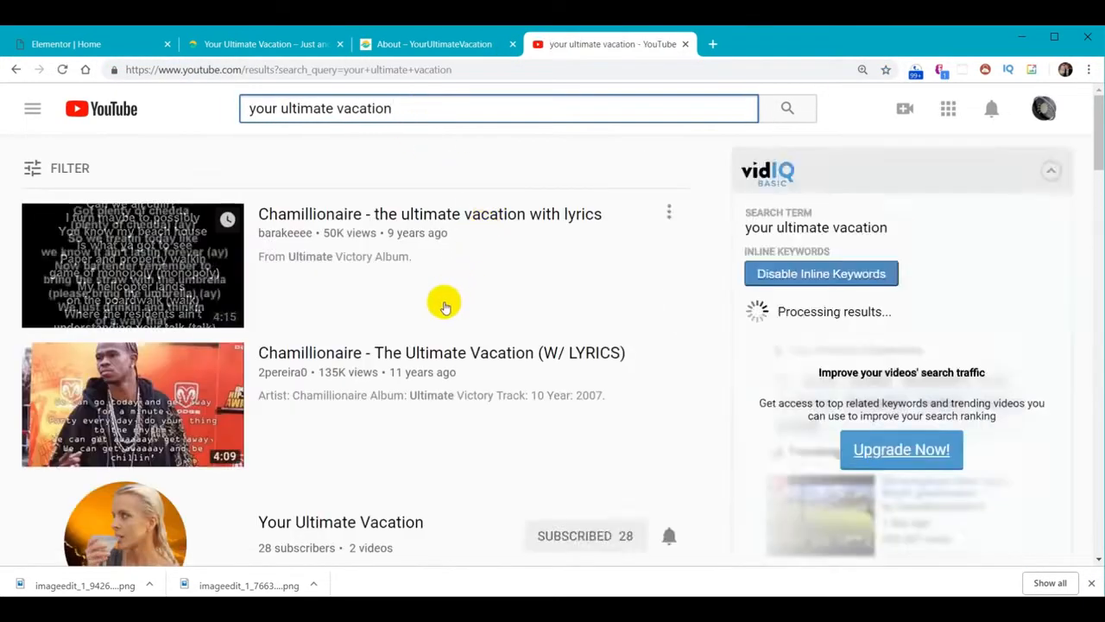
scroll(432, 311, "down", 3)
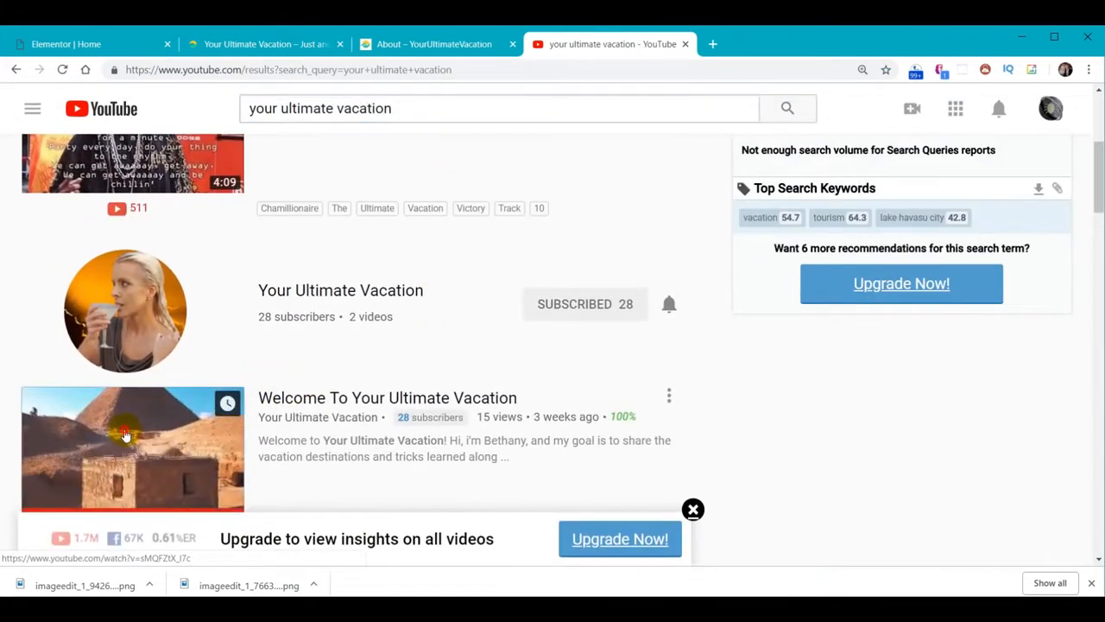
left_click(125, 415)
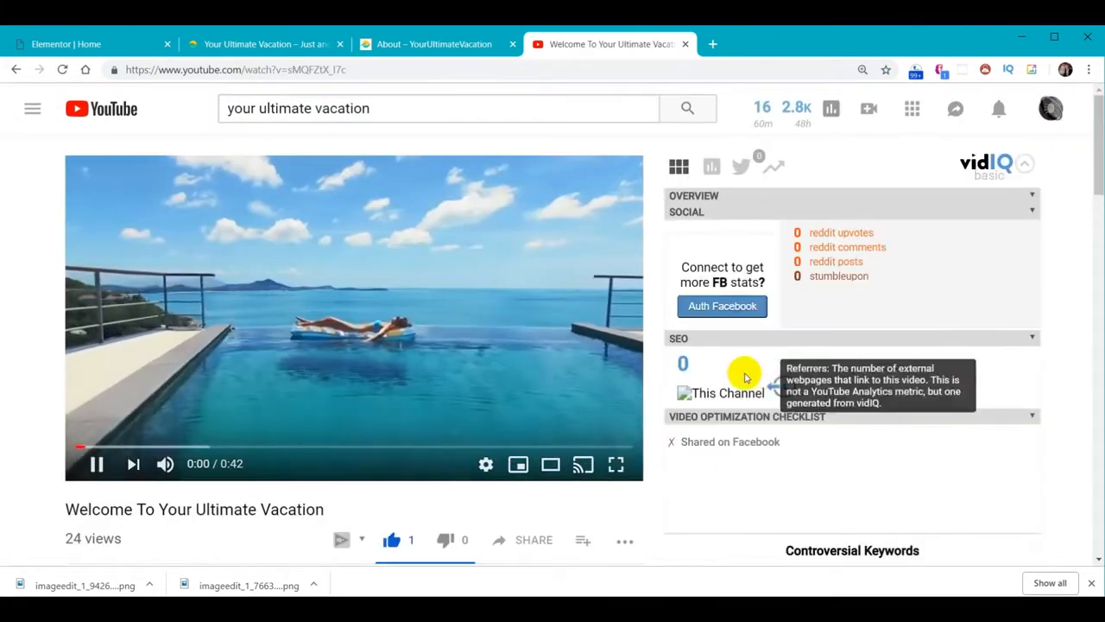
Check the video's description credits, copy its web address, and go back to the Elementor editor
scroll(422, 424, "down", 3)
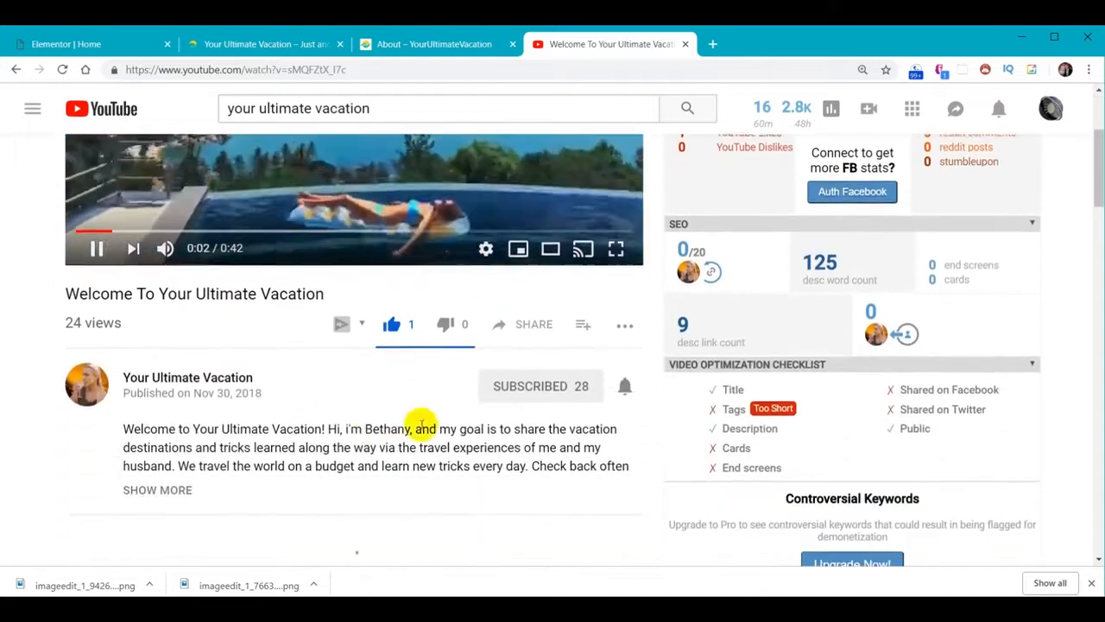
scroll(353, 426, "down", 2)
left_click(178, 345)
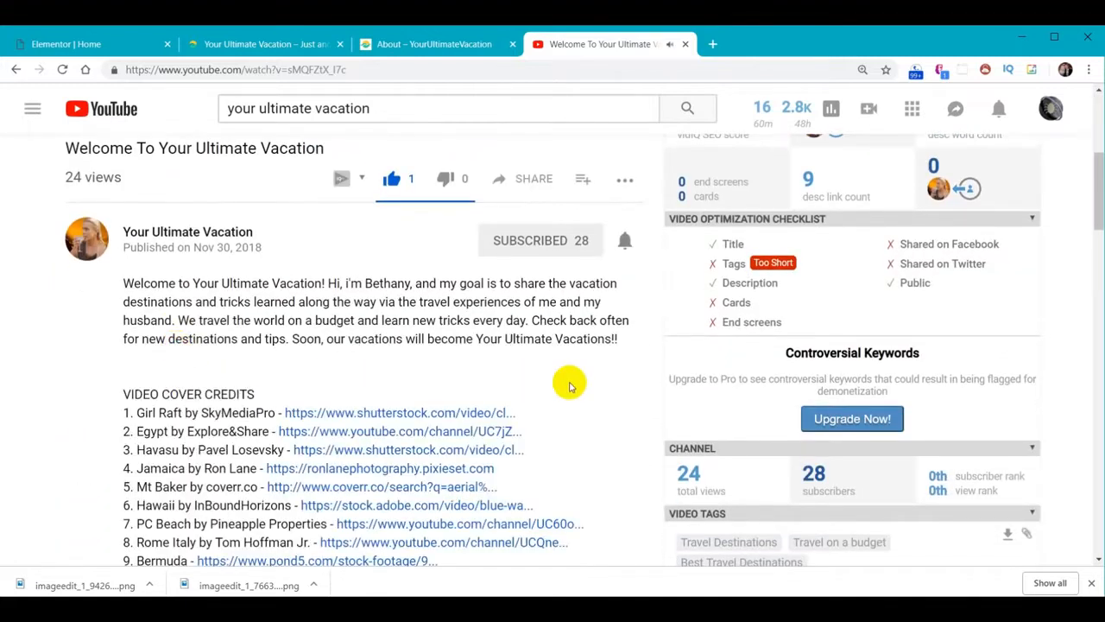
scroll(567, 385, "down", 1)
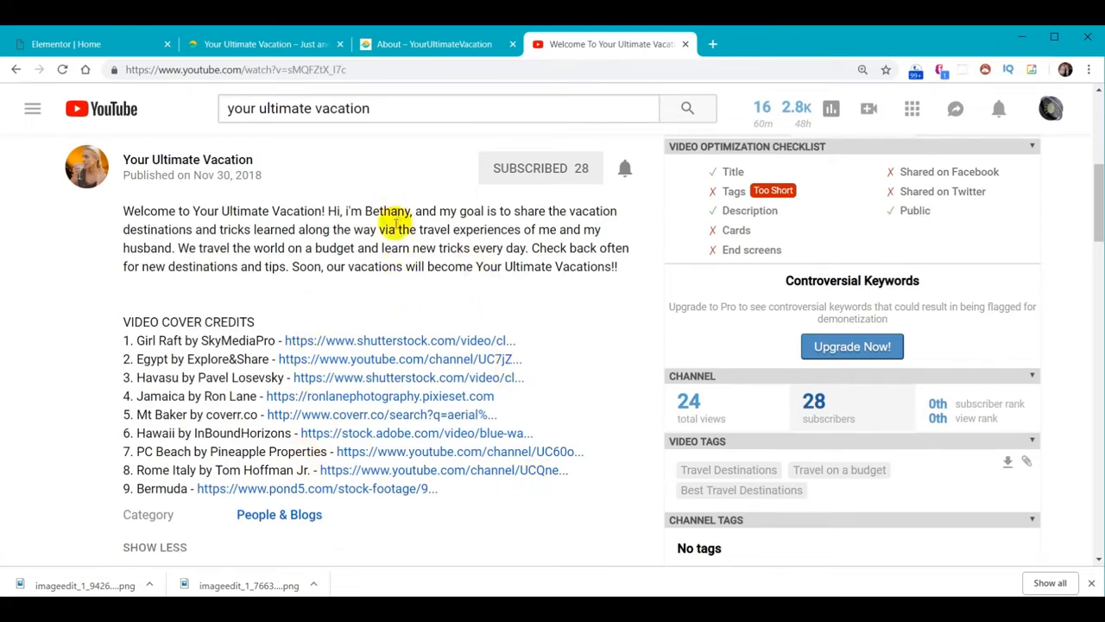
scroll(395, 223, "up", 5)
left_click(364, 69)
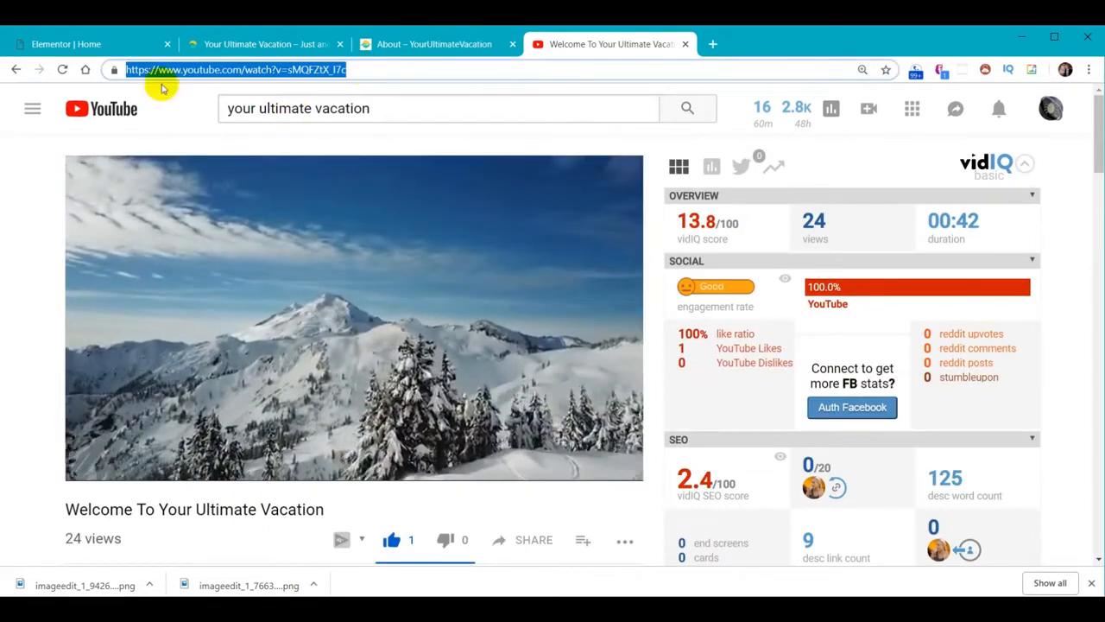
left_click(74, 45)
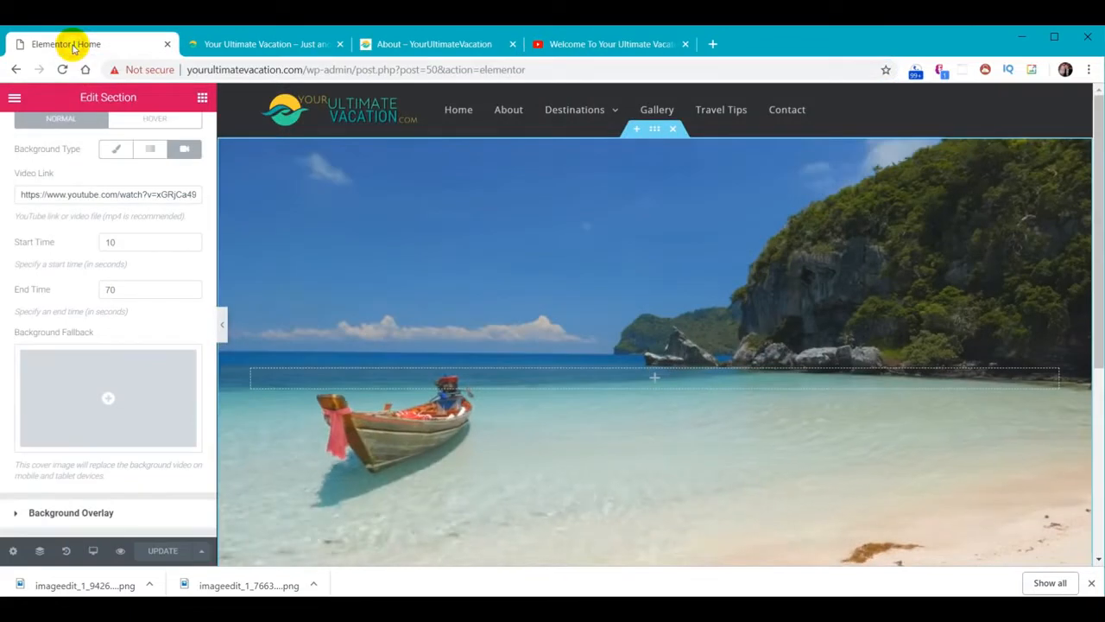
Paste the Welcome video's link as the section's background video and update the page
left_click(77, 193)
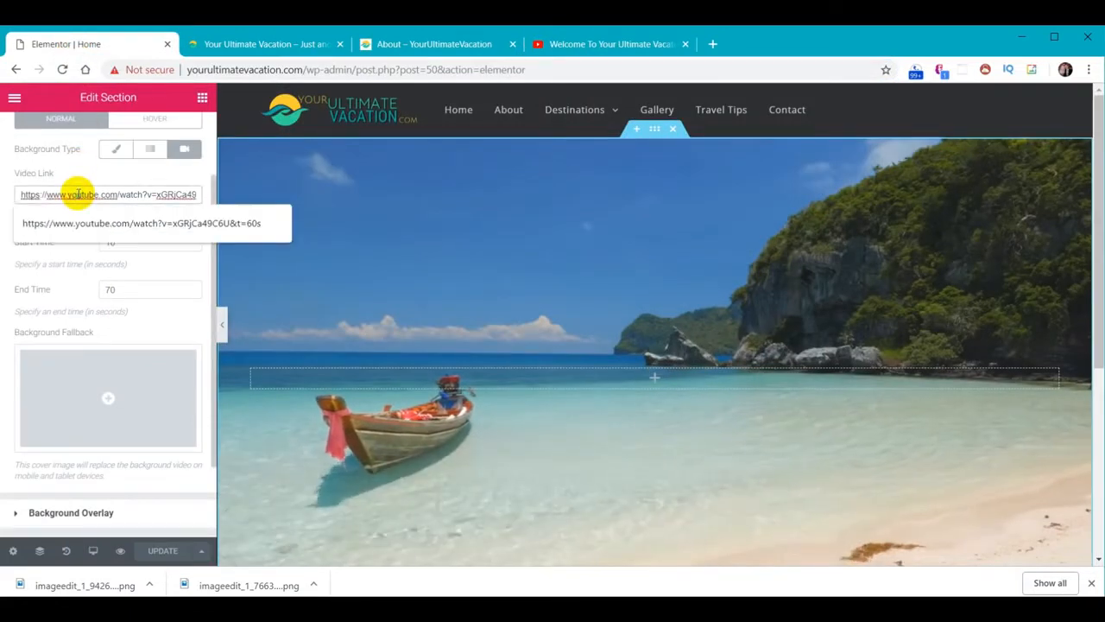
type("https://www.youtube.com/watch?v=sMQFZtX_I7d")
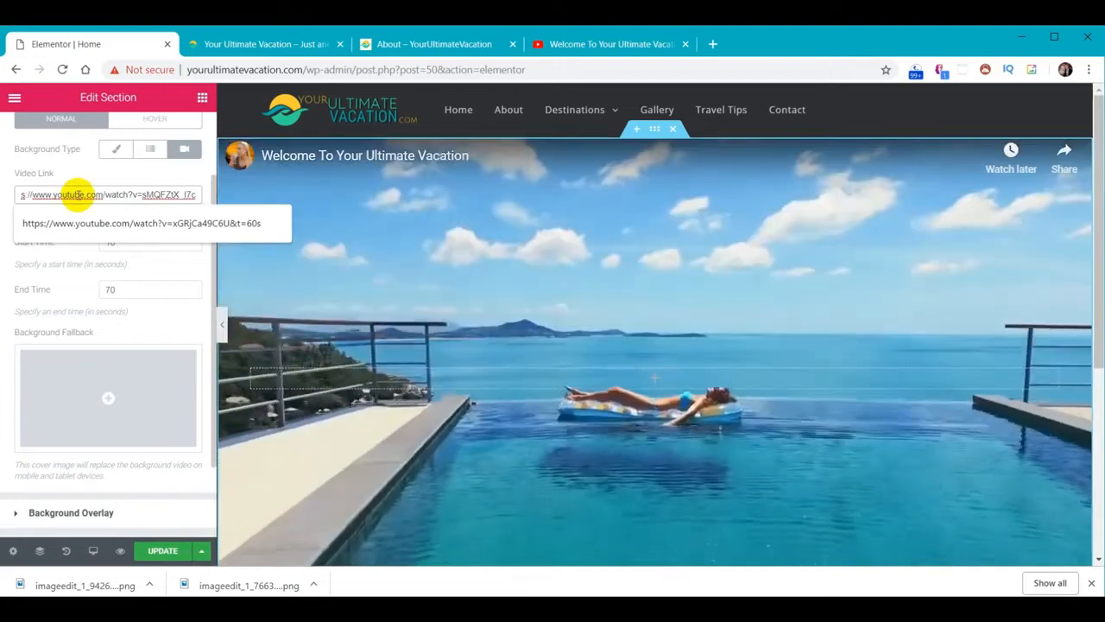
left_click(152, 550)
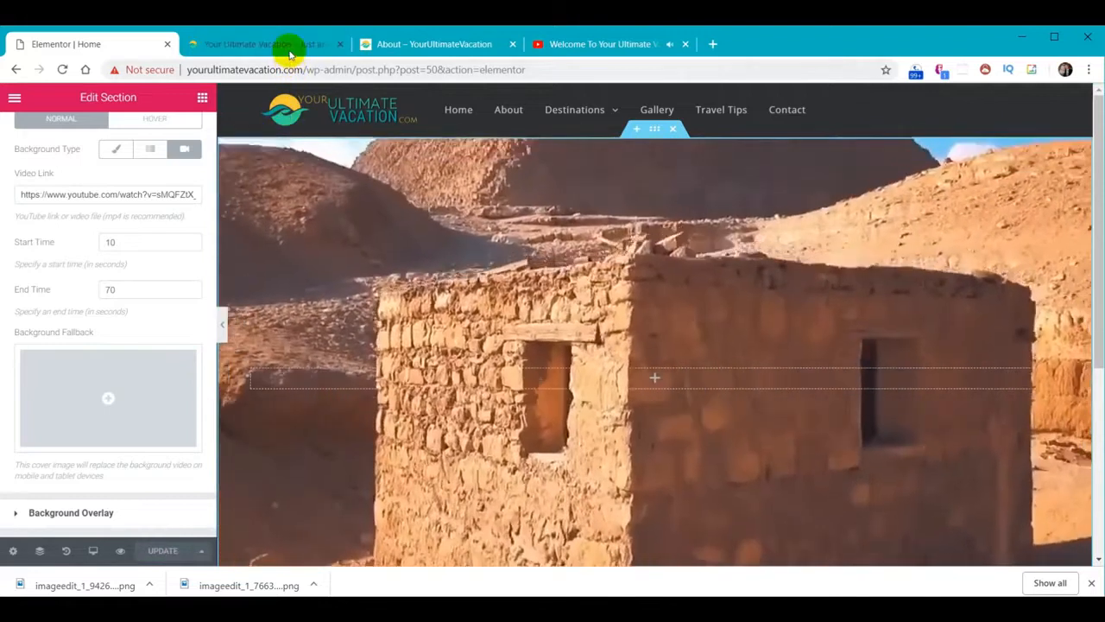
Check the hero video on the live site, then bring up the live About page
left_click(289, 44)
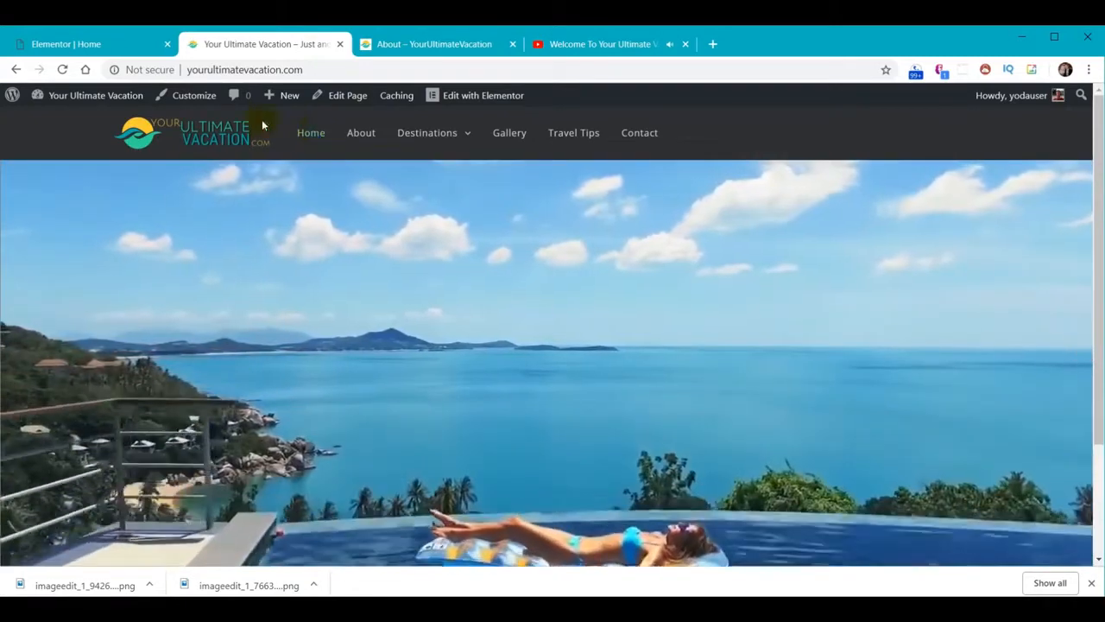
left_click(91, 42)
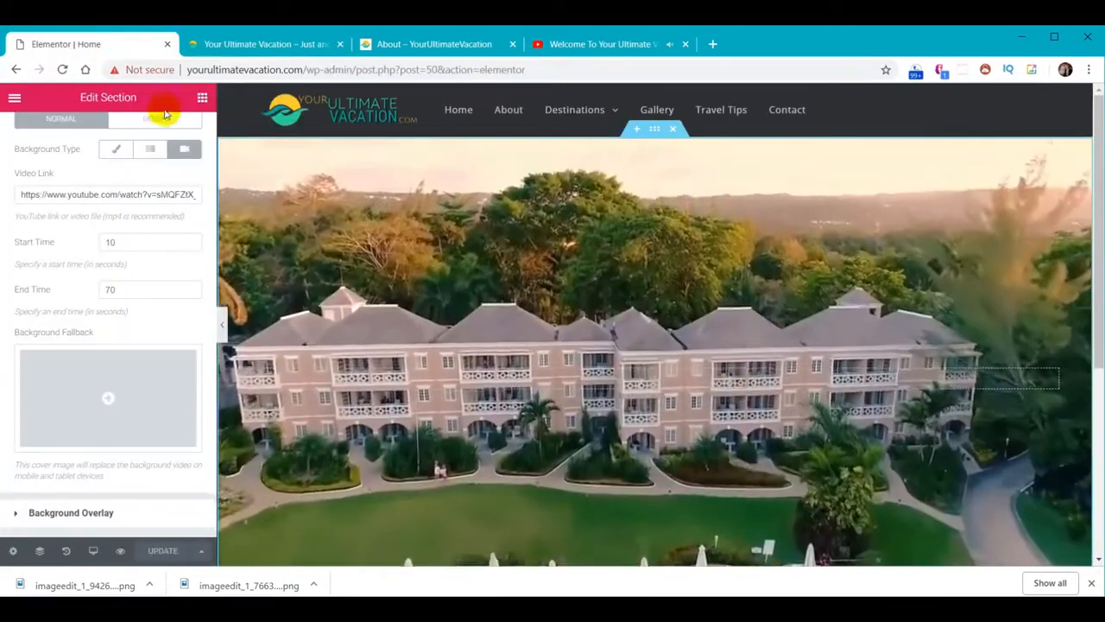
scroll(883, 363, "down", 5)
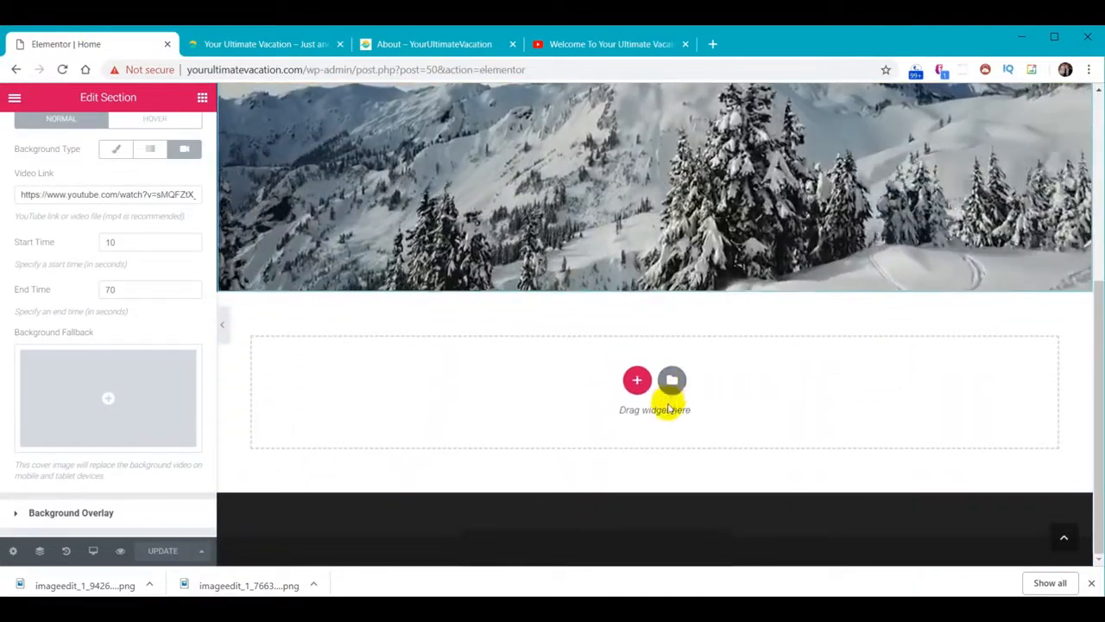
left_click(442, 44)
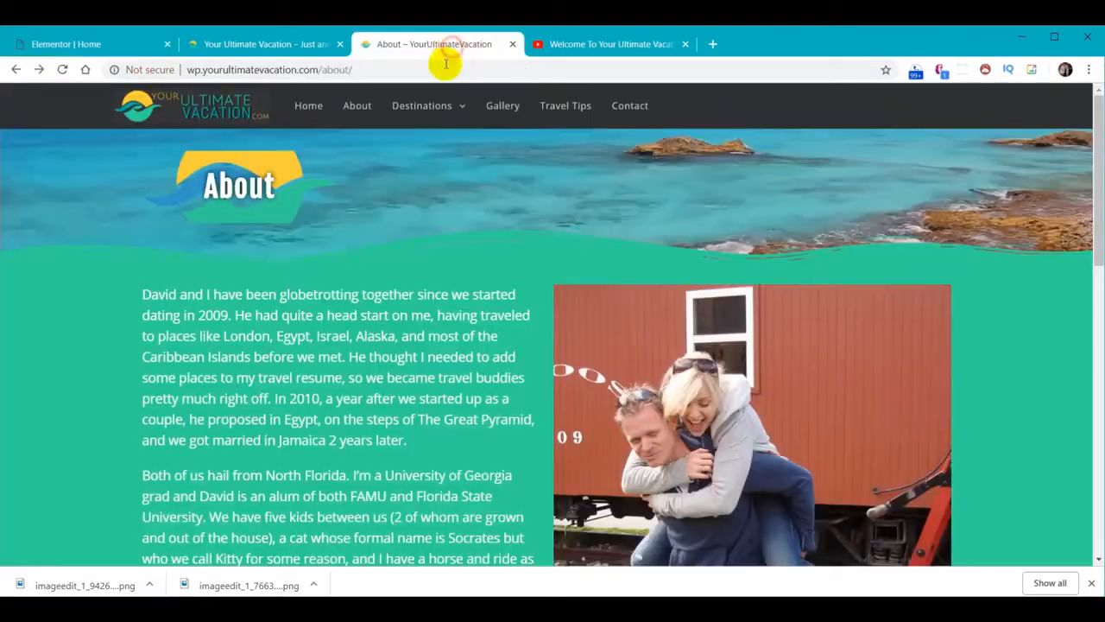
Load the live home page, scroll to the Your Ultimate Vacation Guide section, then return to Elementor
left_click(308, 108)
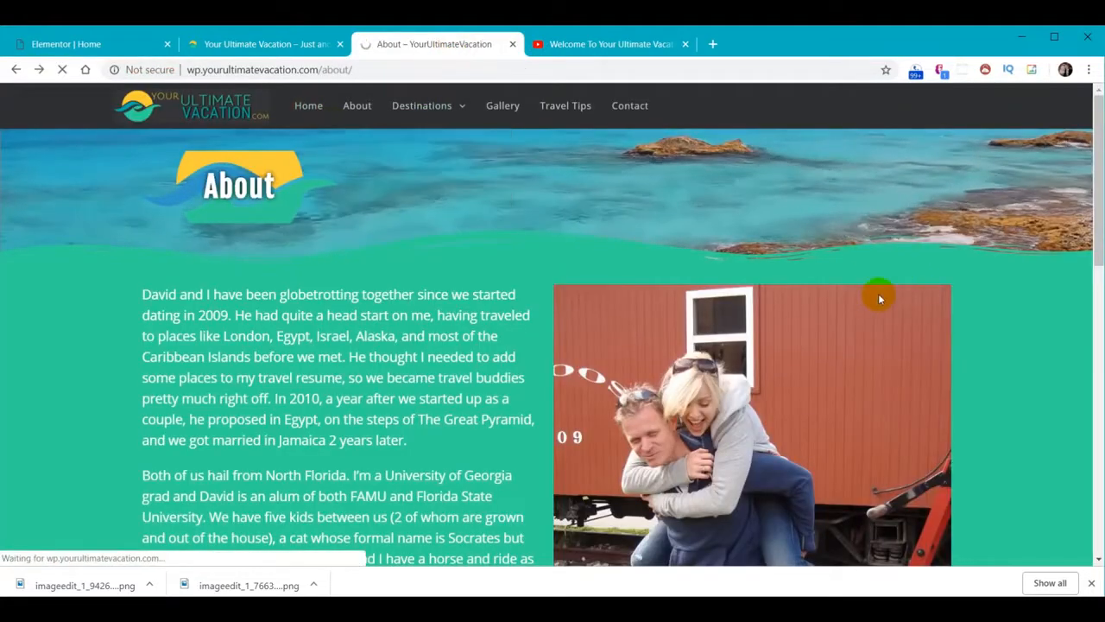
scroll(833, 319, "down", 8)
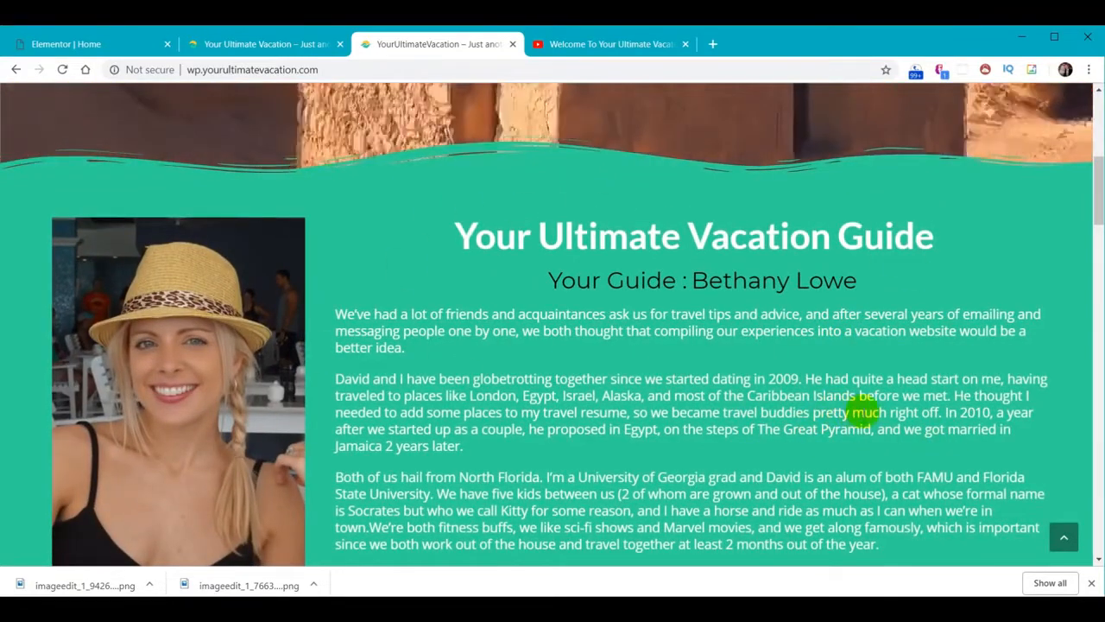
scroll(863, 416, "up", 3)
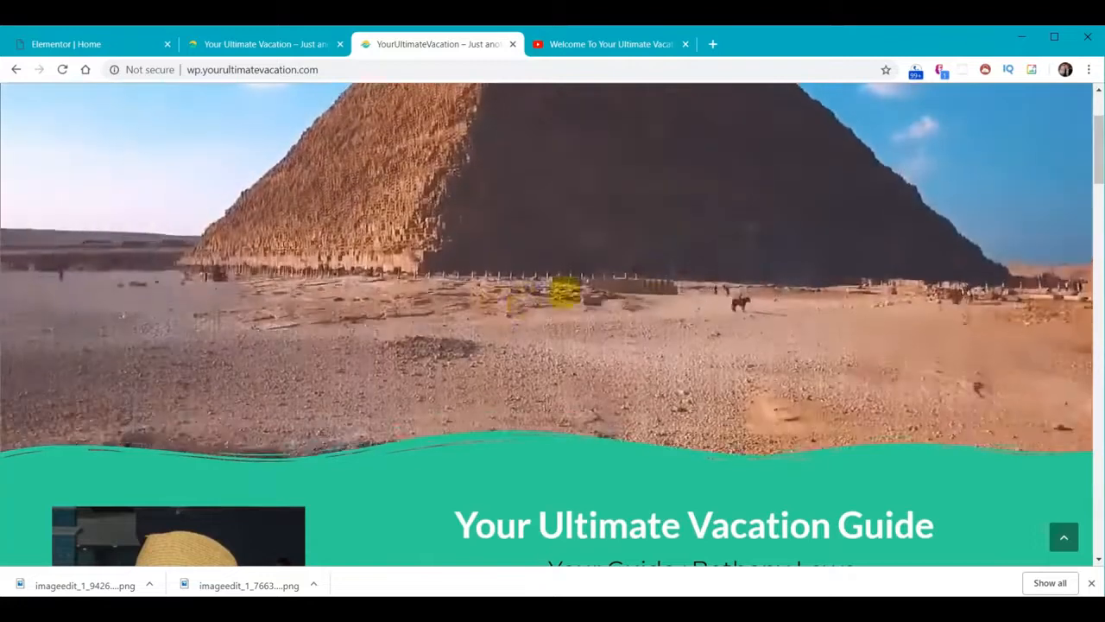
scroll(657, 330, "down", 4)
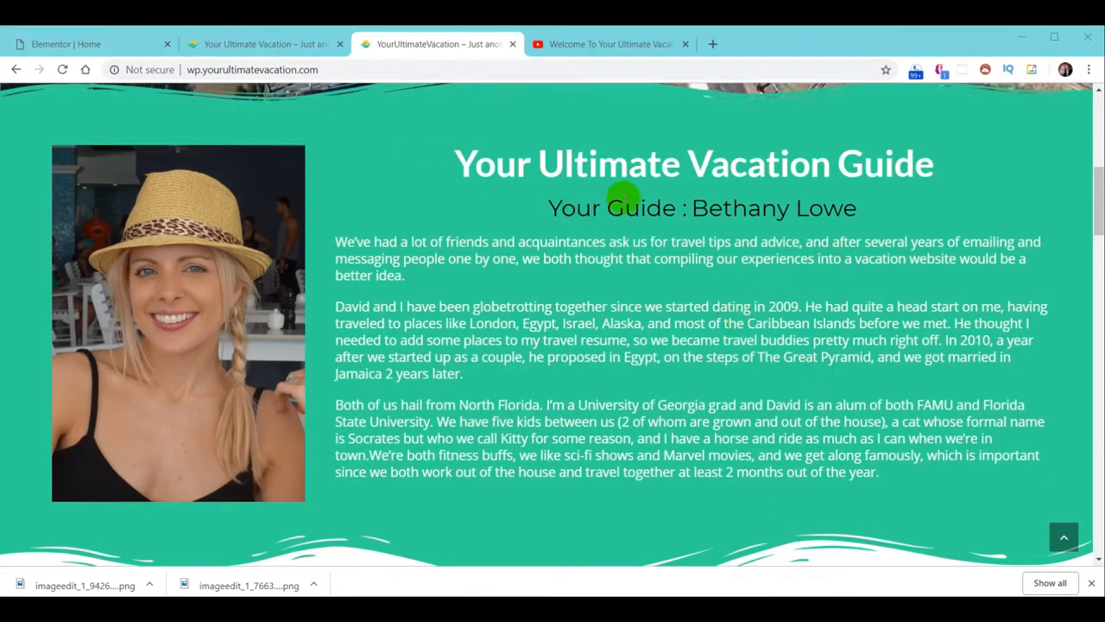
left_click(64, 45)
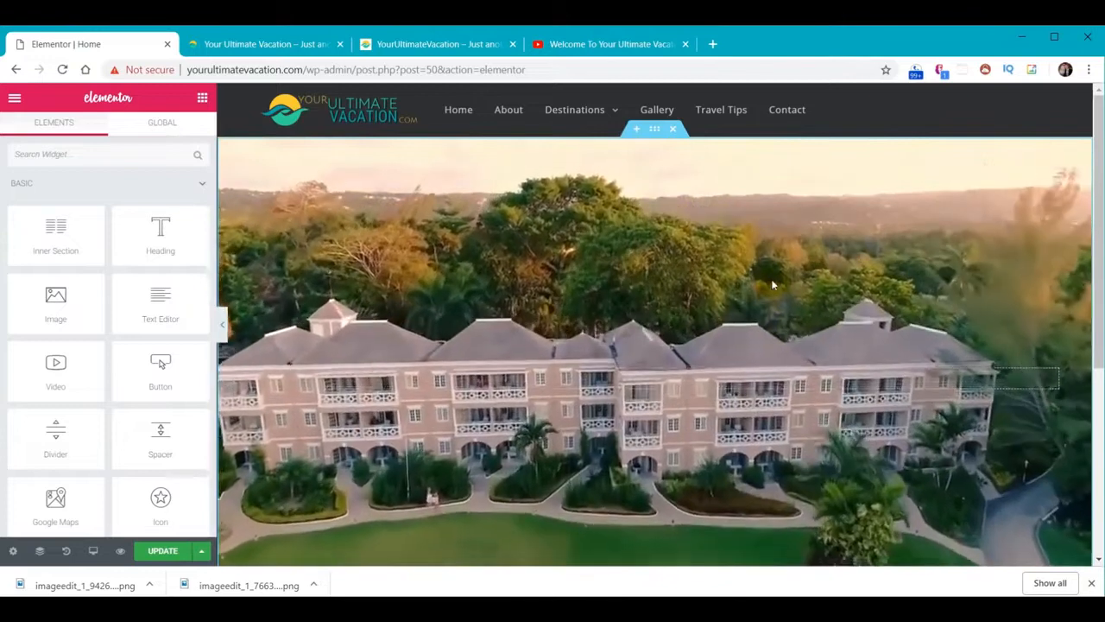
Add a two-equal-column section beneath the video hero and open the left column's element list
scroll(768, 289, "down", 3)
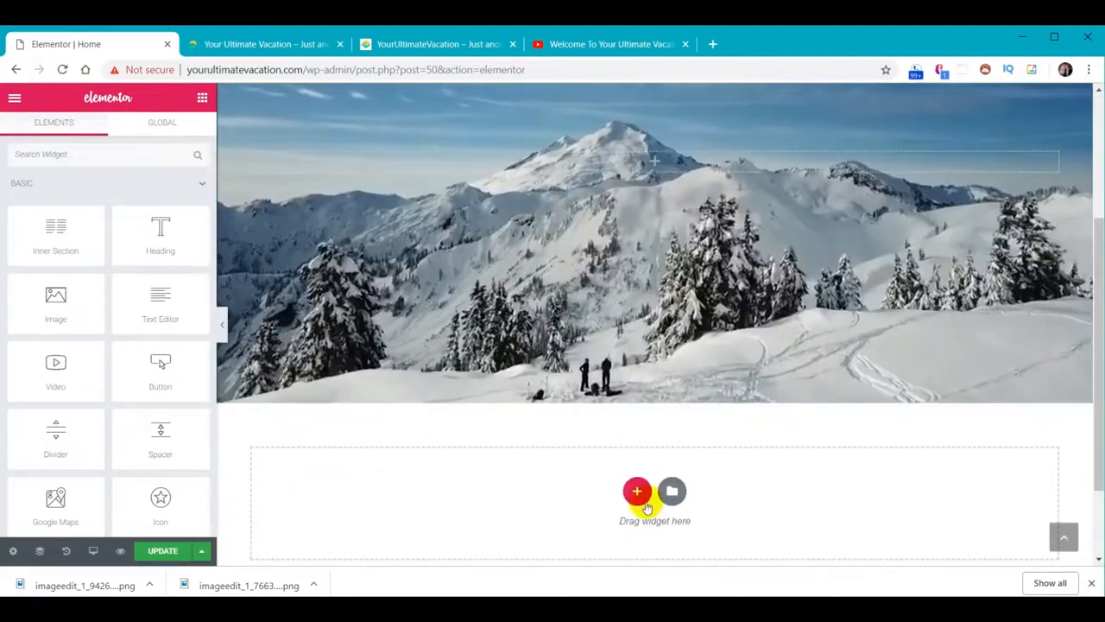
left_click(636, 492)
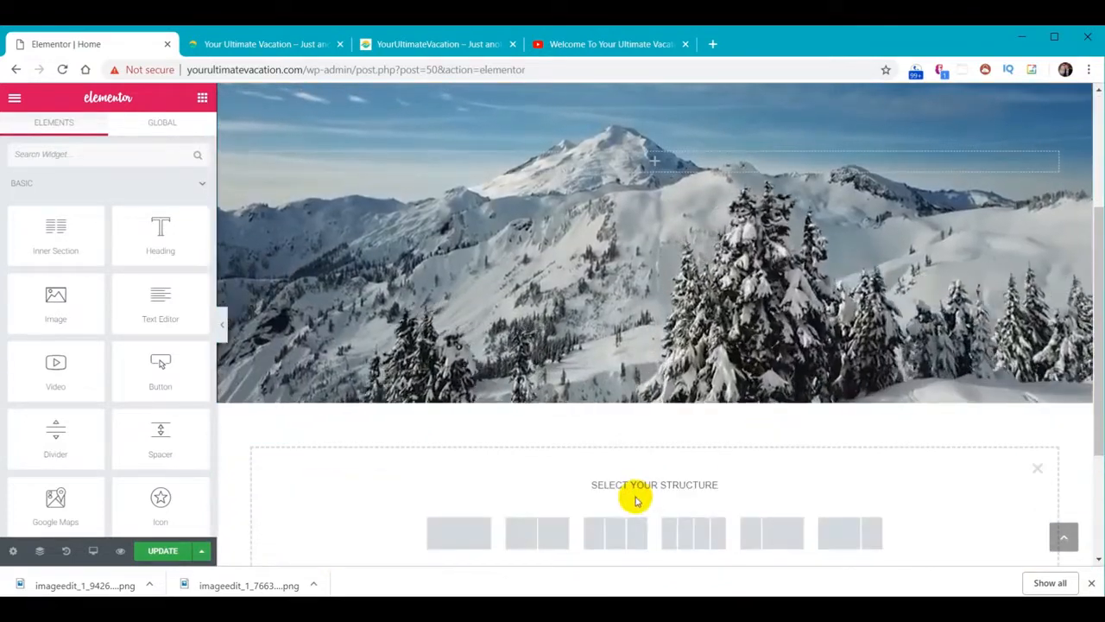
scroll(637, 501, "down", 2)
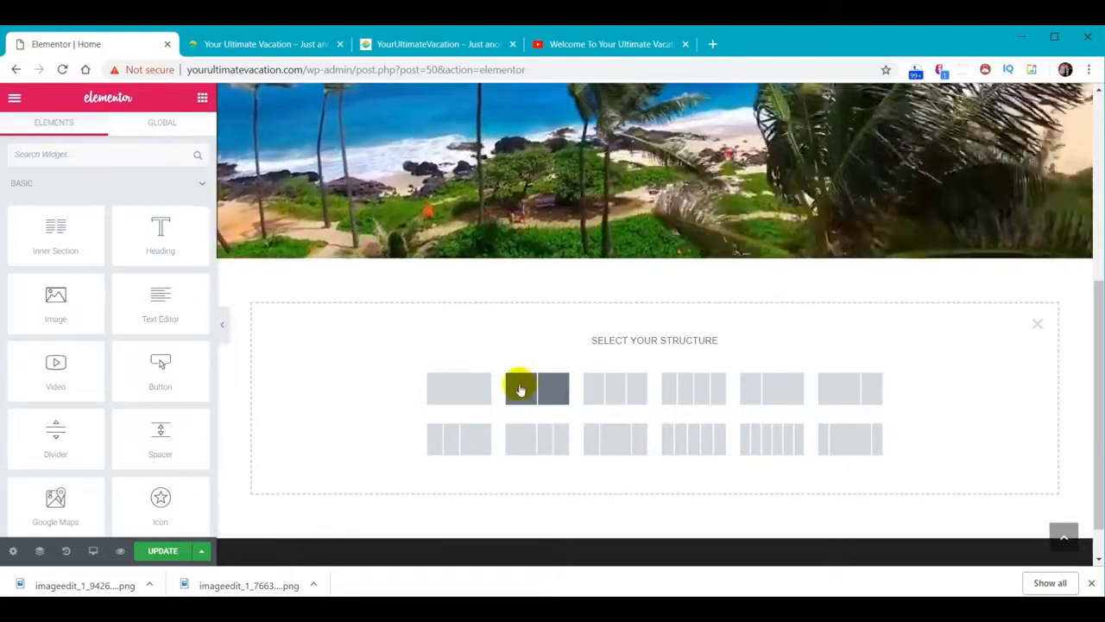
left_click(524, 392)
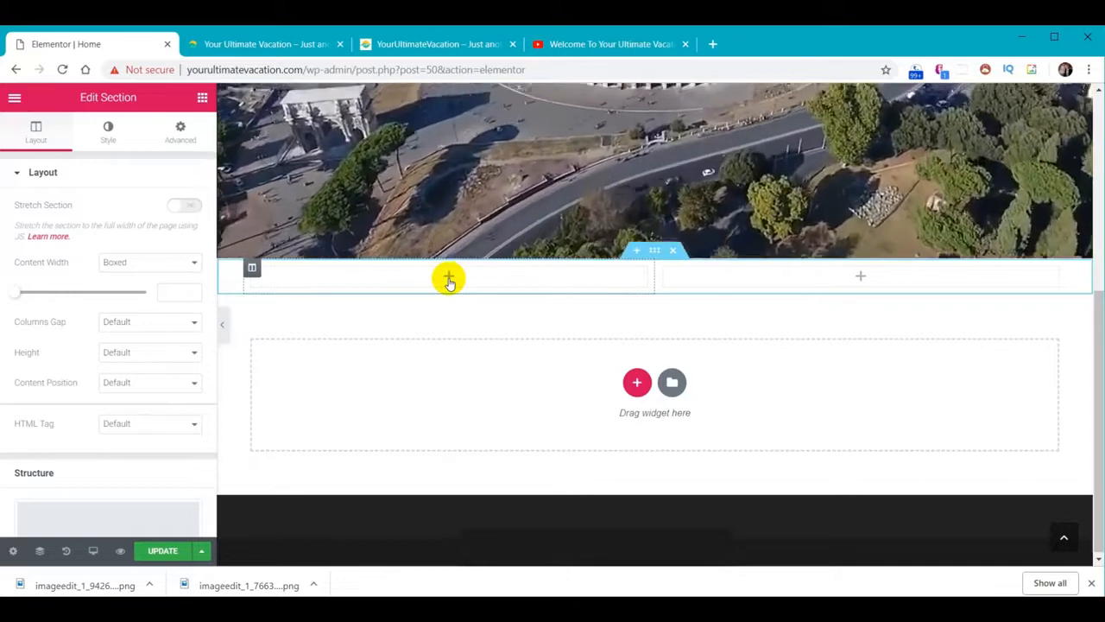
left_click(449, 278)
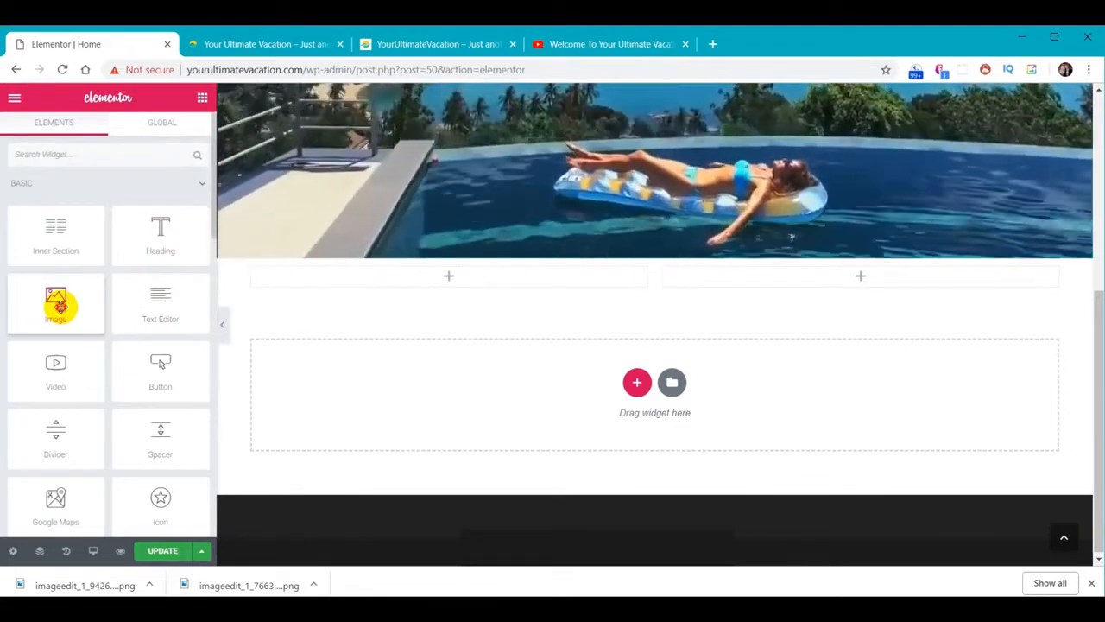
Drop an Image widget into the left column and open its media library
left_click_drag(59, 304, 292, 322)
left_click_drag(455, 278, 455, 280)
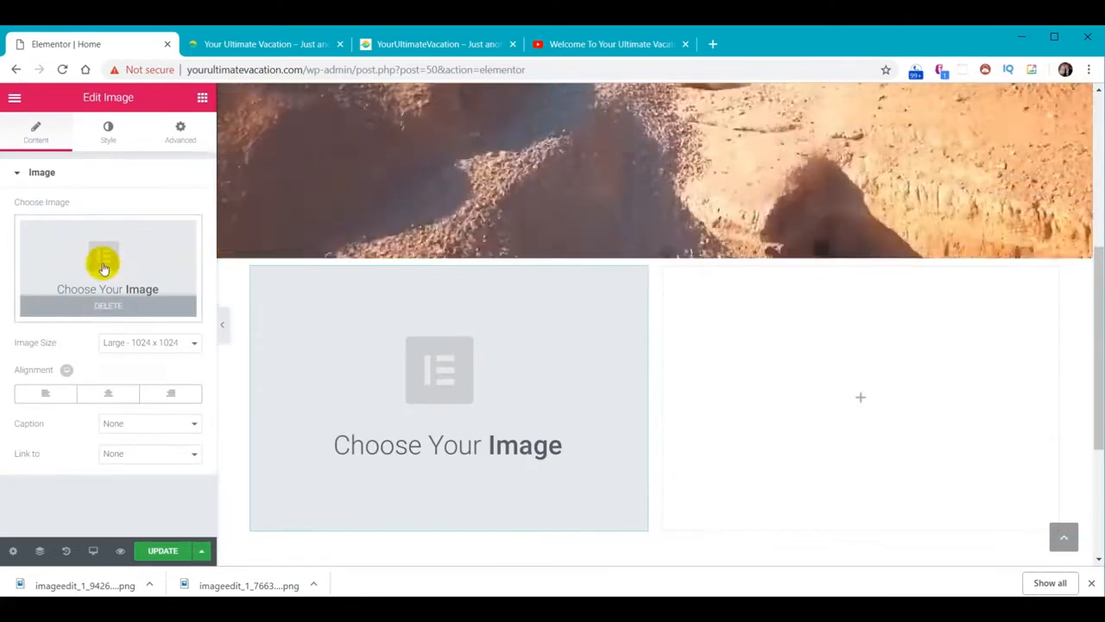
left_click(116, 259)
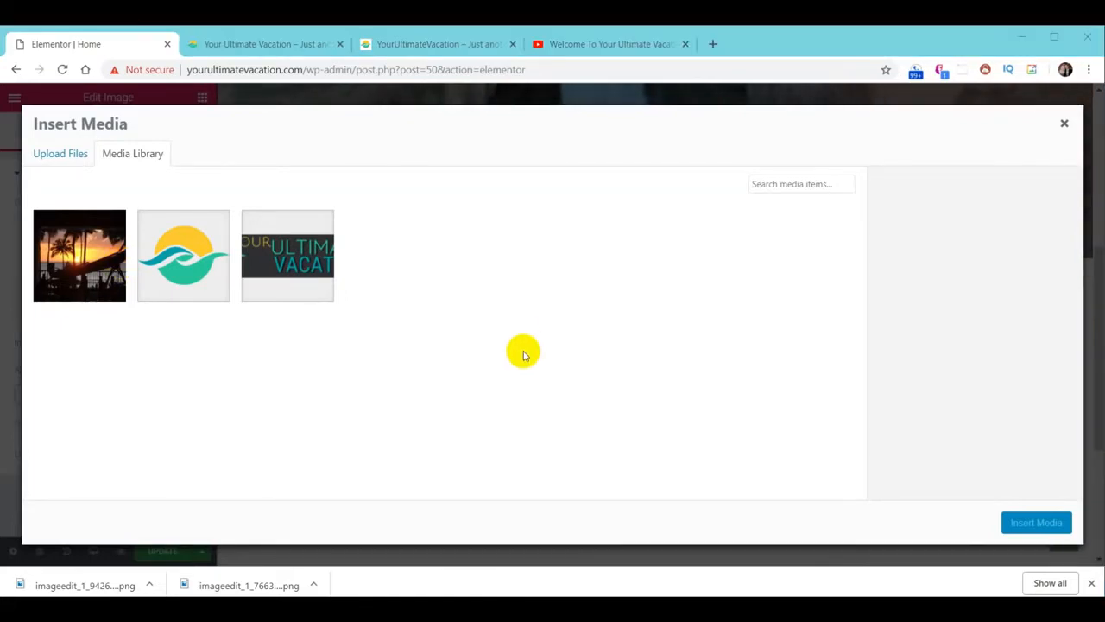
Upload the straw-hat woman's profile photo from the image folder and insert it into the widget
key("alt+Tab")
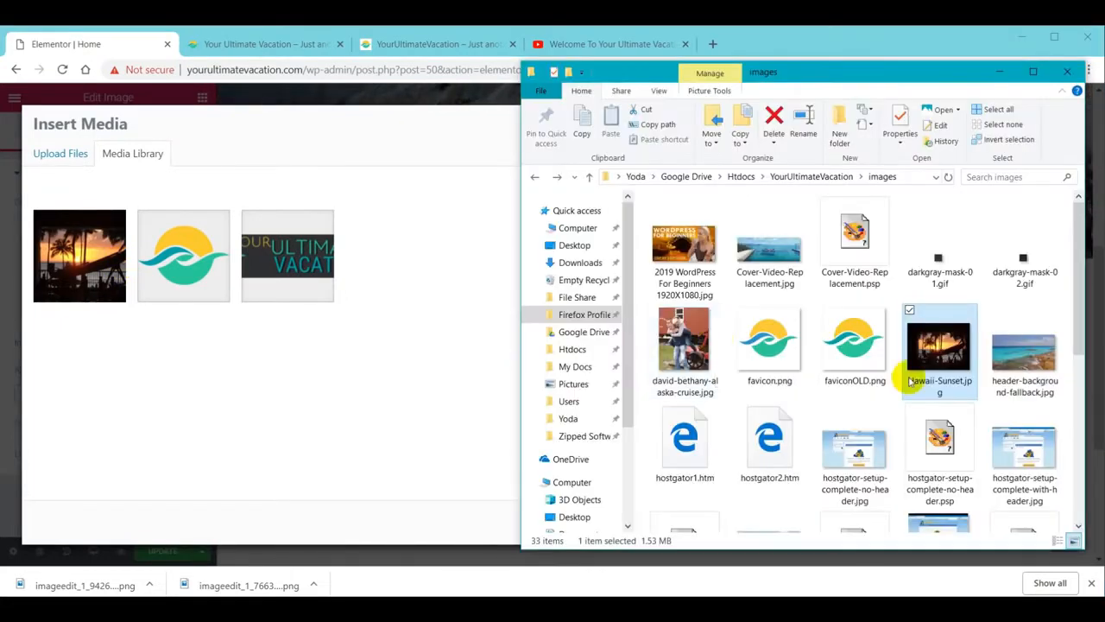
scroll(909, 380, "down", 3)
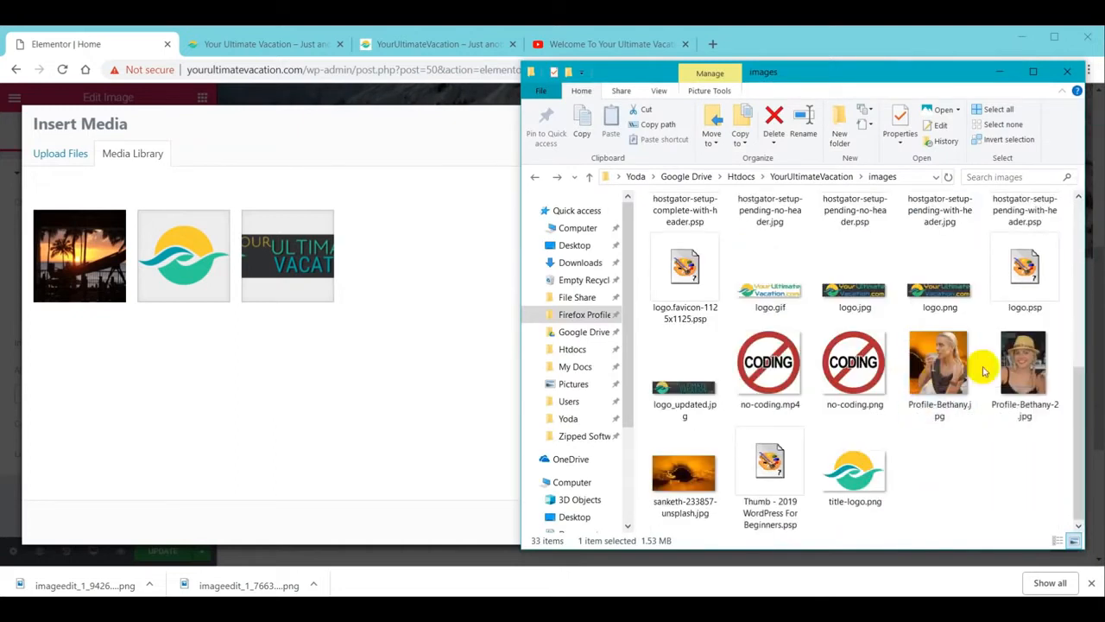
left_click(1015, 371)
left_click_drag(1015, 371, 338, 388)
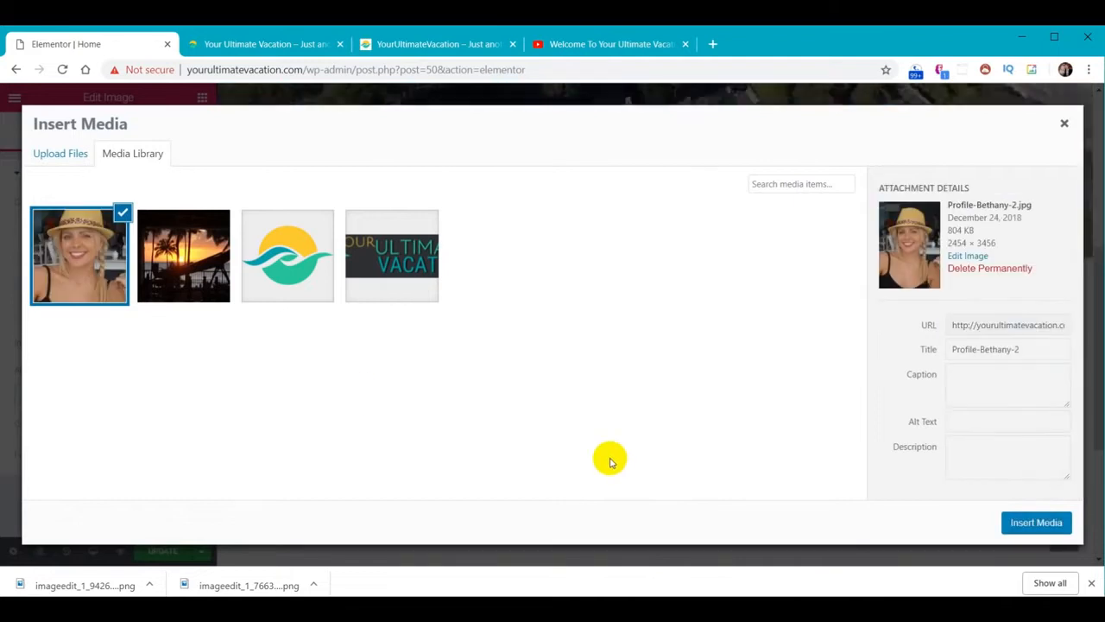
left_click(1036, 523)
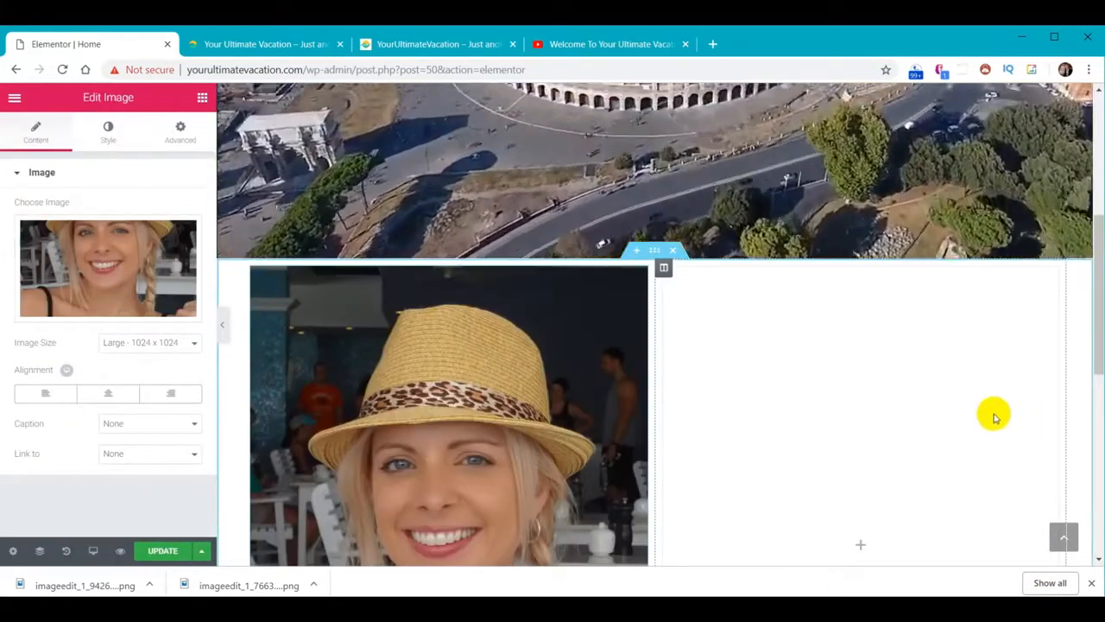
Inspect the hero section's full-screen layout settings, then the photo section's layout settings
scroll(914, 421, "down", 2)
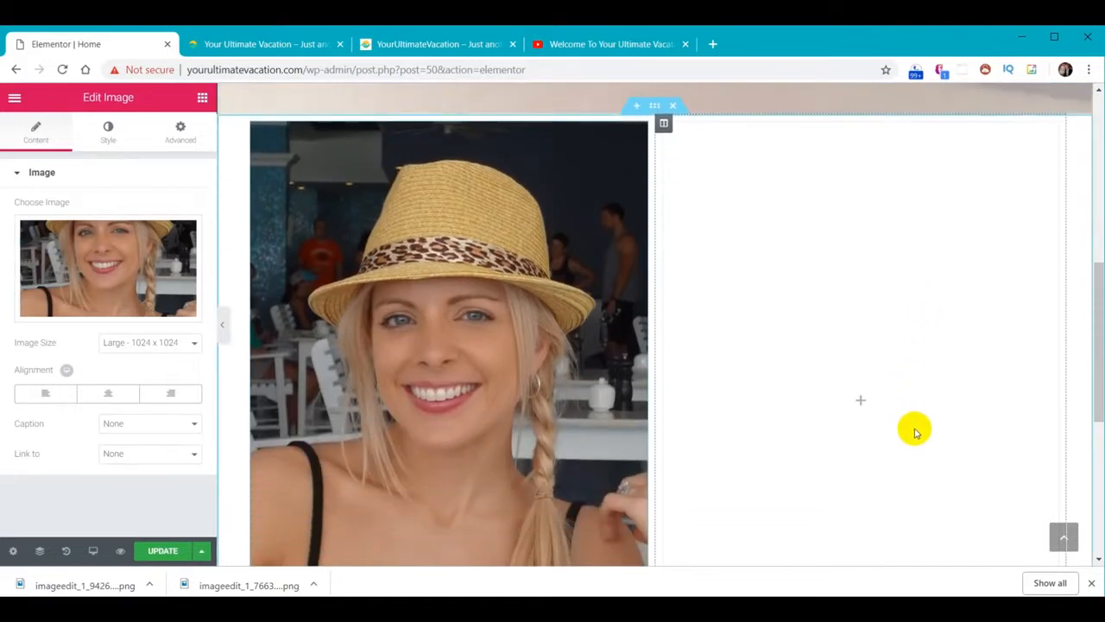
scroll(915, 432, "down", 1)
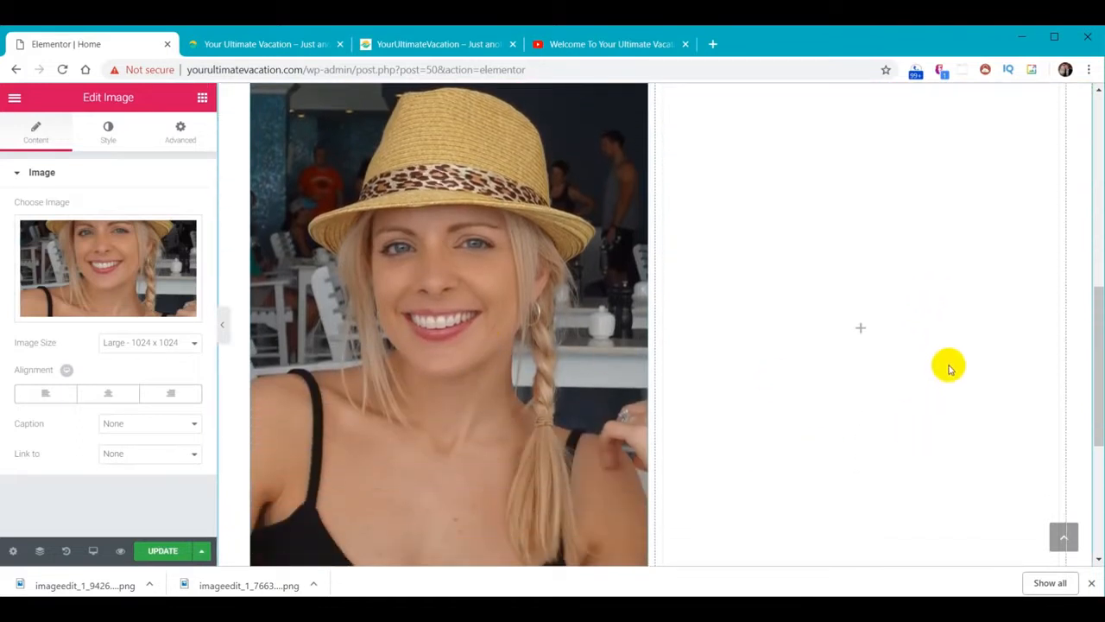
scroll(954, 348, "up", 1)
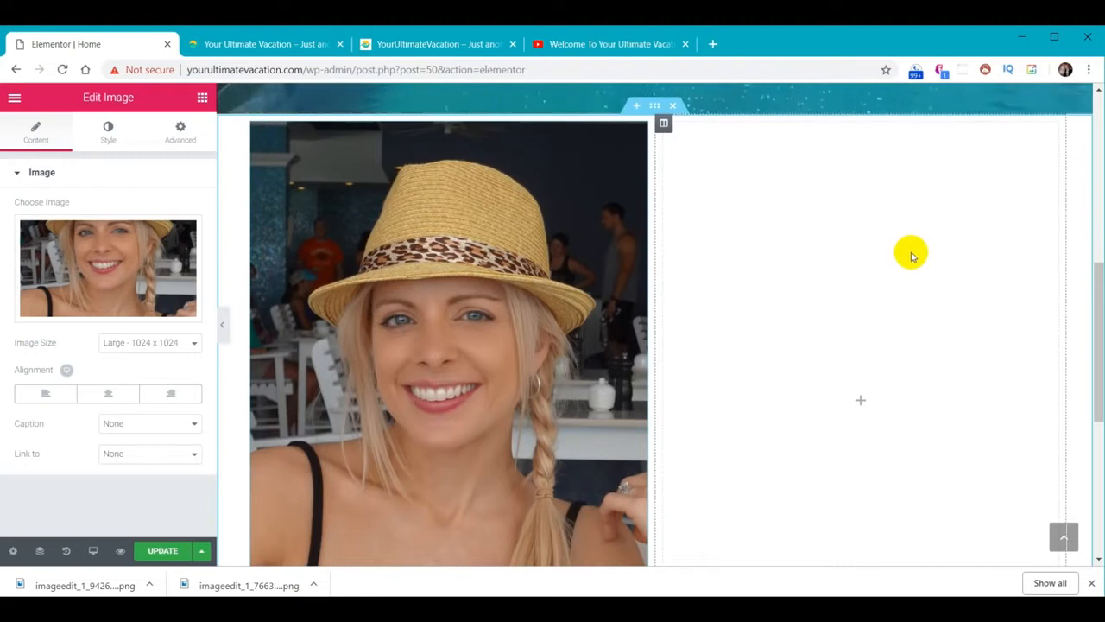
left_click_drag(1094, 296, 1097, 309)
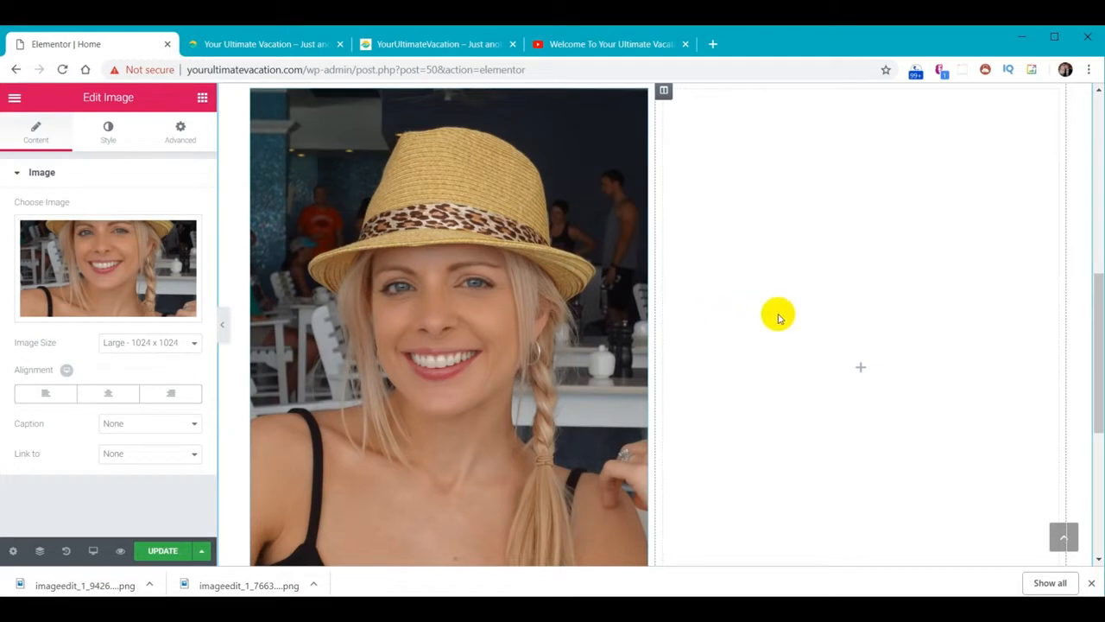
scroll(766, 356, "up", 3)
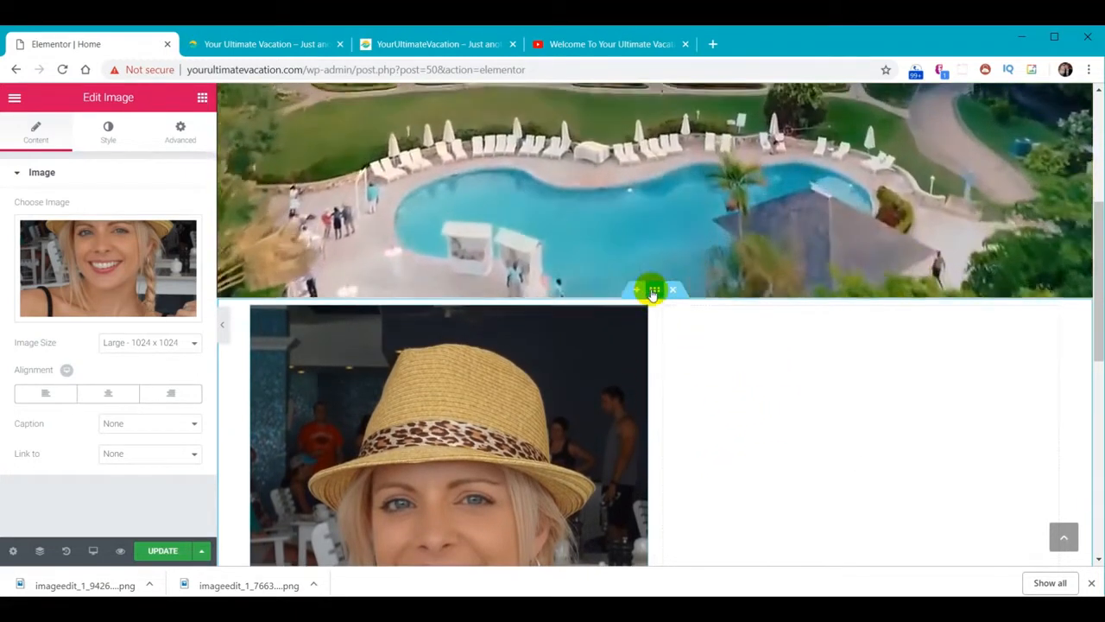
scroll(691, 380, "up", 5)
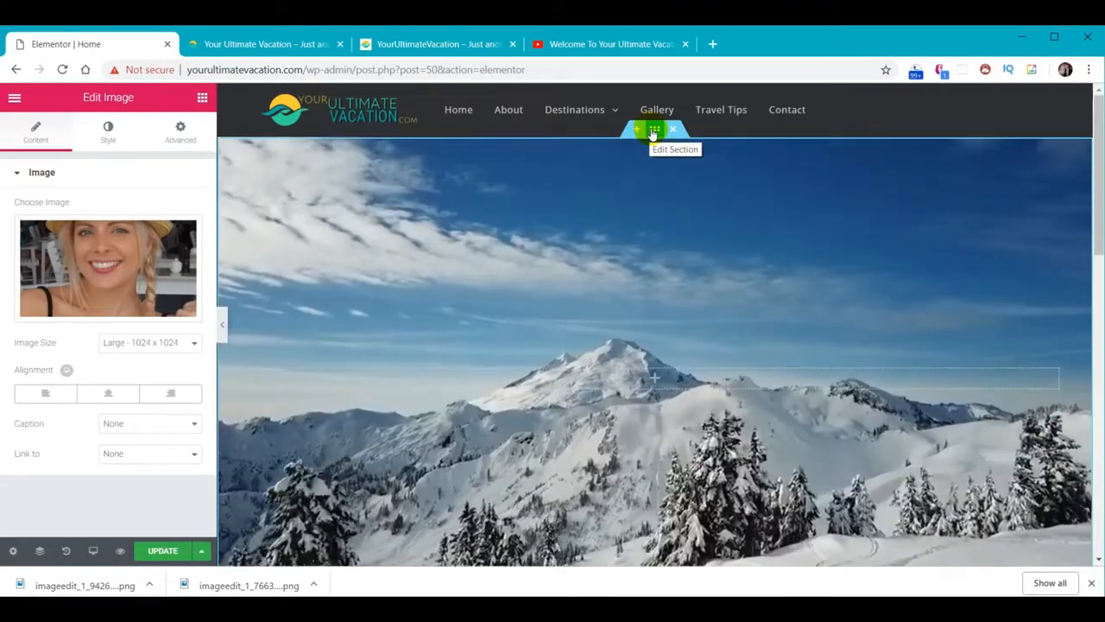
left_click(654, 130)
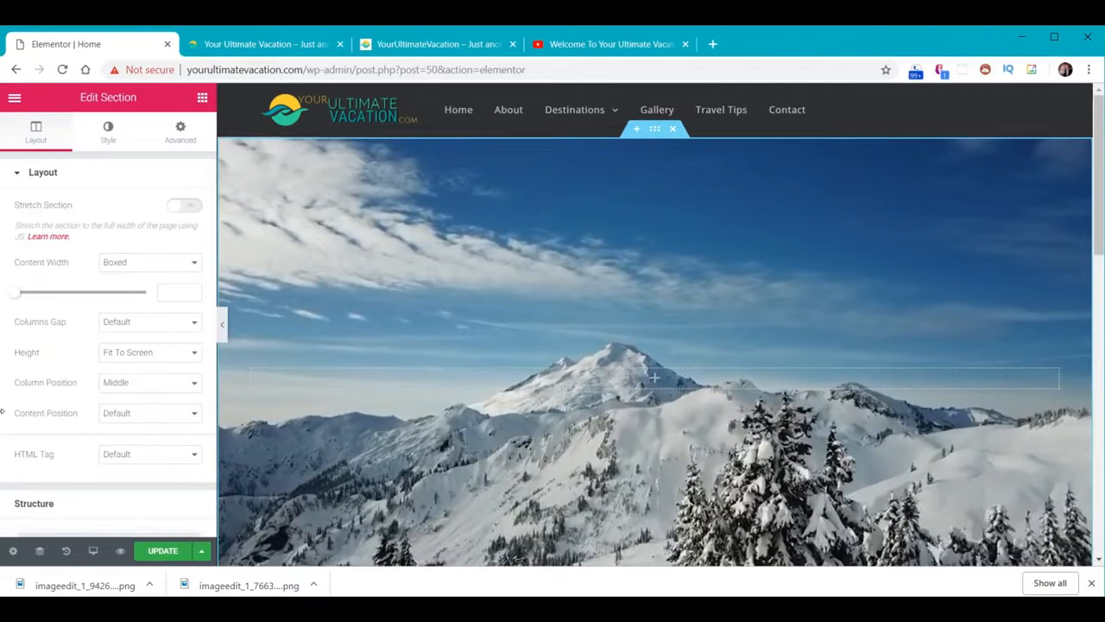
scroll(782, 358, "down", 5)
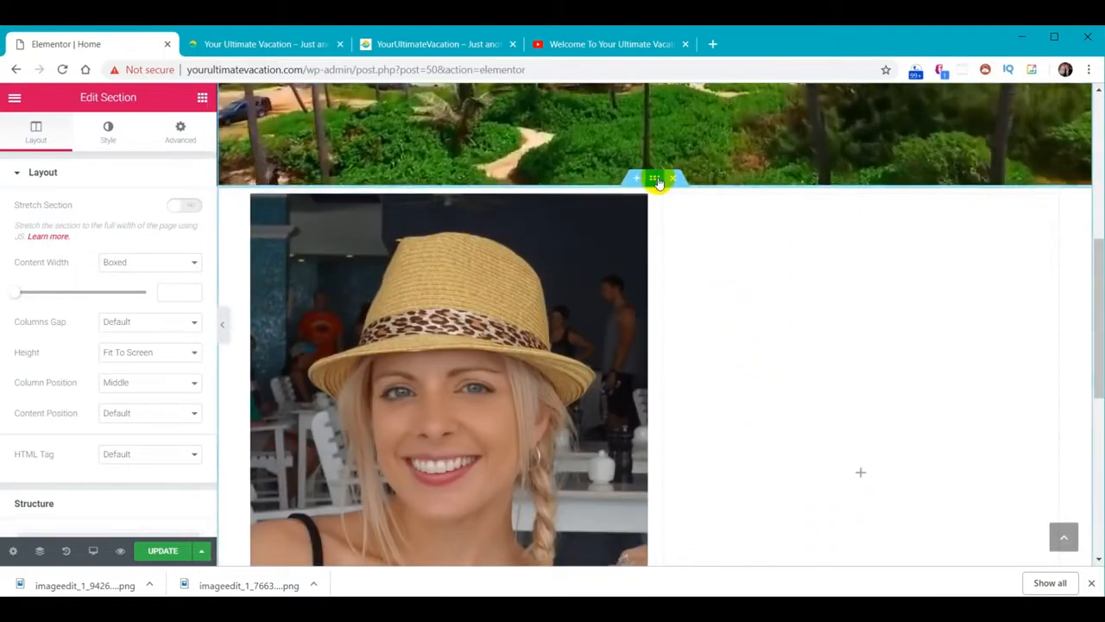
left_click(658, 179)
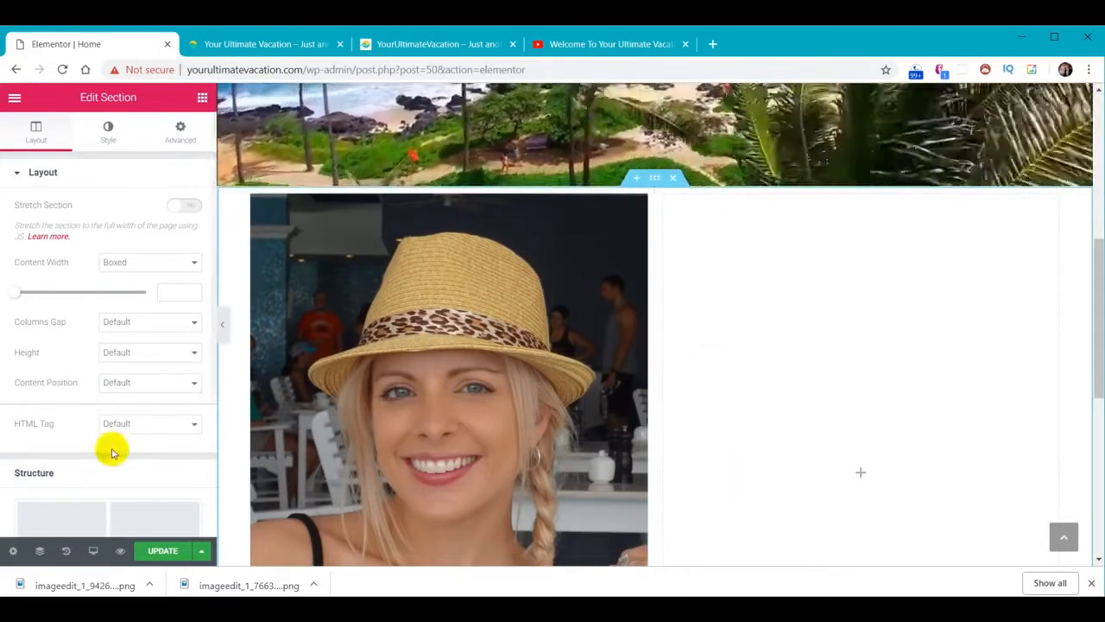
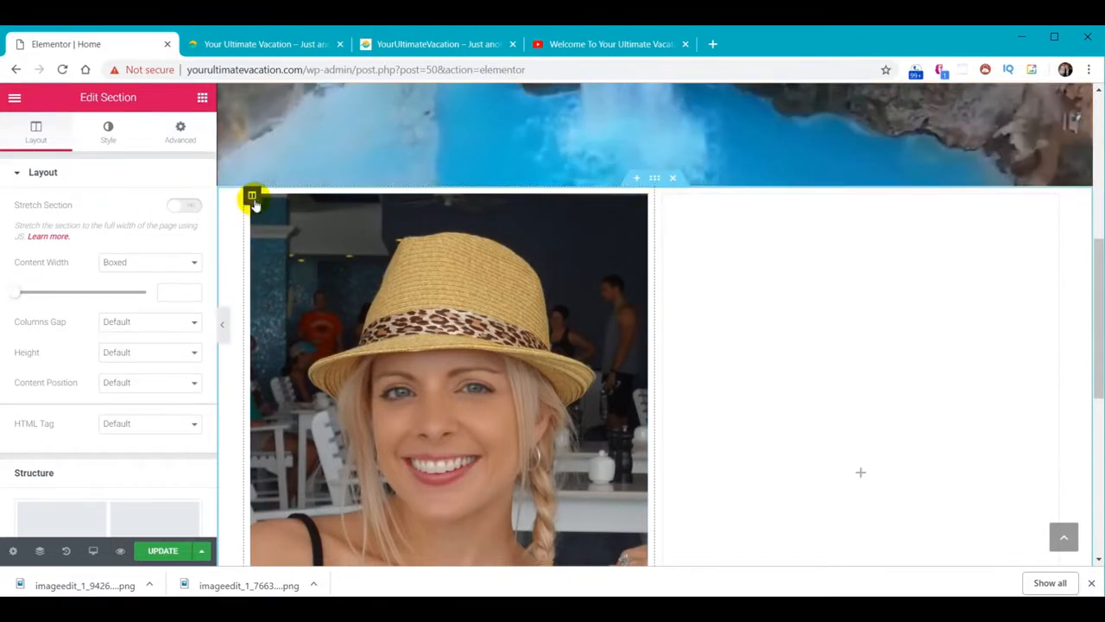
Open the Elements widget panel for the empty right column beside the photo
left_click(252, 196)
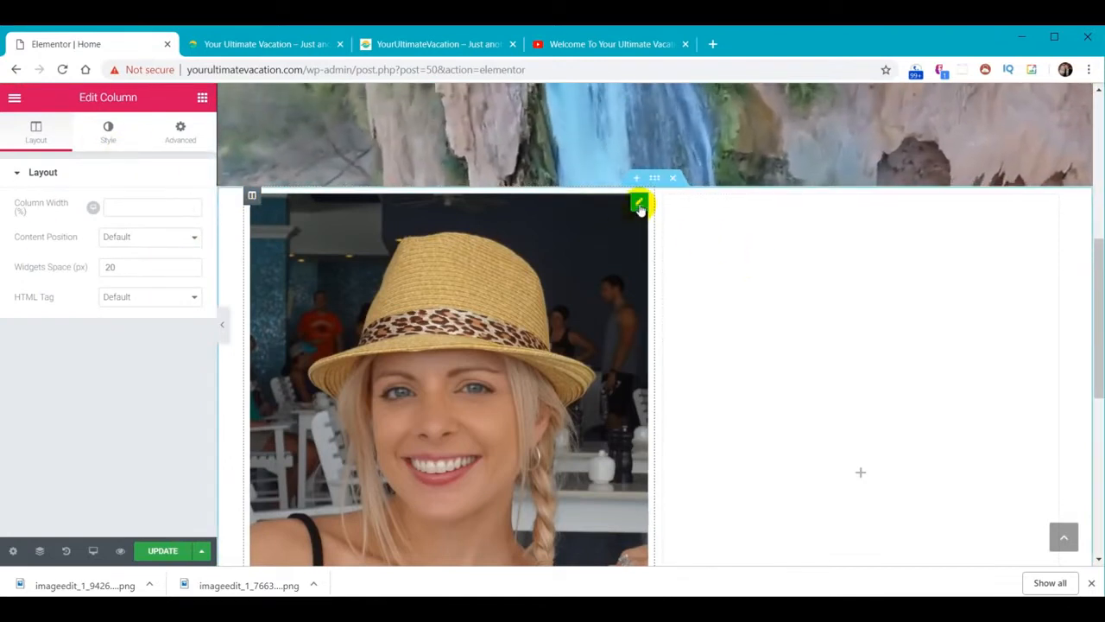
left_click_drag(1099, 274, 1094, 308)
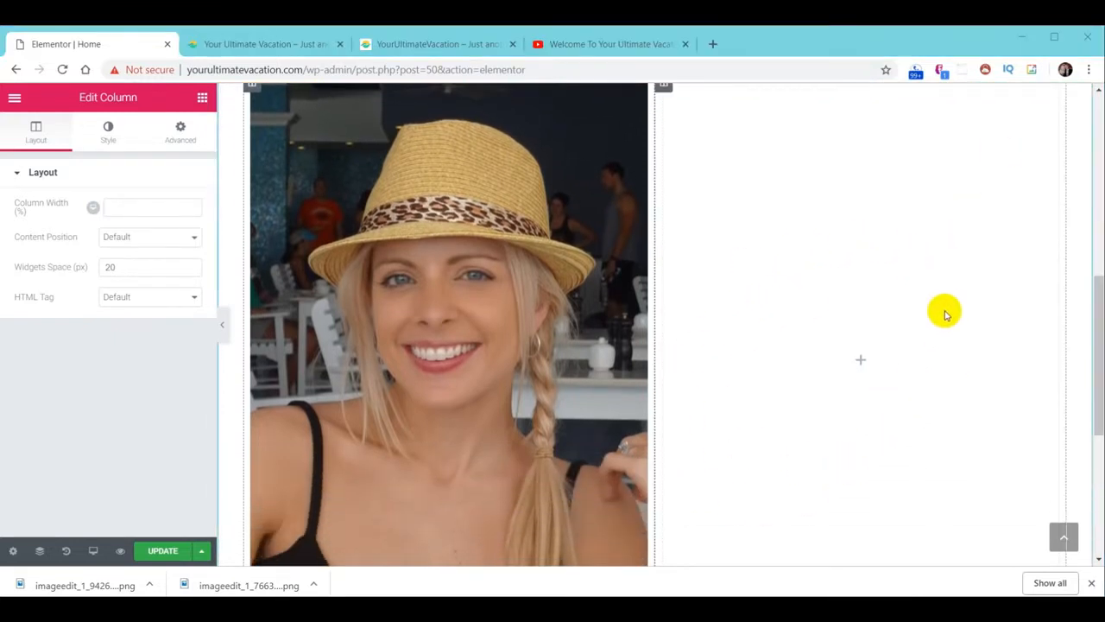
left_click(858, 241)
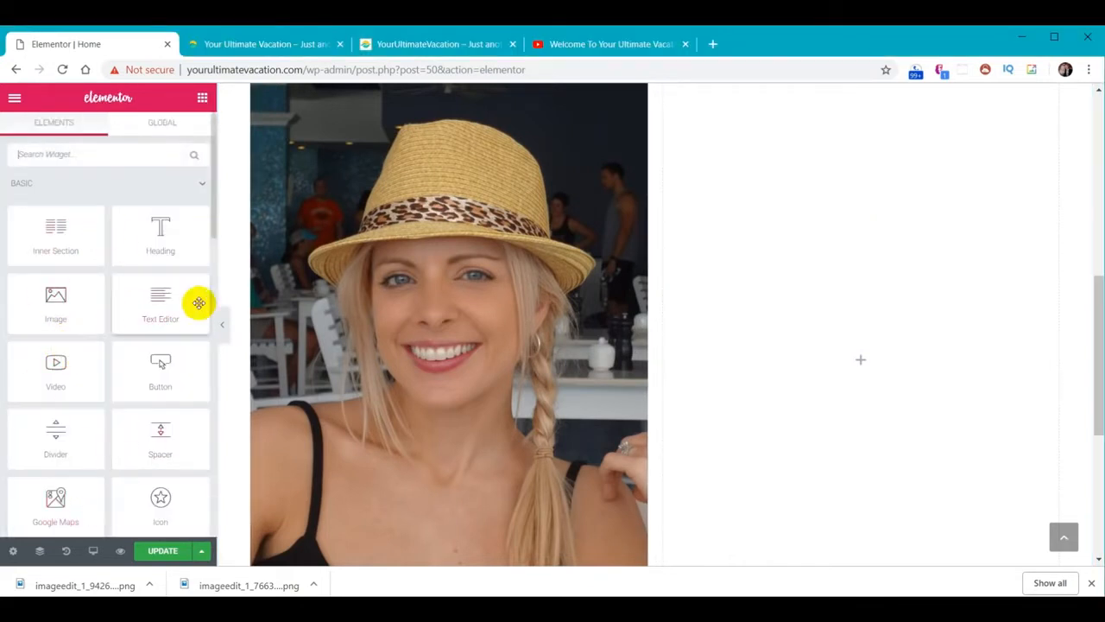
Add a Heading reading 'Your Ultimate Vacation Guide' to the right column
left_click_drag(185, 234, 822, 188)
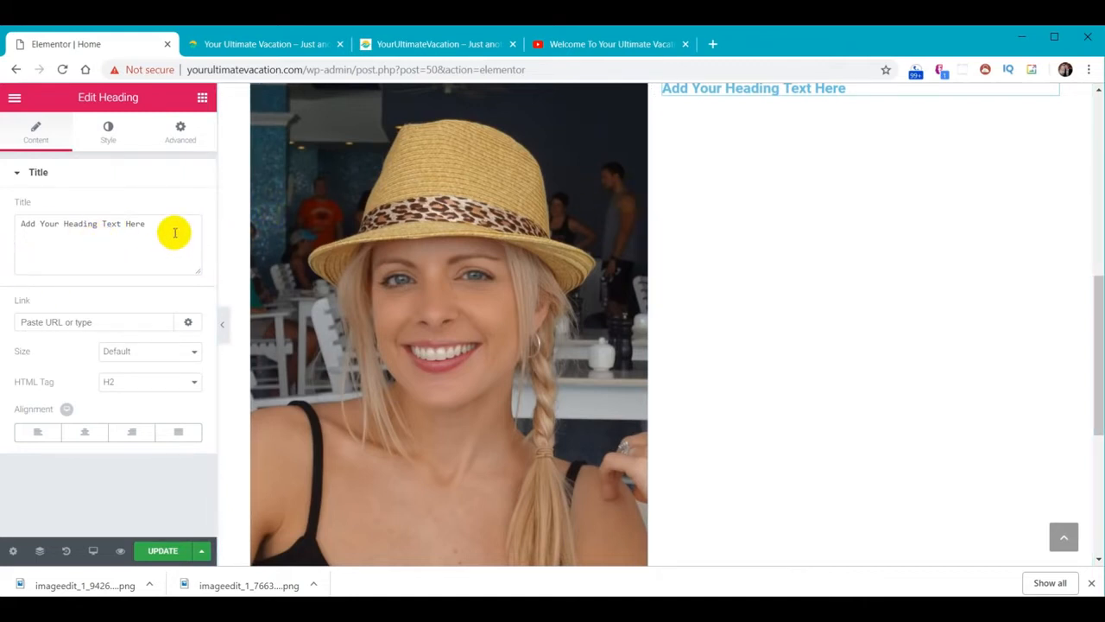
left_click_drag(174, 232, 2, 224)
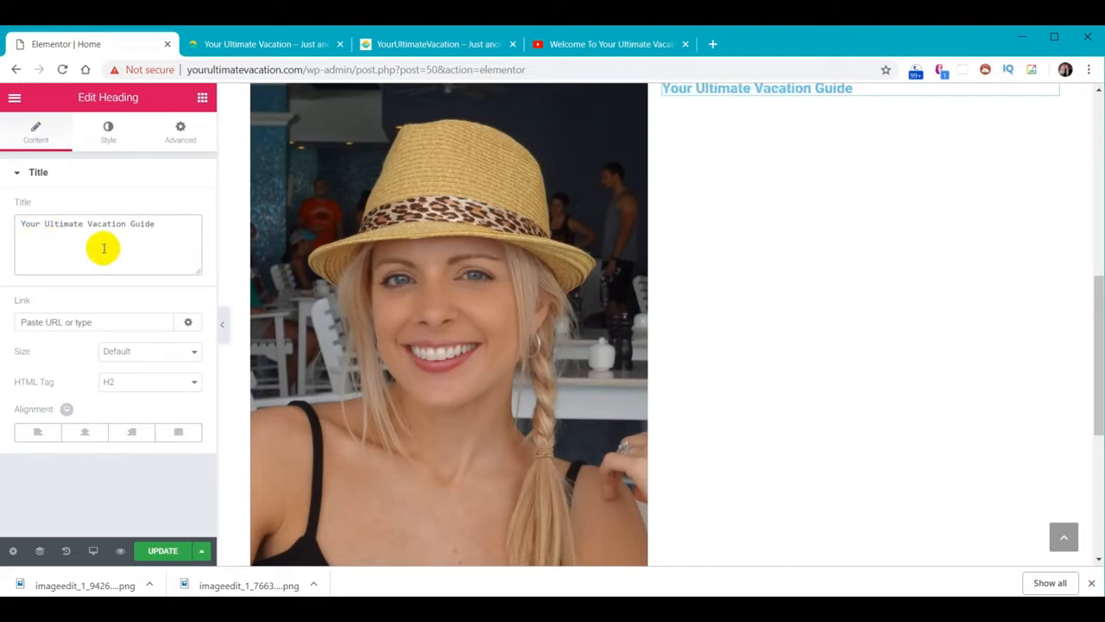
type("``")
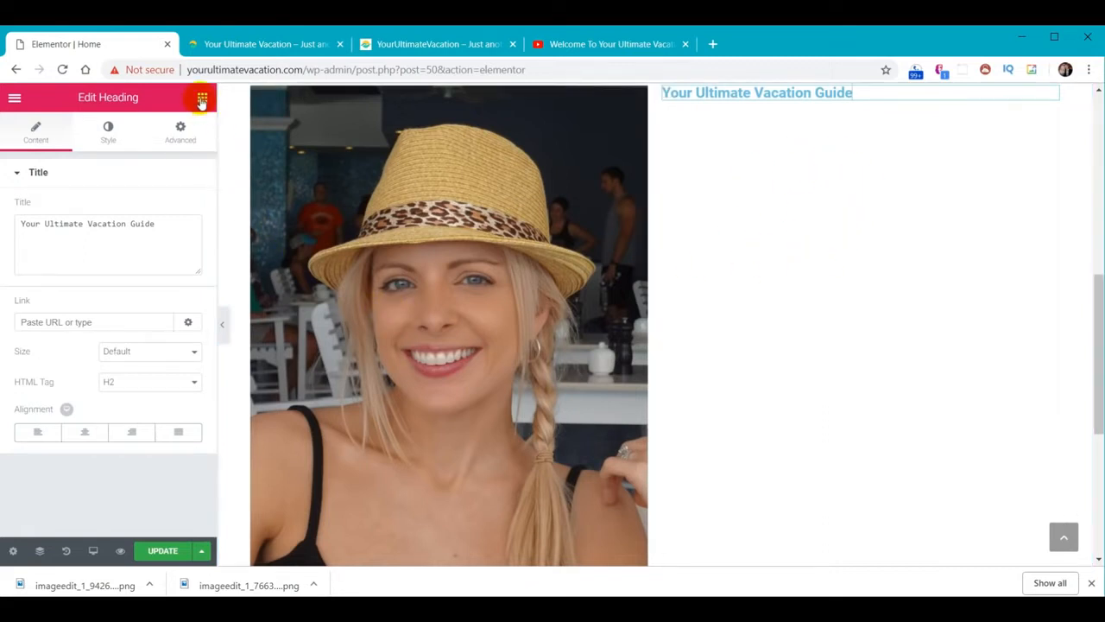
Add a second heading crediting the guide by name, then drop a Text Editor below
left_click(201, 100)
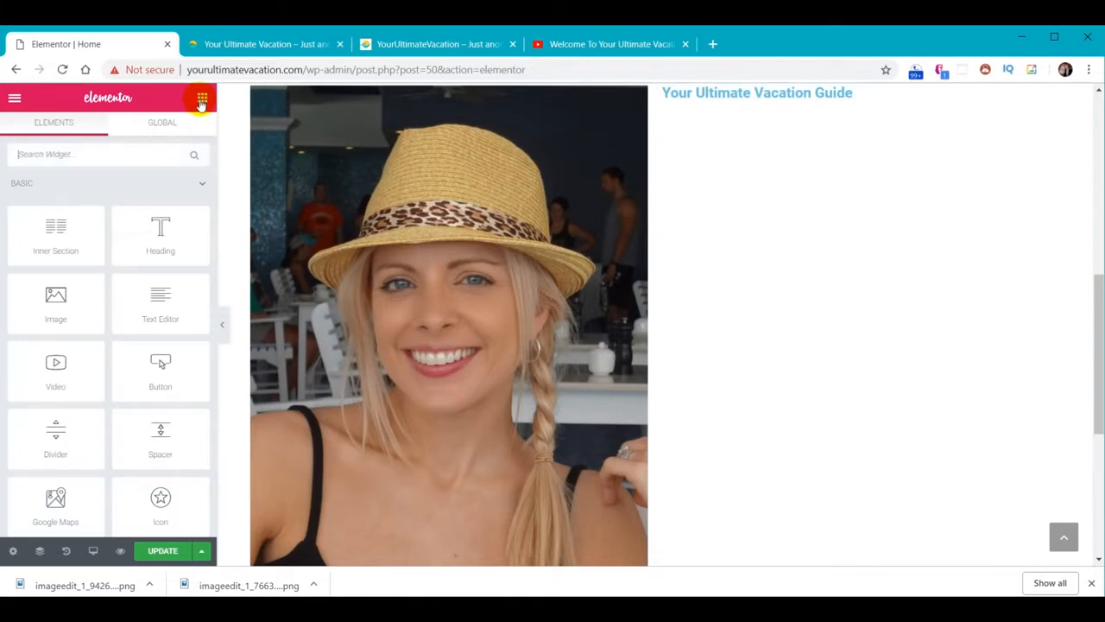
left_click_drag(166, 238, 847, 93)
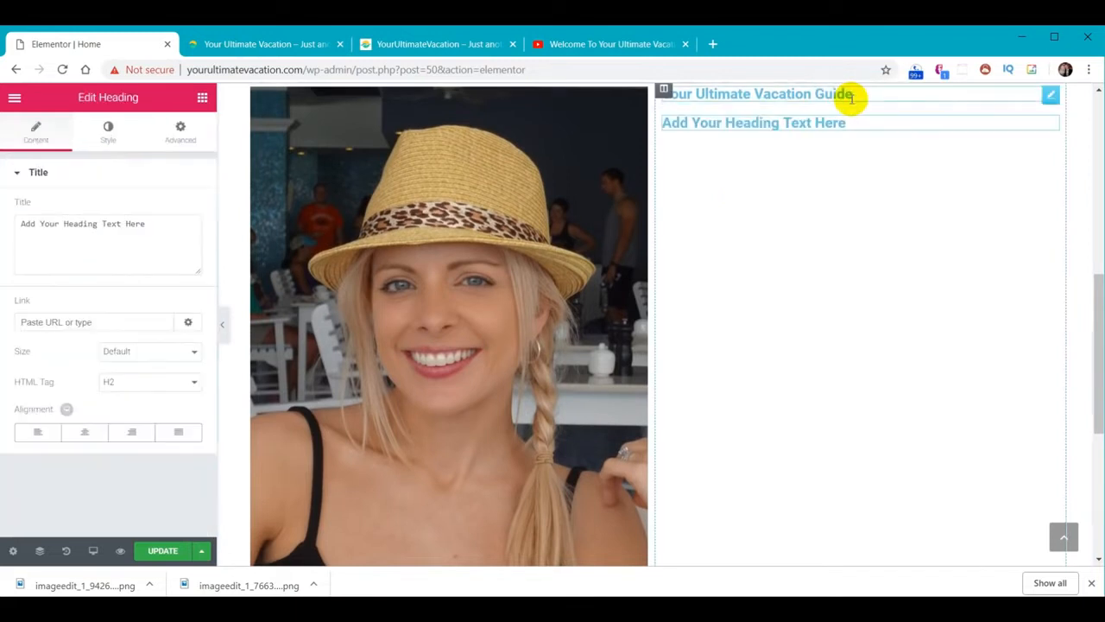
triple_click(169, 223)
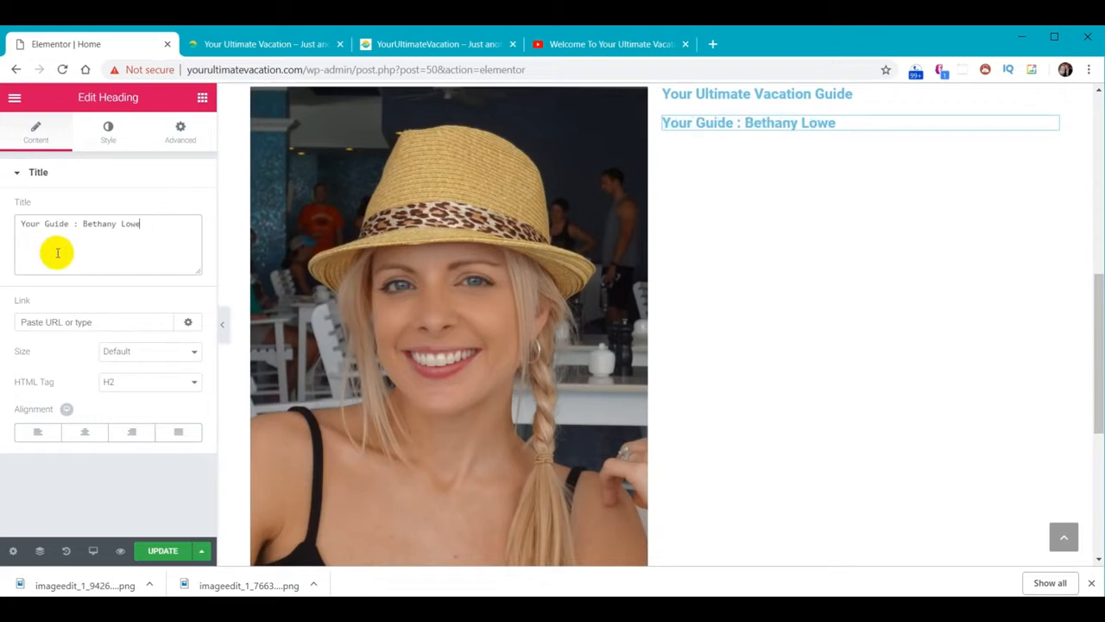
left_click(200, 98)
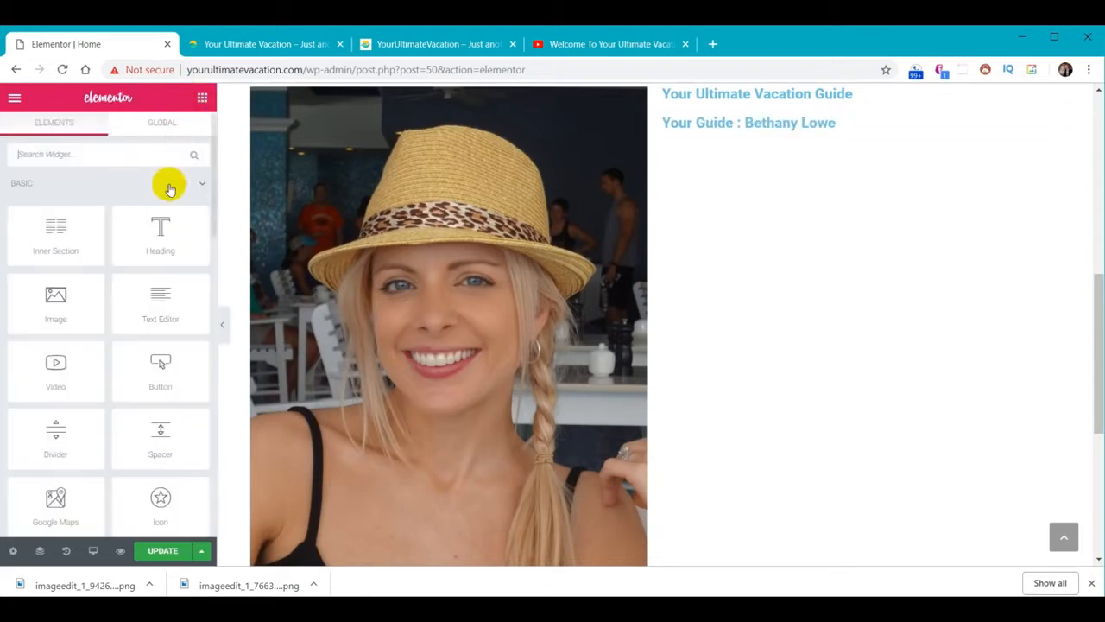
left_click_drag(160, 294, 801, 135)
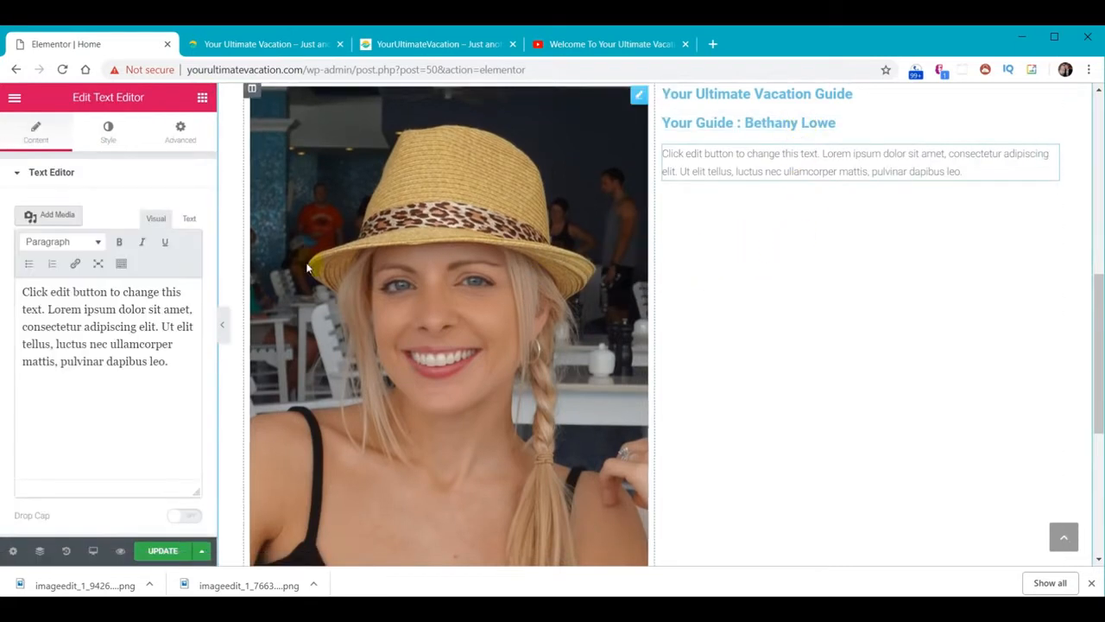
Replace the text block's placeholder with the pasted three-paragraph travel story
left_click_drag(24, 292, 192, 386)
type("We've had a lot of friends and acquaintances ask us for travel tips and advice, and after several years of emailing and messaging people one by one, we both thought that compiling our experiences into a vacation website would be a better idea.  David and I have been globetrotting together since we started dating in 2009. He had quite a head start on me, having traveled to places like London, Egypt, Israel, Alaska, and most of the Caribbean Islands before we met. He thought I needed to add some places to my travel resume, so we became travel buddies pretty much right off. In 2010, a year after we started up as a couple, he proposed in Egypt, on the steps of The Great Pyramid, and we got married in Jamaica 2 years later.  Both of us hail from North Florida. I'm a University of Georgia grad and David is an alum of both FAMU and Florida State University. We have five kids between us (2 of whom are grown and out of the house), a cat whose formal name is Socrates but who we call Kitty for some reason, and I have a horse and ride as much as I can when we're in town.We're both fitness buffs, we like sci-fi shows and Marvel movies, and we get along famously, which is important since we both work out of the house and travel together at least 2 months out of the year.`")
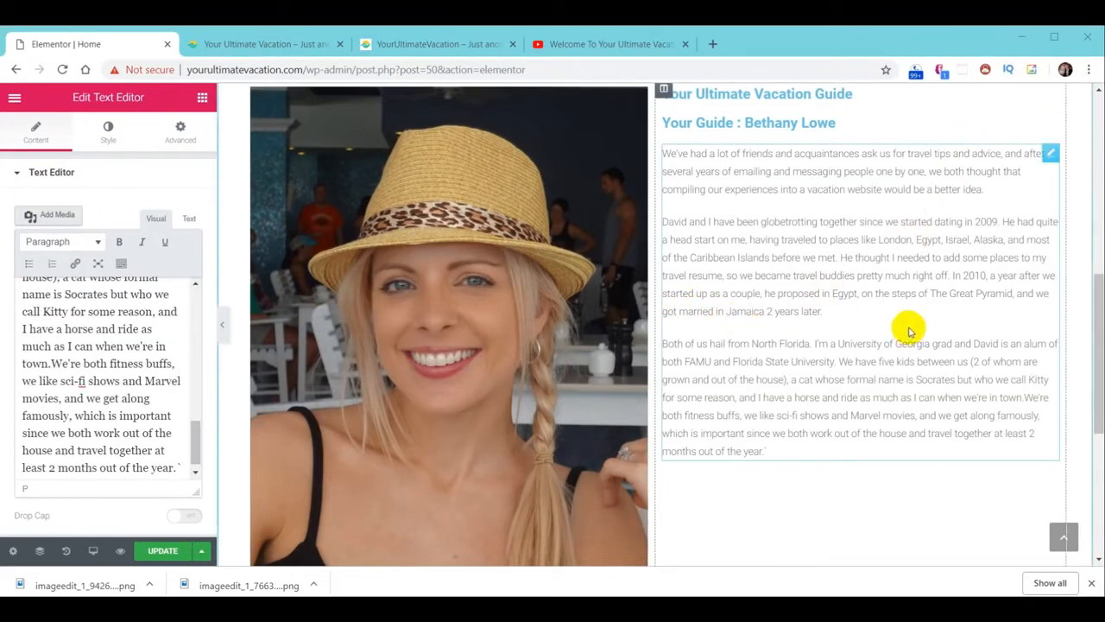
scroll(829, 298, "up", 1)
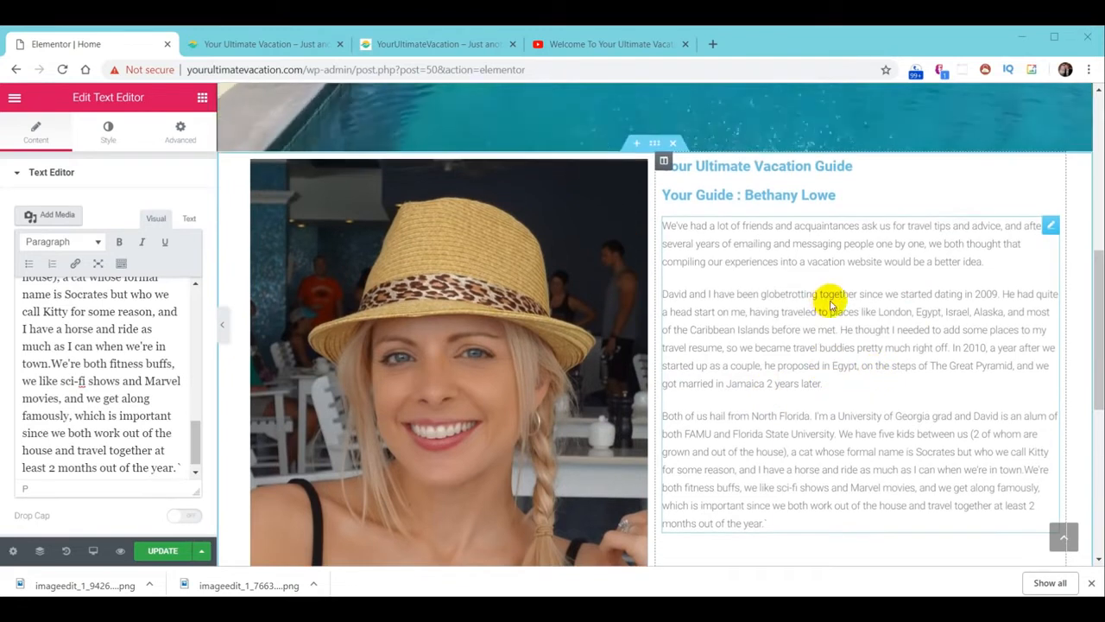
Give the photo-and-story section a Classic teal #30d198 background and view the live site
left_click(655, 145)
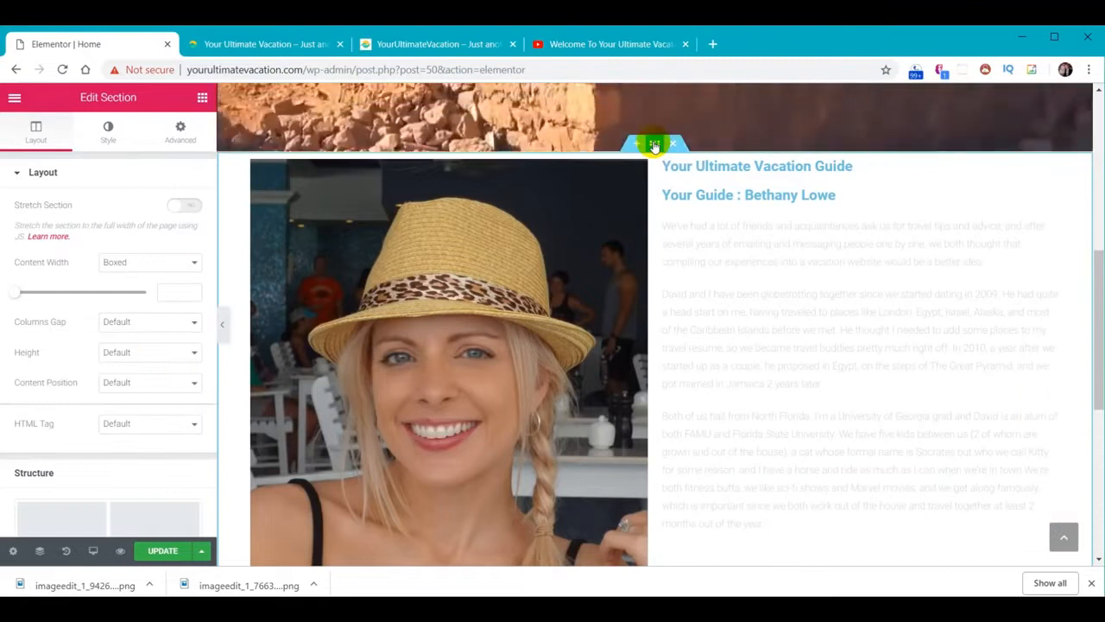
left_click(105, 130)
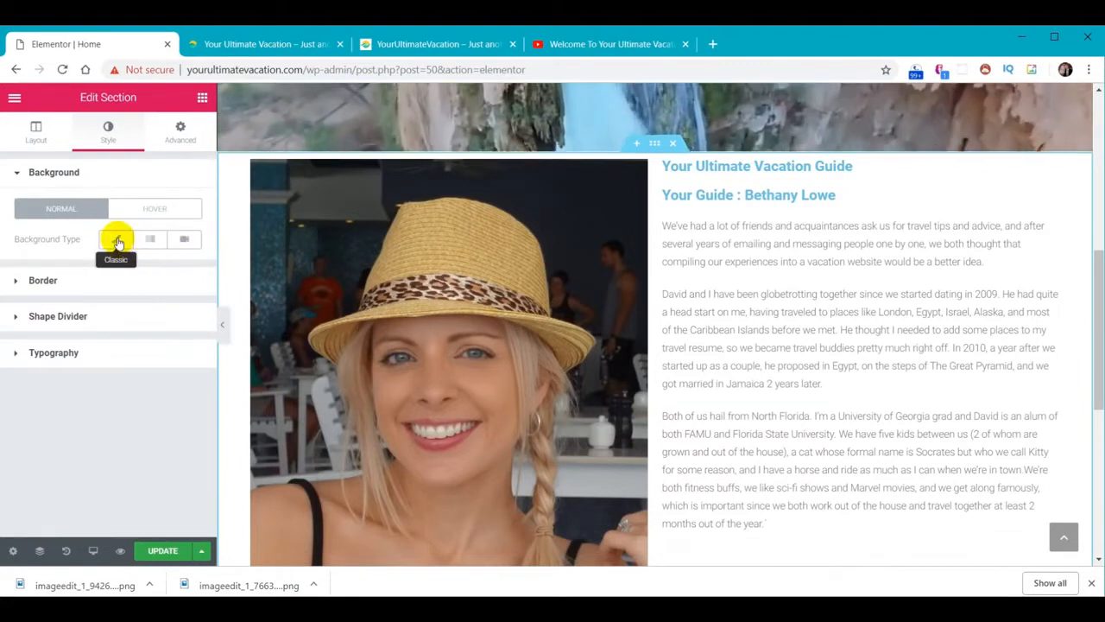
left_click(118, 241)
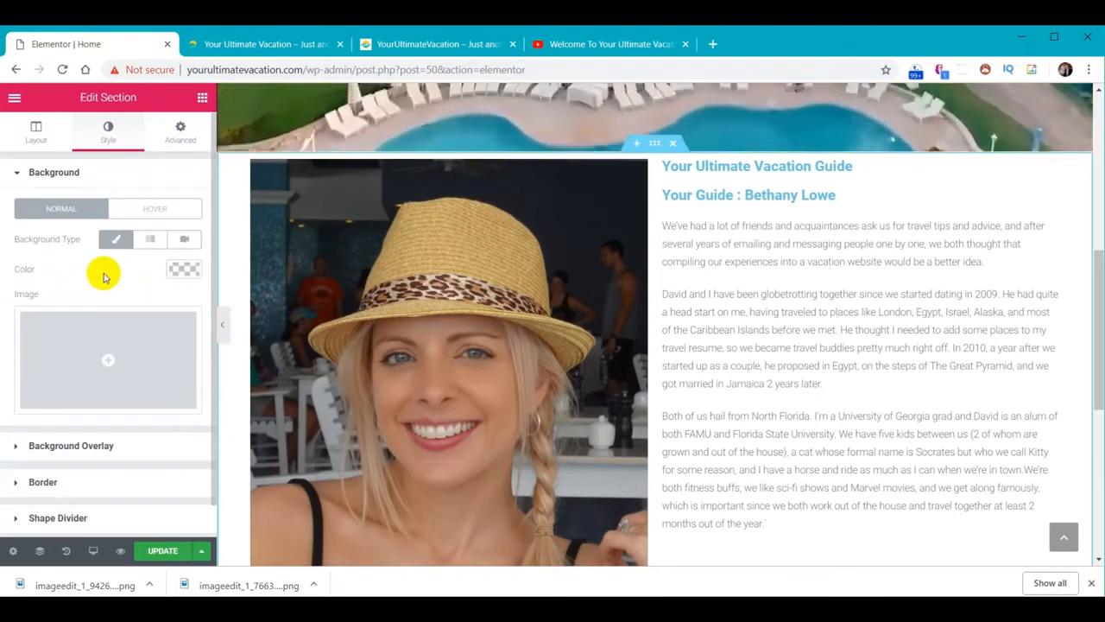
left_click(186, 270)
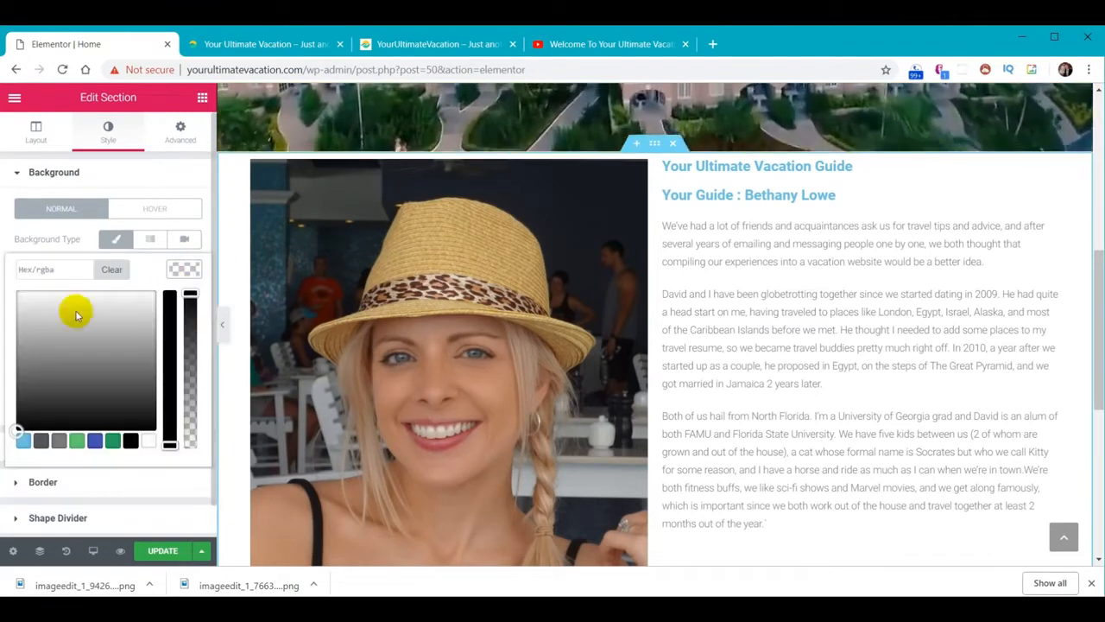
left_click(63, 274)
type("#30d198")
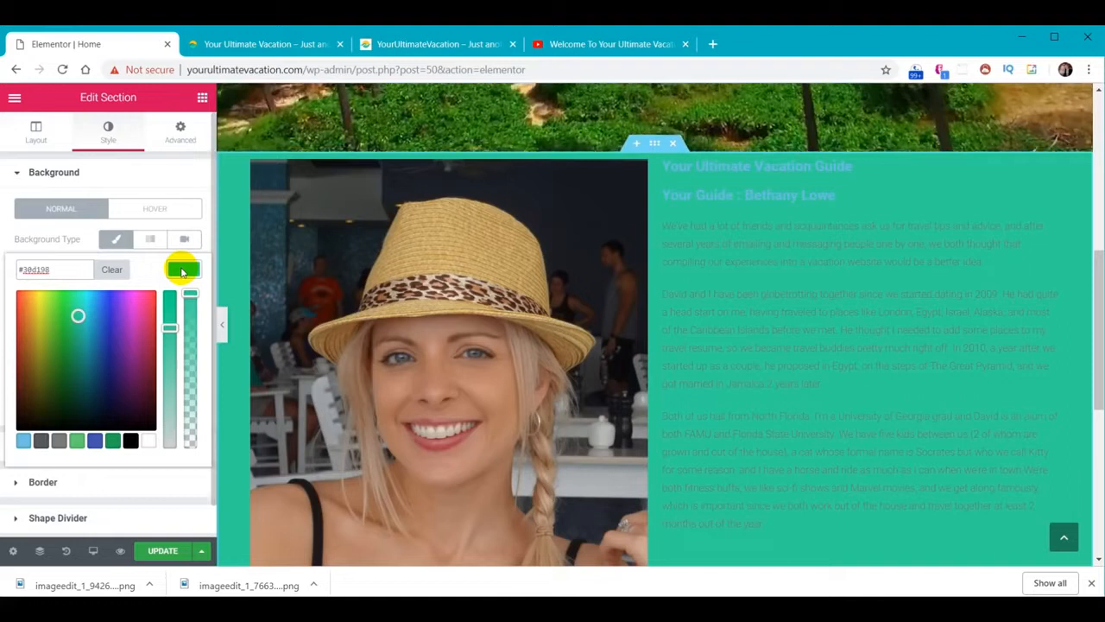
left_click(182, 272)
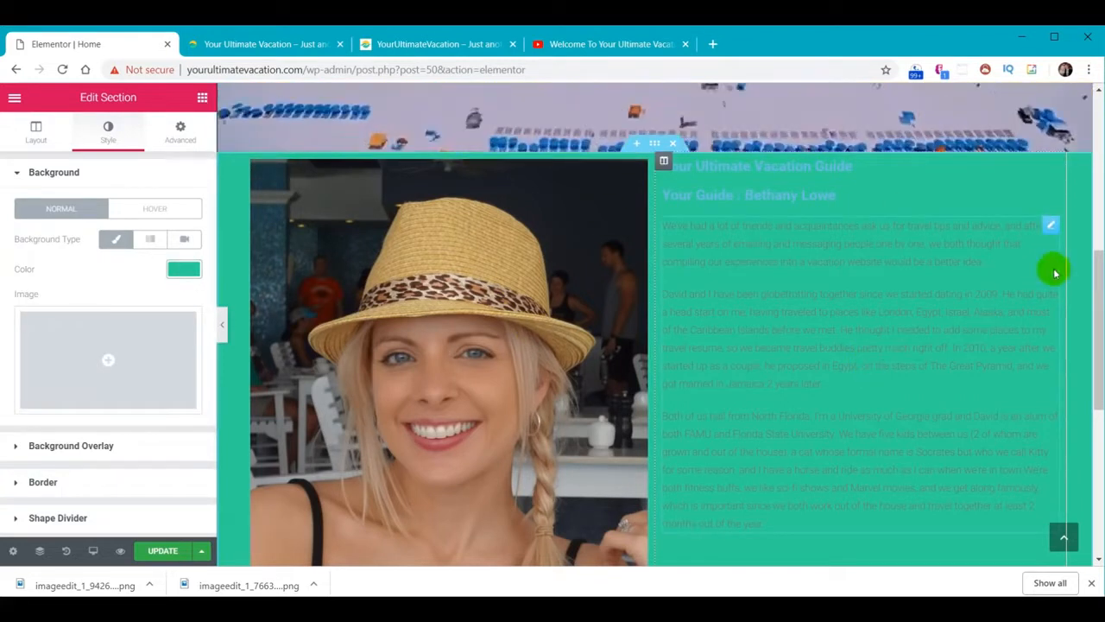
left_click_drag(1098, 262, 1094, 286)
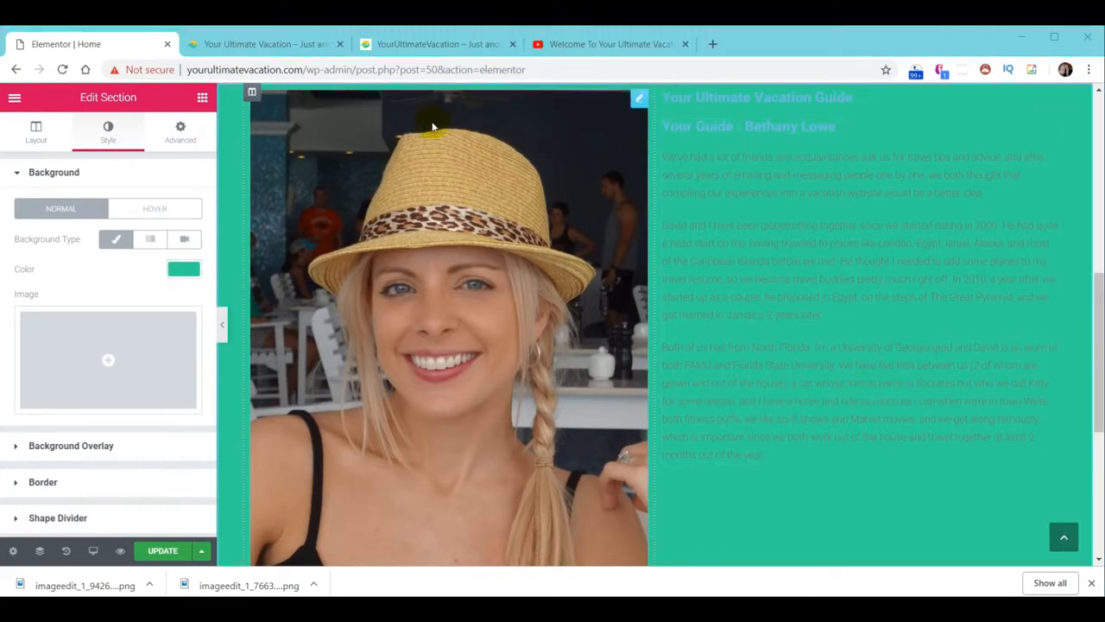
left_click(423, 44)
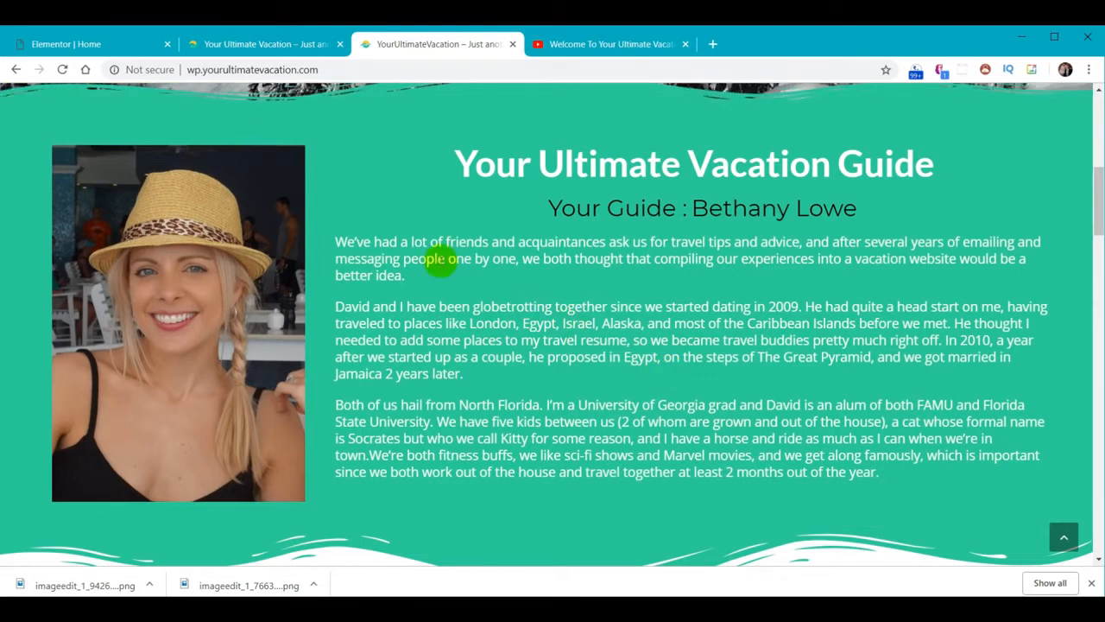
Switch back to the Elementor | Home editor tab
left_click(65, 44)
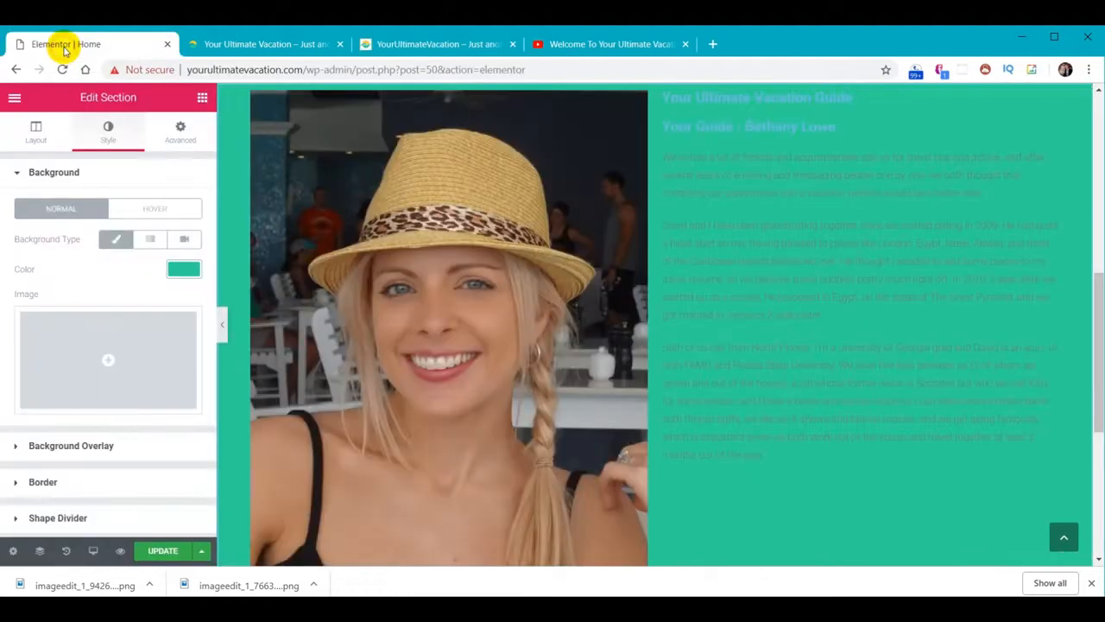
Set the Primary Headline default font to Lato with weight 600
left_click(13, 100)
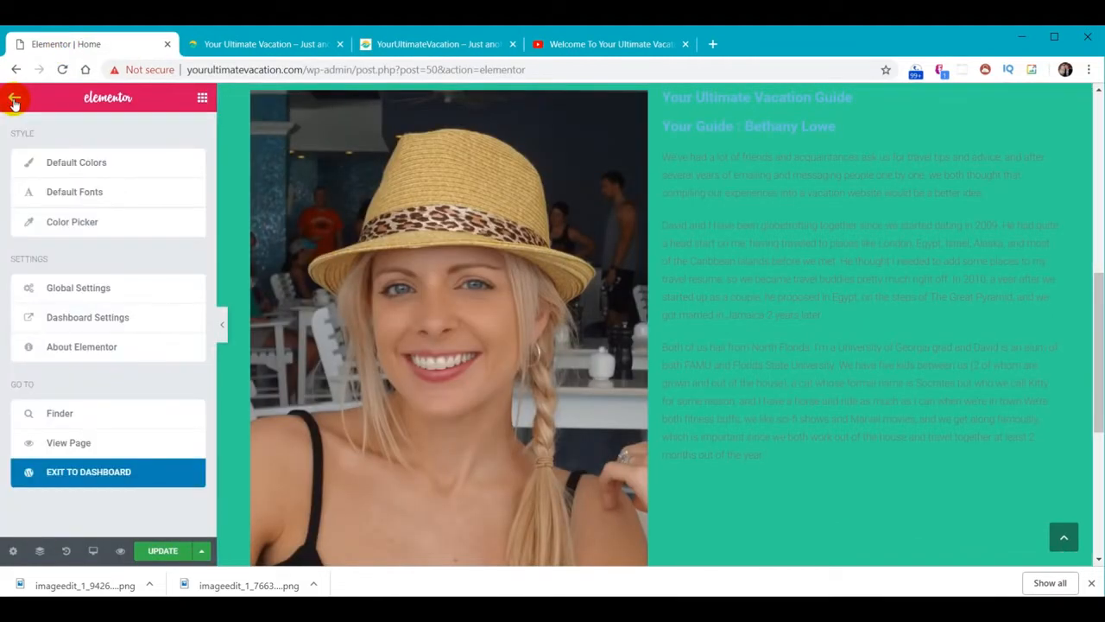
left_click(74, 197)
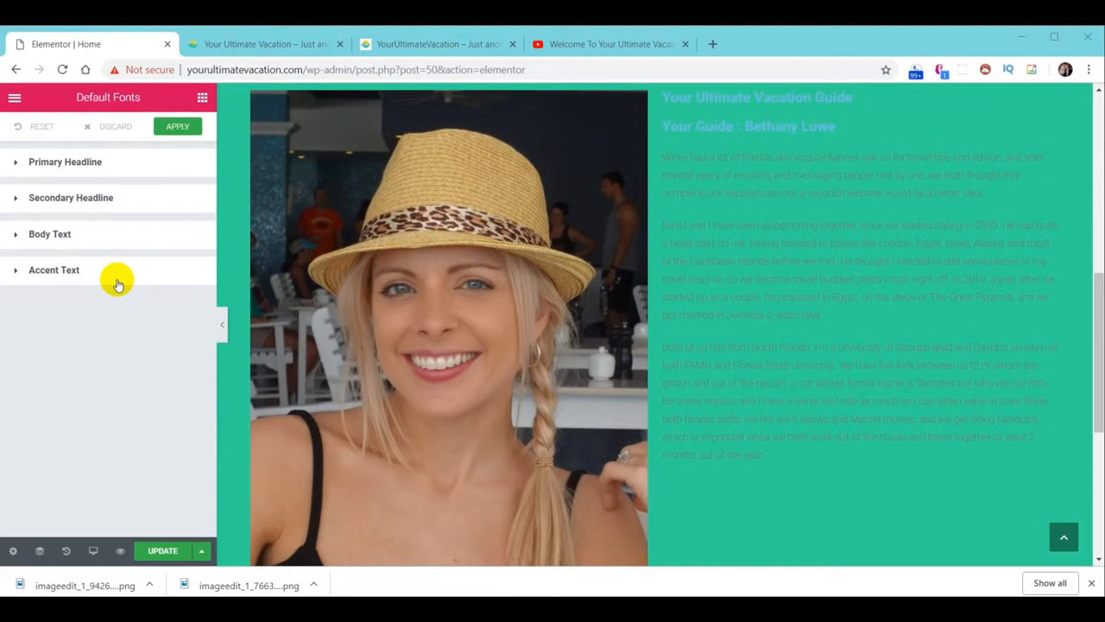
left_click(77, 164)
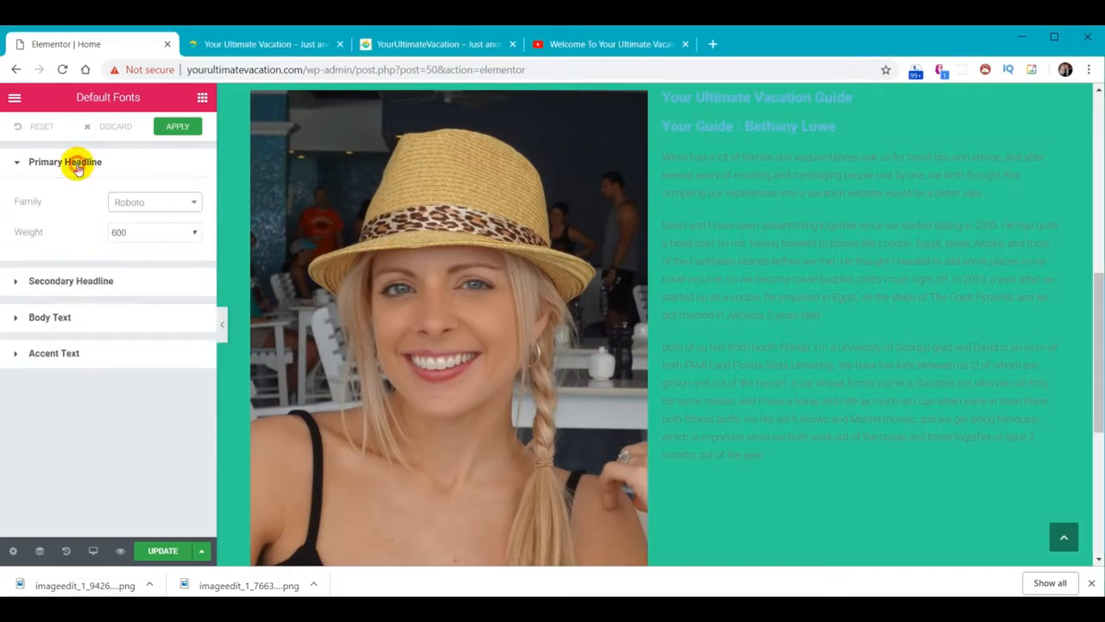
left_click(155, 201)
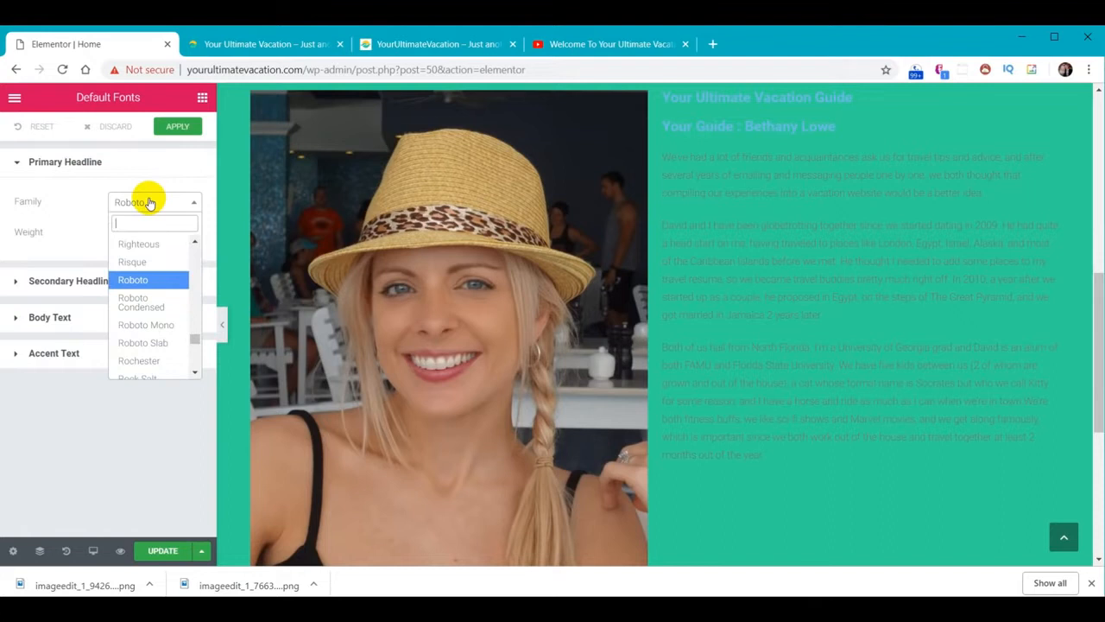
type("Lato")
key("Return")
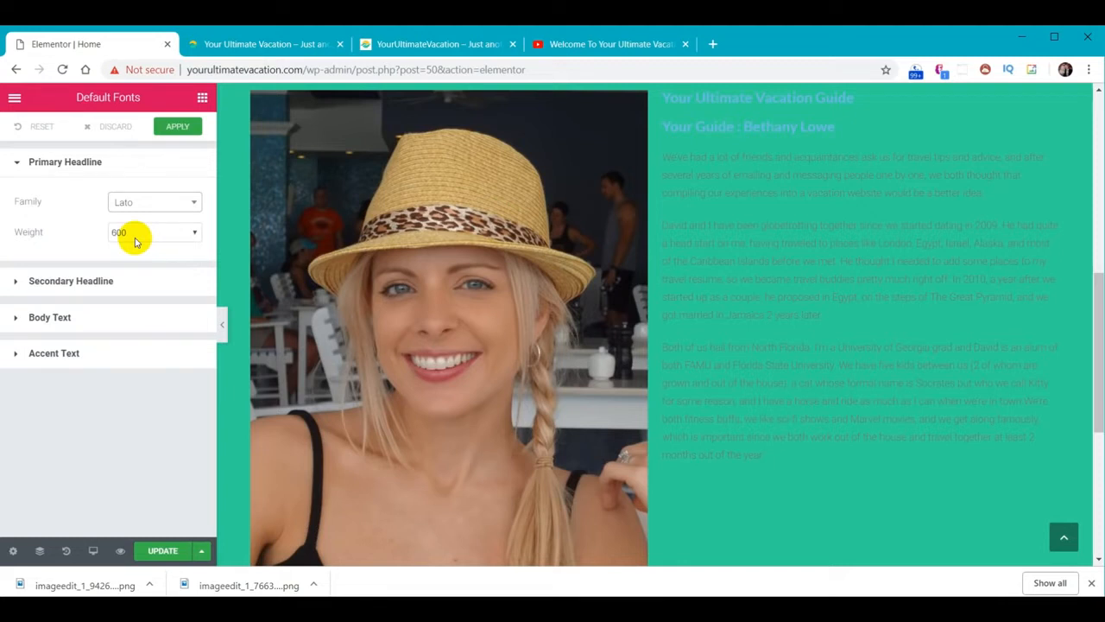
left_click(195, 233)
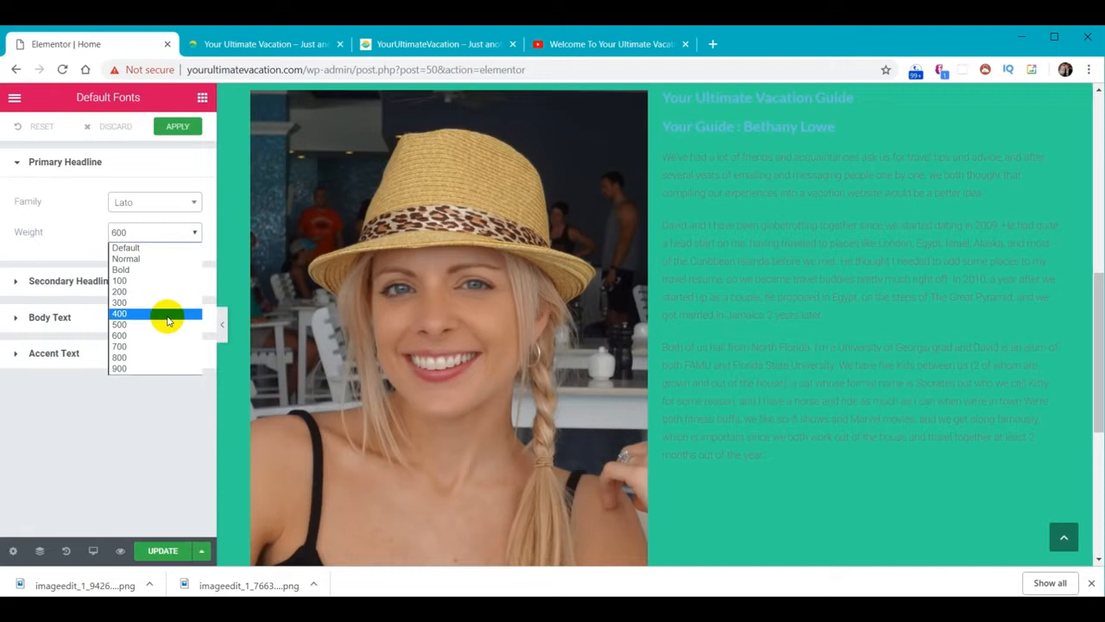
left_click(167, 339)
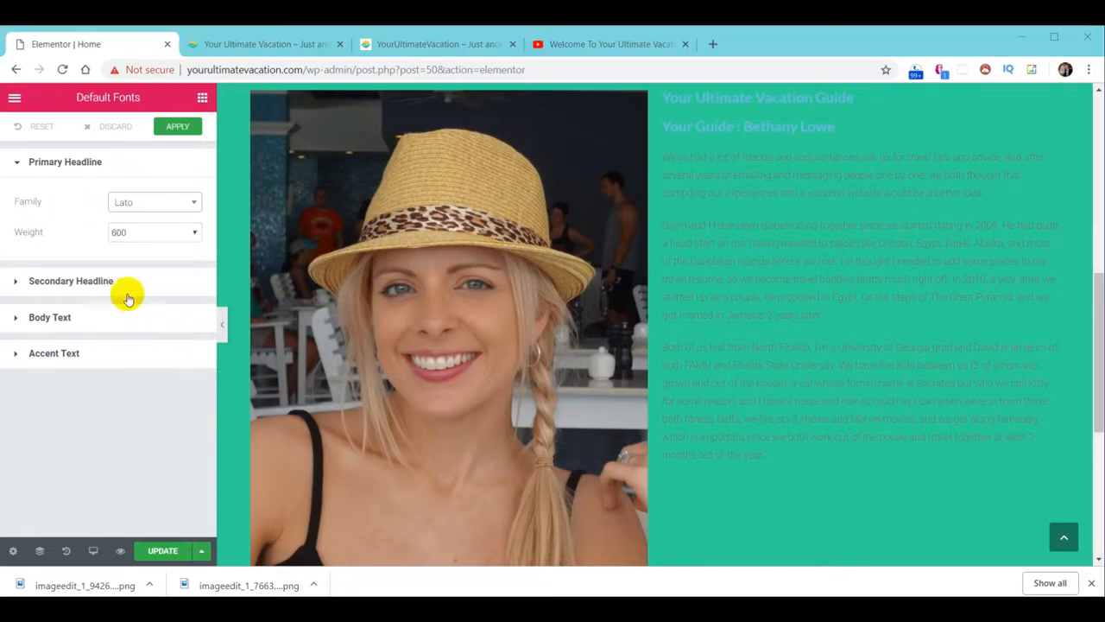
Set the body text default font to Open Sans and apply the default fonts
left_click(92, 281)
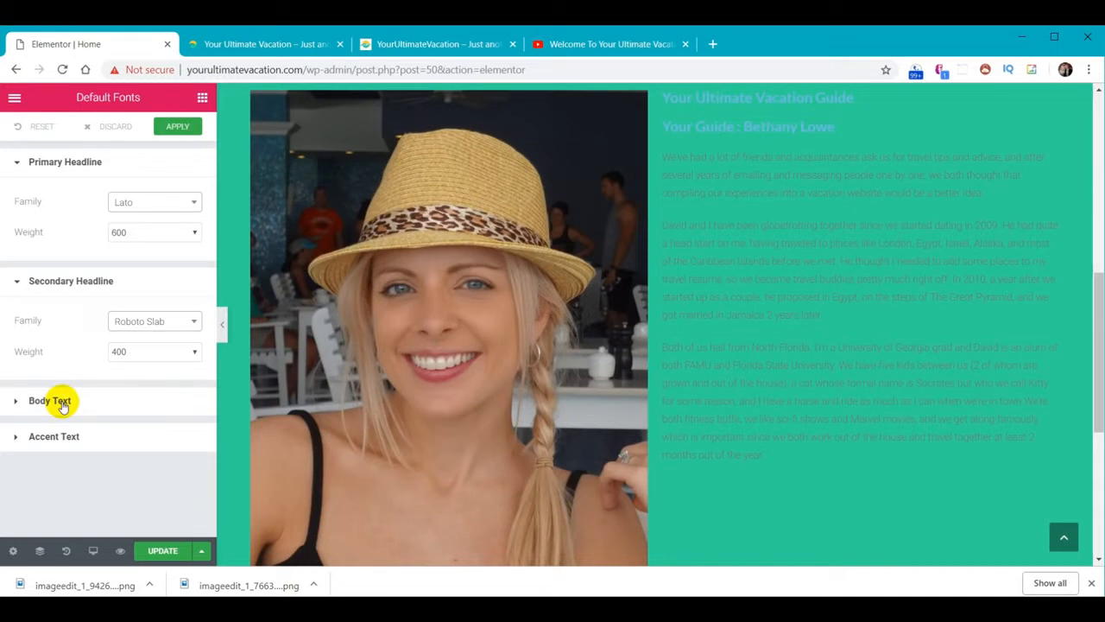
left_click(50, 403)
left_click(155, 450)
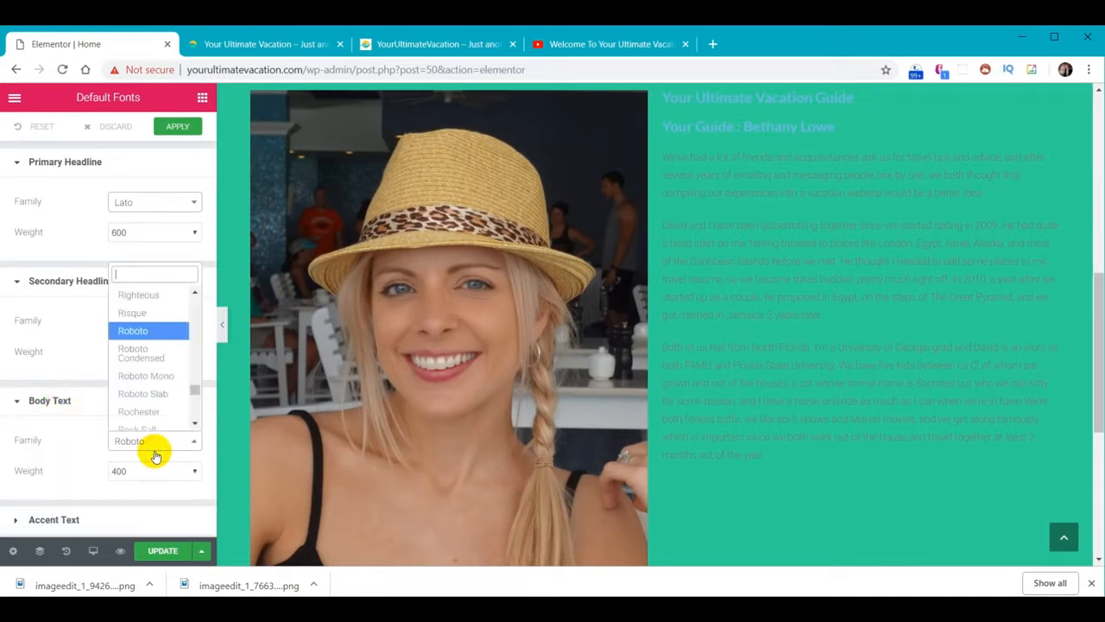
type("open")
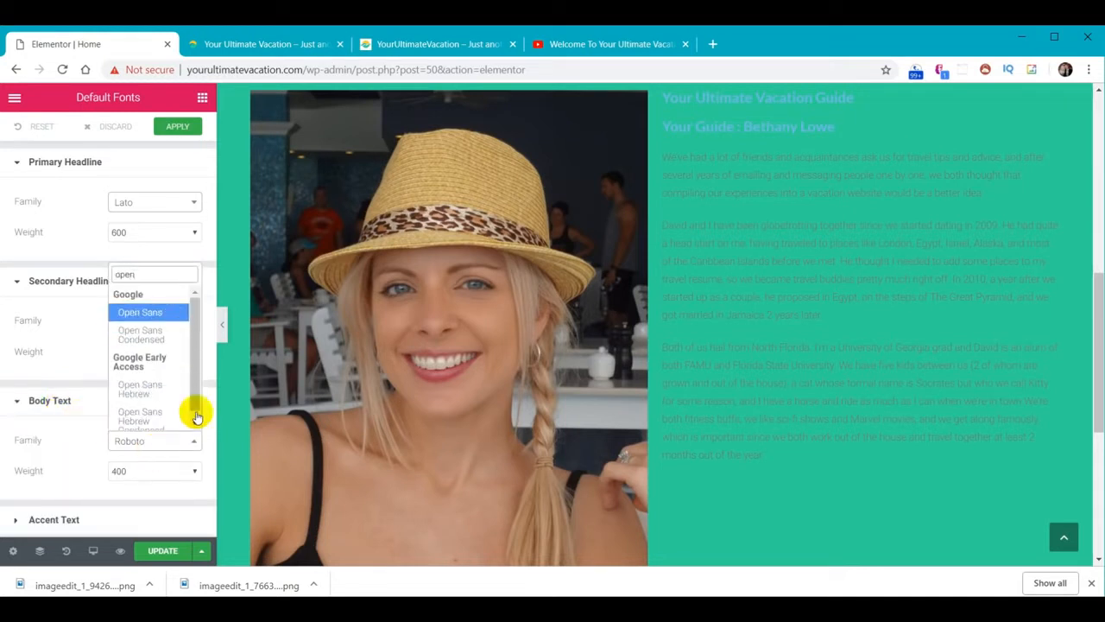
left_click(149, 319)
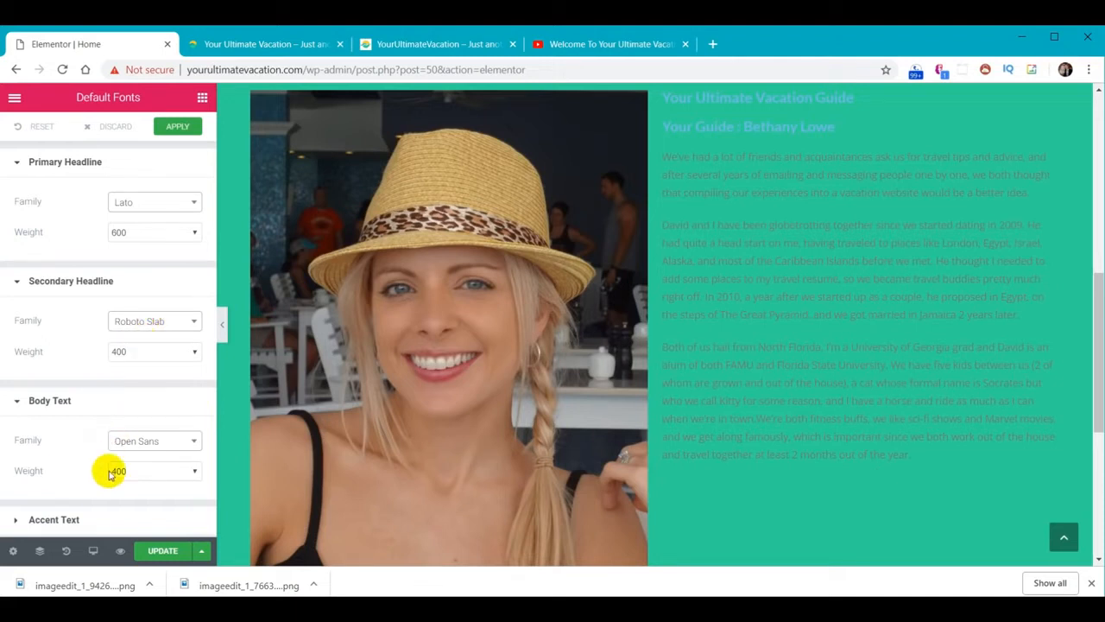
left_click(177, 127)
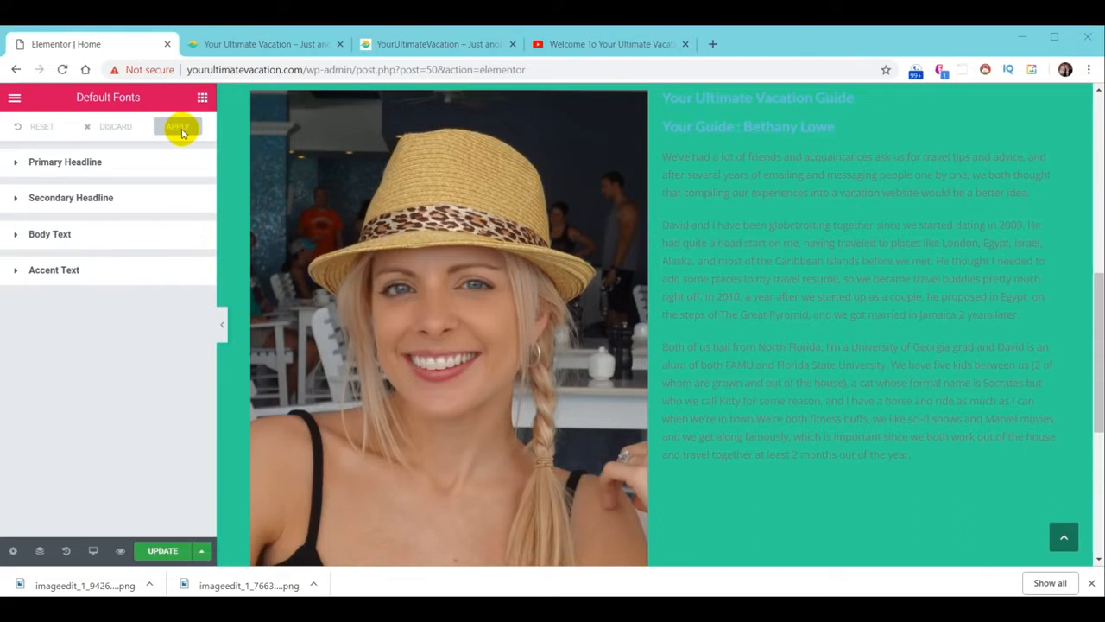
left_click(602, 45)
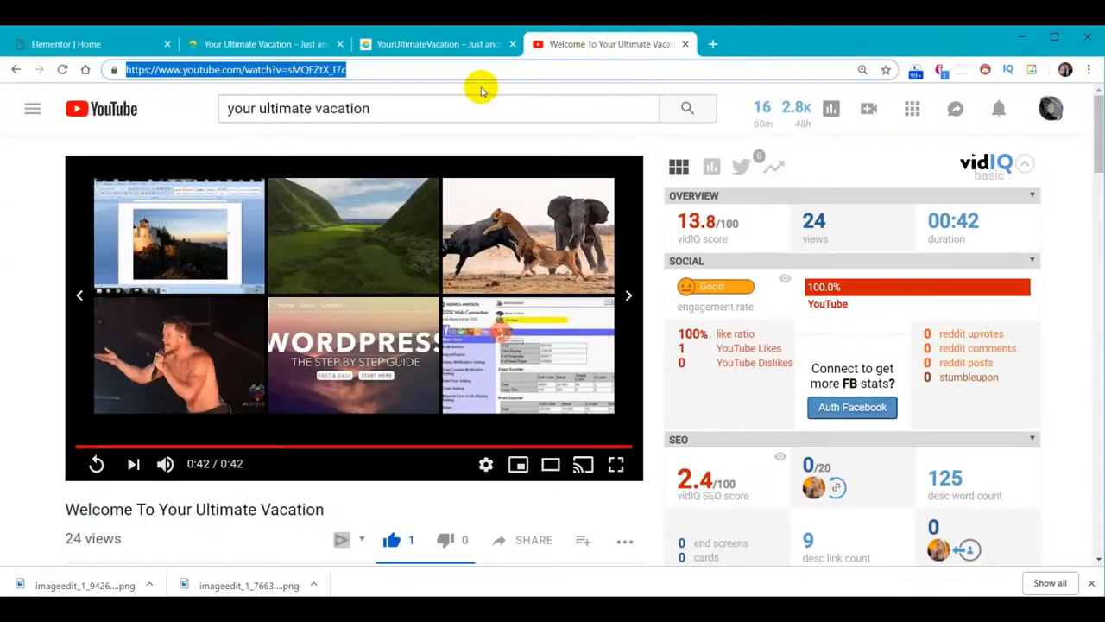
Search the web for 'google fonts' and open fonts.google.com
type("google fonts")
key("Return")
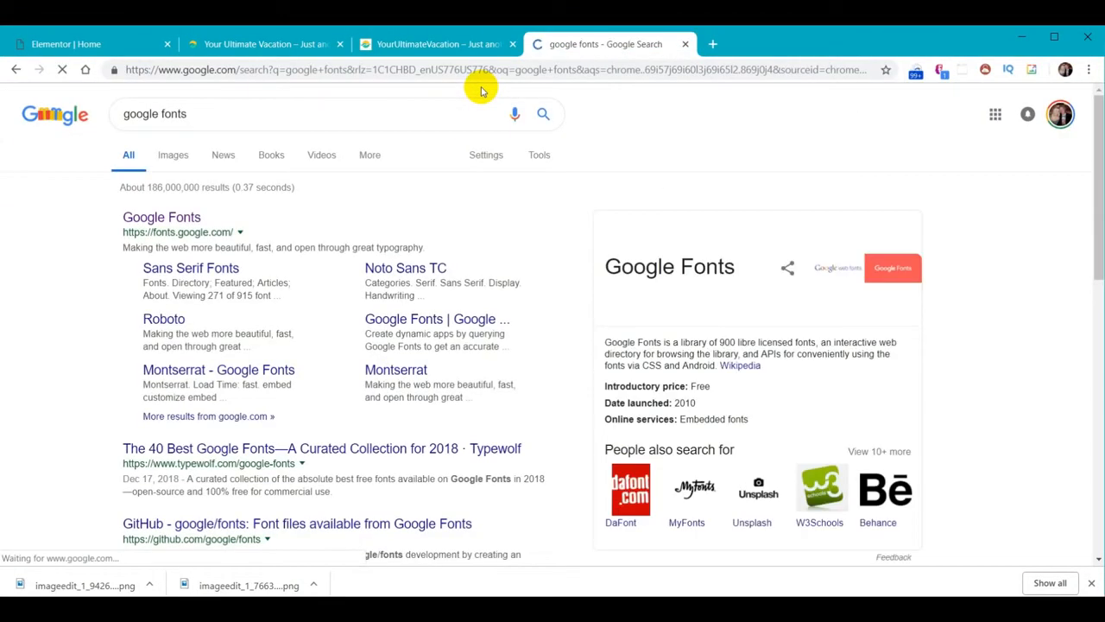
left_click(169, 220)
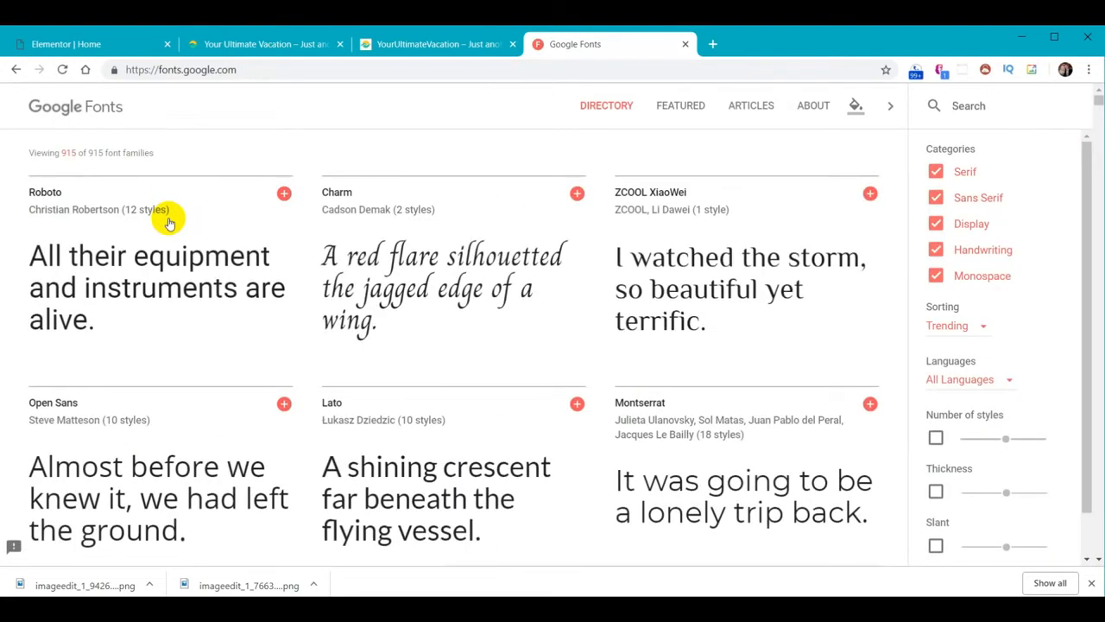
mouse_move(345, 229)
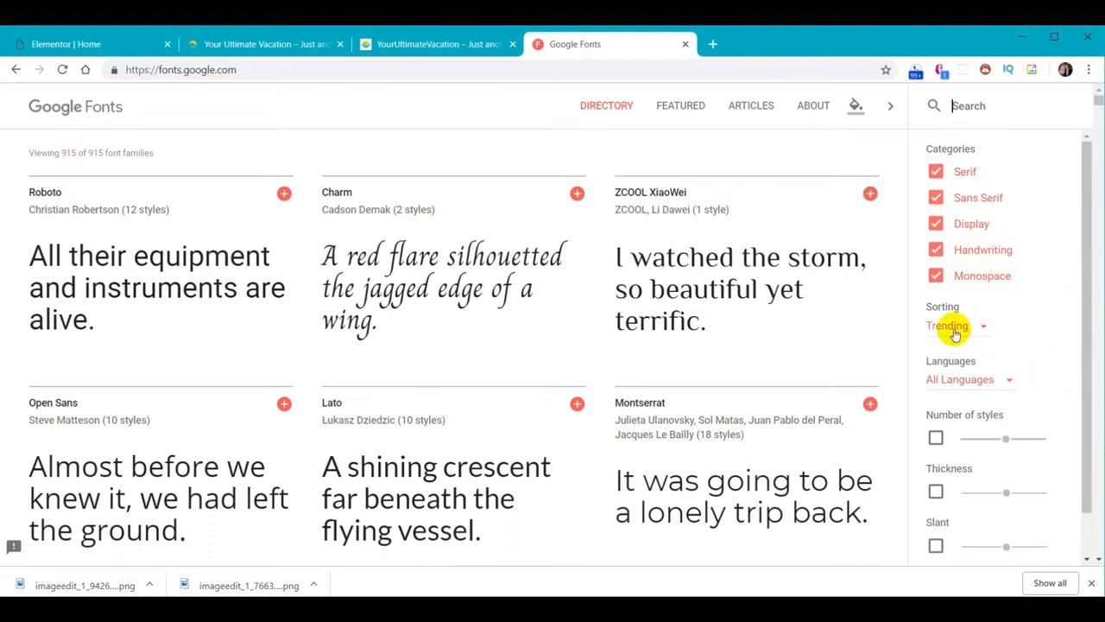
Look up 'lato' on Google Fonts, then close that tab
scroll(630, 345, "down", 5)
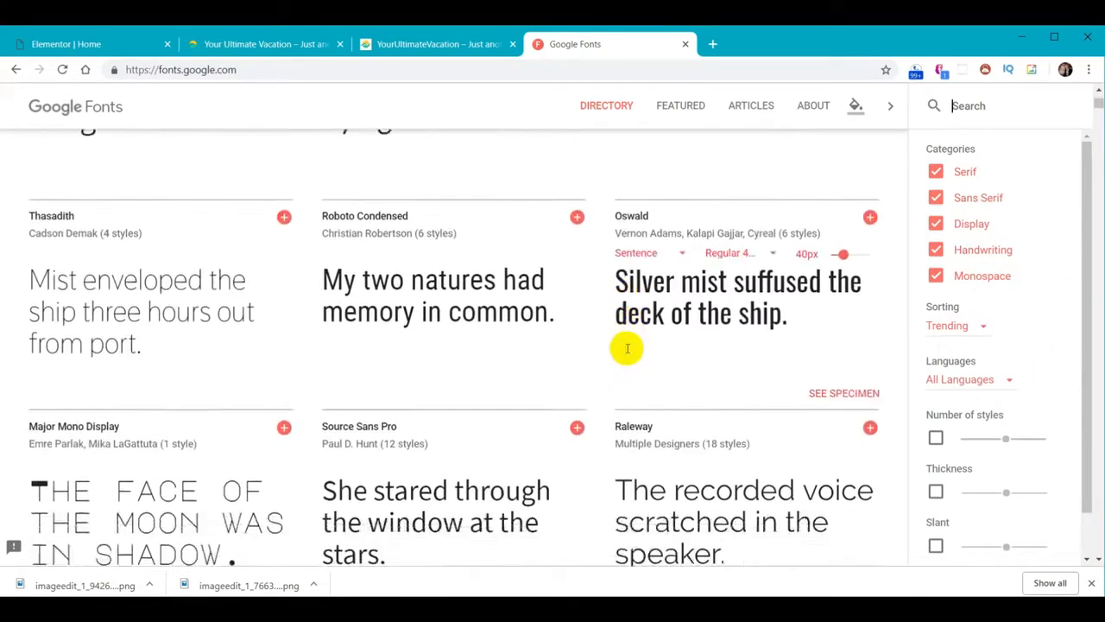
scroll(628, 350, "down", 3)
scroll(628, 349, "up", 8)
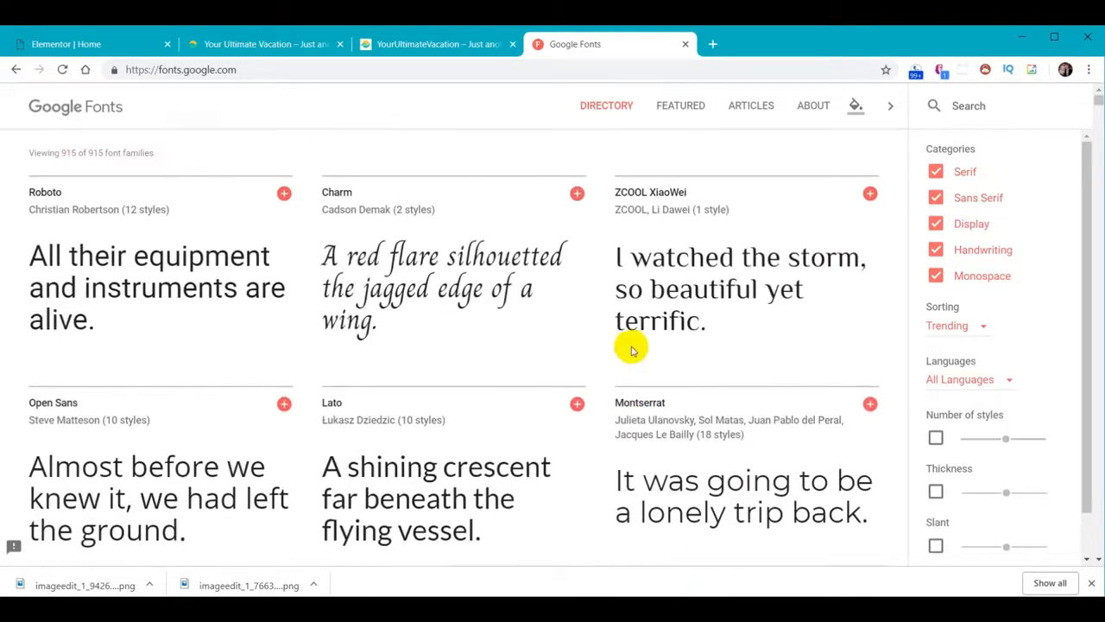
type("lato")
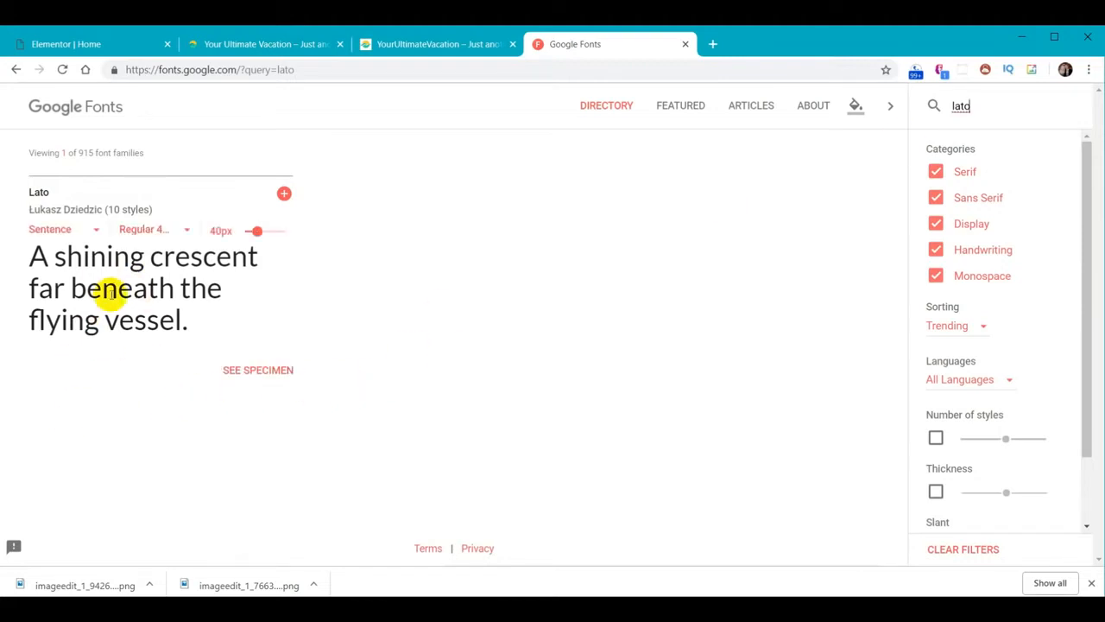
left_click(686, 44)
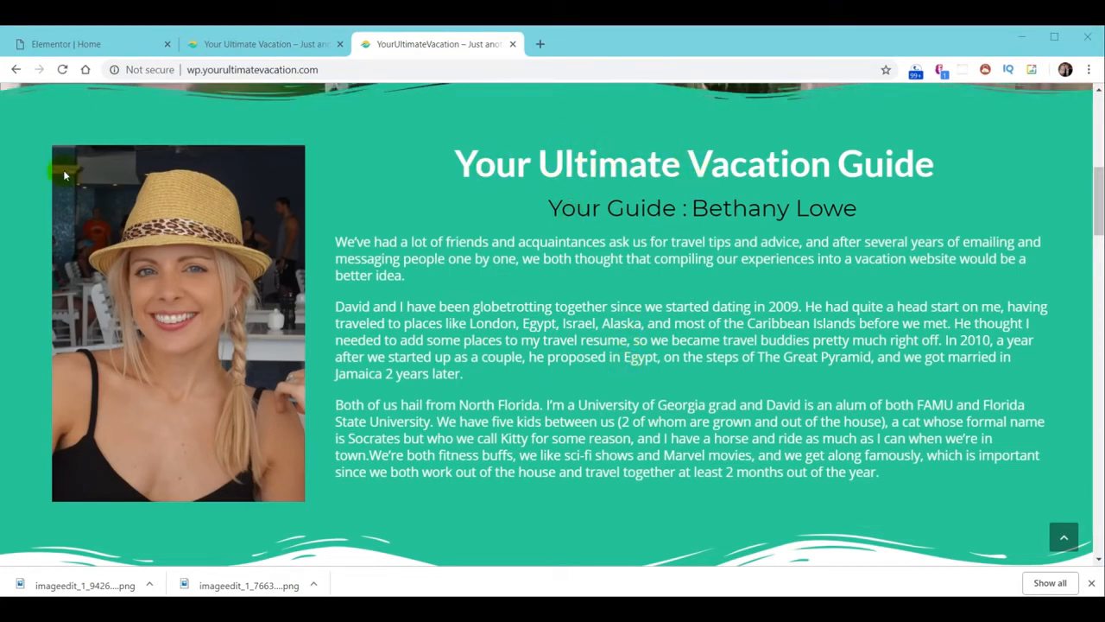
Back in Elementor, select the guide section and open the 'Your Ultimate Vacation Guide' heading's settings
left_click(29, 46)
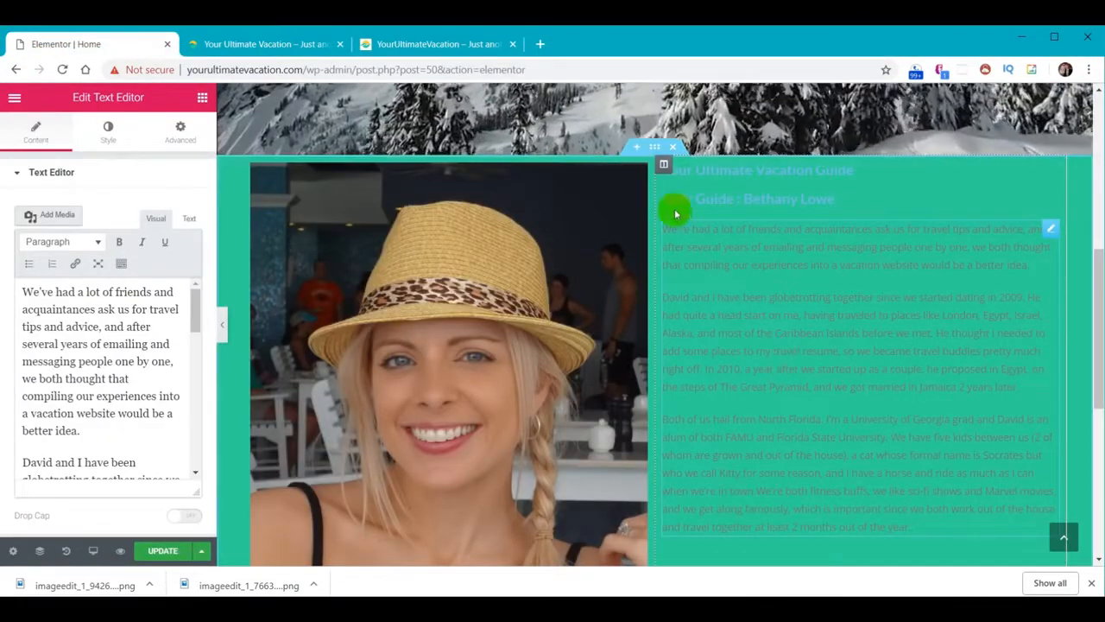
left_click(655, 148)
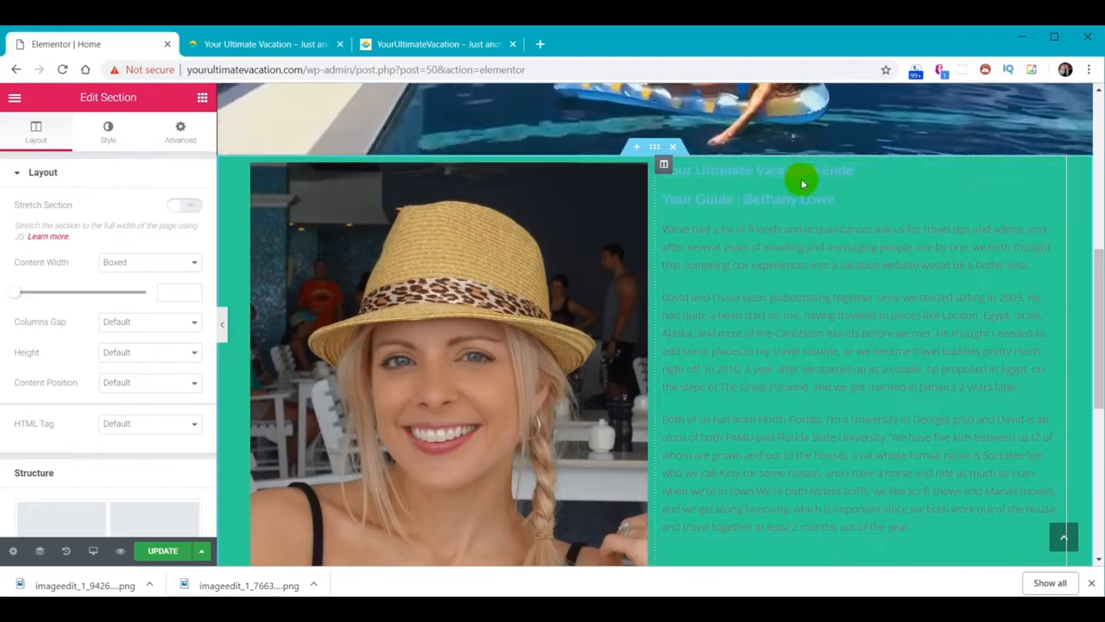
left_click_drag(1098, 235, 1098, 282)
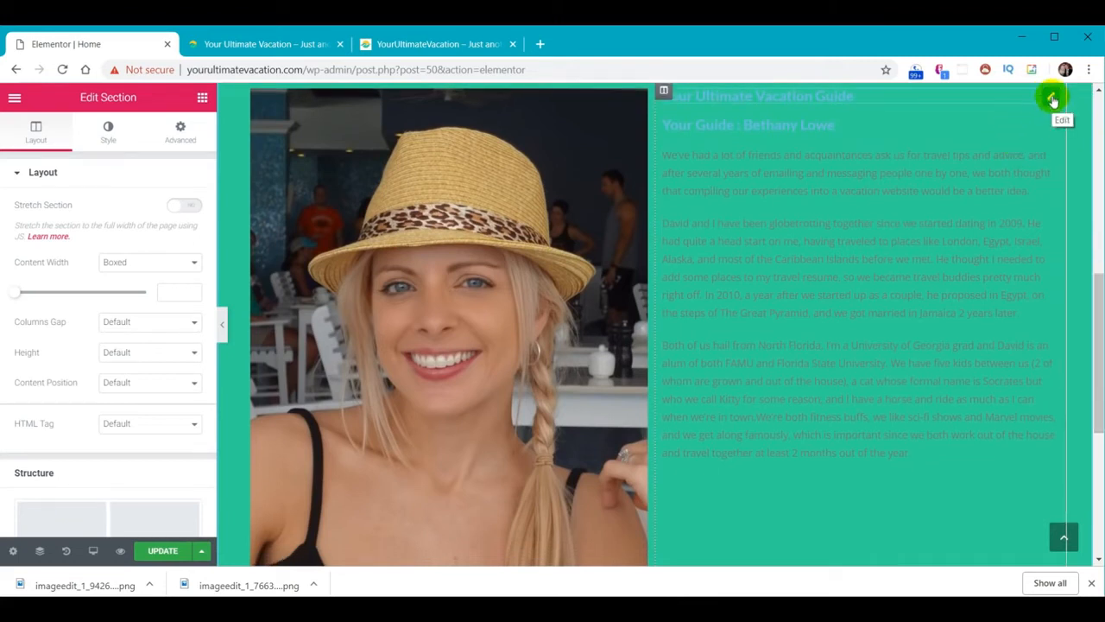
left_click(1052, 98)
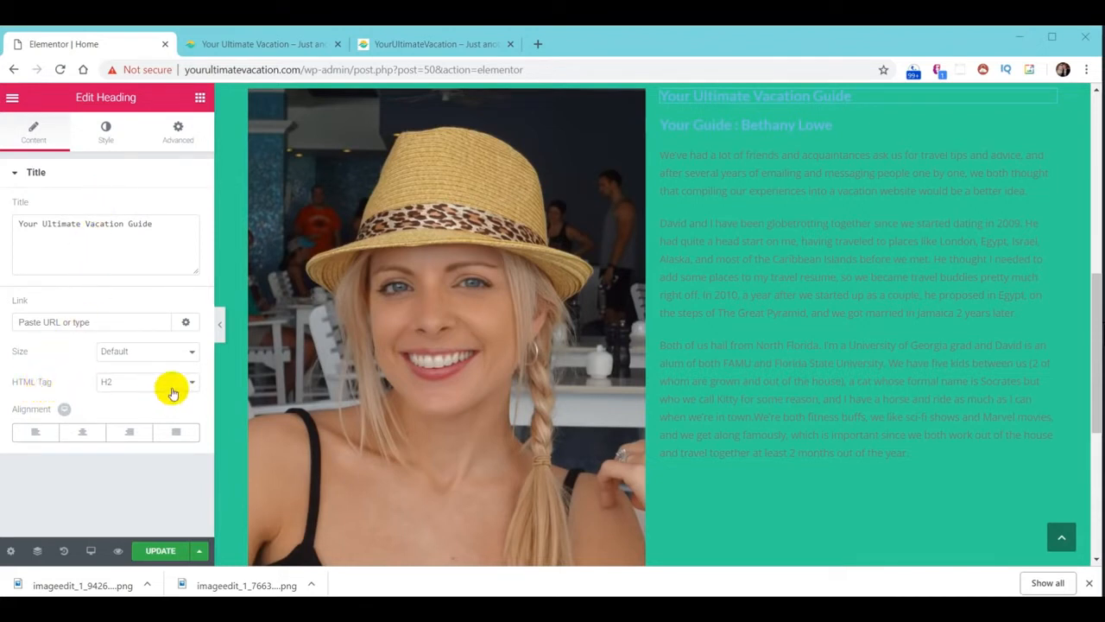
Change the 'Your Ultimate Vacation Guide' heading's HTML tag from H2 to H1
left_click(192, 385)
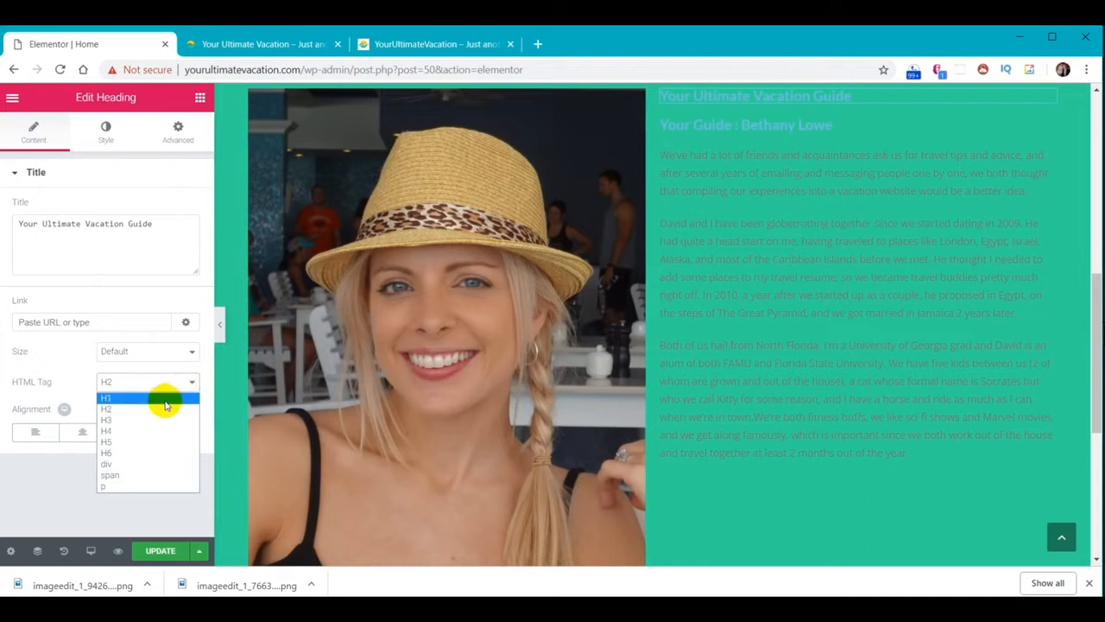
left_click(164, 399)
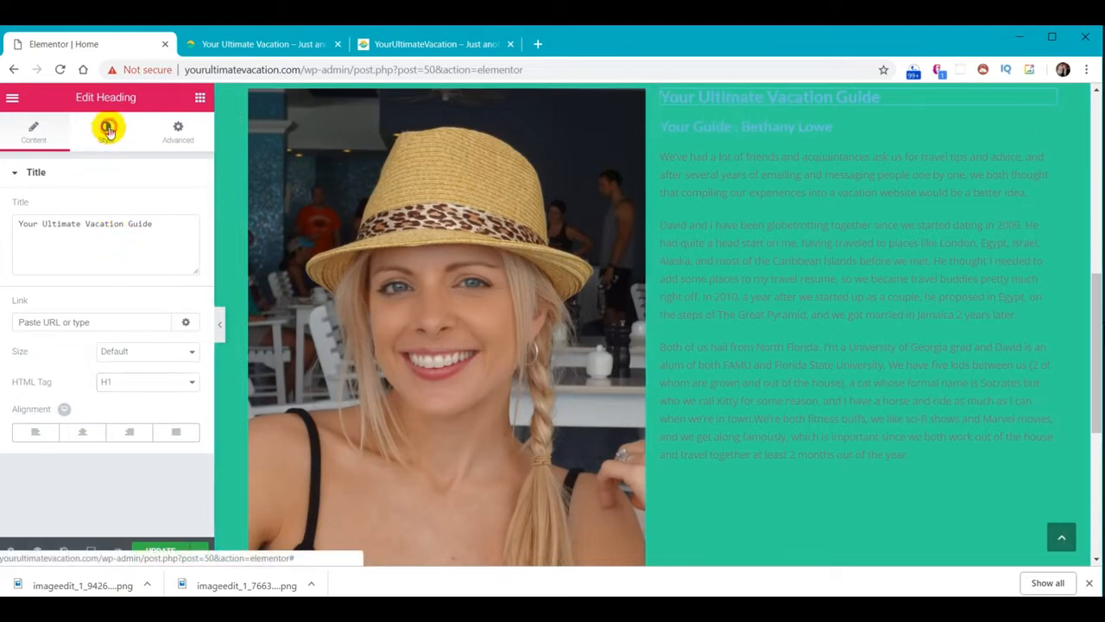
Set the heading's text colour to white (#ffffff) in its Style settings
left_click(107, 130)
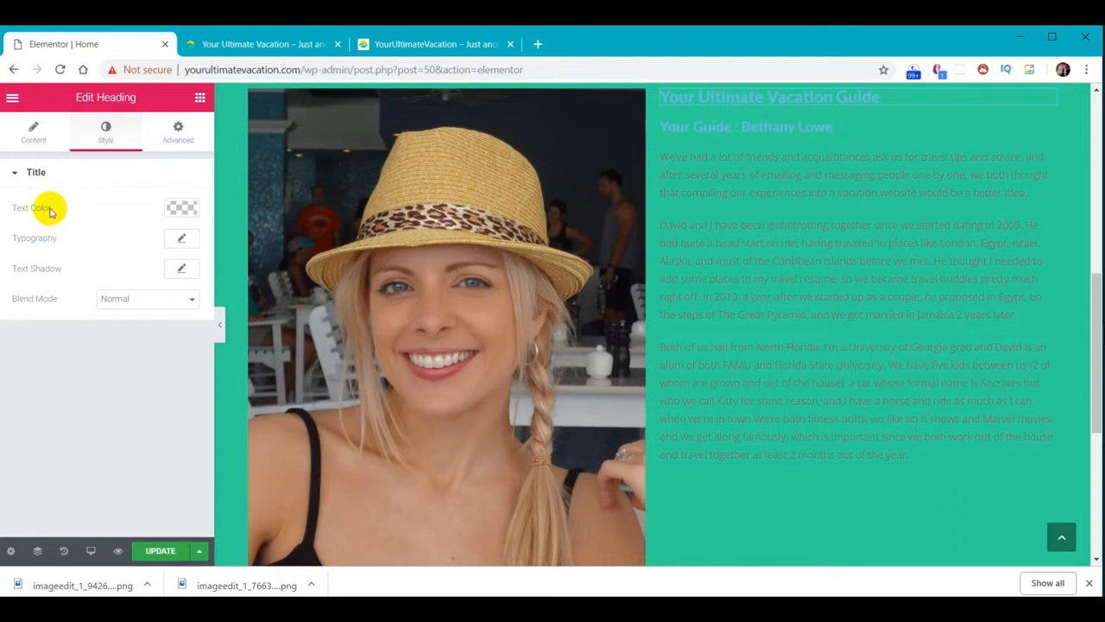
left_click(180, 211)
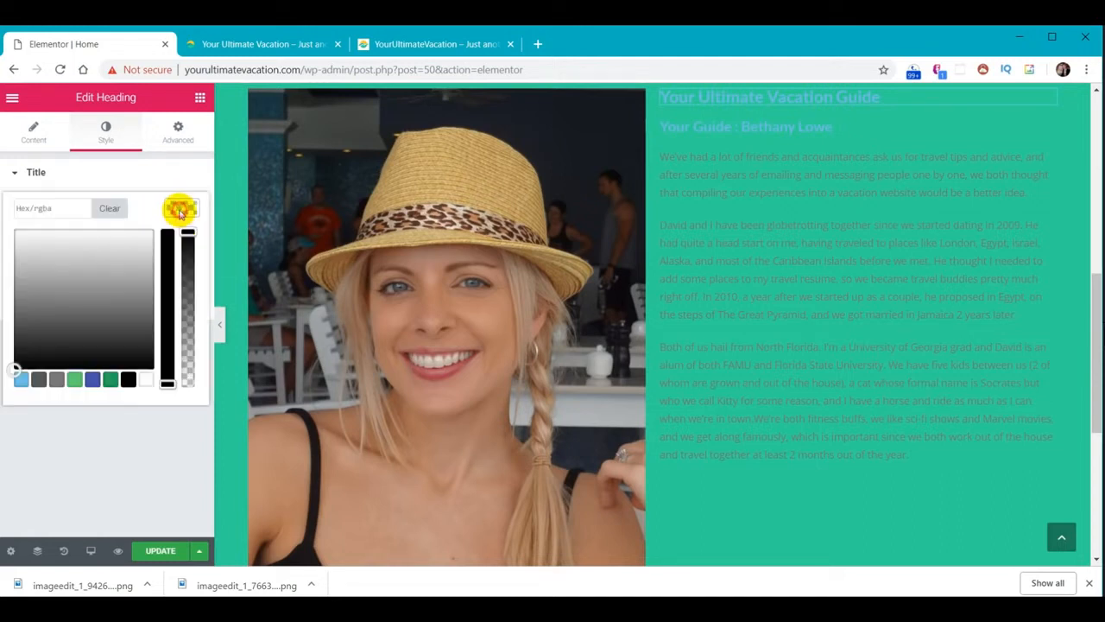
left_click(148, 381)
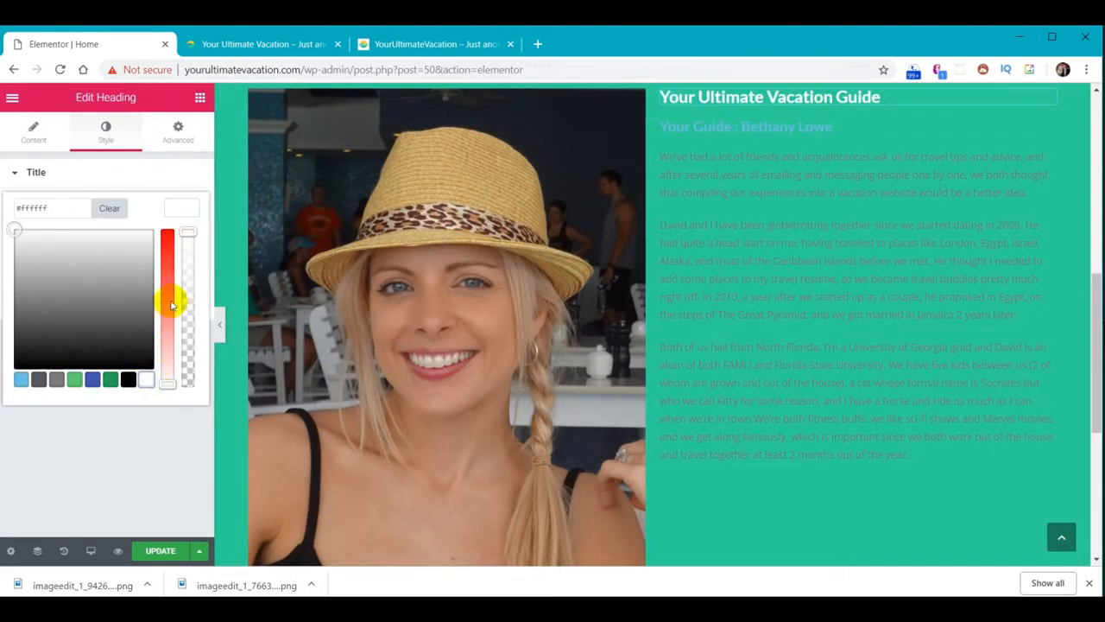
left_click(181, 210)
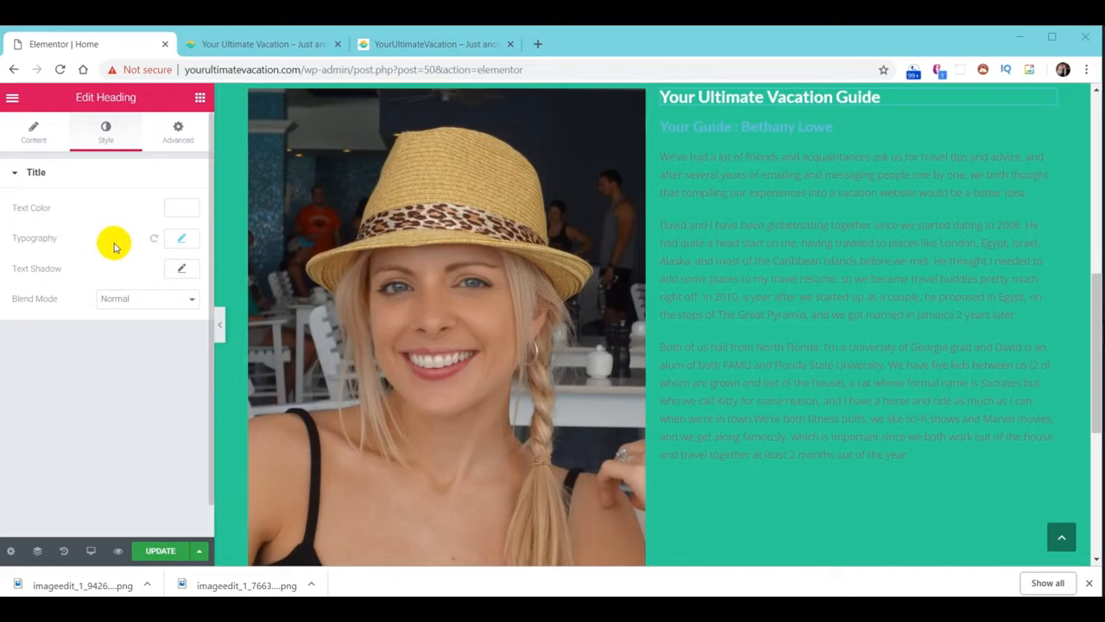
Set the main heading's font size to 50 px
left_click(182, 245)
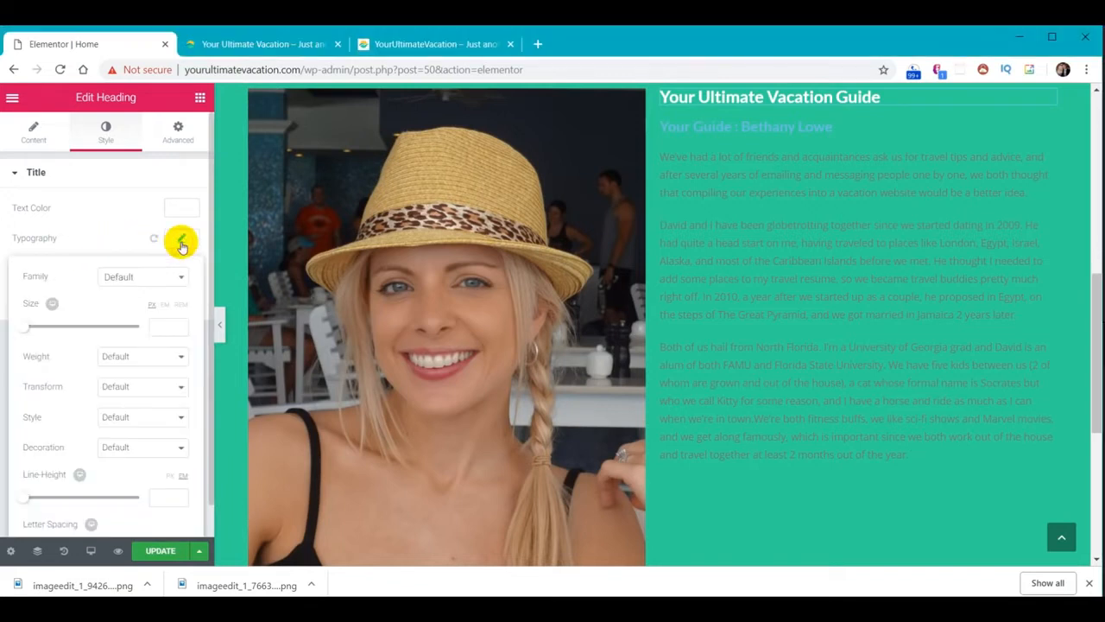
left_click_drag(25, 326, 71, 327)
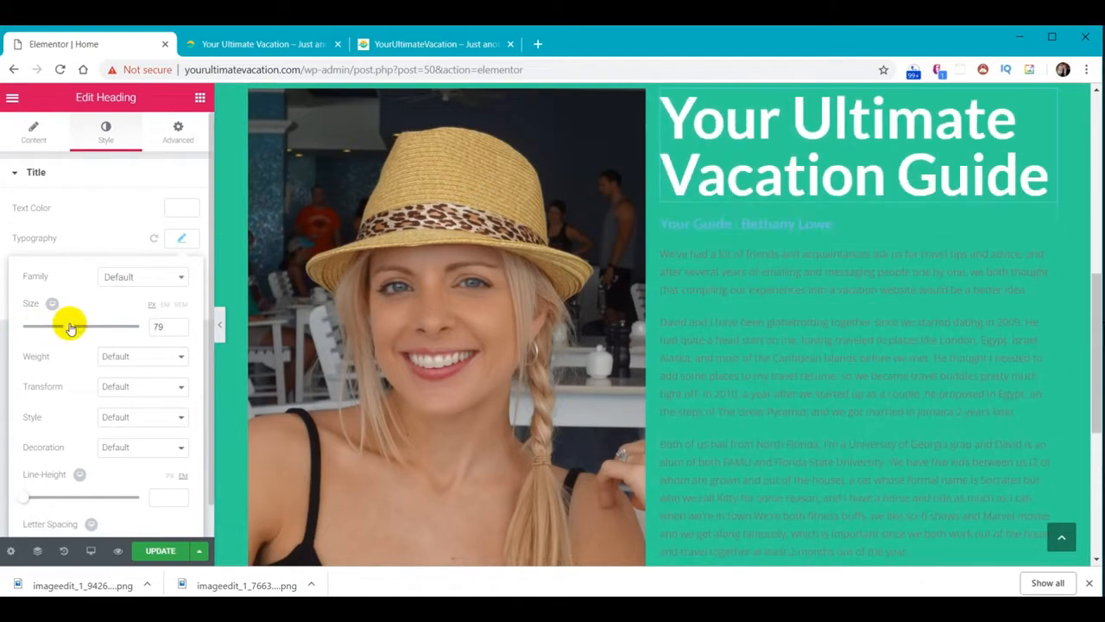
double_click(162, 325)
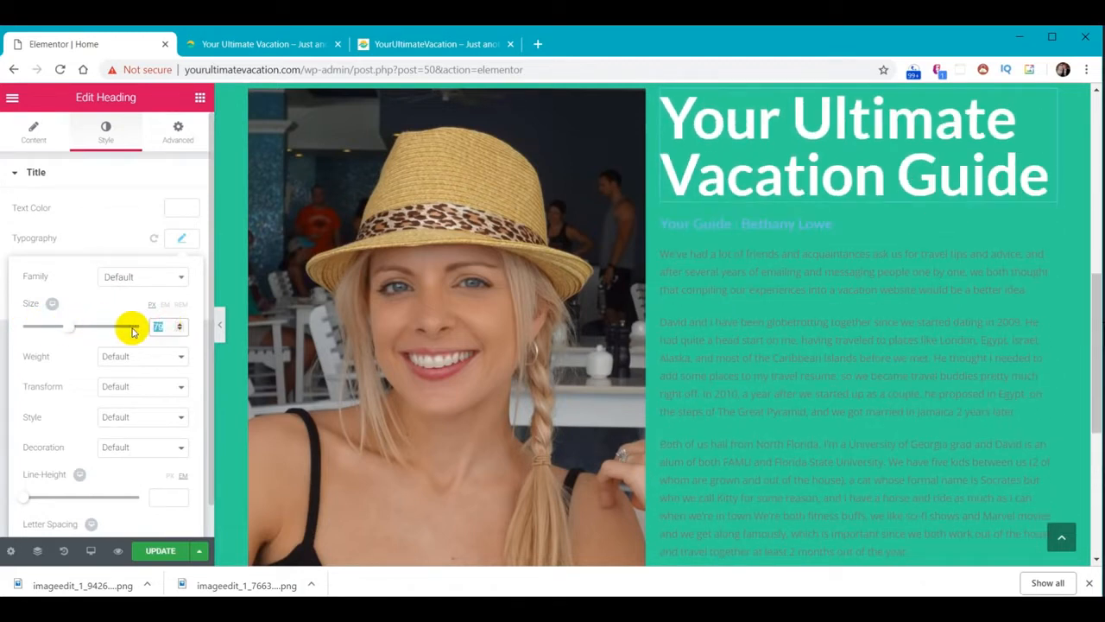
type("50")
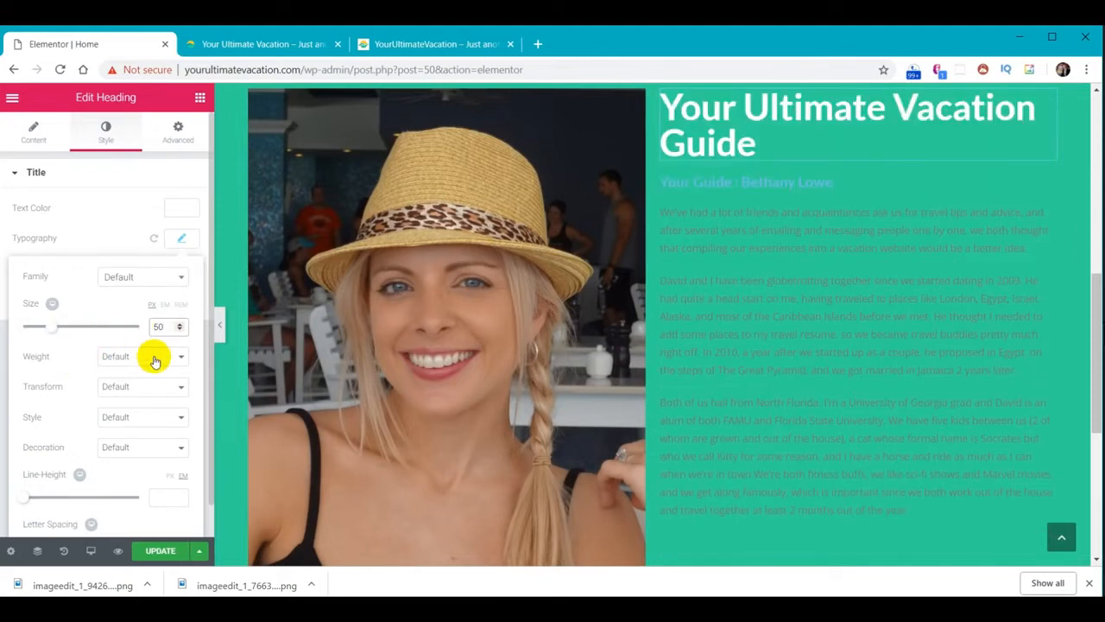
Preview uppercase, lowercase, capitalize and normal letter case, then reset Transform to Default
left_click(171, 389)
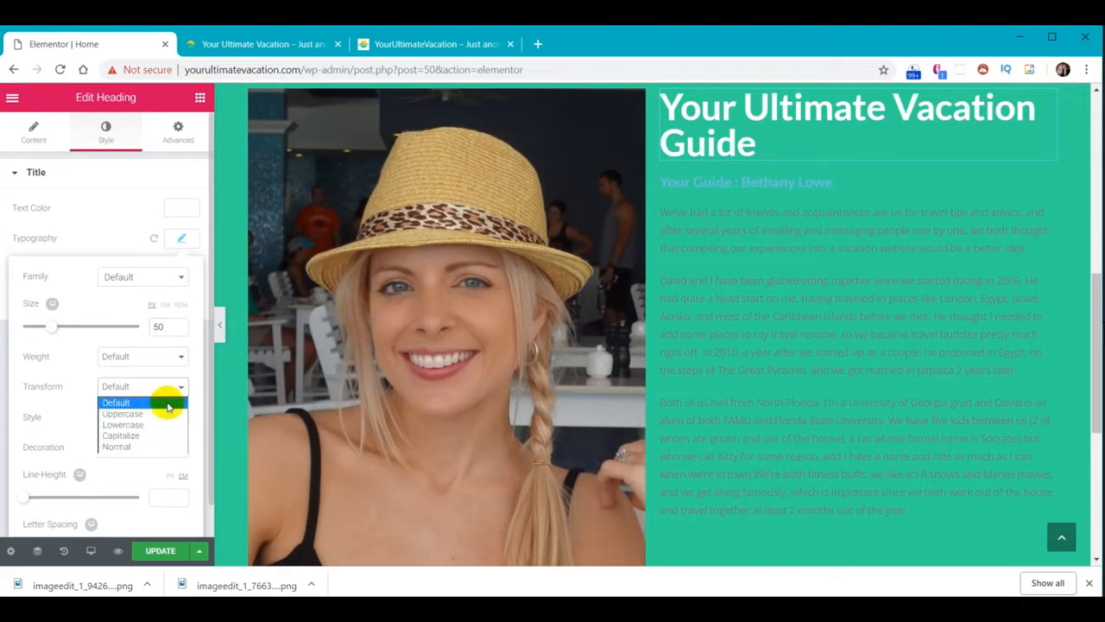
left_click(166, 413)
left_click(168, 386)
left_click(153, 425)
left_click(153, 388)
left_click(143, 441)
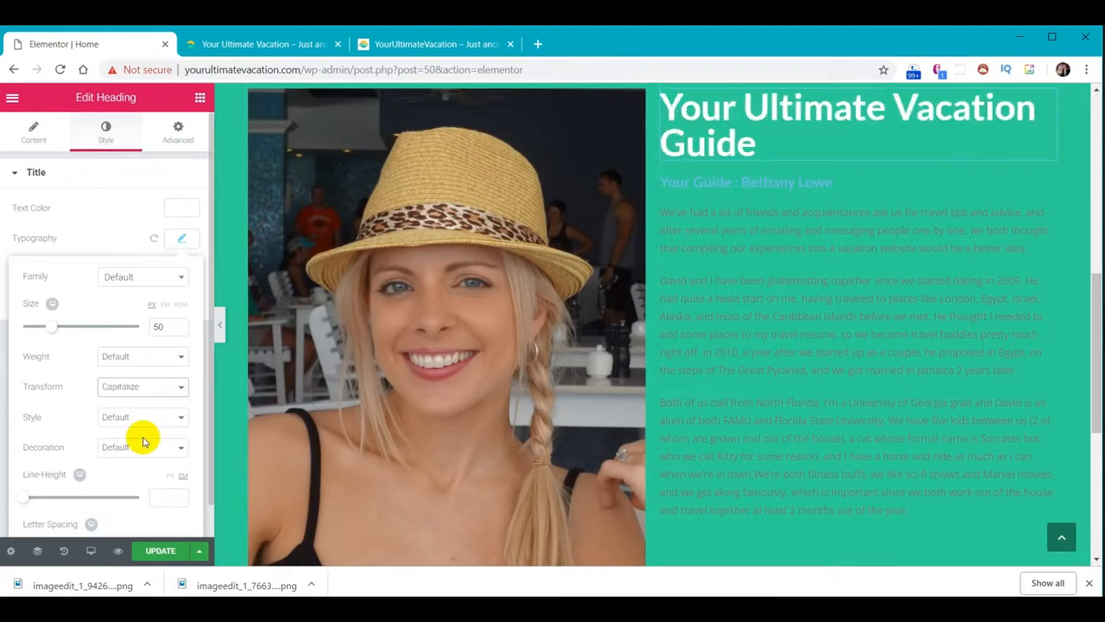
left_click(153, 388)
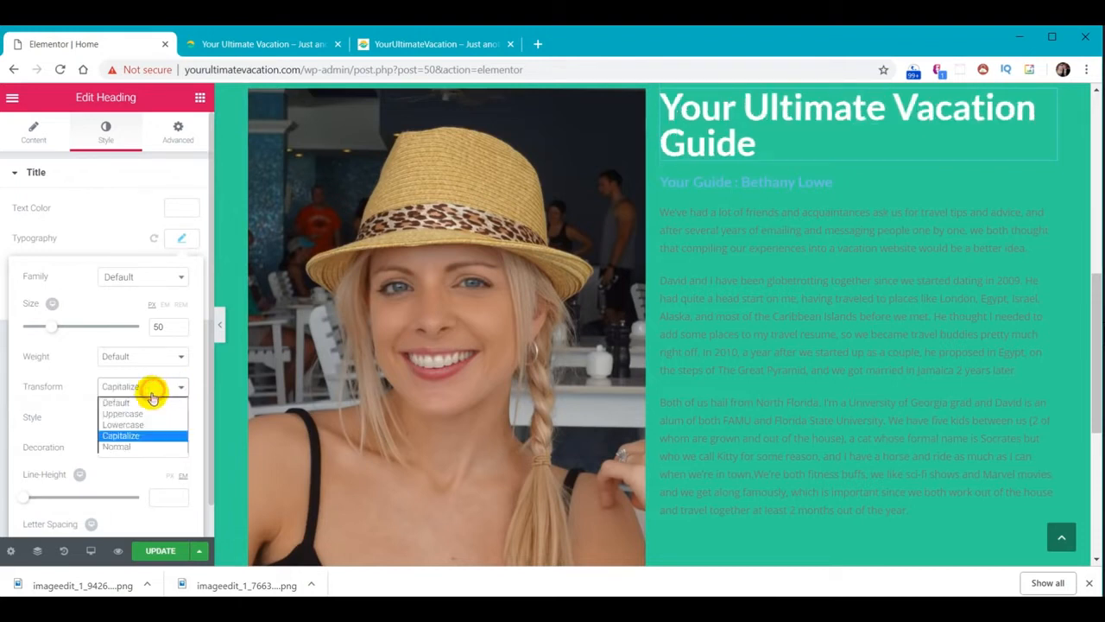
left_click(145, 449)
left_click(153, 388)
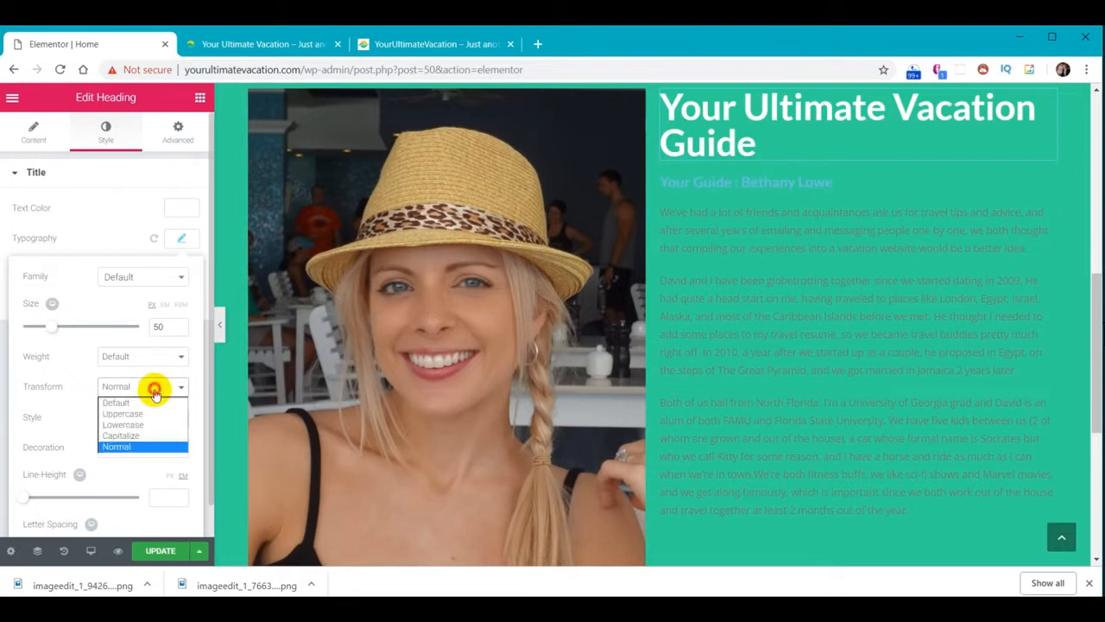
left_click(154, 406)
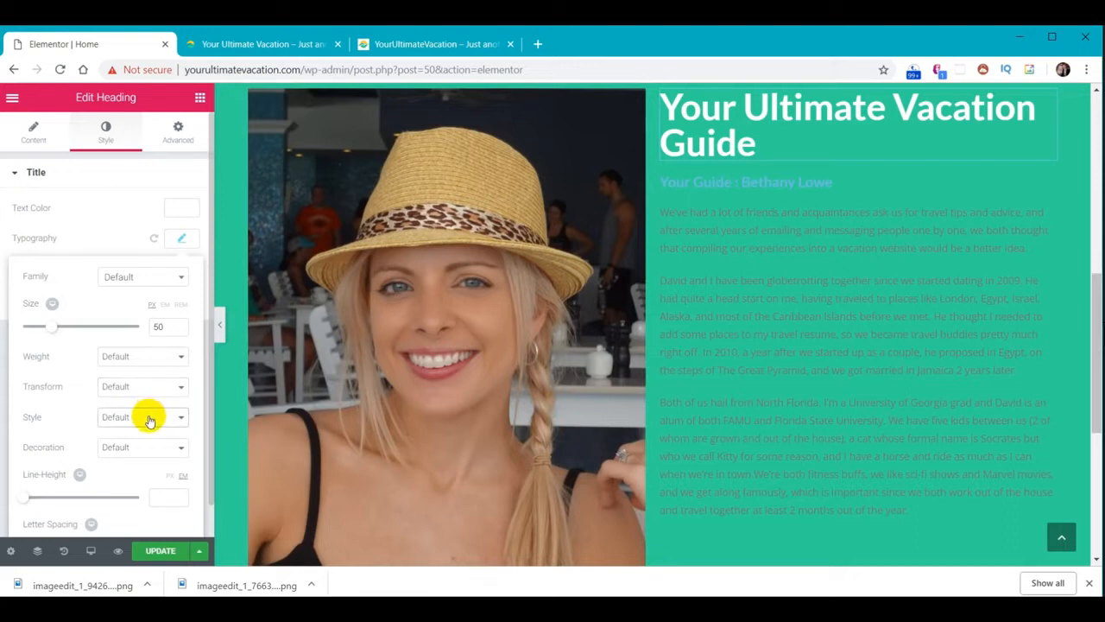
Try Italic and Oblique font styles, then return Style to Default
left_click(149, 419)
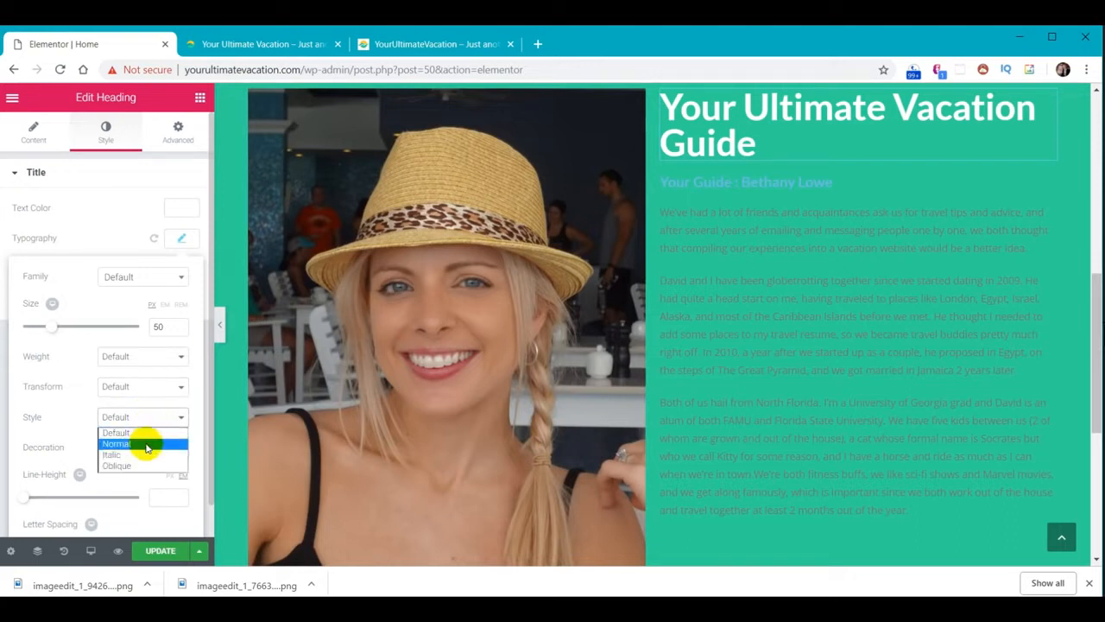
left_click(147, 454)
left_click(150, 430)
left_click(143, 466)
left_click(143, 417)
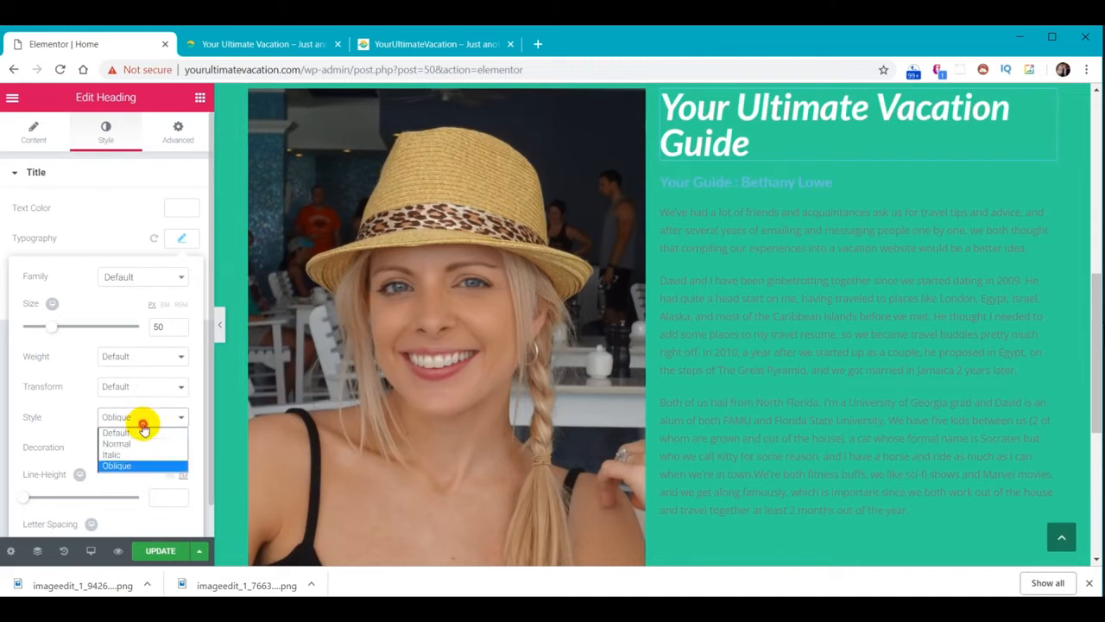
left_click(143, 432)
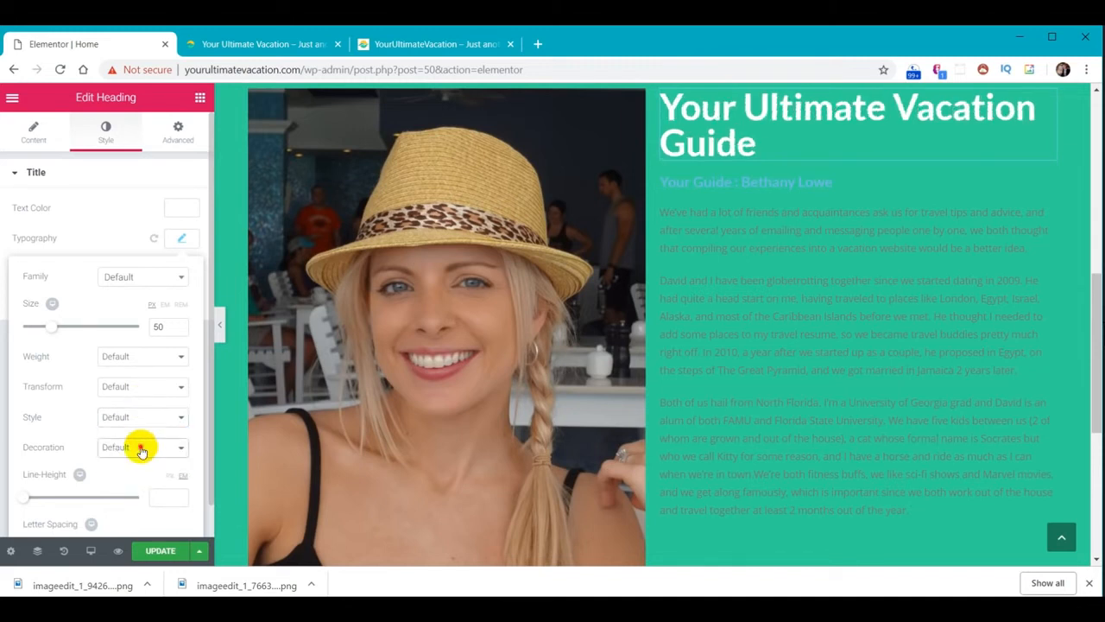
Preview underline, overline and line-through decorations, then set Decoration back to Default
left_click(142, 447)
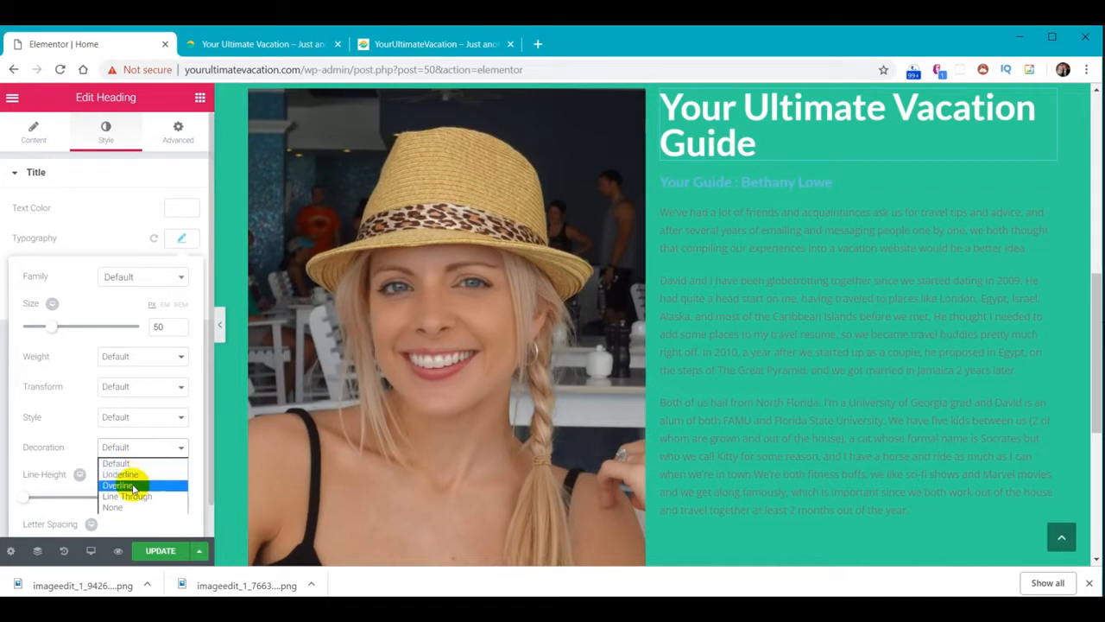
left_click(136, 475)
left_click(138, 447)
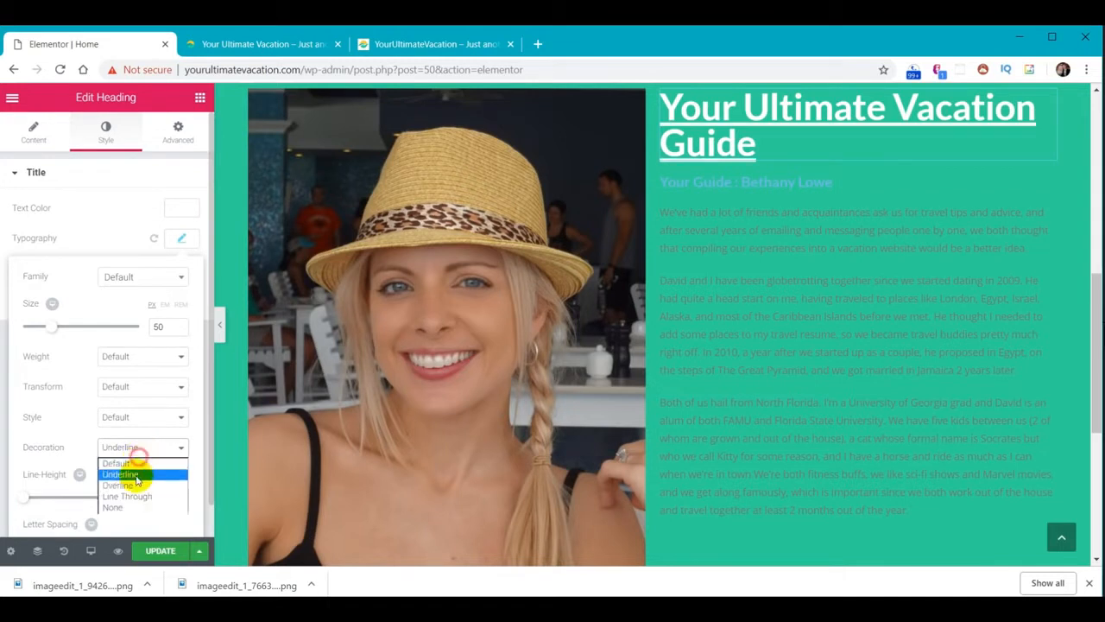
left_click(136, 485)
left_click(145, 448)
left_click(136, 496)
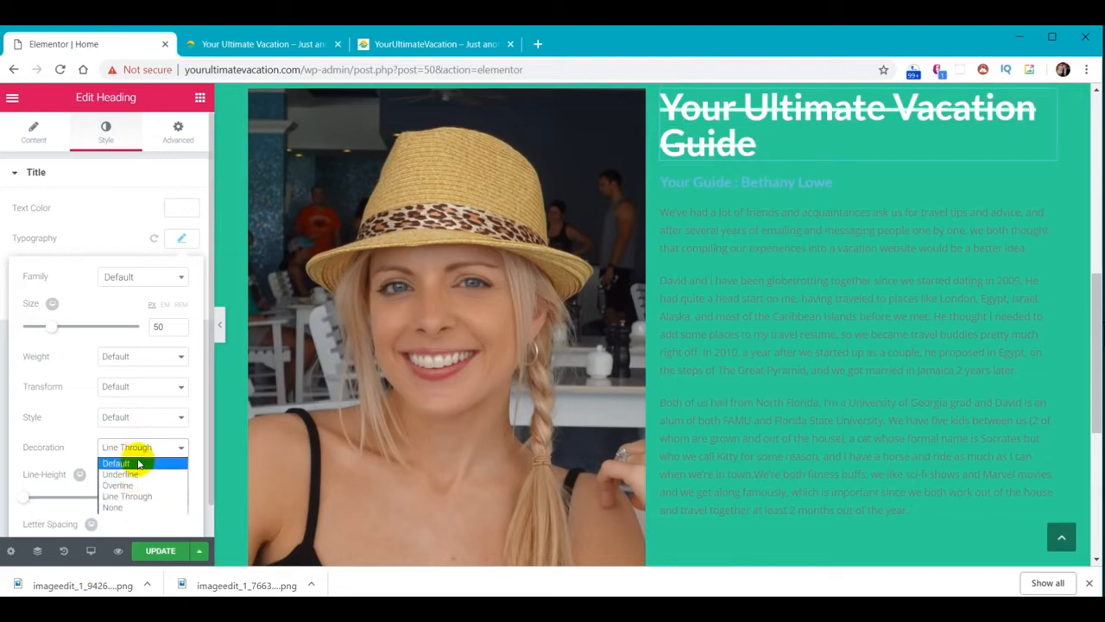
left_click(138, 464)
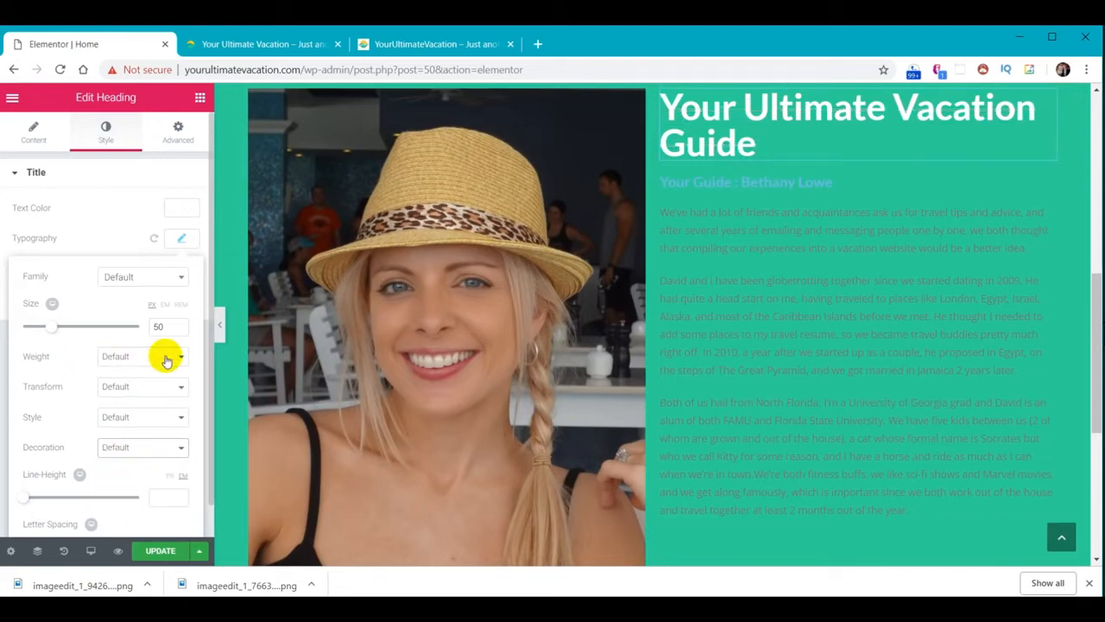
scroll(130, 397, "down", 1)
left_click_drag(24, 469, 57, 464)
left_click_drag(63, 515, 98, 514)
left_click_drag(170, 512, 107, 514)
key("BackSpace")
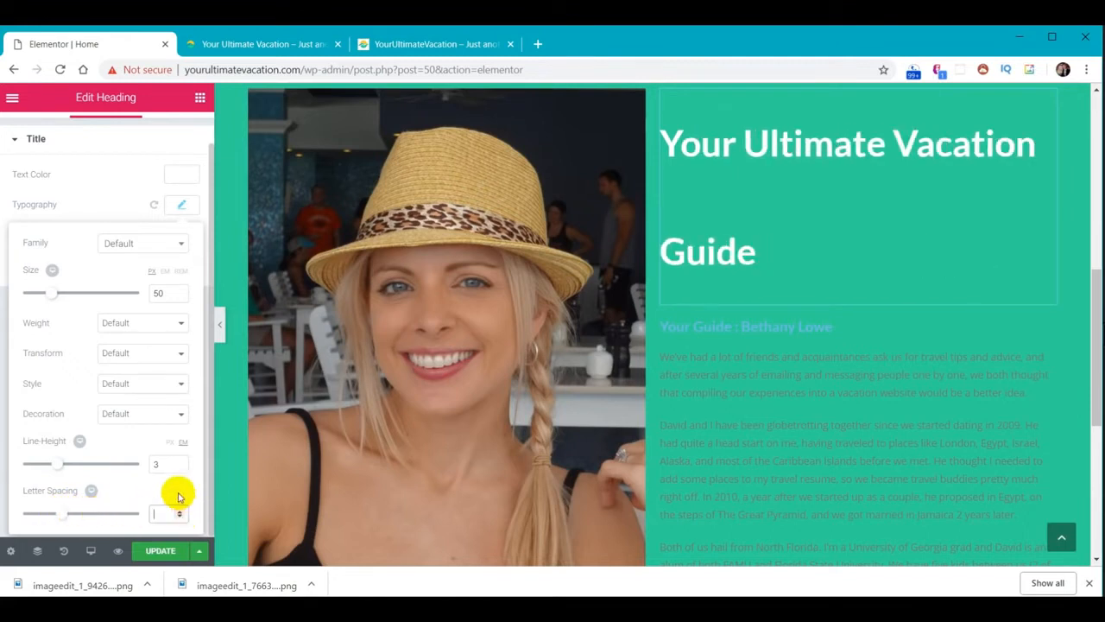
left_click_drag(165, 464, 141, 469)
key("BackSpace")
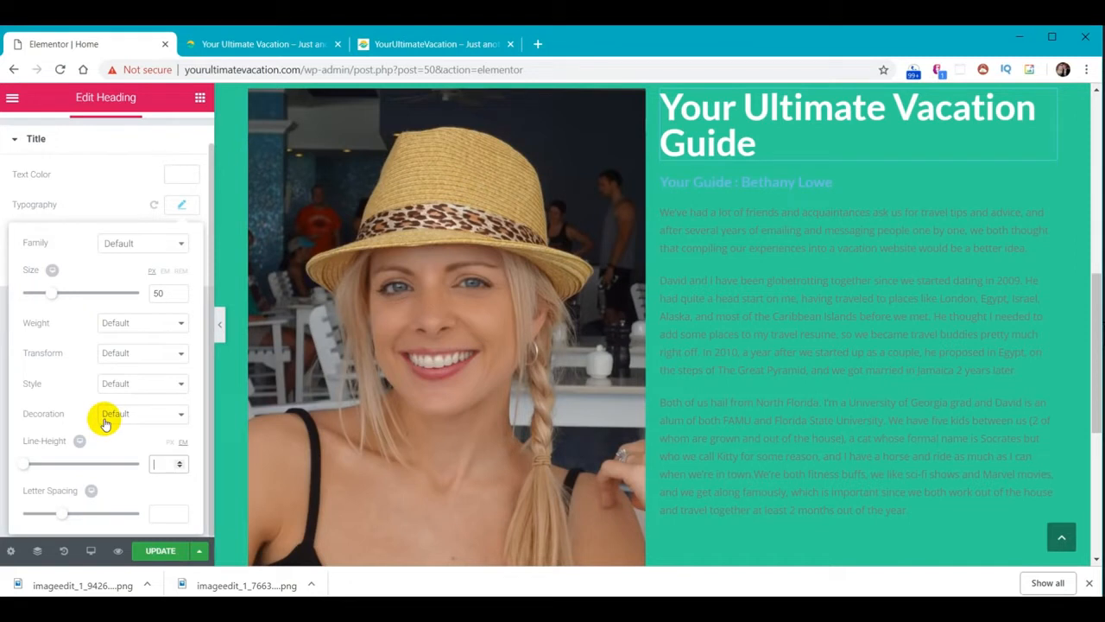
scroll(95, 397, "up", 1)
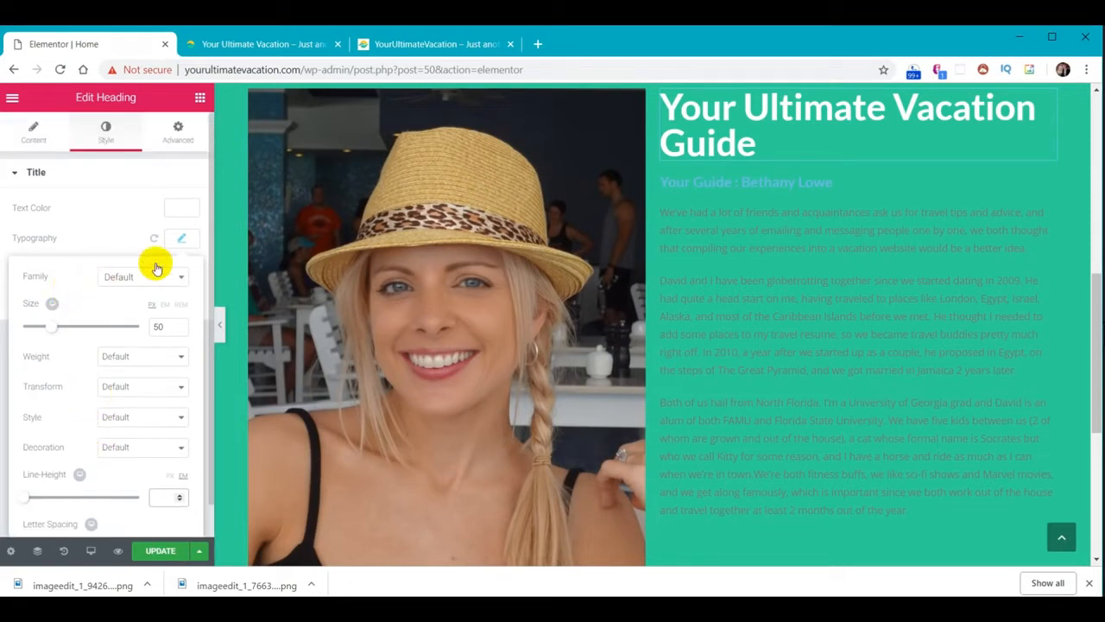
Give the heading's text shadow a fully opaque black colour
left_click(186, 246)
left_click(181, 268)
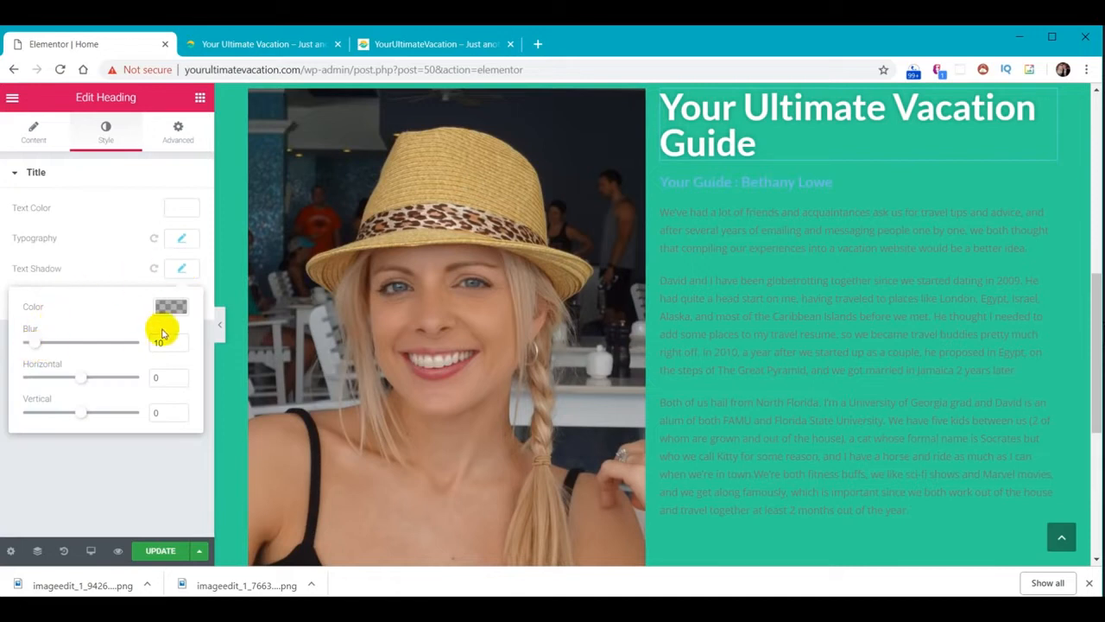
left_click(171, 307)
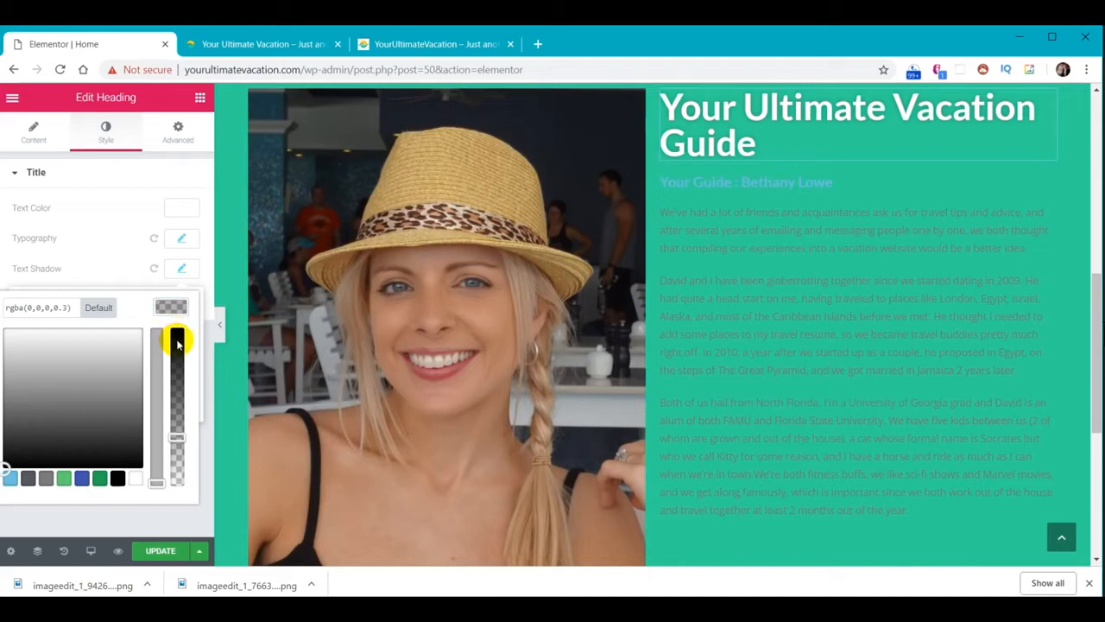
left_click(117, 480)
left_click_drag(176, 436, 185, 364)
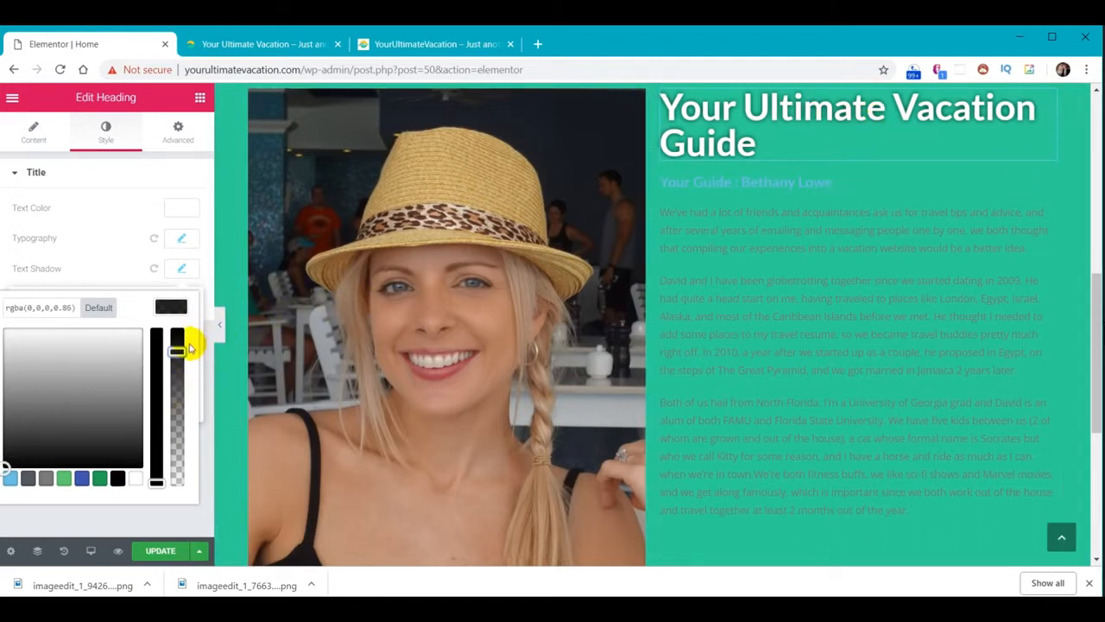
left_click_drag(177, 367, 182, 303)
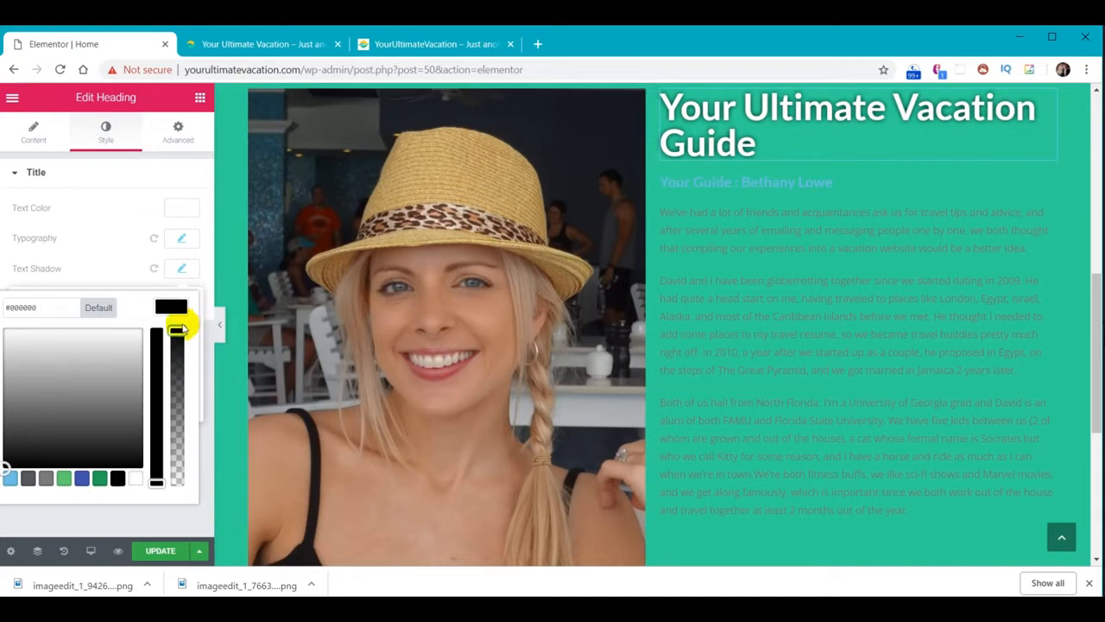
left_click(181, 273)
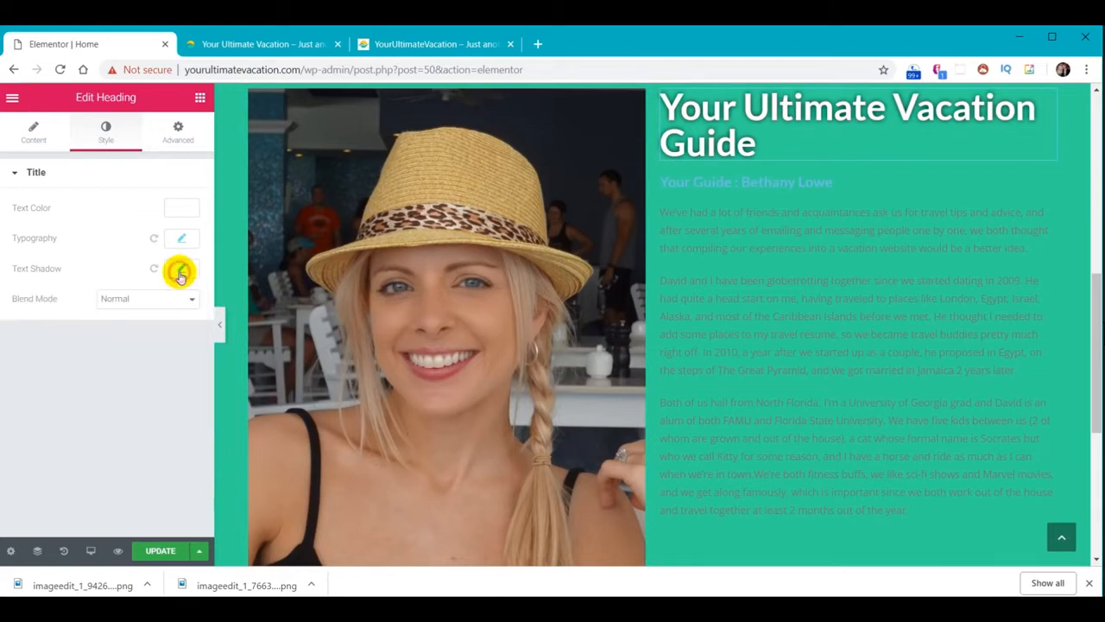
Try Darken, Hue and Color Dodge blend modes, then return blending to Normal
left_click(178, 298)
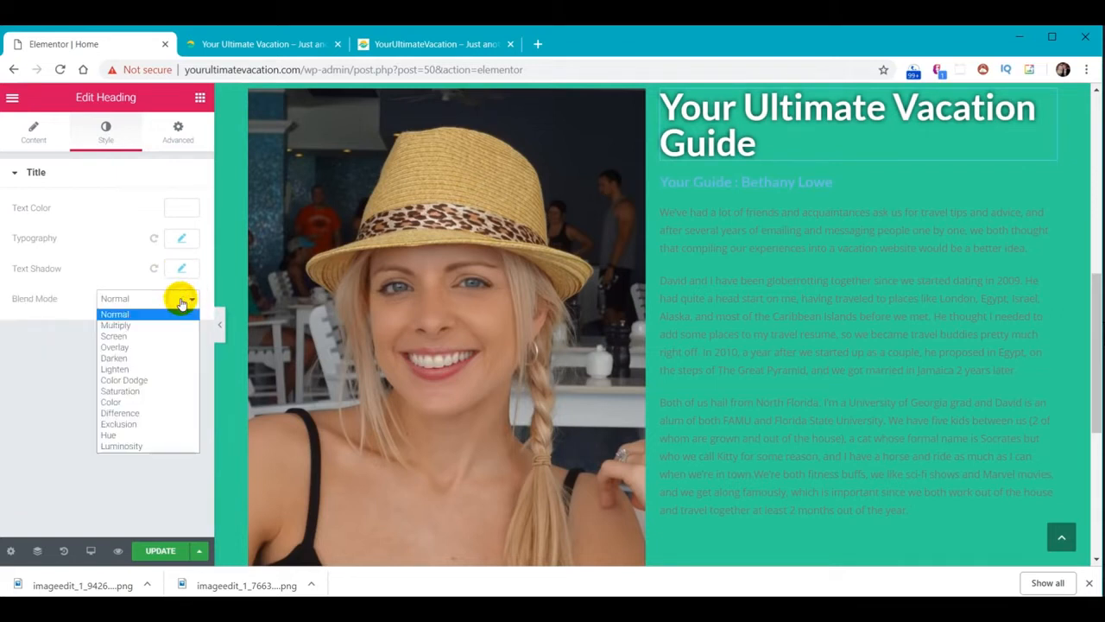
left_click(129, 360)
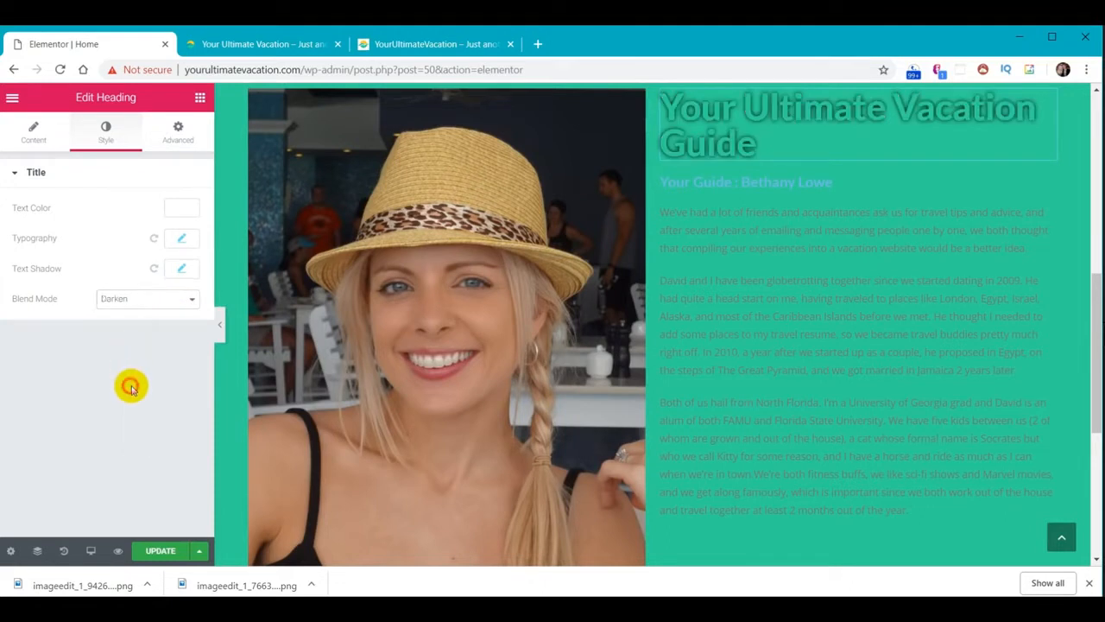
left_click(154, 299)
left_click(151, 414)
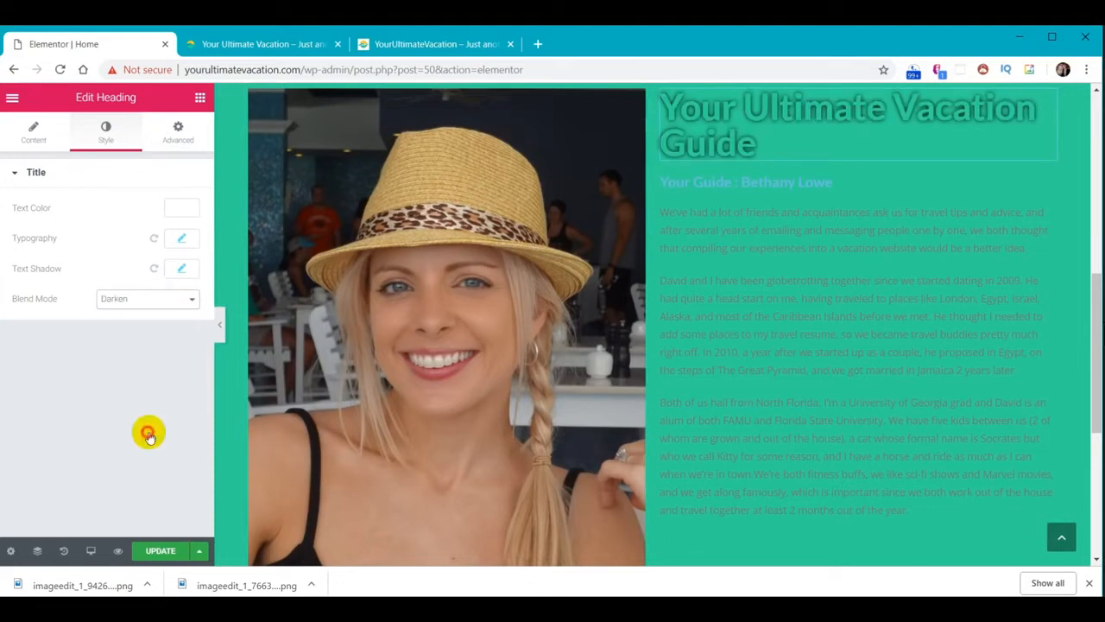
left_click(172, 298)
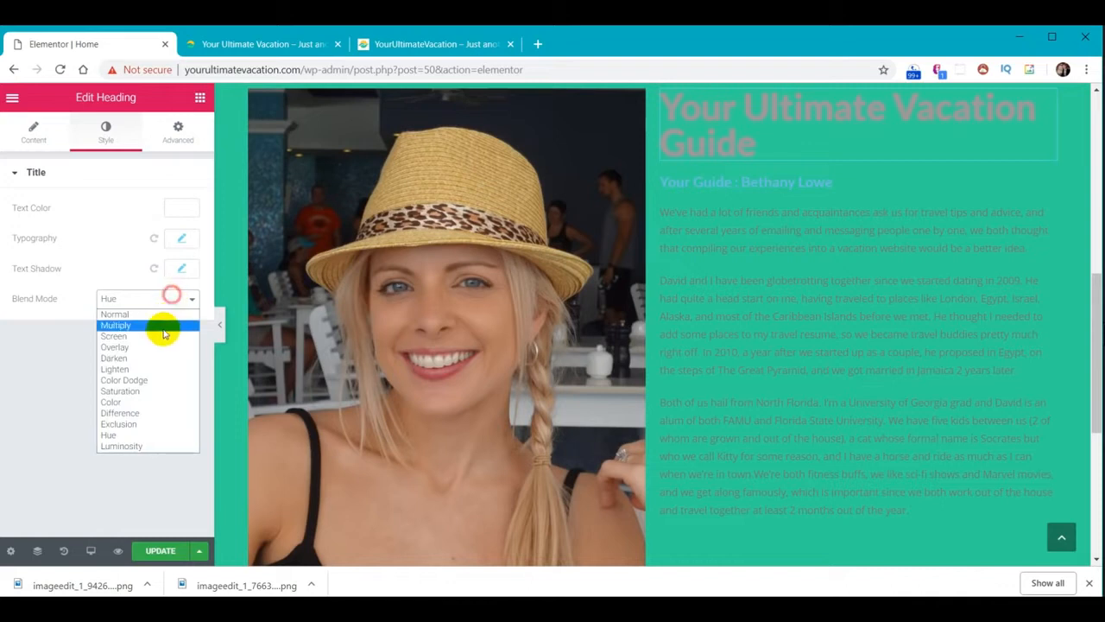
left_click(148, 382)
left_click(167, 301)
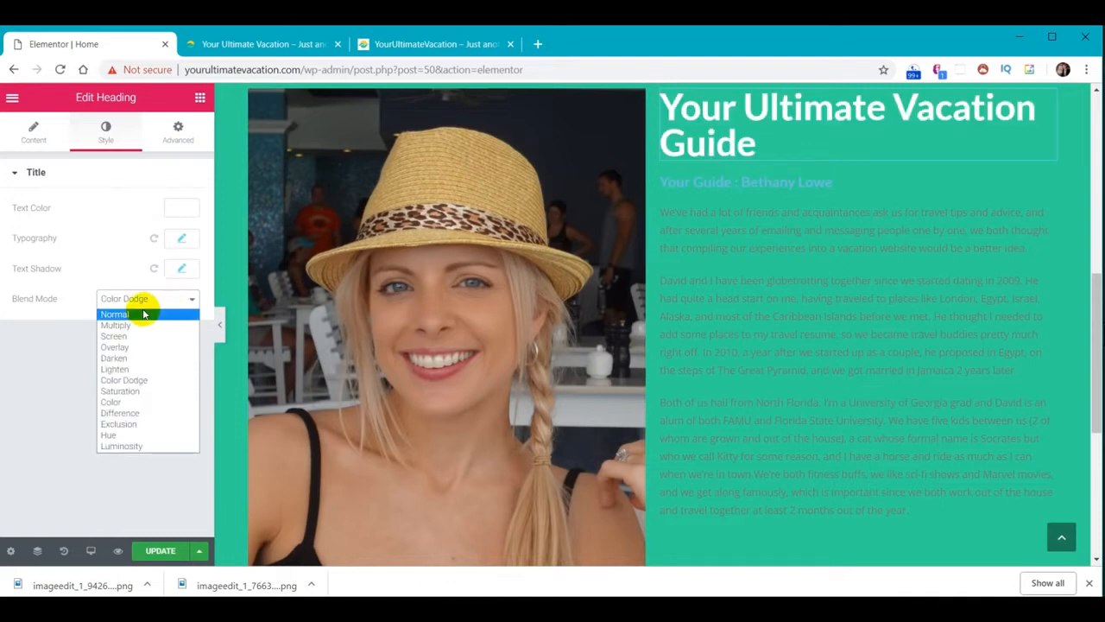
left_click(142, 313)
Reset the text shadow colour to its default translucent shade
left_click(183, 270)
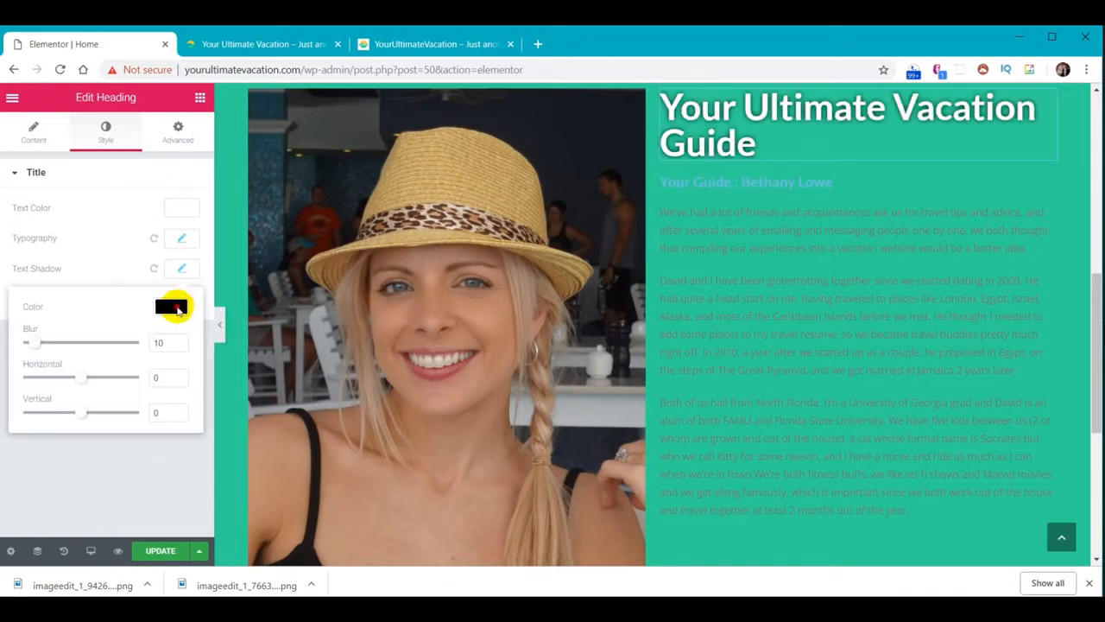
left_click(171, 307)
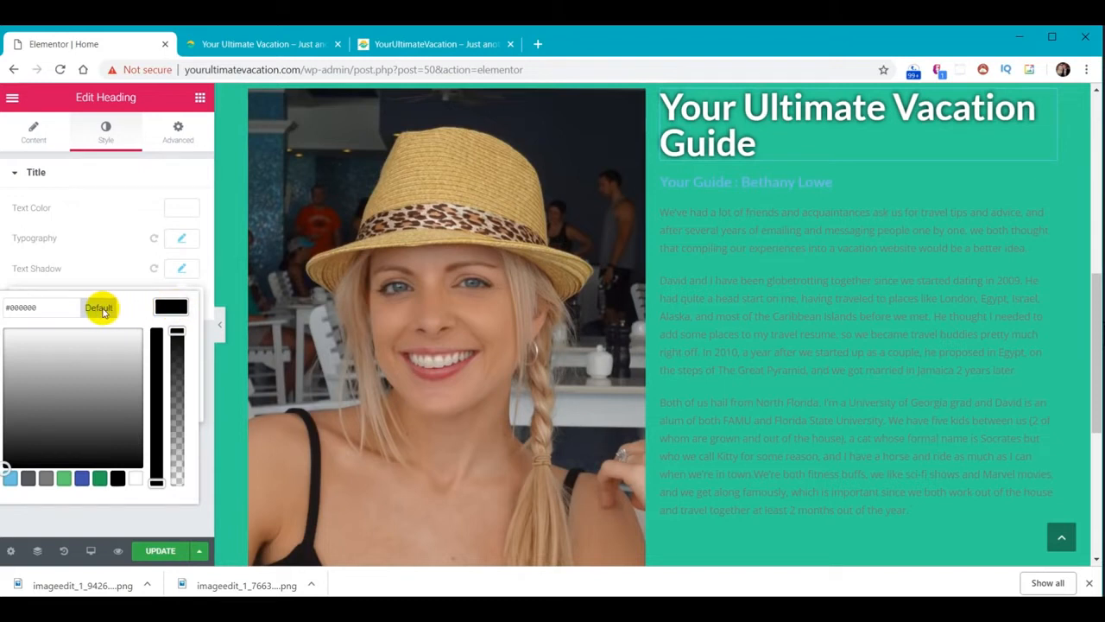
left_click(100, 311)
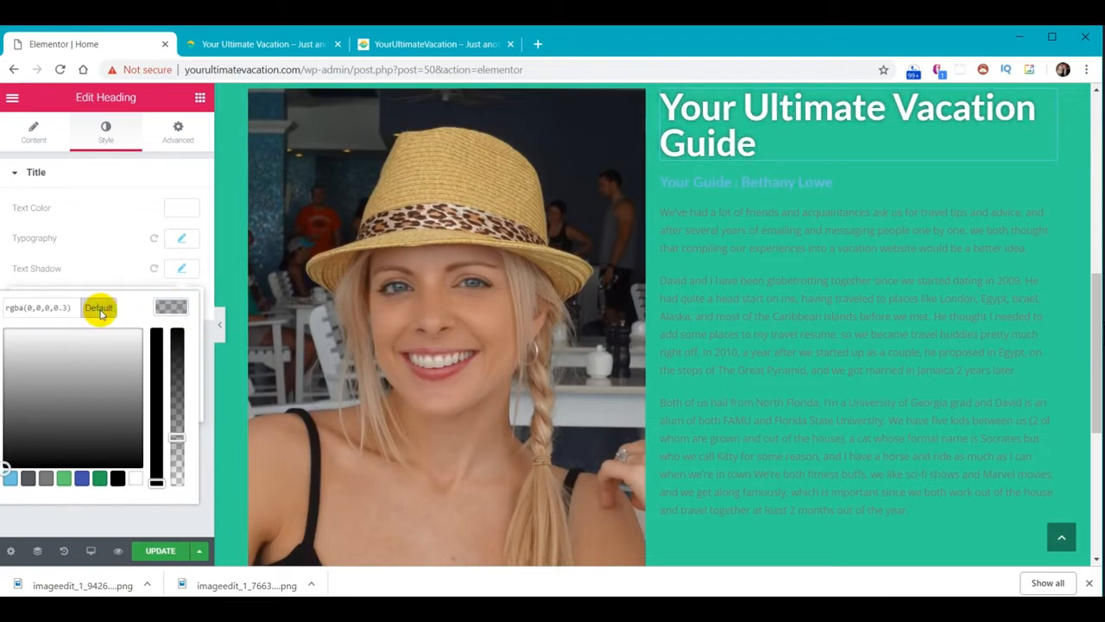
left_click(177, 270)
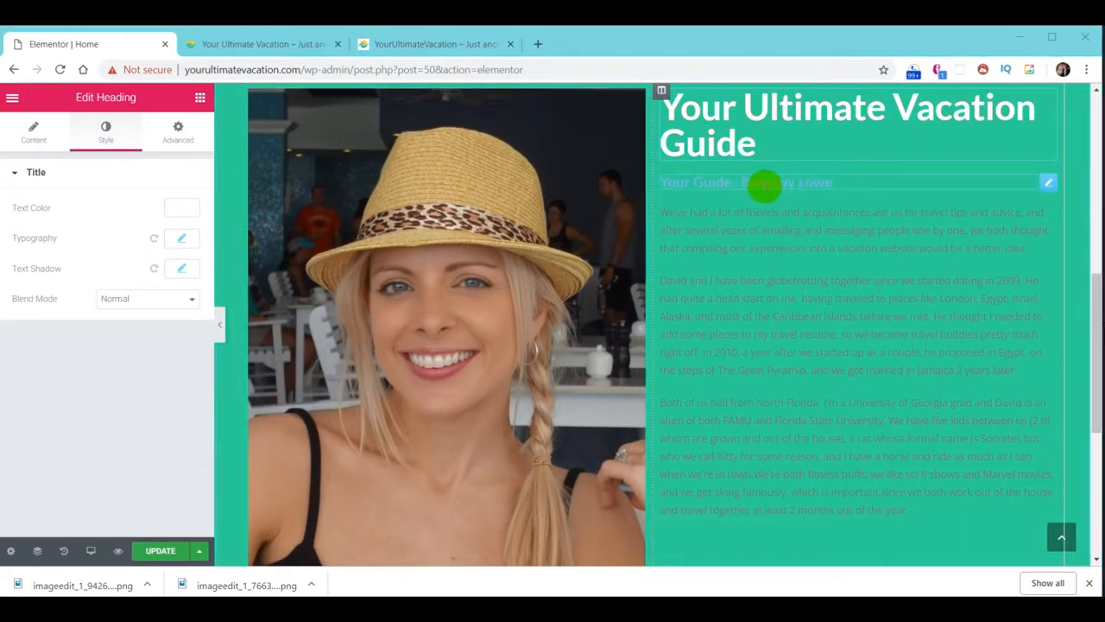
Select the 'Your Guide' subheading and make its text black
left_click(1048, 183)
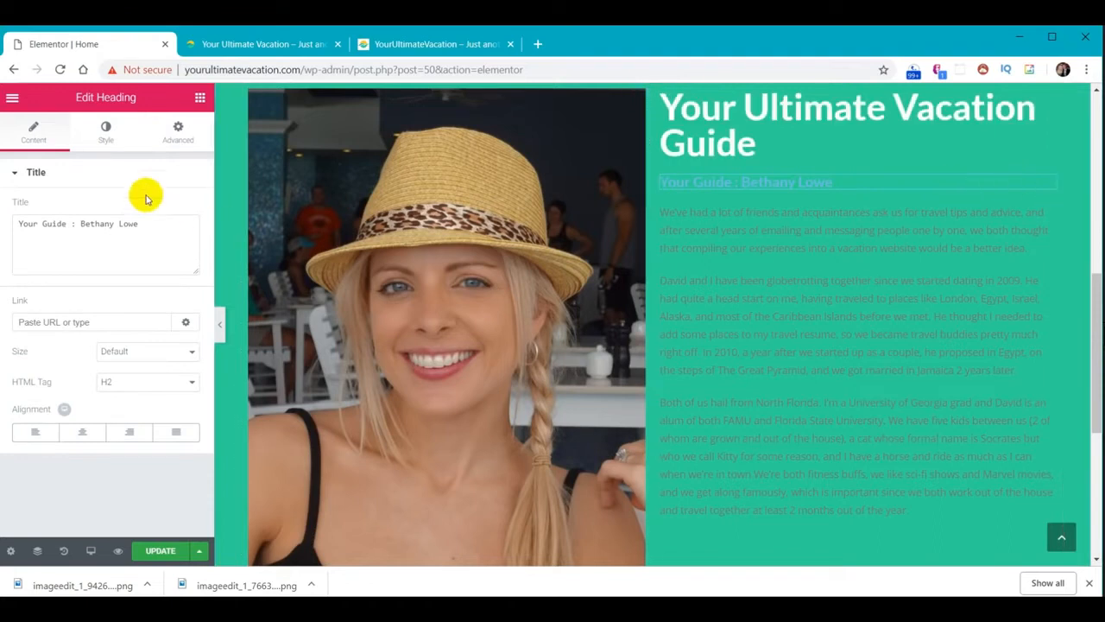
left_click(107, 139)
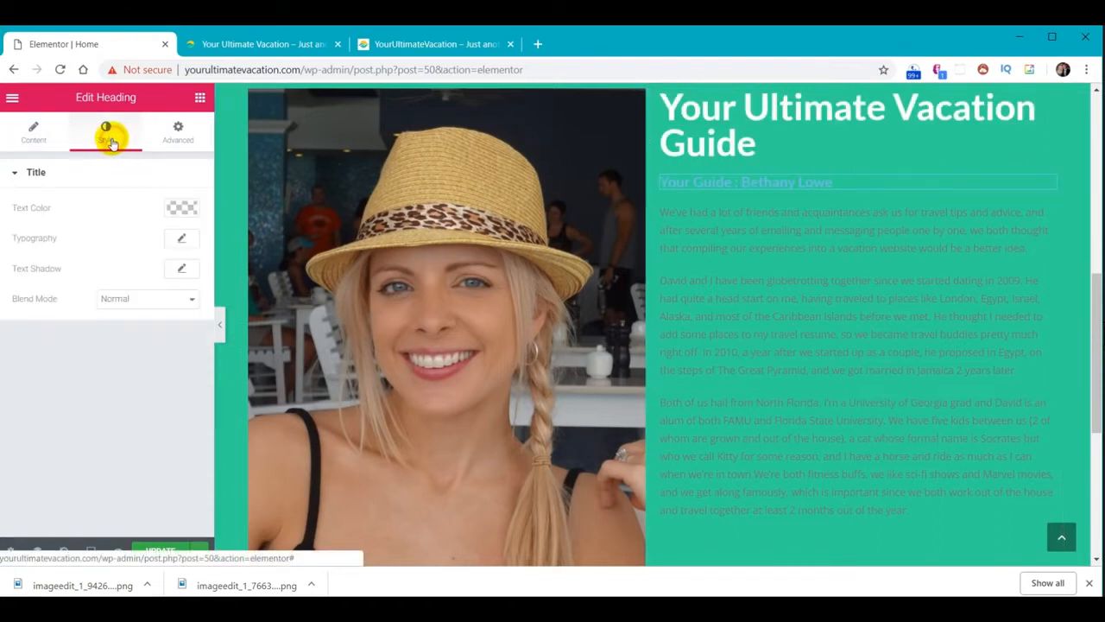
left_click(185, 207)
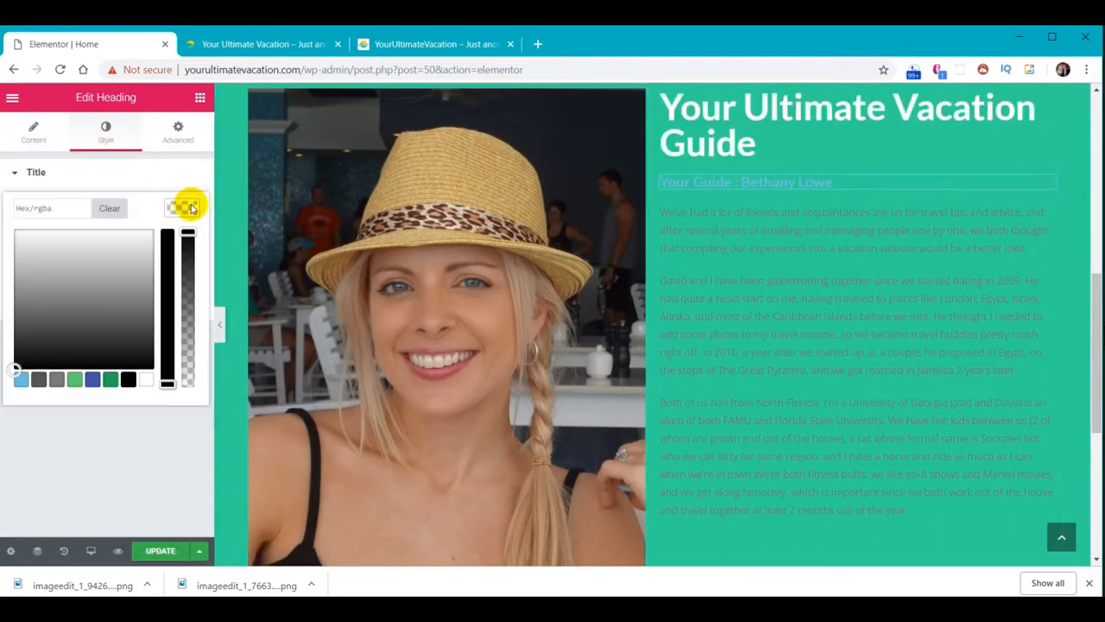
left_click(128, 381)
left_click(183, 211)
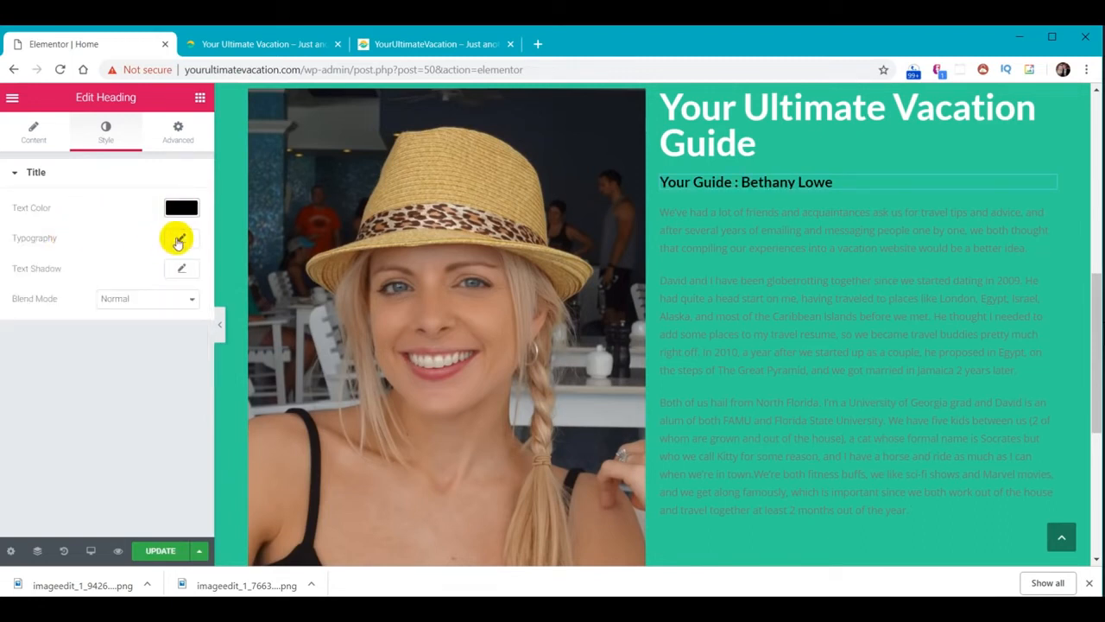
Set the subheading font family to Montserrat at size 30
left_click(183, 241)
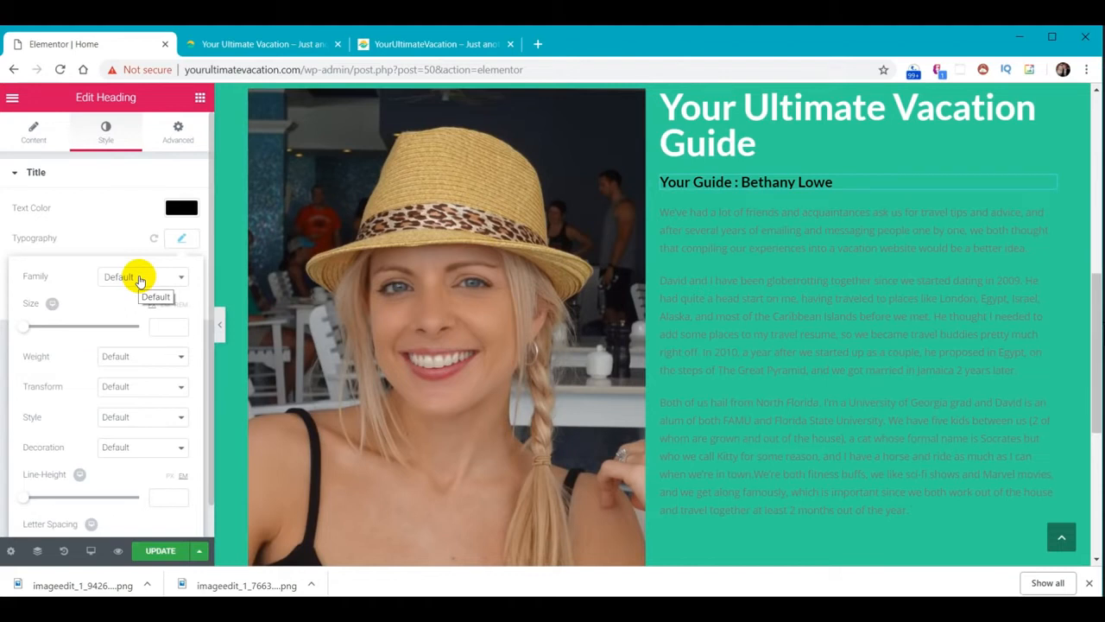
left_click(139, 279)
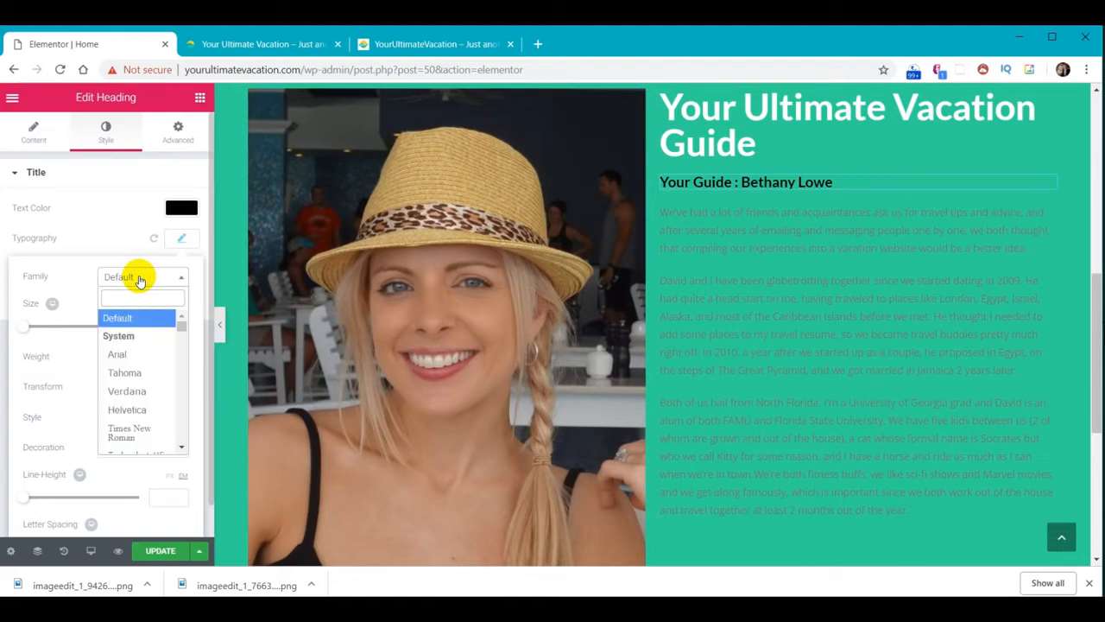
type("Montserrat")
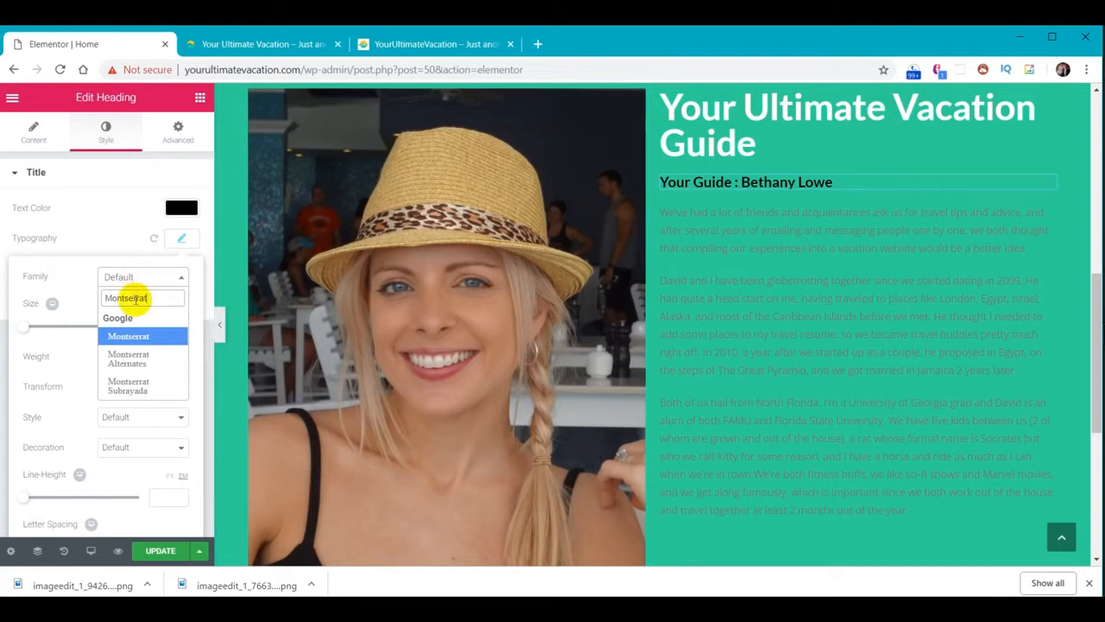
key("Return")
left_click(164, 325)
type("30")
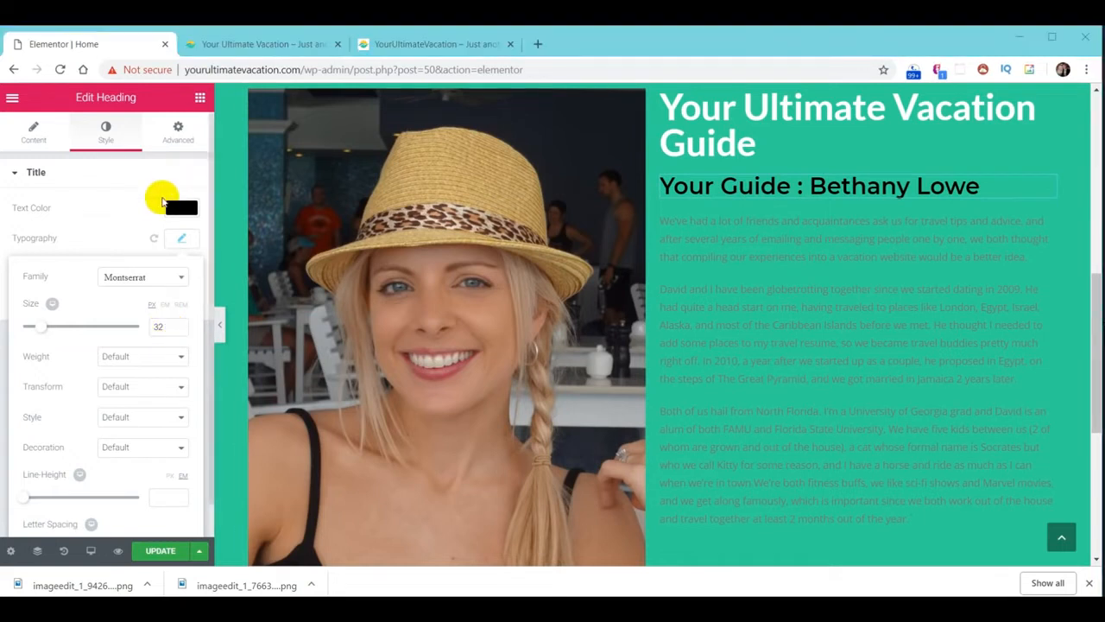
left_click(180, 239)
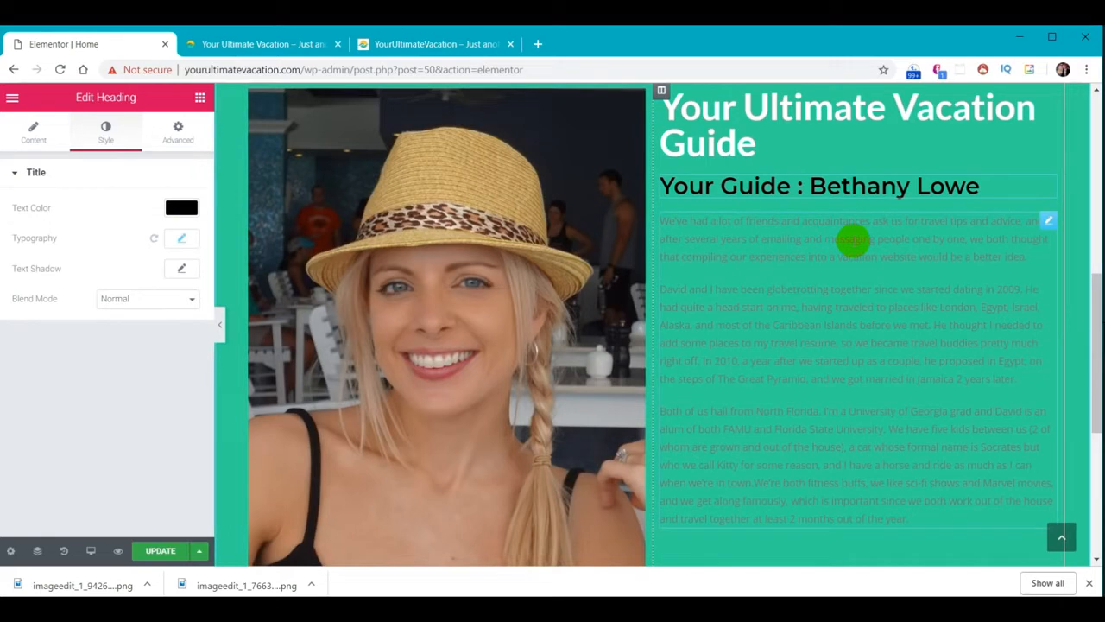
left_click(853, 241)
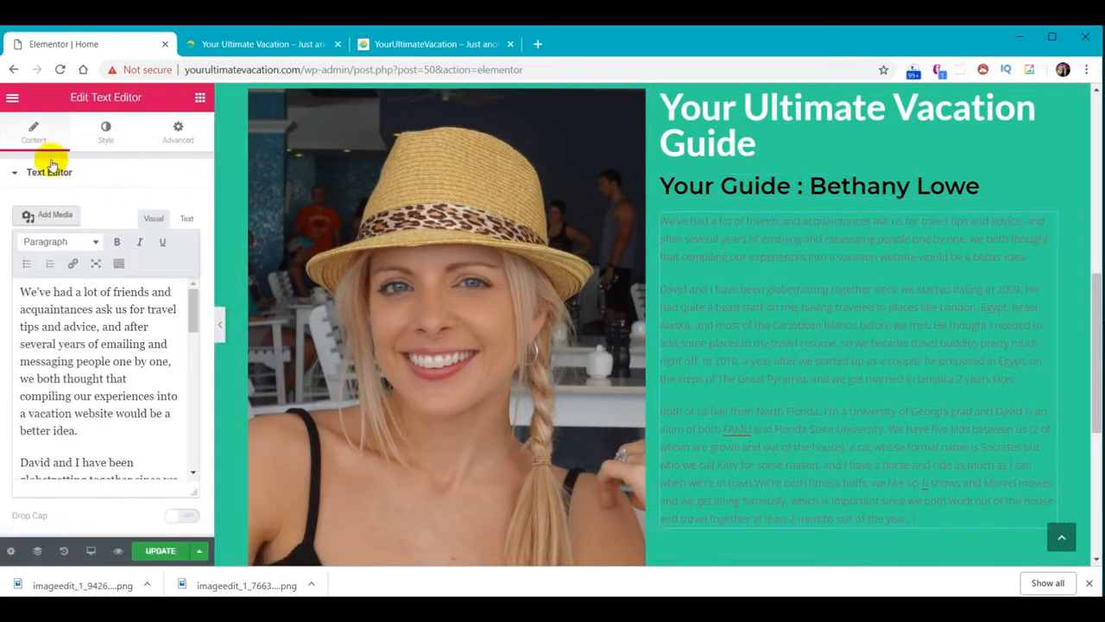
Make the story paragraphs white with an 18 px font size
left_click(105, 134)
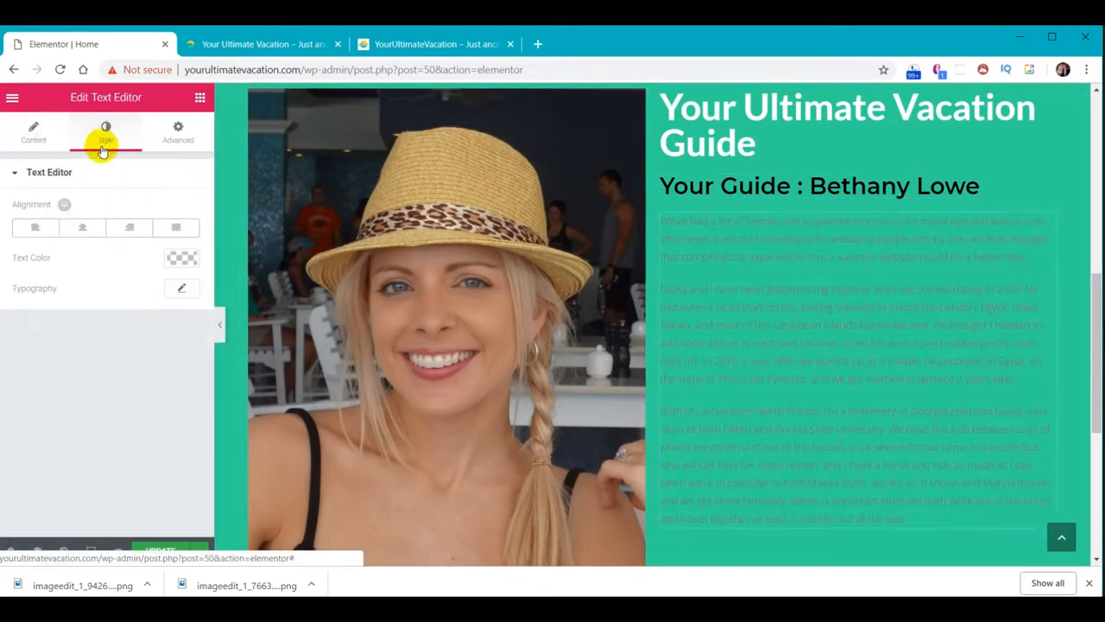
left_click(179, 258)
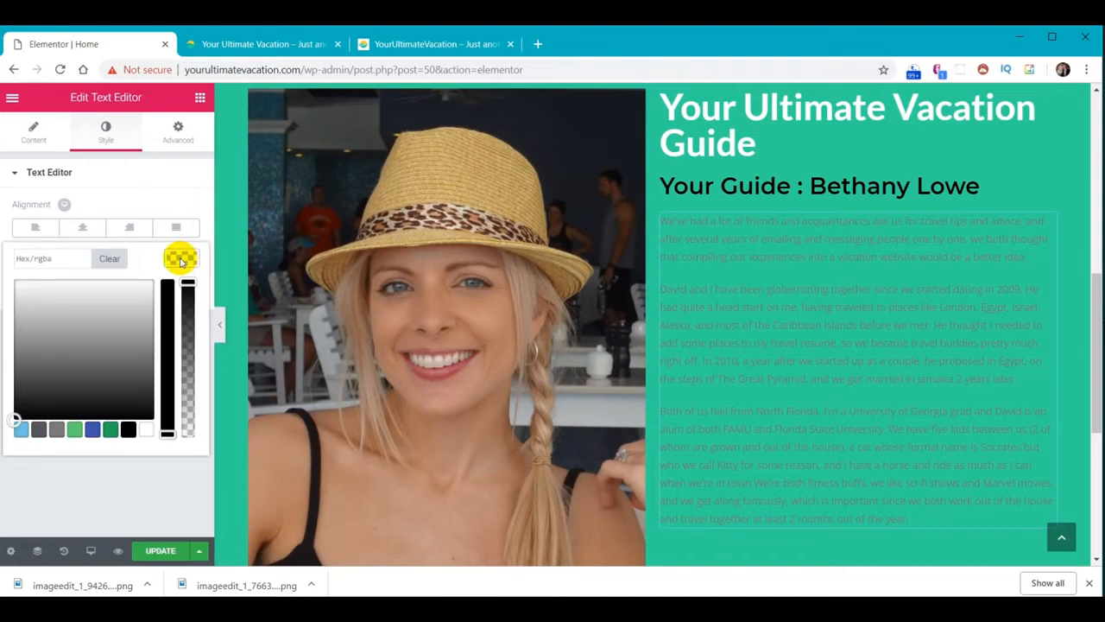
left_click(145, 432)
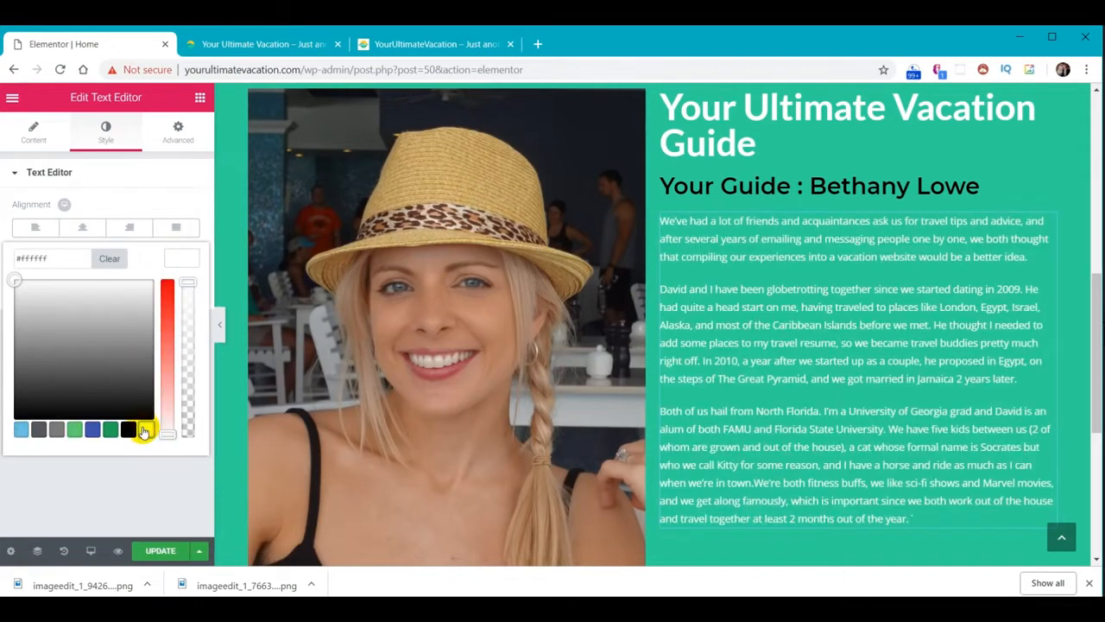
left_click(185, 261)
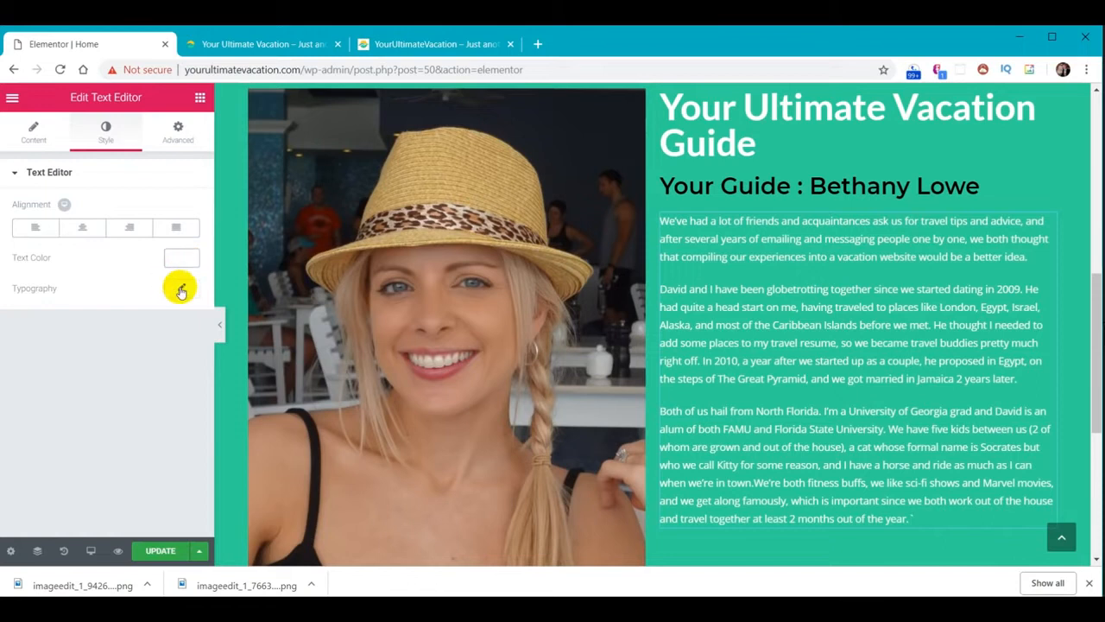
left_click(182, 288)
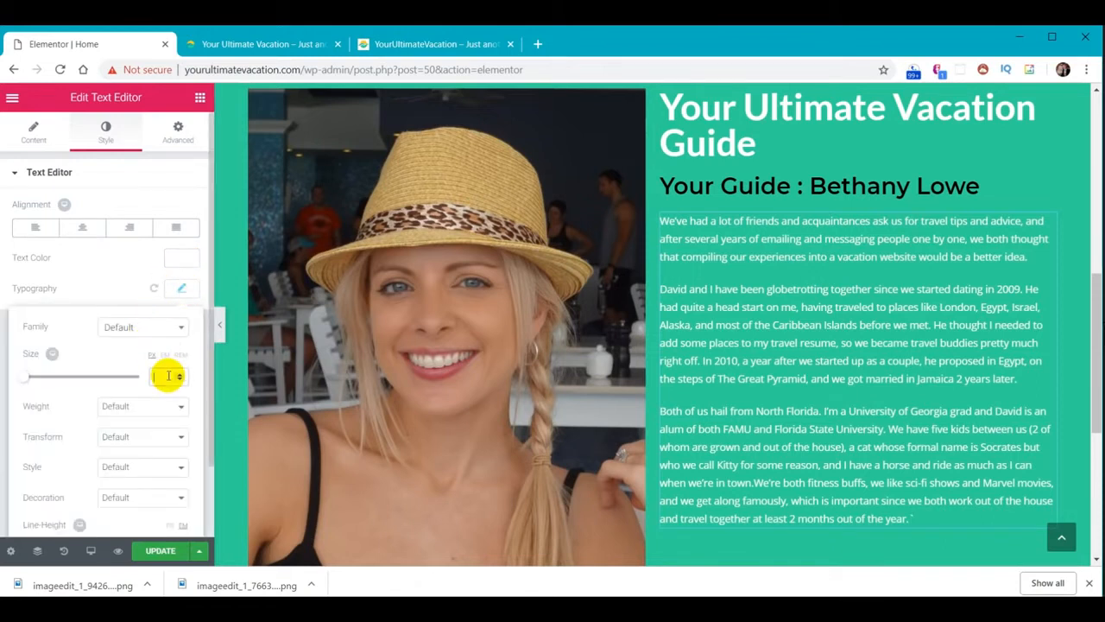
type("18")
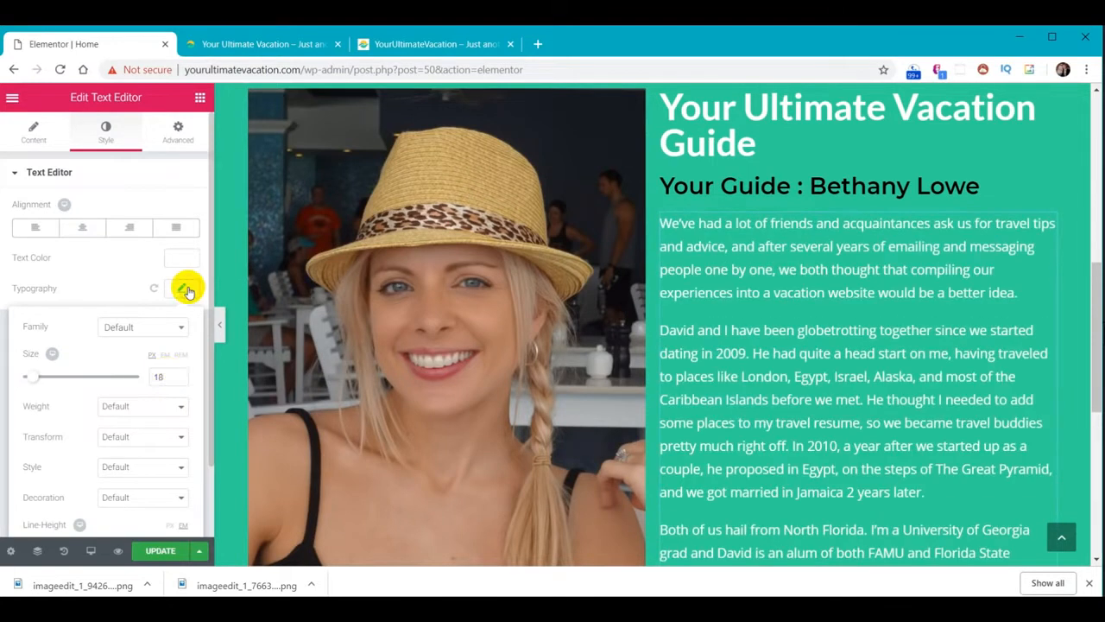
left_click(187, 290)
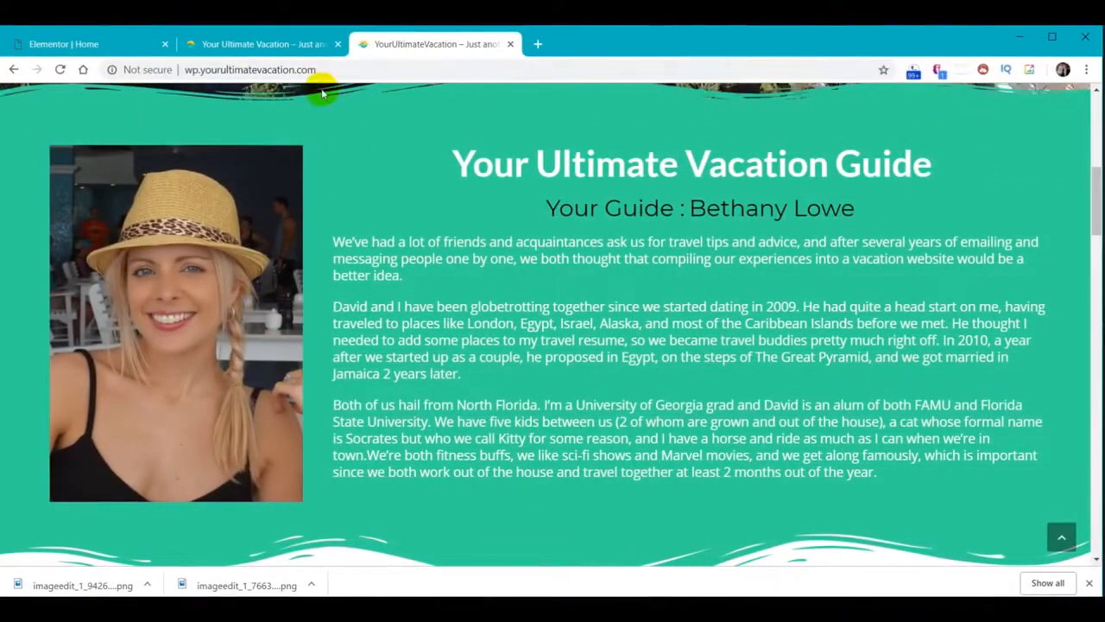
After comparing the live tabs, set the photo column width to 30%
left_click(301, 47)
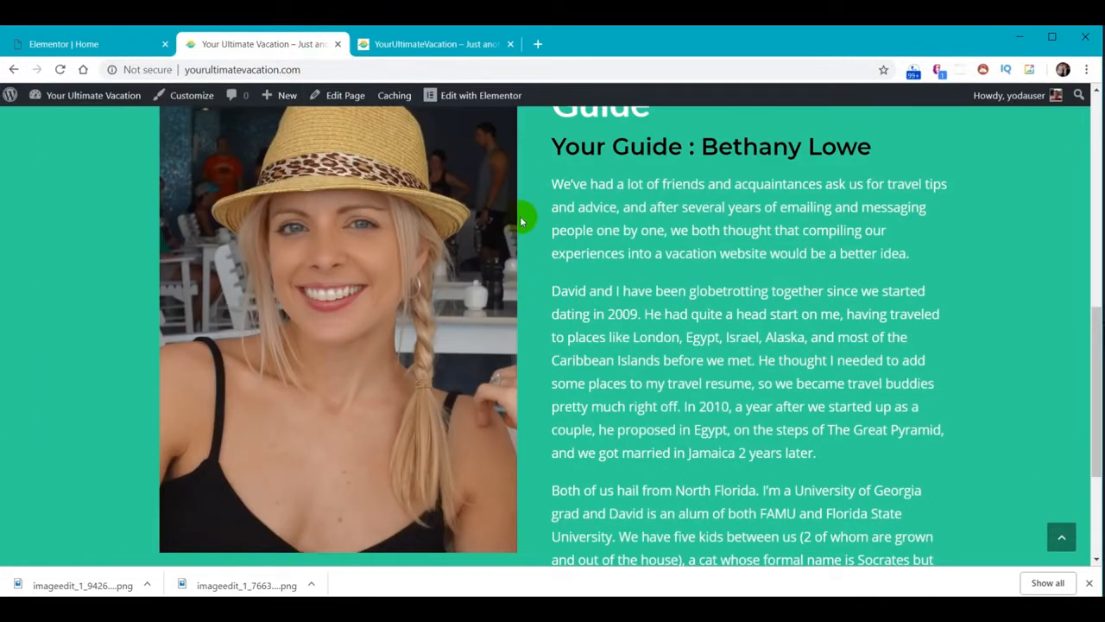
left_click(413, 44)
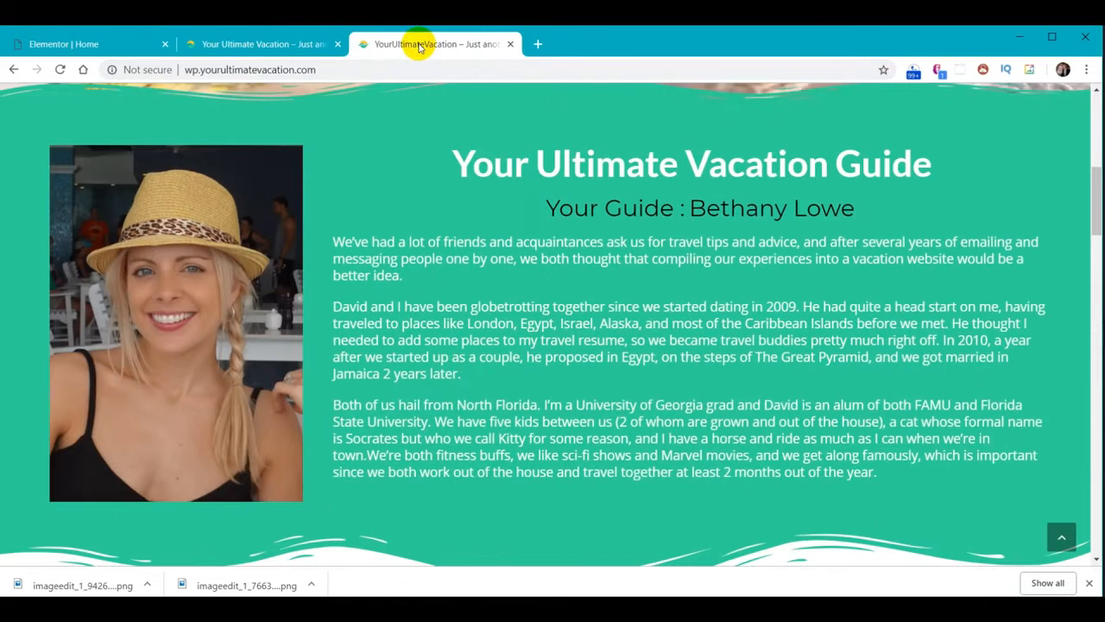
left_click(285, 45)
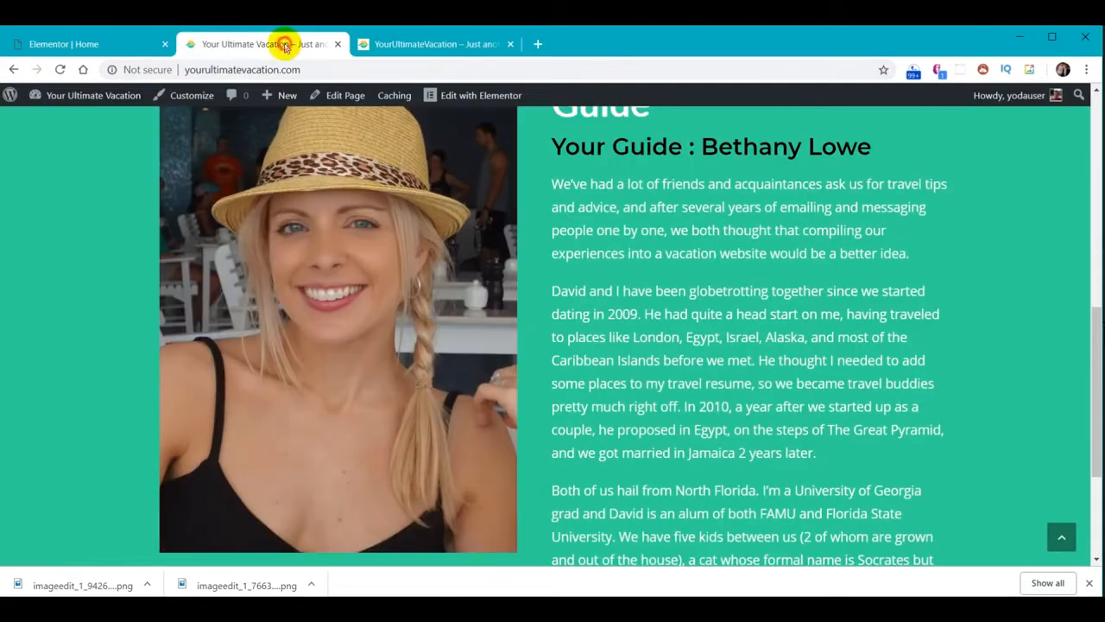
left_click(66, 45)
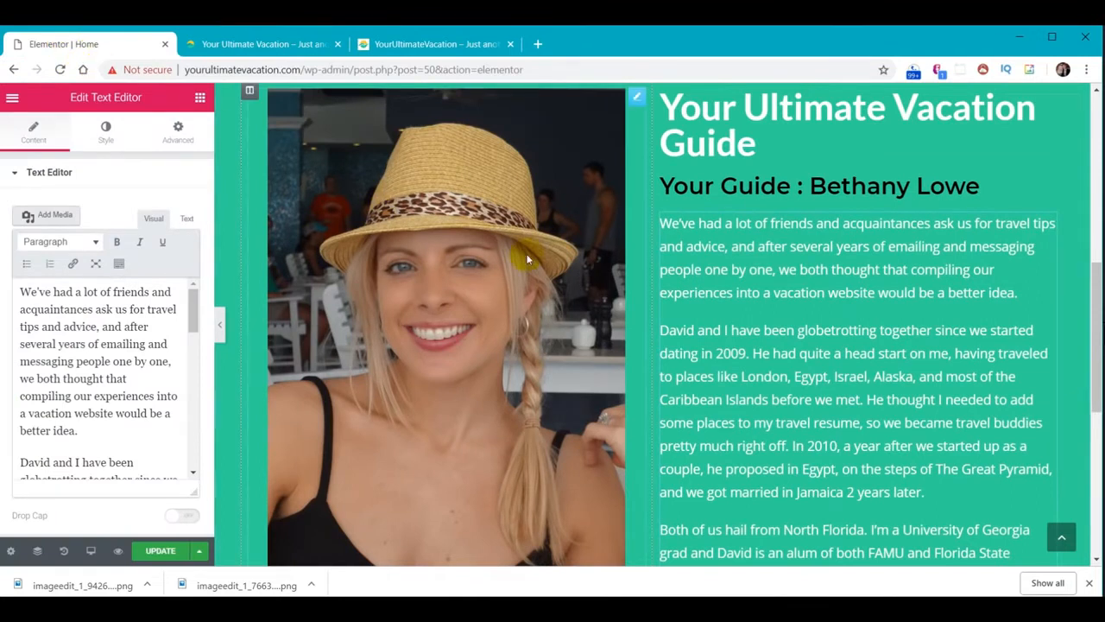
left_click(250, 92)
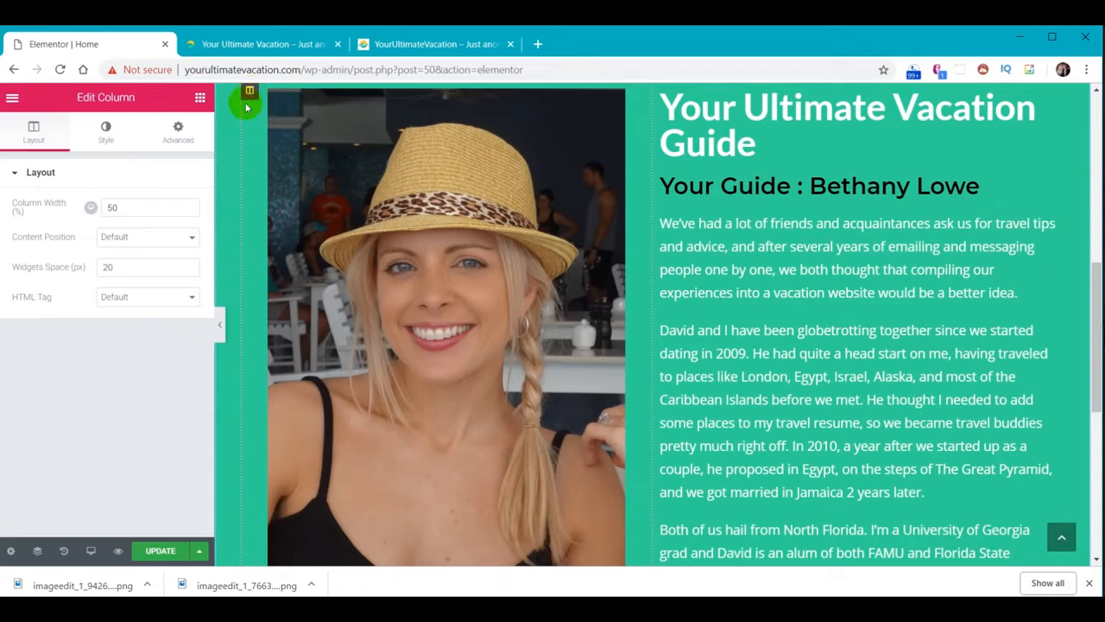
left_click_drag(147, 209, 83, 196)
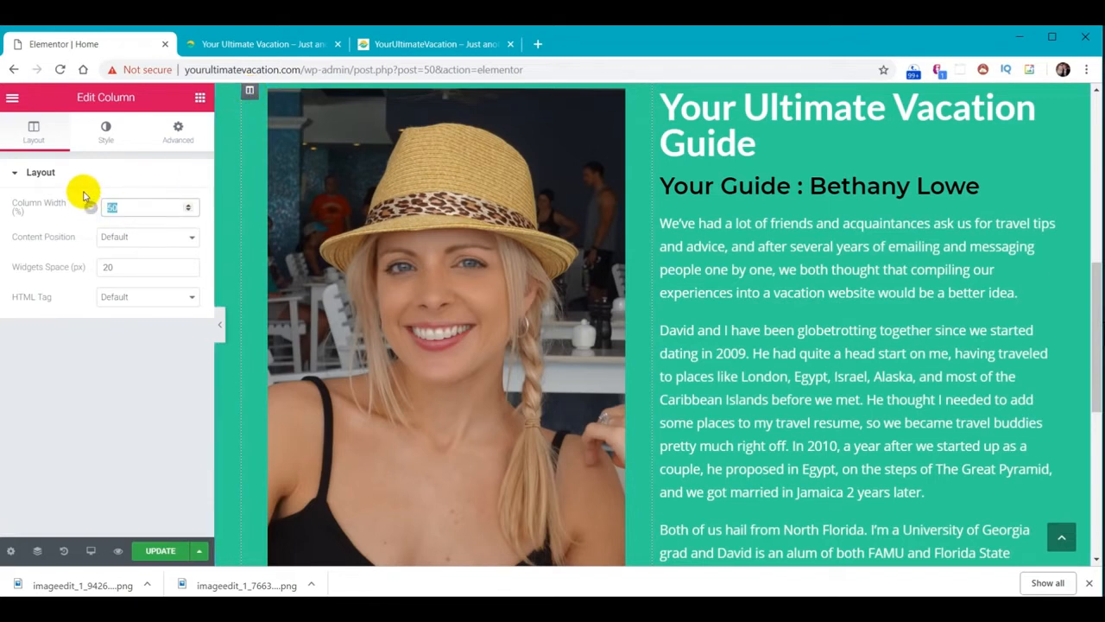
type("30")
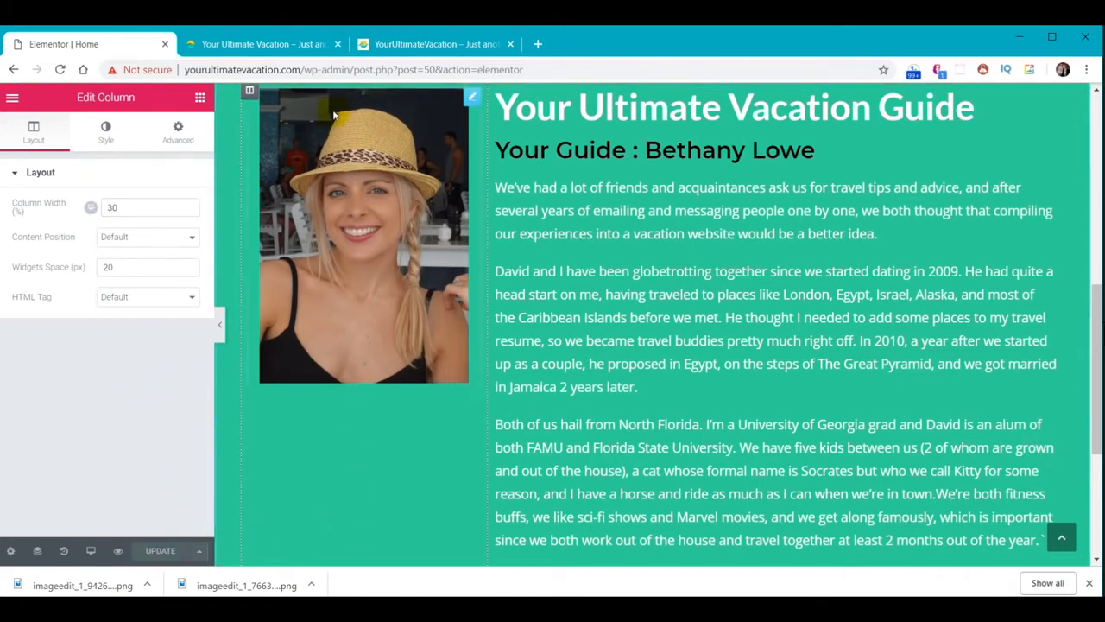
Reload the live page and compare its layout with the other site version
left_click(268, 51)
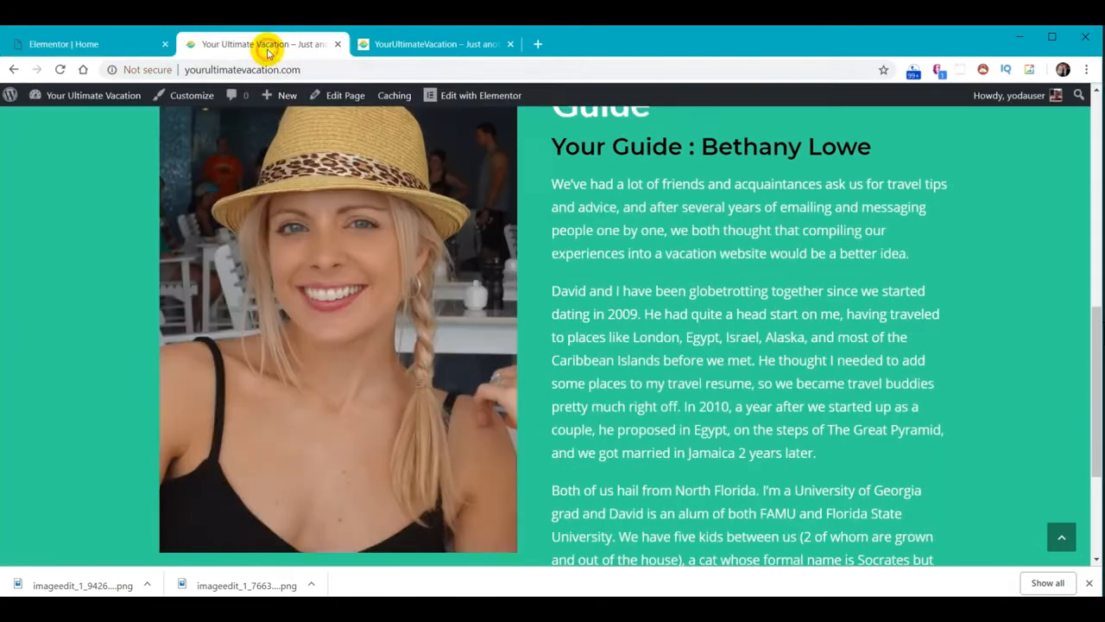
left_click(60, 69)
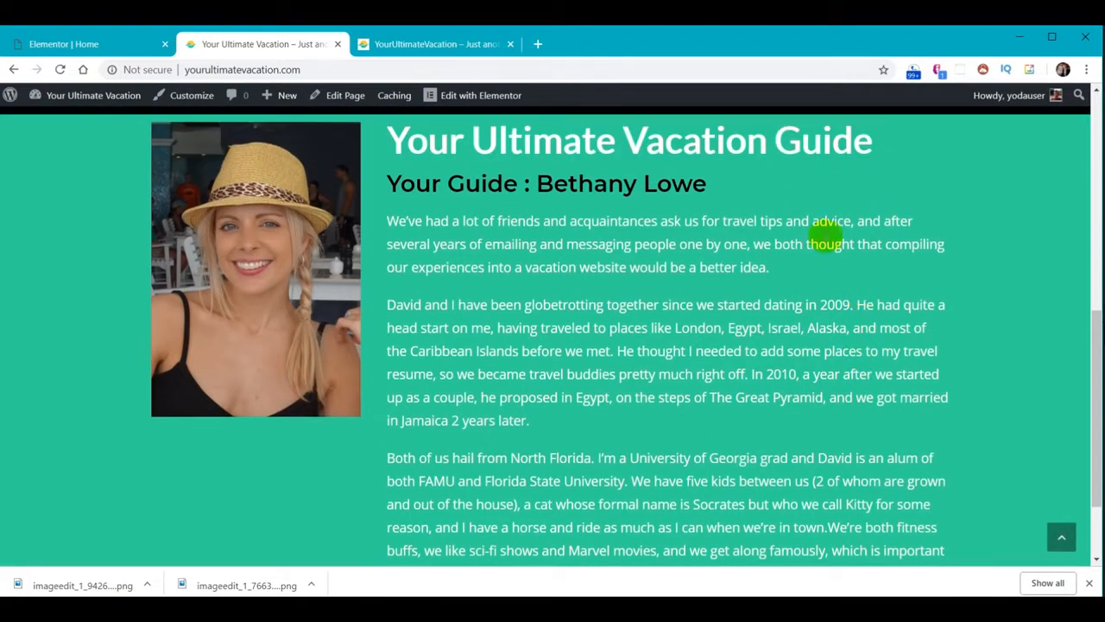
left_click(423, 45)
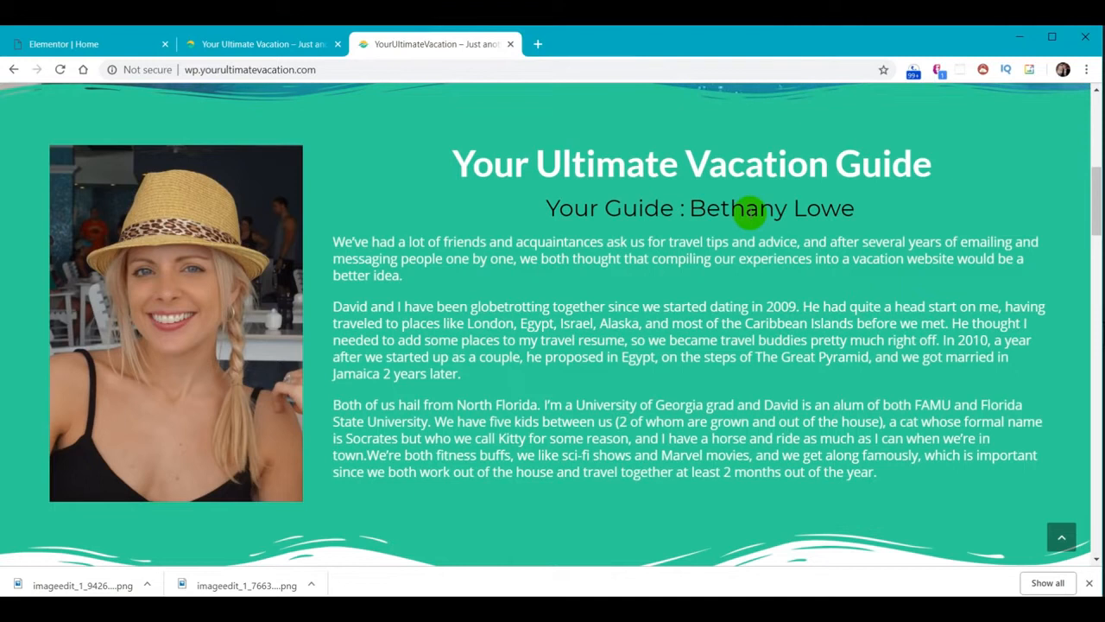
left_click(251, 44)
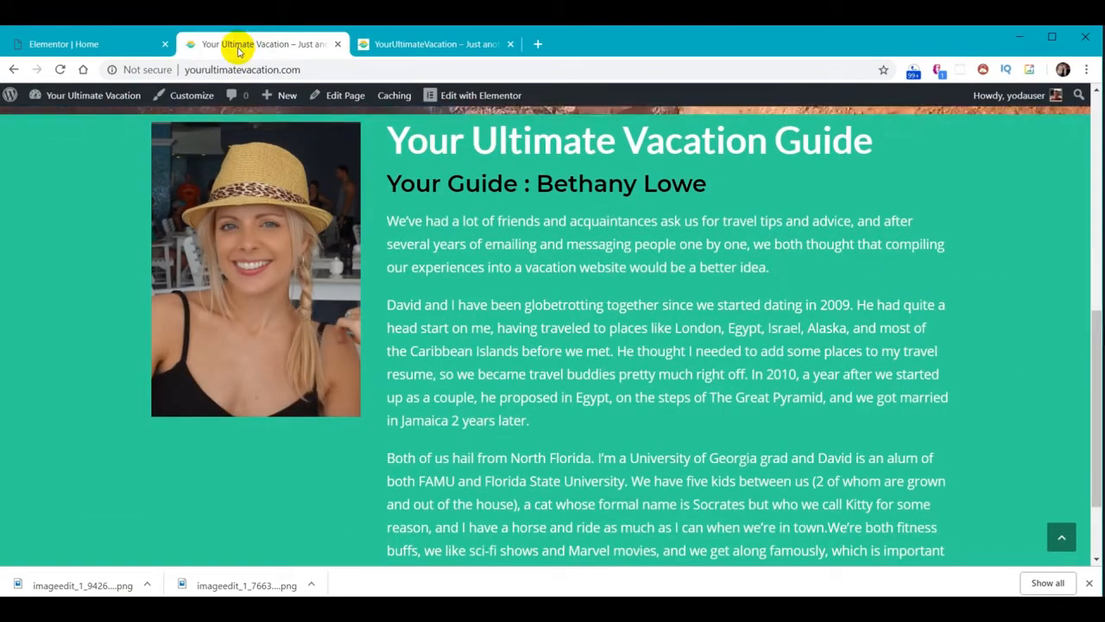
left_click(75, 43)
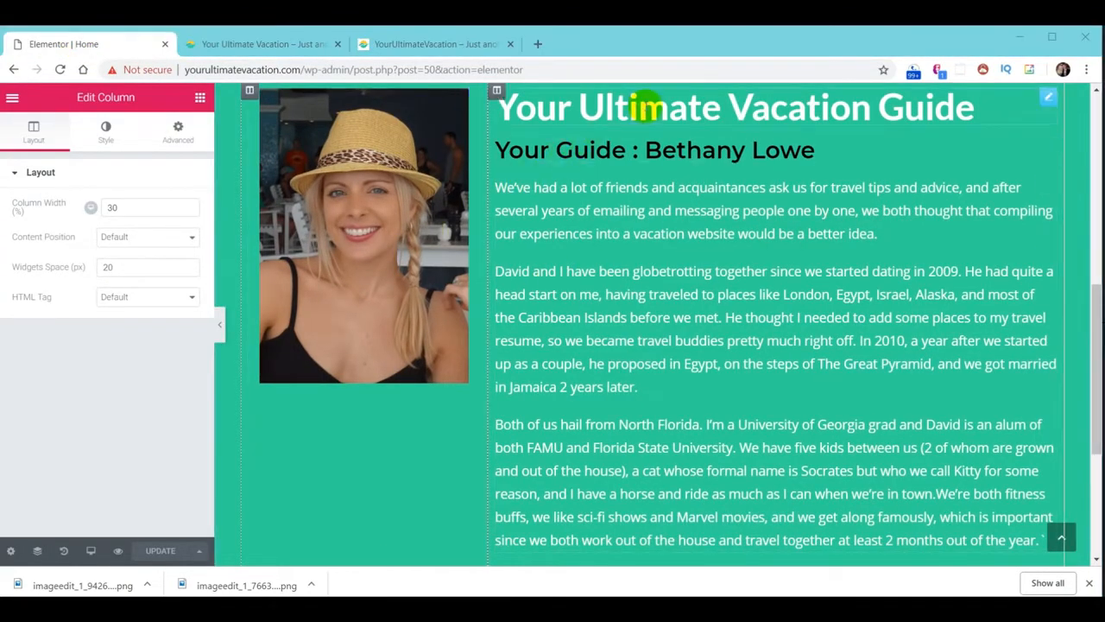
Center-align the main title and the 'Your Guide' subheading
left_click(644, 109)
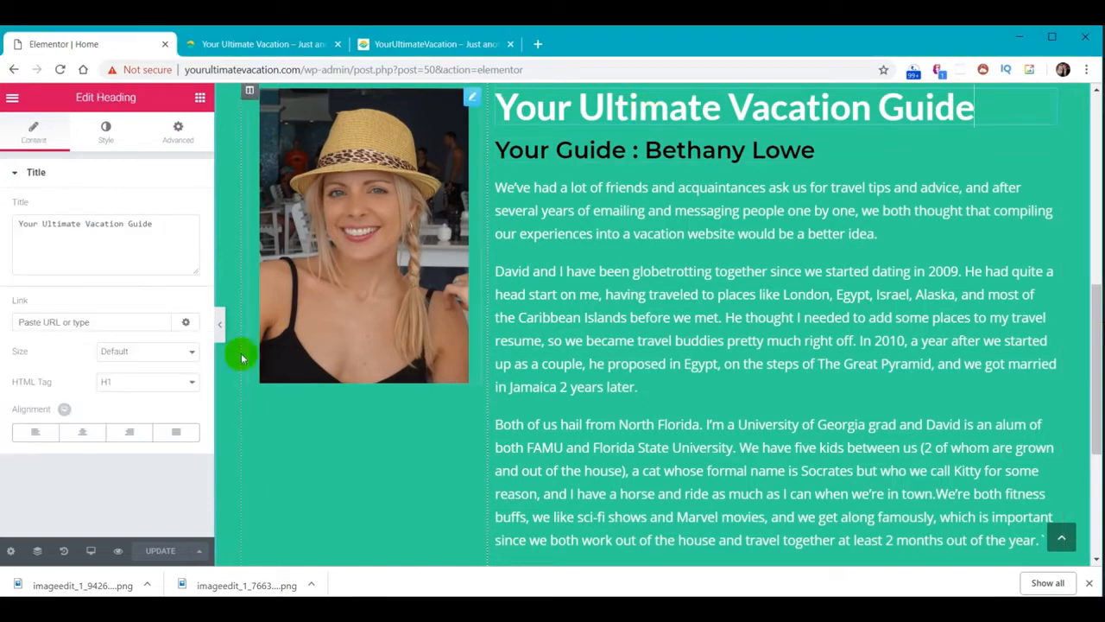
left_click(80, 433)
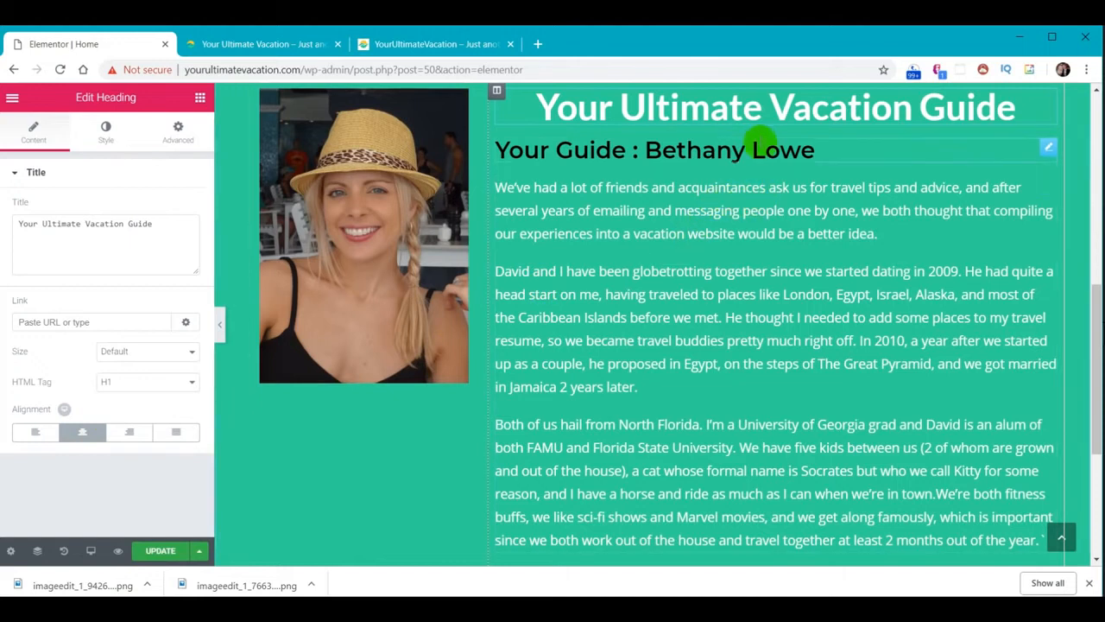
left_click(750, 150)
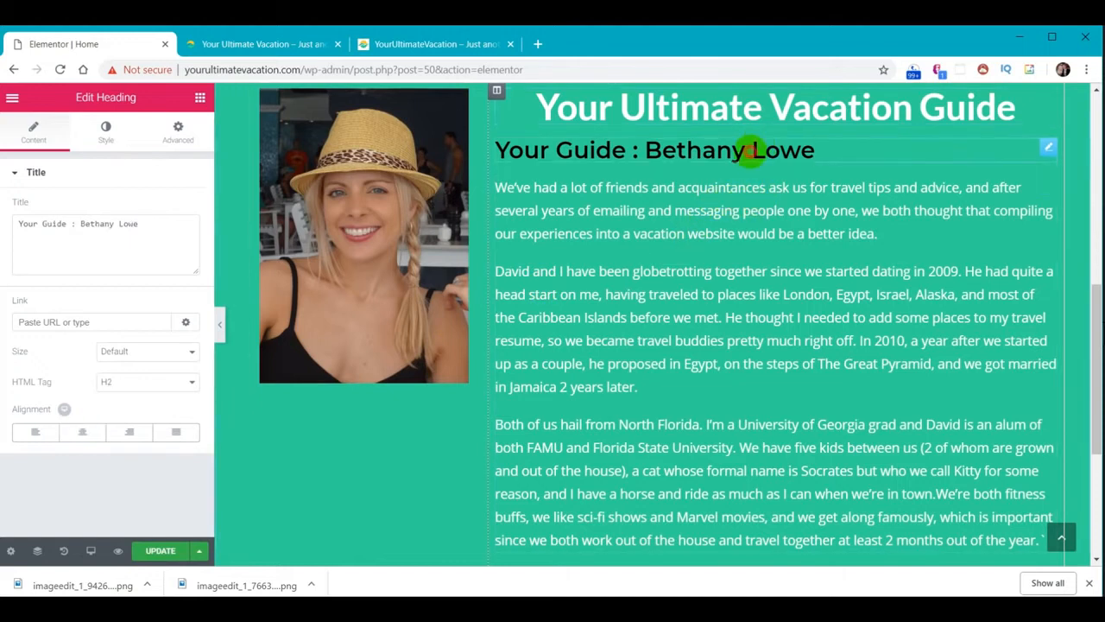
left_click(78, 434)
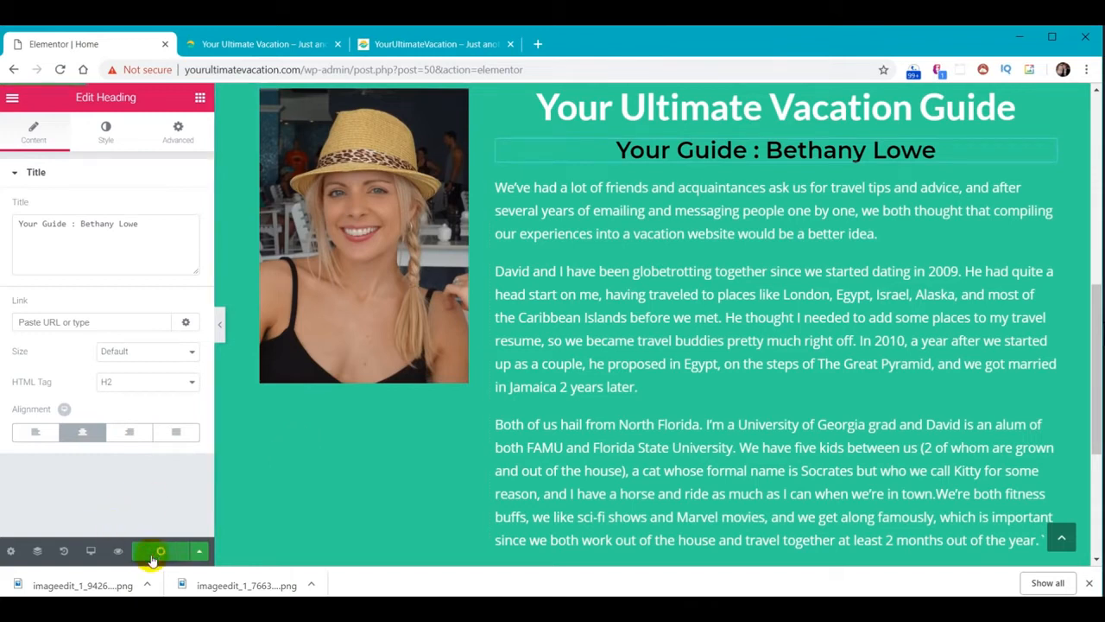
Reload the live page and check it against the wp.yourultimatevacation.com version
left_click(270, 45)
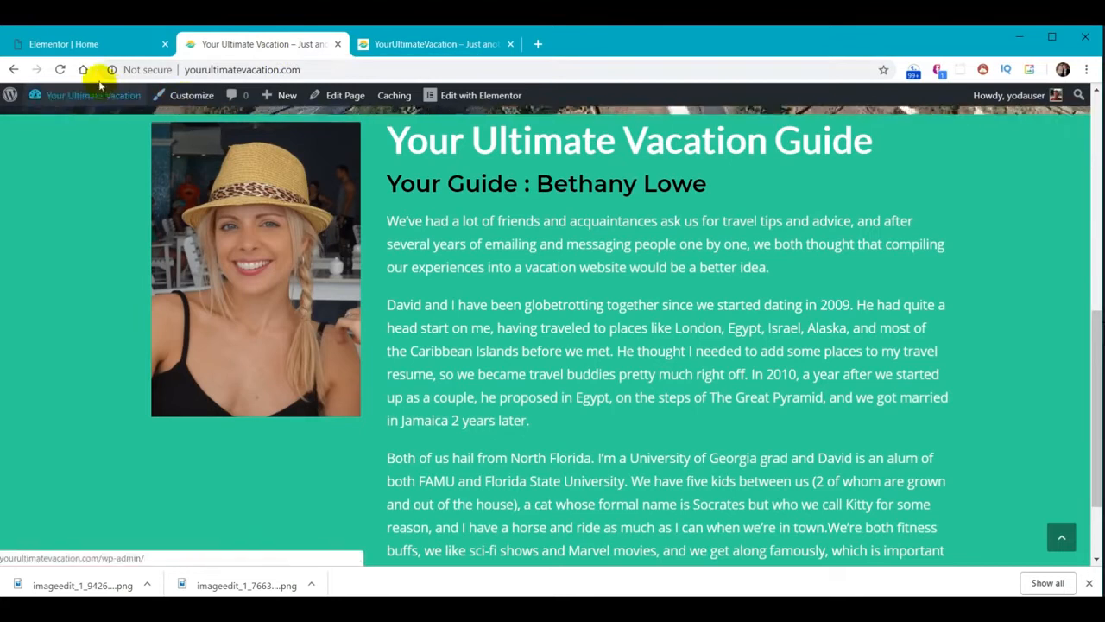
left_click(61, 70)
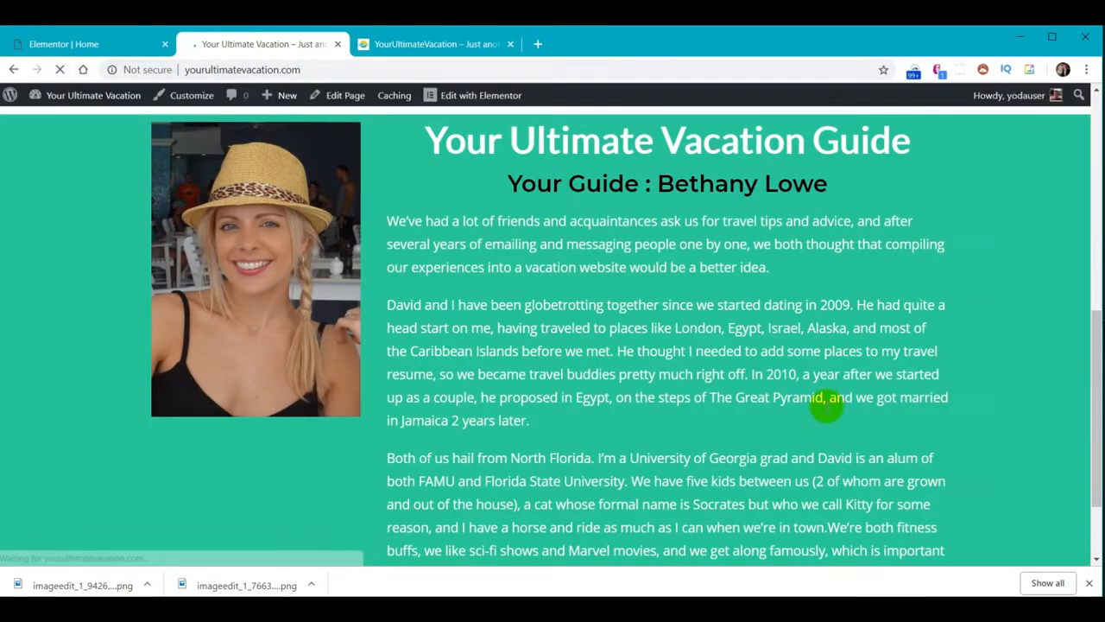
left_click_drag(1100, 403, 1099, 406)
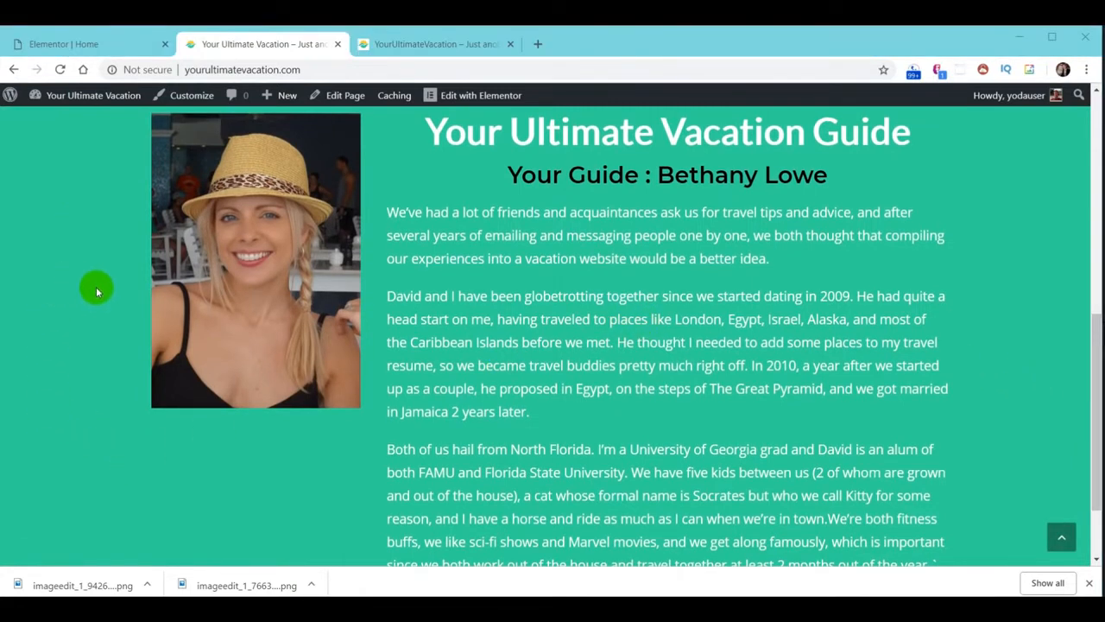
left_click(446, 45)
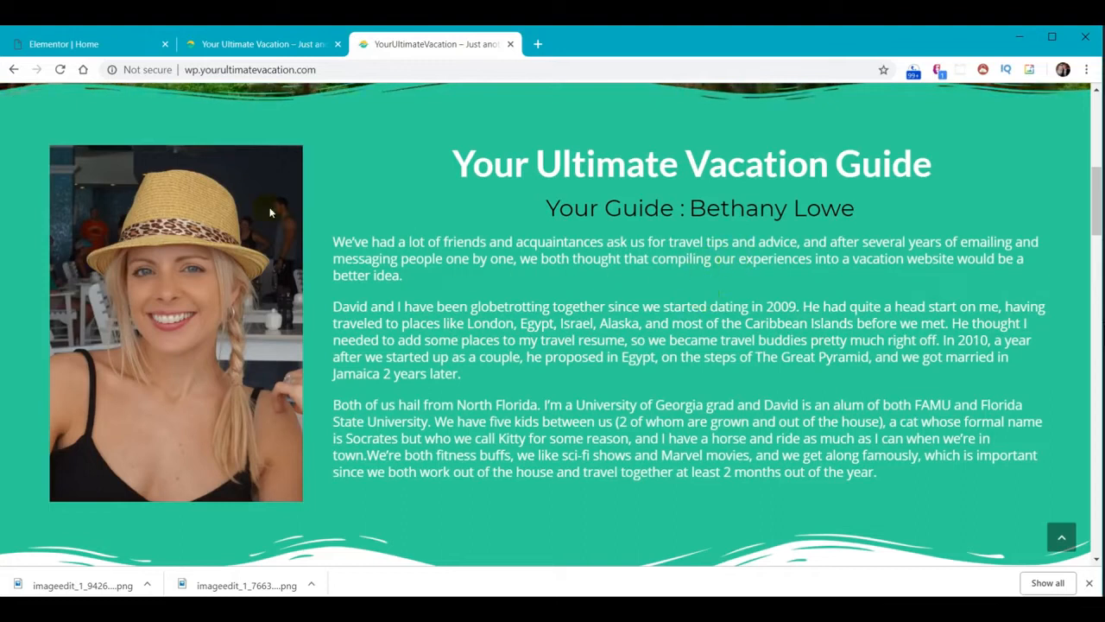
left_click(54, 51)
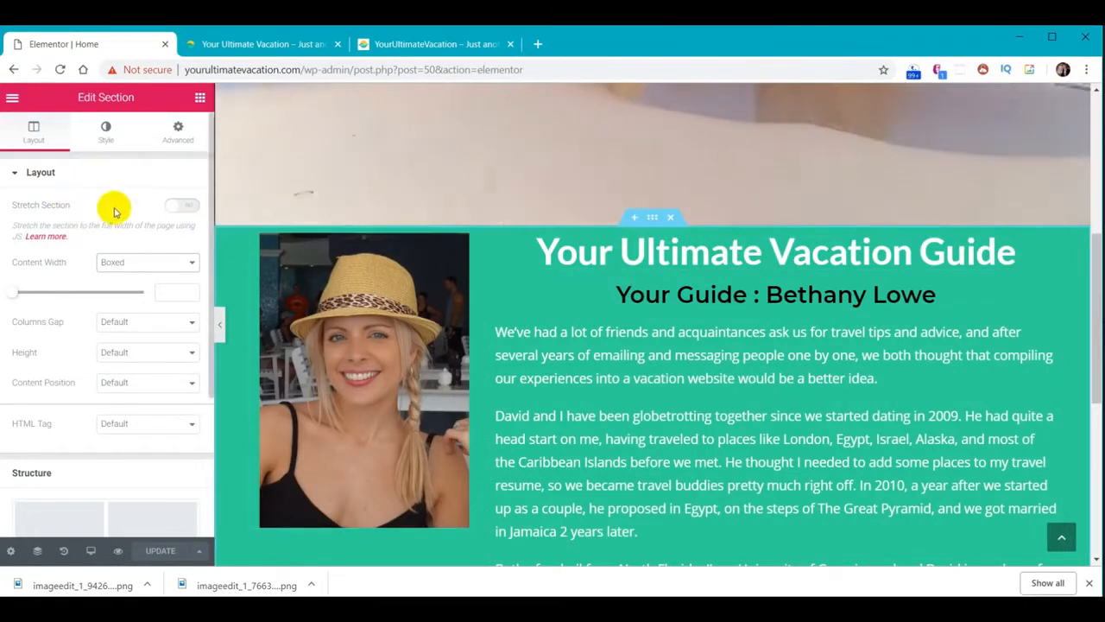
Turn on Stretch Section, set Content Width to Full Width, and update the page
left_click(186, 208)
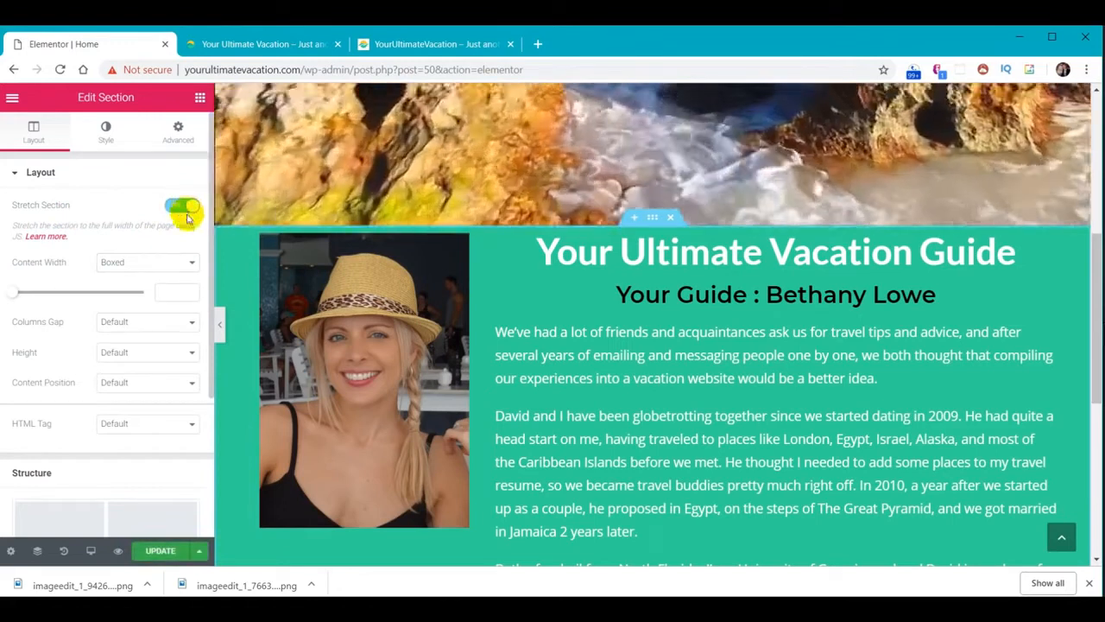
left_click(195, 264)
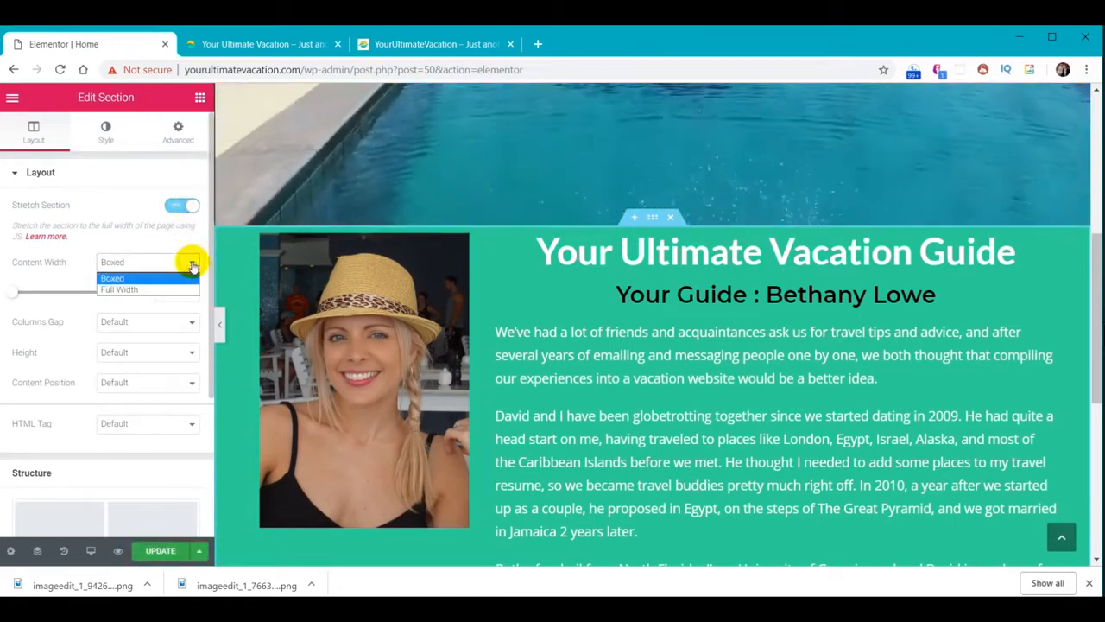
left_click(179, 292)
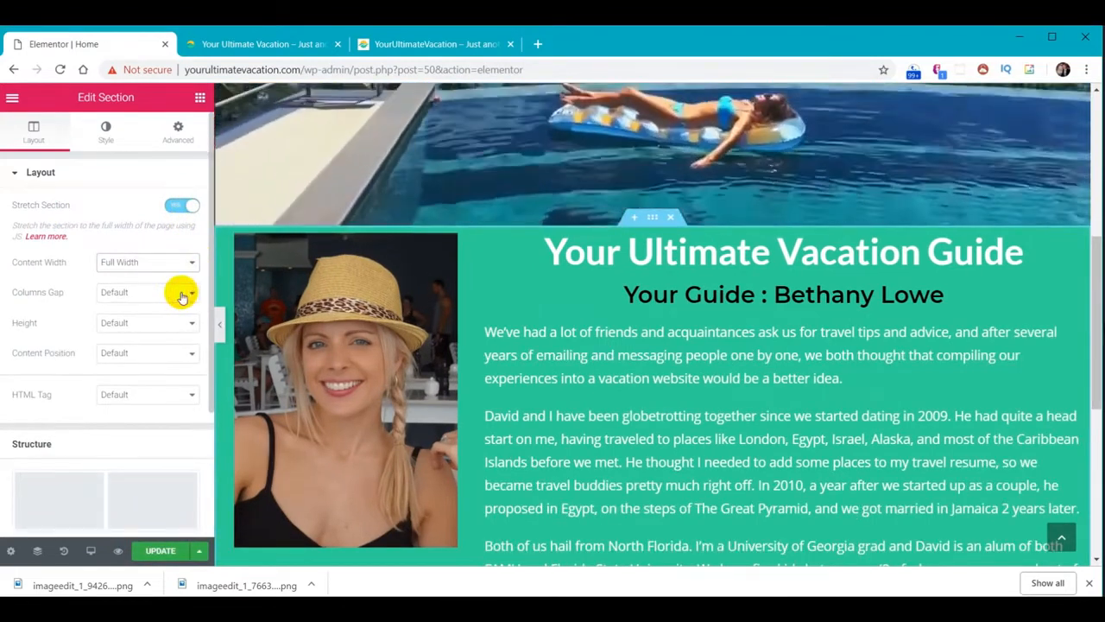
left_click(156, 553)
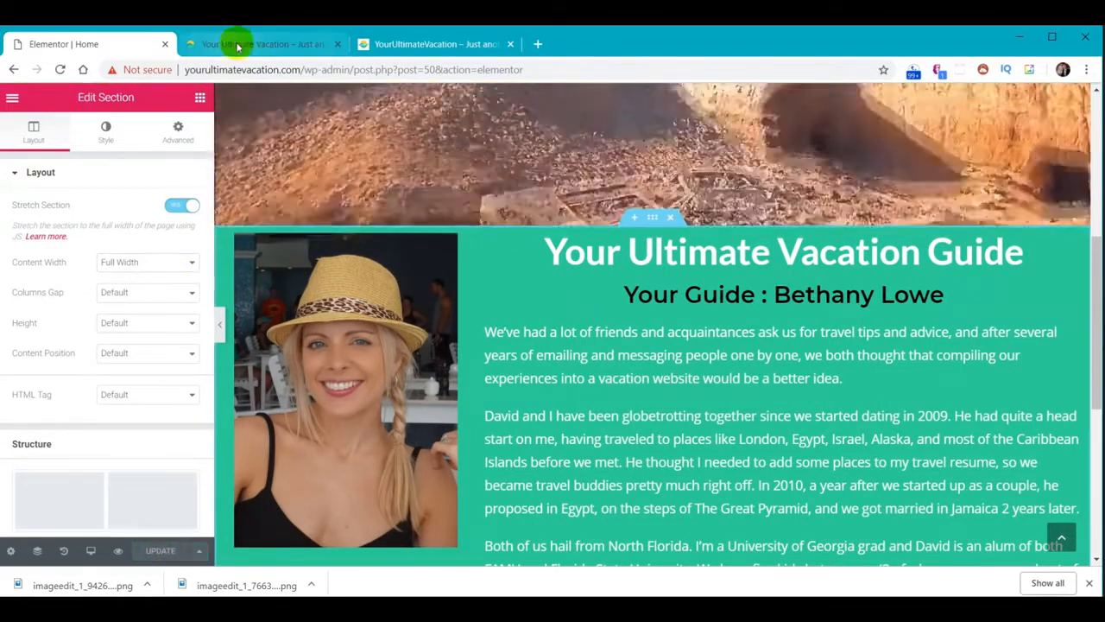
Check the full-width section on the live page and scroll the reference site to compare
left_click(247, 45)
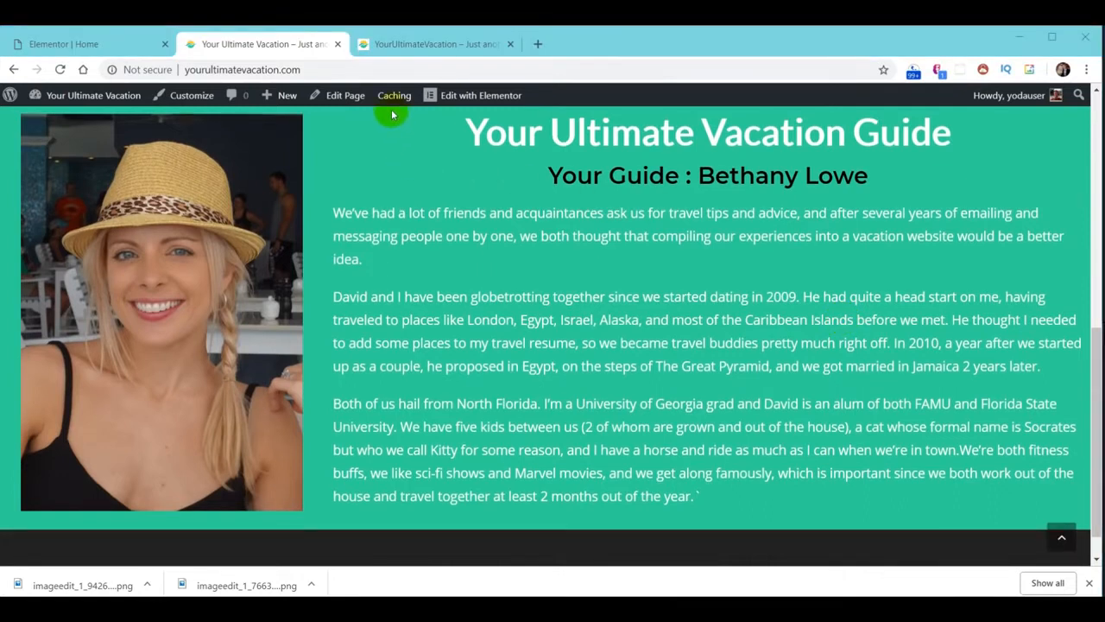
left_click(424, 45)
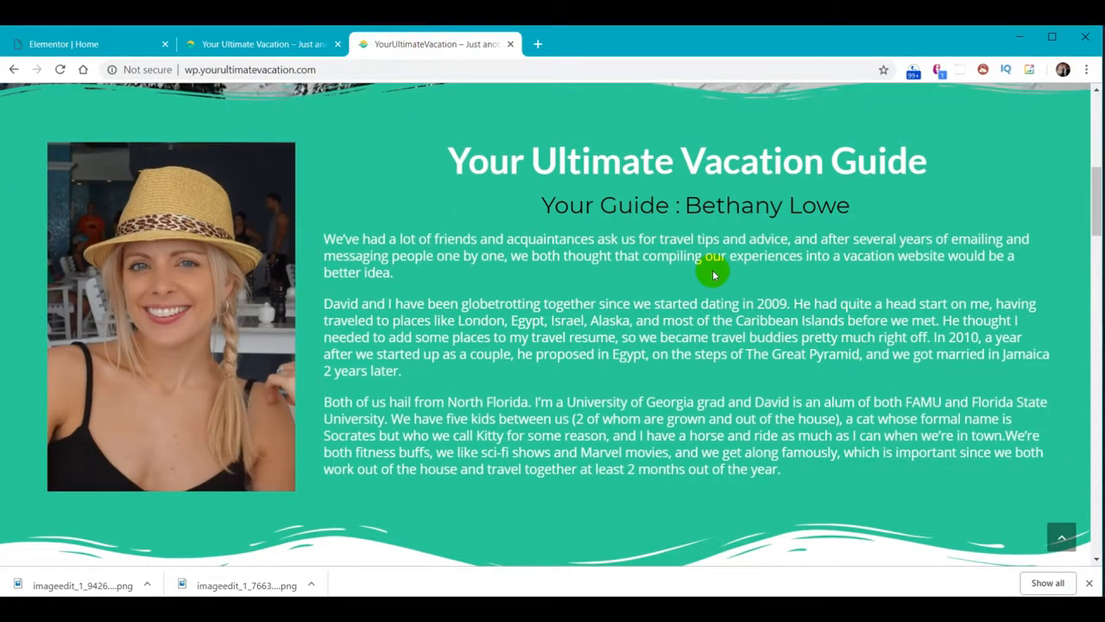
scroll(588, 259, "up", 2)
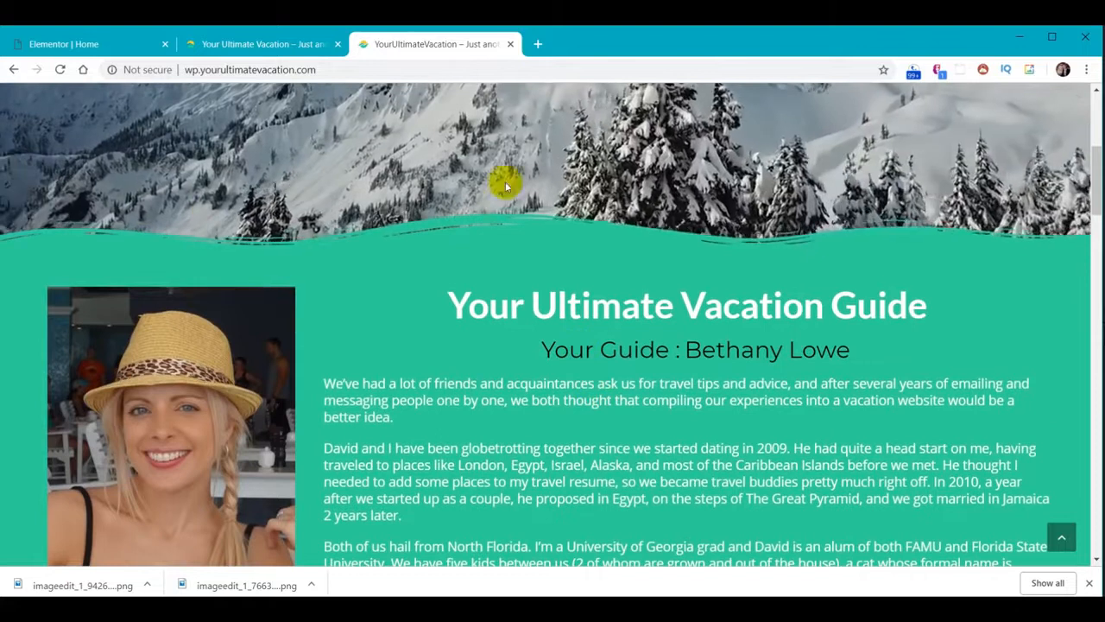
scroll(678, 320, "down", 1)
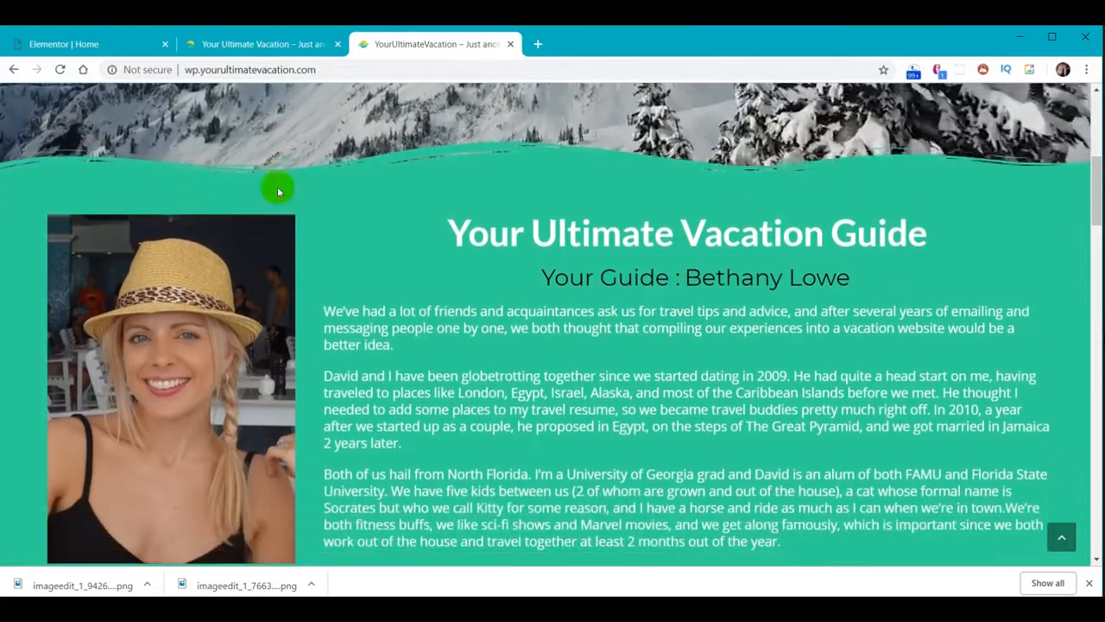
scroll(549, 292, "down", 2)
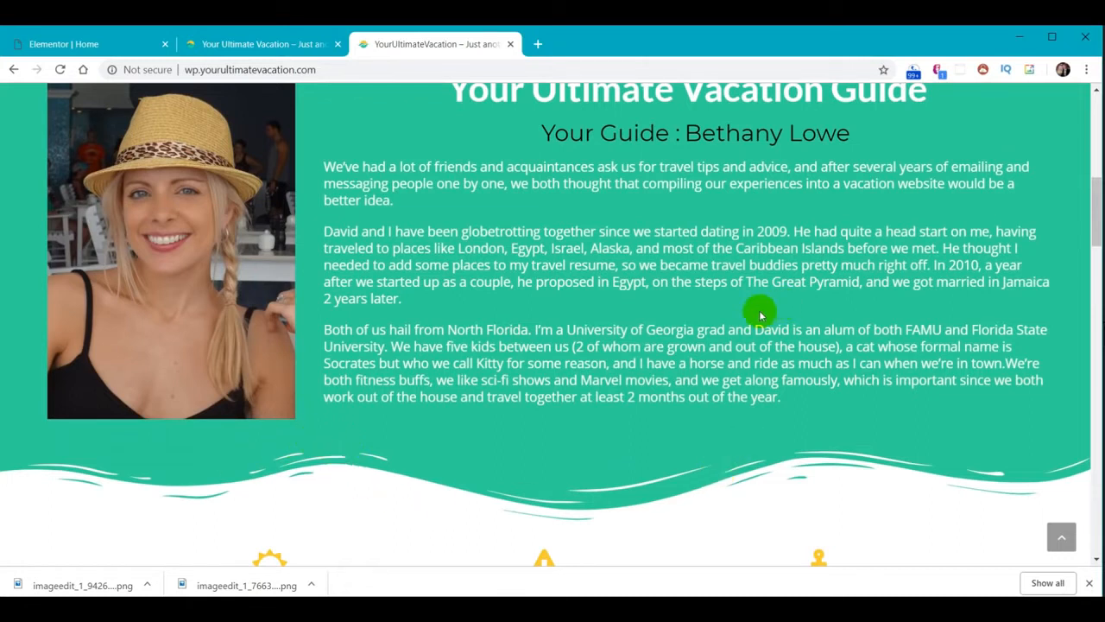
scroll(760, 308, "up", 1)
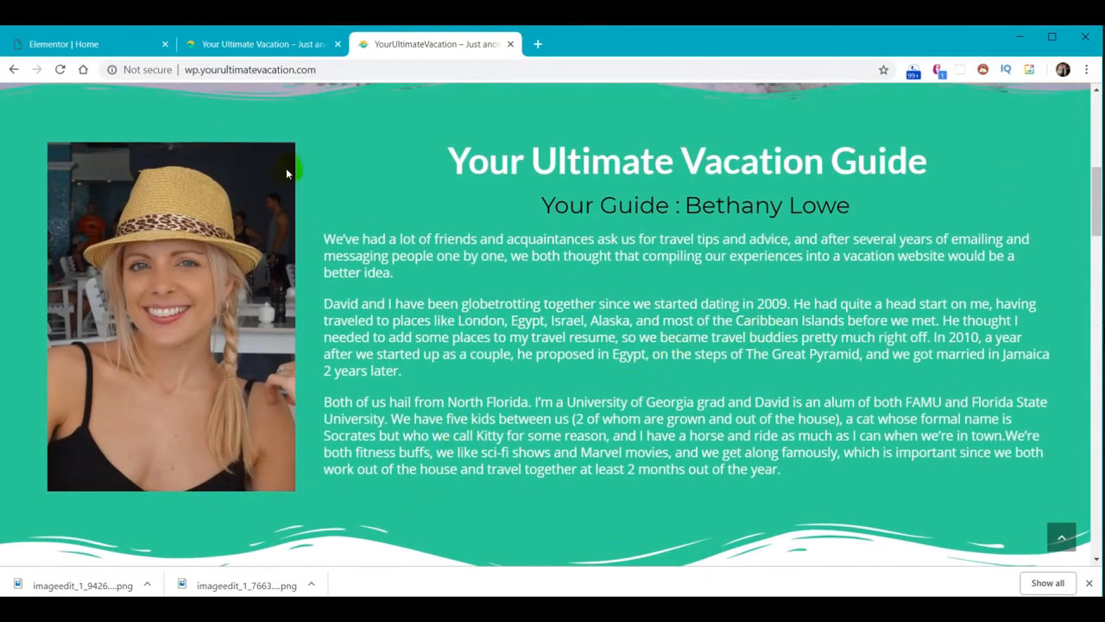
left_click(85, 45)
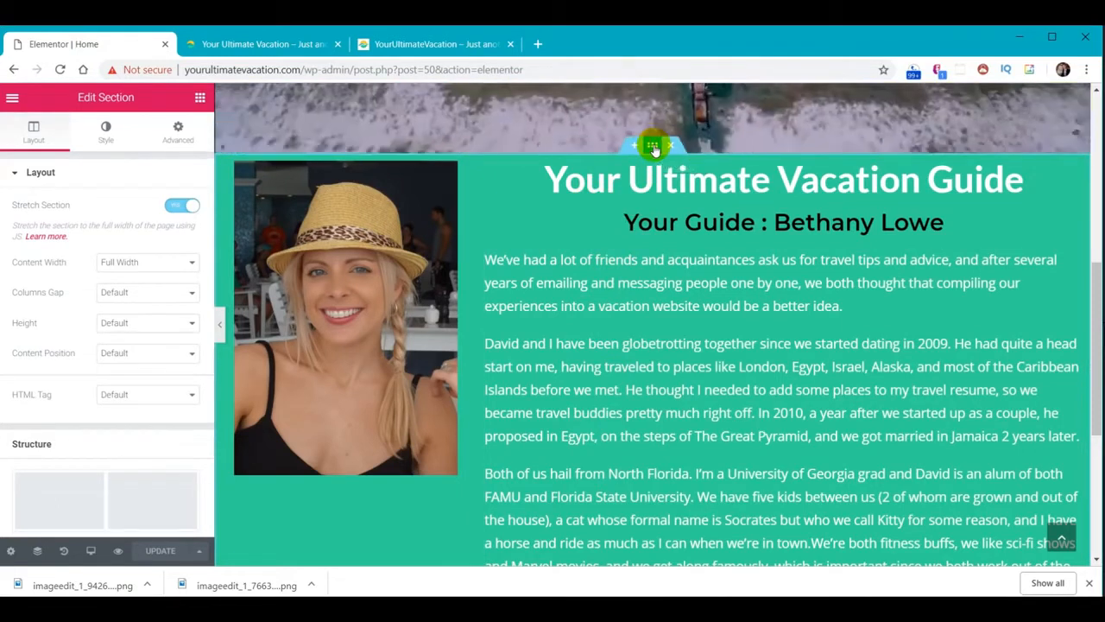
Set the section's padding to 40 on all sides
left_click(177, 137)
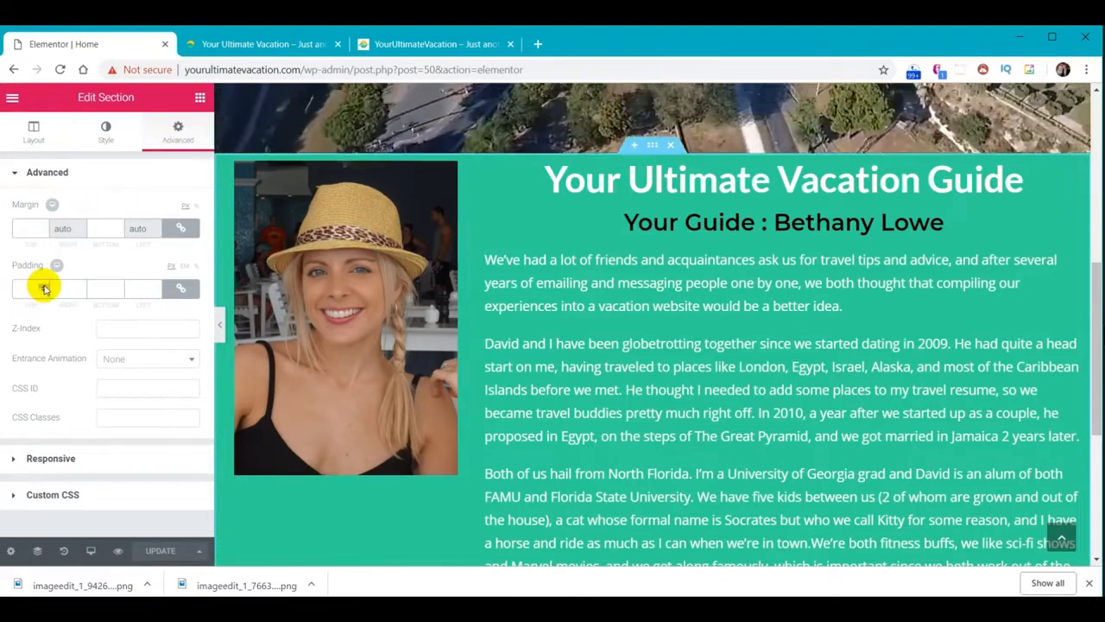
left_click(44, 287)
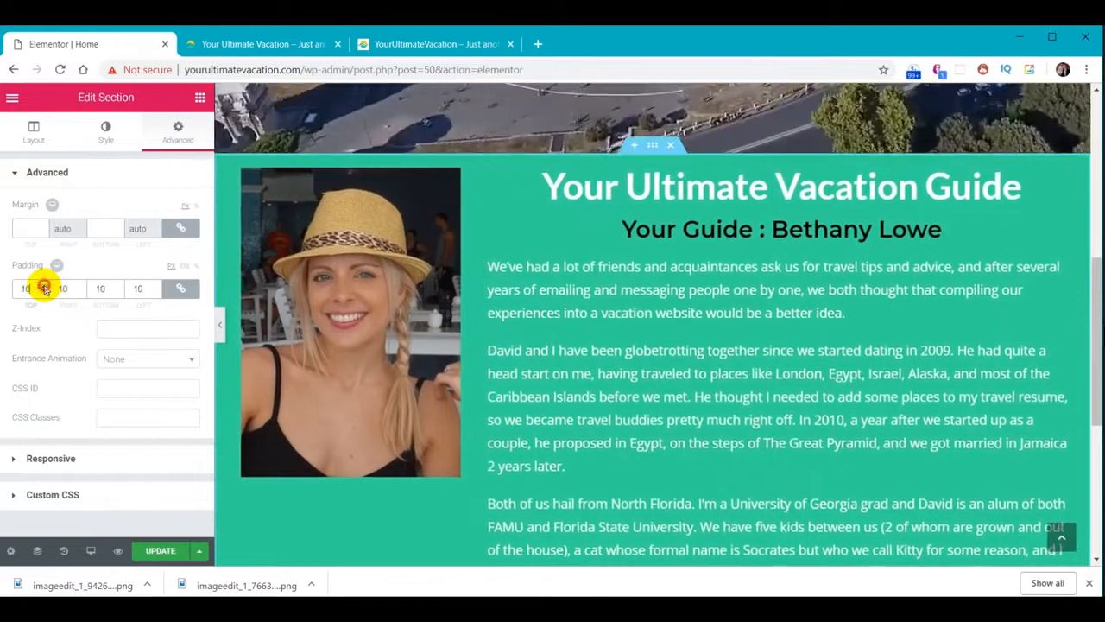
left_click(44, 287)
left_click(43, 292)
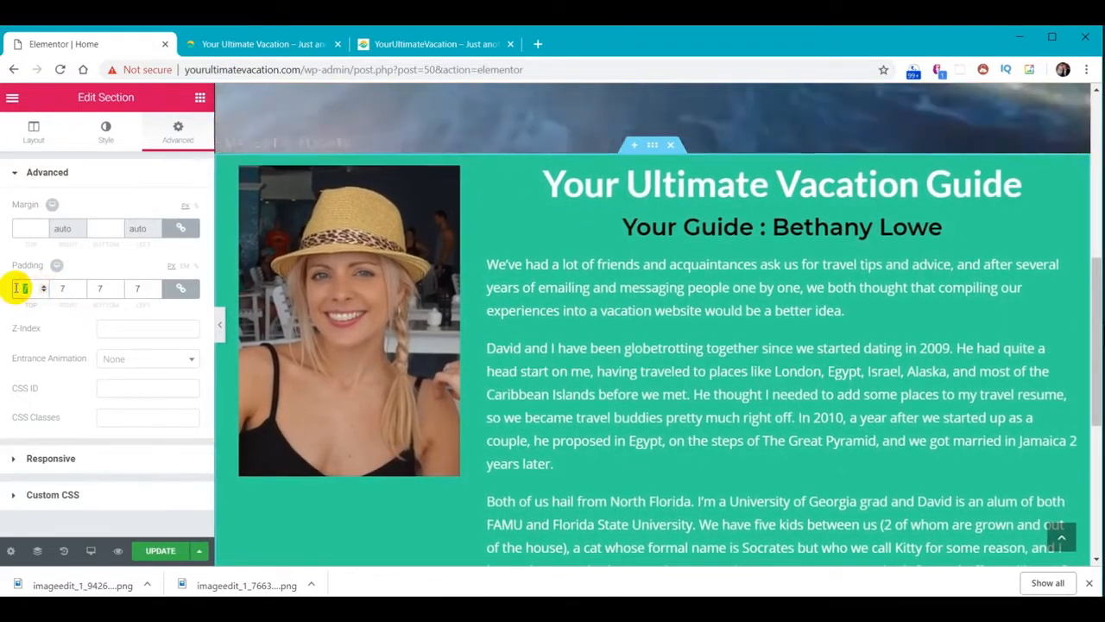
type("40")
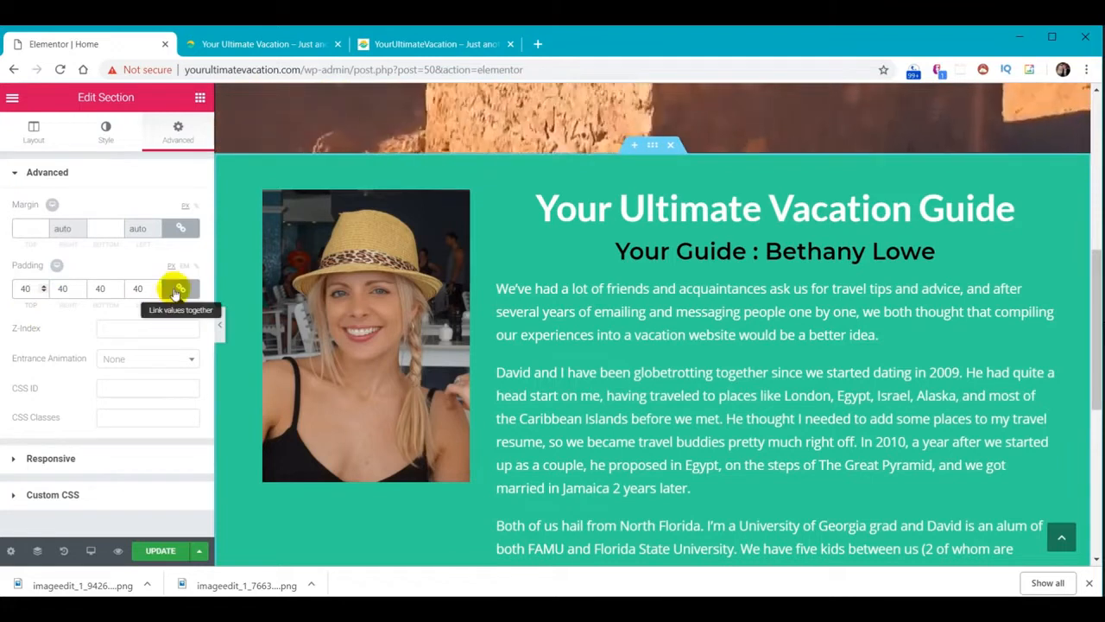
Unlink the padding sides and set Right and Left padding to 0
left_click(179, 288)
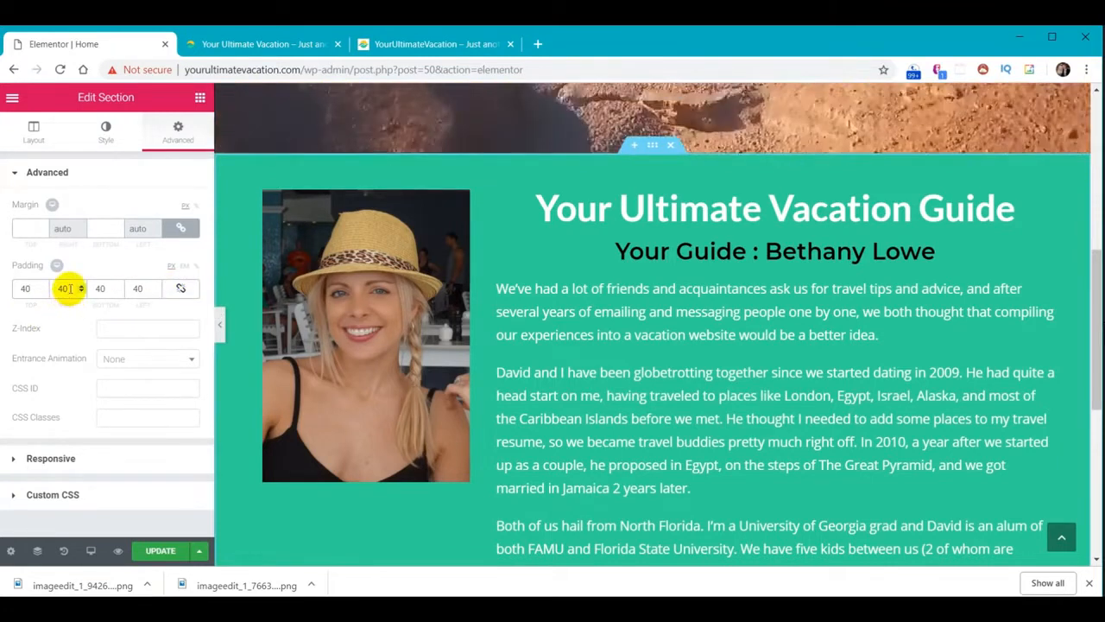
double_click(68, 288)
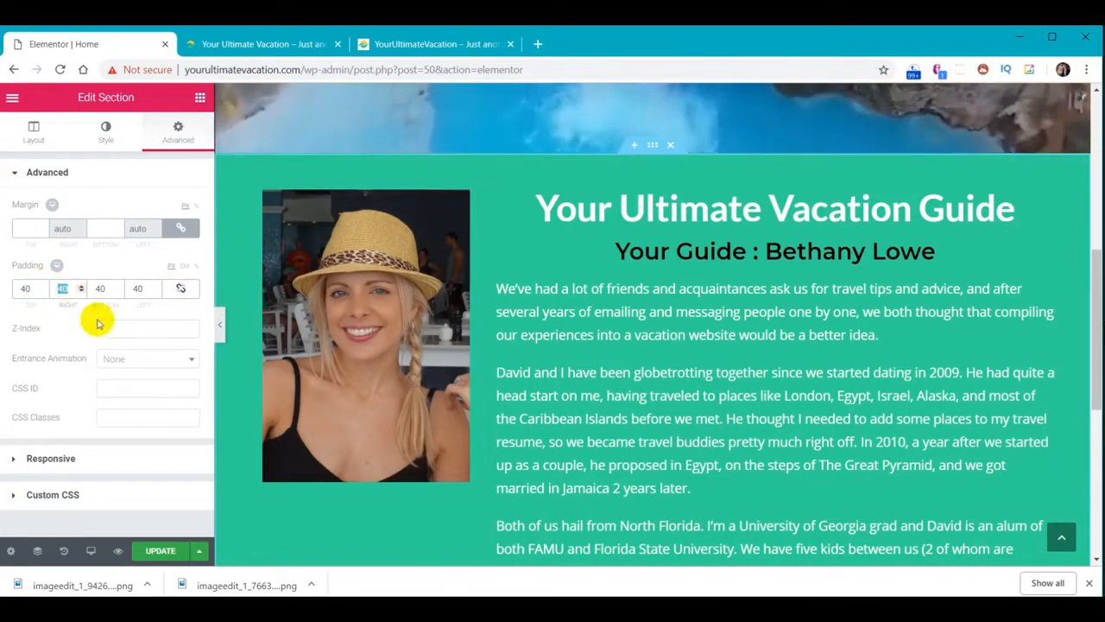
type("0")
double_click(138, 288)
type("0")
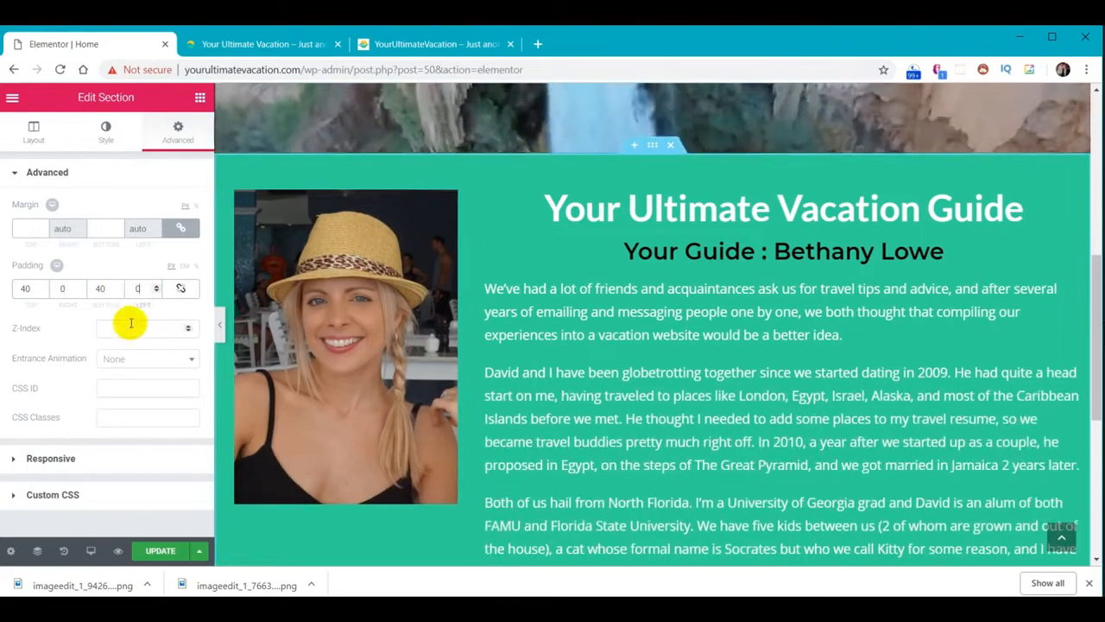
scroll(848, 419, "down", 4)
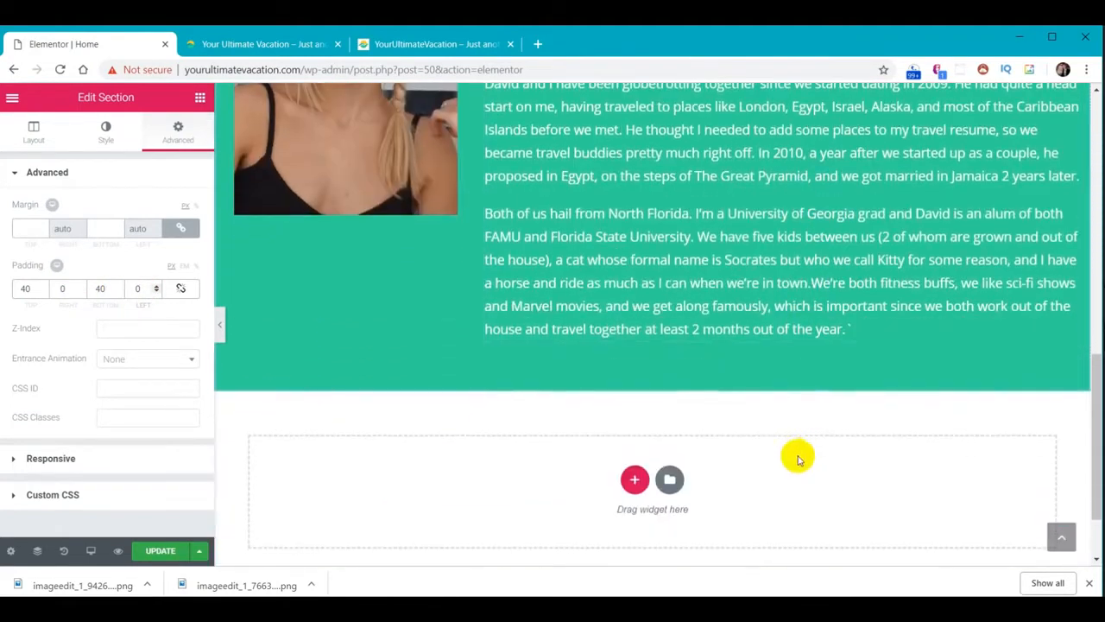
scroll(770, 451, "up", 2)
scroll(763, 370, "up", 1)
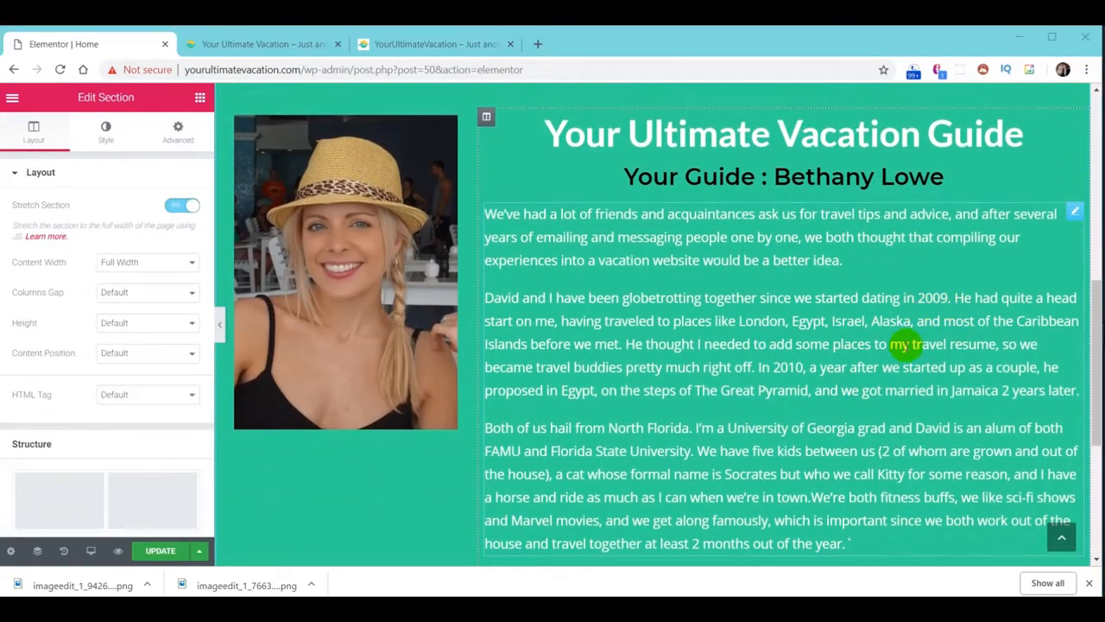
scroll(898, 343, "up", 2)
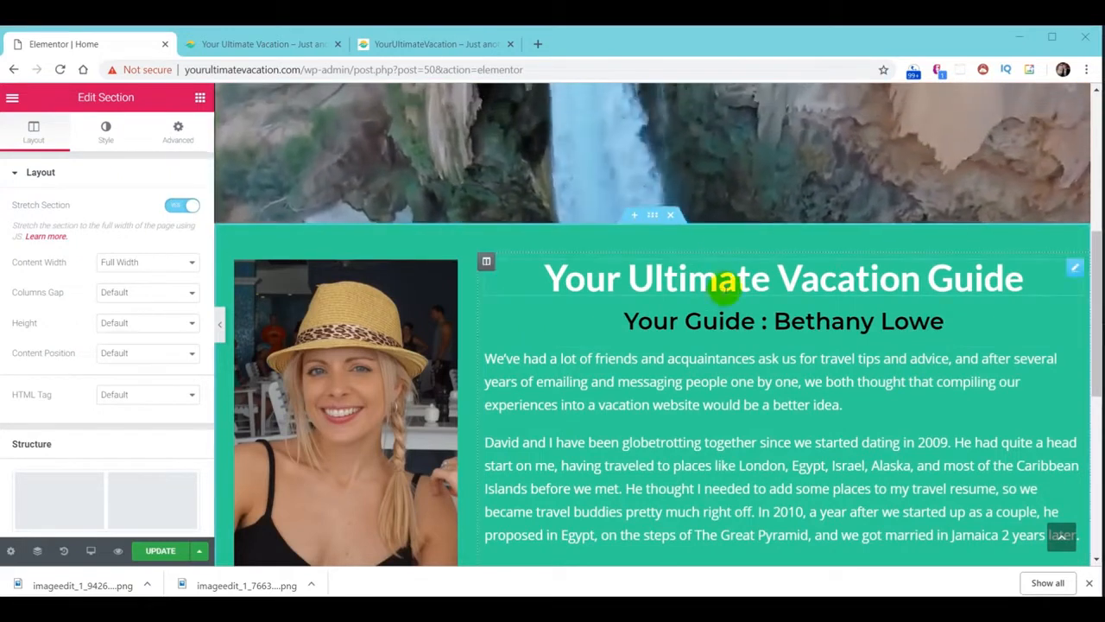
Add a Waves Brush shape divider to the bottom of the header video section
scroll(762, 320, "up", 2)
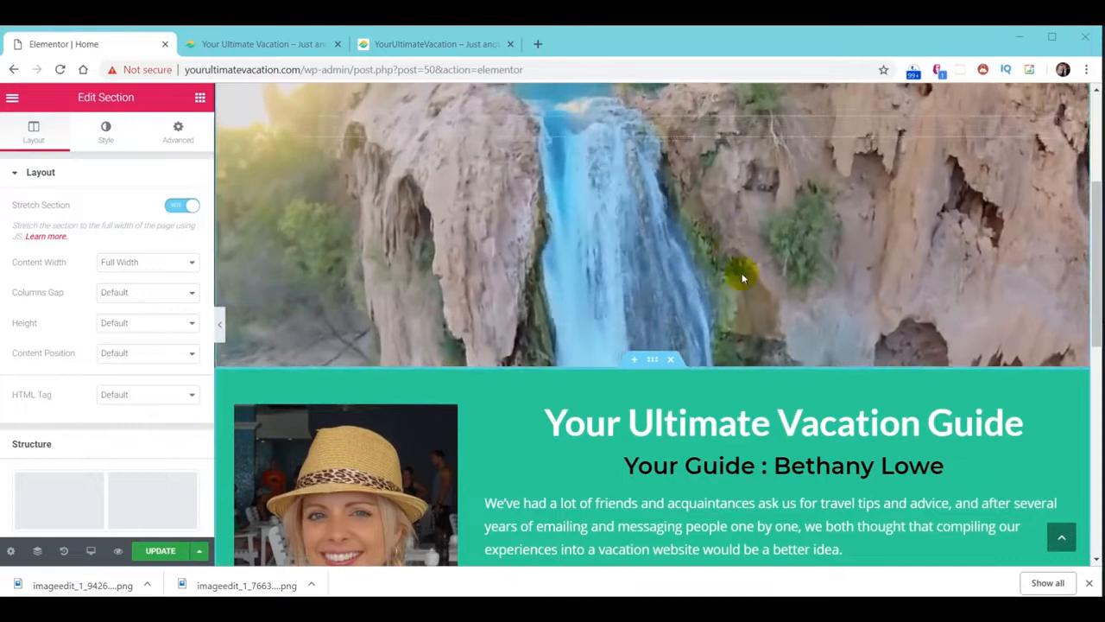
scroll(696, 321, "up", 4)
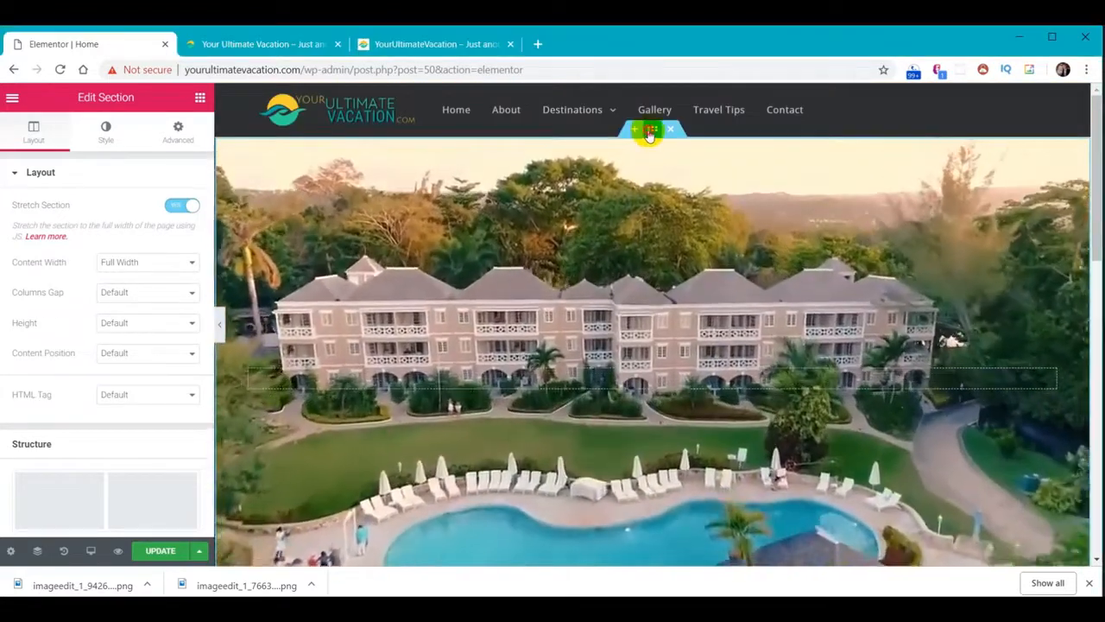
left_click(652, 129)
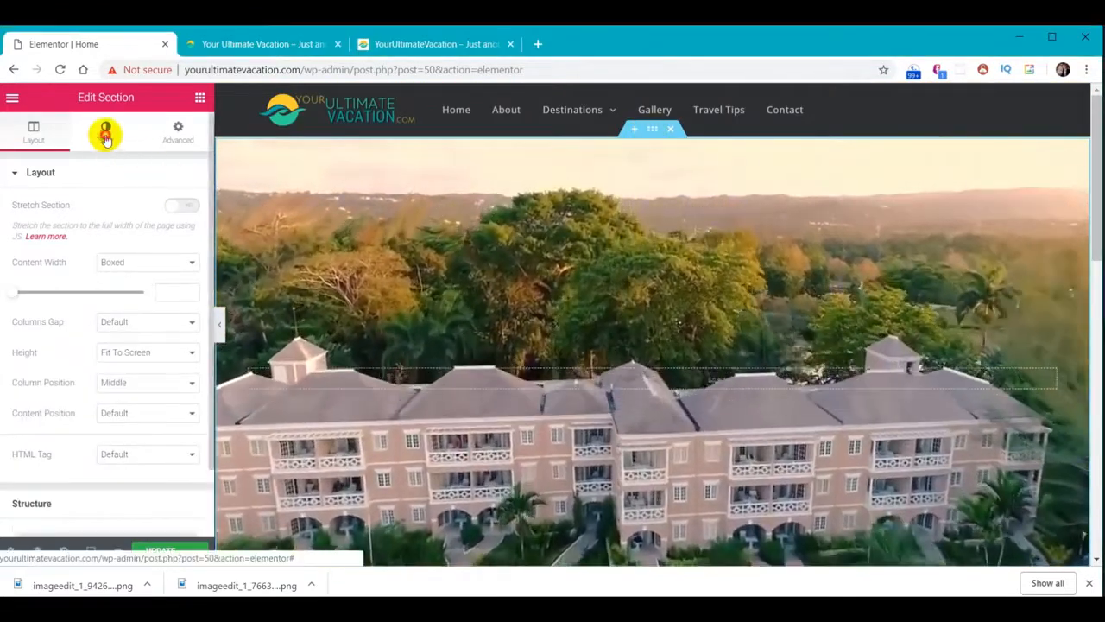
left_click(104, 132)
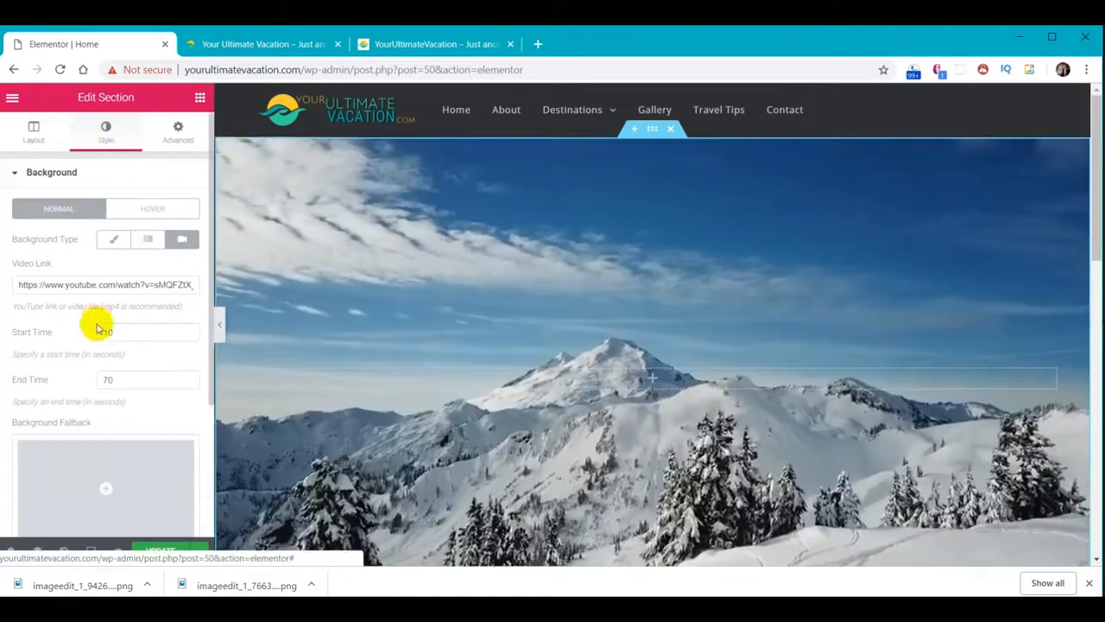
scroll(94, 323, "down", 2)
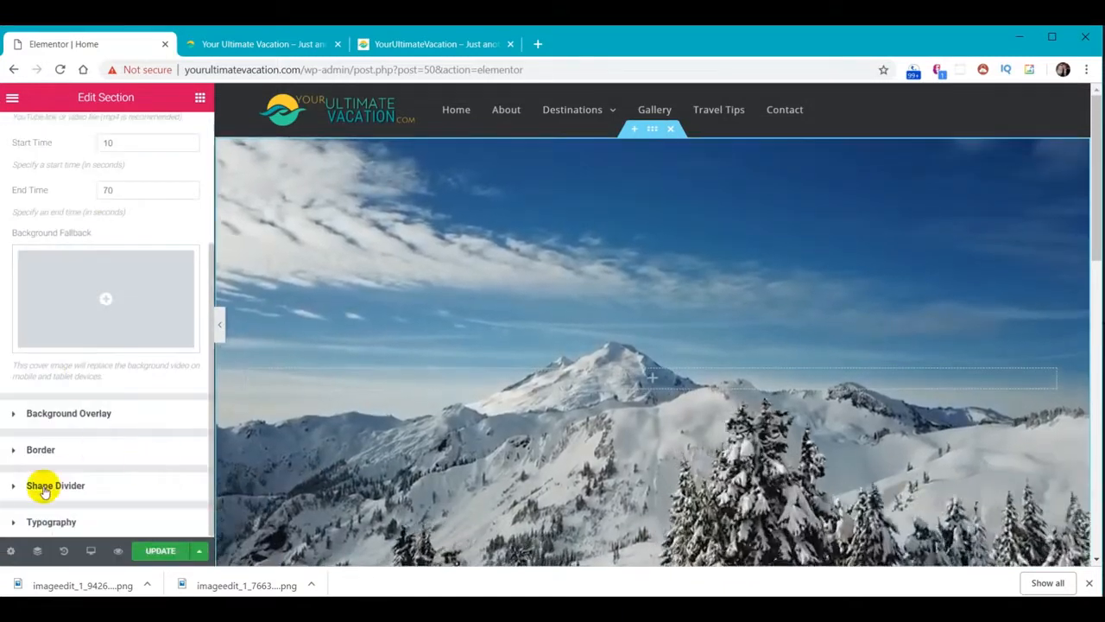
left_click(45, 488)
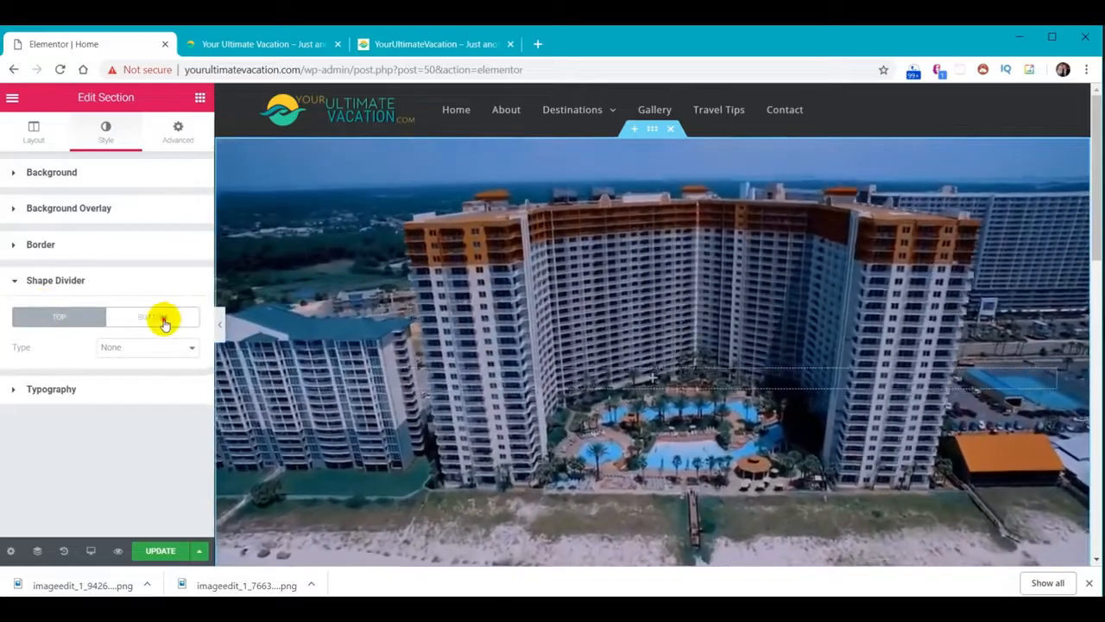
left_click(162, 319)
left_click(190, 349)
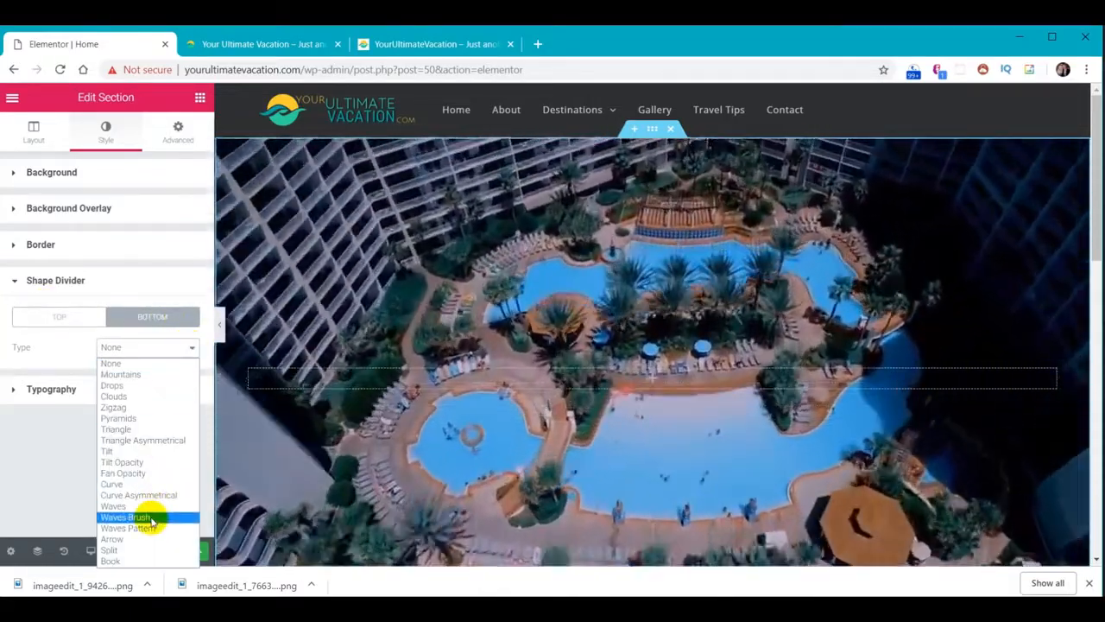
left_click(145, 516)
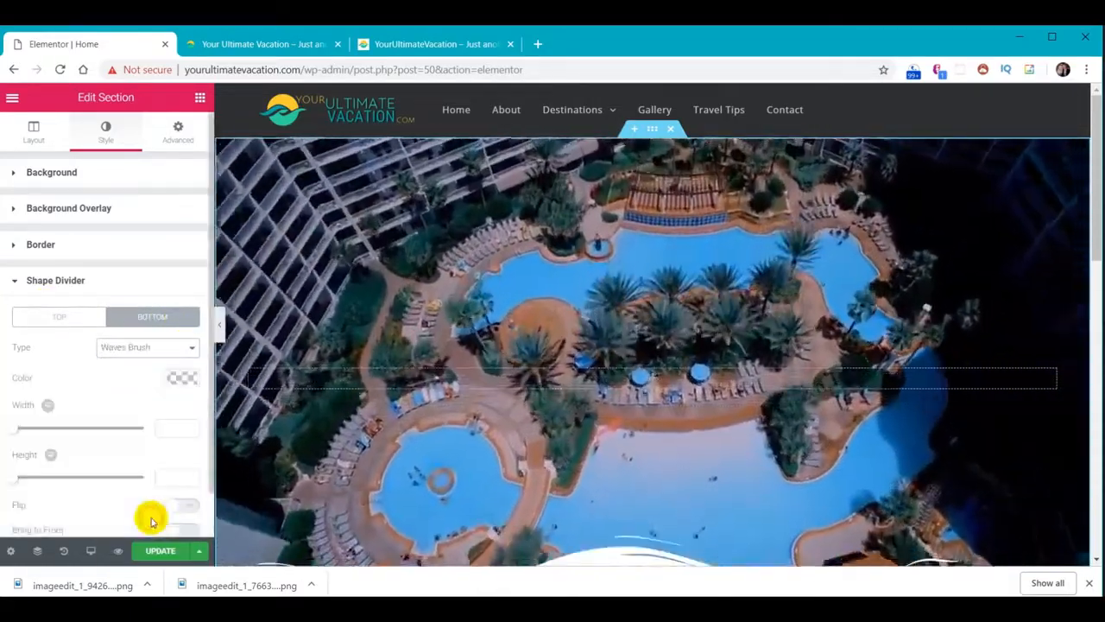
Colour the divider teal #30d198 and set its height to 60
scroll(492, 434, "down", 2)
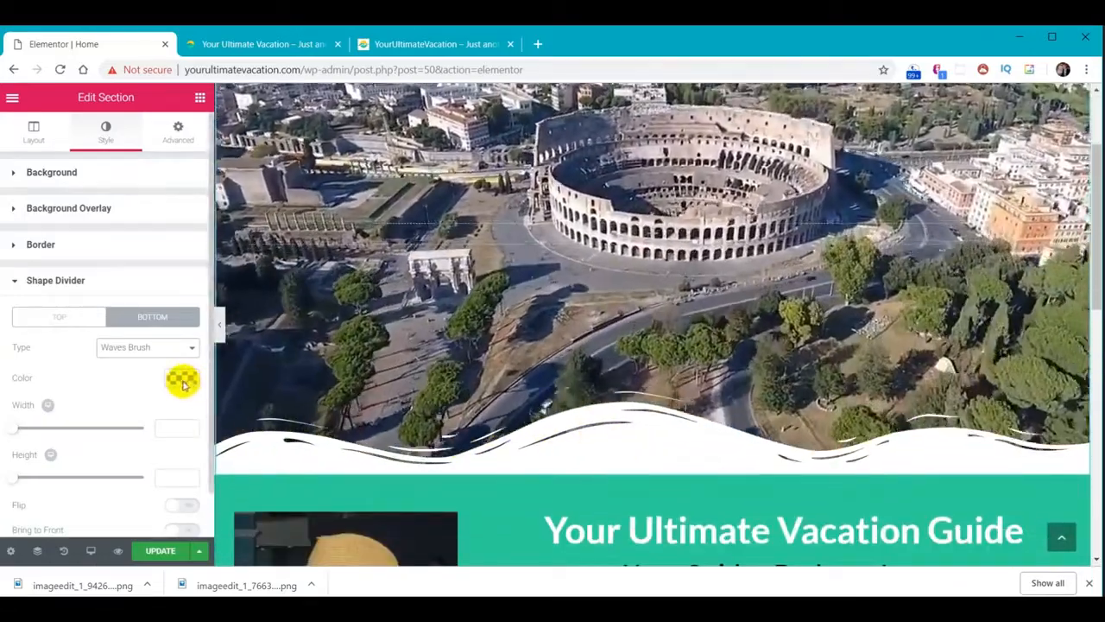
left_click(182, 378)
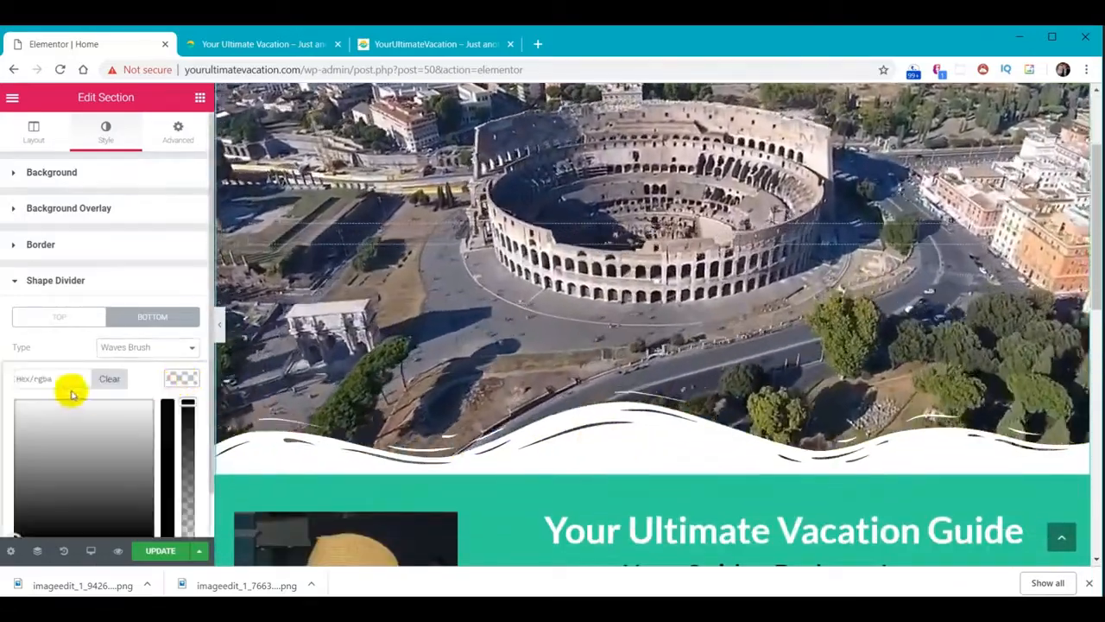
left_click(60, 378)
type("#30d198")
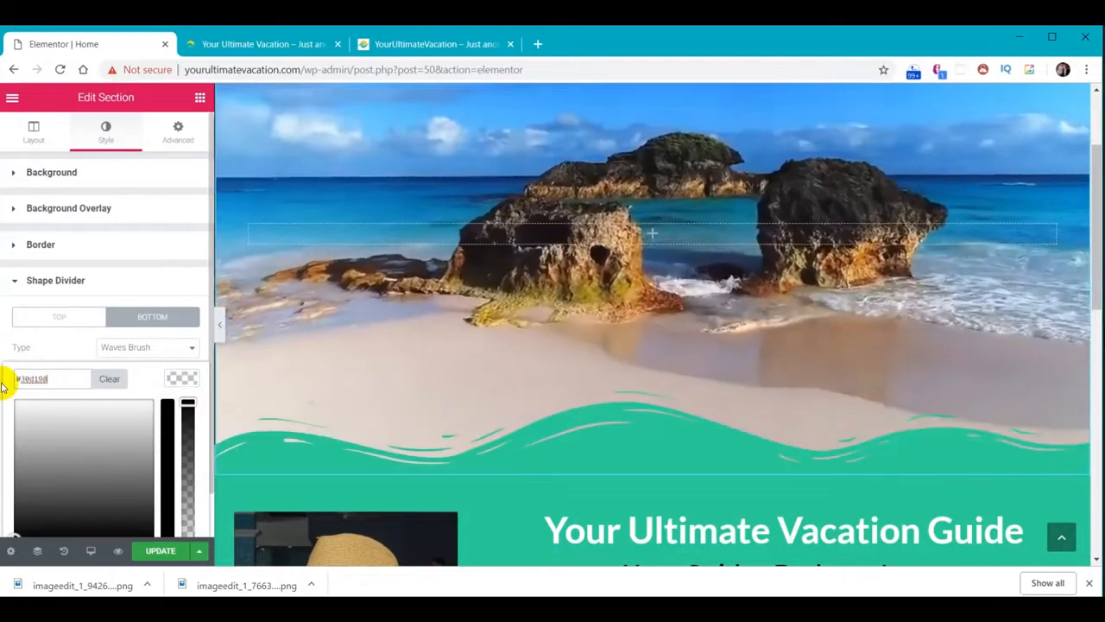
left_click(180, 378)
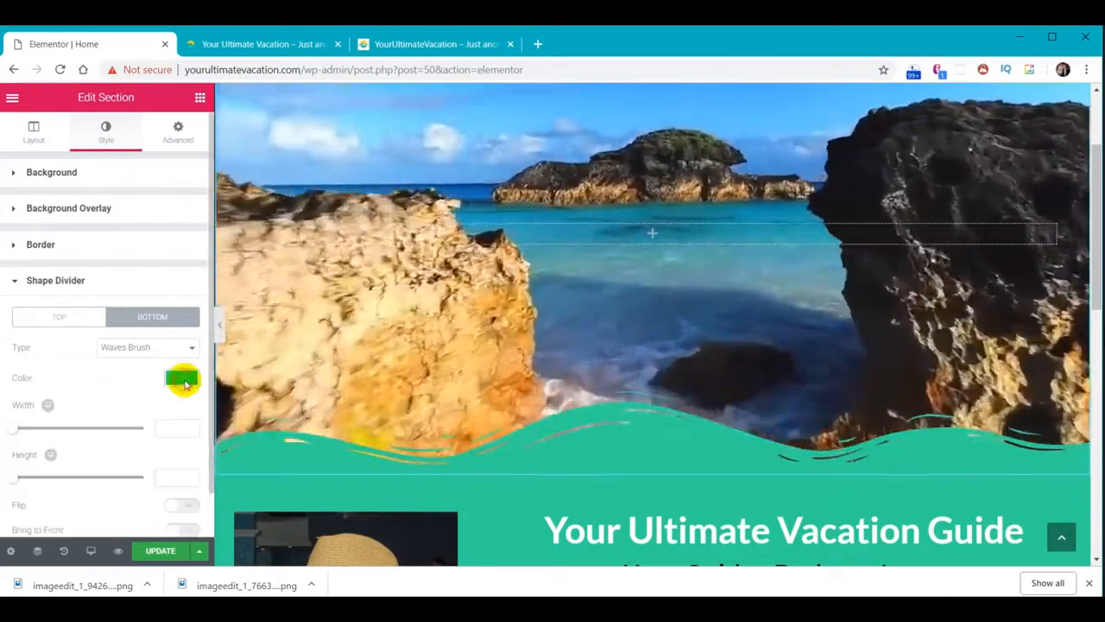
scroll(163, 424, "down", 1)
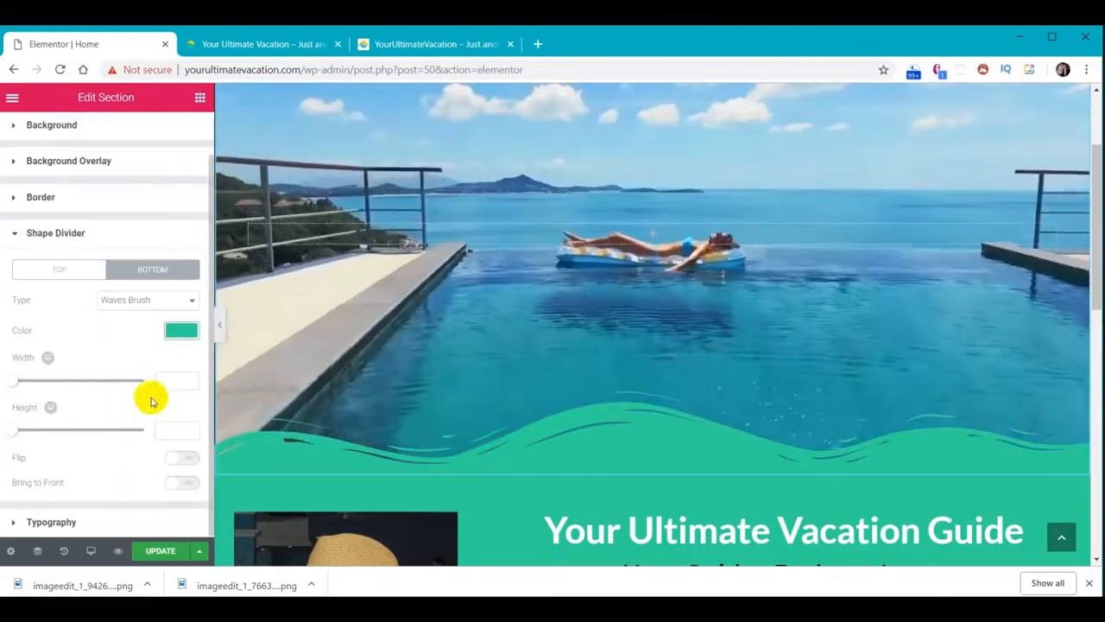
left_click(170, 434)
type("60")
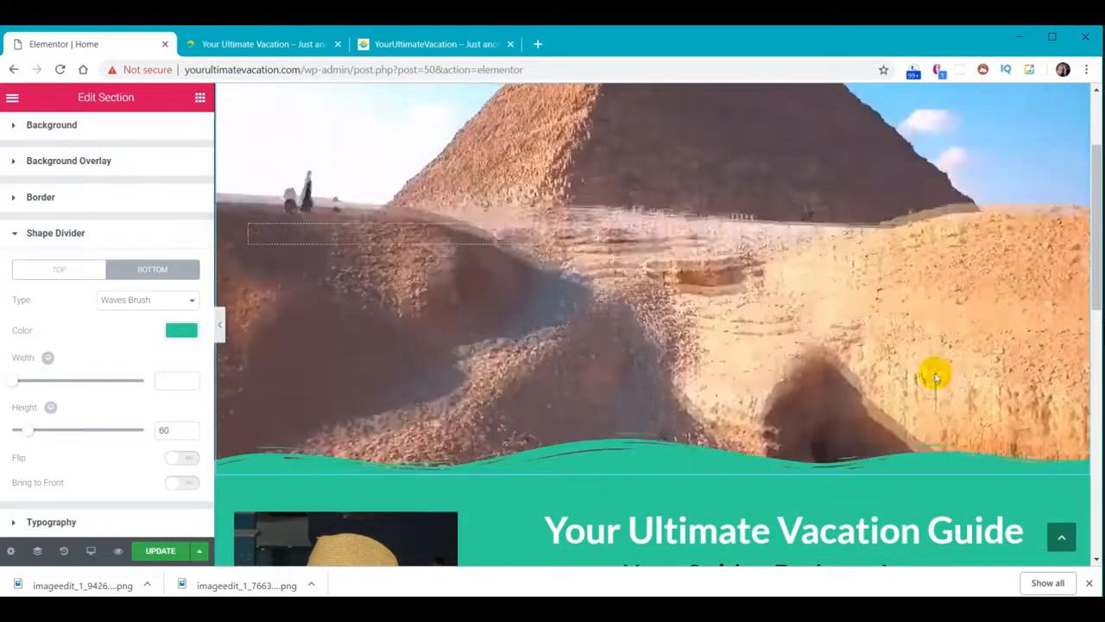
scroll(971, 317, "down", 6)
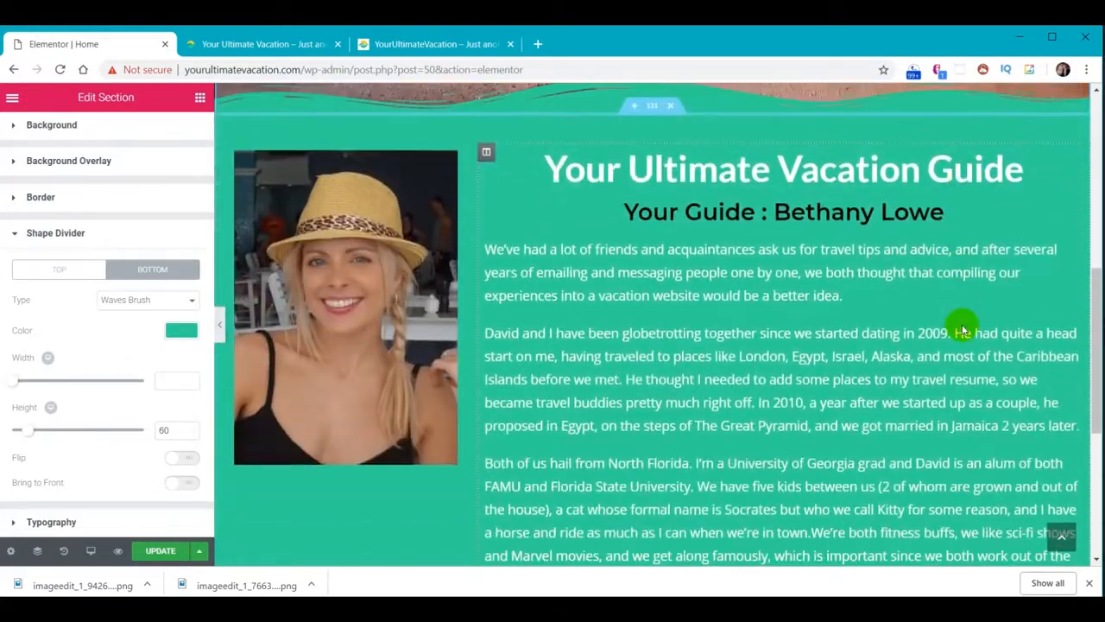
Select the teal guide section and give its bottom edge a Waves Brush shape divider
scroll(965, 321, "down", 1)
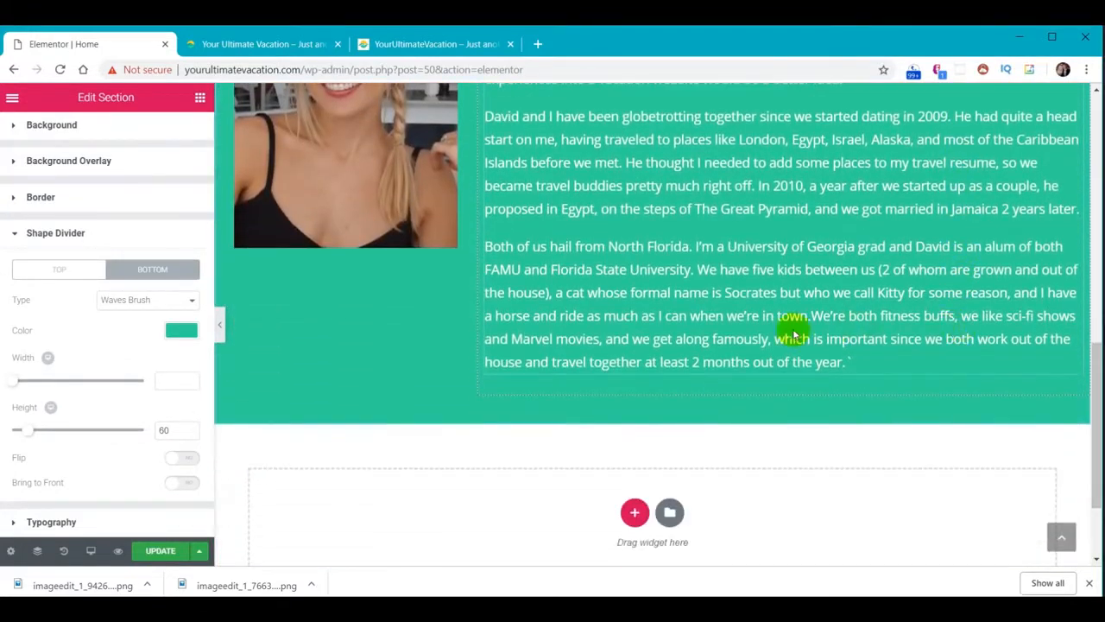
scroll(699, 339, "up", 4)
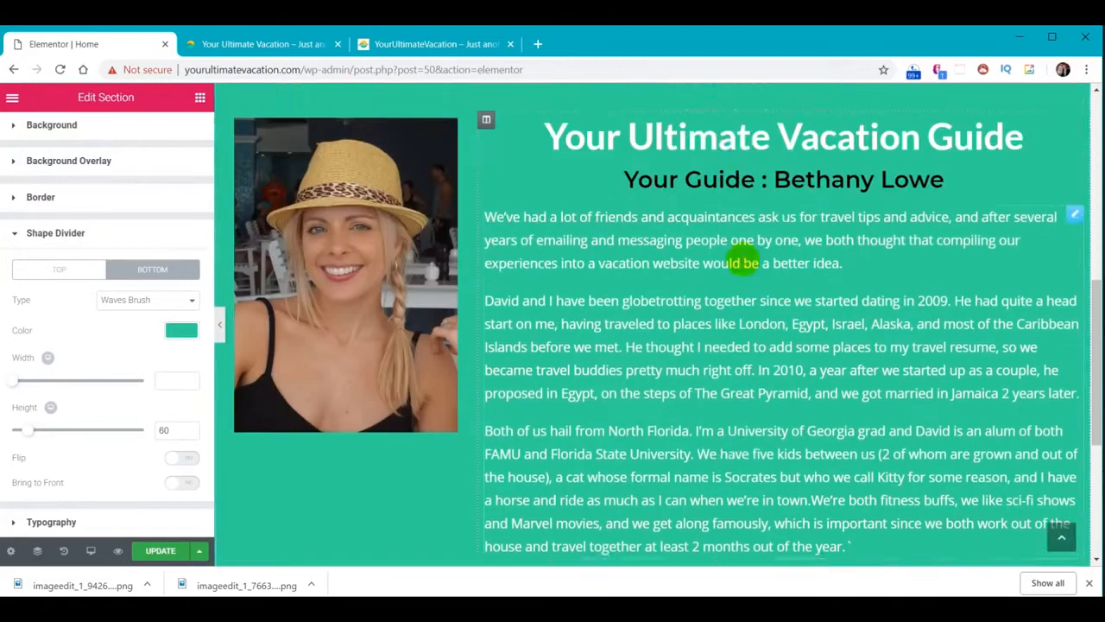
left_click(648, 179)
scroll(669, 285, "down", 4)
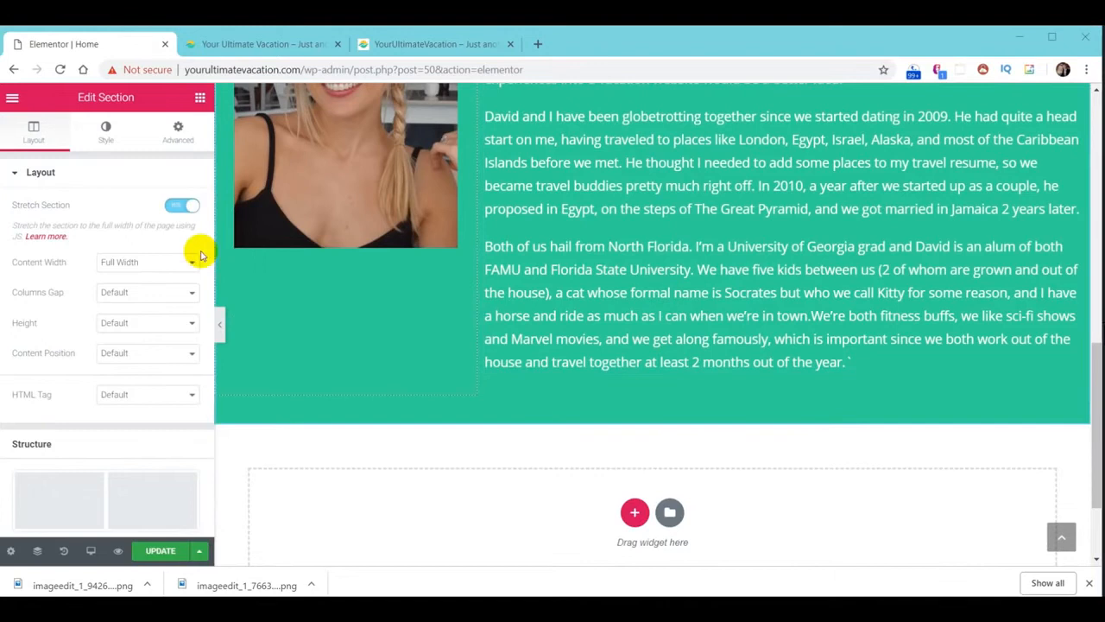
left_click(102, 138)
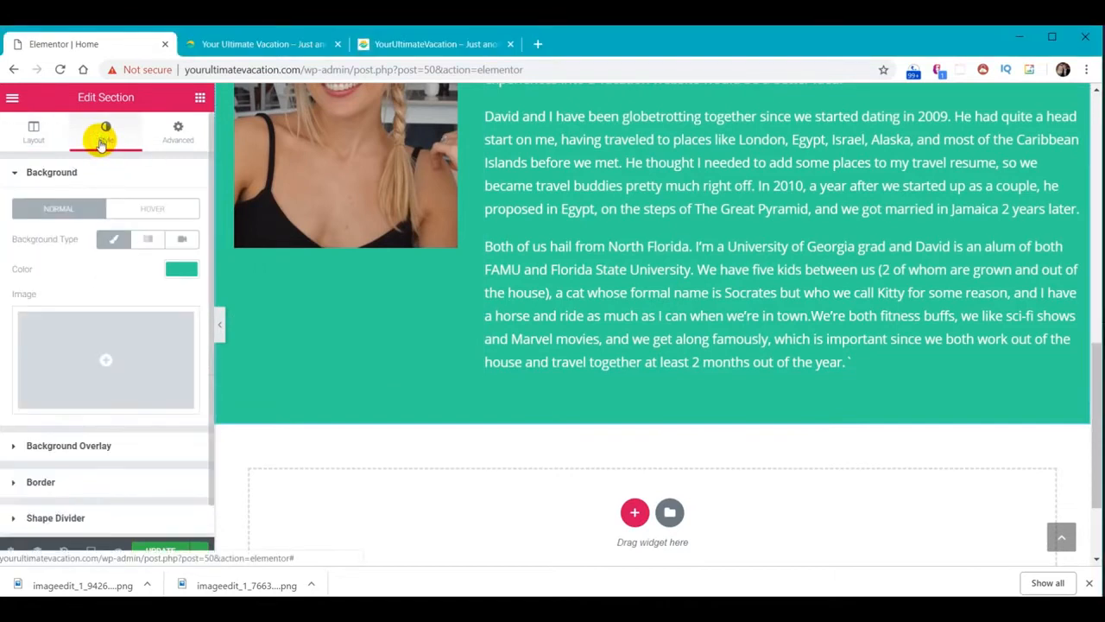
scroll(111, 276, "down", 1)
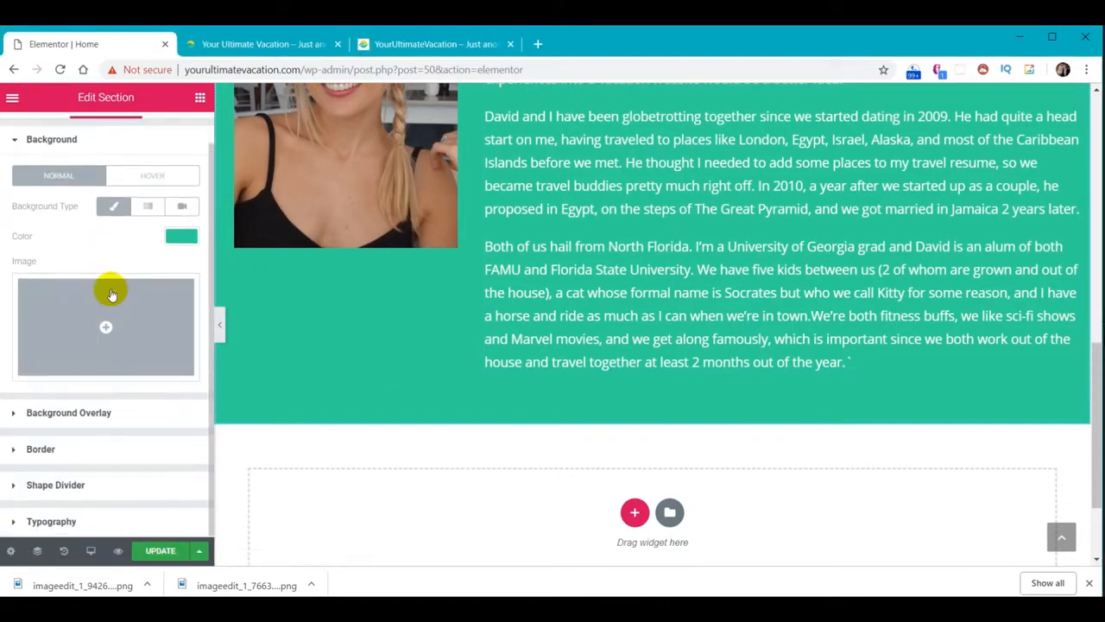
left_click(71, 486)
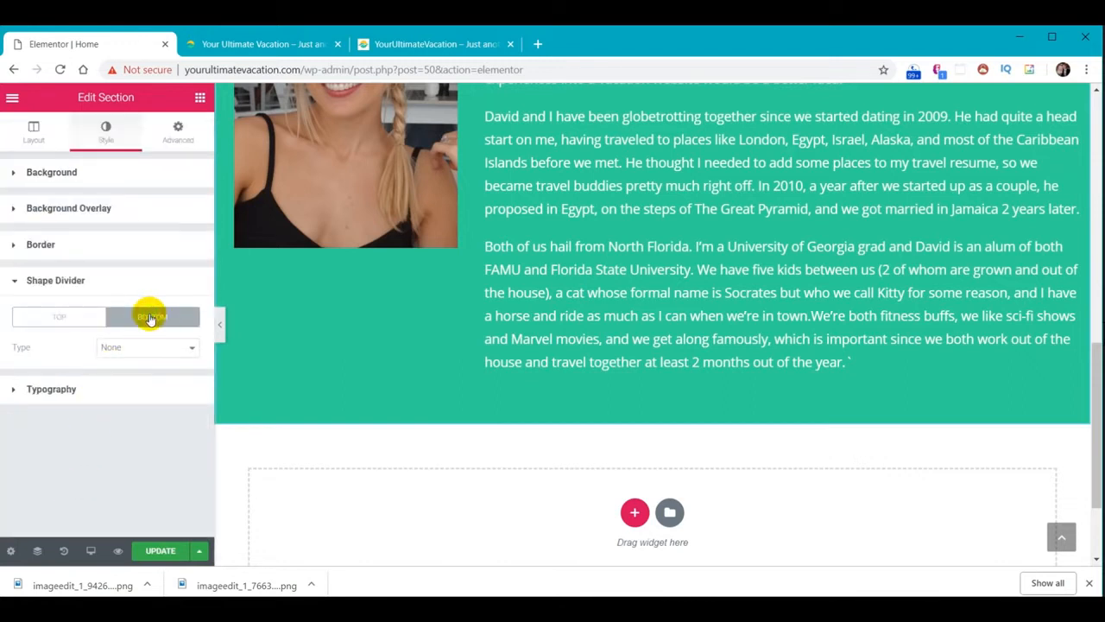
left_click(162, 349)
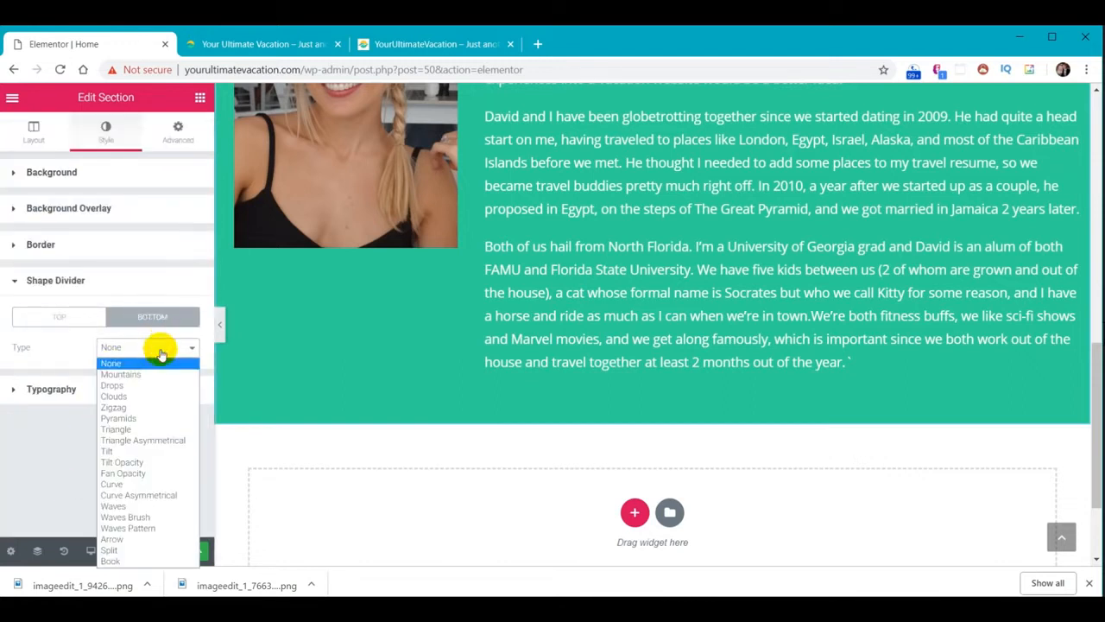
left_click(126, 517)
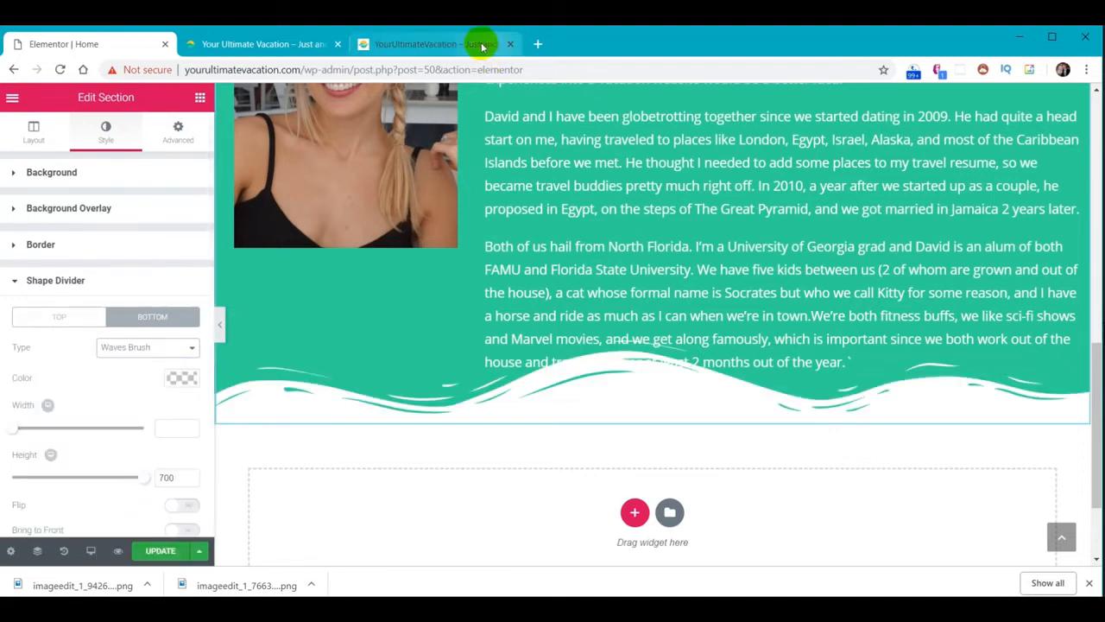
left_click(449, 43)
scroll(629, 353, "down", 1)
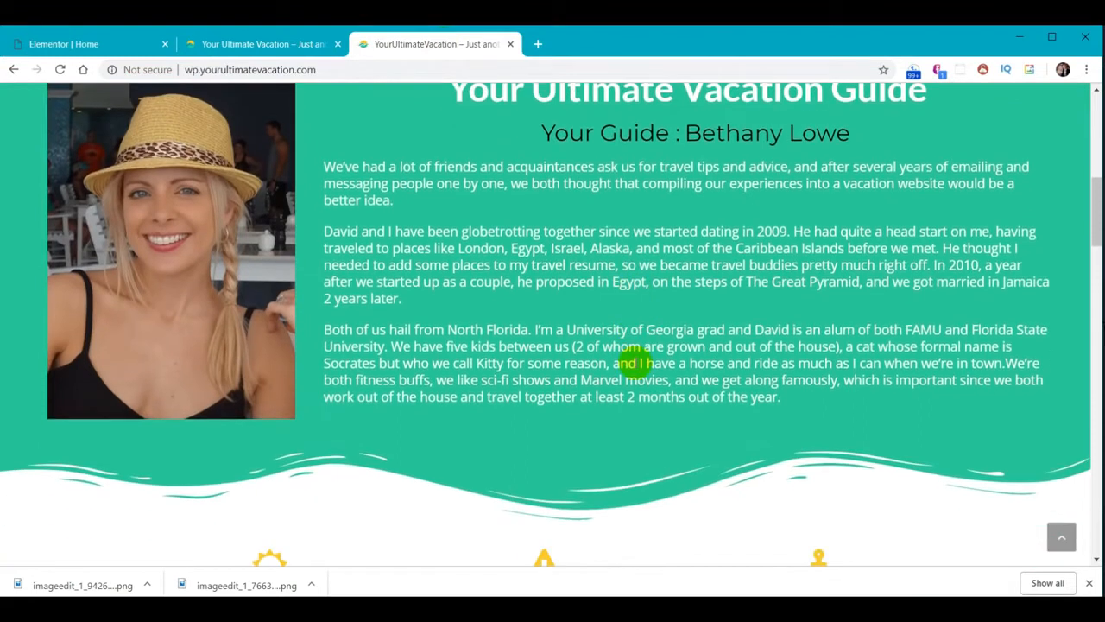
left_click(119, 43)
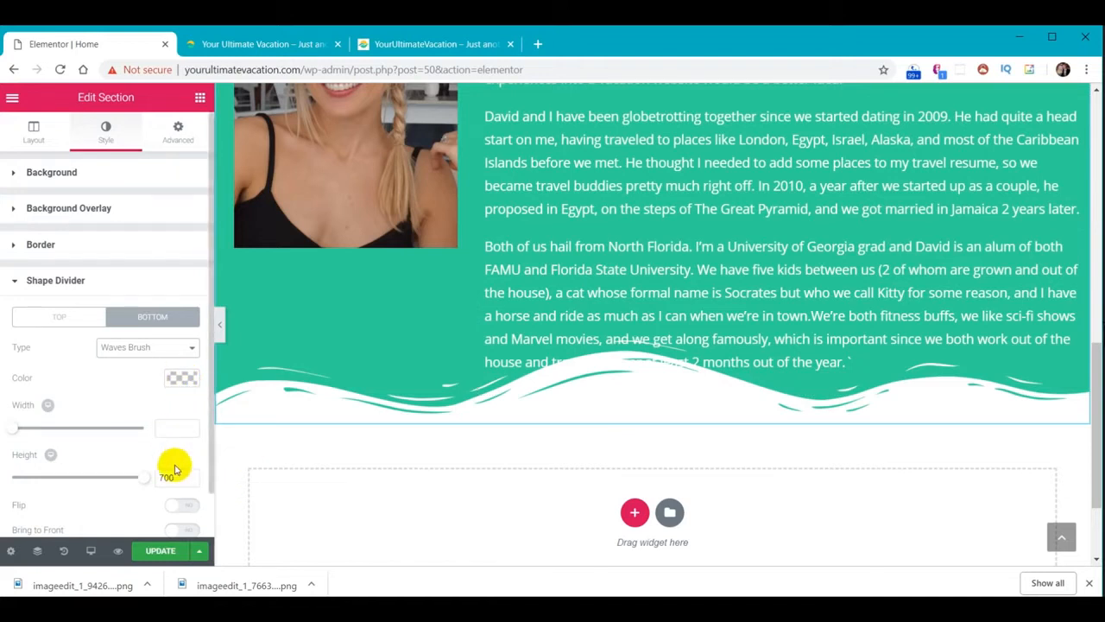
Set the bottom wave divider height to 60 and the section's bottom padding to 70
double_click(177, 478)
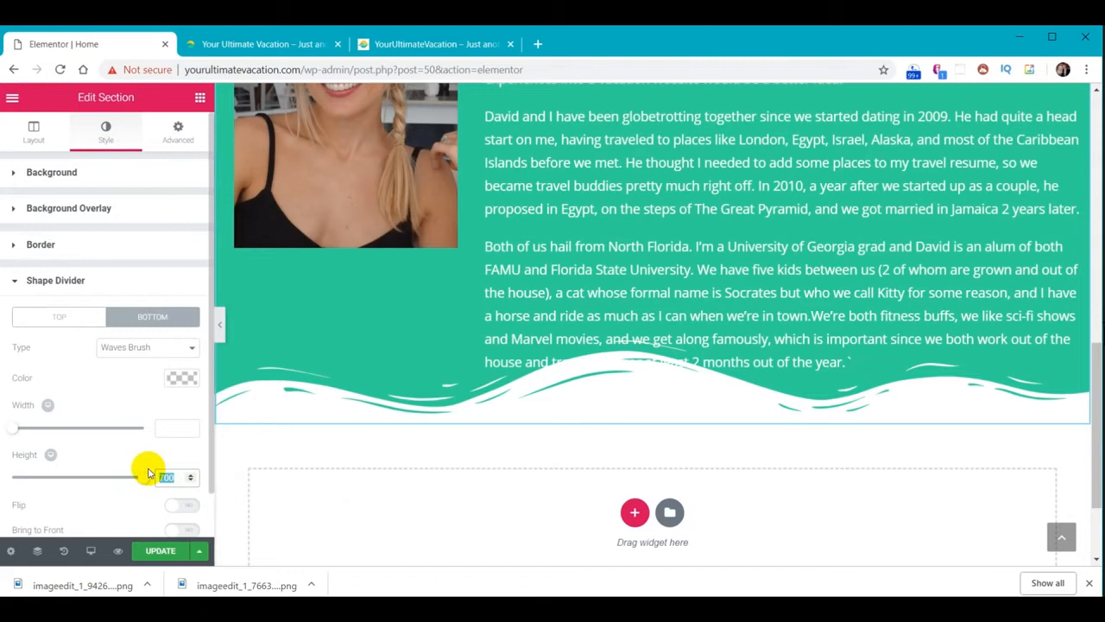
type("60")
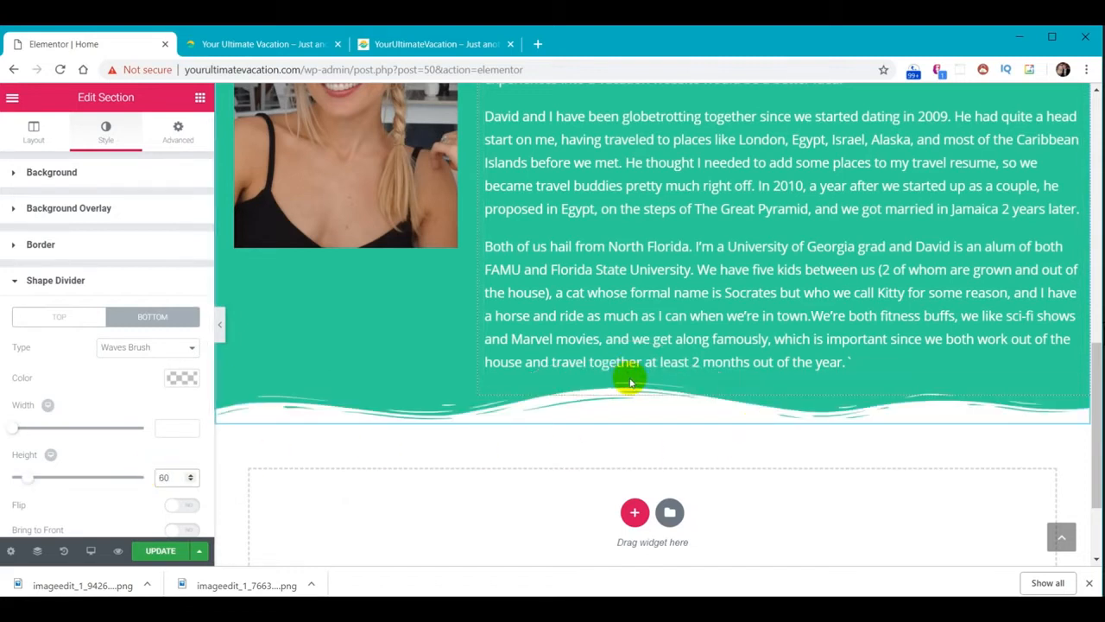
left_click(178, 132)
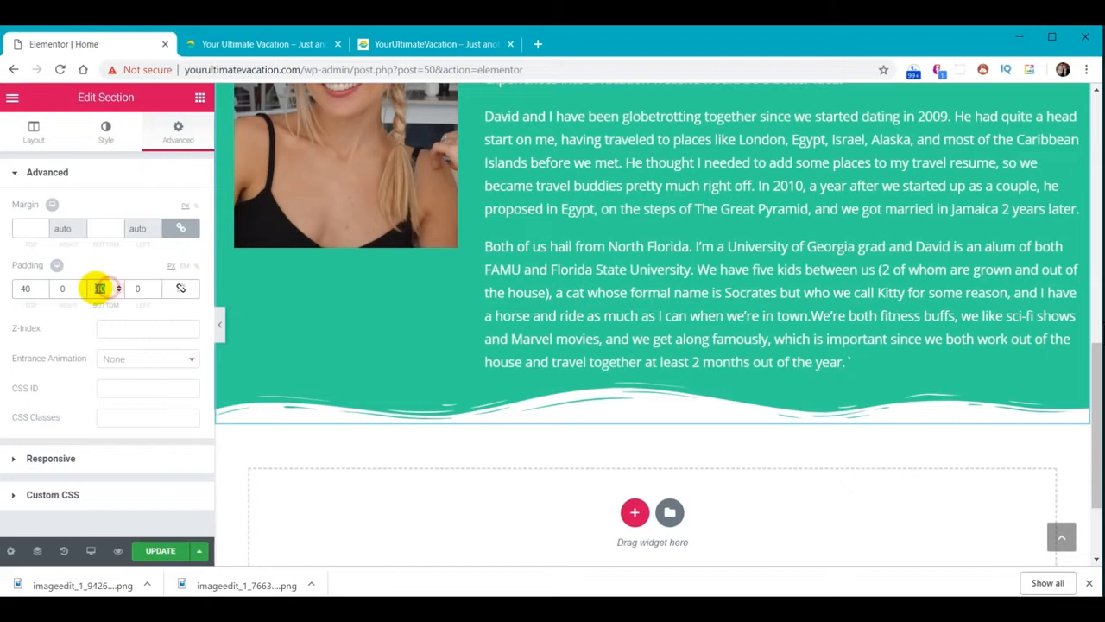
type("30")
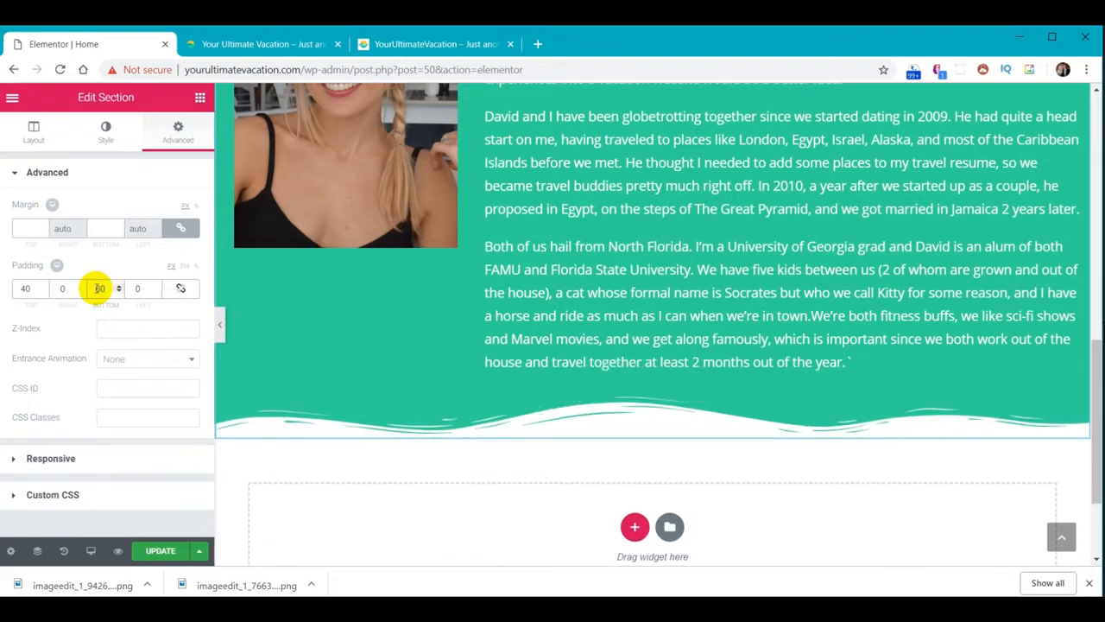
type("70")
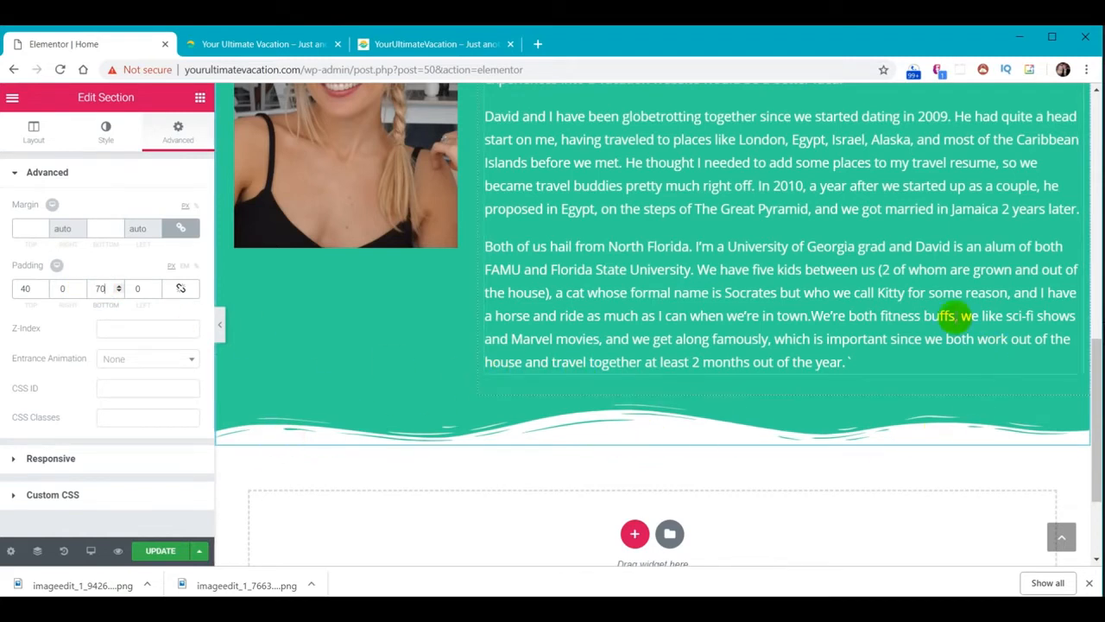
Save the page changes with Update
scroll(948, 316, "up", 5)
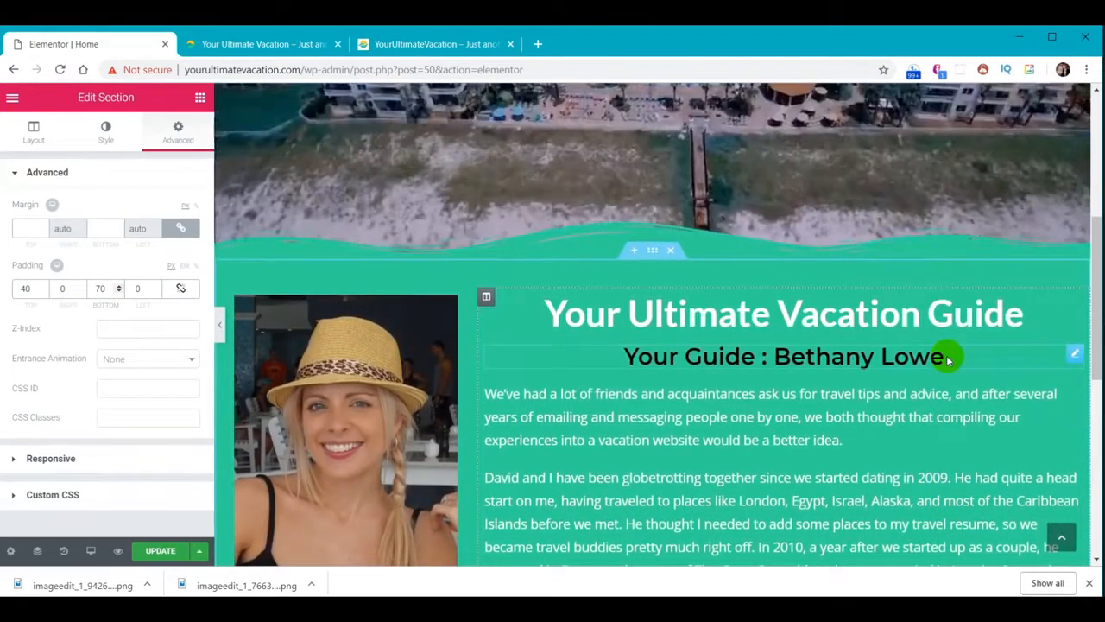
scroll(948, 359, "down", 1)
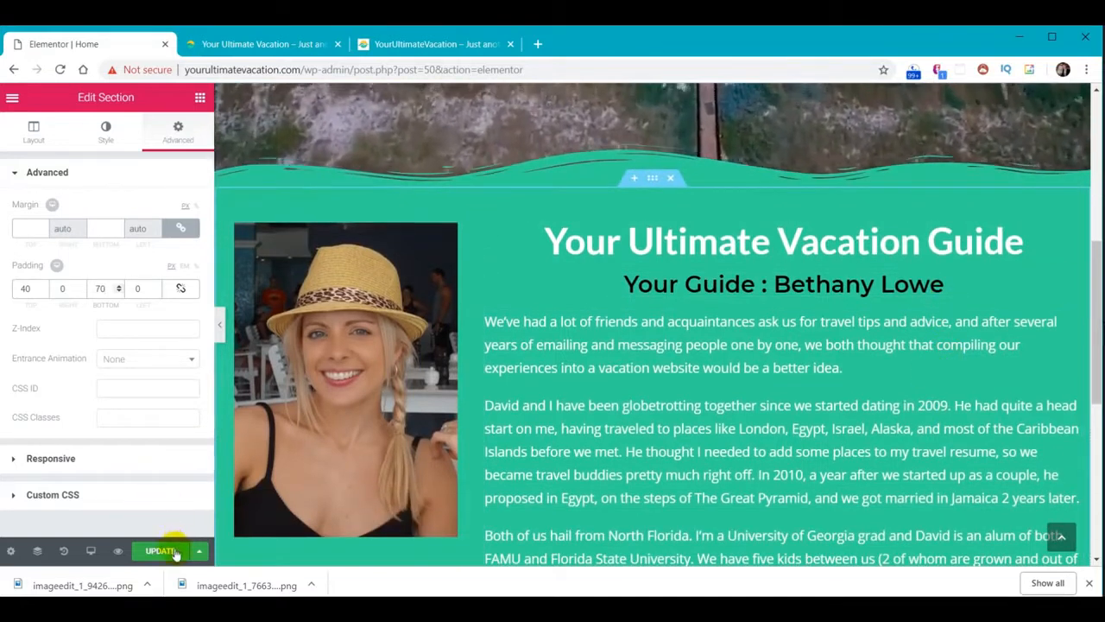
left_click(175, 553)
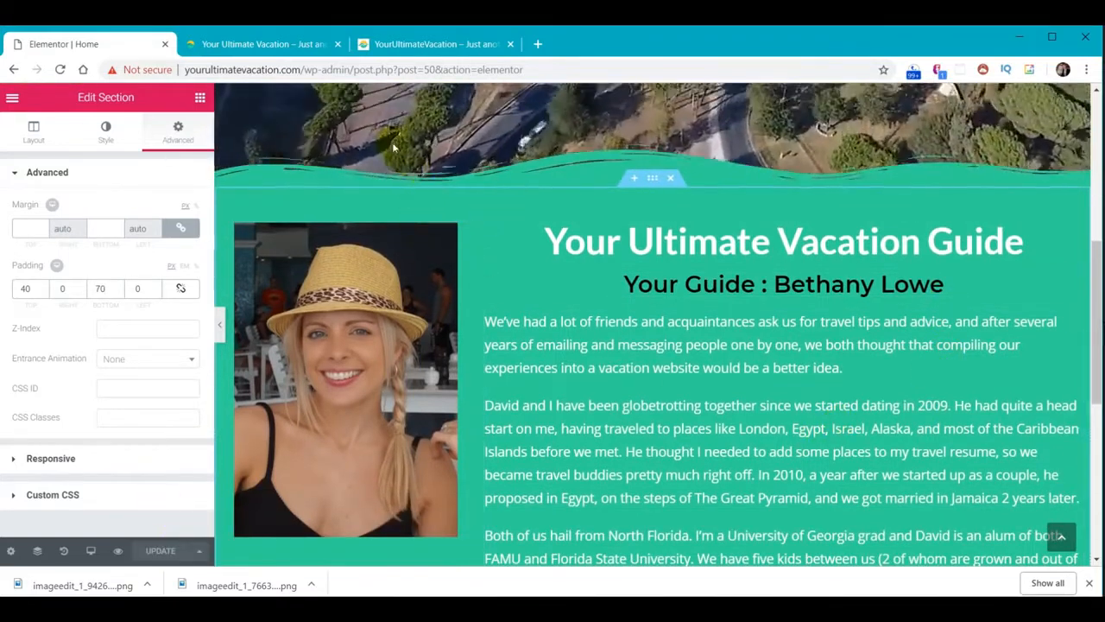
Reload the live site and scroll to the Destinations, Travel Tips and Cruises columns
left_click(279, 46)
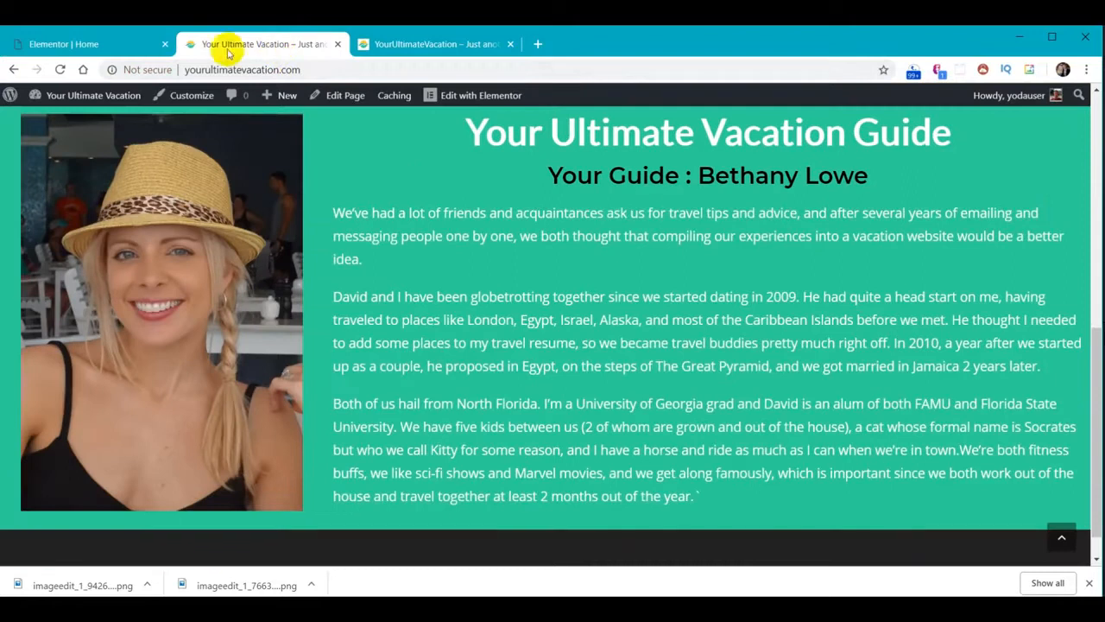
left_click(59, 73)
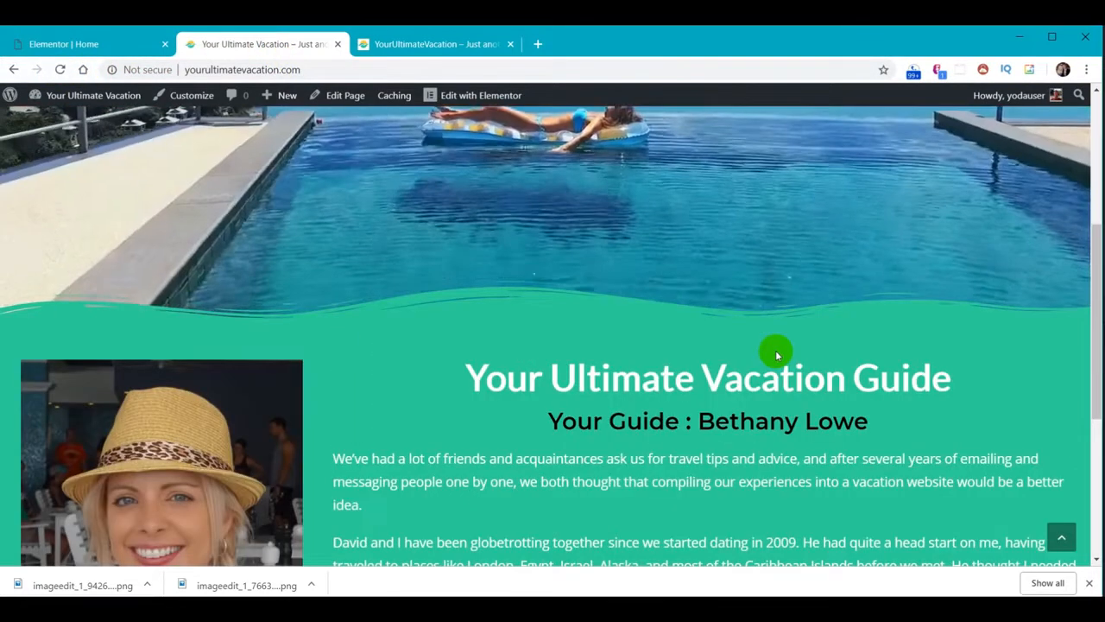
scroll(775, 351, "down", 4)
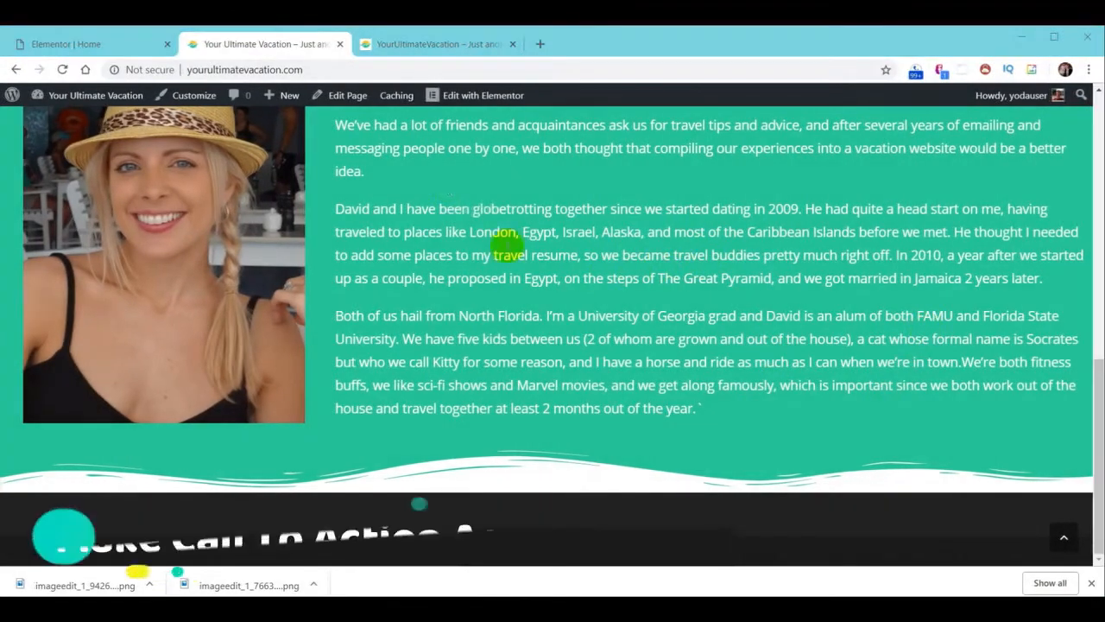
left_click(428, 48)
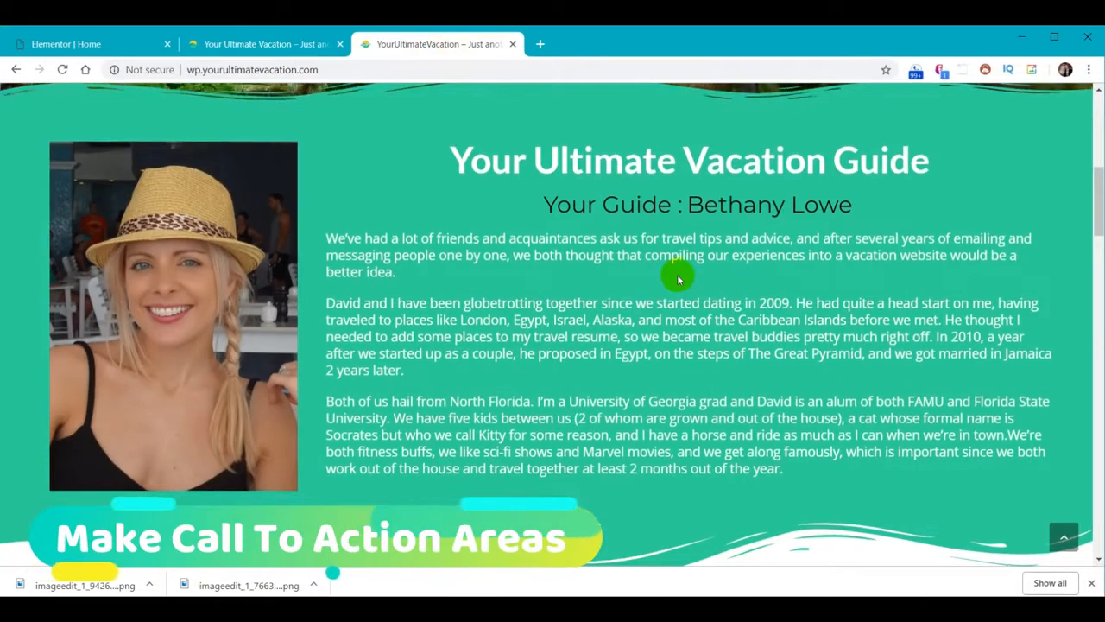
scroll(673, 276, "down", 3)
scroll(672, 277, "down", 1)
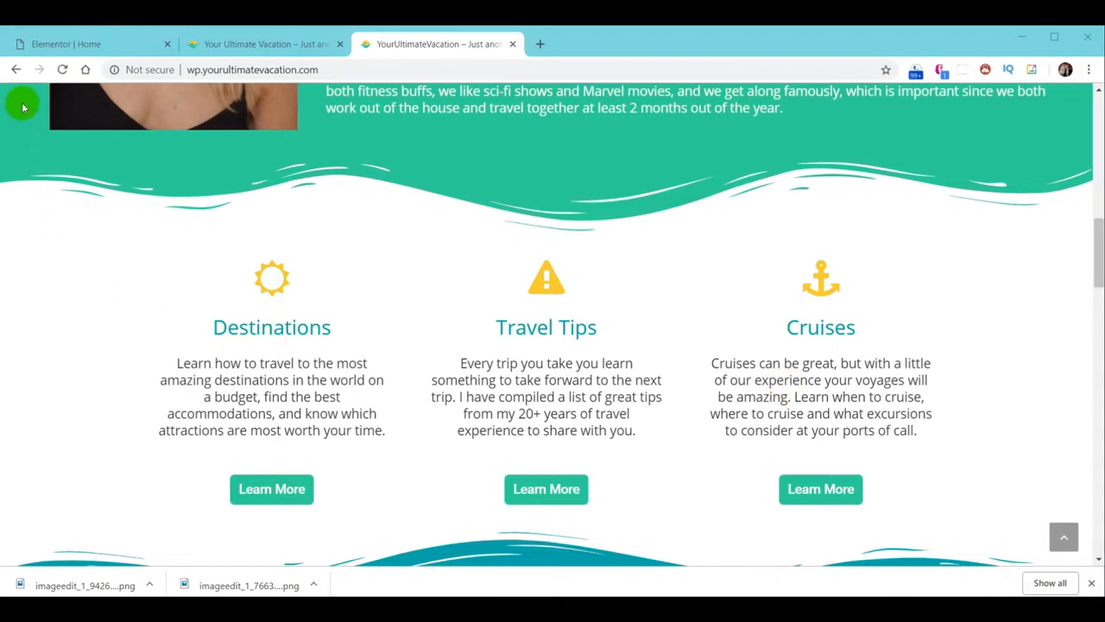
Back in Elementor, add a new section with three equal columns
left_click(51, 47)
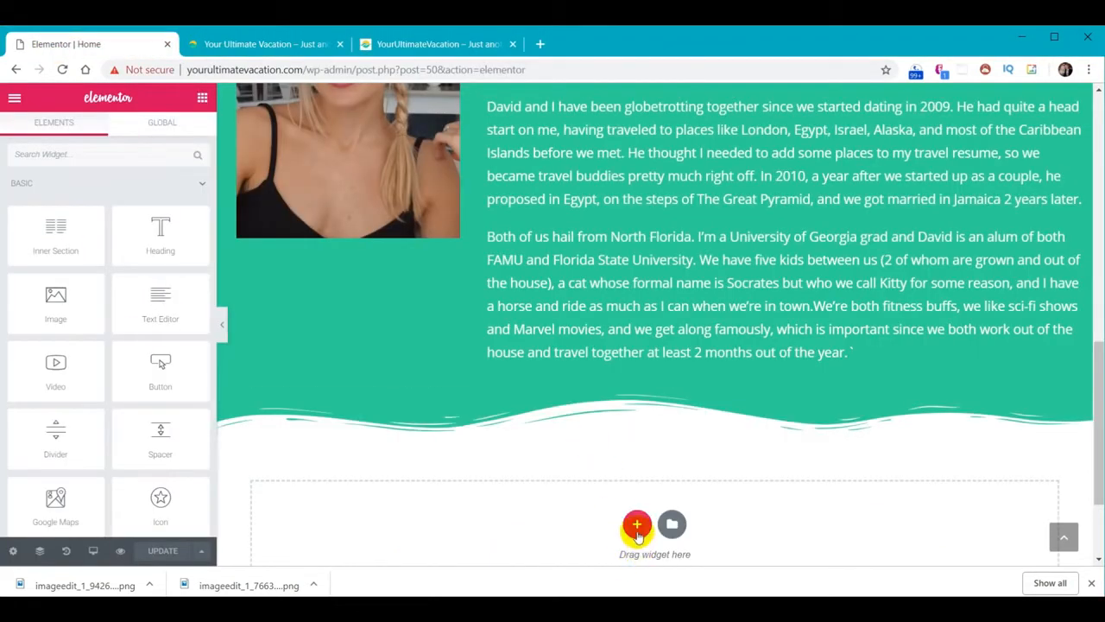
left_click(637, 525)
scroll(637, 533, "down", 2)
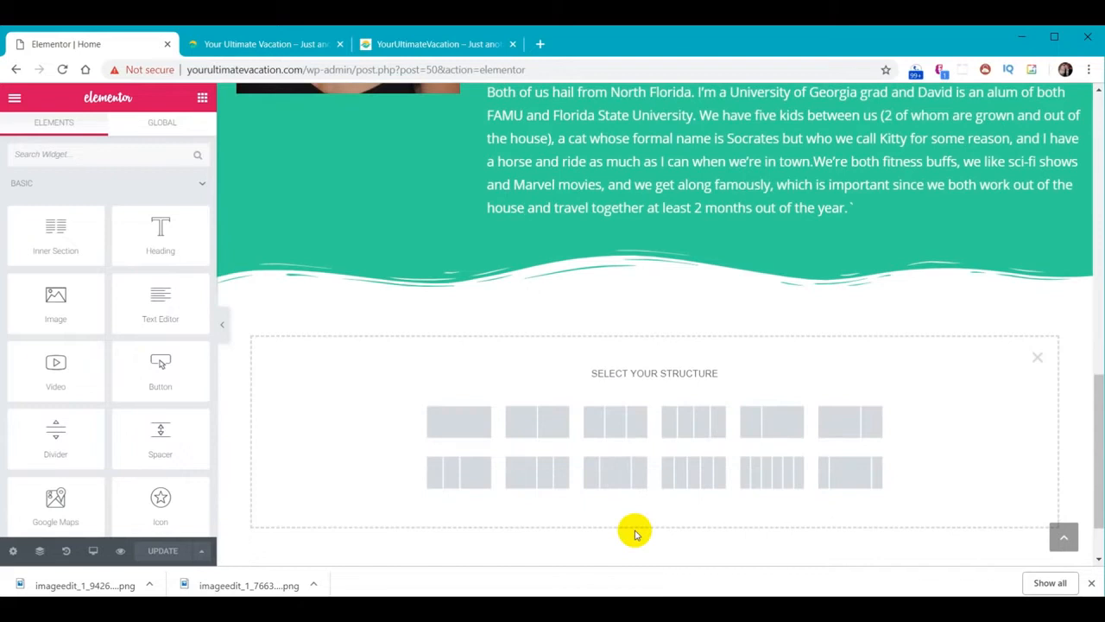
left_click(616, 424)
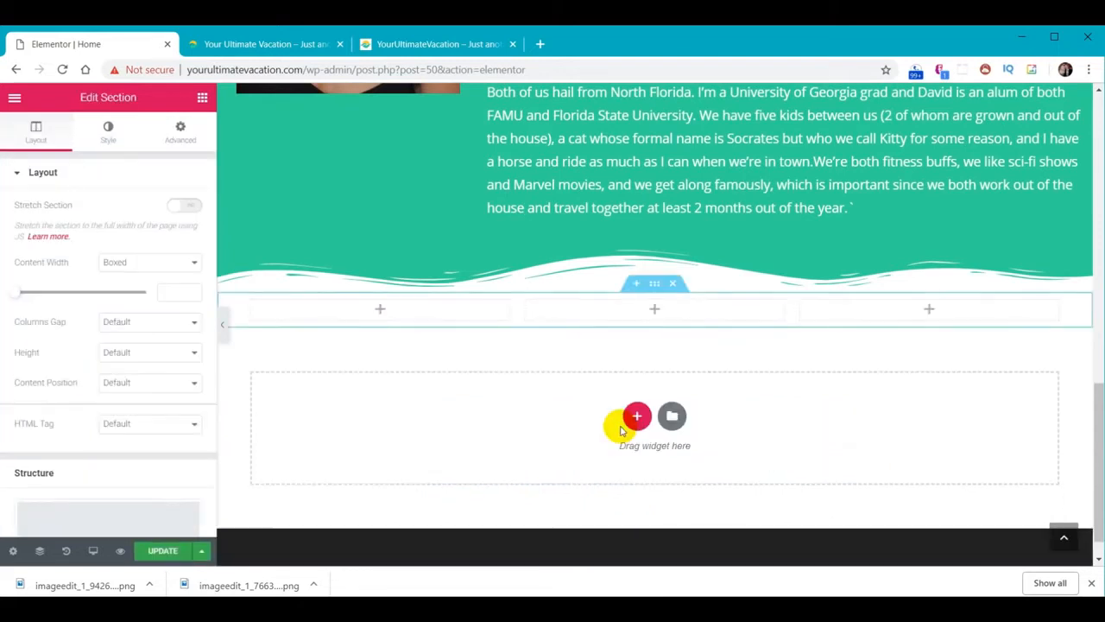
Place an Icon Box and a centered Button in the first column
left_click(381, 311)
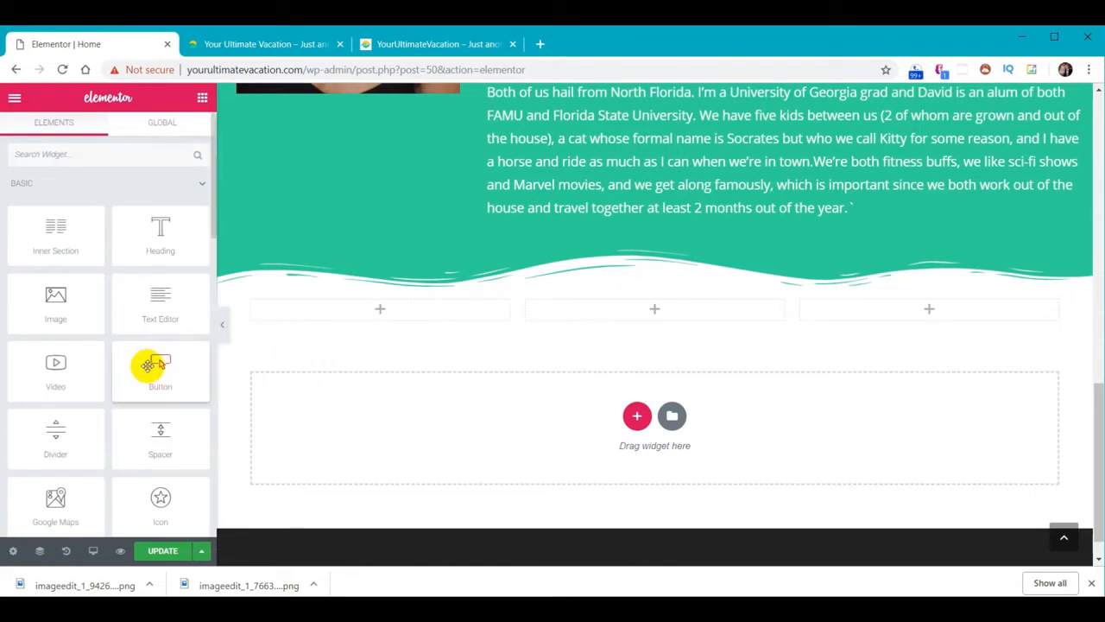
scroll(151, 363, "down", 1)
scroll(151, 362, "down", 2)
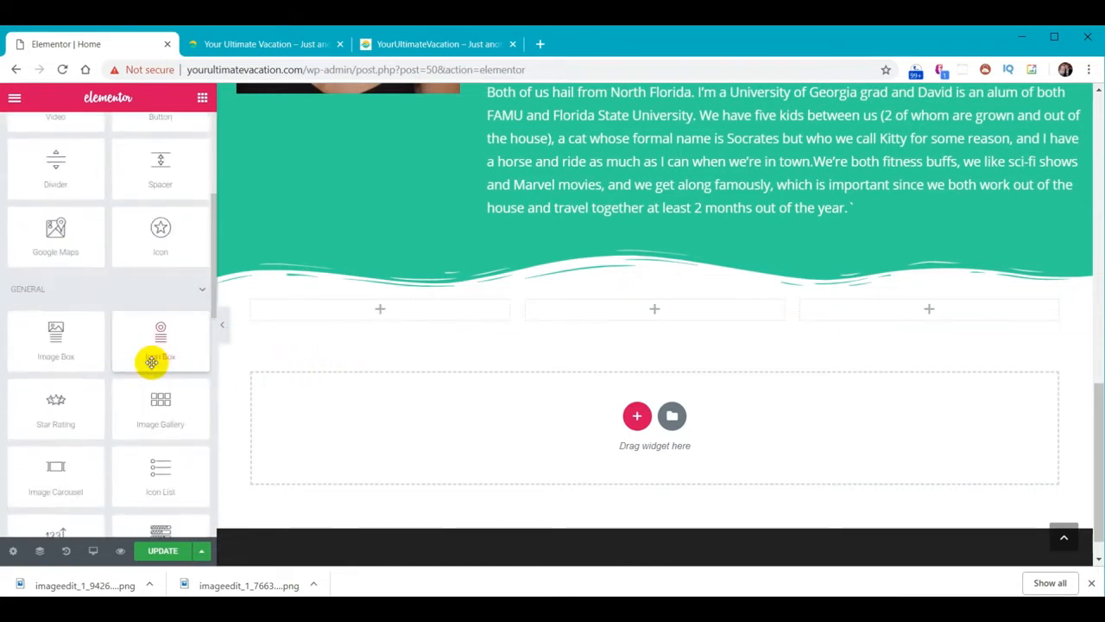
left_click_drag(164, 337, 378, 311)
left_click(203, 97)
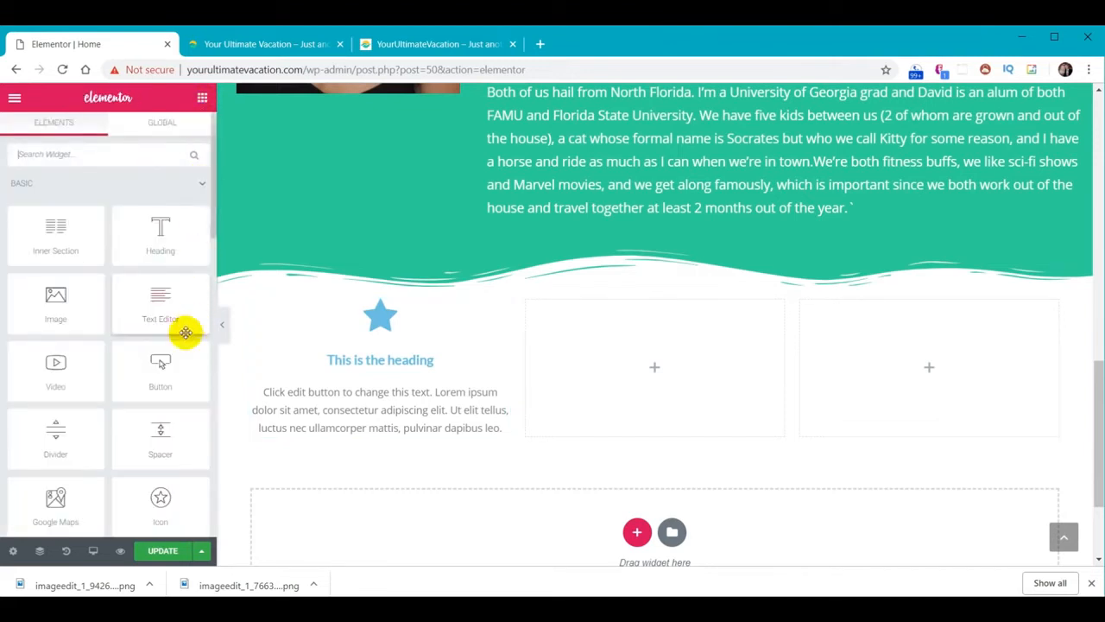
left_click_drag(165, 365, 380, 436)
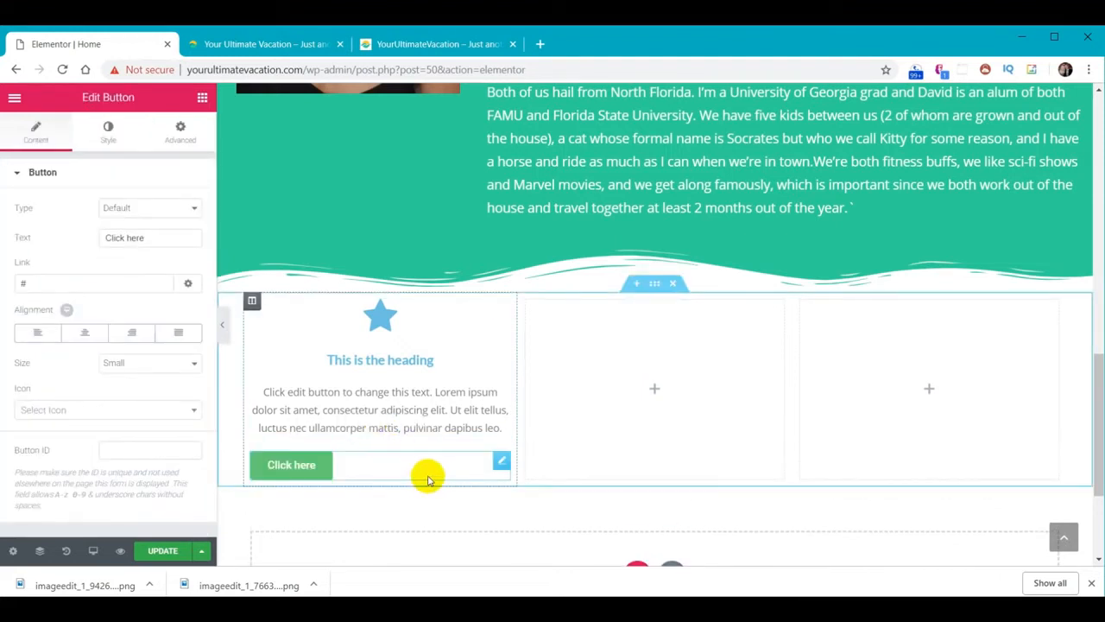
left_click(85, 334)
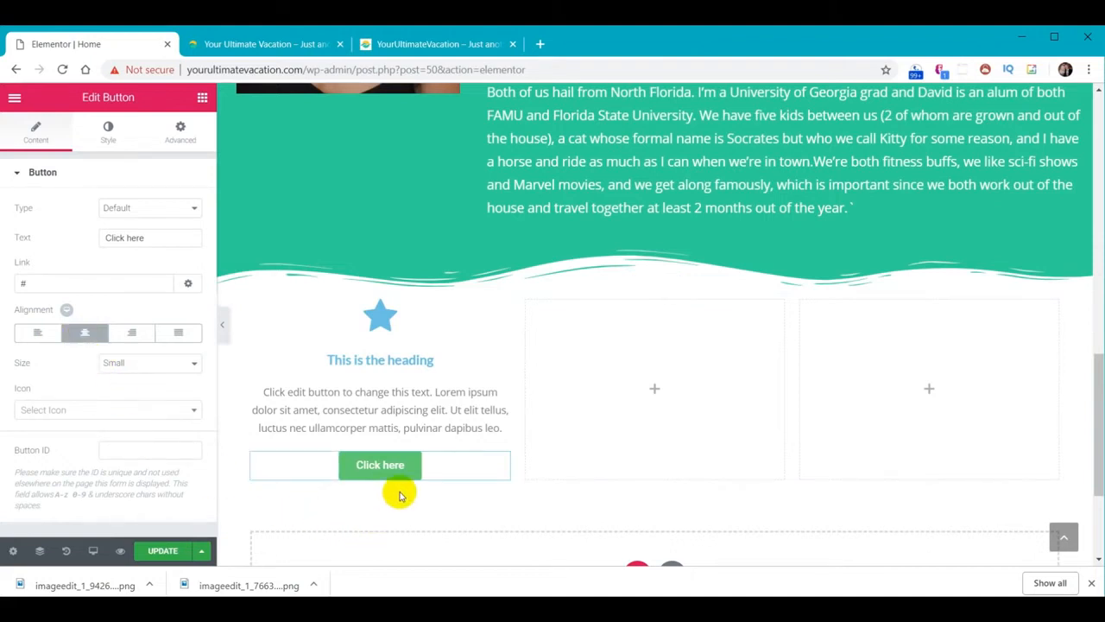
left_click(437, 396)
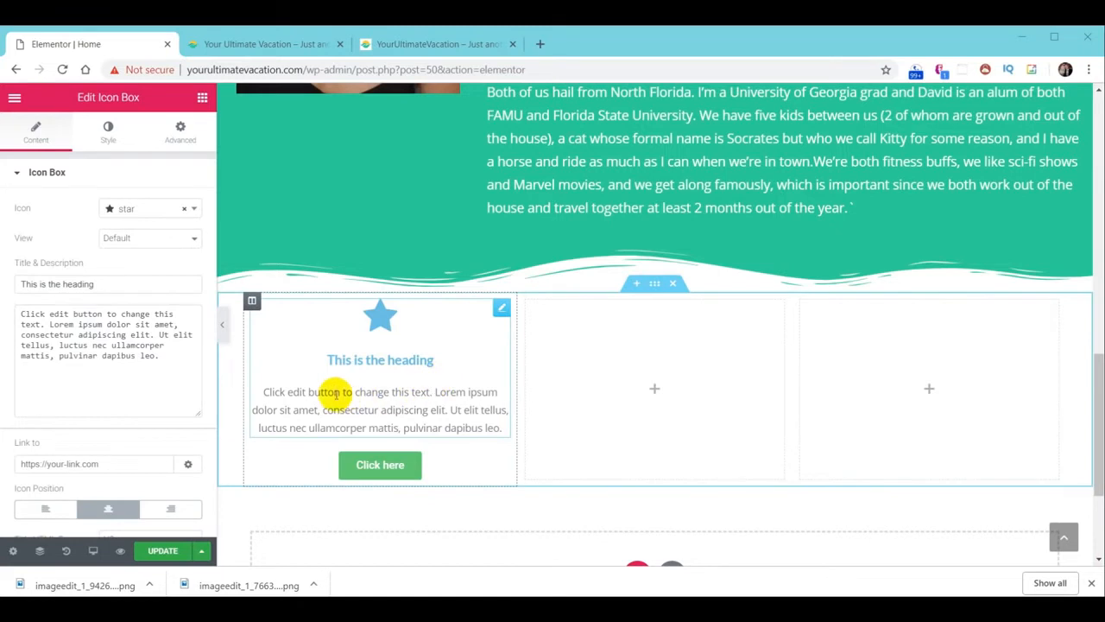
left_click(305, 332)
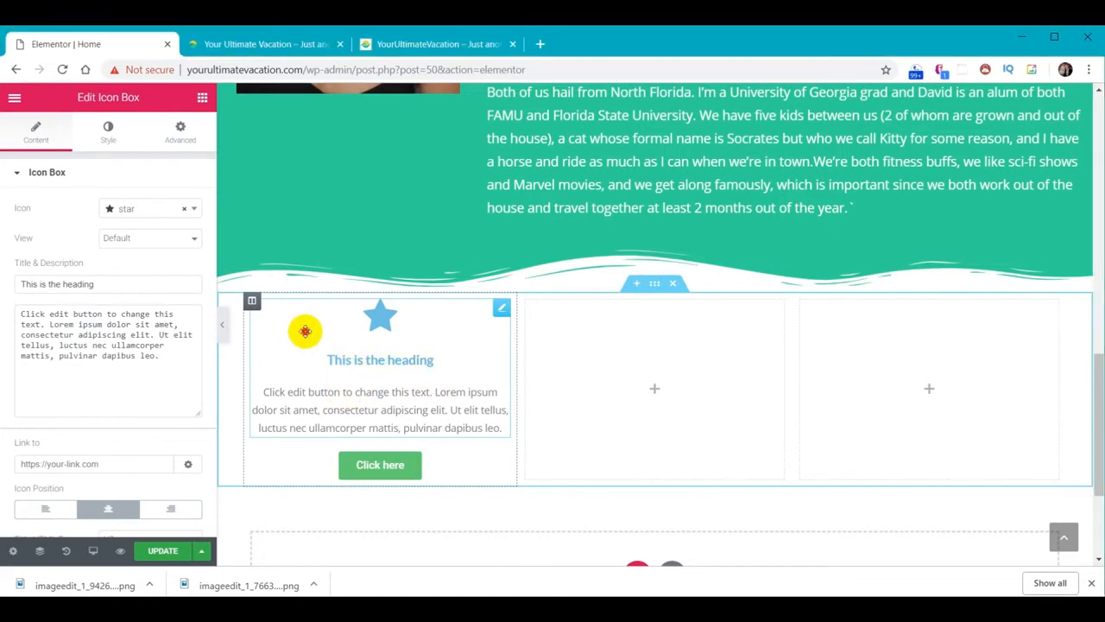
Give the first icon box the sun-o icon, title 'Destinations', and the pasted travel description
left_click(129, 212)
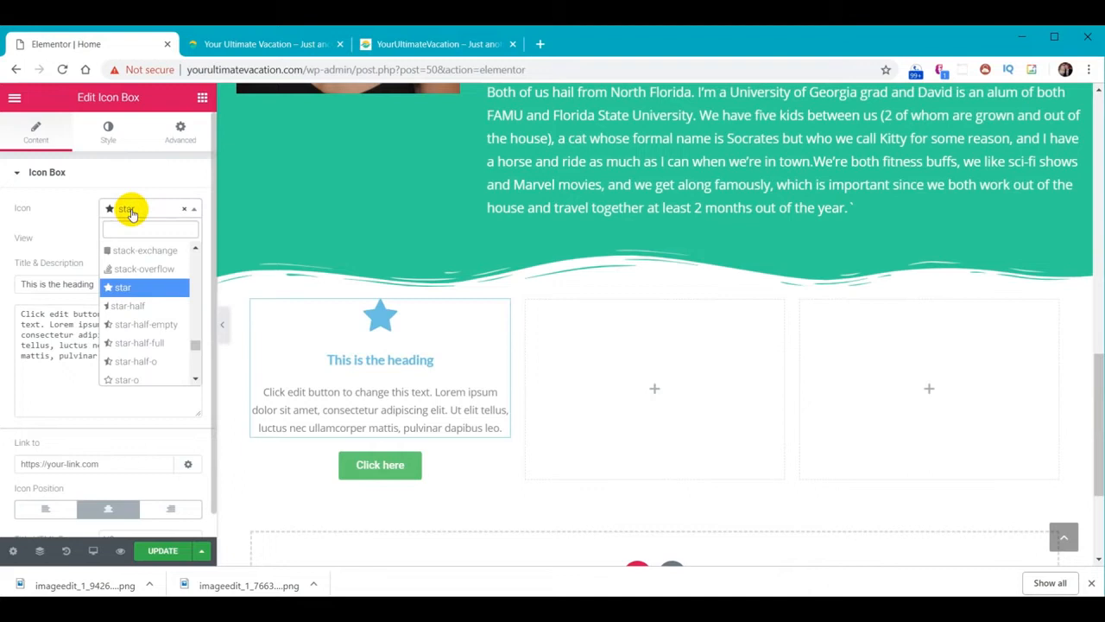
type("sun")
left_click(141, 248)
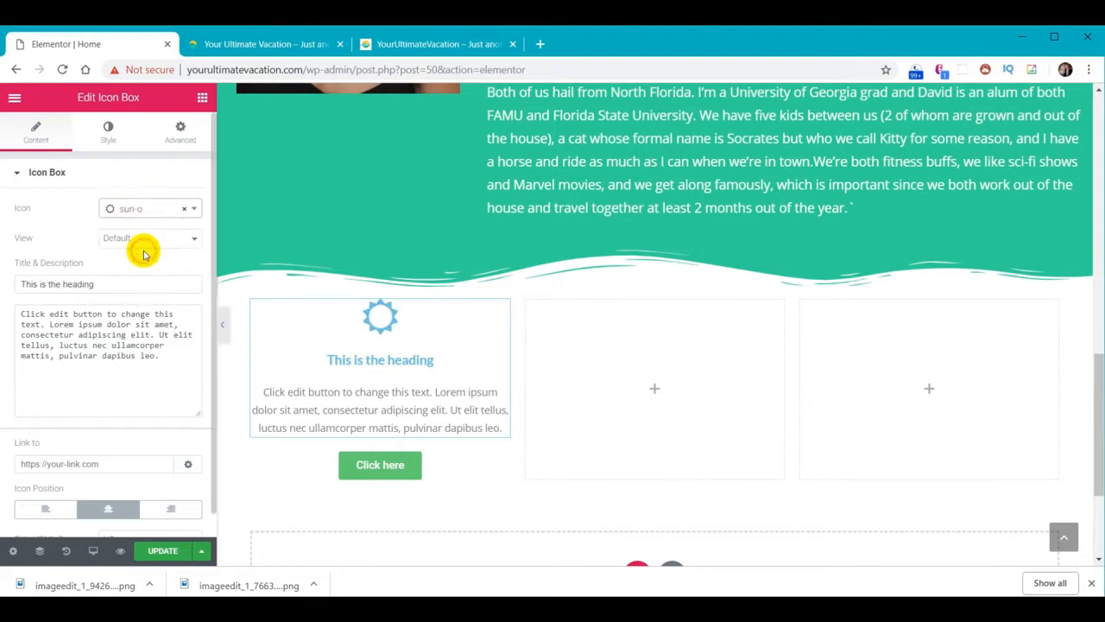
left_click_drag(113, 284, 3, 283)
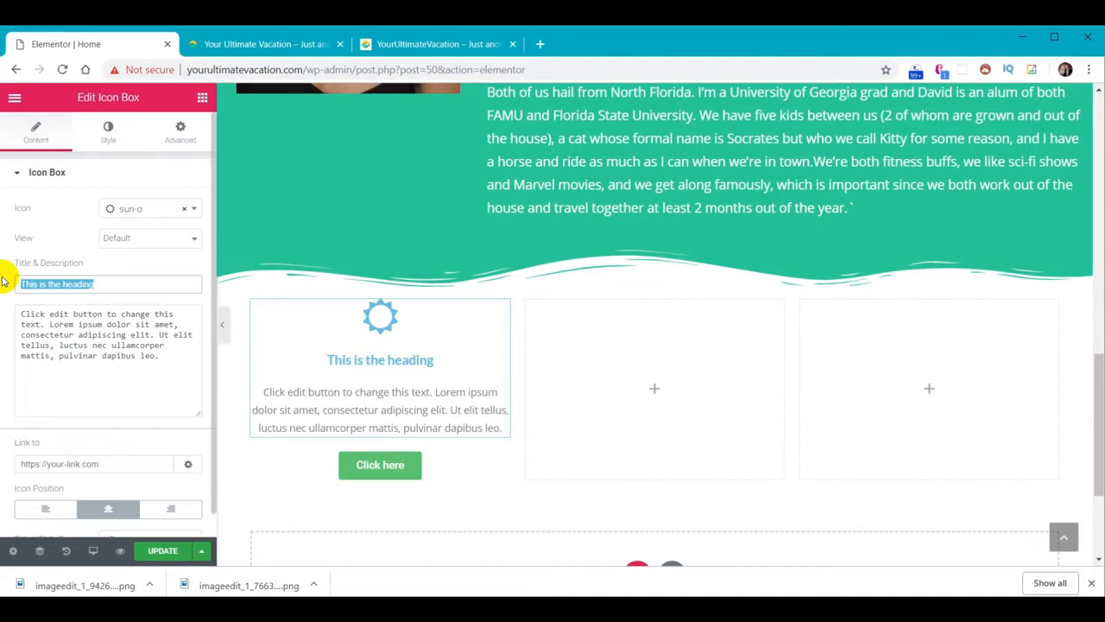
type("Destinations")
left_click_drag(168, 363, 20, 301)
type("Learn how to travel to the most amazing destinations in the world on a budget, find the best accommodations, and know which attractions are most worth your time.")
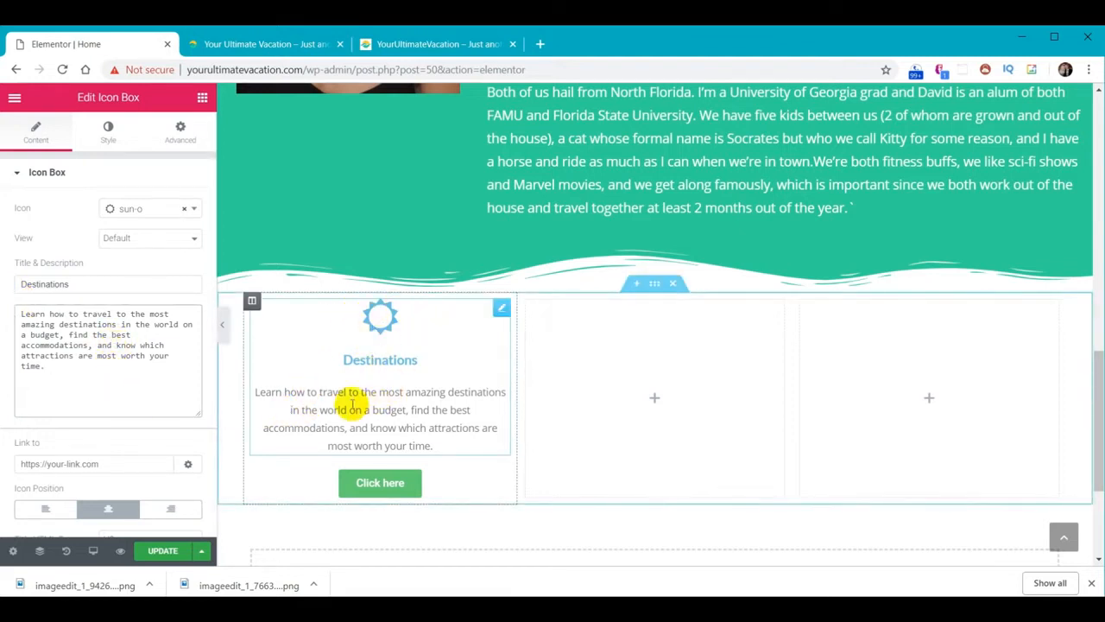
Make the icon box's sun icon yellow #f9cc29
left_click(107, 133)
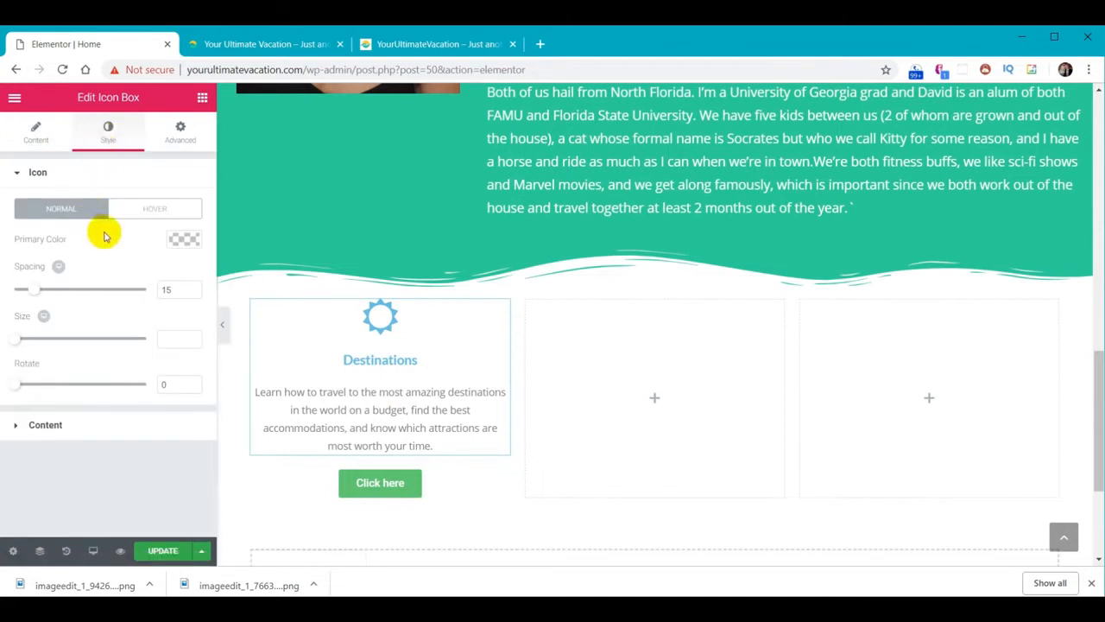
left_click(185, 242)
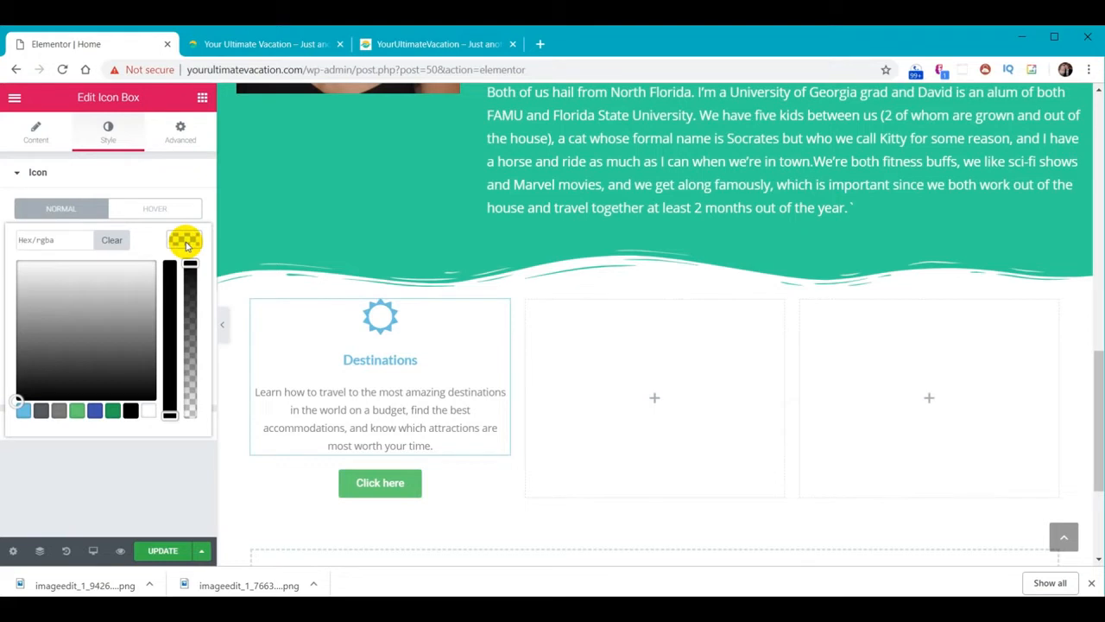
left_click(44, 239)
type("#f9cc29")
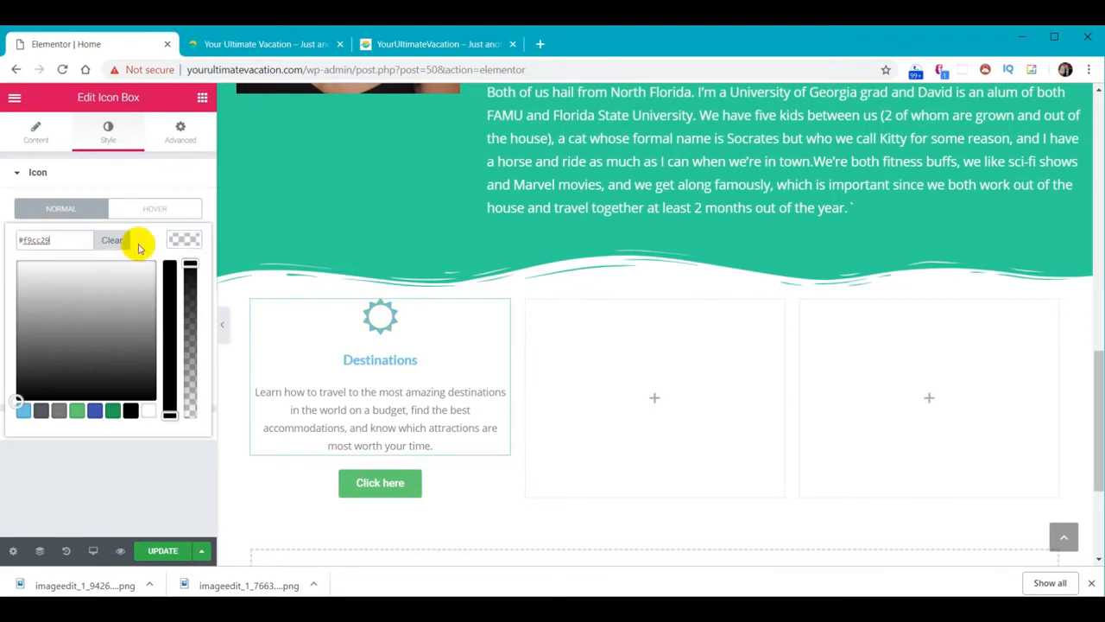
left_click(178, 243)
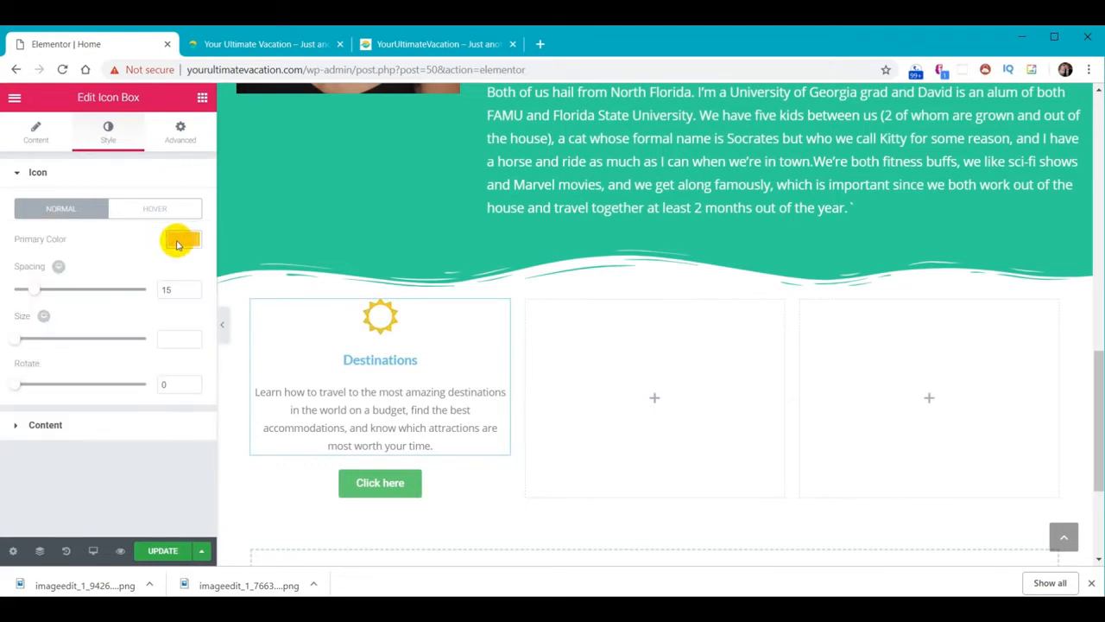
Make the Destinations title teal #01abaa with font size 28
left_click(39, 424)
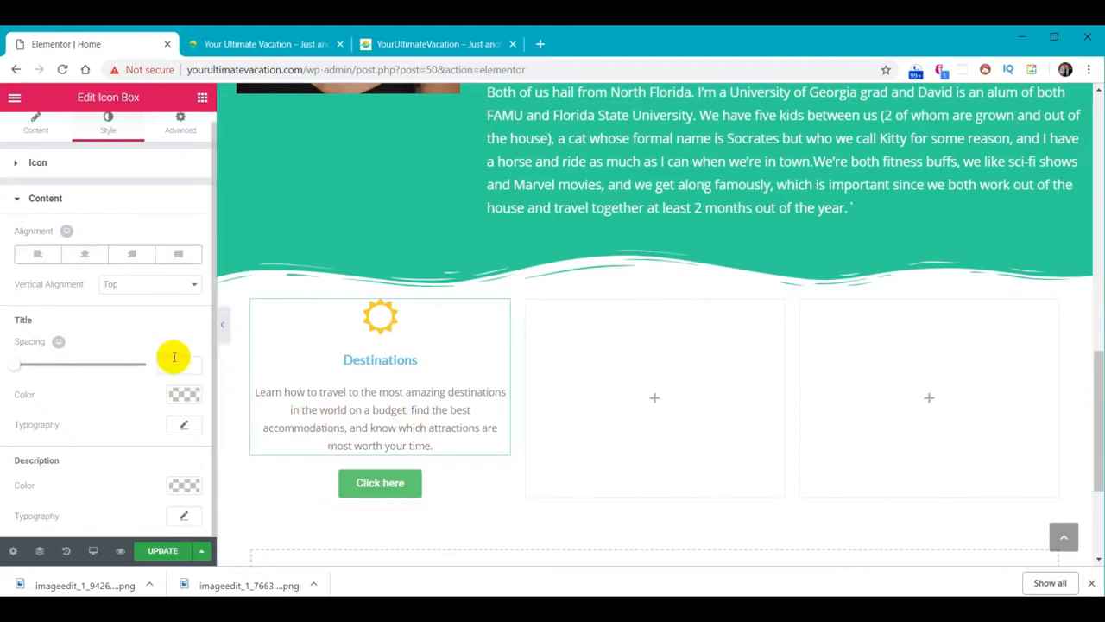
left_click(183, 394)
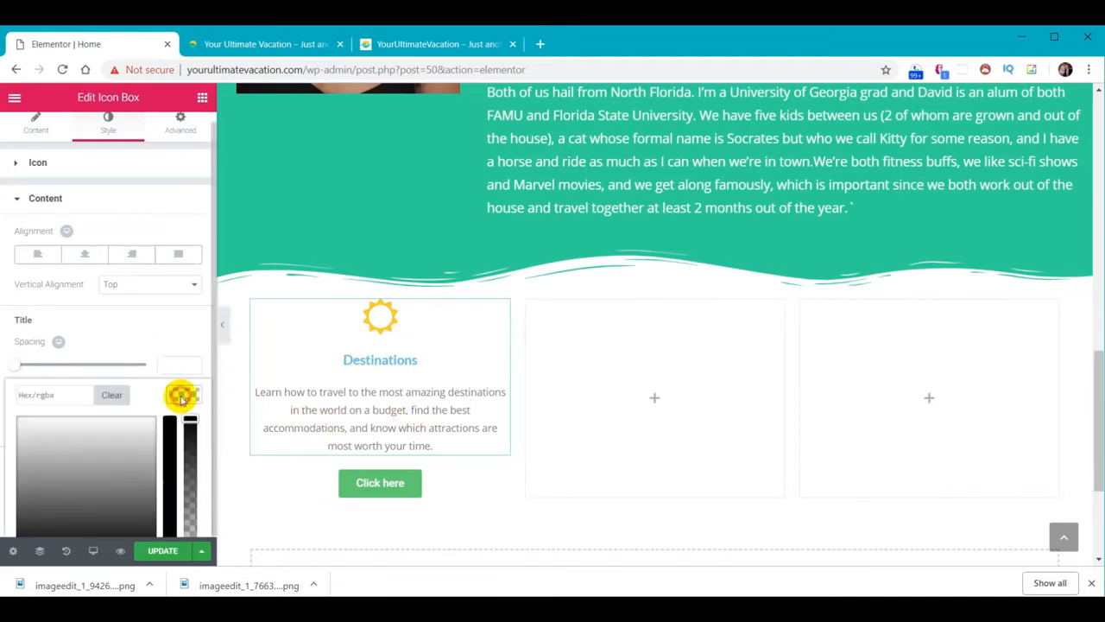
left_click(72, 399)
type("#01abaa")
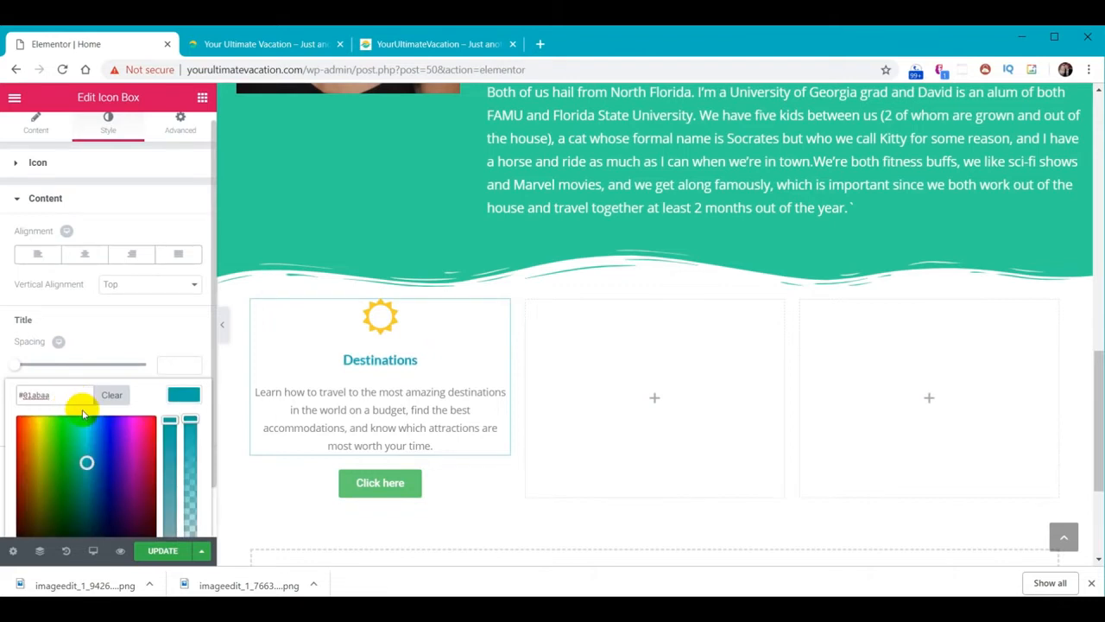
scroll(83, 415, "down", 1)
left_click(183, 342)
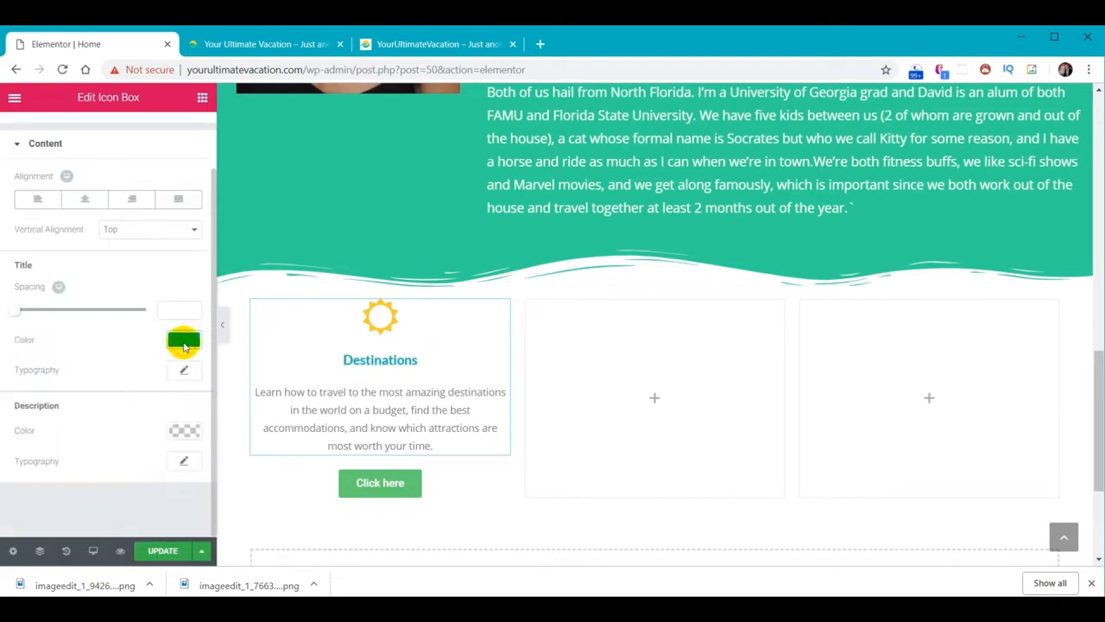
left_click(184, 371)
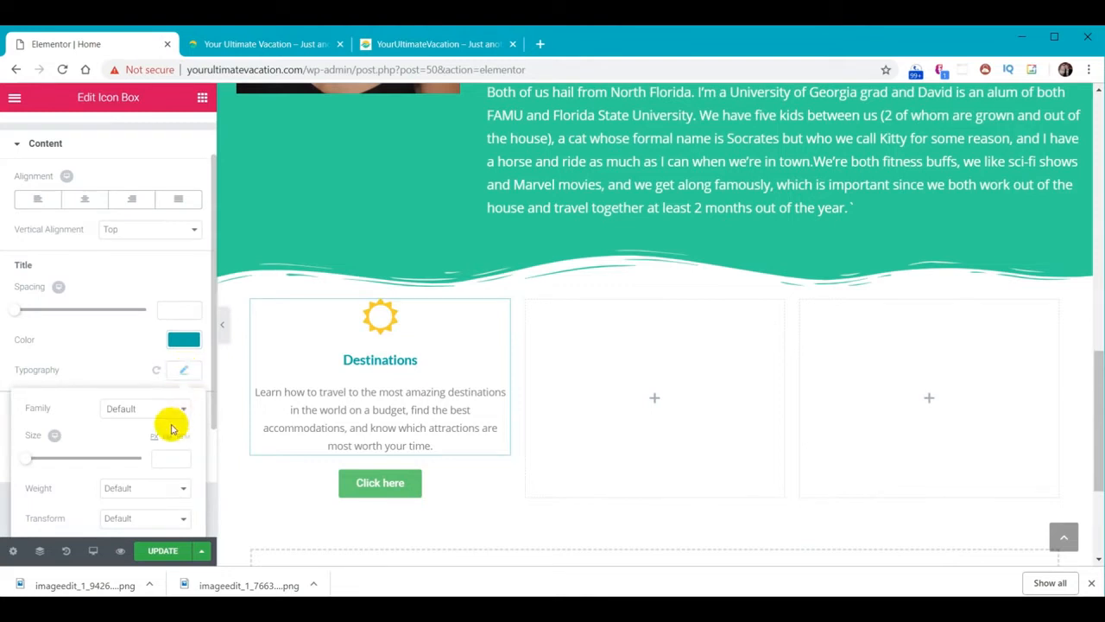
left_click(164, 456)
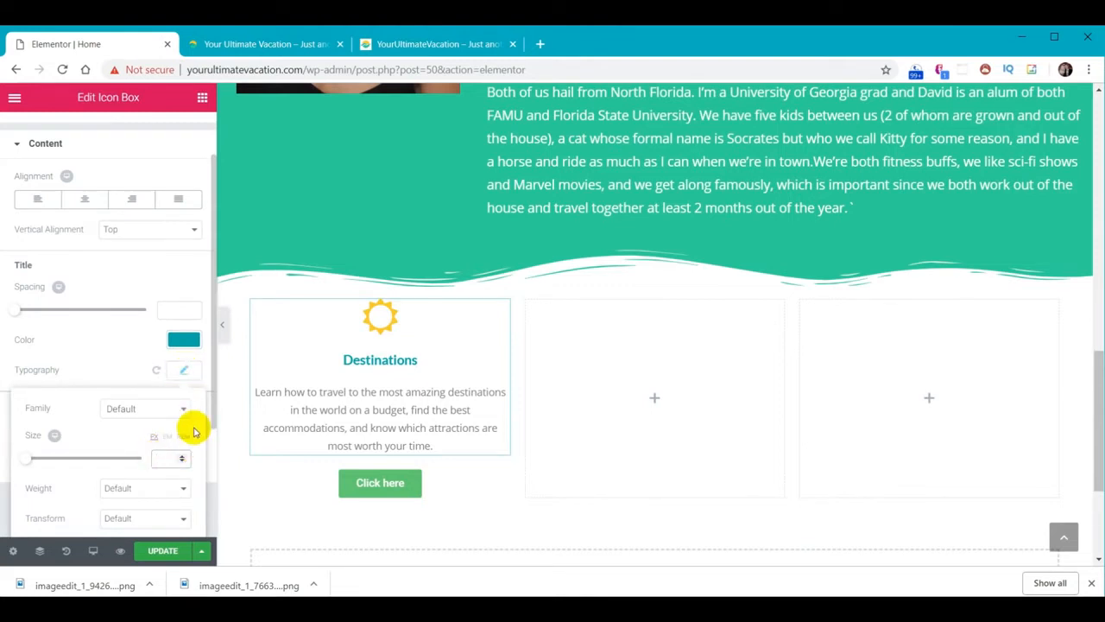
type("28")
left_click(185, 372)
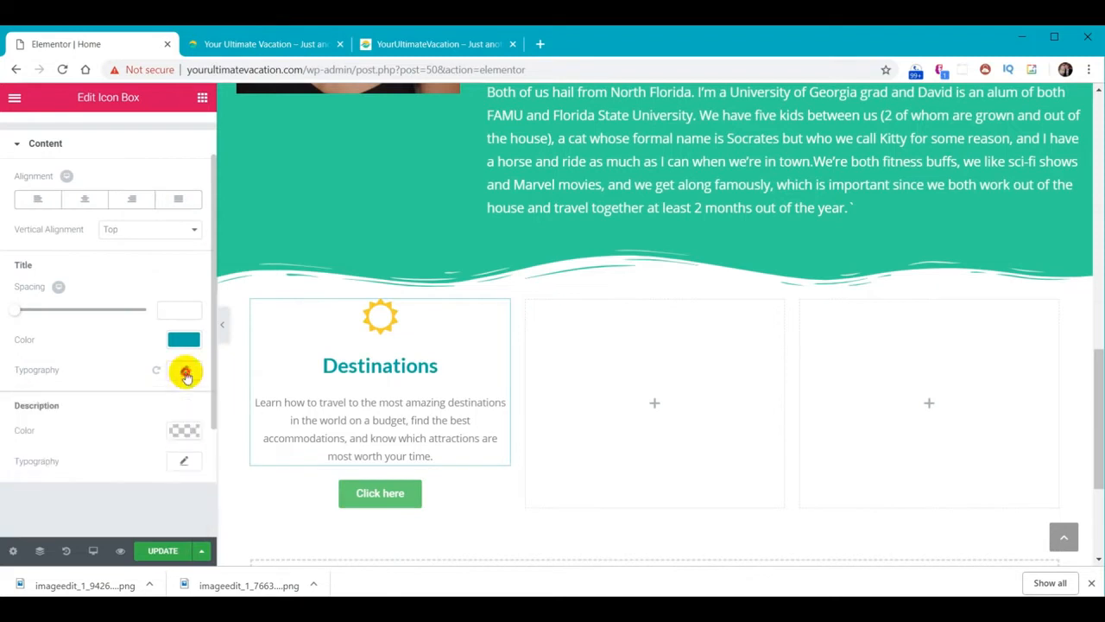
Enlarge the description's font size to about 18
left_click(183, 461)
scroll(92, 383, "down", 2)
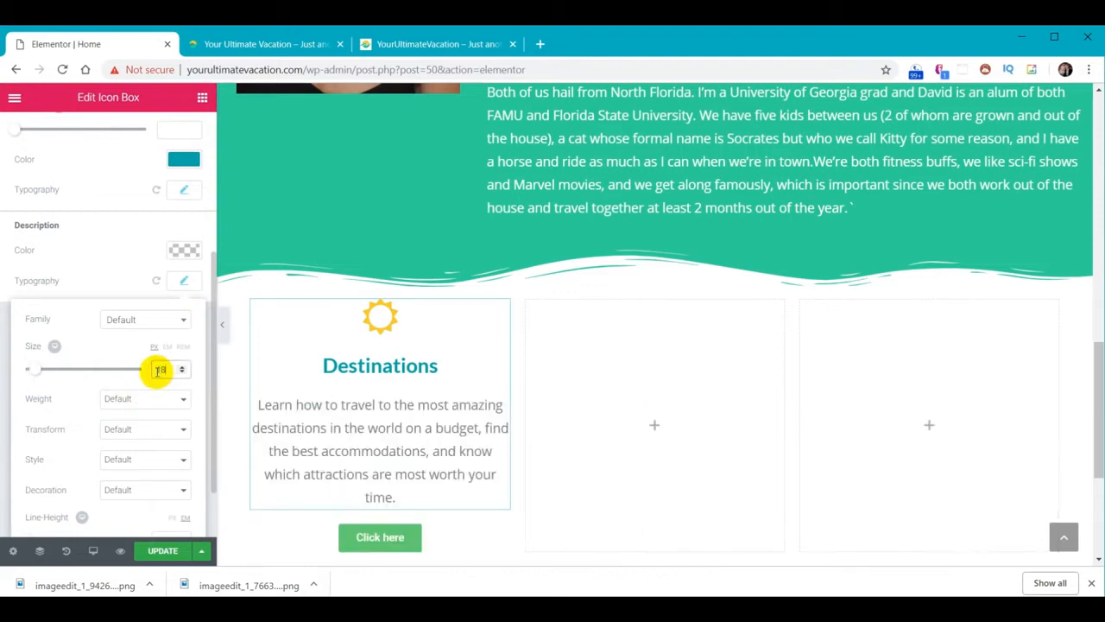
left_click(187, 282)
scroll(136, 293, "up", 3)
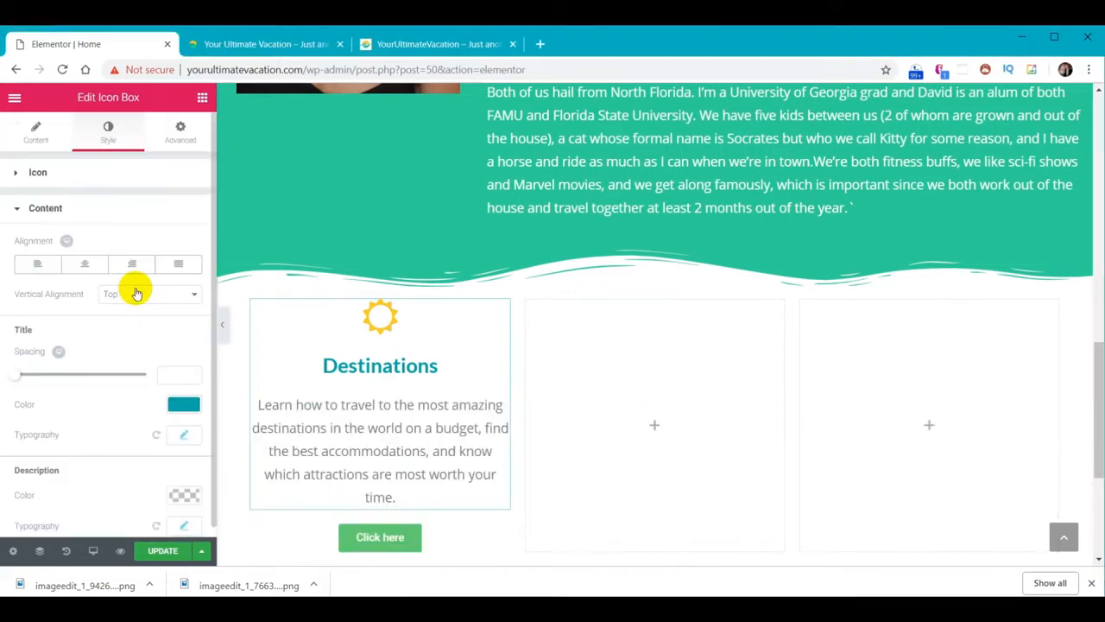
Pad the Destinations icon box 20 on all sides
left_click(180, 132)
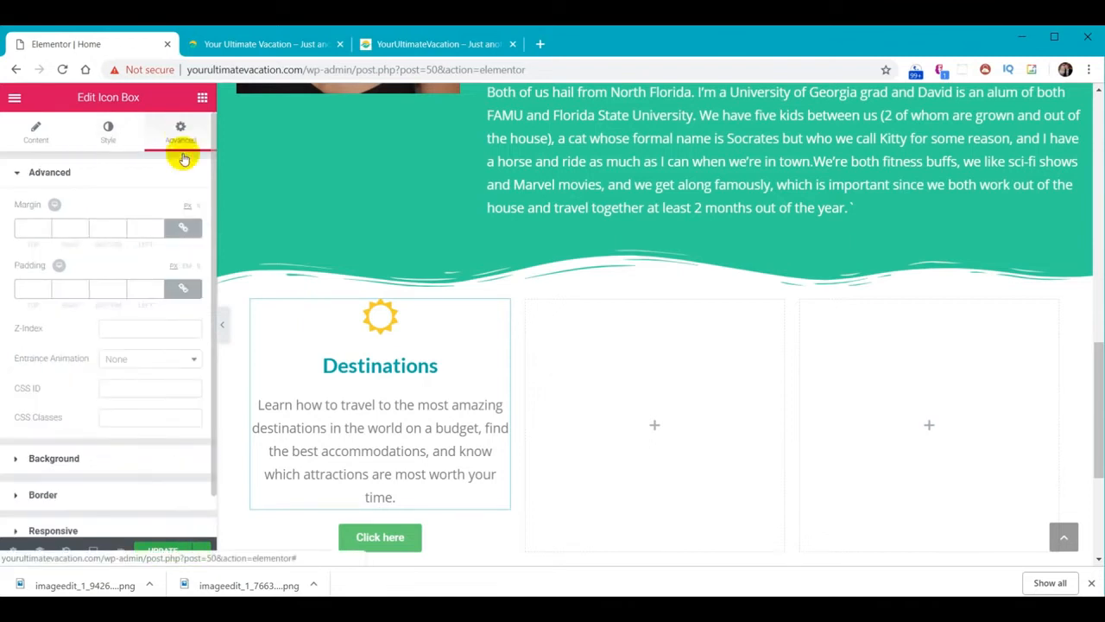
left_click(35, 288)
type("20")
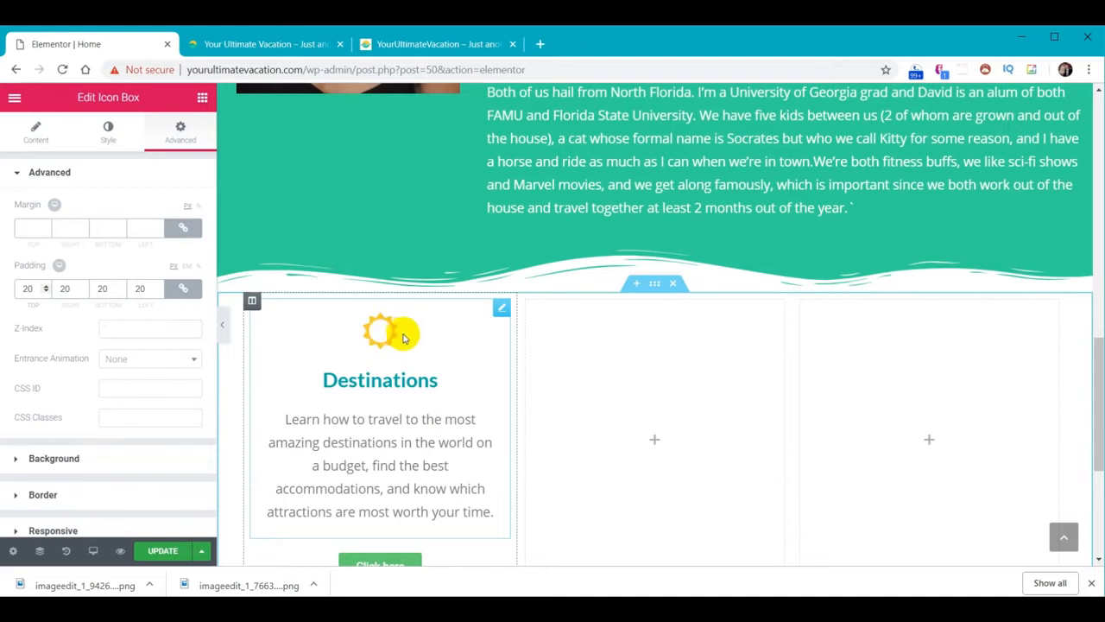
Give the sun icon a Bounce In hover animation
left_click(107, 134)
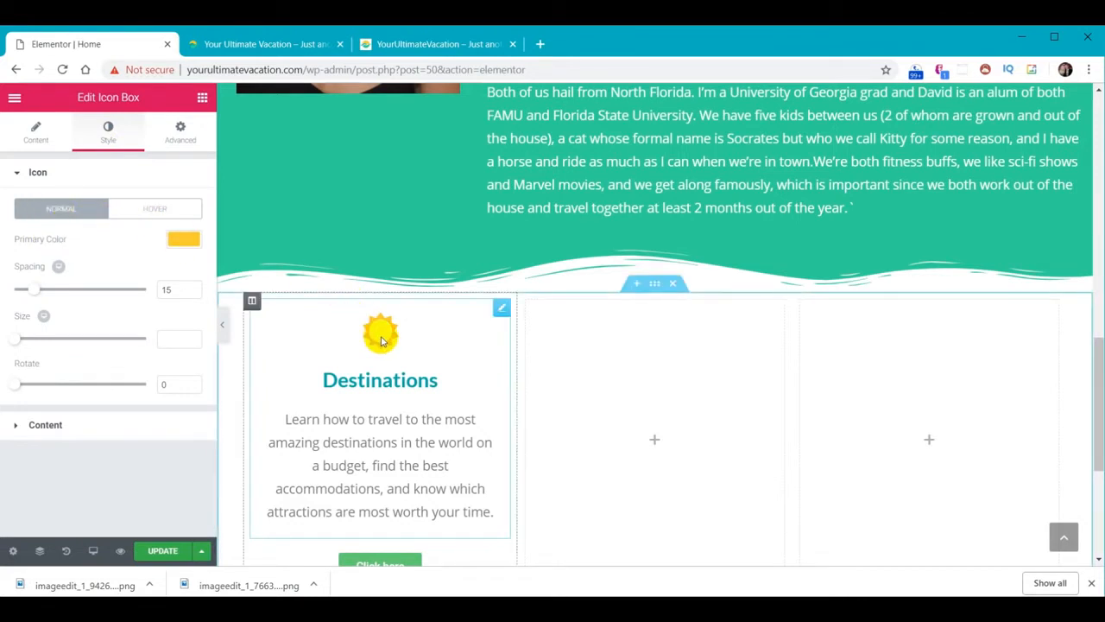
left_click(161, 212)
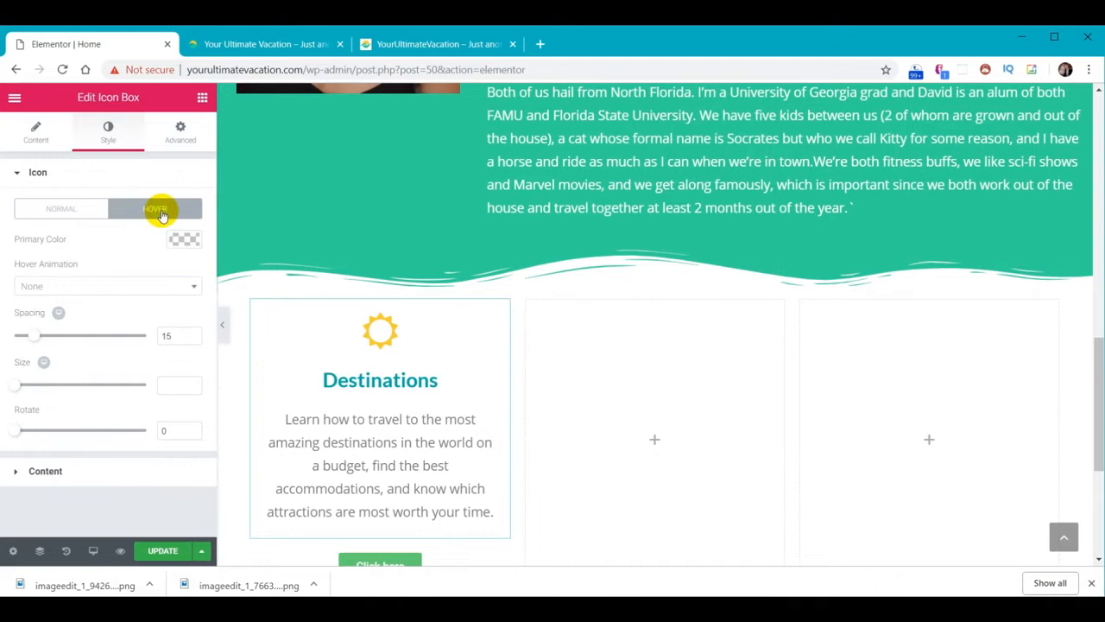
left_click(99, 288)
scroll(118, 434, "down", 2)
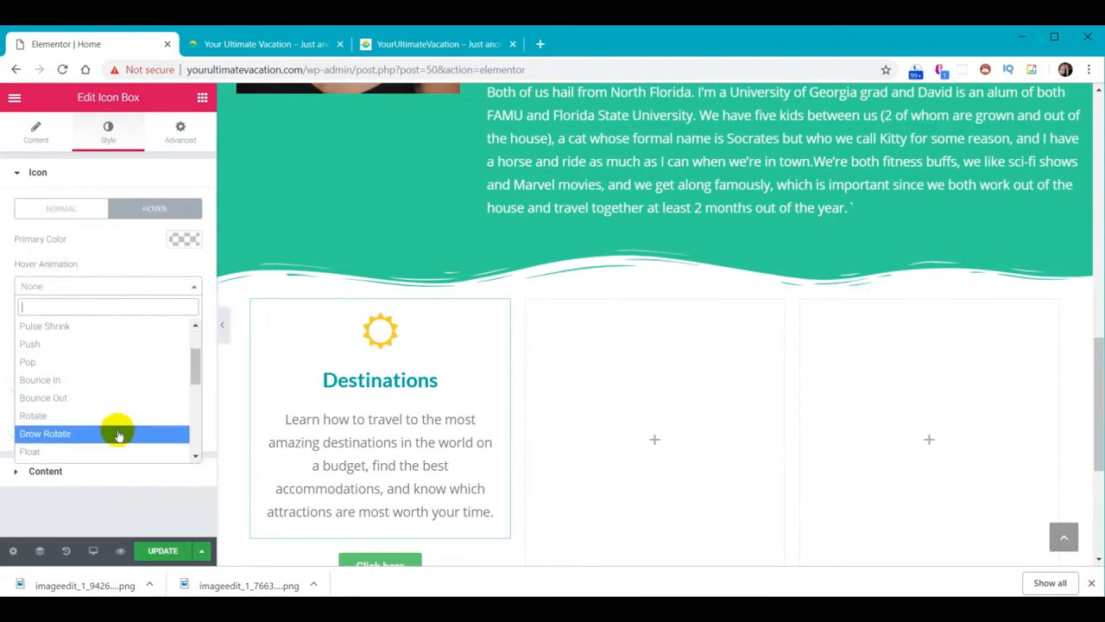
left_click(56, 380)
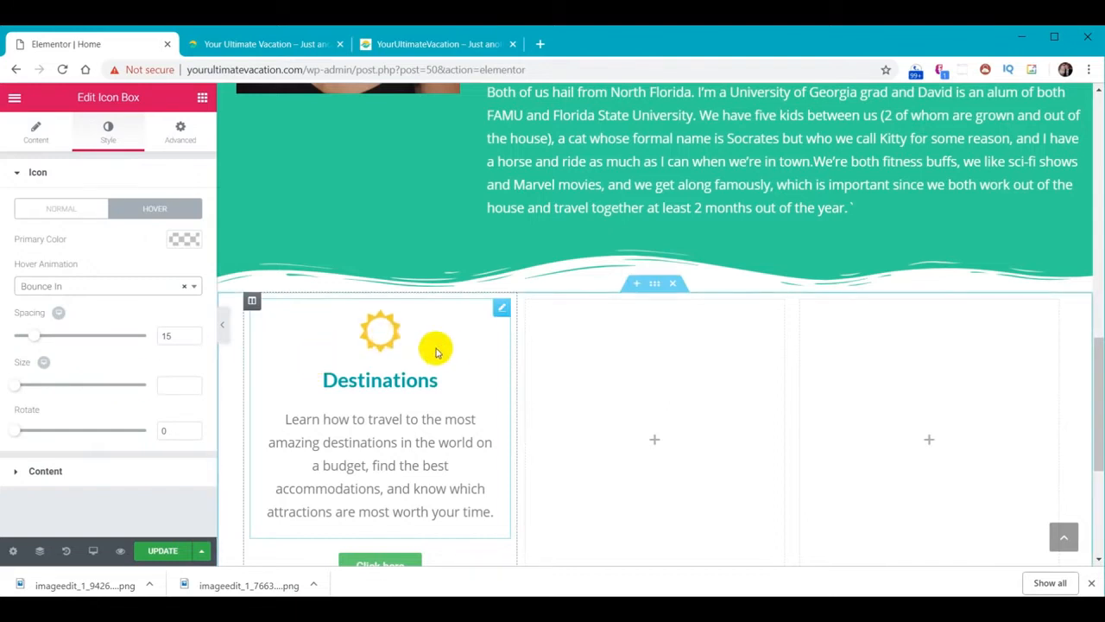
scroll(463, 406, "down", 1)
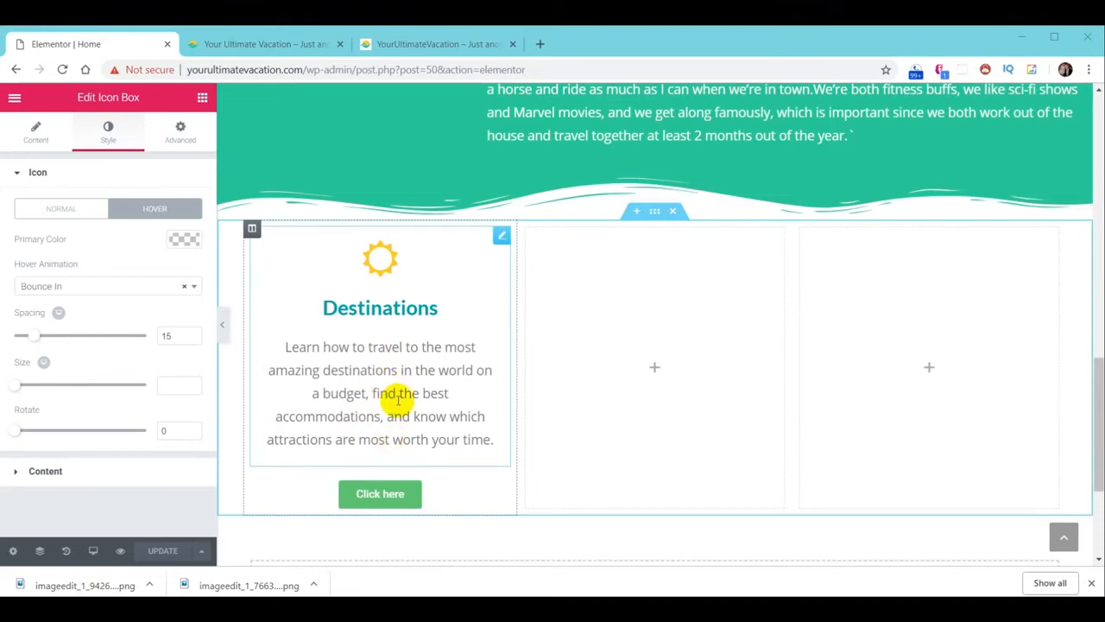
left_click(410, 358)
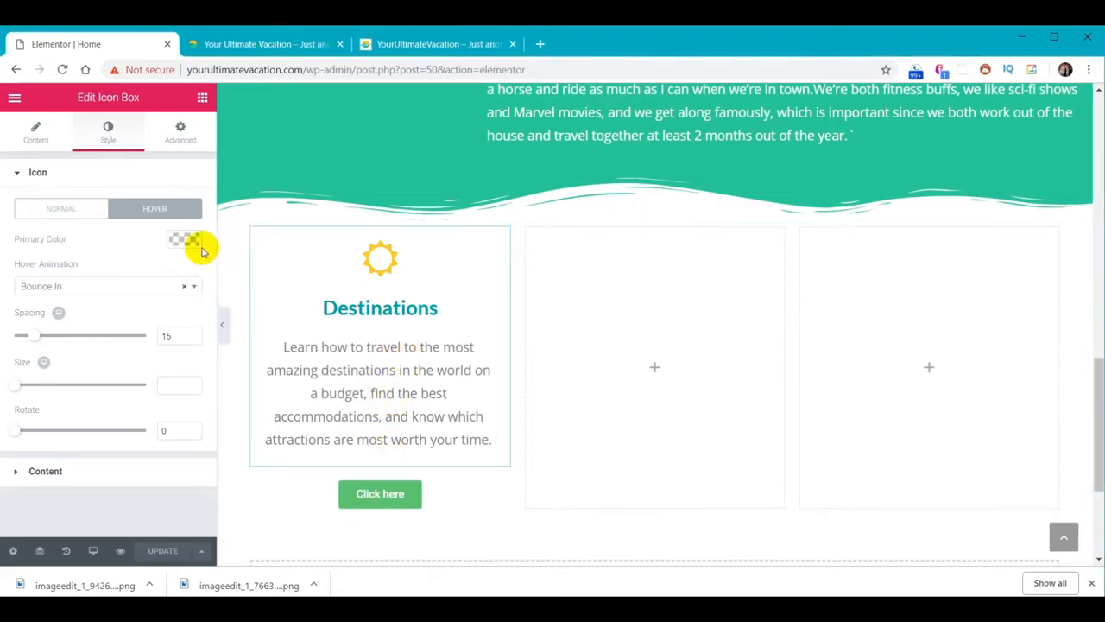
Set the description's line height to 1.3
left_click(48, 471)
scroll(60, 456, "down", 1)
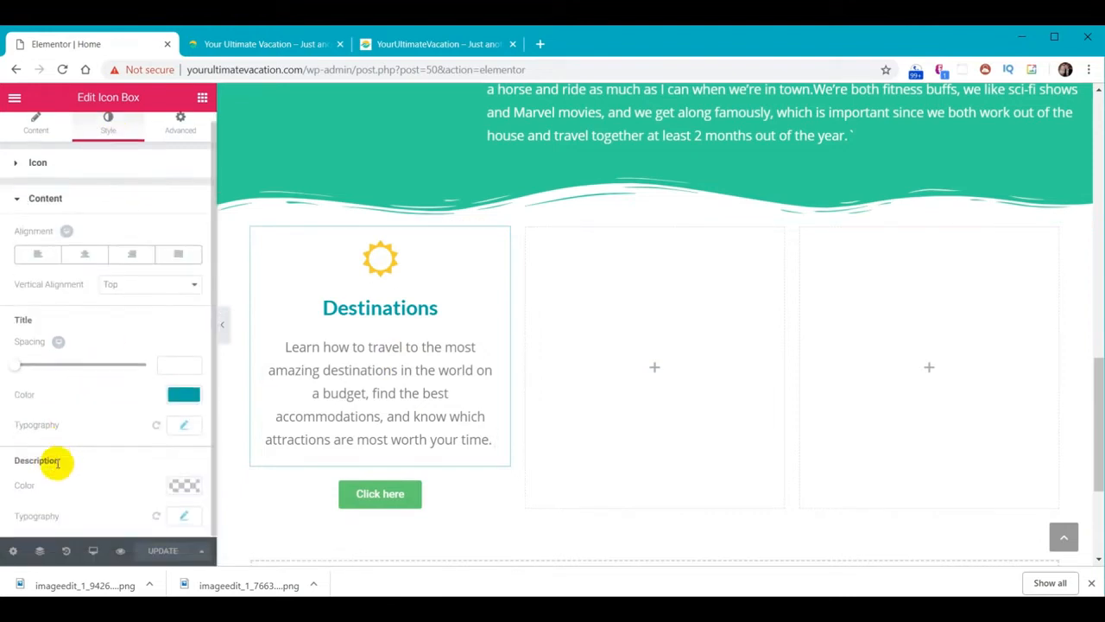
left_click(186, 516)
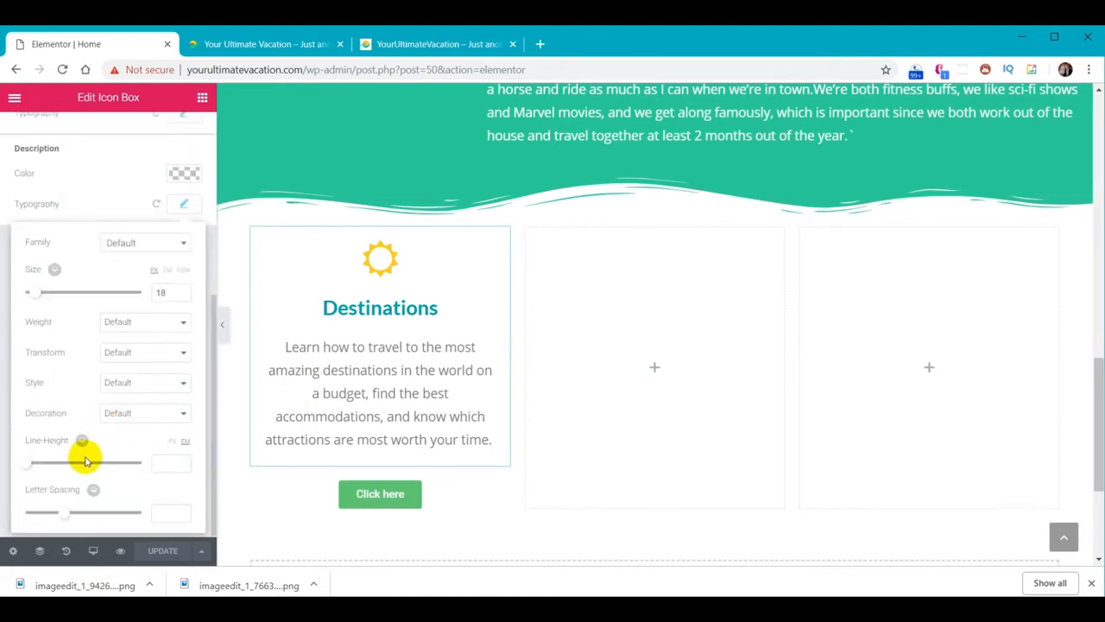
left_click(168, 467)
type("1")
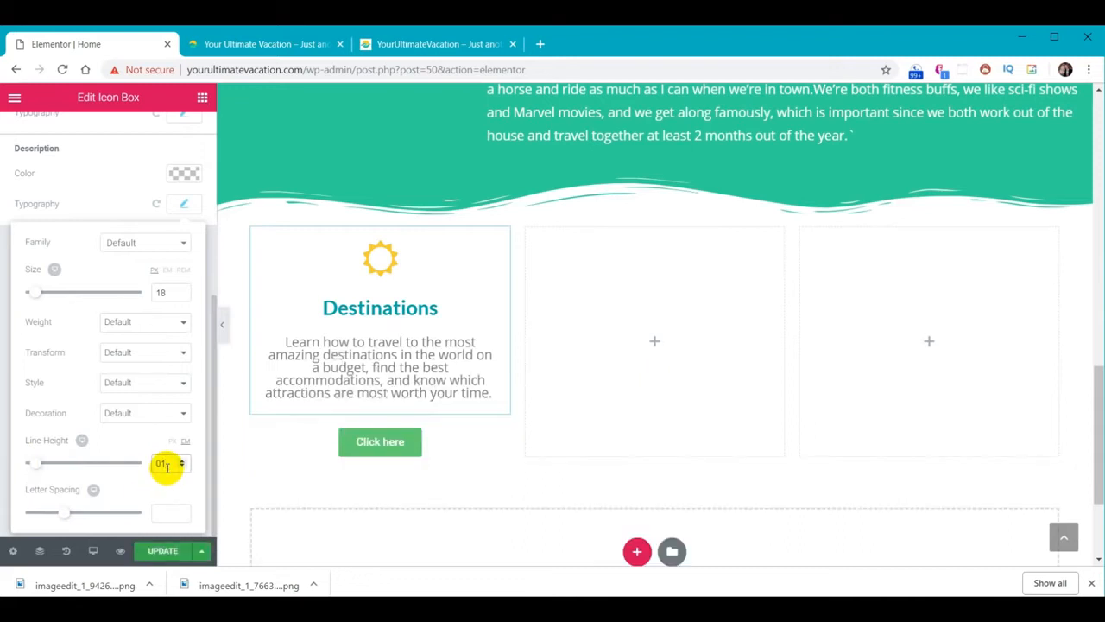
type(".3")
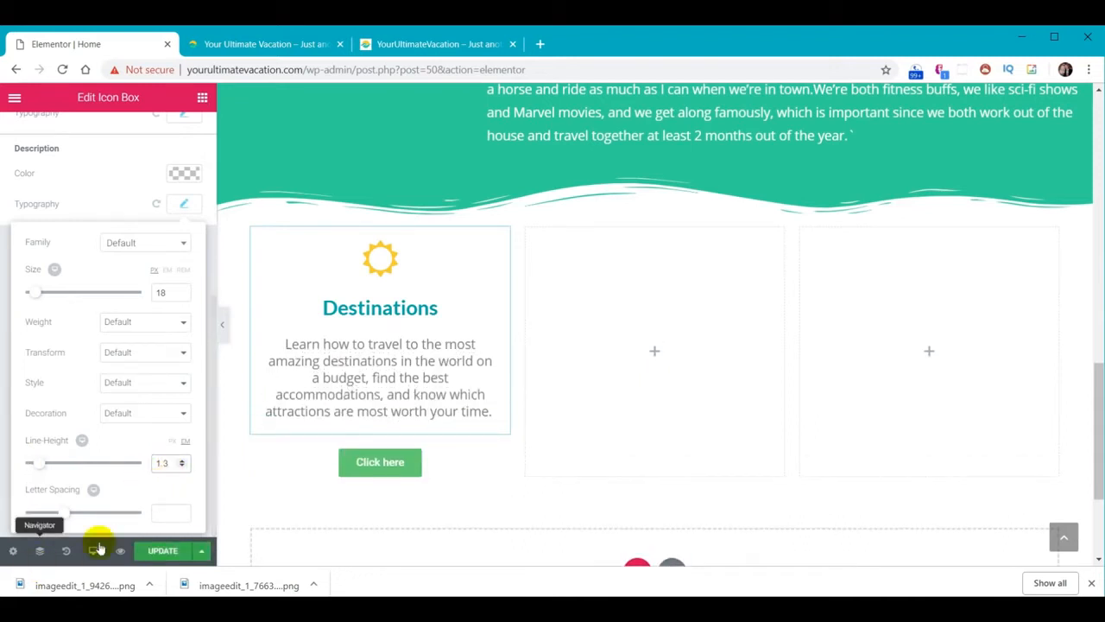
left_click(449, 459)
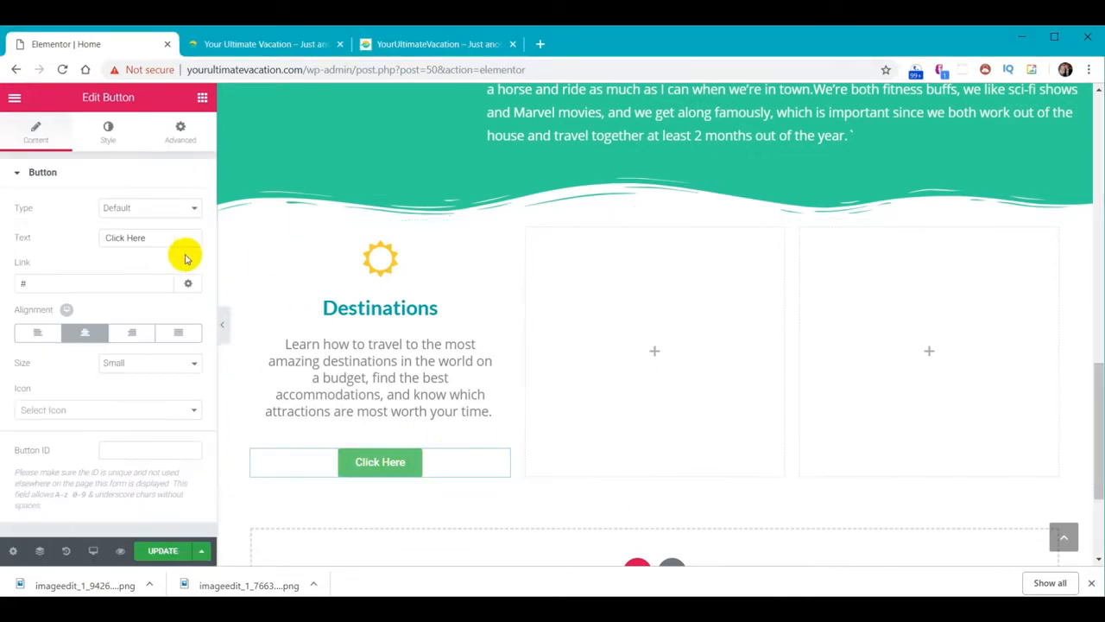
Change the button text to Learn More and link it to /destinations-jamaica/
left_click_drag(163, 238, 82, 243)
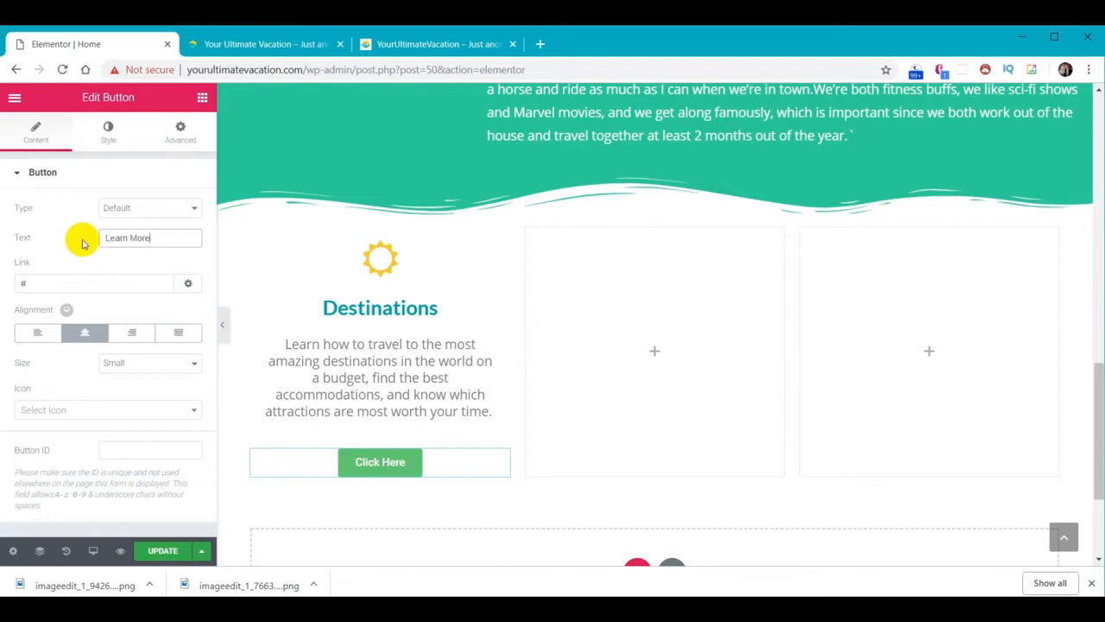
double_click(69, 284)
type("/destinations-jamaica/")
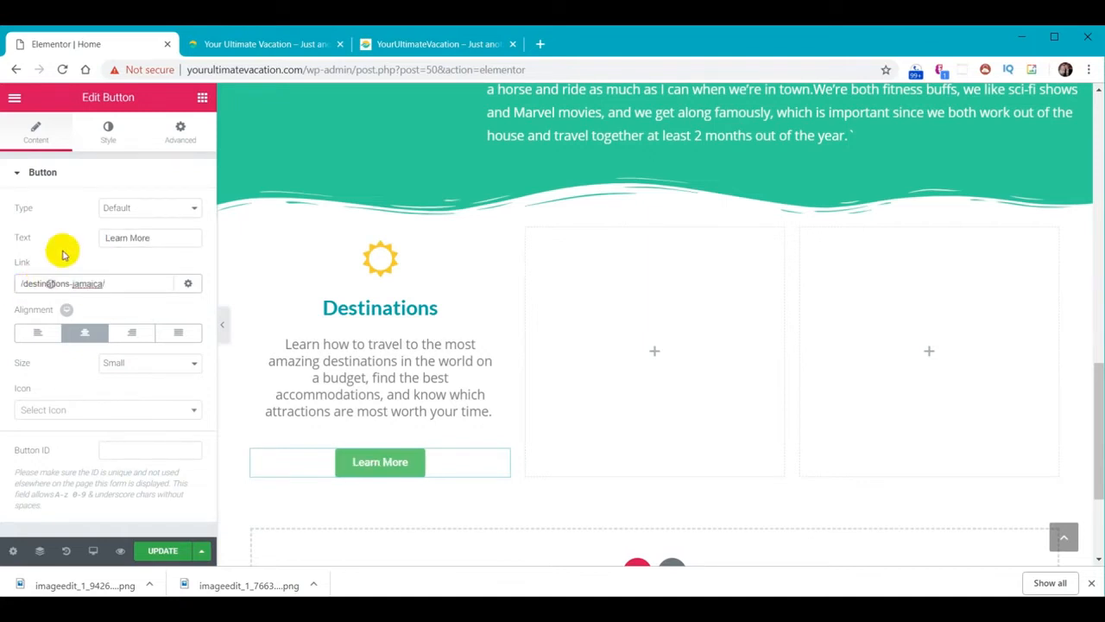
Give the Learn More button a teal #30d198 background
left_click(110, 135)
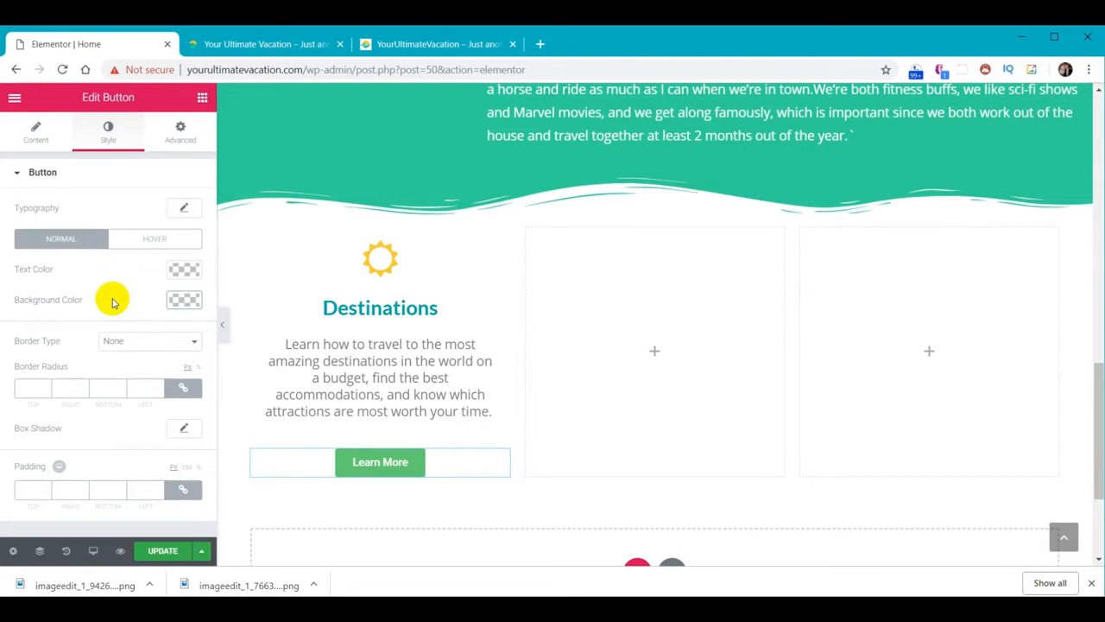
left_click(184, 300)
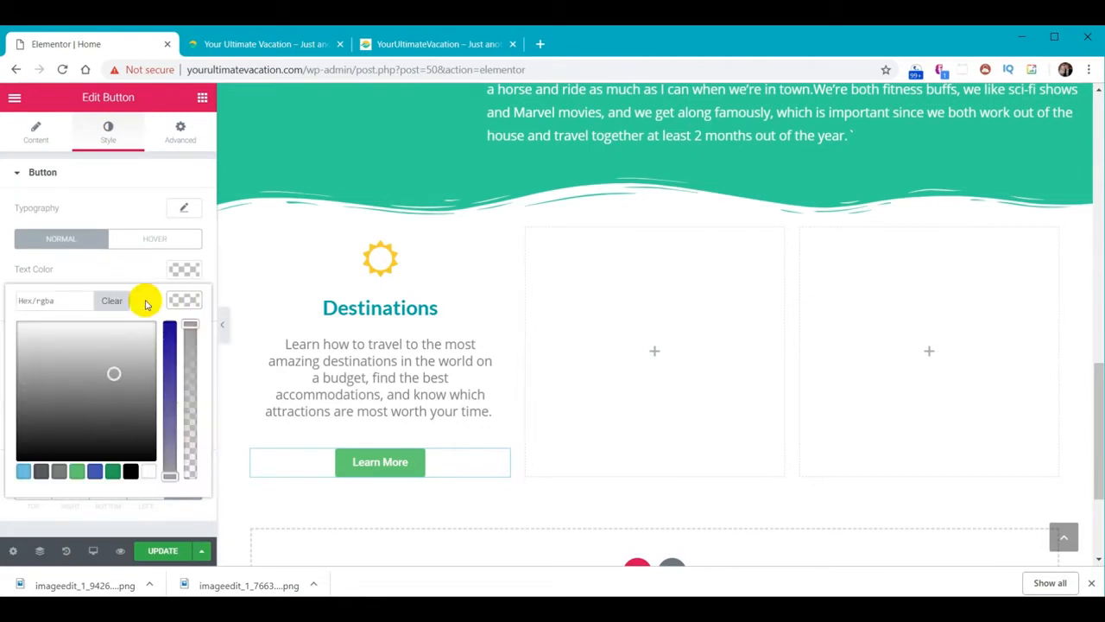
left_click(81, 301)
key("ctrl+v")
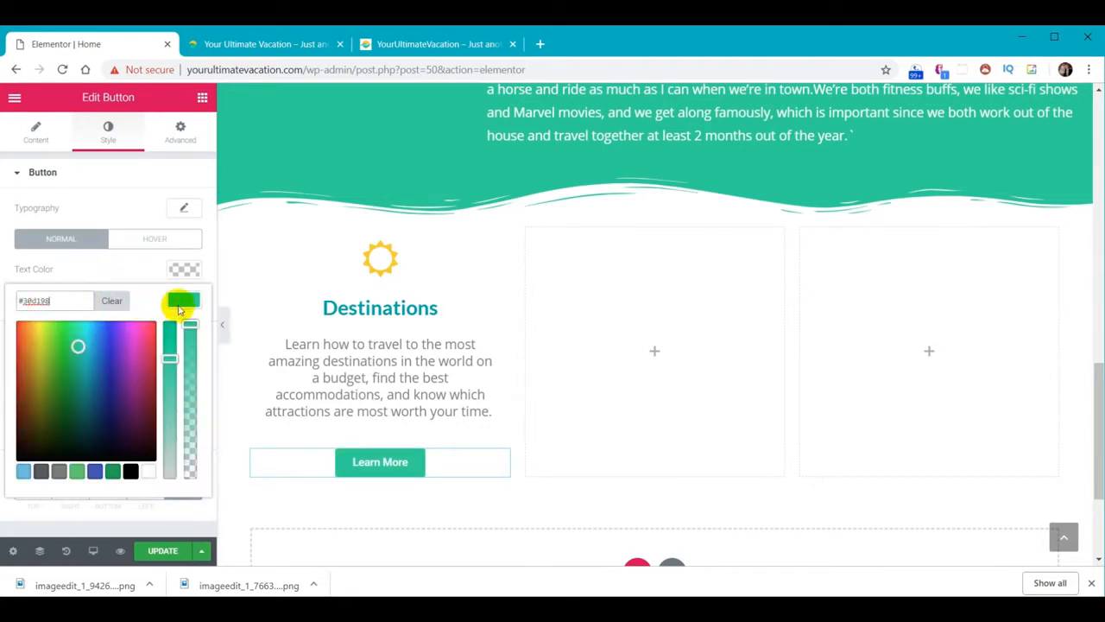
left_click(179, 302)
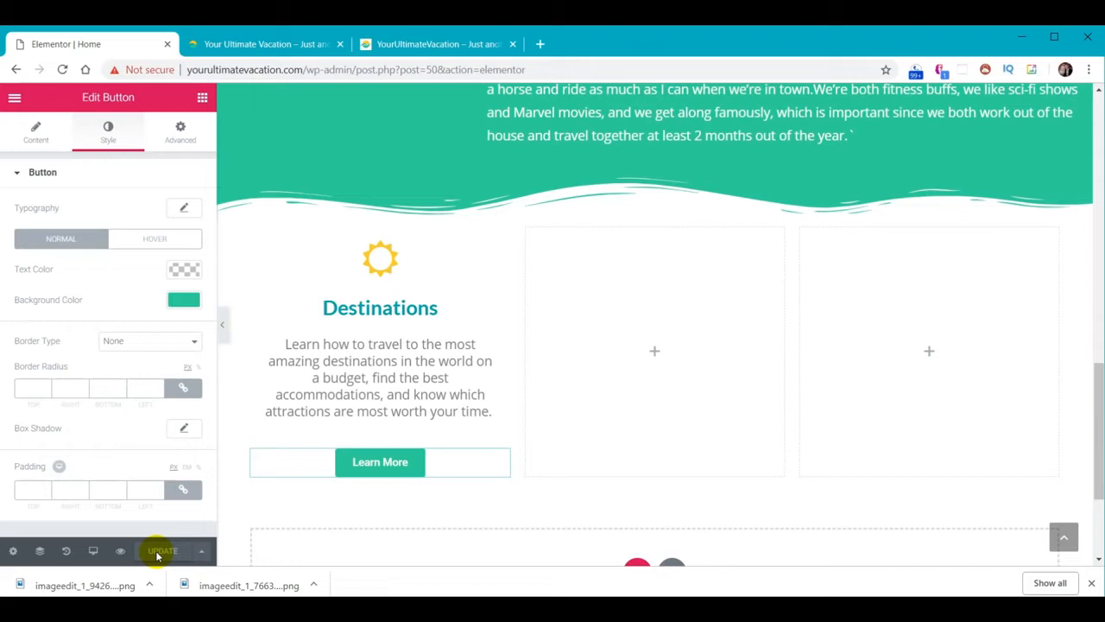
left_click(255, 45)
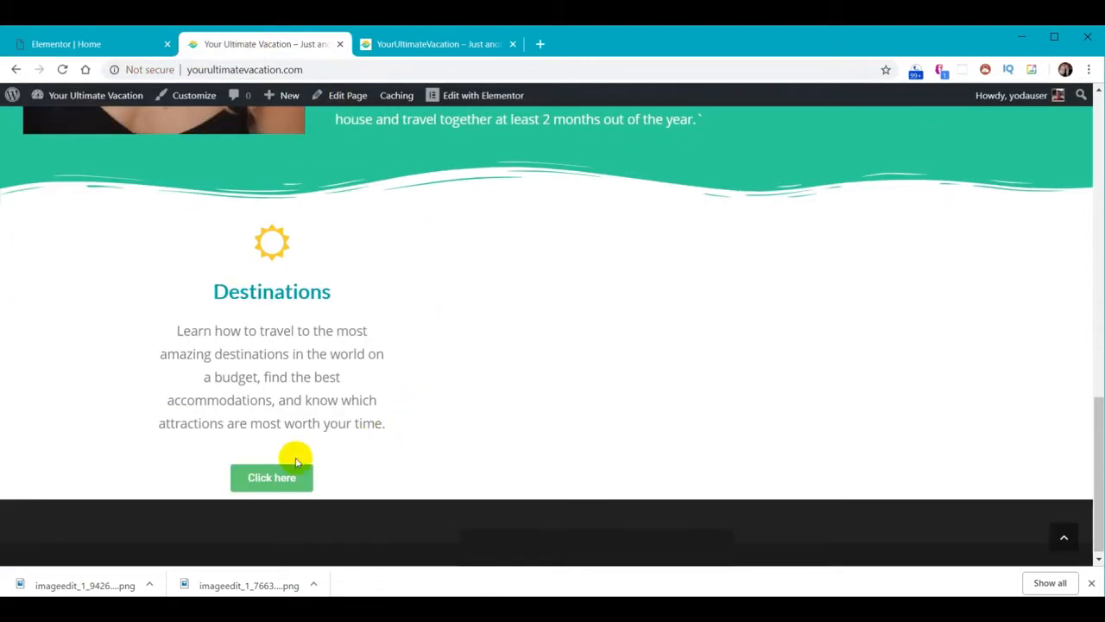
left_click(63, 69)
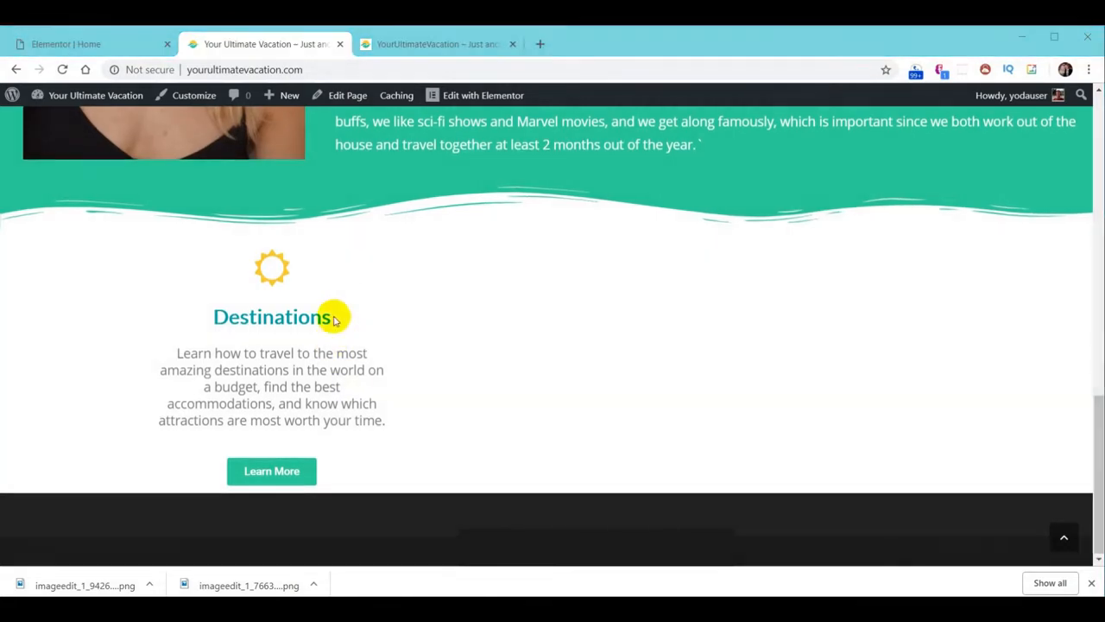
left_click(63, 46)
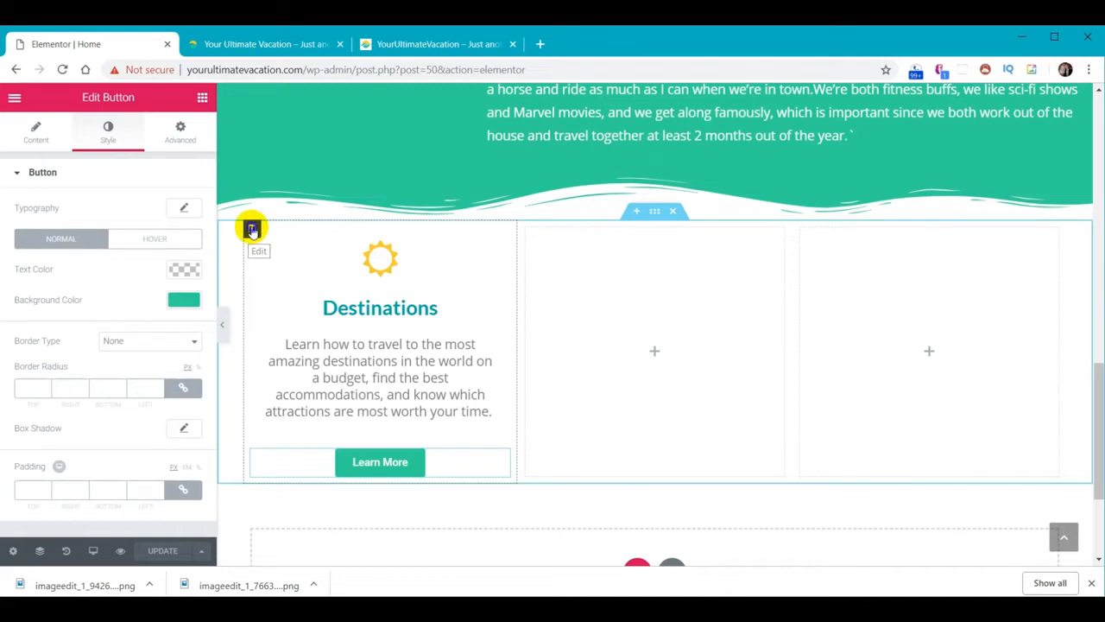
Duplicate the Destinations column twice to make three copies
right_click(252, 229)
left_click(290, 260)
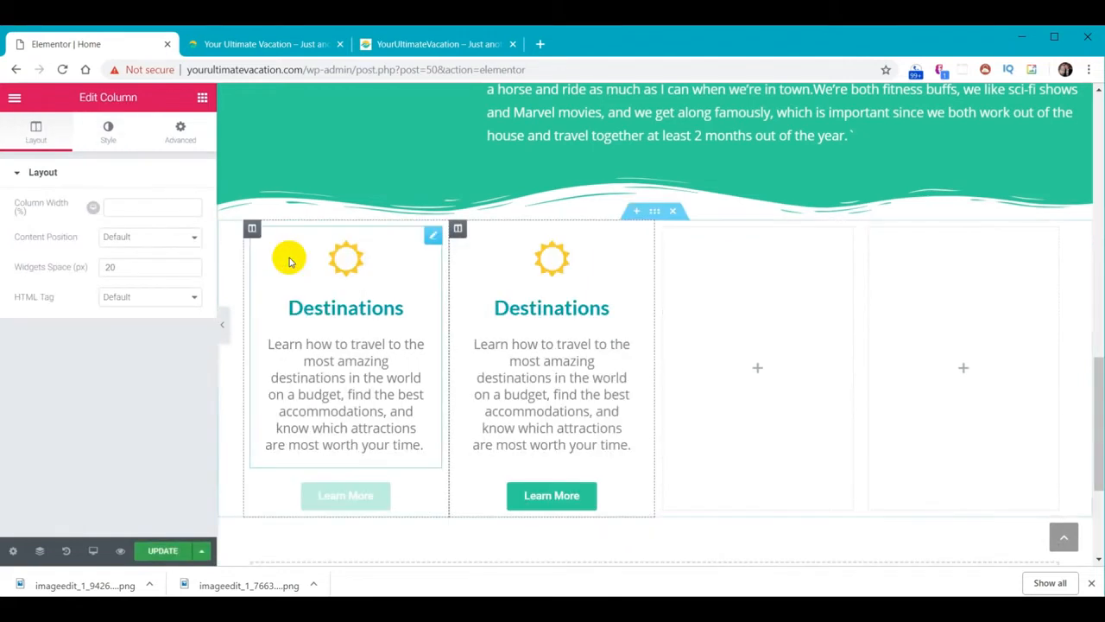
right_click(252, 229)
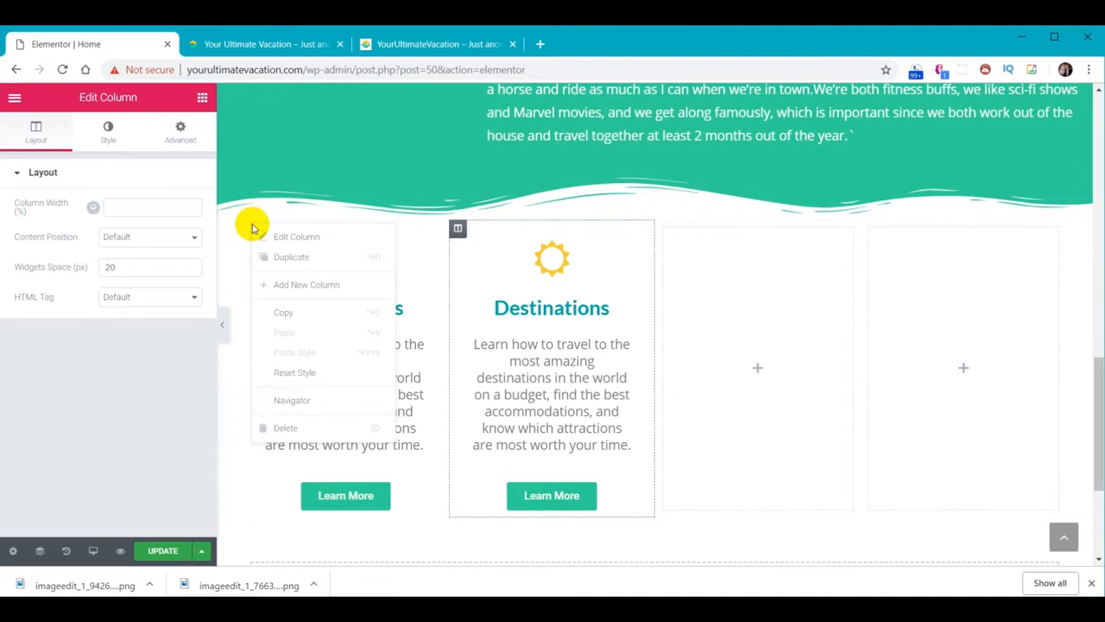
left_click(283, 260)
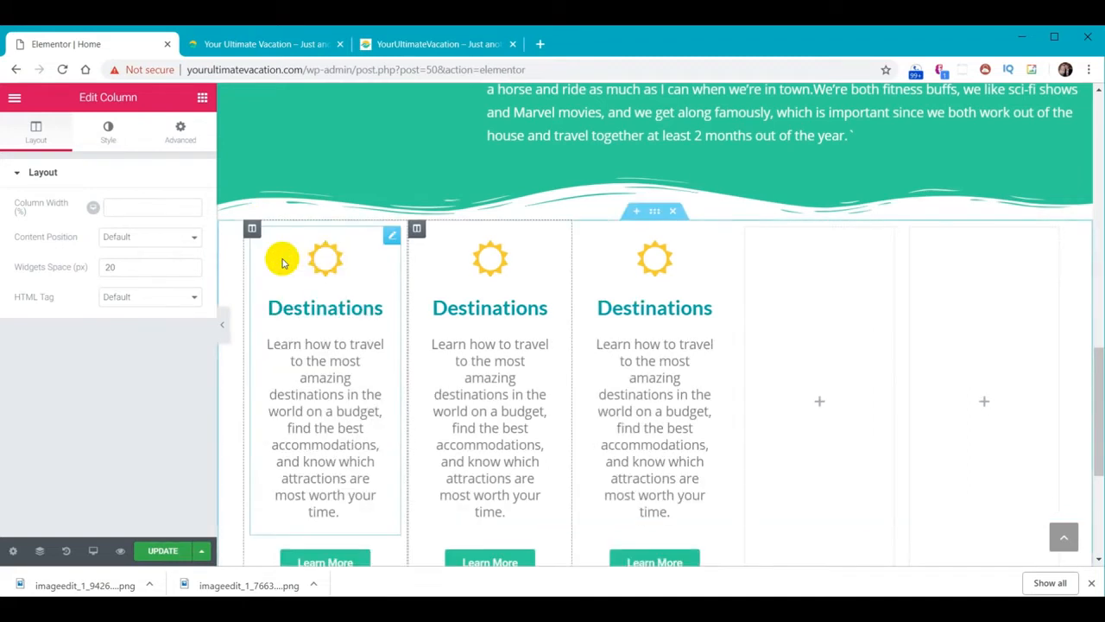
Delete the two leftover empty columns
right_click(747, 231)
left_click(783, 430)
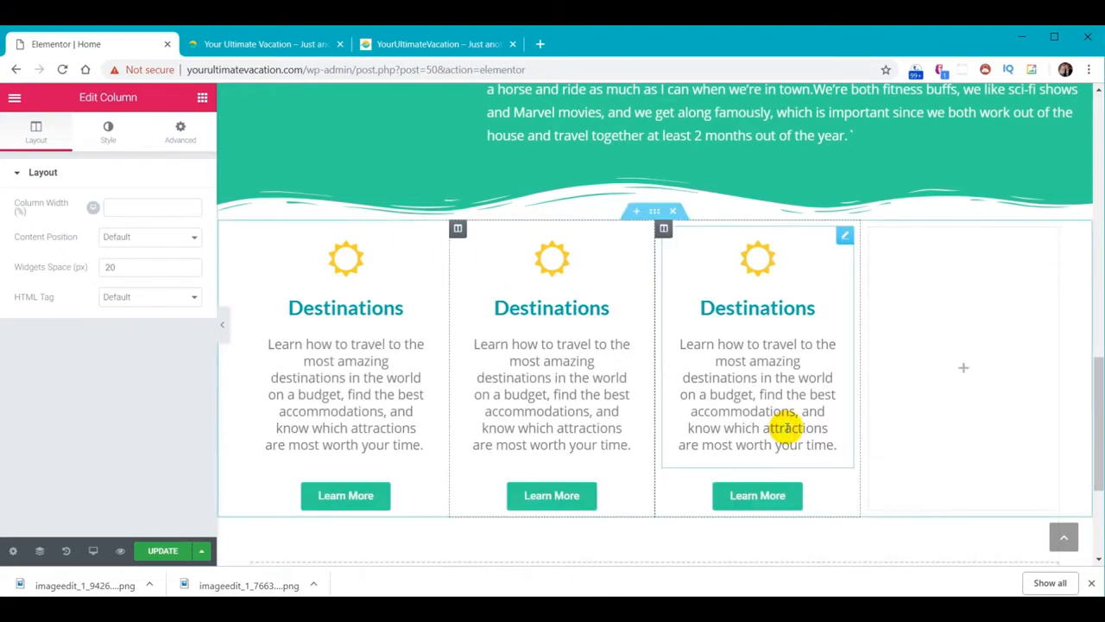
right_click(868, 230)
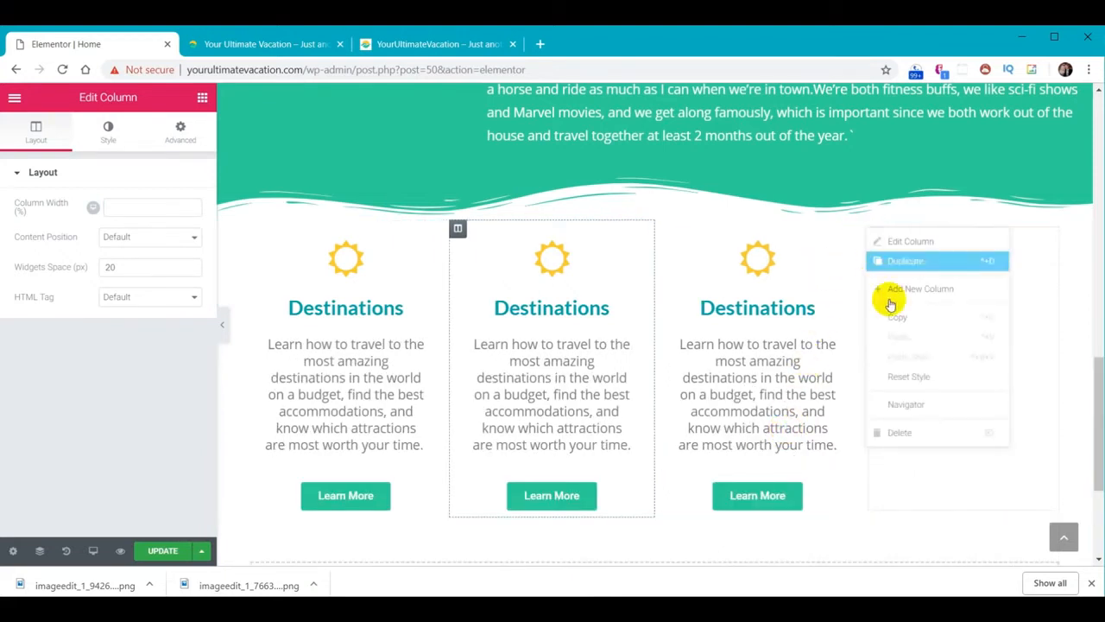
left_click(903, 425)
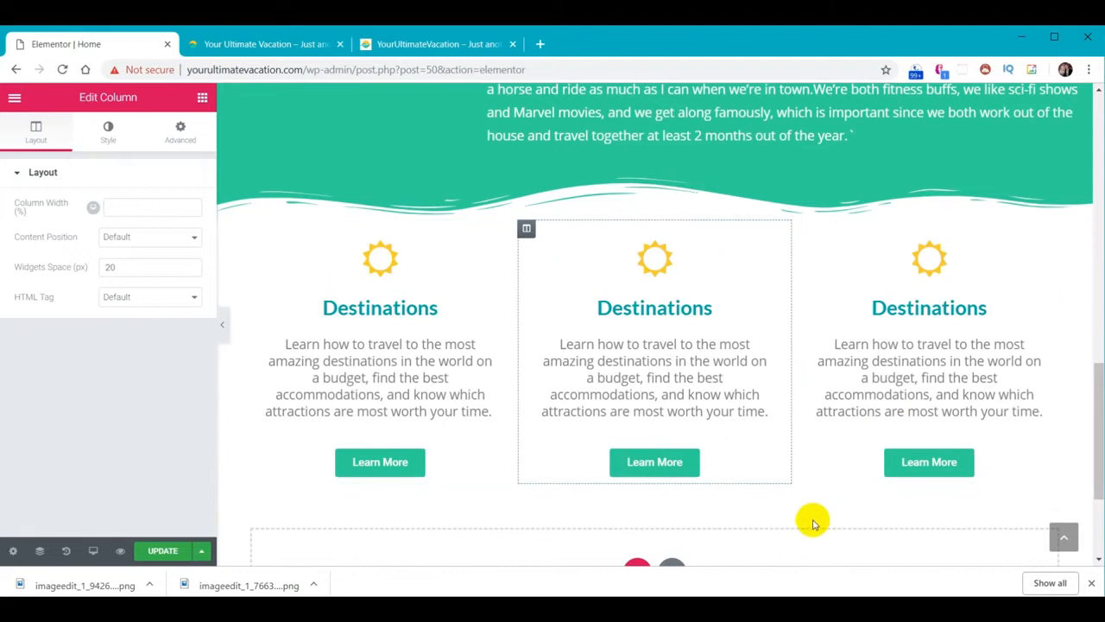
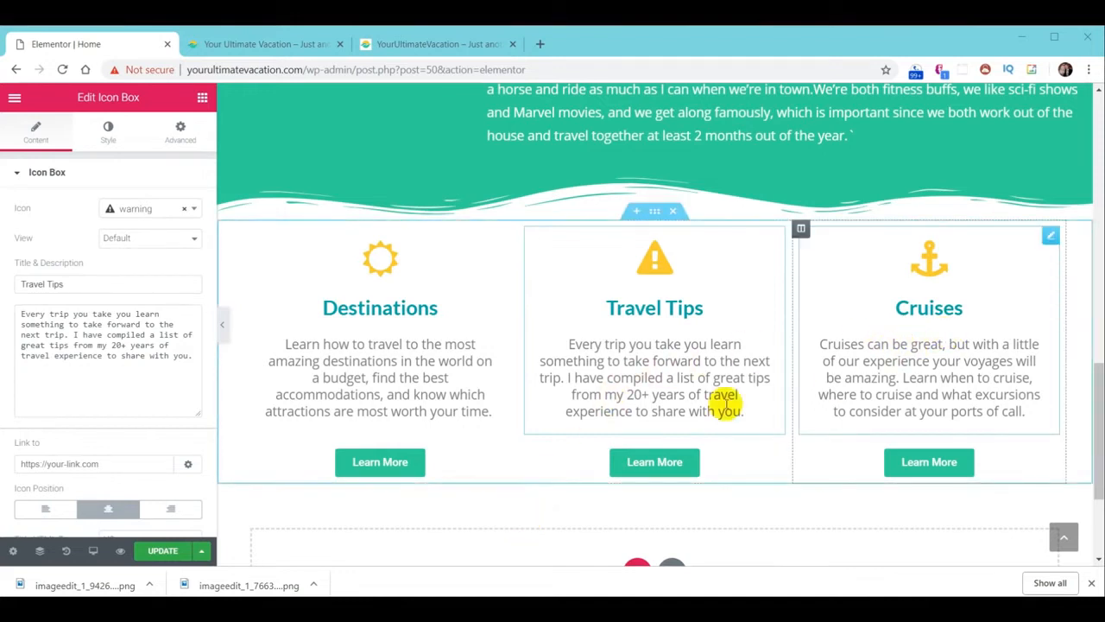
Save the page and reload the live site to check the Destinations, Travel Tips and Cruises boxes
left_click(165, 550)
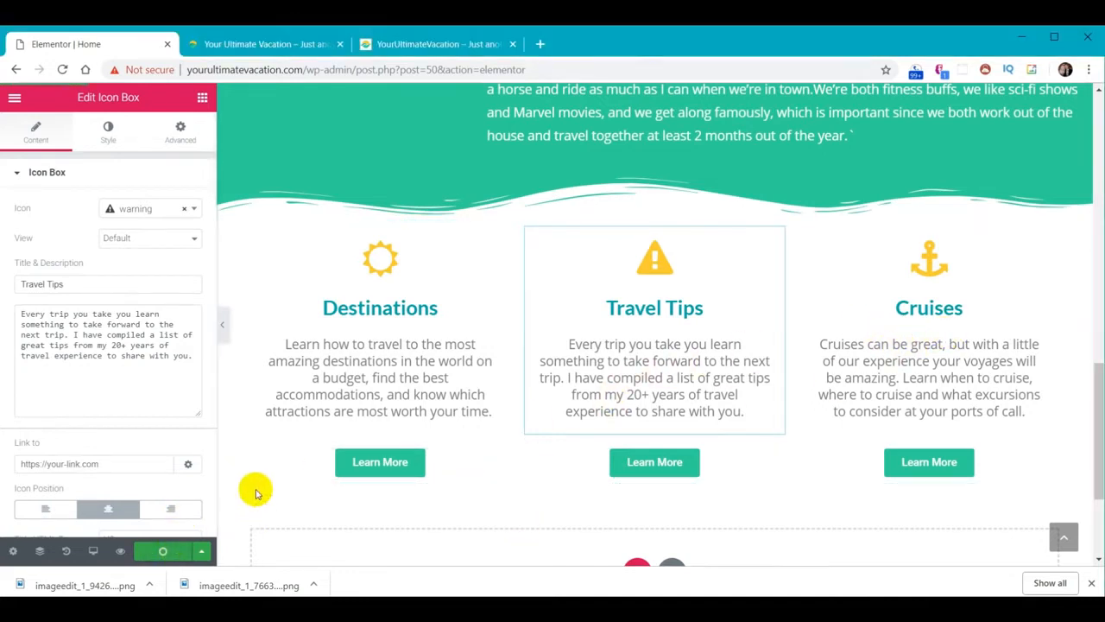
left_click(284, 45)
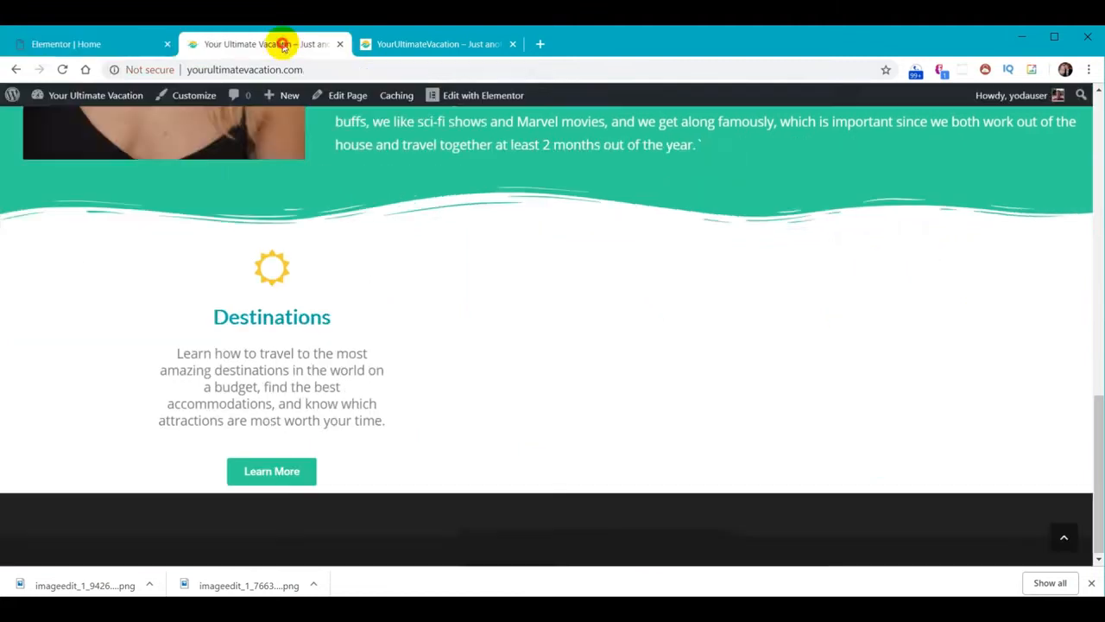
left_click(63, 70)
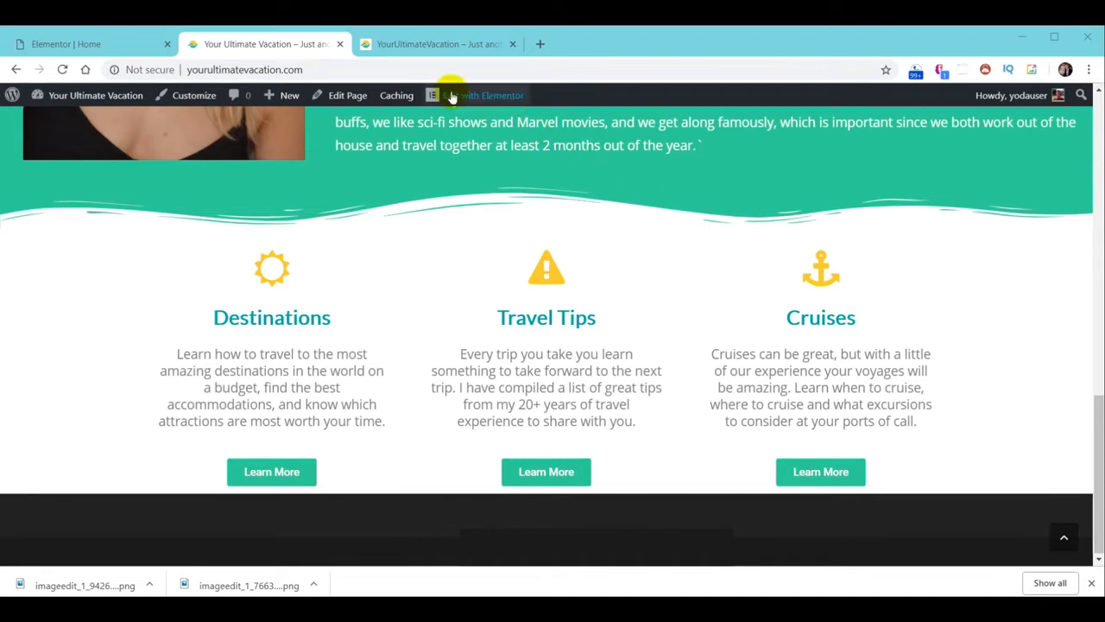
left_click(420, 50)
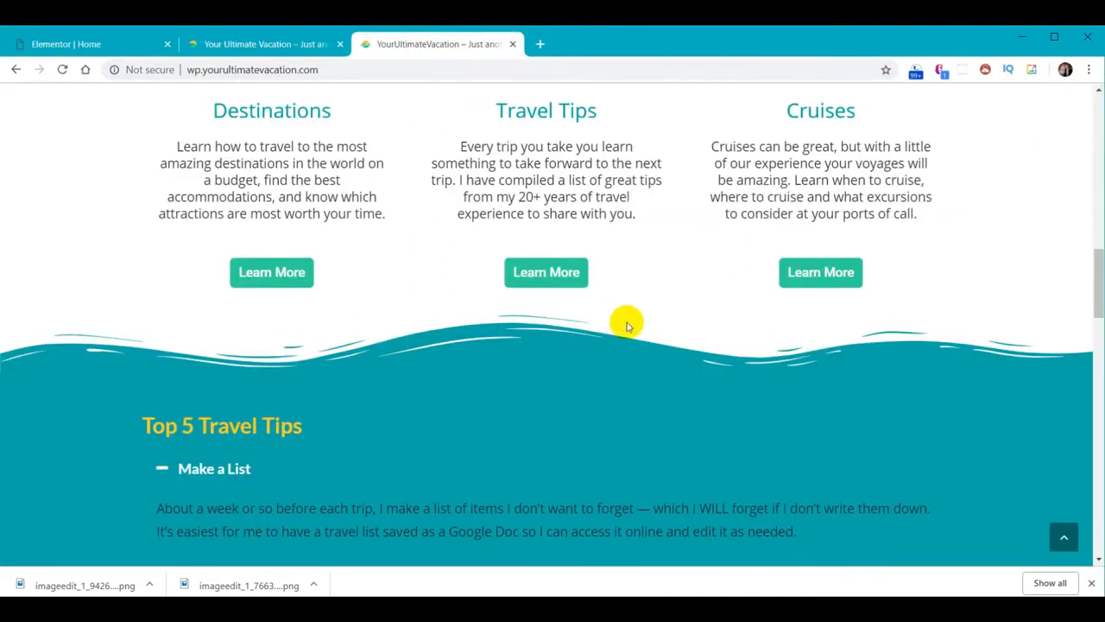
left_click(292, 45)
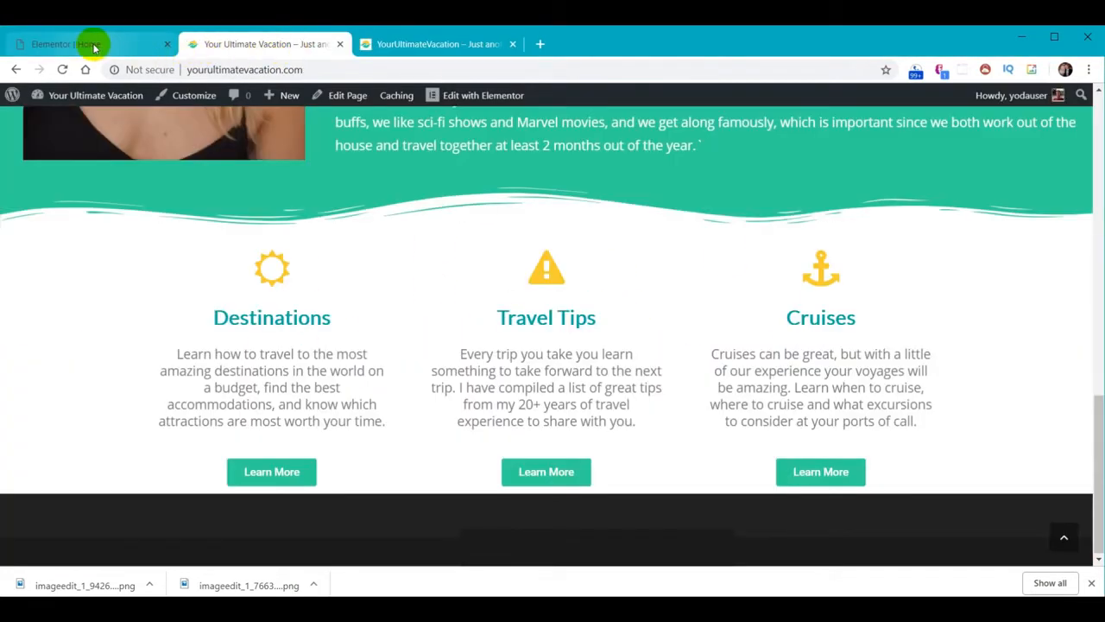
left_click(88, 46)
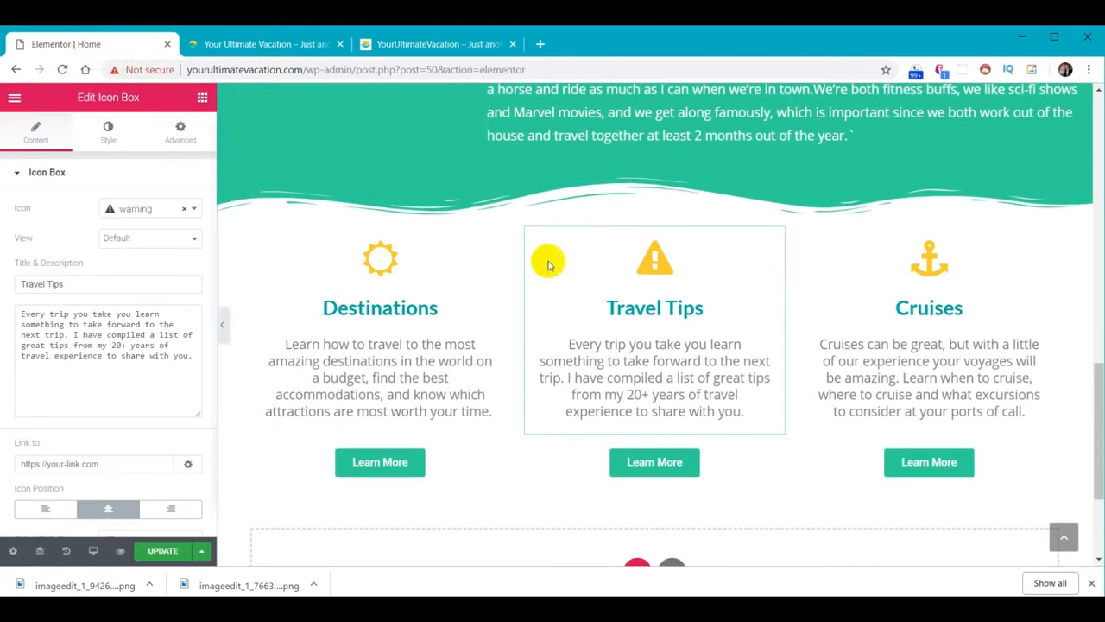
Add a 60 px tall teal #01abaa Waves Brush shape divider to the section's bottom
left_click(657, 212)
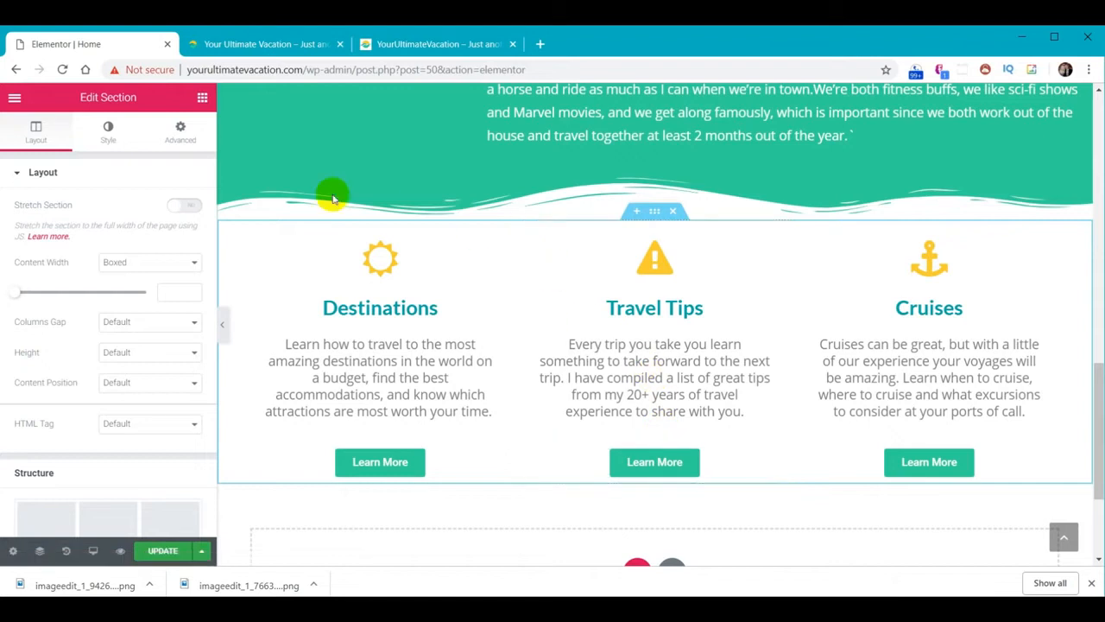
left_click(110, 132)
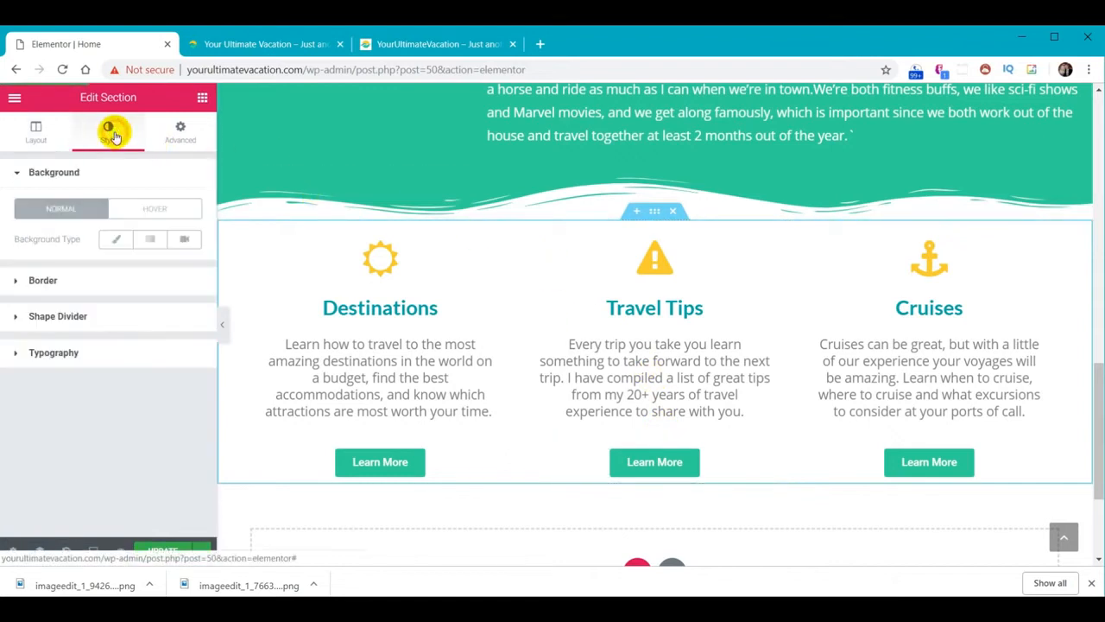
left_click(73, 316)
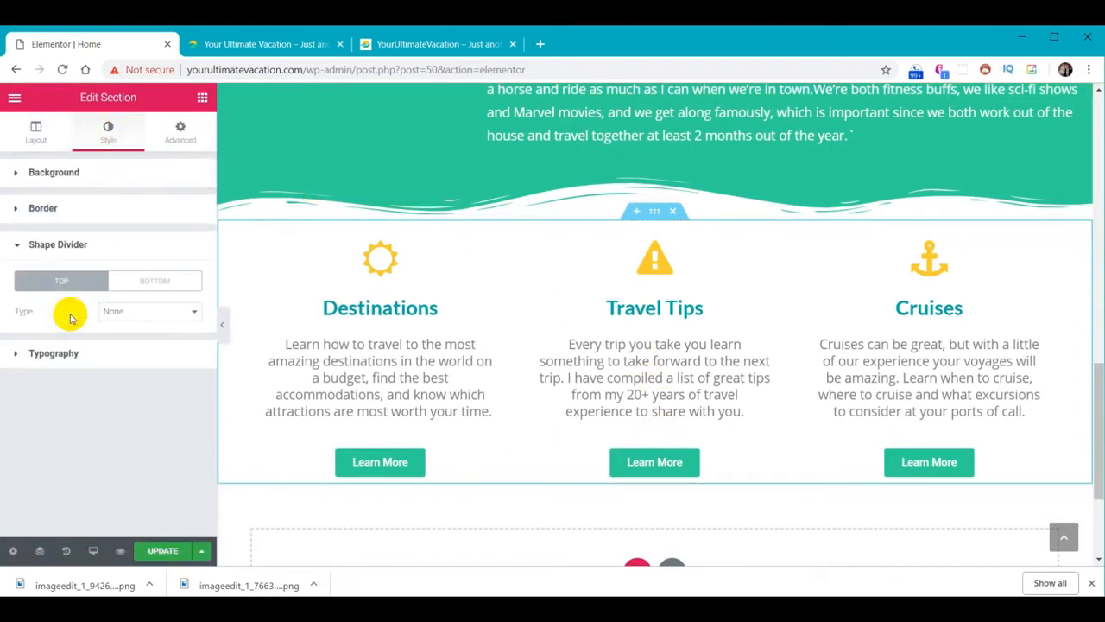
left_click(173, 281)
left_click(192, 312)
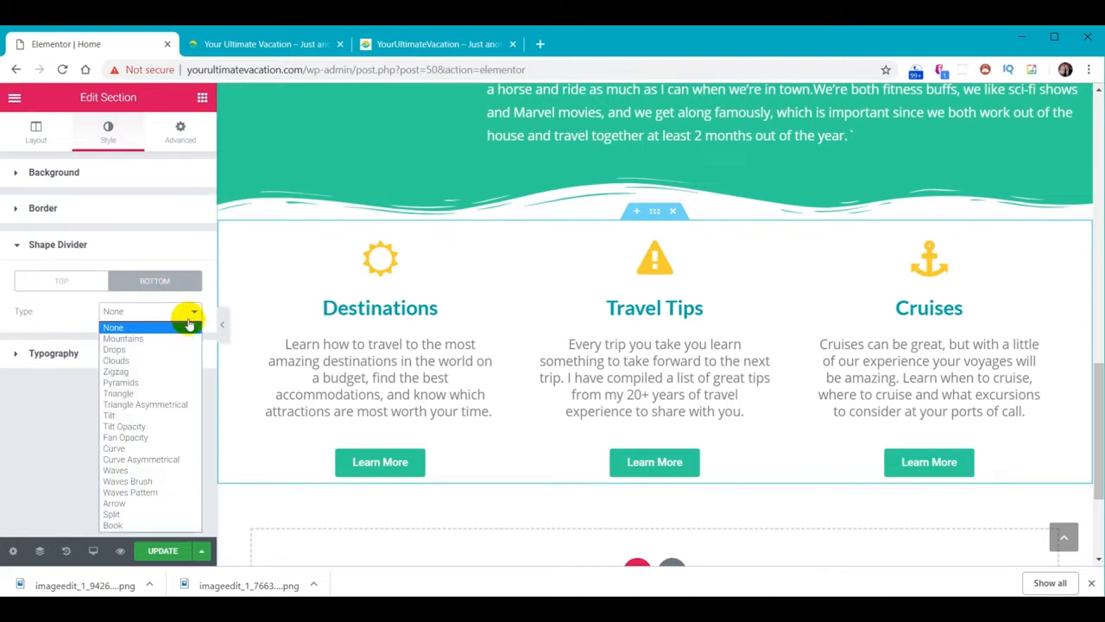
left_click(149, 481)
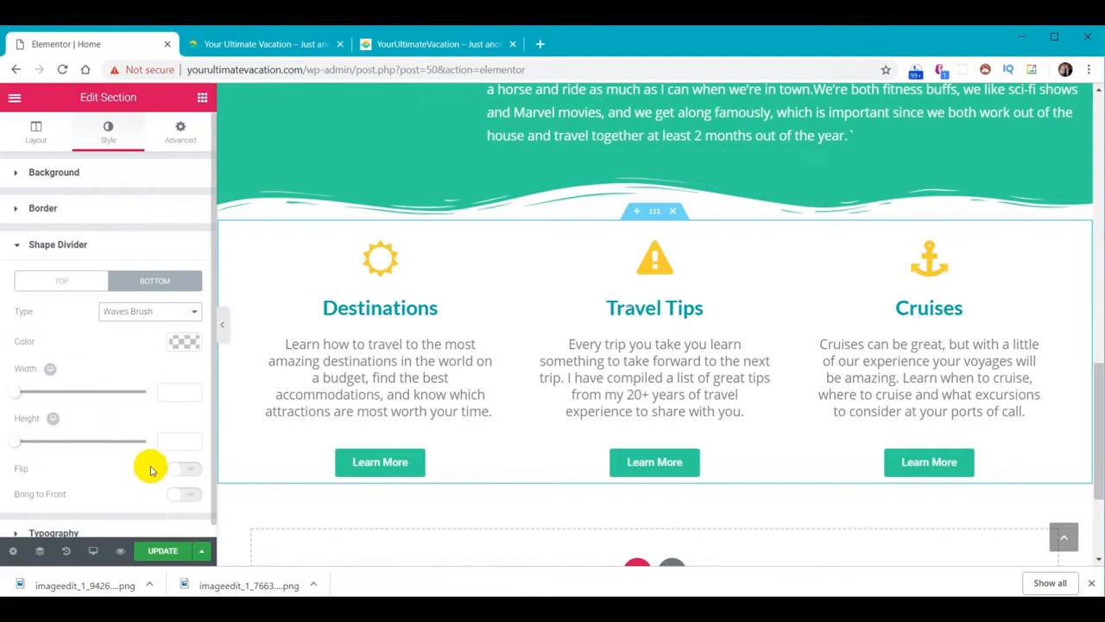
left_click(183, 341)
left_click(61, 344)
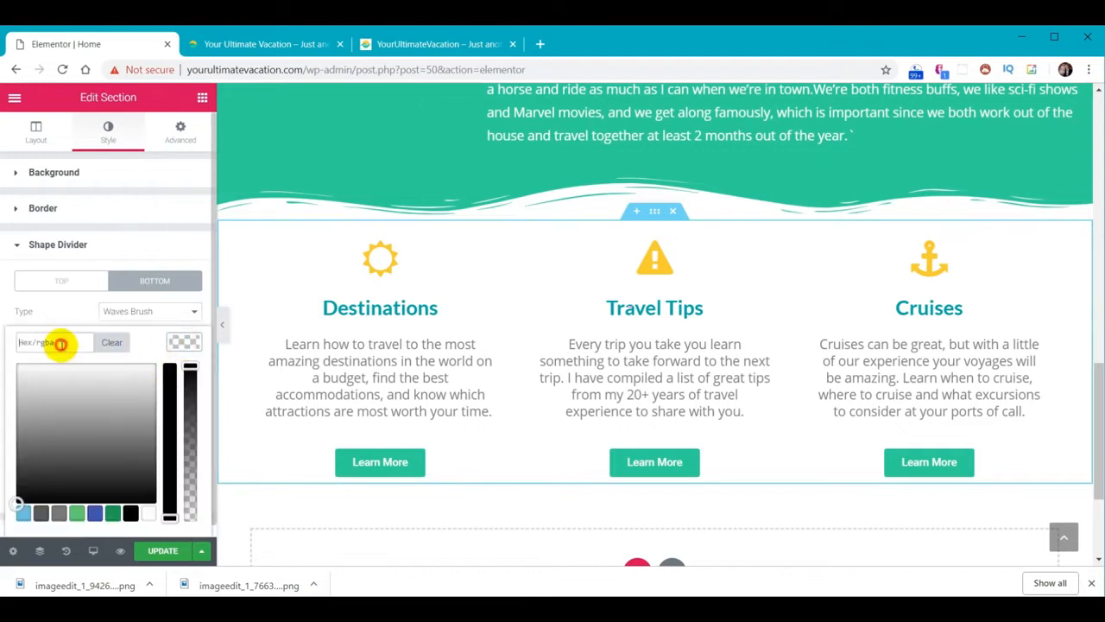
type("#01abaa")
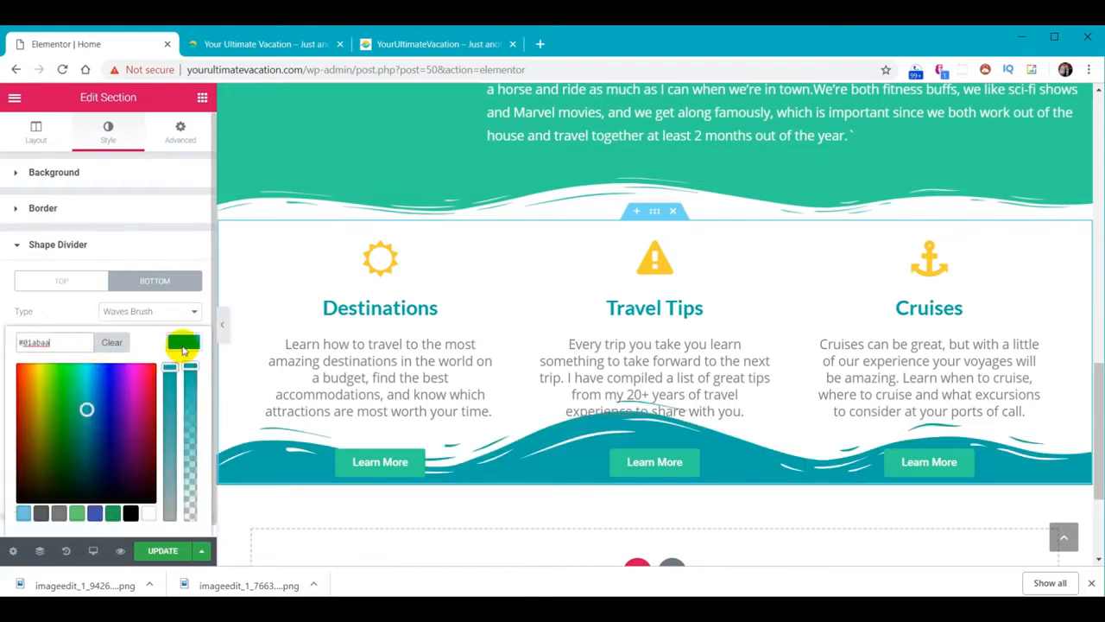
left_click(183, 345)
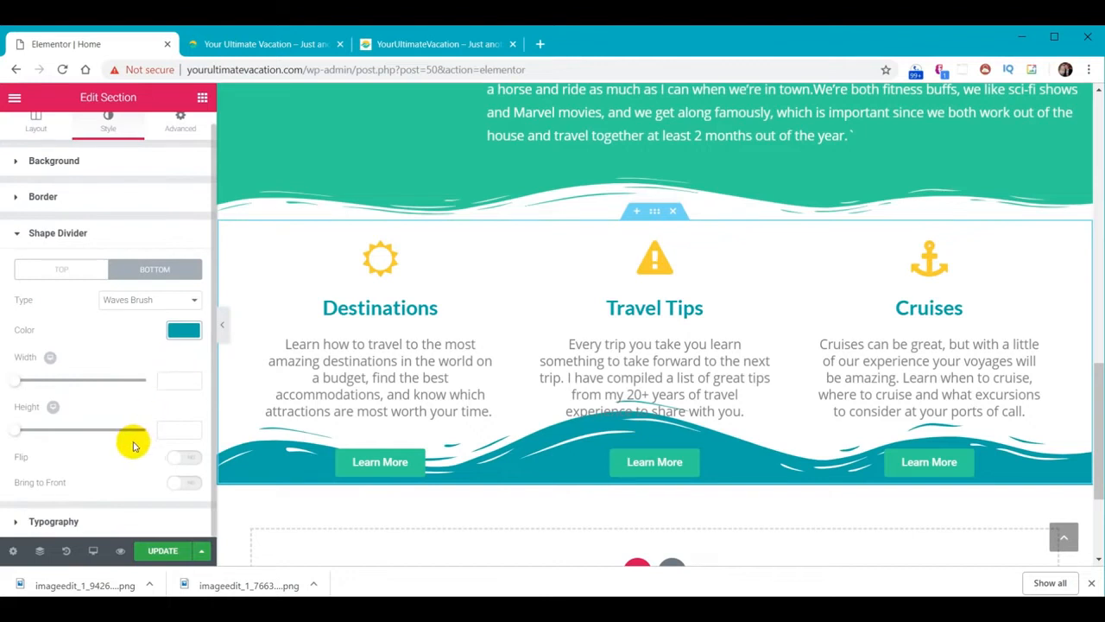
type("60")
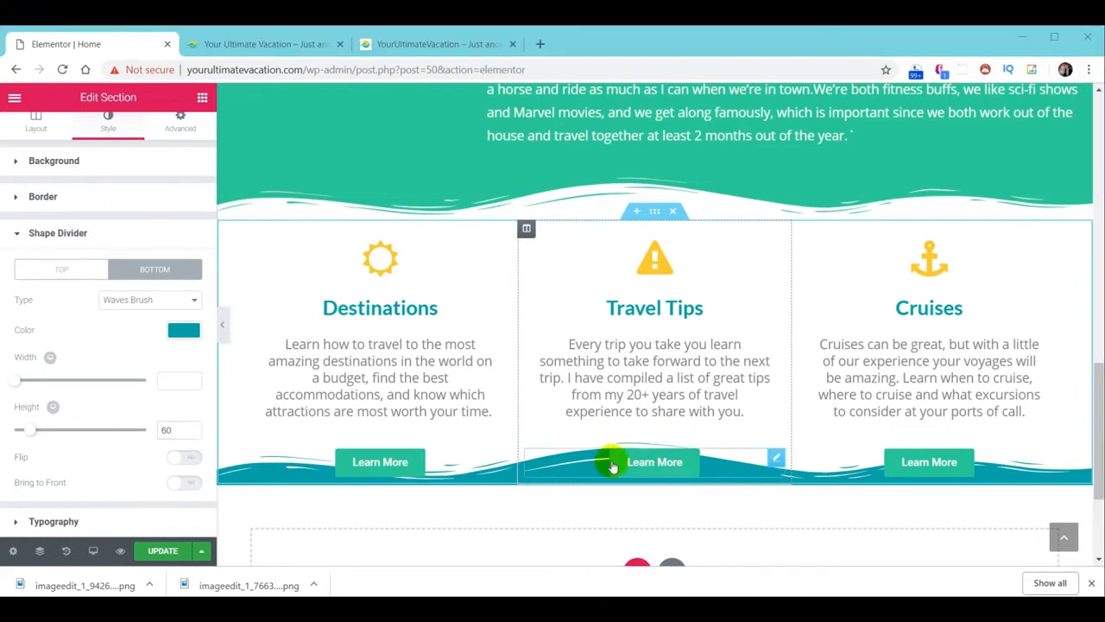
Set the section's bottom padding to 80 and reload the live site to preview it
left_click(179, 126)
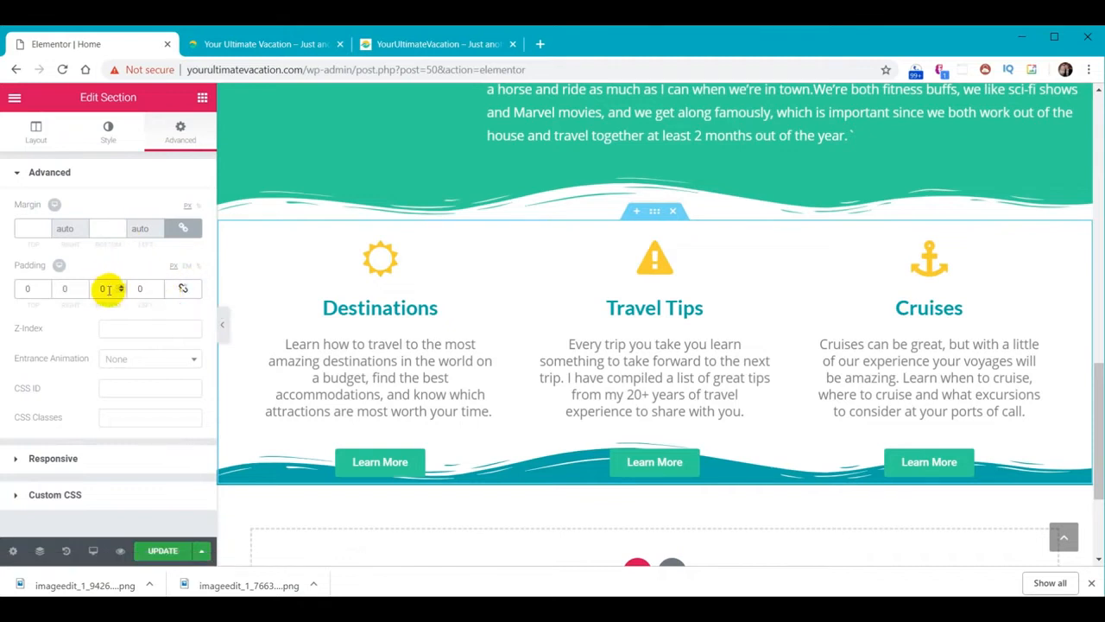
left_click(122, 286)
left_click(122, 286)
left_click(122, 287)
left_click(121, 287)
left_click(122, 287)
left_click(122, 287)
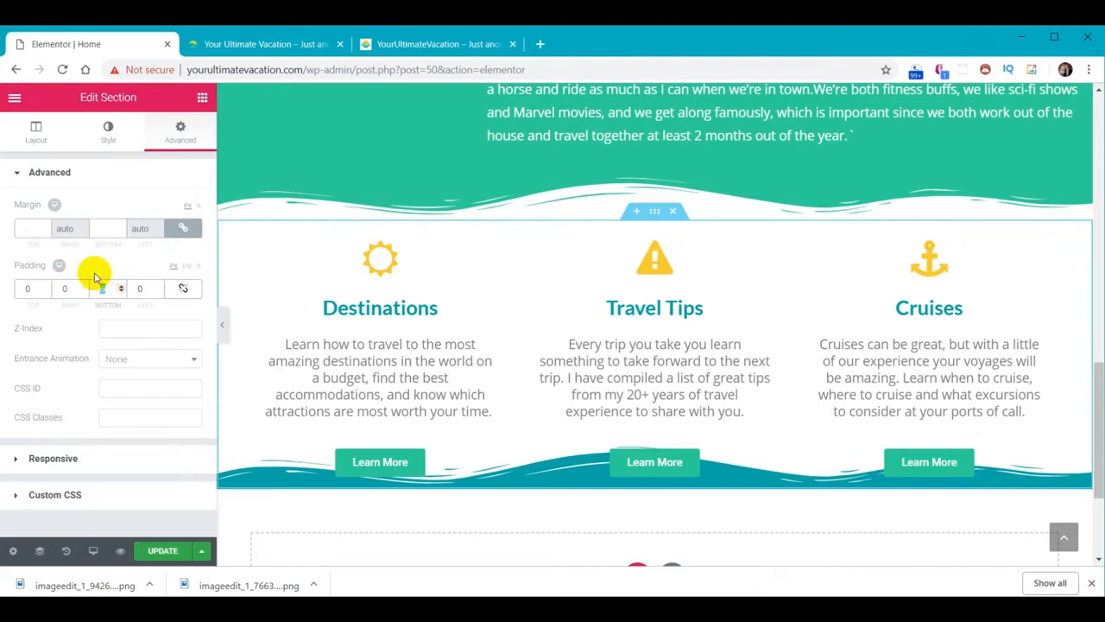
type("70")
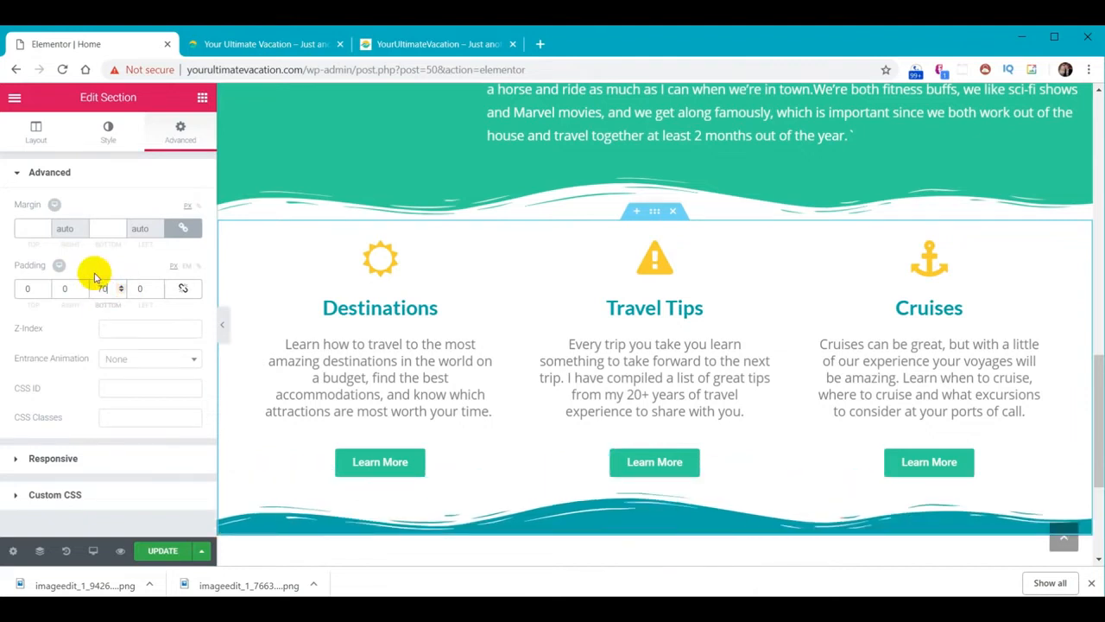
key("BackSpace")
key("BackSpace")
type("80")
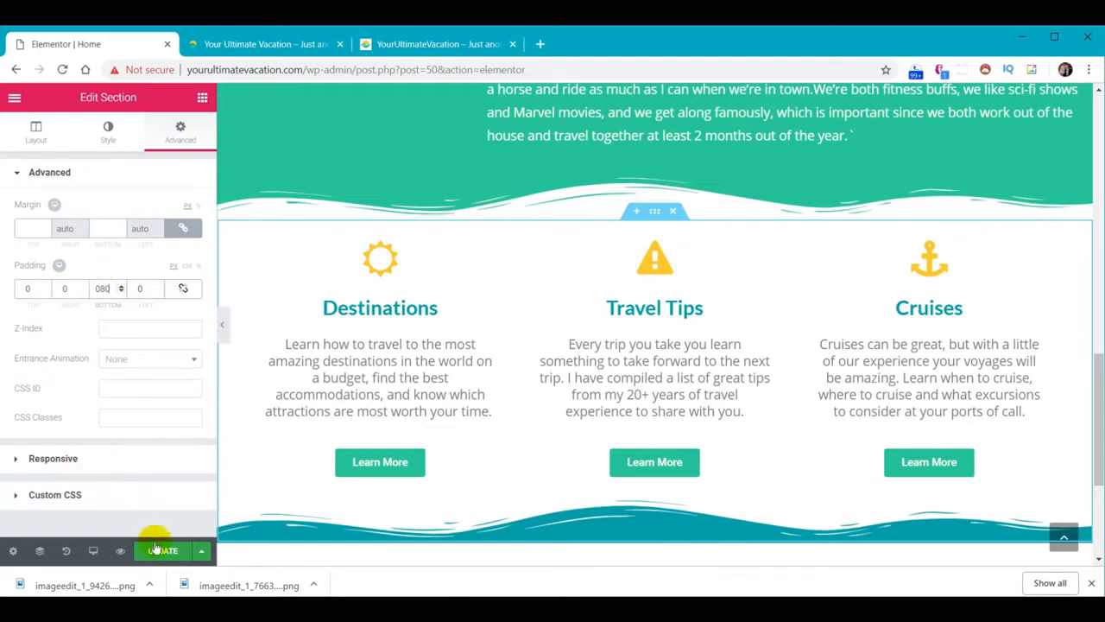
left_click(284, 44)
left_click(64, 69)
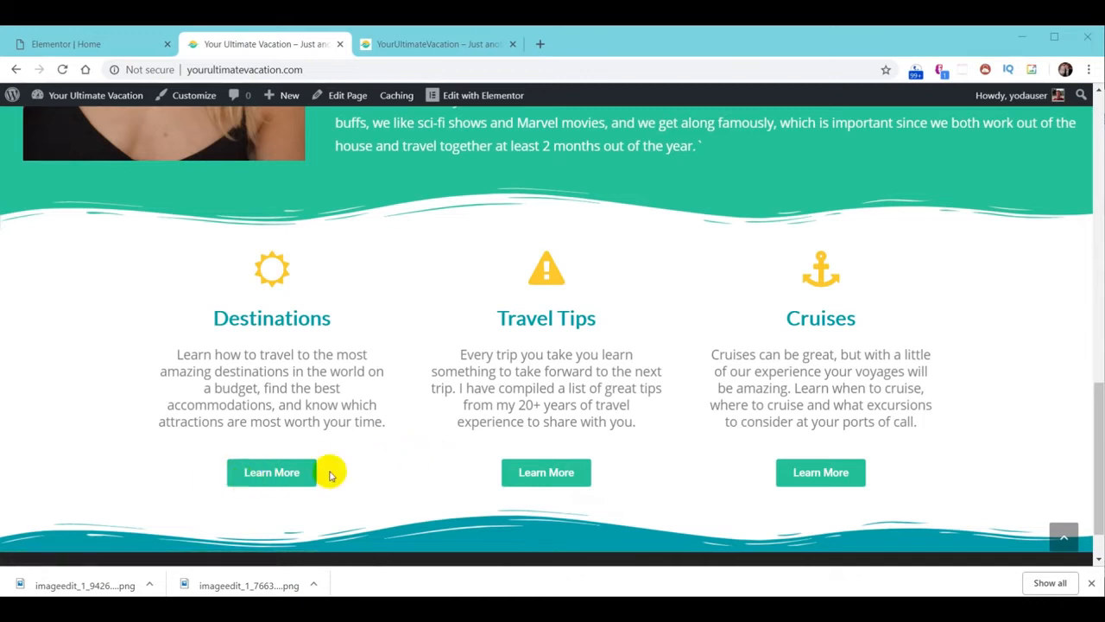
Give the Learn More button a yellow #f9cc29 hover background and a Bounce In hover animation
left_click(80, 44)
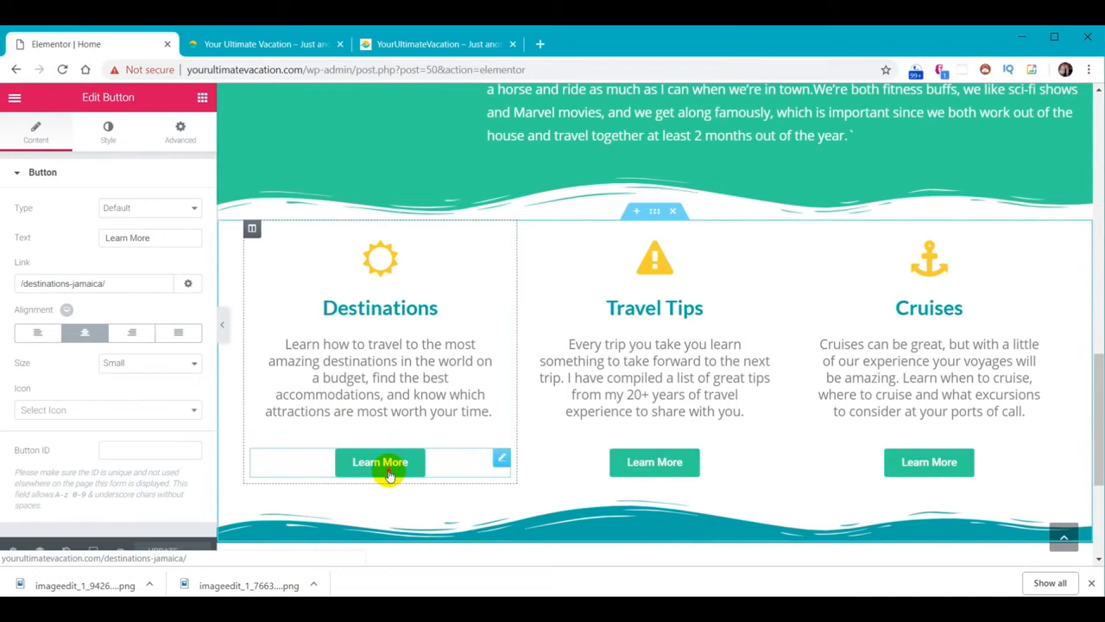
left_click(108, 129)
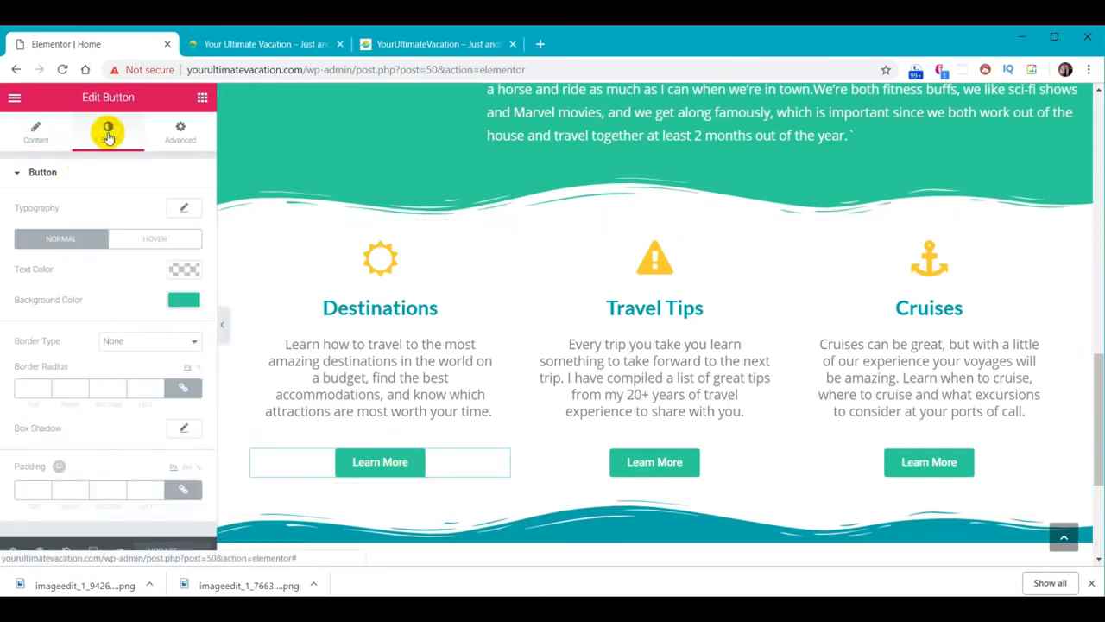
left_click(155, 243)
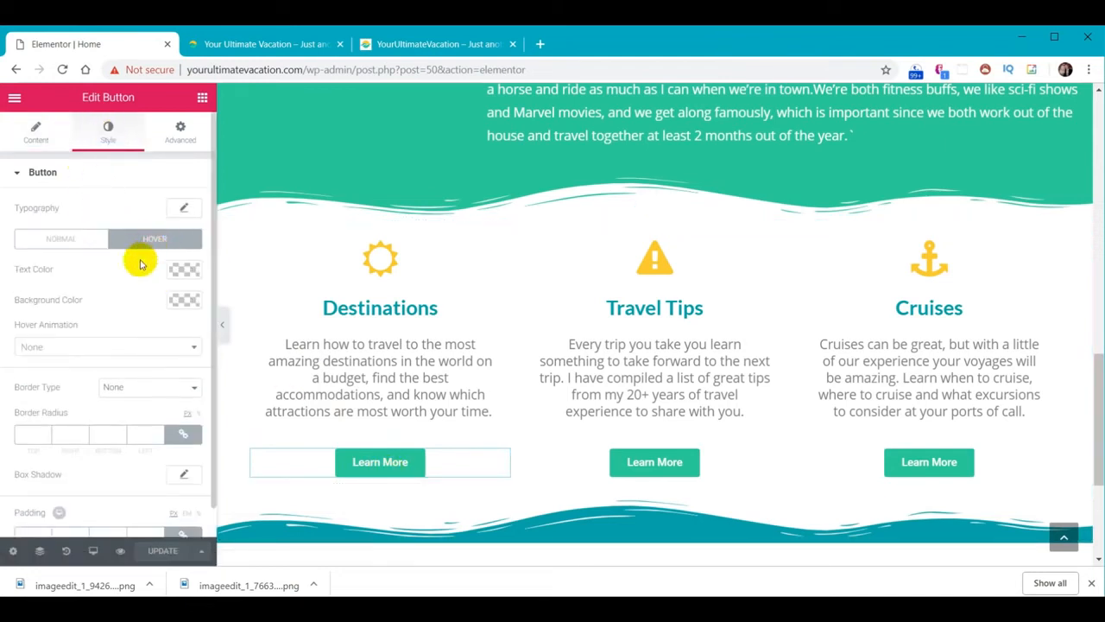
left_click(183, 300)
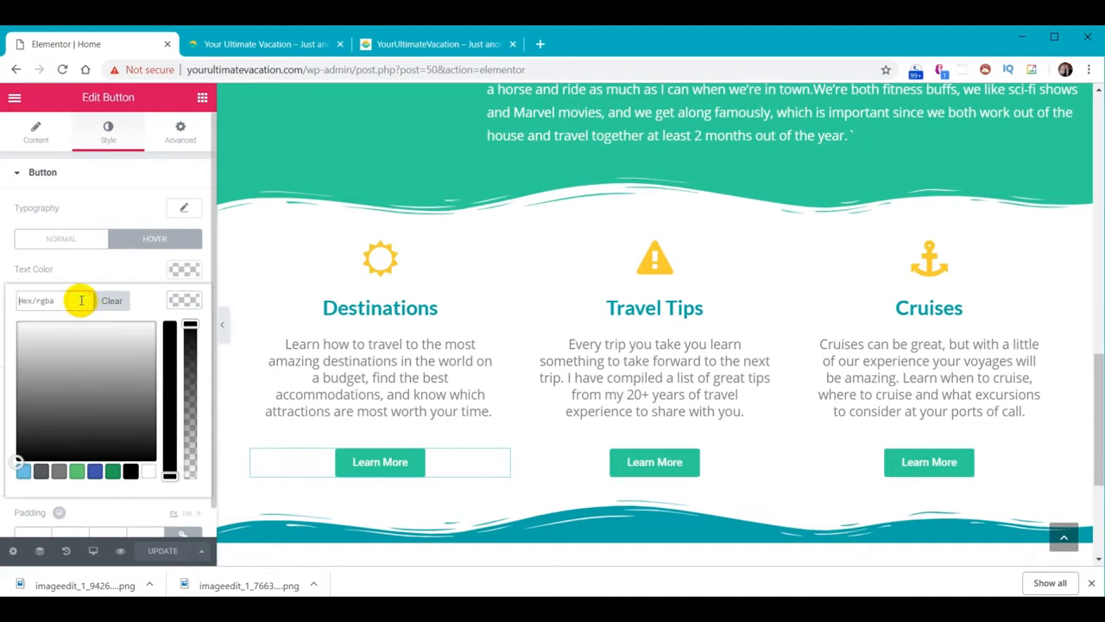
type("#f9cc29")
left_click(184, 304)
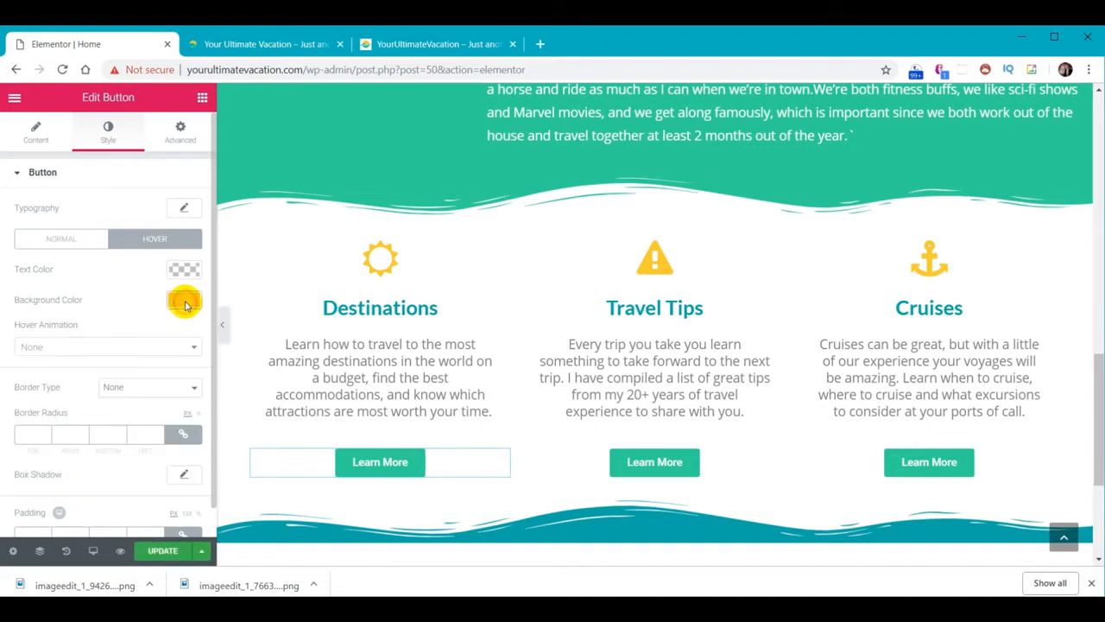
left_click(132, 348)
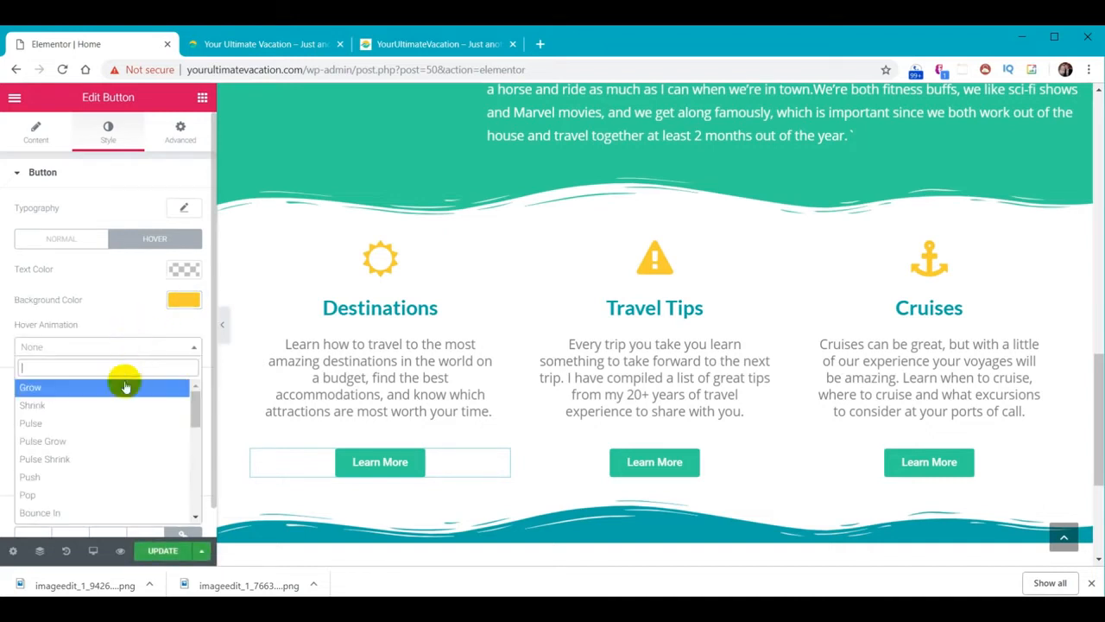
left_click(79, 513)
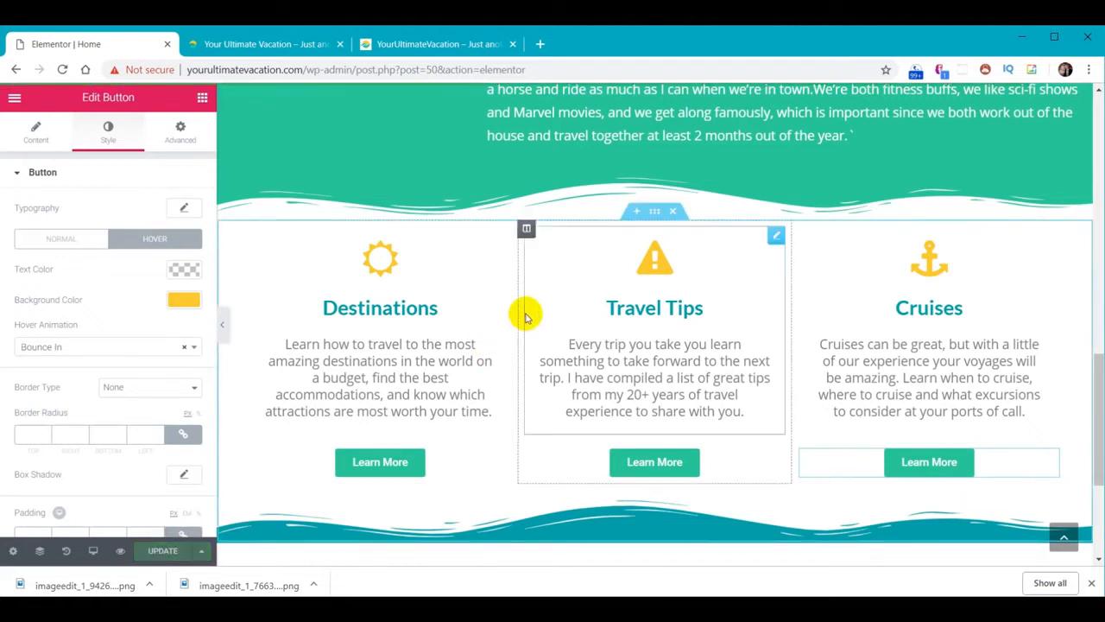
left_click(266, 42)
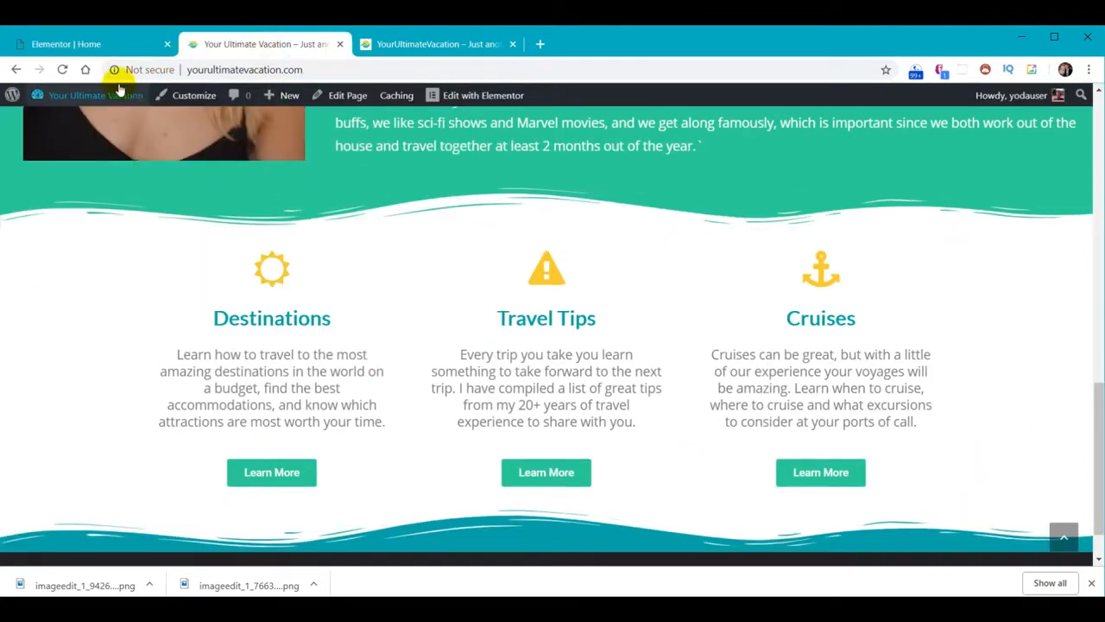
Reload the live page, then scroll the reference site down to its travel-tips accordion
left_click(62, 69)
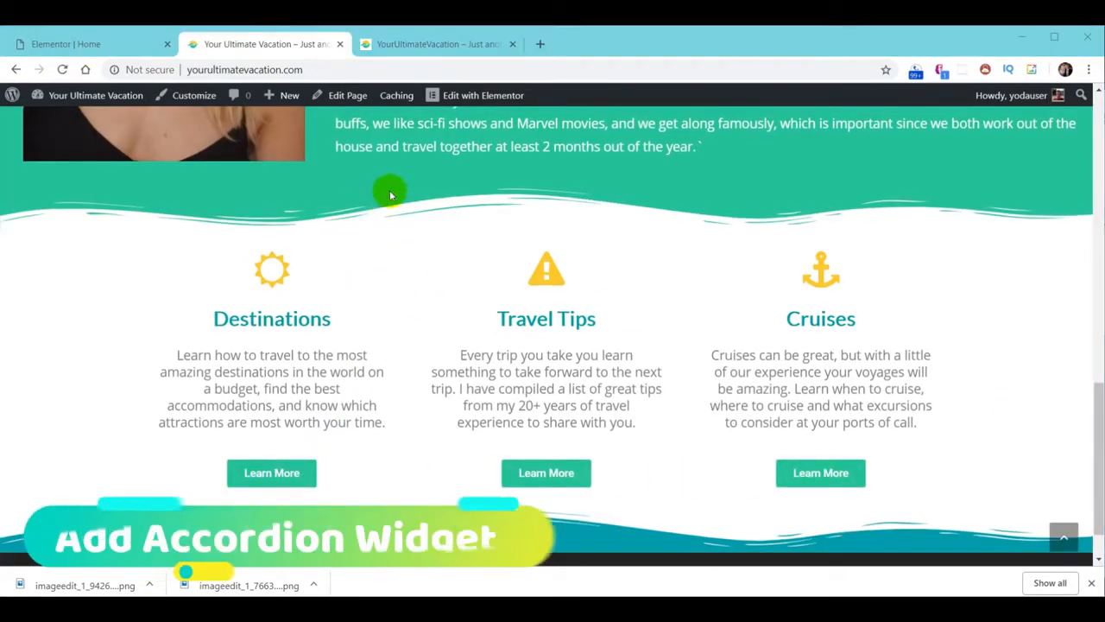
left_click(414, 44)
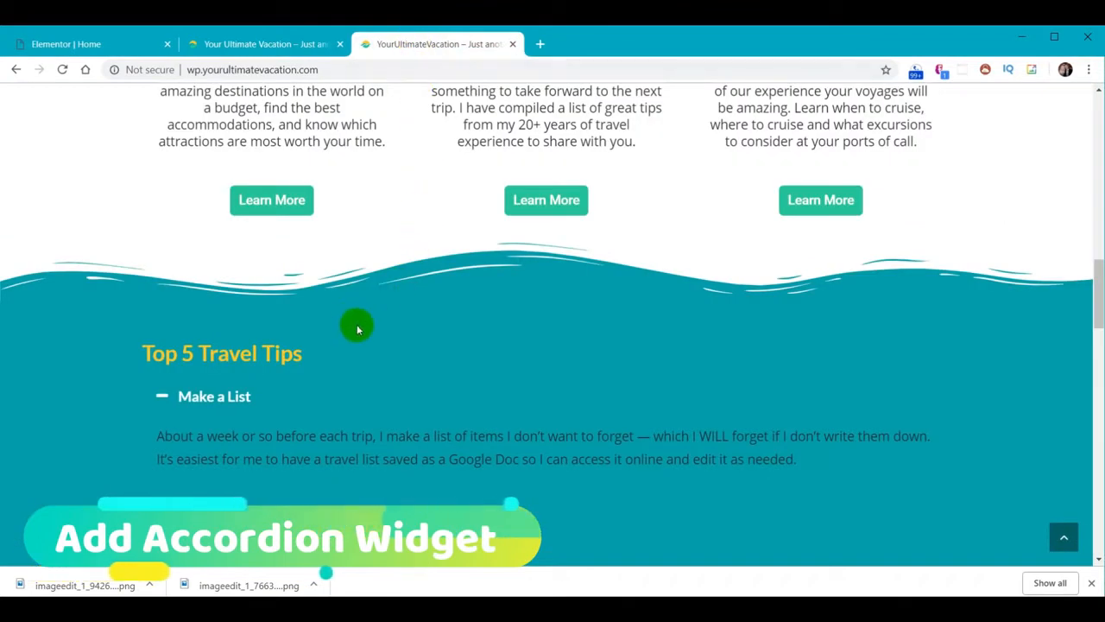
scroll(444, 314, "down", 1)
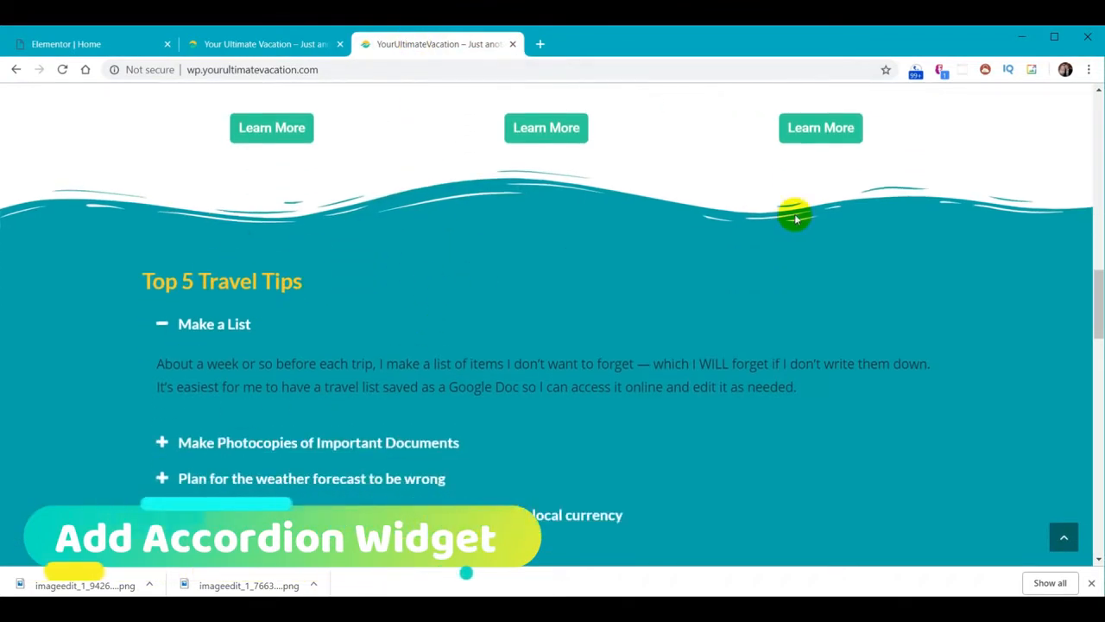
scroll(491, 387, "down", 2)
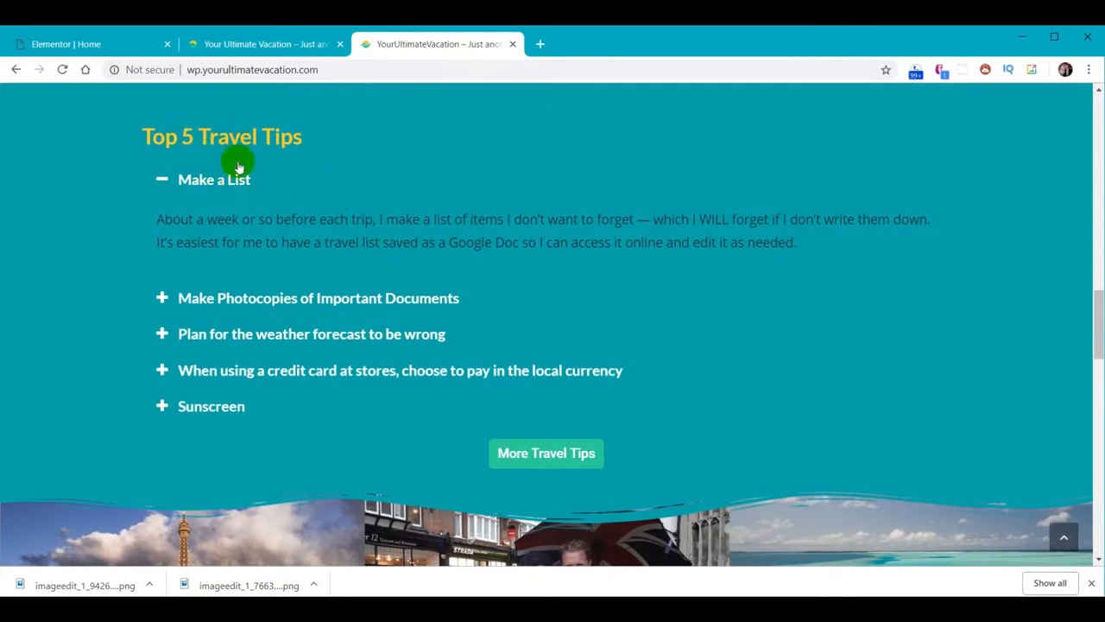
Expand each of the reference site's travel tips, then go back to the Elementor Home editor
left_click(234, 298)
left_click(247, 333)
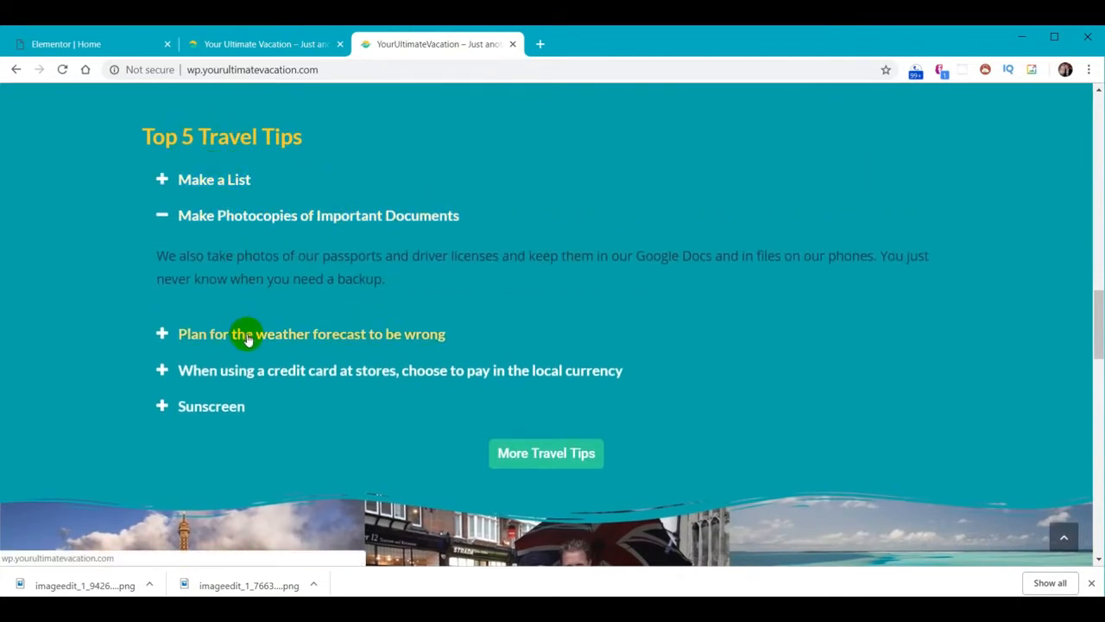
left_click(264, 391)
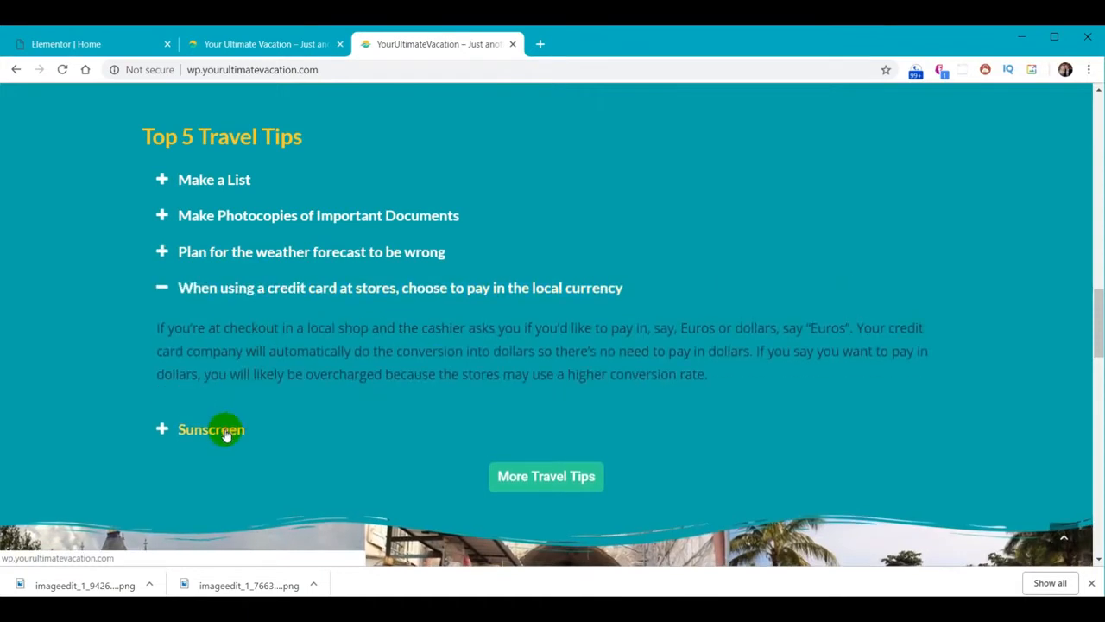
left_click(222, 428)
left_click(245, 252)
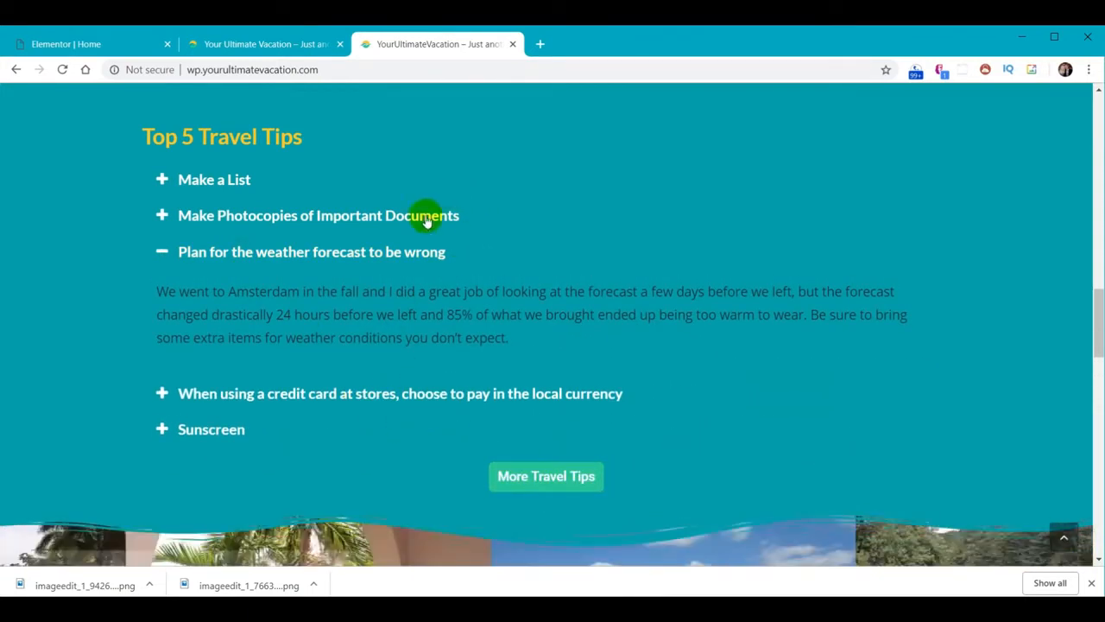
left_click(51, 44)
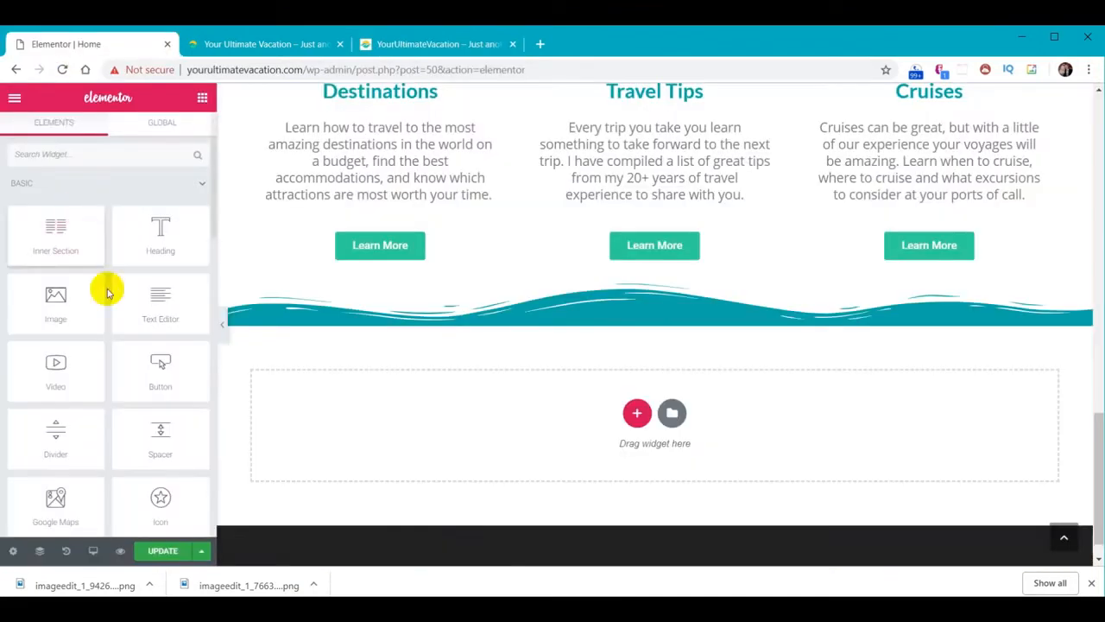
Add a single-column section below the wave holding Heading, Accordion and Button widgets
left_click(637, 415)
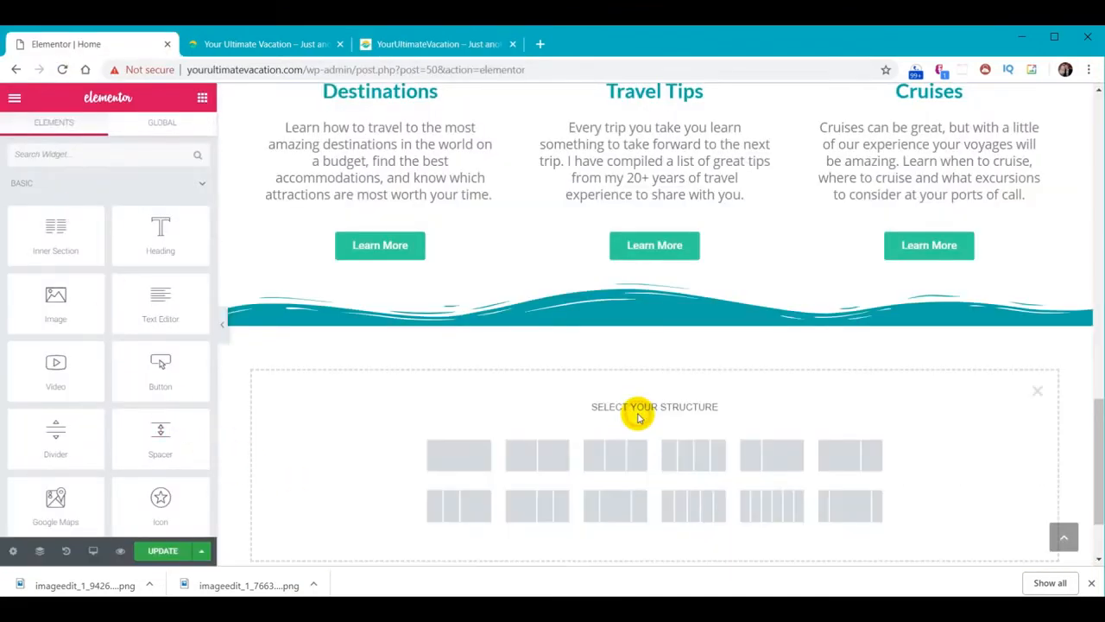
left_click(468, 458)
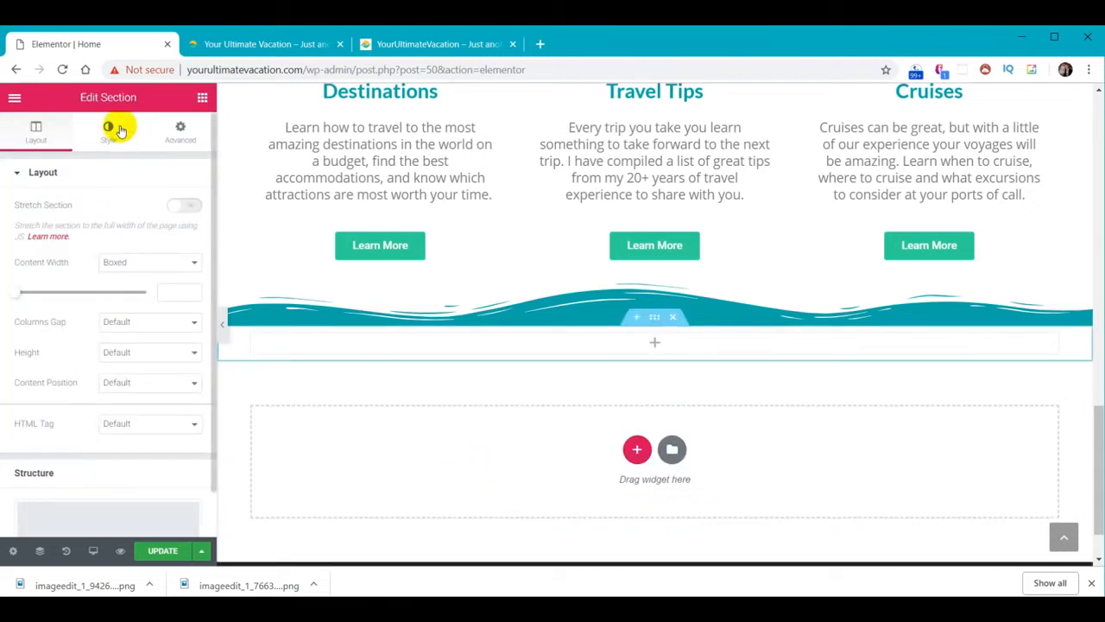
left_click(202, 98)
left_click_drag(175, 230, 373, 339)
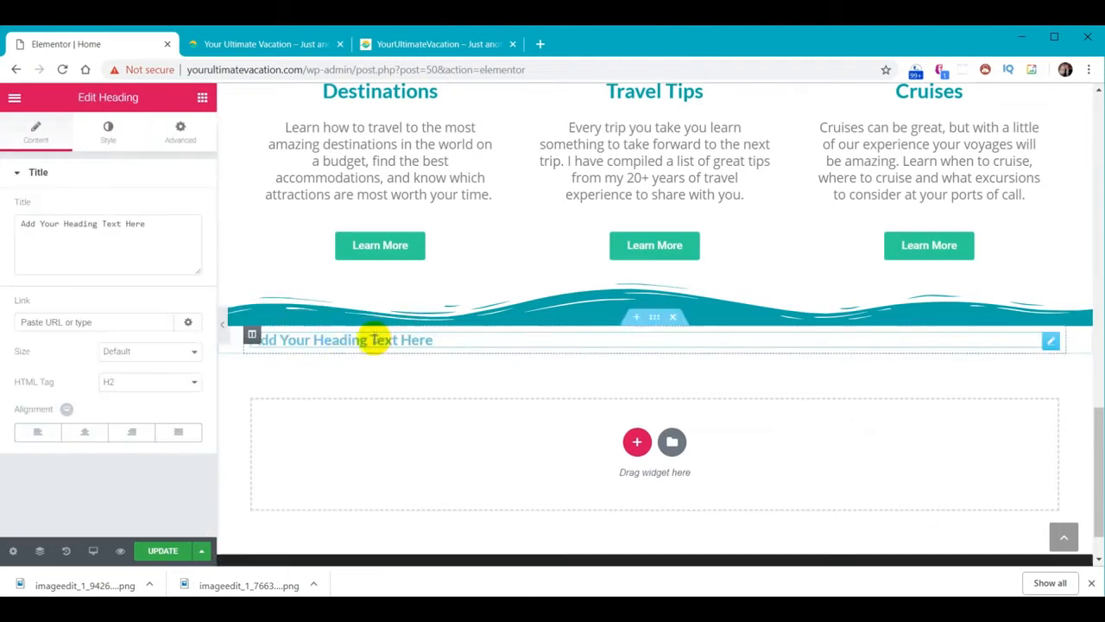
left_click(202, 100)
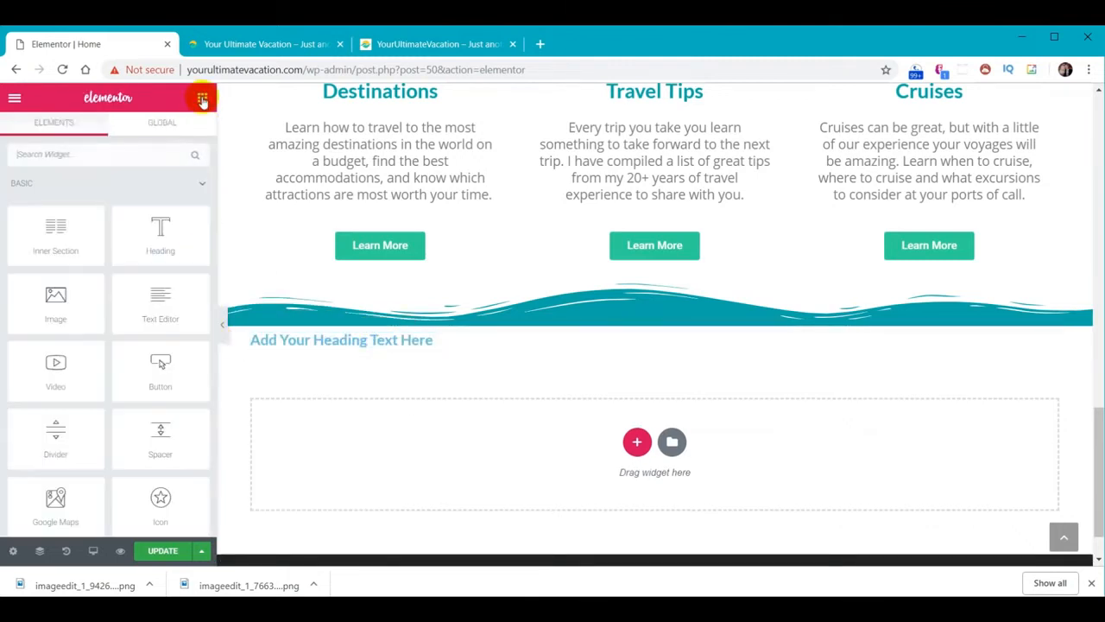
scroll(116, 356, "down", 3)
scroll(116, 356, "down", 2)
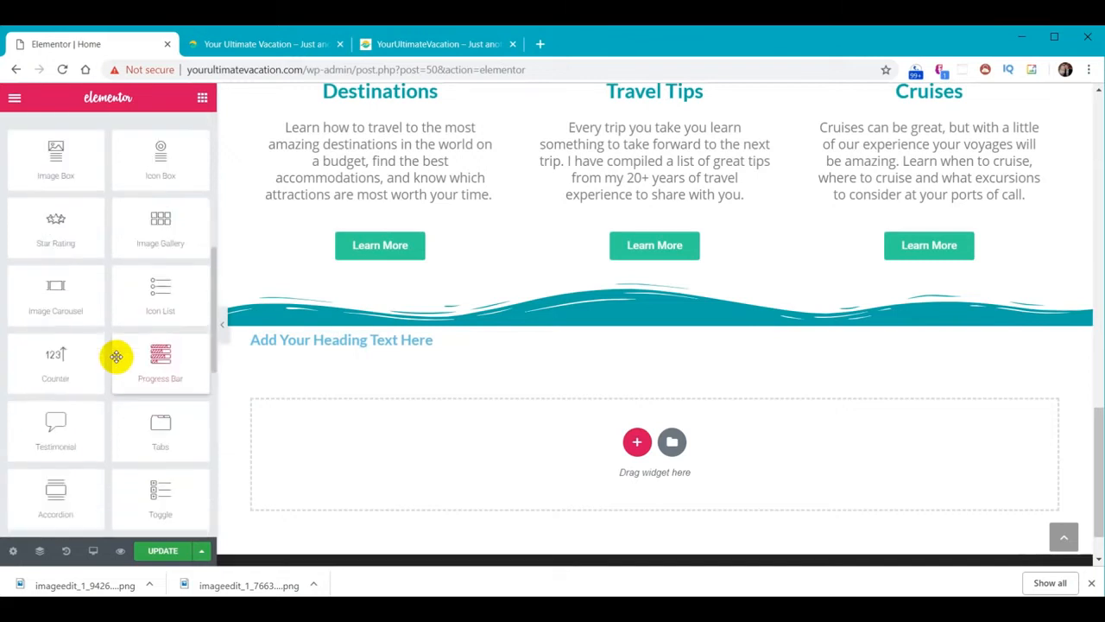
left_click_drag(77, 481, 422, 354)
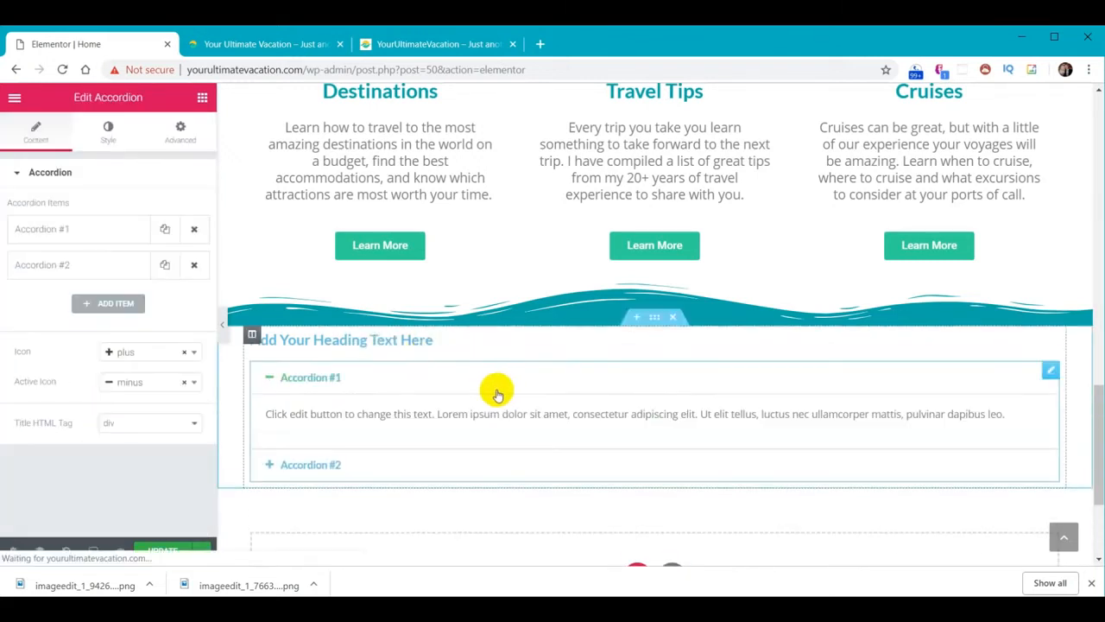
left_click(202, 96)
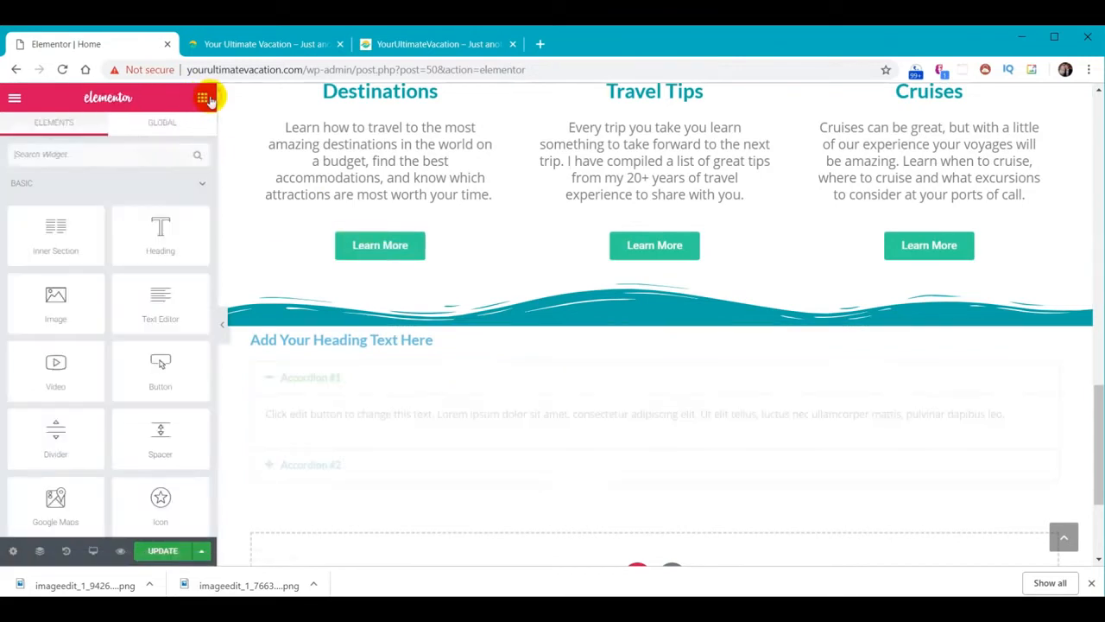
left_click_drag(164, 363, 380, 484)
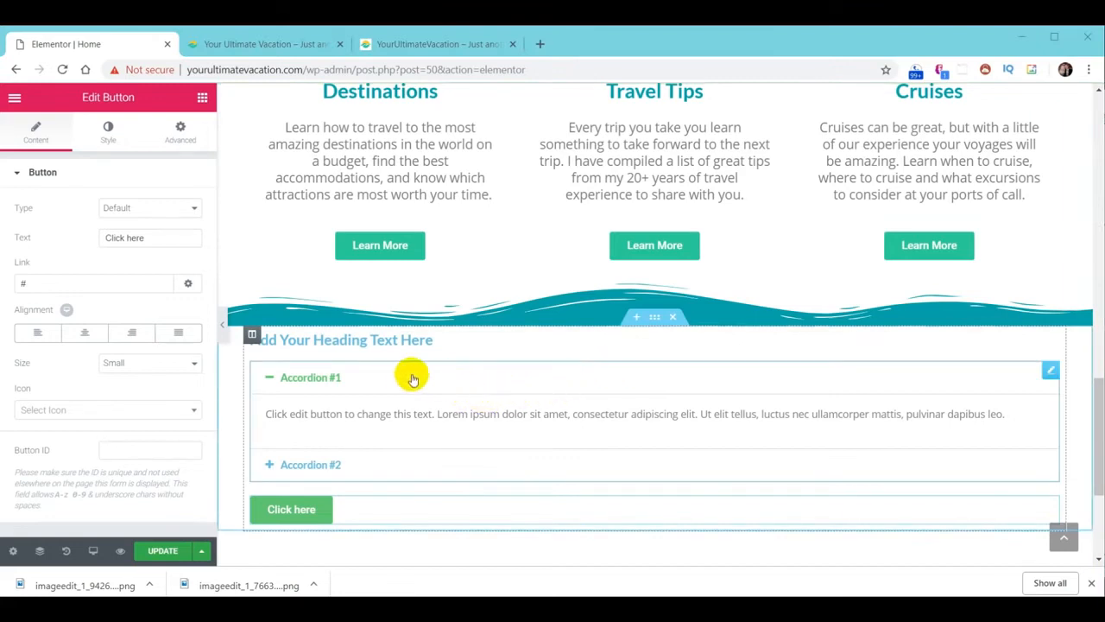
Change the heading text to 'Top 5 Travel Tips'
left_click(358, 342)
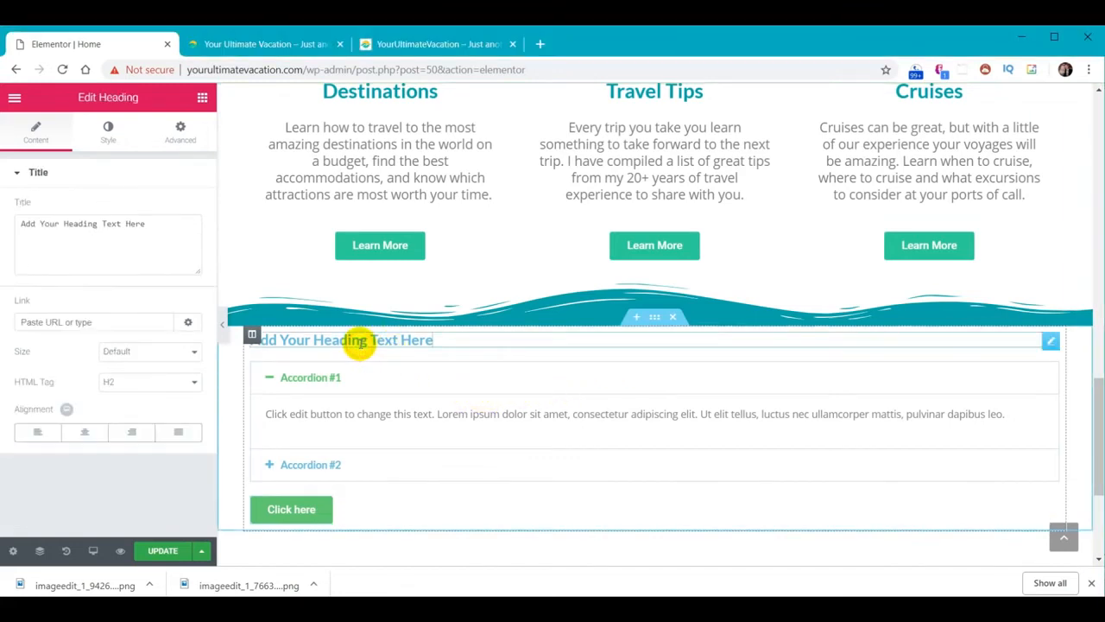
triple_click(154, 226)
type("Top 5 Travel Tips")
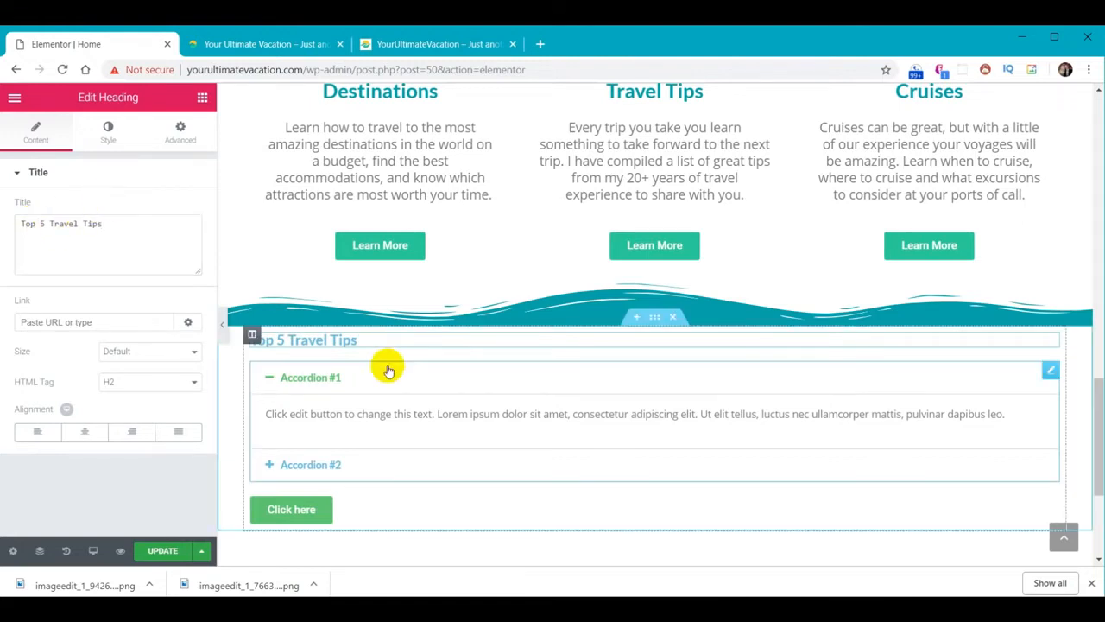
Set the first accordion item to the Make a List tip with its travel-list paragraph
left_click(311, 380)
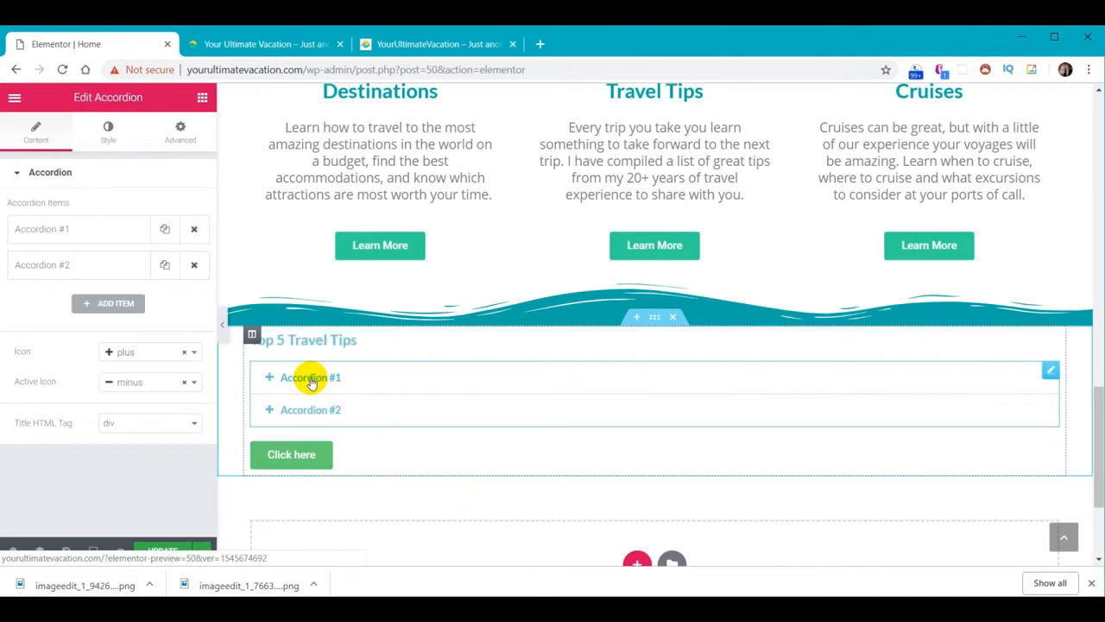
left_click(307, 379)
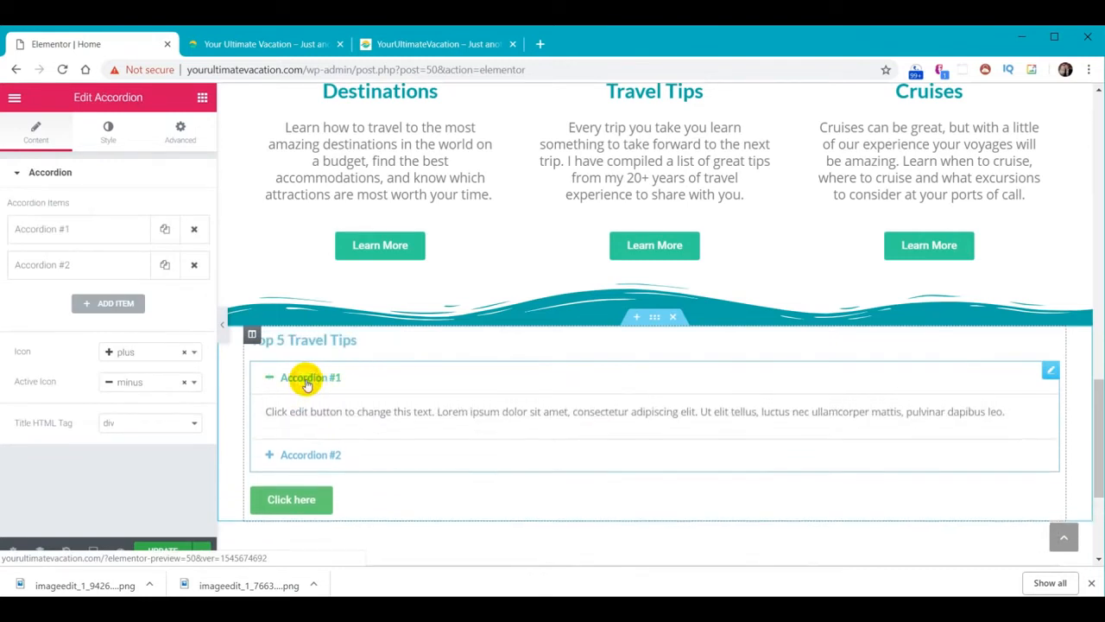
left_click(47, 233)
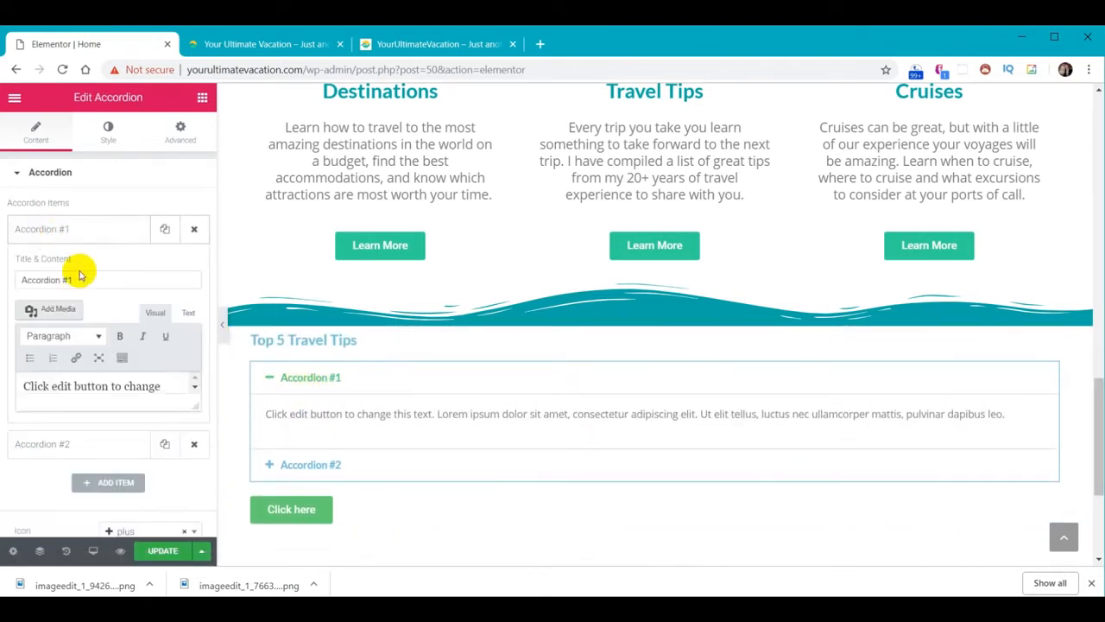
left_click_drag(82, 282, 2, 277)
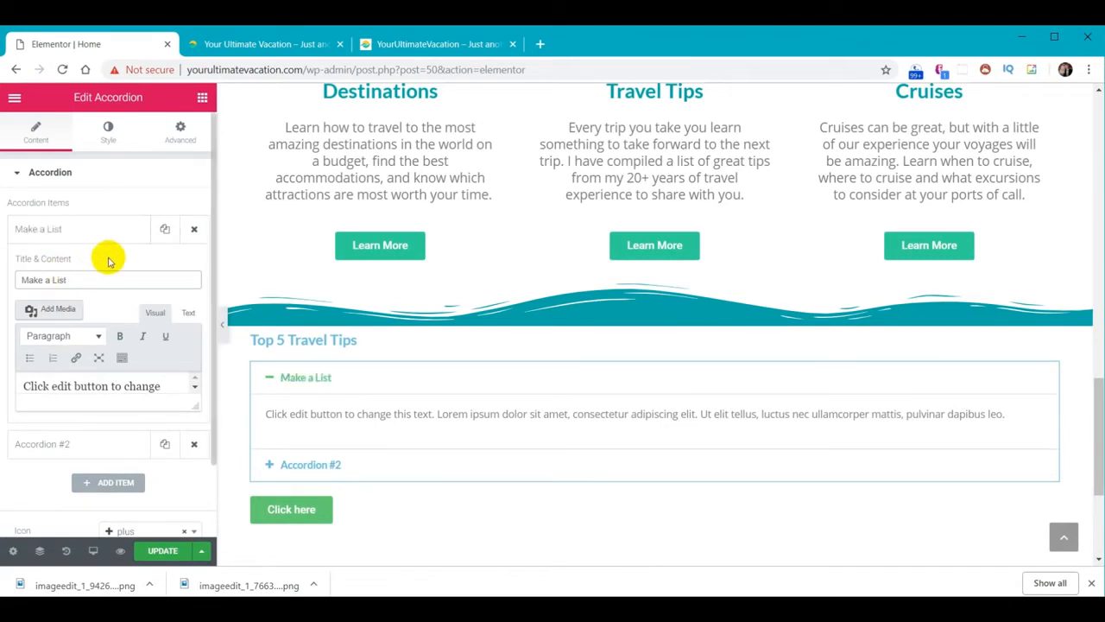
scroll(109, 261, "down", 1)
left_click(160, 300)
left_click_drag(160, 300, 17, 297)
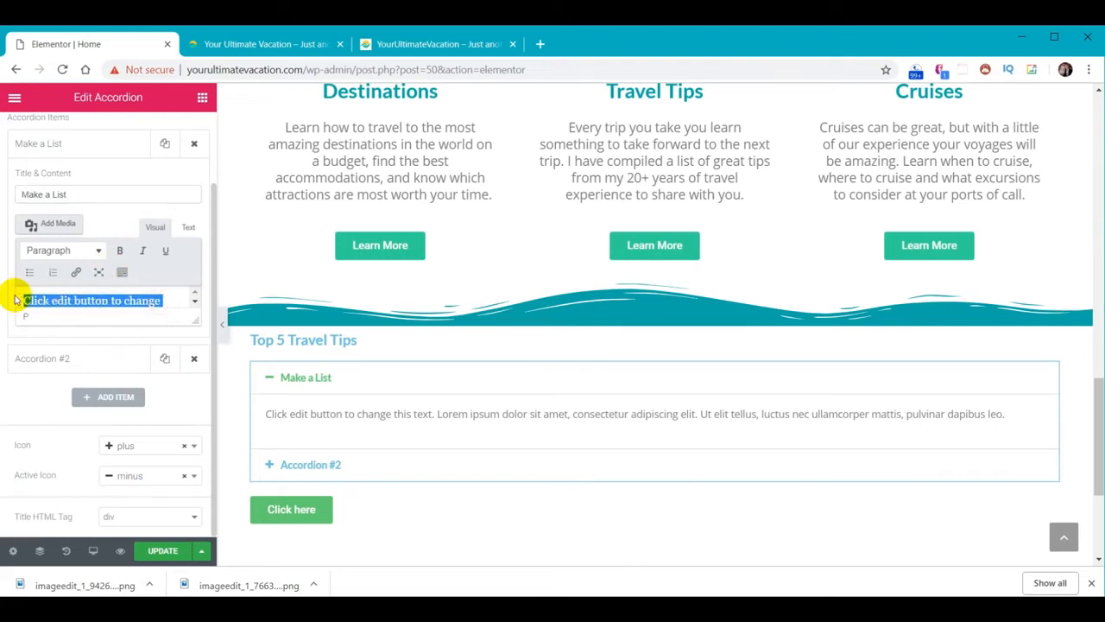
key("BackSpace")
key("Delete")
key("Delete")
key("Delete")
key("Delete")
key("Delete")
key("Delete")
key("Delete")
key("Delete")
key("Delete")
key("Delete")
key("Delete")
key("Delete")
key("Delete")
key("Delete")
key("Delete")
key("Delete")
key("Delete")
key("Delete")
key("Delete")
key("Delete")
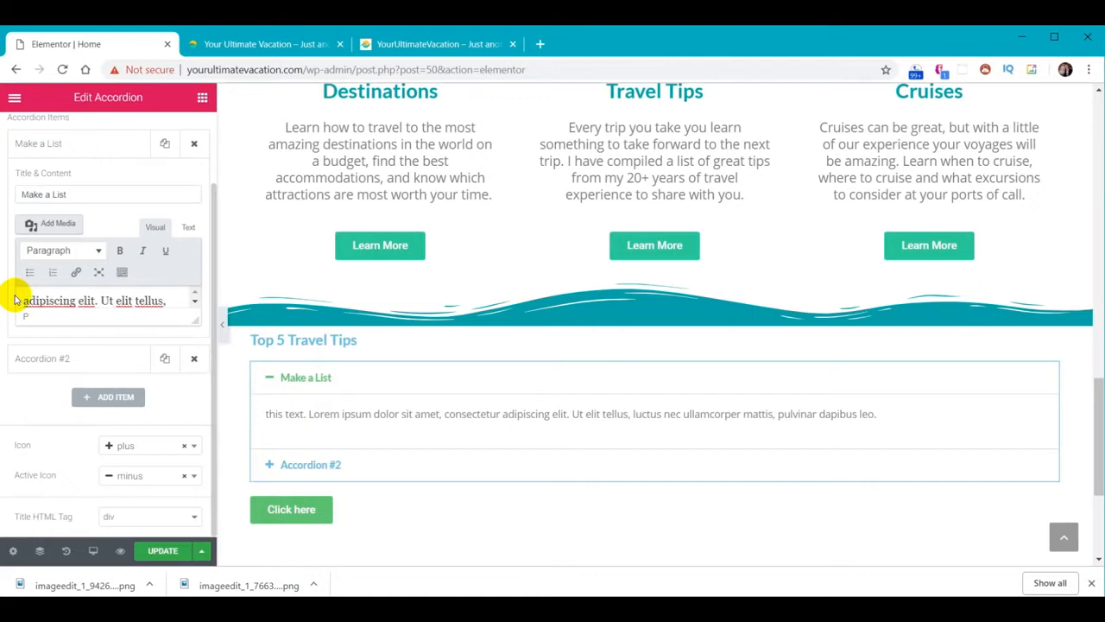
key("Delete")
key("Delete")
key("Delete")
key("Delete")
key("Delete")
key("Delete")
key("Delete")
key("Delete")
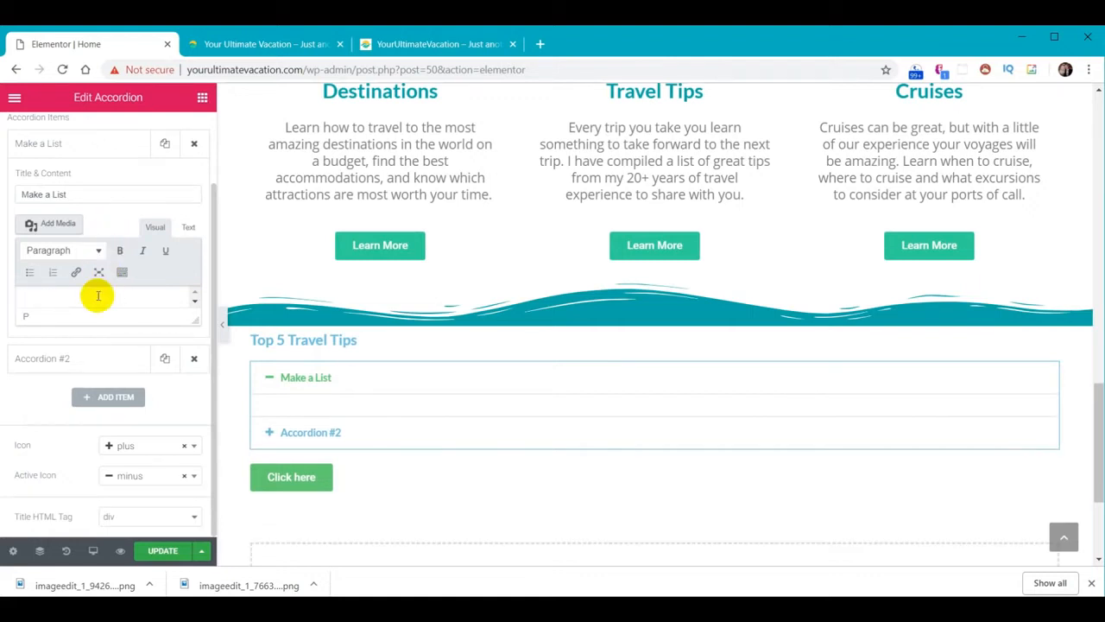
left_click(81, 301)
type("About a week or so before each trip, I make a list of items I don't want to forget — which I WILL forget if I don't write them down. It's easiest for me to have a travel list saved as a Google Doc so I can access it online and edit it as needed.")
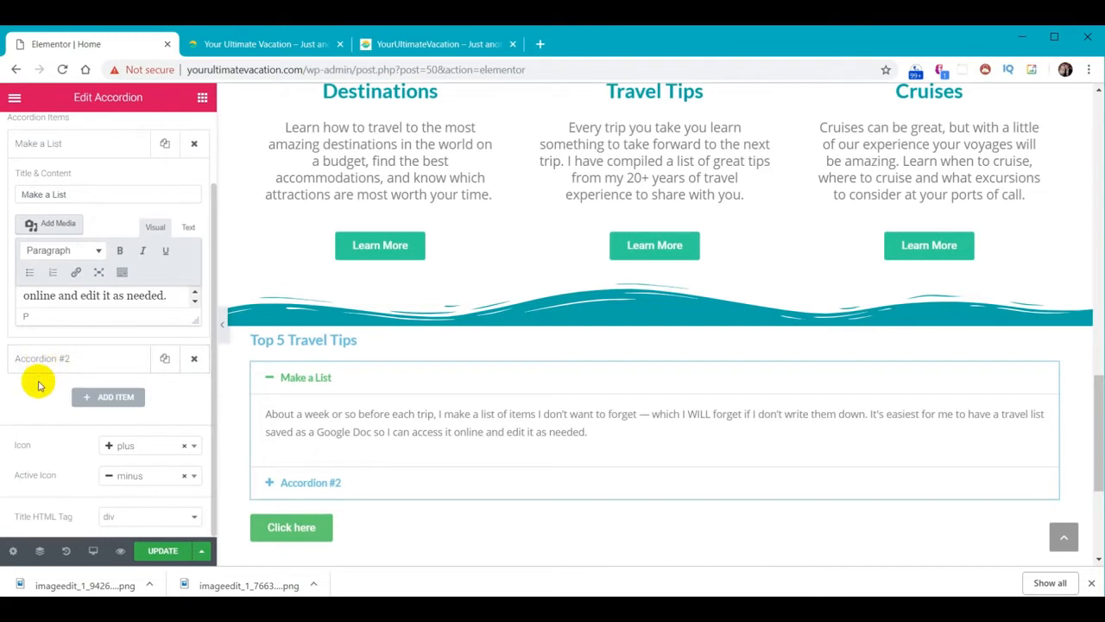
Retitle the second item 'Make Photocopies of Important Documents' with the passport backup paragraph
left_click(39, 361)
triple_click(104, 229)
type("Make Photocopies of Important Documents")
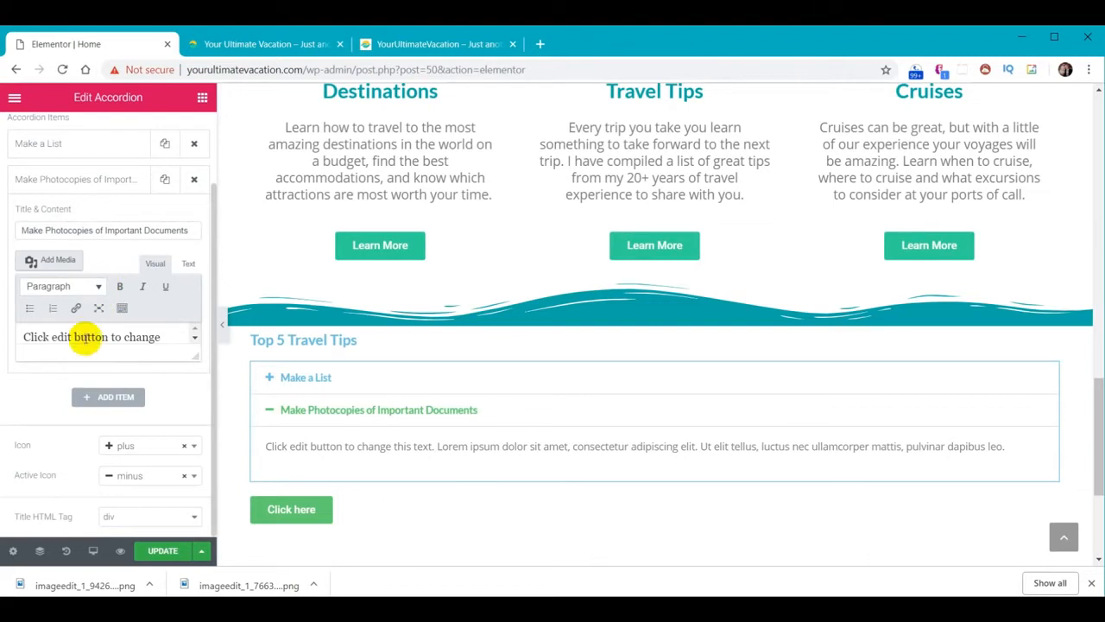
key("ctrl+a")
key("ctrl+v")
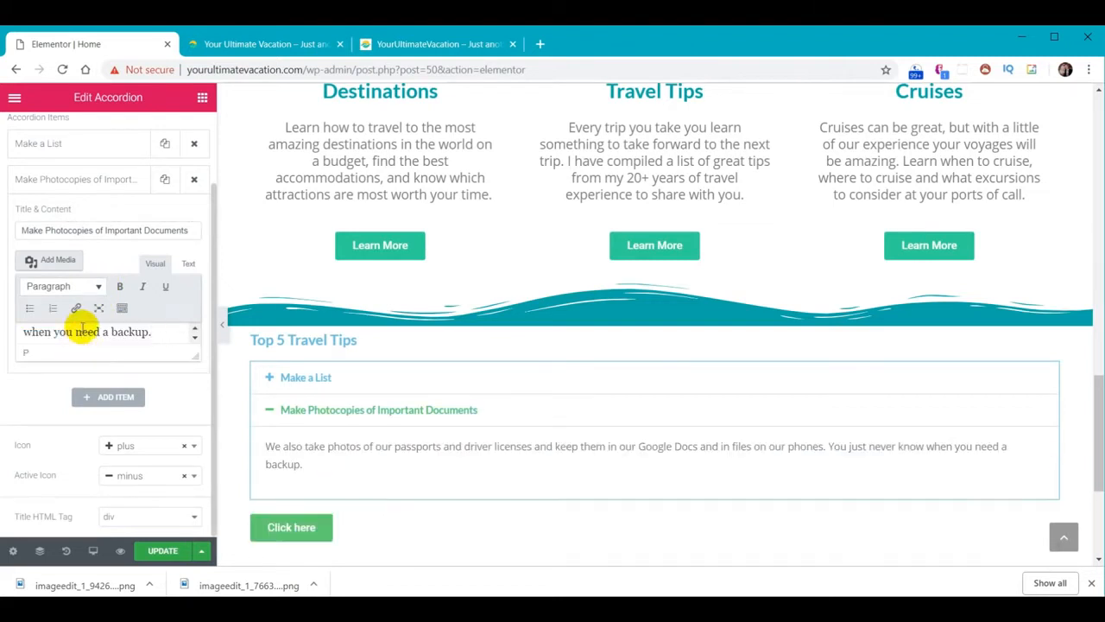
left_click_drag(196, 354, 197, 475)
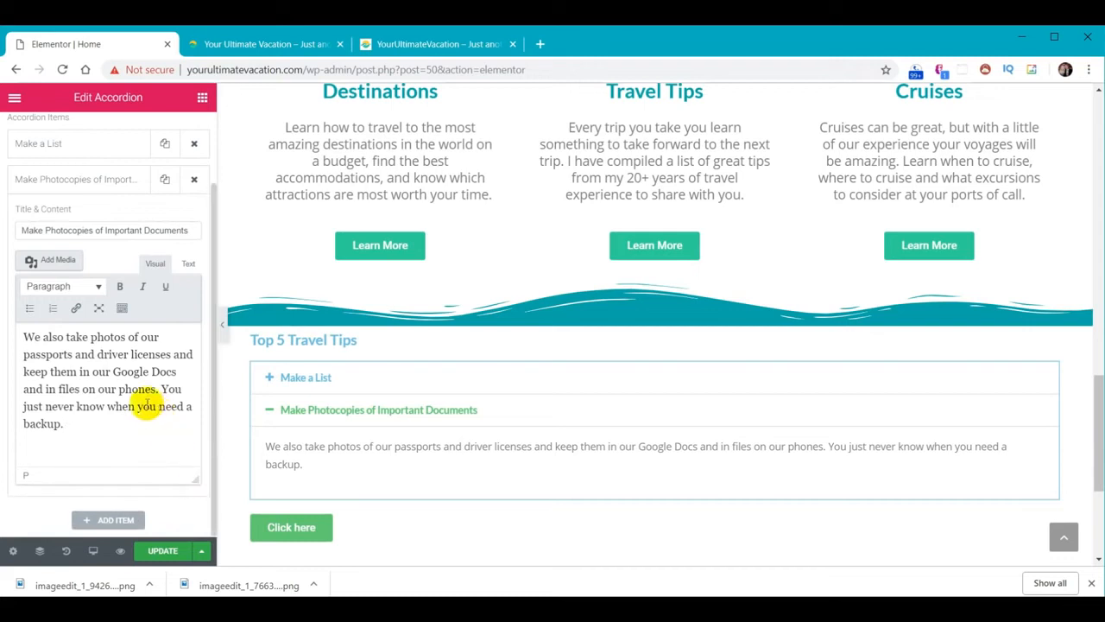
left_click(308, 378)
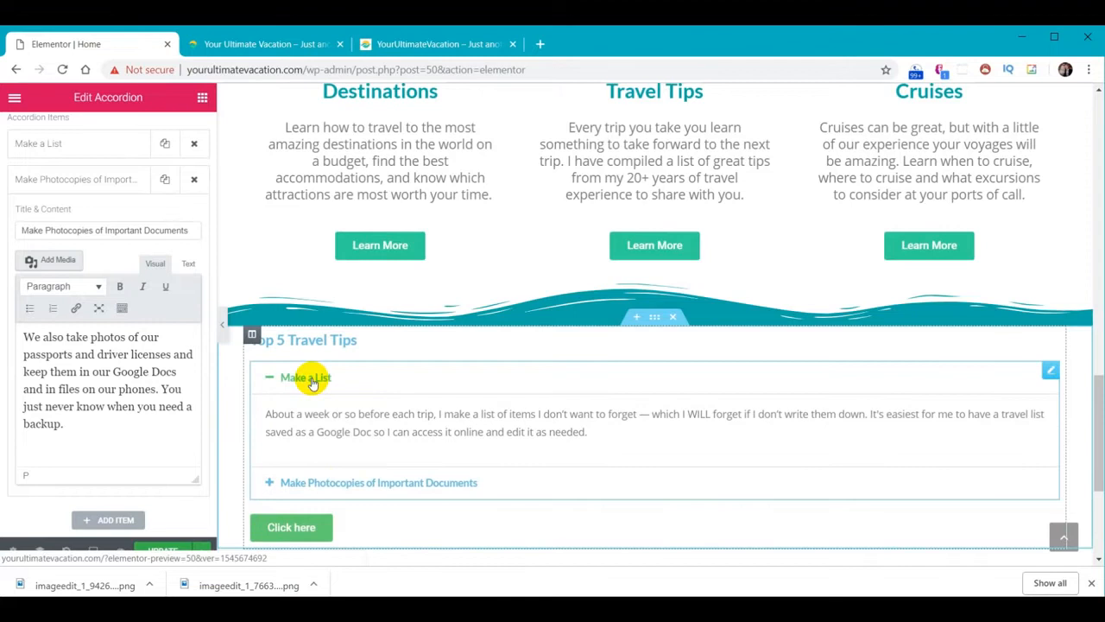
left_click(342, 482)
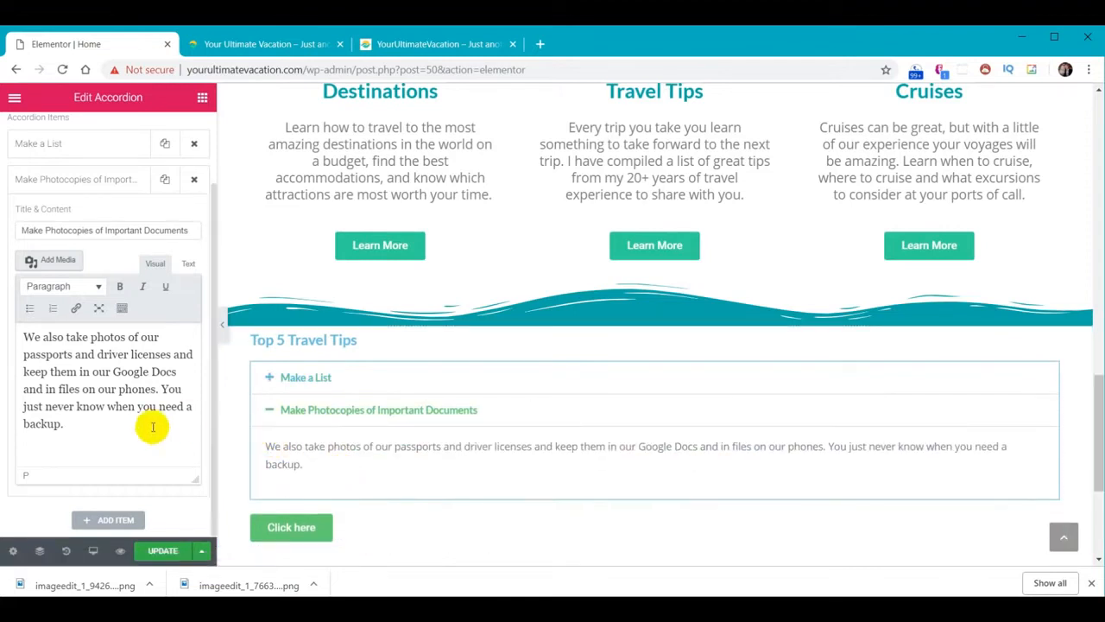
Add a third item, 'Plan for the weather forecast to be wrong', with the Amsterdam weather paragraph
left_click(115, 521)
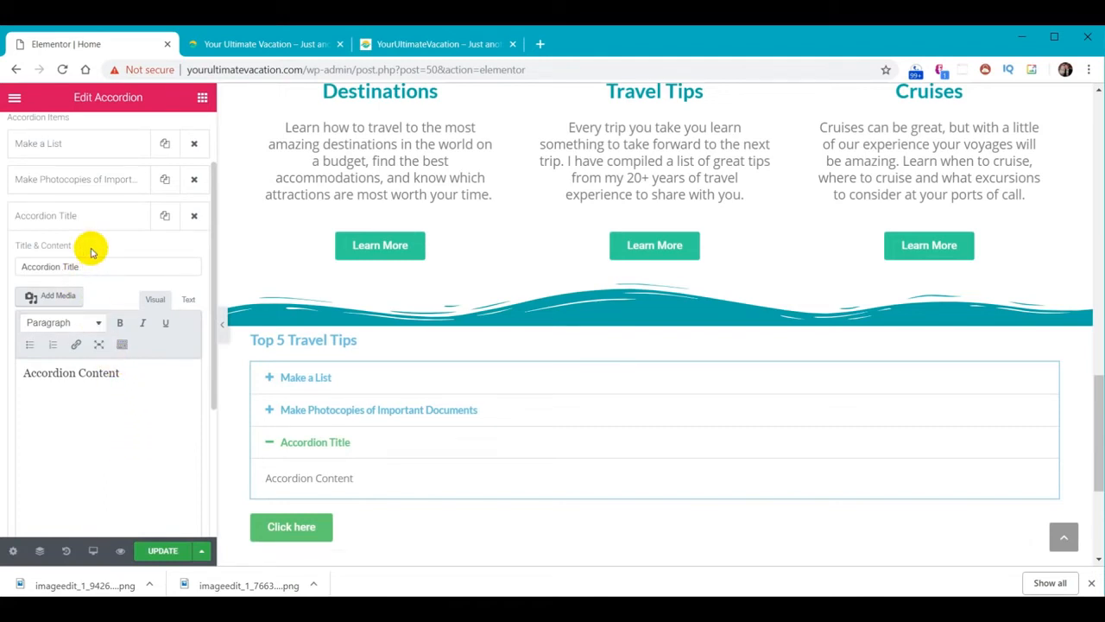
triple_click(34, 267)
type("Plan for the weather forecast to be wrong")
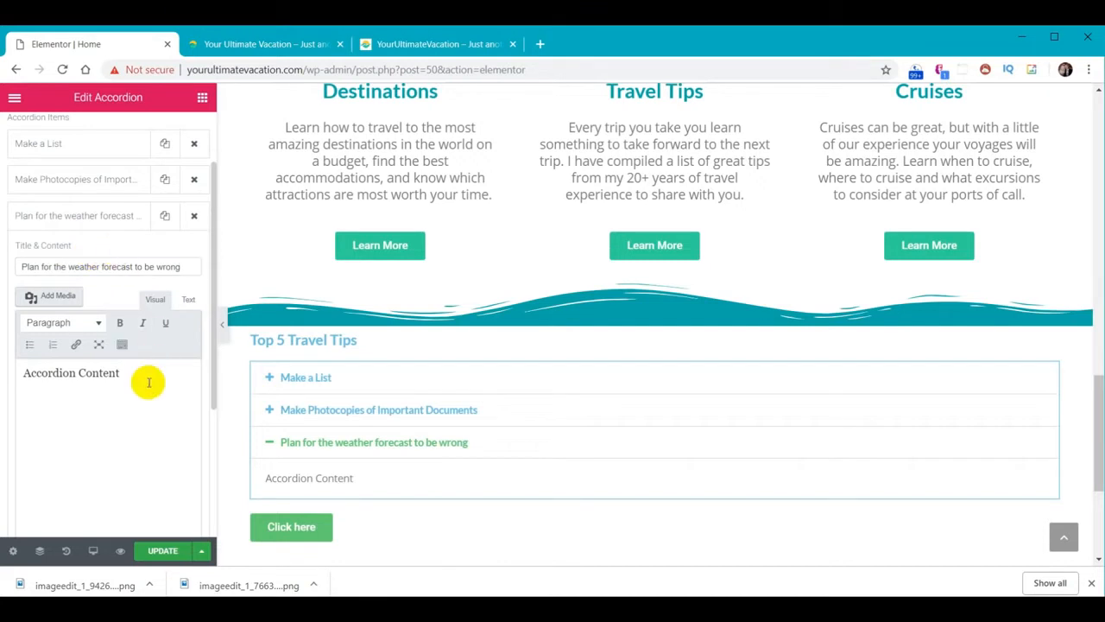
left_click_drag(148, 380, 2, 370)
type("We went to Amsterdam in the fall and I did a great job of looking at the forecast a few days before we left, but the forecast changed drastically 24 hours before we left and 85% of what we brought ended up being too warm to wear. Be sure to bring some extra items for weather conditions you don't expect.")
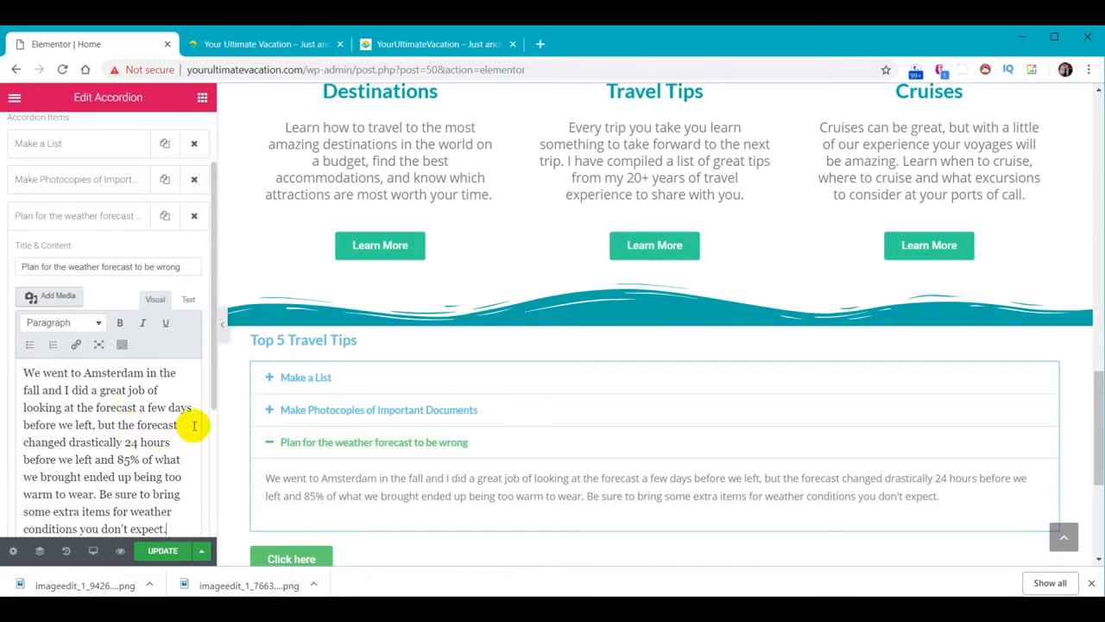
left_click(76, 221)
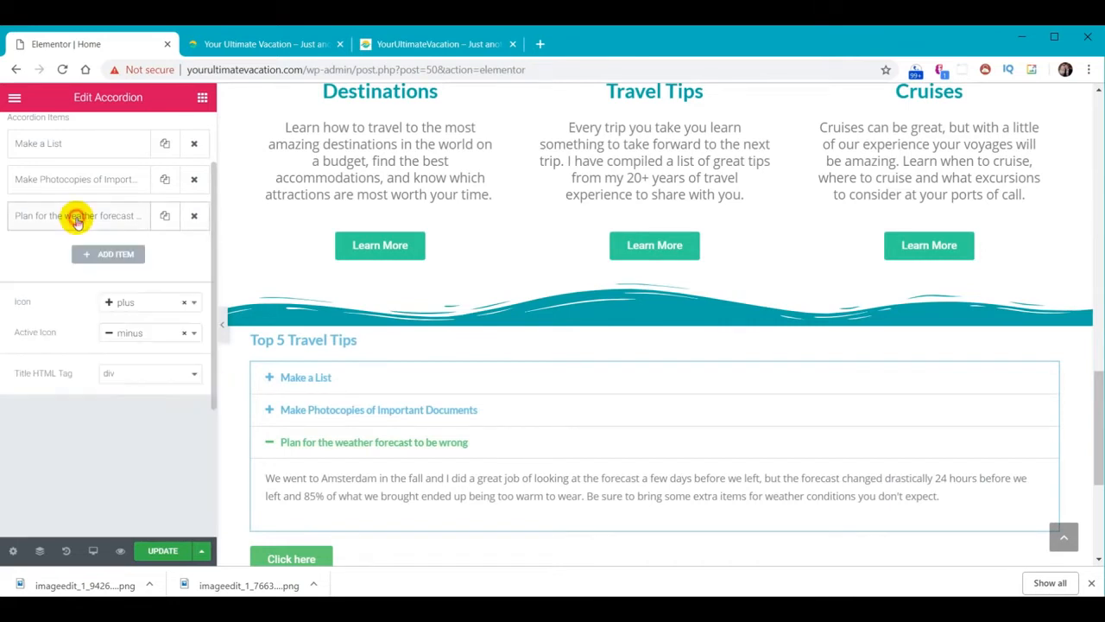
Add a fourth item with the credit-card tip and its paragraph about paying in local currency
left_click(122, 259)
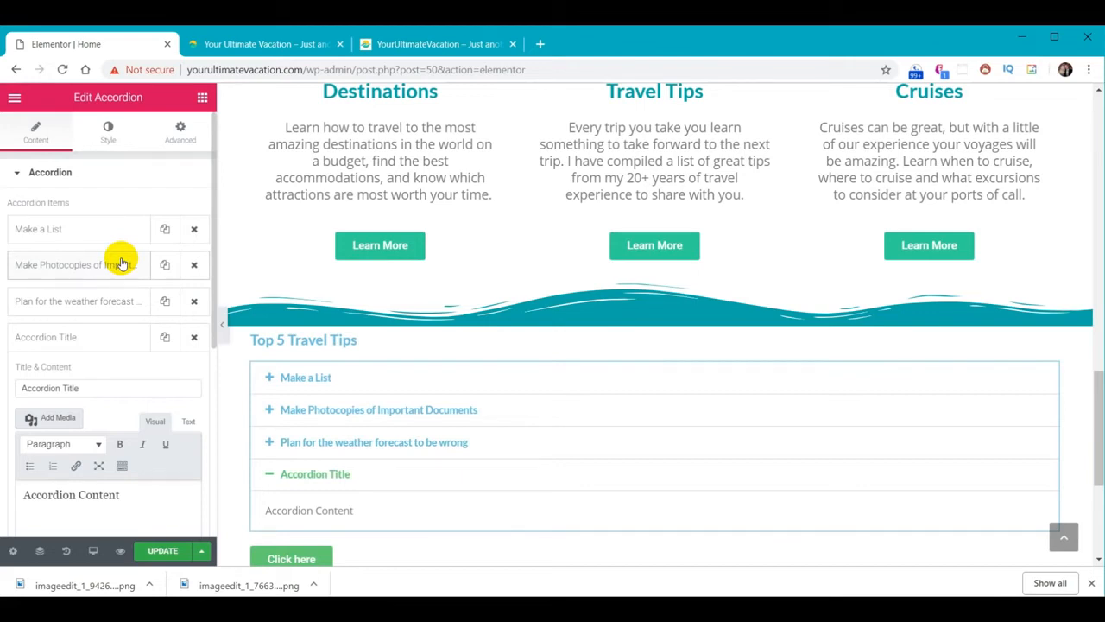
triple_click(95, 388)
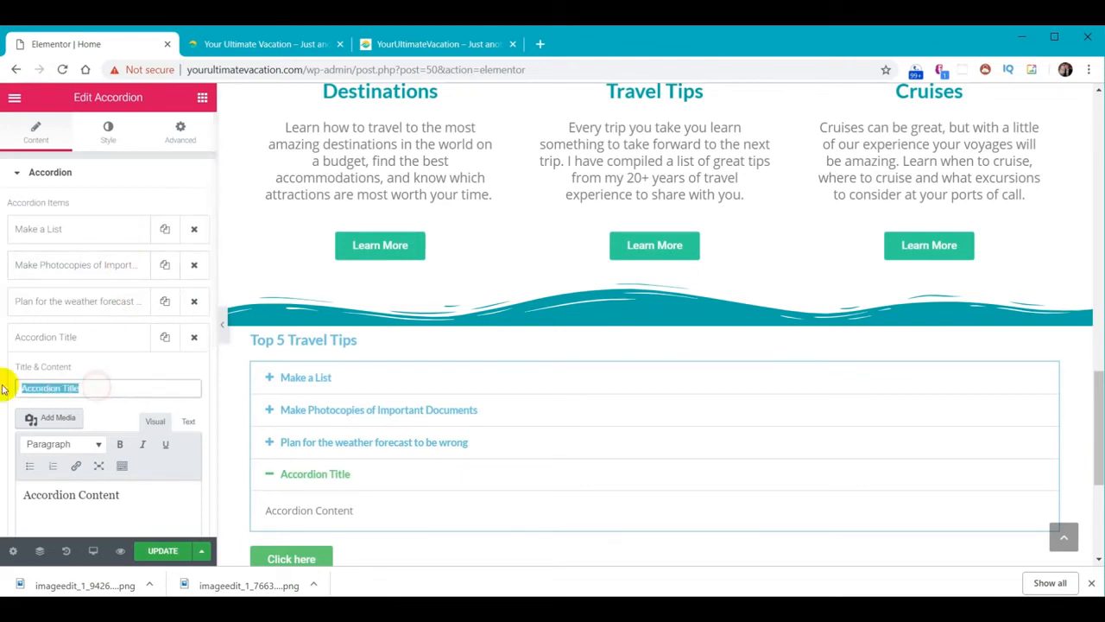
type("When using a credit card at stores, choose to pay in the local currency")
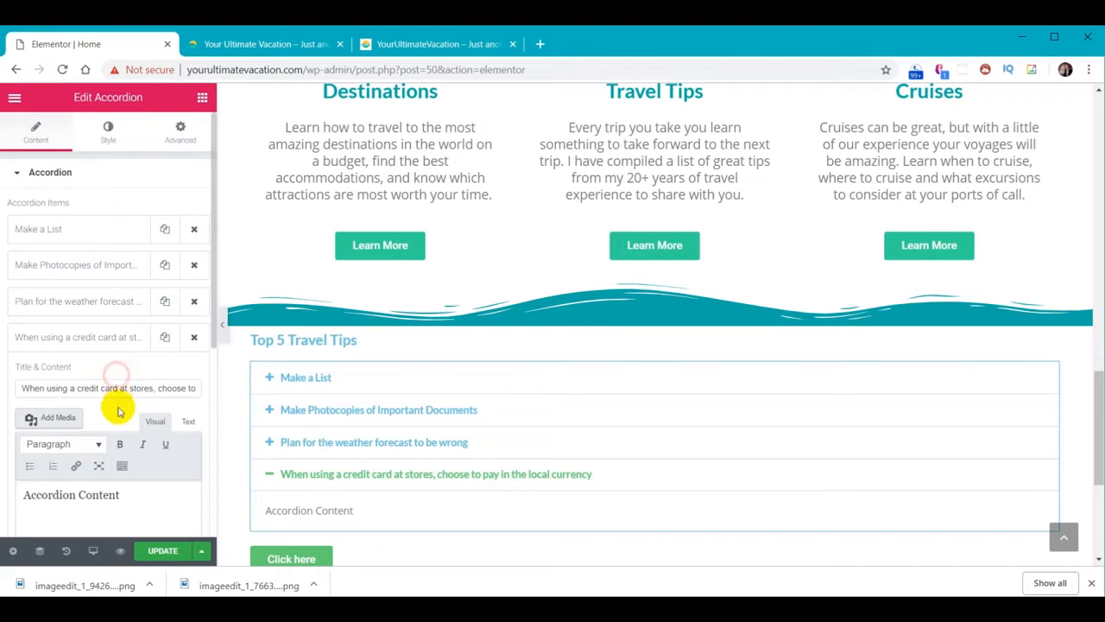
scroll(116, 407, "down", 1)
triple_click(129, 412)
type("If you're at checkout in a local shop and the cashier asks you if you'd like to pay in, say, Euros or dollars, say \"Euros\". Your credit card company will automatically do the conversion into dollars so there's no need to pay in dollars. If you say you want to pay in dollars, you will likely be overcharged because the stores may use a higher conversion rate.")
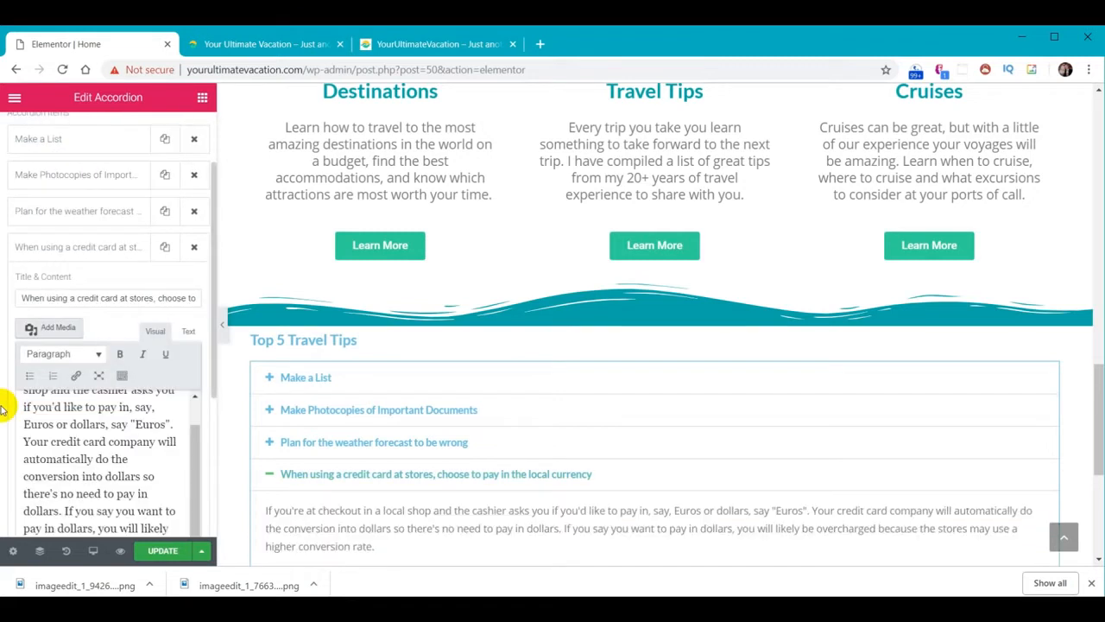
left_click(63, 251)
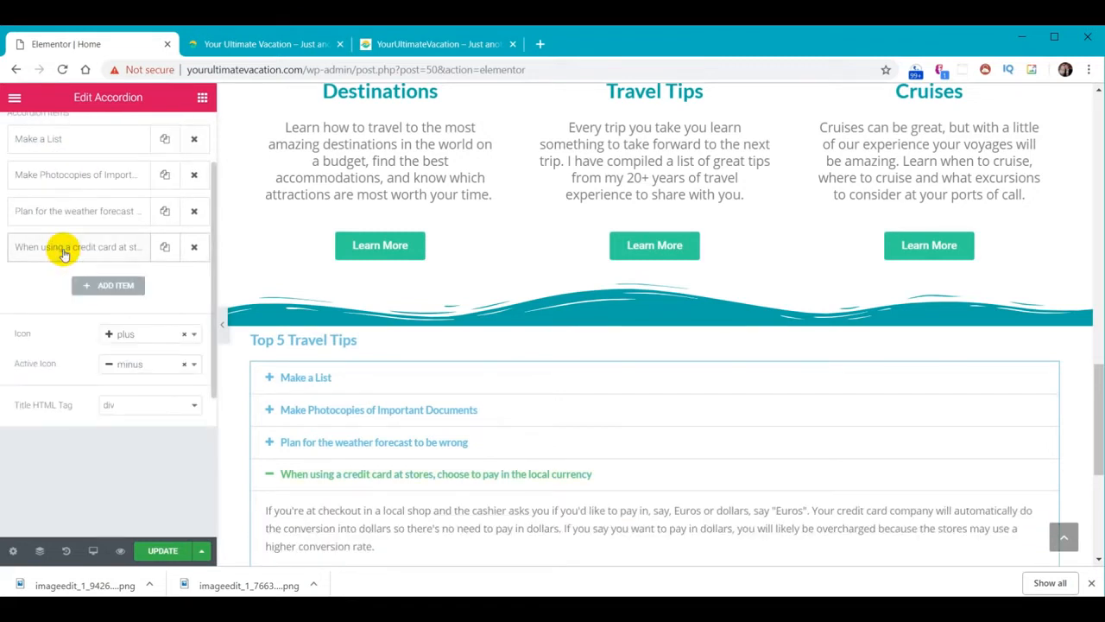
Add a fifth item titled 'Sunscreen' with the sunscreen advice paragraph
left_click(116, 286)
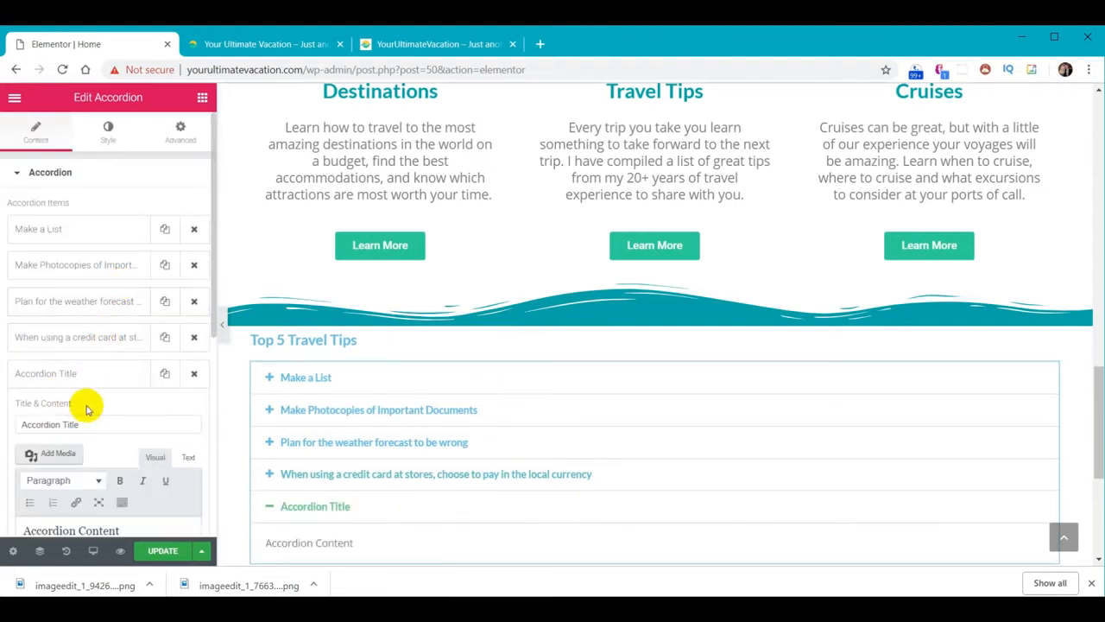
left_click_drag(93, 423, 5, 424)
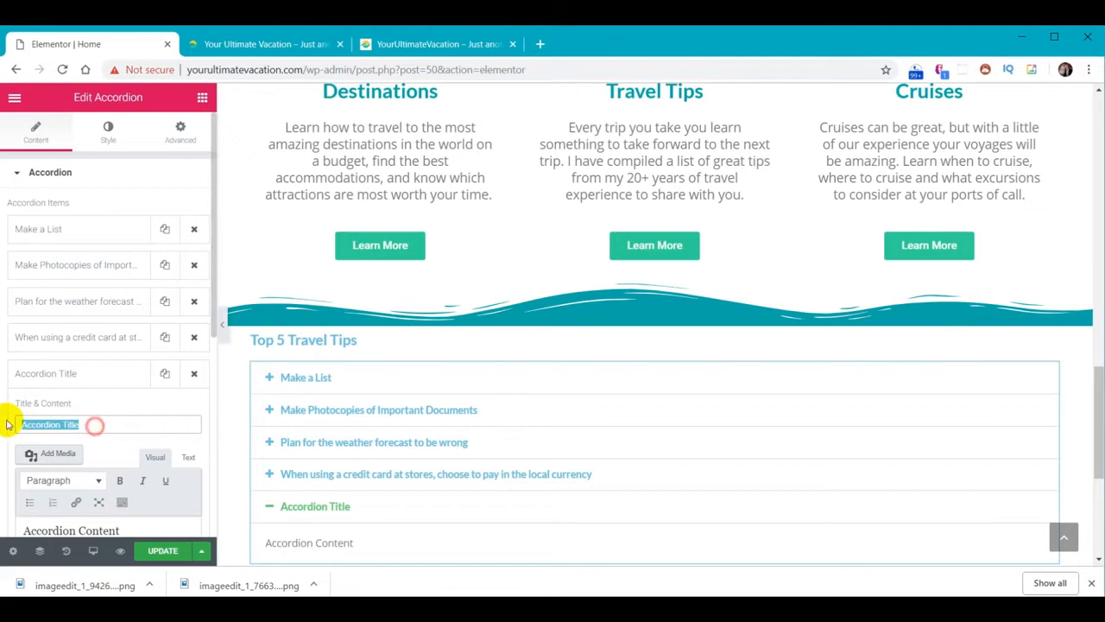
type("Sunscreen")
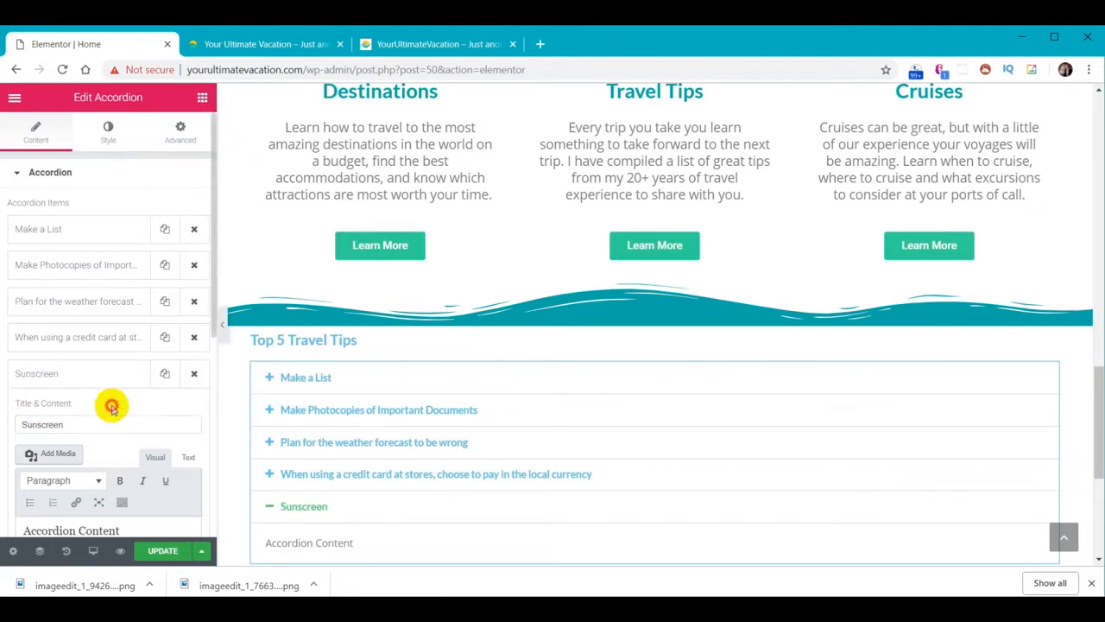
scroll(109, 410, "down", 2)
left_click_drag(128, 362, 19, 357)
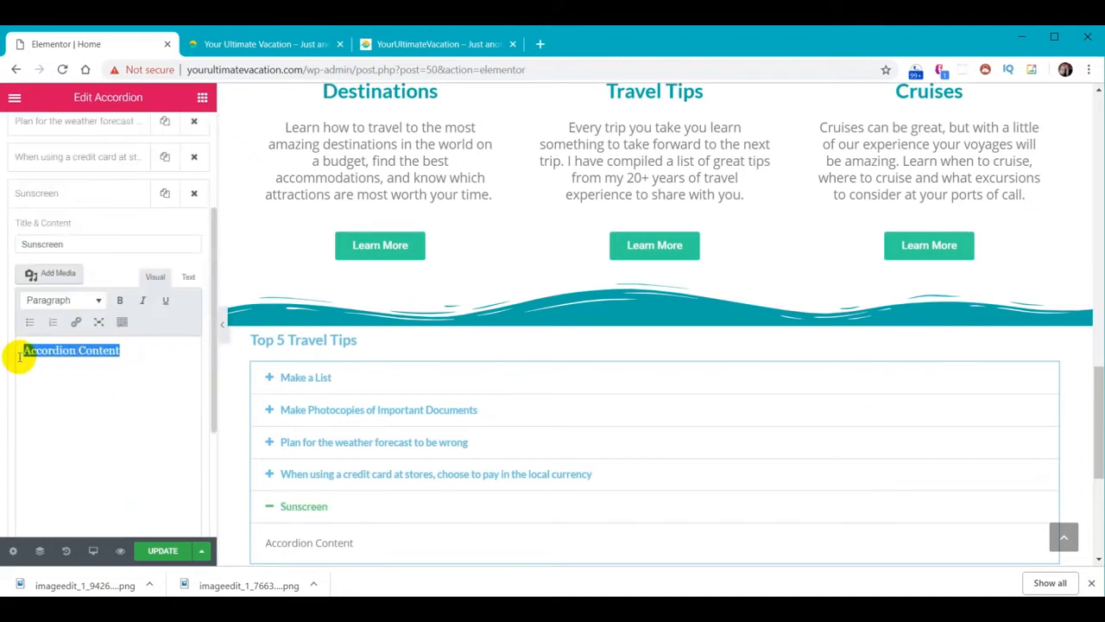
type("Get into the habit of using sunscreen. I use it daily, regardless of the weather. You will likely be walking a lot more than you think, and even if the sun isn't literally shining, you can get sunburned. Don't forget to apply sunscreen to your hands and arms as well as your neck, chest, and ears, and don't forget to reapply. I take a small lightweight container of sunscreen with me in my bag when I know I'm going out for the day.")
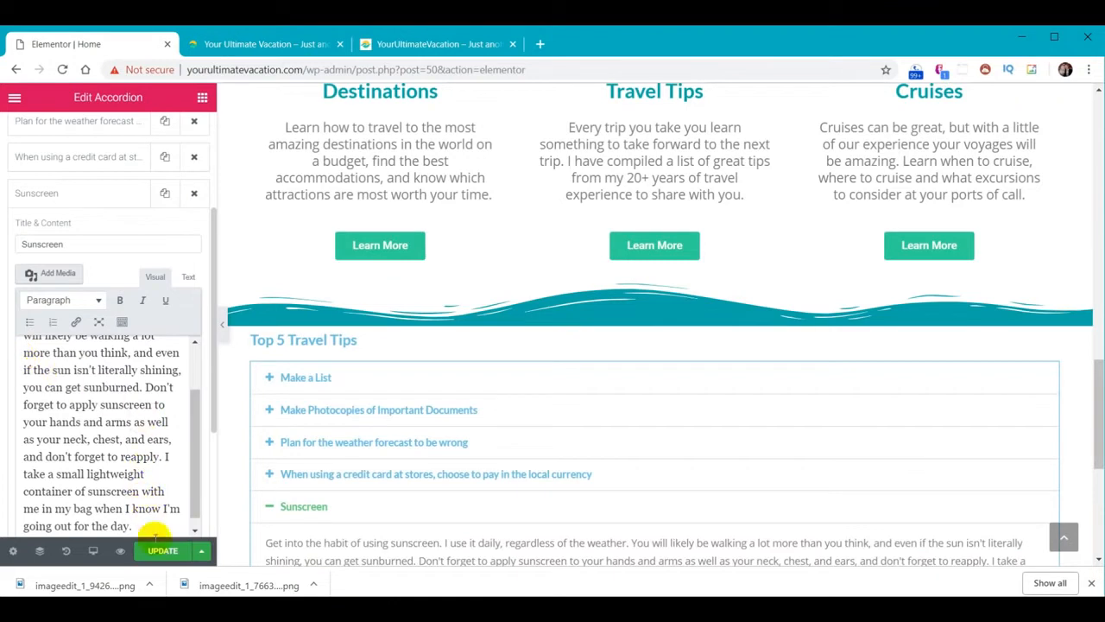
left_click(77, 195)
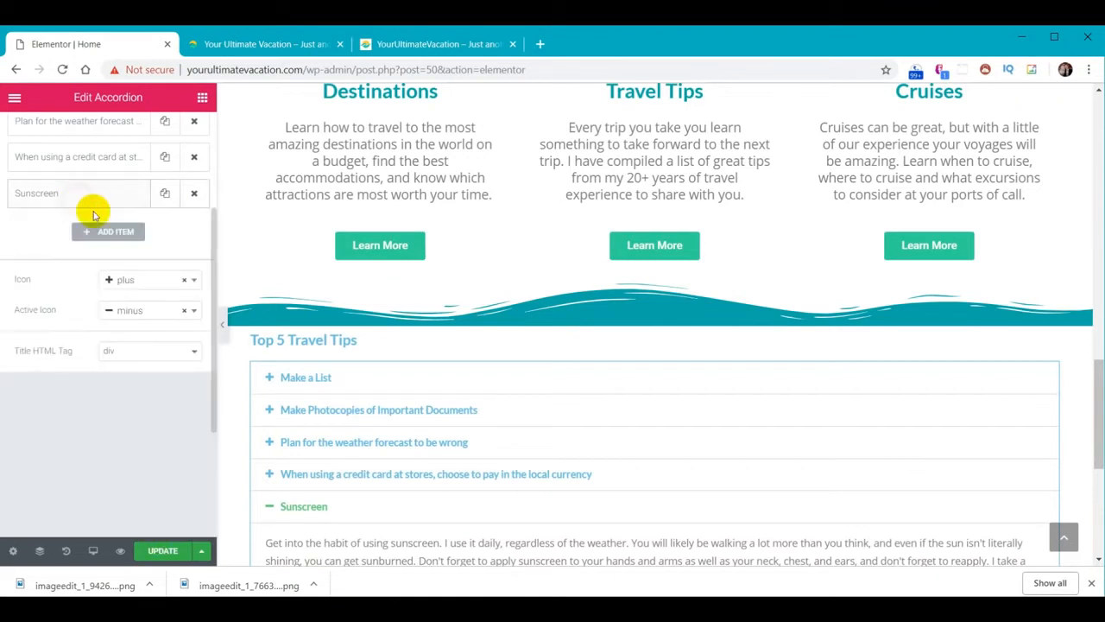
Expand the credit-card, weather, Make Photocopies and Make a List tips in the preview to check them
left_click(346, 474)
left_click(345, 441)
left_click(345, 413)
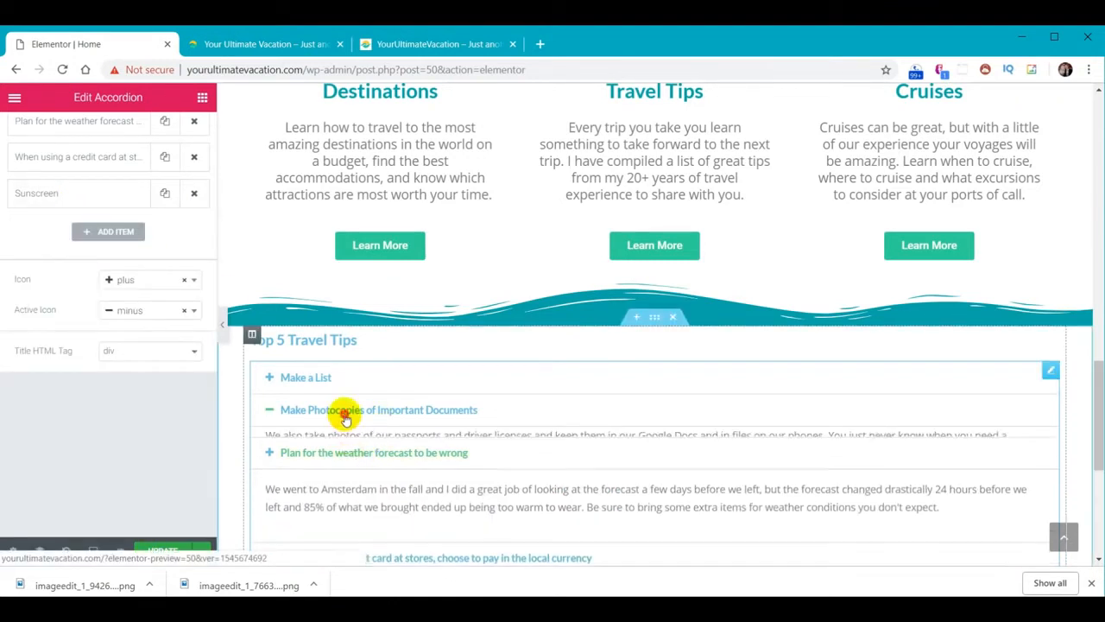
left_click(316, 377)
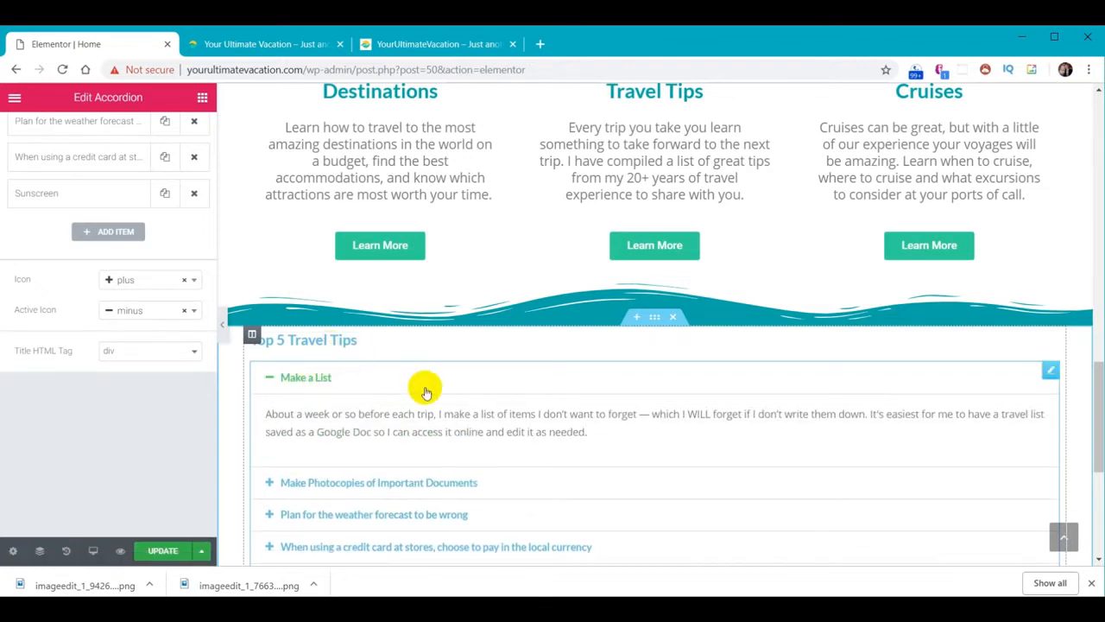
scroll(432, 406, "down", 3)
scroll(548, 463, "up", 2)
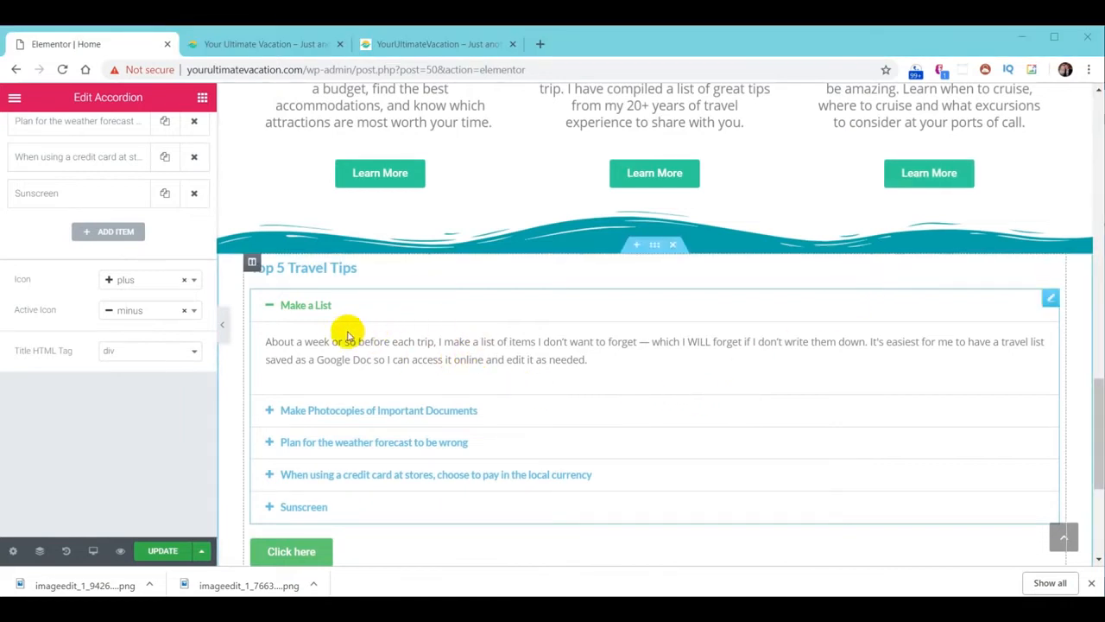
Style the Top 5 Travel Tips heading with a pasted yellow text colour and font size 30
left_click(311, 267)
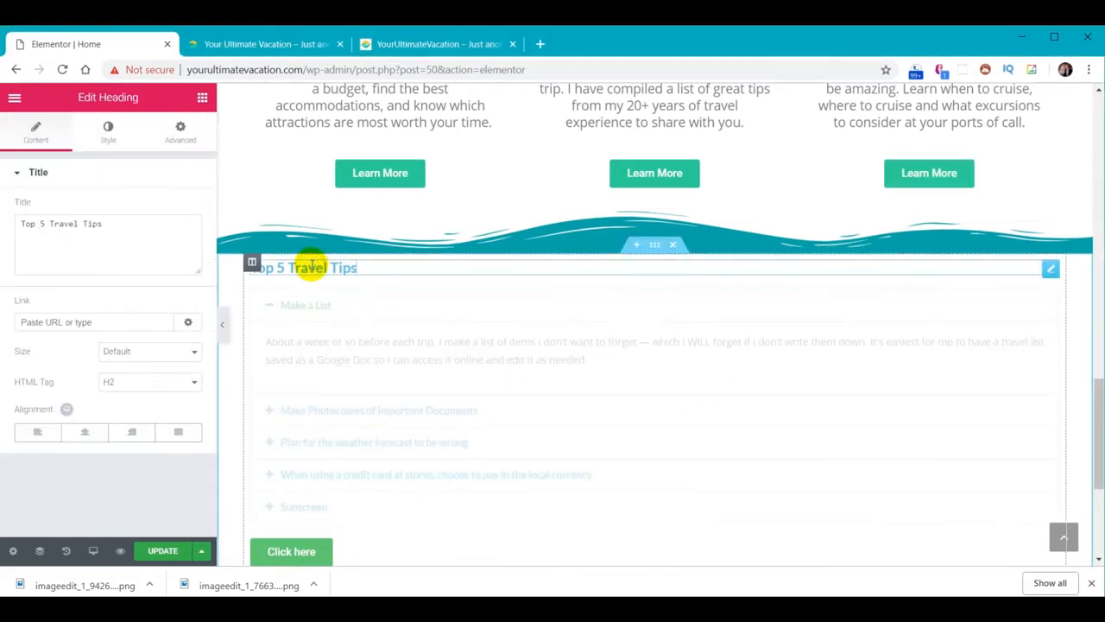
left_click(109, 138)
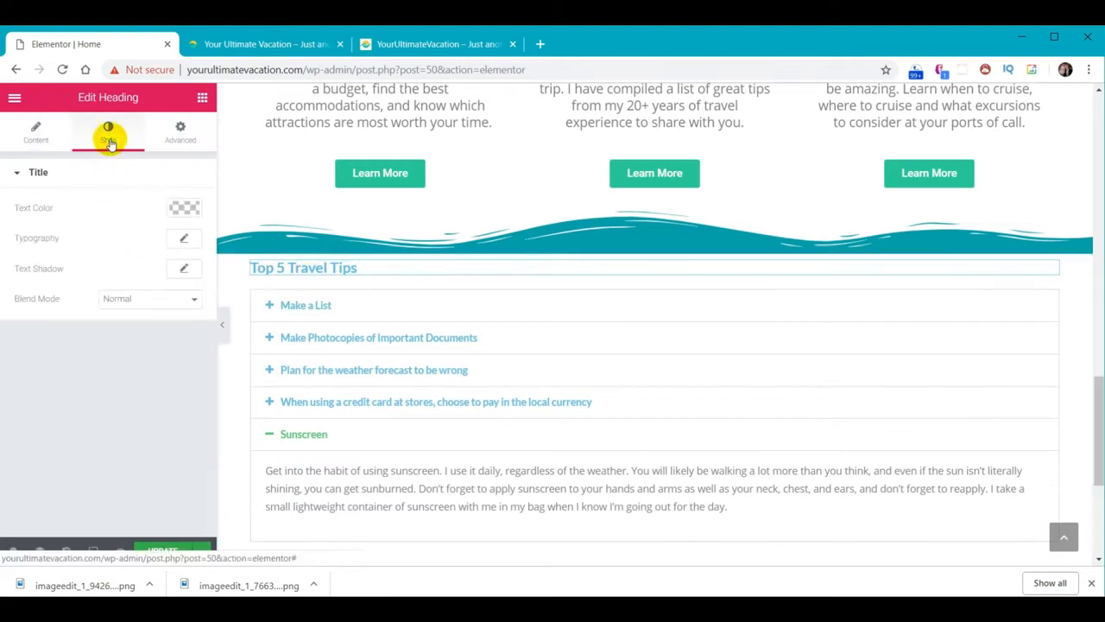
left_click(181, 207)
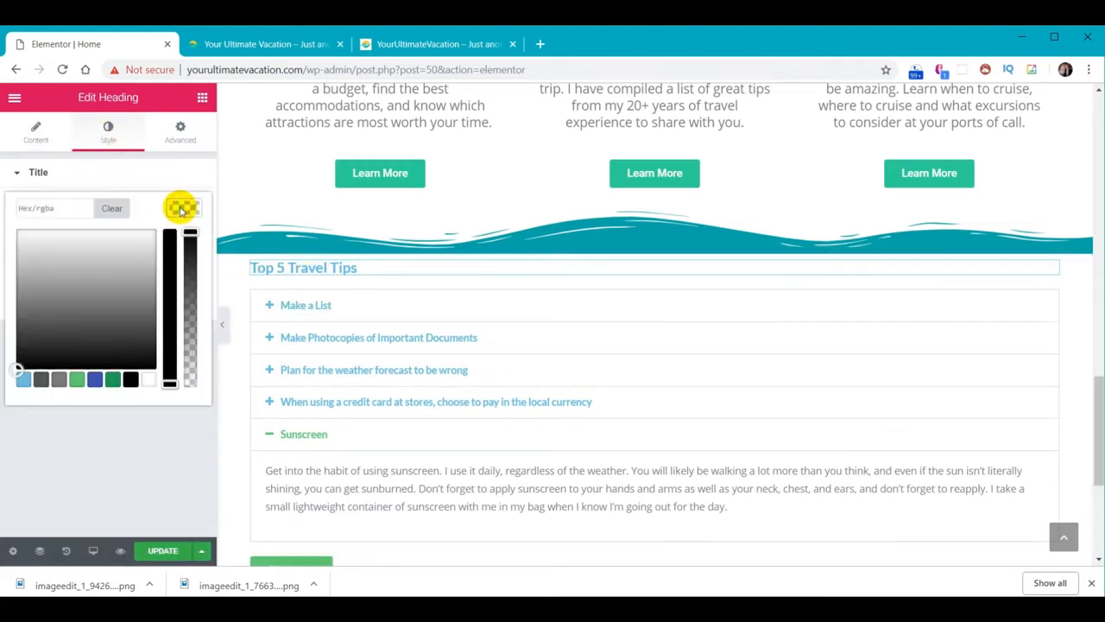
left_click(62, 211)
key("ctrl+v")
left_click(178, 207)
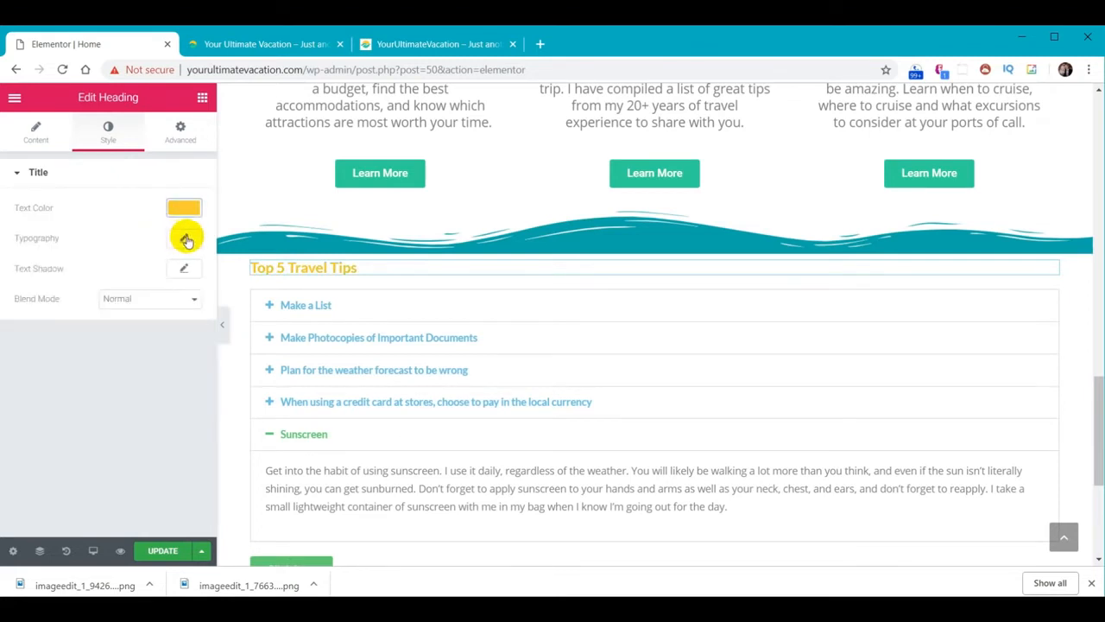
left_click(183, 242)
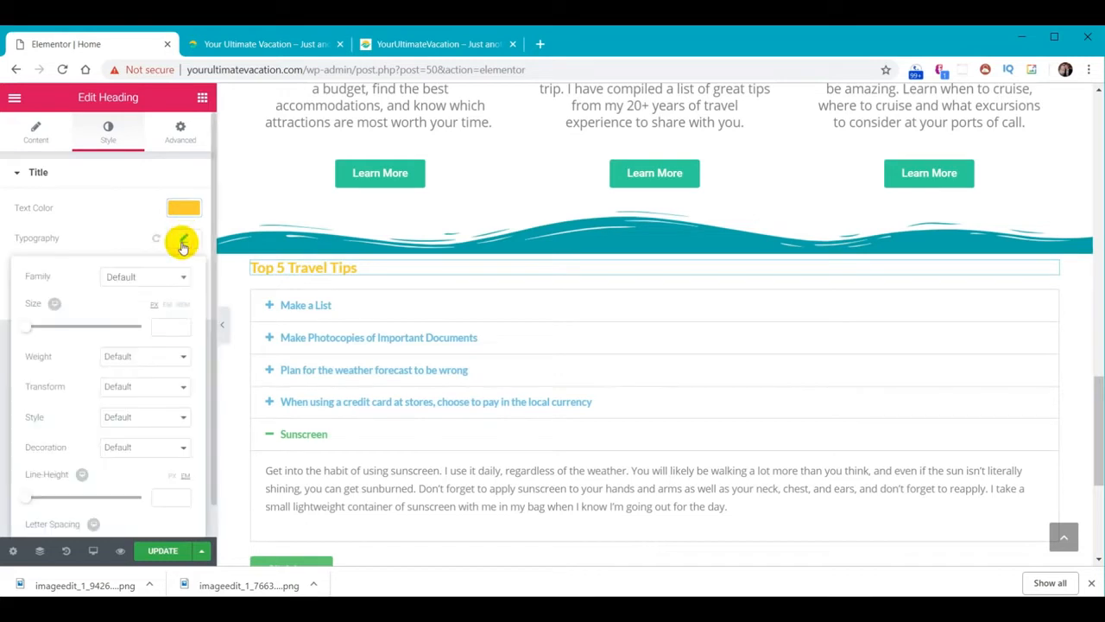
left_click(164, 325)
type("30")
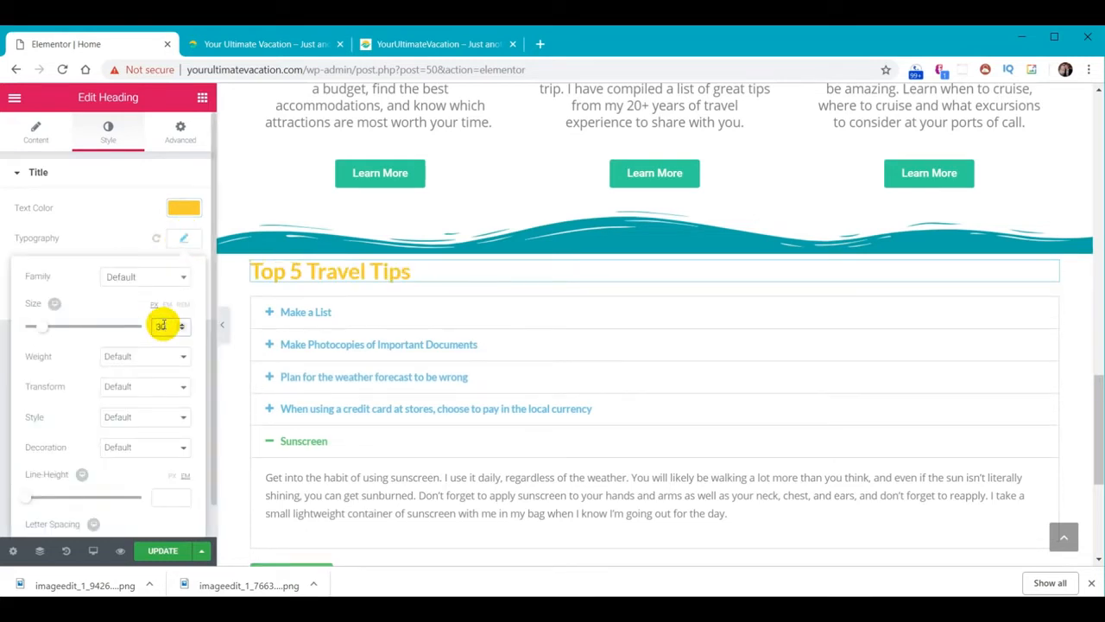
left_click(180, 239)
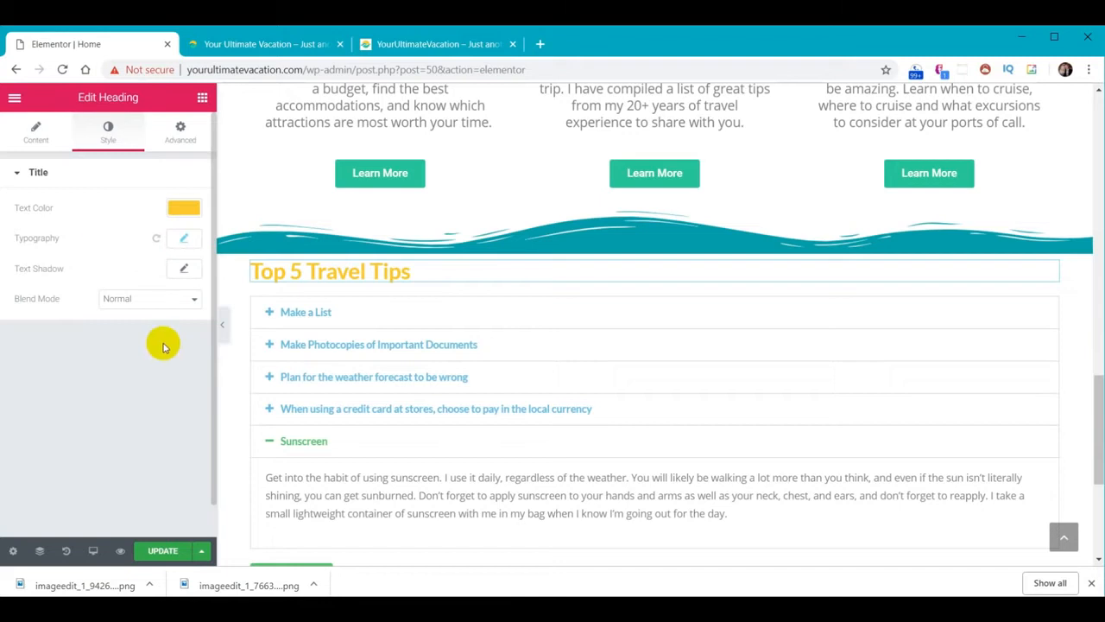
left_click(355, 313)
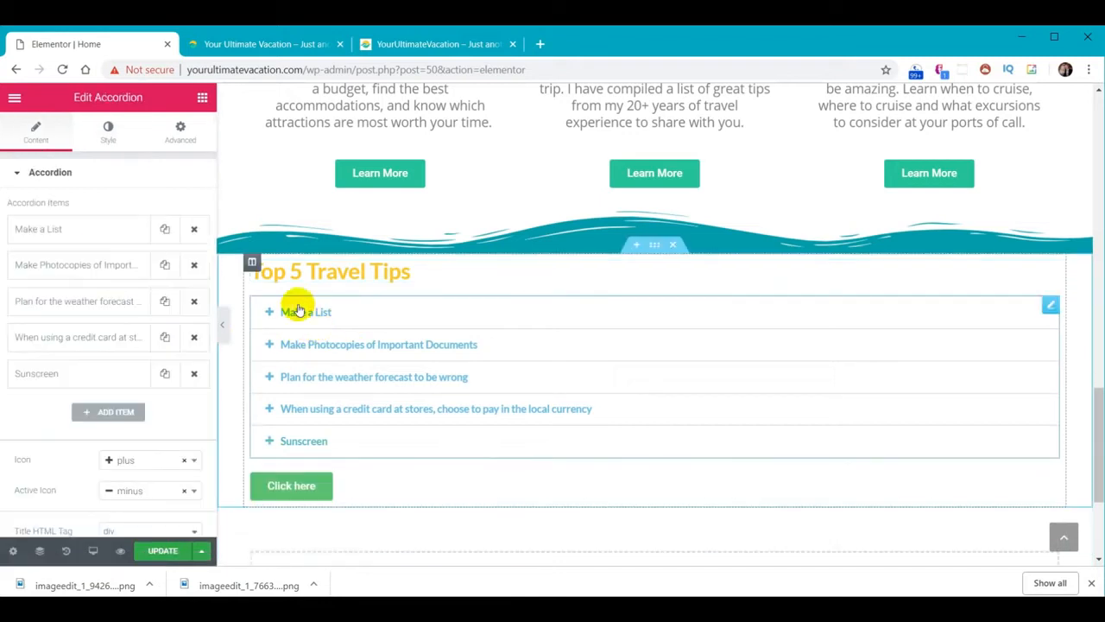
left_click(108, 131)
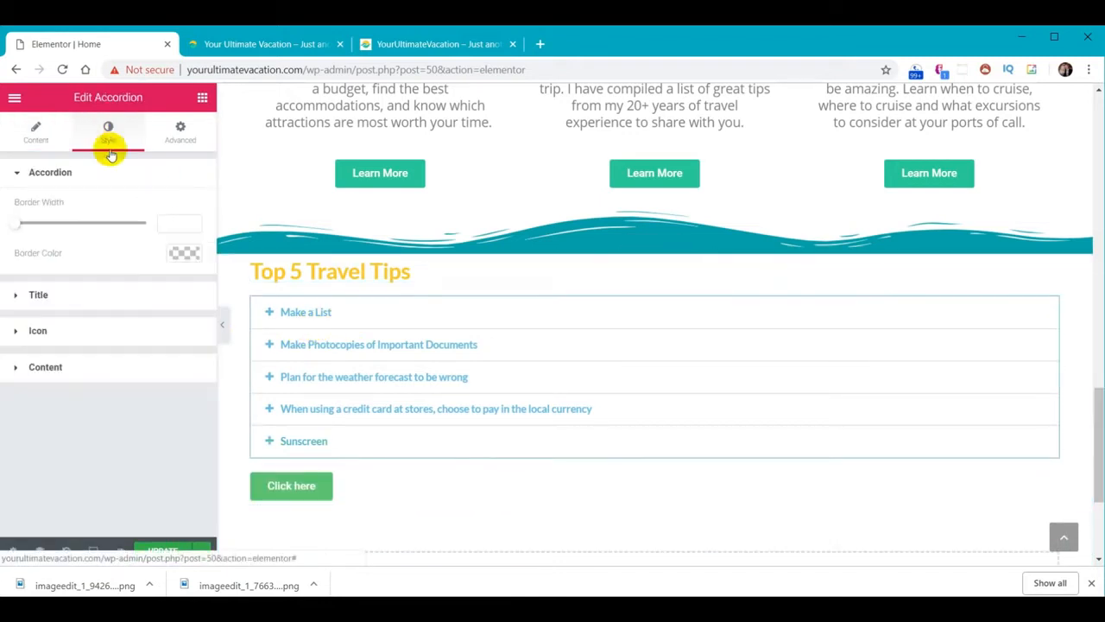
Set the accordion's title text colour to the white preset
left_click(39, 296)
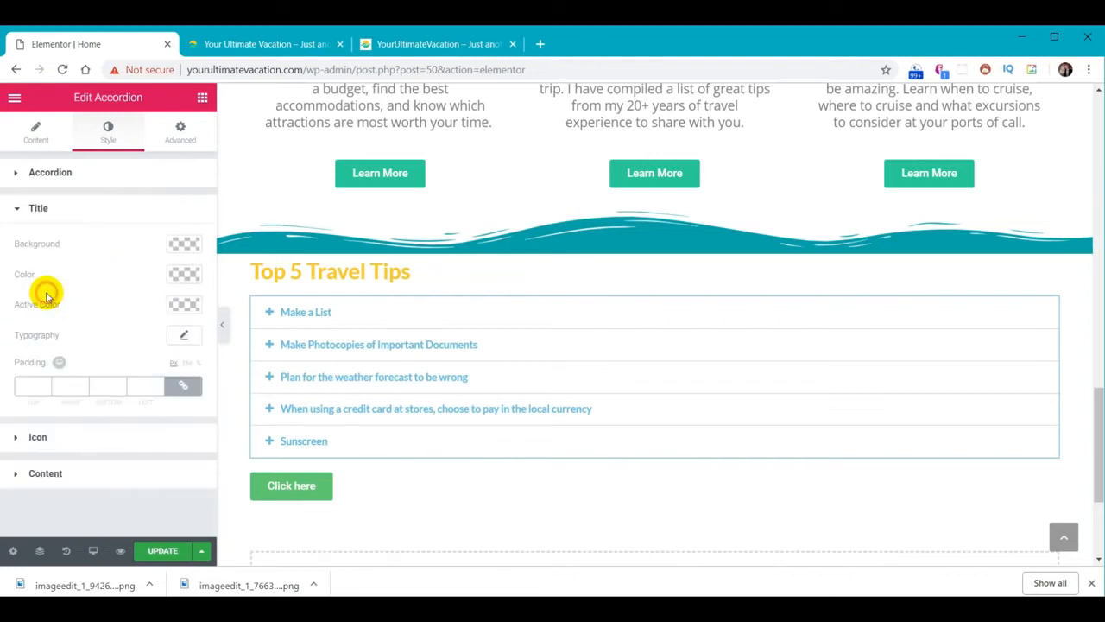
left_click(177, 278)
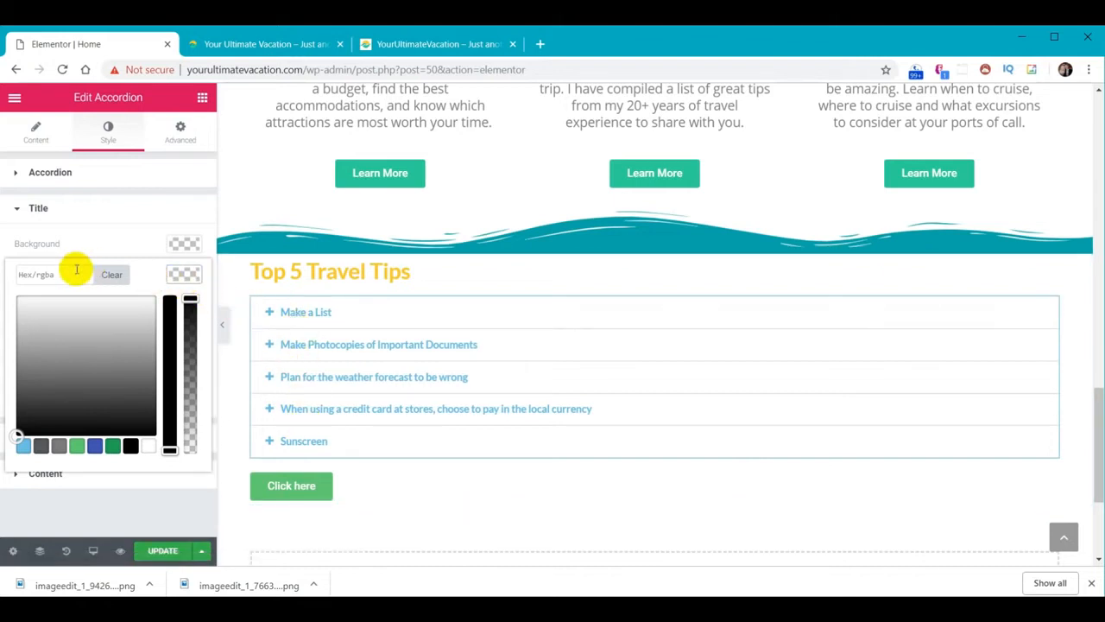
left_click(146, 449)
left_click(175, 274)
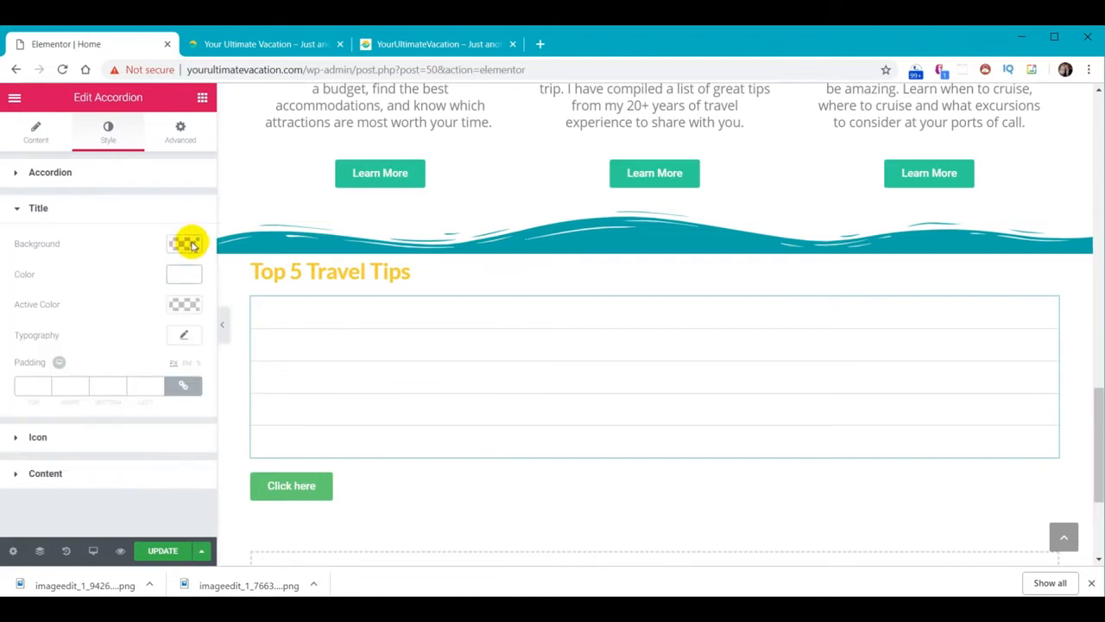
left_click(186, 244)
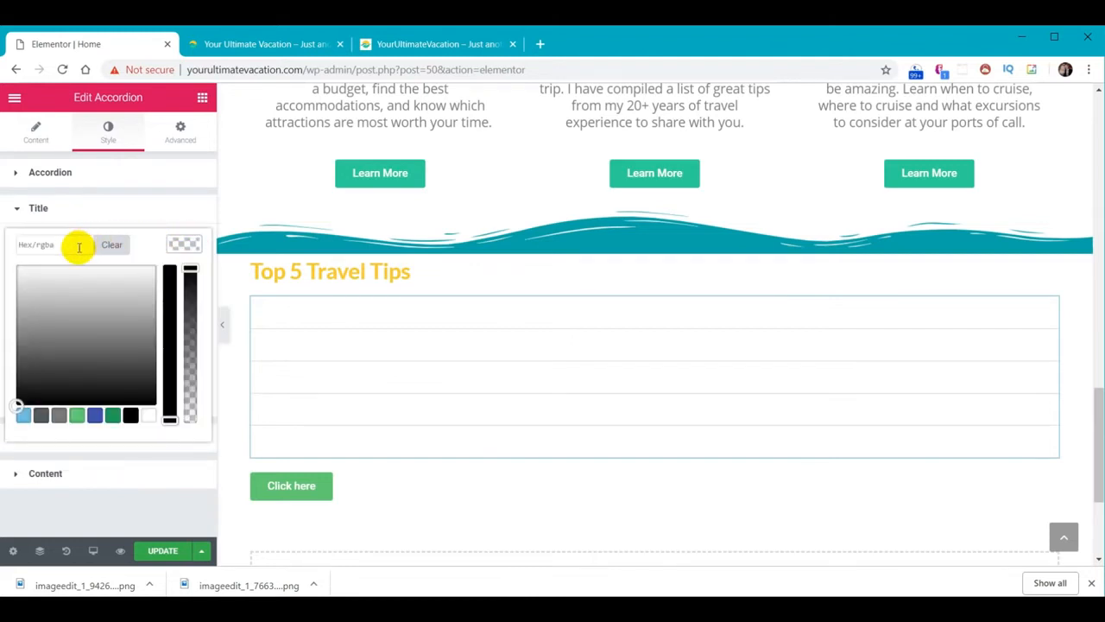
left_click(88, 209)
left_click(86, 210)
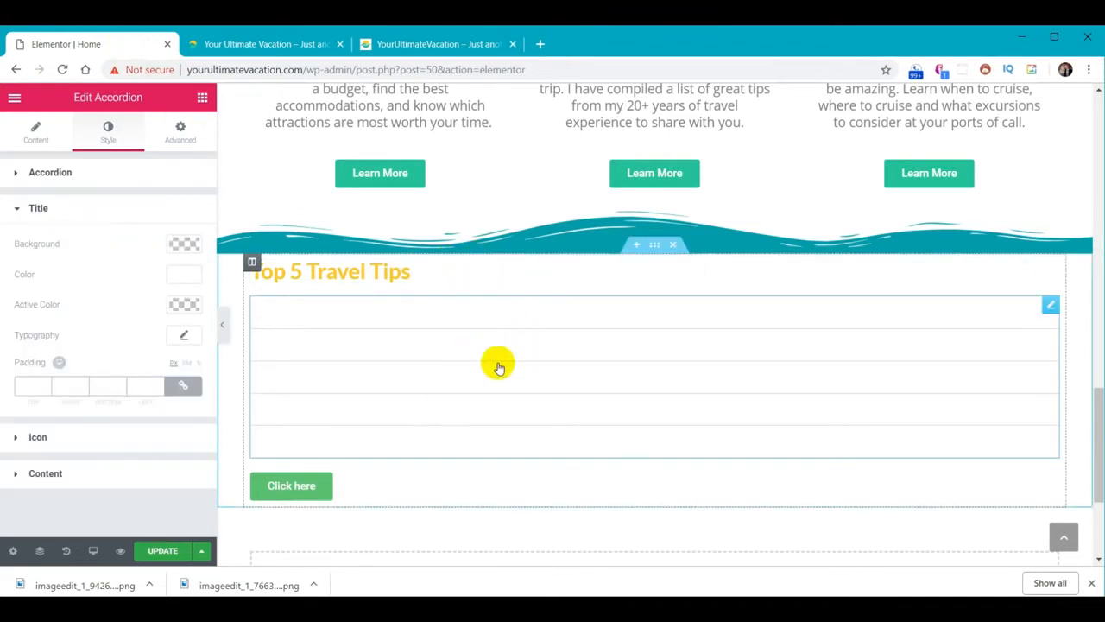
Give the Top 5 Travel Tips section a classic #01abaa teal background colour
left_click(654, 246)
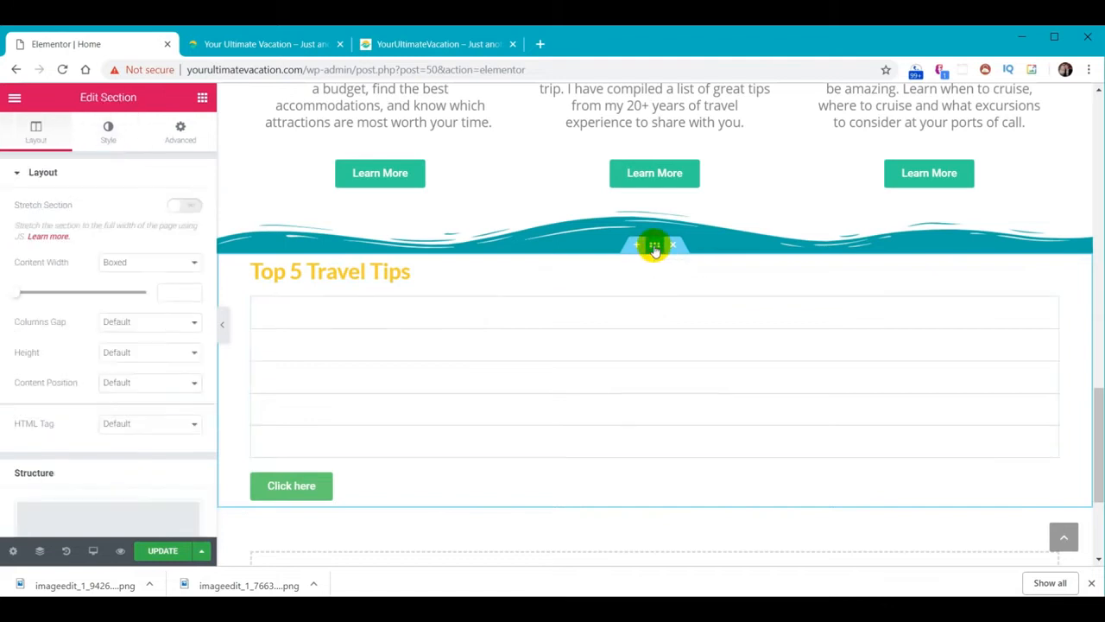
left_click(108, 134)
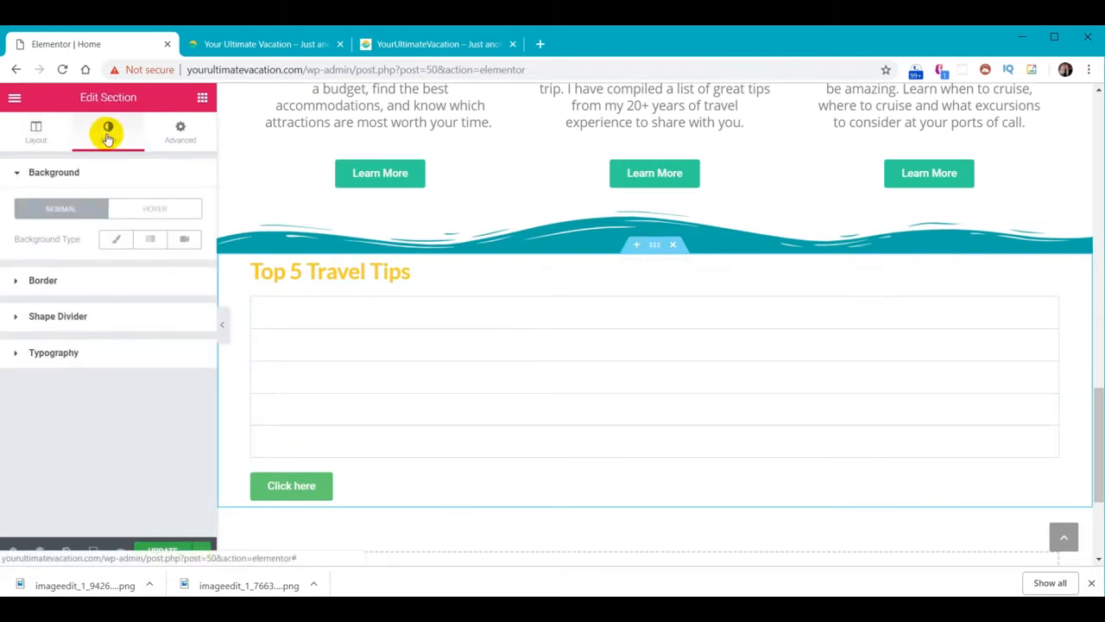
left_click(113, 242)
left_click(184, 268)
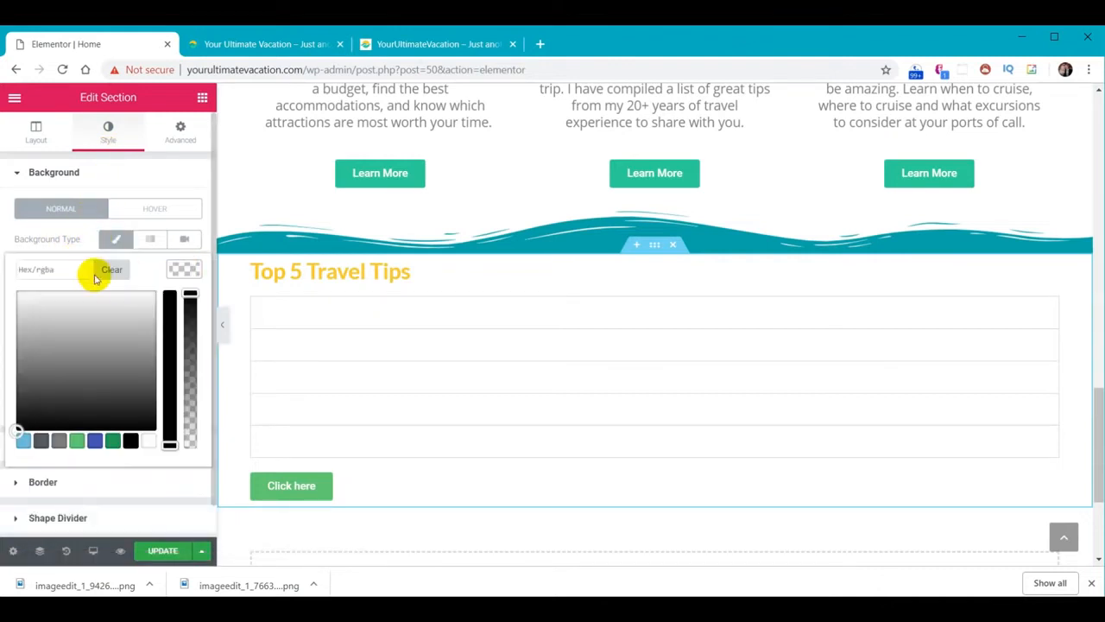
left_click(80, 271)
type("#01abaa")
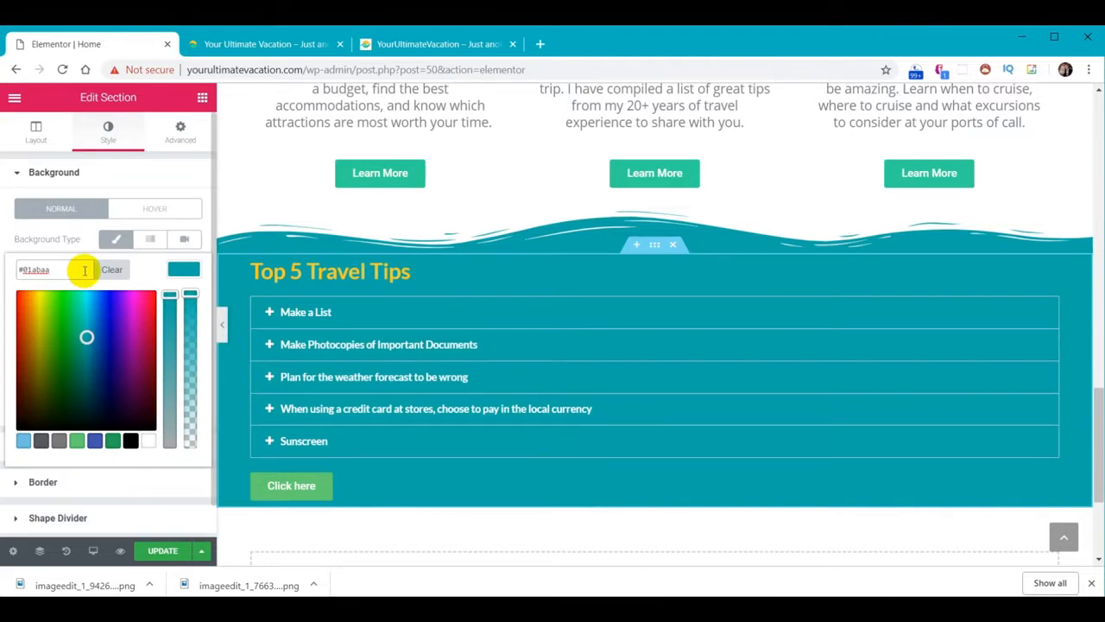
left_click(183, 273)
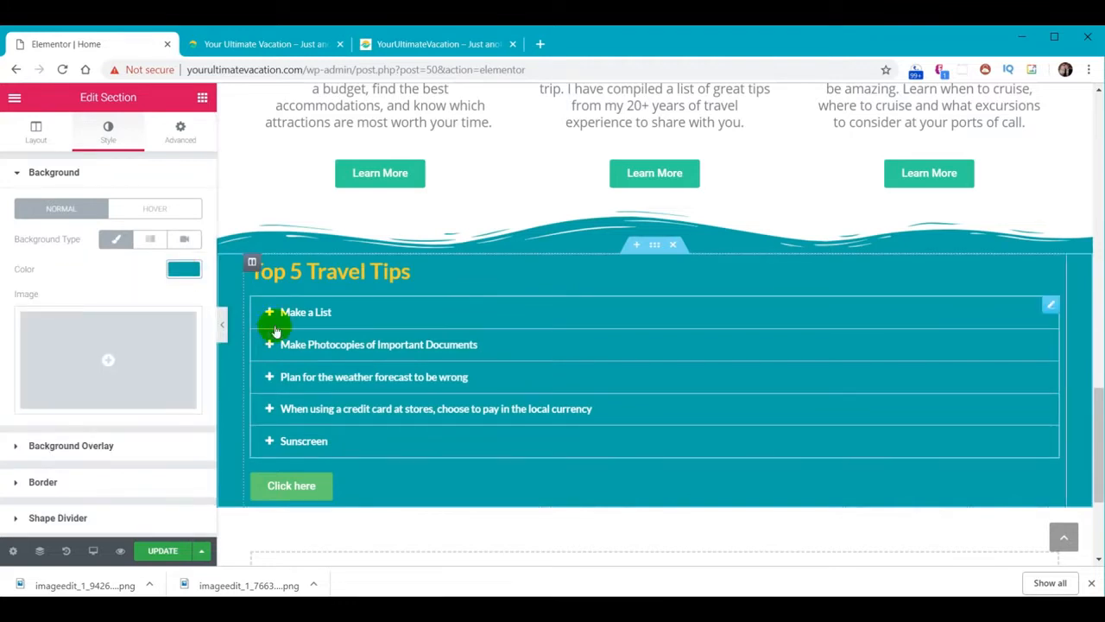
left_click(322, 314)
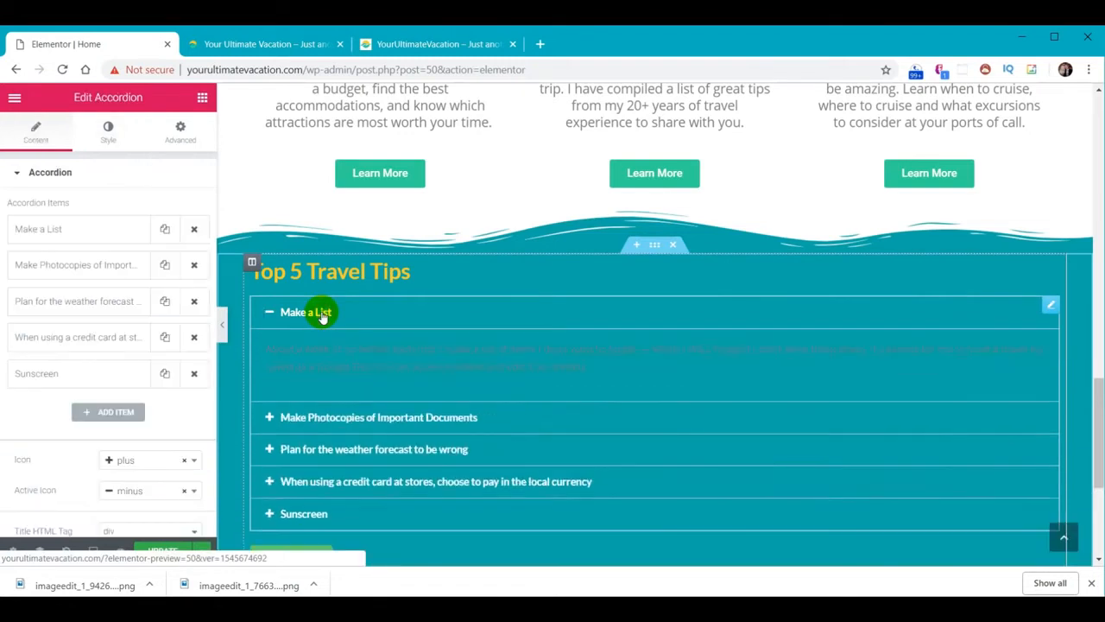
Style the accordion with title size 30, body text size 18 and black body text
left_click(107, 130)
left_click(79, 293)
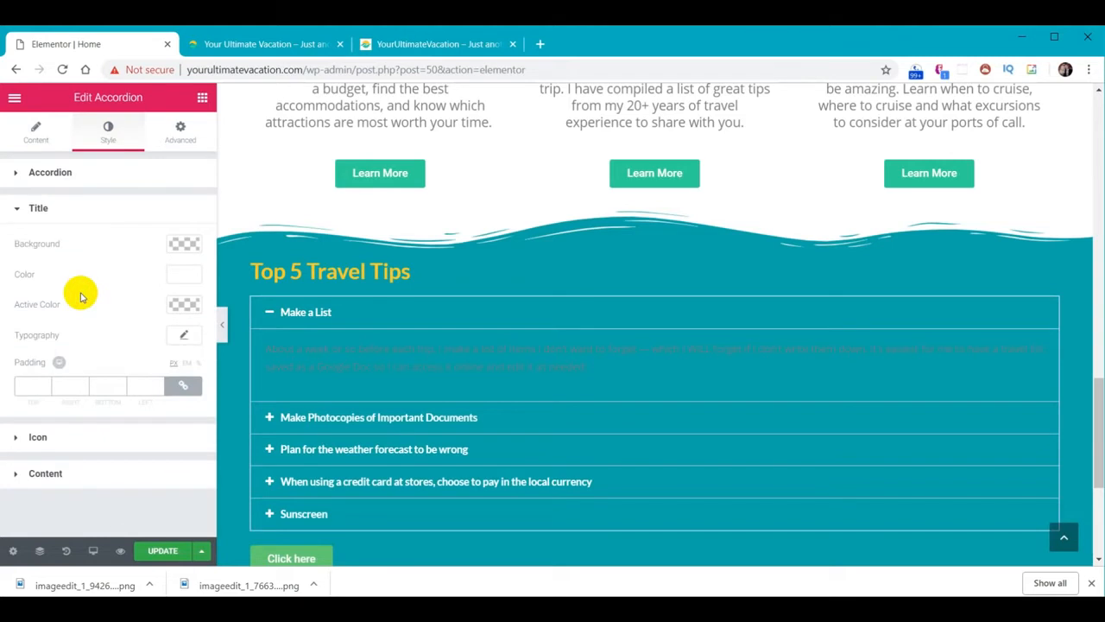
left_click(187, 335)
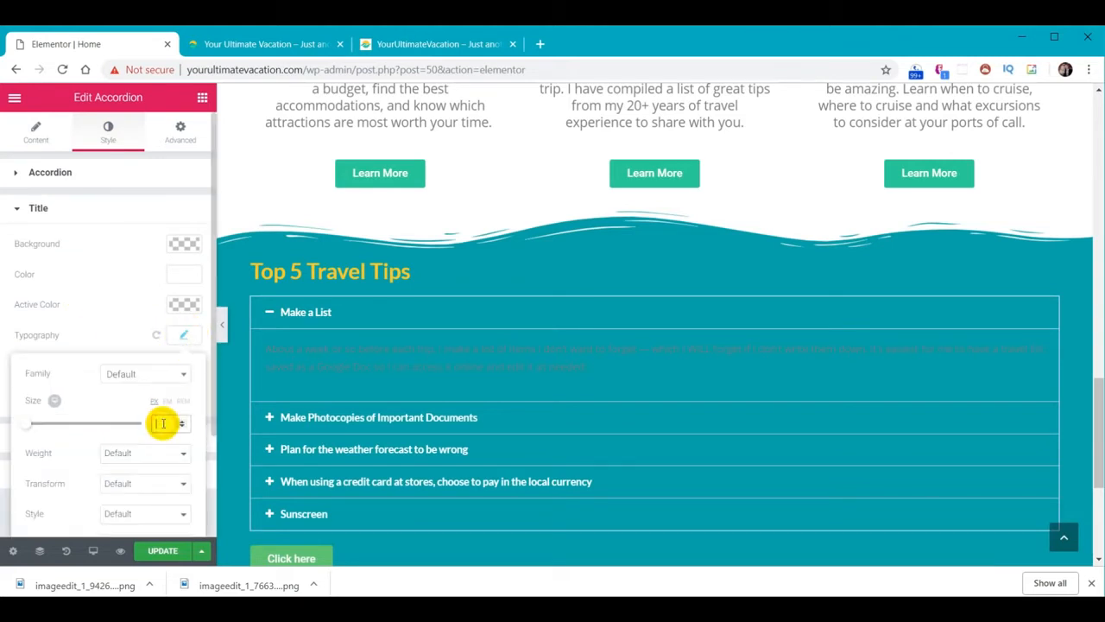
type("30")
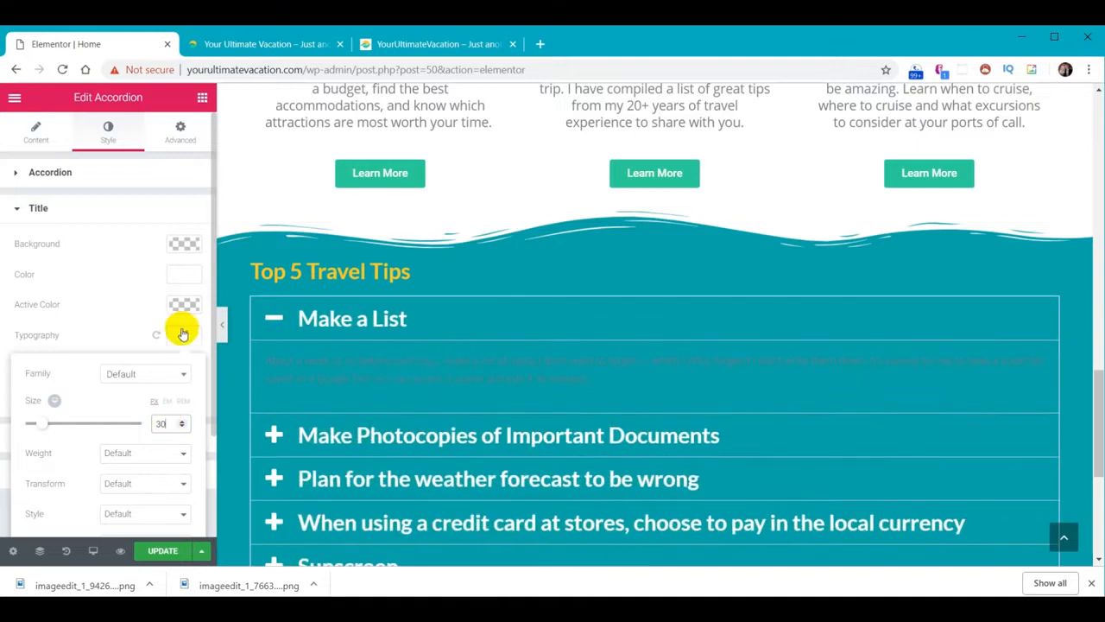
left_click(182, 337)
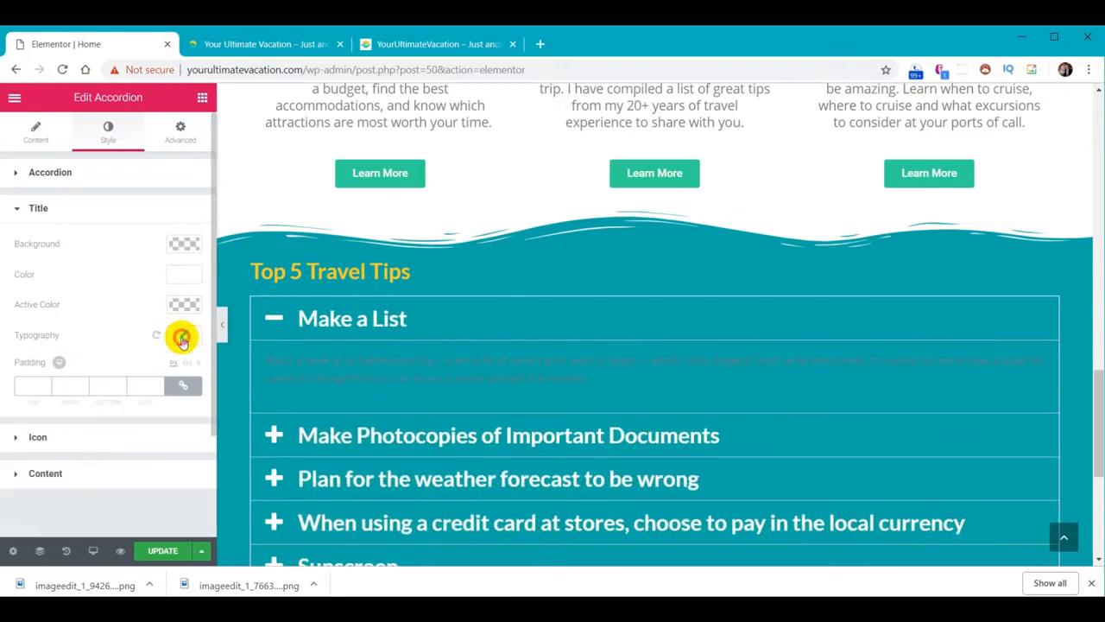
left_click(81, 475)
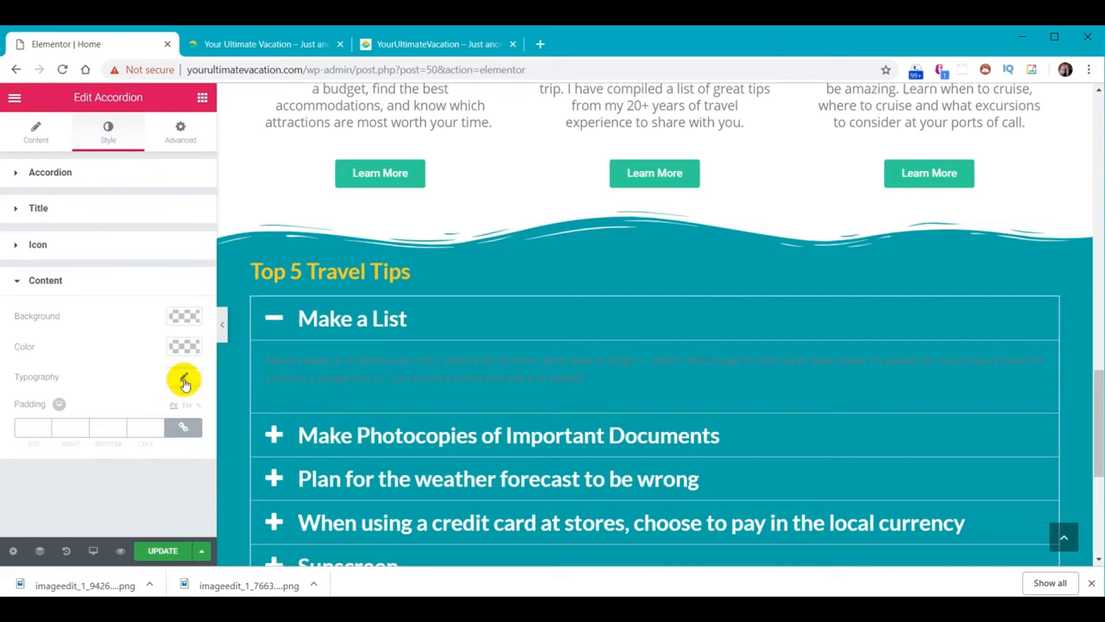
left_click(183, 381)
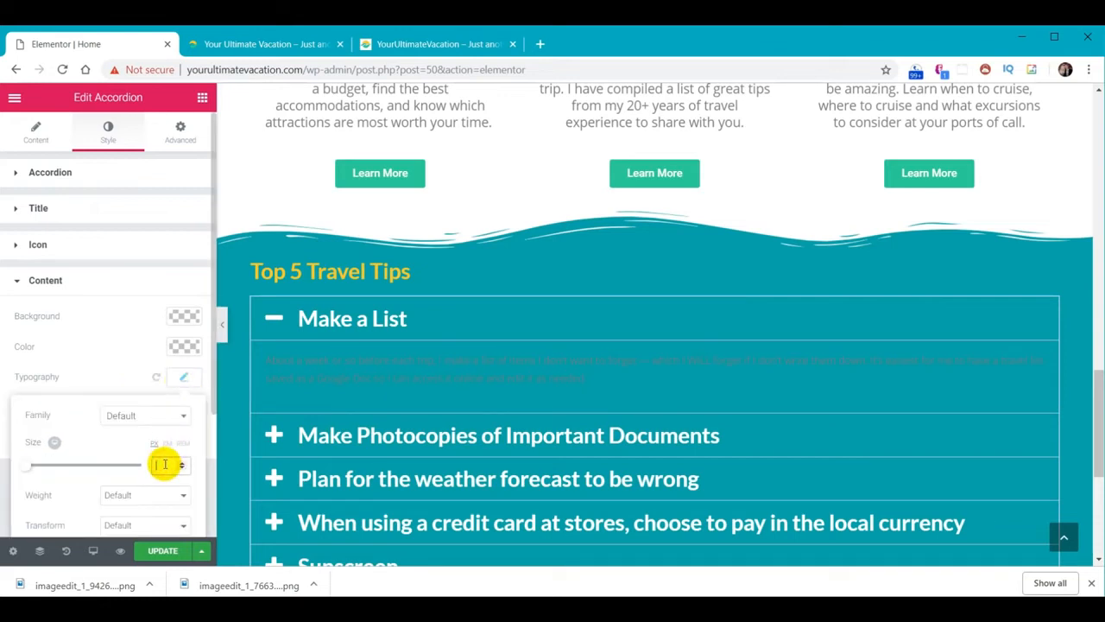
type("18")
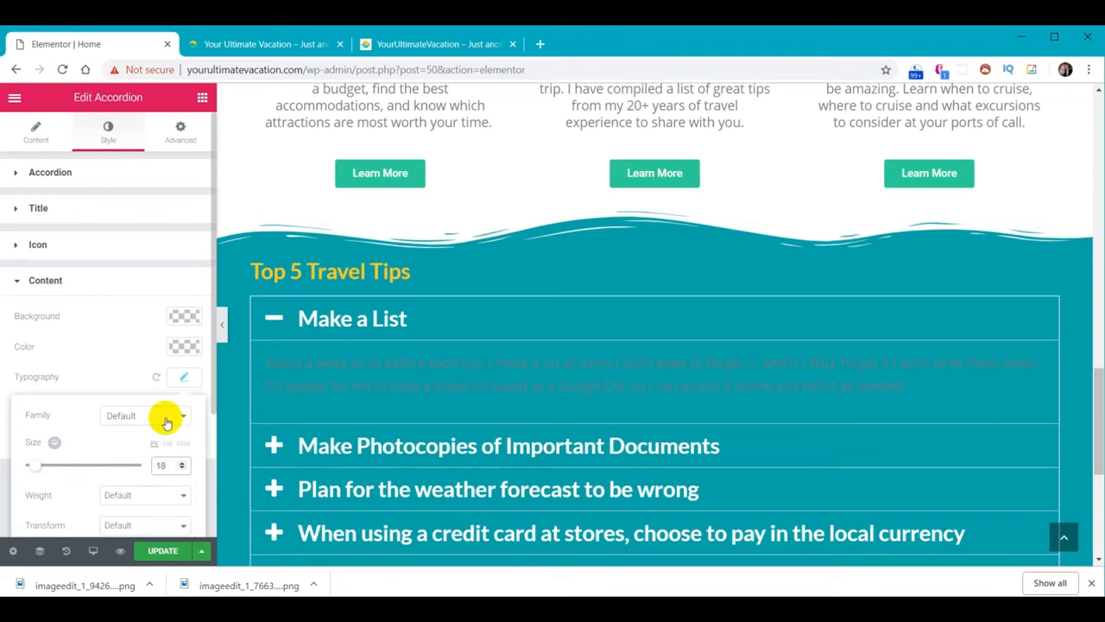
left_click(184, 346)
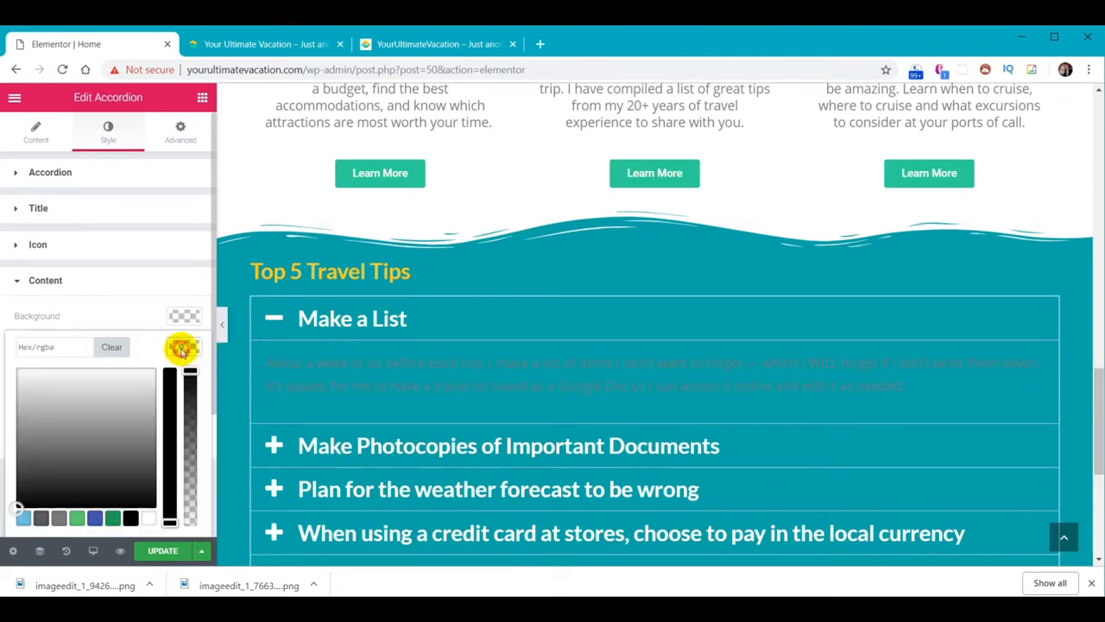
left_click(129, 518)
Change the accordion title size from 30 to 20 and expand Make a List to preview
scroll(506, 400, "down", 1)
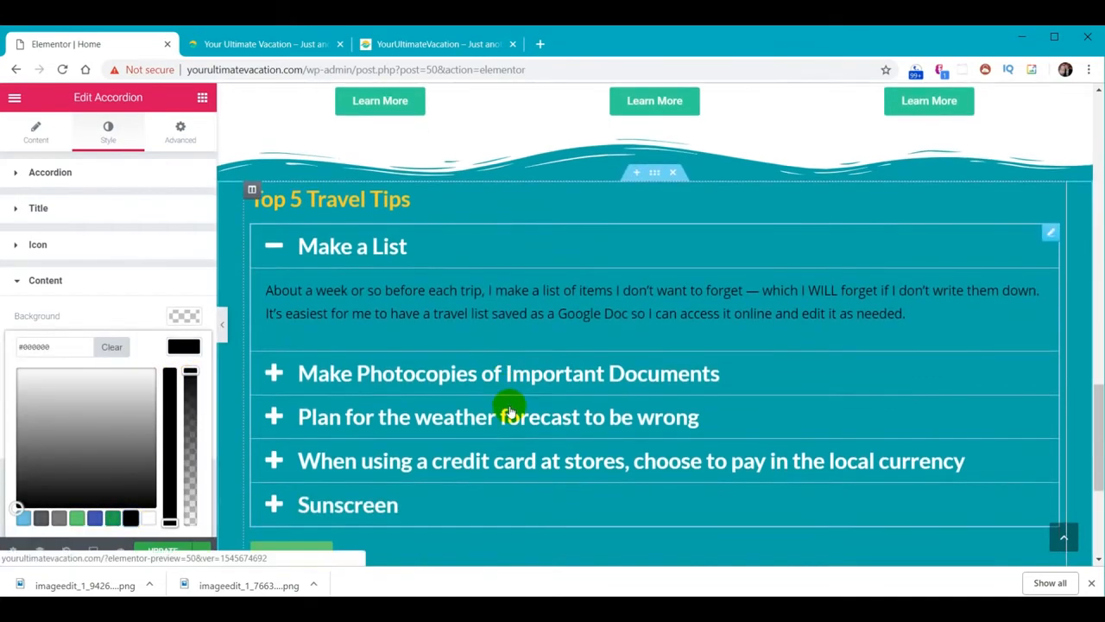
left_click(348, 251)
left_click(66, 212)
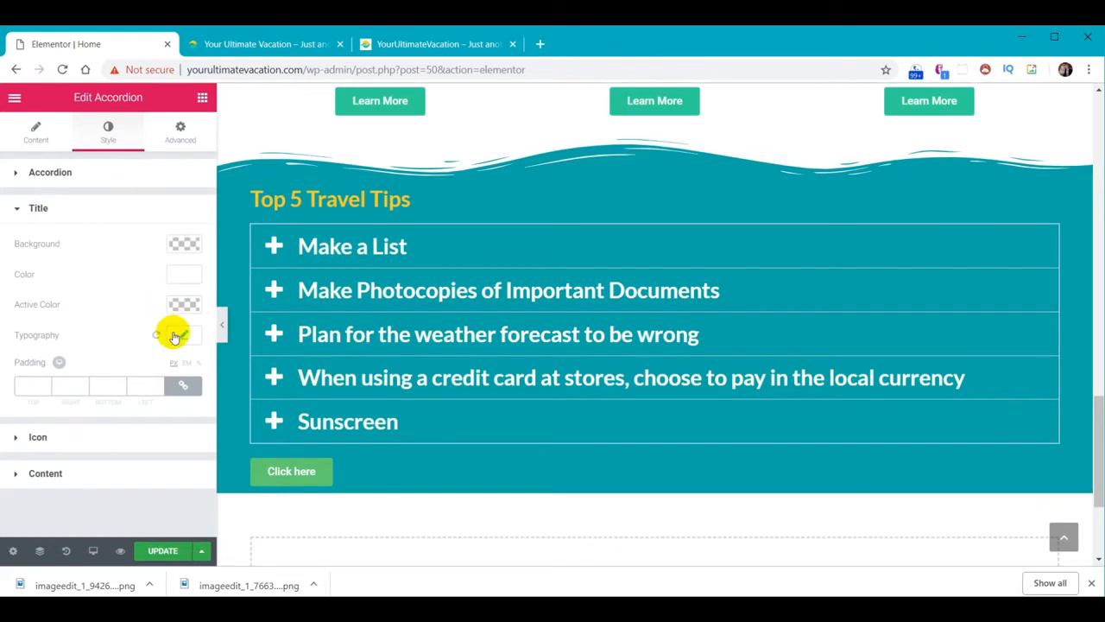
left_click(180, 337)
left_click(166, 424)
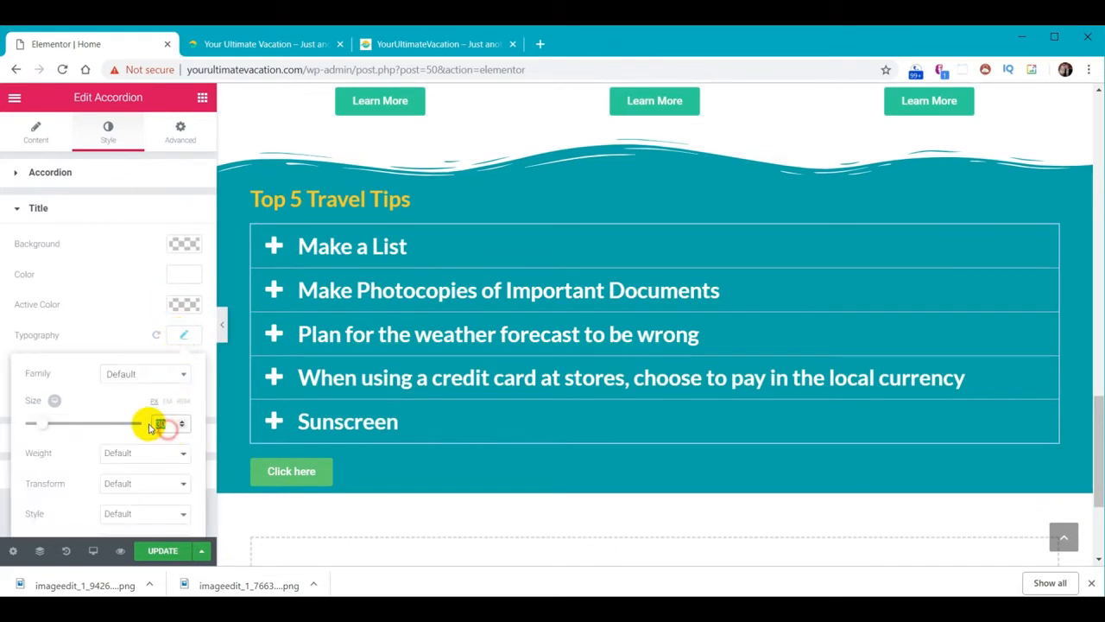
type("20")
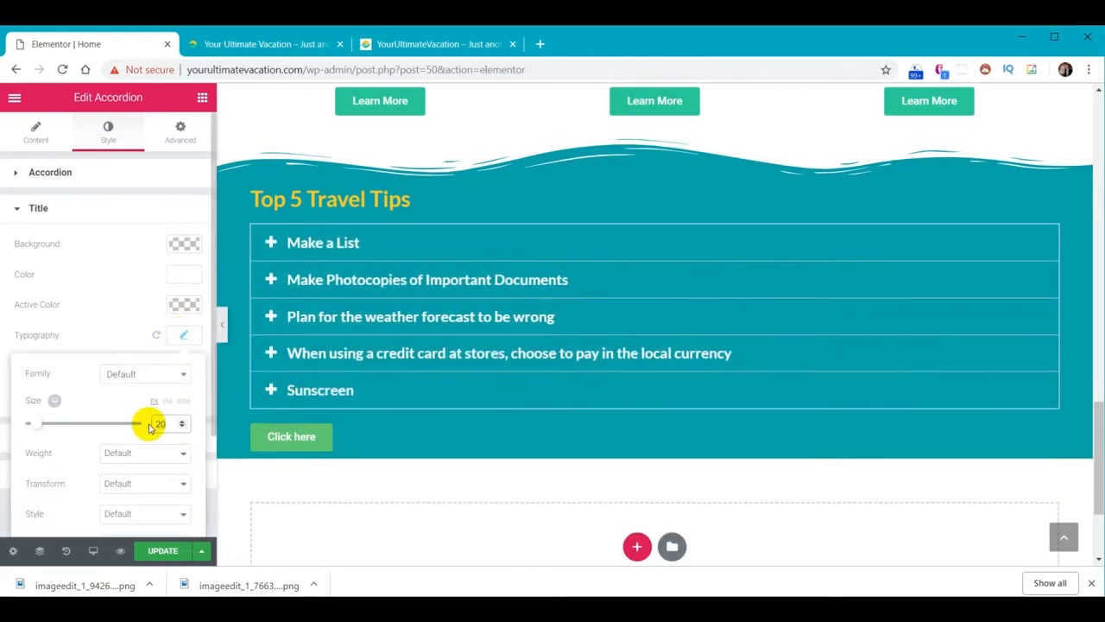
left_click(317, 244)
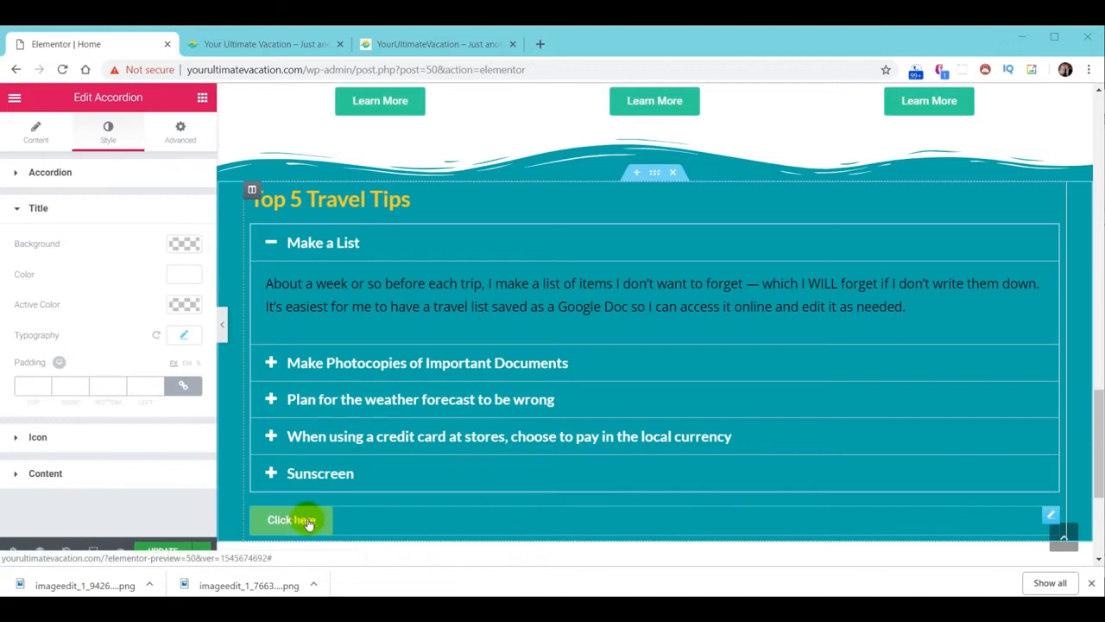
Delete the Click here button and save the section as template 'YUV - Travels Tips'
right_click(1049, 515)
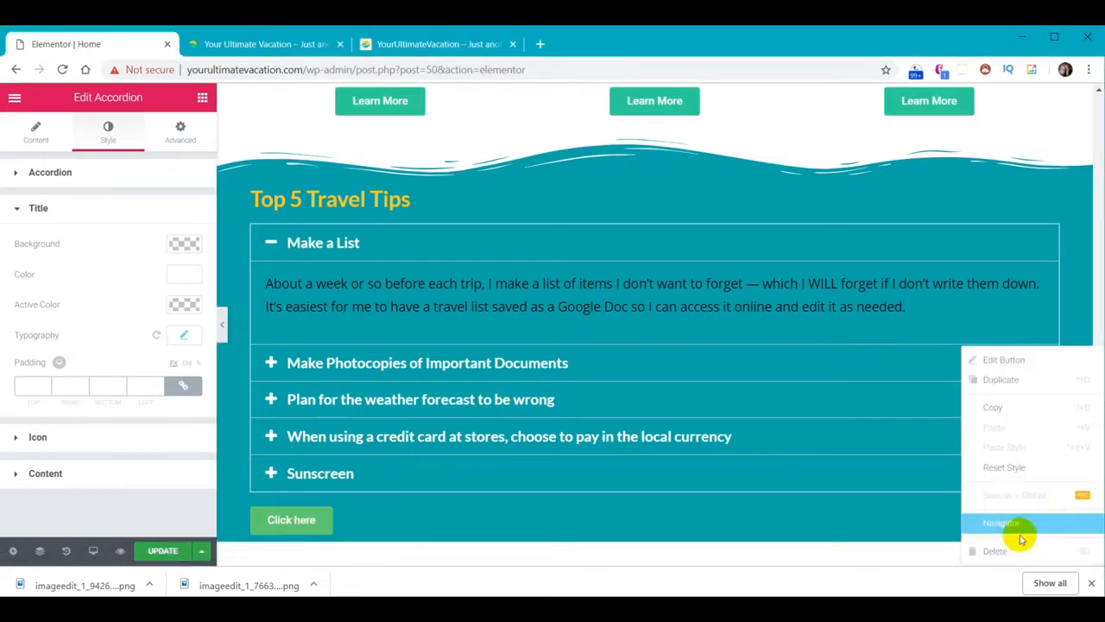
left_click(999, 551)
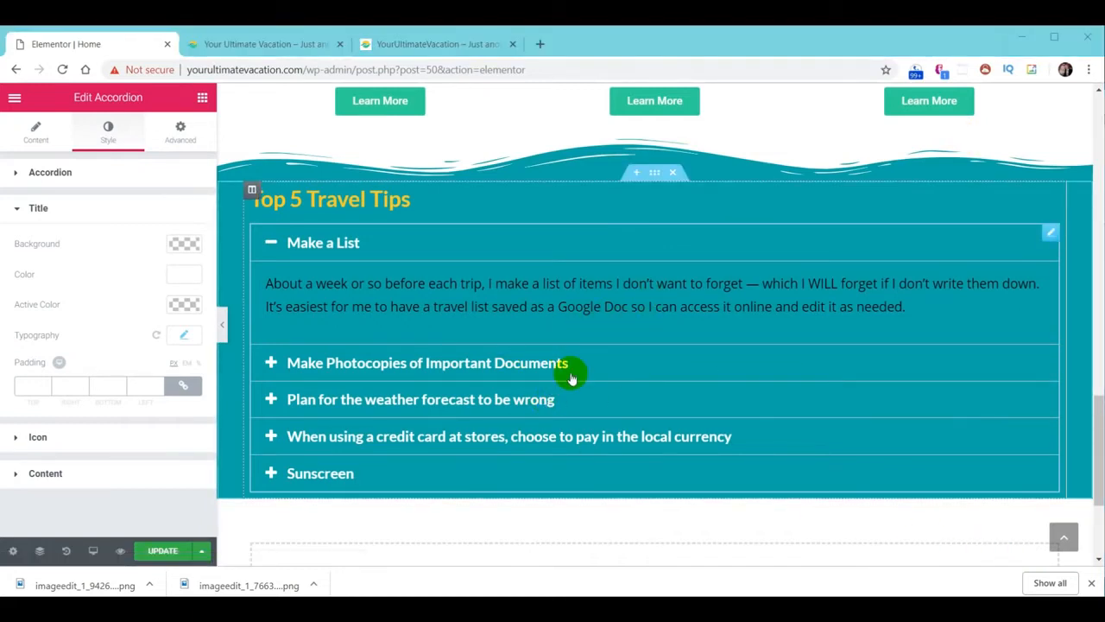
right_click(653, 178)
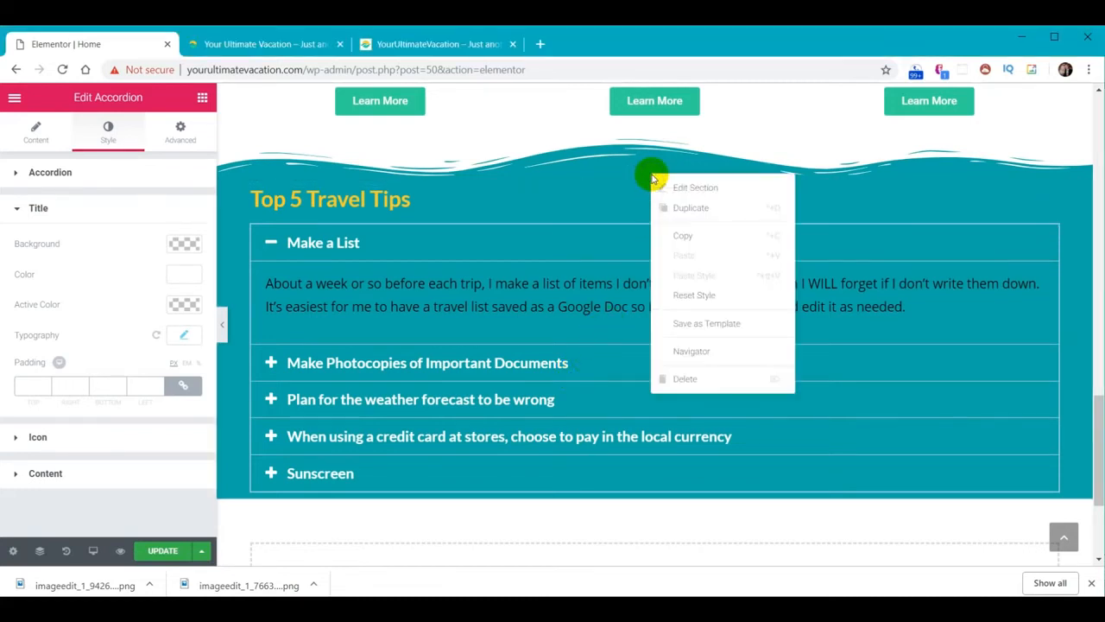
left_click(682, 321)
left_click(499, 381)
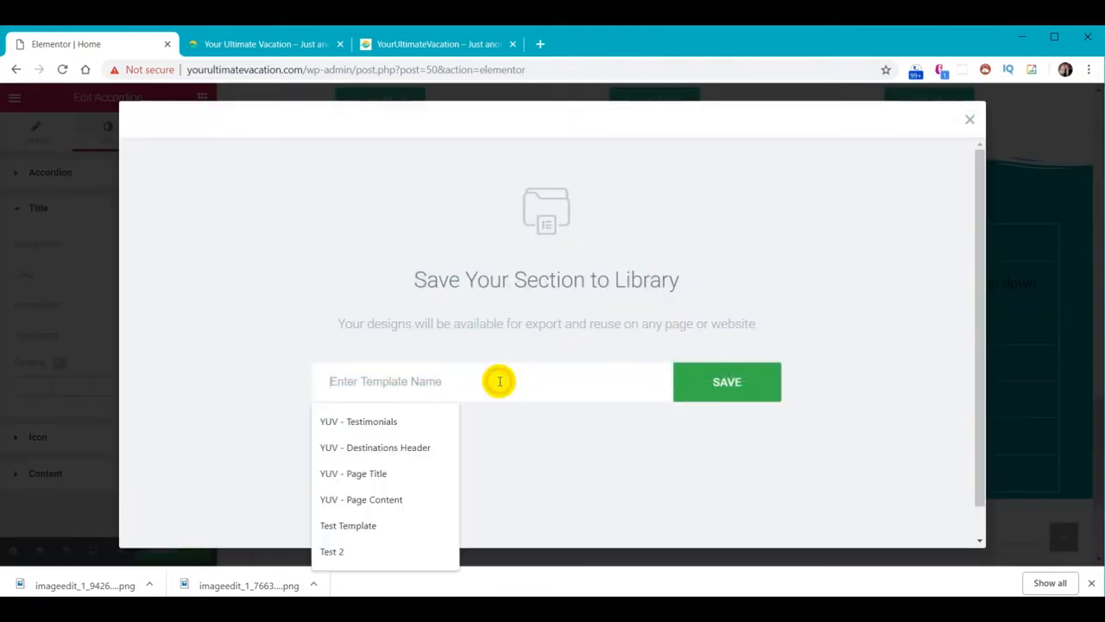
type("YUV")
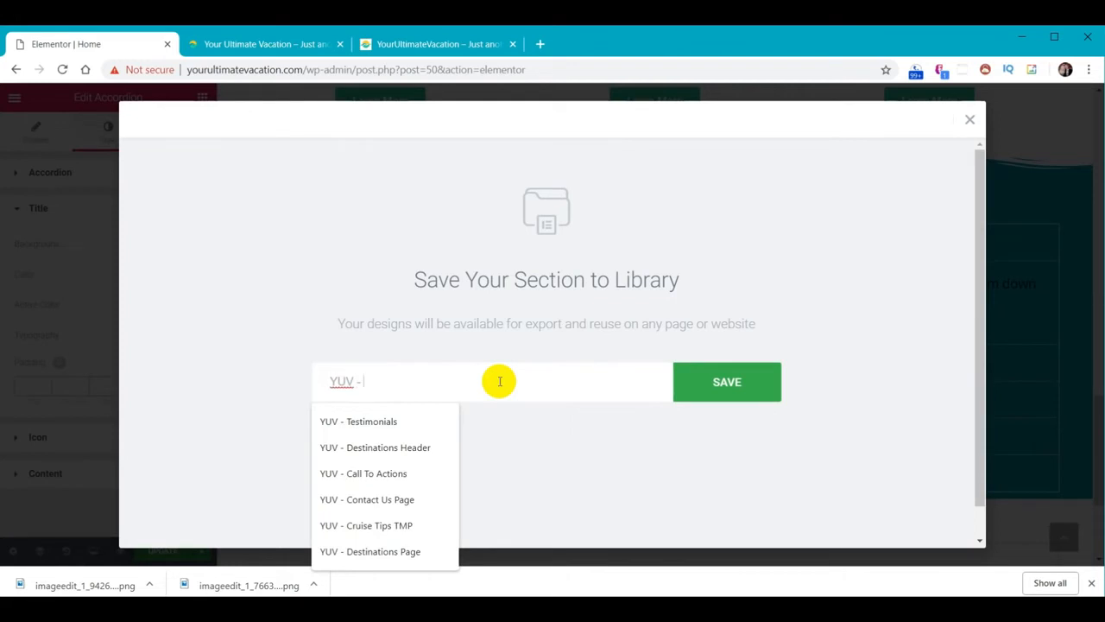
type(" - Travels Tips")
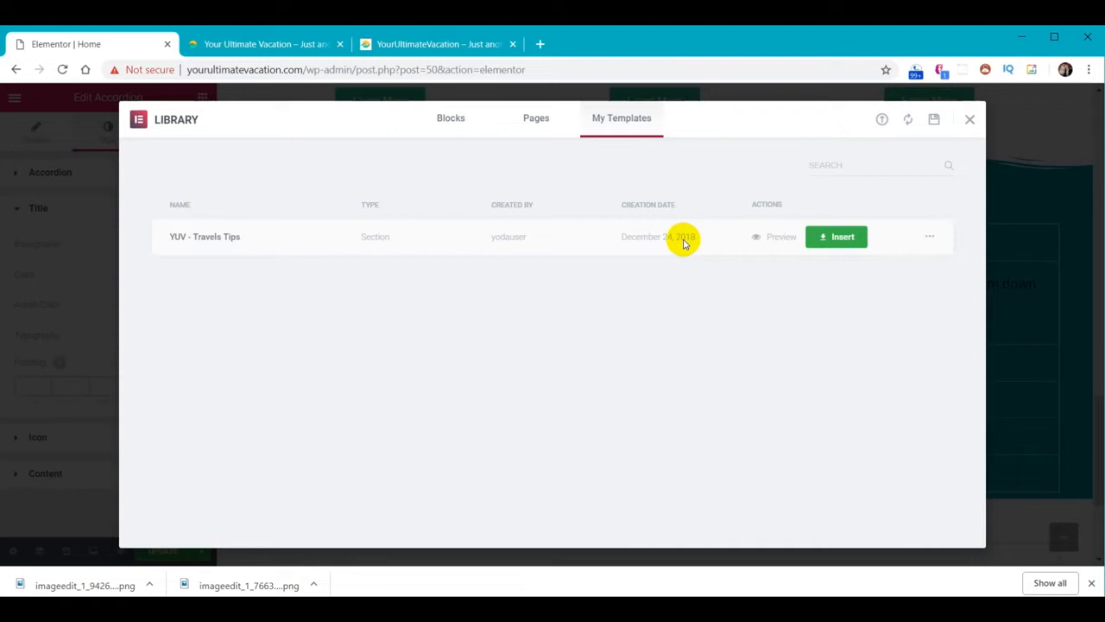
left_click(836, 236)
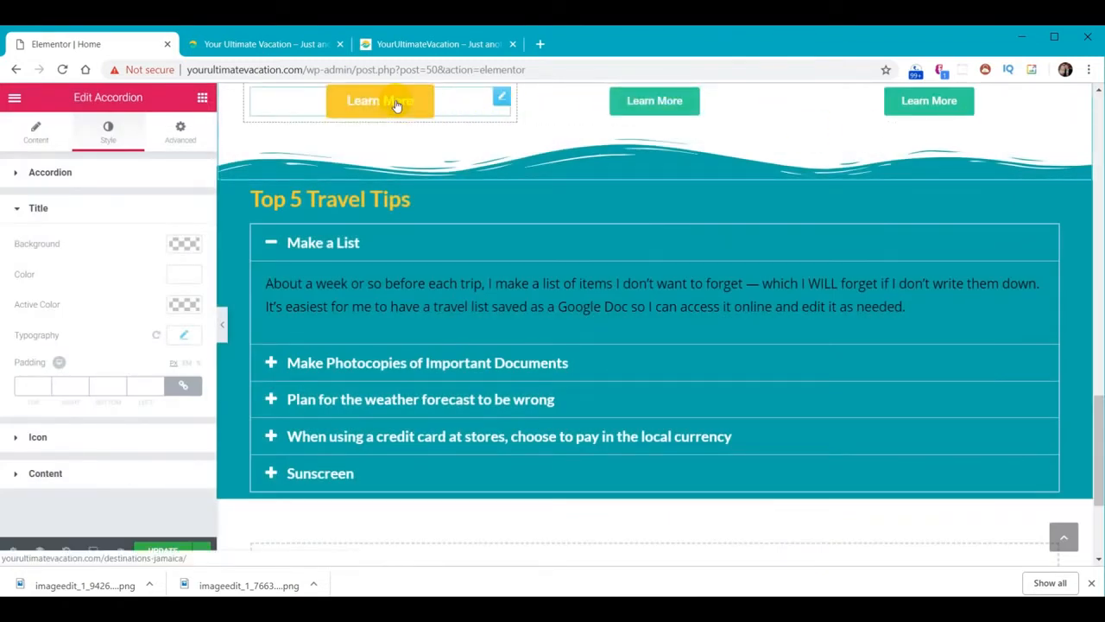
Duplicate a Learn More button and move the copy below the Top 5 Travel Tips accordion
right_click(501, 100)
left_click(541, 133)
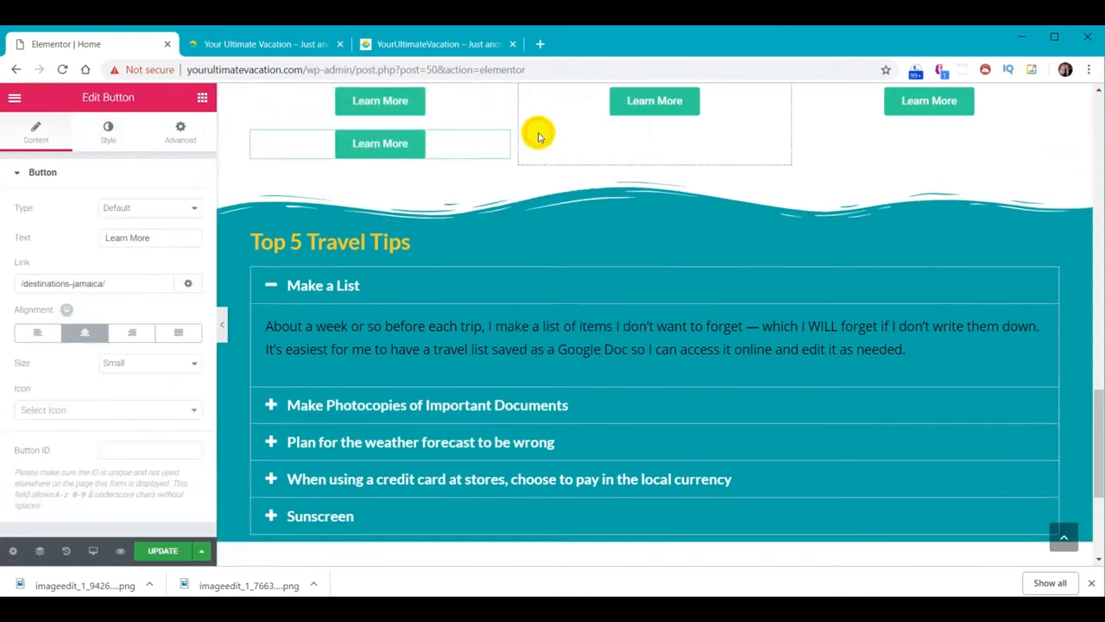
left_click_drag(449, 153, 459, 536)
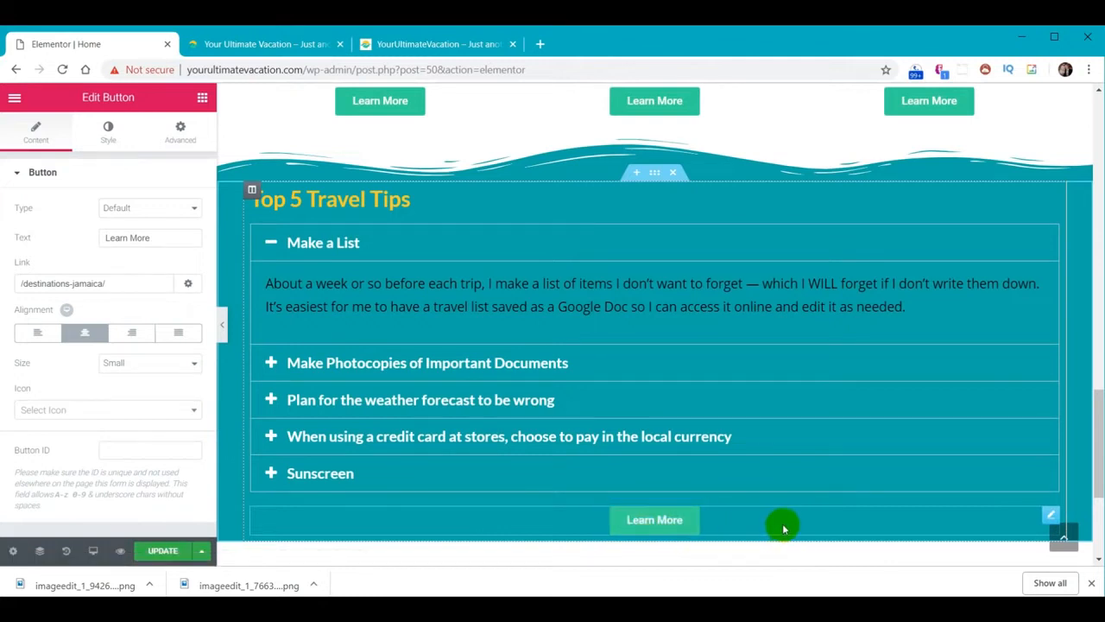
Relabel the copied button 'More Travel Tips', link it to /travel-tips/, and update the page
left_click(674, 526)
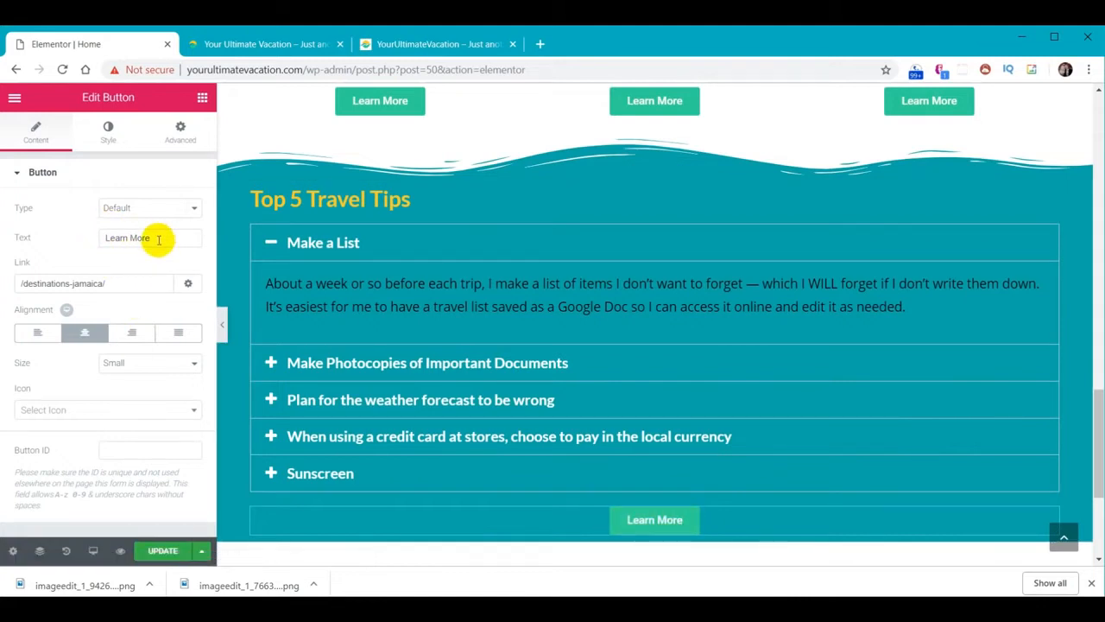
left_click_drag(171, 235, 93, 240)
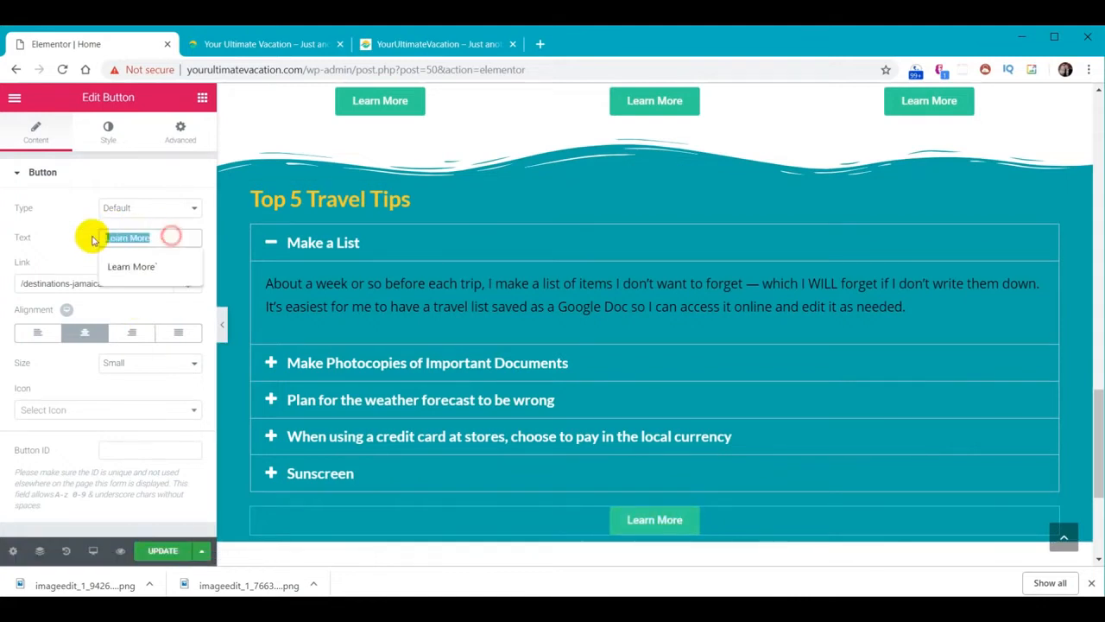
type("More Travel Tips")
left_click(69, 251)
left_click_drag(121, 288, 2, 287)
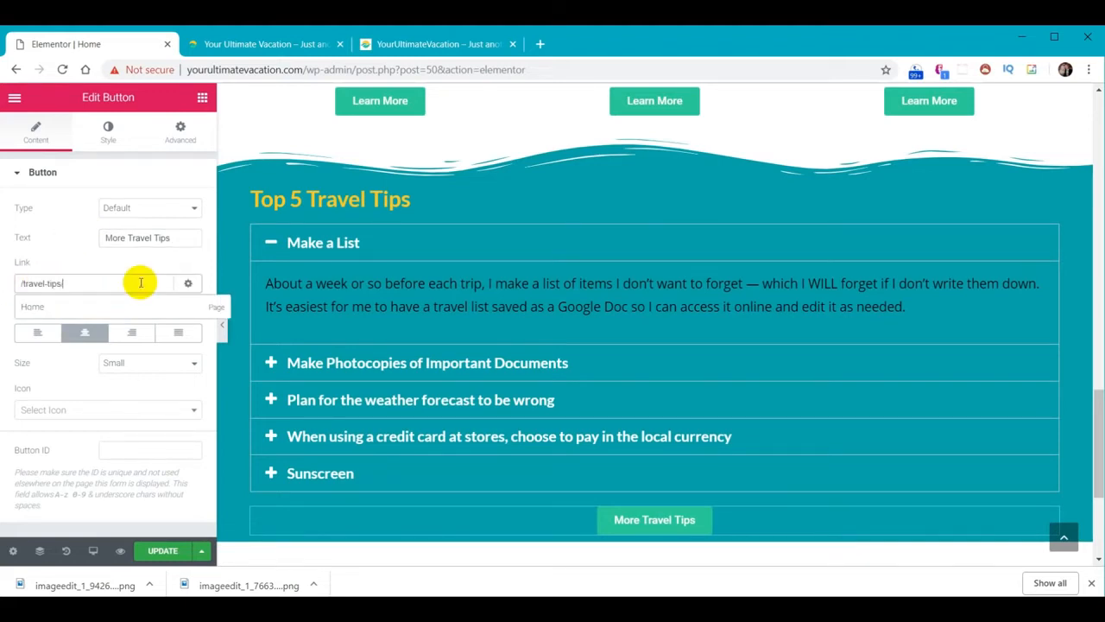
left_click(78, 250)
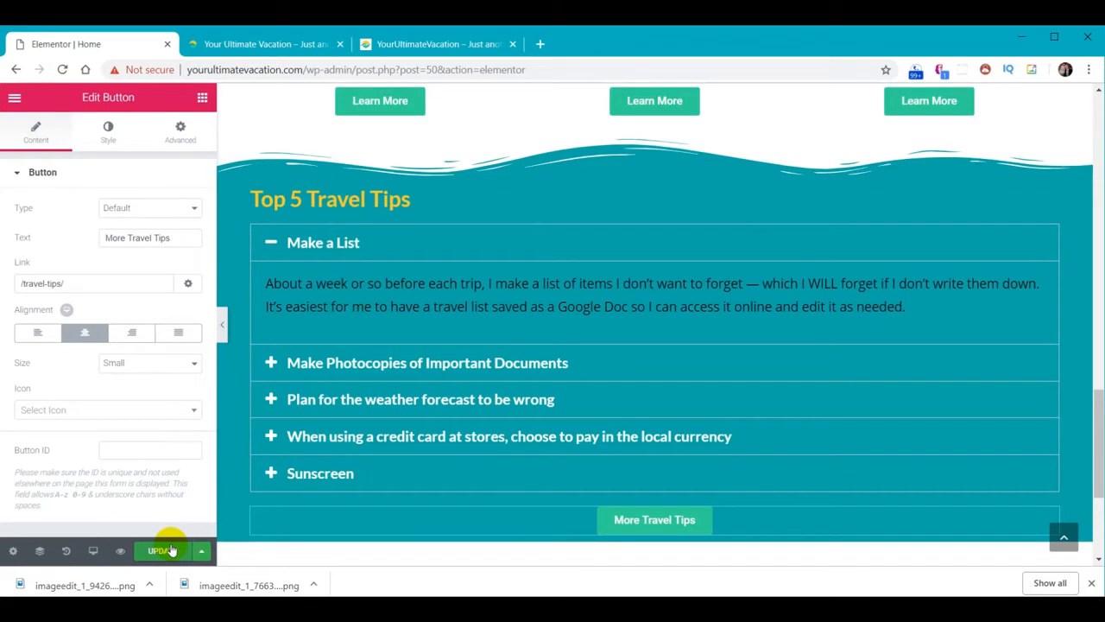
left_click(249, 45)
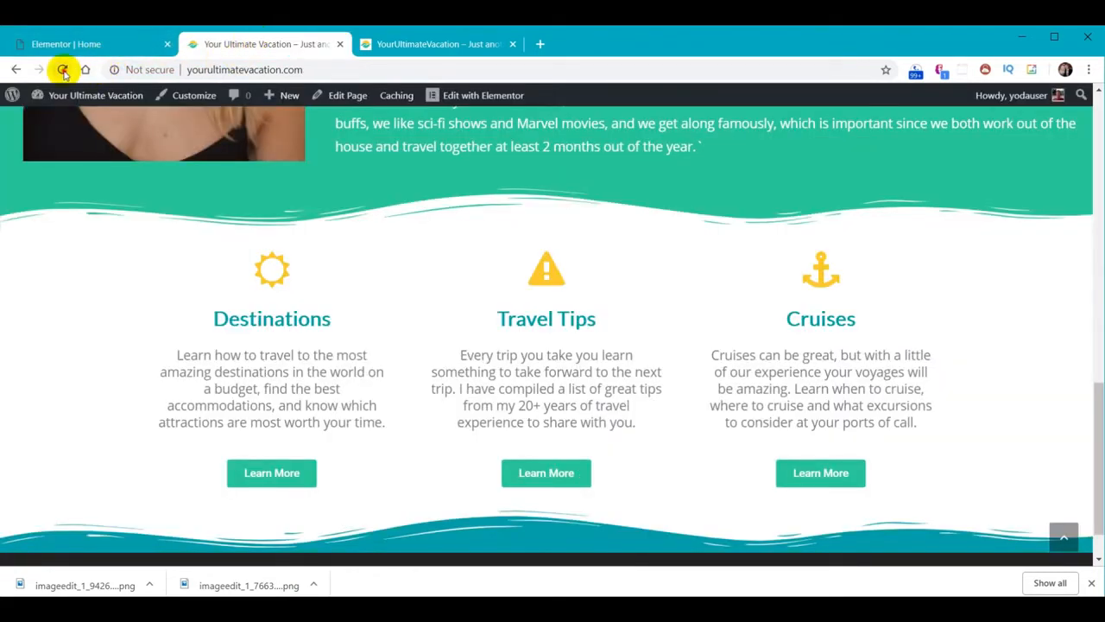
Reload the live site and expand the Photocopies, weather, credit card and Sunscreen tips to check them
left_click(62, 69)
scroll(666, 308, "down", 3)
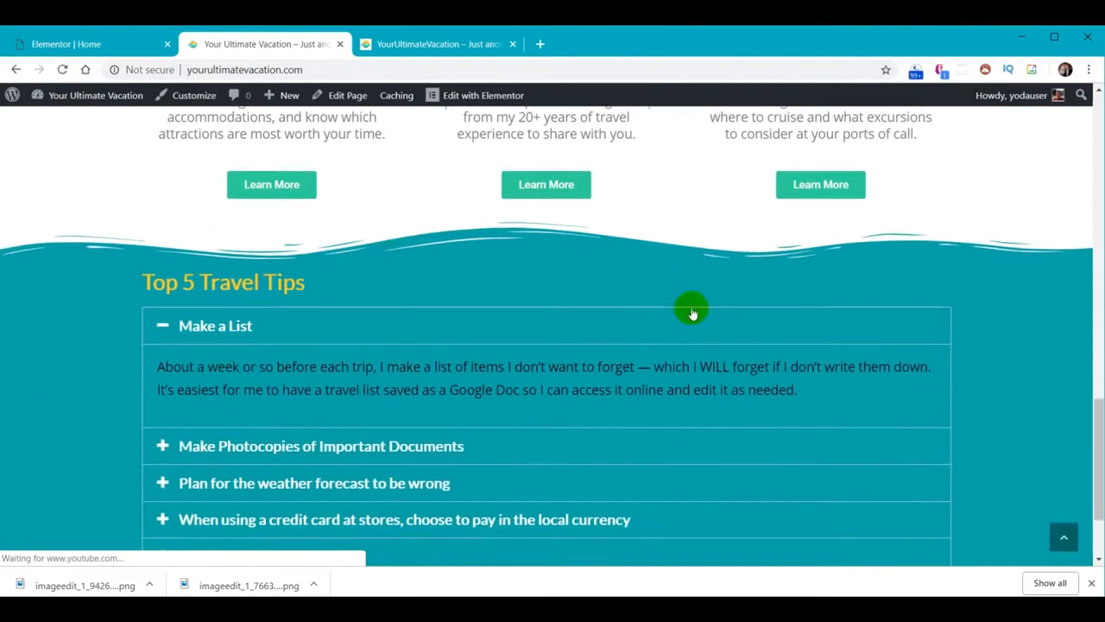
scroll(918, 281, "down", 1)
left_click(217, 364)
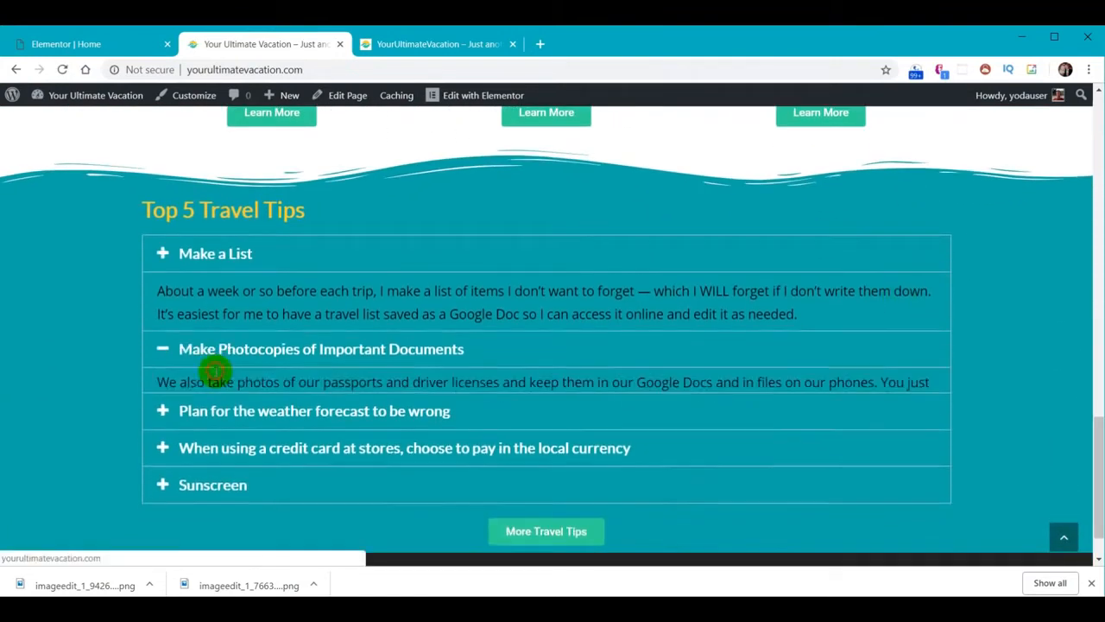
left_click(216, 411)
left_click(226, 466)
left_click(217, 499)
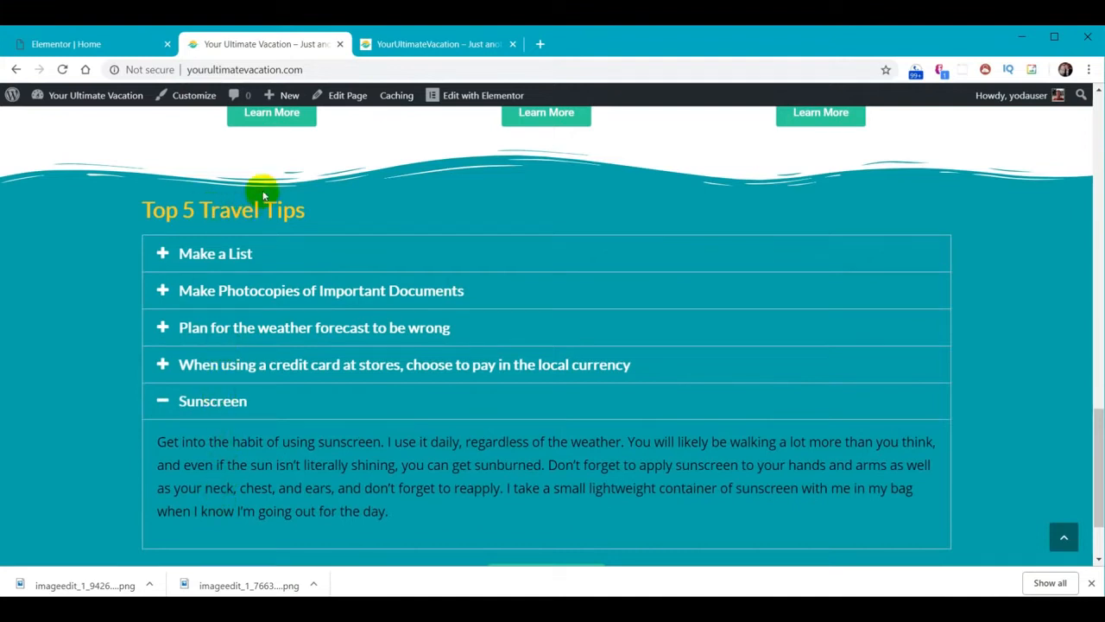
scroll(423, 275, "down", 2)
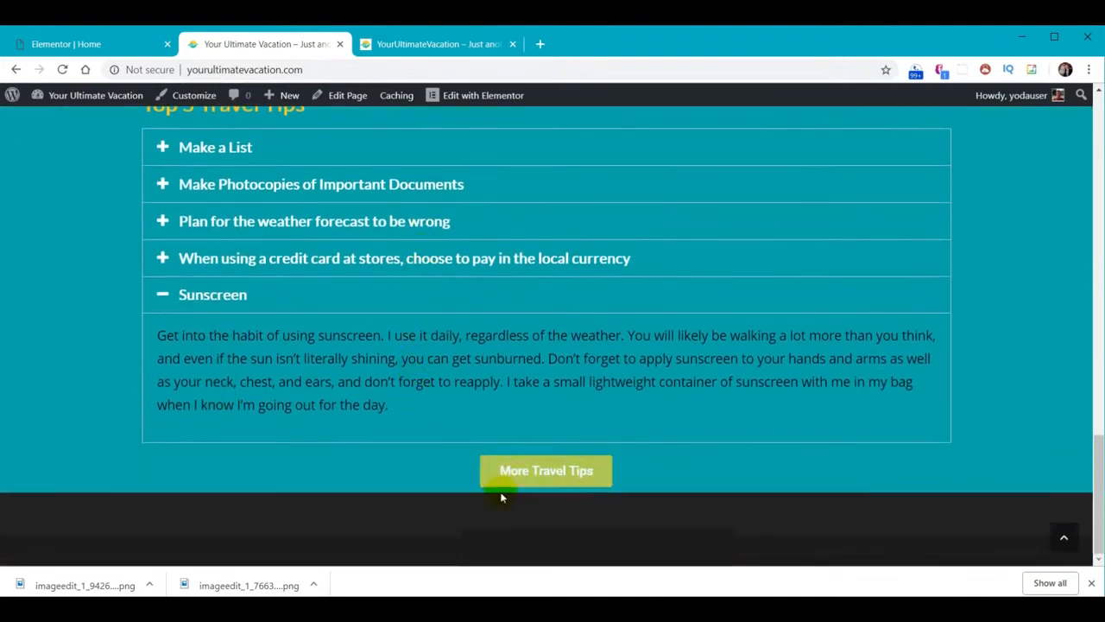
left_click(89, 44)
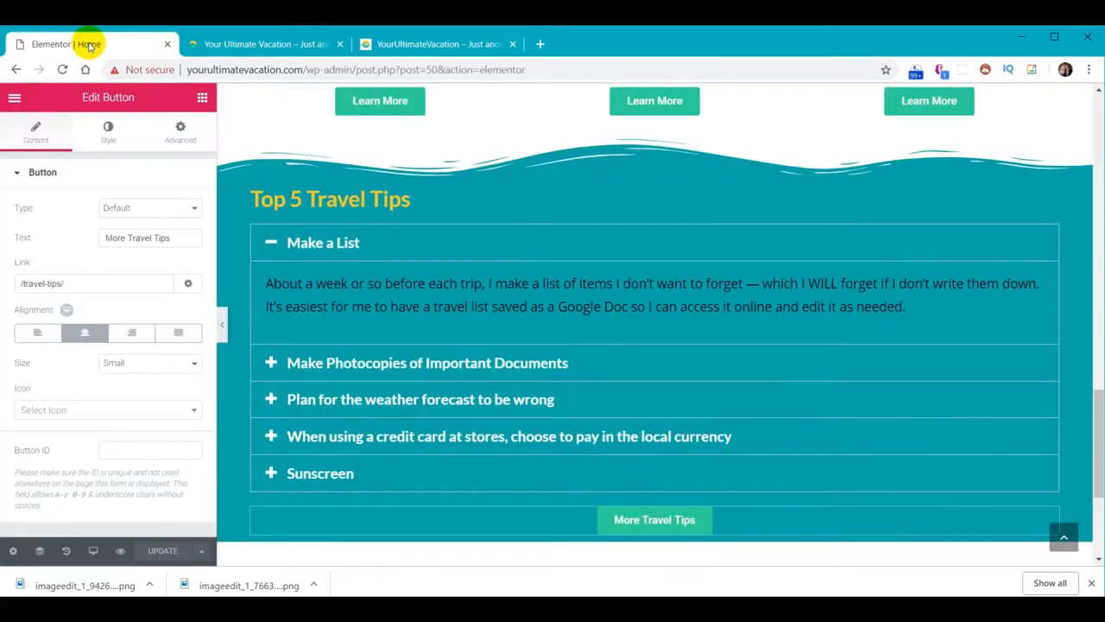
Unlink the section padding and set Top and Bottom to 30 each
left_click(654, 172)
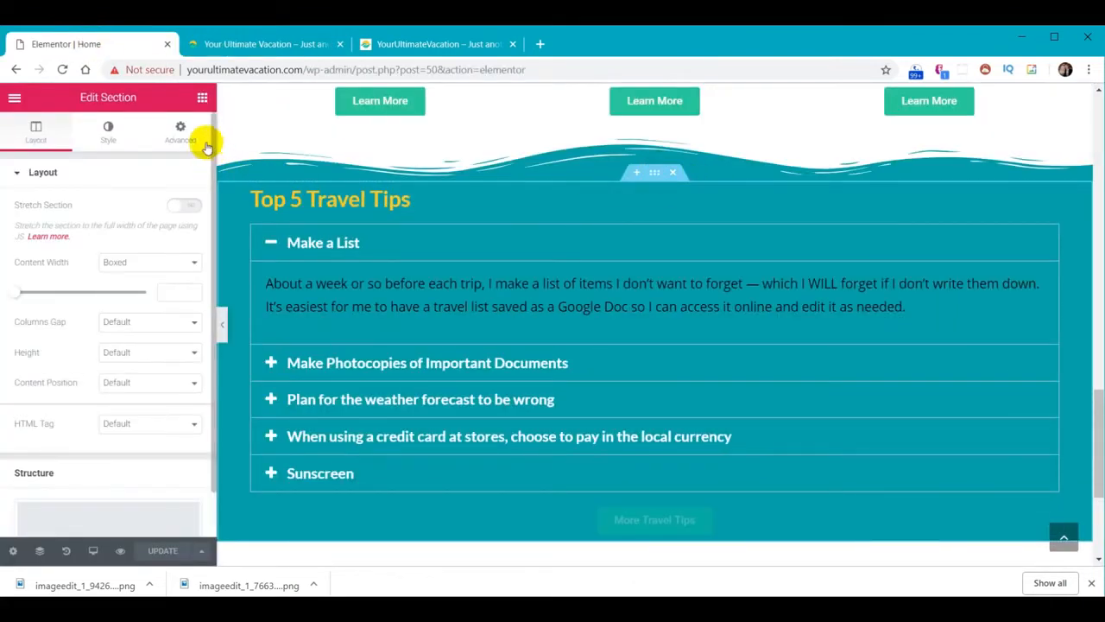
left_click(180, 133)
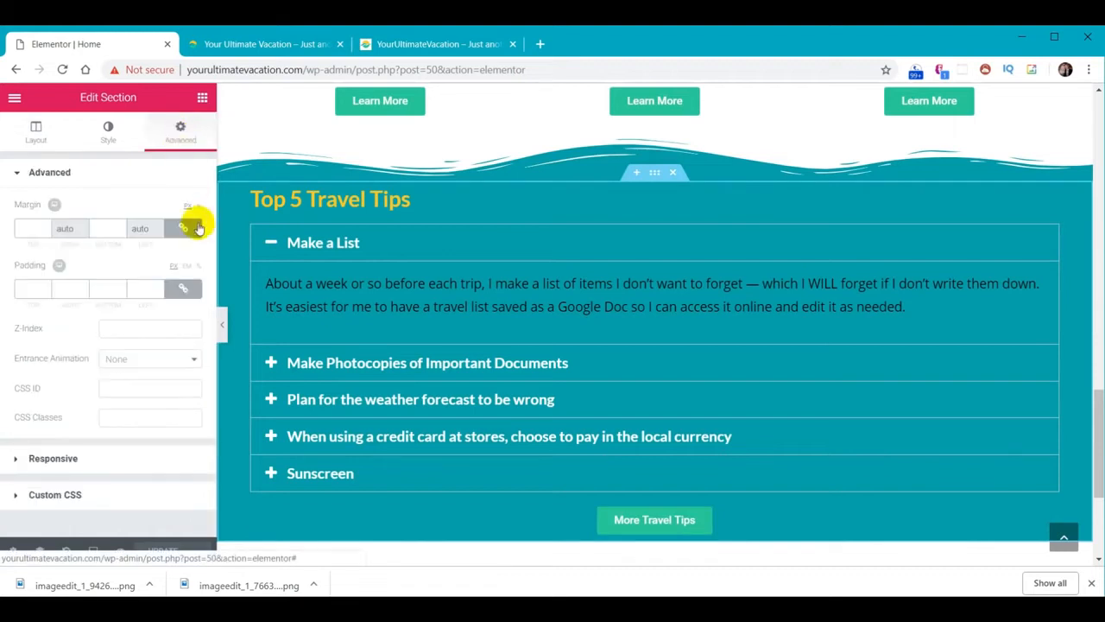
left_click(182, 289)
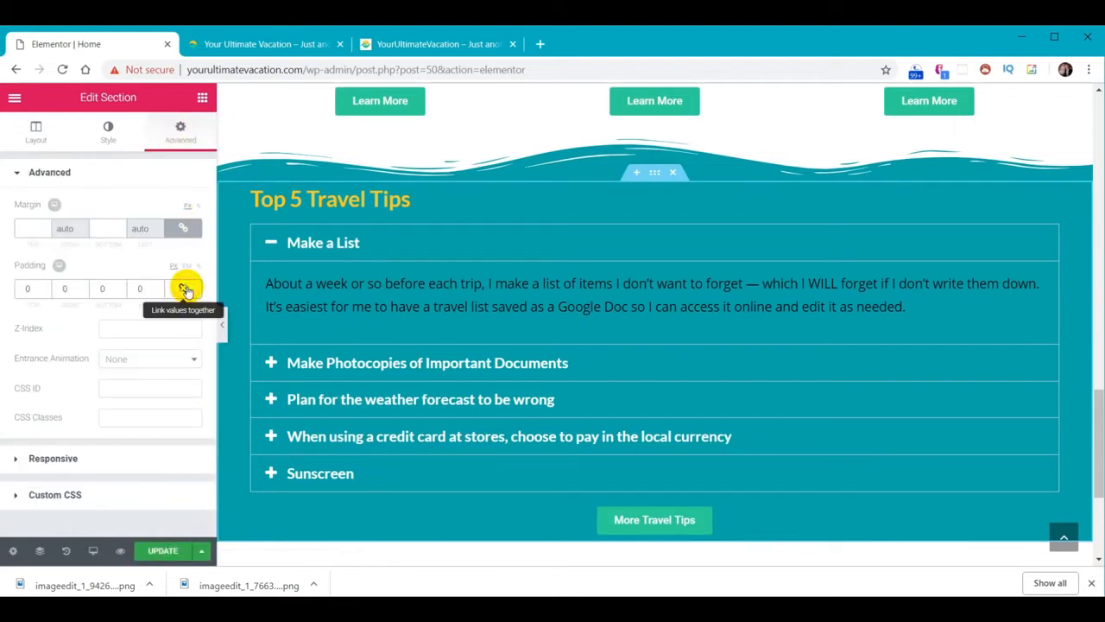
left_click(25, 289)
type("30")
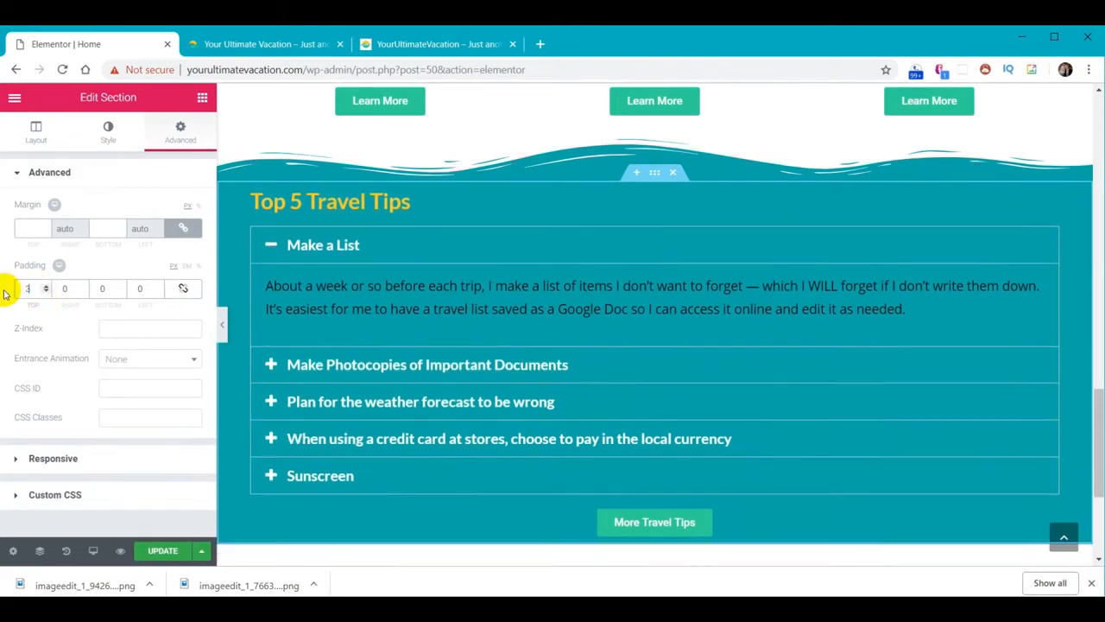
left_click(100, 289)
type("30")
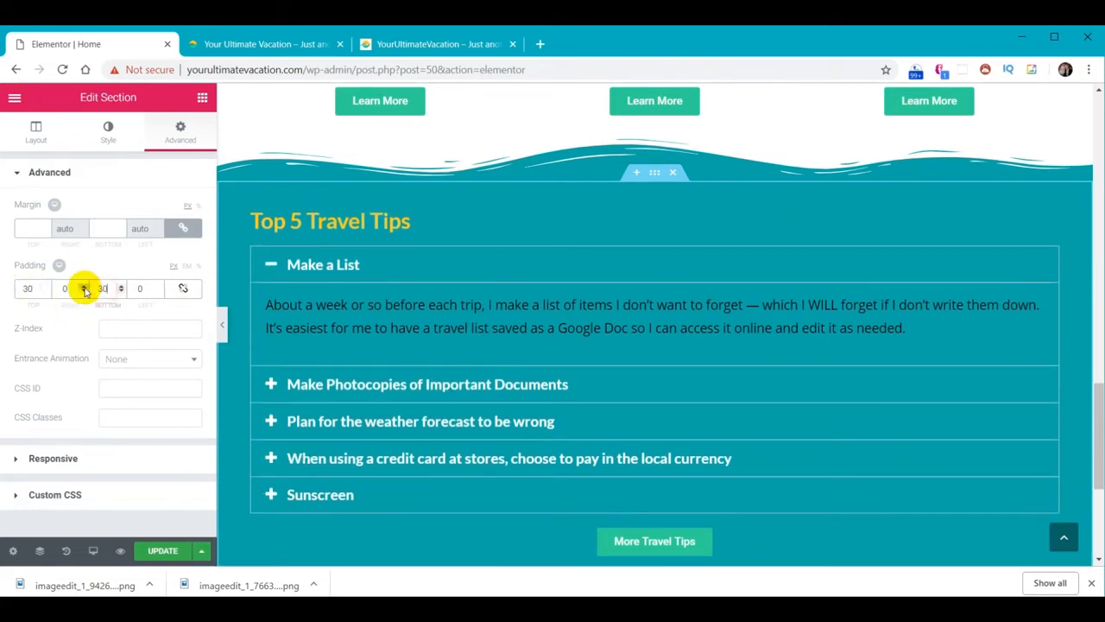
scroll(672, 481, "down", 2)
scroll(806, 394, "up", 1)
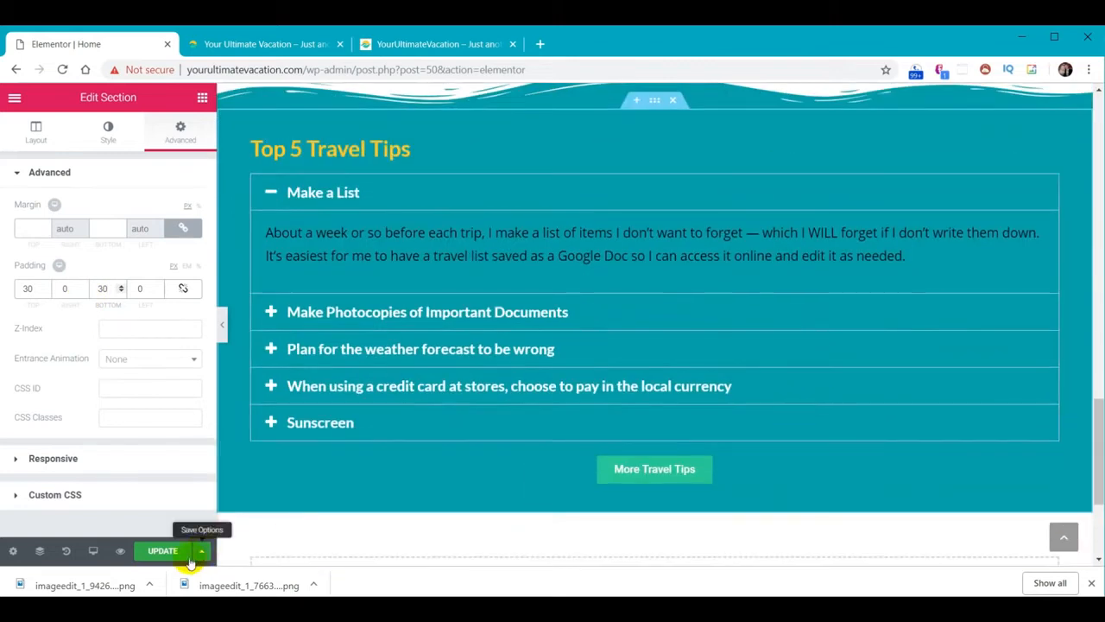
left_click(231, 46)
Reload the live page and compare its accordion against the wp.yourultimatevacation.com version
left_click(62, 69)
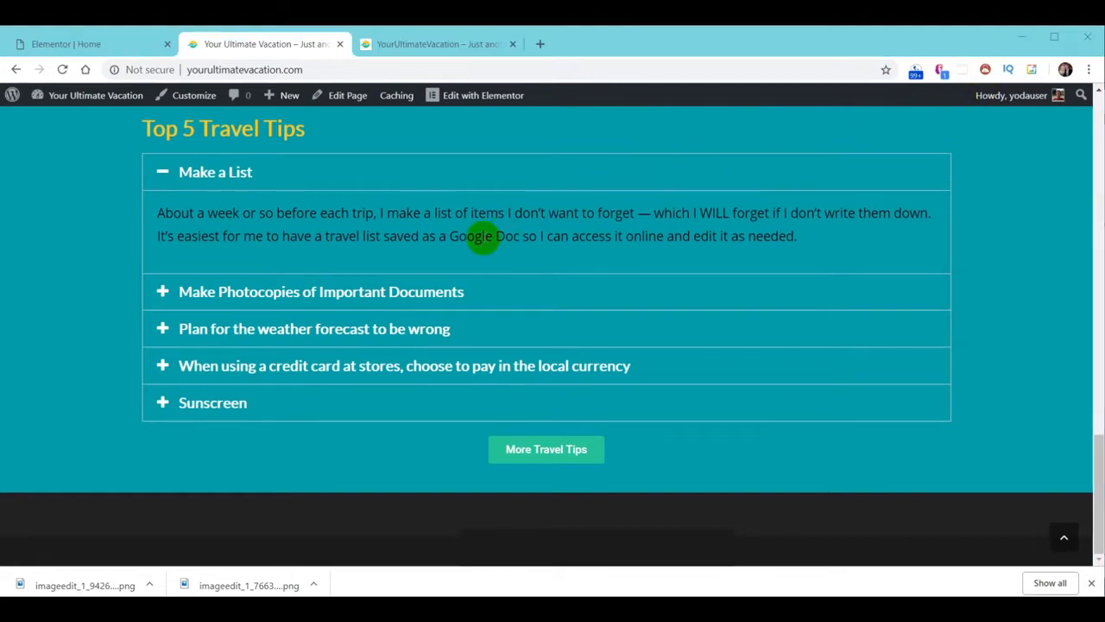
left_click(407, 44)
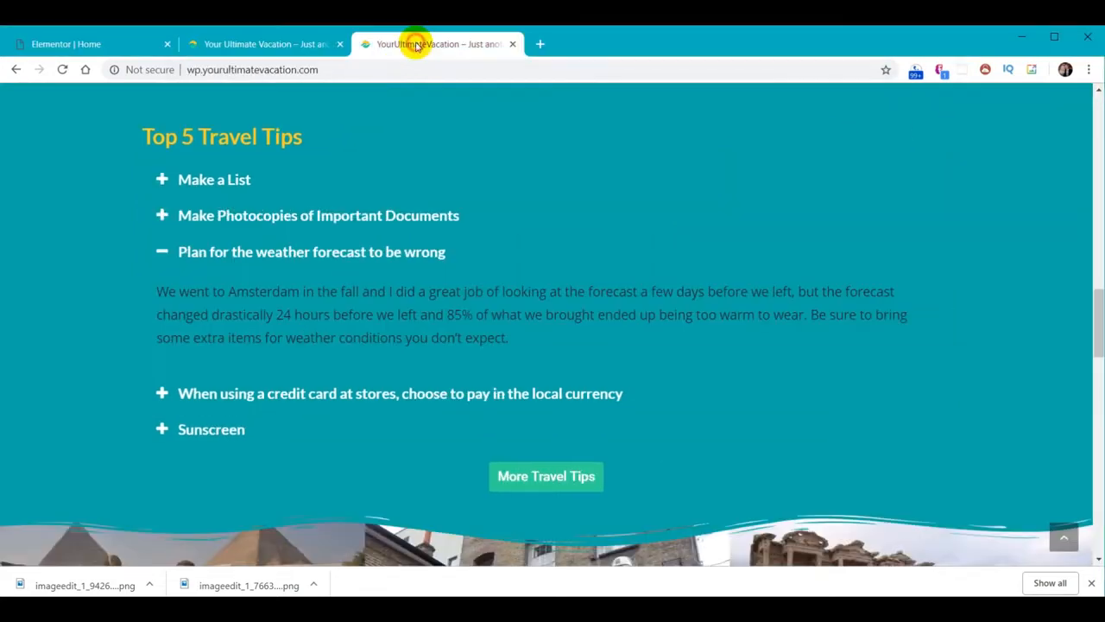
left_click(247, 45)
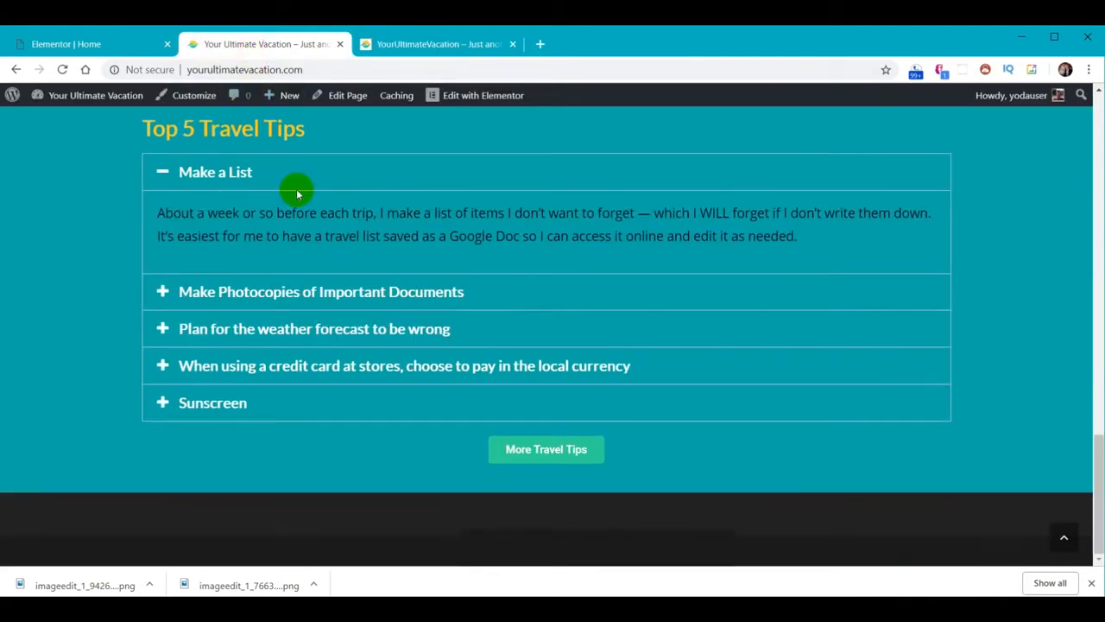
left_click(431, 45)
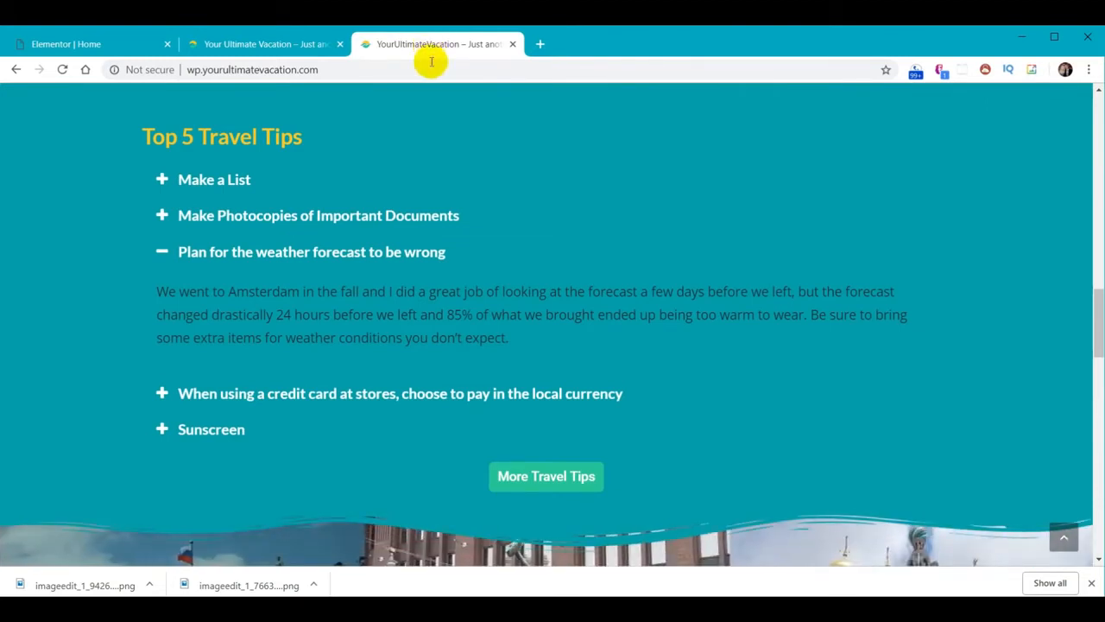
left_click(299, 44)
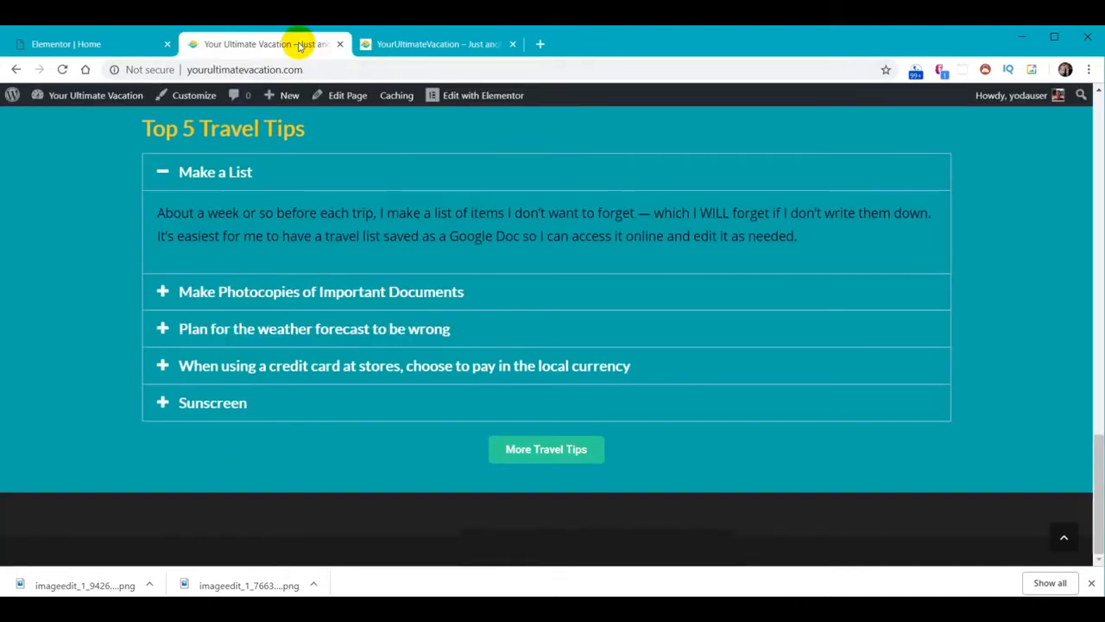
left_click(83, 45)
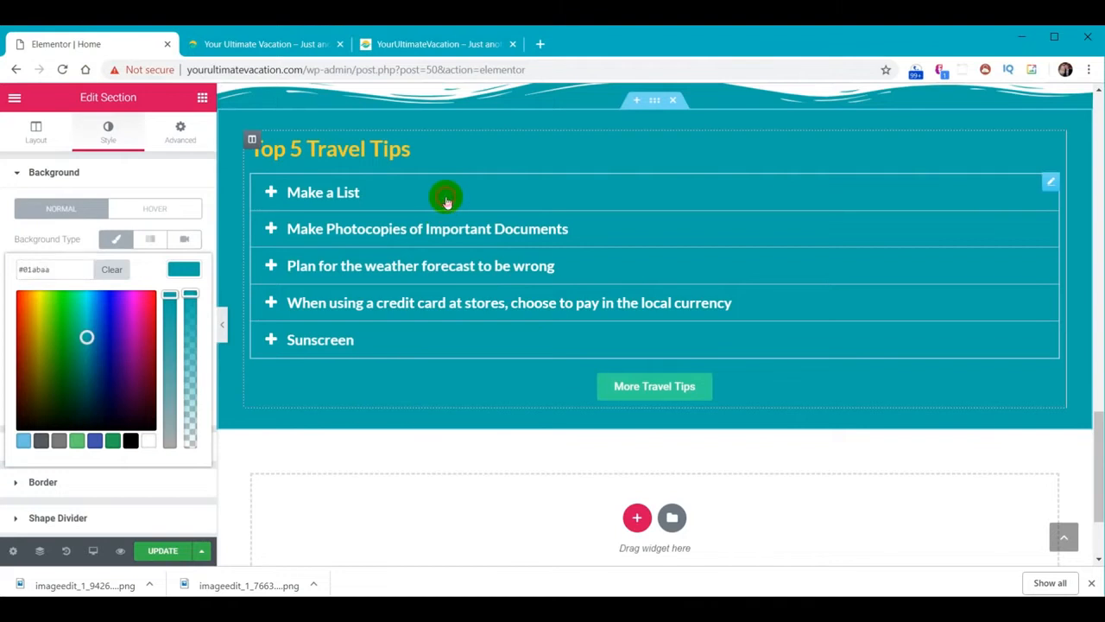
left_click(447, 201)
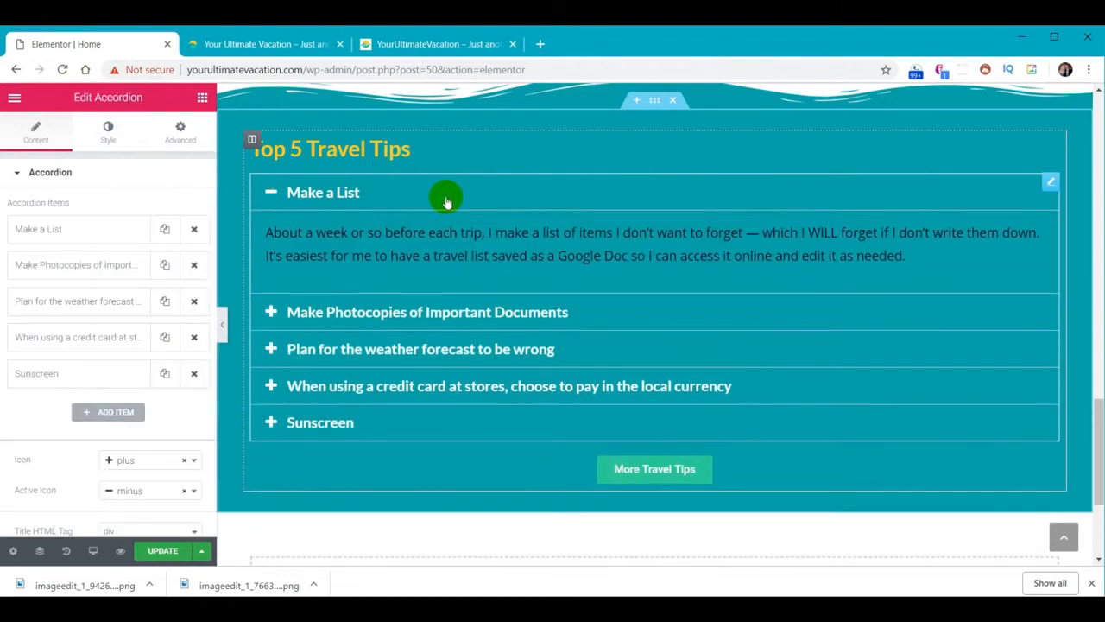
Paste the section's teal hex code as the accordion's border colour
left_click(108, 134)
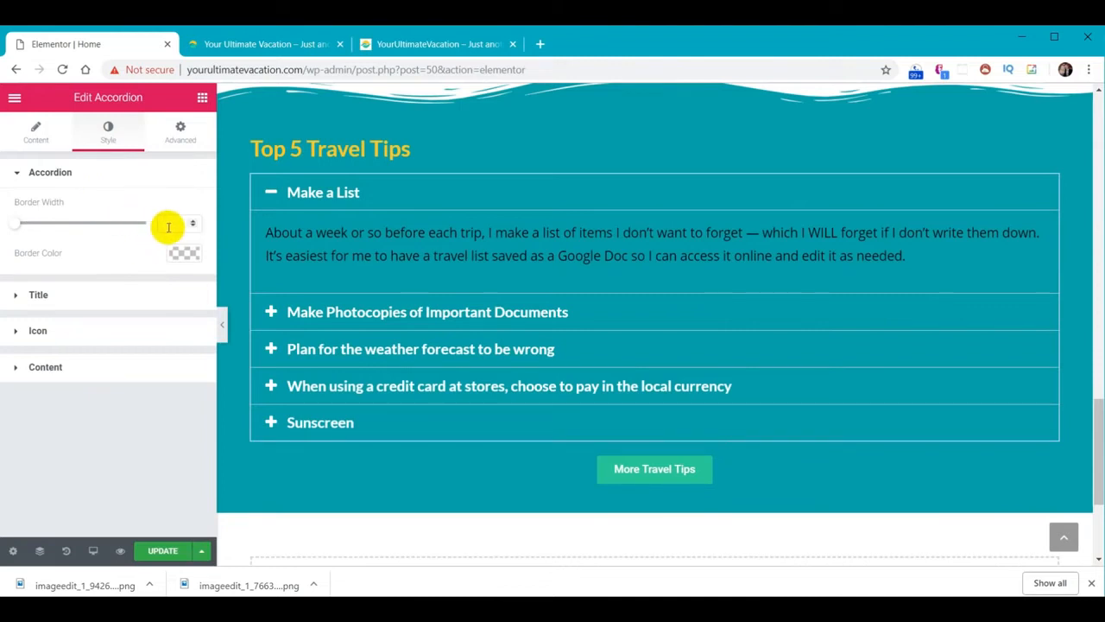
left_click(182, 252)
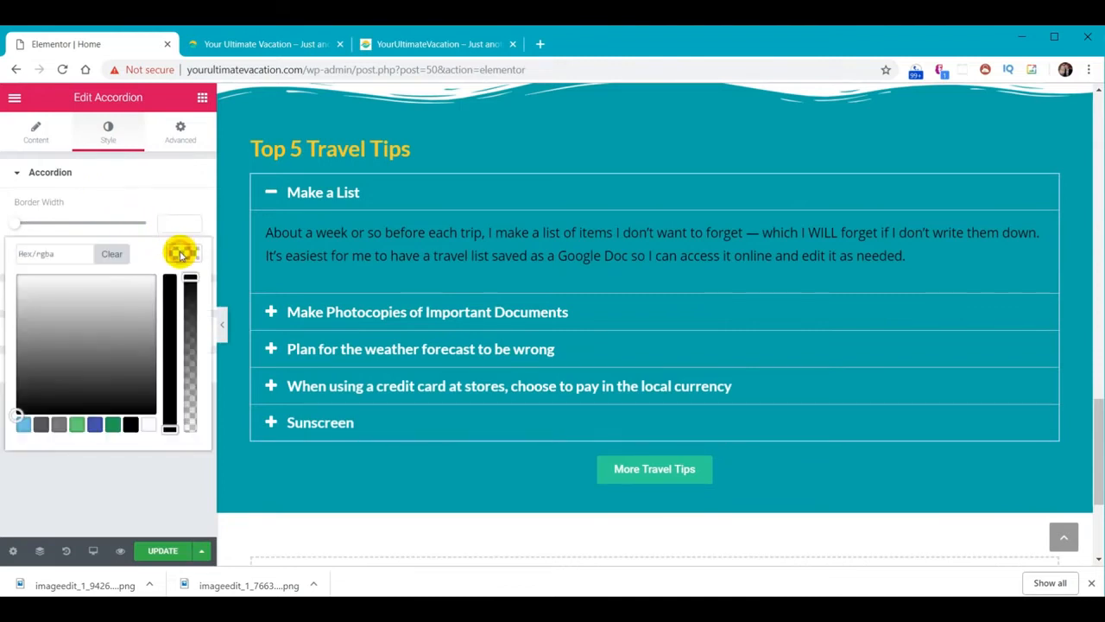
left_click(64, 256)
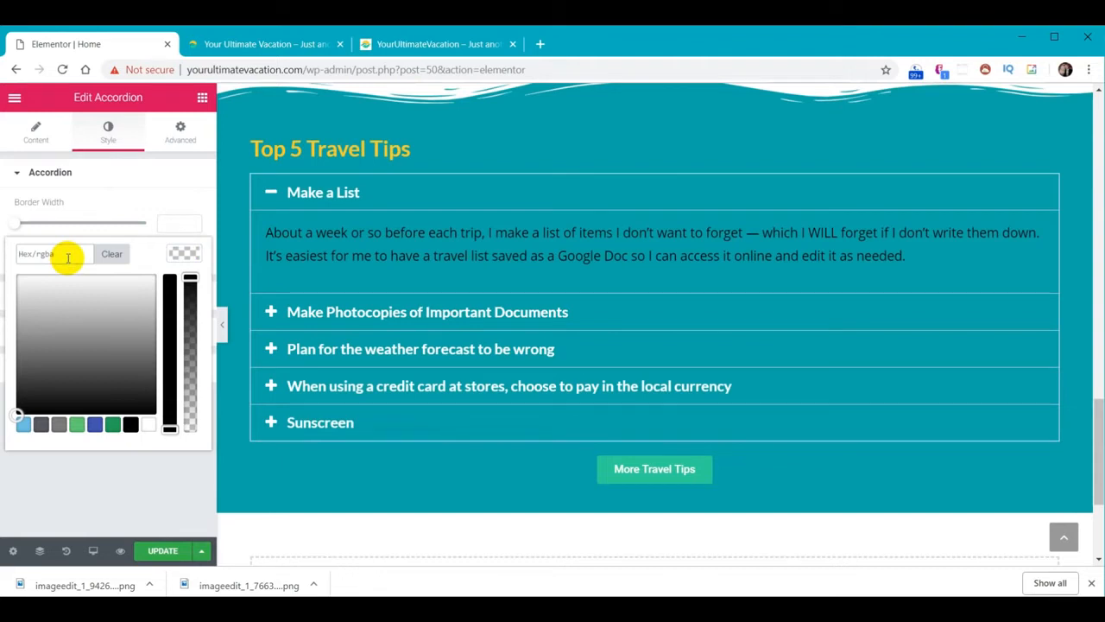
key("ctrl+v")
left_click(174, 255)
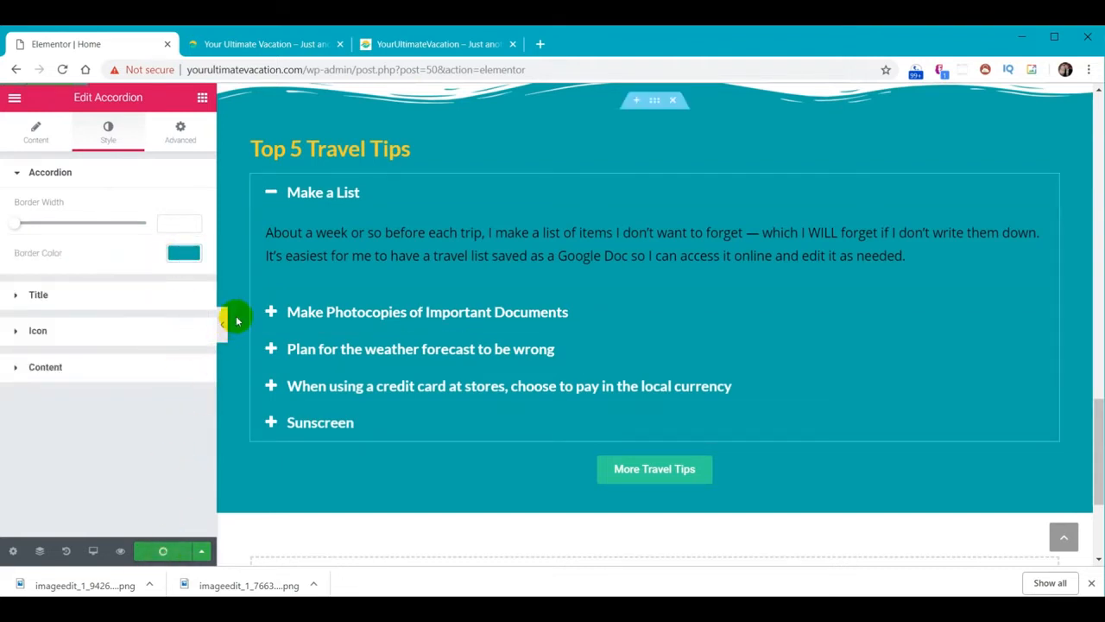
left_click(277, 49)
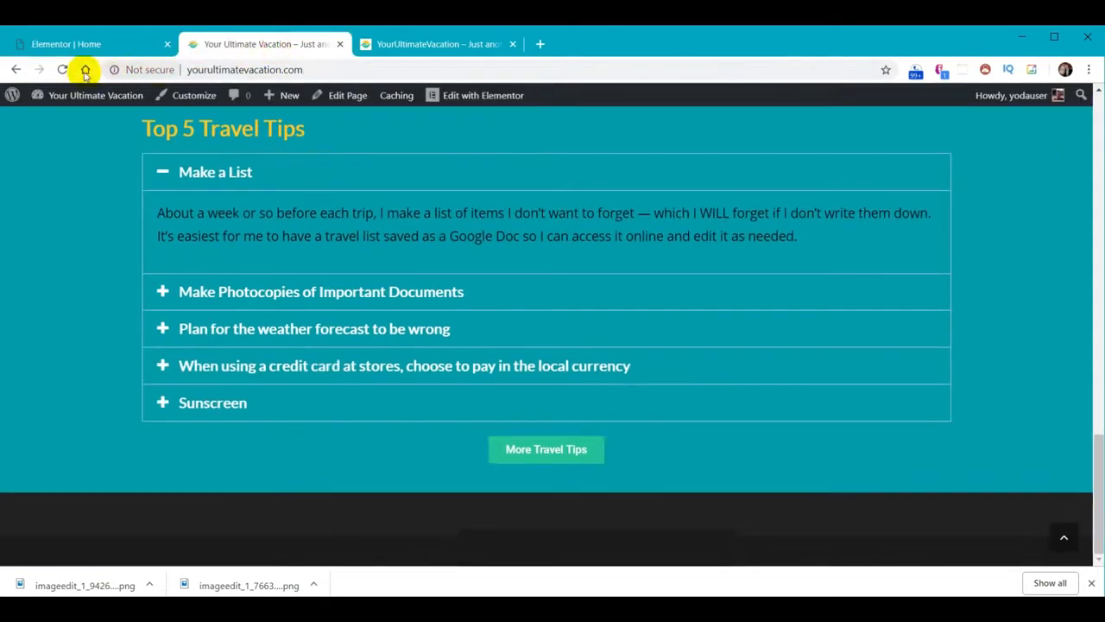
Reload the live page to check the borders, then scroll the wp site down to its image carousel
left_click(62, 70)
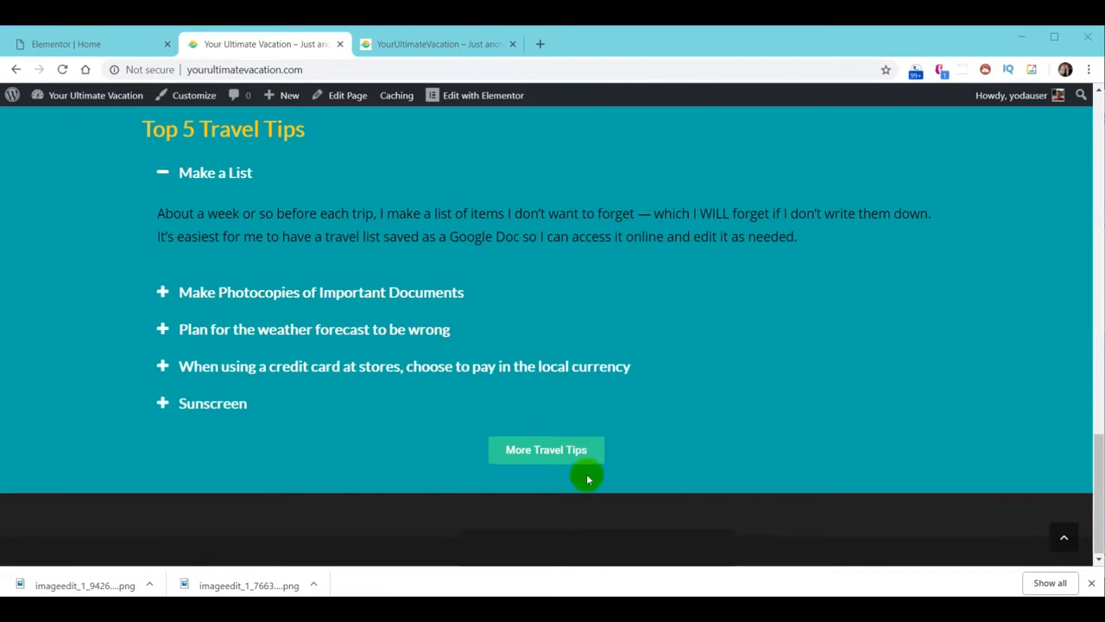
left_click(419, 44)
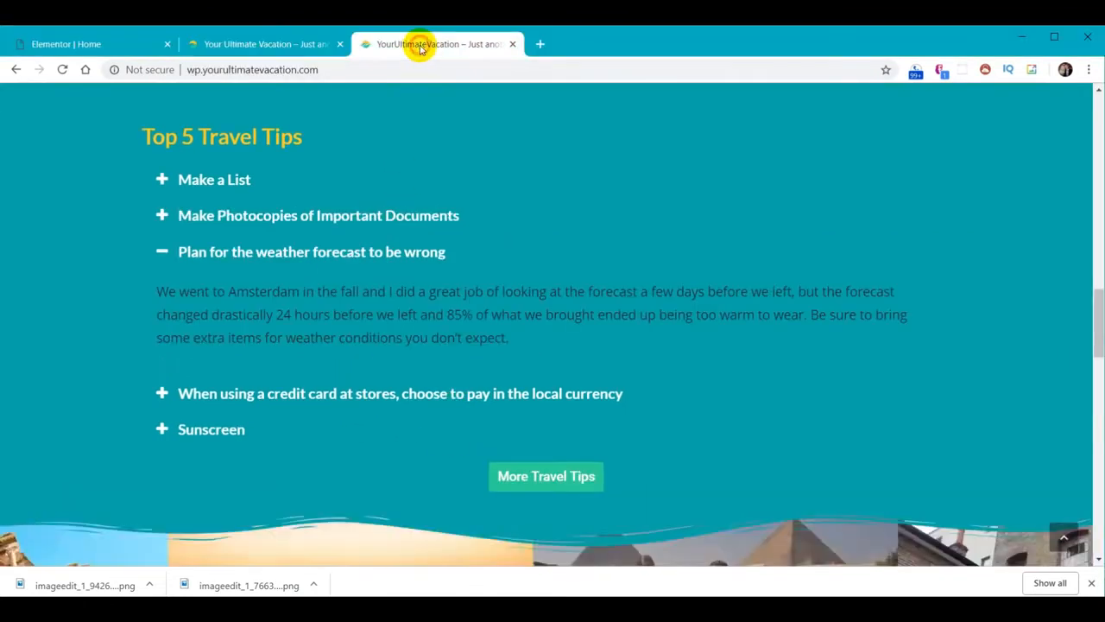
scroll(814, 307, "down", 3)
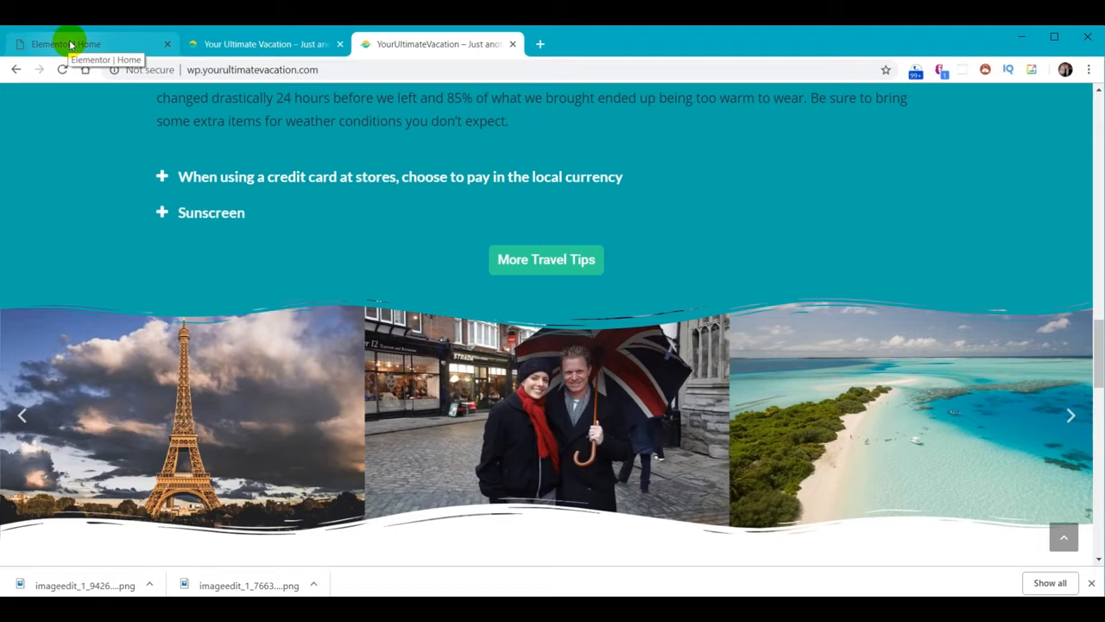
left_click(71, 44)
Add a one-column section below the tips, stretched, with Full Width content and No Gap
scroll(704, 408, "down", 2)
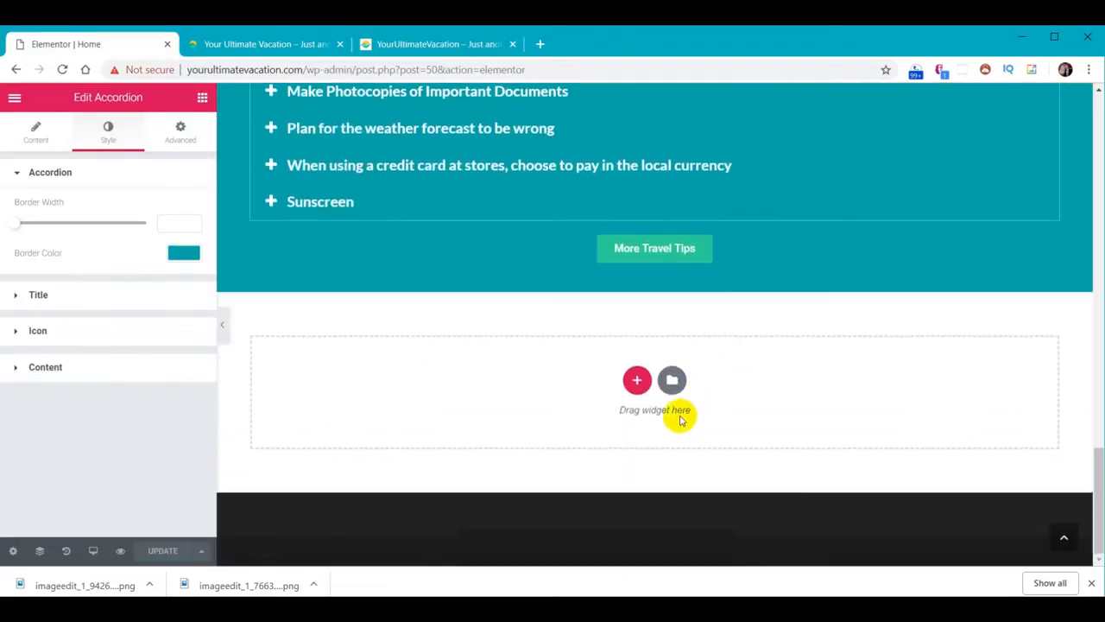
left_click(637, 382)
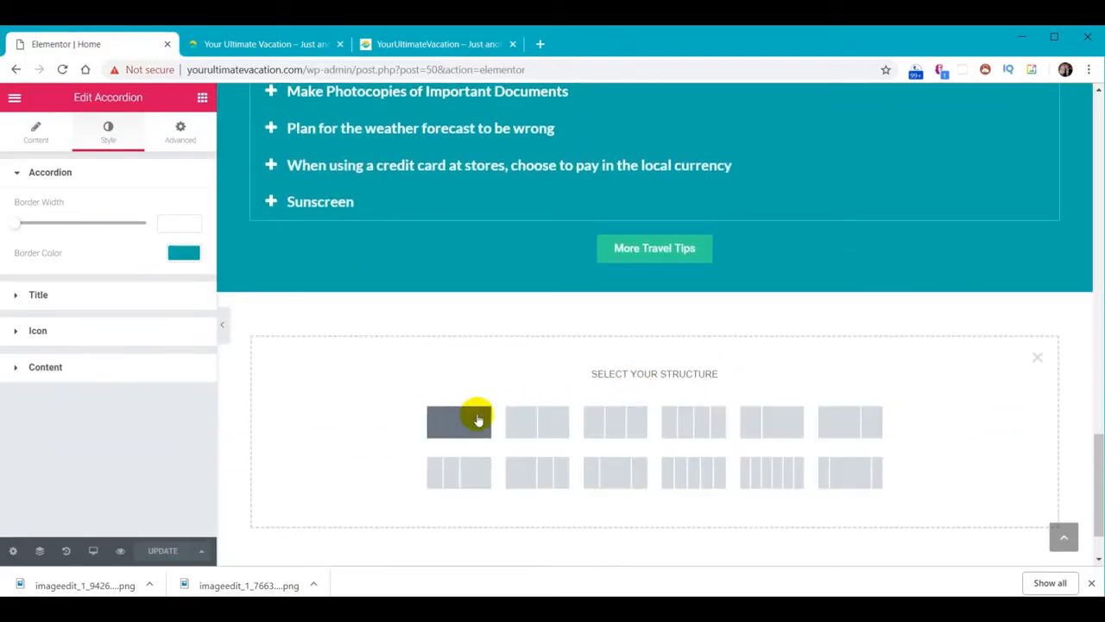
left_click(451, 423)
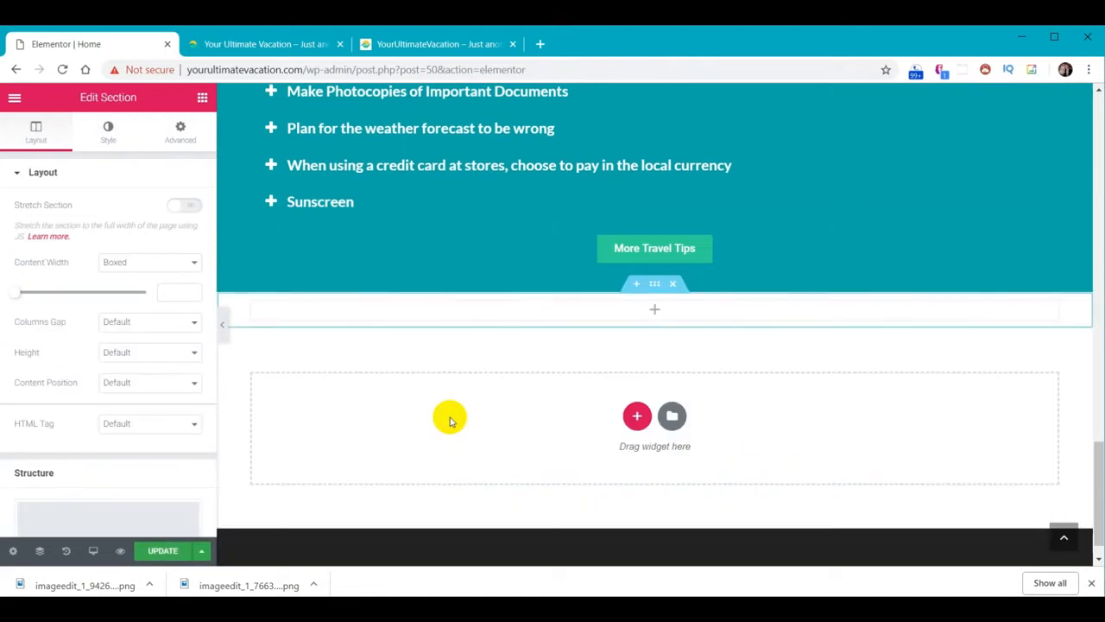
left_click(183, 211)
left_click(190, 261)
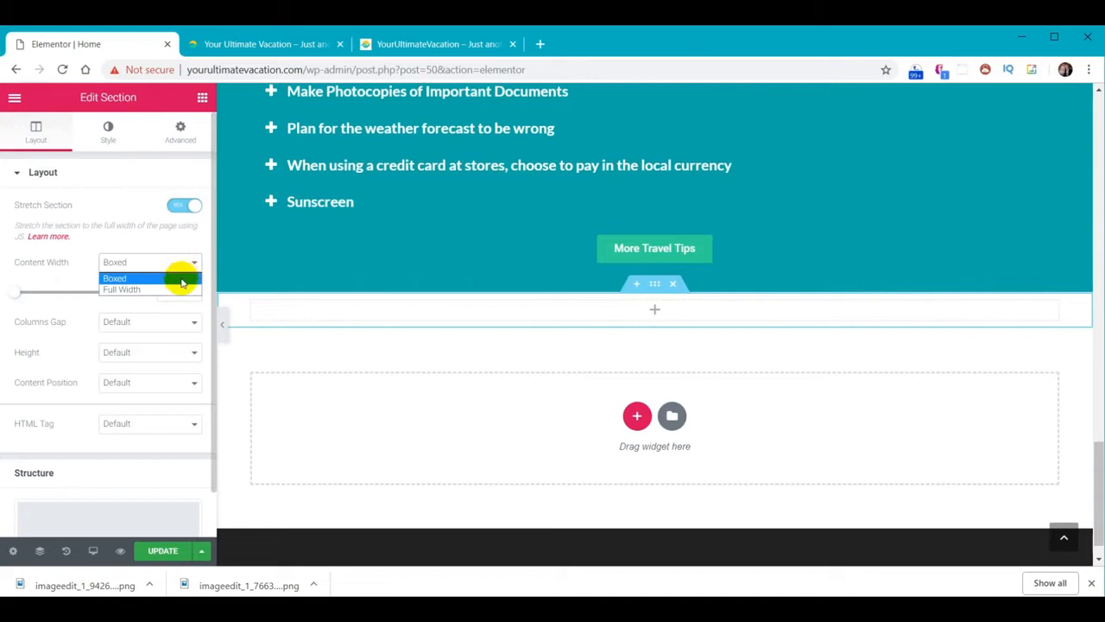
left_click(180, 290)
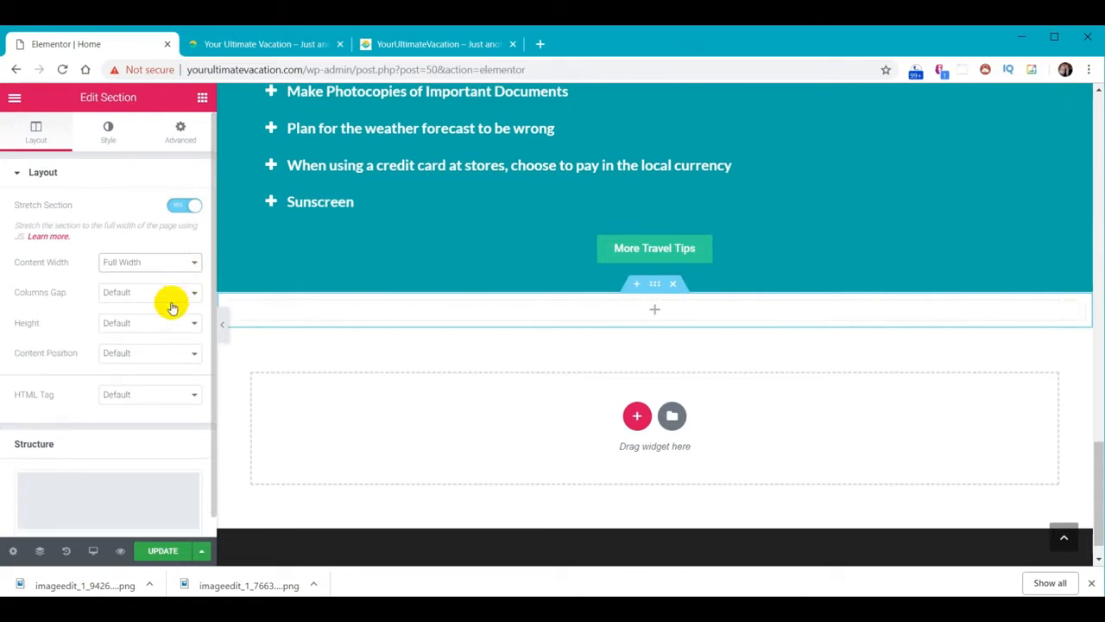
left_click(178, 295)
left_click(169, 320)
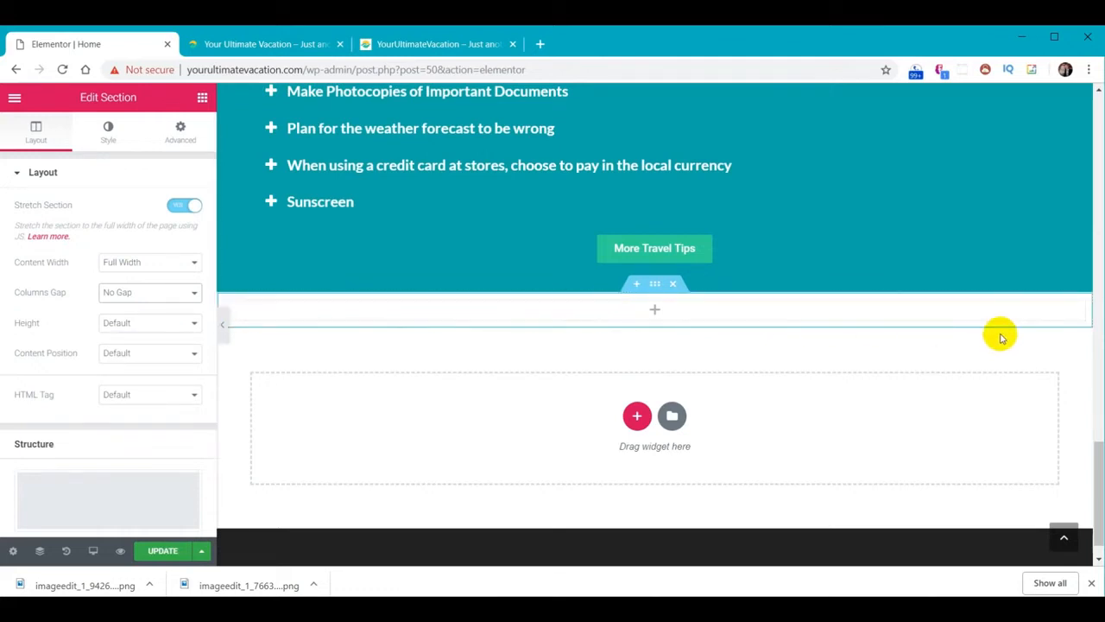
Drop an Image Carousel into the new section and start uploading gallery images
left_click(202, 99)
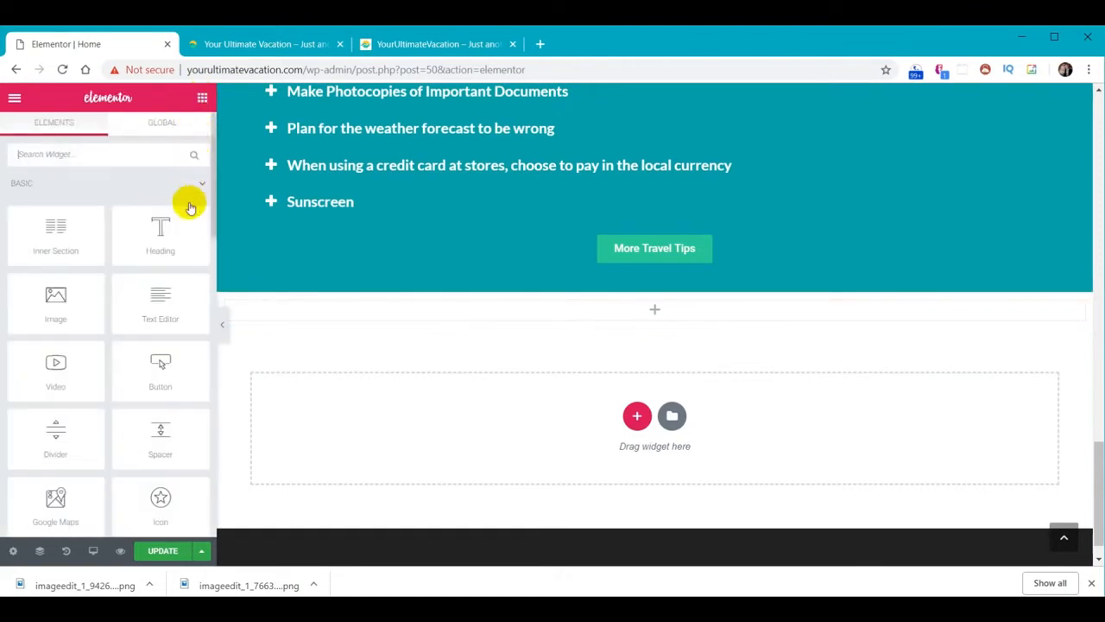
scroll(172, 298, "down", 4)
scroll(162, 302, "down", 1)
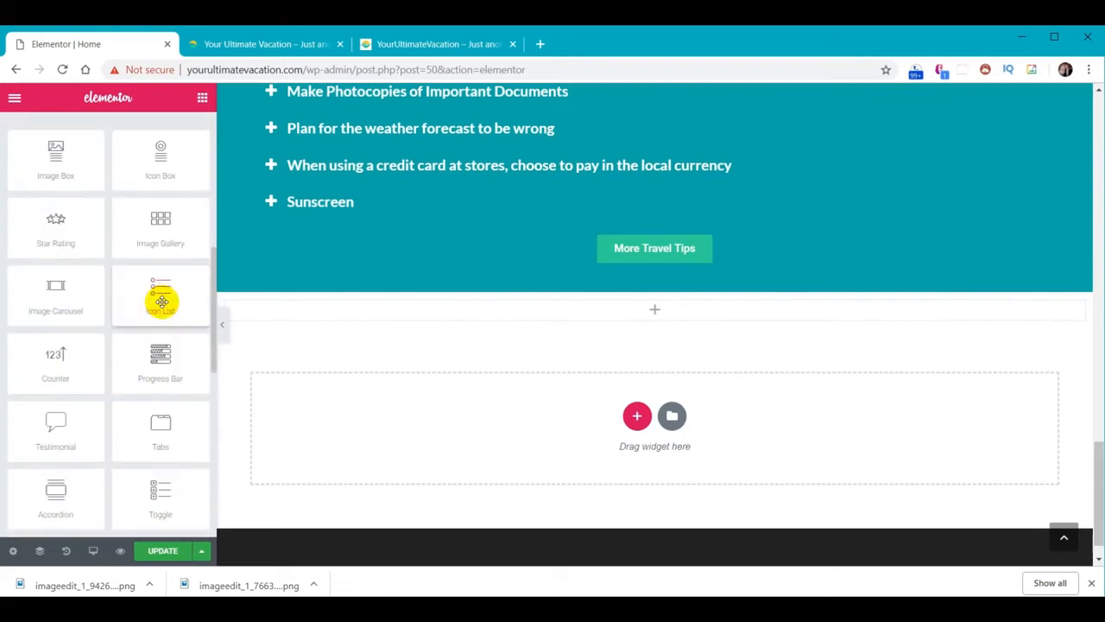
left_click_drag(57, 291, 662, 302)
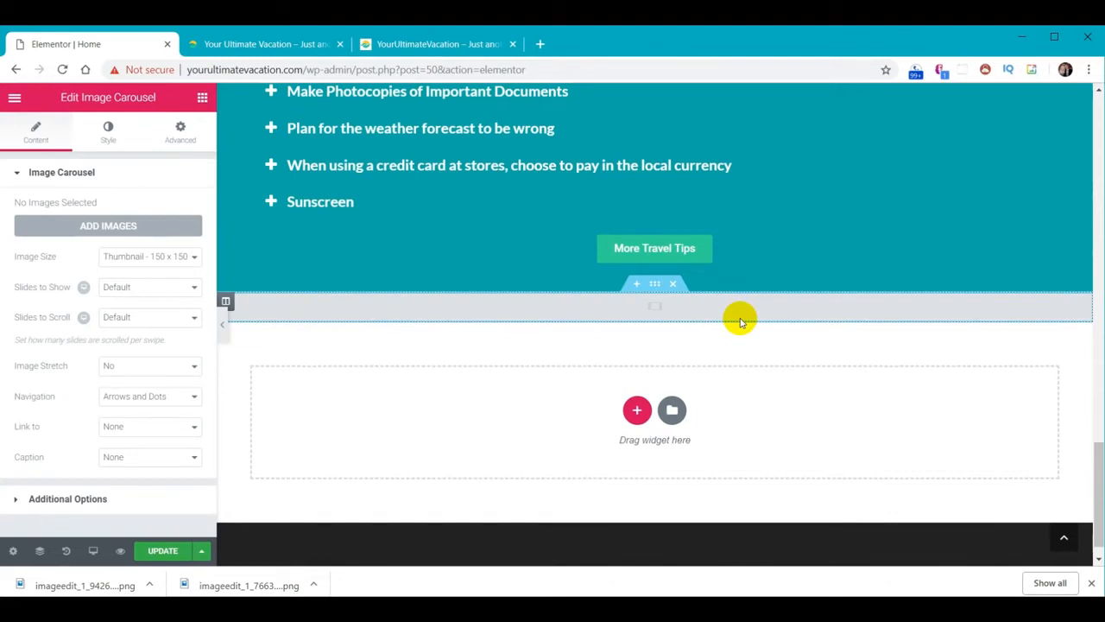
left_click(94, 228)
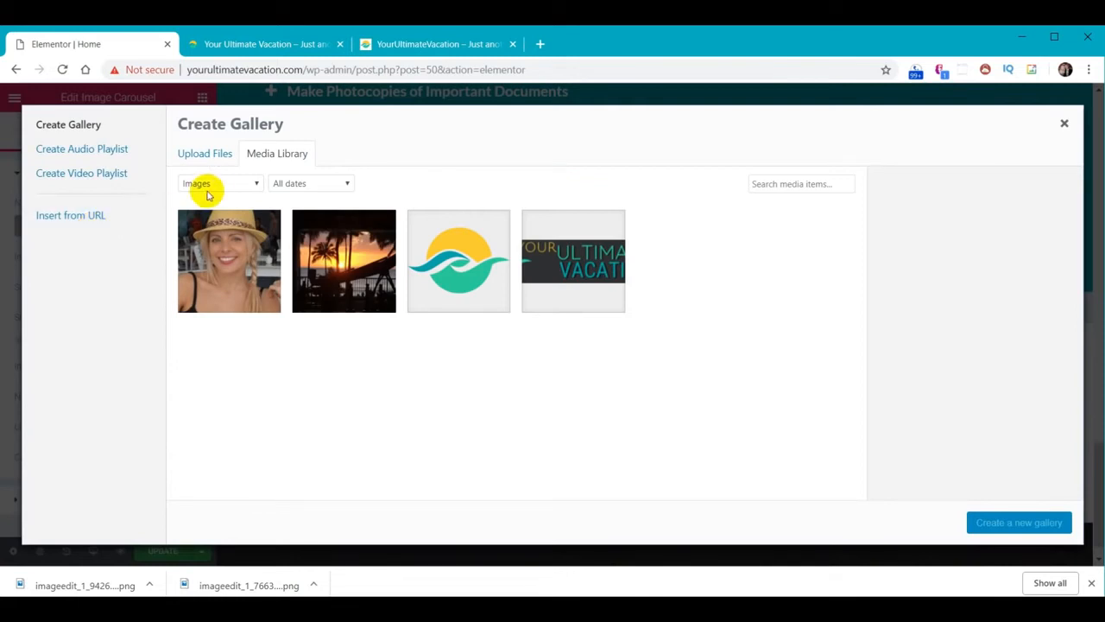
left_click(209, 159)
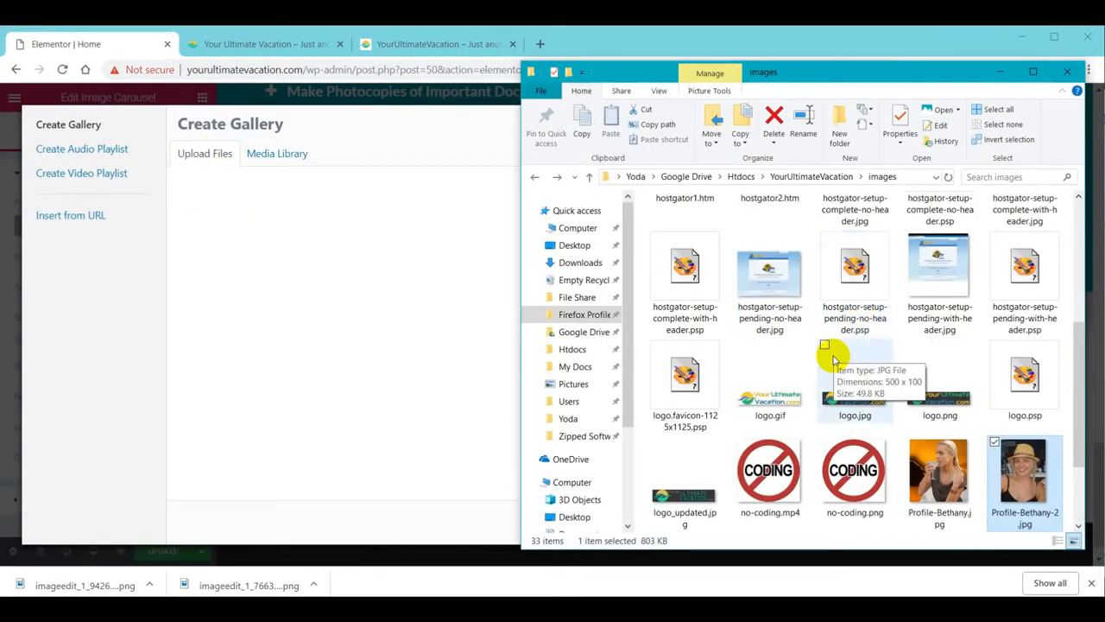
Drag all 24 photos from the Gallery Page folder into the uploader and create the gallery
left_click(804, 177)
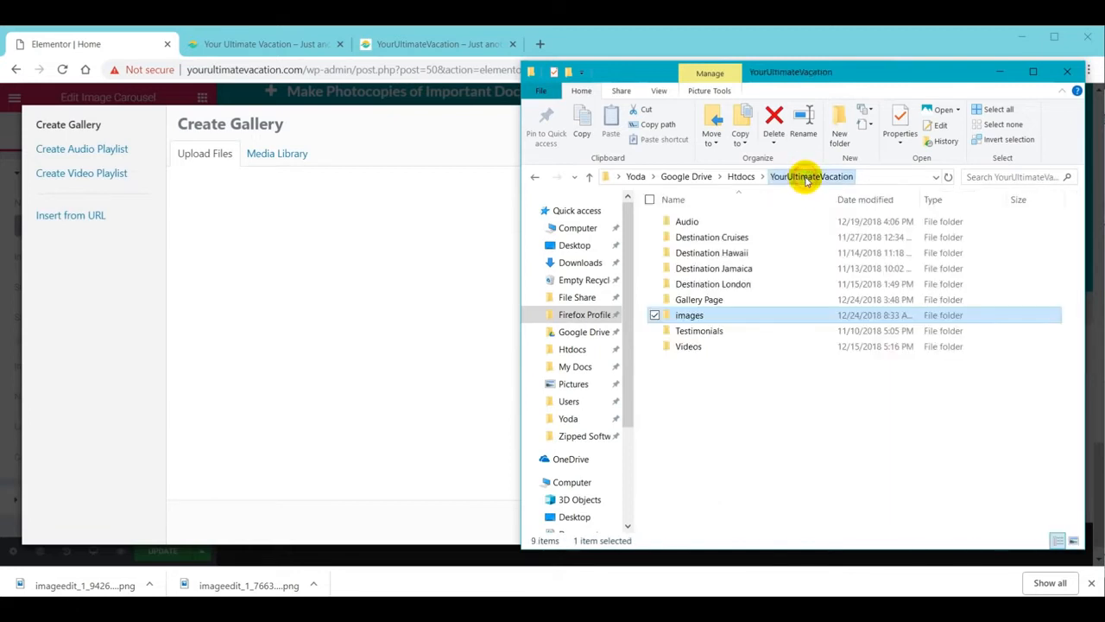
double_click(701, 301)
left_click(692, 233)
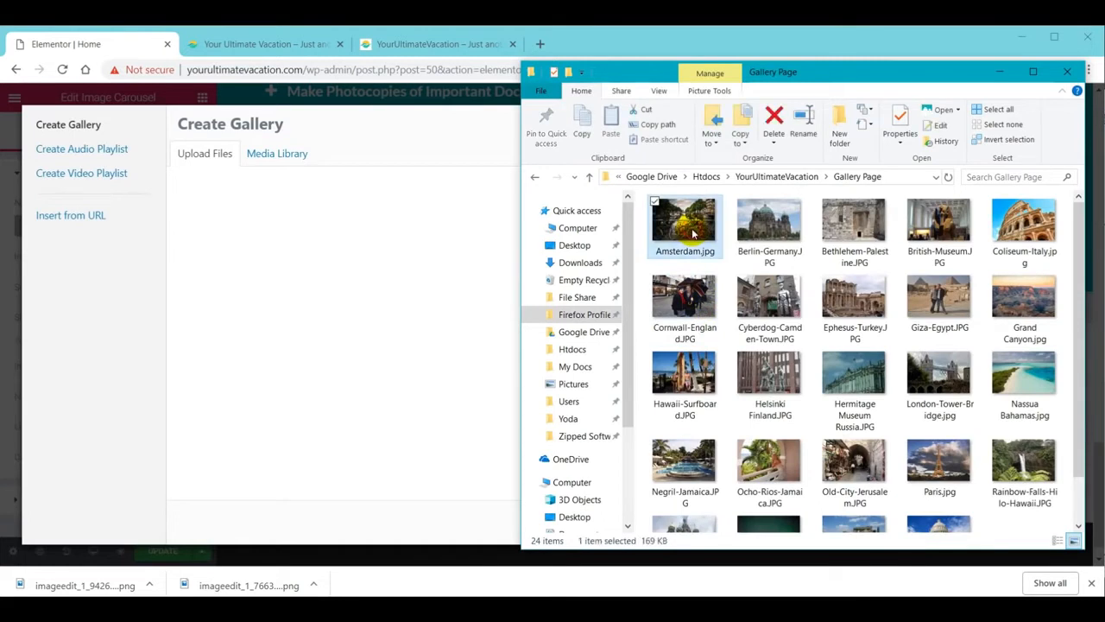
key("ctrl+a")
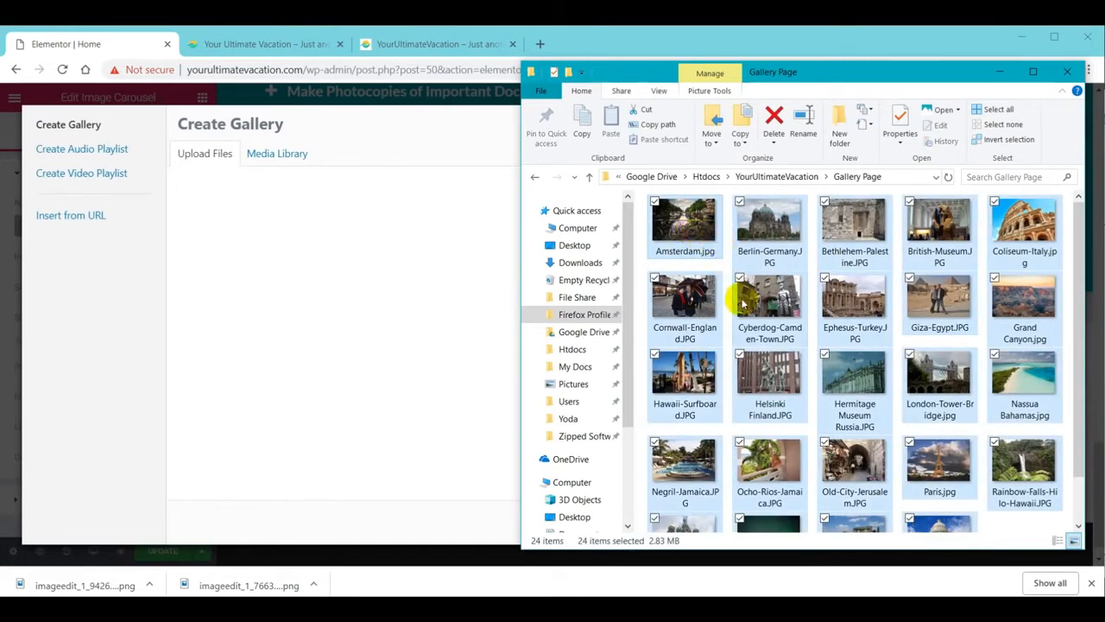
left_click_drag(762, 237, 349, 288)
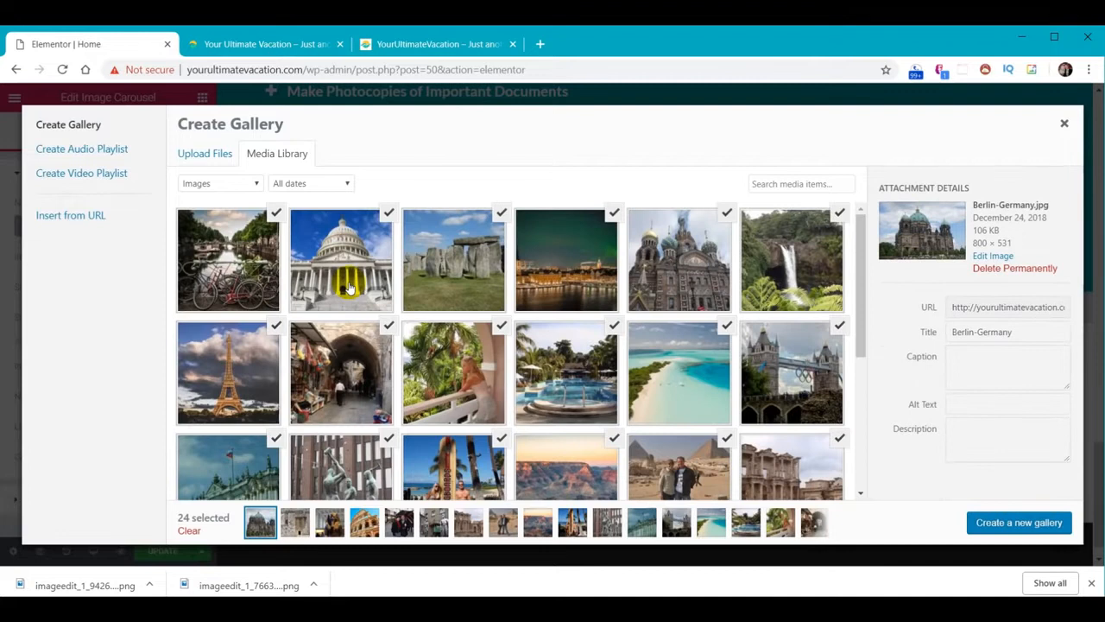
left_click(1019, 523)
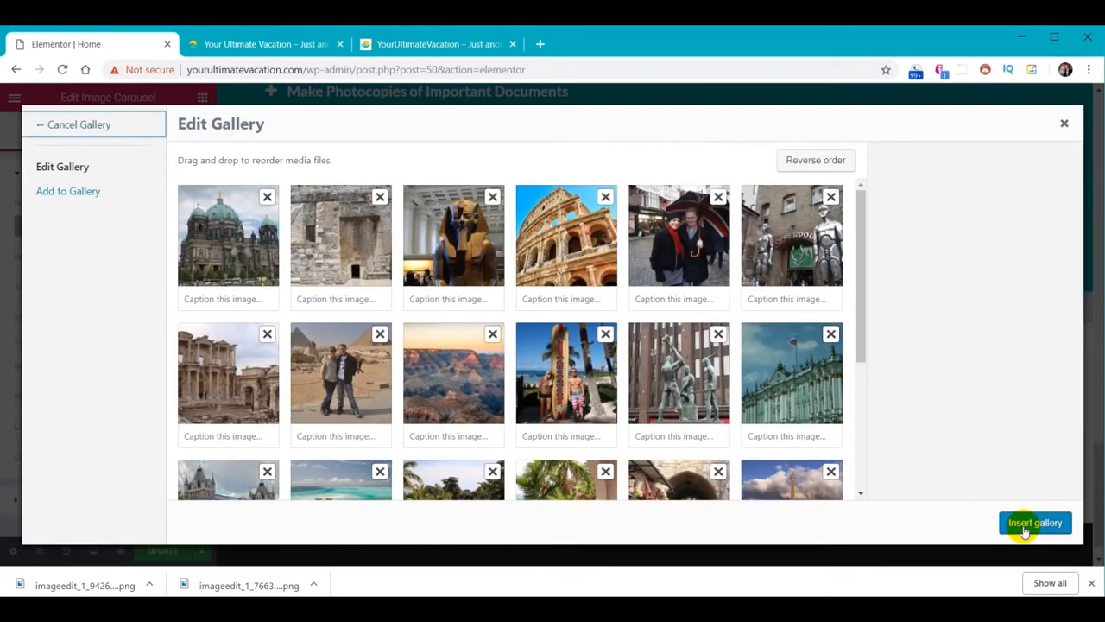
Insert the 24-photo gallery at Full image size, 3 slides shown and scrolled, arrows-only navigation
left_click(1035, 524)
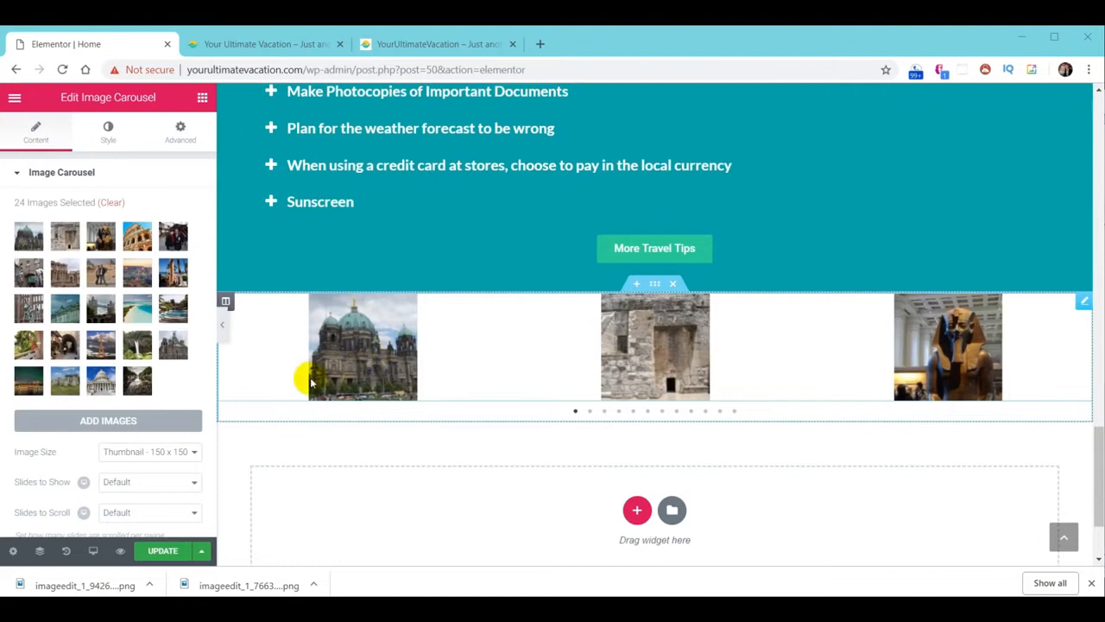
left_click(149, 453)
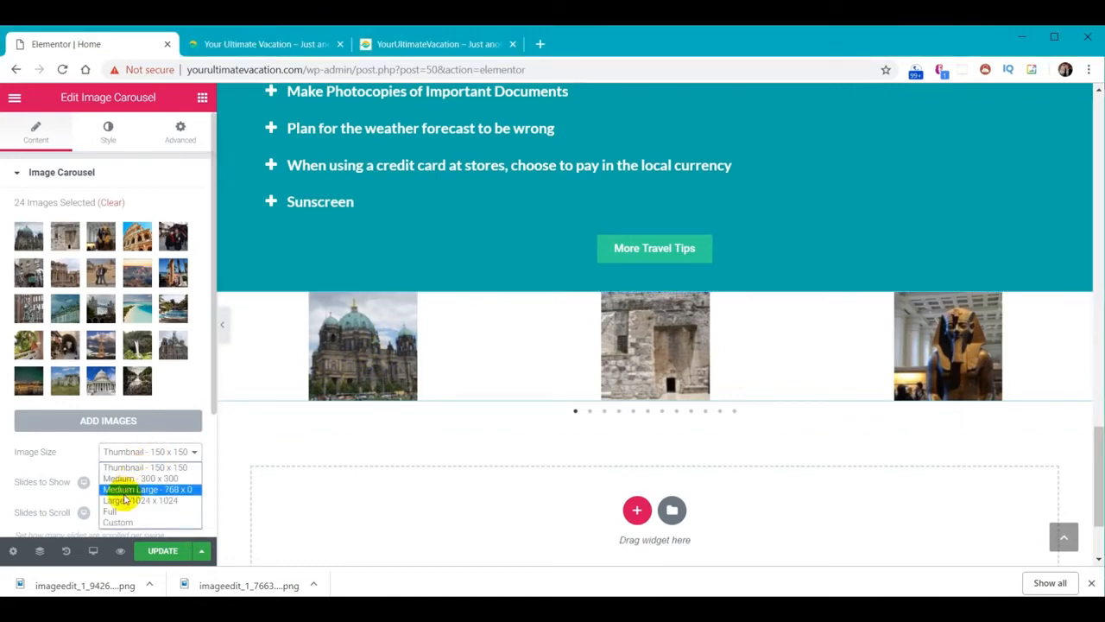
left_click(116, 510)
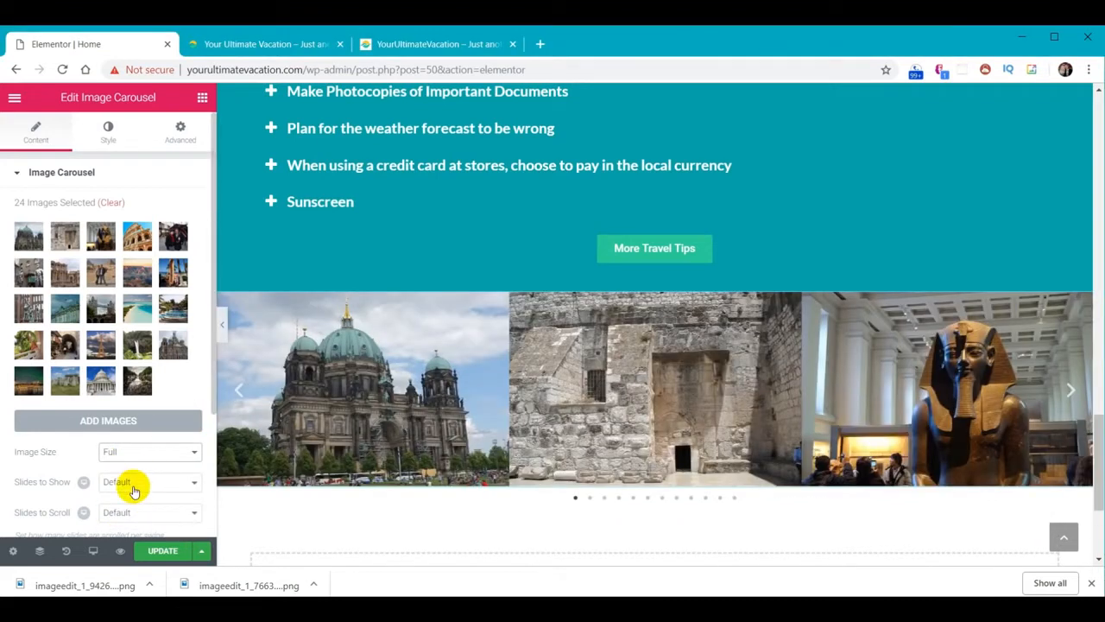
left_click(134, 485)
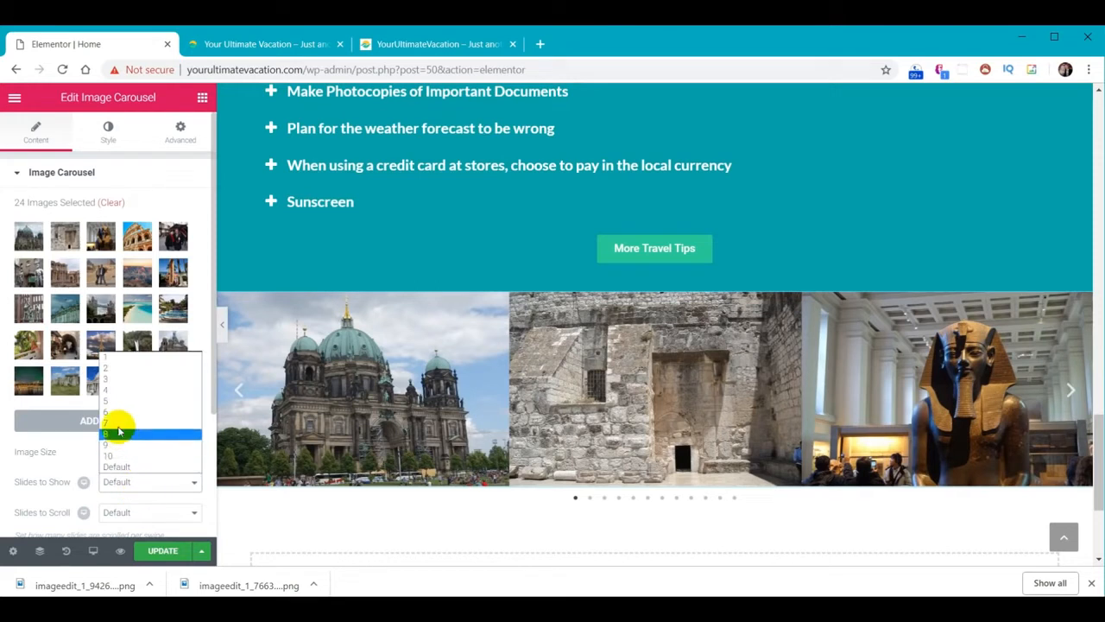
left_click(110, 380)
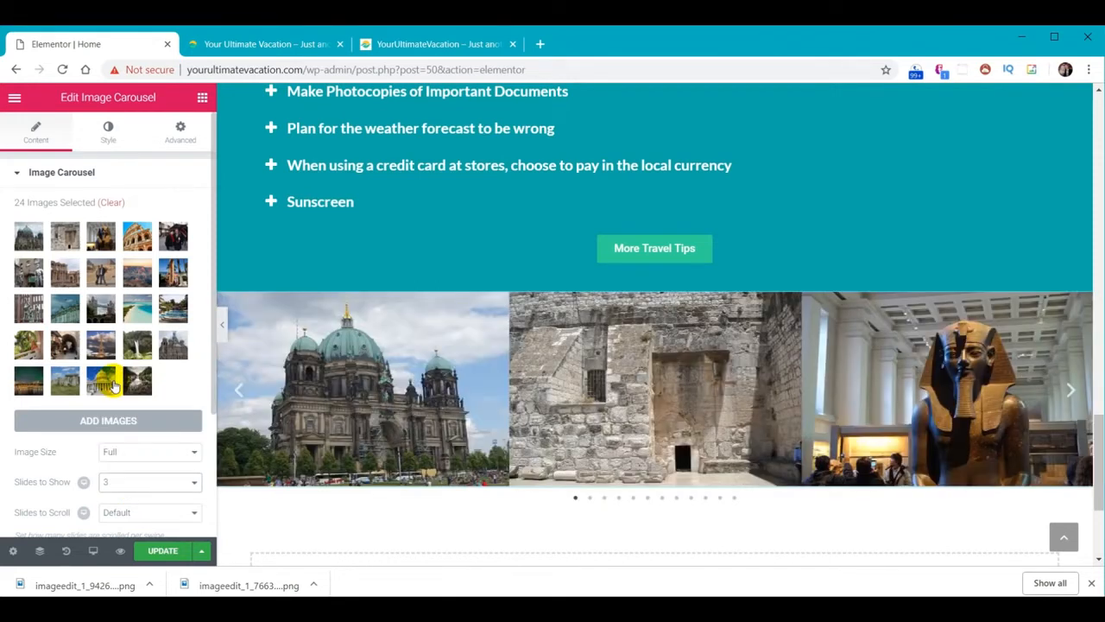
left_click(131, 515)
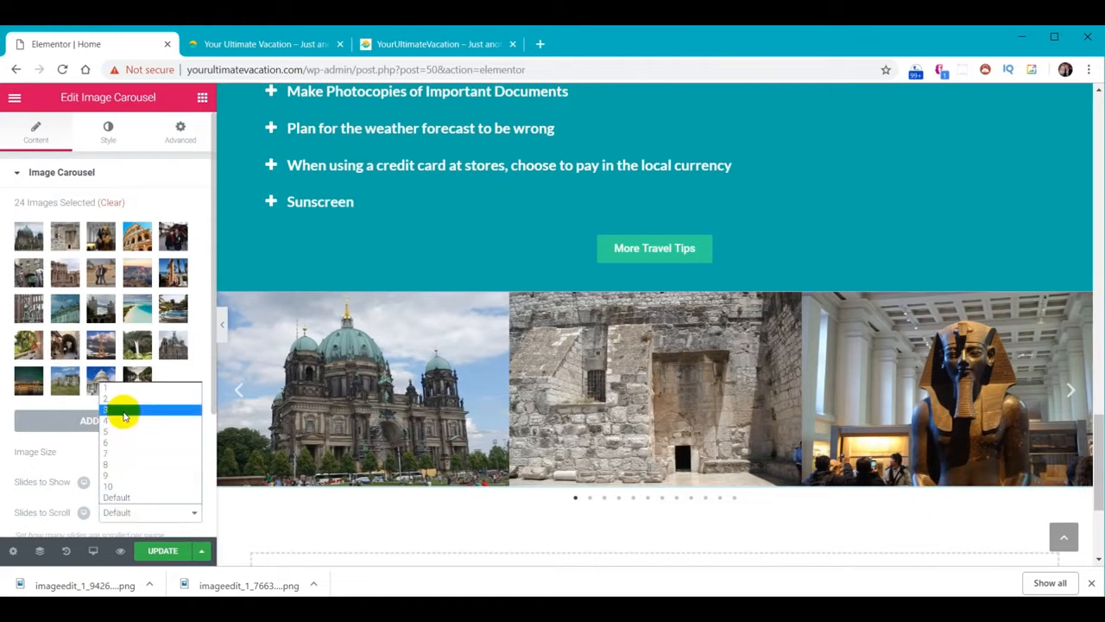
left_click(124, 411)
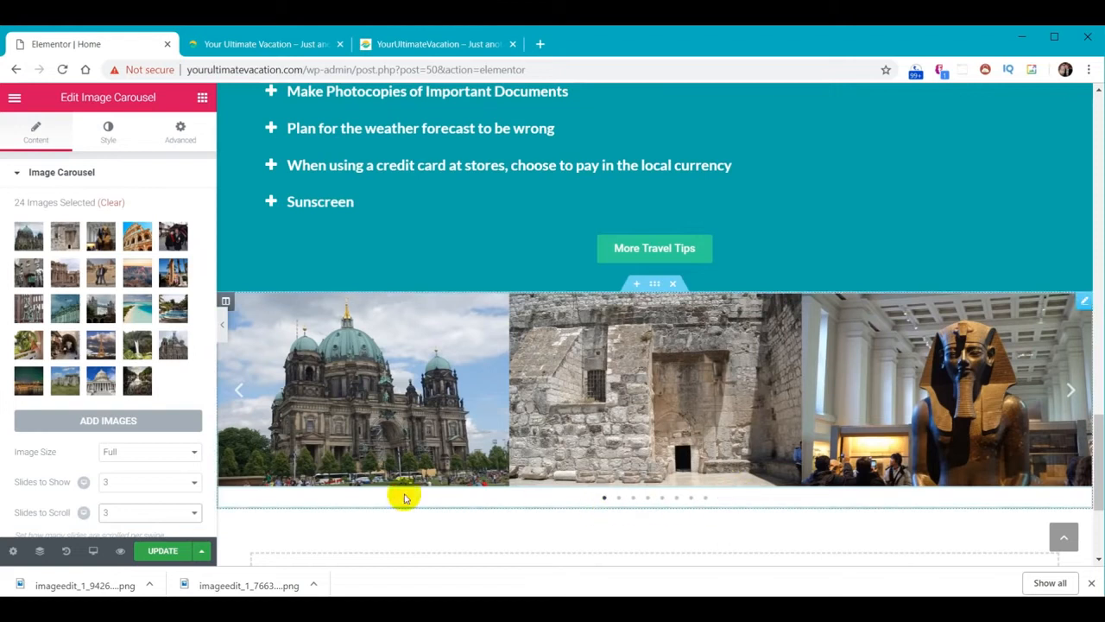
scroll(139, 466, "down", 1)
scroll(141, 470, "down", 1)
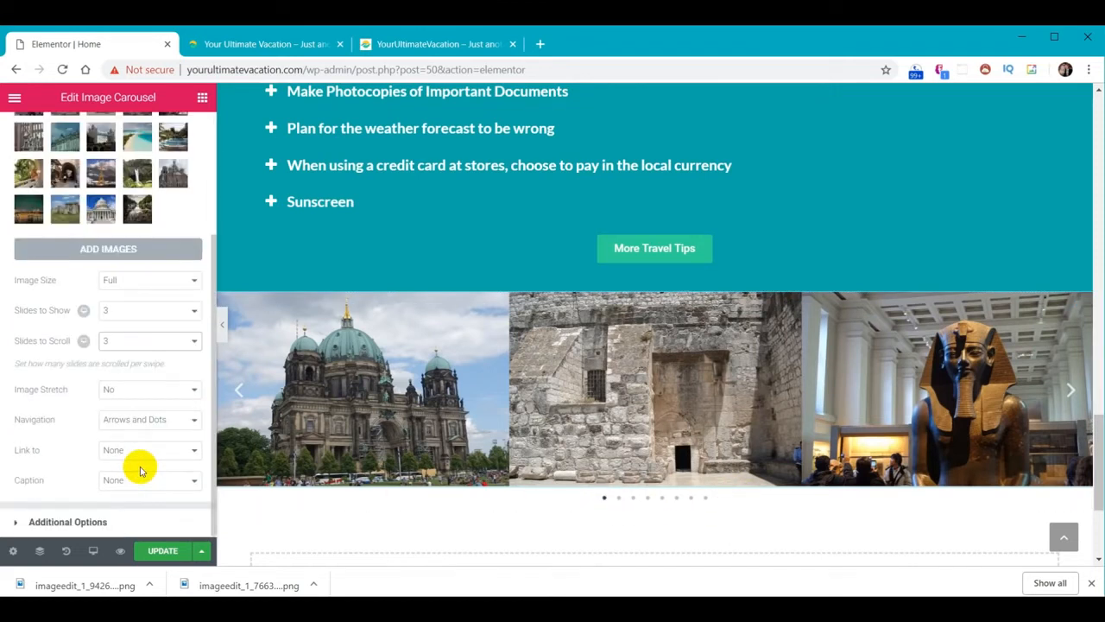
left_click(194, 421)
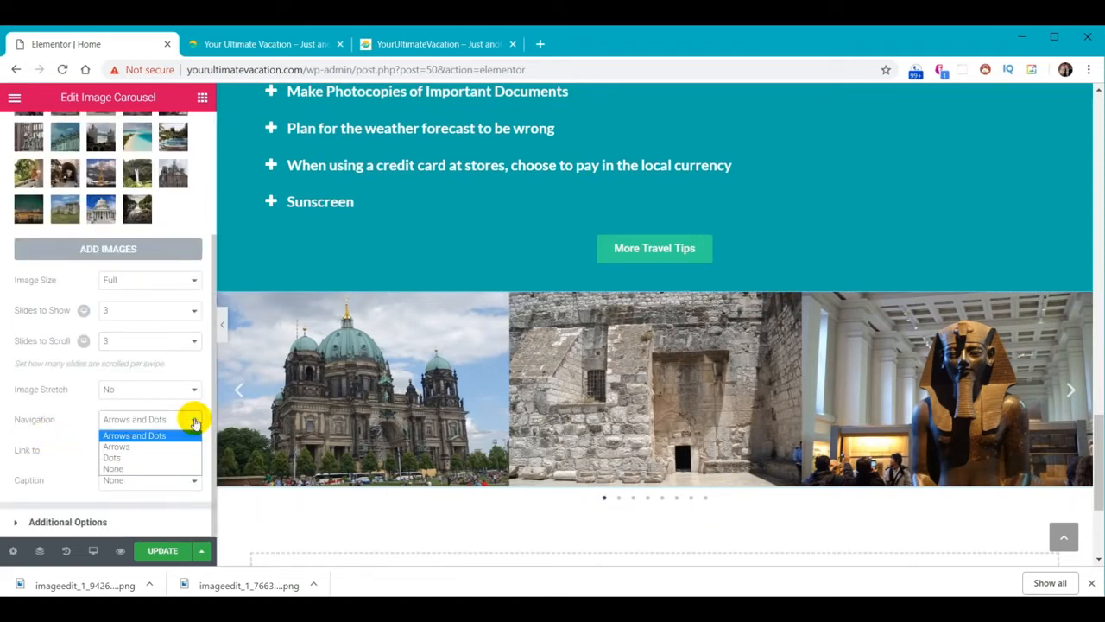
left_click(134, 448)
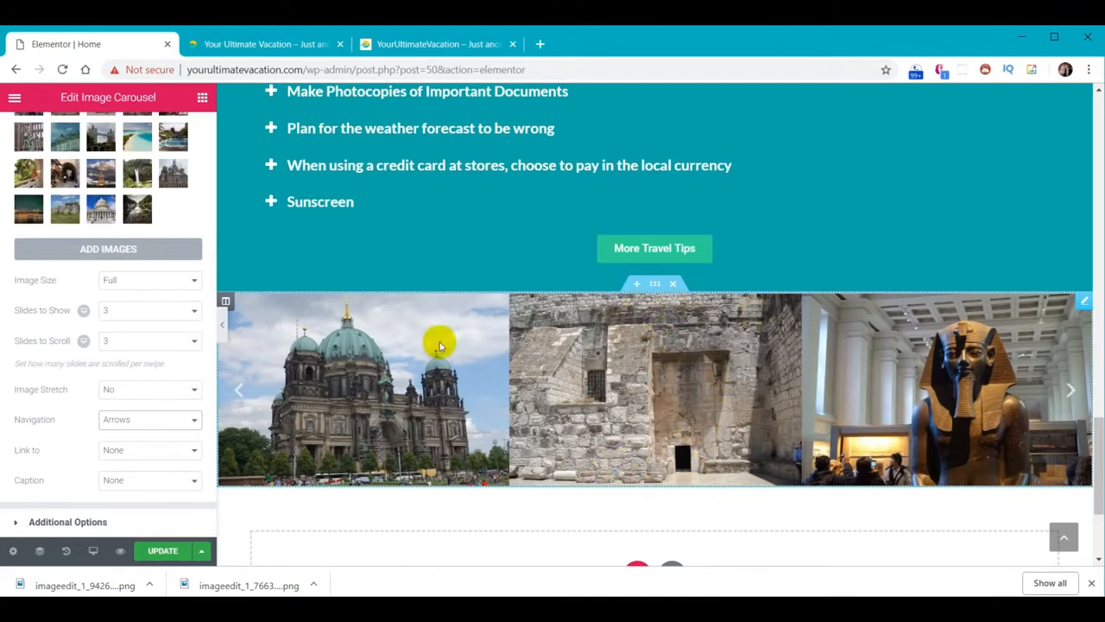
left_click(656, 285)
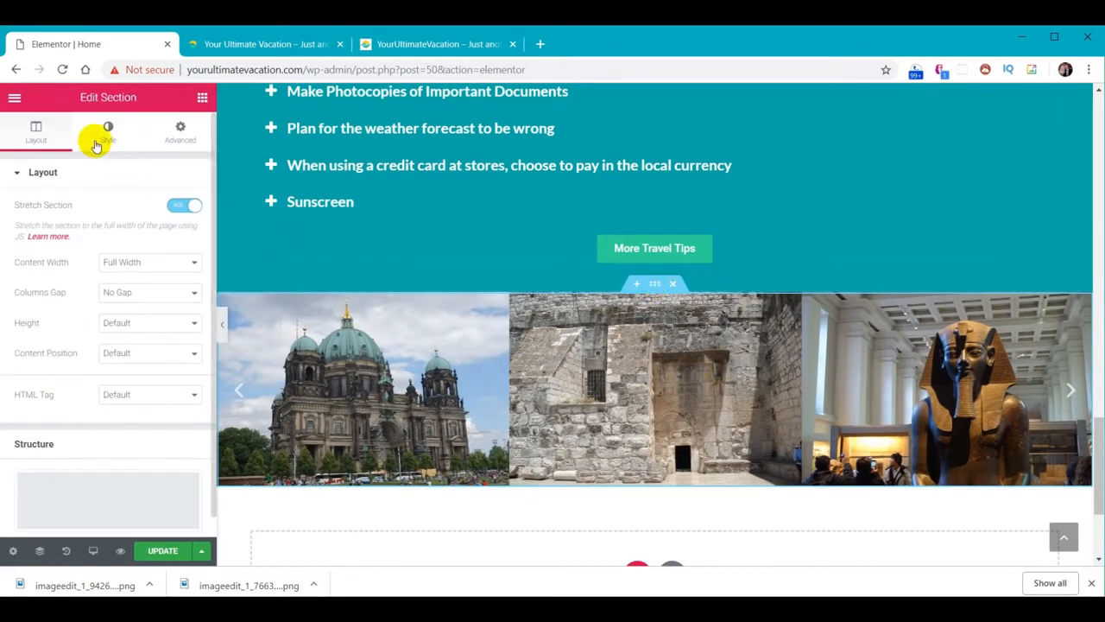
Add a teal Waves Brush top shape divider to the carousel section, brought in front of the images
left_click(108, 135)
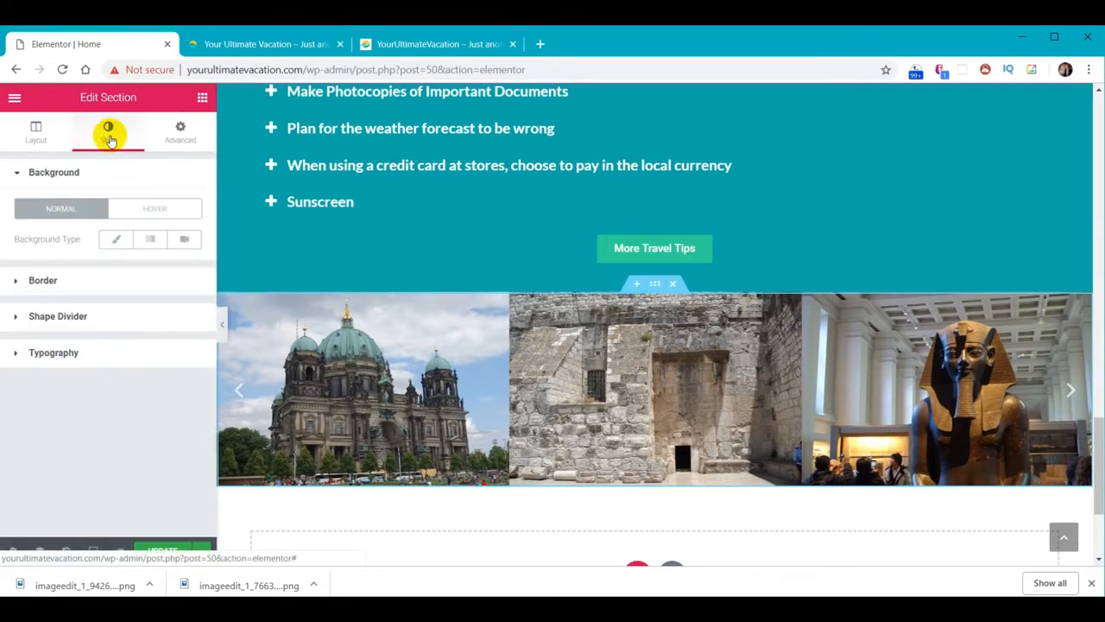
left_click(79, 317)
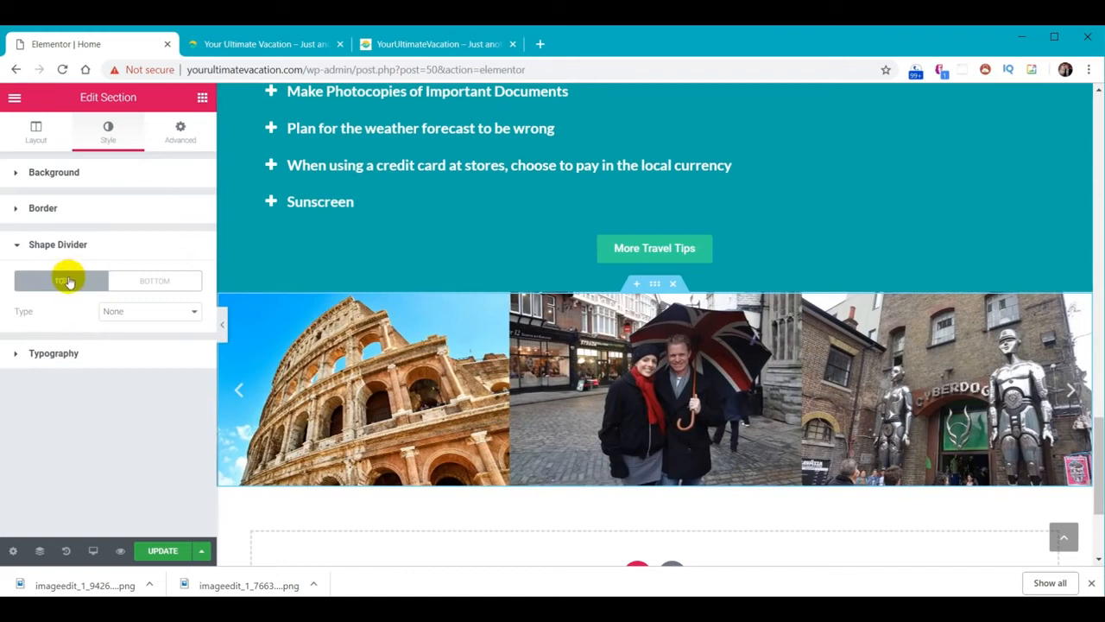
left_click(173, 313)
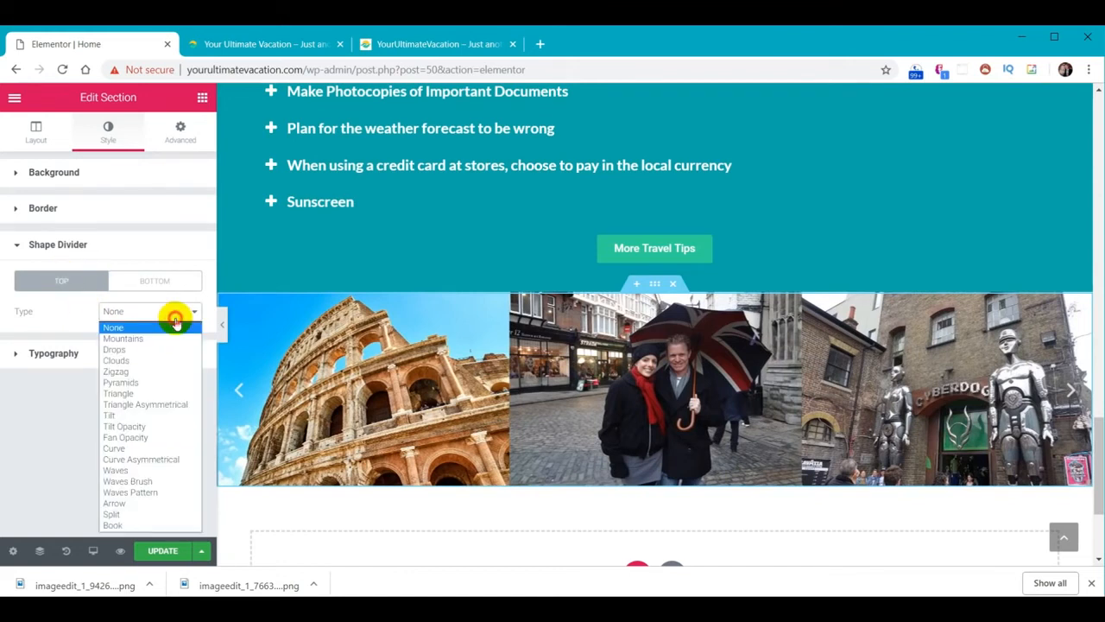
left_click(129, 481)
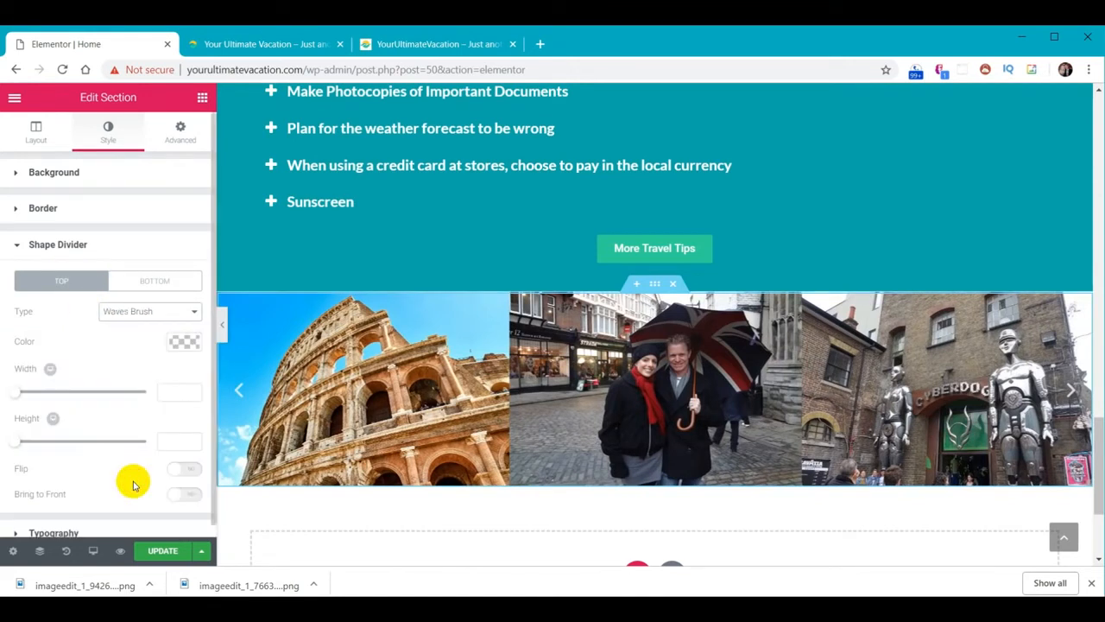
left_click(183, 342)
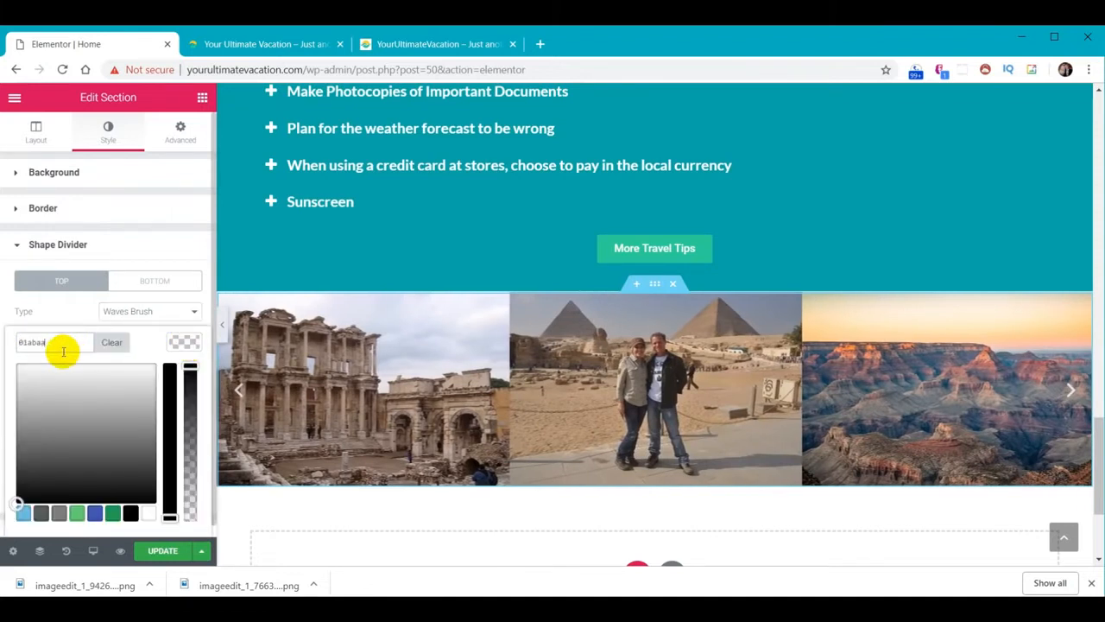
key("Return")
left_click(184, 343)
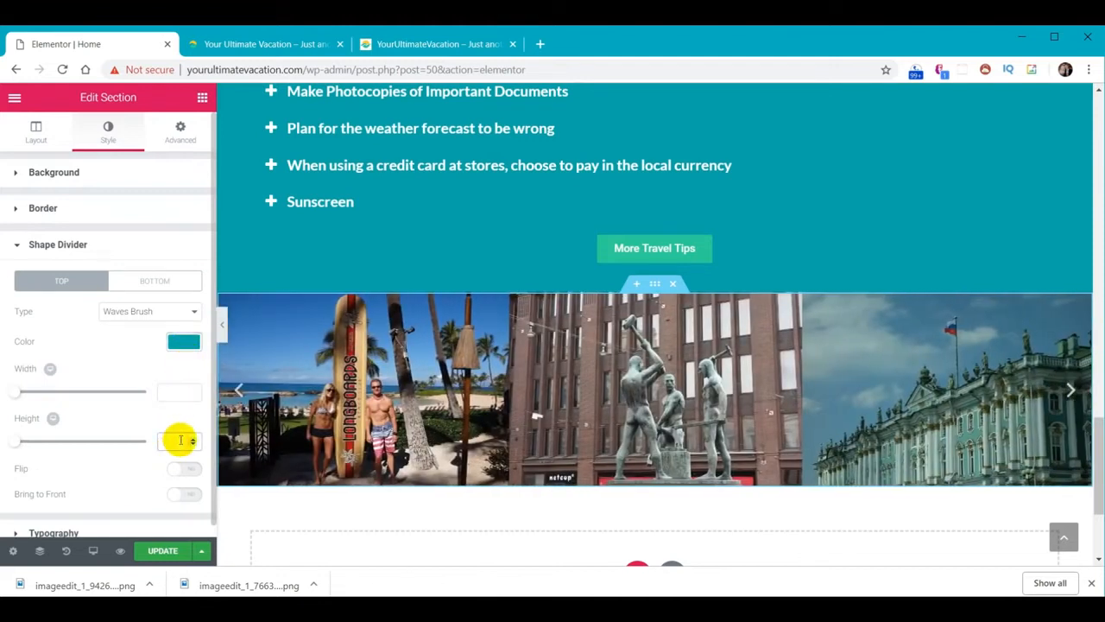
left_click(185, 393)
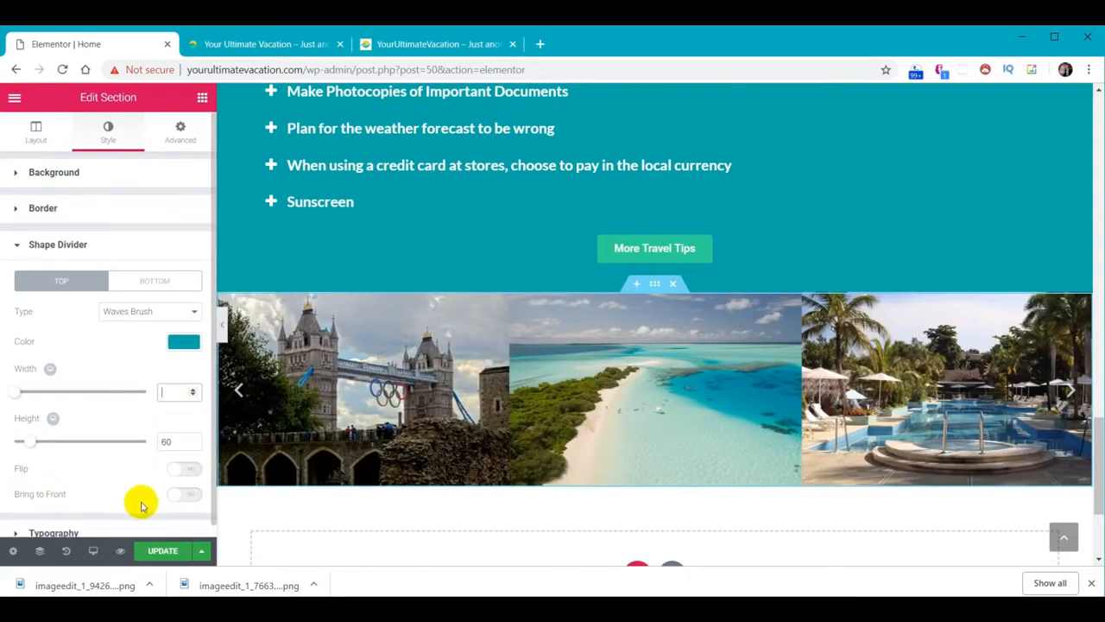
left_click(190, 497)
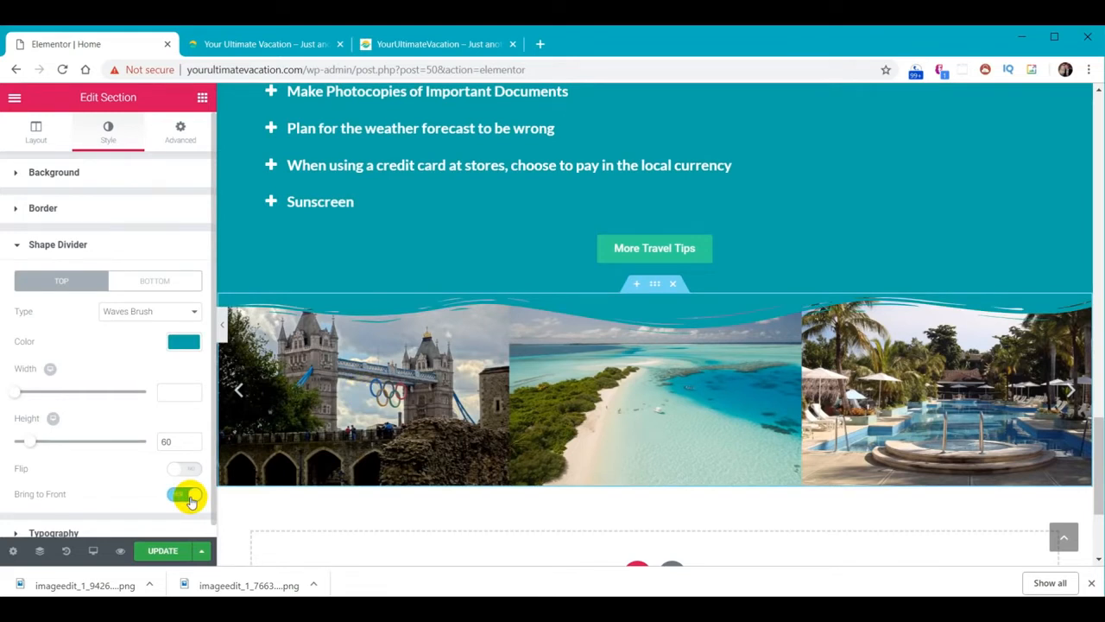
Add a white Waves Brush bottom shape divider, brought in front of the images
left_click(162, 281)
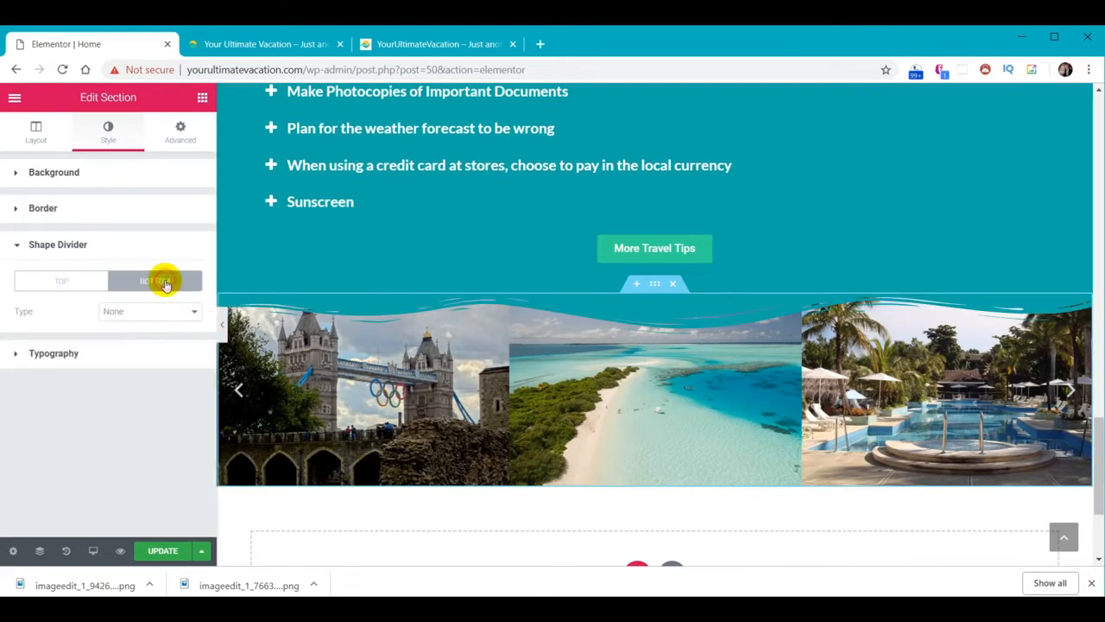
left_click(167, 309)
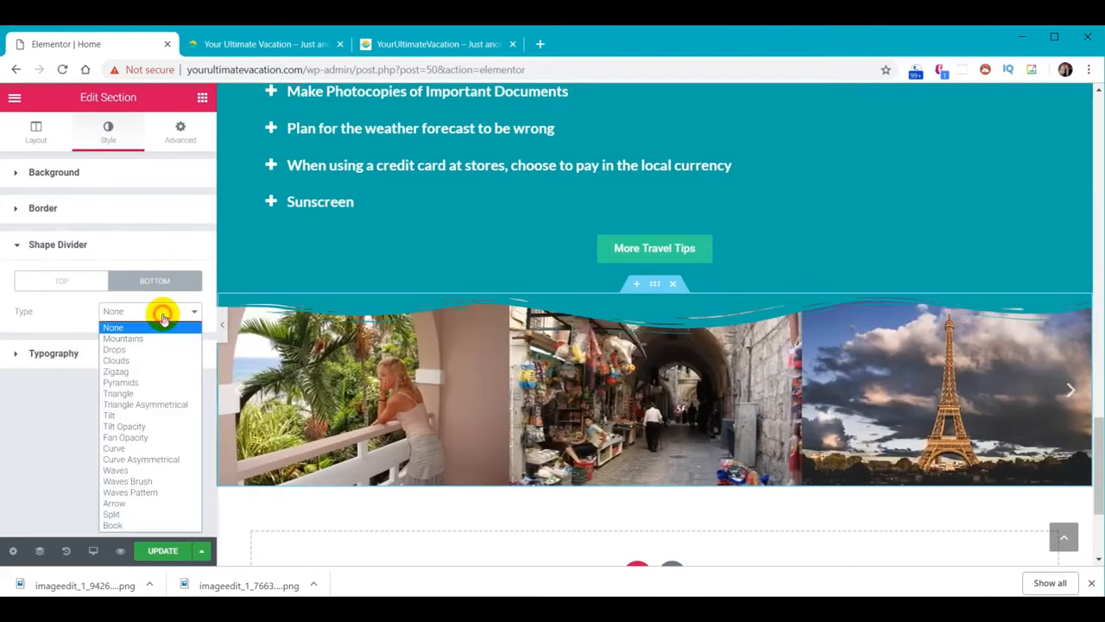
left_click(132, 486)
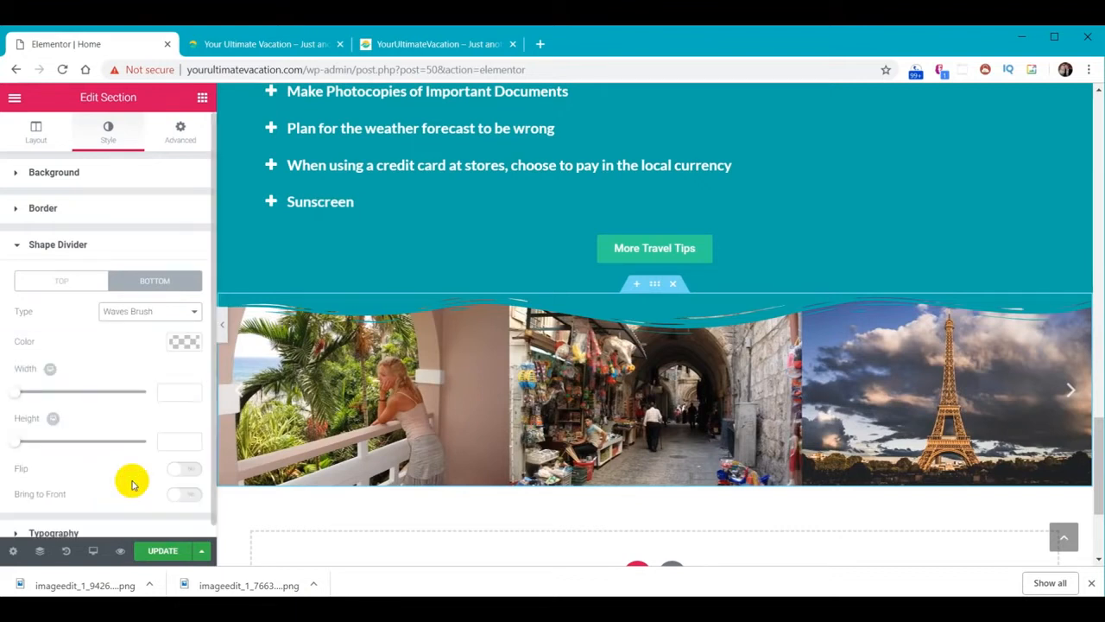
left_click(184, 346)
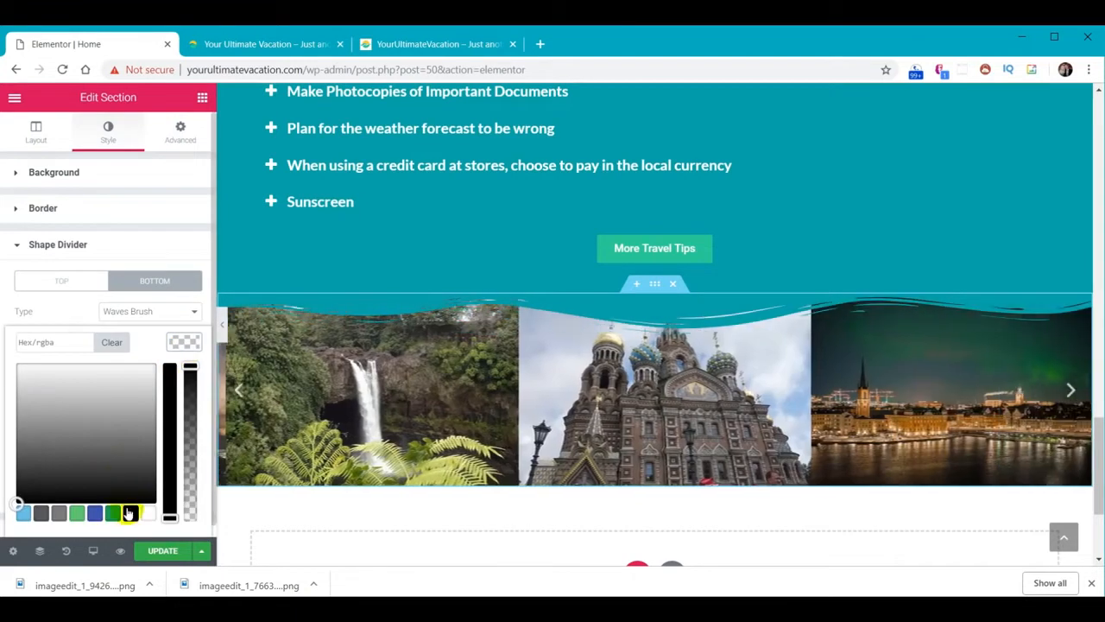
left_click(149, 513)
left_click(185, 342)
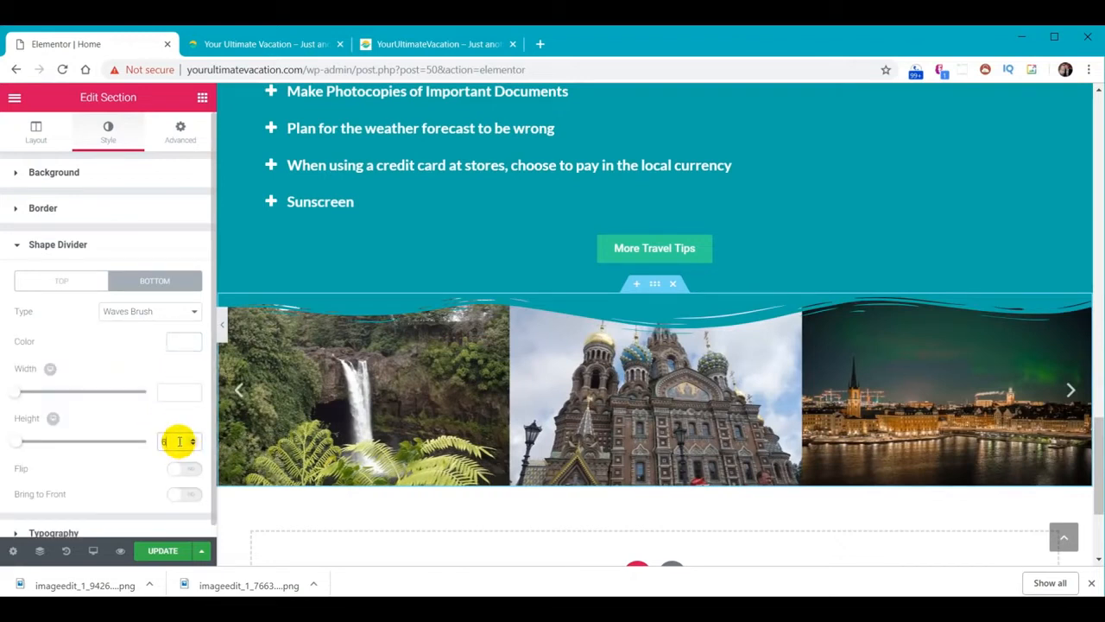
left_click(183, 496)
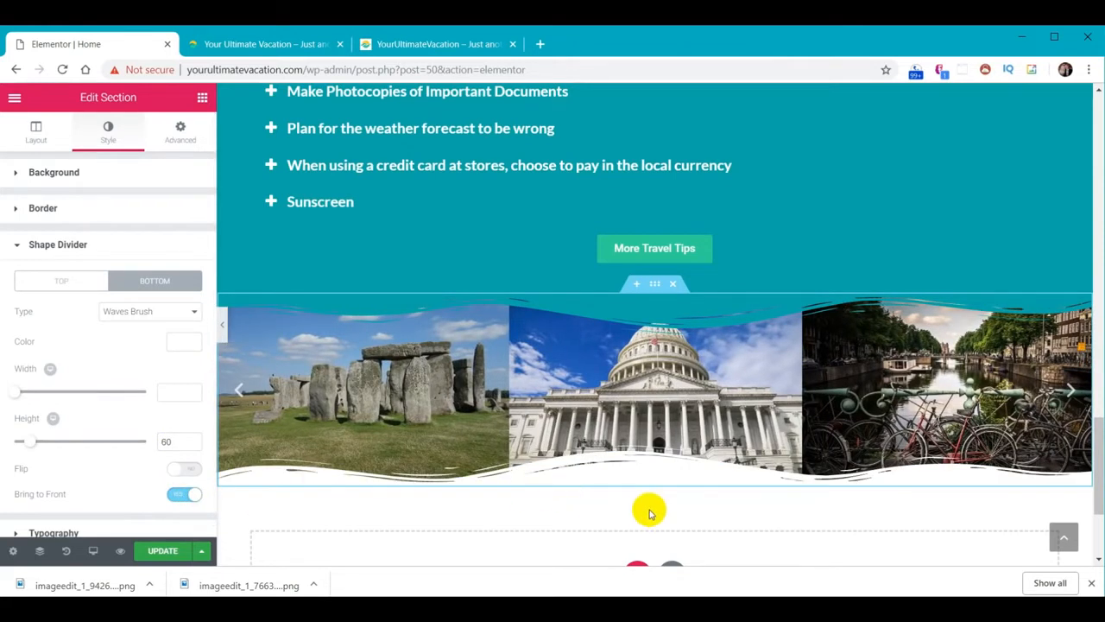
Try Mountains, Pyramids, Triangle Asymmetrical and Fan Opacity bottom shapes, then settle back on Waves Brush
left_click(168, 311)
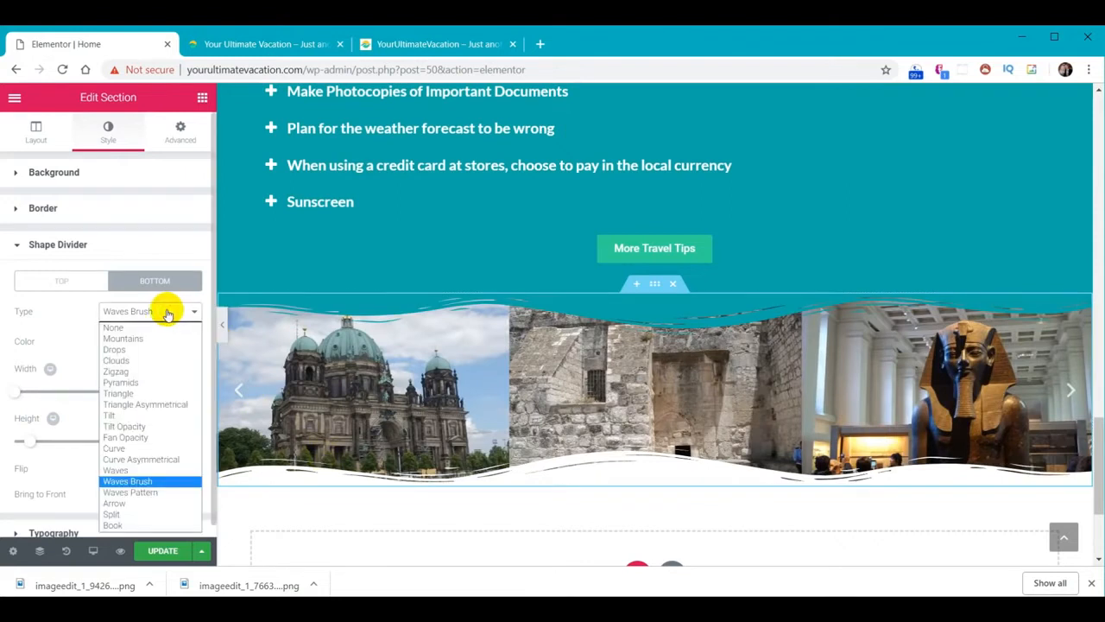
left_click(152, 338)
left_click(163, 312)
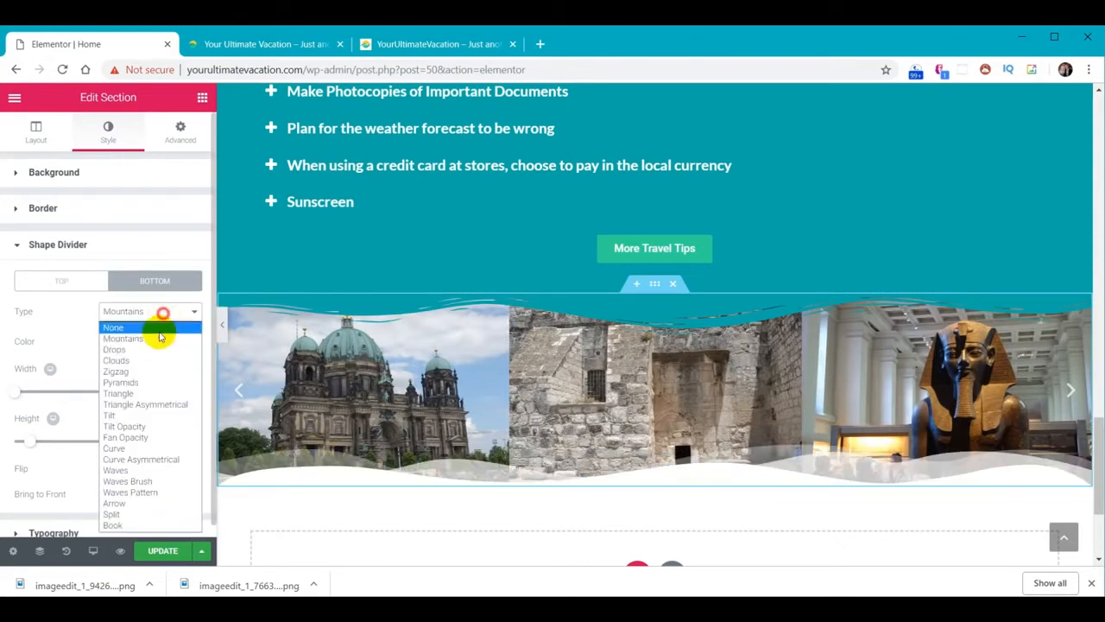
left_click(142, 383)
left_click(148, 311)
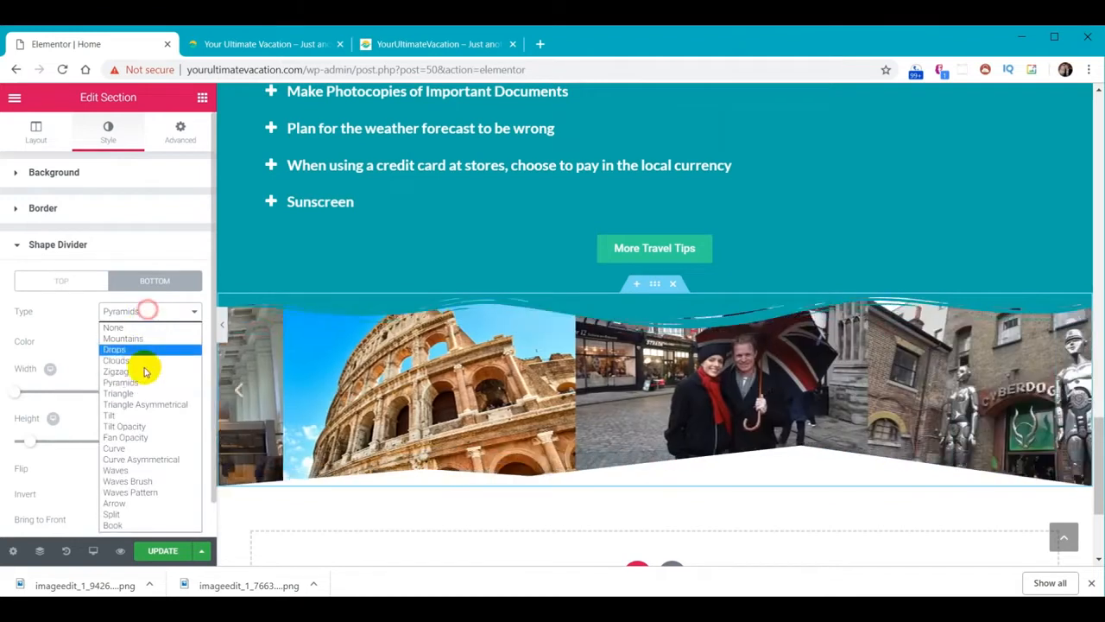
left_click(143, 404)
left_click(153, 313)
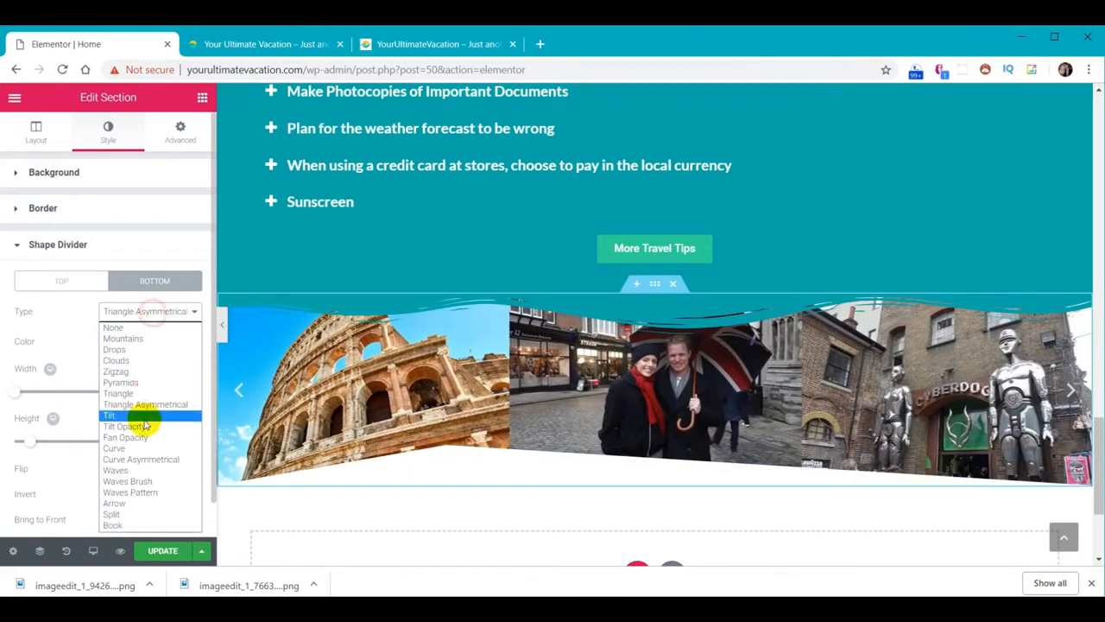
left_click(137, 436)
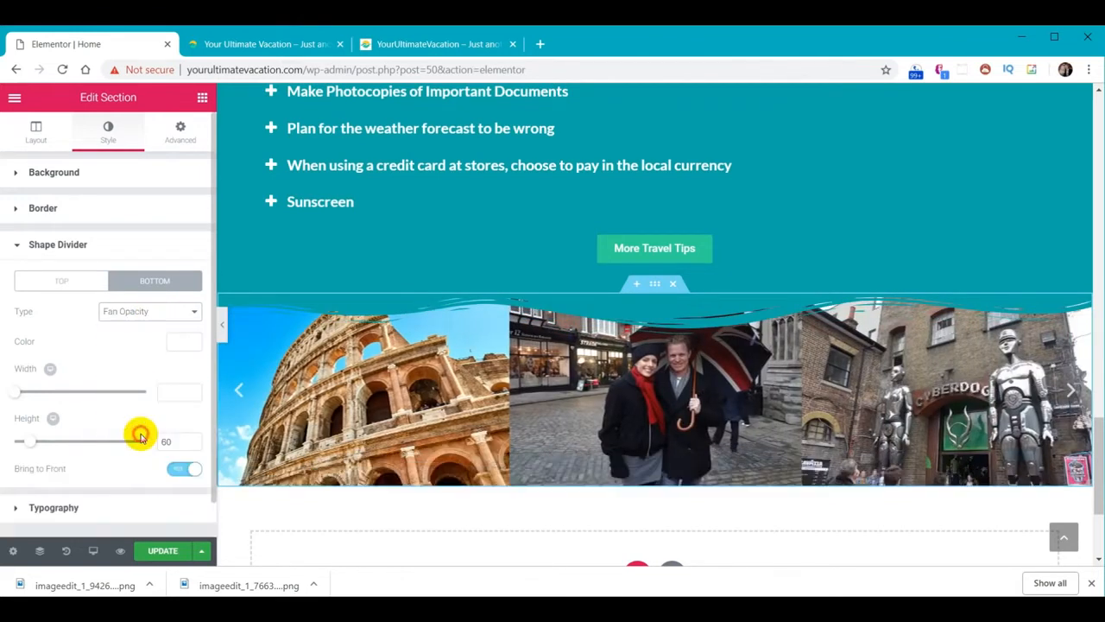
left_click(163, 320)
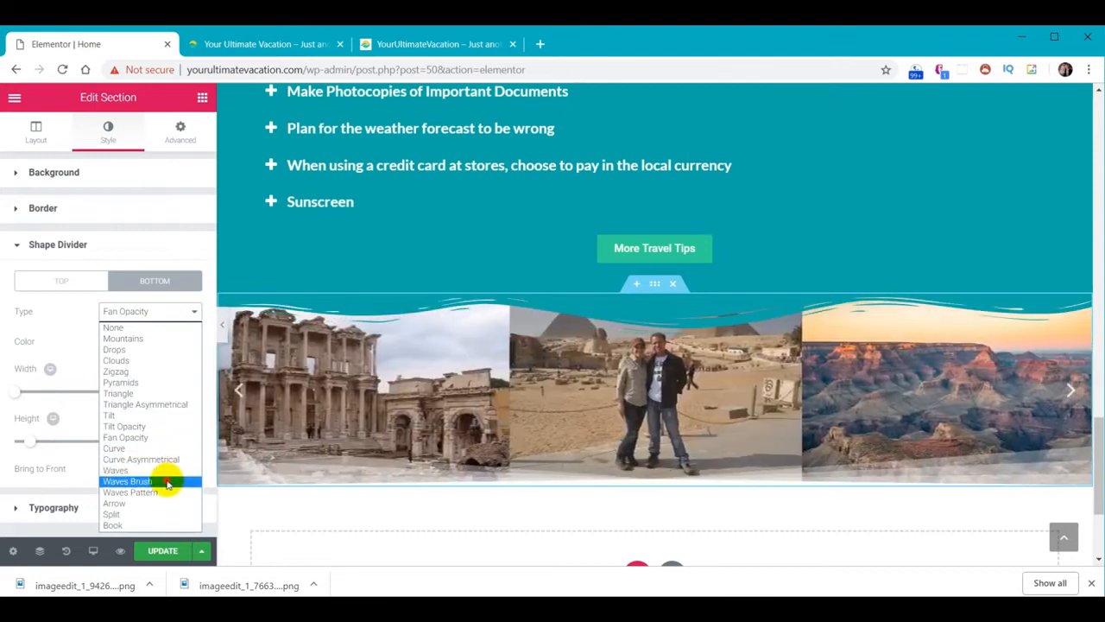
left_click(168, 482)
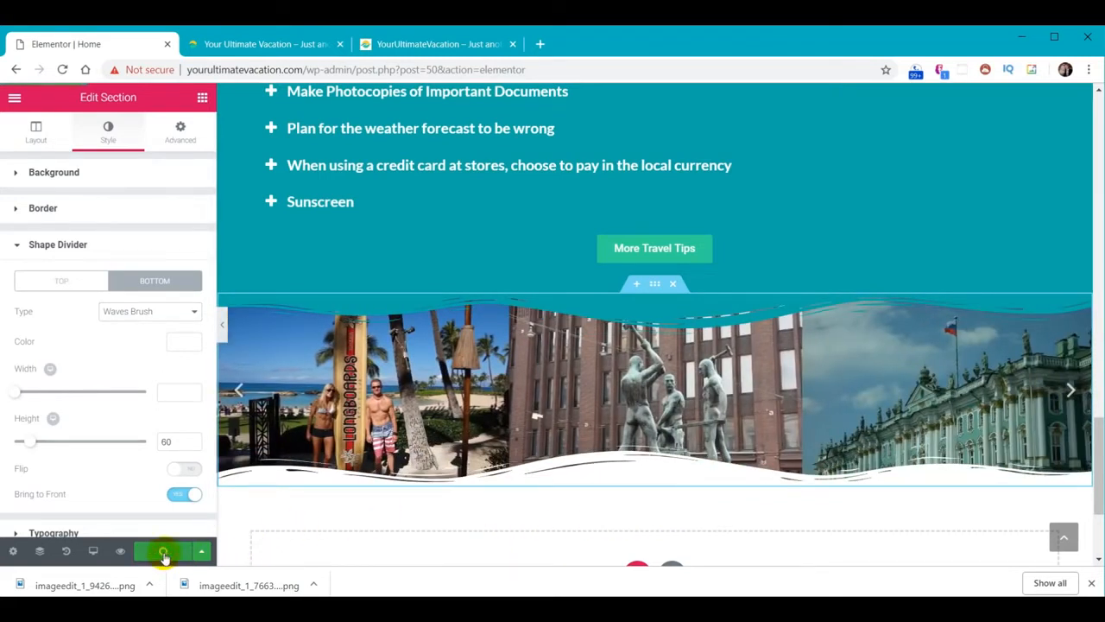
left_click(293, 45)
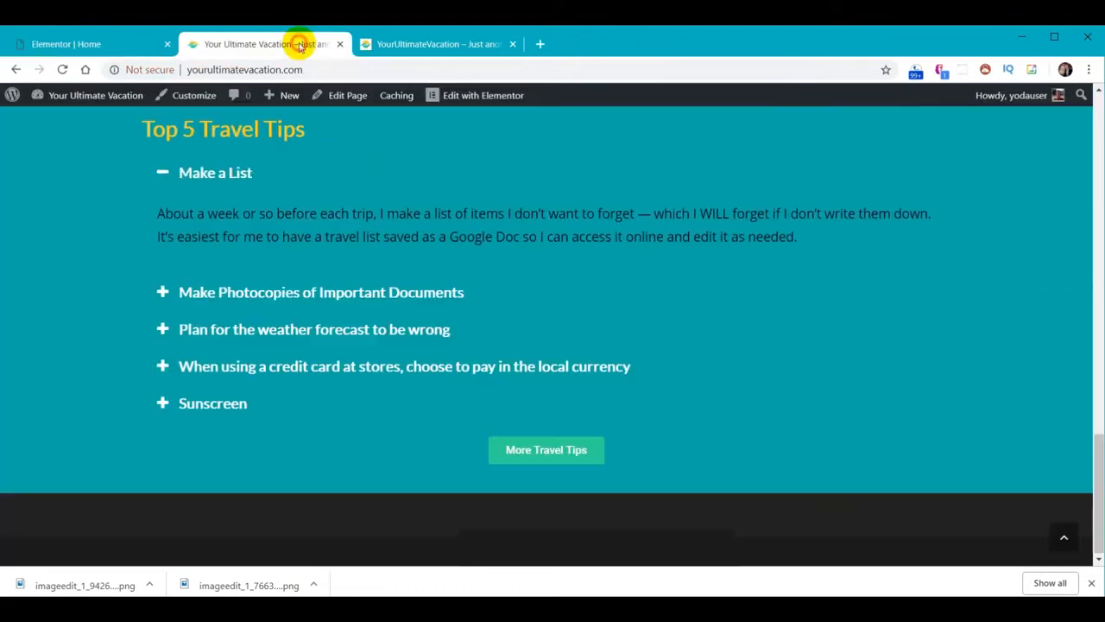
Reload the live page to check the wave-edged carousel, then return to the Elementor editor
left_click(62, 69)
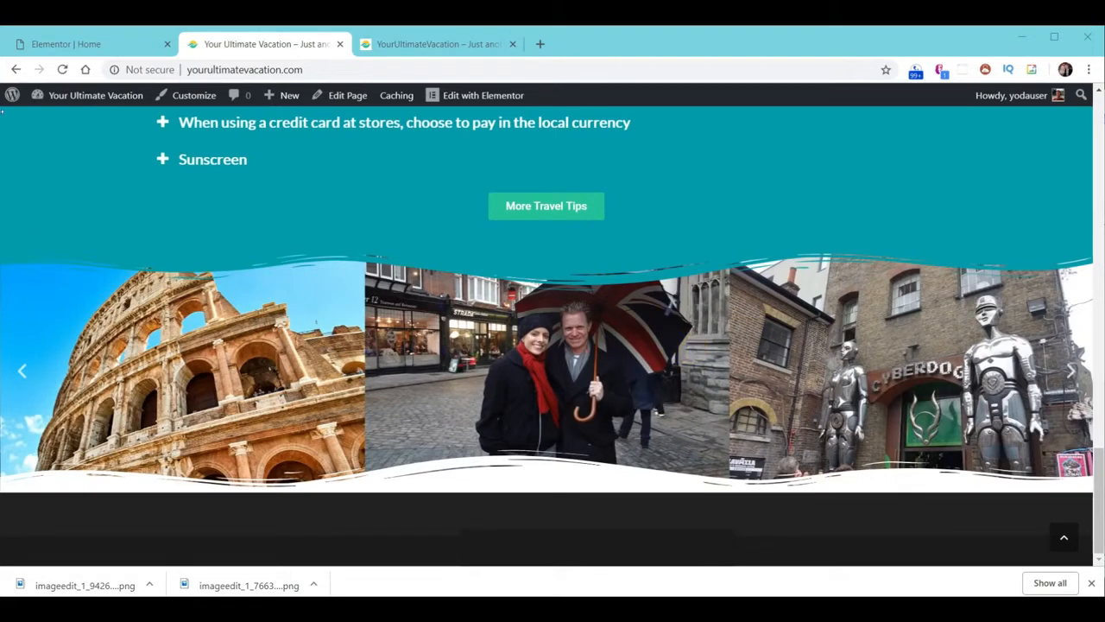
left_click(77, 43)
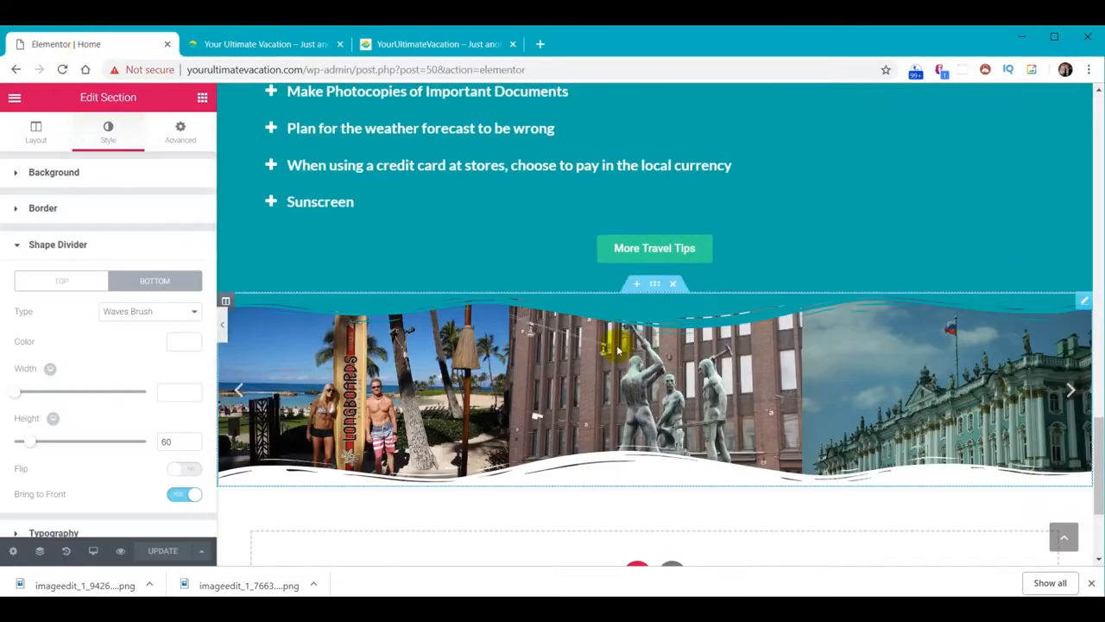
right_click(656, 283)
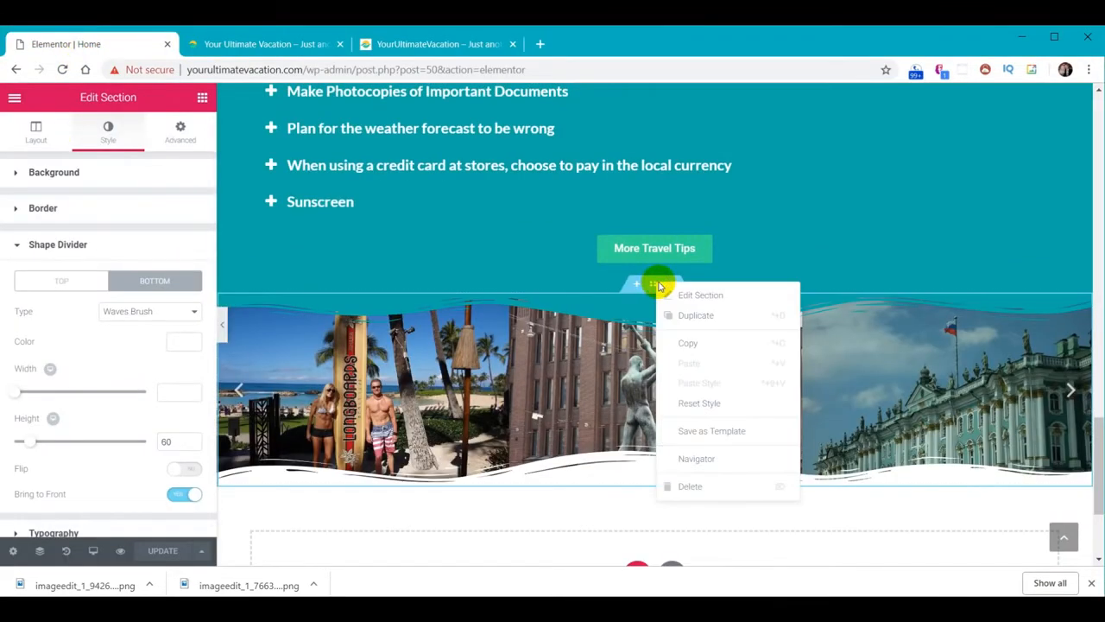
Save the carousel section as the template 'YUV - Carousel' and close the library
left_click(717, 436)
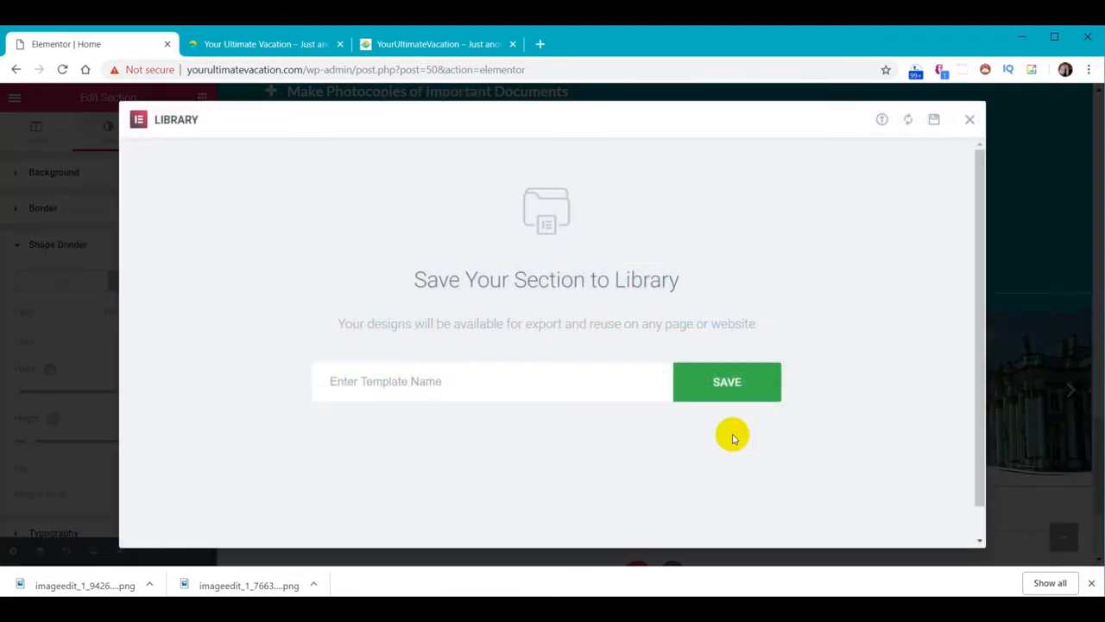
left_click(505, 387)
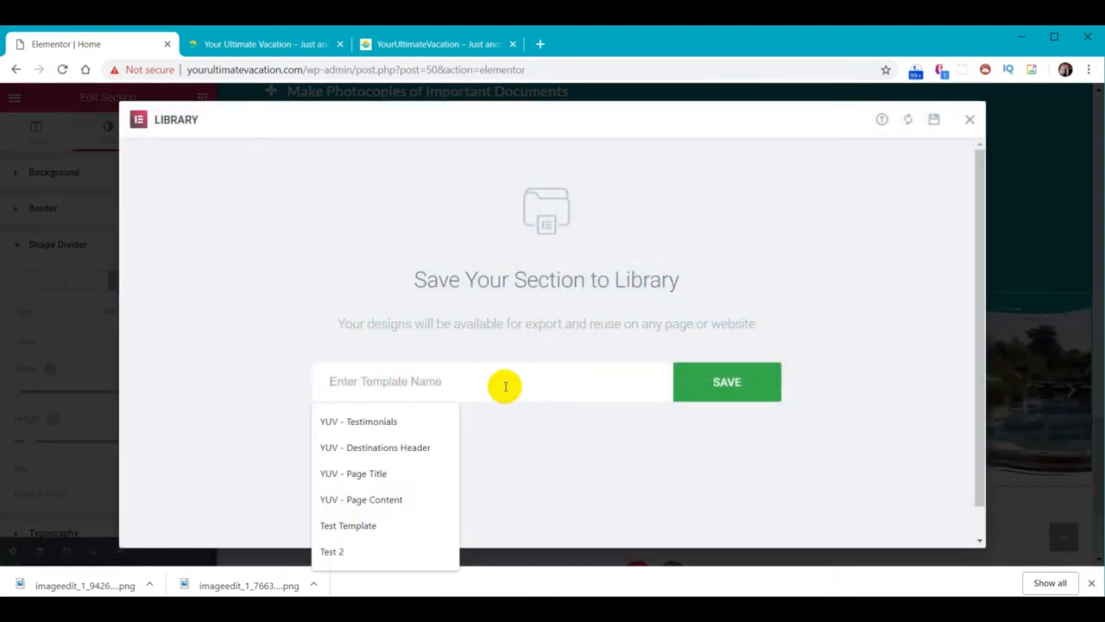
type("YUV - Carousel")
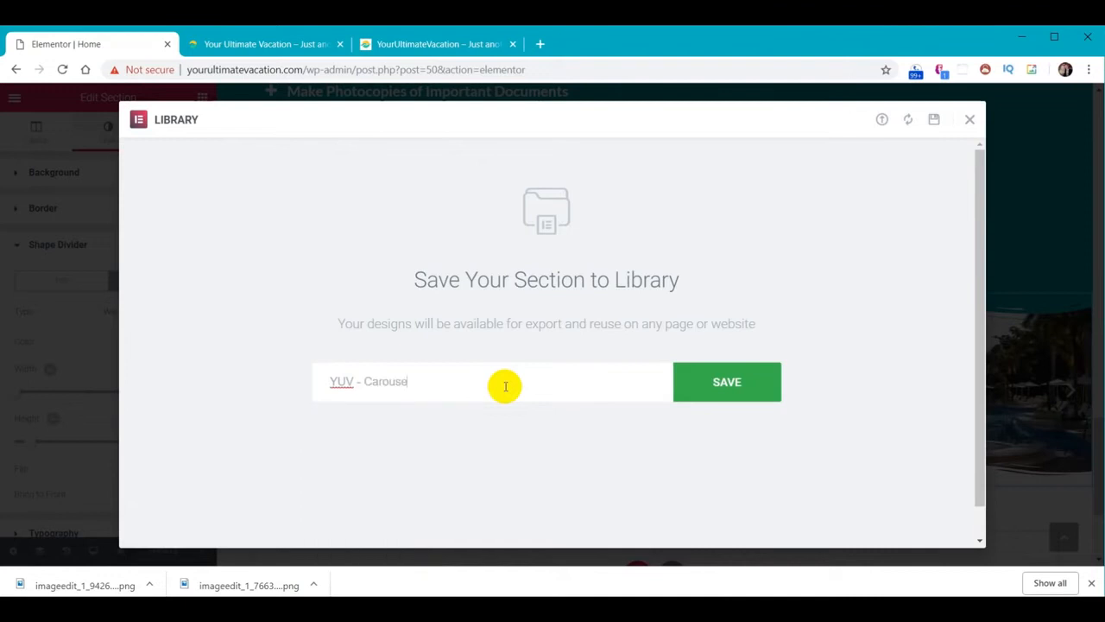
left_click(706, 383)
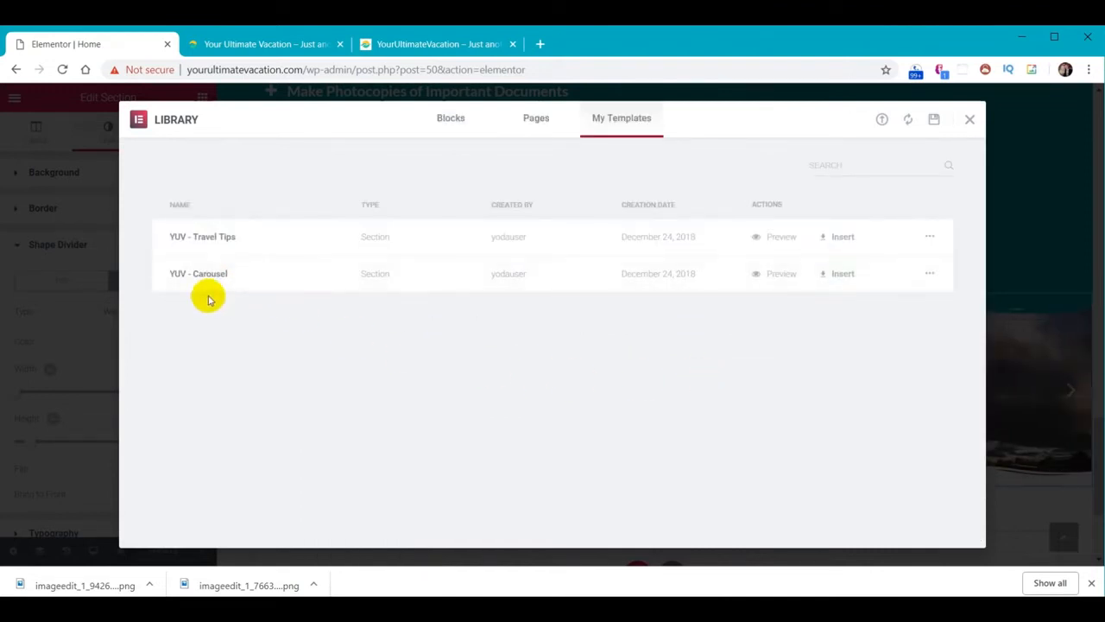
left_click(970, 121)
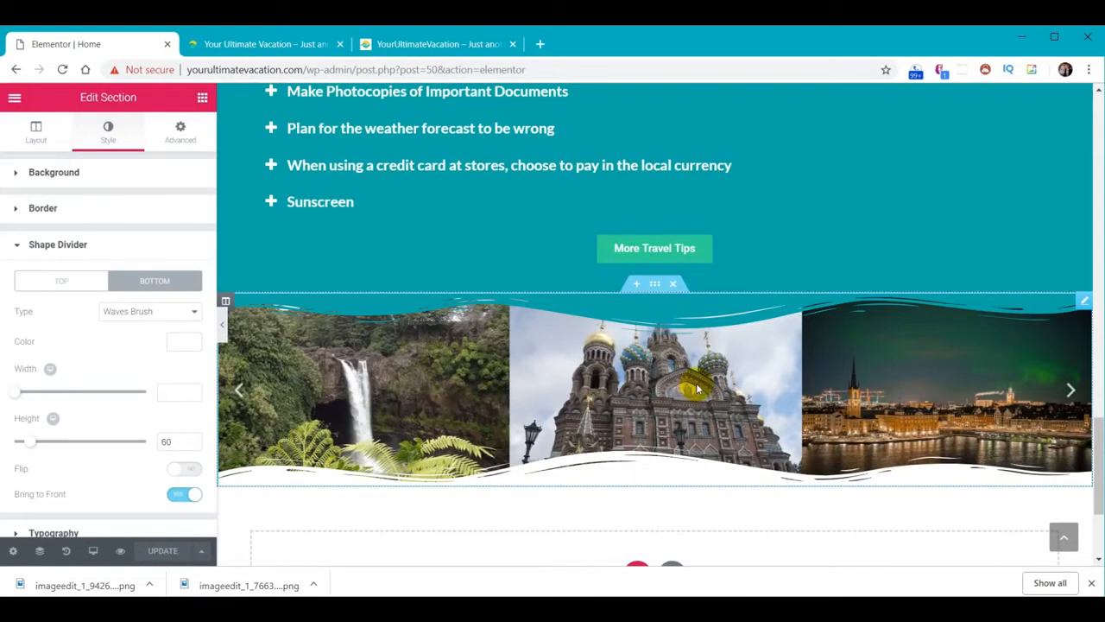
Review the reference site's four testimonials and More Testimonials button, then return to the editor
left_click(420, 44)
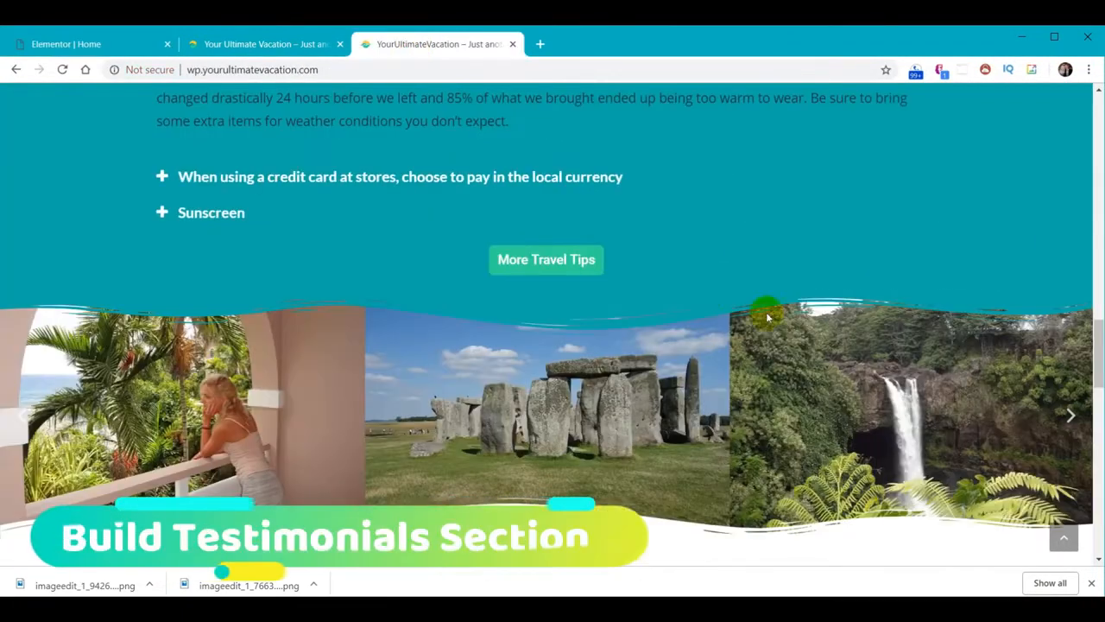
scroll(768, 319, "down", 5)
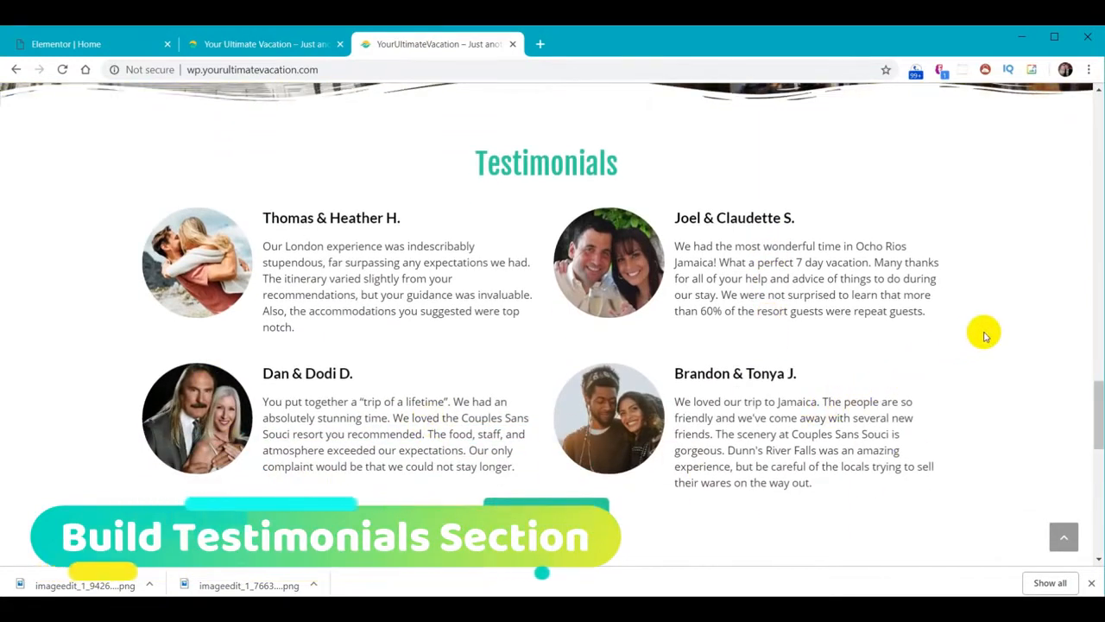
left_click_drag(1097, 395, 1096, 399)
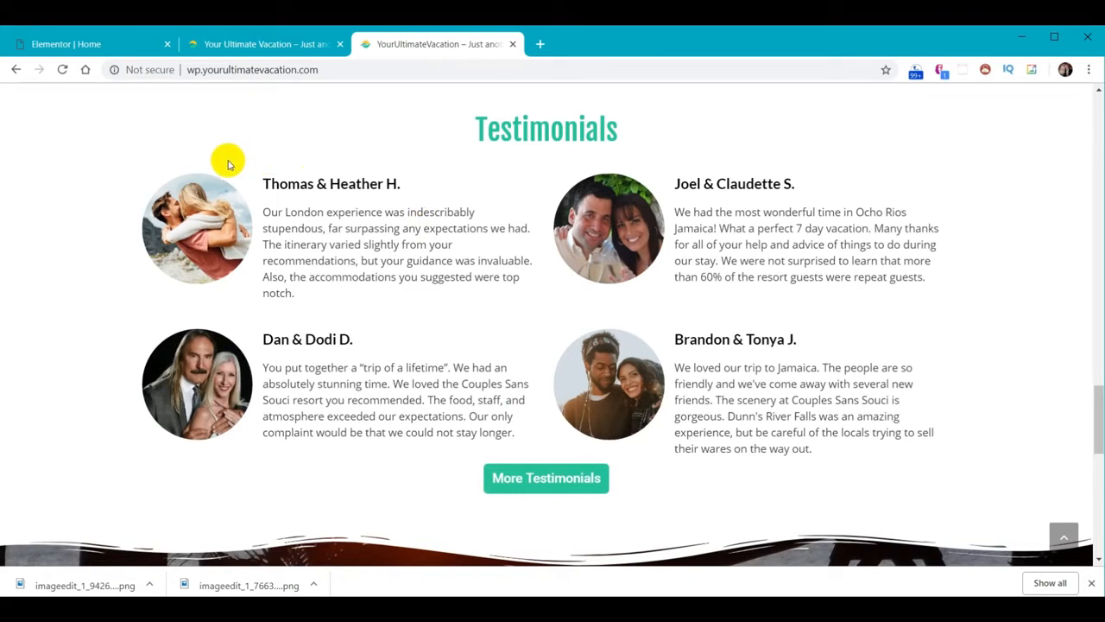
left_click(62, 47)
Add a stretched one-column section with Full Width content below the carousel, holding a Heading widget
scroll(625, 397, "down", 7)
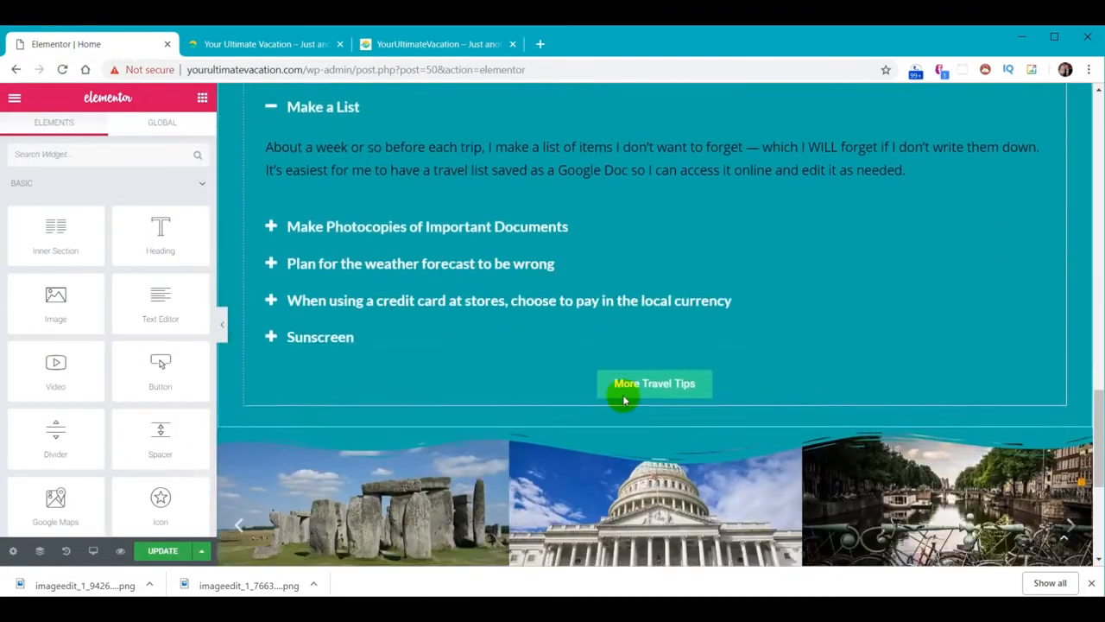
left_click(637, 451)
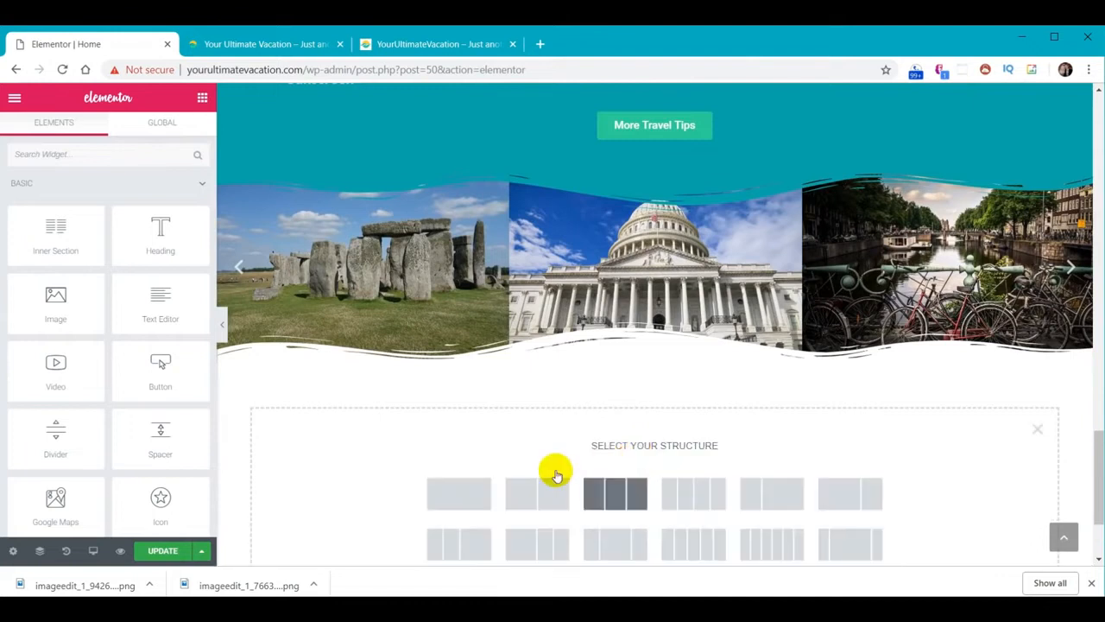
left_click(459, 493)
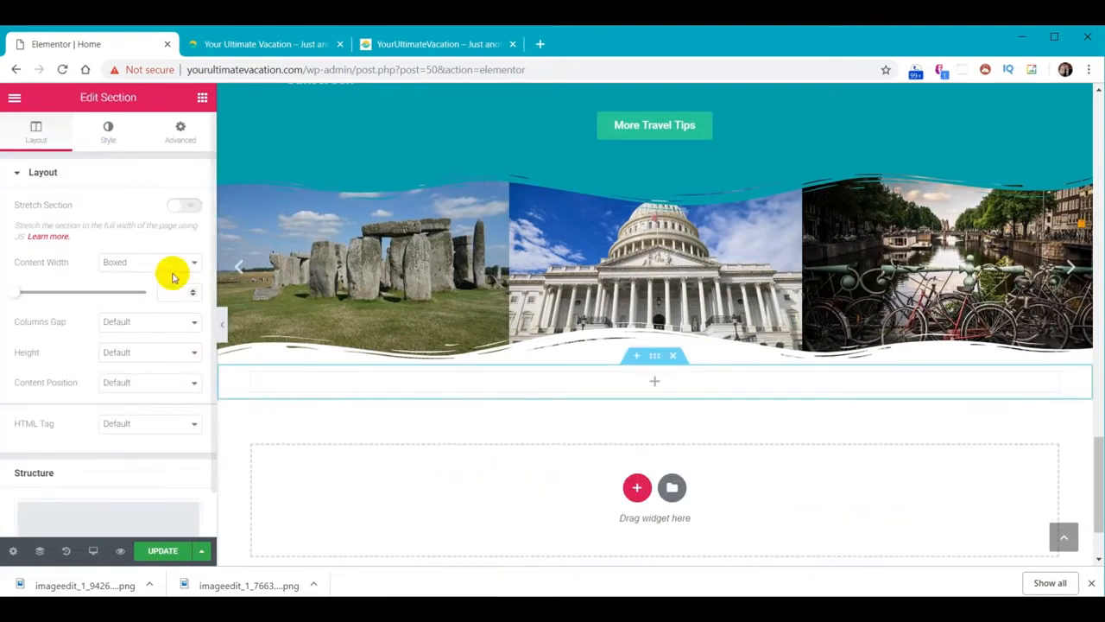
left_click(184, 210)
left_click(190, 262)
left_click(178, 290)
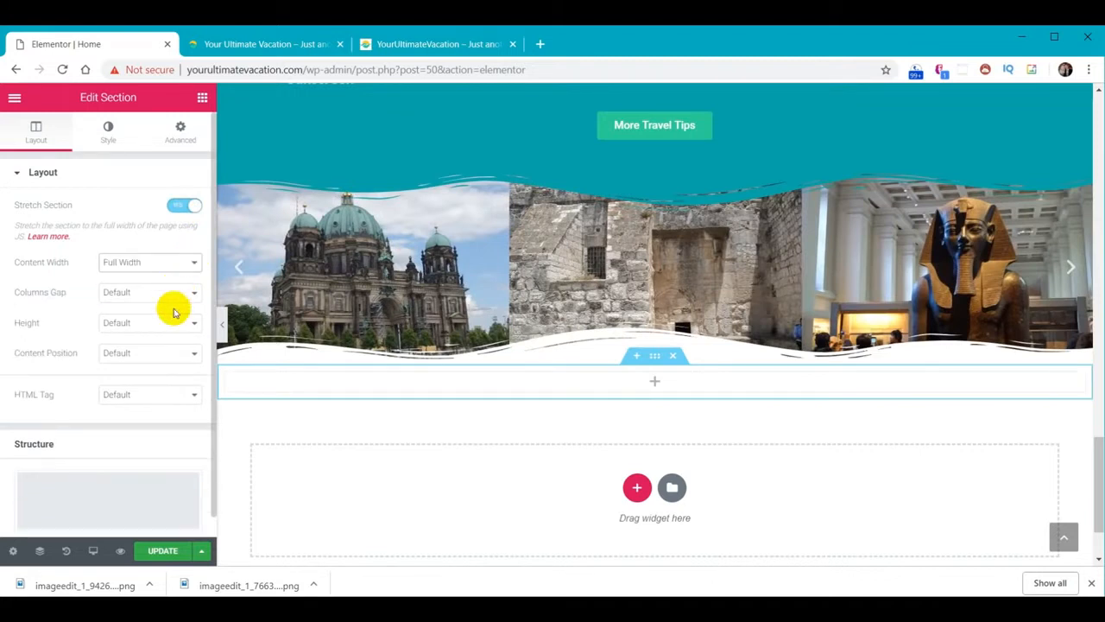
left_click(203, 101)
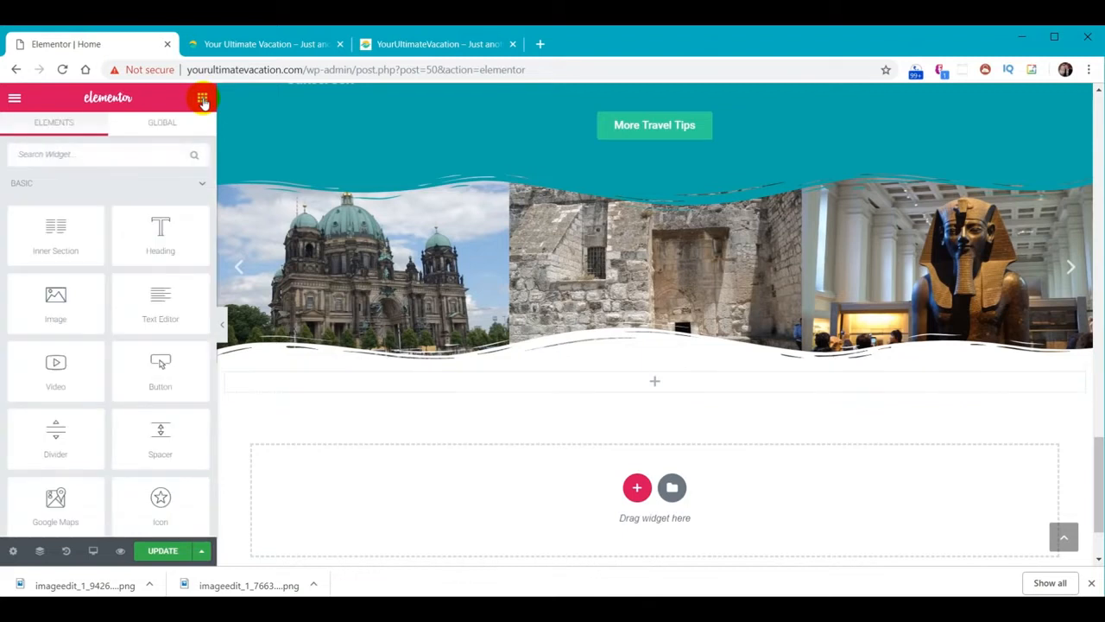
left_click_drag(167, 239, 651, 383)
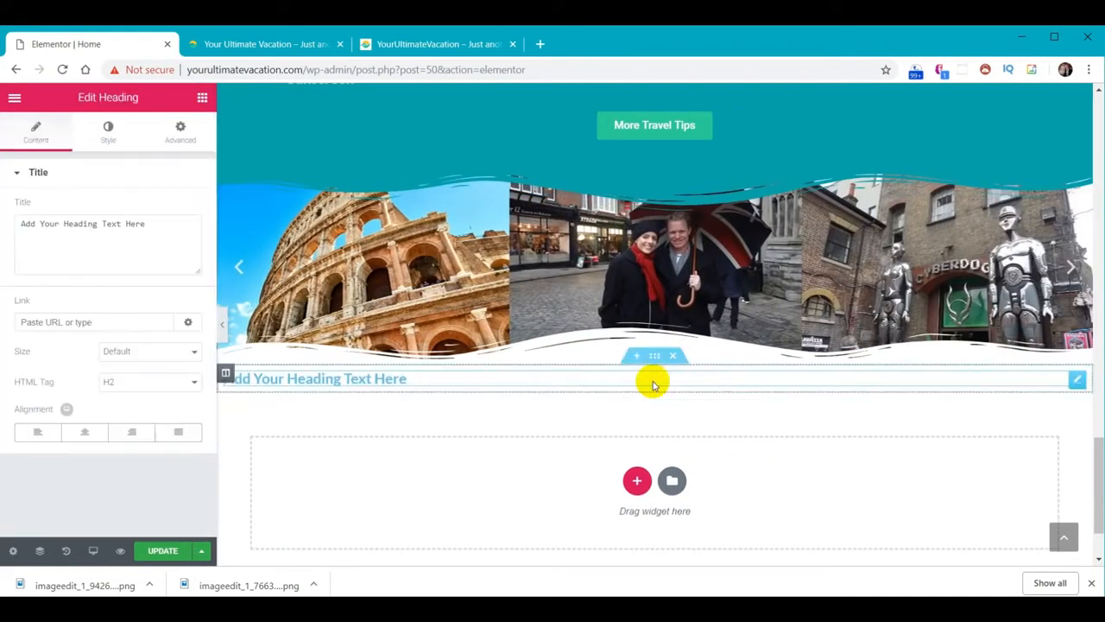
Add an Inner Section under the heading and place a duplicated More Travel Tips button below it
left_click(203, 100)
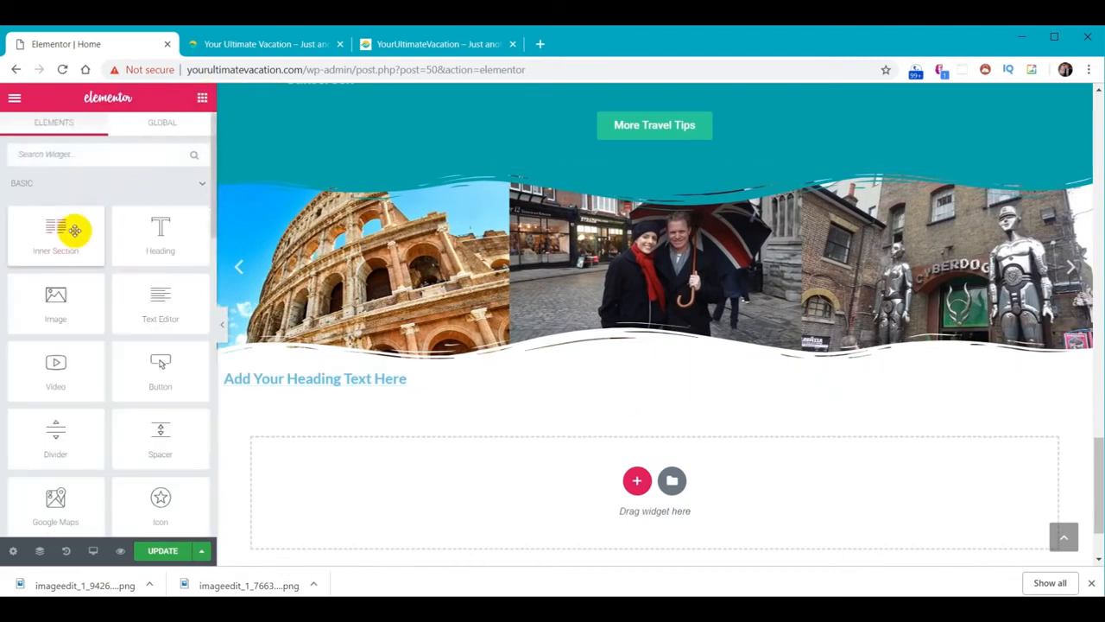
left_click_drag(63, 233, 665, 387)
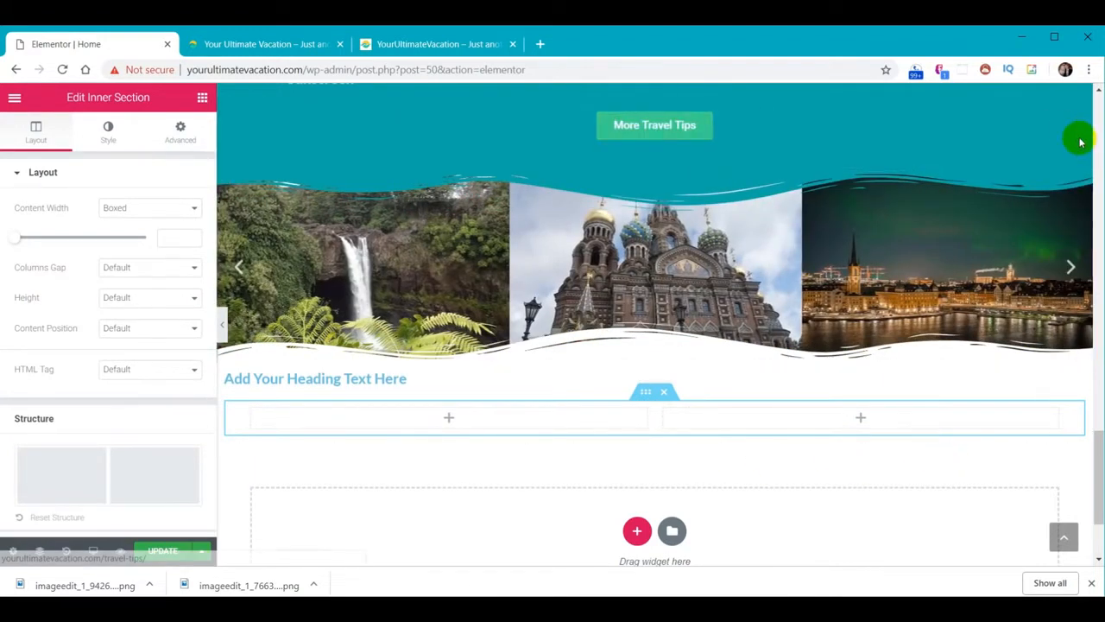
right_click(1052, 121)
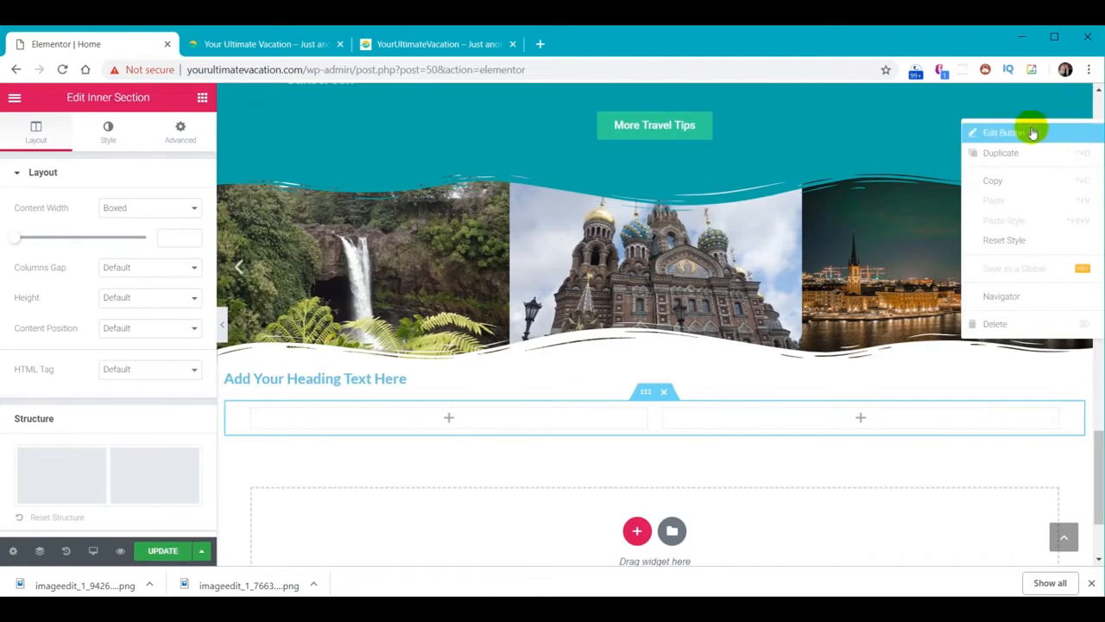
left_click(1008, 161)
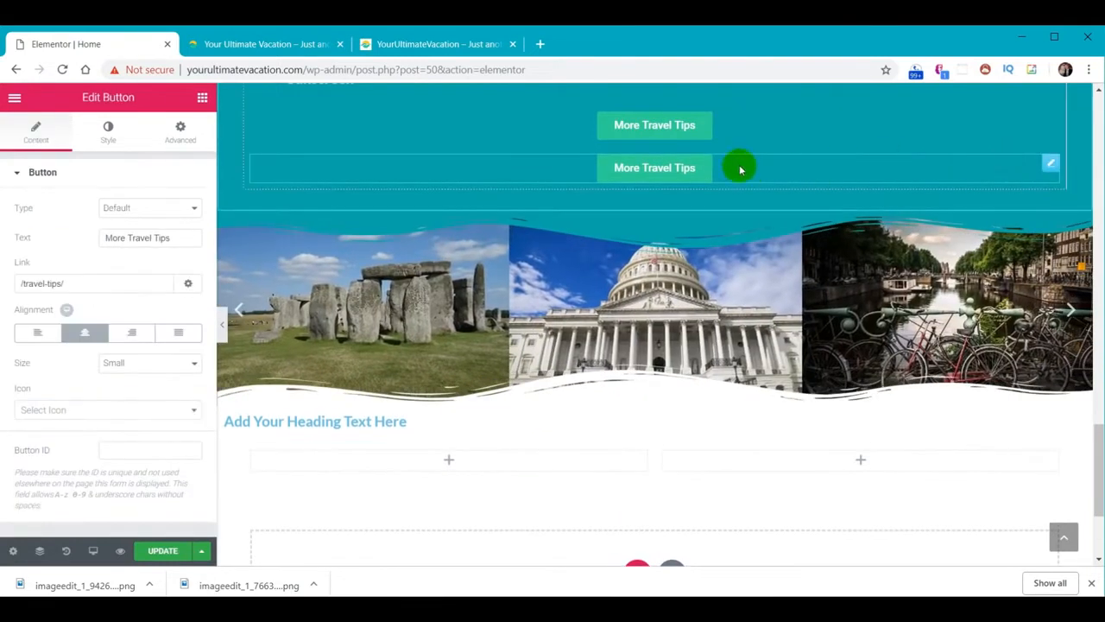
left_click_drag(967, 158, 649, 391)
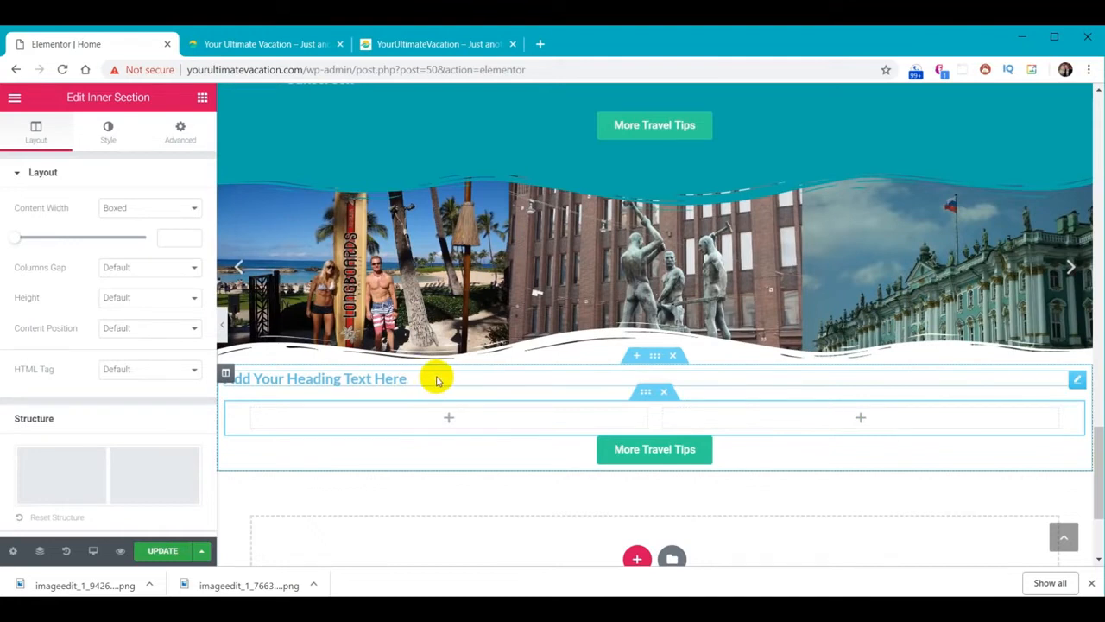
Change the placeholder heading text to 'Testimonials'
left_click(303, 232)
left_click(338, 377)
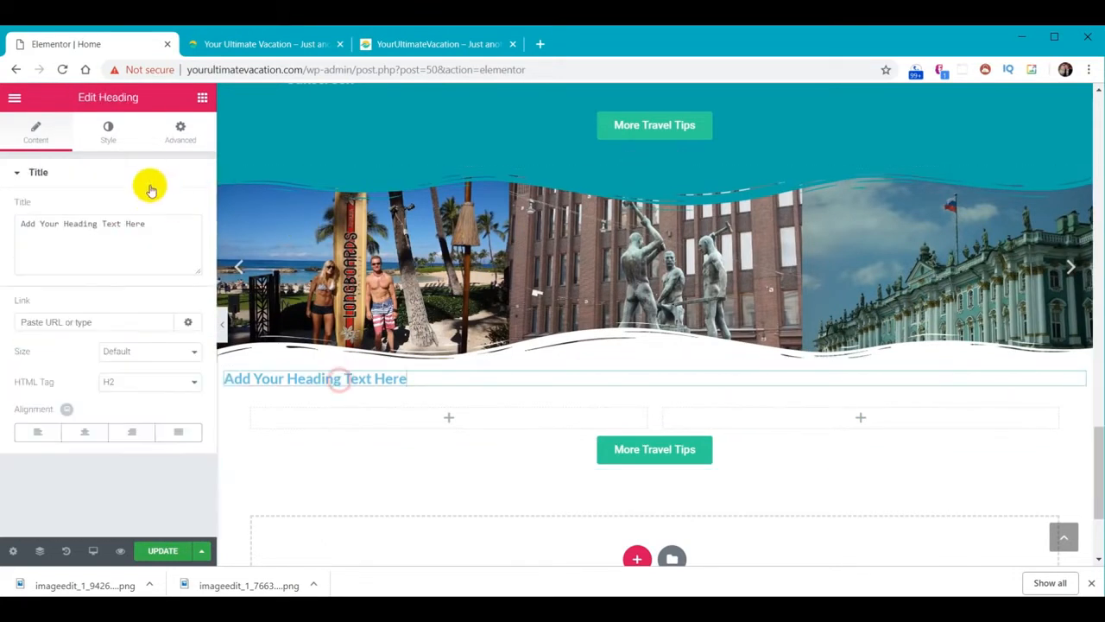
left_click_drag(153, 227, 8, 216)
type("Testimonials")
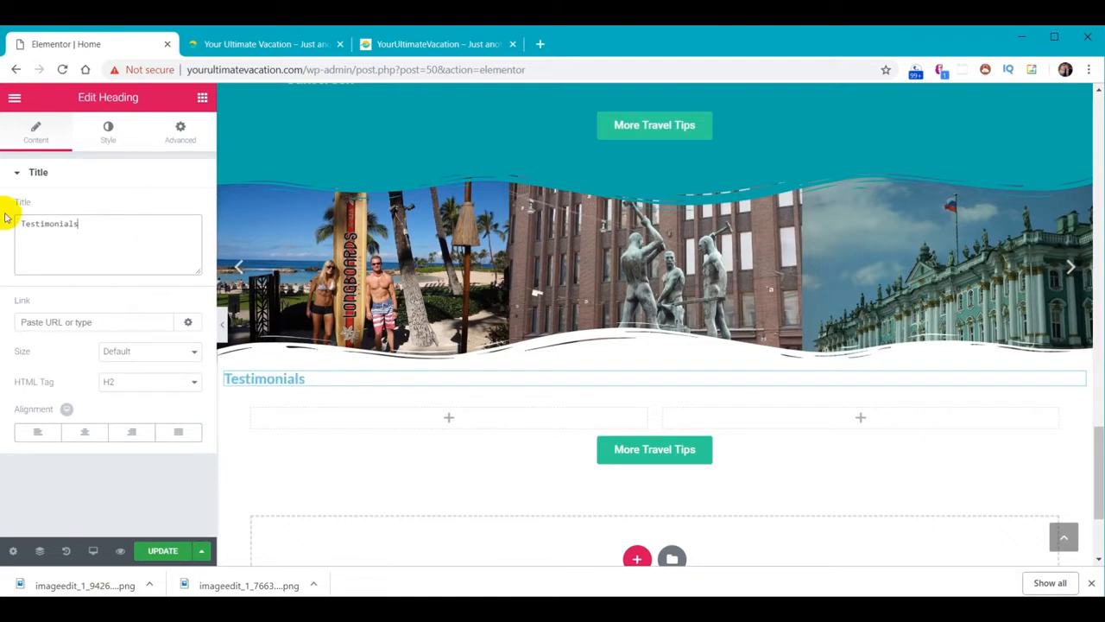
Set the heading text colour to teal #30d198
left_click(110, 134)
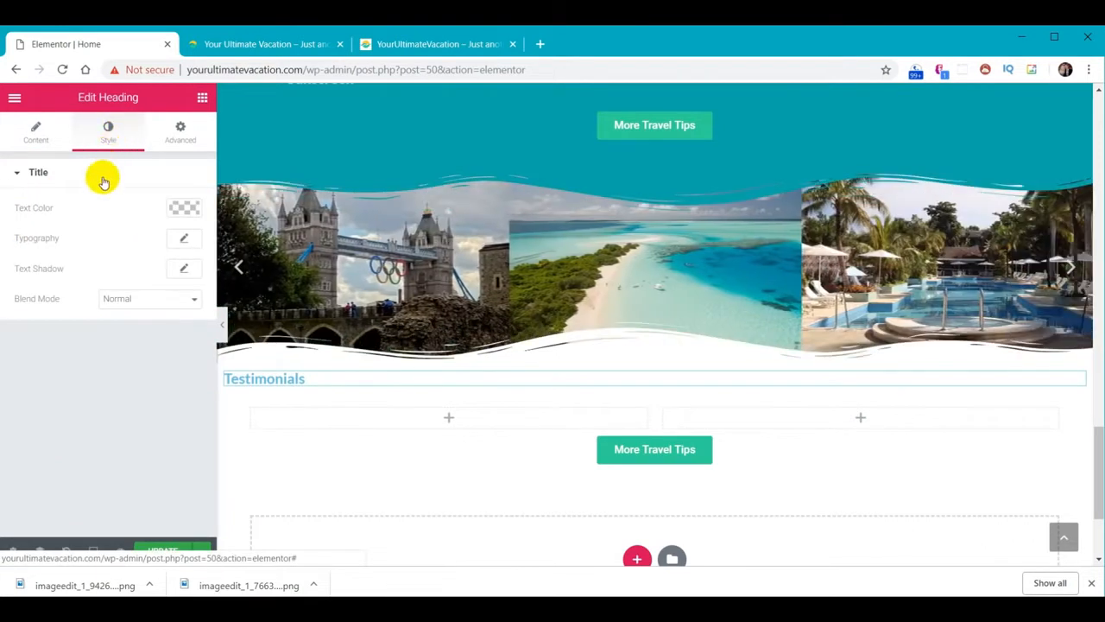
left_click(191, 208)
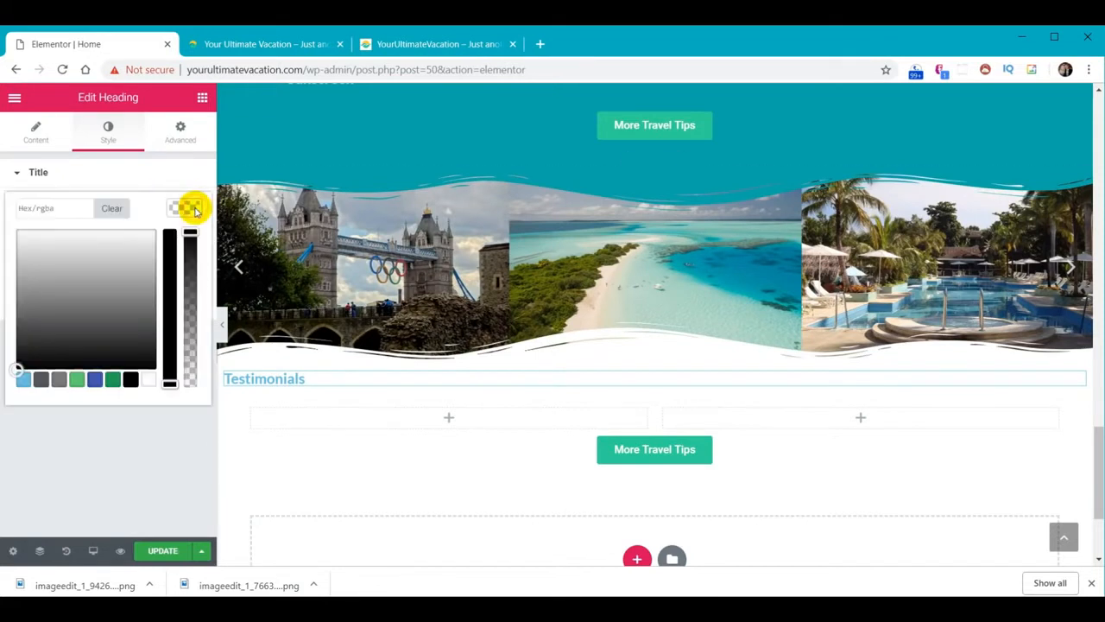
left_click(78, 208)
type("#30d198")
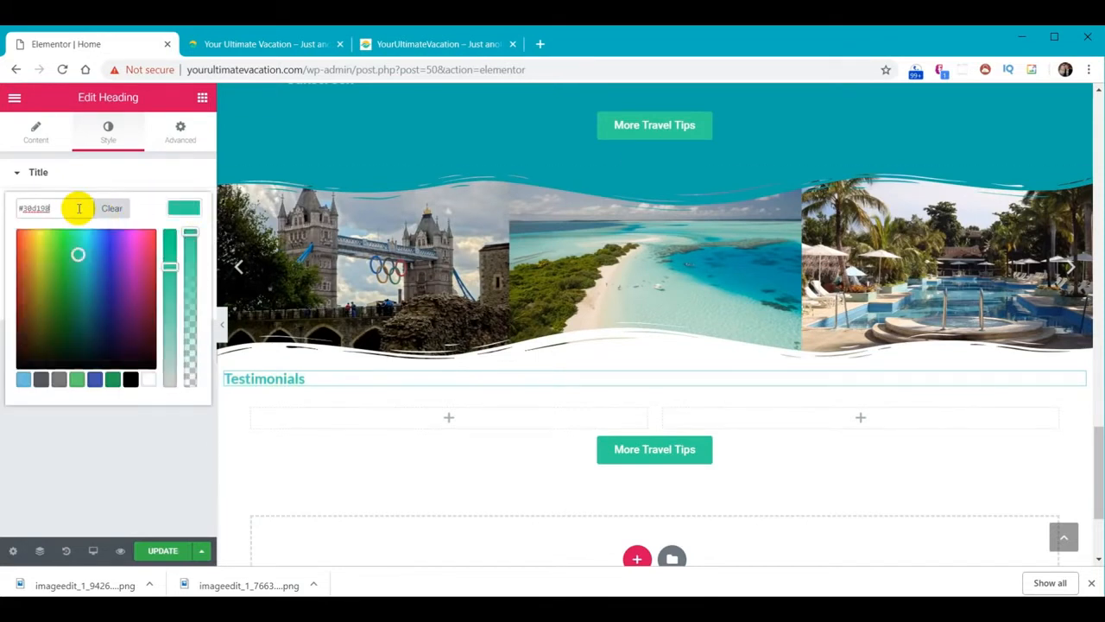
left_click(184, 208)
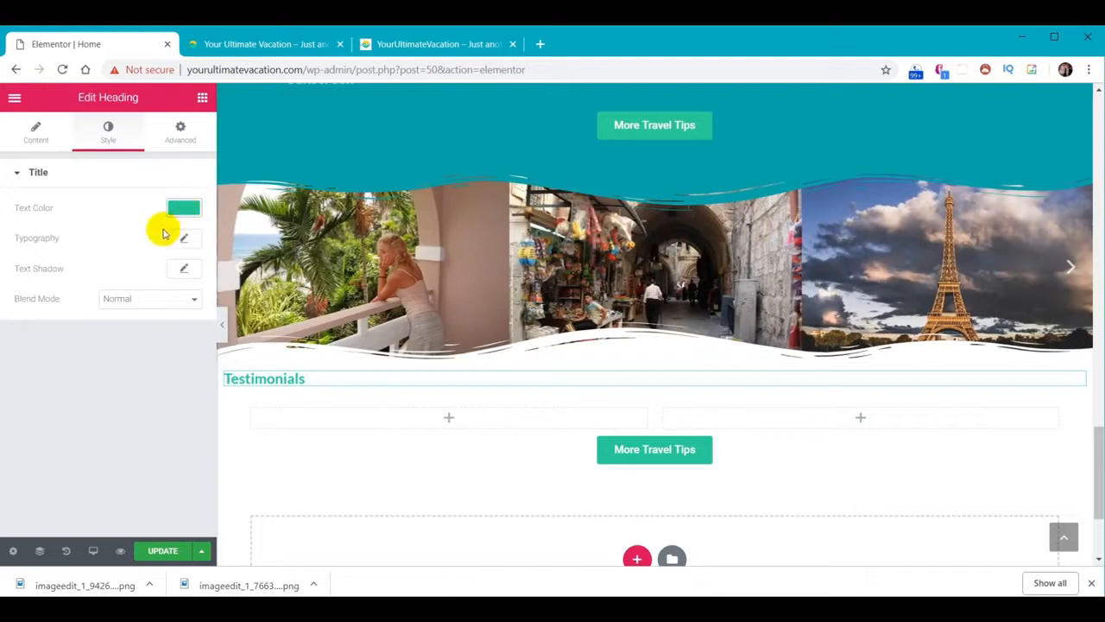
Set the heading typography to Fjalla One, size 40, weight 300
left_click(186, 239)
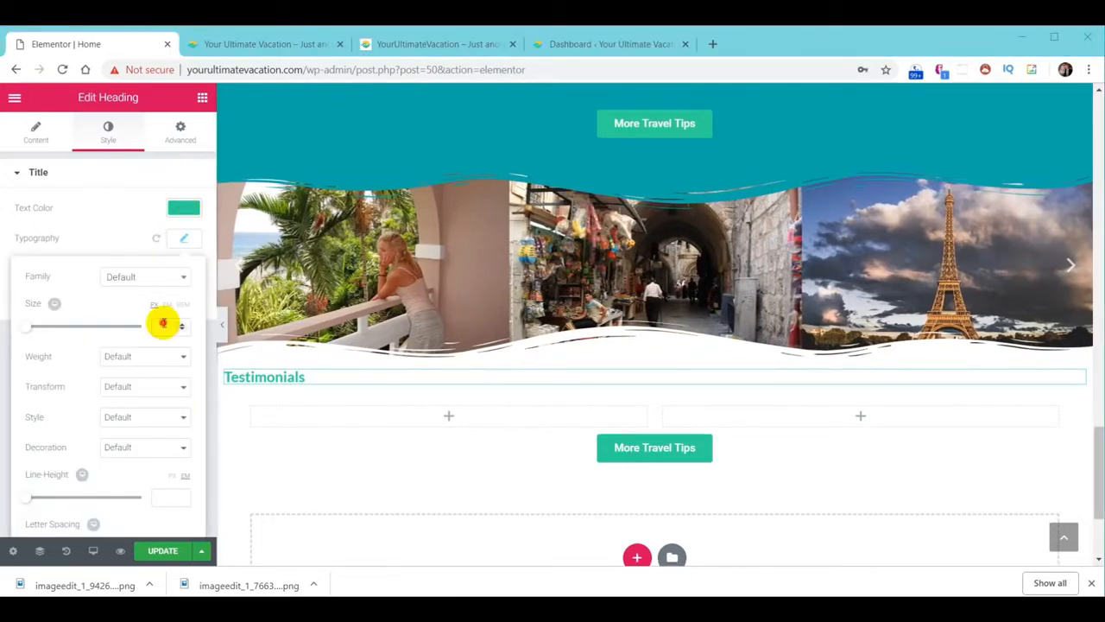
left_click(164, 321)
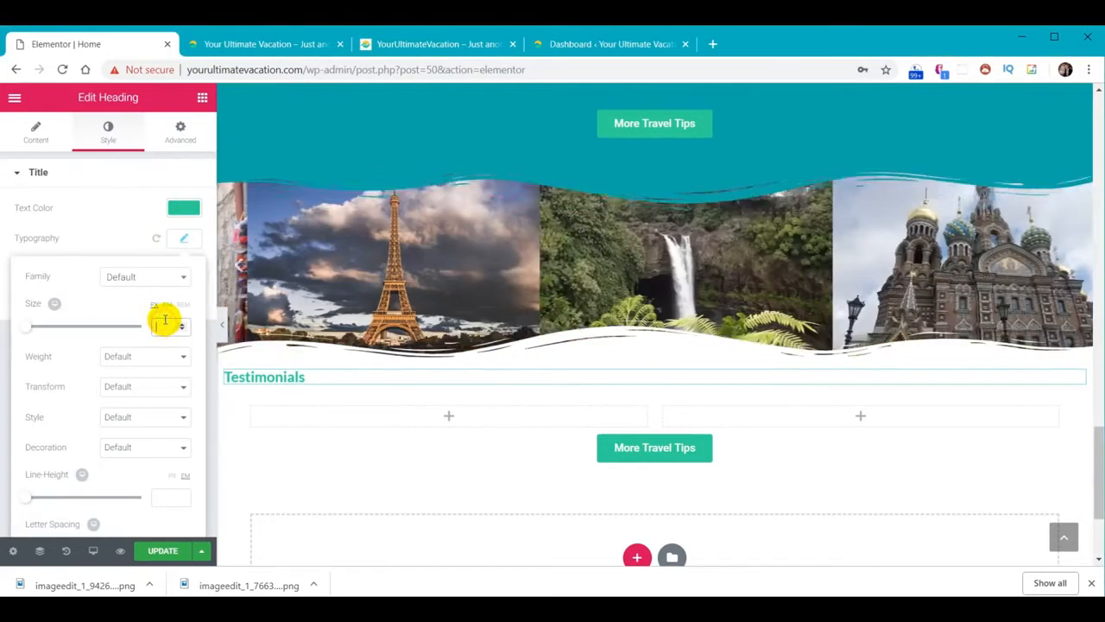
left_click(140, 277)
type("fj")
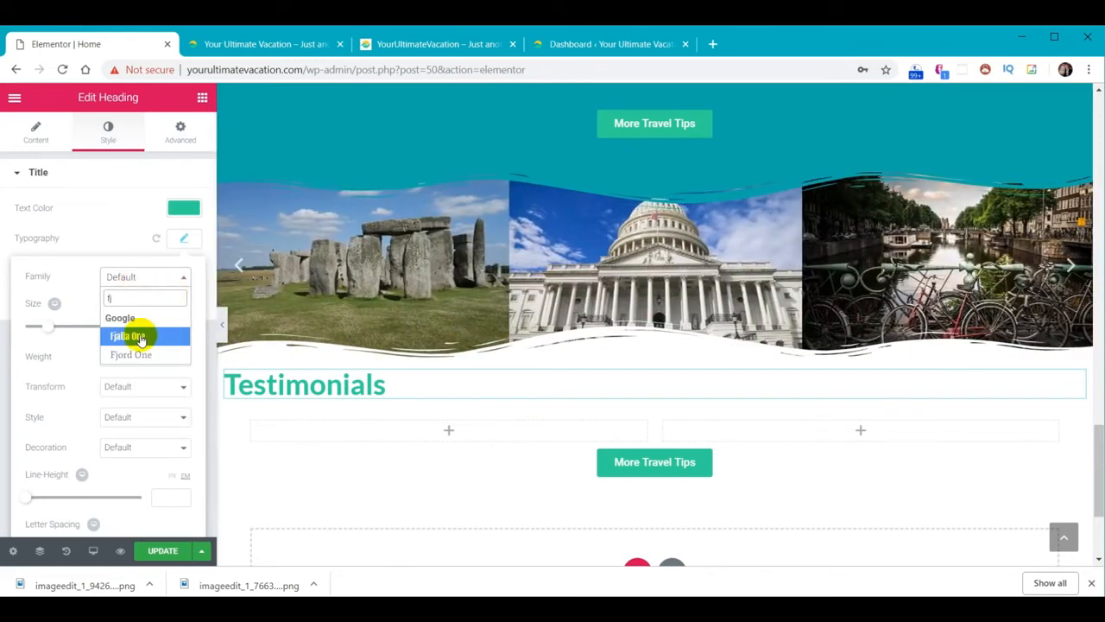
left_click(141, 335)
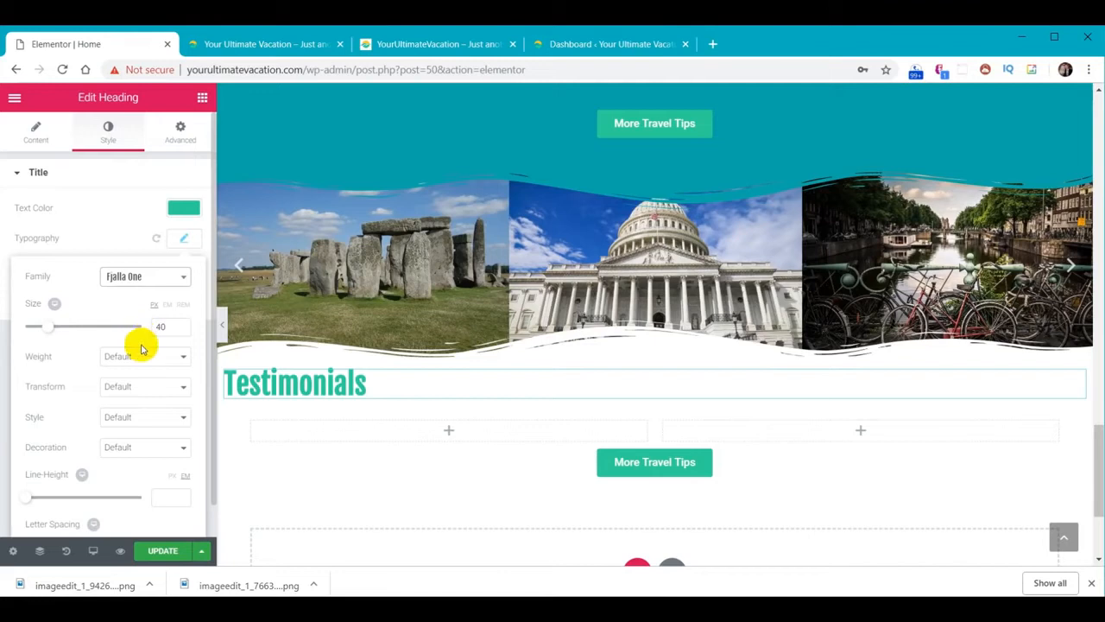
left_click(140, 355)
key("3")
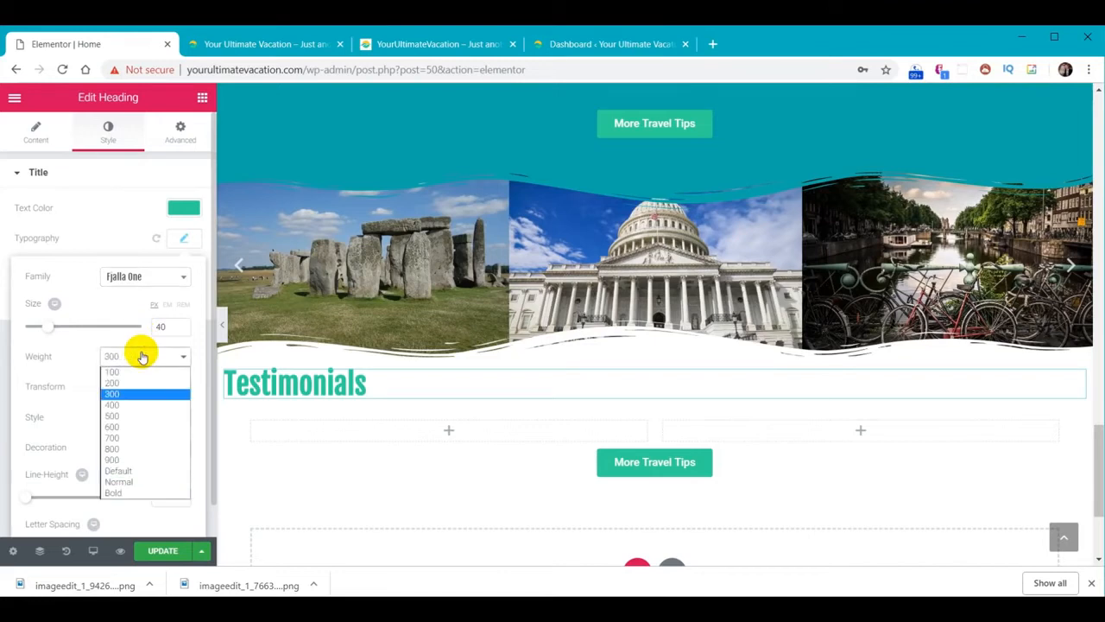
left_click(184, 237)
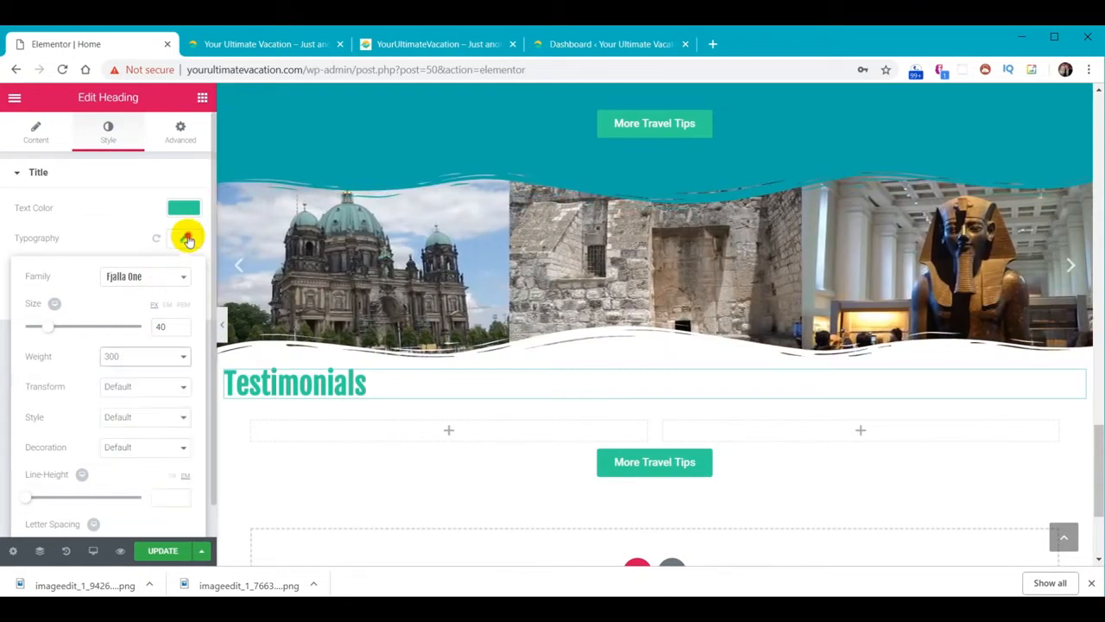
left_click(187, 239)
Centre-align the Testimonials heading
left_click(39, 134)
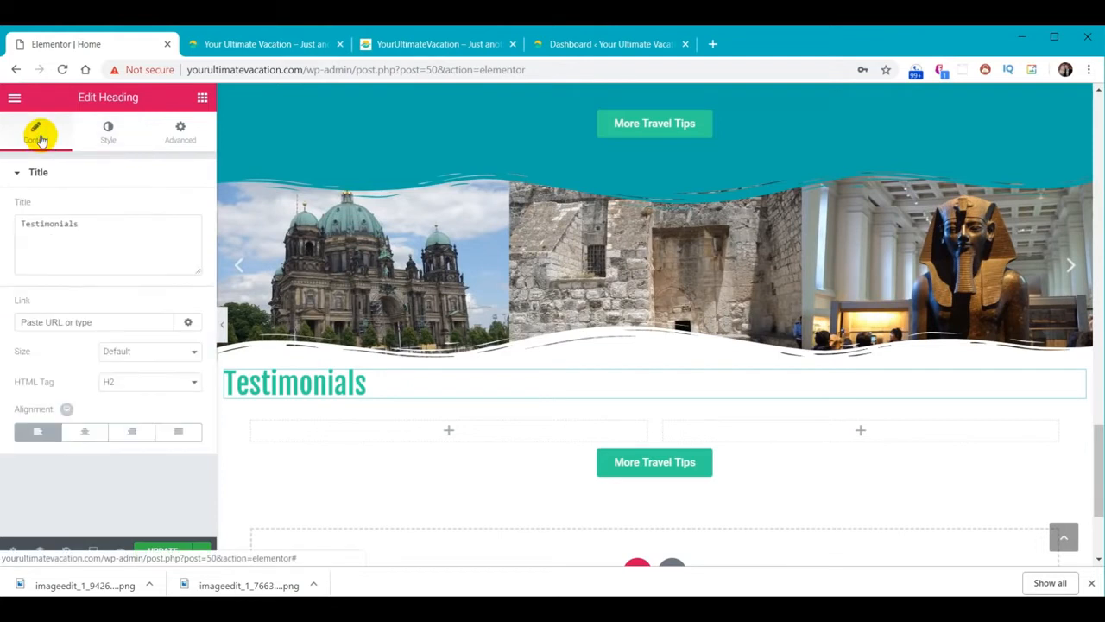
left_click(87, 432)
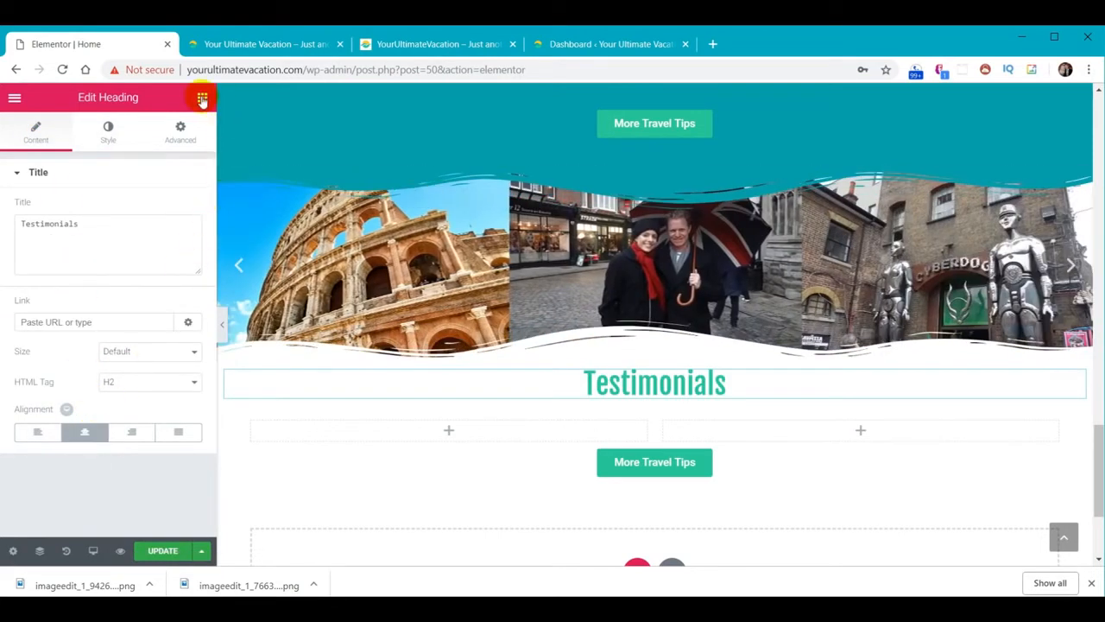
left_click(202, 99)
Drag an Image Box into the left Testimonials column and set its Image Position to Left
scroll(155, 271, "down", 3)
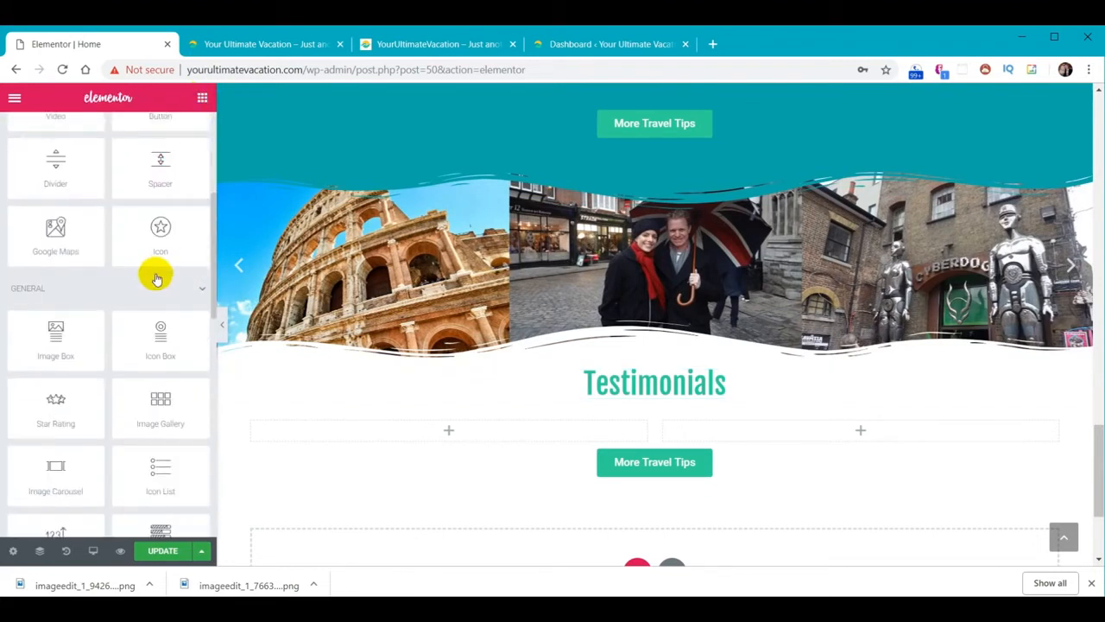
left_click_drag(74, 350, 447, 425)
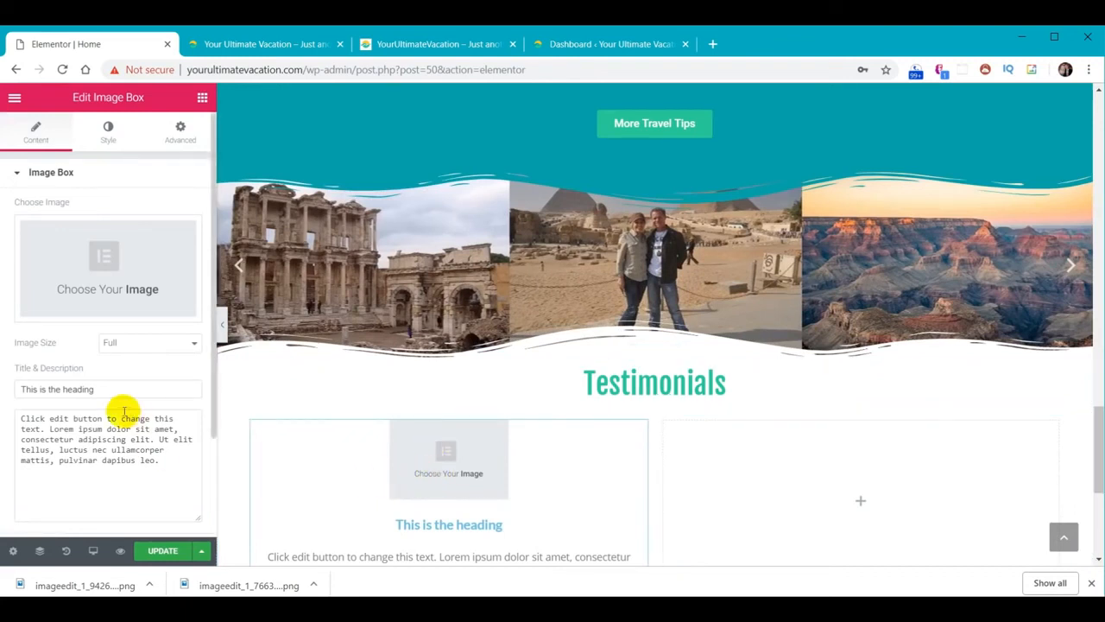
scroll(121, 418, "down", 2)
left_click(49, 487)
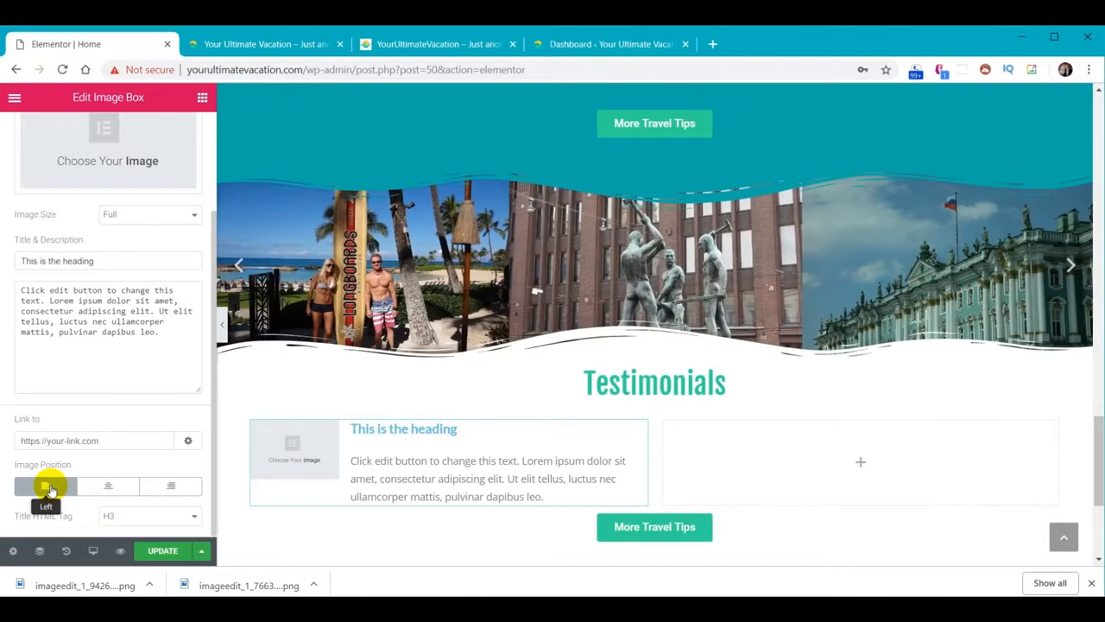
scroll(1098, 444, "down", 3)
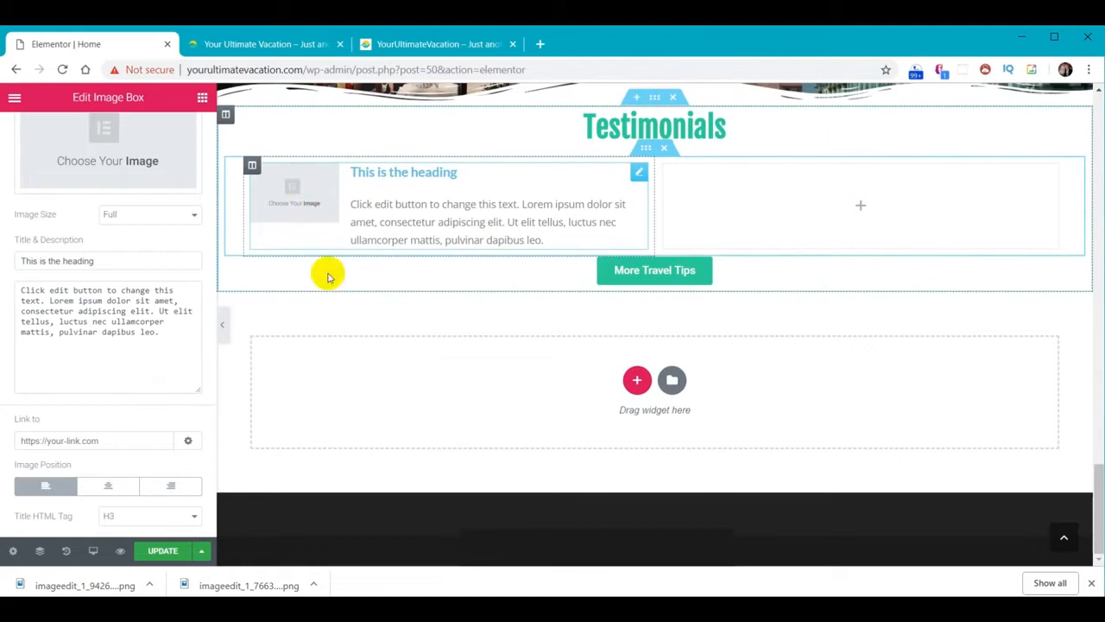
scroll(327, 280, "up", 1)
scroll(95, 259, "up", 2)
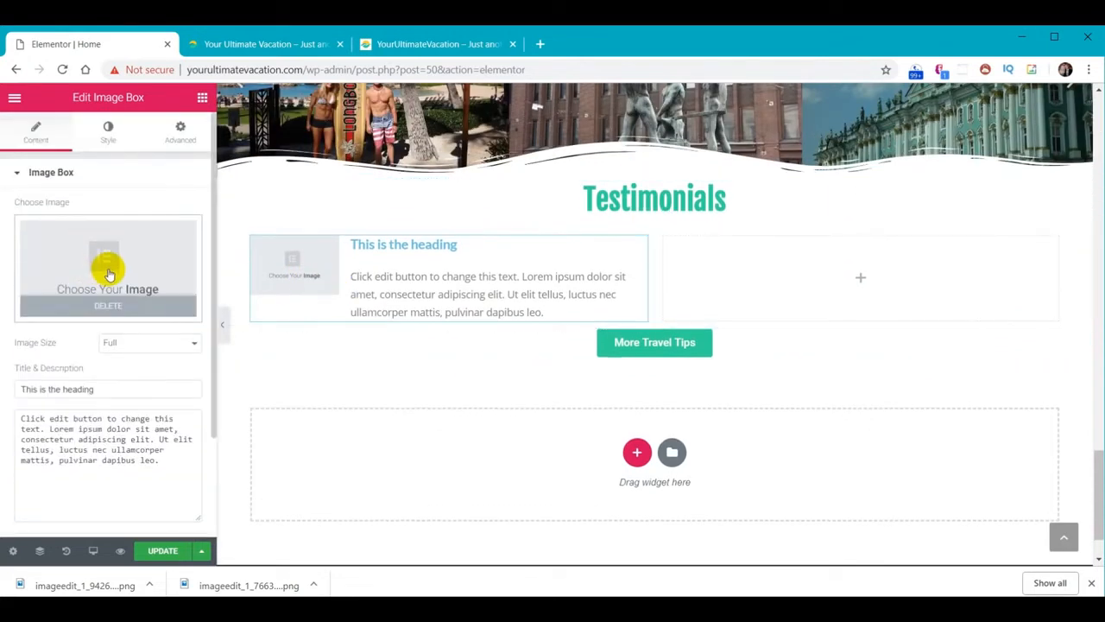
Upload testimonials-01 to -12 into the media library and insert testimonials-01 into the image box
left_click(102, 272)
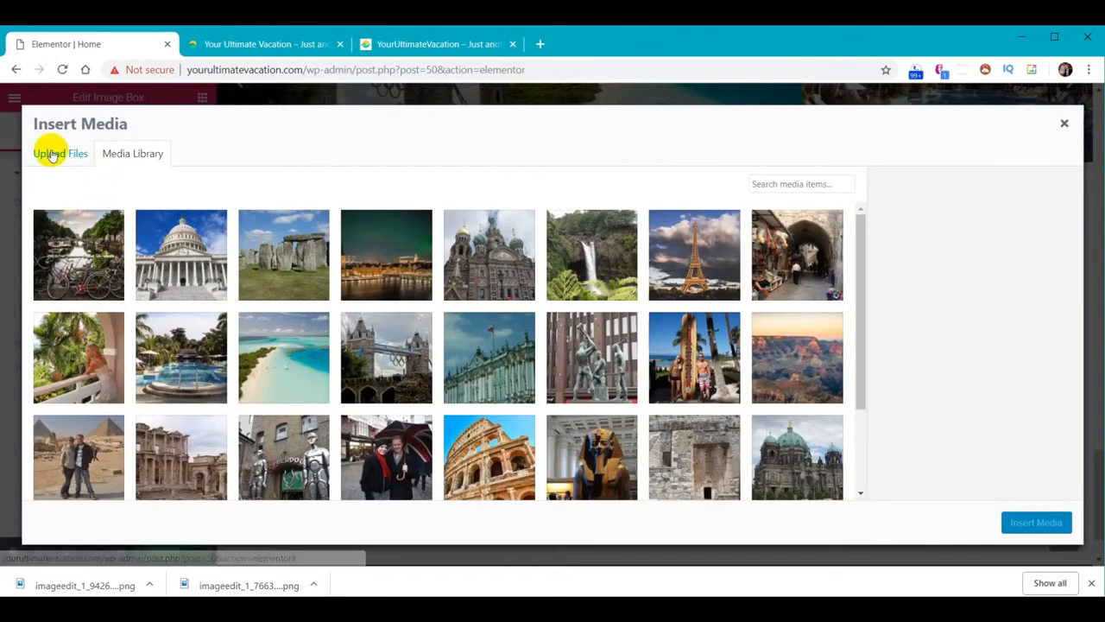
left_click(52, 154)
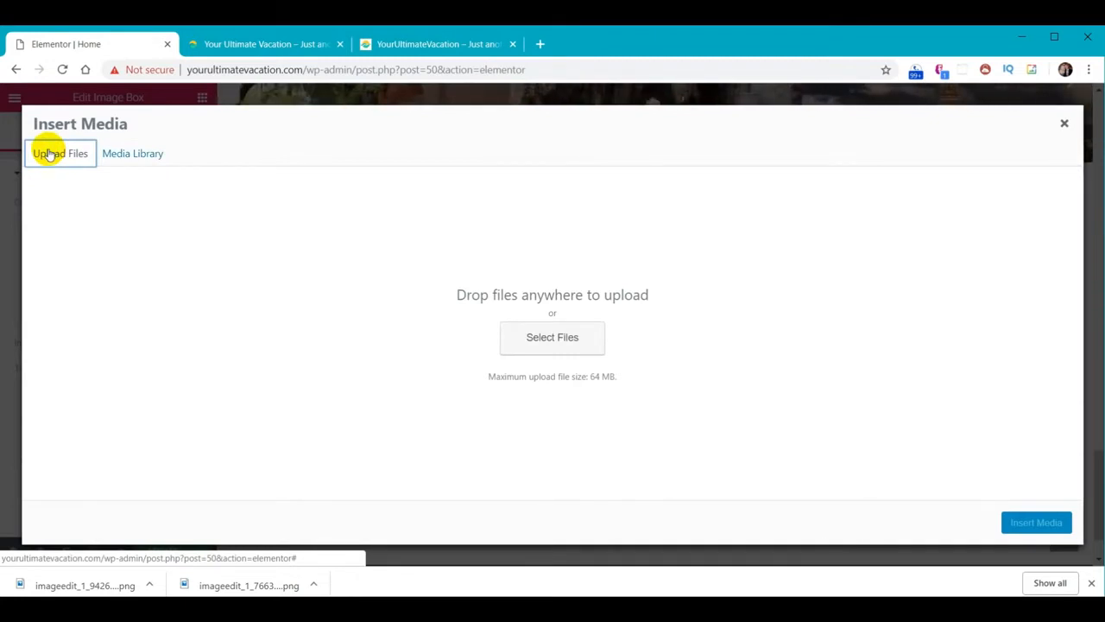
left_click(794, 178)
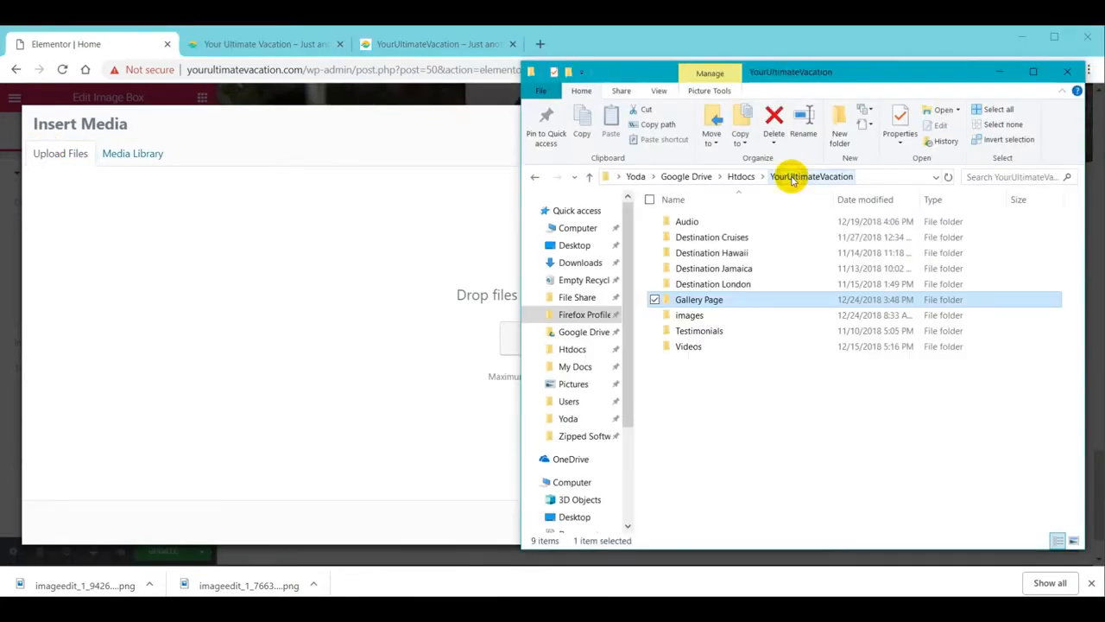
double_click(708, 331)
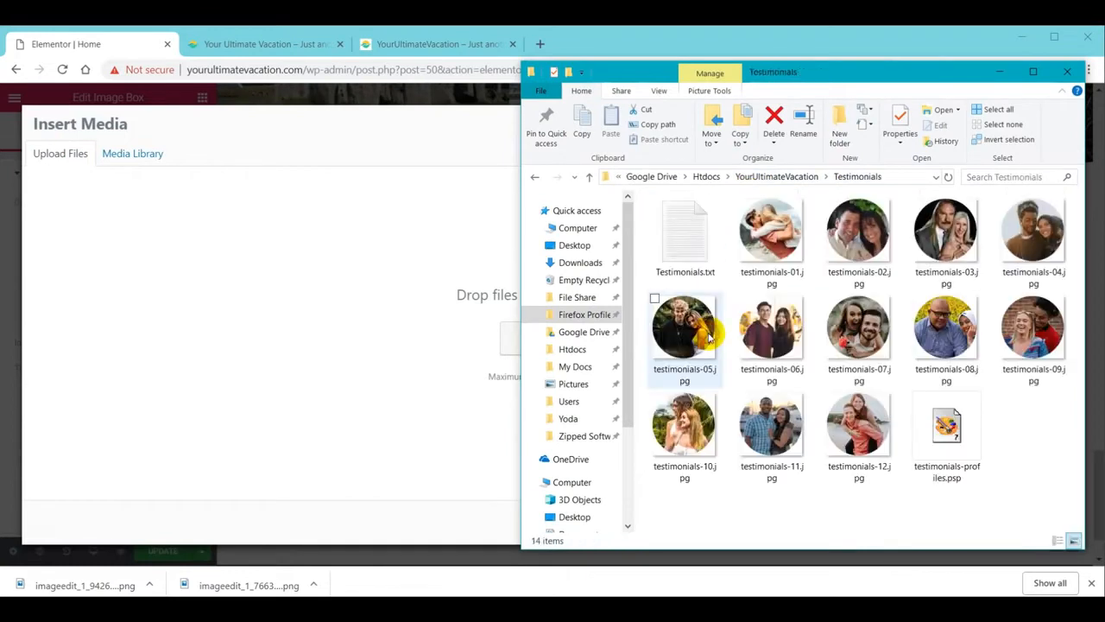
left_click(770, 231)
left_click(869, 443, "shift")
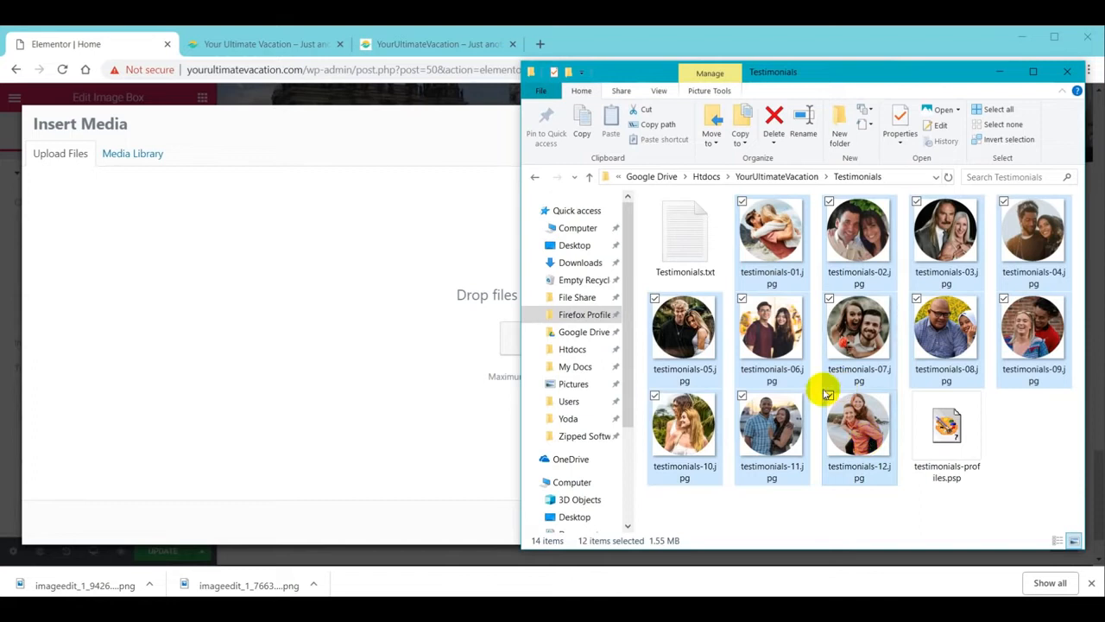
left_click_drag(781, 244, 411, 316)
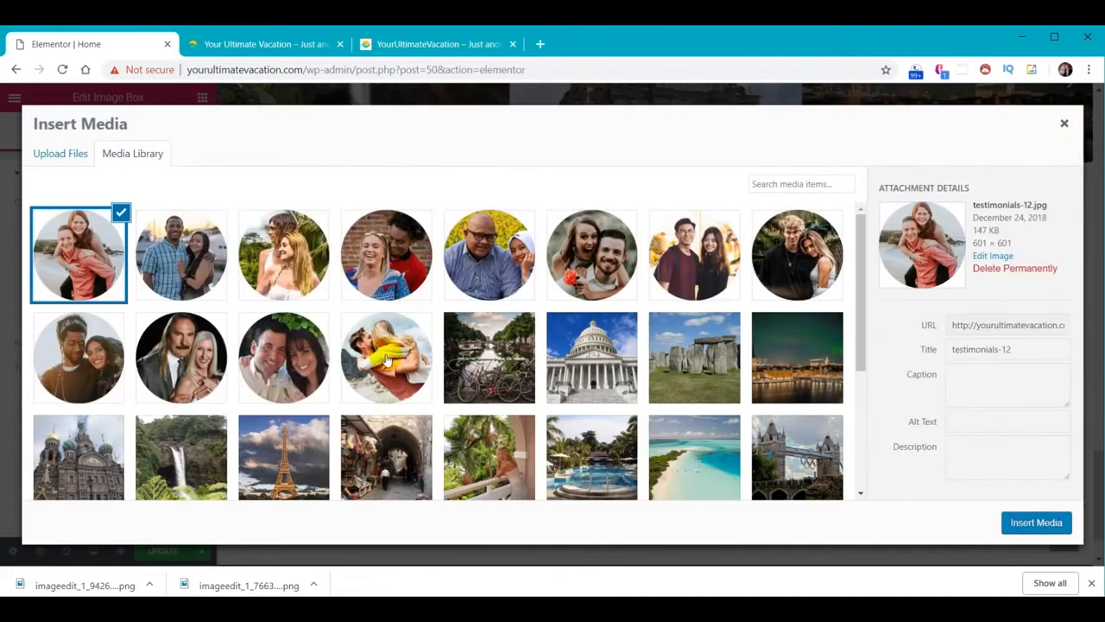
left_click(387, 361)
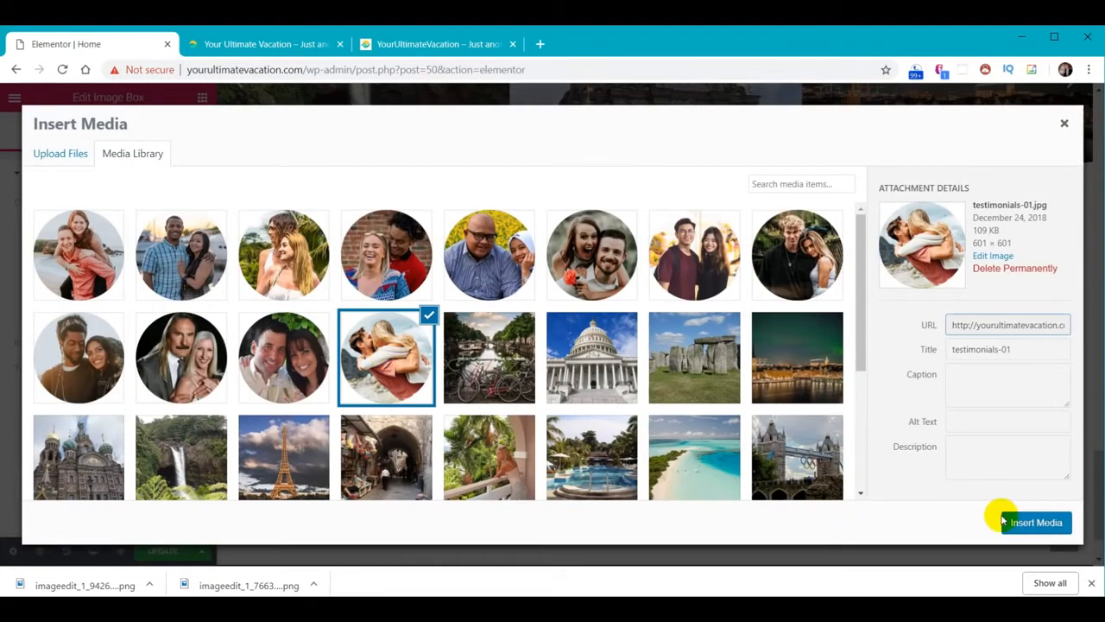
left_click(1035, 522)
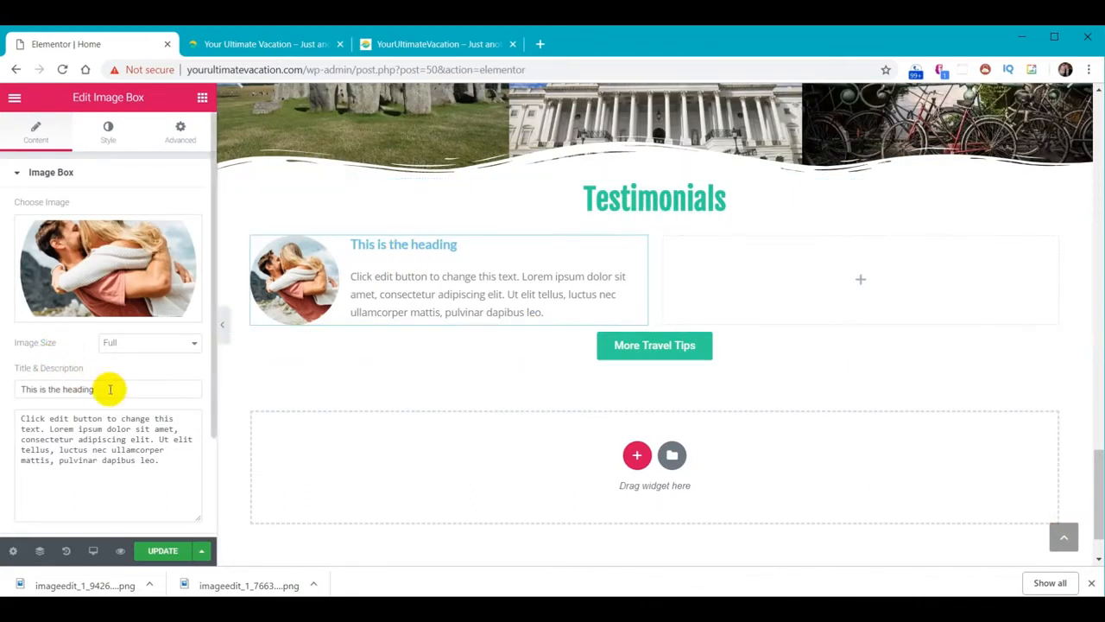
Replace the image box's placeholder heading with the pasted couple's name
left_click_drag(109, 389, 2, 389)
type("Thomas &amp; Heather H.")
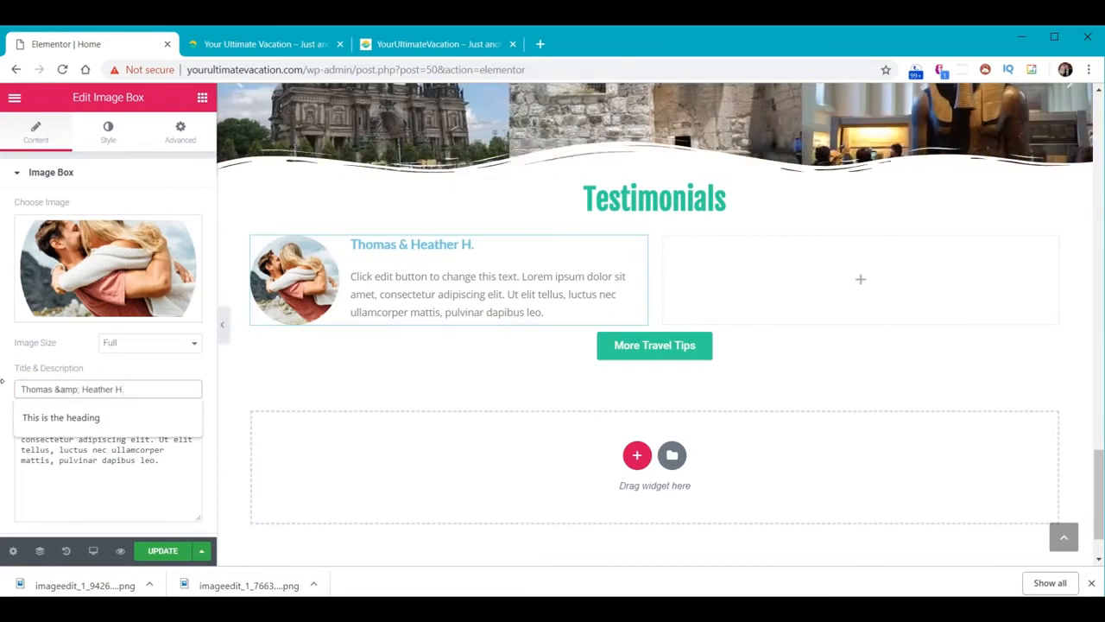
left_click_drag(54, 389, 79, 389)
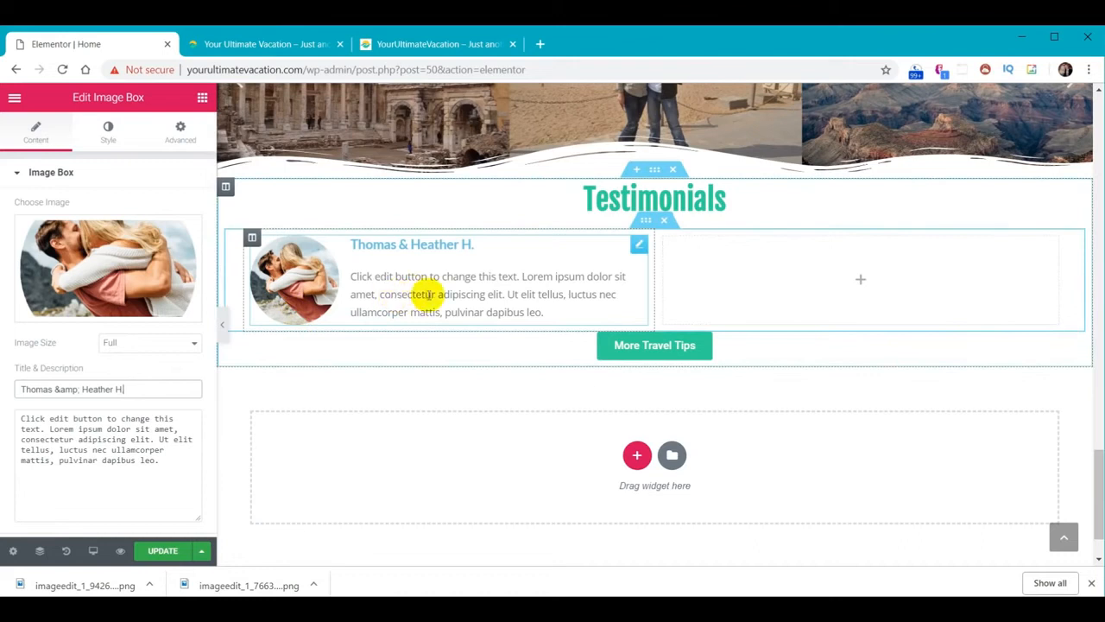
Replace the placeholder description with the pasted London testimonial paragraph
left_click_drag(177, 471, 3, 419)
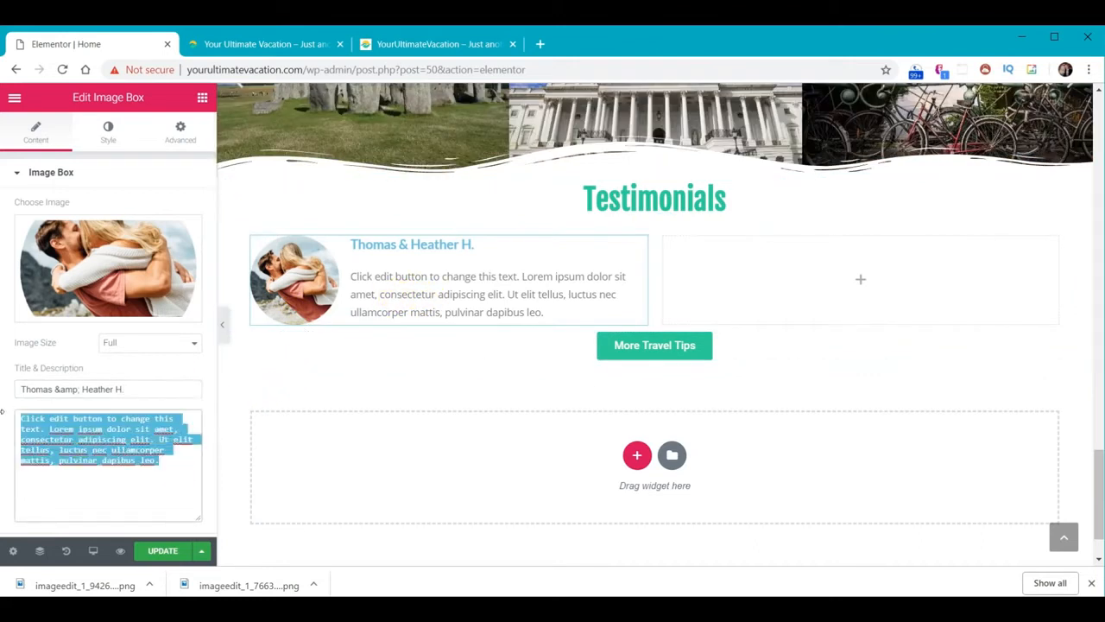
type("Our London experience was indescribably stupendous, far surpassing any expectations we had. The itinerary varied slightly from your recommendations, but your guidance was invaluable. Also, the accommodations you suggested were top notch.")
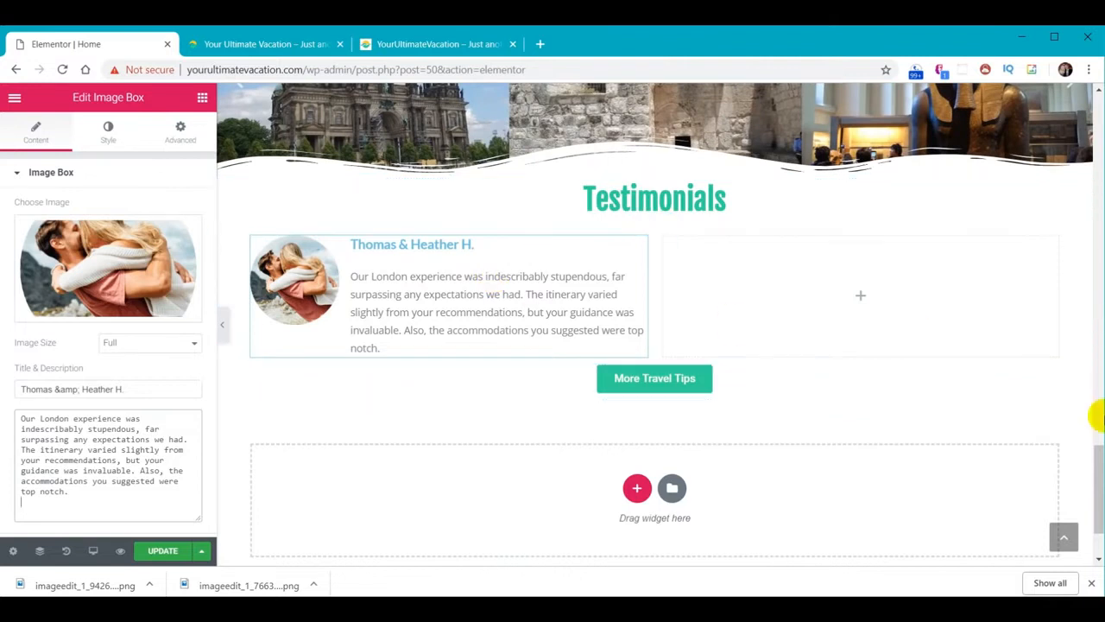
left_click_drag(1101, 471, 1102, 486)
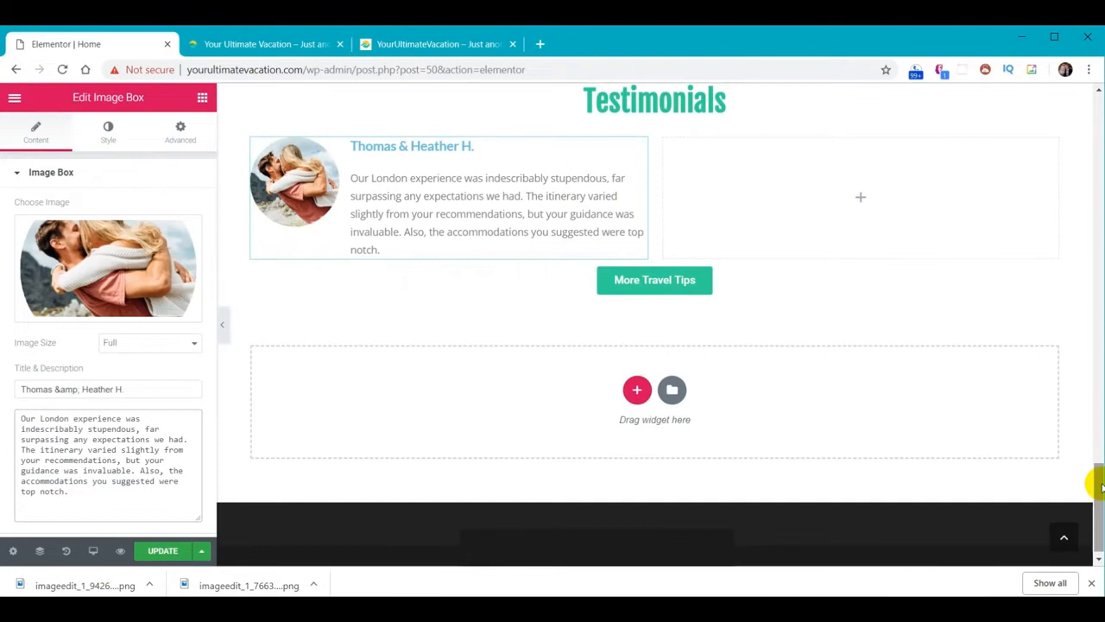
type("`")
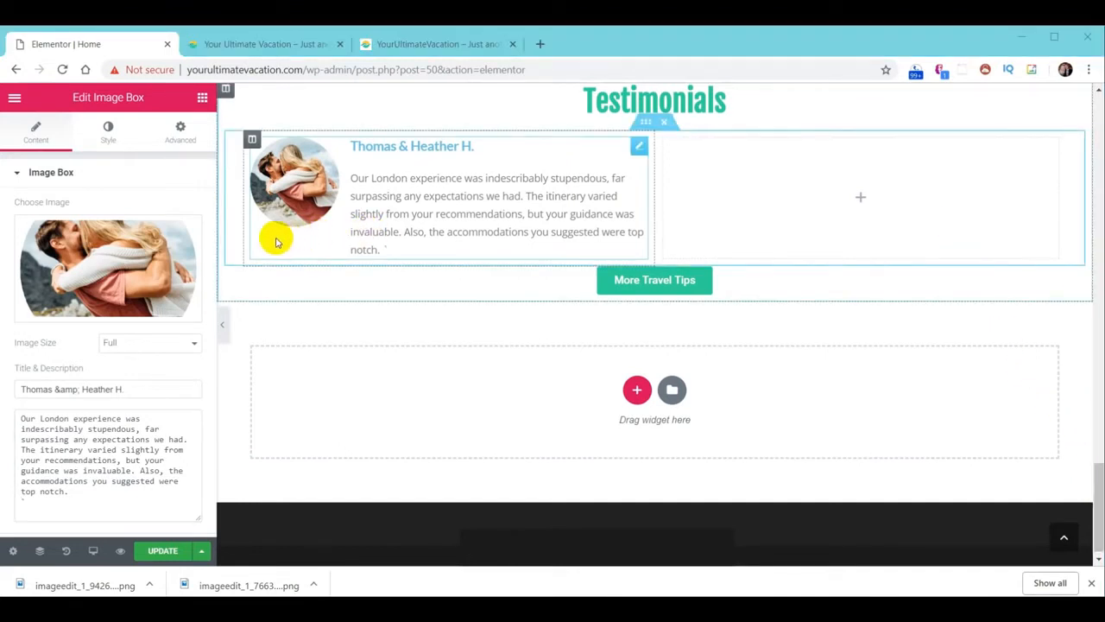
left_click(108, 137)
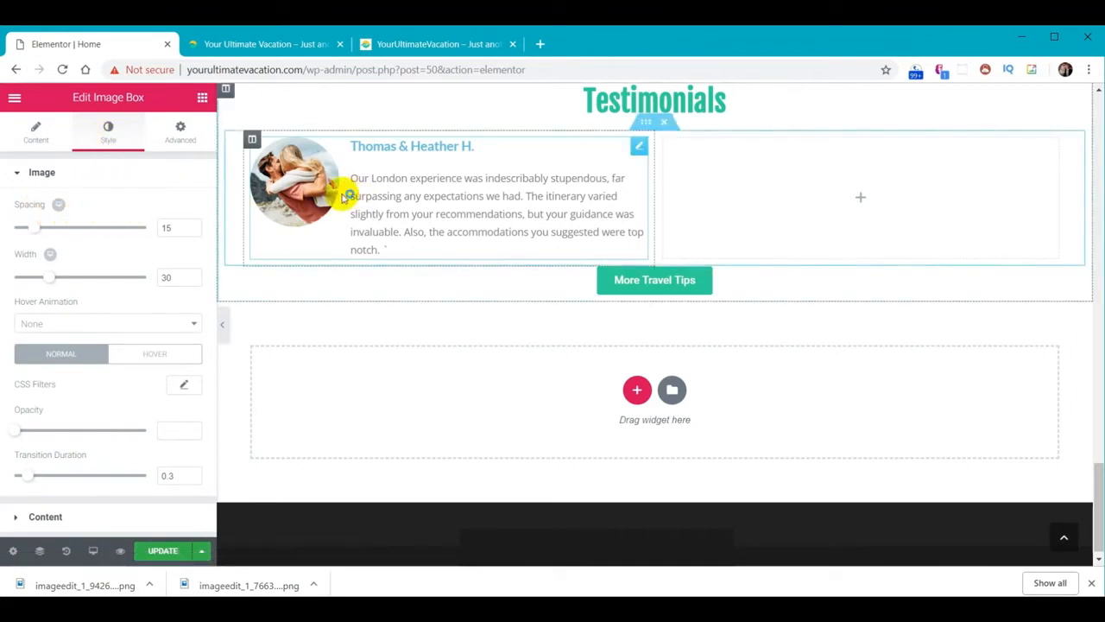
Set the image box's image spacing to 20 and image width to 40
double_click(182, 228)
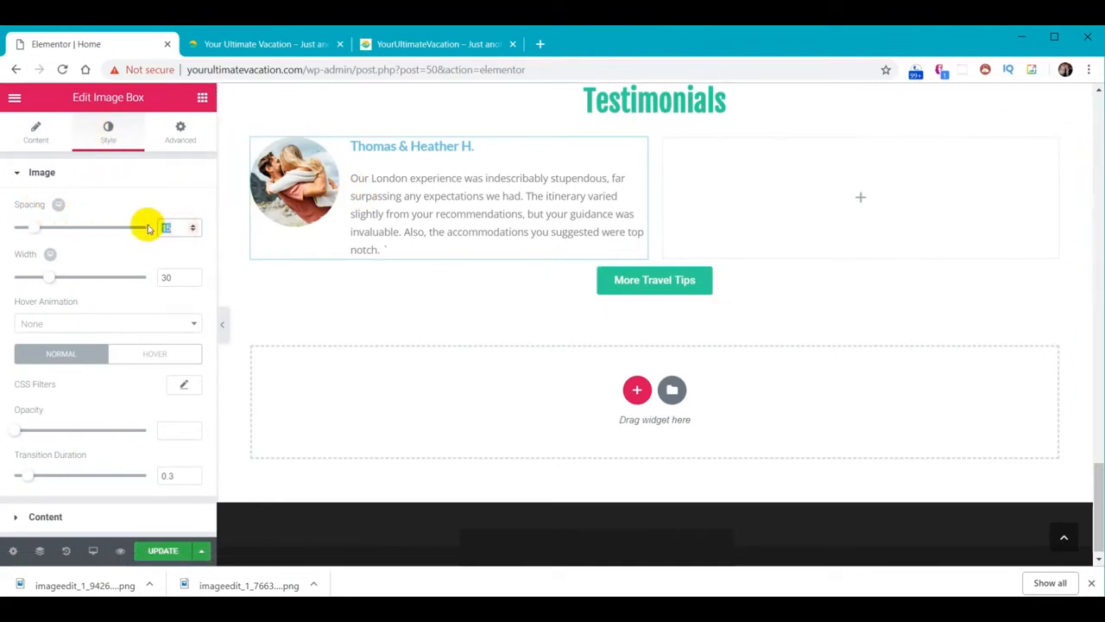
type("20")
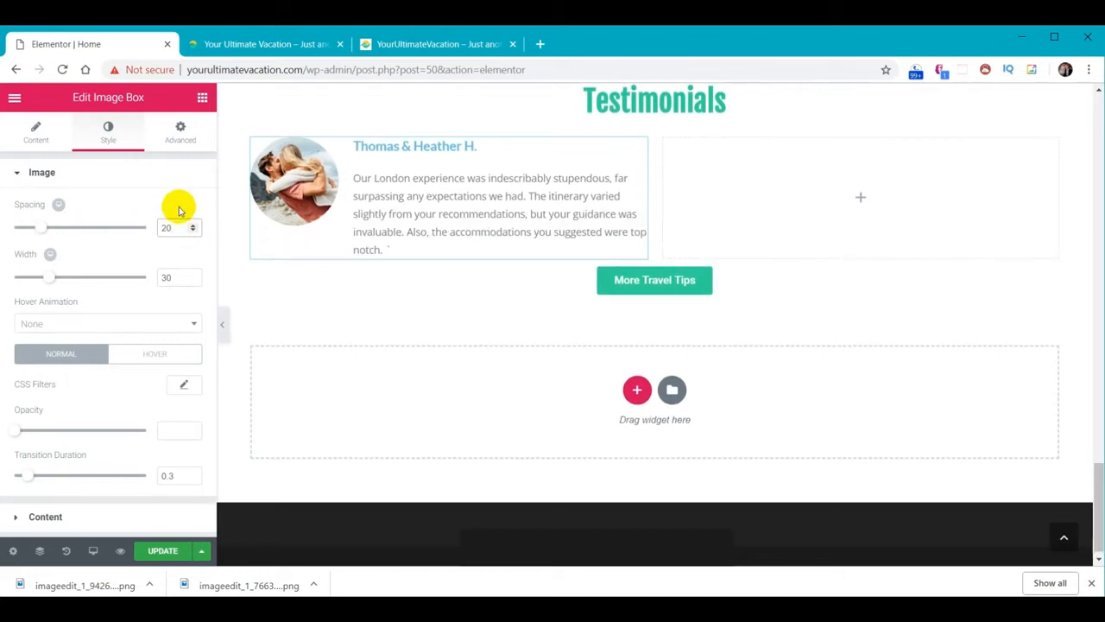
double_click(169, 277)
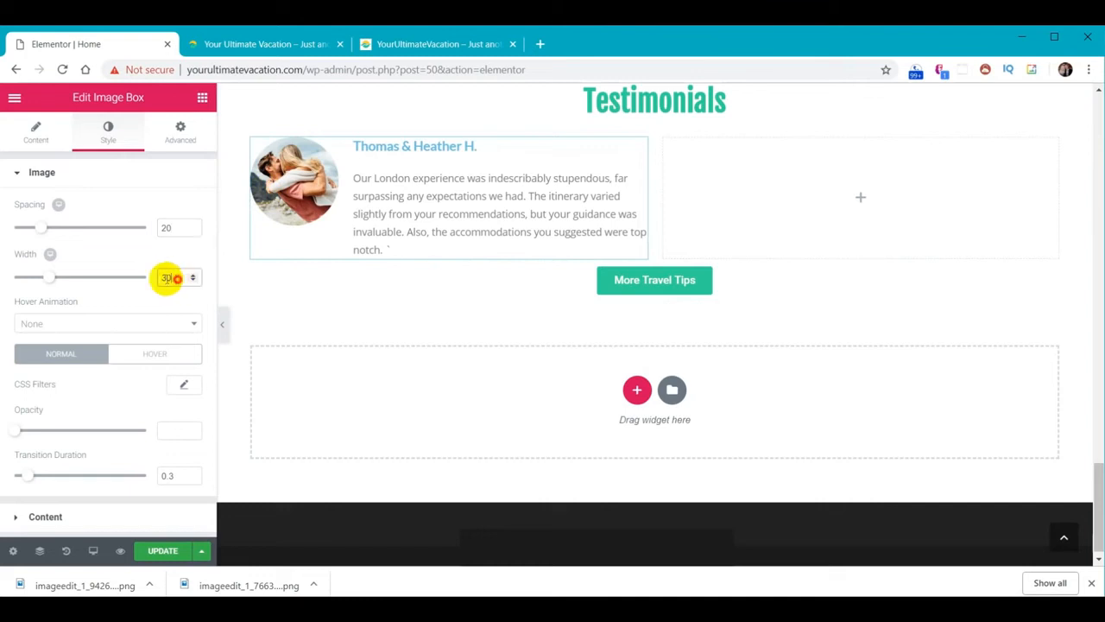
type("40")
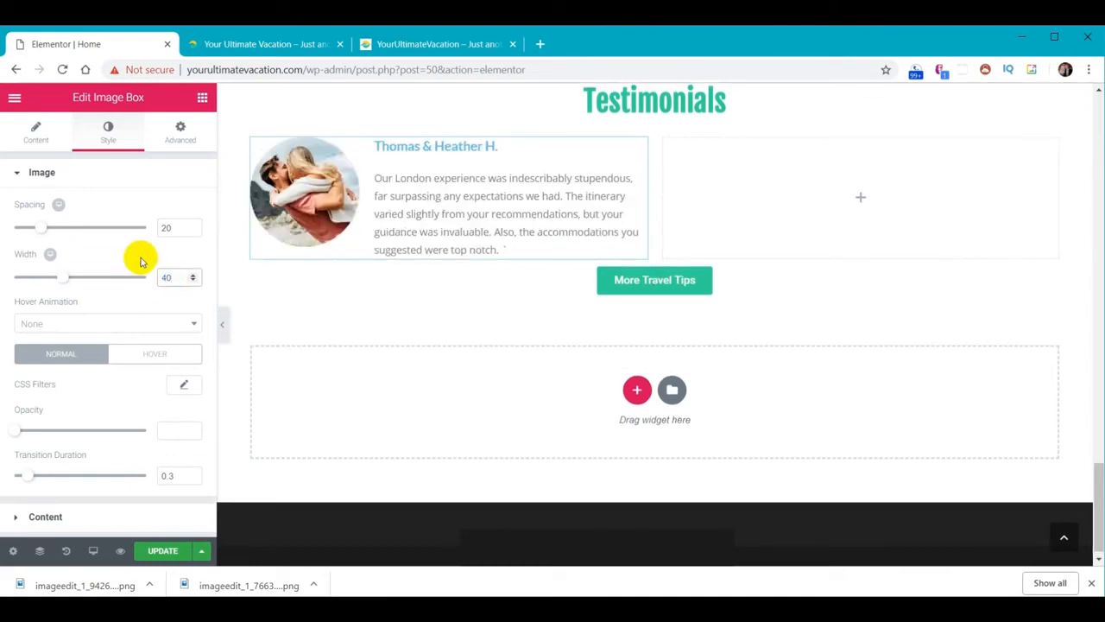
left_click(41, 520)
scroll(116, 384, "down", 1)
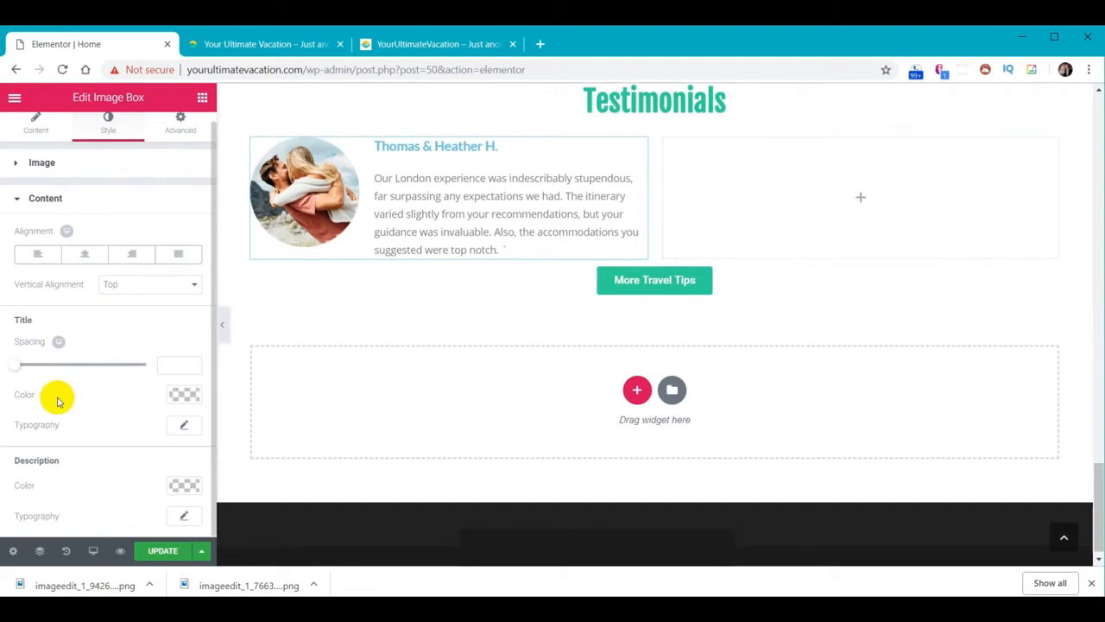
Make the testimonial title black with a font size of 20
left_click(184, 395)
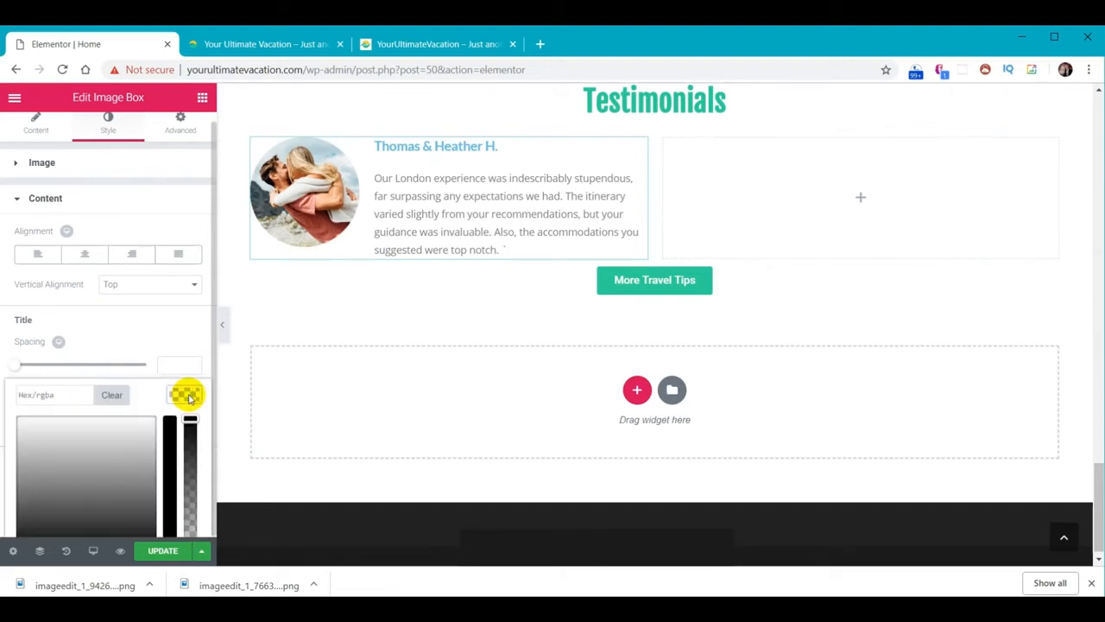
scroll(128, 436, "down", 1)
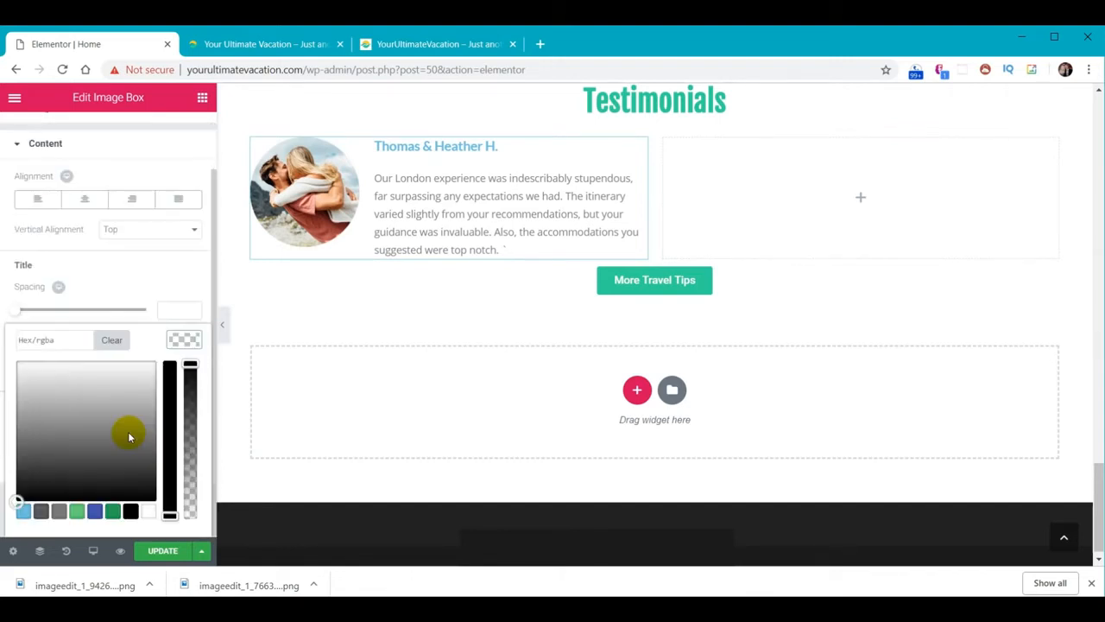
left_click(131, 511)
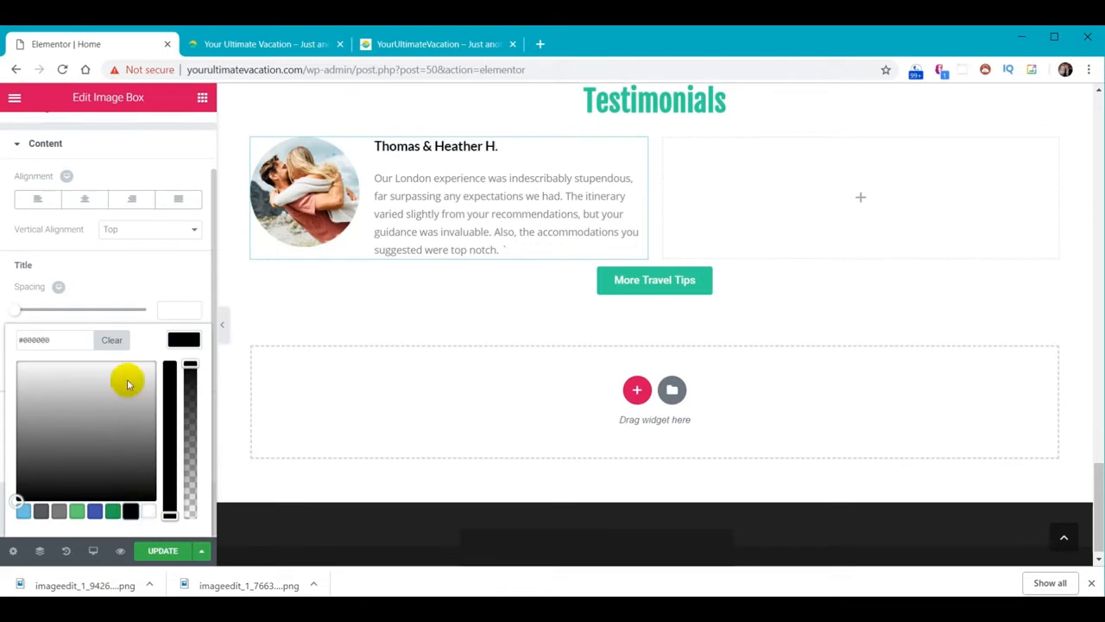
left_click(190, 341)
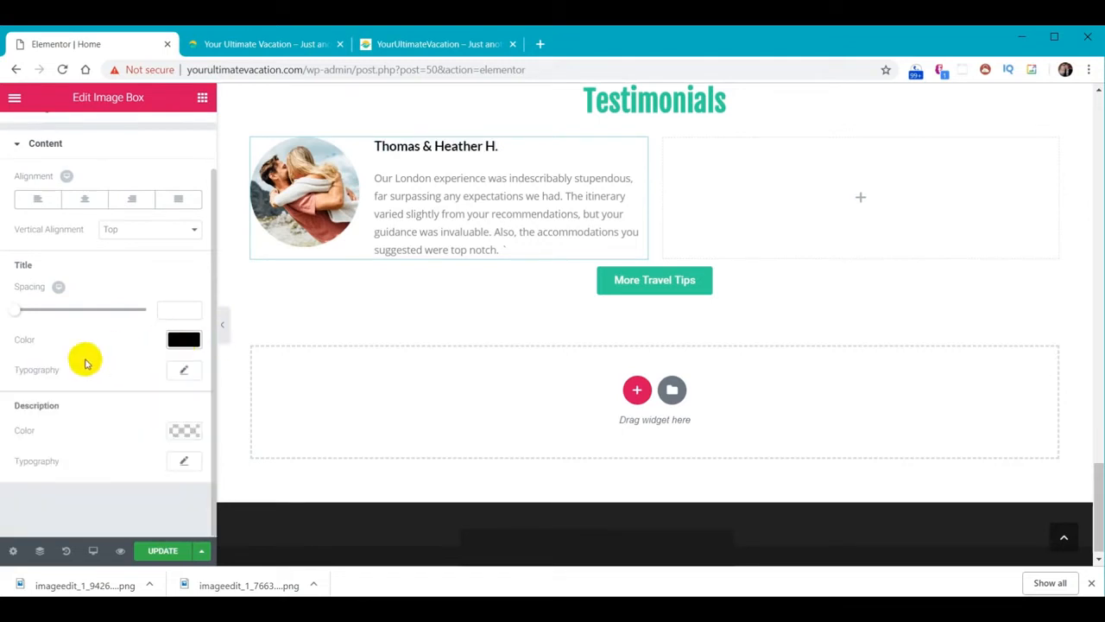
left_click(194, 371)
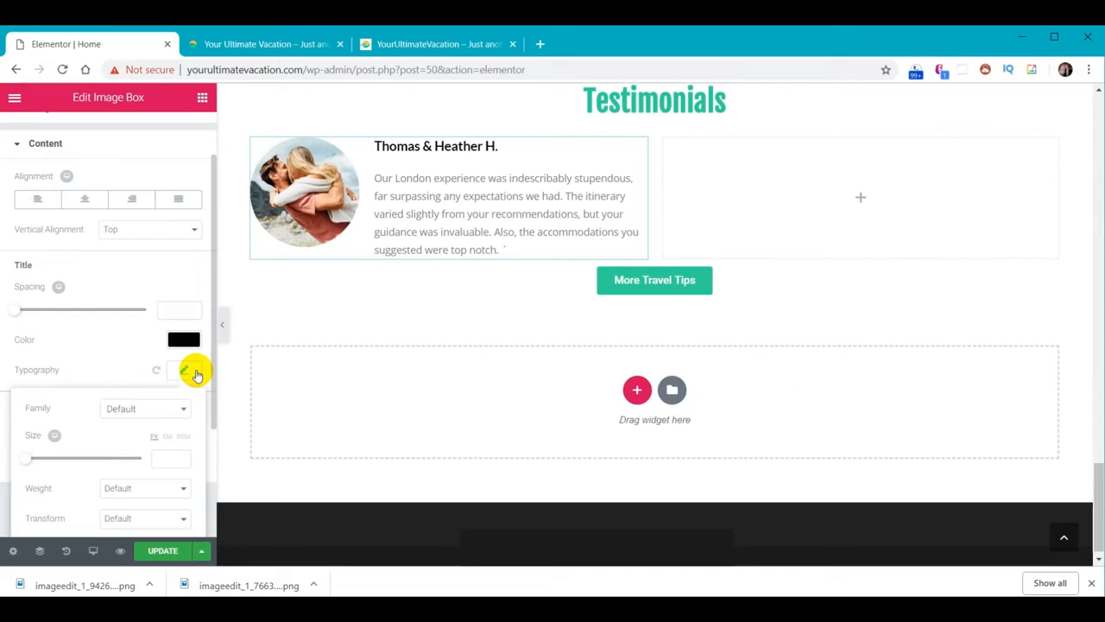
left_click(171, 457)
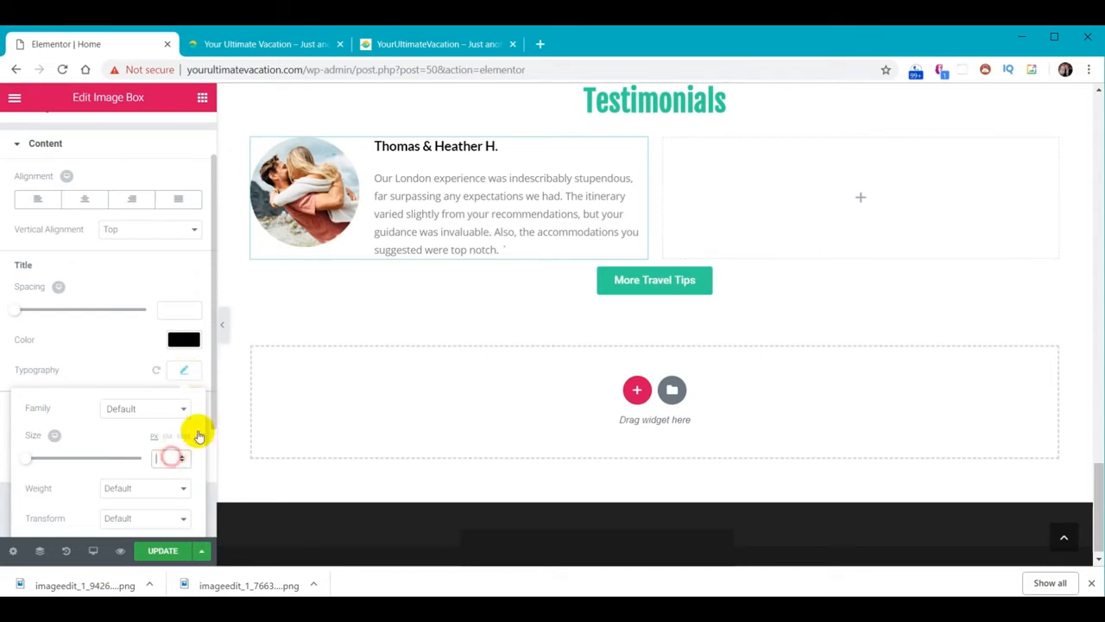
type("20")
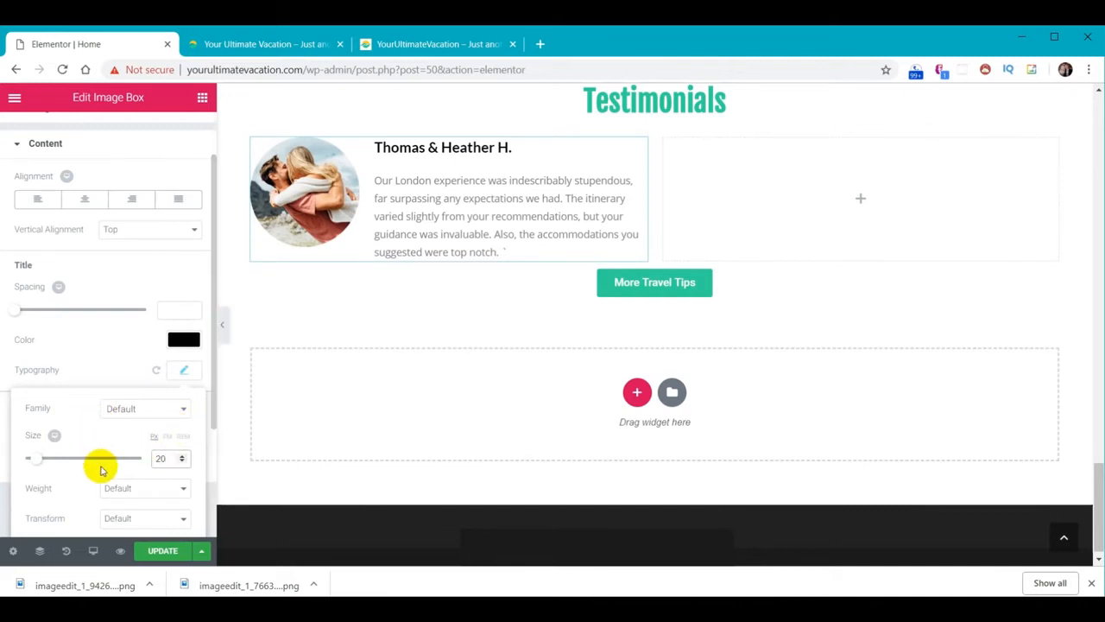
left_click(181, 371)
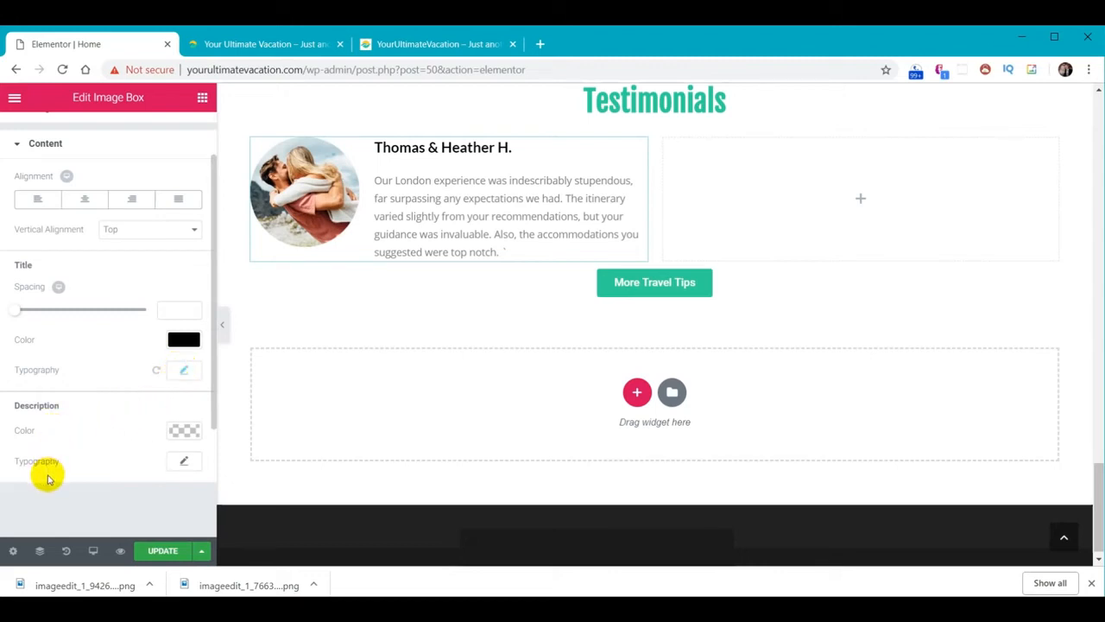
Set the description font size to 15 and remove the stray line after 'notch.'
left_click(184, 467)
scroll(148, 458, "down", 3)
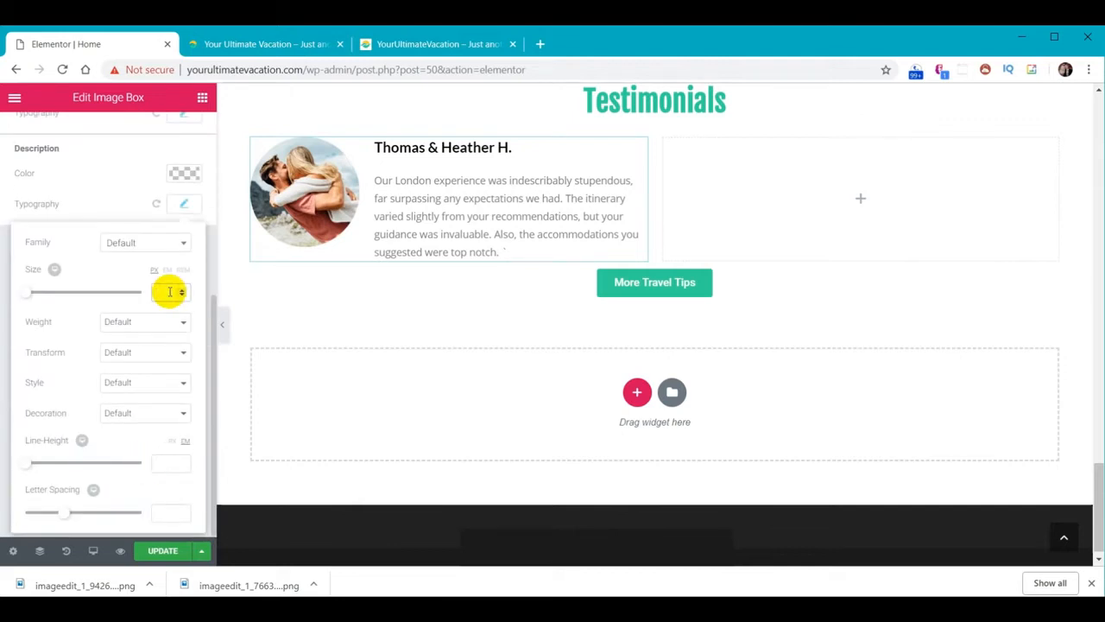
type("15")
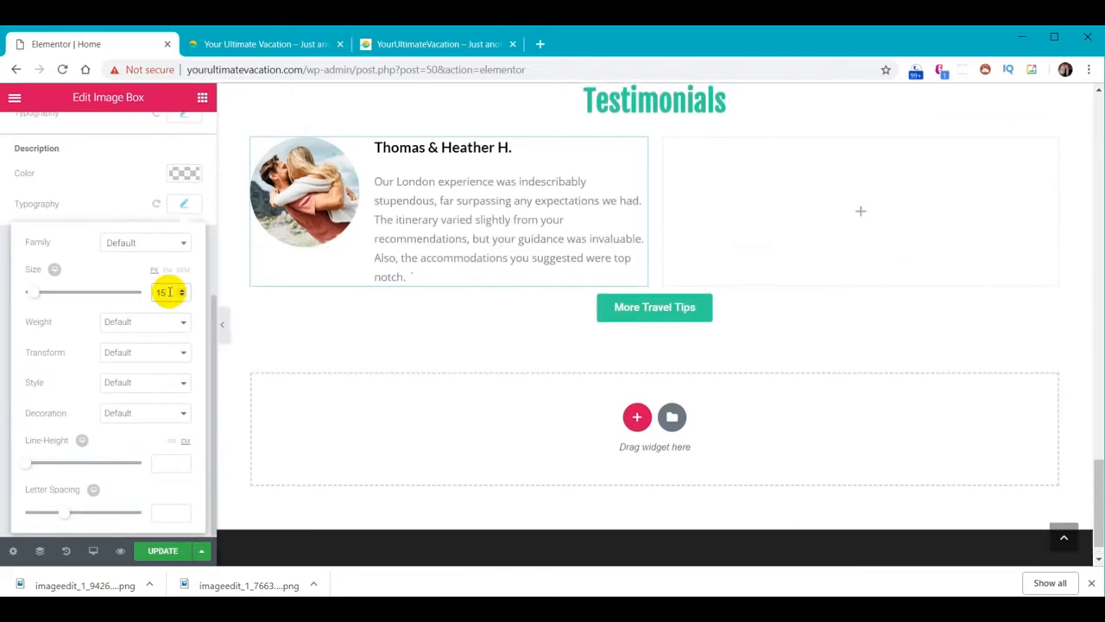
left_click(188, 204)
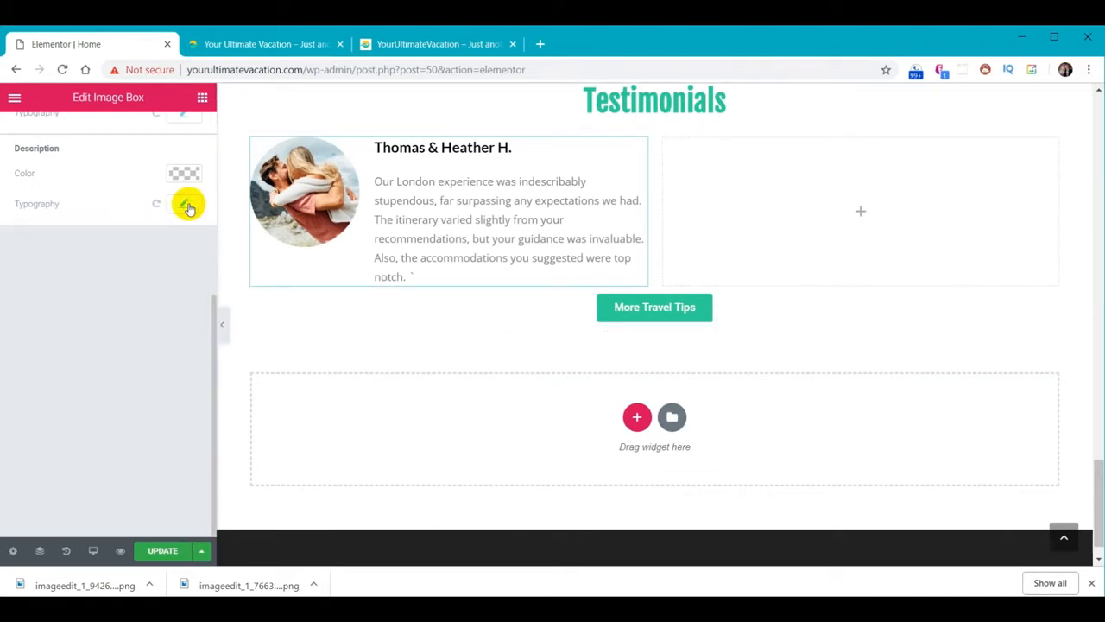
left_click(414, 276)
key("Return")
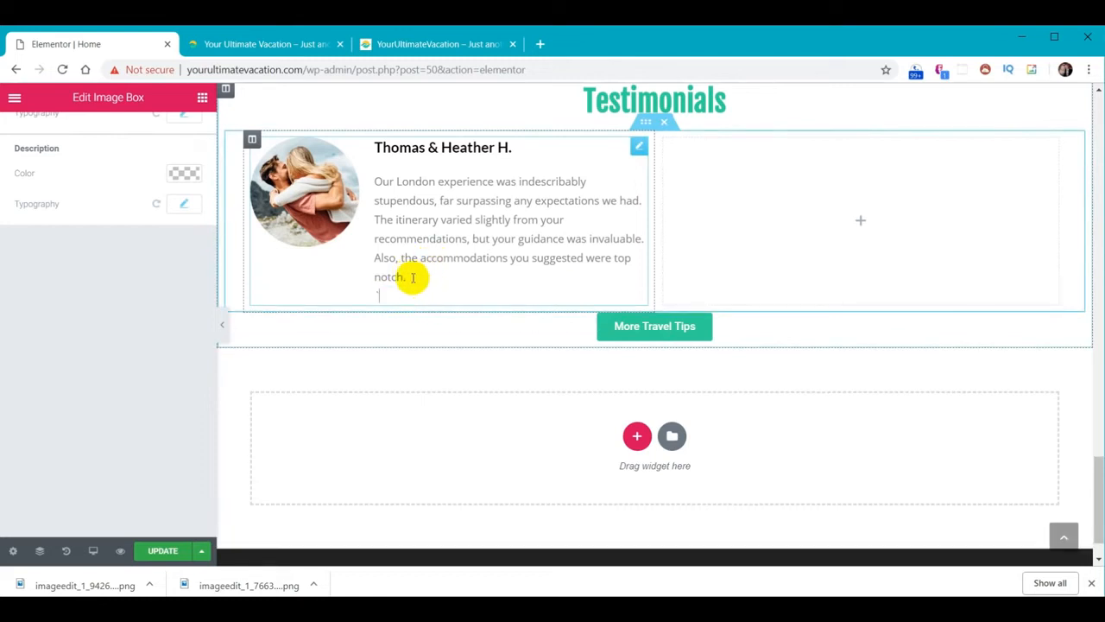
key("BackSpace")
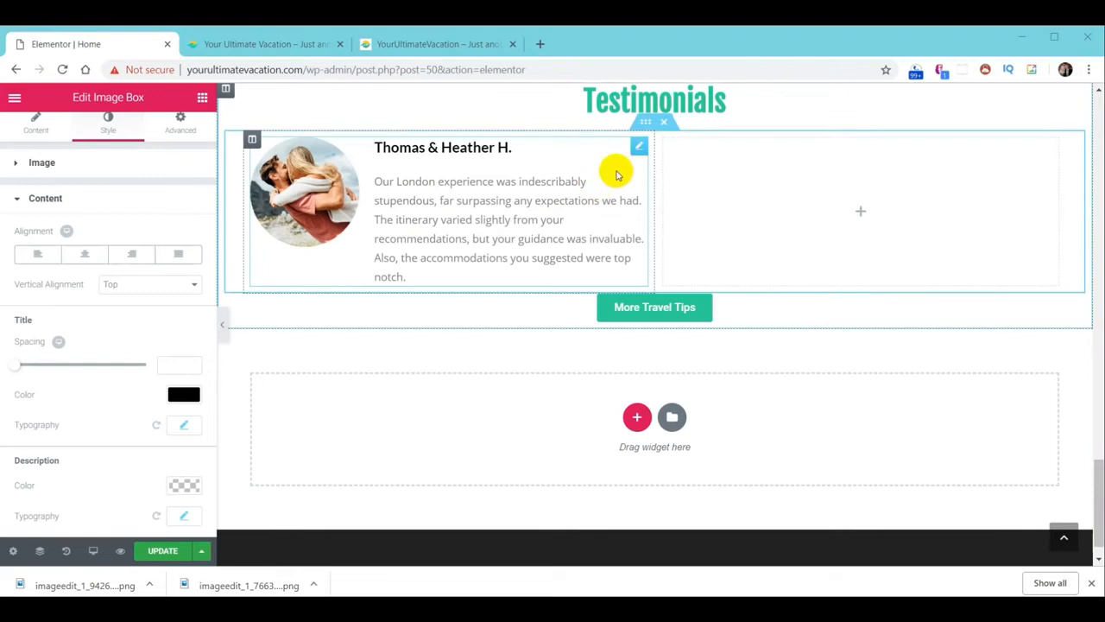
Duplicate the testimonial box into the right column, then duplicate that two-box row
right_click(639, 152)
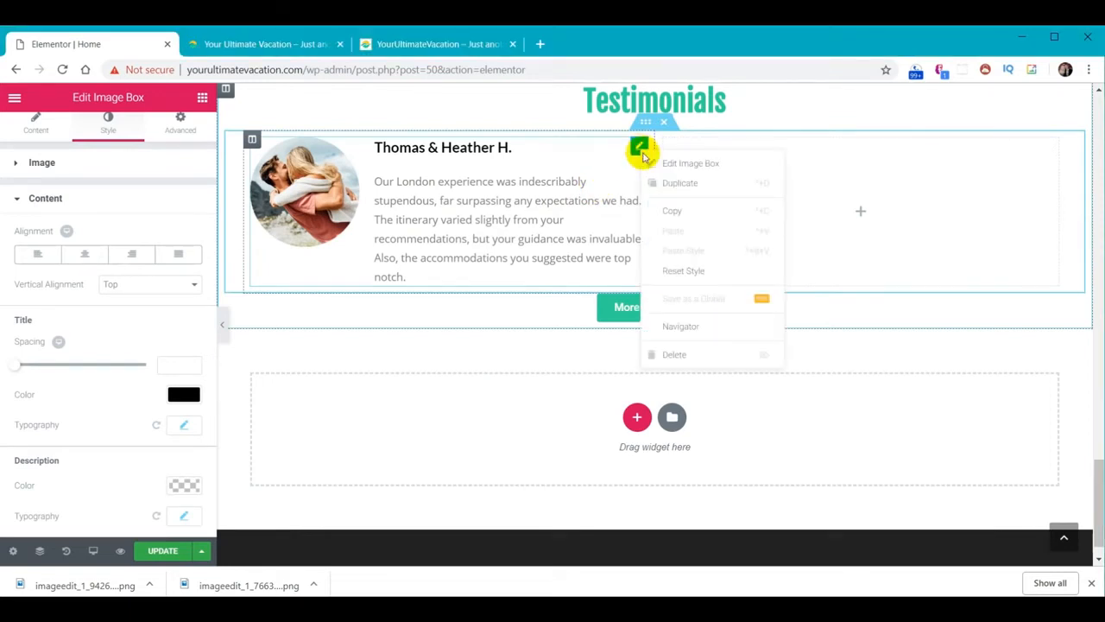
left_click(675, 186)
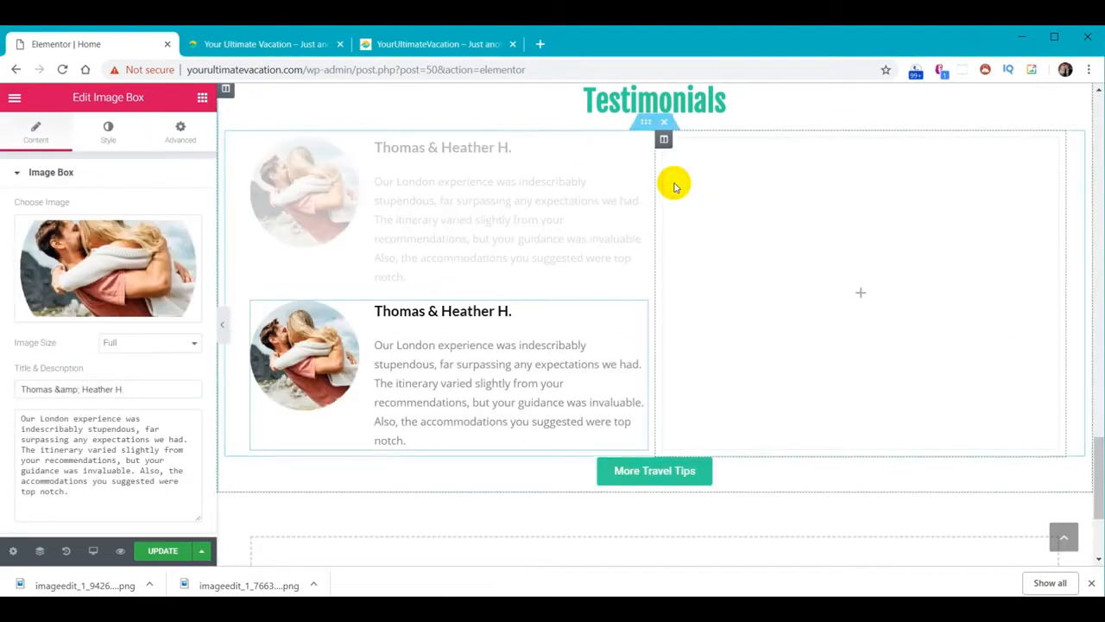
left_click_drag(508, 338, 792, 203)
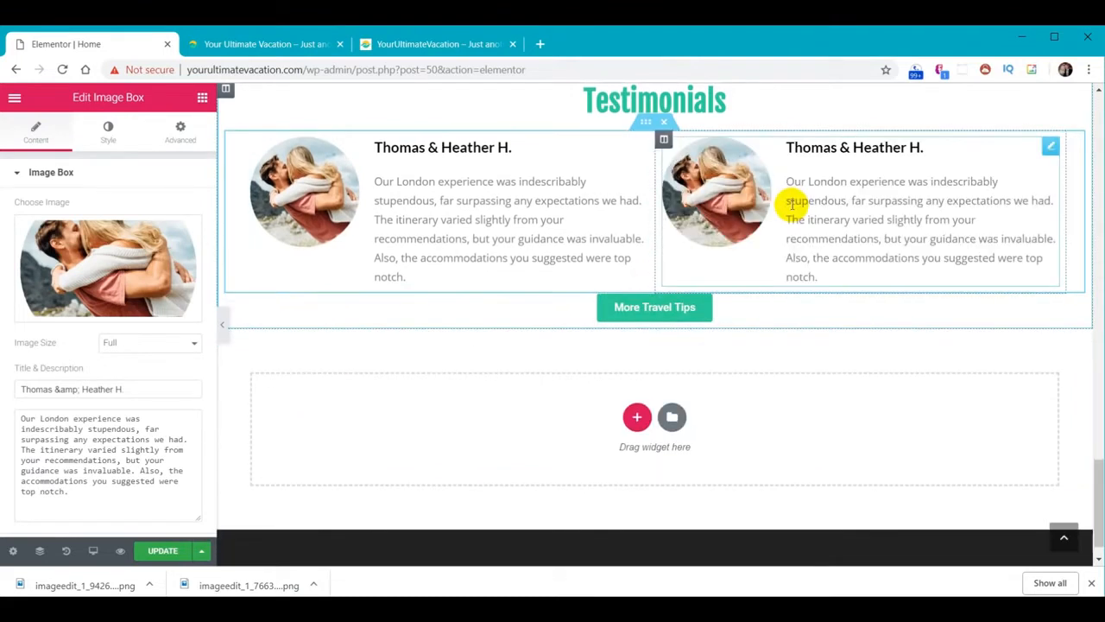
right_click(644, 123)
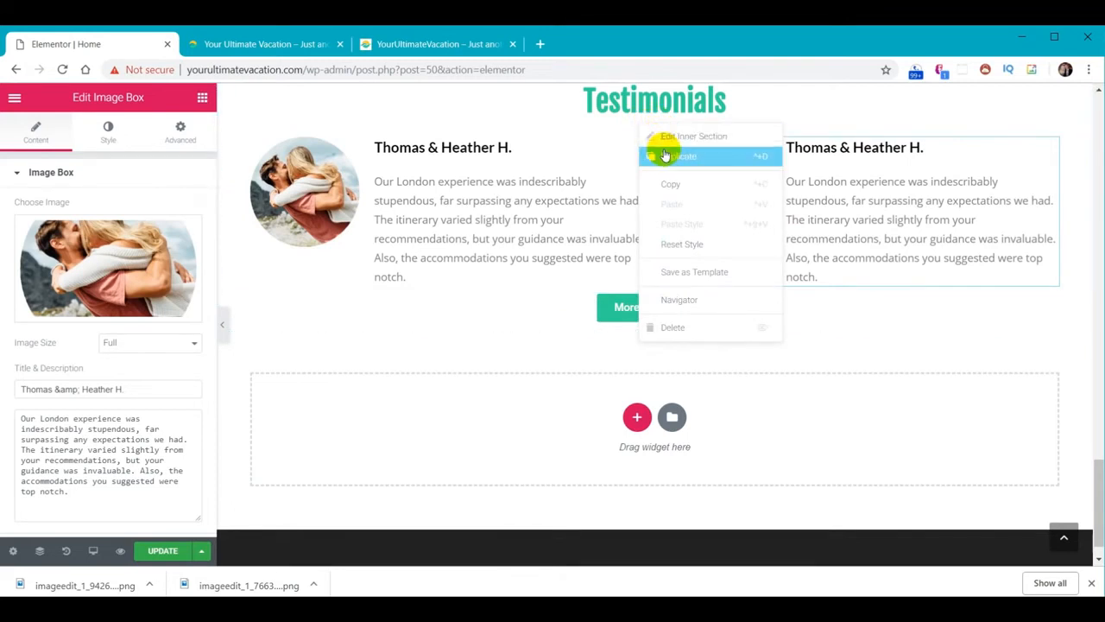
left_click(662, 155)
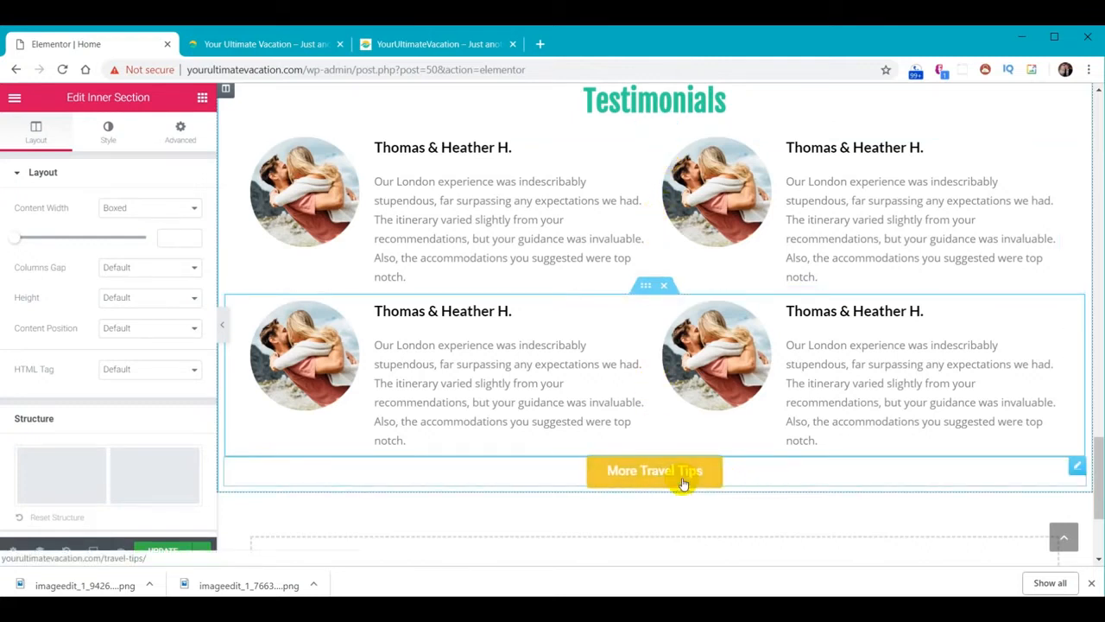
left_click(765, 477)
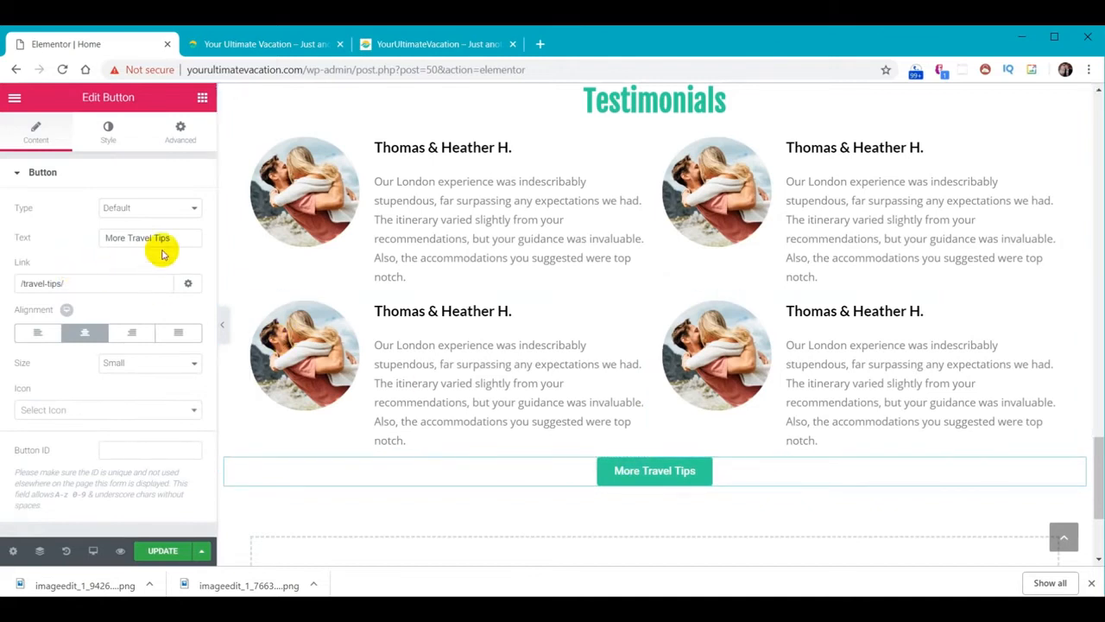
Change the button text to 'More Testimonials' and its link to /testimonials/
left_click_drag(181, 238, 44, 234)
type("More Testimonials")
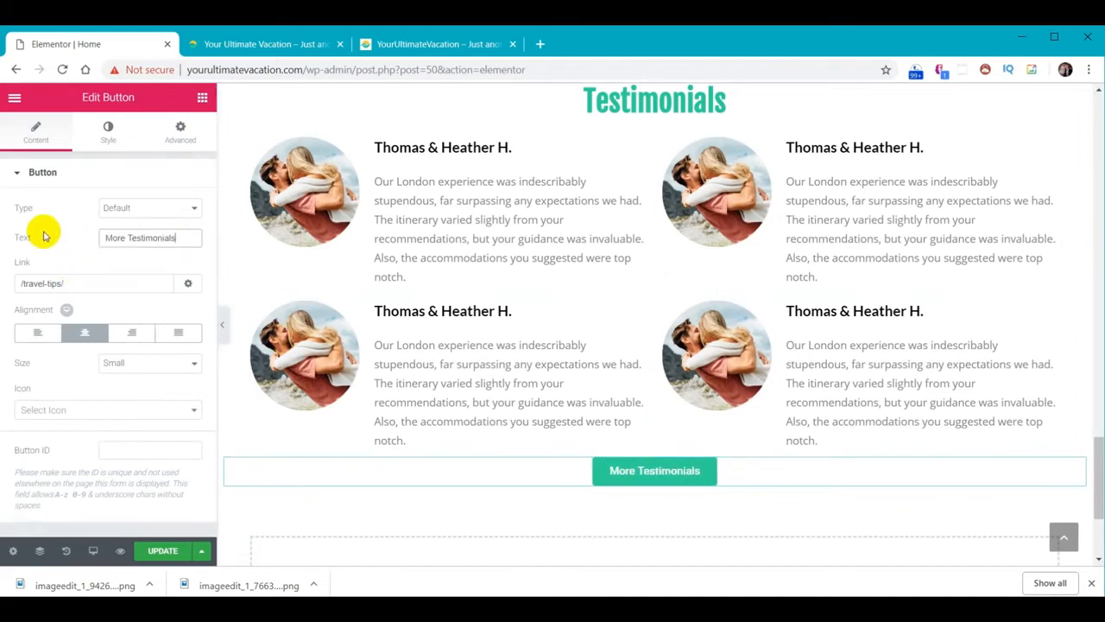
left_click_drag(78, 284, 11, 281)
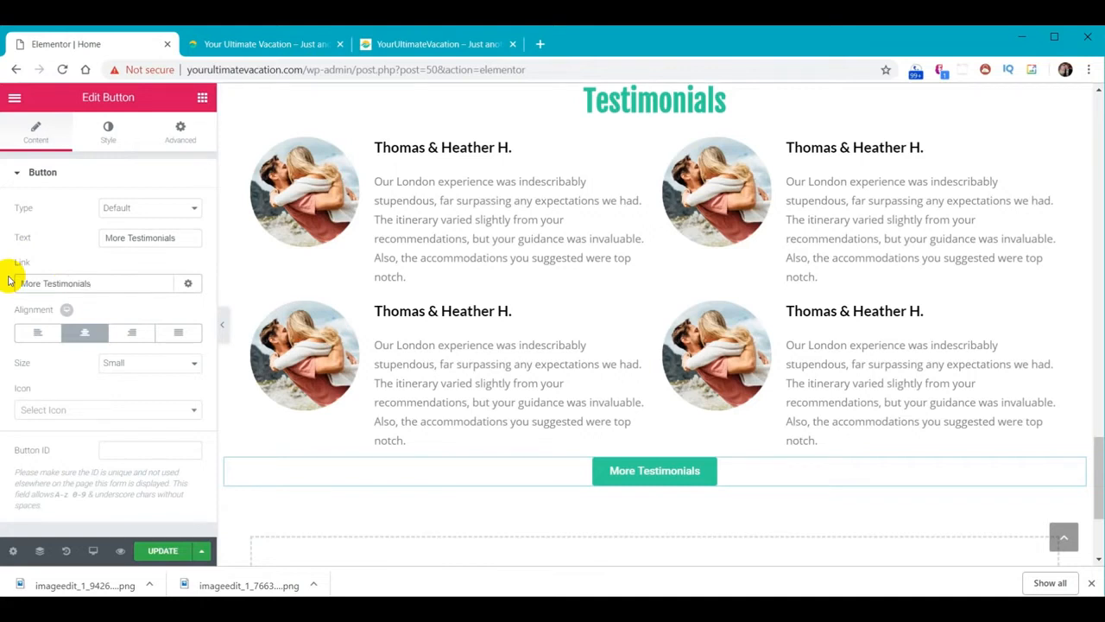
key("ctrl+z")
type("/testimonials/")
left_click(66, 267)
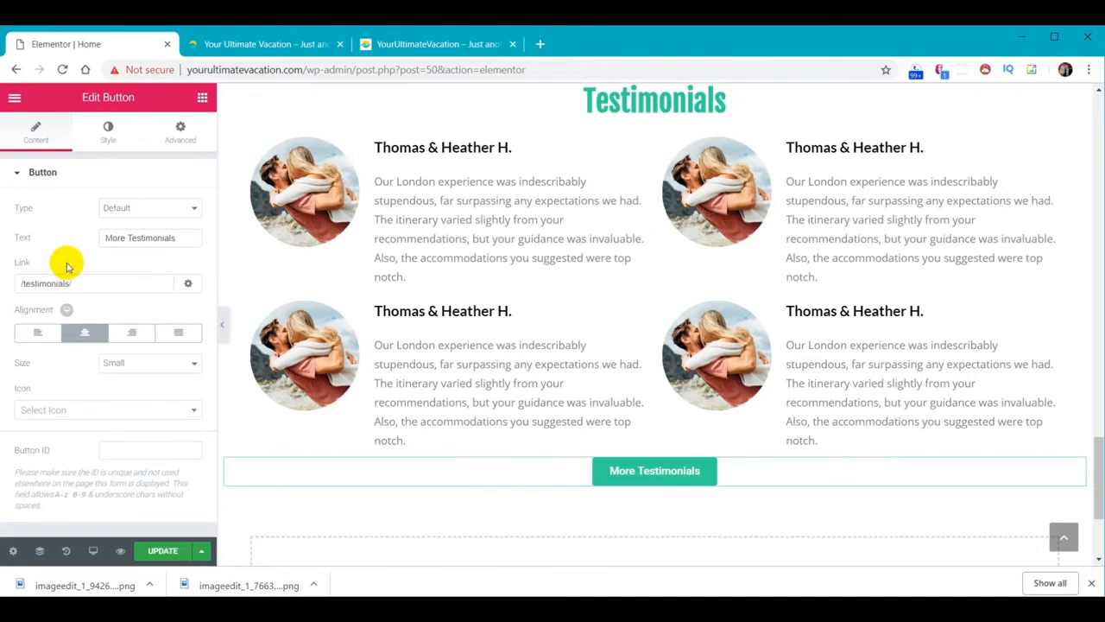
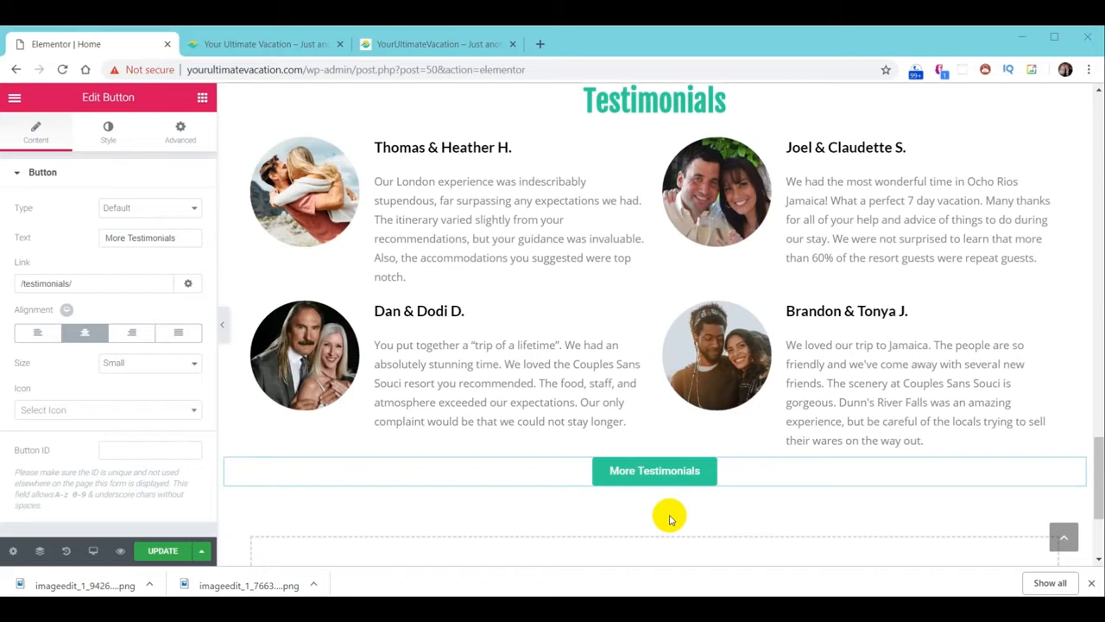
Save the Testimonials section as the library template 'YUV - Testimonials', then close the library
scroll(691, 291, "up", 3)
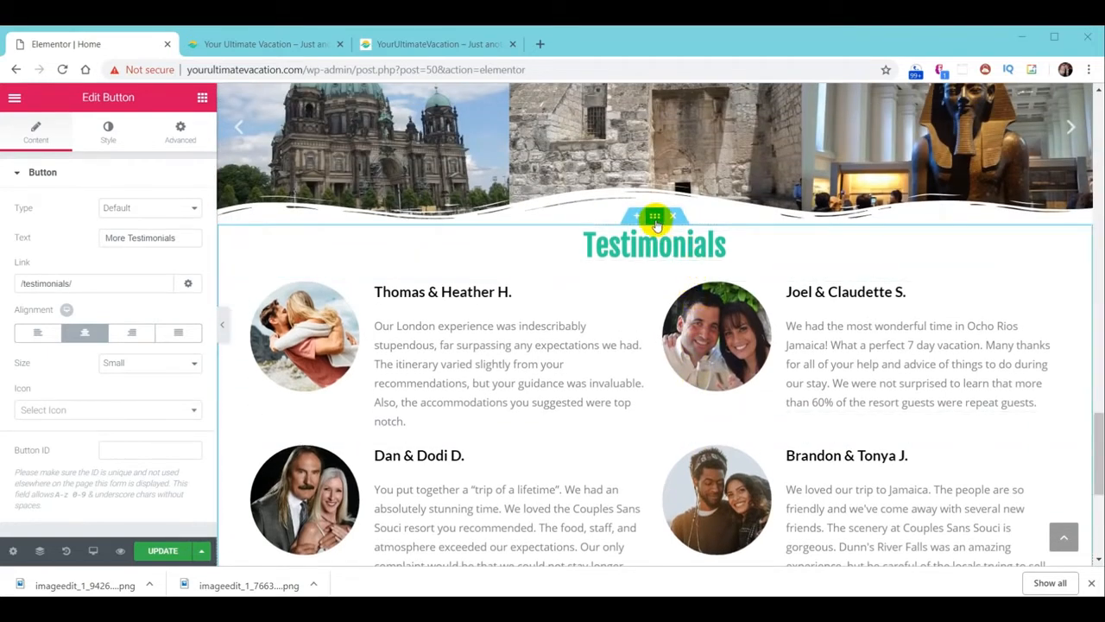
right_click(657, 224)
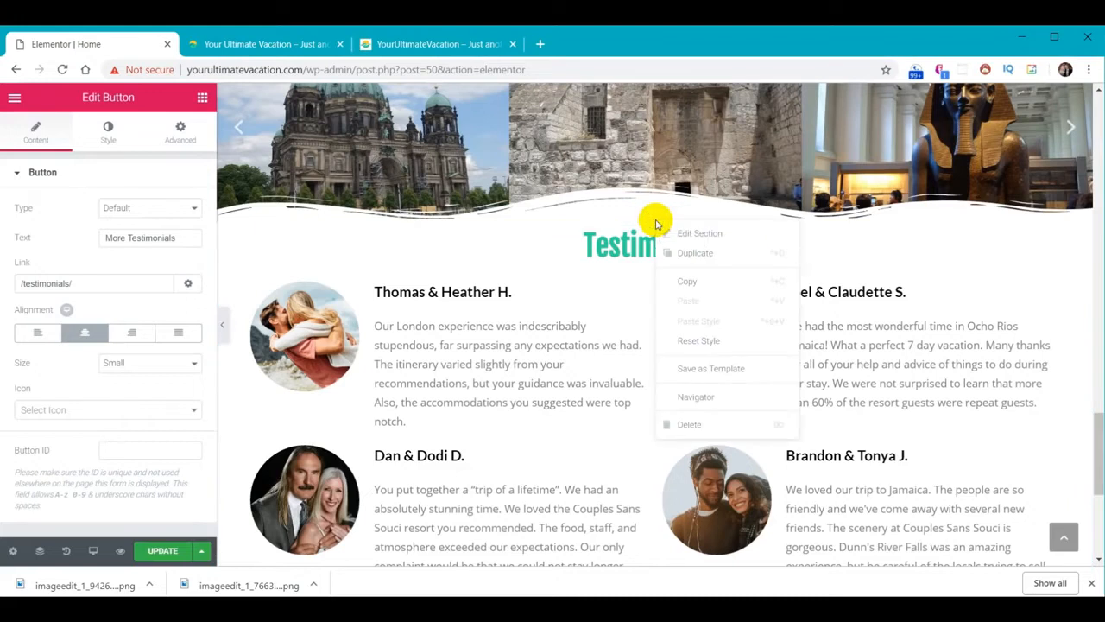
left_click(690, 366)
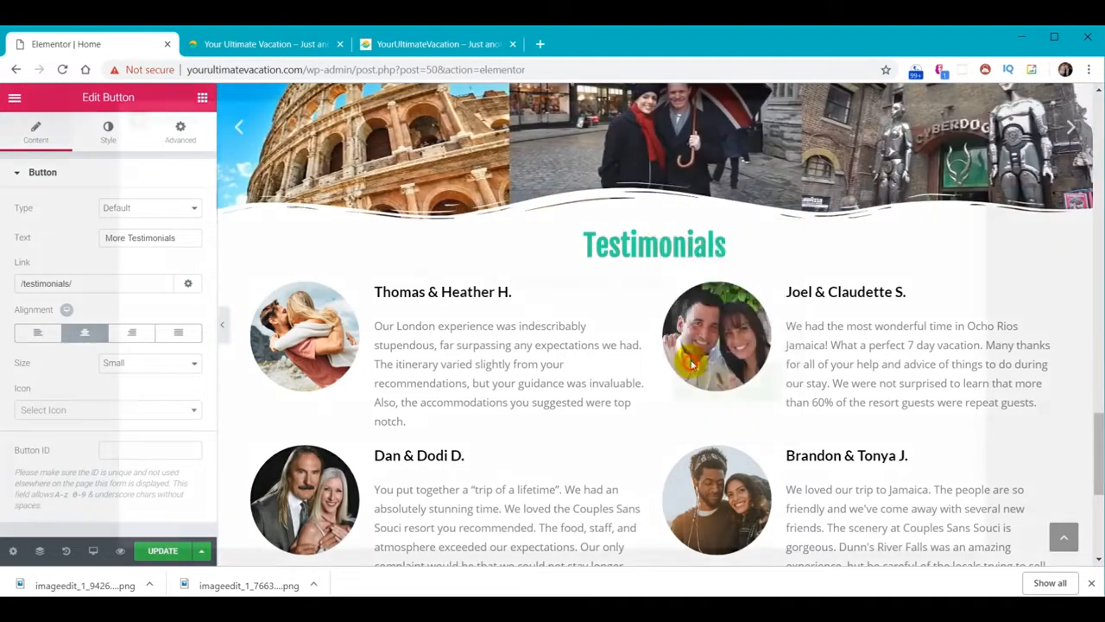
left_click(428, 378)
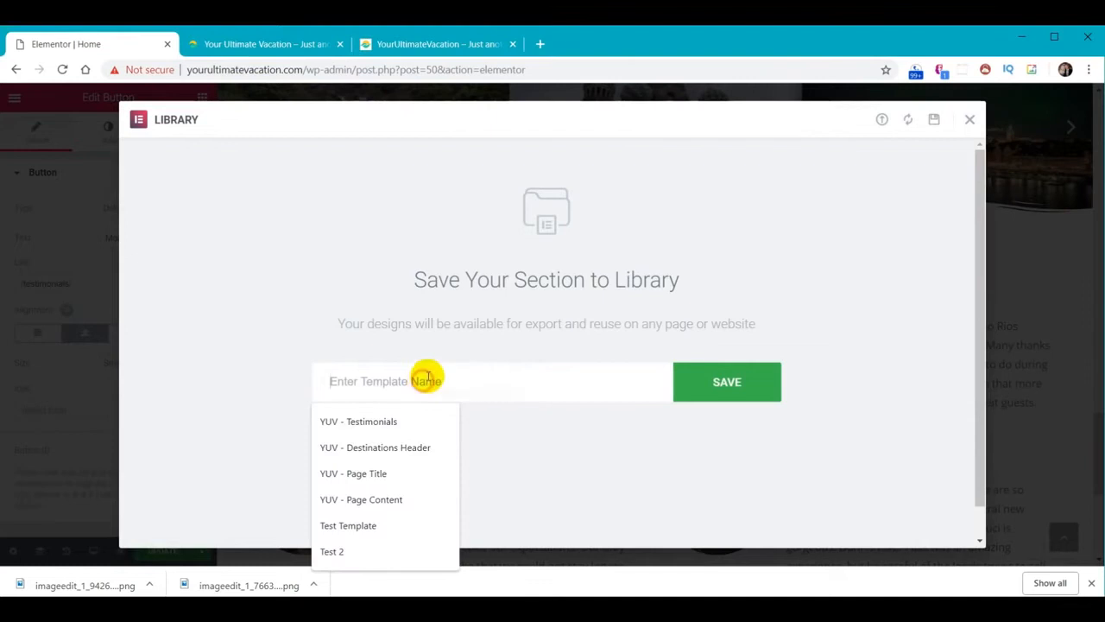
type("YUV - Testimonials")
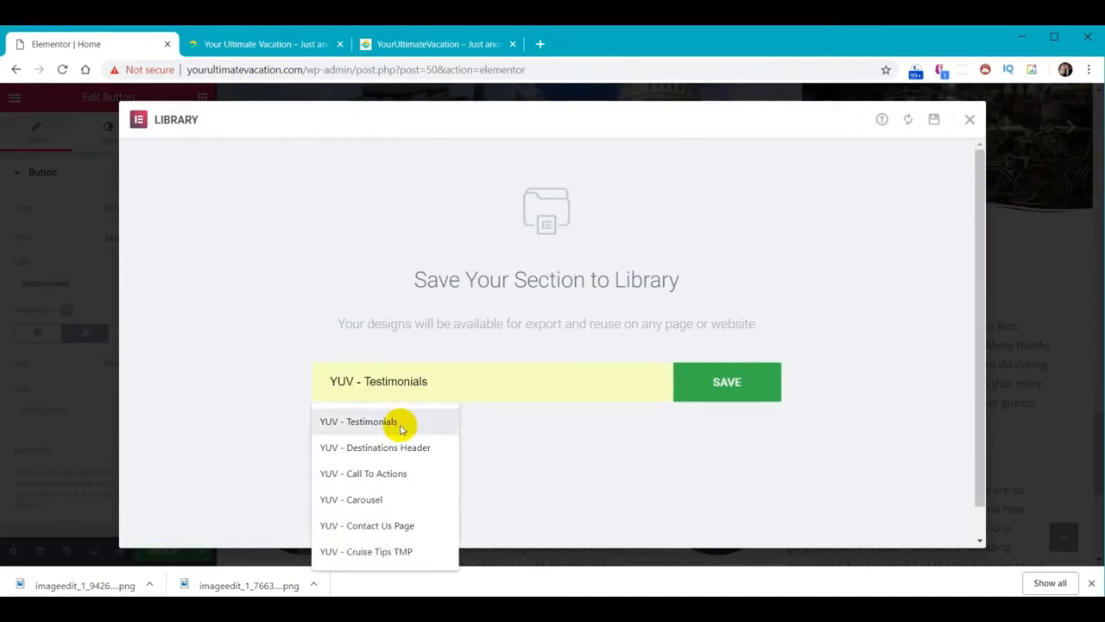
left_click(397, 423)
left_click(728, 382)
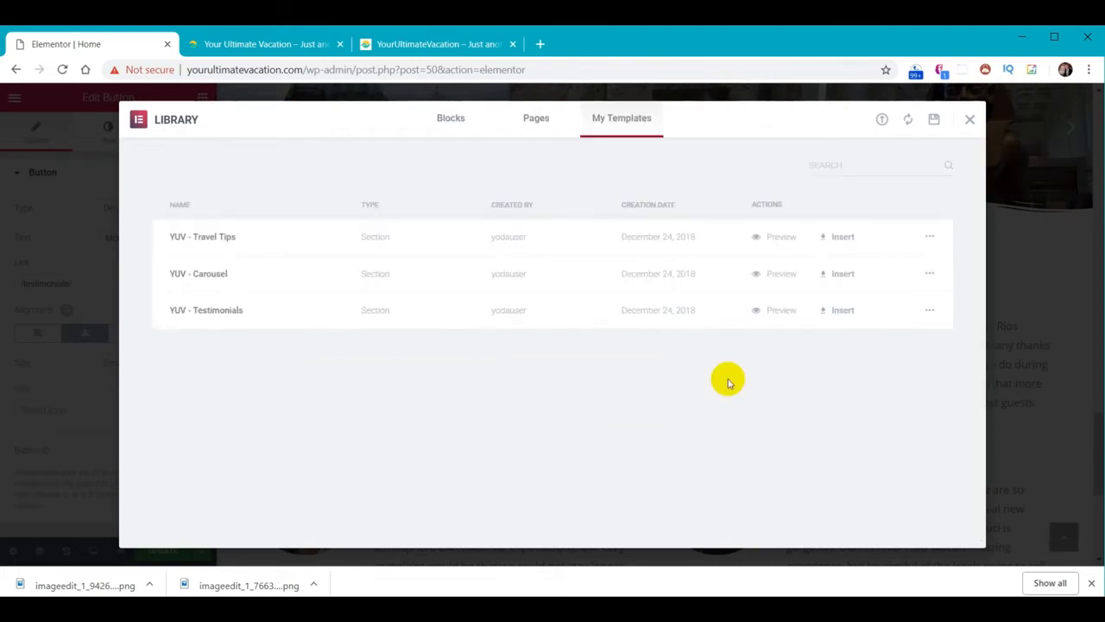
left_click(970, 119)
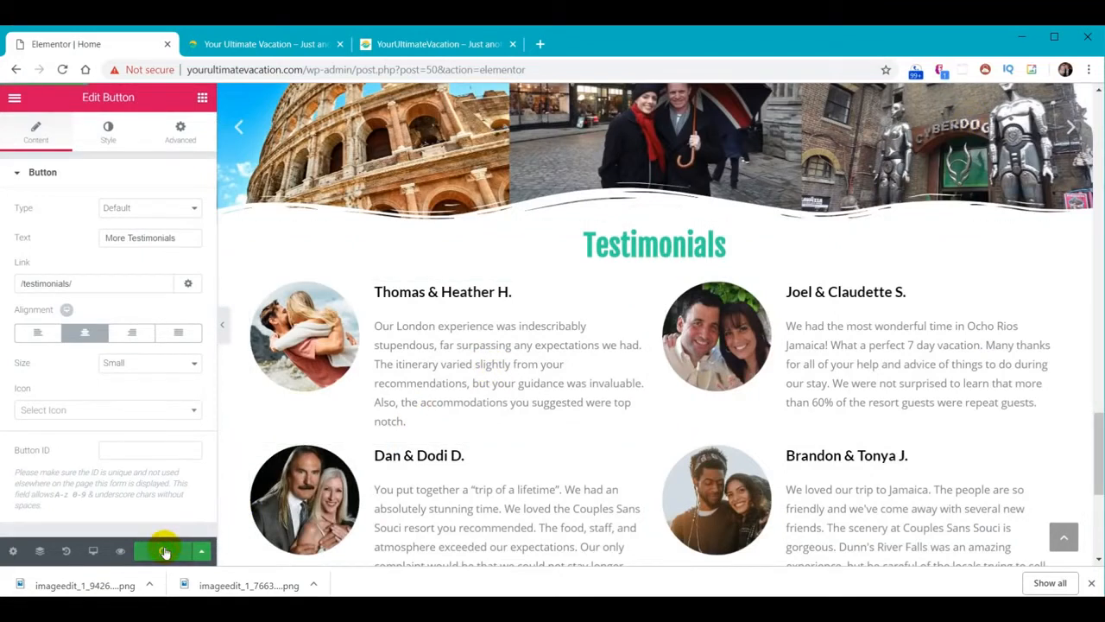
left_click(271, 44)
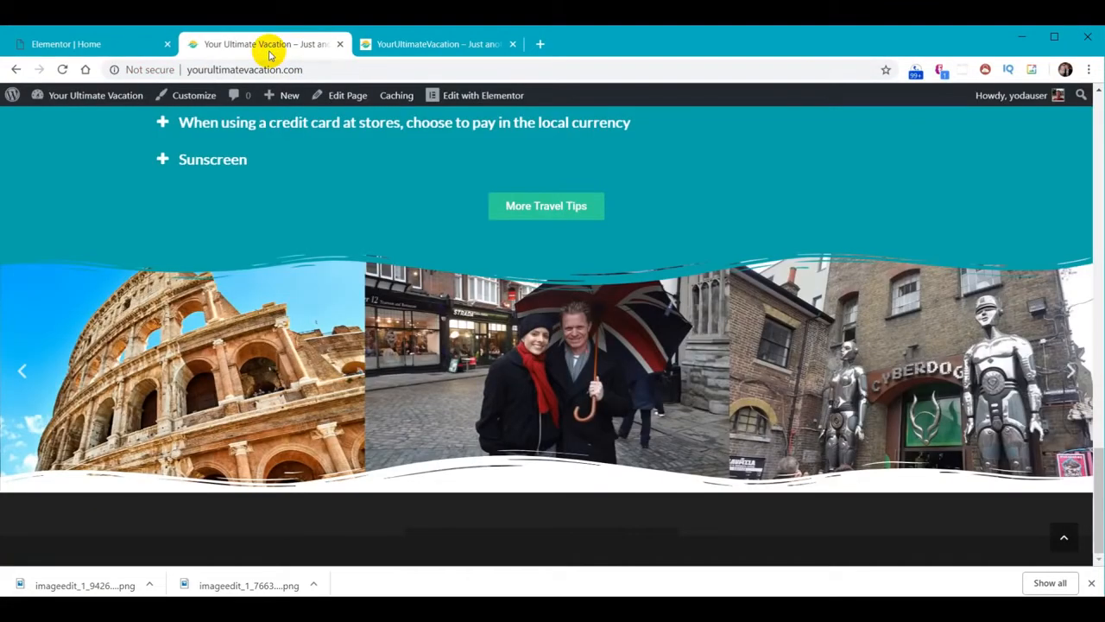
Reload the live site, then scroll the reference site to its sunset Join Our Email List parallax section
left_click(61, 69)
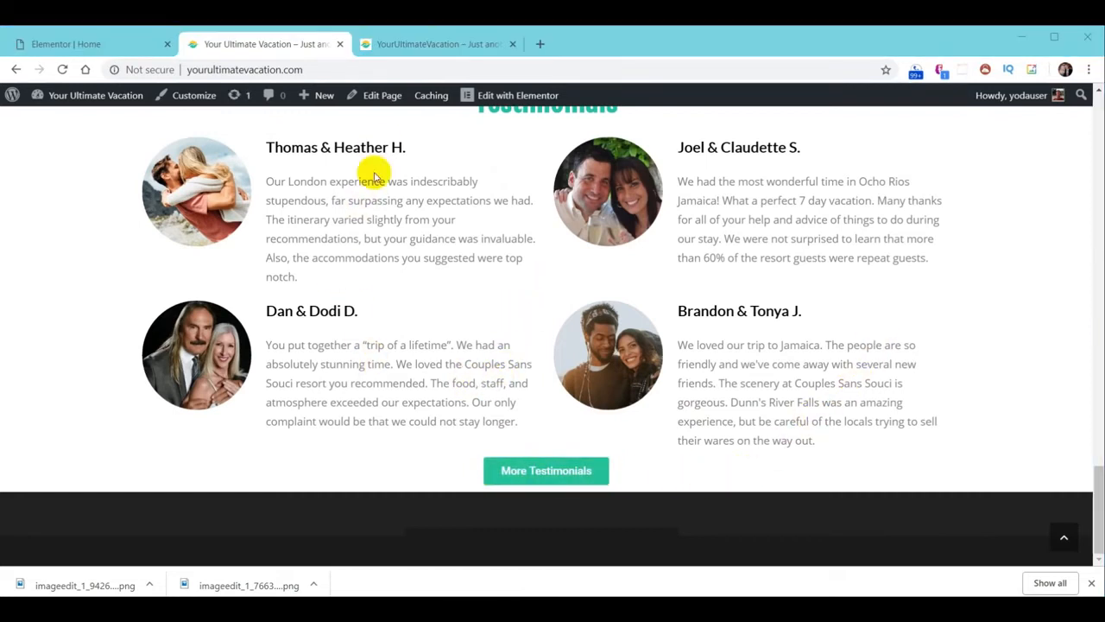
left_click(418, 45)
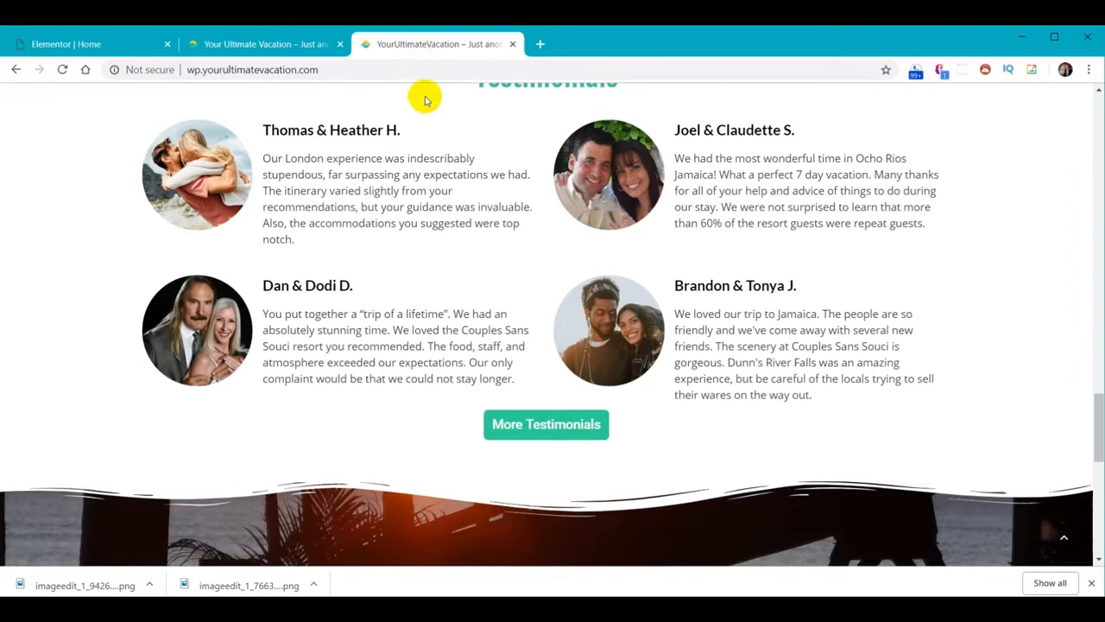
scroll(915, 341, "down", 3)
scroll(896, 308, "down", 3)
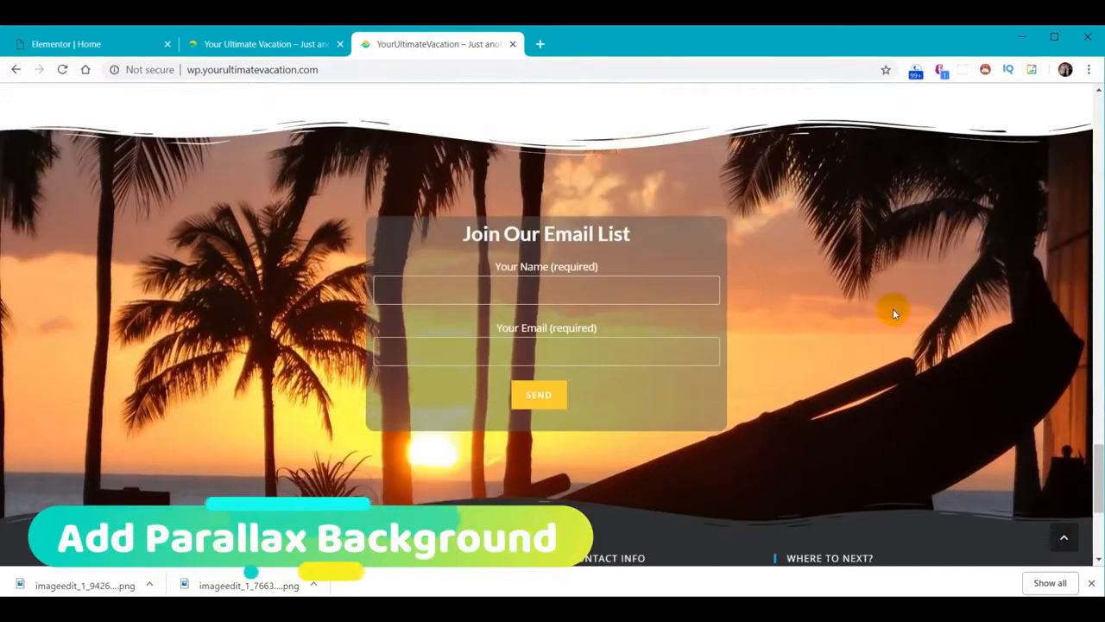
scroll(892, 319, "down", 3)
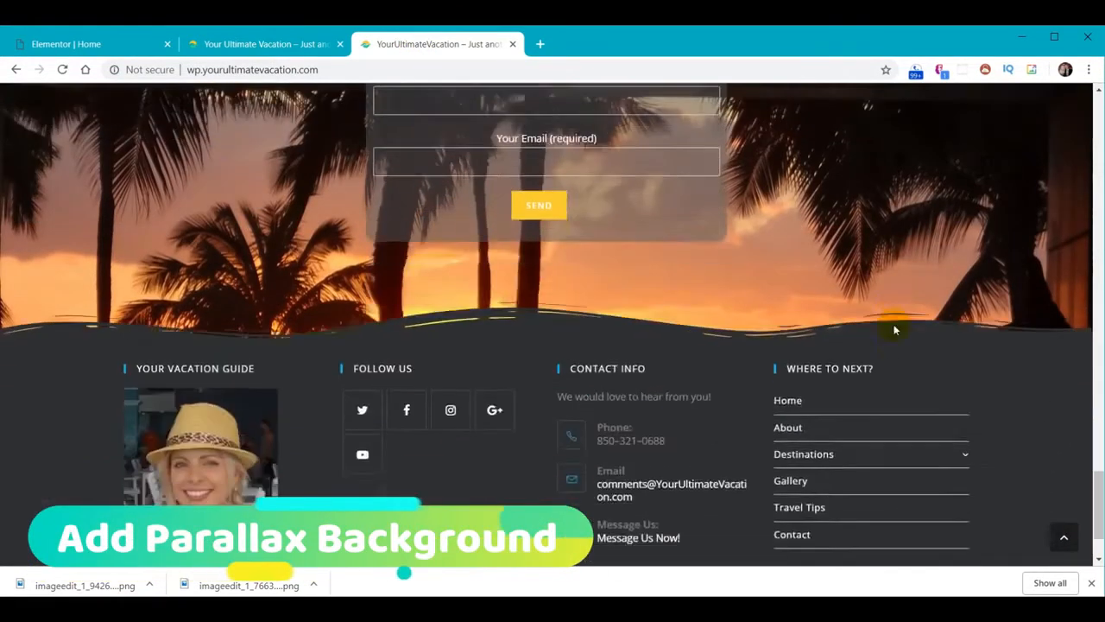
scroll(893, 325, "up", 3)
scroll(893, 325, "down", 1)
scroll(890, 326, "up", 2)
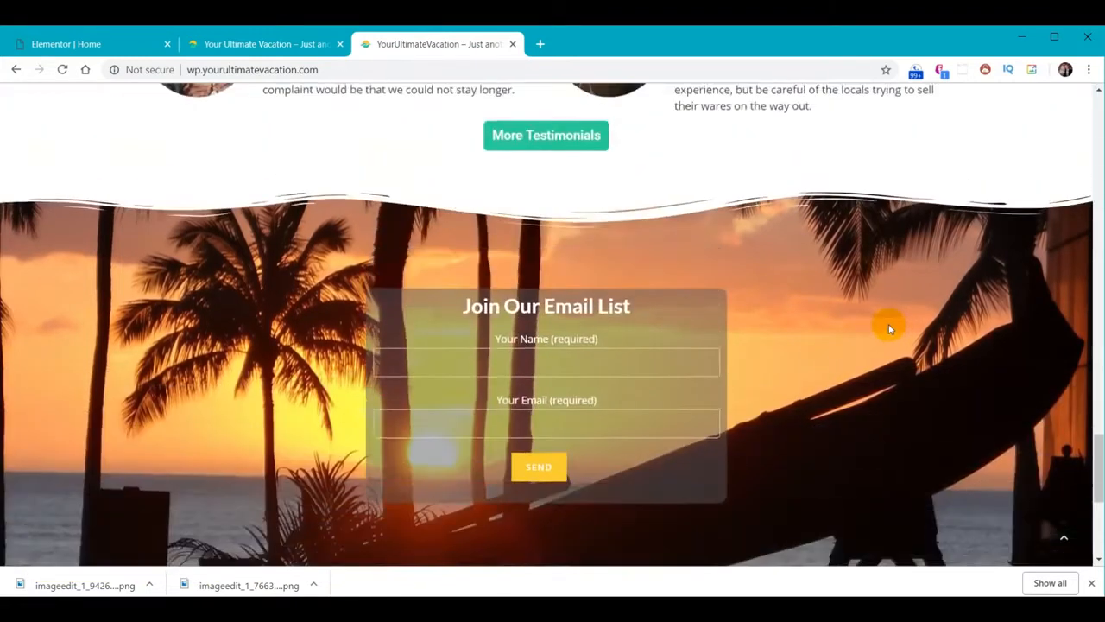
scroll(888, 323, "down", 2)
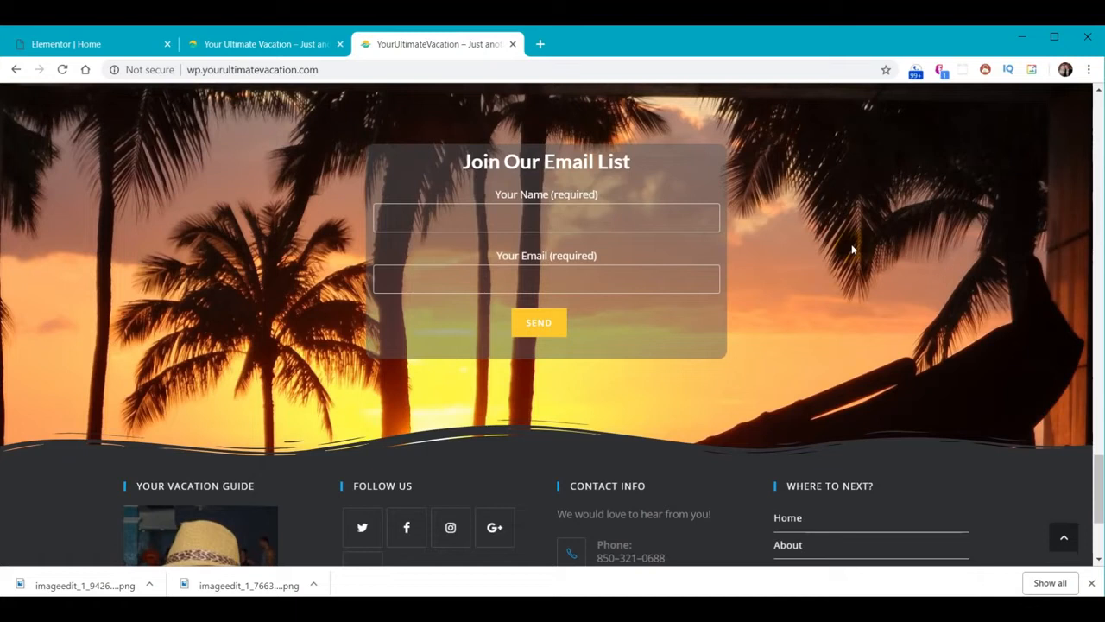
left_click(79, 40)
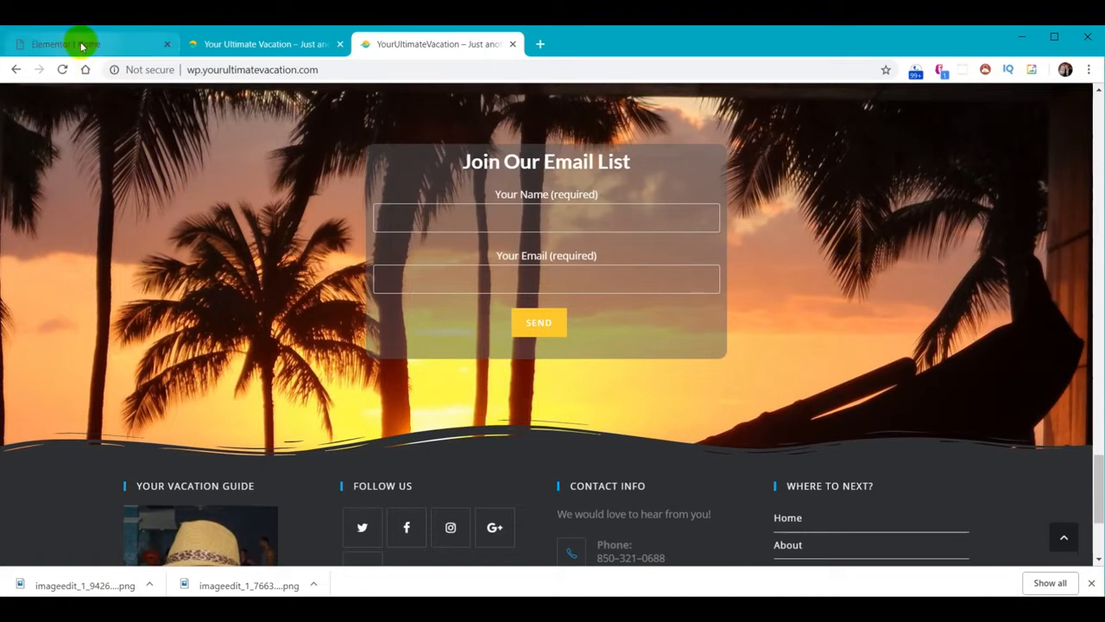
Insert a single-column section under More Testimonials with unlinked padding: top 130, bottom 130
scroll(669, 388, "down", 3)
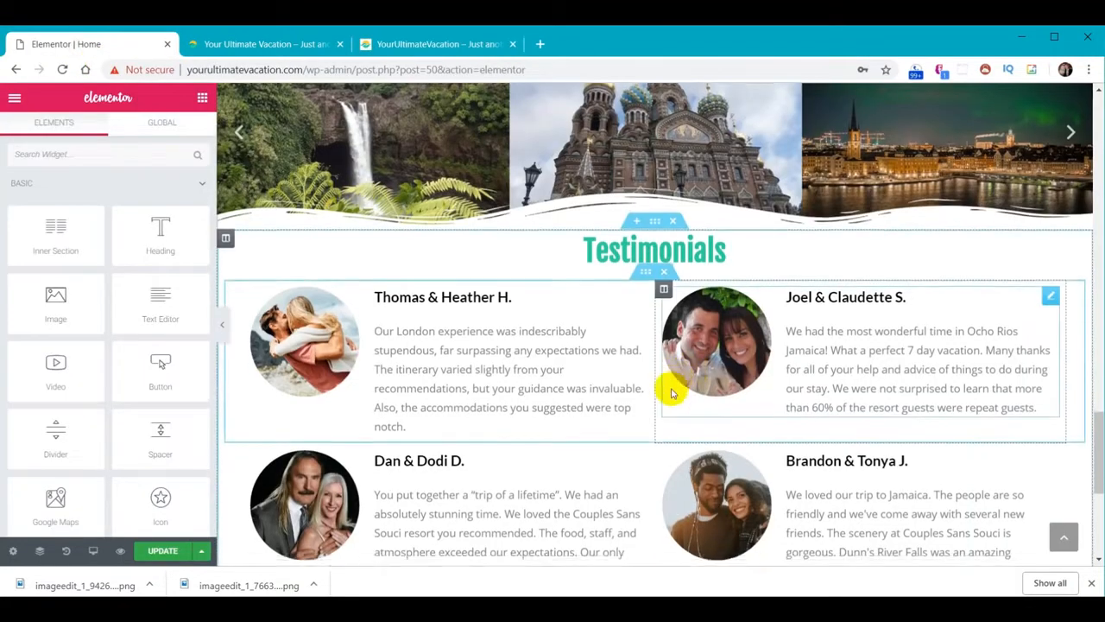
scroll(663, 387, "down", 1)
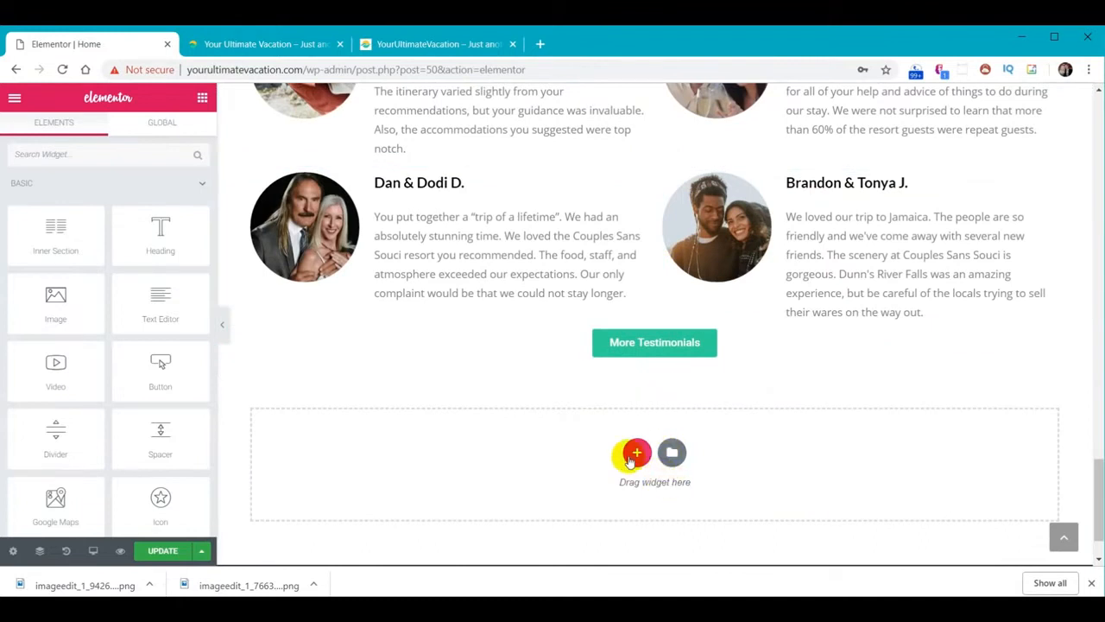
left_click(636, 455)
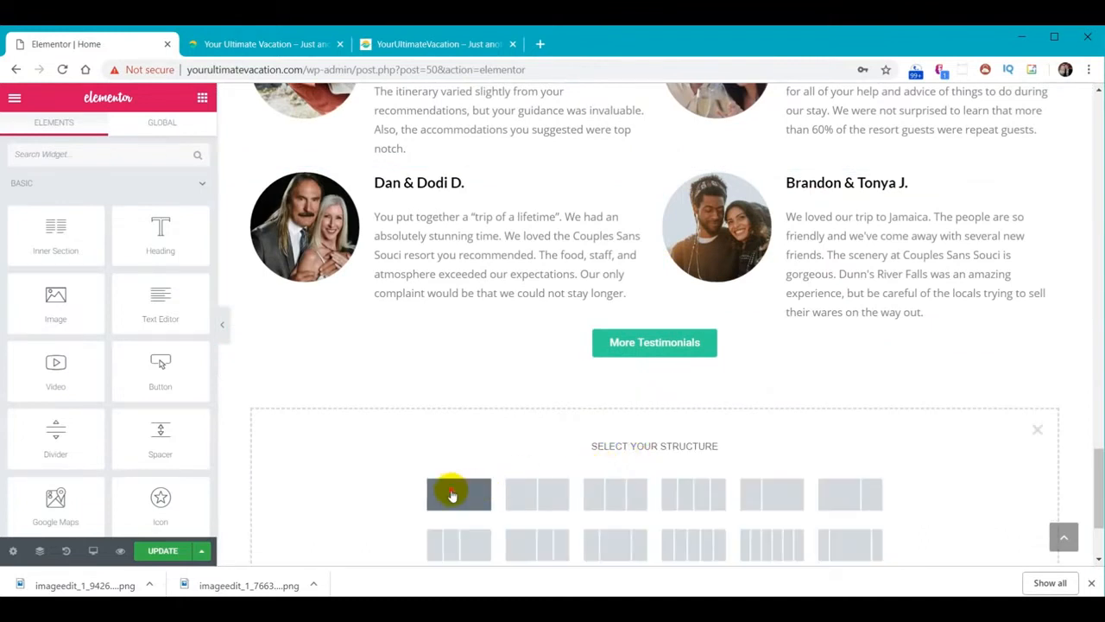
left_click(453, 493)
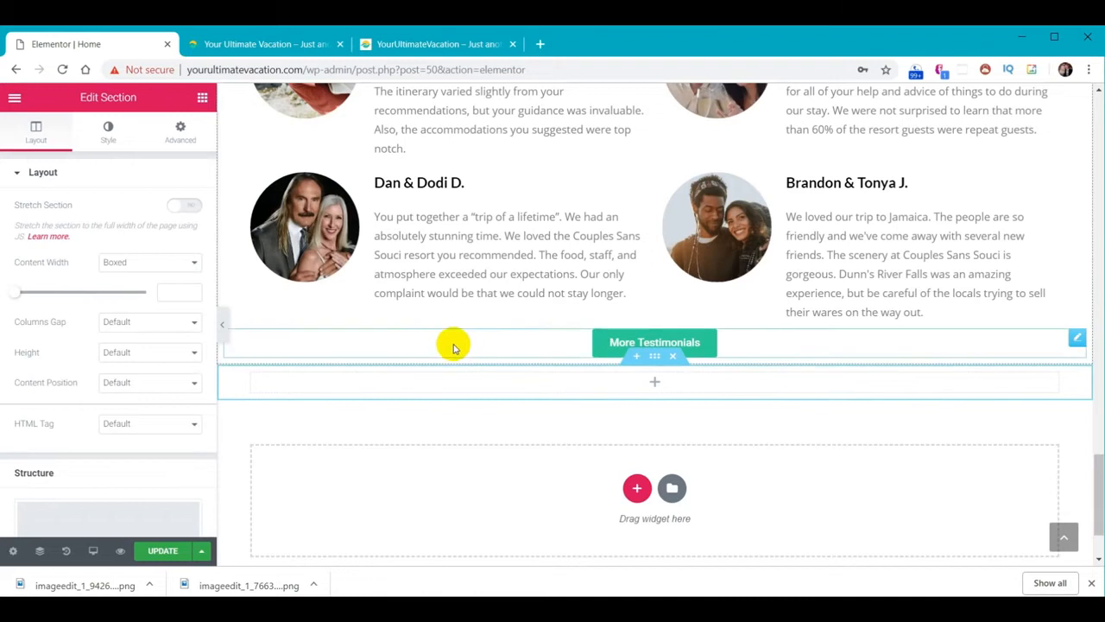
left_click(185, 139)
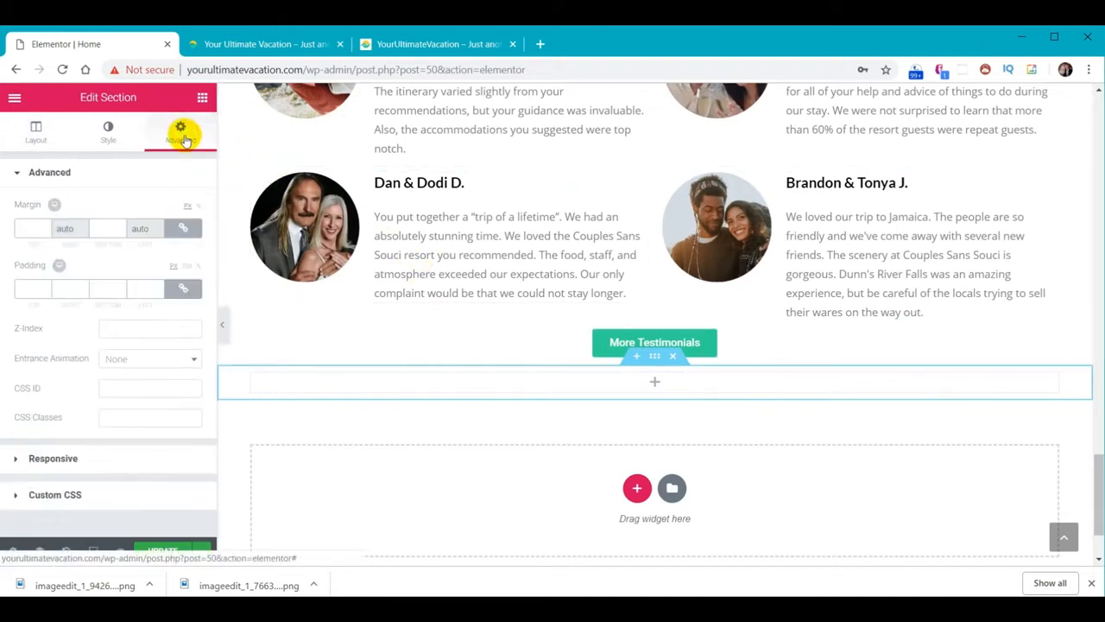
left_click(183, 288)
left_click(30, 289)
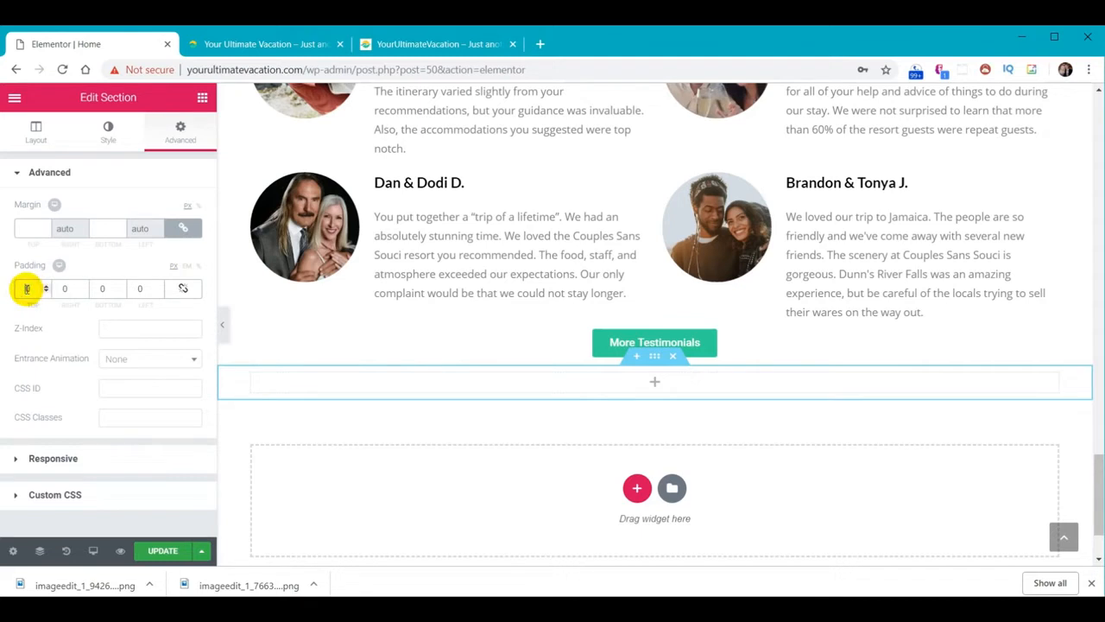
type("130")
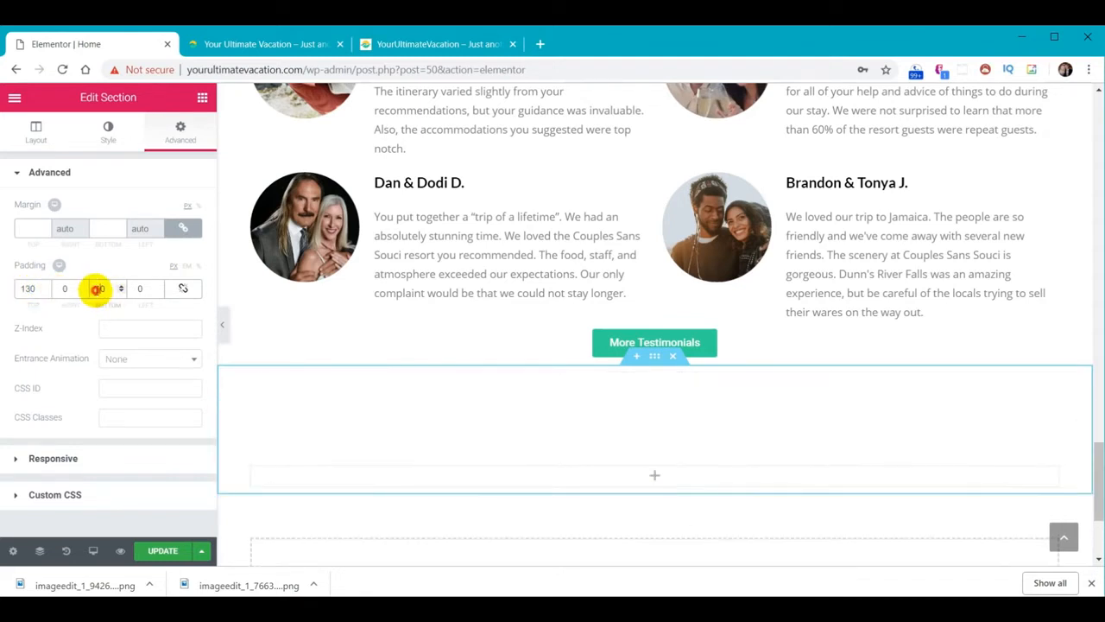
left_click(97, 288)
type("130")
scroll(574, 363, "down", 2)
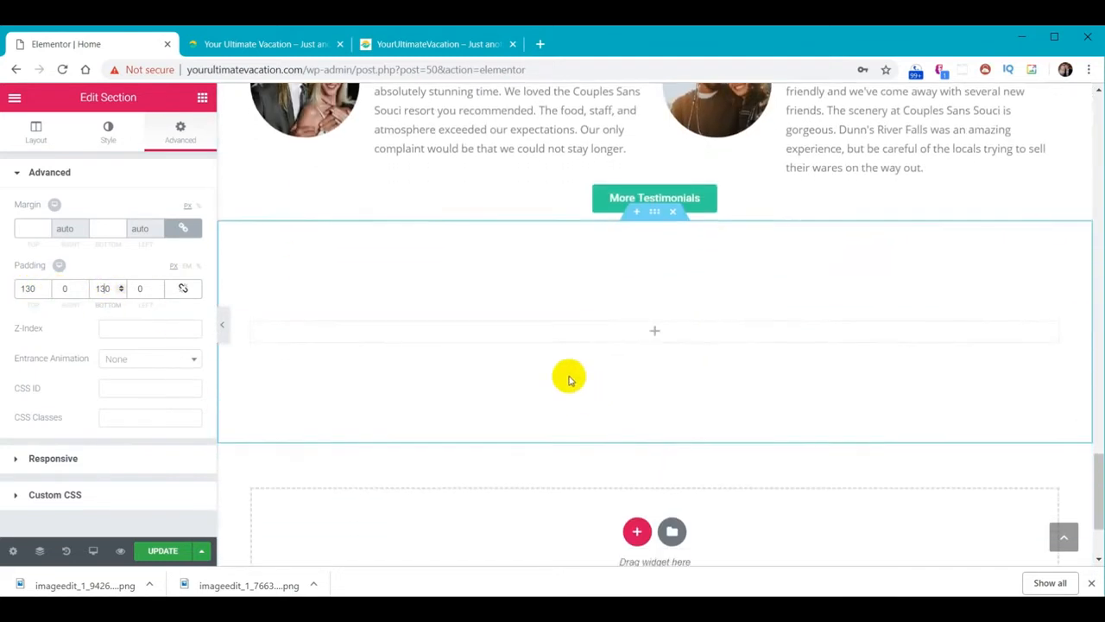
Set the Hawaii-Sunset photo as the new section's classic background image
left_click(109, 138)
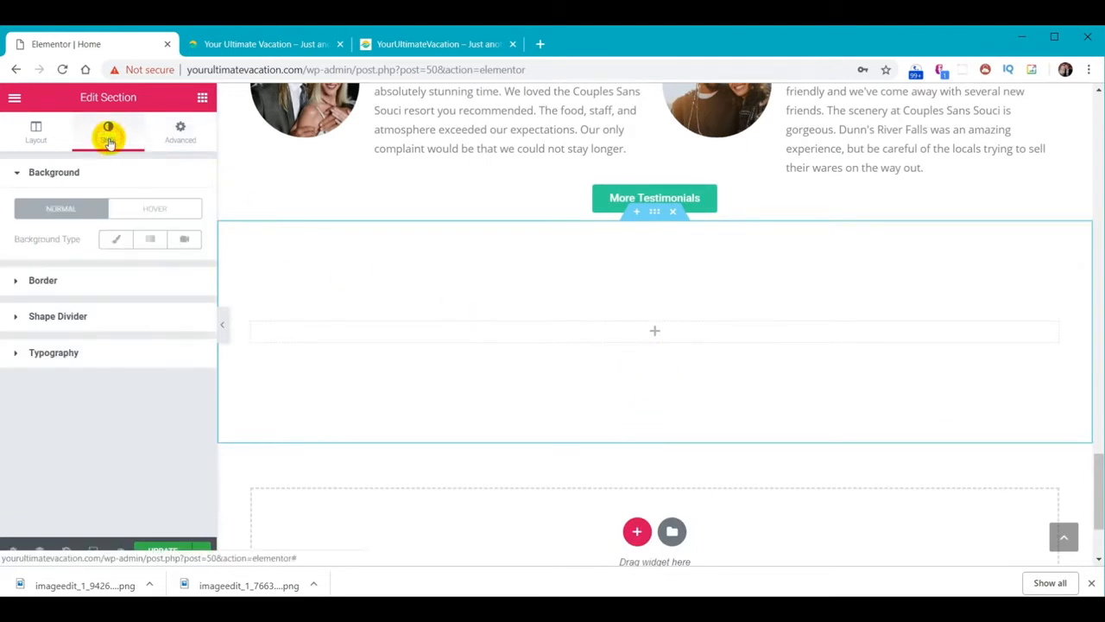
left_click(110, 241)
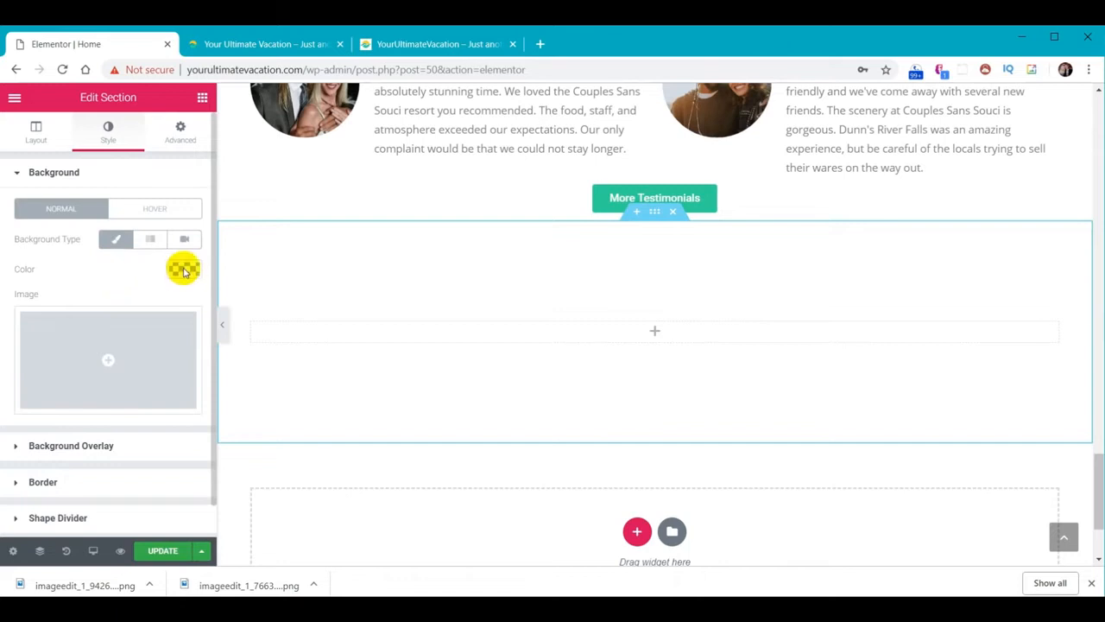
left_click(116, 358)
scroll(553, 313, "down", 3)
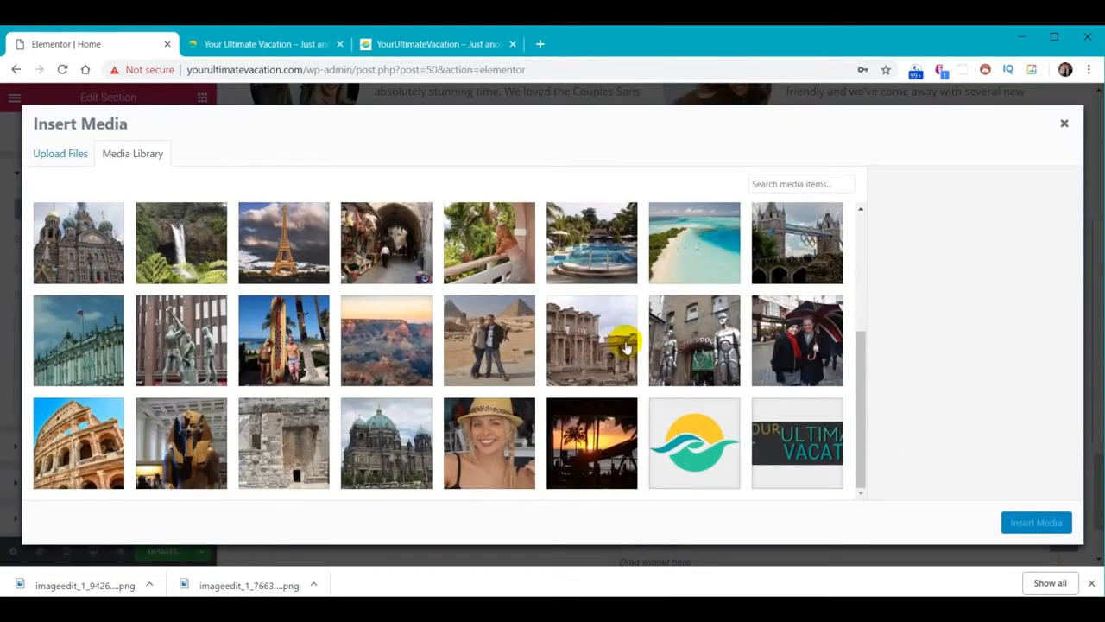
scroll(611, 395, "up", 1)
left_click(608, 485)
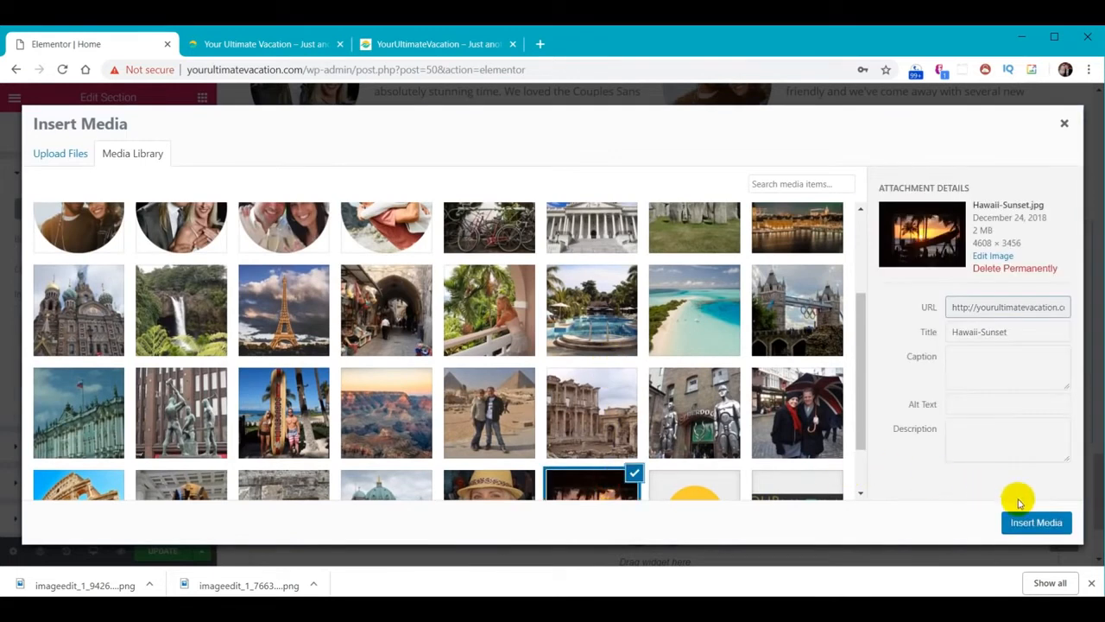
left_click(1034, 521)
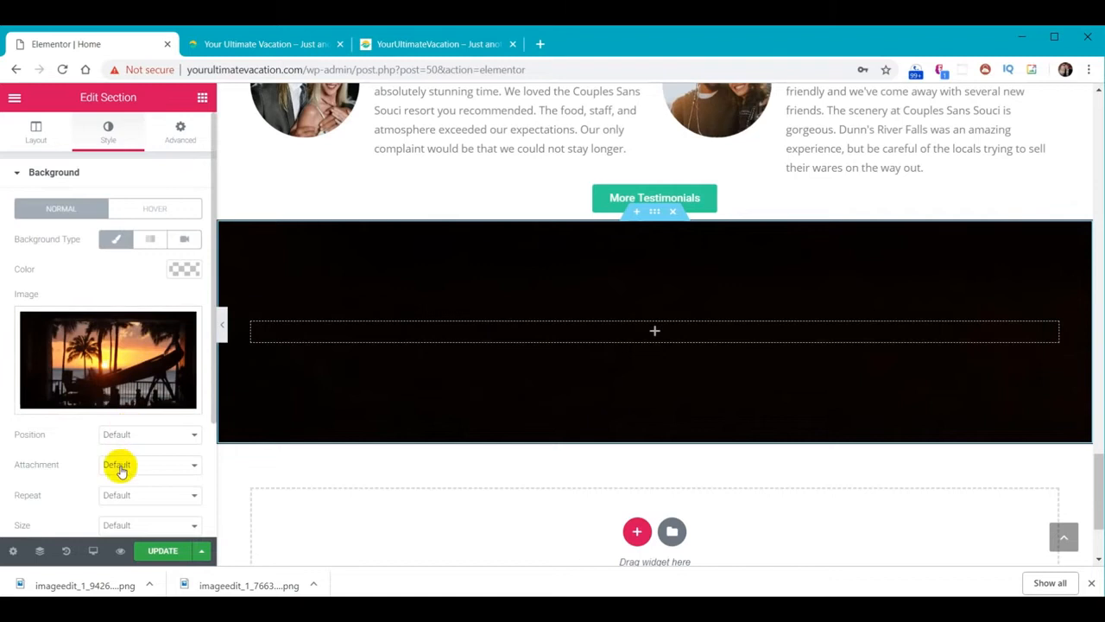
Set the background attachment to Fixed and the background size to Cover
left_click(153, 468)
left_click(140, 503)
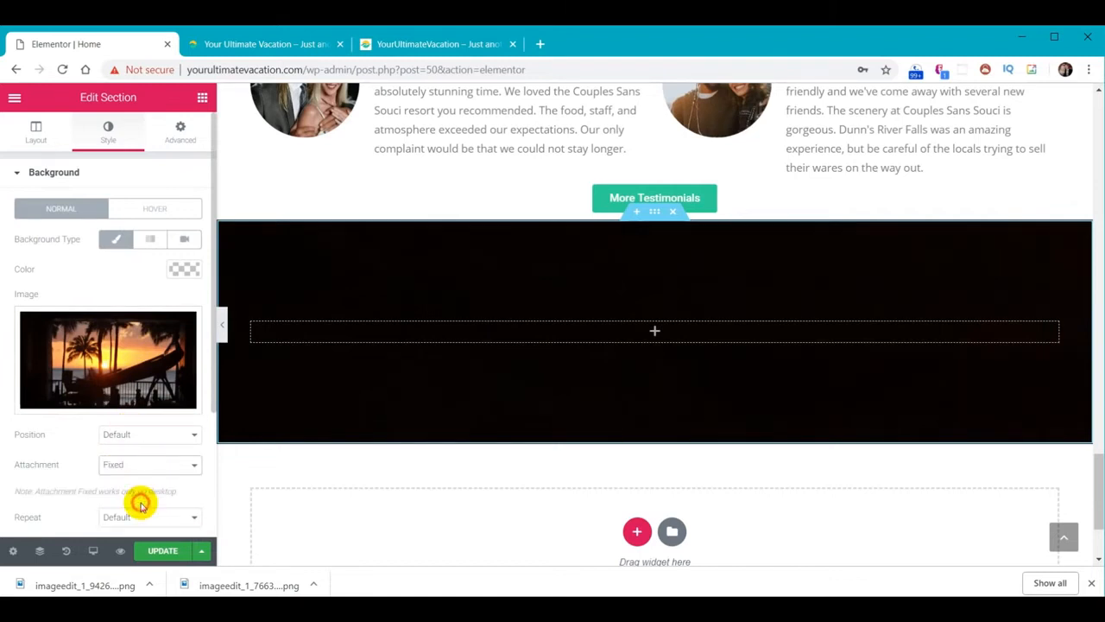
scroll(142, 507, "down", 2)
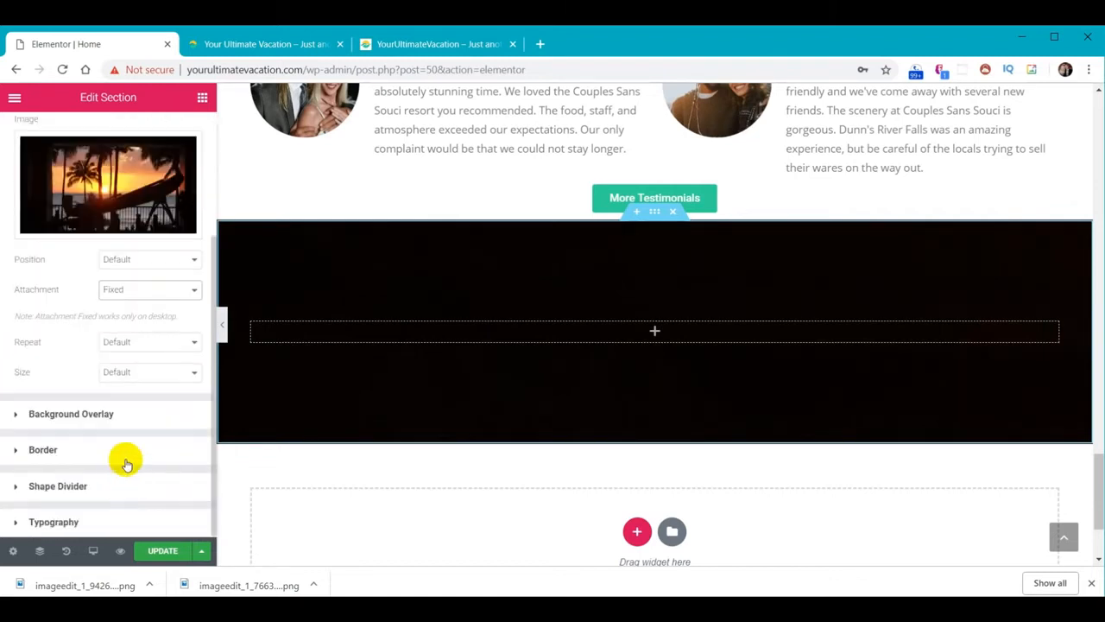
left_click(152, 380)
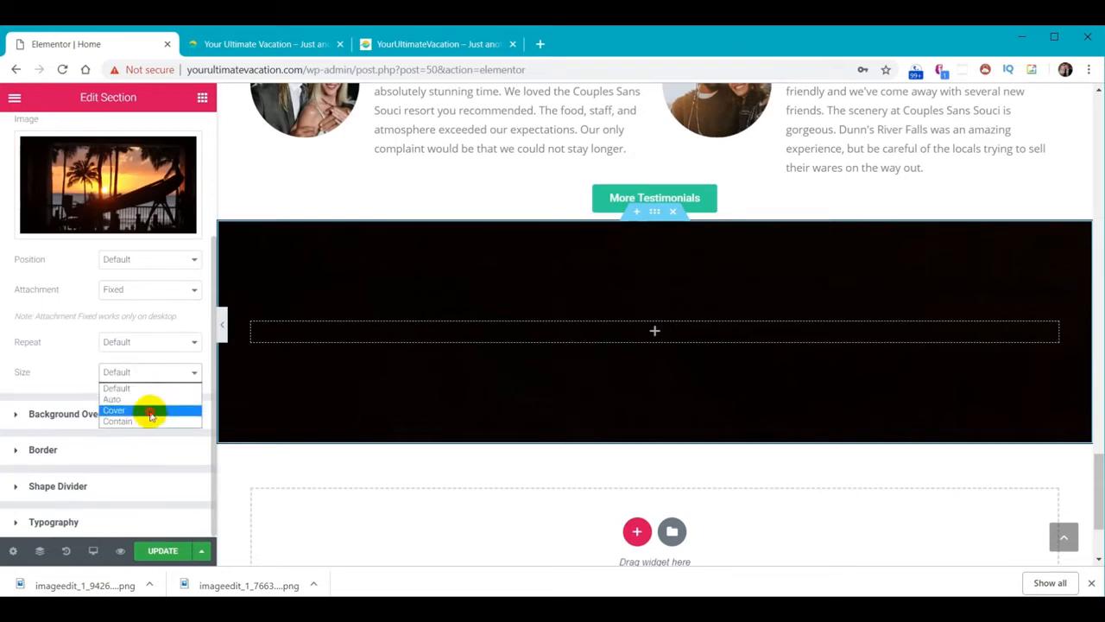
left_click(149, 412)
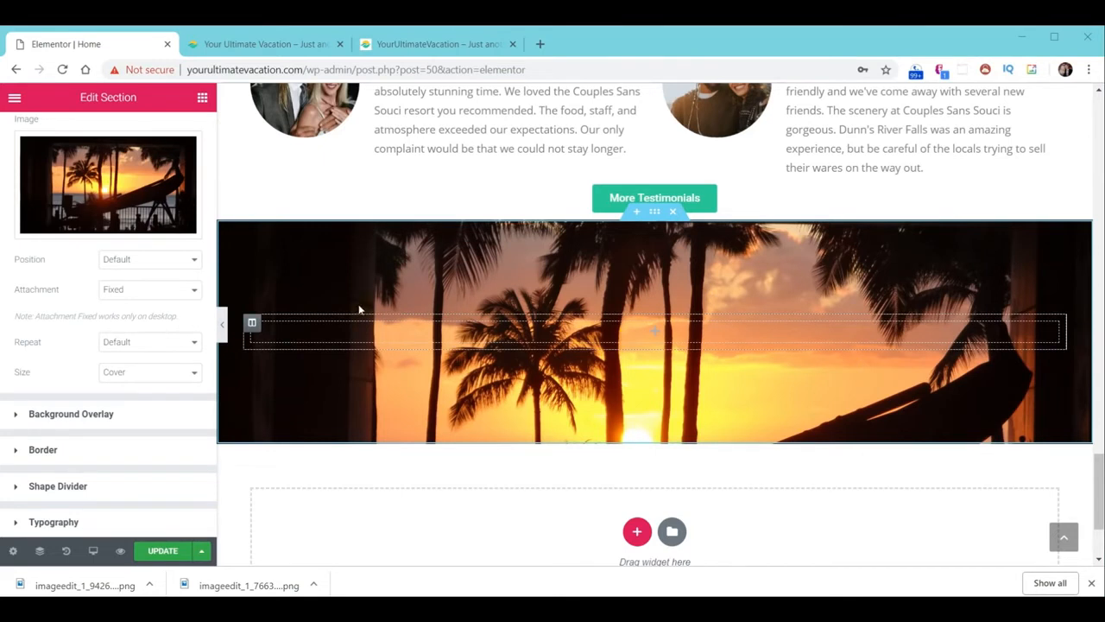
left_click(202, 99)
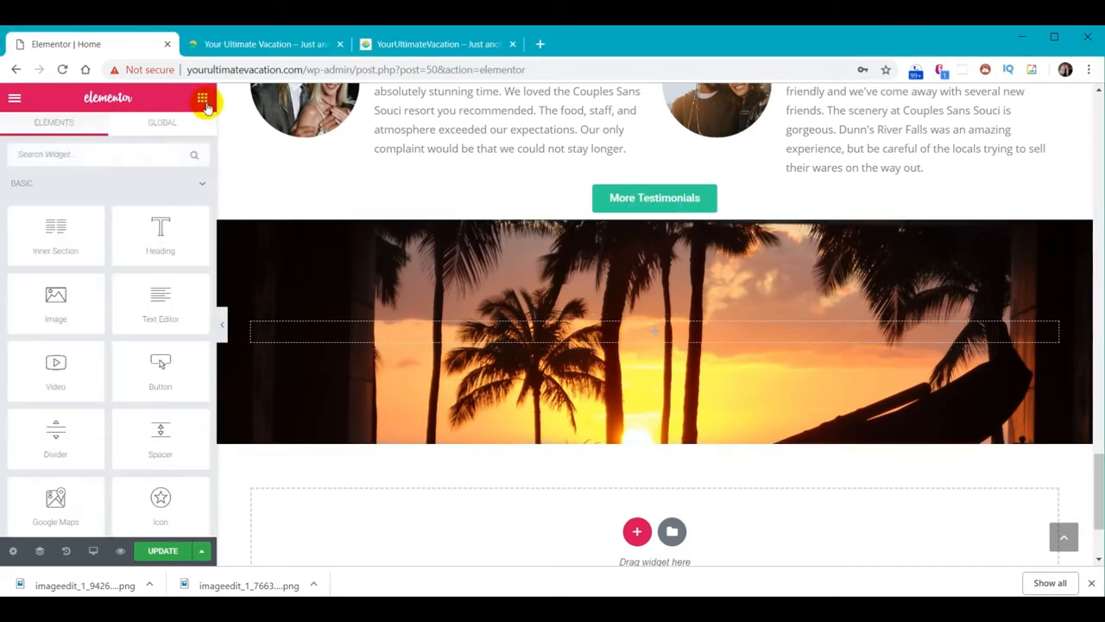
Add an inner section to the sunset section, delete its extra column, and set content width 500
left_click_drag(55, 230, 740, 335)
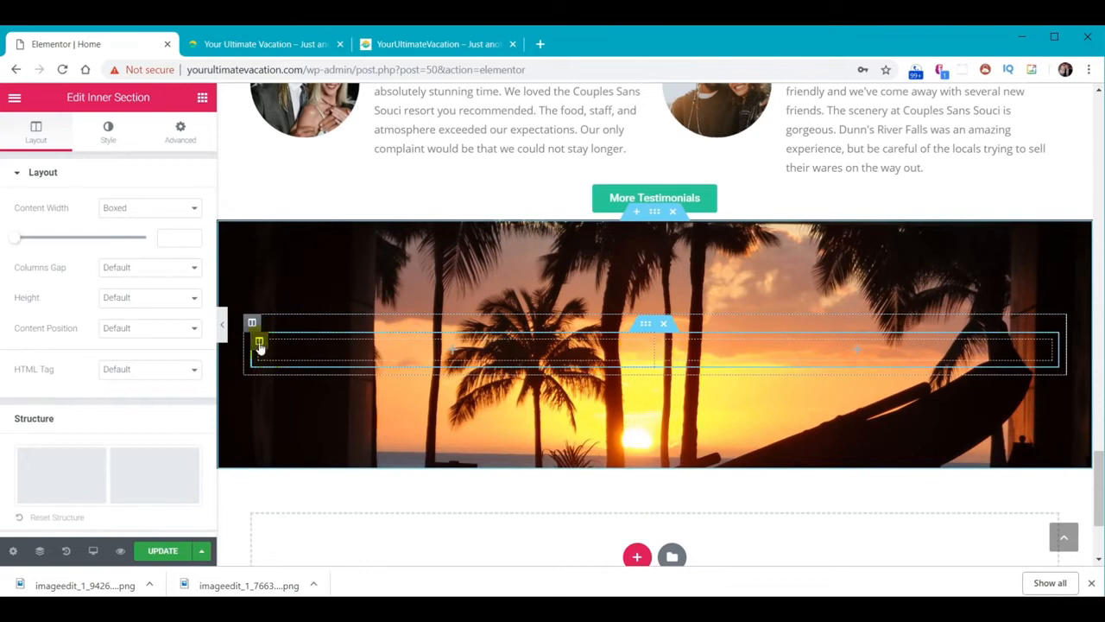
right_click(259, 345)
left_click(285, 542)
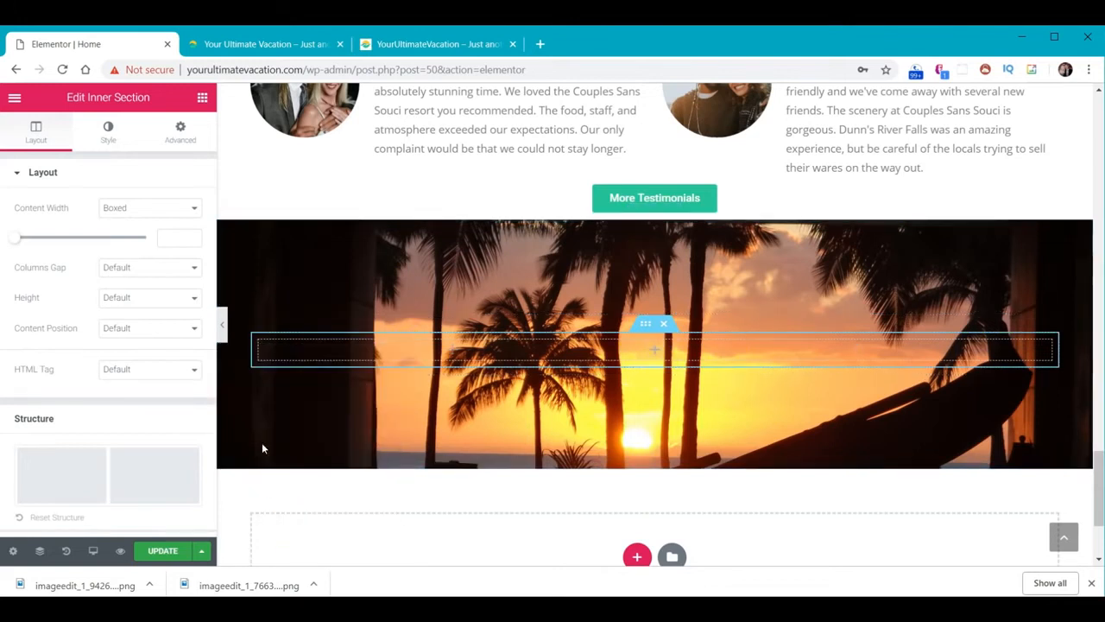
left_click(177, 235)
type("500")
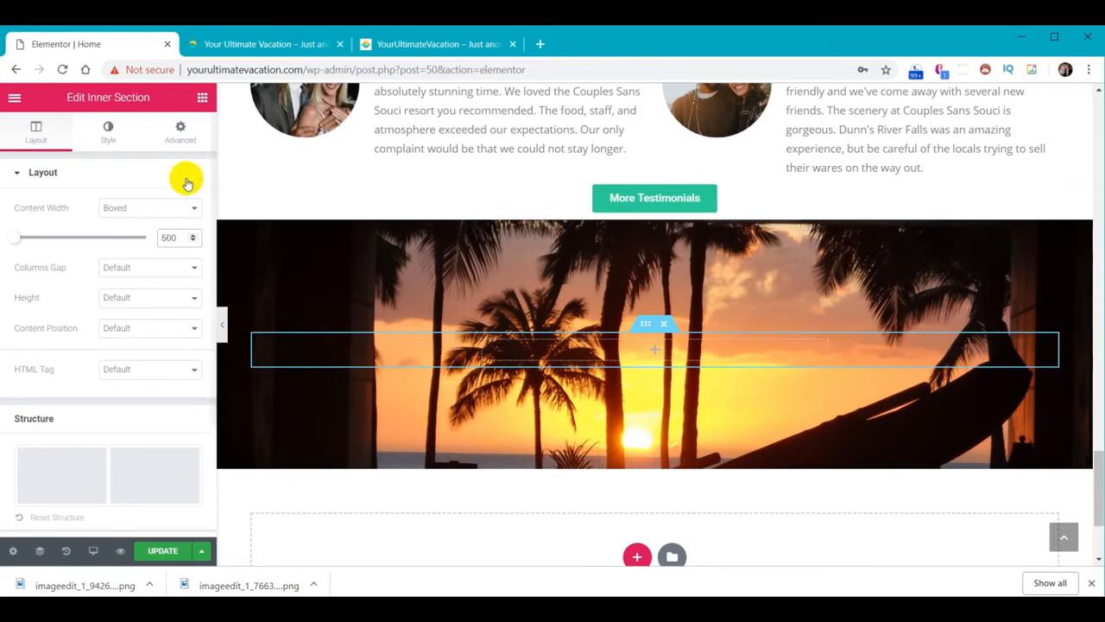
Drop a placeholder Heading widget into the inner section
left_click(202, 99)
left_click_drag(161, 231, 712, 347)
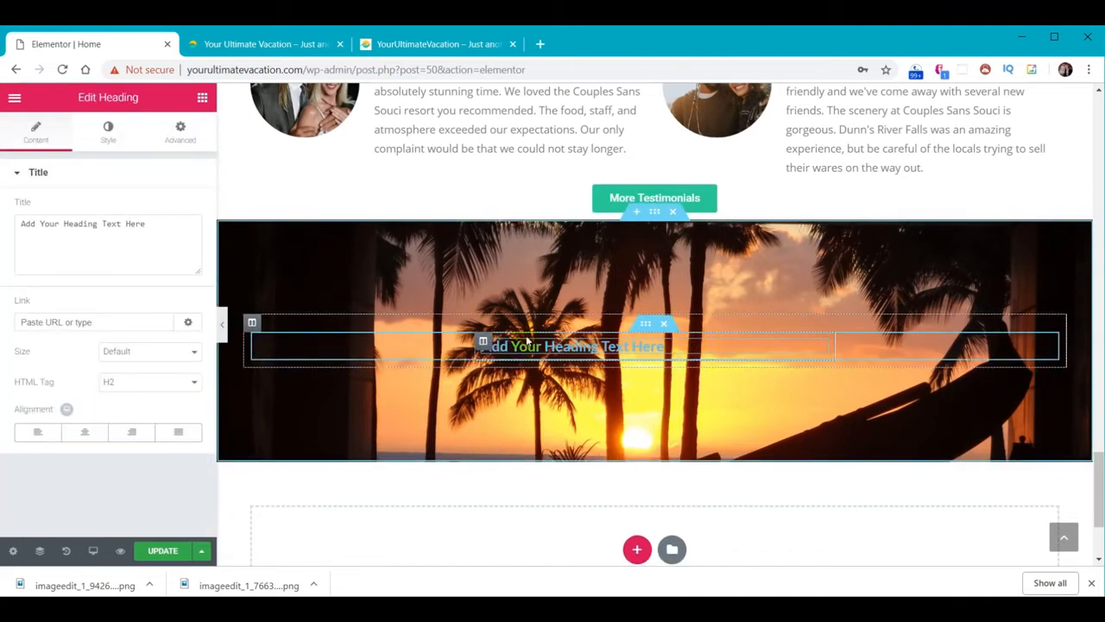
left_click(484, 345)
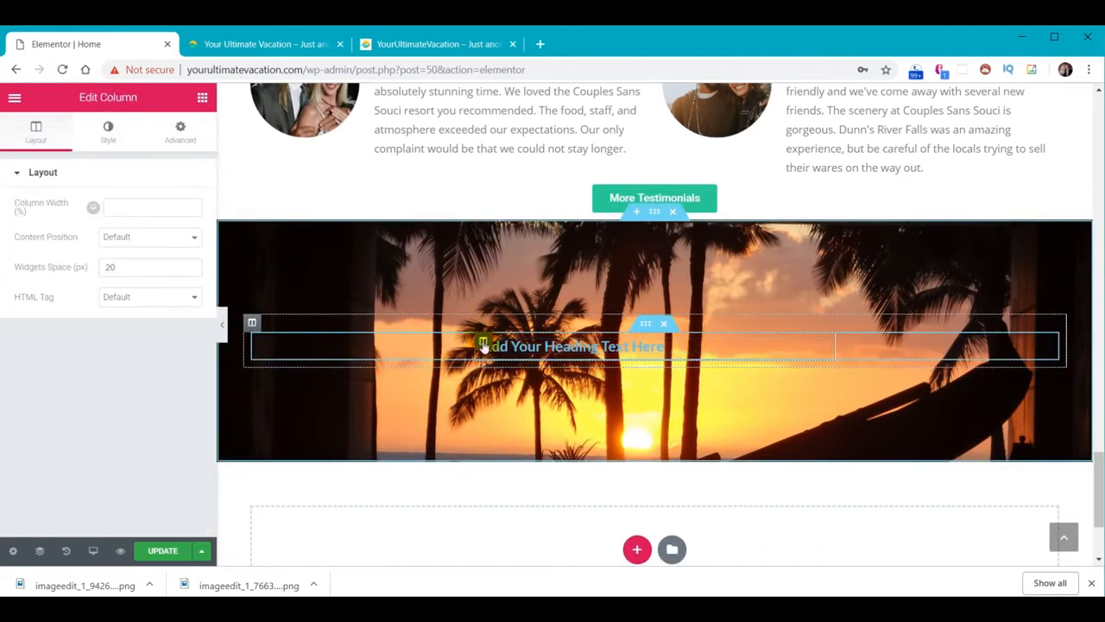
Give the heading's column a dark grey classic background at 0.5 alpha with 12 px border radius
left_click(106, 130)
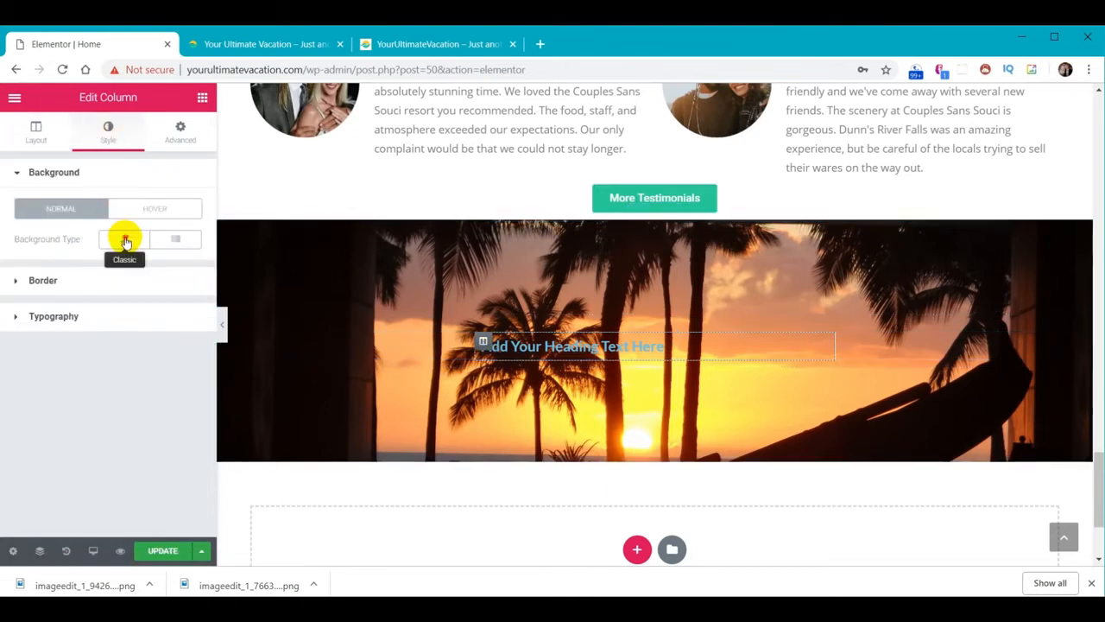
left_click(124, 238)
left_click(178, 270)
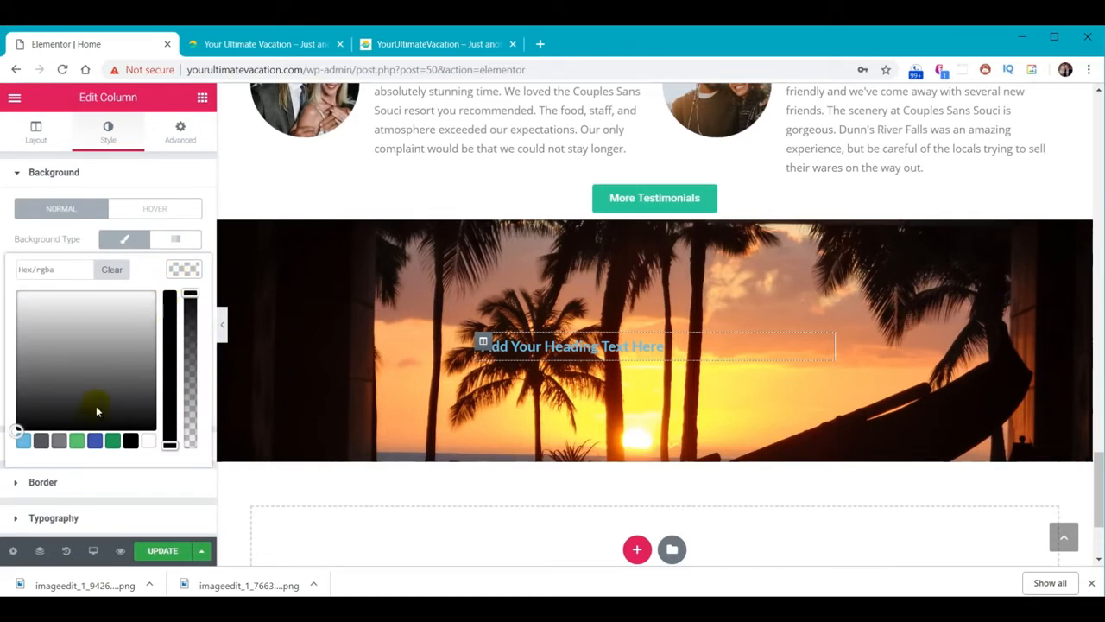
left_click(42, 441)
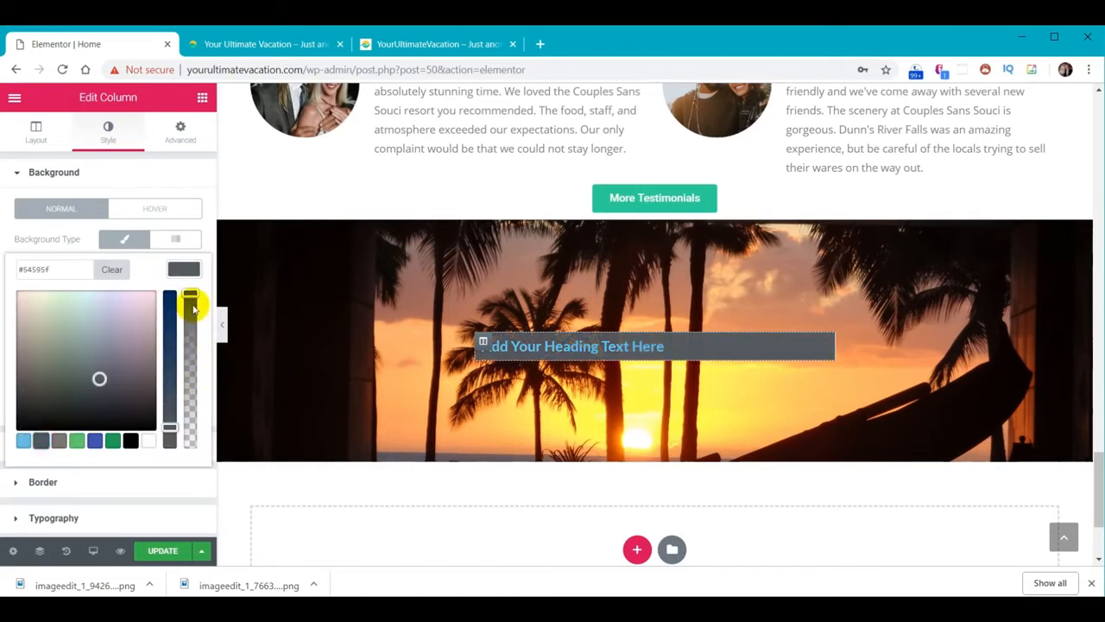
left_click_drag(190, 298, 190, 366)
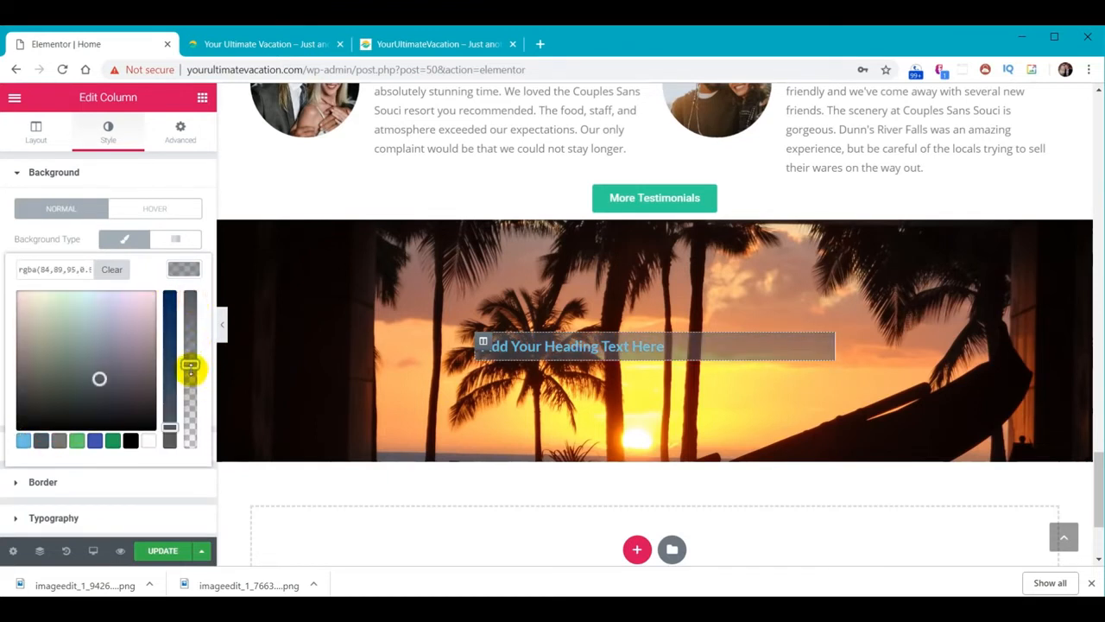
left_click(43, 483)
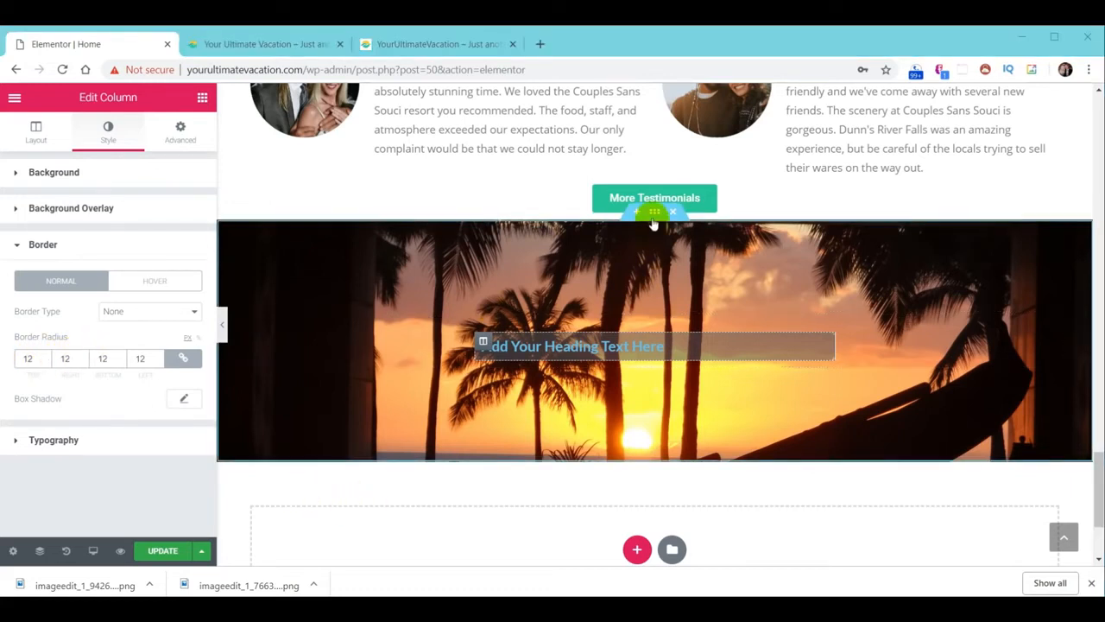
left_click(656, 213)
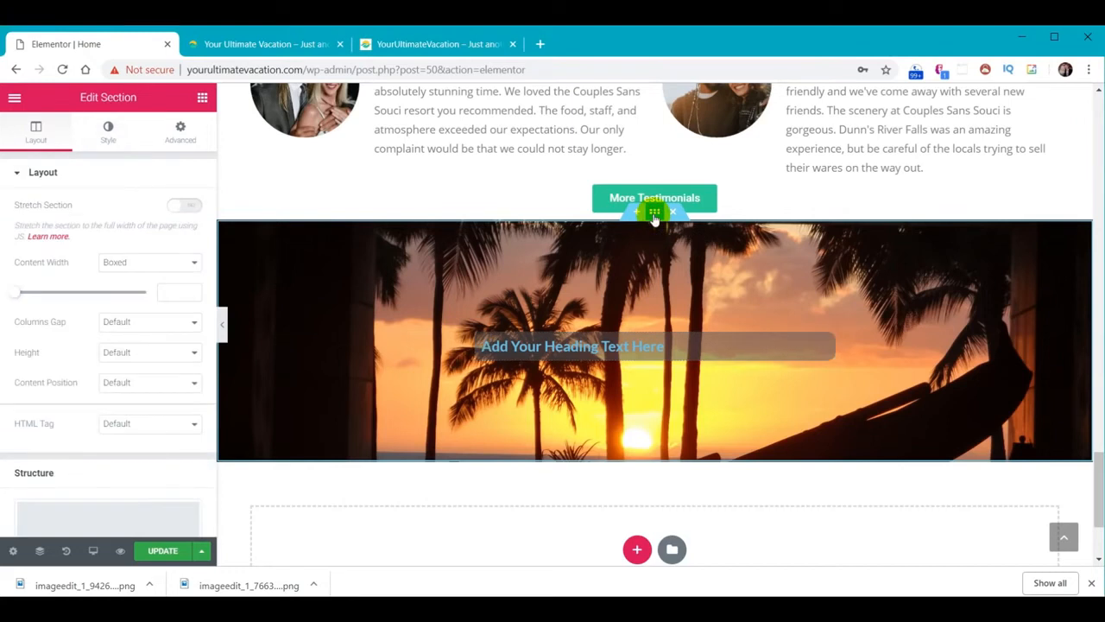
Add a Waves Brush top shape divider to the sunset section with height 60
left_click(105, 137)
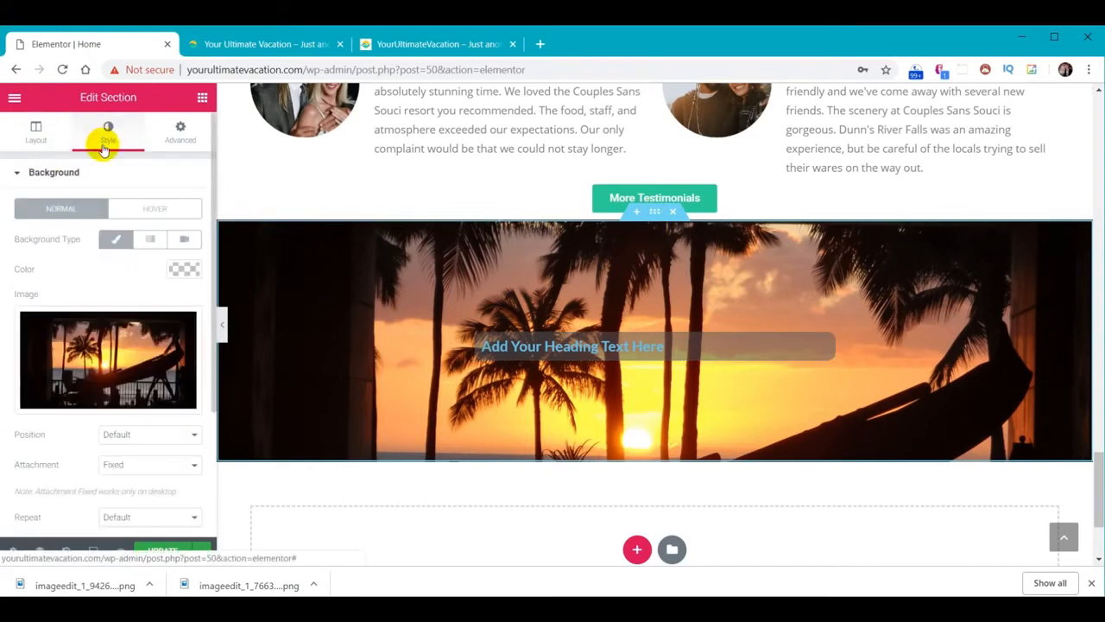
scroll(128, 388, "down", 1)
scroll(111, 426, "down", 1)
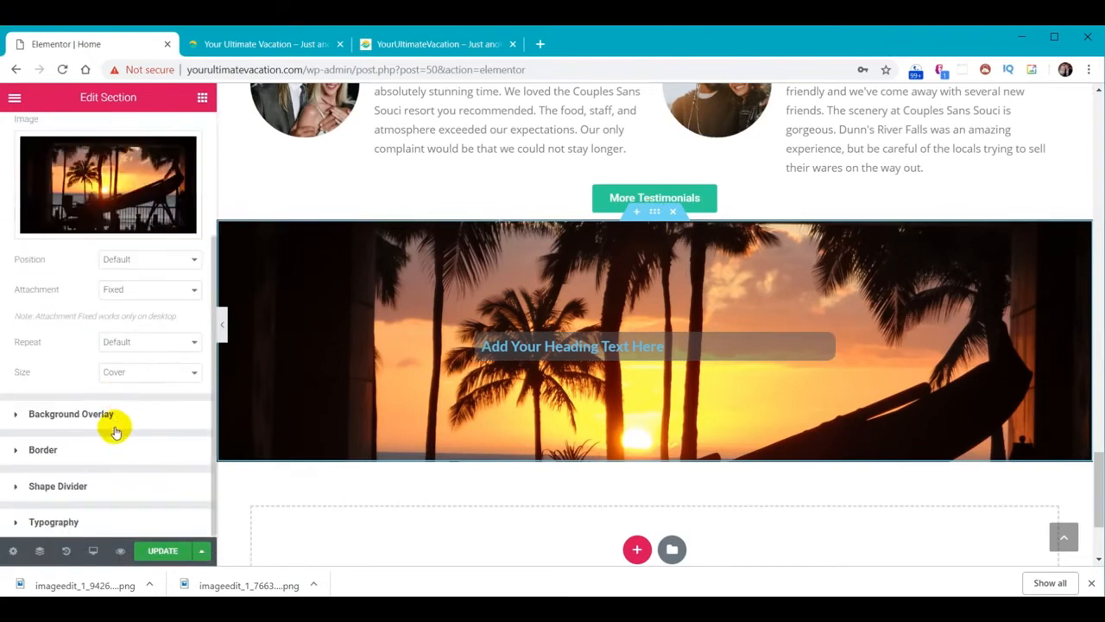
left_click(58, 486)
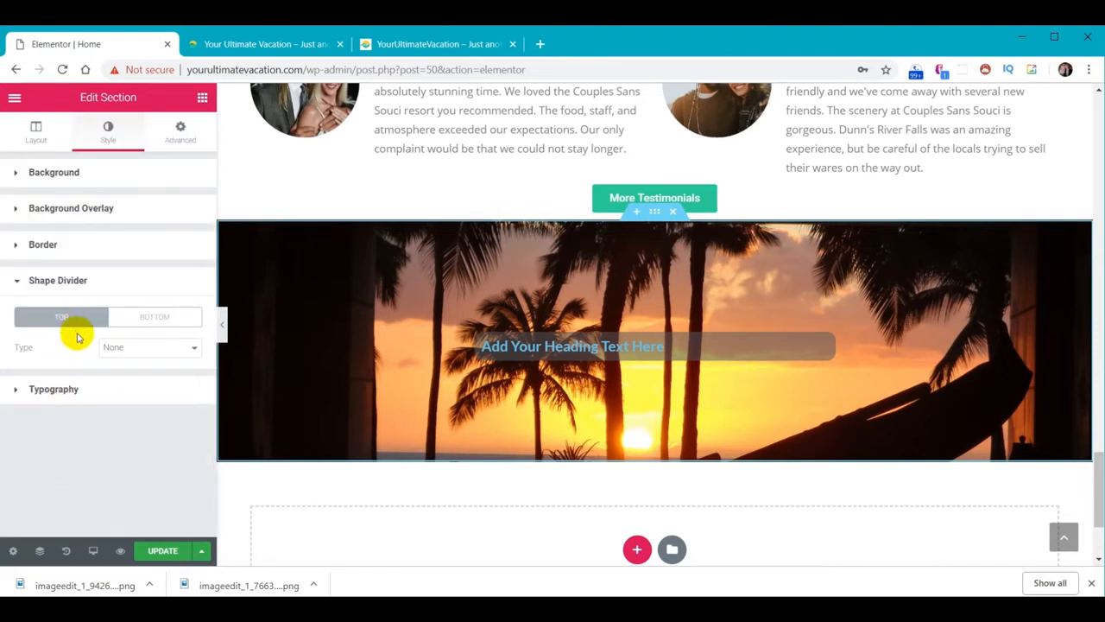
left_click(147, 347)
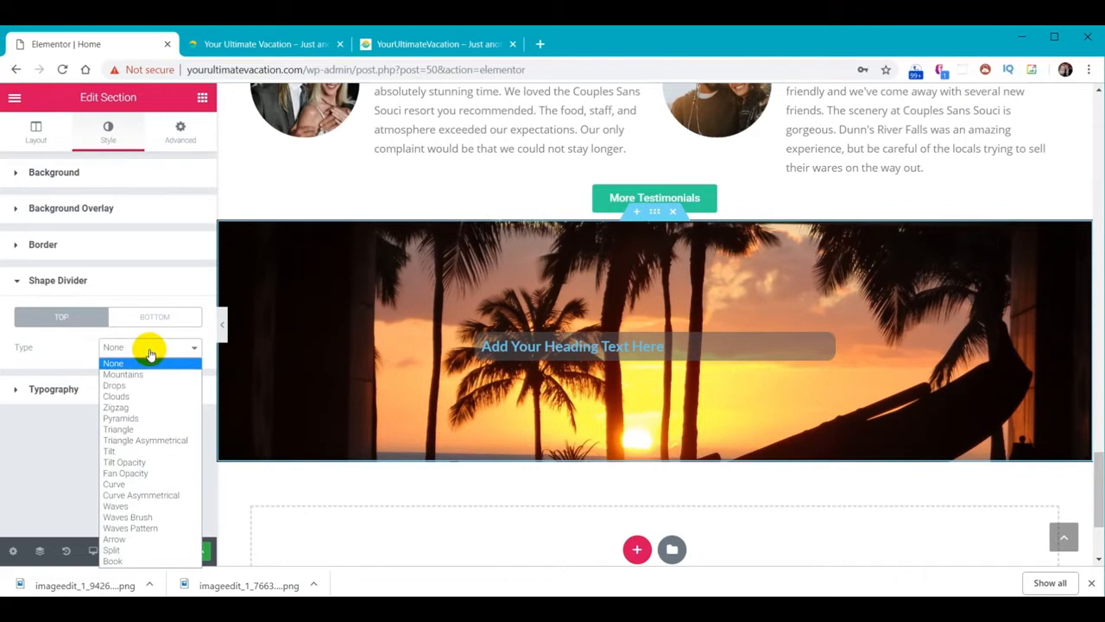
left_click(143, 517)
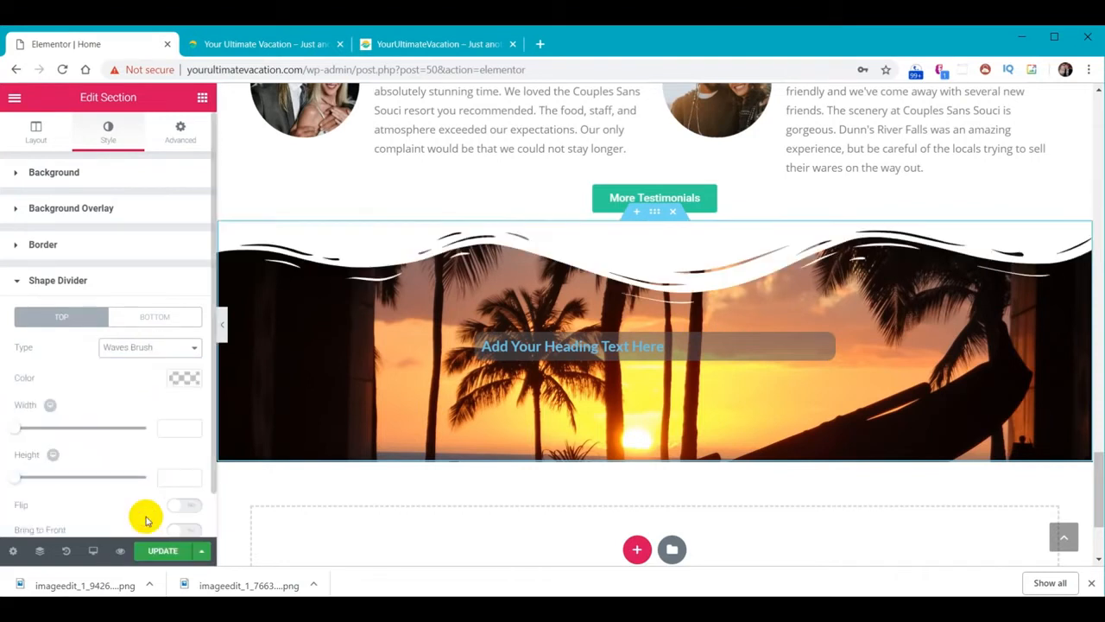
left_click(178, 379)
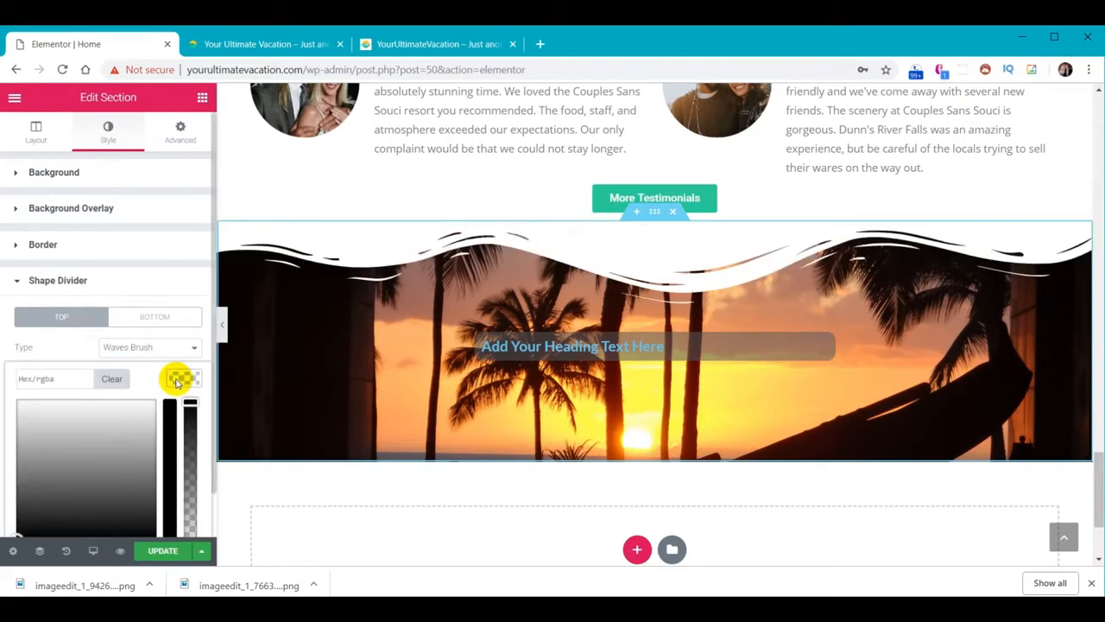
left_click(178, 378)
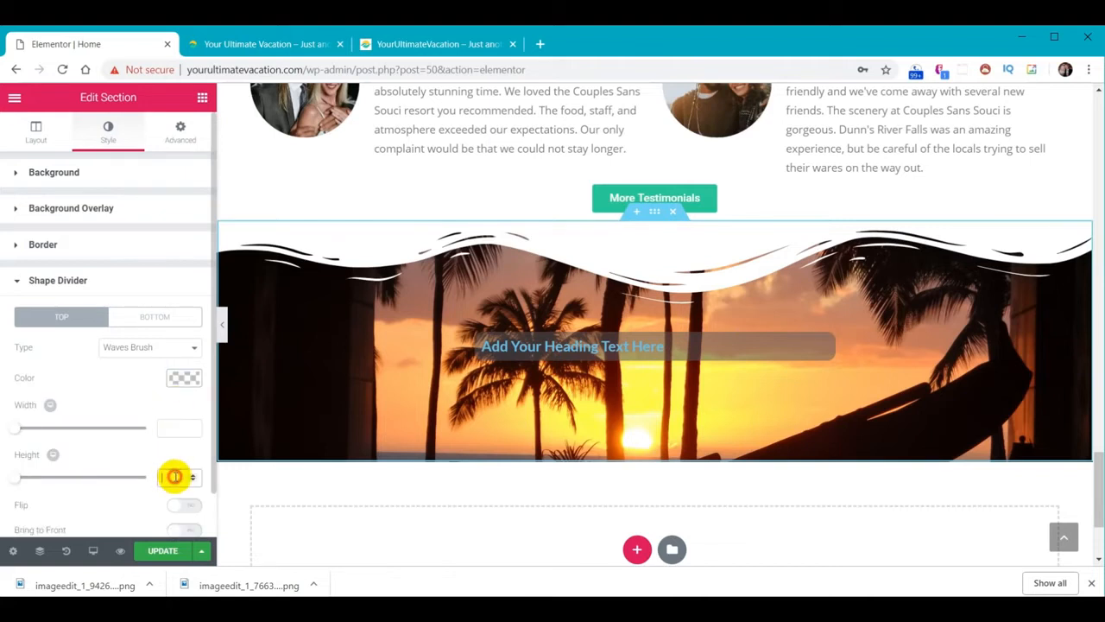
type("60")
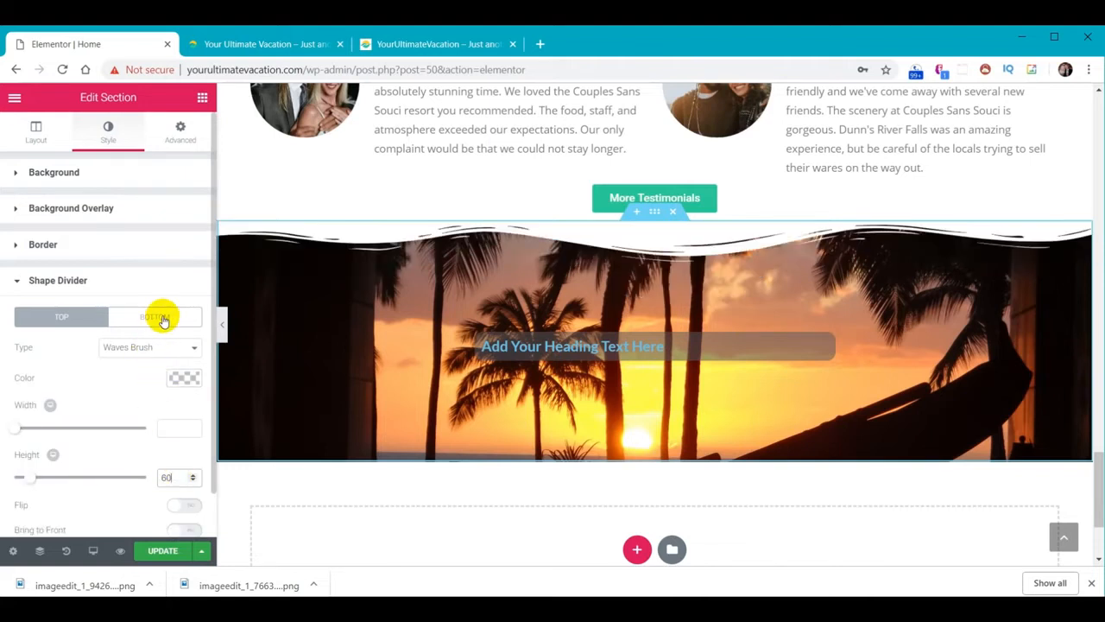
Add a dark grey Waves Brush bottom divider at height 60 and save the Home page
left_click(163, 318)
left_click(161, 346)
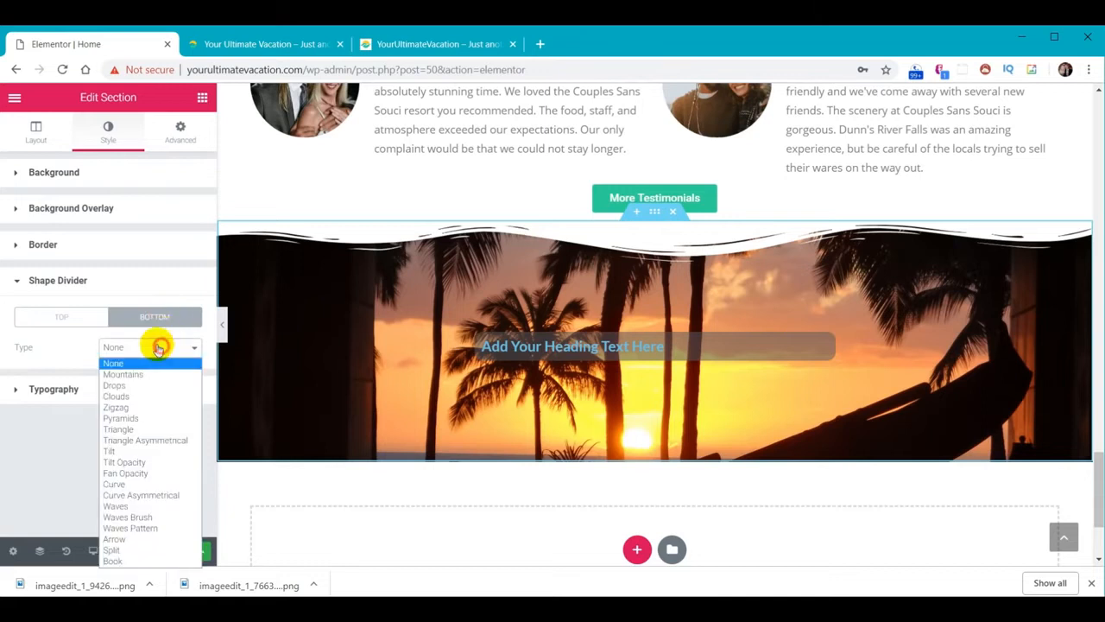
left_click(148, 516)
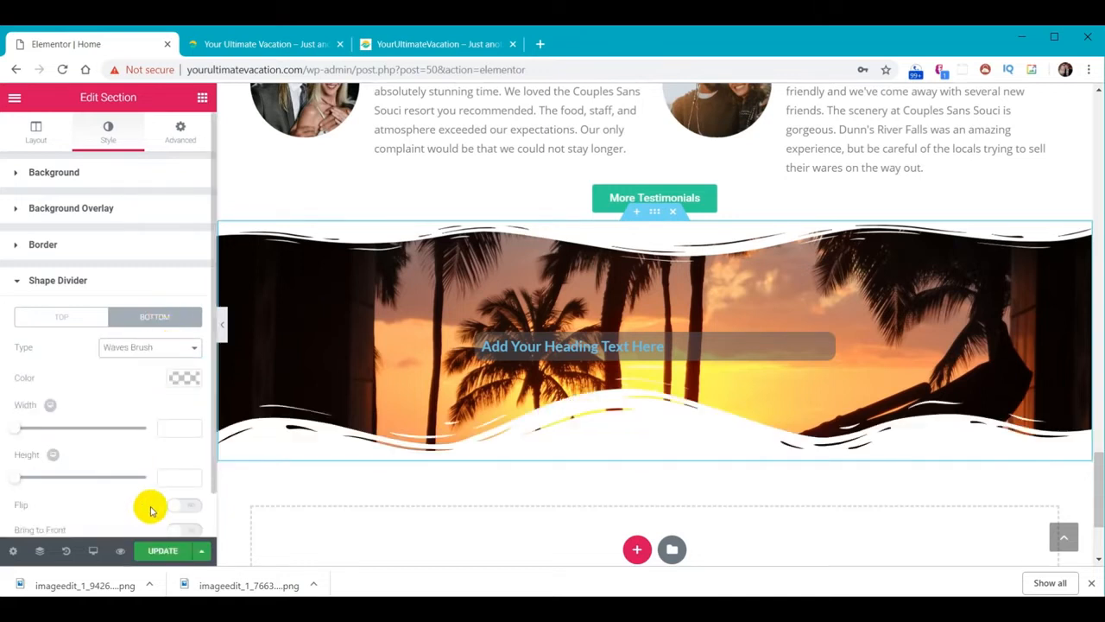
left_click(182, 380)
scroll(121, 462, "down", 1)
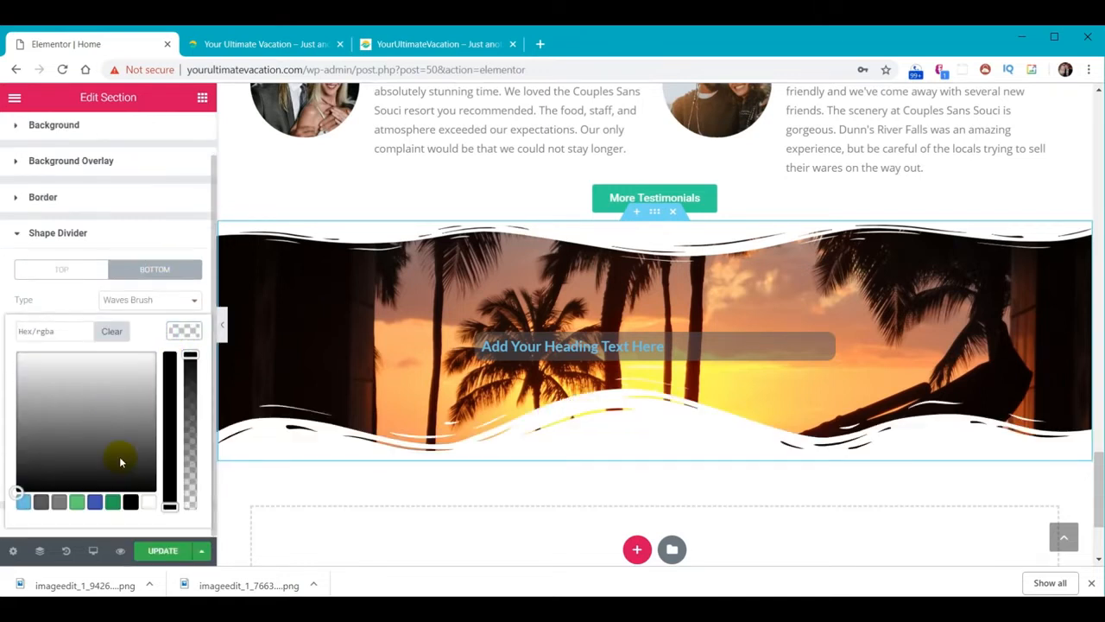
left_click(120, 462)
left_click(181, 329)
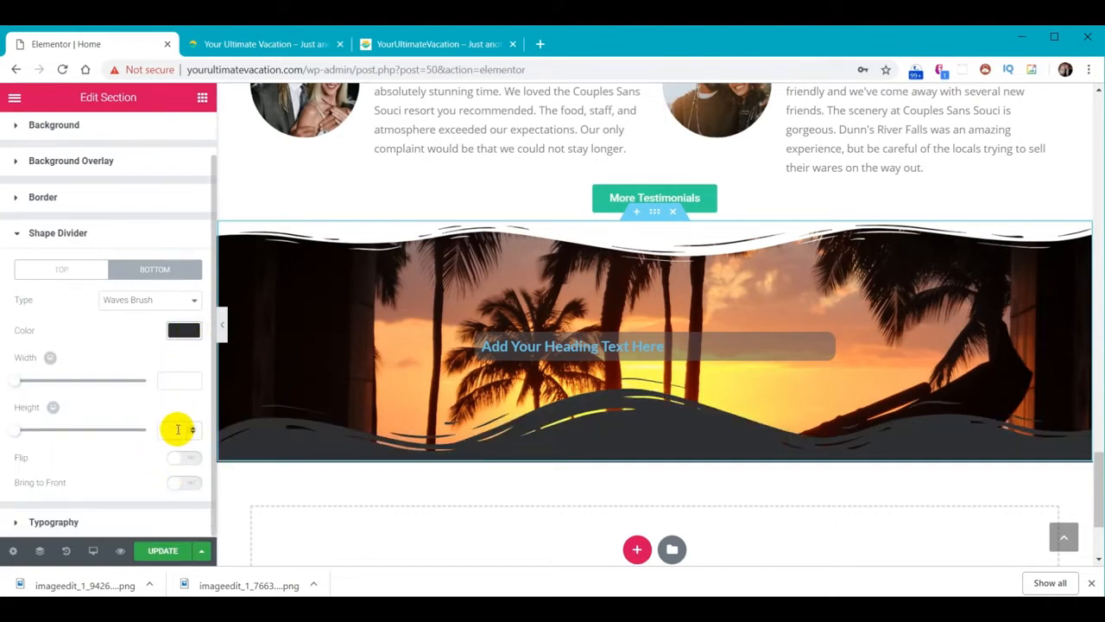
type("60")
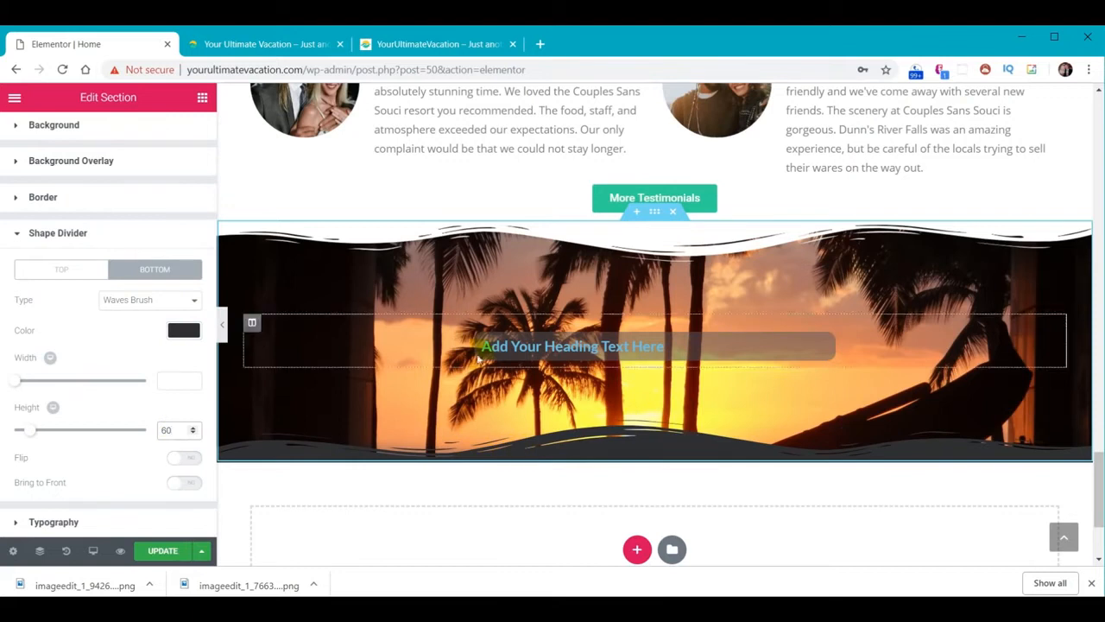
left_click(169, 551)
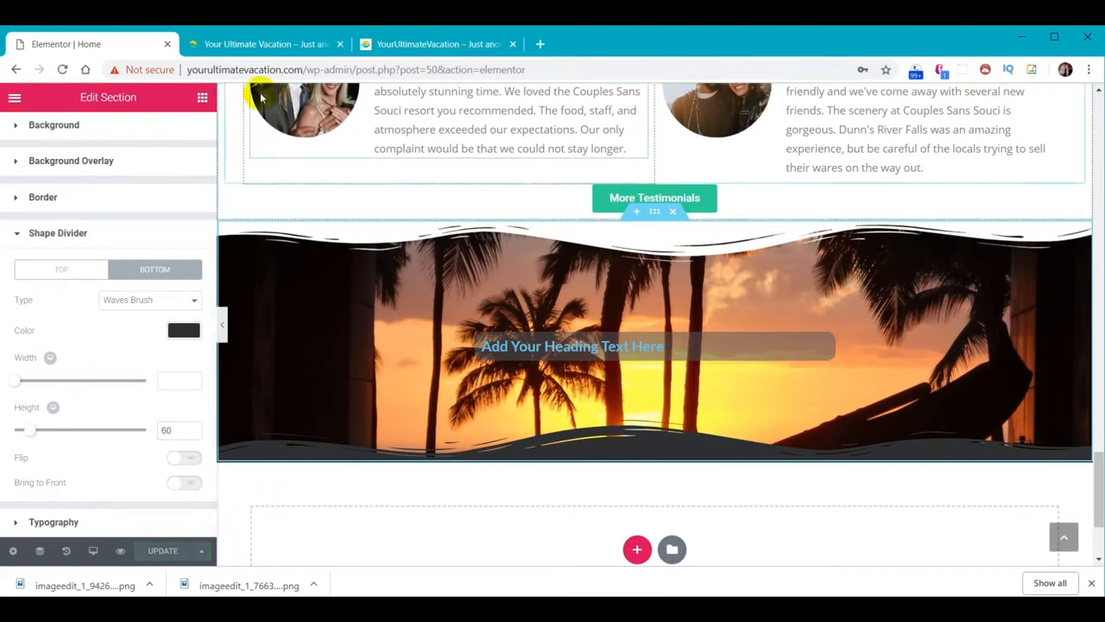
left_click(265, 44)
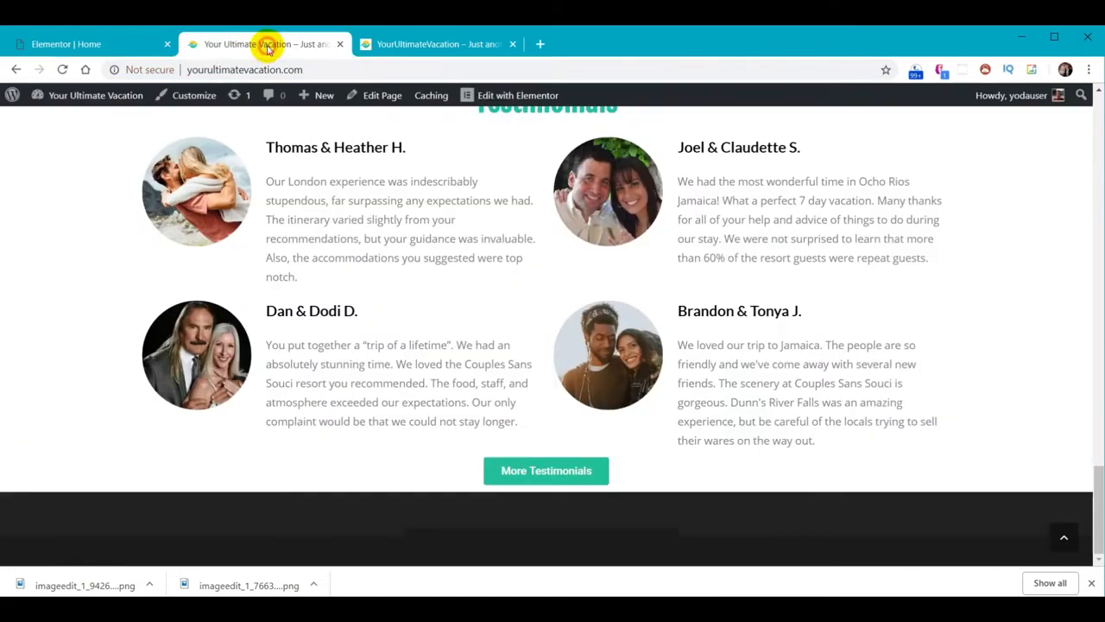
Reload the live Home page to check the sunset wave section, then exit Elementor to the dashboard
left_click(62, 69)
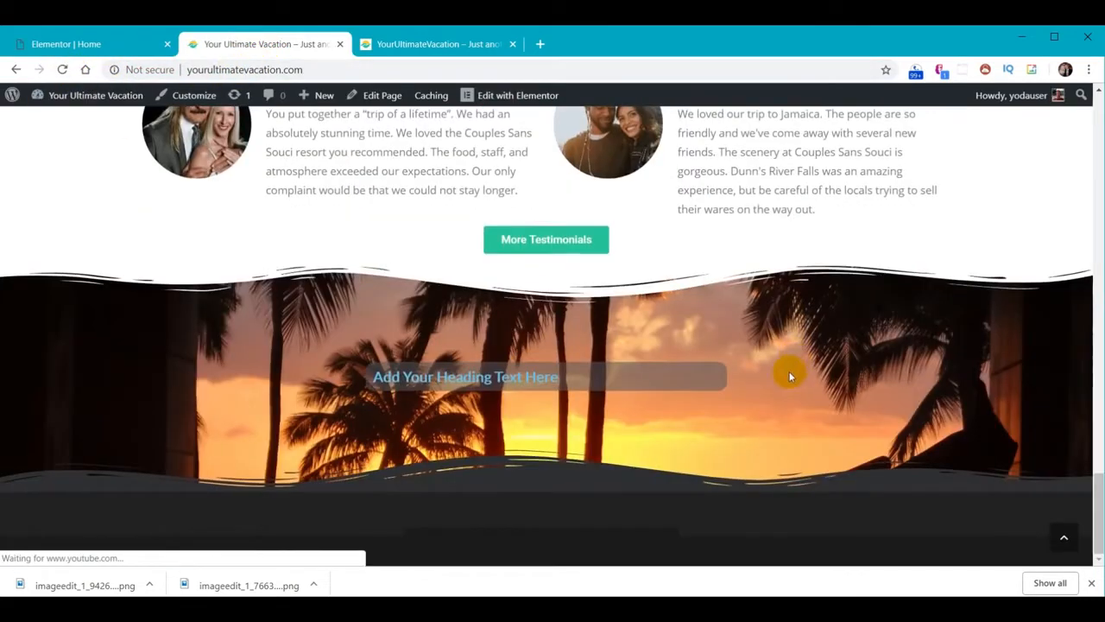
scroll(771, 380, "down", 4)
scroll(772, 383, "down", 1)
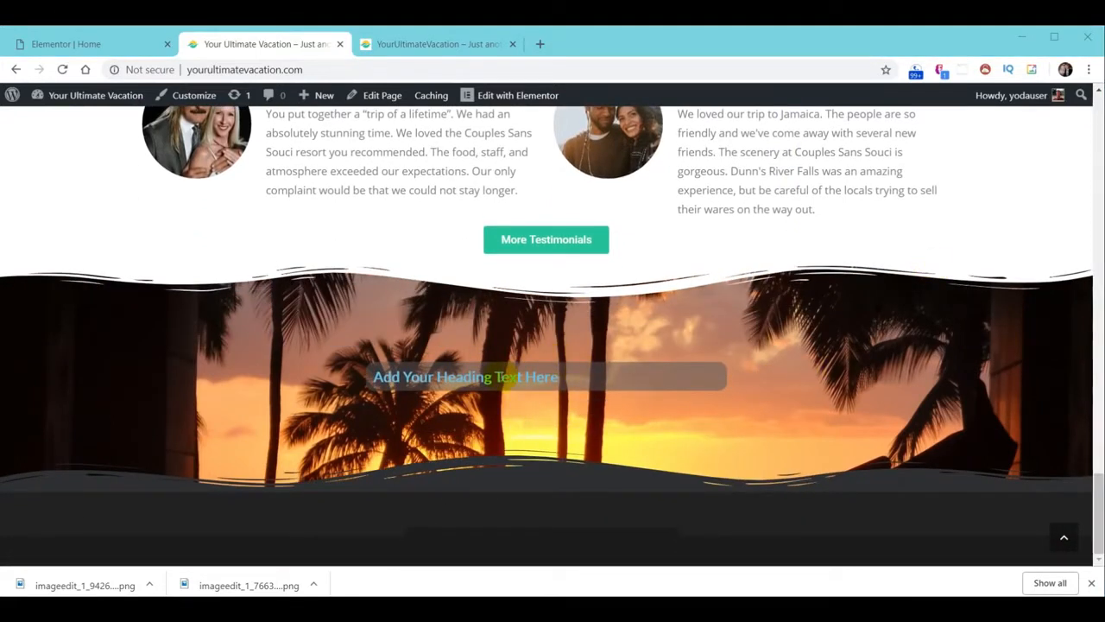
left_click(73, 45)
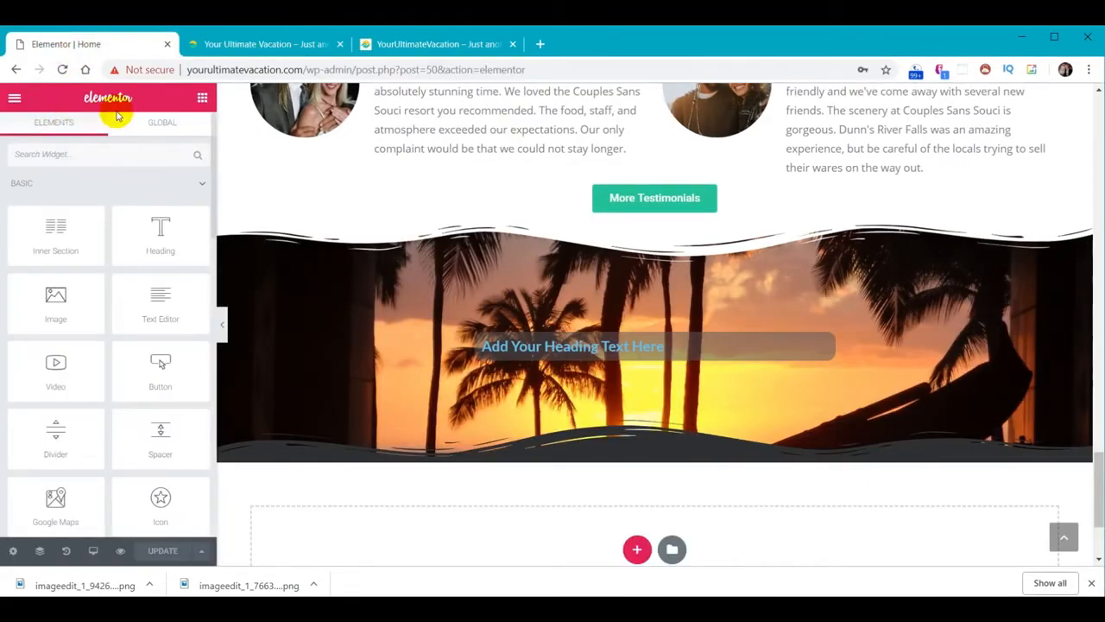
left_click(14, 102)
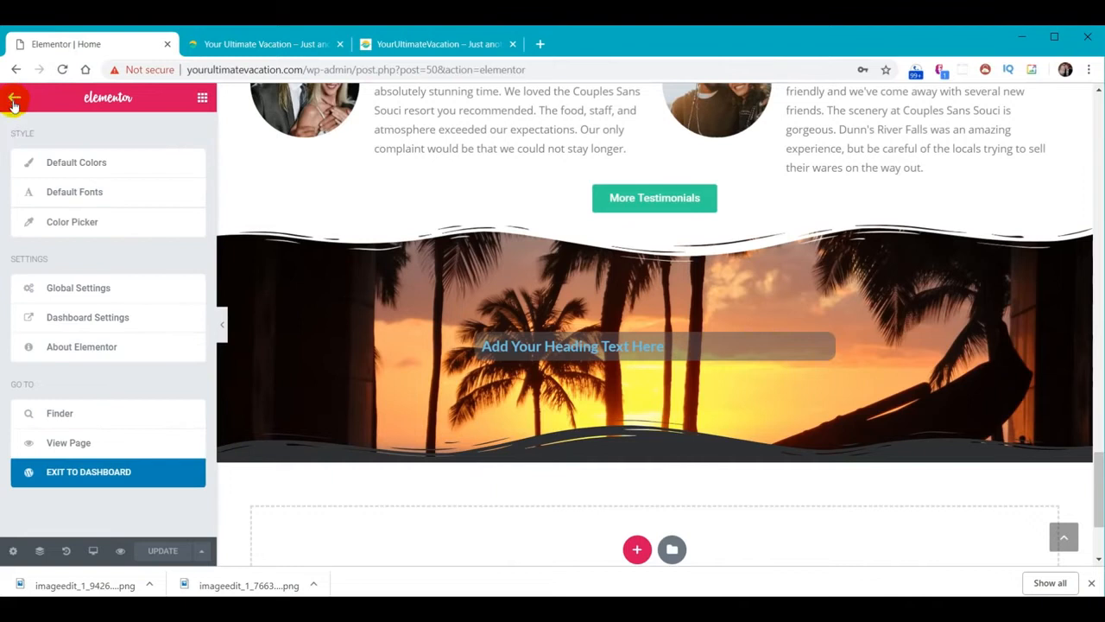
left_click(87, 476)
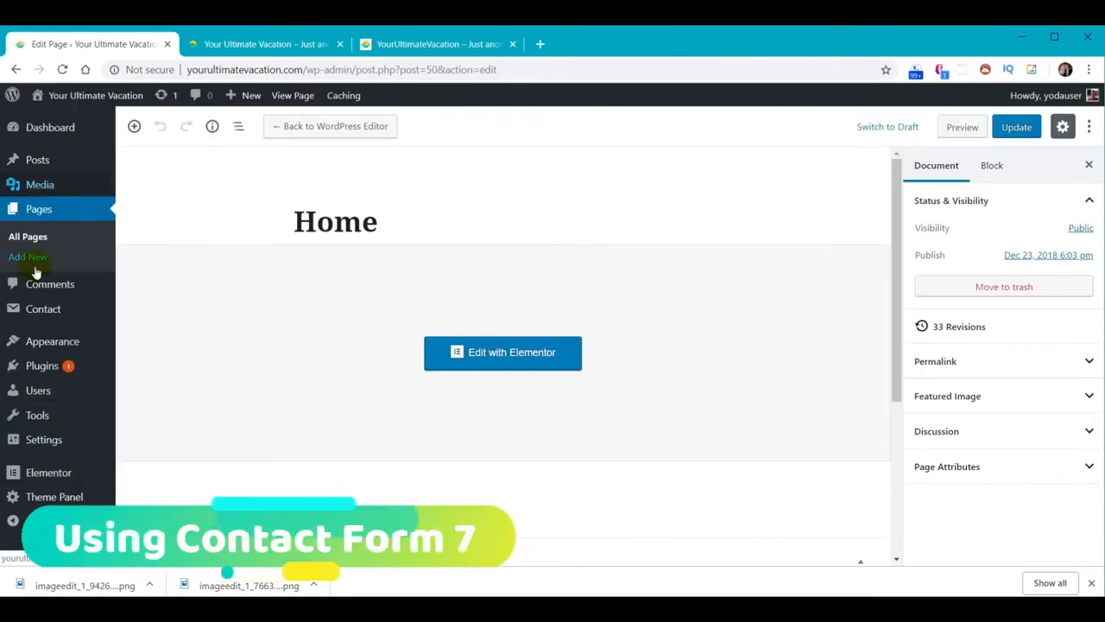
Open Contact form 1 from the Contact Forms list and select the end of its title
mouse_move(34, 310)
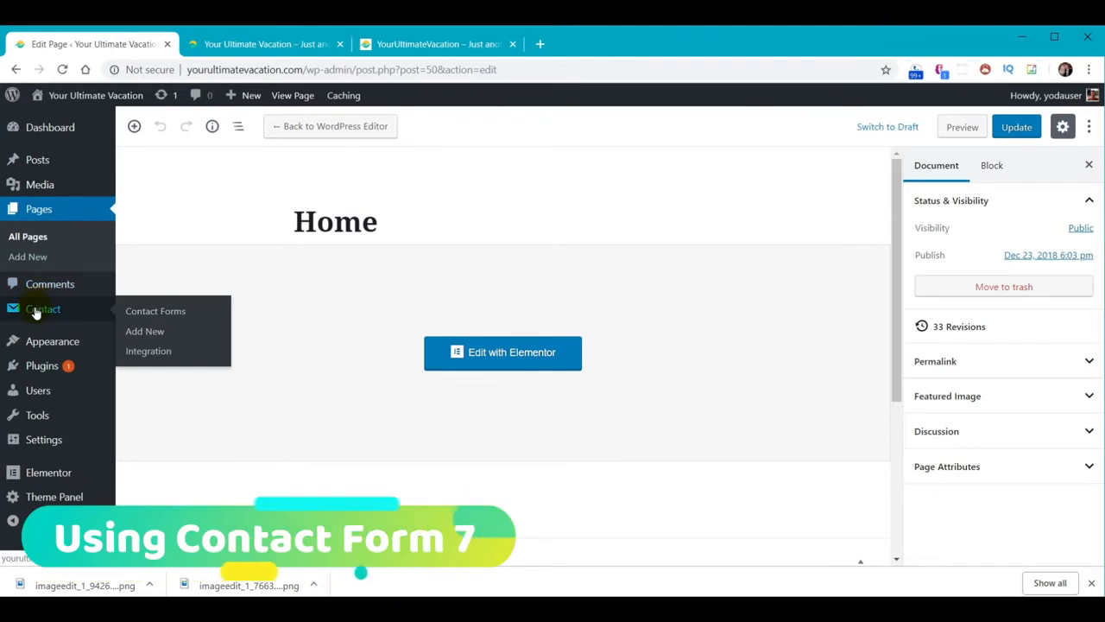
left_click(35, 310)
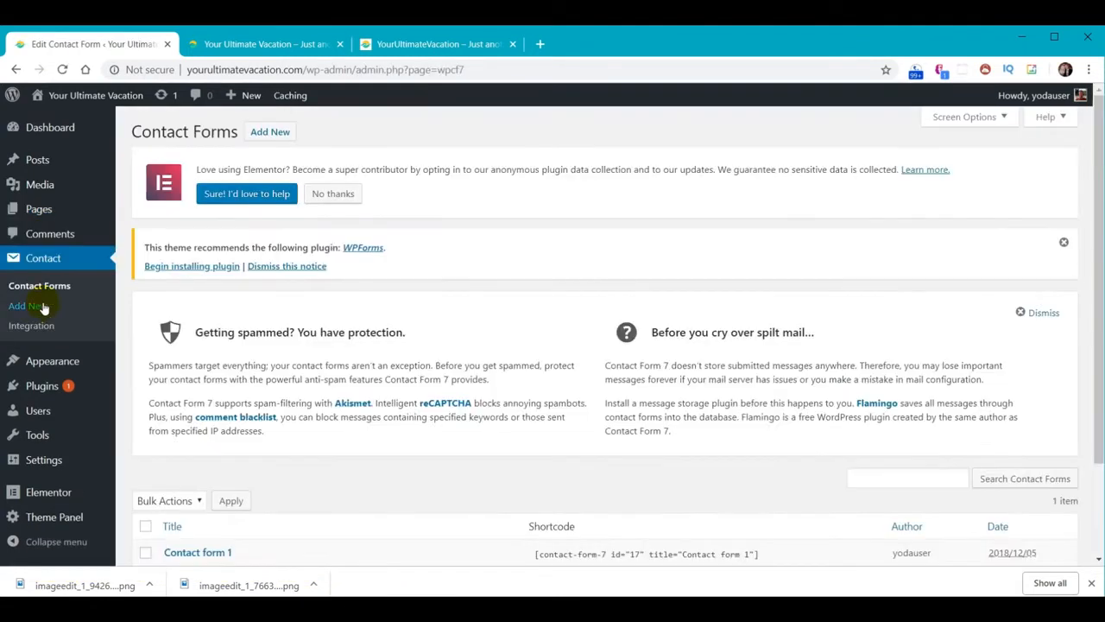
scroll(267, 350, "down", 3)
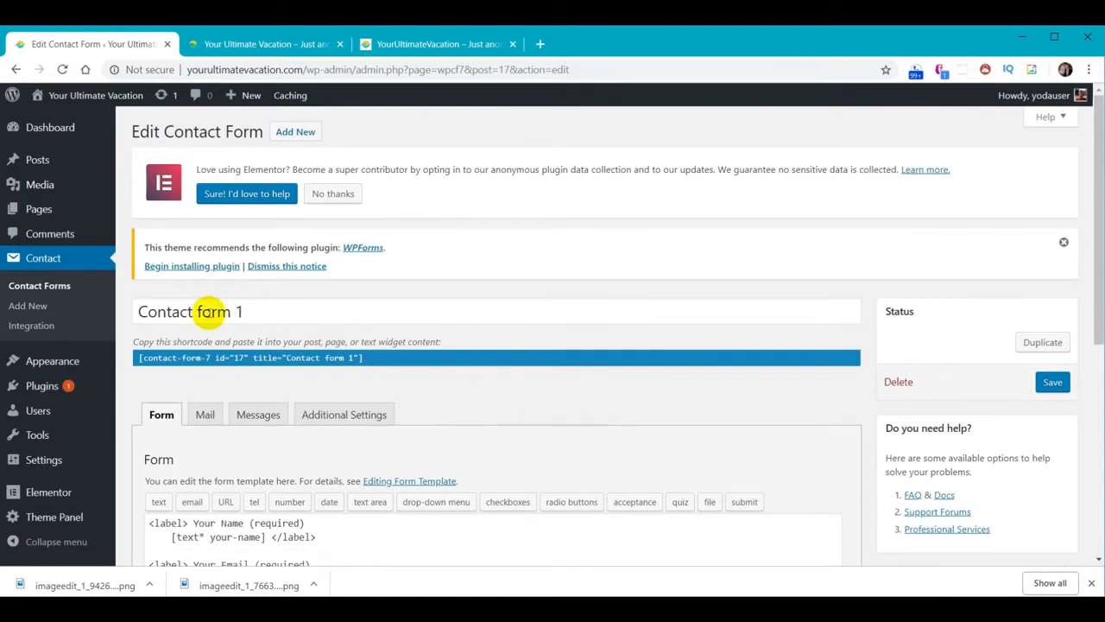
left_click_drag(199, 313, 298, 291)
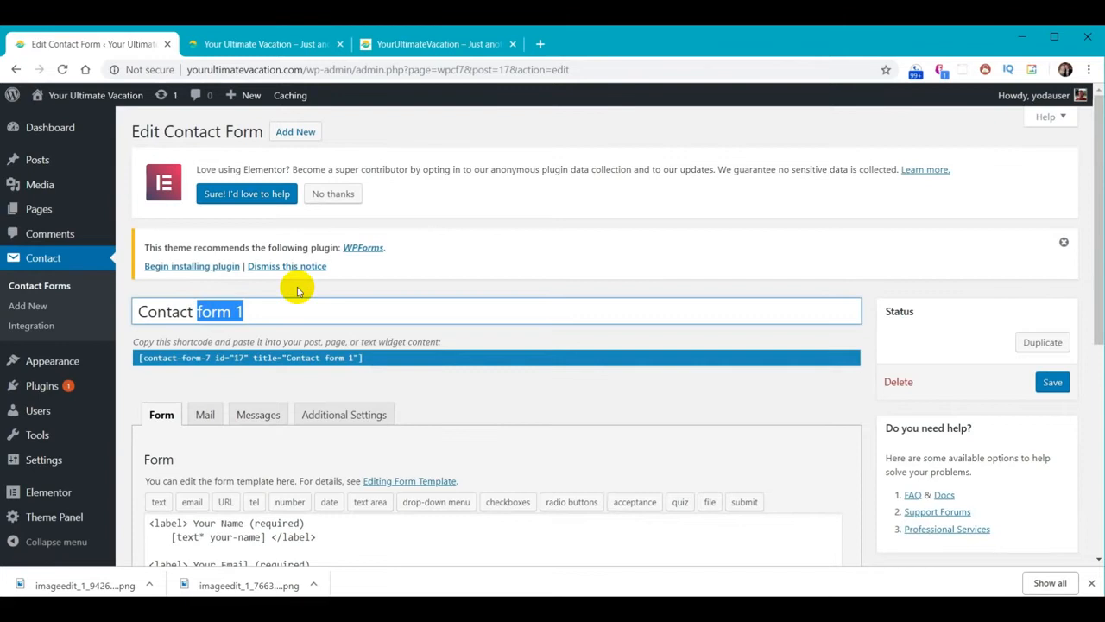
Retitle Contact form 1 as 'Contact Us', save it, and scroll to the form template
type("Us")
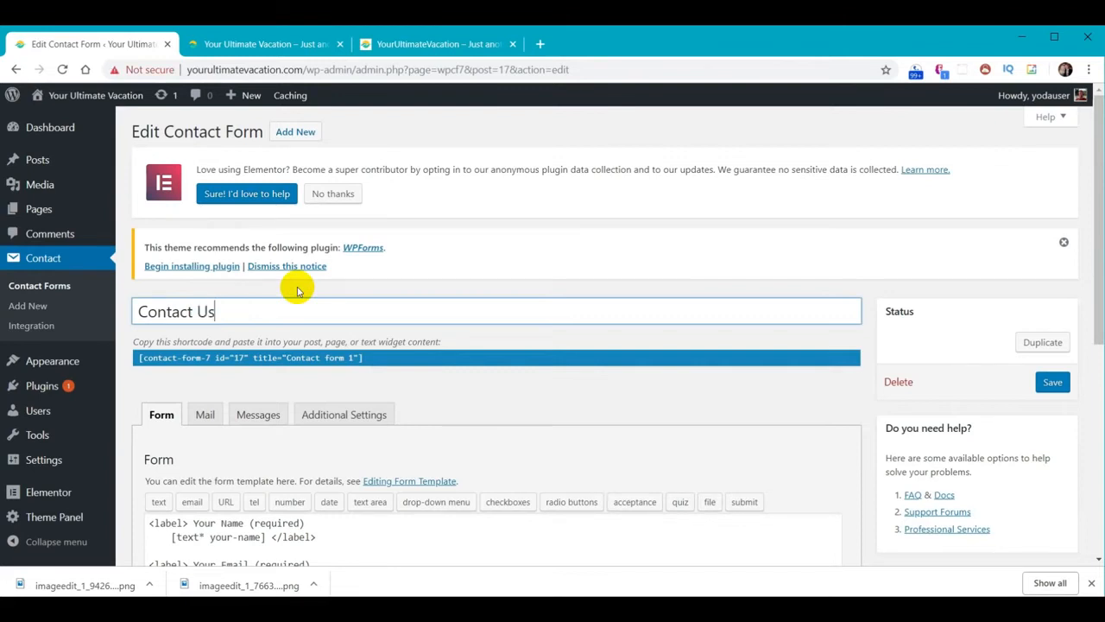
left_click(1047, 382)
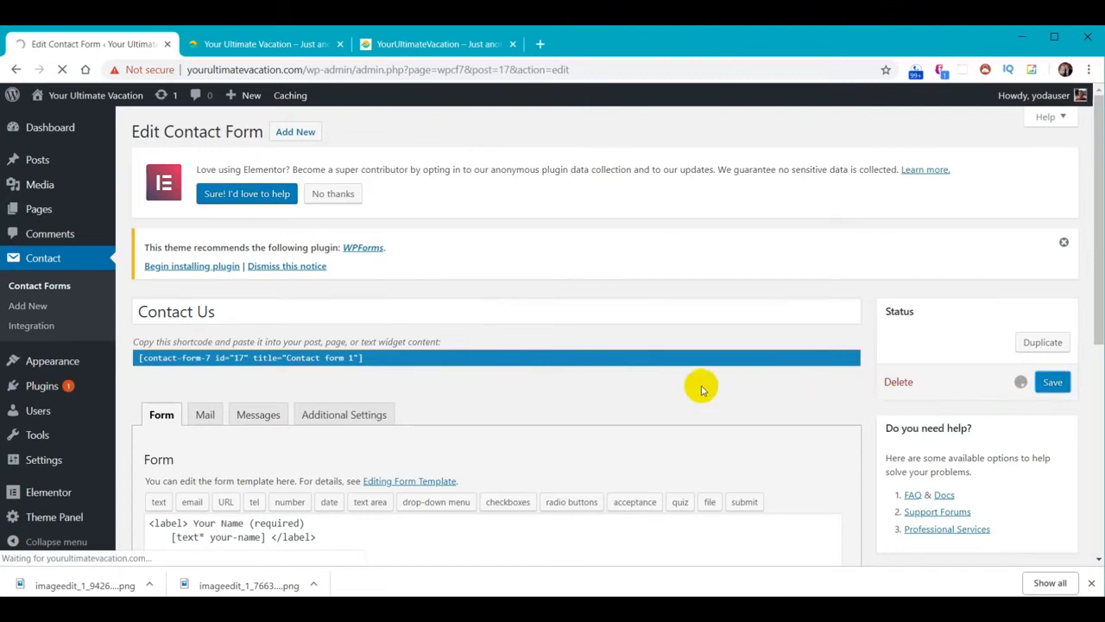
scroll(585, 328, "down", 4)
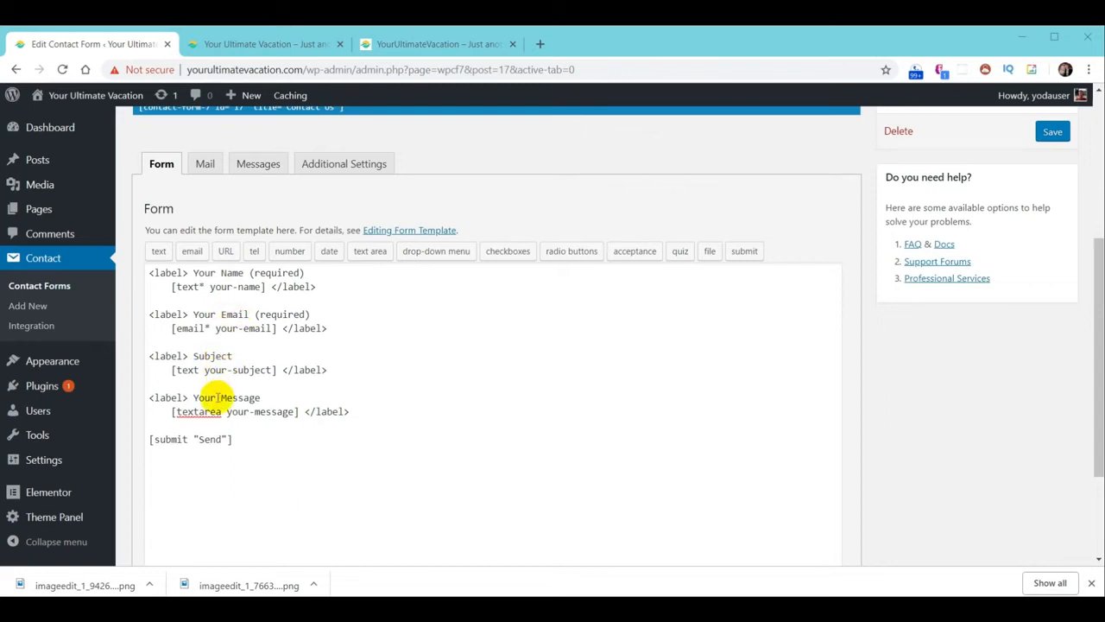
Insert a [tel tel-764] telephone tag on a new line below the email field
left_click(342, 329)
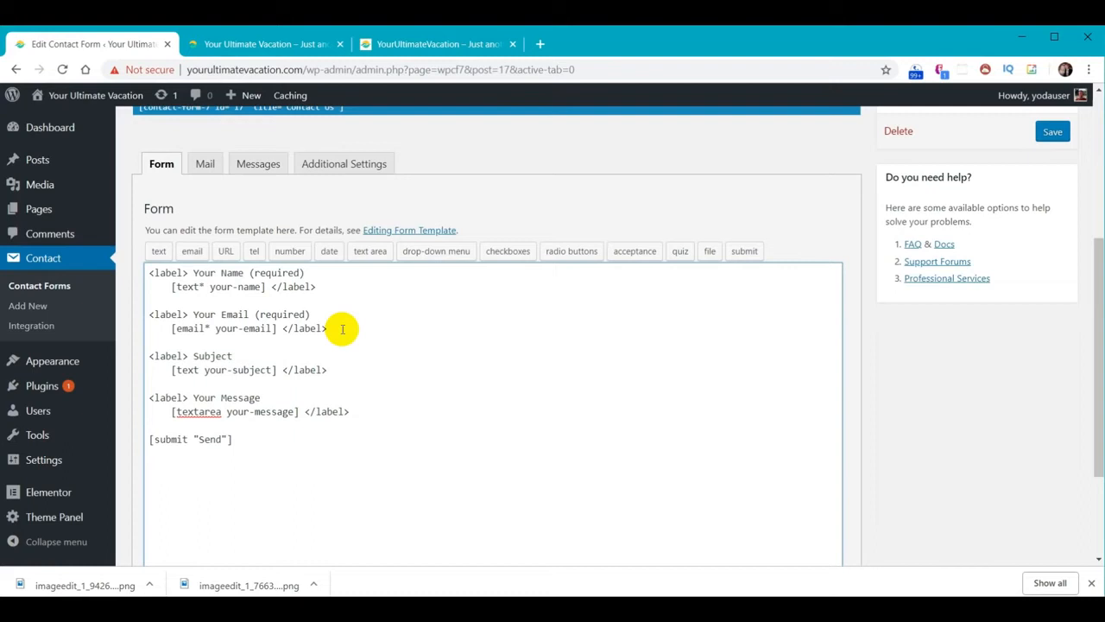
key("Return")
key("Return")
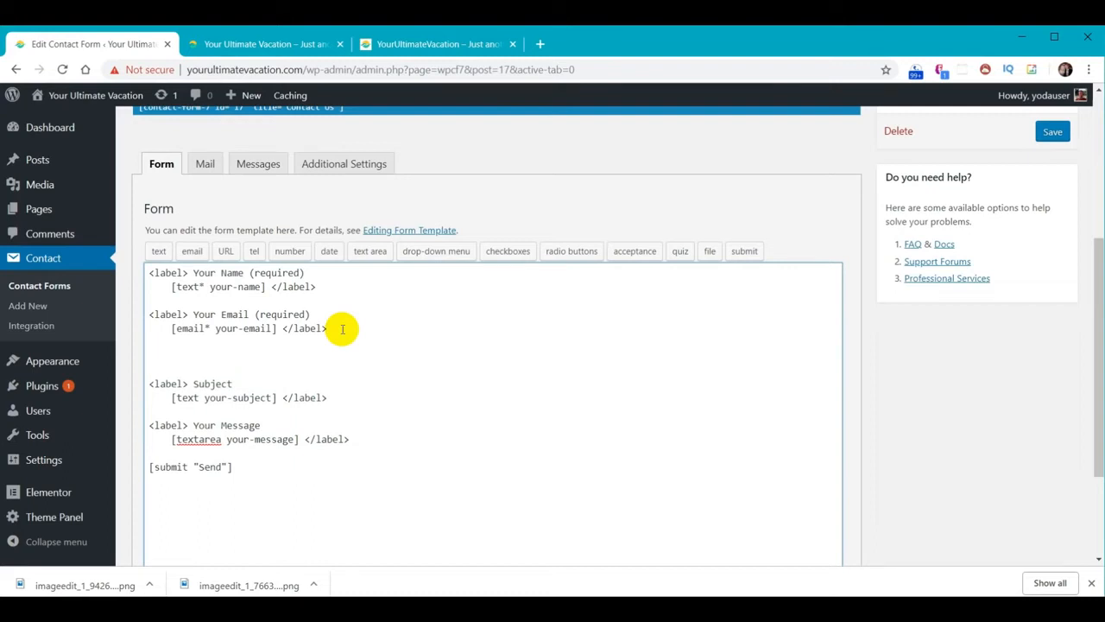
left_click(252, 253)
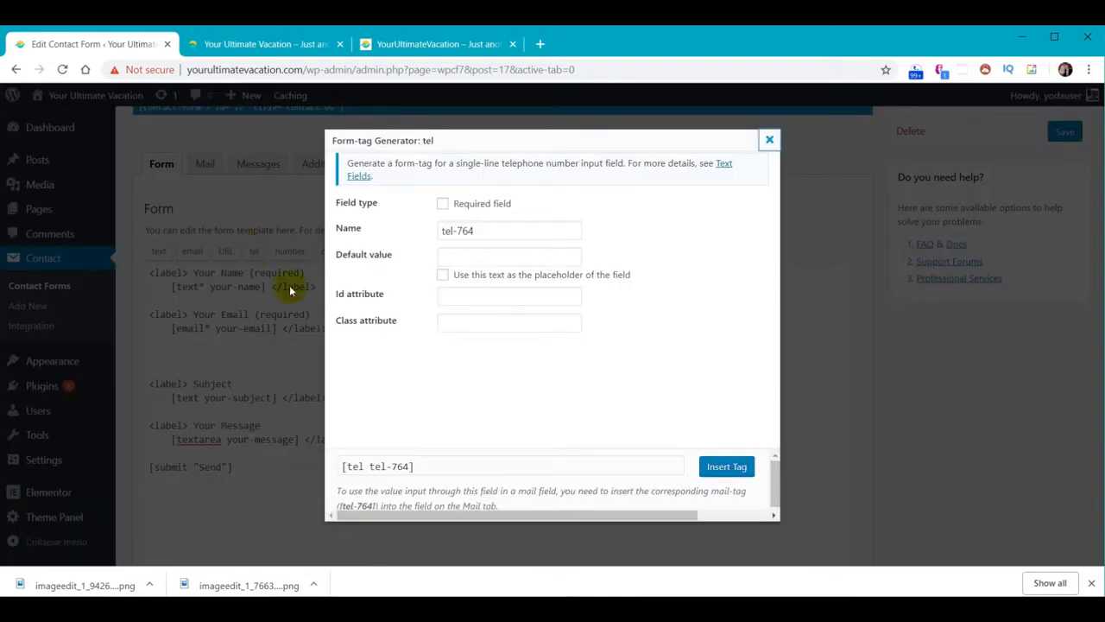
left_click(727, 467)
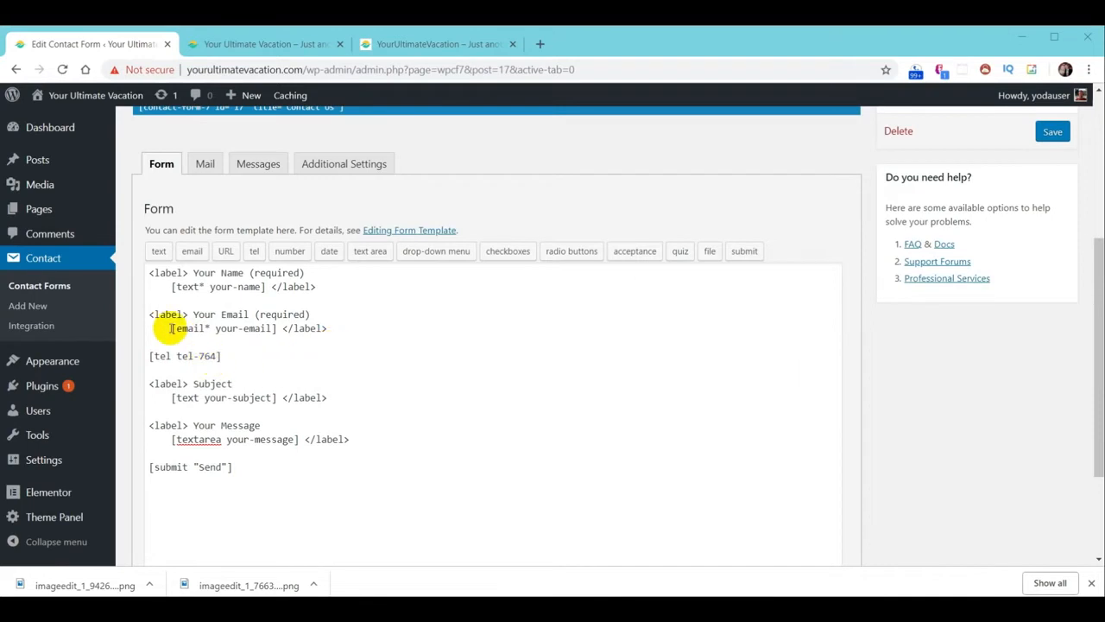
left_click_drag(147, 314, 354, 324)
key("ctrl+c")
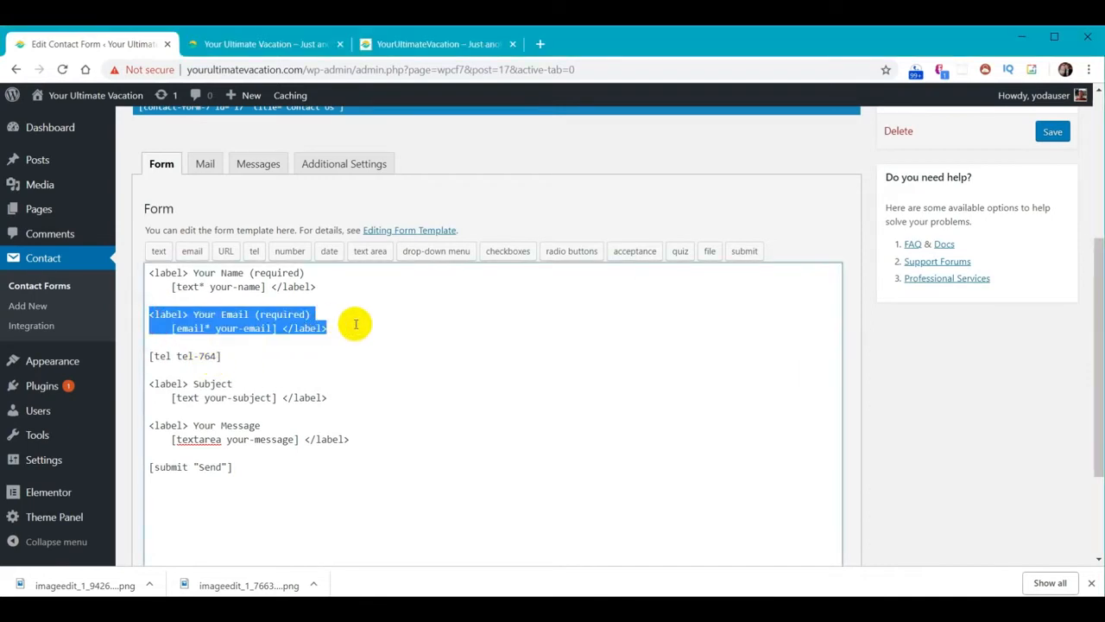
Duplicate the email label block and swap its shortcode for the [tel tel-764] tag
key("Down")
key("ctrl+v")
key("Return")
key("Return")
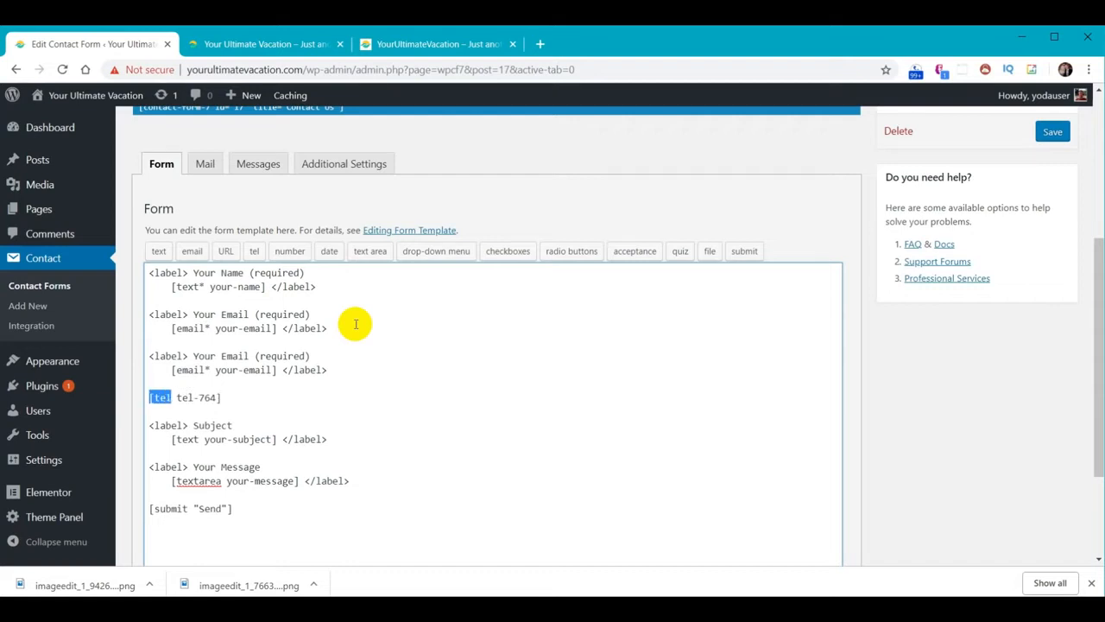
key("BackSpace")
key("BackSpace")
key("BackSpace")
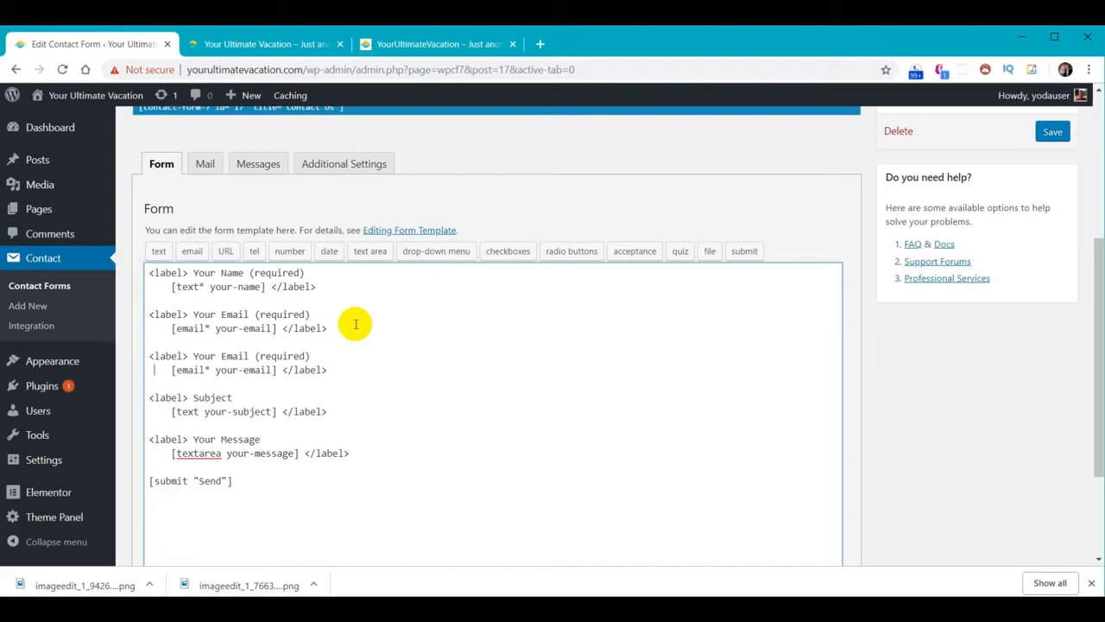
key("shift+Right")
key("shift+Right")
key("shift+Right")
key("shift+Right")
key("shift+Right")
key("shift+Right")
key("shift+Right")
key("shift+Right")
key("shift+Right")
key("shift+Right")
key("shift+Right")
key("shift+Right")
key("shift+Right")
key("shift+Right")
key("shift+Right")
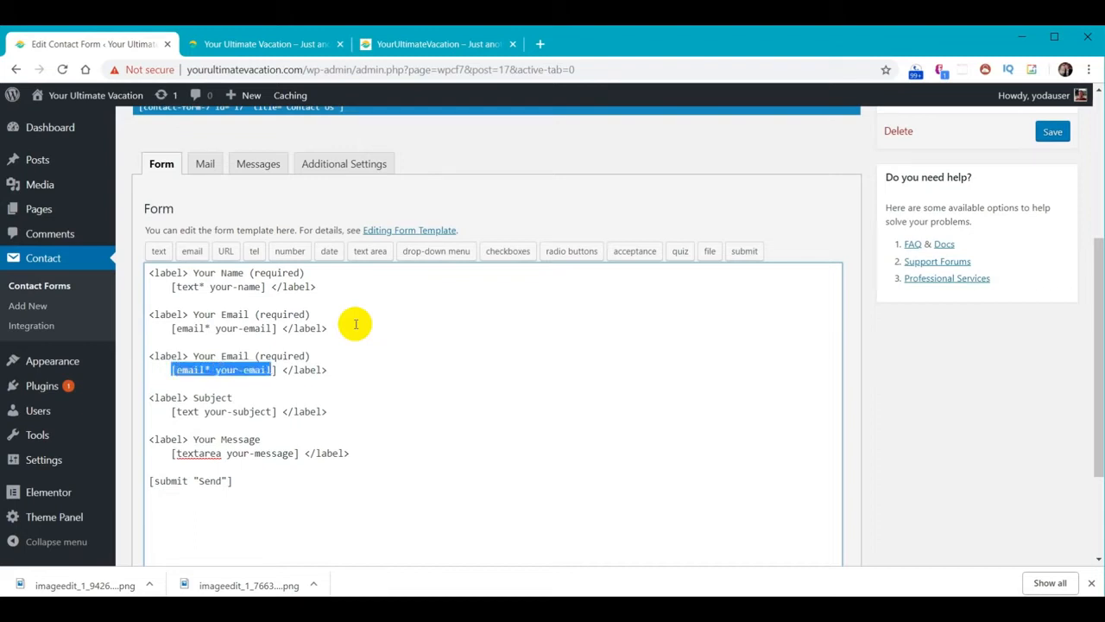
type("[tel tel-764]")
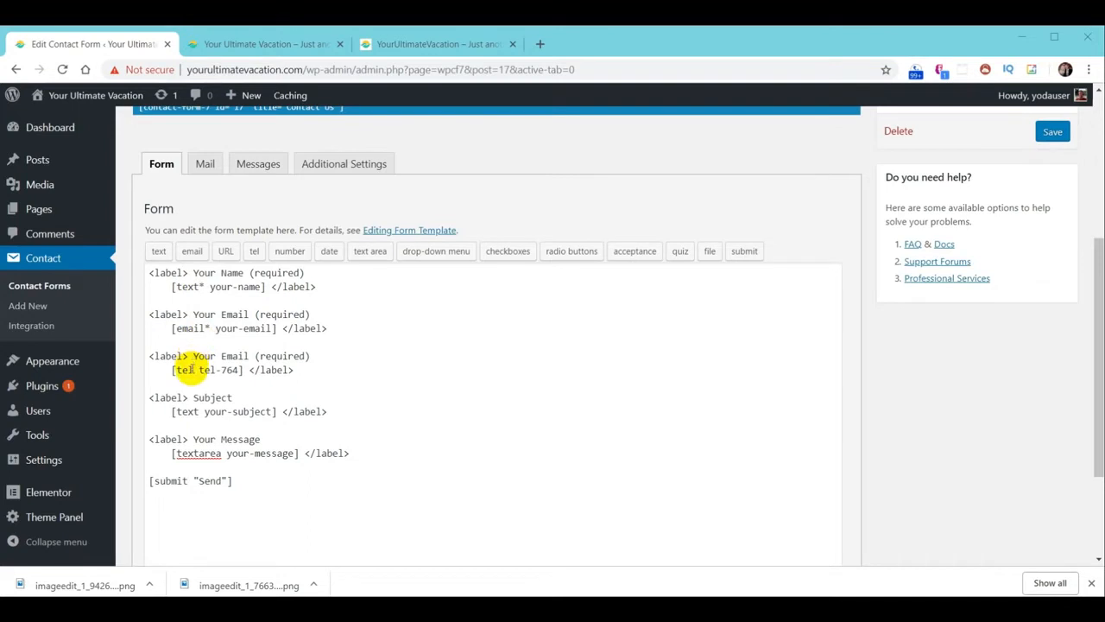
Make the tag required as [tel* tel-764] and relabel the block 'Your Phone'
left_click(192, 371)
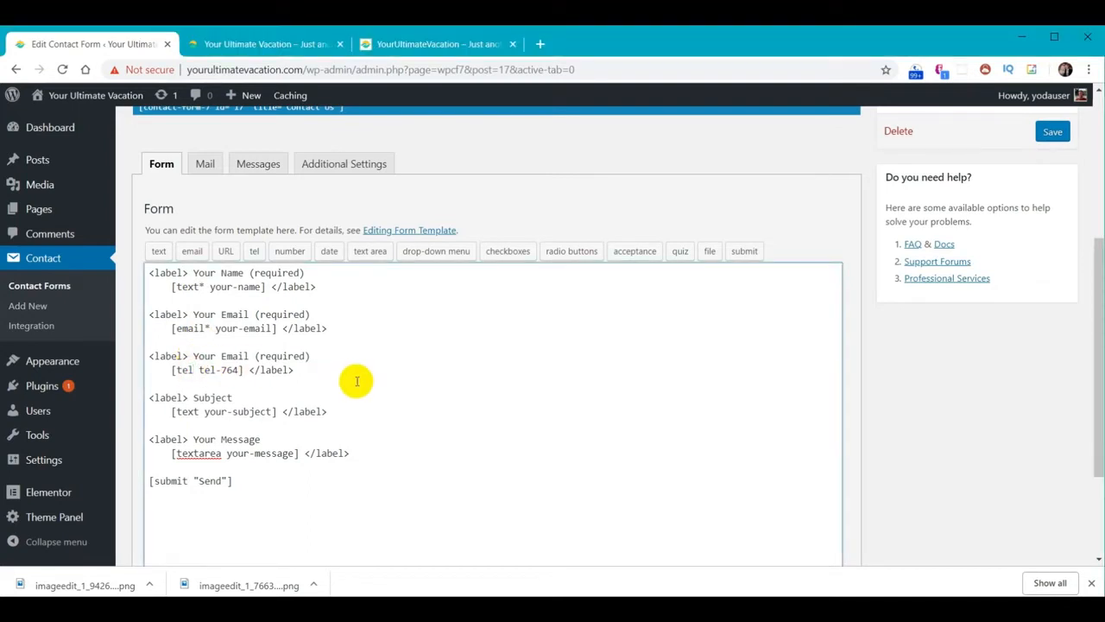
type("*")
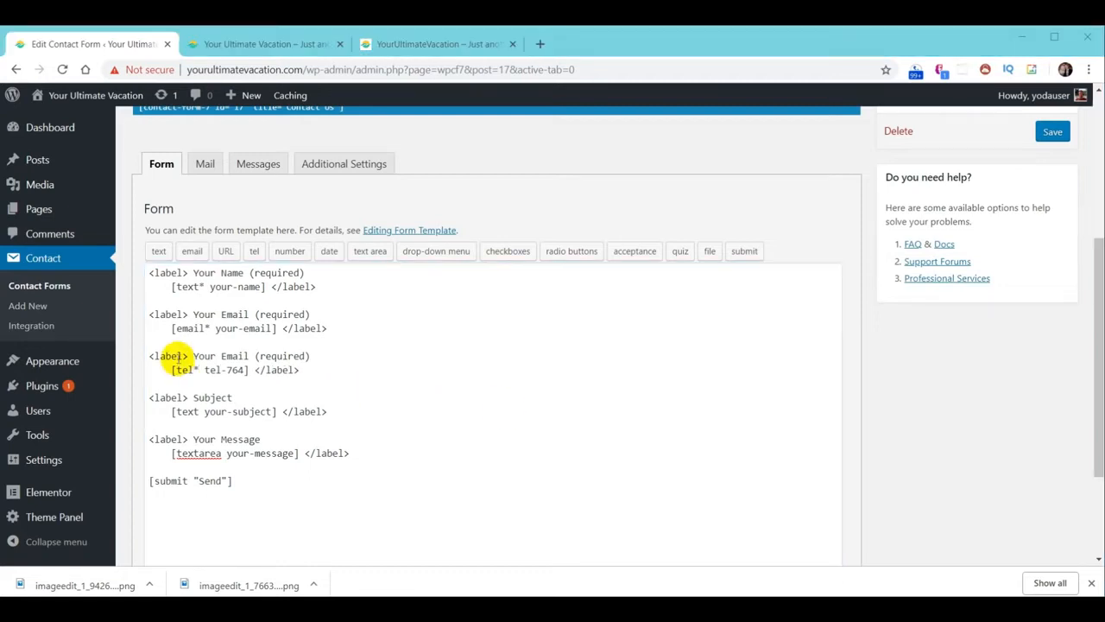
left_click(195, 356)
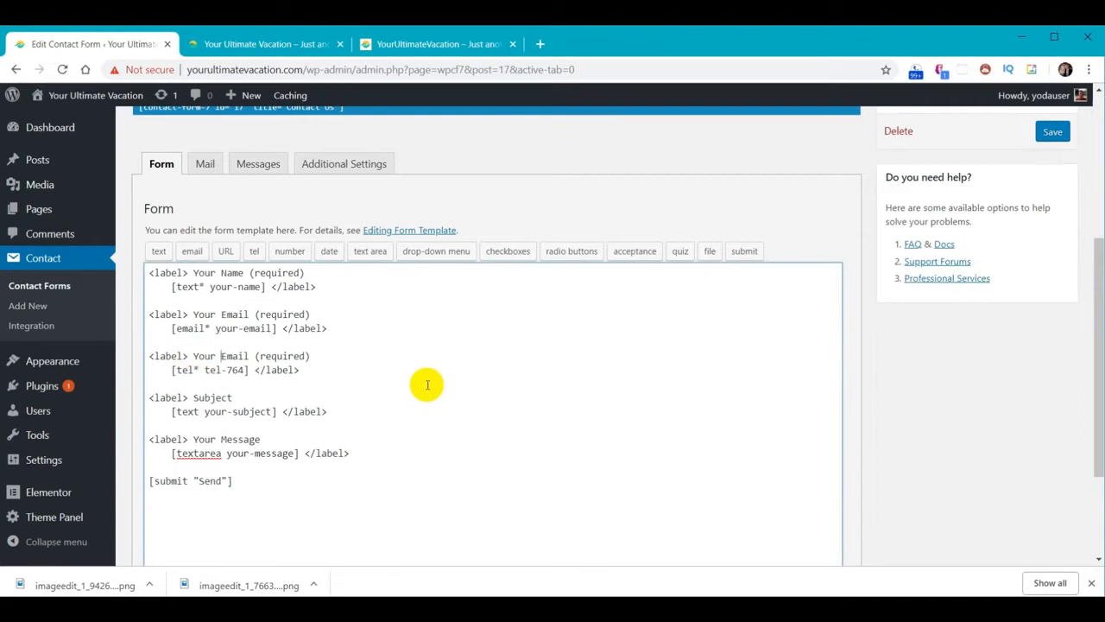
type("Phone")
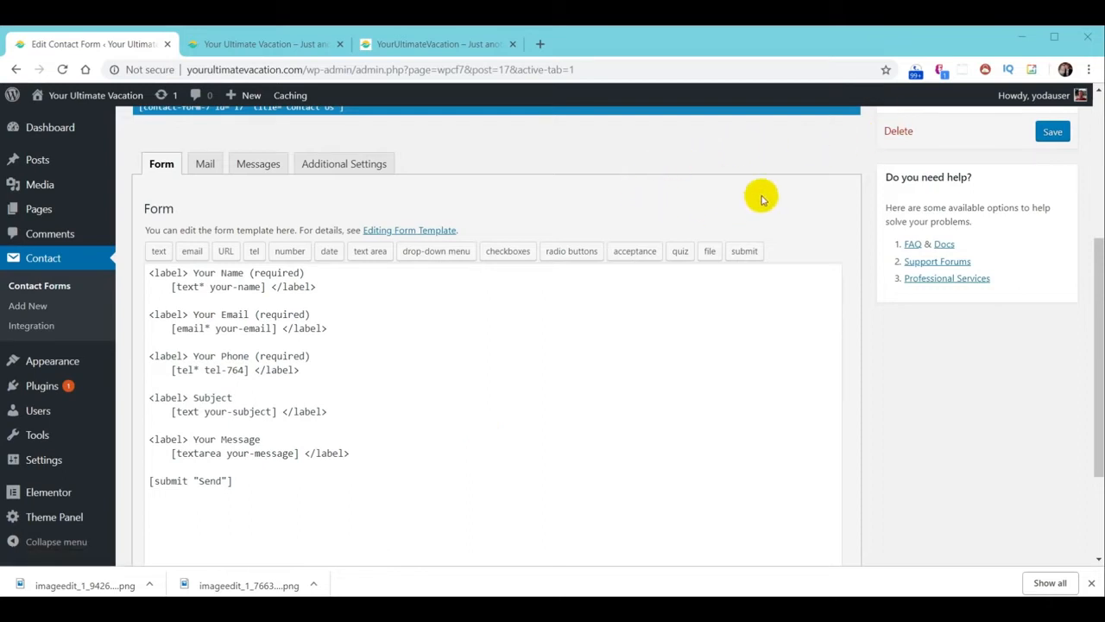
Save the template and replace the Mail tab's To address with the site's comments address
left_click(1042, 137)
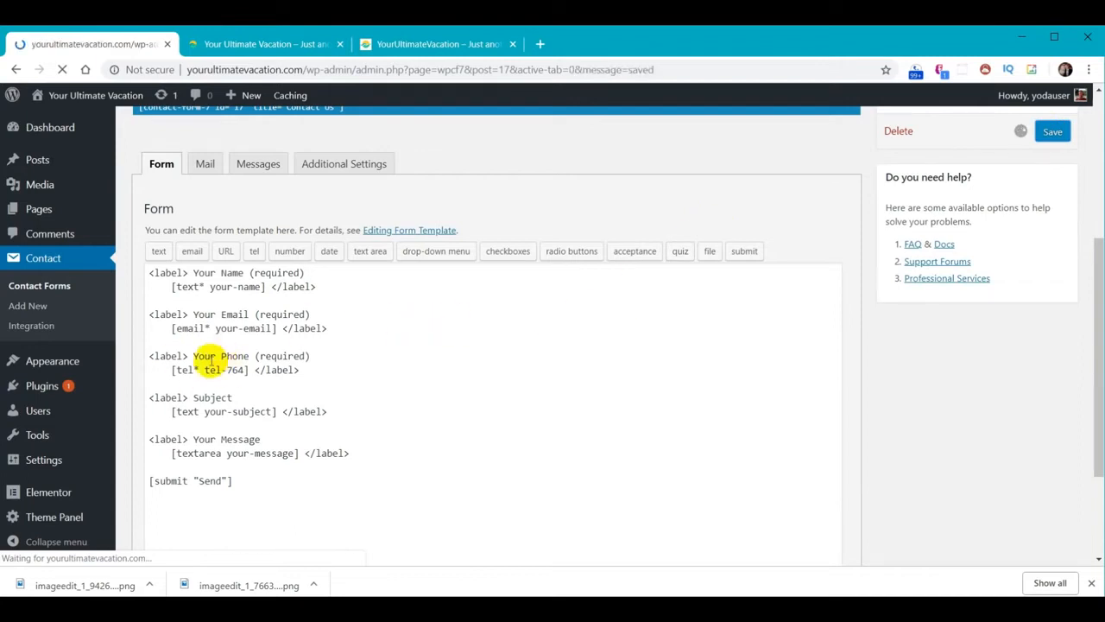
scroll(634, 255, "down", 4)
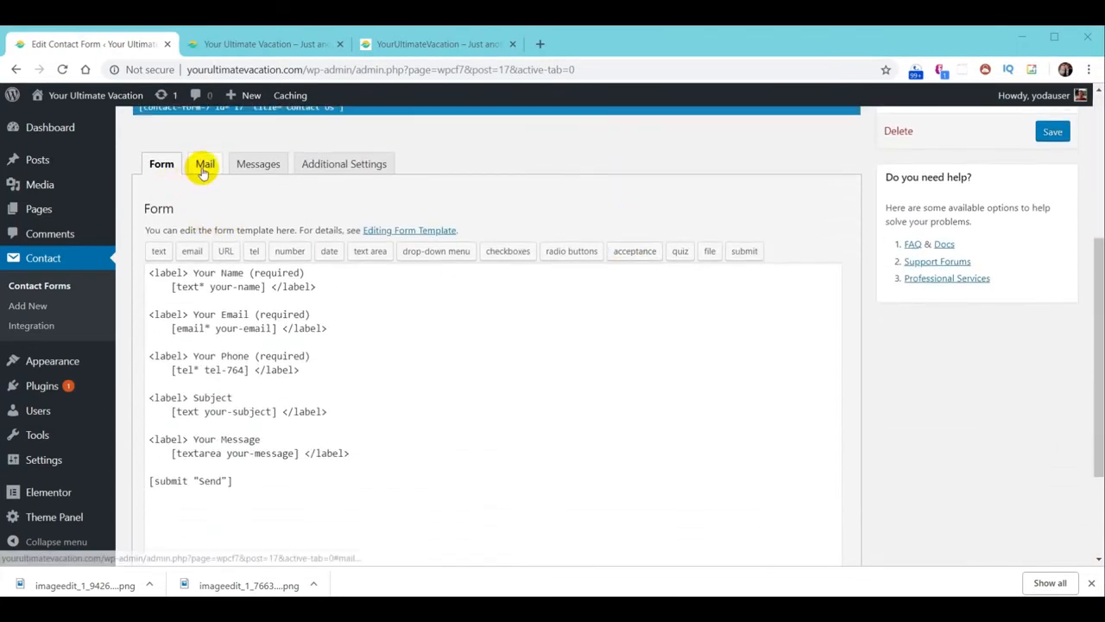
left_click(205, 166)
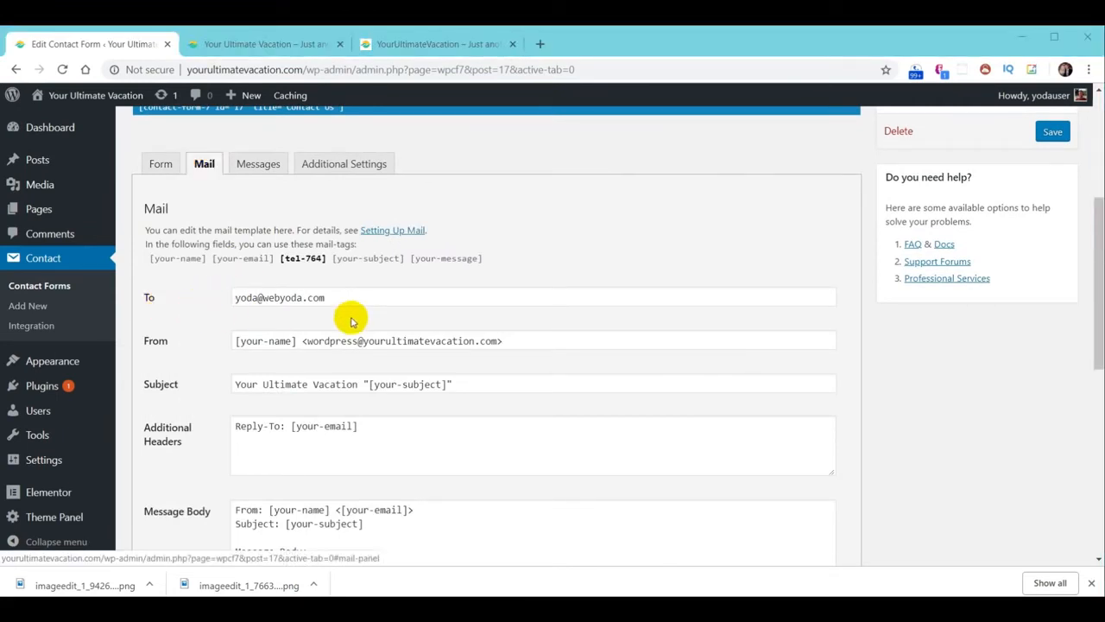
left_click_drag(355, 301, 209, 304)
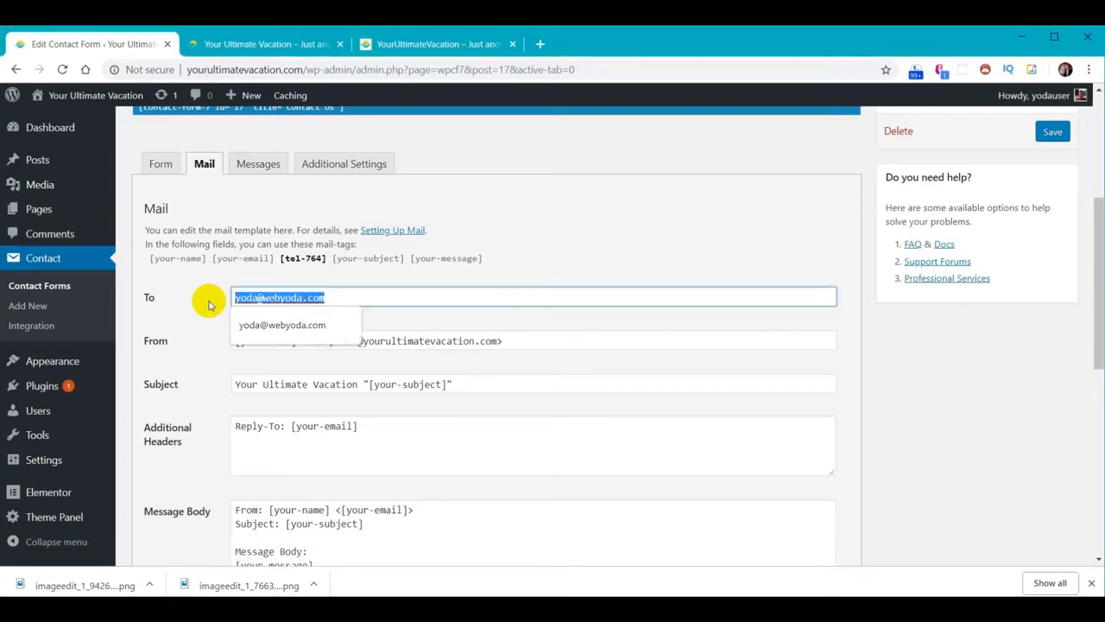
key("ctrl+v")
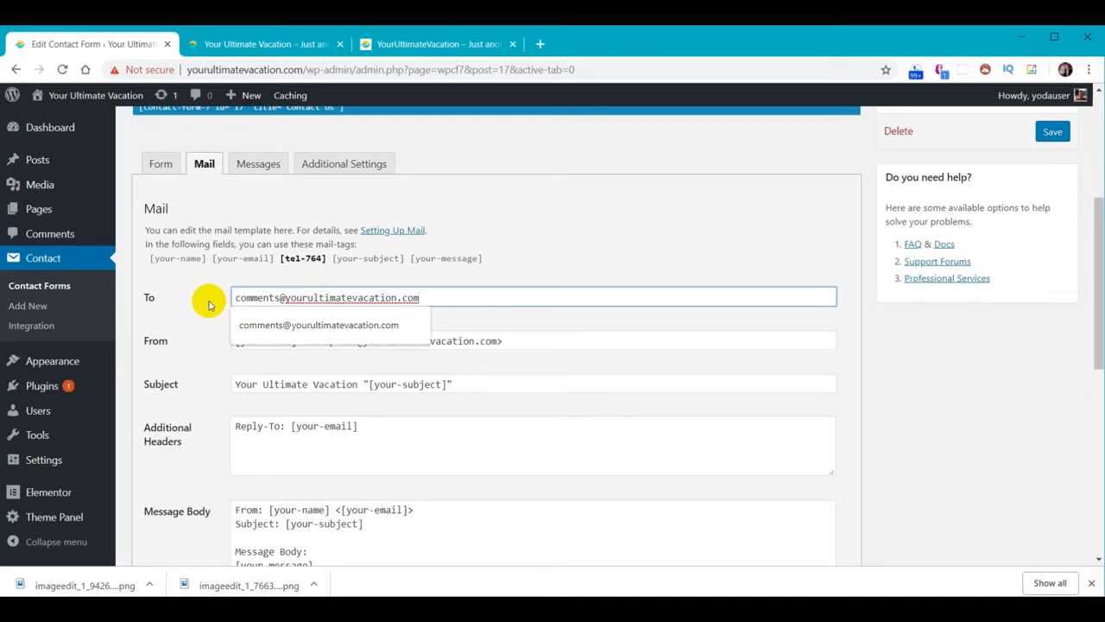
left_click(207, 304)
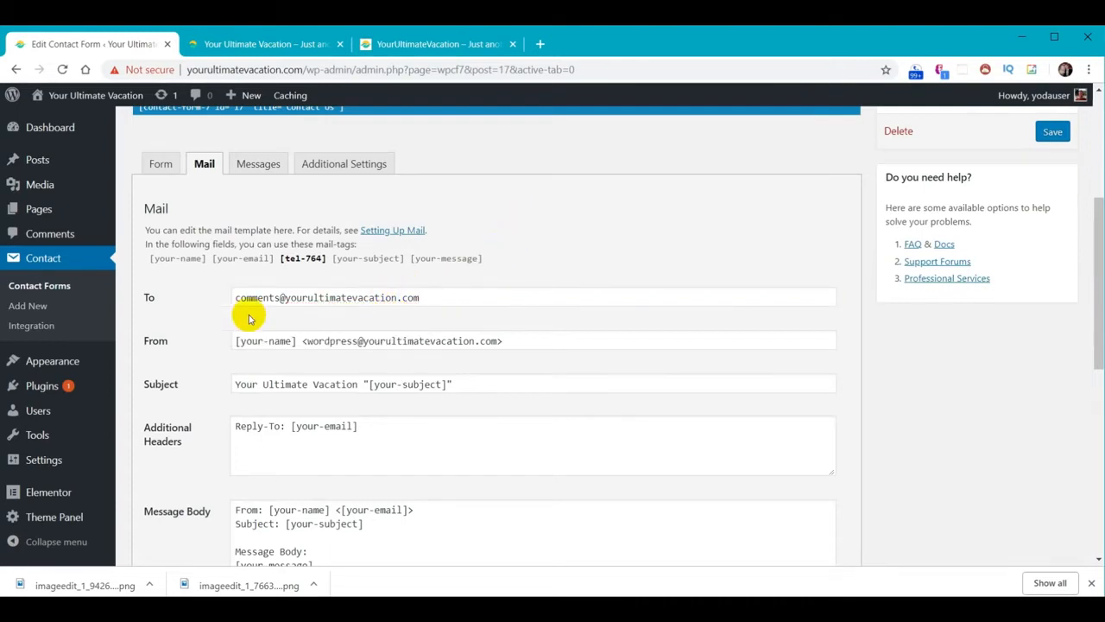
Change the From sender address from 'wordpress' to 'noreply'
double_click(329, 340)
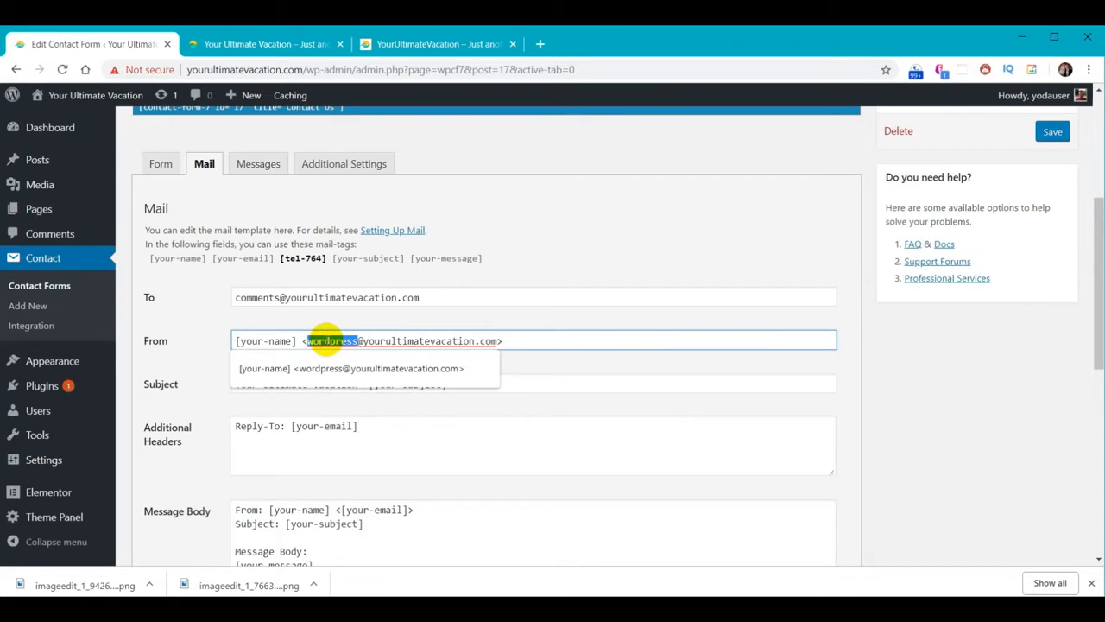
type("noreply")
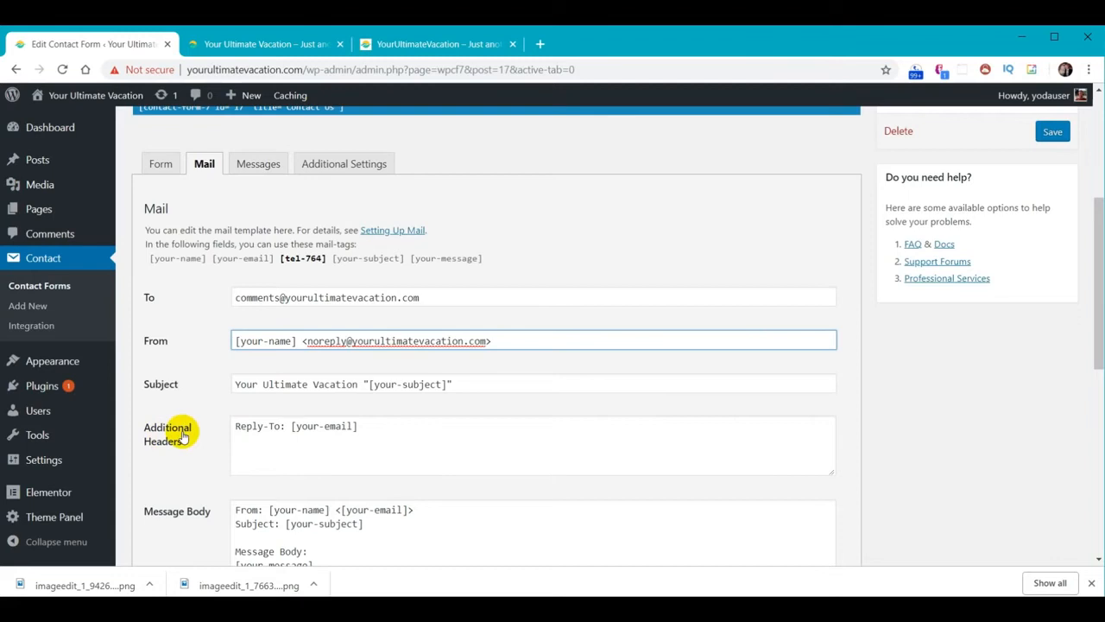
left_click_drag(296, 425, 348, 426)
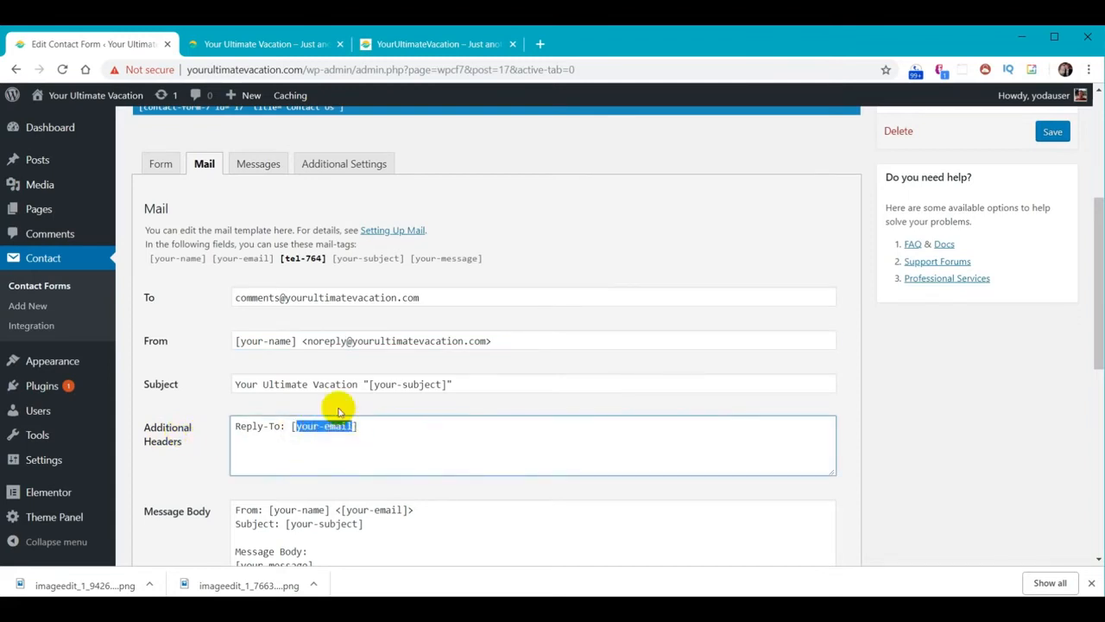
left_click(160, 168)
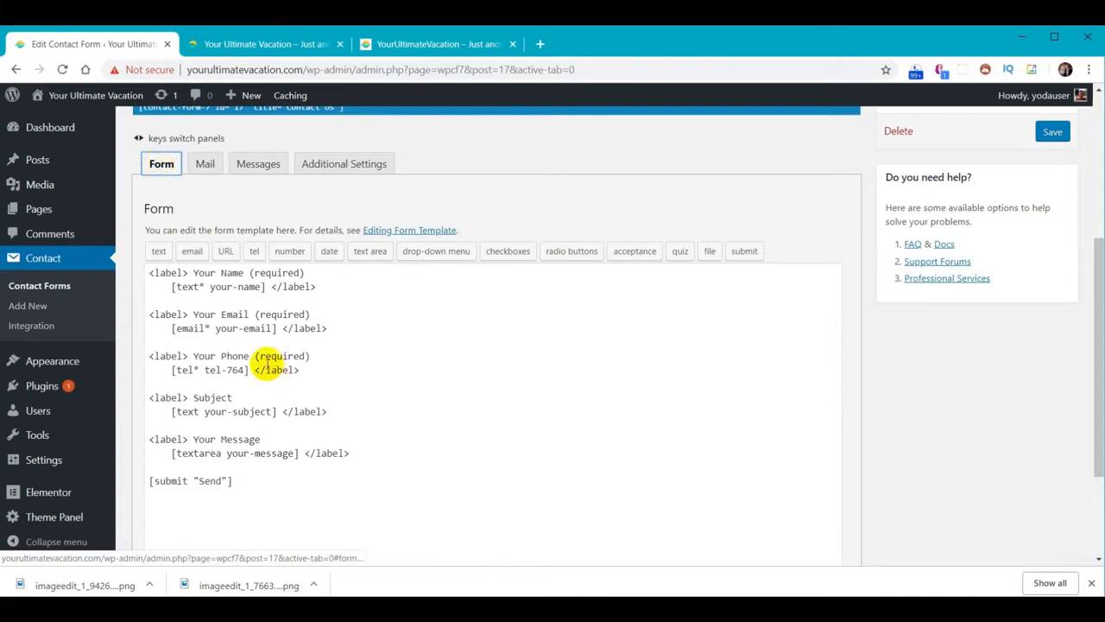
left_click(205, 167)
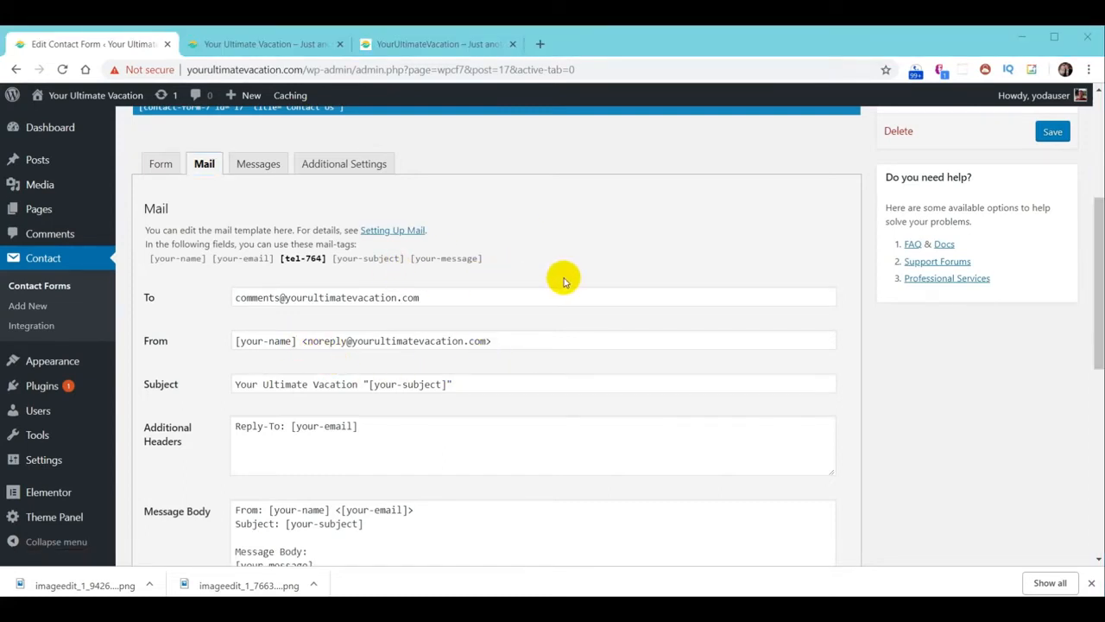
scroll(557, 288, "down", 3)
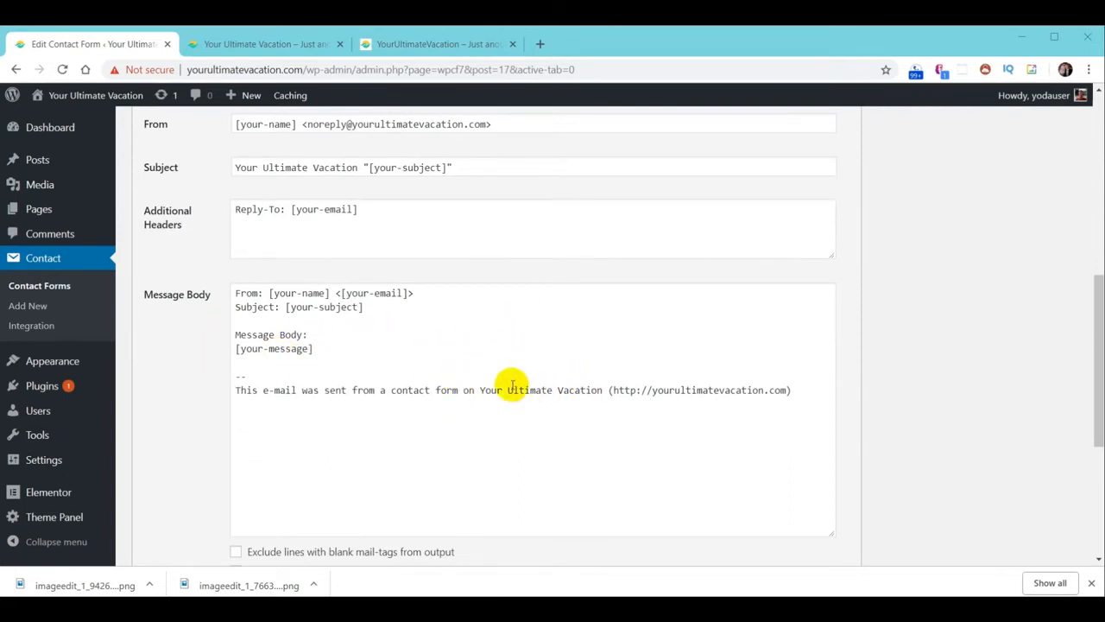
Add a 'Phone: [tel-764]' line under the subject in the message body and save the form
scroll(512, 384, "up", 1)
scroll(516, 414, "up", 1)
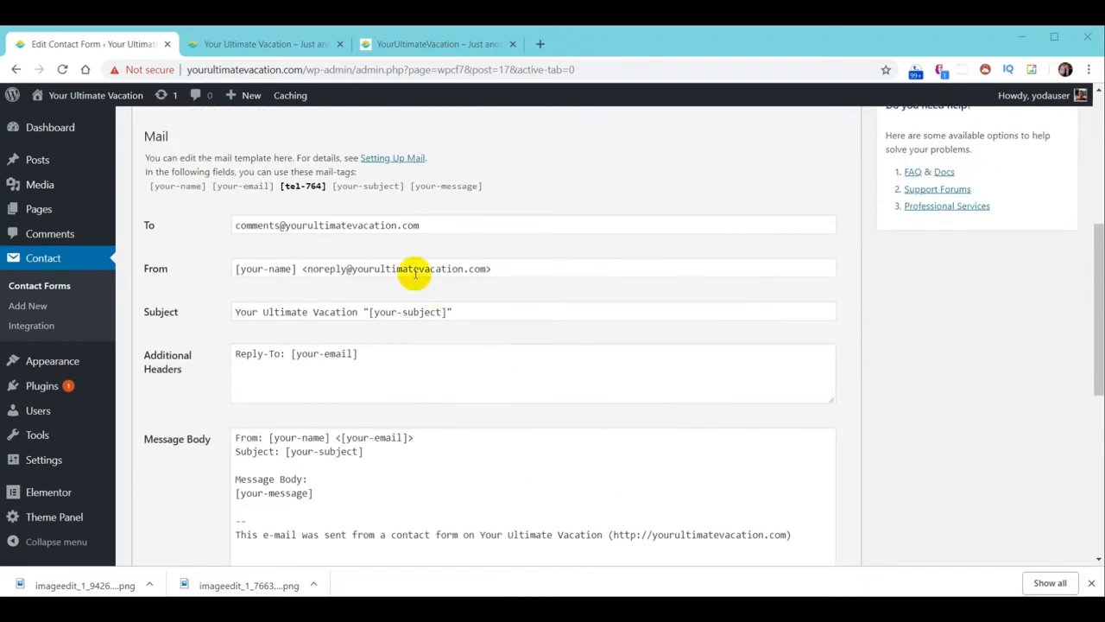
left_click(291, 191)
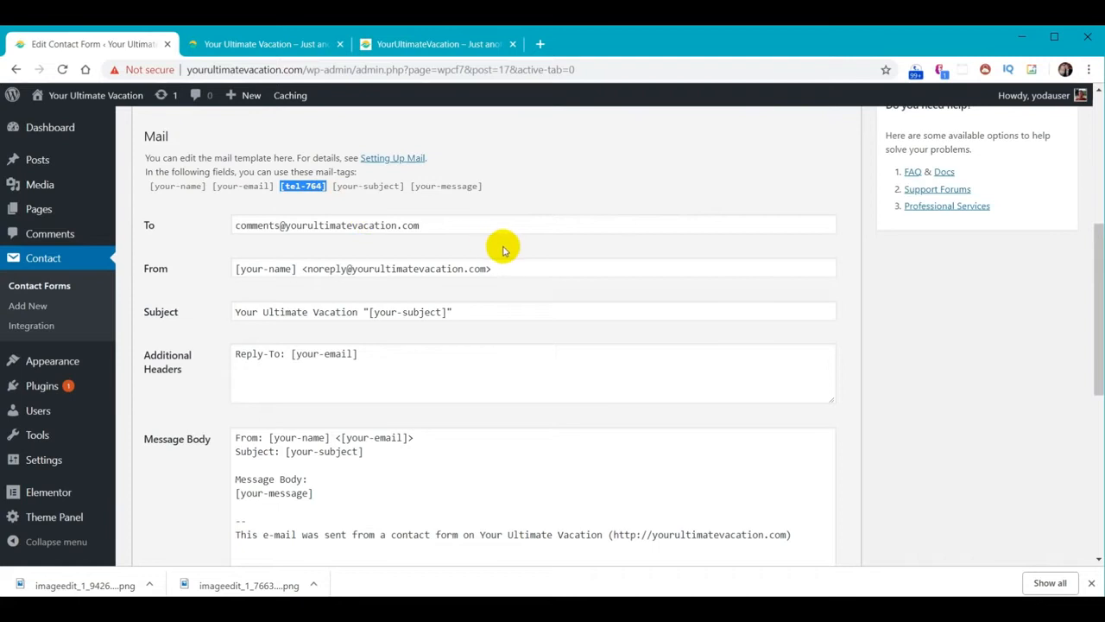
scroll(509, 259, "down", 2)
left_click(269, 319)
key("Return")
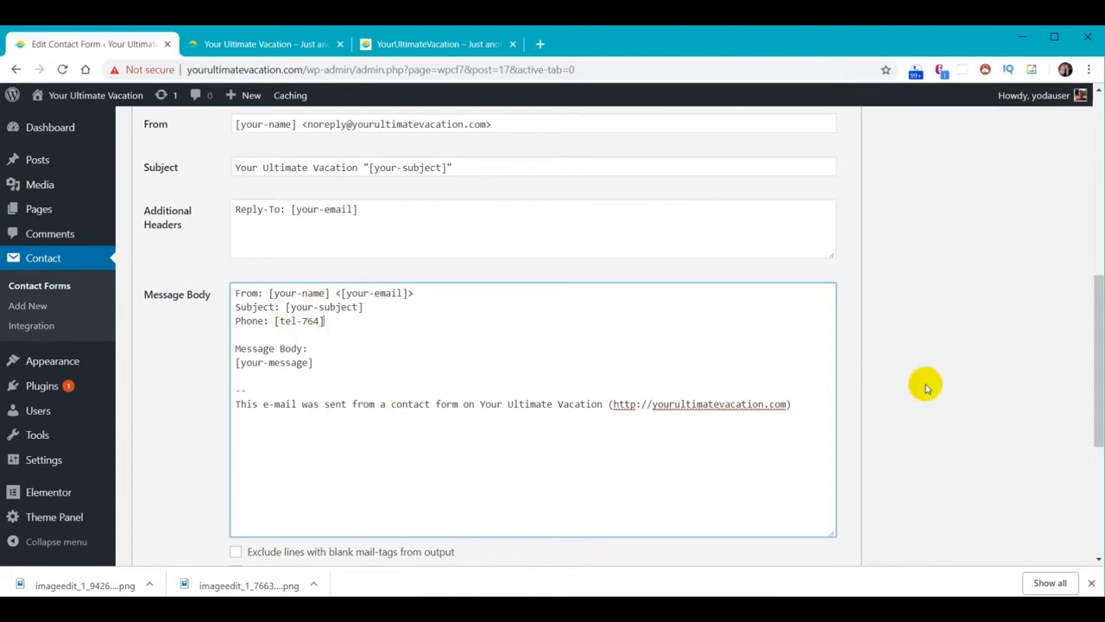
scroll(961, 423, "up", 3)
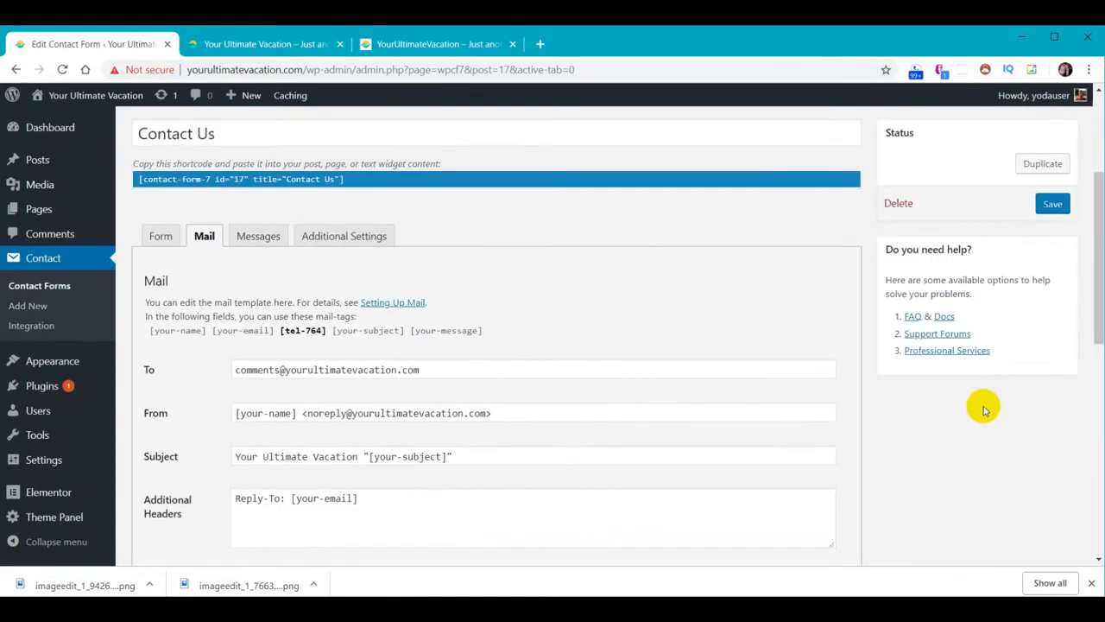
left_click(1054, 204)
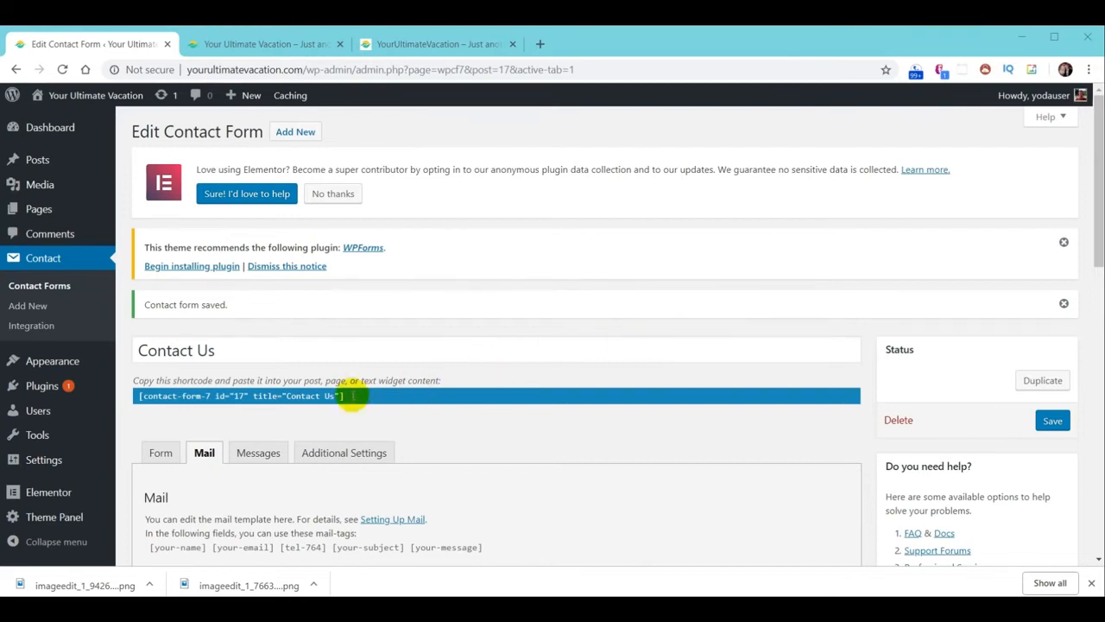
left_click(32, 261)
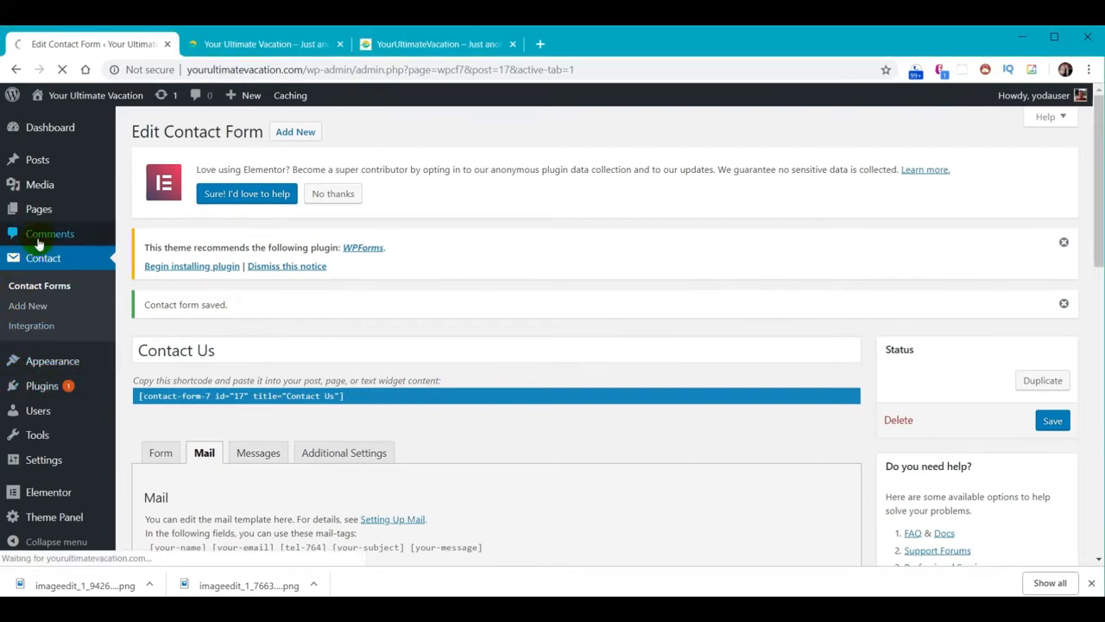
Duplicate the Contact Us form and title the copy 'Join Our Email'
scroll(536, 358, "down", 3)
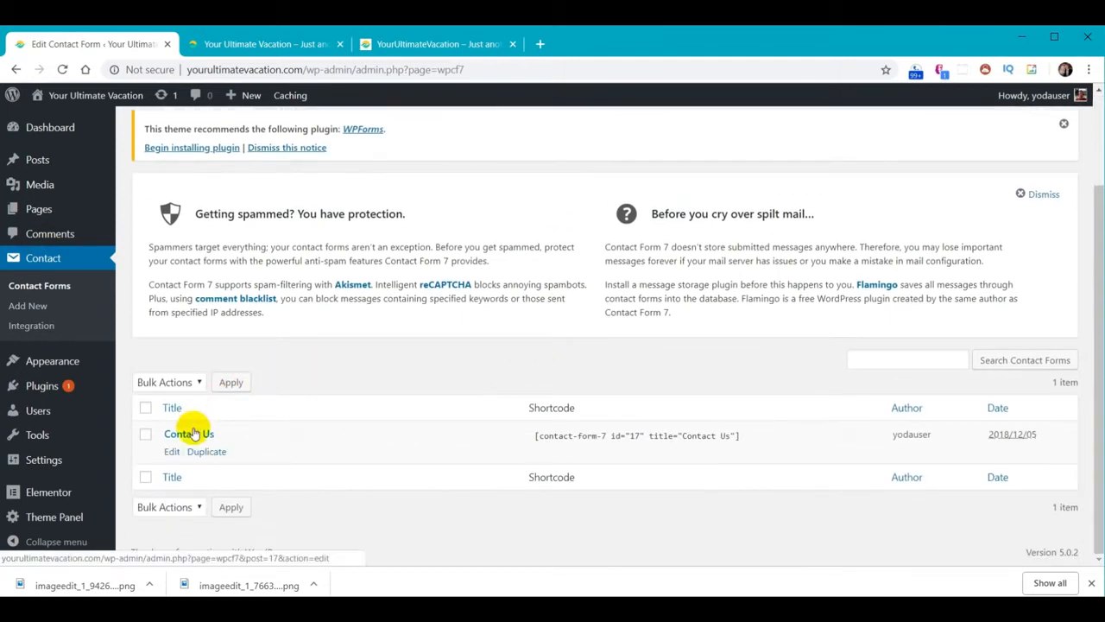
left_click(206, 451)
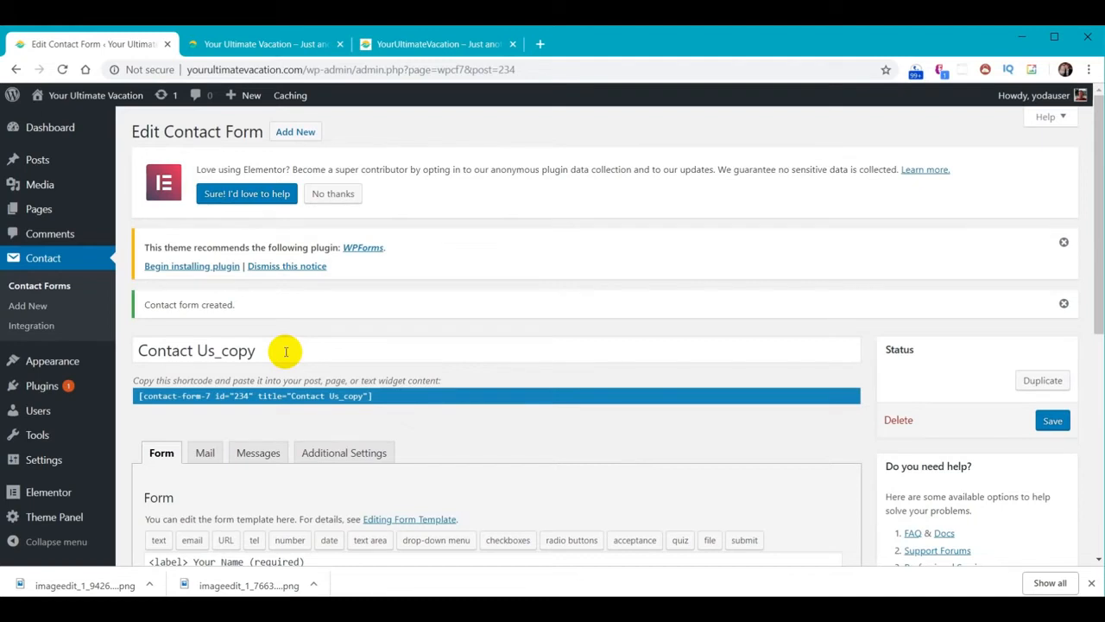
triple_click(294, 311)
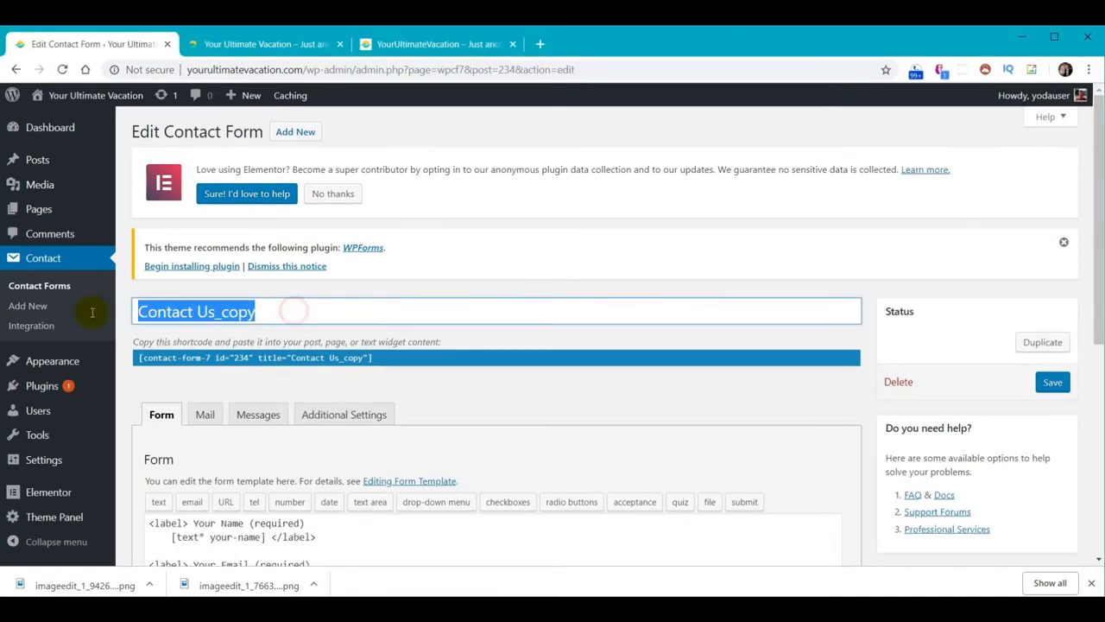
type("Join Our Email")
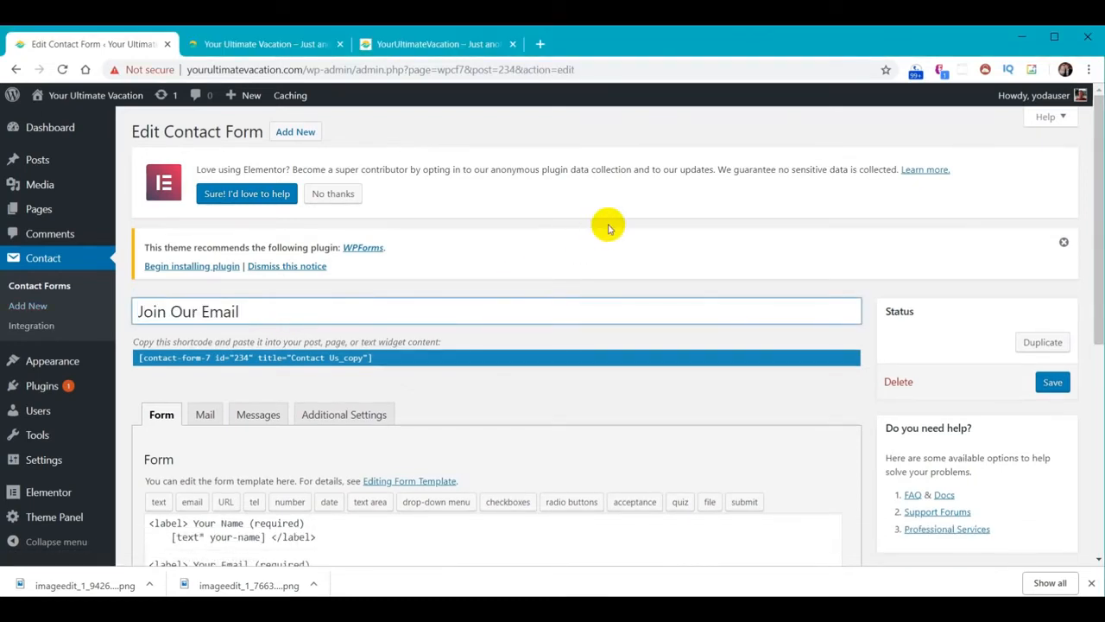
Delete the phone, subject and message blocks from the template and save the form
scroll(624, 316, "down", 3)
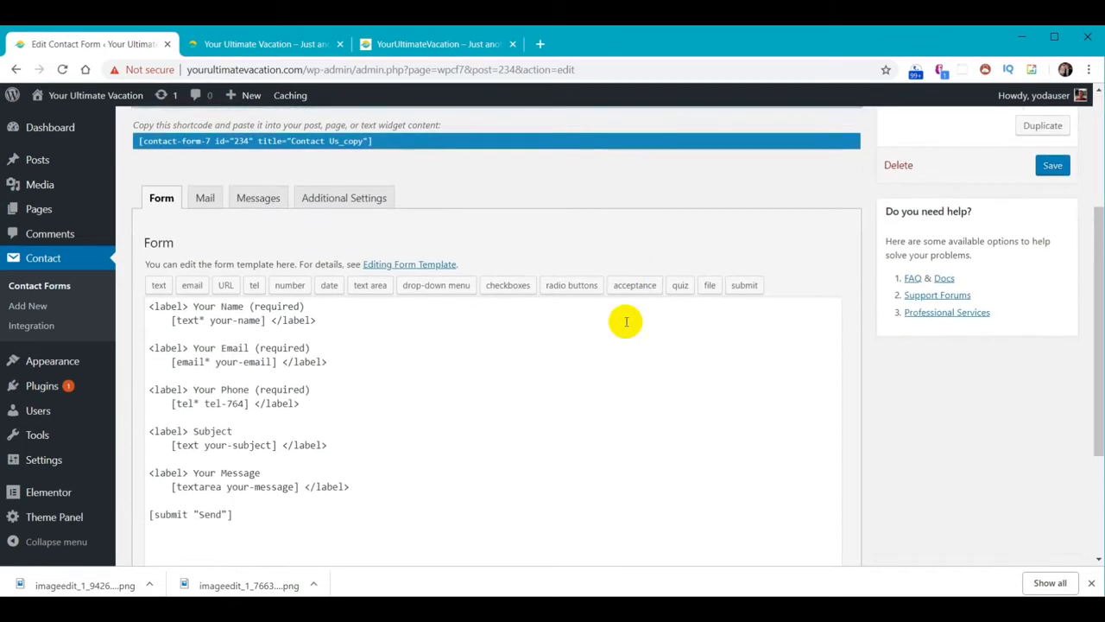
scroll(626, 322, "down", 1)
left_click_drag(395, 419, 109, 313)
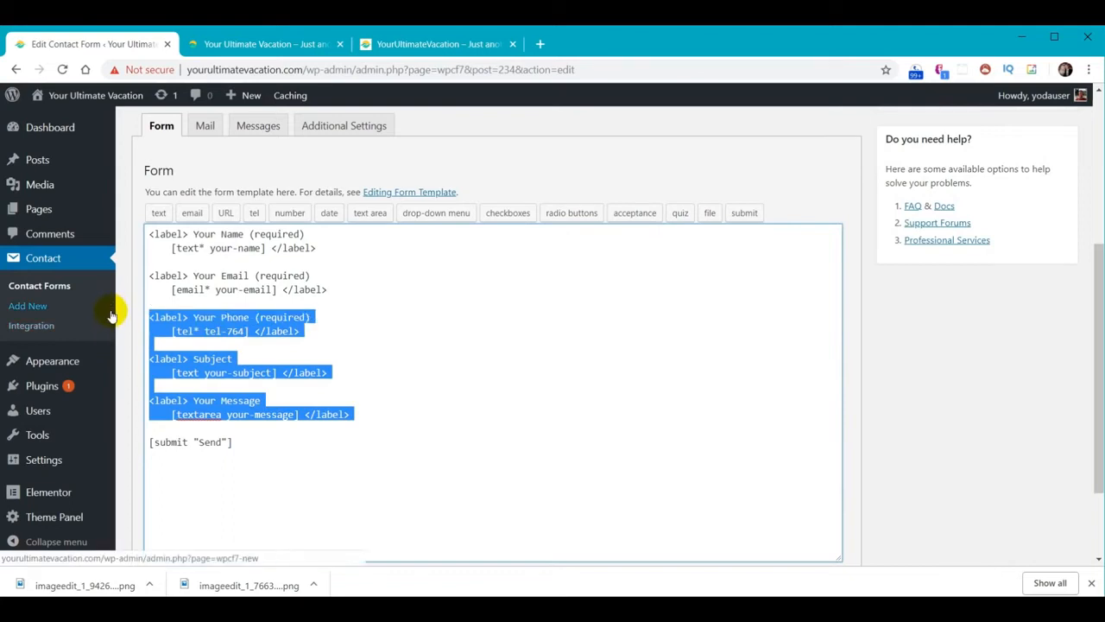
key("BackSpace")
key("BackSpace")
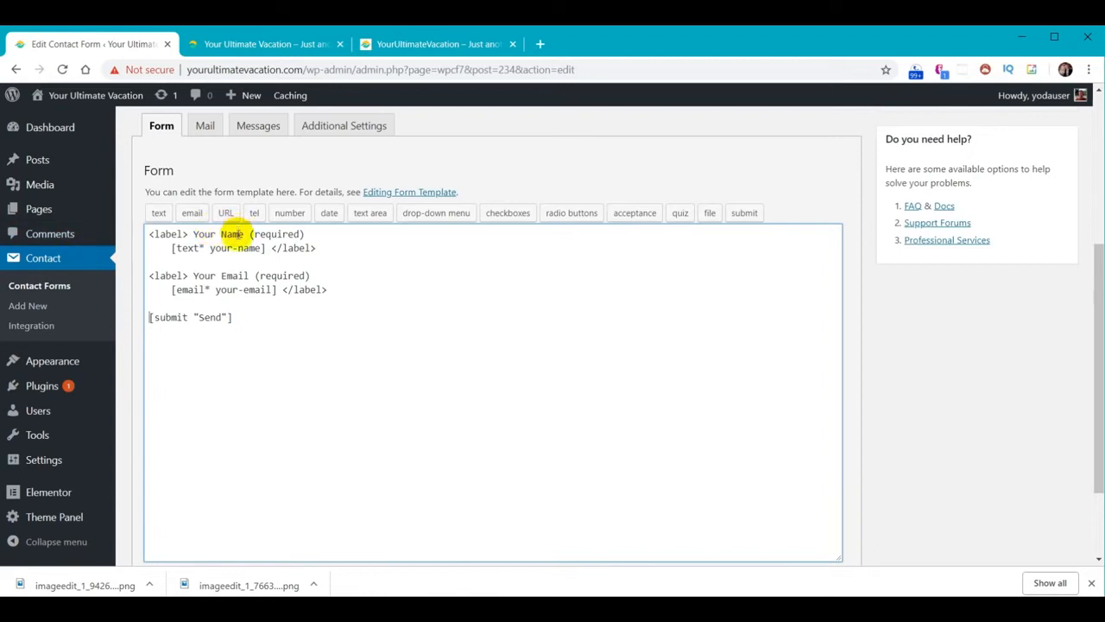
scroll(811, 446, "up", 3)
left_click(1060, 393)
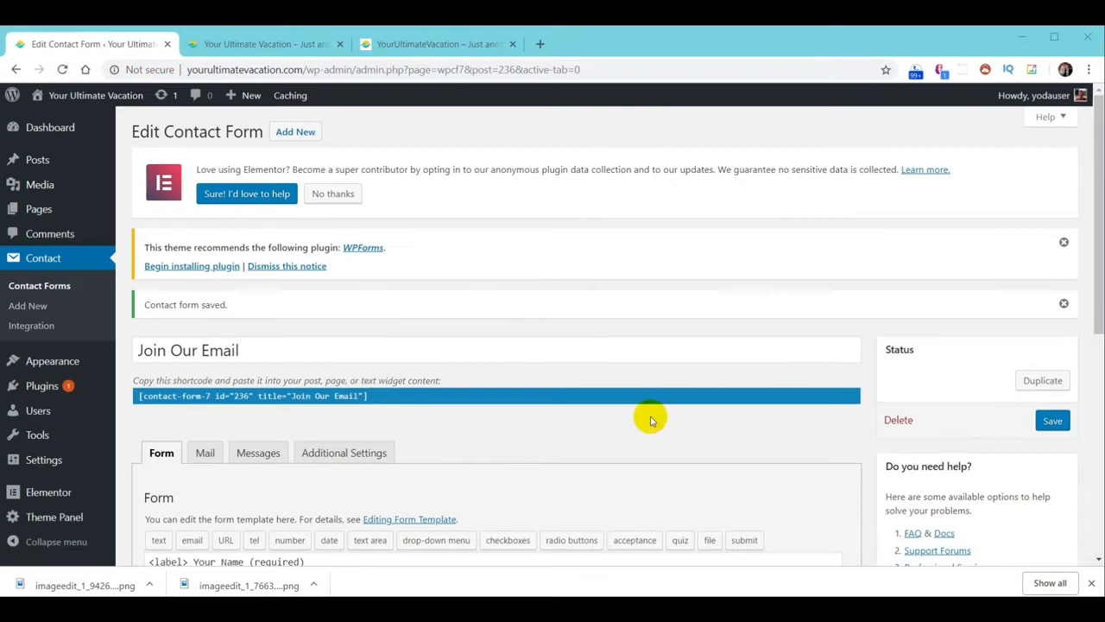
Set the Join Our Email mail subject to 'Join Our Email'
left_click(206, 458)
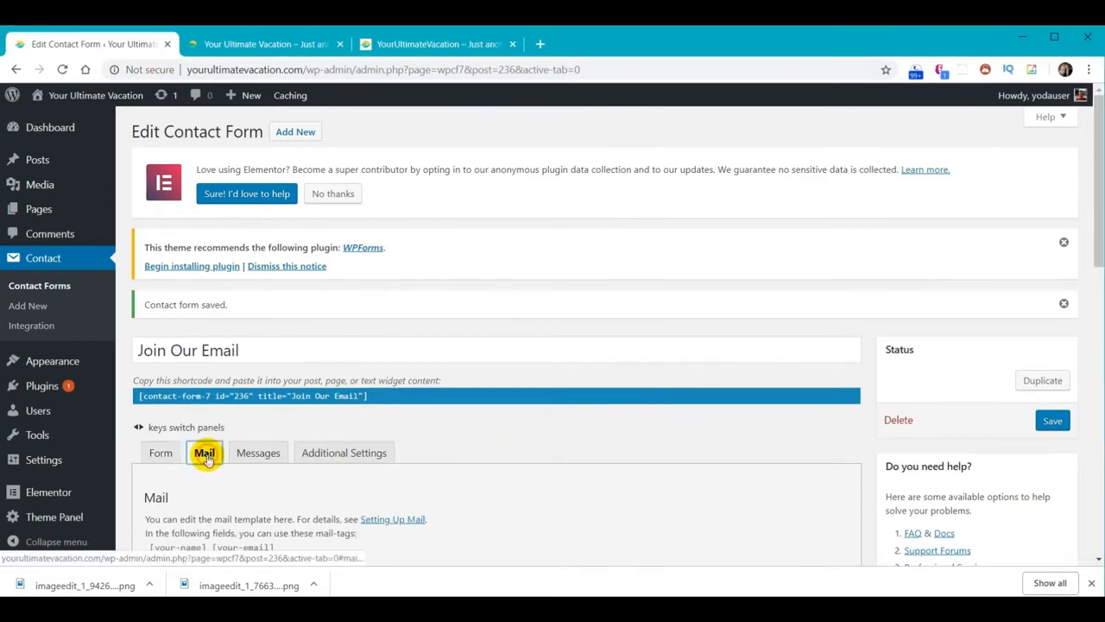
scroll(585, 432, "down", 3)
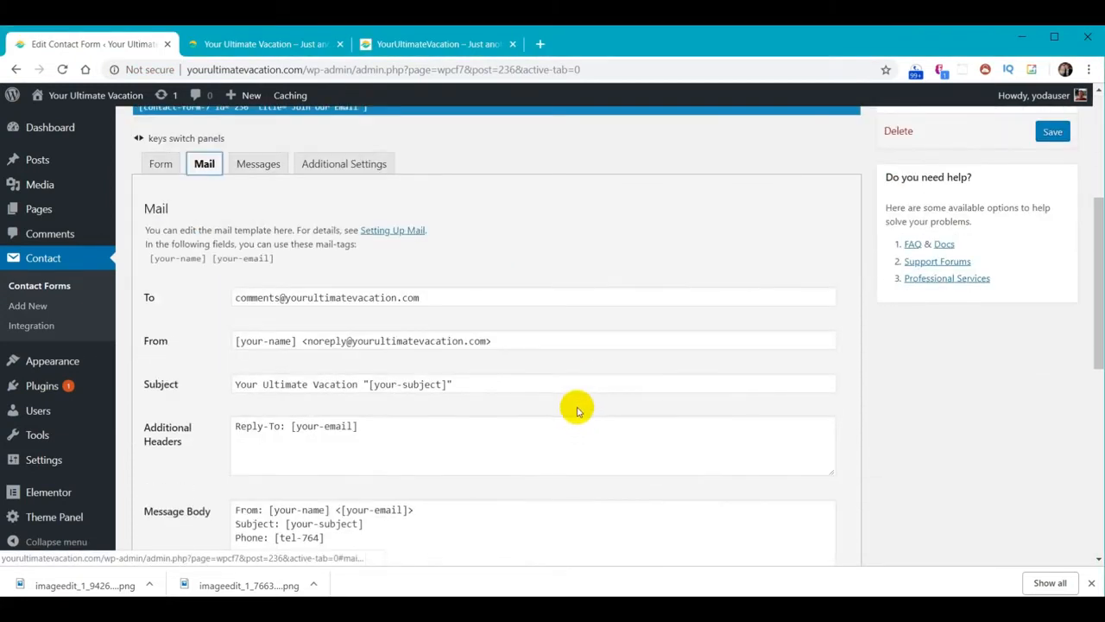
left_click(368, 386)
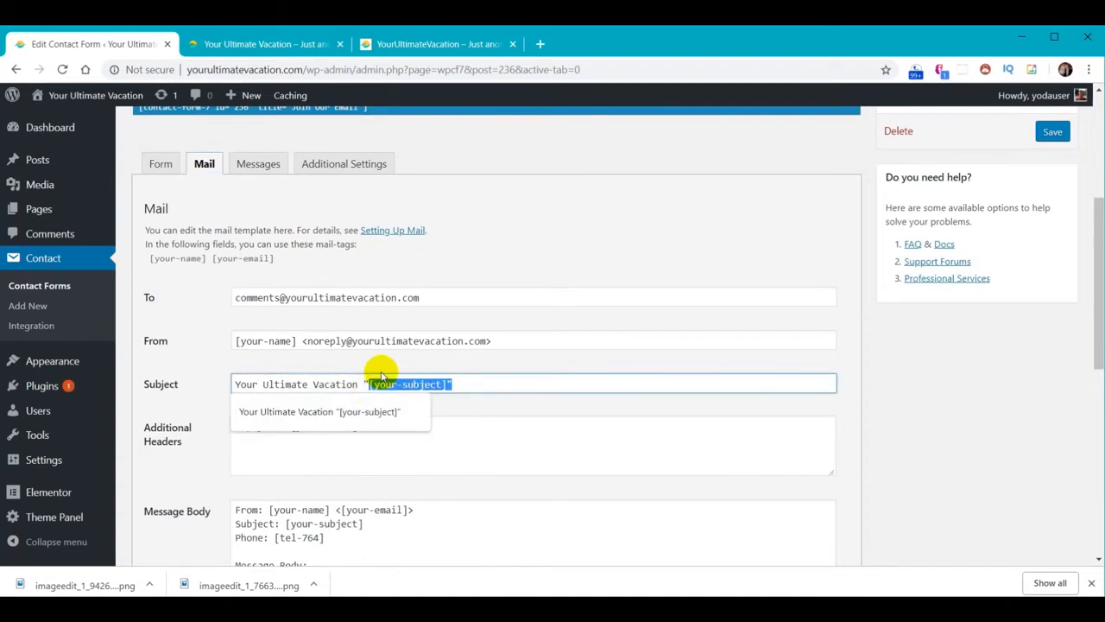
type("Join Our Email")
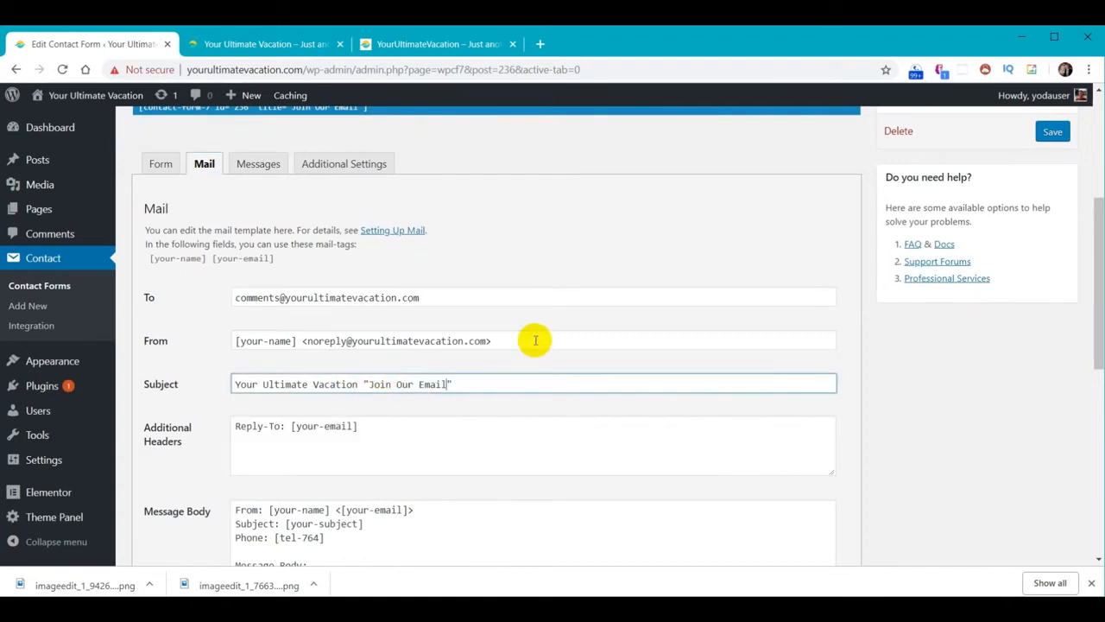
Trim the message body to separate Name and Email lines and save the form
scroll(656, 361, "down", 3)
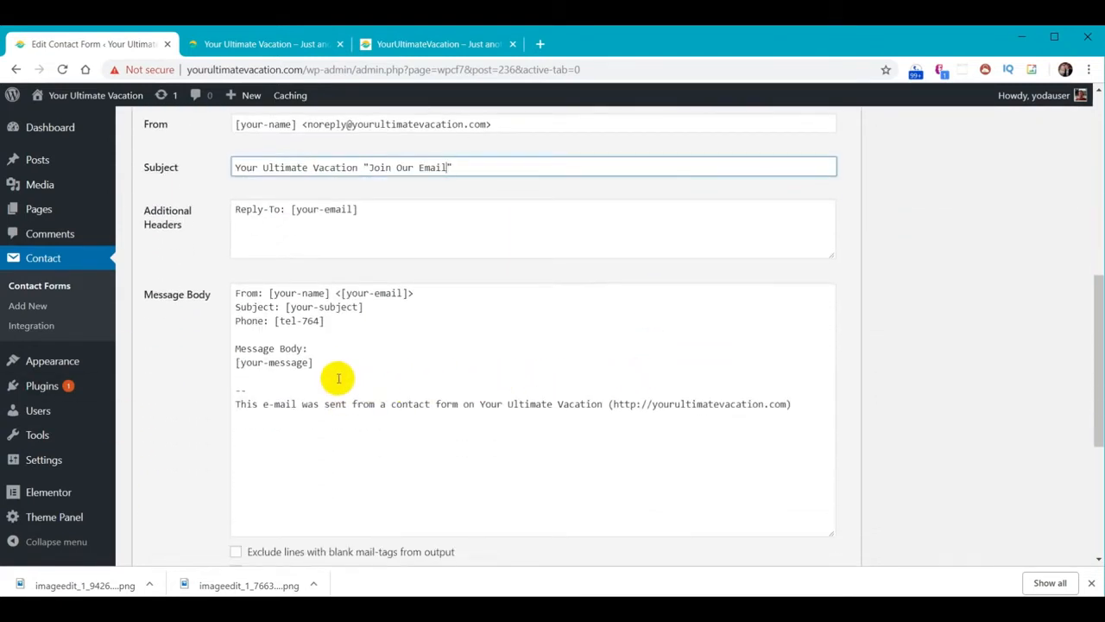
left_click_drag(339, 377, 217, 309)
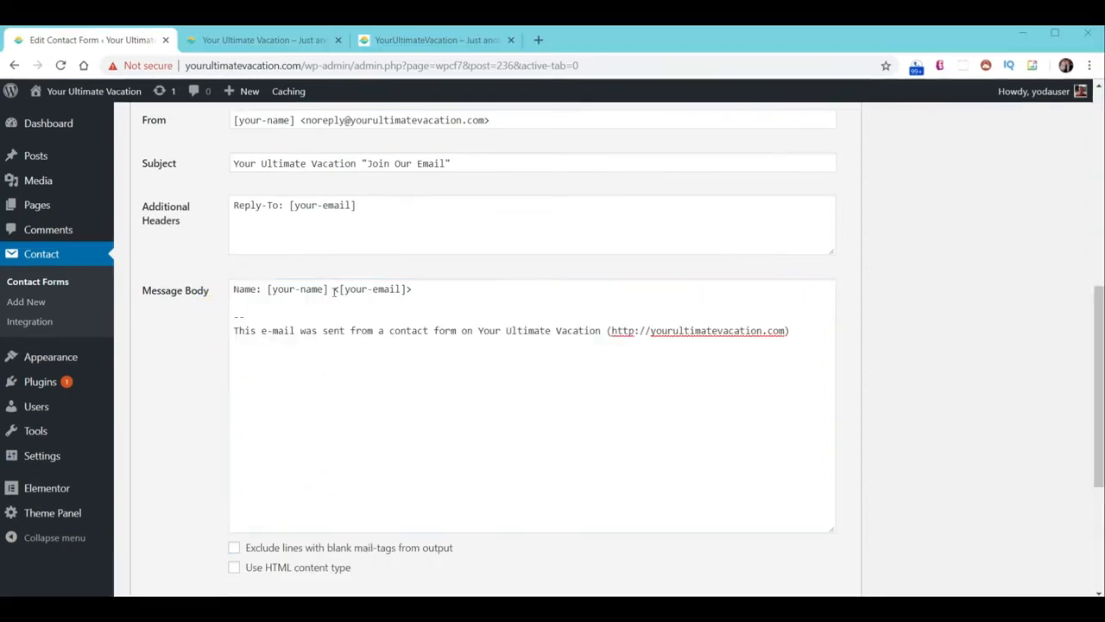
left_click(334, 289)
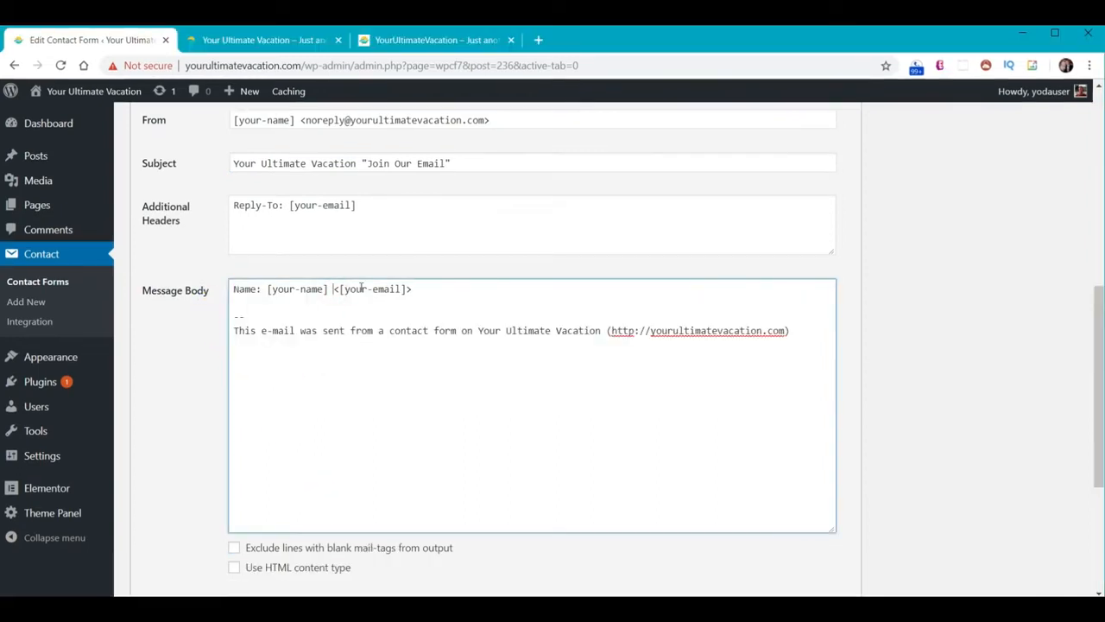
key("Return")
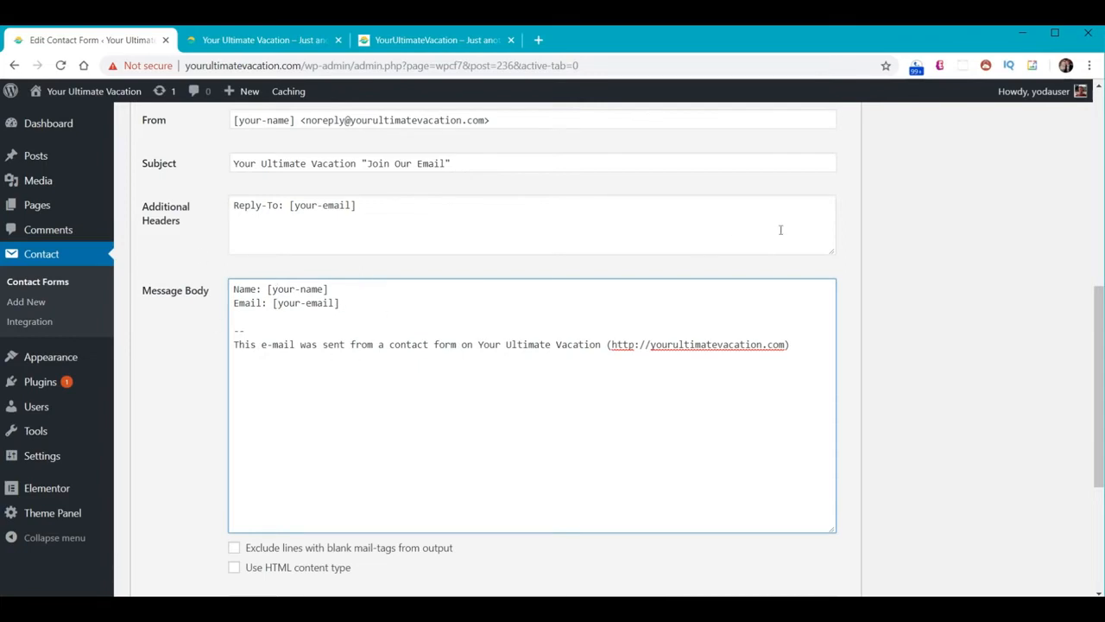
scroll(966, 285, "up", 3)
left_click(1051, 201)
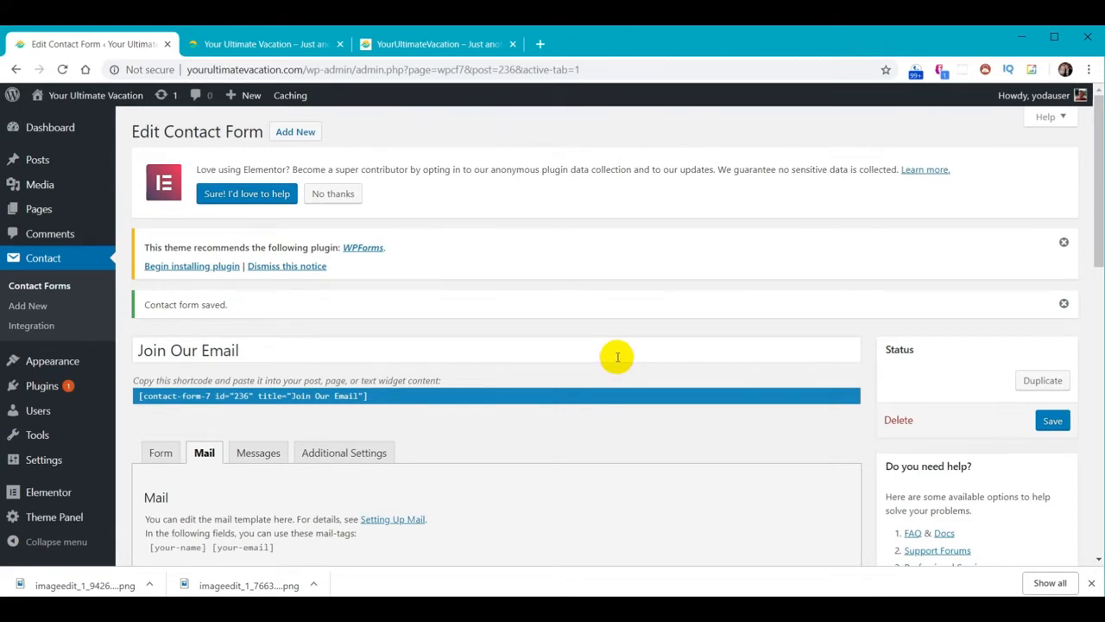
left_click(37, 212)
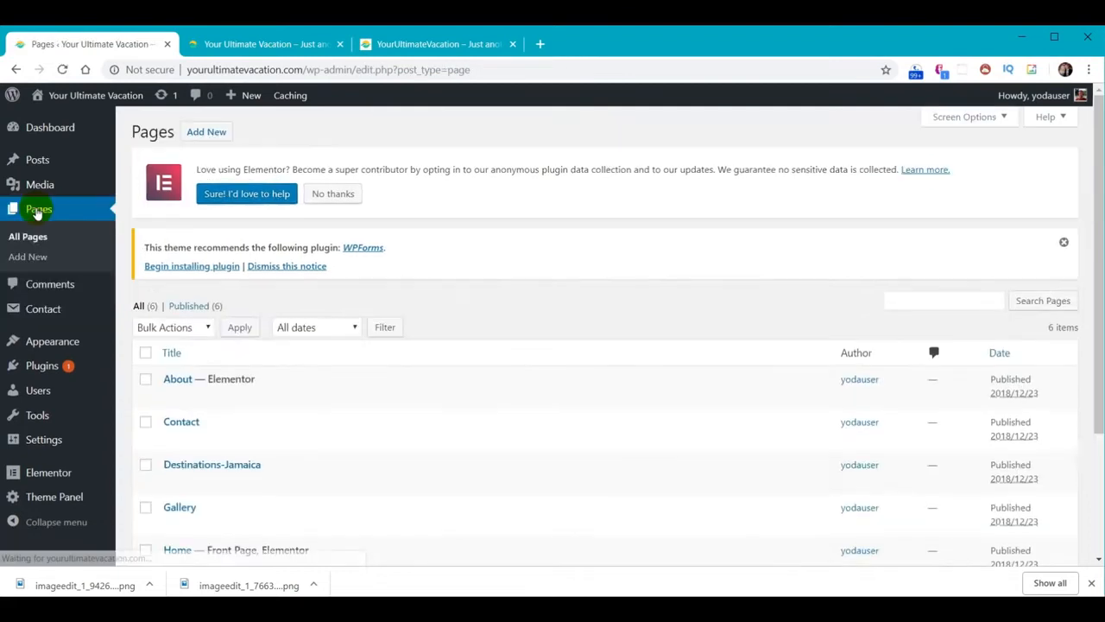
Open the Home page in Elementor and drop a Void Contact Form 7 widget into the palm-tree section
scroll(251, 346, "down", 2)
left_click(176, 408)
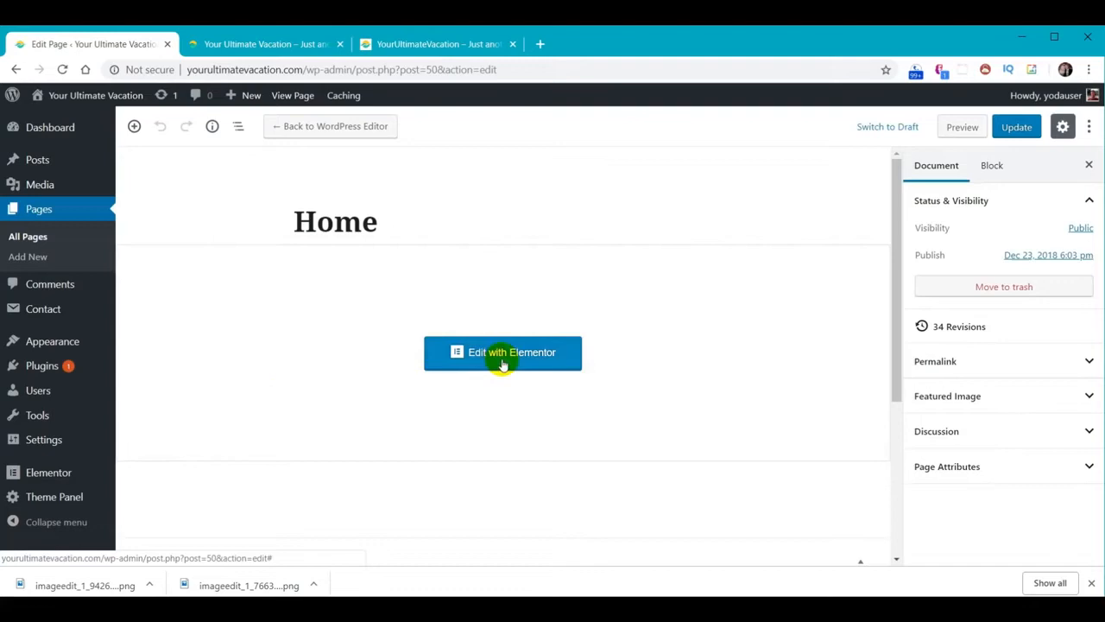
left_click(501, 361)
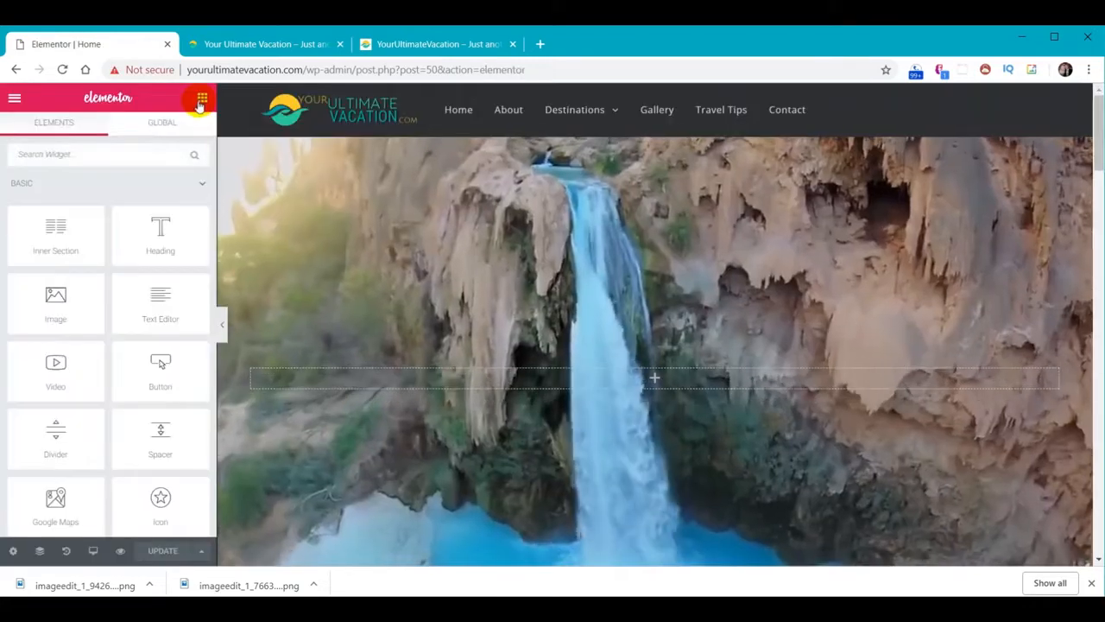
scroll(592, 299, "down", 15)
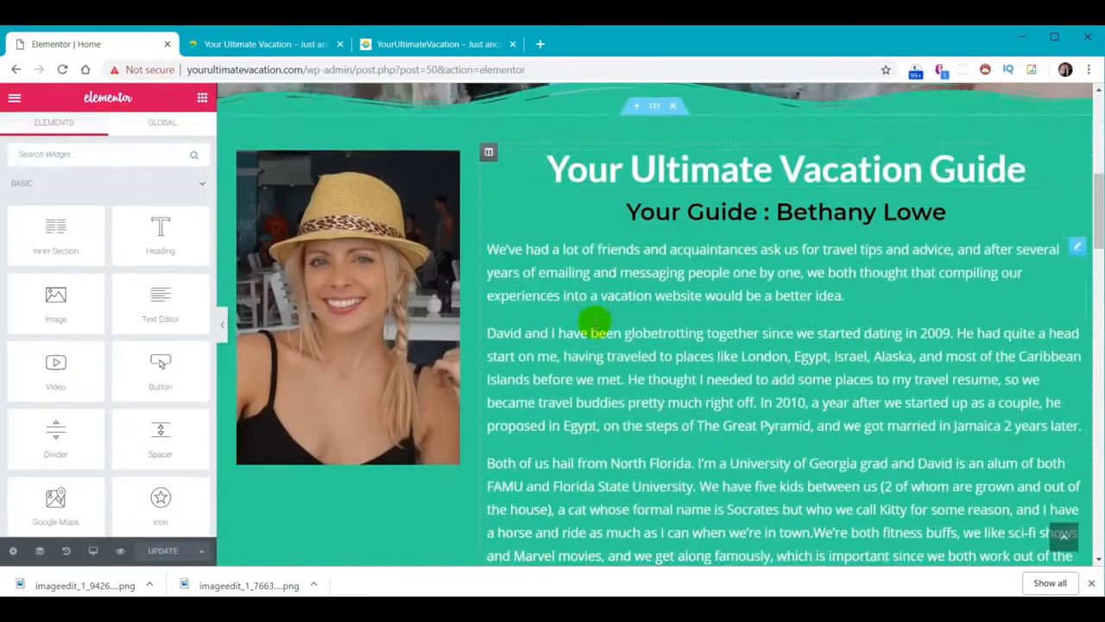
scroll(609, 367, "down", 12)
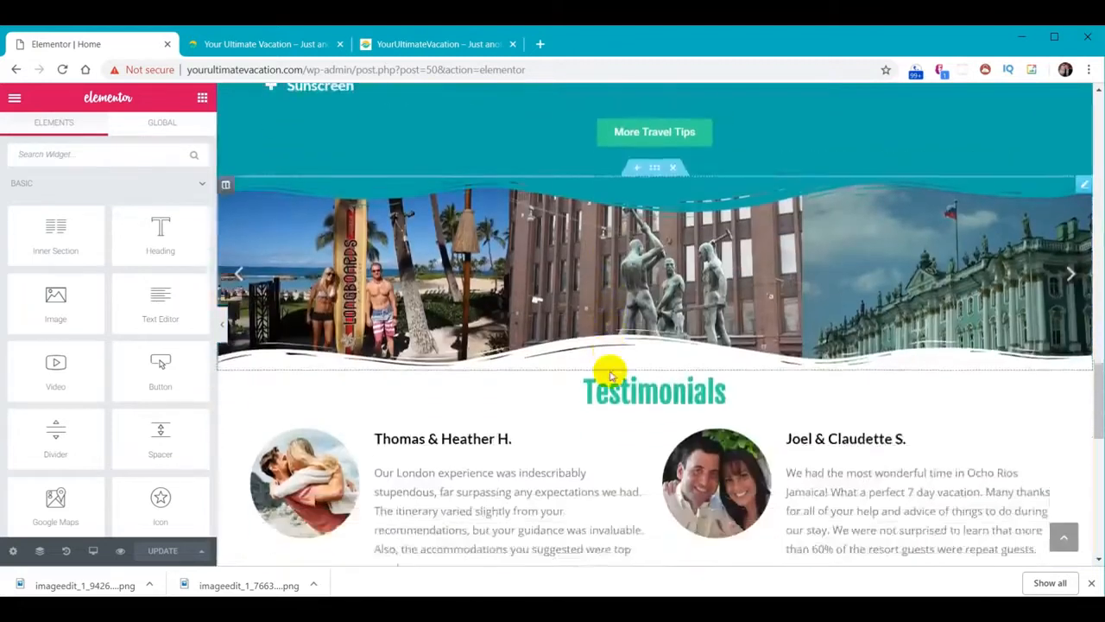
scroll(607, 373, "down", 6)
scroll(621, 358, "up", 2)
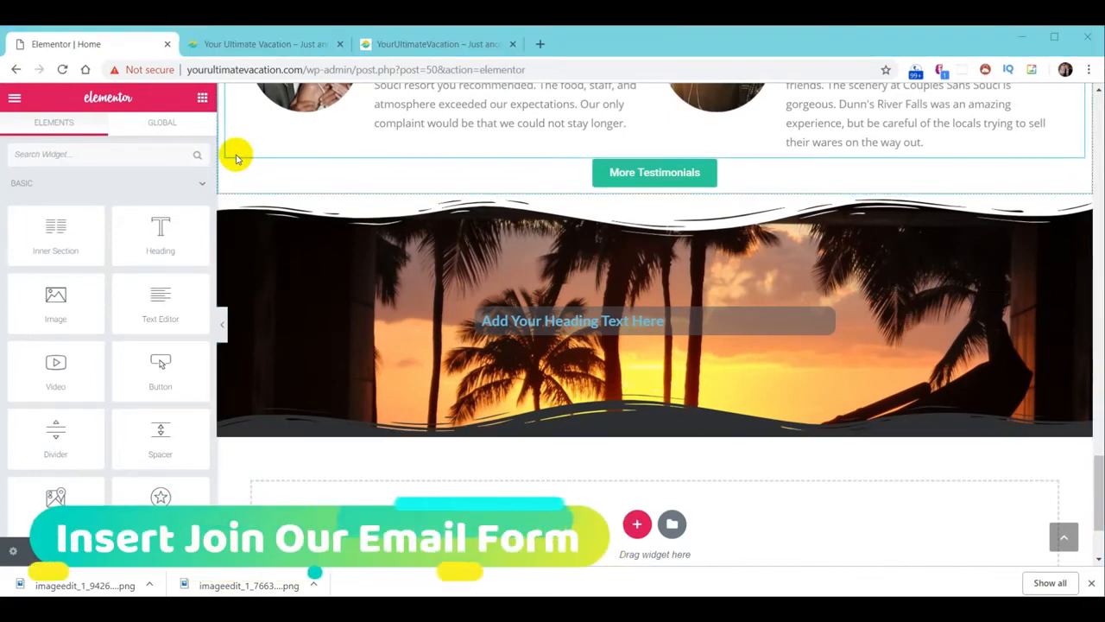
scroll(140, 336, "down", 9)
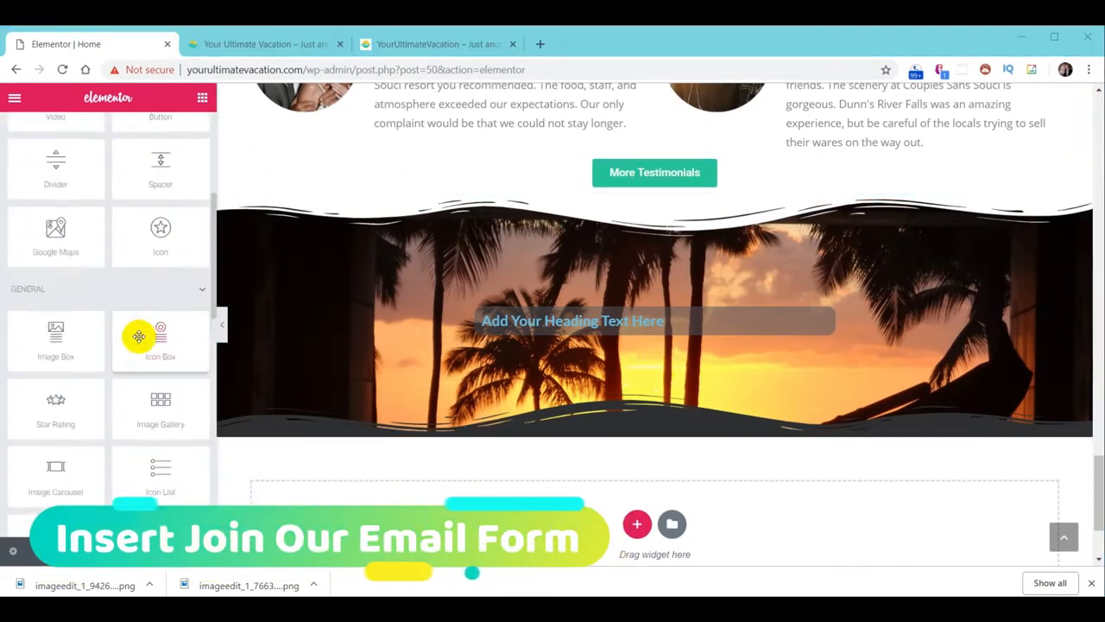
scroll(121, 337, "down", 3)
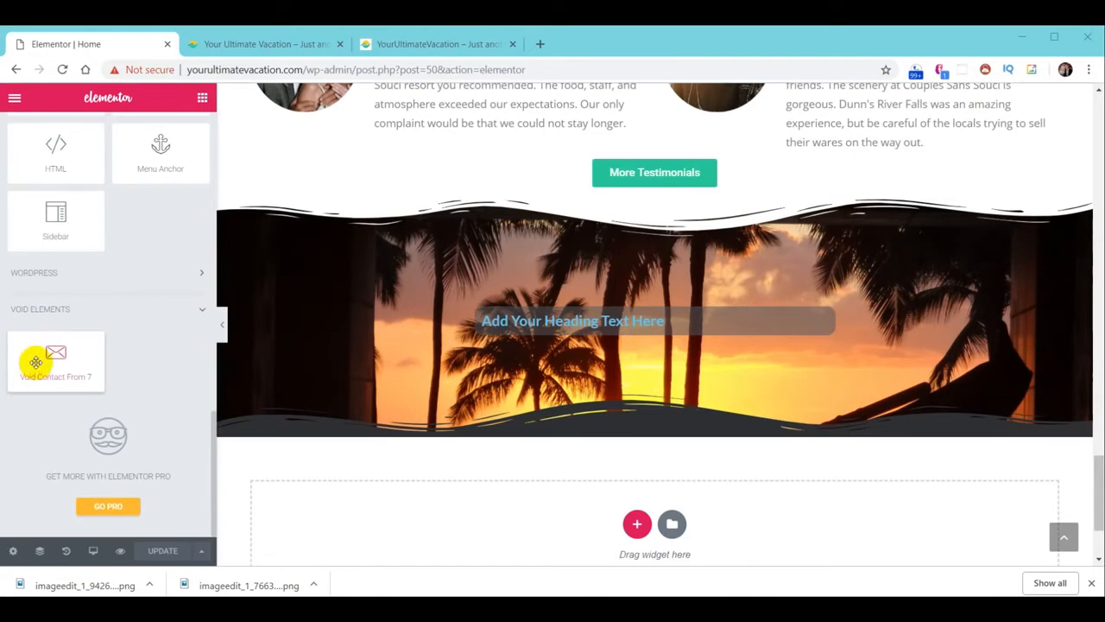
left_click_drag(42, 364, 659, 337)
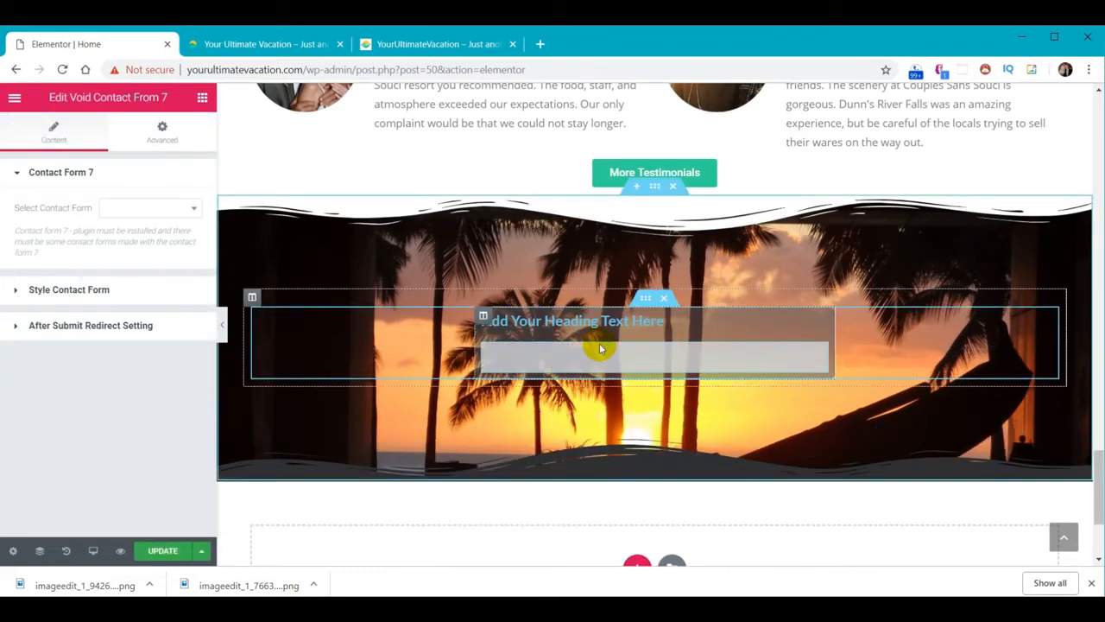
Select the Join Our Email form and set field and input text colour to white
left_click(195, 211)
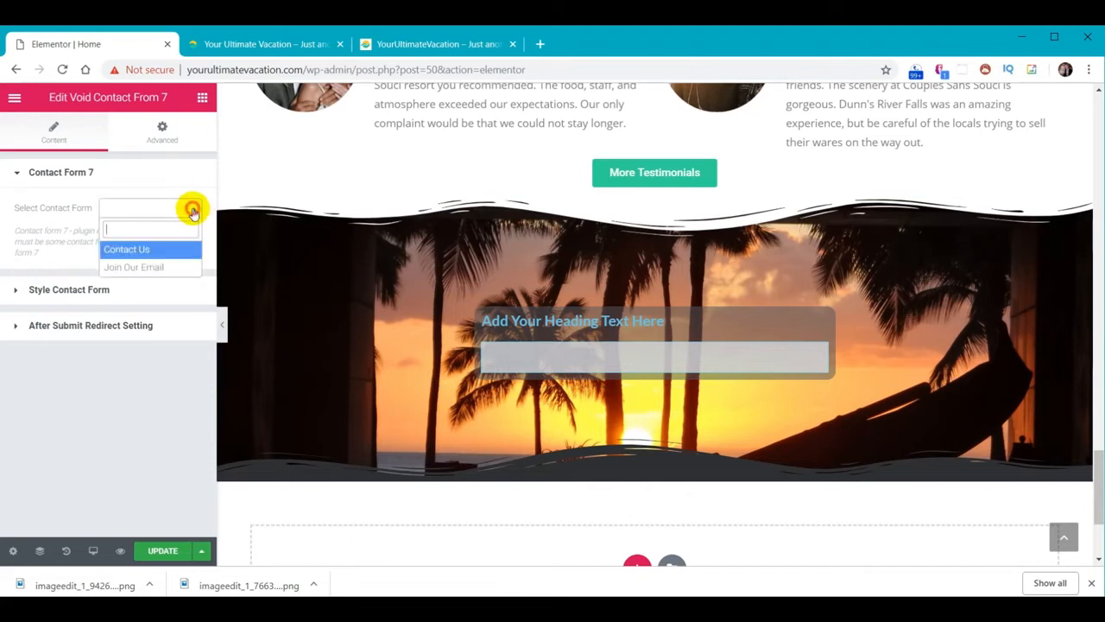
left_click(168, 270)
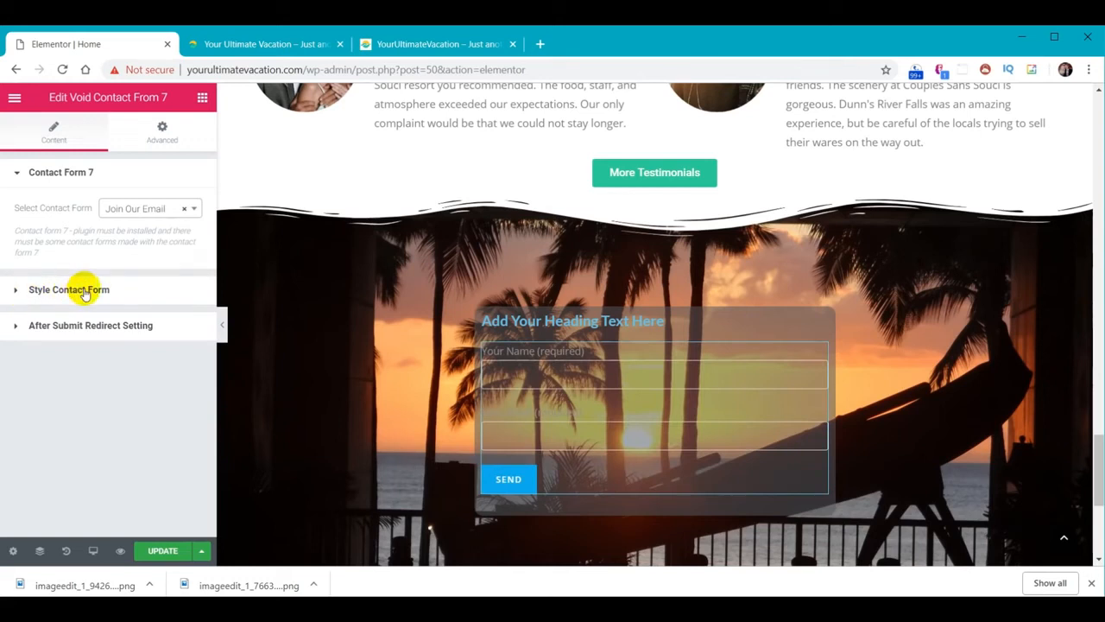
left_click(85, 292)
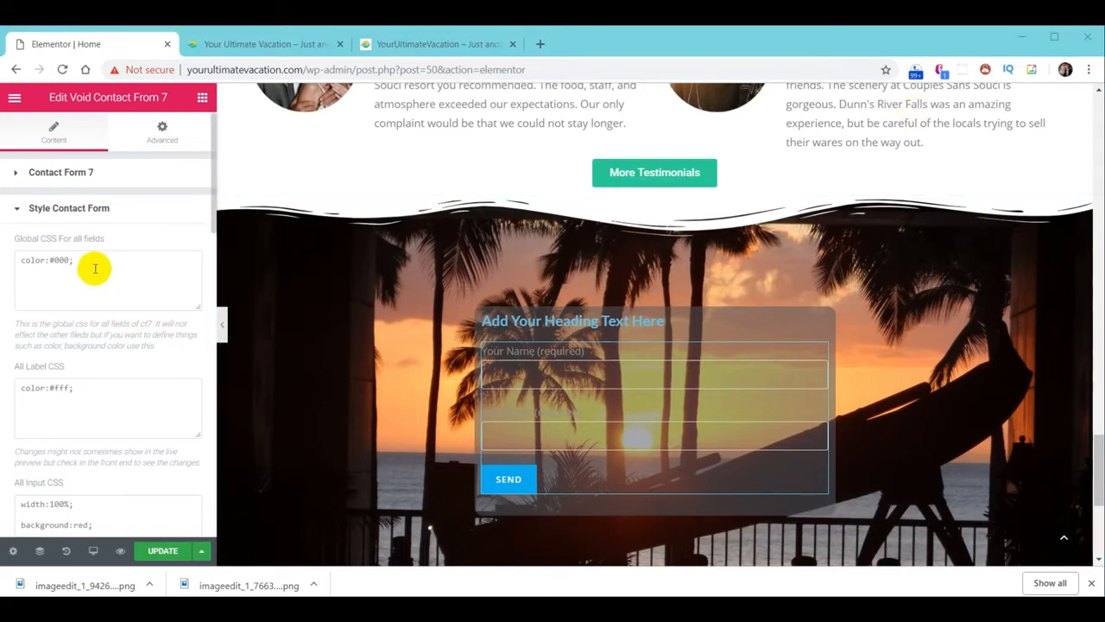
left_click(95, 262)
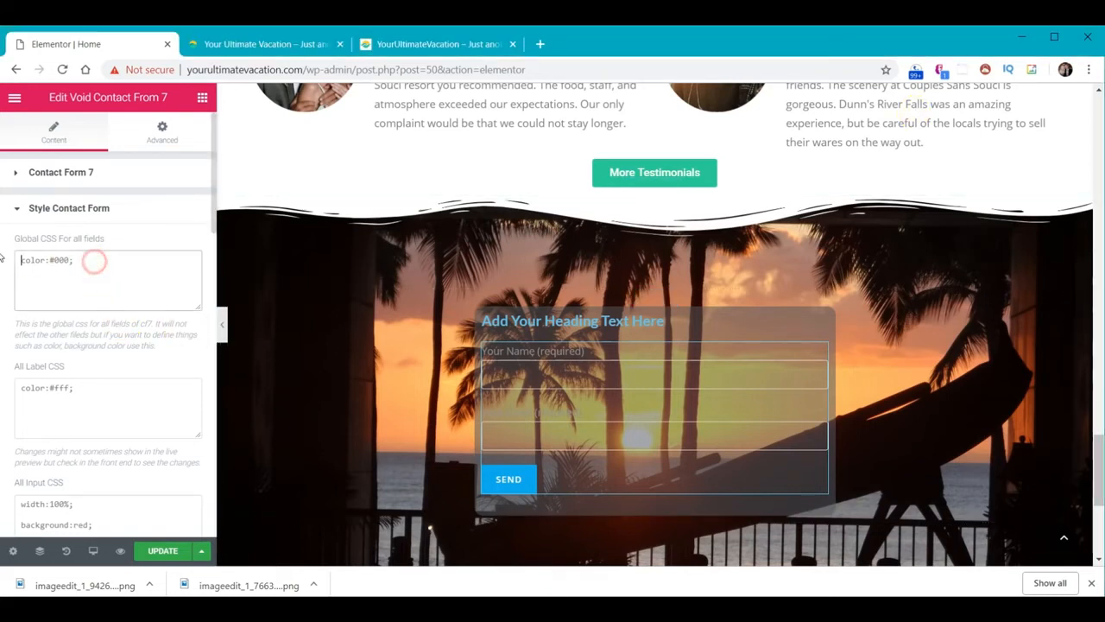
key("BackSpace")
key("BackSpace")
key("BackSpace")
key("BackSpace")
key("BackSpace")
type("white;")
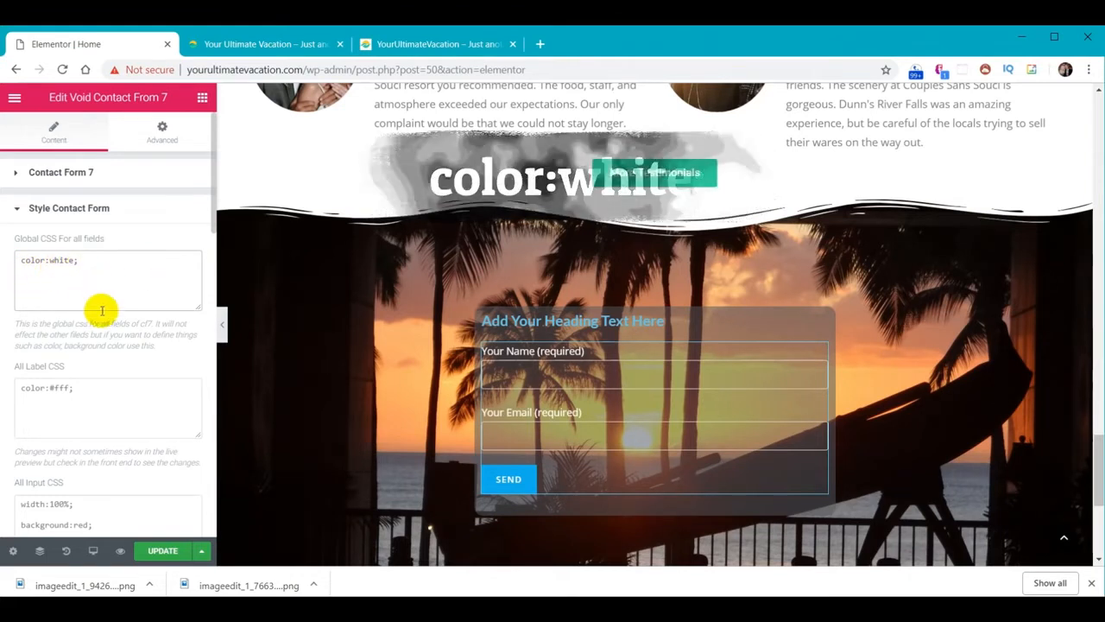
scroll(149, 297, "down", 1)
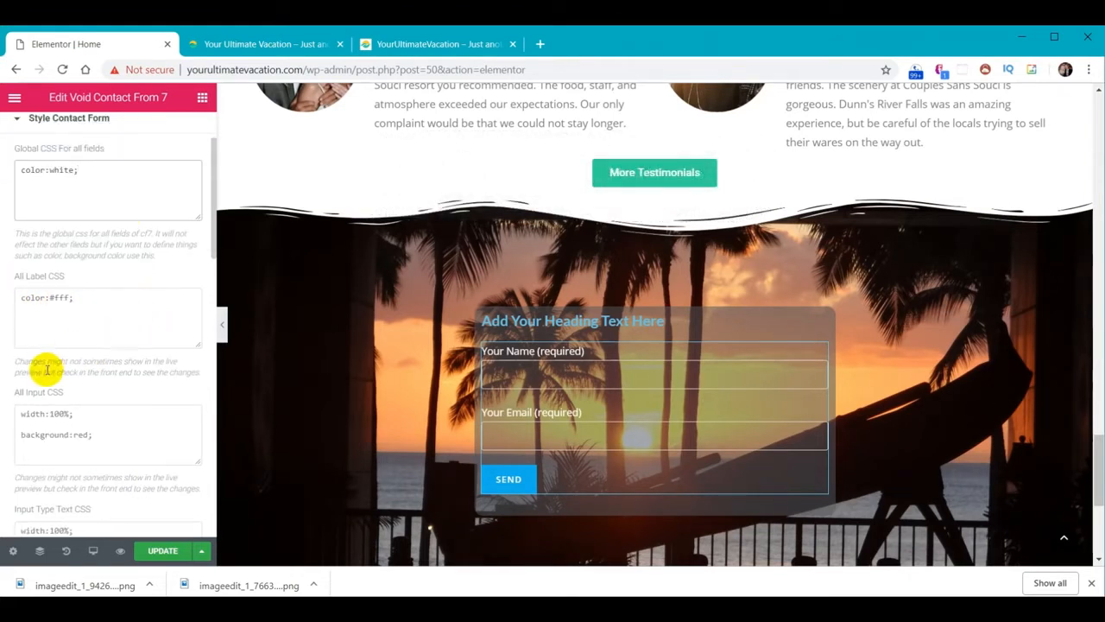
left_click(49, 418)
key("ctrl+a")
type("color:white;")
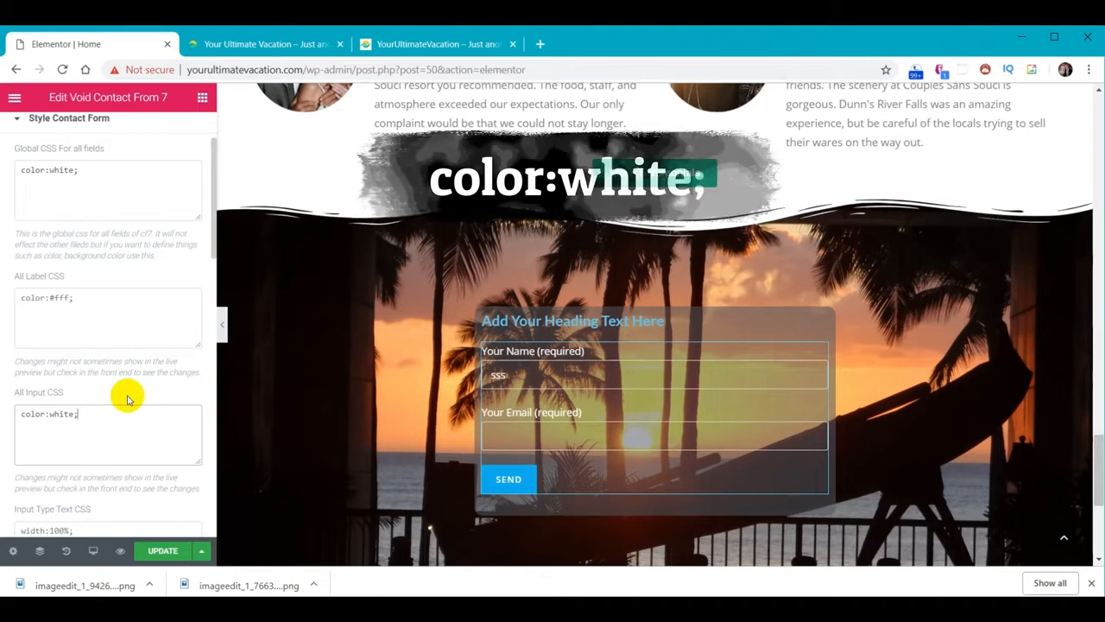
Give the Submit button a yellow #F9CC29 background
scroll(128, 398, "down", 2)
scroll(127, 395, "down", 1)
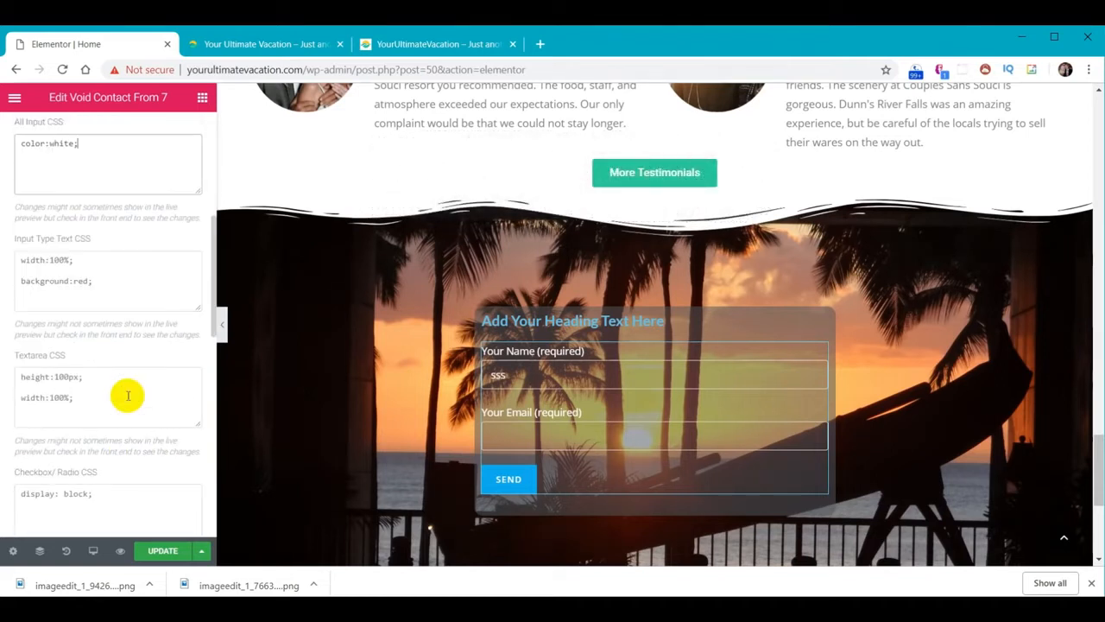
scroll(128, 395, "down", 2)
scroll(125, 397, "down", 3)
scroll(123, 402, "down", 1)
left_click(122, 403)
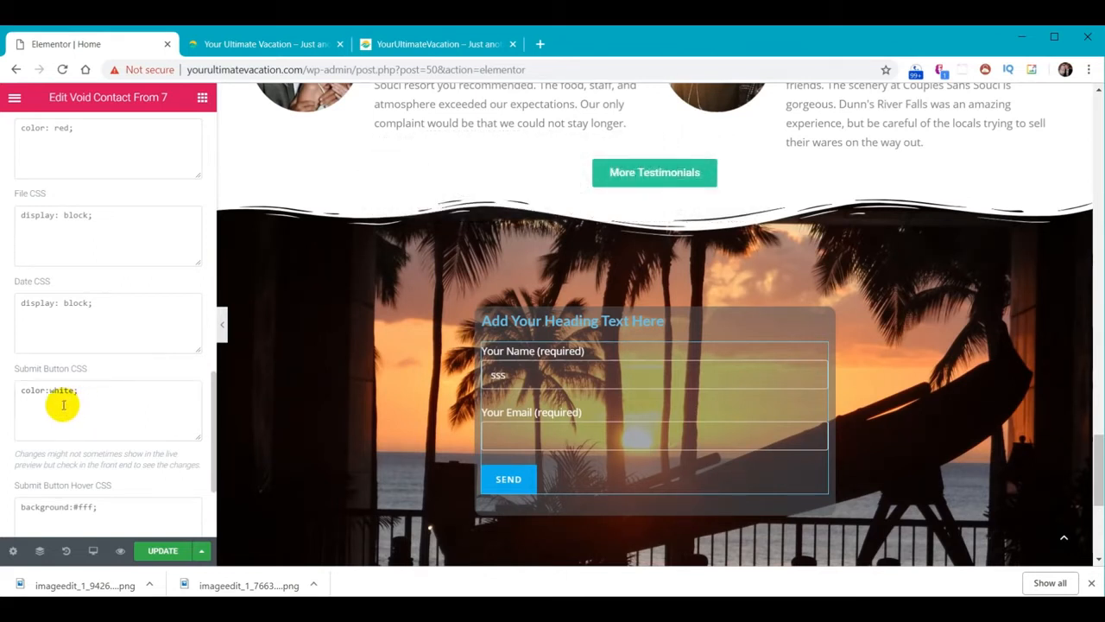
left_click(84, 389)
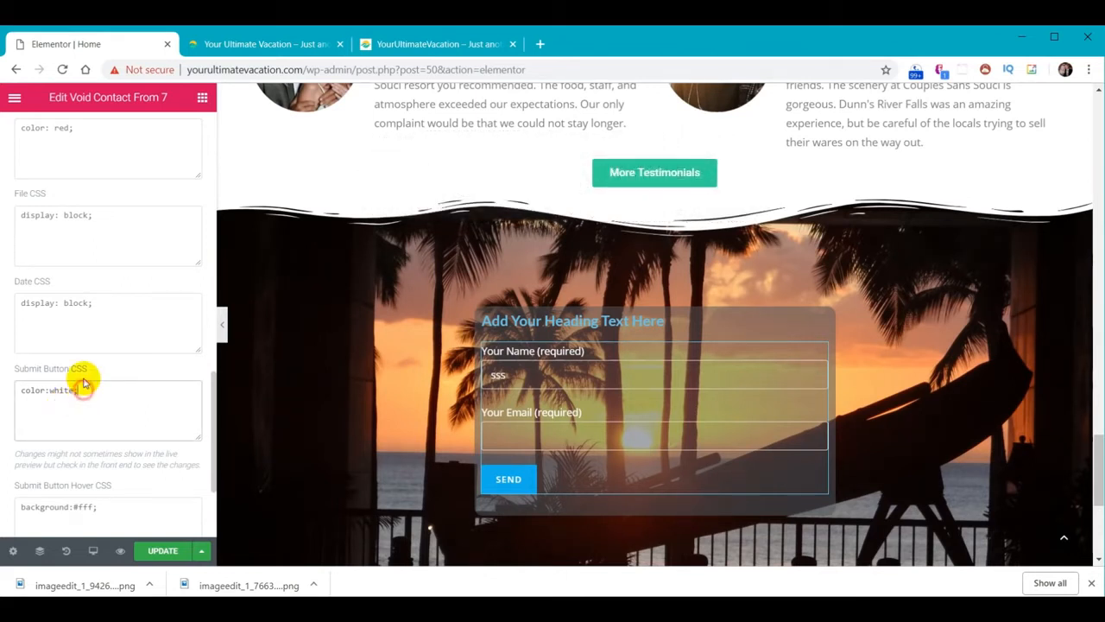
type("background:#F9CC29;")
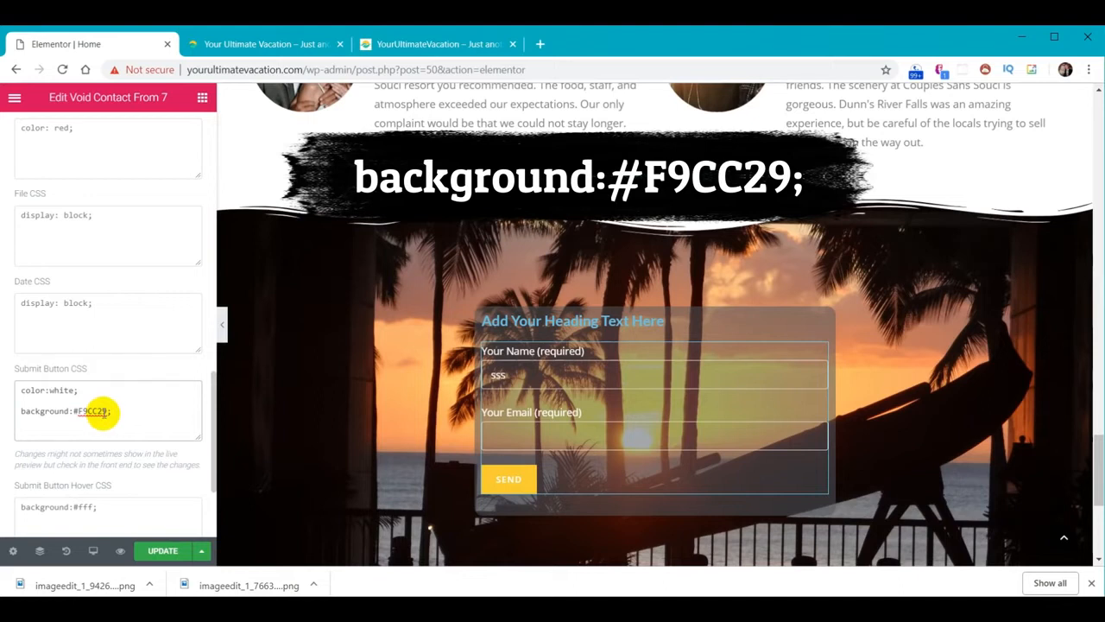
scroll(101, 411, "down", 1)
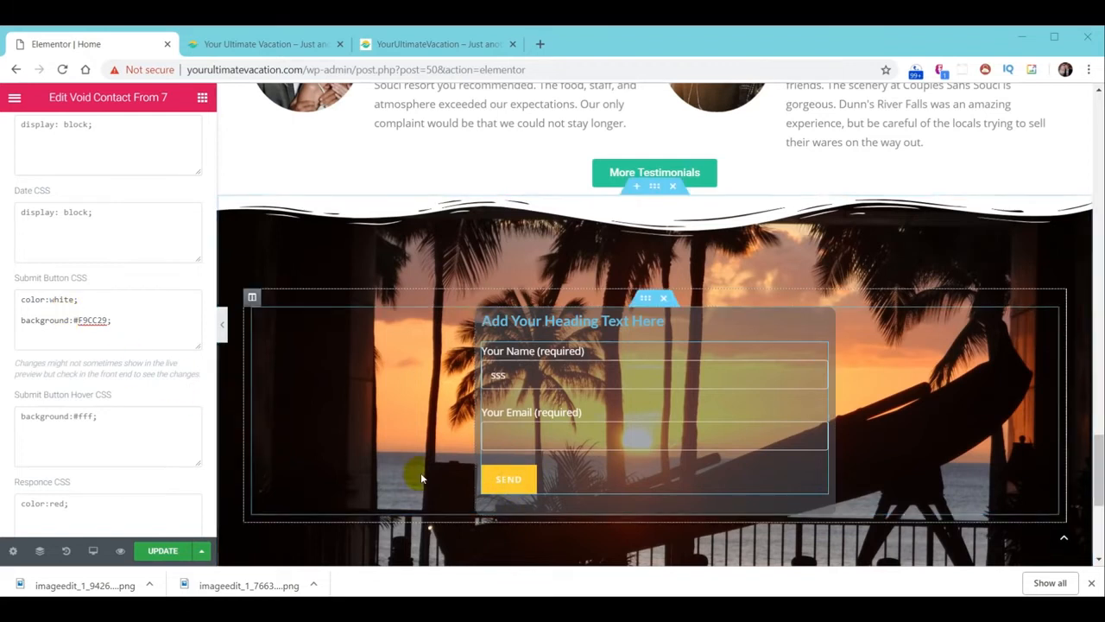
Set the form column's Typography text alignment to Center
scroll(54, 311, "up", 12)
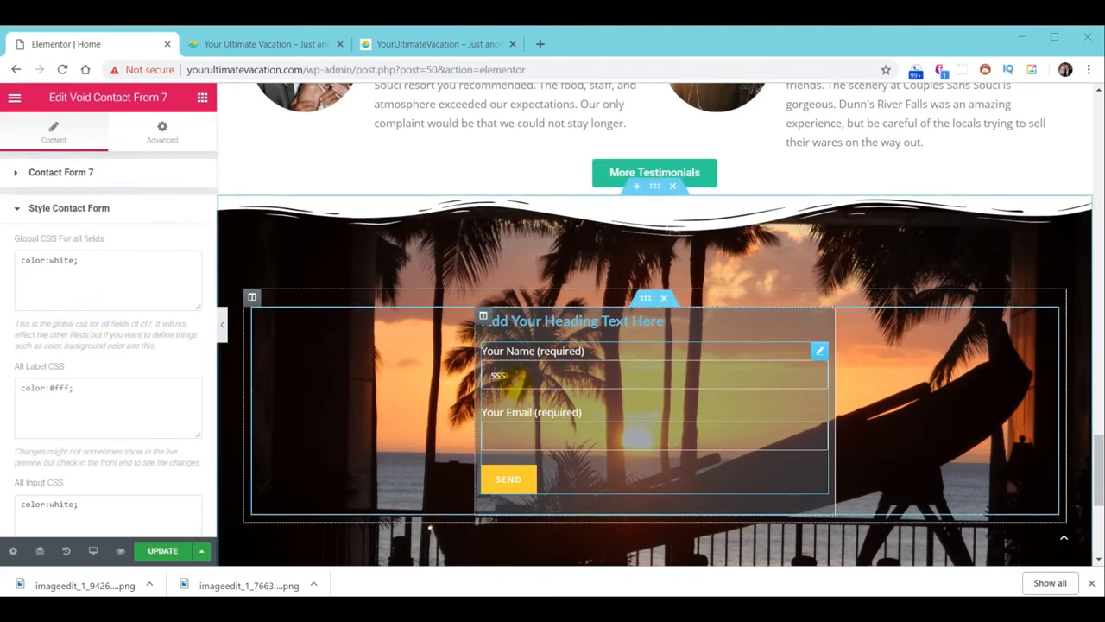
key("BackSpace")
key("BackSpace")
key("BackSpace")
type("dddddd")
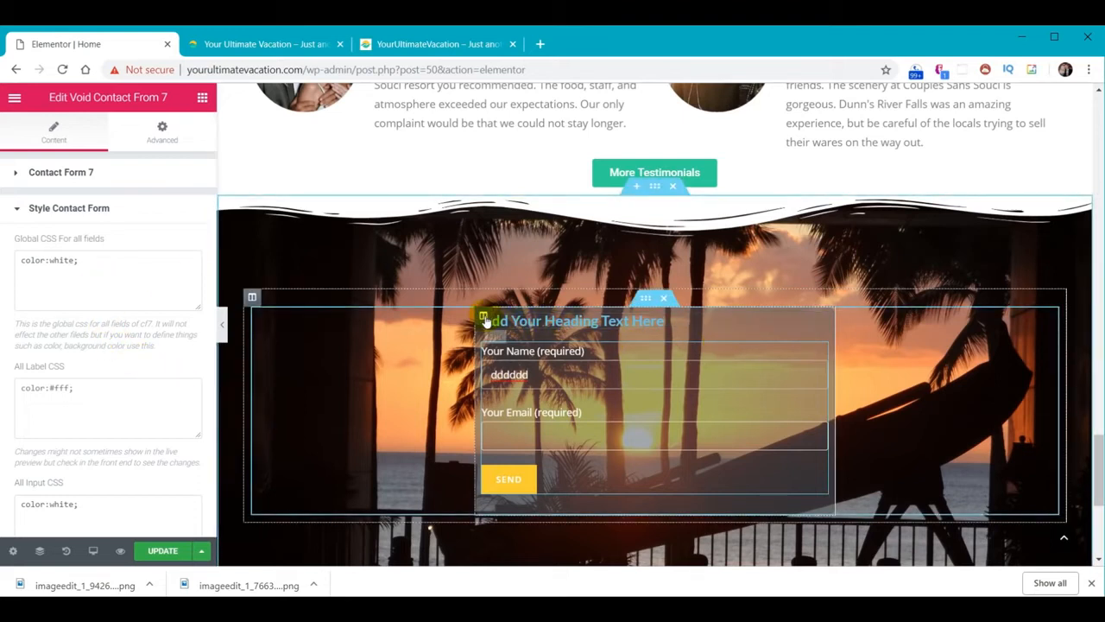
left_click(483, 318)
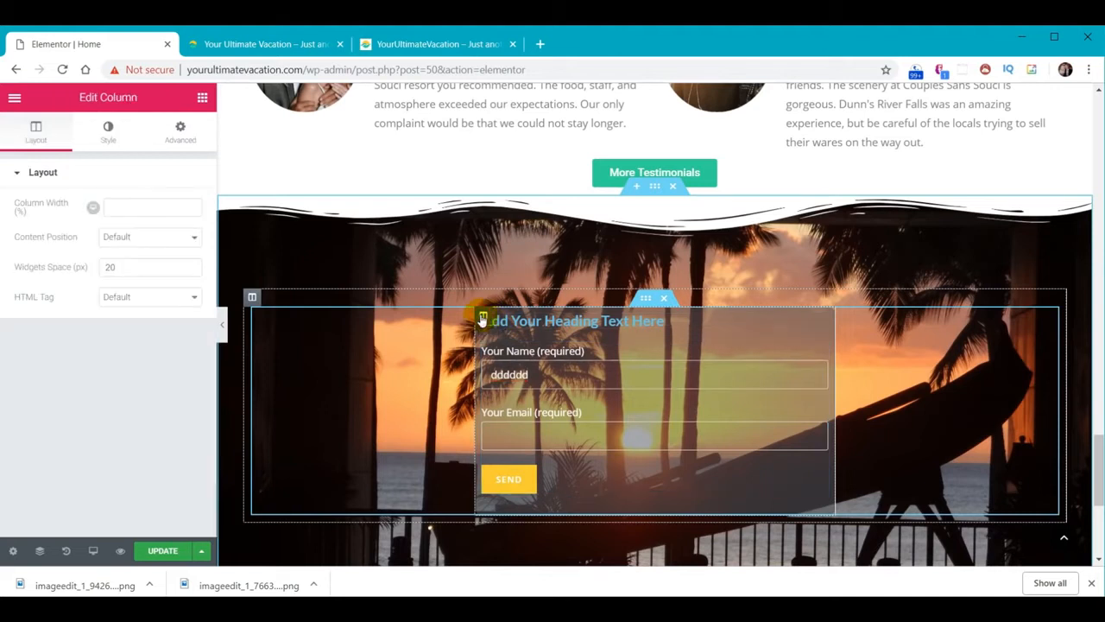
left_click(106, 129)
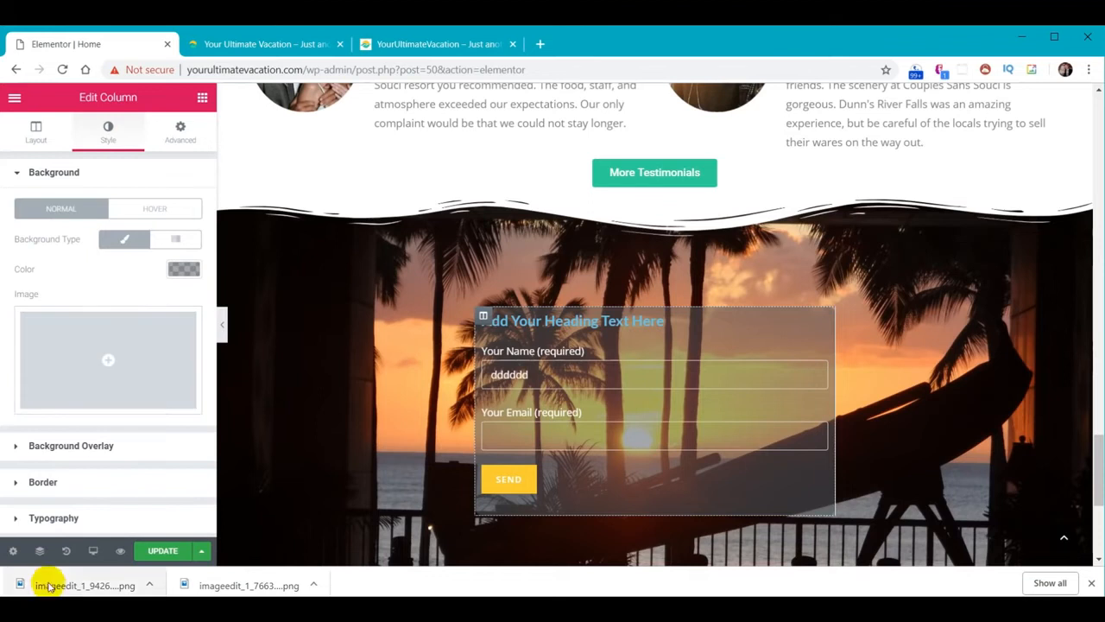
left_click(53, 519)
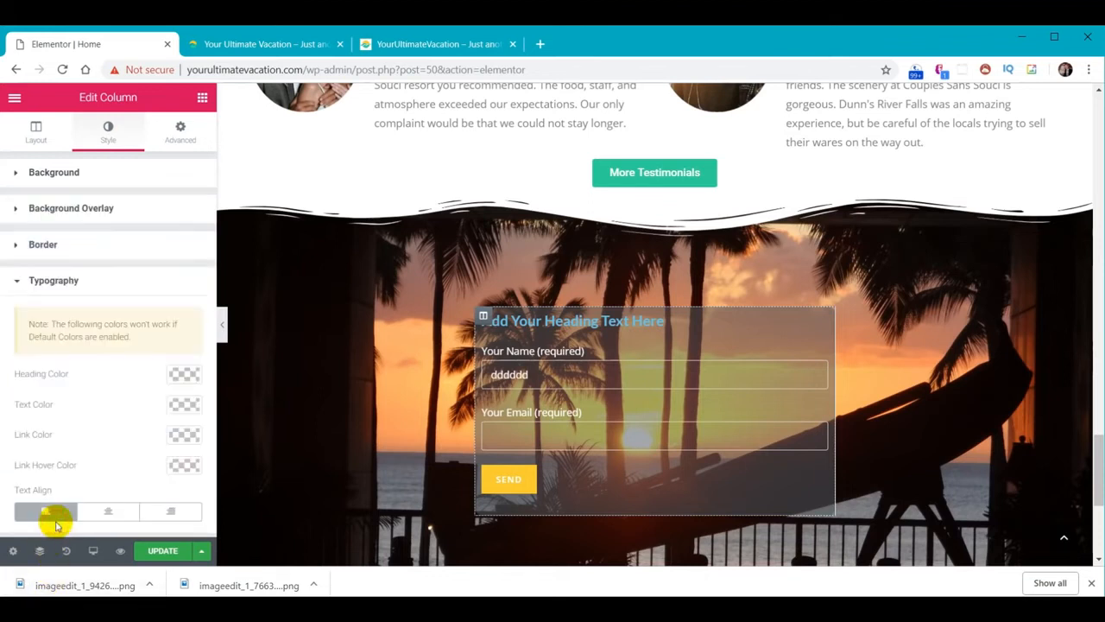
left_click(109, 513)
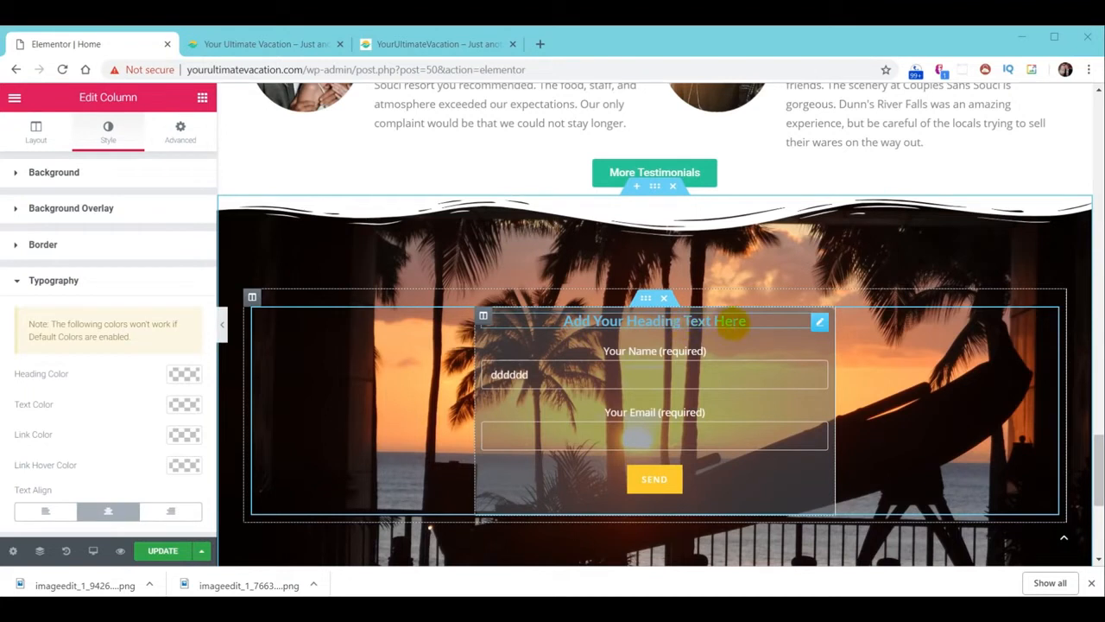
left_click(649, 323)
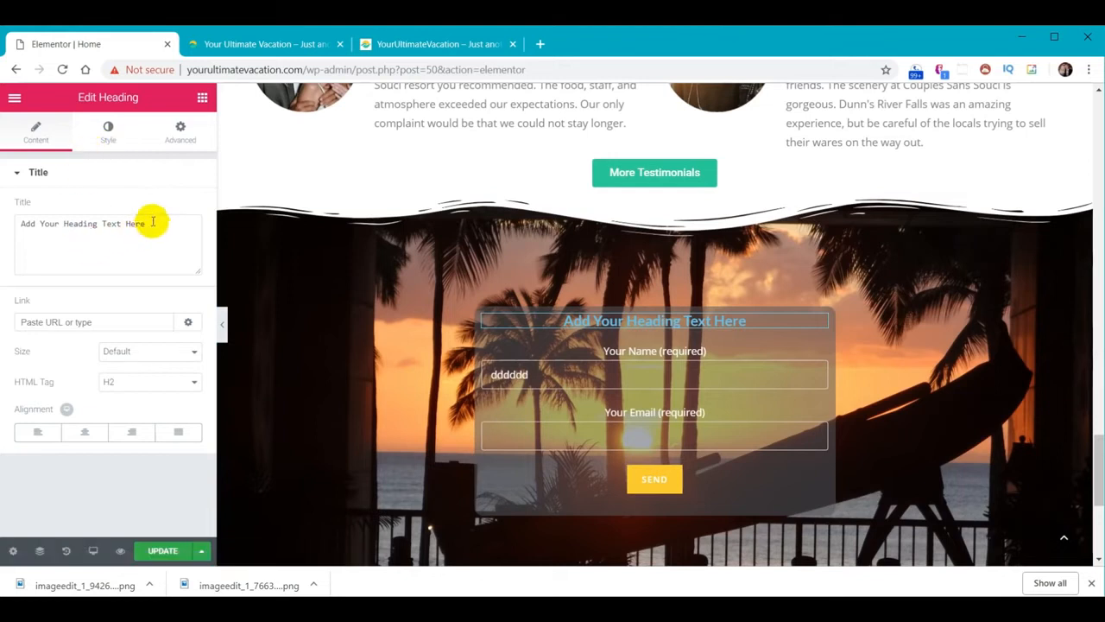
Retitle the heading 'Join Our Email' and set its font size to 28
left_click_drag(153, 222, 13, 217)
type("Join Our Email")
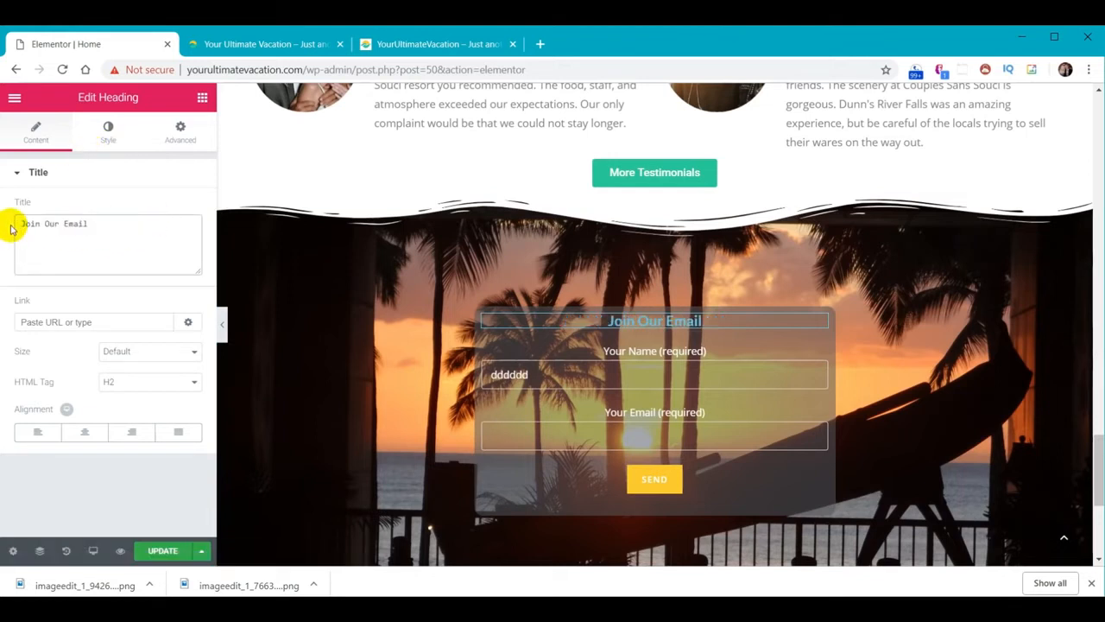
left_click(107, 137)
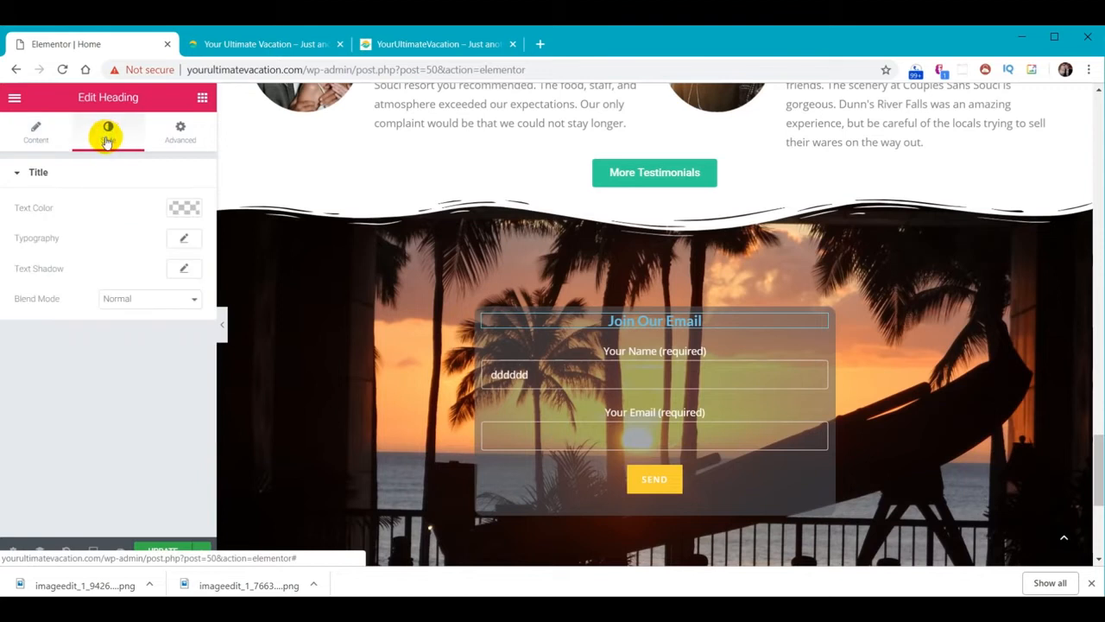
left_click(184, 240)
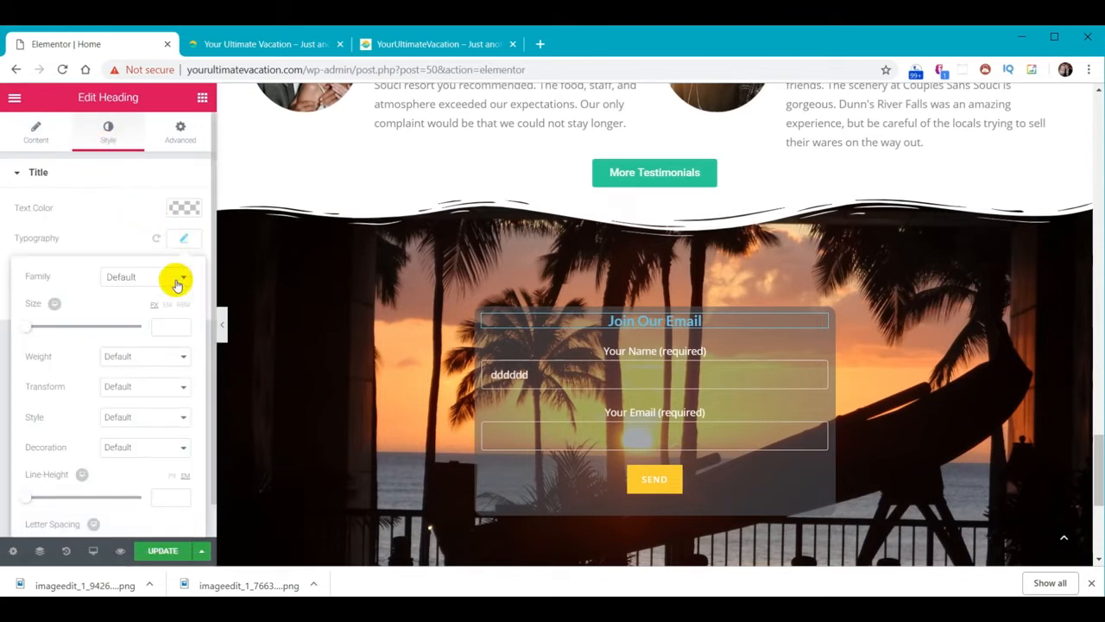
left_click(170, 327)
type("28")
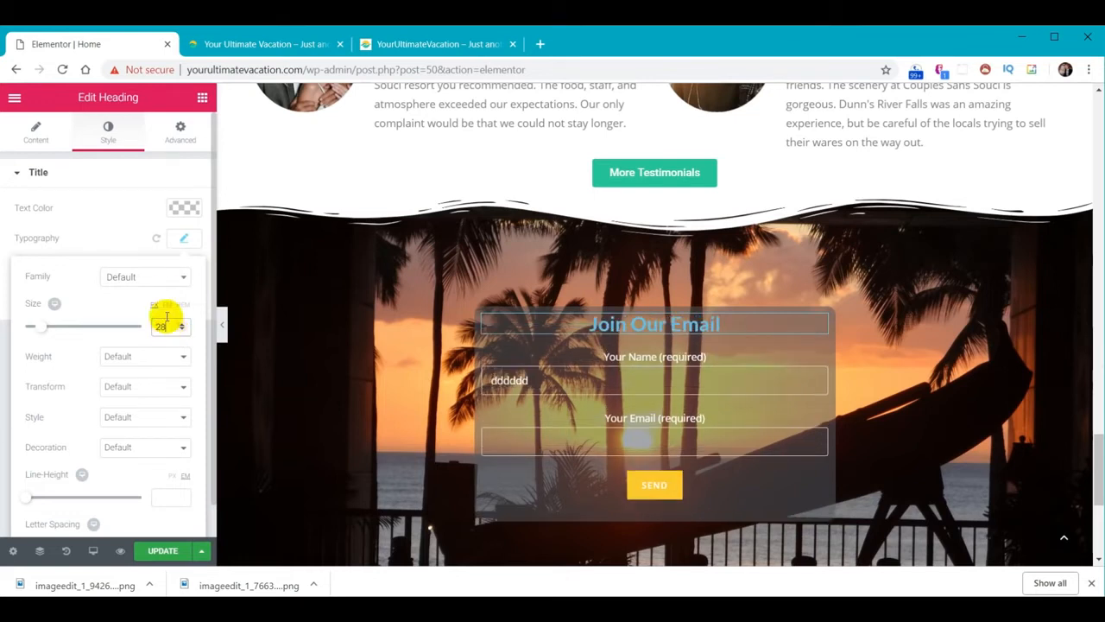
Make the heading text white and update the page
left_click(187, 209)
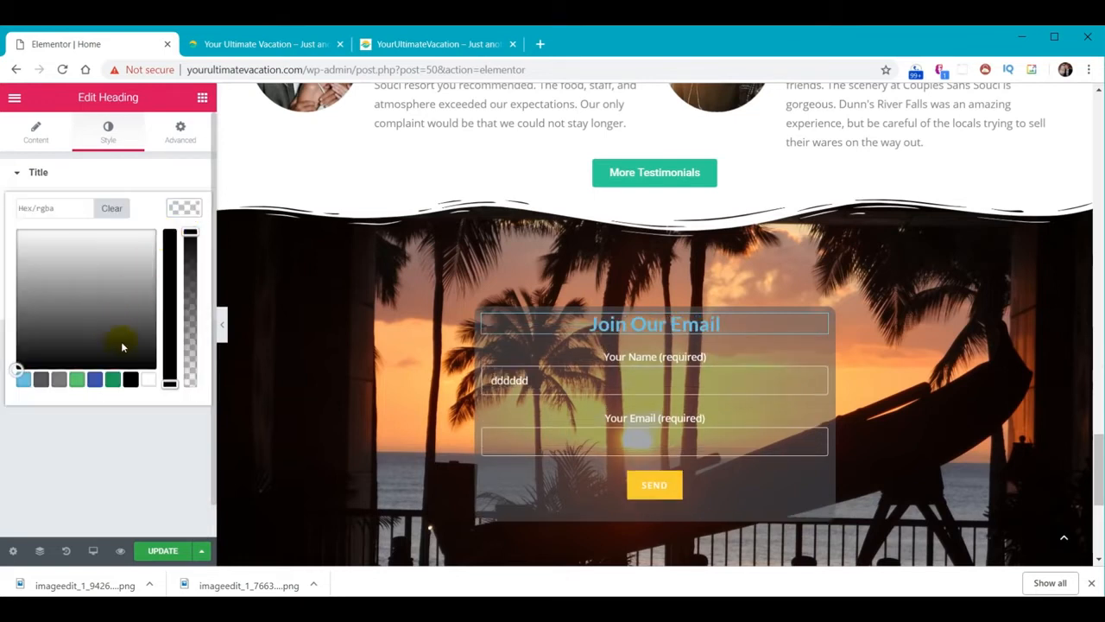
left_click(145, 381)
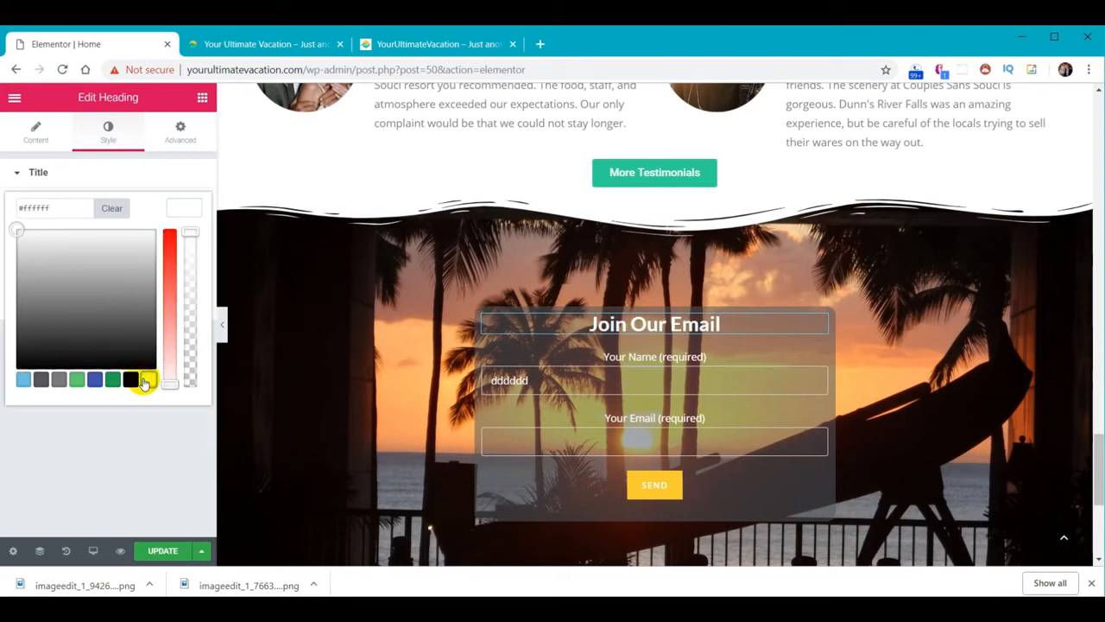
left_click(161, 551)
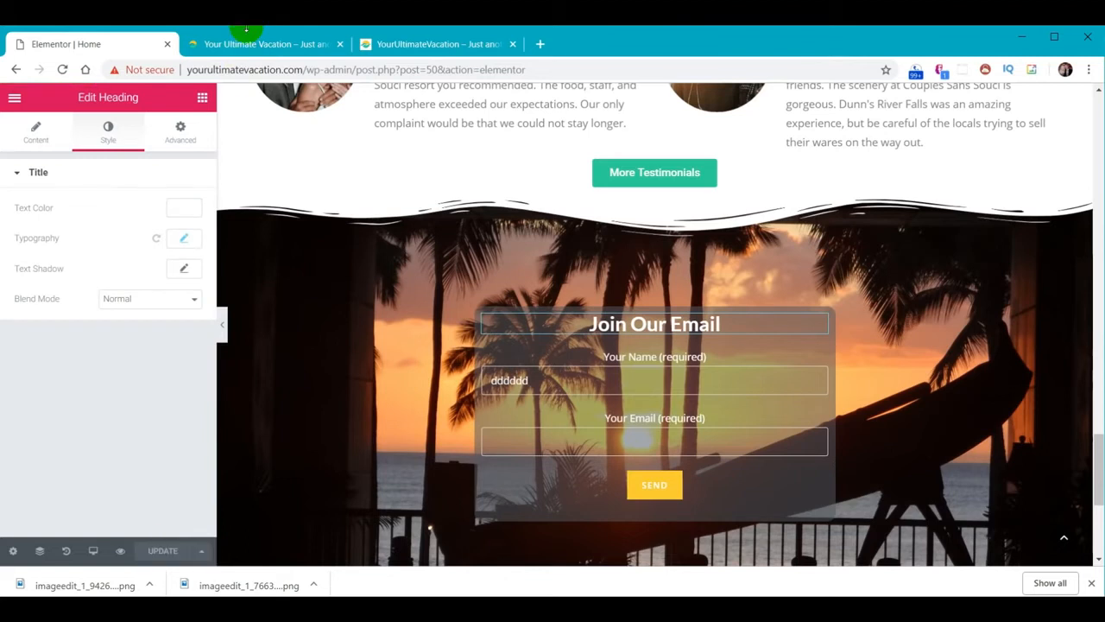
left_click(255, 44)
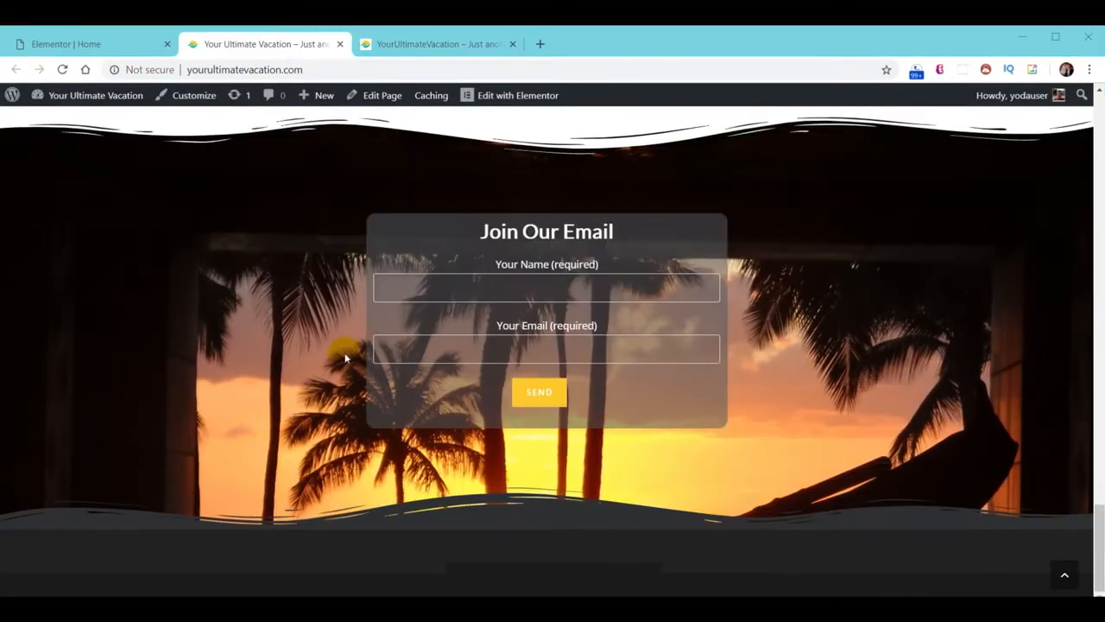
scroll(734, 271, "up", 3)
scroll(733, 276, "down", 3)
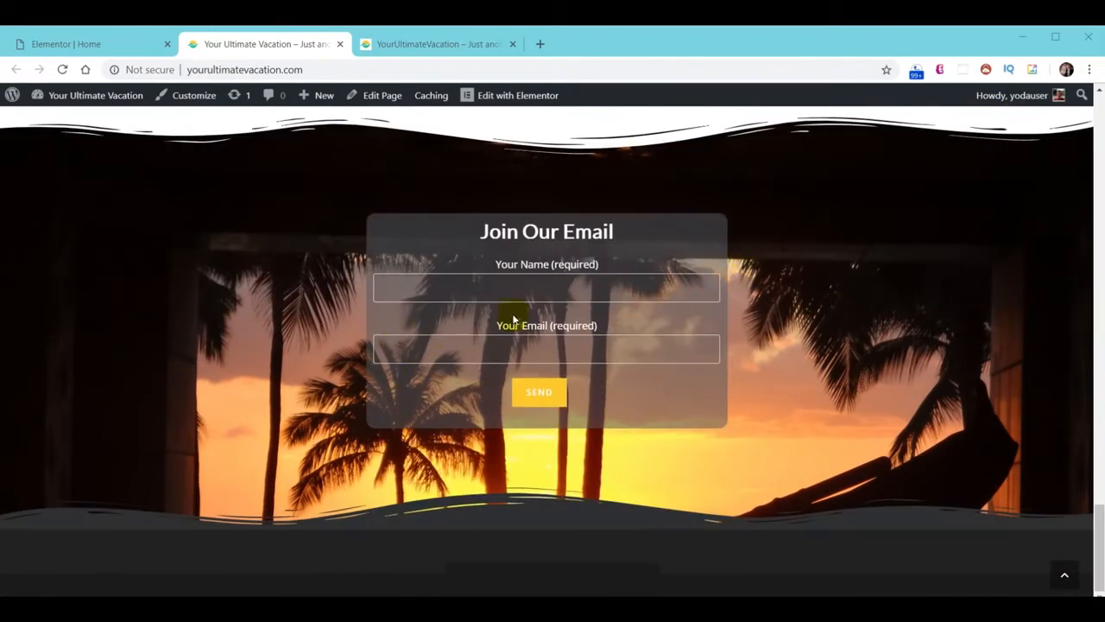
left_click(426, 47)
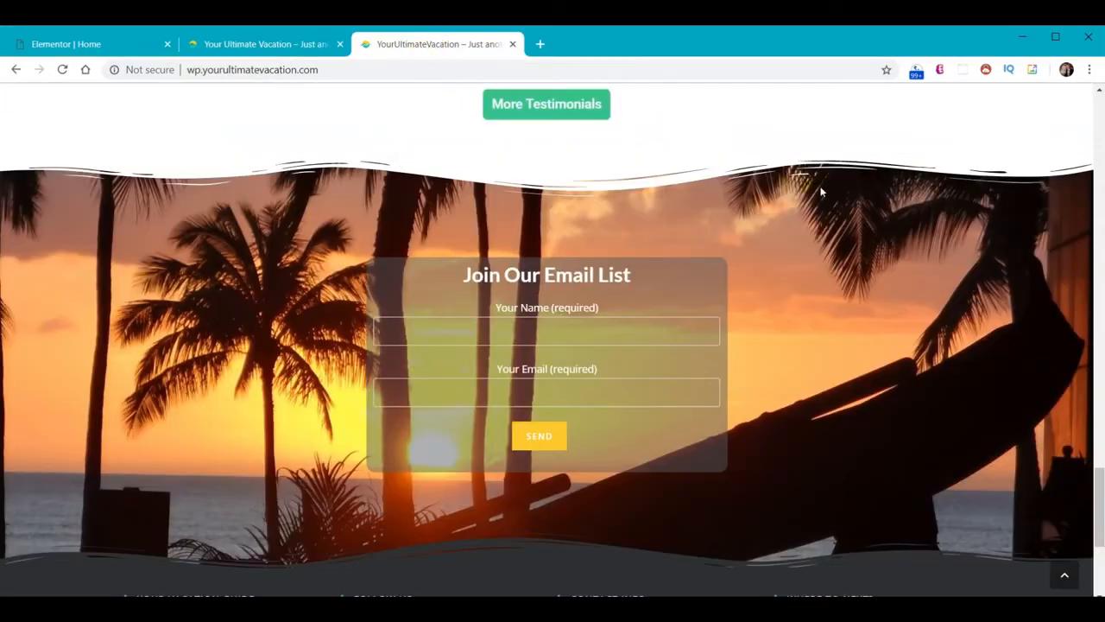
scroll(950, 255, "down", 3)
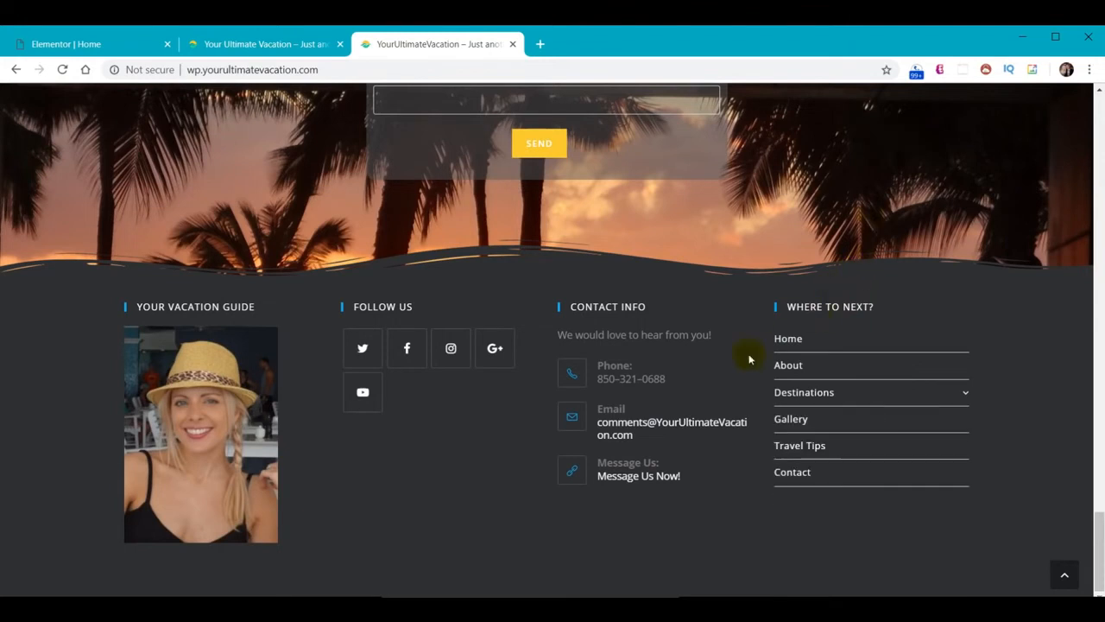
left_click(64, 47)
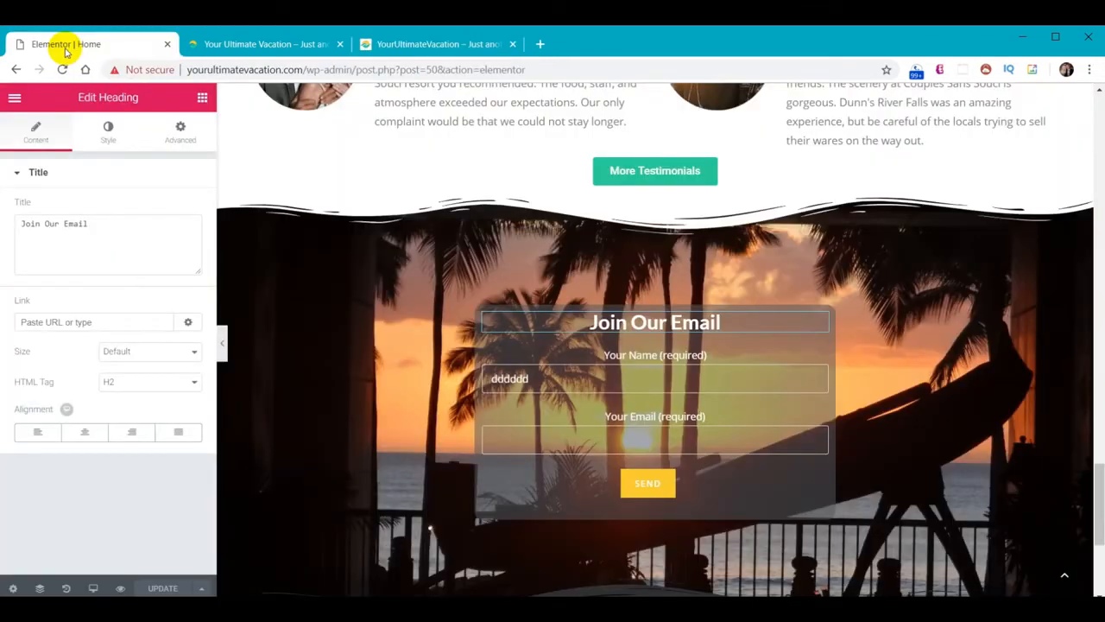
left_click(14, 99)
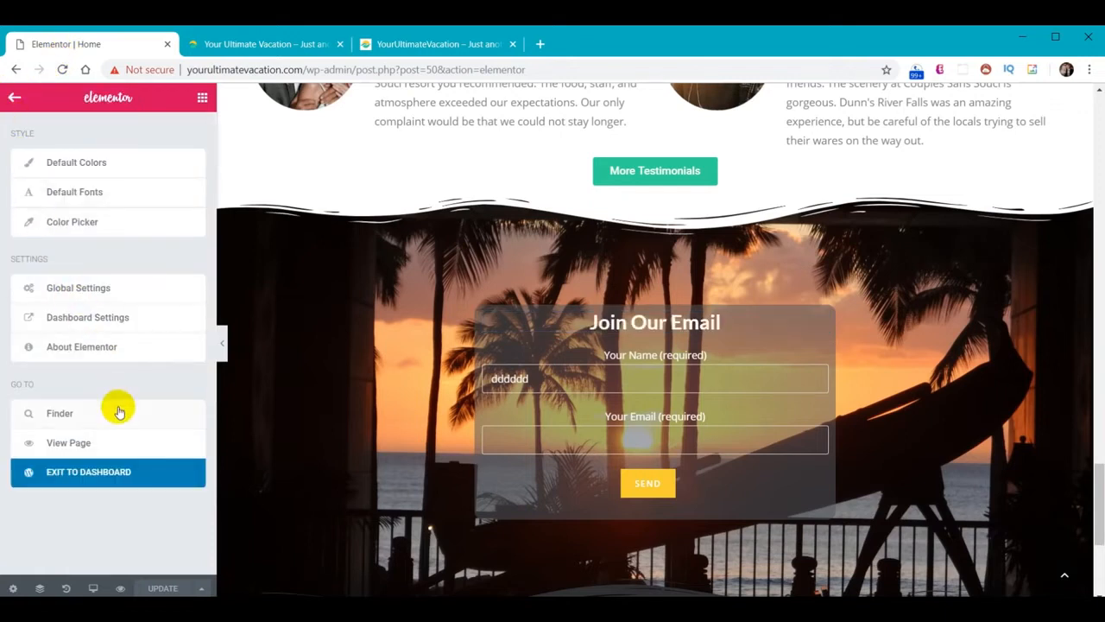
Exit Elementor to the dashboard and go to Appearance > Widgets
left_click(90, 474)
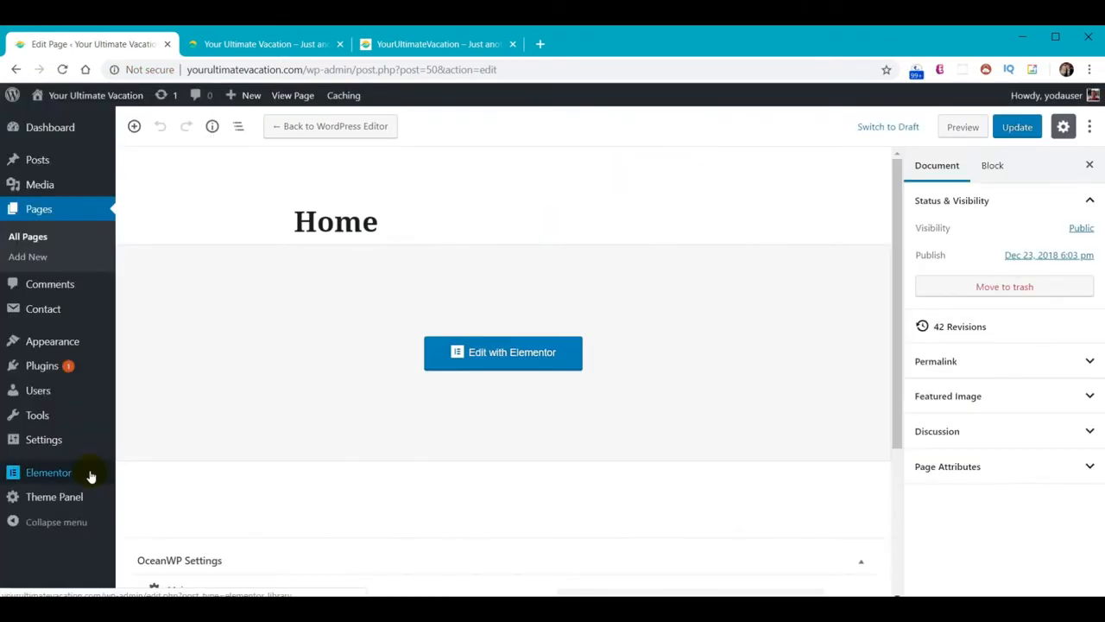
left_click(45, 345)
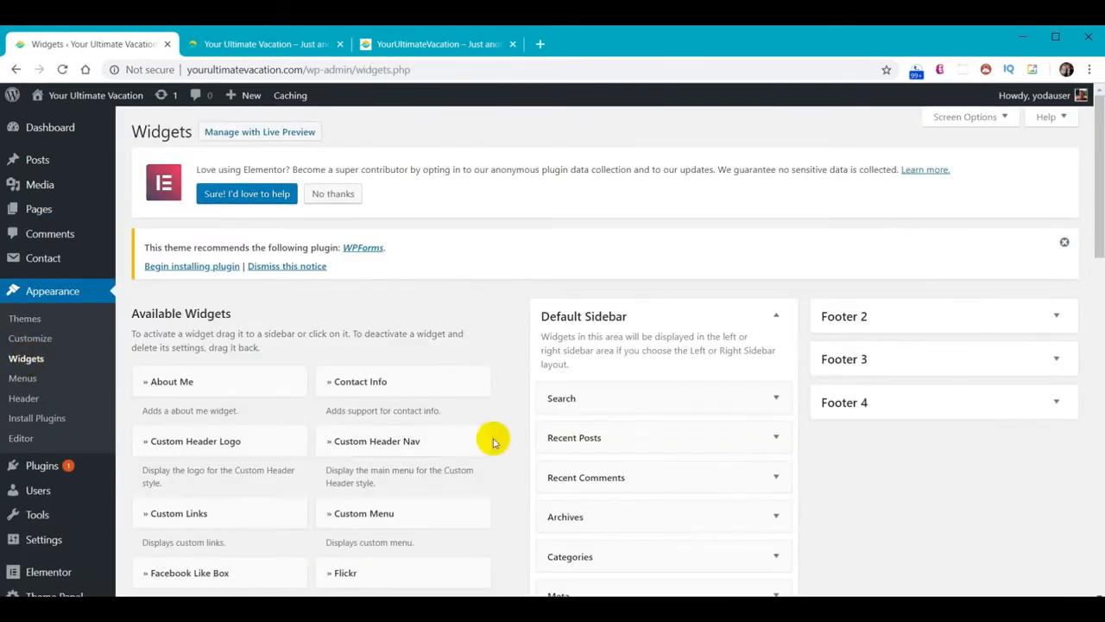
scroll(759, 488, "down", 4)
scroll(748, 530, "down", 2)
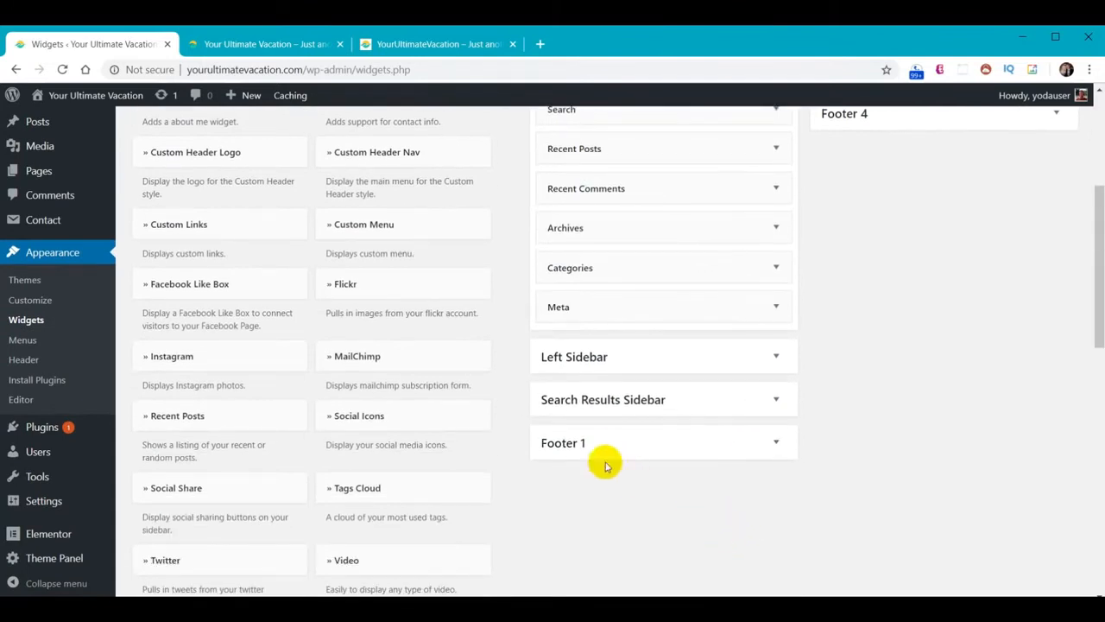
scroll(863, 427, "up", 4)
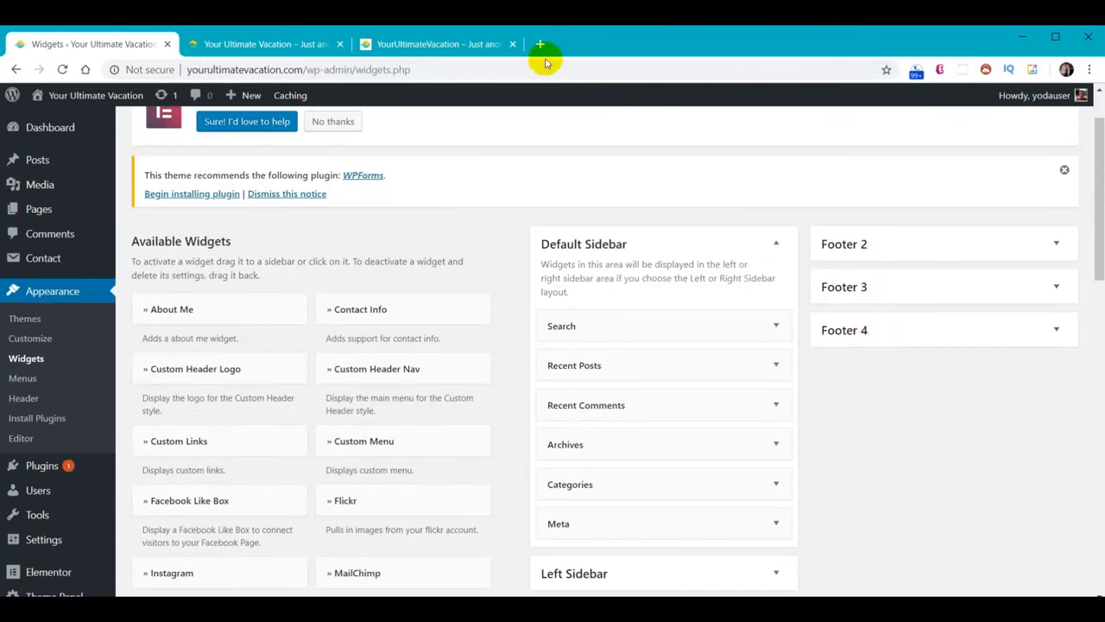
Check the reference site's footer layout, then scroll the Widgets page to the empty Footer 1 area
left_click(443, 52)
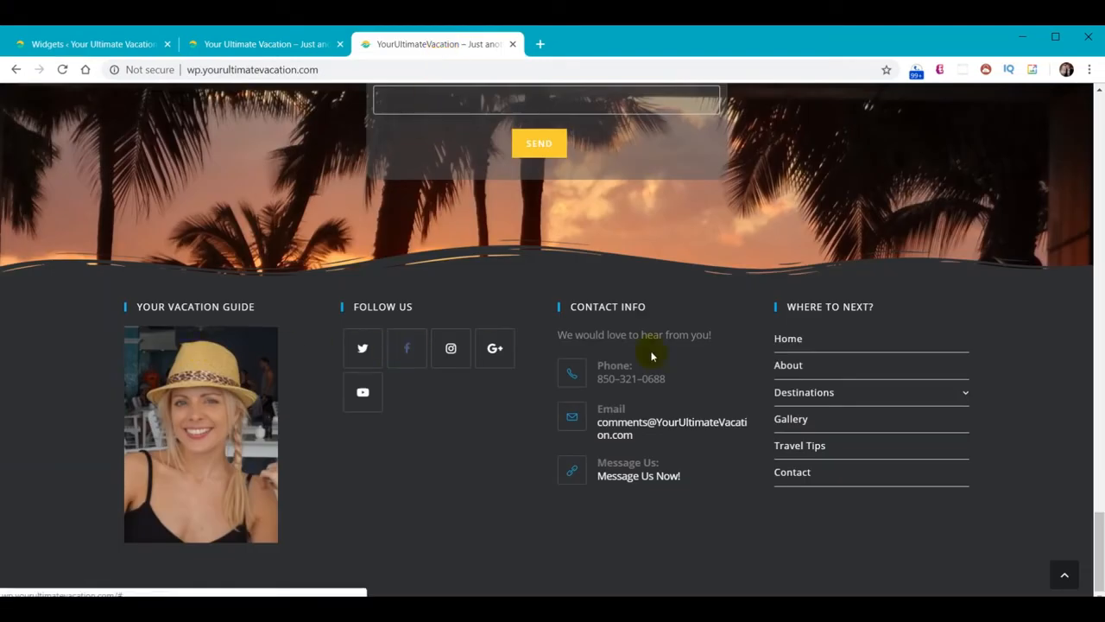
left_click(104, 44)
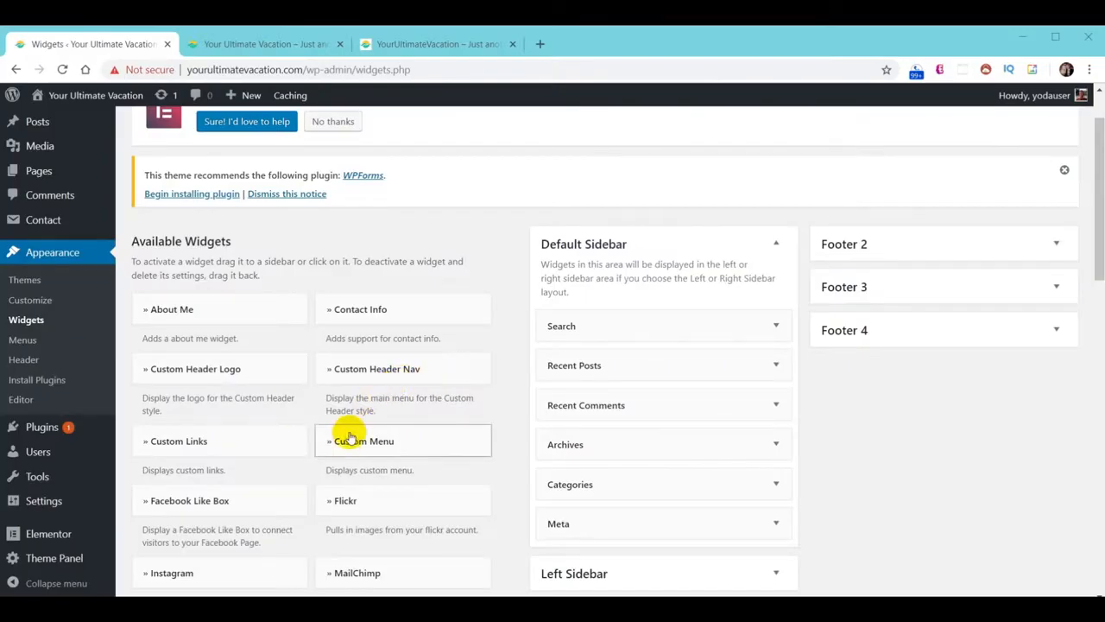
scroll(339, 448, "down", 2)
scroll(339, 448, "down", 6)
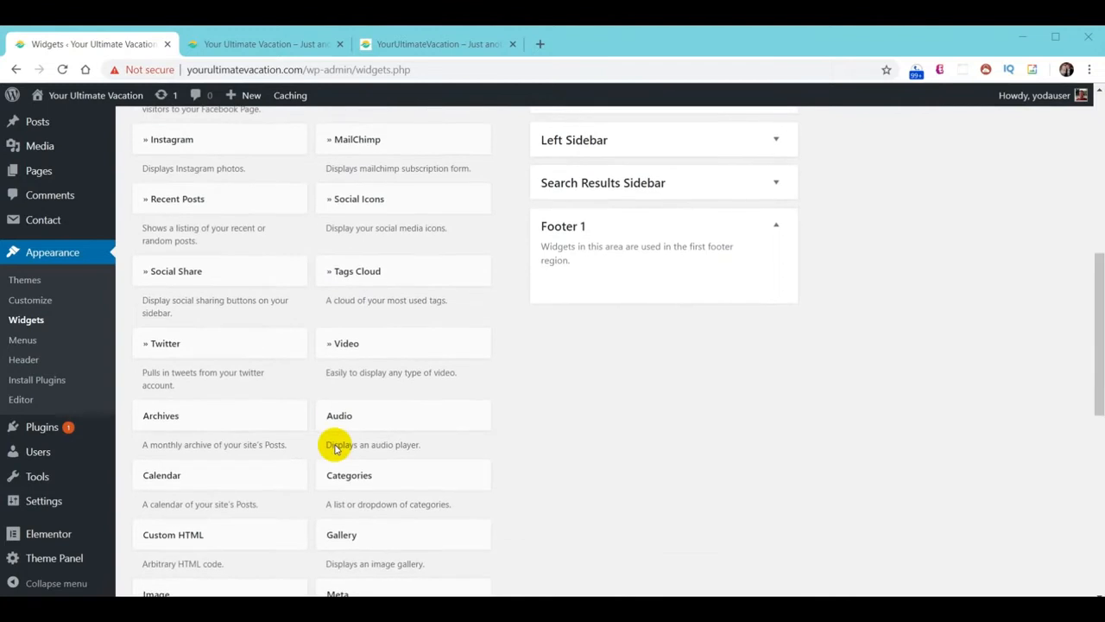
scroll(336, 448, "down", 1)
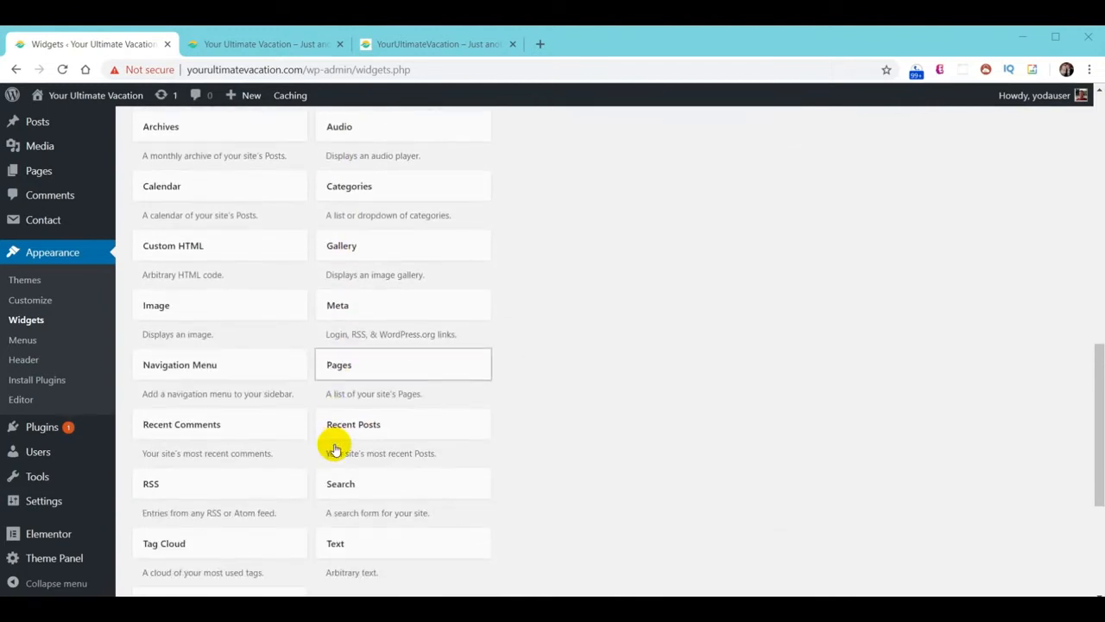
Add an Image widget to Footer 1 and insert the portrait photo from the media library
left_click(187, 302)
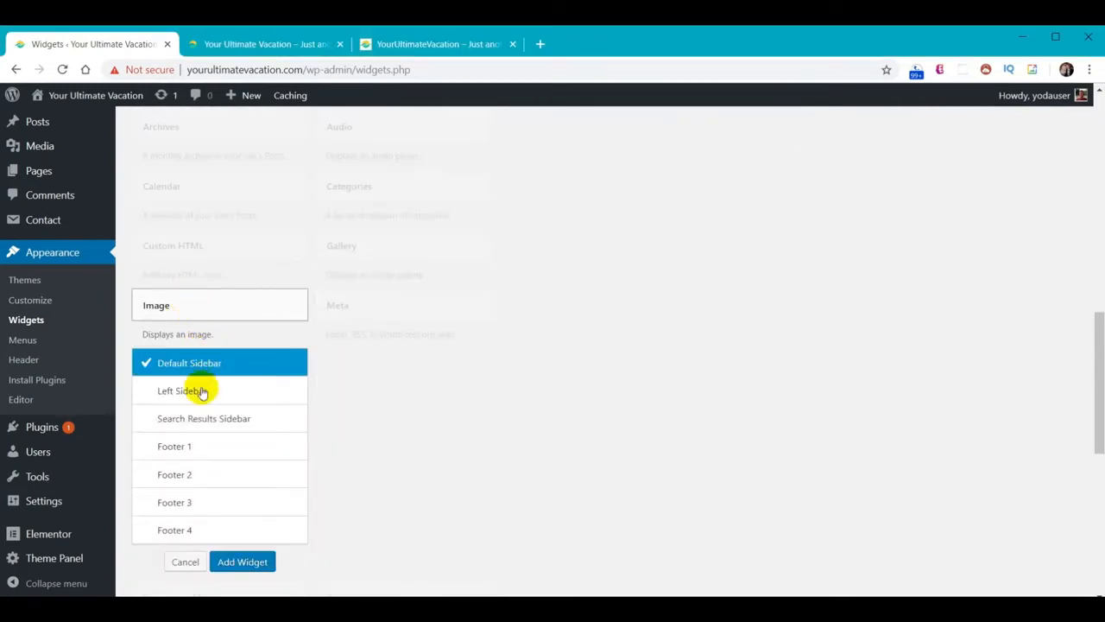
left_click(202, 445)
left_click(226, 563)
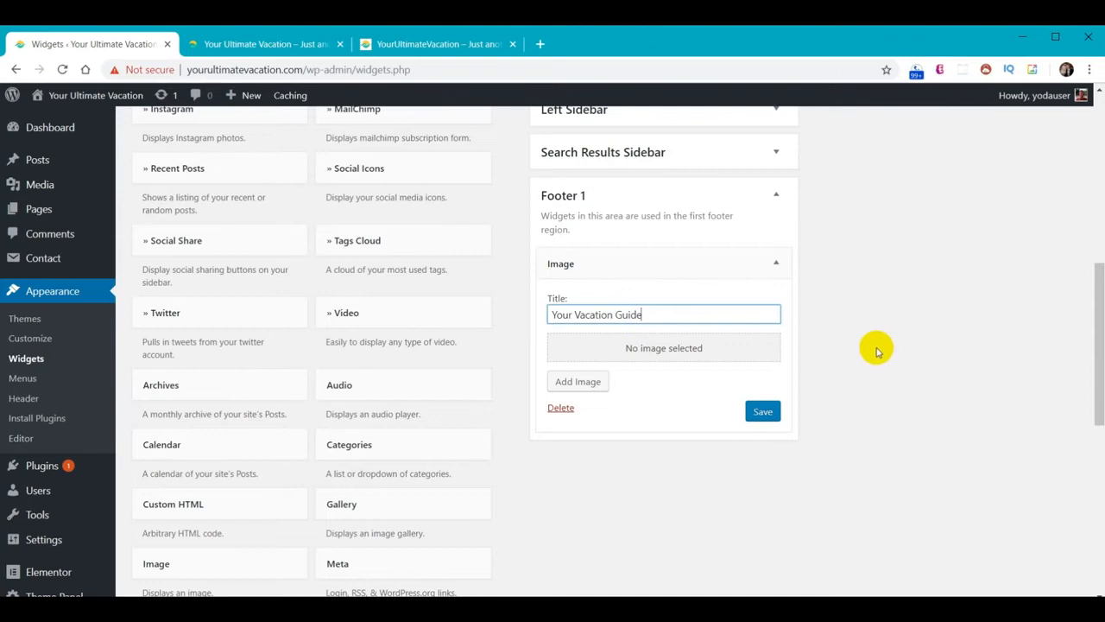
left_click(691, 359)
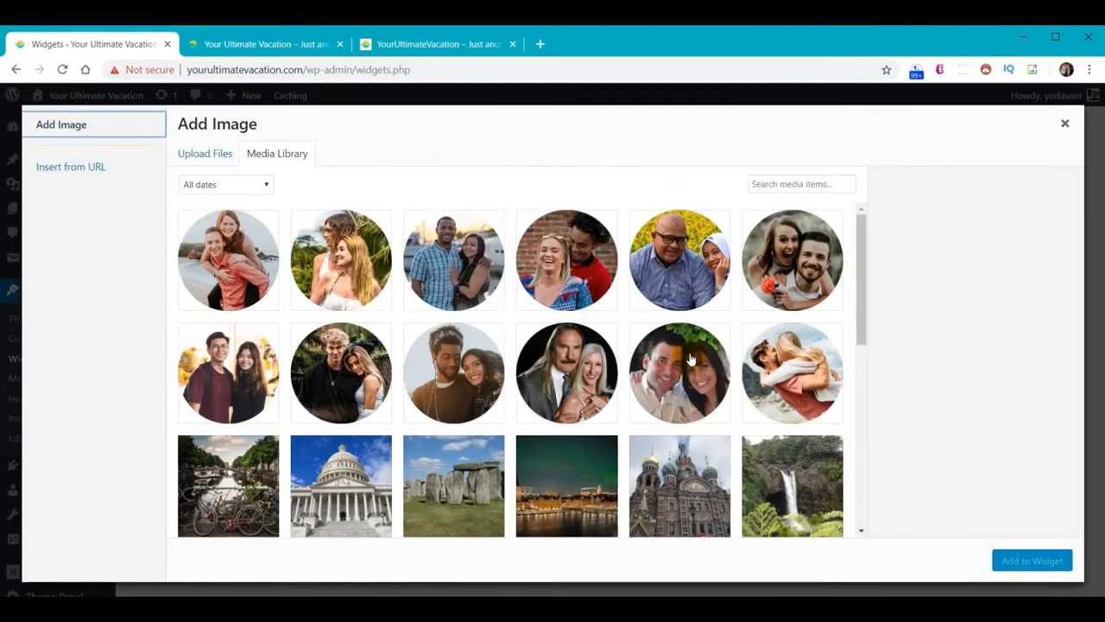
scroll(691, 359, "down", 5)
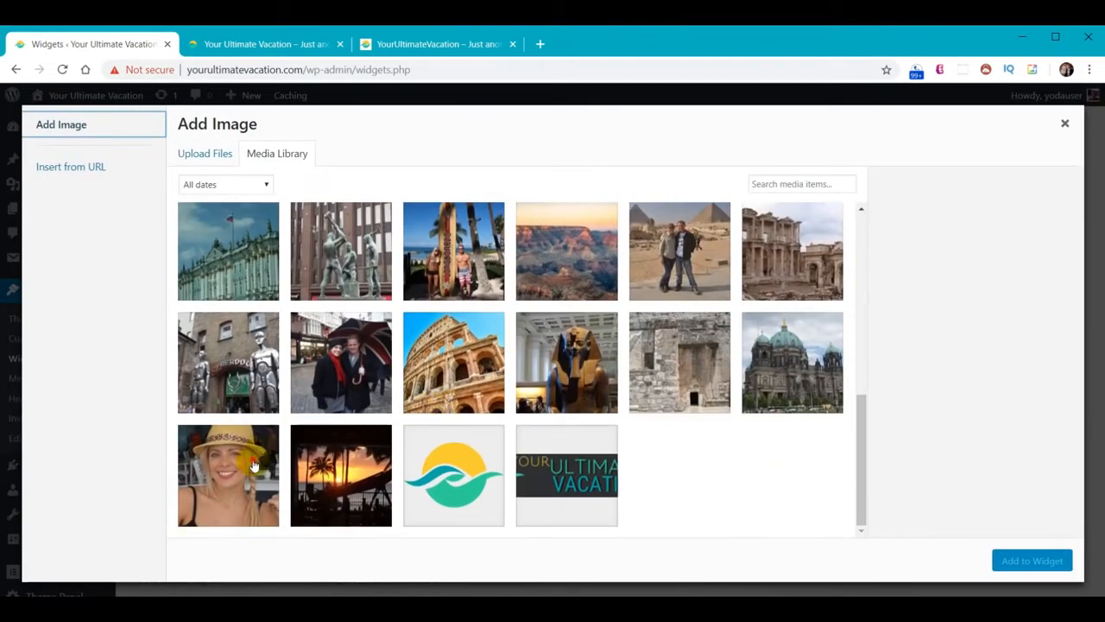
left_click(254, 466)
left_click(1034, 561)
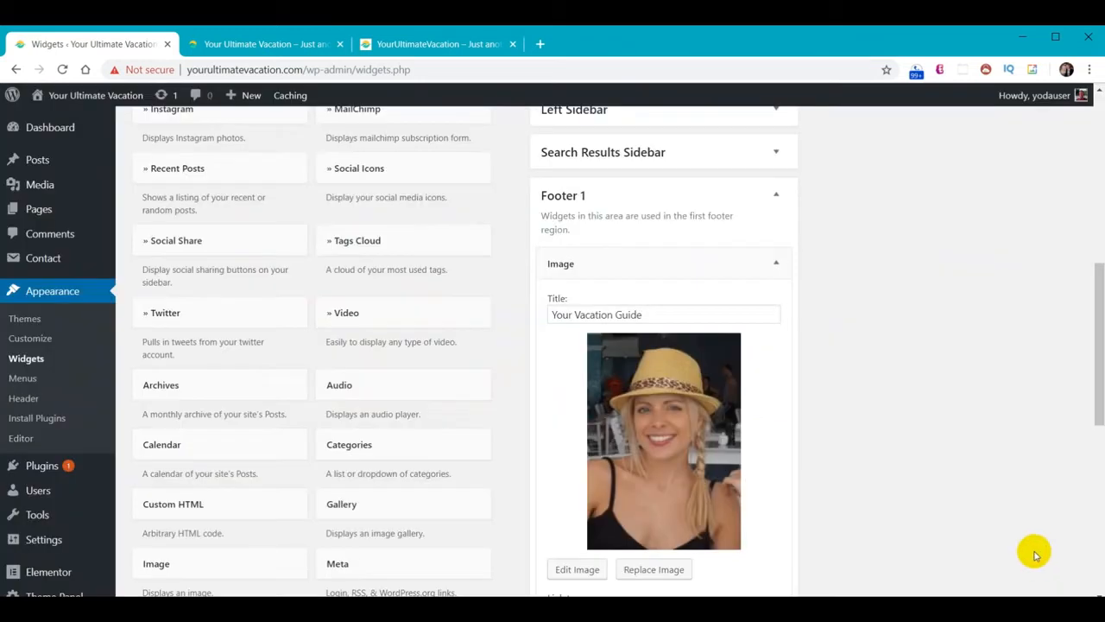
Keep the title Your Vacation Guide, link the image to /about/, and save
scroll(893, 450, "down", 3)
left_click(603, 469)
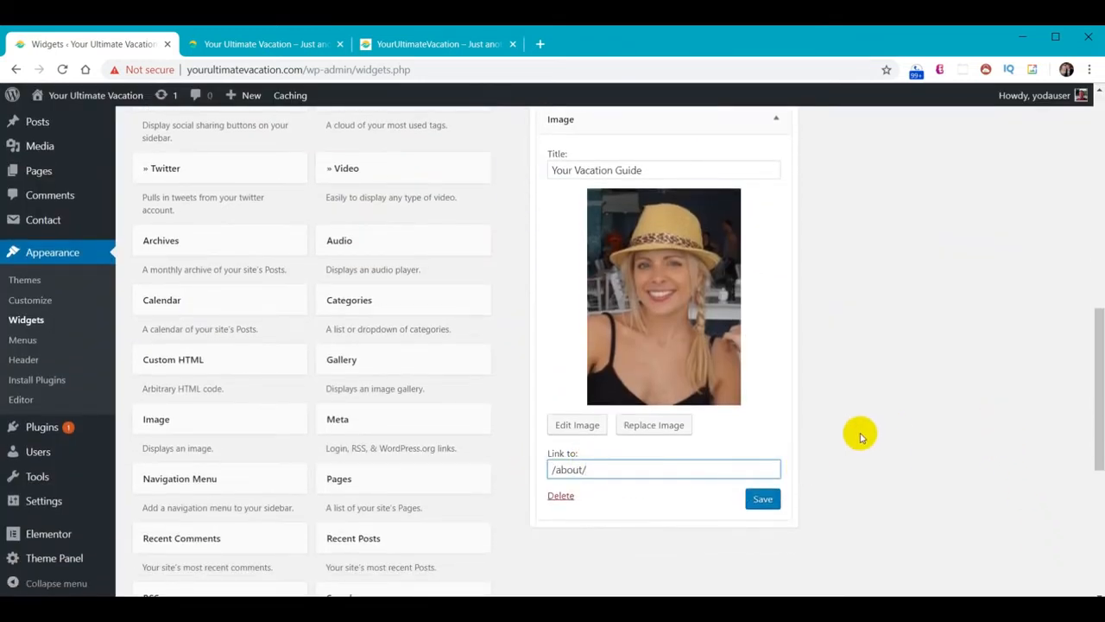
left_click(764, 501)
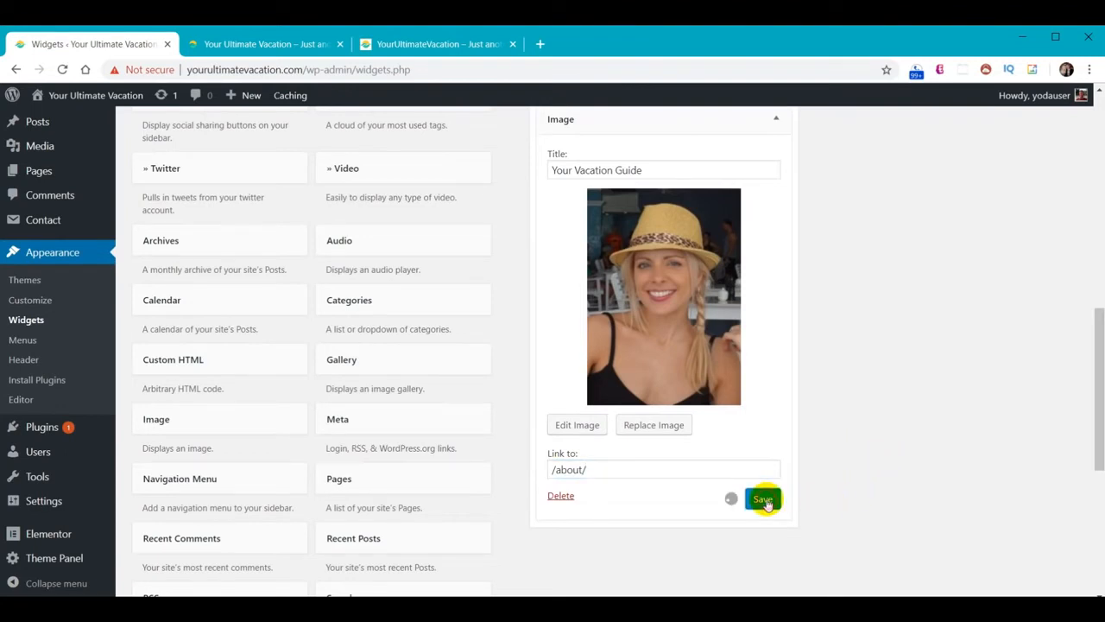
Reload the live site and scroll to the footer to see the Your Vacation Guide photo
left_click(259, 44)
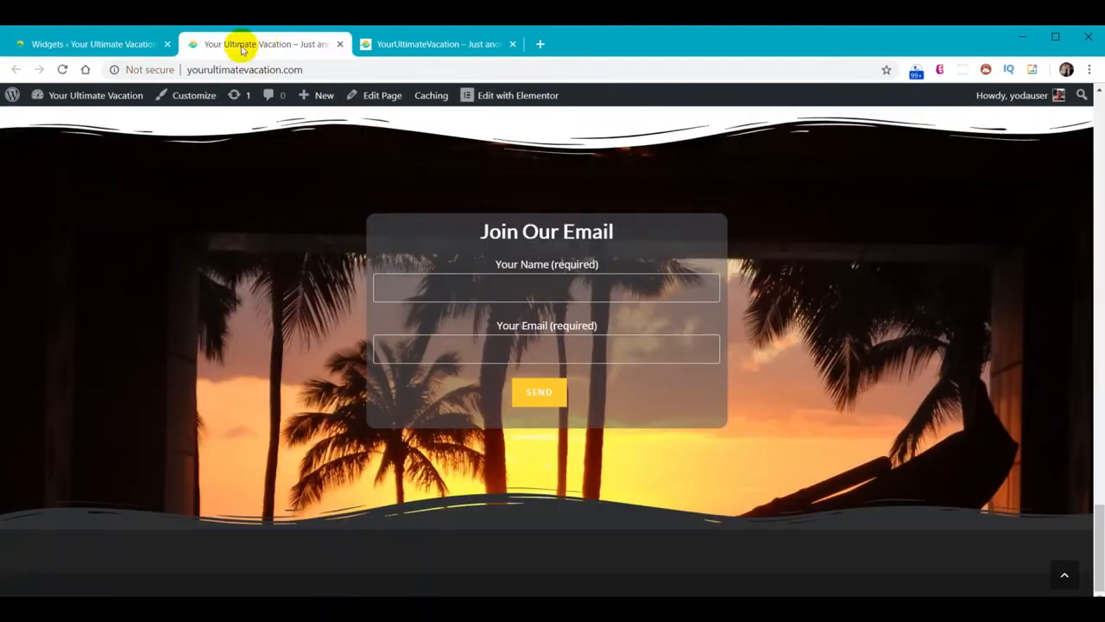
left_click(62, 70)
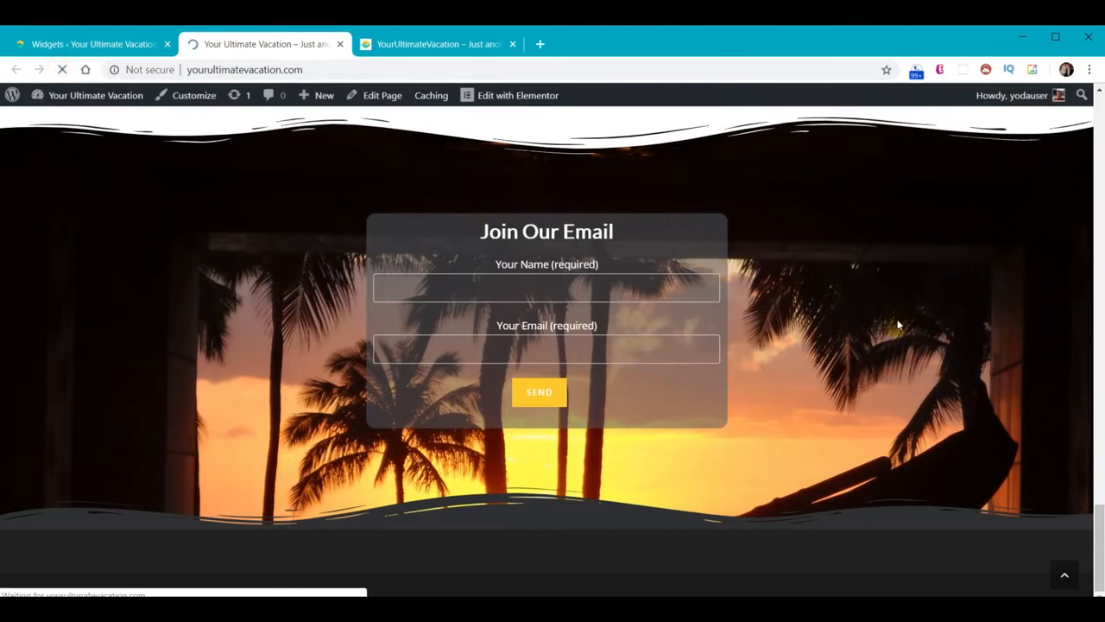
scroll(898, 326, "down", 3)
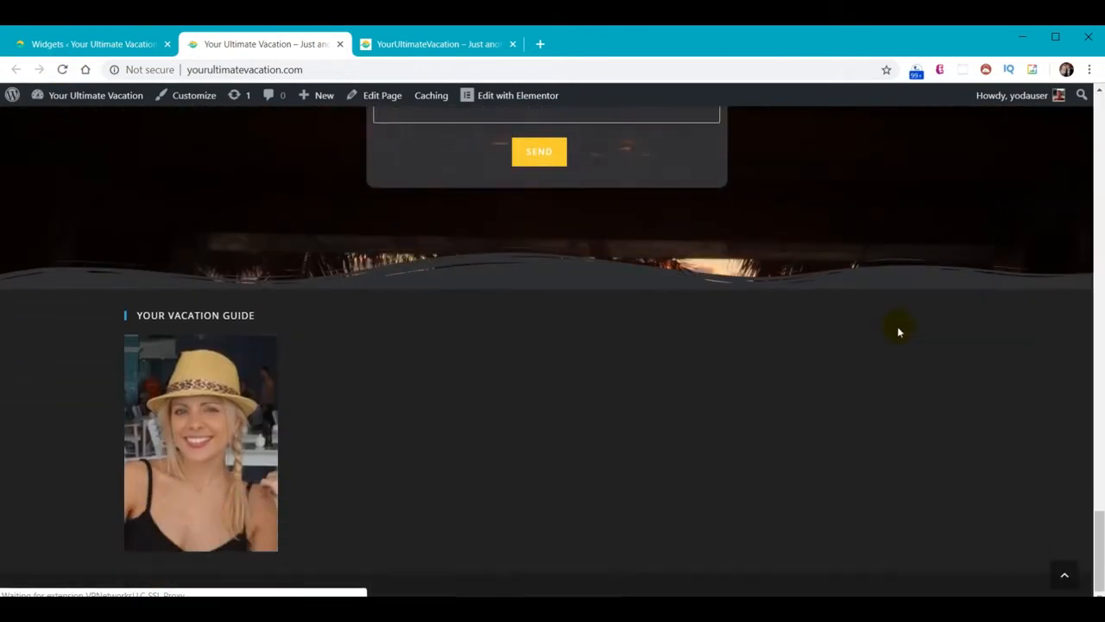
Back on the Widgets screen, bring up the Social Icons widget's area choices
left_click(106, 45)
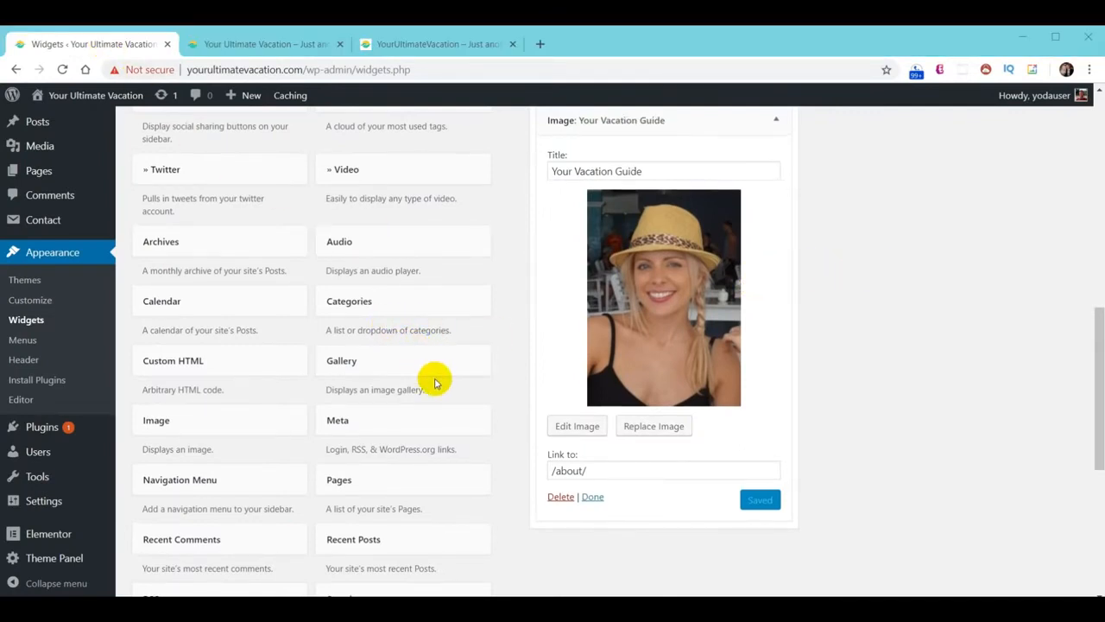
scroll(434, 382, "up", 2)
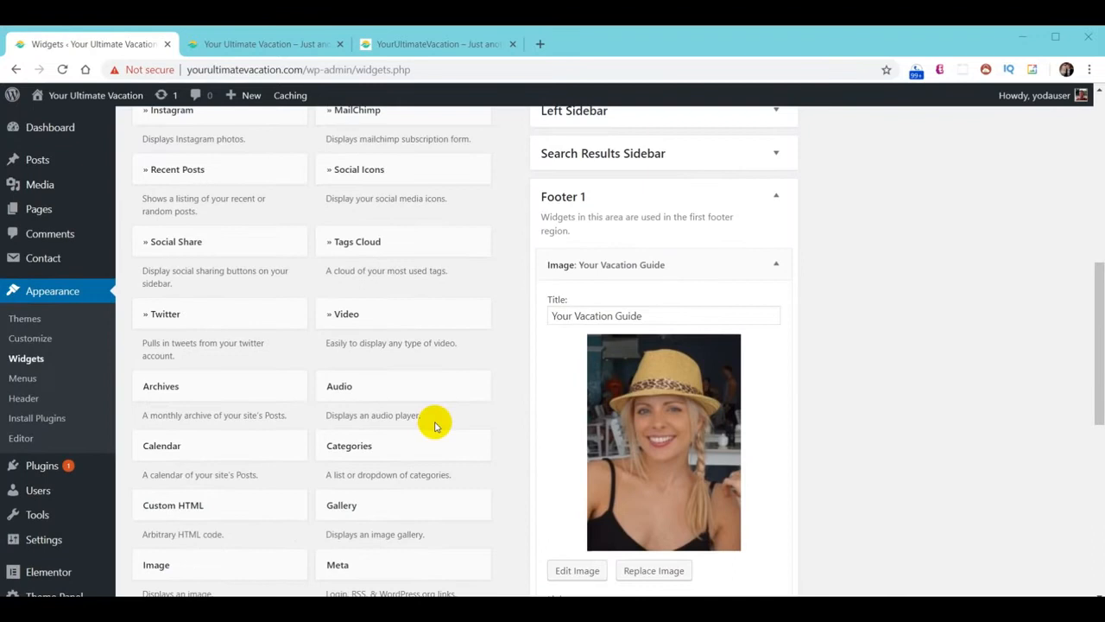
left_click(403, 170)
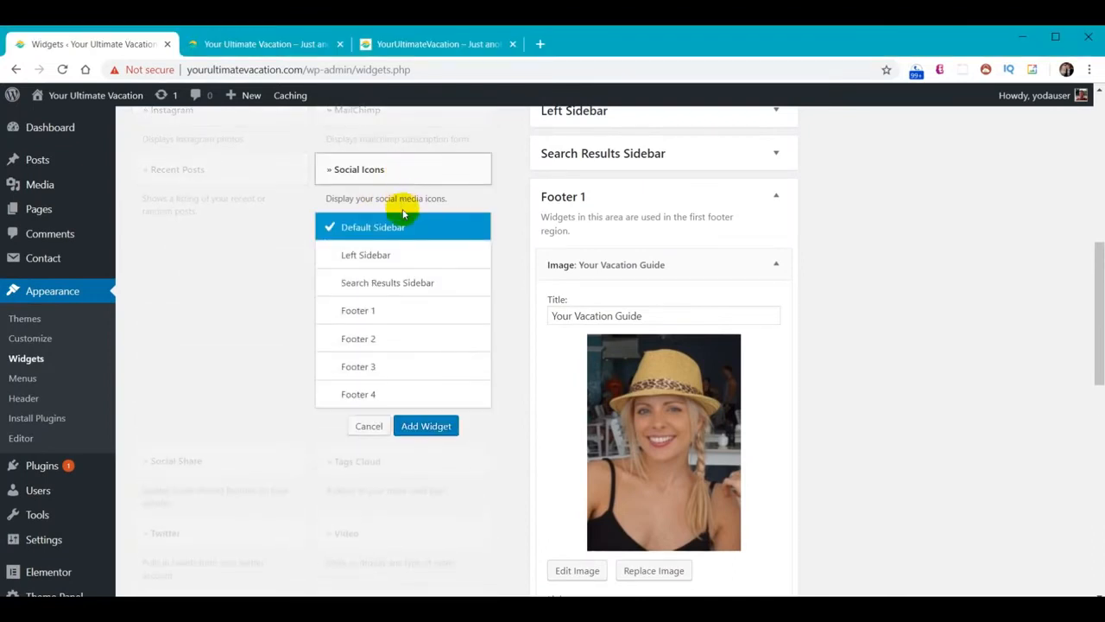
Add a Follow Us Social Icons widget to Footer 2, save it, and reload the live site
left_click(406, 340)
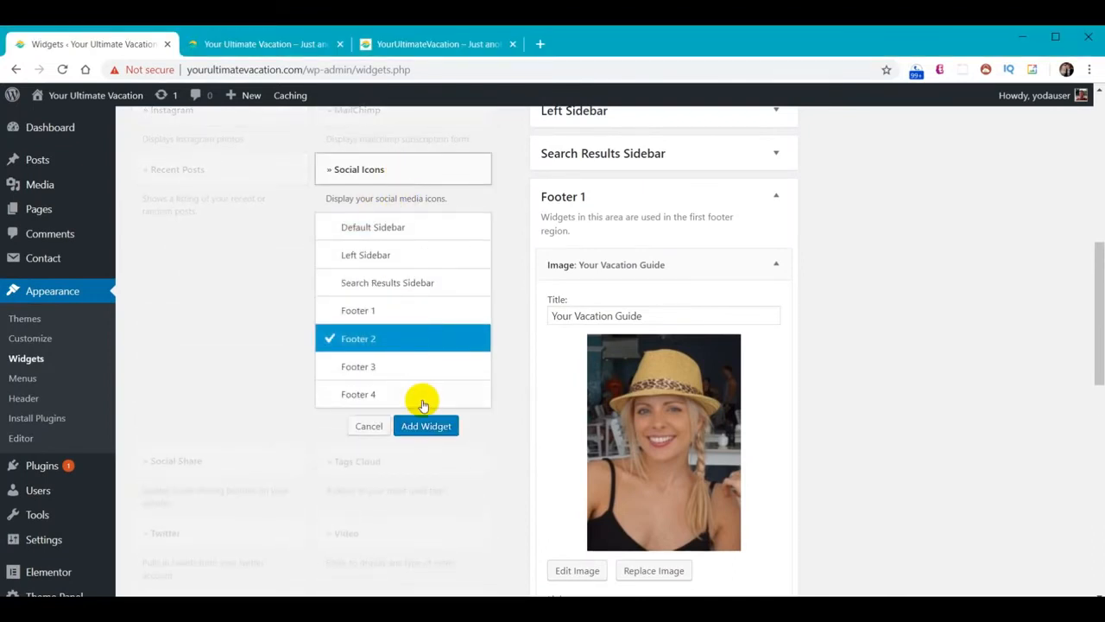
left_click(428, 426)
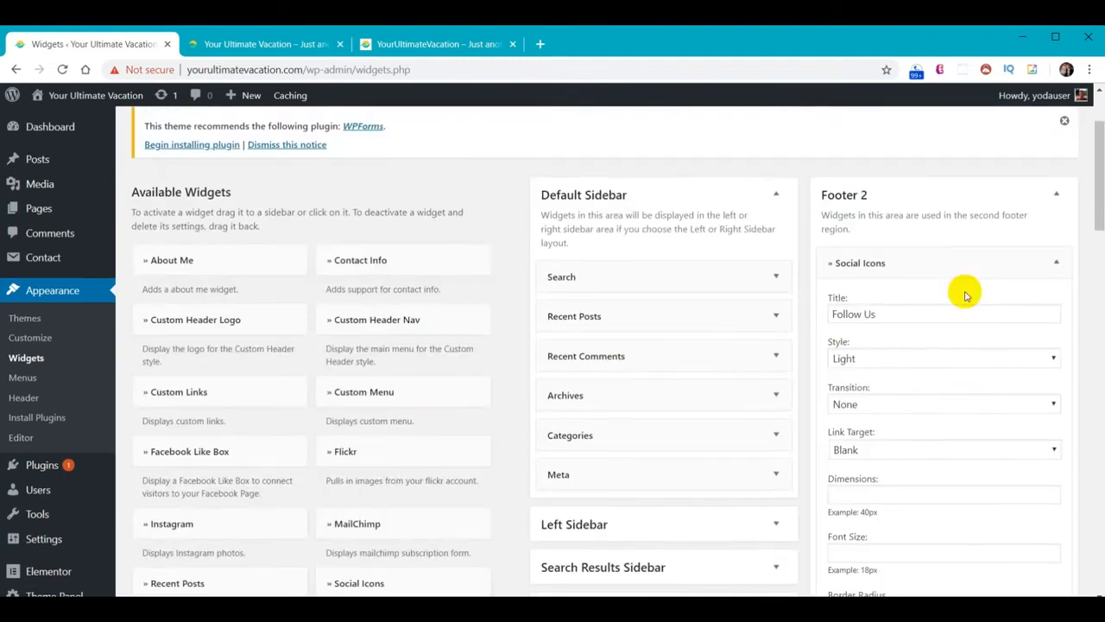
scroll(962, 298, "down", 4)
scroll(963, 315, "down", 5)
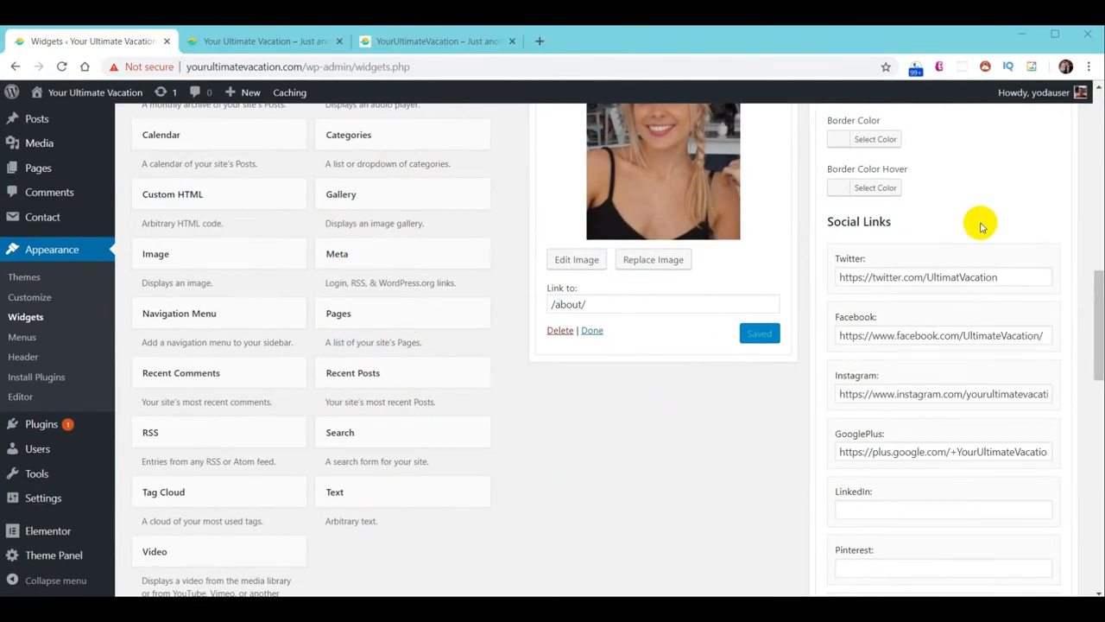
scroll(974, 323, "down", 15)
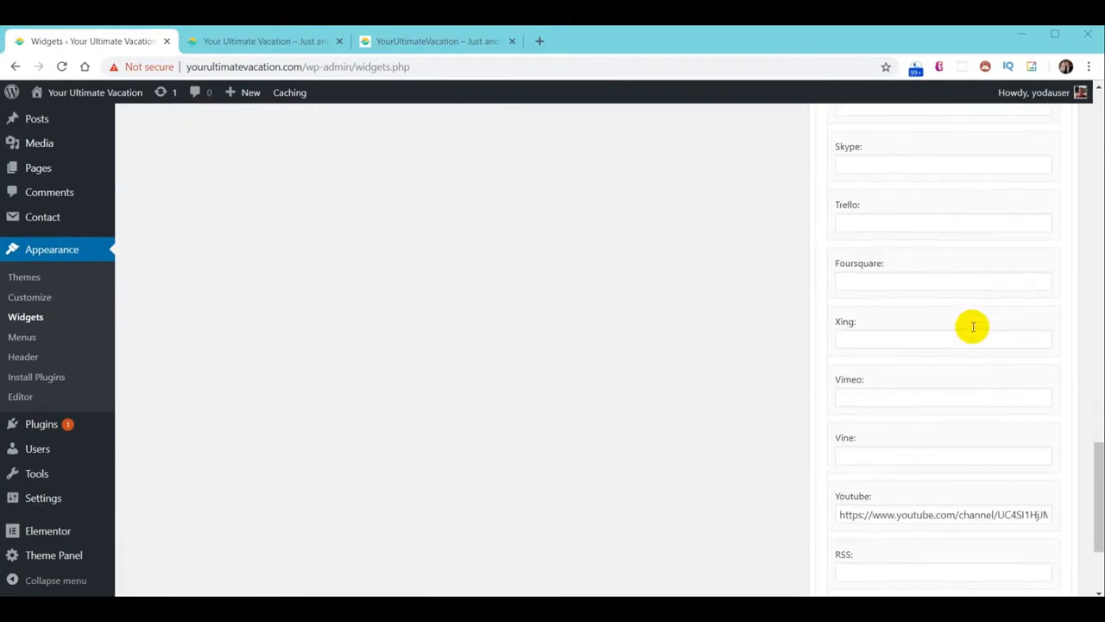
left_click(1044, 484)
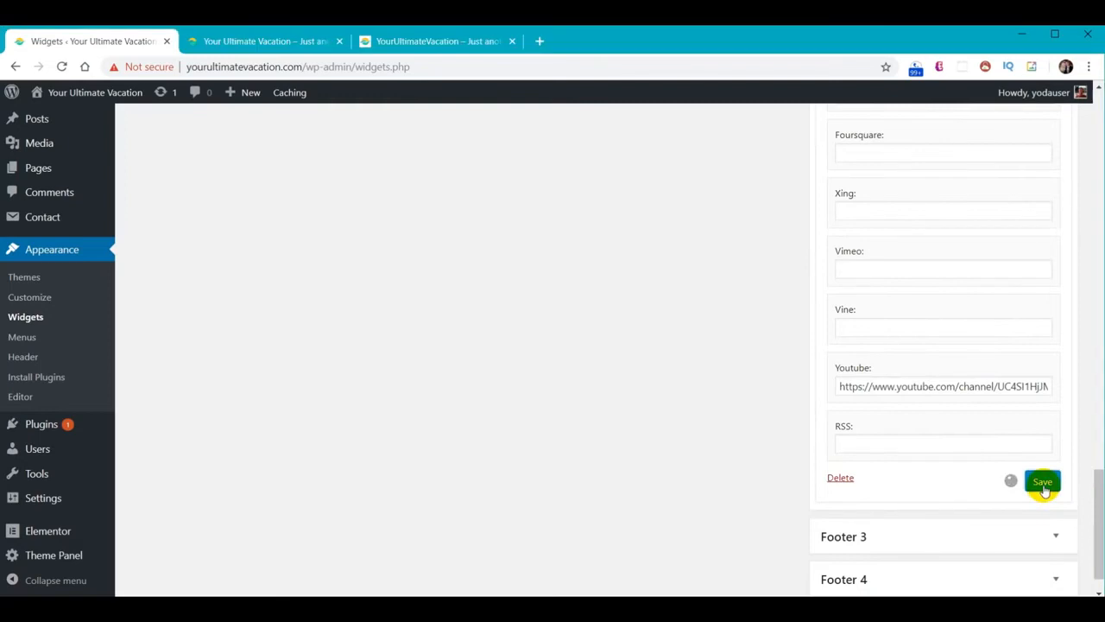
left_click(277, 41)
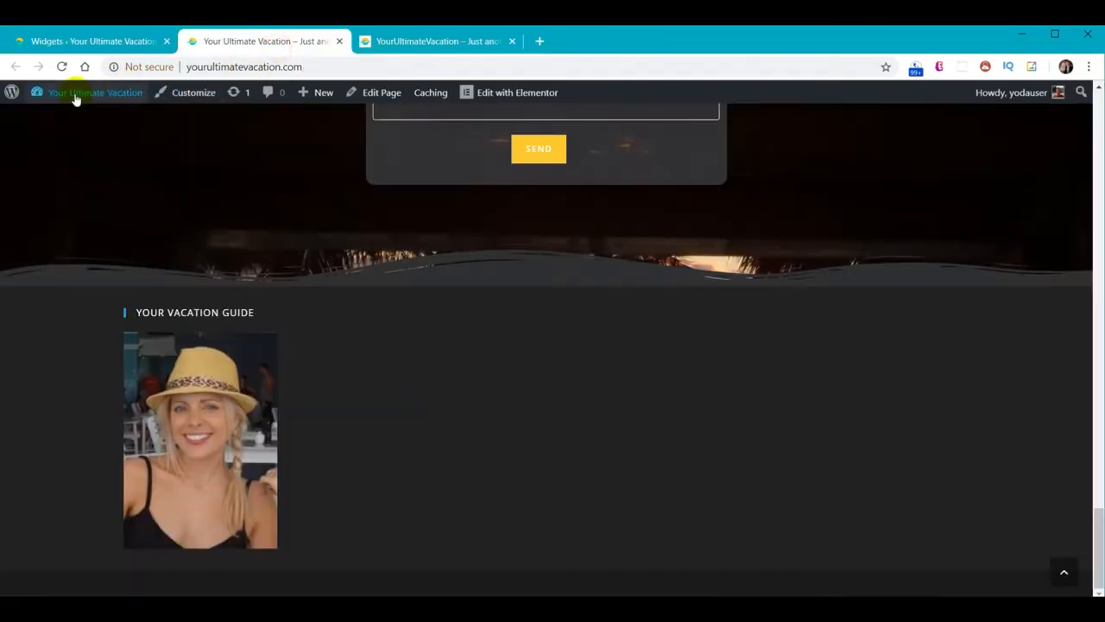
left_click(61, 66)
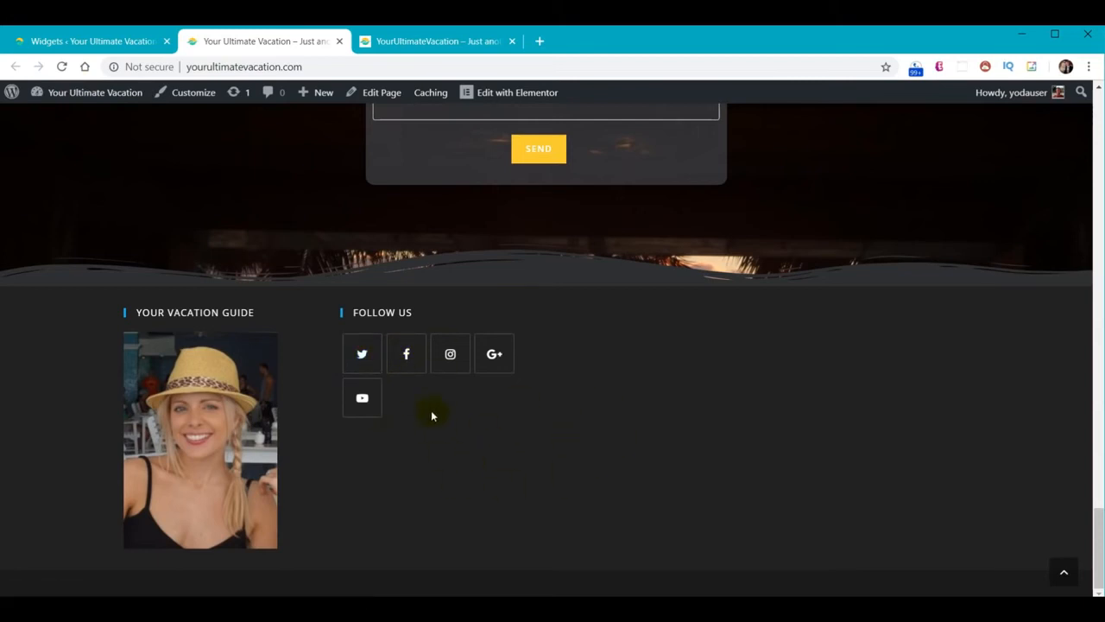
Add the Contact Info widget to Footer 3
left_click(86, 43)
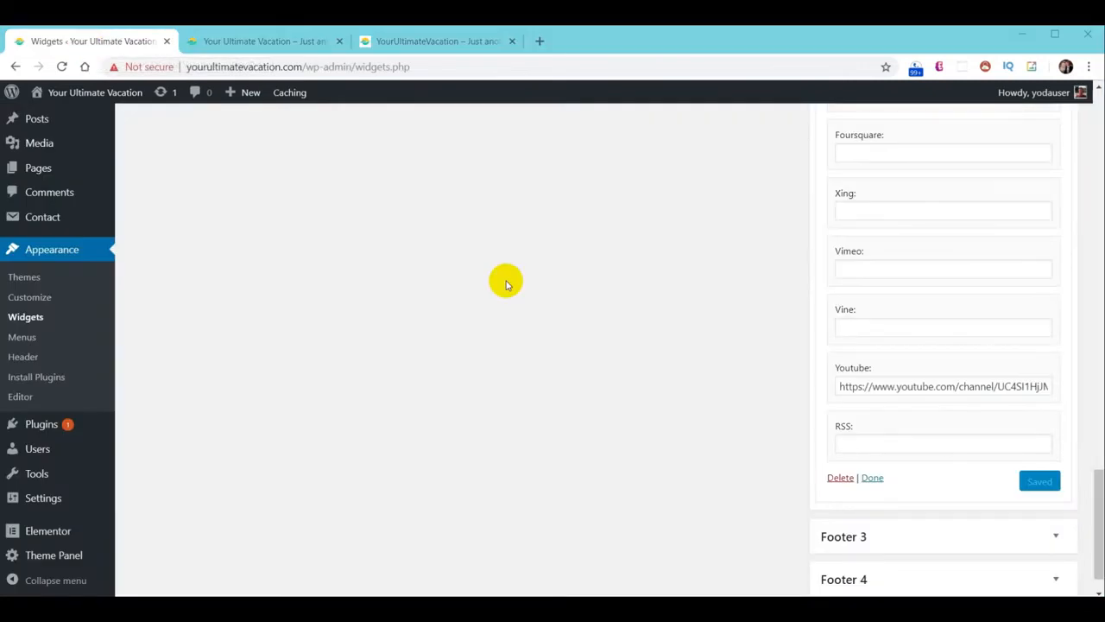
scroll(518, 375, "up", 15)
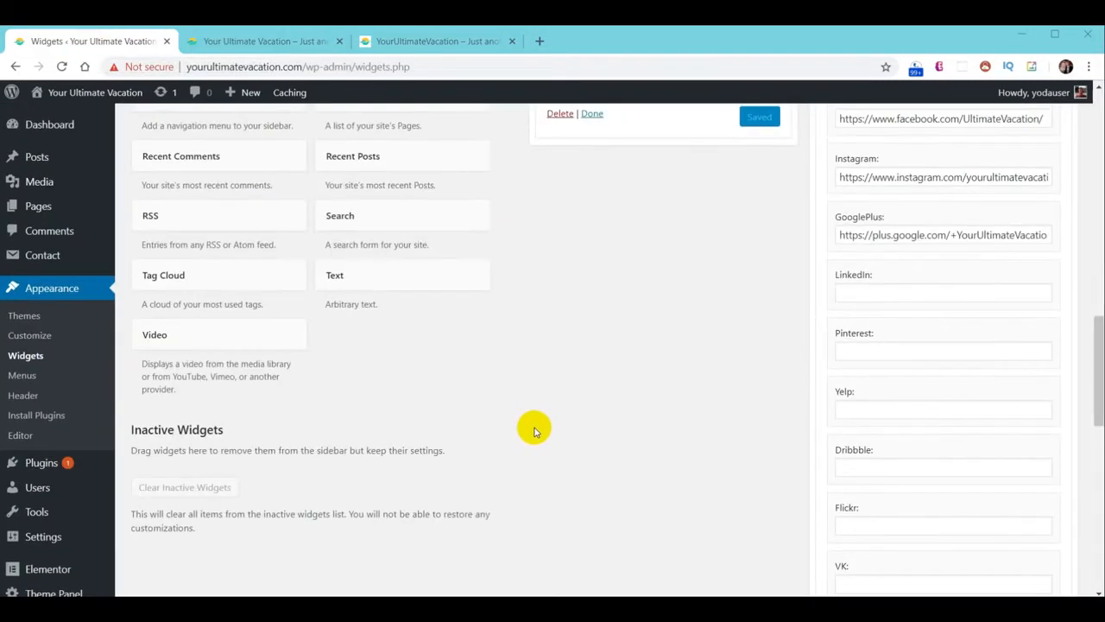
scroll(456, 452, "up", 10)
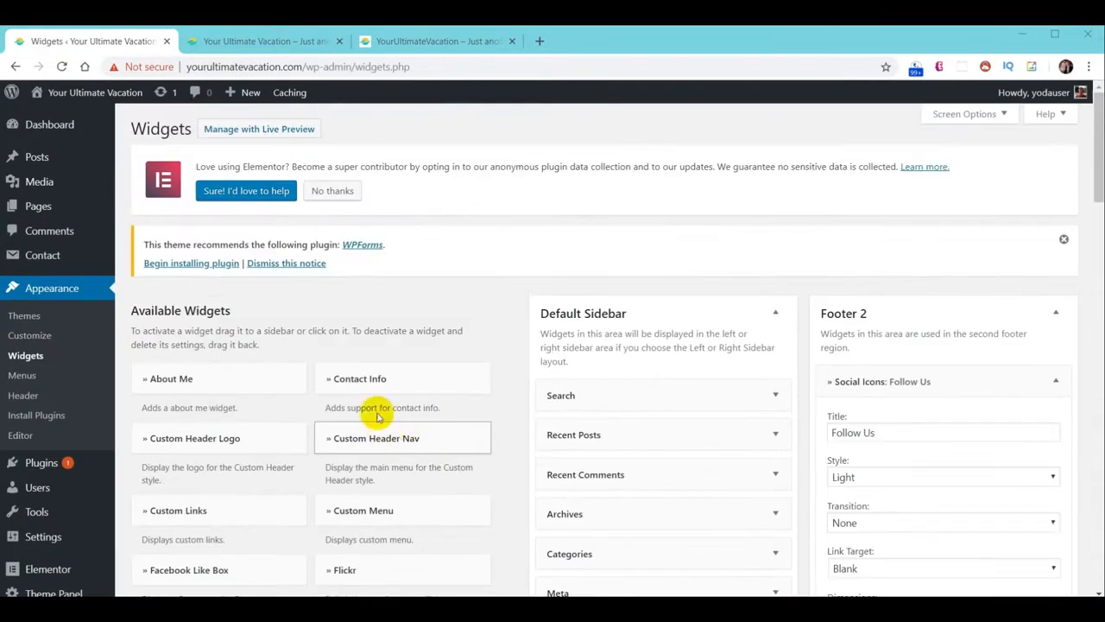
left_click(363, 382)
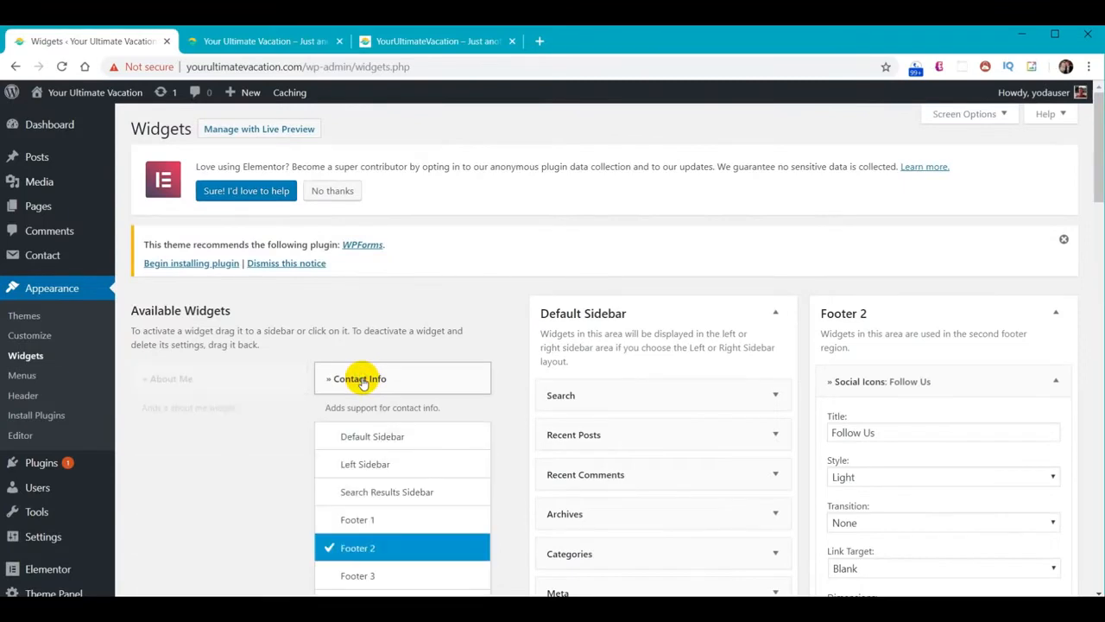
scroll(411, 402, "down", 2)
left_click(369, 431)
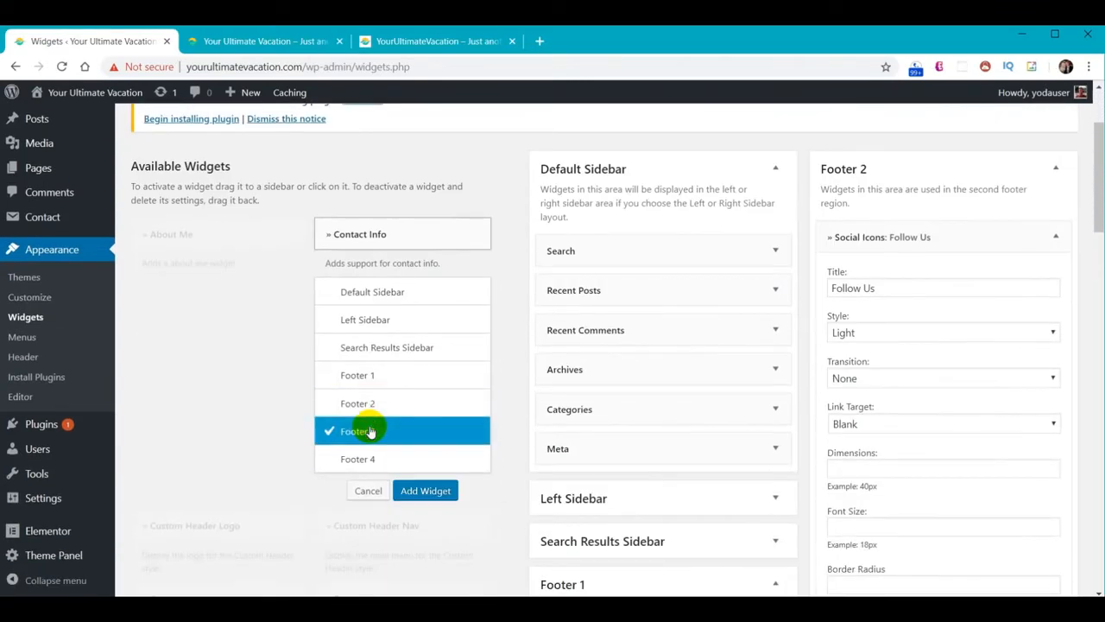
left_click(430, 491)
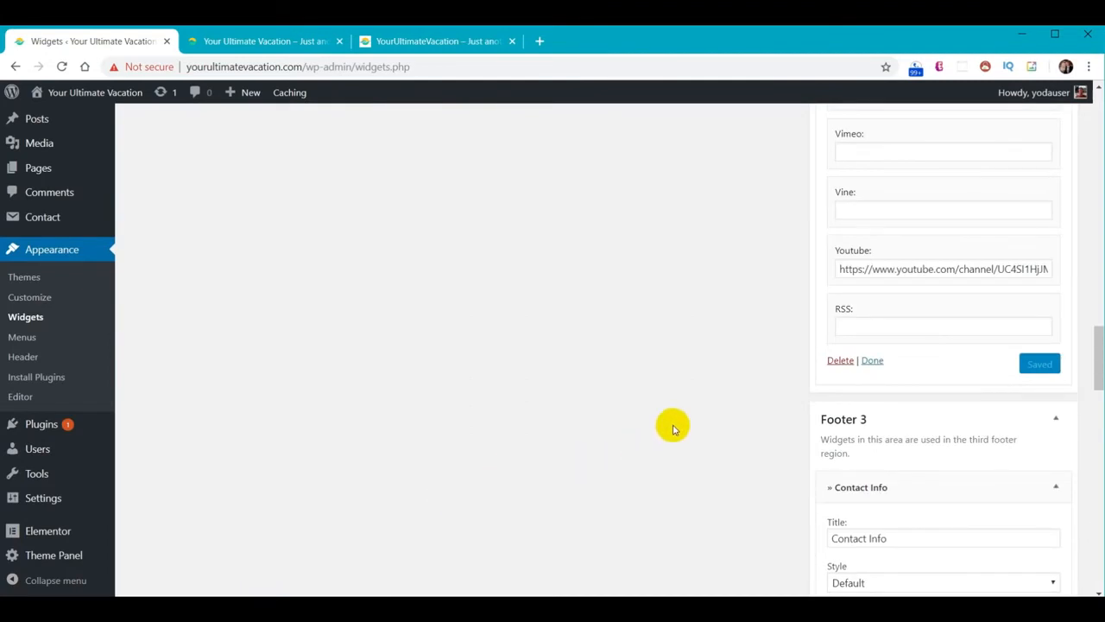
Replace the placeholder Lorem ipsum text with a pasted contact message
scroll(674, 431, "down", 3)
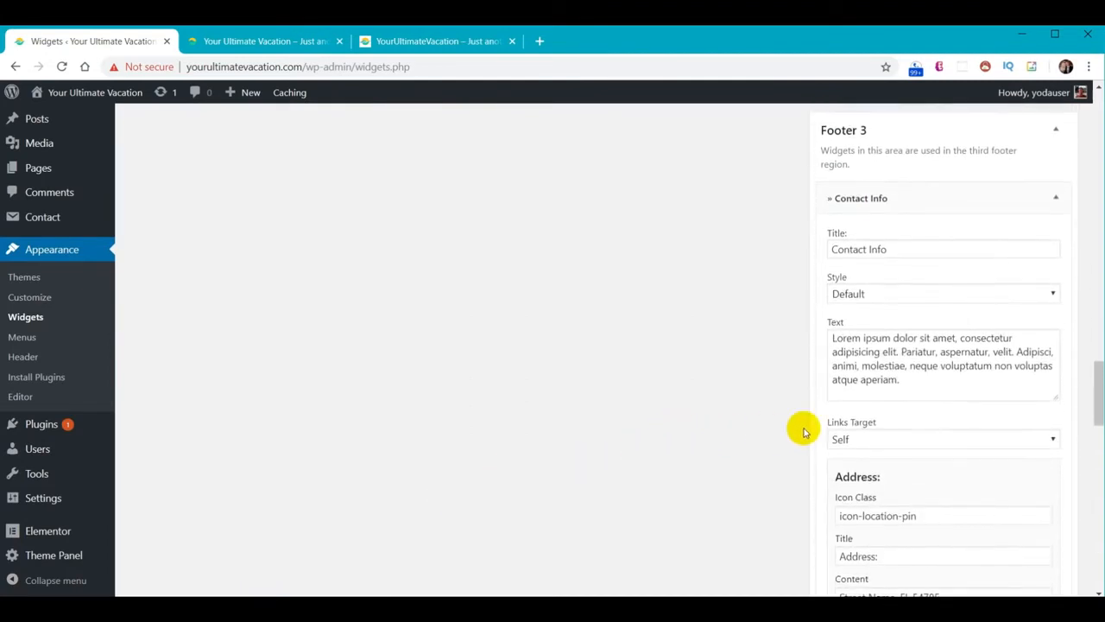
left_click_drag(901, 381, 799, 342)
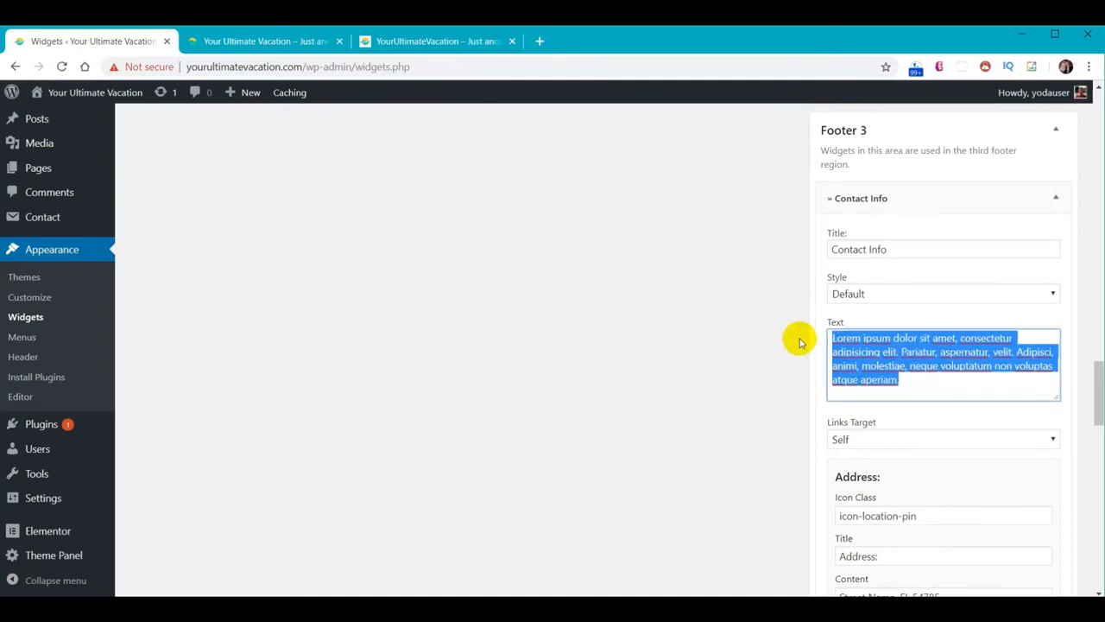
type("We would love to hear from you!")
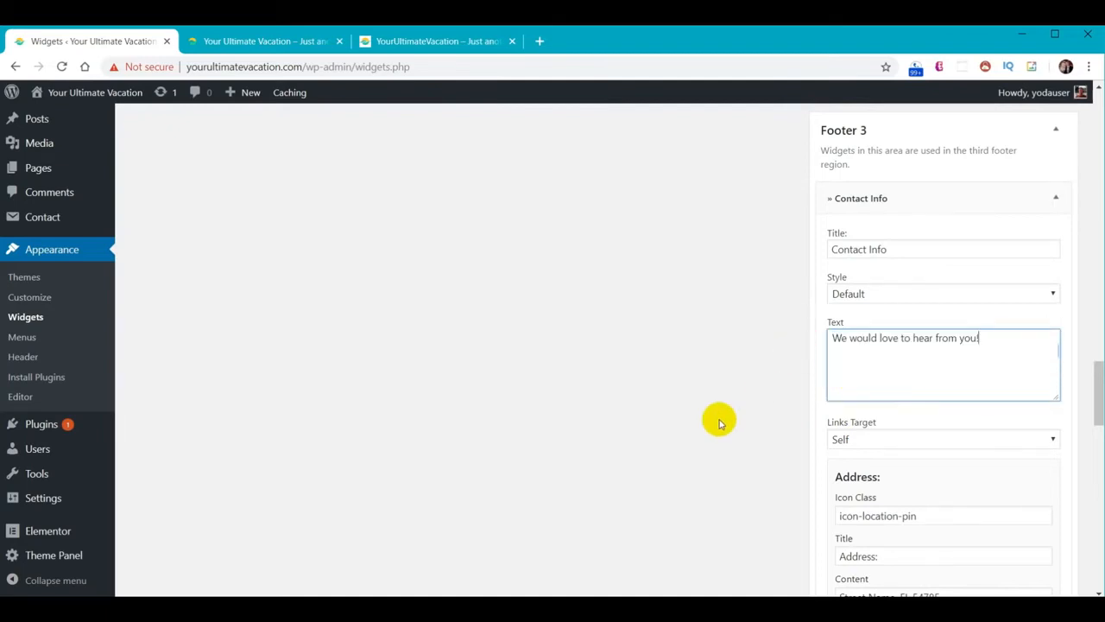
left_click(721, 423)
Clear the address icon class, title and sample street address
scroll(699, 289, "down", 3)
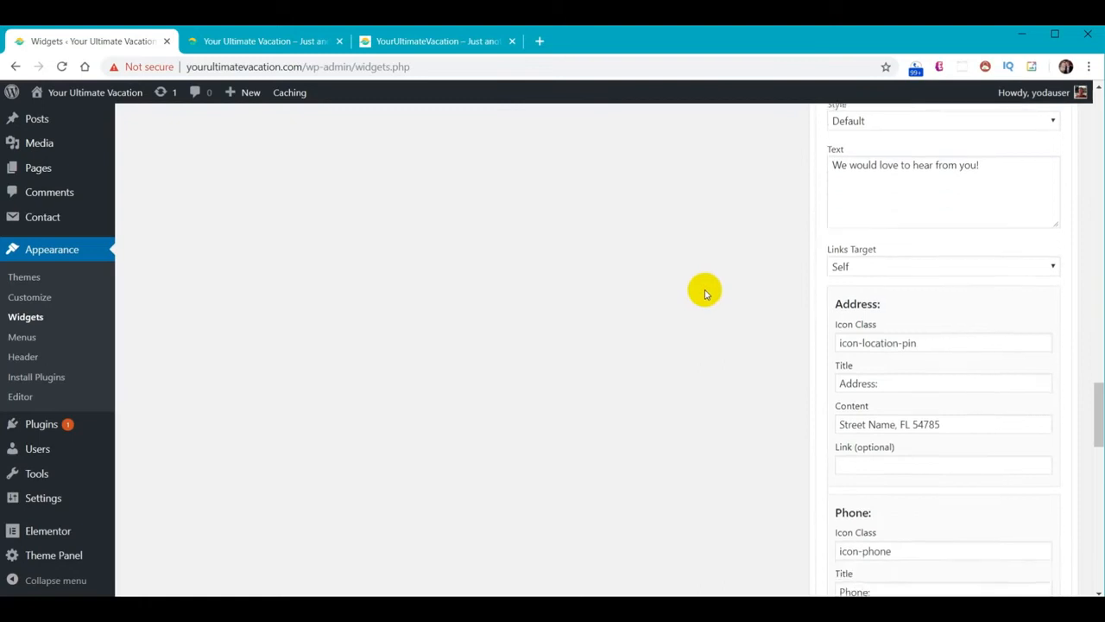
left_click_drag(936, 294, 794, 297)
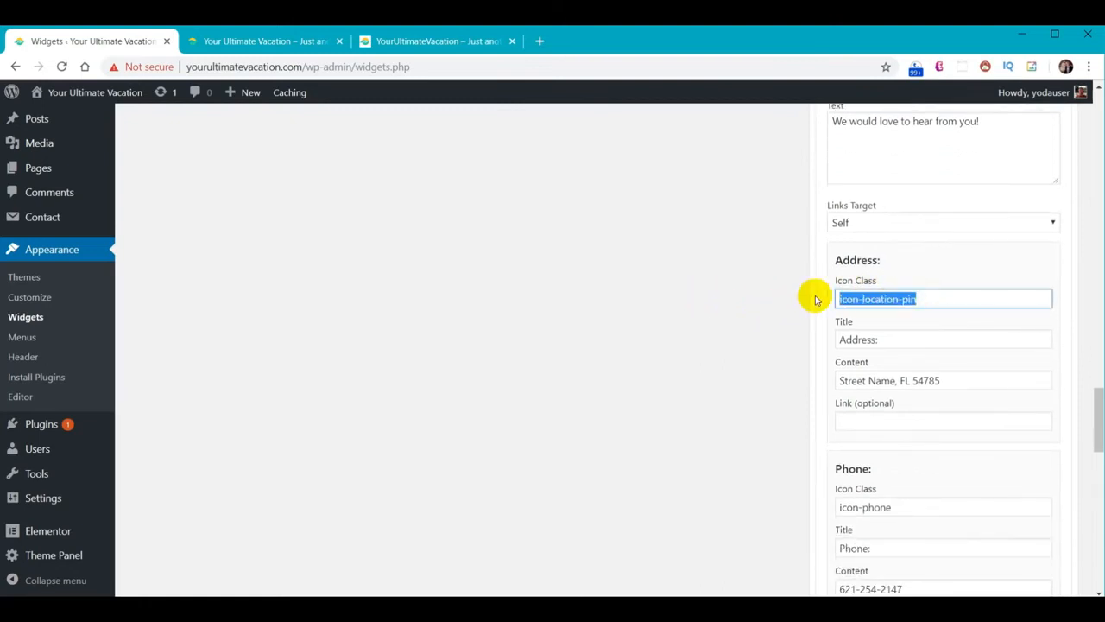
key("BackSpace")
left_click_drag(907, 341, 811, 339)
key("BackSpace")
left_click_drag(957, 380, 747, 381)
key("BackSpace")
Clear the mobile icon class, Mobile title and sample mobile number
scroll(733, 379, "down", 2)
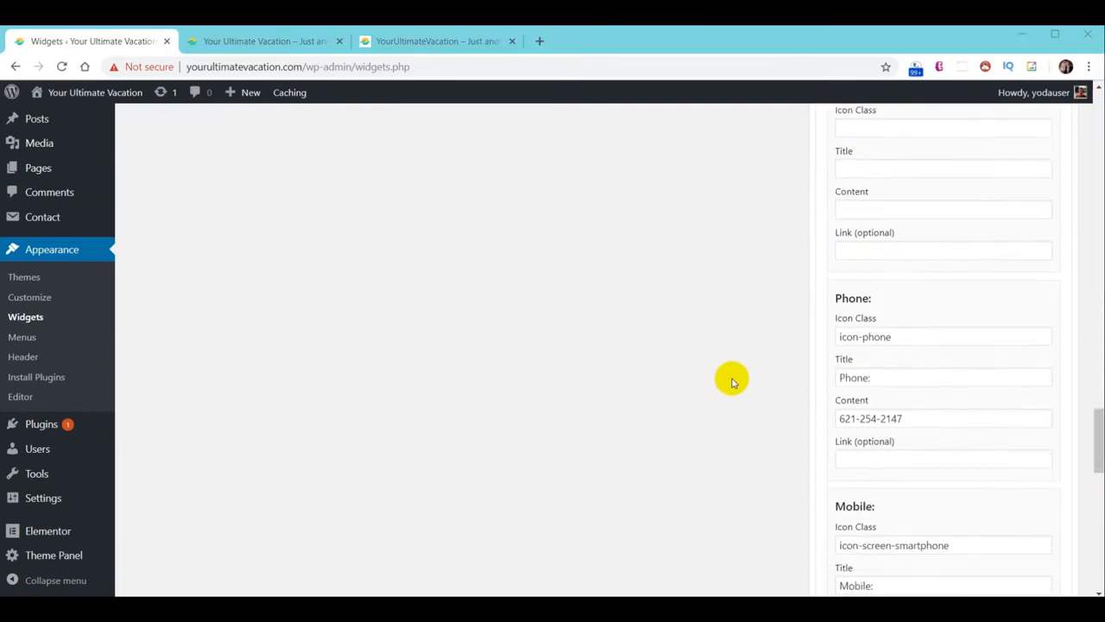
scroll(732, 380, "down", 1)
left_click_drag(948, 371, 740, 373)
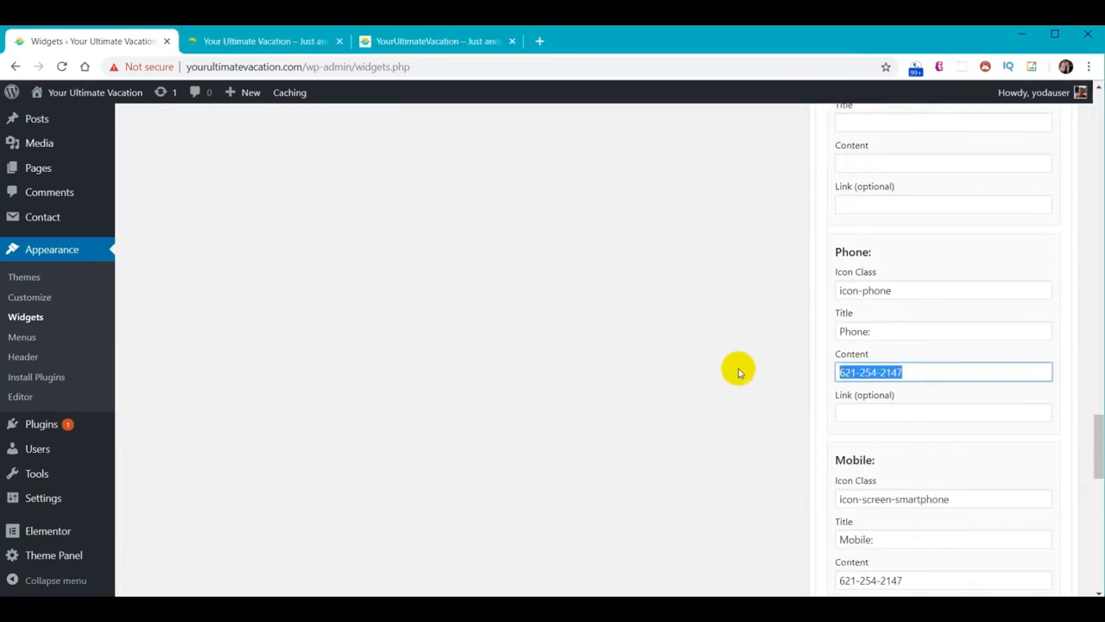
scroll(739, 372, "down", 3)
left_click_drag(961, 282, 766, 288)
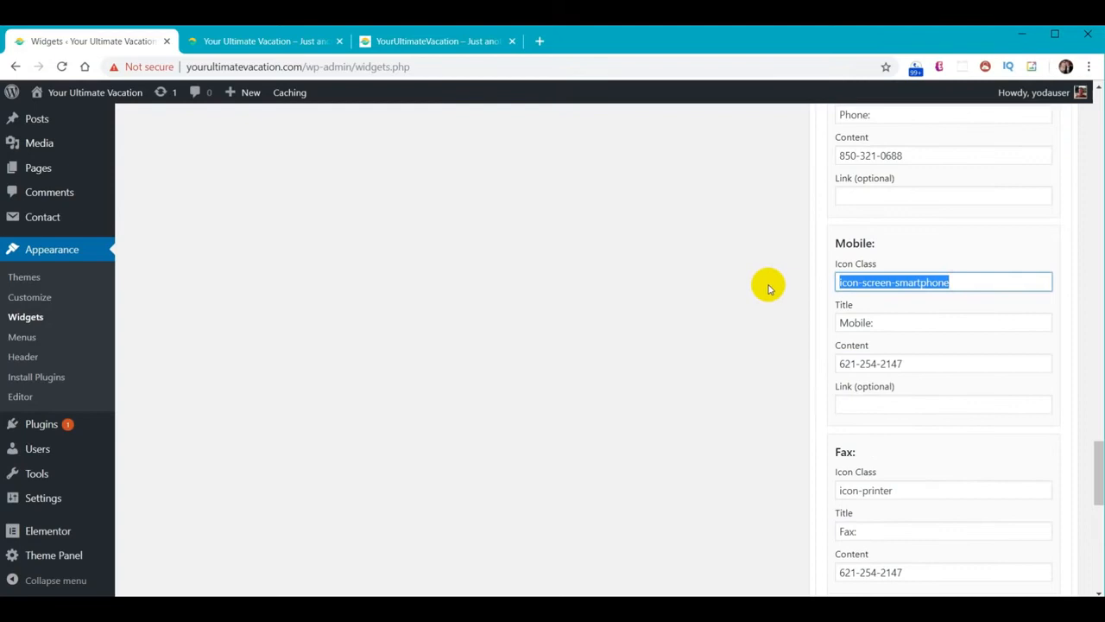
key("BackSpace")
left_click_drag(892, 323, 827, 323)
key("BackSpace")
left_click_drag(931, 363, 773, 363)
key("BackSpace")
Delete all the fax details: icon class, title and number
scroll(908, 400, "down", 2)
left_click_drag(838, 345, 903, 348)
key("BackSpace")
left_click_drag(864, 388, 836, 389)
key("BackSpace")
left_click_drag(929, 432, 756, 423)
key("BackSpace")
Paste the site's comments email as both the email link address and link text
scroll(742, 423, "down", 2)
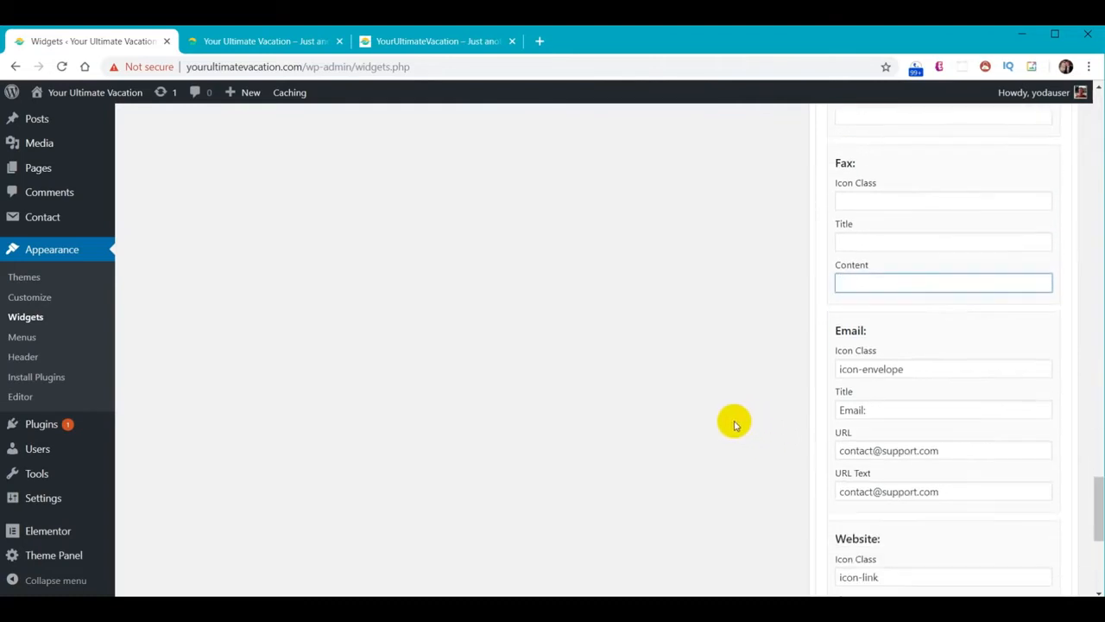
left_click_drag(941, 450, 814, 449)
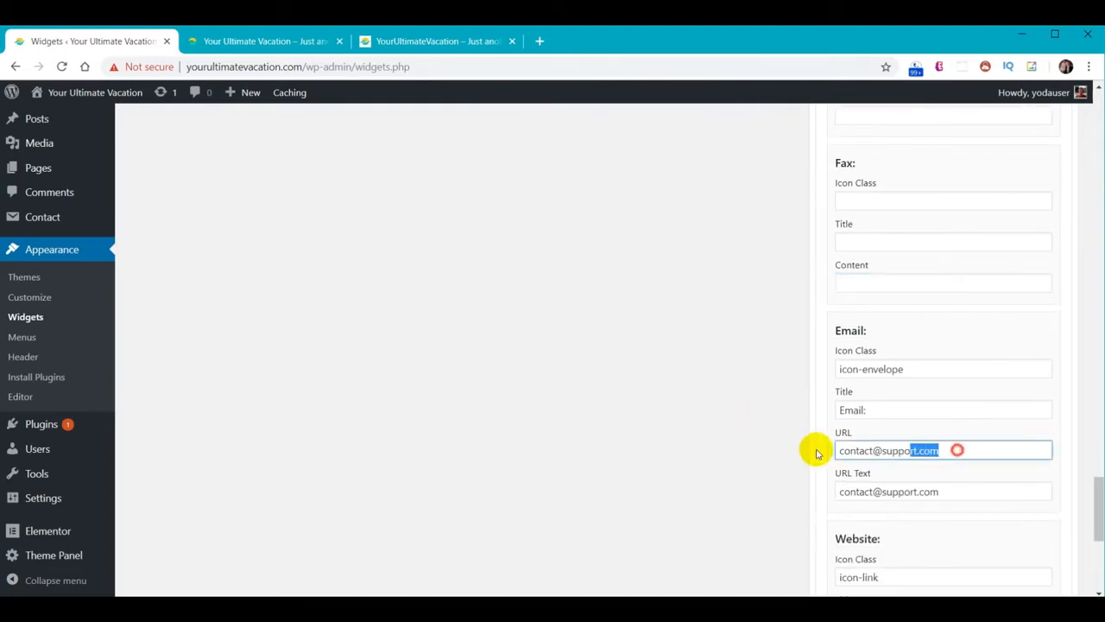
key("ctrl+v")
left_click_drag(942, 492, 734, 485)
key("ctrl+v")
left_click(734, 485)
scroll(734, 484, "down", 4)
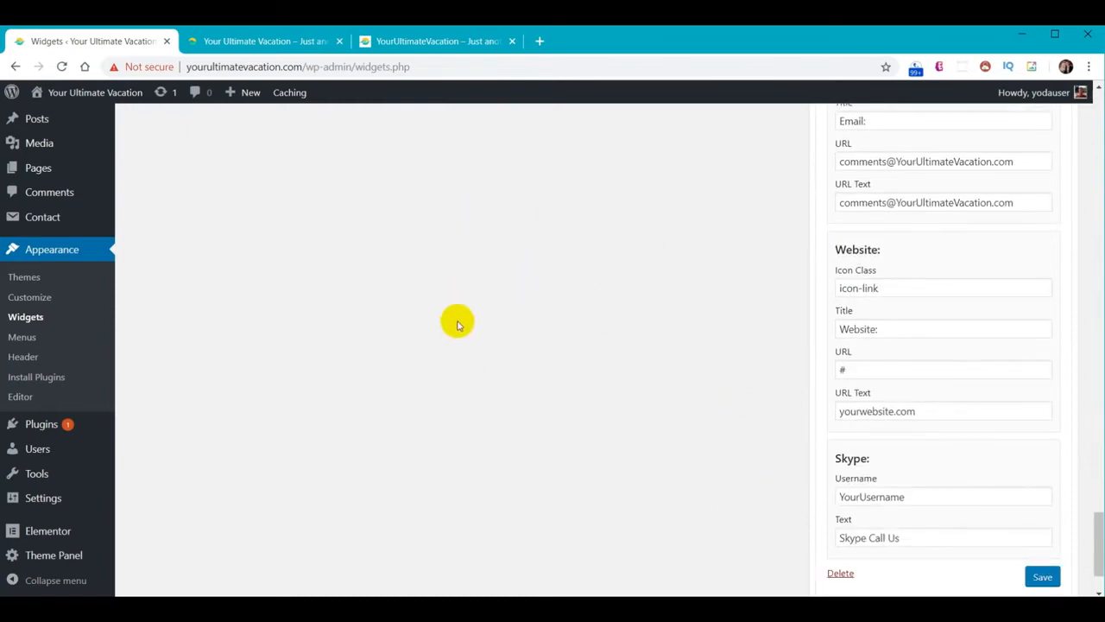
Rename the Website entry to Message Us with a Message Us Now! link to /contact/
triple_click(904, 343)
type("Message Us")
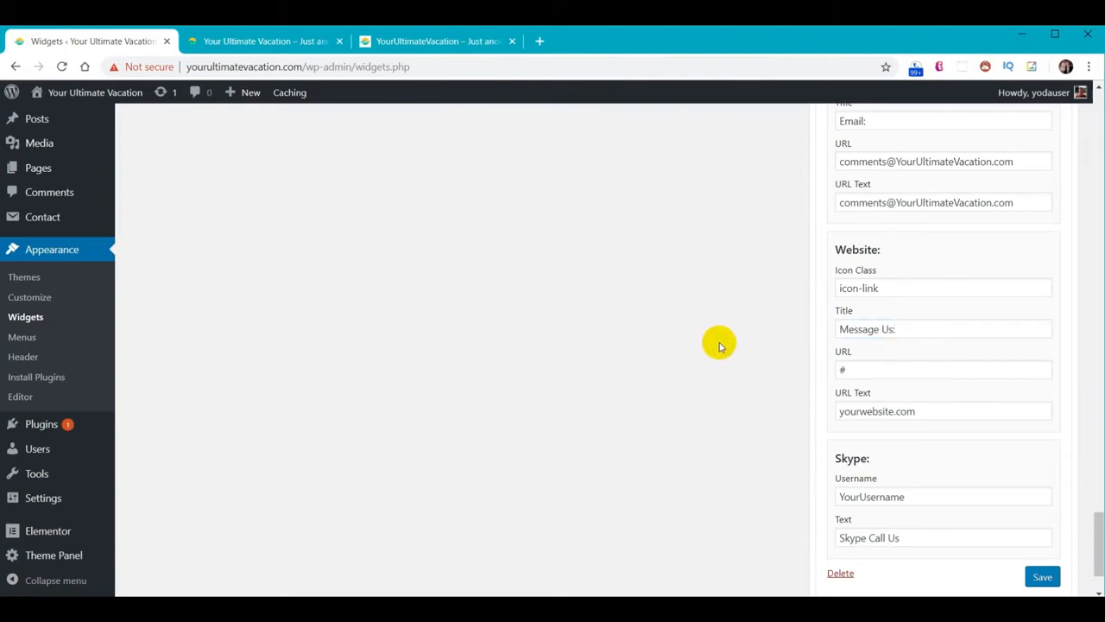
triple_click(875, 368)
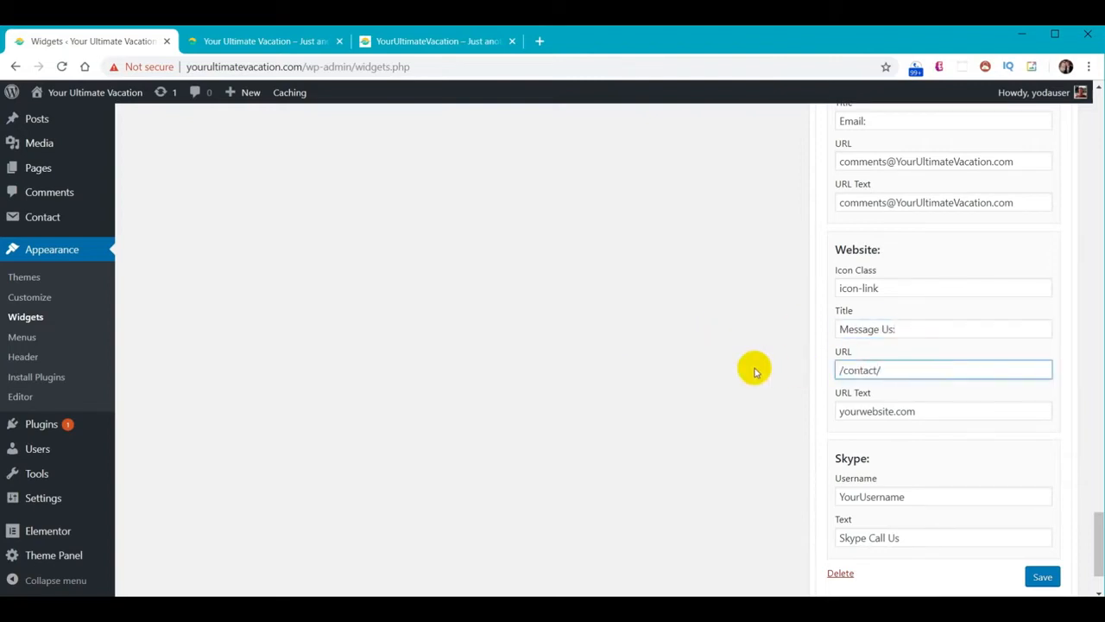
key("Delete")
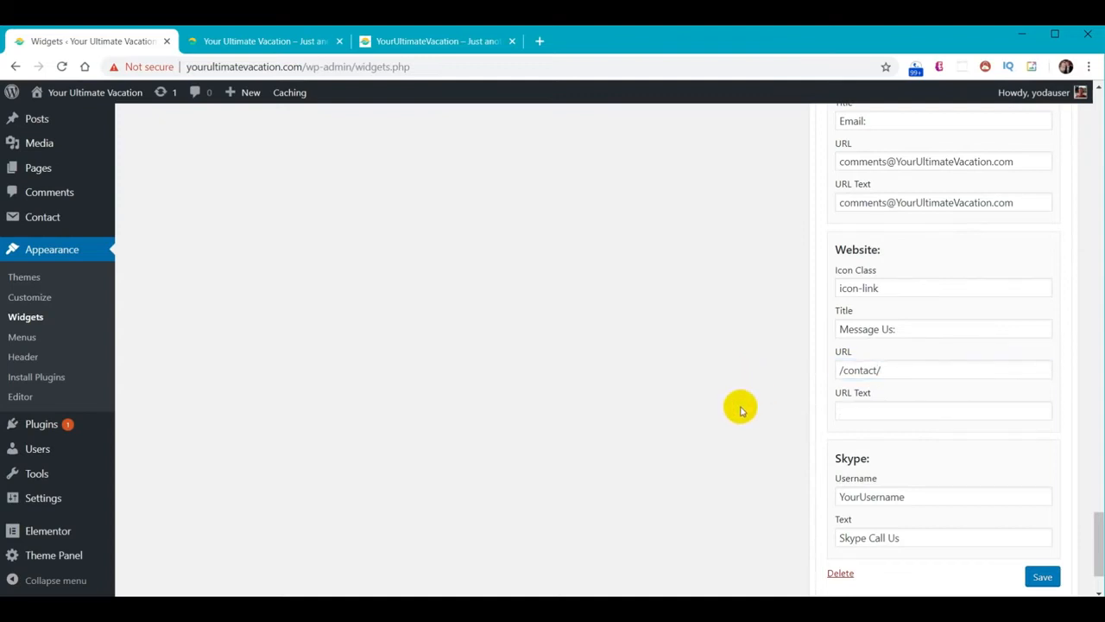
left_click(889, 412)
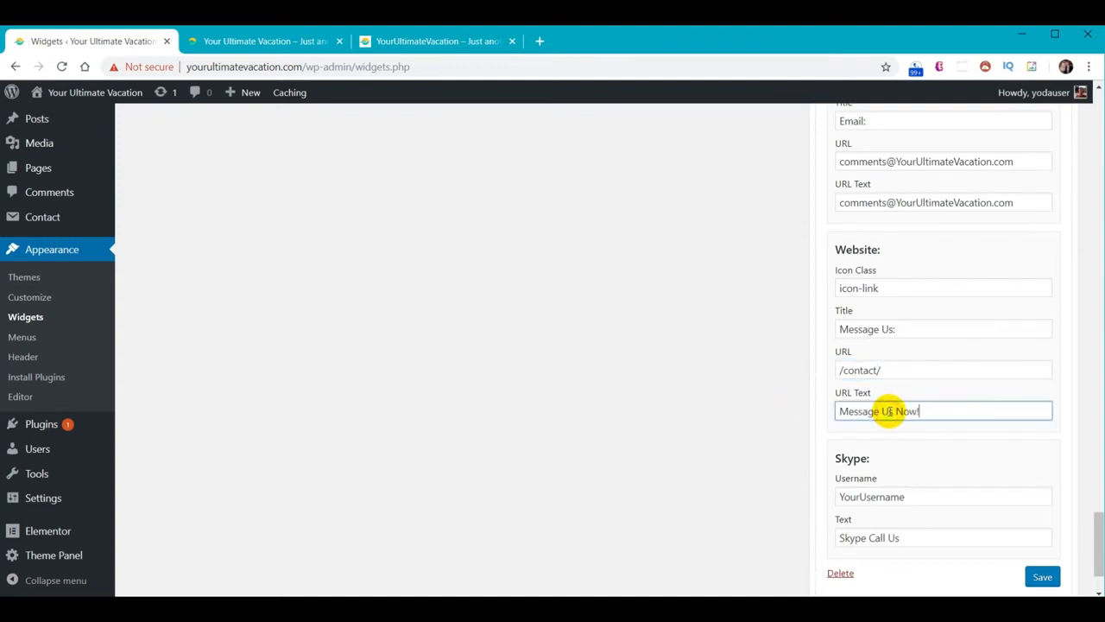
left_click(708, 397)
Delete the placeholder Skype username and the Skype Call Us text
left_click_drag(920, 509, 794, 493)
key("Delete")
triple_click(903, 535)
key("Delete")
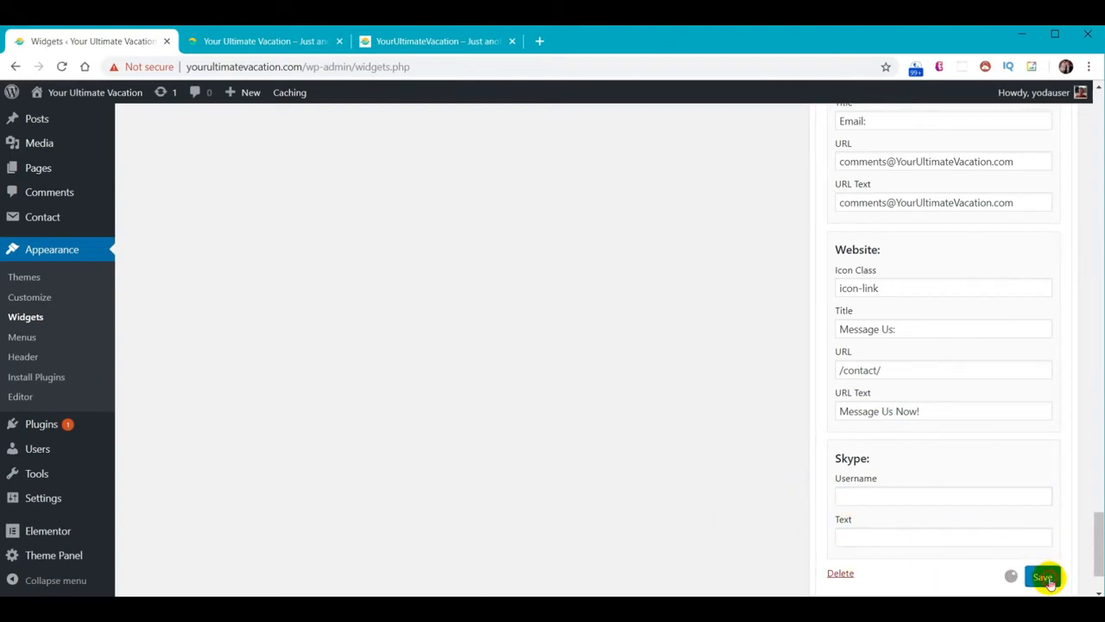
left_click(251, 40)
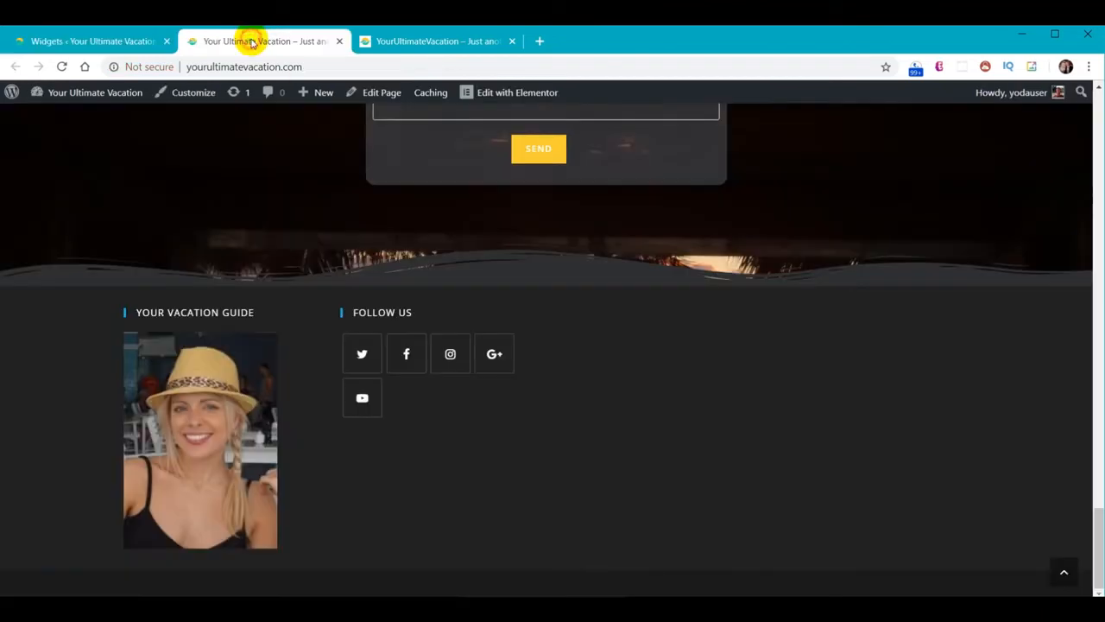
Reload the live site to check the Contact Info column, then scroll Widgets back to Available Widgets
left_click(61, 66)
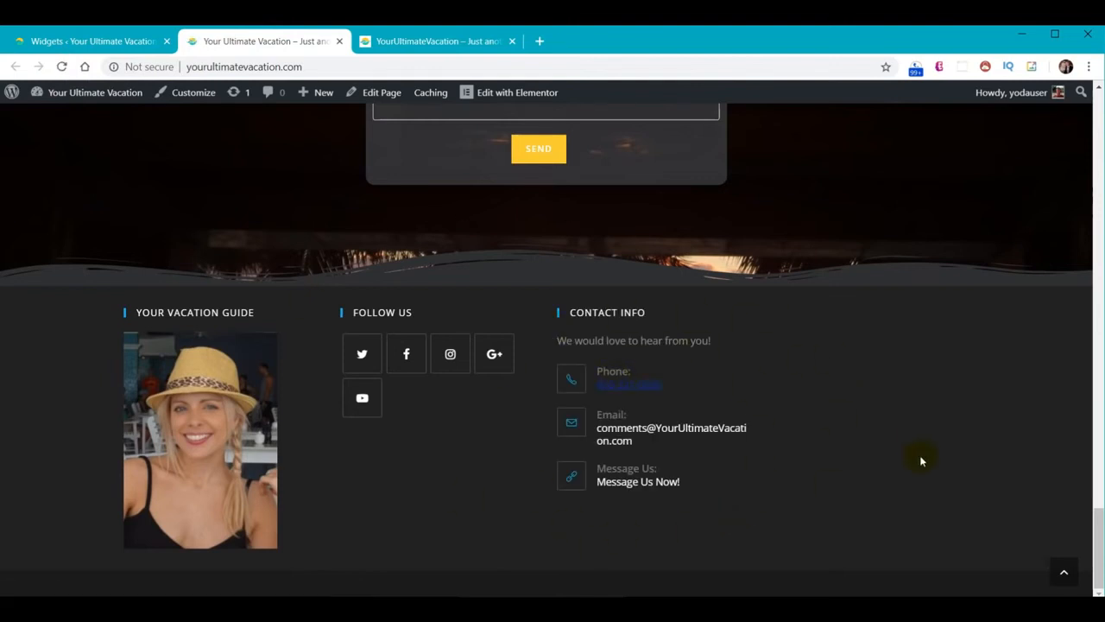
left_click(92, 42)
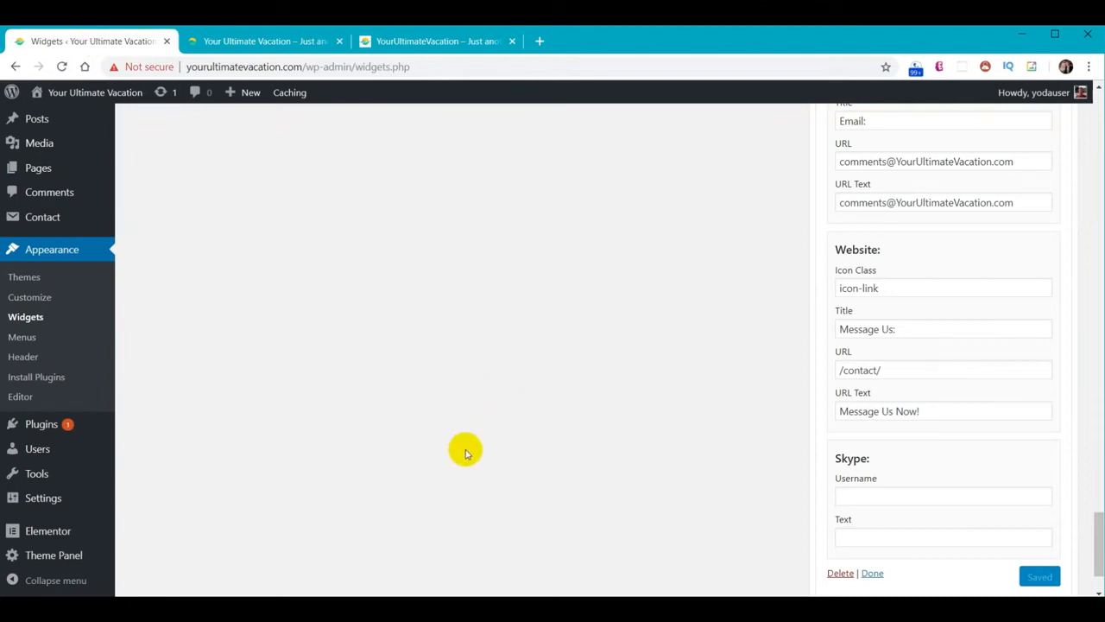
scroll(464, 449, "up", 6)
scroll(490, 464, "up", 15)
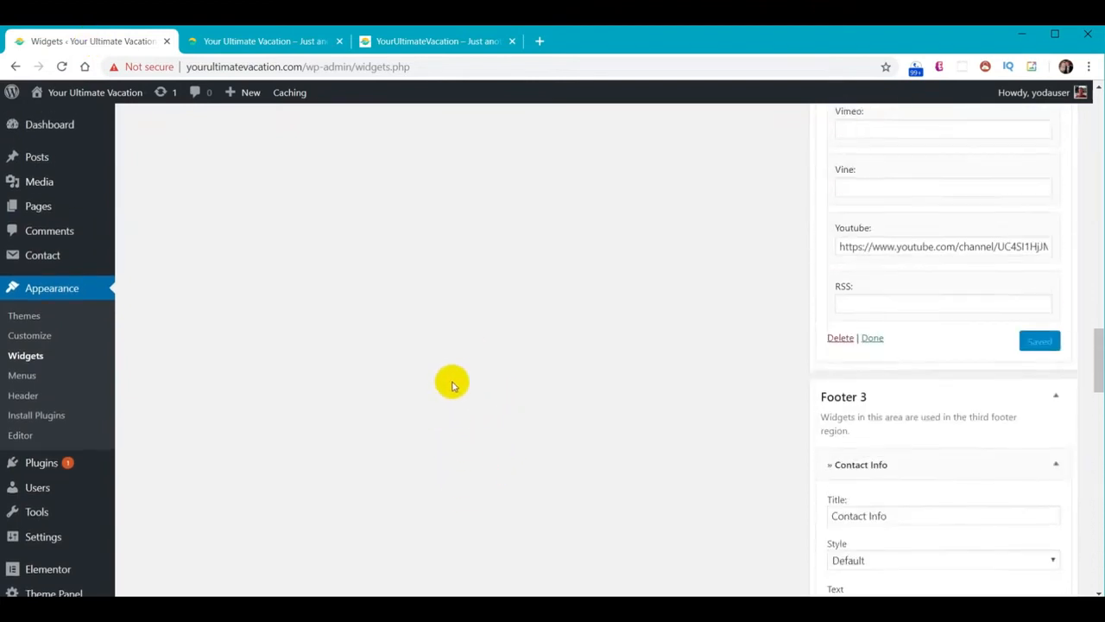
scroll(420, 424, "up", 15)
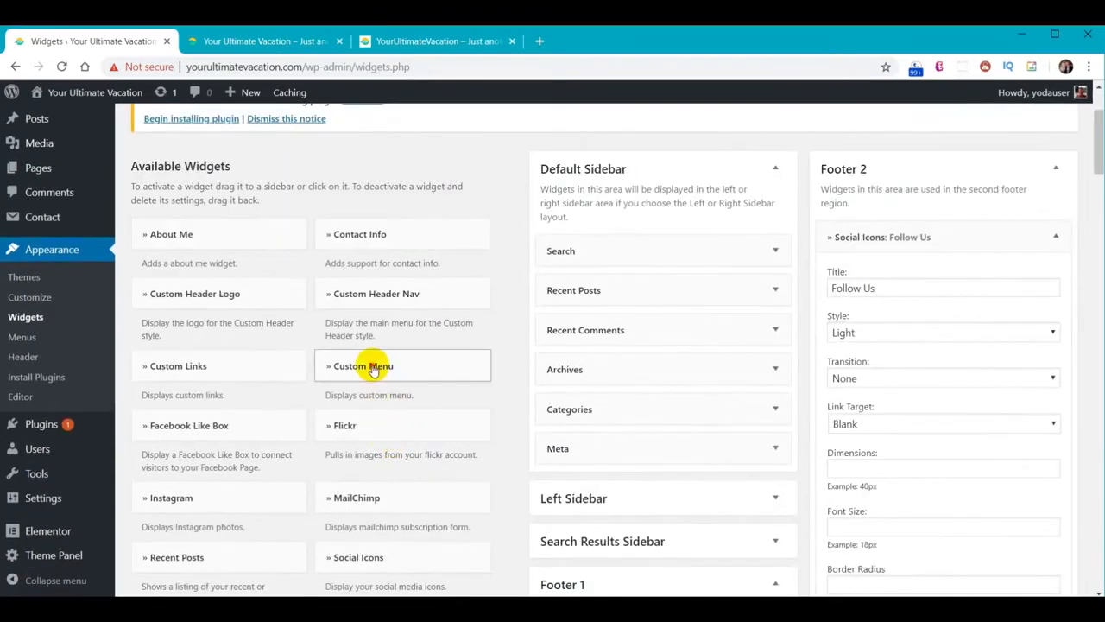
Add a Custom Menu widget to Footer 4 displaying Main Menu
left_click(373, 369)
scroll(373, 389, "down", 3)
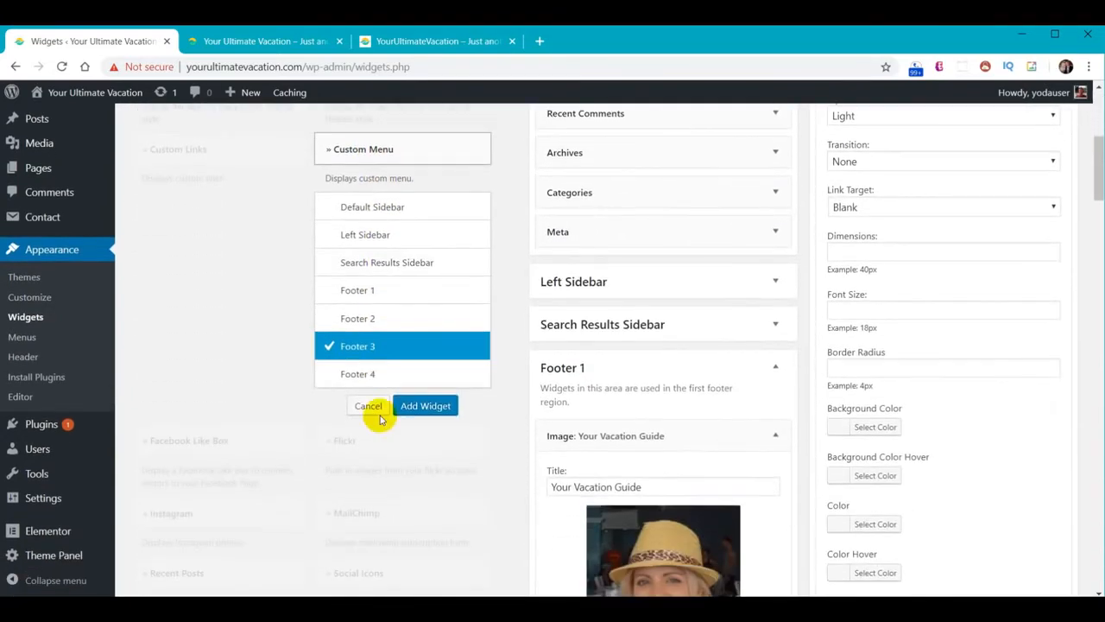
left_click(371, 375)
left_click(432, 406)
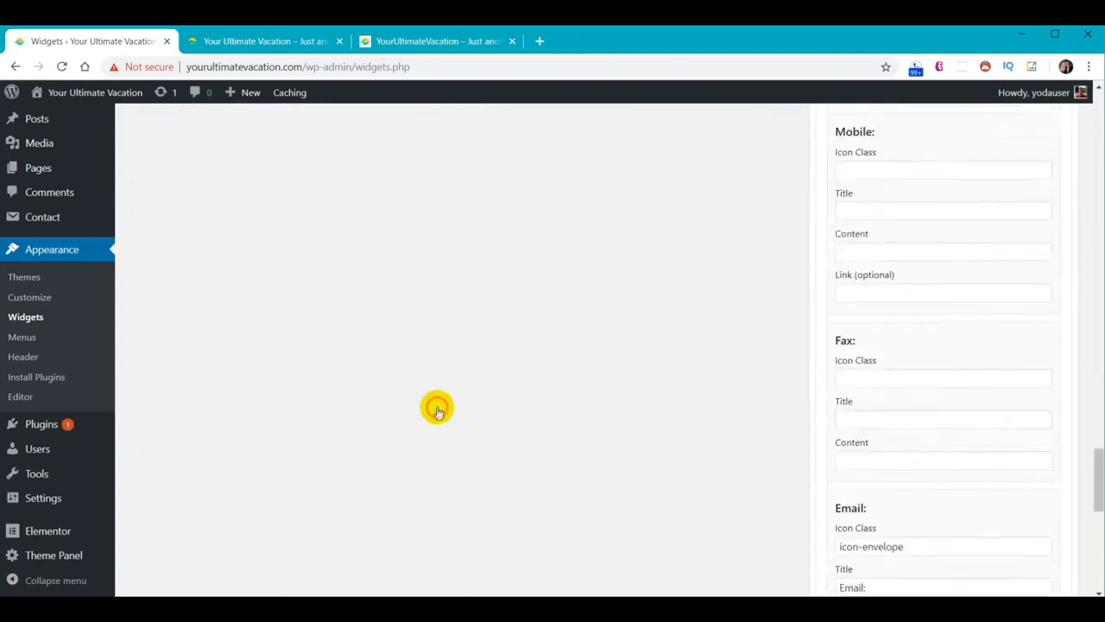
scroll(691, 429, "down", 3)
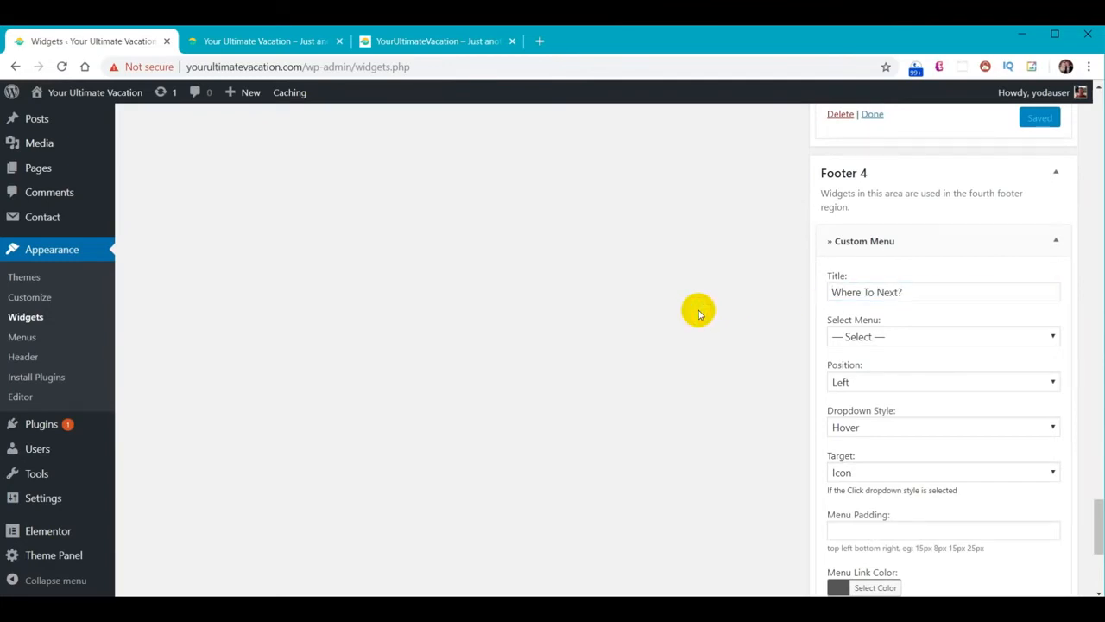
left_click(944, 342)
left_click(891, 369)
Set menu link colour #cccccc and hover #30d198, then reload the live site
scroll(772, 422, "down", 3)
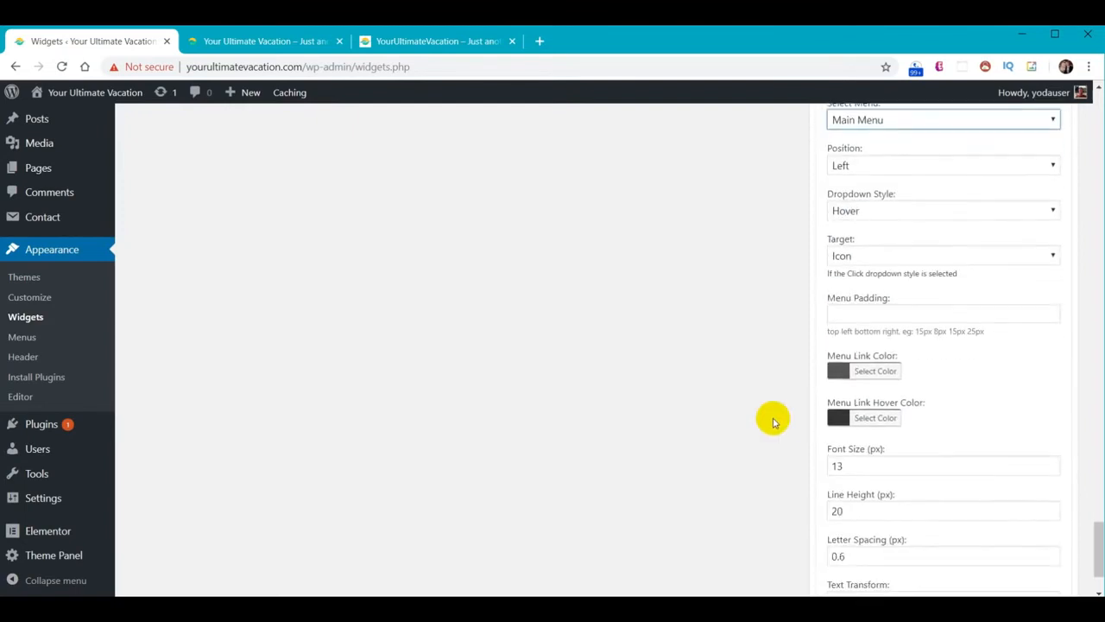
left_click(880, 373)
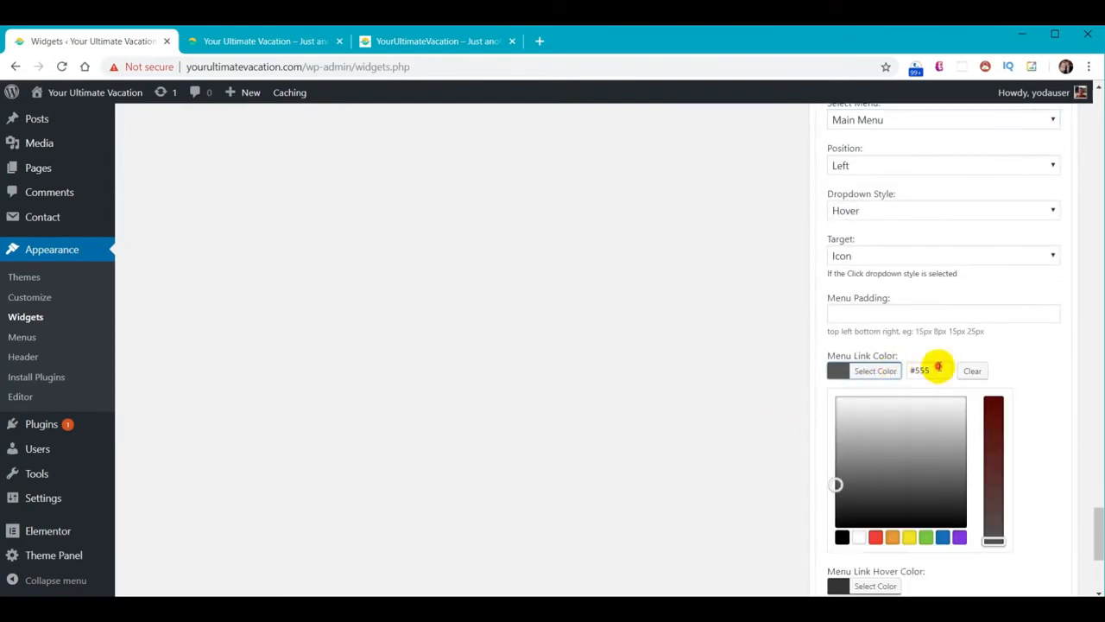
type("#cccccc")
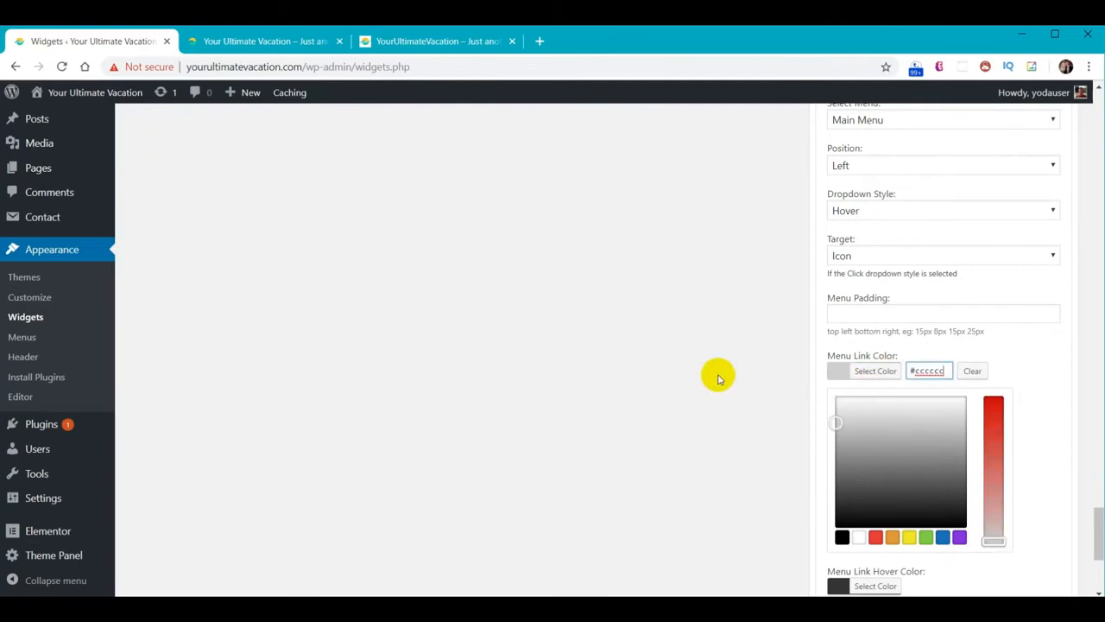
left_click(788, 413)
left_click(843, 419)
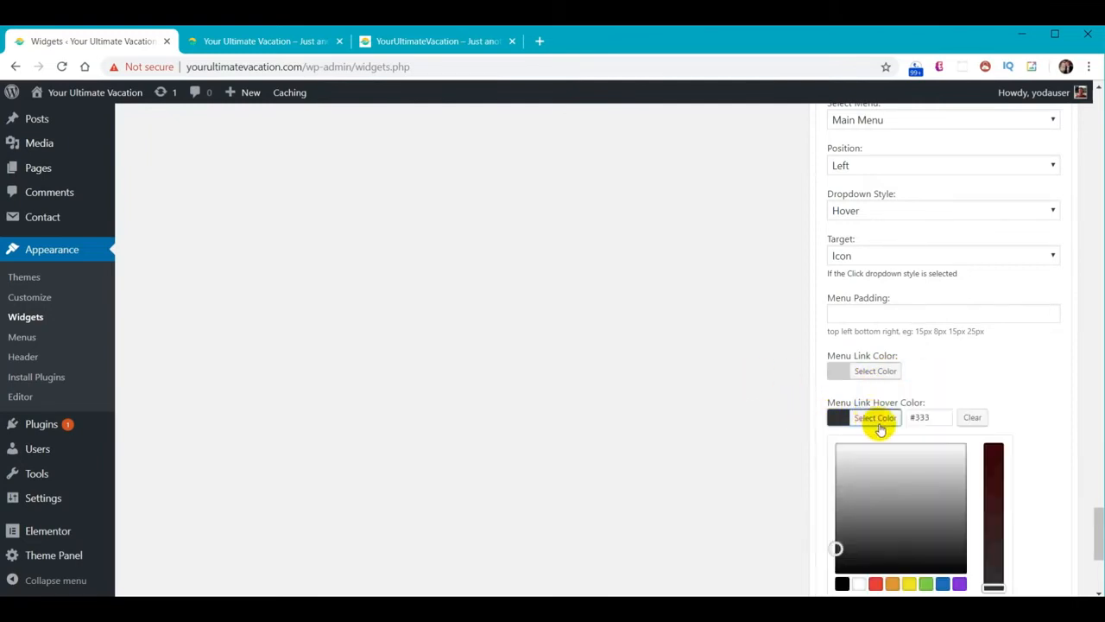
left_click(735, 403)
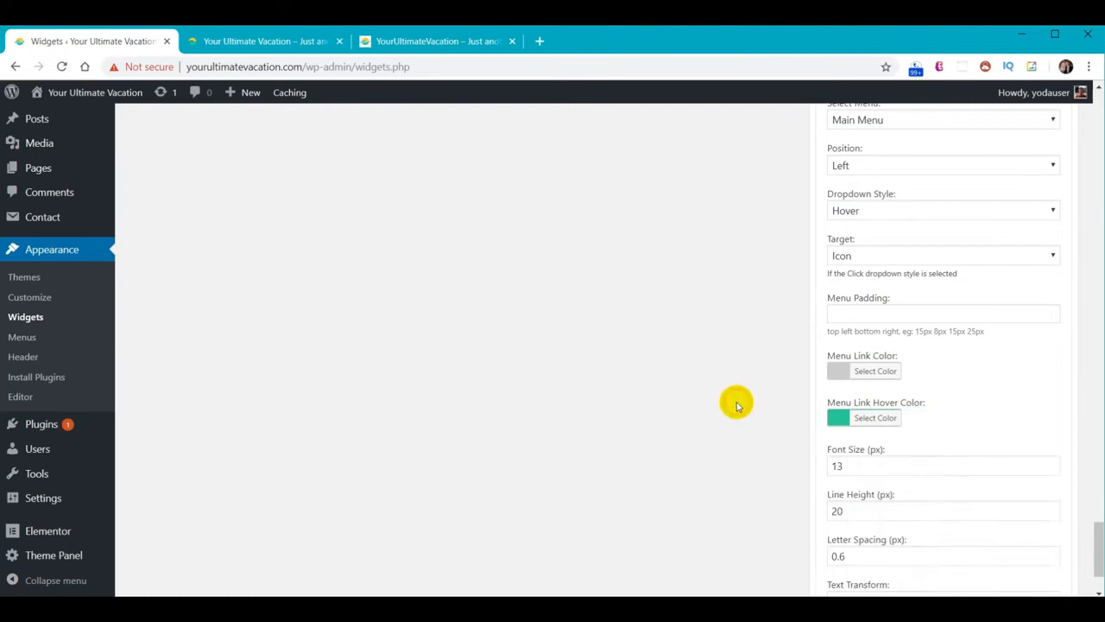
scroll(735, 403, "down", 2)
scroll(736, 402, "up", 1)
scroll(798, 519, "down", 2)
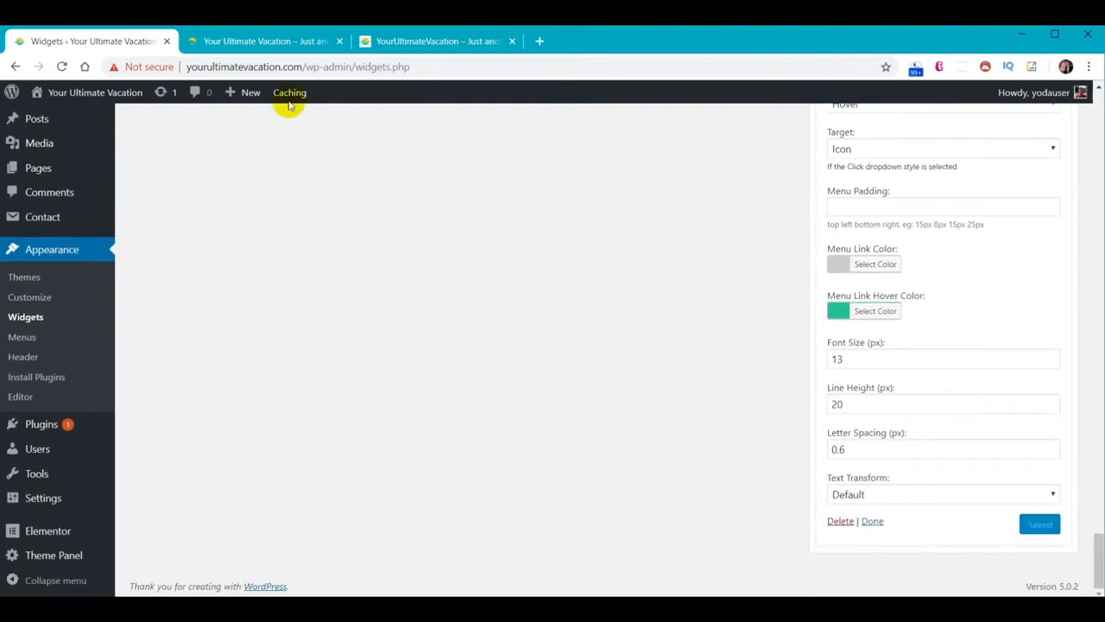
left_click(276, 40)
left_click(60, 68)
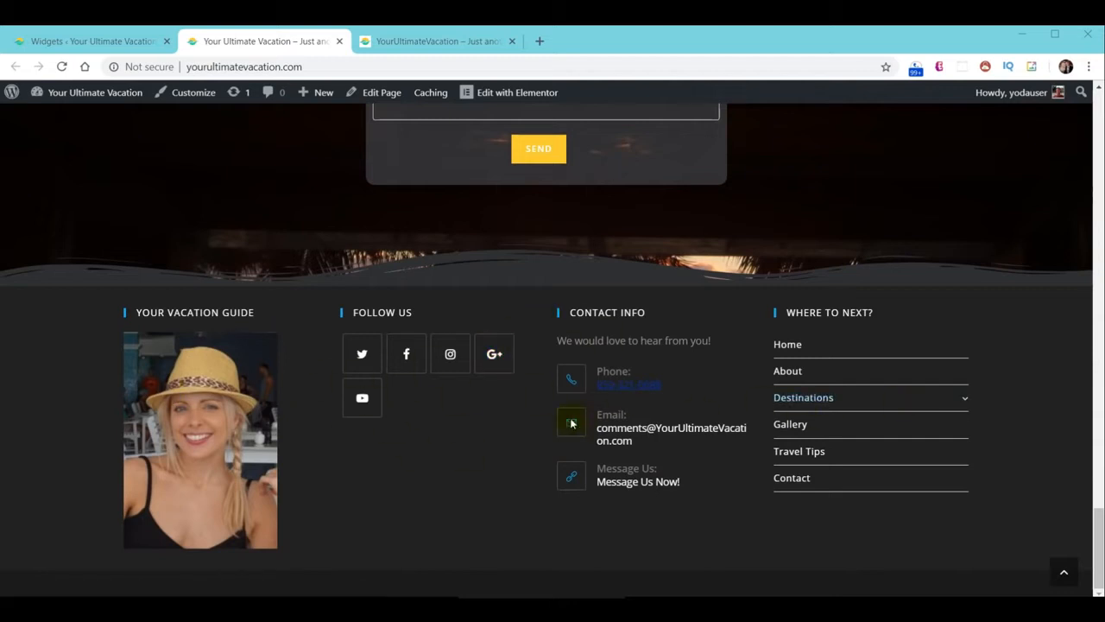
Check the footer menu's Destinations submenu, then return to the admin and launch the Customizer
left_click(809, 396)
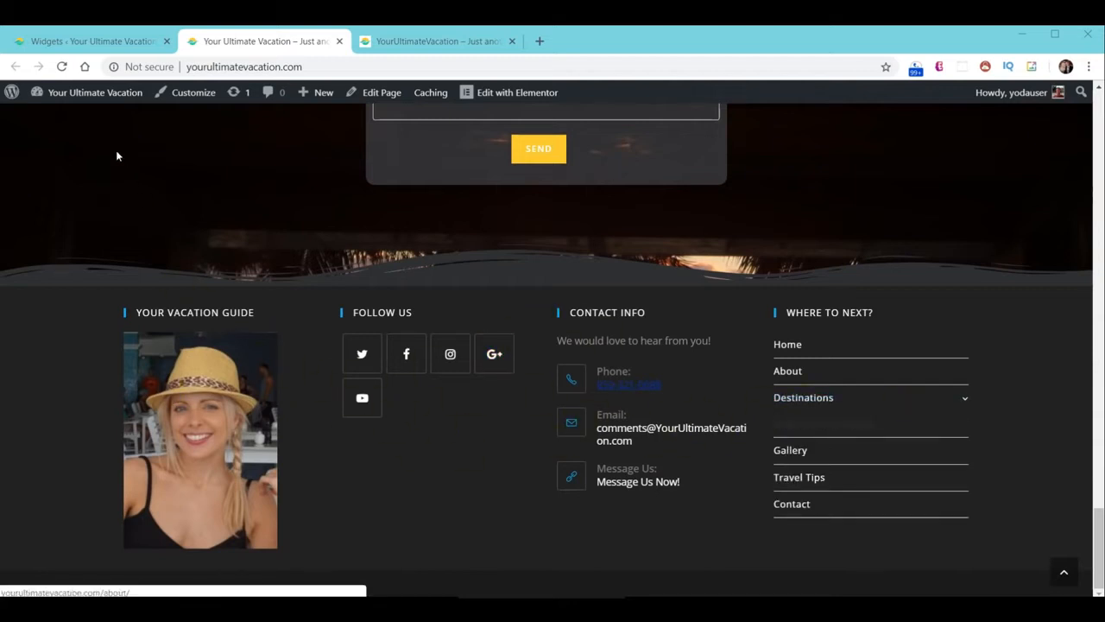
left_click(82, 41)
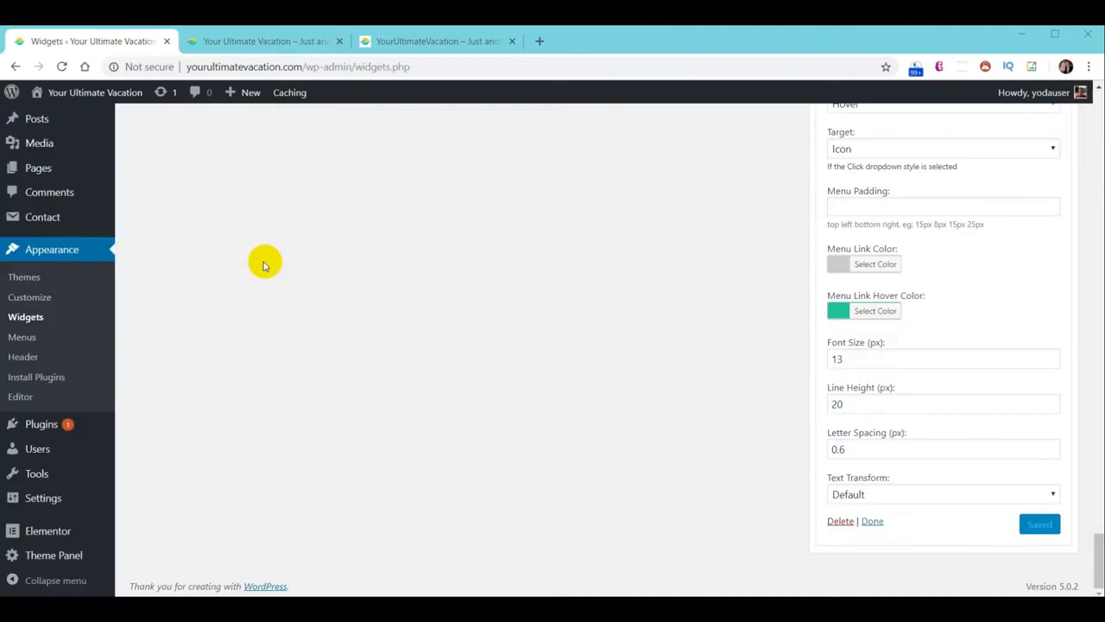
left_click(37, 298)
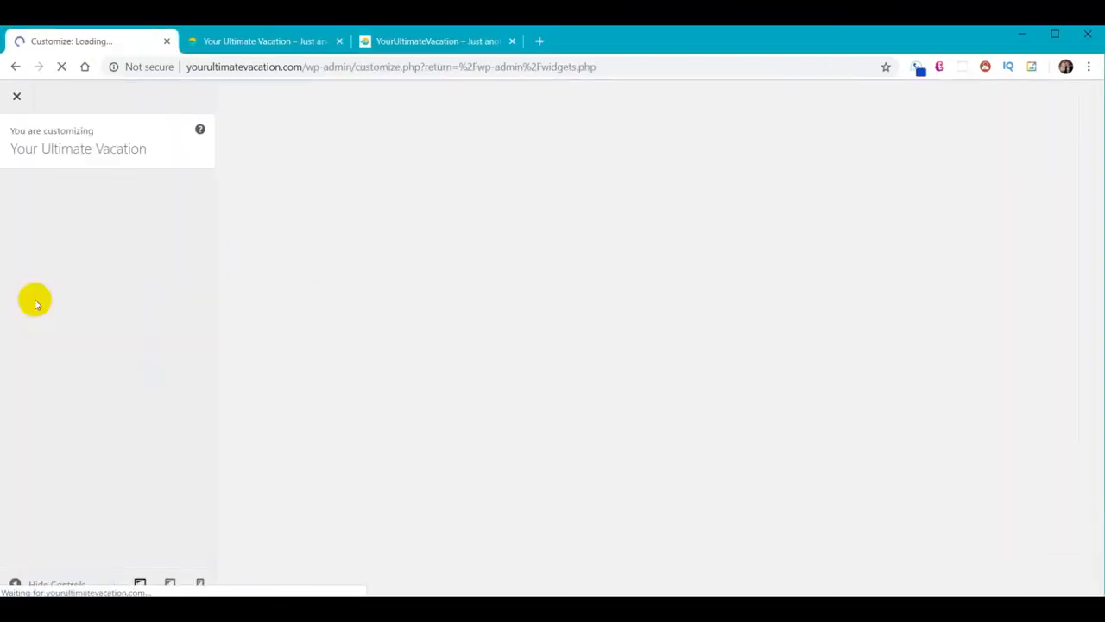
Change the footer widgets background colour from #222222 to #2F3033 and publish it
scroll(59, 415, "down", 2)
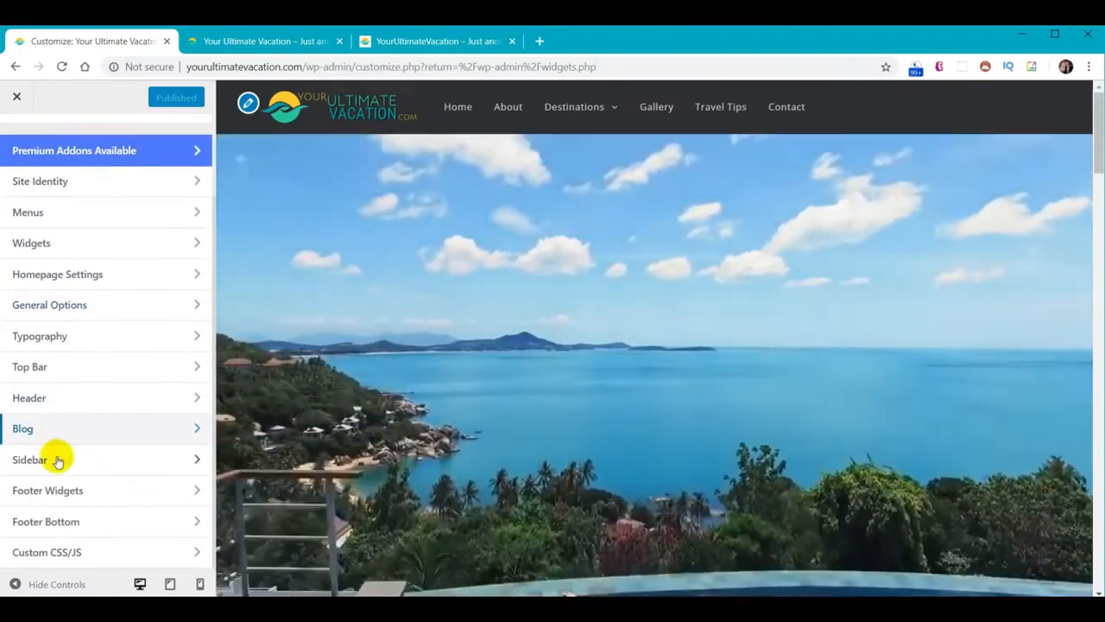
left_click(54, 491)
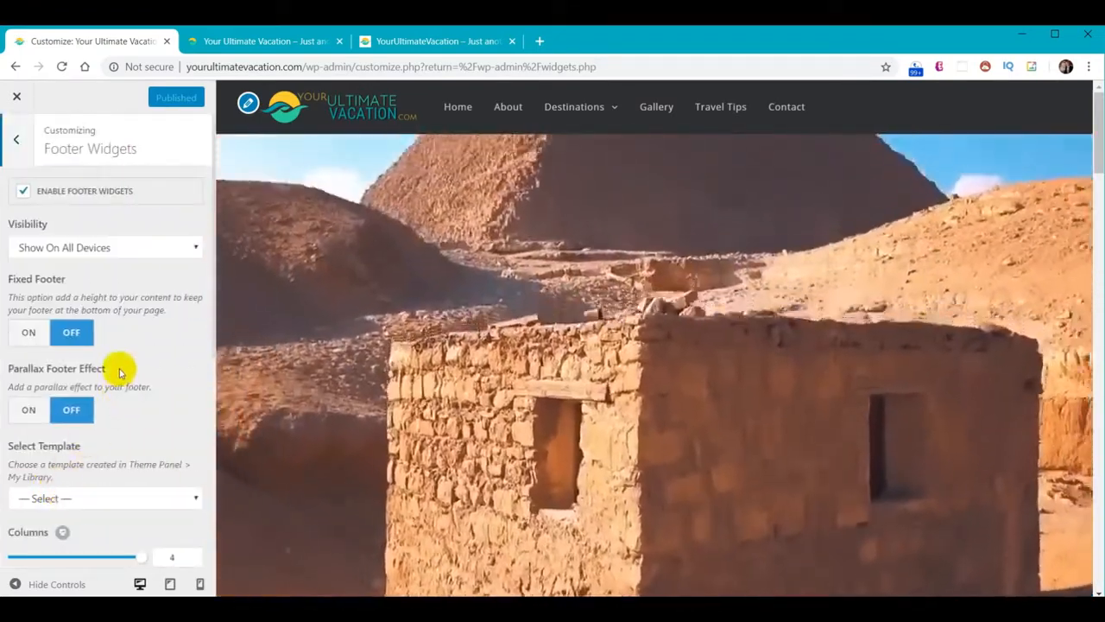
scroll(115, 366, "down", 5)
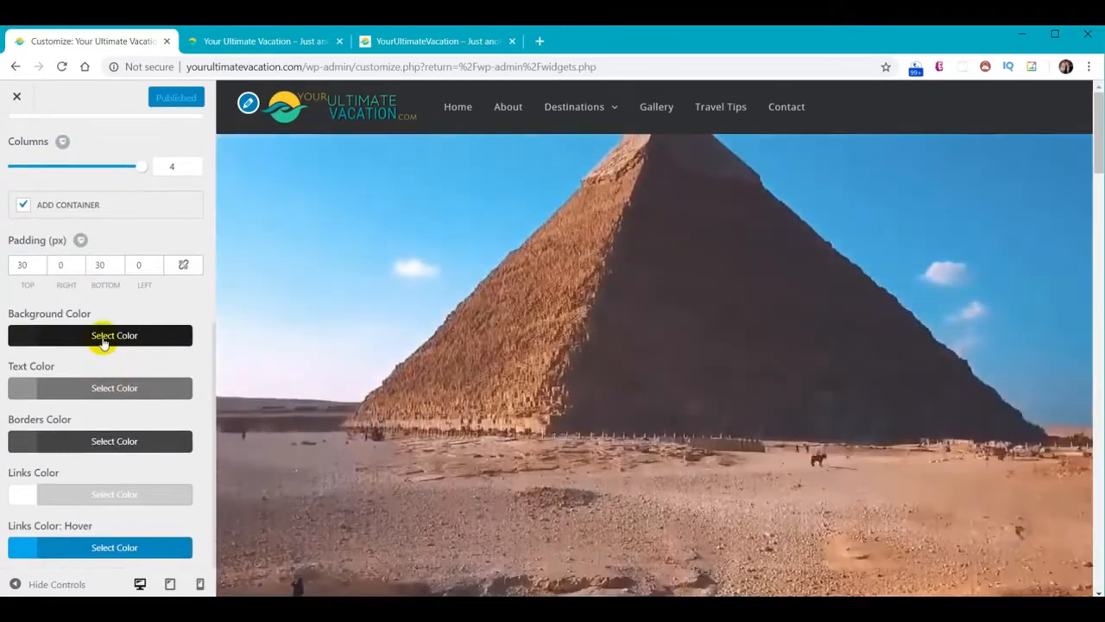
left_click(98, 343)
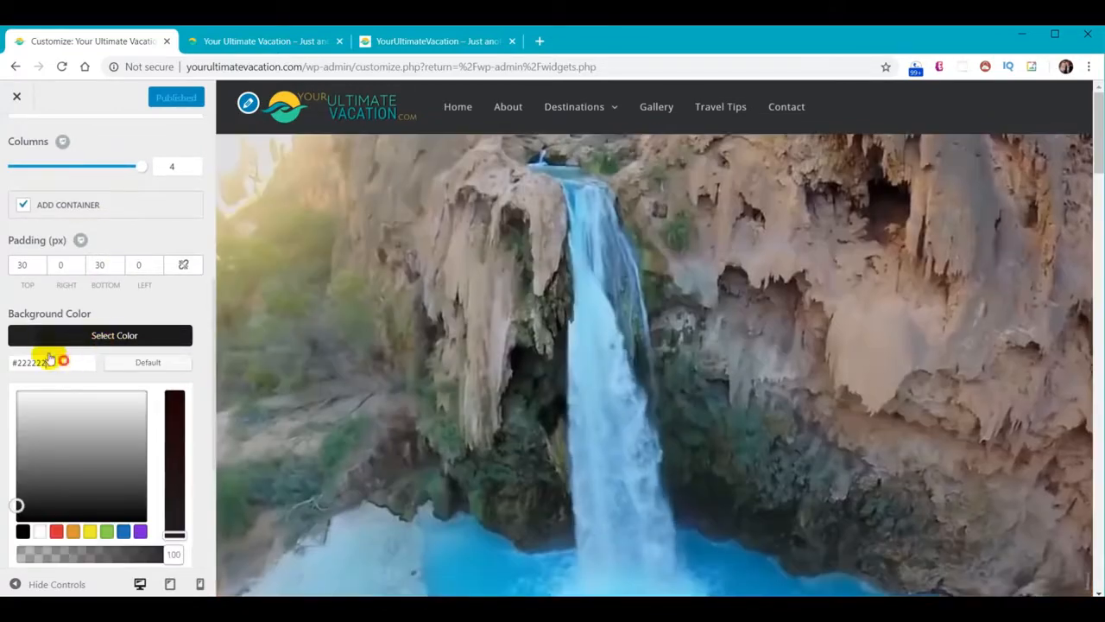
left_click_drag(54, 361, 8, 354)
type("#2F3033")
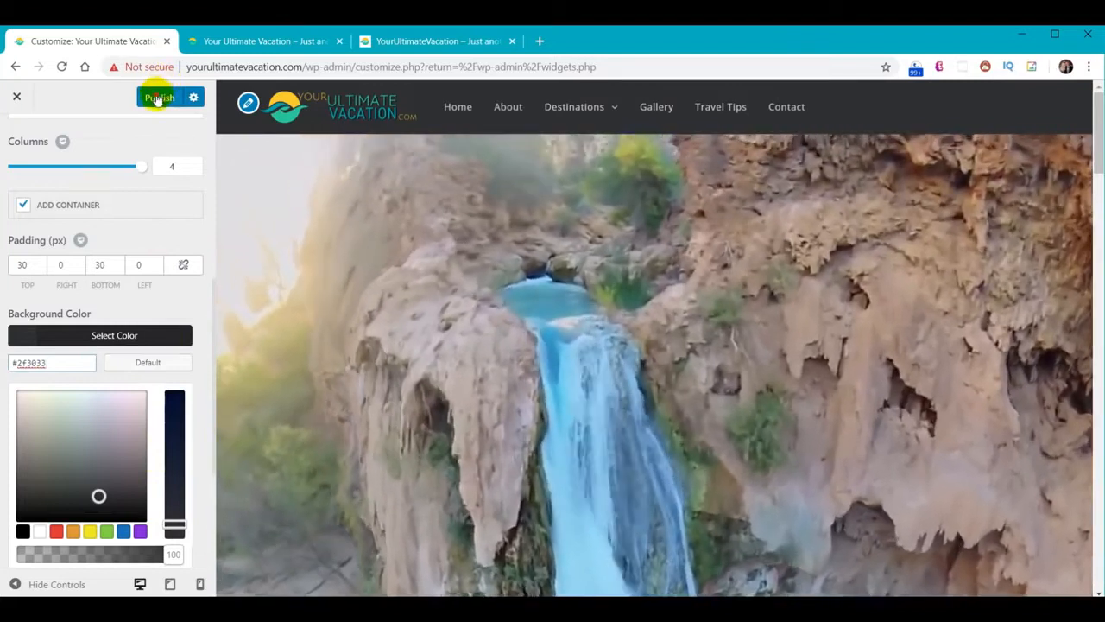
left_click(157, 98)
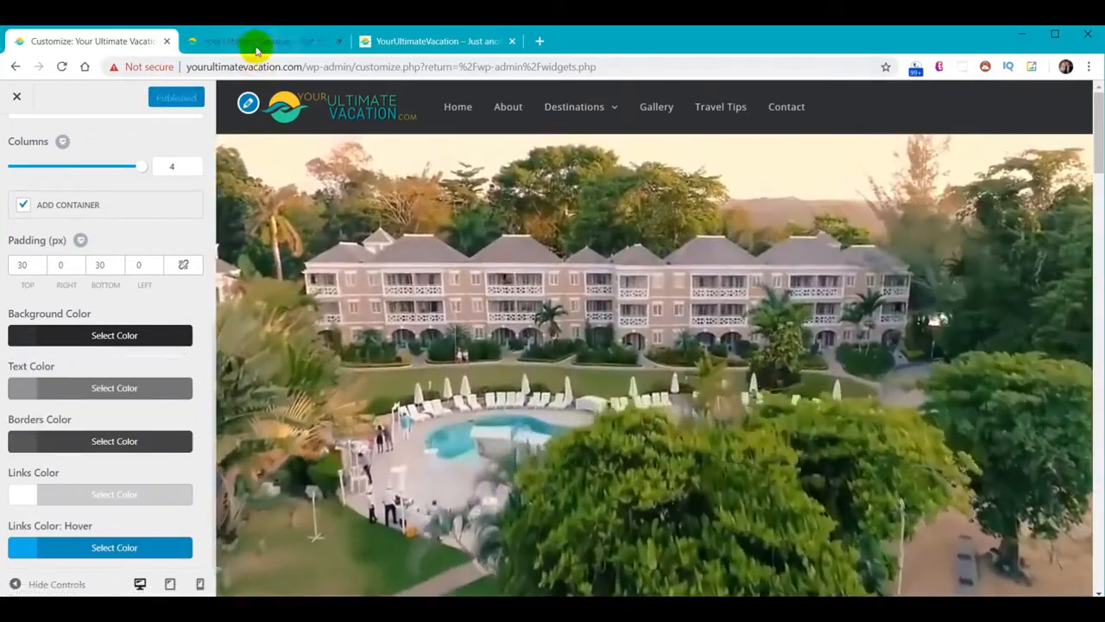
left_click(255, 41)
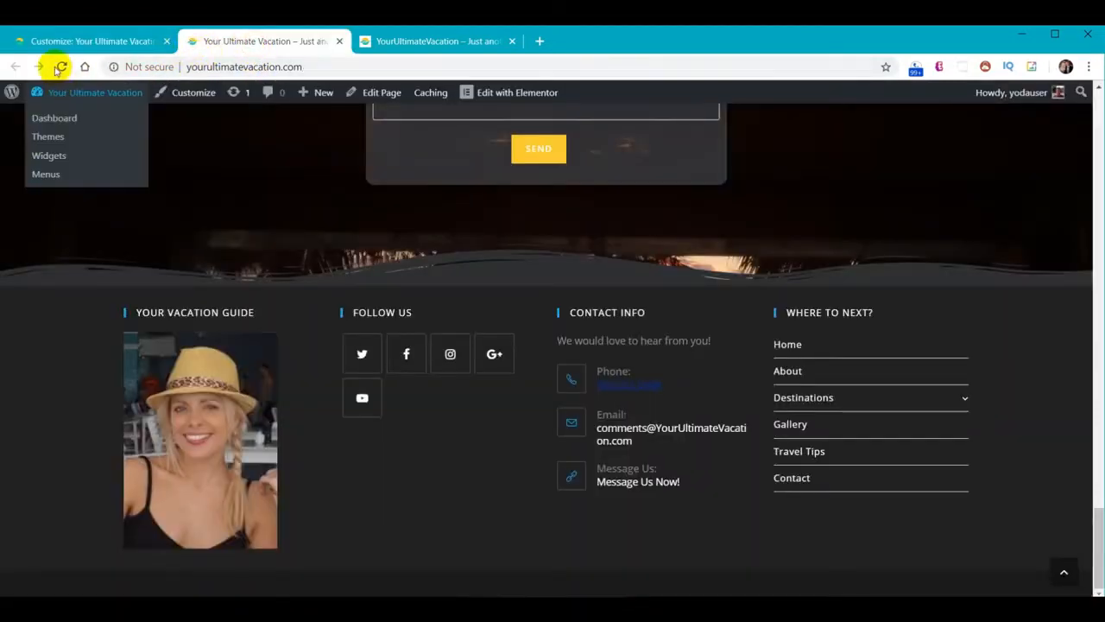
Reload the live Home page and scroll through it to review the new footer colour
left_click(62, 67)
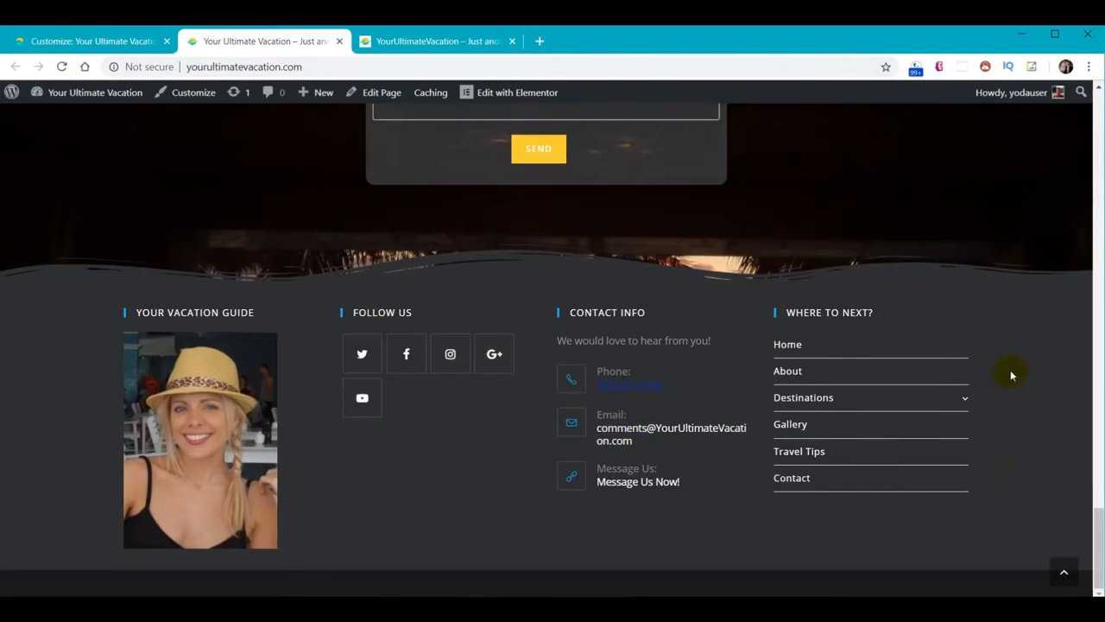
scroll(1011, 374, "up", 10)
scroll(936, 478, "up", 12)
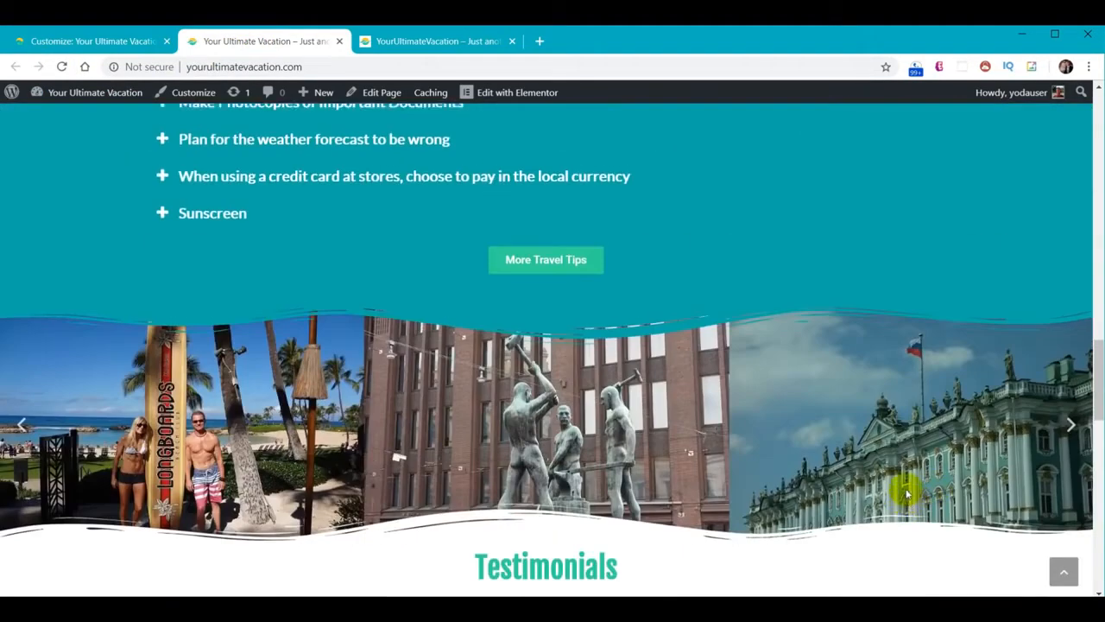
scroll(907, 477, "up", 8)
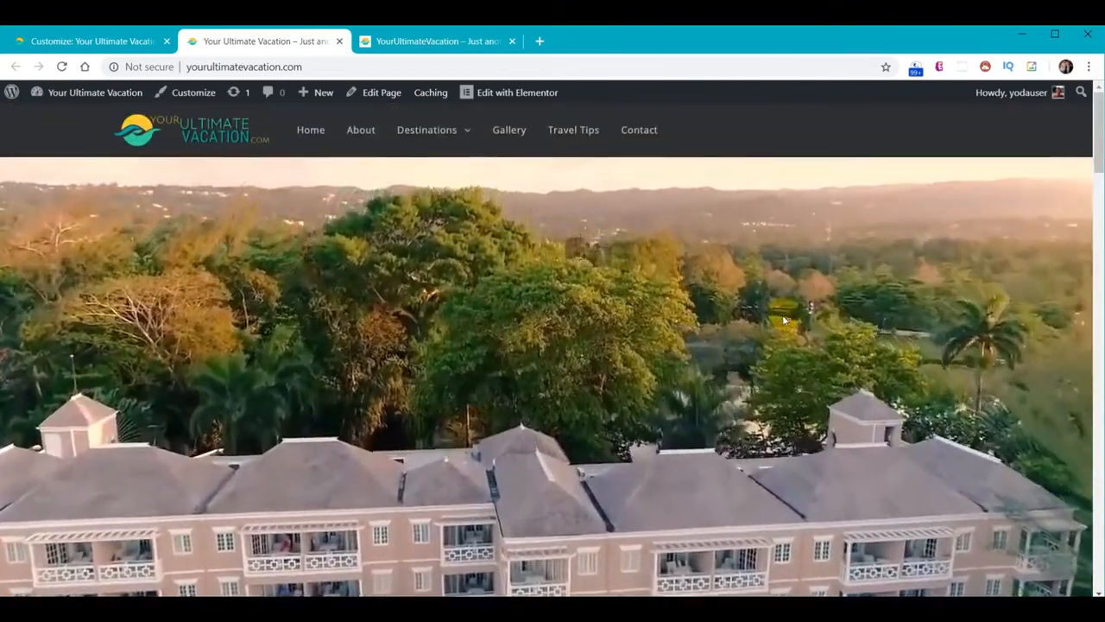
scroll(781, 319, "down", 8)
scroll(781, 321, "down", 10)
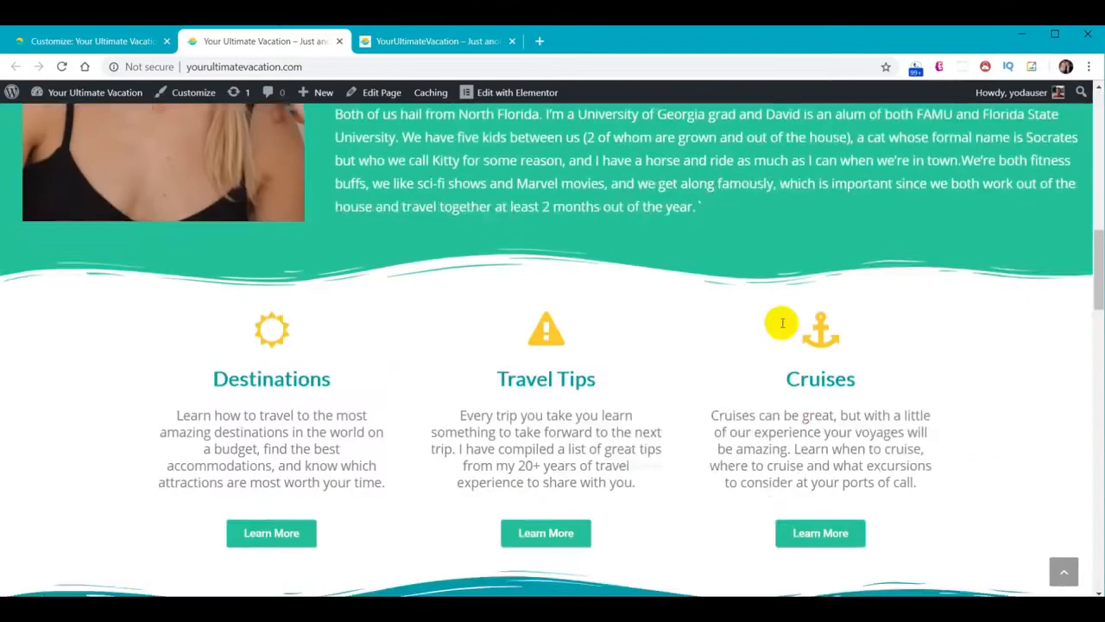
scroll(778, 325, "up", 10)
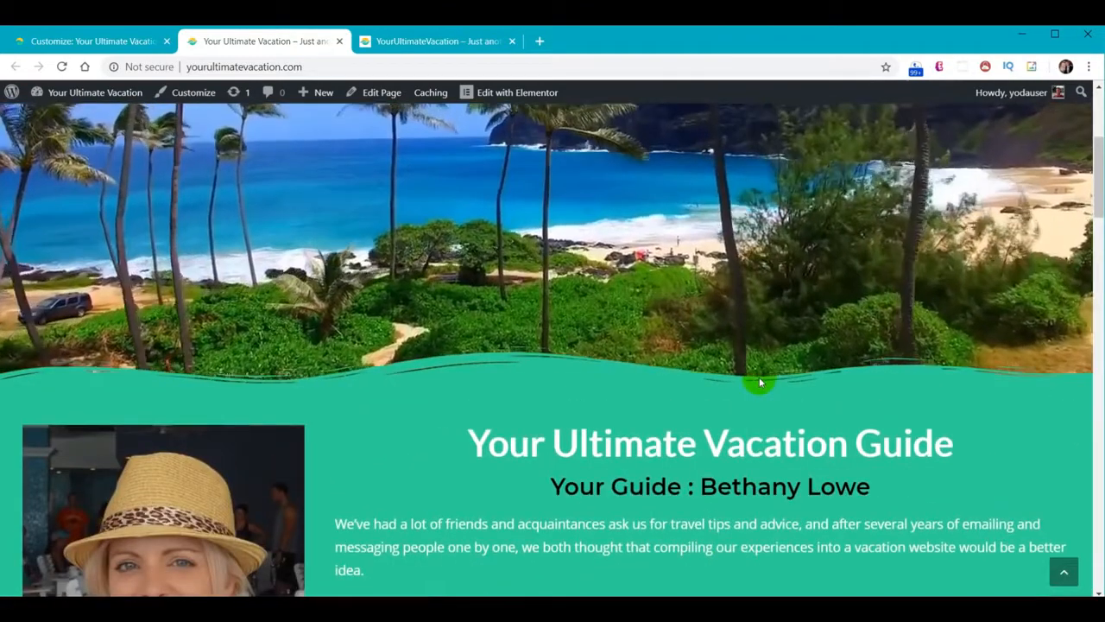
scroll(759, 376, "up", 5)
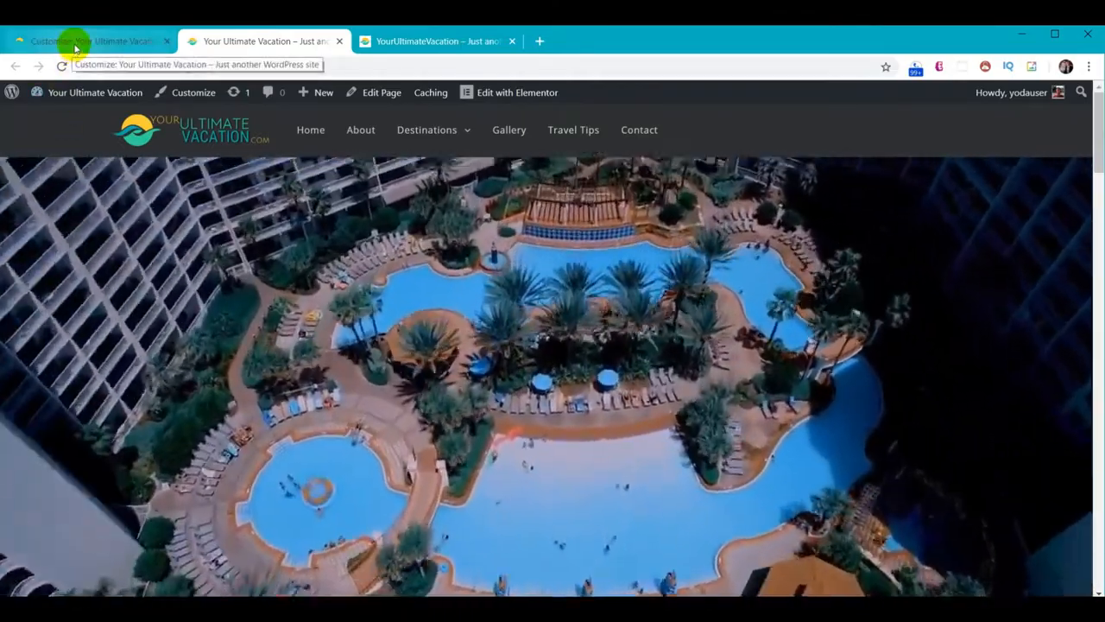
left_click(74, 43)
Open the empty About page in Elementor, then switch to the reference site's footer tab
left_click(16, 97)
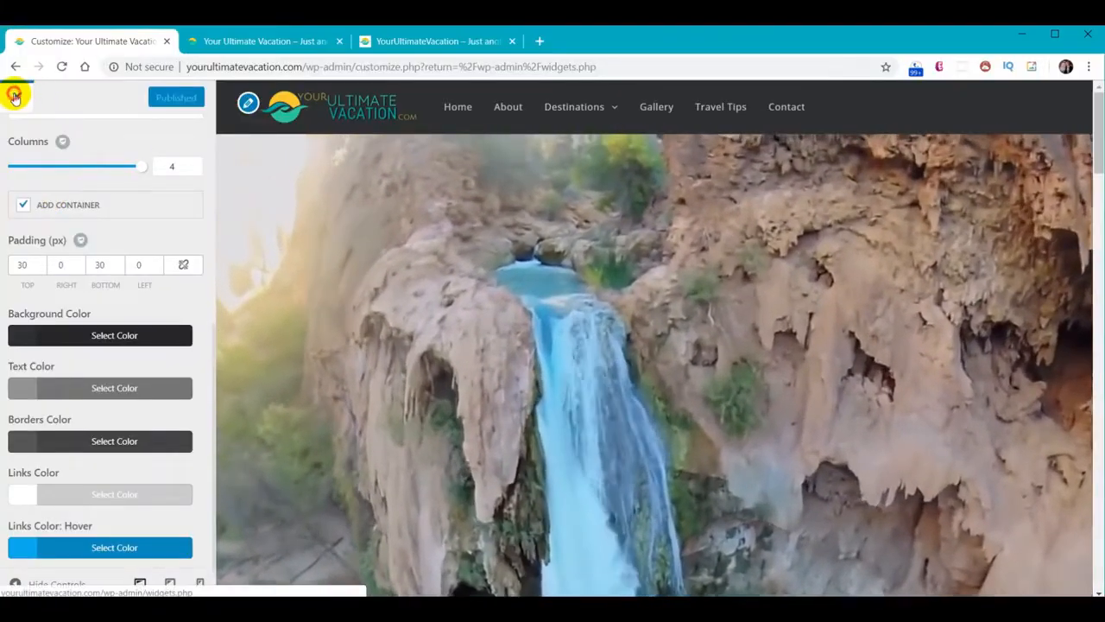
mouse_move(40, 212)
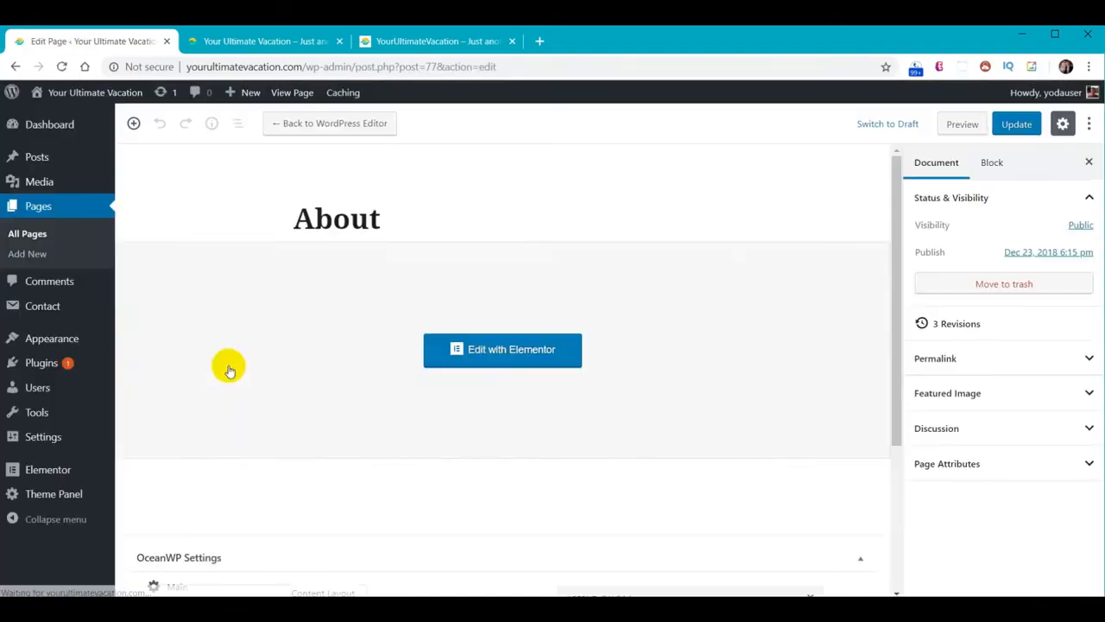
left_click(494, 362)
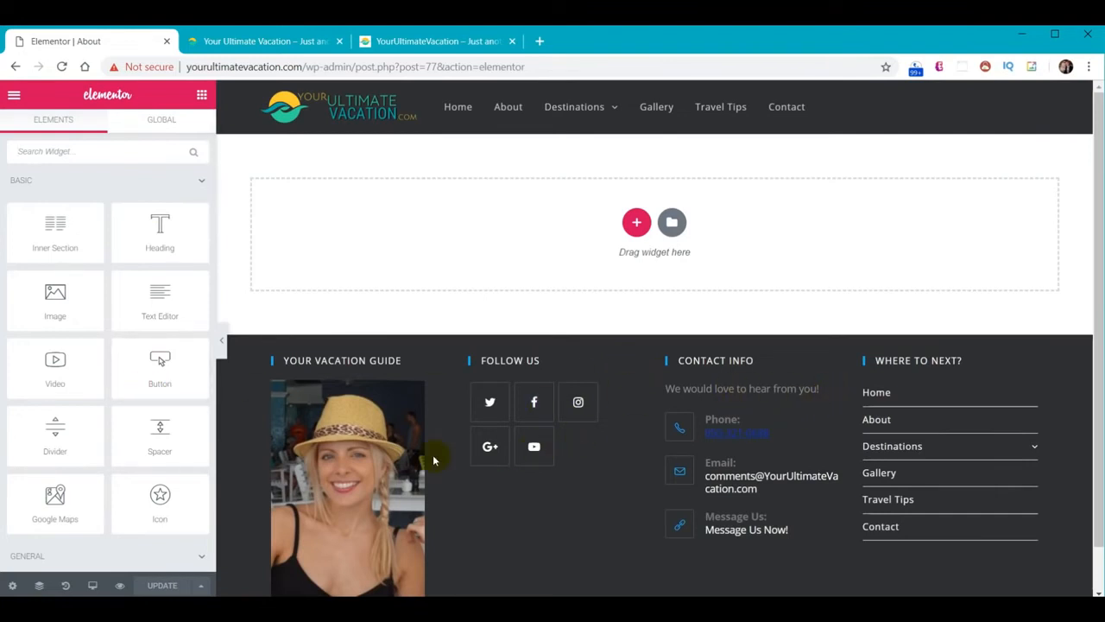
left_click(400, 43)
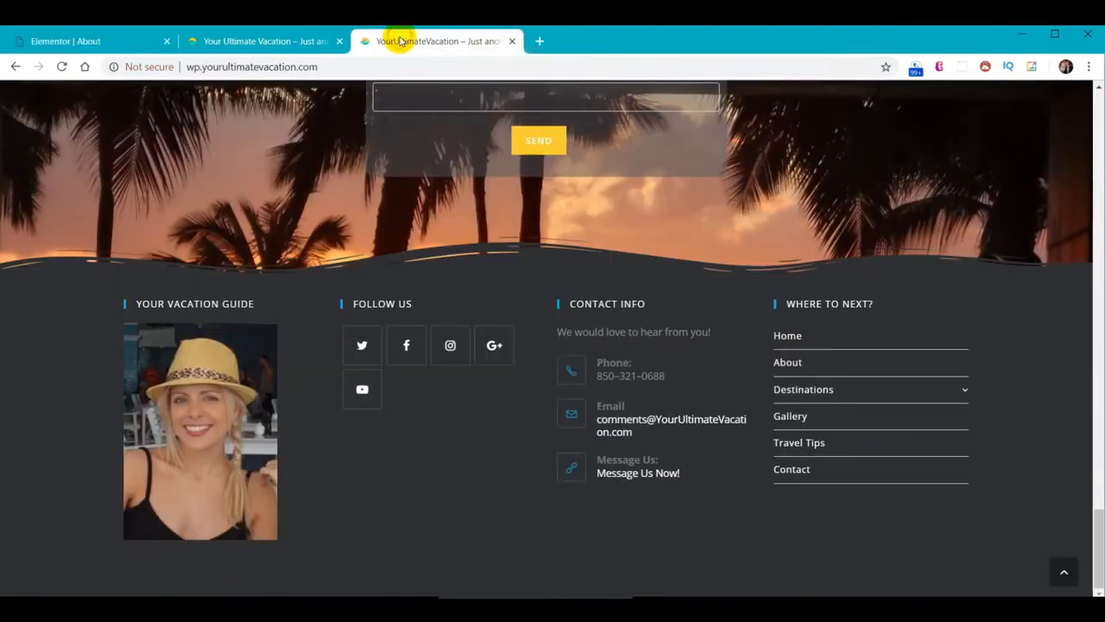
Review the reference site's About page hero, bio and photo, then open a blank tab
scroll(873, 469, "up", 5)
scroll(1019, 476, "down", 5)
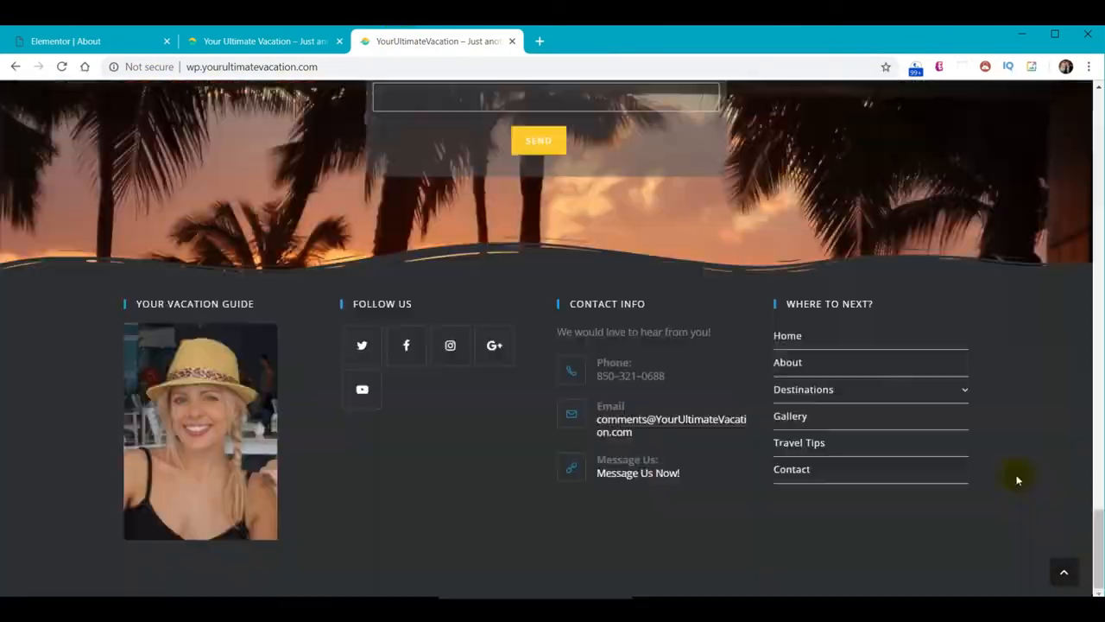
left_click(1064, 571)
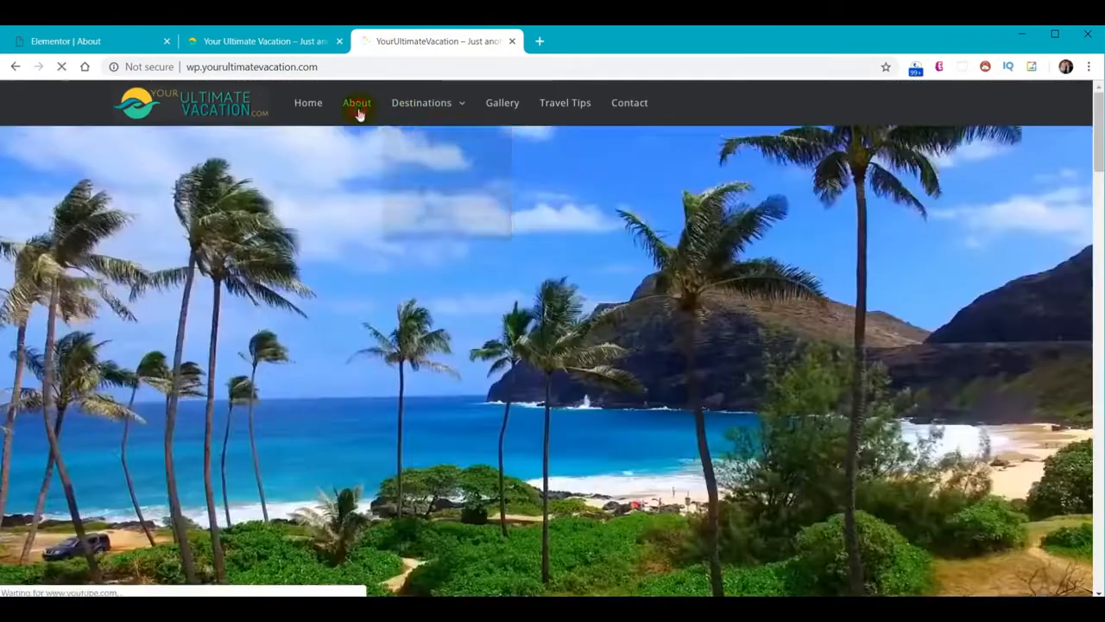
left_click(358, 105)
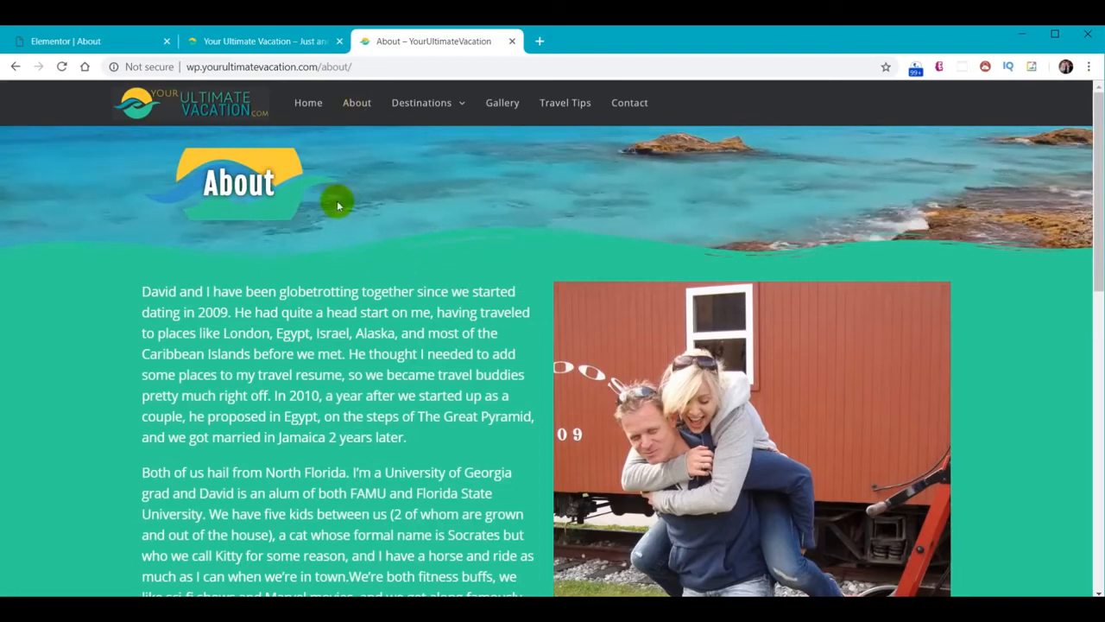
scroll(452, 320, "down", 4)
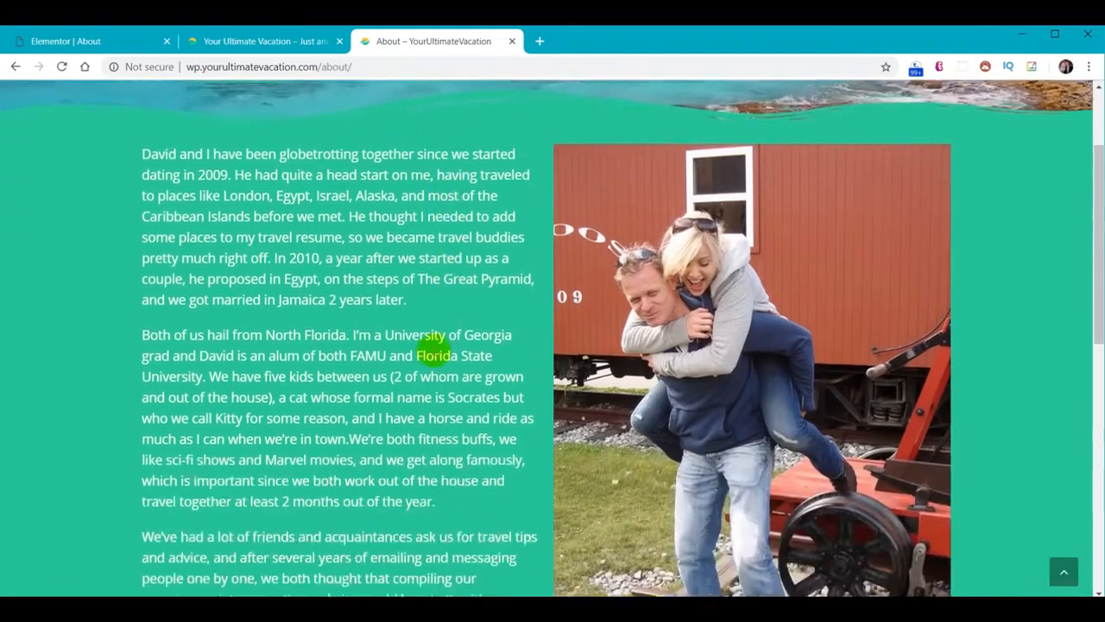
scroll(615, 365, "down", 4)
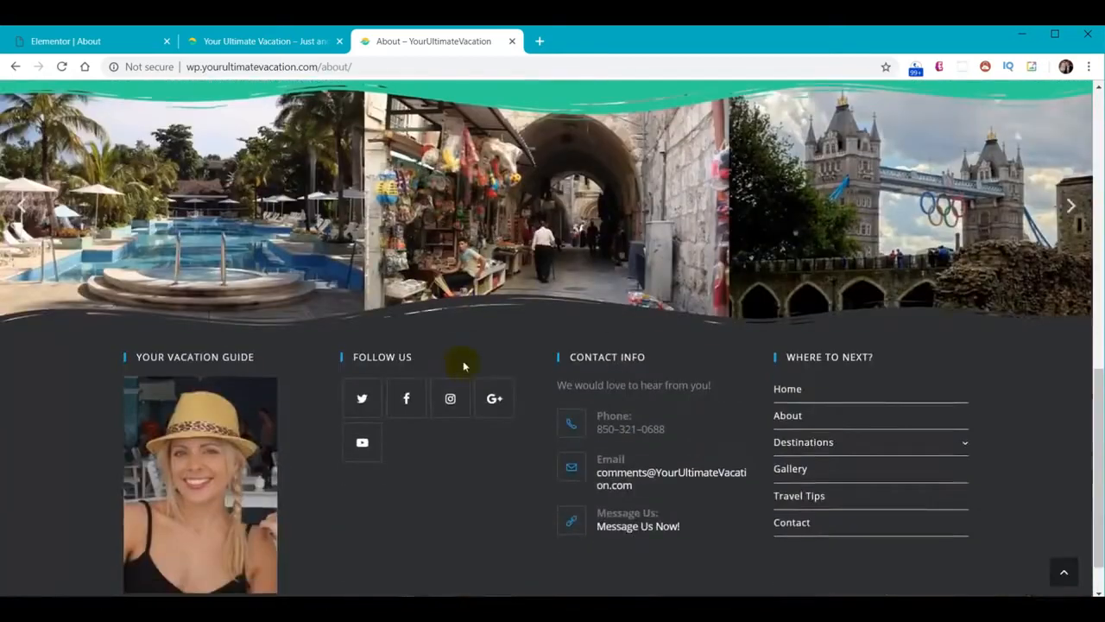
scroll(461, 363, "up", 1)
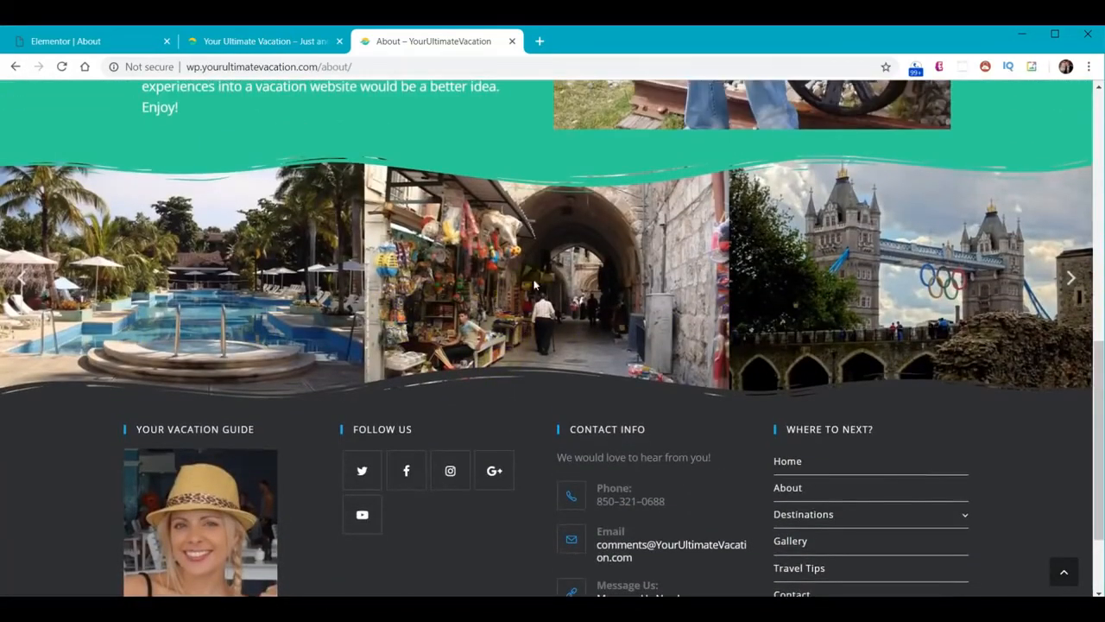
scroll(469, 458, "down", 2)
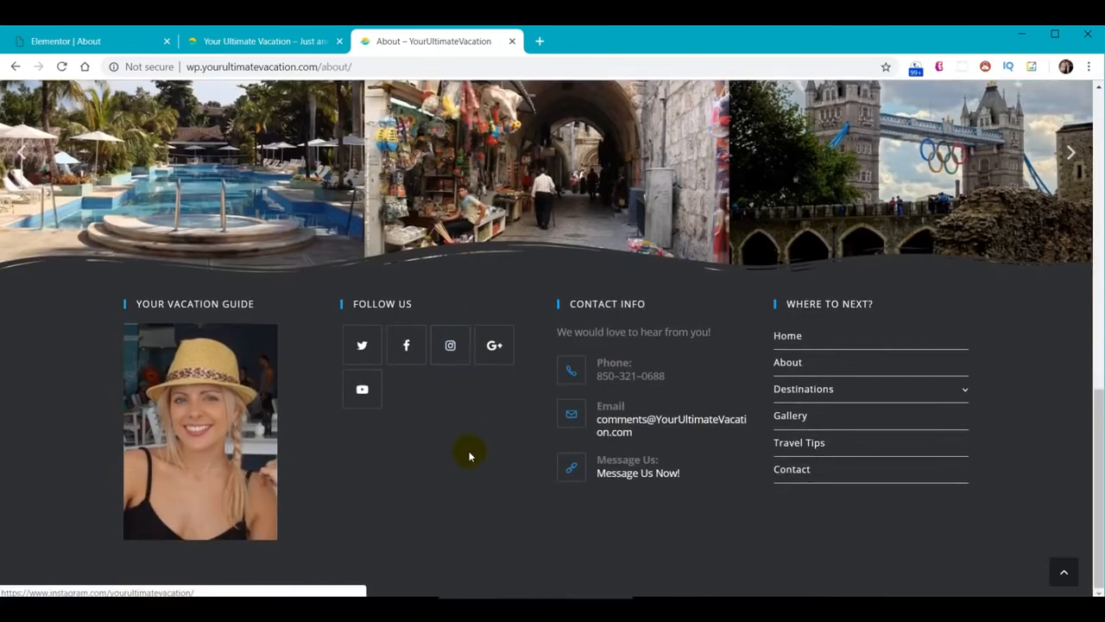
scroll(469, 452, "up", 6)
scroll(426, 406, "up", 3)
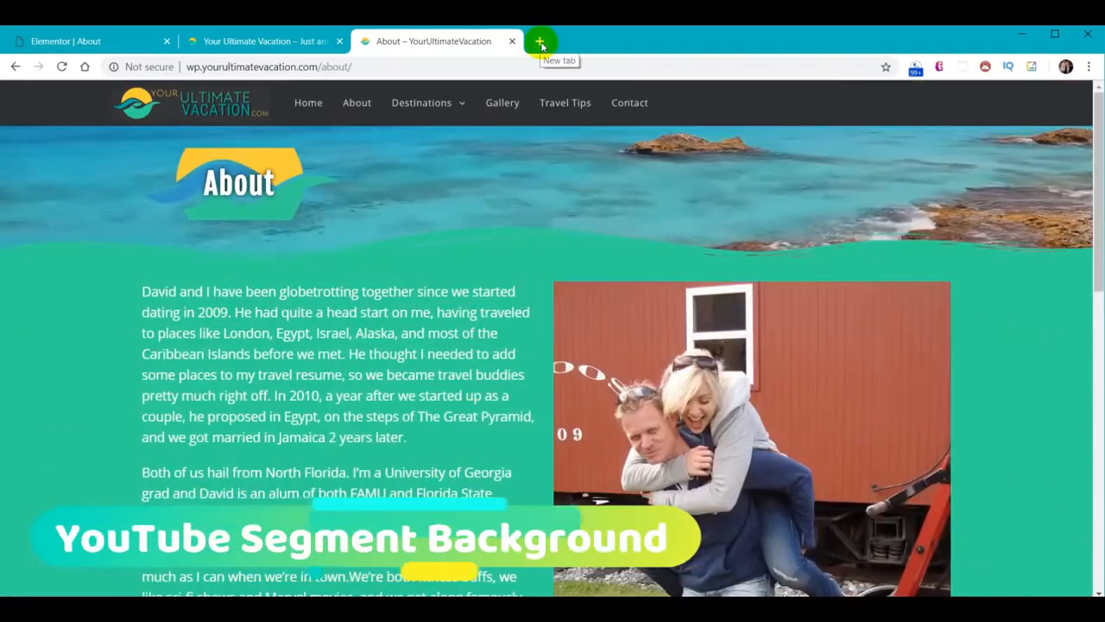
left_click(539, 42)
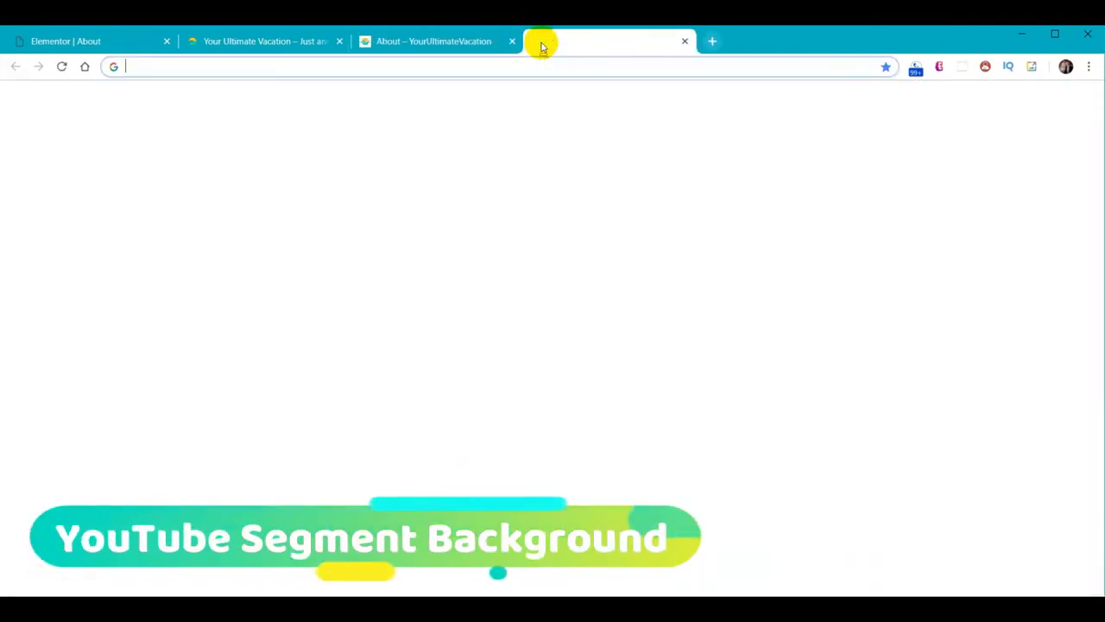
Go to youtube.com and search for 'Landscapes Nature Relaxation 4K'
type("youtube.com")
key("Return")
left_click(353, 113)
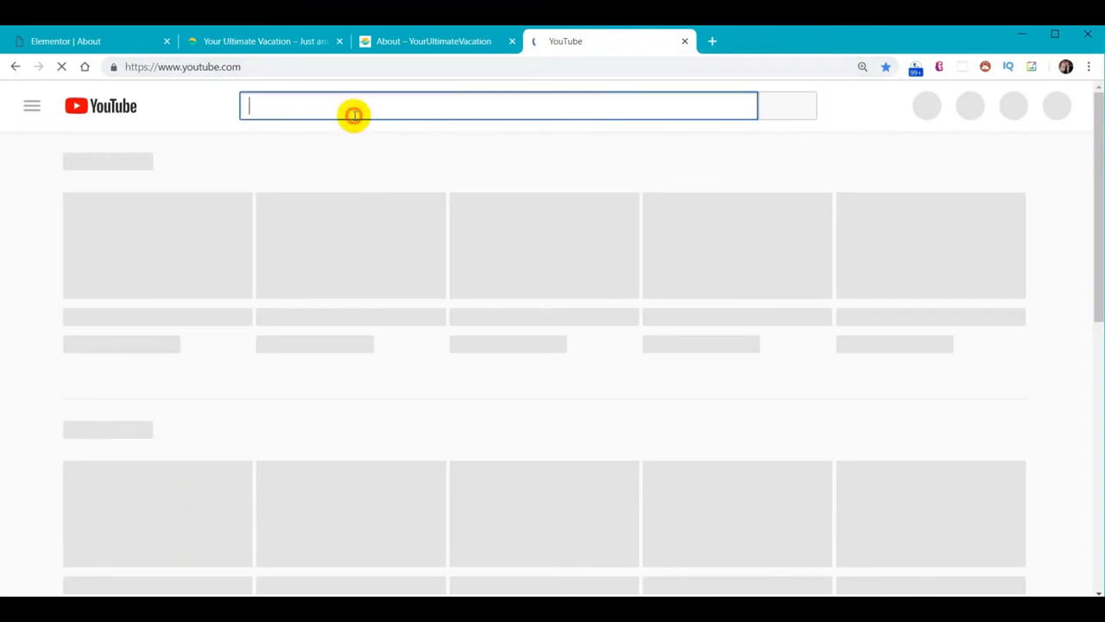
type("Landscapes Nature Relaxation 4K")
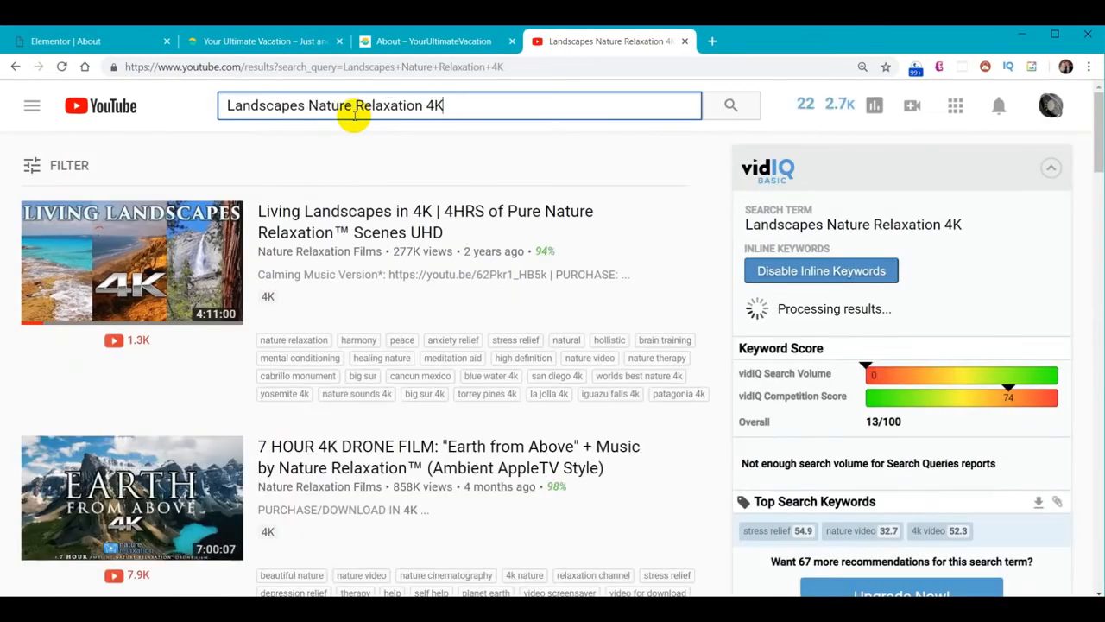
Play 'Living Landscapes in 4K' from about 2:29:00 and dismiss the banner ad
left_click(62, 260)
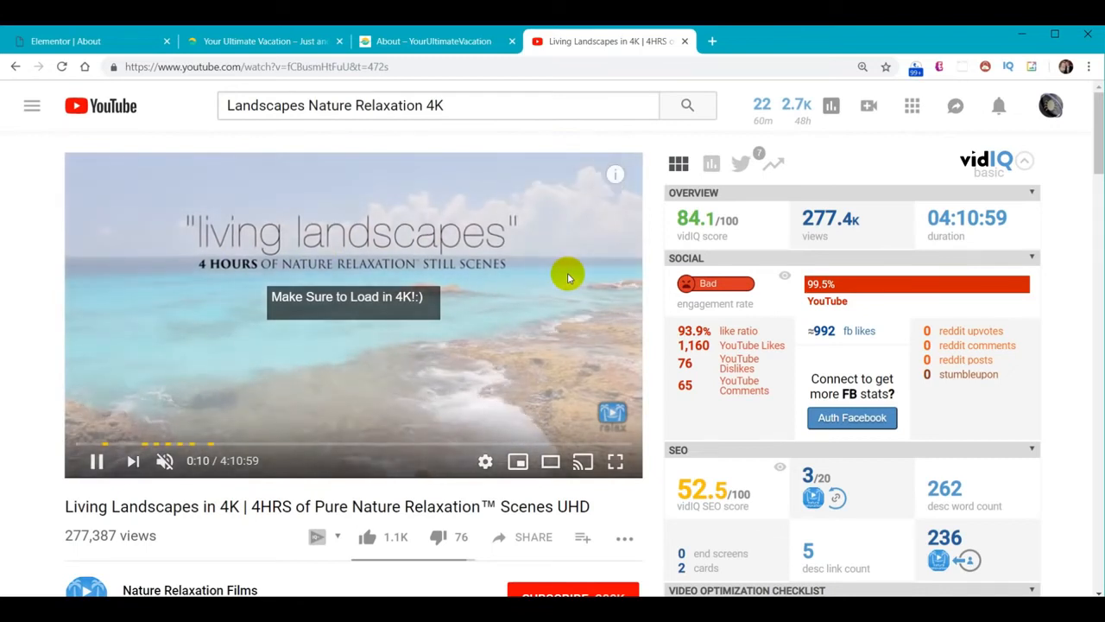
left_click(408, 445)
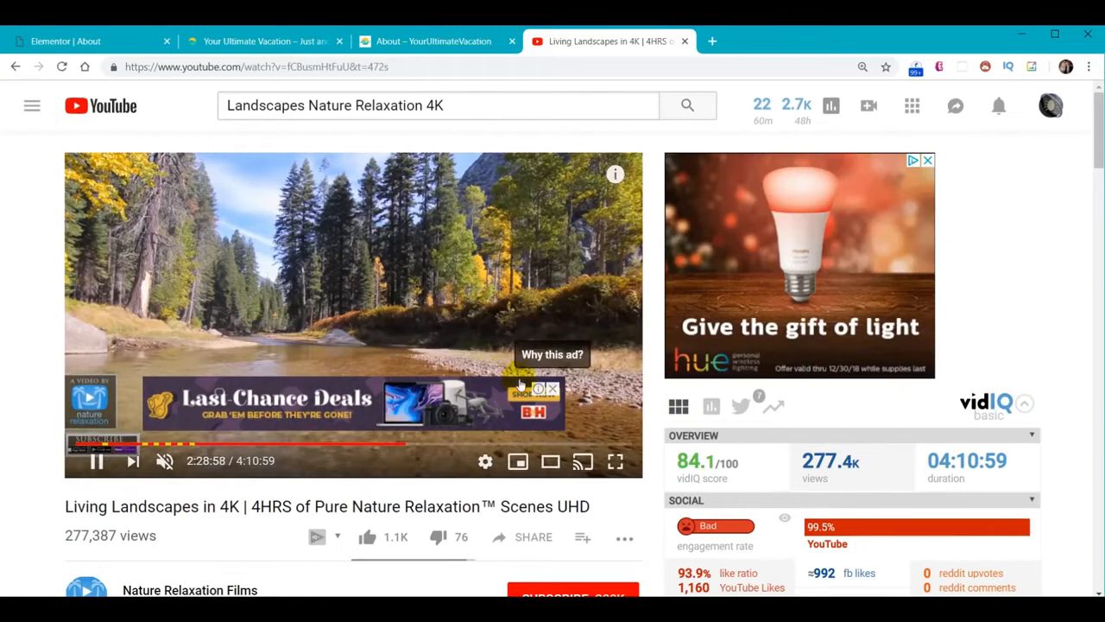
left_click(553, 389)
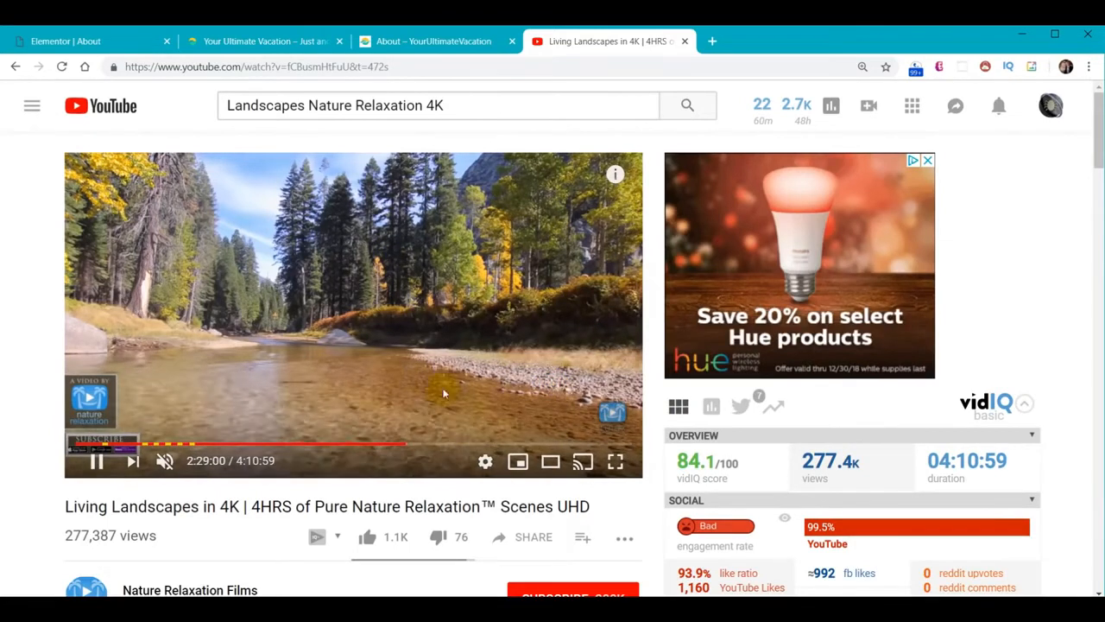
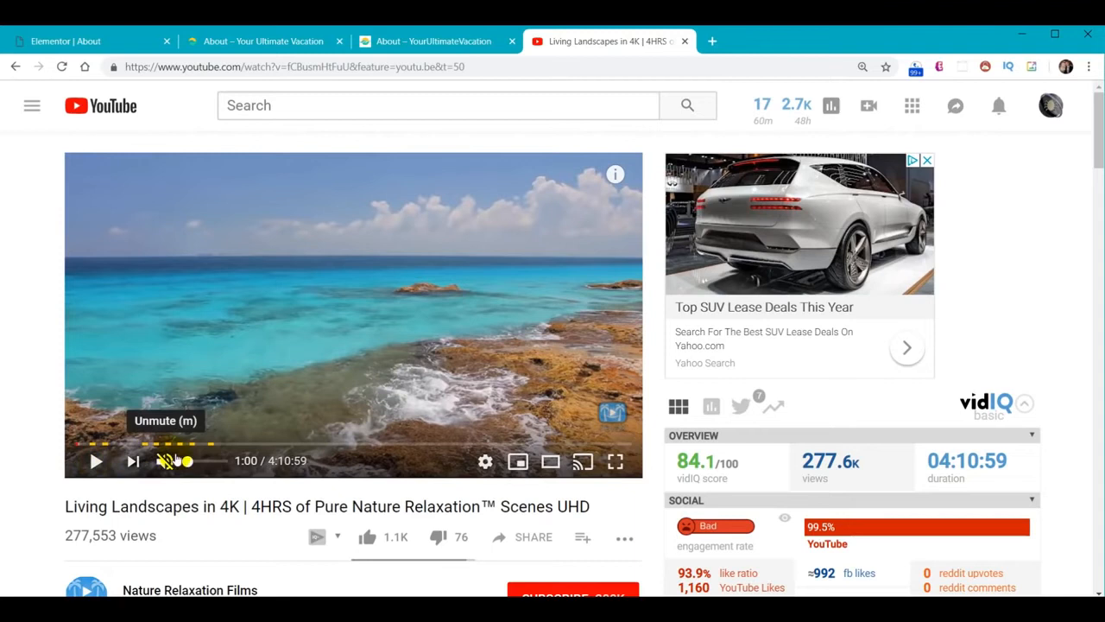
Load the time-stamped Living Landscapes link and play the video to 3:06
right_click(488, 472)
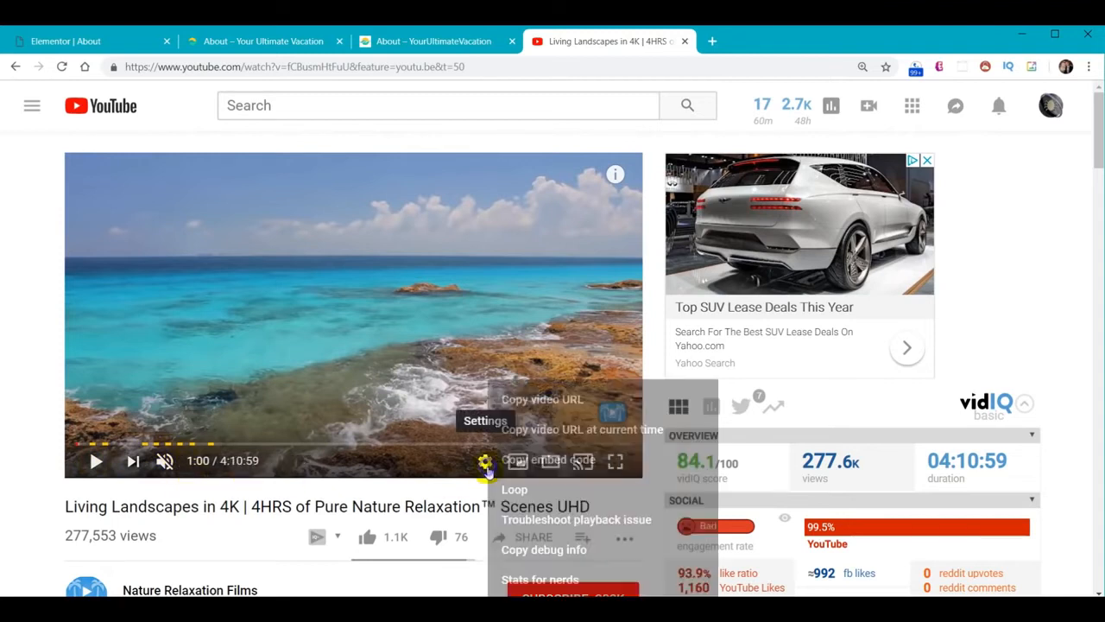
left_click(579, 429)
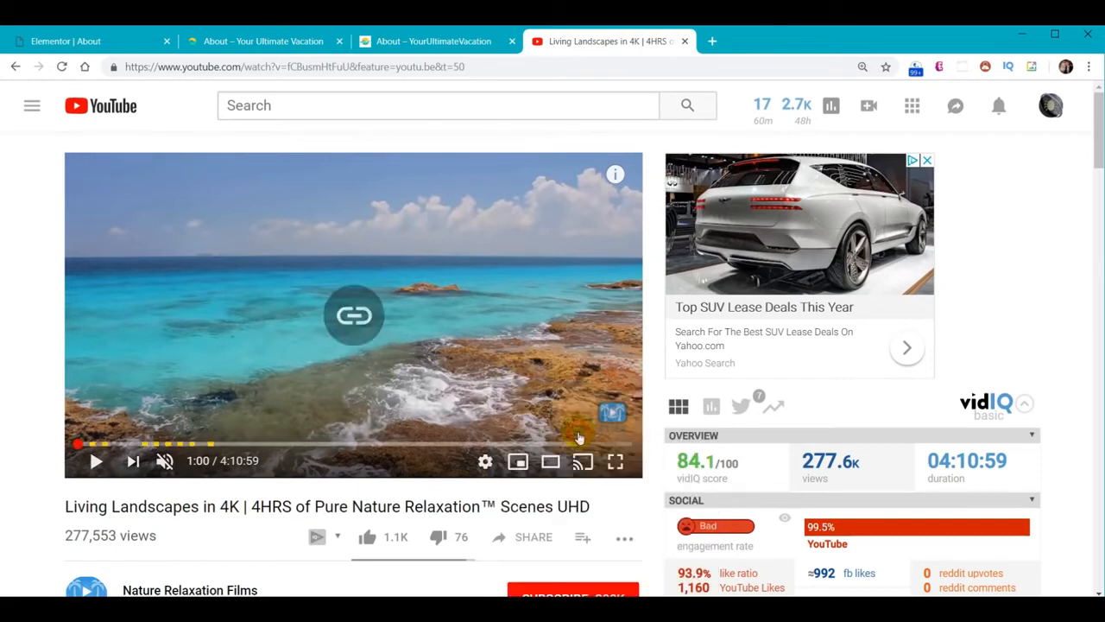
left_click(538, 70)
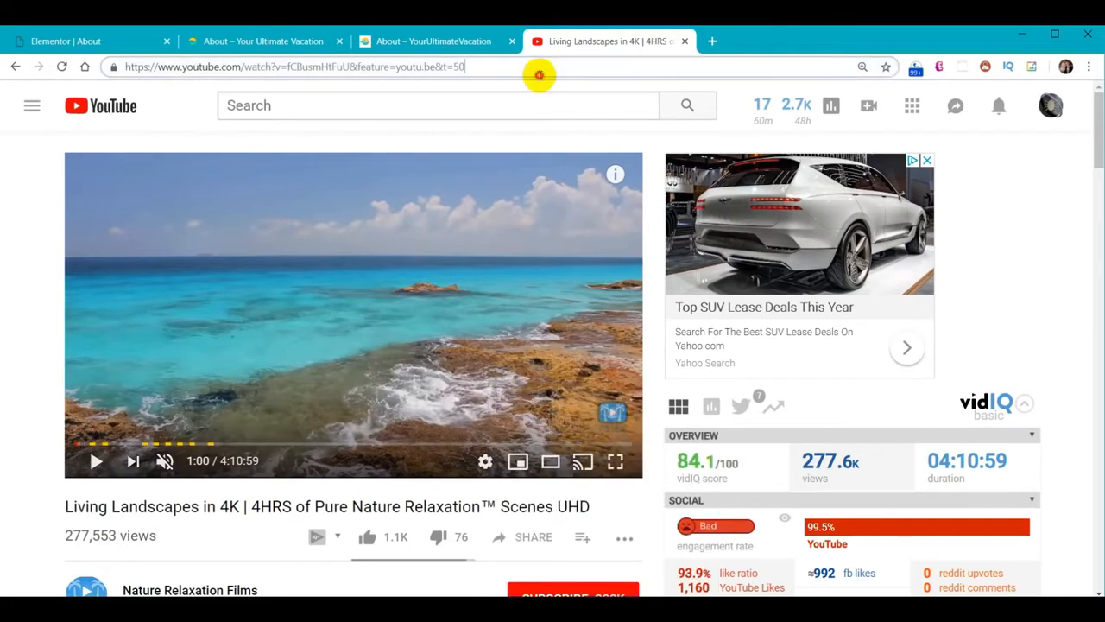
key("ctrl+v")
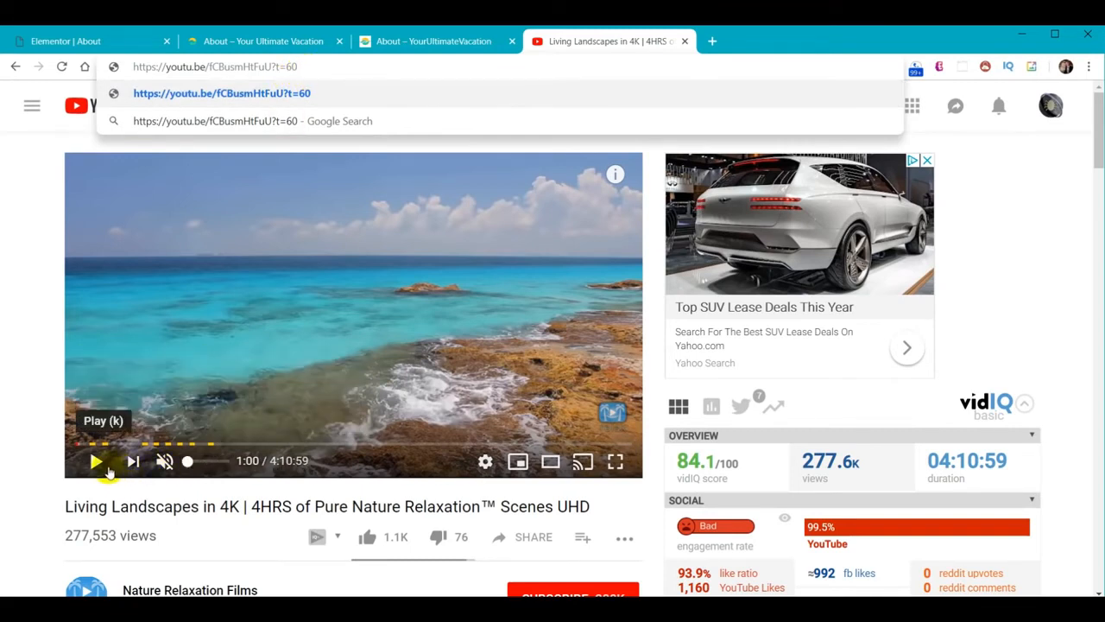
left_click(97, 464)
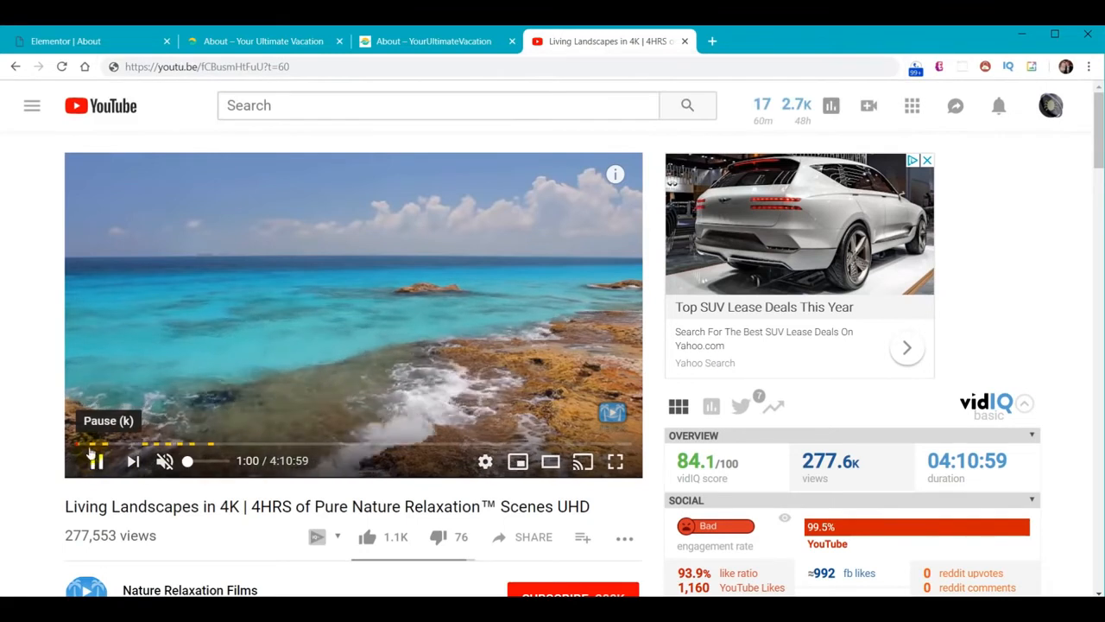
left_click(78, 444)
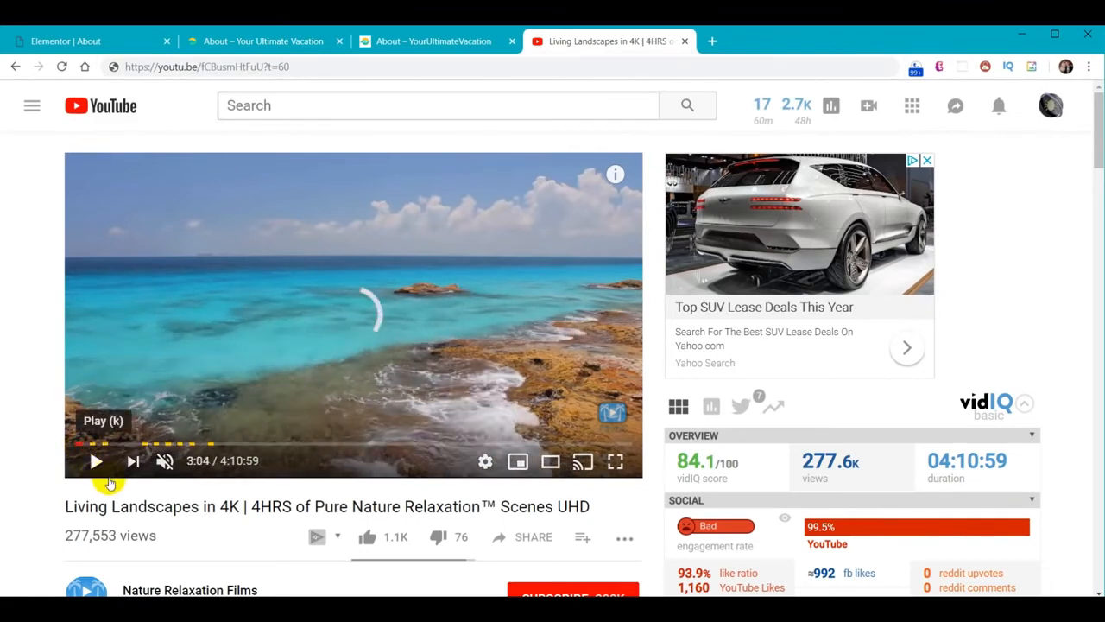
left_click(104, 465)
Copy the video link starting at 3:06 and return to the Elementor About editor
right_click(485, 463)
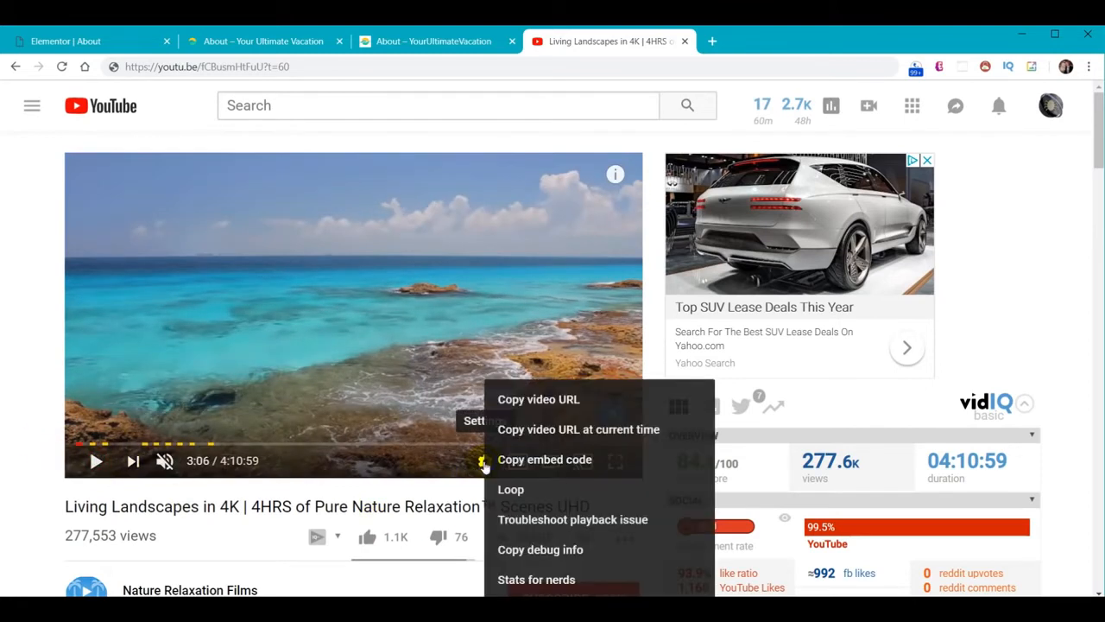
left_click(540, 430)
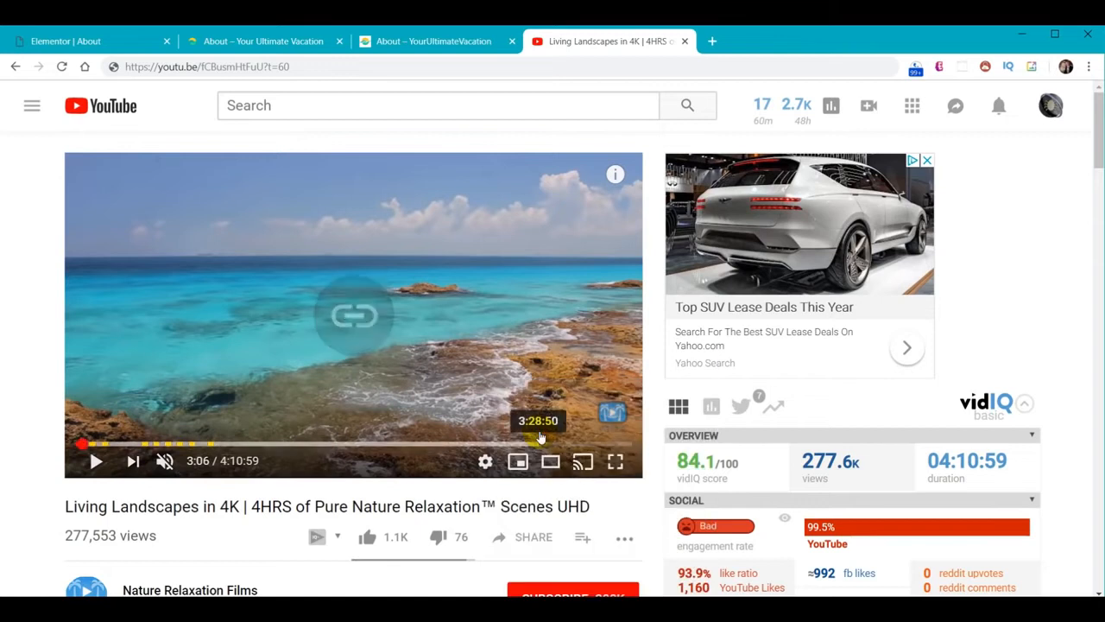
left_click(355, 68)
key("ctrl+v")
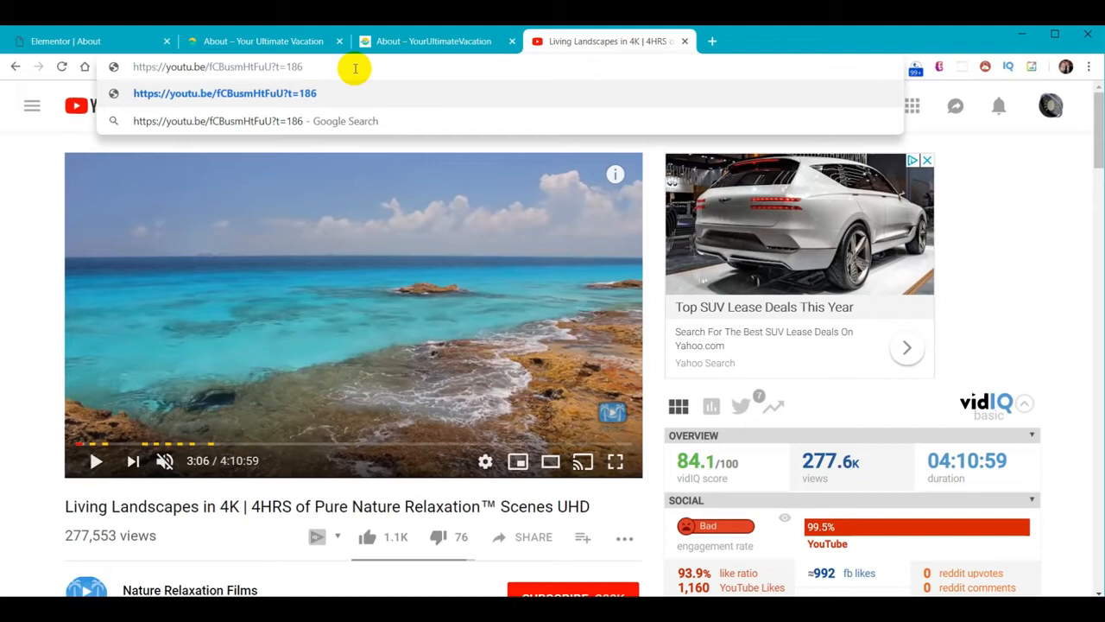
left_click_drag(314, 68, 85, 68)
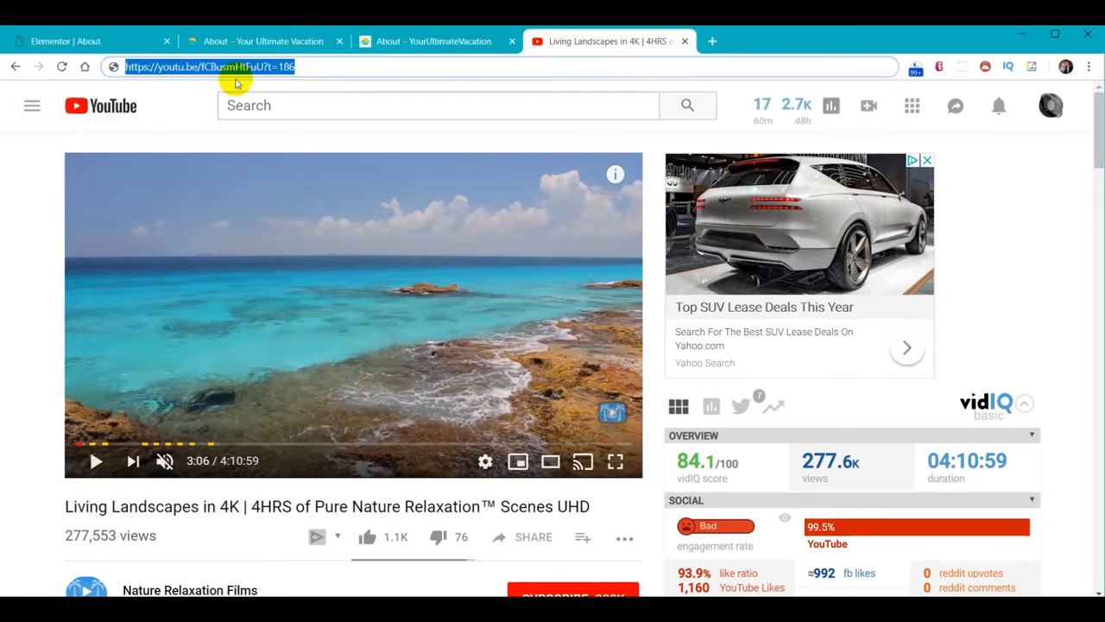
left_click(73, 42)
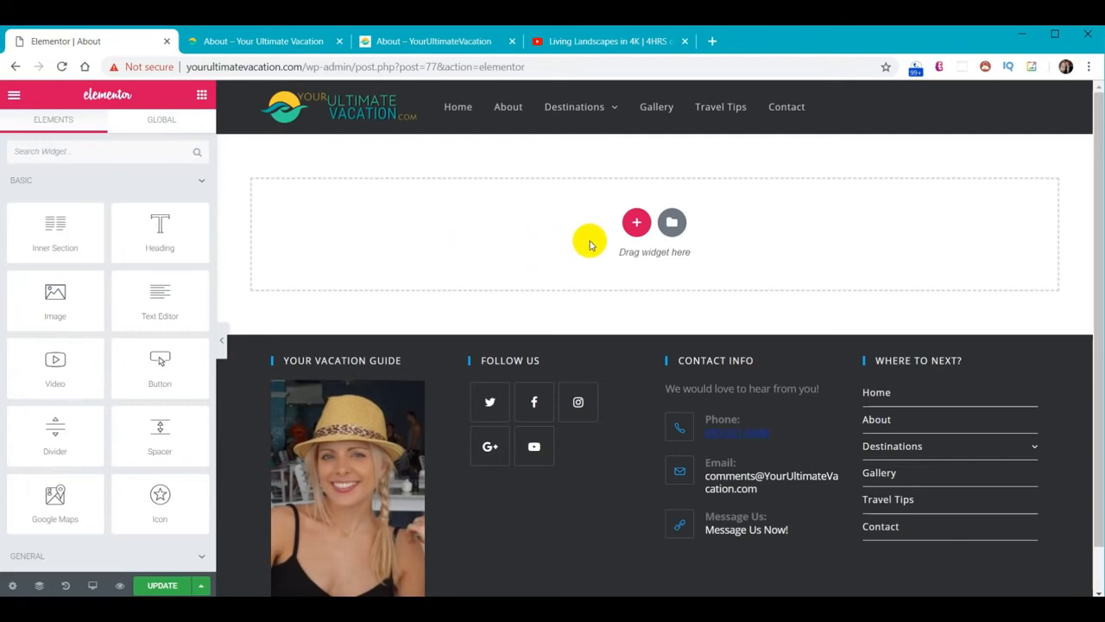
Add a one-column section whose background is the copied nature video link
left_click(636, 222)
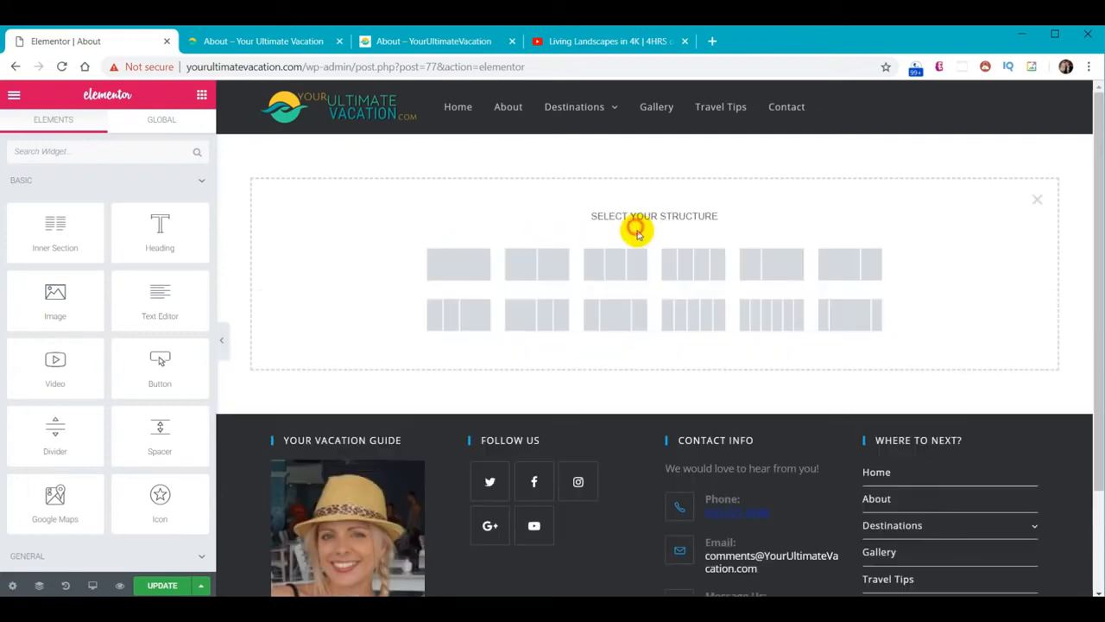
left_click(445, 274)
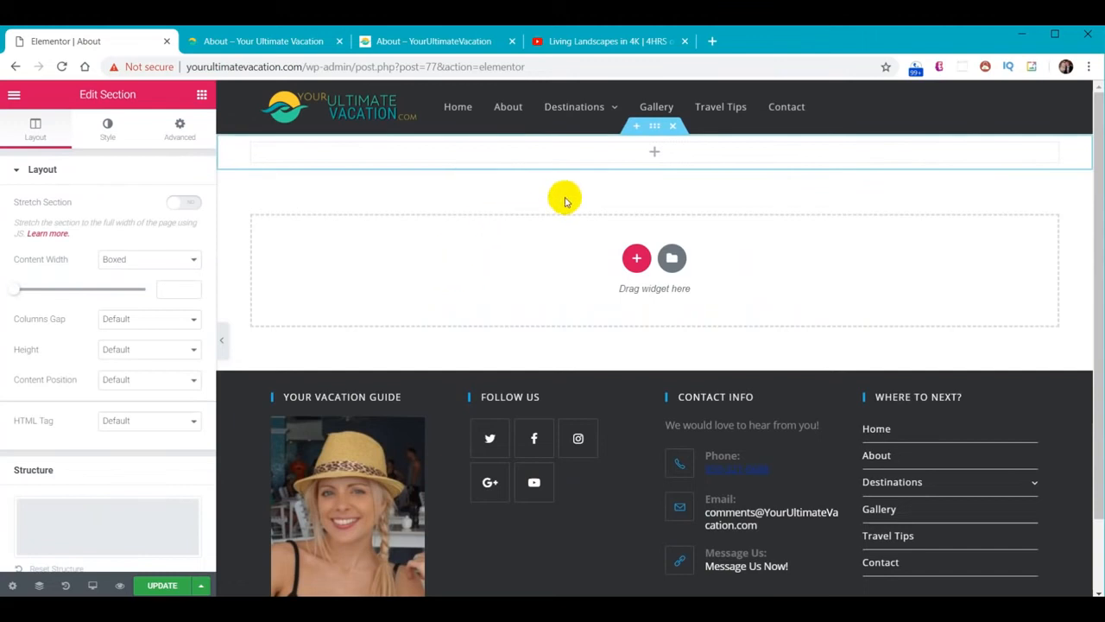
left_click(108, 128)
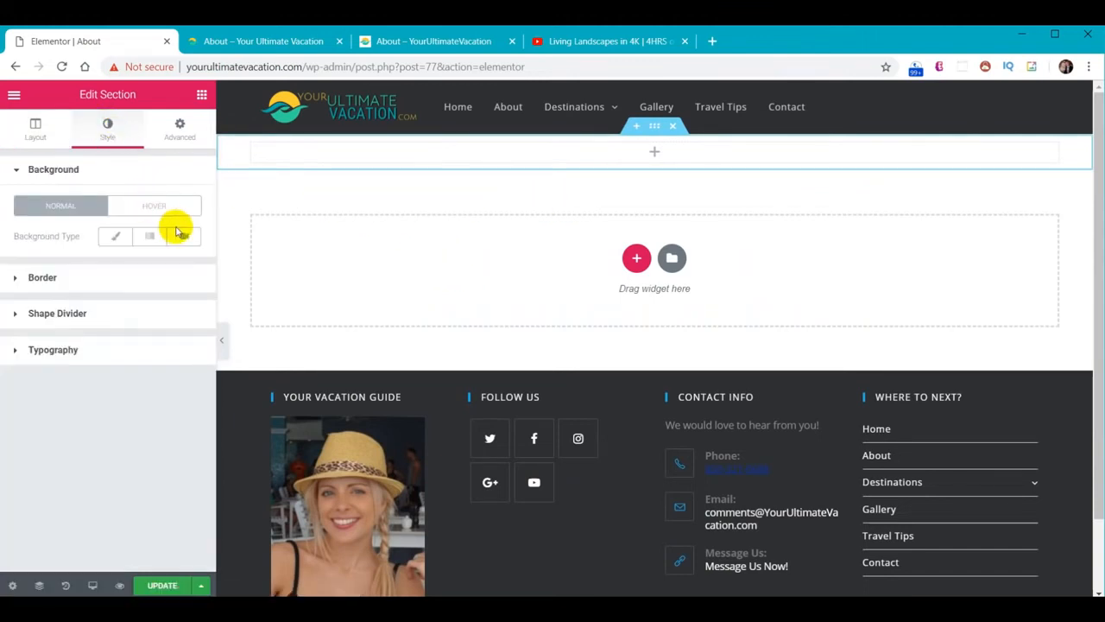
left_click(183, 235)
triple_click(90, 278)
key("ctrl+v")
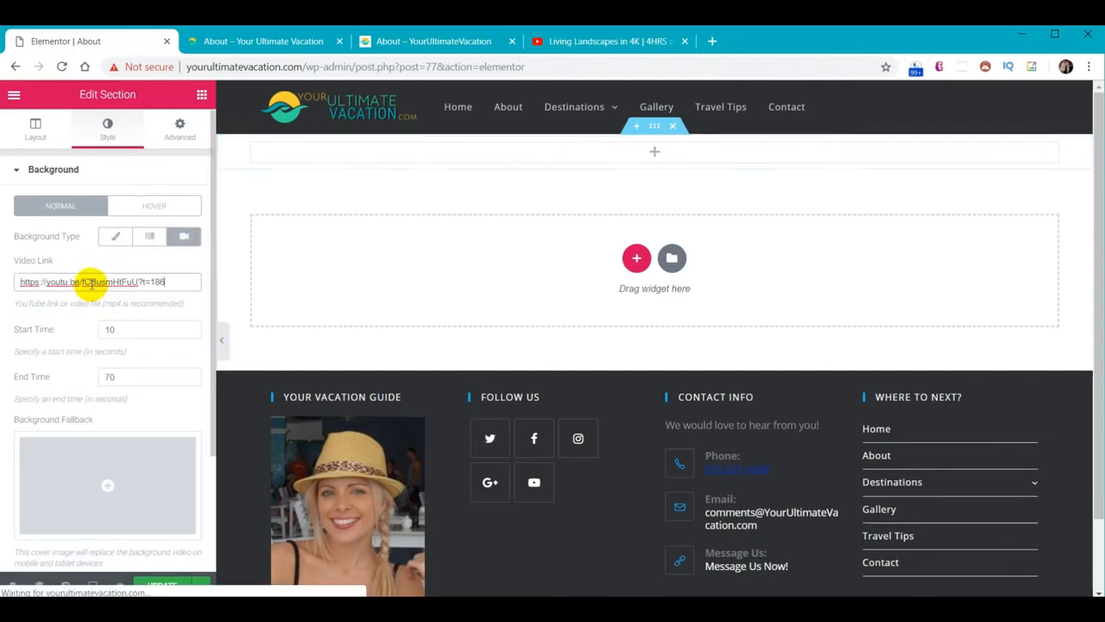
Set the background video to play from 60 to 130 seconds
left_click_drag(131, 333, 91, 335)
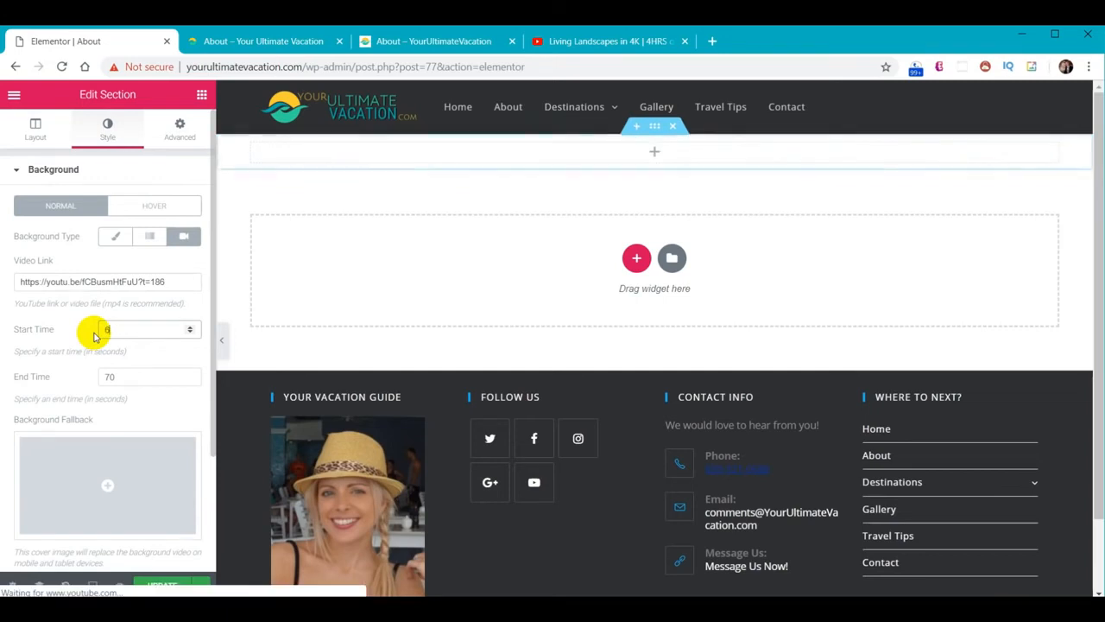
type("60")
left_click(134, 358)
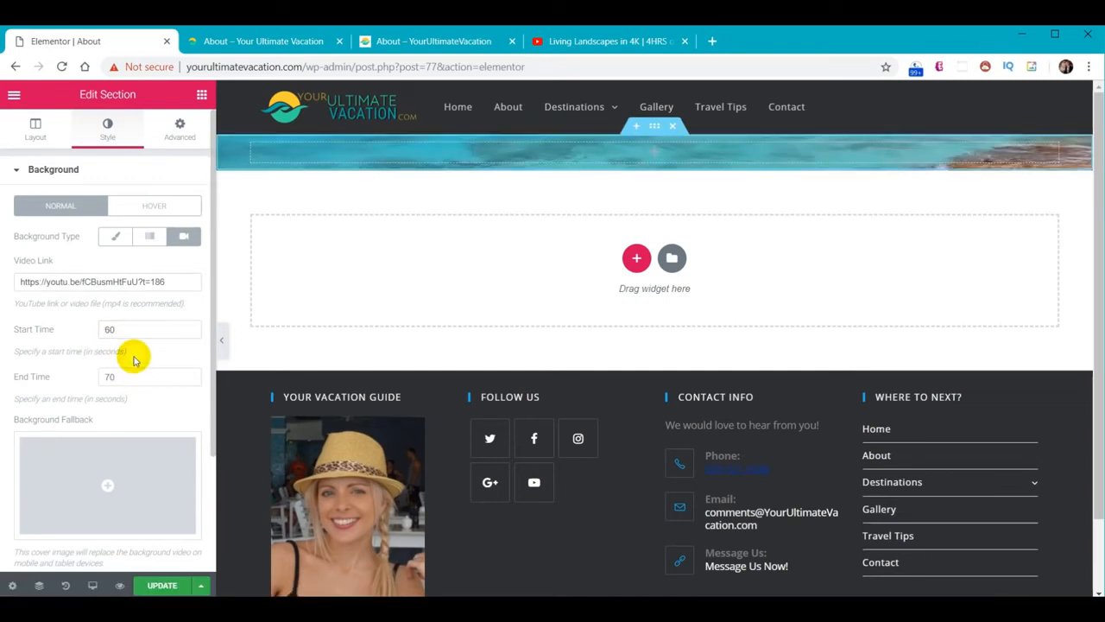
left_click(136, 381)
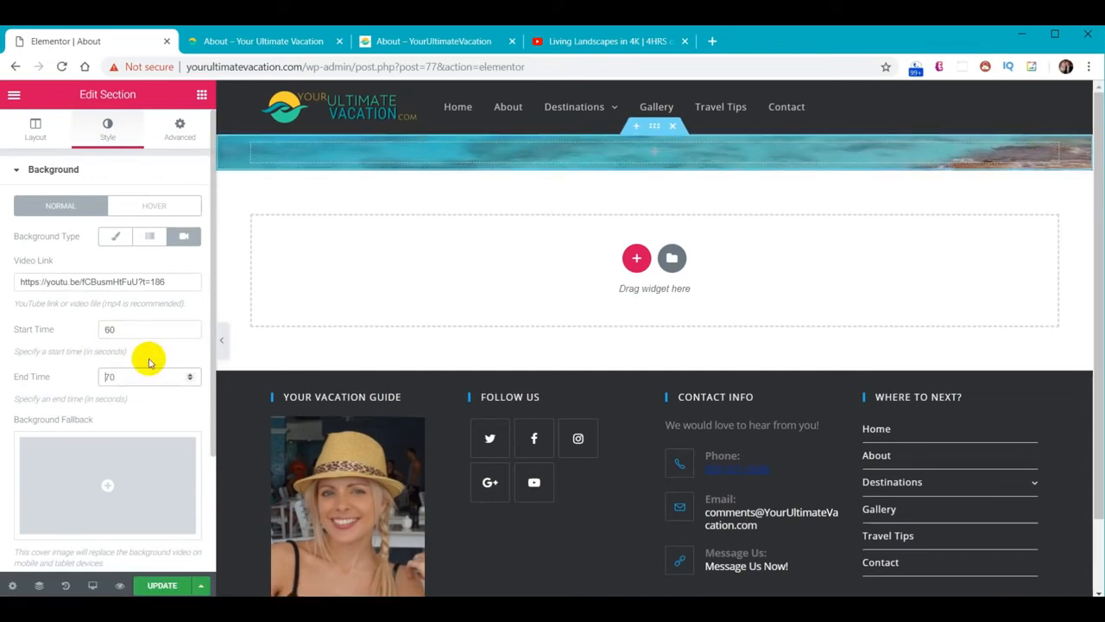
key("BackSpace")
key("BackSpace")
type("130")
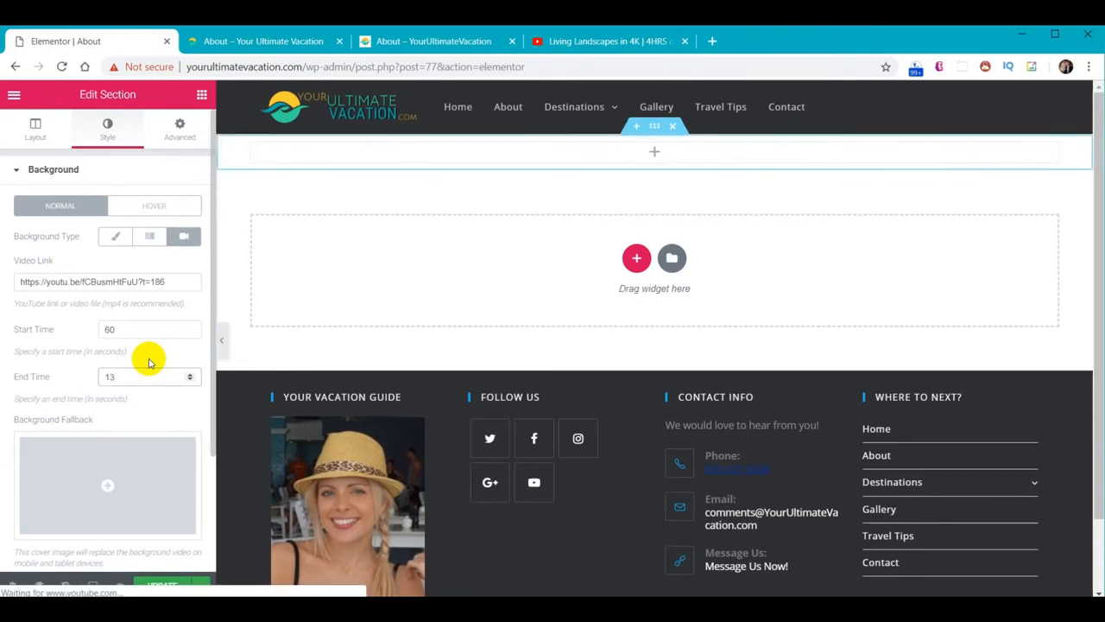
left_click(149, 362)
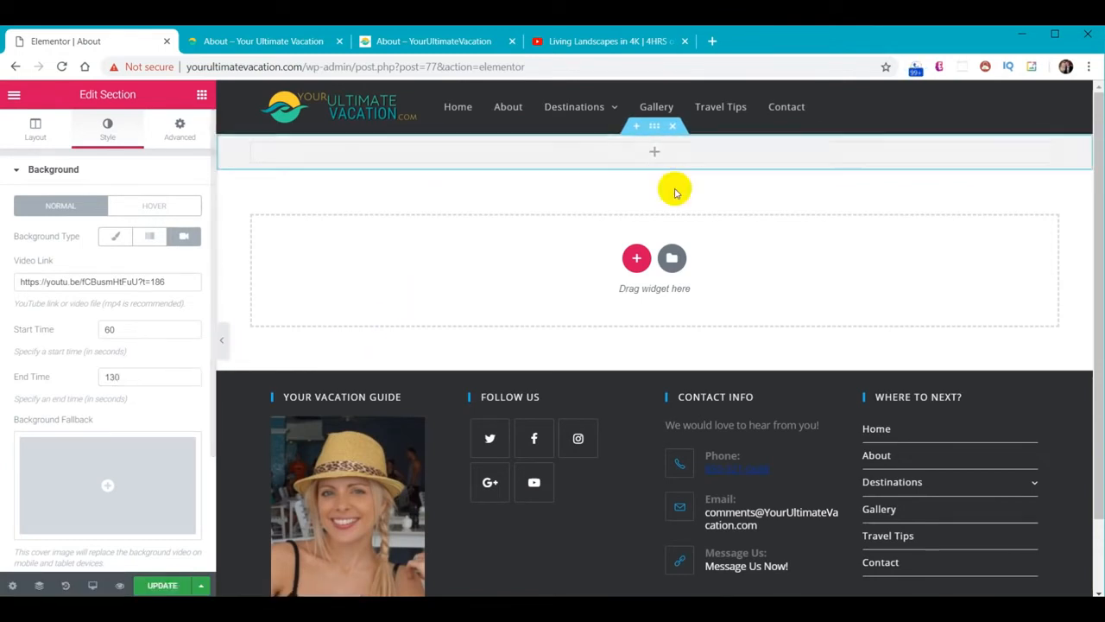
Unlink the section padding and set the top padding to 30
left_click(176, 138)
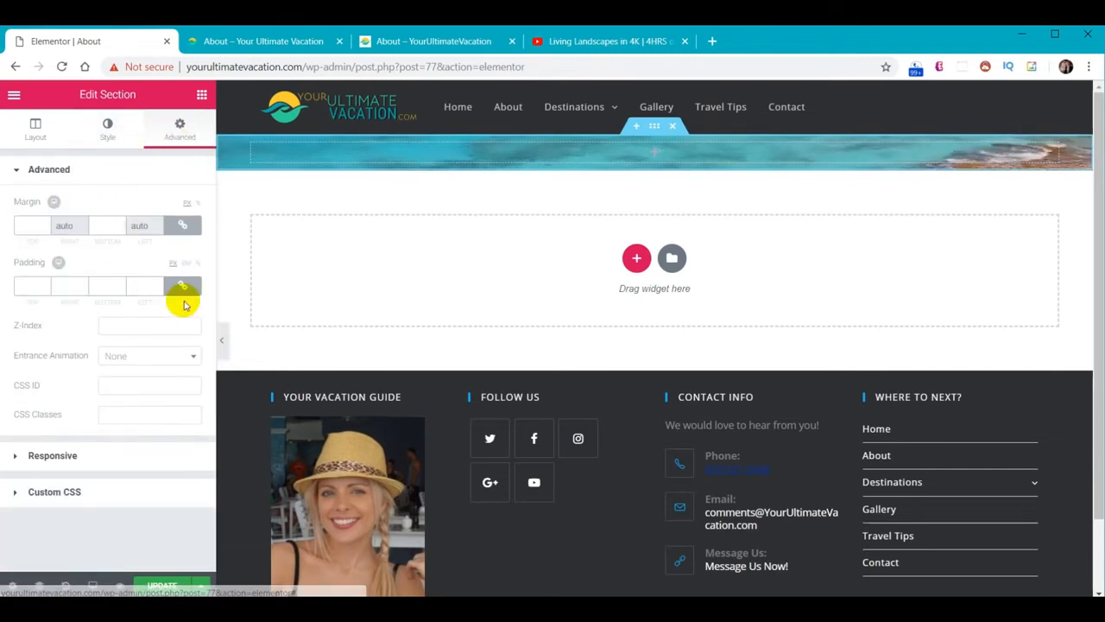
left_click(183, 285)
left_click(26, 288)
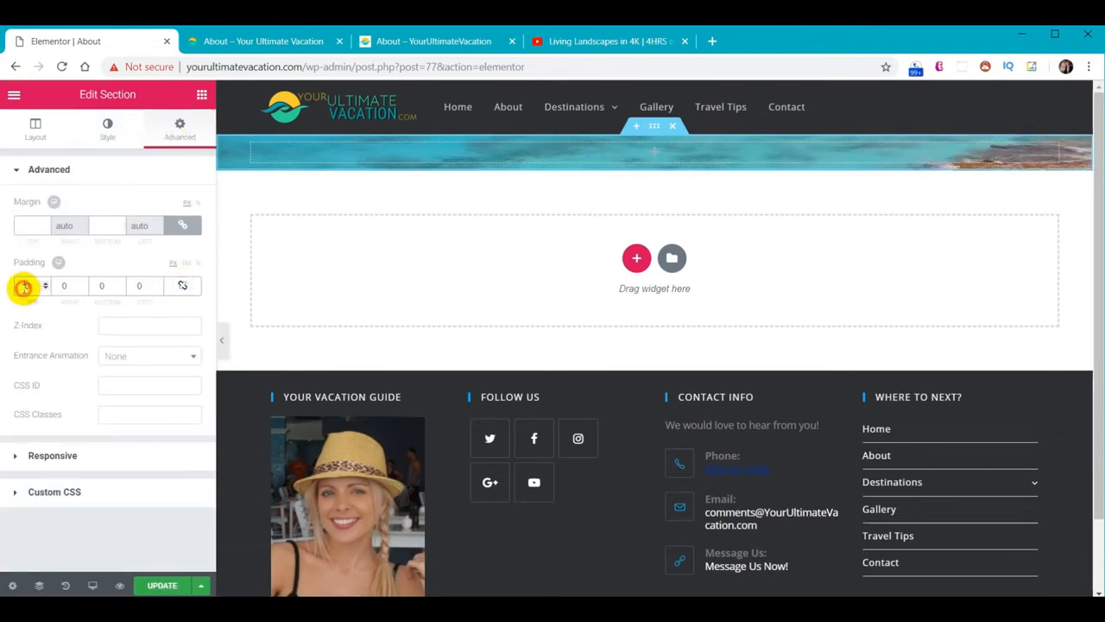
type("30")
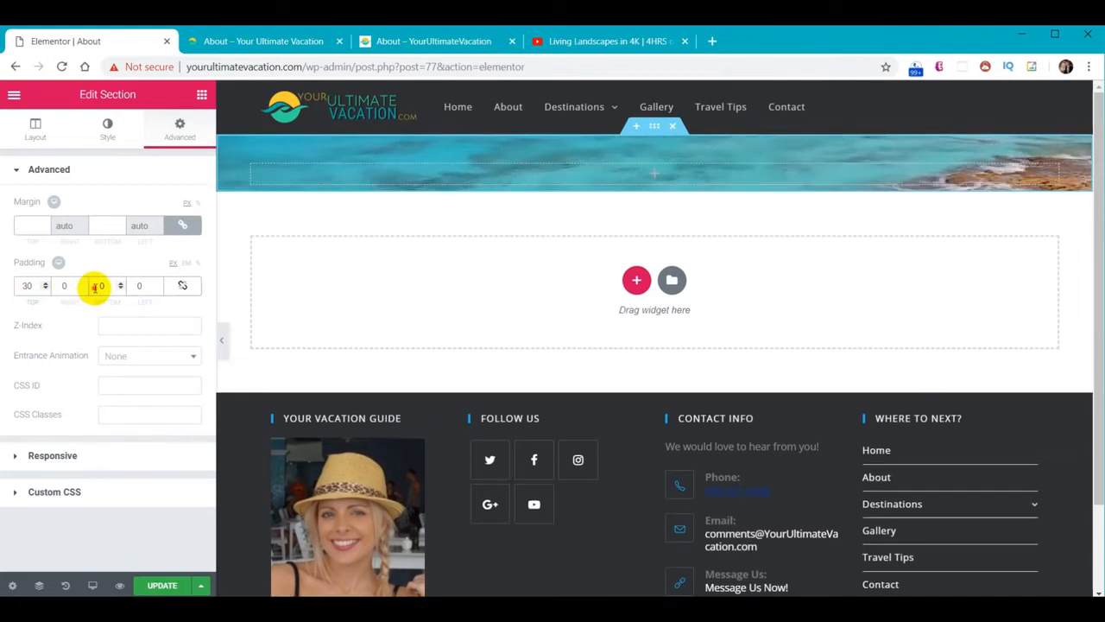
type("6")
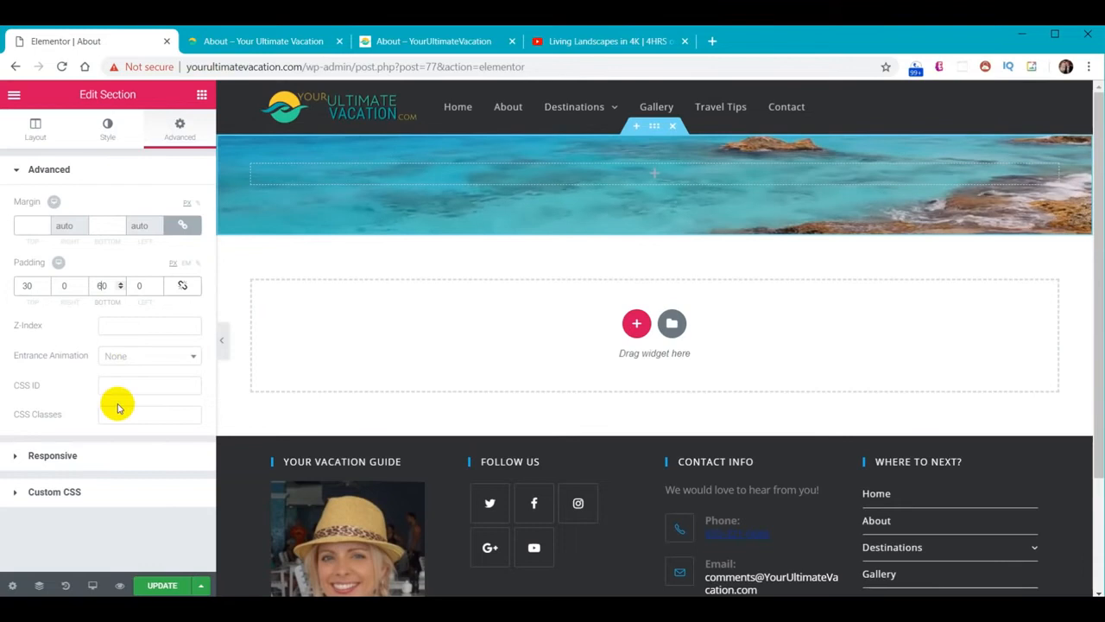
left_click(103, 131)
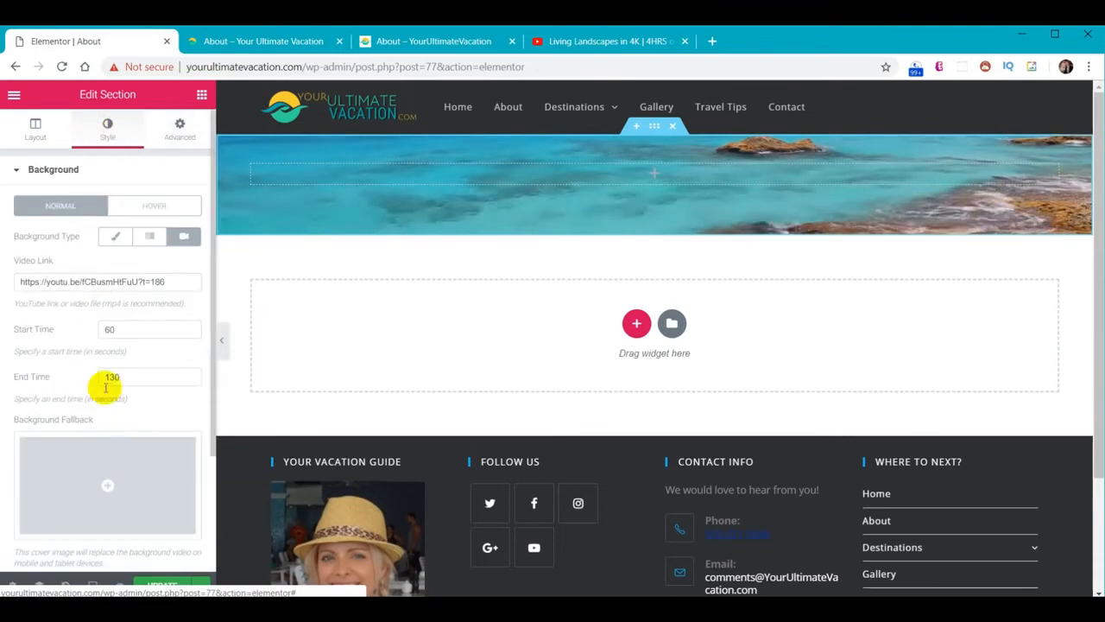
scroll(105, 414, "down", 3)
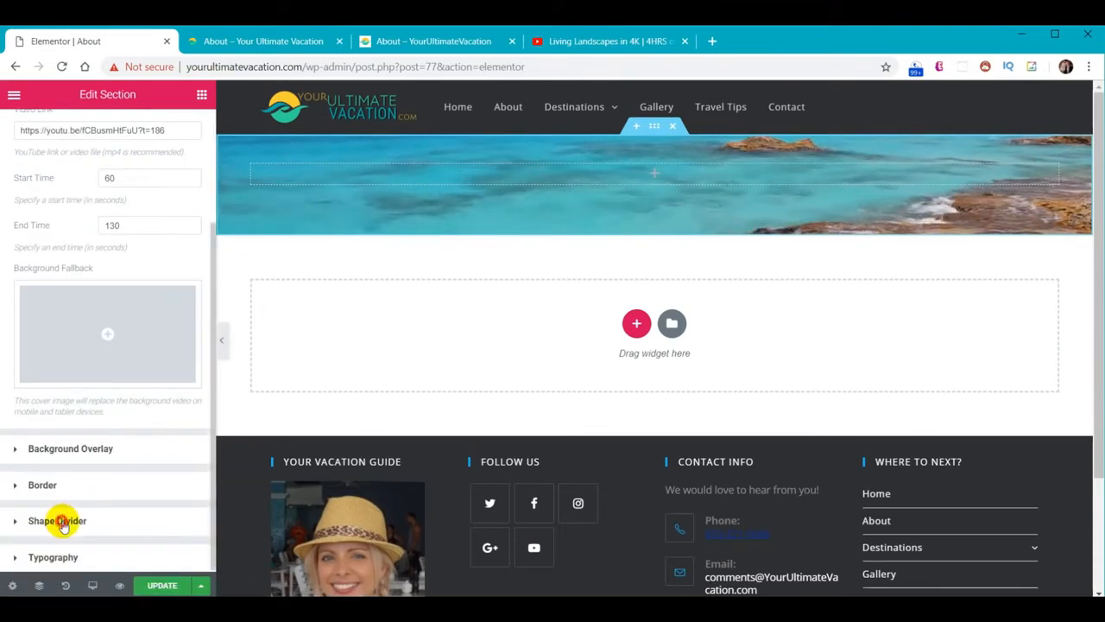
Add a teal Waves Brush bottom shape divider, 60 high, to the video section
left_click(61, 522)
left_click(168, 316)
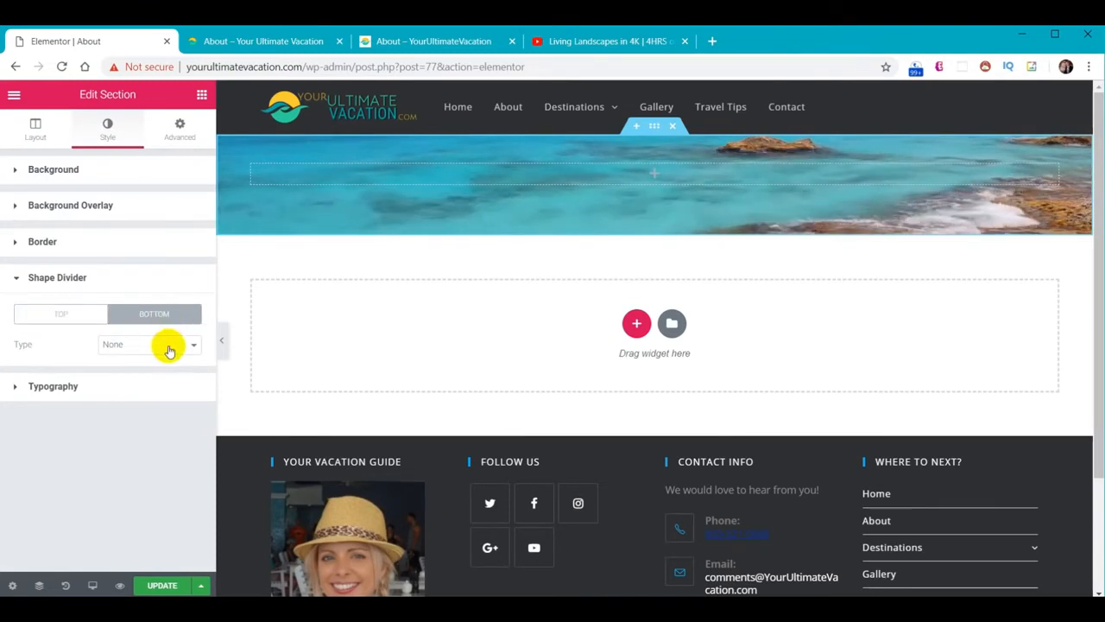
left_click(167, 346)
left_click(147, 515)
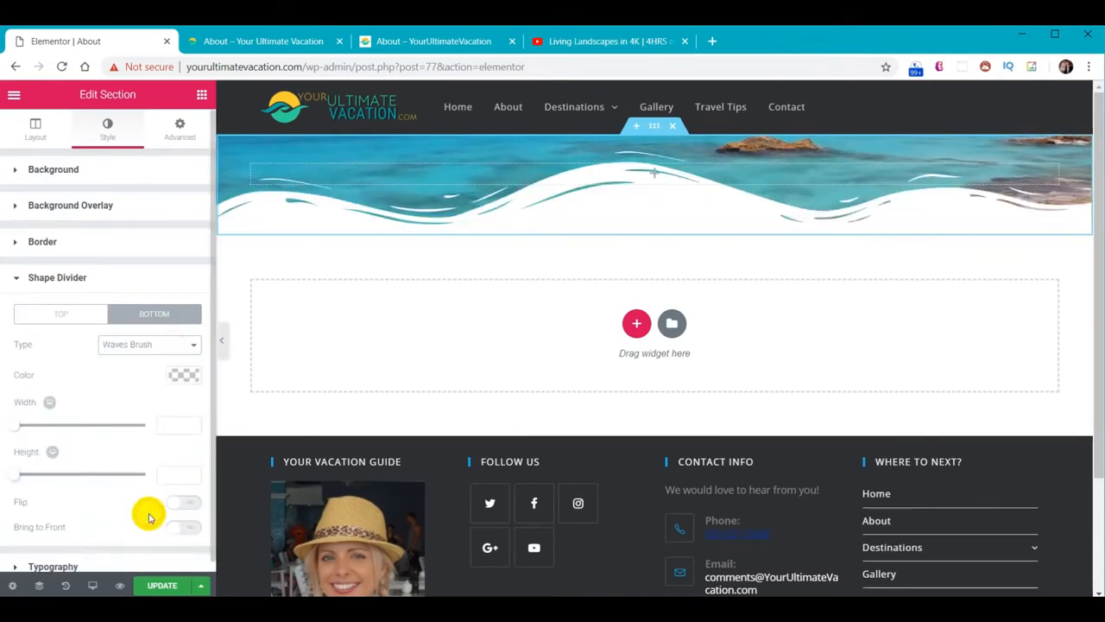
left_click(185, 372)
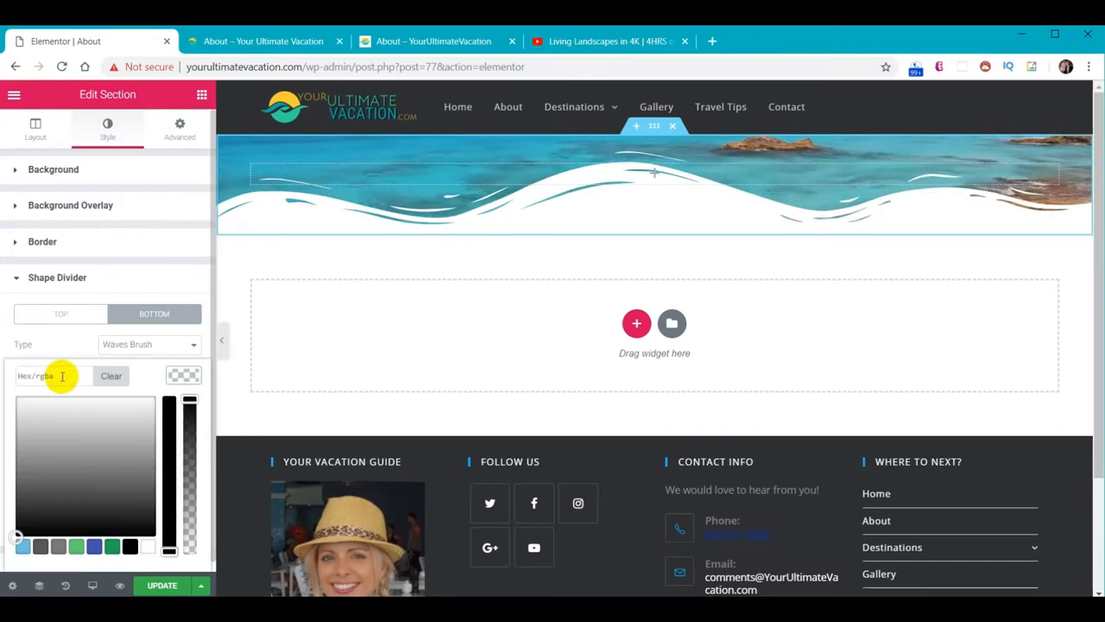
type("#1abc9c")
left_click(177, 375)
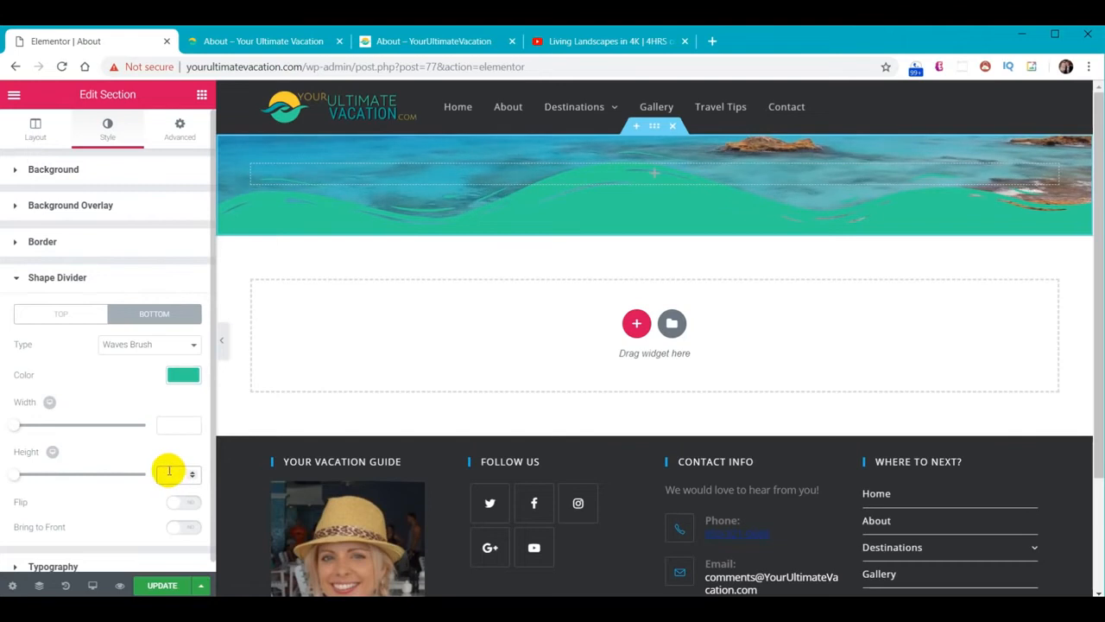
type("68")
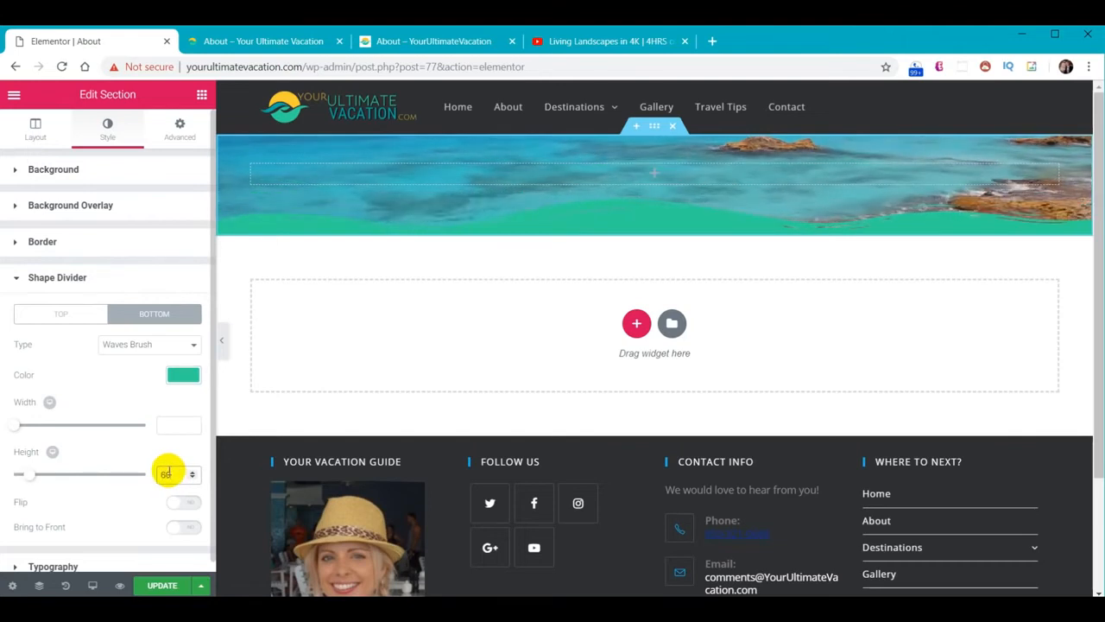
key("BackSpace")
type("0")
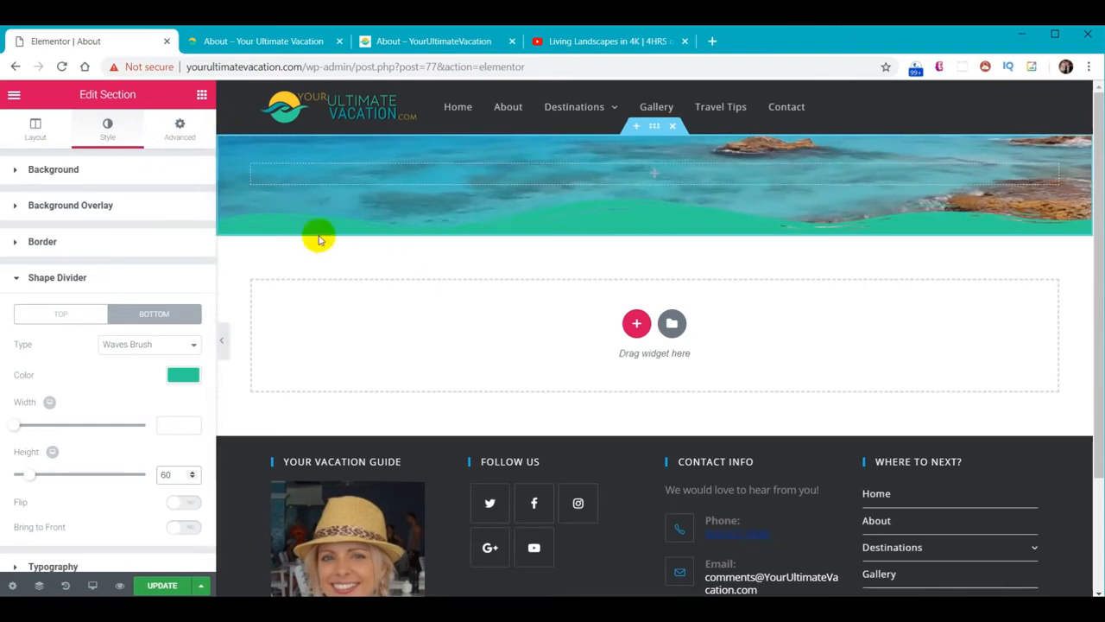
left_click(202, 95)
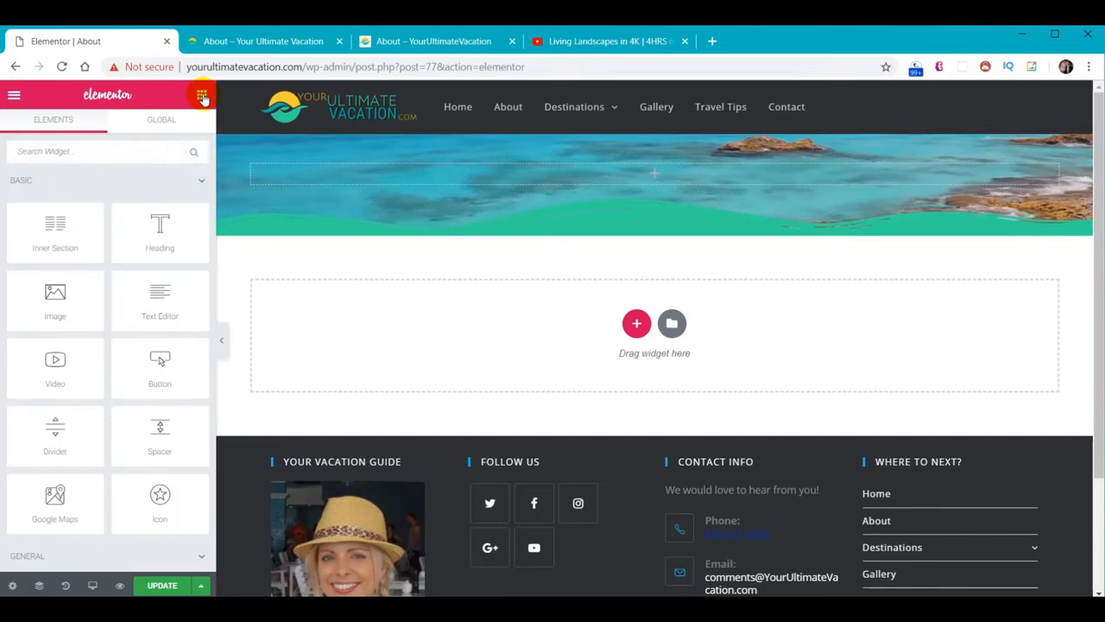
Place a Heading widget in the banner reading 'About' in white text
left_click_drag(160, 229, 654, 178)
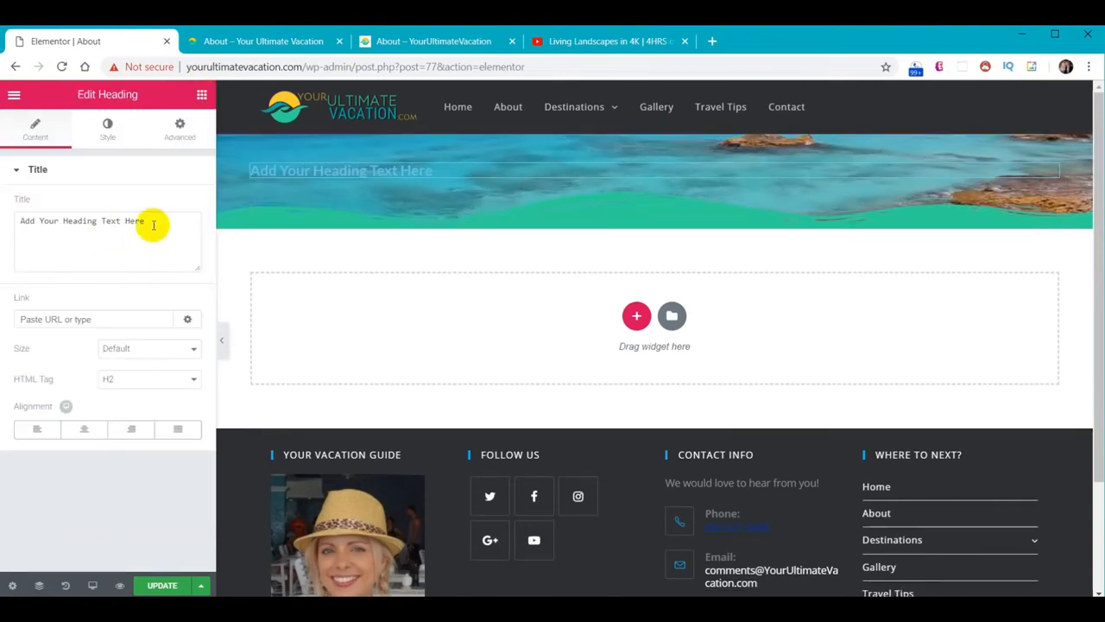
triple_click(153, 223)
type("About")
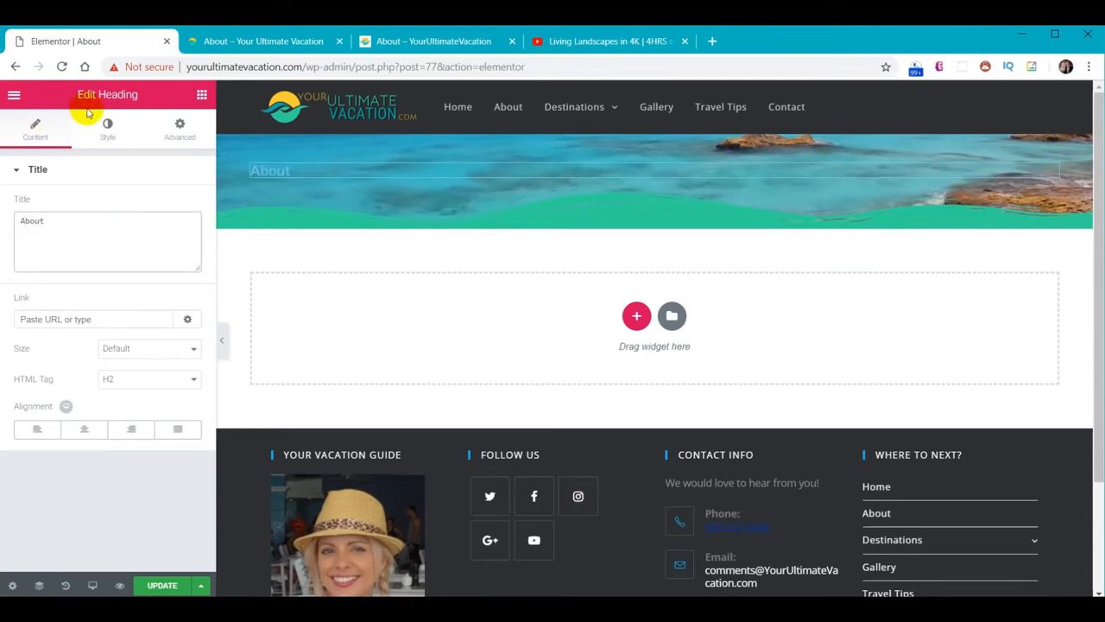
left_click(110, 127)
left_click(181, 207)
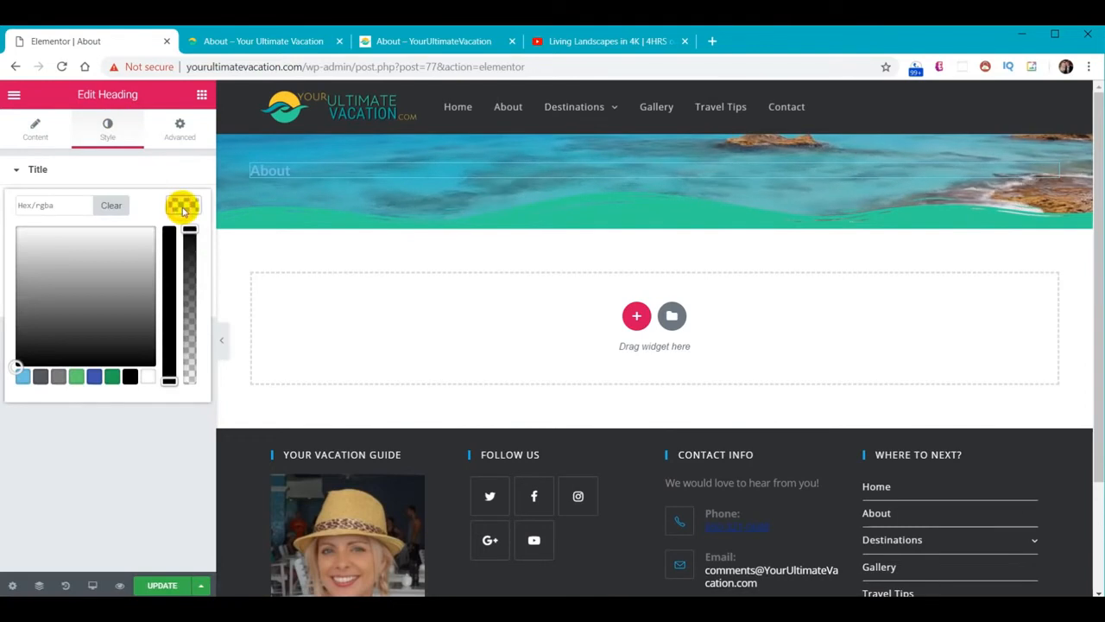
left_click(149, 377)
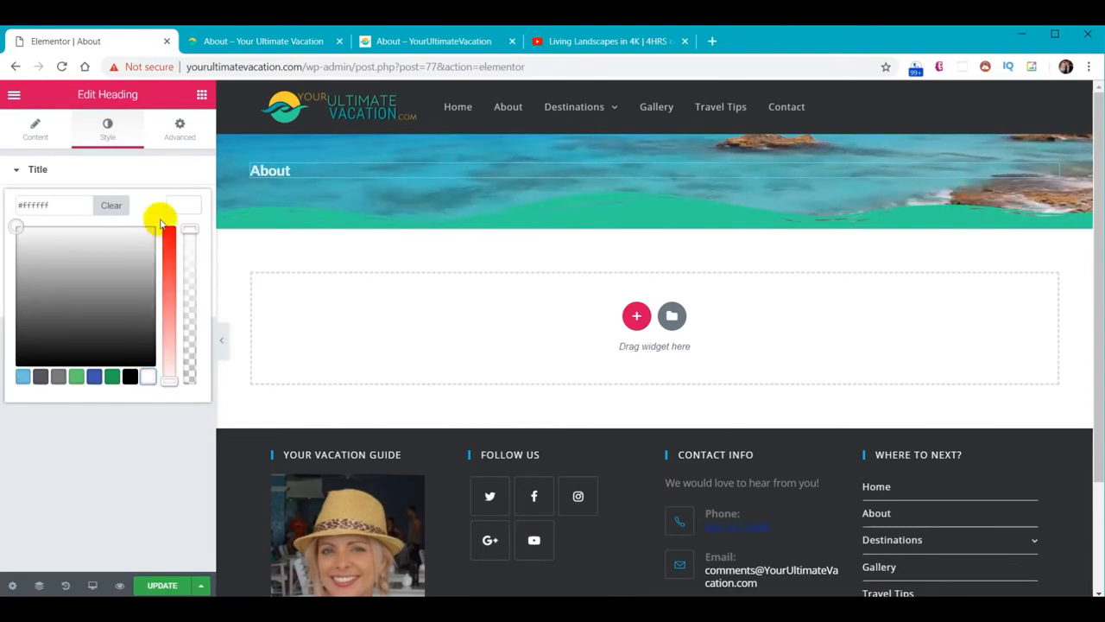
left_click(181, 204)
Set the About heading's typography to Fjalla One, size 40
left_click(183, 235)
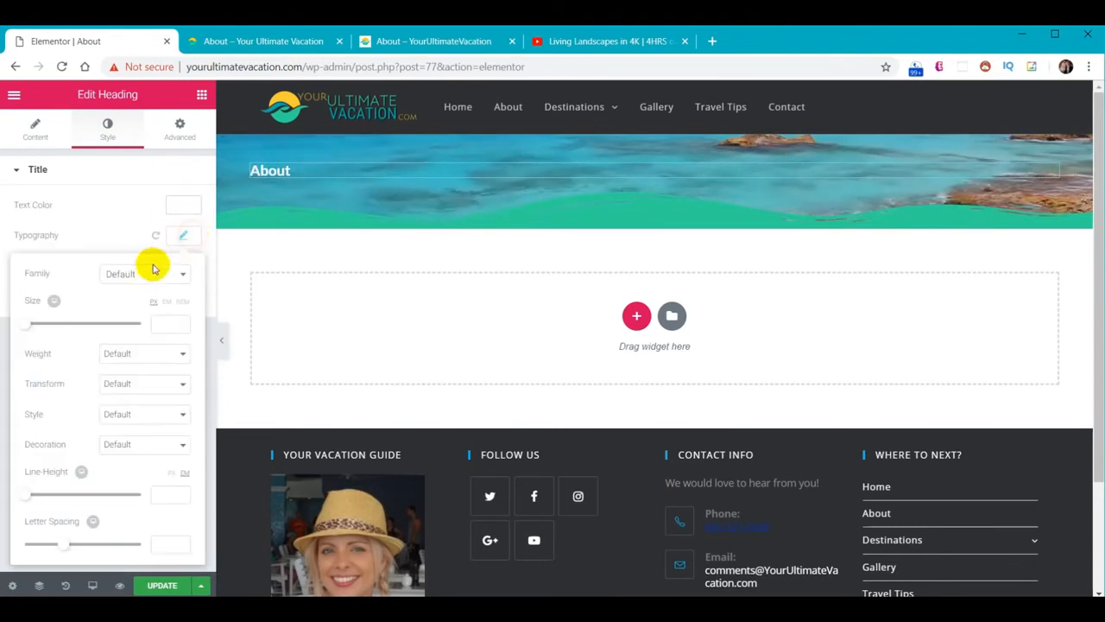
left_click(144, 275)
type("fj")
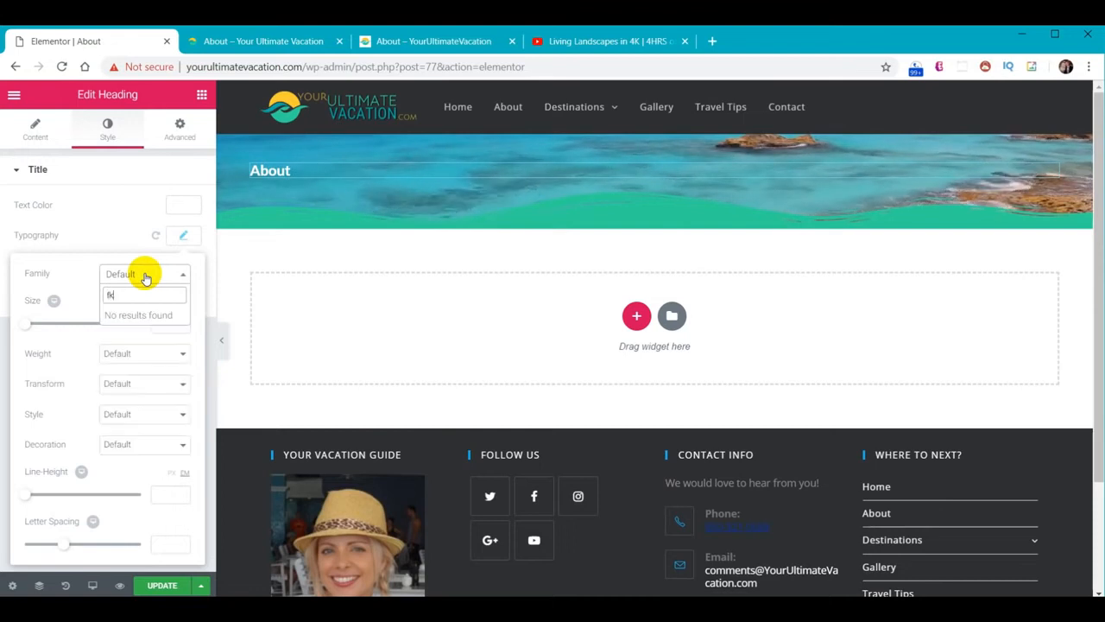
left_click(128, 336)
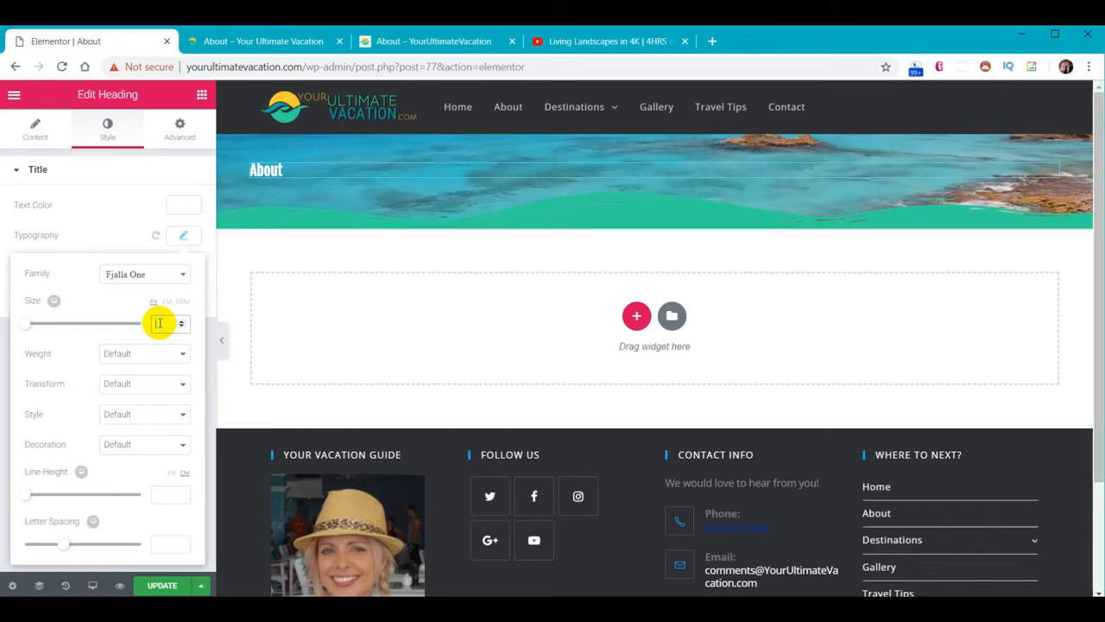
type("40")
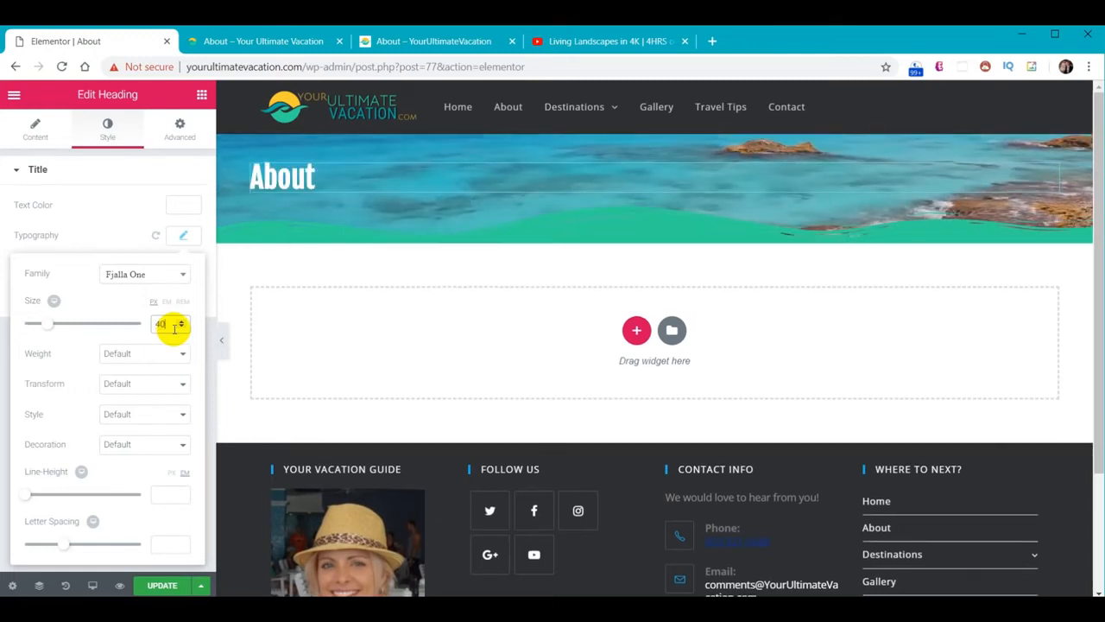
left_click(184, 235)
Give the heading a near-opaque black text shadow and centre-align it
left_click(182, 268)
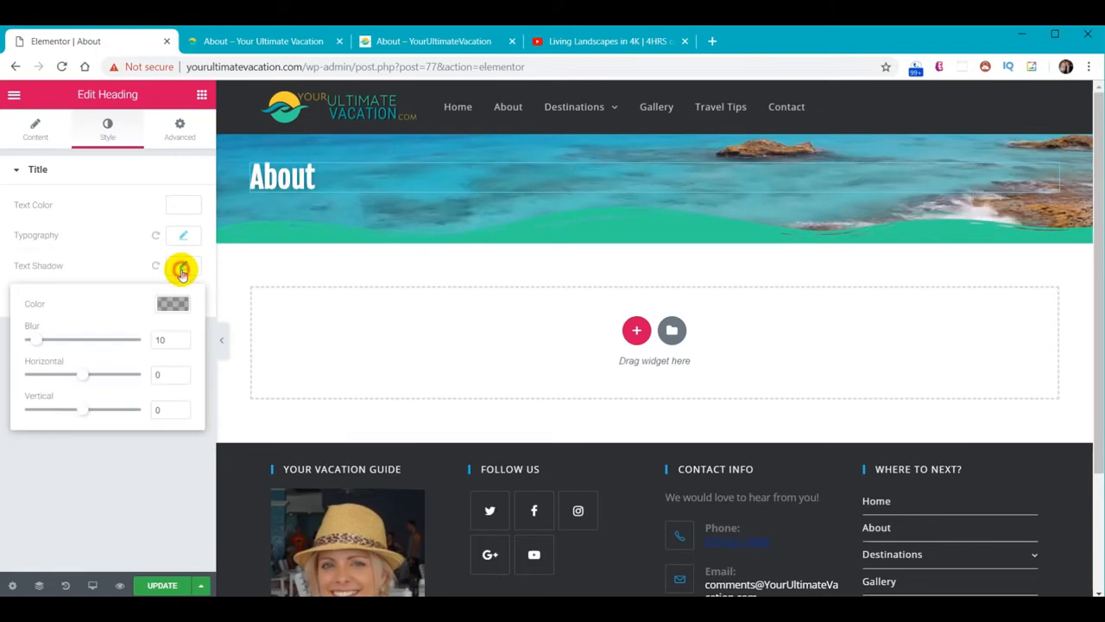
left_click(173, 304)
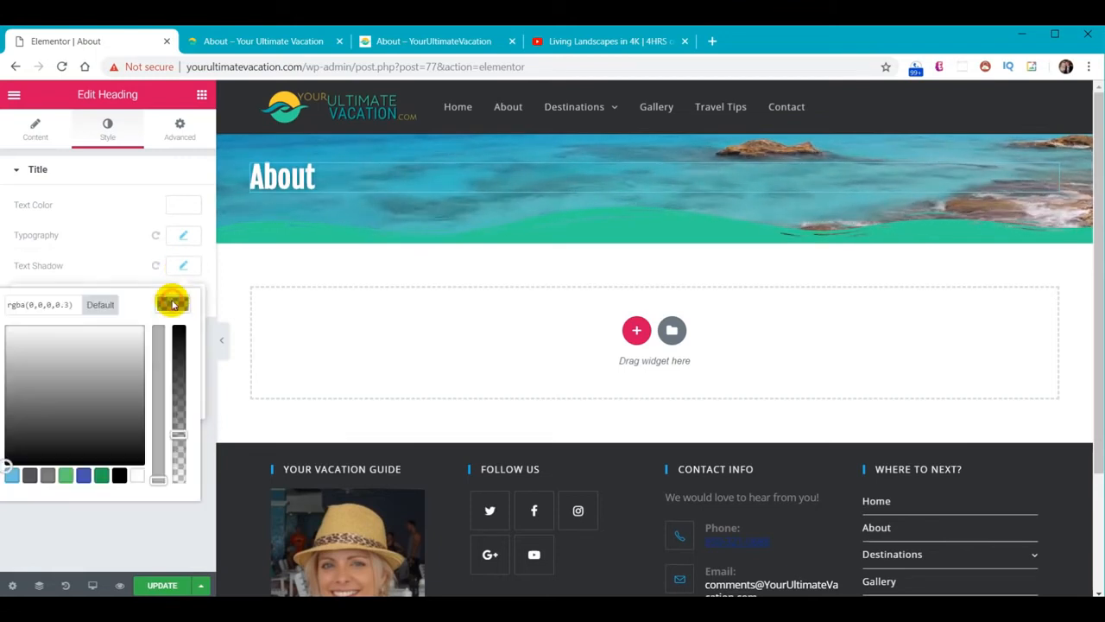
left_click(121, 471)
left_click_drag(181, 439, 179, 350)
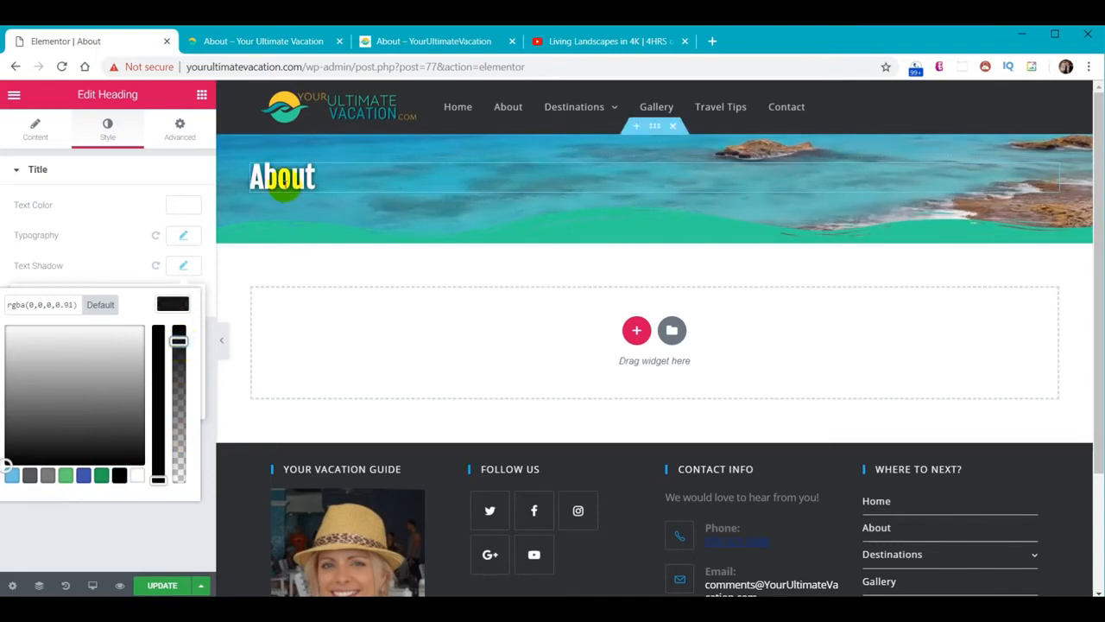
left_click(34, 132)
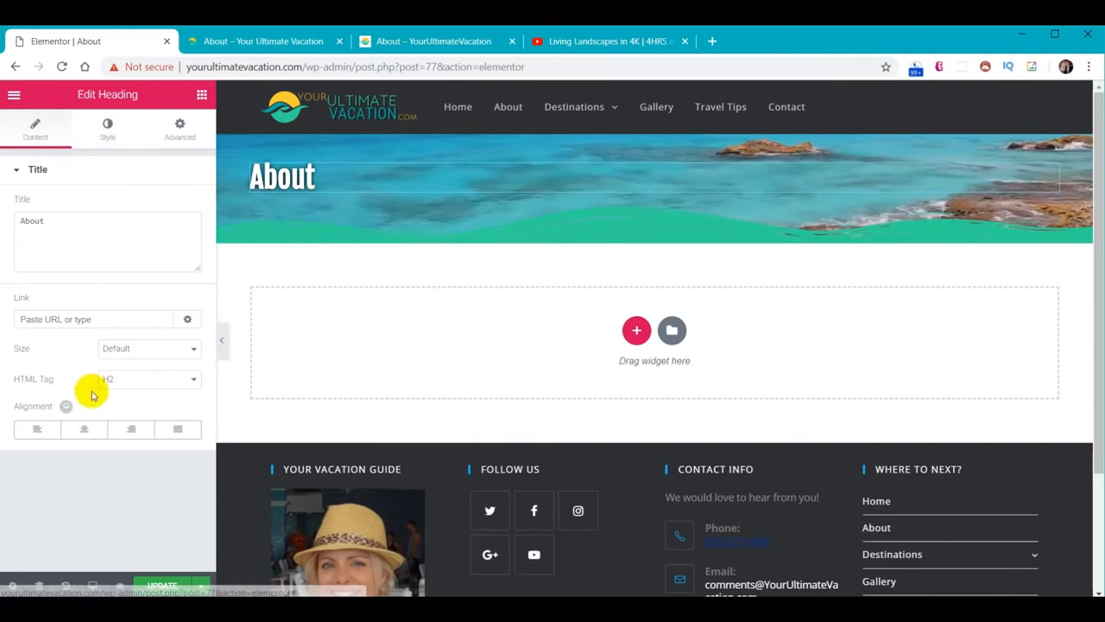
left_click(89, 429)
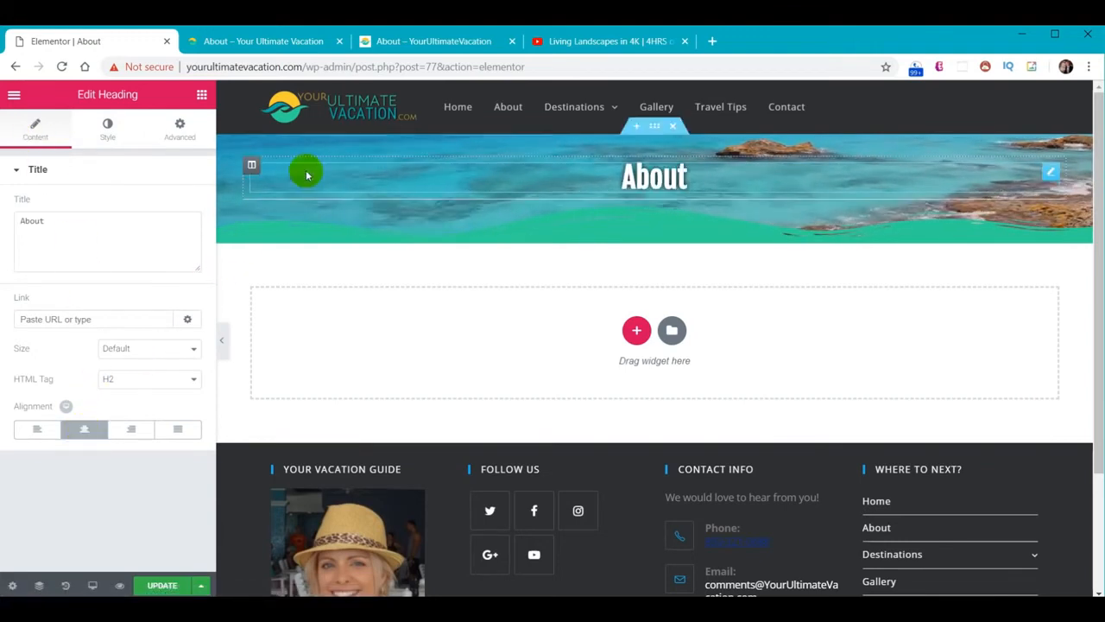
right_click(251, 166)
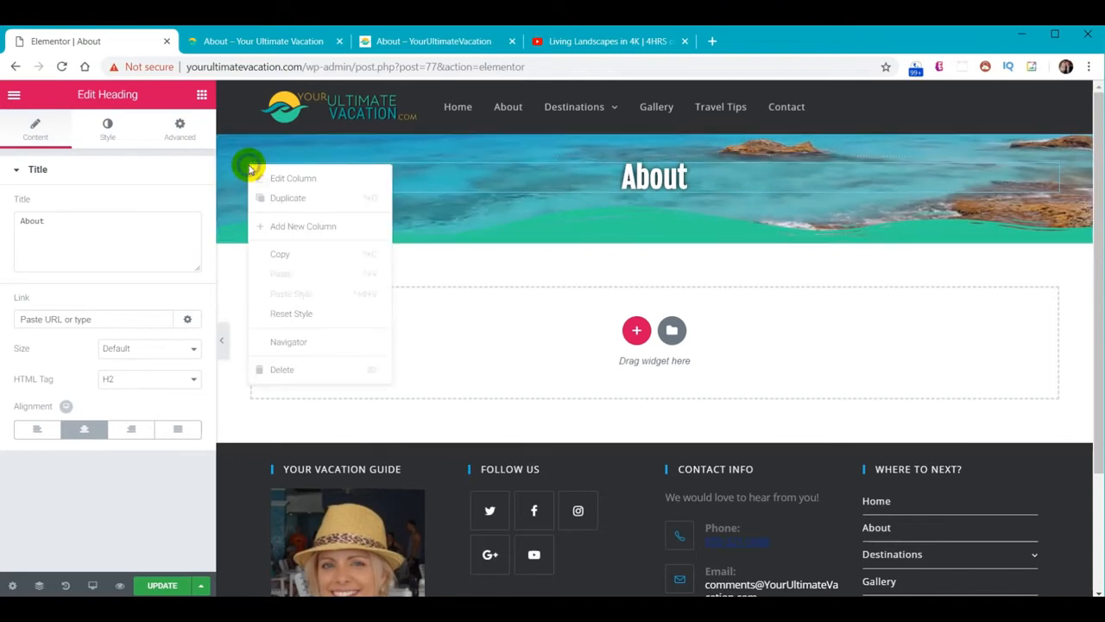
Add a second column, narrow the About column, and set the site logo as its background
left_click(274, 226)
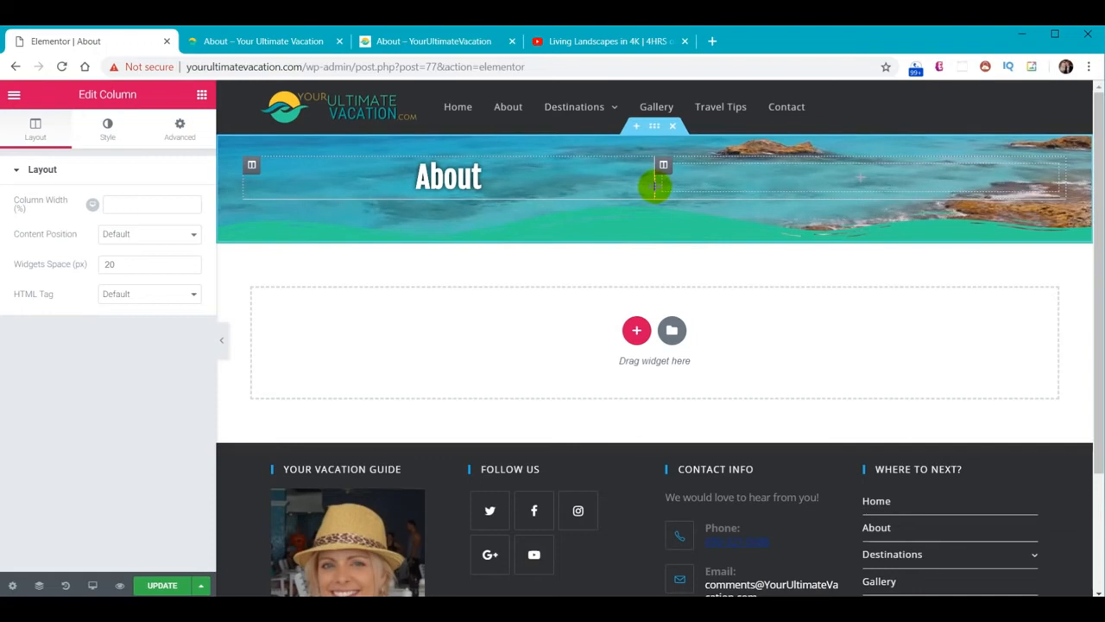
left_click_drag(655, 186, 533, 195)
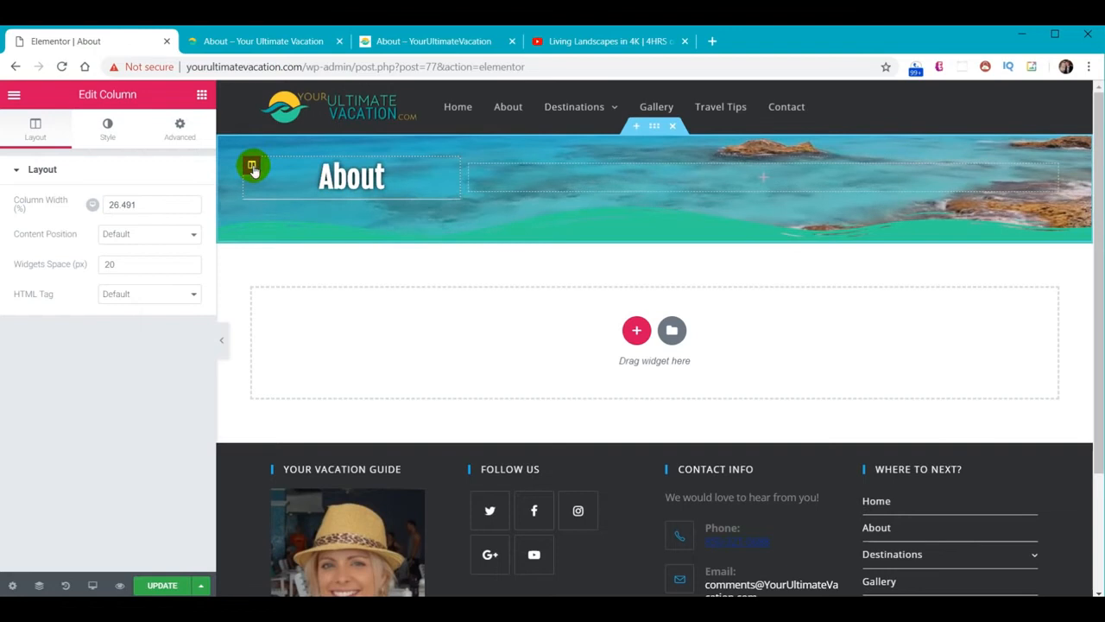
left_click(103, 129)
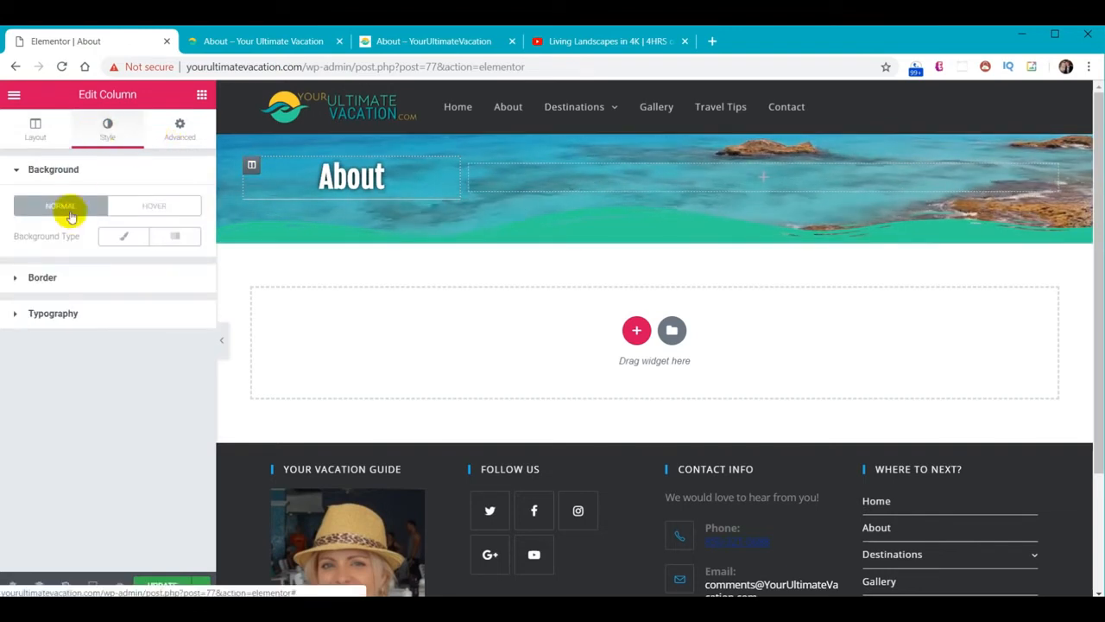
left_click(124, 239)
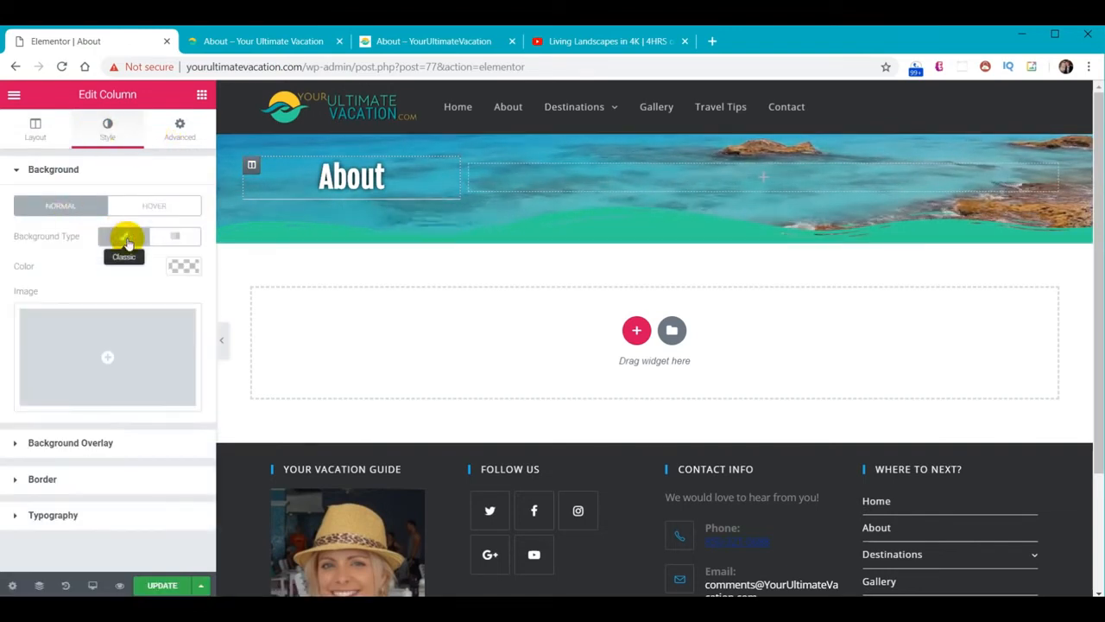
left_click(109, 355)
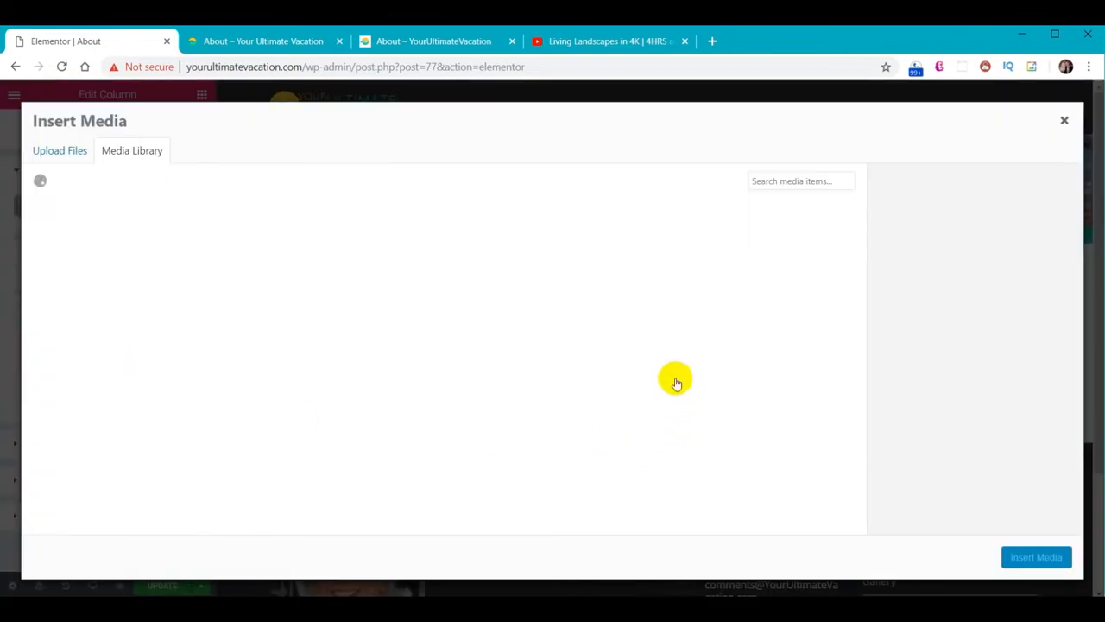
scroll(678, 380, "down", 3)
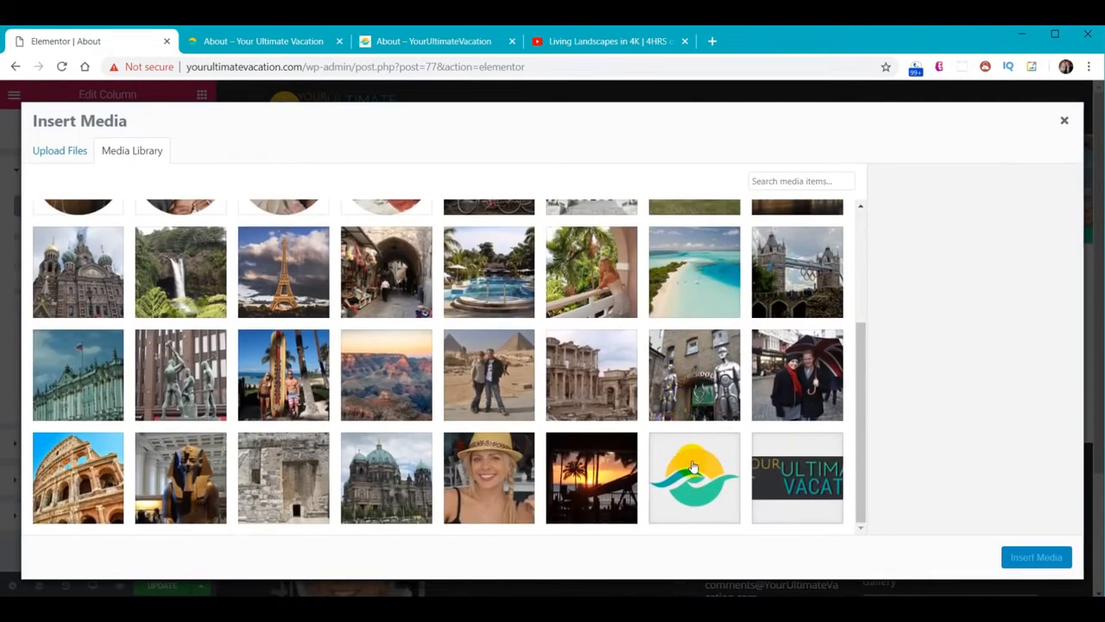
left_click(690, 467)
left_click(1037, 557)
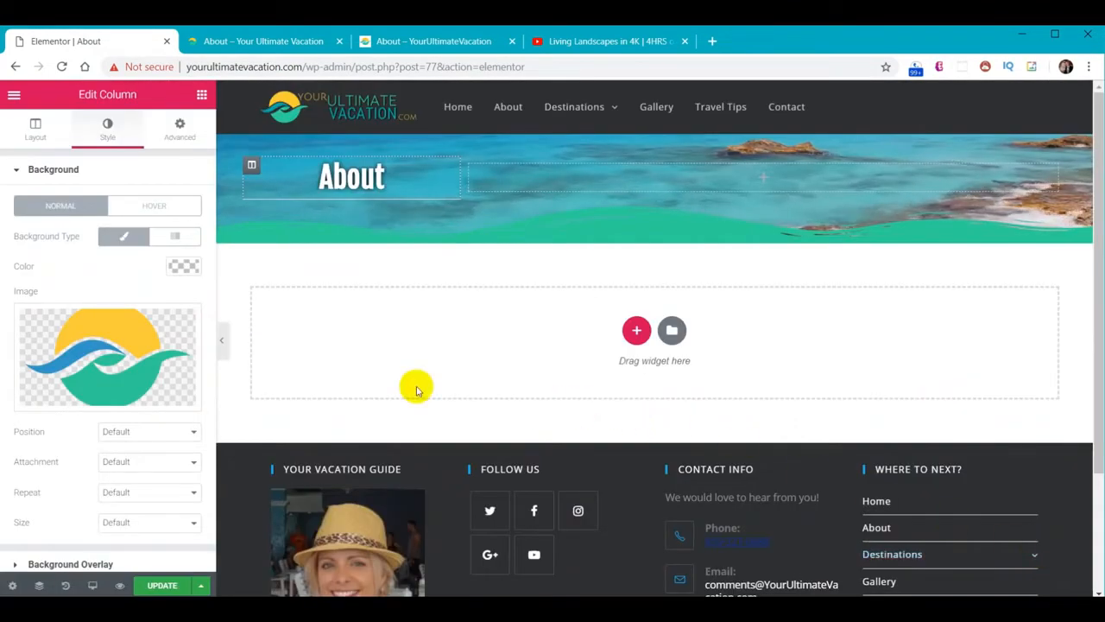
Position the logo background at Center Center with Cover size
left_click(167, 434)
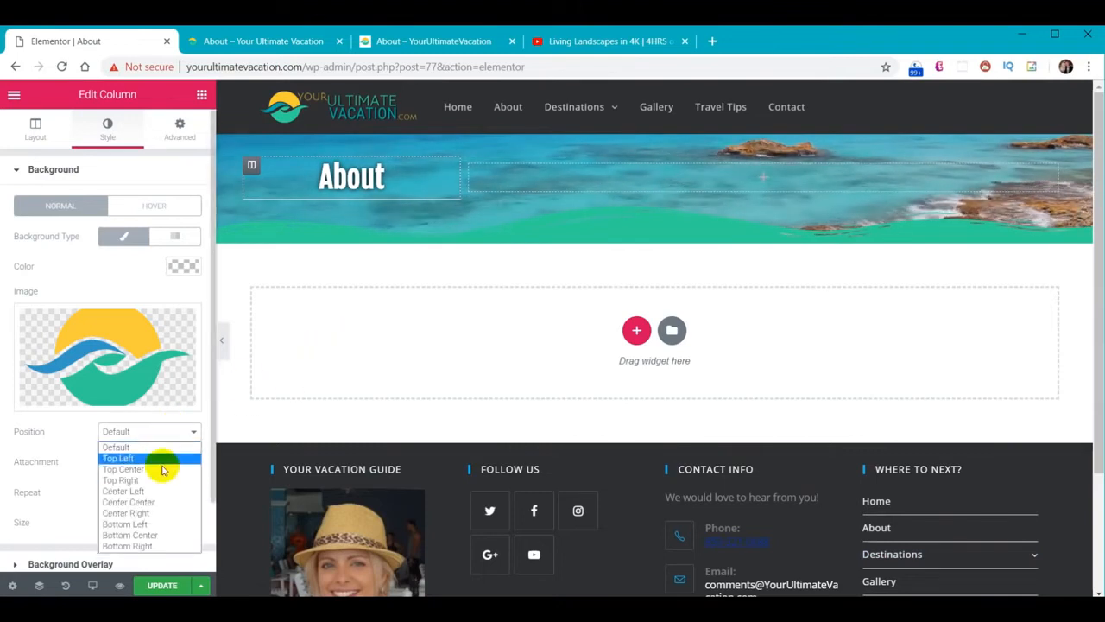
left_click(143, 502)
scroll(150, 490, "down", 1)
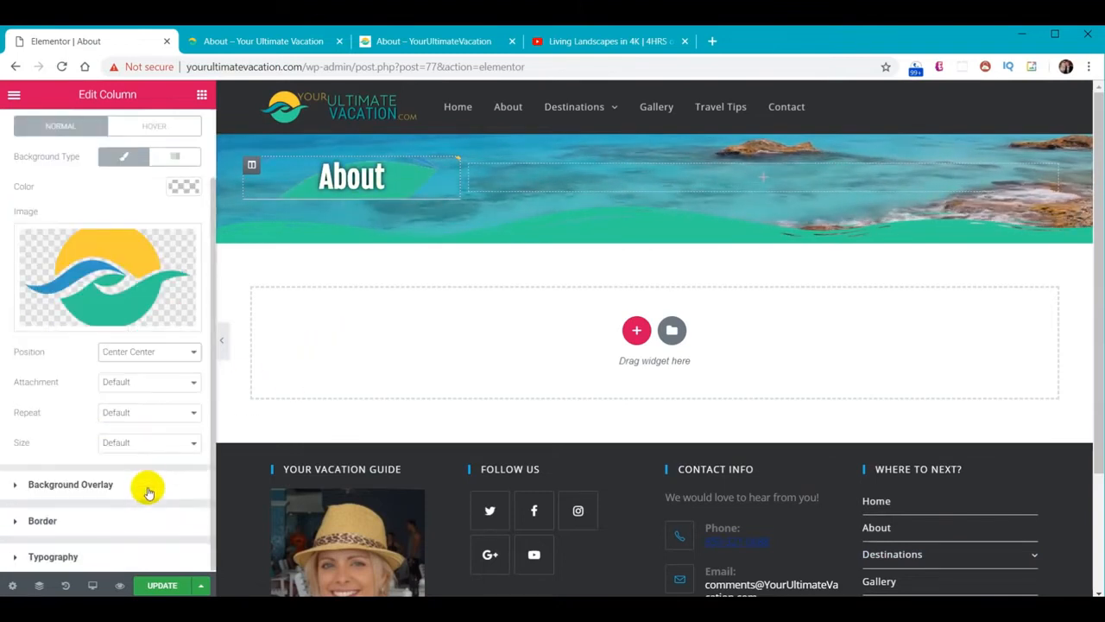
left_click(148, 444)
left_click(147, 476)
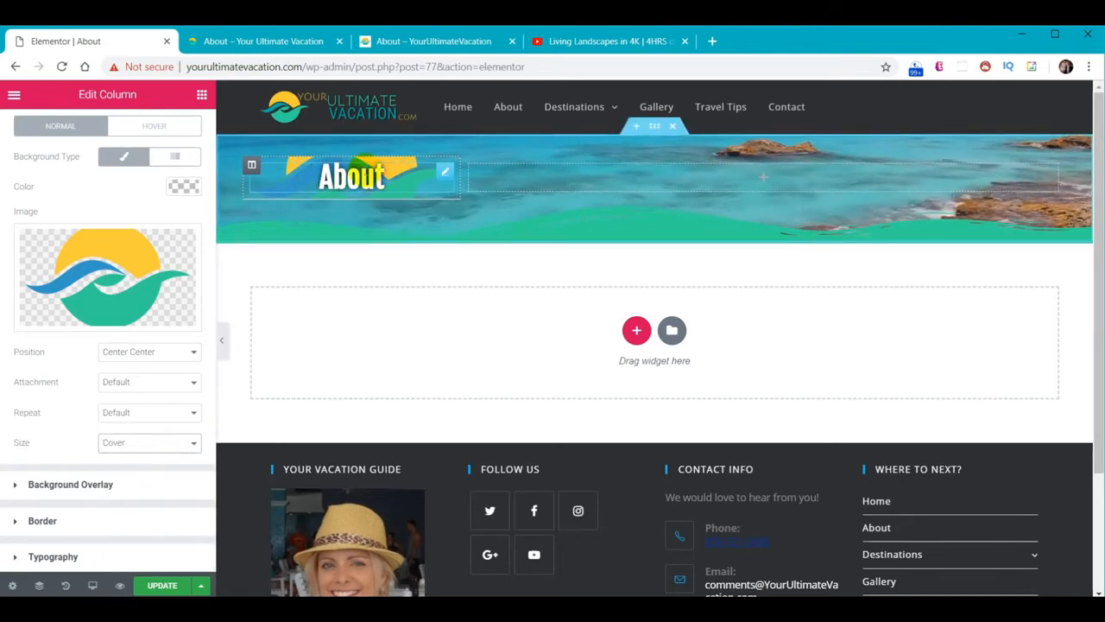
left_click(367, 174)
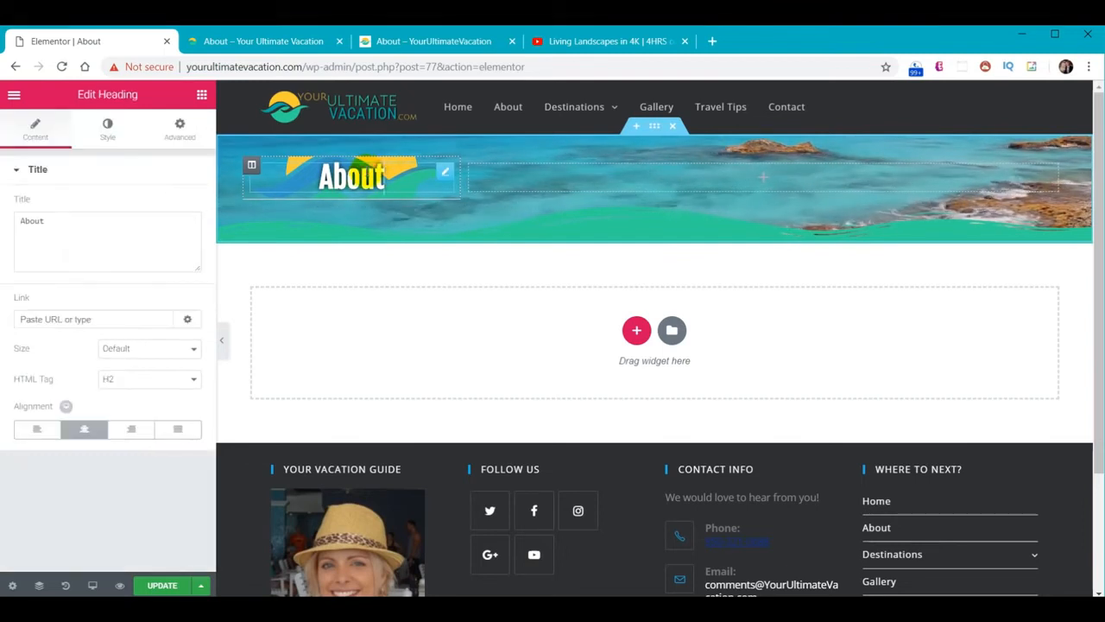
Unlink the About heading's padding and give it a custom top padding
left_click(182, 129)
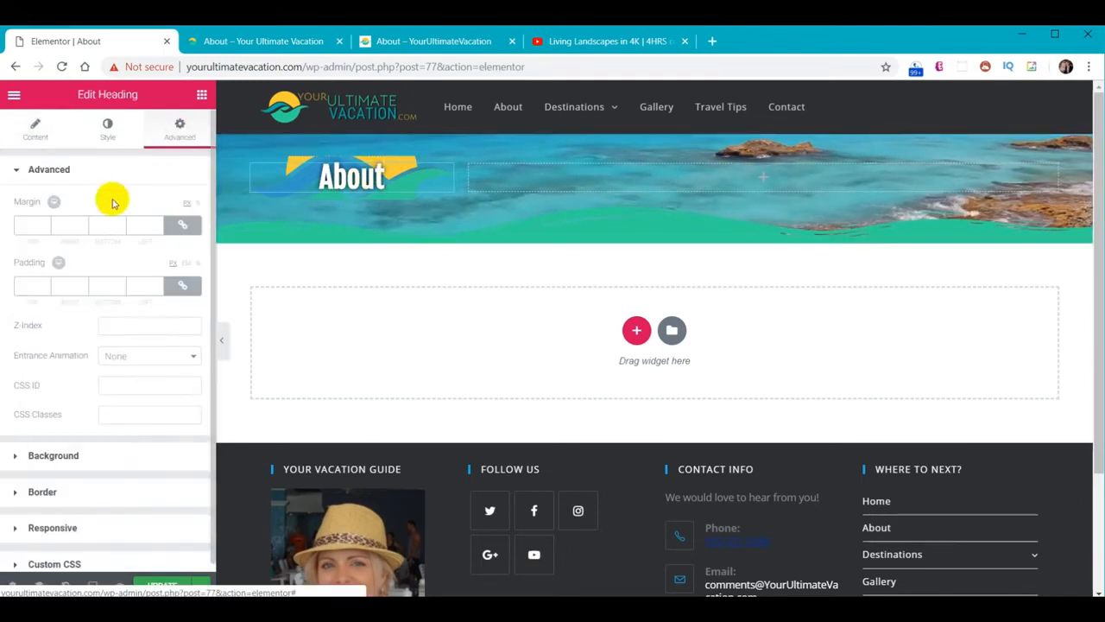
left_click(181, 287)
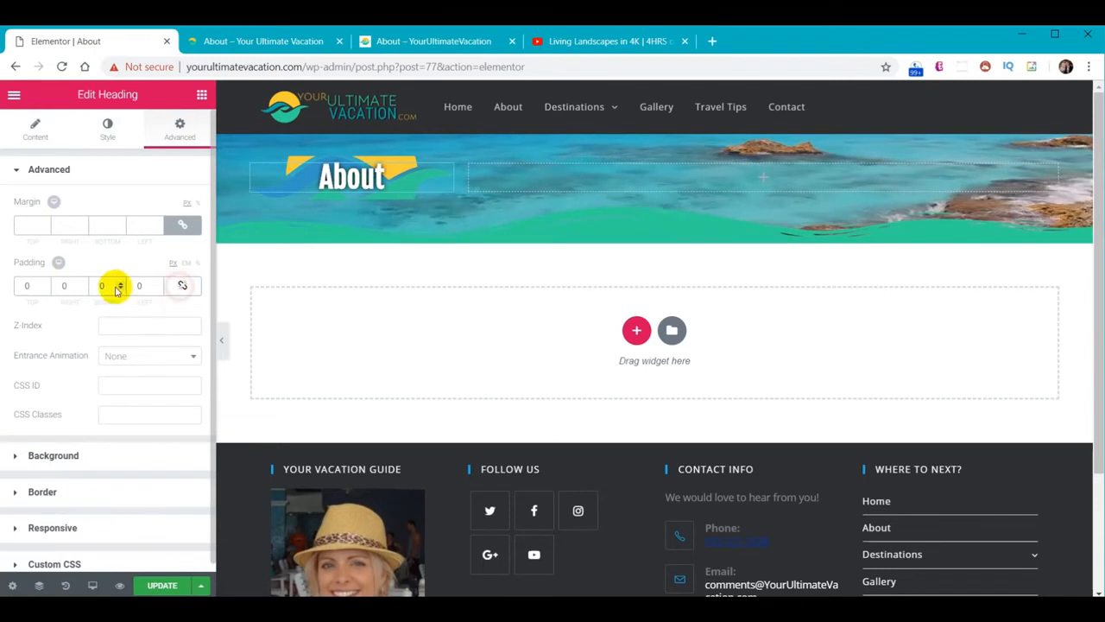
left_click(44, 286)
type("1")
left_click(26, 286)
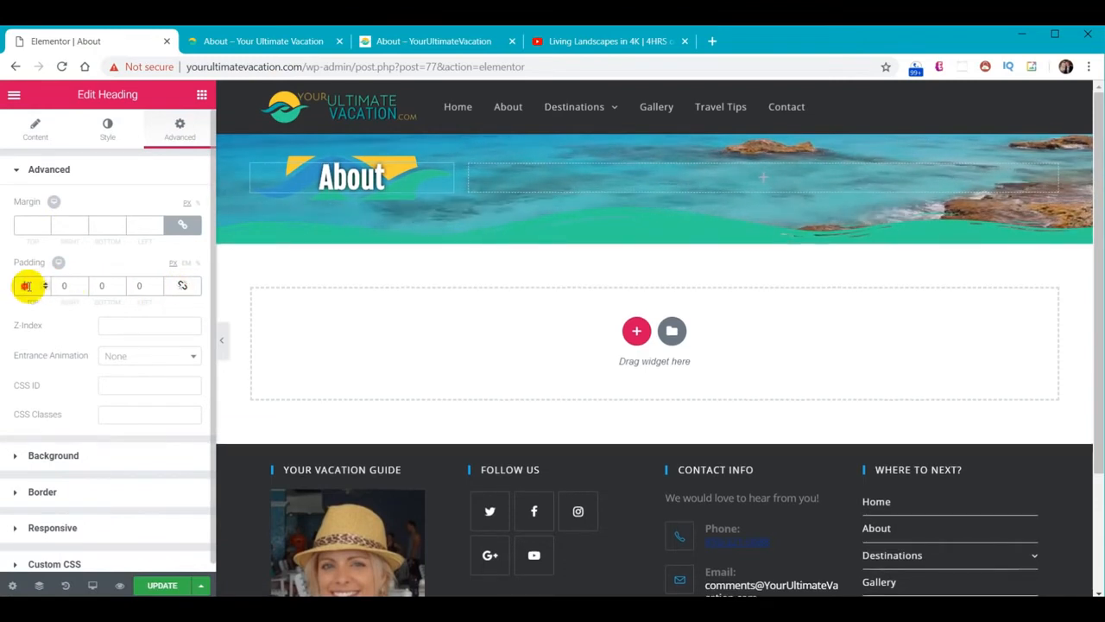
type("20")
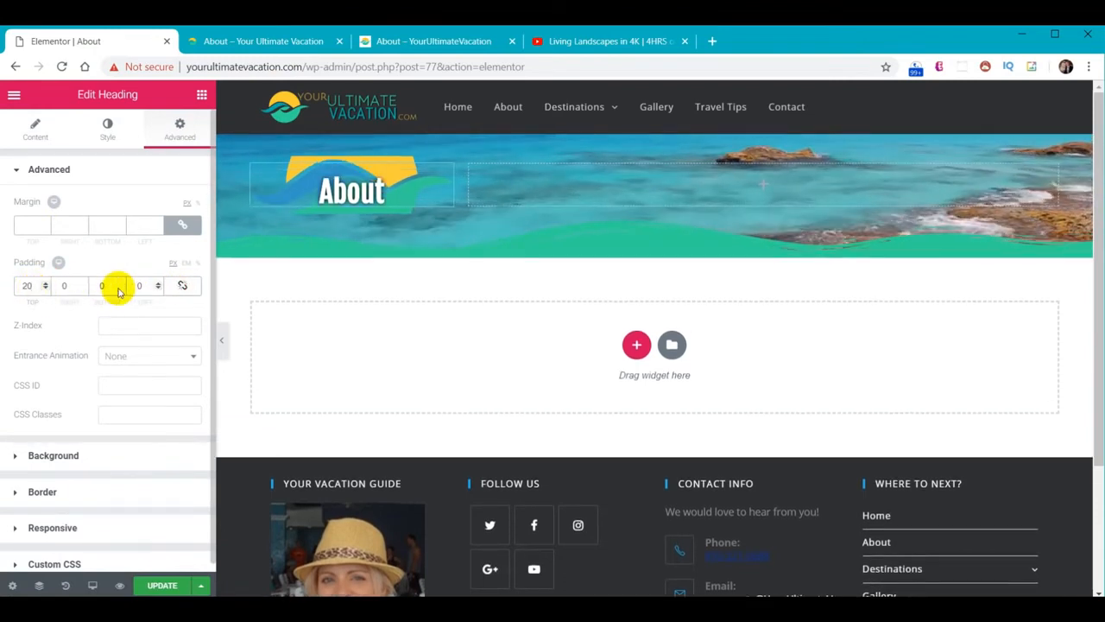
type("20")
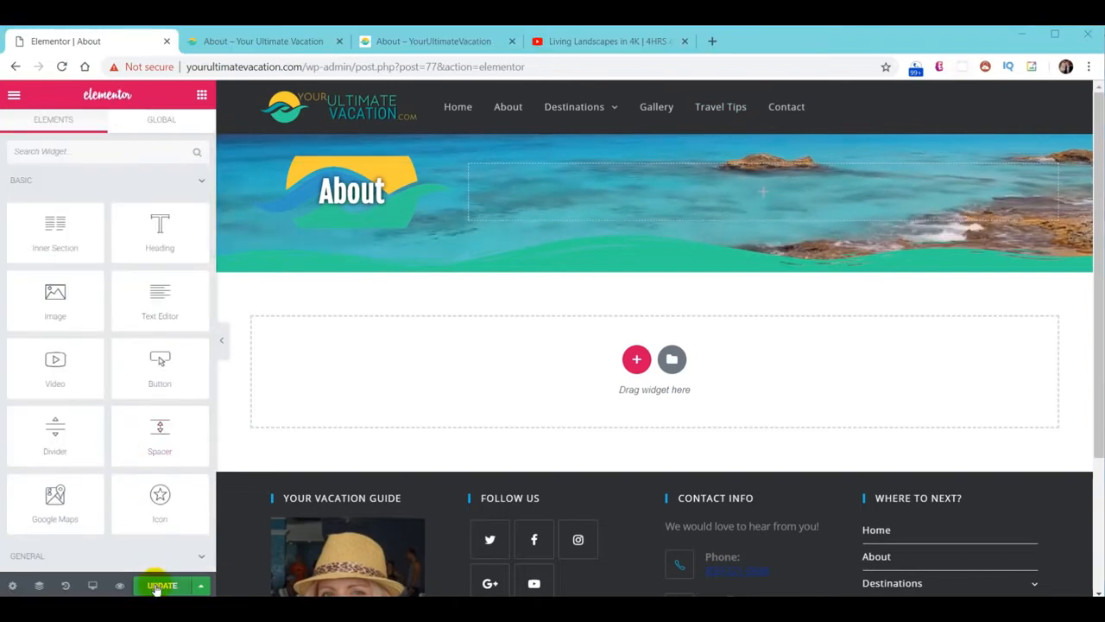
Update the page, reload the live About page to check it, and return to the editor
left_click(156, 588)
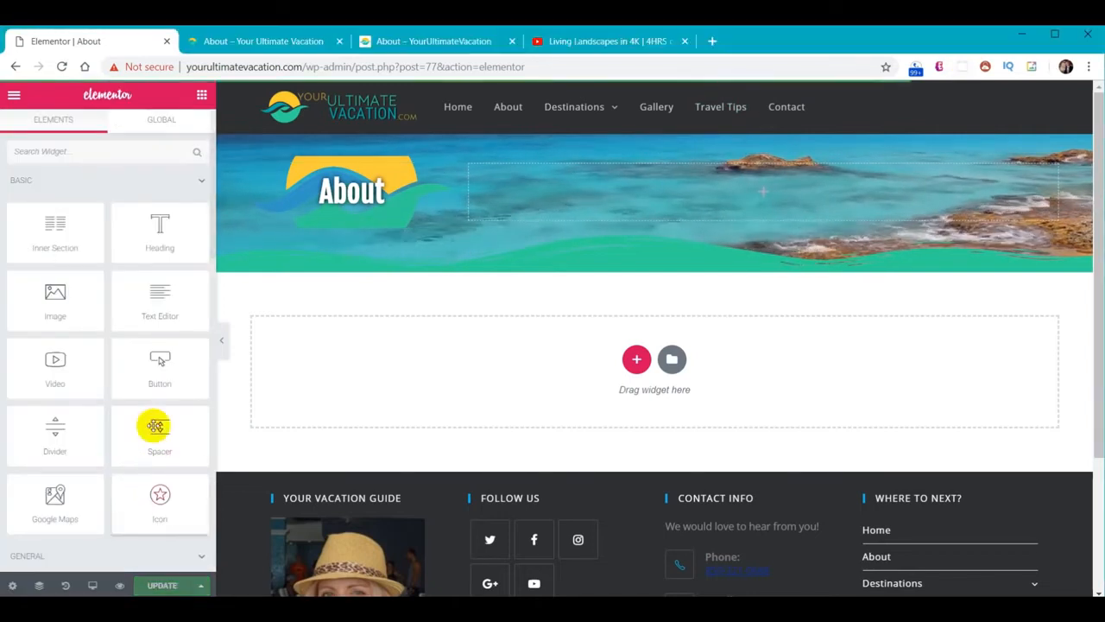
left_click(256, 41)
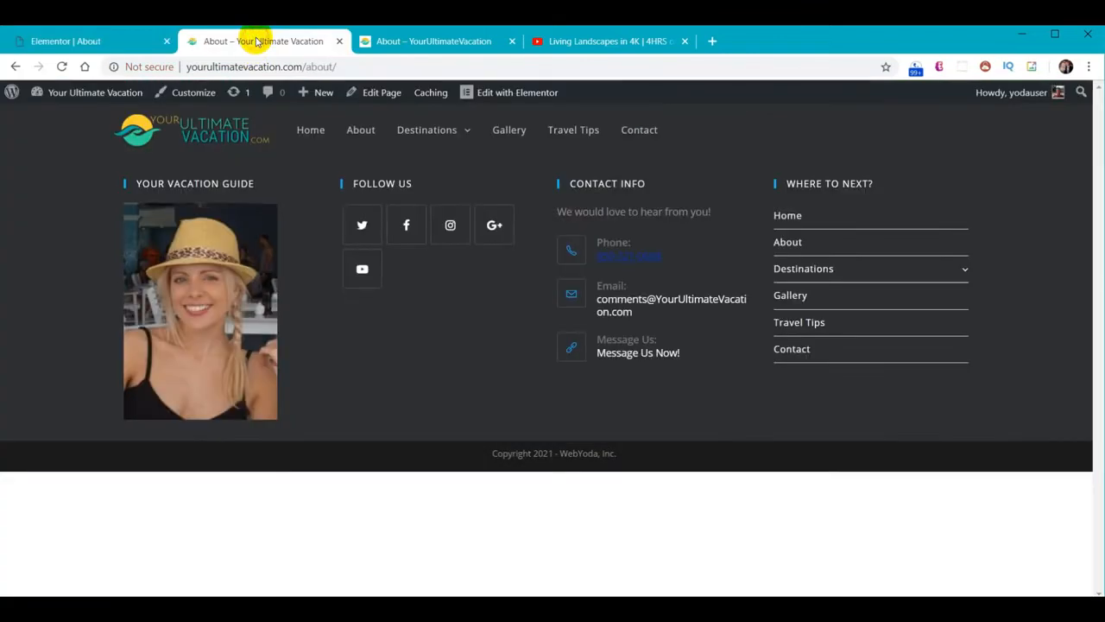
left_click(64, 68)
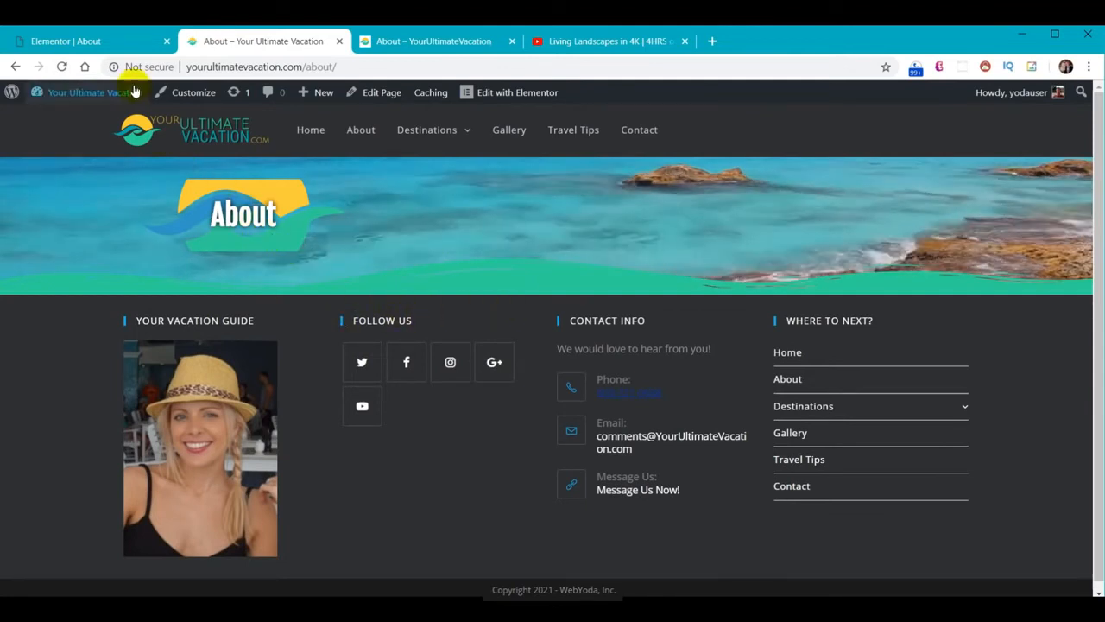
left_click(95, 42)
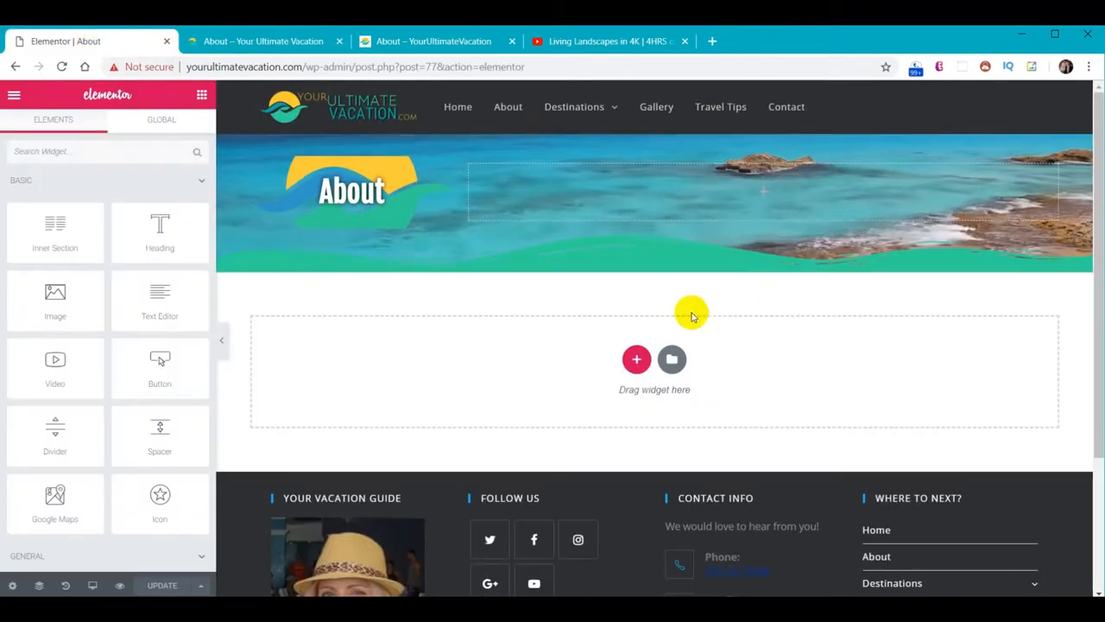
left_click(635, 365)
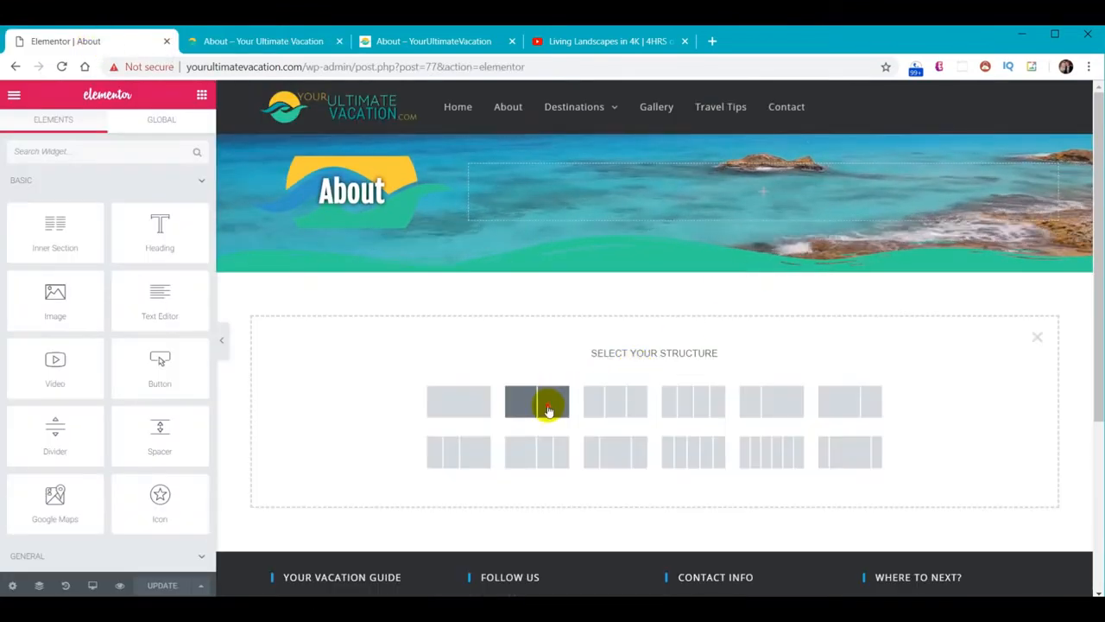
Add a two-column section with a #30d198 background and an Image widget in the right column
left_click(547, 402)
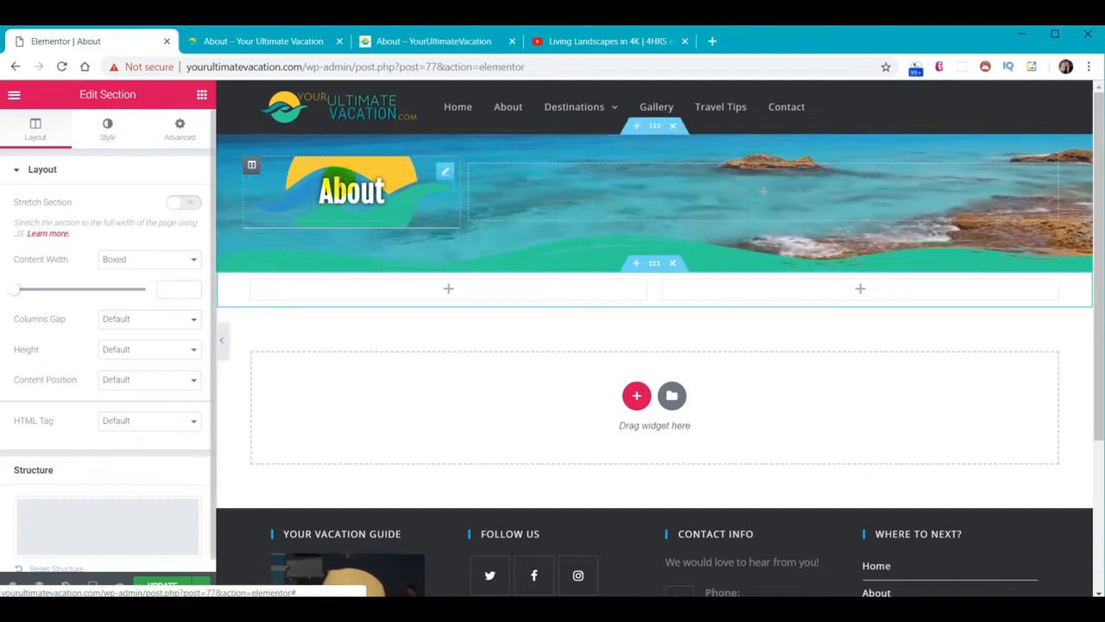
left_click(107, 130)
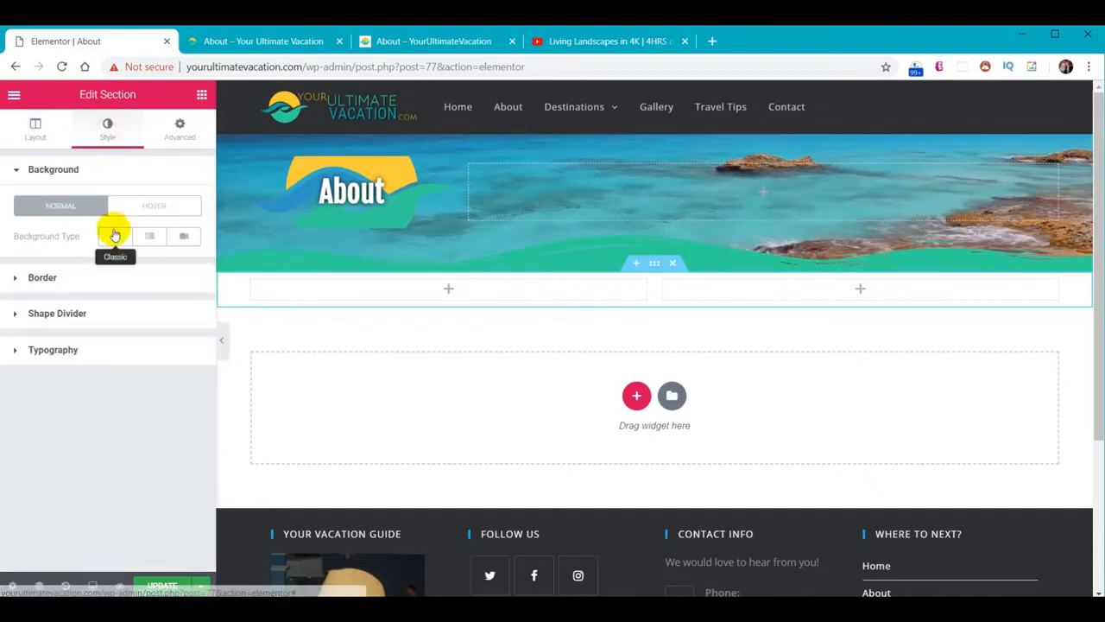
left_click(115, 235)
left_click(181, 266)
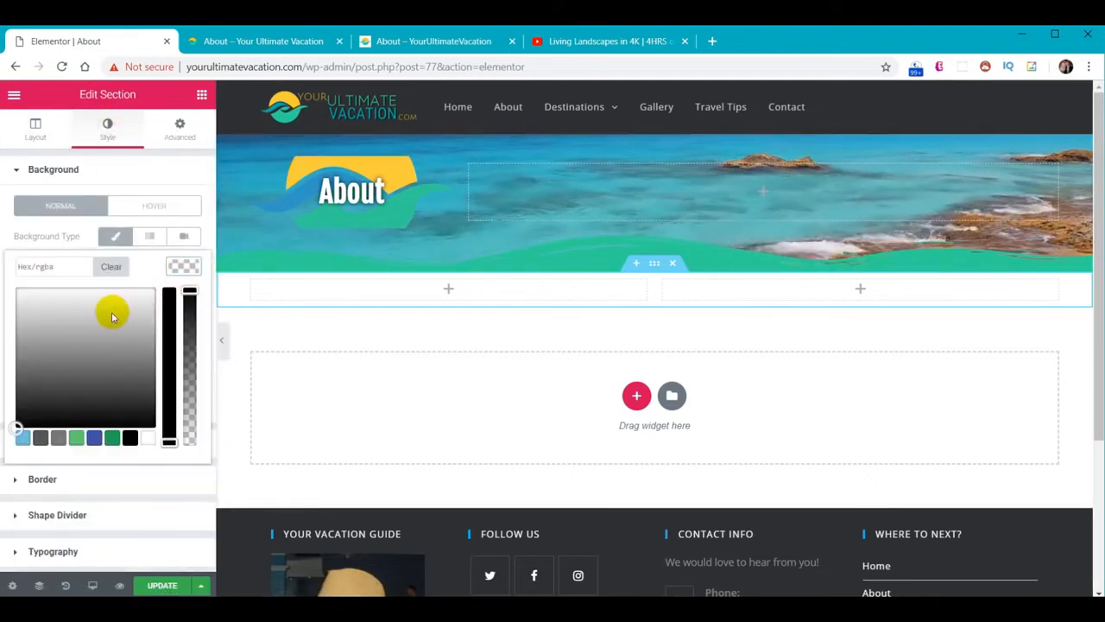
left_click(48, 267)
type("#30d198")
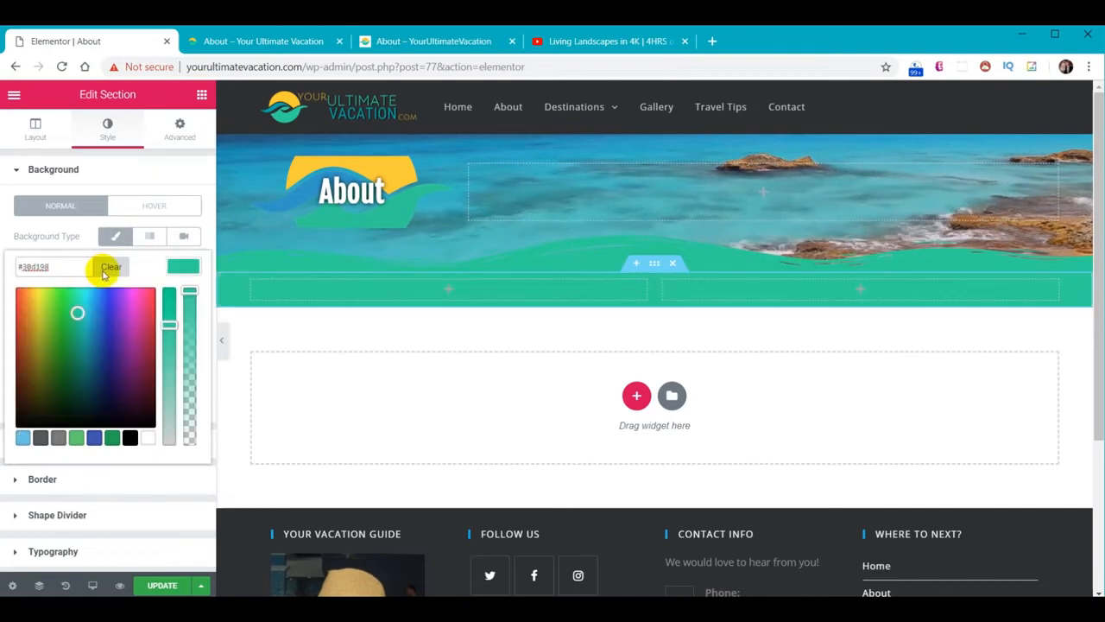
left_click(180, 265)
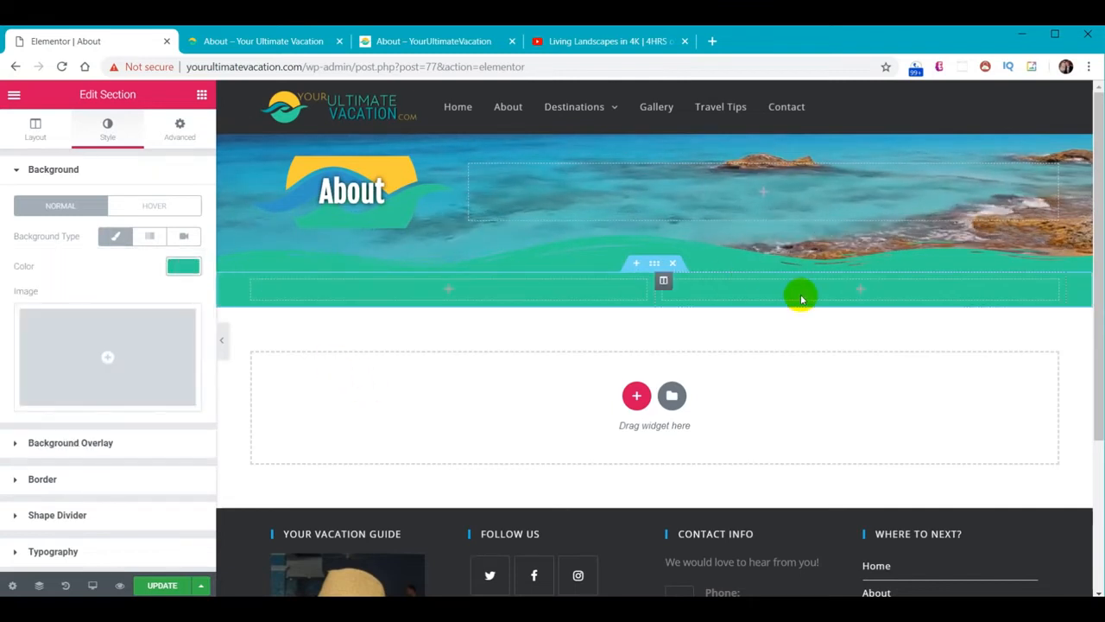
left_click(201, 95)
left_click_drag(60, 294, 895, 291)
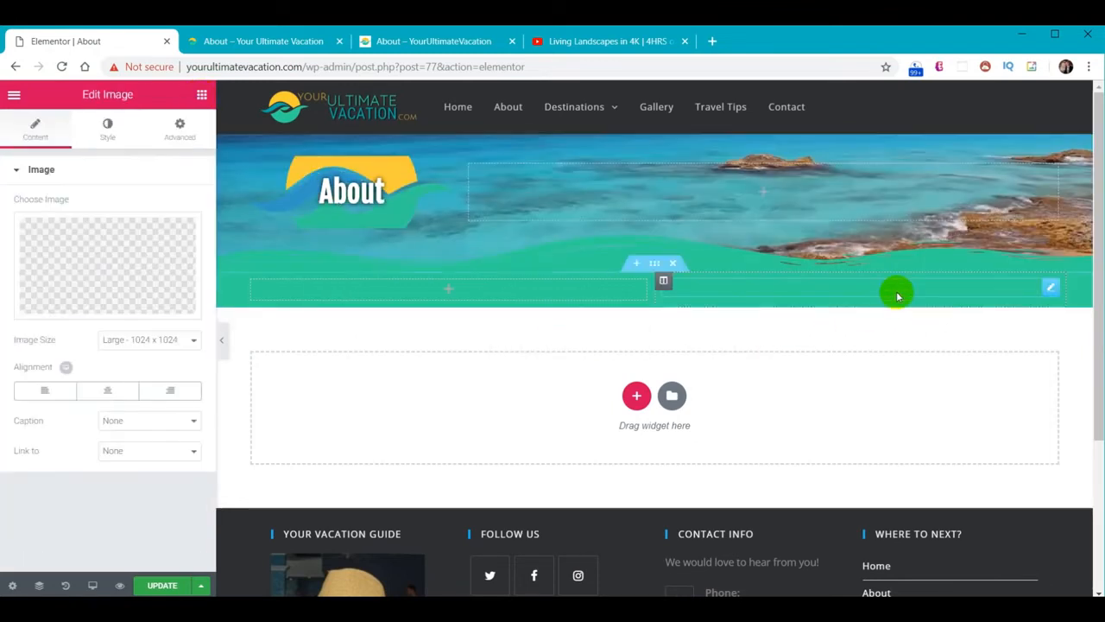
Upload the couple's photo from the YourUltimateVacation images folder and insert it into the image widget
left_click(127, 261)
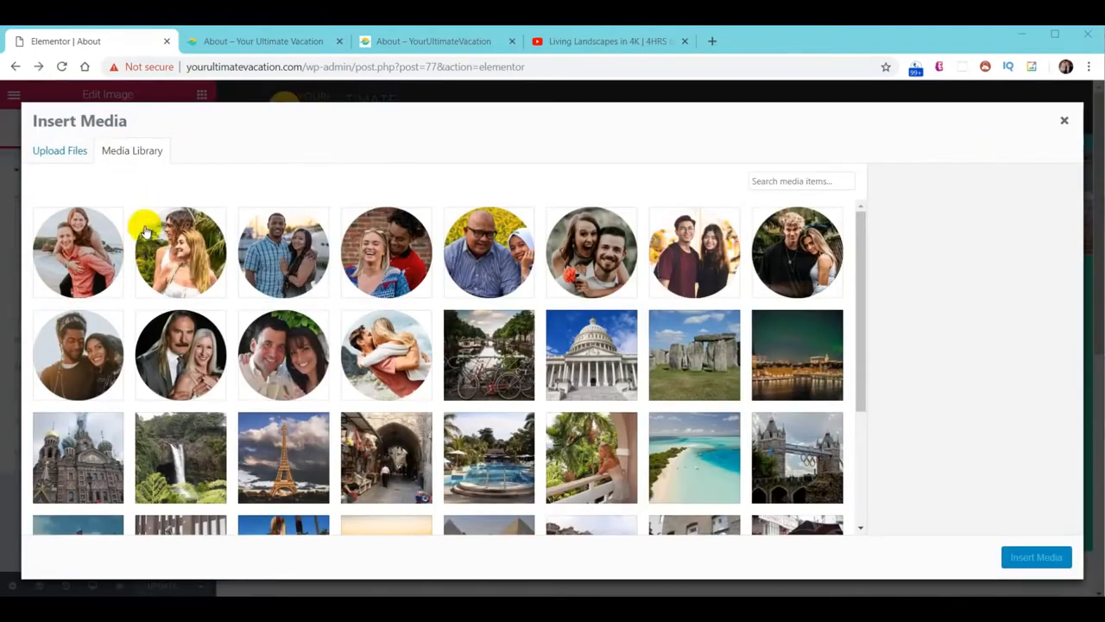
left_click(57, 152)
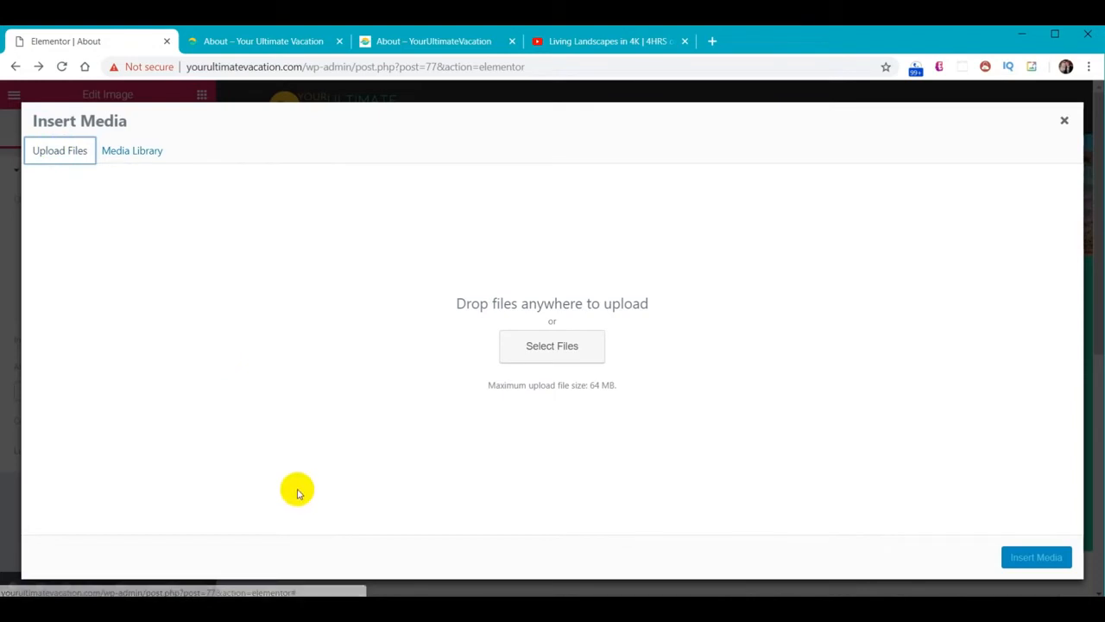
mouse_move(364, 609)
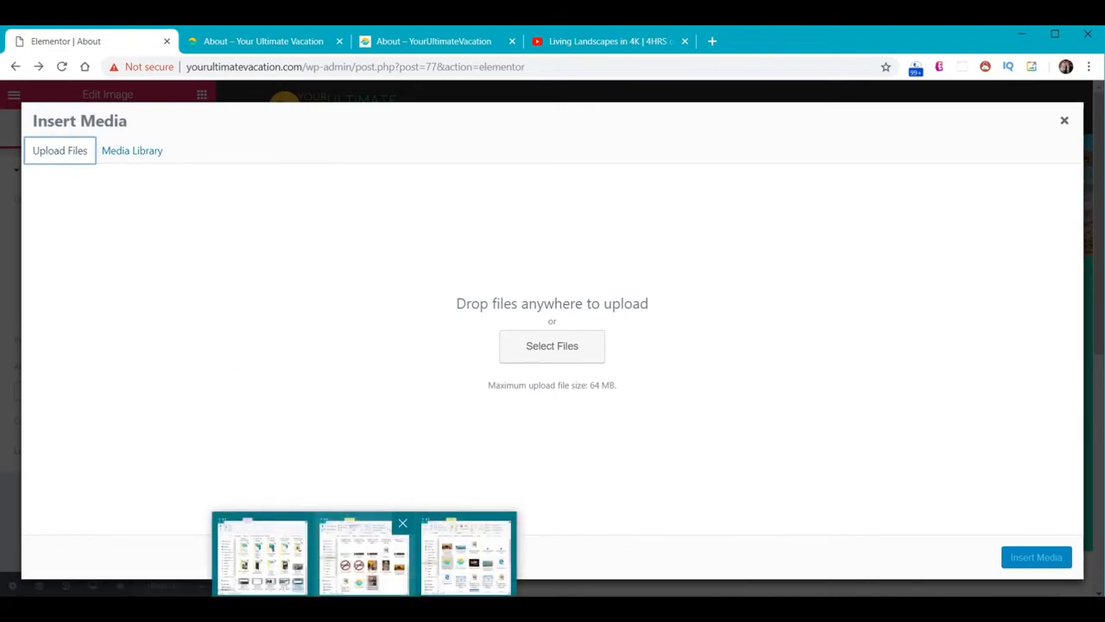
left_click(362, 552)
left_click(772, 207)
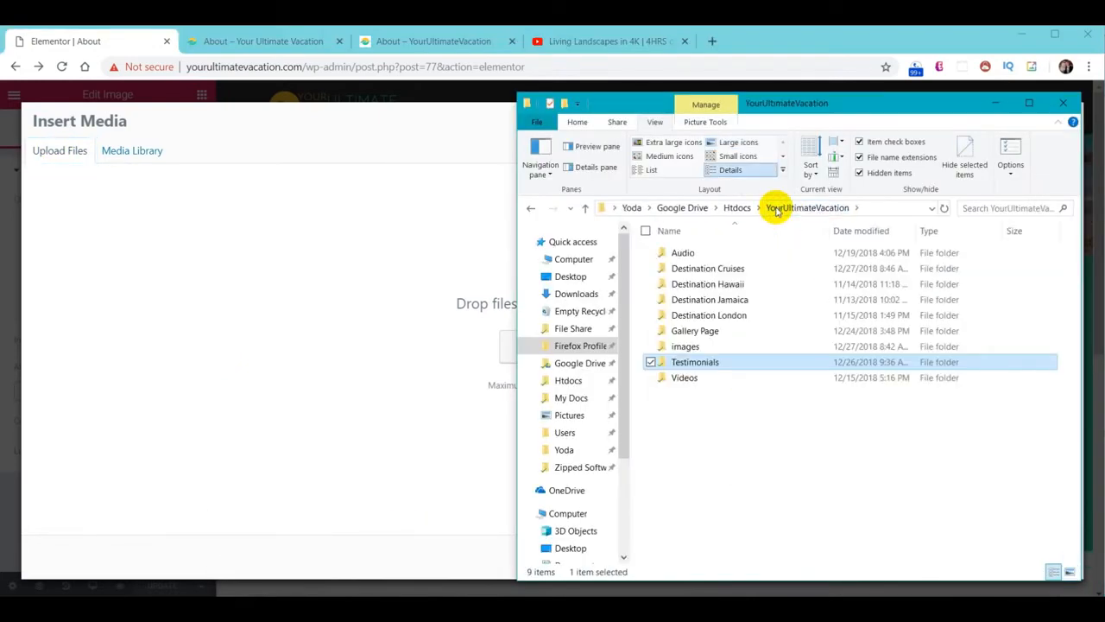
left_click(687, 346)
double_click(708, 348)
scroll(829, 389, "down", 5)
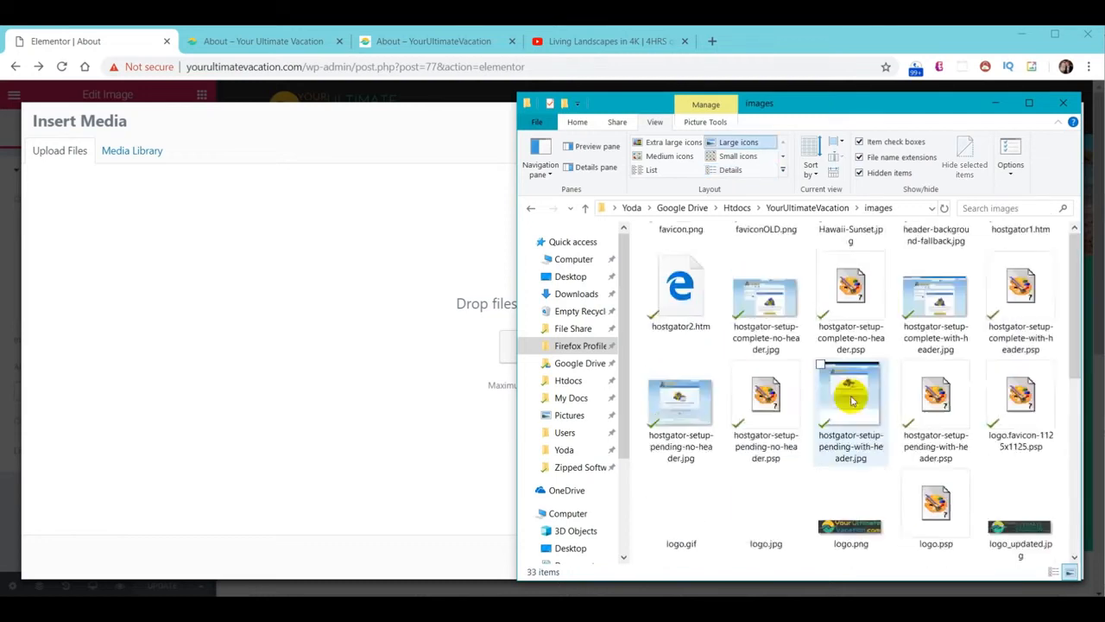
left_click_drag(853, 497, 450, 340)
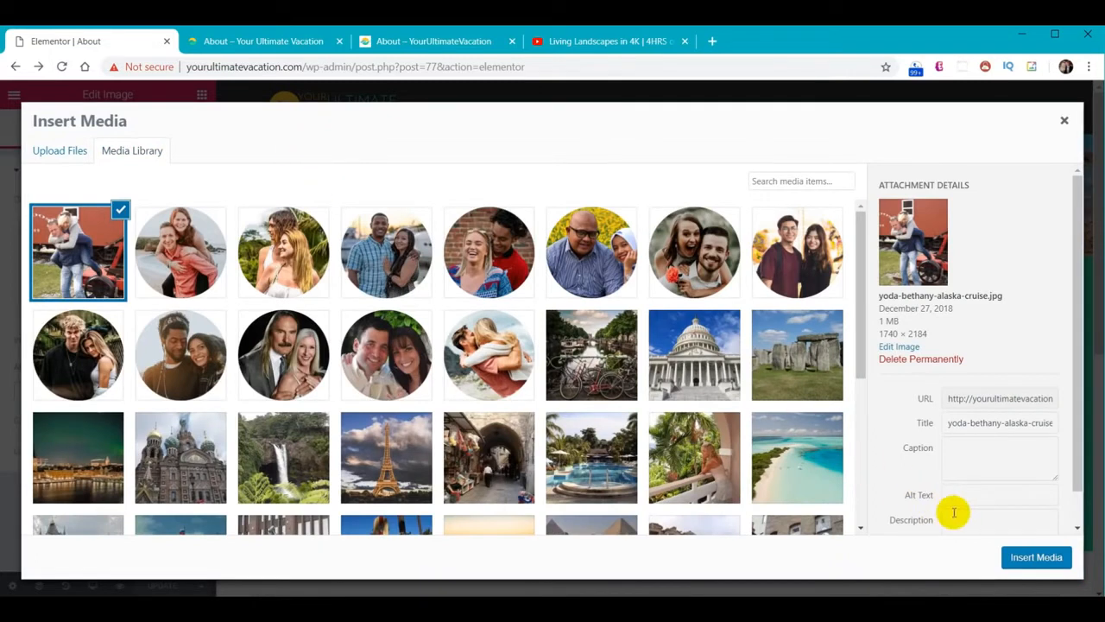
left_click(1037, 557)
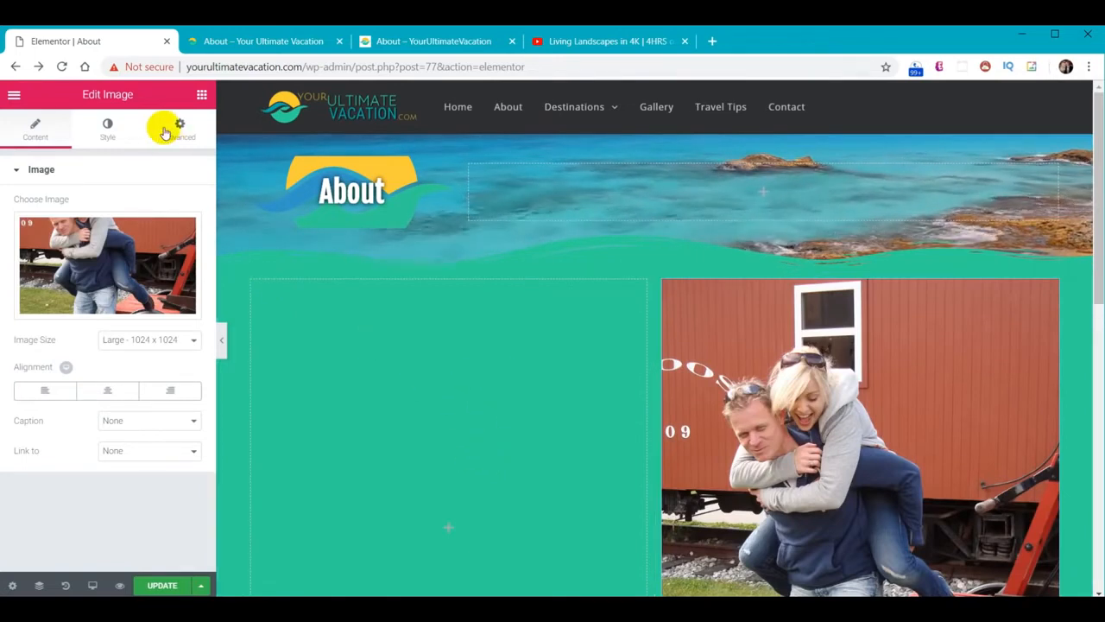
left_click(201, 96)
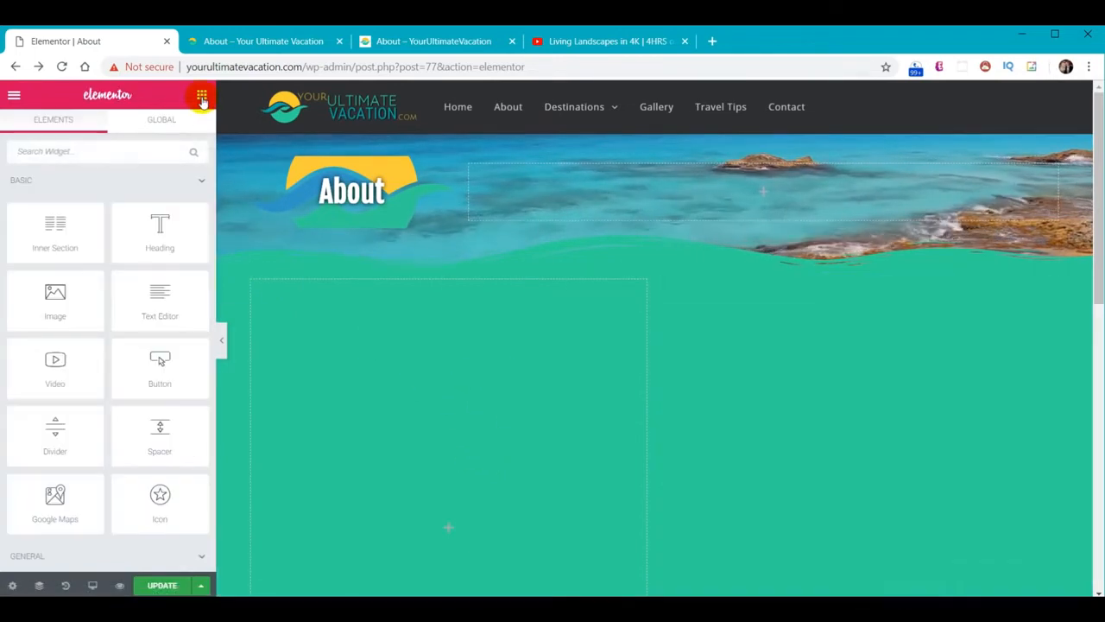
Add a Text Editor widget to the left column and paste the couple's About story into it
left_click_drag(178, 306, 416, 447)
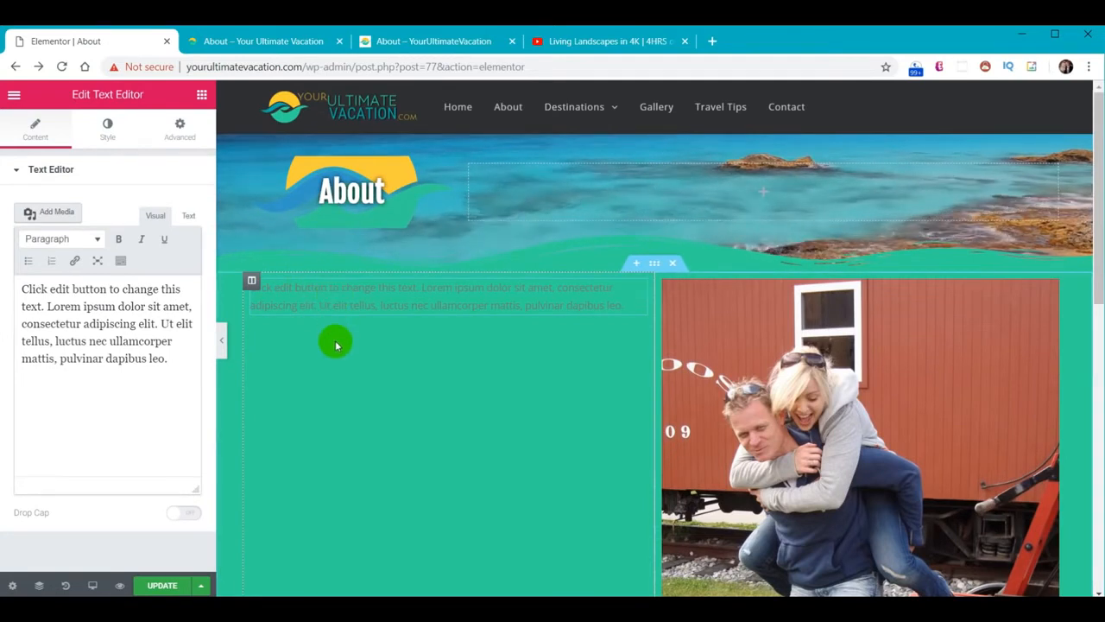
left_click(91, 324)
key("ctrl+a")
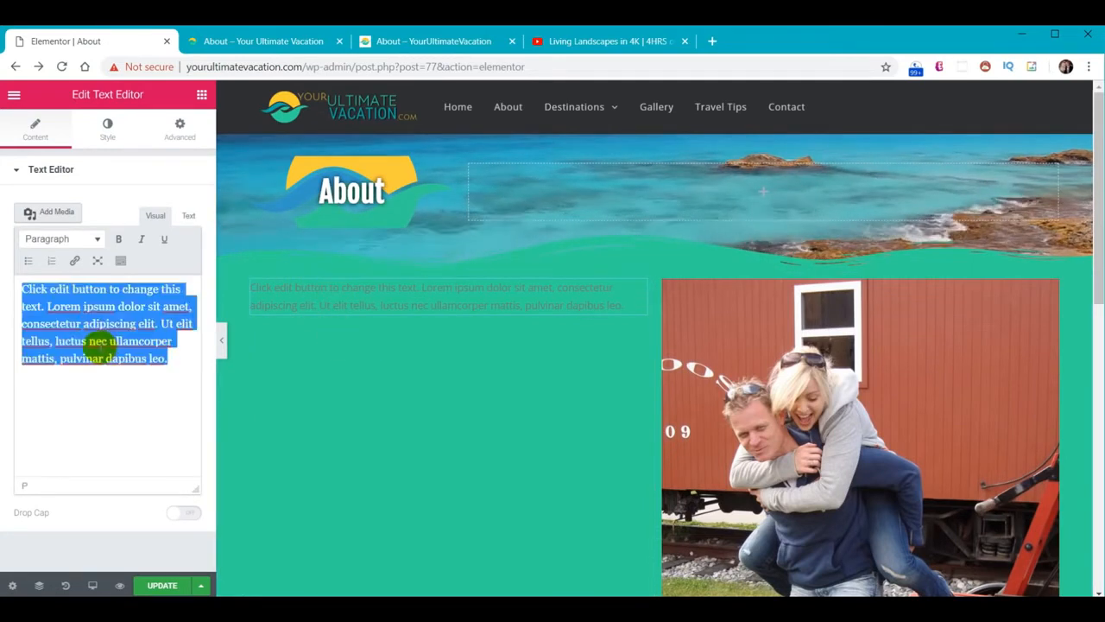
key("ctrl+v")
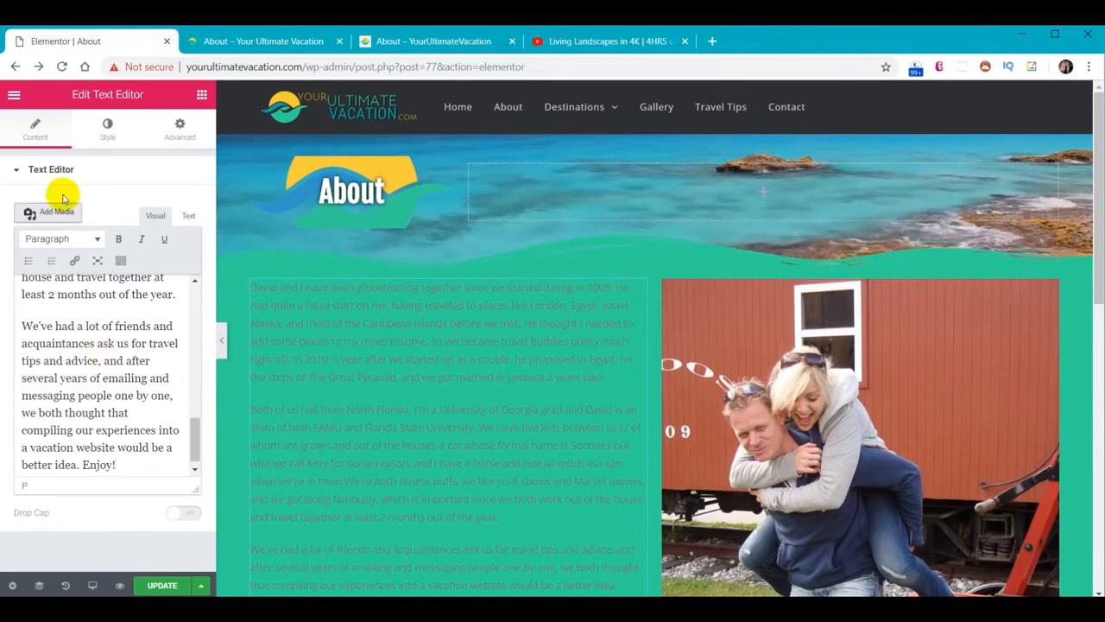
left_click(103, 131)
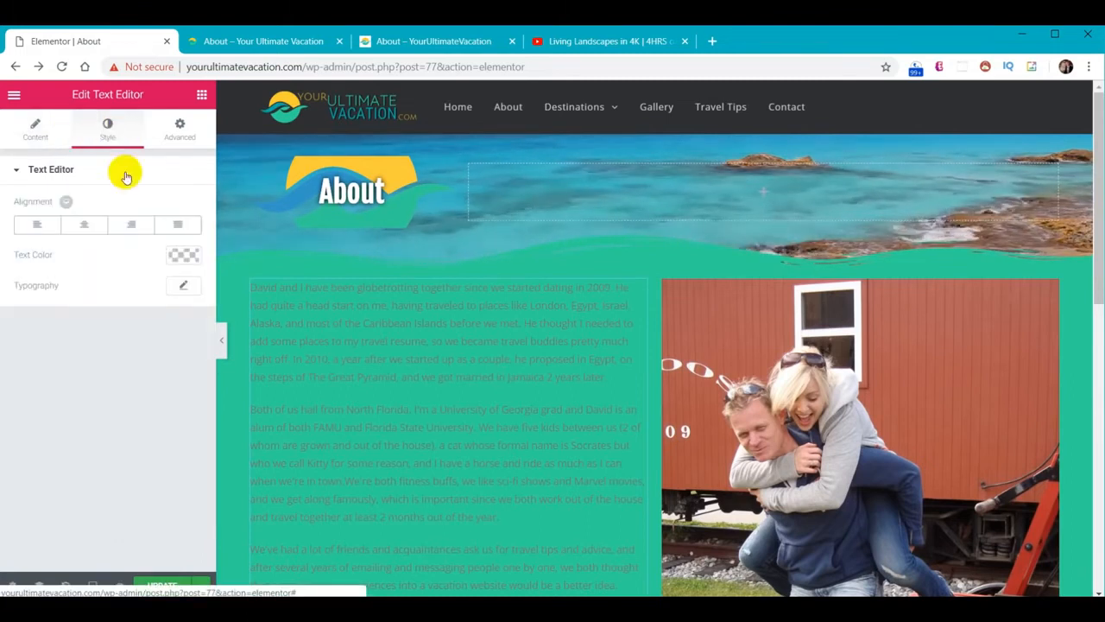
Make the About story white at font size 18, update the page, and view it live
left_click(180, 256)
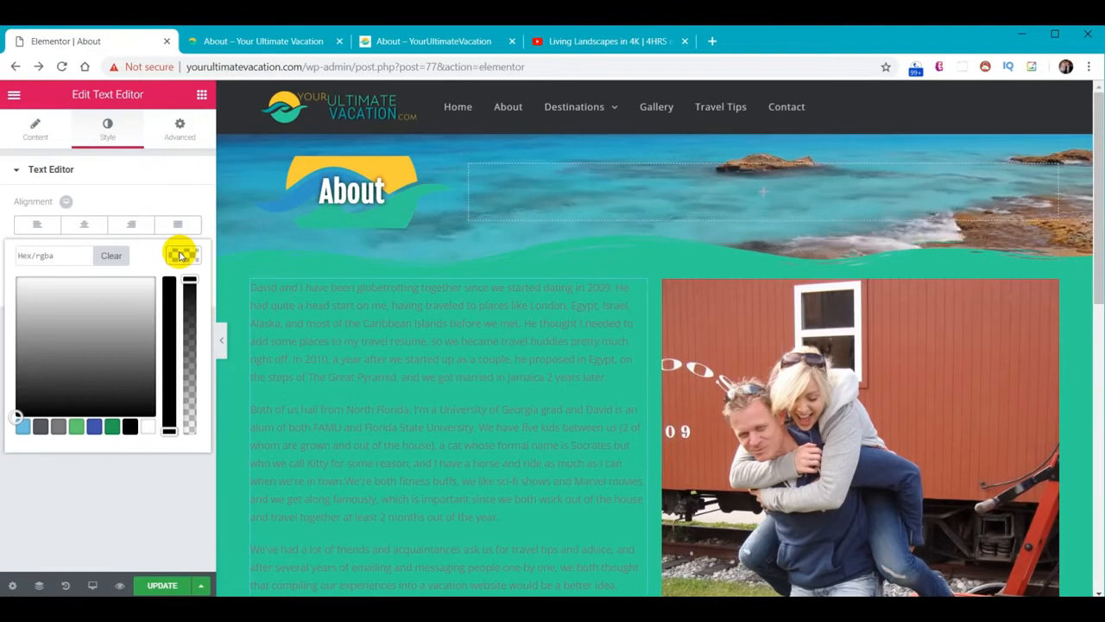
left_click(149, 428)
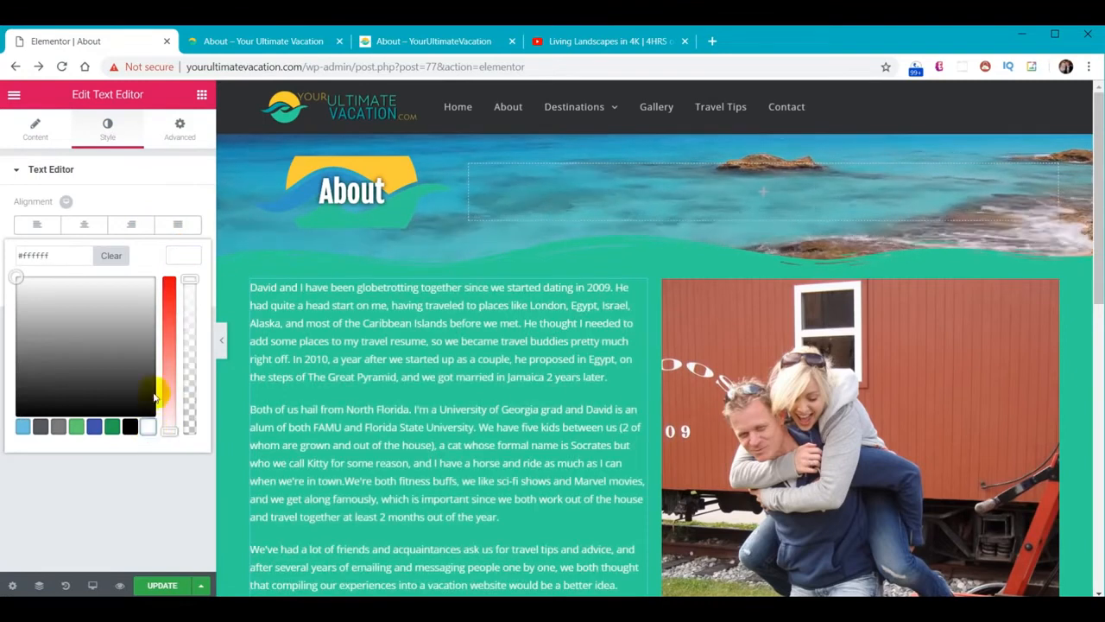
left_click(184, 252)
left_click(186, 285)
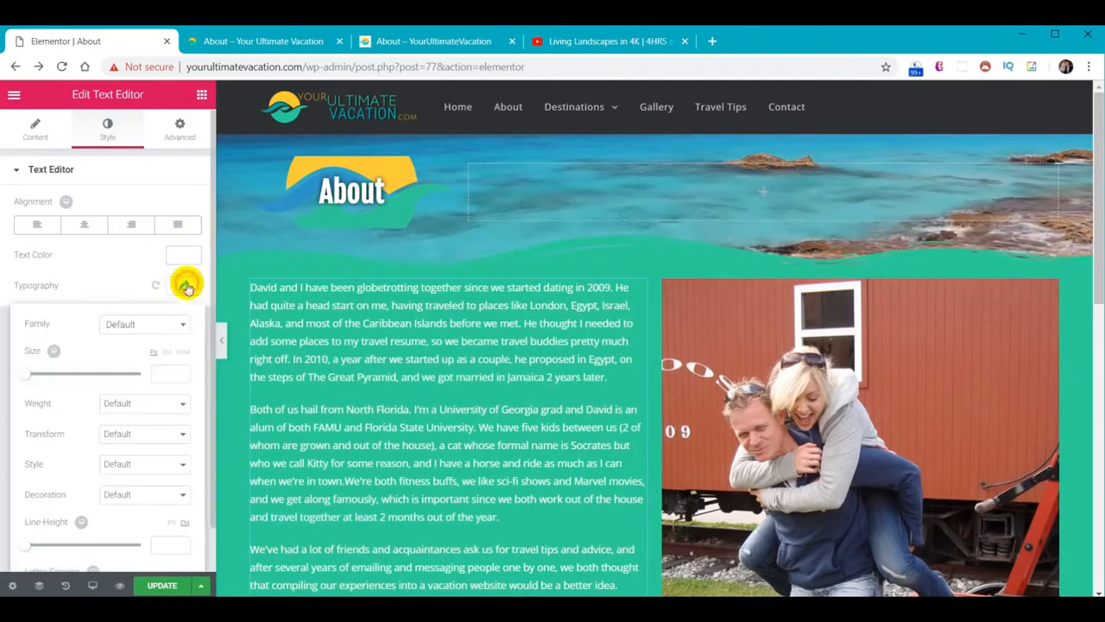
left_click(171, 373)
type("18")
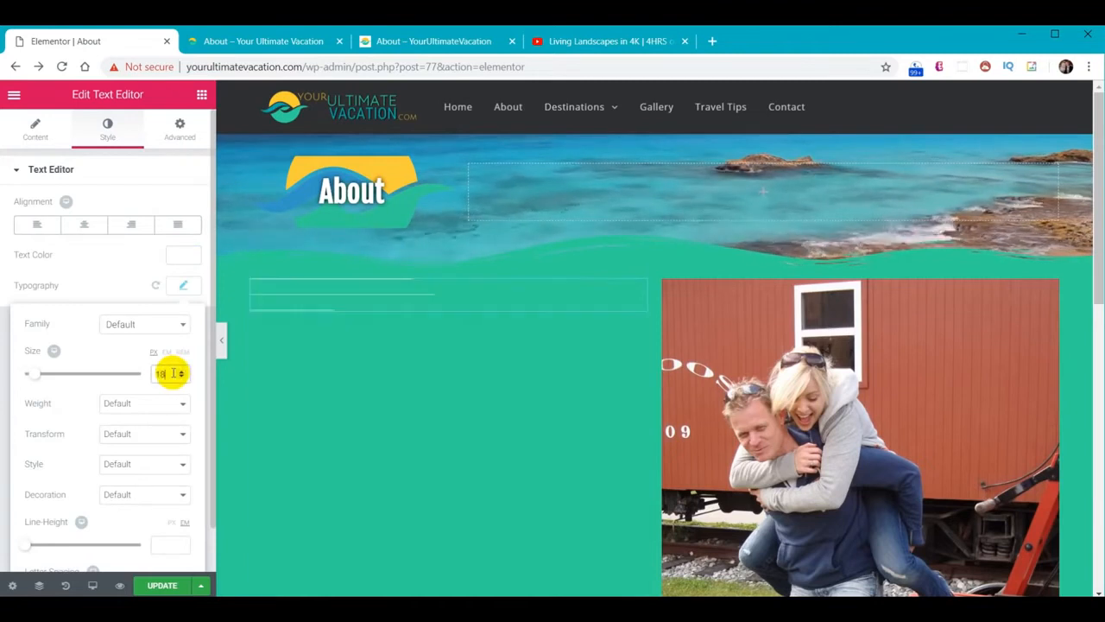
left_click_drag(1098, 188, 1098, 232)
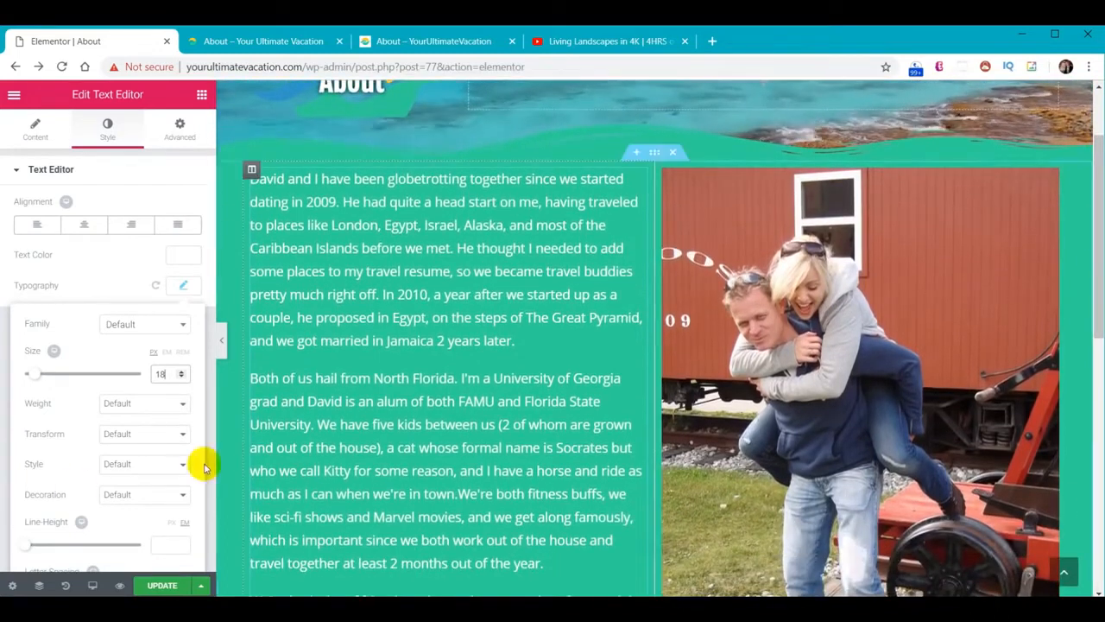
left_click(145, 586)
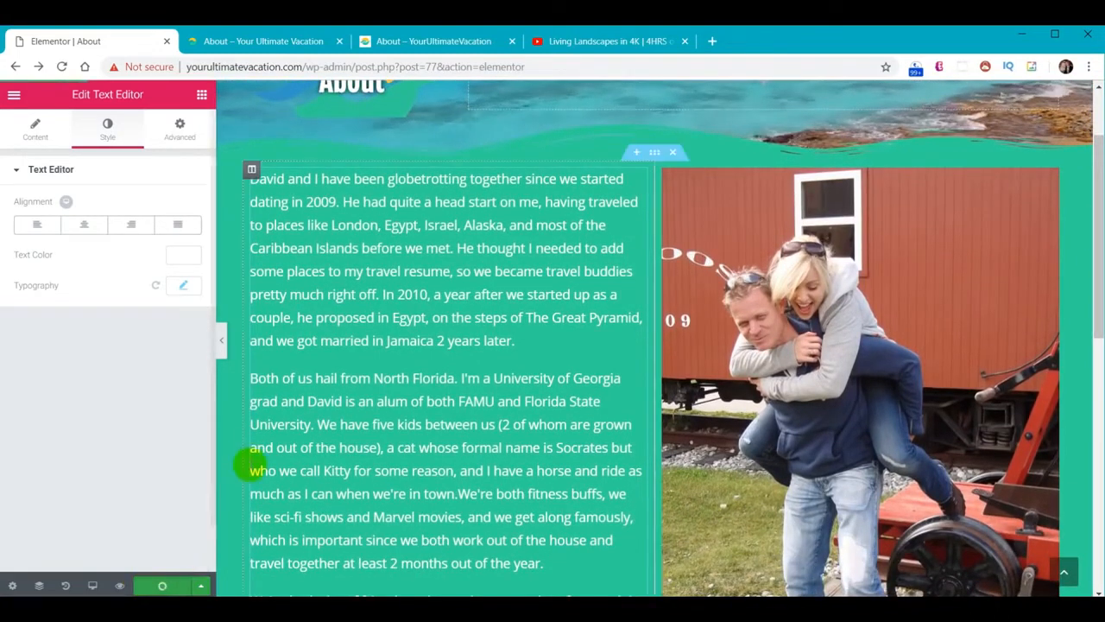
left_click(270, 40)
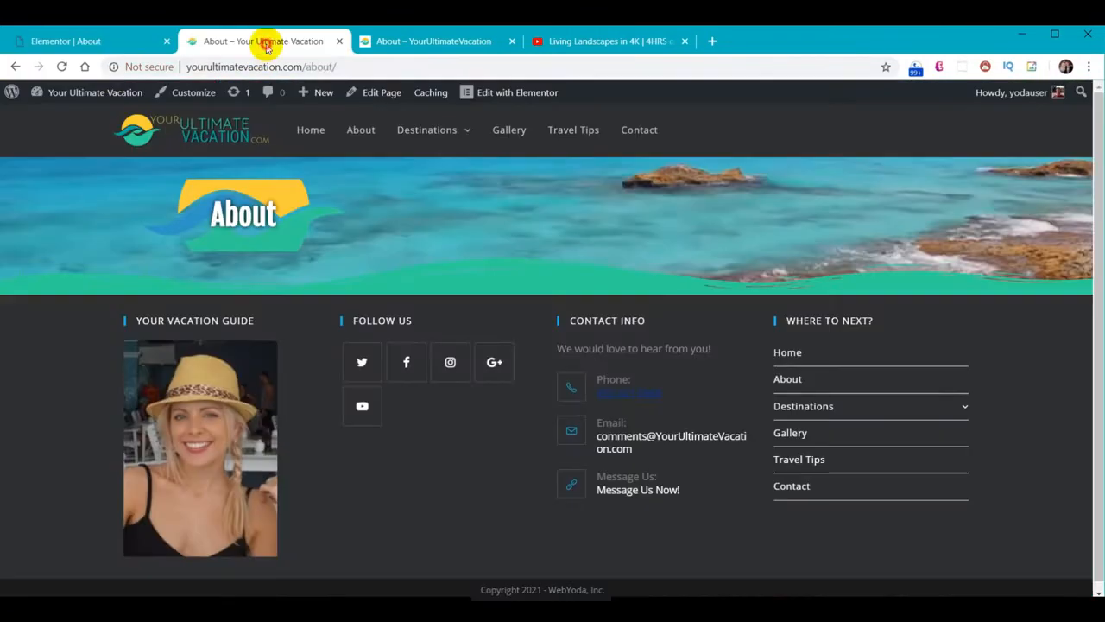
Reload the live About page to check the new section, then return to the About editor's empty section
left_click(61, 66)
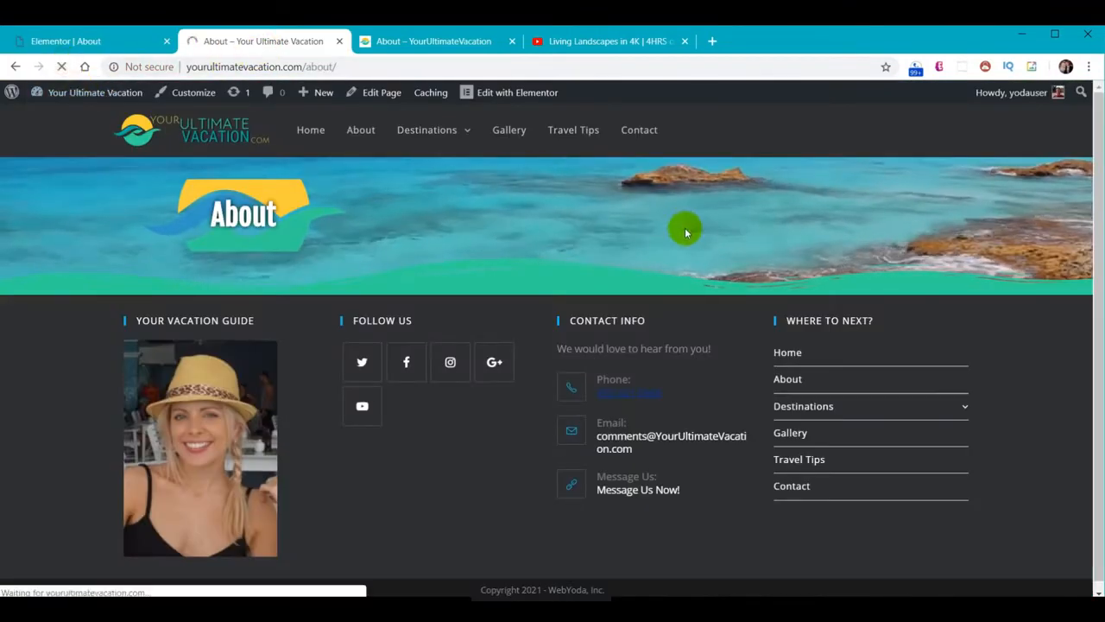
scroll(1000, 327, "down", 7)
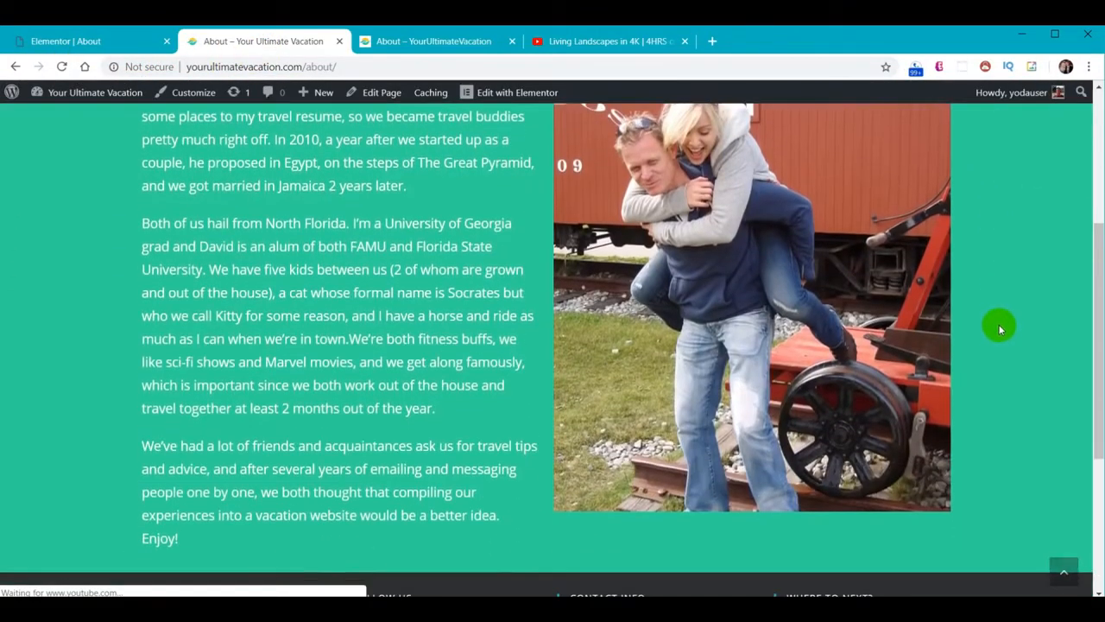
scroll(998, 324, "up", 1)
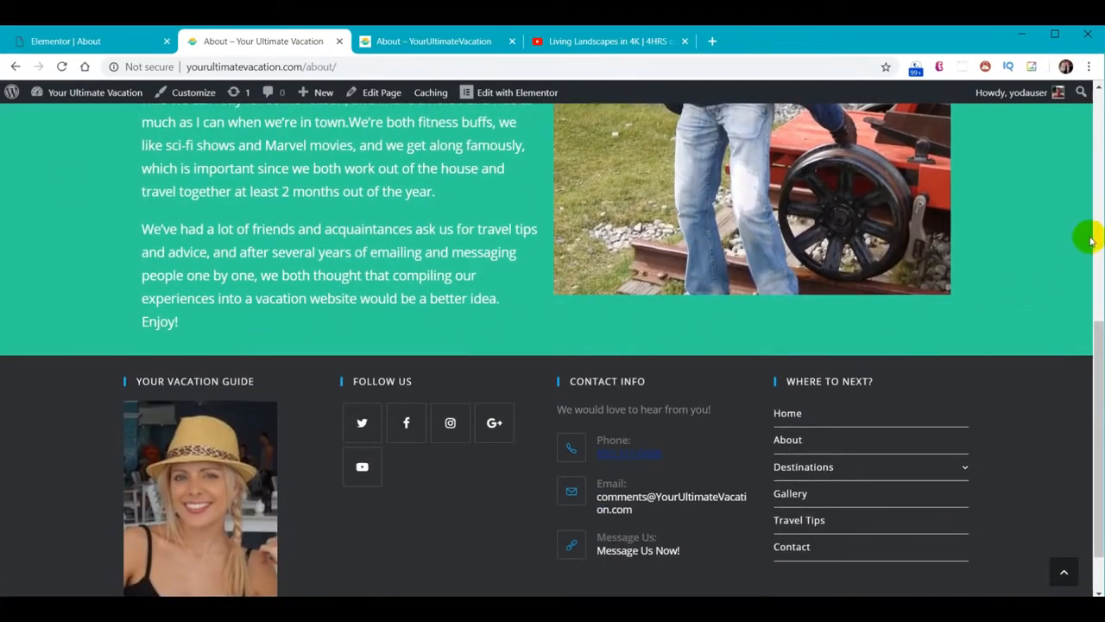
left_click(43, 41)
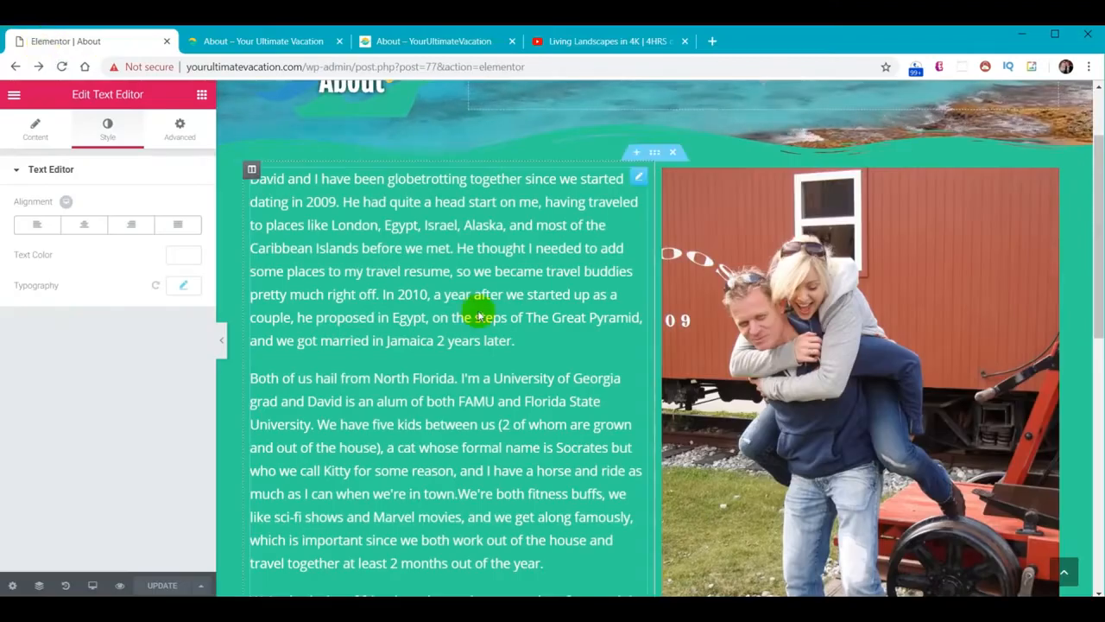
scroll(578, 324, "down", 4)
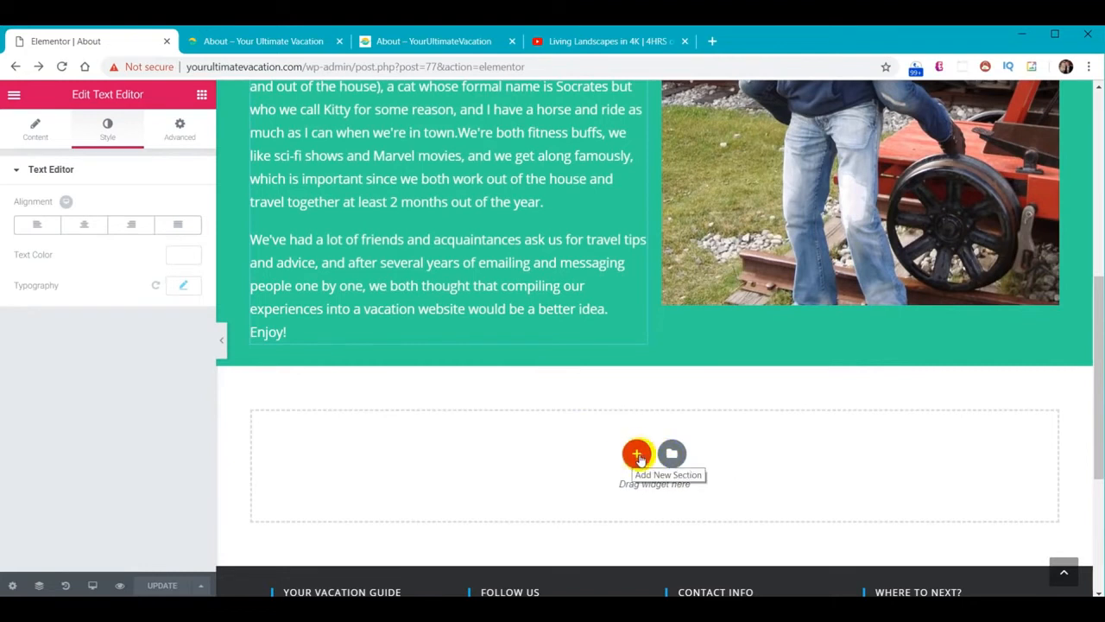
Insert the YUV - Carousel template from My Templates, declining its document settings
left_click(674, 456)
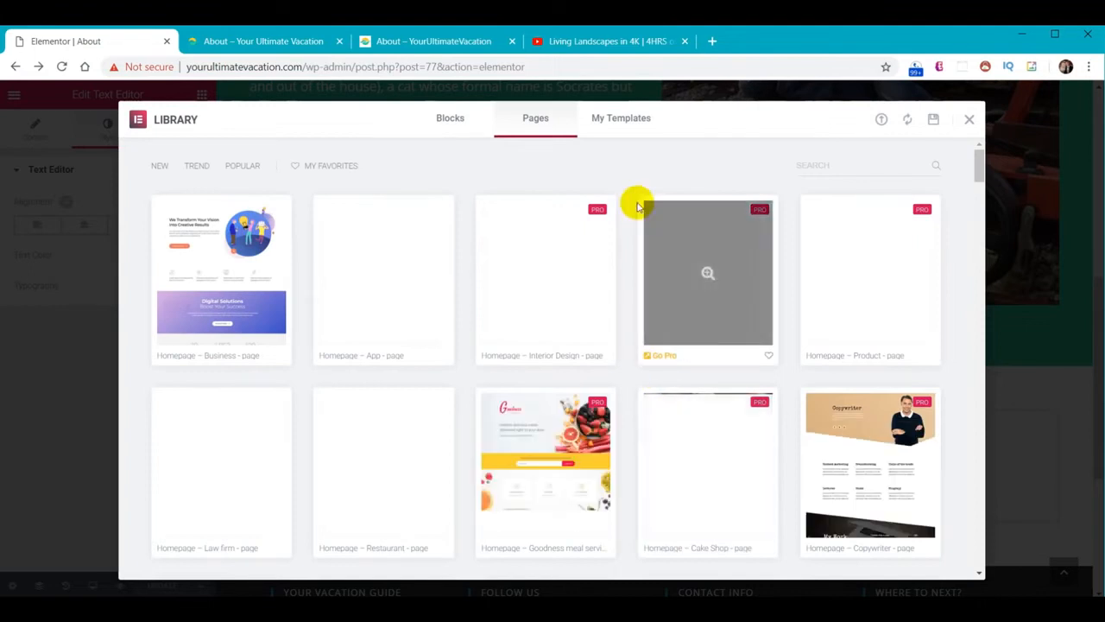
left_click(631, 125)
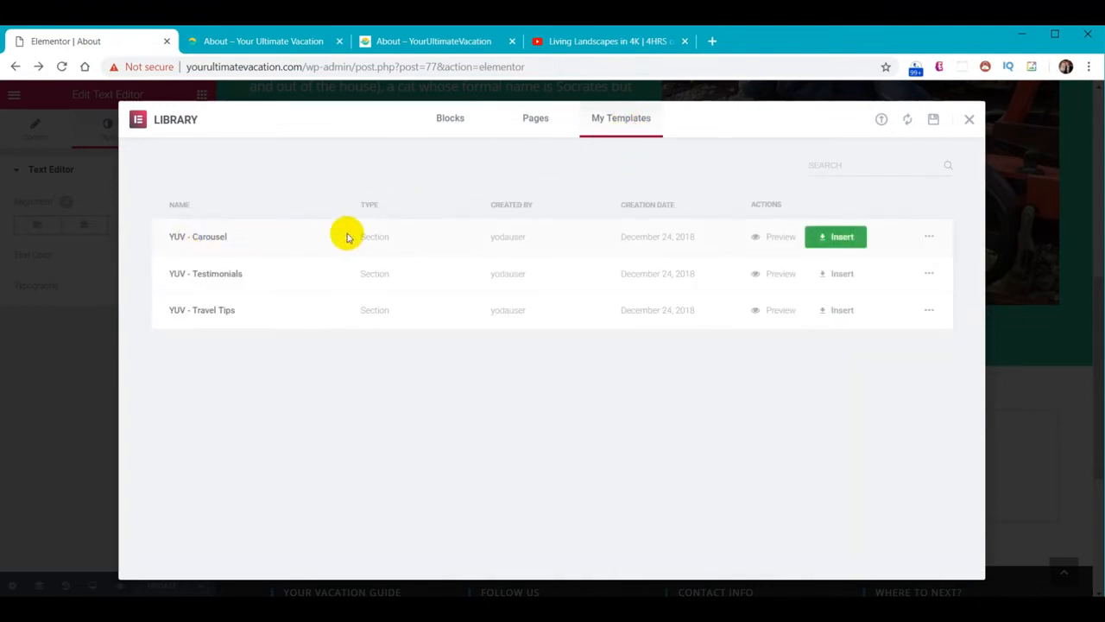
left_click(836, 239)
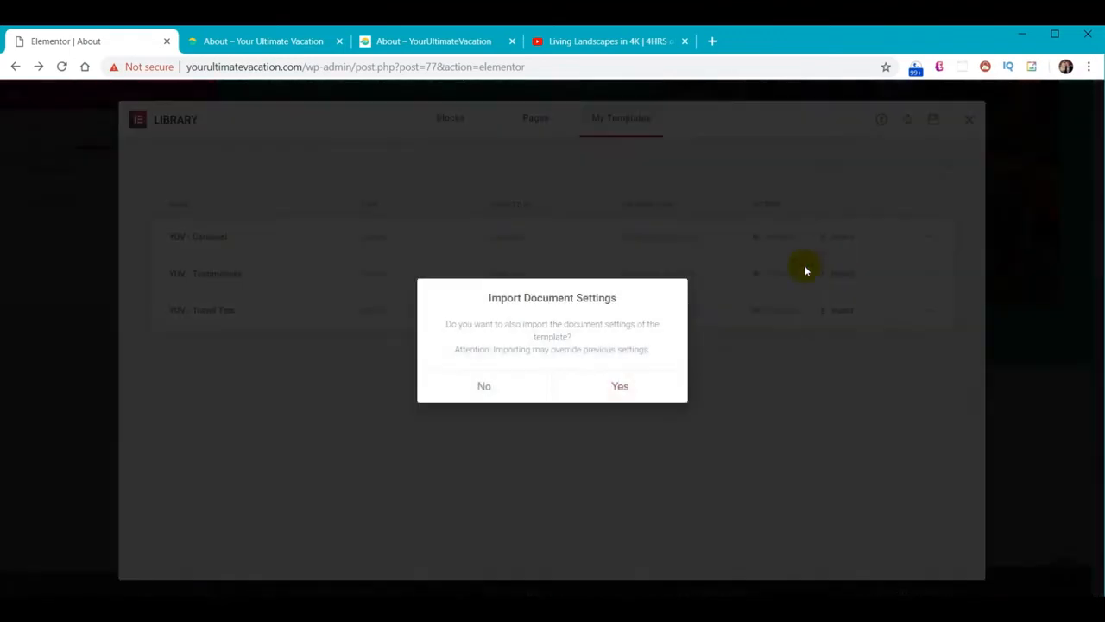
left_click(483, 387)
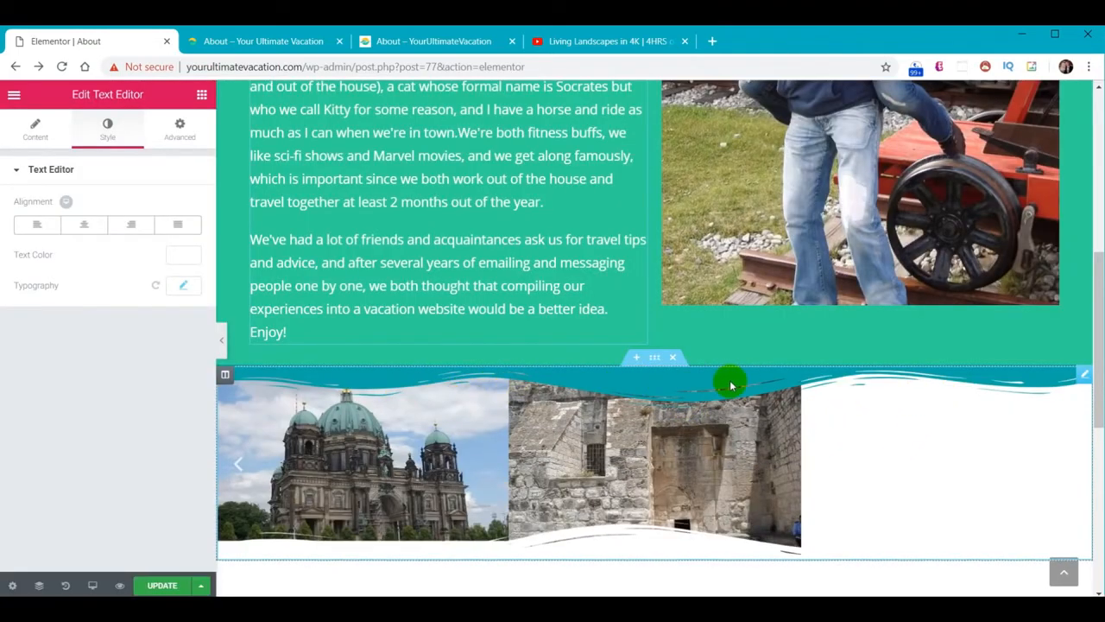
scroll(657, 449, "down", 1)
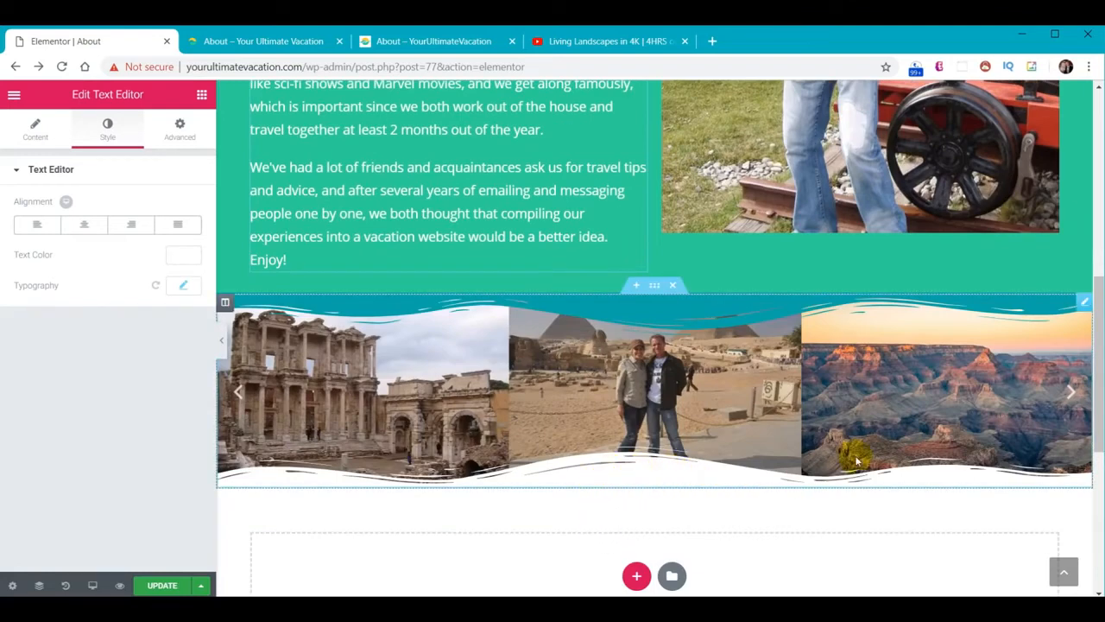
Colour the carousel section's top shape divider green #30d198
left_click(673, 288)
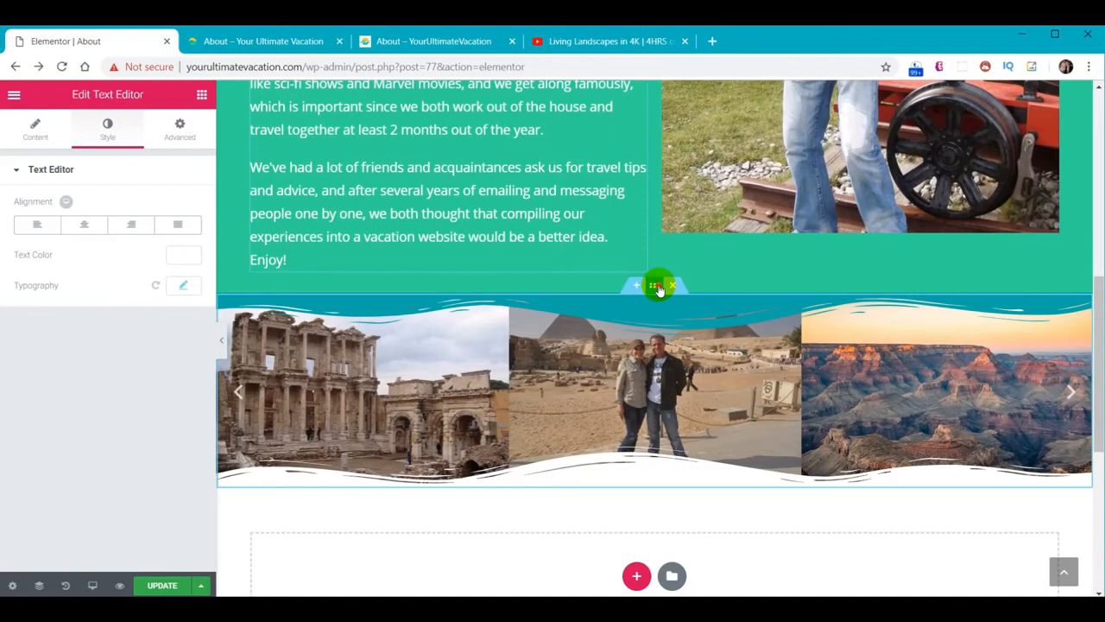
left_click(658, 287)
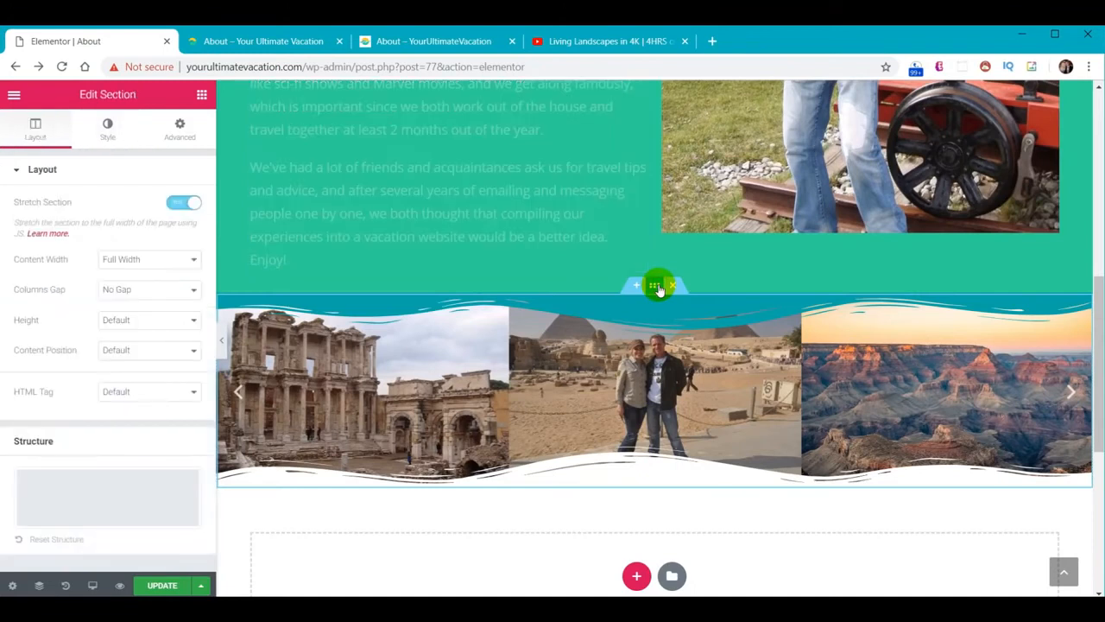
left_click(100, 126)
left_click(55, 313)
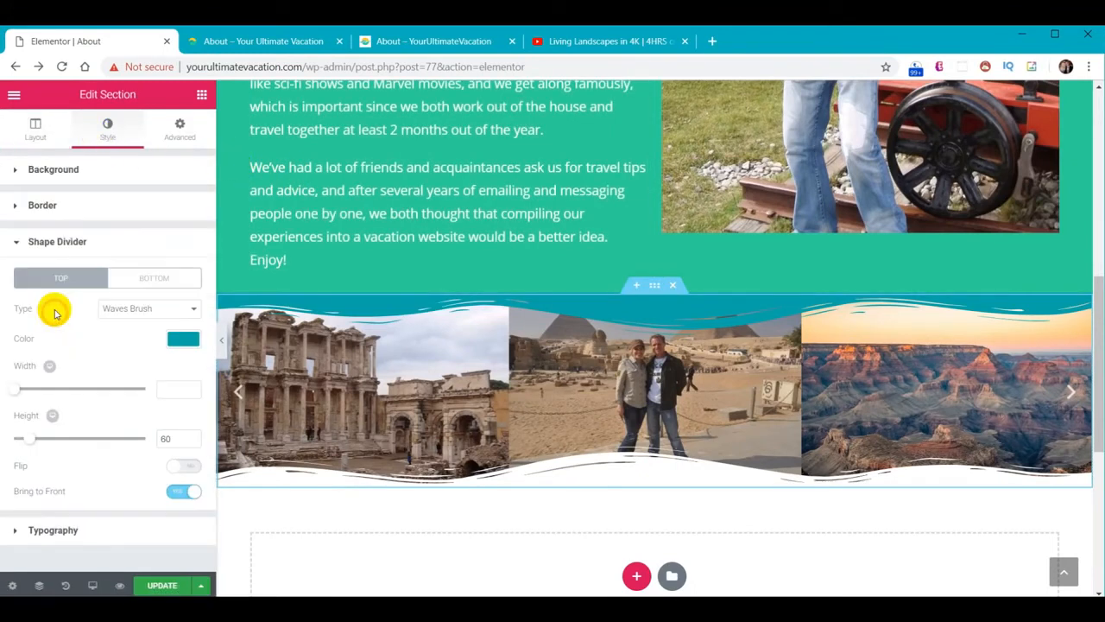
left_click(183, 340)
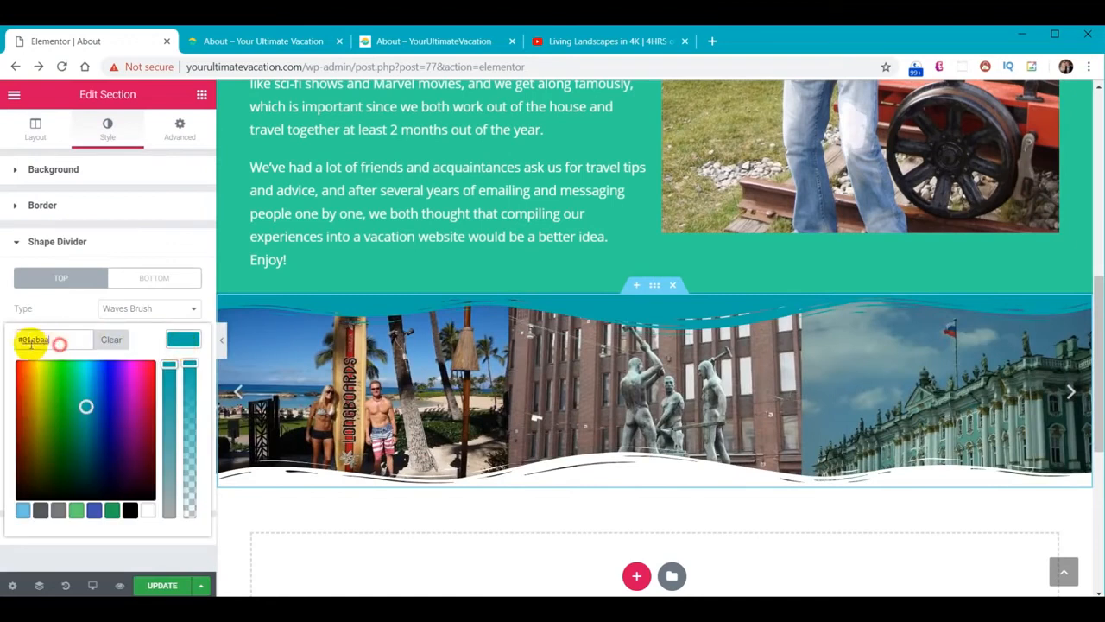
type("#30d198")
left_click(63, 318)
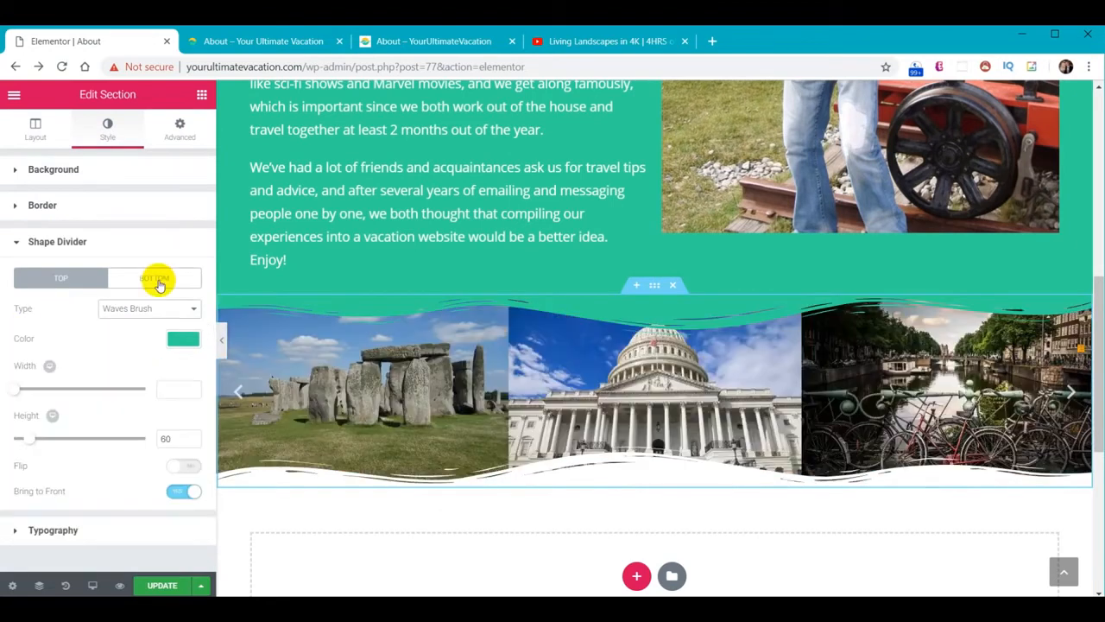
Colour the carousel's bottom shape divider dark grey #2f3033
left_click(154, 278)
left_click(190, 341)
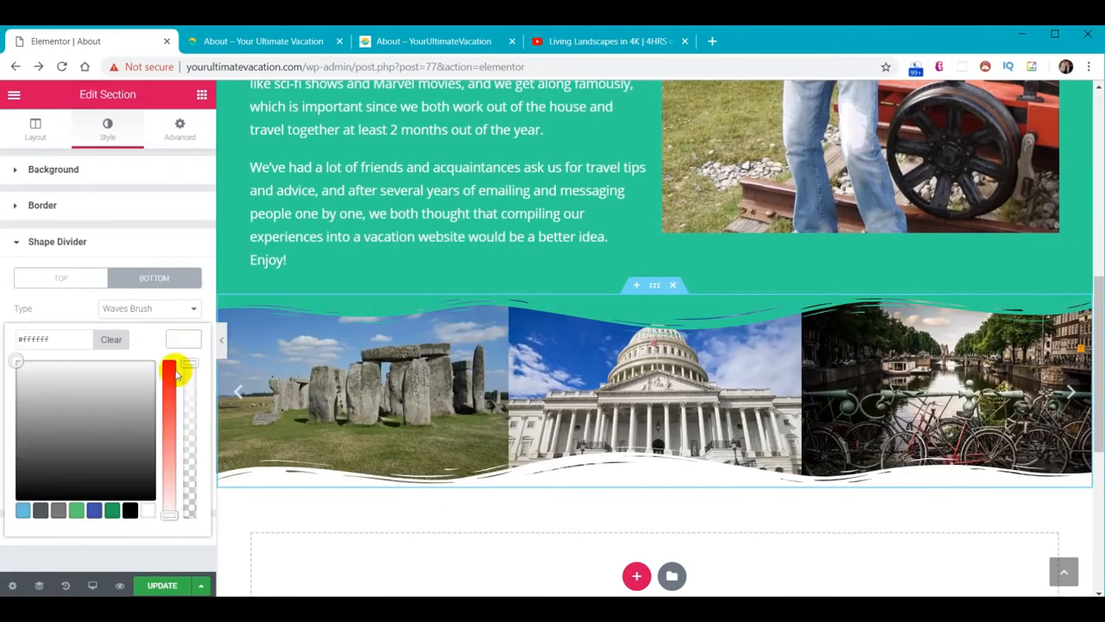
left_click_drag(61, 342, 3, 345)
type("#2f3033")
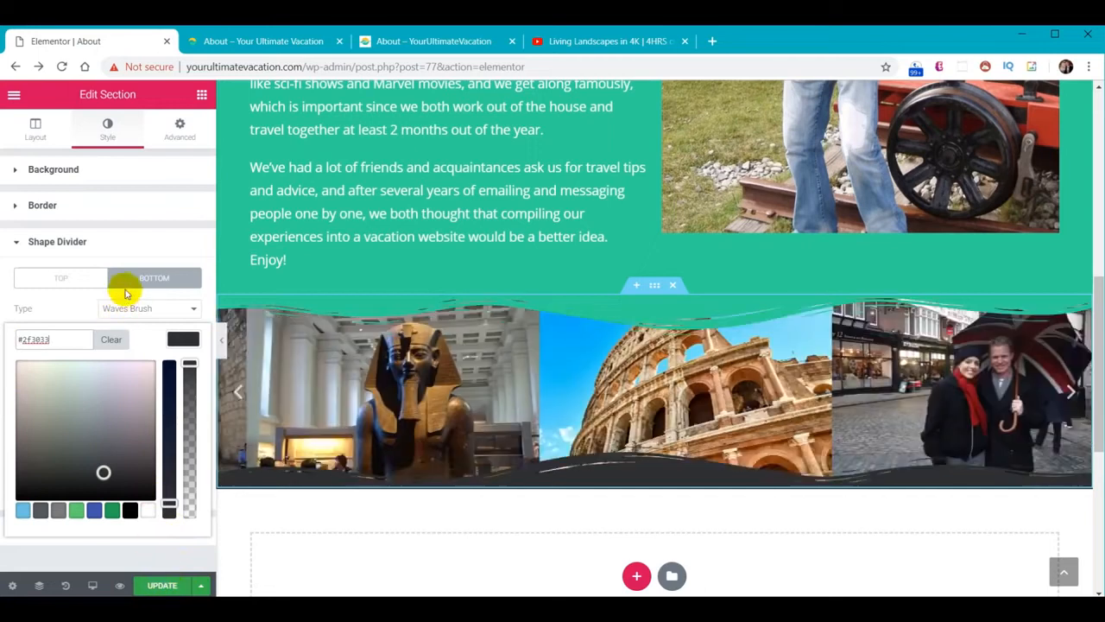
left_click(177, 342)
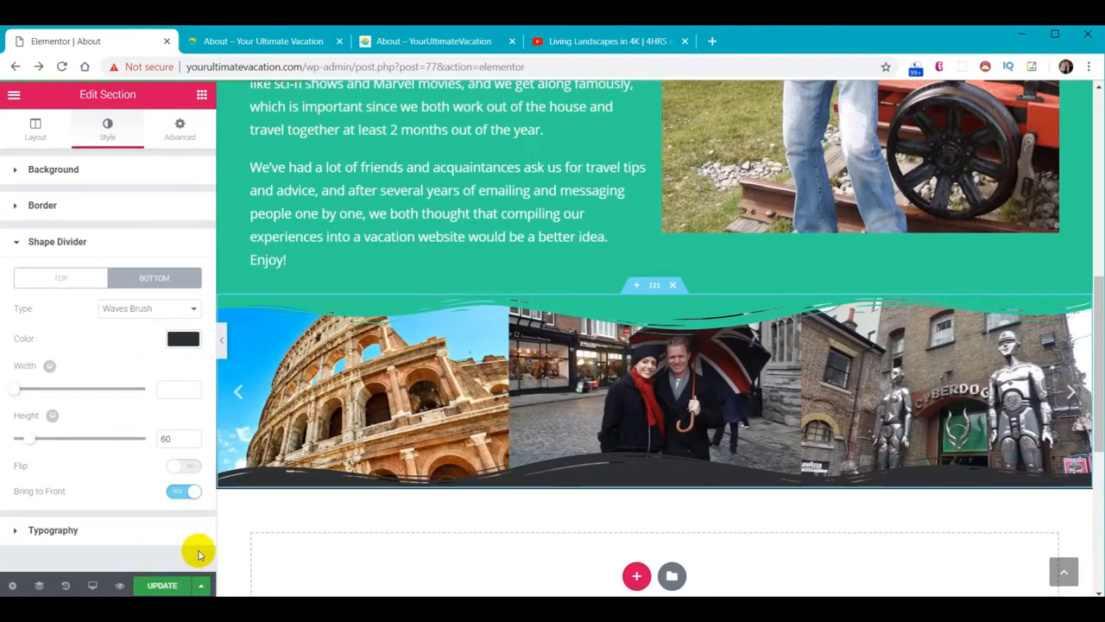
left_click(256, 40)
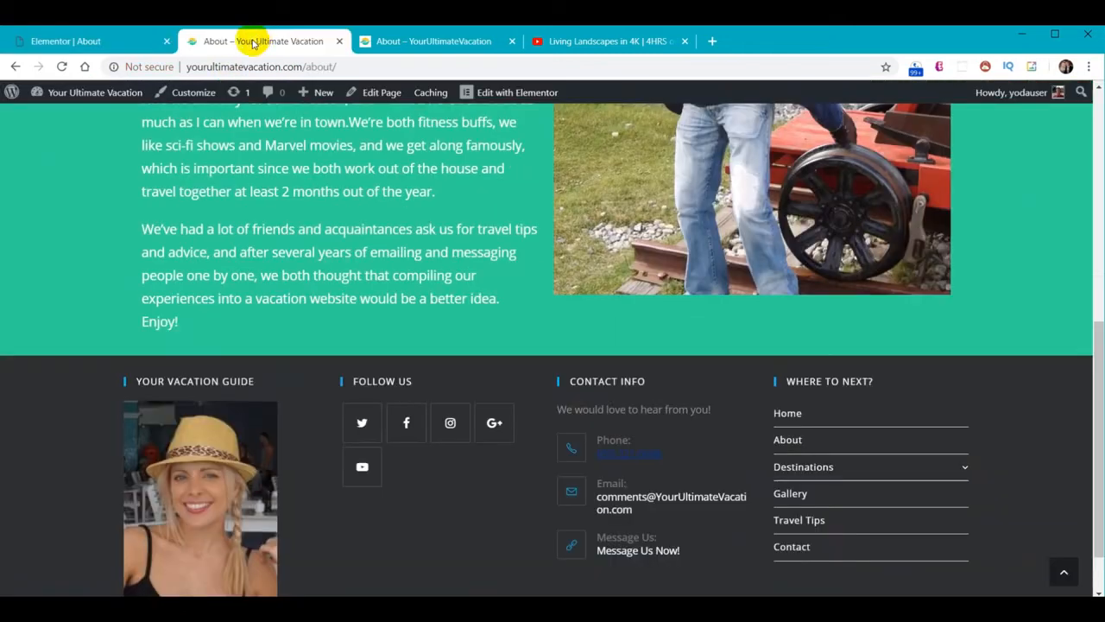
Reload the live About page to view the new carousel, then go back to the About editor
left_click(61, 66)
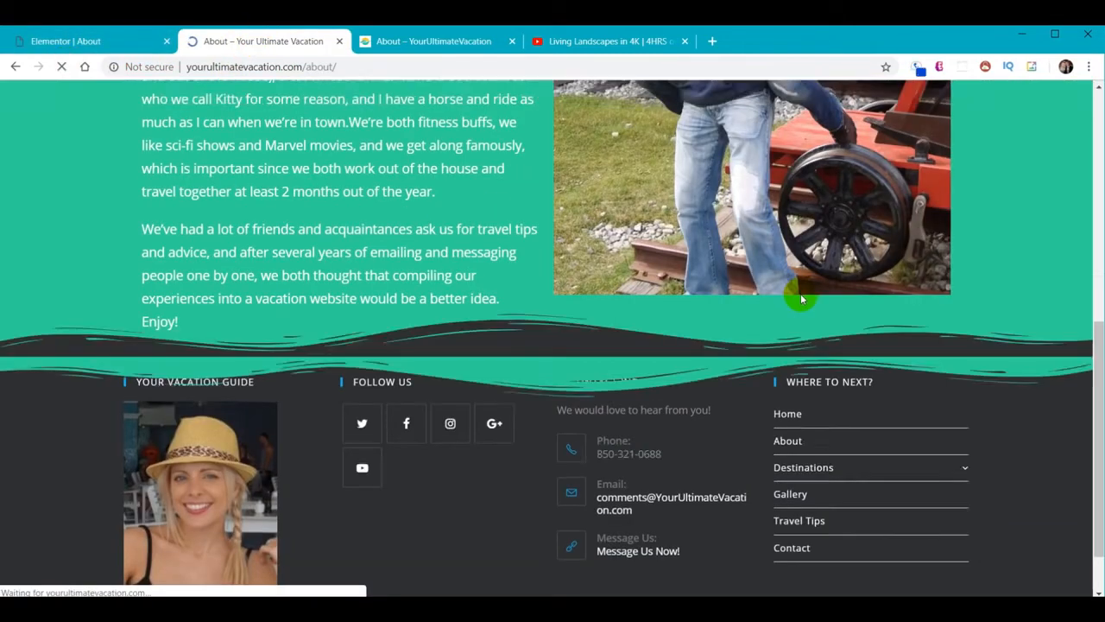
scroll(801, 298, "down", 3)
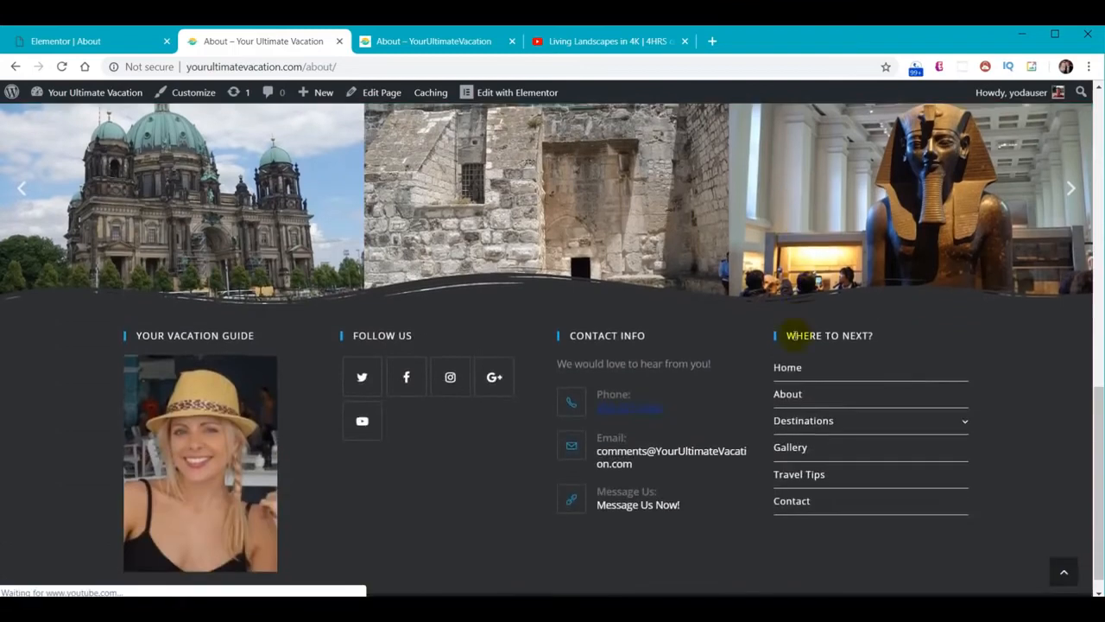
scroll(806, 358, "up", 10)
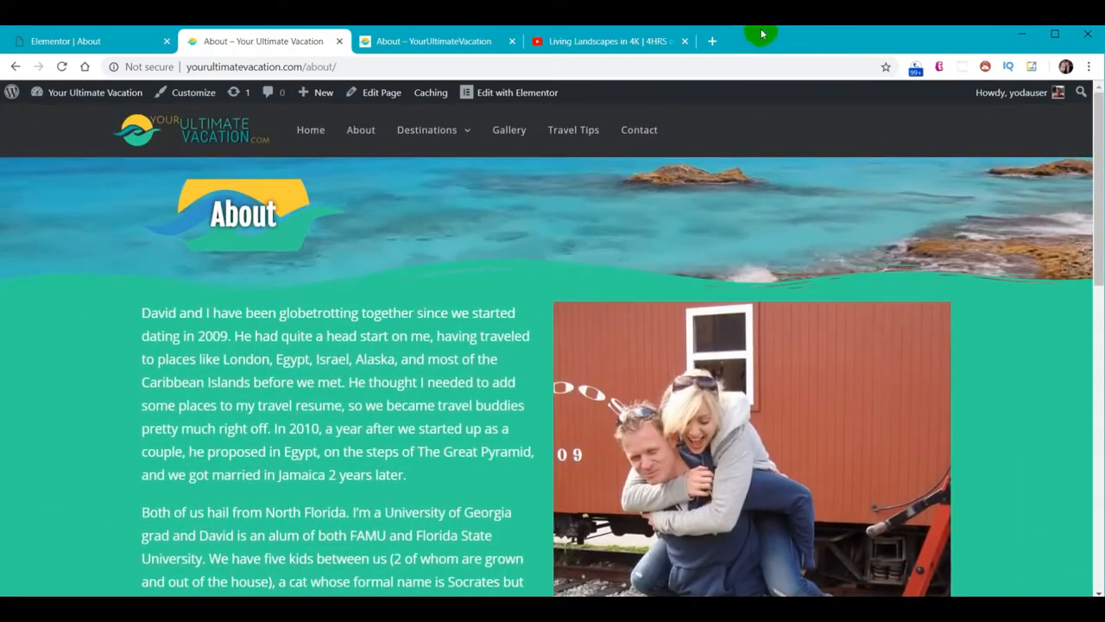
left_click(76, 41)
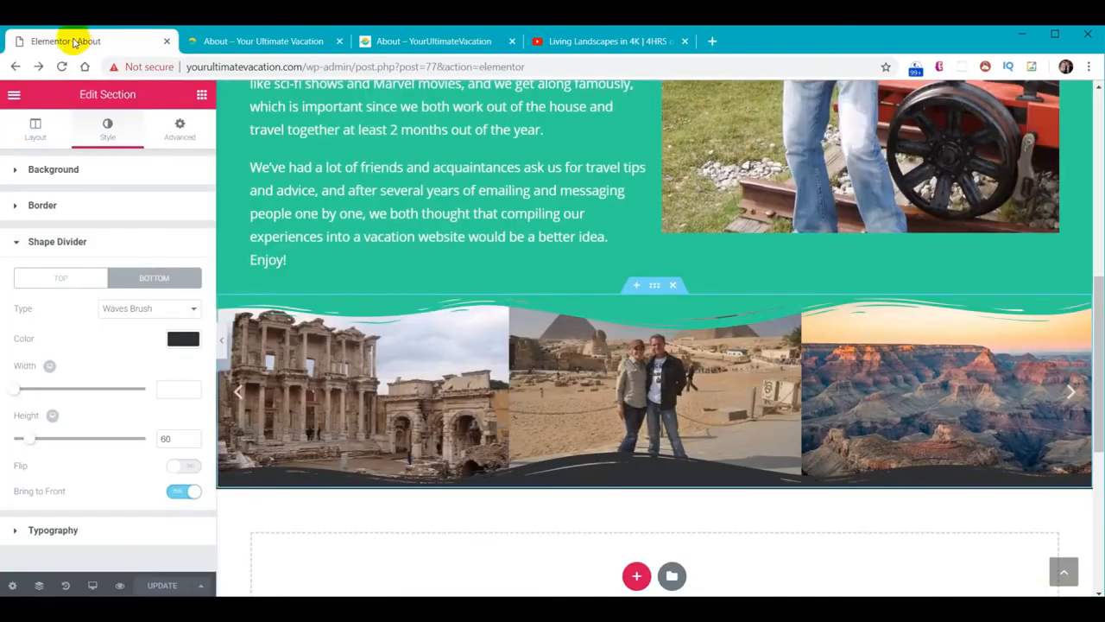
Exit to the dashboard and open the Destinations-Jamaica page in Elementor from the Pages list
left_click(13, 97)
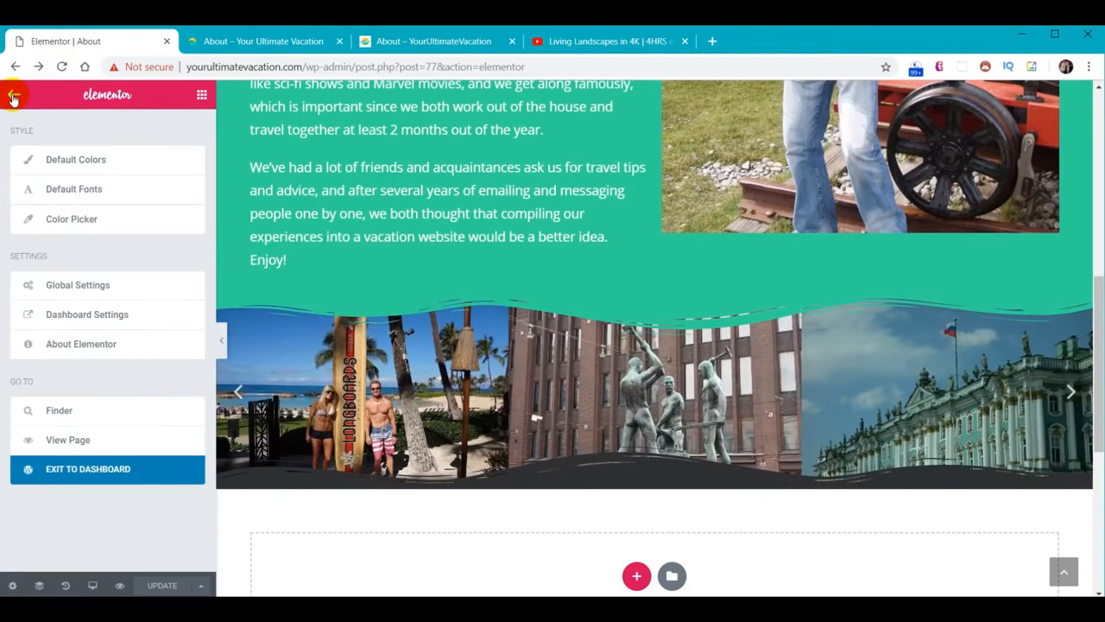
left_click(75, 475)
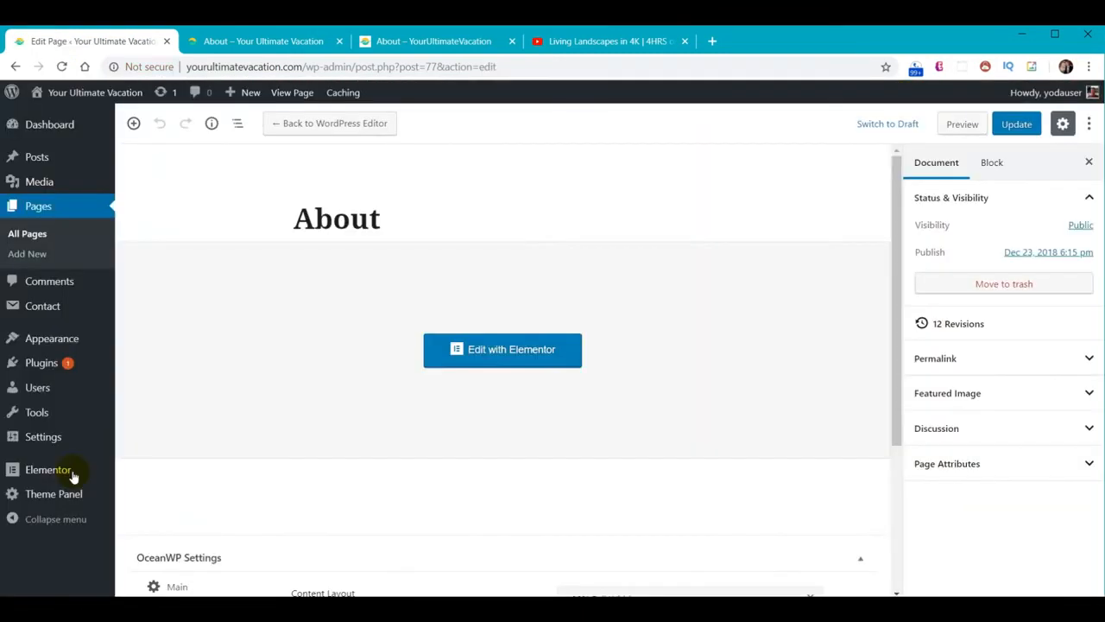
left_click(43, 208)
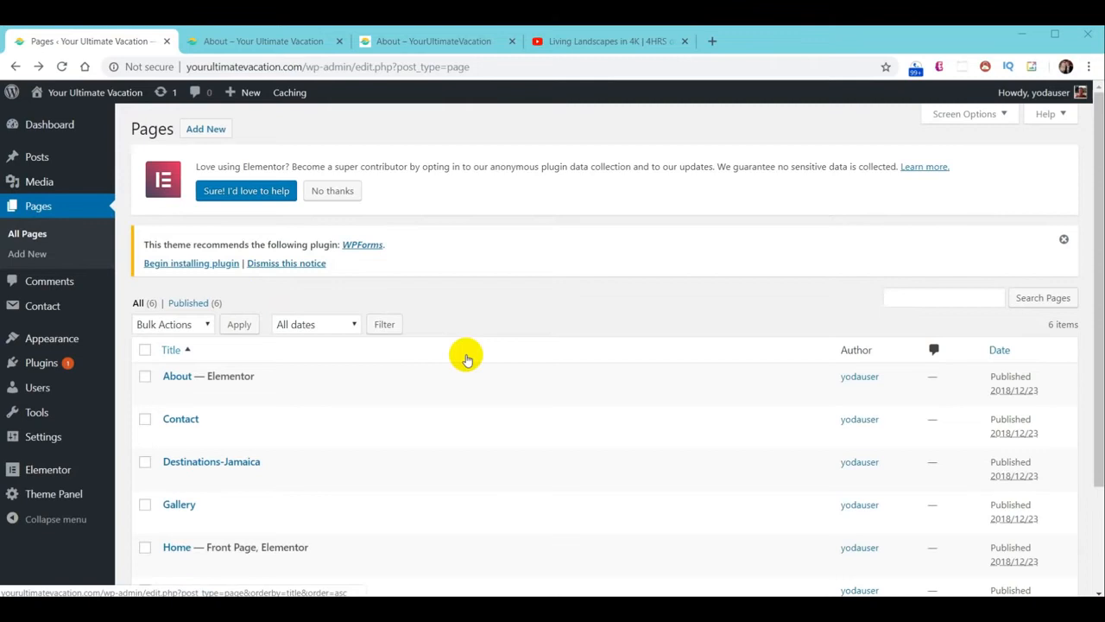
scroll(464, 362, "down", 1)
scroll(463, 362, "down", 1)
left_click(207, 330)
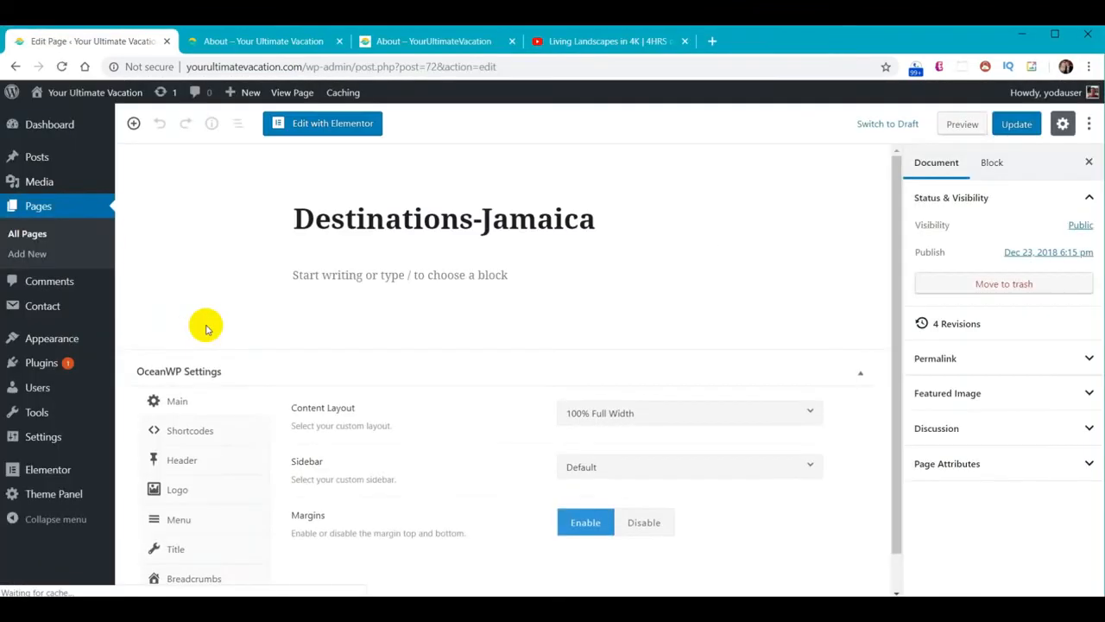
left_click(326, 124)
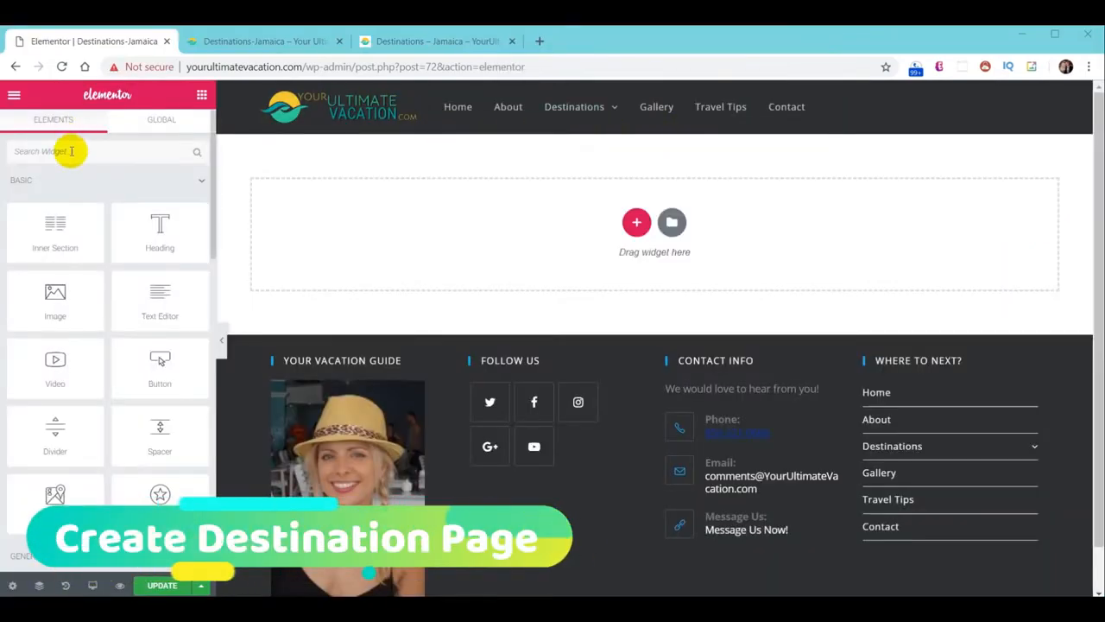
Add a single-column, full-width section to the empty page
left_click(636, 222)
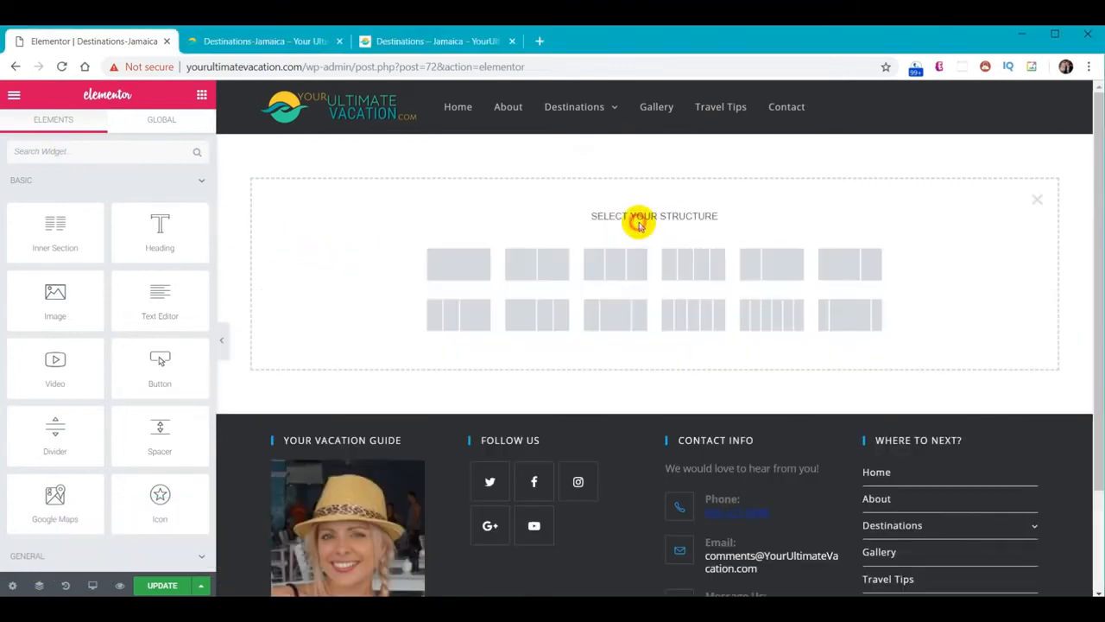
left_click(468, 265)
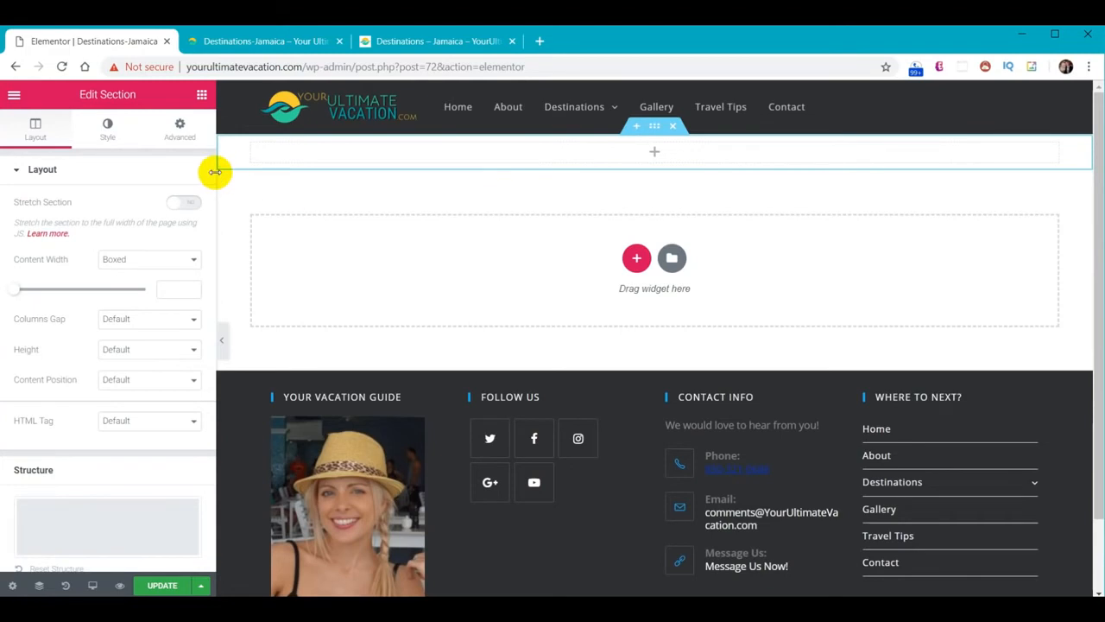
left_click(186, 260)
left_click(180, 284)
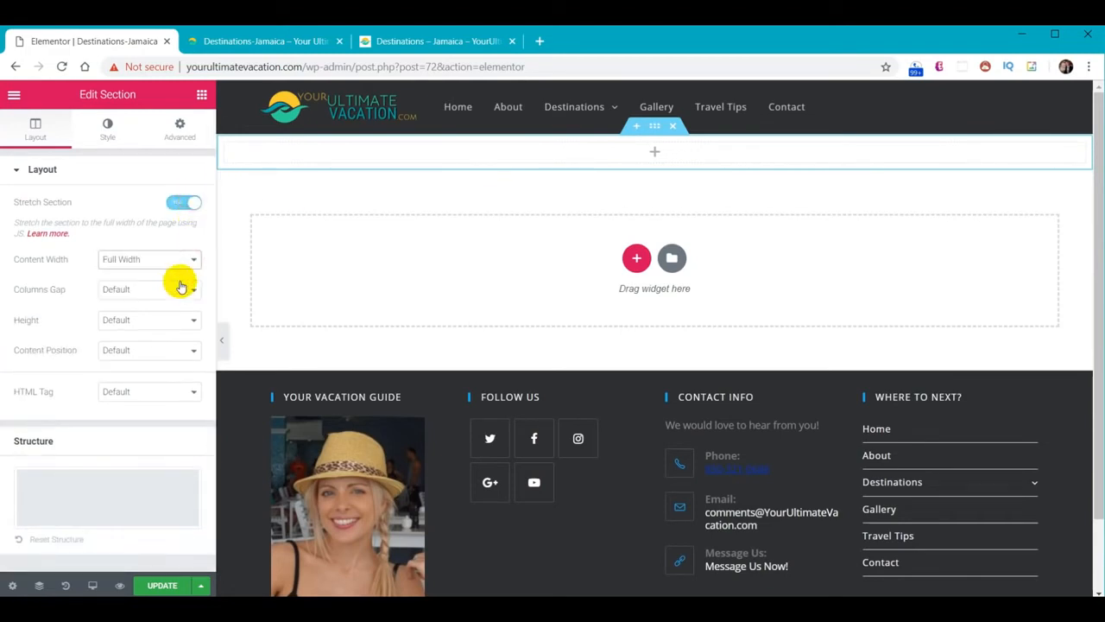
Upload Cover-Photo-Jamaica.JPG and use it as the section's classic background image
left_click(106, 127)
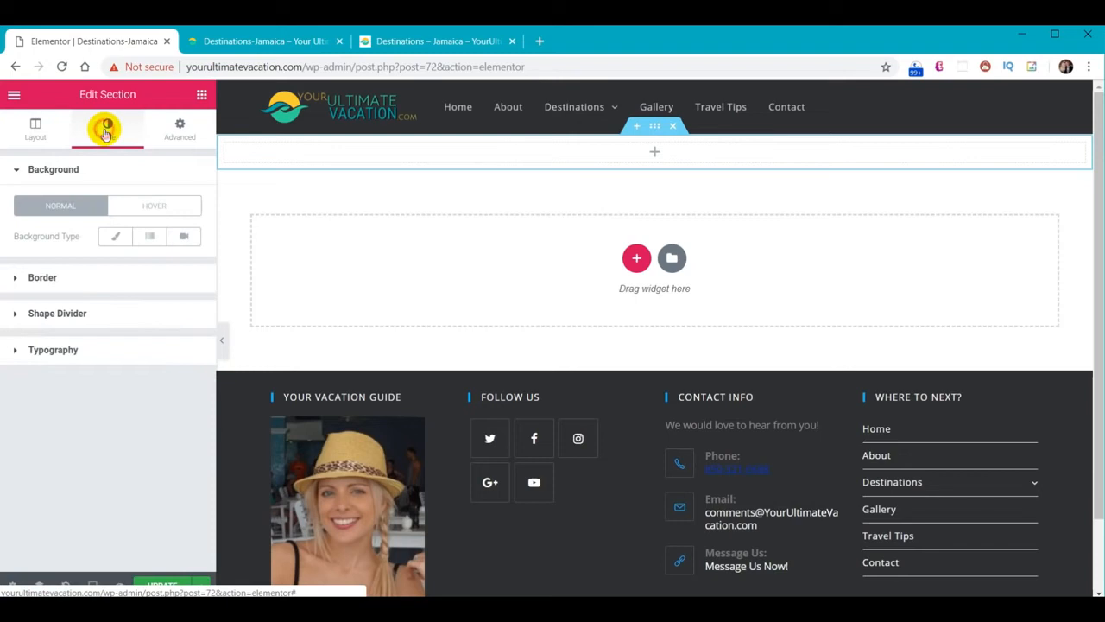
left_click(118, 237)
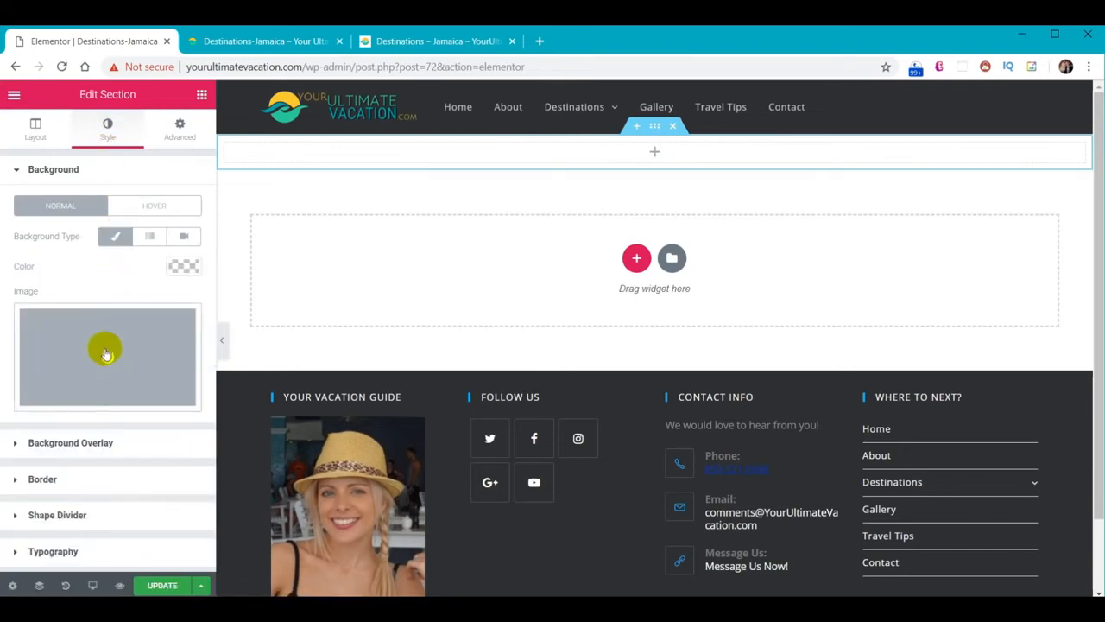
left_click(105, 356)
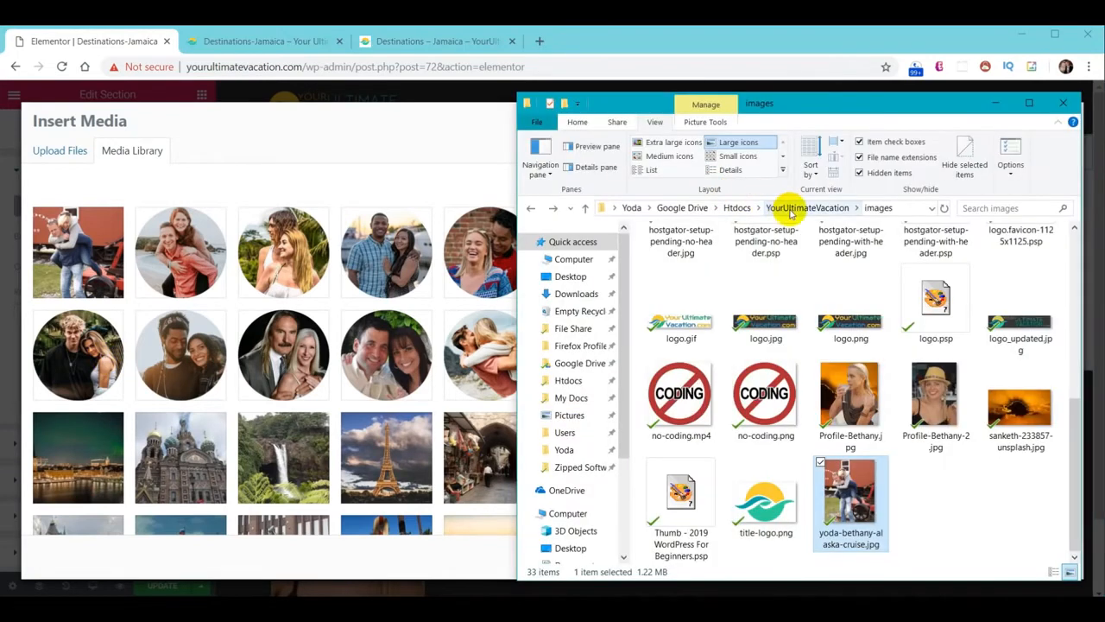
left_click(790, 208)
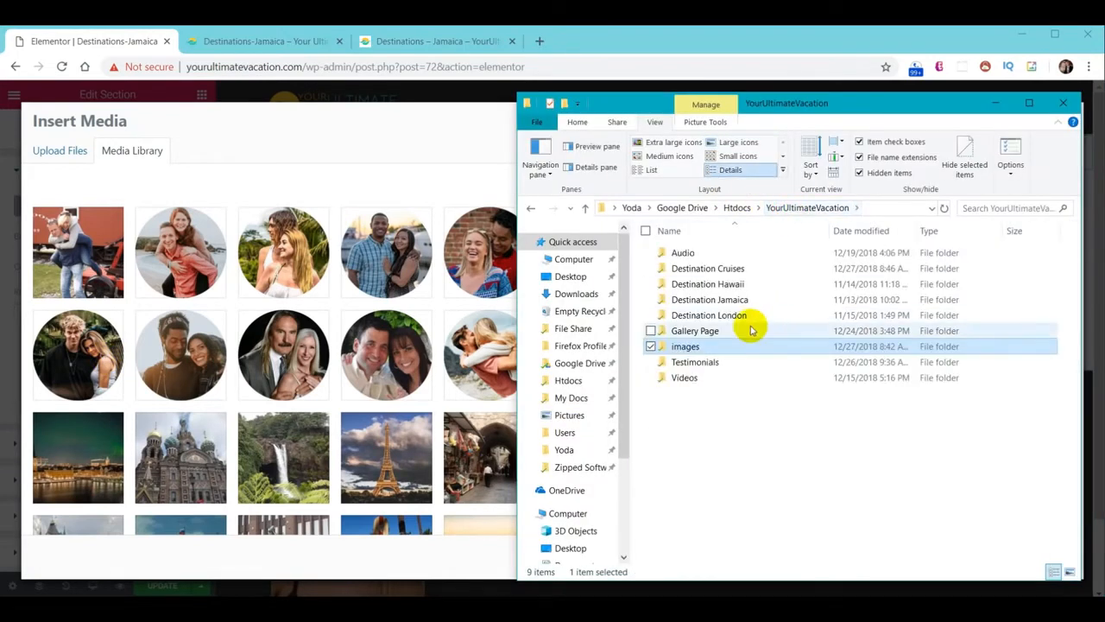
double_click(727, 303)
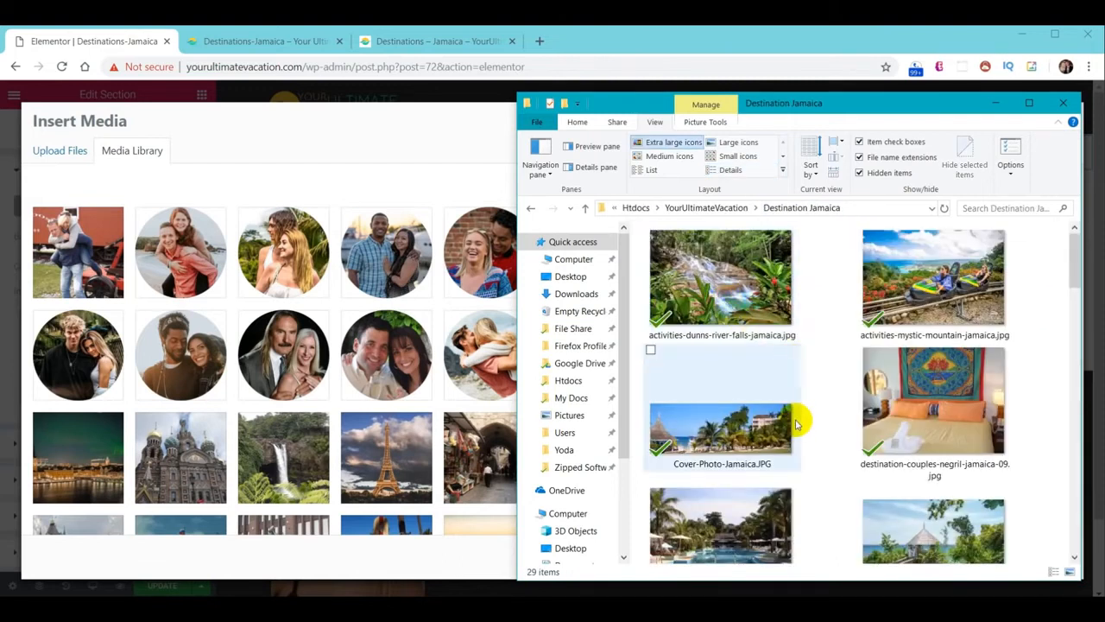
left_click(44, 155)
key("alt+Tab")
left_click(699, 436)
left_click_drag(699, 436, 352, 311)
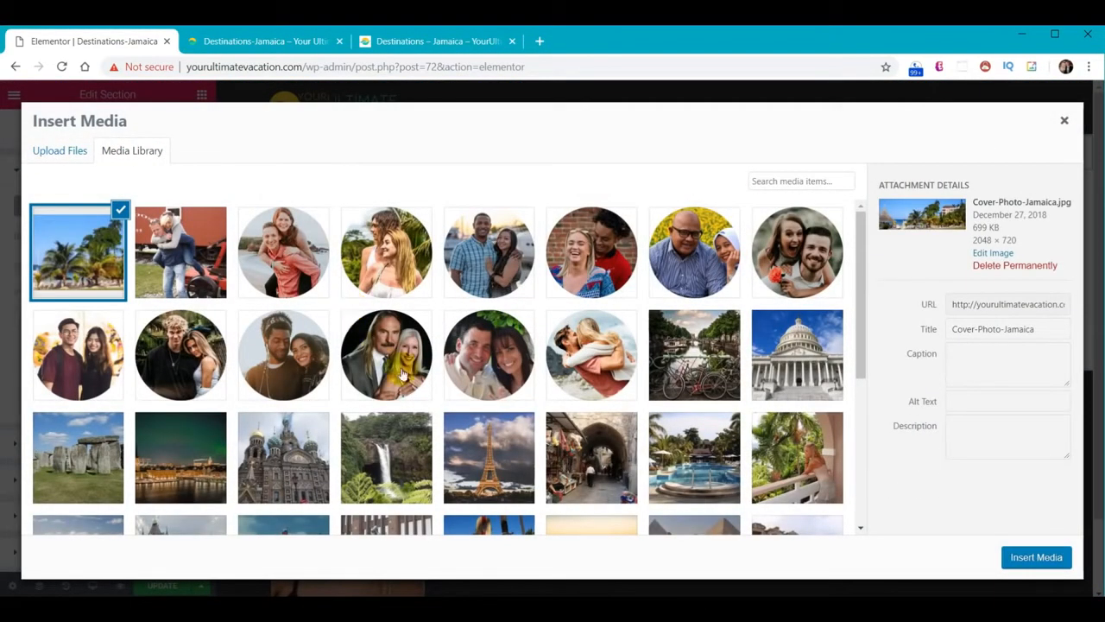
left_click(1036, 558)
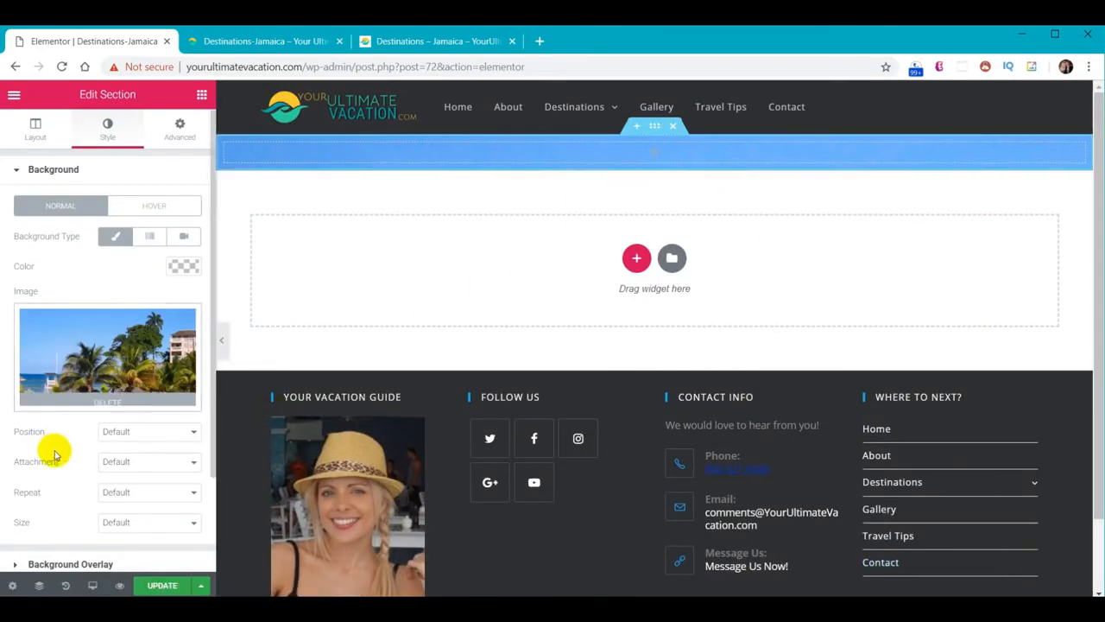
Set the background attachment to Fixed and the background size to Contain
left_click(139, 463)
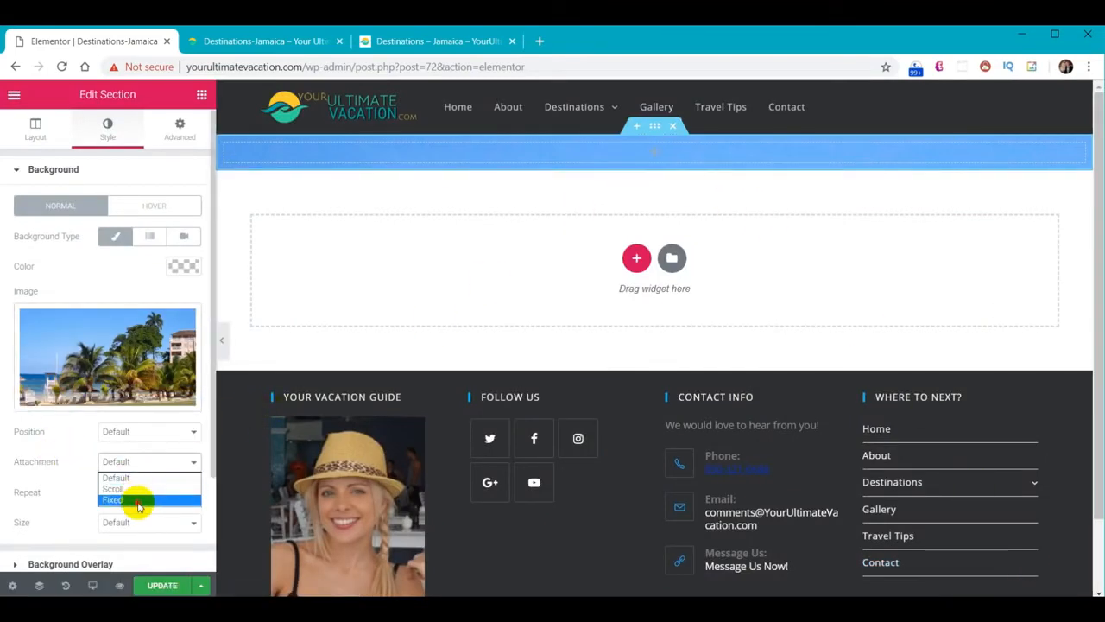
left_click(138, 501)
left_click(136, 544)
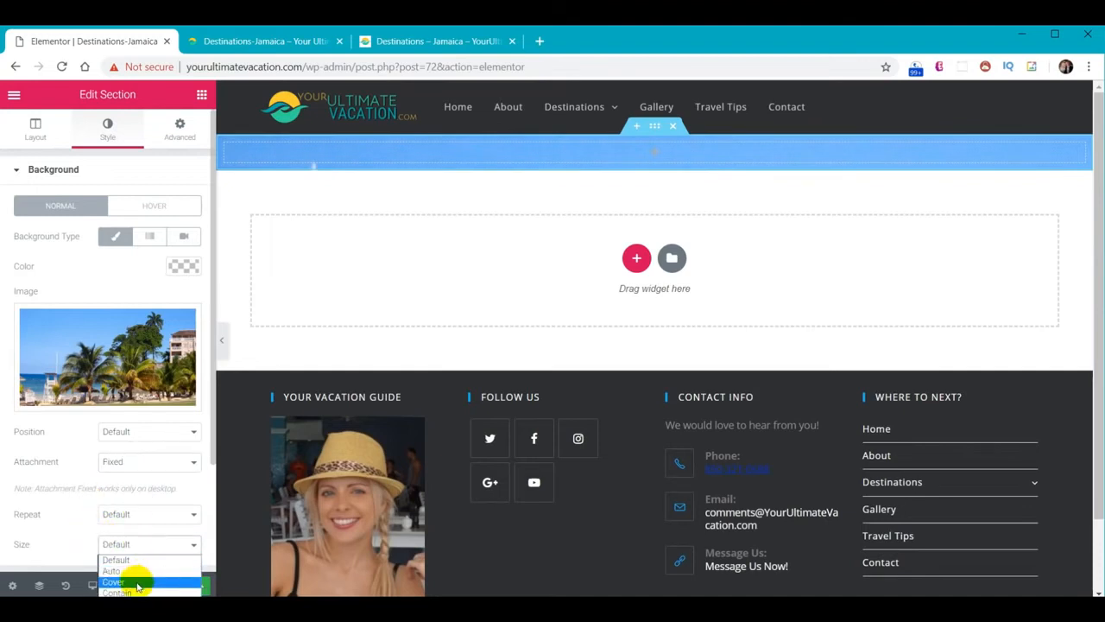
left_click(136, 592)
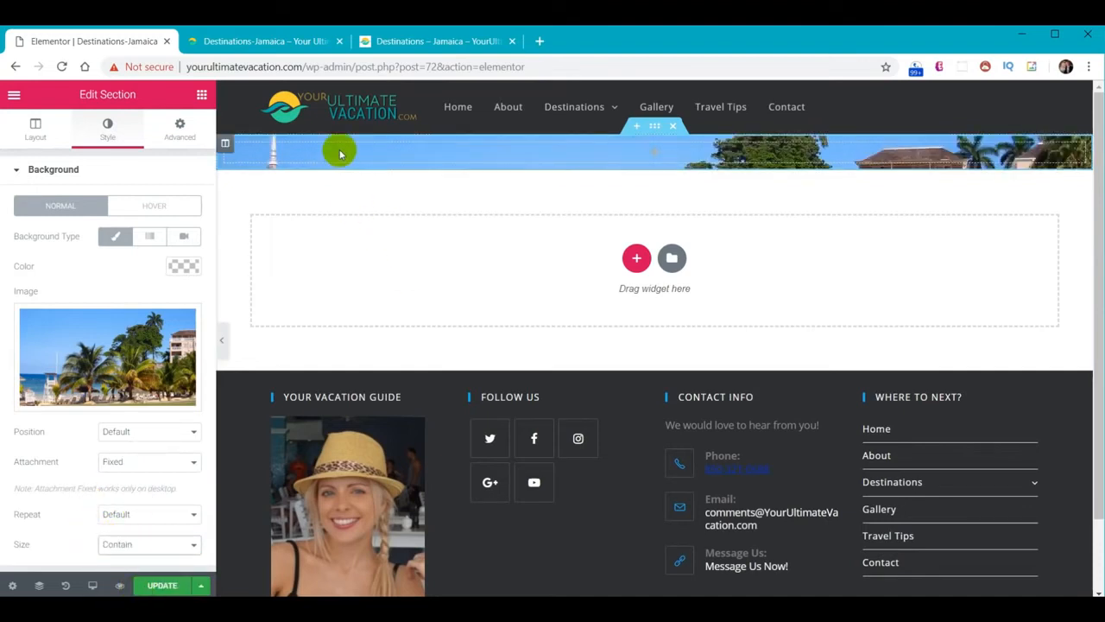
left_click(202, 95)
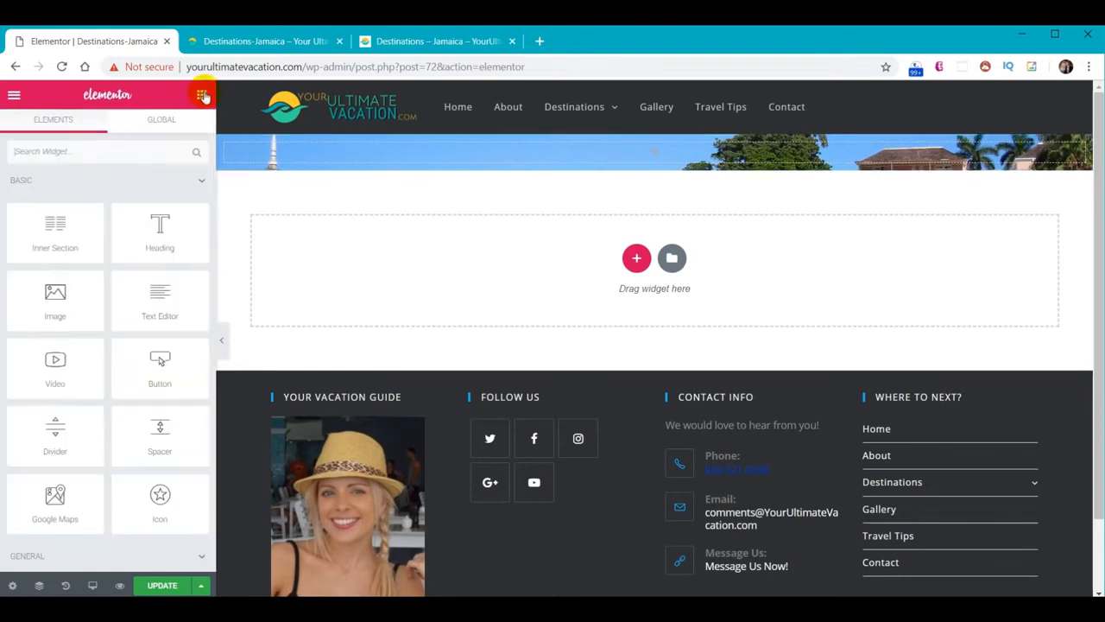
Place three Heading widgets in the banner section
left_click_drag(173, 215, 311, 166)
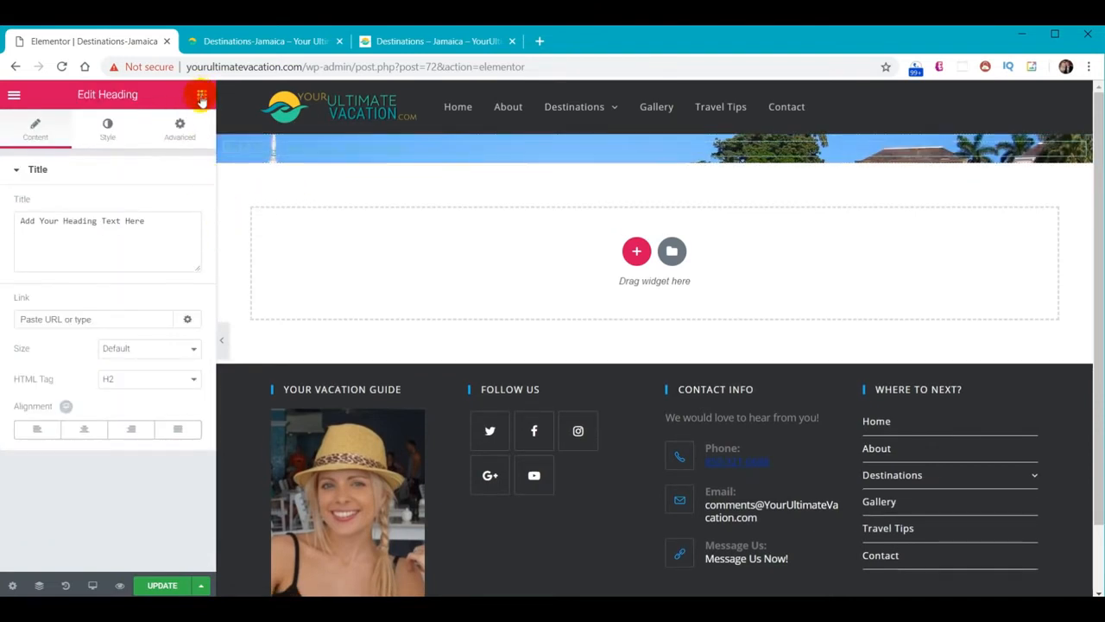
left_click(201, 95)
left_click_drag(173, 229, 374, 155)
left_click(201, 95)
left_click_drag(175, 234, 395, 171)
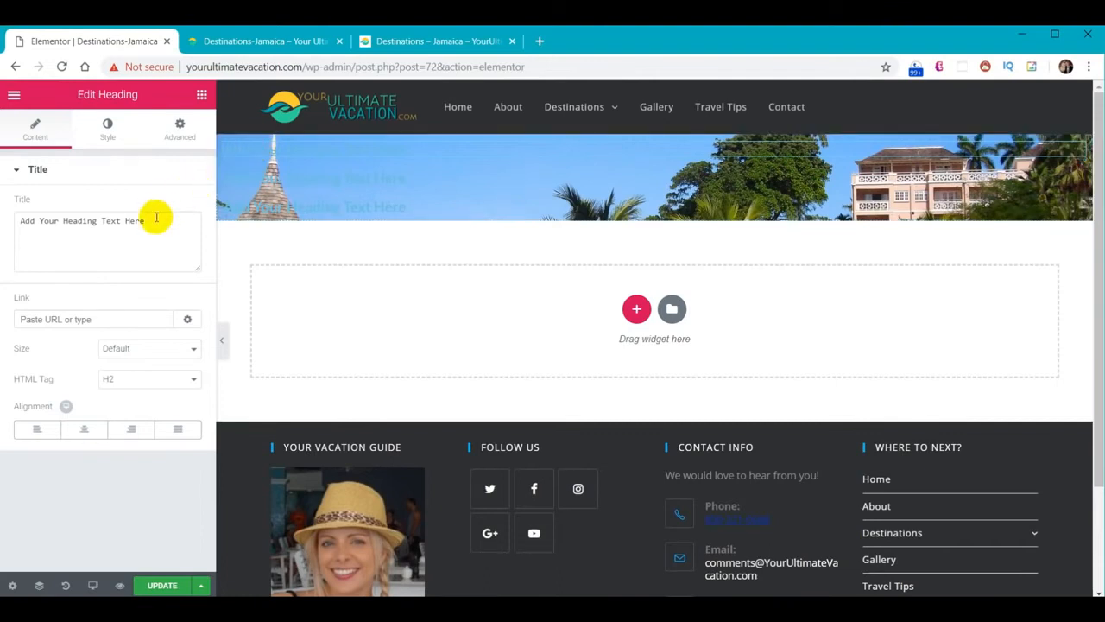
Retitle the first heading 'Destination' and make its text white
left_click_drag(156, 217, 5, 221)
type("Destination")
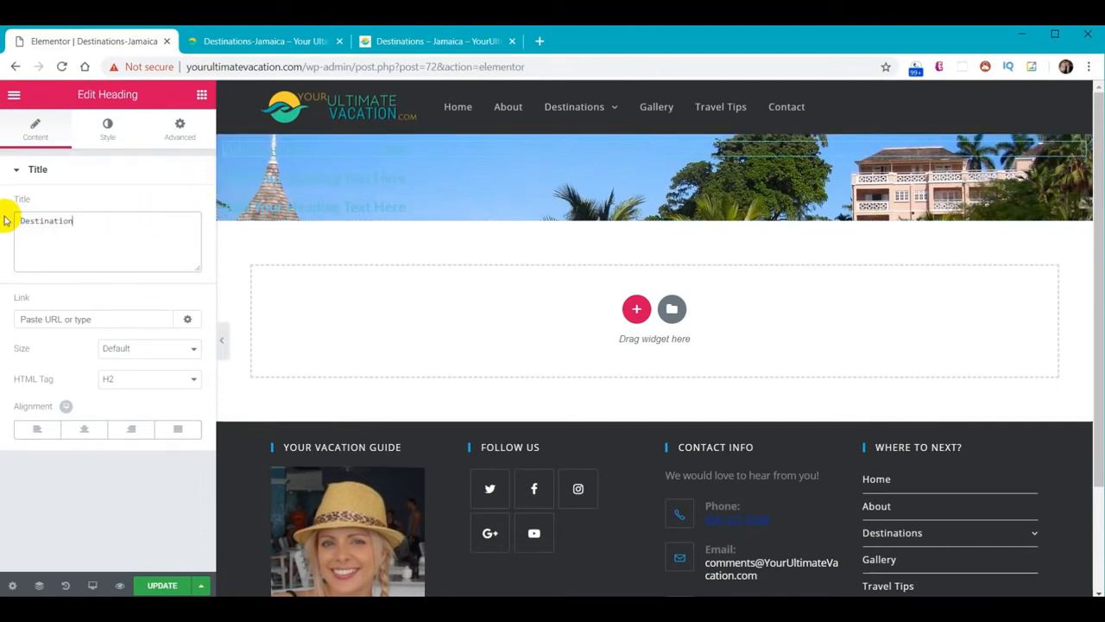
left_click(276, 241)
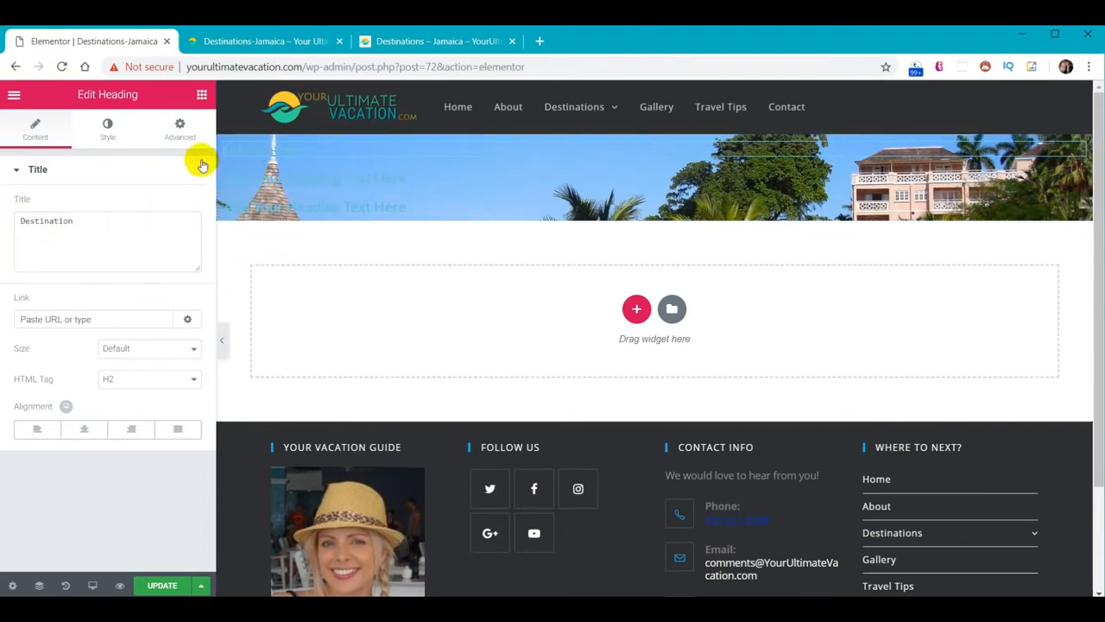
left_click(96, 129)
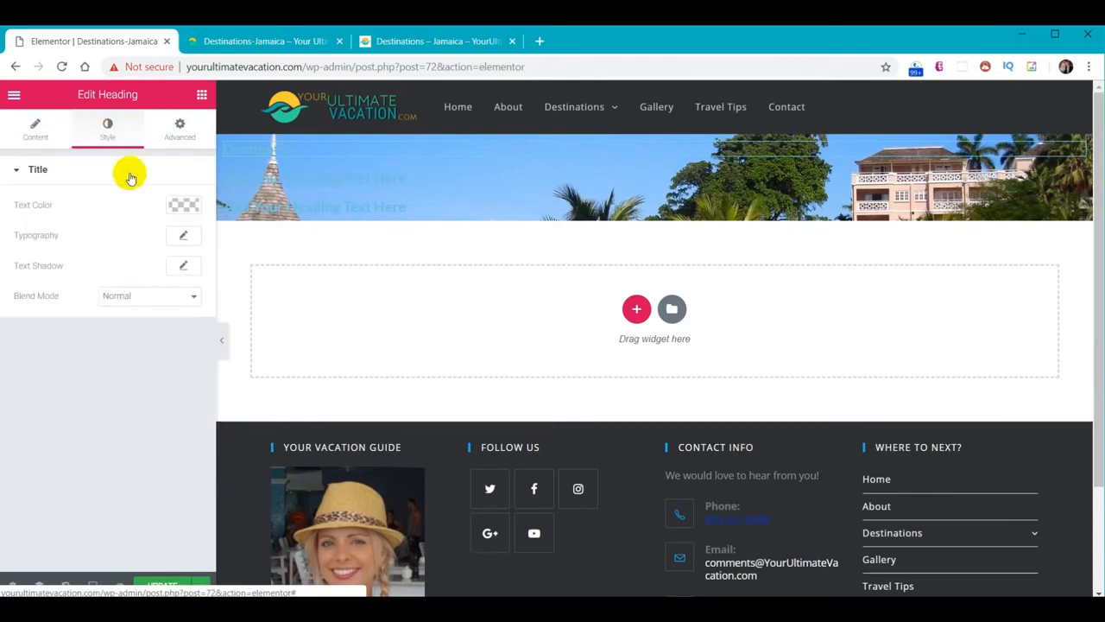
left_click(183, 205)
left_click(147, 378)
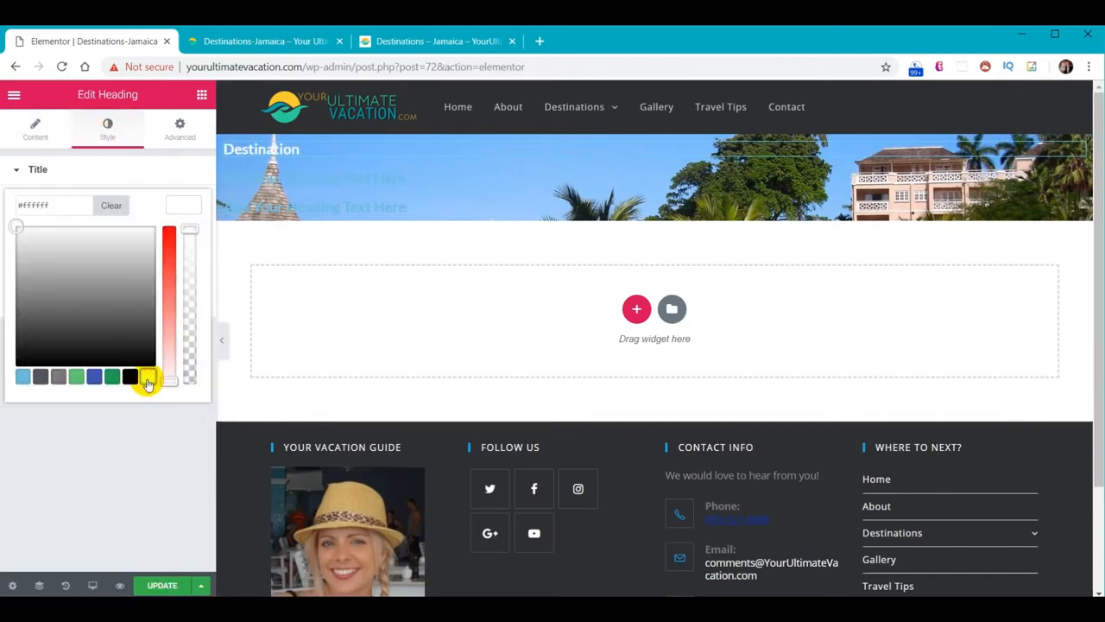
left_click(182, 208)
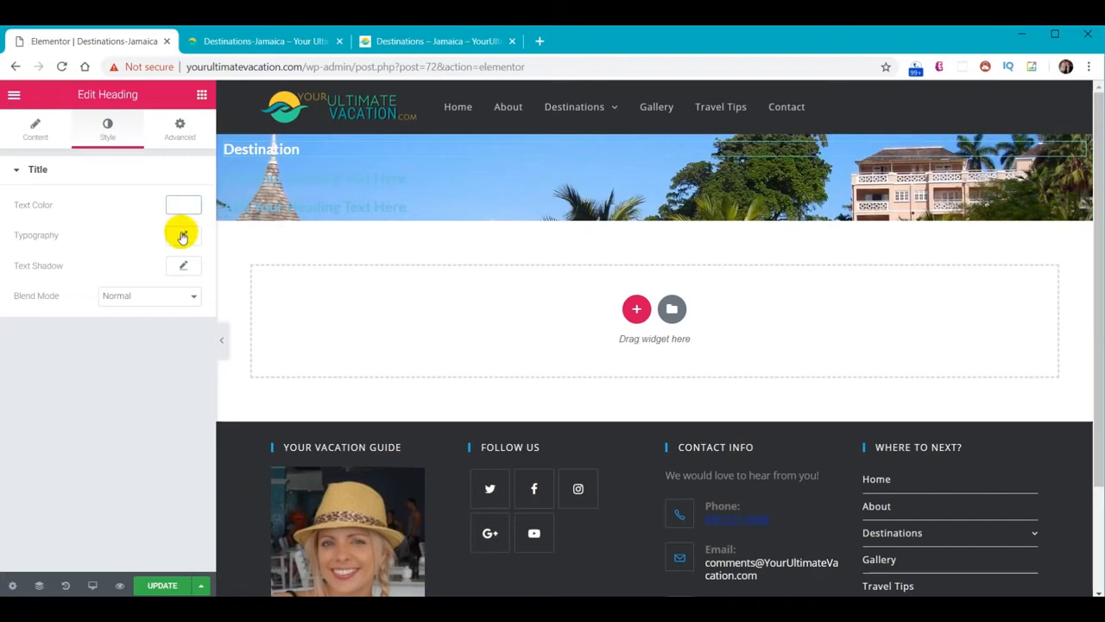
Set the Destination heading's typography to Viga, size 23, weight 200
left_click(183, 235)
type("23")
left_click(178, 277)
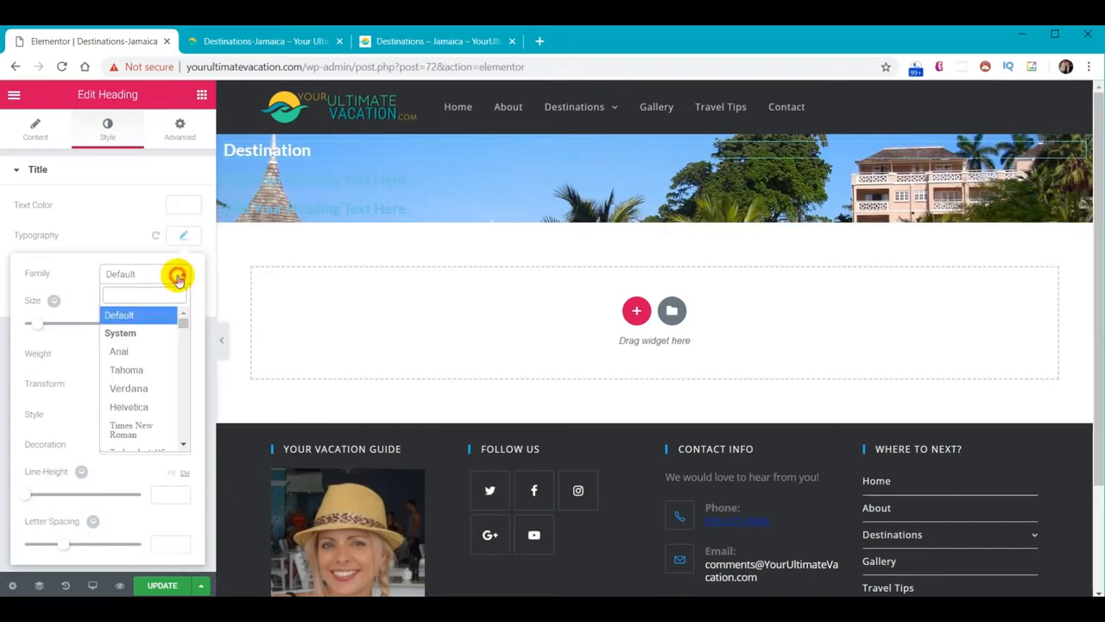
type("vig")
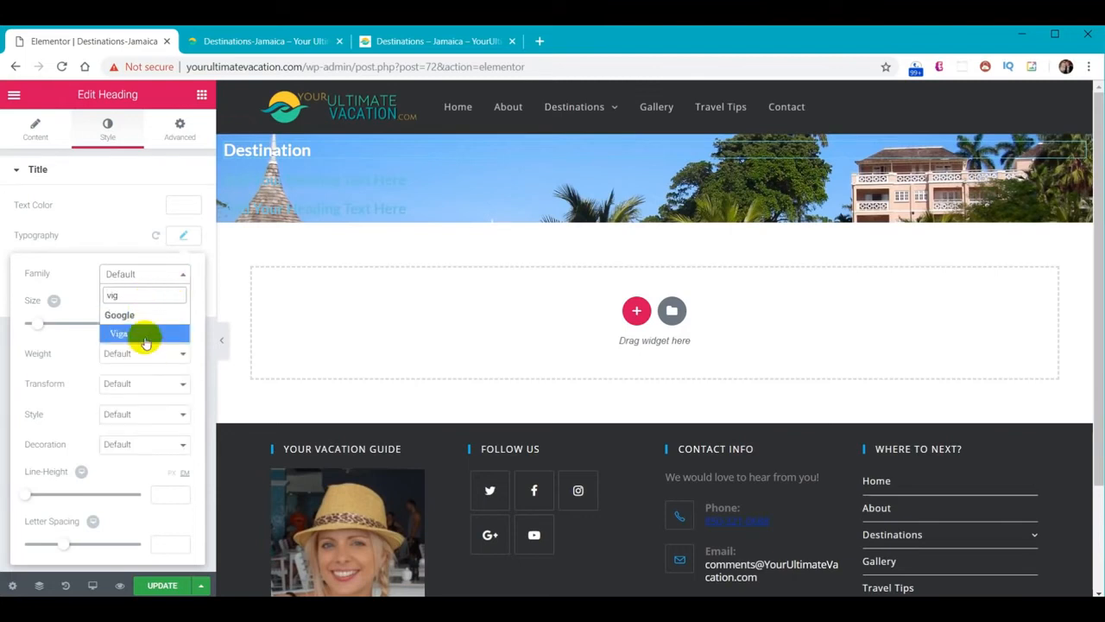
left_click(144, 334)
left_click(169, 355)
left_click(144, 381)
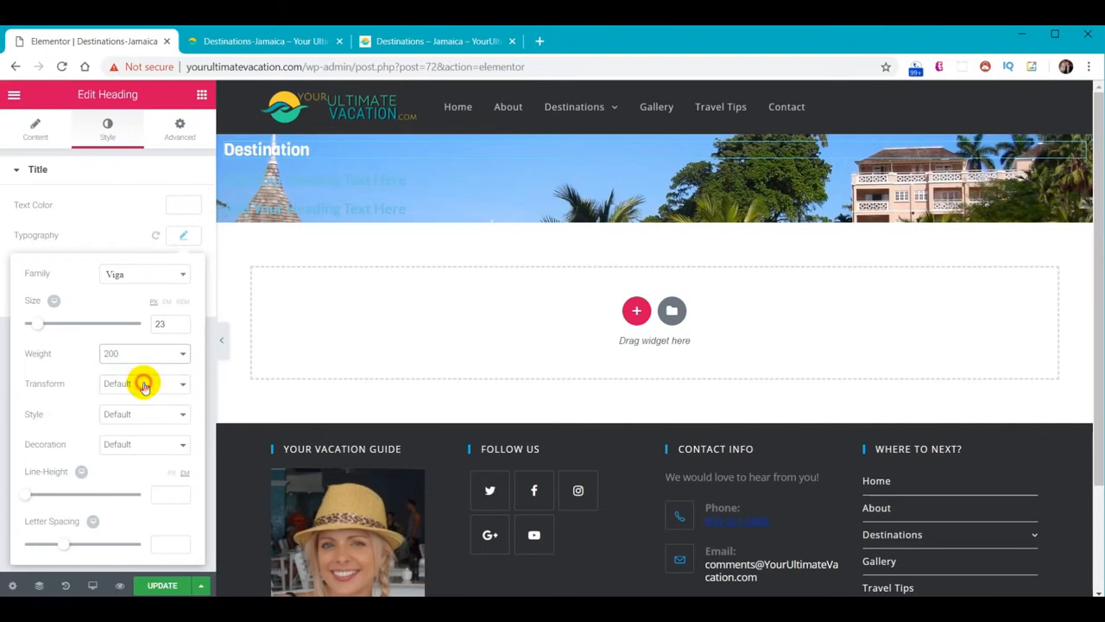
left_click(182, 236)
Give the Destination heading a soft text shadow with blur 5
left_click(184, 267)
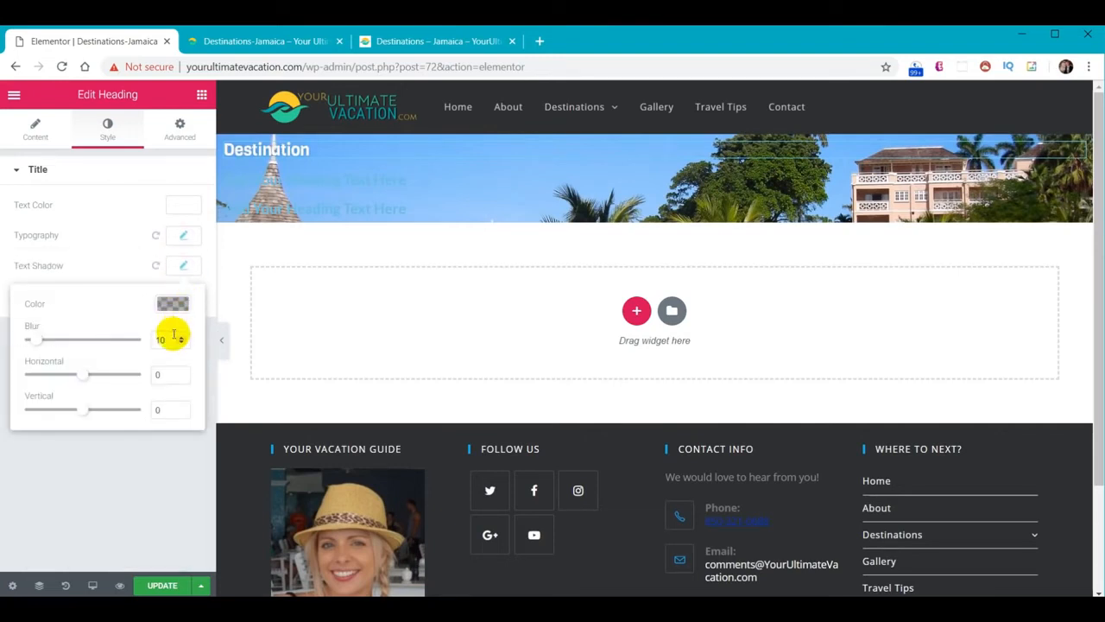
left_click_drag(173, 337, 152, 329)
type("5")
left_click_drag(165, 373, 139, 405)
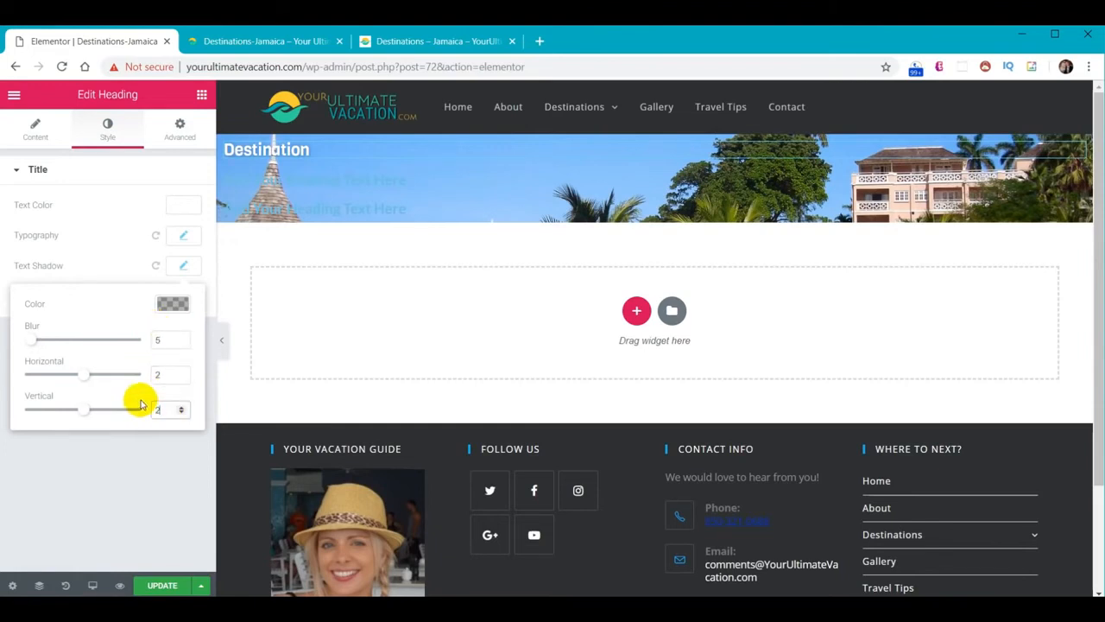
left_click(296, 182)
Retitle the second heading 'Couples Ocho Rios & Runaway Bay, Jamaica' and make it white
triple_click(86, 221)
type("Couples Ocho Rios & Runaway Bay, Jamaica")
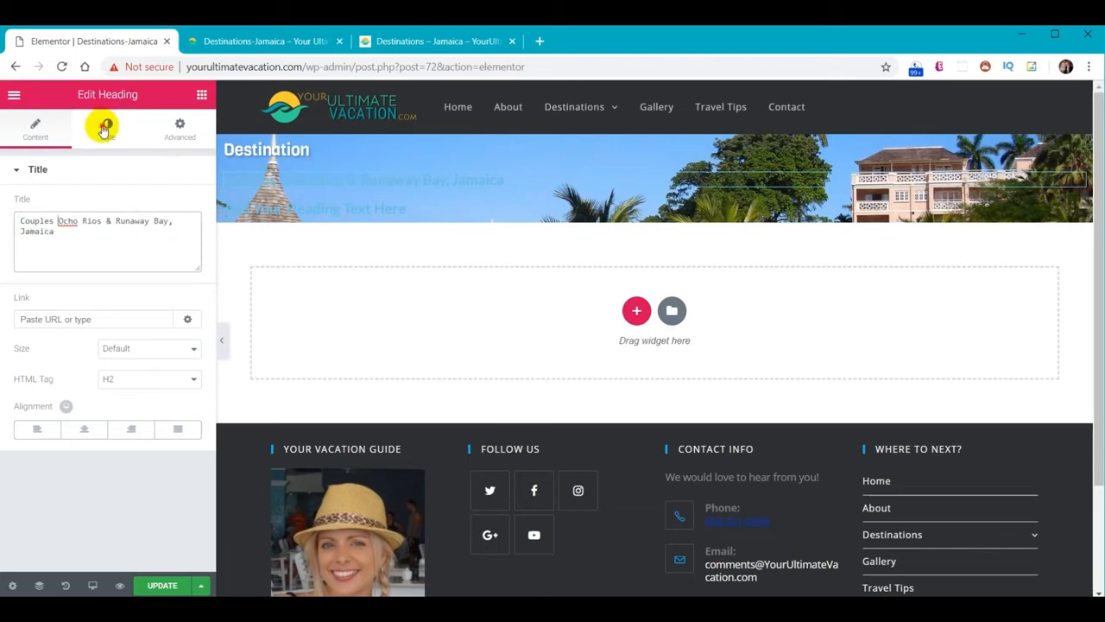
left_click(105, 126)
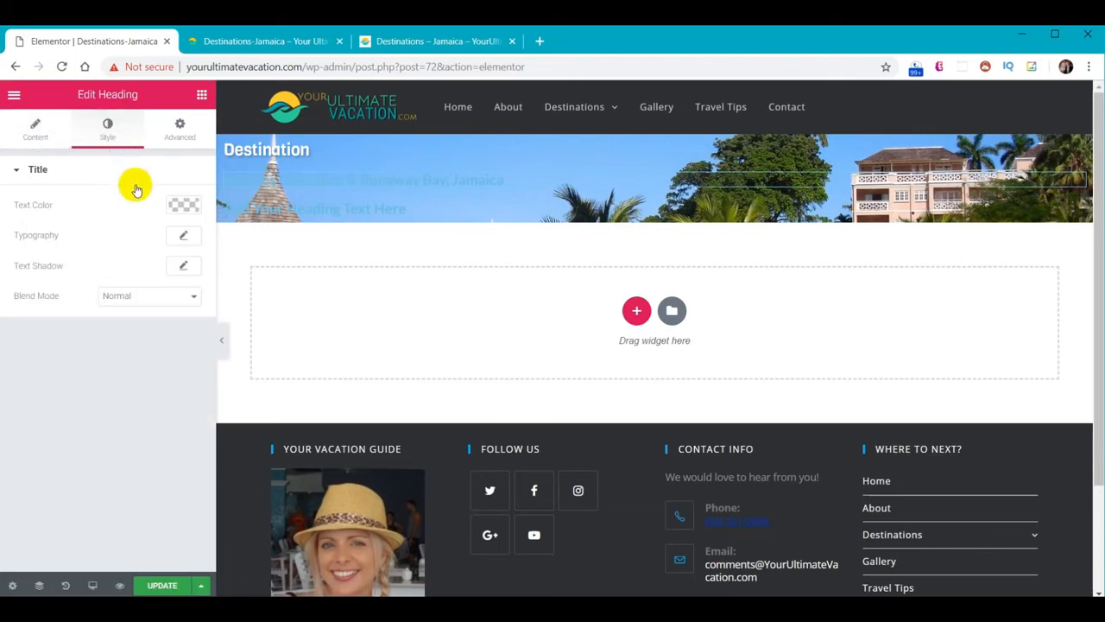
left_click(181, 204)
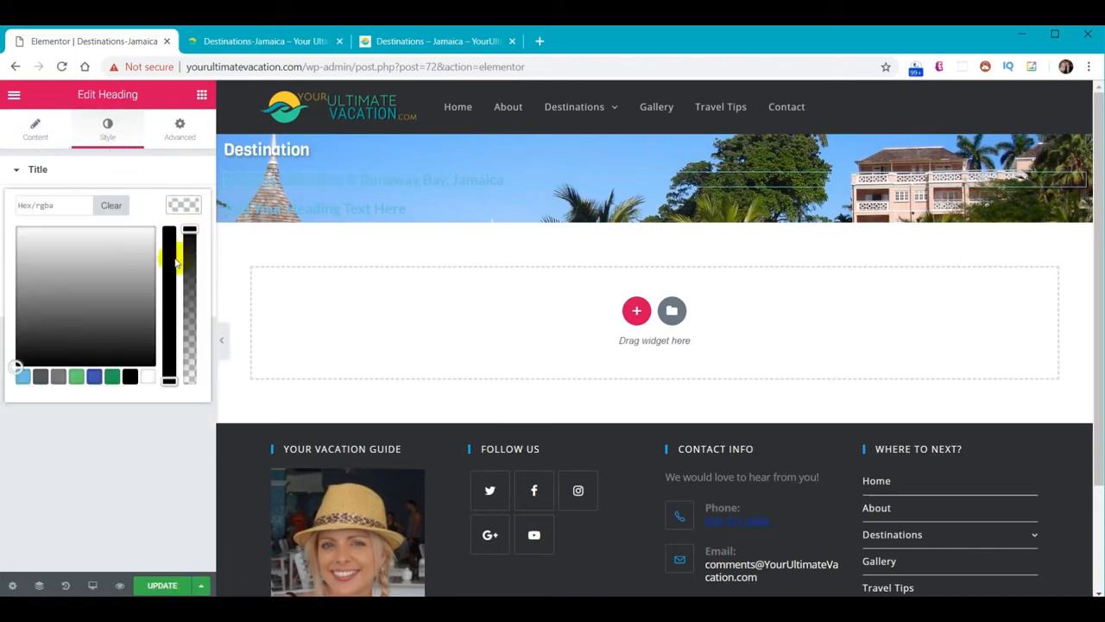
left_click(149, 377)
left_click(185, 207)
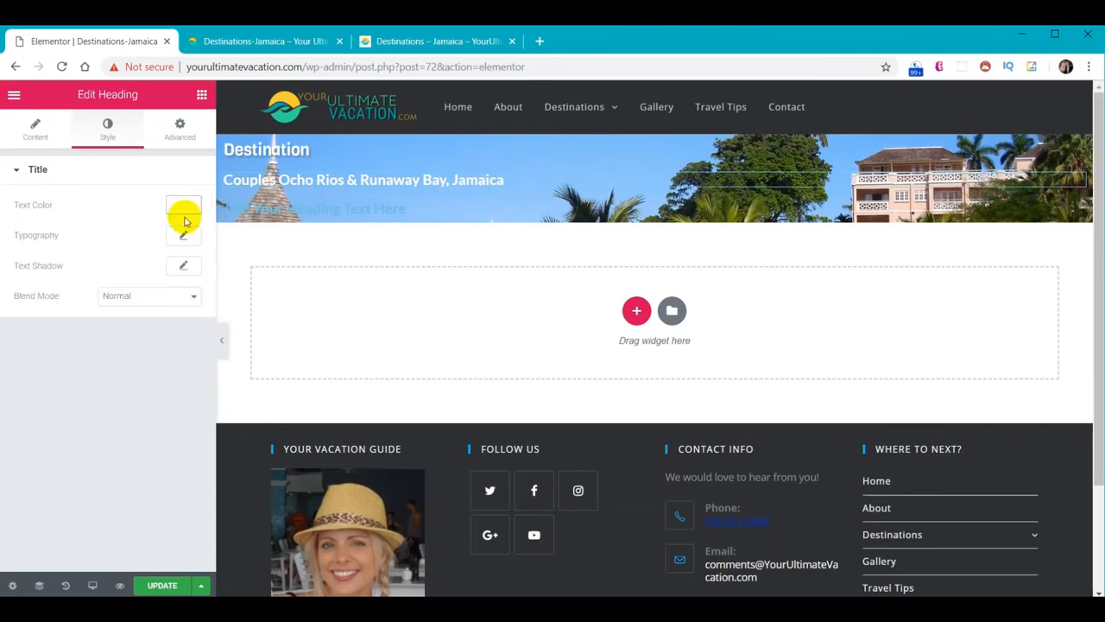
Set the second heading's font size to 33
left_click(183, 238)
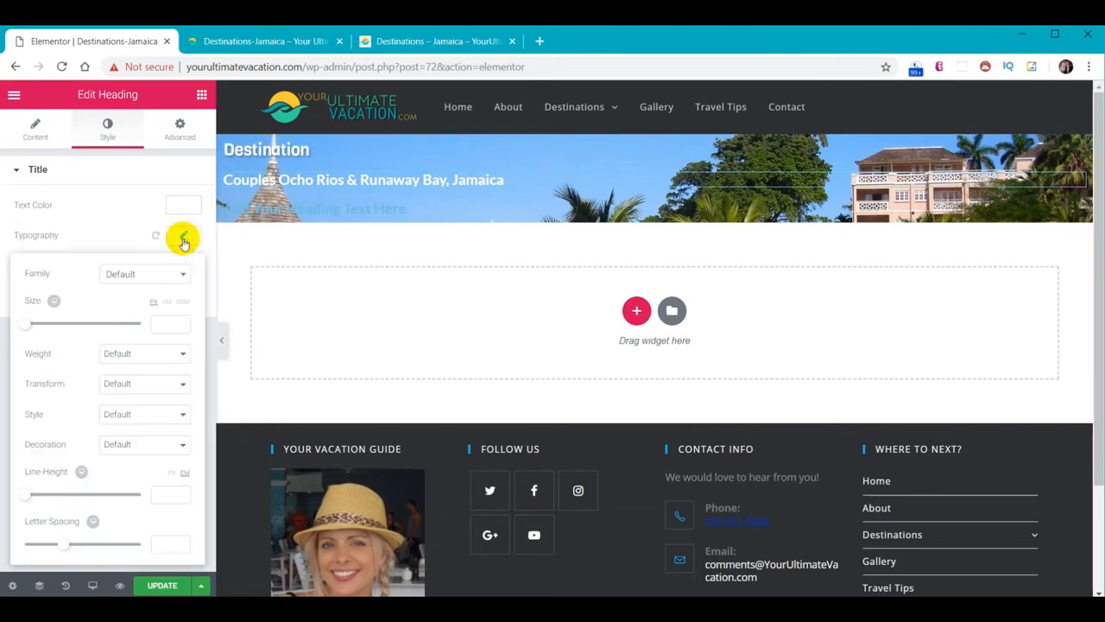
type("33")
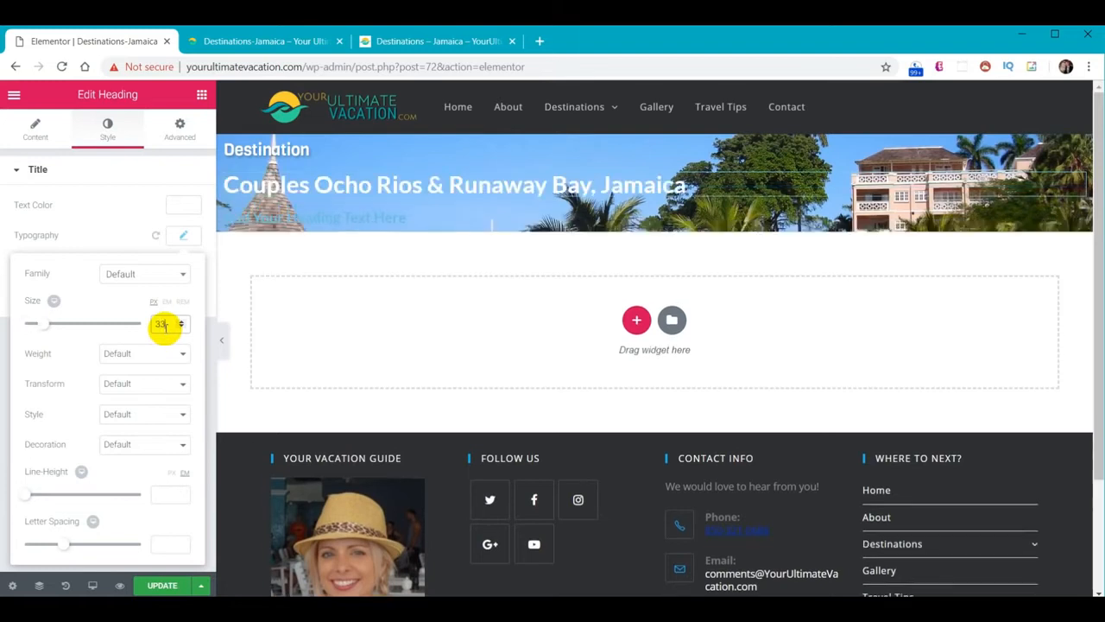
left_click(163, 281)
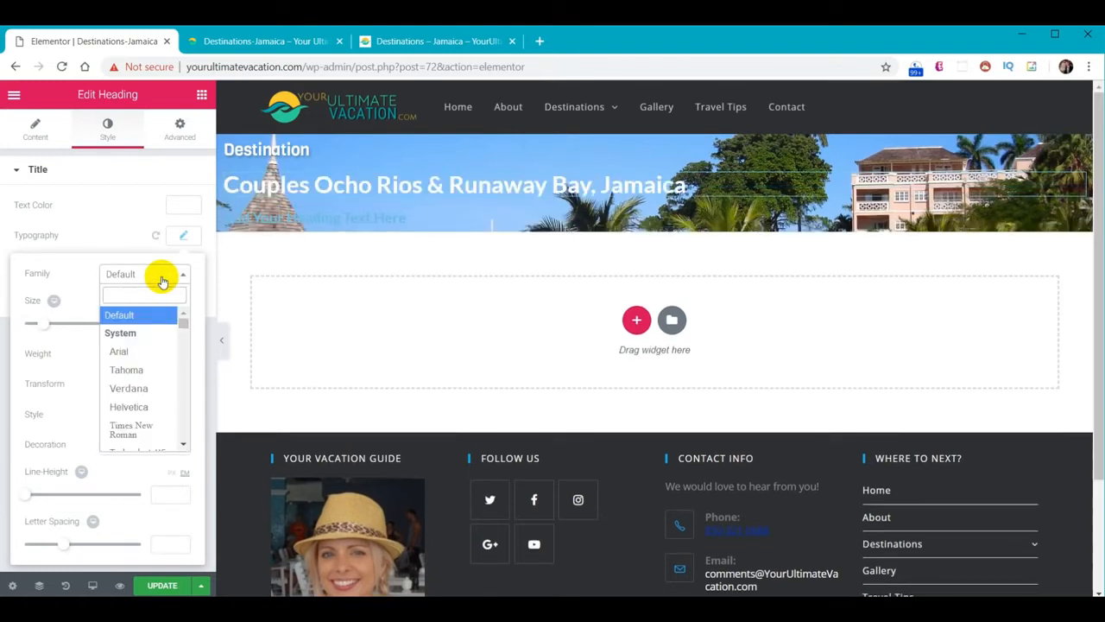
type("vigo")
left_click(160, 274)
left_click(184, 236)
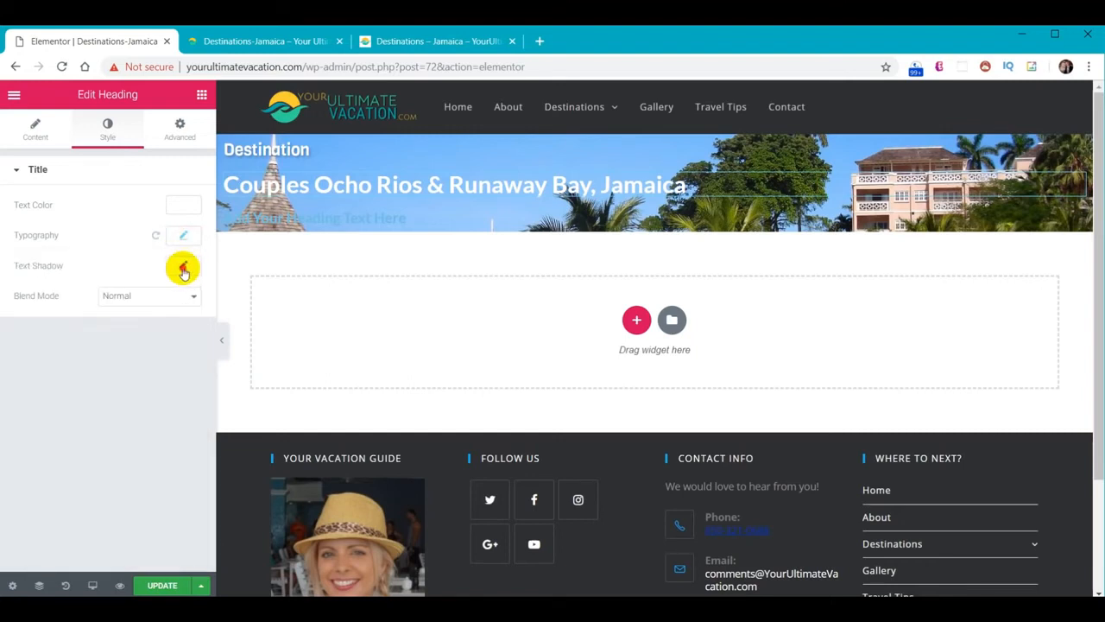
Give the second heading a text shadow with blur 5 and horizontal and vertical offsets of 2
left_click(183, 271)
left_click_drag(164, 339, 142, 333)
type("5")
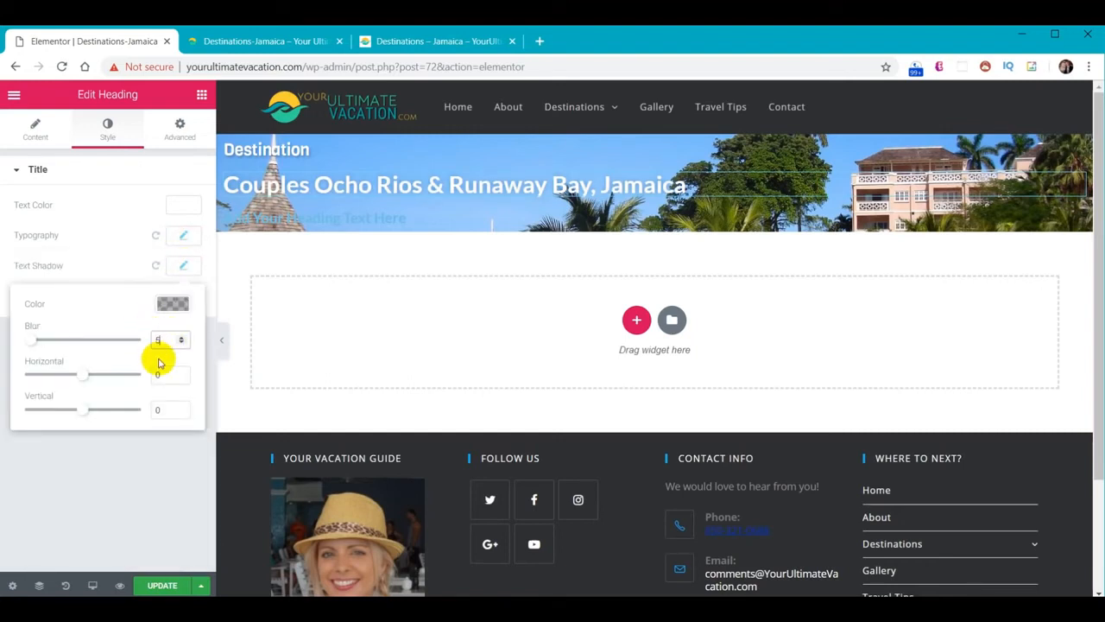
left_click_drag(161, 375, 143, 375)
type("2")
left_click(158, 410)
type("2")
left_click(184, 266)
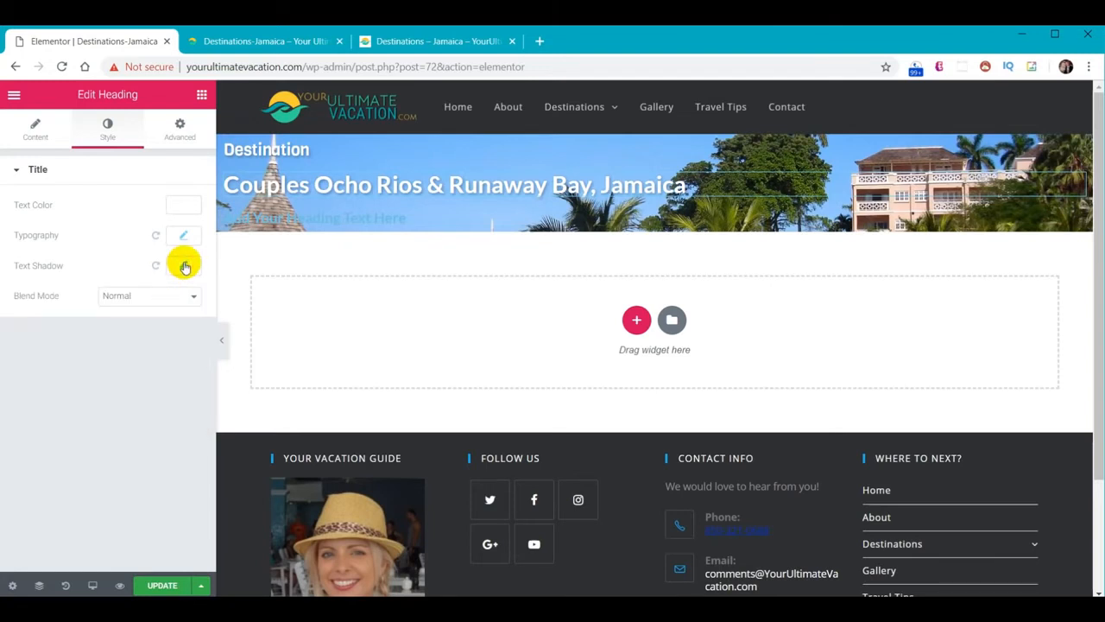
left_click(320, 218)
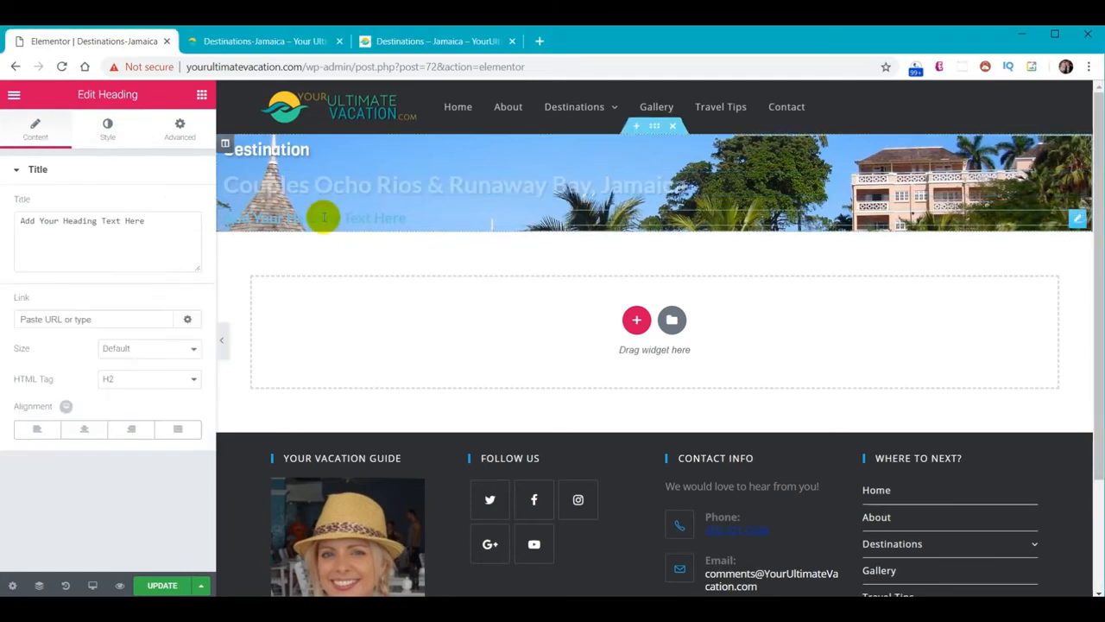
Retitle the third heading 'Jamaica' and colour it teal
left_click(175, 234)
left_click_drag(176, 234, 3, 221)
type("Jamaica")
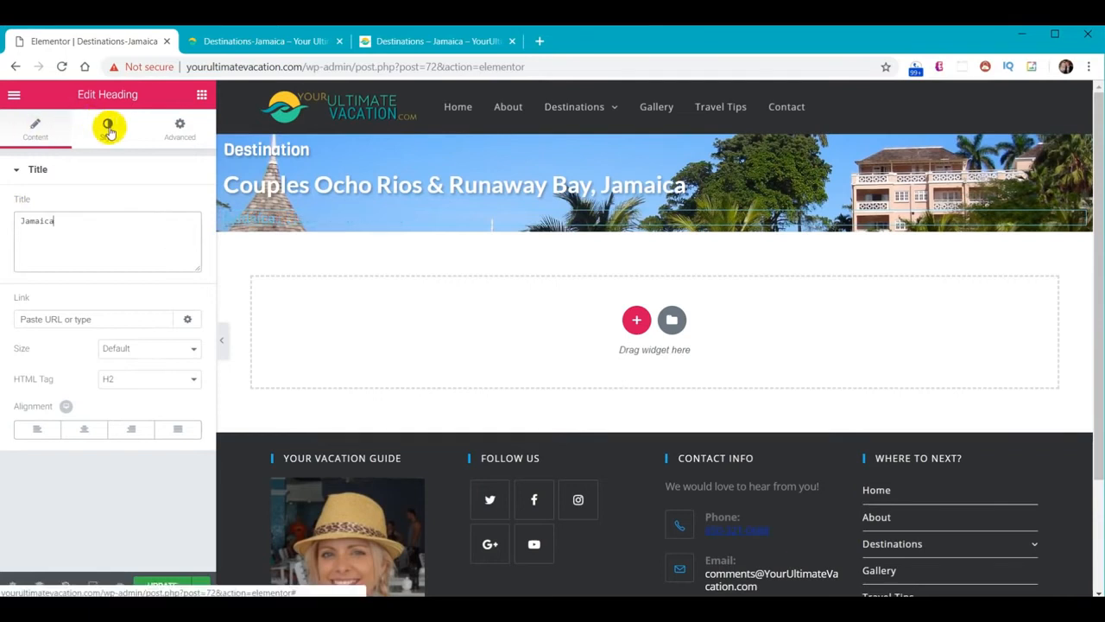
left_click(107, 128)
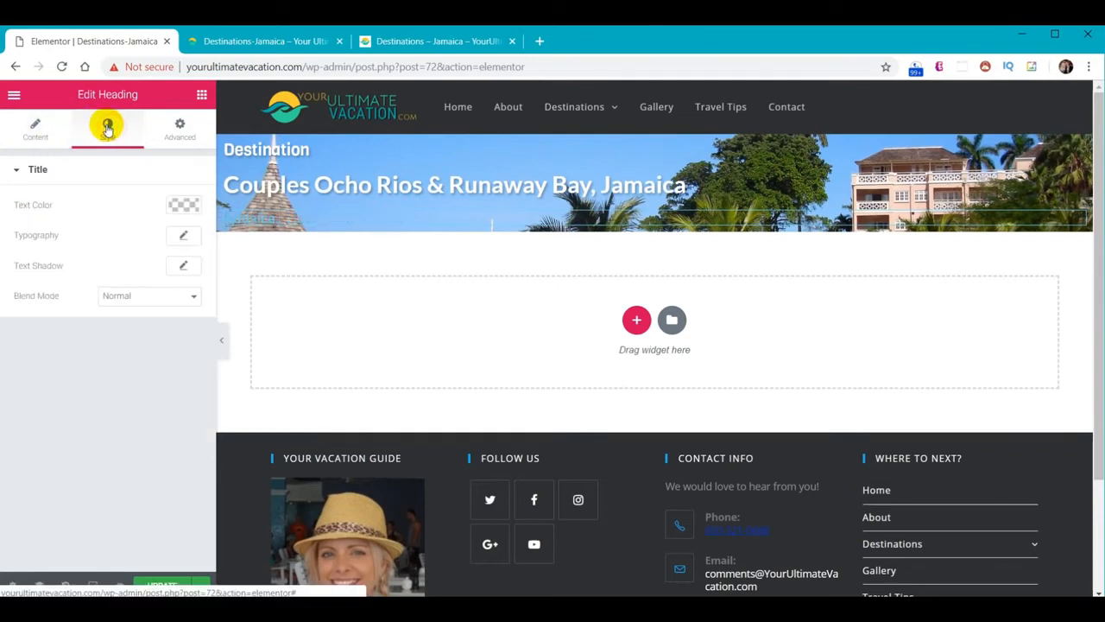
left_click(185, 207)
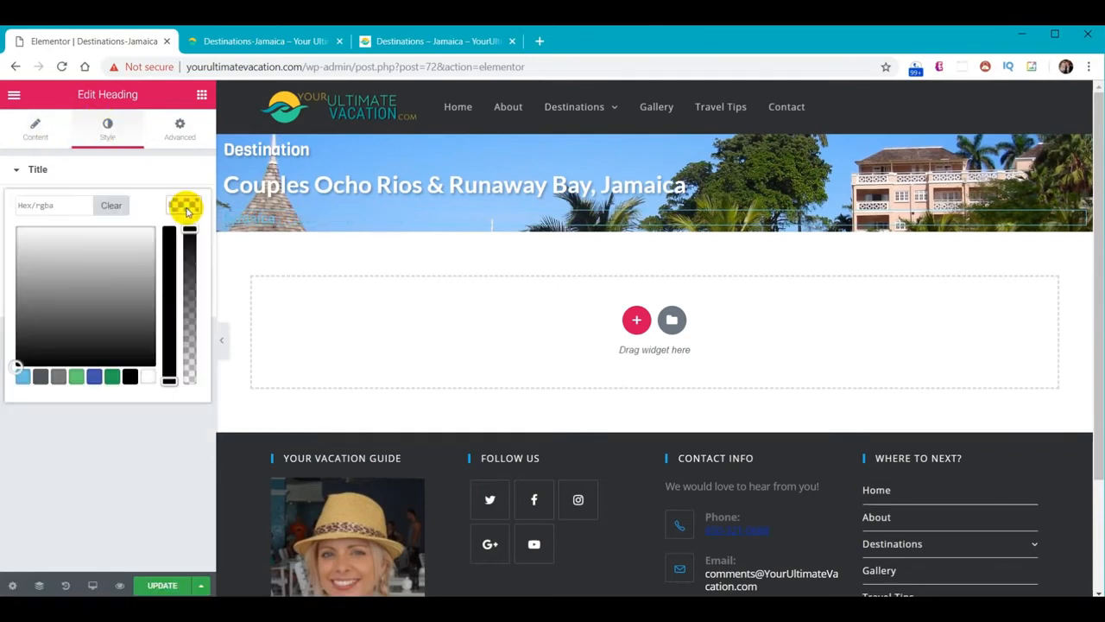
left_click(68, 200)
key("ctrl+v")
left_click(181, 205)
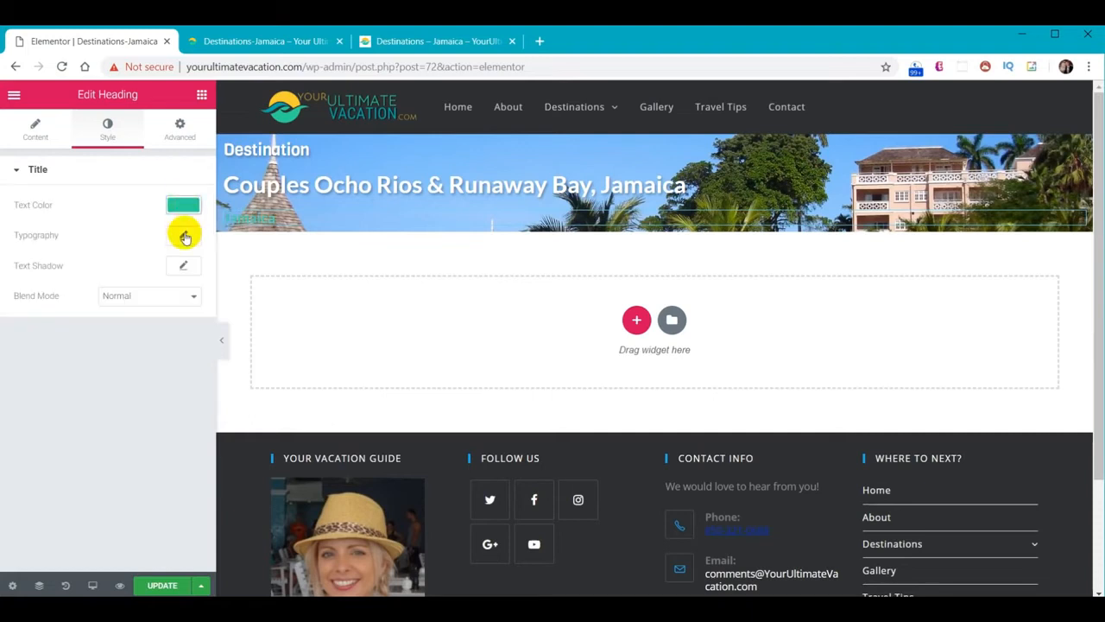
Set the Jamaica heading's font to Squada One at size 300
left_click(184, 236)
left_click(133, 275)
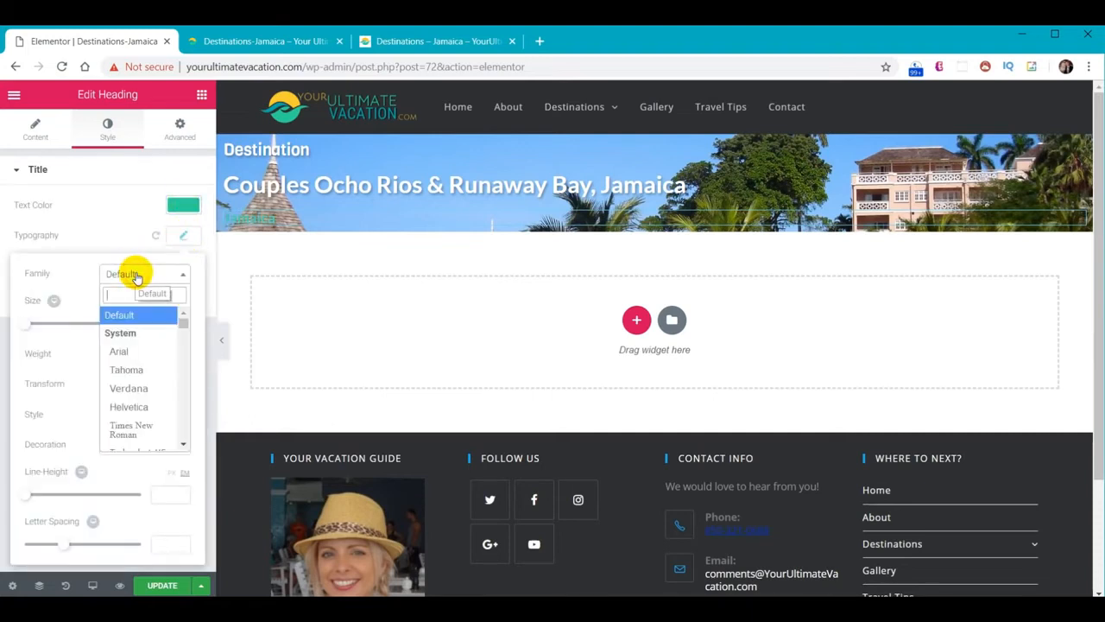
type("sq")
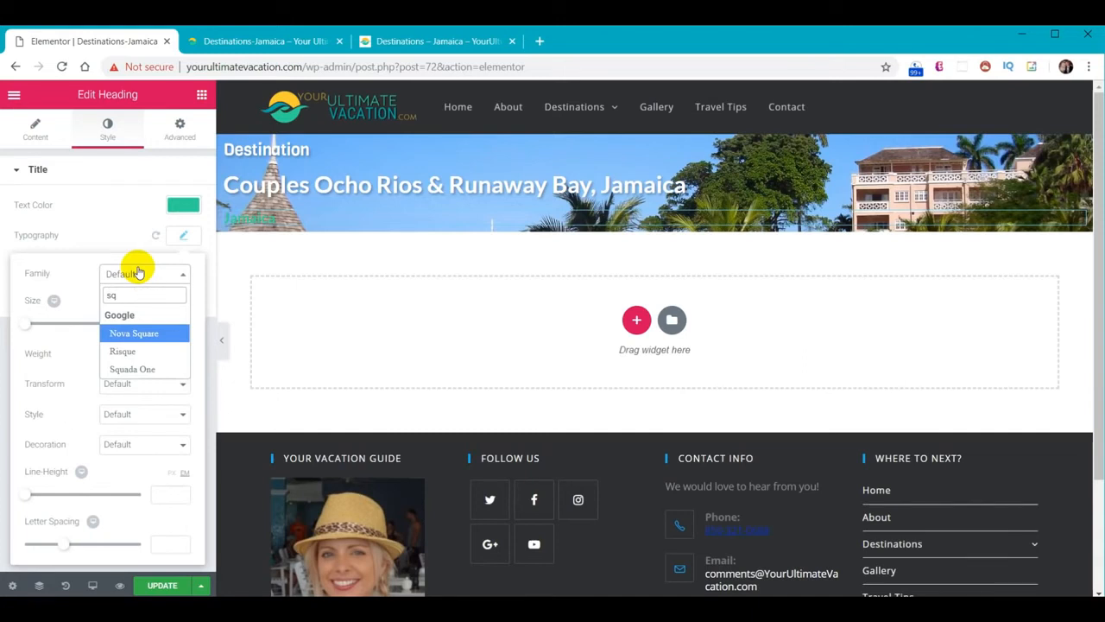
left_click(140, 370)
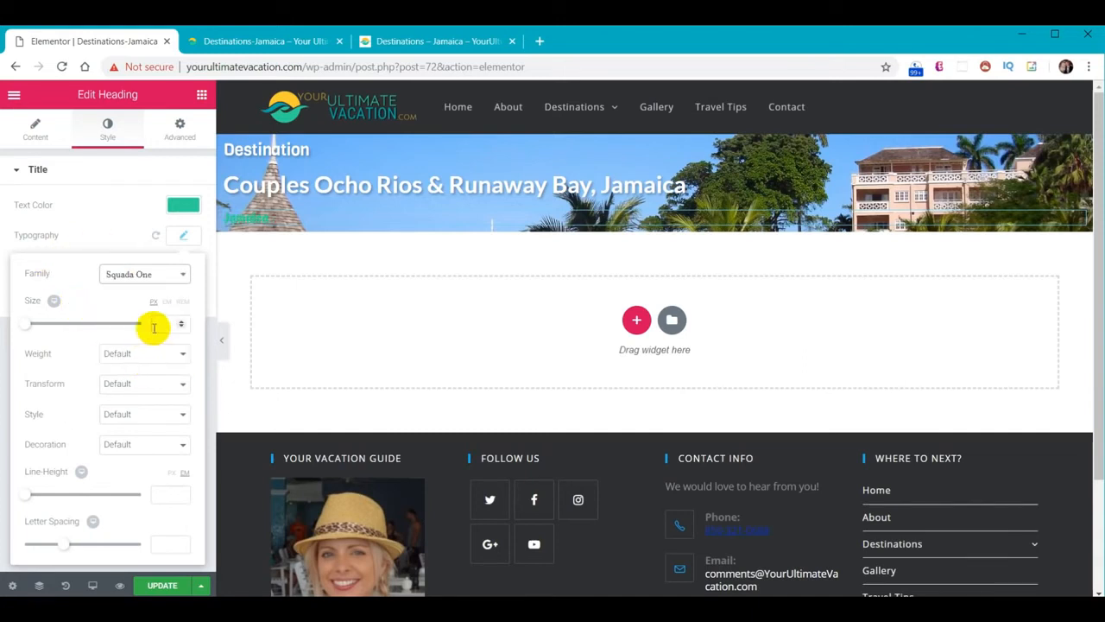
left_click(161, 324)
type("300")
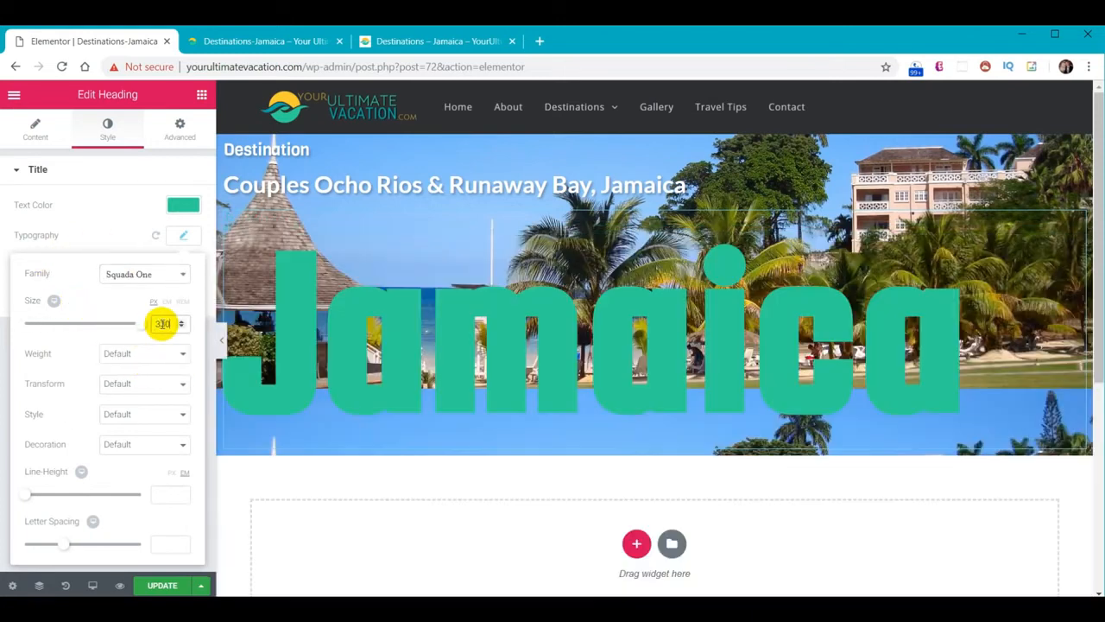
left_click(185, 237)
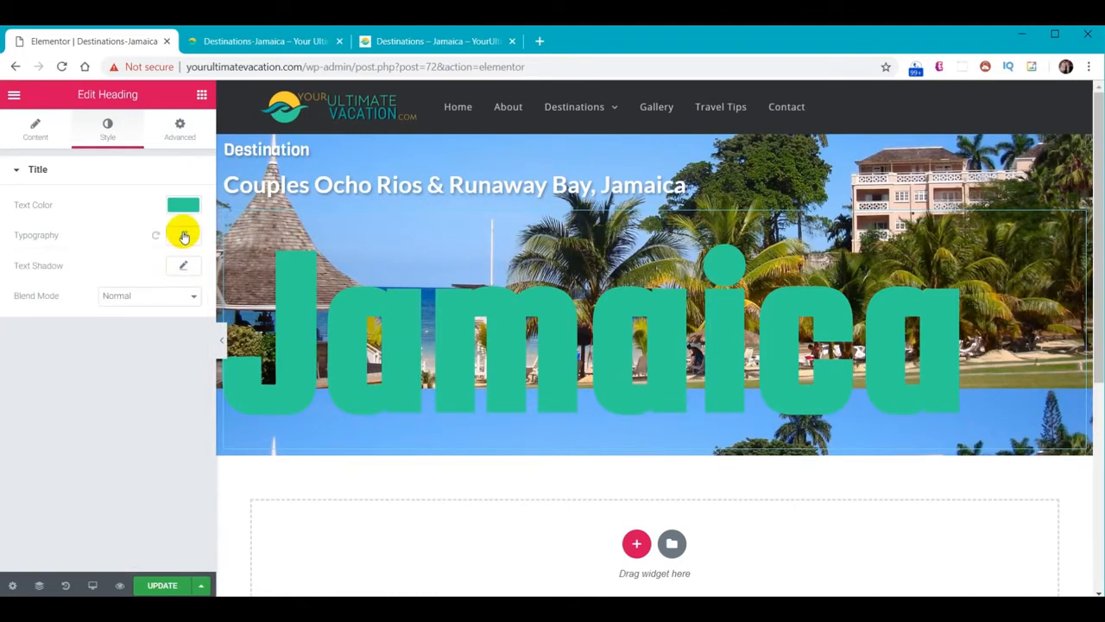
Make the teal semi-transparent and add a text shadow with blur 5, offsets 2/2
left_click(183, 207)
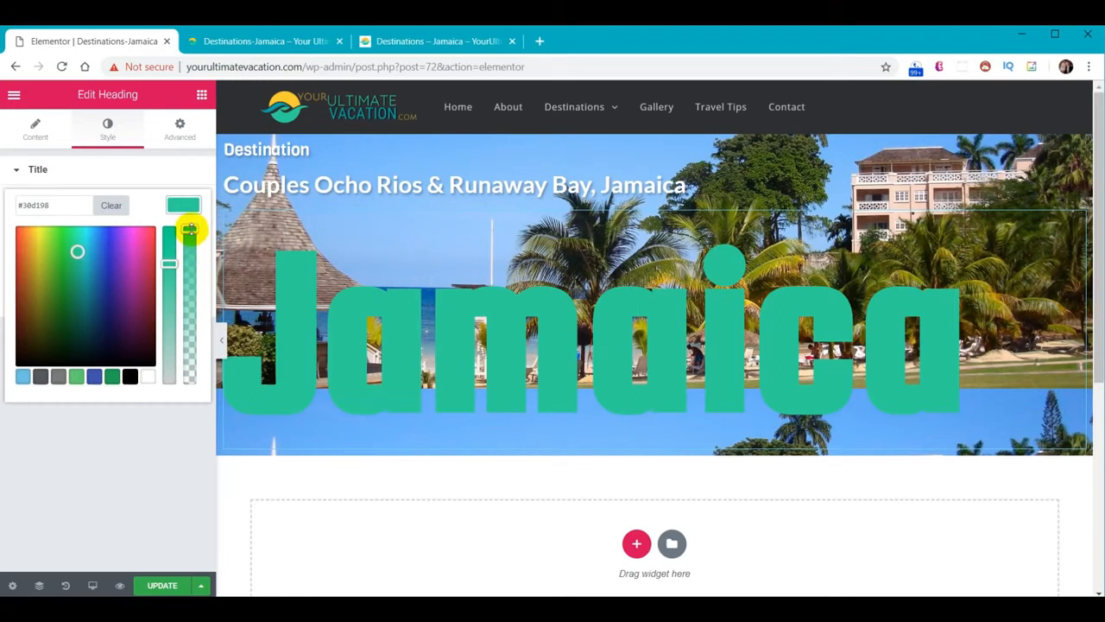
left_click_drag(190, 230, 190, 263)
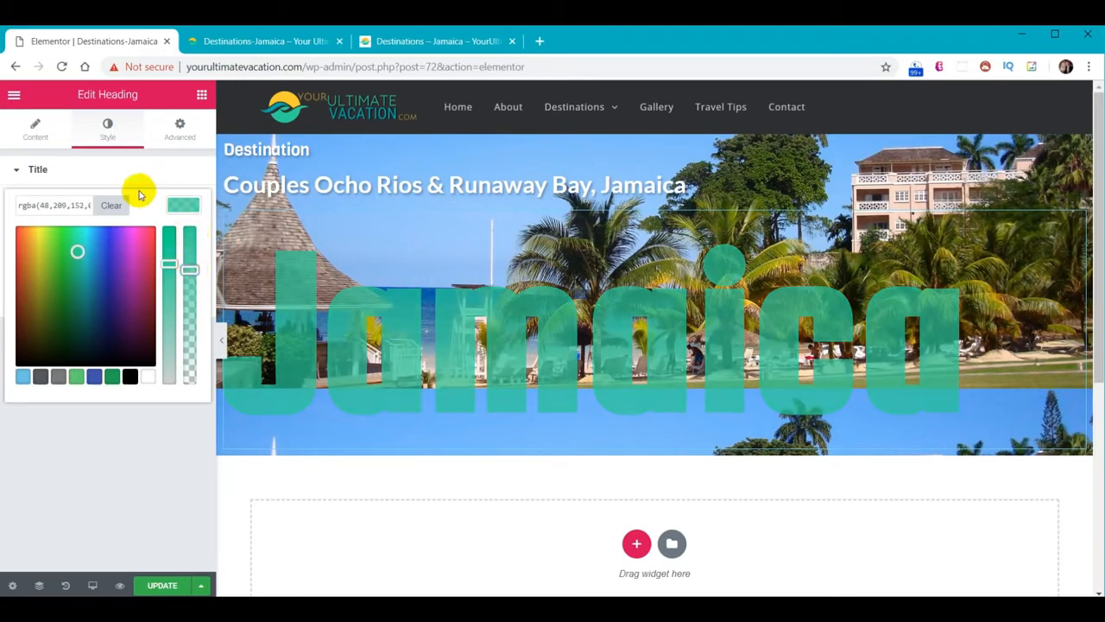
left_click(178, 204)
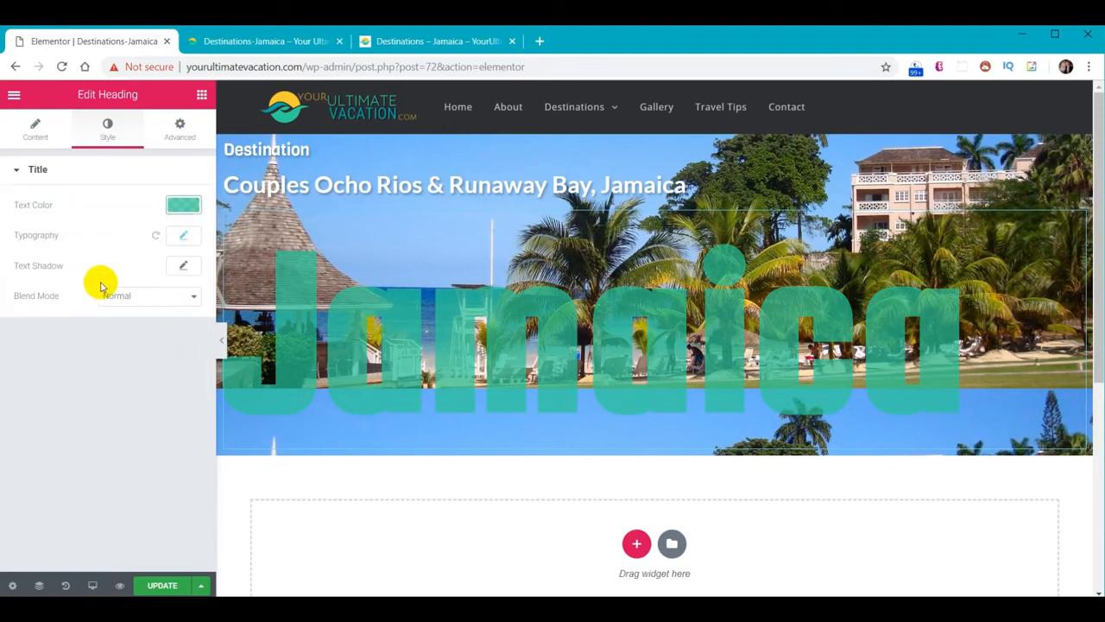
left_click(183, 265)
left_click_drag(169, 339, 147, 407)
type("5")
type("2")
type("2")
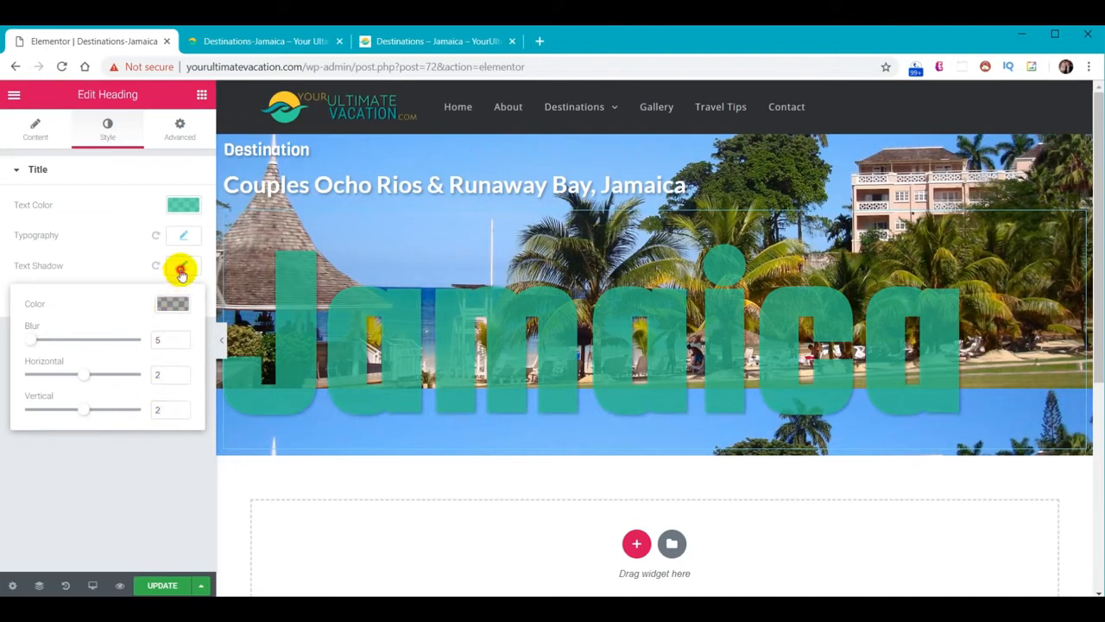
left_click(181, 268)
Set the Jamaica heading's blend mode to Luminosity
left_click(160, 295)
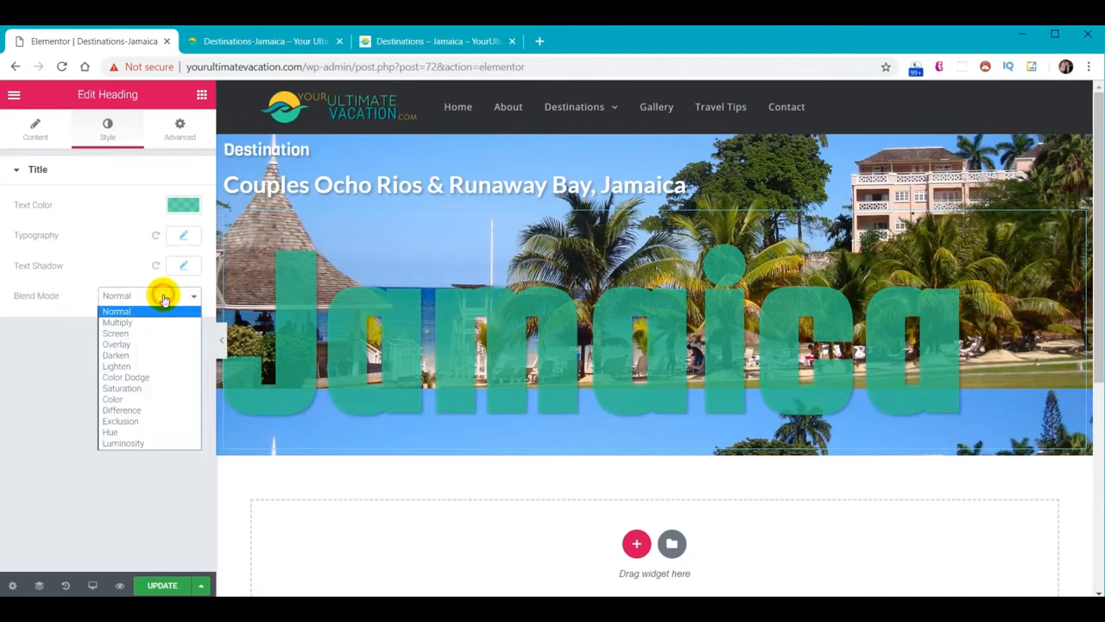
left_click(141, 443)
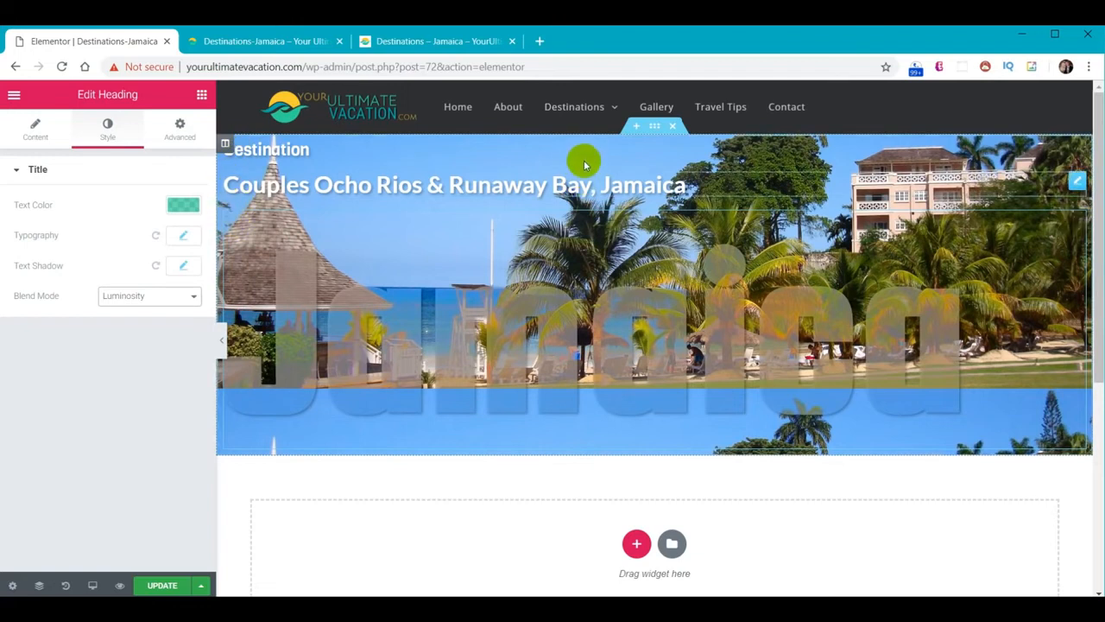
Give the banner section a left padding of 20 px with padding sides unlinked
left_click(653, 127)
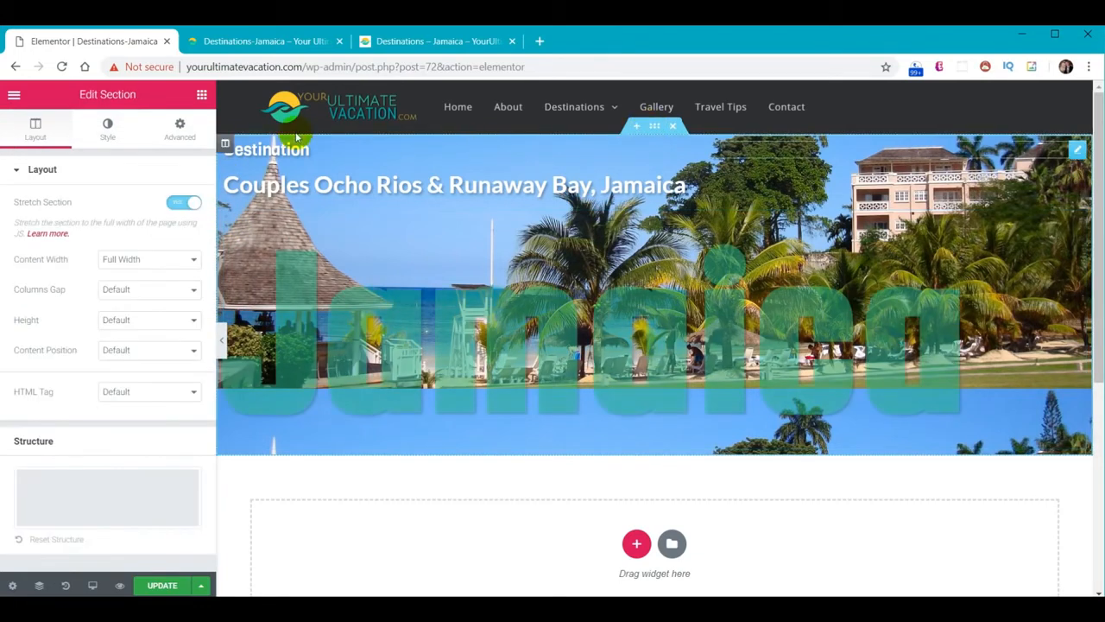
left_click(180, 129)
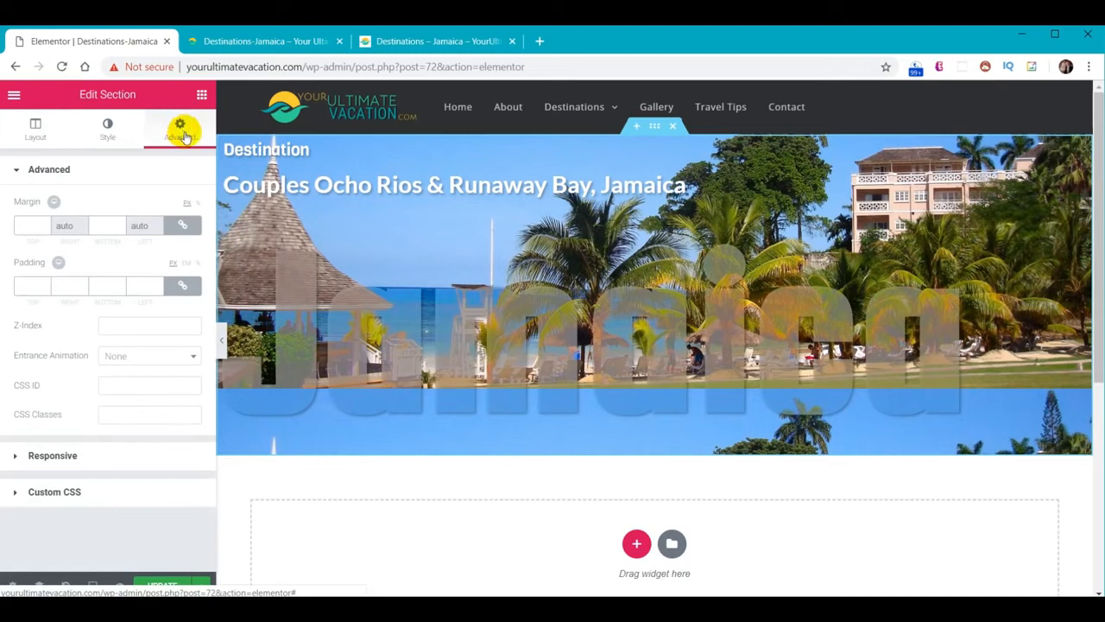
left_click(185, 287)
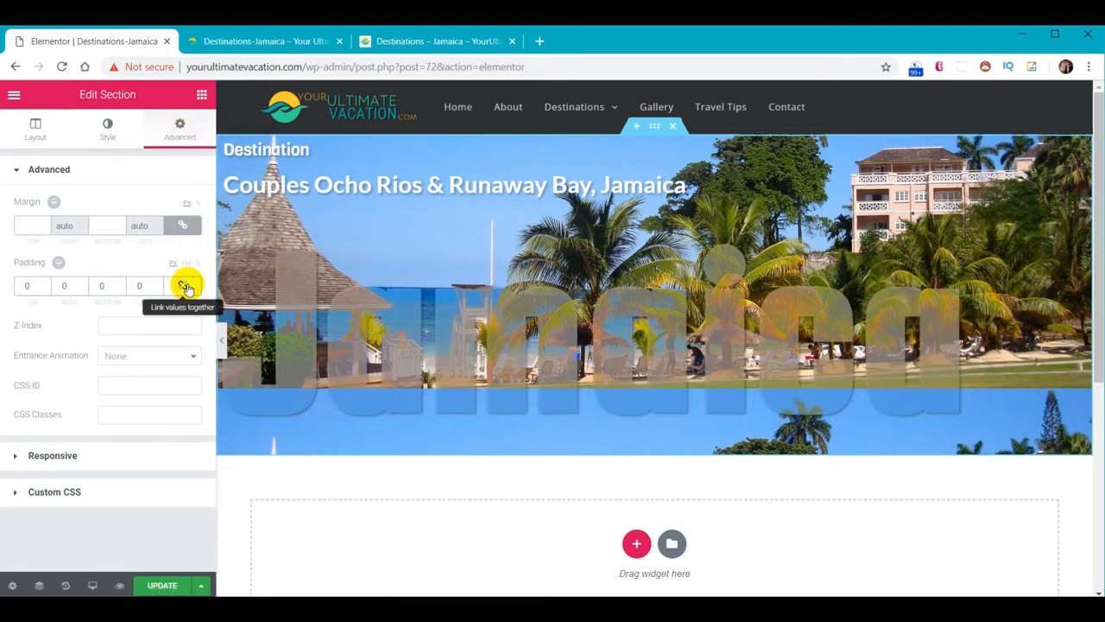
left_click(186, 287)
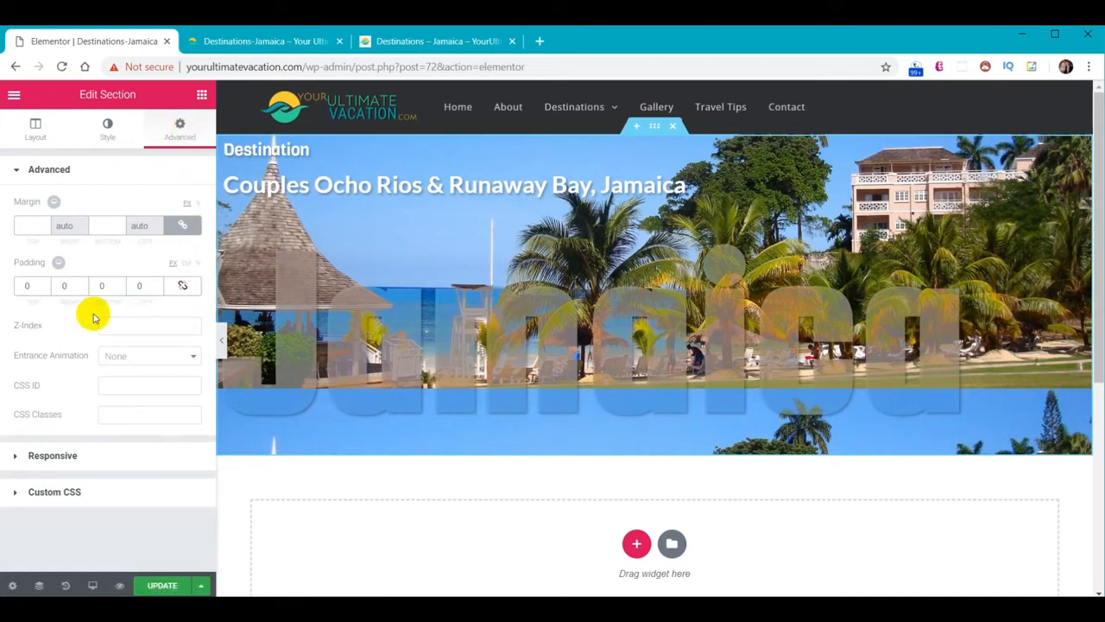
left_click(134, 287)
type("2")
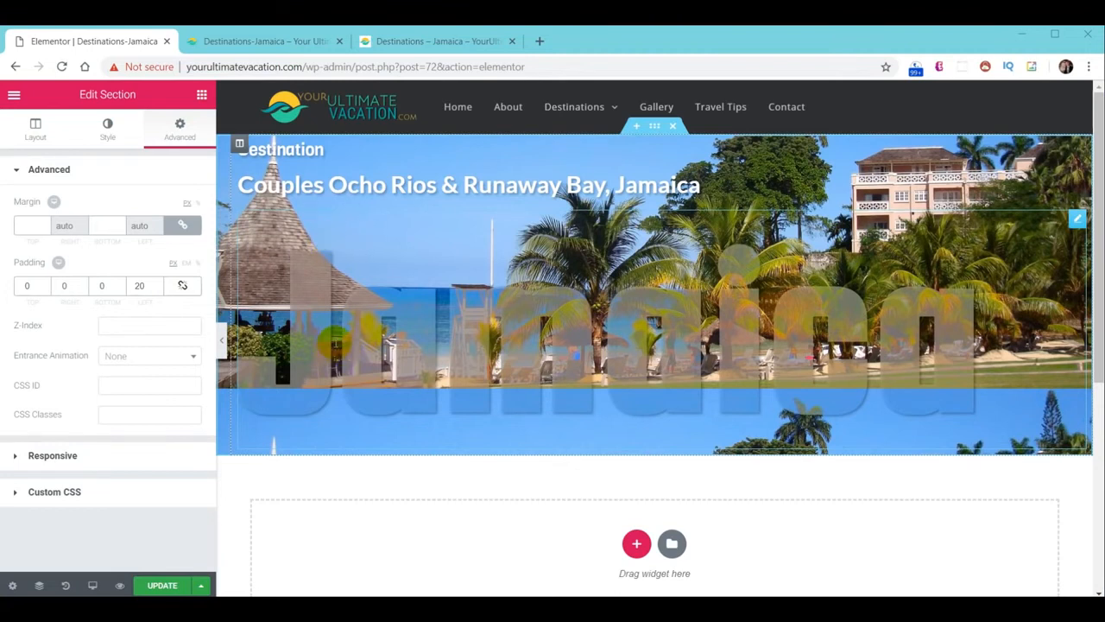
Set the Jamaica heading's top margin to -30 and save the page
left_click(335, 343)
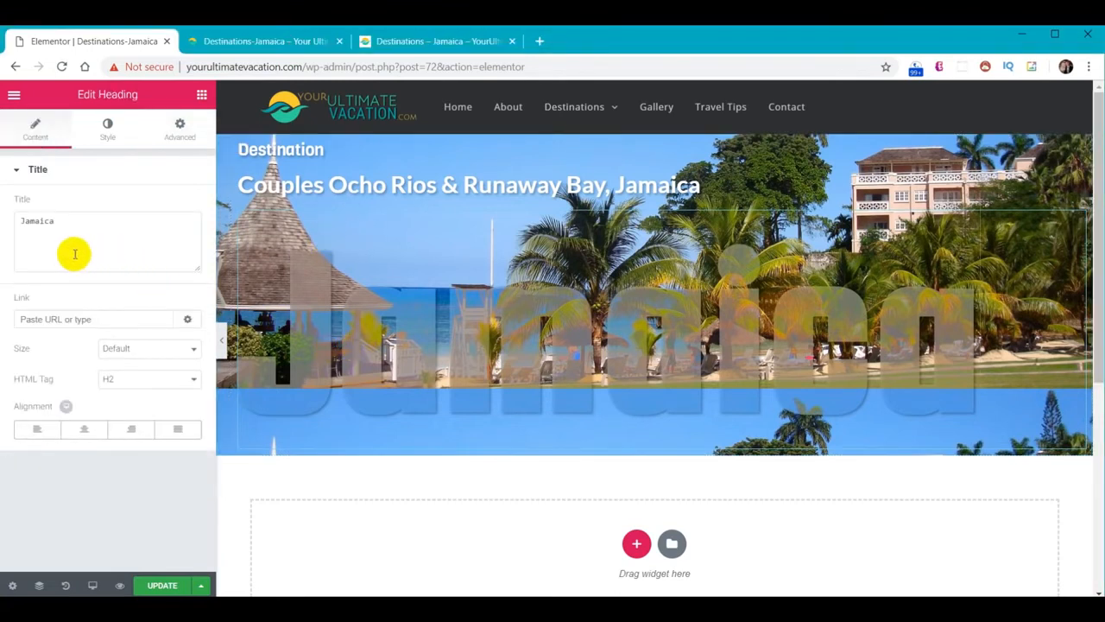
left_click(179, 130)
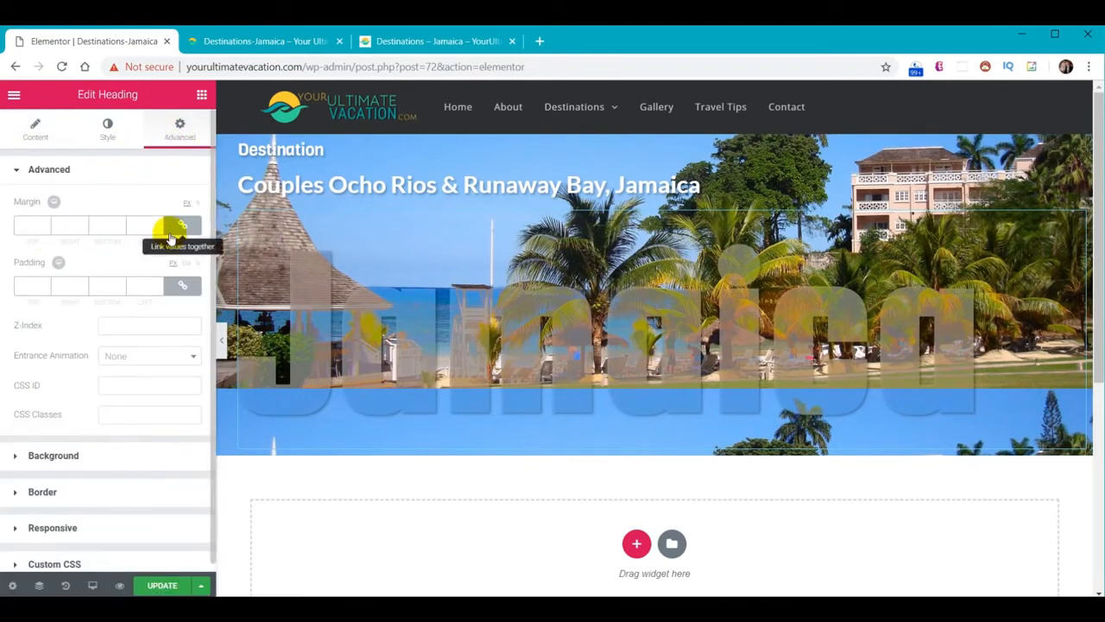
left_click(181, 226)
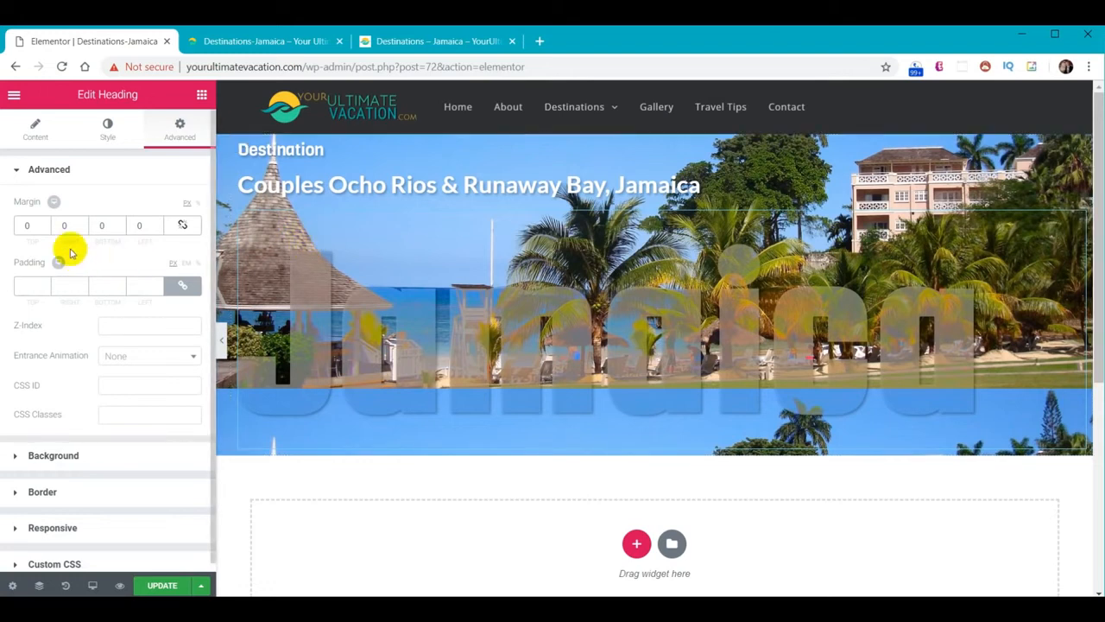
left_click(26, 226)
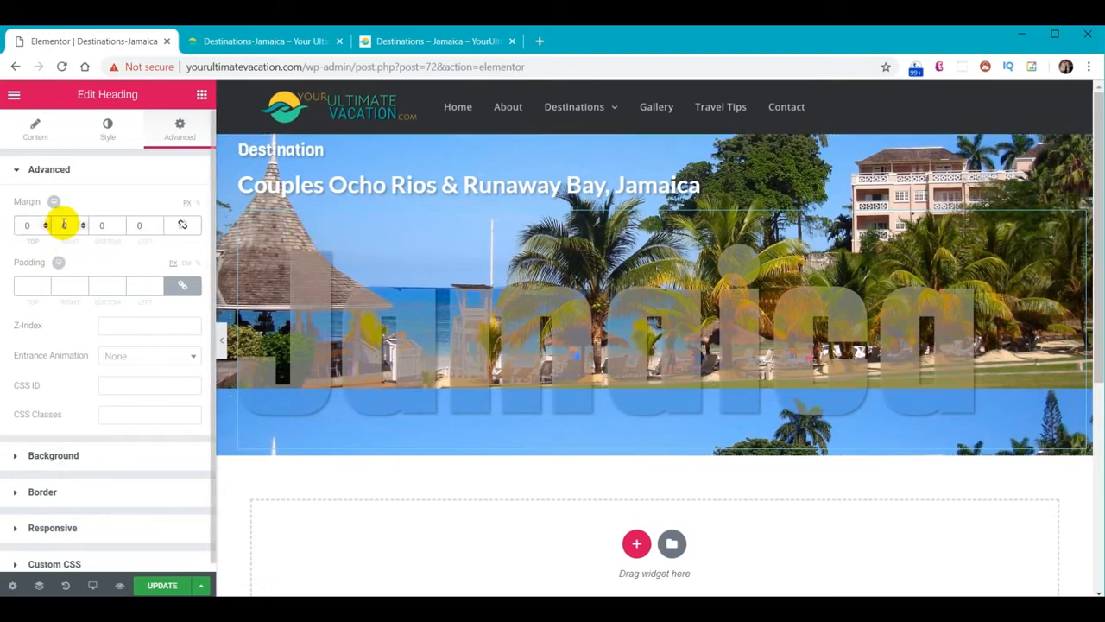
type("-3")
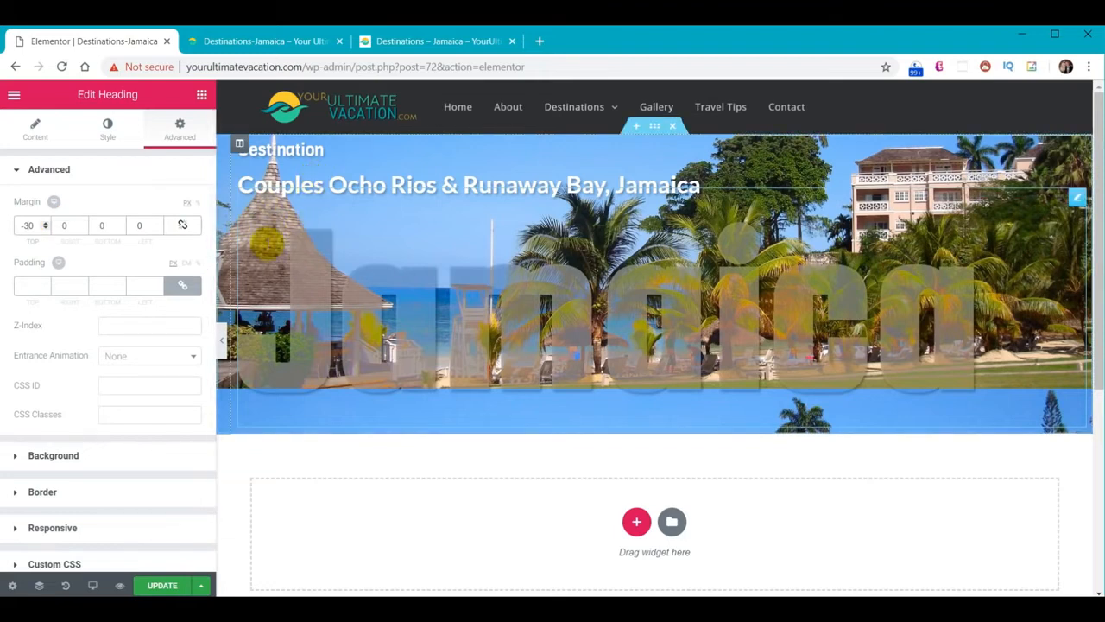
left_click(165, 587)
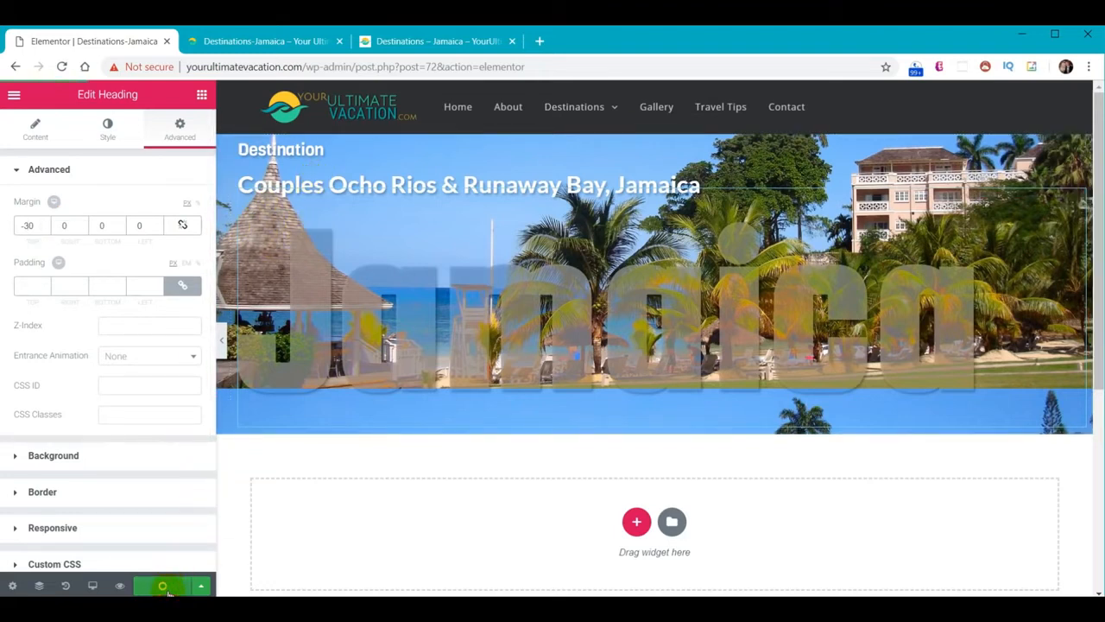
Reload the live page, then give the Destination heading its own top padding and save
left_click(270, 41)
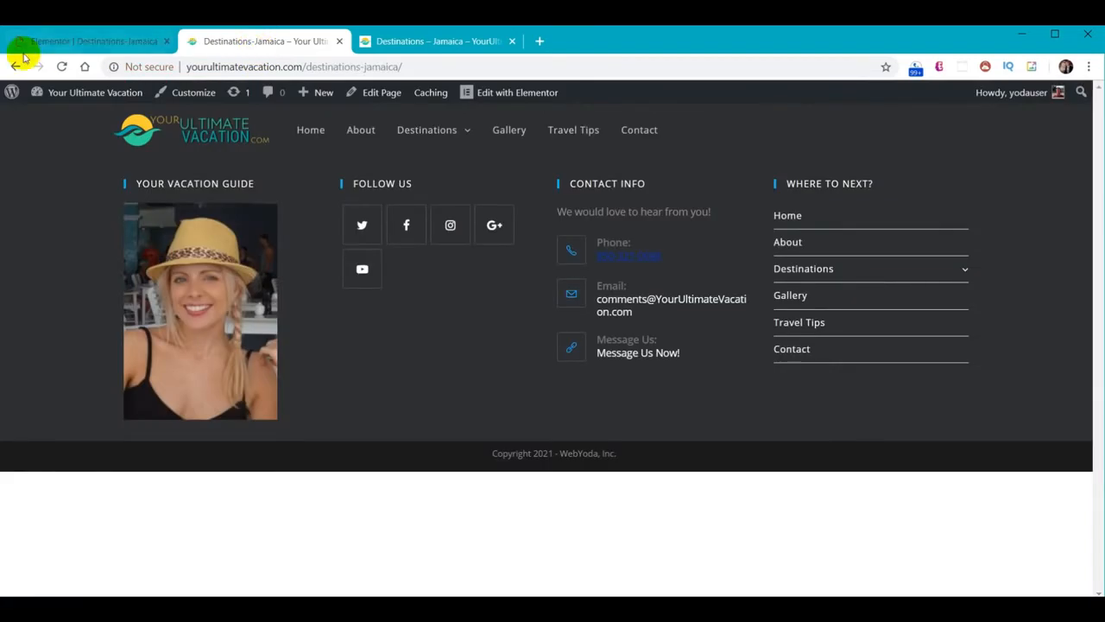
left_click(62, 66)
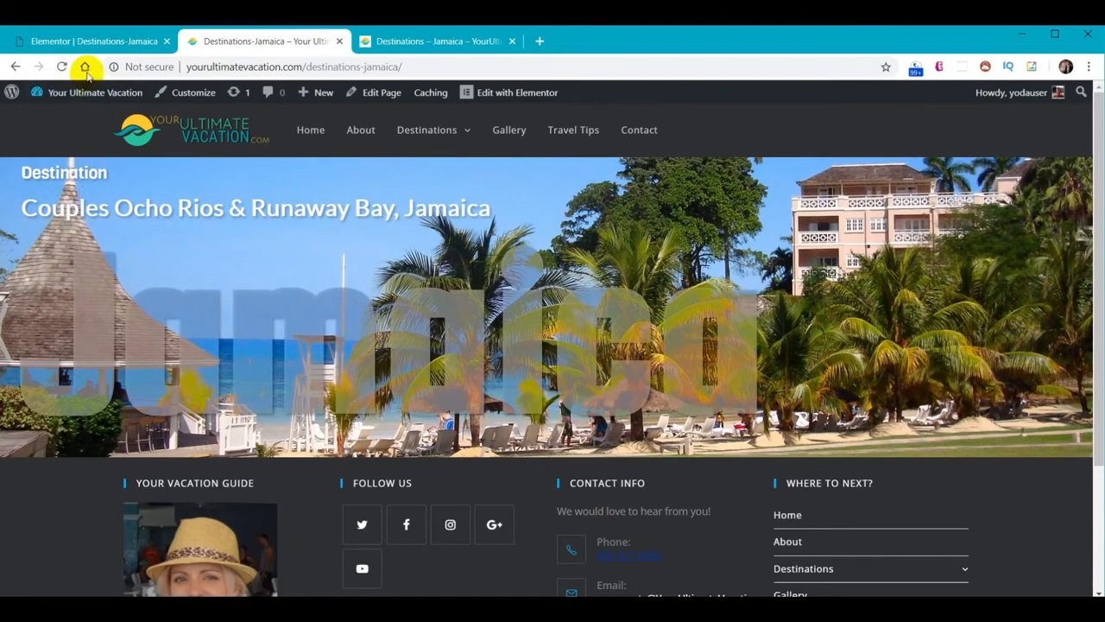
left_click(112, 41)
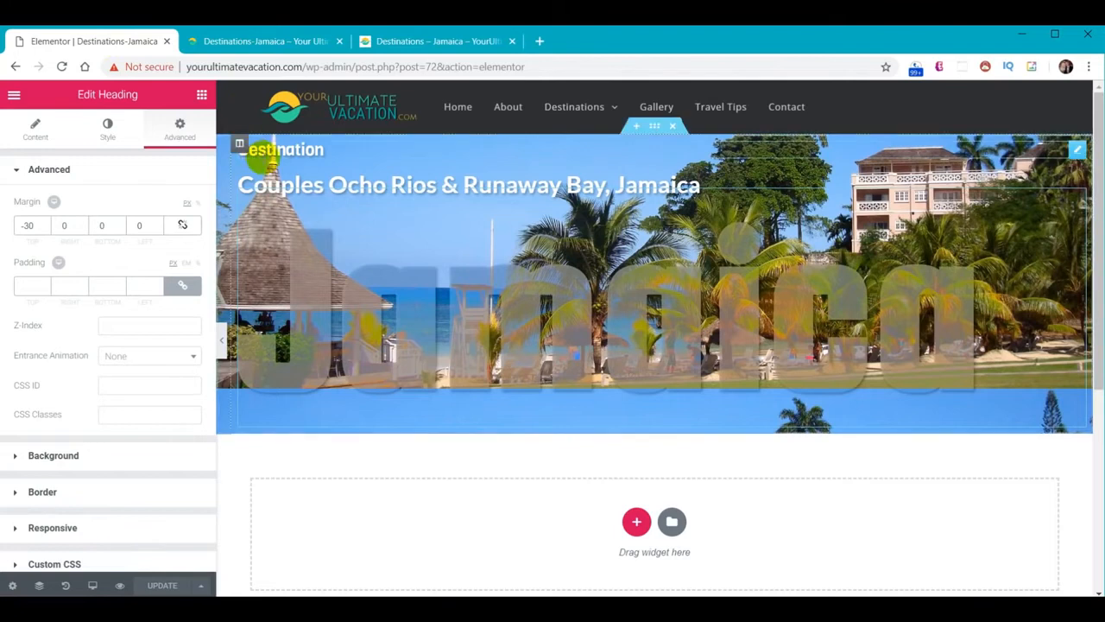
left_click(247, 138)
left_click(189, 138)
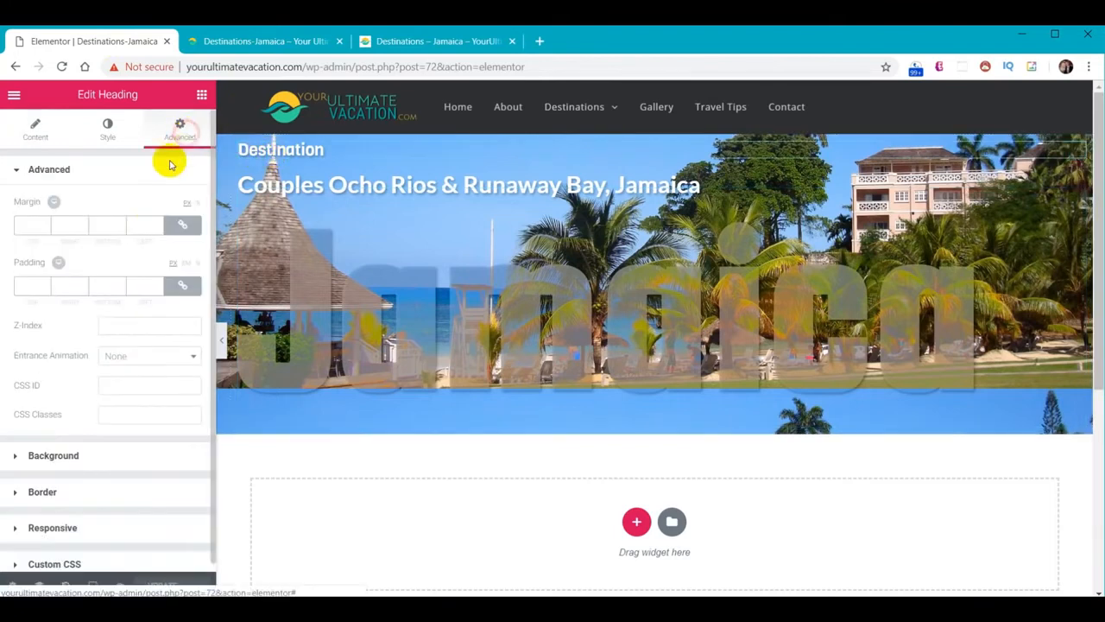
left_click(182, 286)
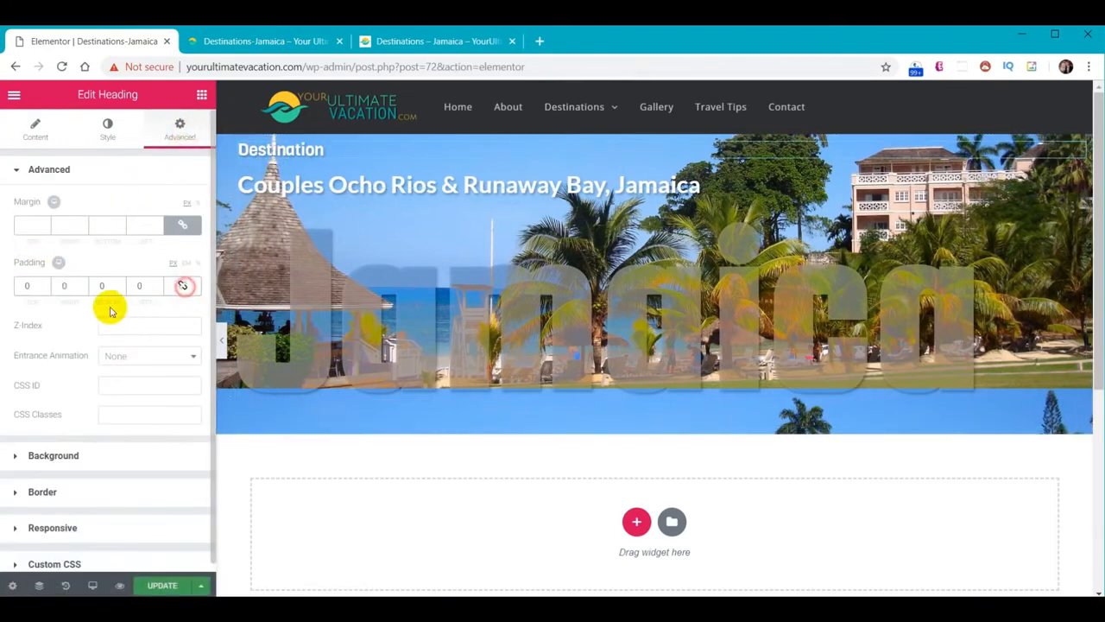
left_click(24, 287)
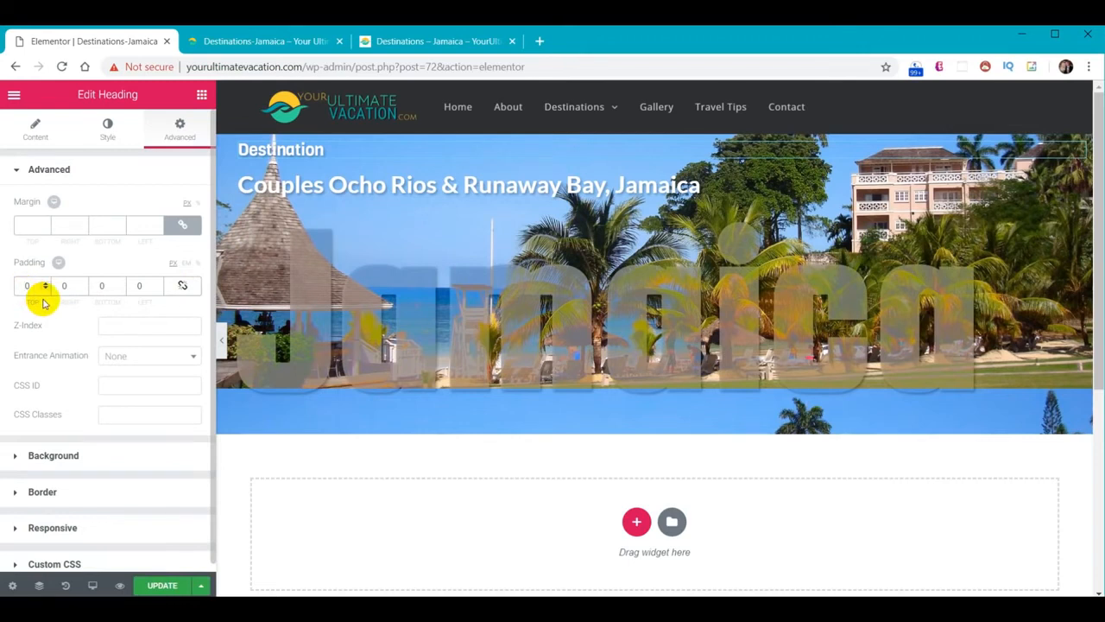
type("2")
left_click(162, 586)
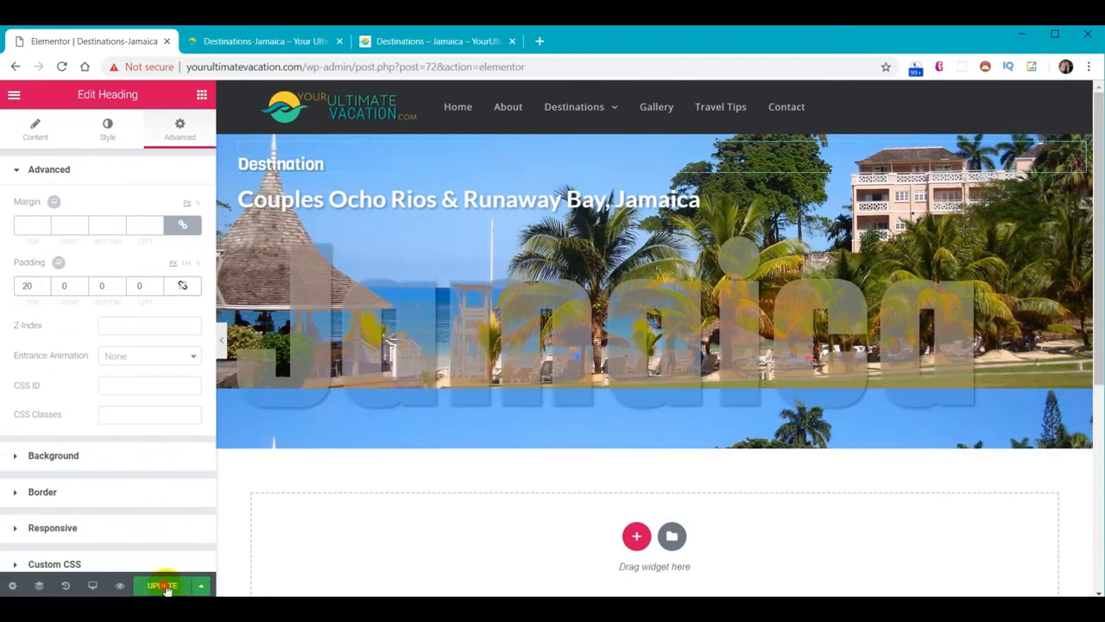
Change the Jamaica heading's top margin to -40 and reload the live page to check it
left_click(258, 42)
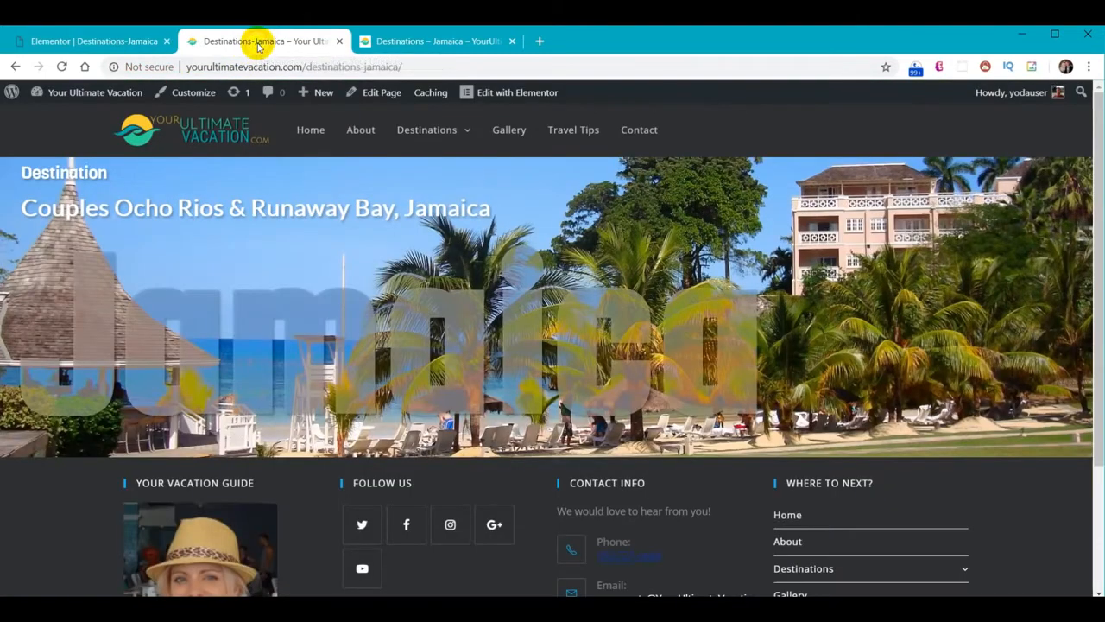
left_click(63, 69)
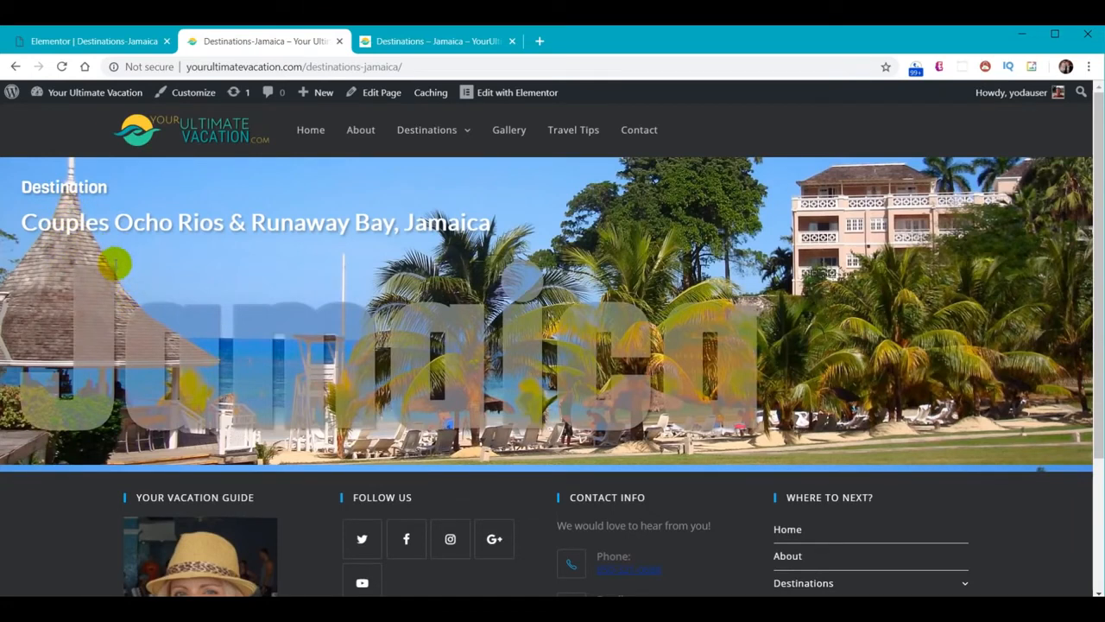
left_click(124, 46)
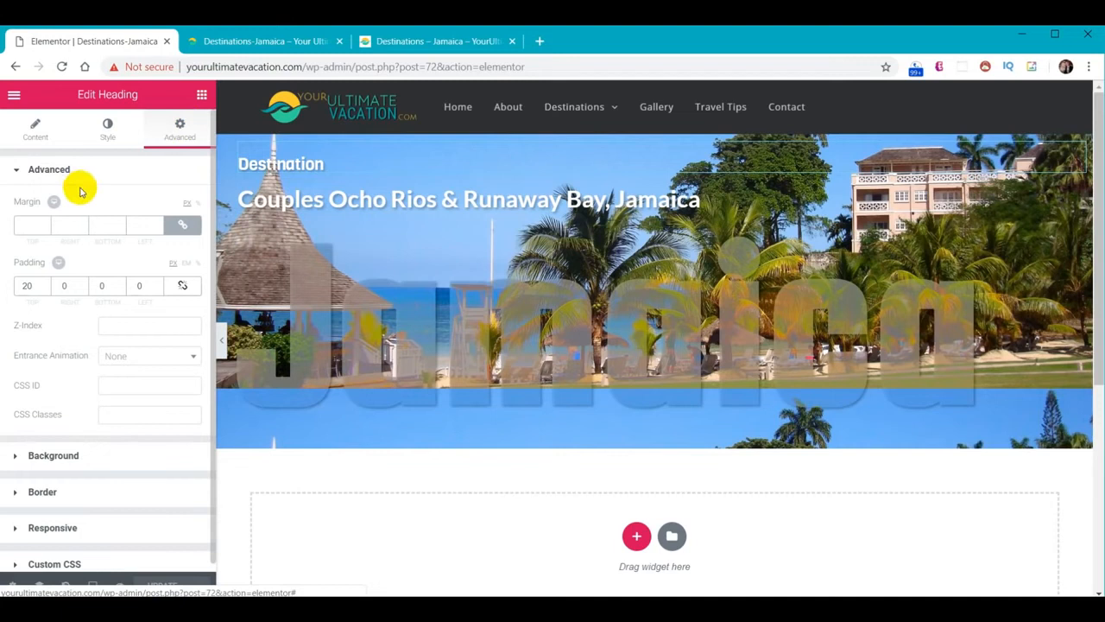
left_click(182, 227)
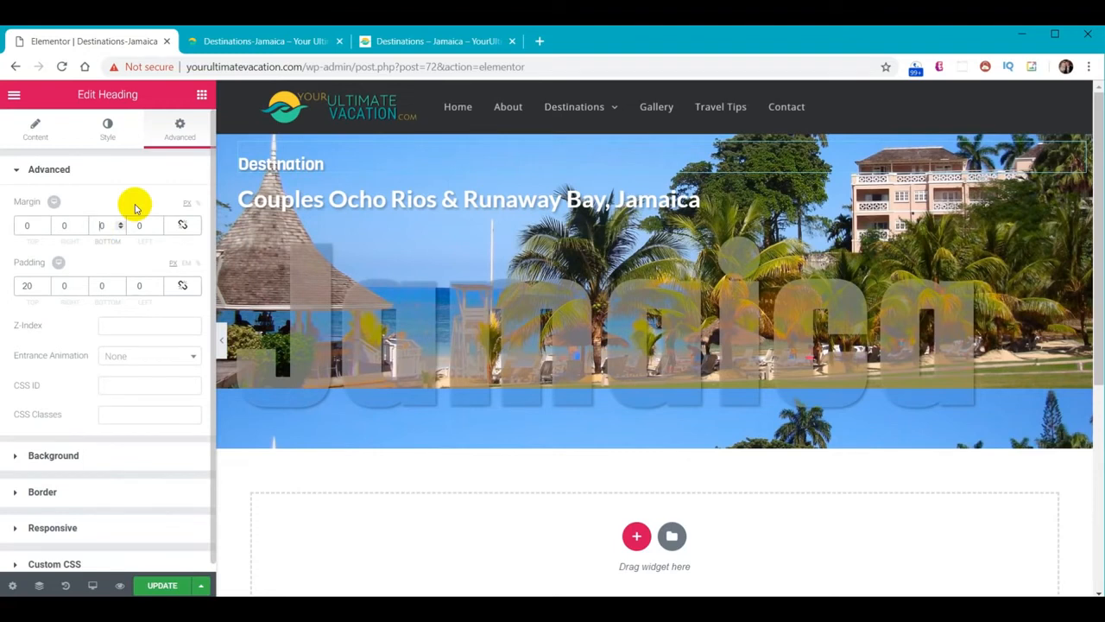
type("-1")
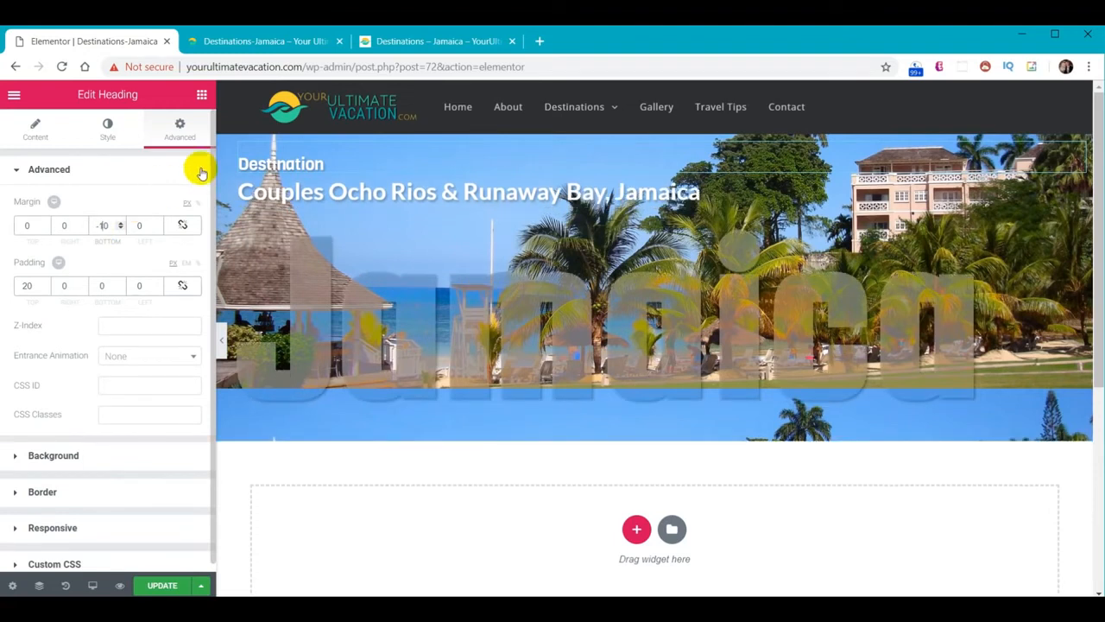
left_click(312, 257)
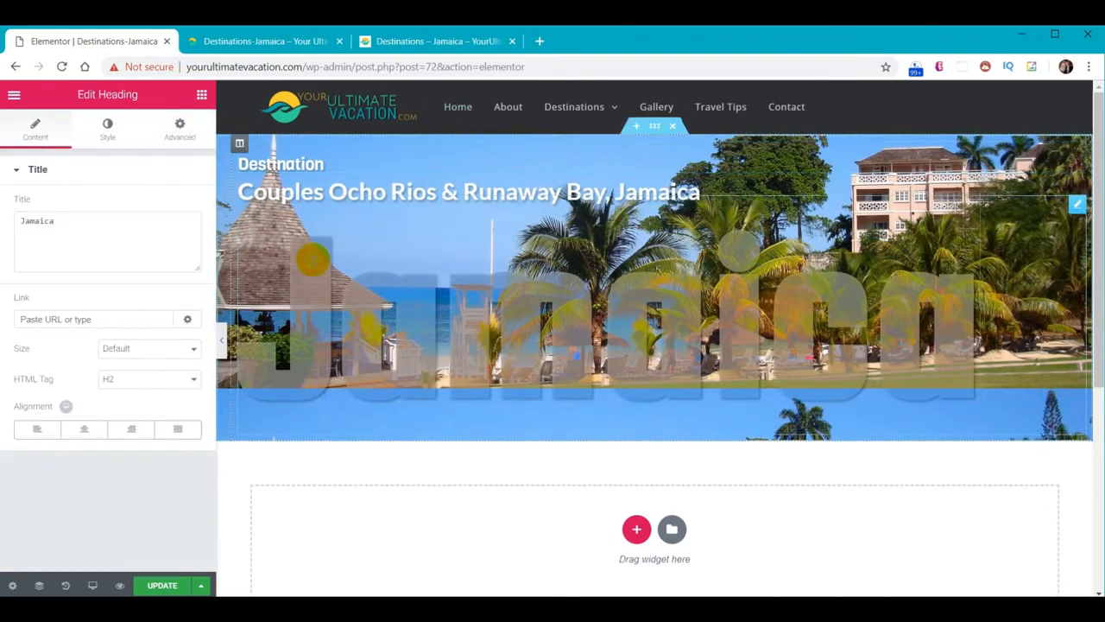
left_click(180, 129)
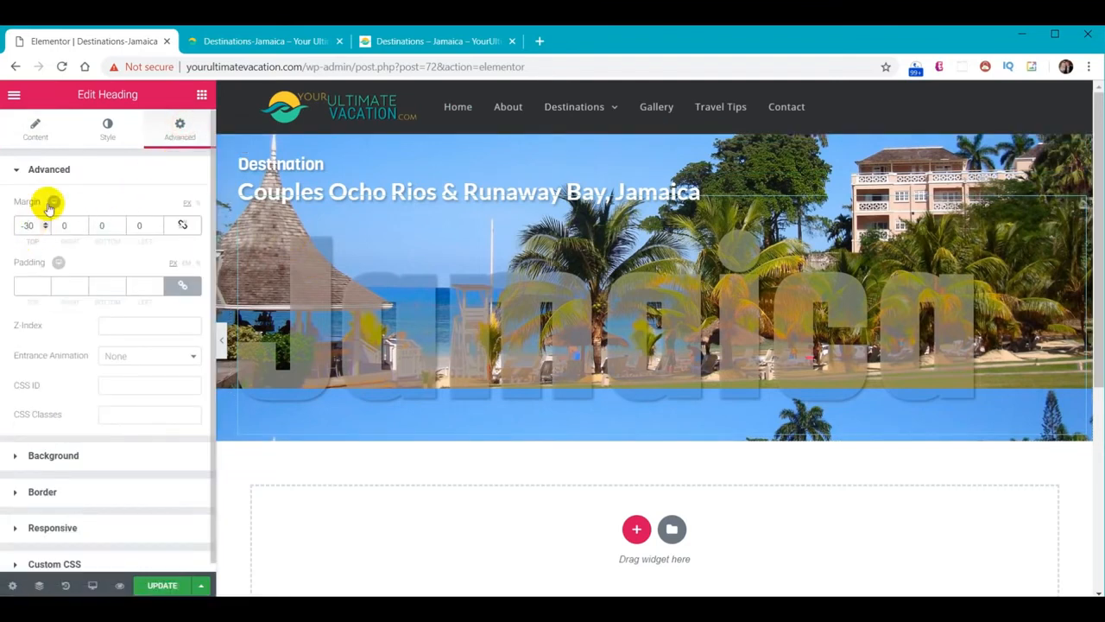
key("BackSpace")
type("4")
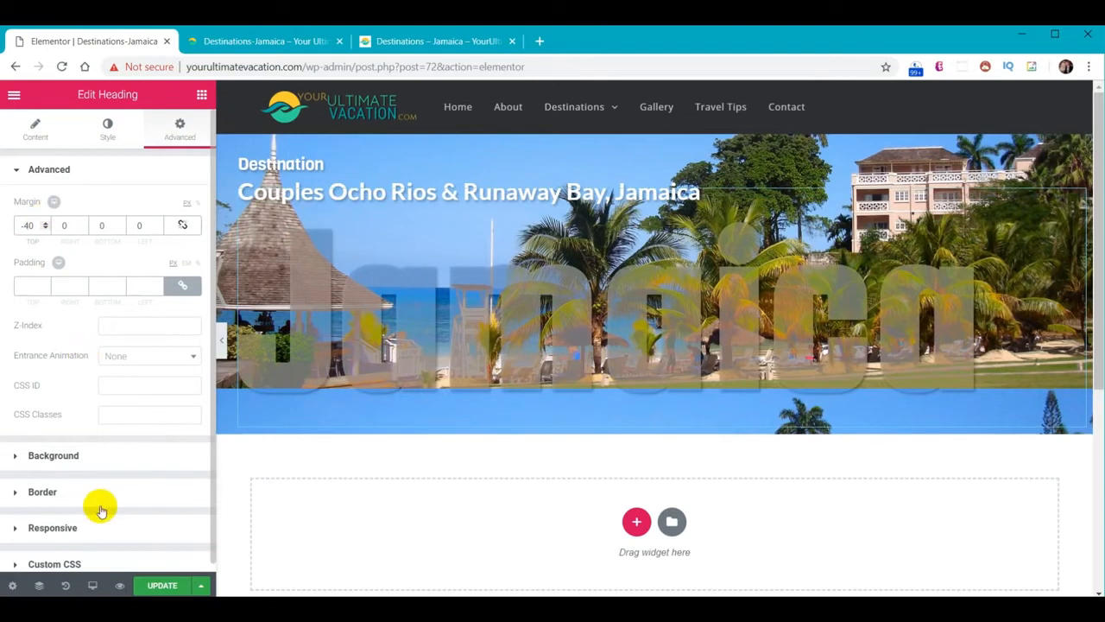
left_click(249, 41)
left_click(62, 67)
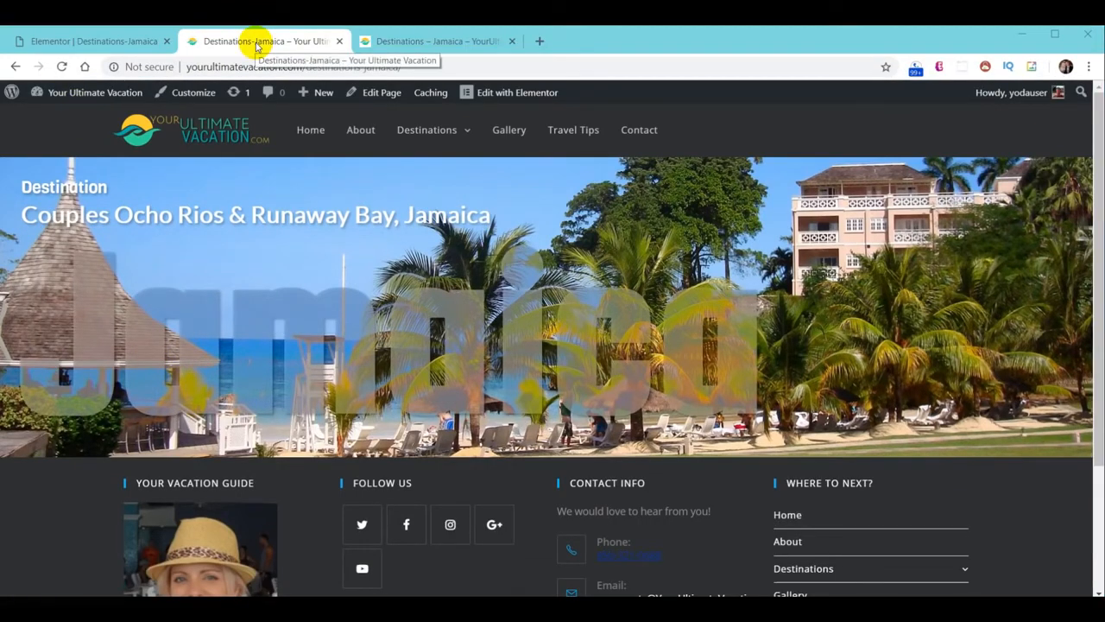
Scroll through the reference Jamaica page's Introduction and six rating bars, then go back to the editor
left_click(424, 41)
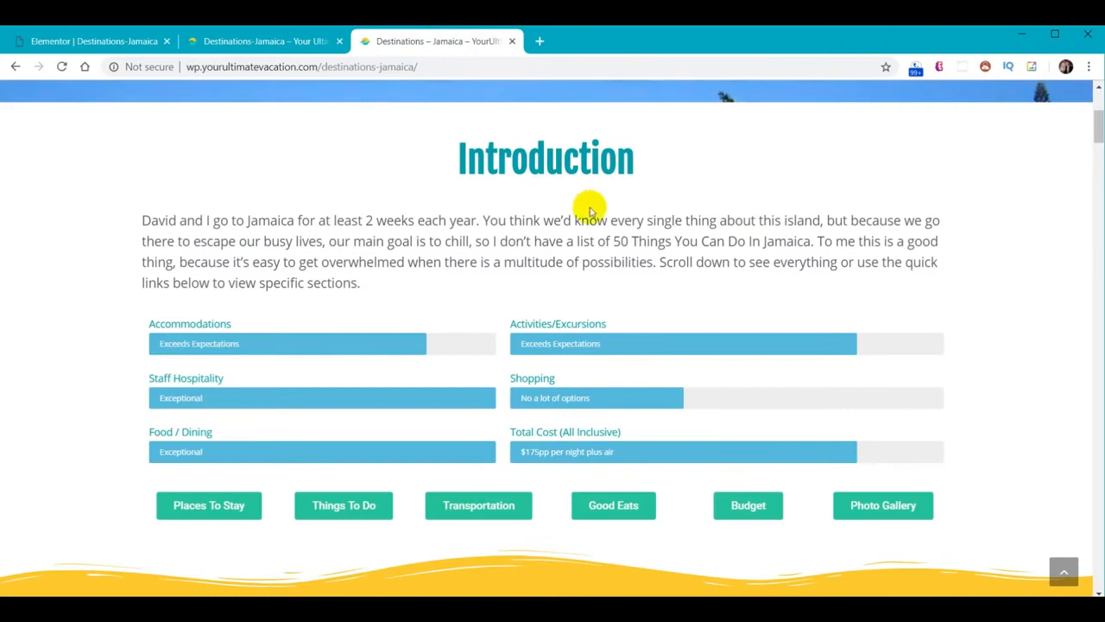
scroll(605, 198, "up", 3)
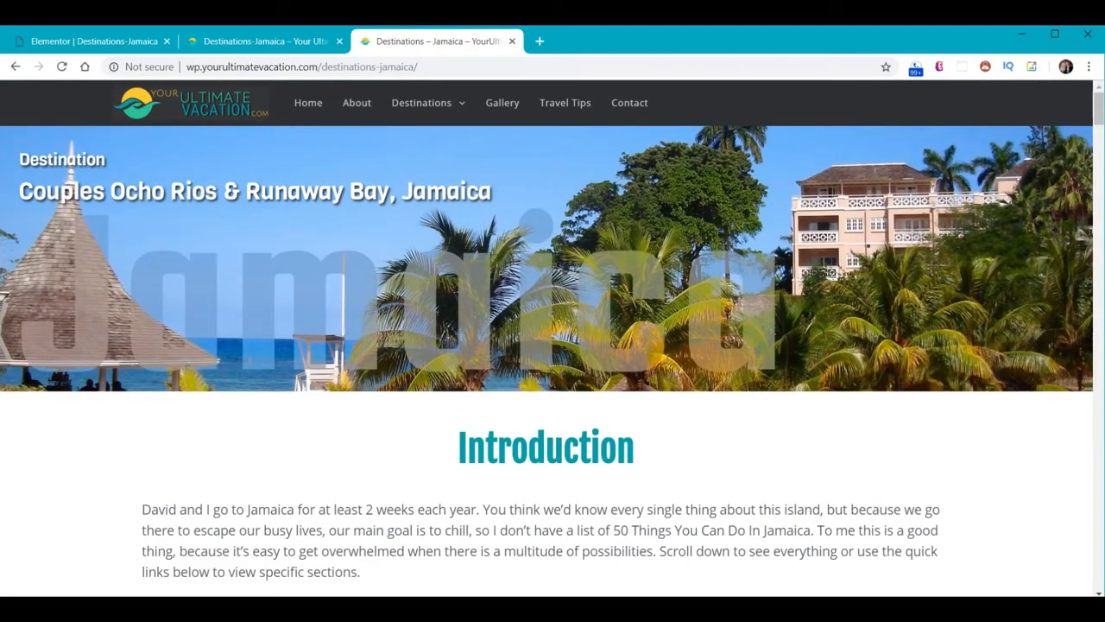
scroll(587, 291, "down", 3)
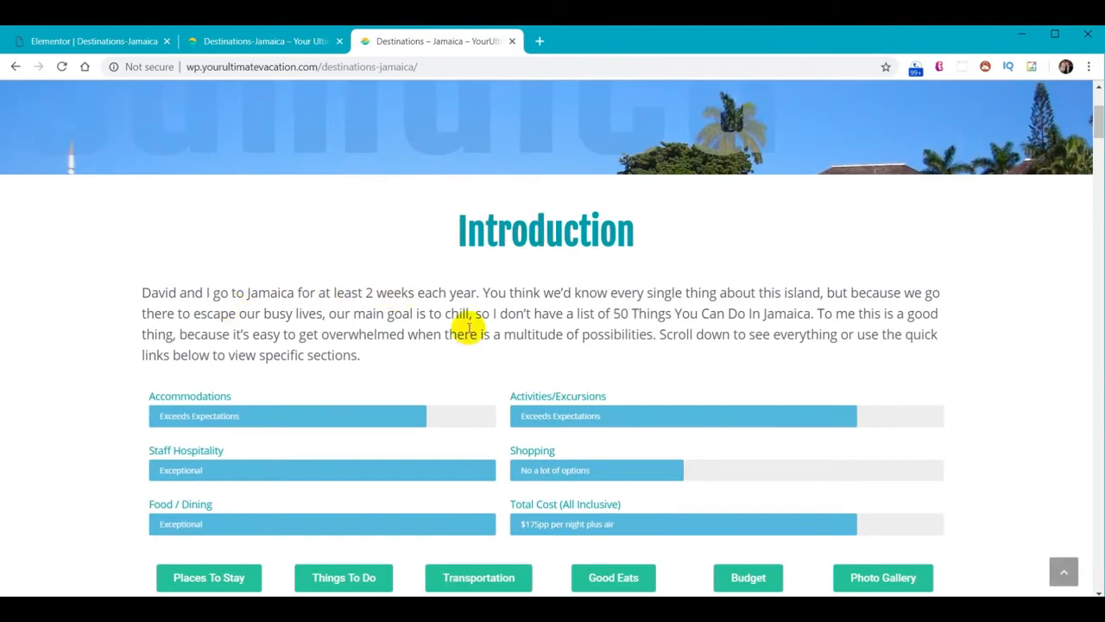
scroll(662, 296, "down", 2)
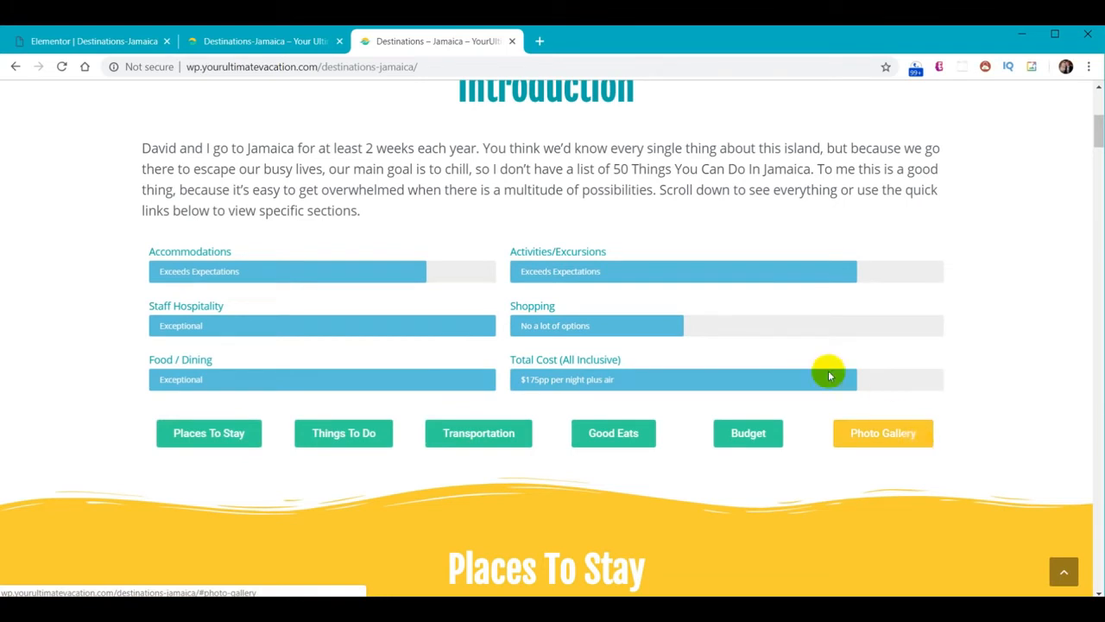
scroll(552, 321, "up", 2)
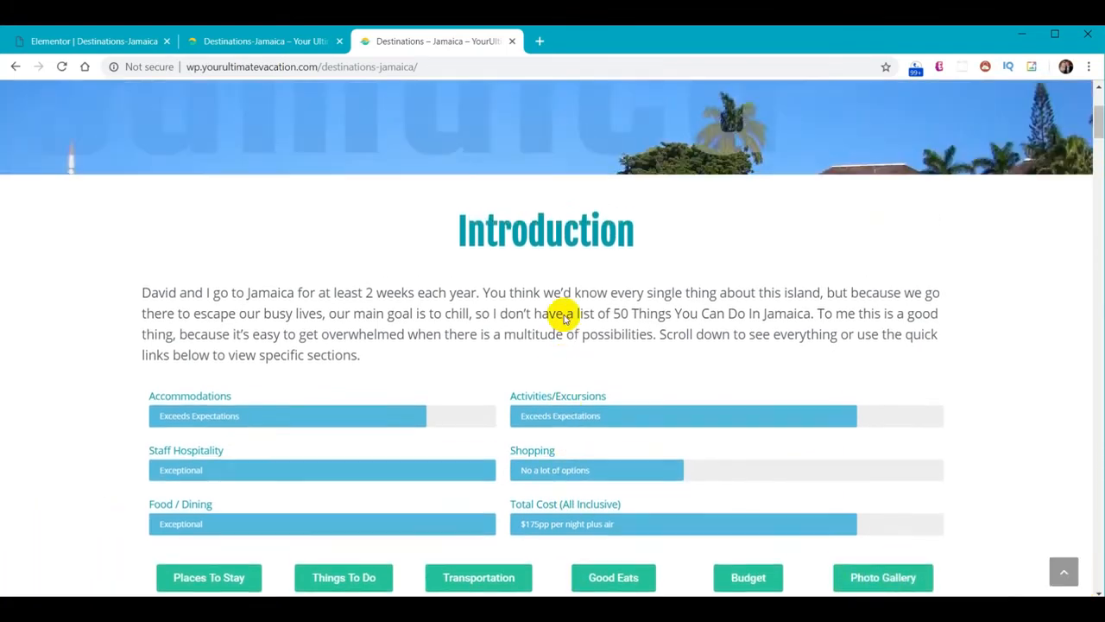
left_click(88, 41)
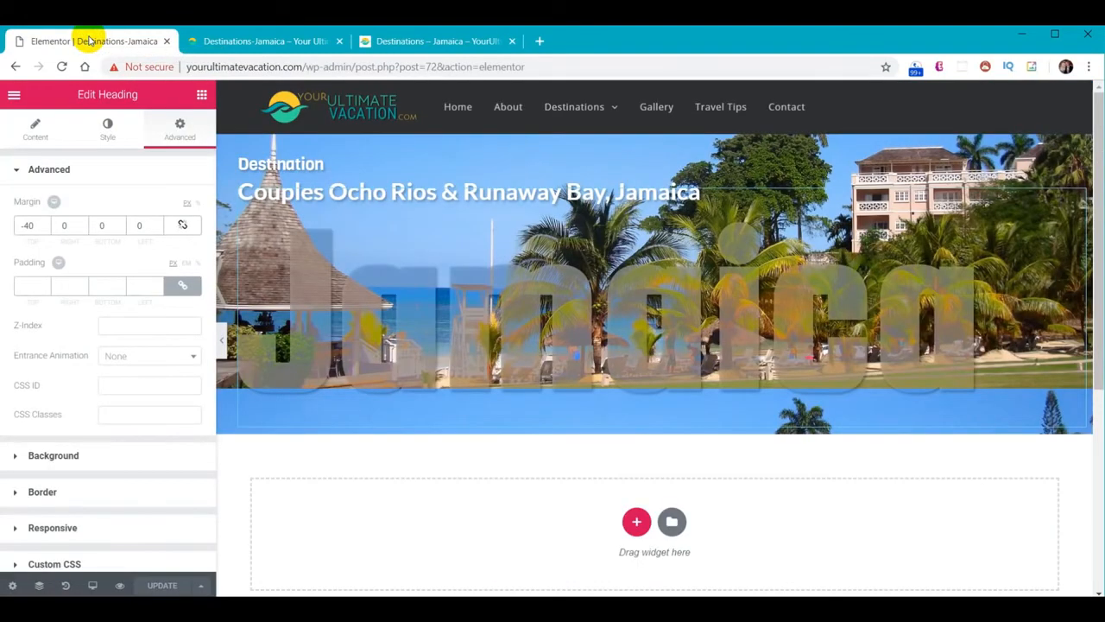
Add a one-column section below the hero containing a Heading and a Text Editor widget
scroll(735, 510, "down", 1)
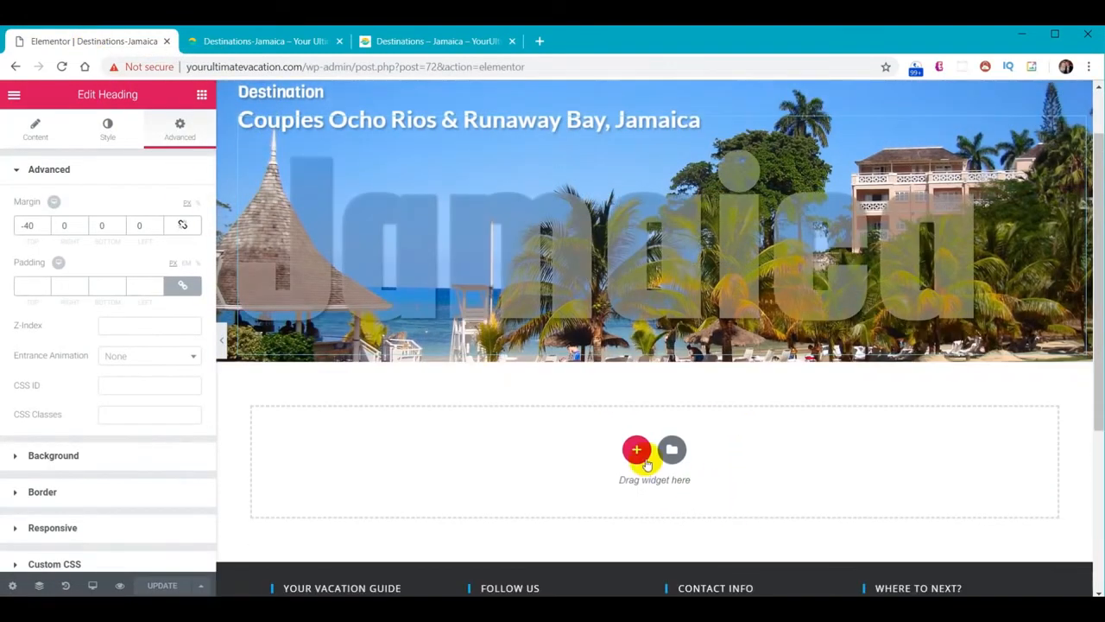
left_click(636, 450)
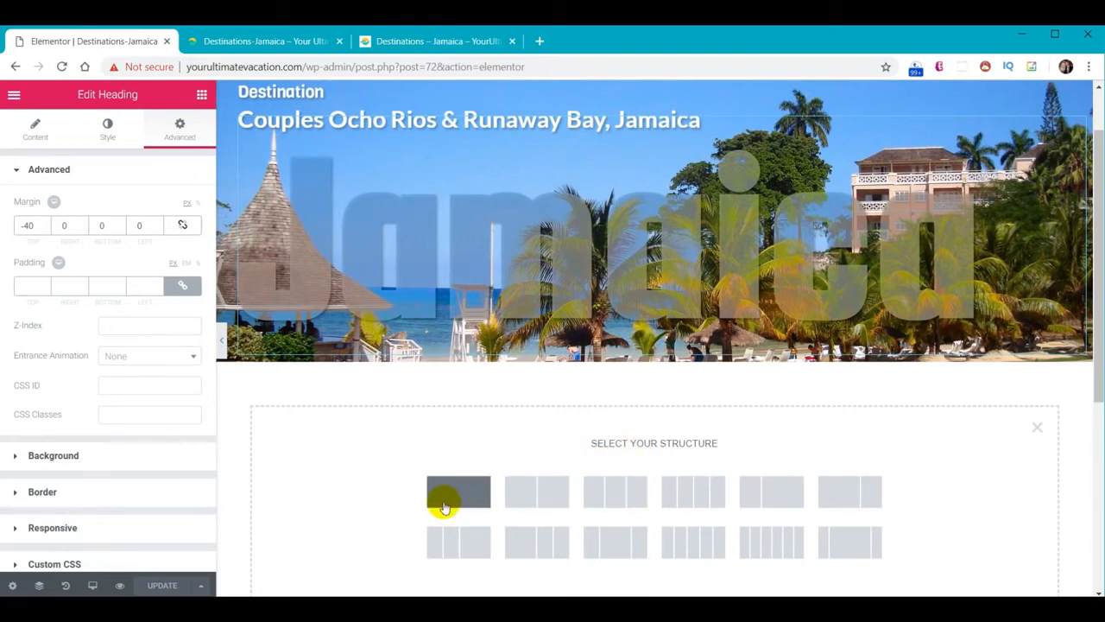
left_click(456, 502)
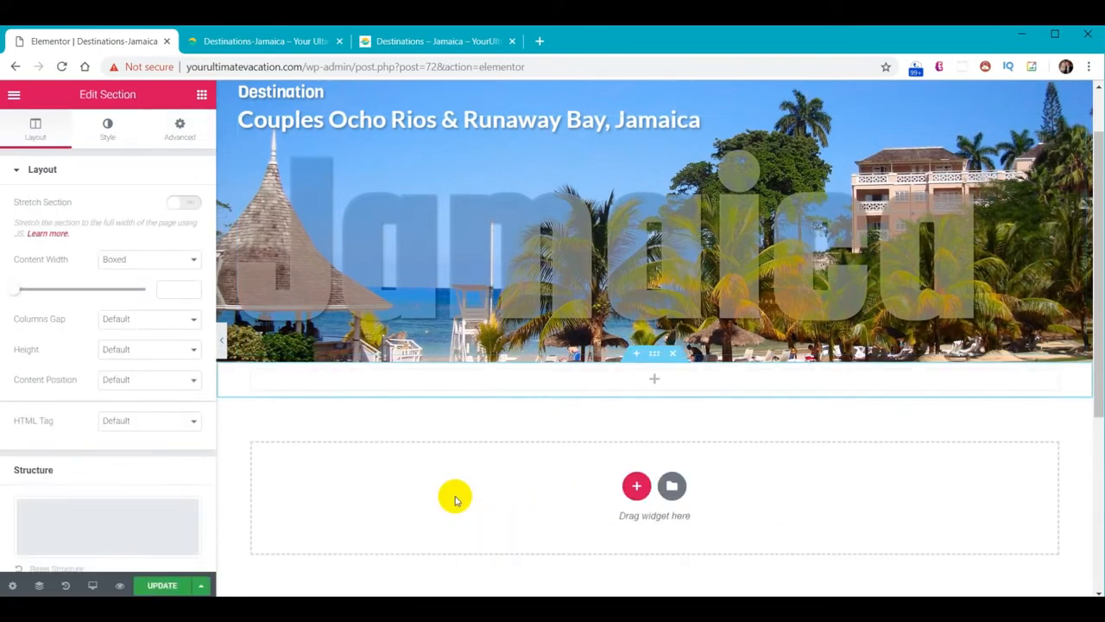
left_click(201, 95)
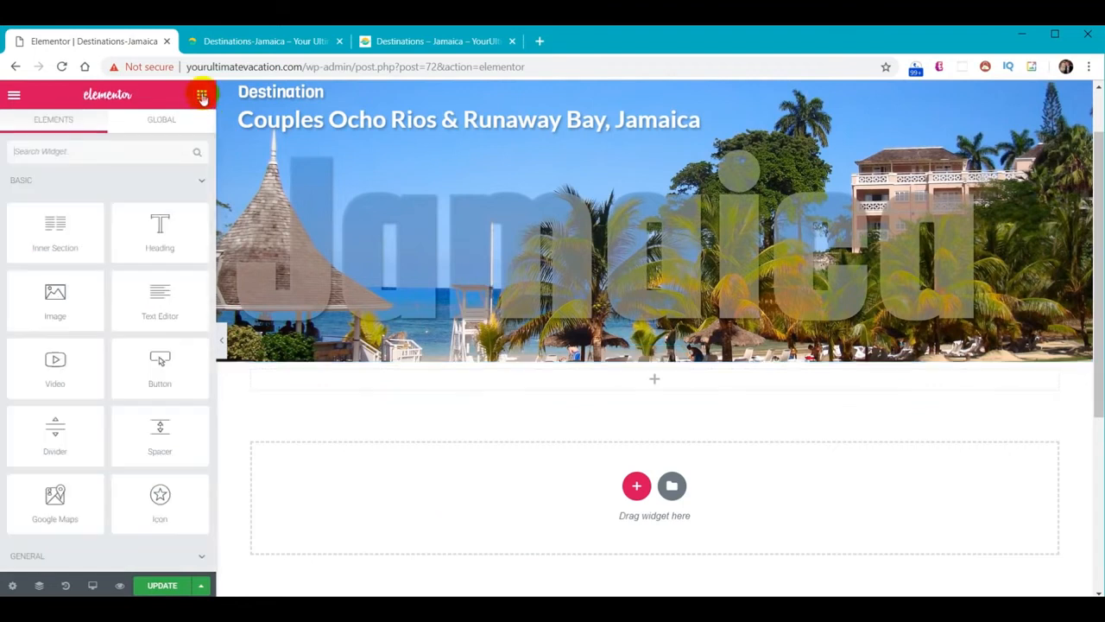
left_click_drag(177, 223, 648, 390)
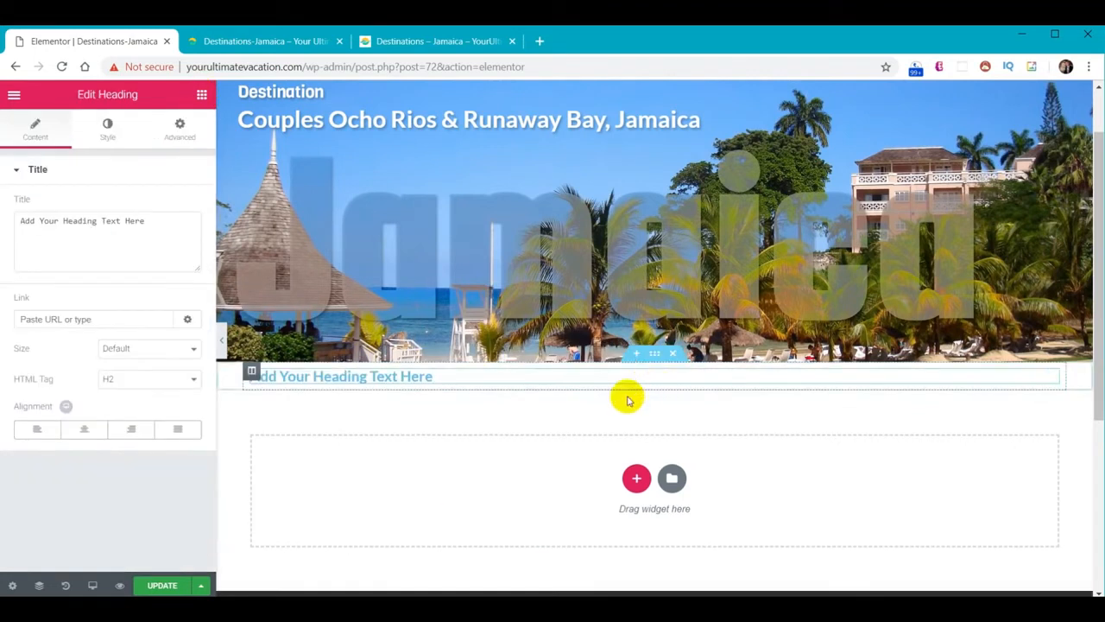
left_click(201, 95)
left_click_drag(165, 289, 402, 379)
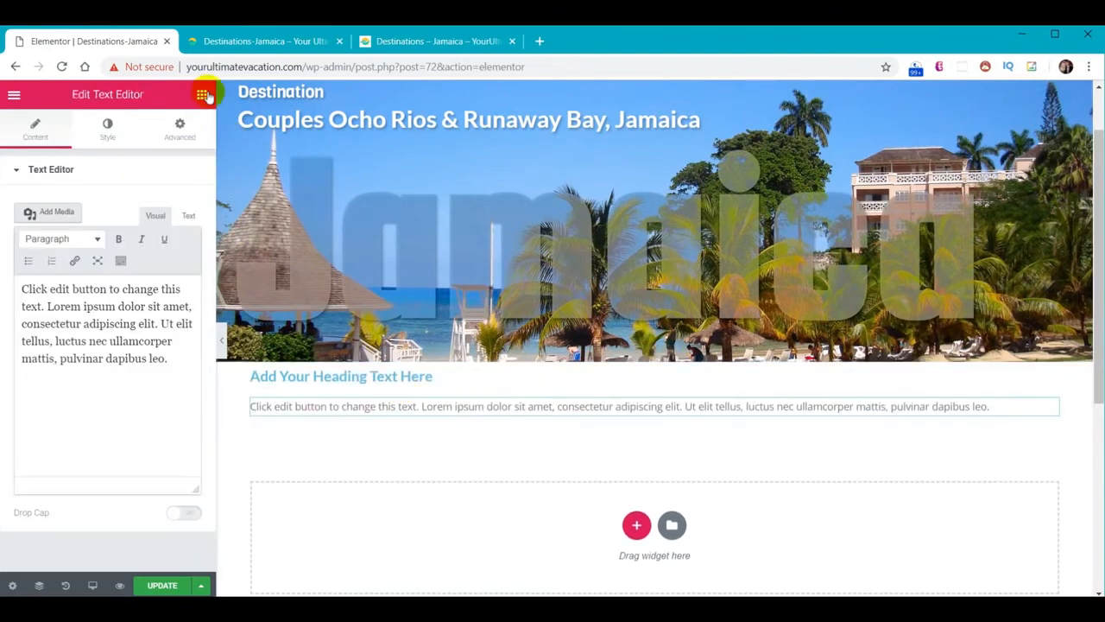
Place a two-column Inner Section below the text and a Progress Bar in its left column
left_click(202, 95)
left_click_drag(49, 228, 452, 420)
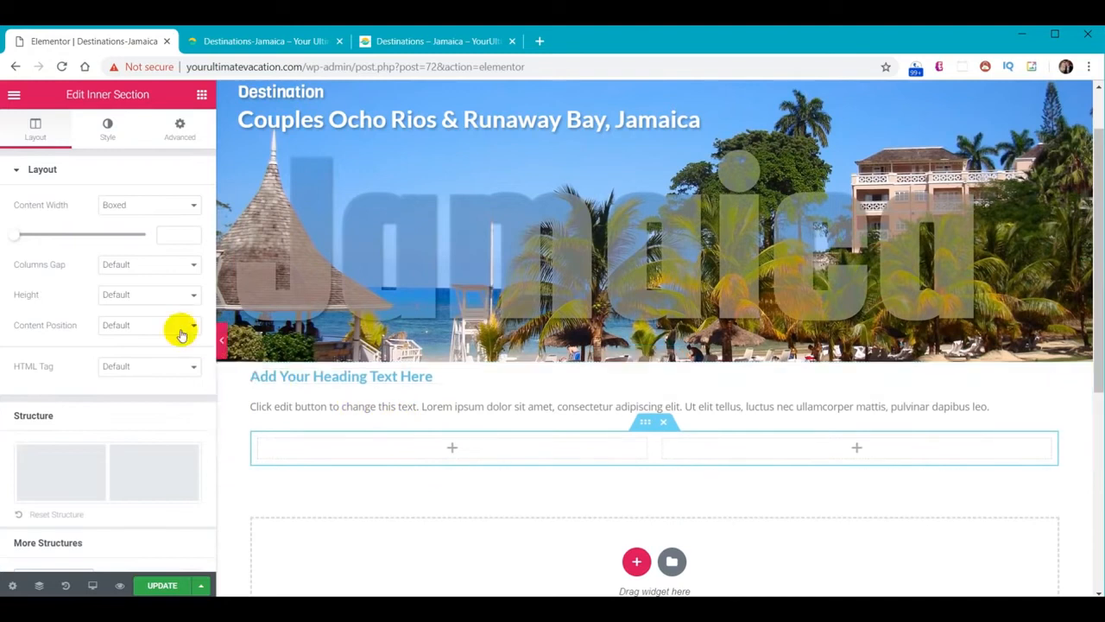
left_click(202, 95)
scroll(172, 337, "down", 10)
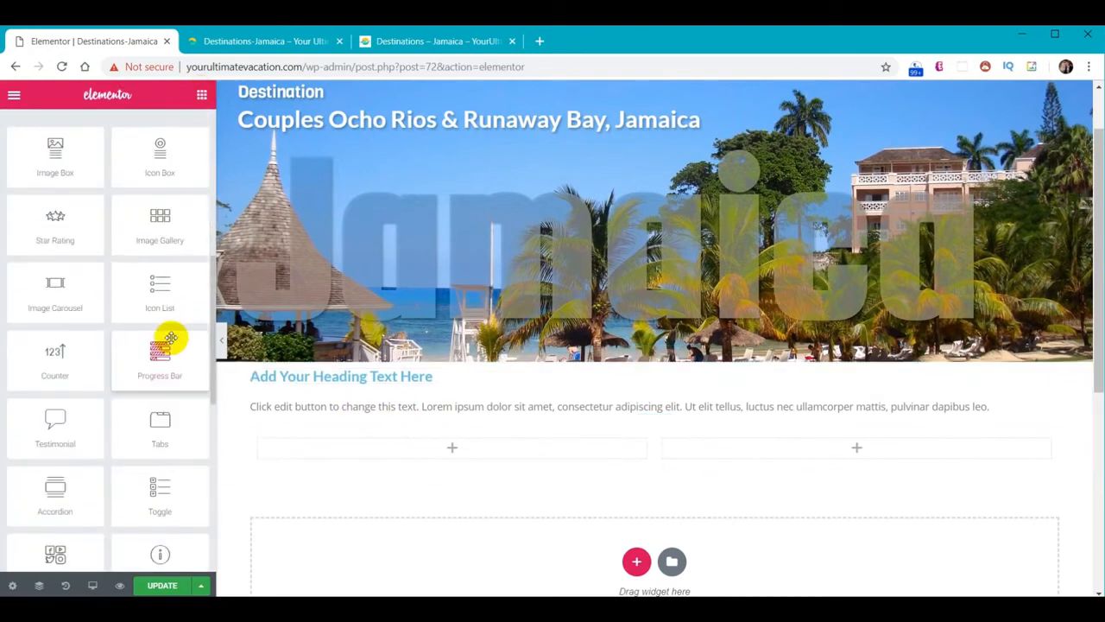
scroll(188, 339, "down", 3)
scroll(184, 341, "up", 5)
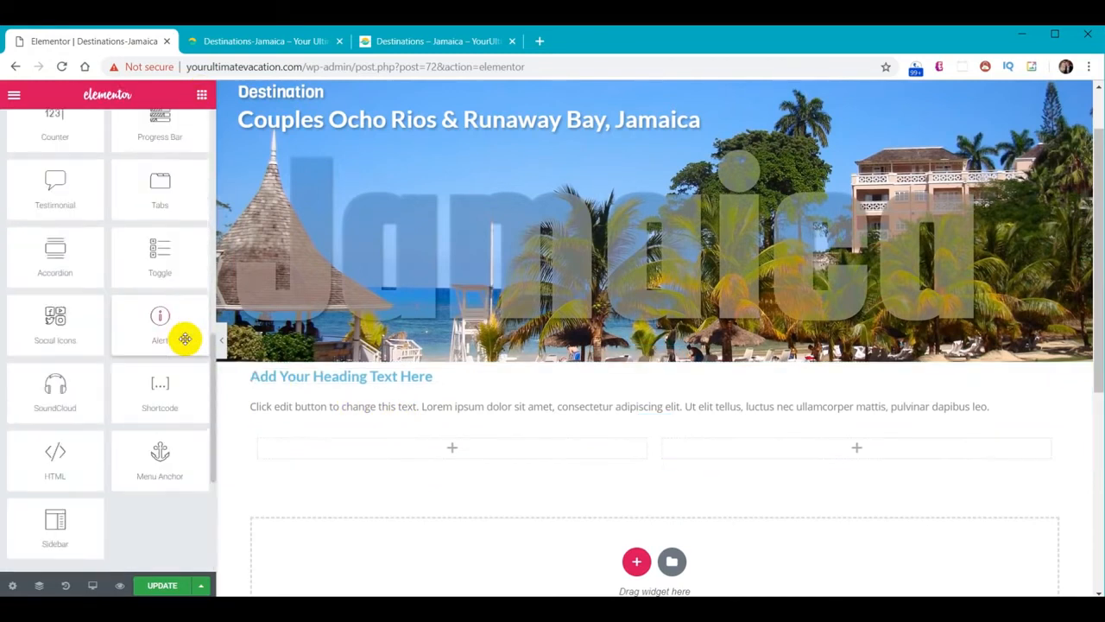
scroll(168, 333, "up", 1)
scroll(169, 326, "up", 2)
left_click_drag(161, 315, 436, 449)
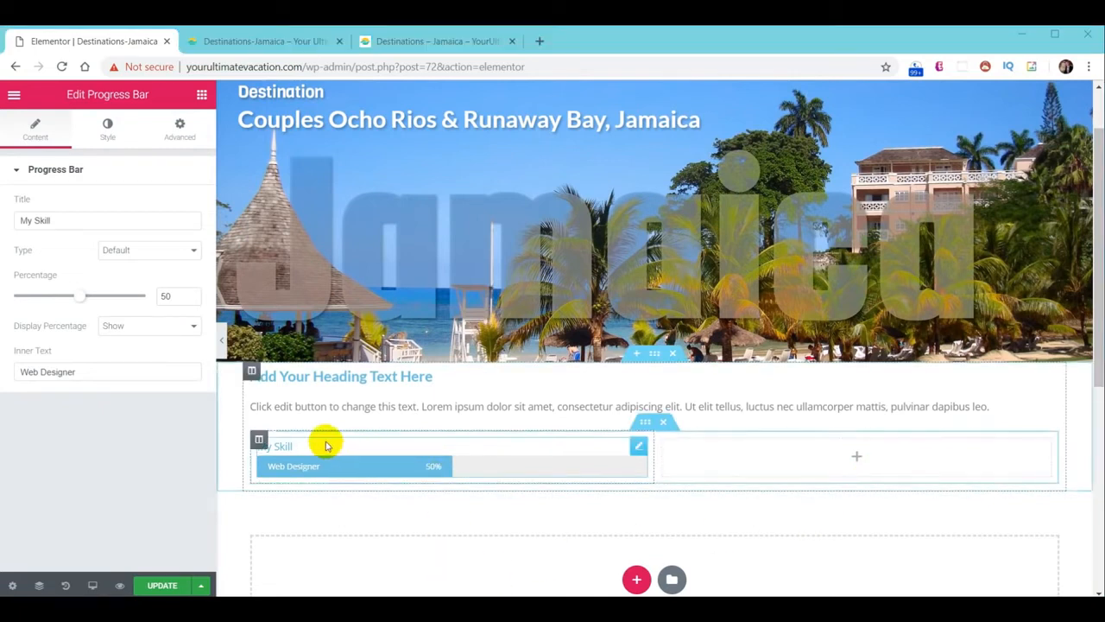
Centre the heading, change it to 'Introduction', and colour it teal #01abaa
left_click(319, 380)
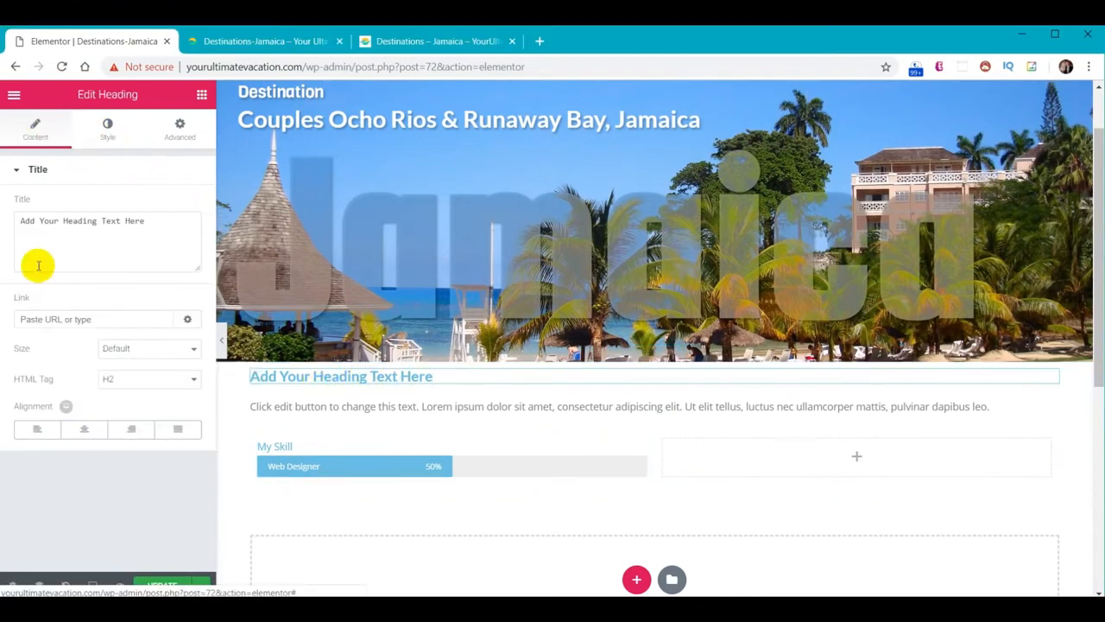
left_click(86, 430)
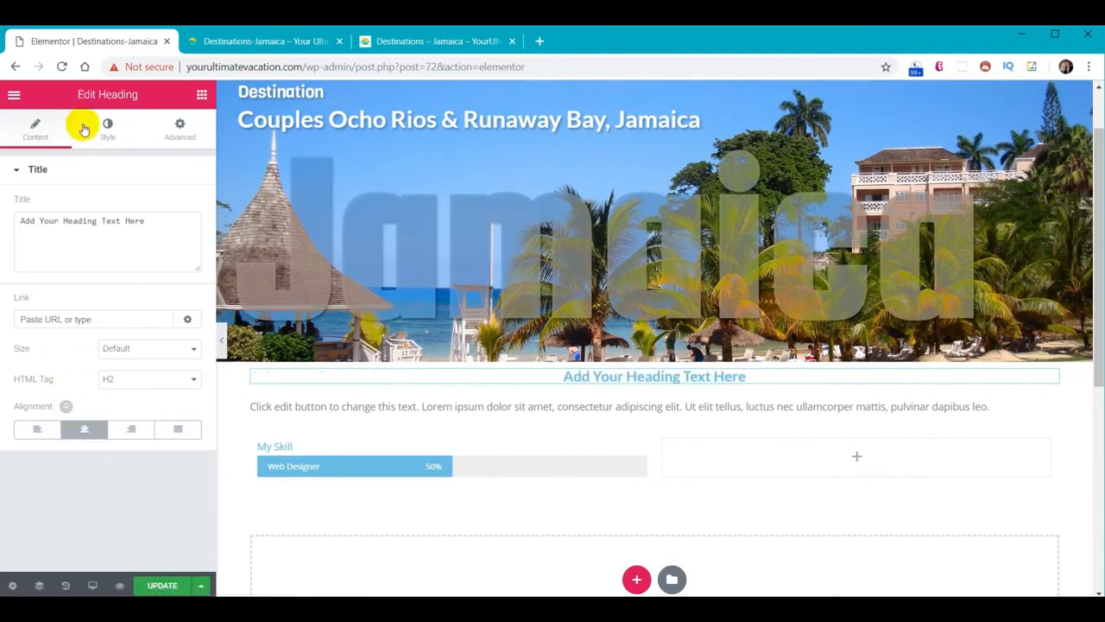
left_click_drag(145, 224, 3, 210)
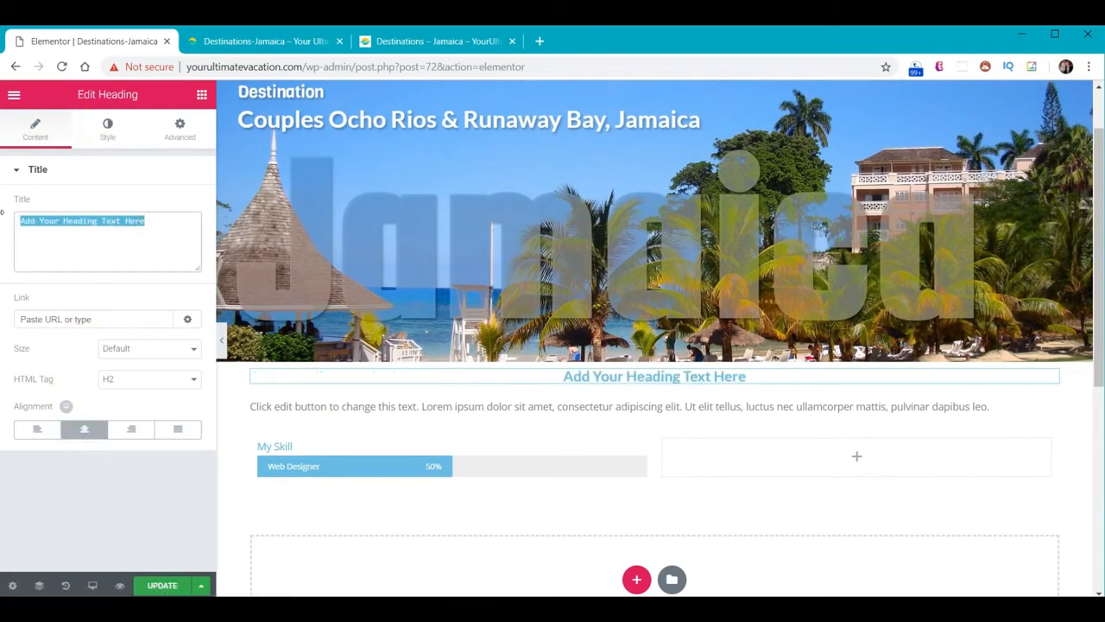
type("Introduction")
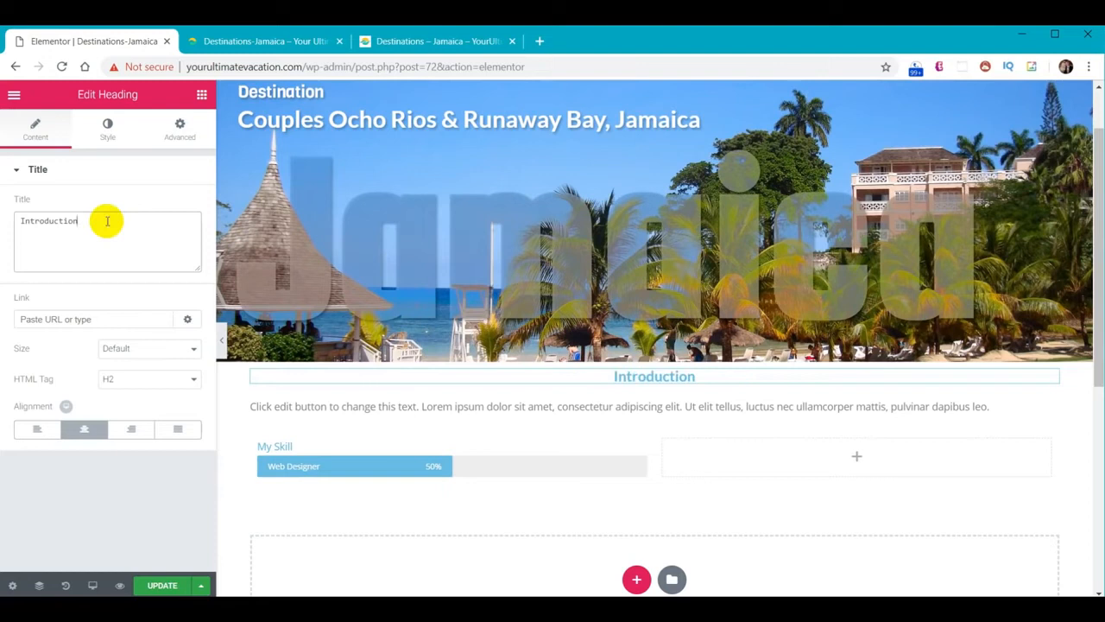
left_click(107, 131)
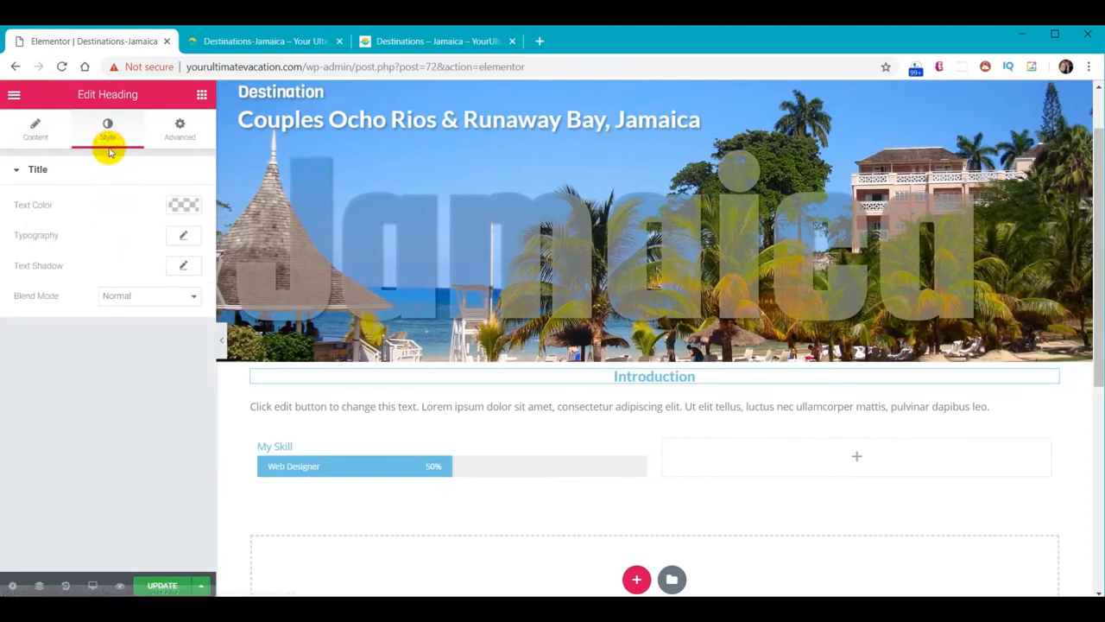
left_click(191, 210)
left_click(84, 210)
type("#01abaa")
left_click(189, 211)
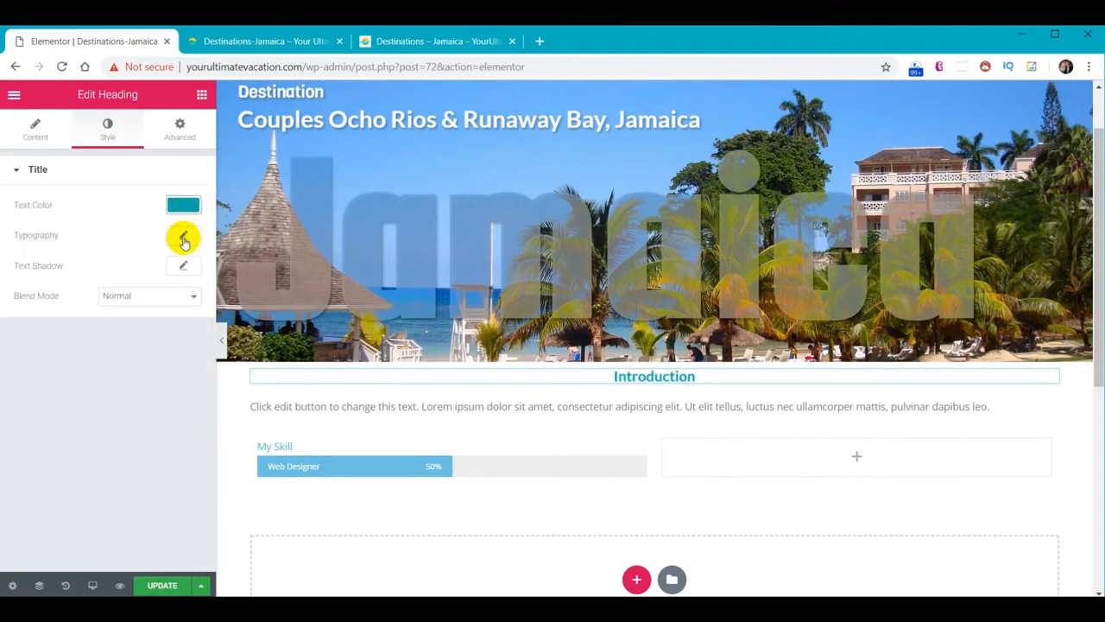
Set the heading's typography to Fjalla One at size 50, then select the placeholder paragraph
left_click(183, 239)
left_click(138, 276)
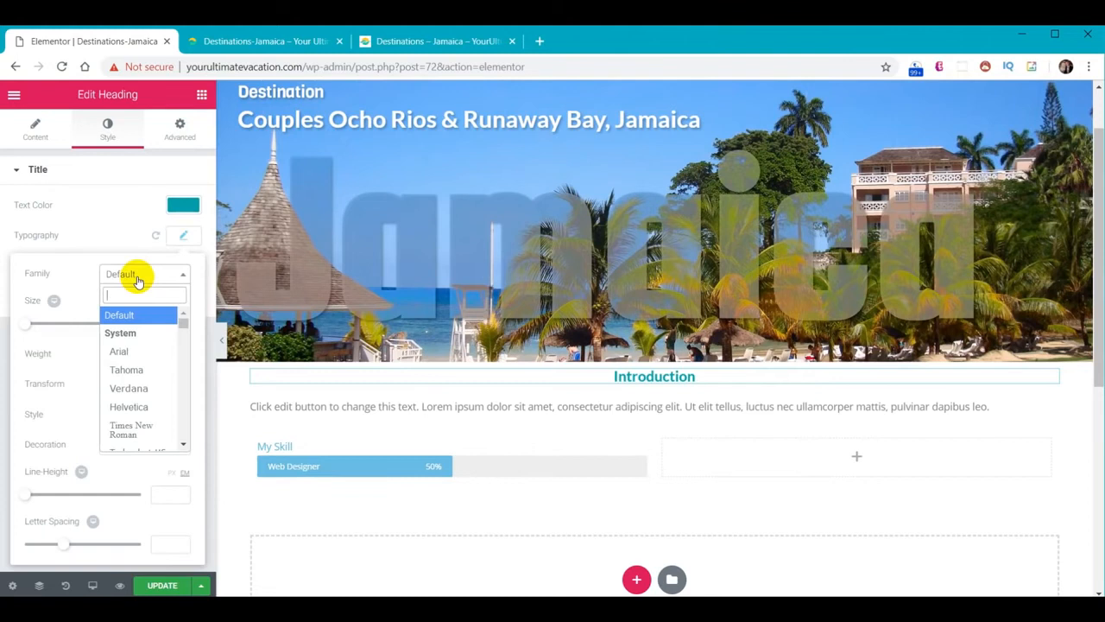
type("fj")
left_click(147, 334)
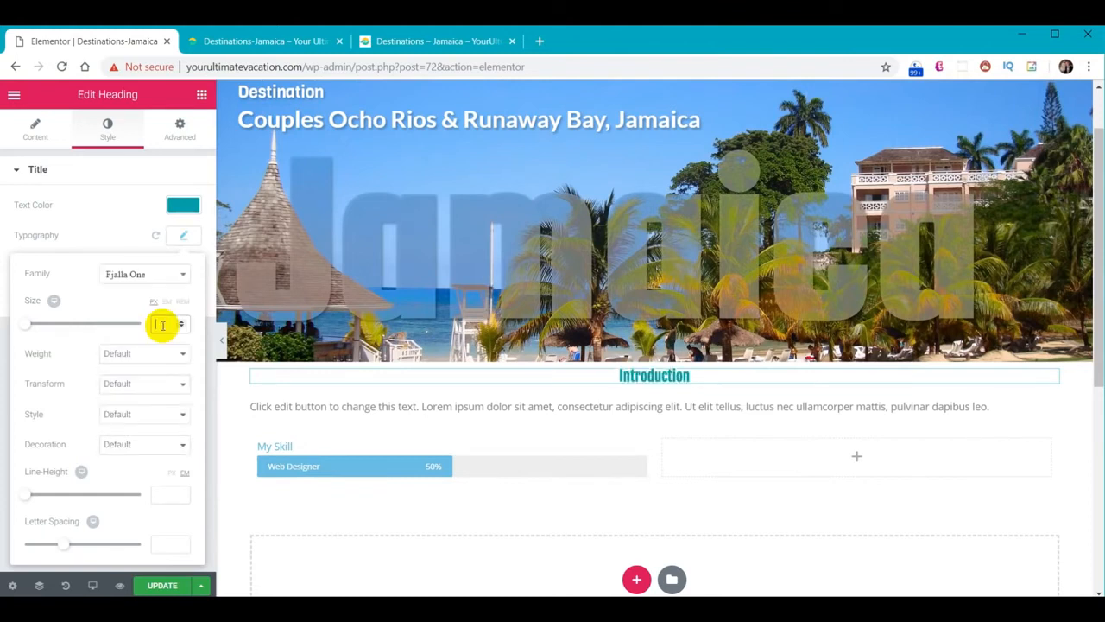
left_click(163, 324)
type("50")
left_click(184, 236)
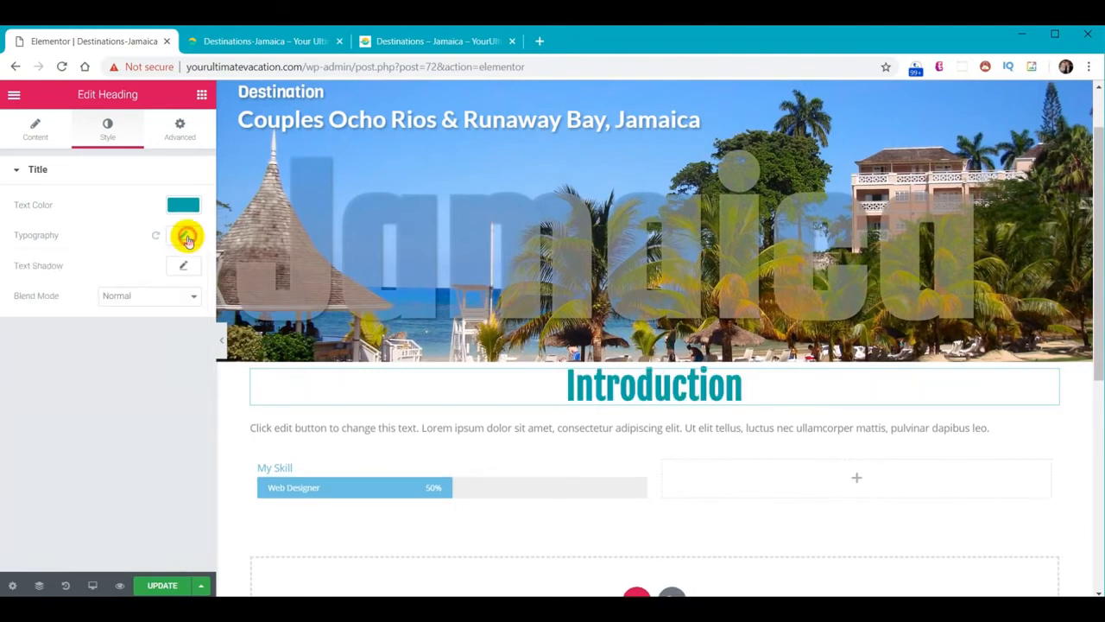
left_click(472, 430)
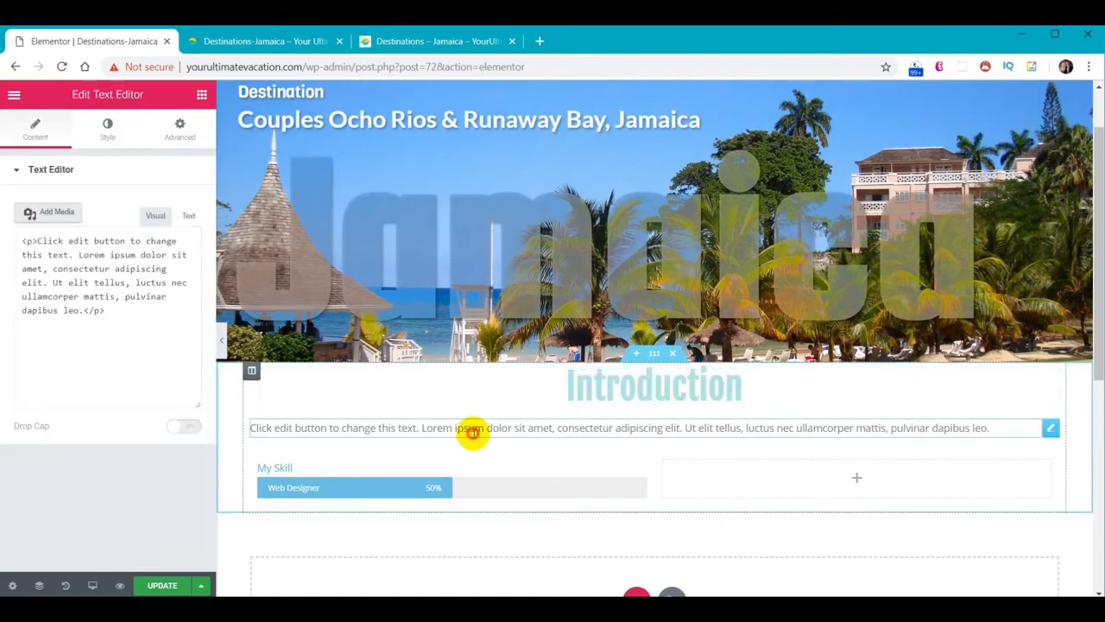
Paste the Jamaica introduction into the paragraph and style it at size 18 in black #000000
left_click_drag(170, 358, 2, 265)
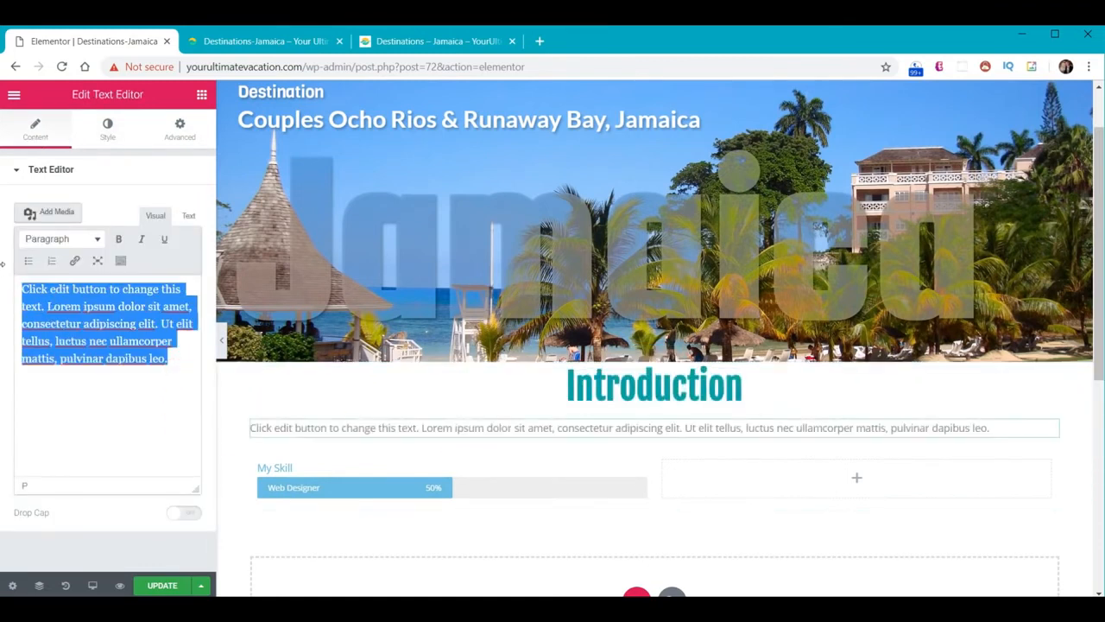
type("David and I go to Jamaica for at least 2 weeks each year. You think we'd know every single thing about this island, but because we go there to escape our busy lives, our main goal is to chill, so I don't have a list of 50 Things You Can Do In Jamaica. To me this is a good thing, because it's easy to get overwhelmed when there is a multitude of possibilities. Scroll down to see everything or use the quick links below to view specific sections.")
left_click(108, 127)
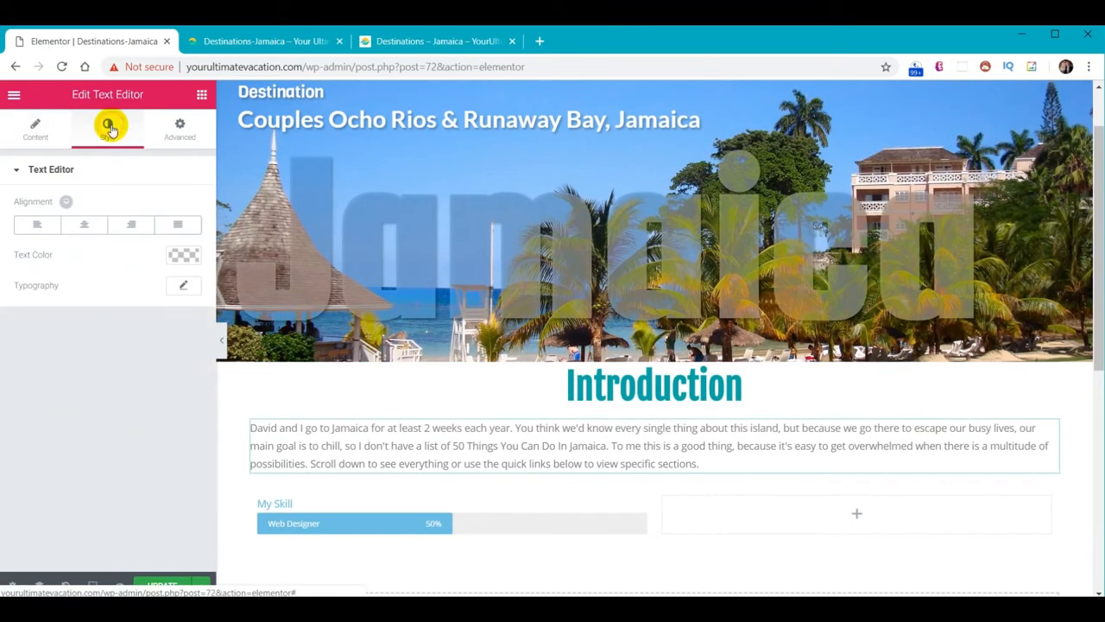
left_click(183, 287)
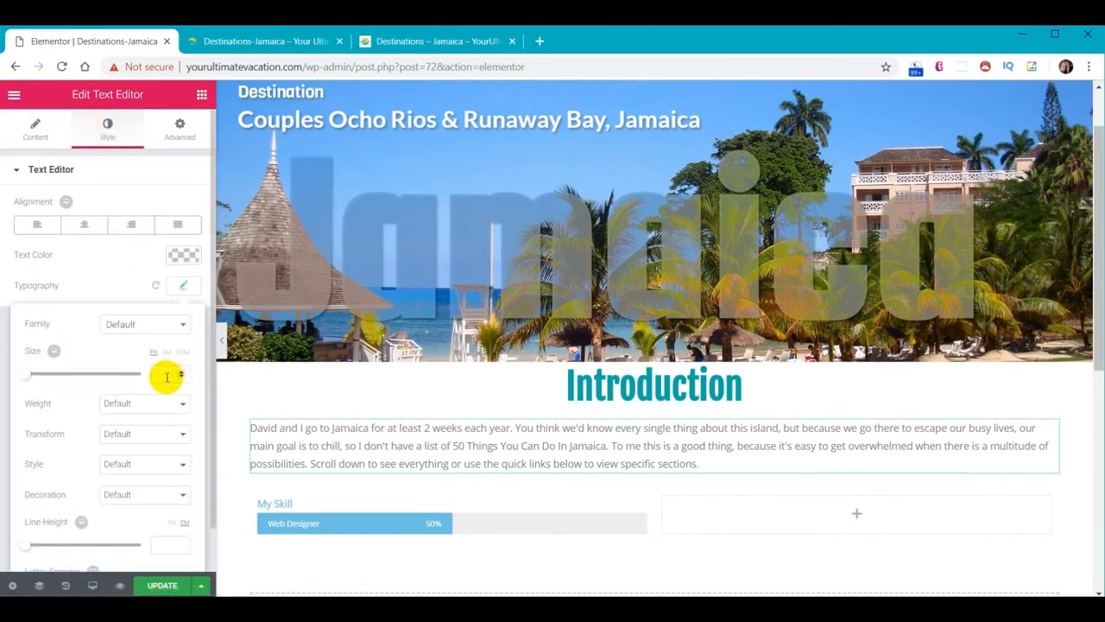
type("18")
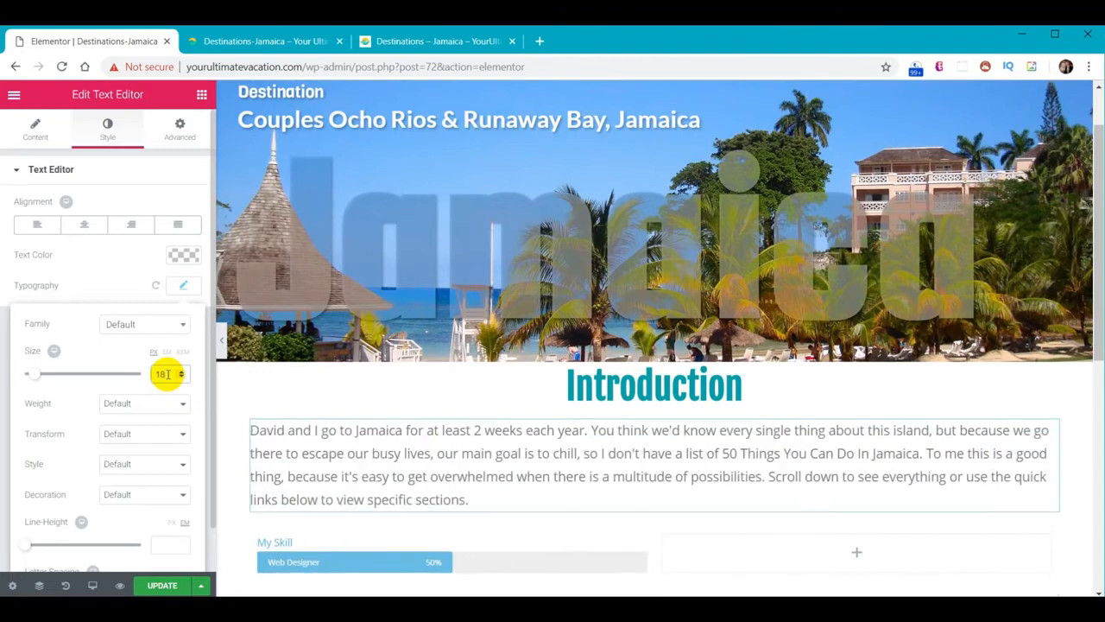
left_click(183, 257)
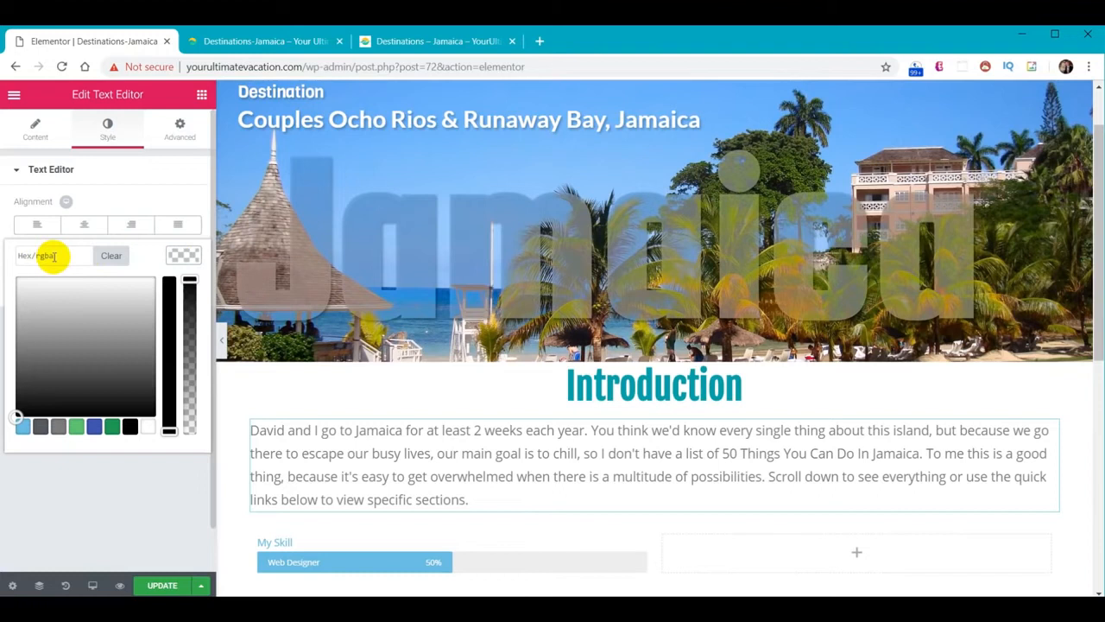
left_click(132, 427)
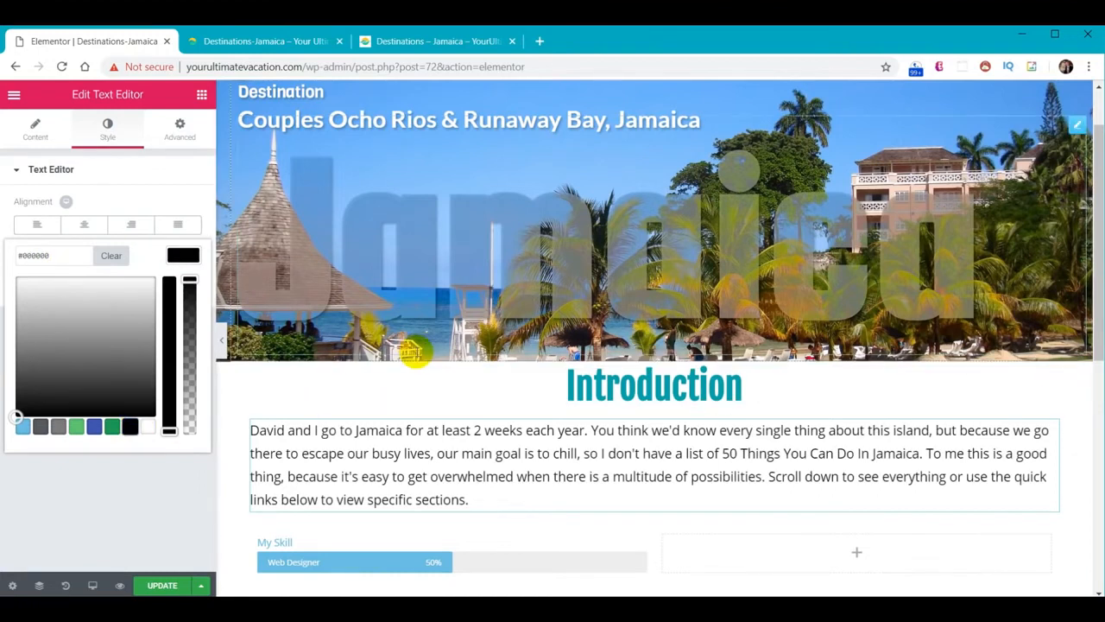
scroll(419, 357, "down", 2)
scroll(538, 338, "down", 2)
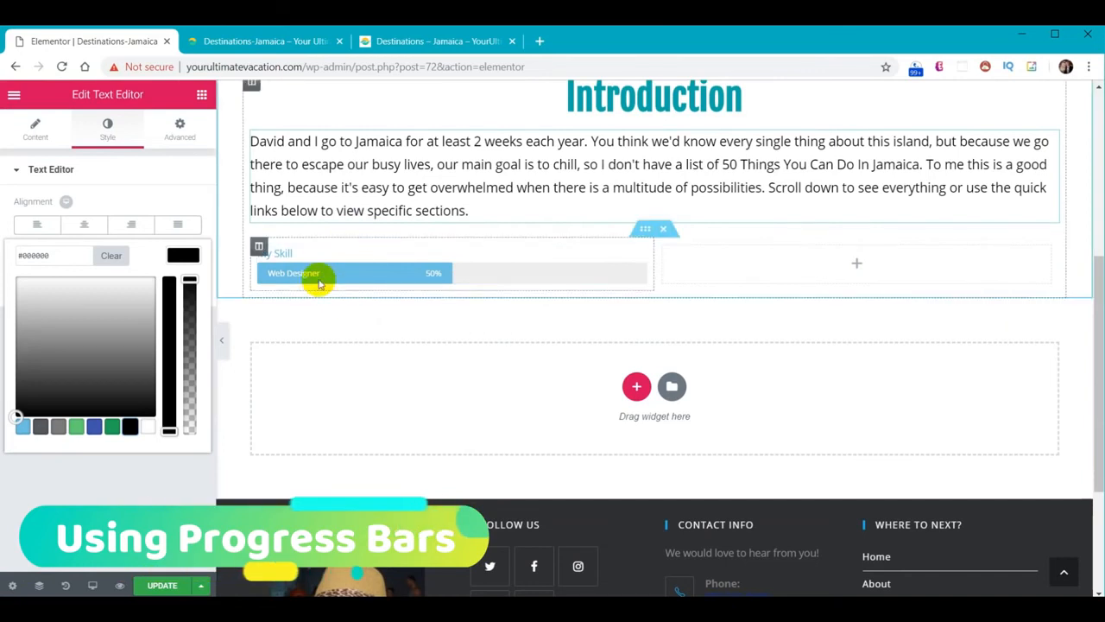
left_click(306, 254)
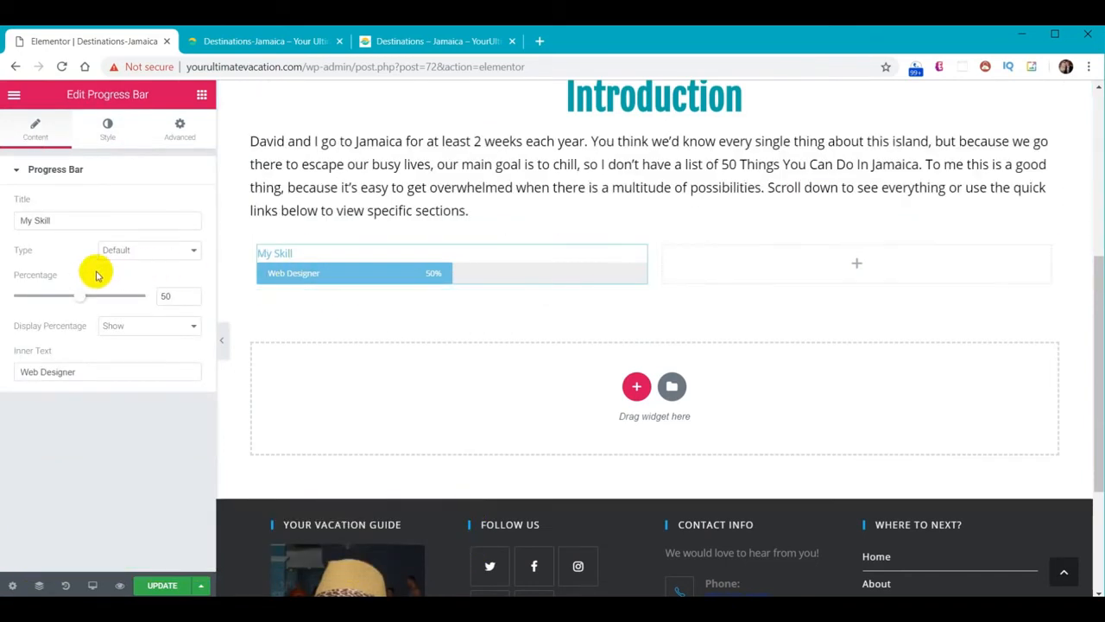
Retitle the progress bar 'Accommodations' at 80% with inner text 'Exceeds Expectations'
left_click_drag(64, 225, 2, 227)
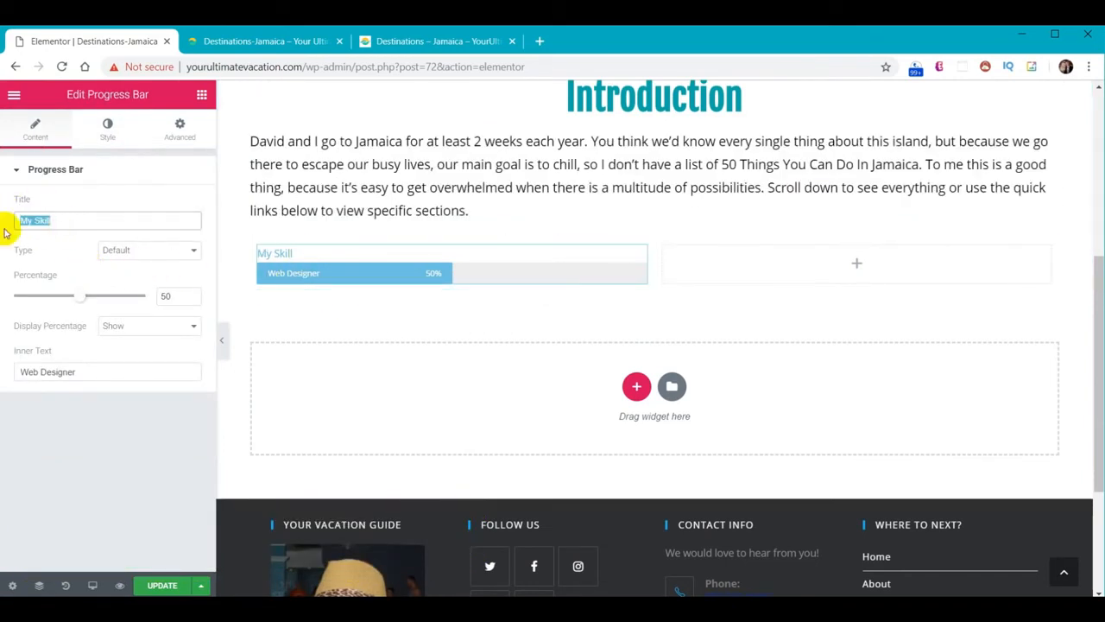
type("Accommodations")
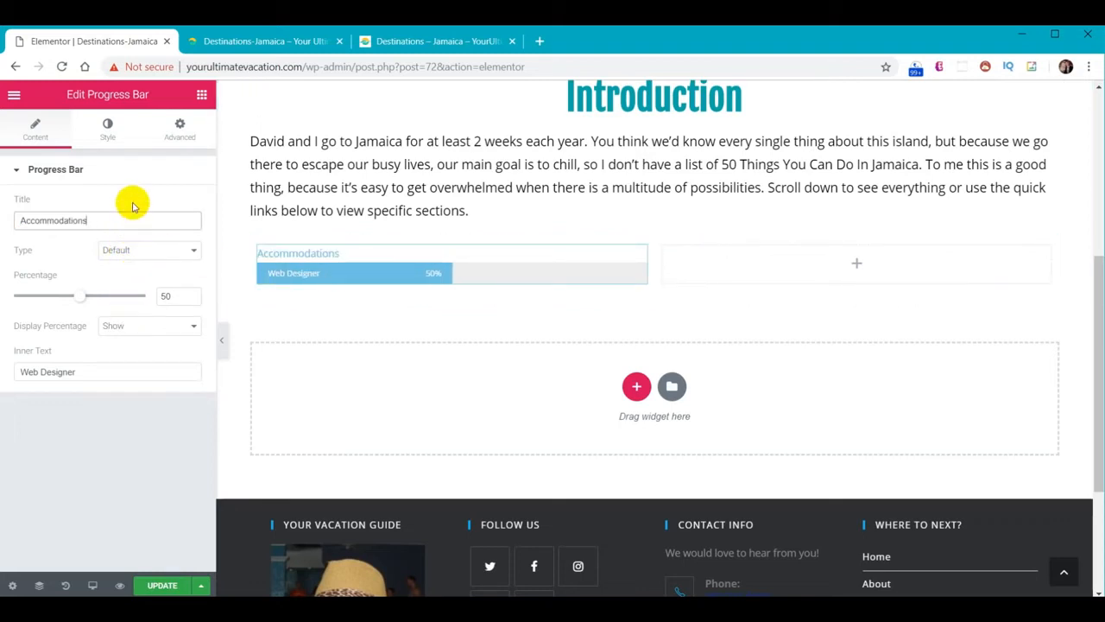
double_click(172, 297)
type("8")
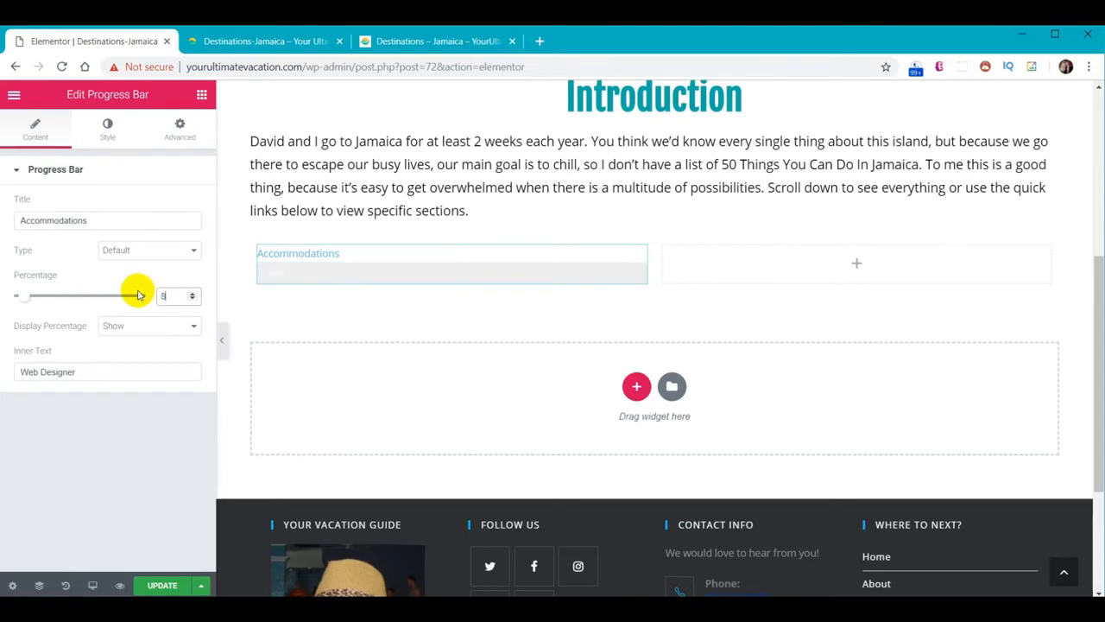
left_click_drag(79, 370, 2, 361)
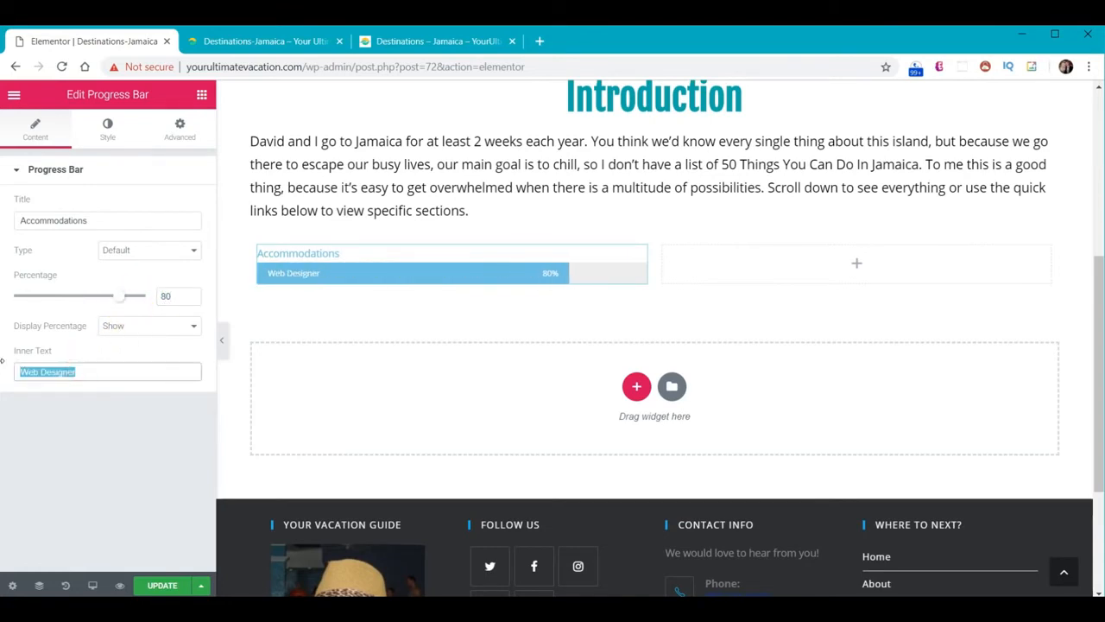
type("Exceeds Expectations")
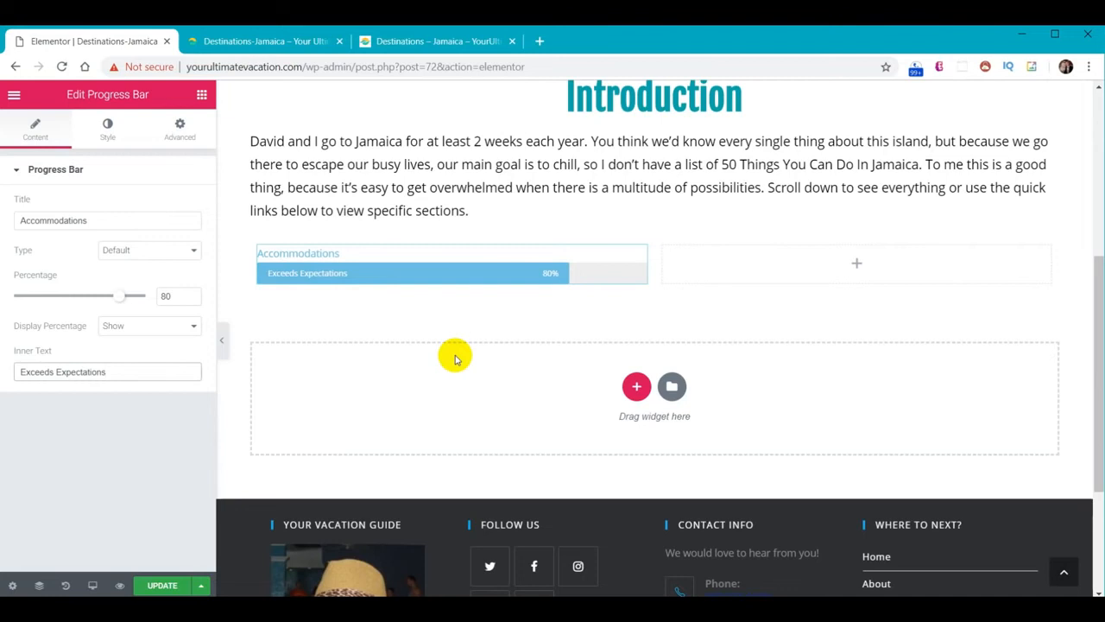
scroll(455, 358, "up", 2)
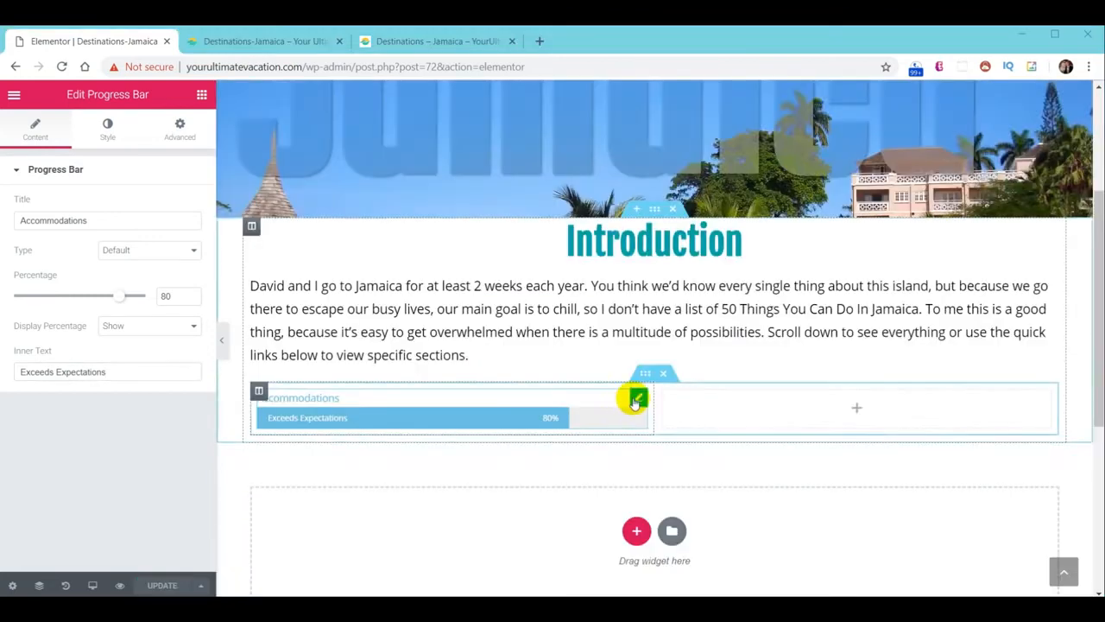
Duplicate the Accommodations bar three times in the left column
right_click(633, 399)
left_click(647, 413)
right_click(637, 391)
left_click(667, 418)
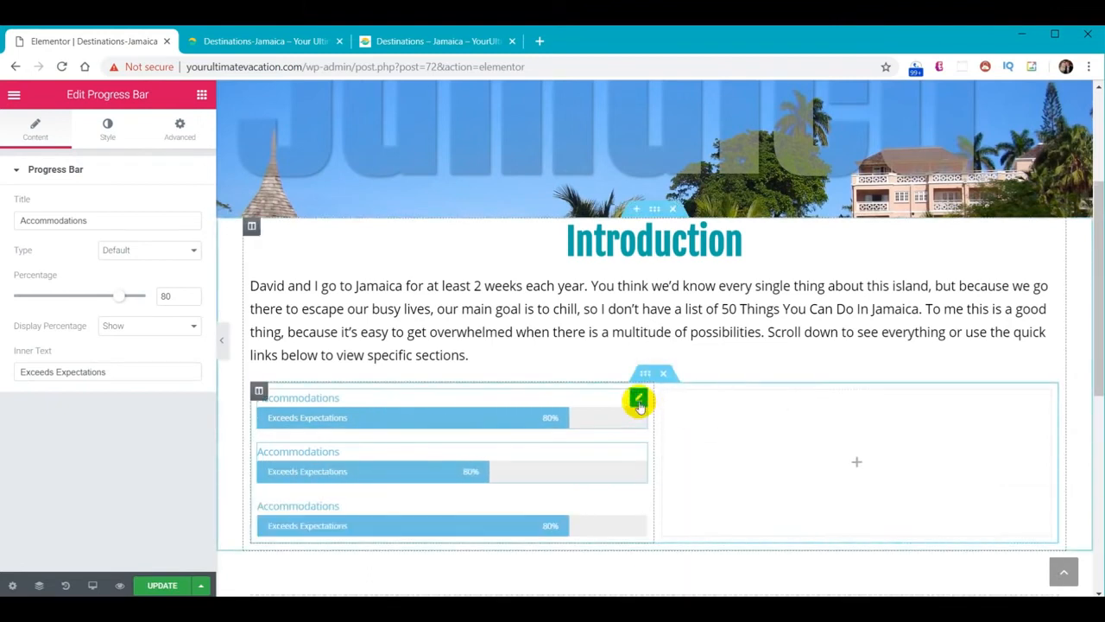
right_click(639, 396)
left_click(669, 416)
Move one copy into the right column and duplicate it twice there, making three bars per column
left_click_drag(639, 394, 834, 402)
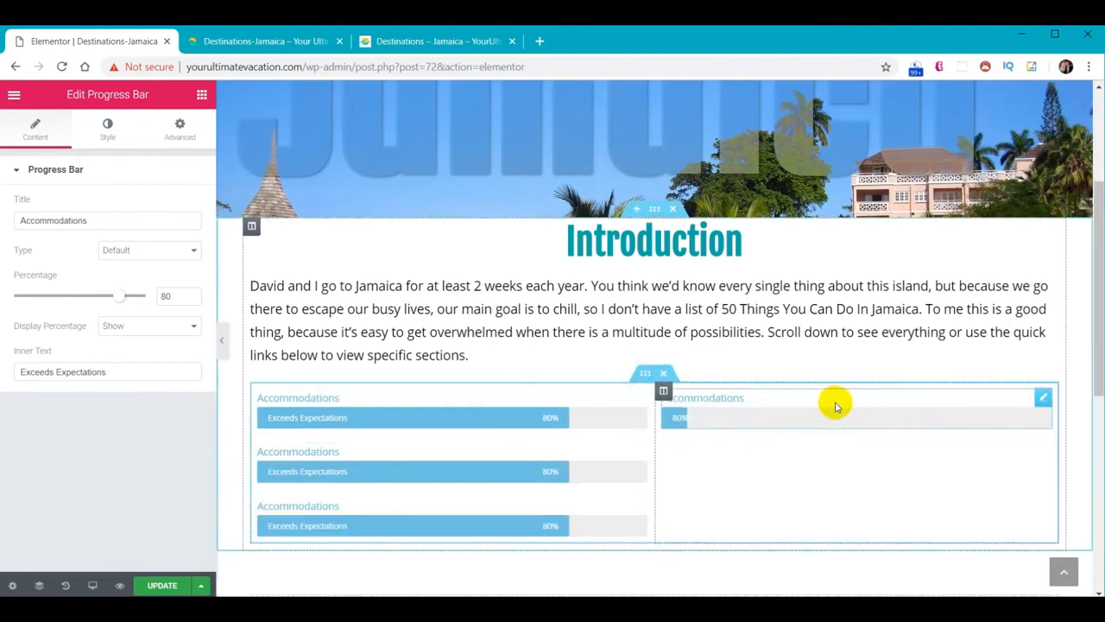
right_click(1041, 395)
left_click(1037, 418)
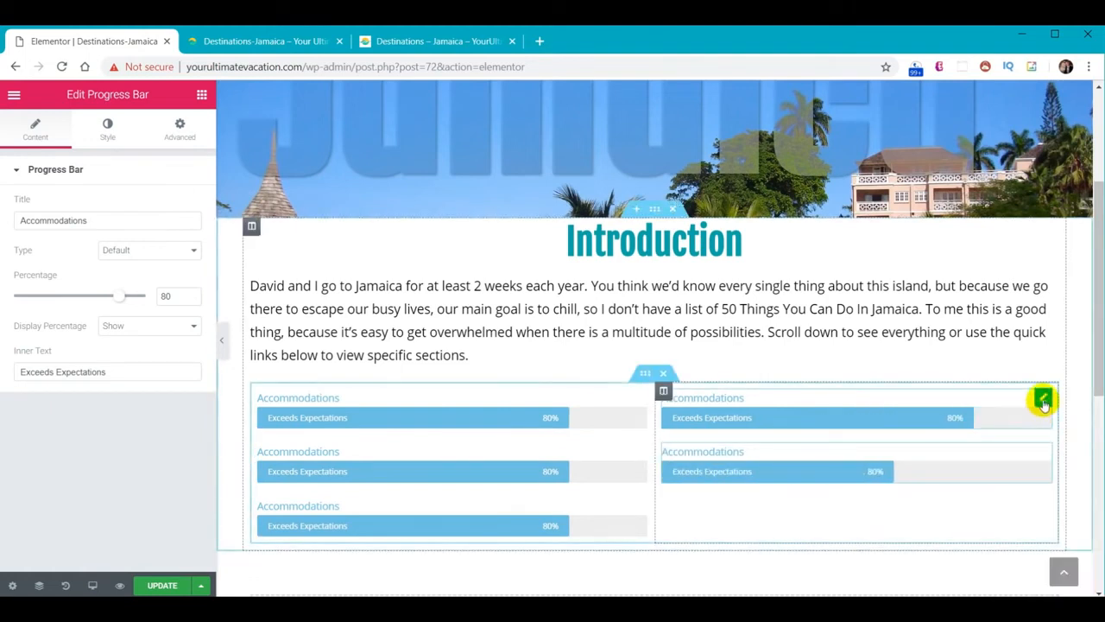
right_click(1043, 396)
left_click(1043, 419)
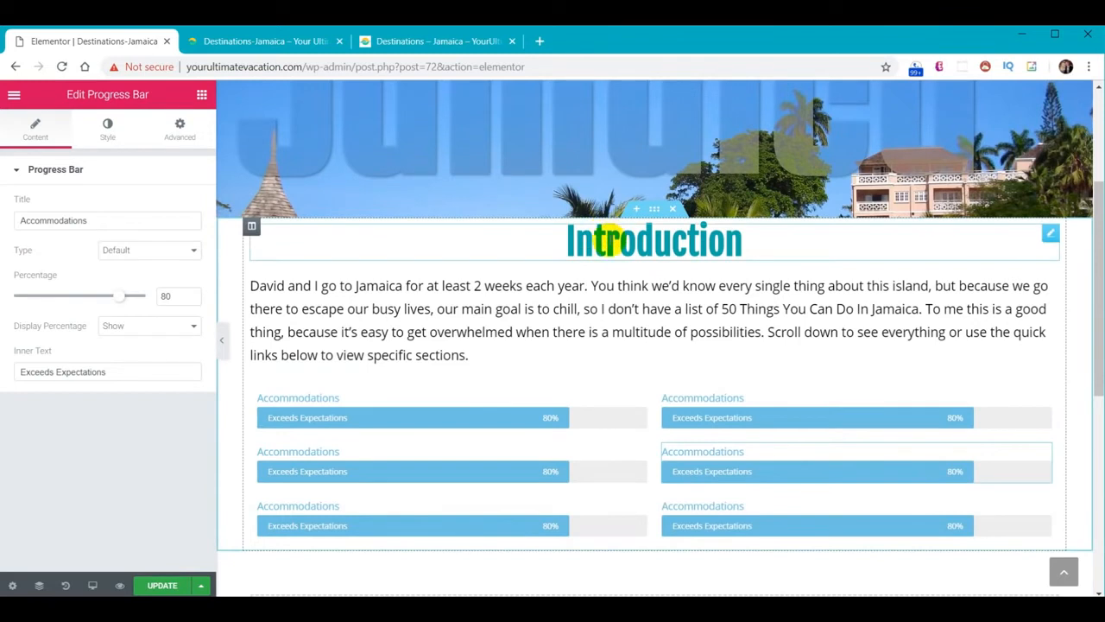
left_click(609, 240)
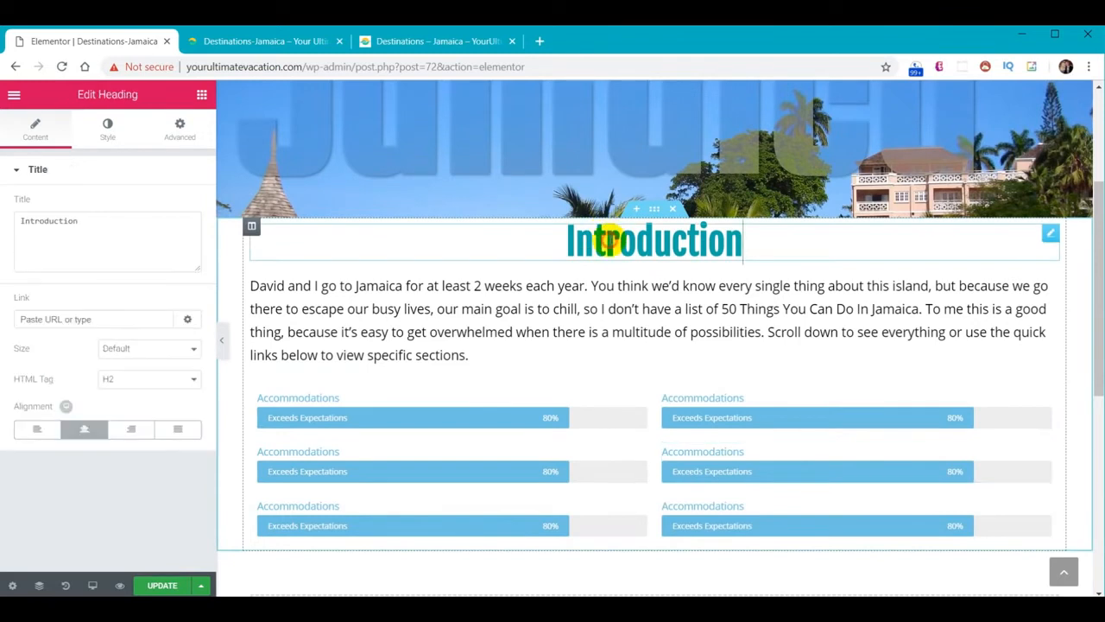
Unlink the Introduction heading's padding and set its top padding to 30
left_click(179, 129)
left_click(182, 285)
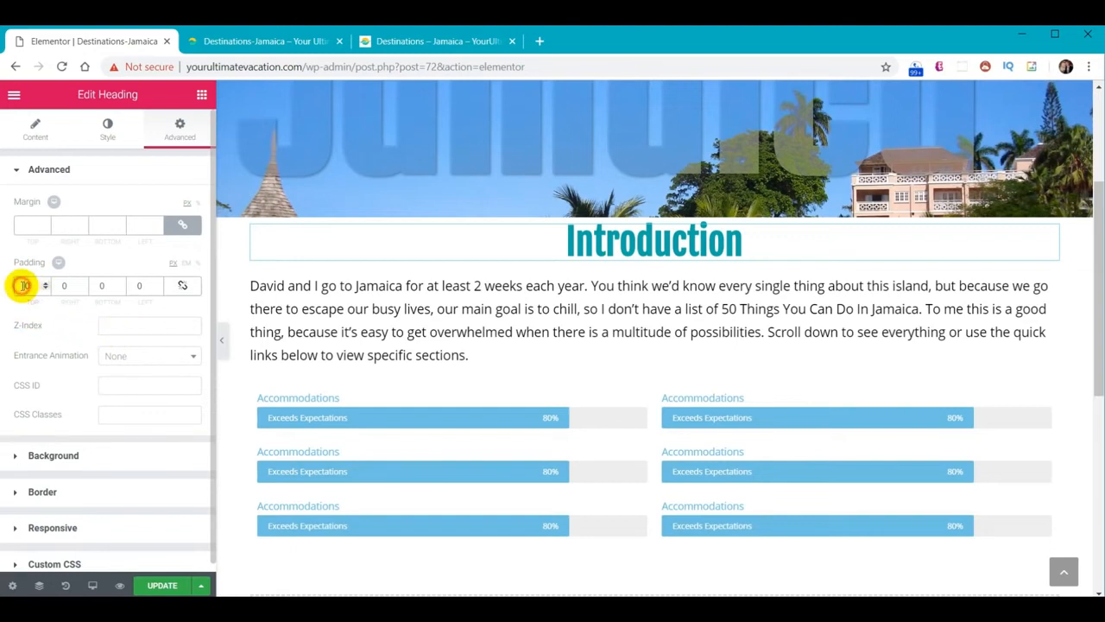
type("3")
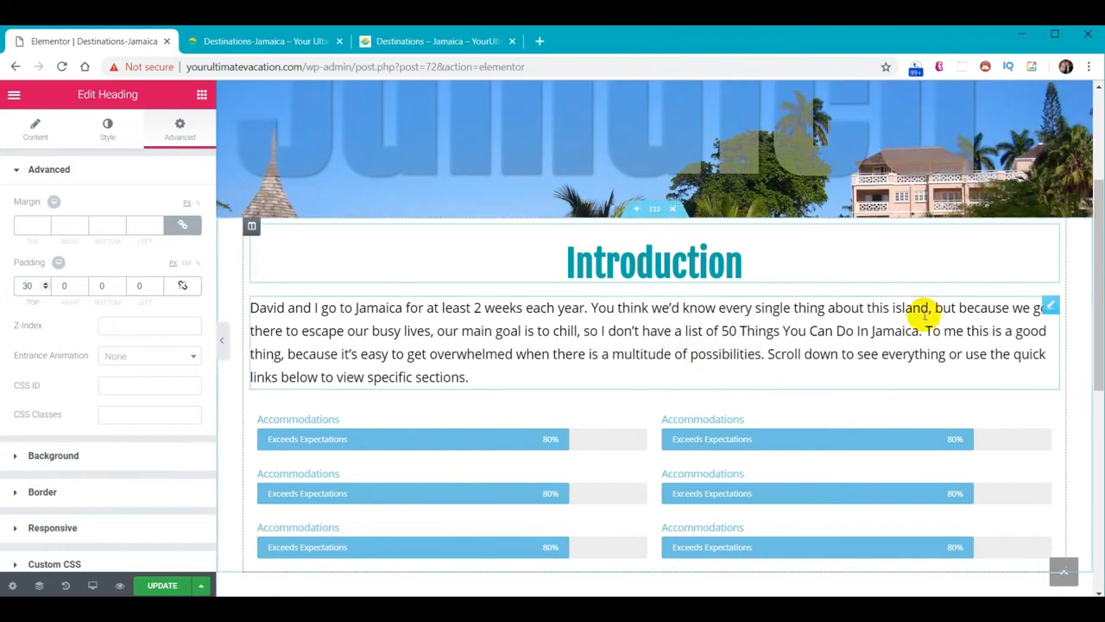
scroll(872, 342, "down", 2)
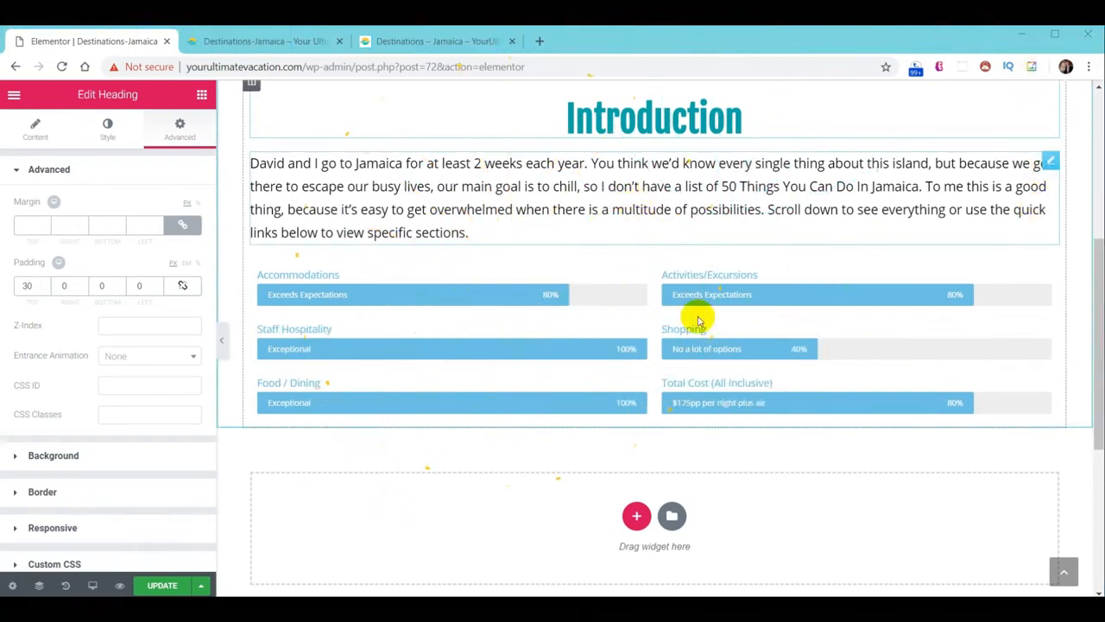
left_click(392, 33)
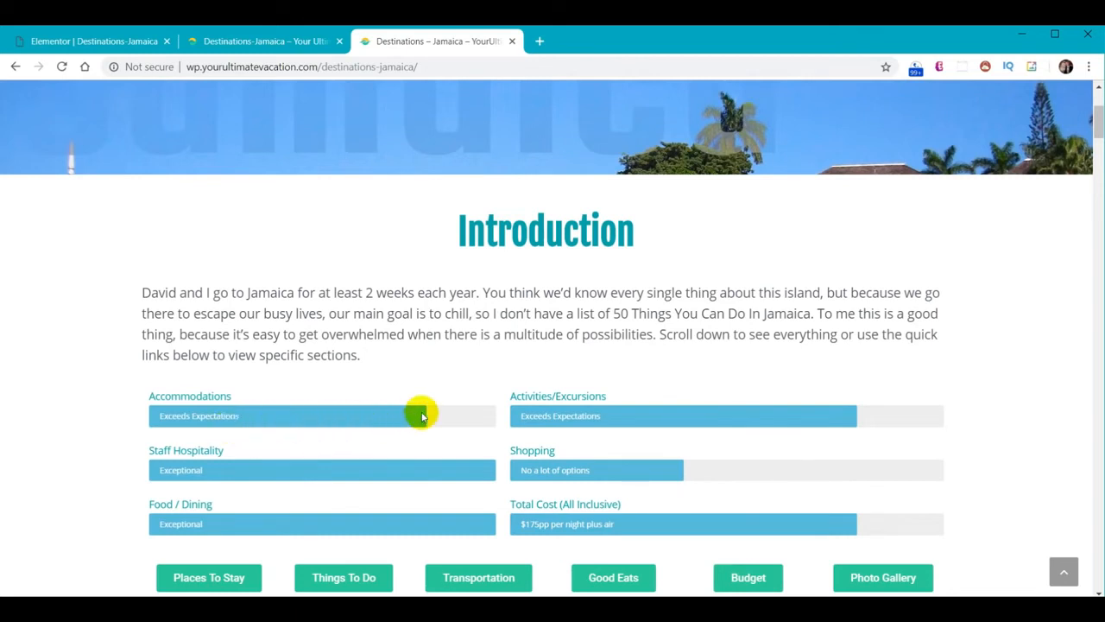
left_click(87, 44)
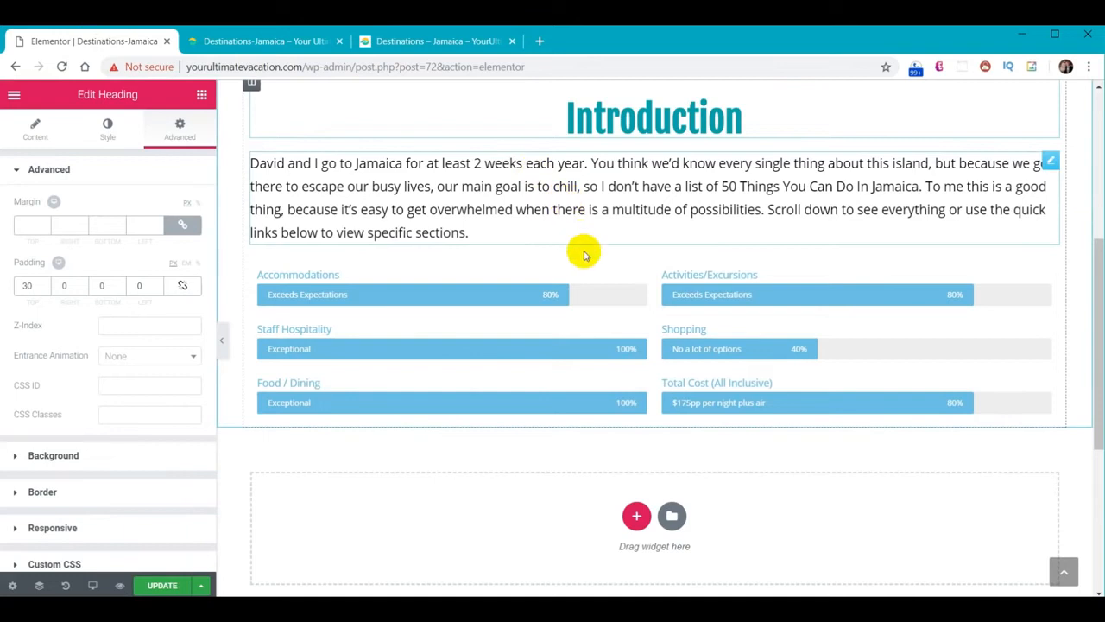
Set the Accommodations bar's Display Percentage option to Hide
left_click(488, 301)
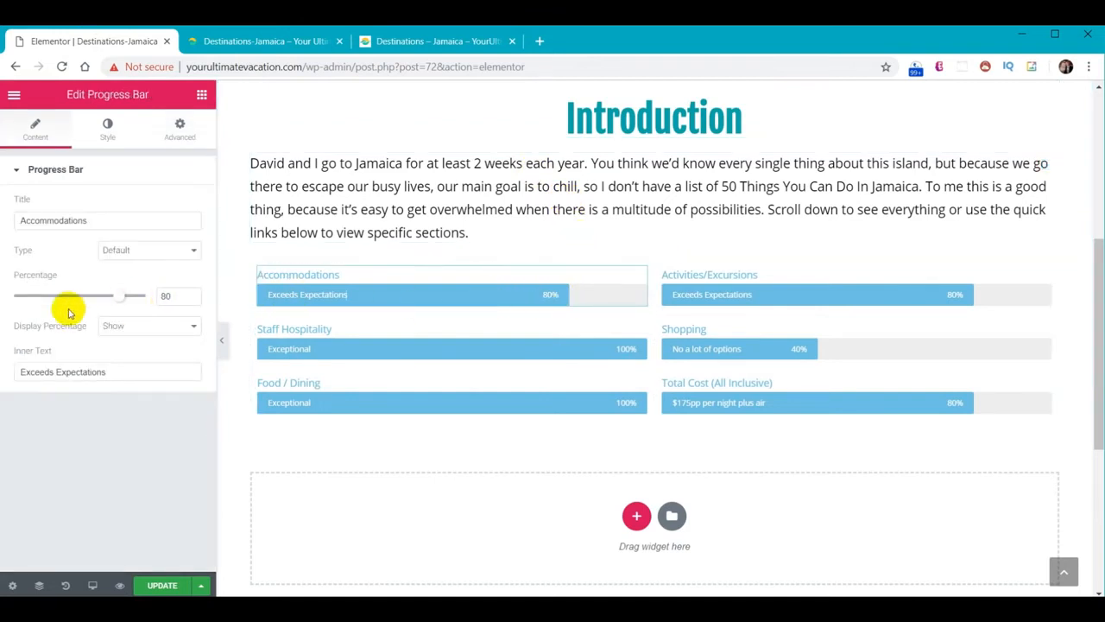
left_click(104, 328)
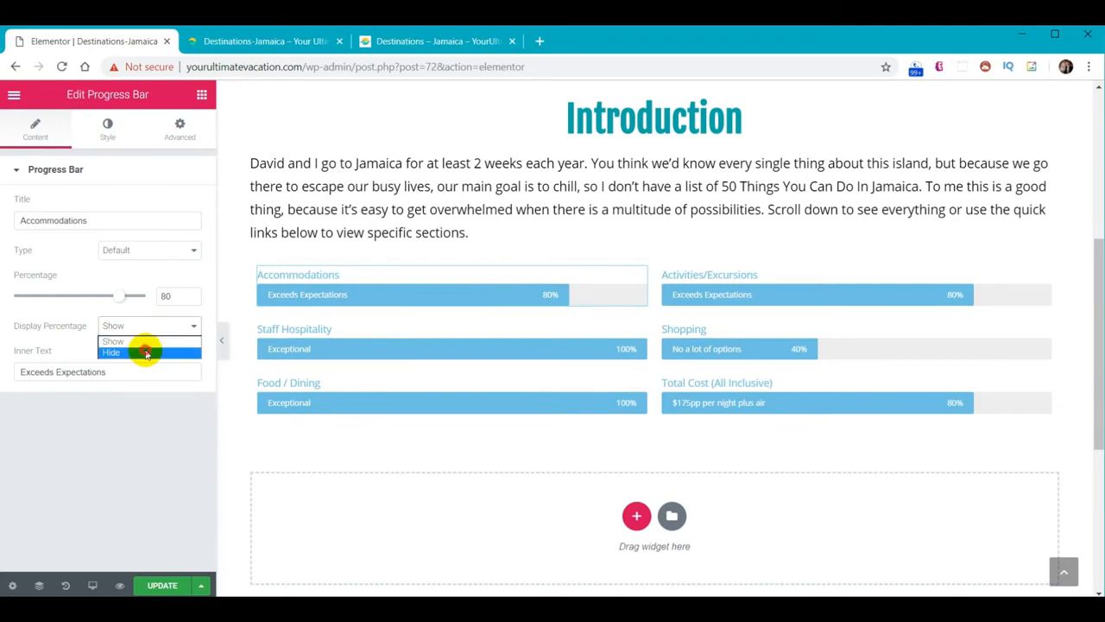
left_click(147, 352)
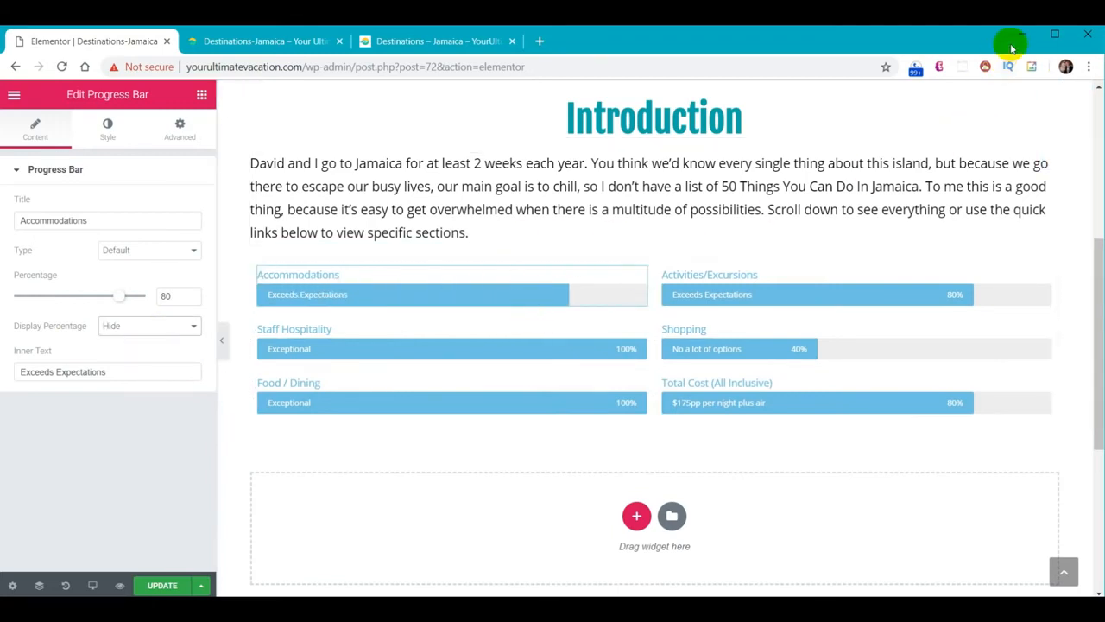
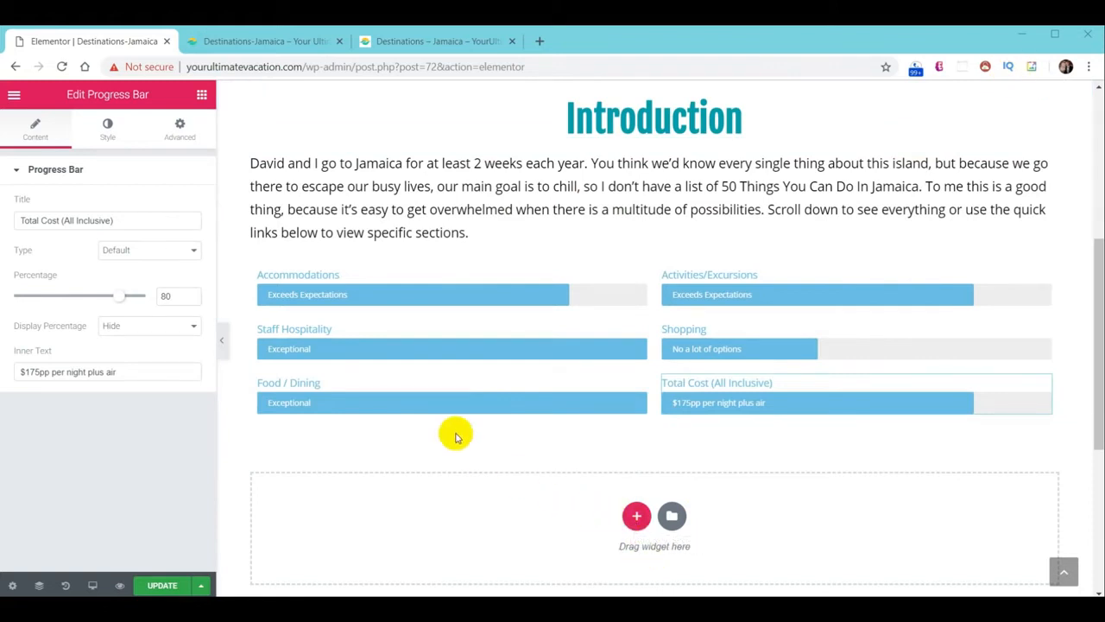
Place a two-column Inner Section beneath the six rating bars, then check the live page
left_click(202, 95)
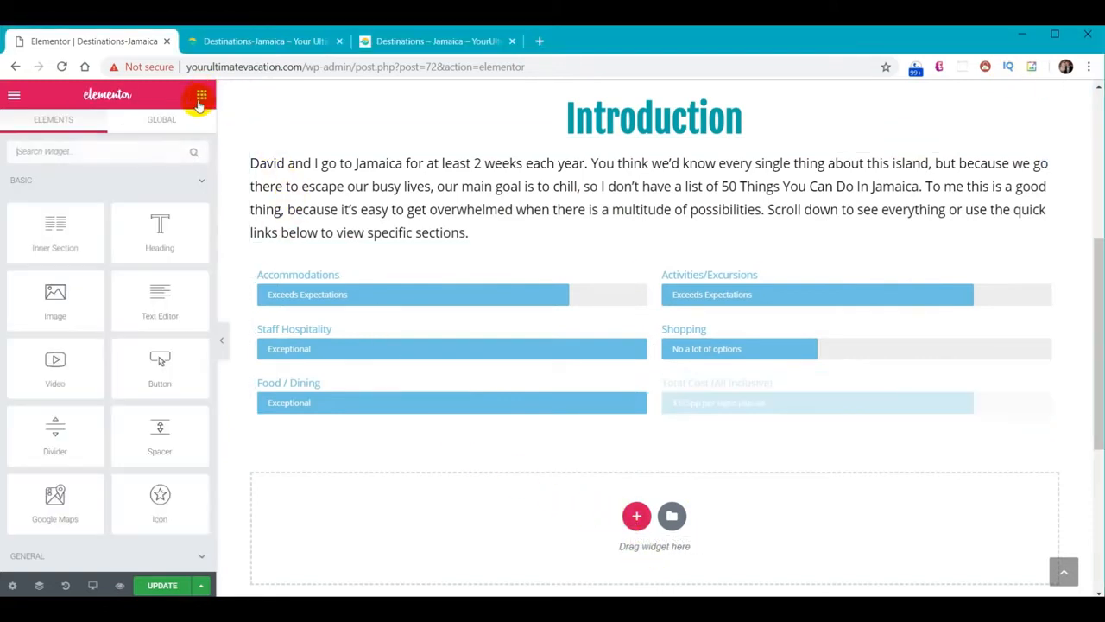
left_click_drag(74, 216, 684, 421)
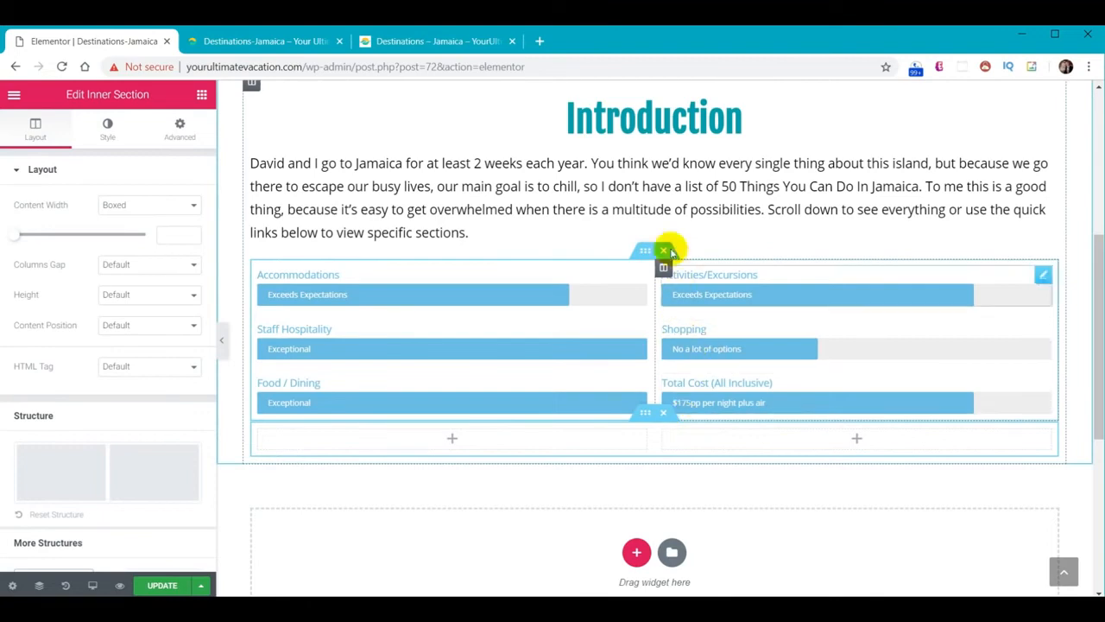
left_click(438, 49)
scroll(605, 420, "up", 12)
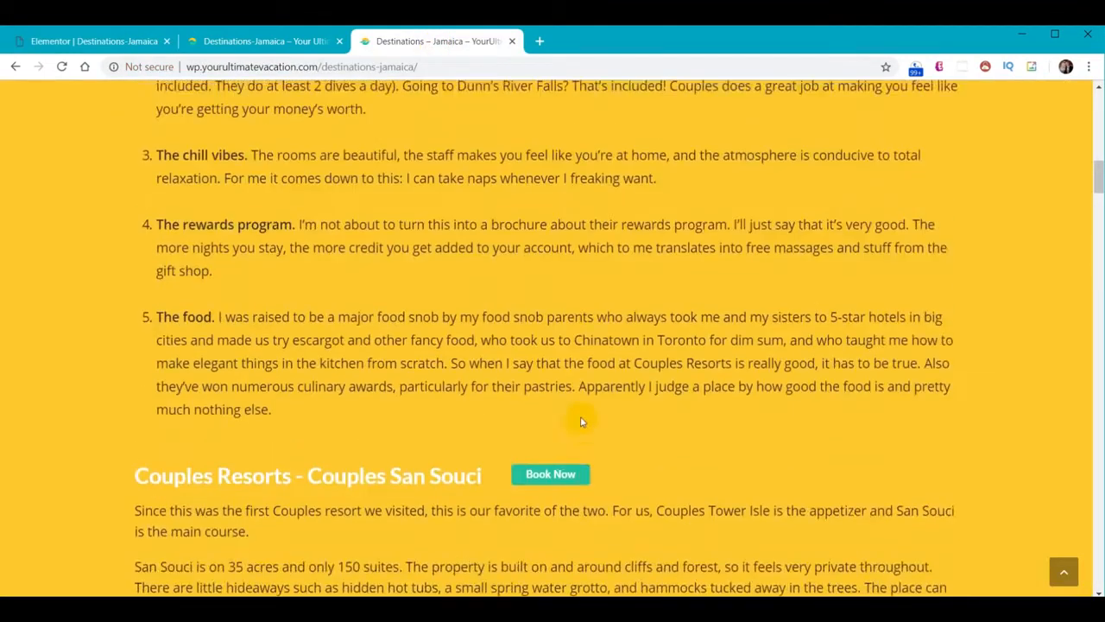
scroll(581, 422, "up", 7)
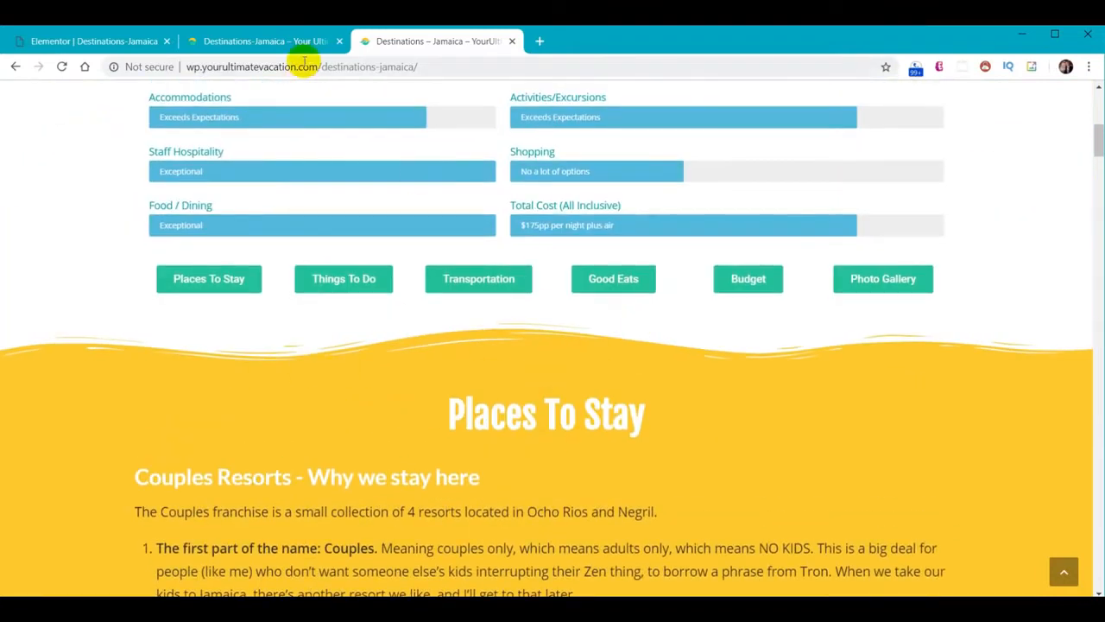
Back in the editor, select the whole Introduction section
left_click(115, 47)
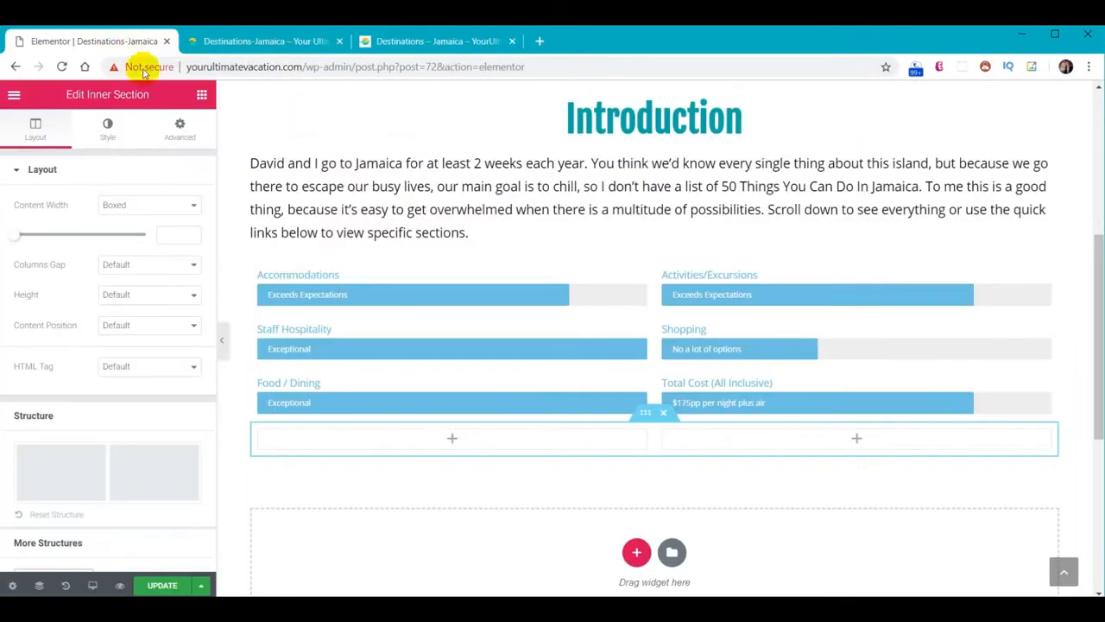
scroll(604, 163, "up", 3)
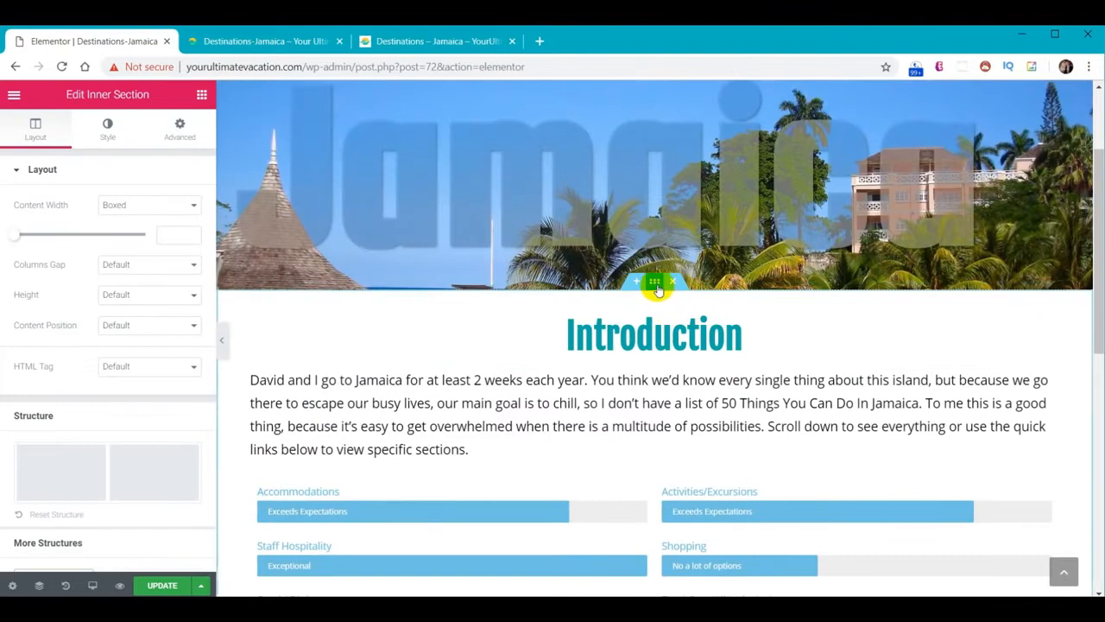
left_click(656, 284)
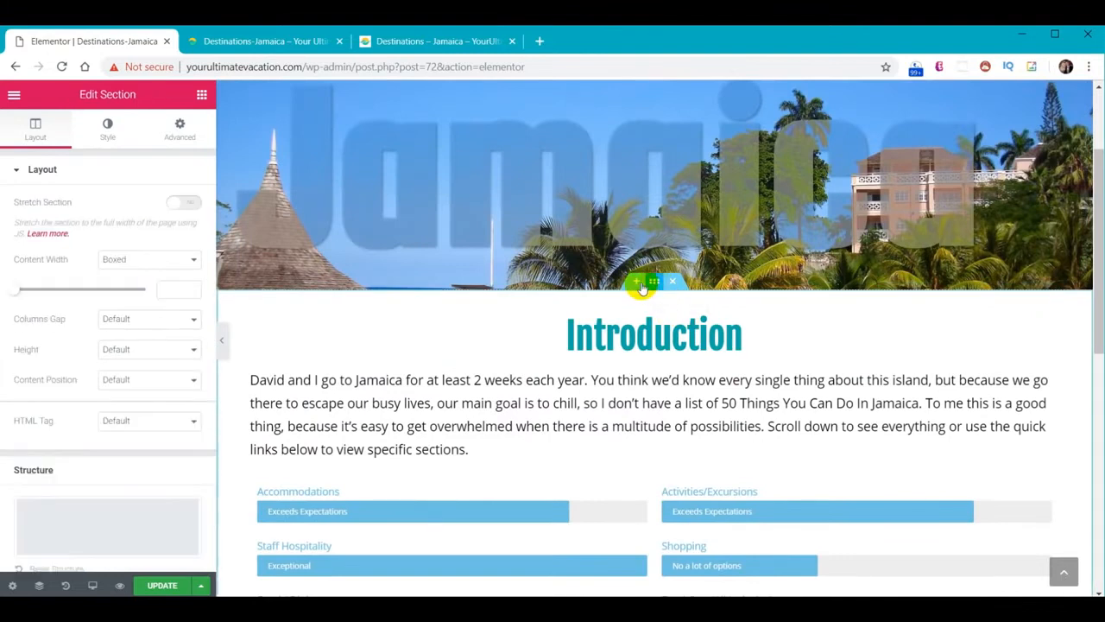
Add a bottom Waves Brush shape divider coloured #f9cc29 to the Introduction section
left_click(107, 128)
left_click(79, 315)
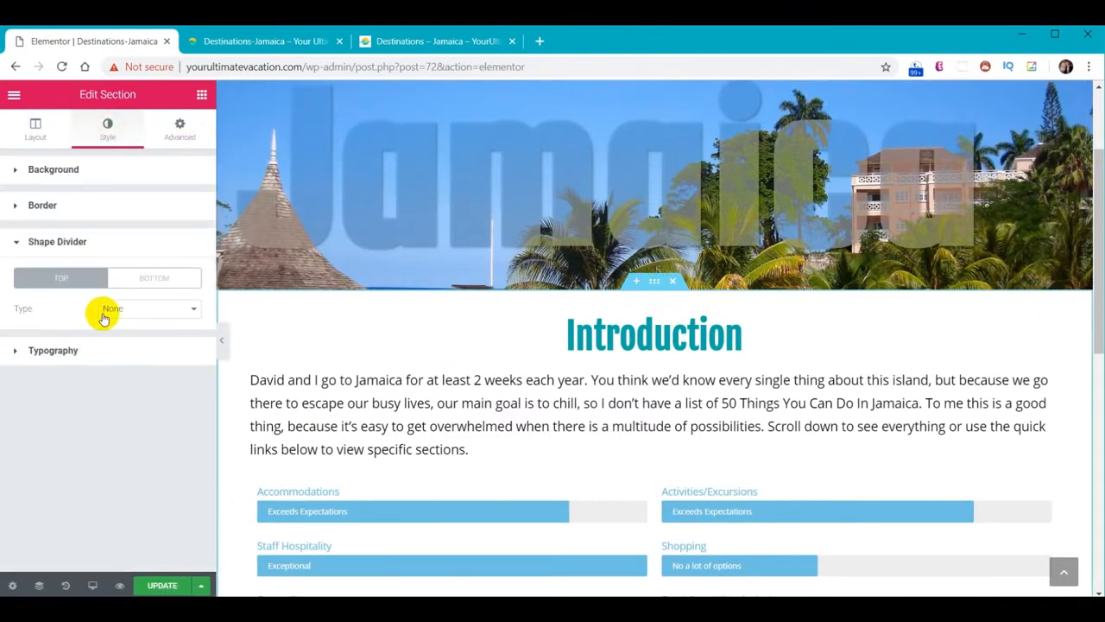
left_click(156, 281)
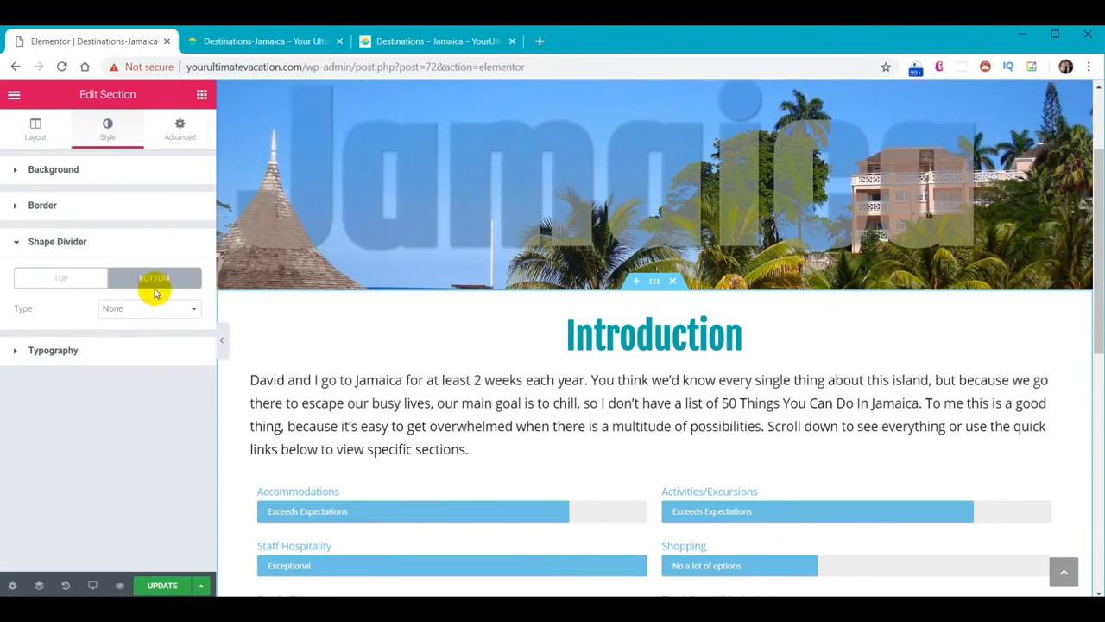
left_click(152, 311)
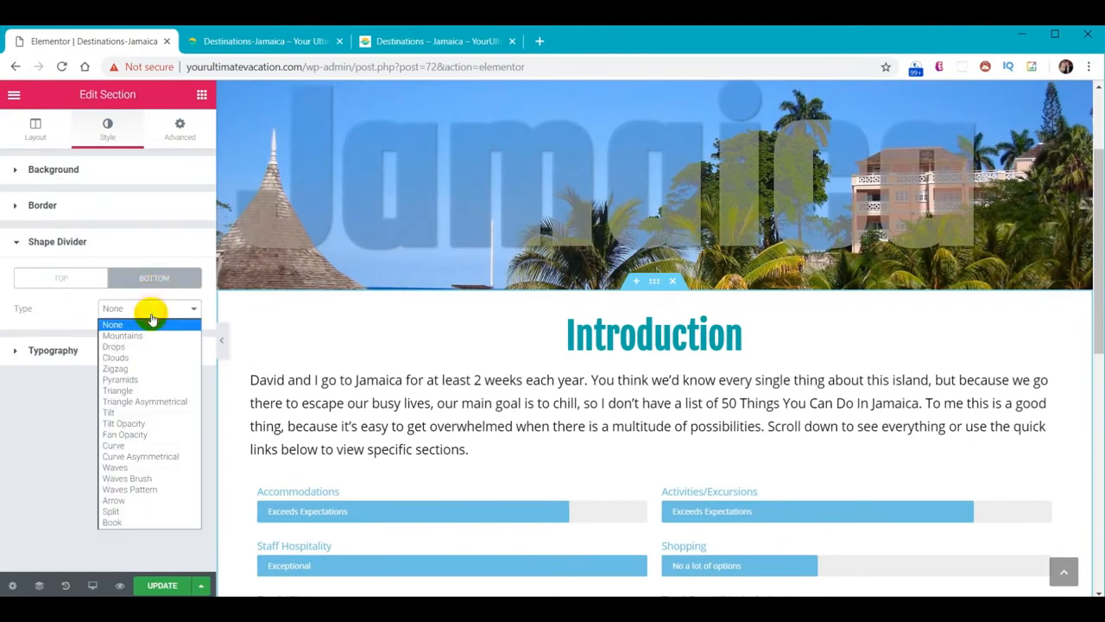
left_click(157, 478)
left_click(179, 341)
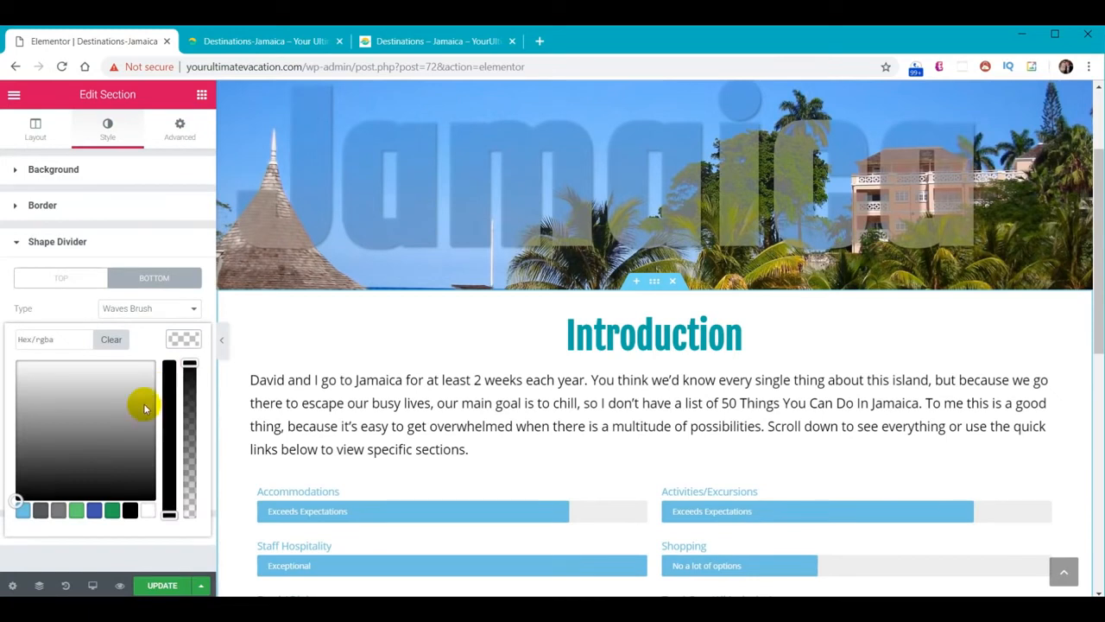
left_click(66, 337)
type("#f9cc29")
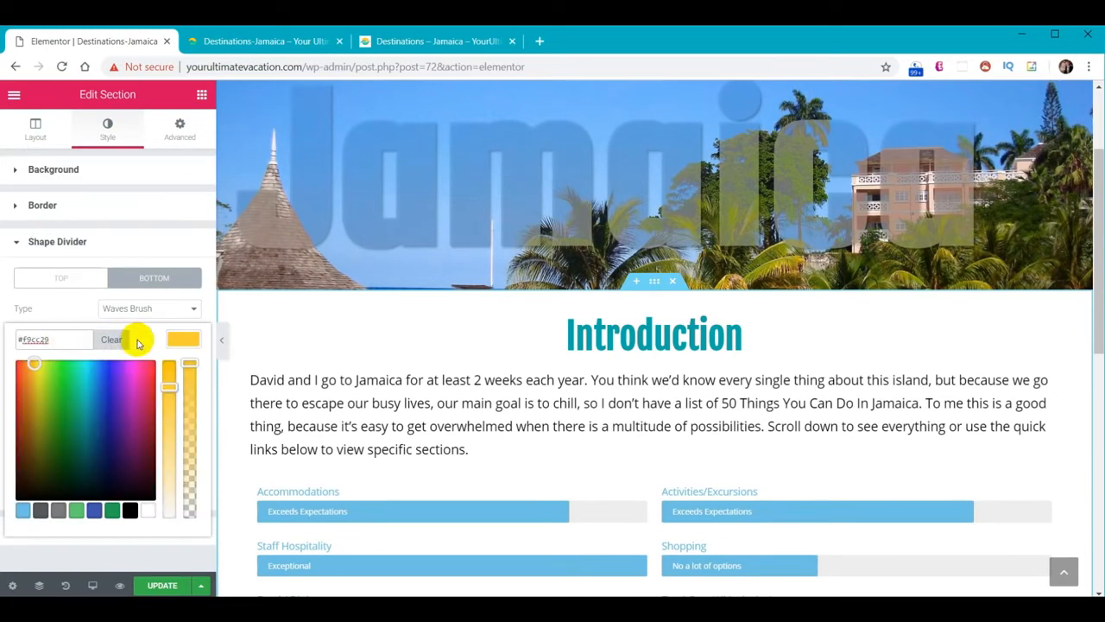
left_click(189, 345)
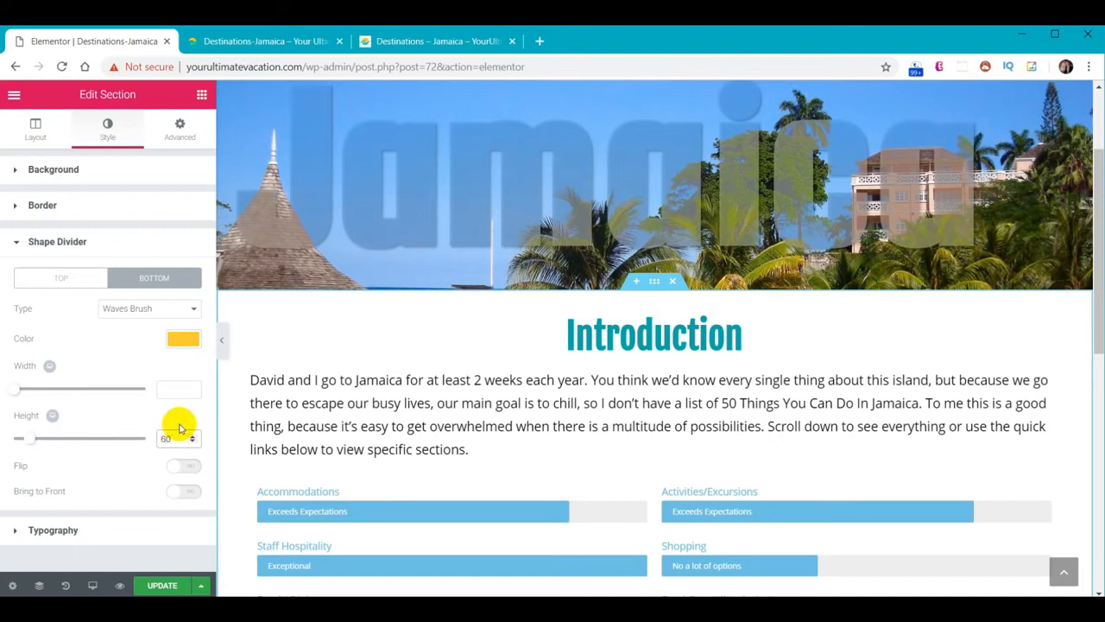
scroll(513, 382, "down", 3)
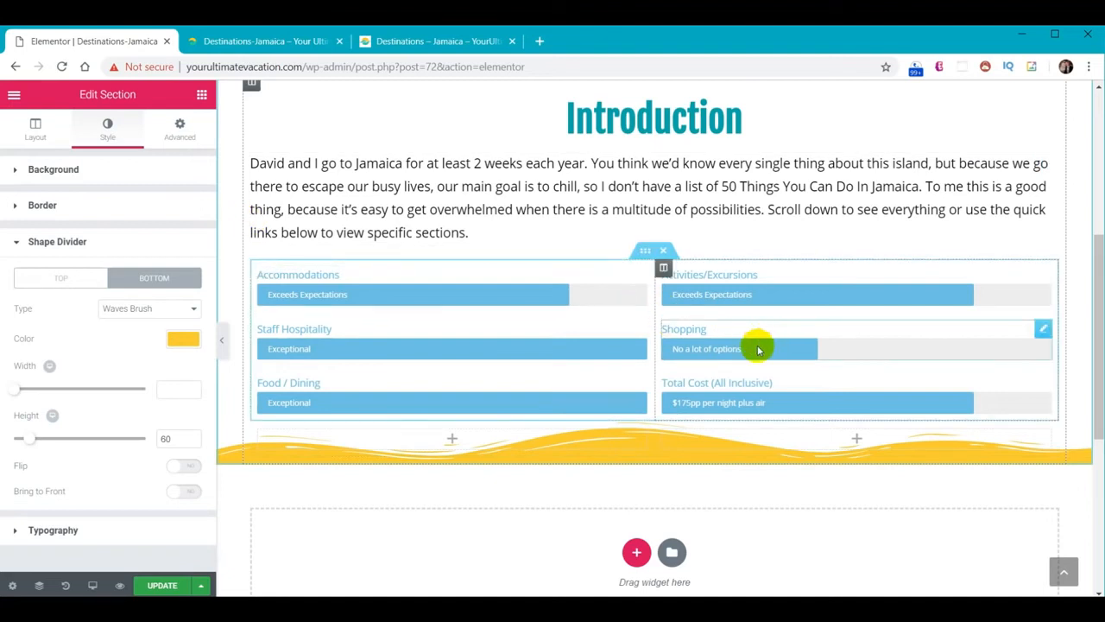
Unlink the section's padding and set its bottom padding to 60
left_click(181, 138)
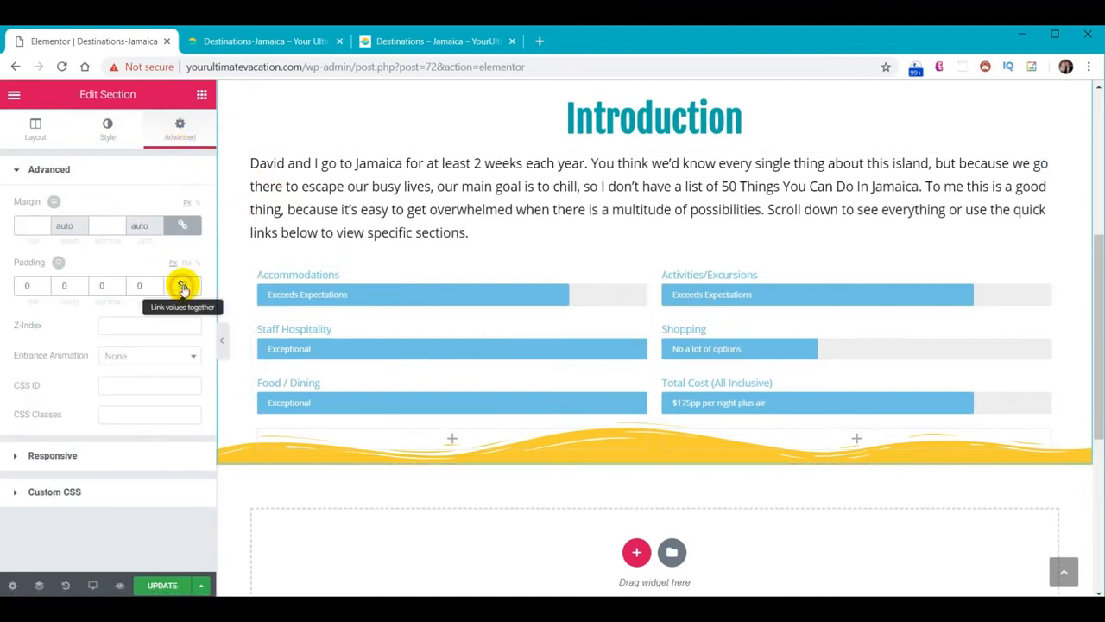
left_click(182, 287)
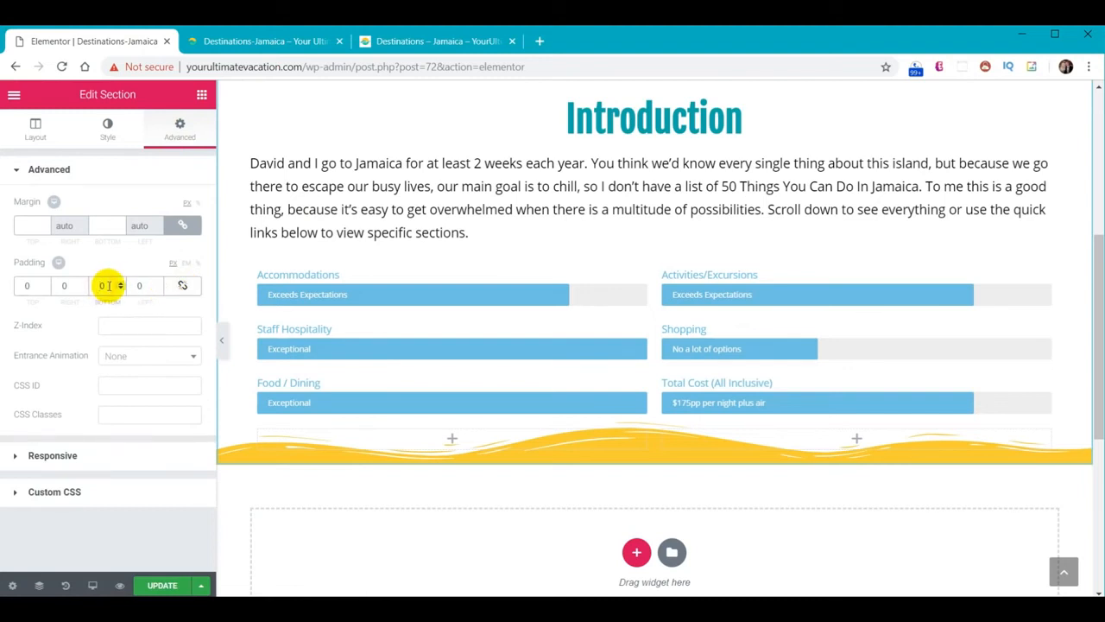
type("6")
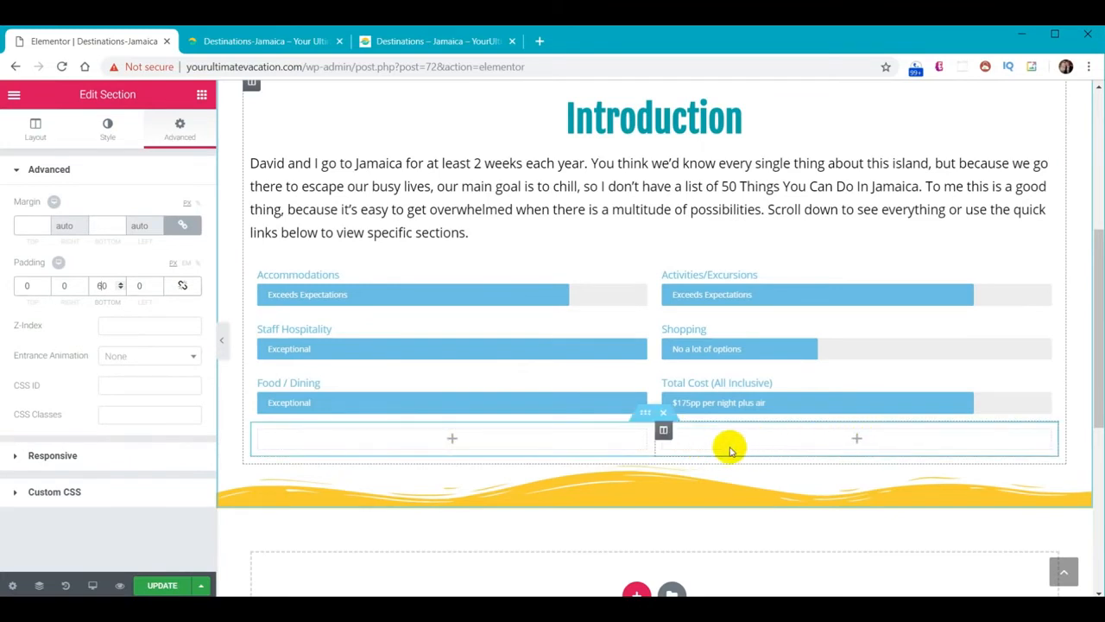
Add a centred button below the rating bars and delete the empty right column
left_click(202, 94)
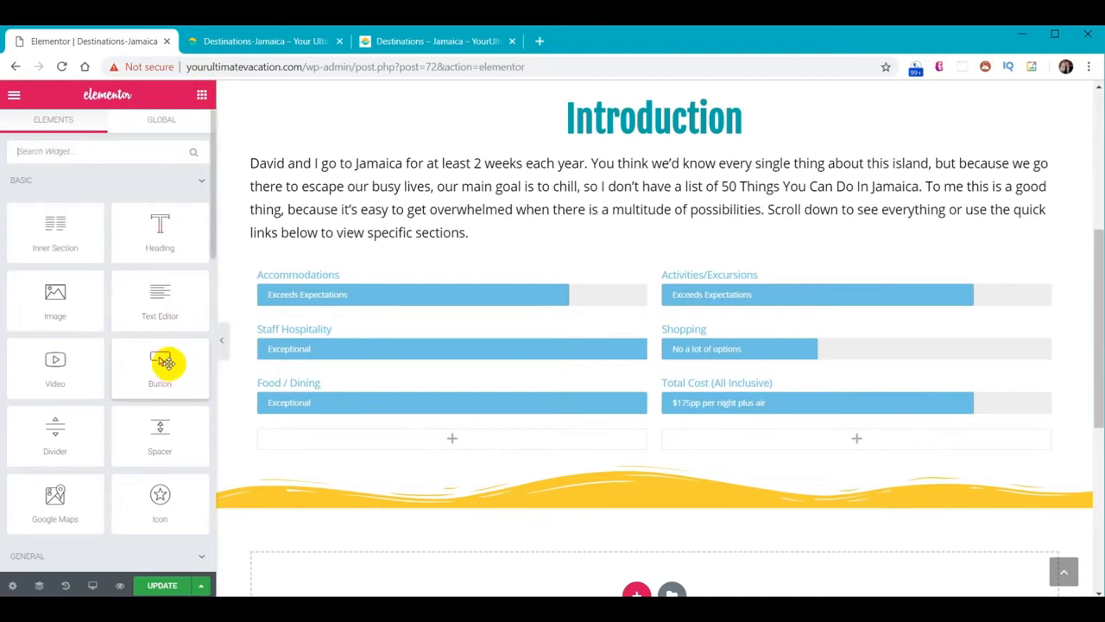
left_click_drag(164, 362, 470, 439)
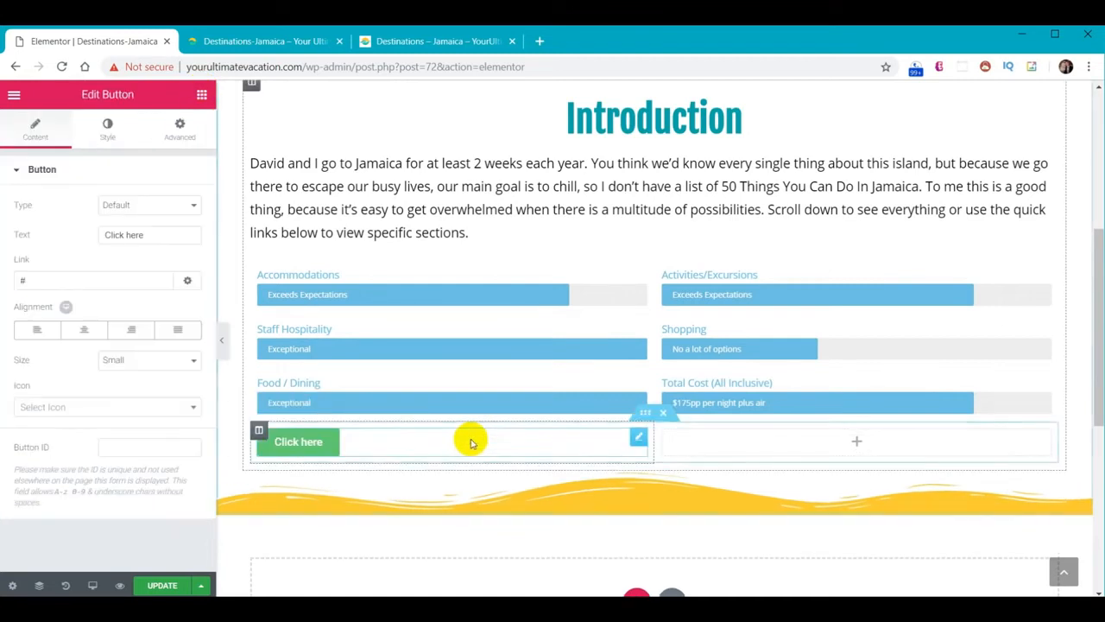
right_click(664, 432)
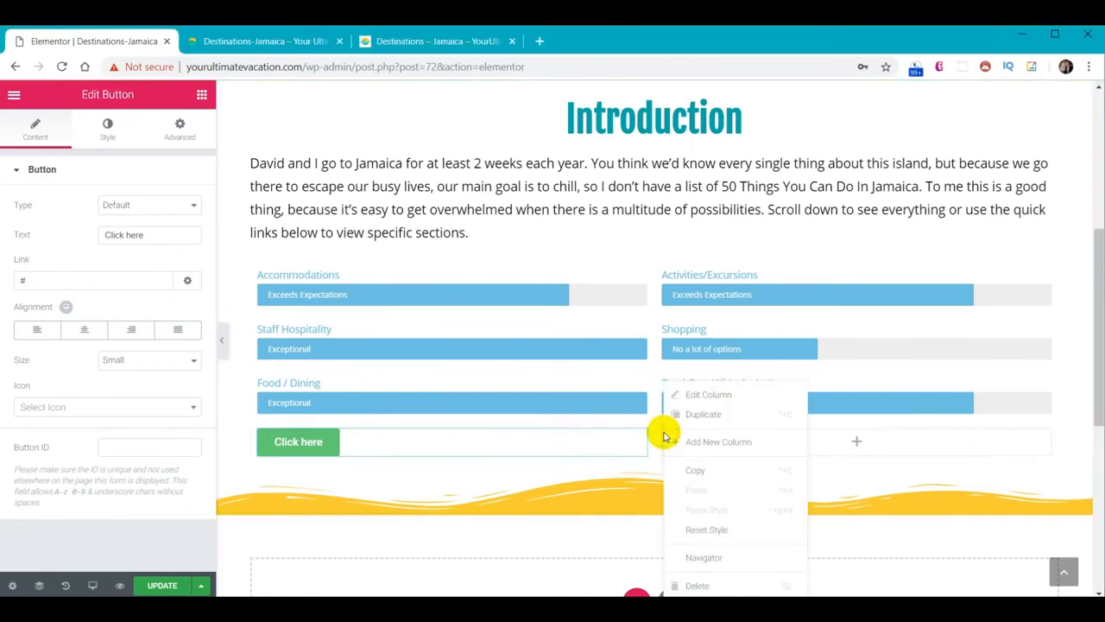
left_click(697, 587)
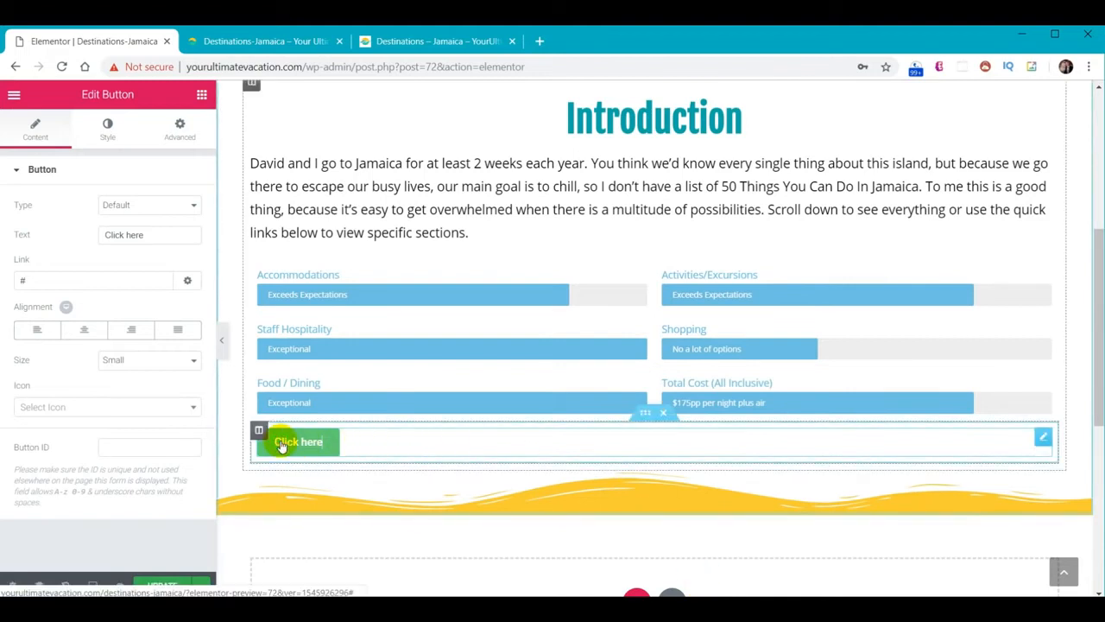
left_click(87, 331)
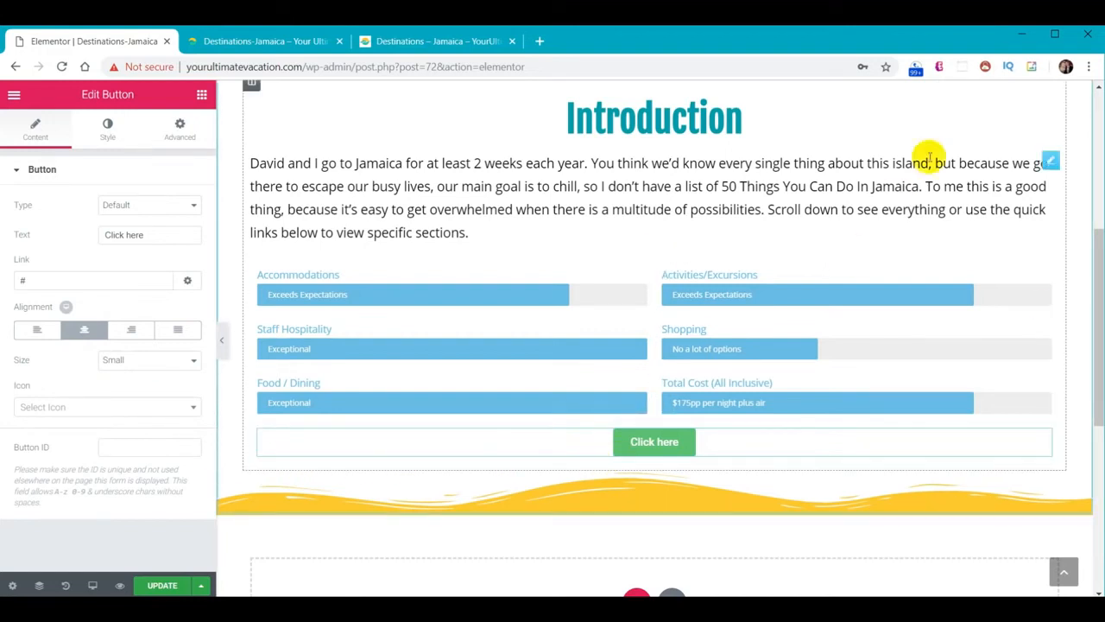
Give the button a teal background and a yellow hover background
scroll(925, 153, "down", 3)
left_click(104, 129)
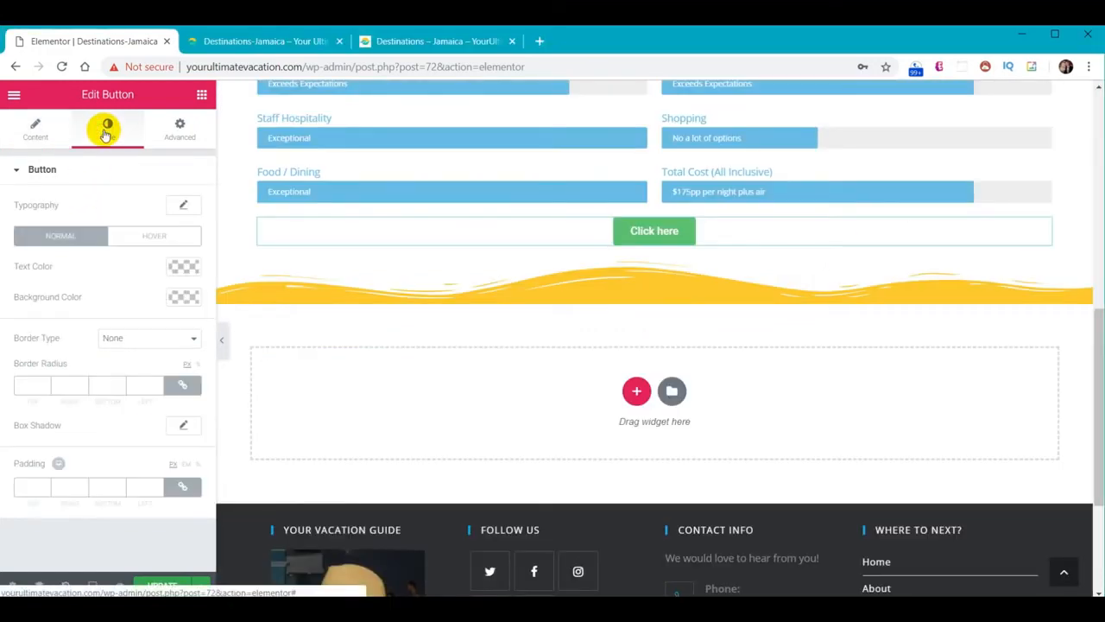
left_click(181, 296)
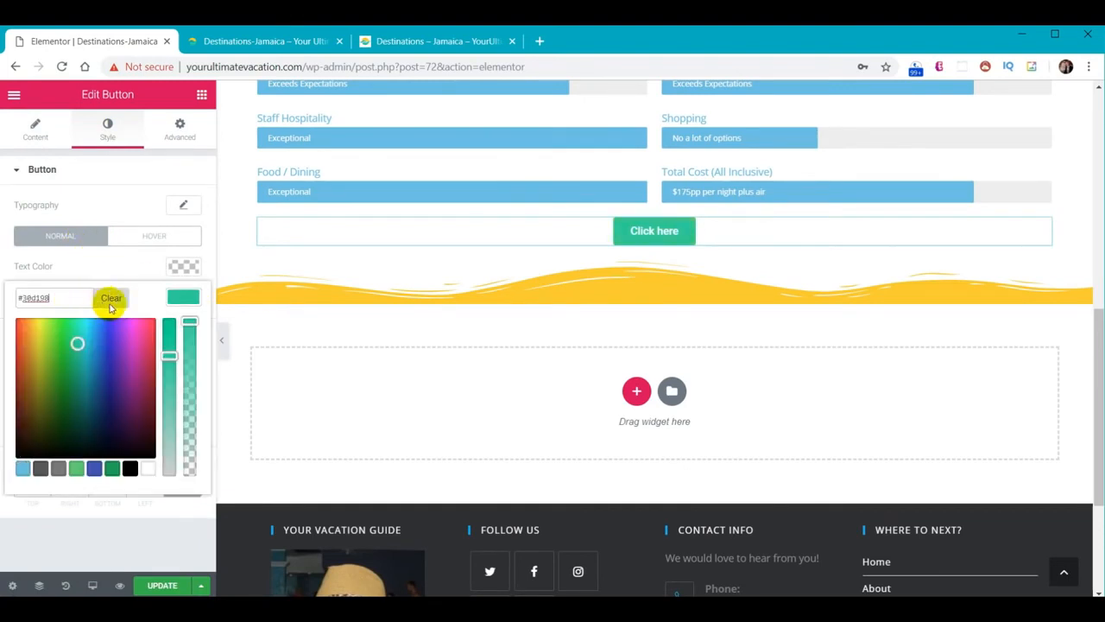
left_click(119, 298)
left_click(148, 241)
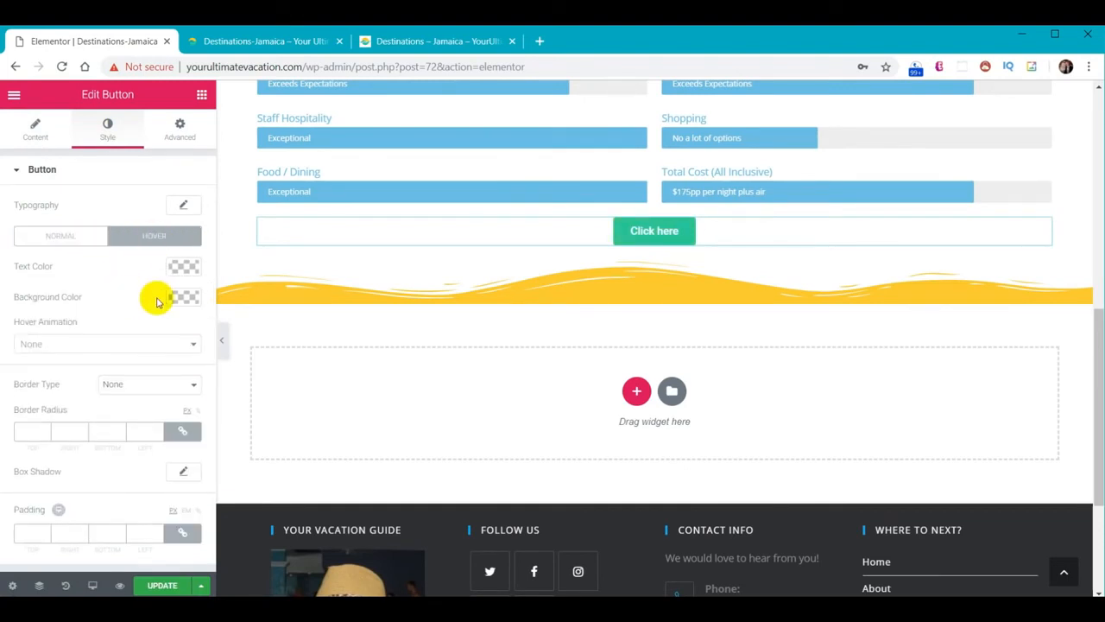
left_click(181, 298)
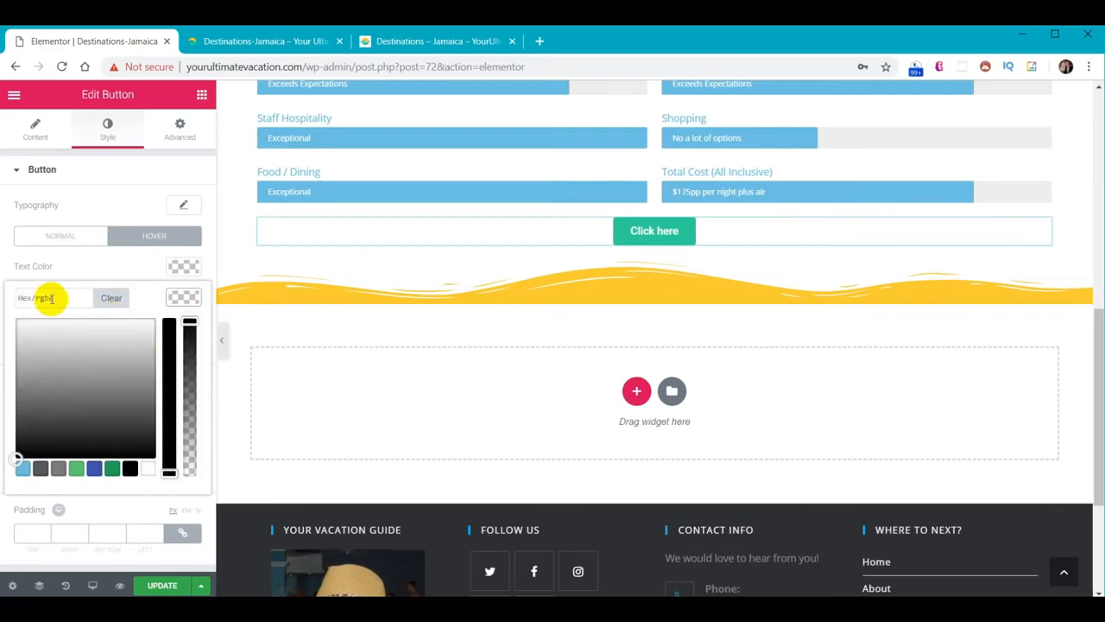
key("ctrl+v")
left_click(173, 299)
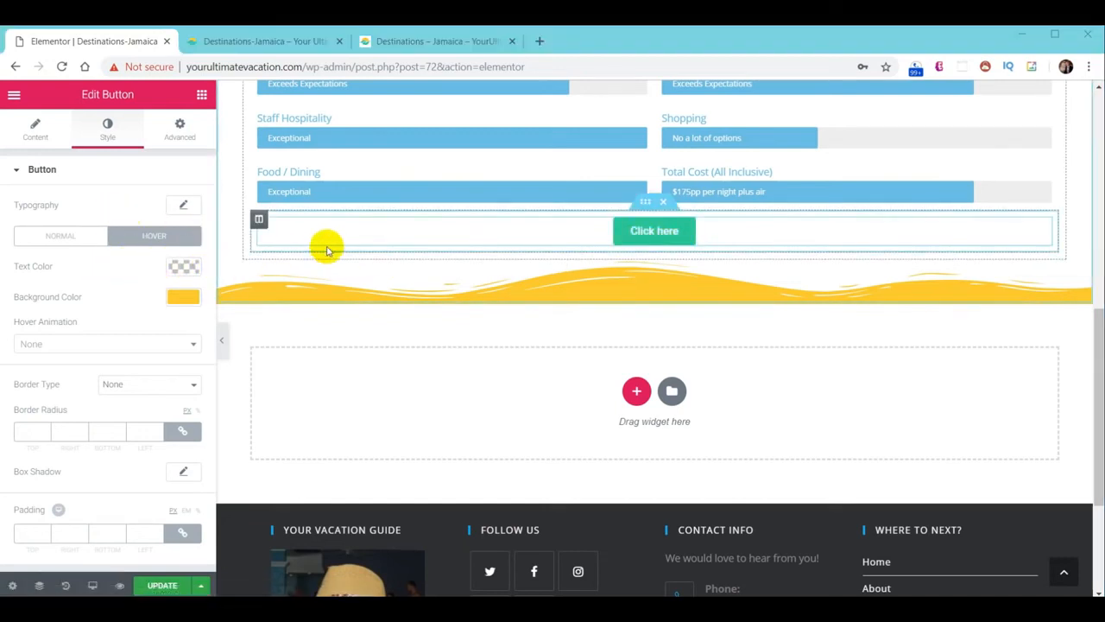
Duplicate the button column repeatedly to make a row of six buttons
right_click(259, 223)
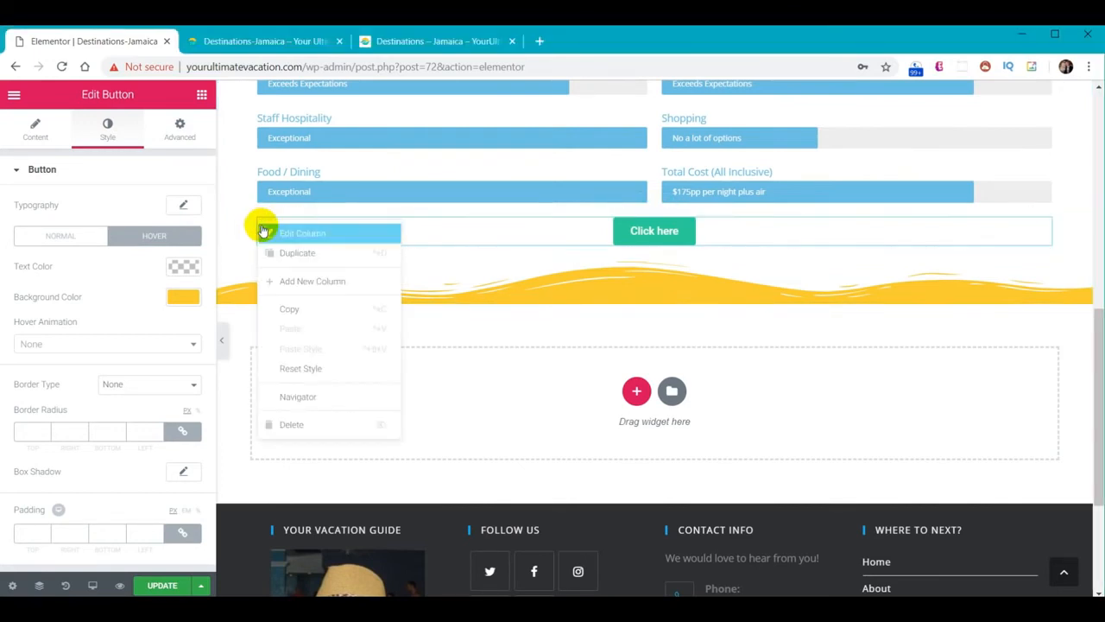
left_click(291, 253)
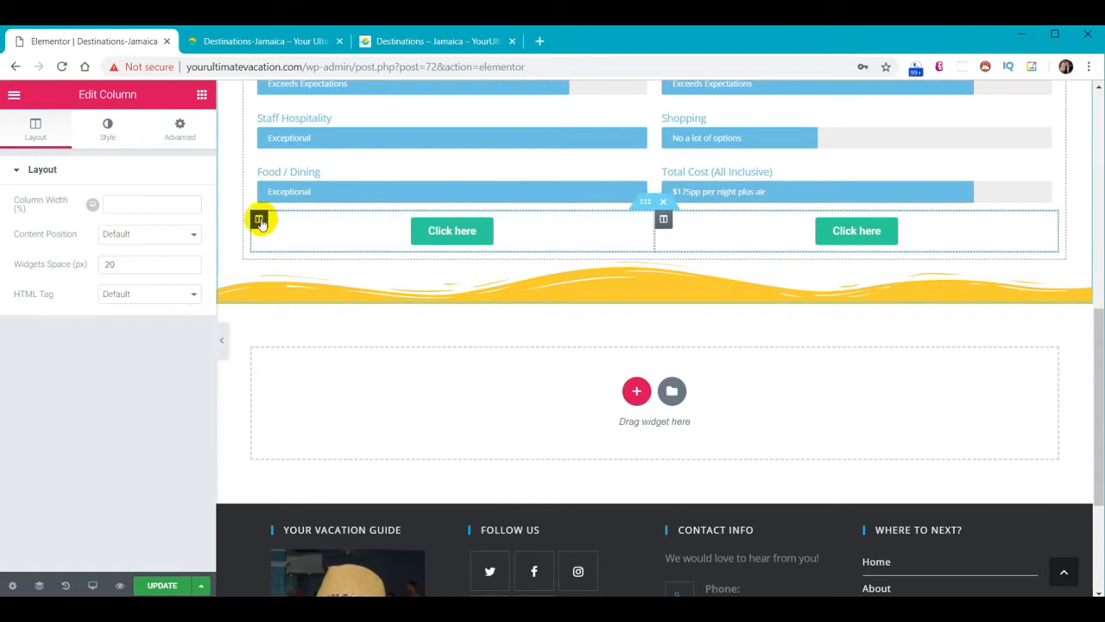
right_click(259, 221)
left_click(275, 250)
right_click(264, 222)
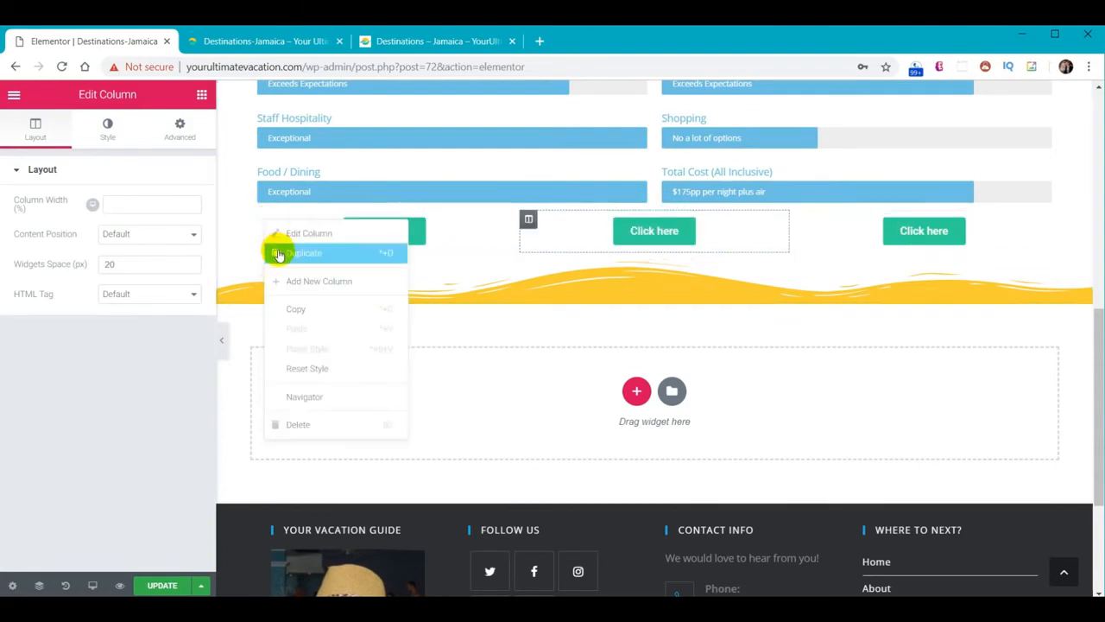
double_click(278, 253)
right_click(259, 223)
left_click(277, 250)
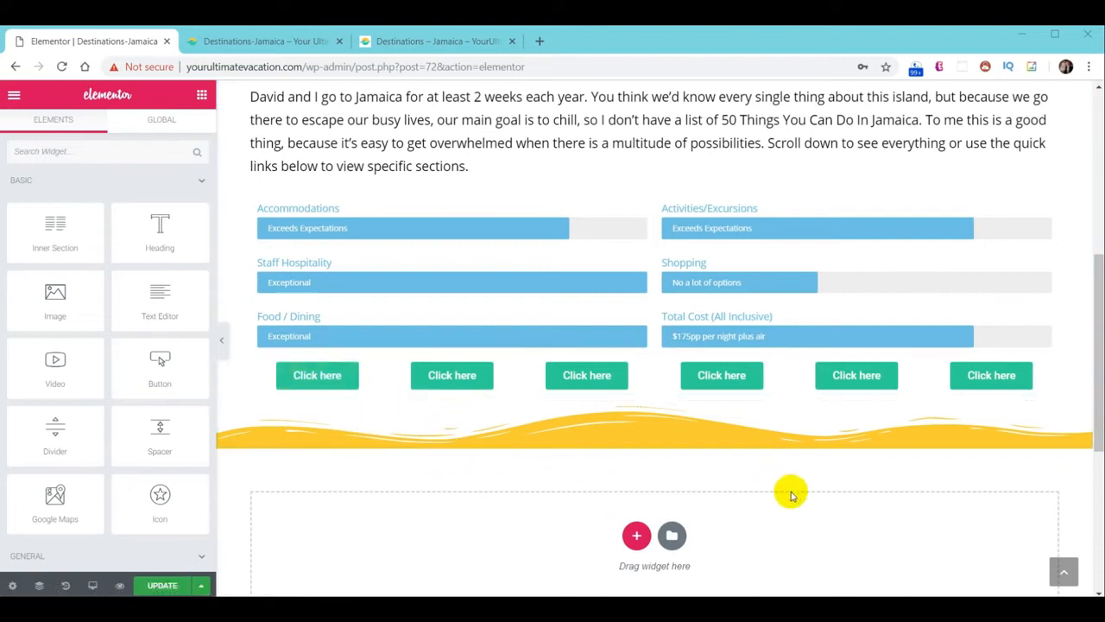
Add a single-column section with a classic #f9cc29 yellow background
left_click(635, 536)
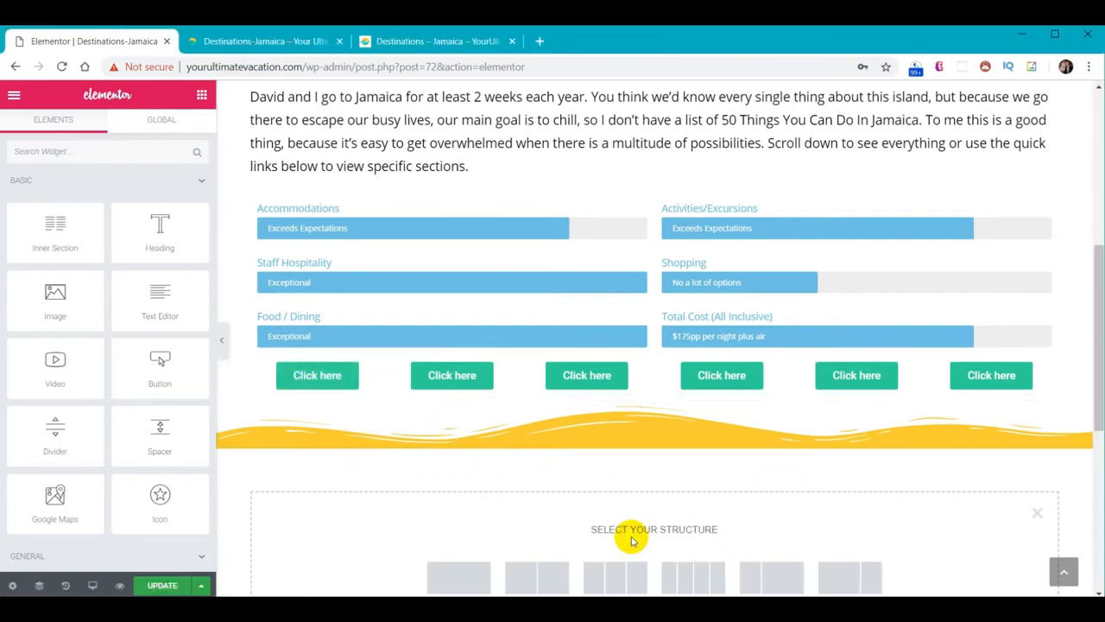
scroll(553, 495, "down", 2)
left_click(458, 441)
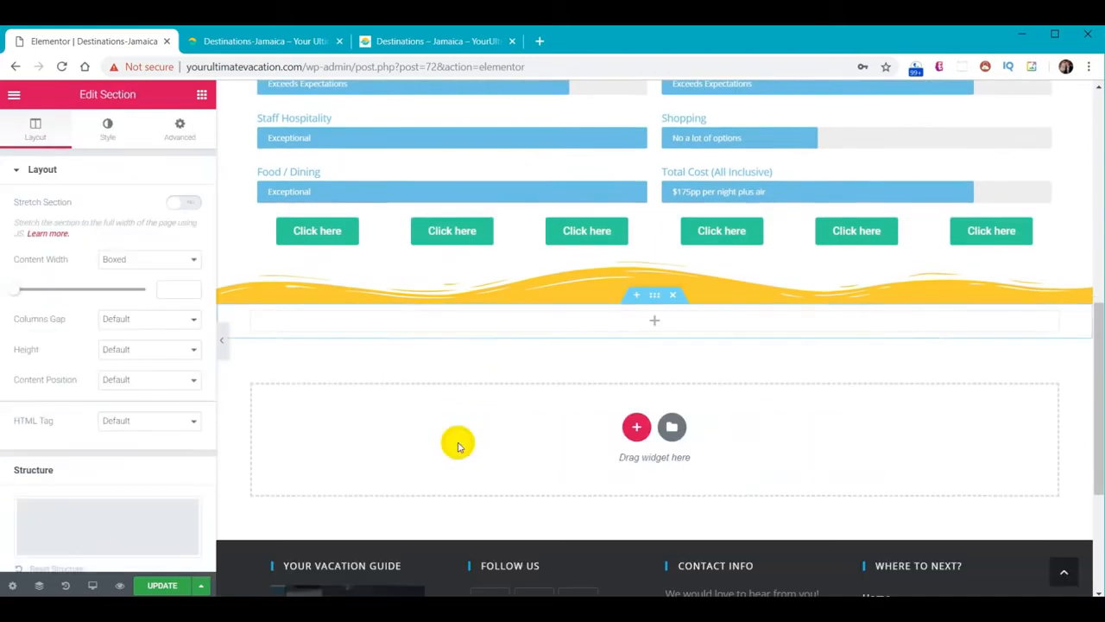
left_click(107, 128)
left_click(112, 236)
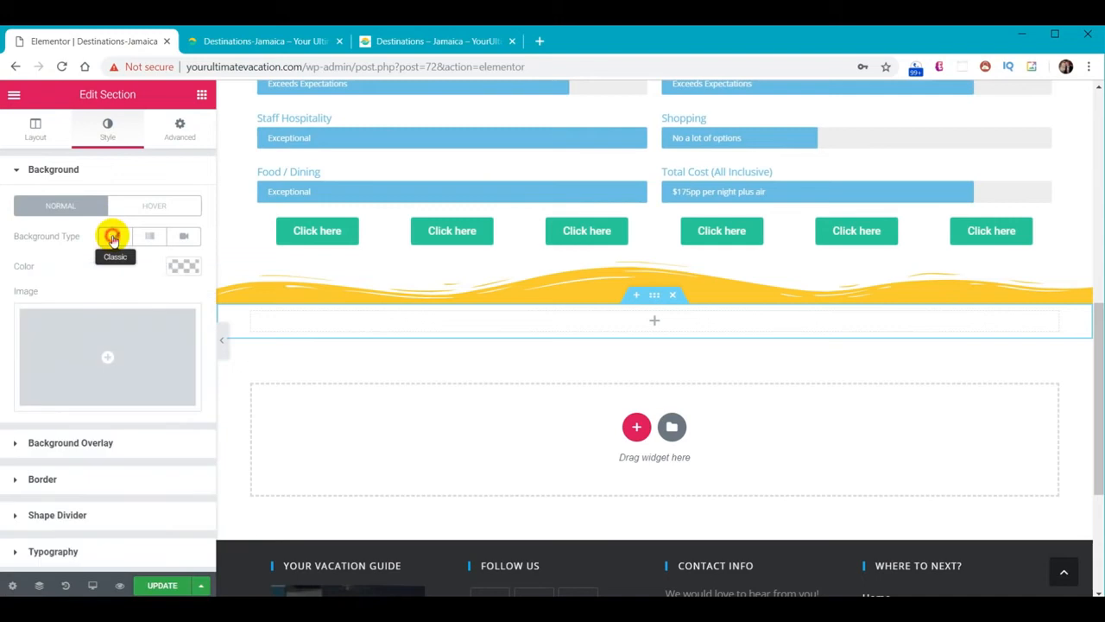
left_click(179, 273)
left_click(67, 266)
type("#f9cc29")
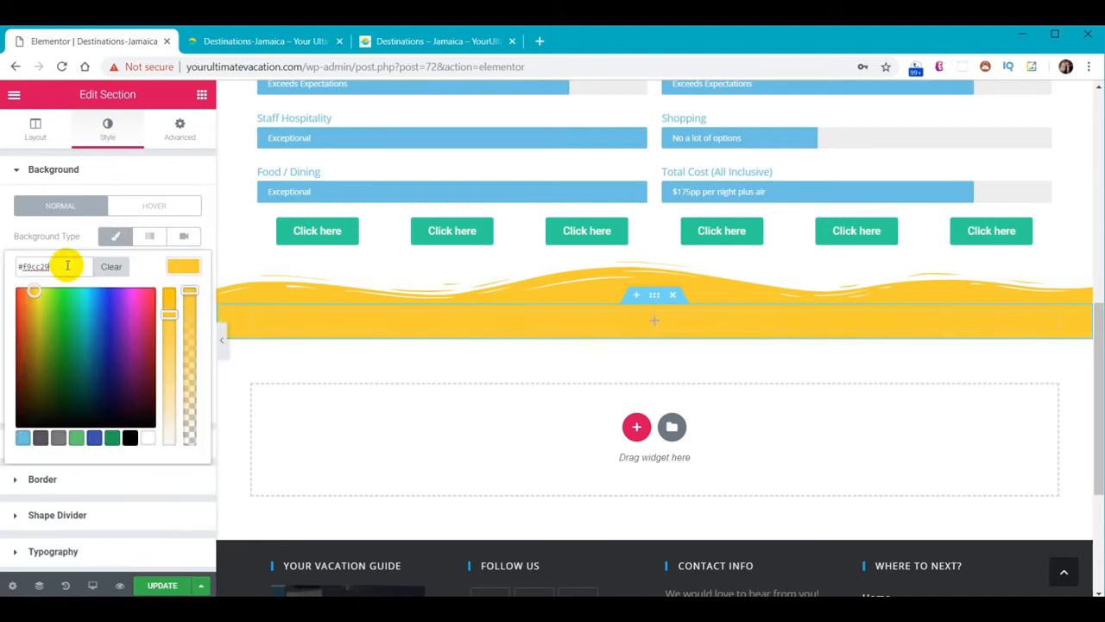
left_click(184, 274)
Place a Heading, a Text Editor and a second Heading into the yellow section
left_click(201, 97)
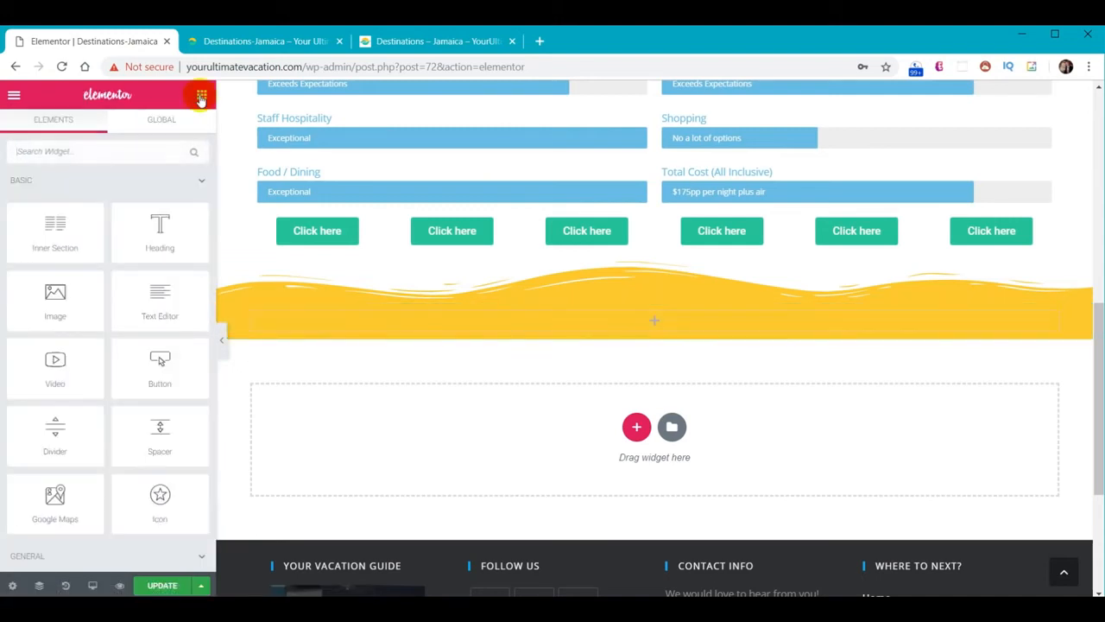
left_click_drag(183, 234, 625, 327)
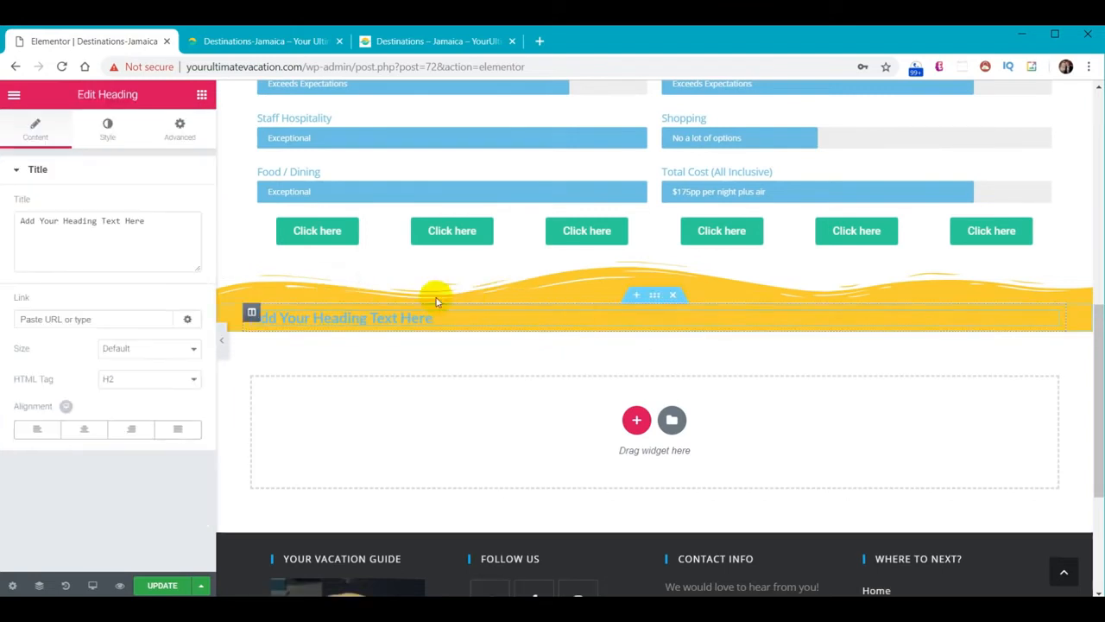
left_click(201, 94)
left_click_drag(163, 294, 554, 322)
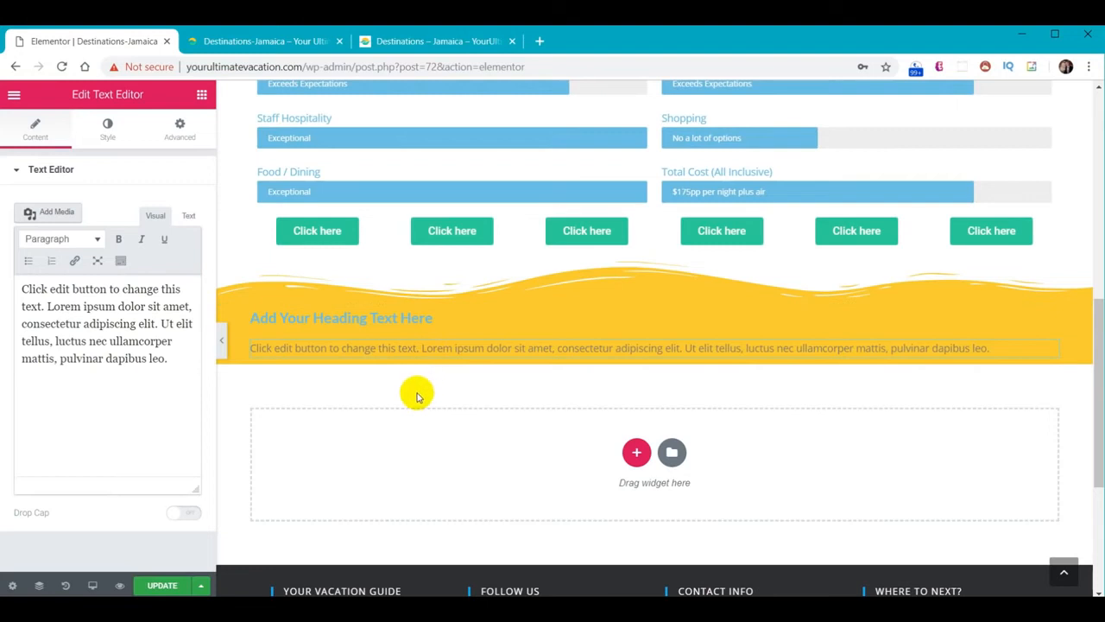
left_click(202, 95)
left_click_drag(160, 229, 348, 337)
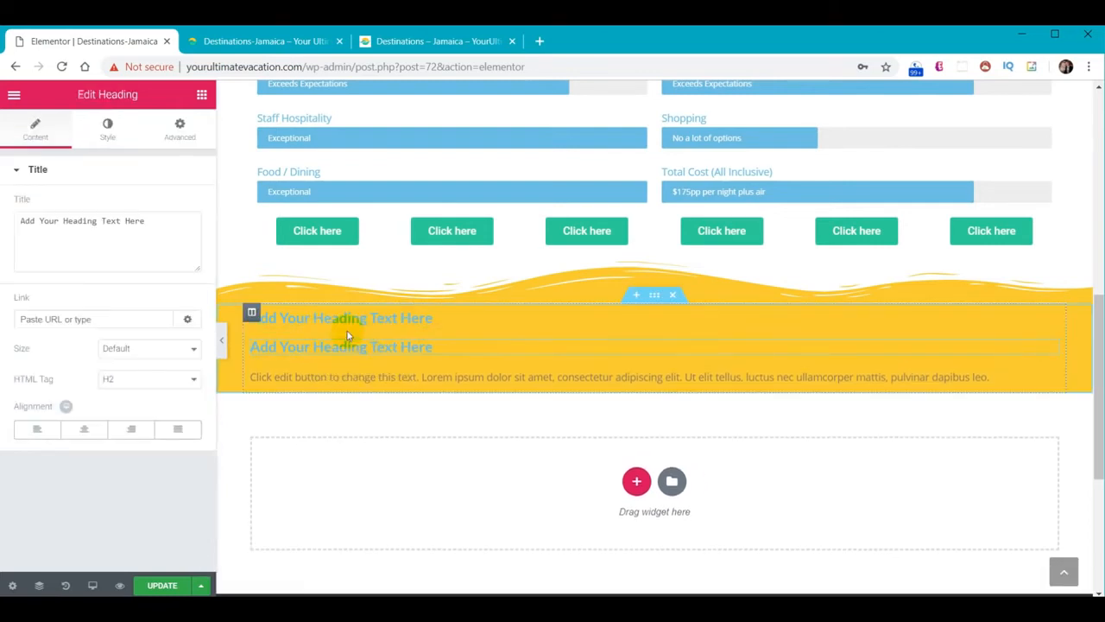
Set the first heading's font to Fjalla One at size 50
left_click(102, 130)
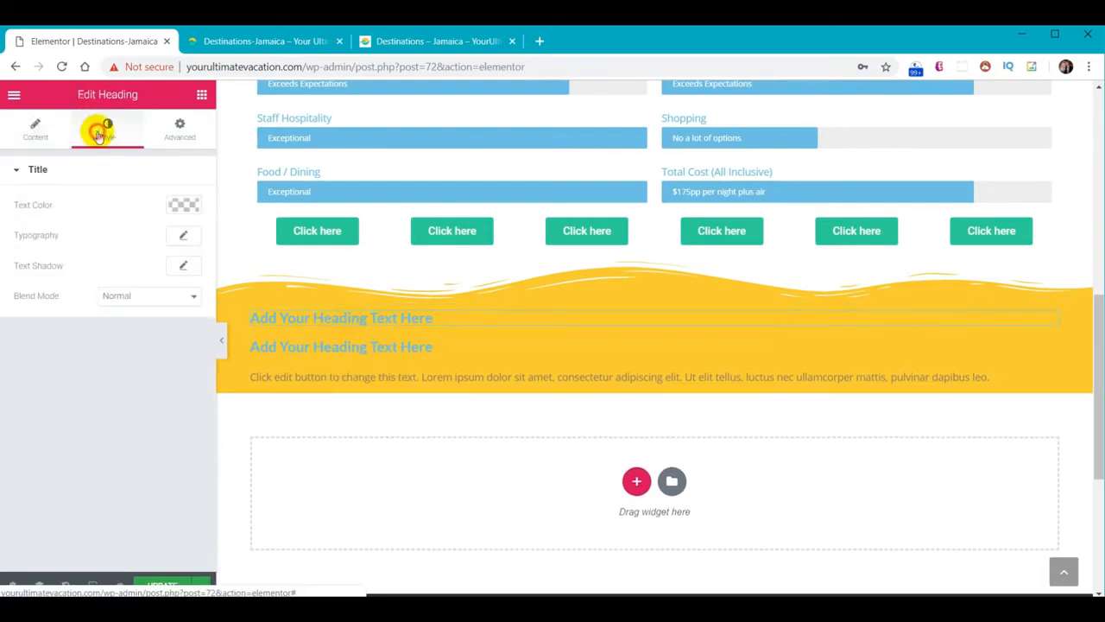
left_click(183, 236)
left_click(142, 274)
type("fj")
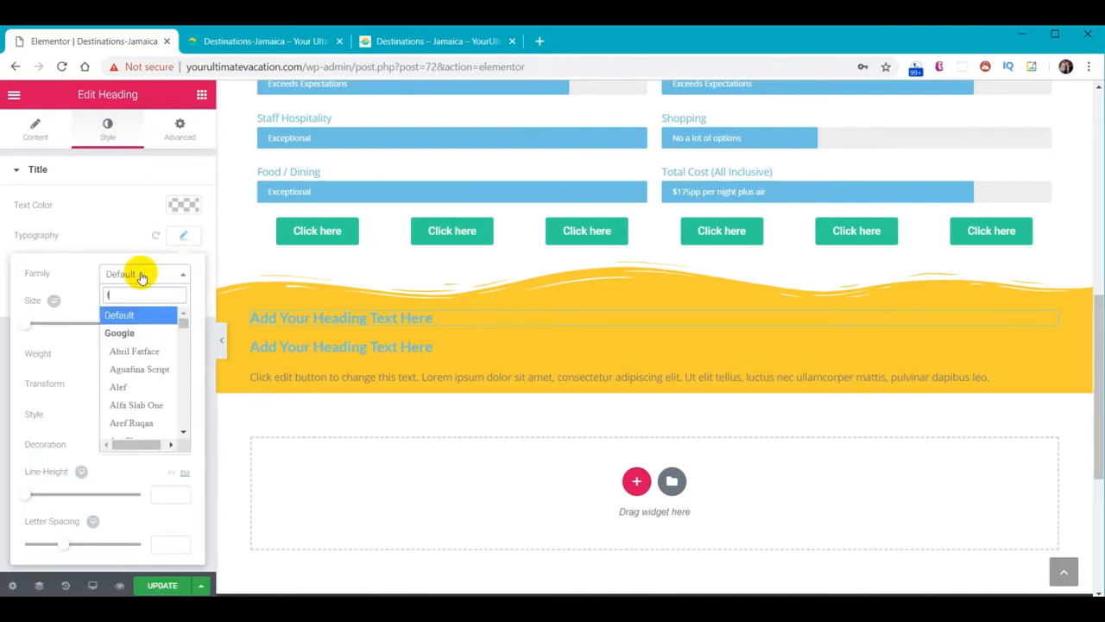
left_click(143, 336)
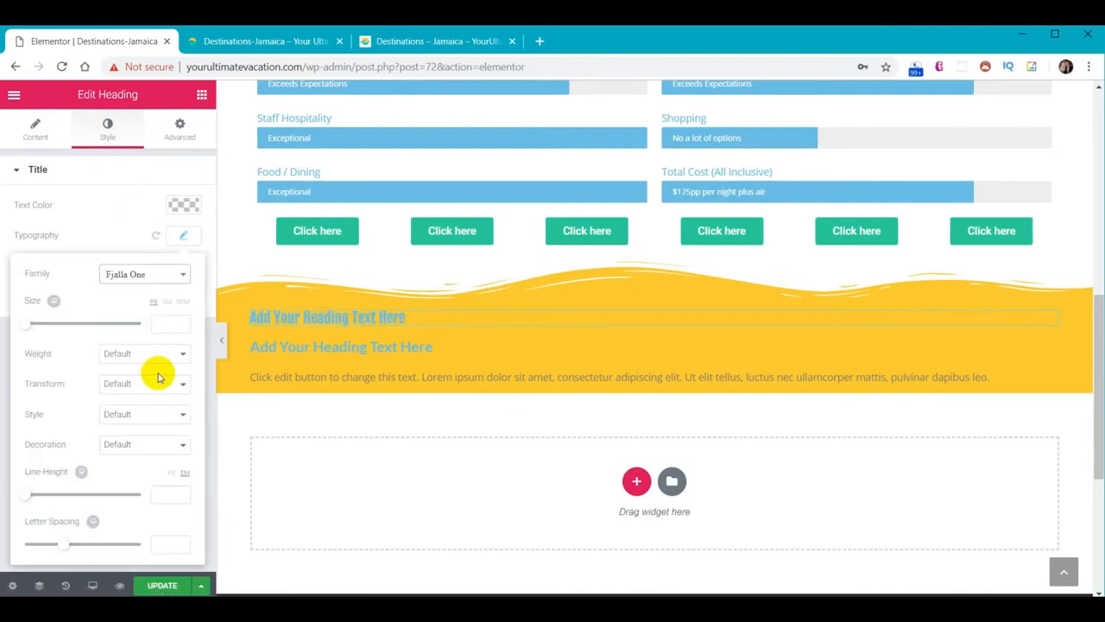
type("50")
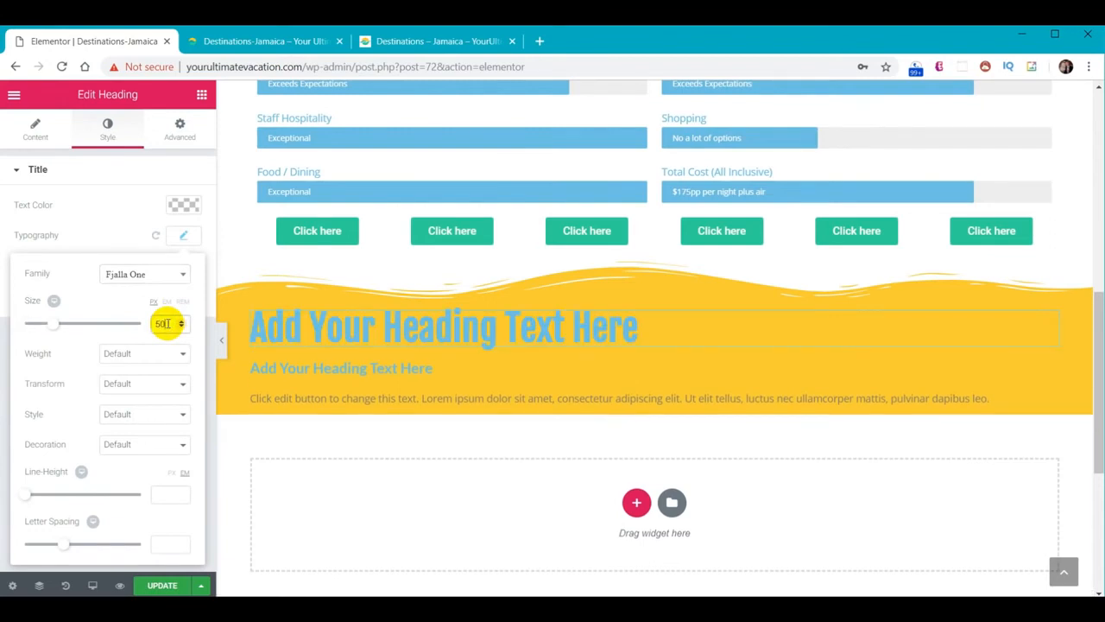
left_click(330, 323)
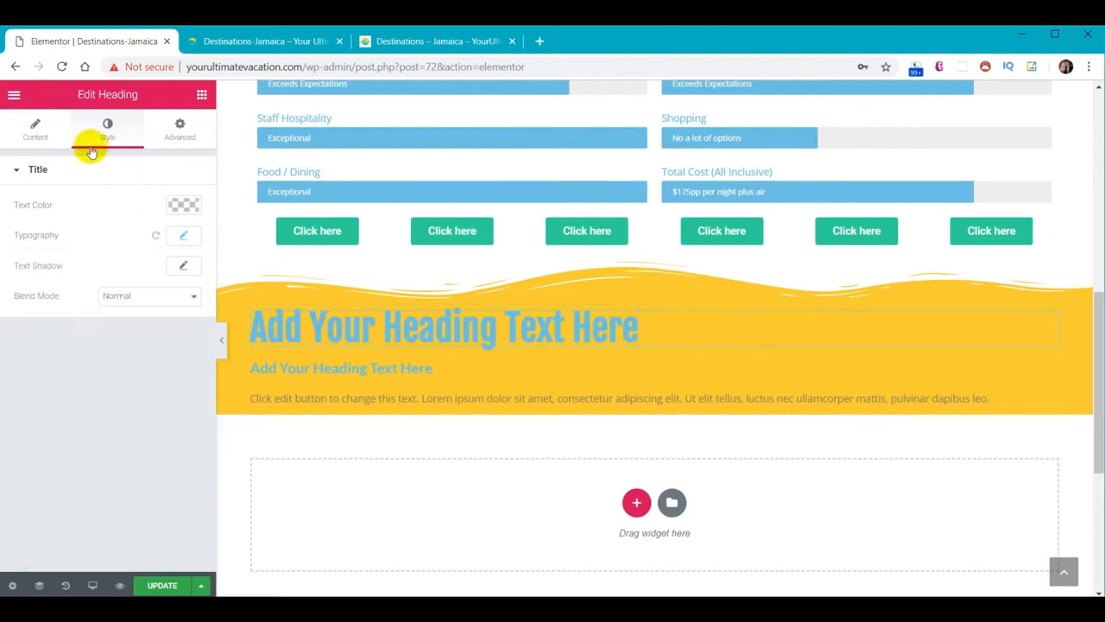
Title the heading 'Places To Stay' and make its text white
left_click(33, 128)
left_click_drag(154, 227, 26, 221)
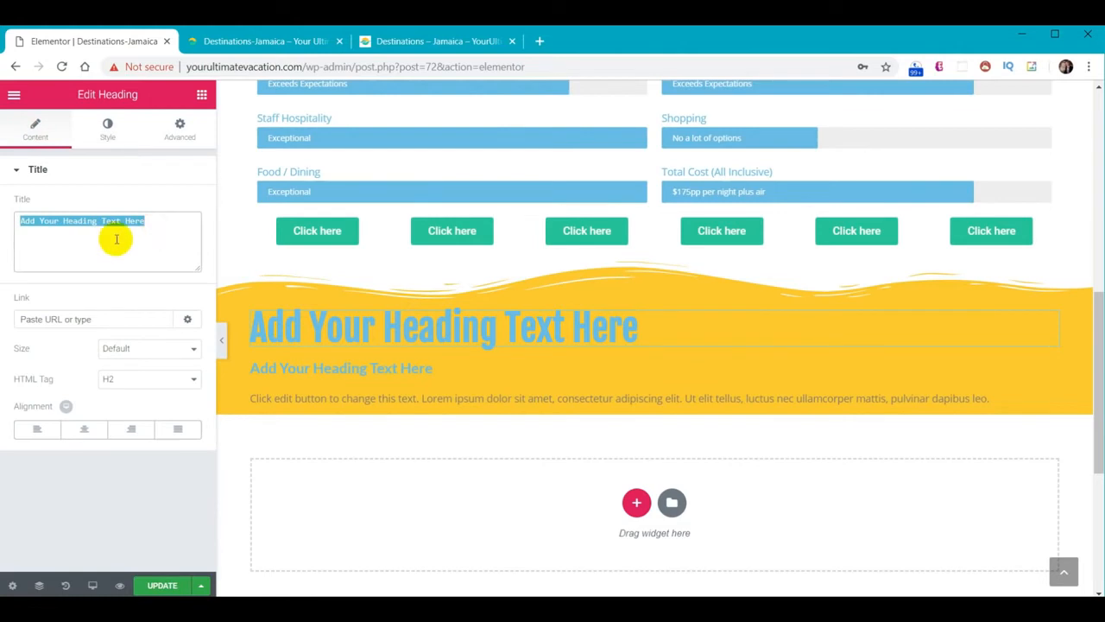
type("Places To Stay")
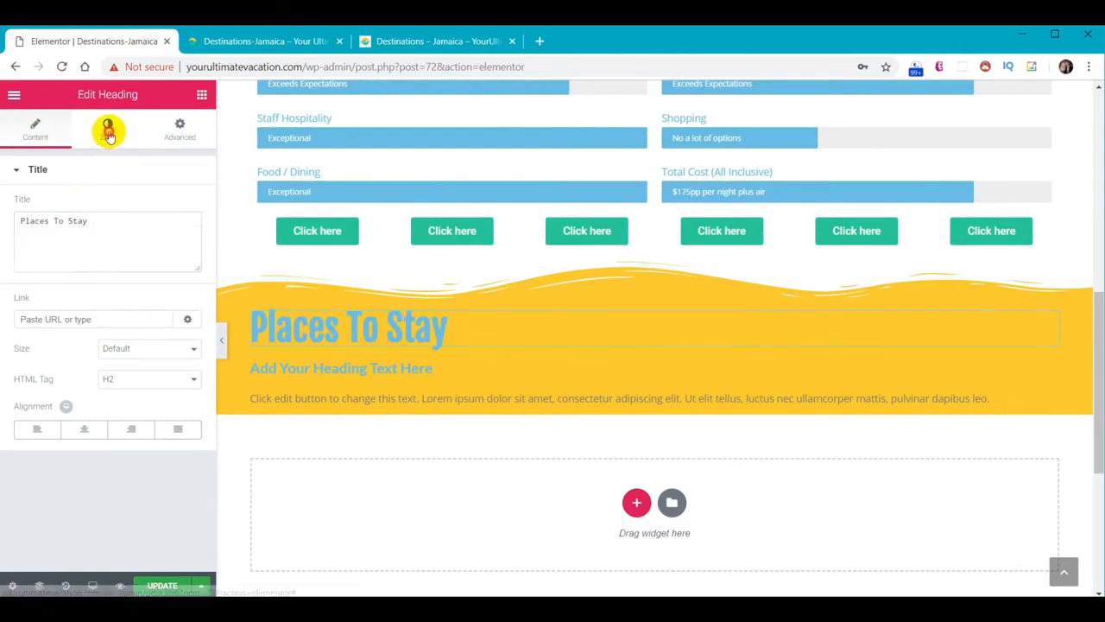
left_click(108, 128)
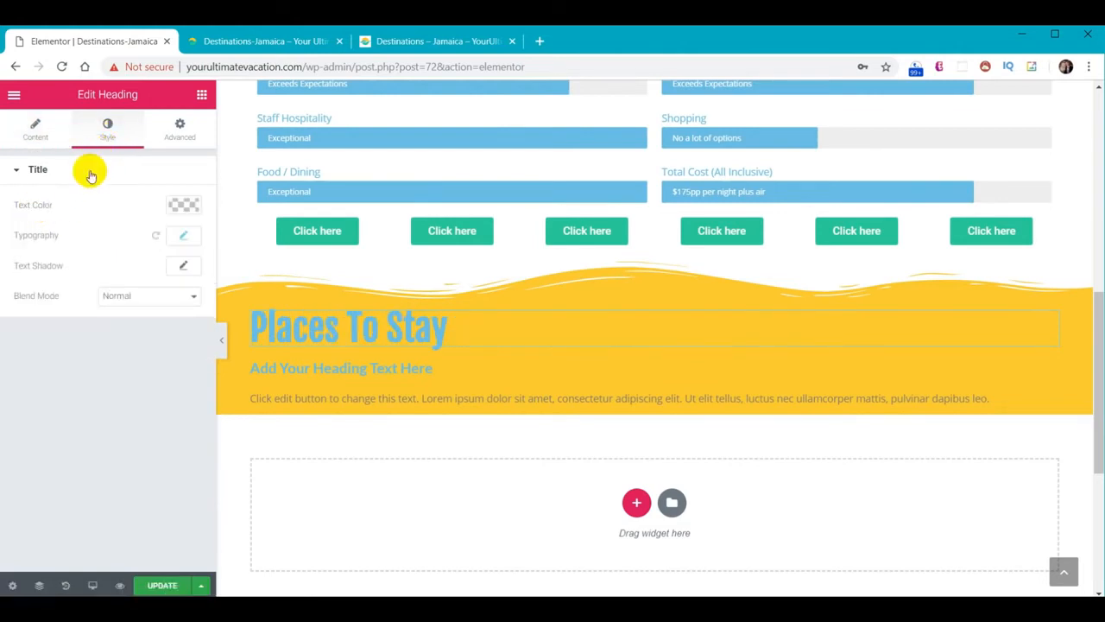
left_click(185, 207)
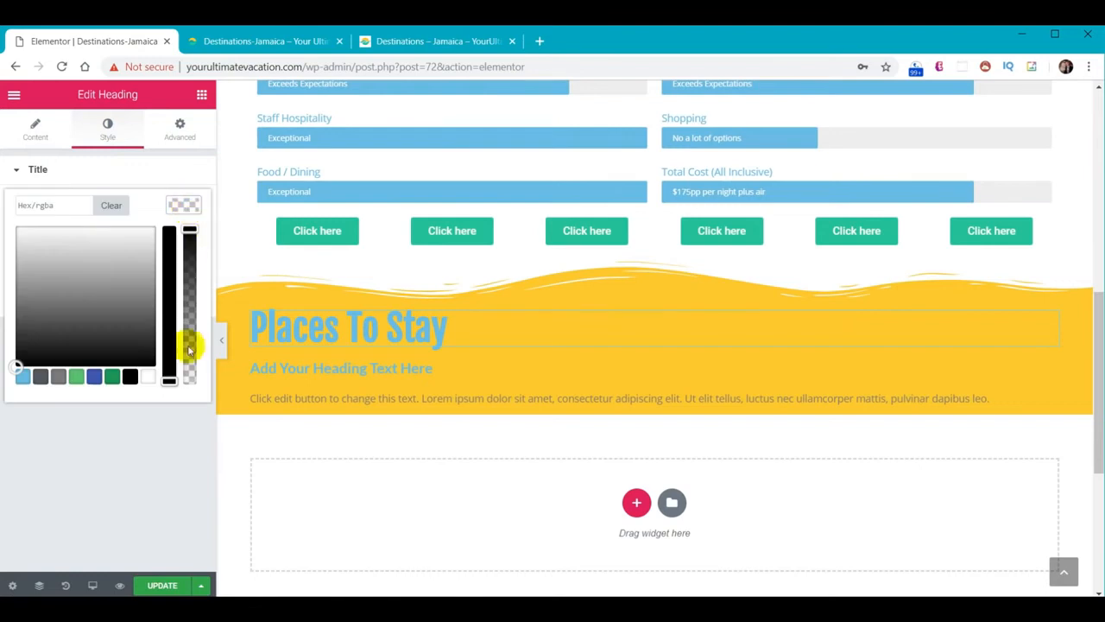
left_click(149, 379)
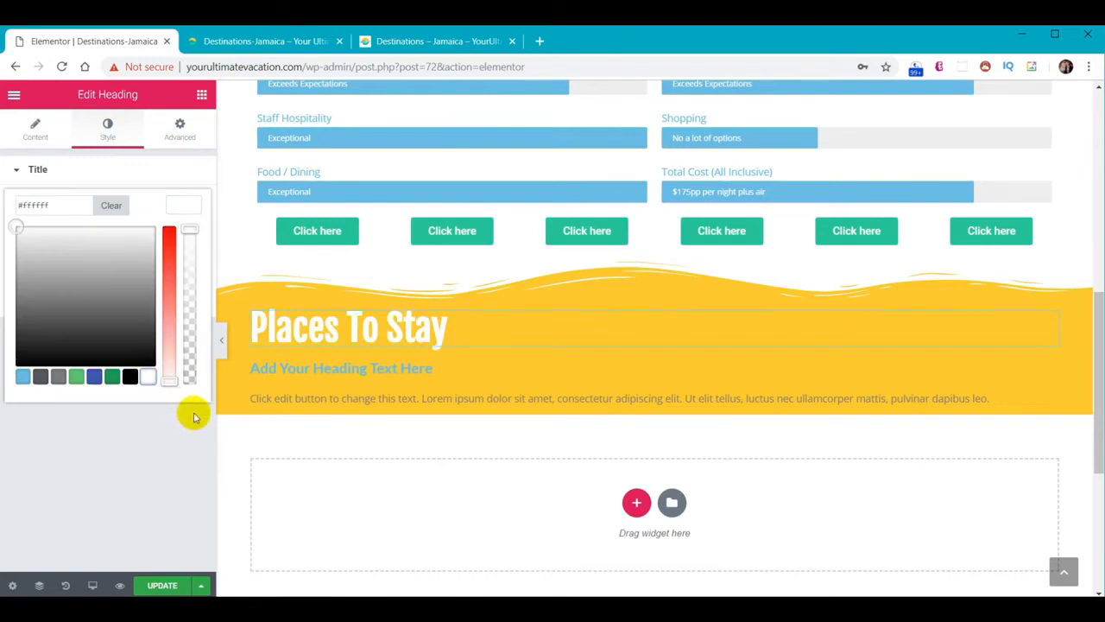
Make the second heading 'Couples Resorts - Why we stay here' in white at size 30
left_click(322, 367)
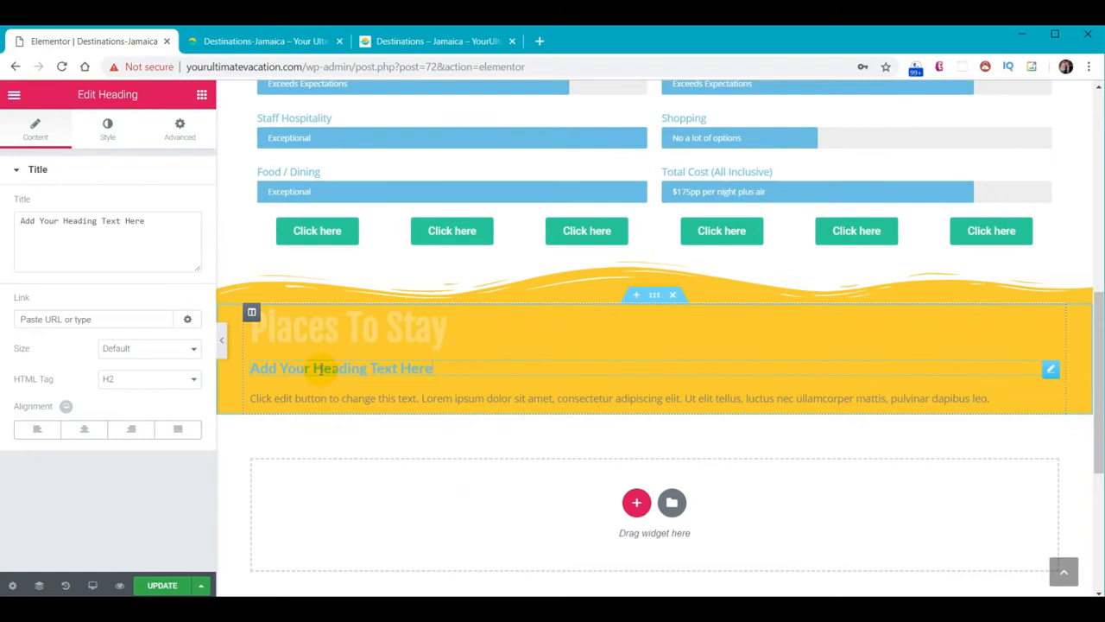
left_click_drag(146, 222, 6, 223)
type("Couples Resorts - Why we stay here")
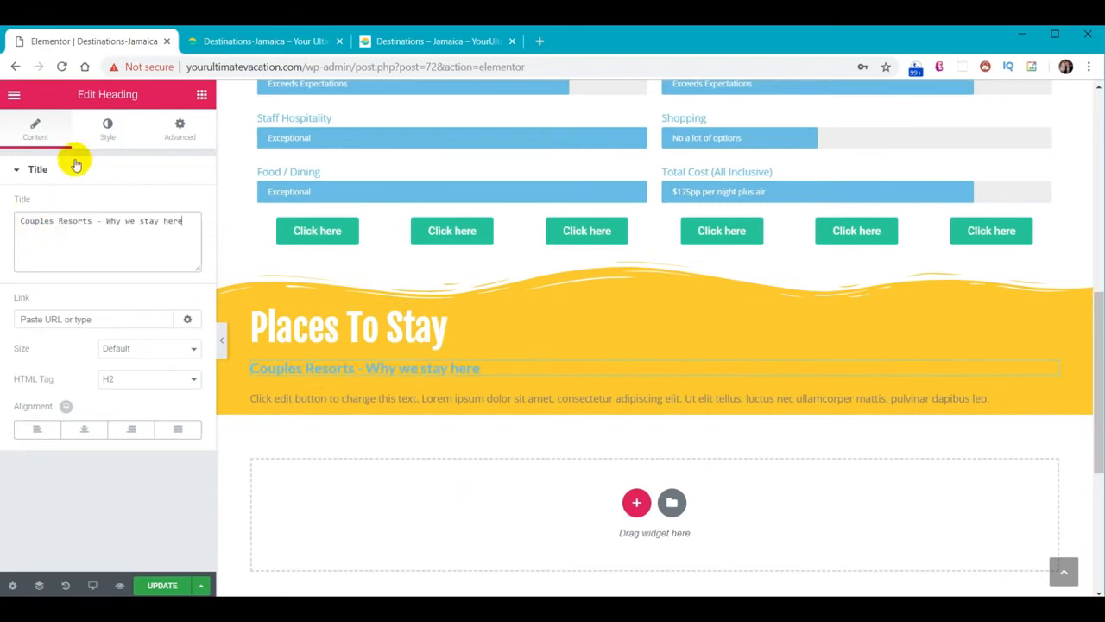
left_click(107, 129)
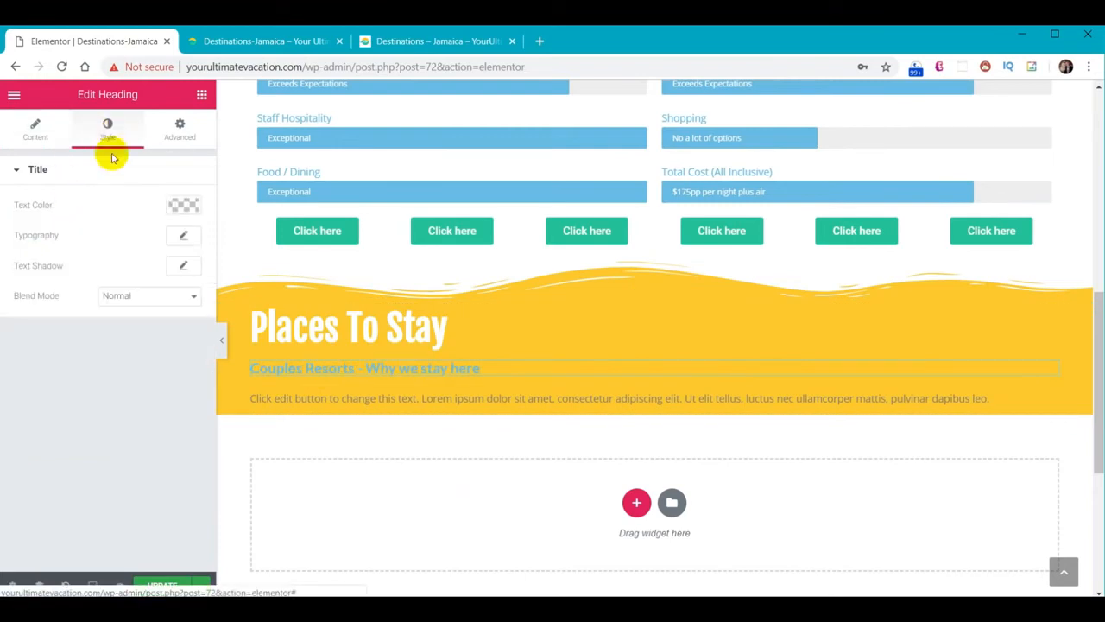
left_click(184, 206)
left_click(149, 378)
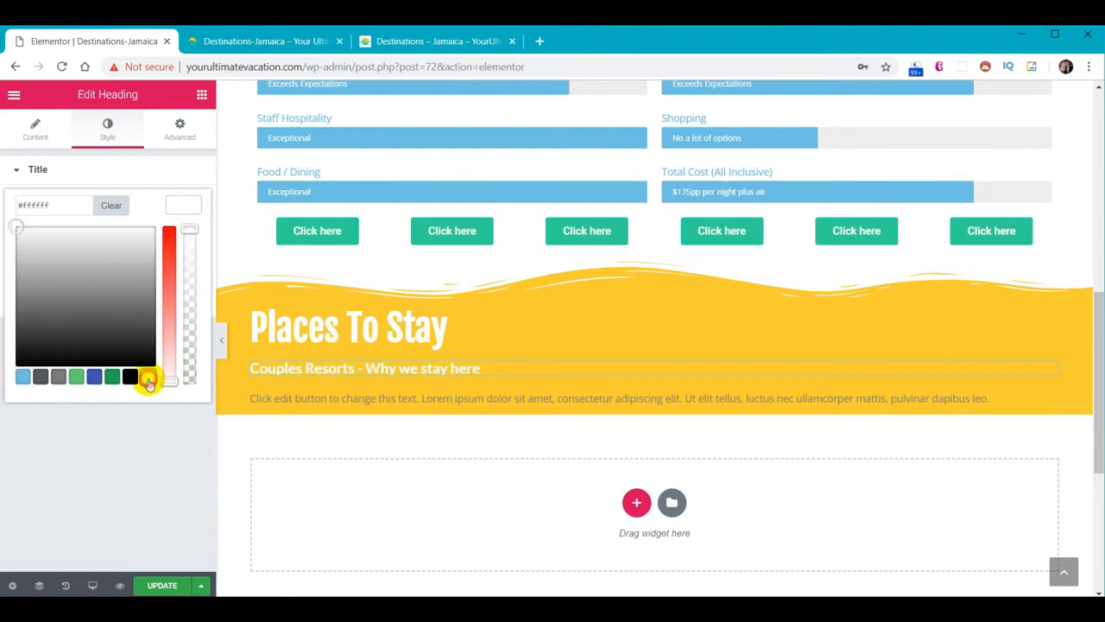
left_click(184, 204)
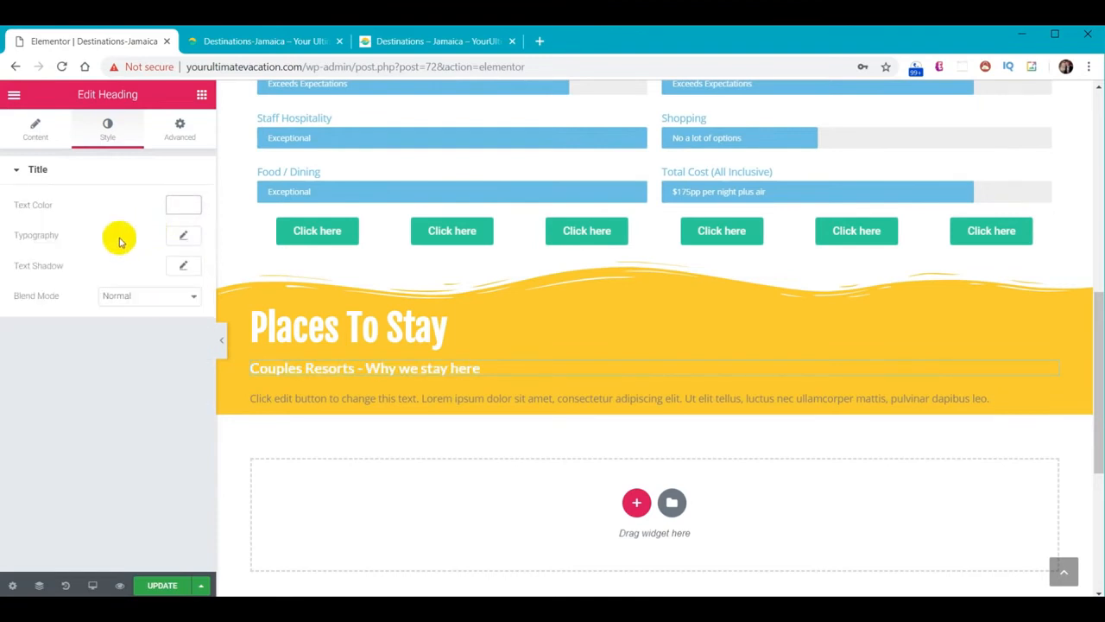
left_click(187, 237)
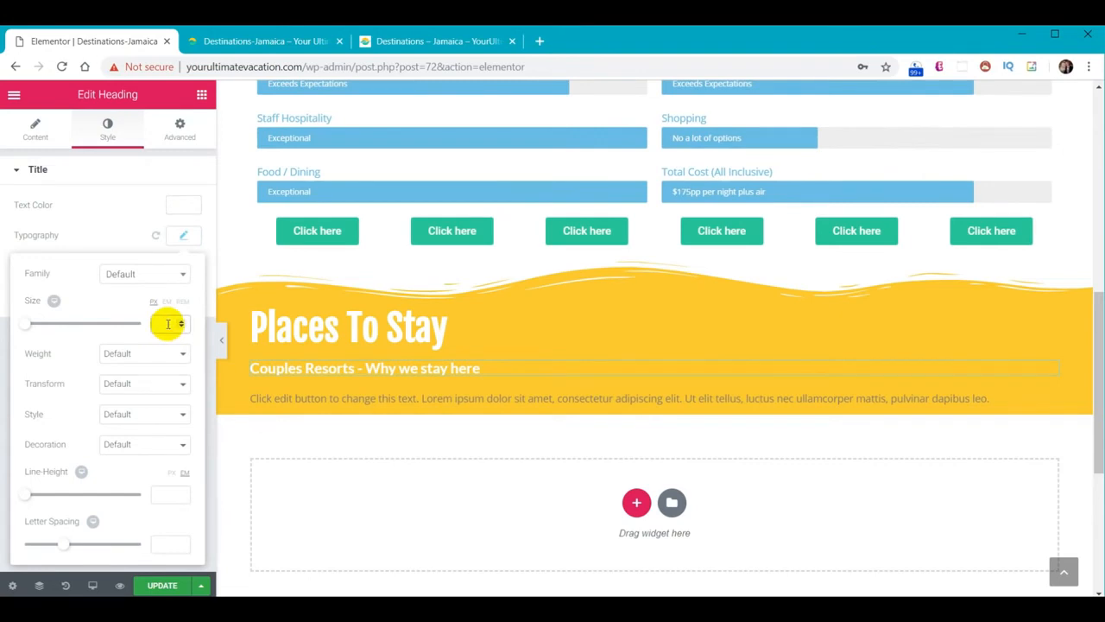
type("30")
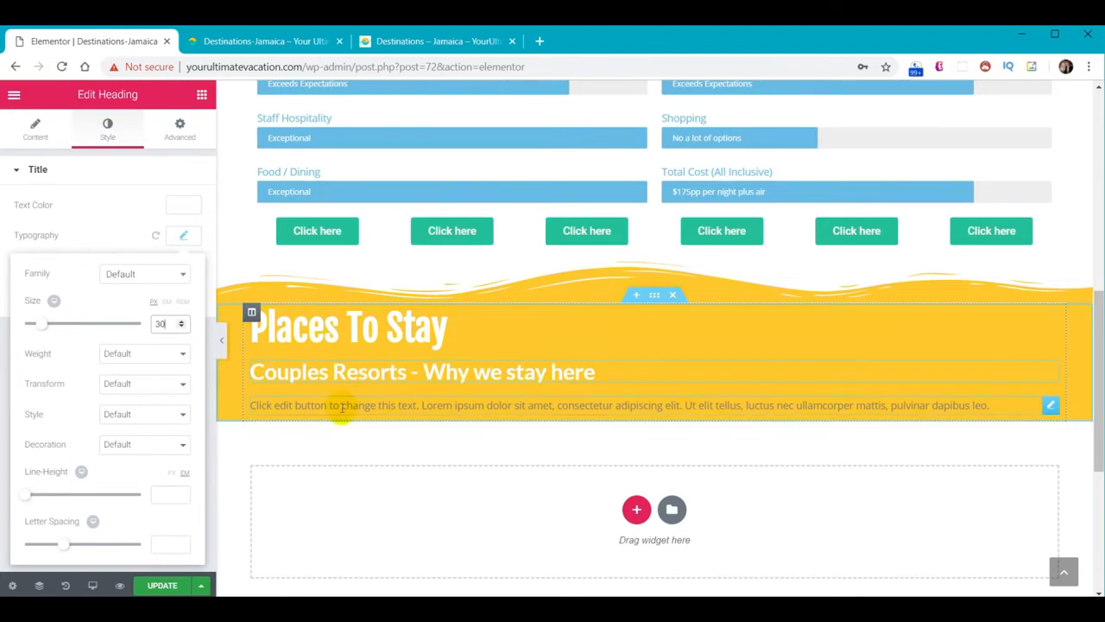
left_click(343, 408)
Replace the placeholder paragraph with the Couples description and add another text block
left_click_drag(175, 359, 0, 273)
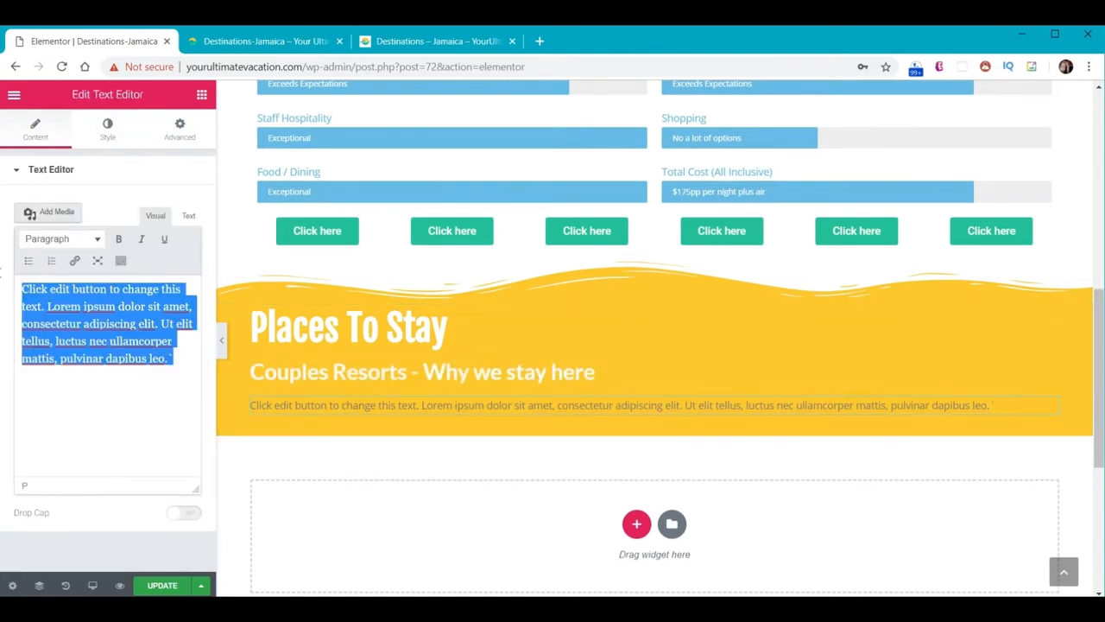
type("The Couples franchise is a small collection of 4 resorts located in Ocho Rios and Negril.")
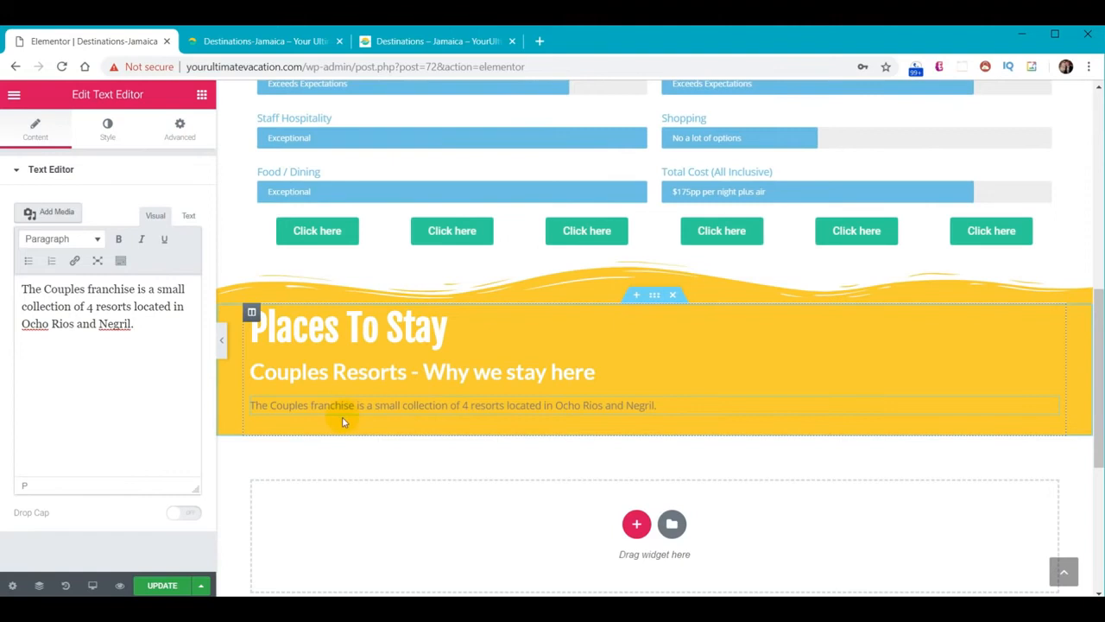
left_click(201, 96)
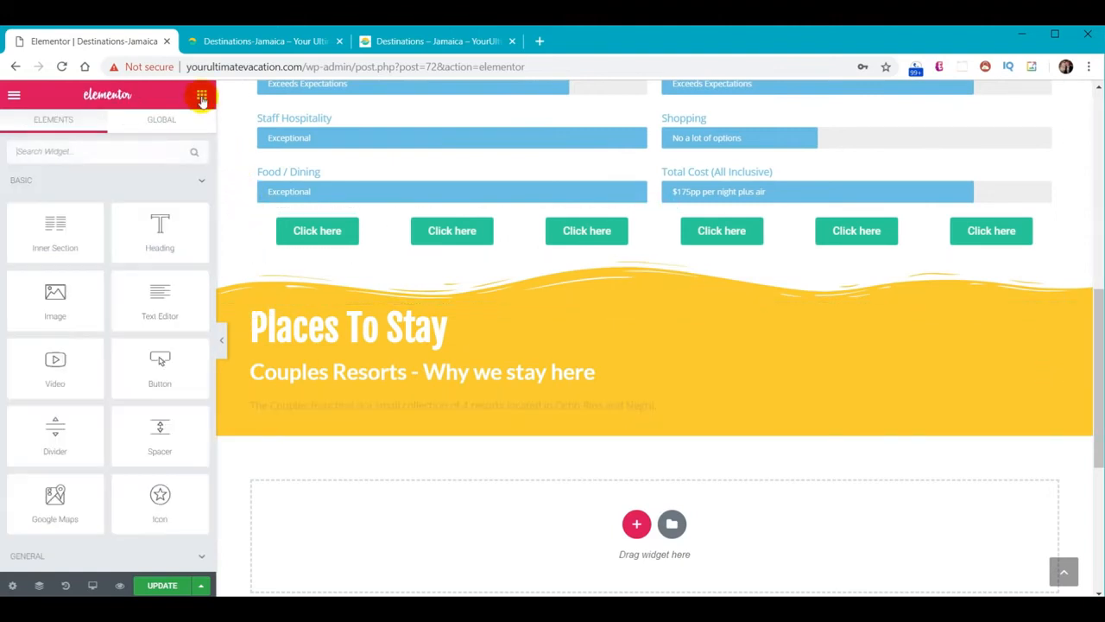
left_click_drag(164, 294, 329, 416)
Make the Couples paragraph black text at size 18
left_click(354, 408)
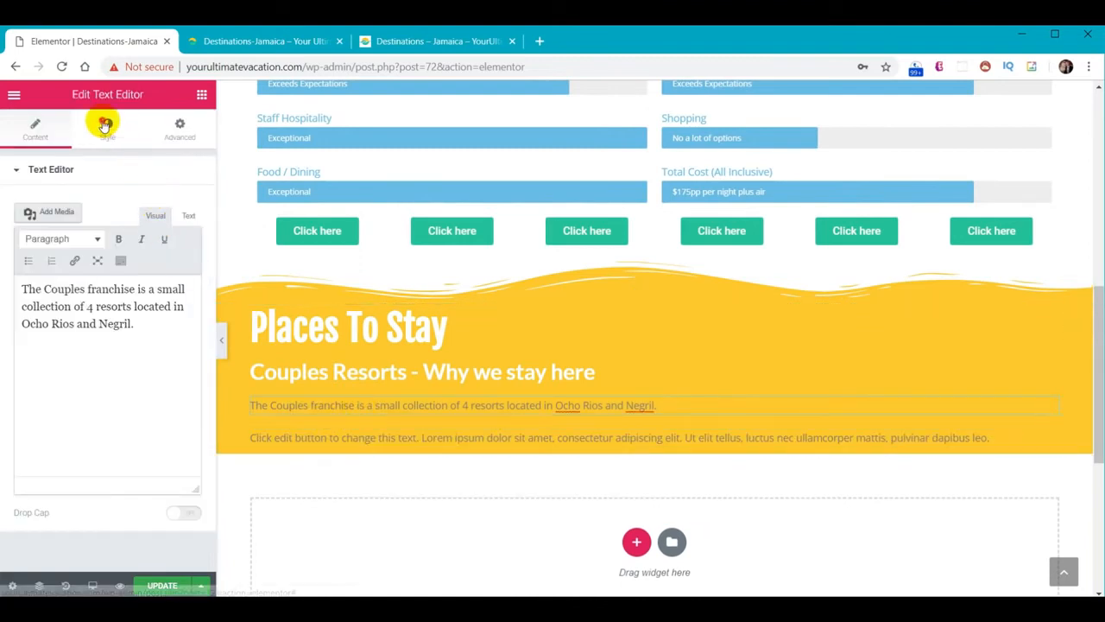
left_click(103, 124)
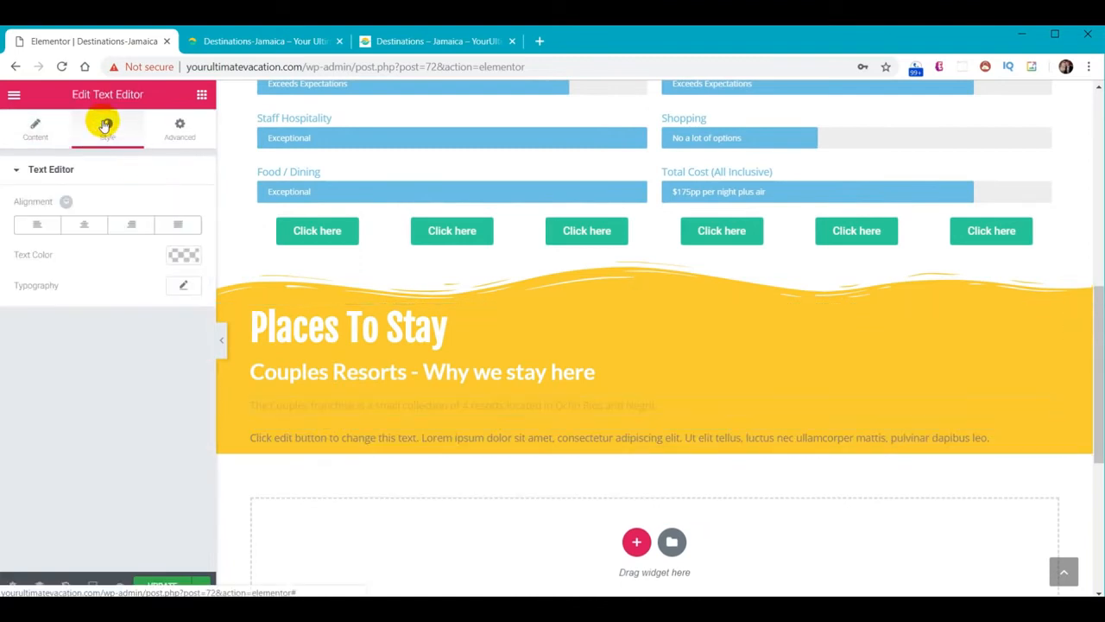
left_click(183, 256)
left_click(131, 426)
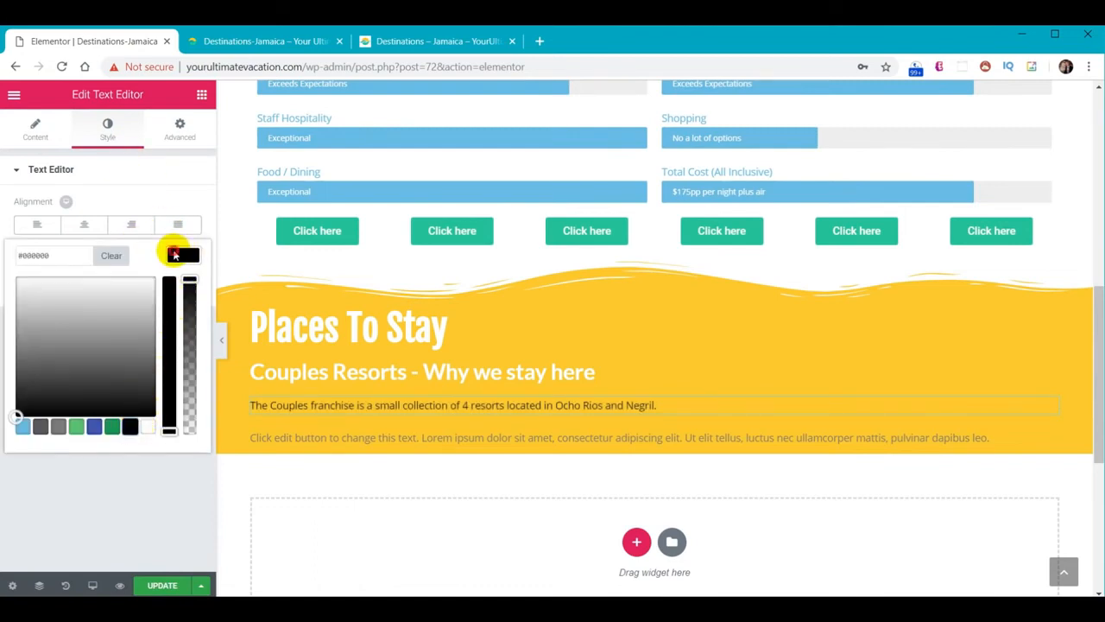
left_click(179, 255)
left_click(188, 285)
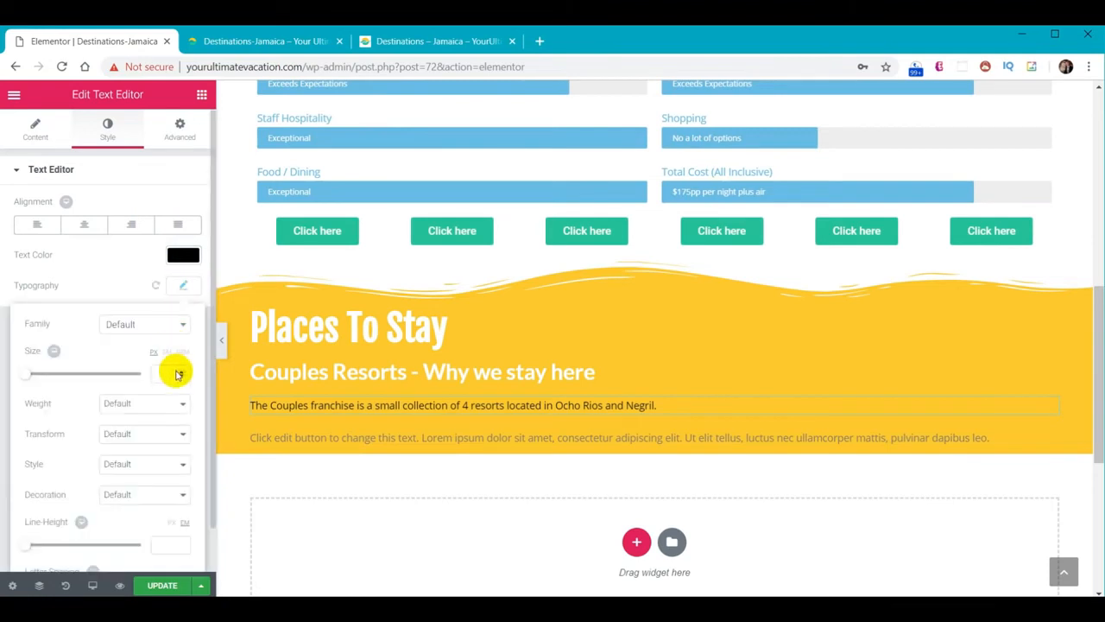
type("18")
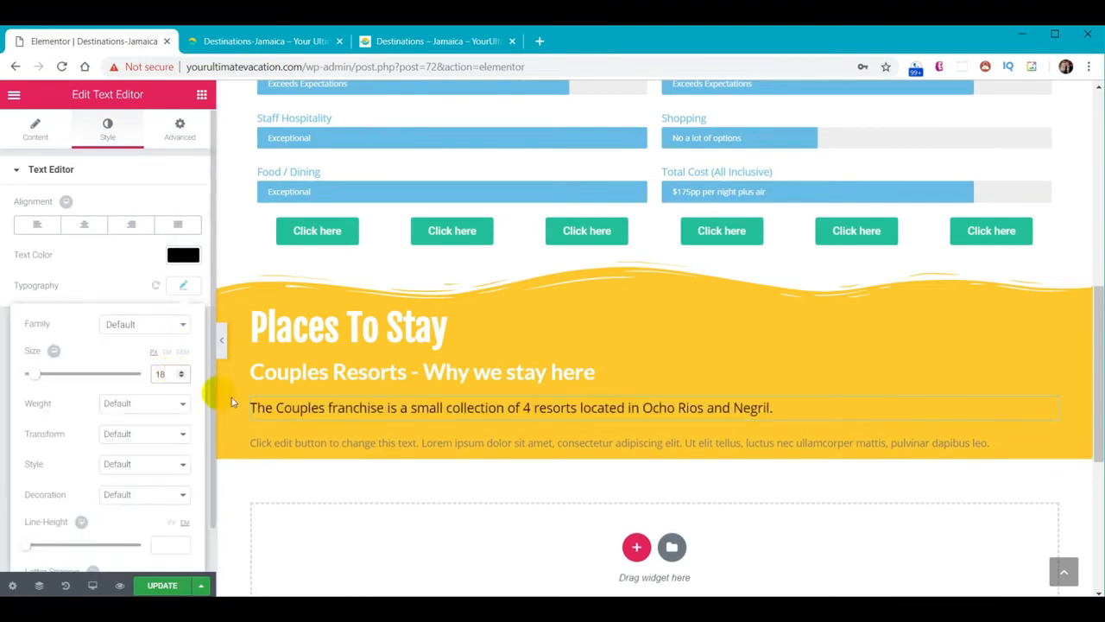
Make the new placeholder paragraph black text at size 18 as well
left_click(369, 444)
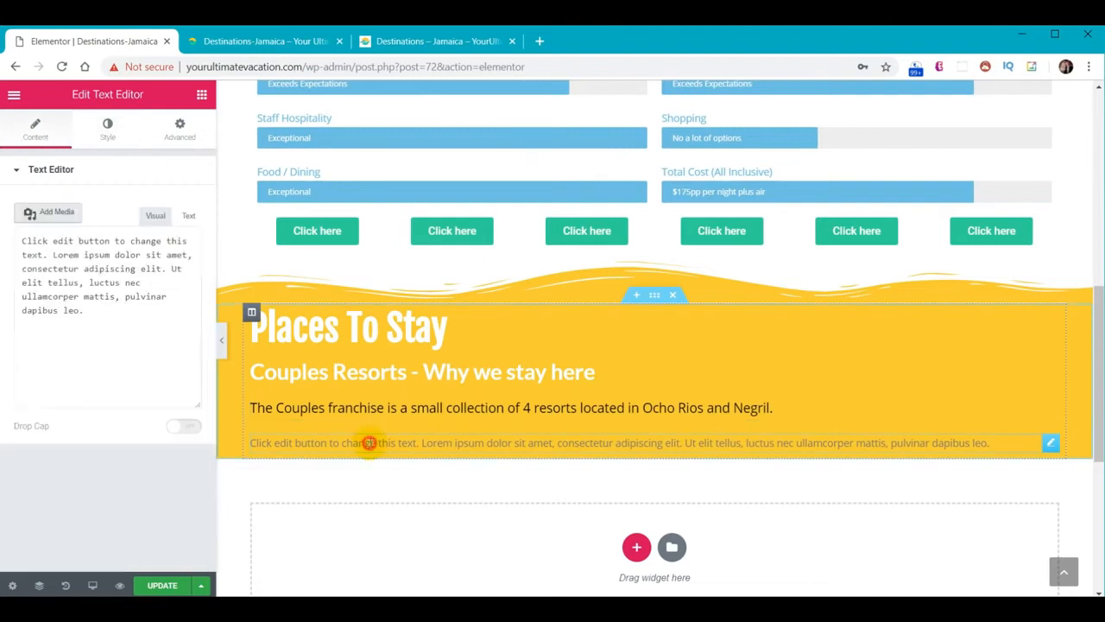
left_click(102, 130)
left_click(182, 256)
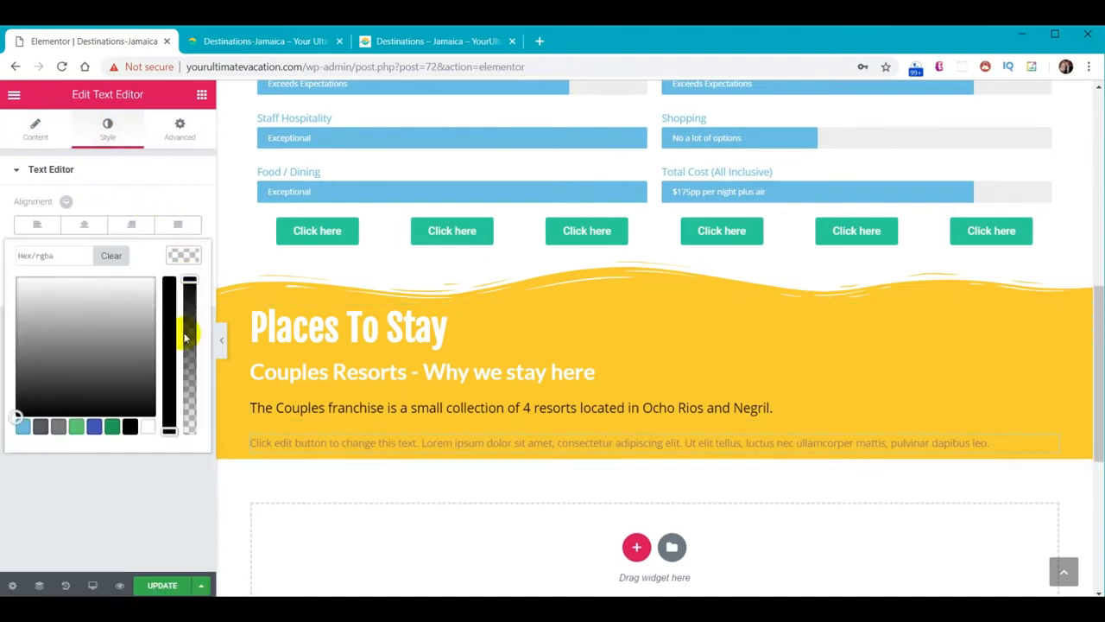
left_click(130, 425)
left_click(190, 253)
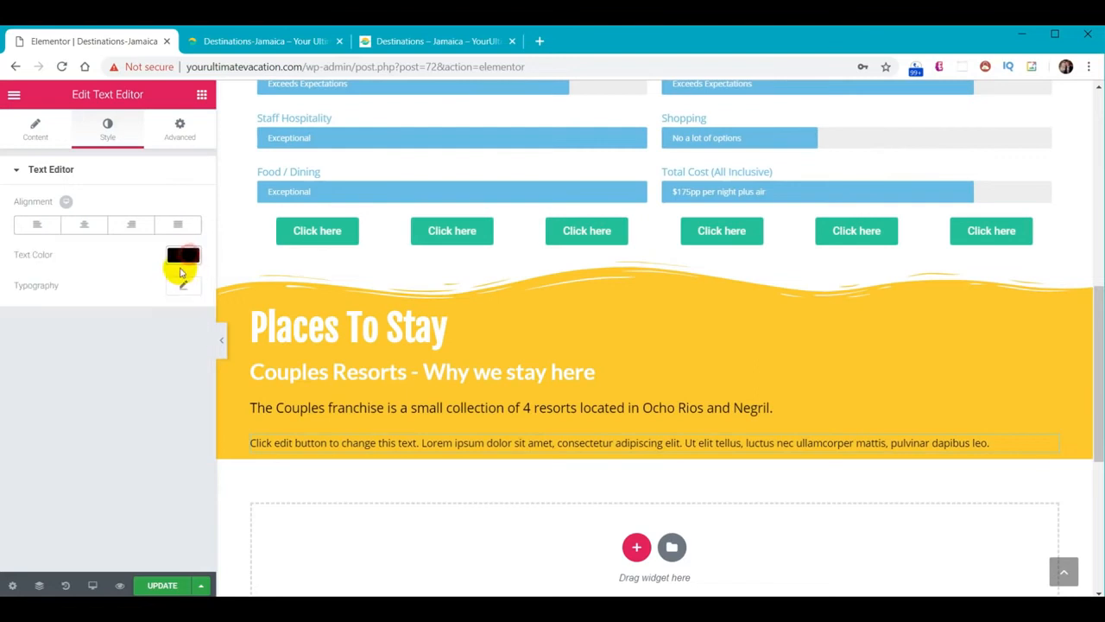
left_click(182, 287)
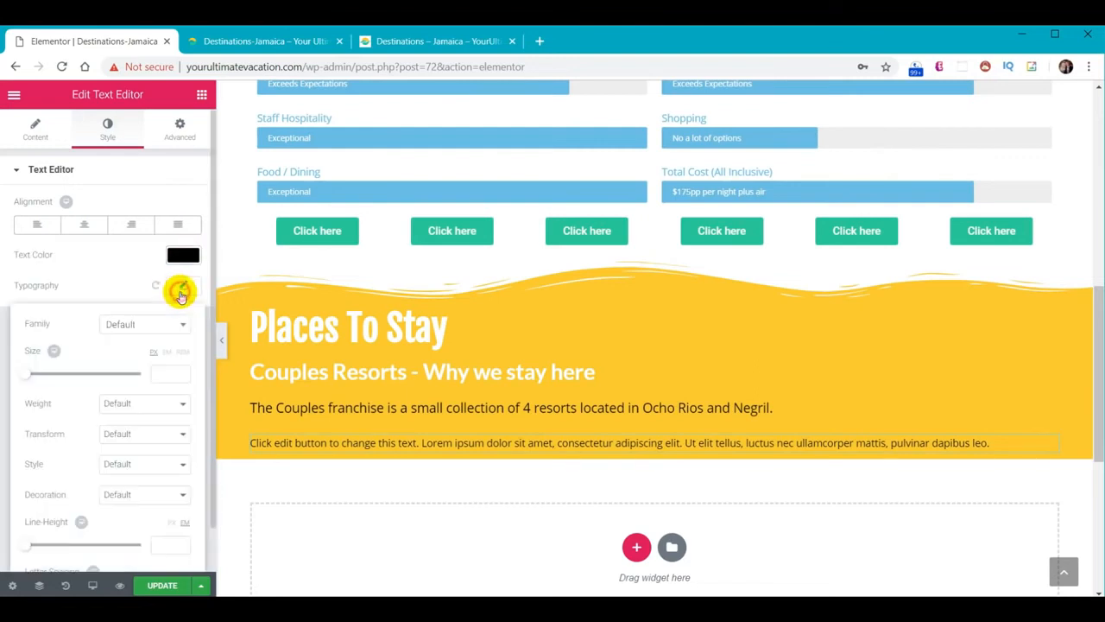
left_click(169, 373)
type("18")
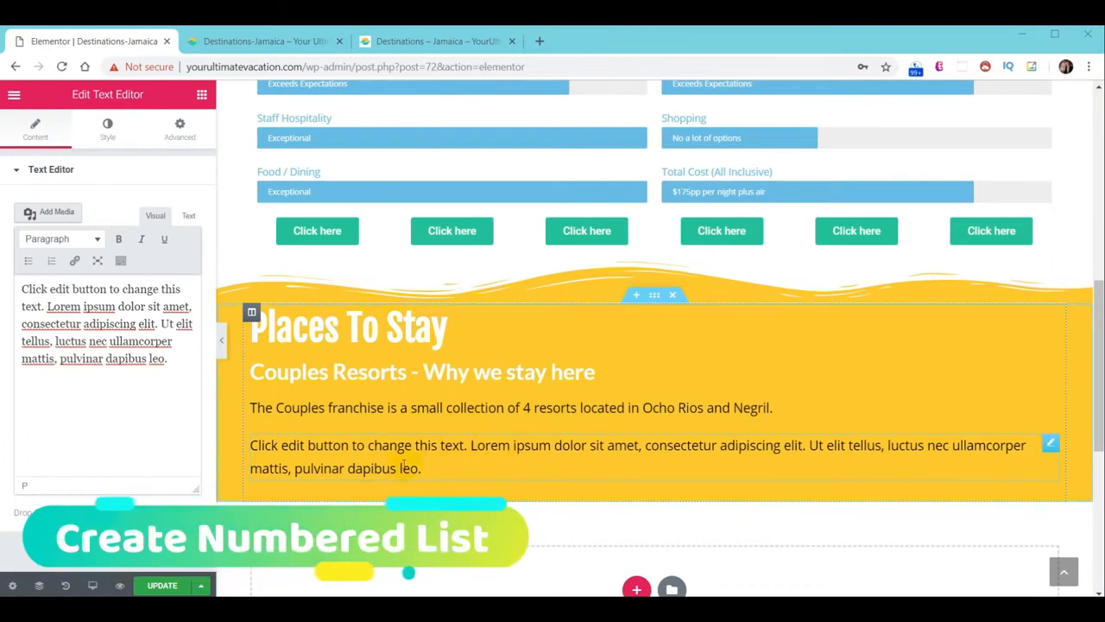
key("alt+Tab")
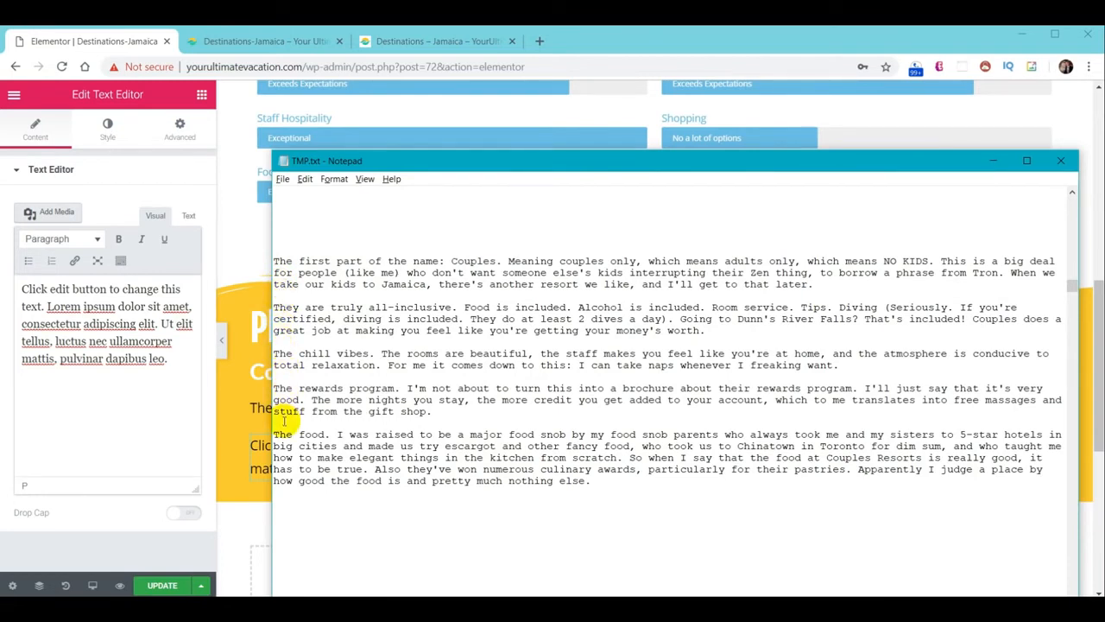
Copy the Couples Resorts text from TMP.txt and select the editor's placeholder text
left_click_drag(273, 261, 654, 490)
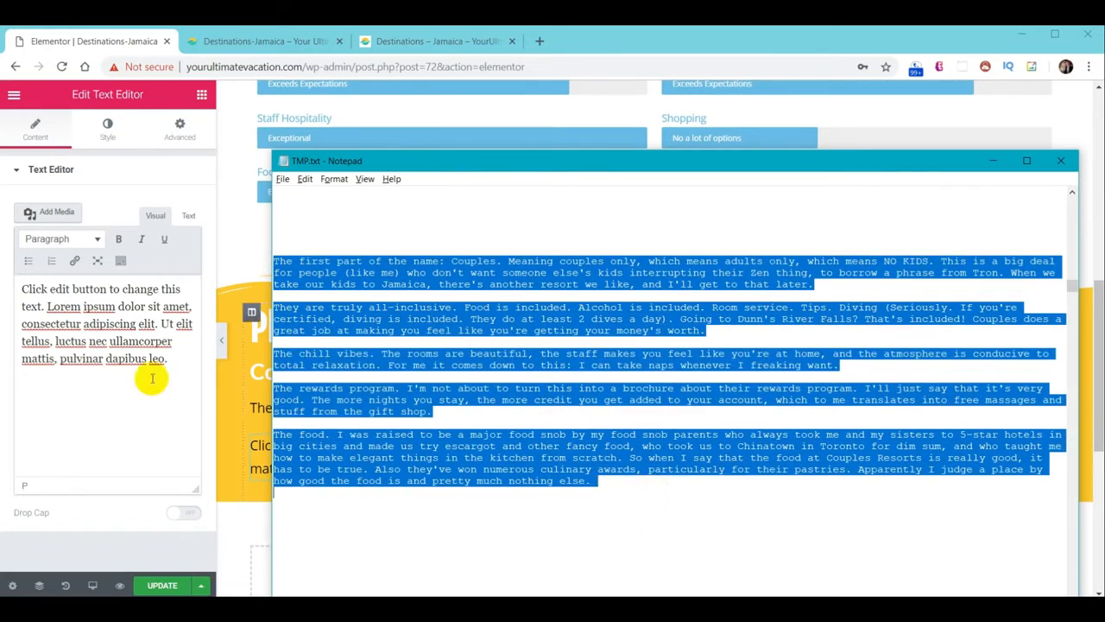
left_click(90, 401)
left_click_drag(22, 288, 156, 363)
Paste the five Couples Resorts paragraphs and format them as a numbered list
key("ctrl+v")
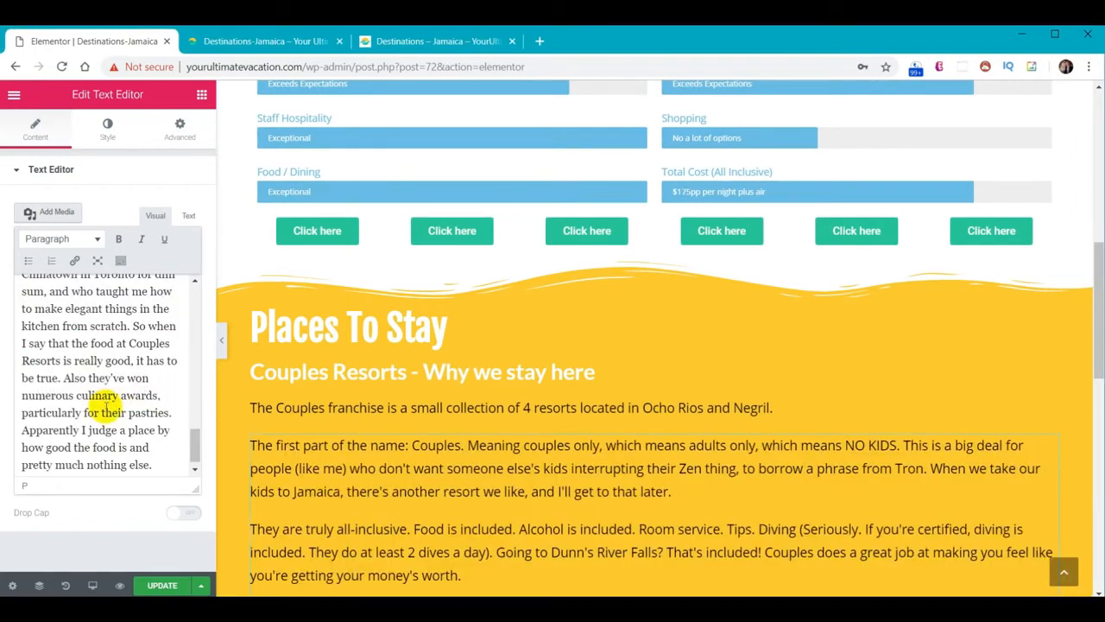
scroll(93, 429, "up", 10)
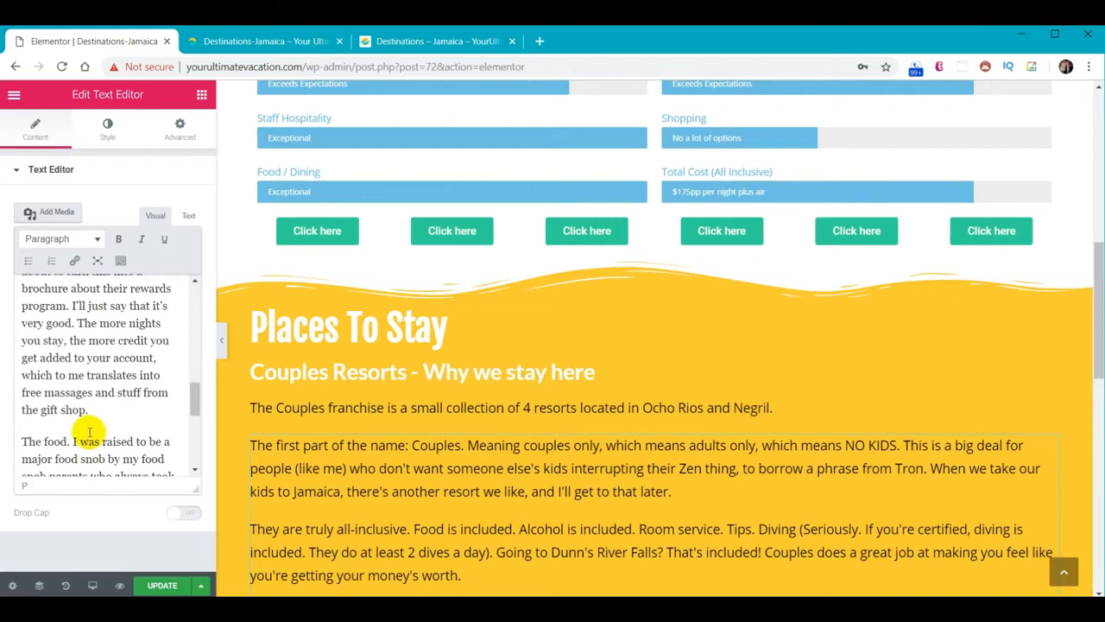
scroll(90, 432, "up", 8)
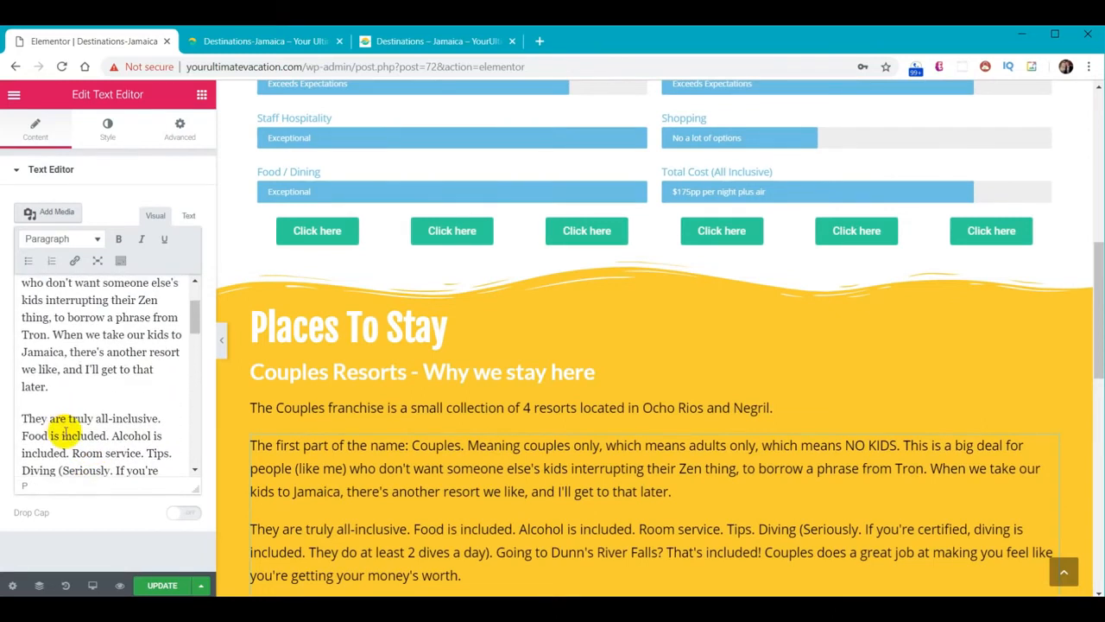
scroll(90, 389, "up", 3)
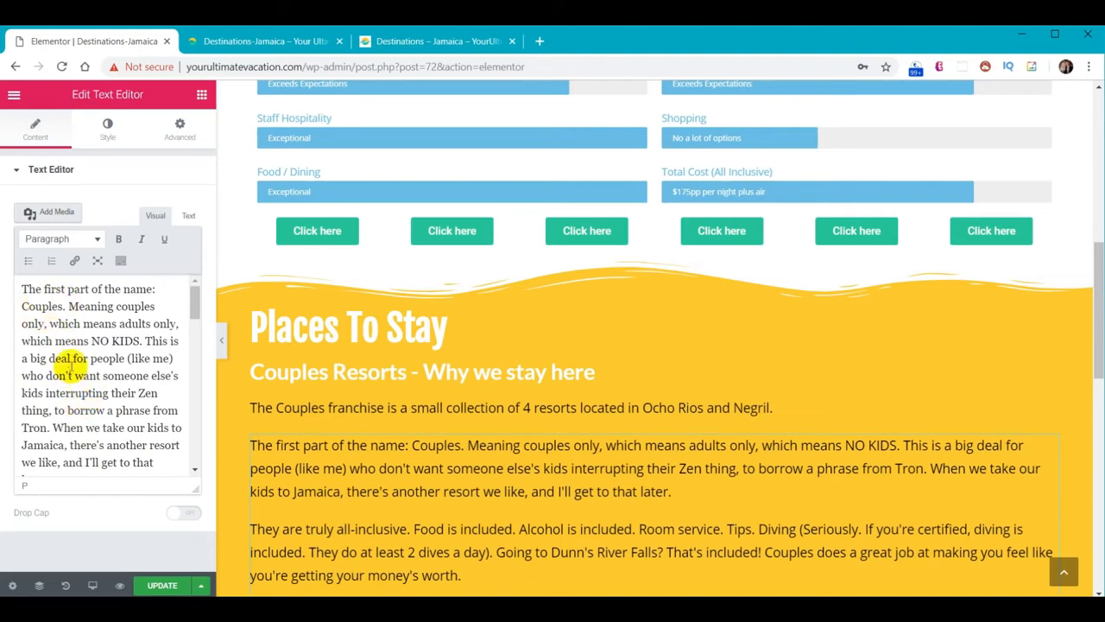
left_click(69, 350)
key("ctrl+a")
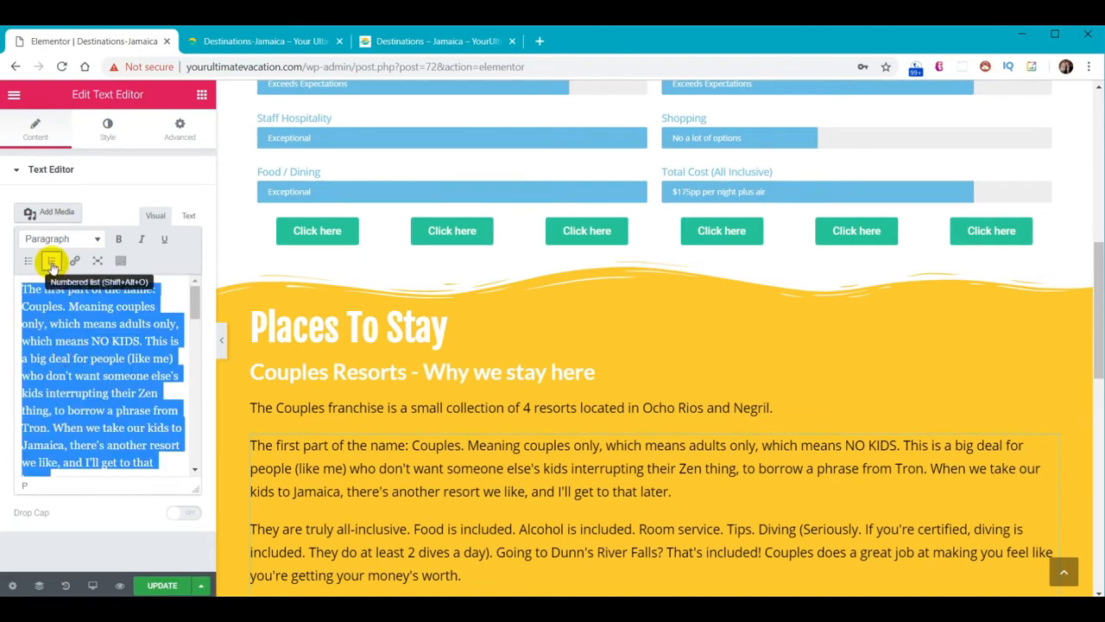
left_click(52, 261)
Select the whole Places To Stay section and open its Style settings
scroll(76, 369, "down", 4)
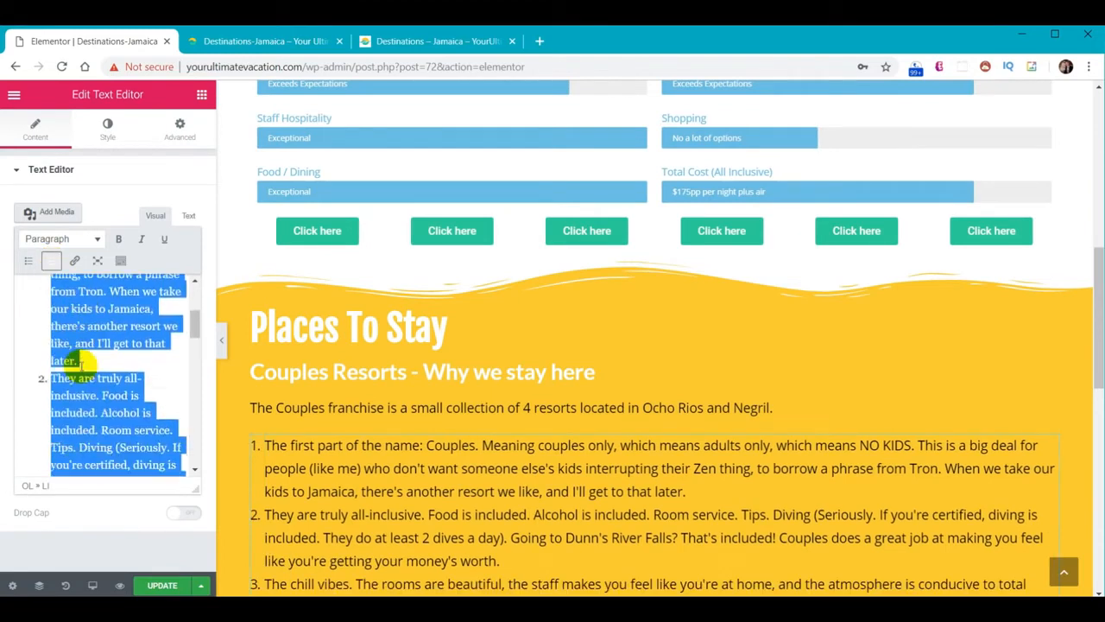
scroll(76, 369, "down", 6)
scroll(65, 406, "up", 6)
scroll(65, 421, "up", 4)
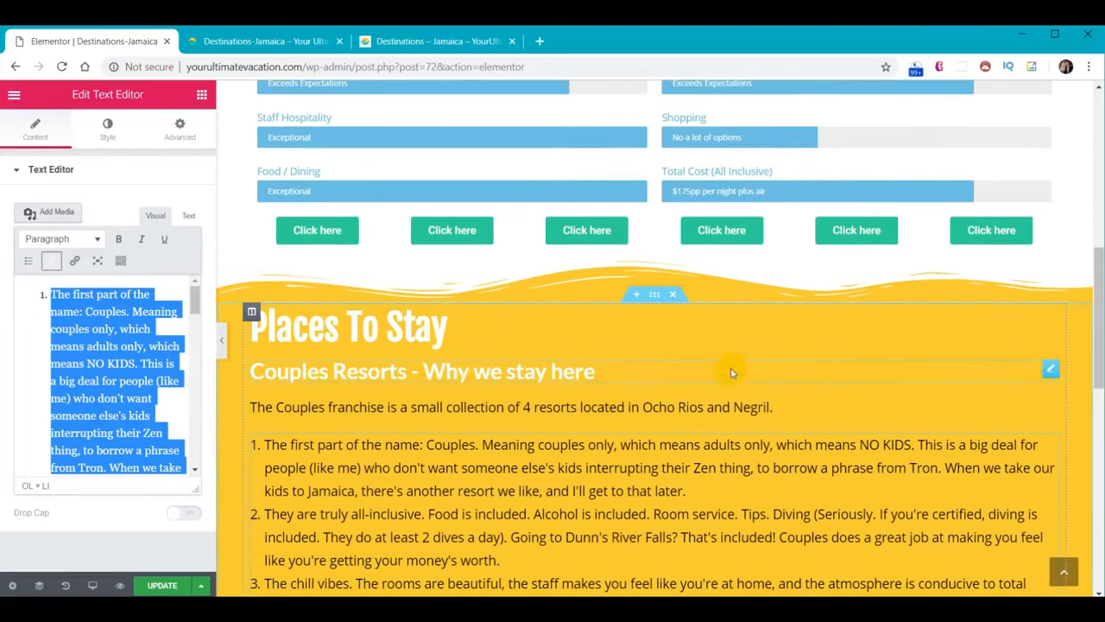
scroll(731, 374, "down", 4)
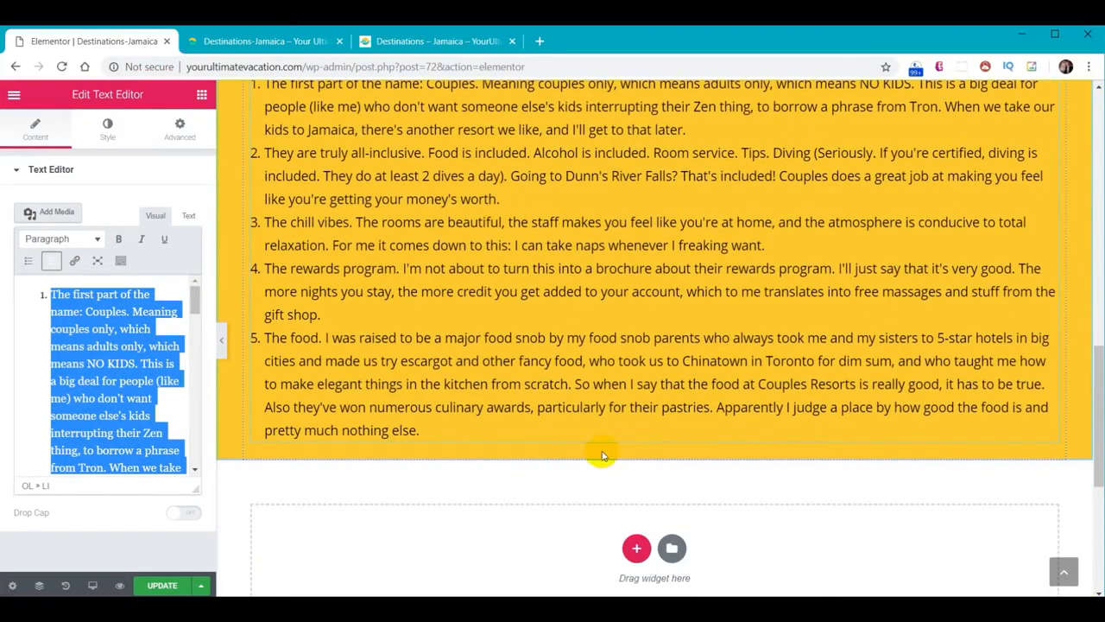
scroll(589, 336, "up", 3)
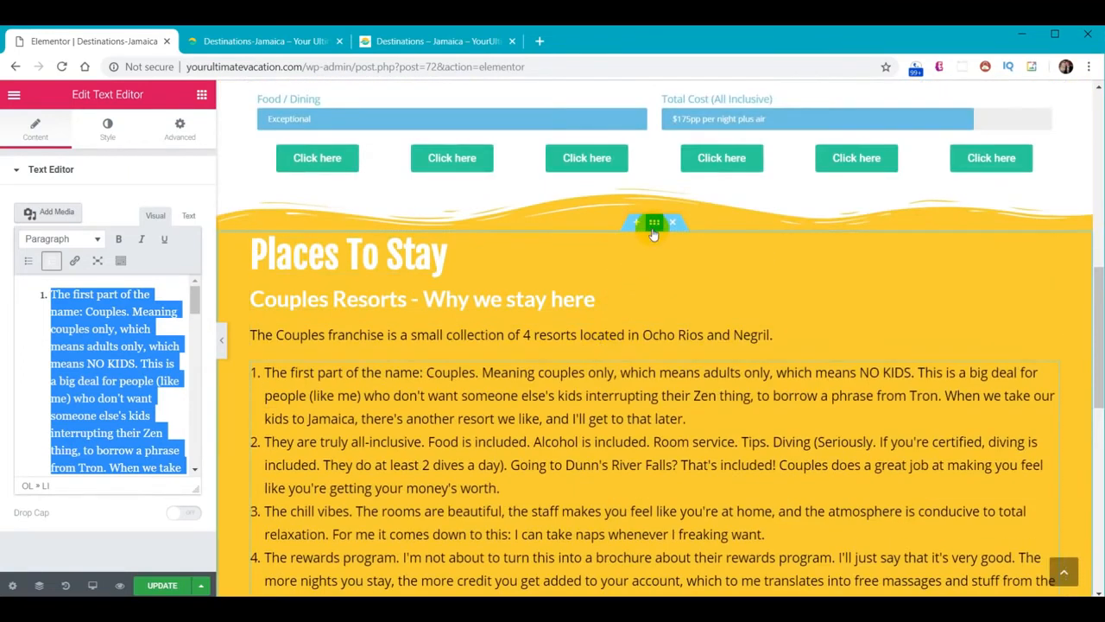
left_click(655, 225)
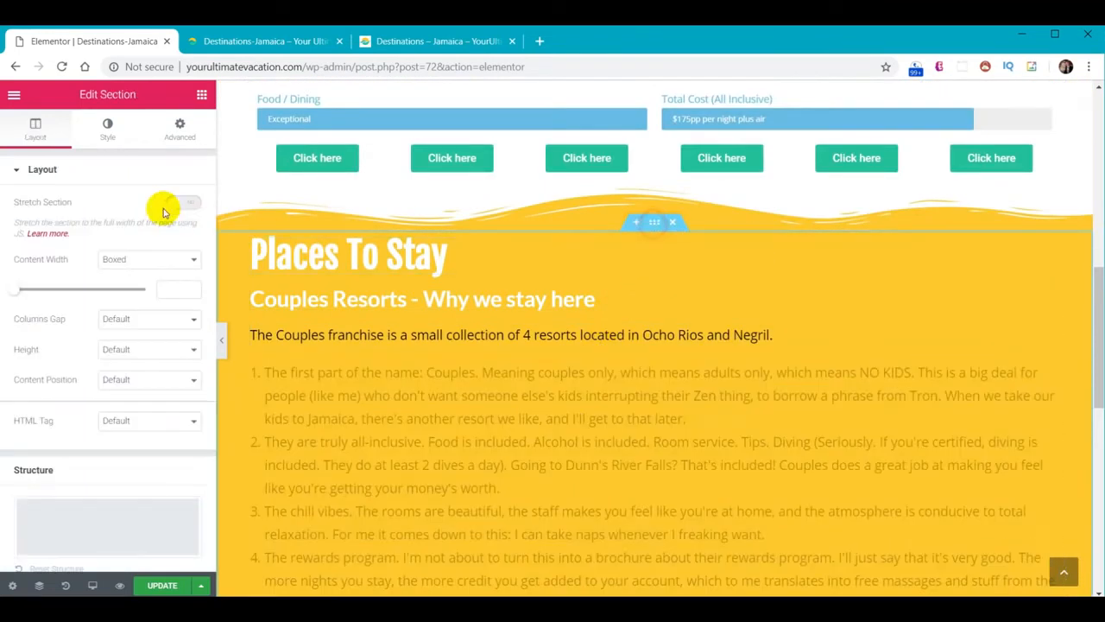
left_click(105, 134)
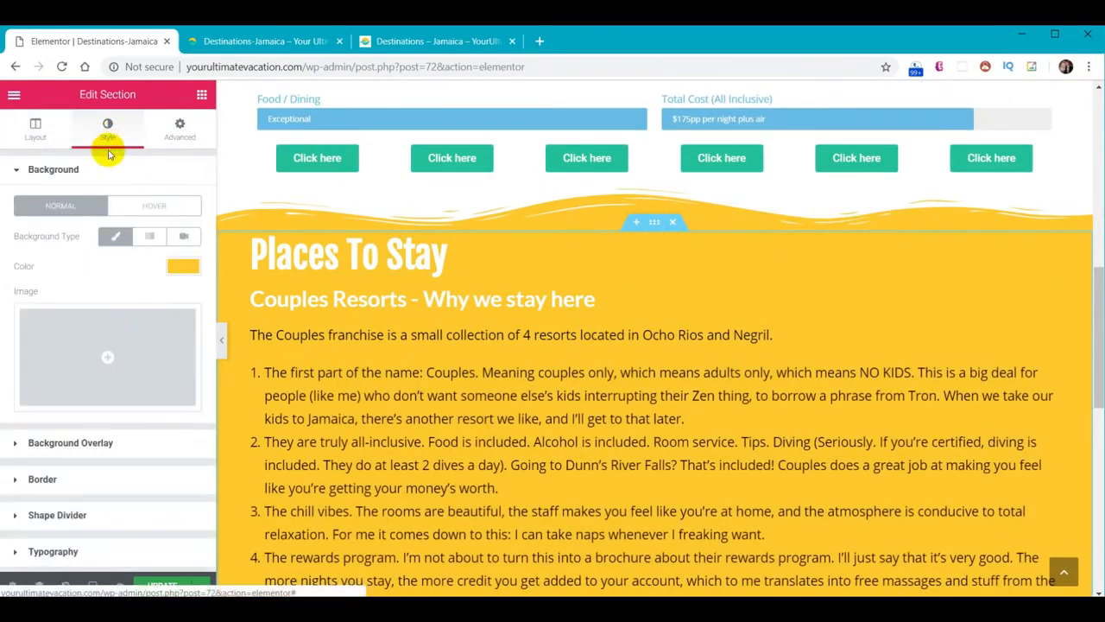
Add a bottom Waves Brush divider coloured #30d198 with height 60
left_click(57, 516)
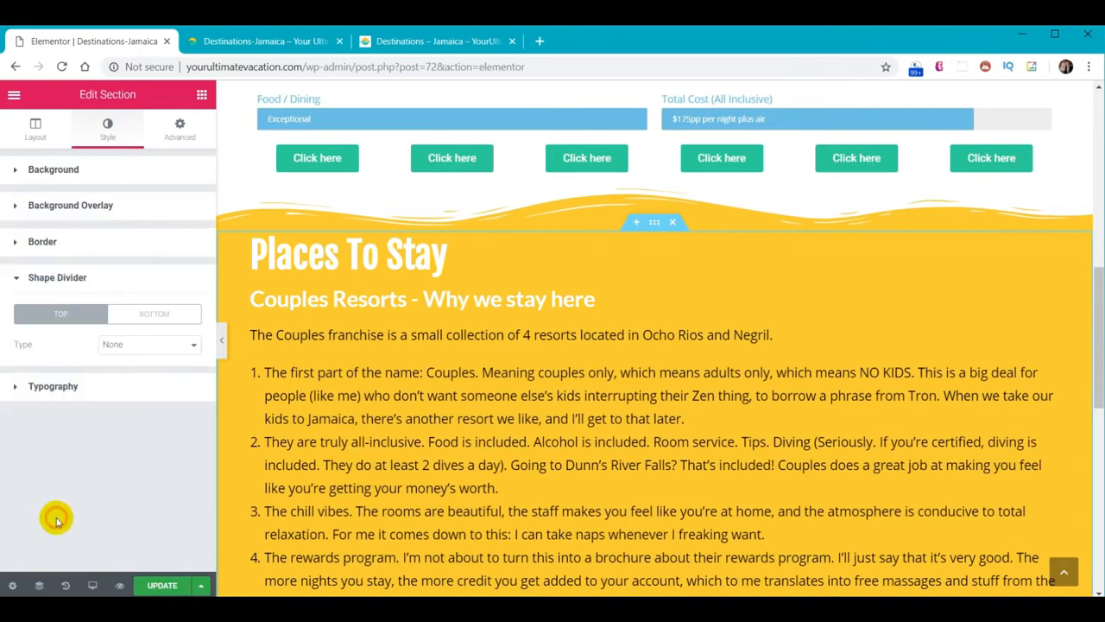
left_click(150, 318)
left_click(148, 345)
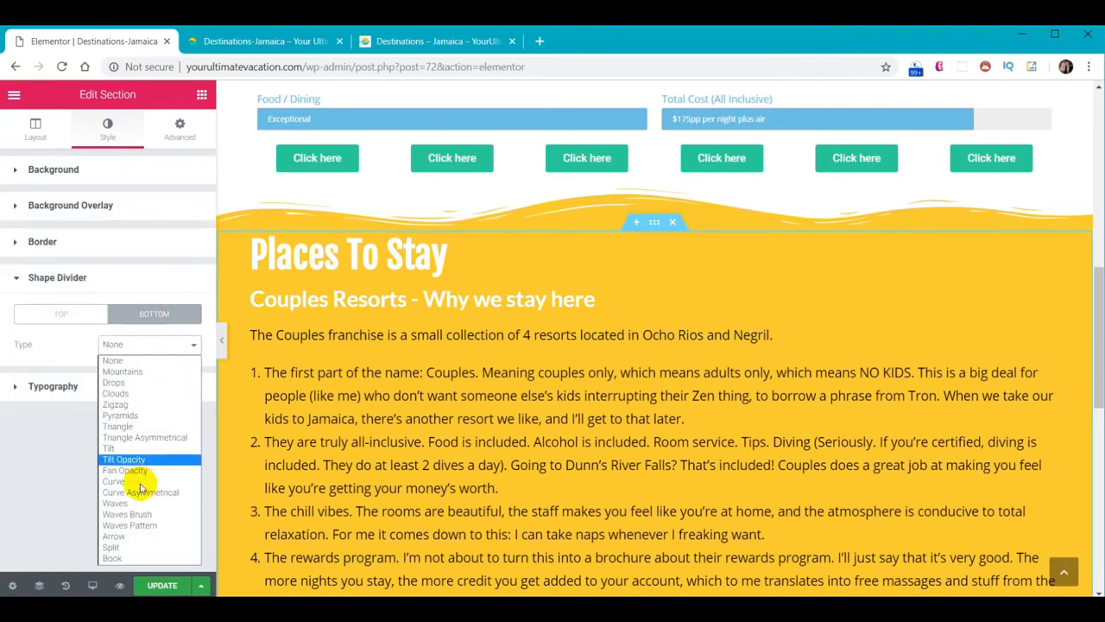
left_click(138, 514)
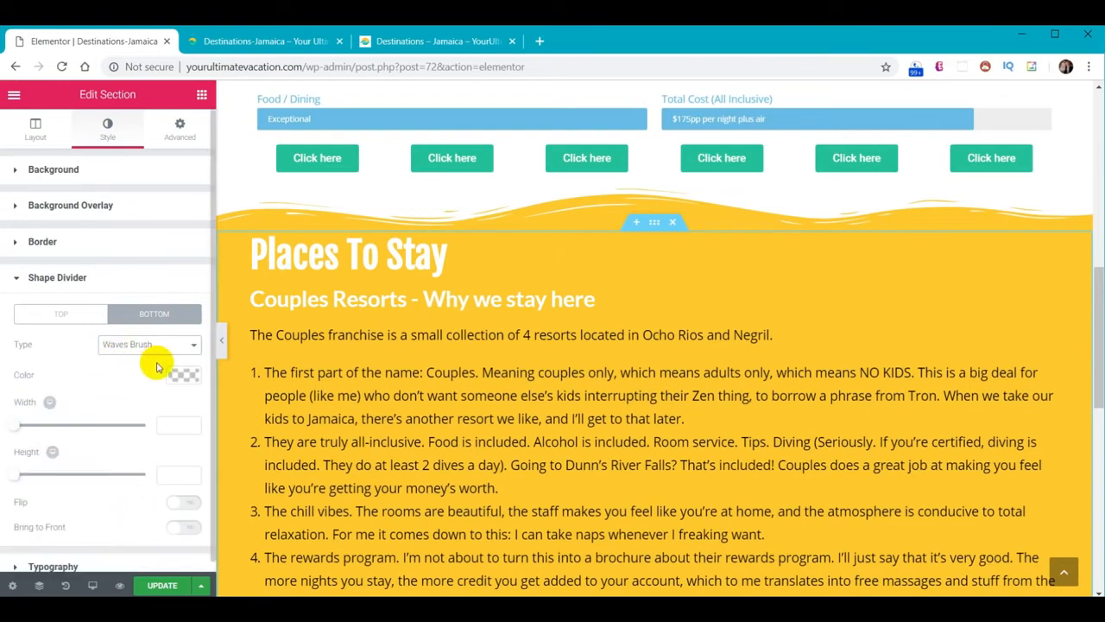
left_click(181, 377)
left_click(66, 375)
type("#30d198")
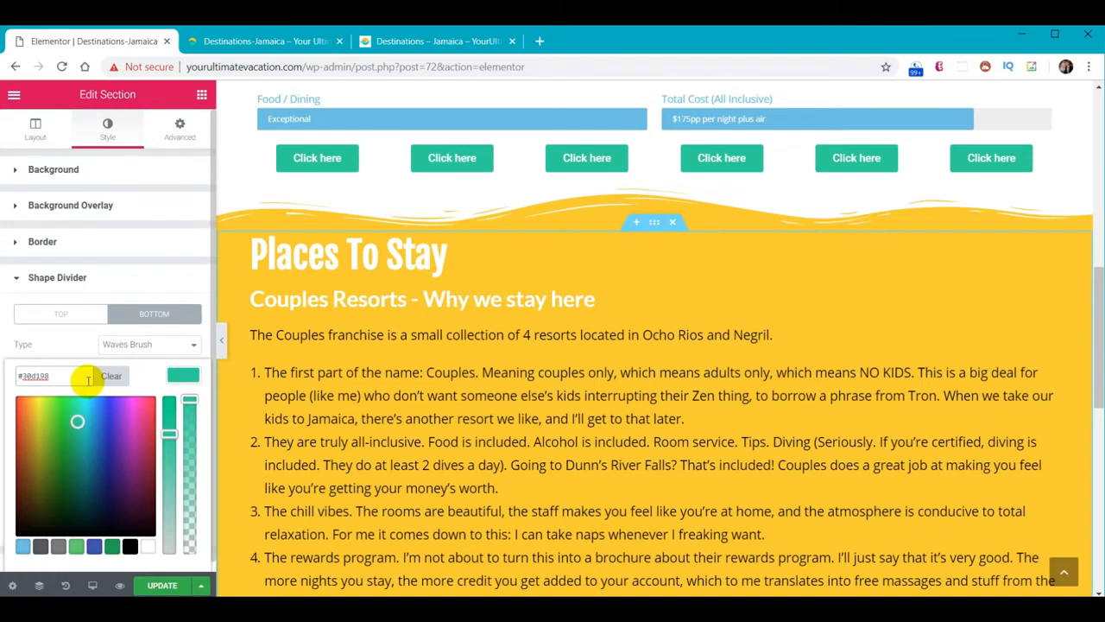
left_click(181, 378)
left_click(177, 473)
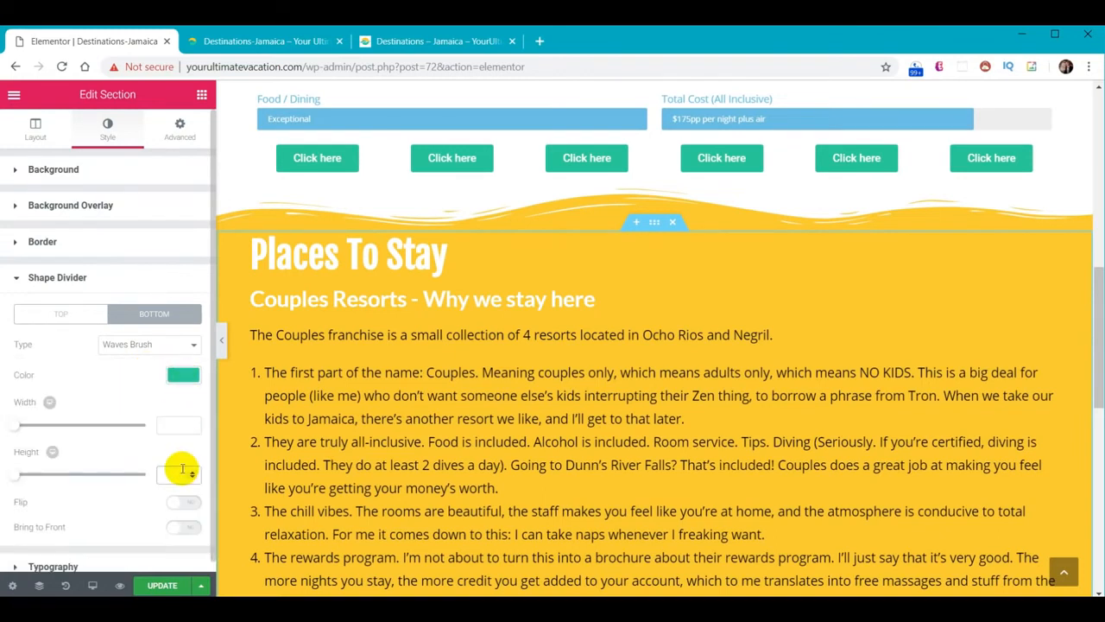
scroll(592, 365, "down", 5)
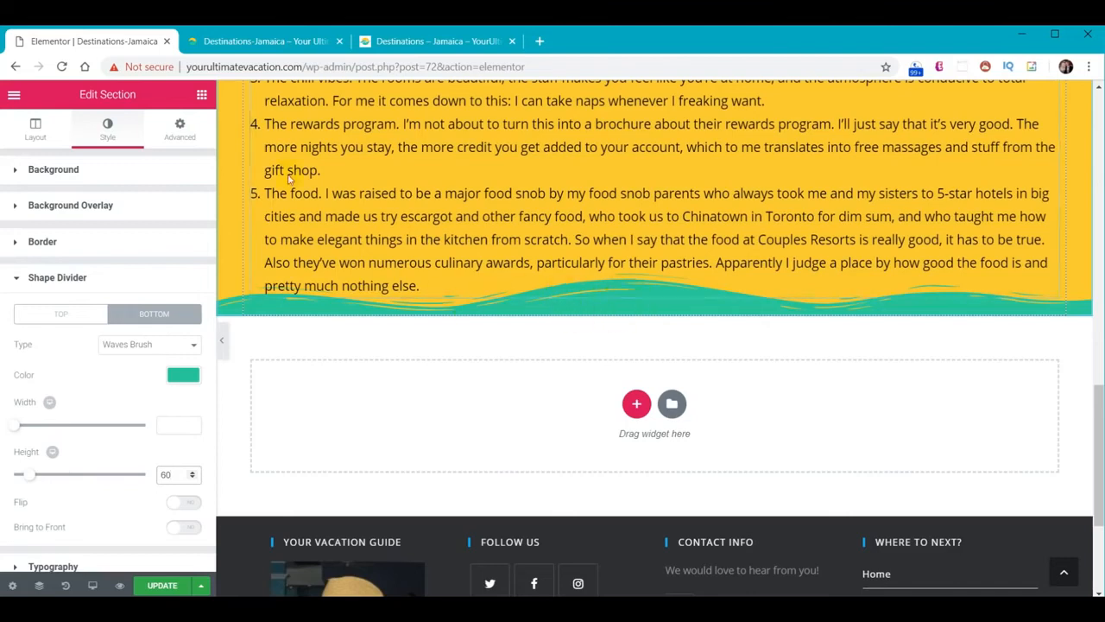
Set the section's bottom padding to 60 and view the live Jamaica page
left_click(180, 130)
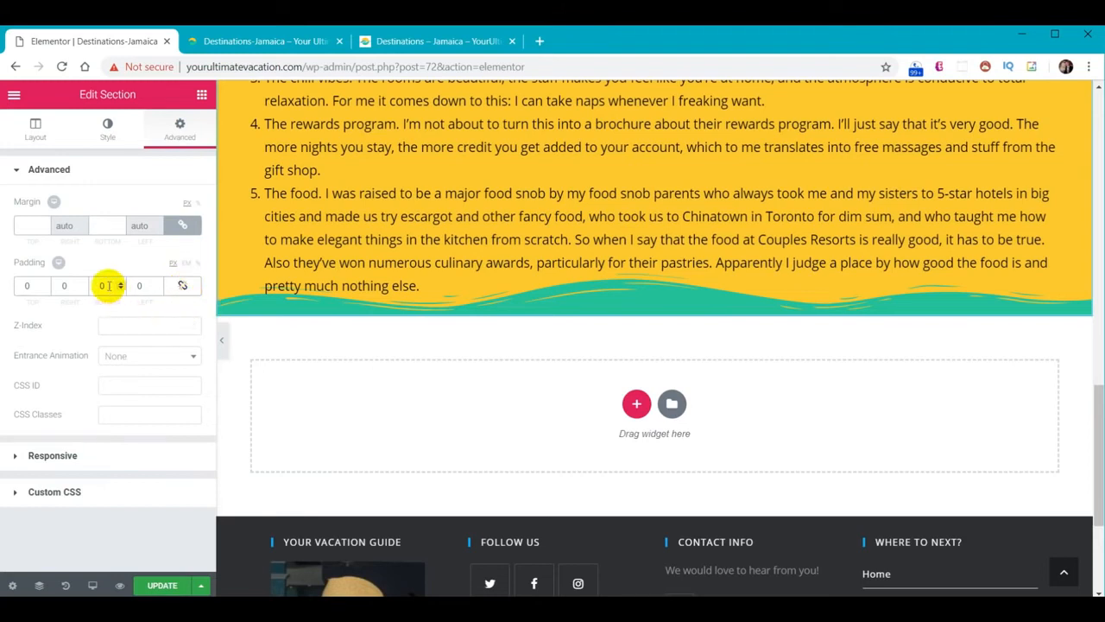
type("6")
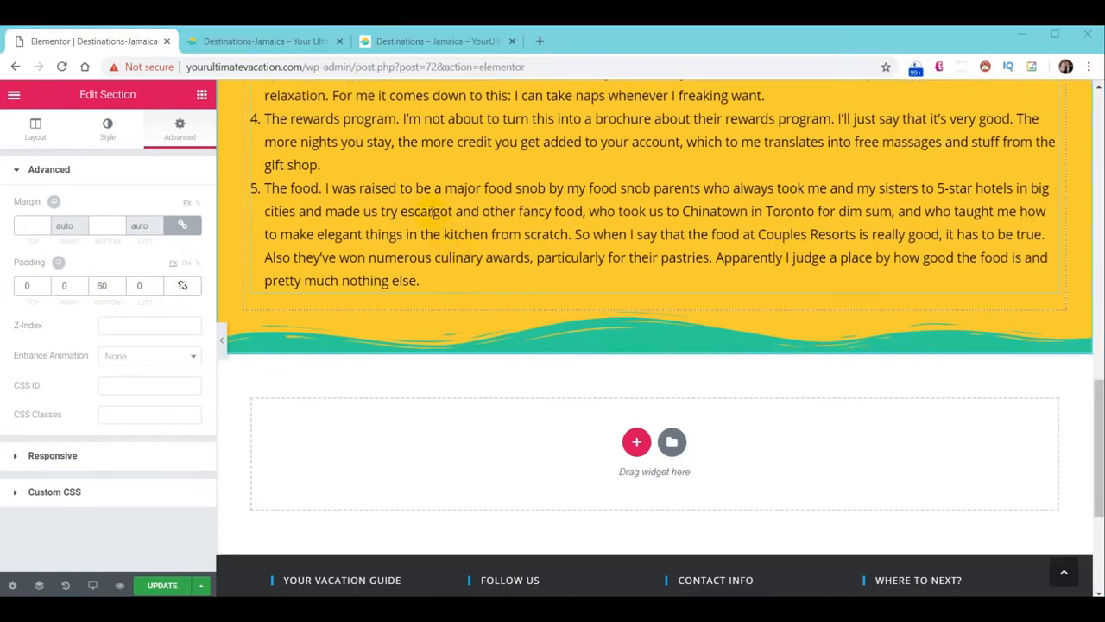
left_click(383, 53)
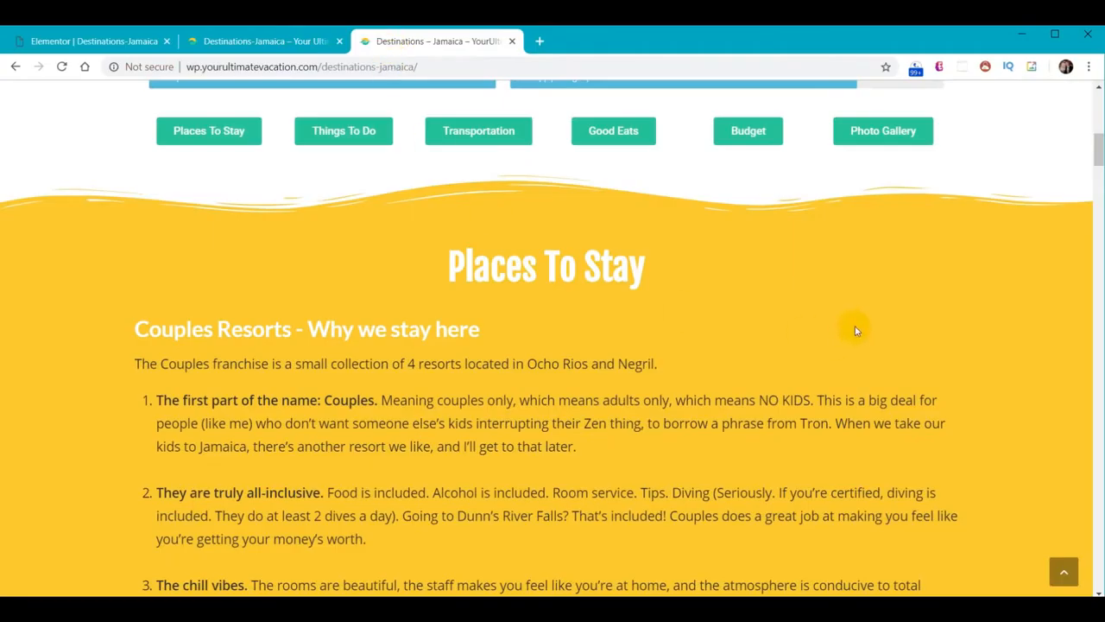
Scroll the live Jamaica page down to the Photo Gallery
scroll(925, 284, "down", 13)
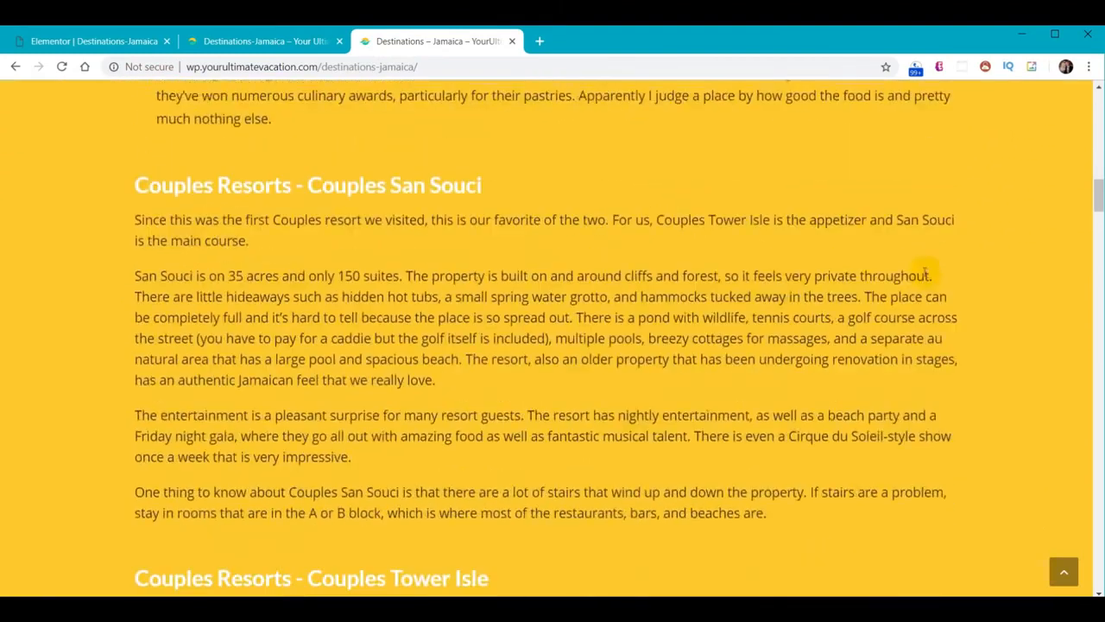
scroll(925, 268, "down", 13)
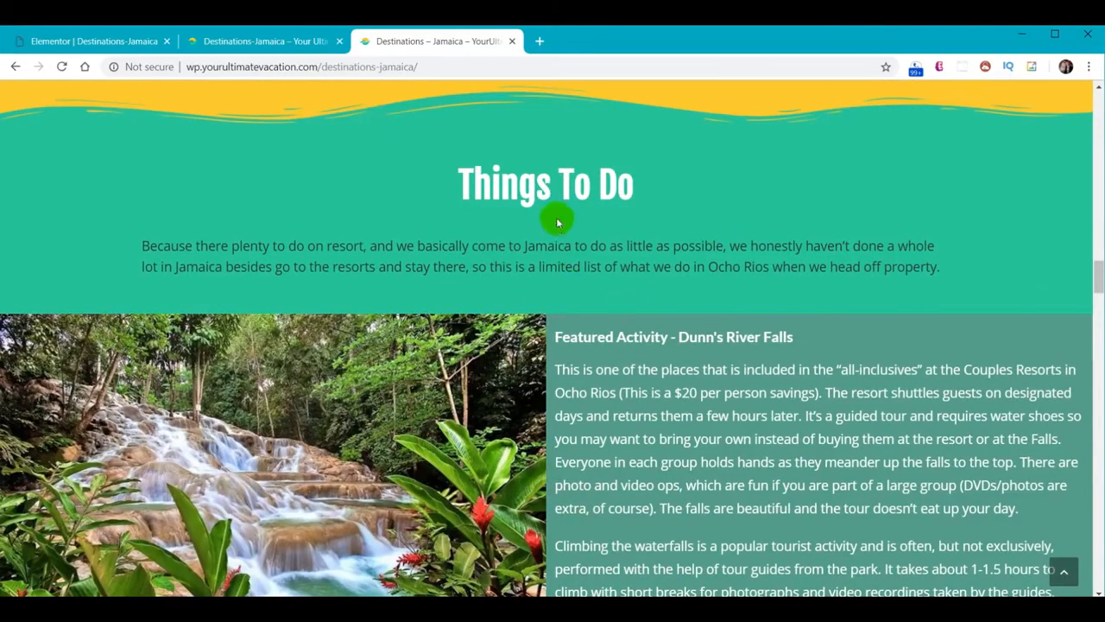
scroll(763, 168, "down", 2)
scroll(763, 173, "down", 2)
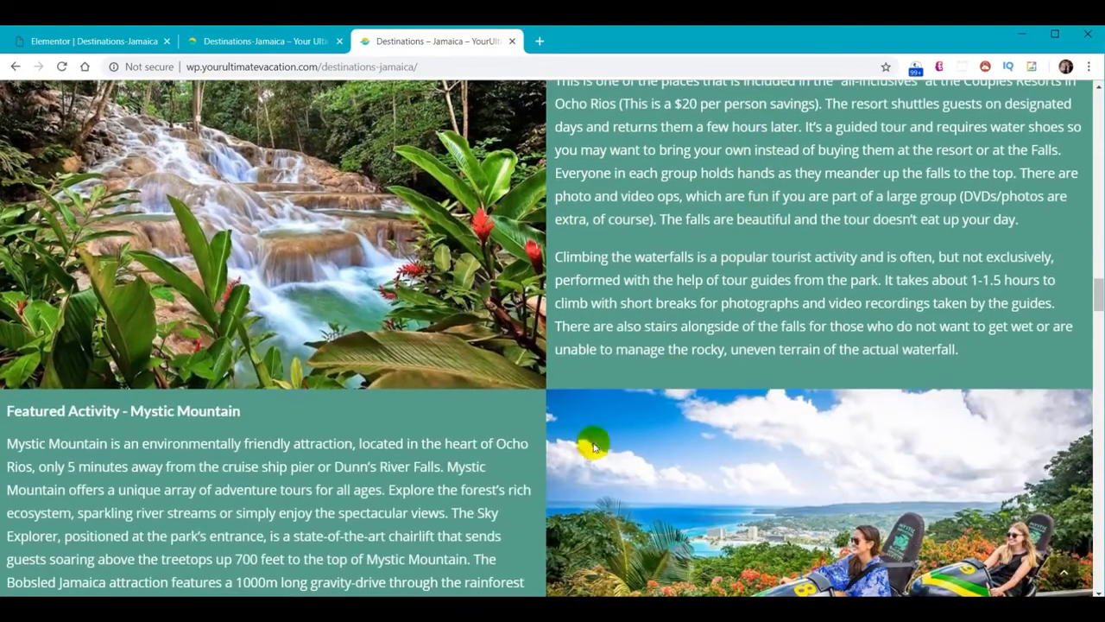
scroll(581, 489, "down", 13)
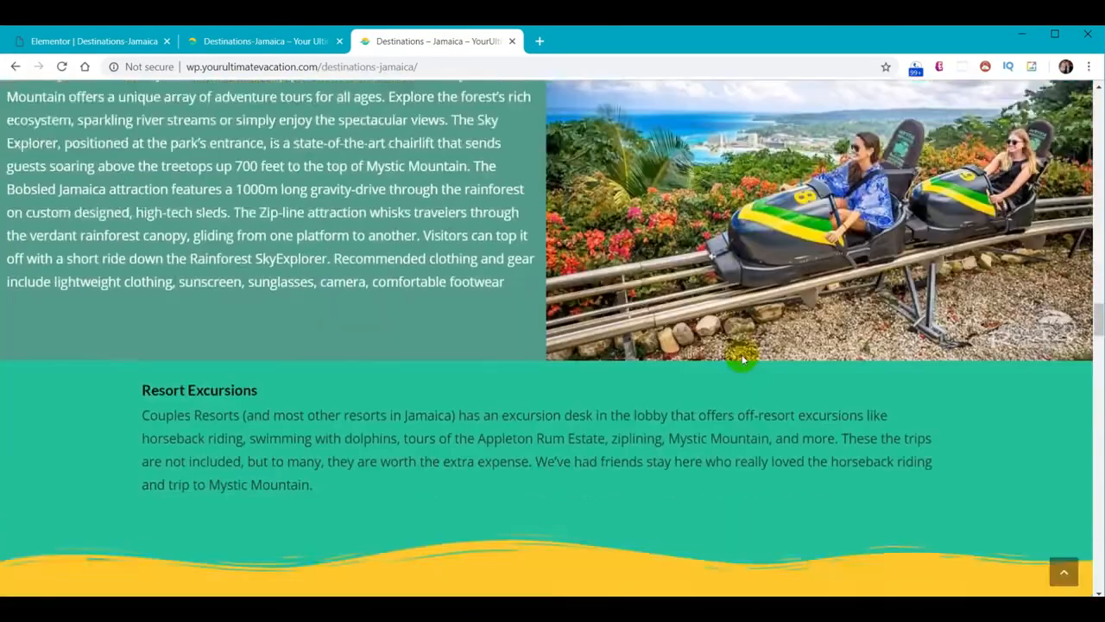
scroll(734, 356, "down", 17)
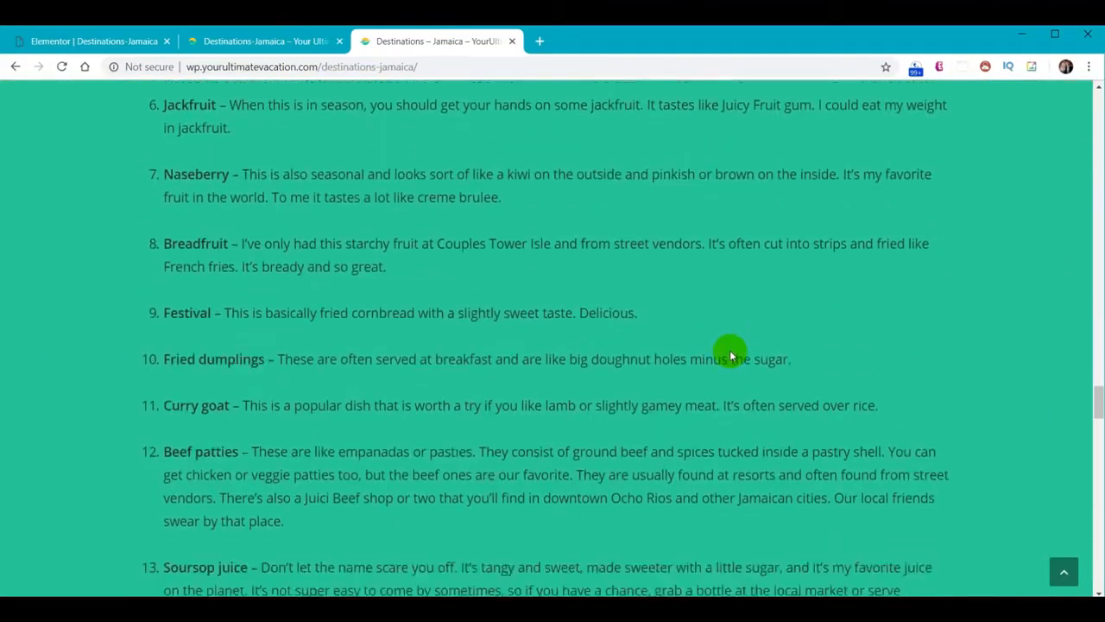
scroll(728, 350, "down", 15)
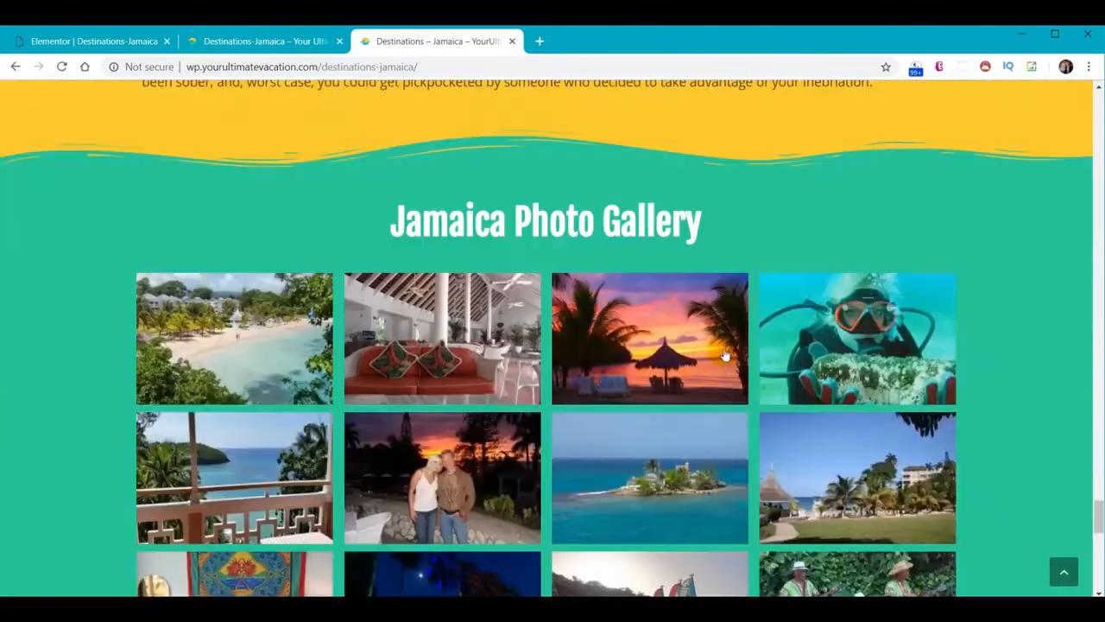
Jump back to the top of the live page and look over its opening sections
left_click(1065, 570)
scroll(876, 389, "down", 5)
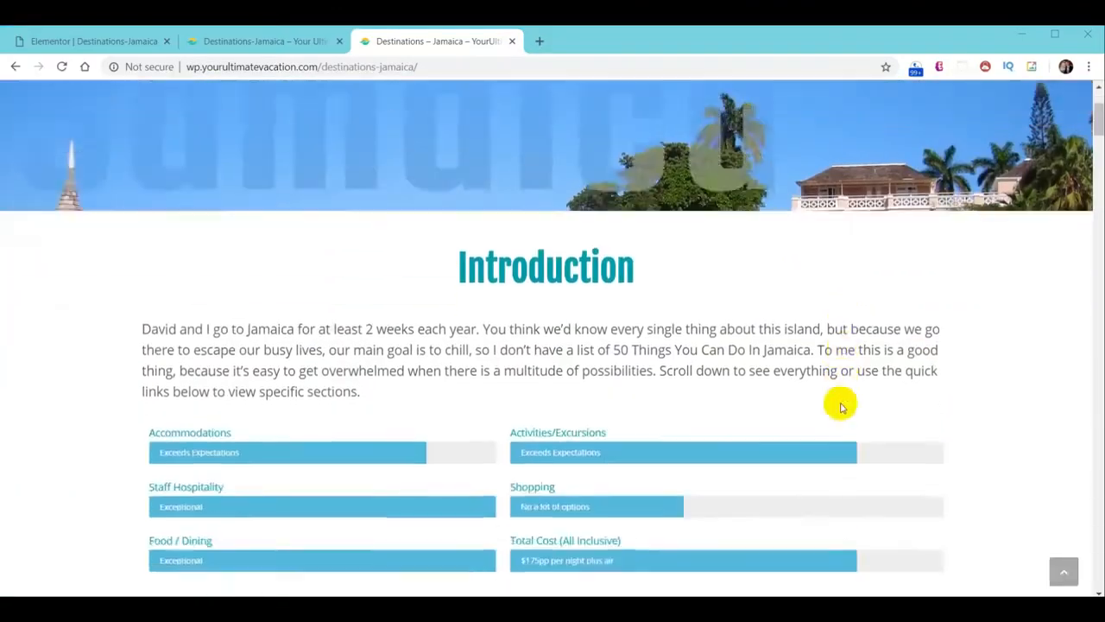
scroll(824, 360, "down", 2)
scroll(802, 363, "up", 1)
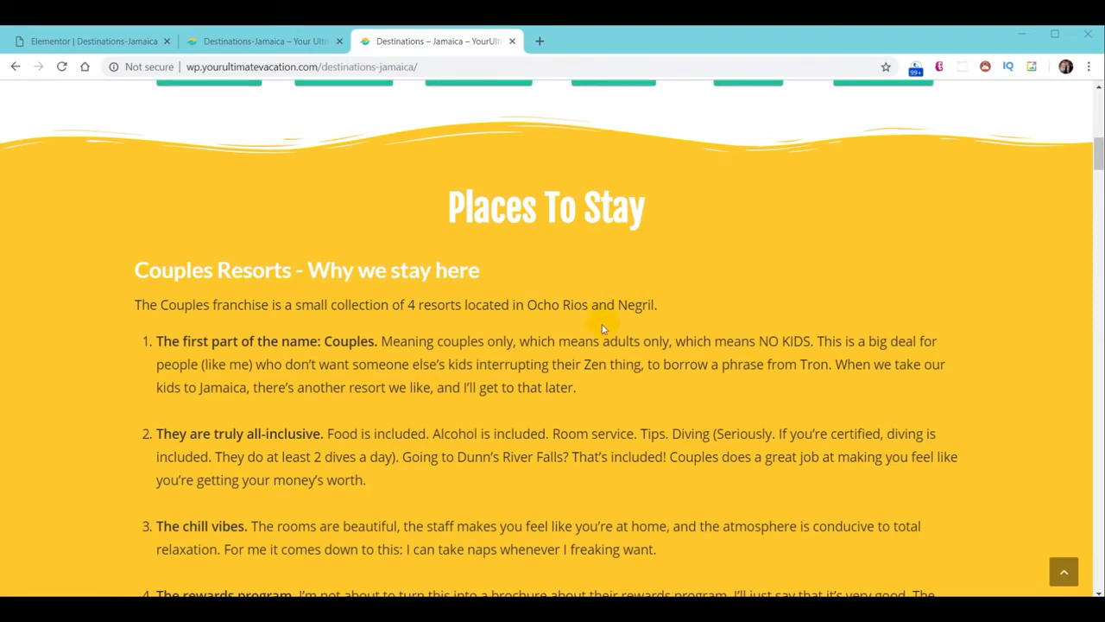
scroll(603, 328, "down", 10)
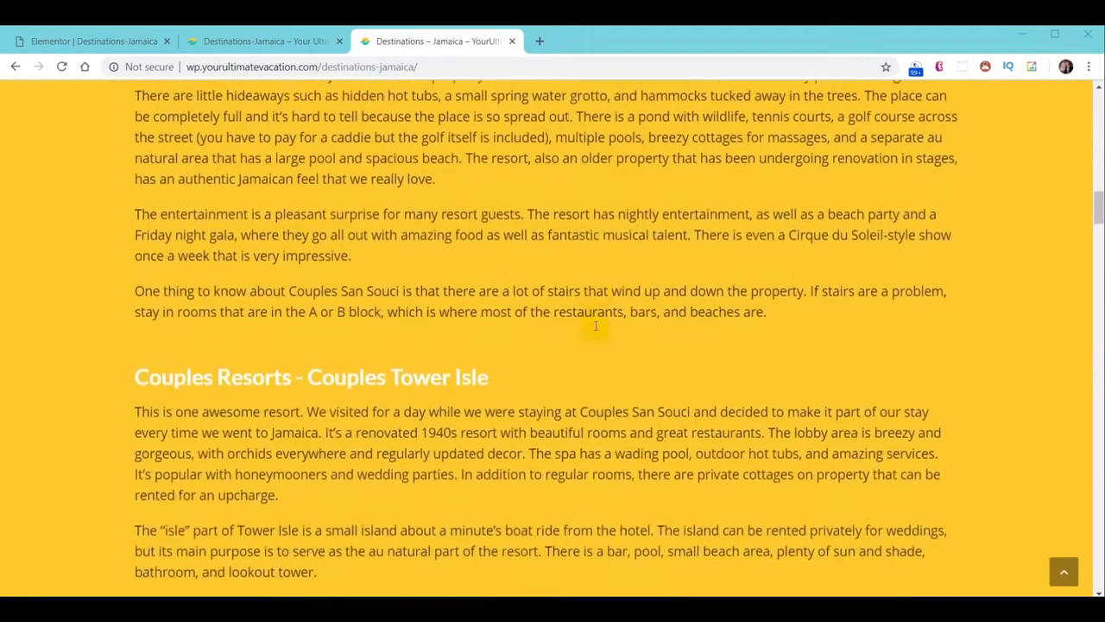
scroll(594, 329, "up", 6)
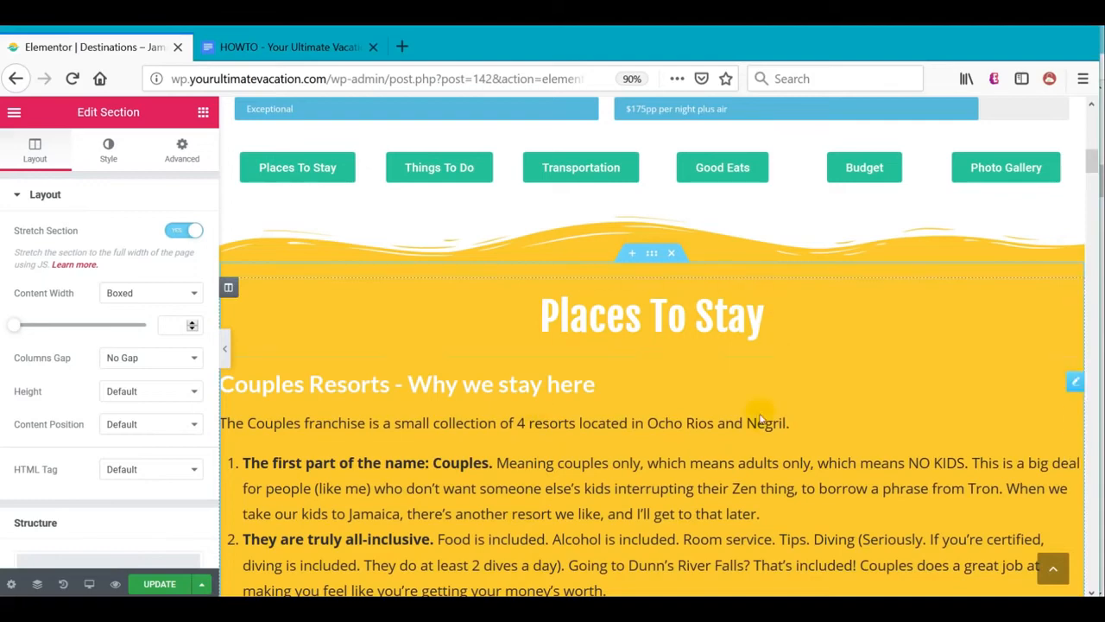
Save the Places To Stay section as the template 'YUV - Destinations - Stay Original'
scroll(663, 353, "down", 15)
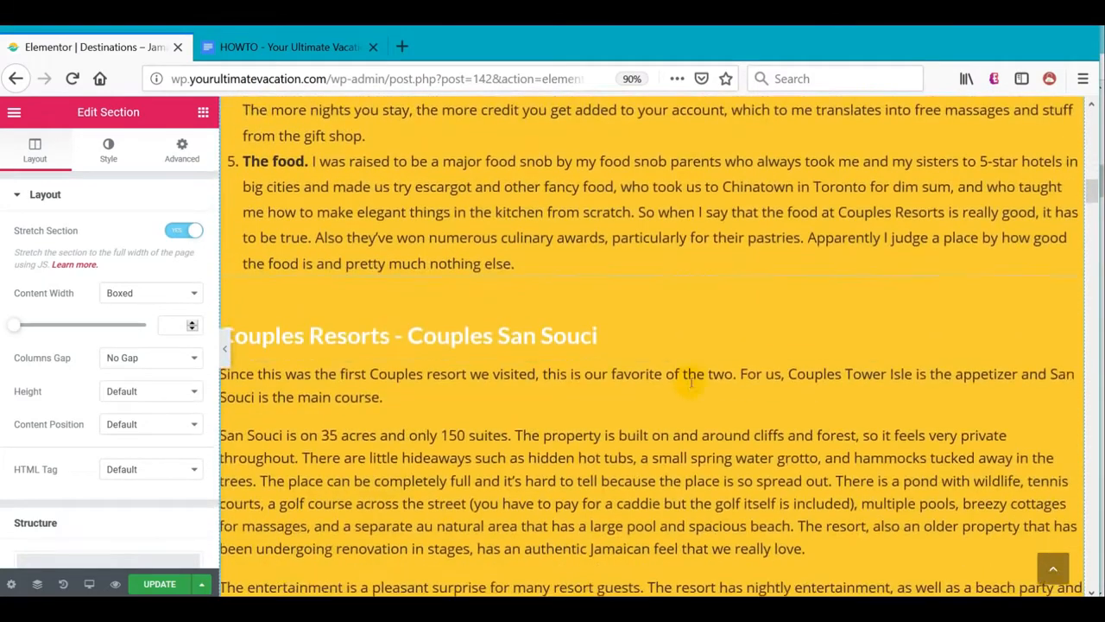
scroll(690, 386, "up", 12)
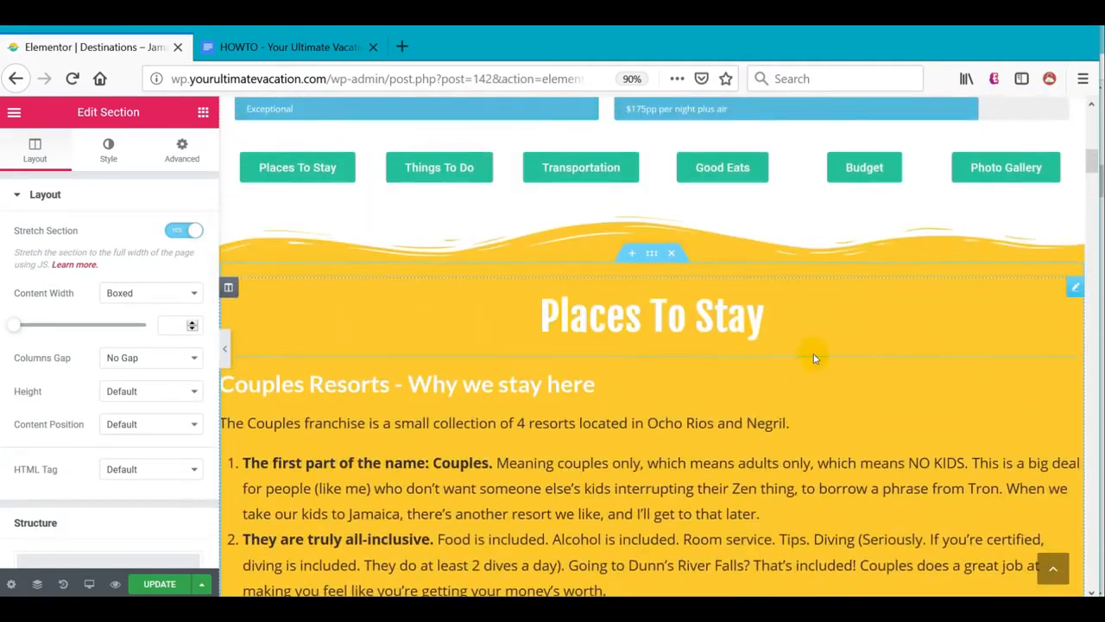
right_click(650, 252)
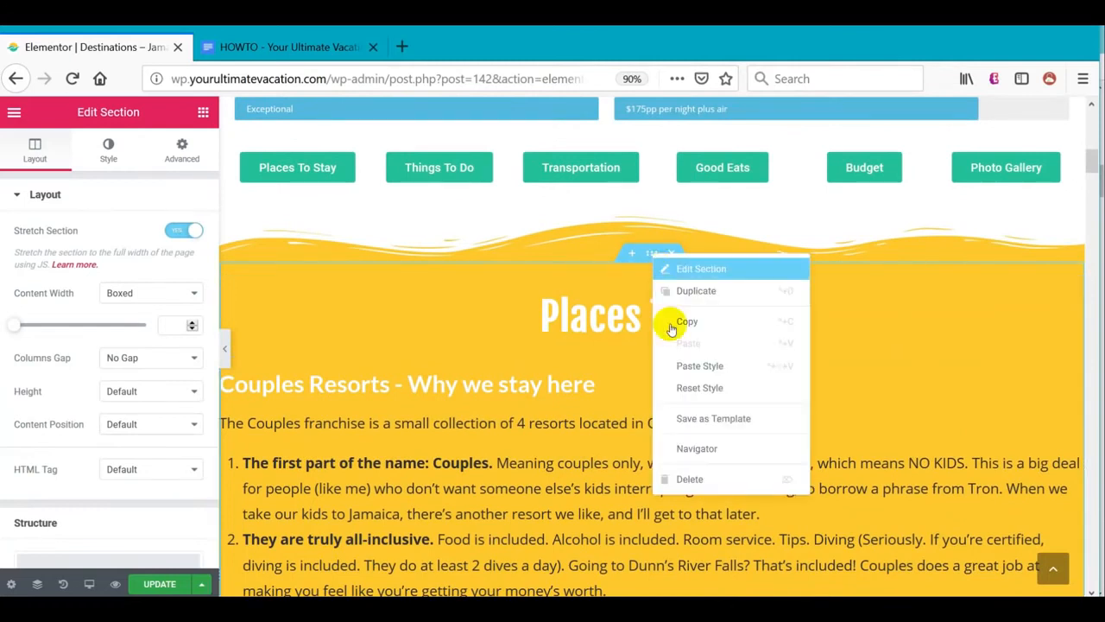
left_click(708, 420)
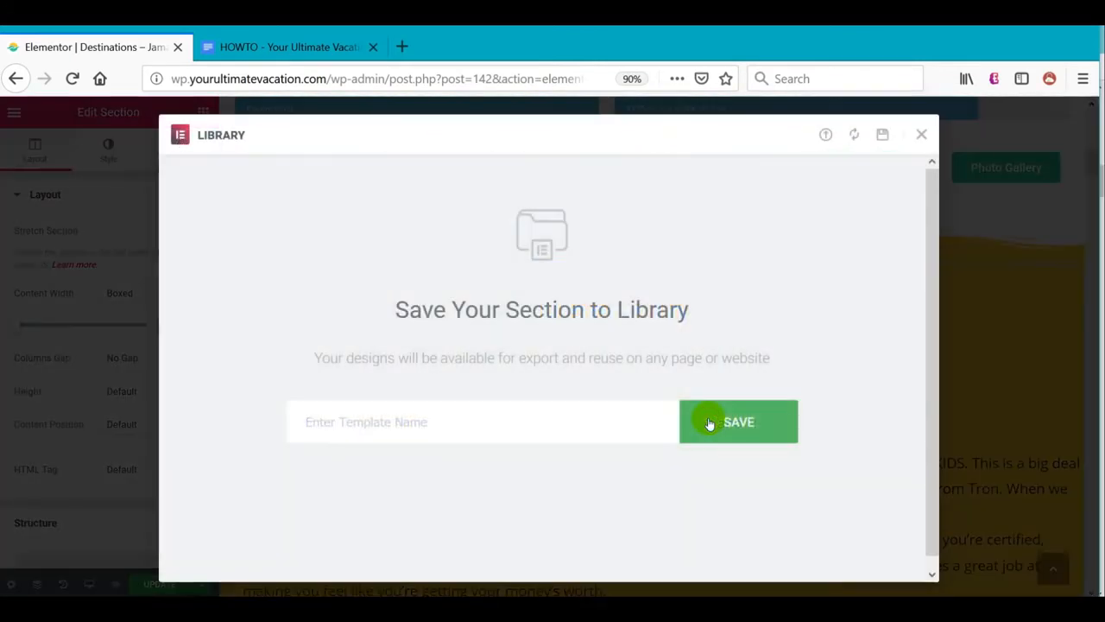
left_click(502, 426)
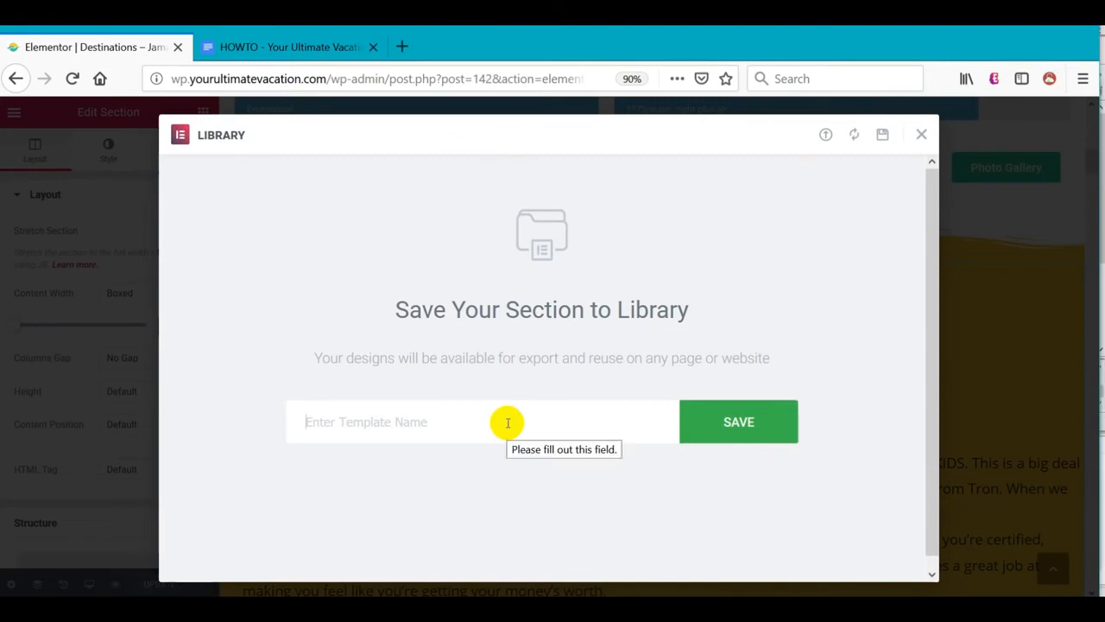
type("YUV - Destinations - Stay Original")
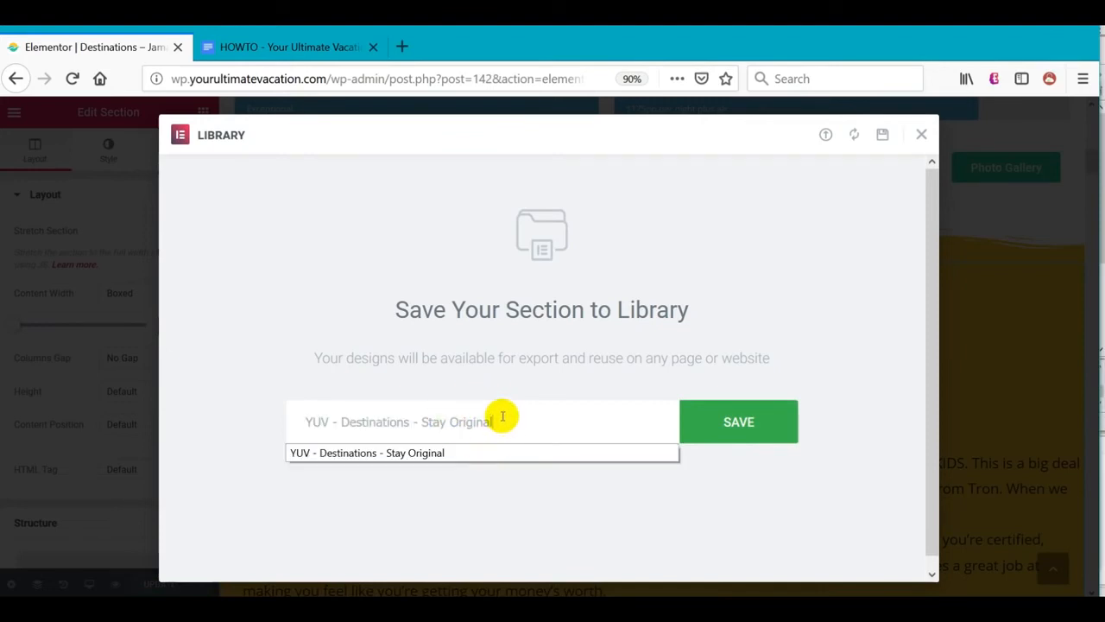
left_click(710, 428)
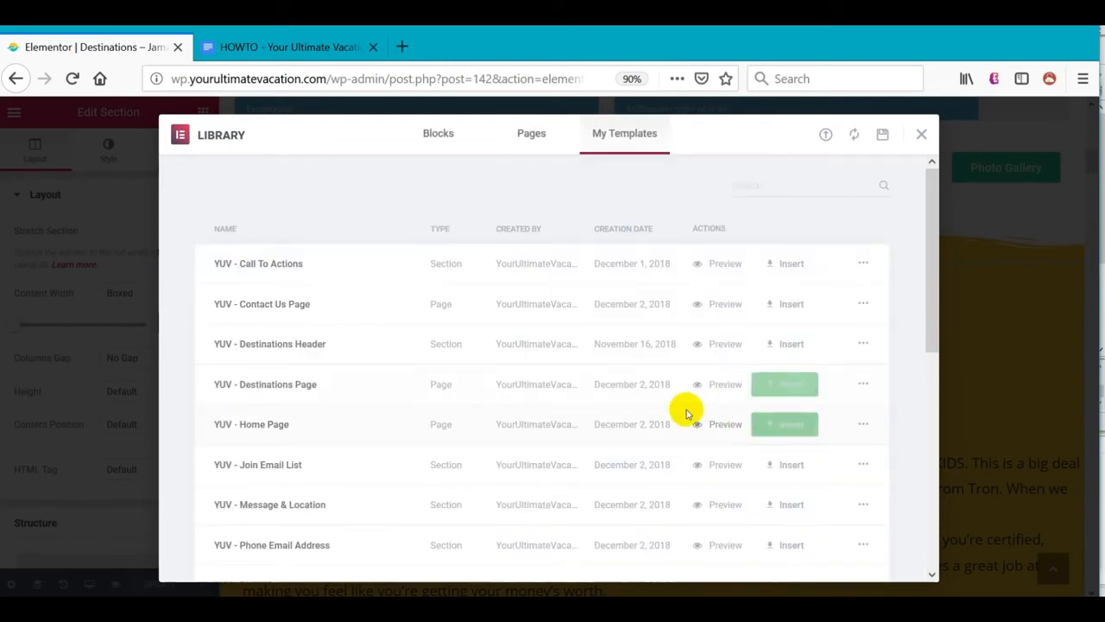
Export the Stay Original template from My Templates as a JSON file
scroll(690, 428, "down", 5)
scroll(678, 406, "down", 3)
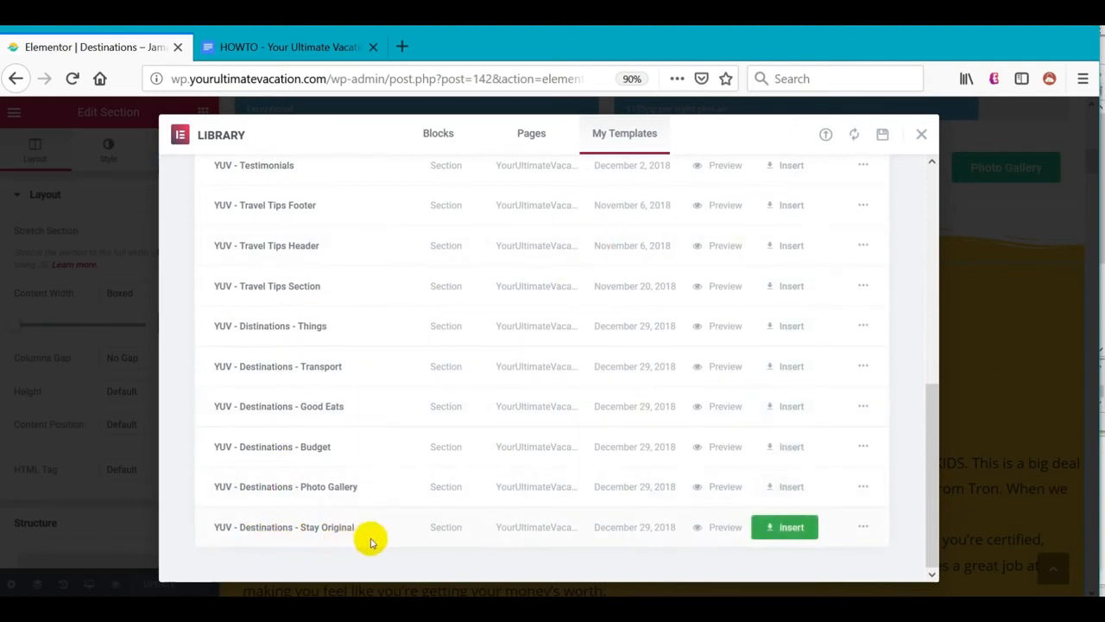
left_click(863, 529)
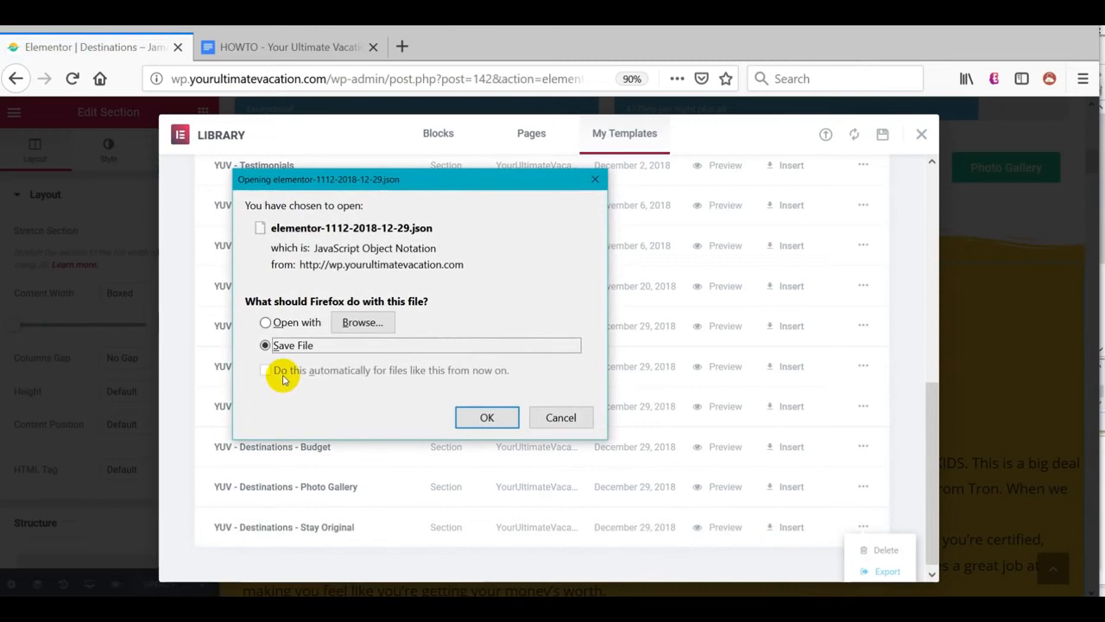
left_click(488, 418)
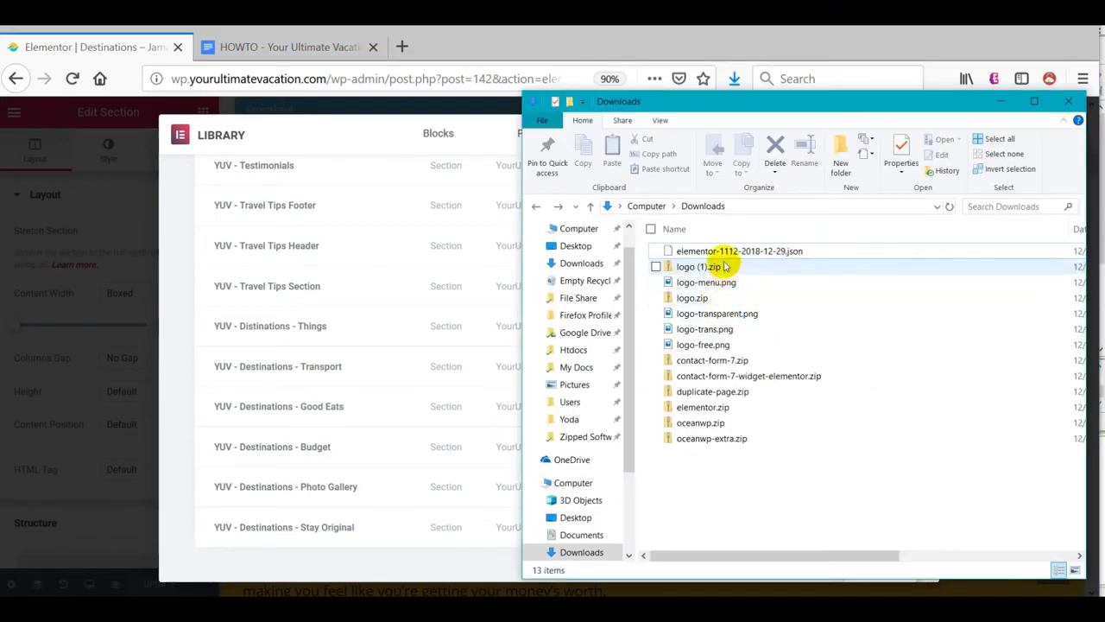
left_click(726, 252)
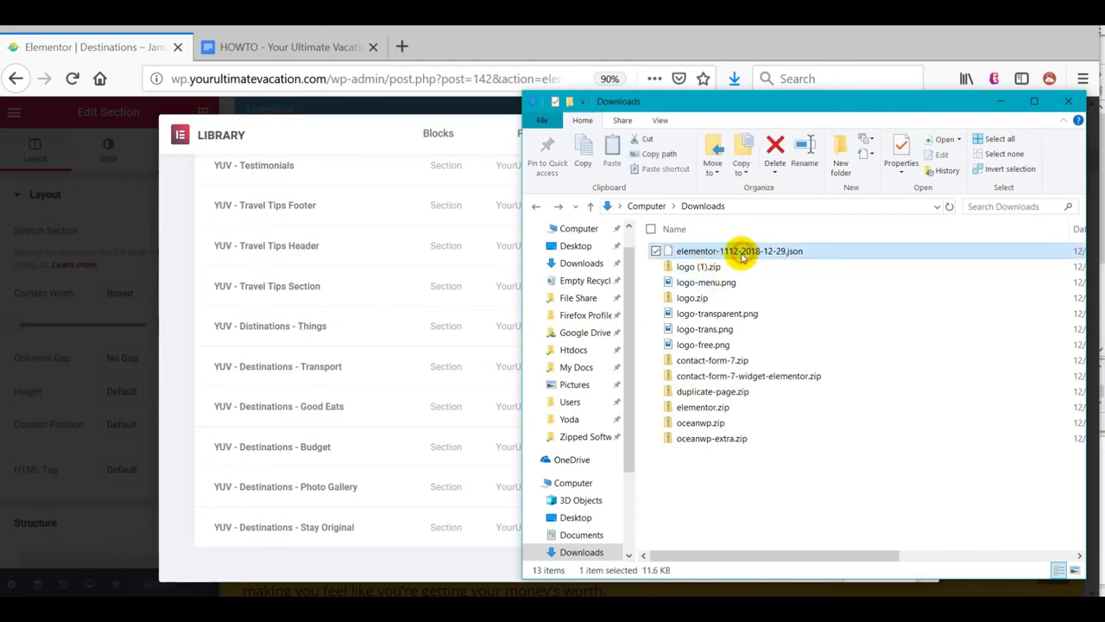
left_click(741, 252)
type("YUV - Destinations - Stay Original")
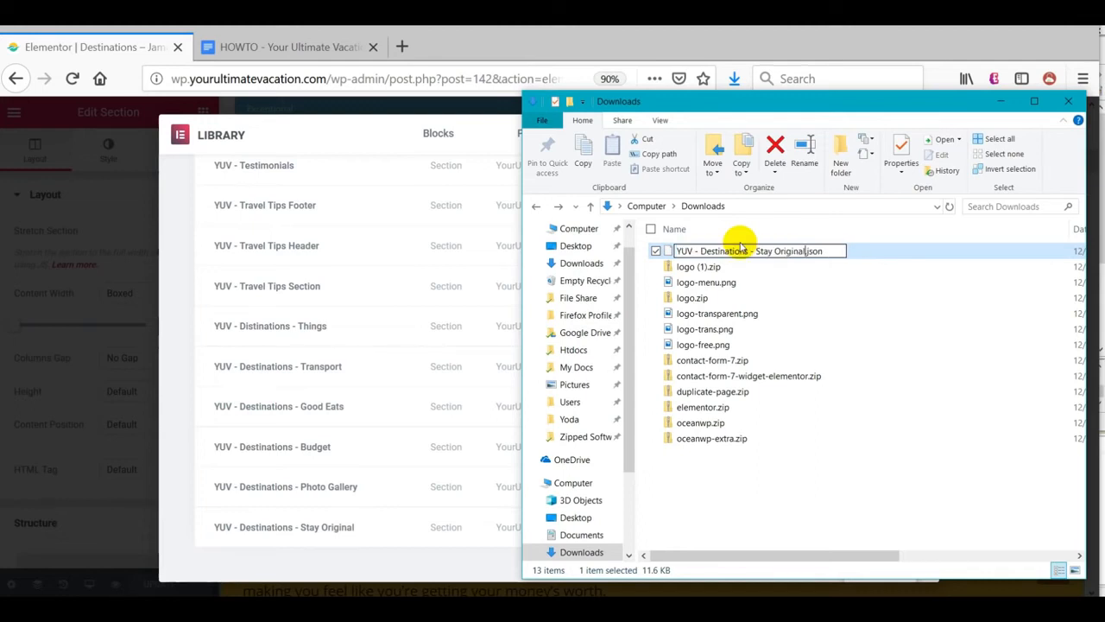
left_click(760, 464)
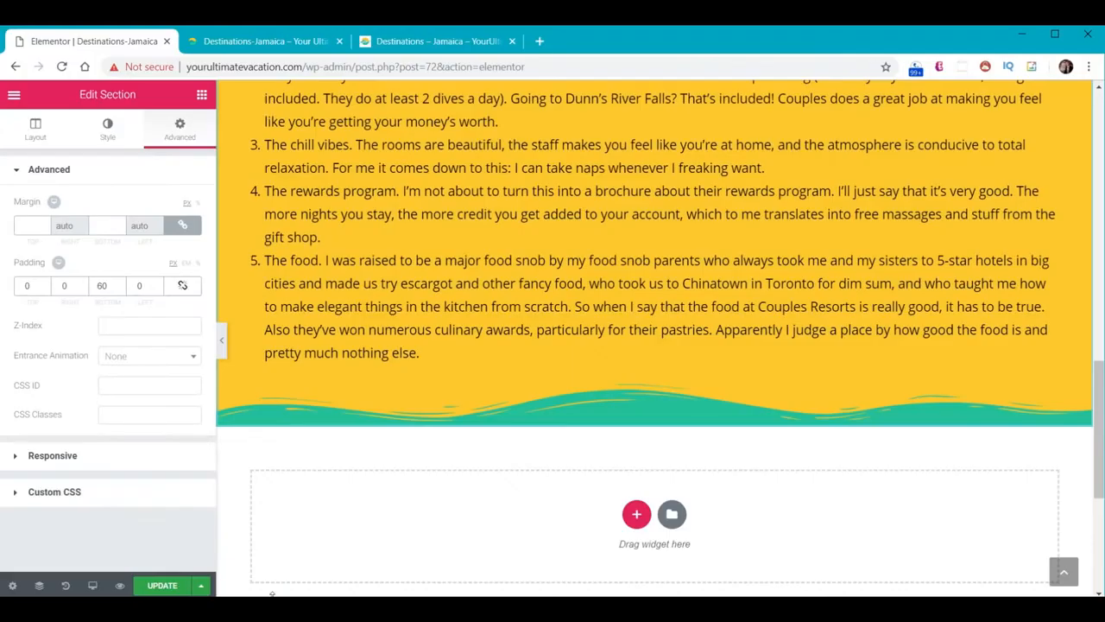
left_click(169, 587)
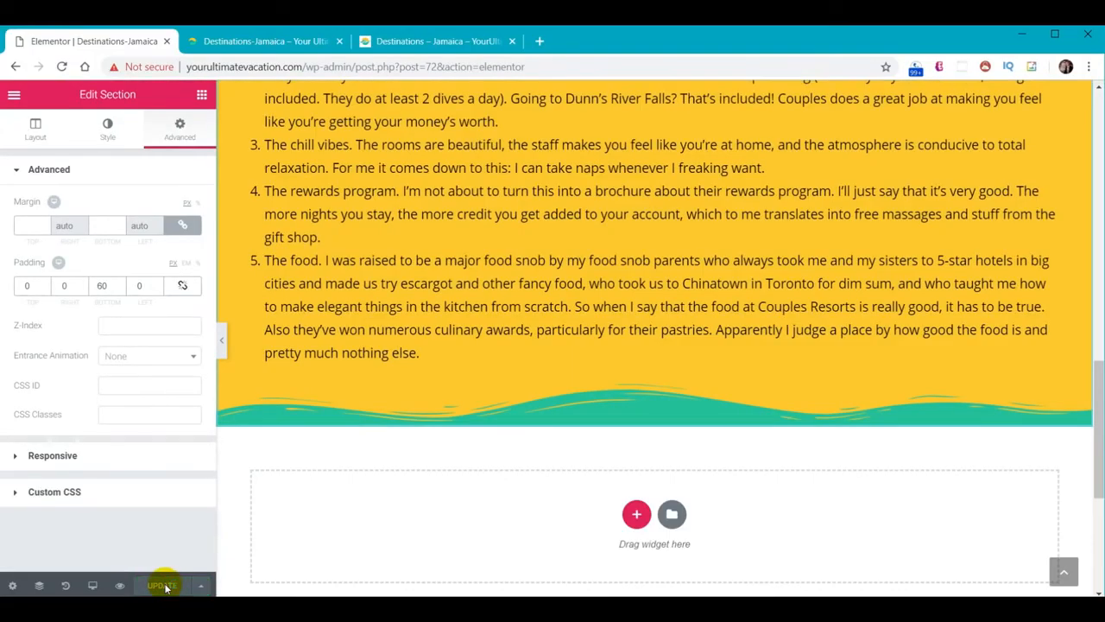
Leave the page editor for the dashboard's saved Elementor templates list
left_click(14, 94)
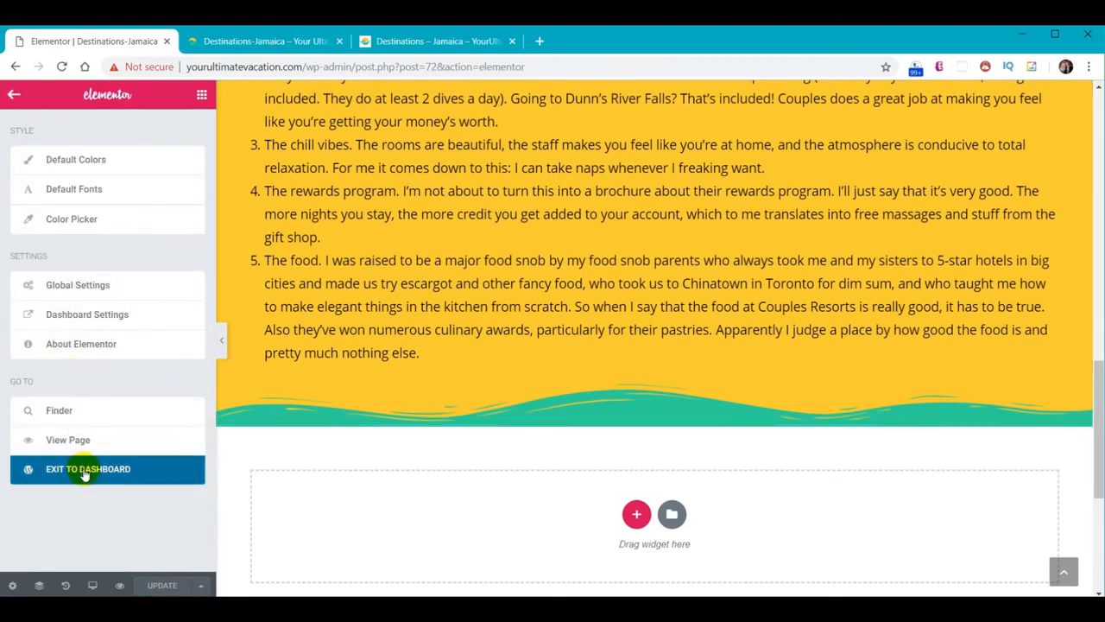
left_click(84, 474)
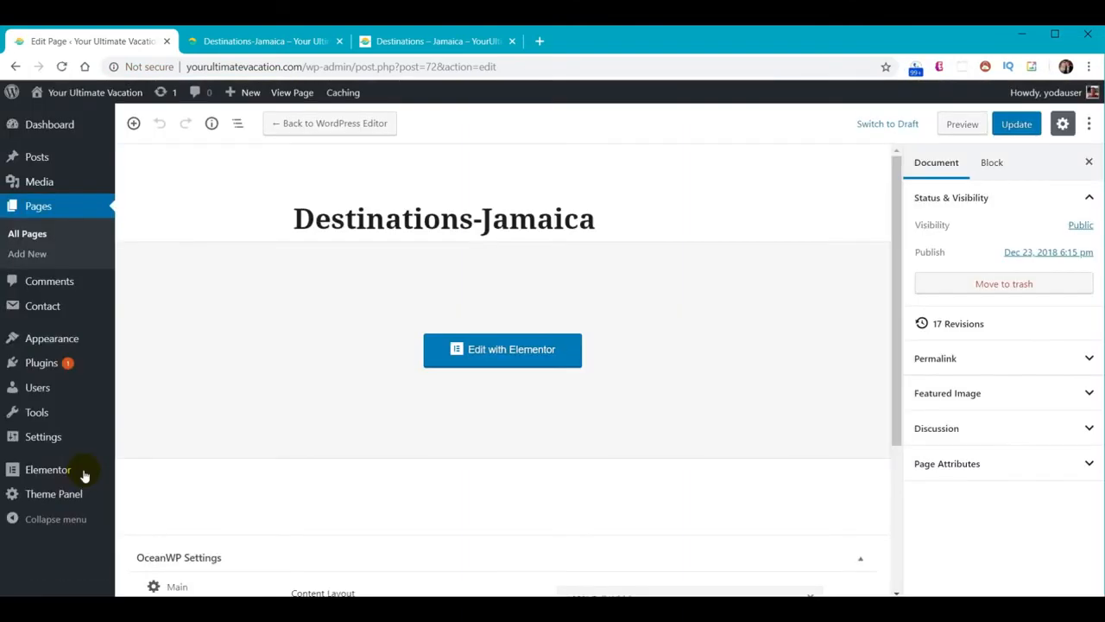
mouse_move(29, 474)
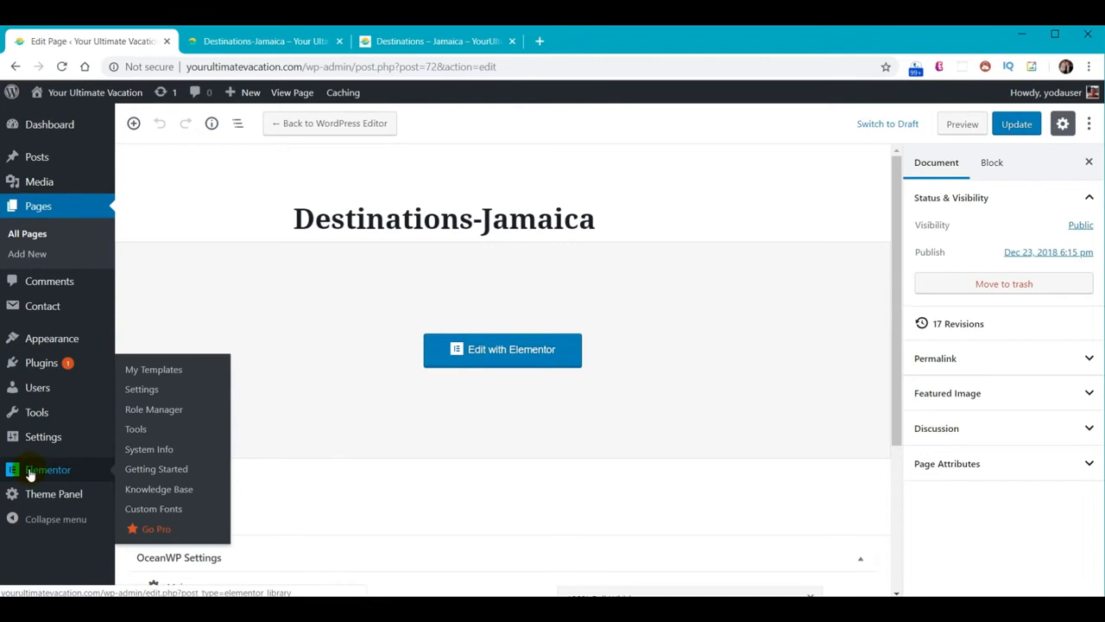
left_click(29, 474)
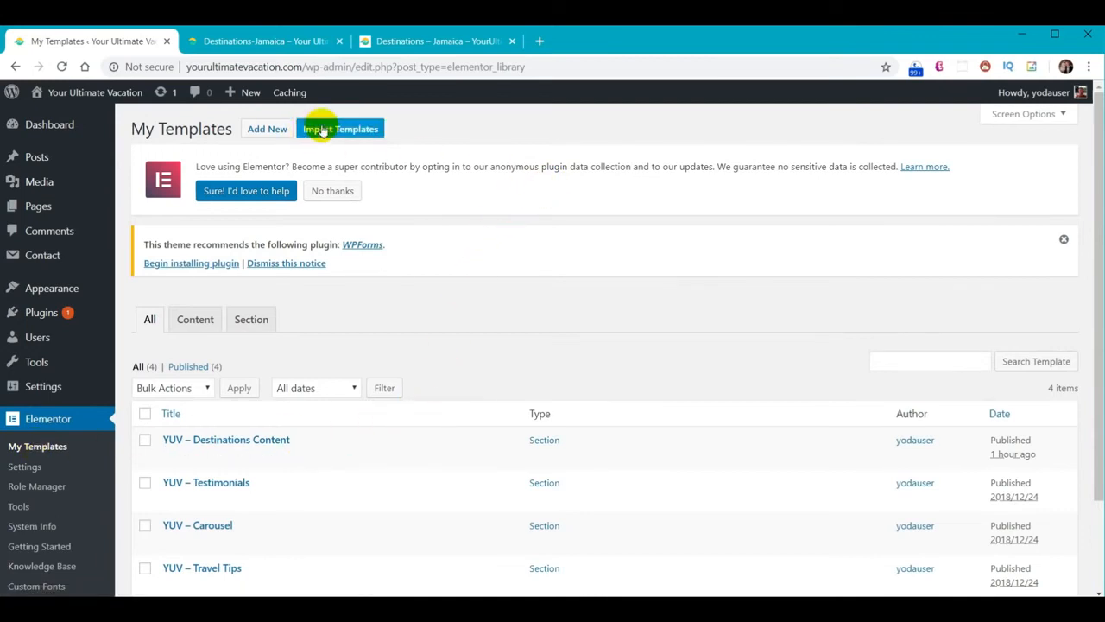
Import 'YUV - Destinations - Stay Original.json' into the template library, then go to Pages
left_click(347, 130)
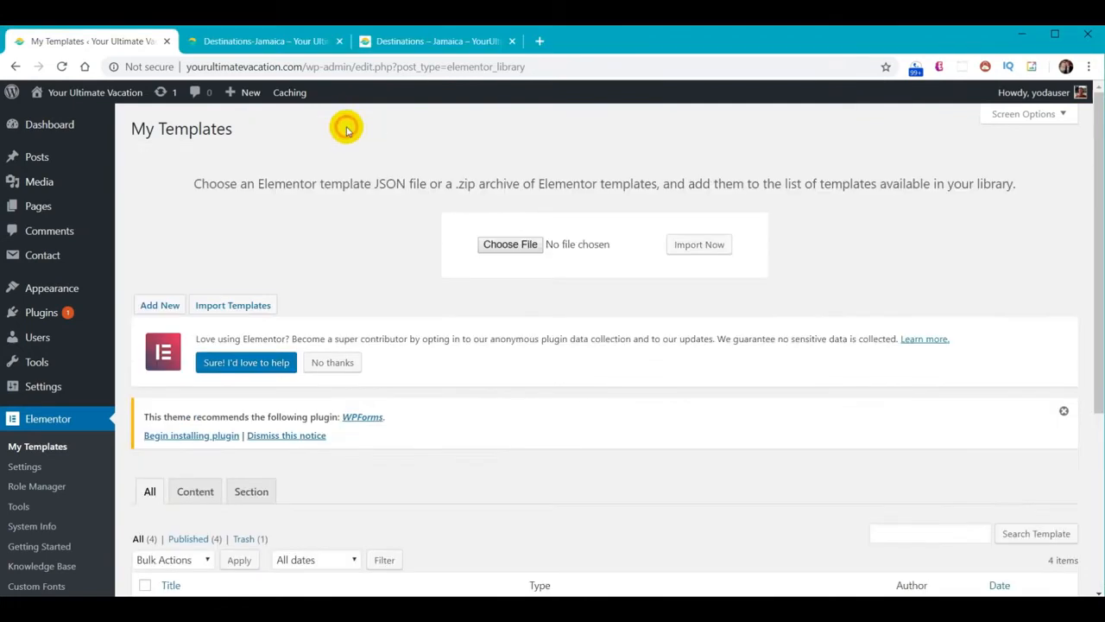
left_click(507, 245)
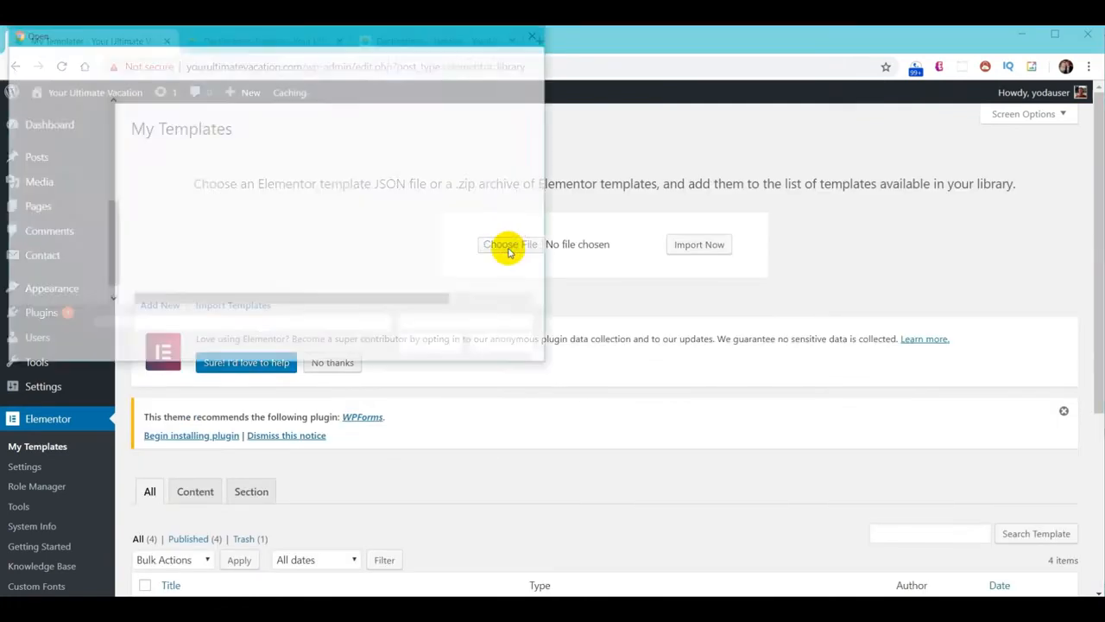
left_click(243, 126)
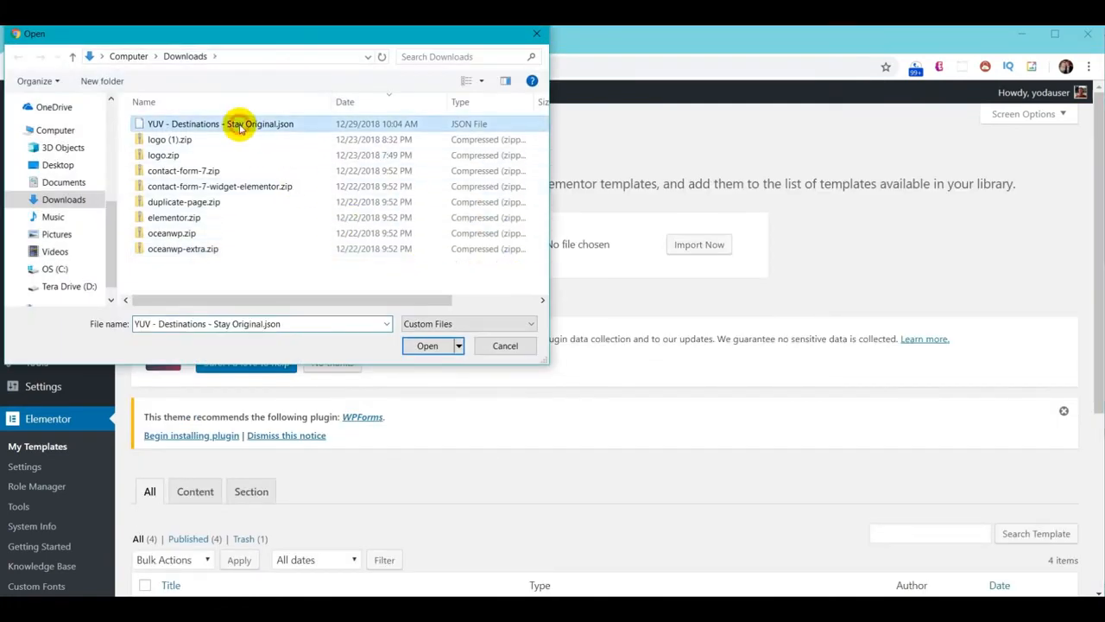
left_click(427, 345)
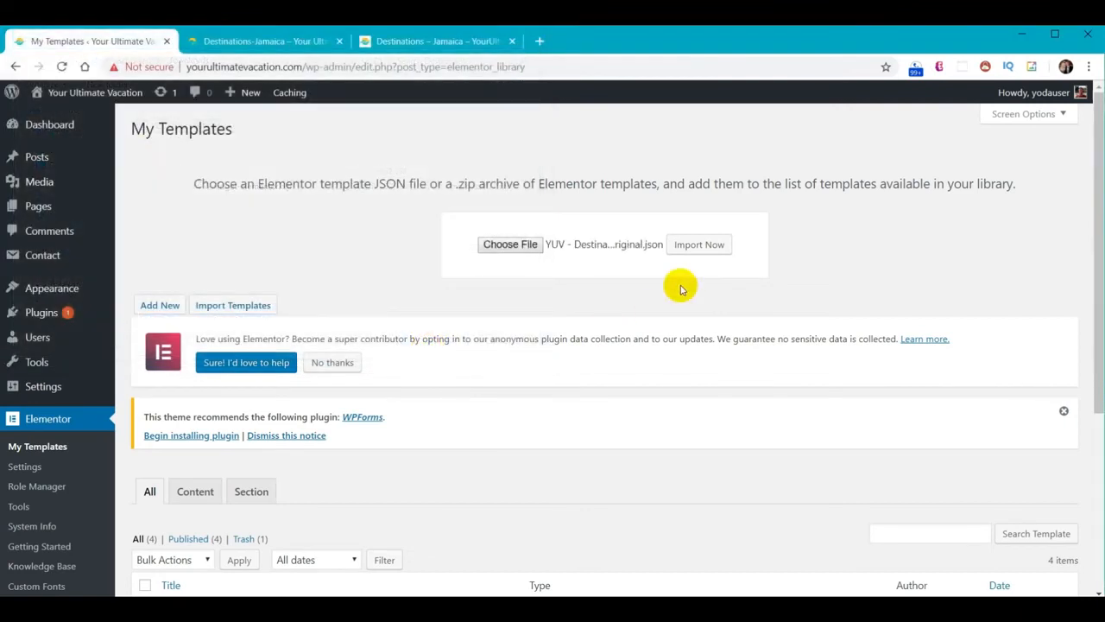
left_click(697, 246)
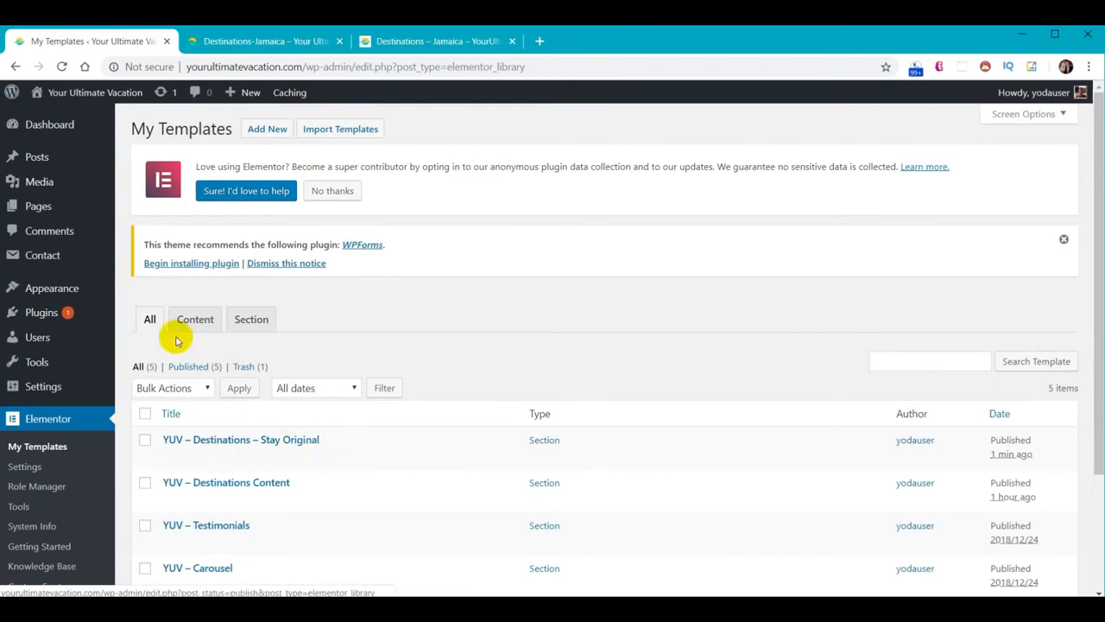
left_click(44, 214)
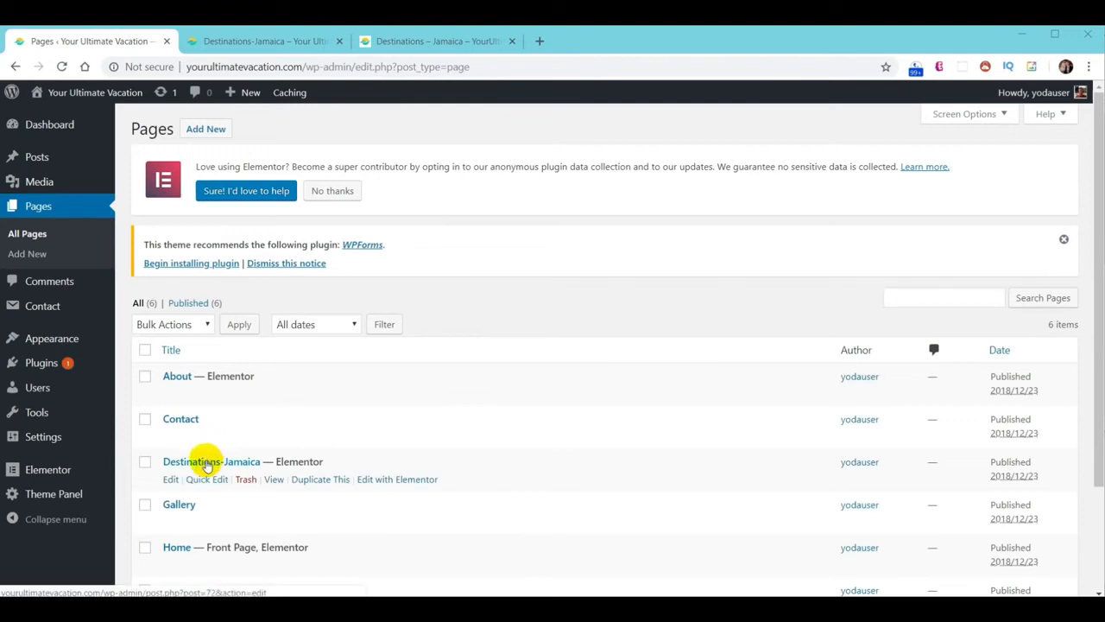
left_click(207, 466)
Edit Destinations-Jamaica in Elementor, delete its Places To Stay section, and open the template library
left_click(523, 348)
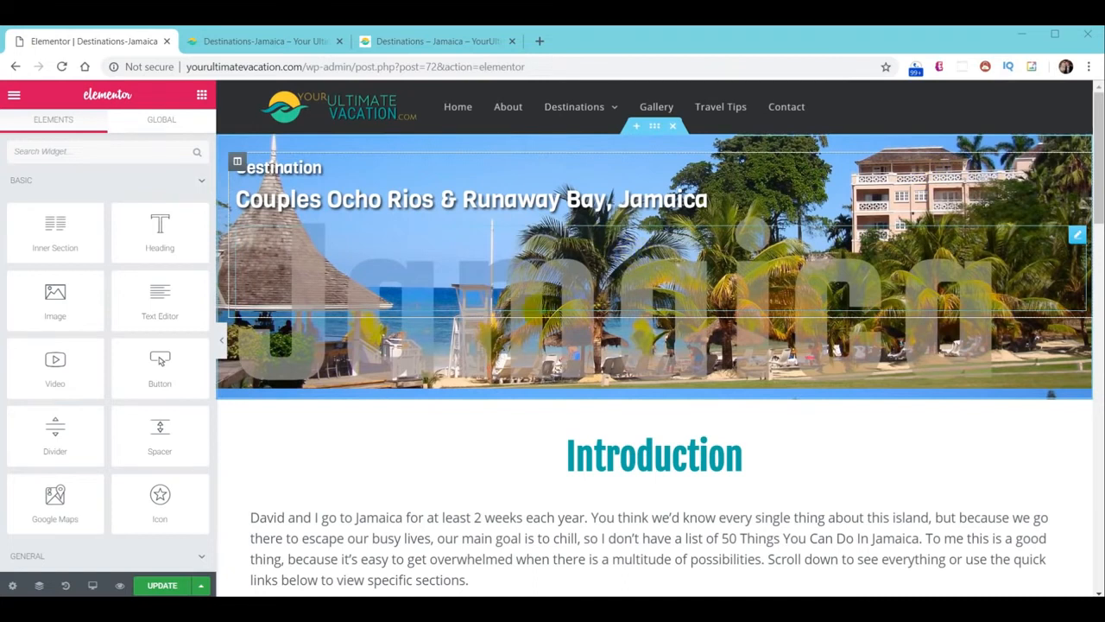
scroll(789, 298, "down", 9)
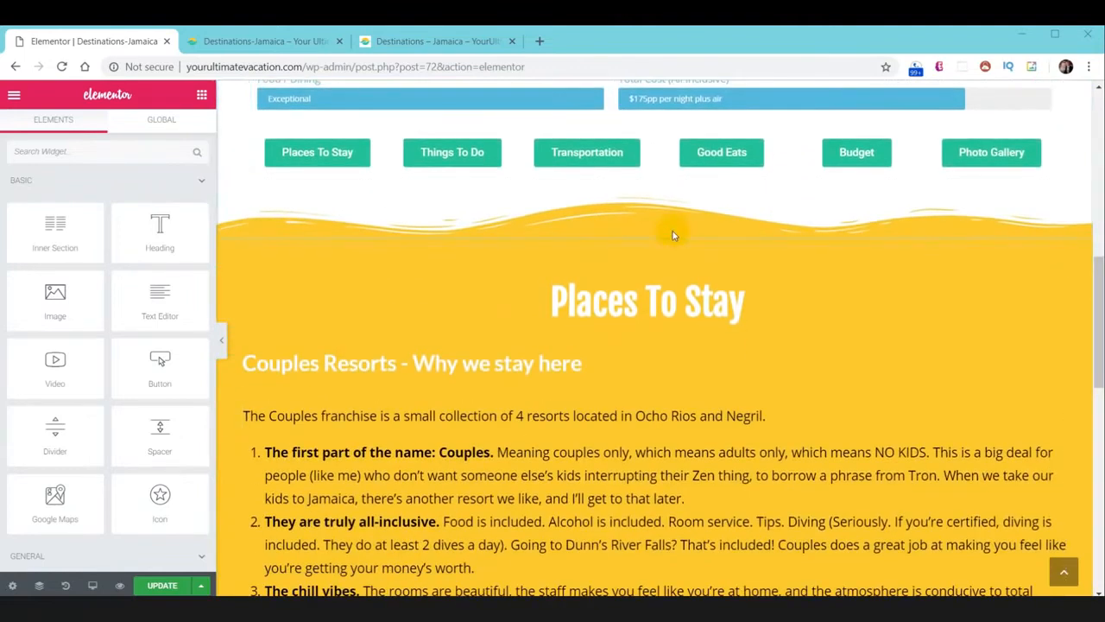
left_click(673, 232)
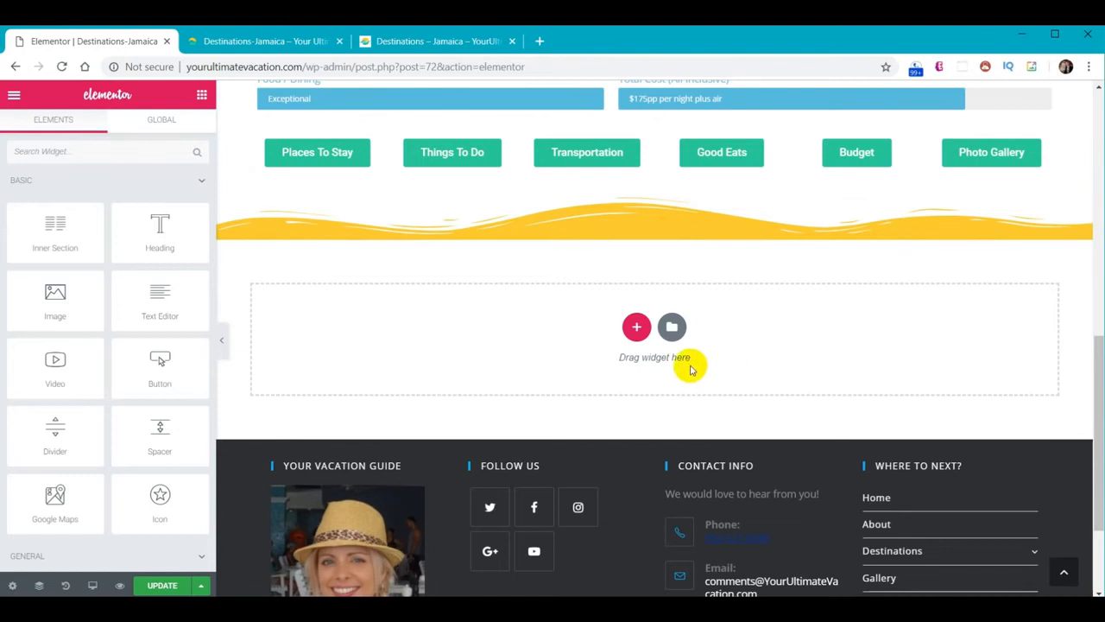
left_click(672, 326)
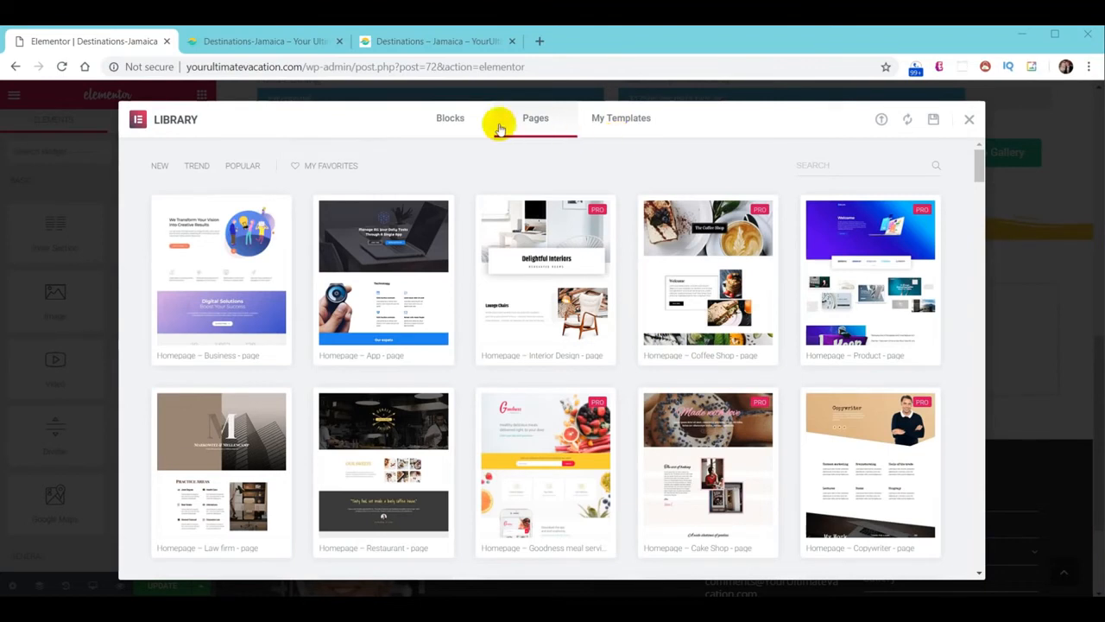
left_click(450, 121)
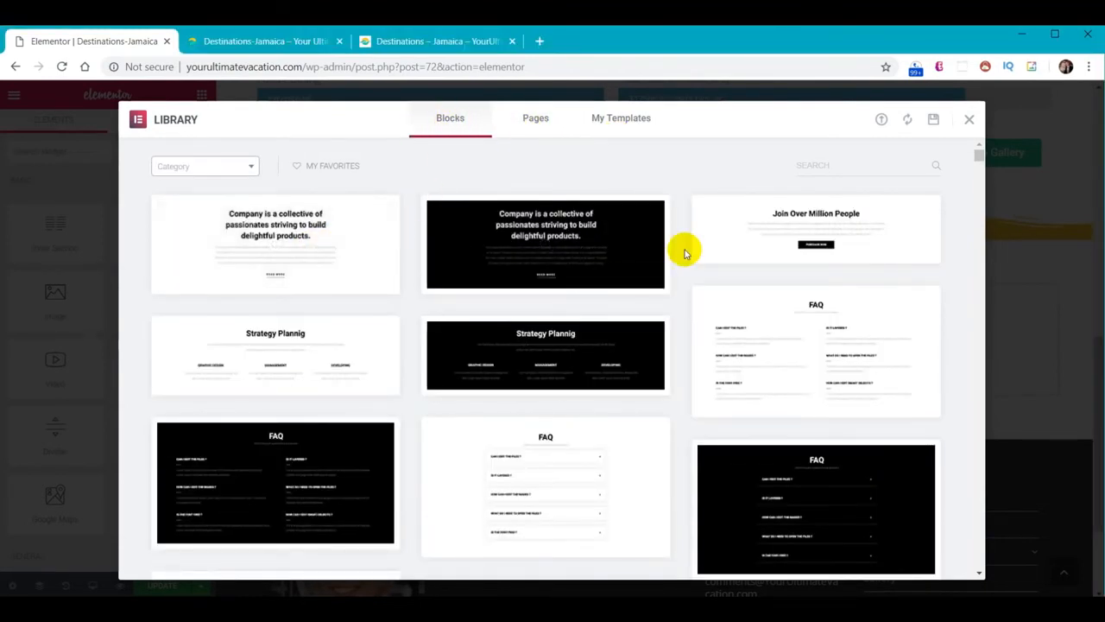
scroll(684, 253, "down", 6)
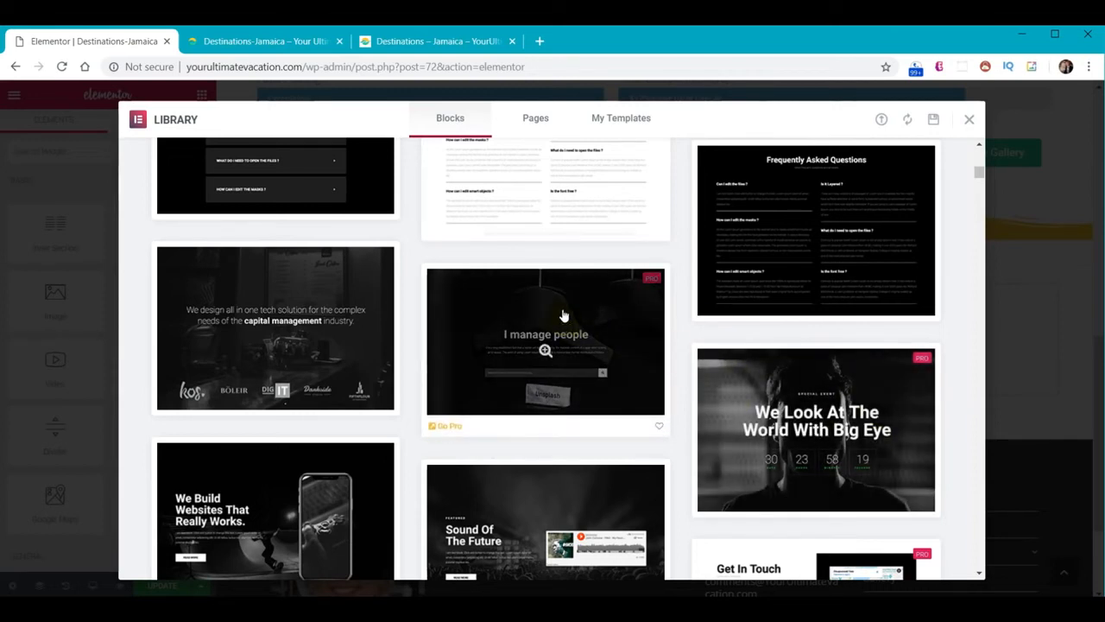
scroll(583, 250, "down", 4)
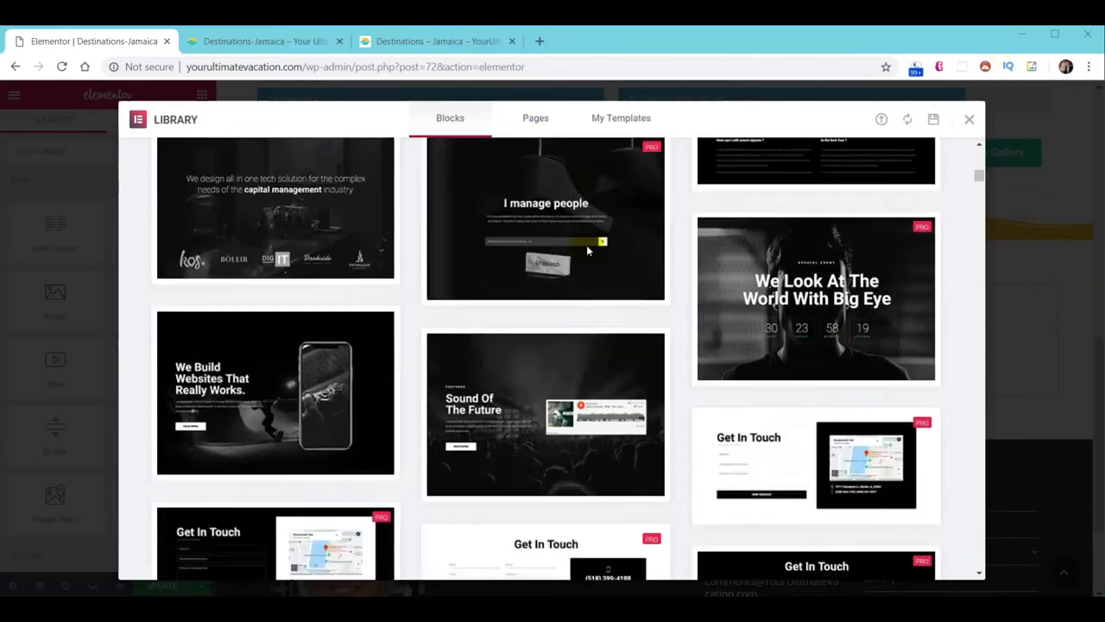
scroll(581, 269, "down", 15)
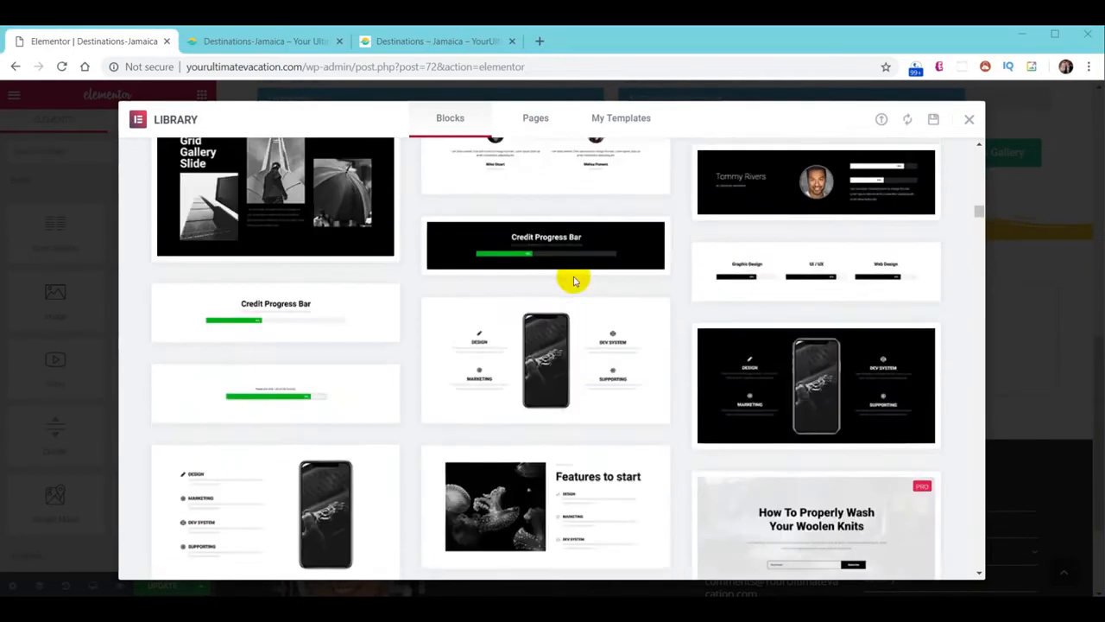
scroll(572, 285, "down", 5)
scroll(569, 284, "up", 8)
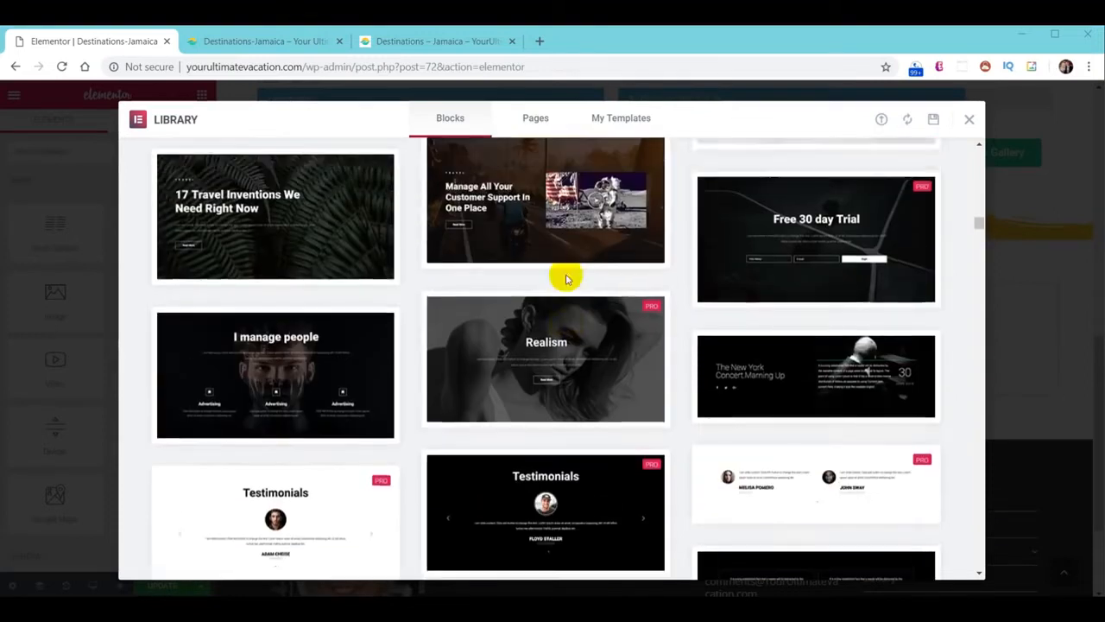
scroll(565, 285, "up", 15)
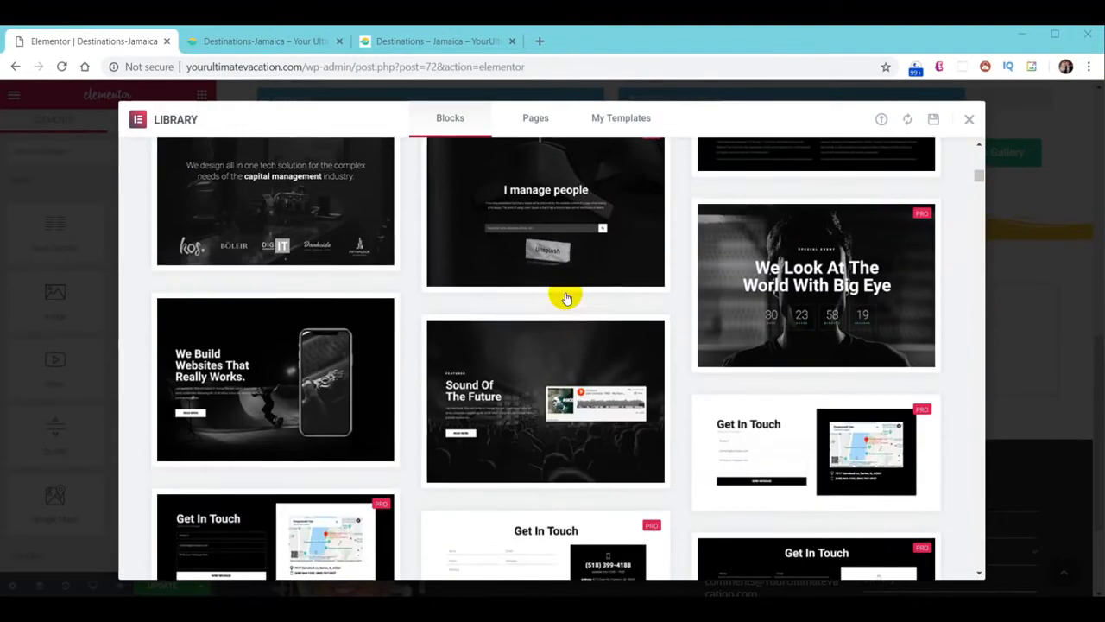
scroll(566, 297, "up", 5)
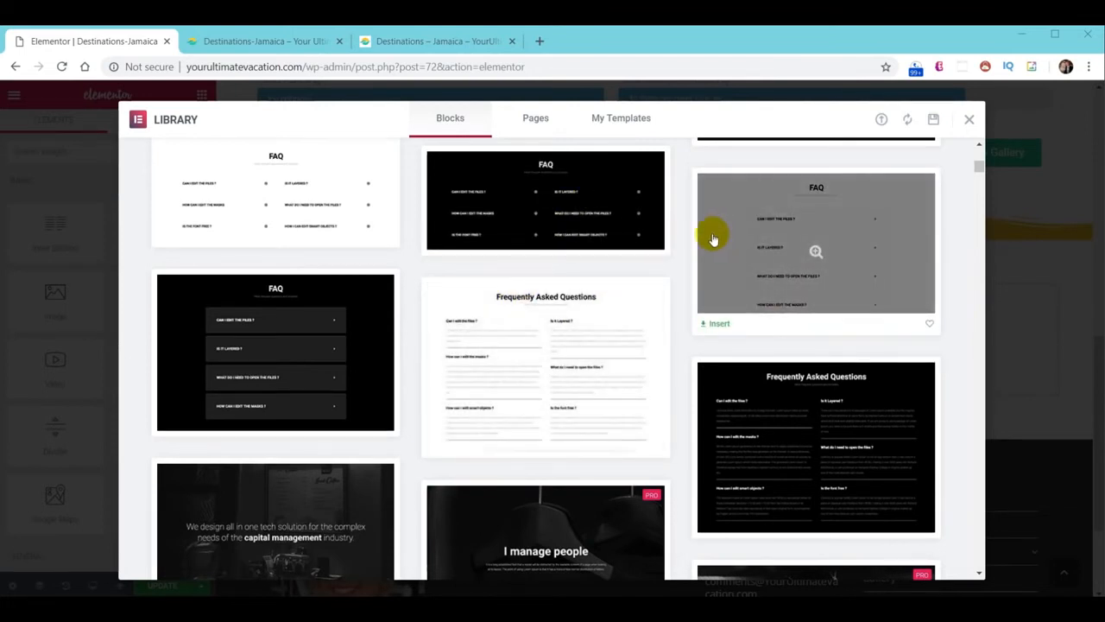
left_click(533, 117)
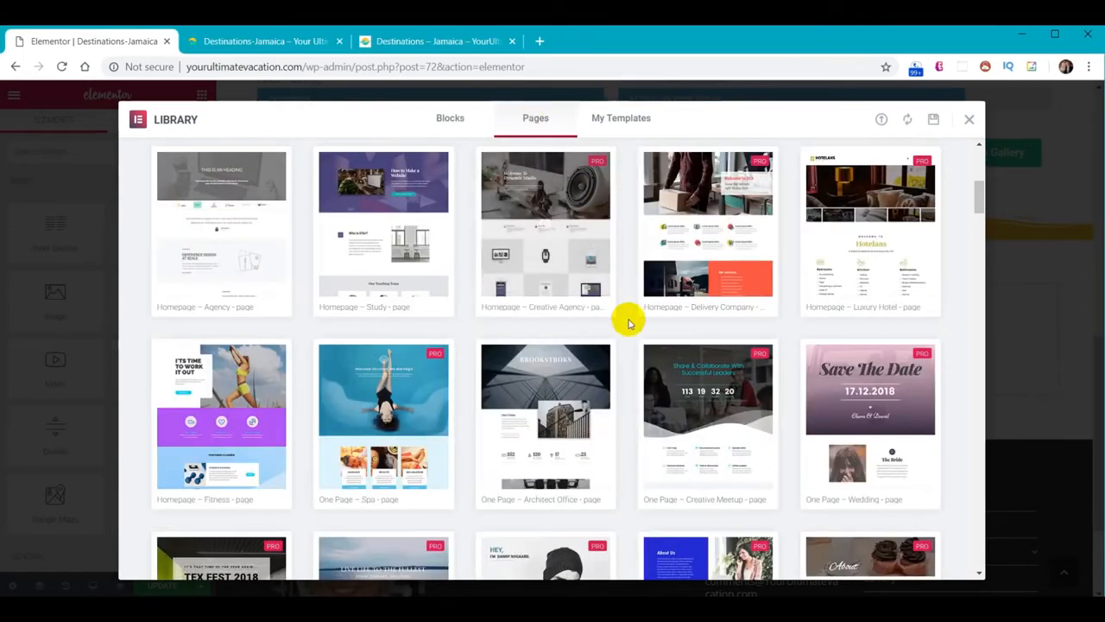
scroll(622, 315, "down", 10)
scroll(614, 320, "down", 4)
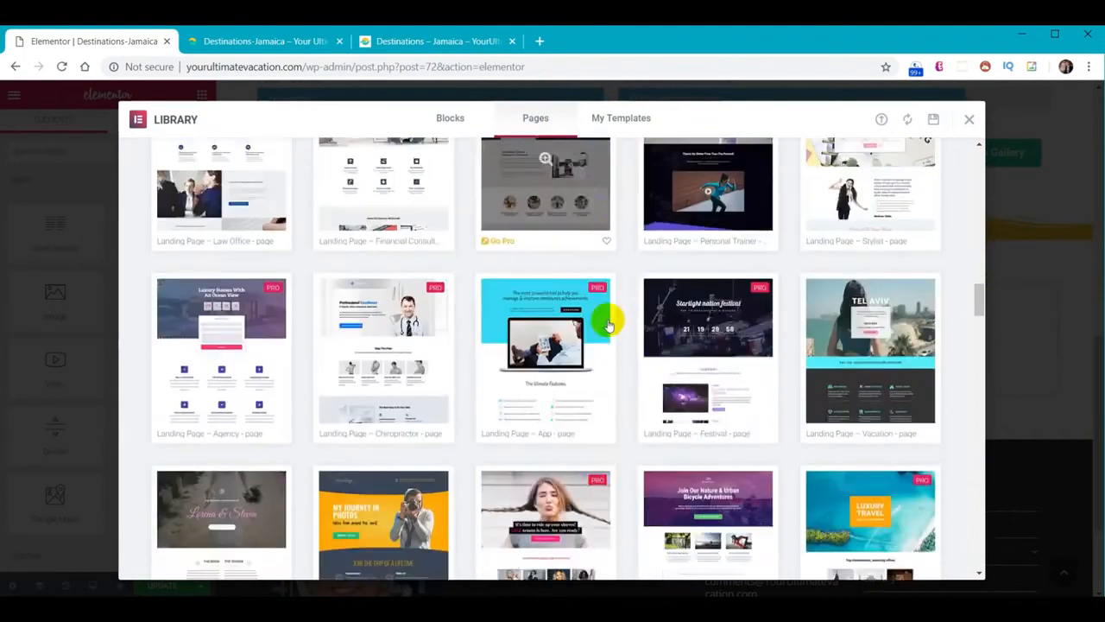
scroll(609, 337, "up", 5)
scroll(604, 350, "up", 8)
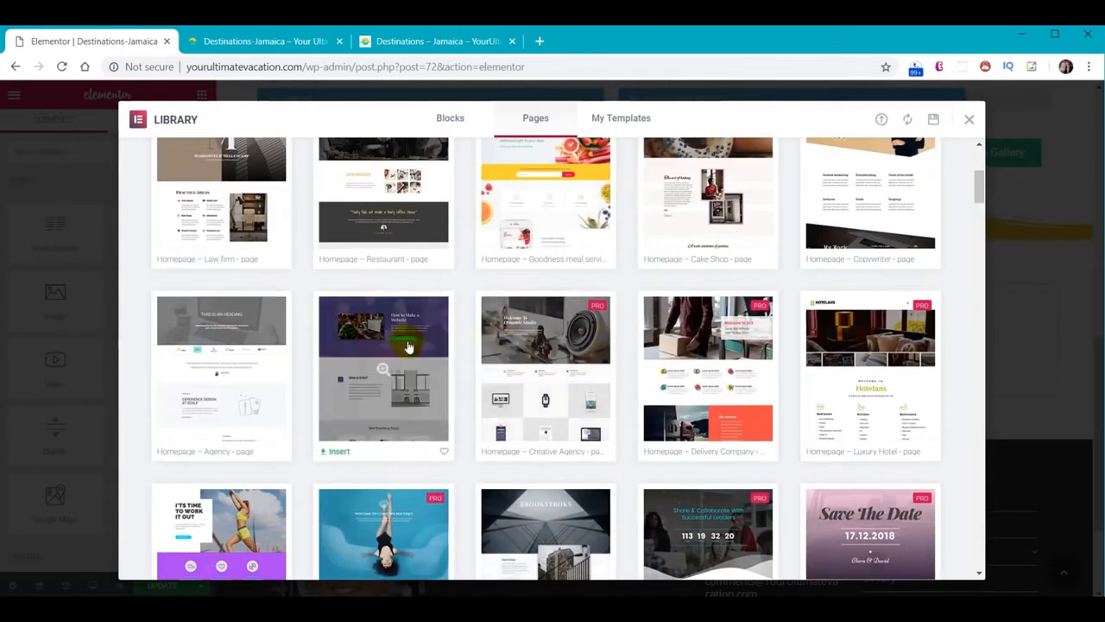
scroll(407, 346, "up", 3)
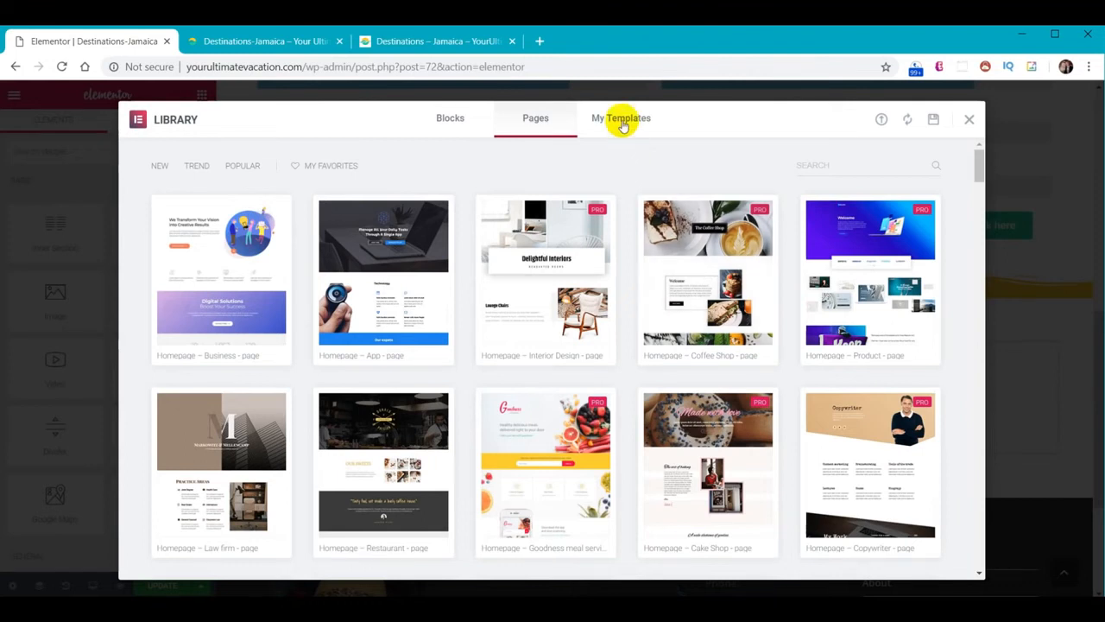
left_click(622, 124)
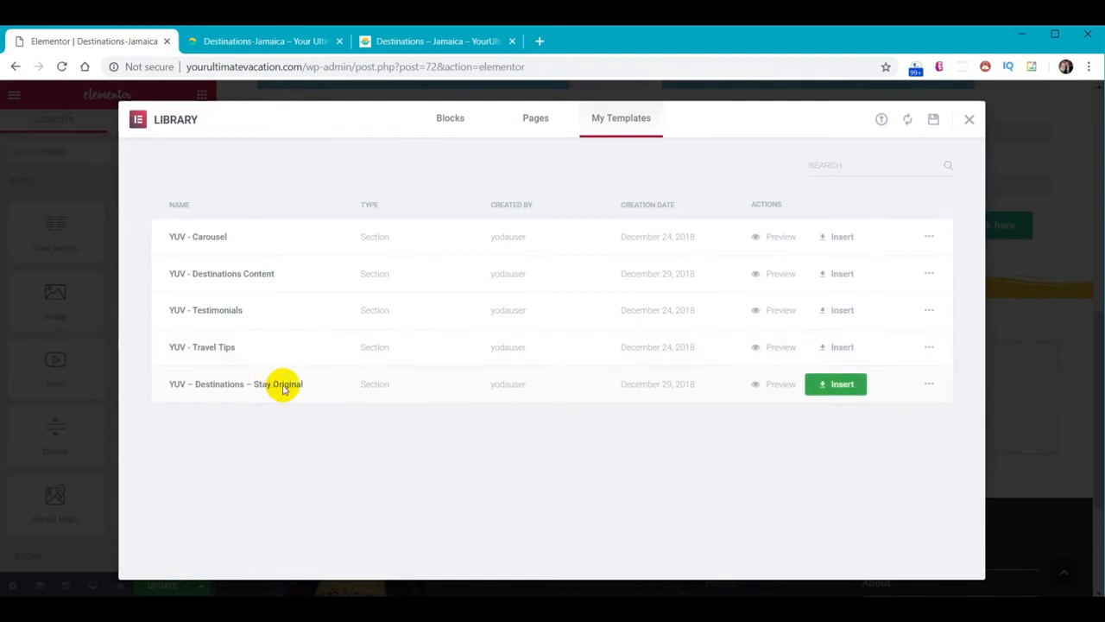
Insert 'YUV – Destinations – Stay Original' without its document settings and check it below Introduction
left_click(841, 385)
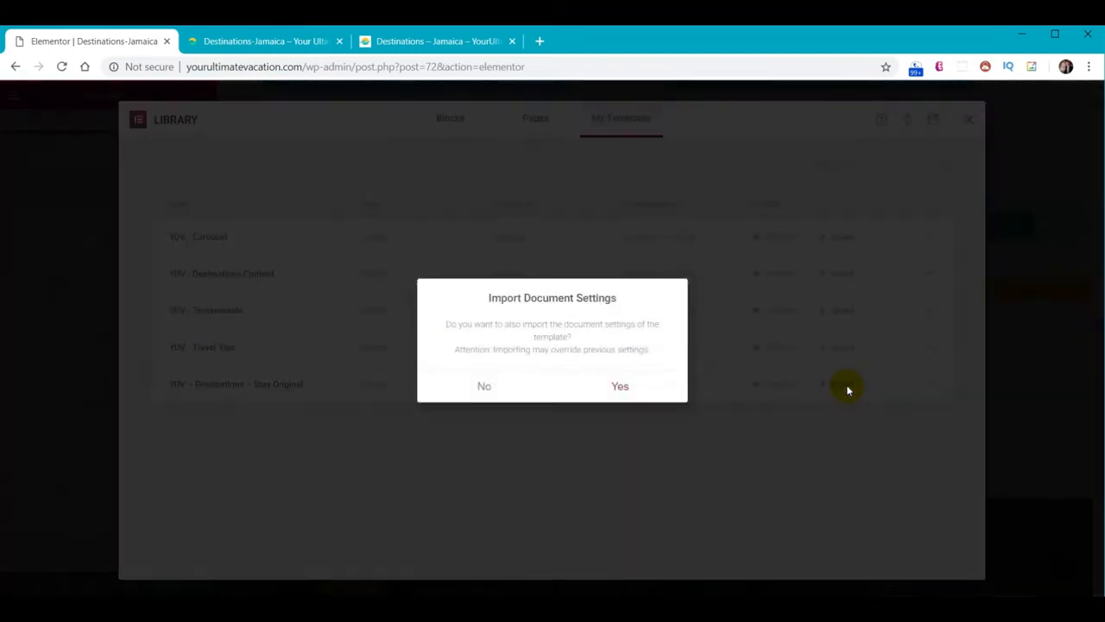
left_click(484, 389)
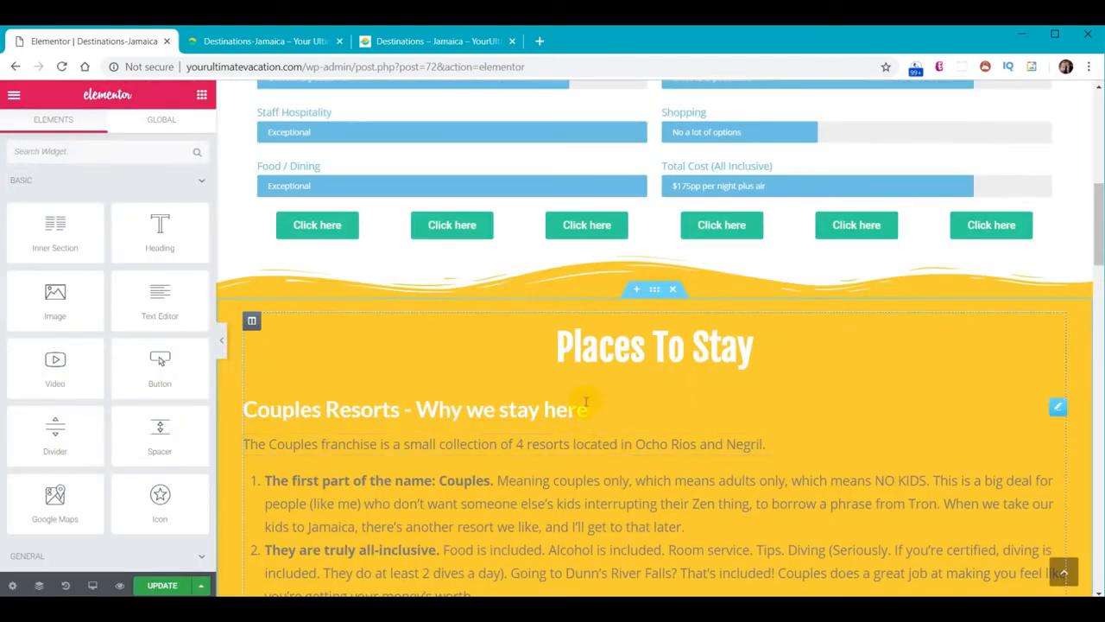
scroll(802, 371, "down", 6)
scroll(807, 374, "down", 8)
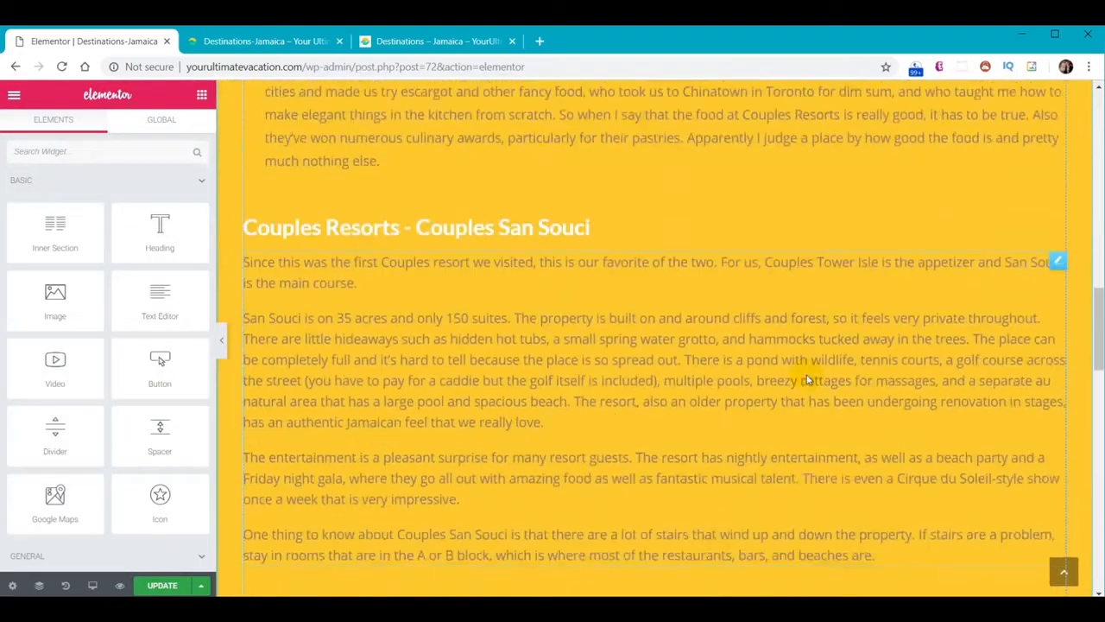
scroll(802, 368, "down", 6)
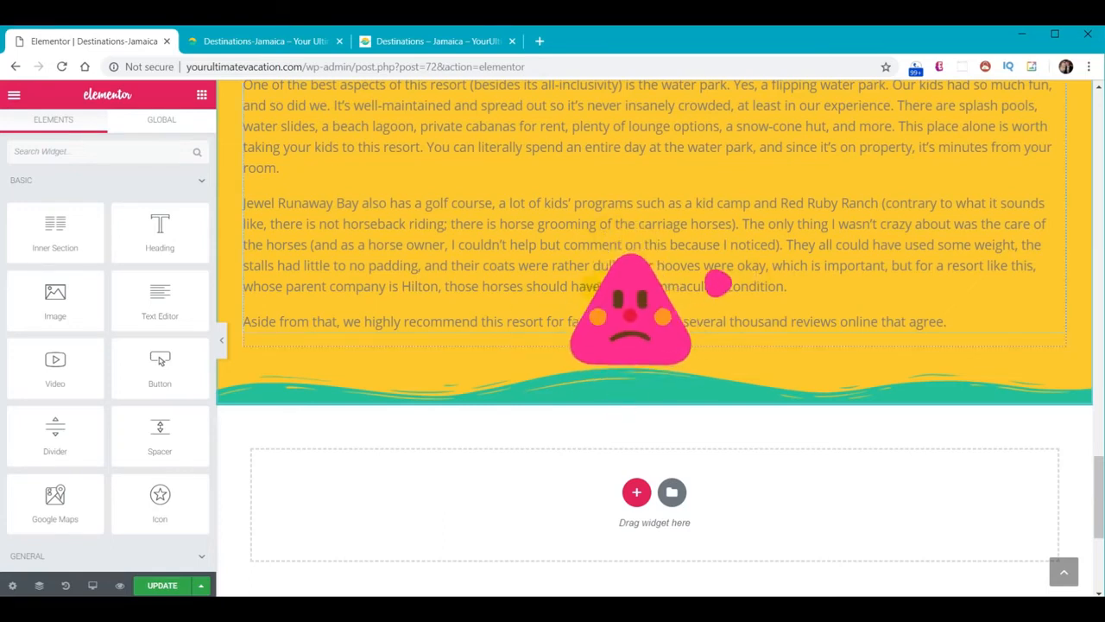
scroll(710, 416, "up", 7)
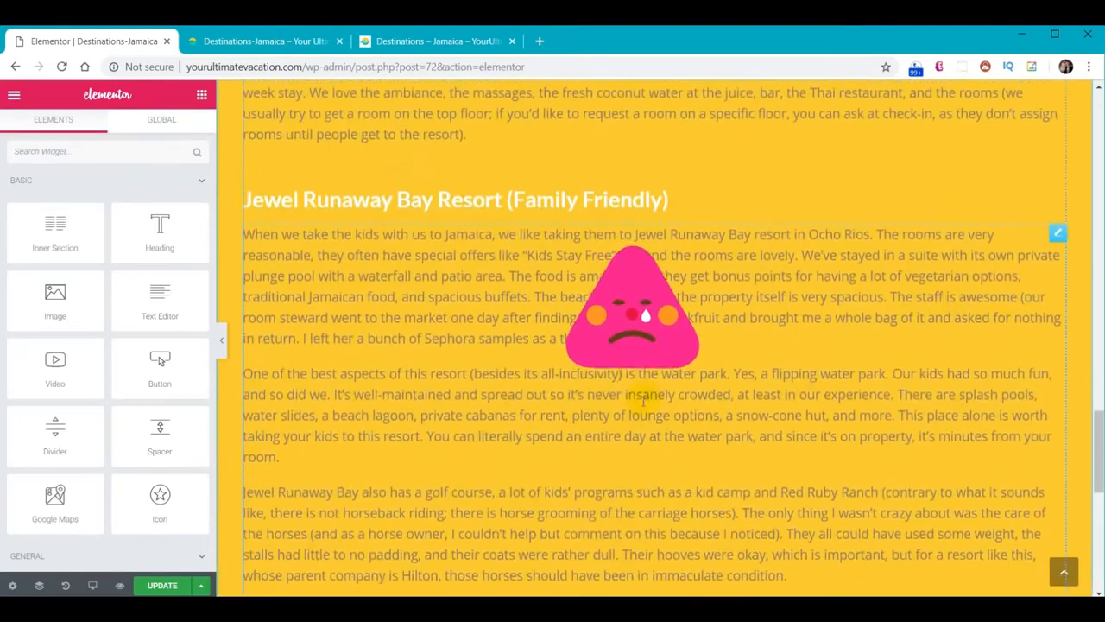
scroll(710, 417, "up", 5)
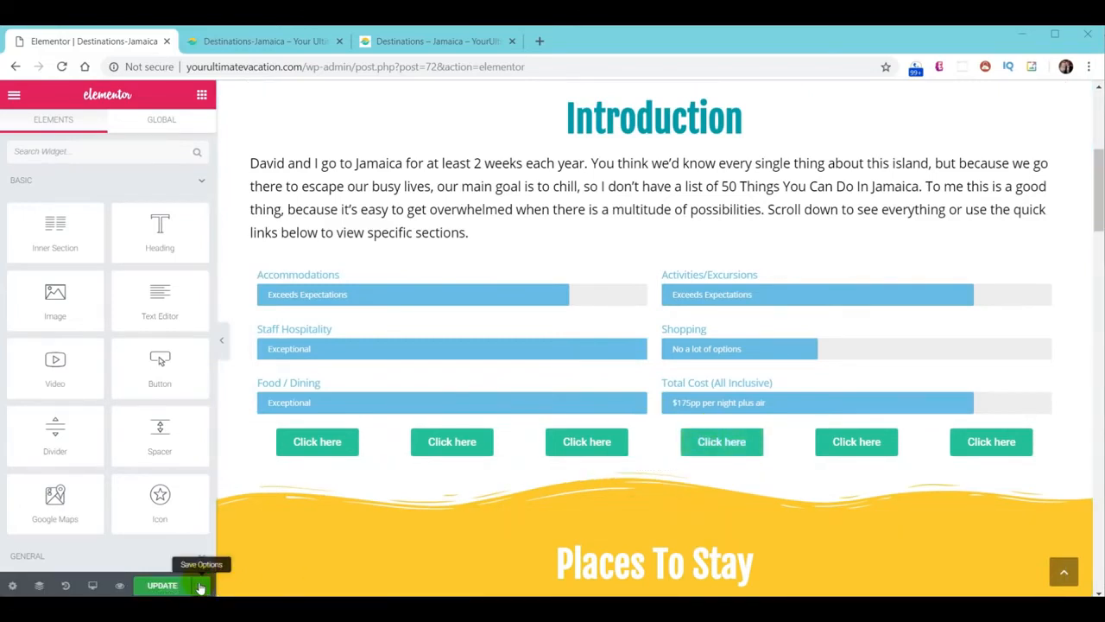
Open the extra save options, then scroll the editor to the quick-link buttons above Places To Stay
left_click(201, 585)
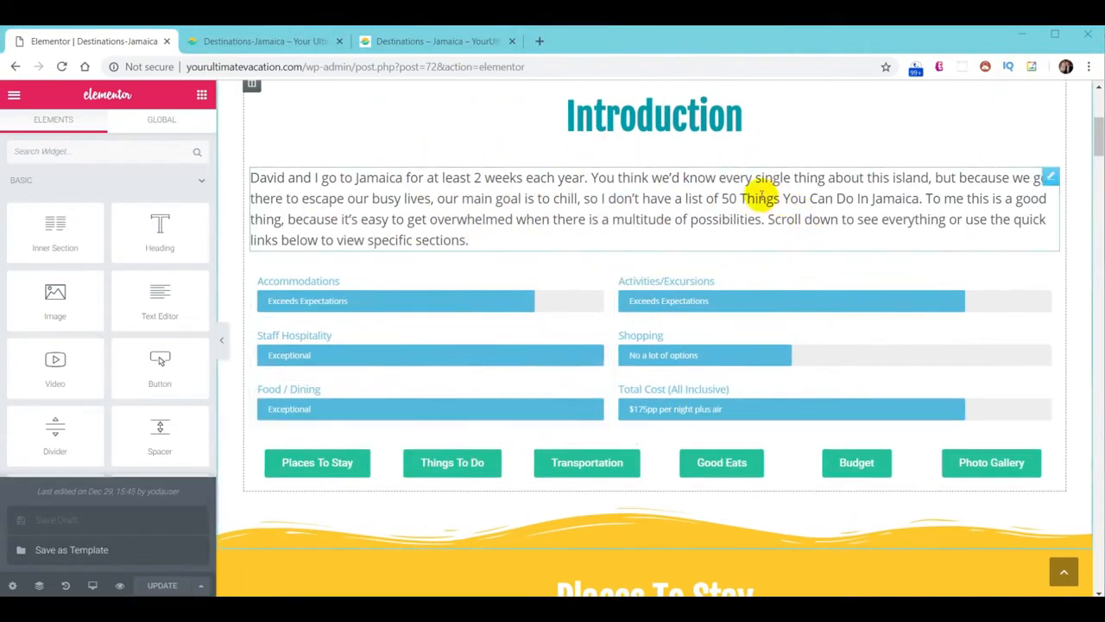
scroll(774, 192, "down", 3)
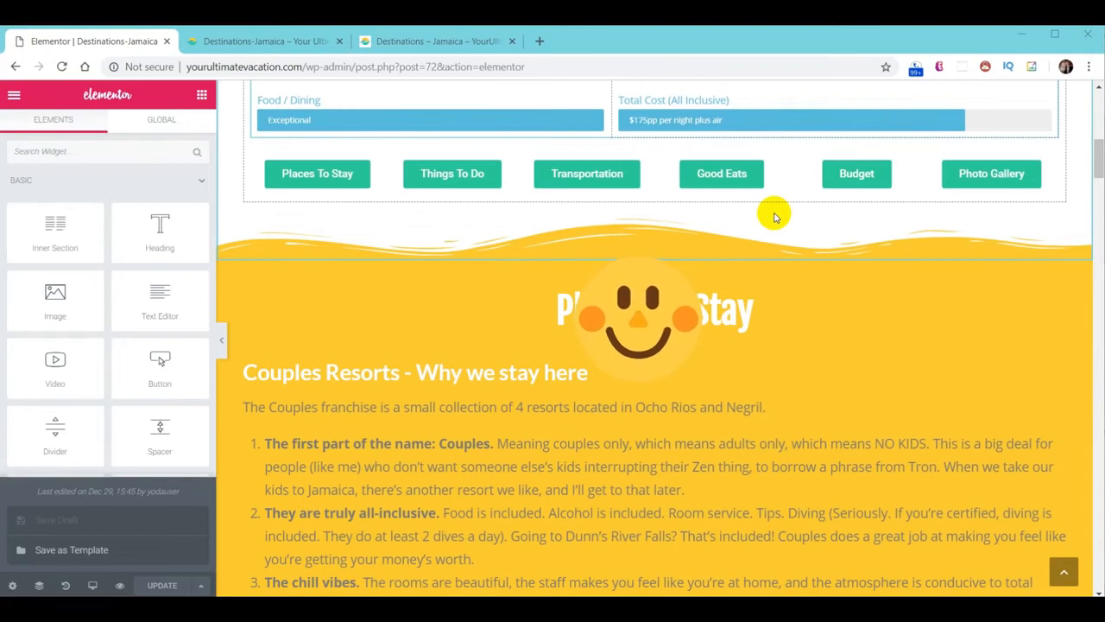
scroll(775, 216, "down", 15)
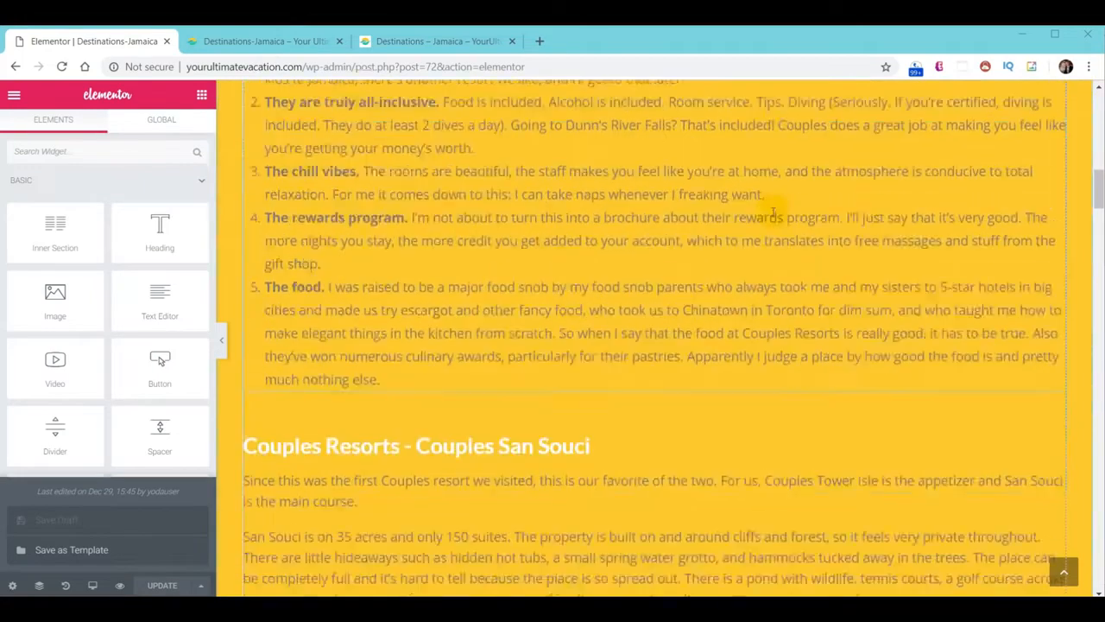
scroll(773, 211, "down", 10)
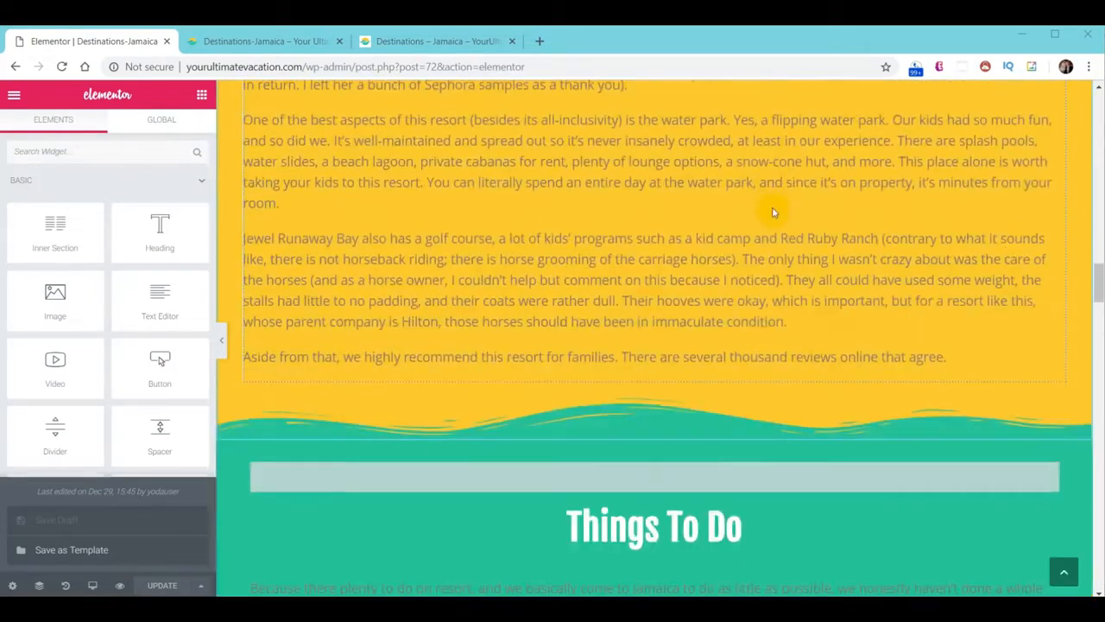
scroll(809, 209, "down", 2)
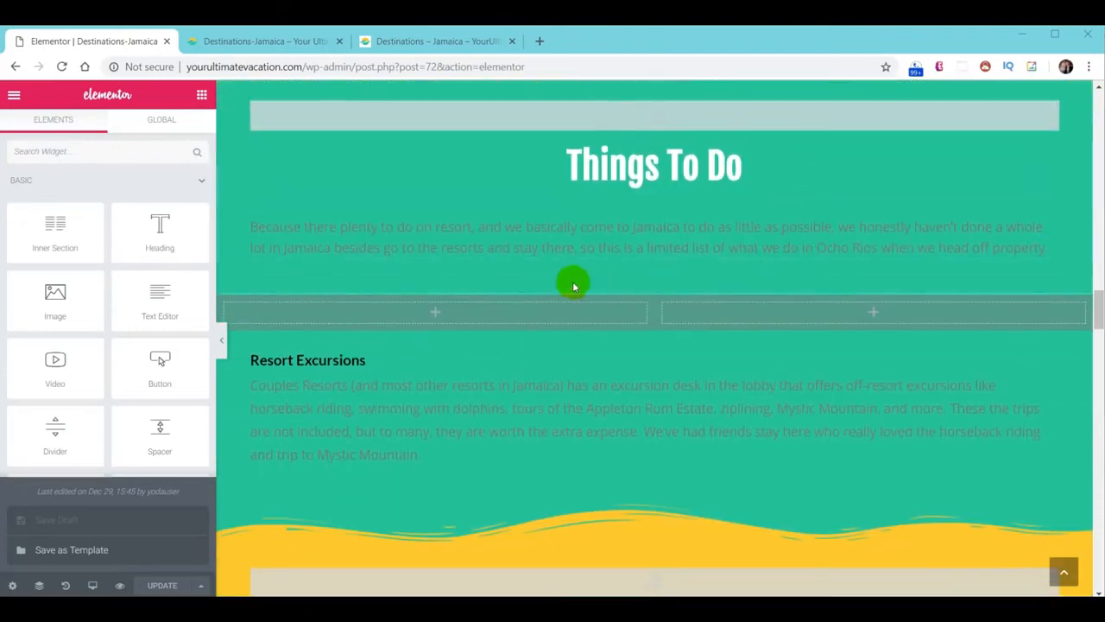
scroll(809, 273, "down", 20)
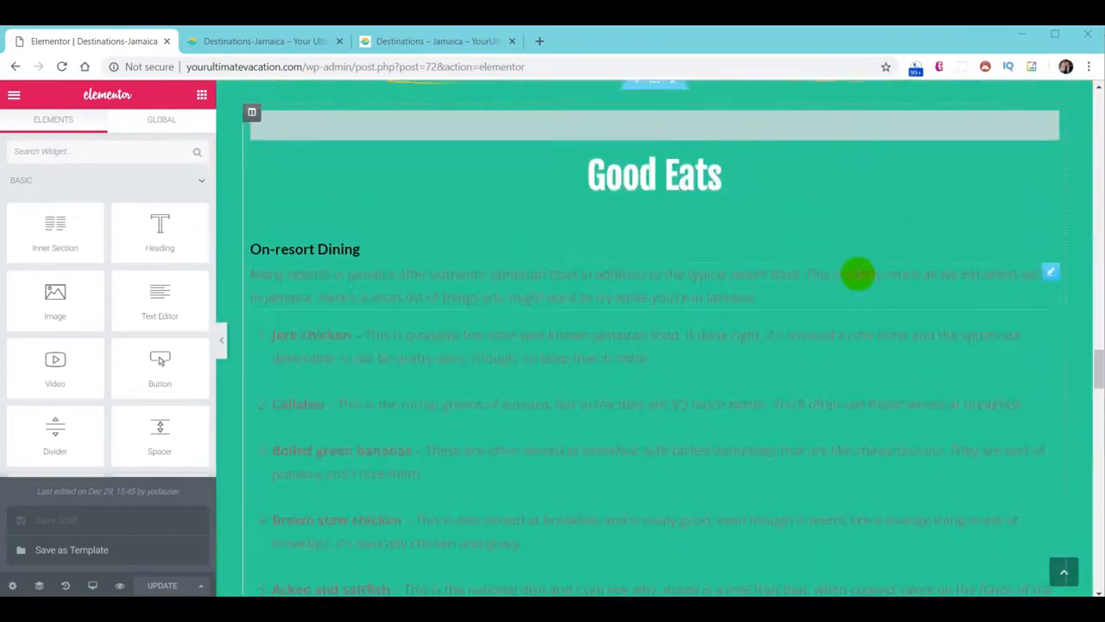
scroll(842, 276, "down", 20)
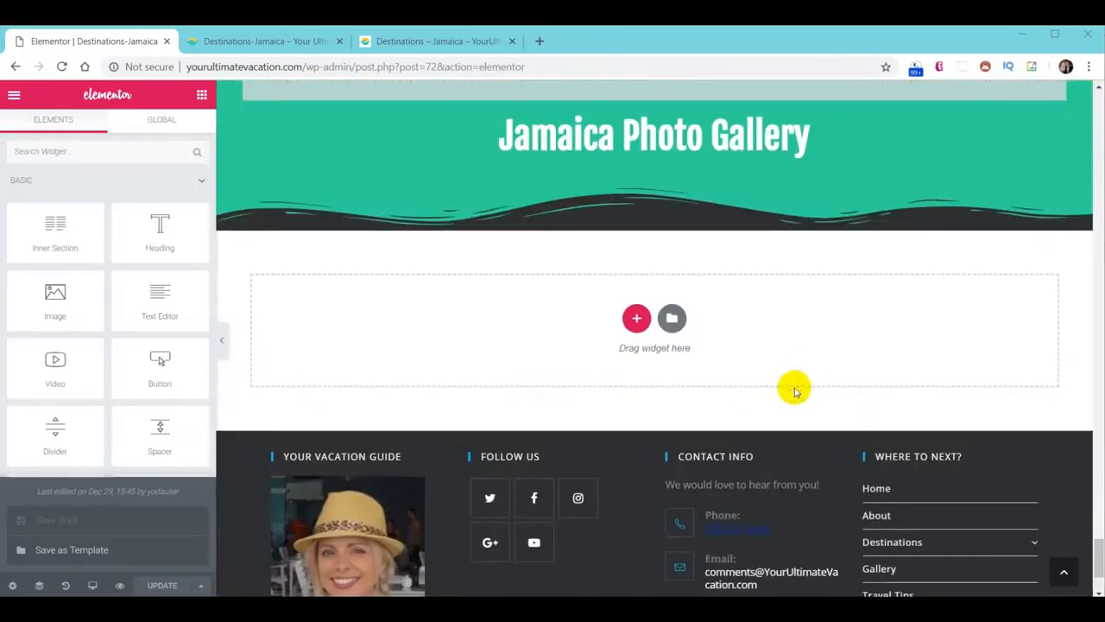
scroll(795, 391, "down", 2)
left_click(1064, 571)
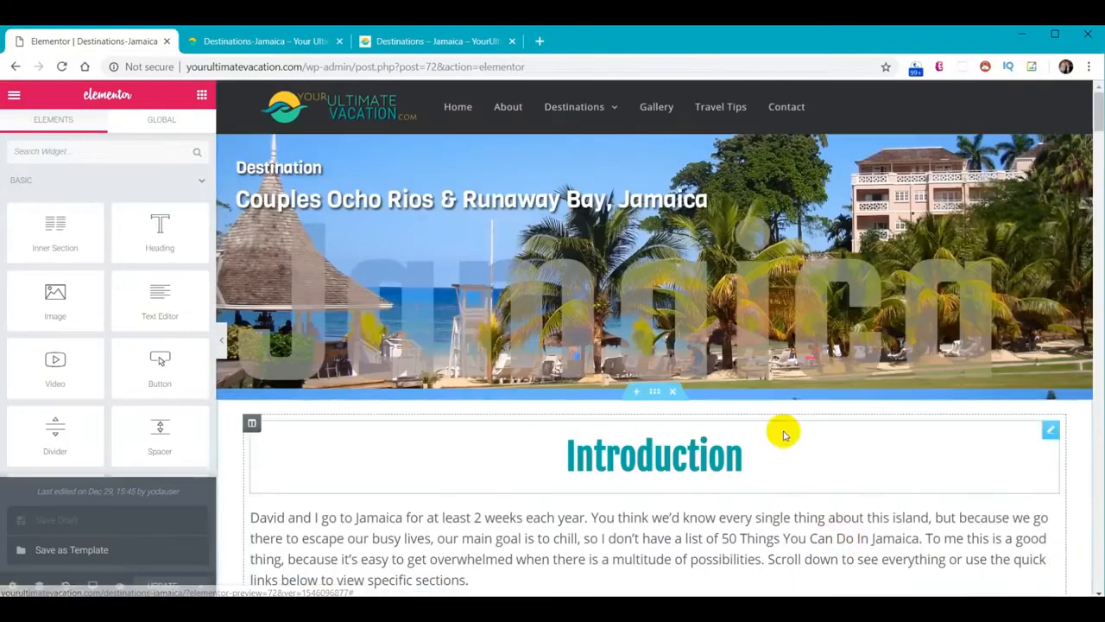
scroll(630, 370, "down", 8)
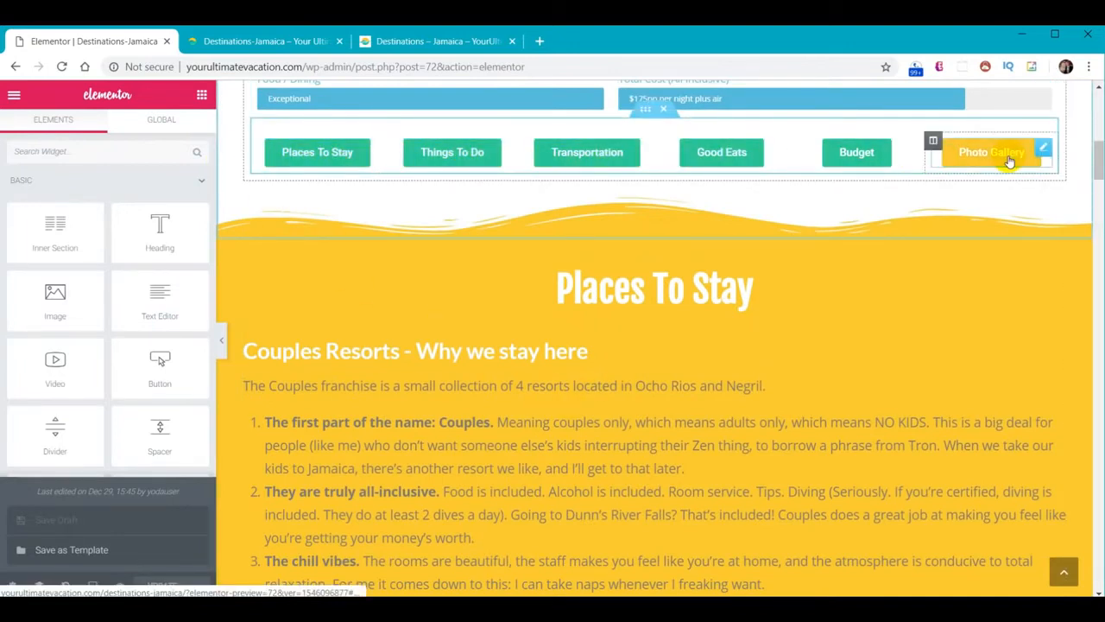
Check the link targets of the Places To Stay and Things To Do buttons
left_click(329, 164)
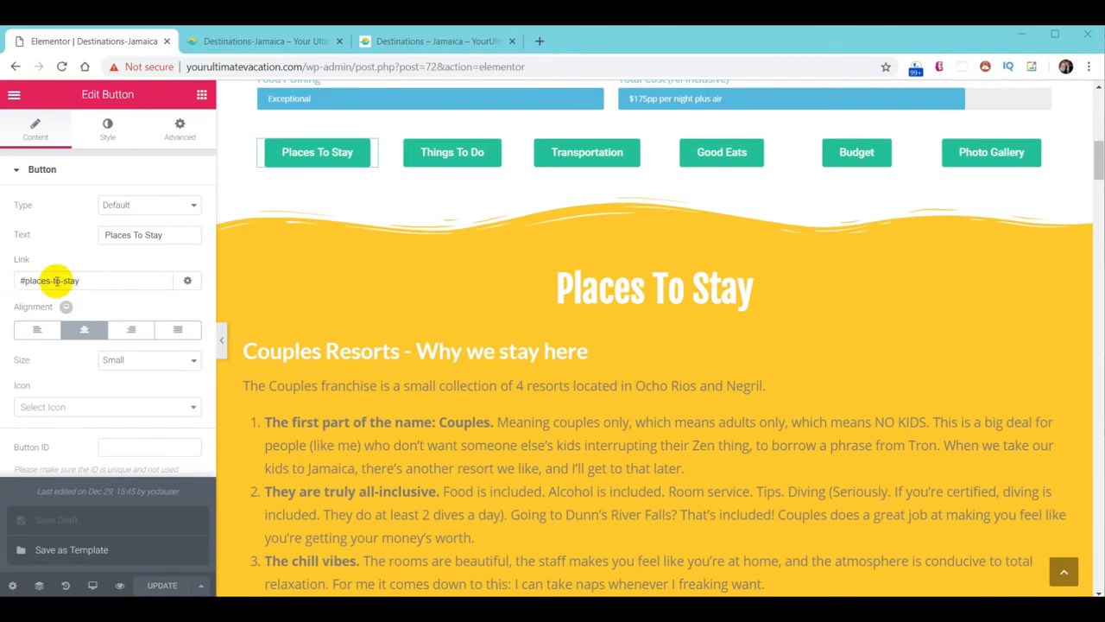
left_click(492, 149)
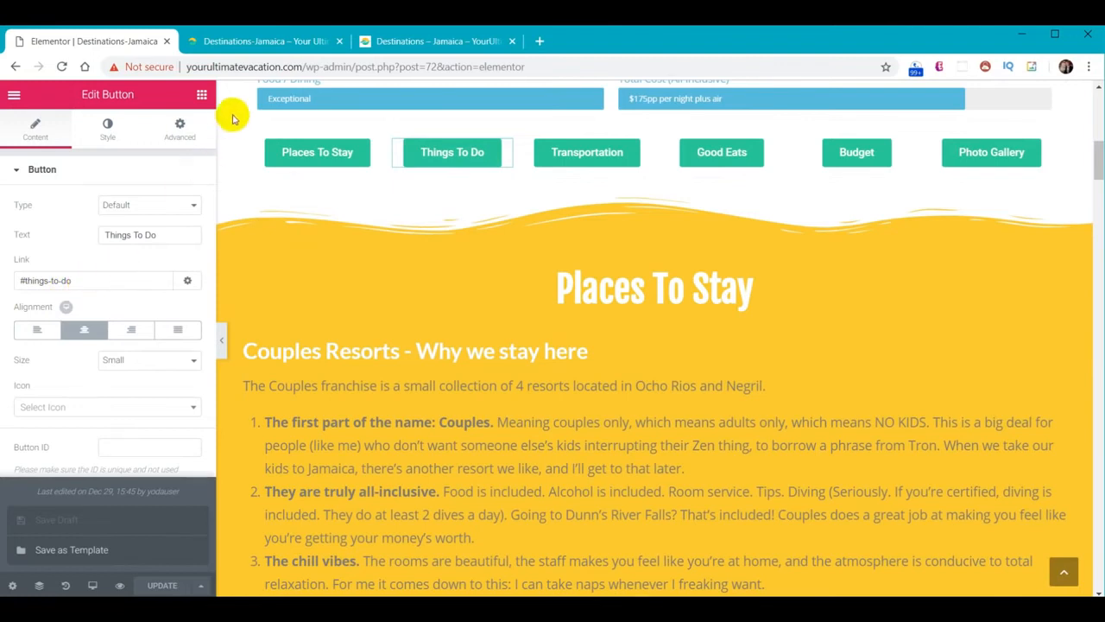
left_click(202, 95)
scroll(155, 285, "down", 10)
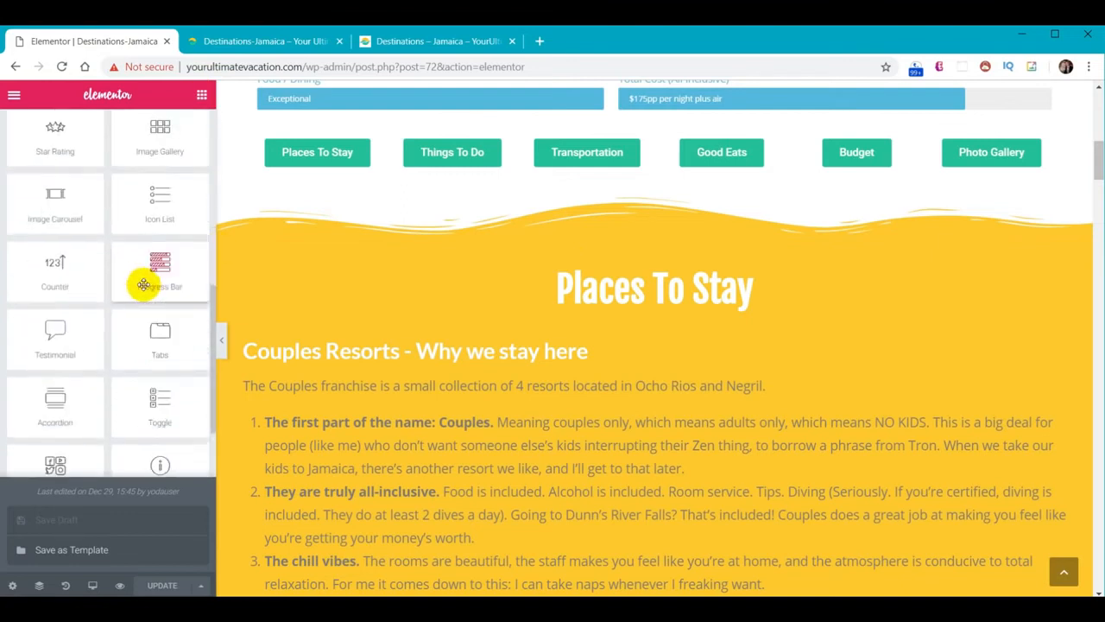
scroll(155, 285, "down", 3)
scroll(148, 288, "up", 4)
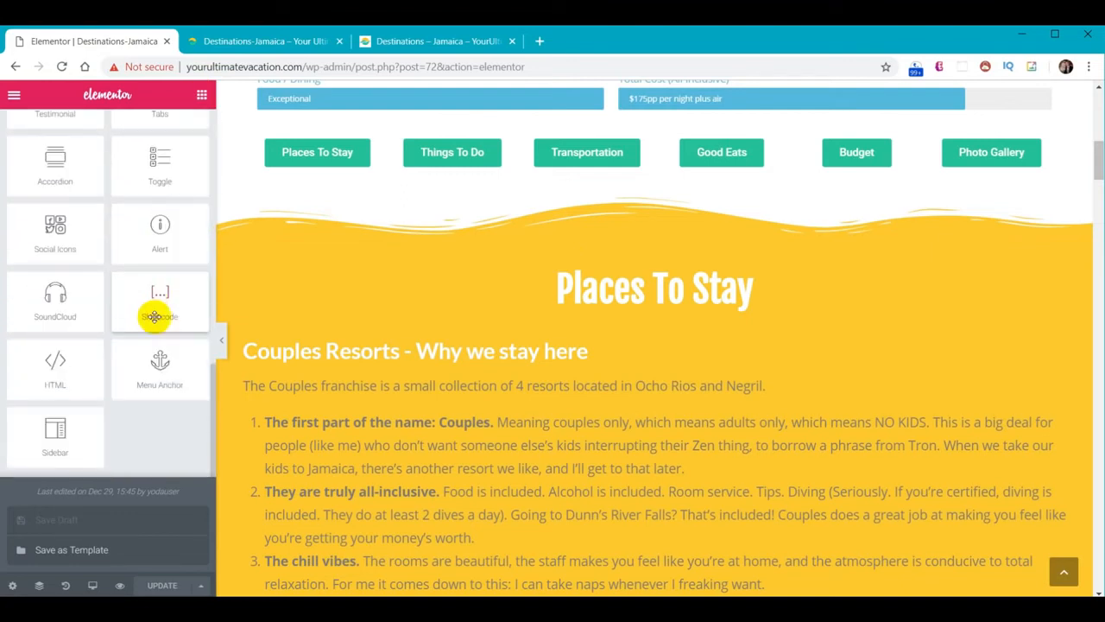
Add a Menu Anchor above the Places To Stay heading with ID places-to-stay
left_click_drag(158, 370, 691, 279)
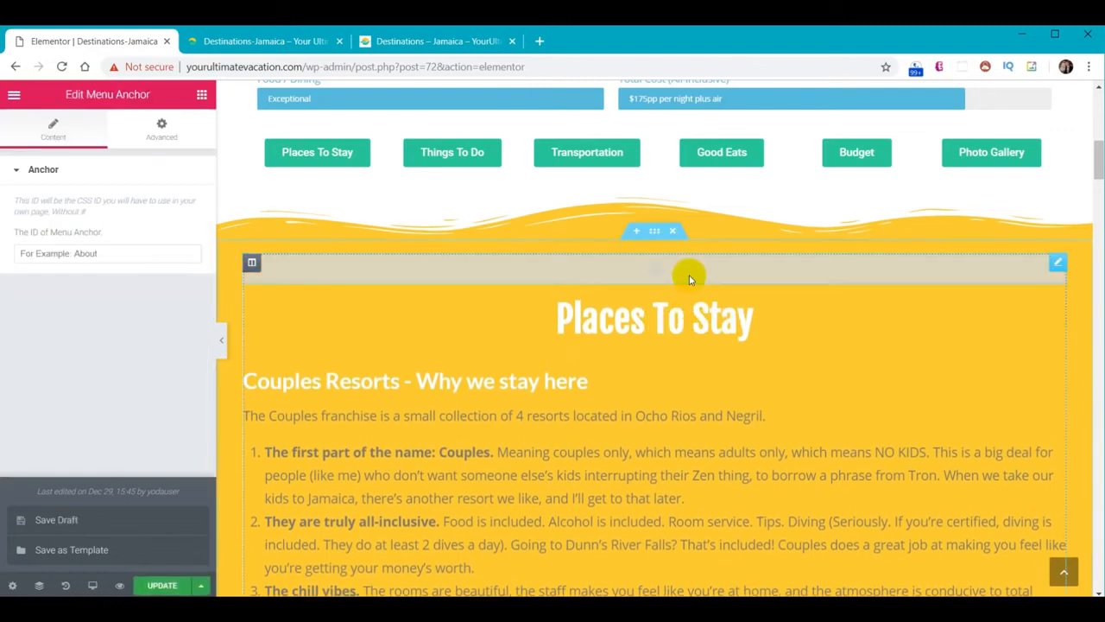
left_click(140, 255)
type("#places-to-stay")
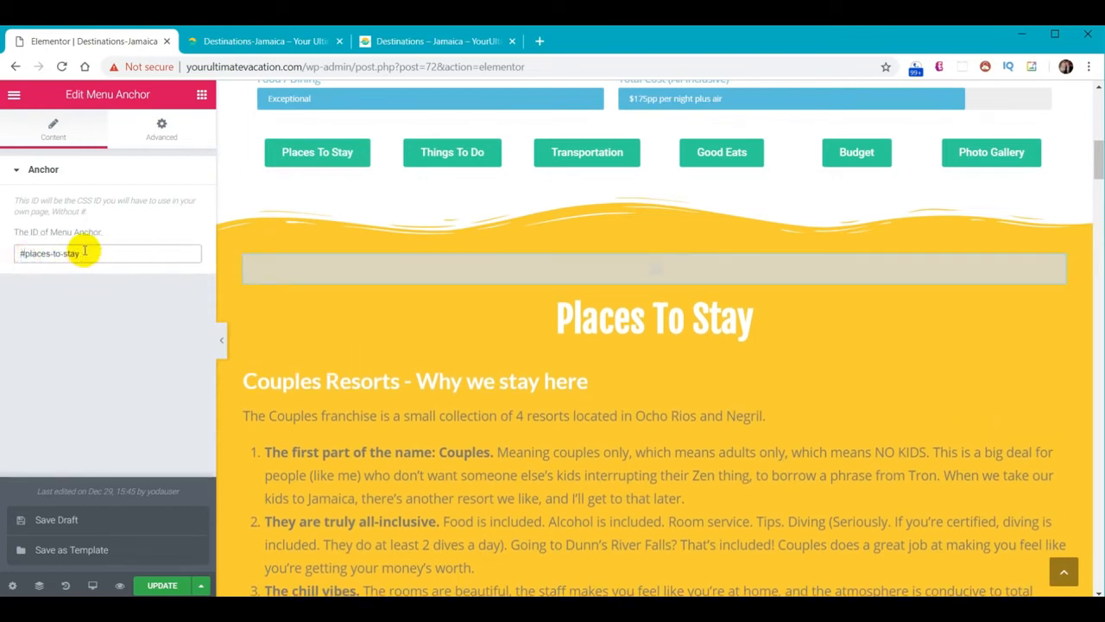
key("Home")
key("Delete")
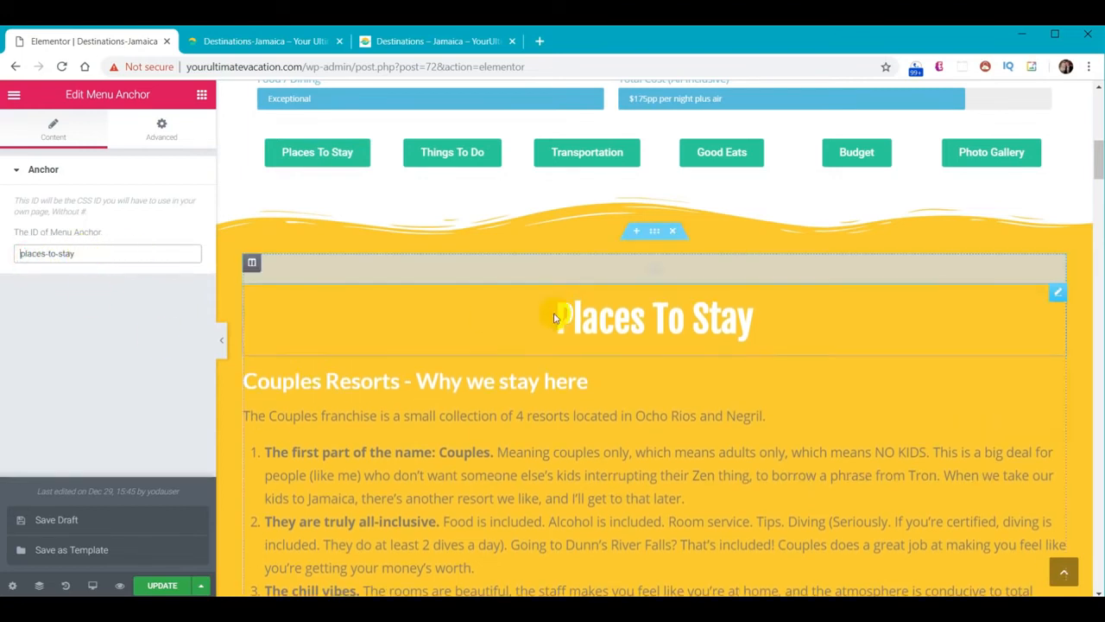
Test the Places To Stay, Things To Do and Budget buttons, then update the page
scroll(524, 358, "up", 4)
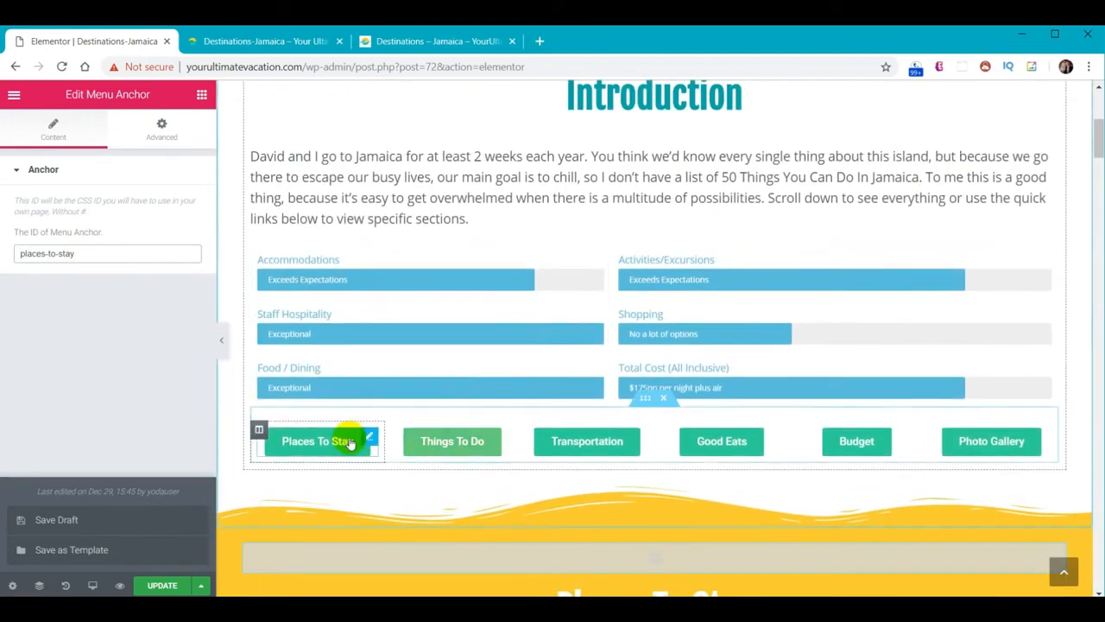
left_click(317, 447)
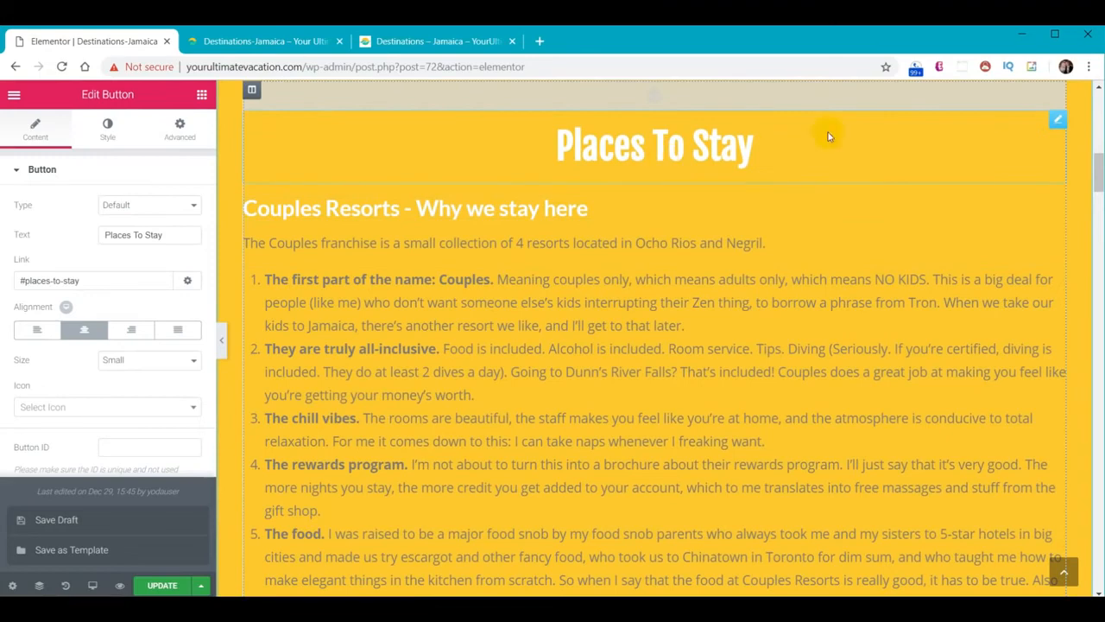
scroll(717, 401, "up", 4)
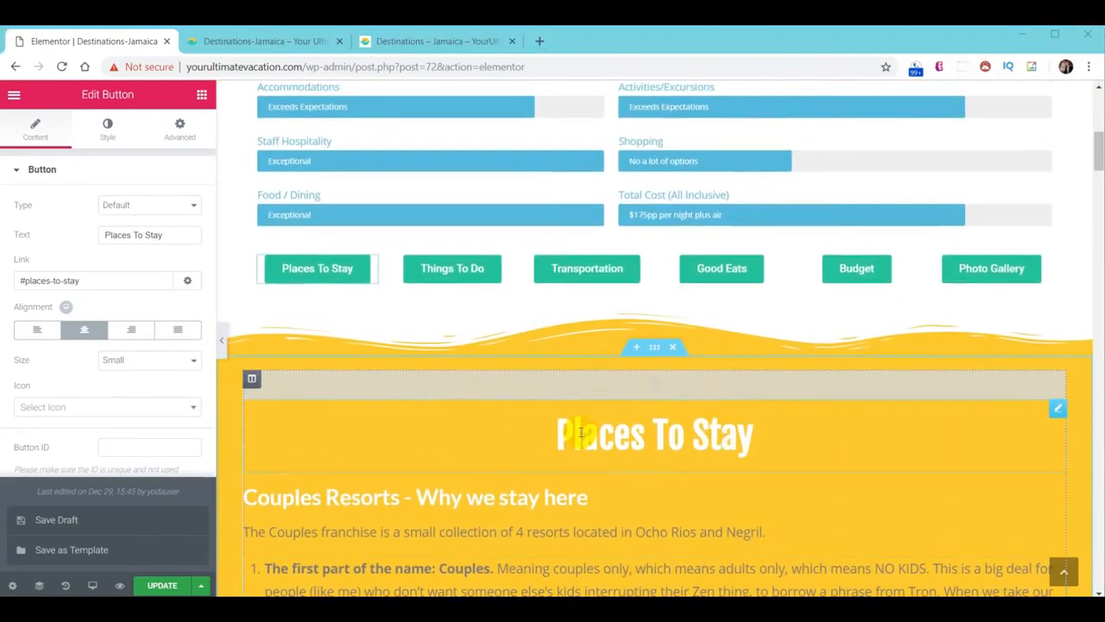
left_click(449, 274)
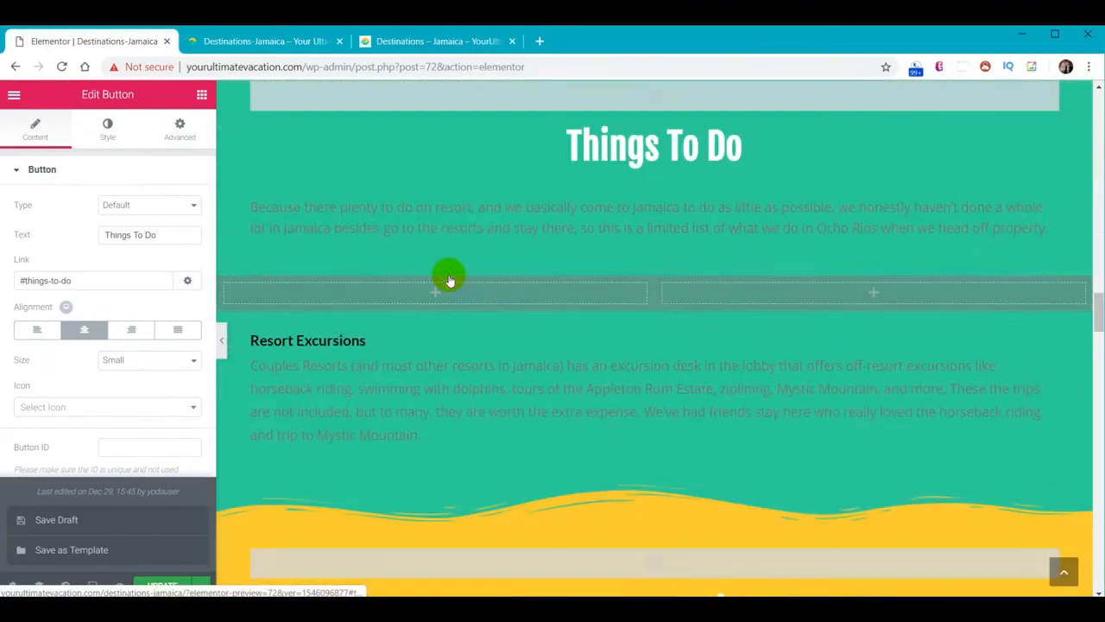
scroll(790, 381, "up", 10)
scroll(789, 381, "up", 15)
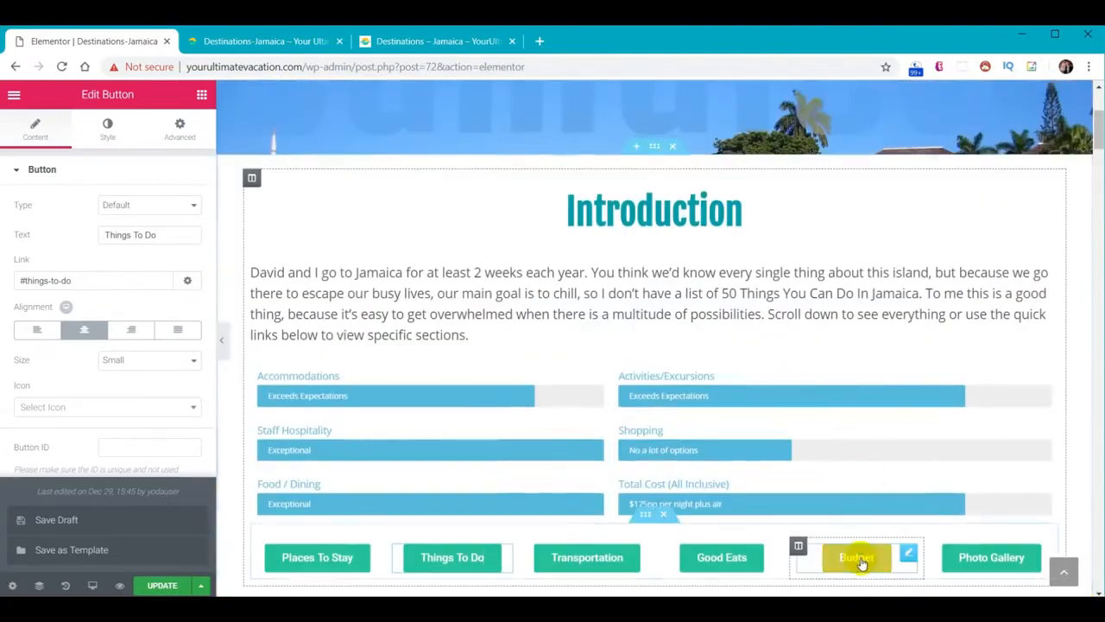
left_click(861, 563)
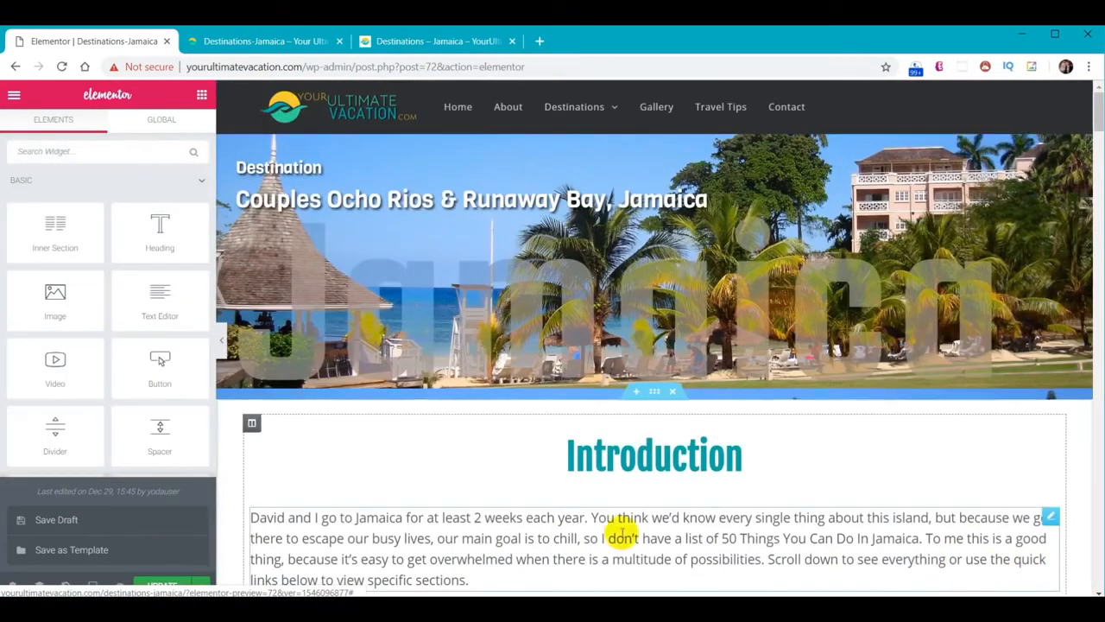
left_click(161, 588)
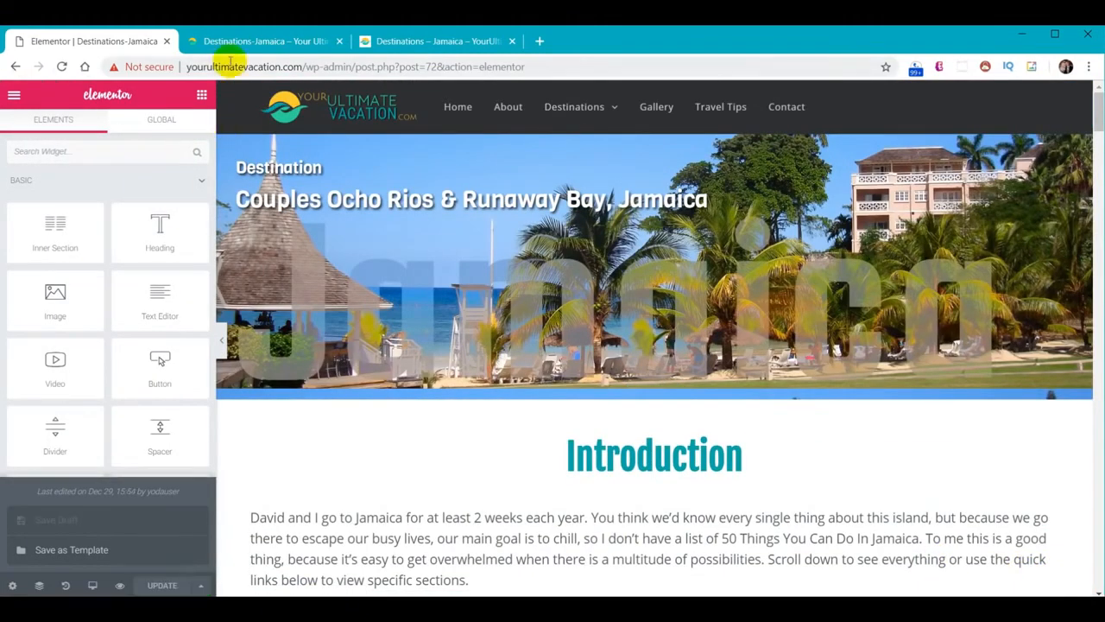
Reload the live Jamaica page, confirm Good Eats jumps to its section, and return to Elementor
left_click(234, 40)
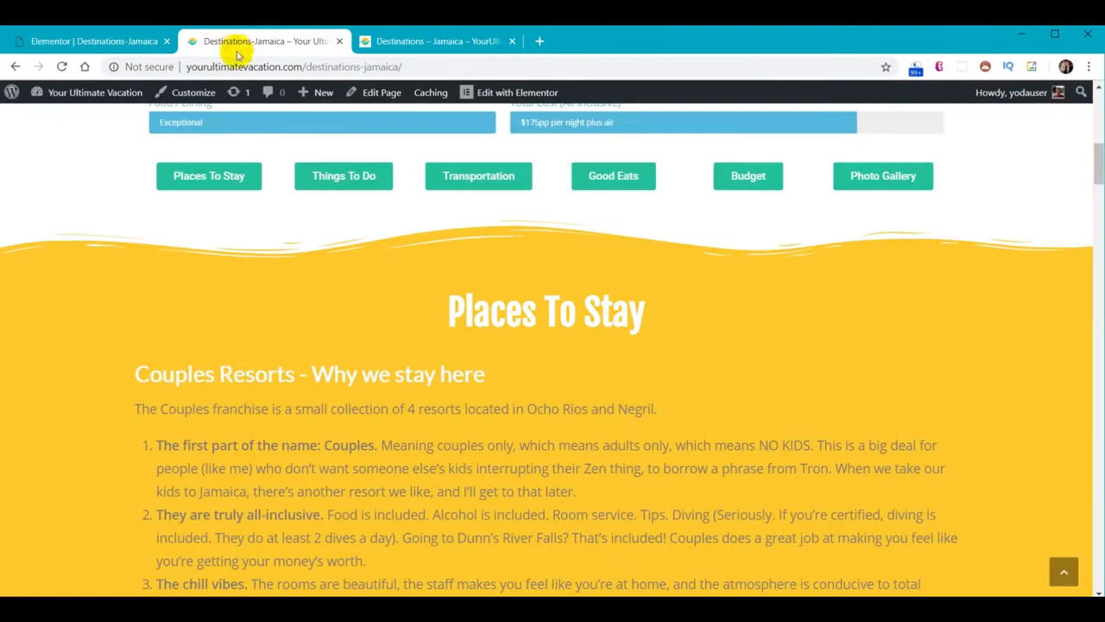
left_click(61, 66)
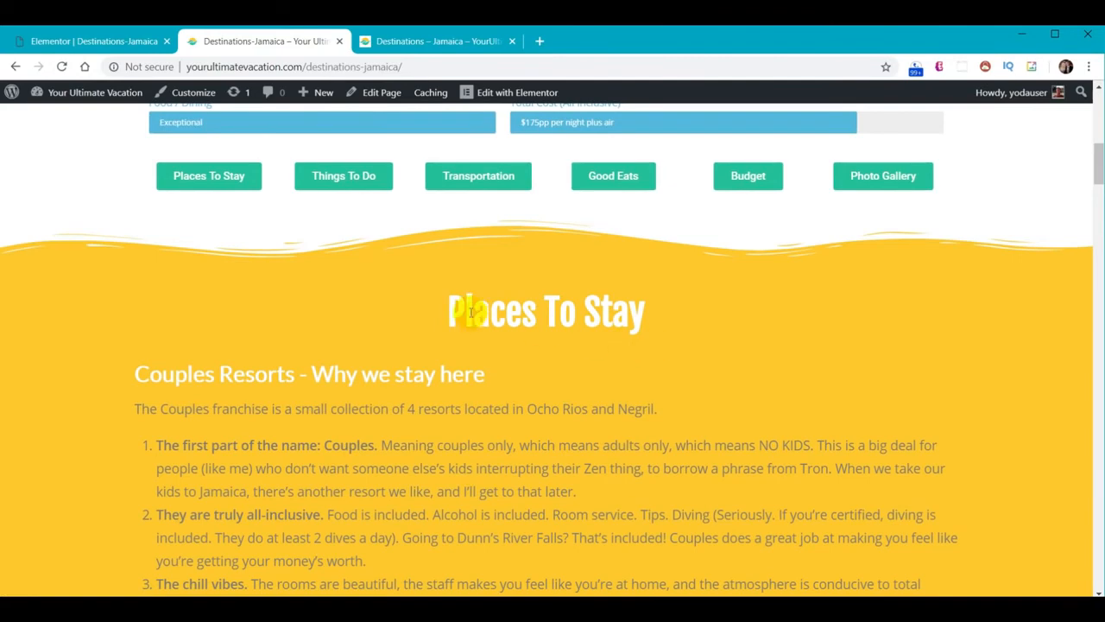
left_click(617, 177)
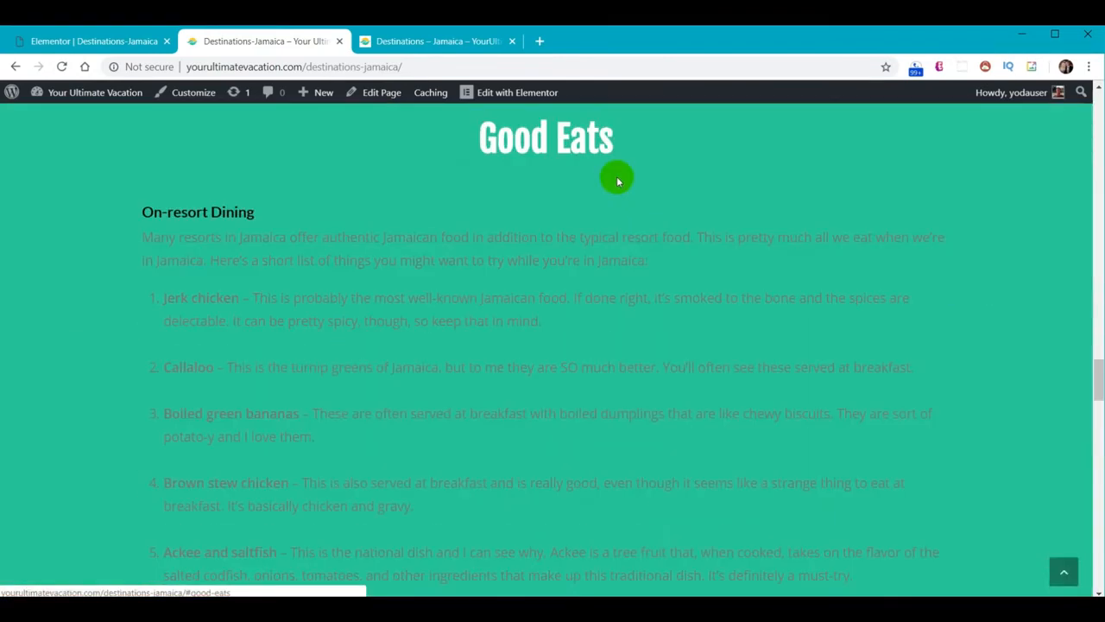
scroll(634, 321, "up", 15)
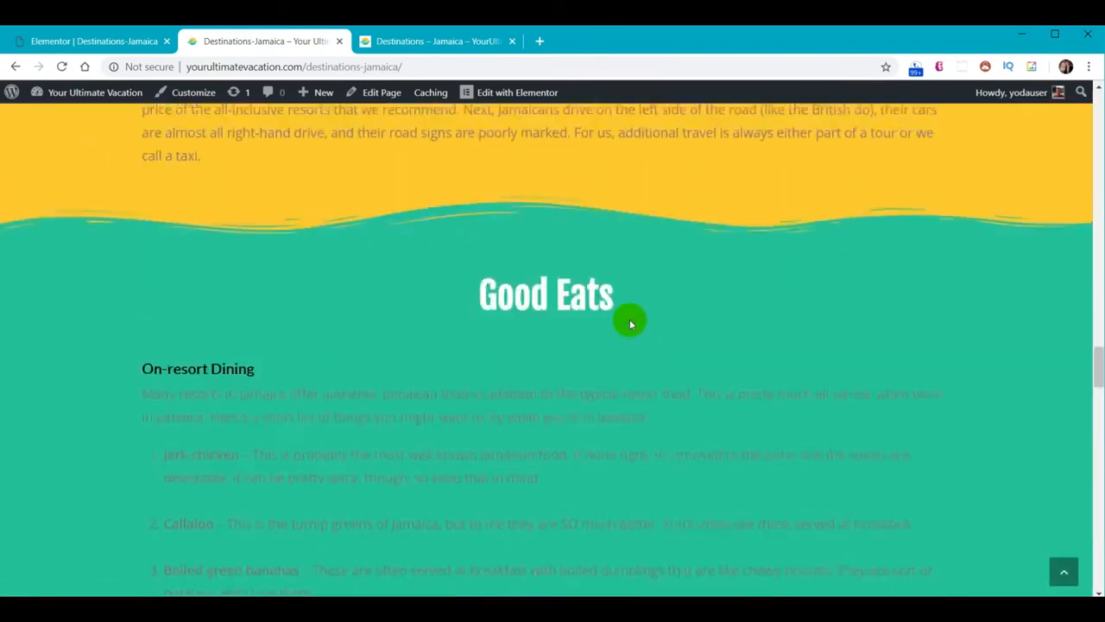
scroll(643, 352, "up", 15)
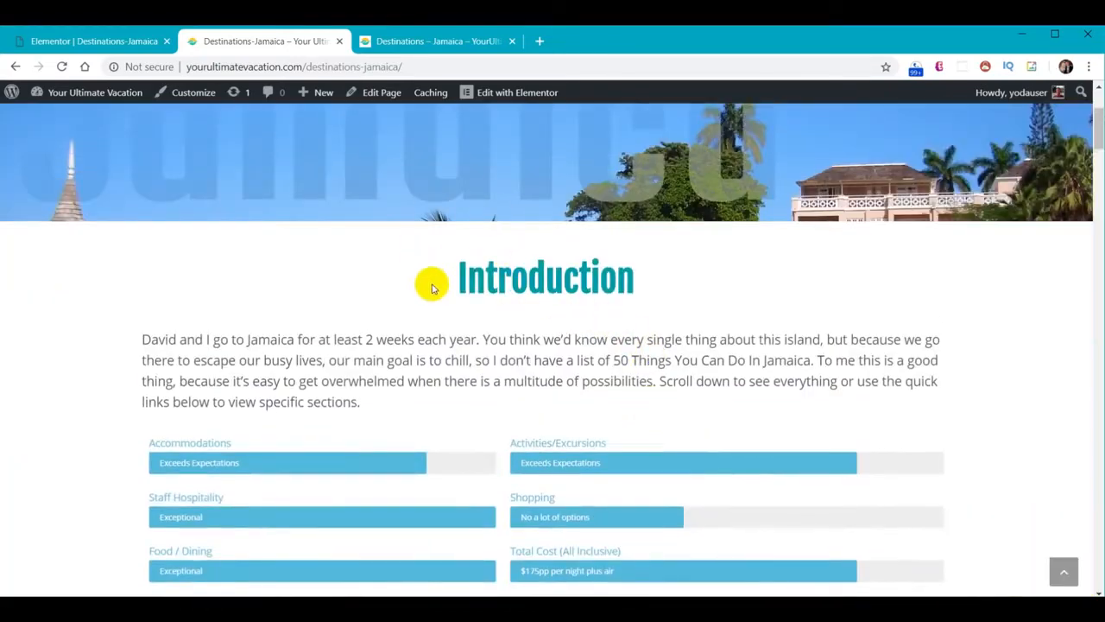
scroll(461, 301, "up", 3)
scroll(444, 354, "down", 6)
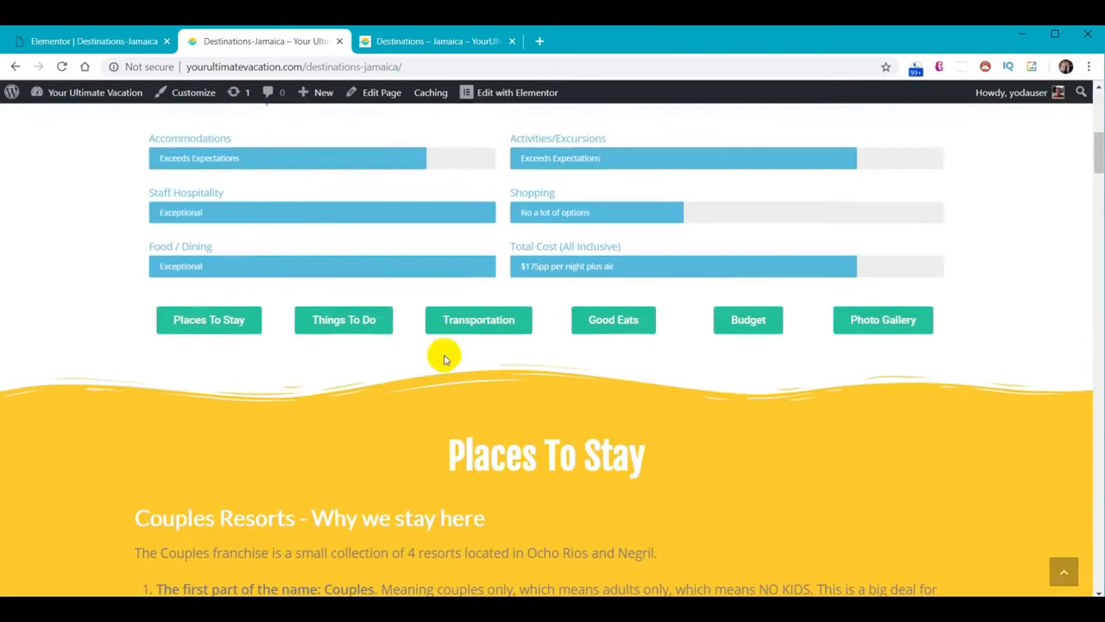
scroll(210, 185, "up", 6)
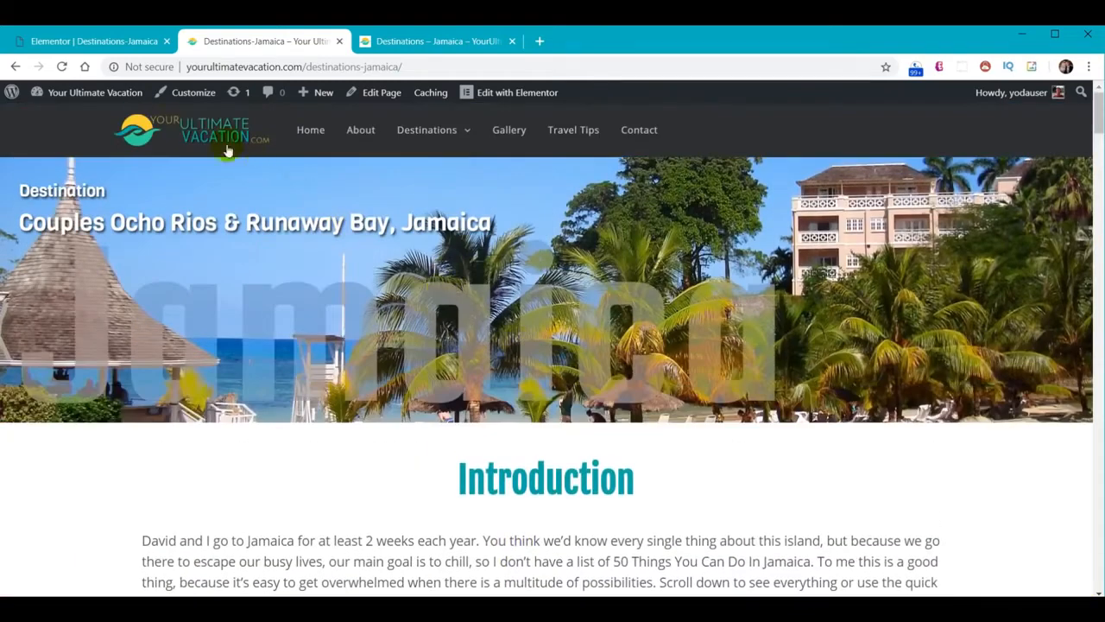
left_click(95, 40)
scroll(597, 323, "down", 4)
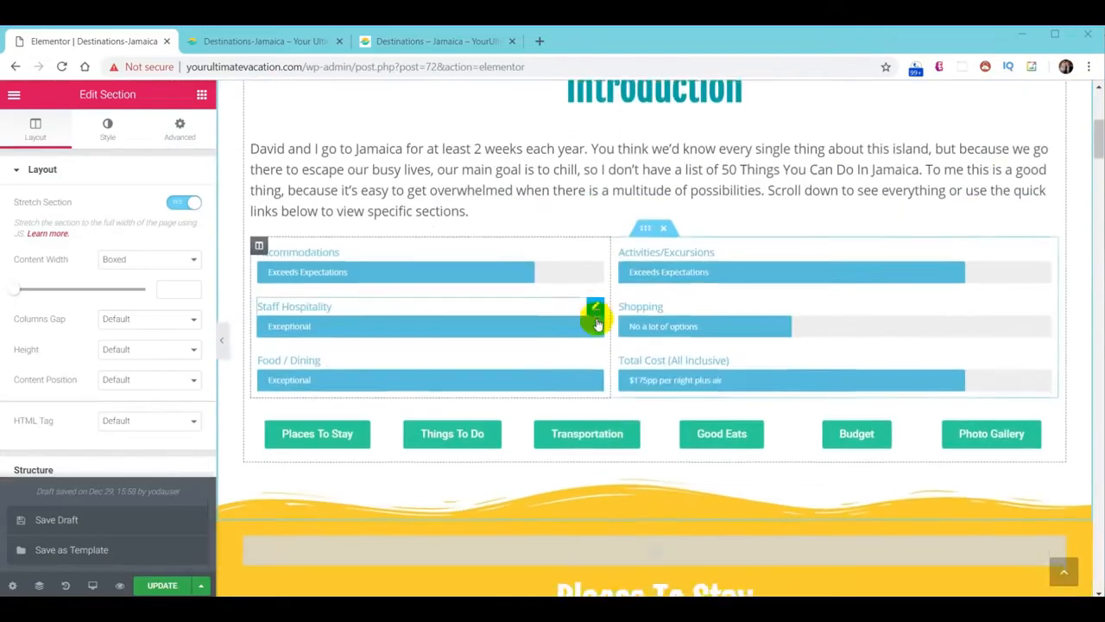
Make the empty two-column section stretched, with Full Width content and No Gap columns
scroll(596, 320, "down", 15)
scroll(592, 316, "down", 10)
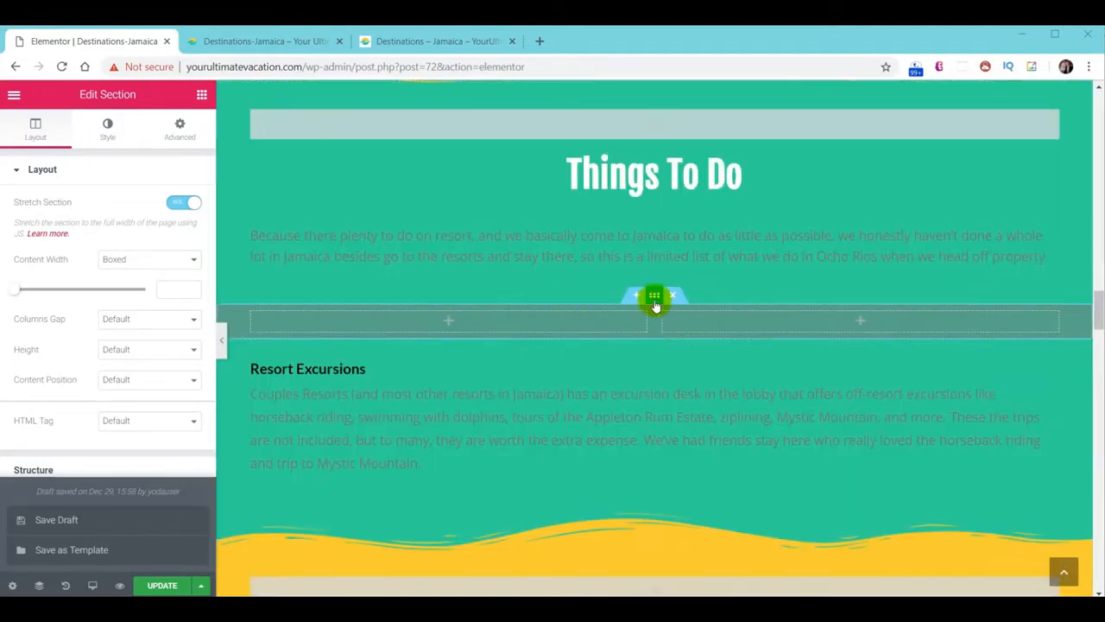
left_click(655, 299)
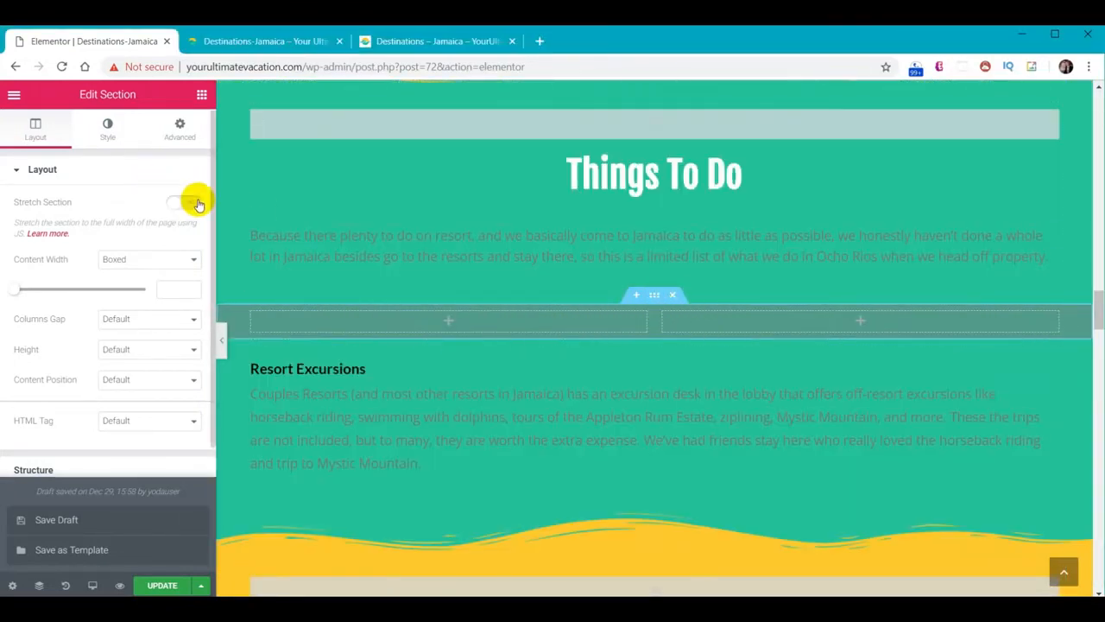
left_click(183, 204)
left_click(181, 259)
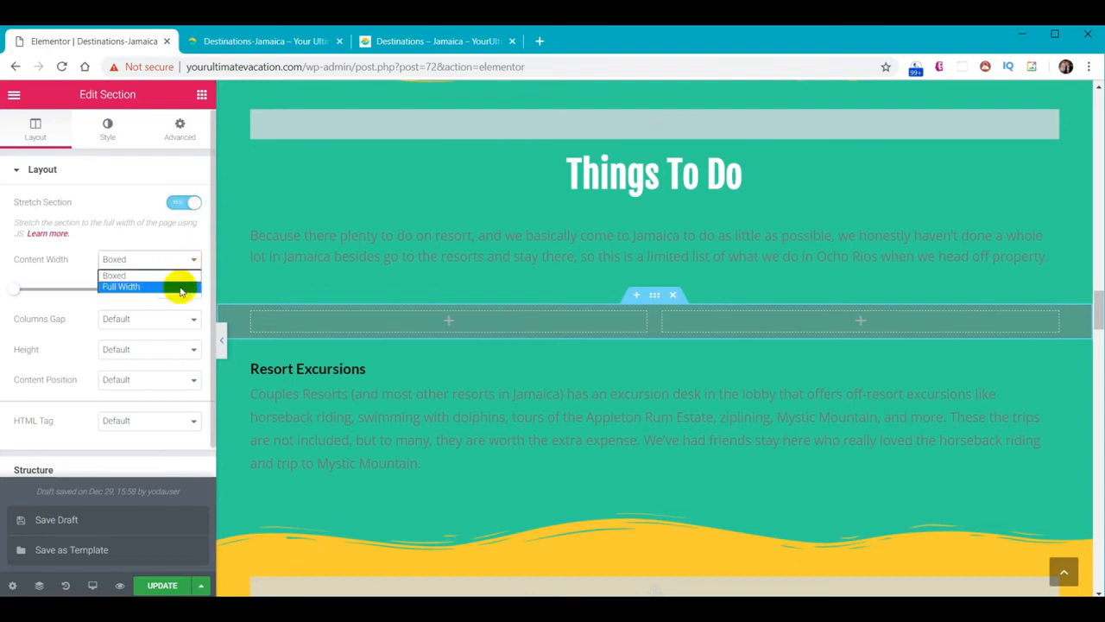
left_click(179, 284)
left_click(161, 294)
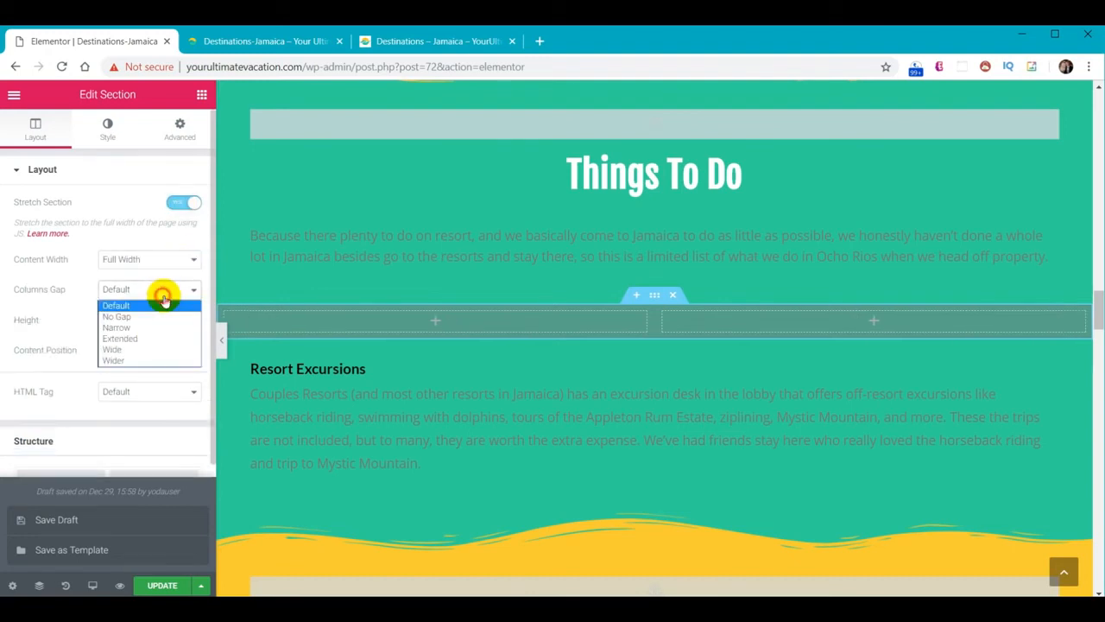
left_click(159, 318)
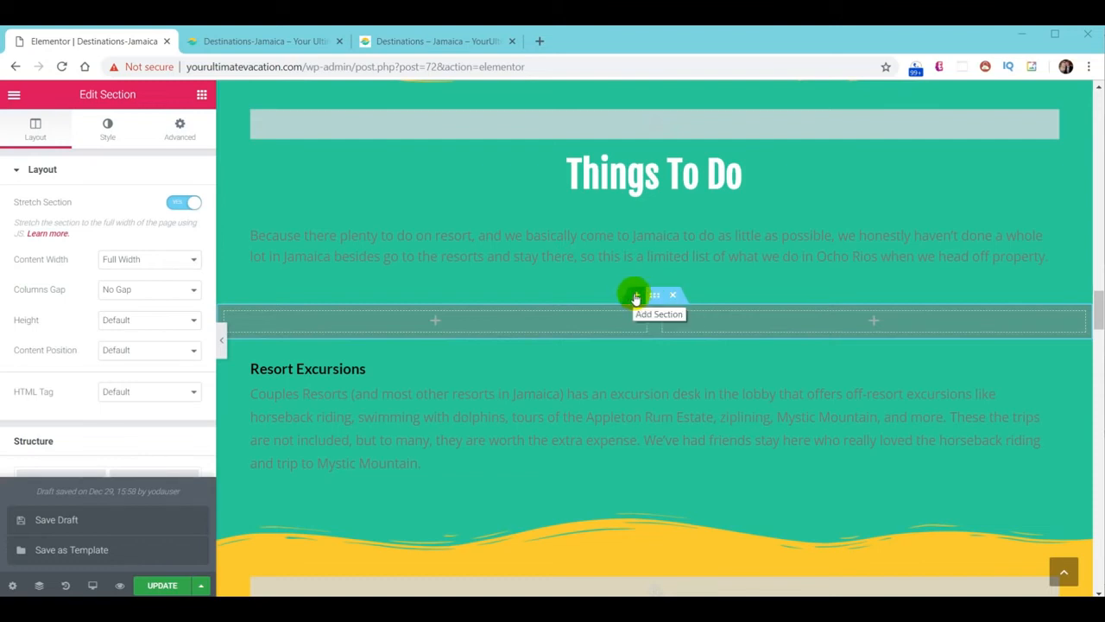
Duplicate the section to create a second empty two-column row
right_click(635, 297)
left_click(721, 330)
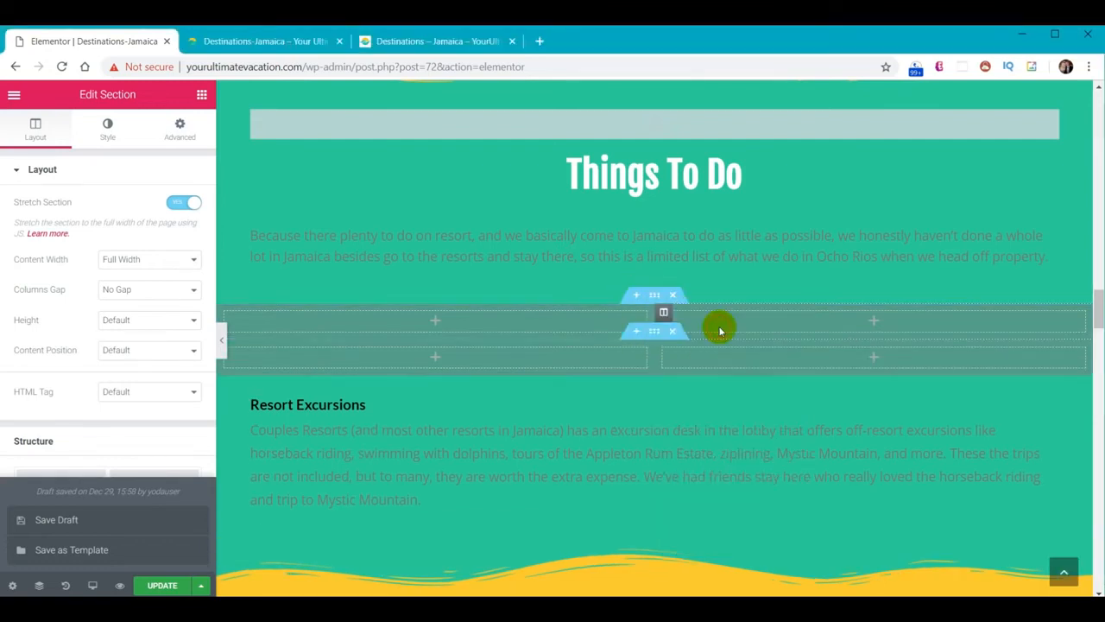
left_click(203, 95)
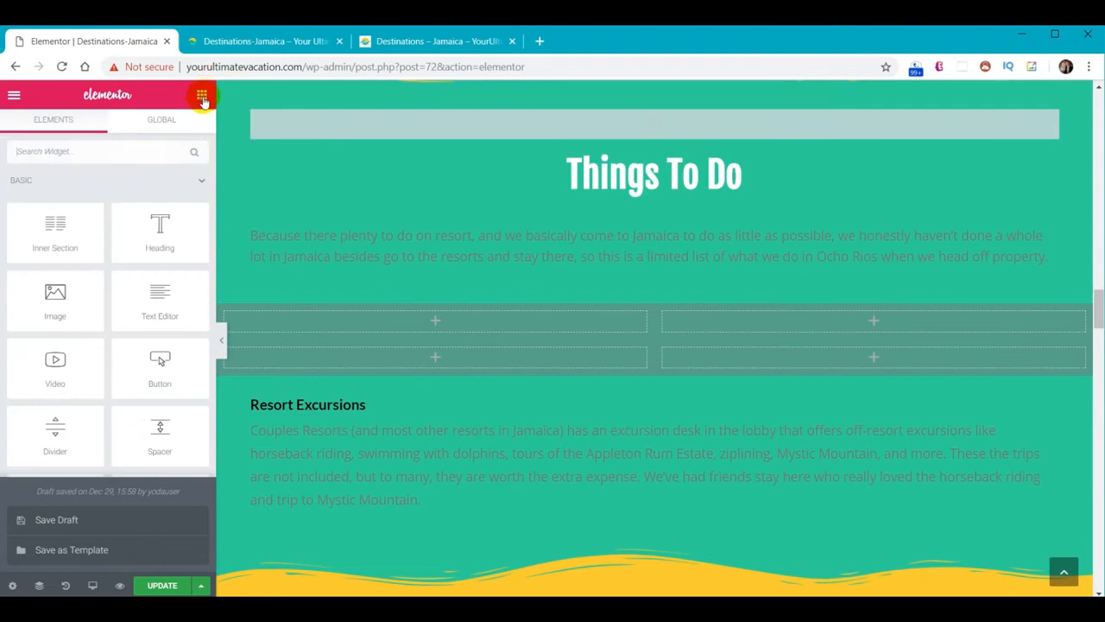
Add Image widgets to the upper-left and lower-right cells of the Things To Do grid
left_click_drag(56, 293, 476, 316)
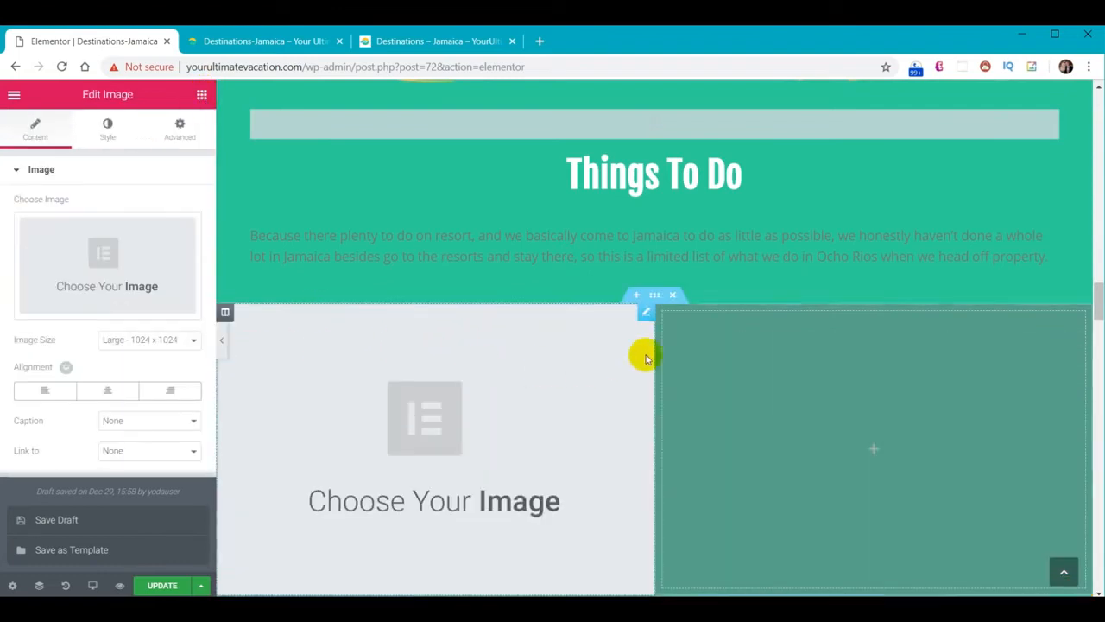
scroll(728, 357, "down", 4)
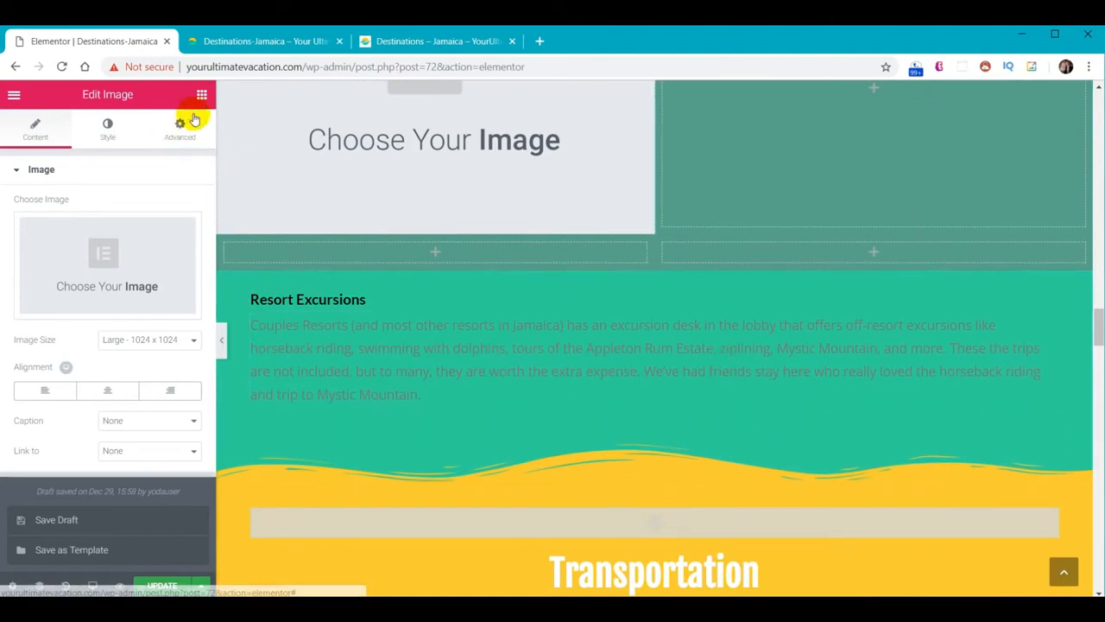
left_click(200, 94)
left_click_drag(61, 299, 931, 288)
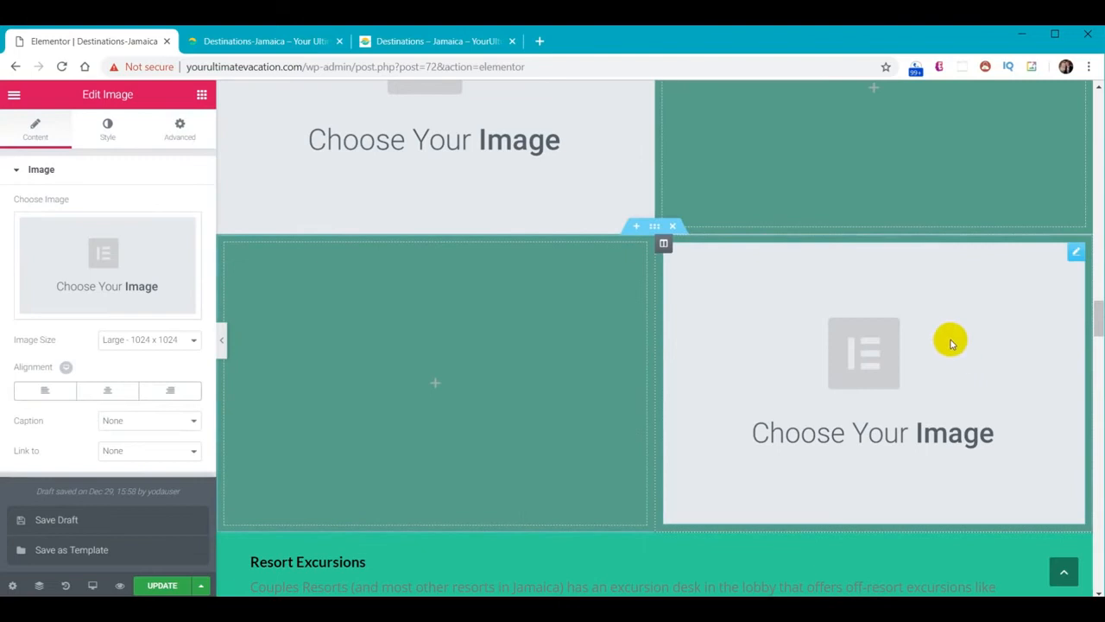
scroll(506, 341, "up", 2)
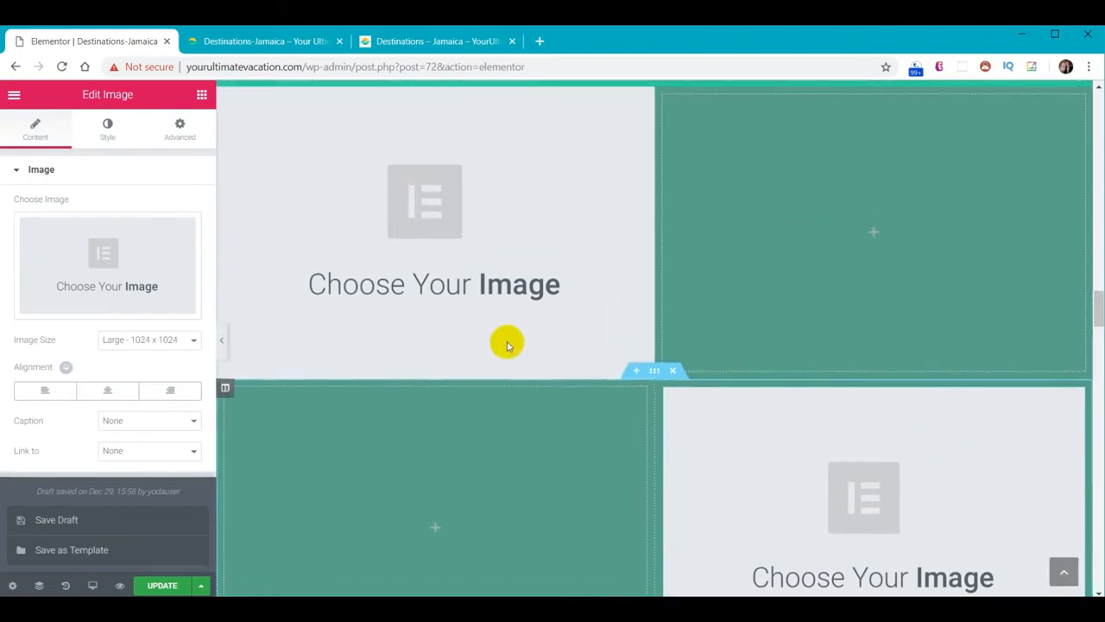
Upload the Dunn's River Falls photo and insert it into the upper-left image
left_click(104, 269)
left_click(59, 151)
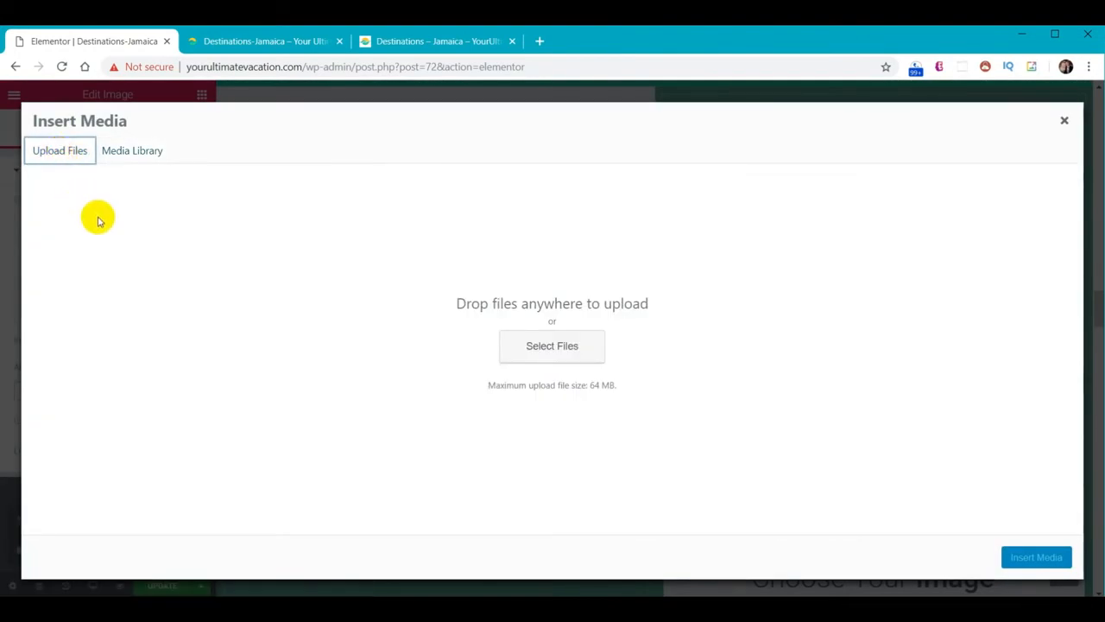
key("alt+Tab")
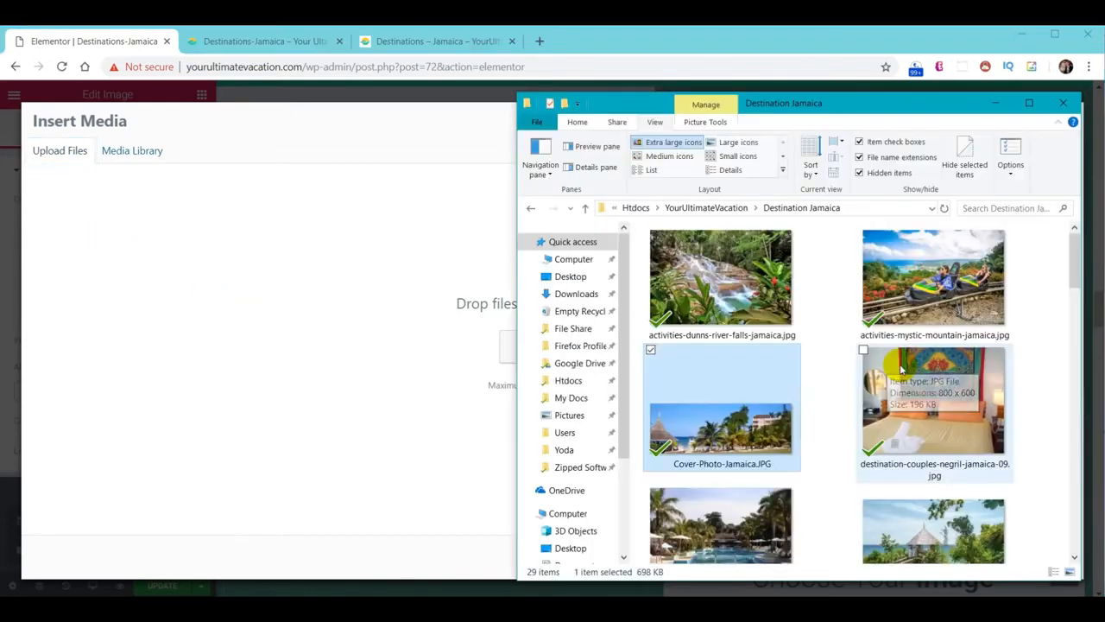
left_click_drag(747, 290, 486, 357)
left_click(1036, 557)
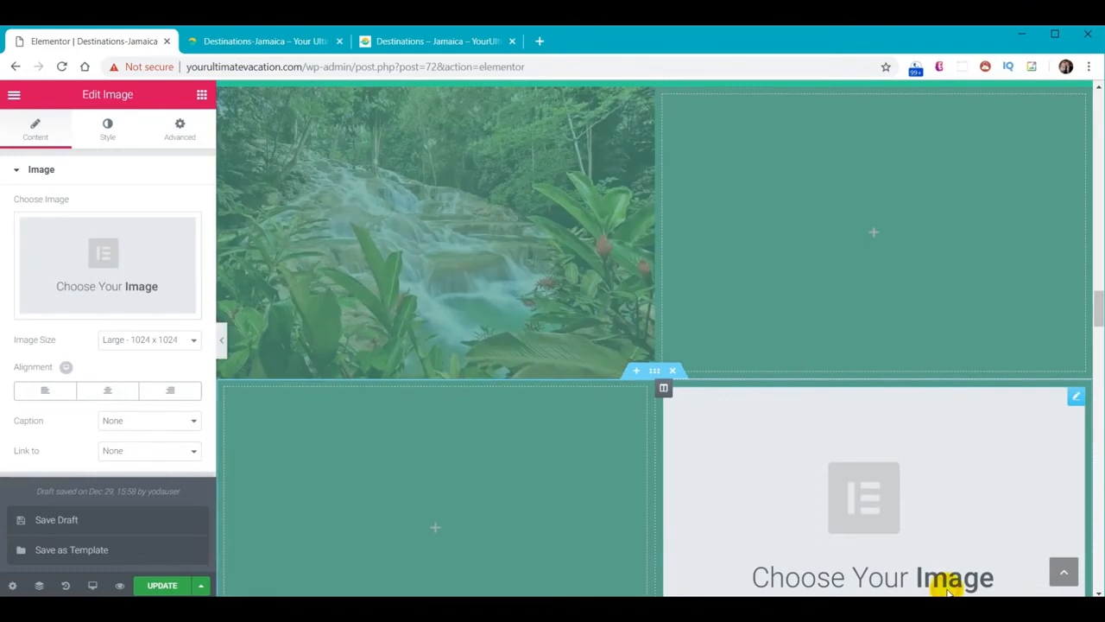
Upload and insert the Mystic Mountain photo into the lower-right image, then add a text block to the upper-right cell
left_click(104, 278)
left_click(61, 153)
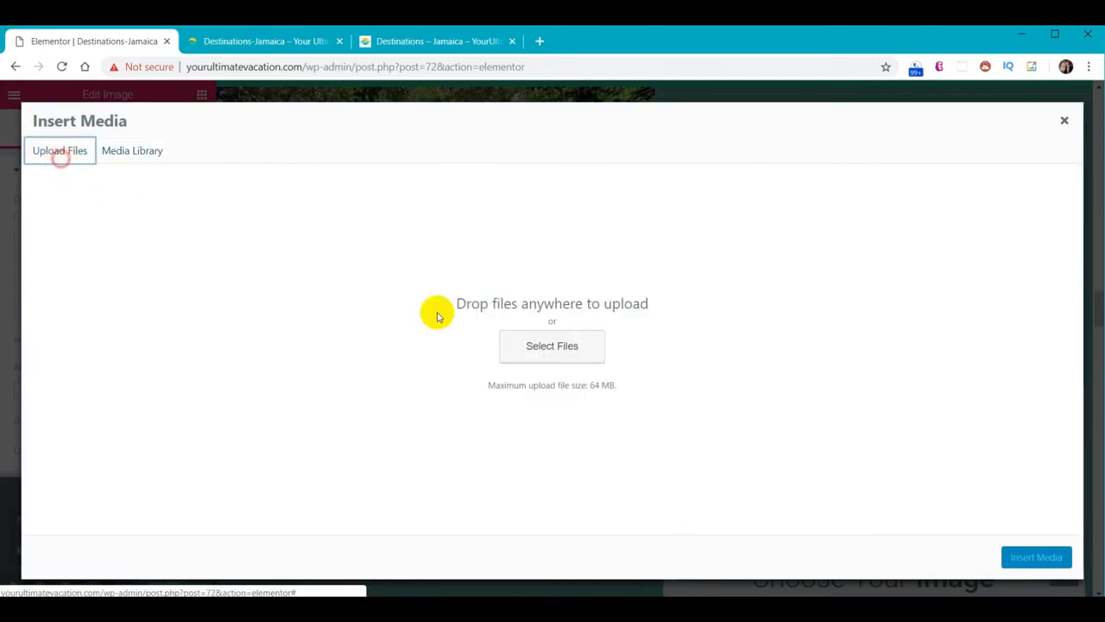
key("alt+Tab")
left_click_drag(932, 276, 285, 371)
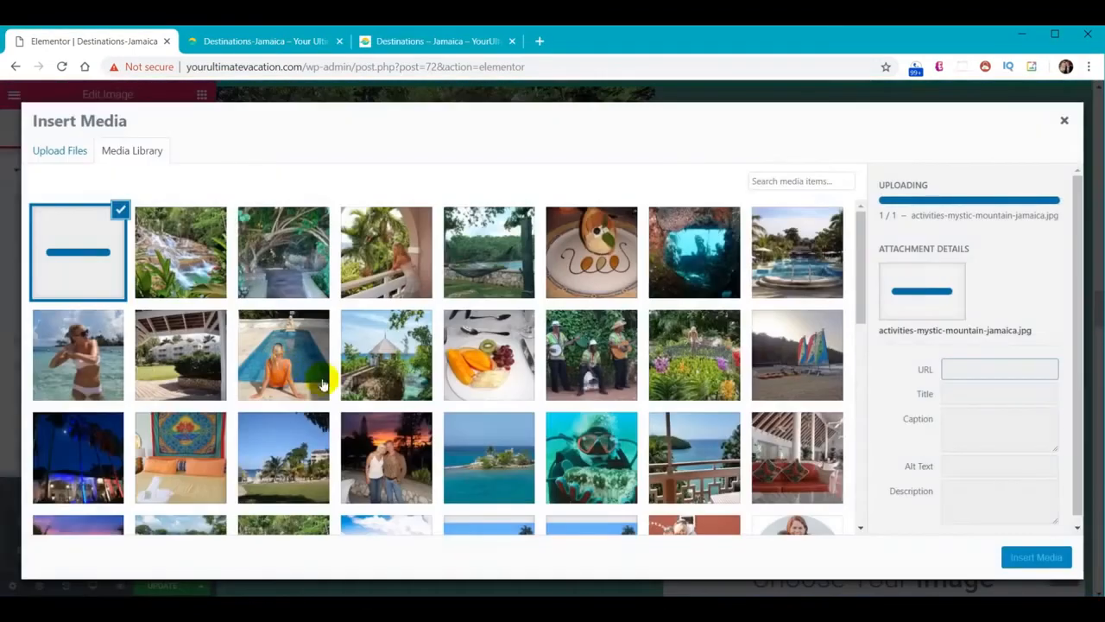
left_click(1045, 557)
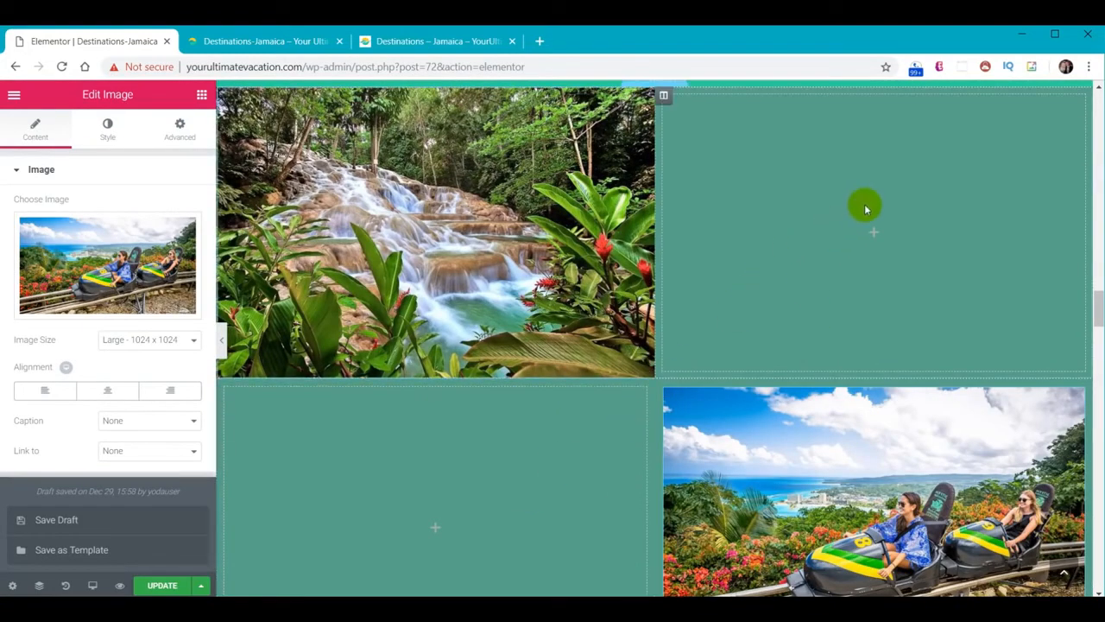
left_click(201, 95)
left_click_drag(160, 298, 777, 216)
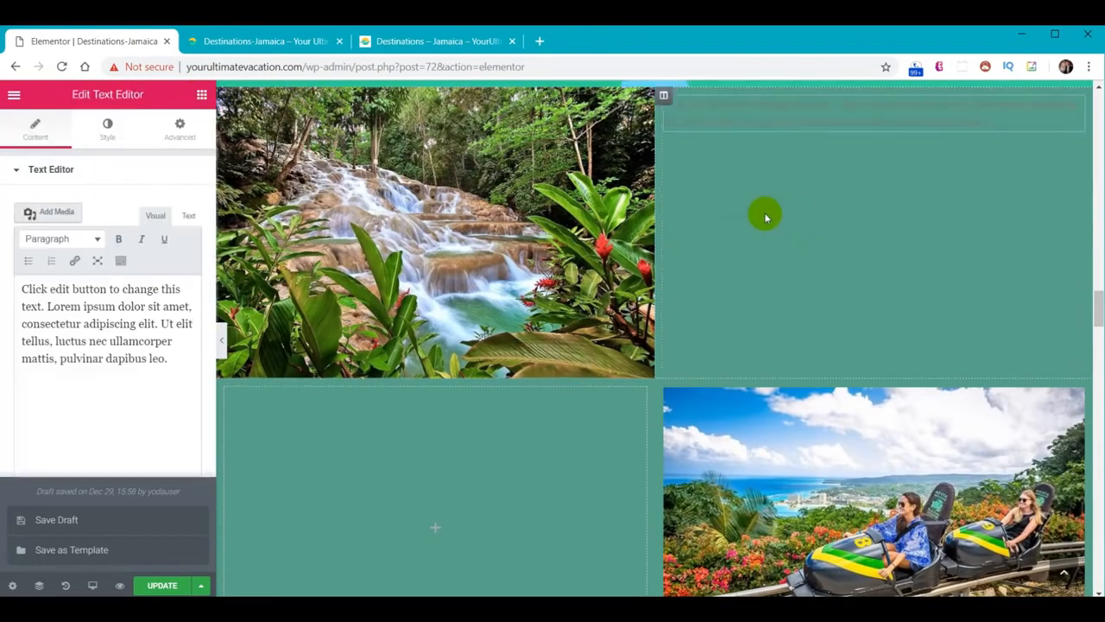
Add a text block to the lower-left cell with white text at size 18
left_click(201, 96)
left_click_drag(158, 286, 388, 500)
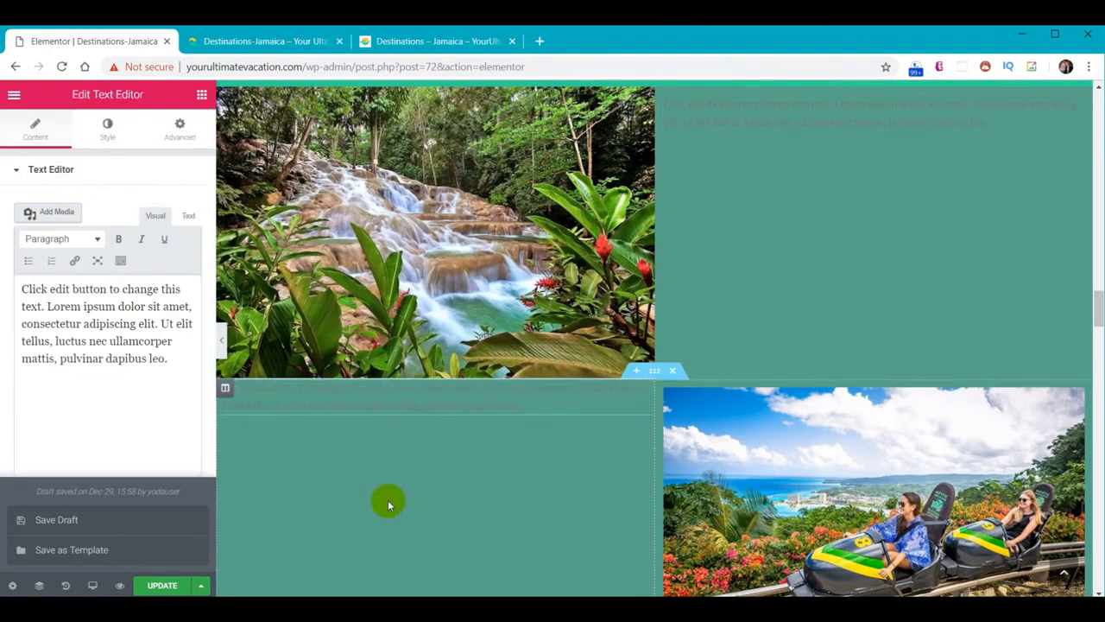
left_click(107, 125)
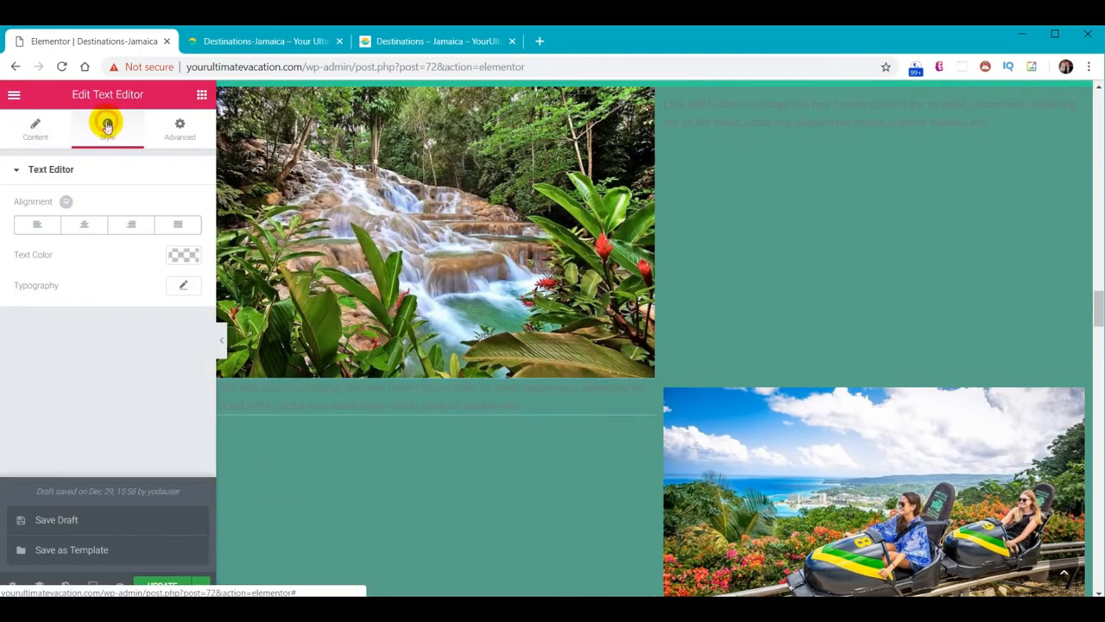
left_click(183, 255)
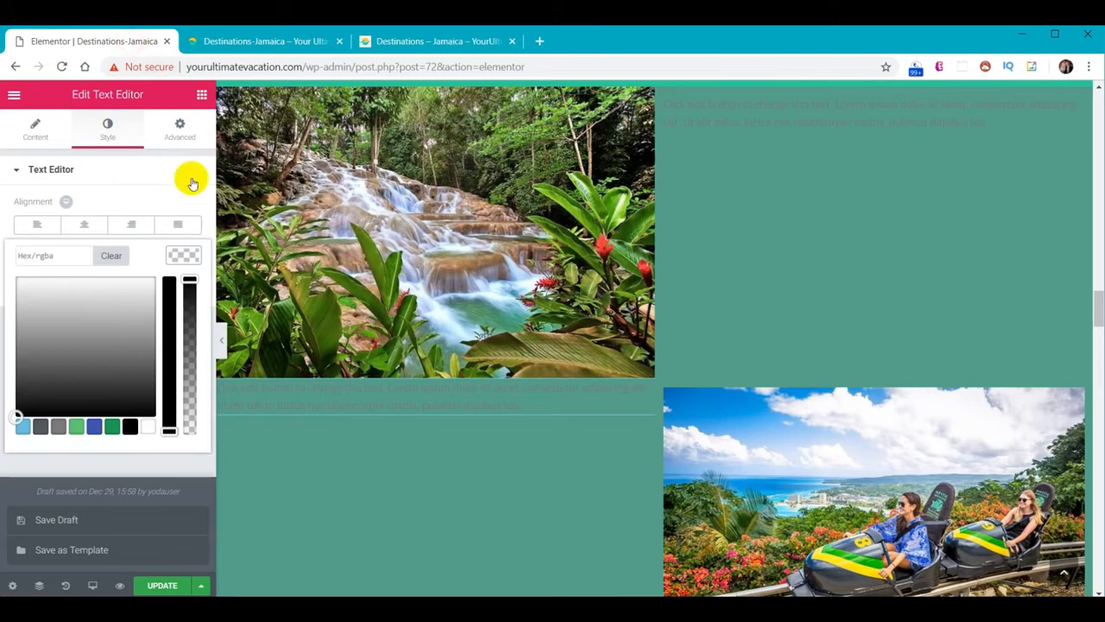
left_click(146, 428)
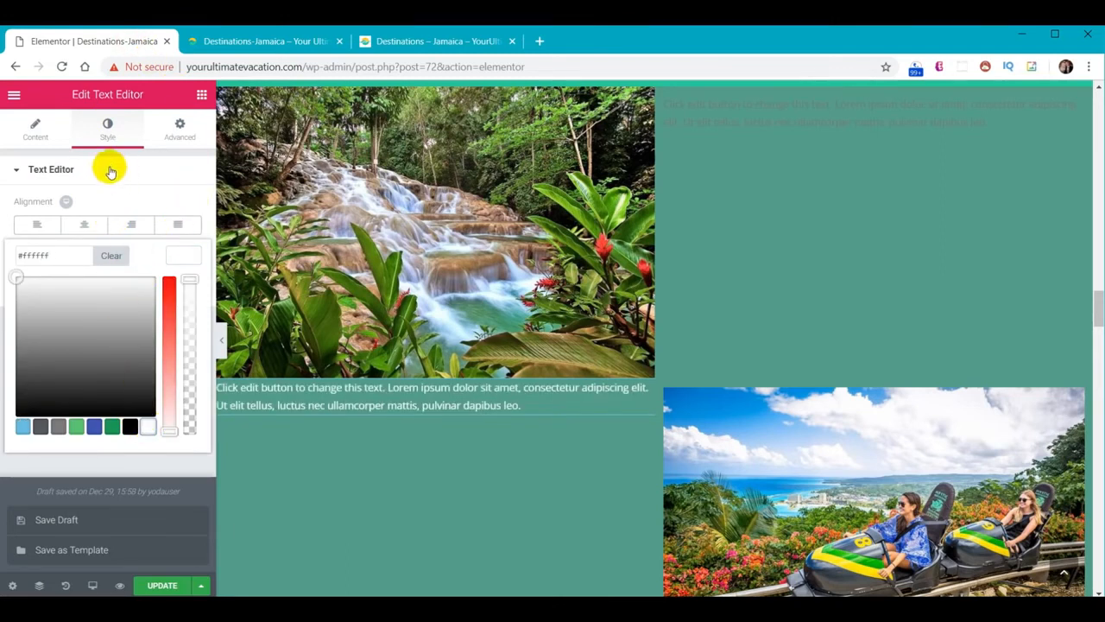
left_click(169, 258)
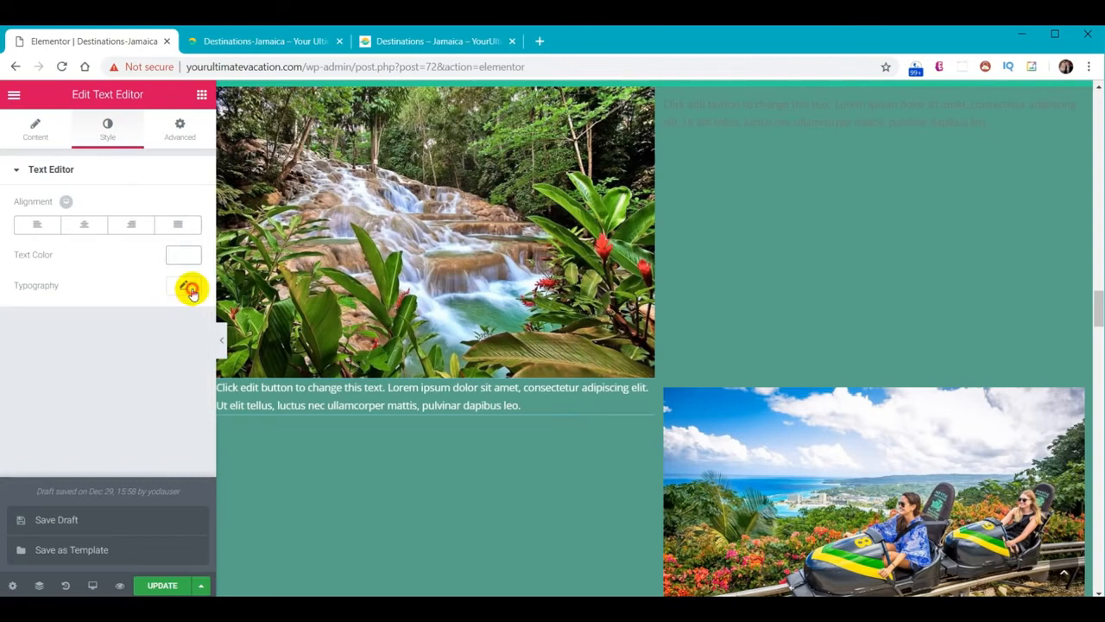
left_click(190, 288)
type("18")
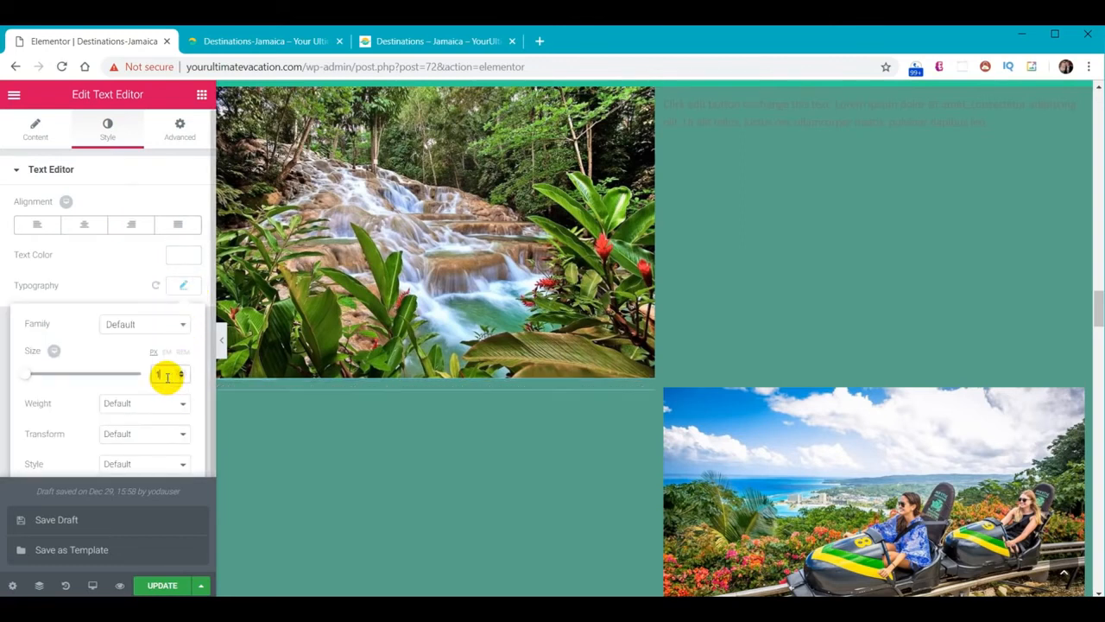
Make the upper-right paragraph white with font size 18
left_click(770, 113)
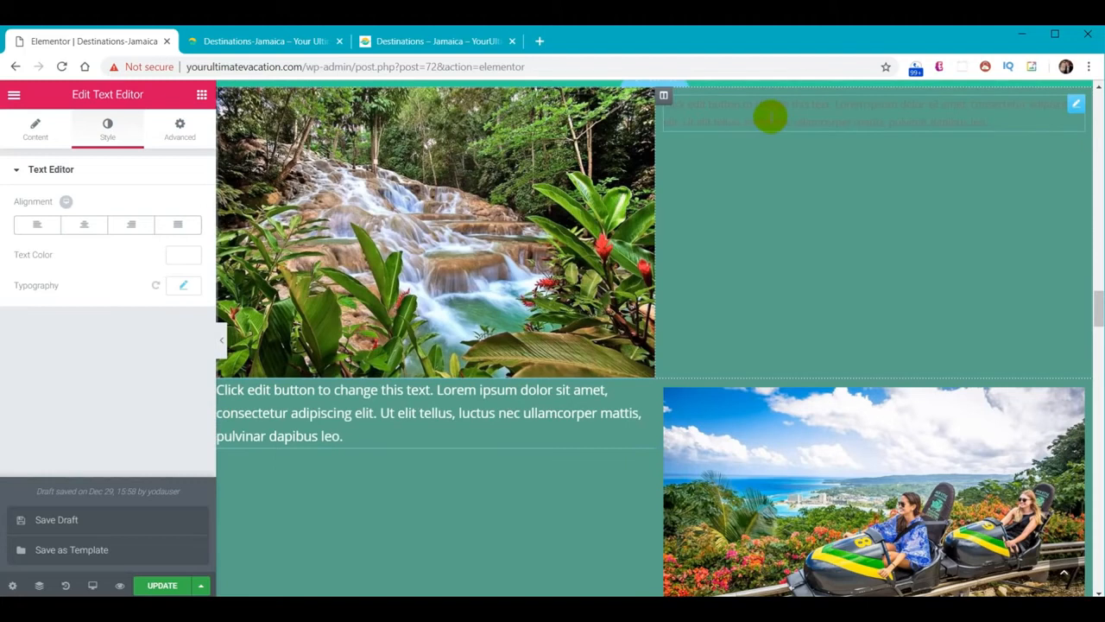
left_click(107, 129)
left_click(178, 254)
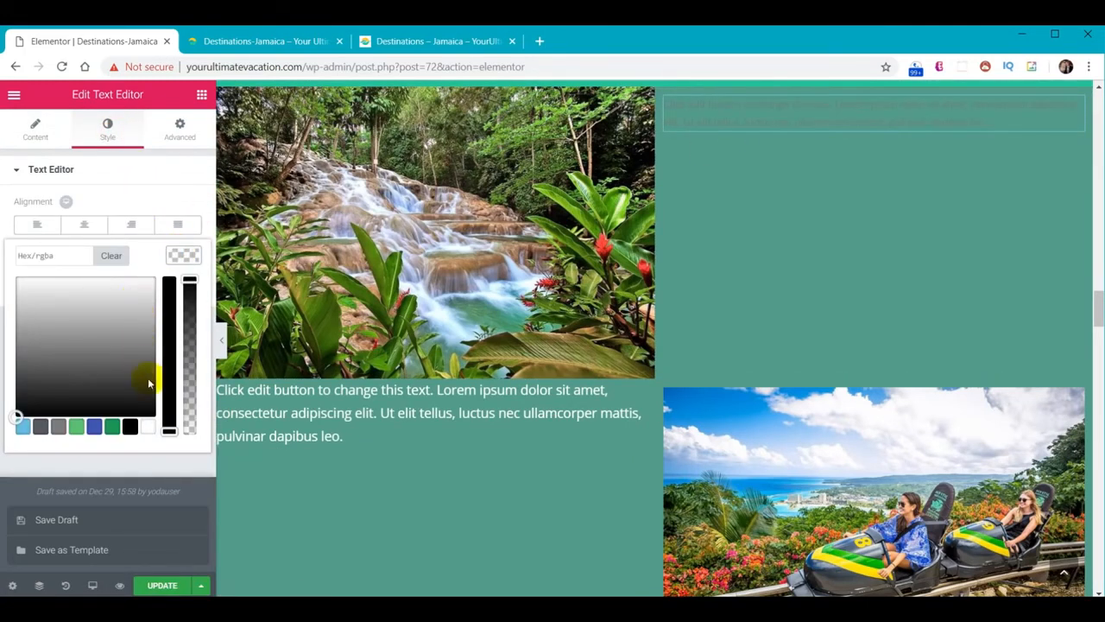
left_click(145, 435)
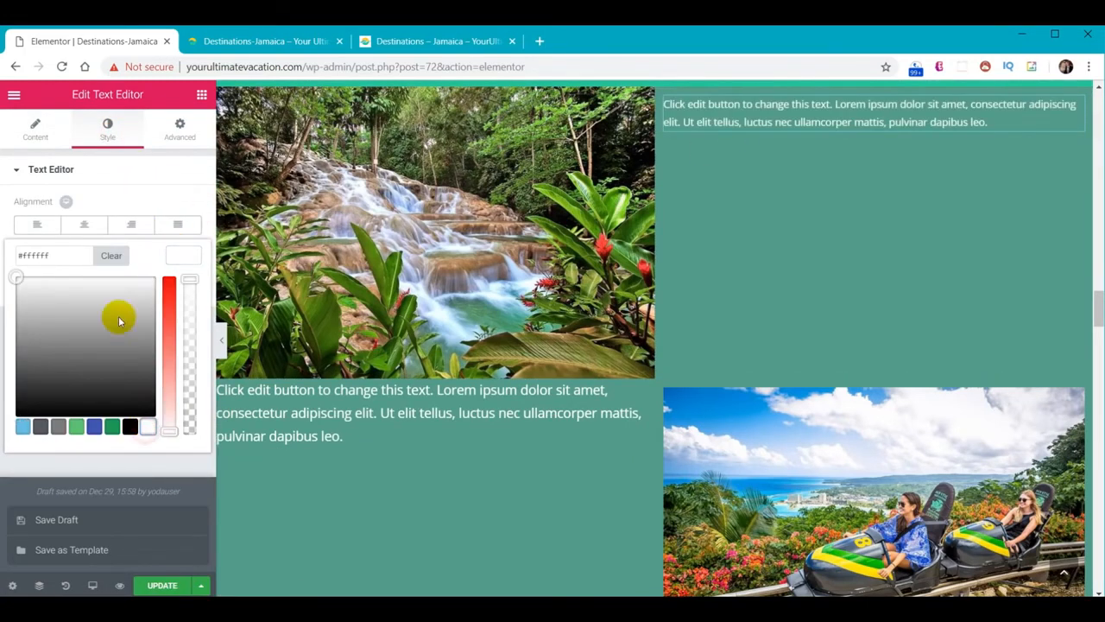
left_click(185, 260)
left_click(180, 286)
left_click(174, 372)
type("18")
left_click(817, 321)
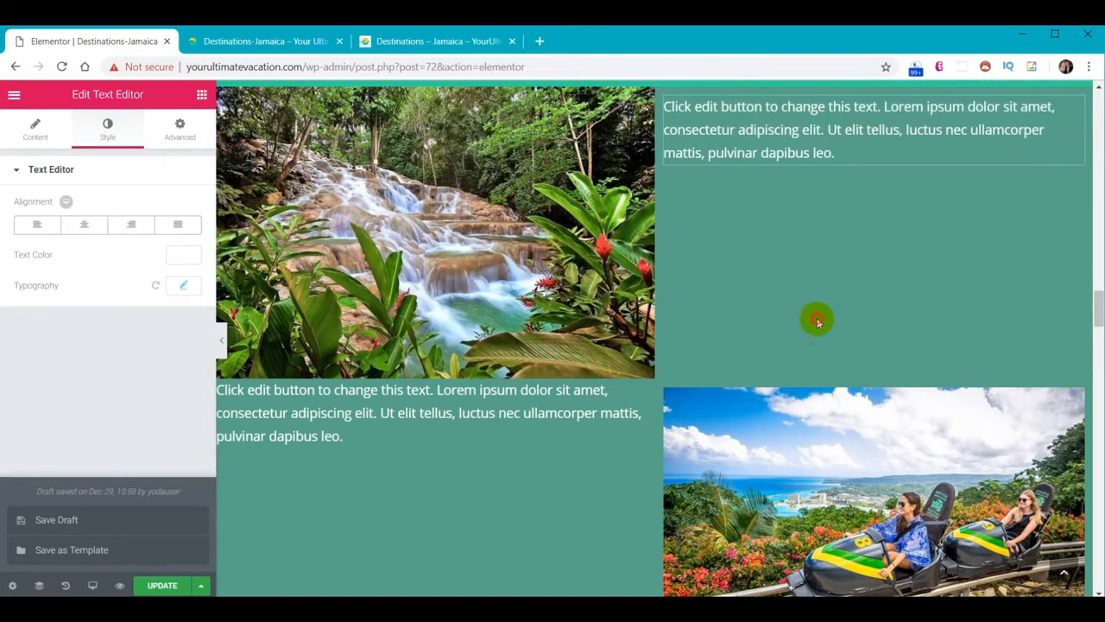
scroll(802, 268, "up", 1)
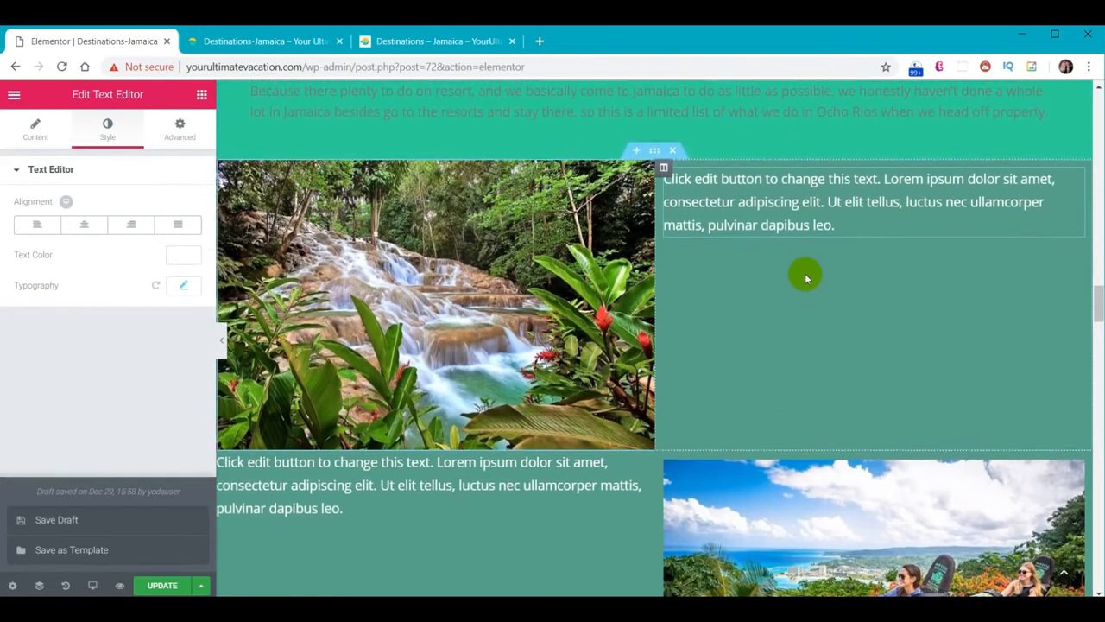
left_click(204, 98)
Add Heading widgets above the upper-right and lower-left paragraphs and color both white
left_click_drag(185, 212, 757, 183)
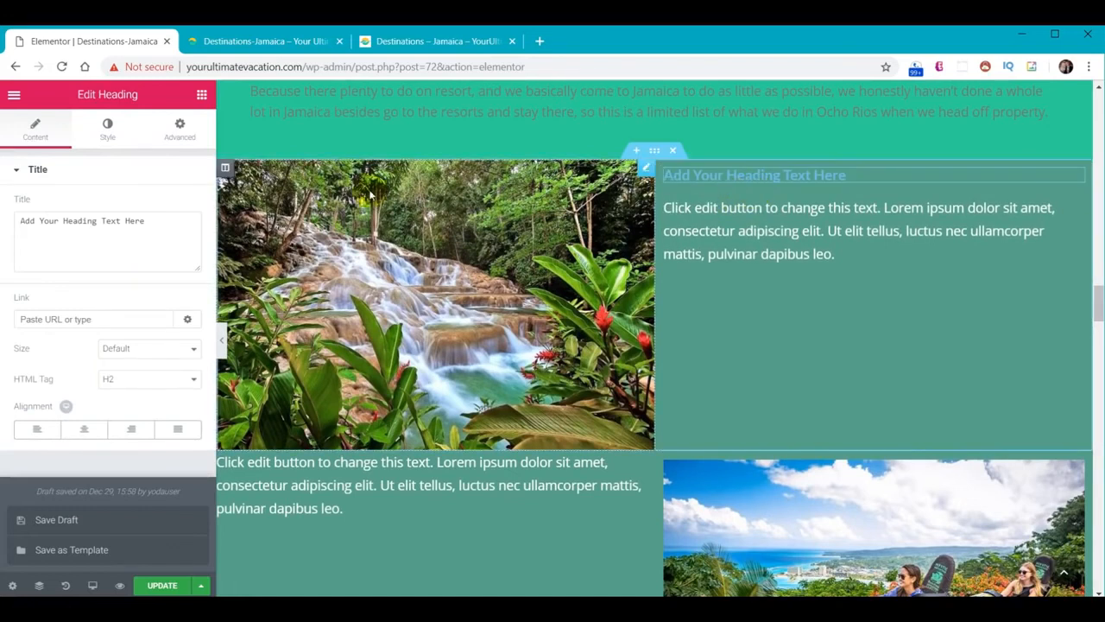
left_click_drag(171, 242, 338, 471)
left_click(797, 178)
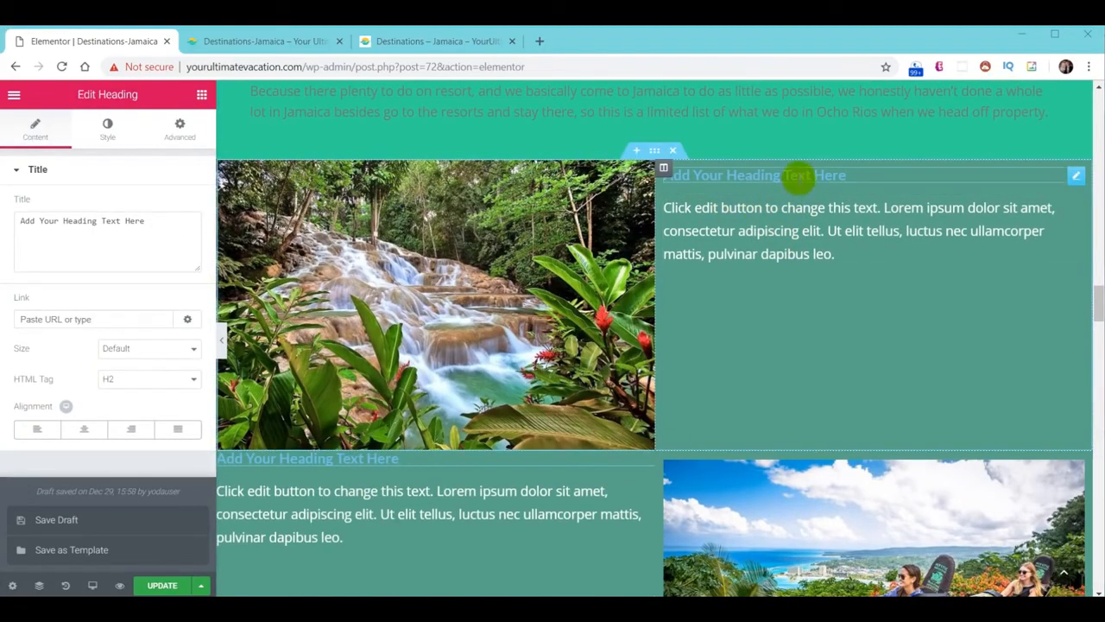
left_click(107, 128)
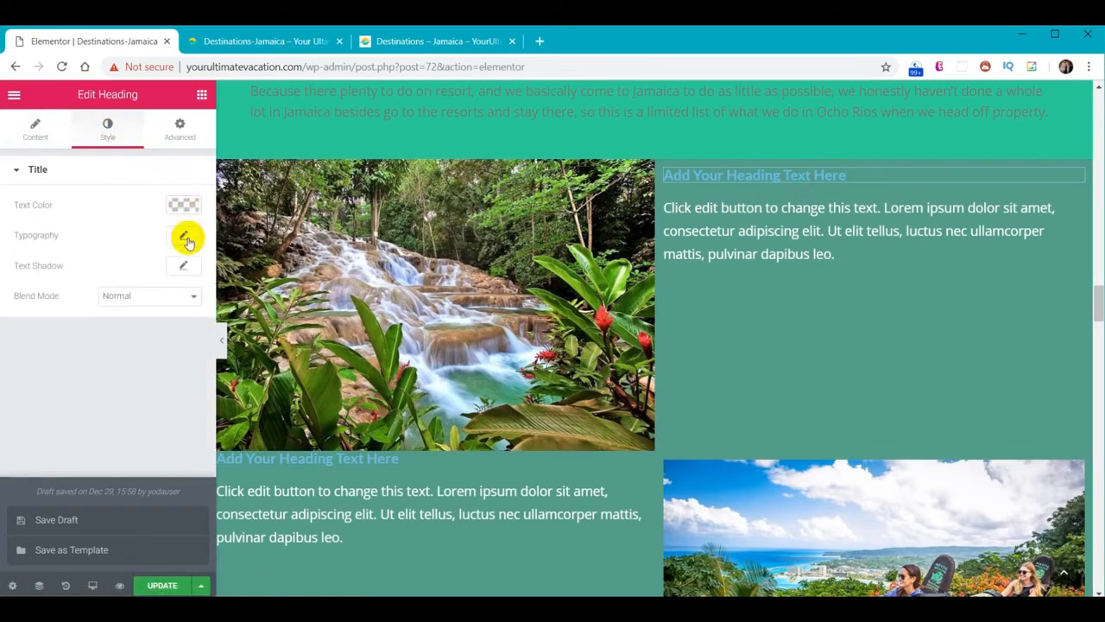
left_click(188, 207)
left_click(149, 378)
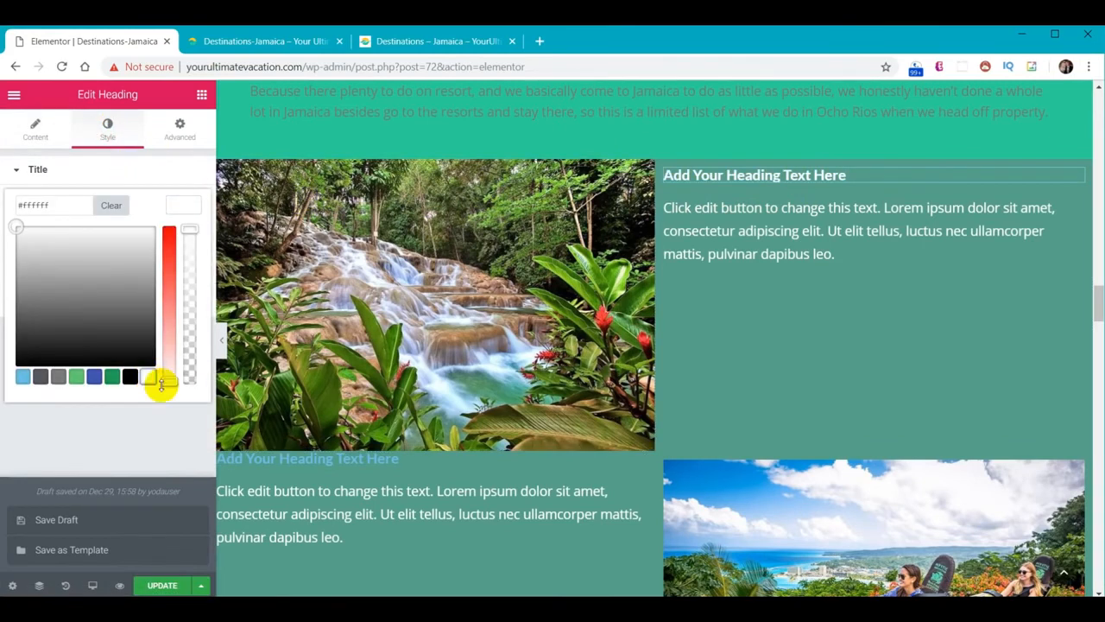
left_click(329, 464)
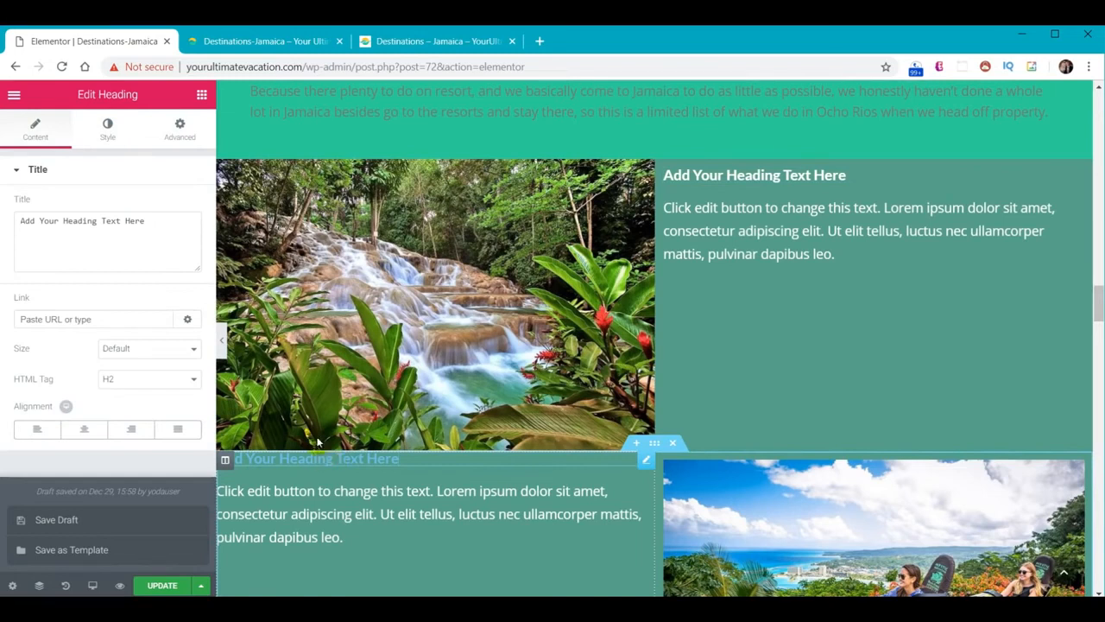
left_click(111, 128)
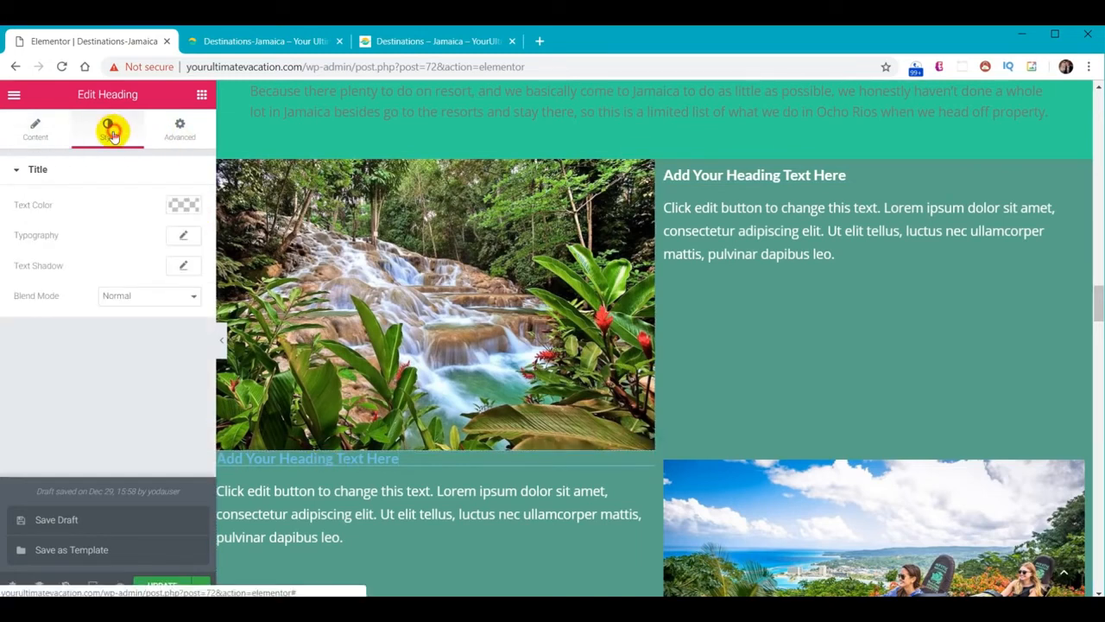
left_click(182, 210)
left_click(149, 380)
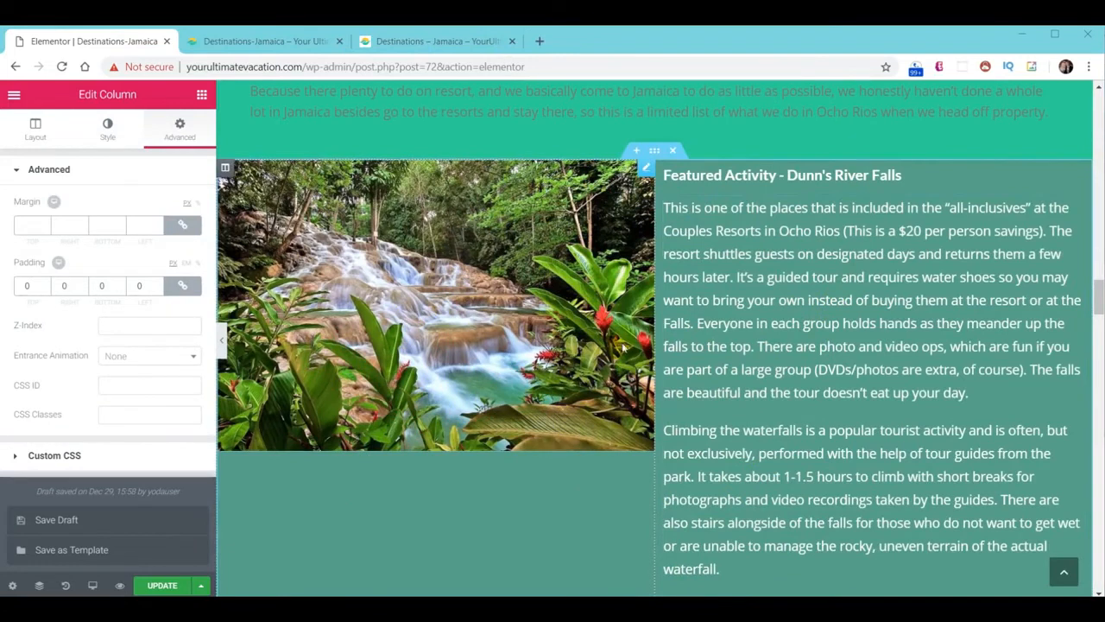
Save and check the live page, then open the Mystic Mountain text column's settings
scroll(622, 342, "down", 5)
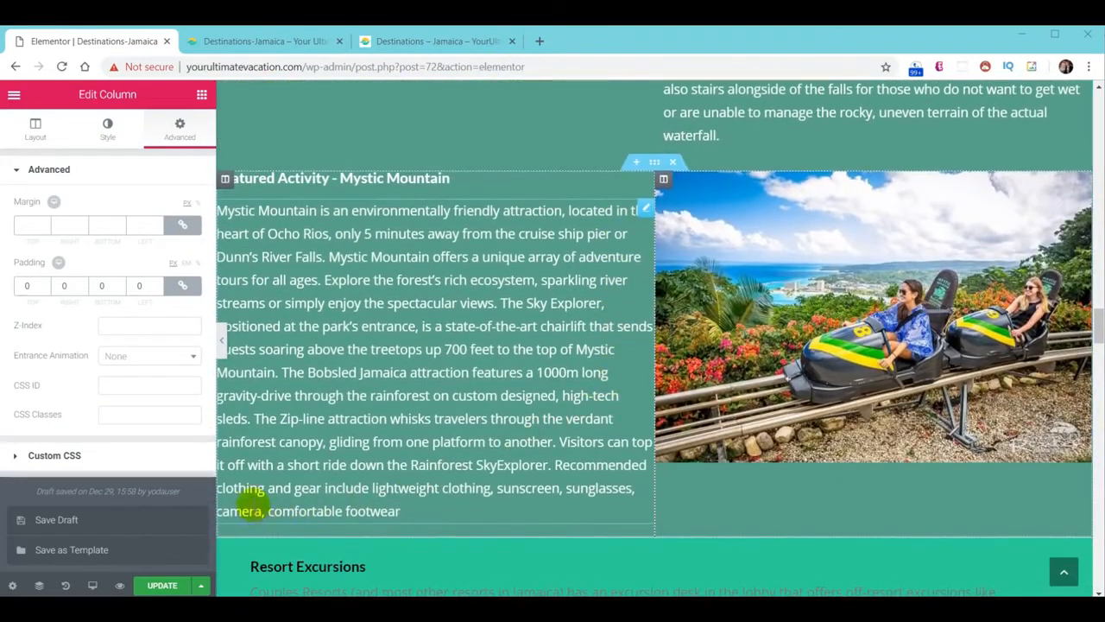
left_click(164, 586)
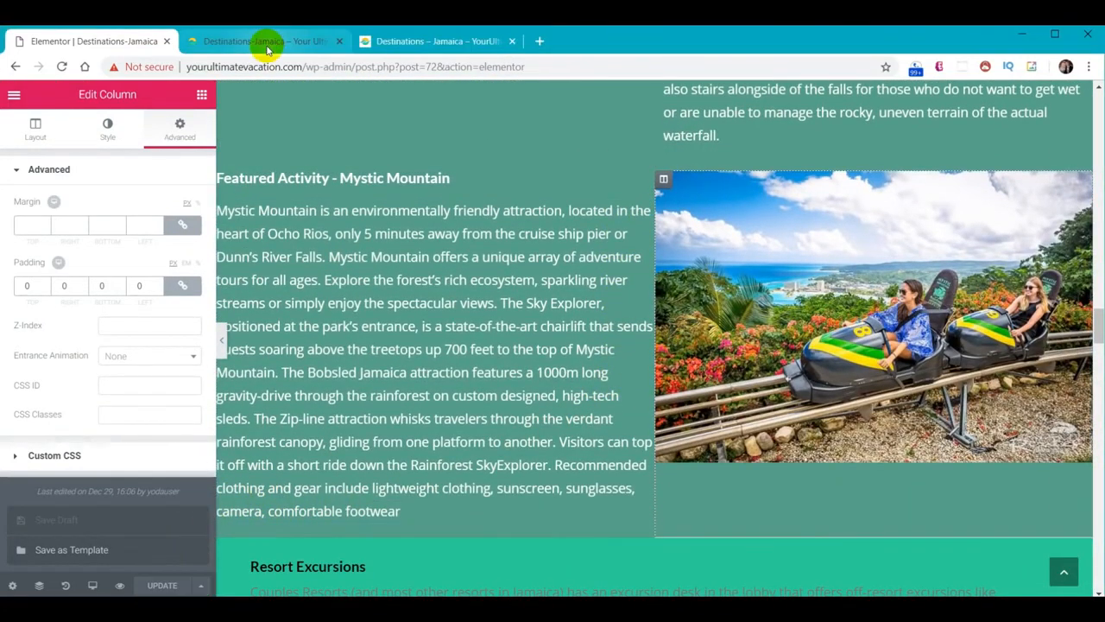
left_click(264, 41)
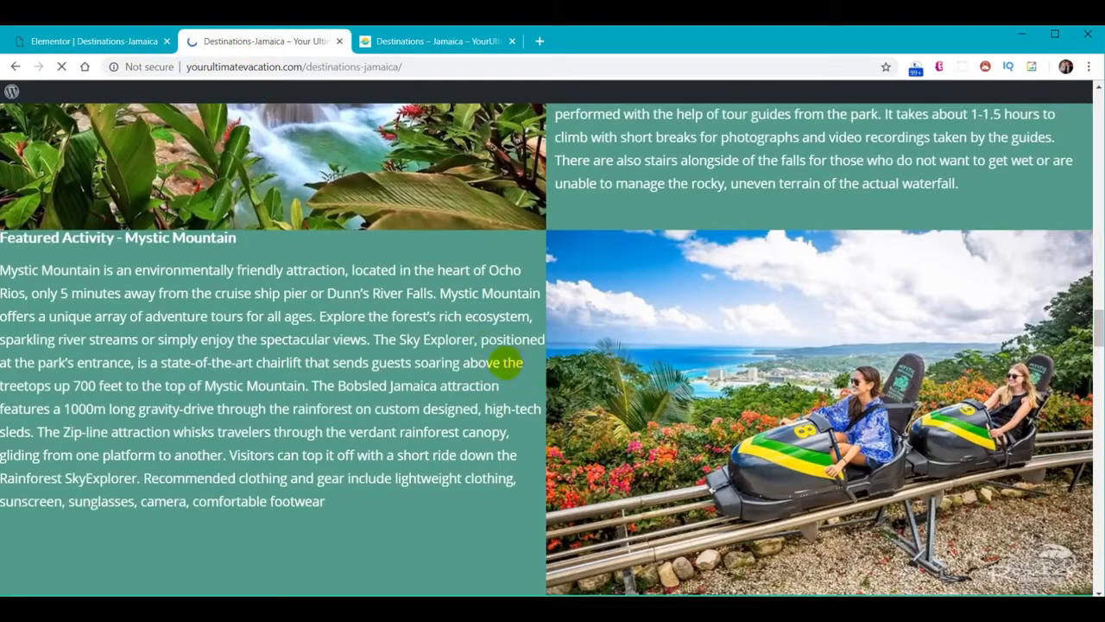
scroll(700, 353, "up", 6)
scroll(703, 354, "down", 3)
scroll(701, 356, "down", 3)
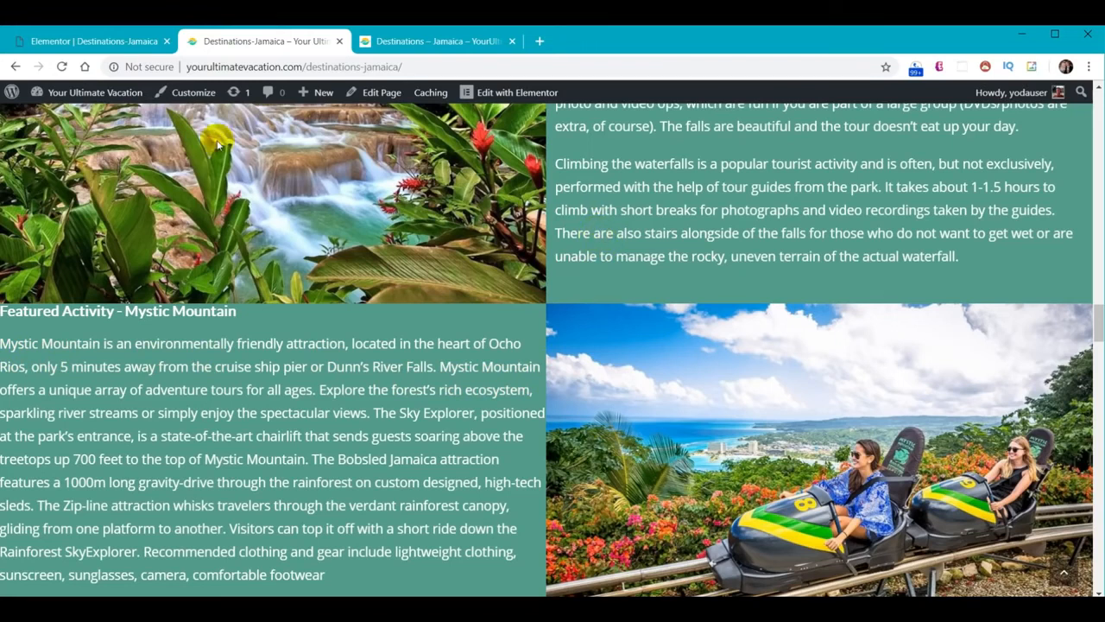
left_click(138, 40)
left_click(225, 178)
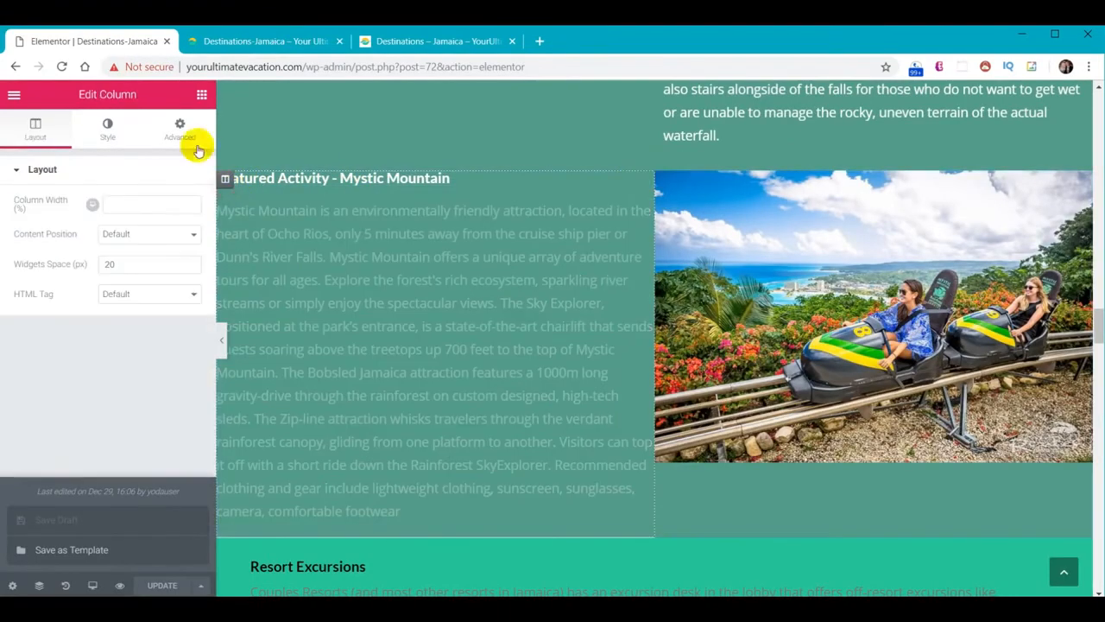
Set the Mystic Mountain column's linked padding to 12 on every side
left_click(180, 129)
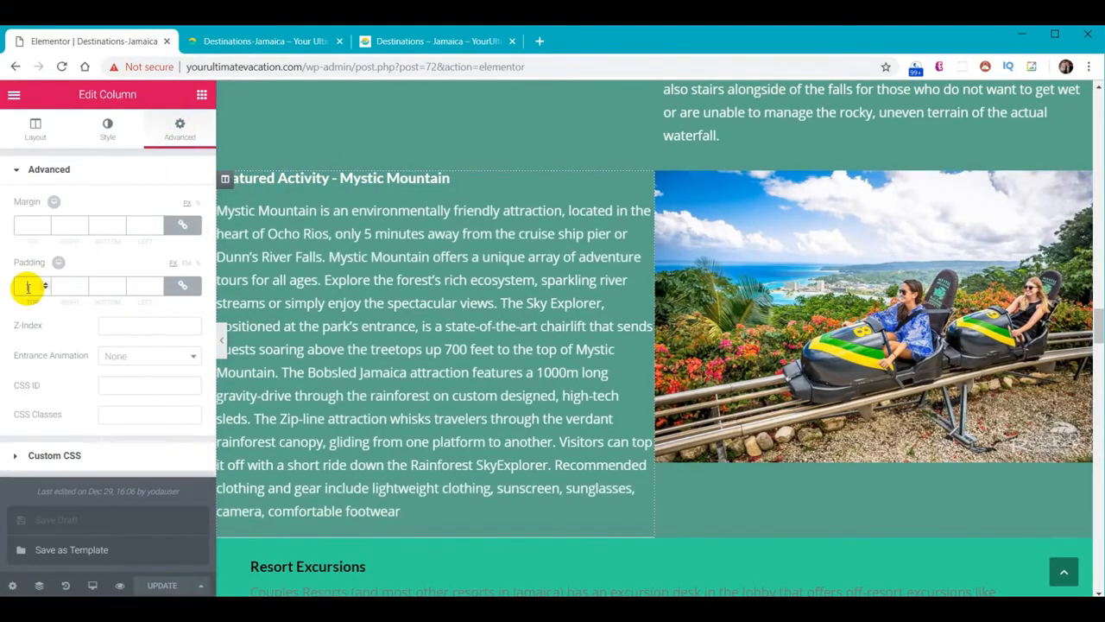
left_click(27, 288)
type("12")
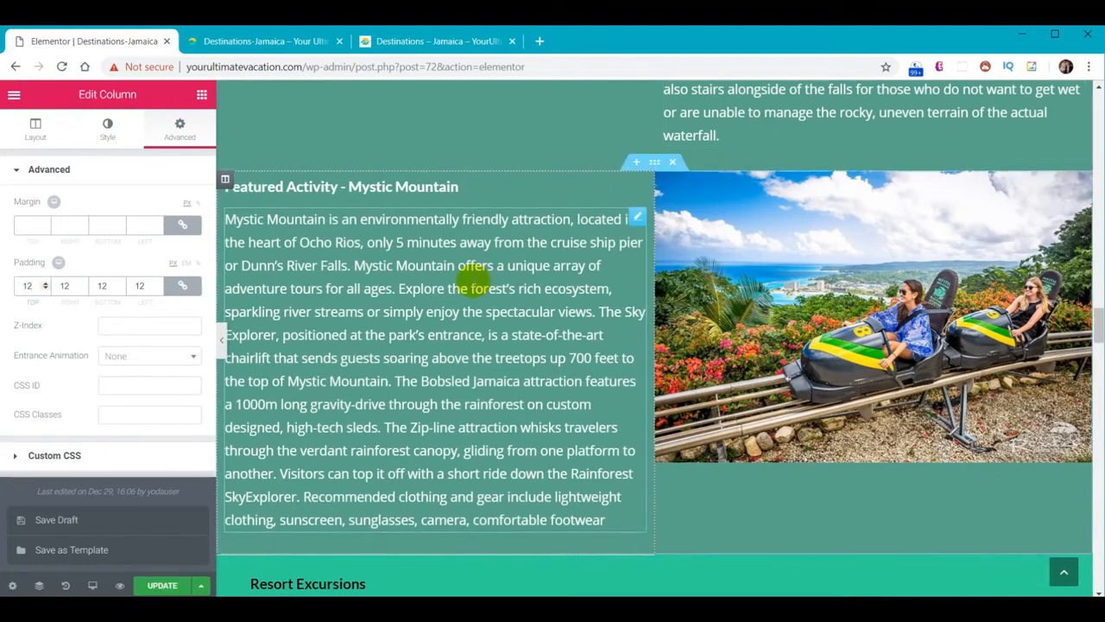
Save the page and reload the live Jamaica page to confirm the padding
left_click(164, 587)
left_click(257, 45)
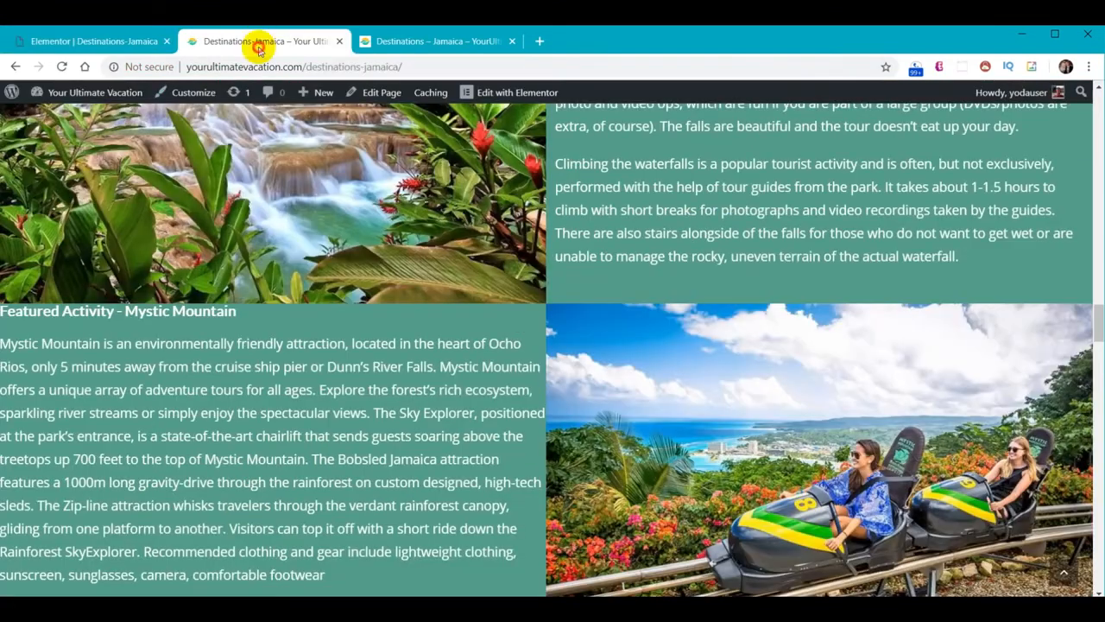
left_click(62, 67)
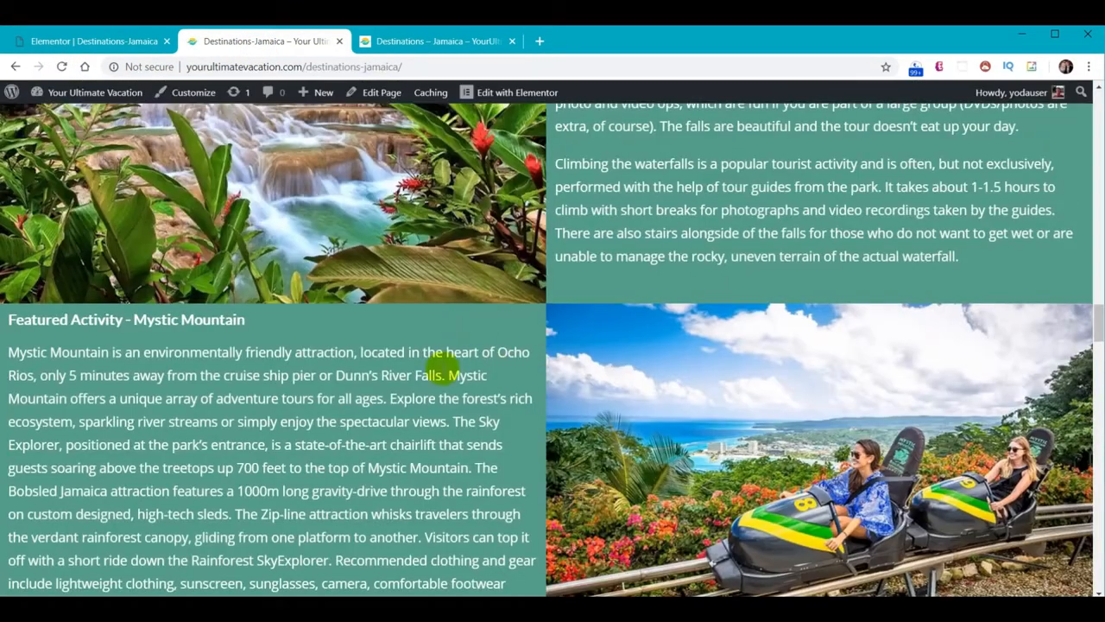
left_click_drag(1099, 321, 1098, 563)
left_click_drag(1097, 563, 1097, 569)
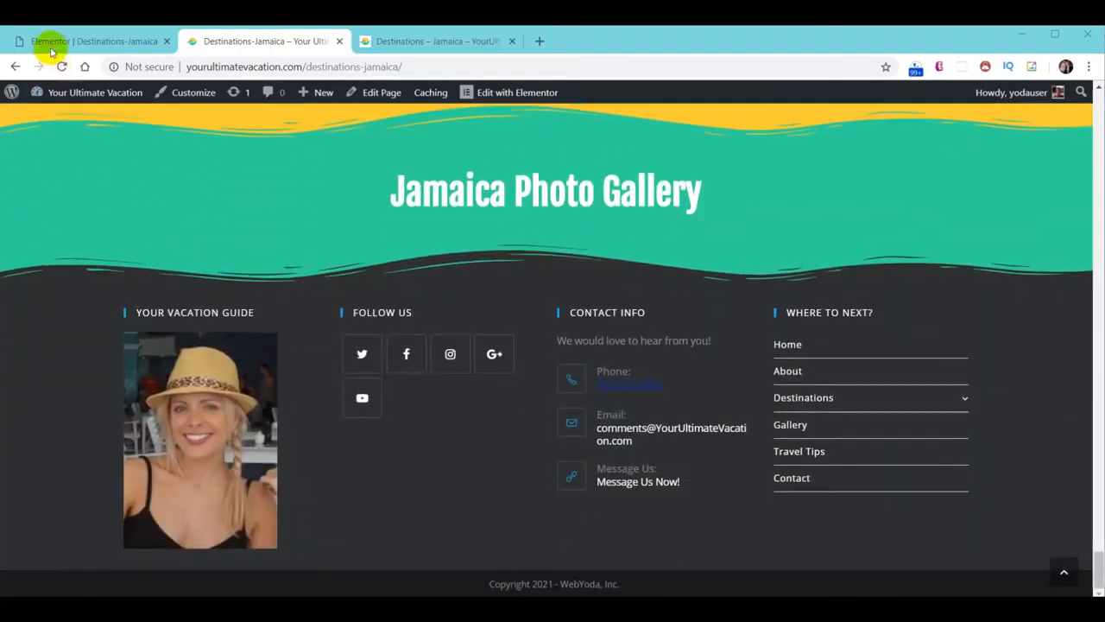
left_click(50, 45)
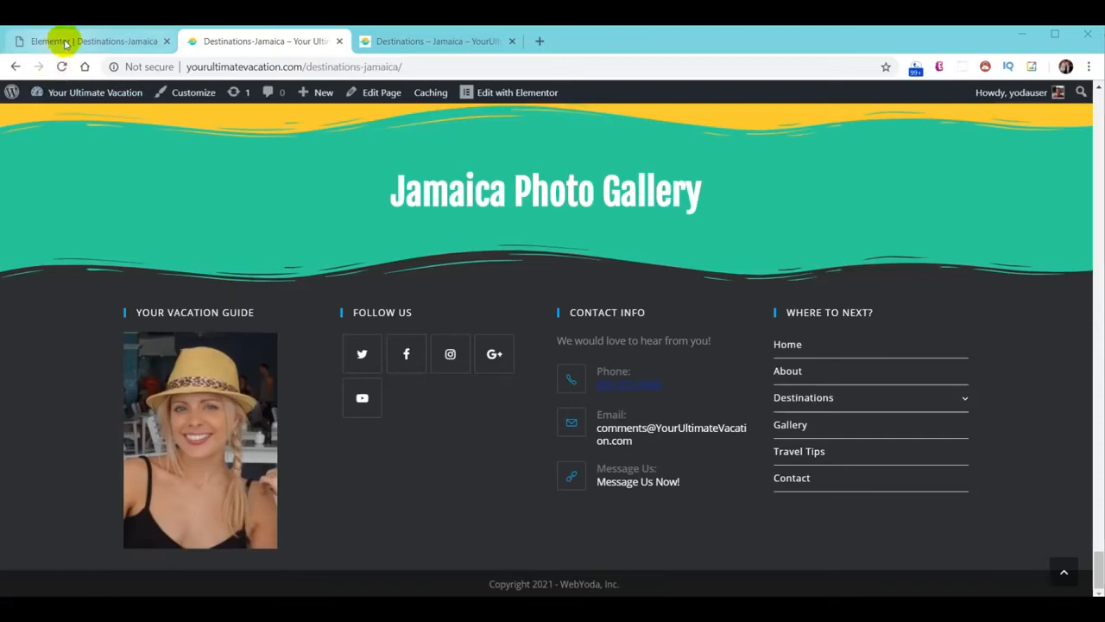
Place an Image Gallery widget below the Jamaica Photo Gallery heading
left_click_drag(1095, 324, 1095, 406)
scroll(760, 377, "down", 12)
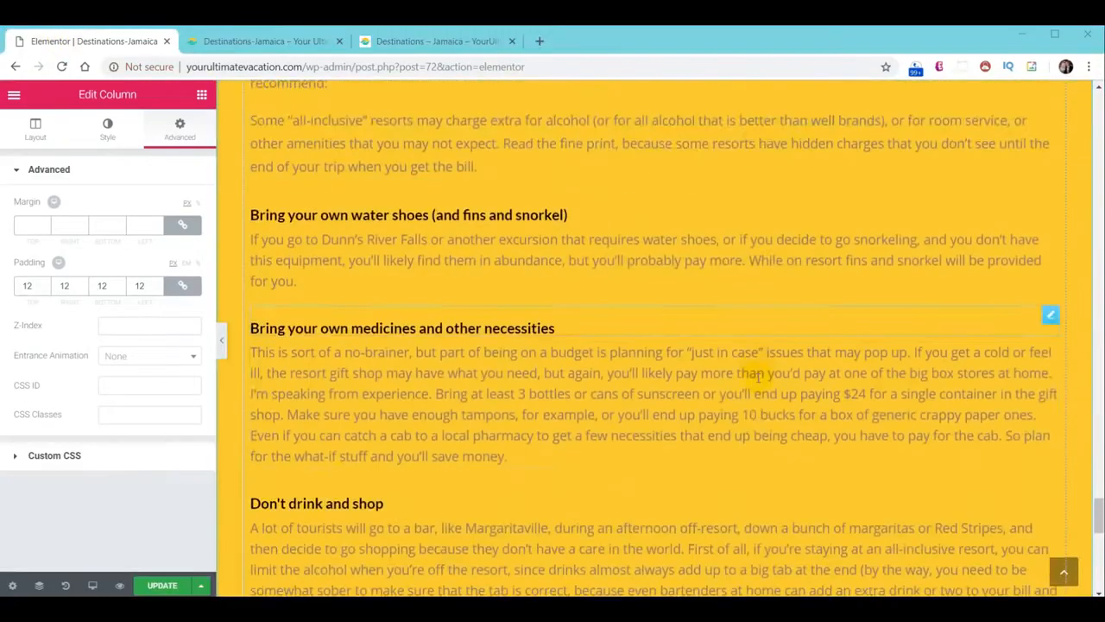
scroll(768, 360, "up", 2)
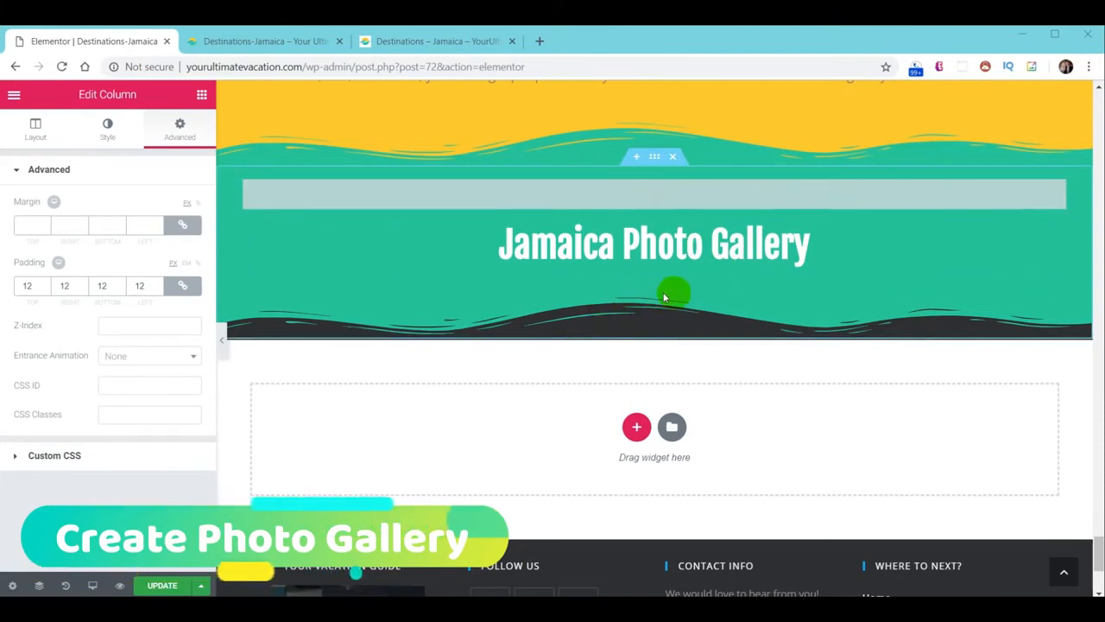
left_click(202, 96)
scroll(178, 272, "down", 3)
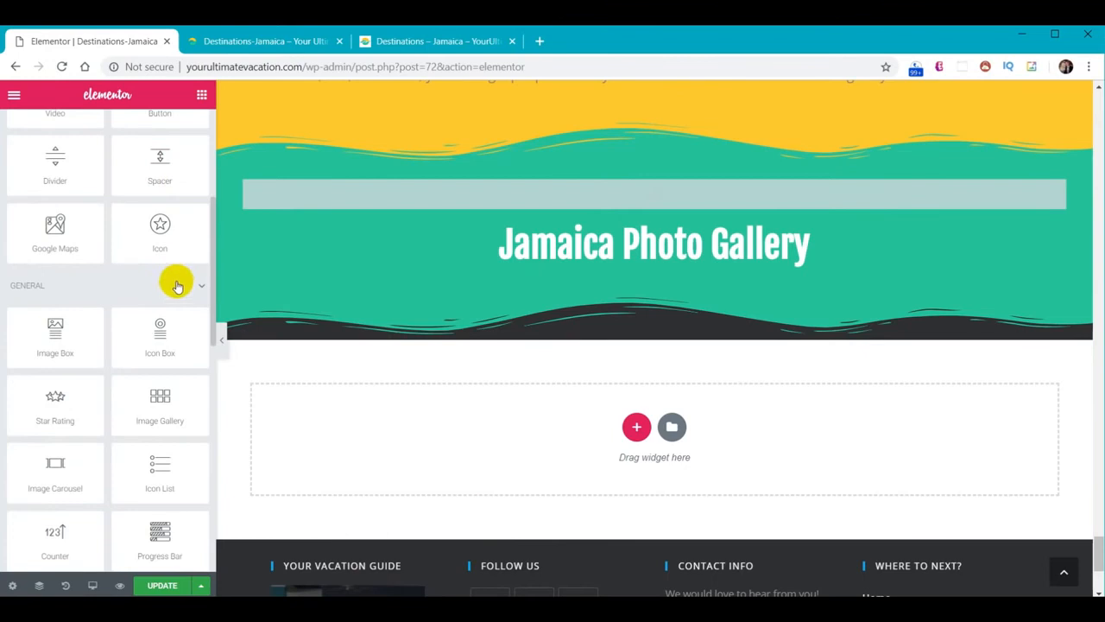
left_click_drag(159, 399, 677, 272)
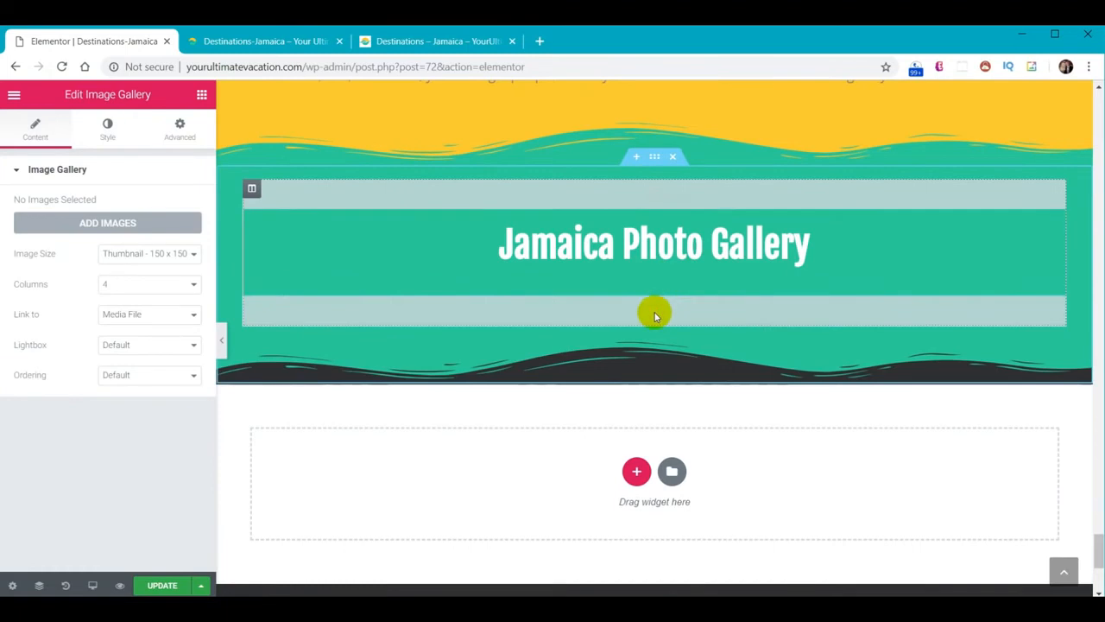
Upload all 24 Jamaica photos and insert them as a new gallery
left_click(123, 226)
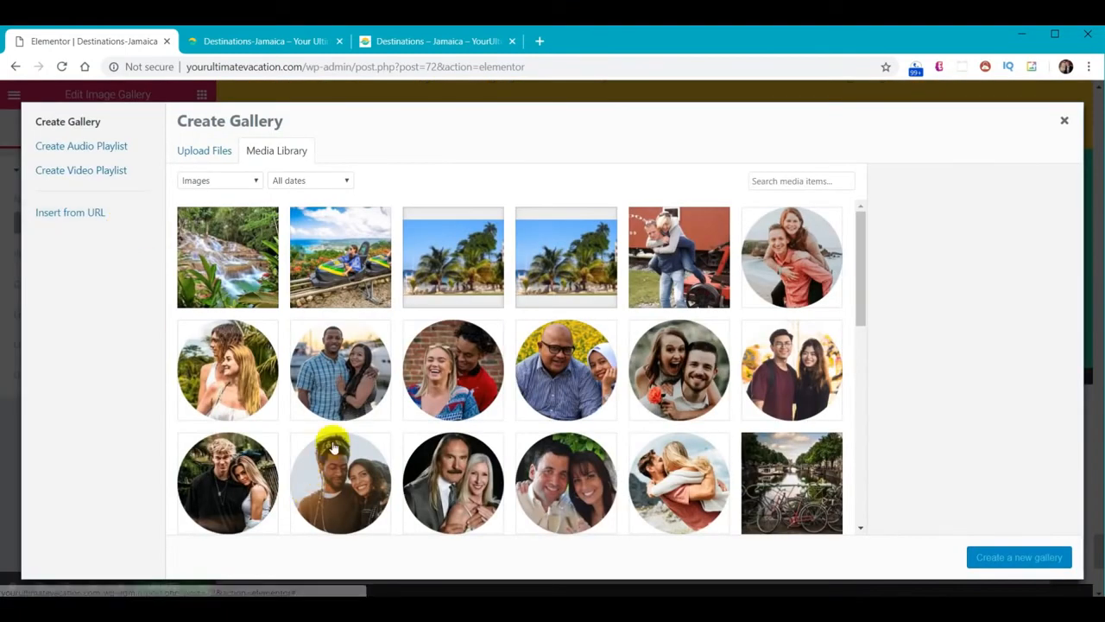
key("alt+Tab")
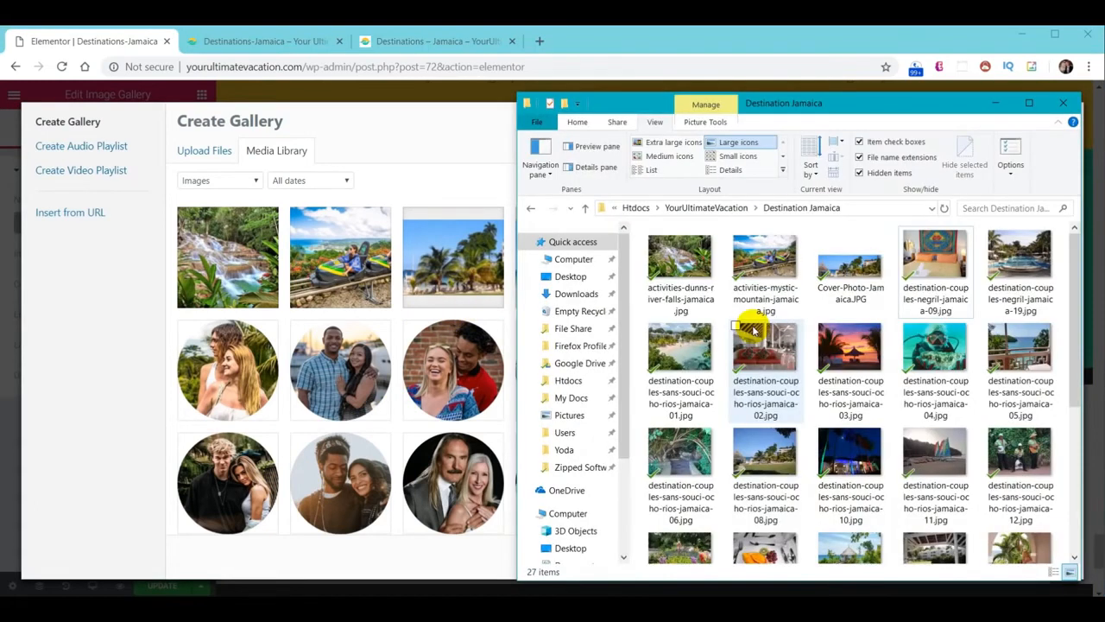
scroll(933, 309, "down", 4)
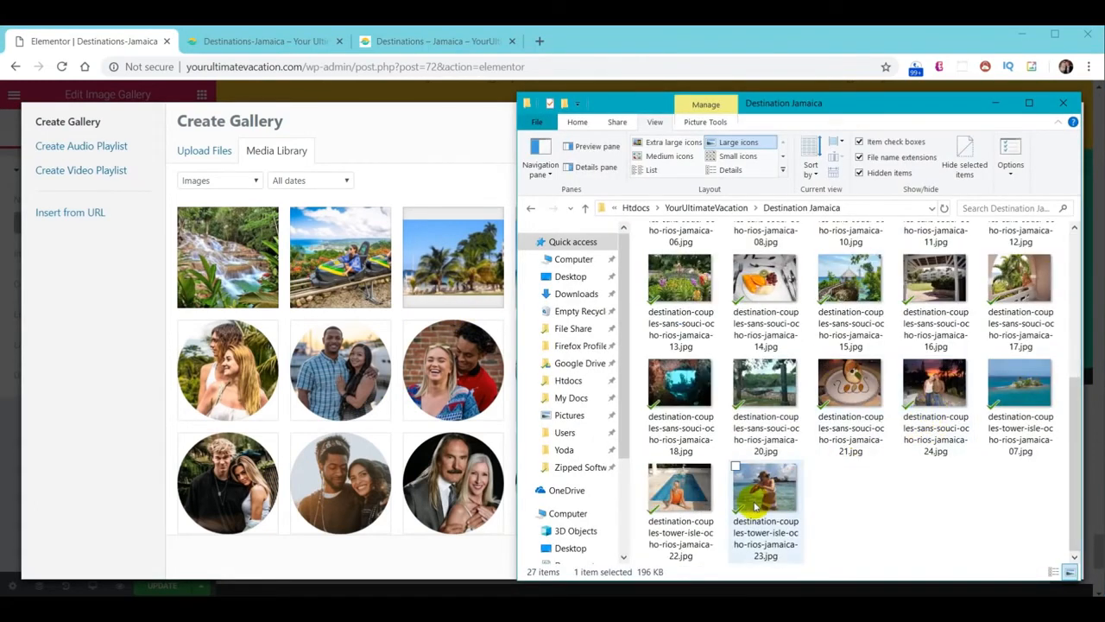
left_click(756, 505, "shift")
left_click_drag(775, 283, 256, 289)
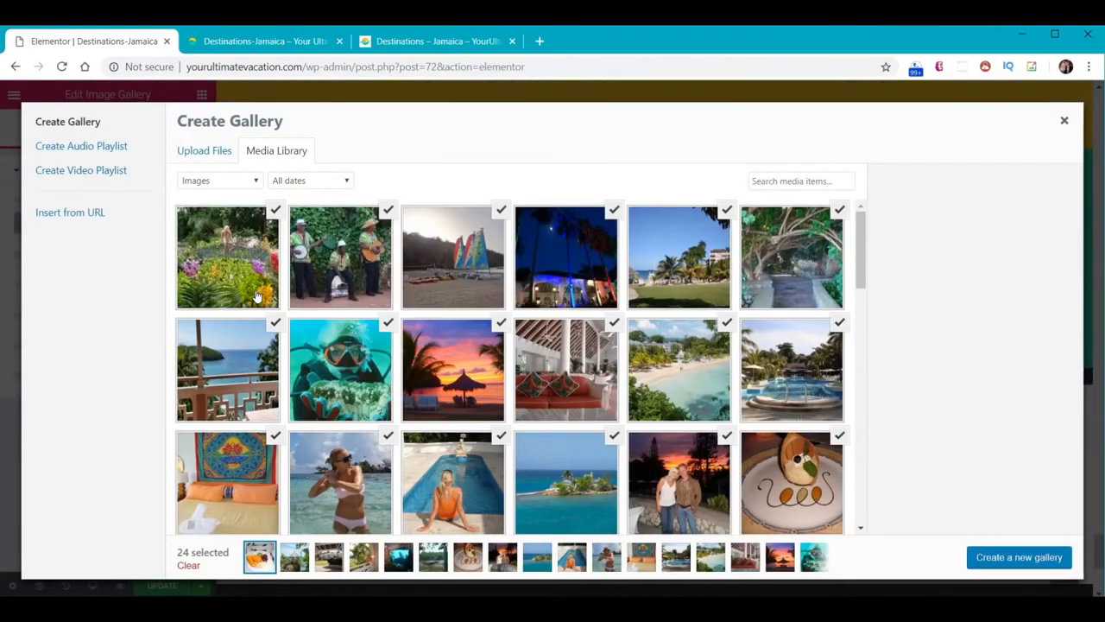
left_click(1019, 557)
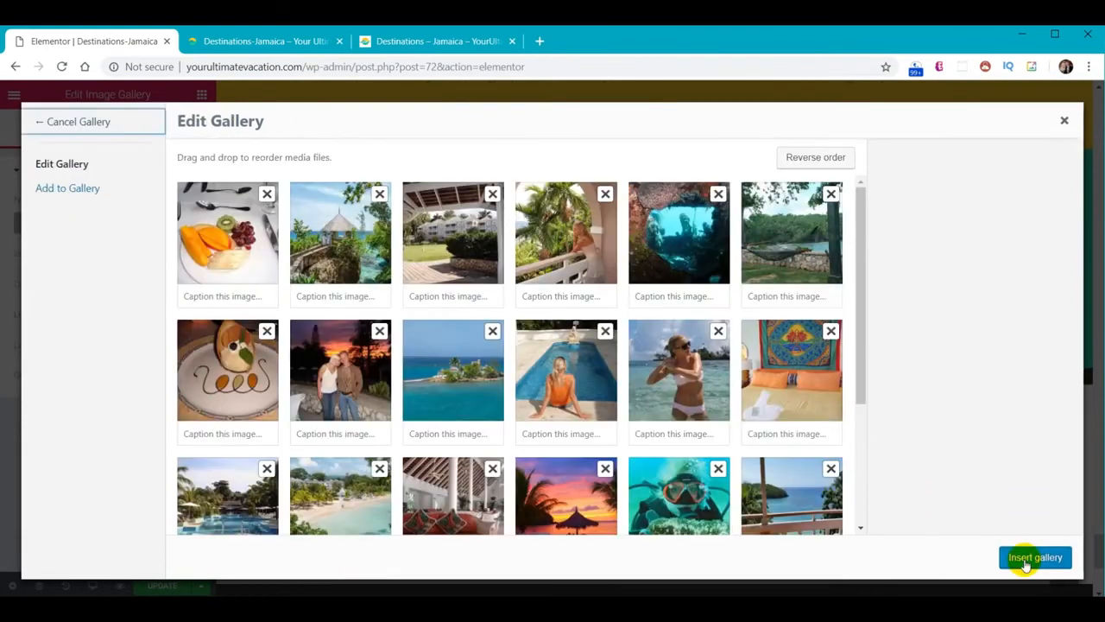
left_click(1035, 557)
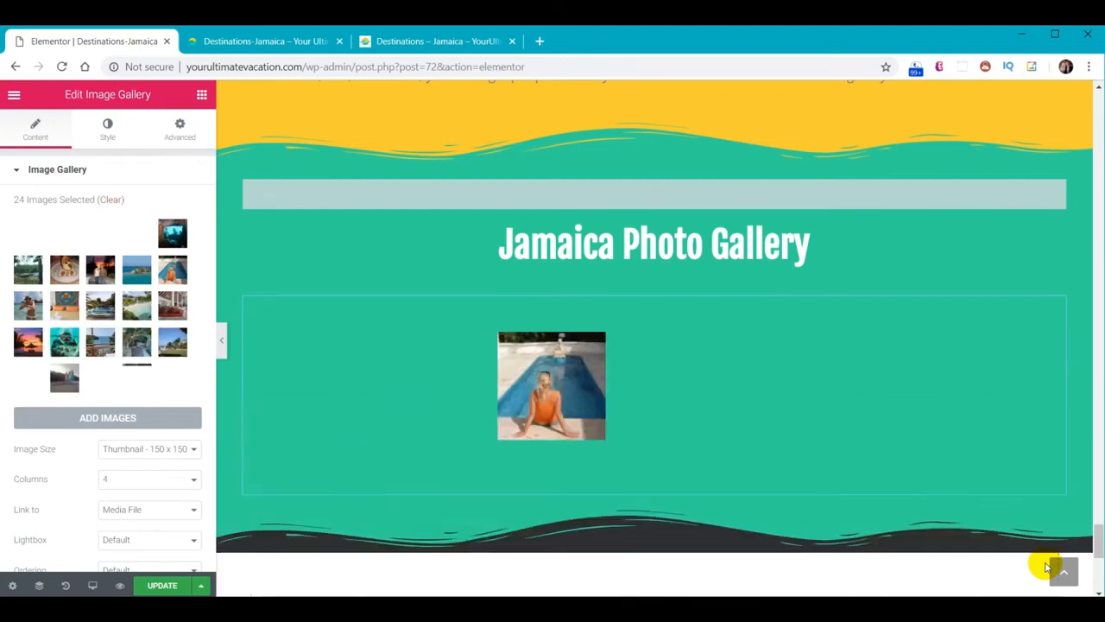
Set gallery images to Medium 300 x 300 with custom spacing of 10
left_click(188, 448)
left_click(143, 476)
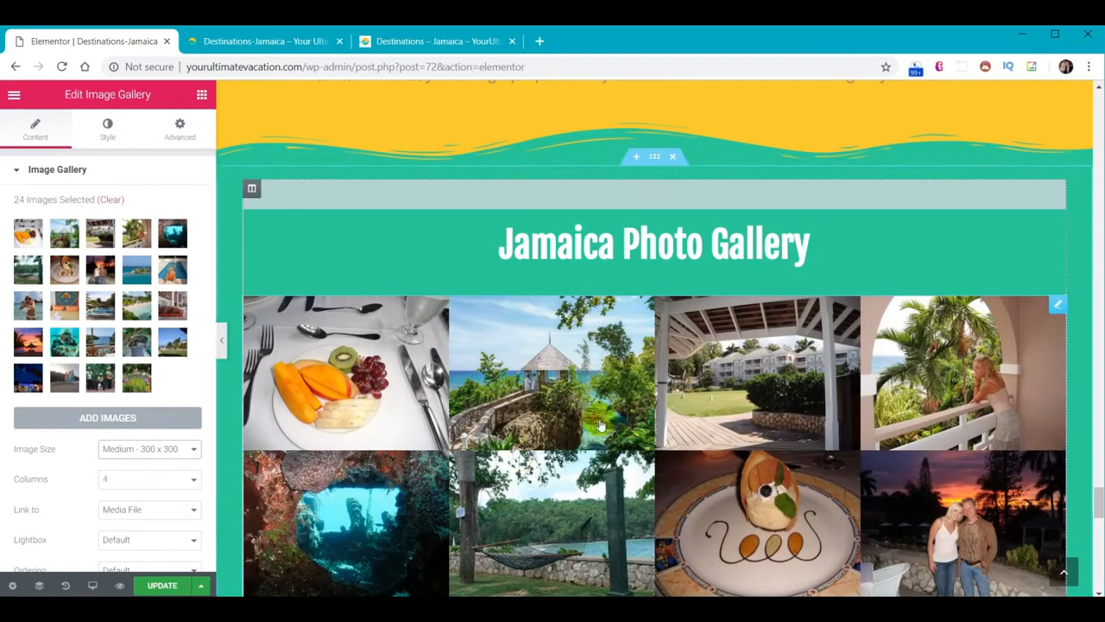
left_click(104, 128)
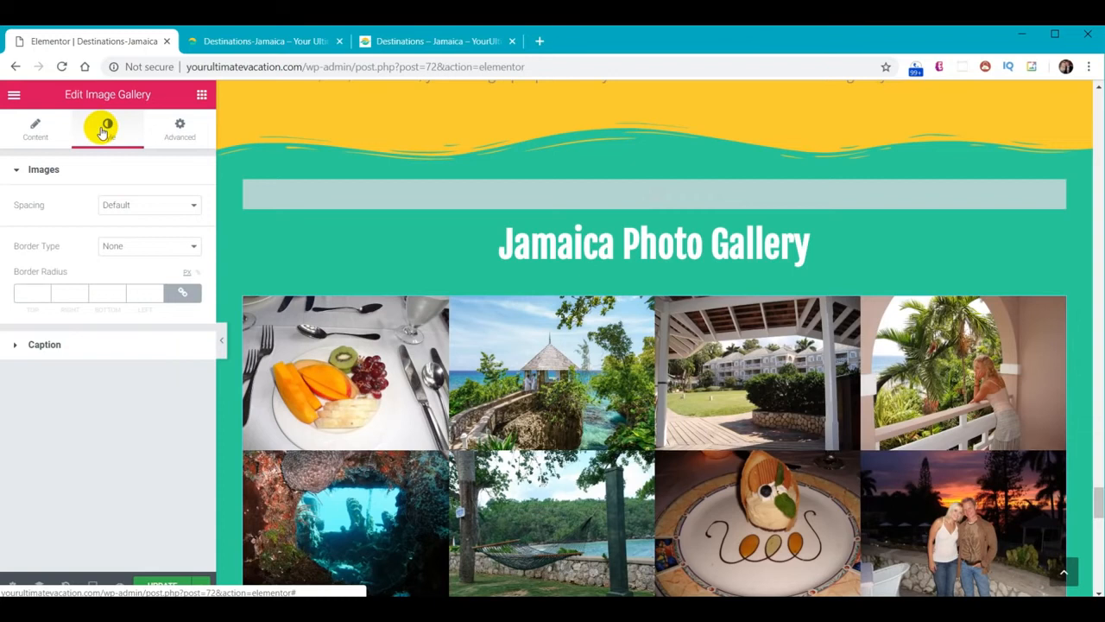
left_click(141, 205)
left_click(141, 228)
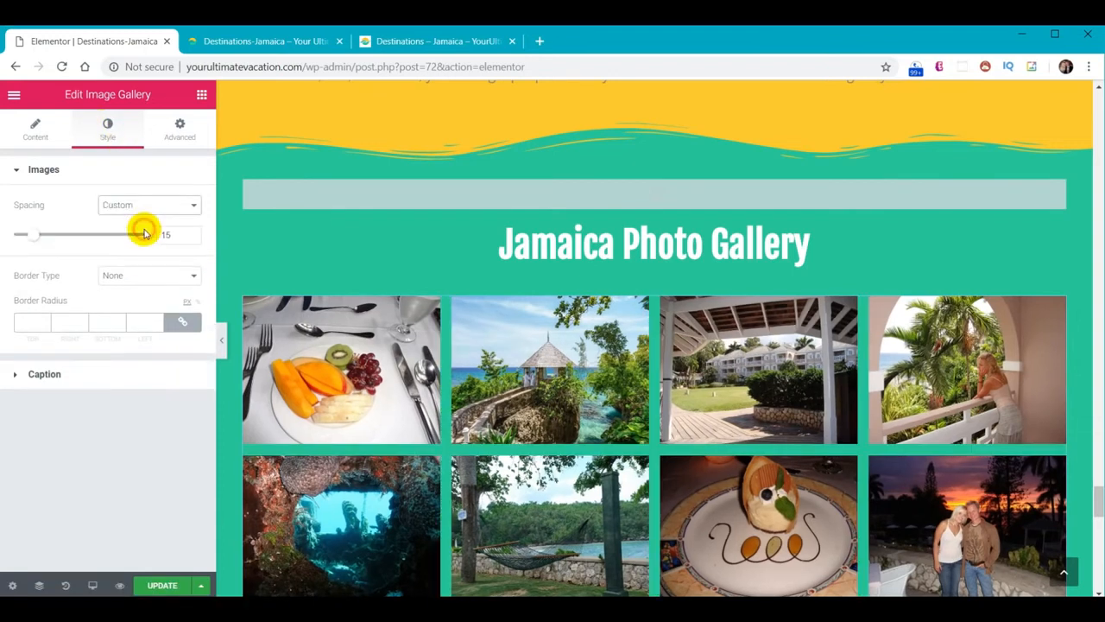
double_click(173, 233)
type("10")
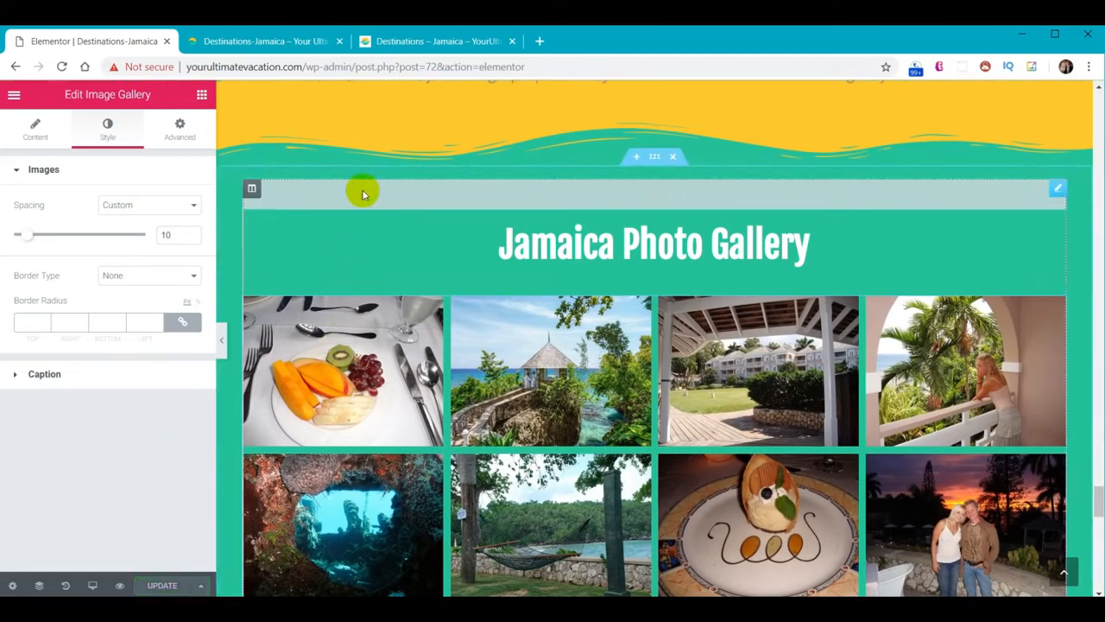
left_click(285, 38)
Reload the live Jamaica page and scroll through the four-column photo gallery
left_click(62, 68)
scroll(683, 276, "down", 5)
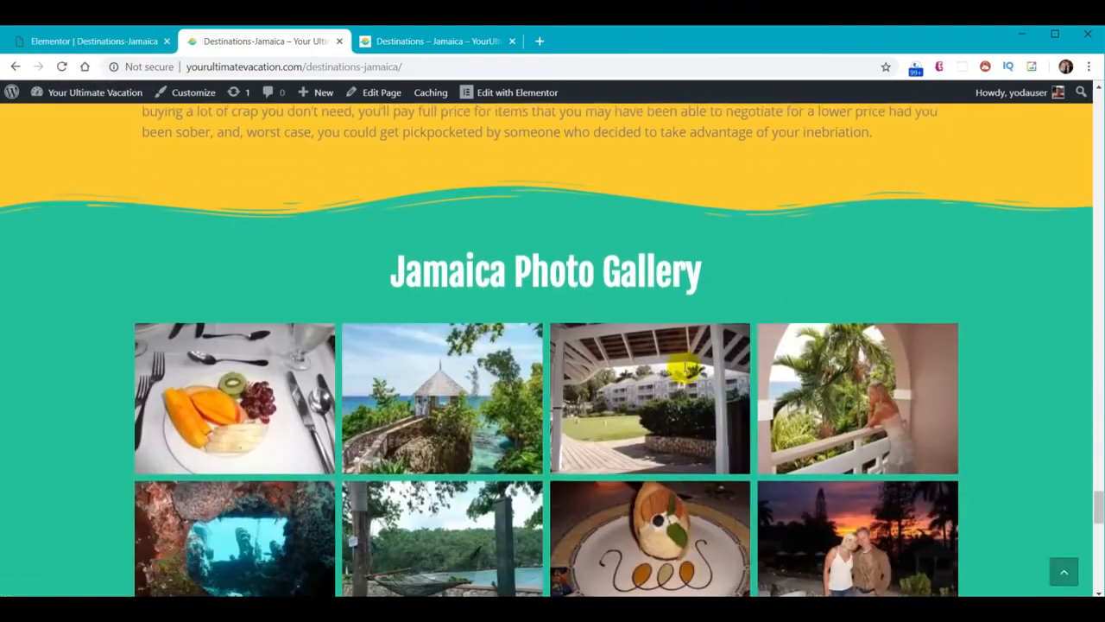
scroll(684, 372, "down", 6)
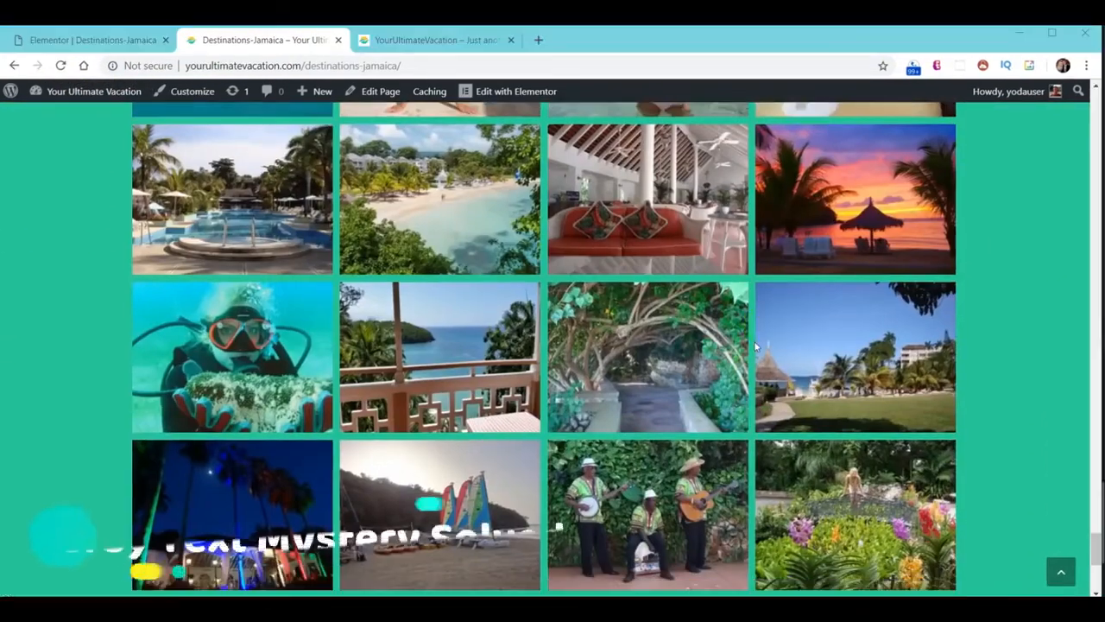
scroll(757, 340, "up", 8)
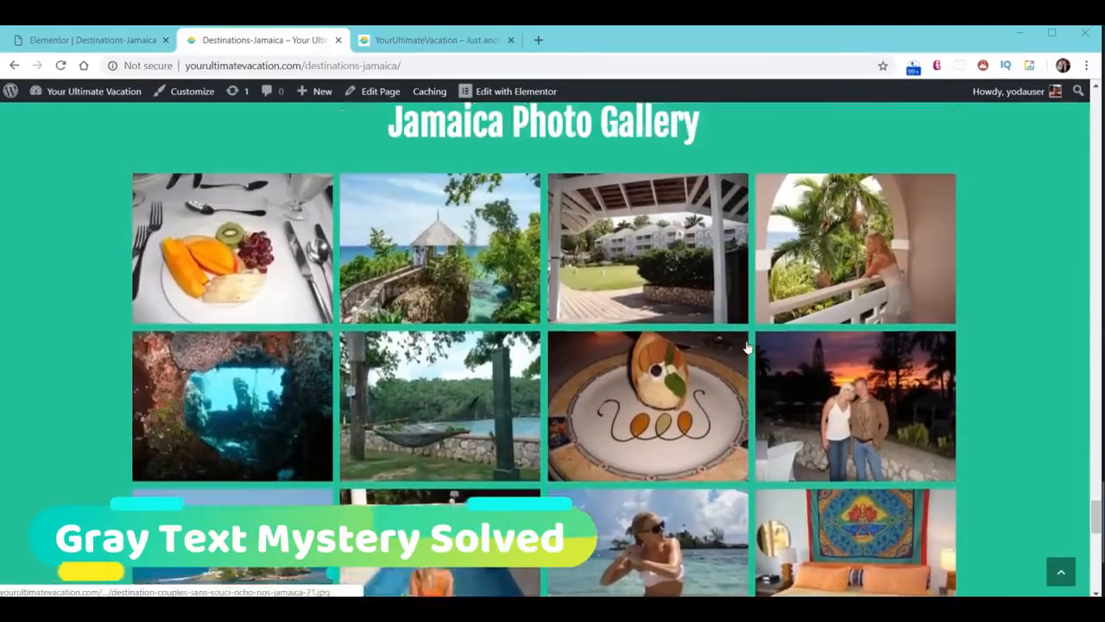
scroll(747, 349, "up", 4)
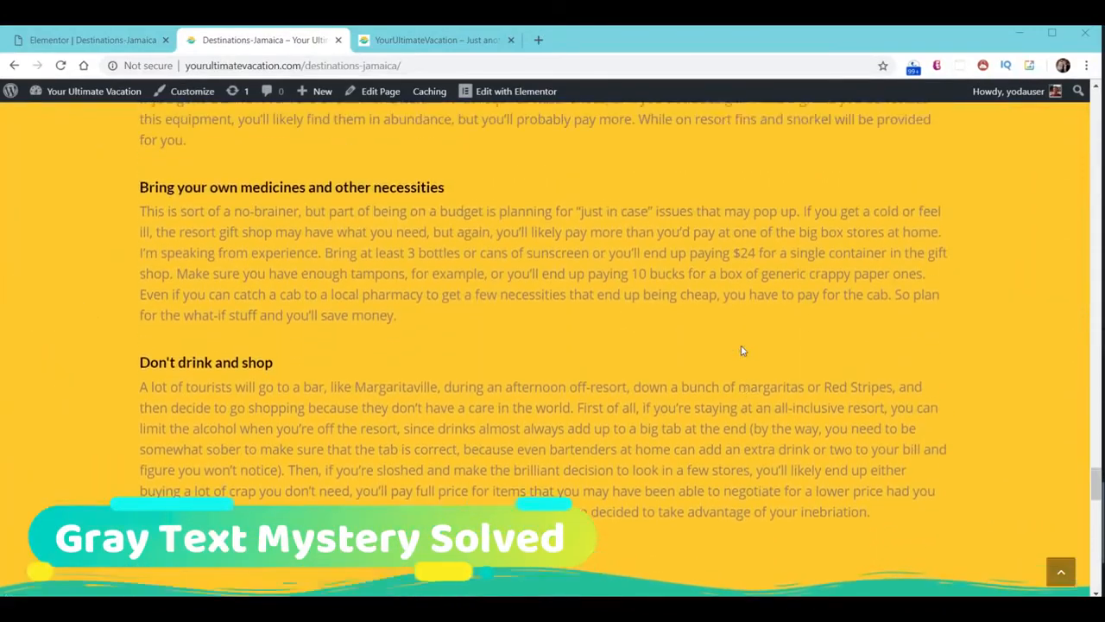
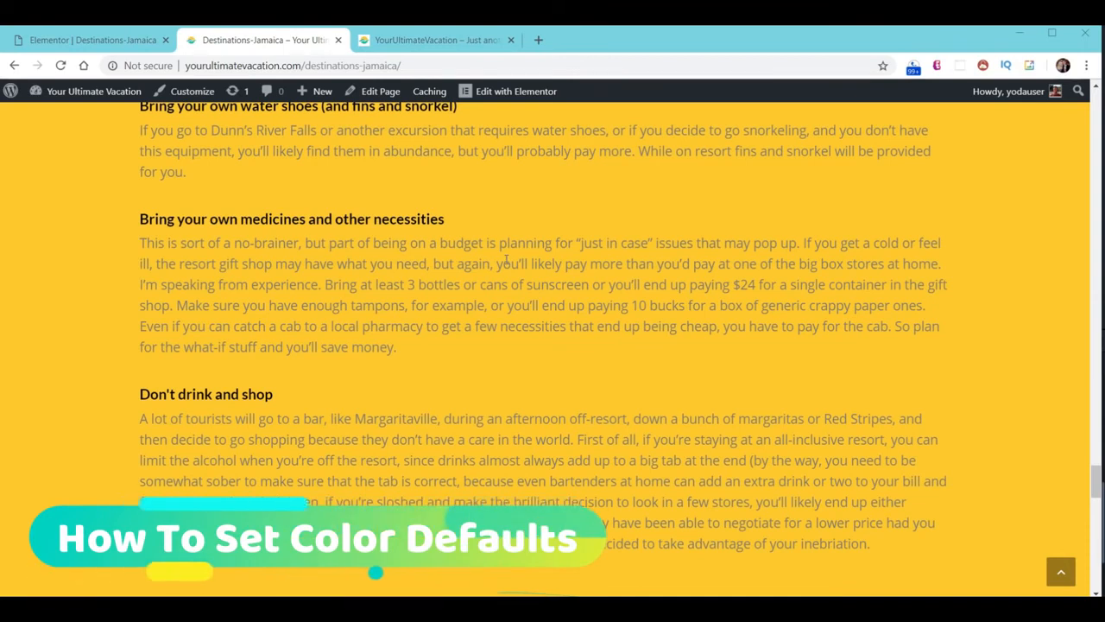
Set Elementor's default Text colour to black, apply it, and reload the live Jamaica page
left_click(100, 41)
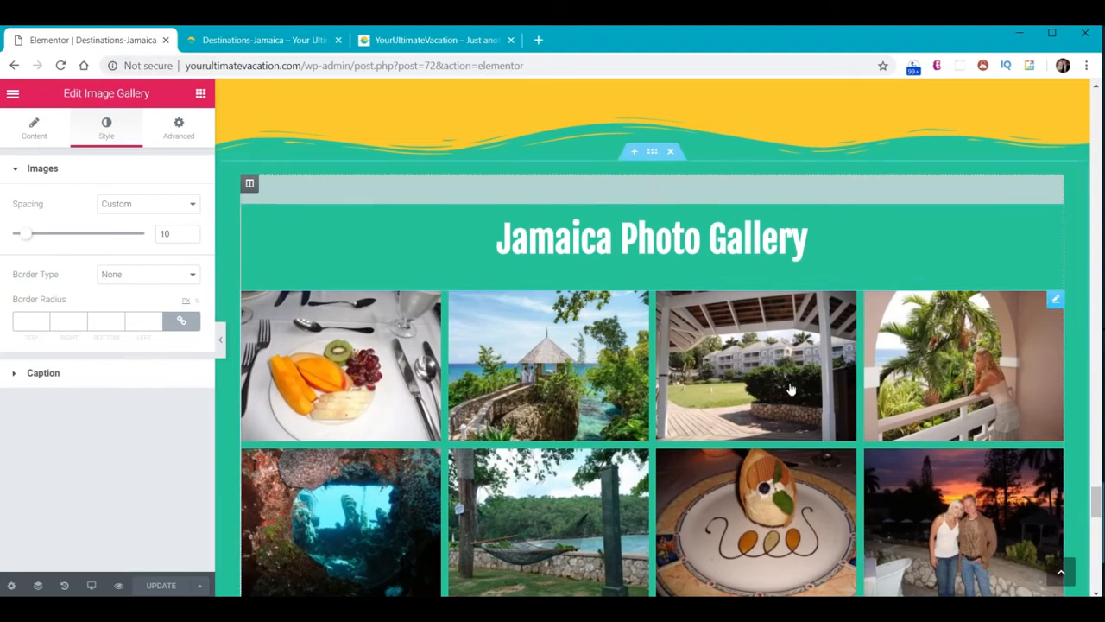
scroll(695, 354, "up", 5)
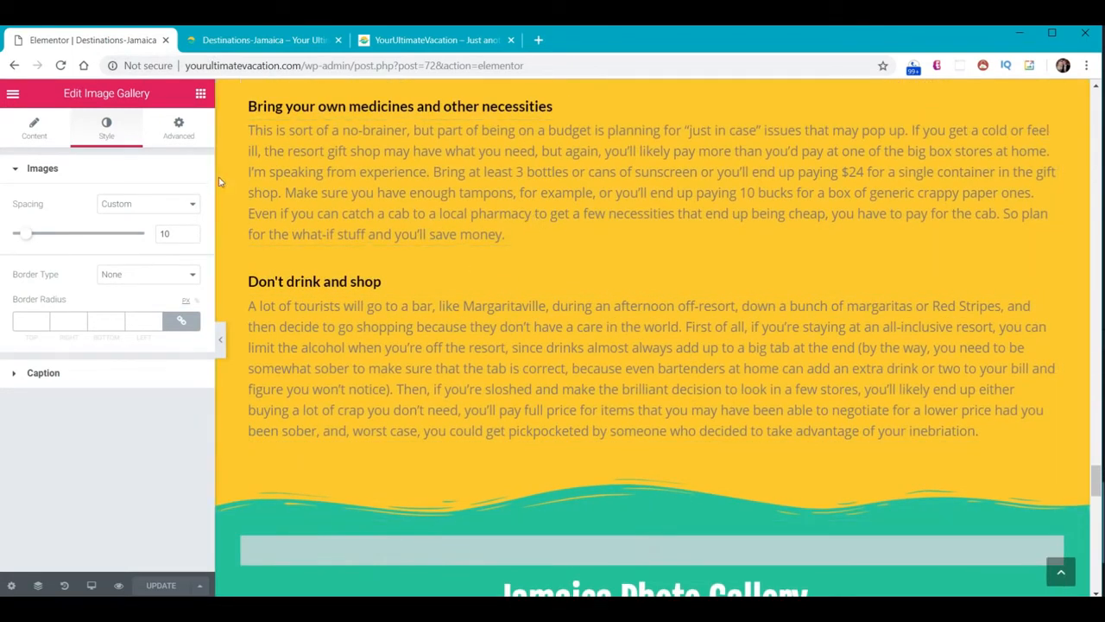
left_click(12, 95)
left_click(76, 161)
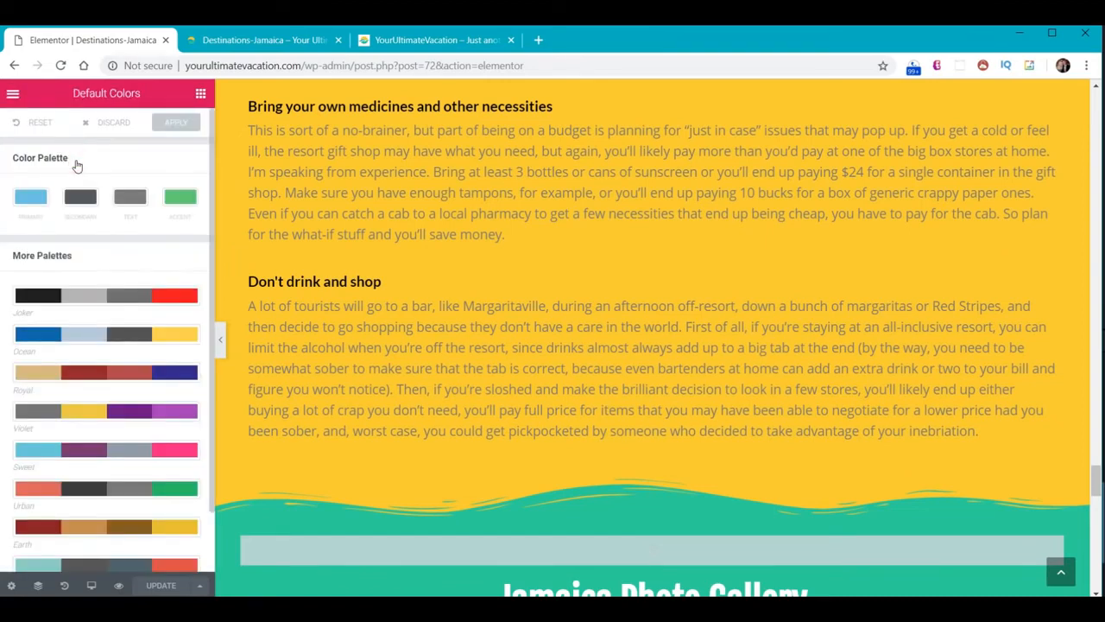
left_click(124, 200)
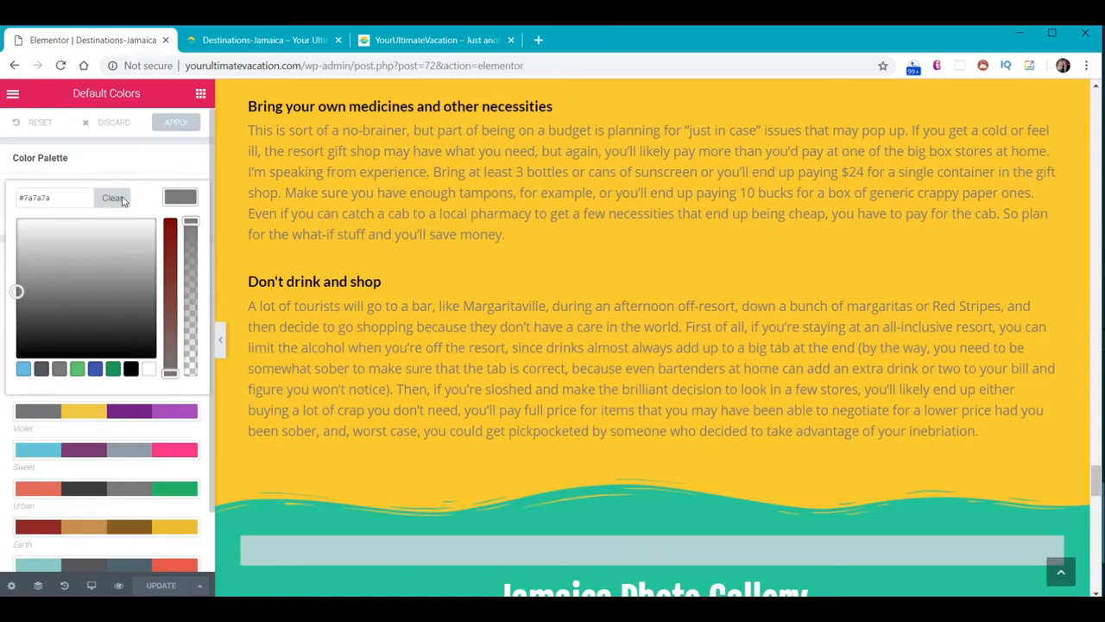
left_click(131, 369)
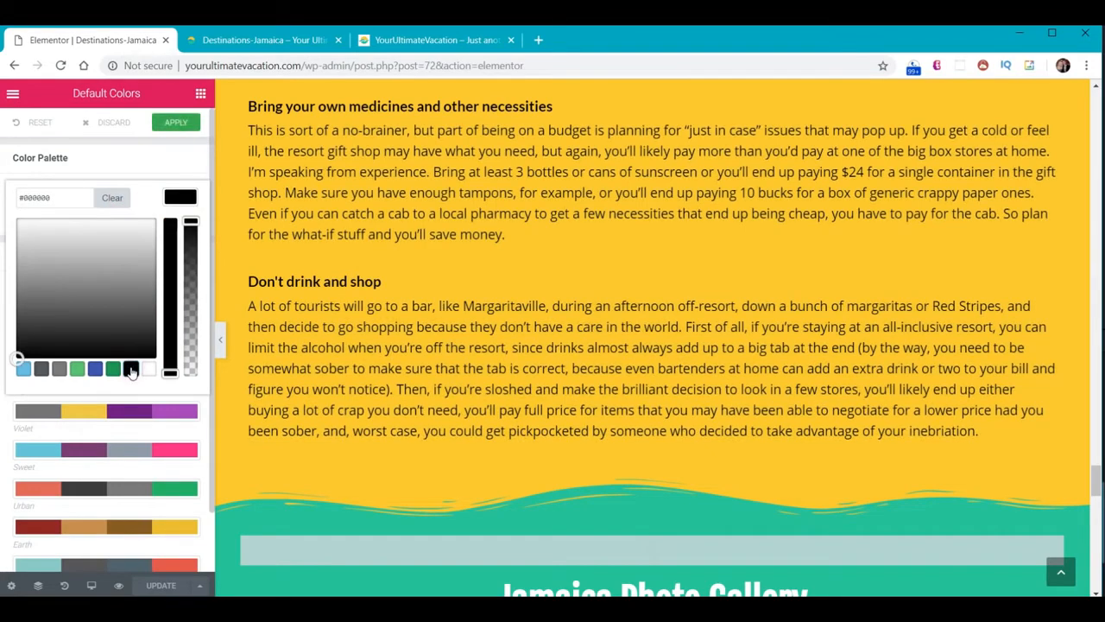
left_click(173, 127)
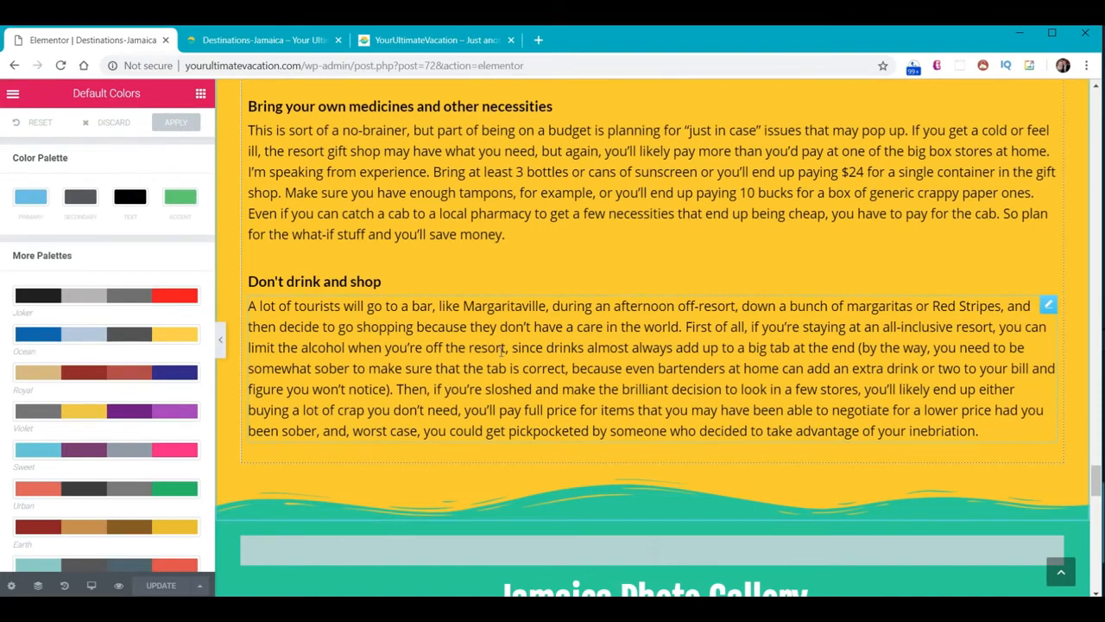
left_click(259, 40)
left_click(59, 65)
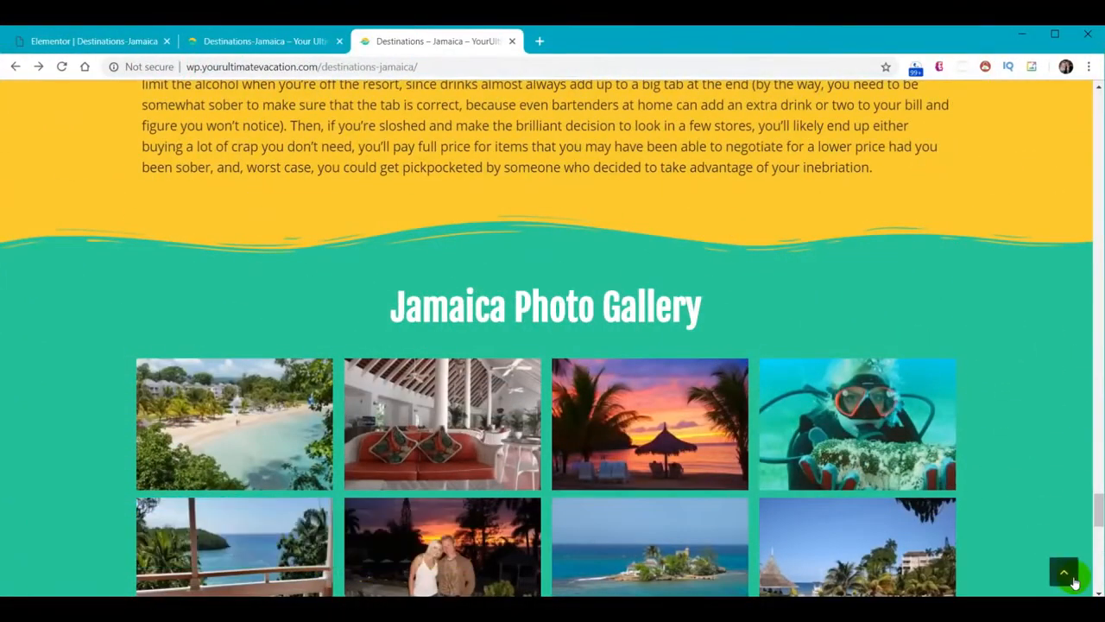
Glance at the live Gallery page, then open the Gallery page in Elementor from All Pages
left_click(1073, 581)
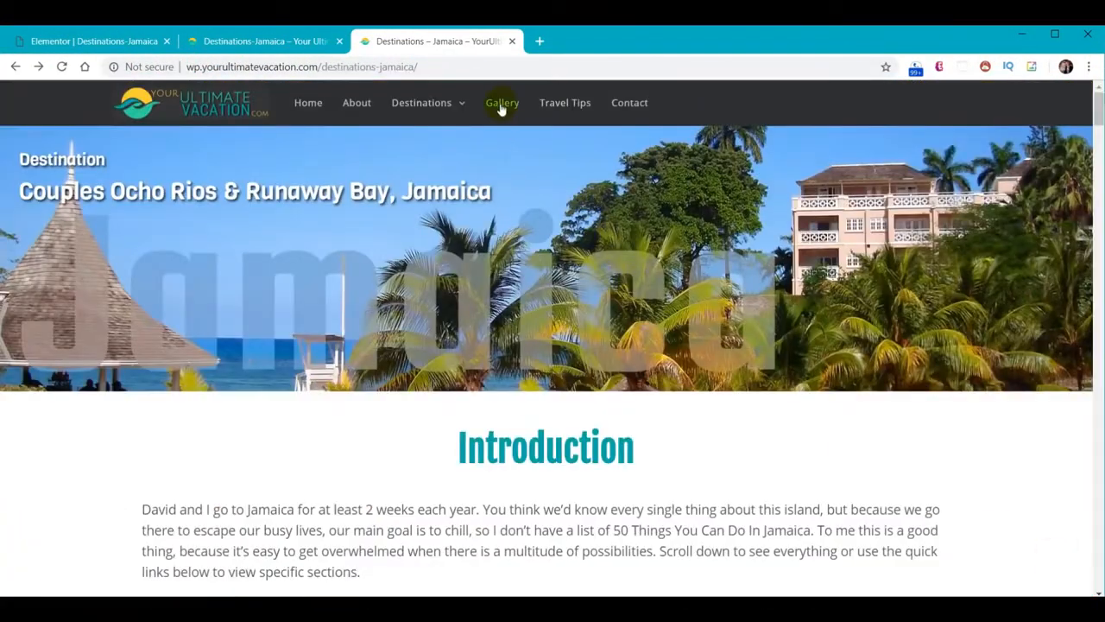
left_click(501, 106)
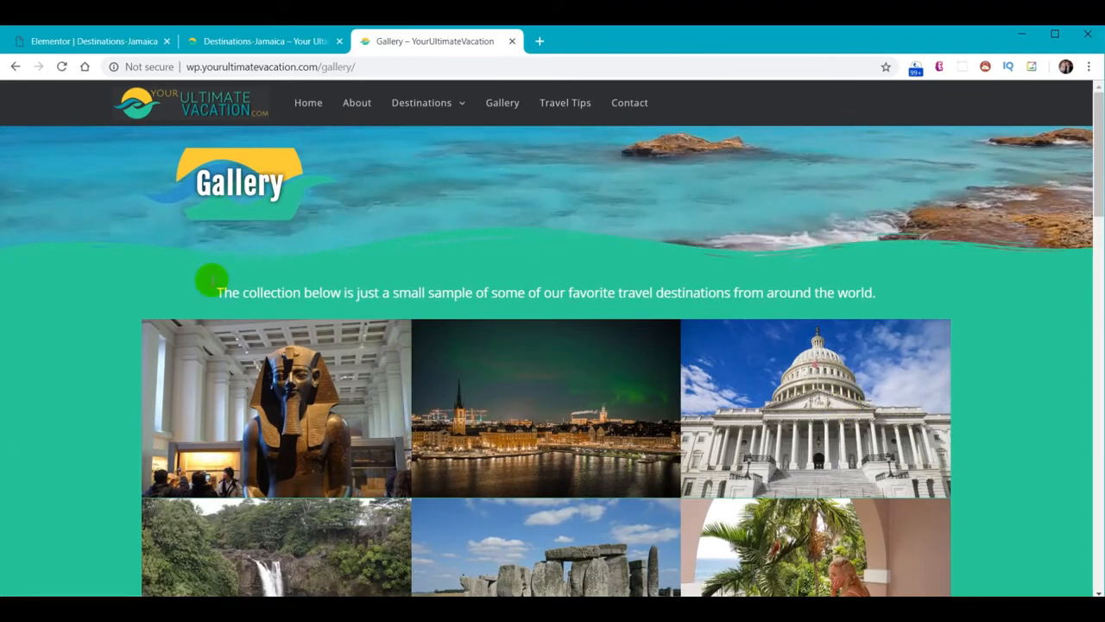
left_click(61, 41)
left_click(12, 95)
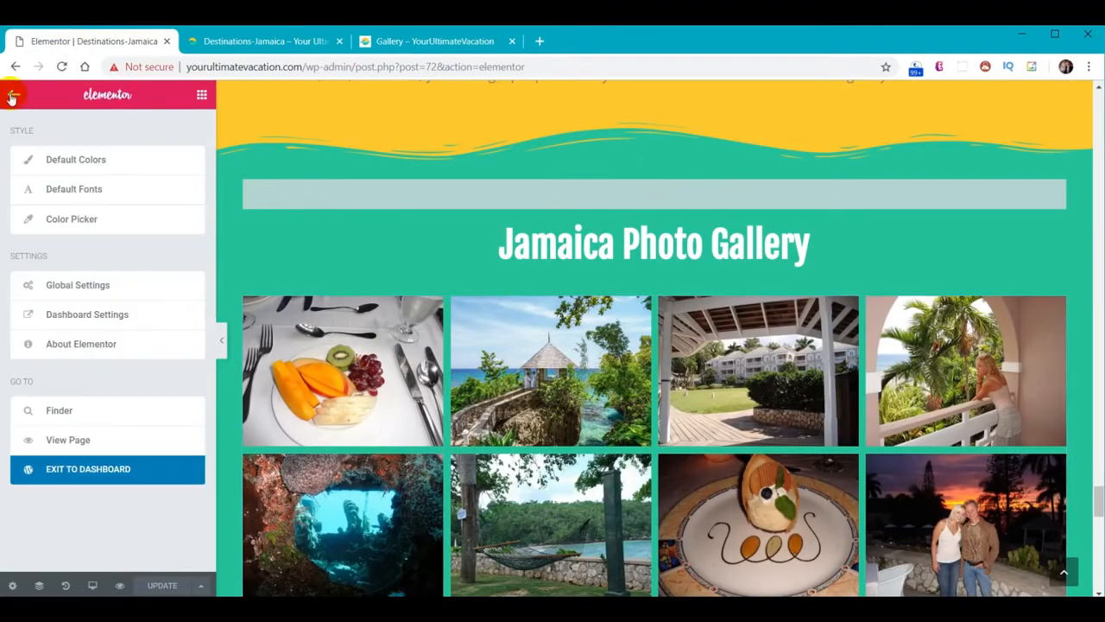
left_click(80, 466)
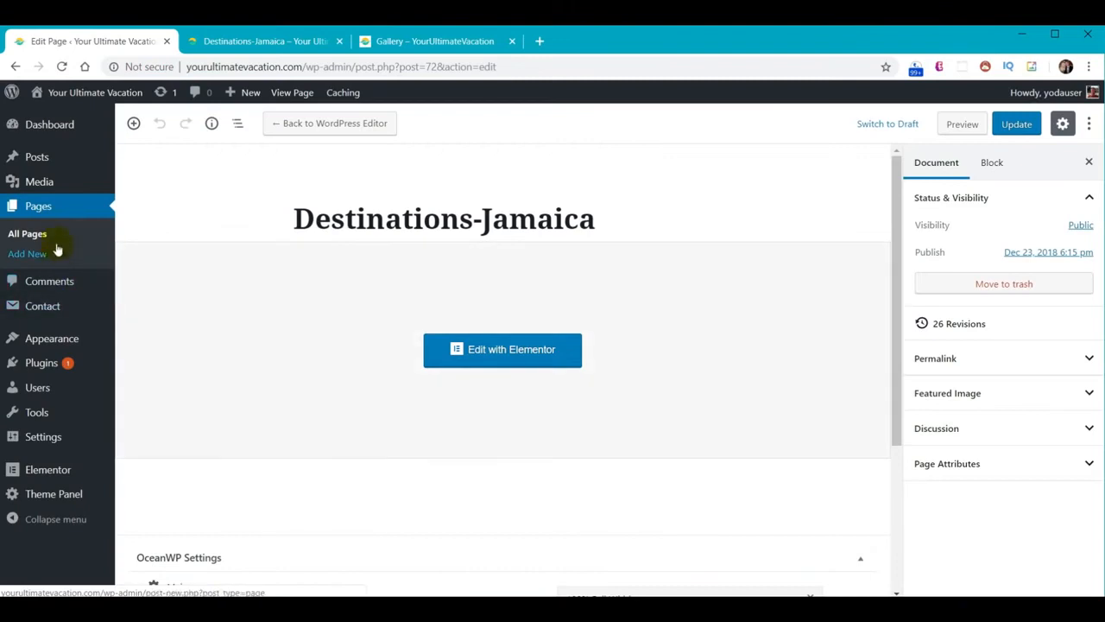
left_click(50, 206)
scroll(475, 343, "down", 3)
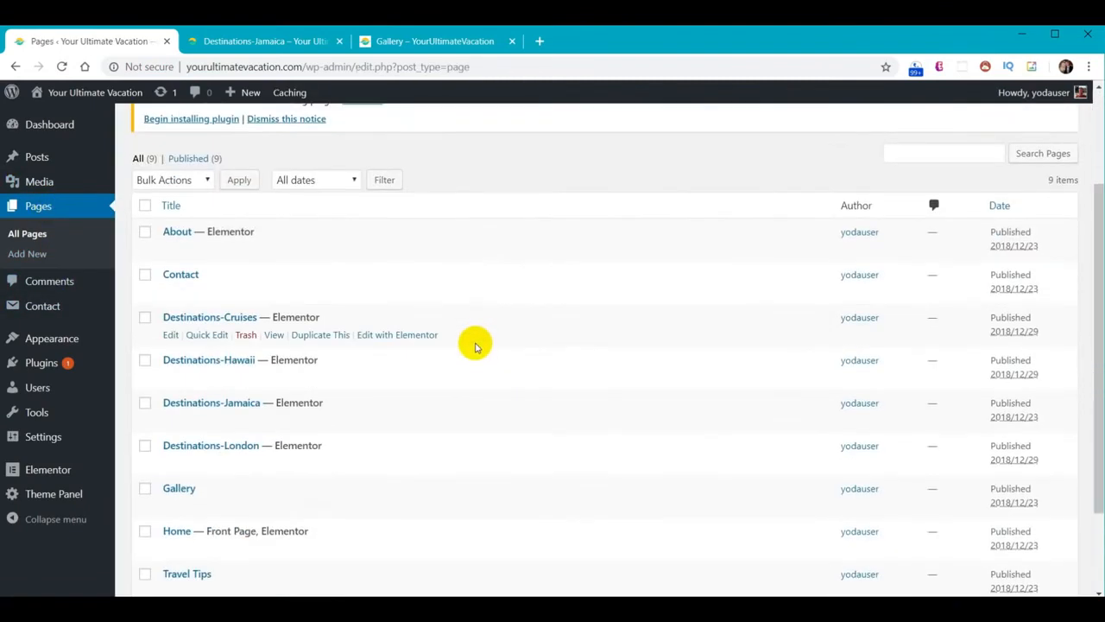
left_click(181, 418)
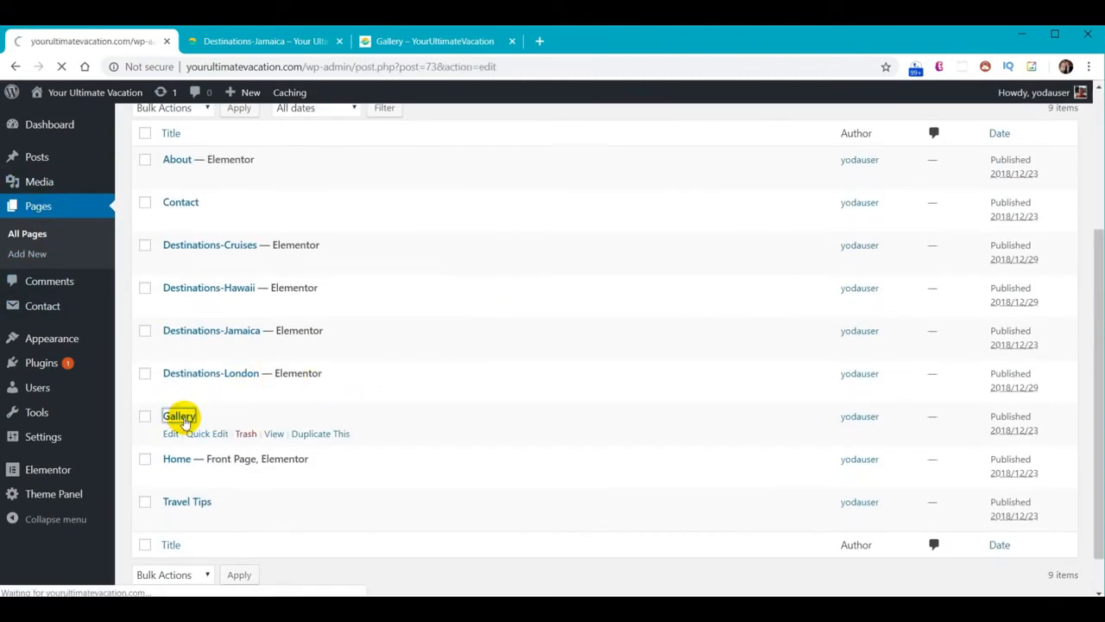
left_click(328, 129)
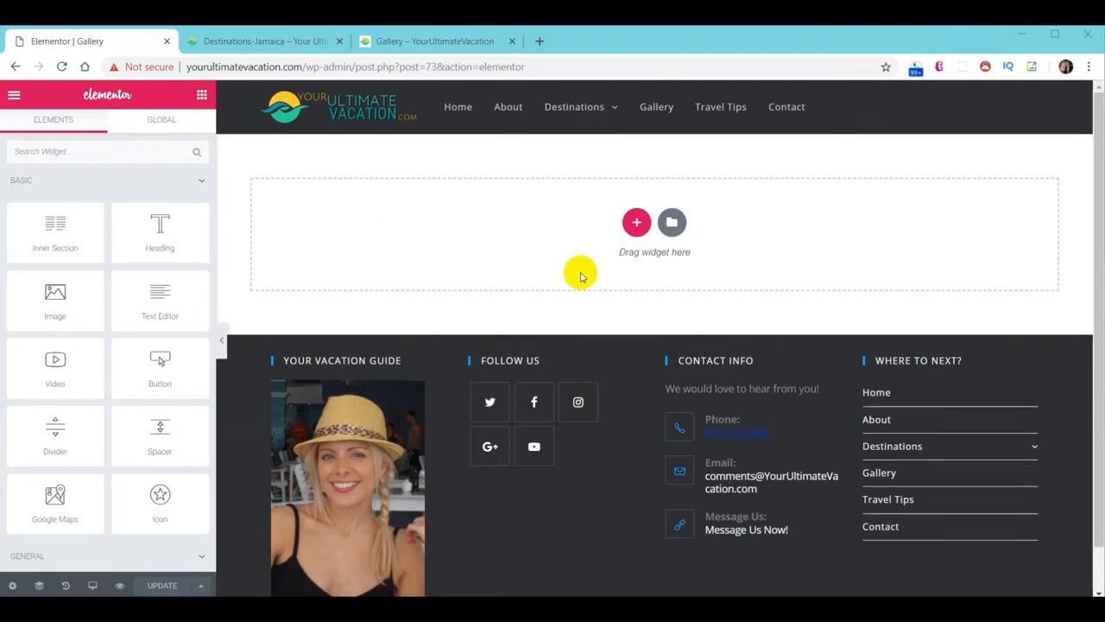
Insert the 'YUV - About Us Header' template without page settings and retitle its heading Gallery
left_click(673, 225)
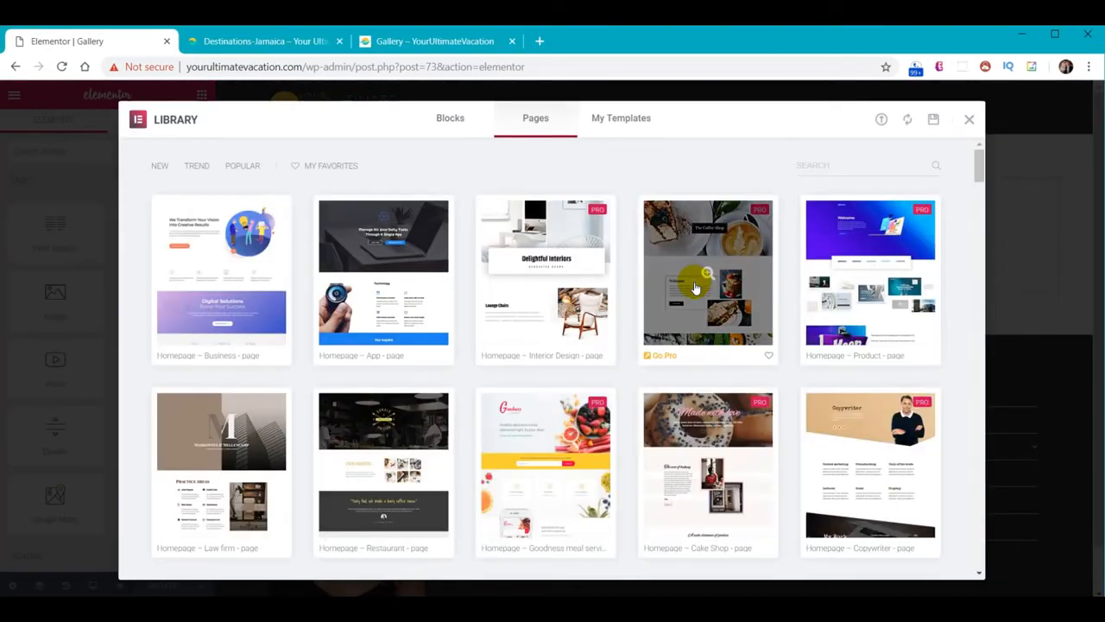
left_click(631, 119)
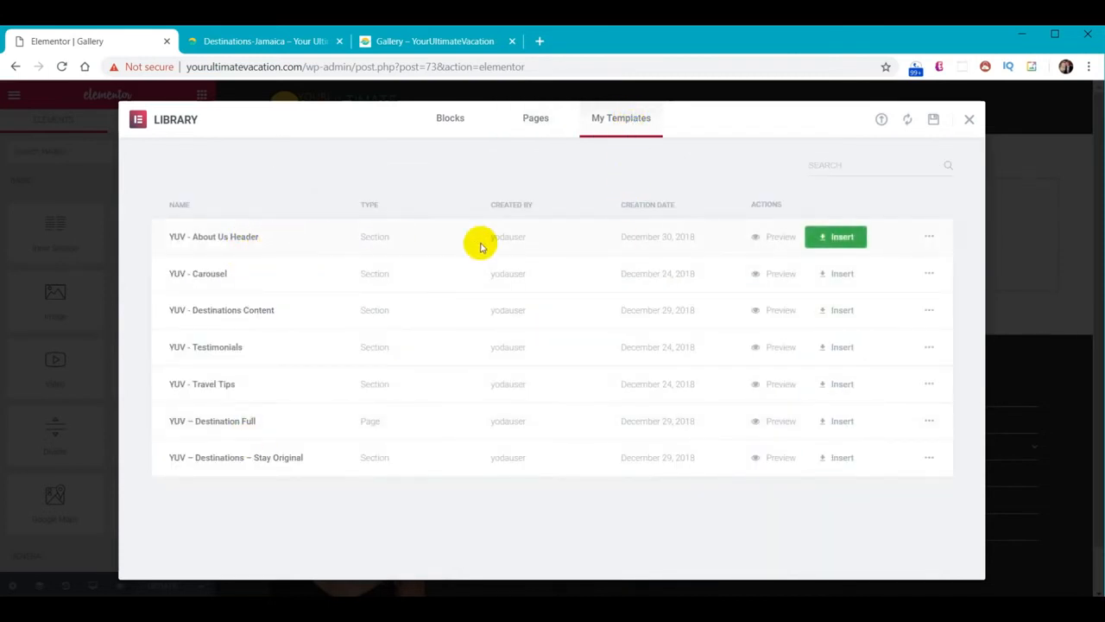
left_click(838, 238)
left_click(485, 386)
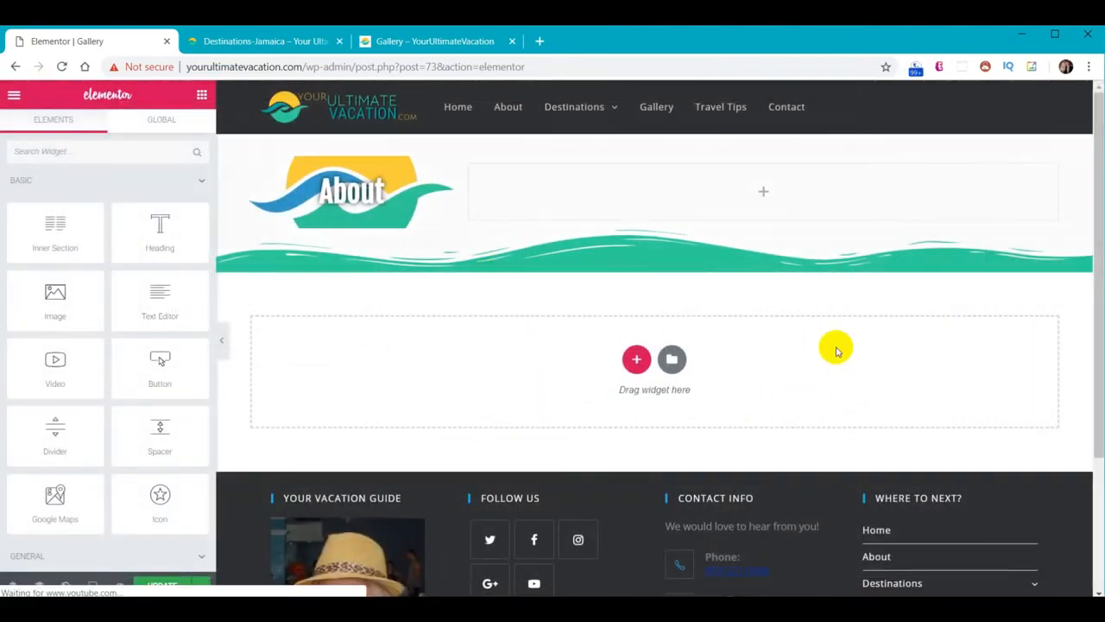
left_click(445, 171)
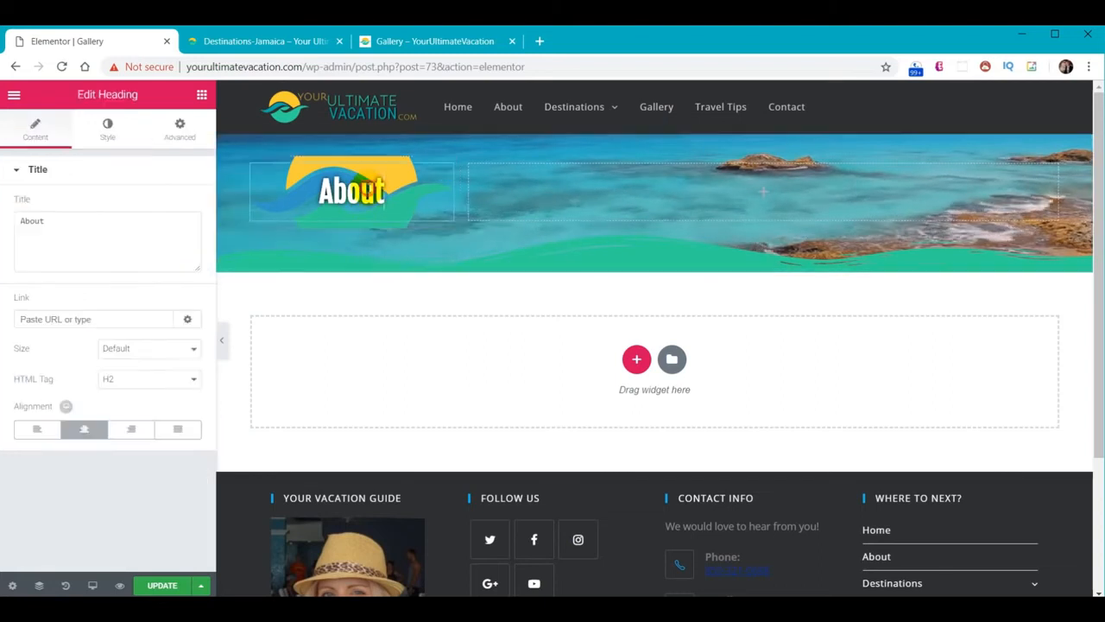
left_click_drag(74, 223, 2, 226)
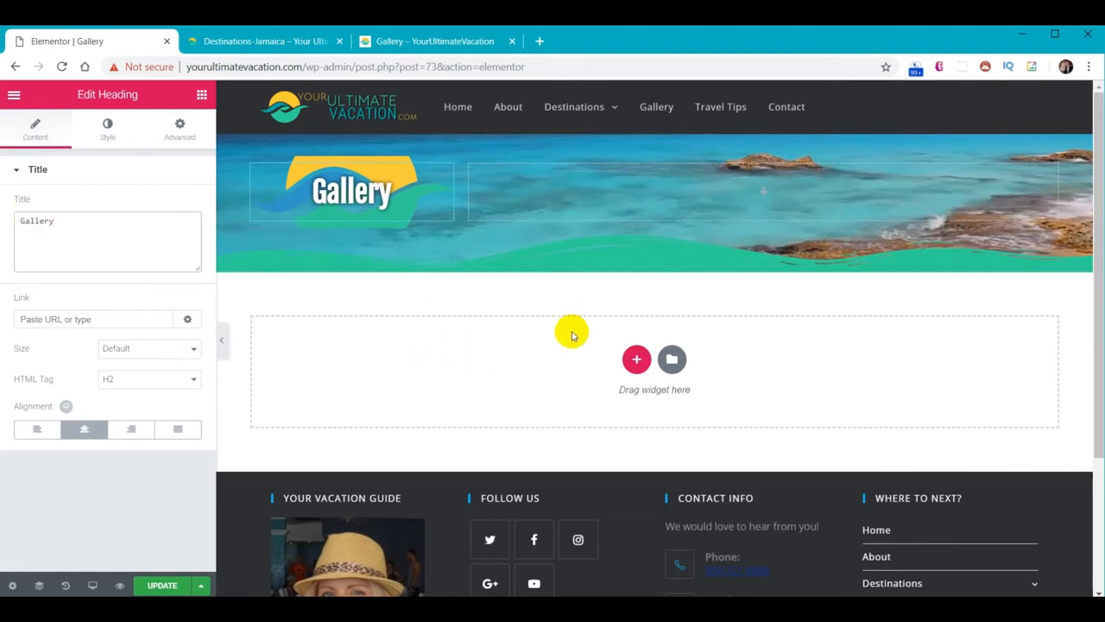
Add a one-column section holding an Image Gallery widget and start adding its images
left_click(638, 359)
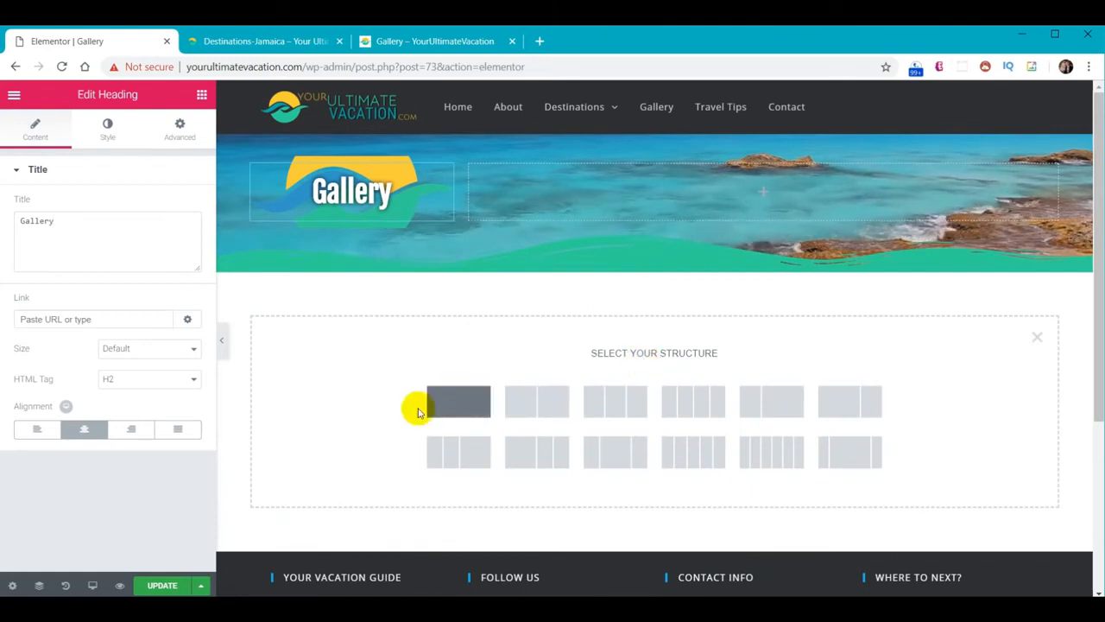
left_click(450, 411)
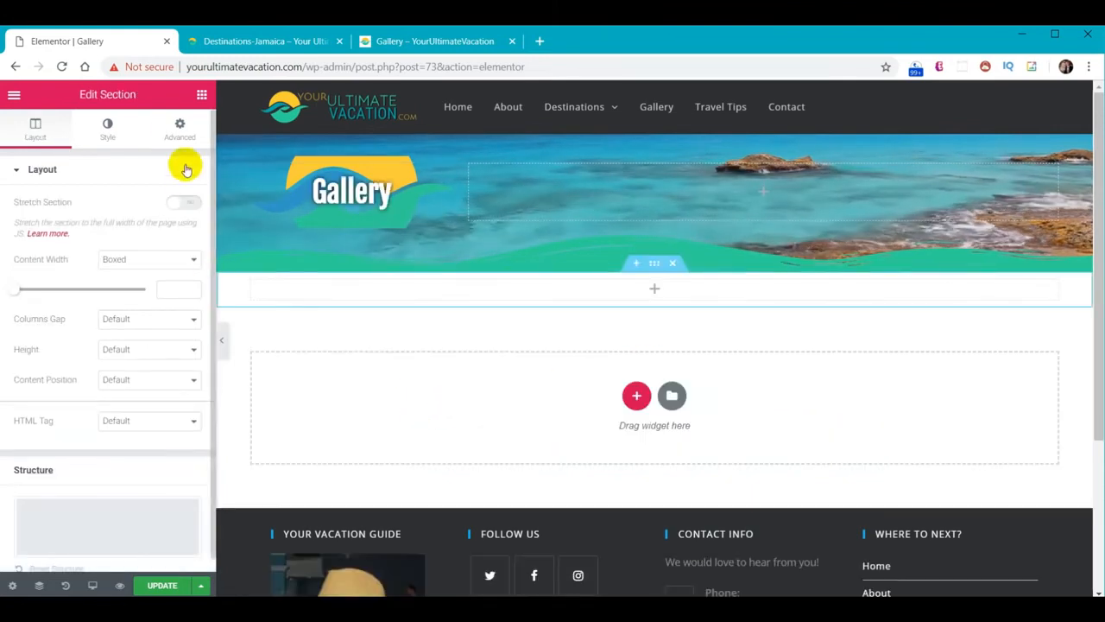
left_click(202, 94)
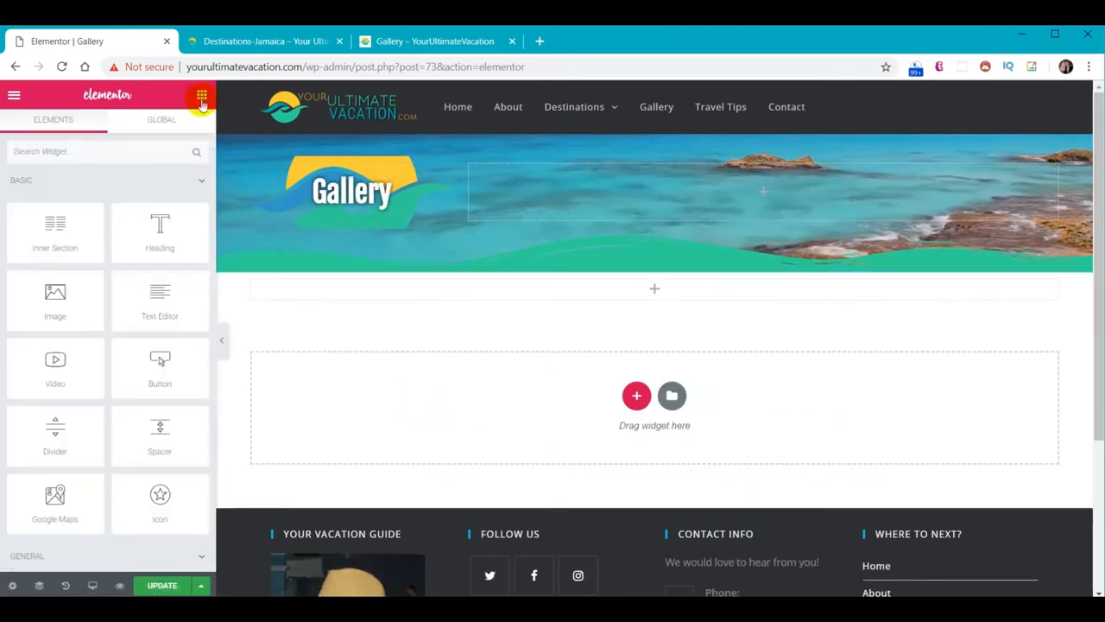
scroll(161, 378, "down", 3)
left_click_drag(160, 399, 654, 287)
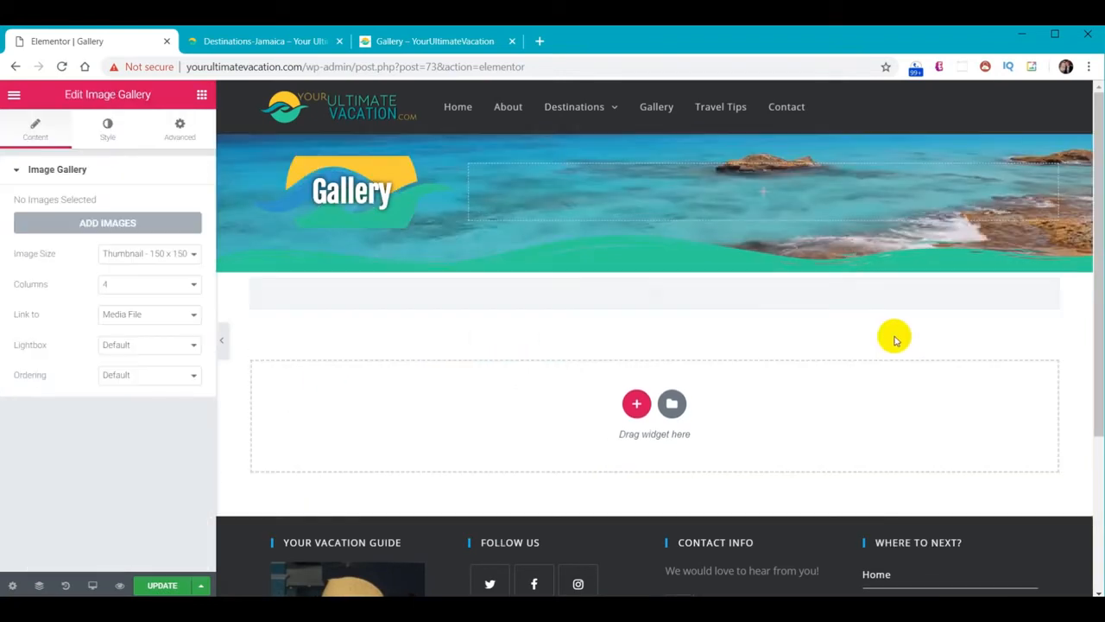
left_click(660, 294)
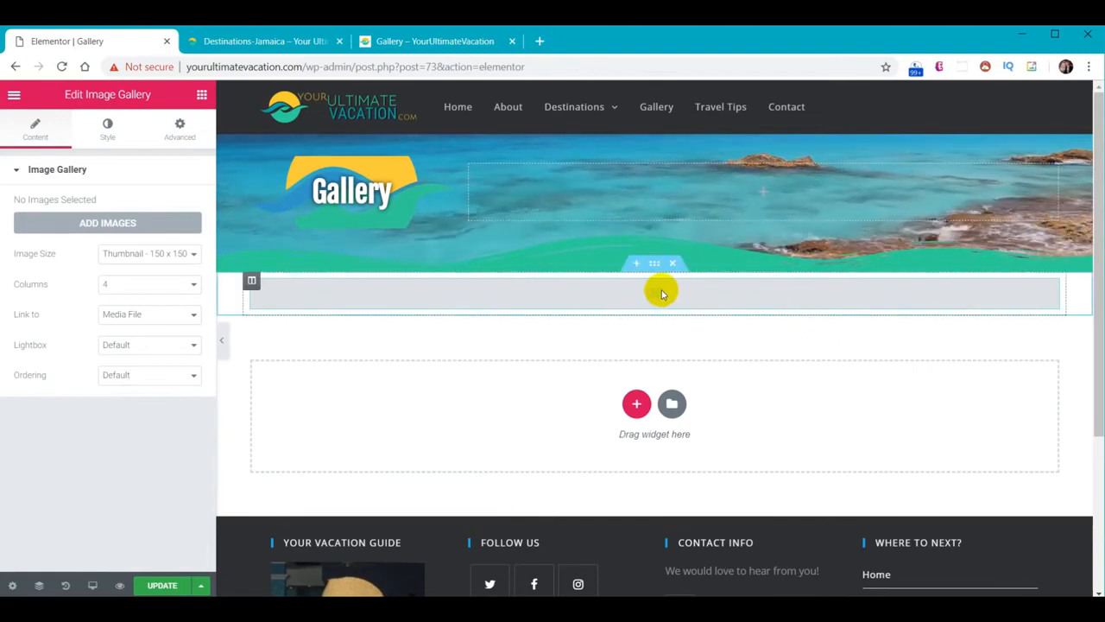
left_click(111, 223)
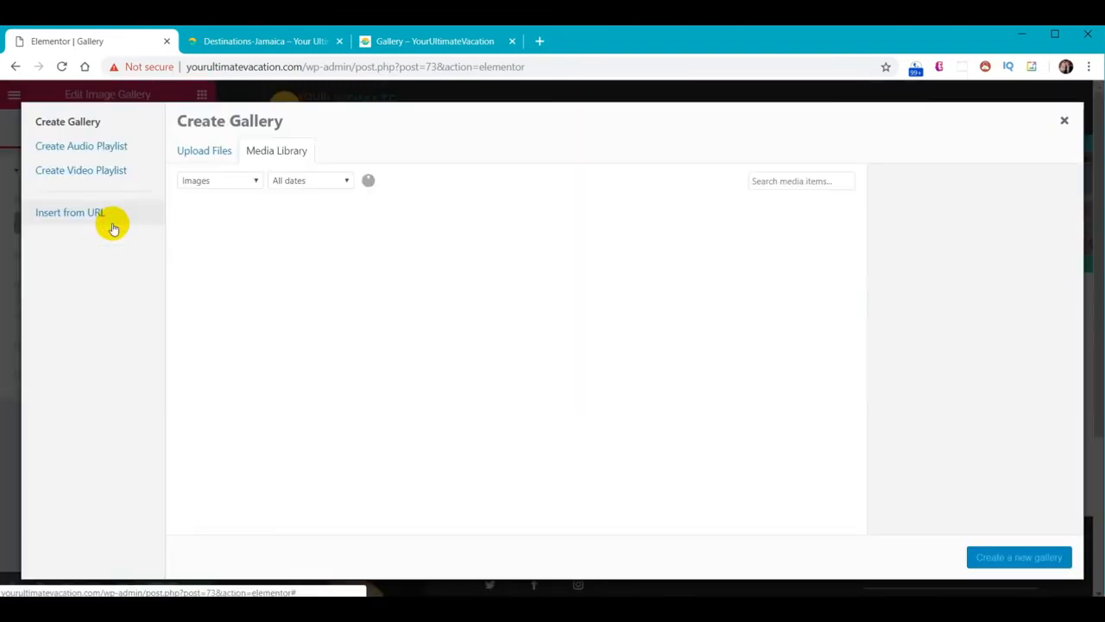
Select 24 travel photos, leaving out the portrait, and insert them as a new gallery
scroll(598, 250, "down", 3)
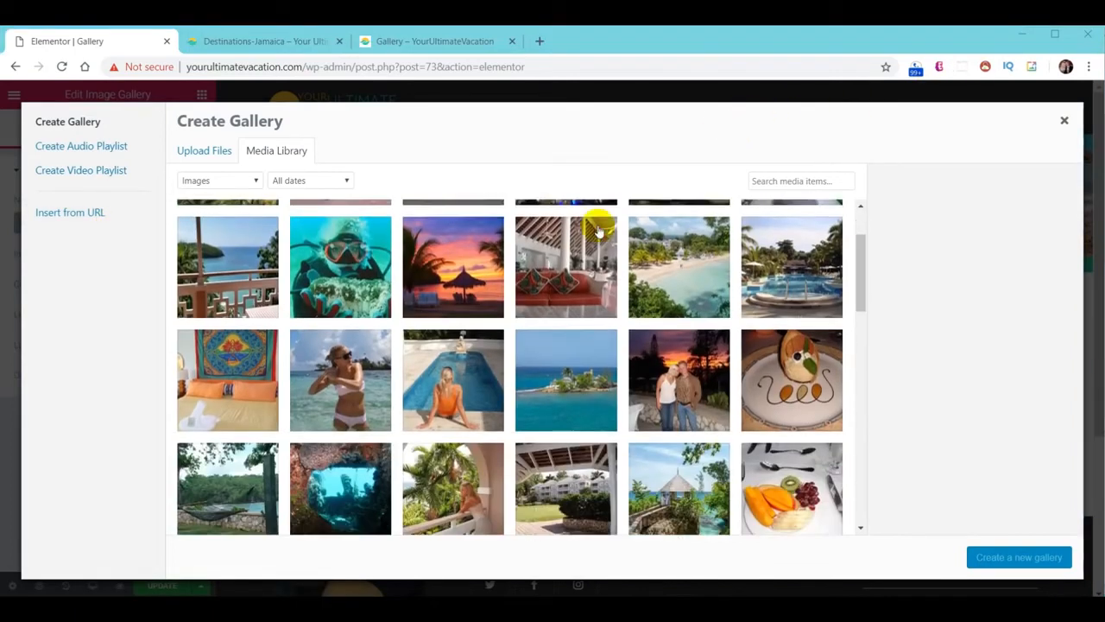
scroll(599, 266, "down", 1)
scroll(580, 350, "down", 4)
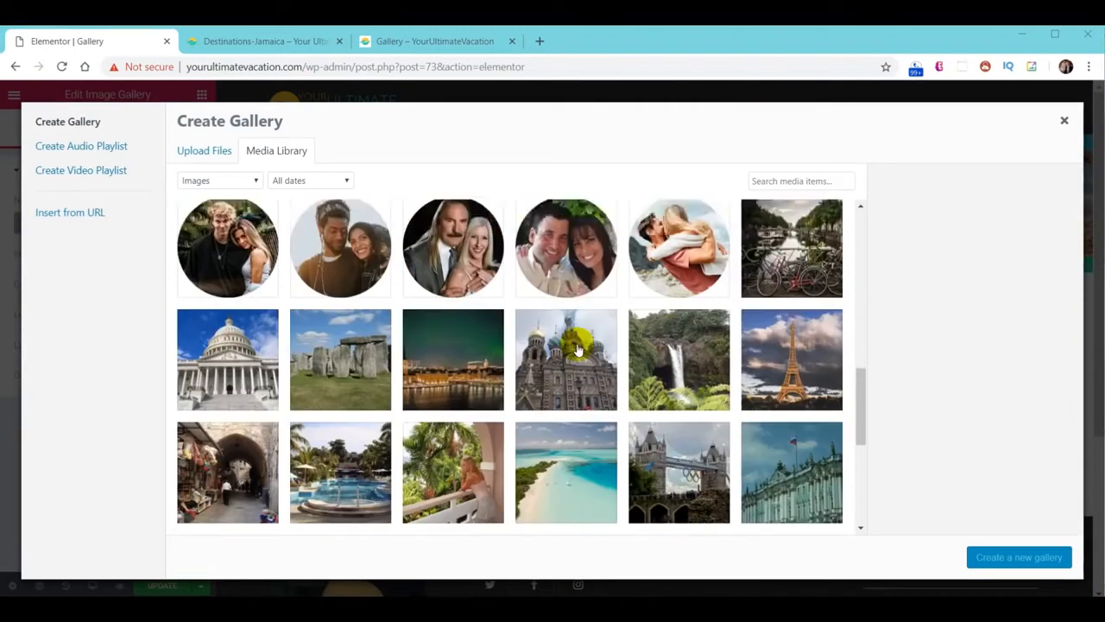
left_click(792, 230)
left_click(452, 325, "shift")
left_click(561, 330)
left_click(677, 330)
left_click(788, 332)
left_click(787, 436)
left_click(679, 441)
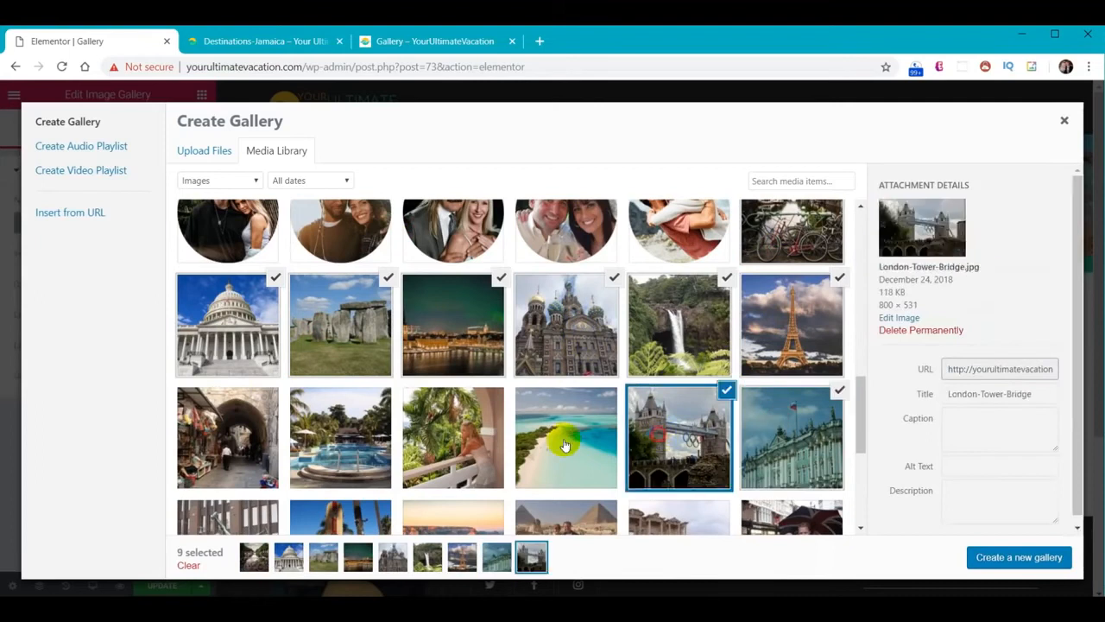
left_click(565, 443)
left_click(452, 441)
left_click(340, 439)
left_click(679, 445)
left_click(565, 445)
left_click(453, 444)
left_click(340, 445)
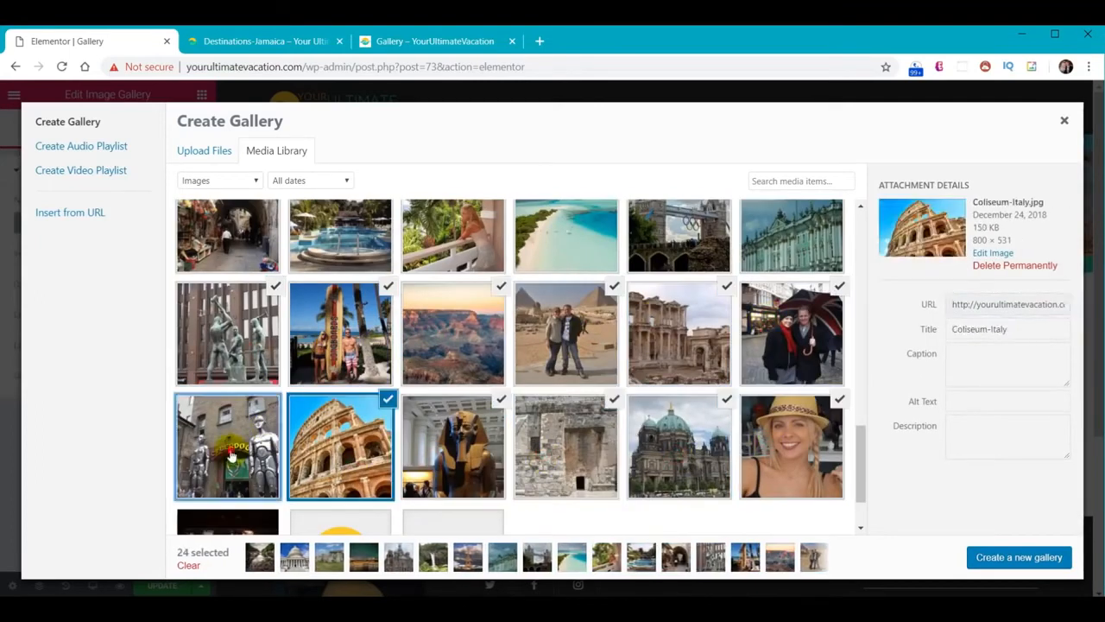
left_click(228, 445)
scroll(228, 444, "down", 1)
left_click(807, 352)
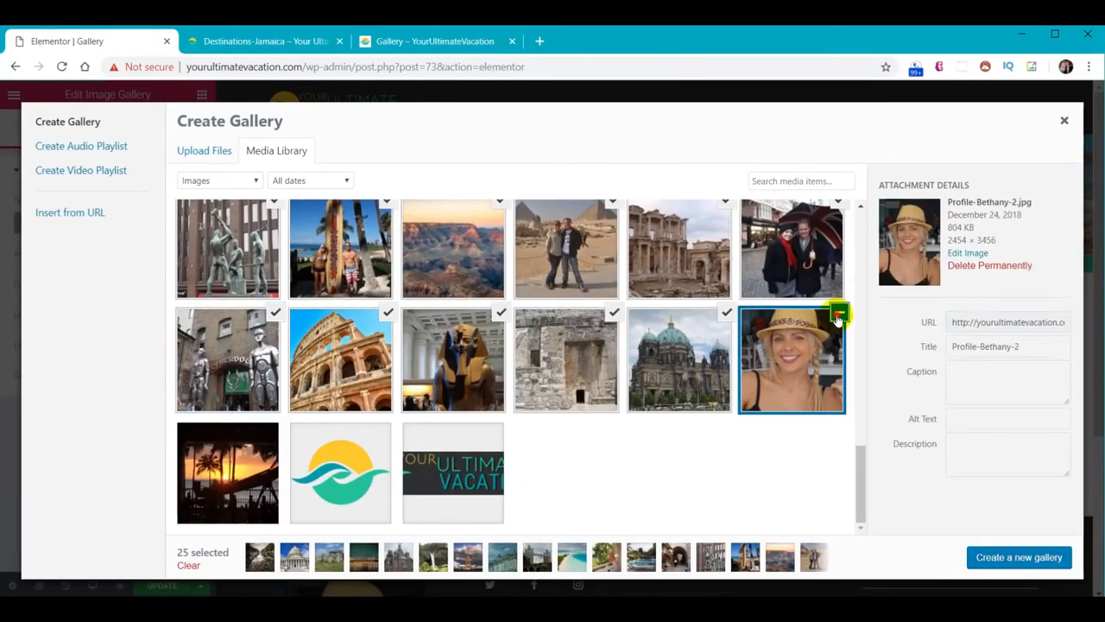
left_click(838, 317)
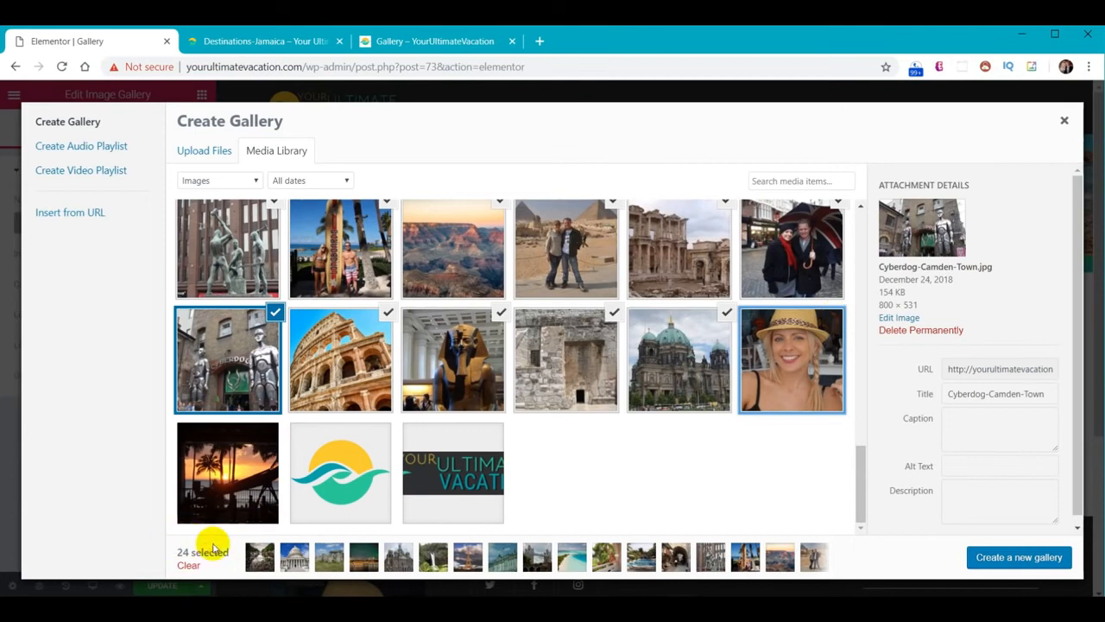
left_click(1007, 560)
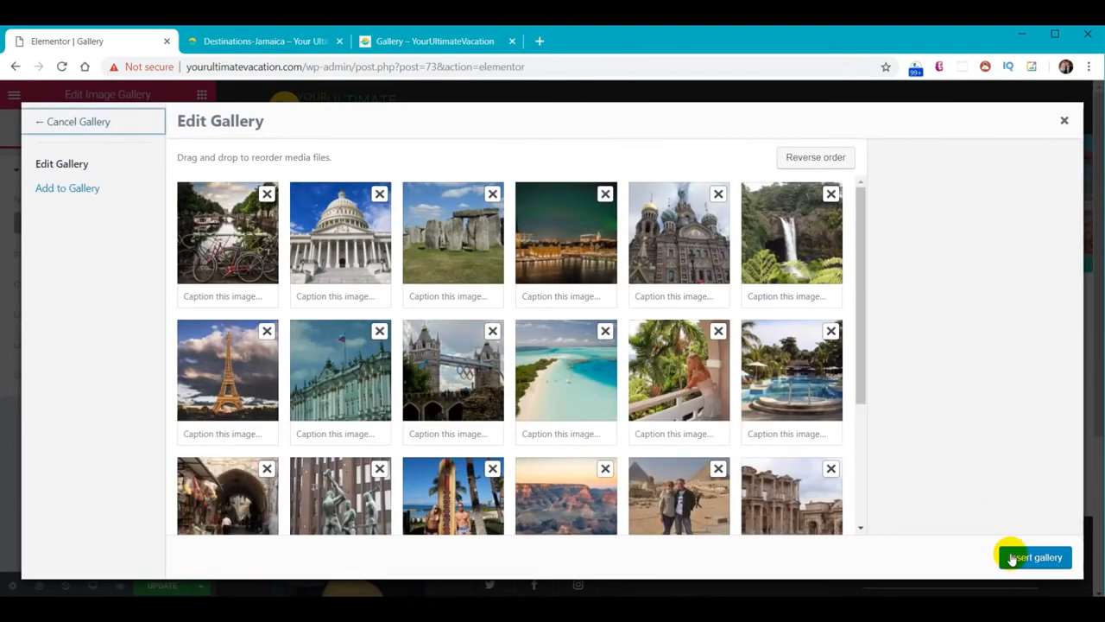
left_click(1035, 558)
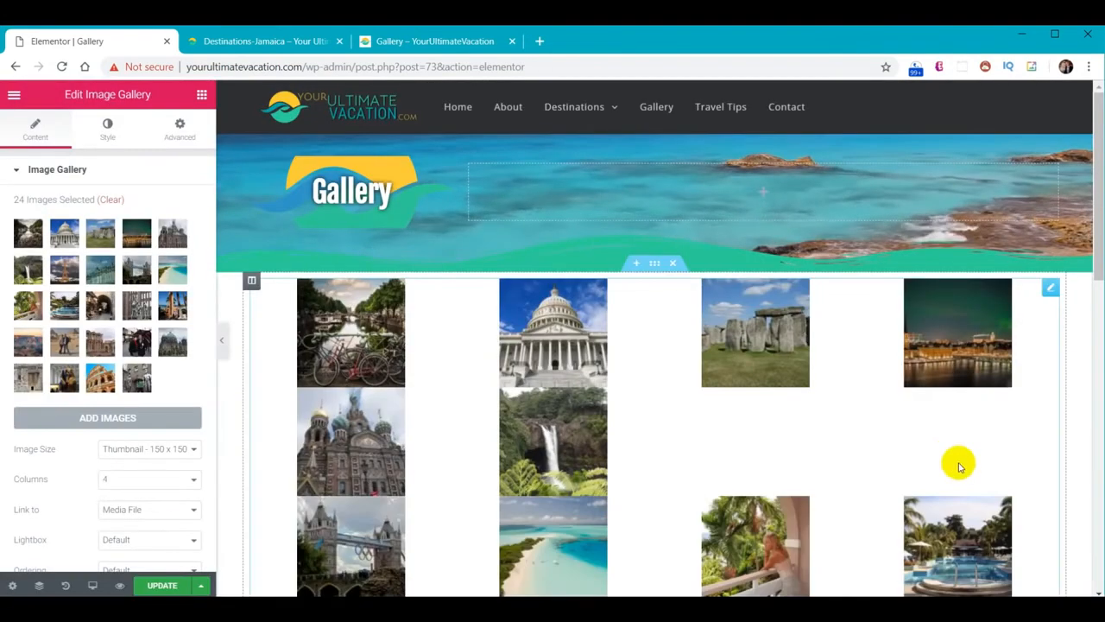
Show the gallery images at Medium Large size in 3 columns
left_click(191, 450)
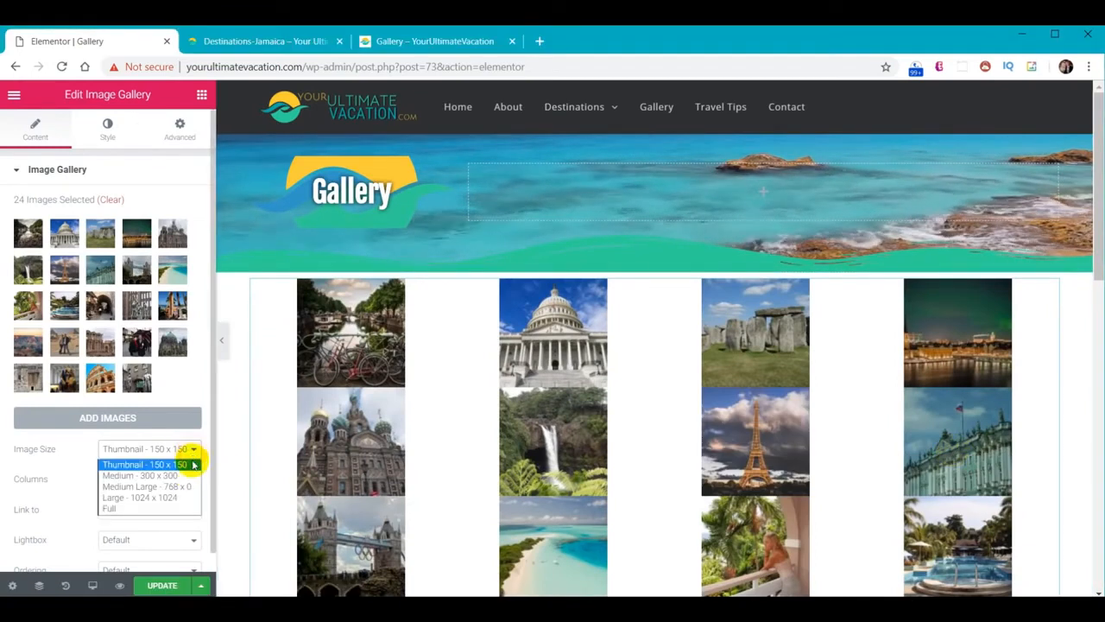
left_click(183, 488)
left_click(164, 480)
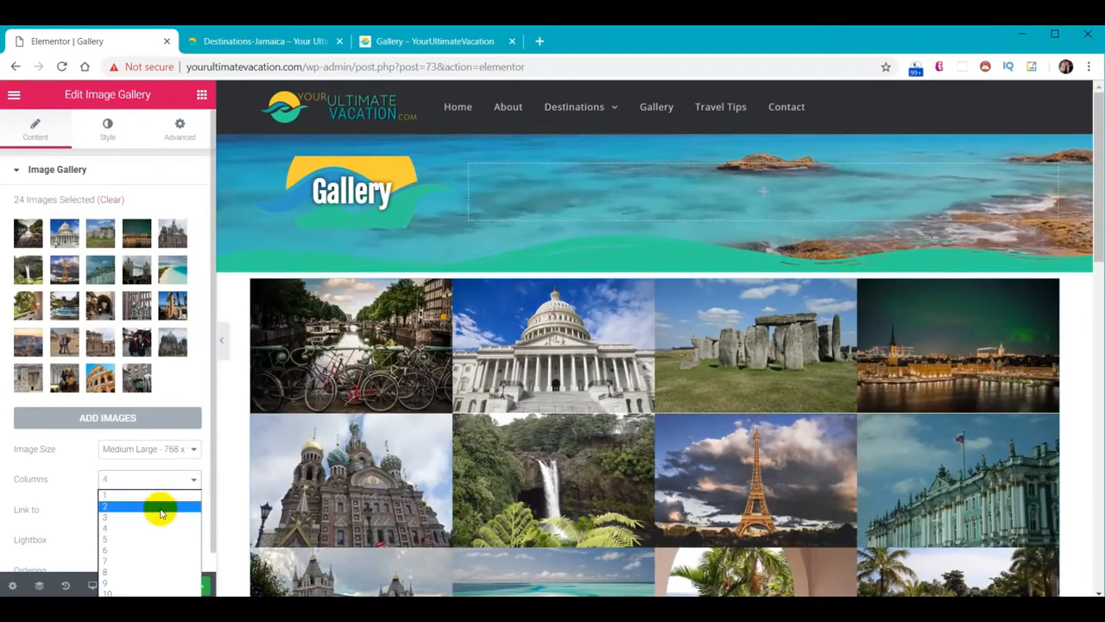
left_click(157, 516)
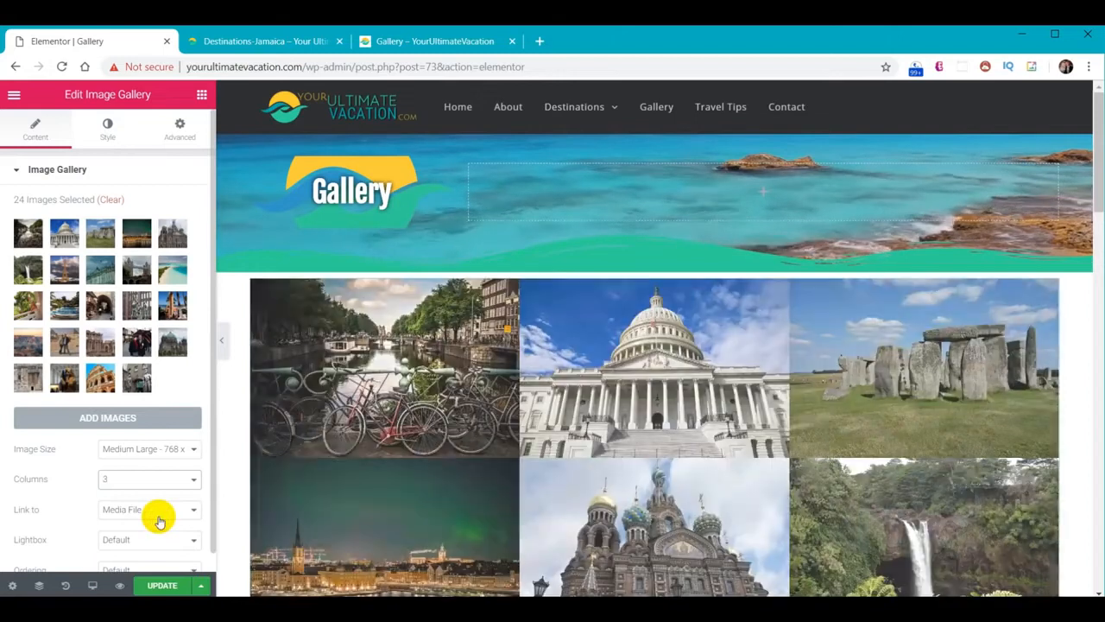
mouse_move(698, 276)
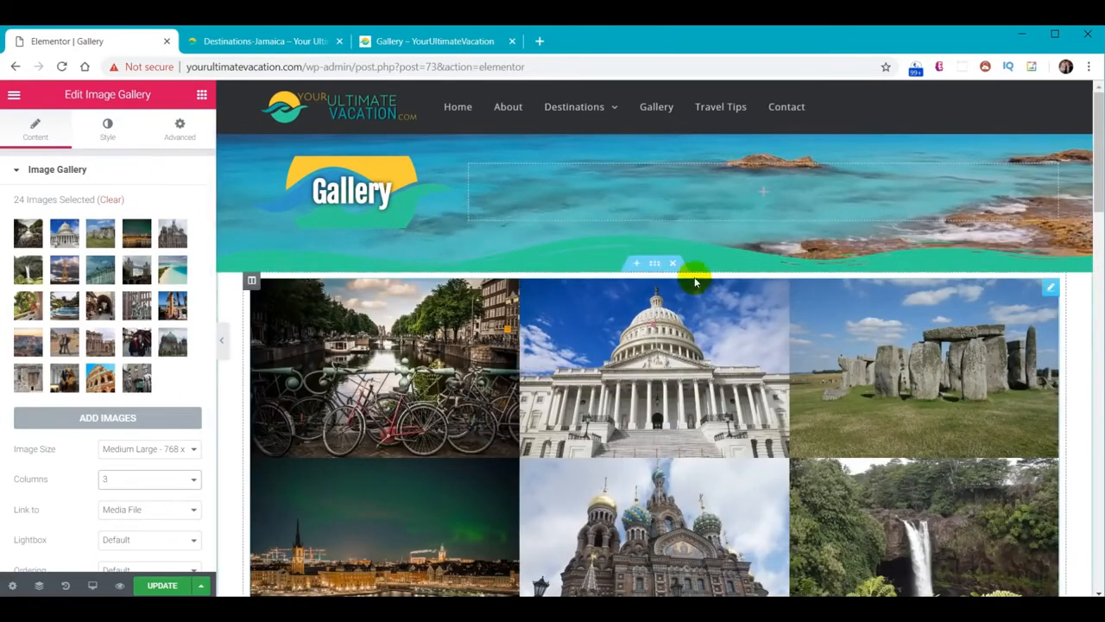
left_click(656, 264)
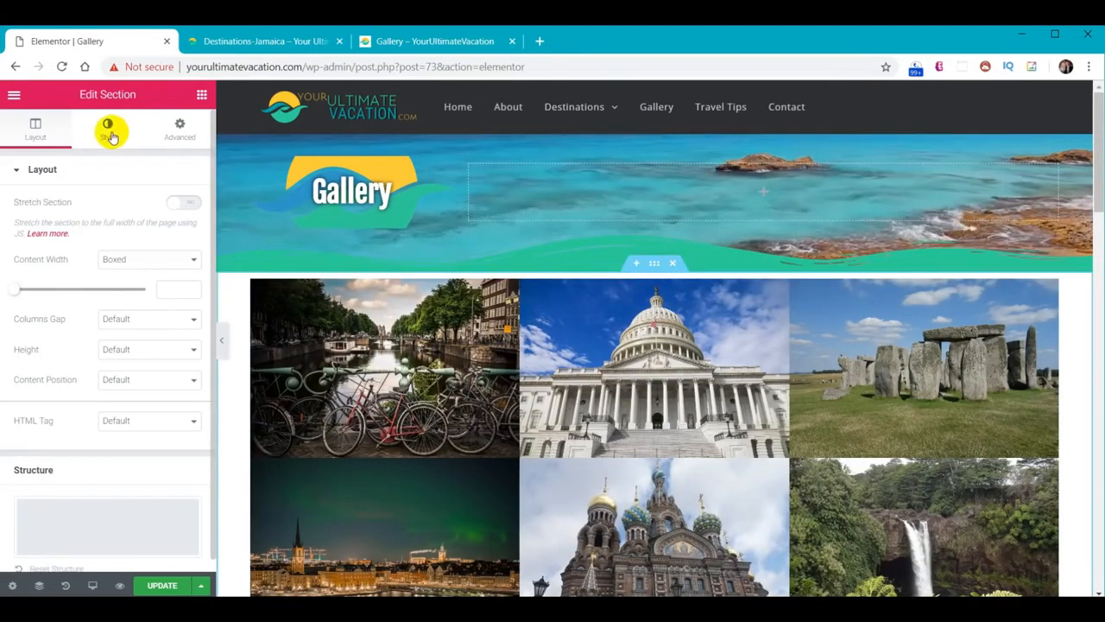
Give the gallery section a classic teal #30d198 background
left_click(109, 132)
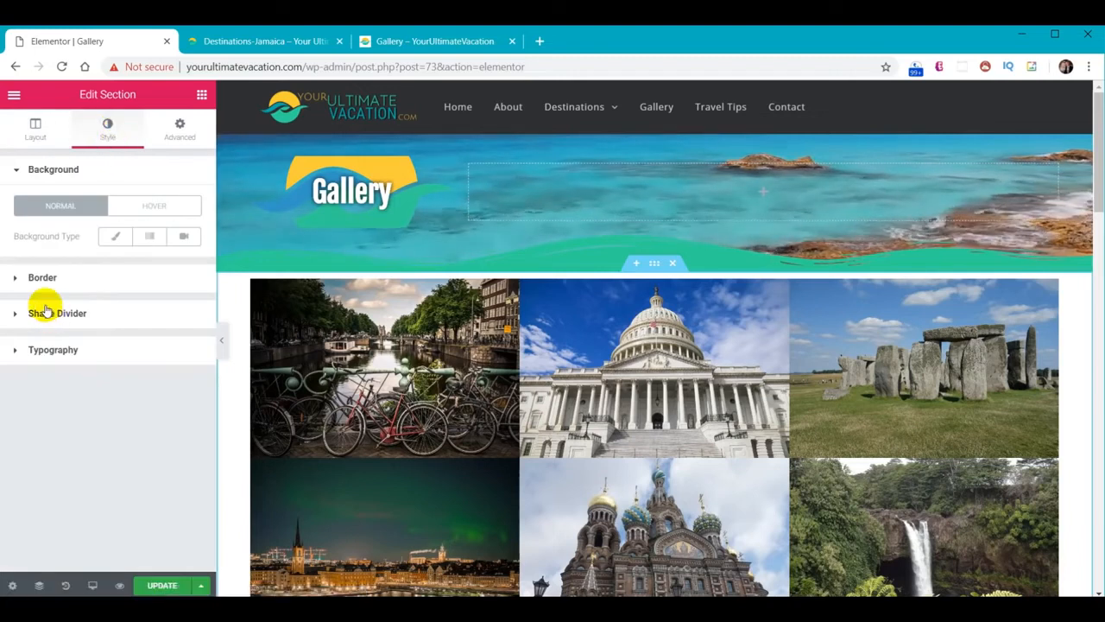
left_click(113, 234)
left_click(179, 265)
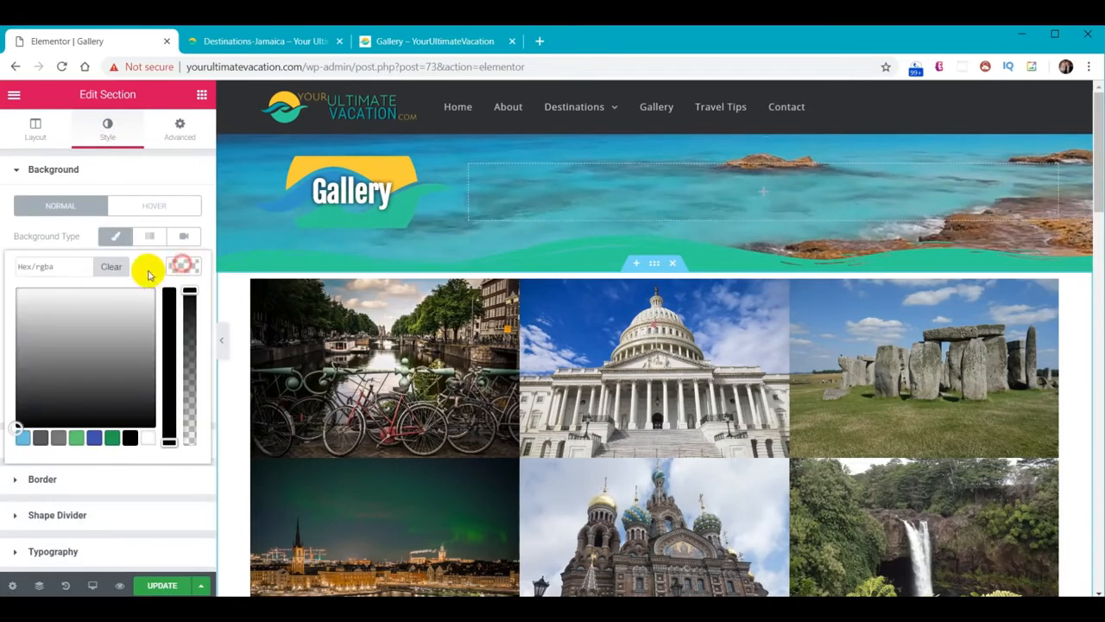
left_click(76, 267)
type("#30d198")
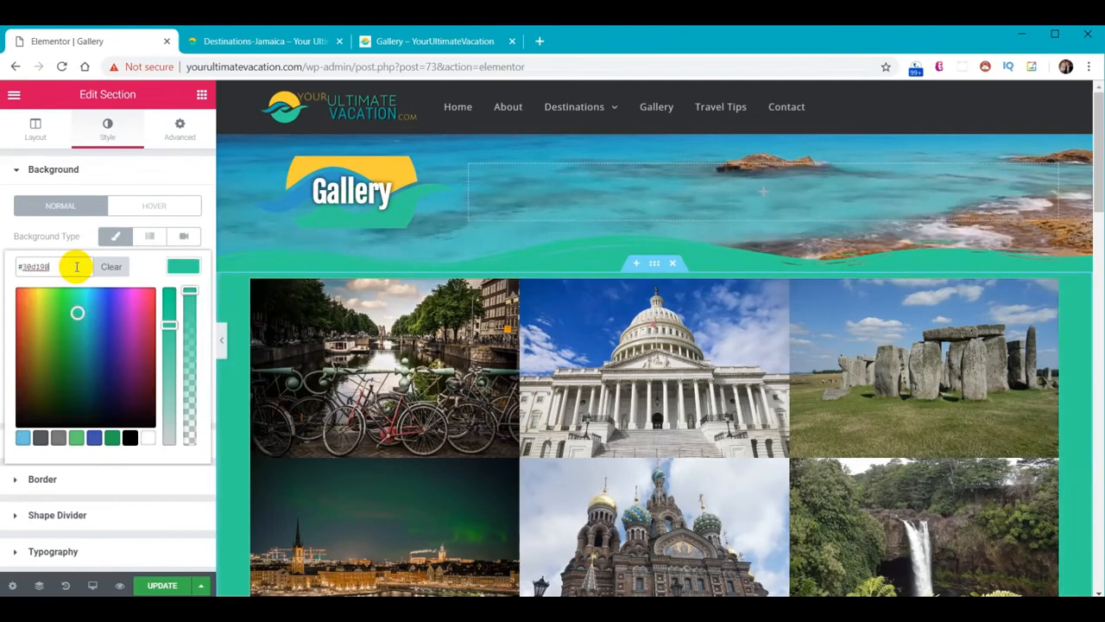
left_click(180, 267)
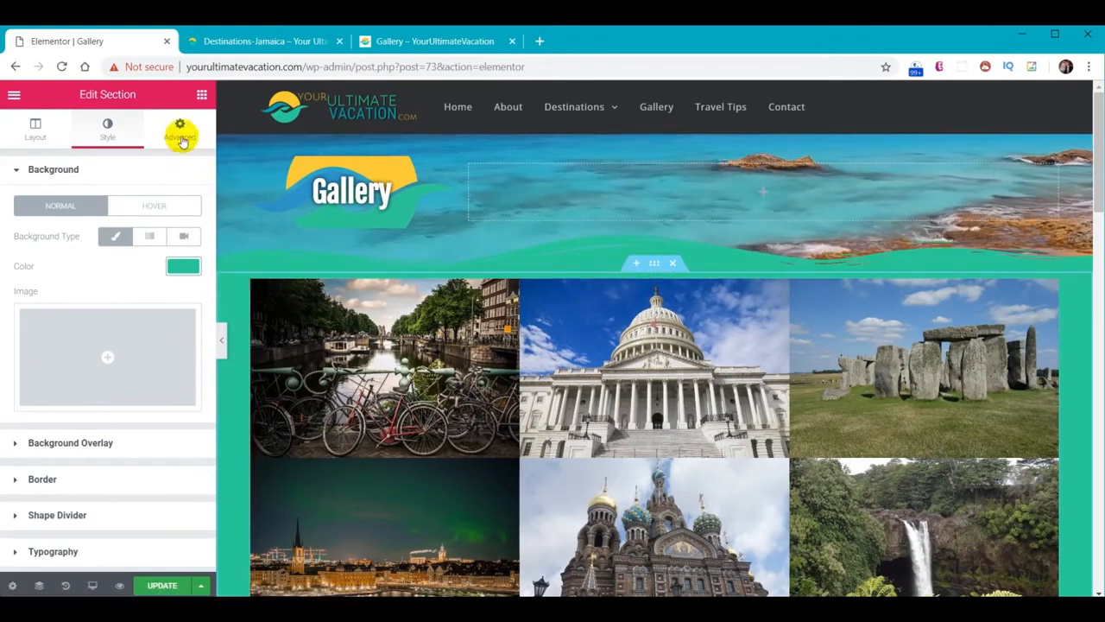
Add a Text Editor above the gallery with the intro sentence about favorite travel destinations
left_click(202, 97)
left_click_drag(159, 290, 666, 284)
left_click_drag(168, 358, 3, 285)
type("The collection below is just a small sample of some of our favorite travel destinations from around the world.")
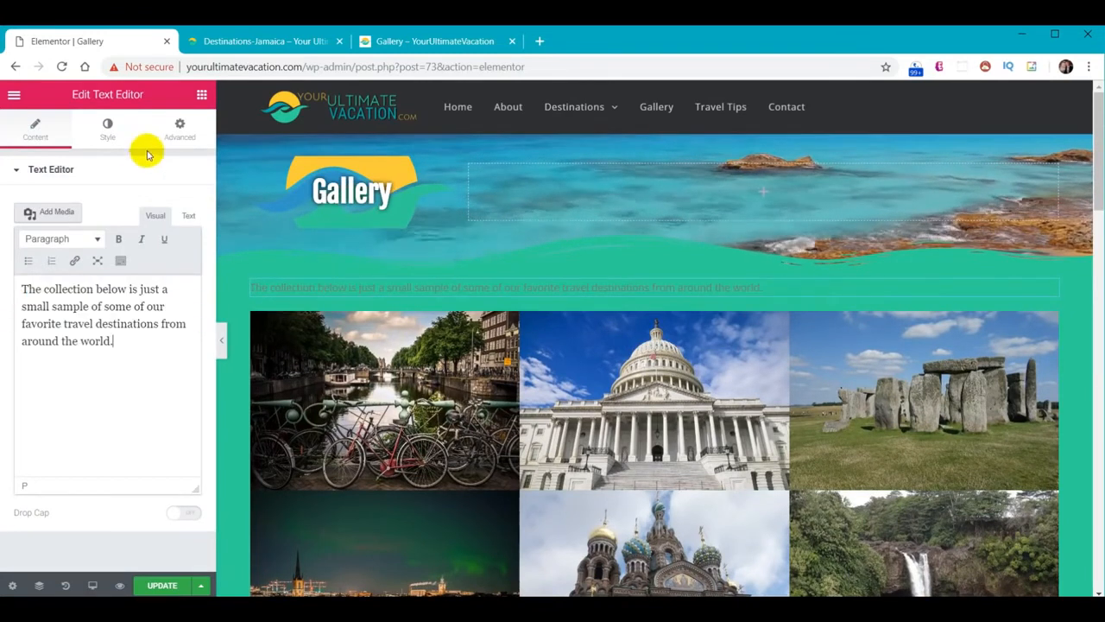
Style the intro sentence white, size 18, and centred
left_click(107, 128)
left_click(182, 255)
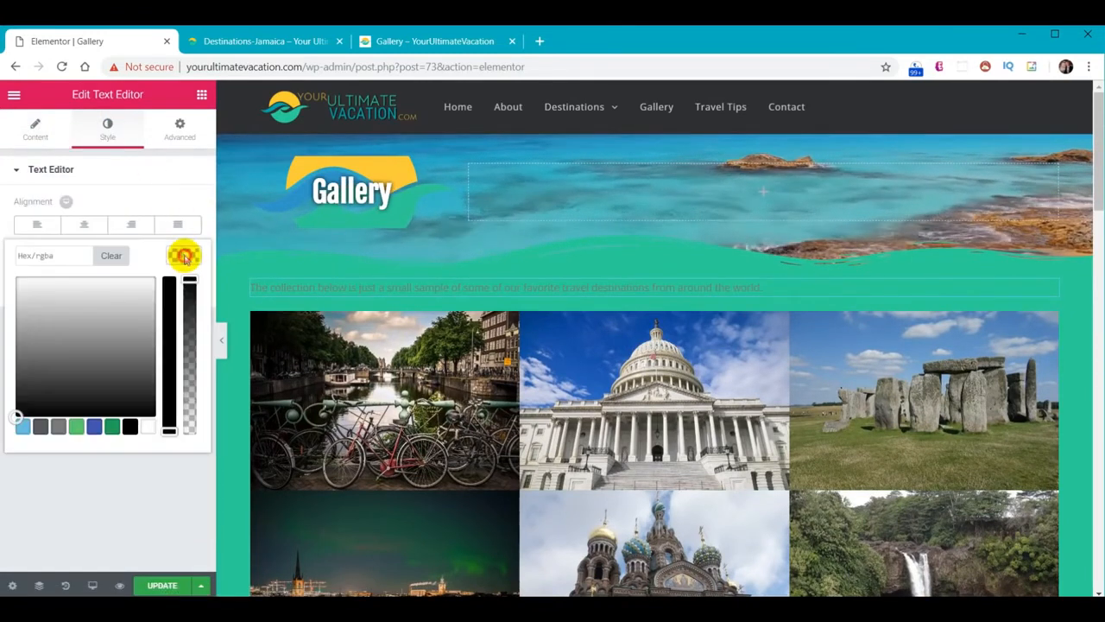
left_click(148, 428)
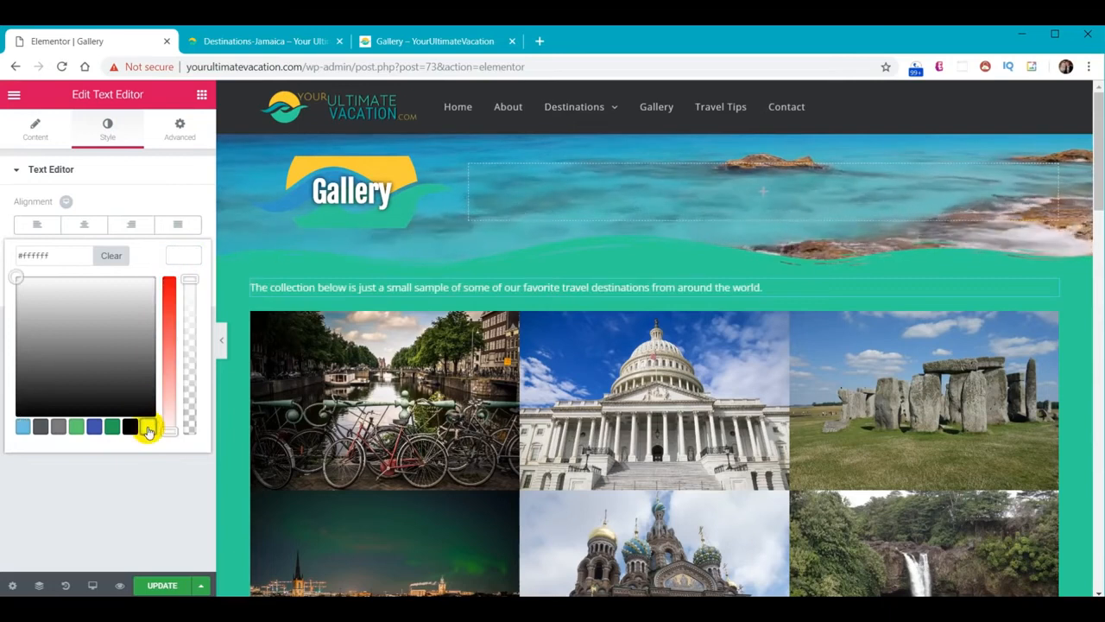
left_click(180, 259)
left_click(181, 284)
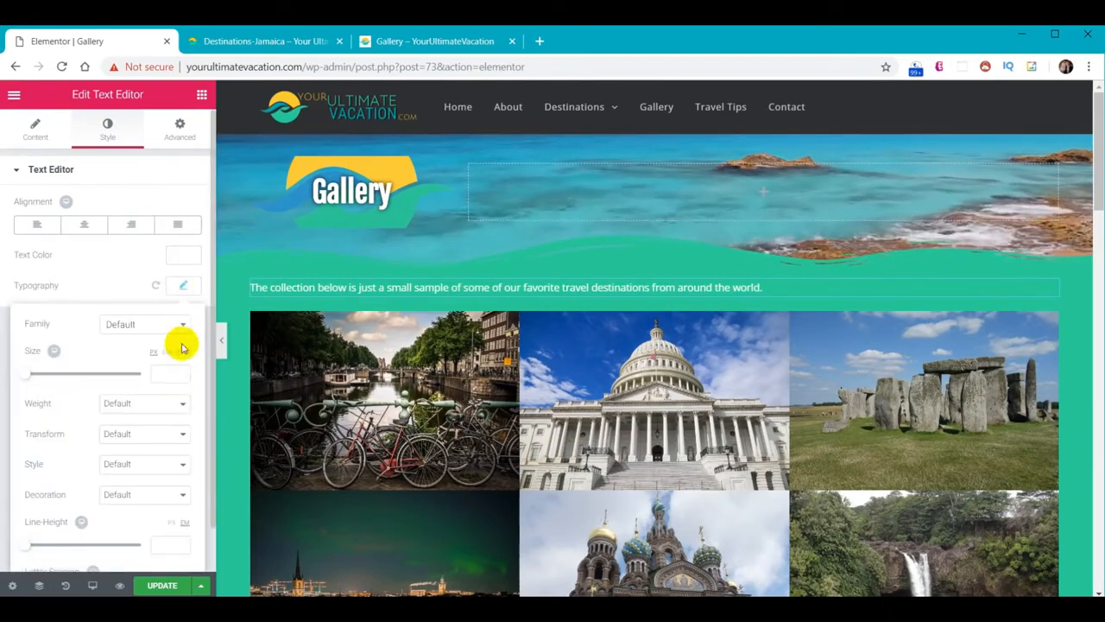
type("18")
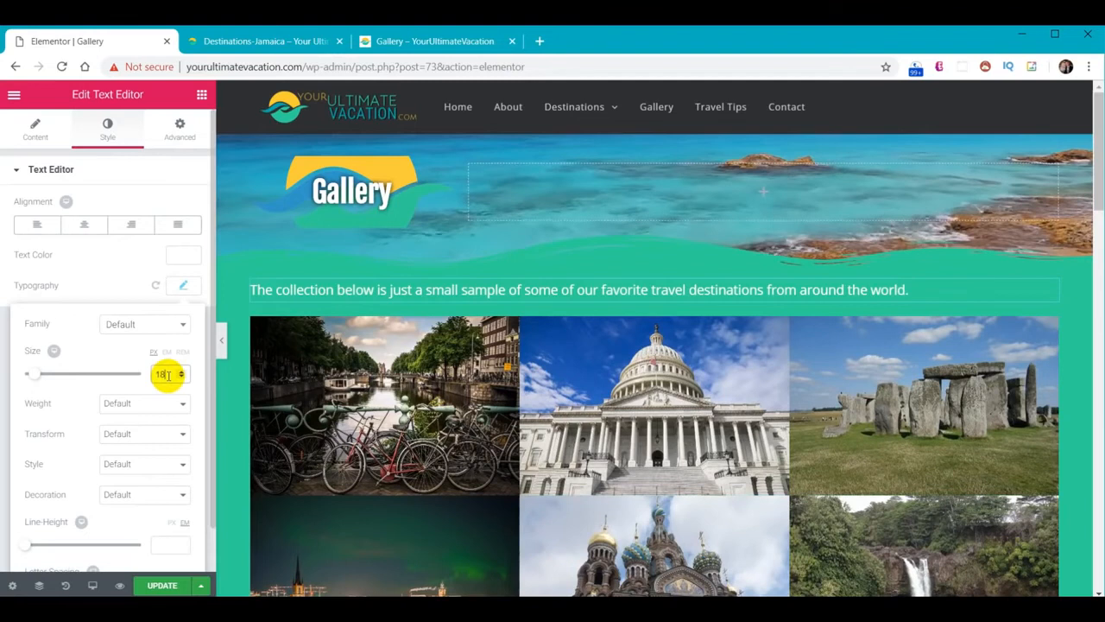
left_click(85, 227)
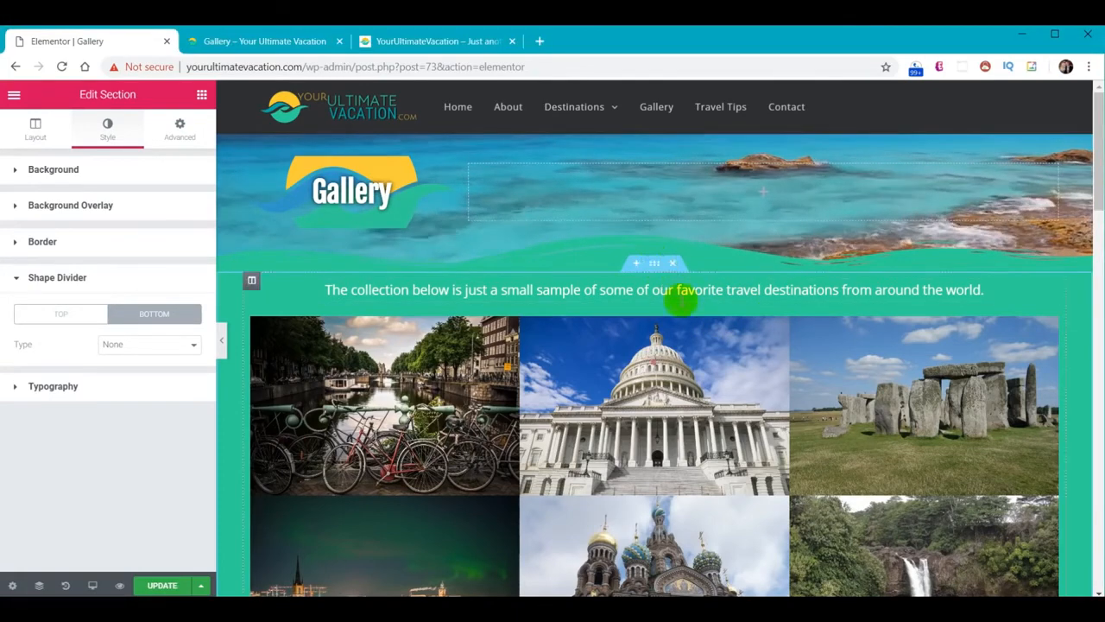
scroll(670, 329, "down", 15)
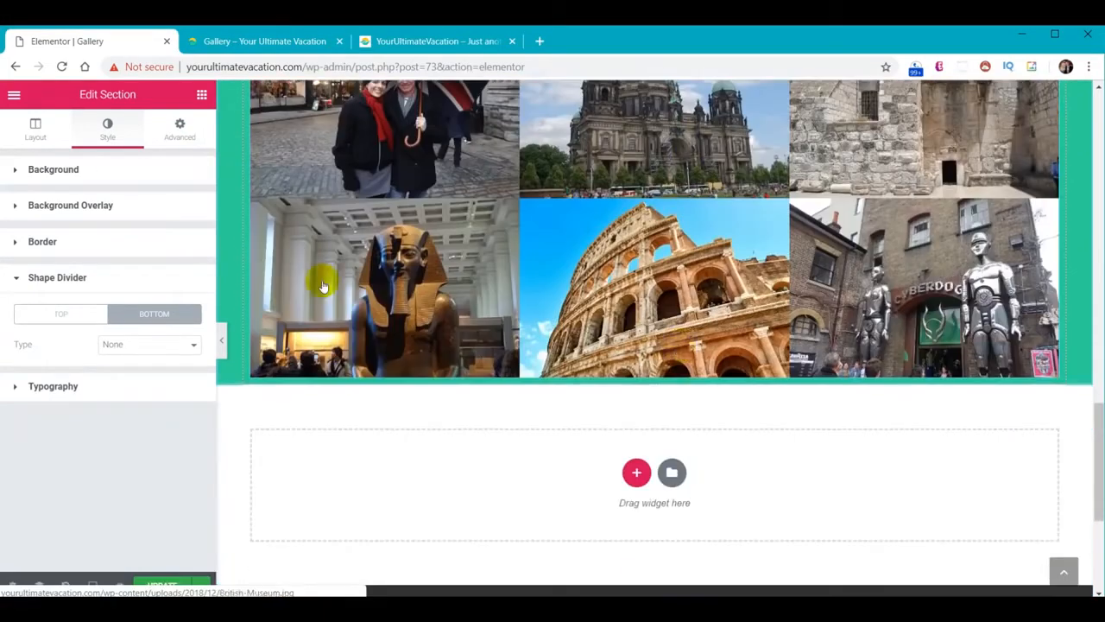
left_click(175, 130)
Unlink the section padding and set its bottom padding to 80
left_click(183, 286)
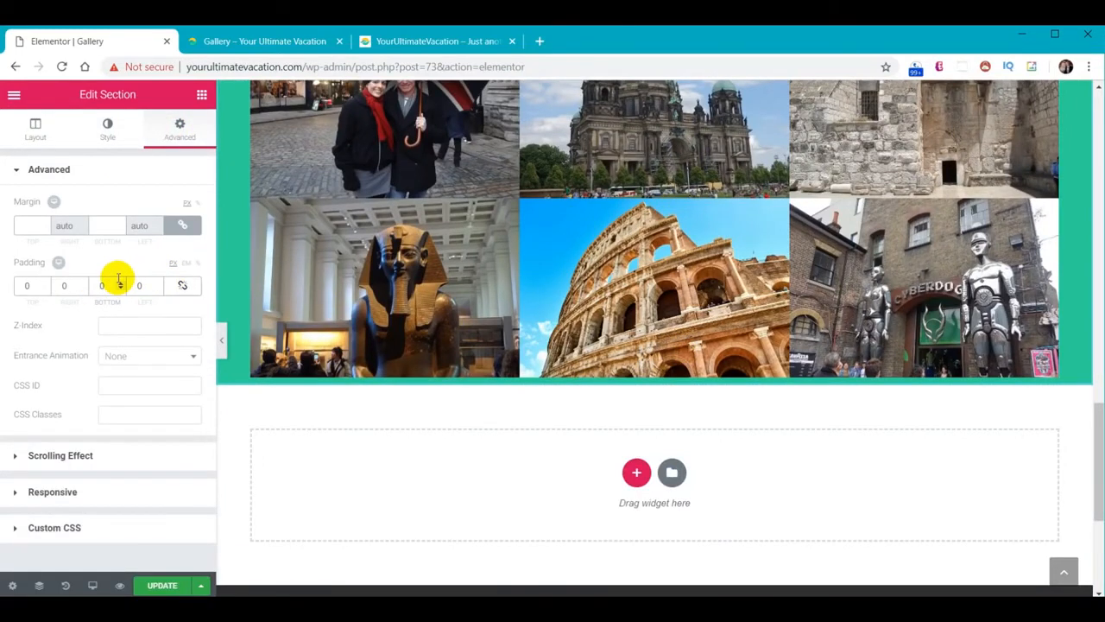
double_click(118, 285)
type("80")
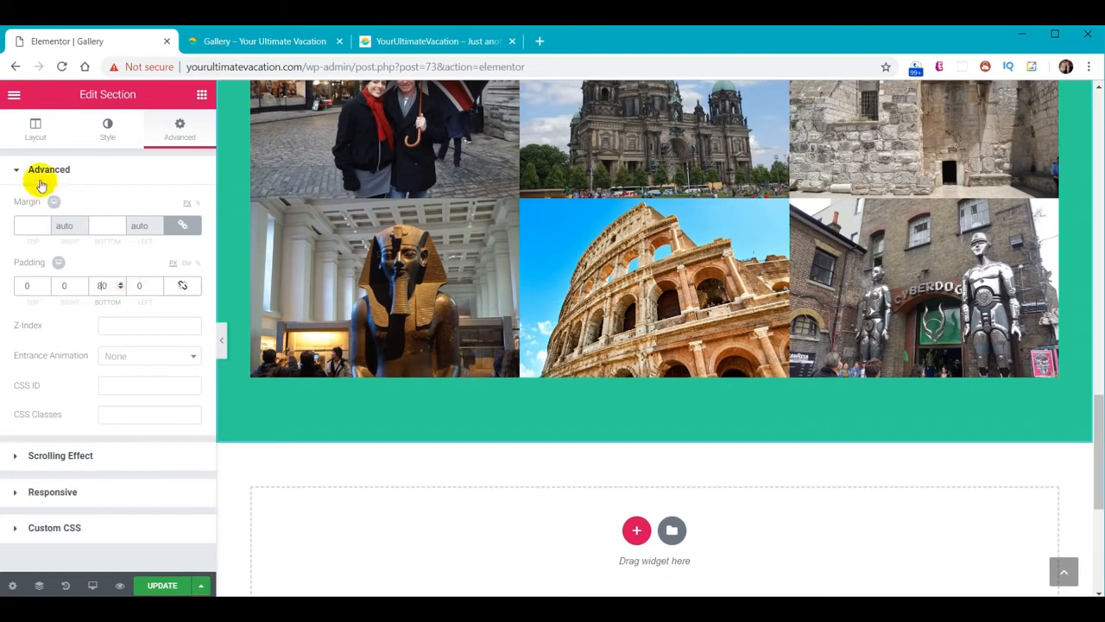
left_click(108, 129)
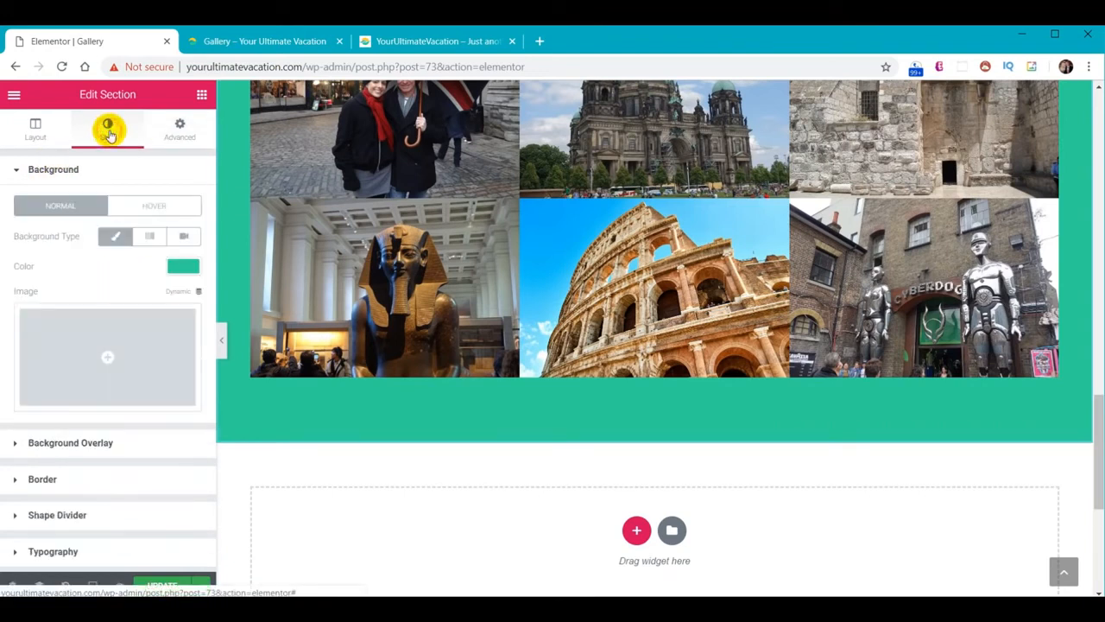
Add a dark grey #2F3033 Waves Brush bottom shape divider with height 60
left_click(65, 515)
left_click(156, 316)
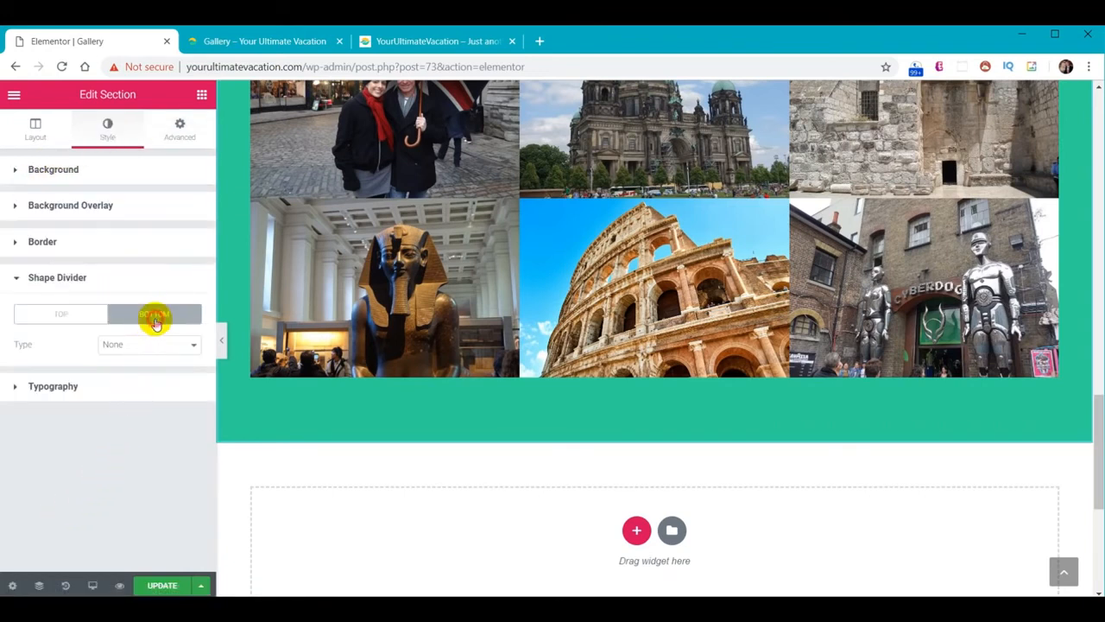
left_click(152, 345)
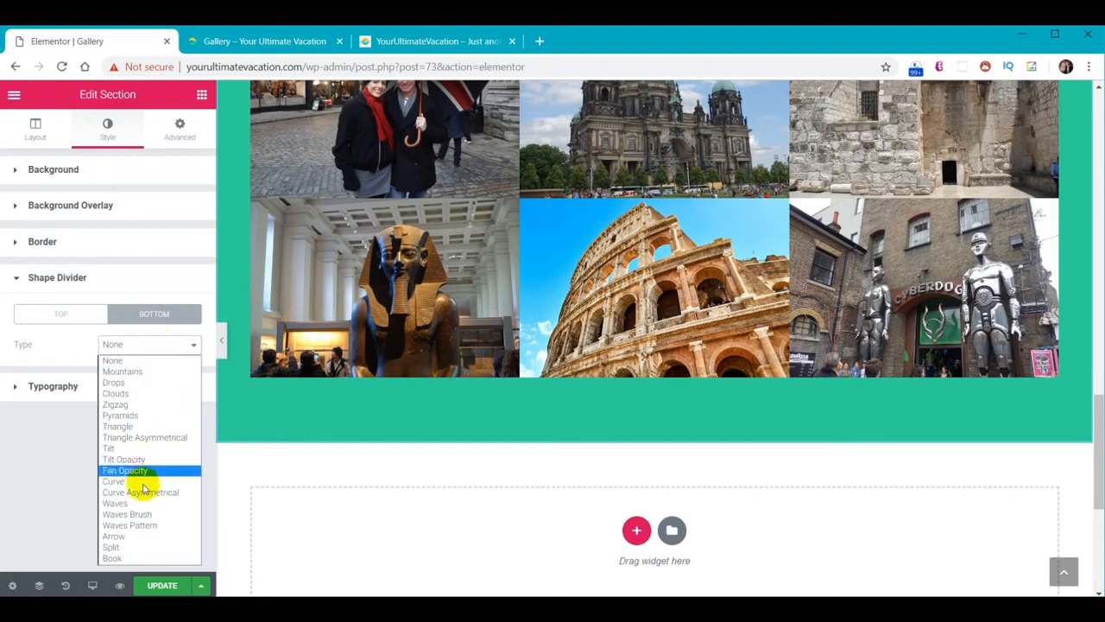
left_click(142, 513)
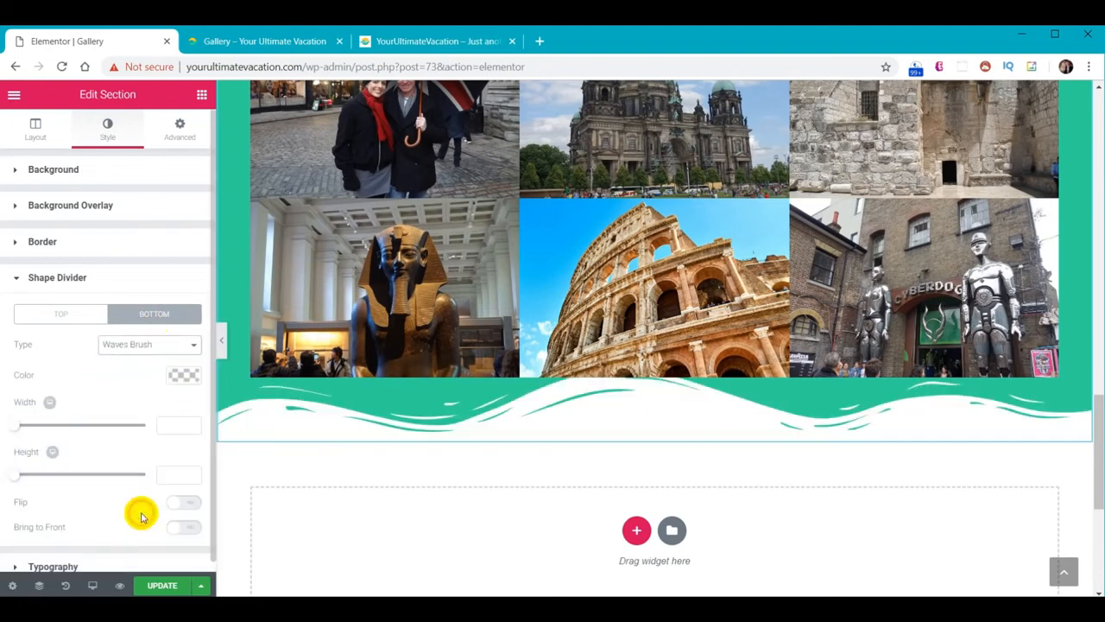
left_click(179, 377)
key("ctrl+v")
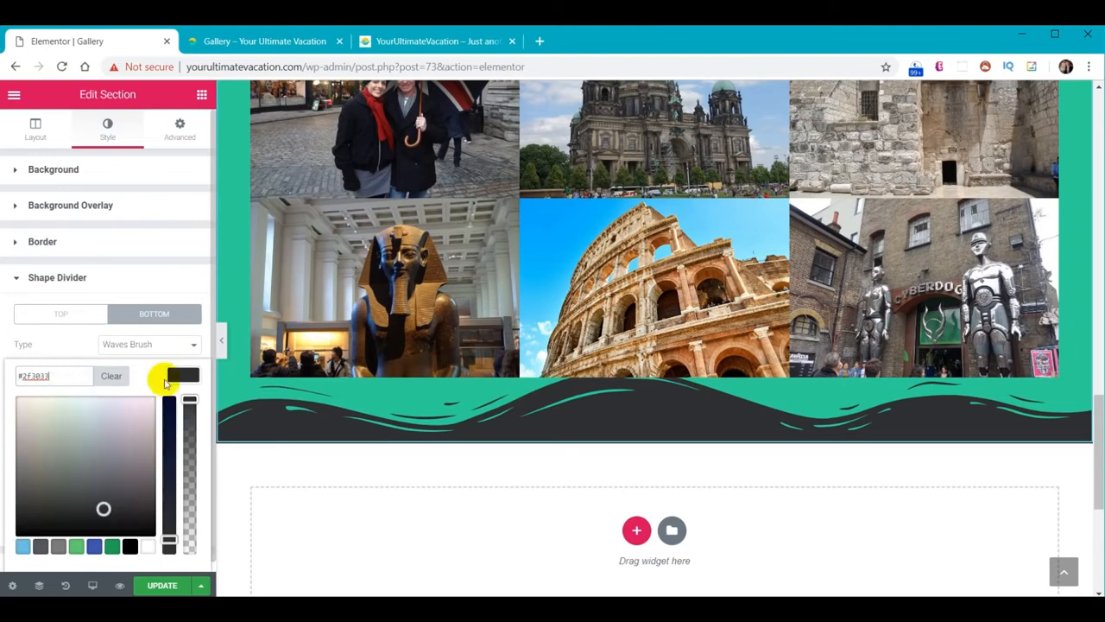
left_click(176, 378)
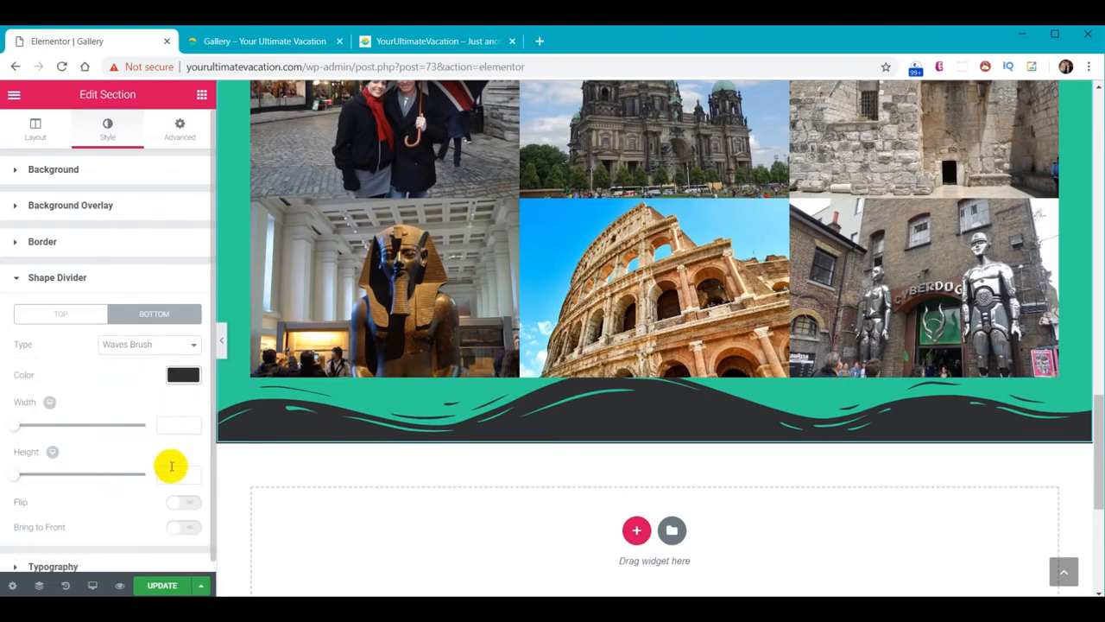
type("60")
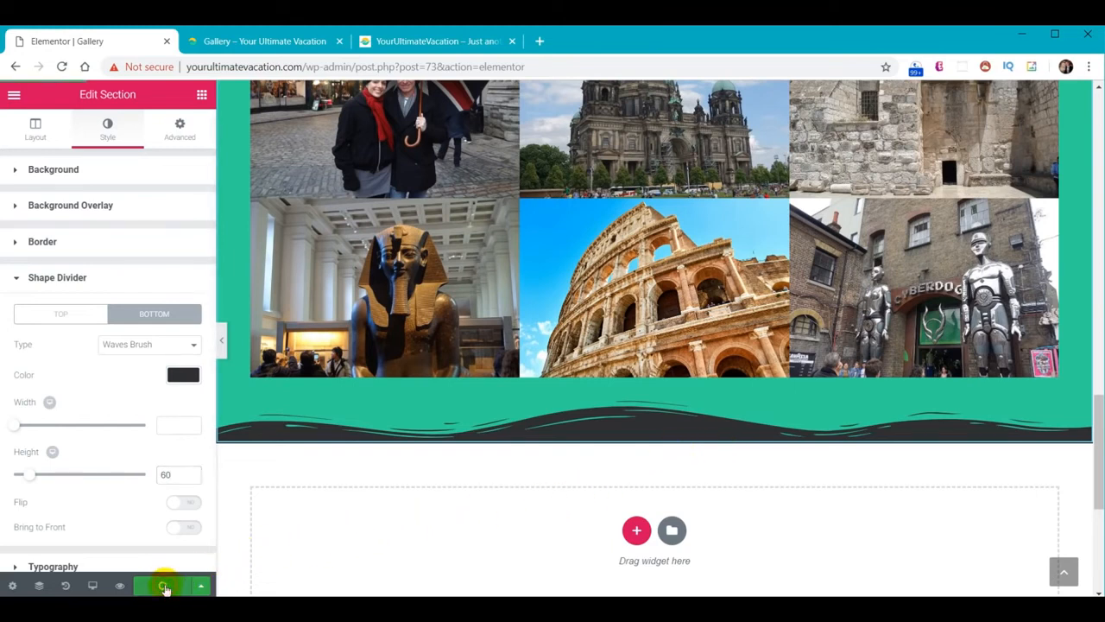
Look over the live site's Gallery page
left_click(289, 42)
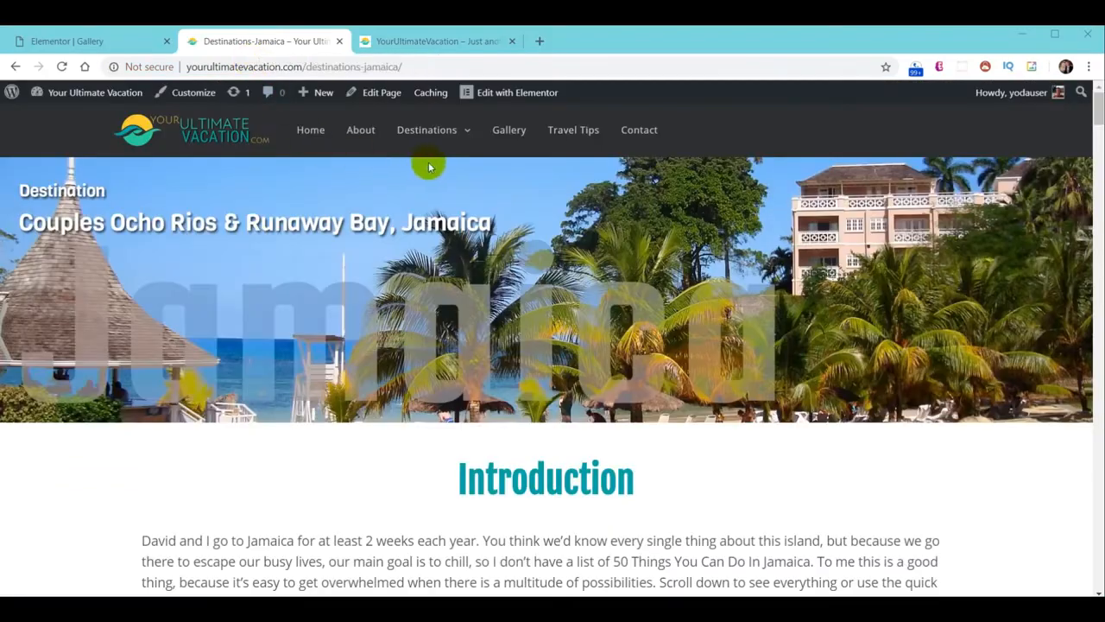
left_click(510, 136)
scroll(725, 268, "down", 15)
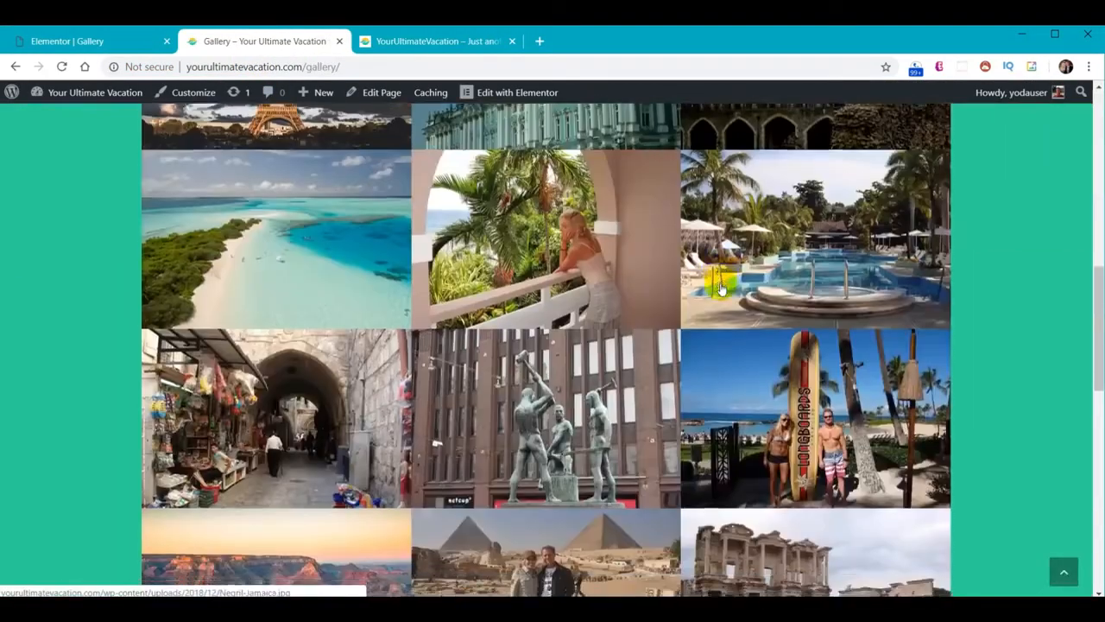
scroll(713, 281, "up", 5)
scroll(715, 280, "up", 10)
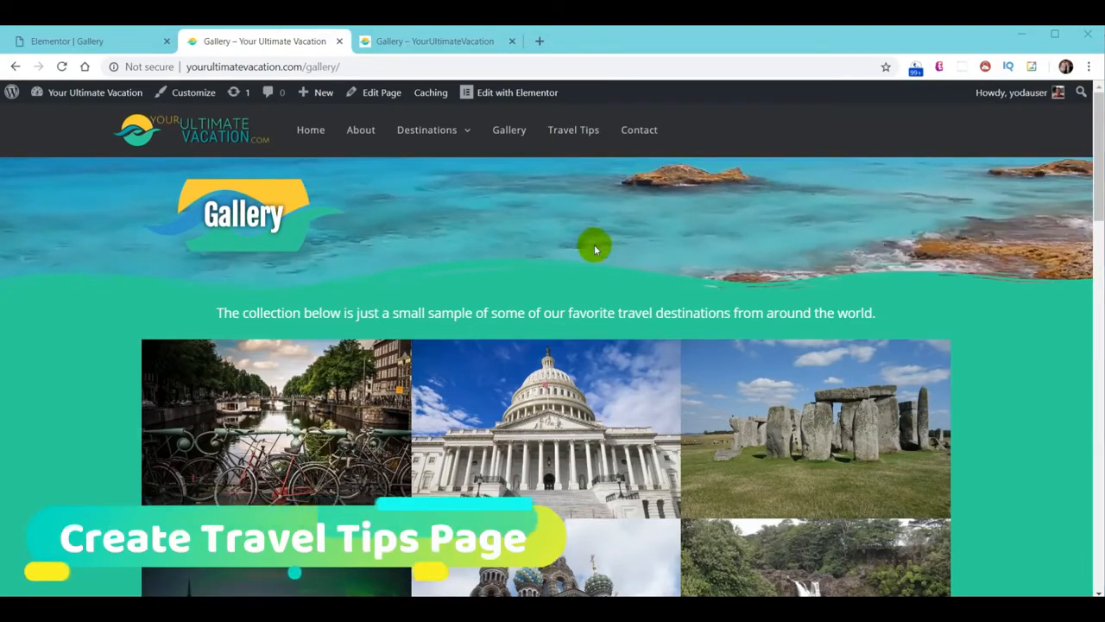
Scroll through the reference site's Travel Tips page
left_click(427, 45)
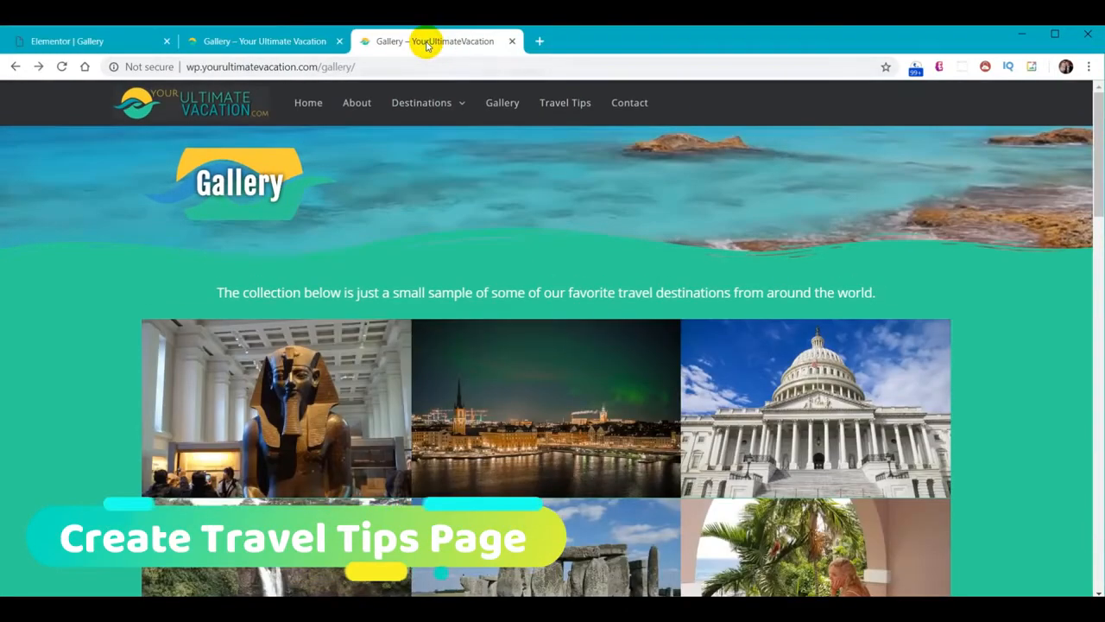
left_click(569, 111)
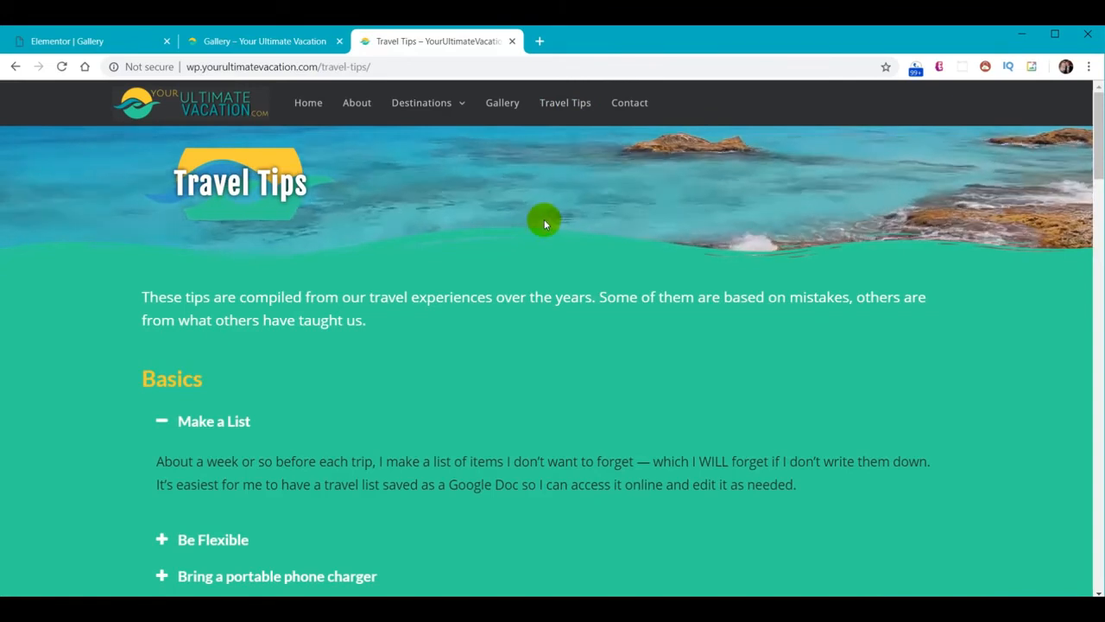
scroll(518, 294, "down", 2)
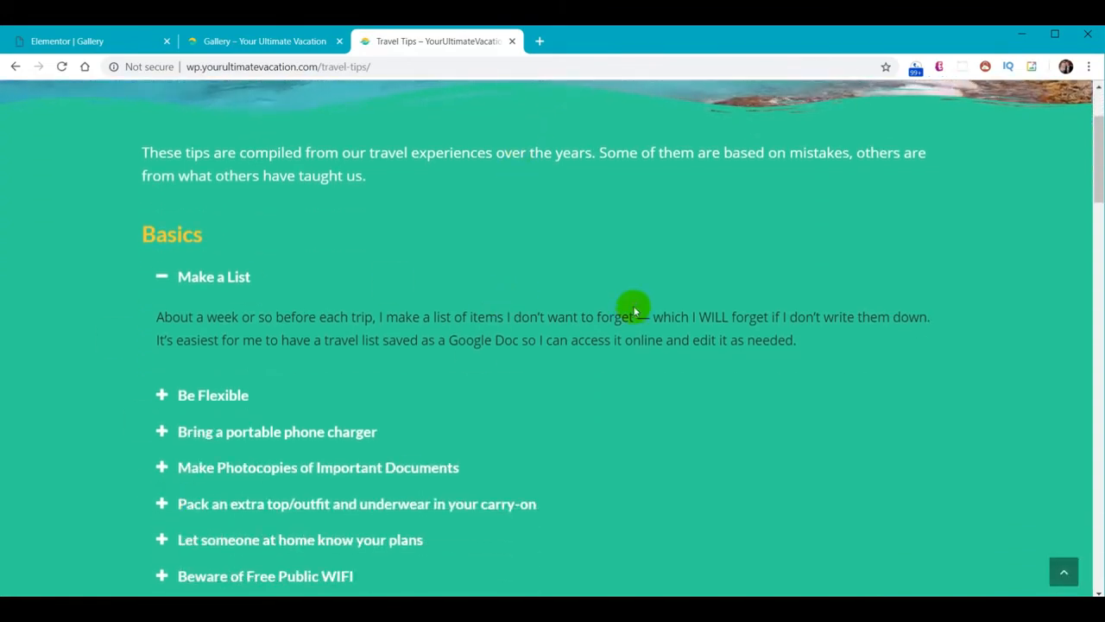
scroll(657, 295, "down", 3)
scroll(646, 294, "down", 2)
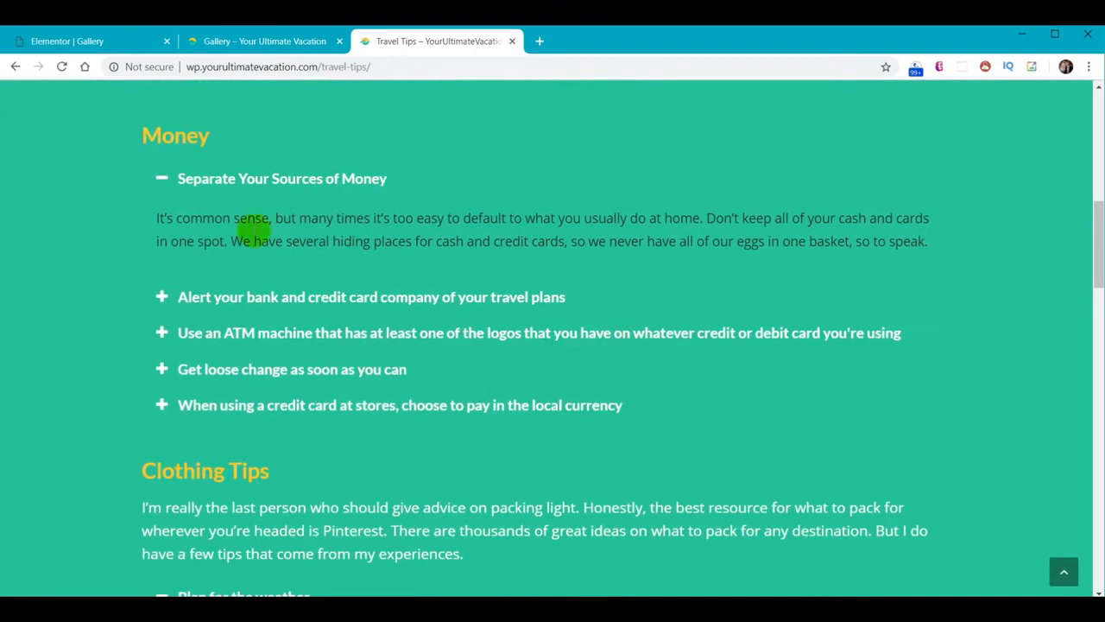
scroll(747, 204, "down", 15)
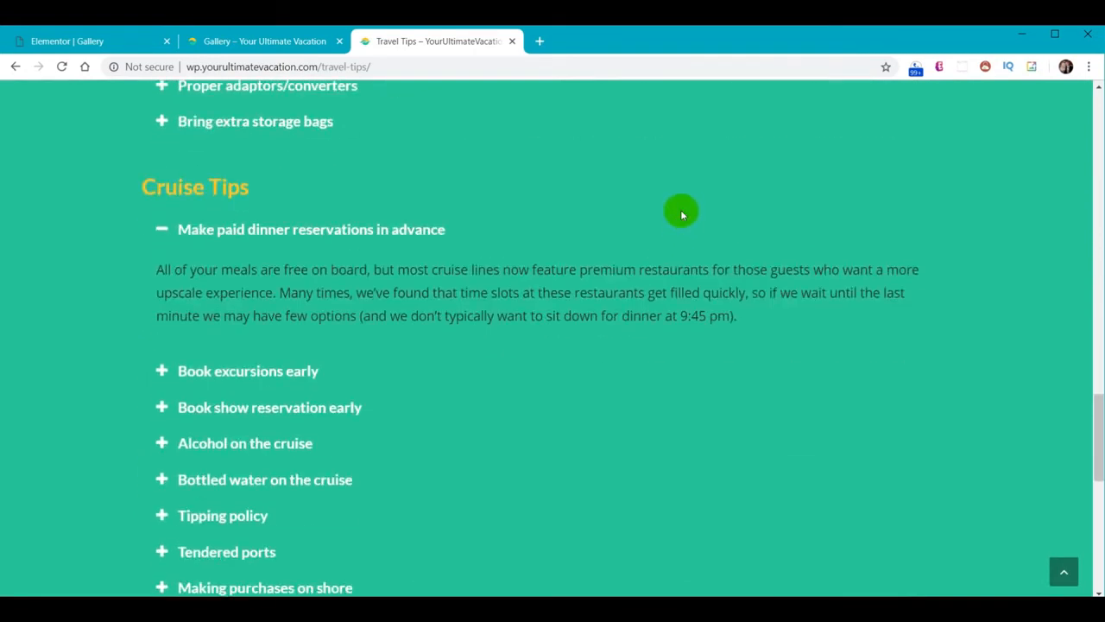
scroll(688, 210, "down", 2)
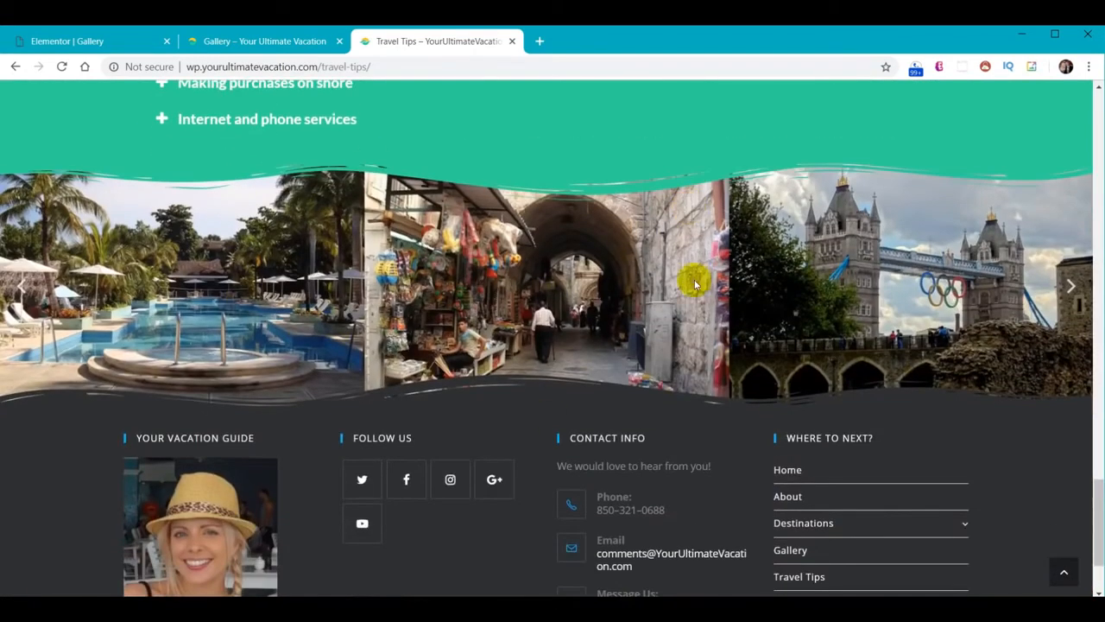
scroll(696, 289, "up", 1)
left_click_drag(1098, 511, 1098, 130)
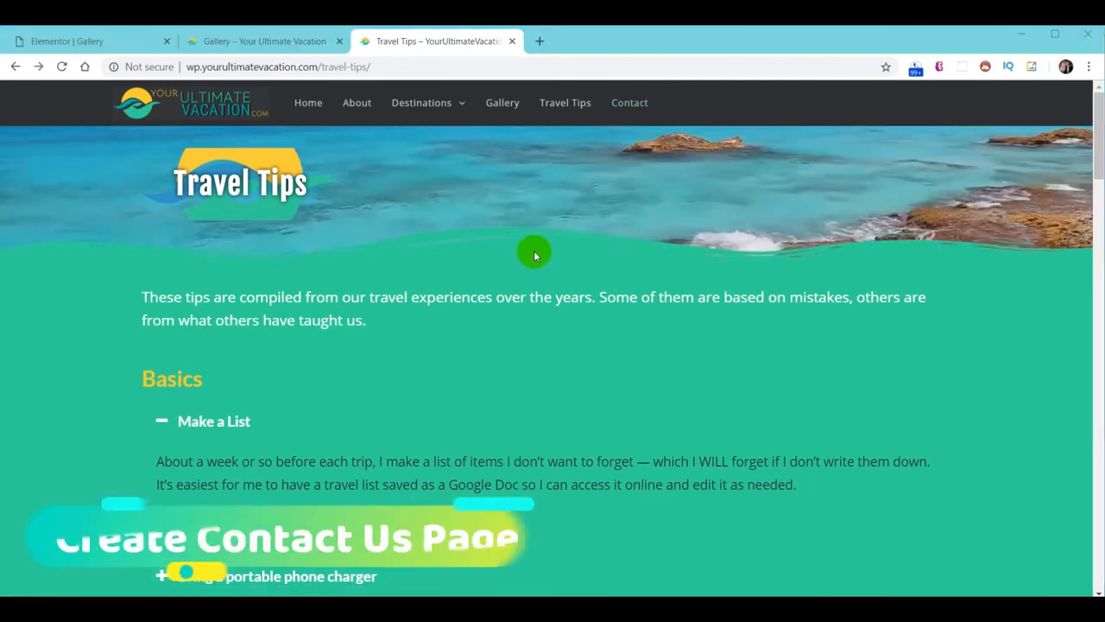
Scroll through the reference Contact page with its details, message form and map
left_click(627, 107)
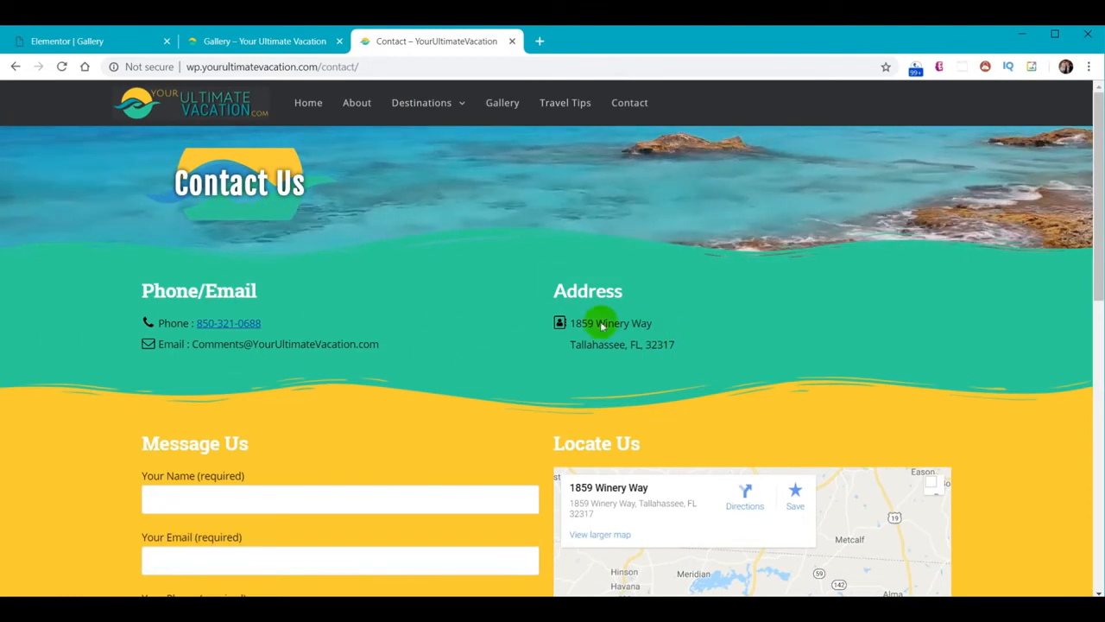
scroll(532, 389, "down", 1)
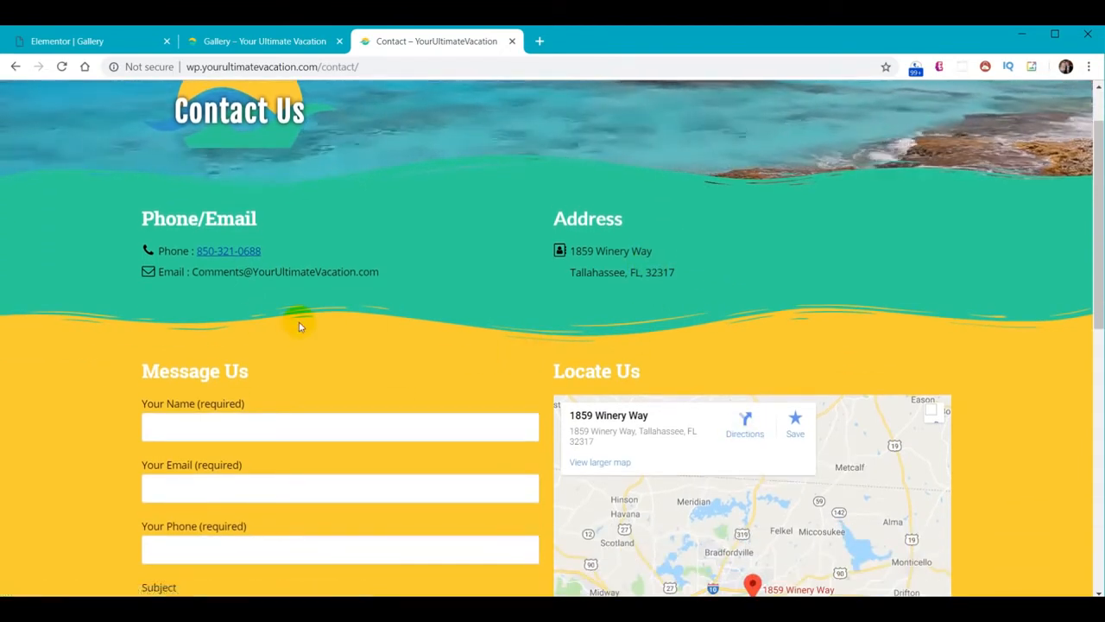
scroll(285, 367, "down", 2)
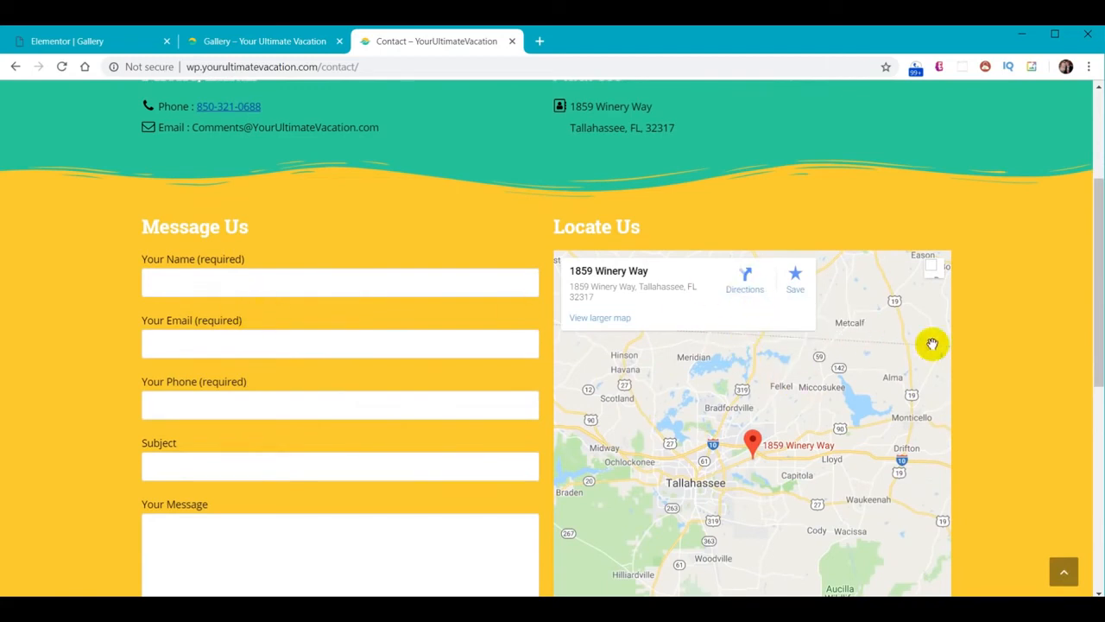
Exit Elementor to the dashboard and open the Contact page with Elementor
left_click(80, 45)
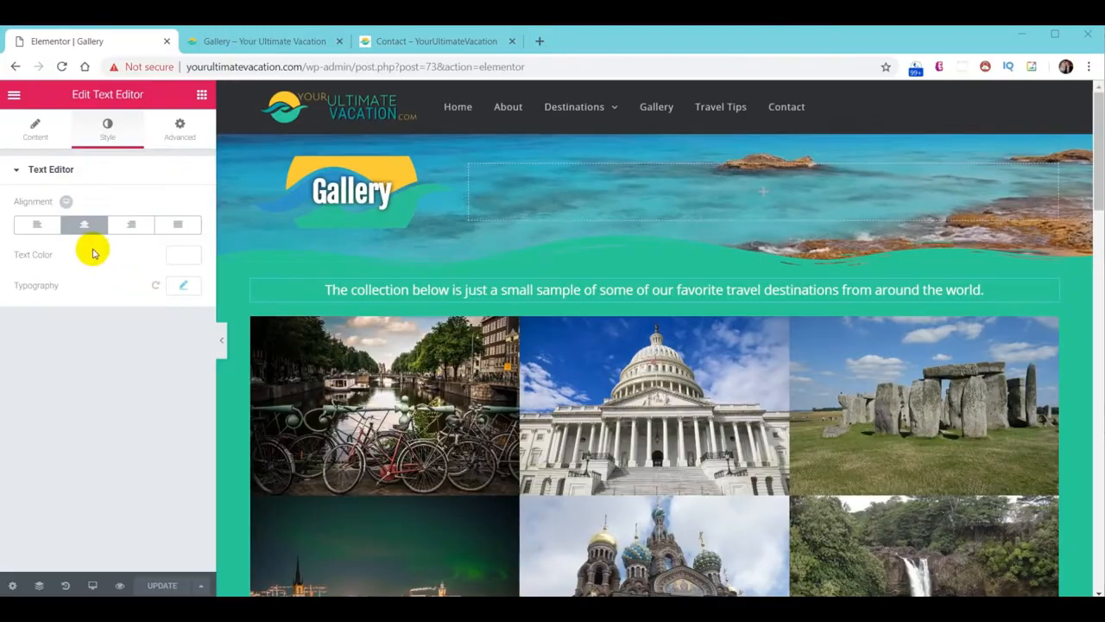
left_click(15, 96)
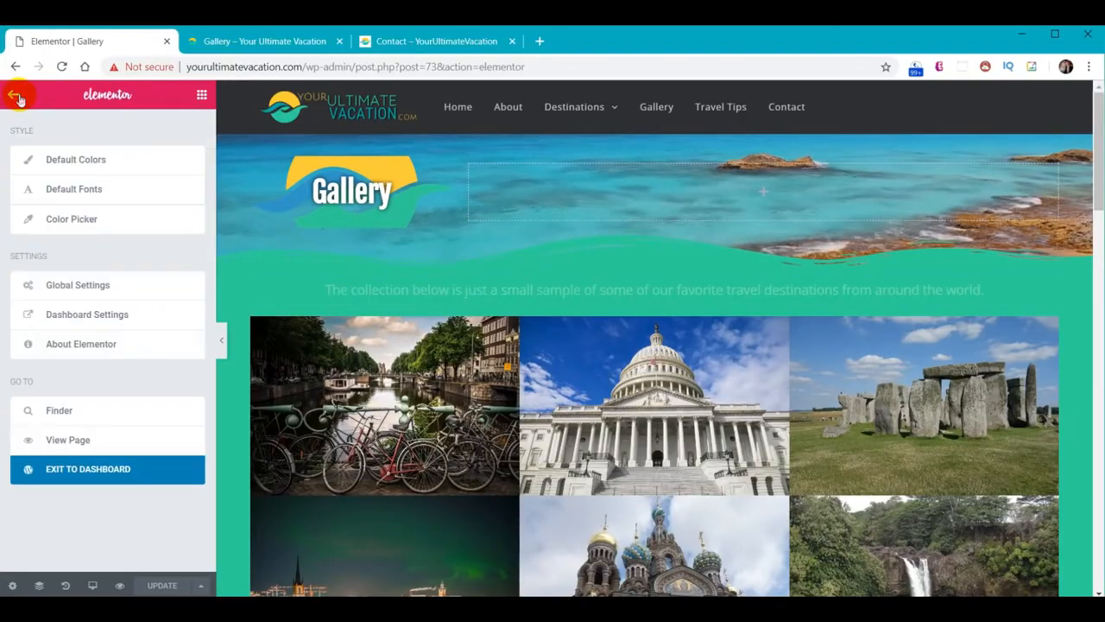
left_click(89, 469)
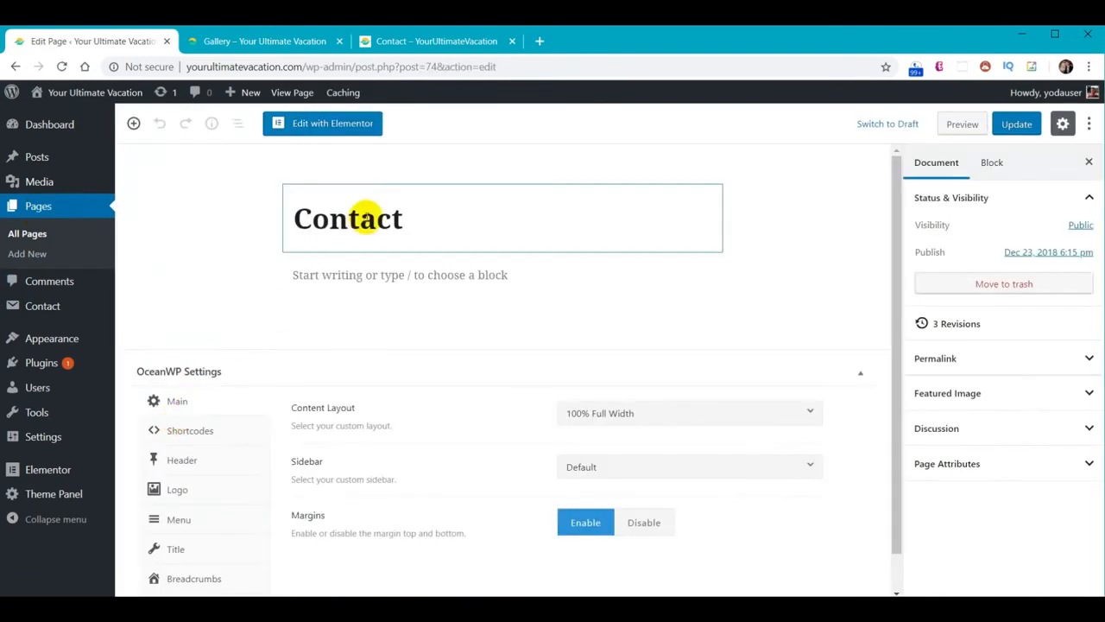
left_click(349, 126)
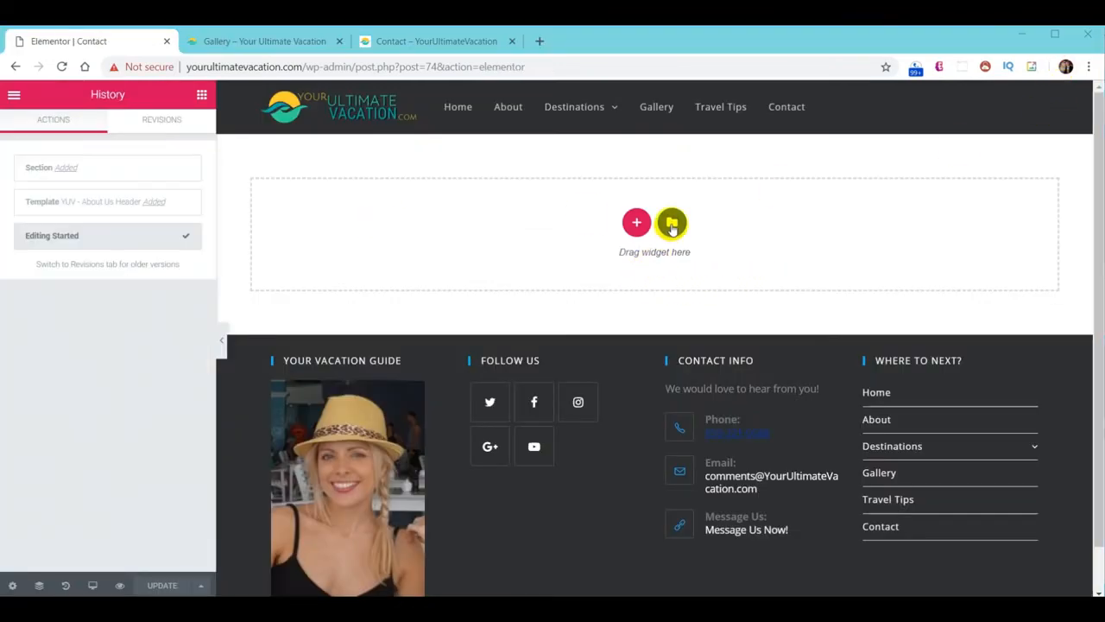
Insert the 'YUV - About Us Header' template without its settings and retitle the heading Contact Us
left_click(673, 225)
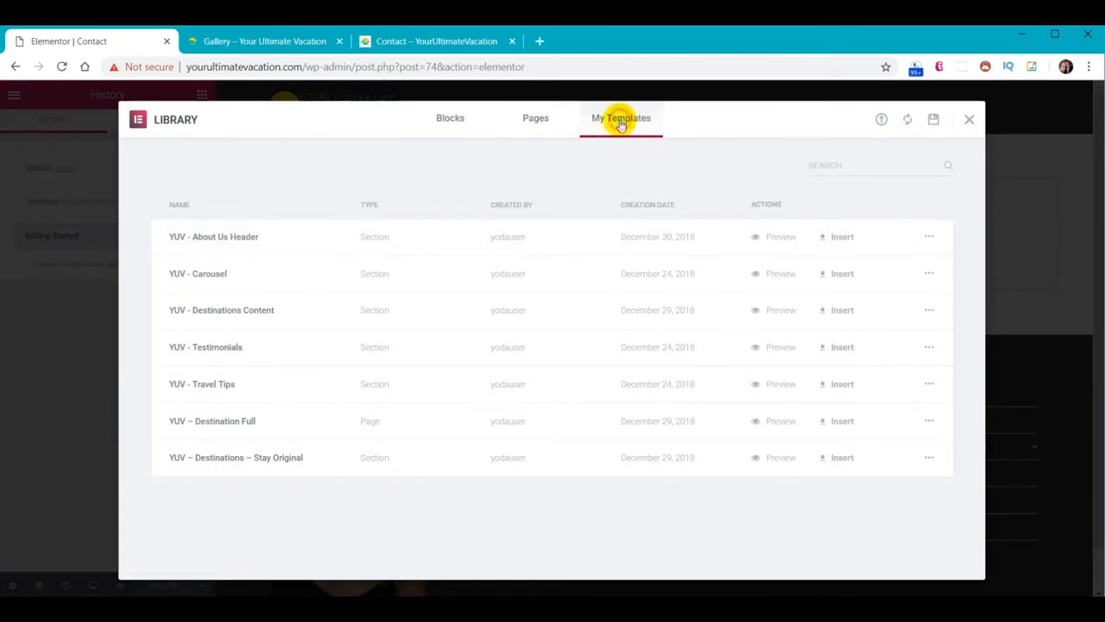
left_click(829, 239)
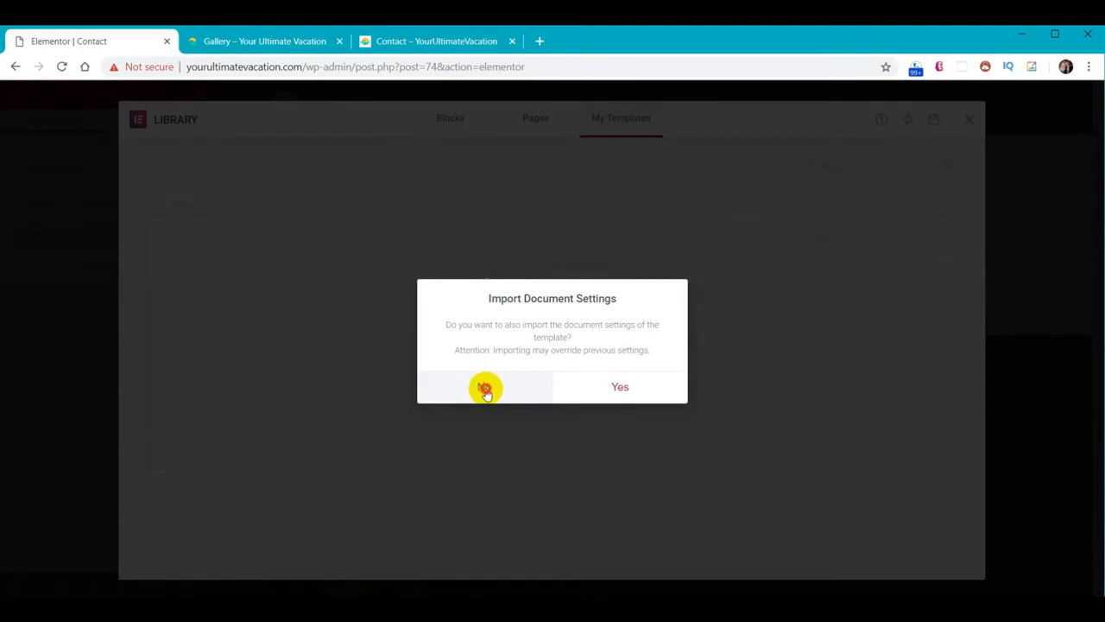
left_click(486, 388)
left_click(367, 192)
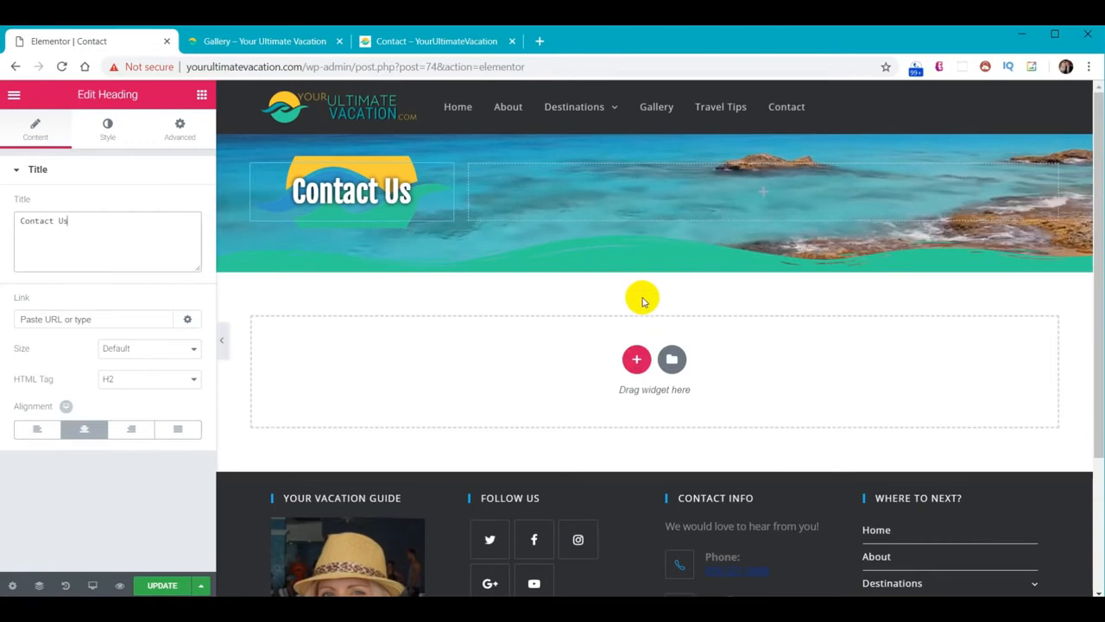
Add two new two-column sections below the Contact Us banner
left_click(637, 355)
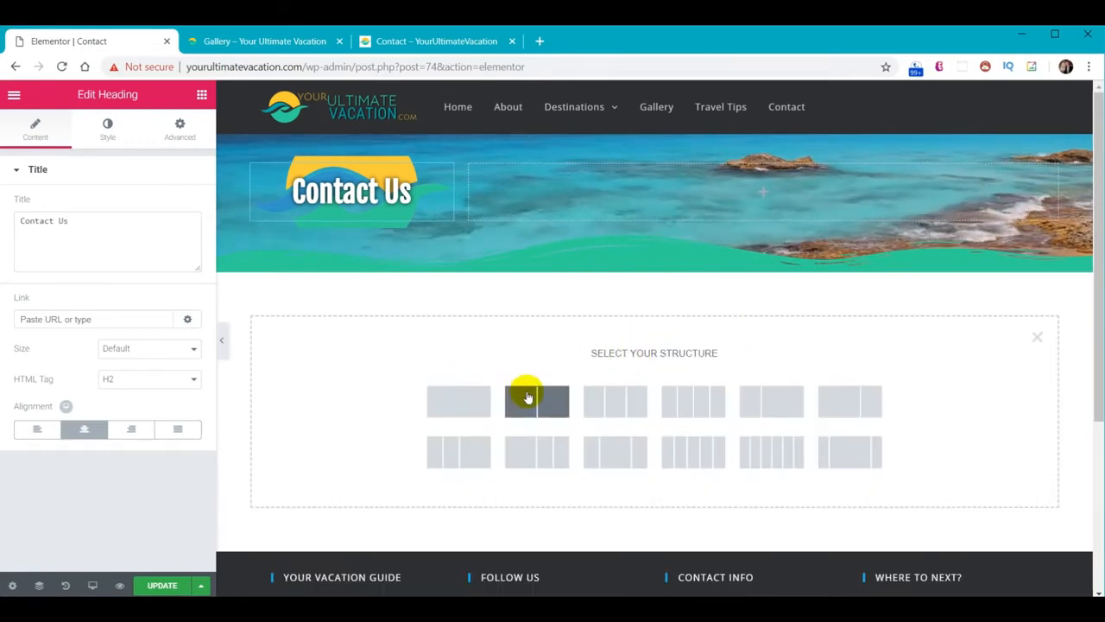
left_click(526, 396)
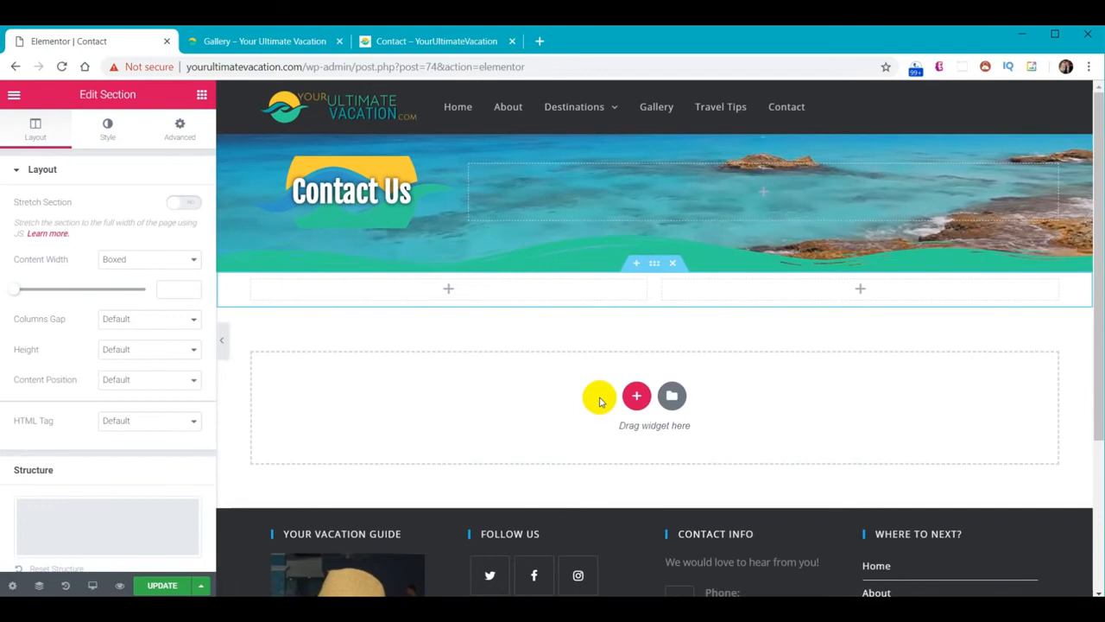
left_click(636, 395)
left_click(555, 439)
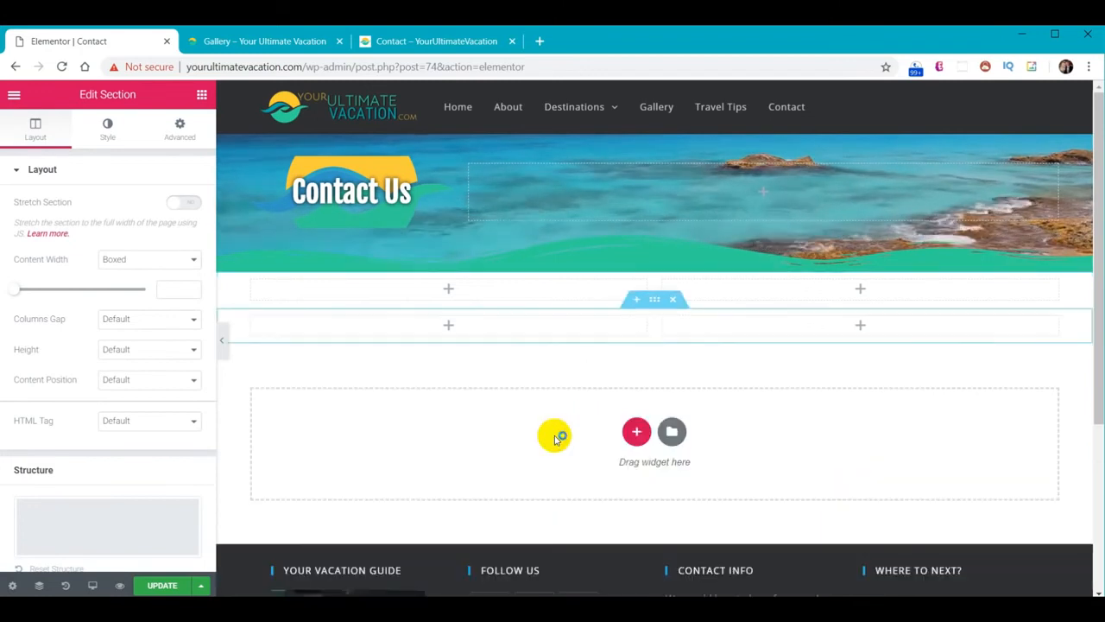
Give the upper new section a solid teal background
left_click(657, 264)
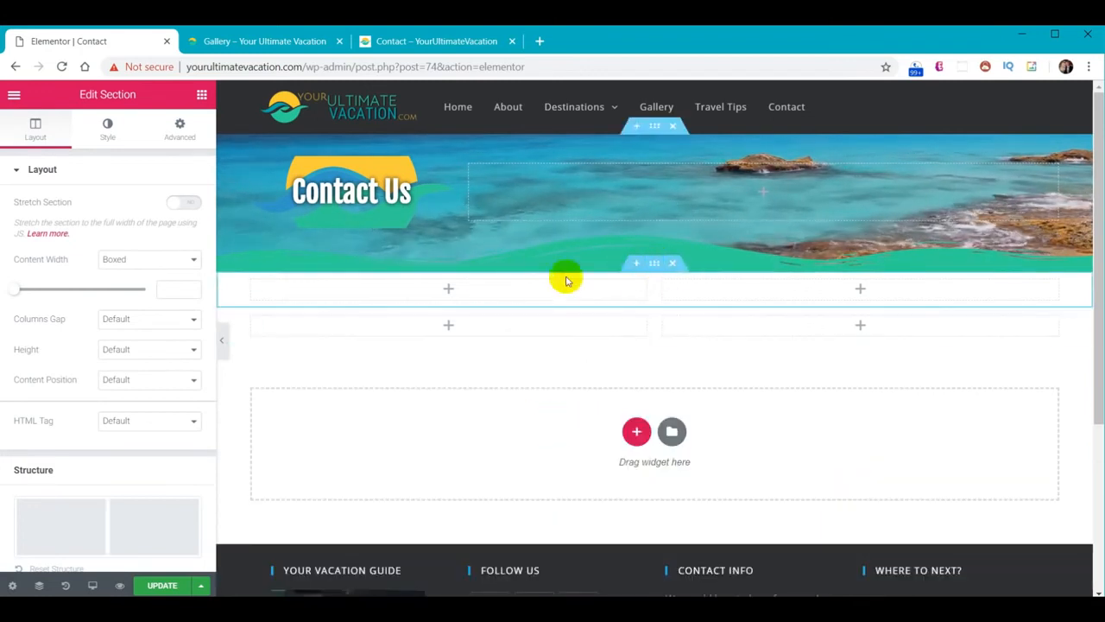
left_click(107, 128)
left_click(115, 235)
left_click(182, 265)
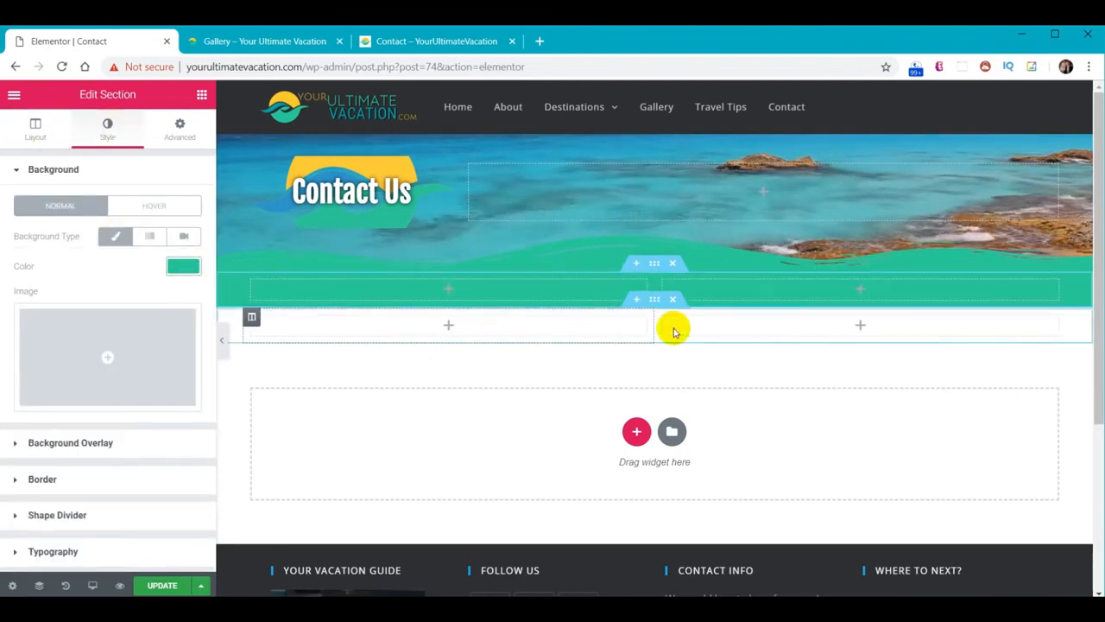
Give the lower new section a solid yellow background from the pasted colour value
left_click(656, 300)
left_click(106, 129)
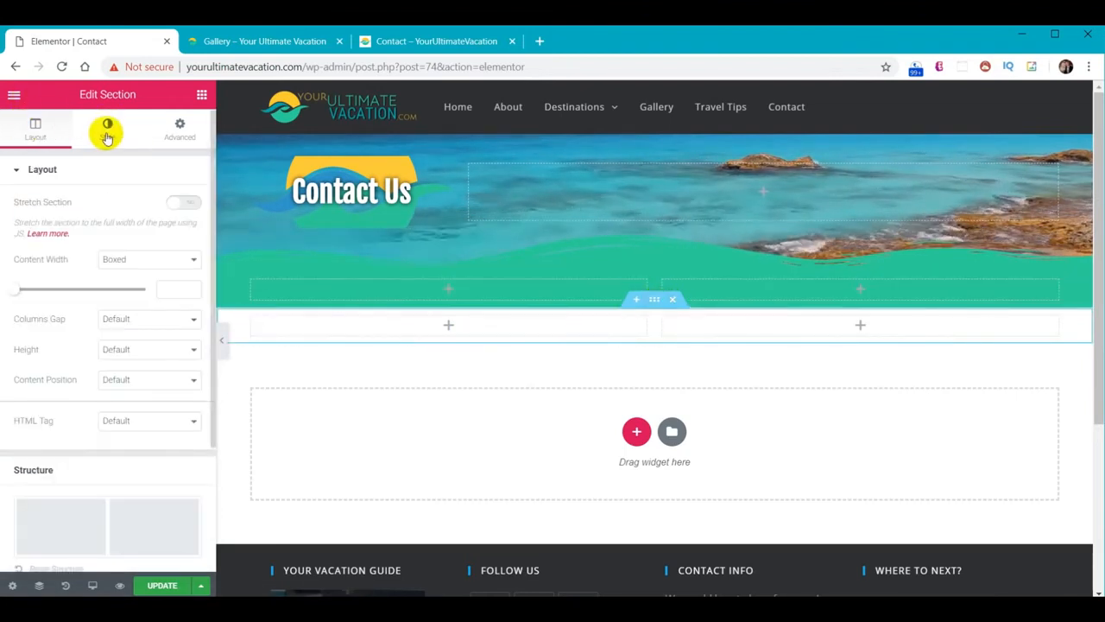
left_click(75, 207)
left_click(115, 236)
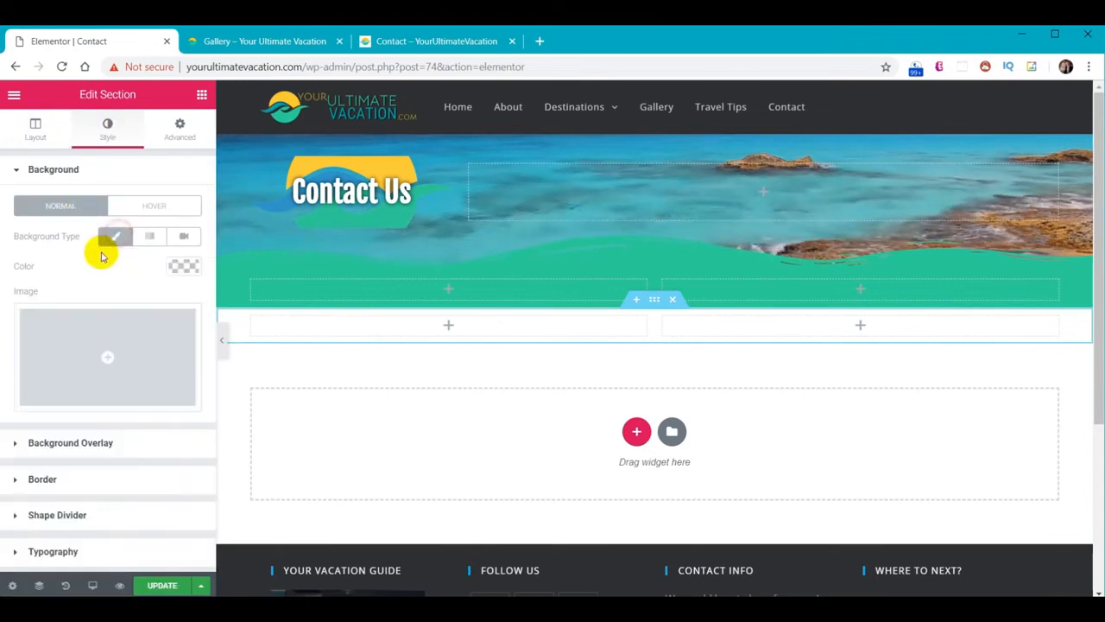
left_click(178, 266)
type("#FCC22B")
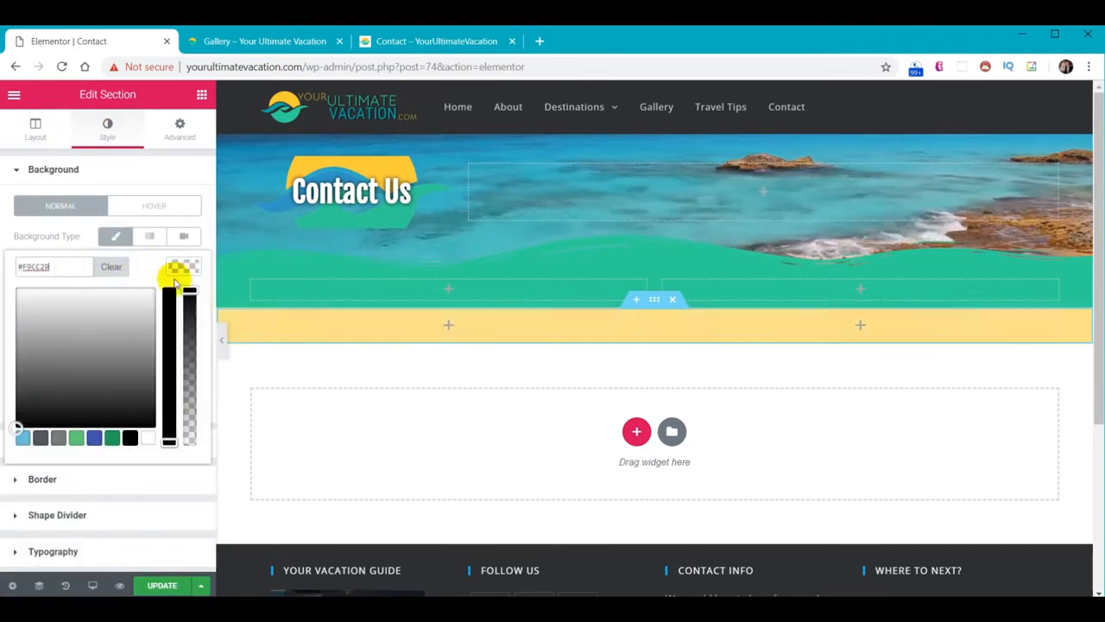
left_click(182, 268)
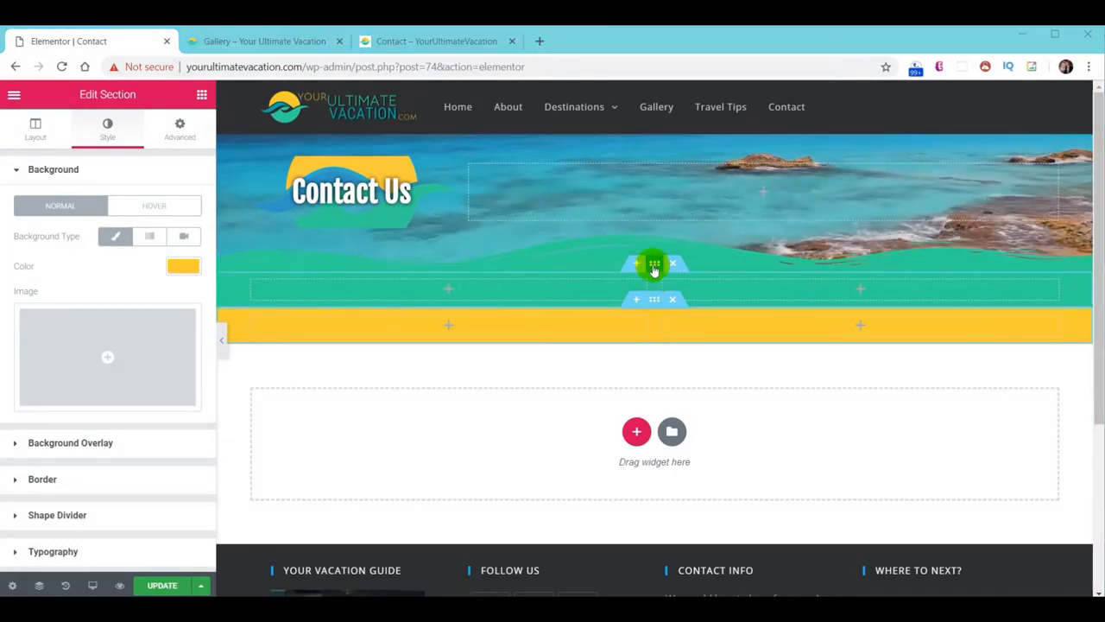
Set the teal section's padding to 20 top and 50 bottom
left_click(654, 263)
left_click(180, 126)
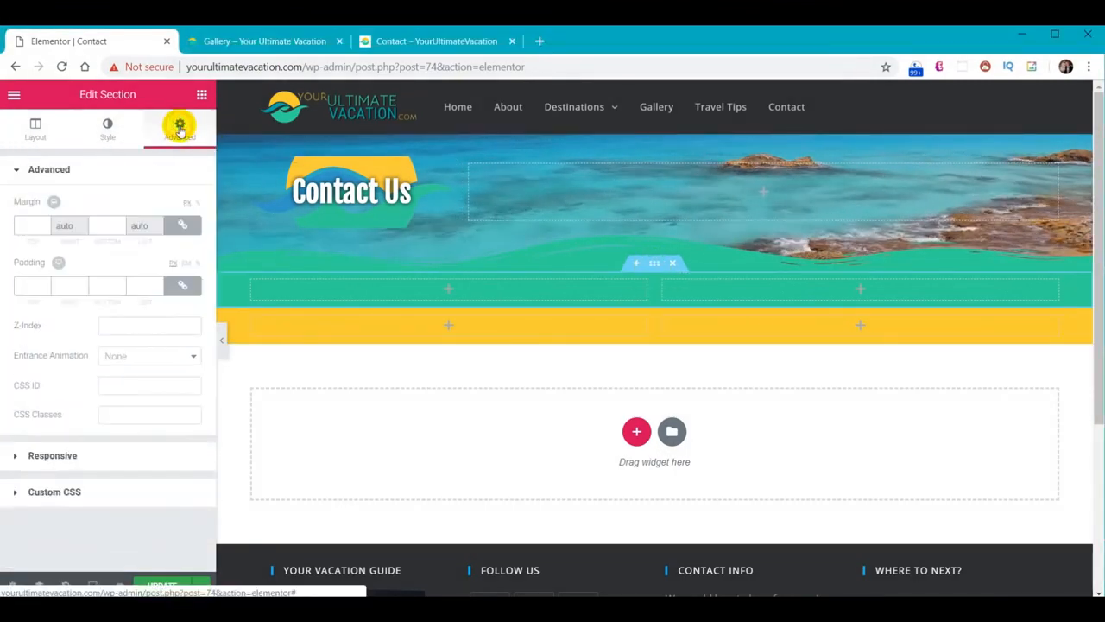
left_click(182, 286)
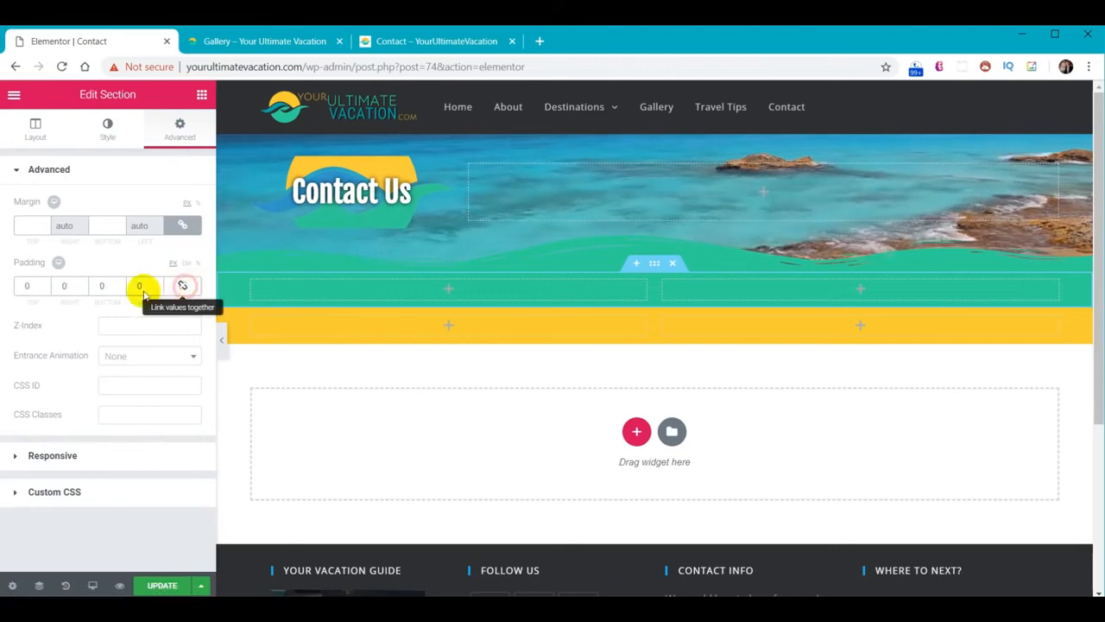
left_click(24, 286)
type("2")
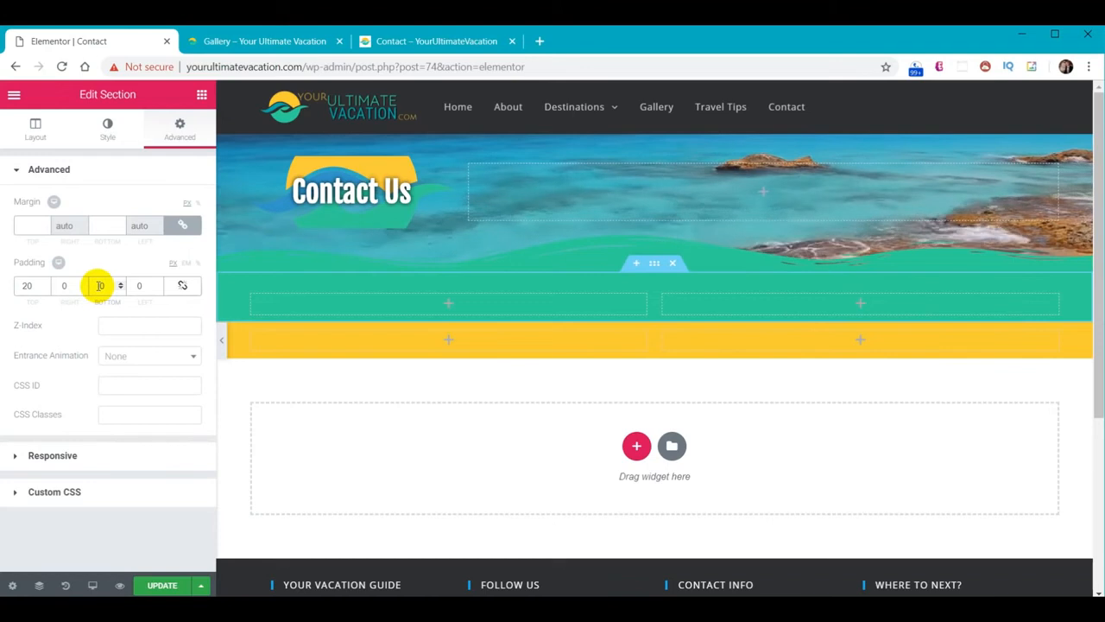
left_click(100, 286)
type("5")
Bring up the teal section's shape divider options for its bottom edge
left_click(106, 130)
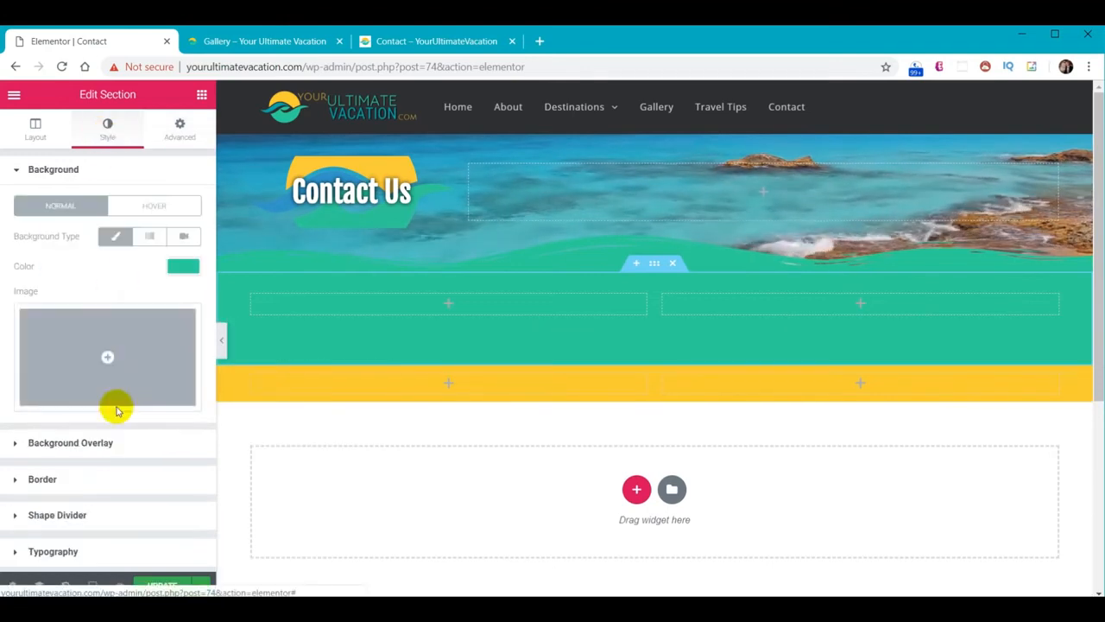
left_click(75, 515)
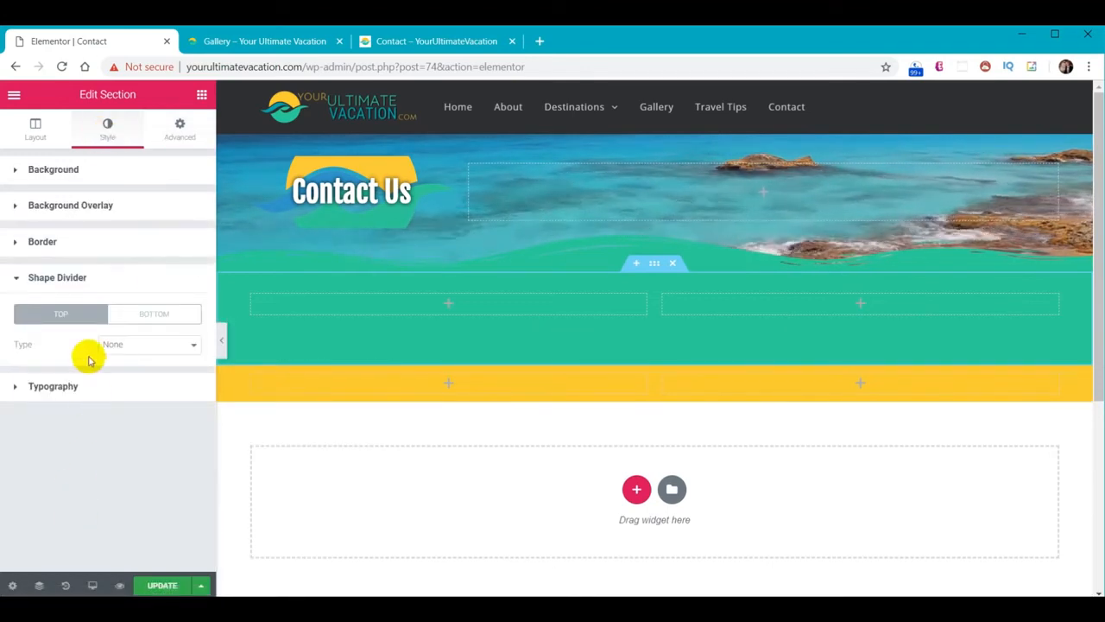
left_click(147, 351)
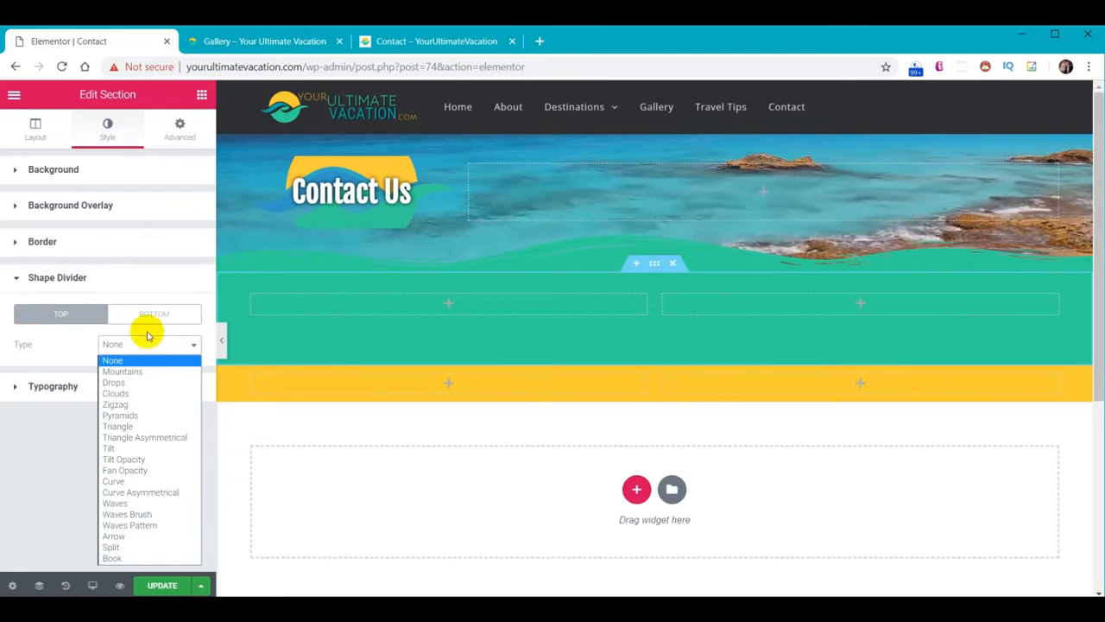
left_click(148, 314)
Make the teal section's bottom divider Waves Brush in pasted yellow with height 60
left_click(145, 350)
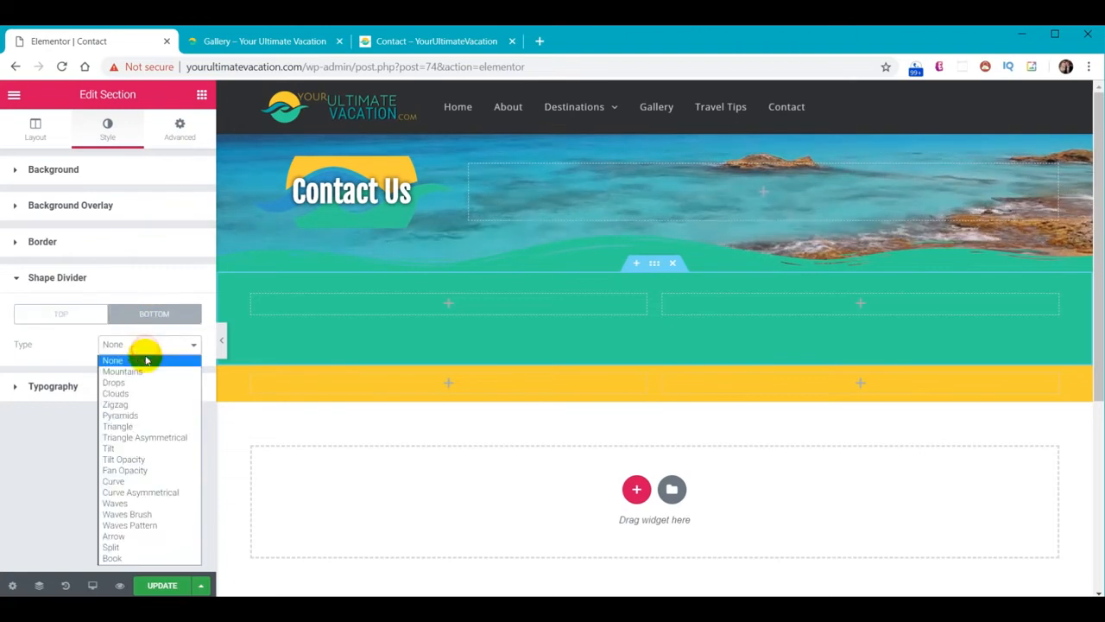
left_click(147, 514)
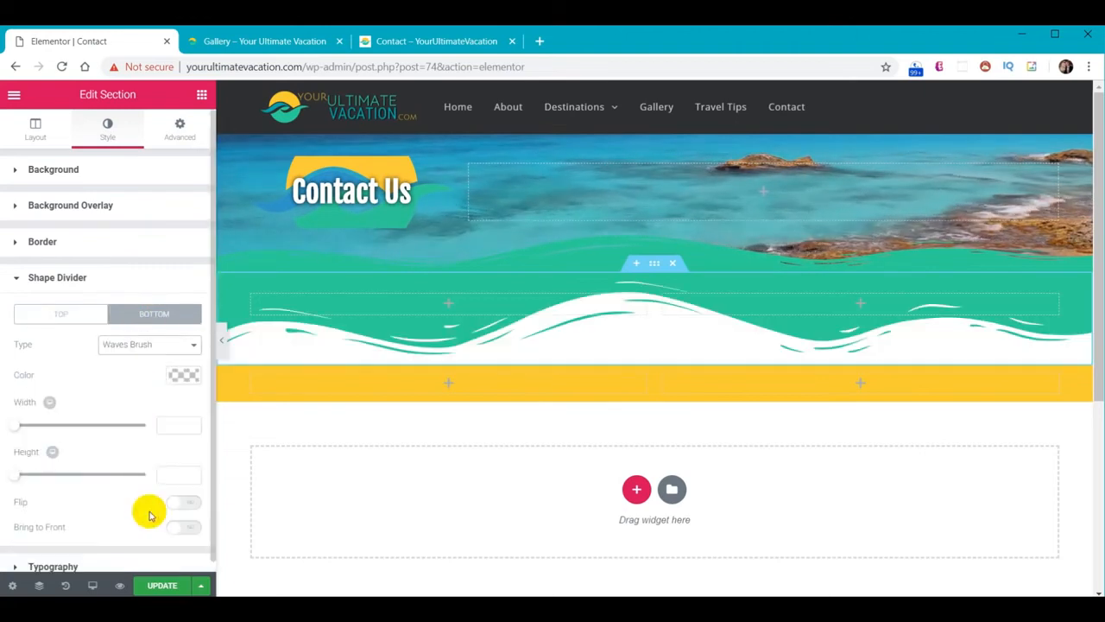
left_click(177, 377)
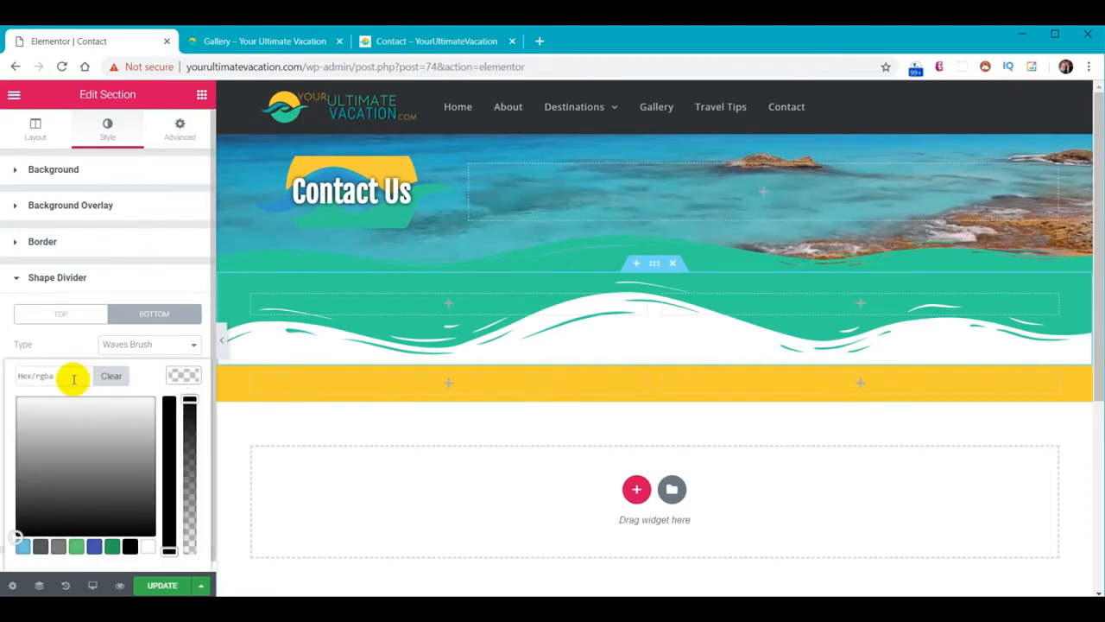
key("ctrl+v")
left_click(178, 375)
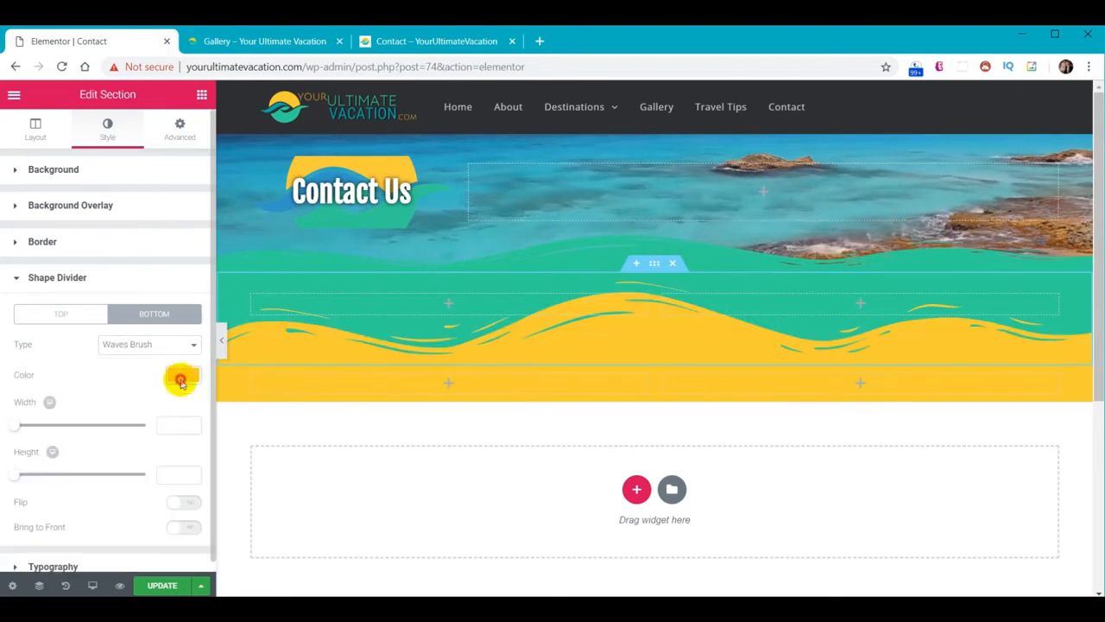
left_click(181, 476)
type("60")
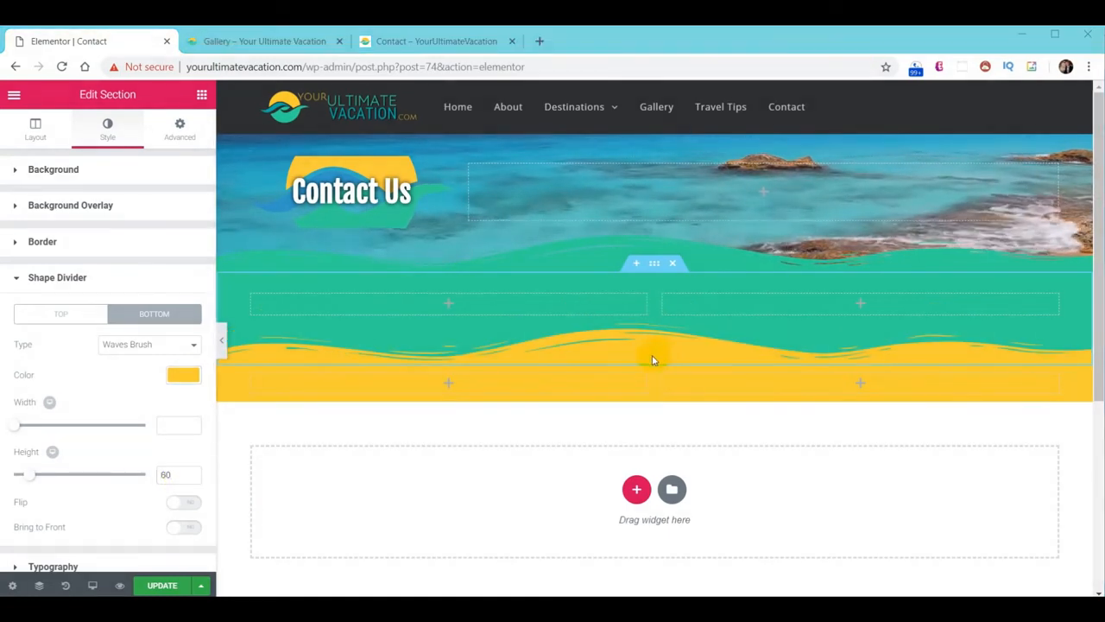
Give the yellow section a top padding of 20
left_click(654, 358)
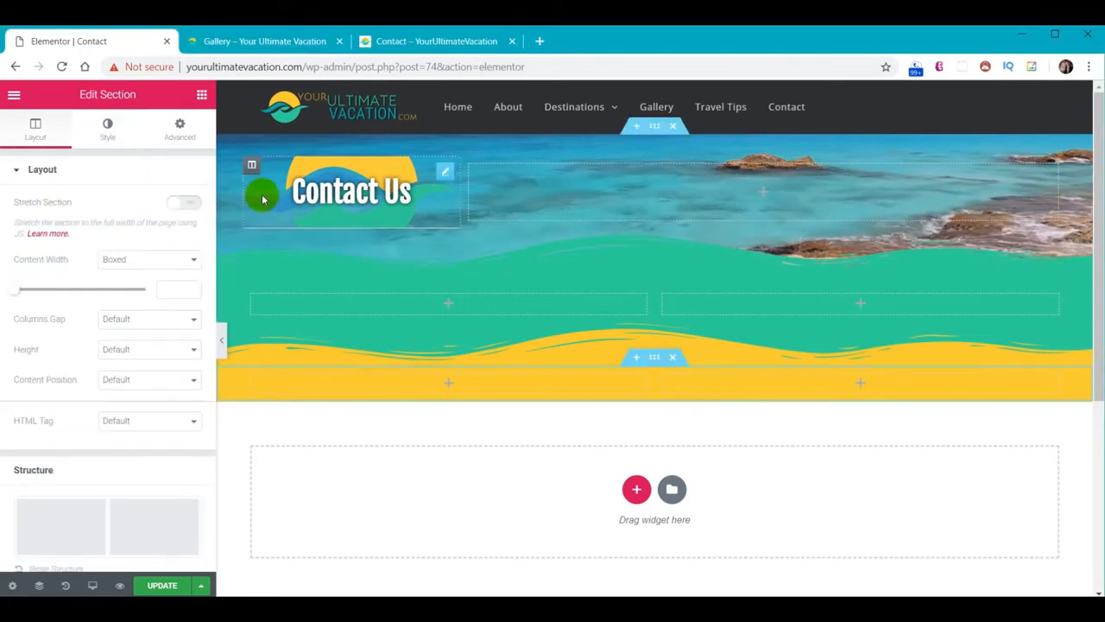
left_click(191, 138)
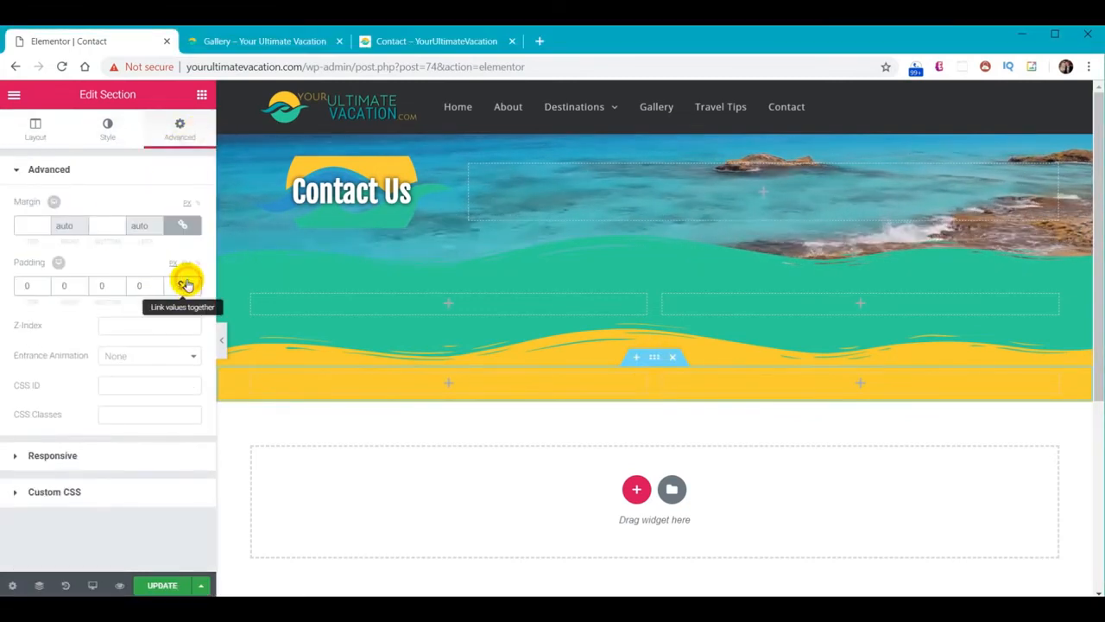
left_click(186, 285)
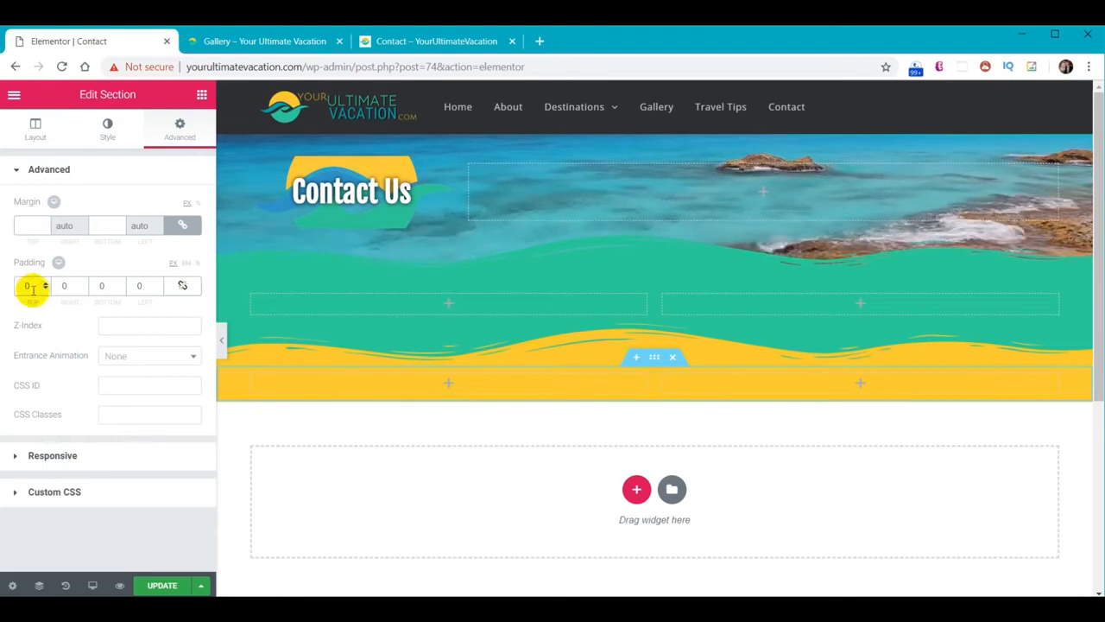
left_click(33, 290)
type("20")
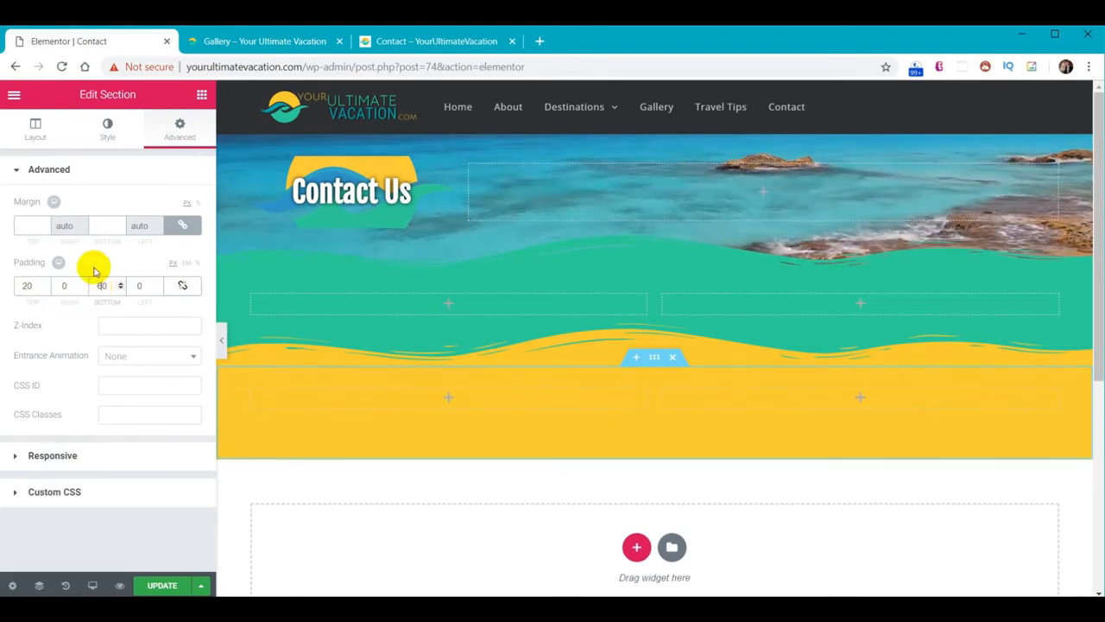
Add a bottom Waves Brush shape divider in #2f3033 with height 60
left_click(107, 130)
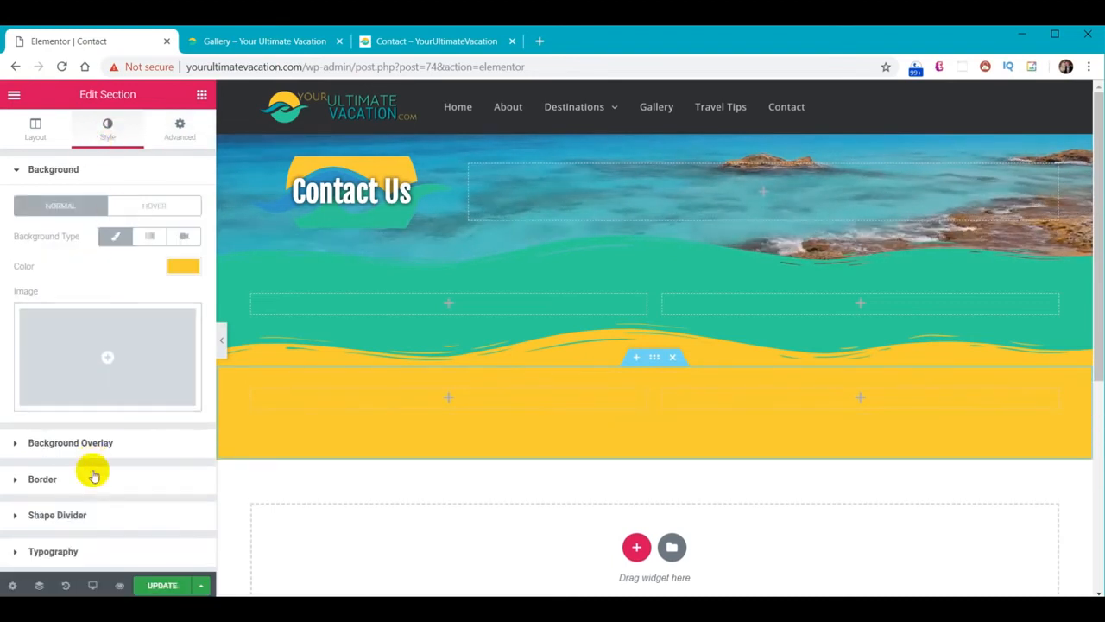
left_click(86, 515)
left_click(168, 316)
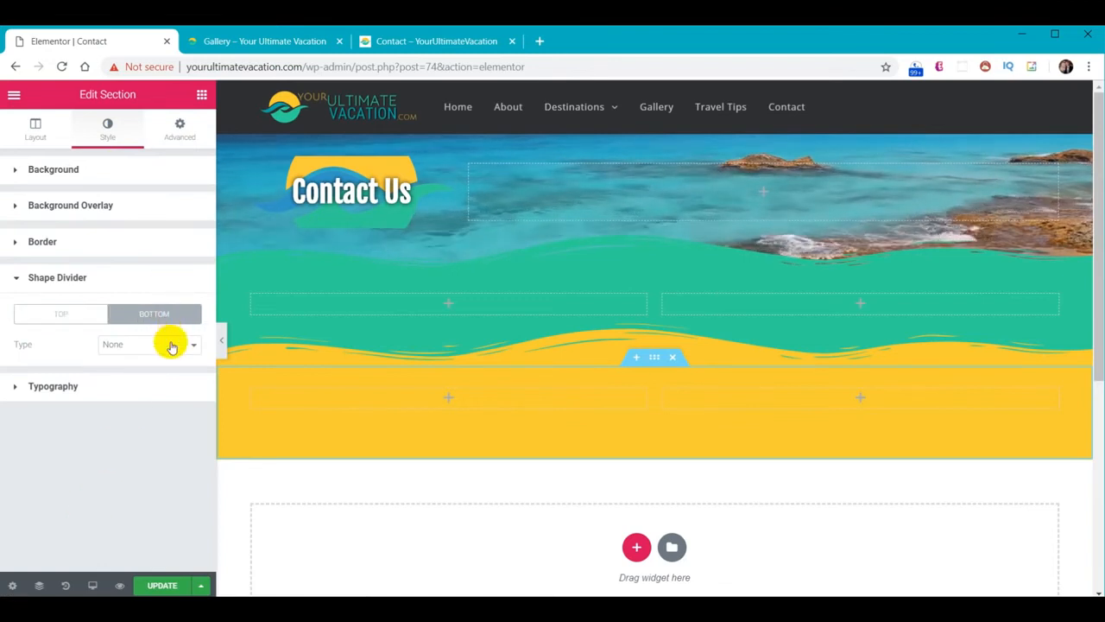
left_click(164, 343)
left_click(147, 510)
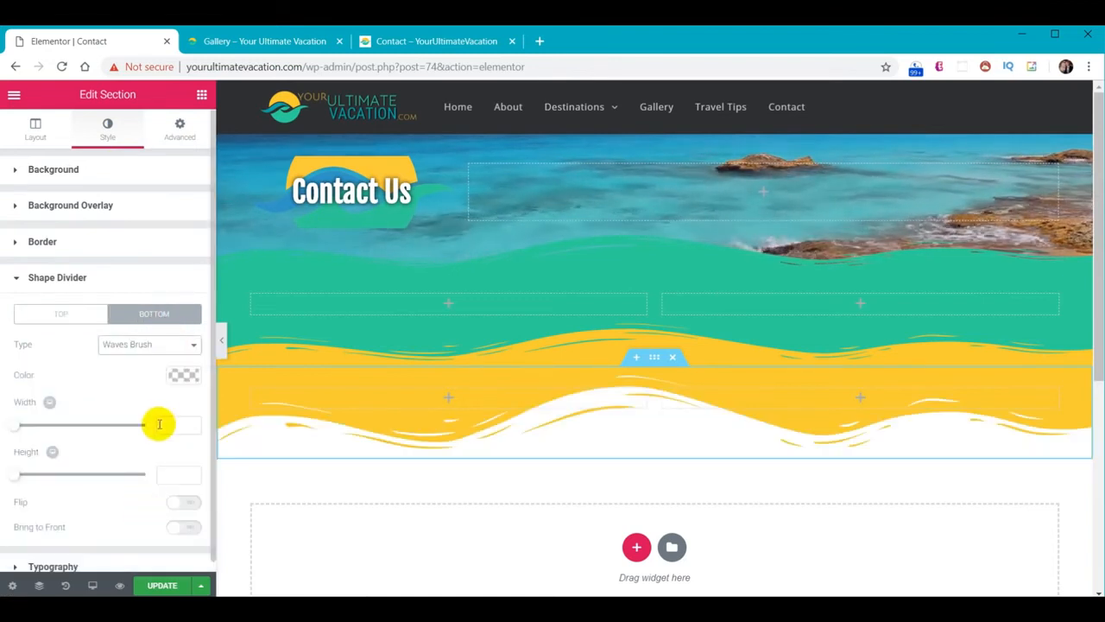
left_click(180, 374)
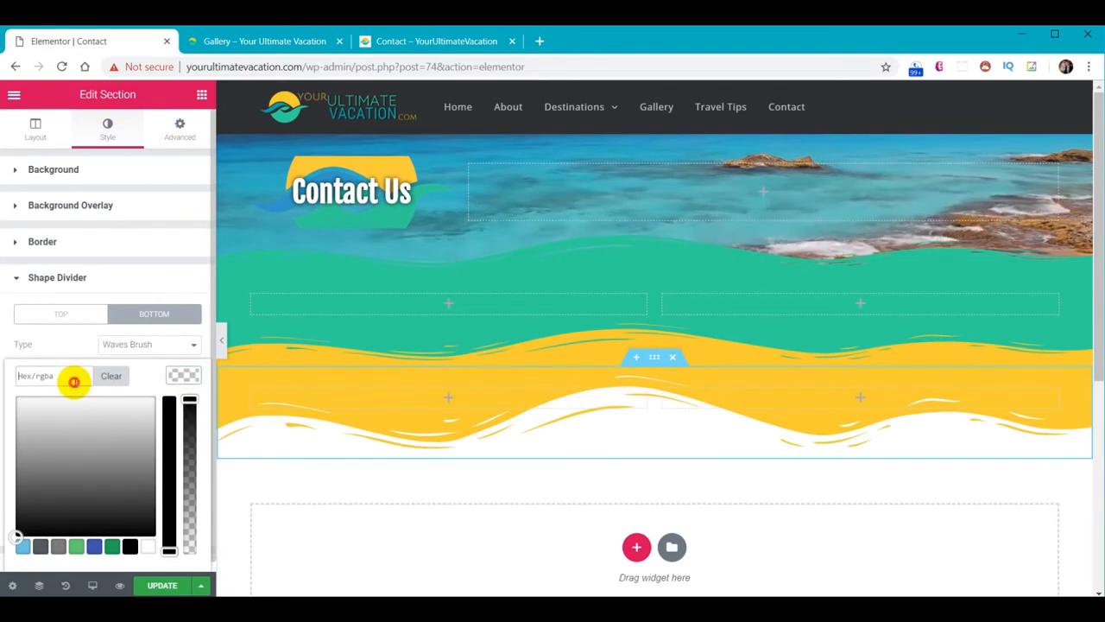
type("#2f3033")
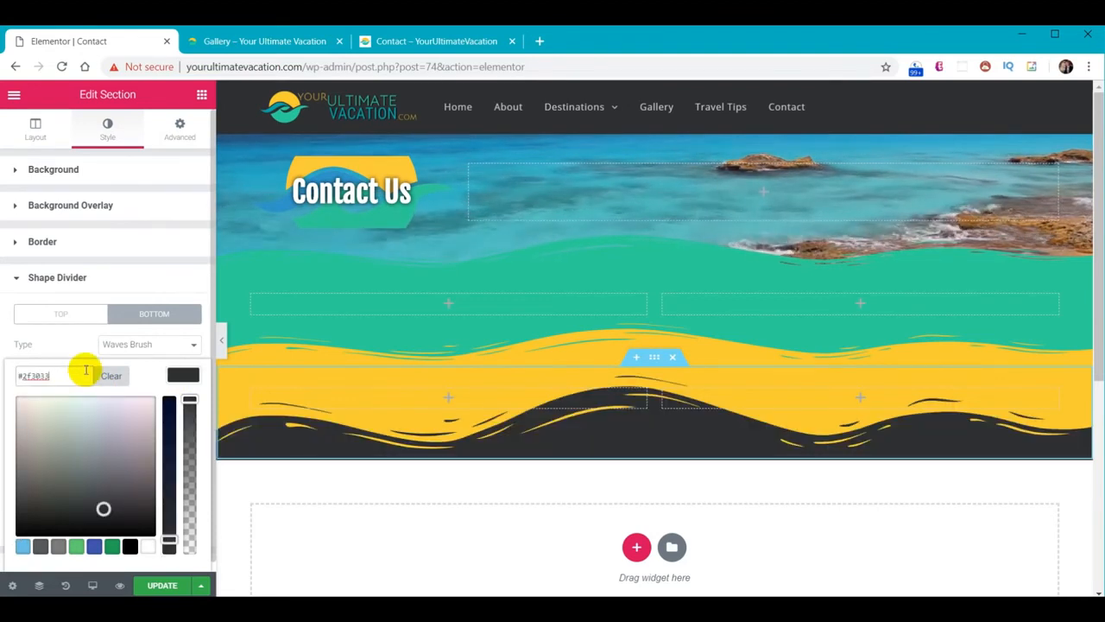
left_click(181, 377)
left_click(180, 479)
type("60")
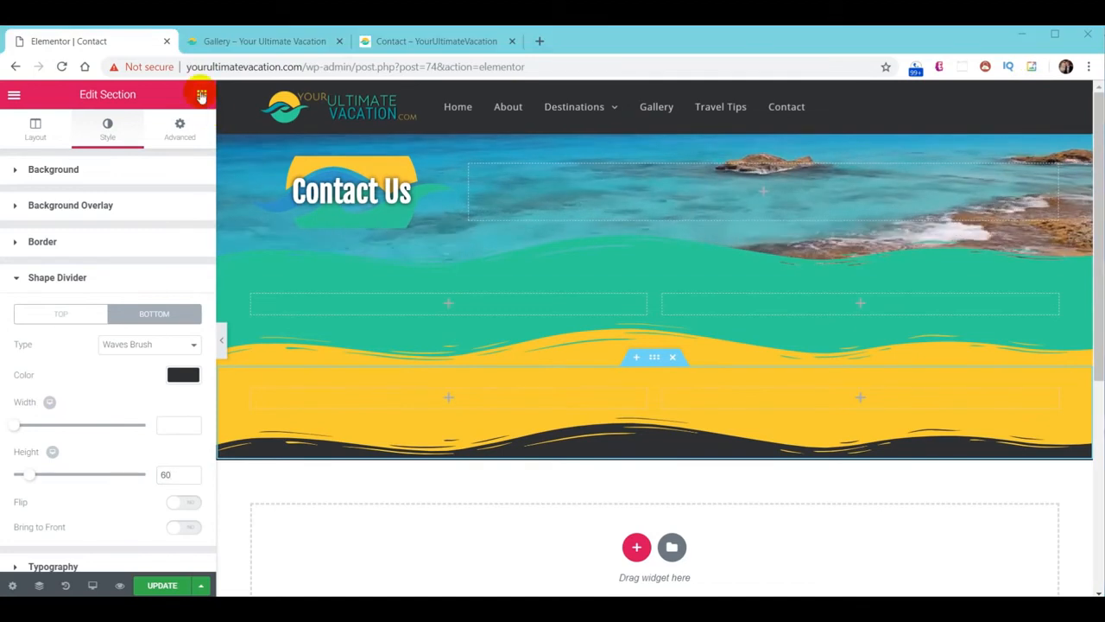
Add a Heading widget with white text to the teal section's left column
left_click(201, 94)
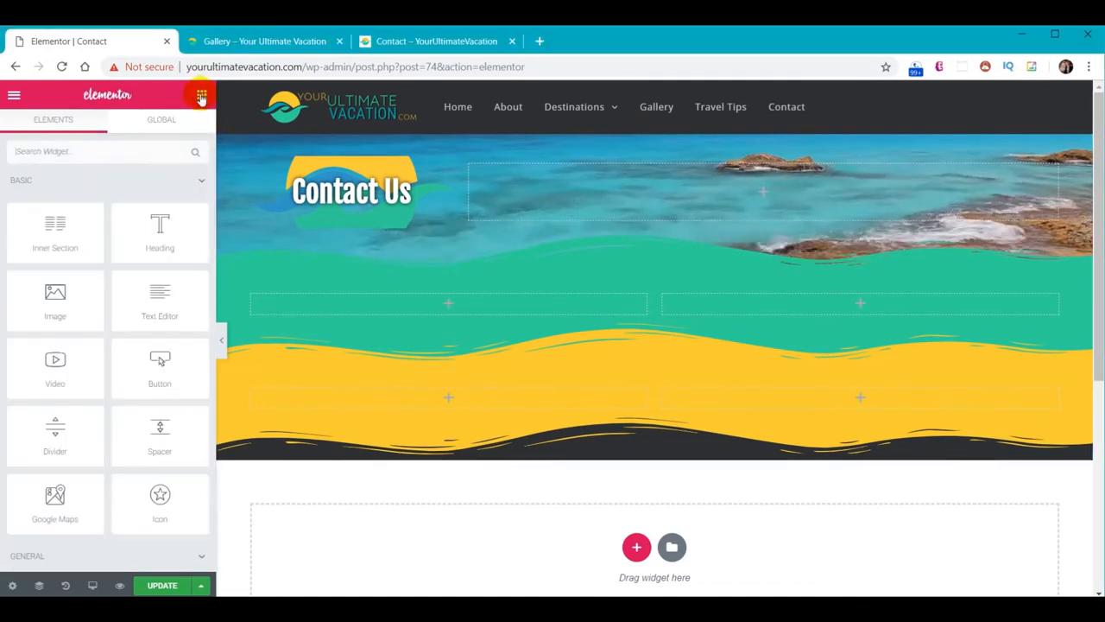
left_click_drag(172, 234, 460, 319)
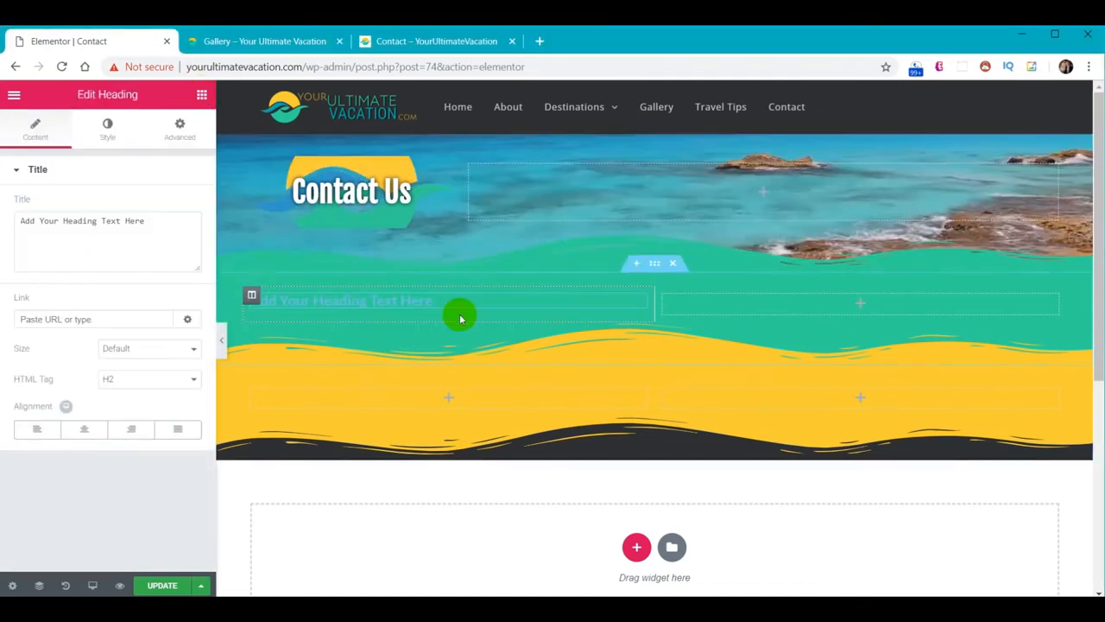
left_click(103, 129)
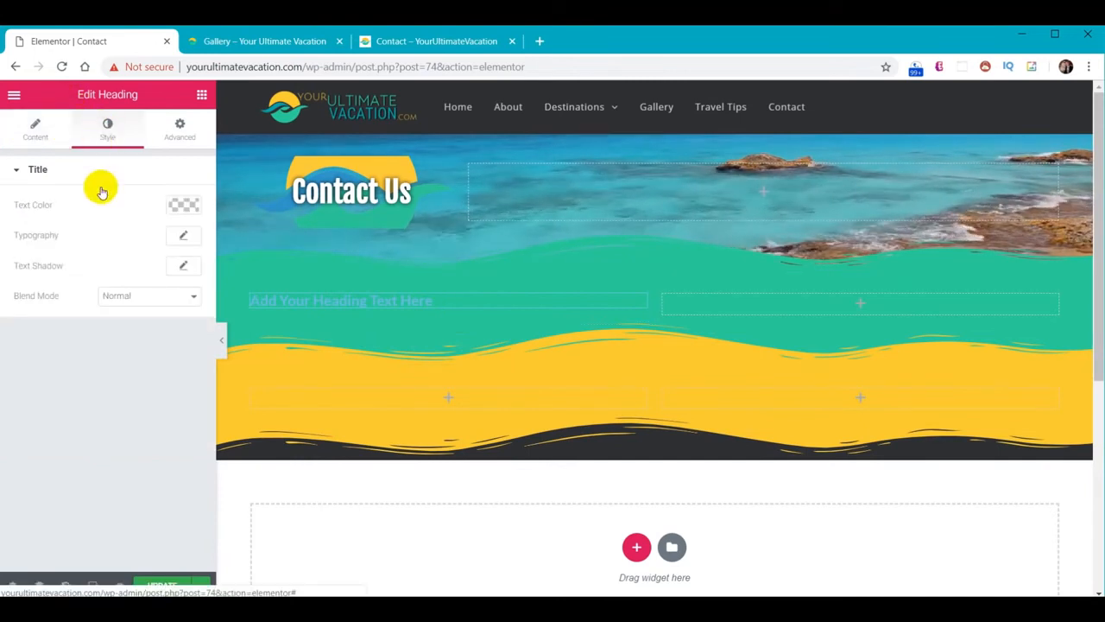
left_click(184, 205)
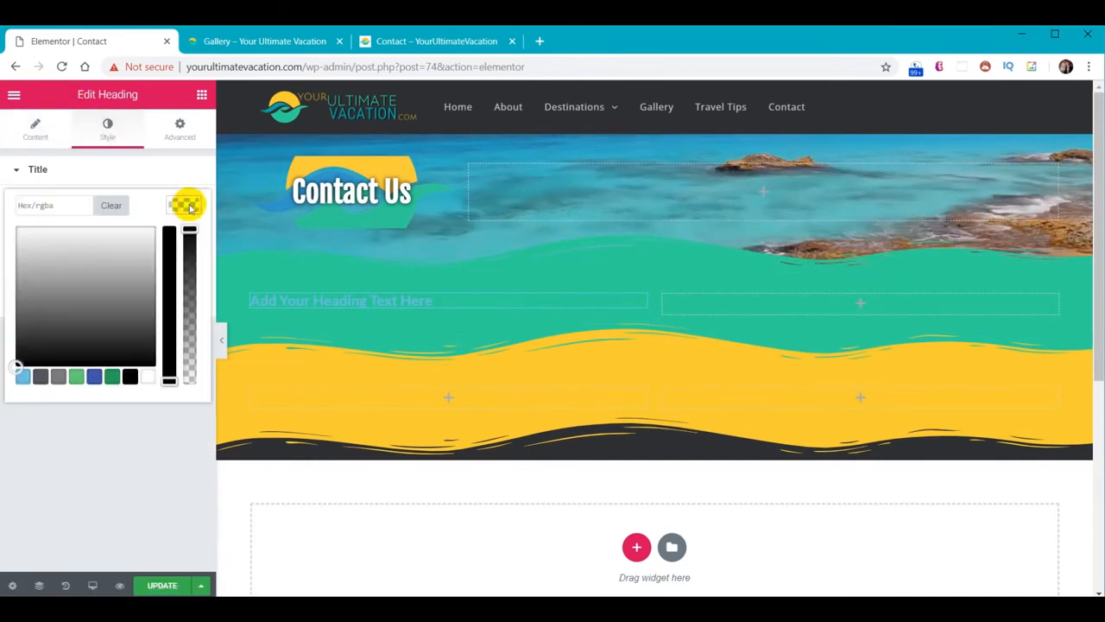
left_click(147, 377)
left_click(187, 204)
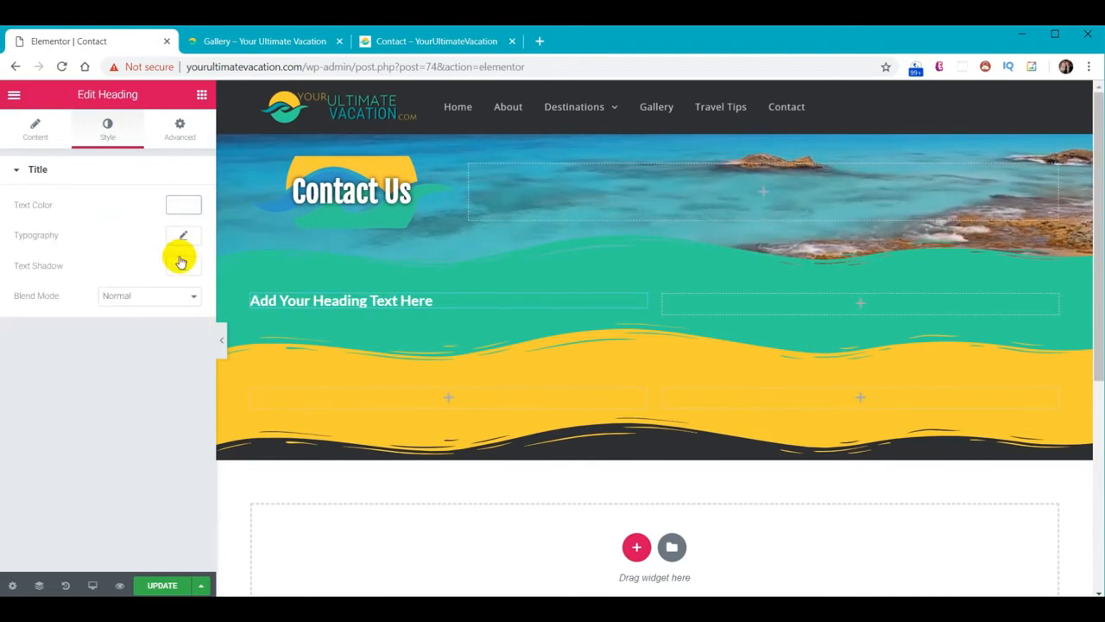
Set the heading to Roboto Slab size 26 and retitle it 'Phone/Email'
left_click(182, 237)
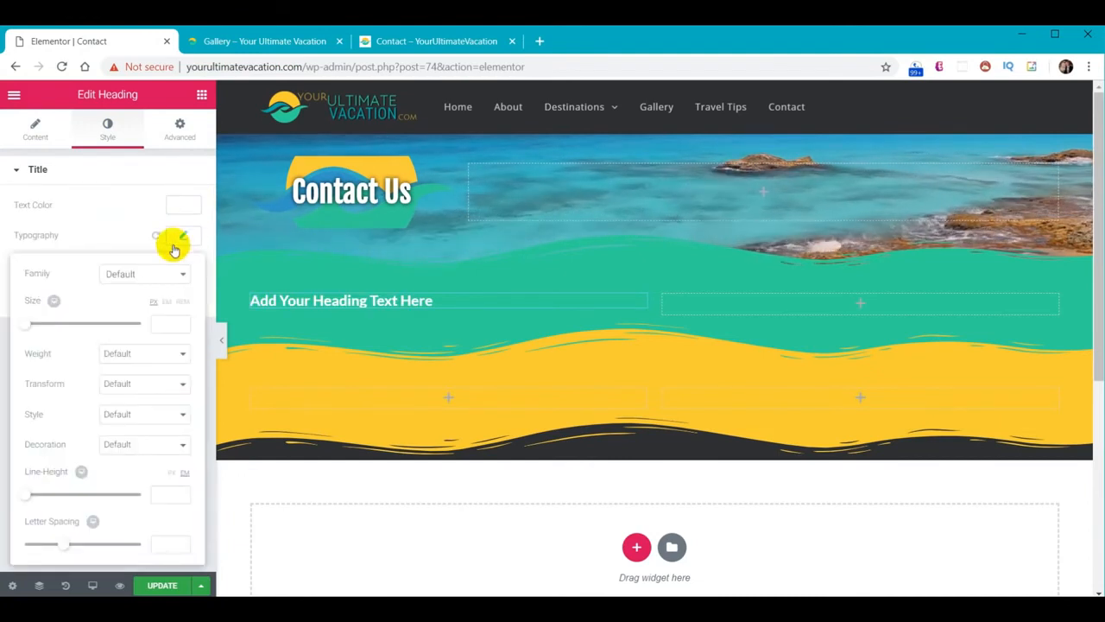
left_click(138, 273)
type("robo")
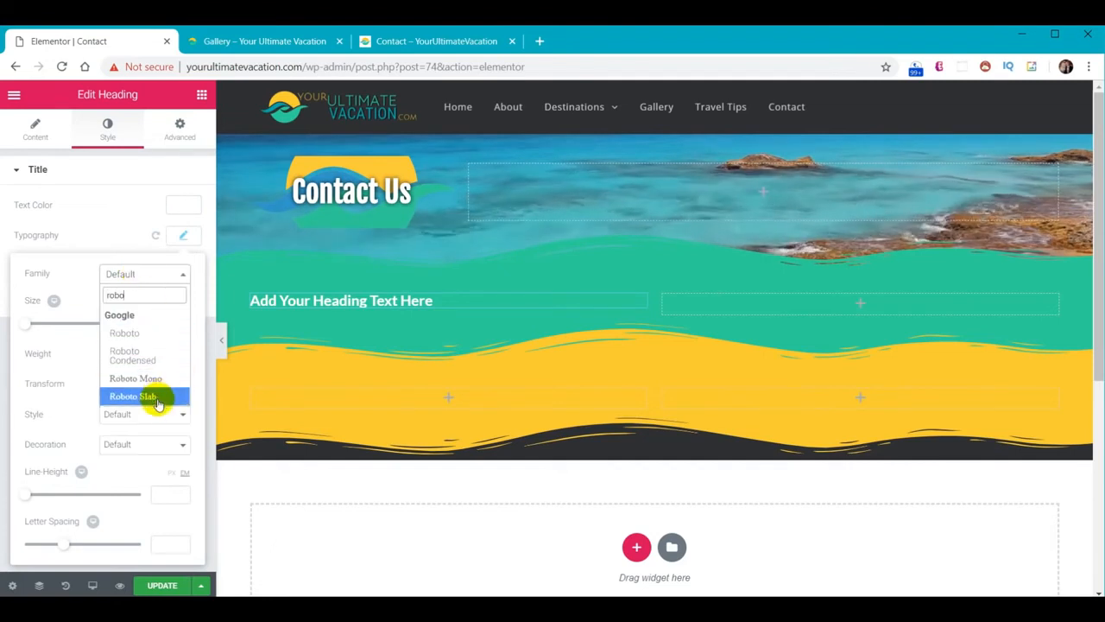
left_click(141, 395)
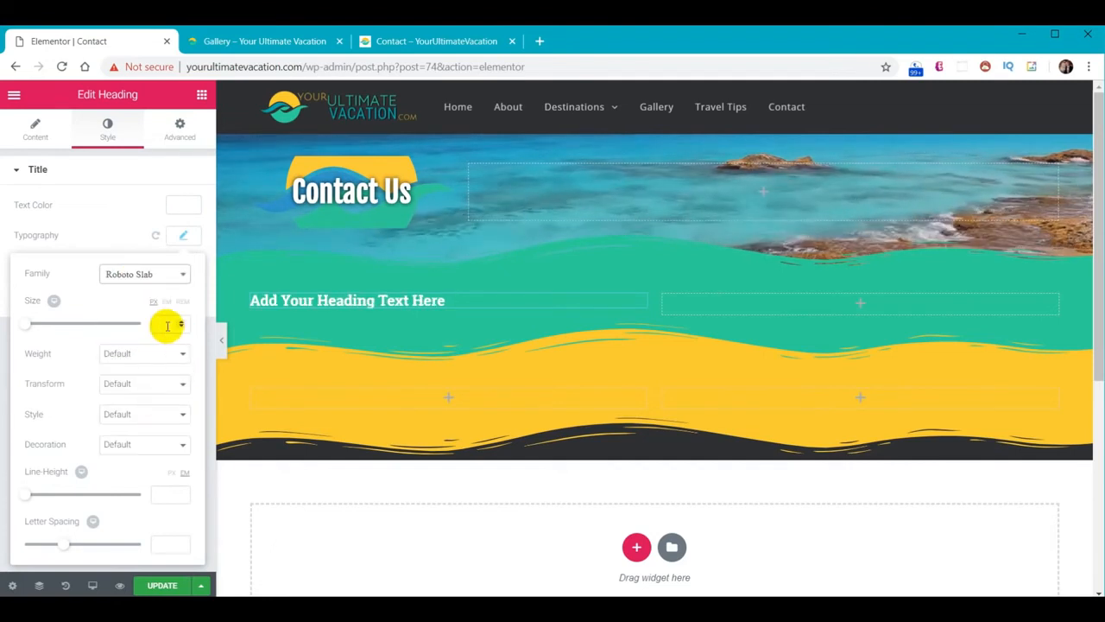
type("26")
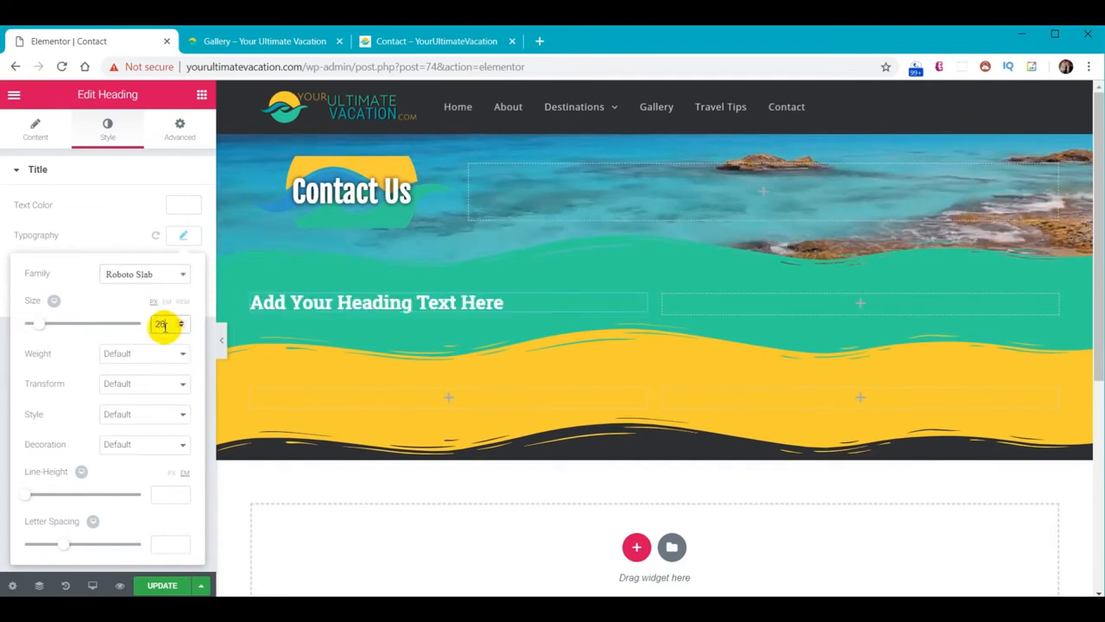
left_click(36, 131)
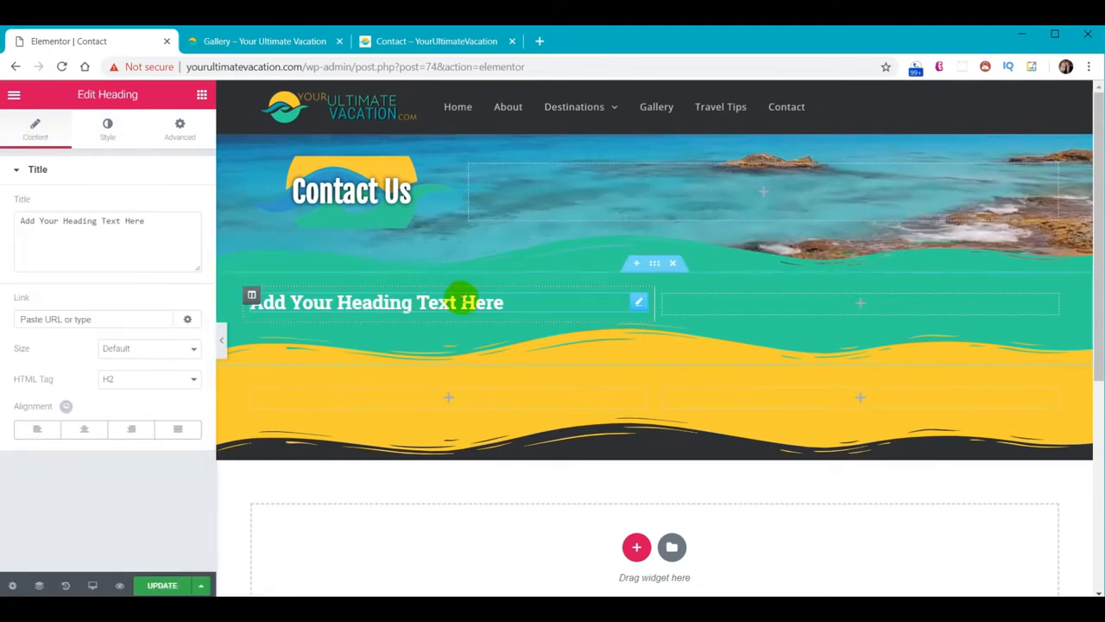
left_click_drag(145, 221, 25, 217)
type("Phone/Email")
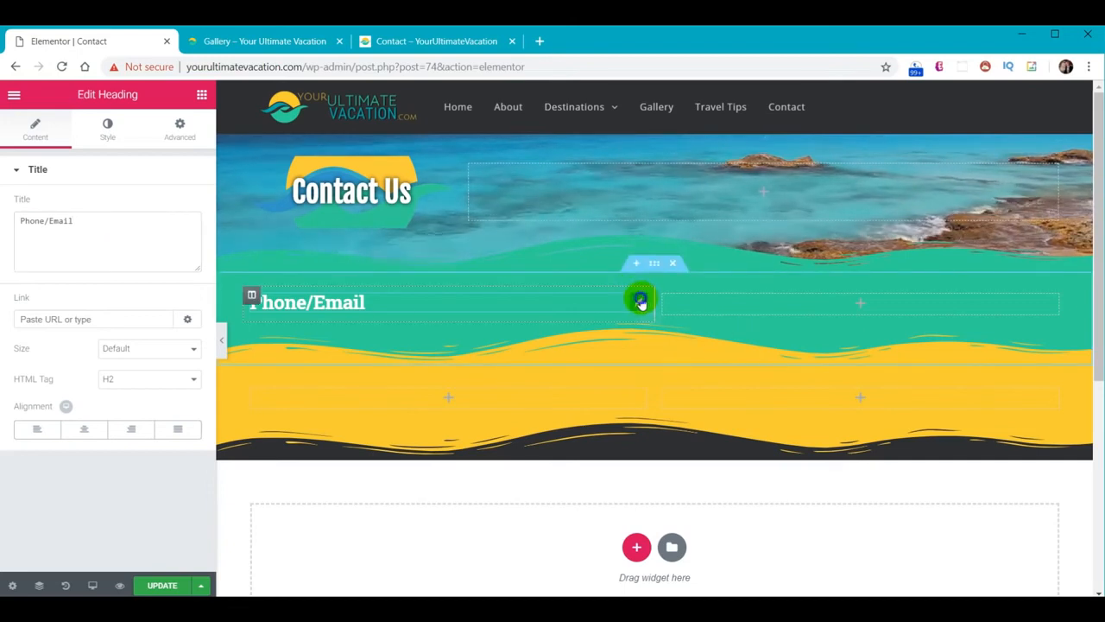
Duplicate the Phone/Email heading into the yellow section and the teal section's right column
right_click(644, 302)
left_click(687, 330)
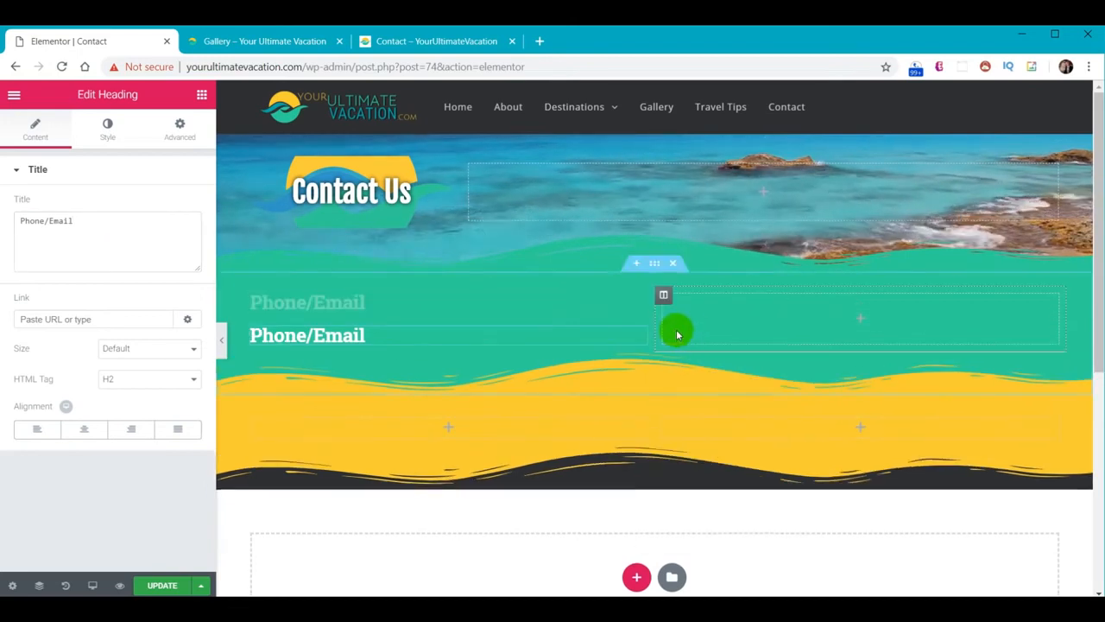
left_click_drag(639, 333, 540, 420)
right_click(637, 307)
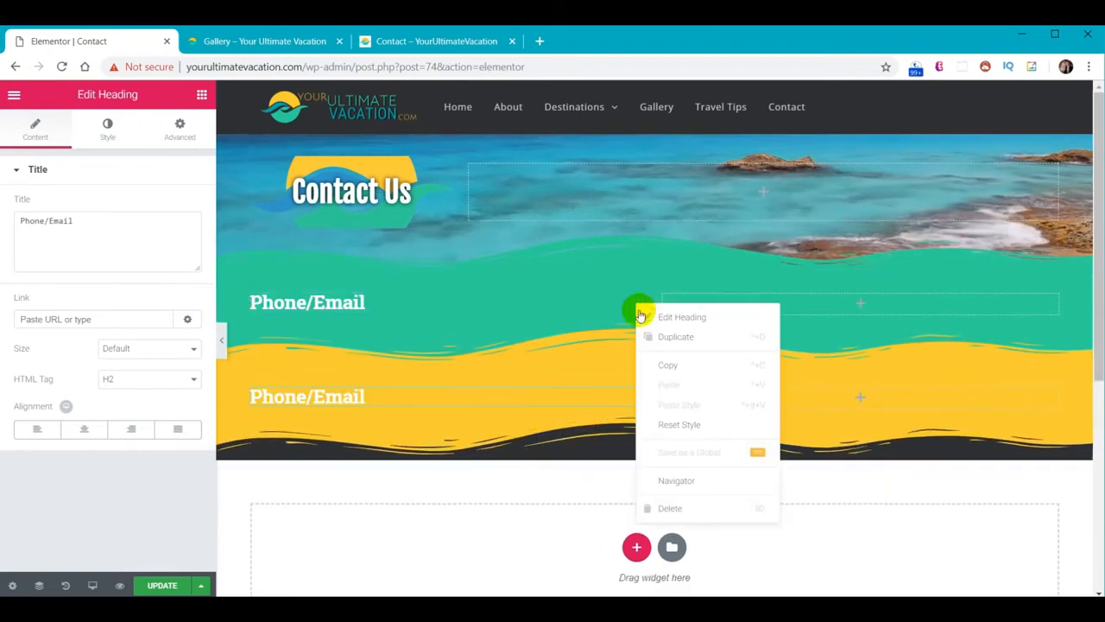
left_click(647, 338)
left_click_drag(637, 333, 992, 348)
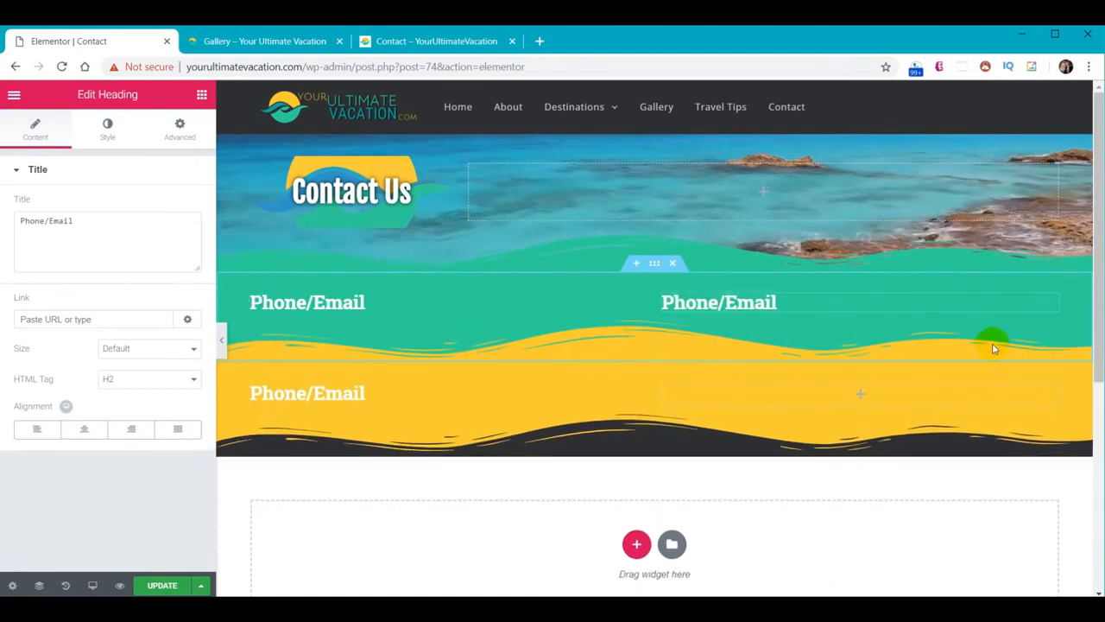
Copy the right-column heading into the yellow section's right column
right_click(1049, 304)
left_click(1051, 336)
left_click_drag(1049, 335, 1011, 407)
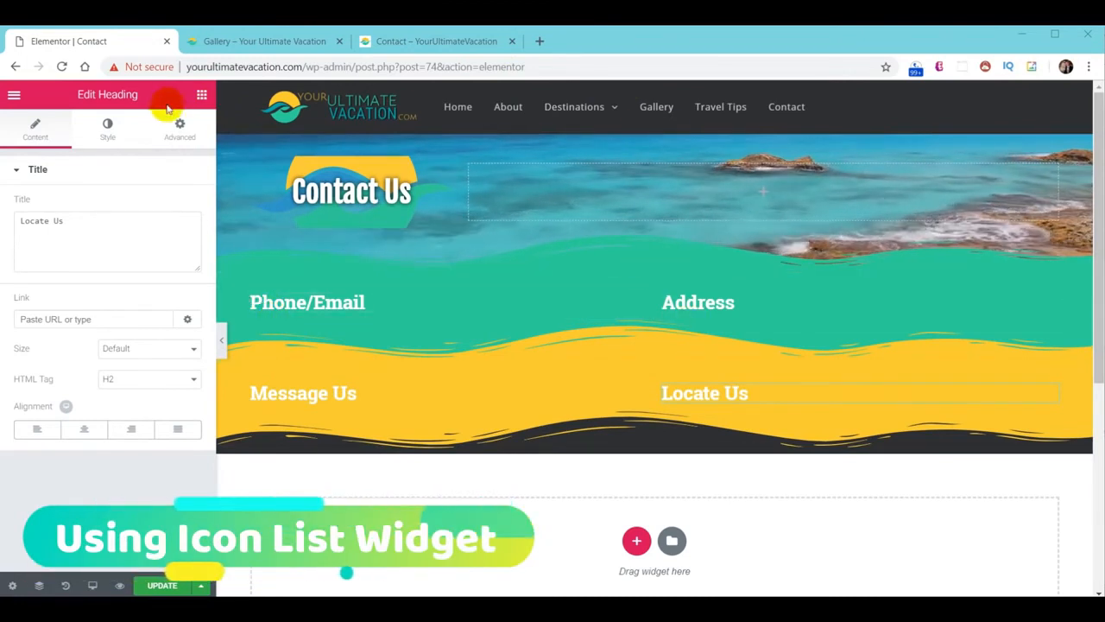
left_click(201, 94)
Add an Icon List under Phone/Email, remove item #3, and set item spacing to 4
scroll(130, 328, "down", 6)
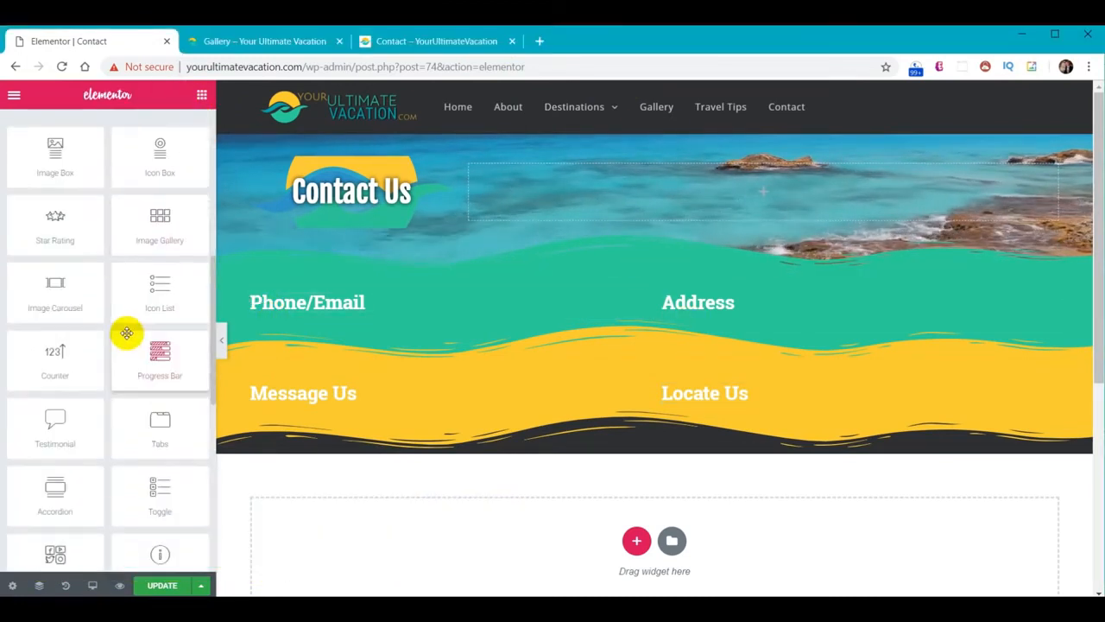
left_click_drag(159, 235, 361, 321)
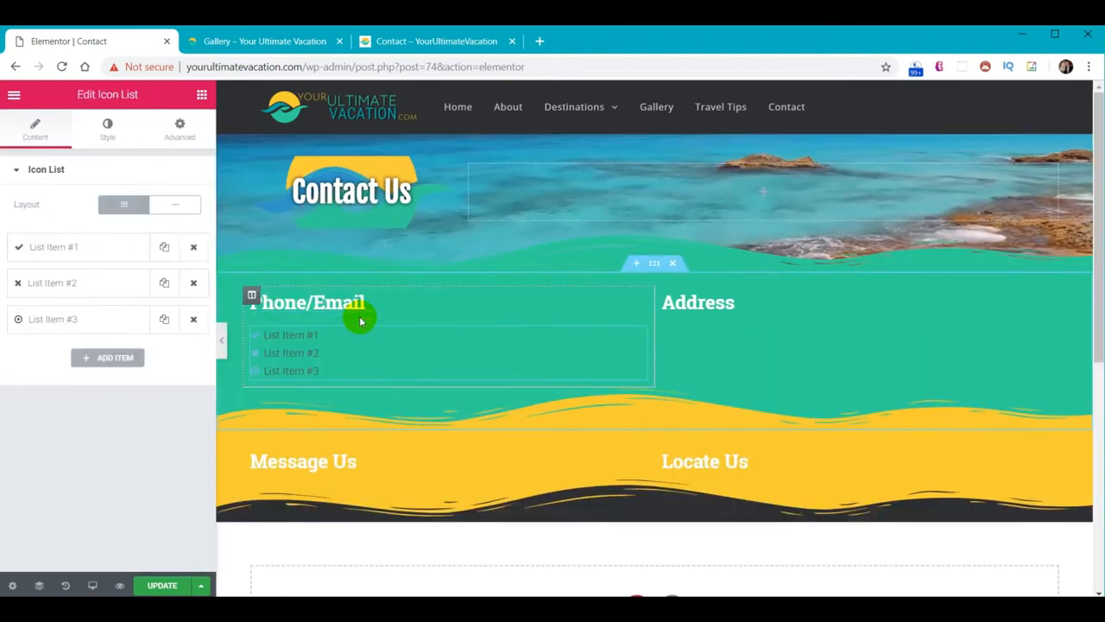
left_click(193, 319)
left_click(107, 130)
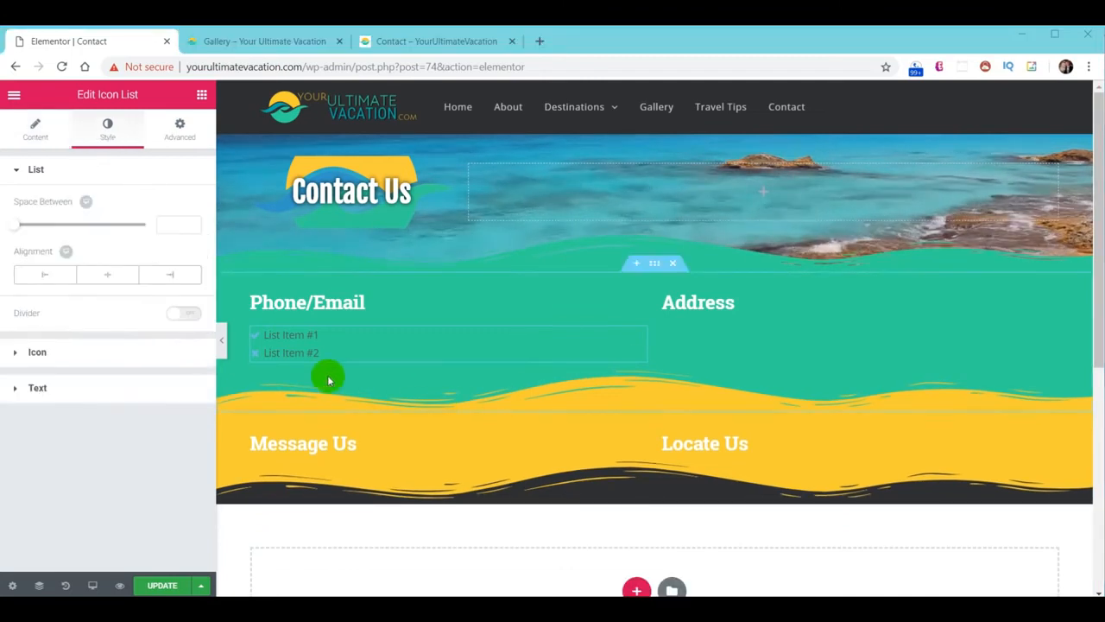
left_click(165, 224)
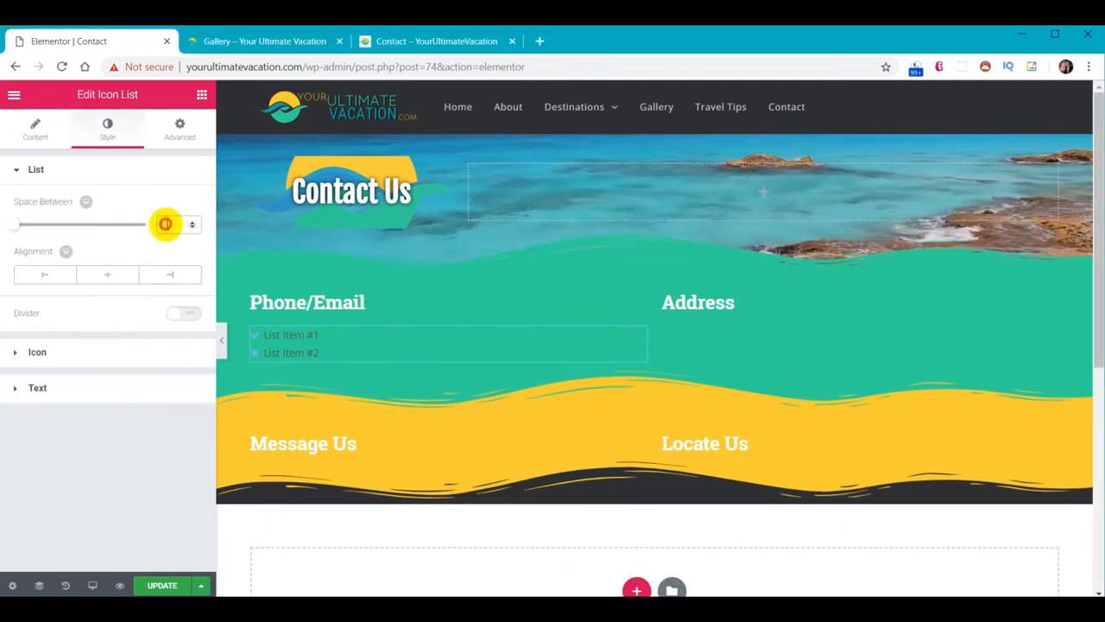
type("4")
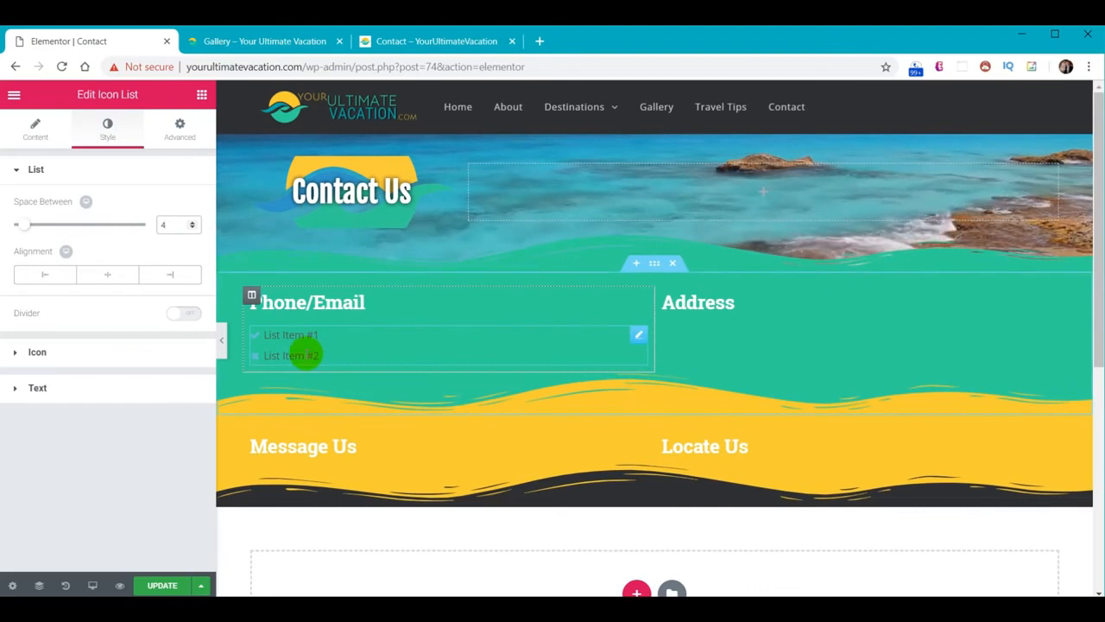
Make the list icons black at size 18 and the list text black
left_click(17, 356)
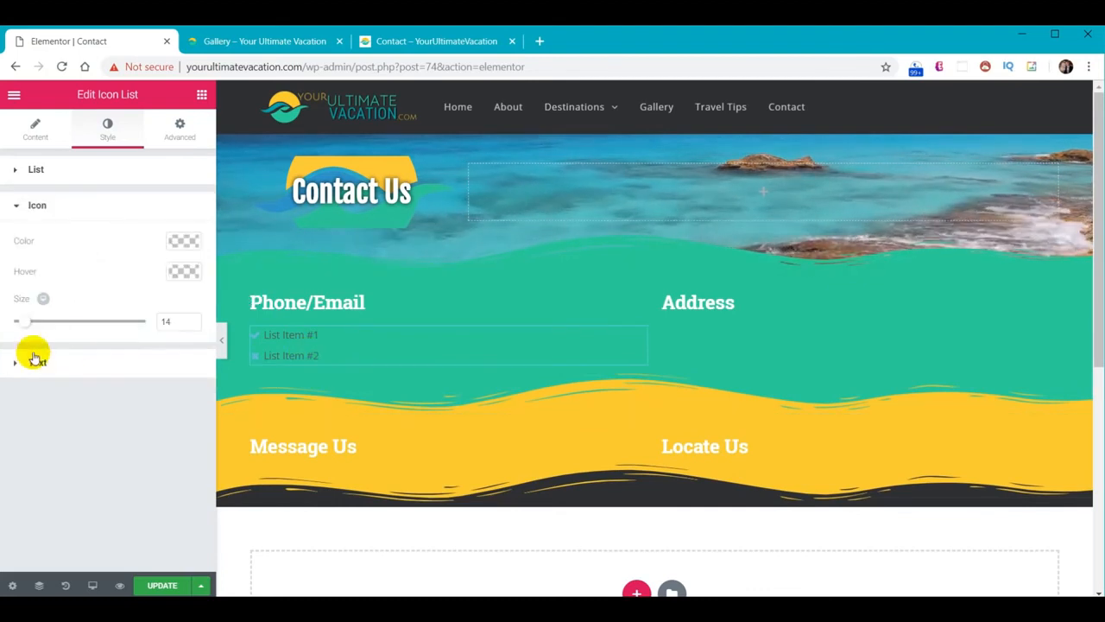
left_click(182, 243)
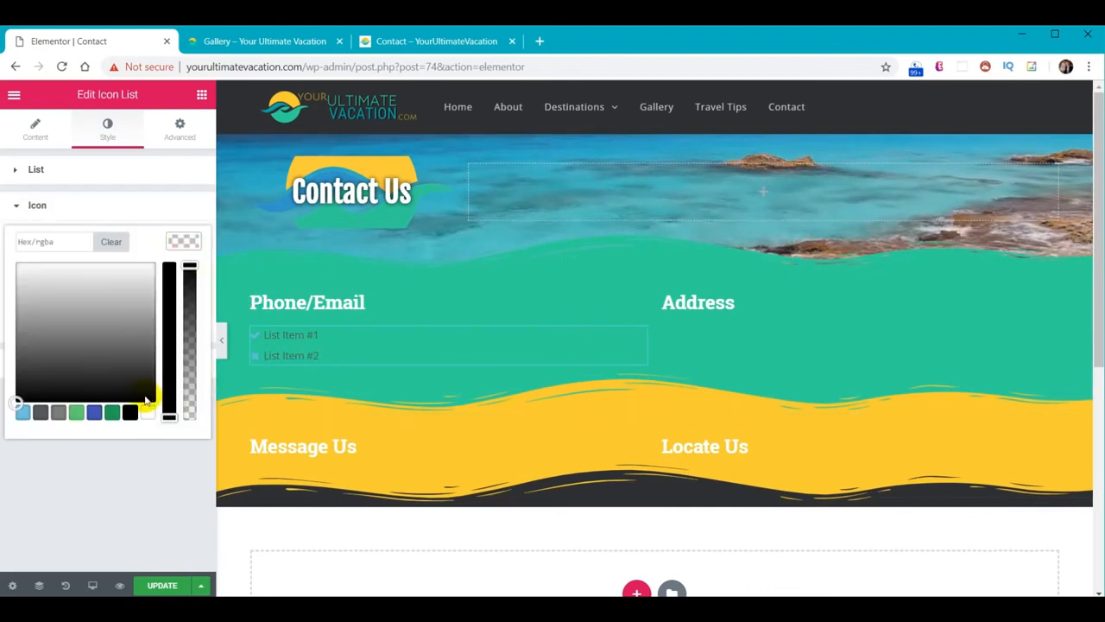
left_click(184, 246)
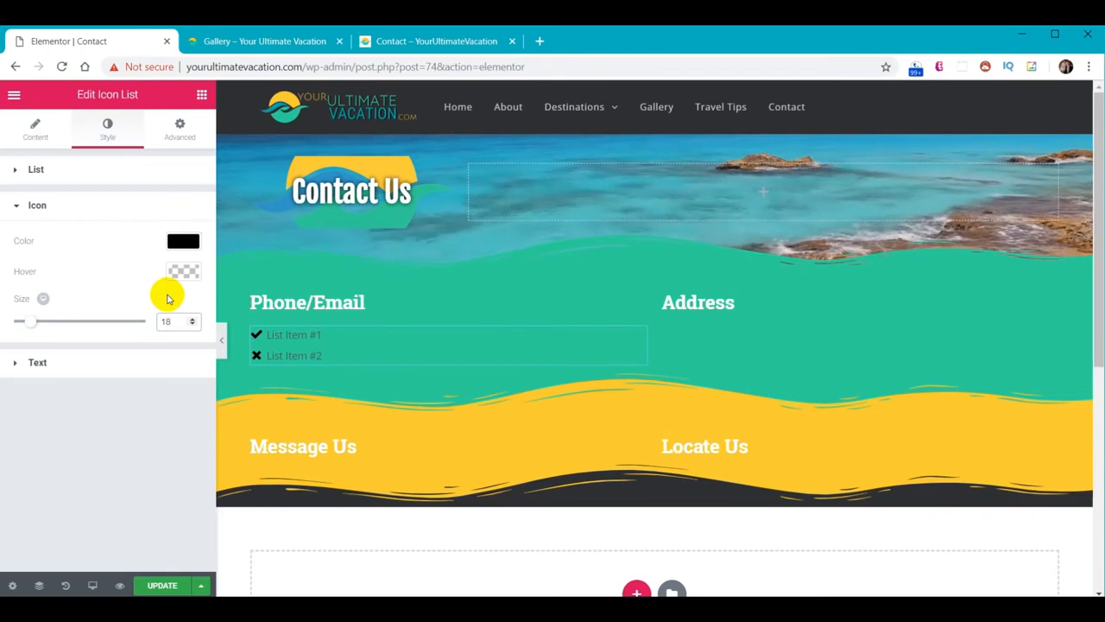
left_click(63, 364)
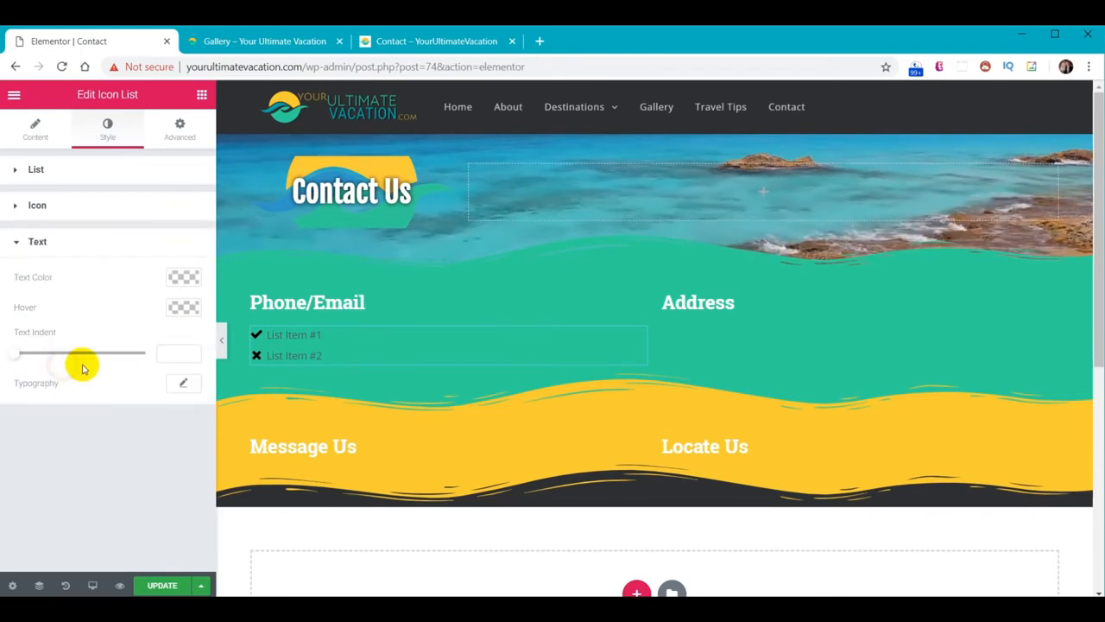
left_click(182, 277)
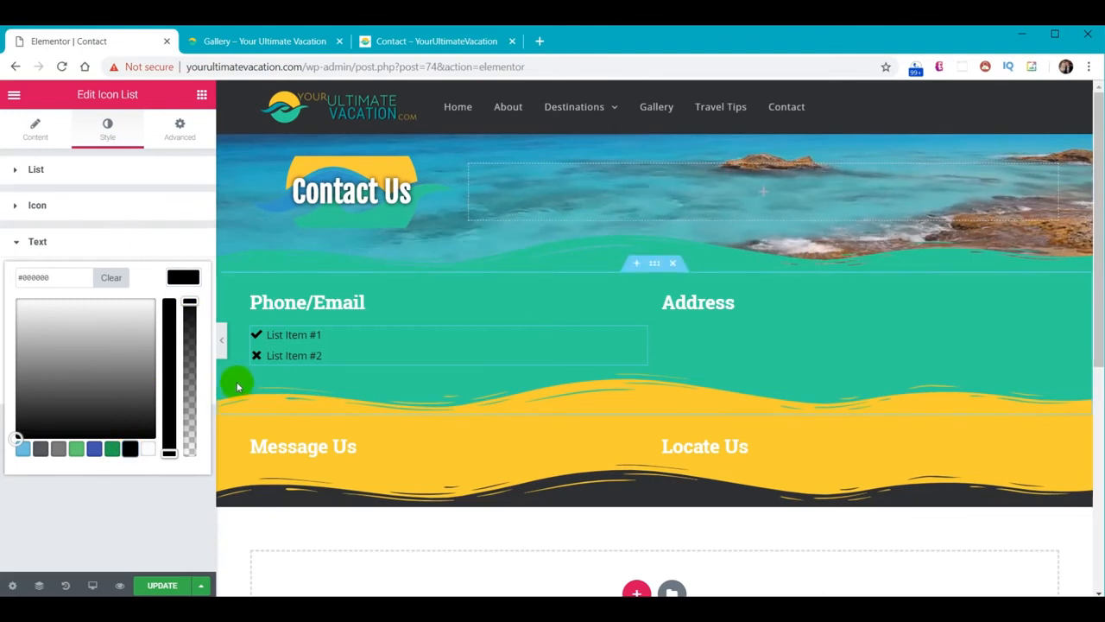
key("ctrl+shift+h")
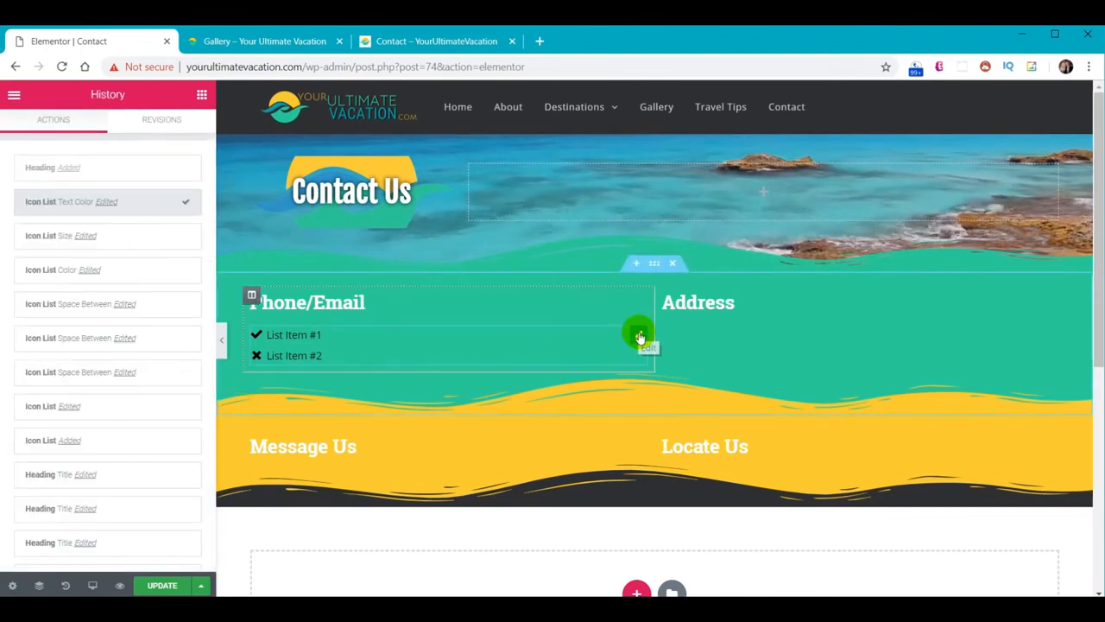
Duplicate the icon list and place the copy under the Address heading
right_click(639, 337)
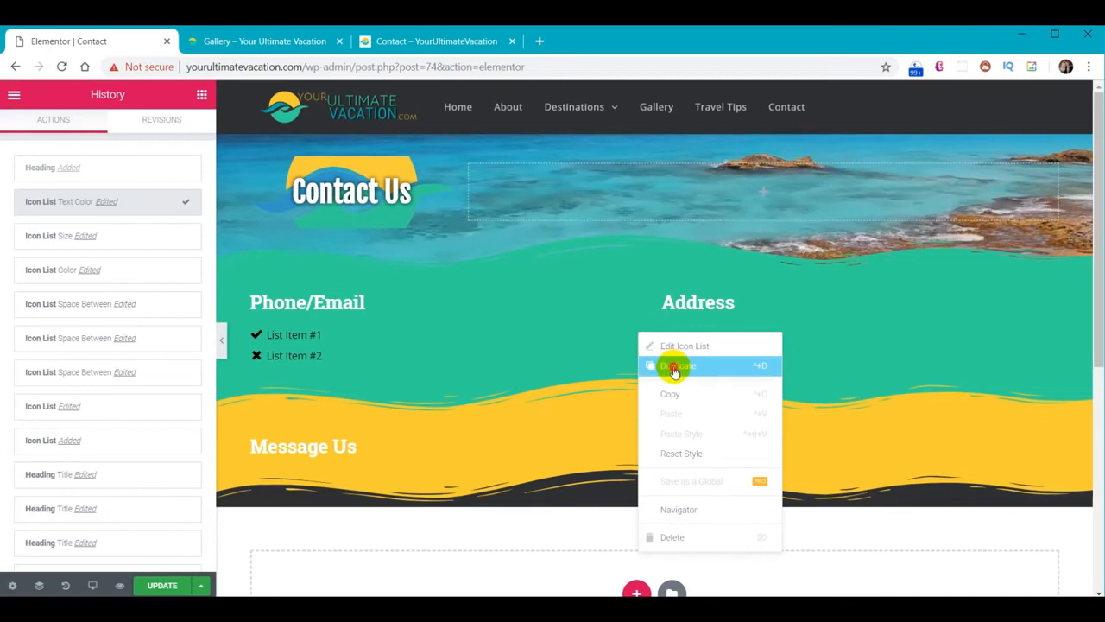
left_click(672, 368)
left_click_drag(642, 393, 882, 342)
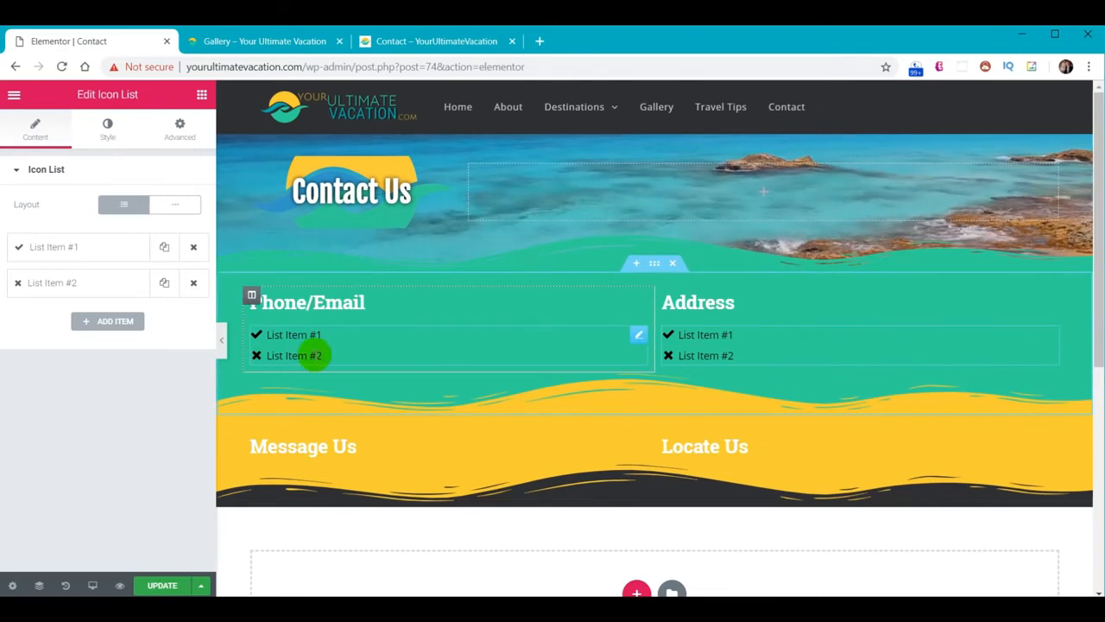
Set the first Phone/Email item to the phone number with a phone icon
left_click(281, 340)
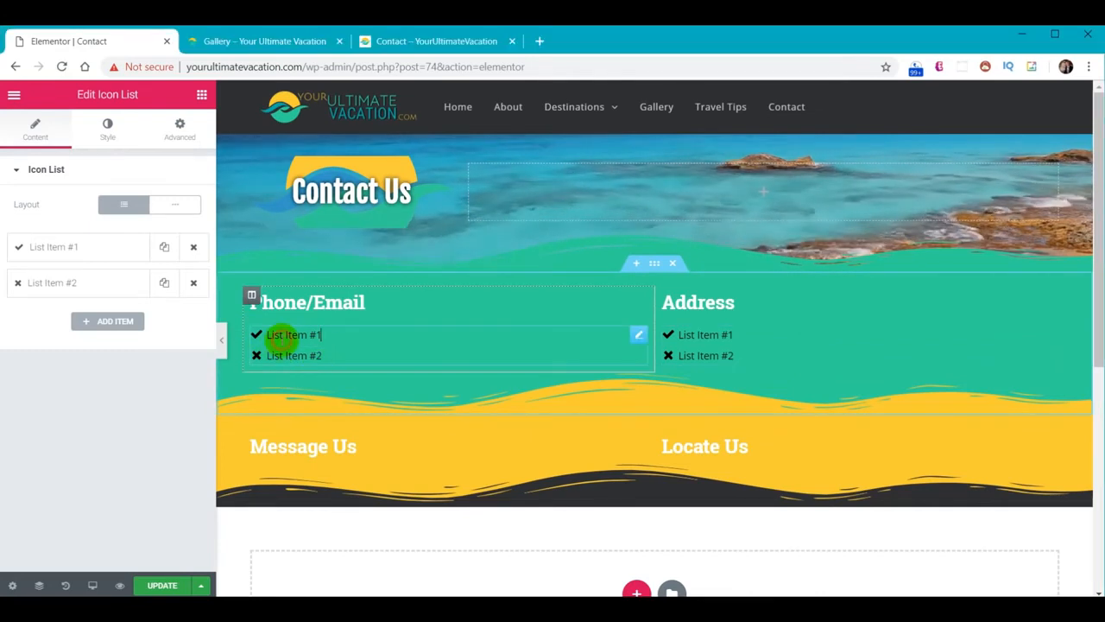
left_click(57, 248)
left_click_drag(83, 298, 3, 298)
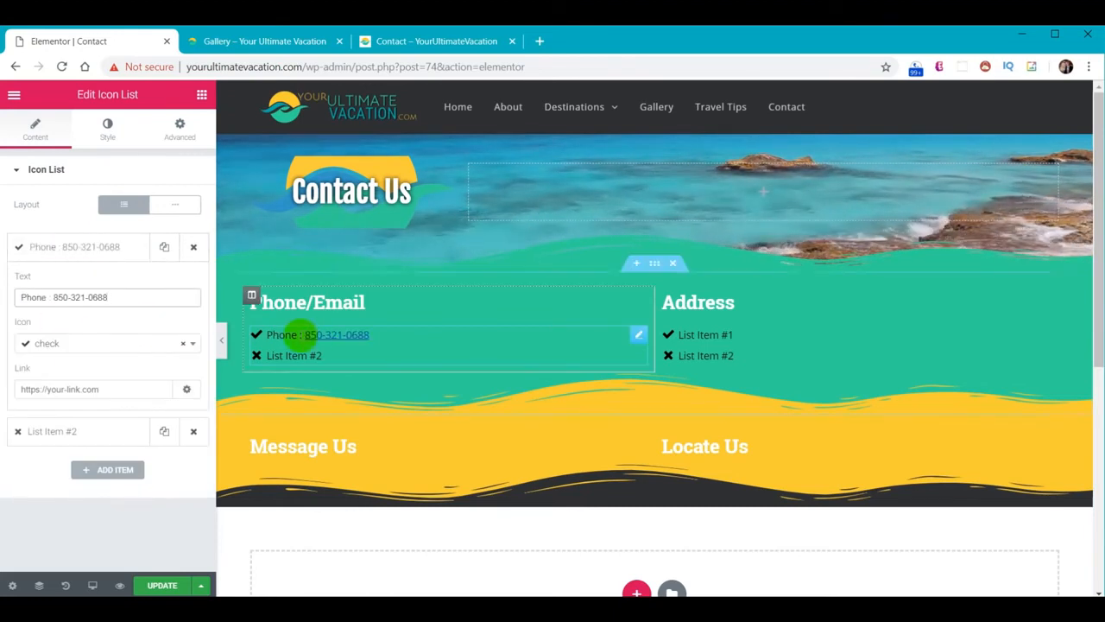
left_click(95, 346)
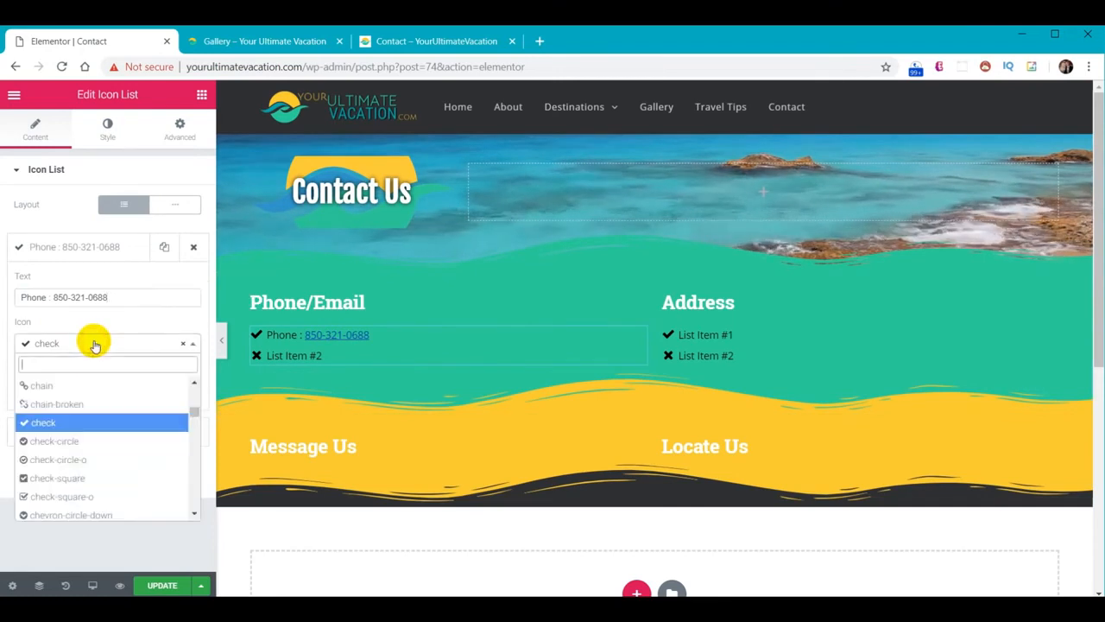
type("pho")
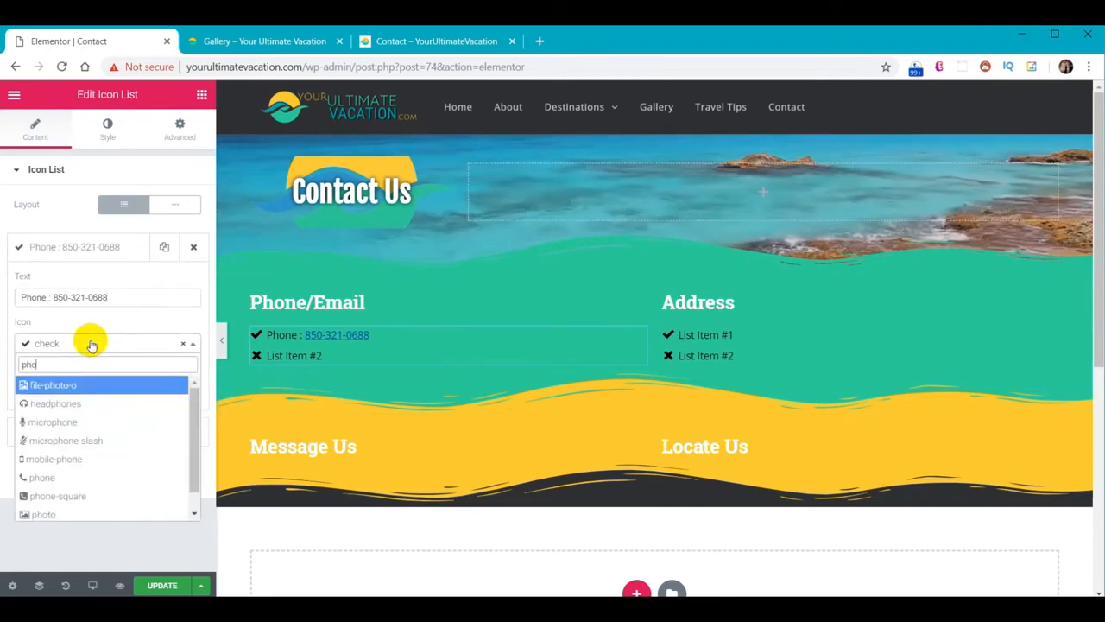
left_click(41, 478)
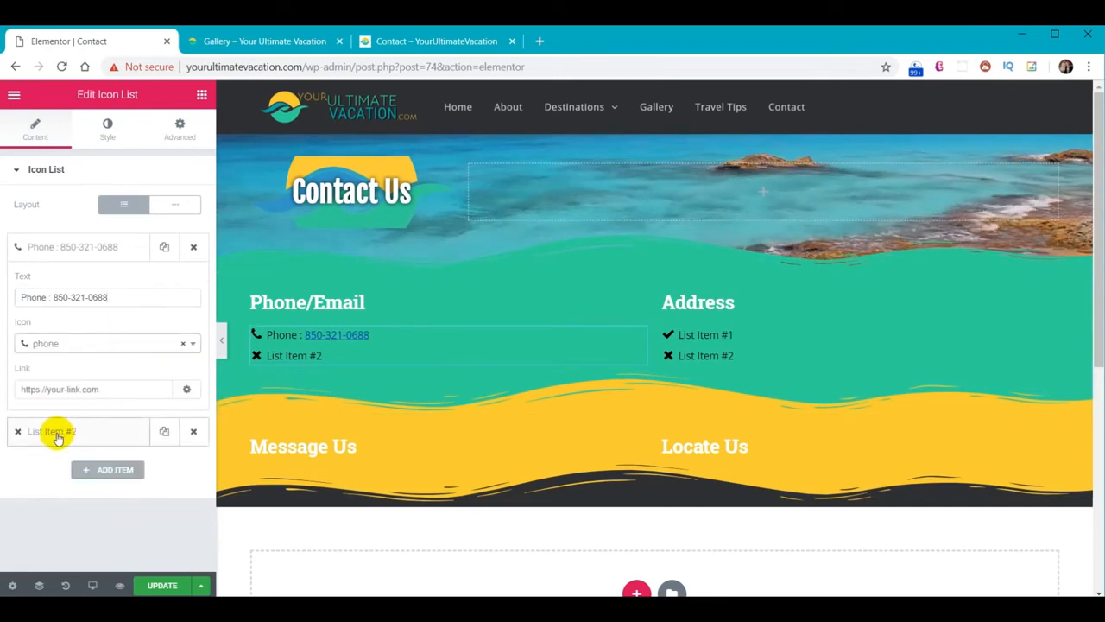
Paste the e-mail address into the second item and give it an envelope-o icon
left_click(57, 435)
left_click_drag(76, 333, 28, 333)
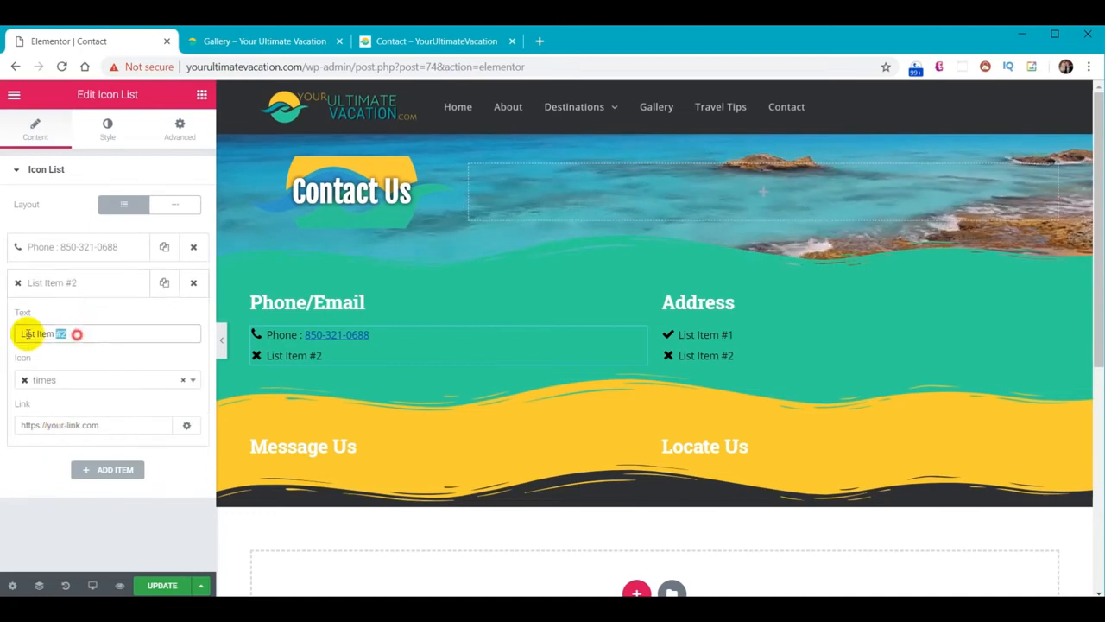
key("ctrl+v")
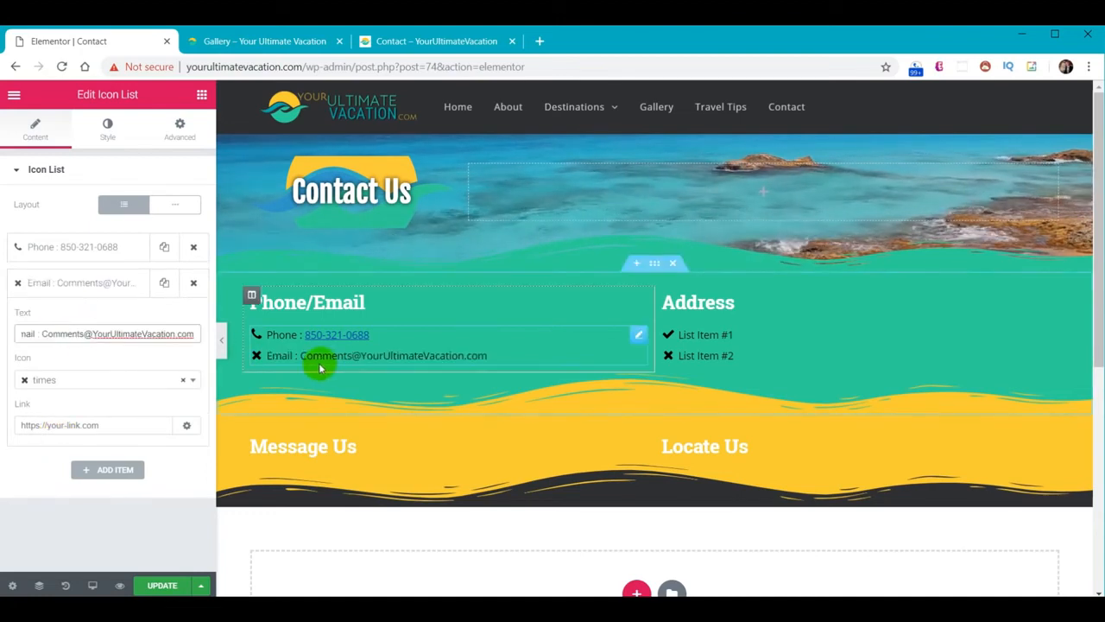
left_click(78, 383)
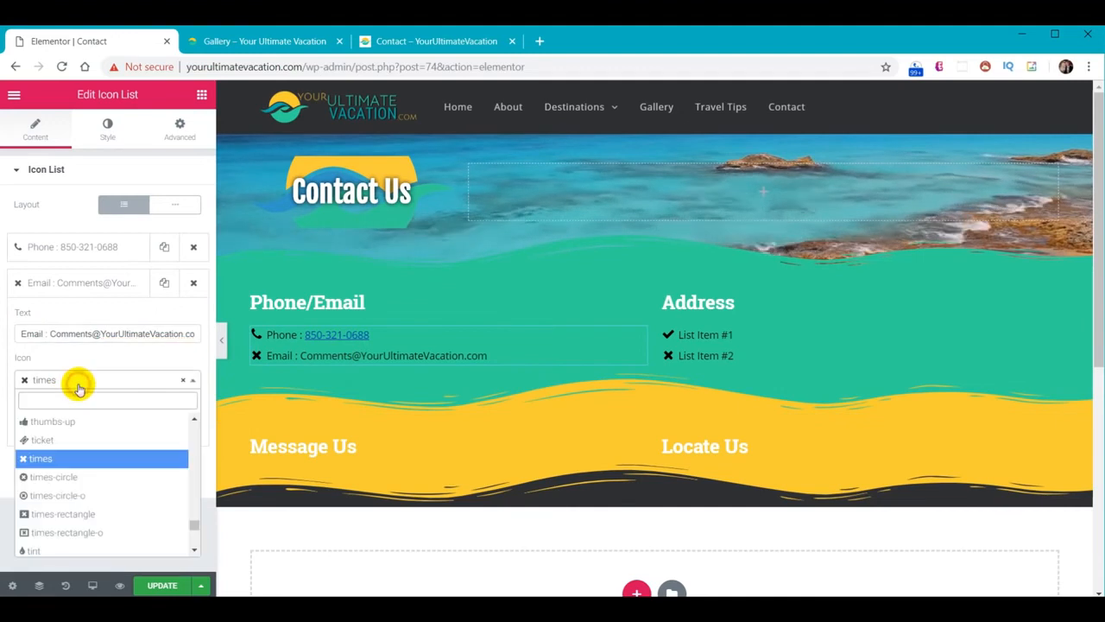
type("env")
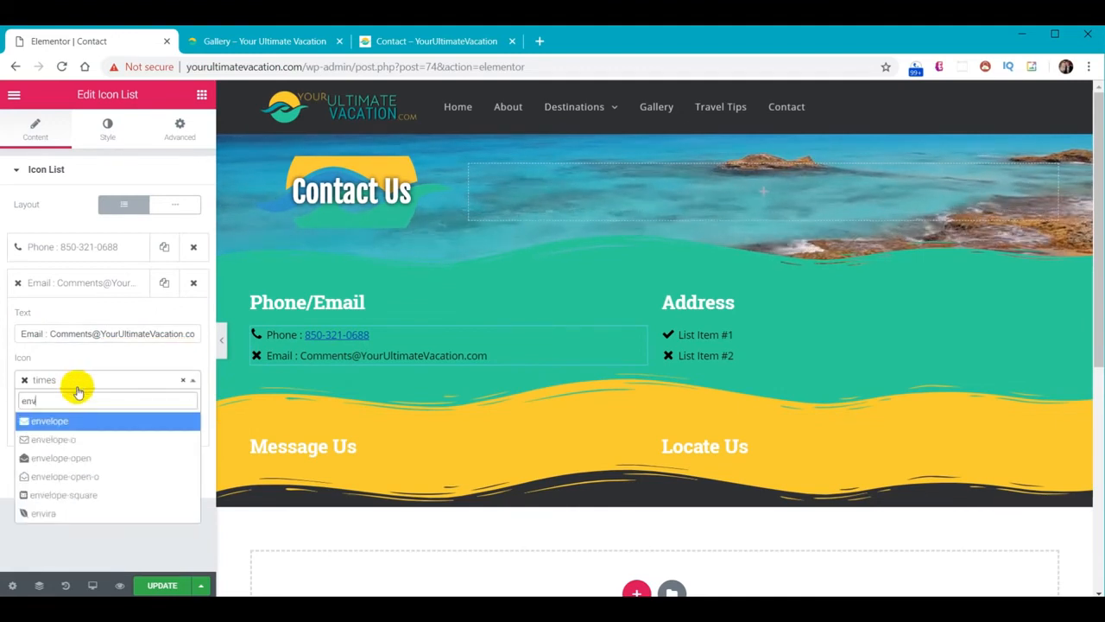
left_click(79, 437)
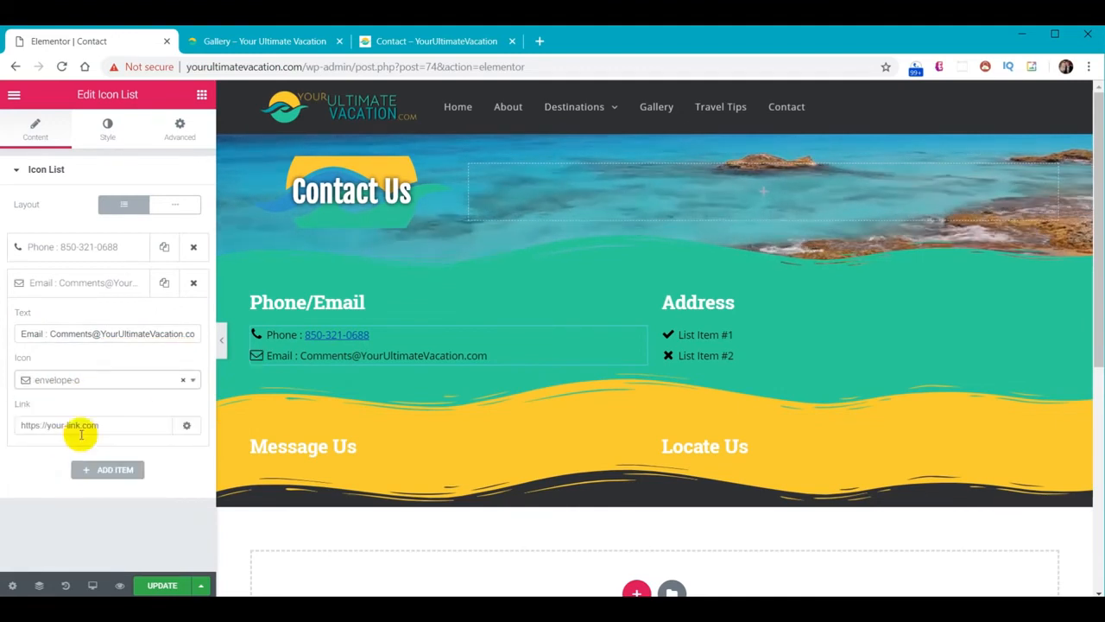
left_click(717, 337)
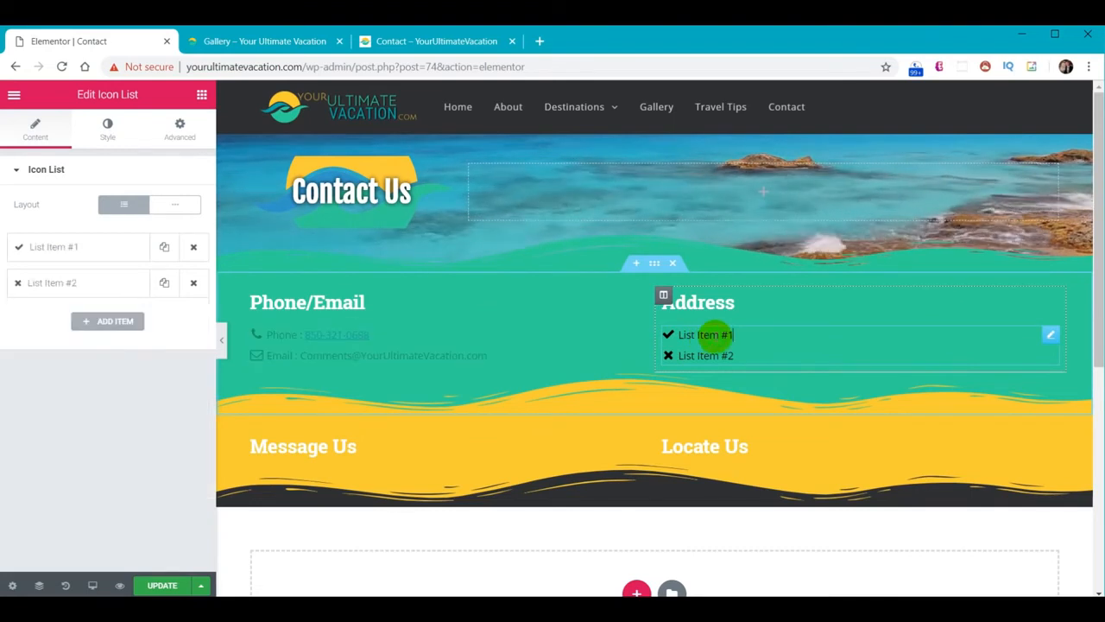
Give the first Address line an address-book icon
left_click(60, 254)
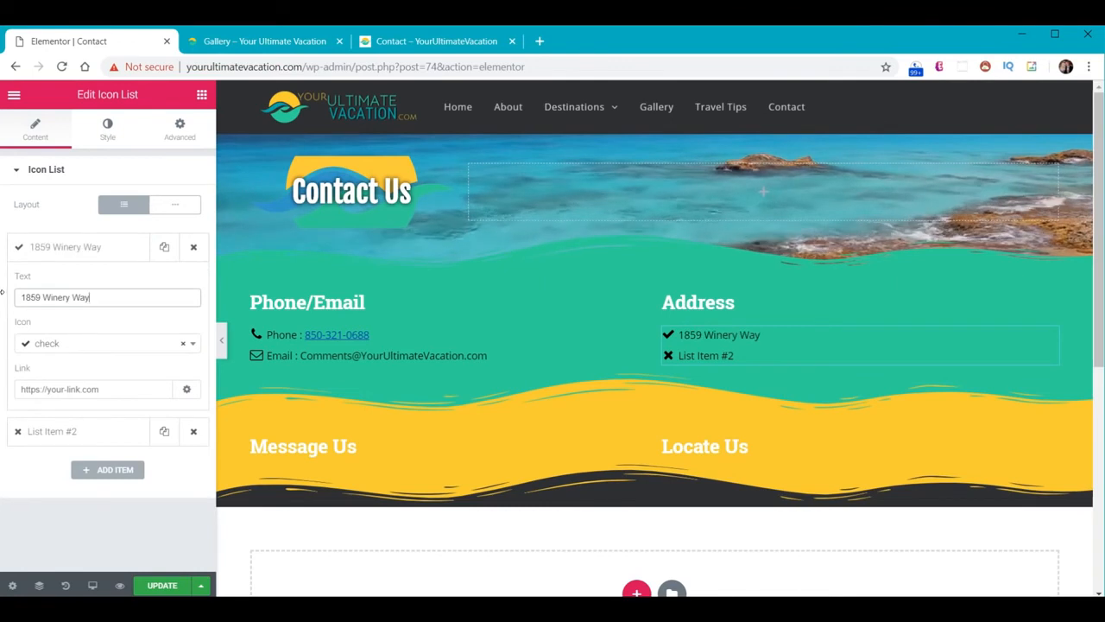
left_click(57, 345)
type("addr")
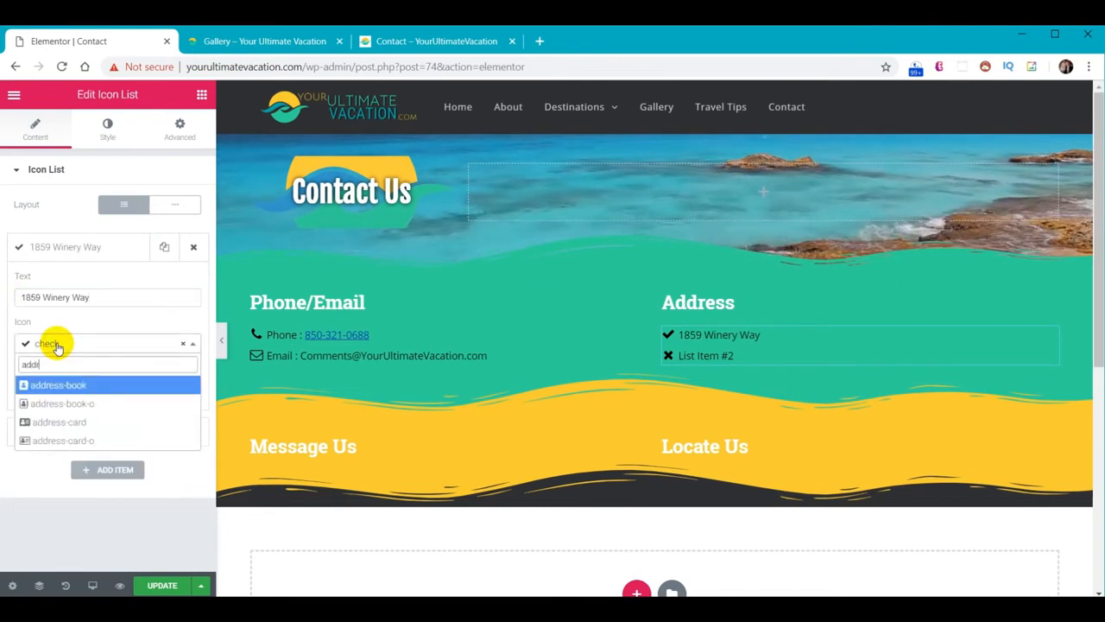
left_click(71, 397)
Remove the second Address line's icon and replace its text with the city, state and ZIP
left_click(63, 432)
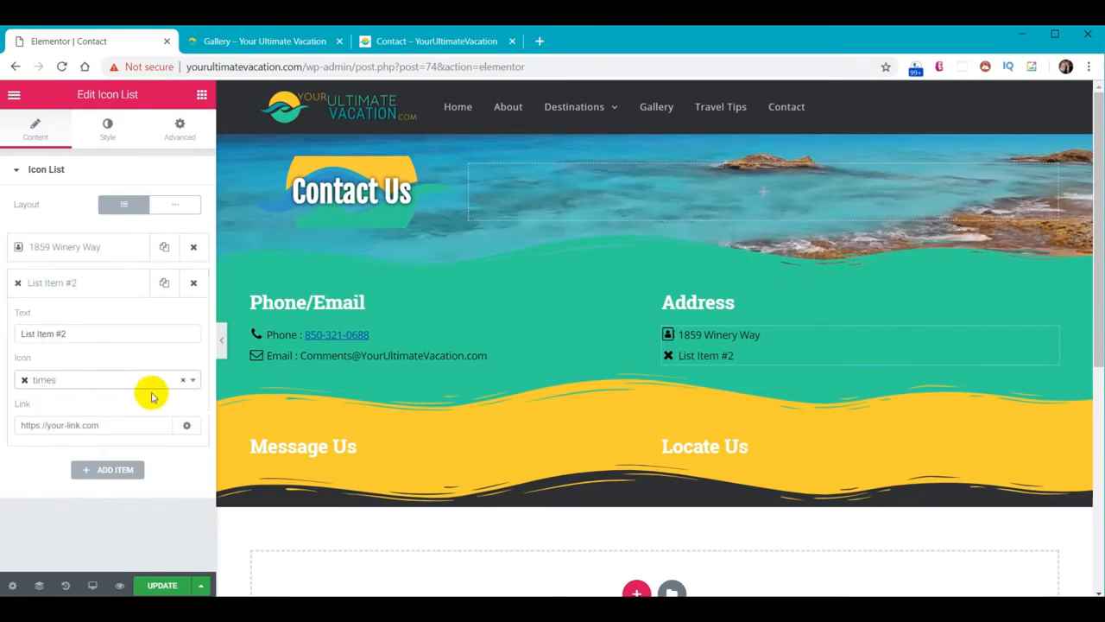
left_click(184, 381)
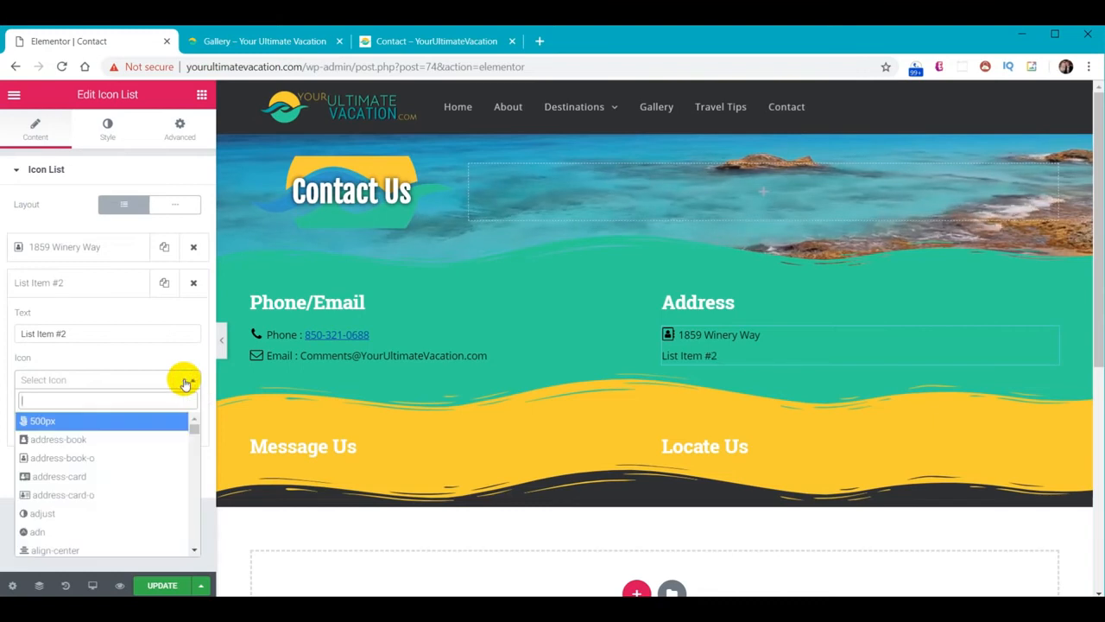
left_click(181, 388)
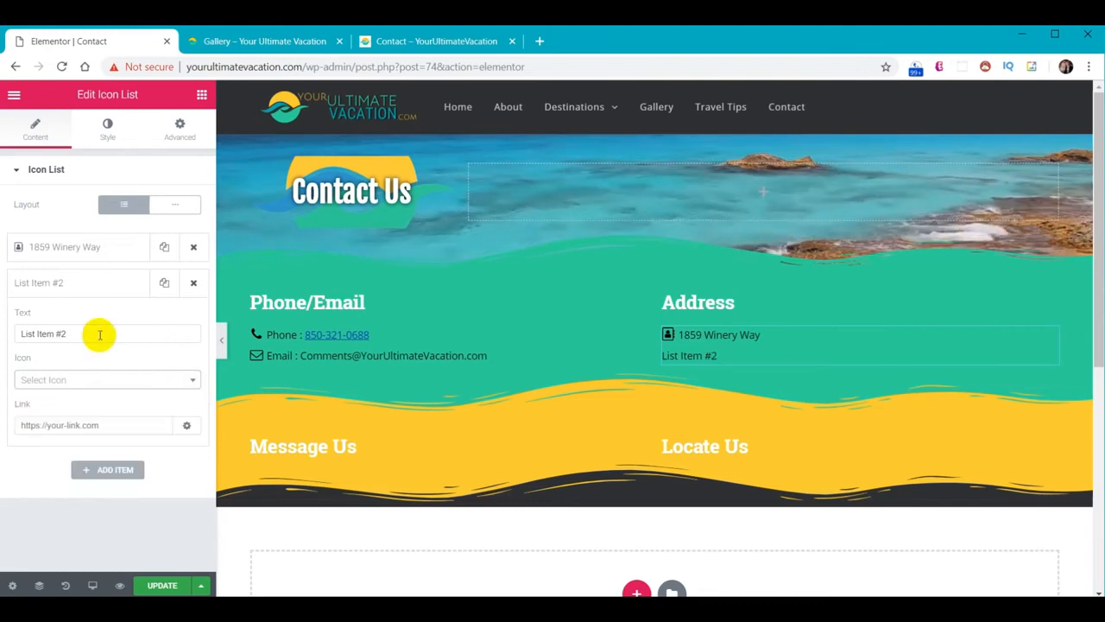
left_click_drag(99, 334, 2, 329)
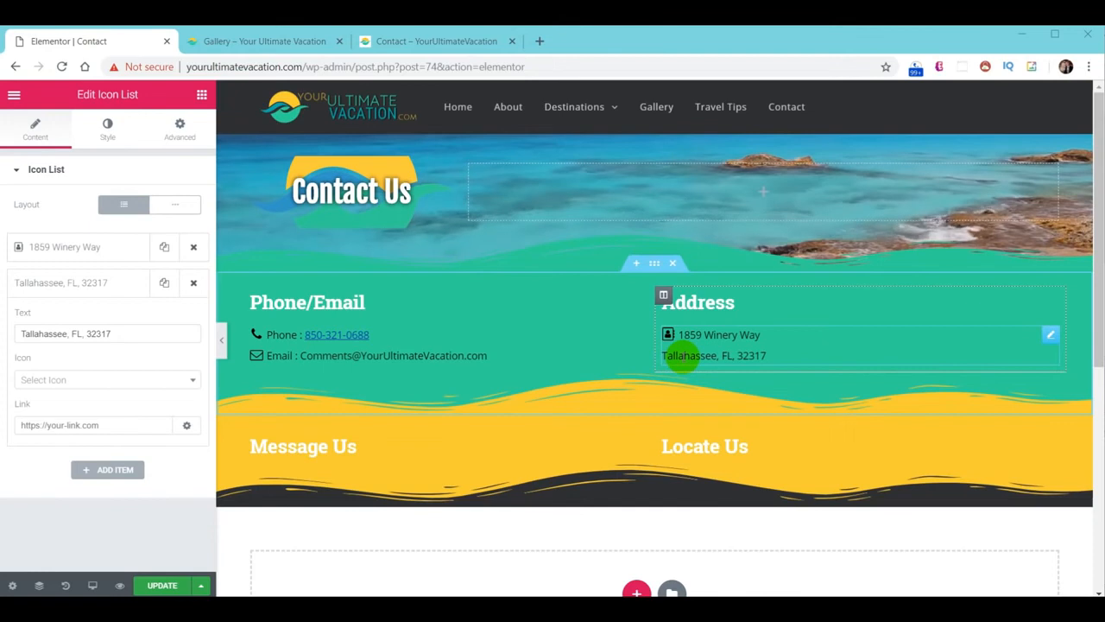
left_click(24, 336)
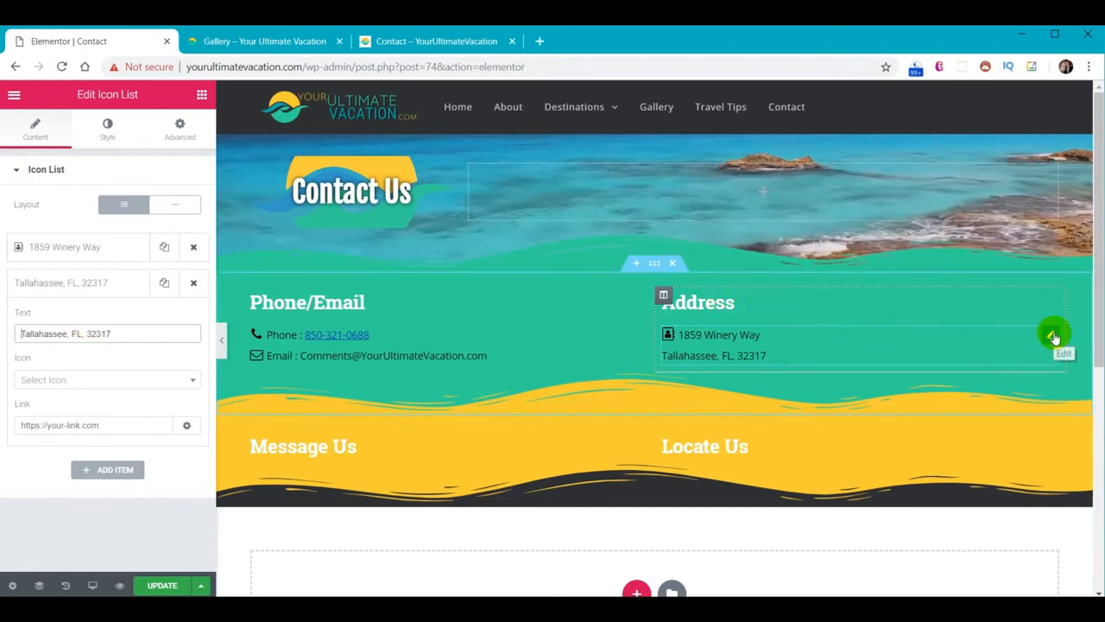
Duplicate the address list, keeping only the street line in one copy and city line in the other
right_click(1053, 337)
left_click(1006, 367)
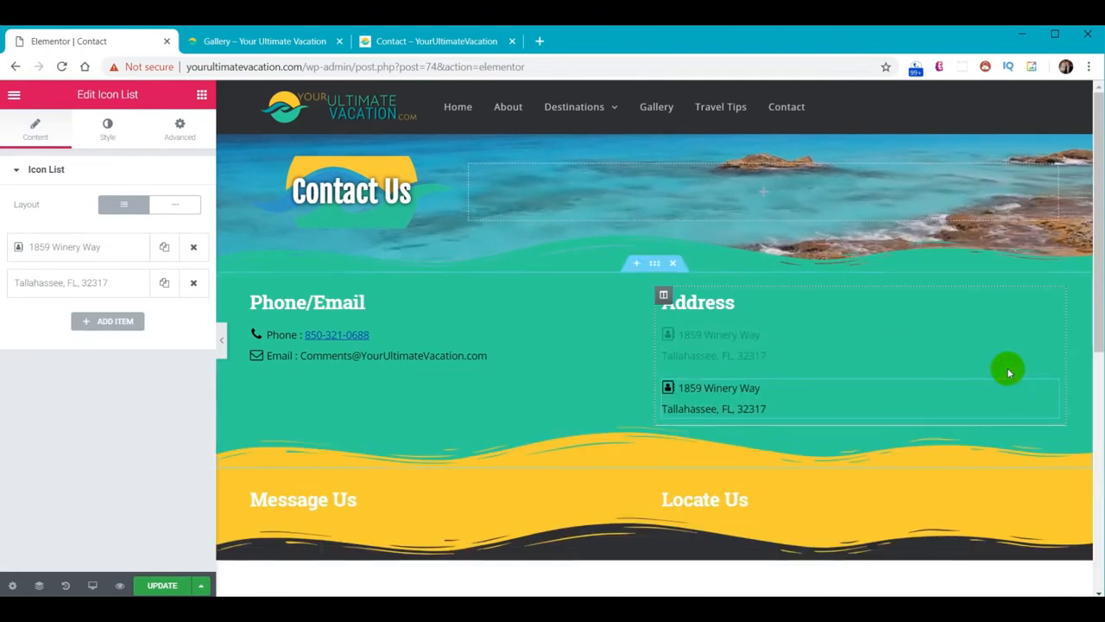
left_click(194, 282)
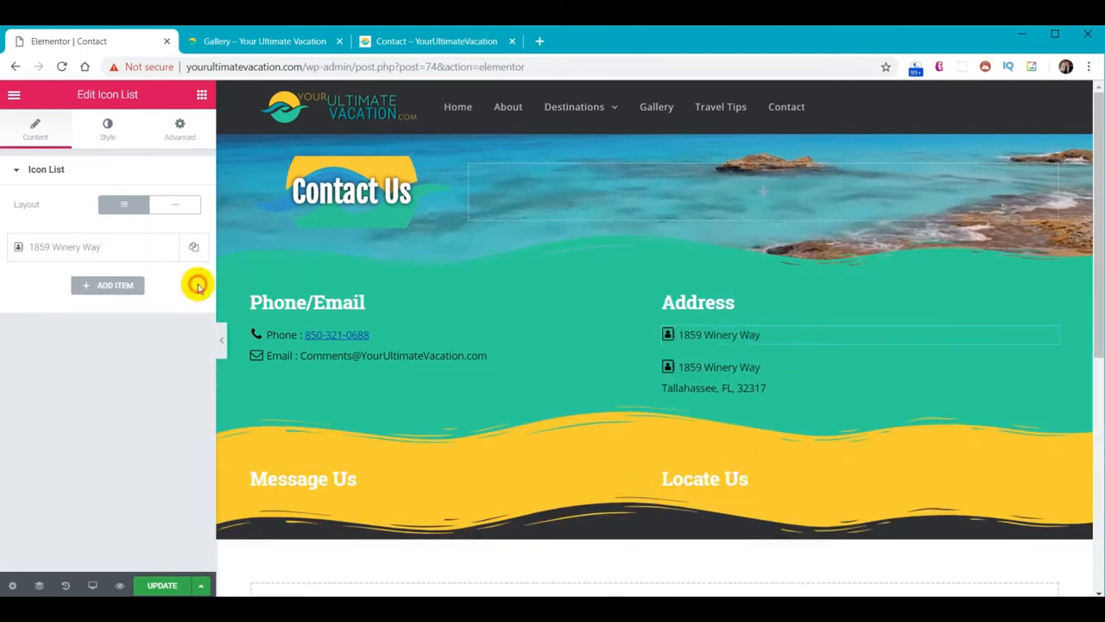
left_click(777, 367)
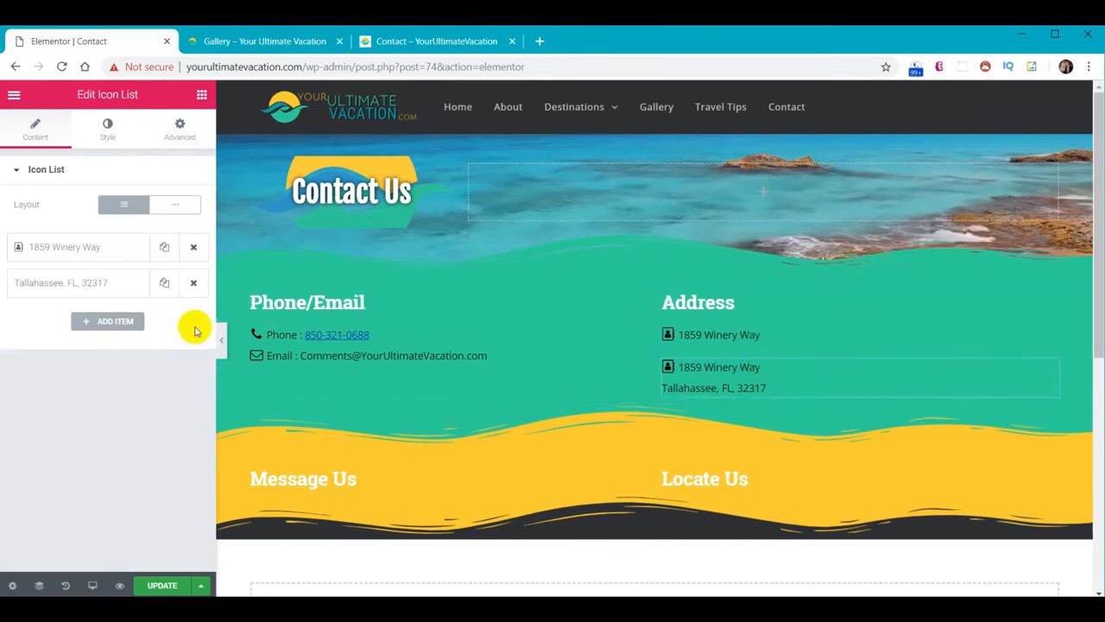
left_click(194, 247)
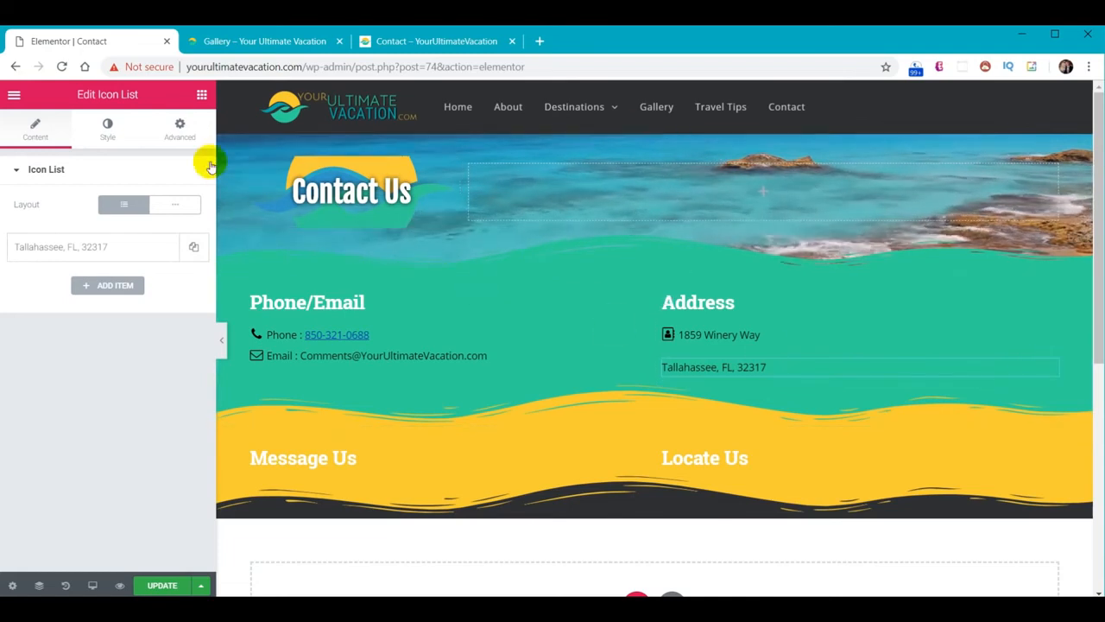
Give the city-line list 23 left padding and a -15 top margin
left_click(179, 125)
left_click(182, 285)
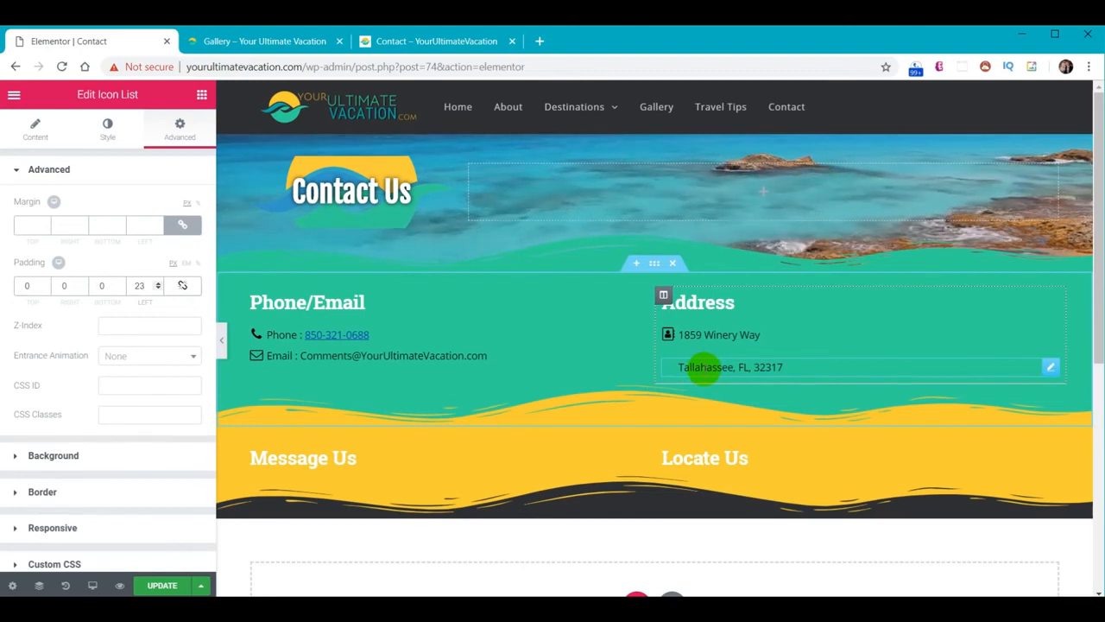
left_click(182, 225)
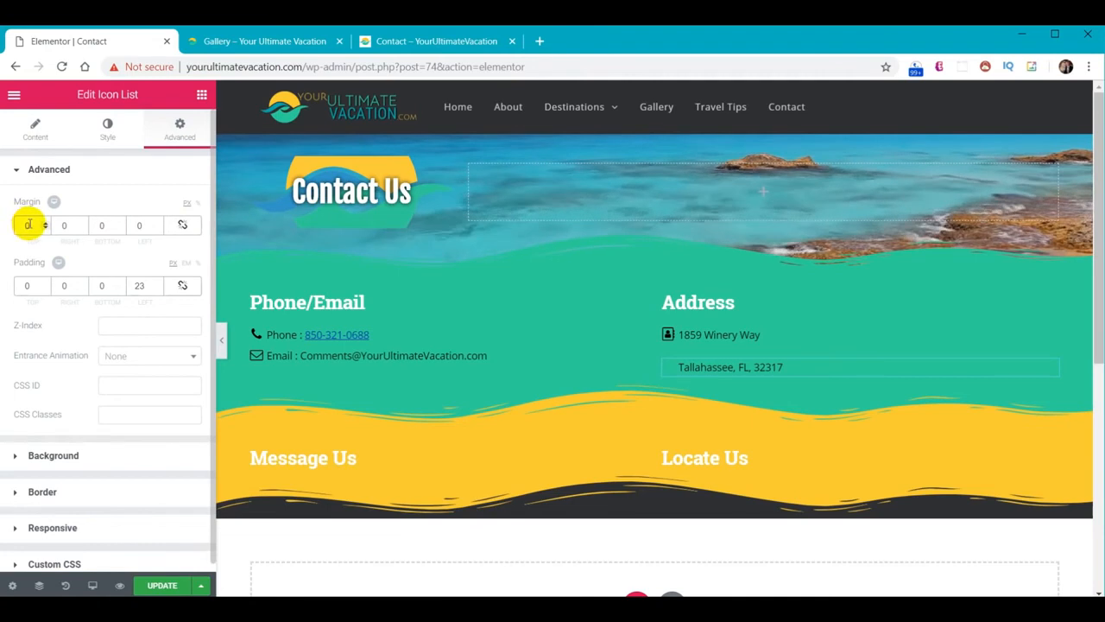
type("-150")
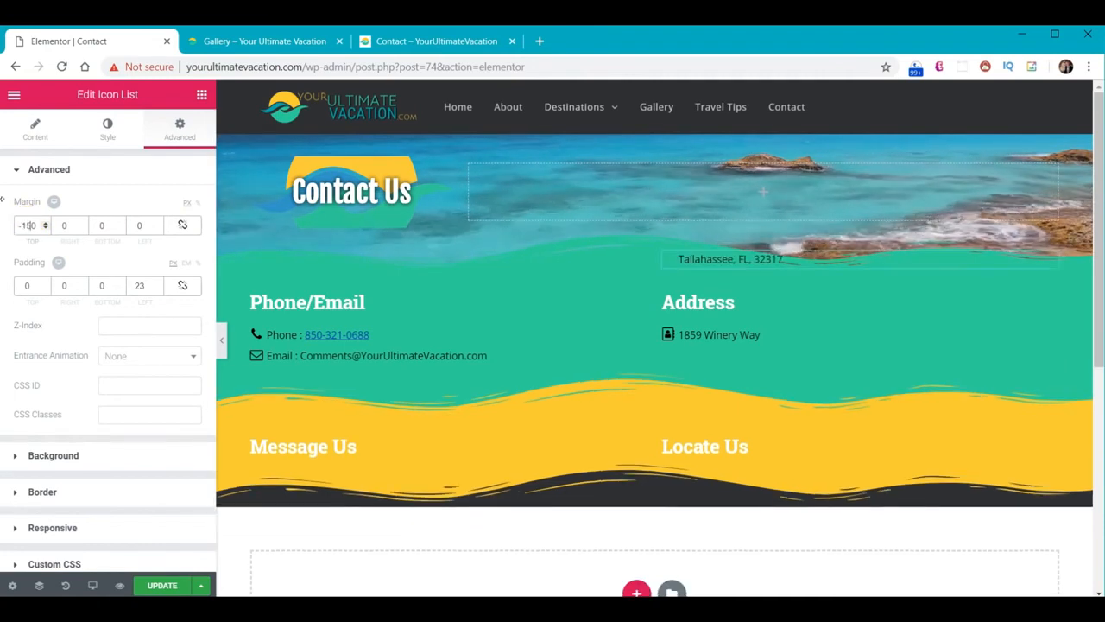
key("BackSpace")
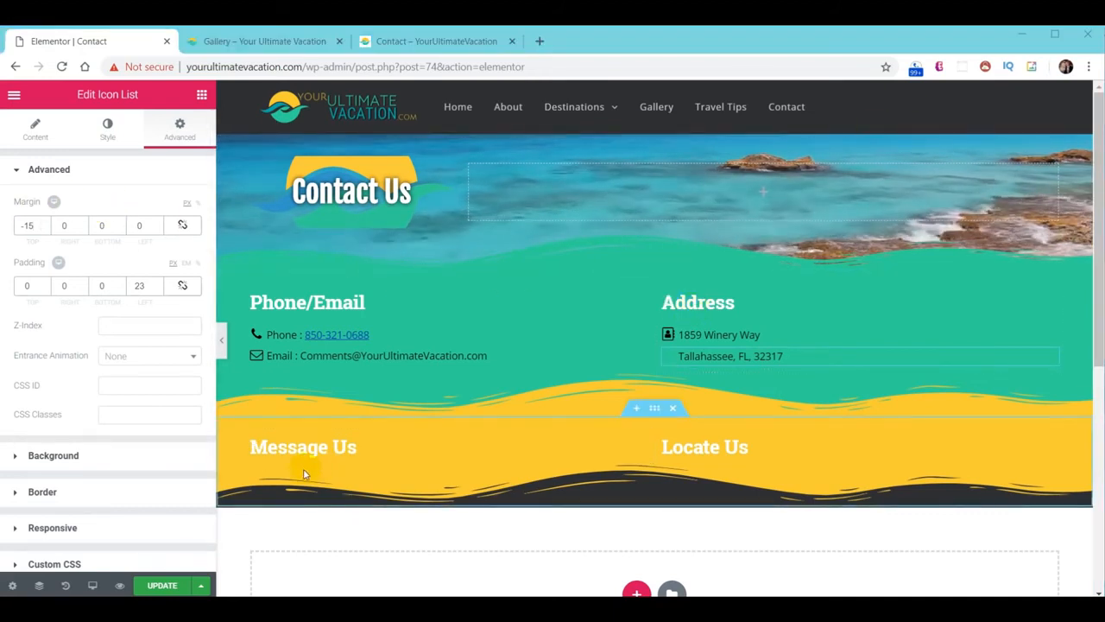
left_click(201, 94)
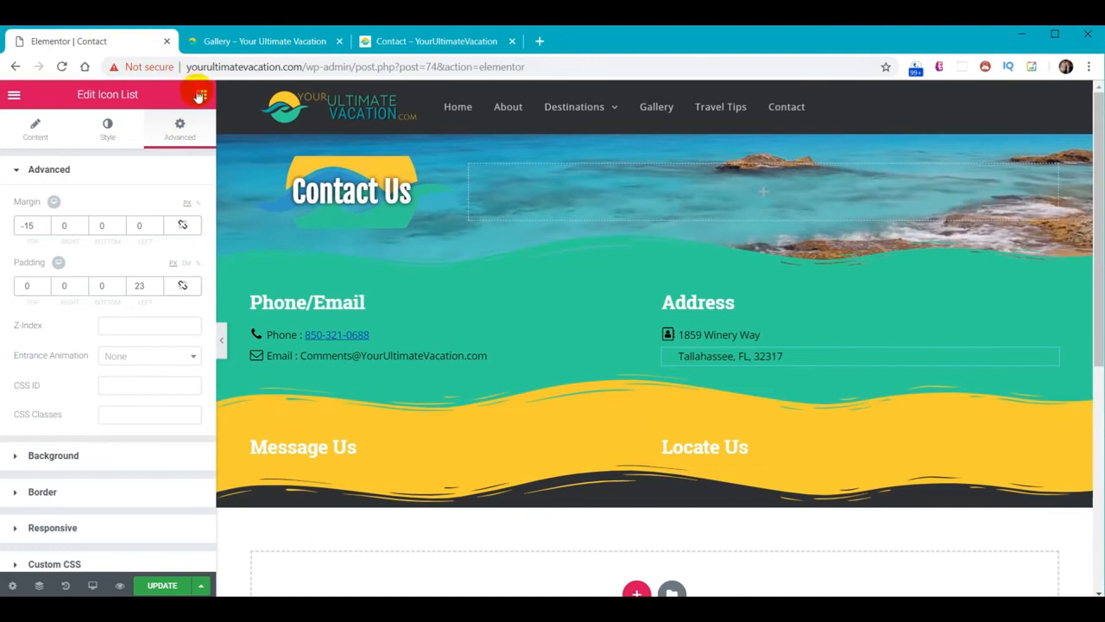
Add a Void Contact Form 7 widget under Message Us using the 'Contact Us' form
scroll(123, 394, "down", 15)
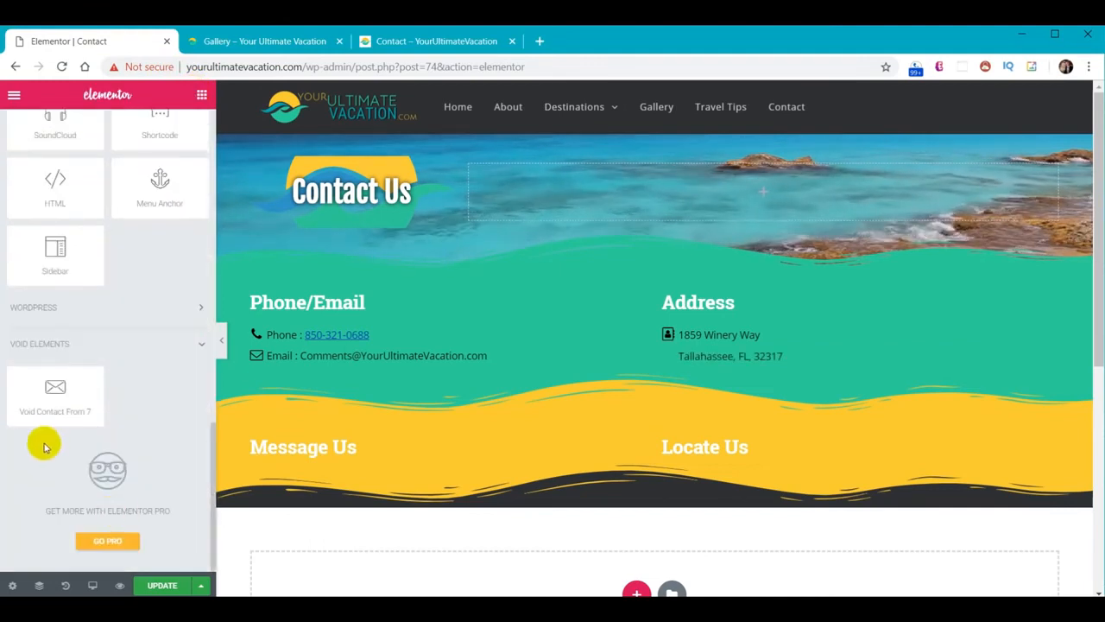
left_click_drag(55, 411, 350, 455)
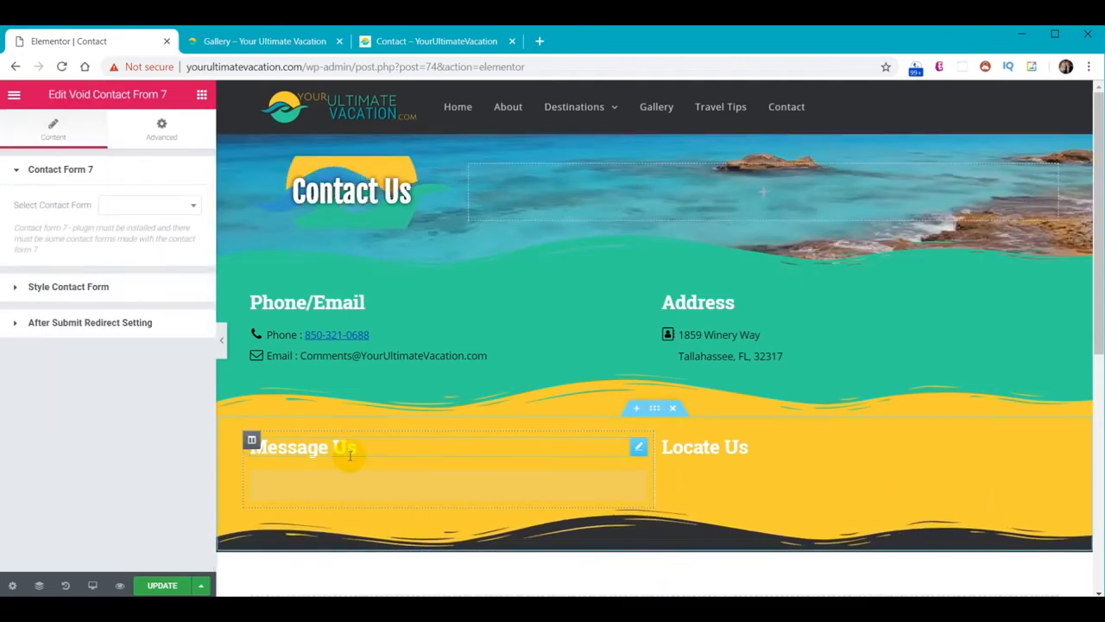
left_click(152, 207)
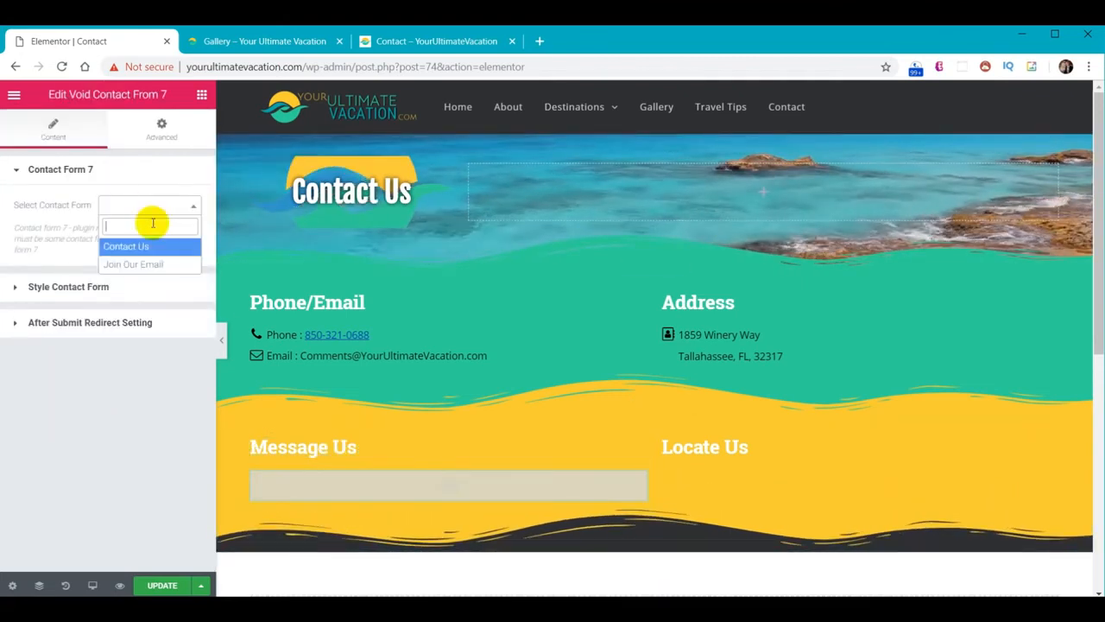
left_click(148, 245)
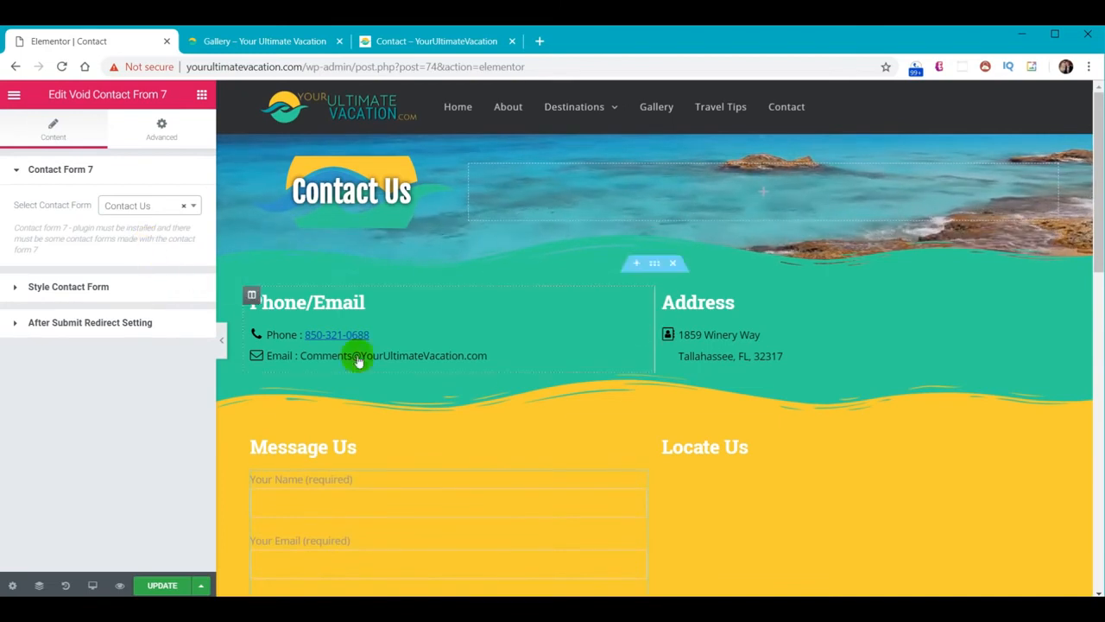
scroll(528, 409, "down", 2)
scroll(528, 409, "down", 2)
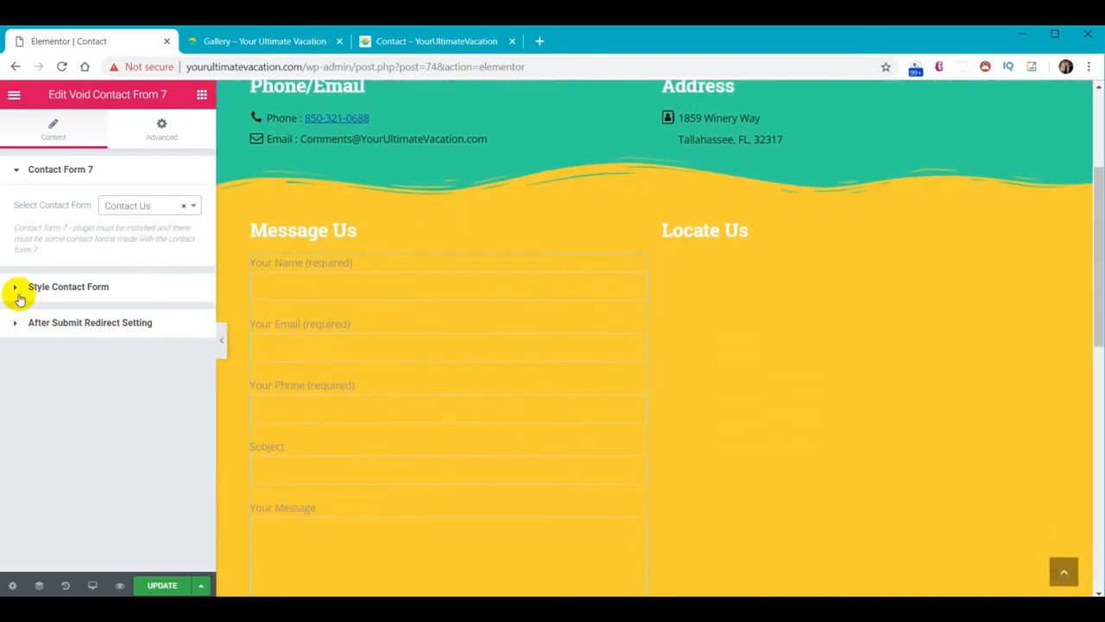
Set the contact form's Global CSS to color:black
left_click(21, 292)
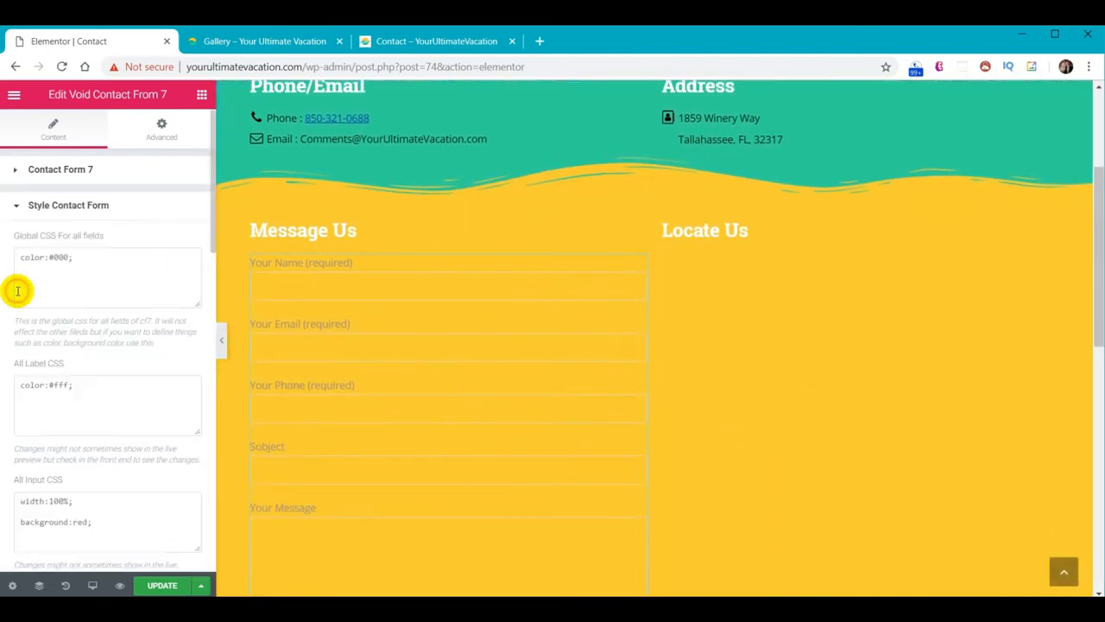
triple_click(123, 258)
type("color:black;")
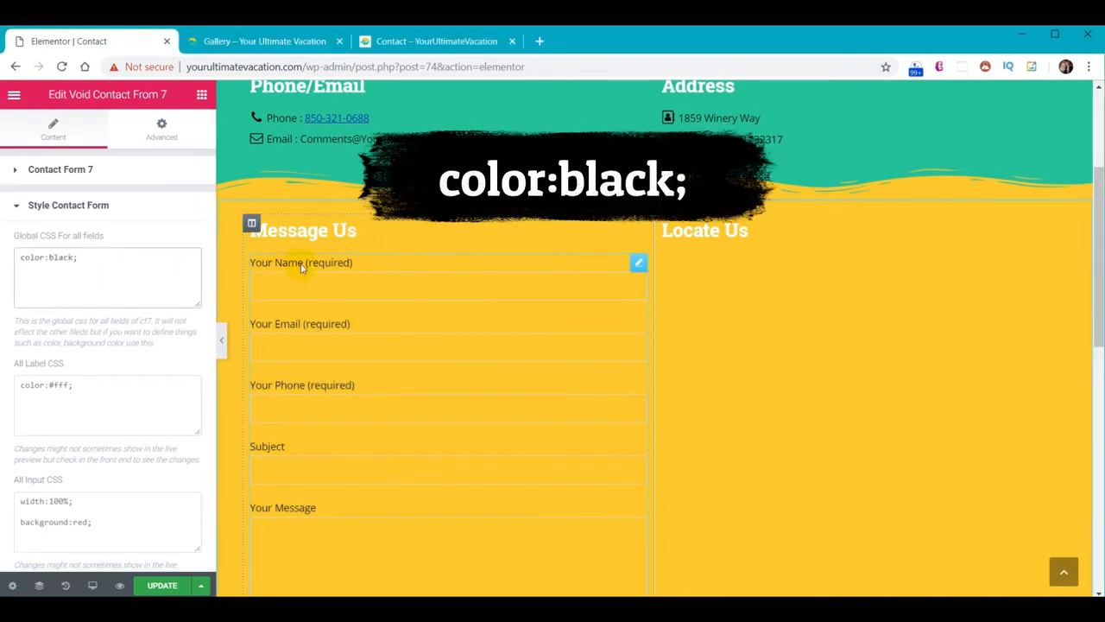
Paste 'color:black; background-color:white;' into All Input CSS and test typing 'sss' in Your Name
scroll(99, 276, "down", 2)
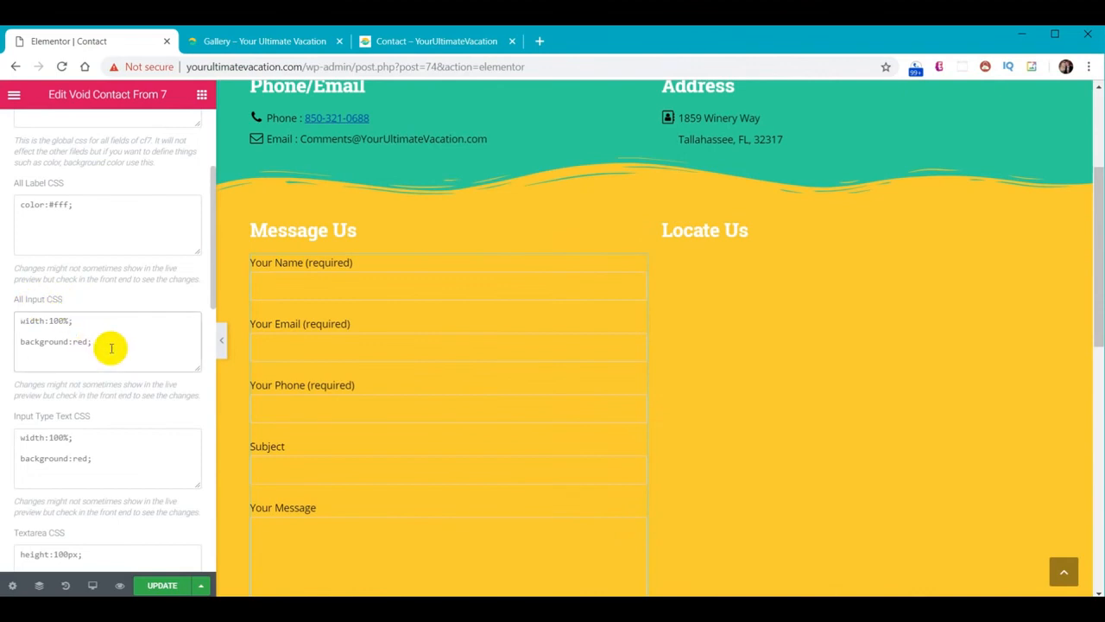
key("ctrl+a")
type("color:black; background-color : white;")
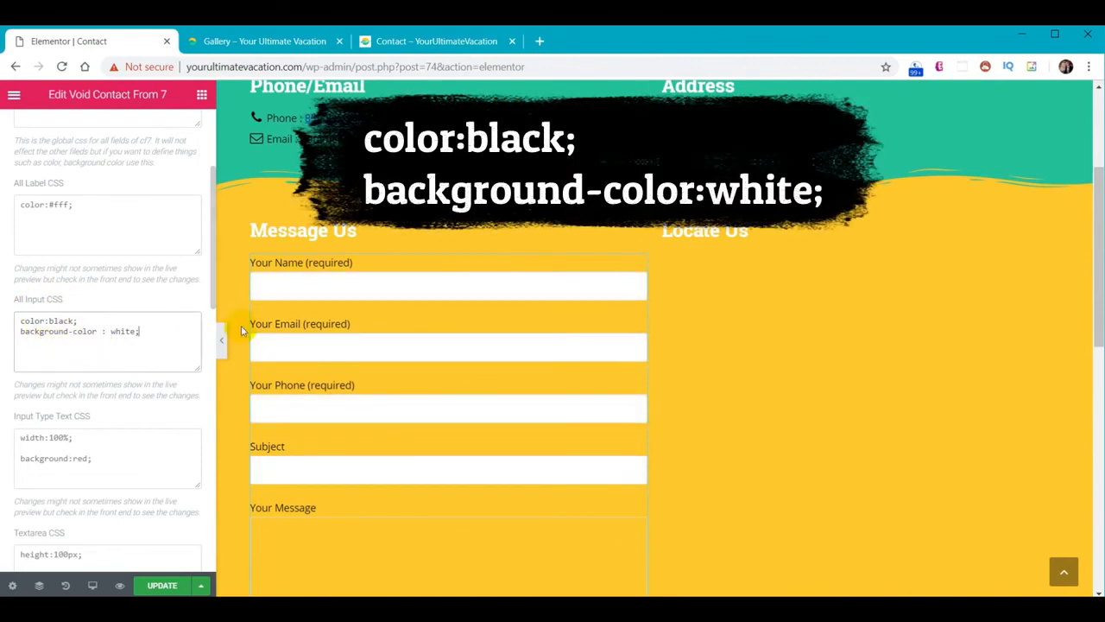
left_click(277, 285)
type("ssss")
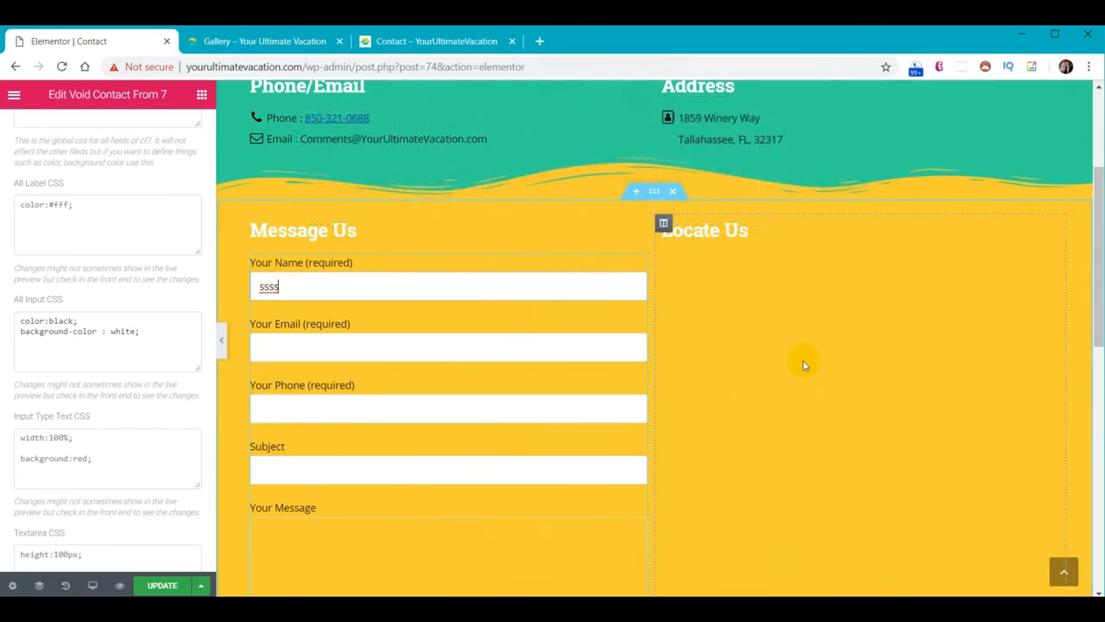
Paste 'color:black; background-color:white;' into the Textarea CSS for the message box
scroll(130, 323, "down", 3)
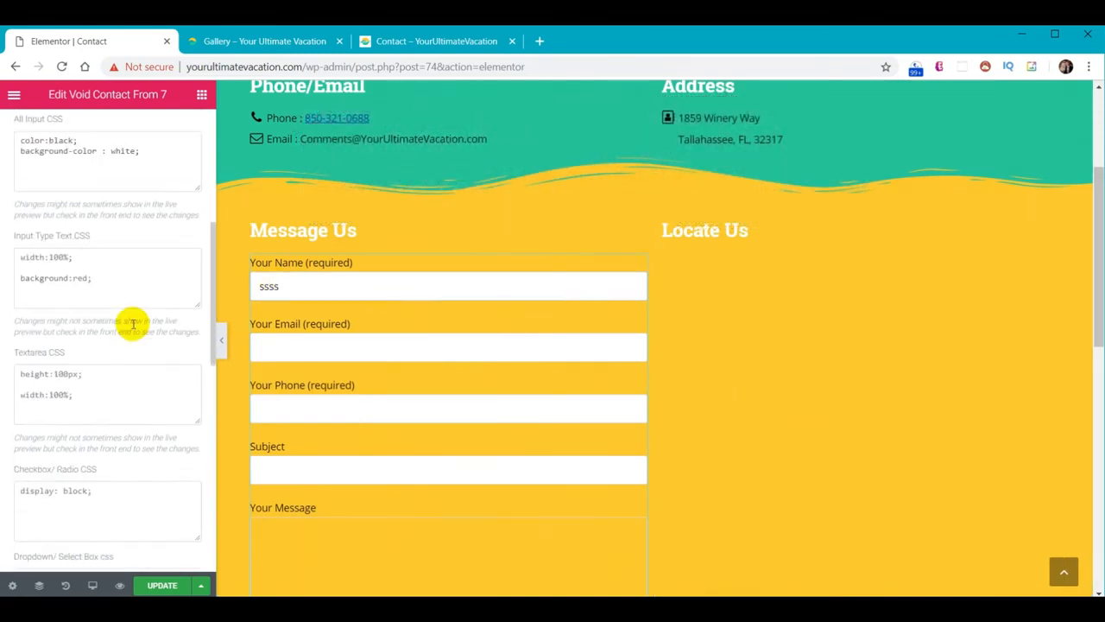
left_click(93, 314)
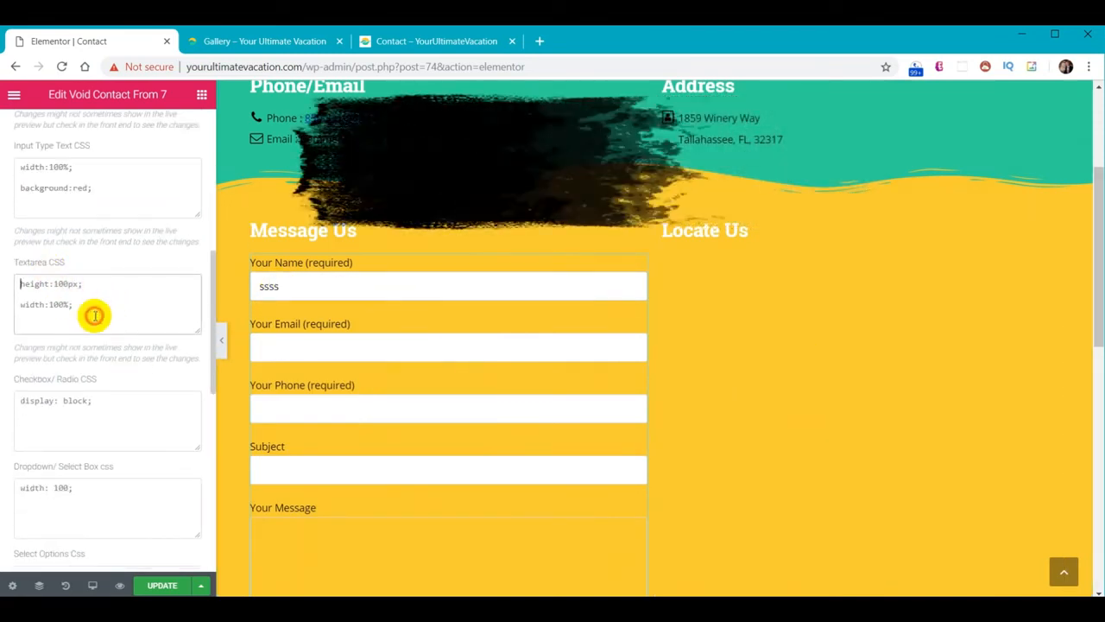
key("ctrl+a")
type("color:black; background-color : white;")
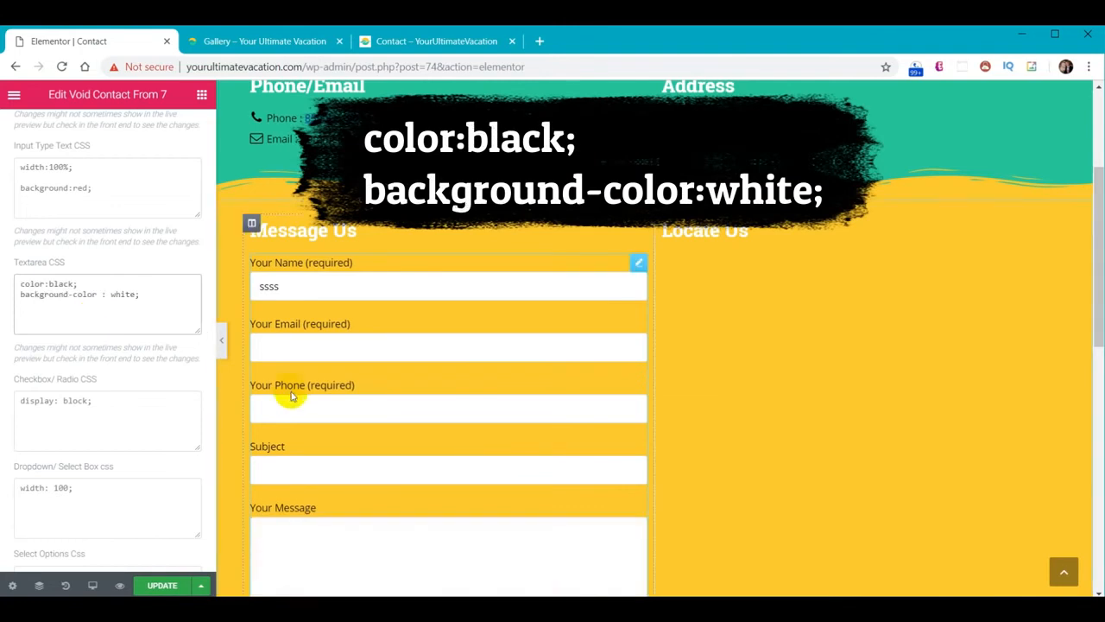
scroll(302, 408, "down", 2)
scroll(328, 409, "down", 1)
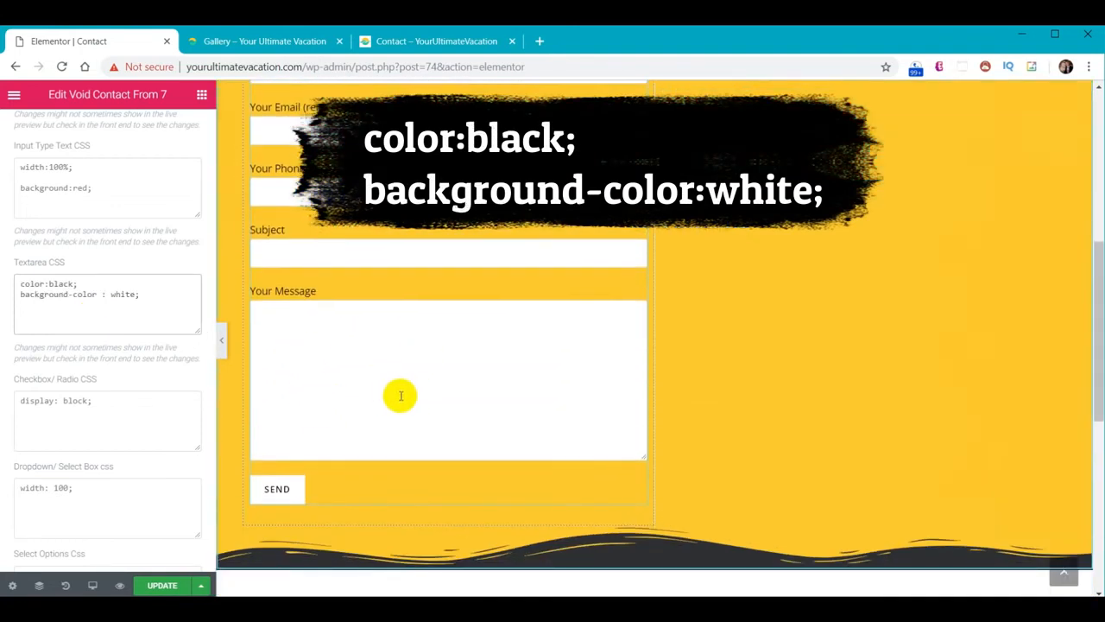
scroll(756, 389, "up", 4)
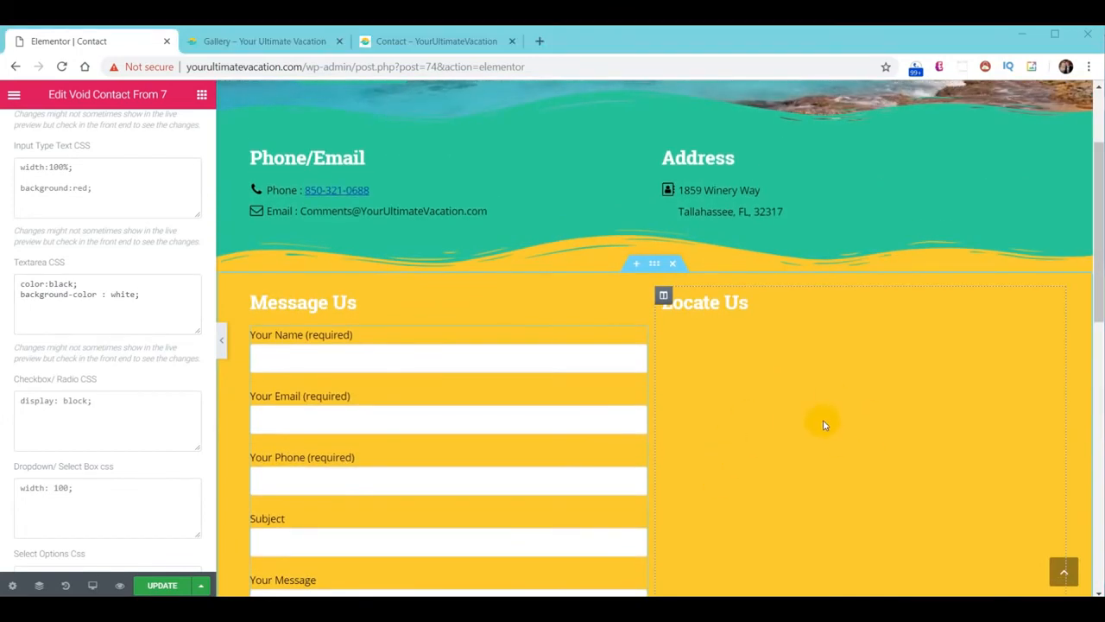
left_click(823, 423)
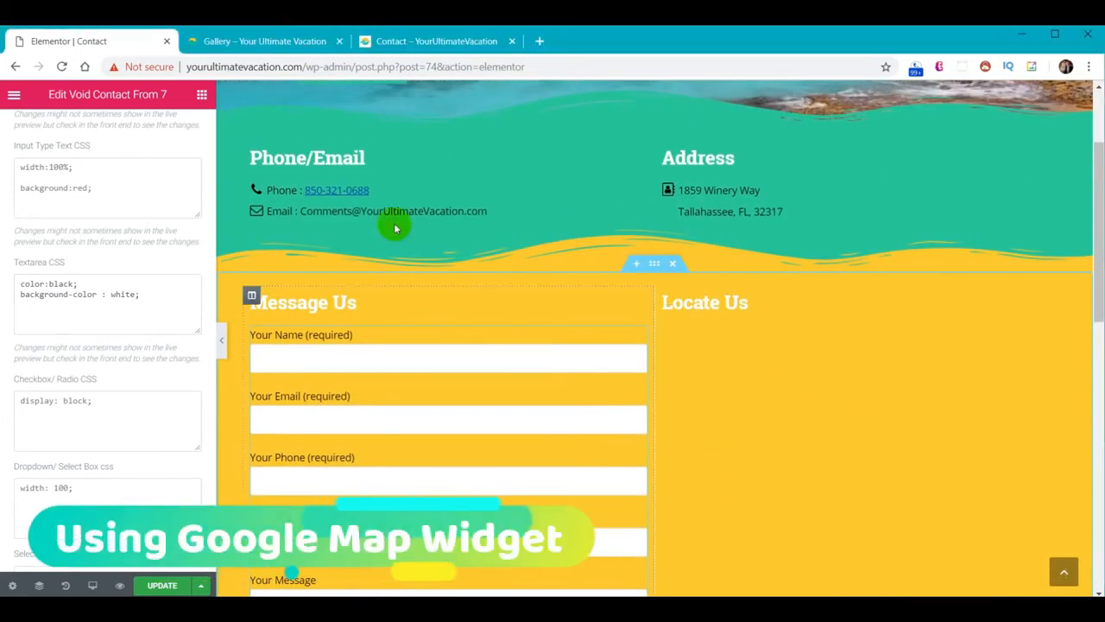
left_click(201, 94)
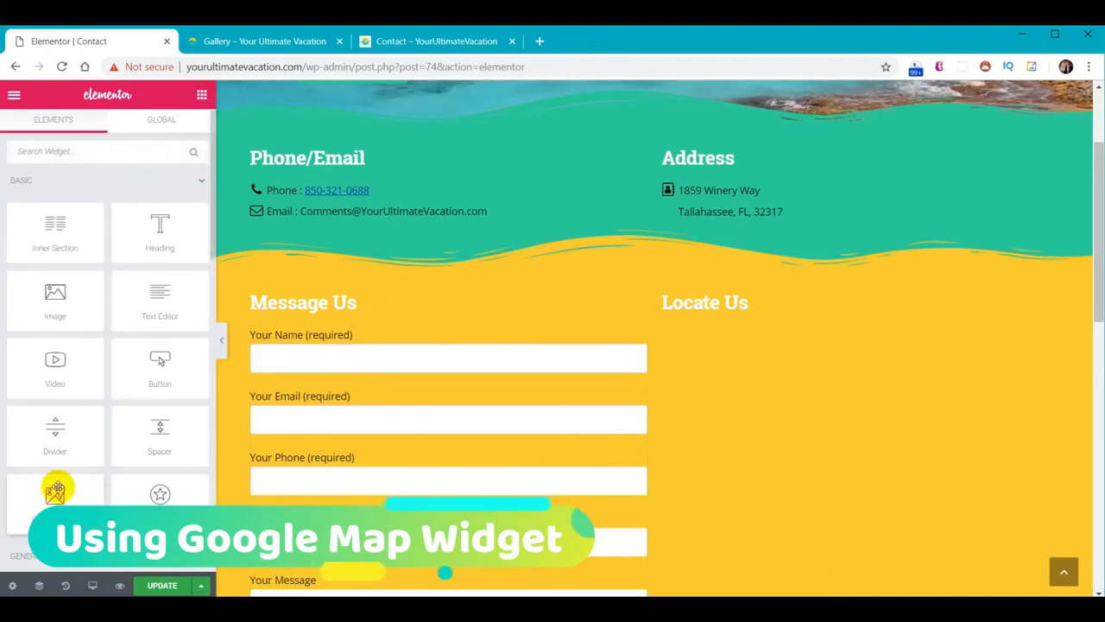
left_click_drag(54, 490, 782, 318)
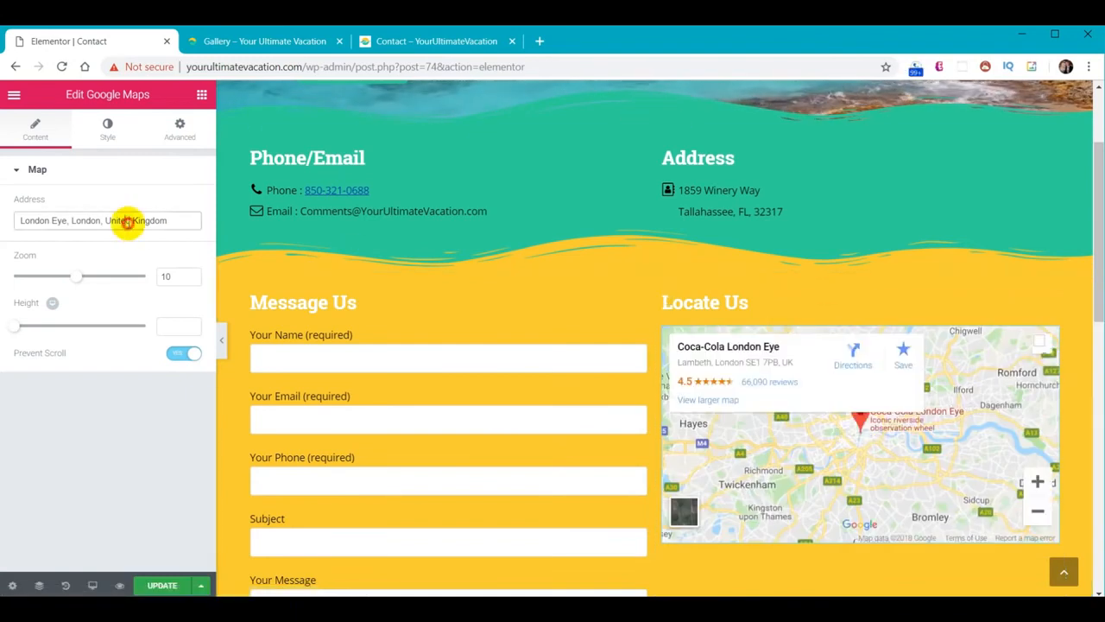
triple_click(180, 220)
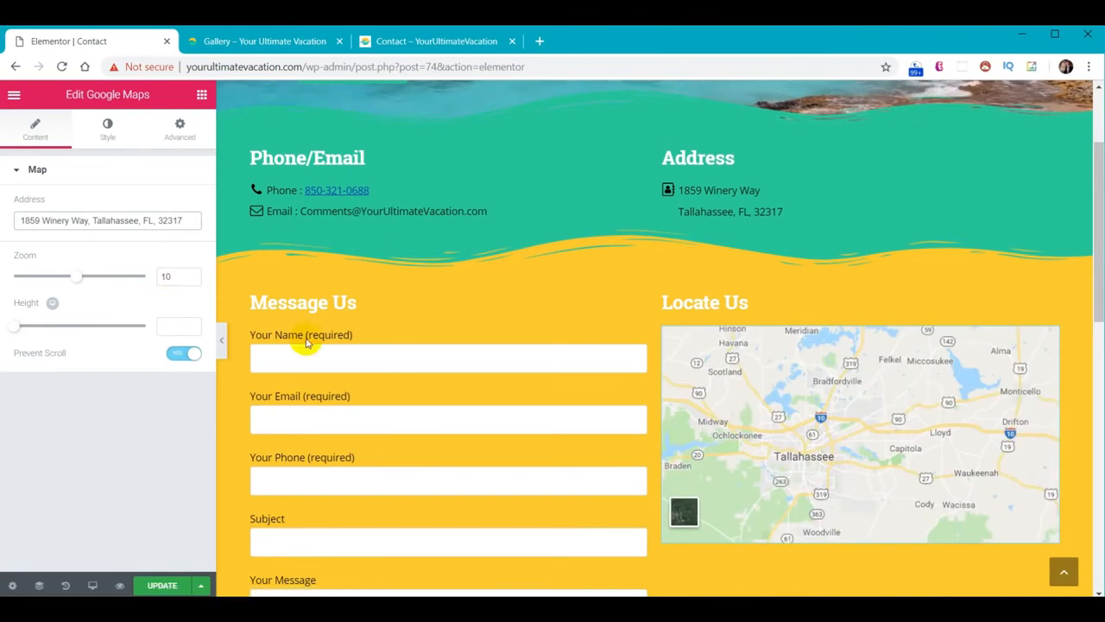
Set the map's height to 586
left_click(177, 326)
left_click_drag(1101, 253, 1097, 351)
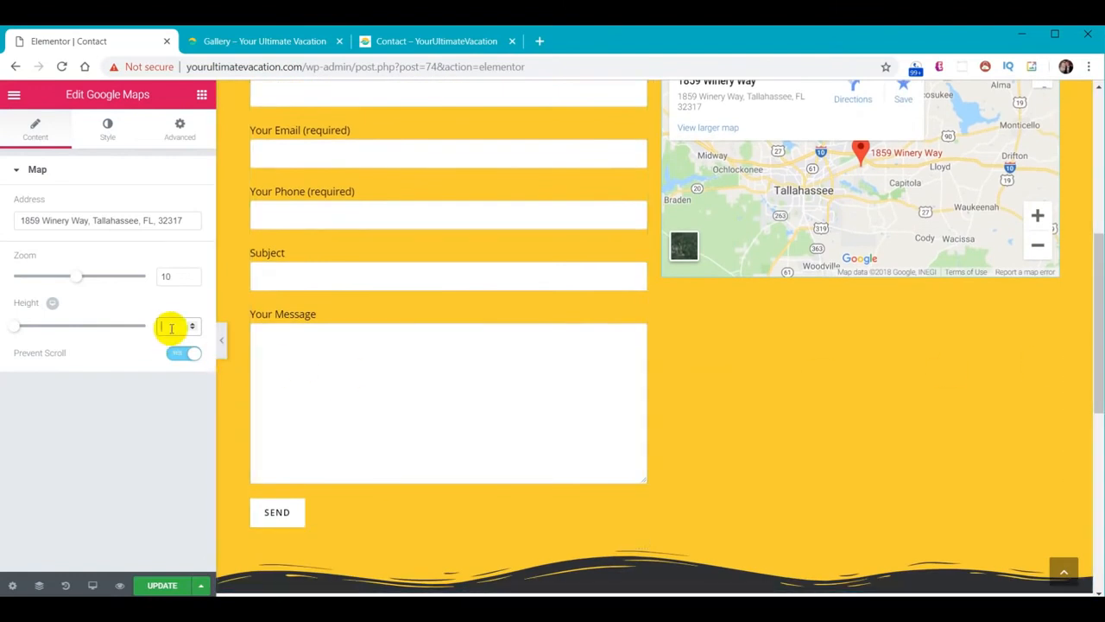
type("586")
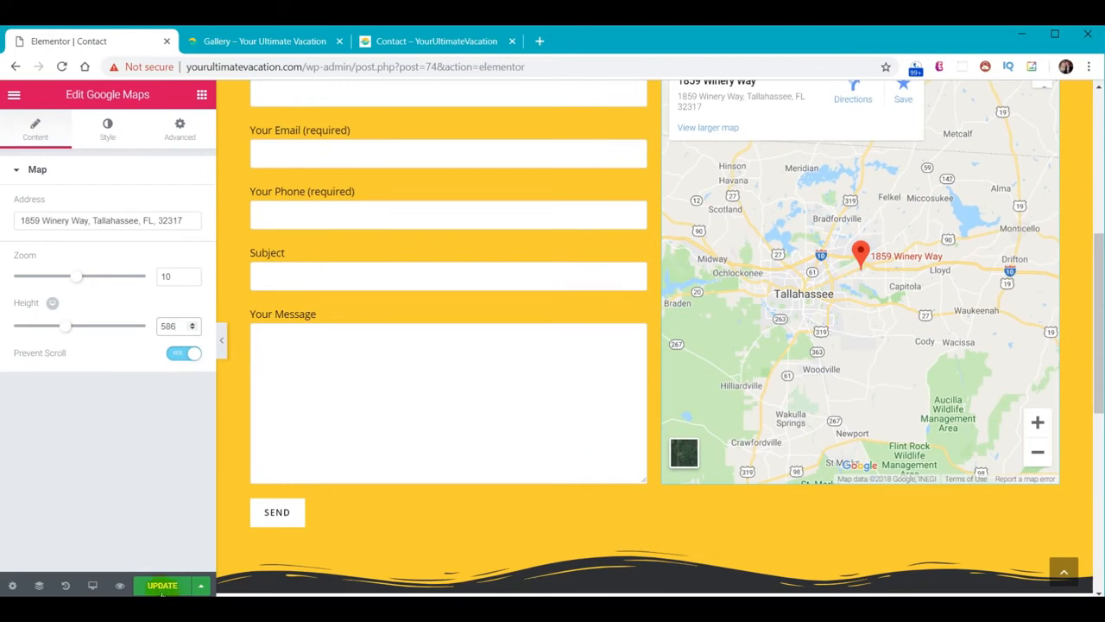
Review the published Contact page and its map on the live site, then go to the wp. site
left_click(266, 42)
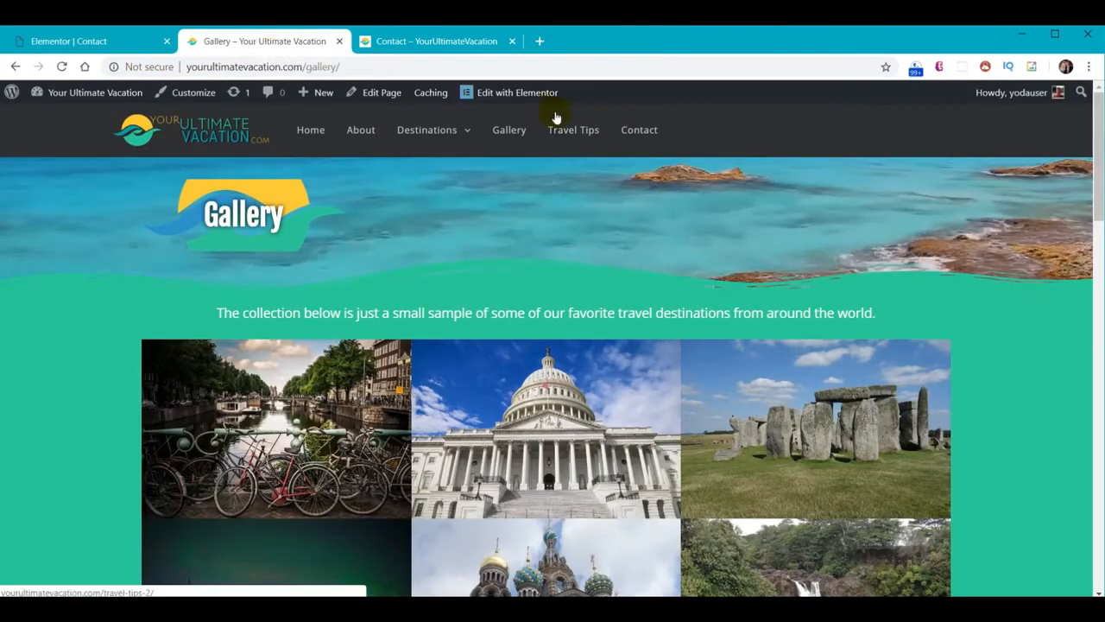
left_click(636, 134)
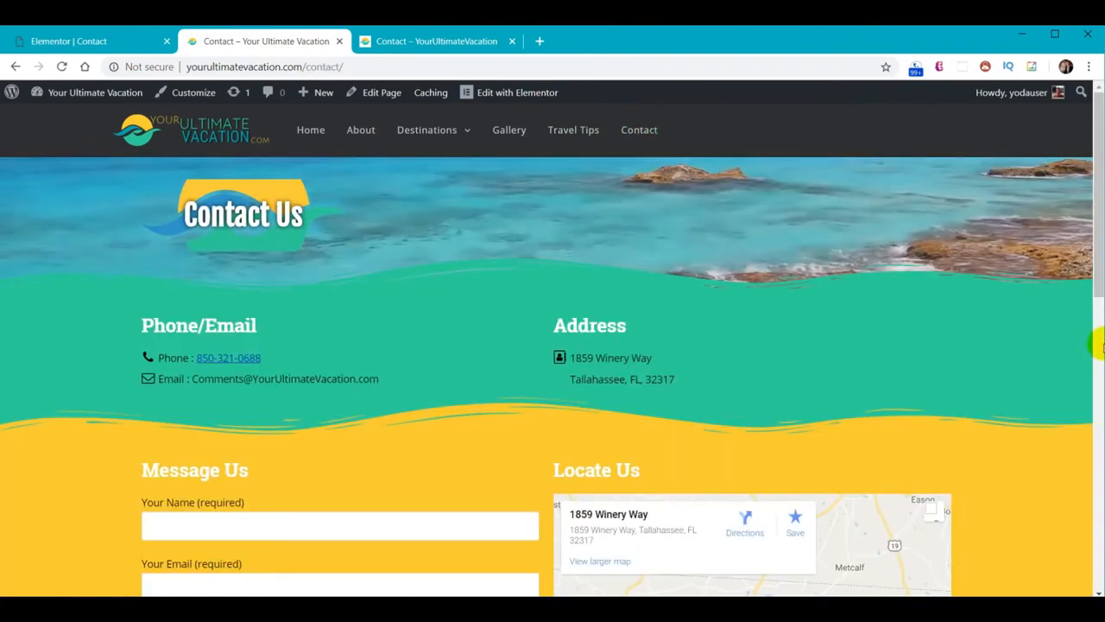
scroll(1055, 359, "down", 1)
scroll(1055, 360, "down", 5)
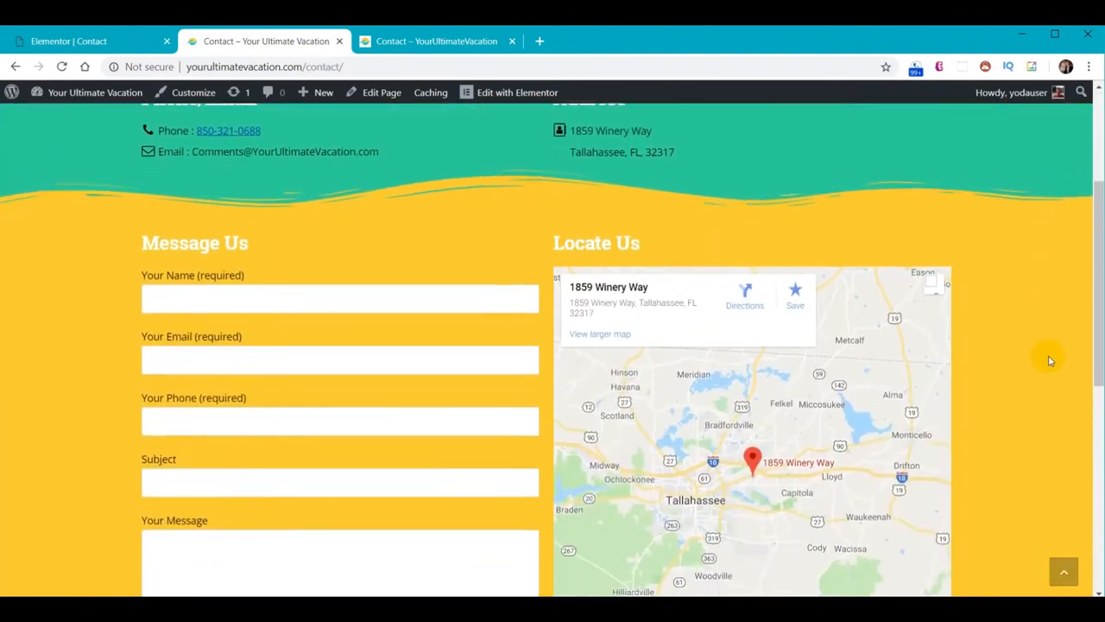
scroll(1048, 373, "down", 3)
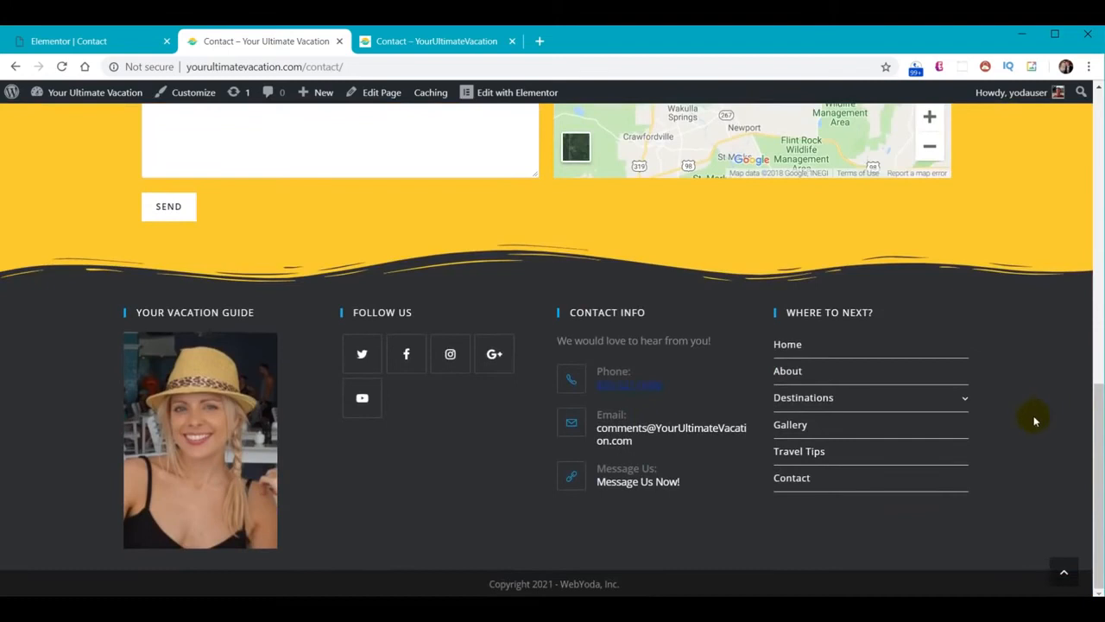
scroll(1035, 421, "up", 10)
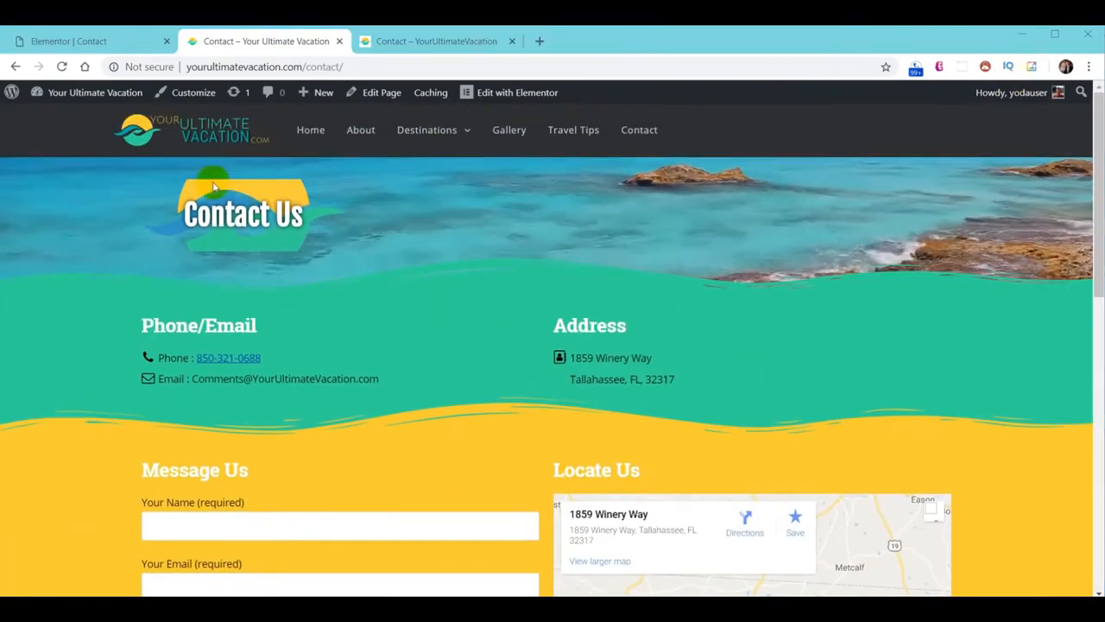
left_click(423, 40)
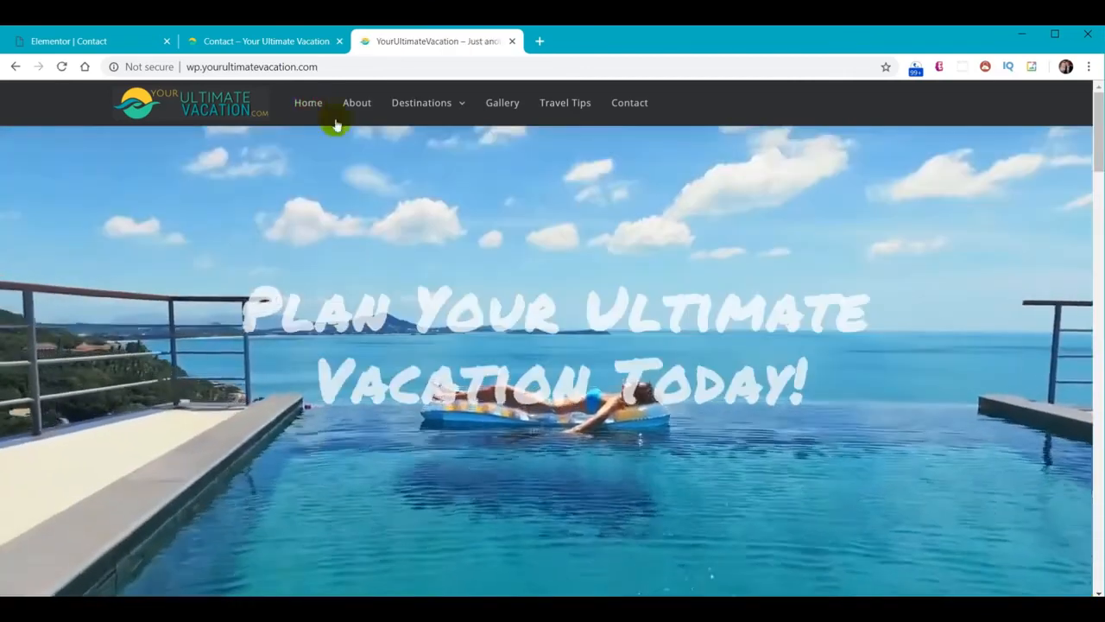
Scroll down through the wp. site's Home page sections and back up
scroll(559, 372, "down", 10)
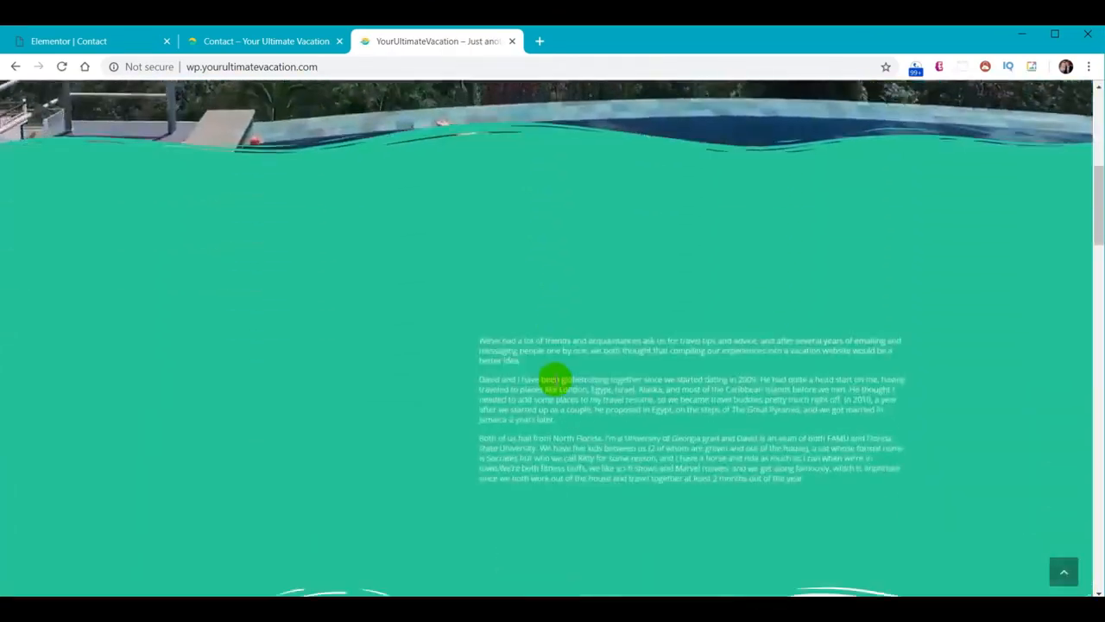
scroll(501, 222, "down", 6)
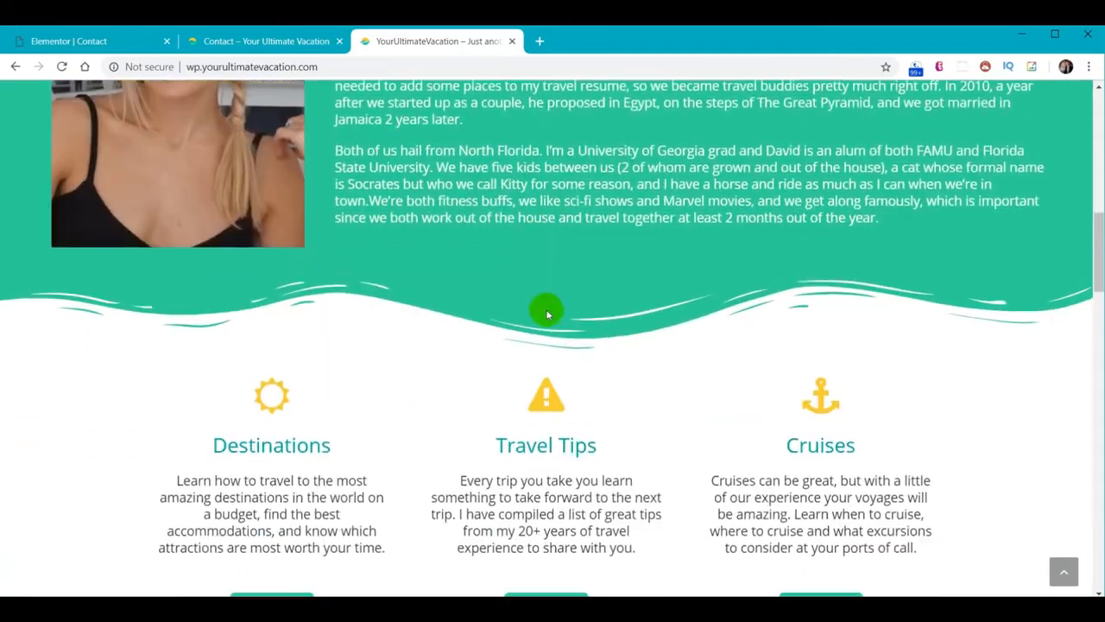
scroll(596, 339, "down", 2)
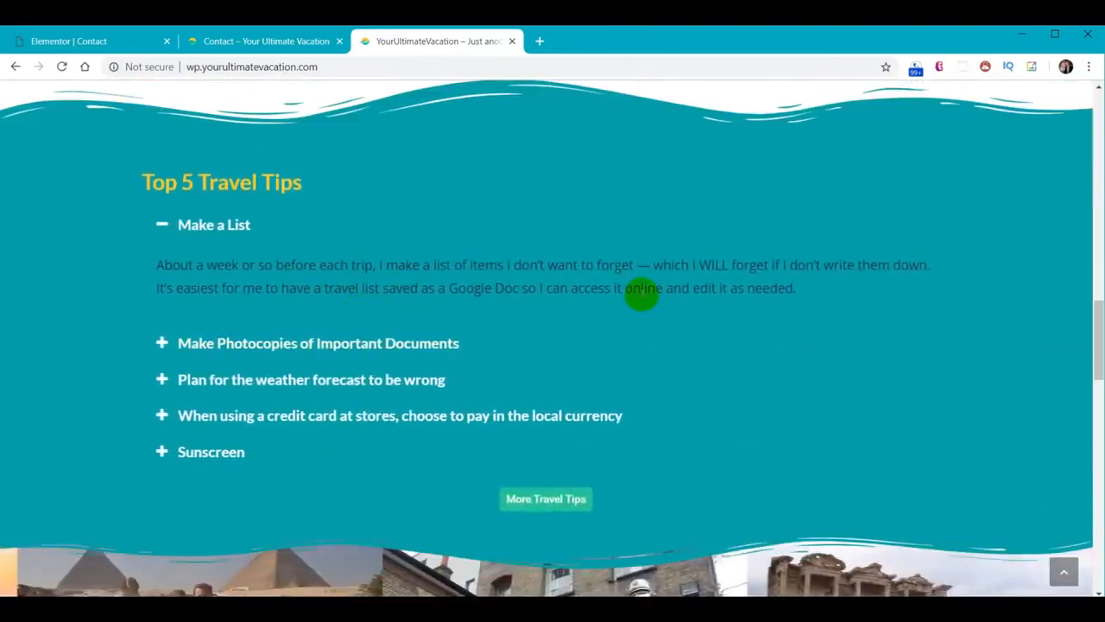
scroll(641, 293, "down", 7)
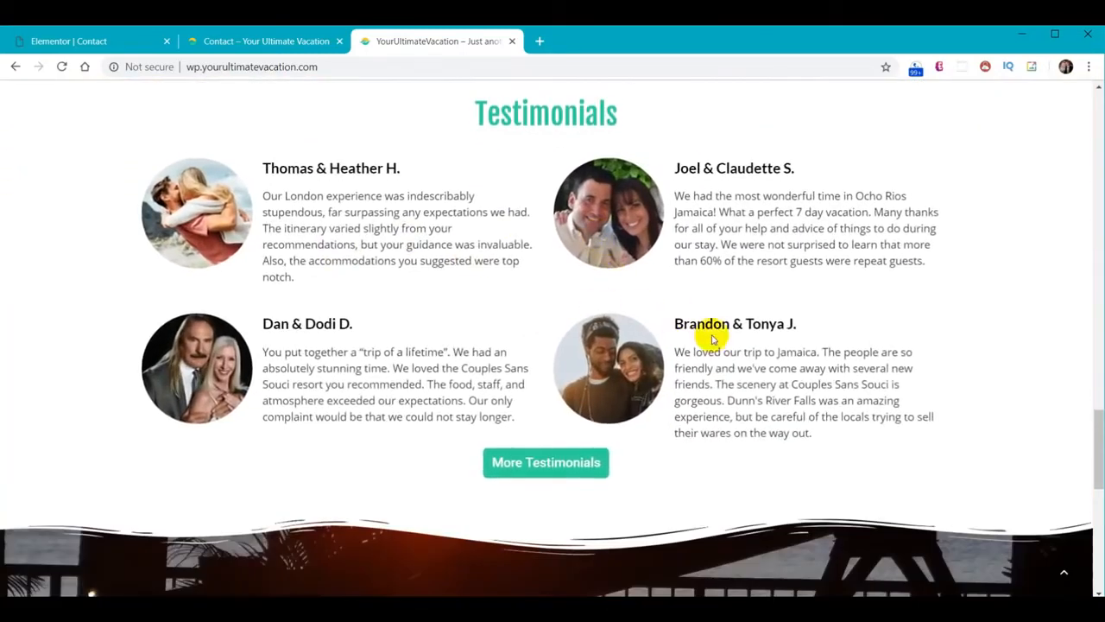
scroll(907, 328, "up", 7)
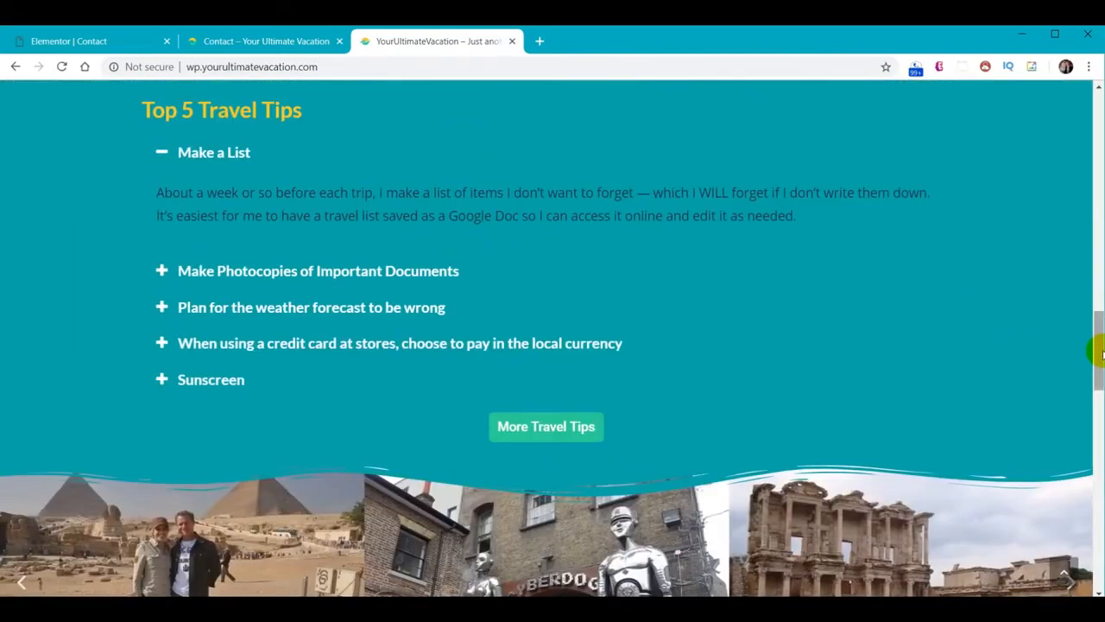
left_click_drag(1097, 354, 1095, 130)
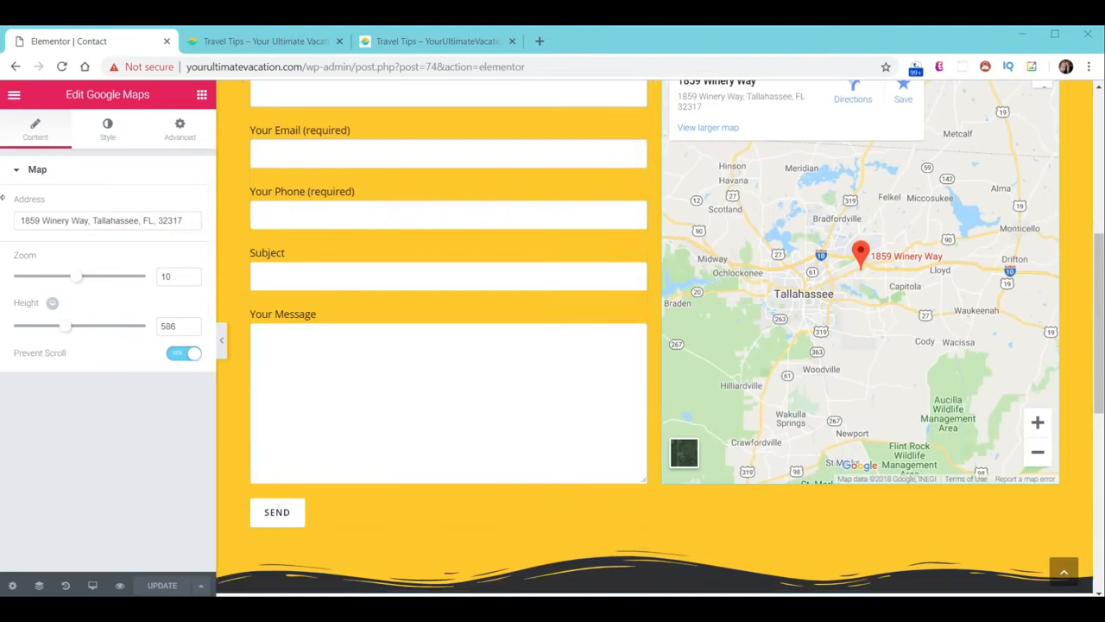
Exit Elementor to the dashboard and open the Home page in Elementor
left_click(13, 96)
left_click(100, 468)
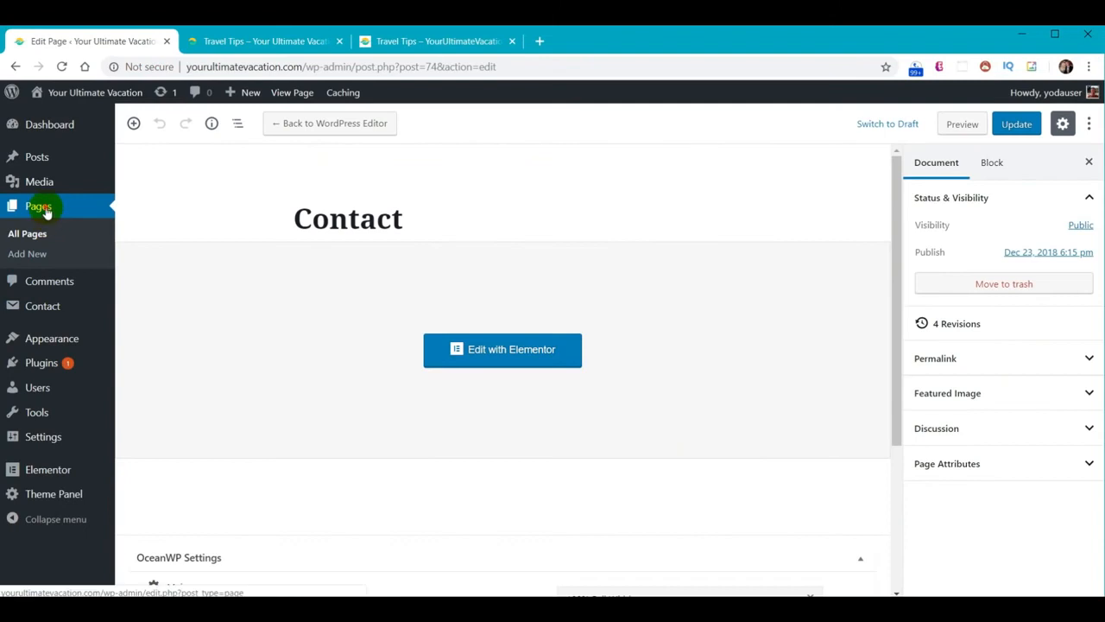
scroll(344, 399, "down", 3)
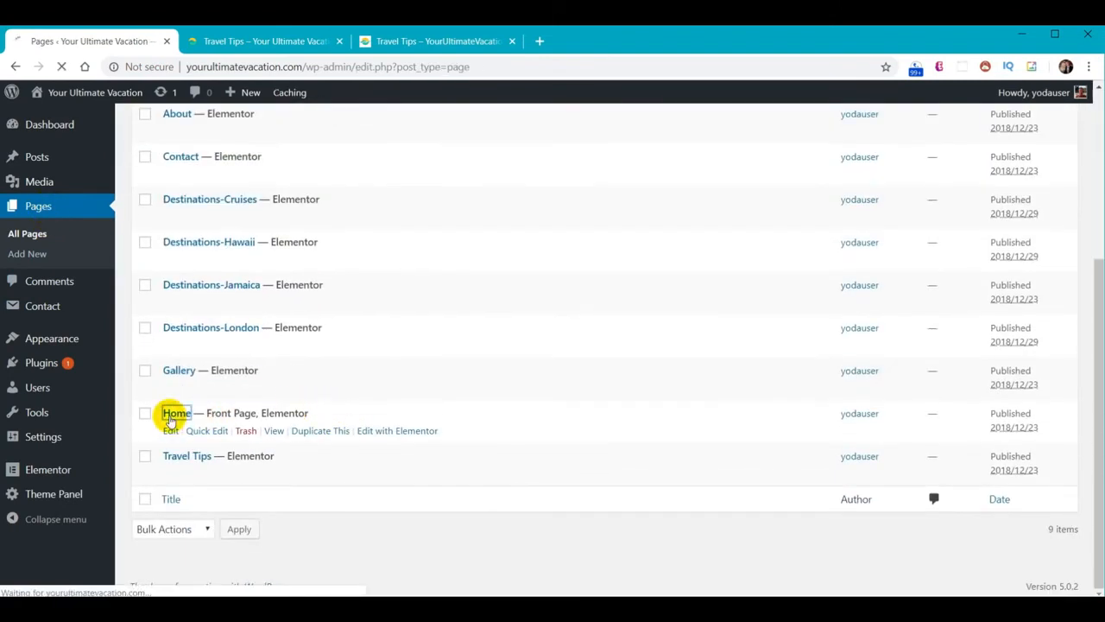
left_click(478, 354)
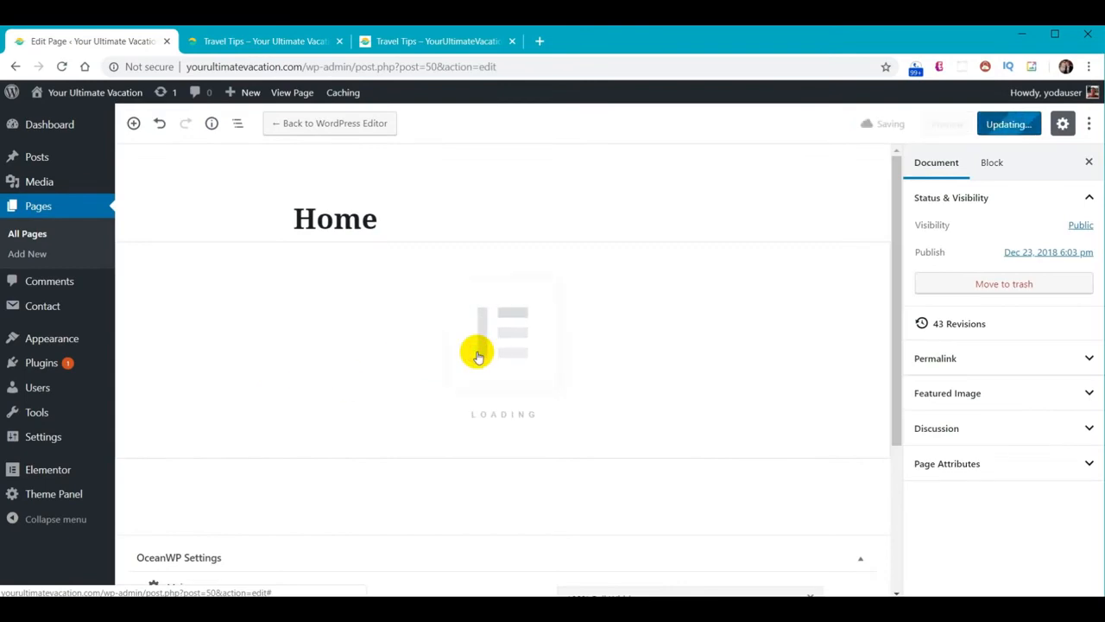
scroll(575, 293, "down", 3)
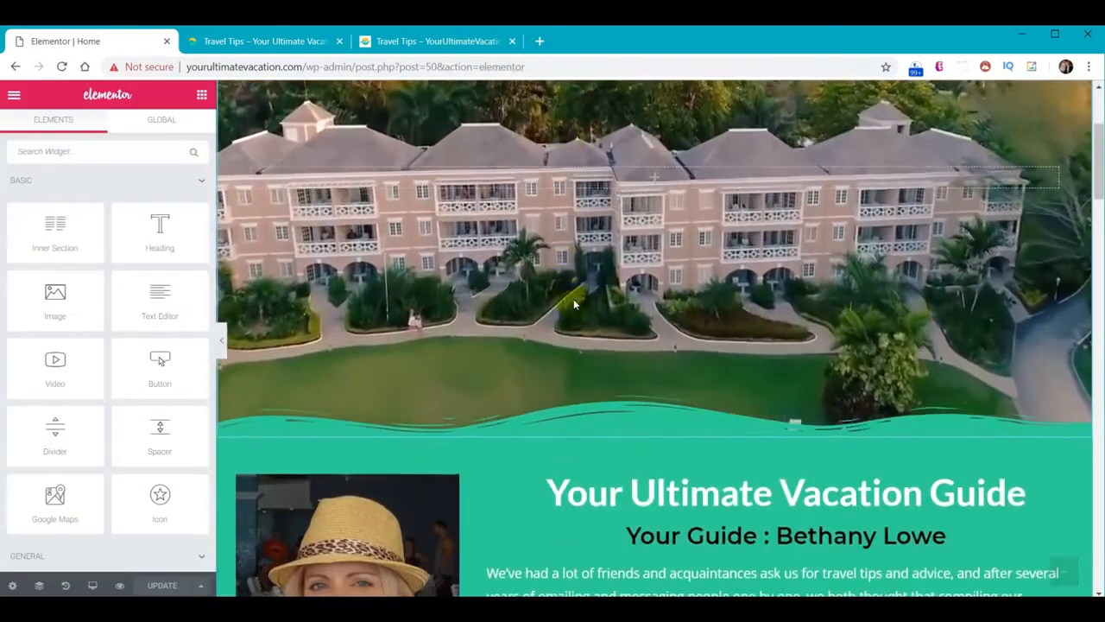
scroll(575, 304, "down", 4)
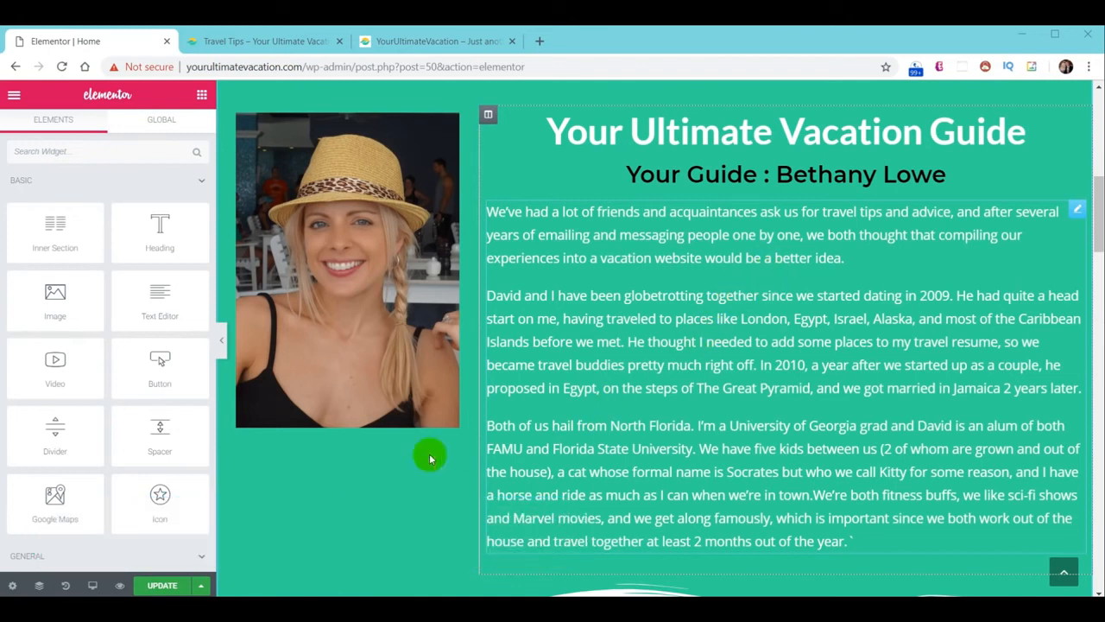
Give the guide photo a Zoom In and the Your Ultimate Vacation Guide heading a Fade In Down animation
left_click(338, 253)
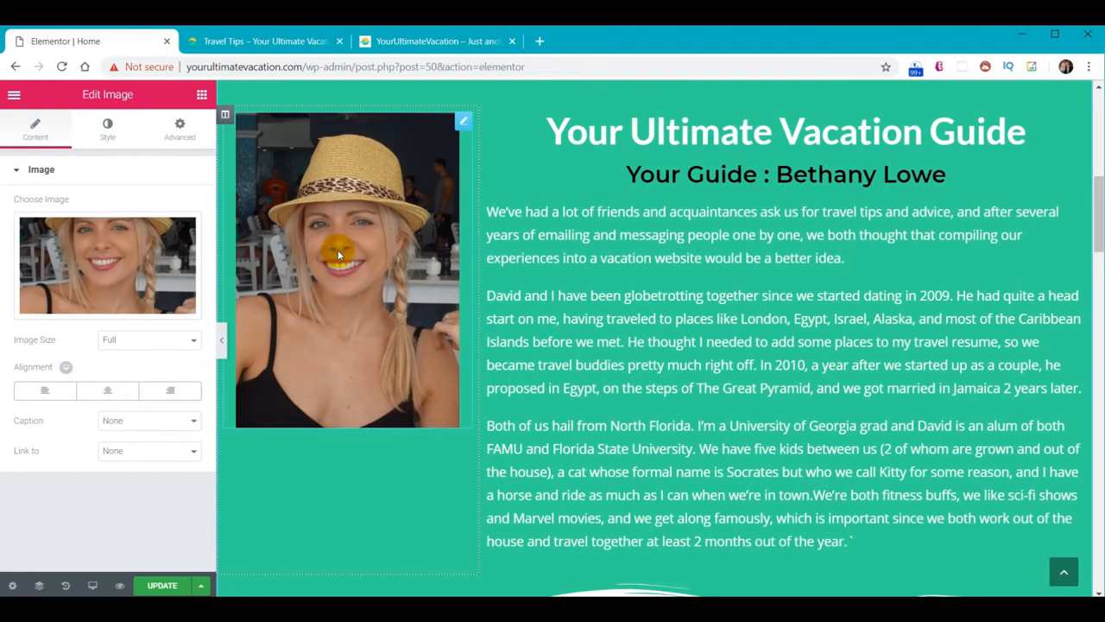
left_click(180, 128)
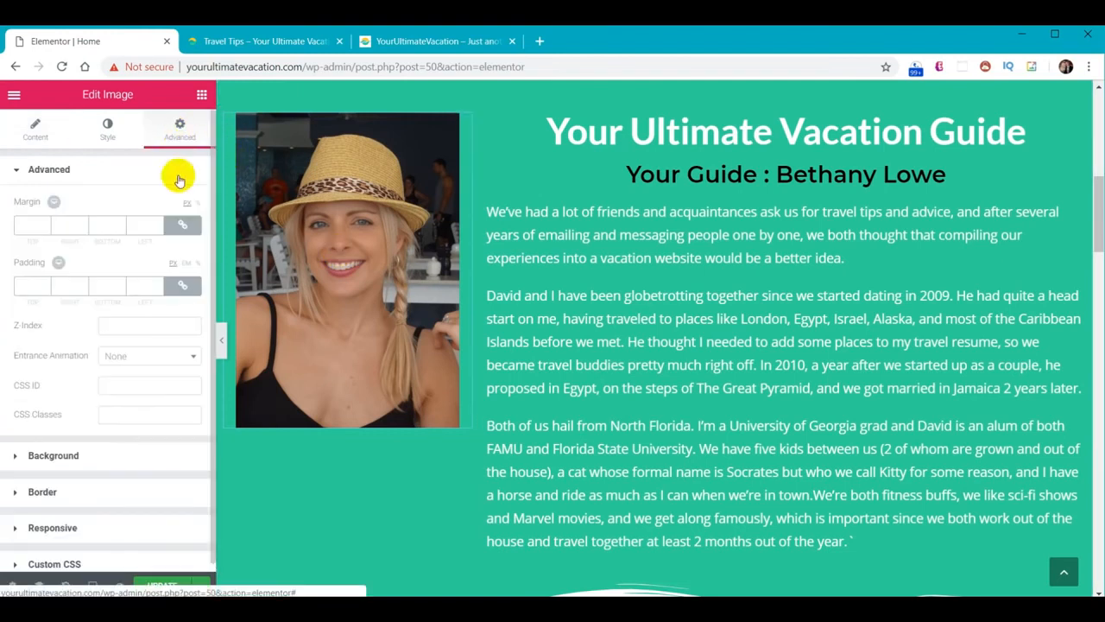
left_click(194, 357)
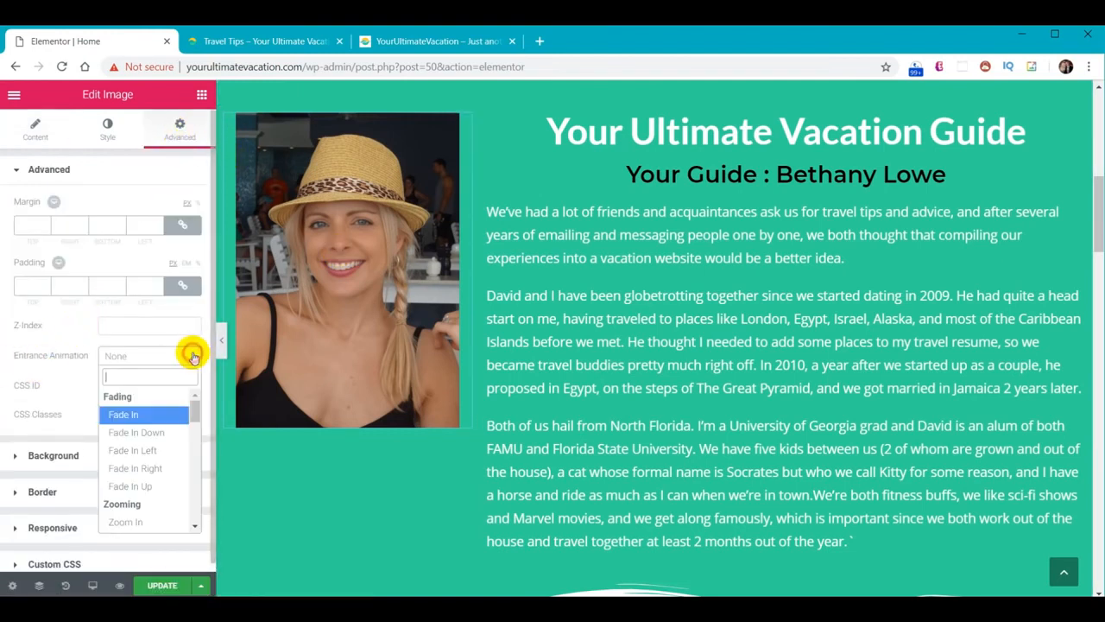
scroll(151, 450, "down", 2)
left_click(140, 450)
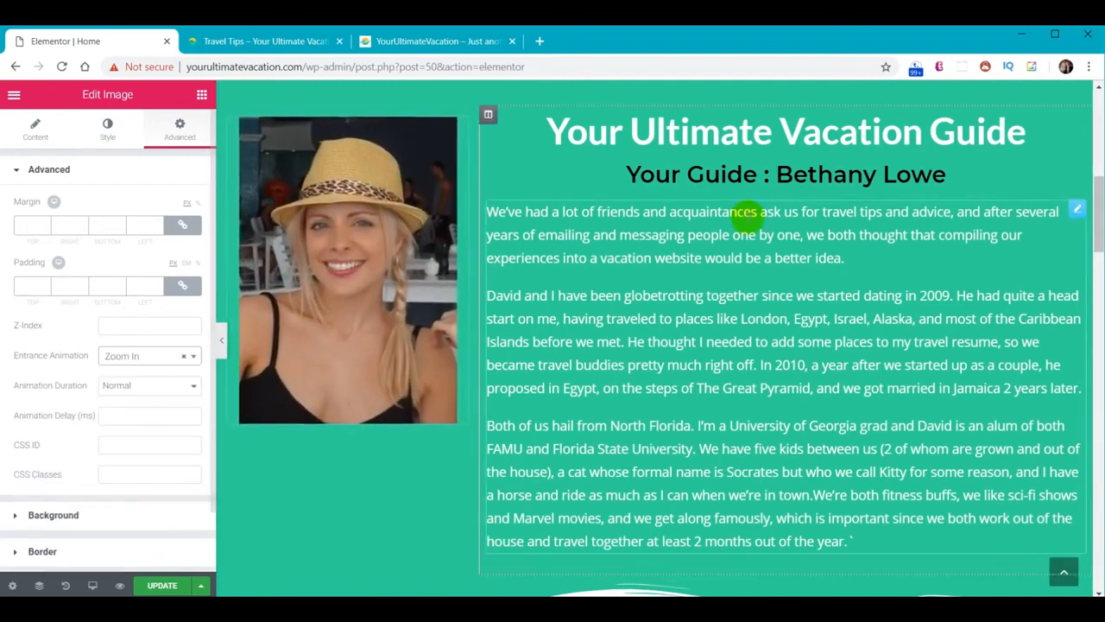
left_click(803, 136)
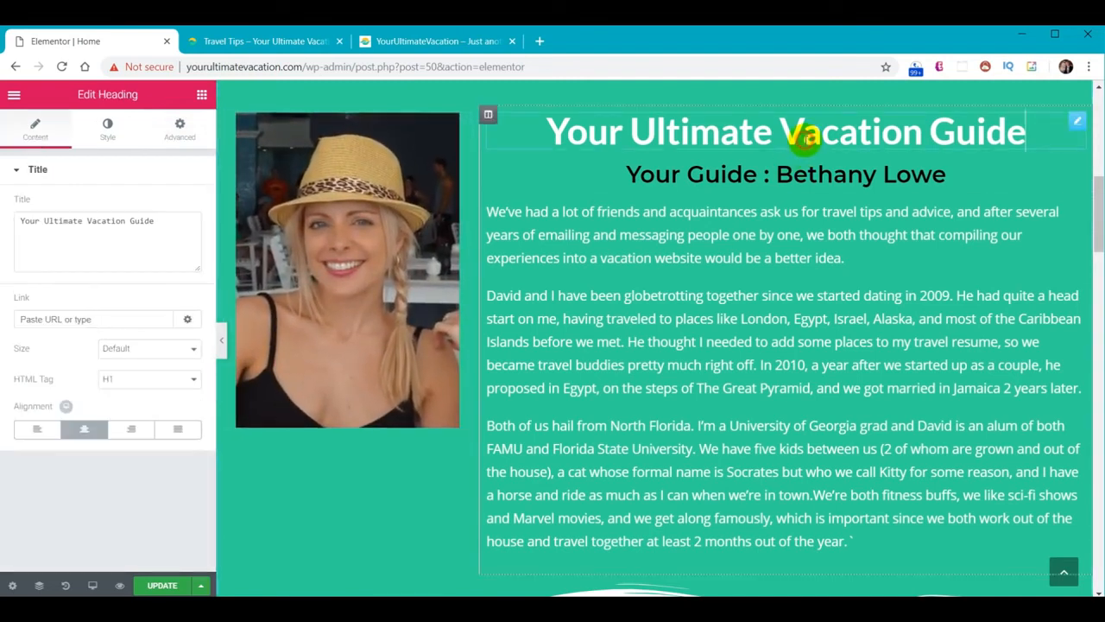
left_click(181, 130)
left_click(131, 361)
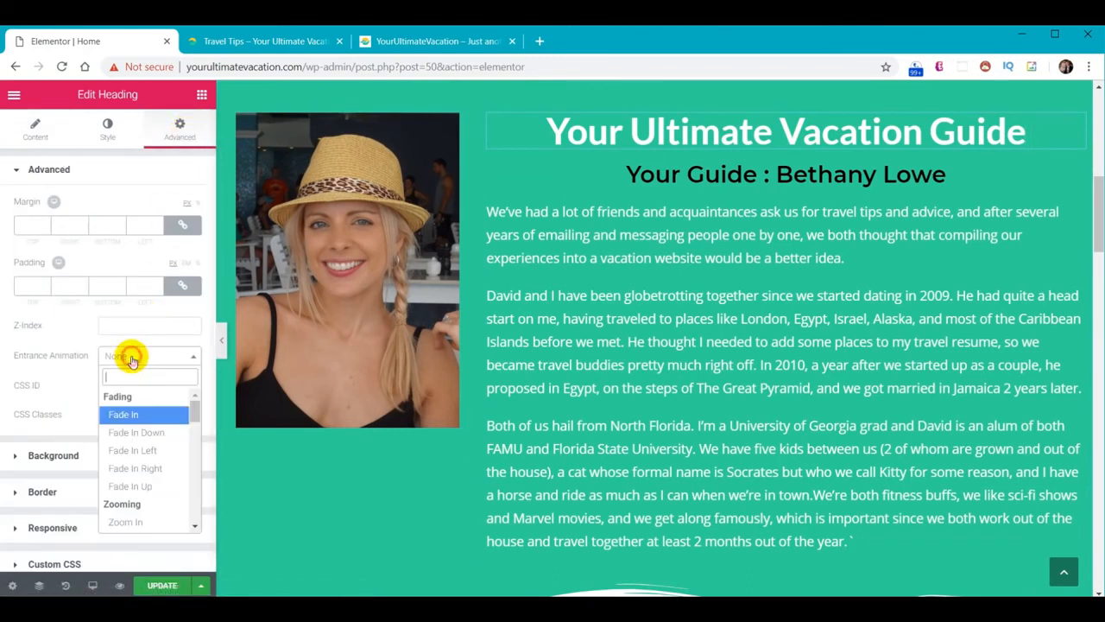
left_click(138, 432)
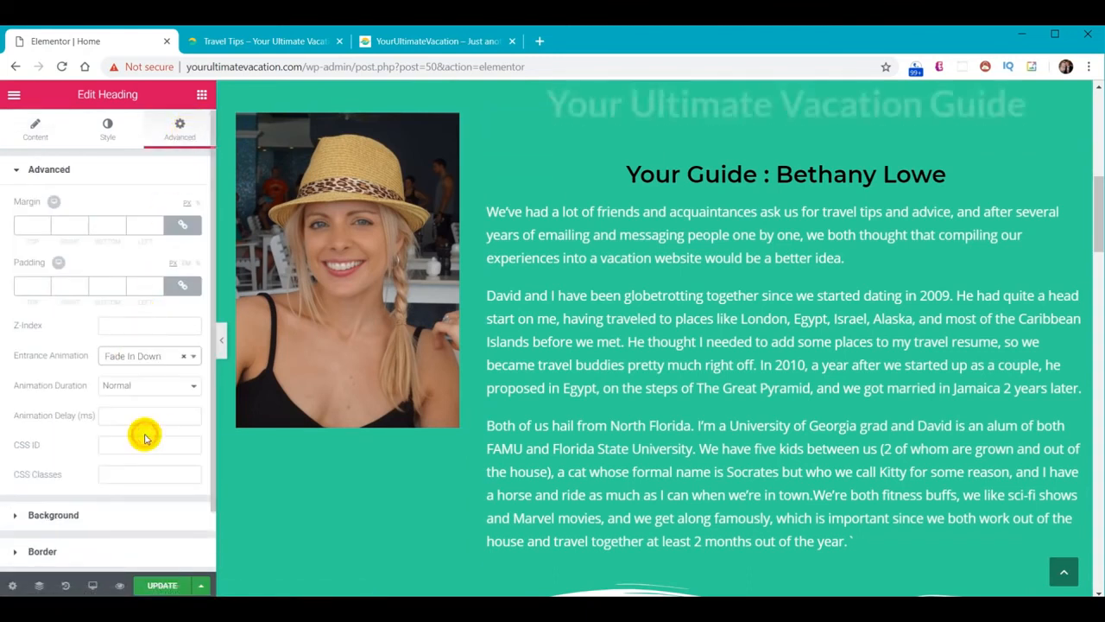
Set the Your Guide subheading to Fade In Left and the intro paragraphs to Zoom In
left_click(704, 176)
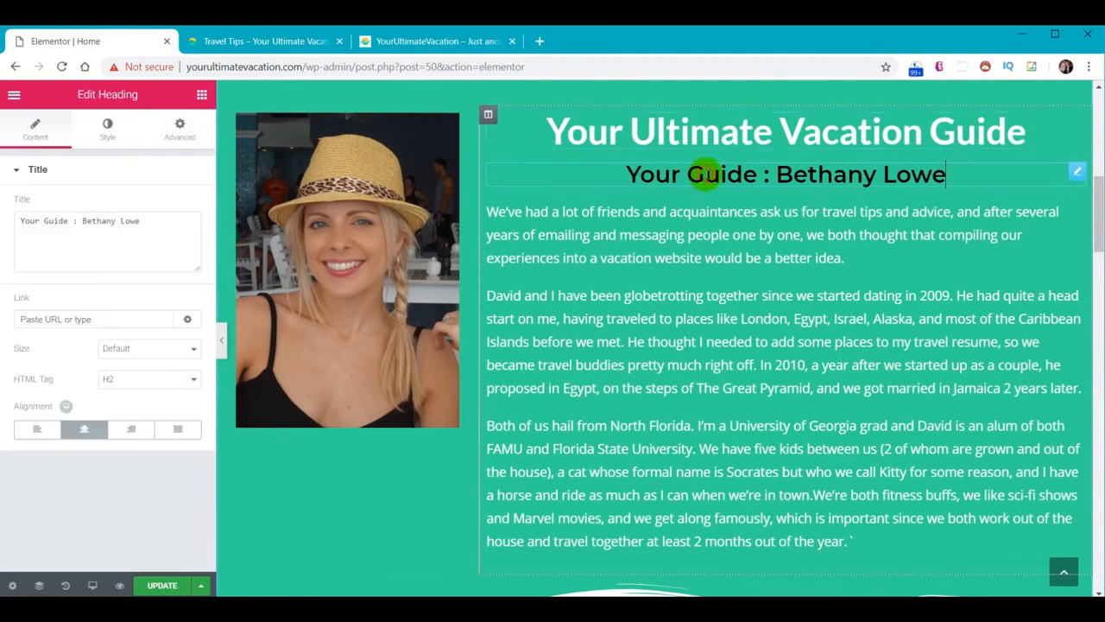
left_click(182, 129)
left_click(170, 358)
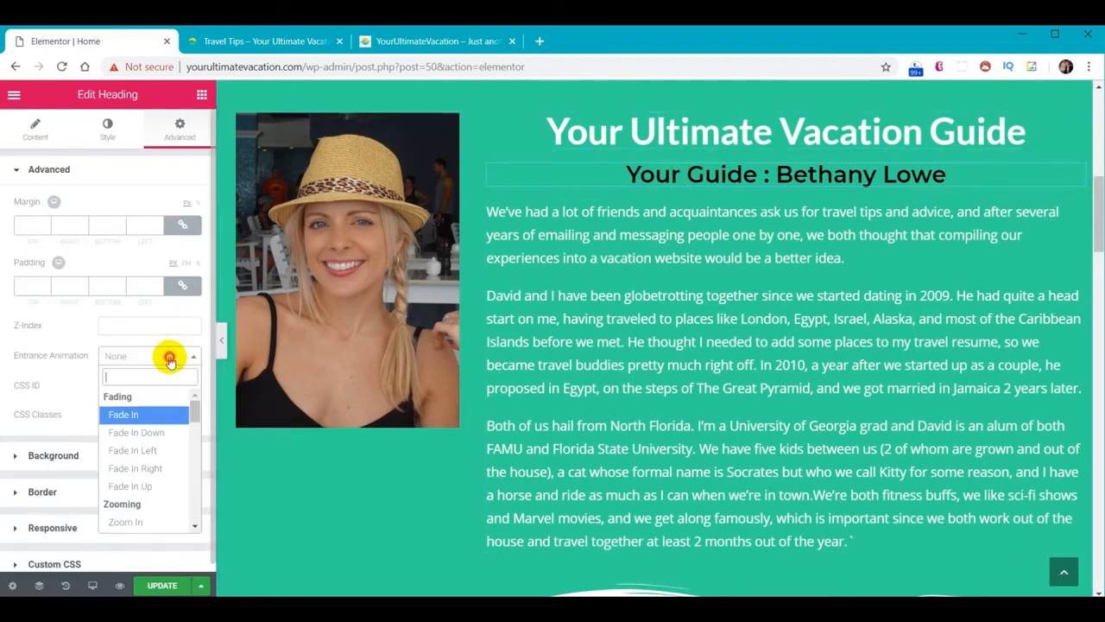
left_click(144, 450)
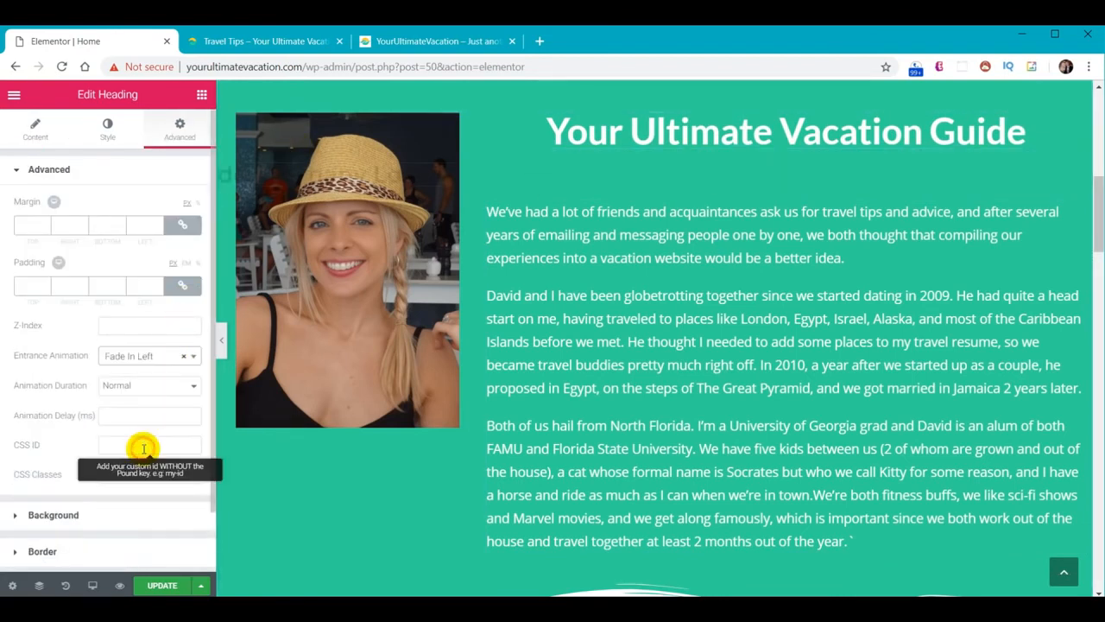
left_click(777, 319)
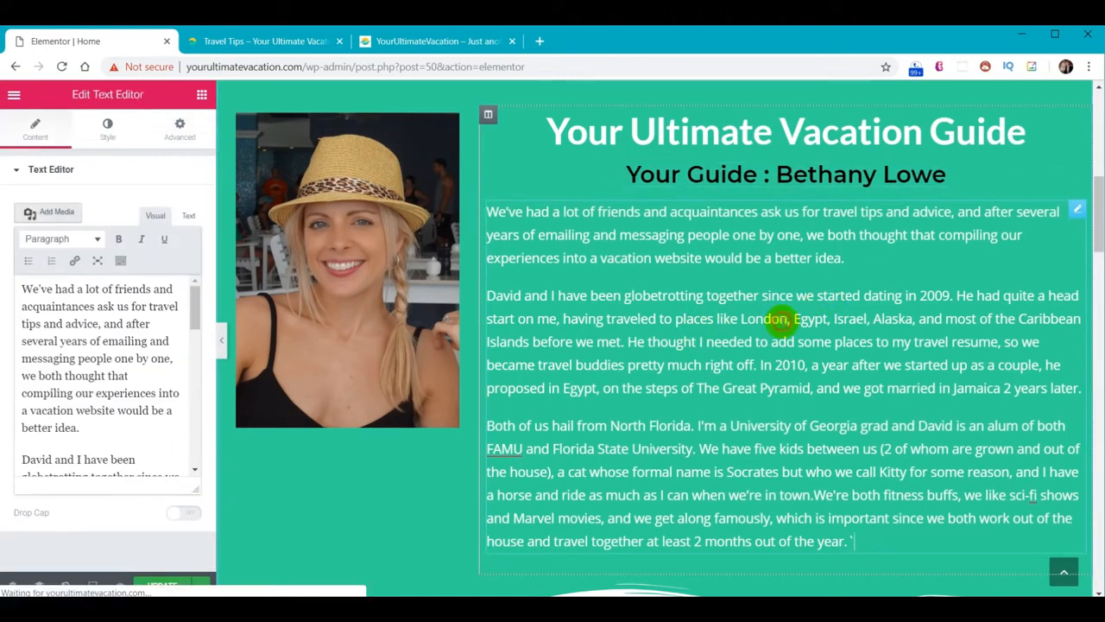
left_click(179, 126)
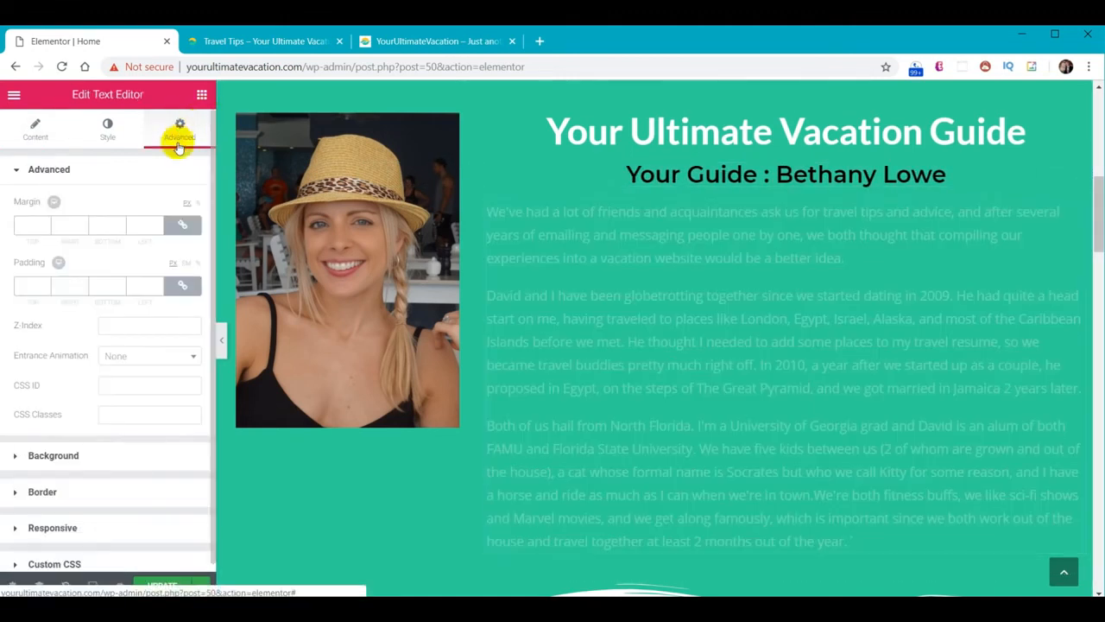
left_click(136, 356)
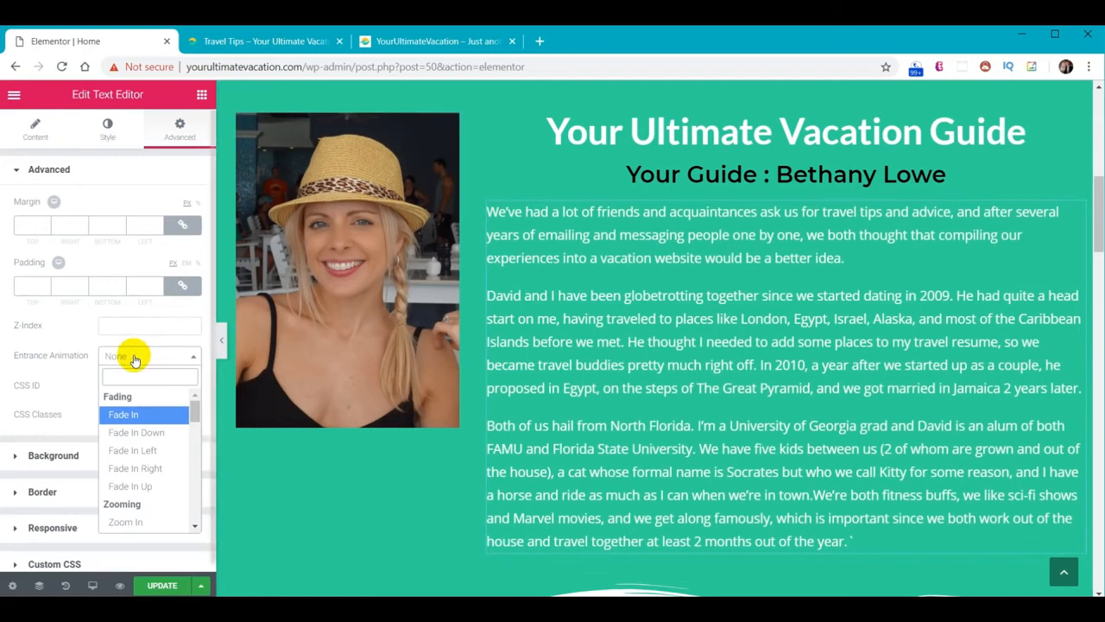
left_click(125, 524)
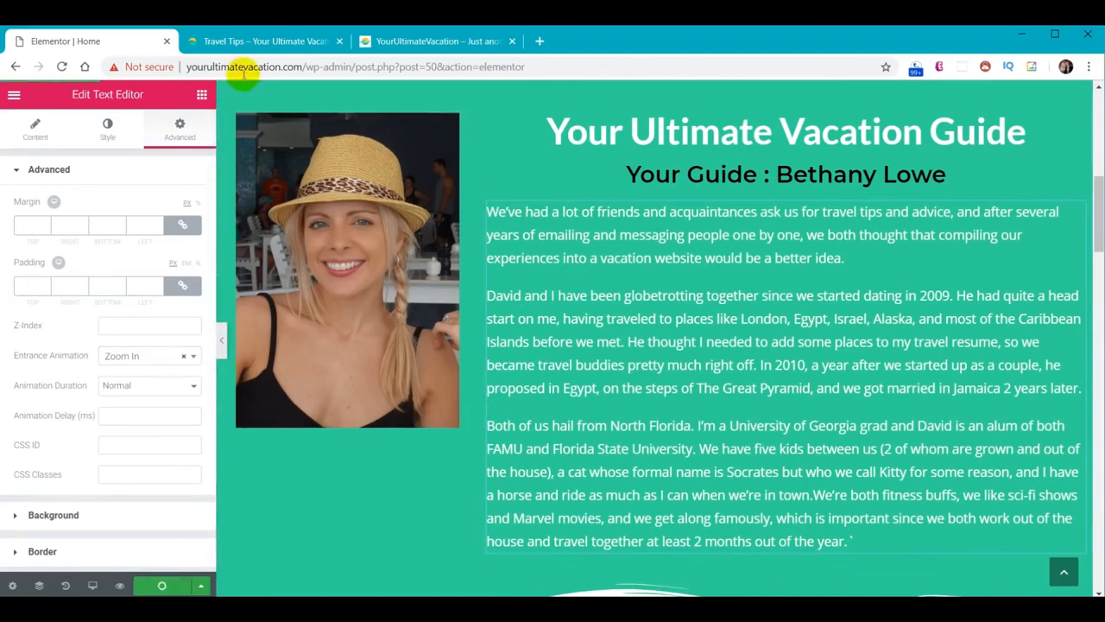
left_click(249, 40)
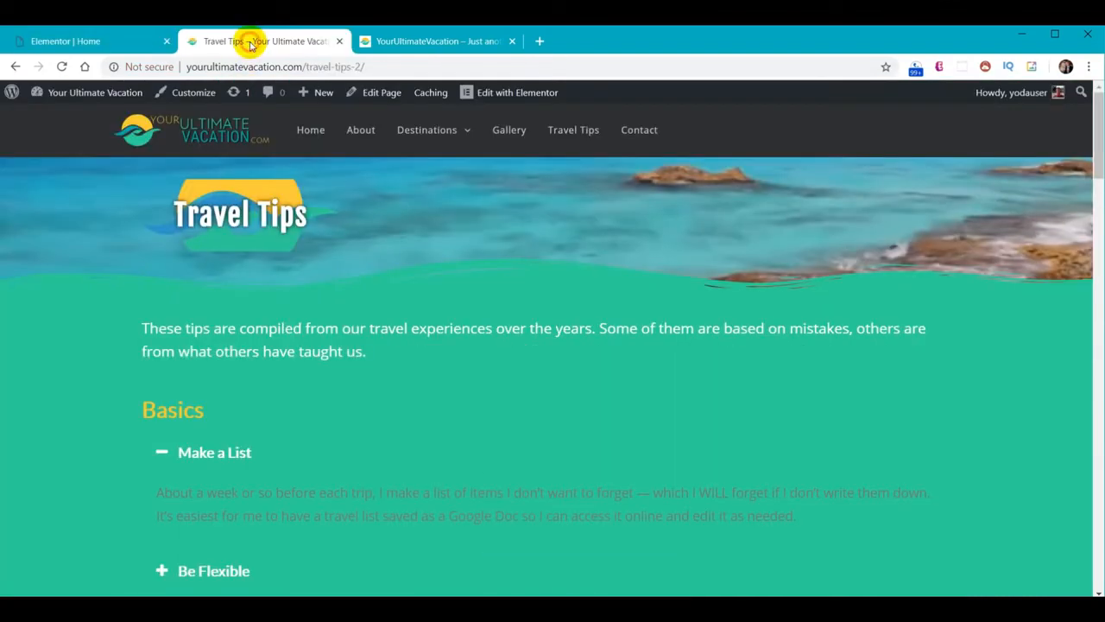
Load the live Home page to check the guide animations, then scroll the editor to the feature columns
left_click(297, 131)
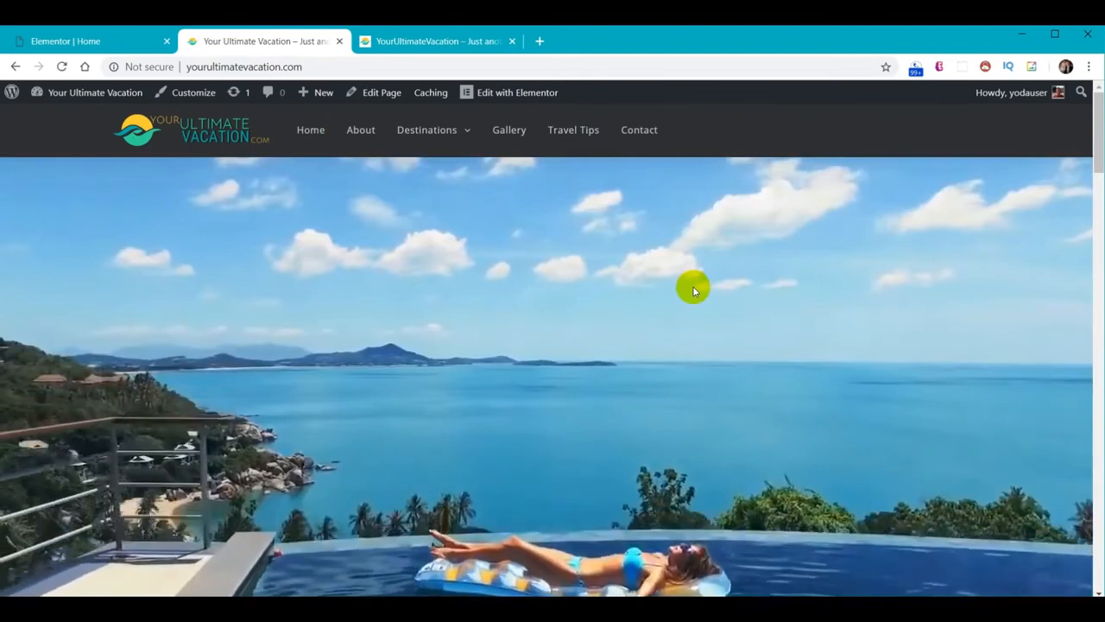
scroll(691, 286, "down", 5)
scroll(687, 285, "down", 3)
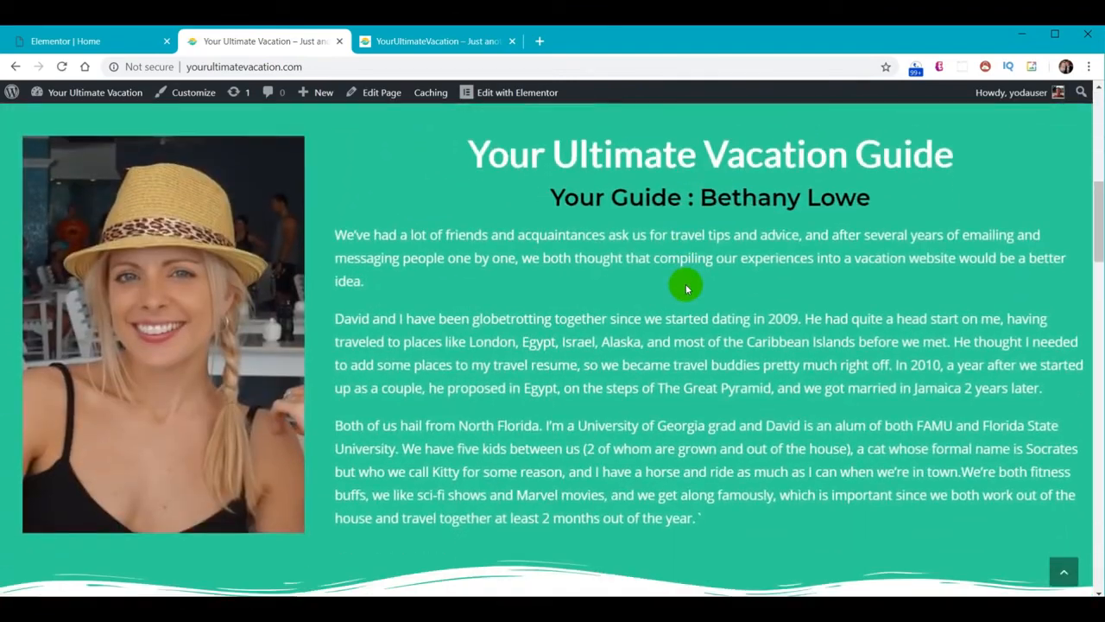
key("ctrl+shift+Tab")
scroll(725, 272, "down", 3)
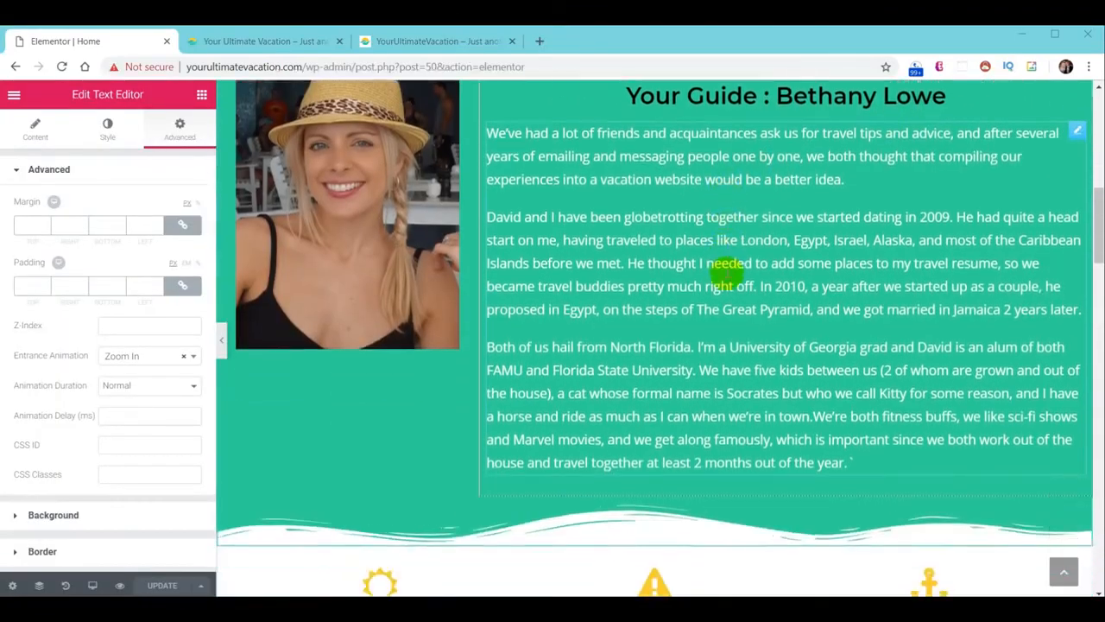
scroll(725, 270, "down", 2)
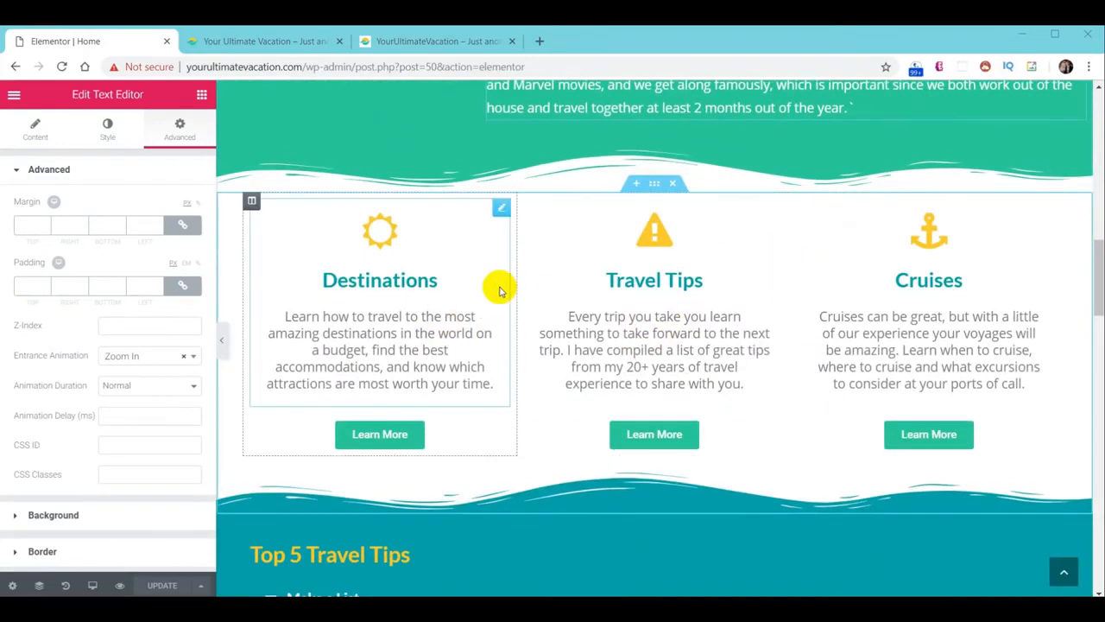
Apply Fade In Left to Destinations, Fade In Down to Travel Tips, and Fade In Right to Cruises
left_click(252, 202)
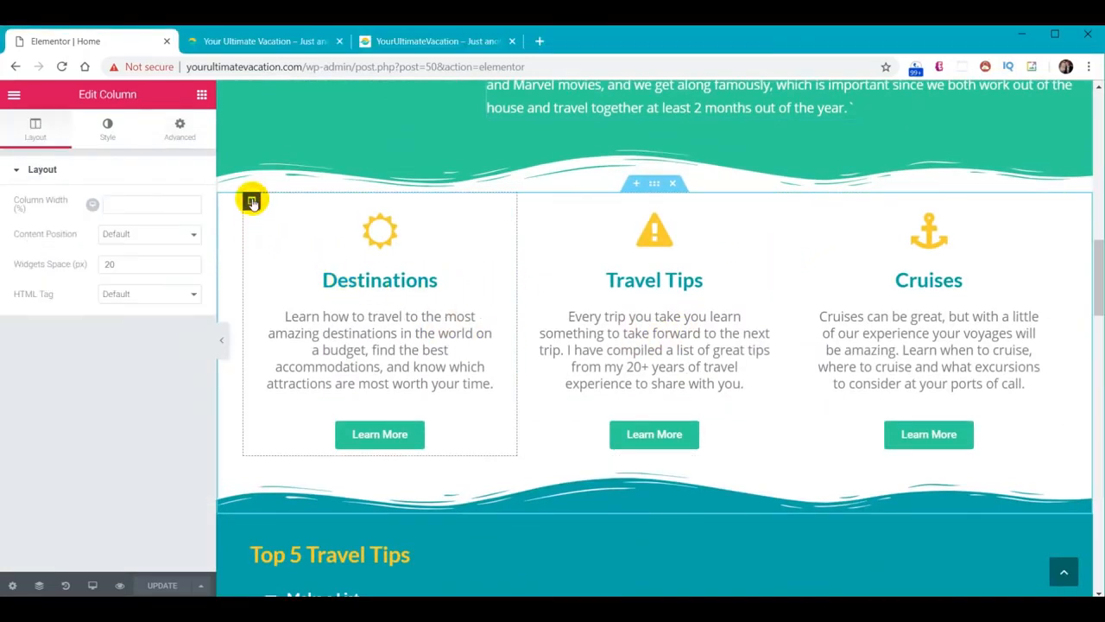
left_click(179, 126)
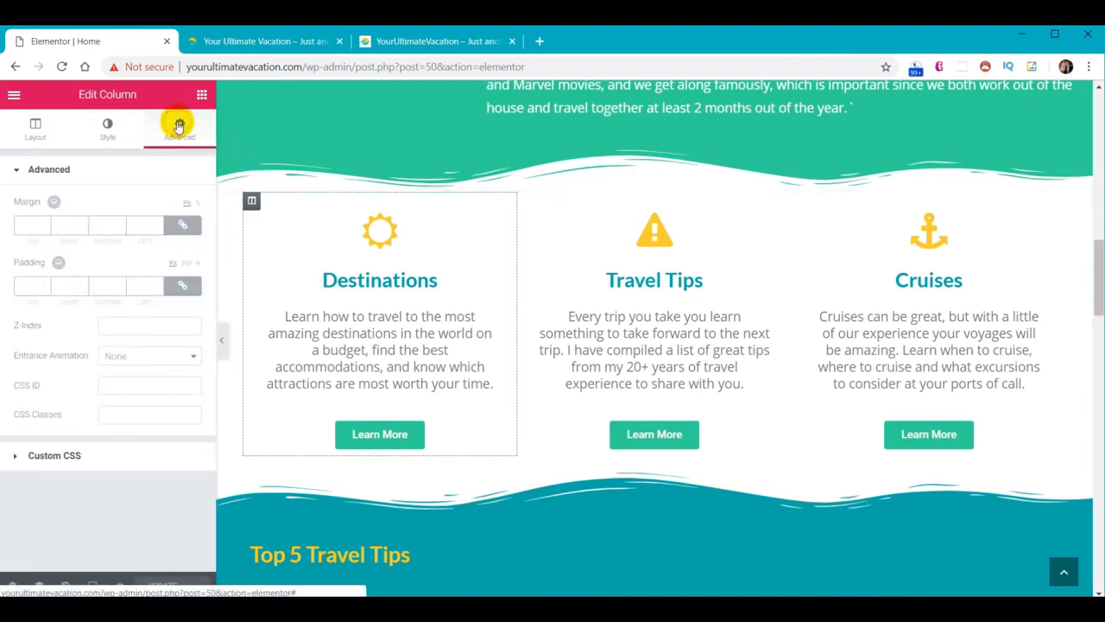
left_click(155, 356)
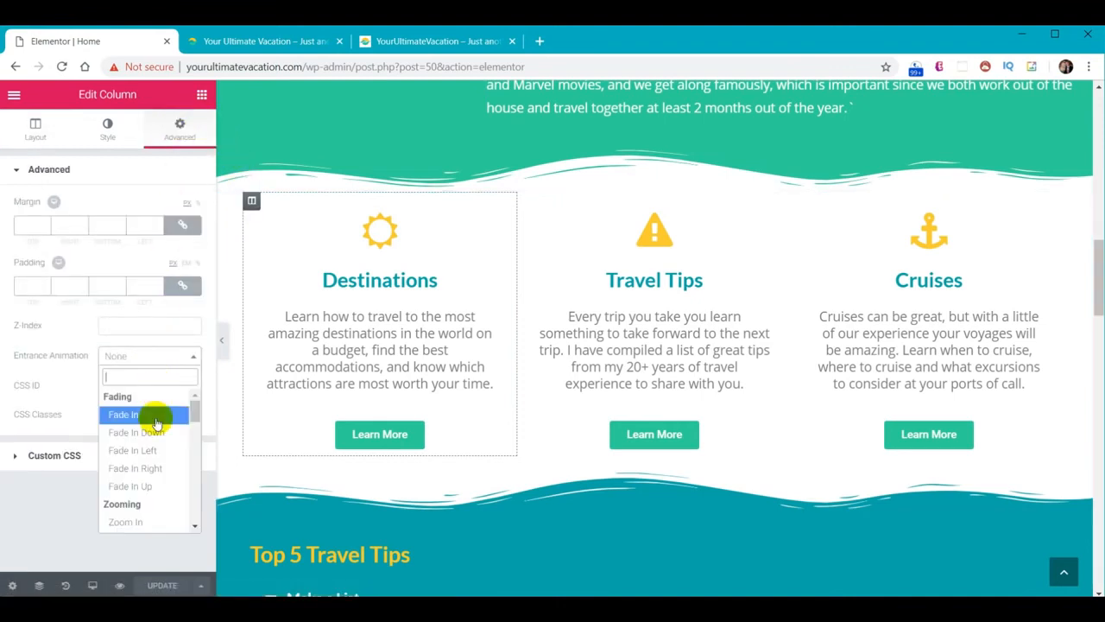
left_click(146, 451)
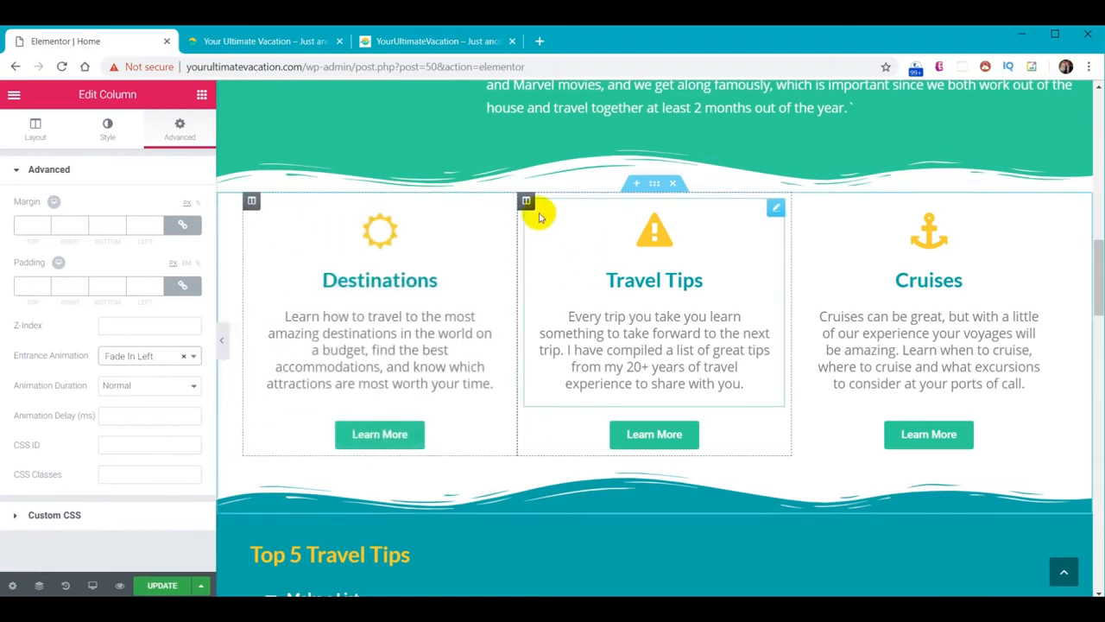
left_click(527, 202)
left_click(180, 128)
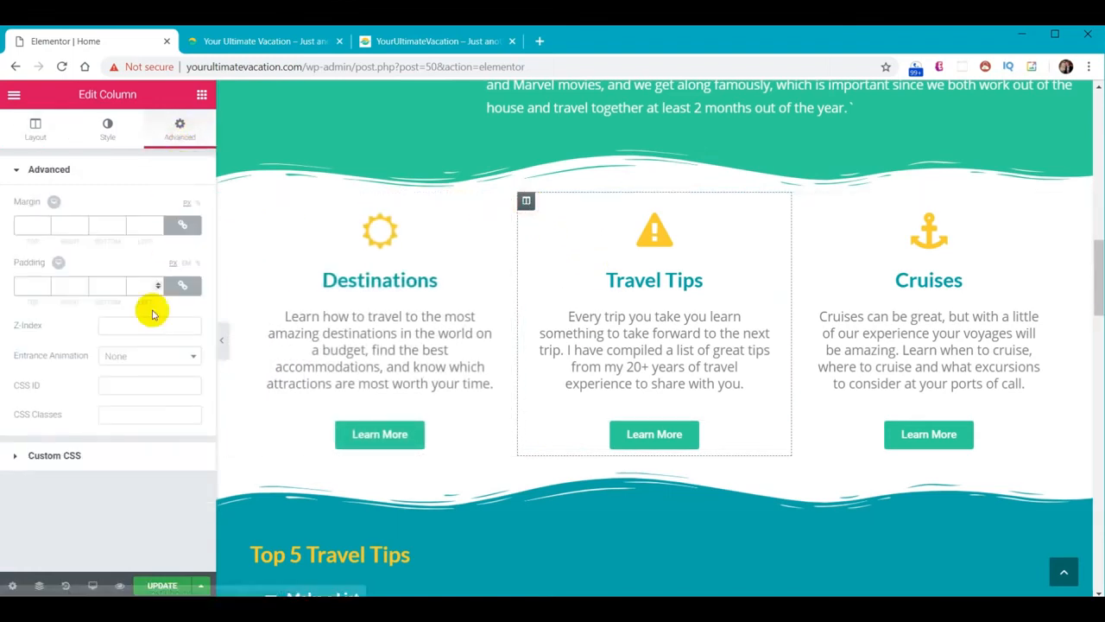
left_click(129, 362)
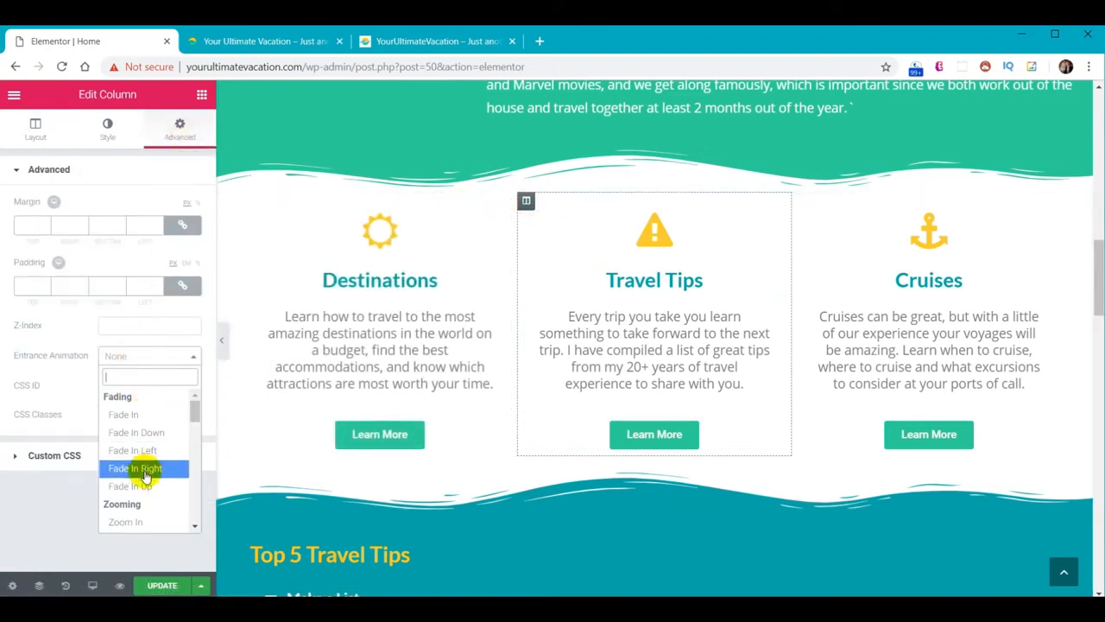
left_click(137, 432)
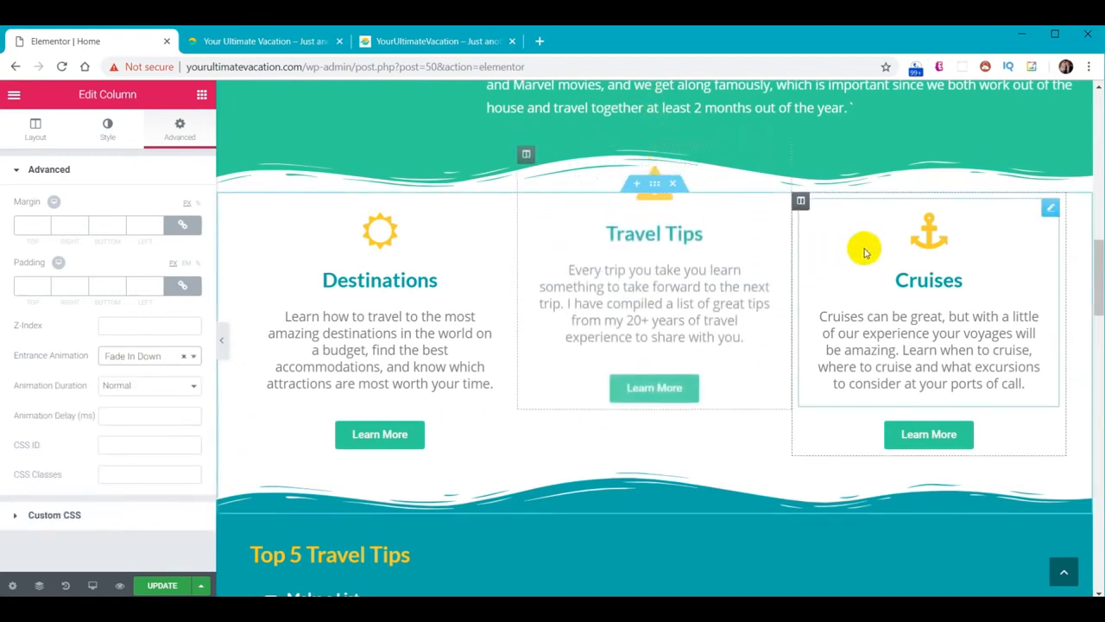
left_click(800, 203)
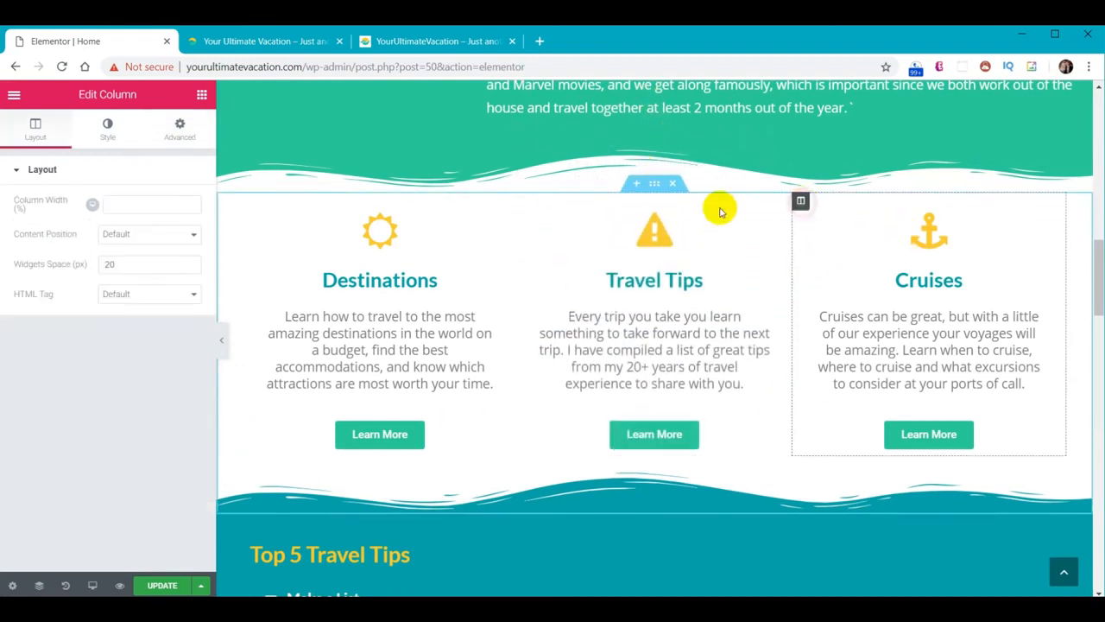
left_click(181, 131)
left_click(124, 358)
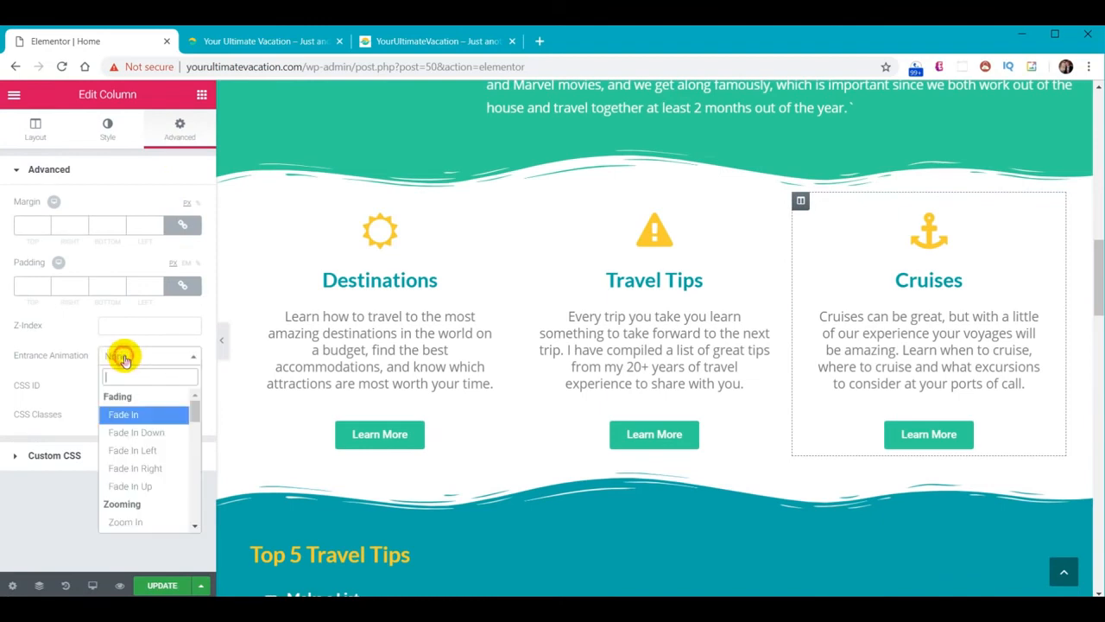
left_click(145, 468)
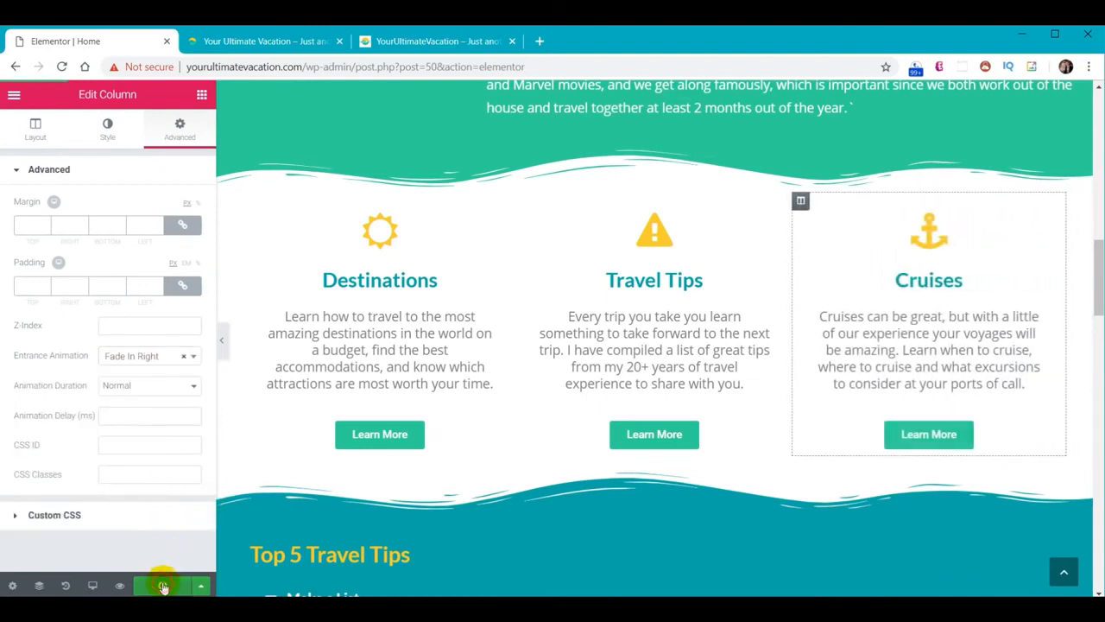
Scroll the live Home page to watch the feature columns animate in, down to Top 5 Travel Tips
left_click(268, 43)
scroll(444, 238, "down", 5)
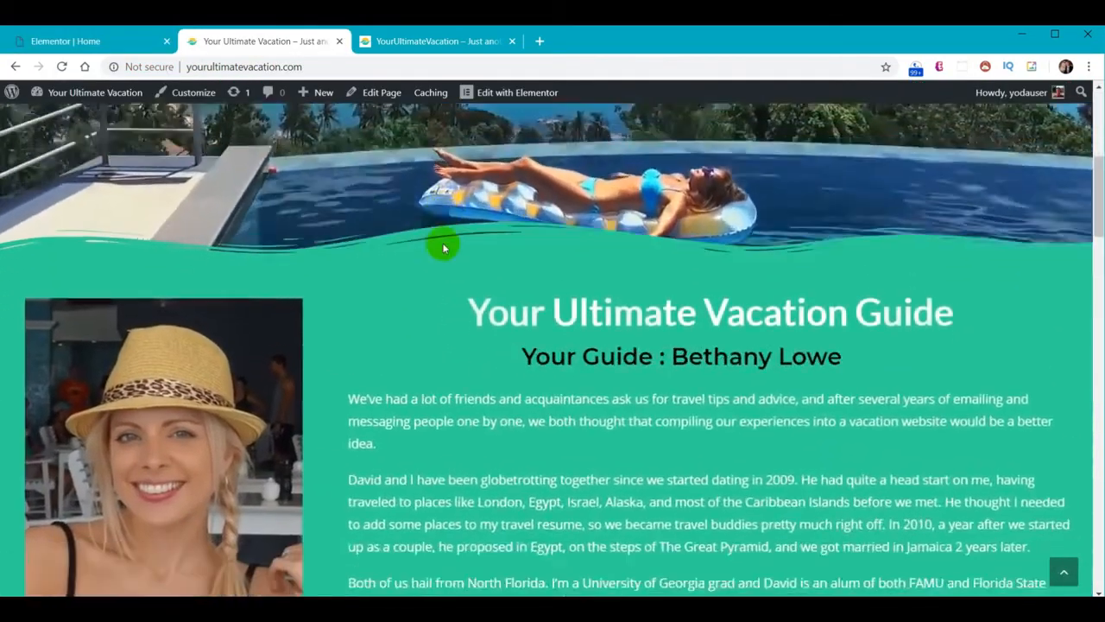
scroll(444, 246, "down", 4)
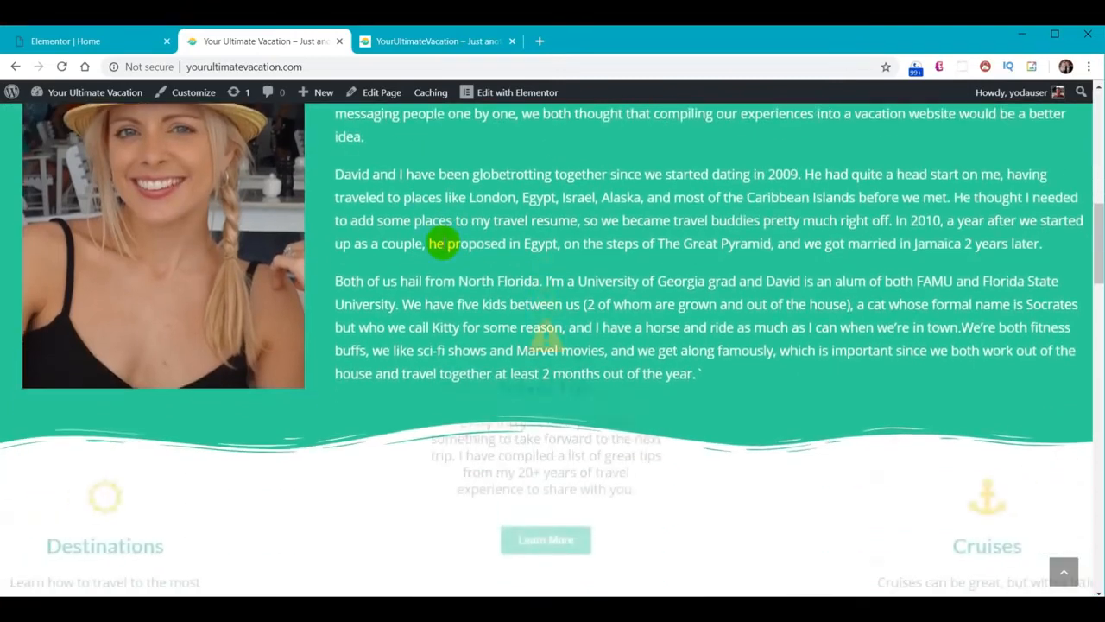
scroll(442, 243, "down", 4)
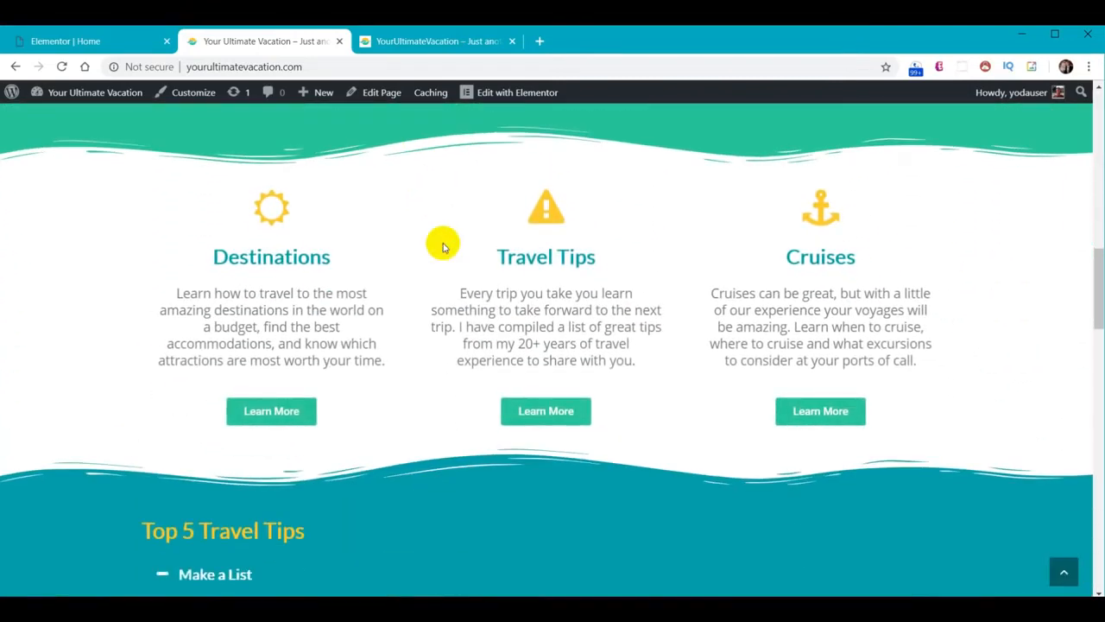
scroll(442, 245, "down", 4)
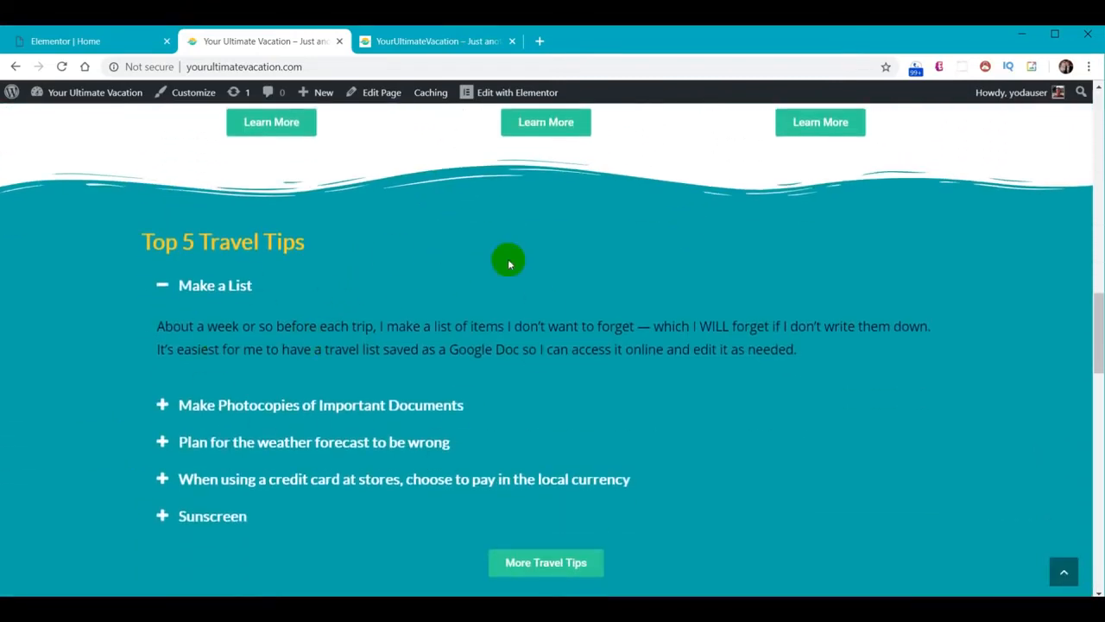
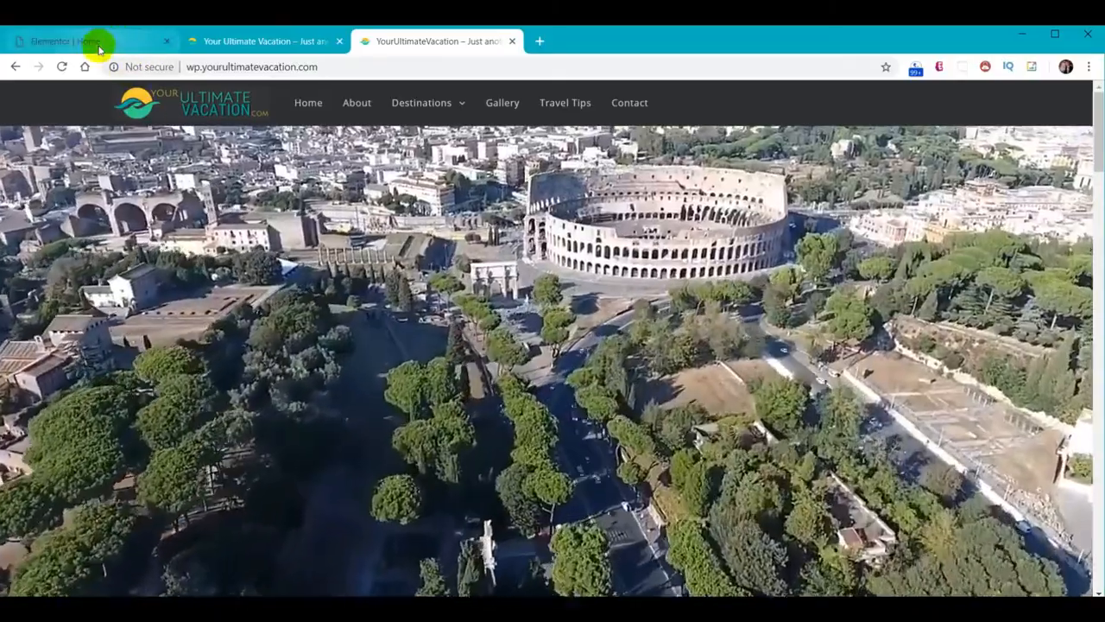
Return to the Home page in Elementor and drop a Heading widget onto the top video hero
left_click(97, 41)
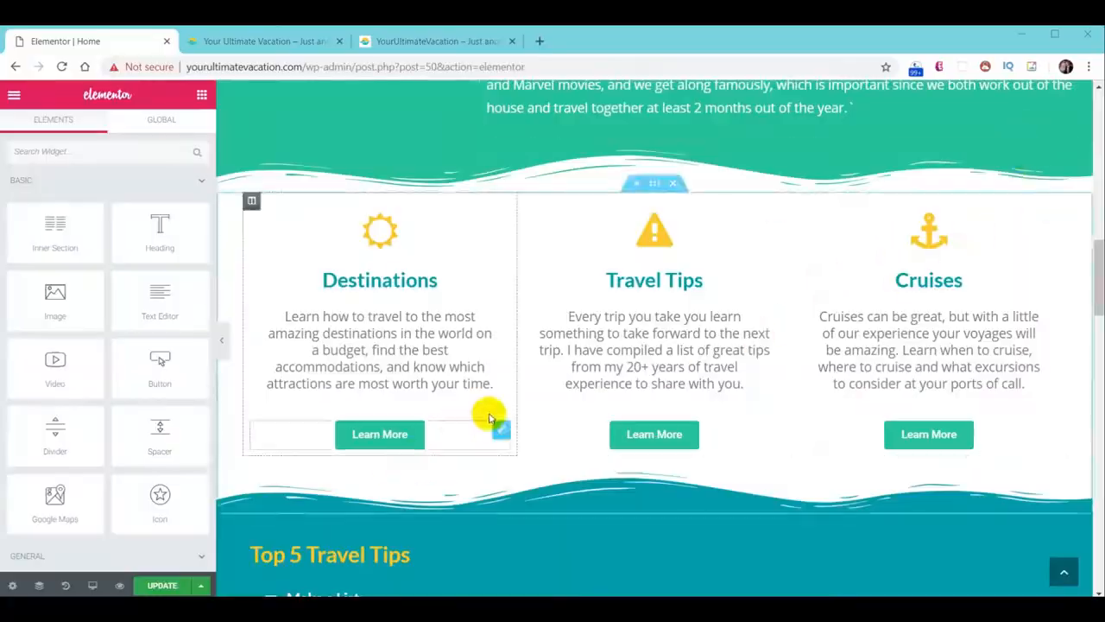
scroll(604, 407, "up", 15)
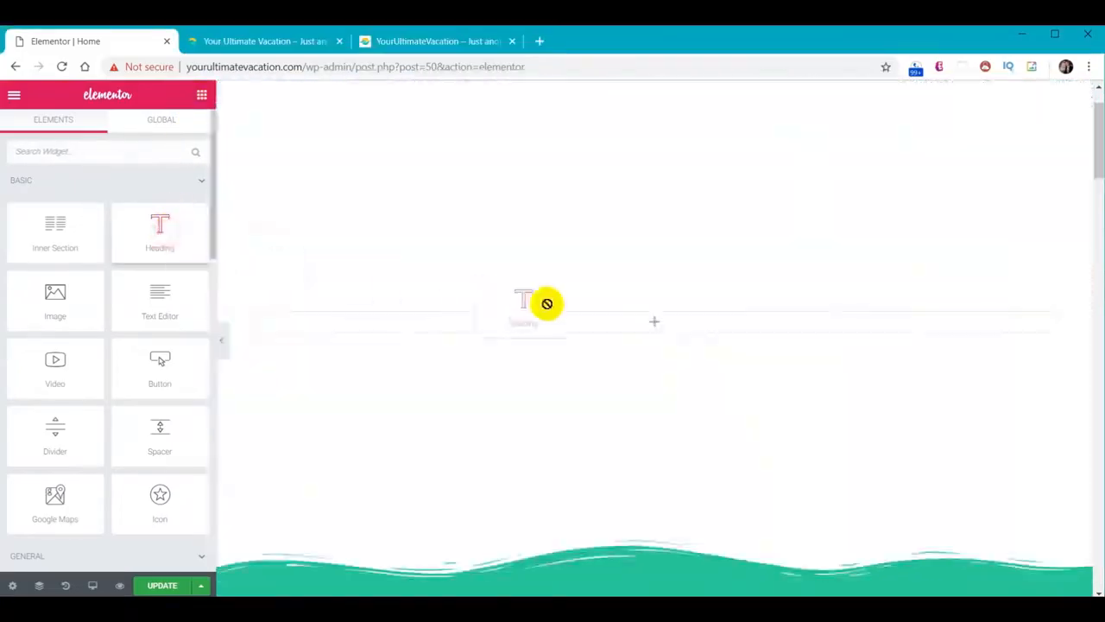
left_click_drag(674, 329, 671, 329)
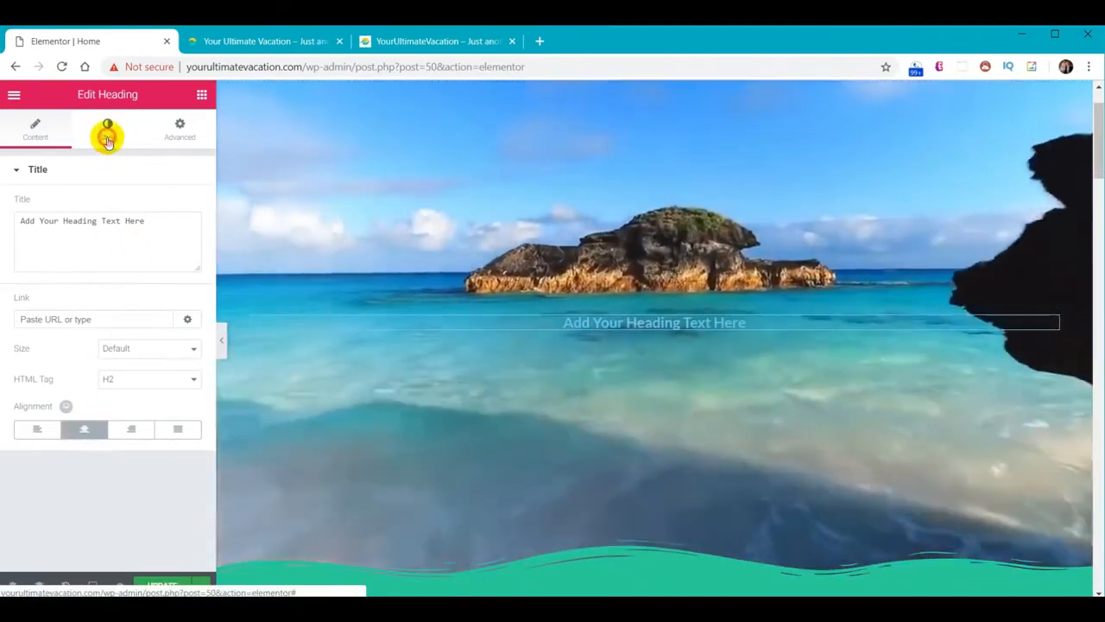
left_click(107, 136)
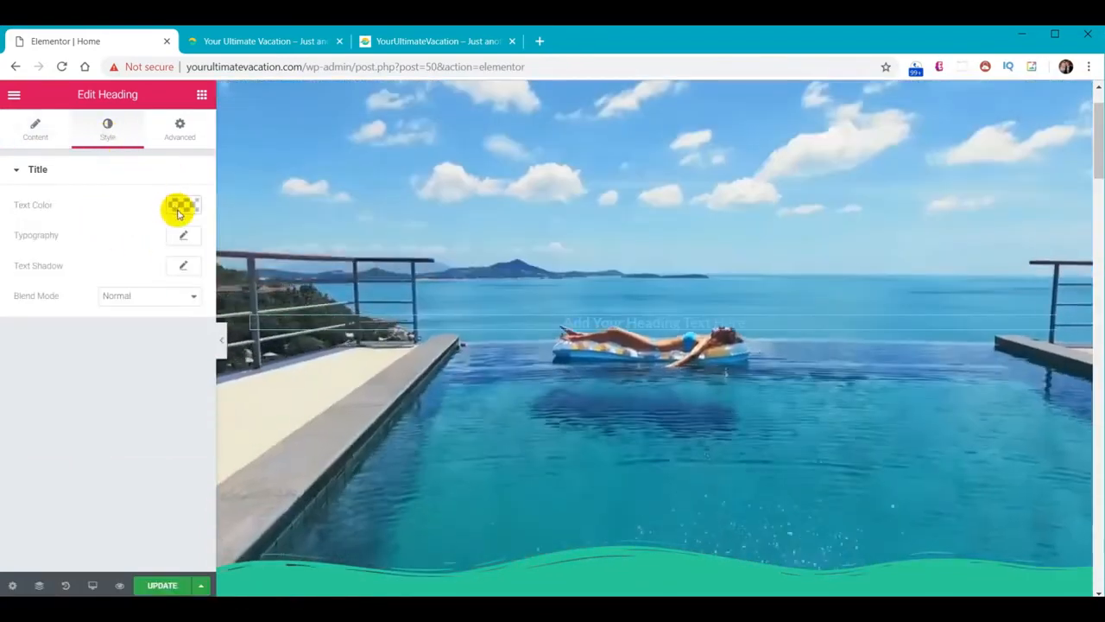
left_click(178, 207)
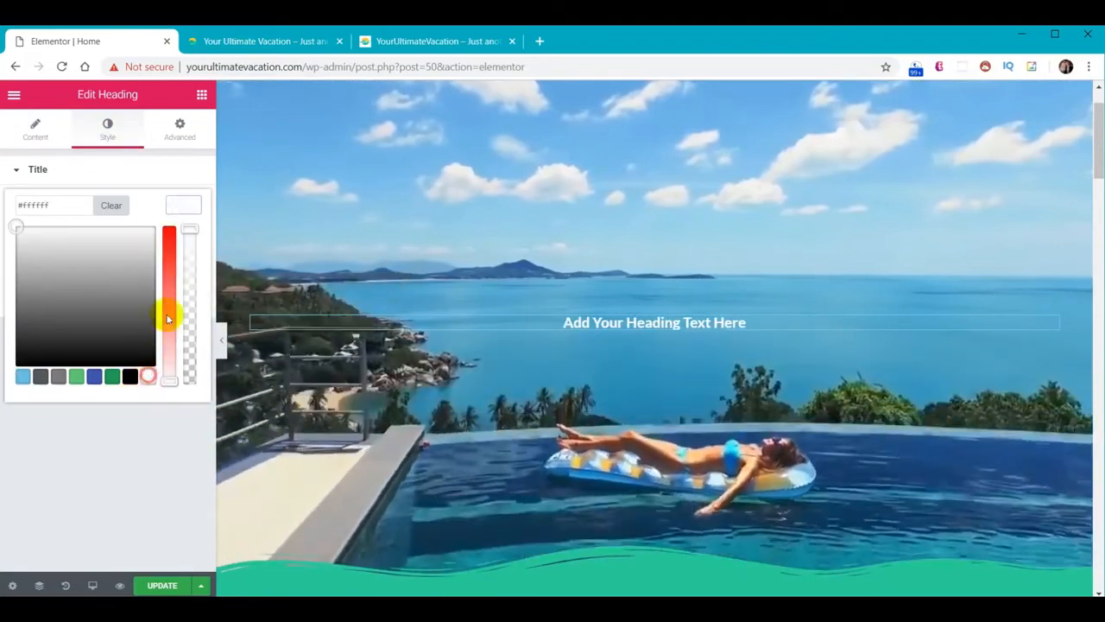
left_click(182, 210)
left_click(184, 236)
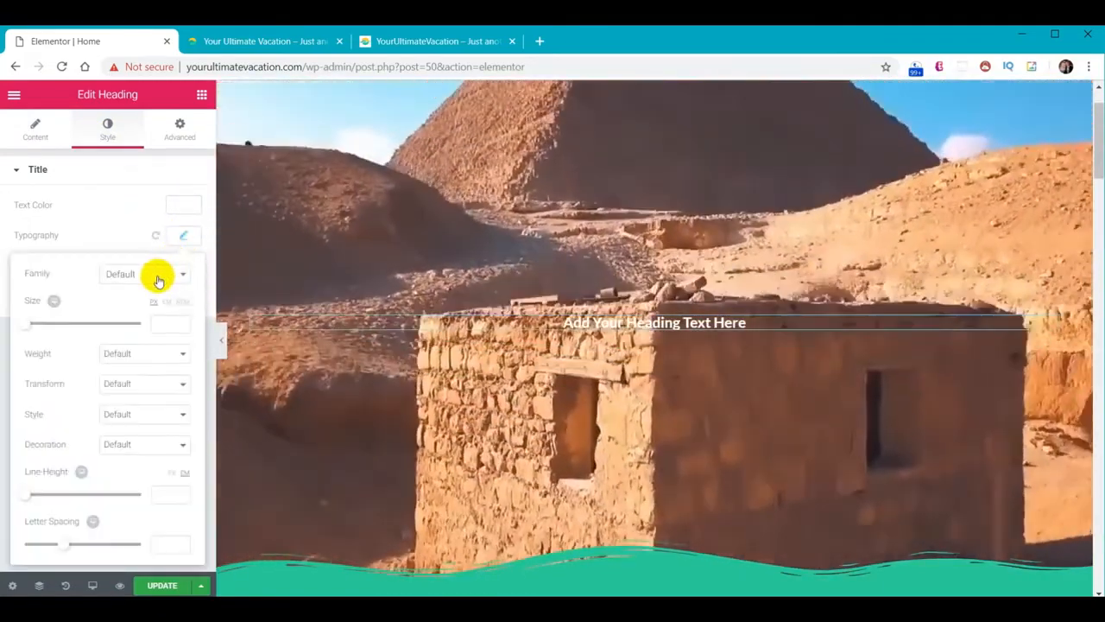
left_click(158, 278)
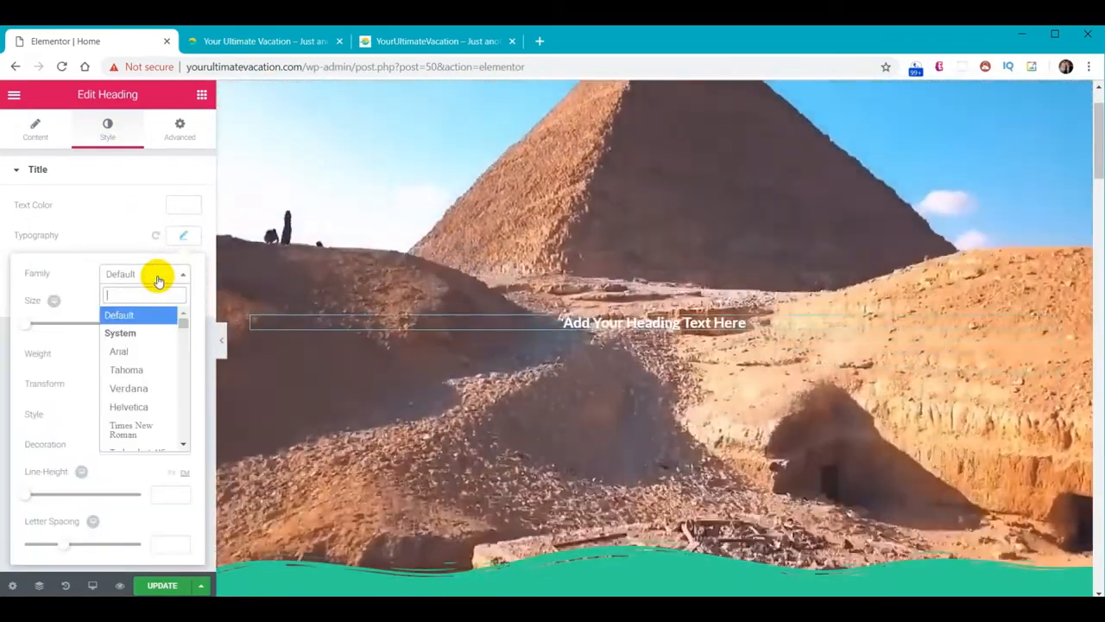
type("perm")
left_click(152, 332)
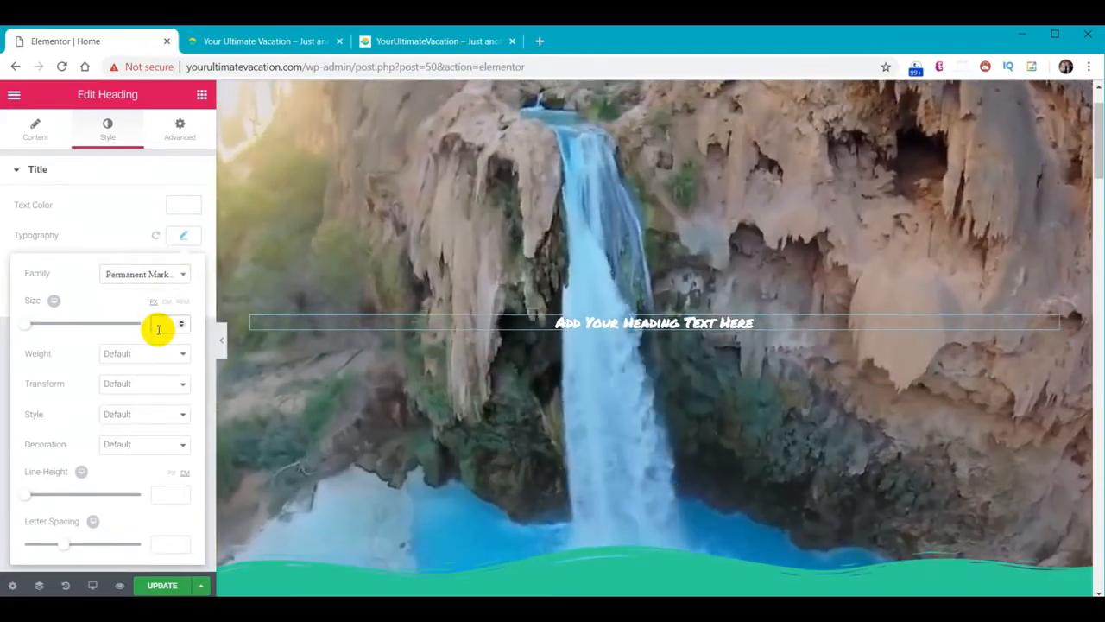
left_click(158, 326)
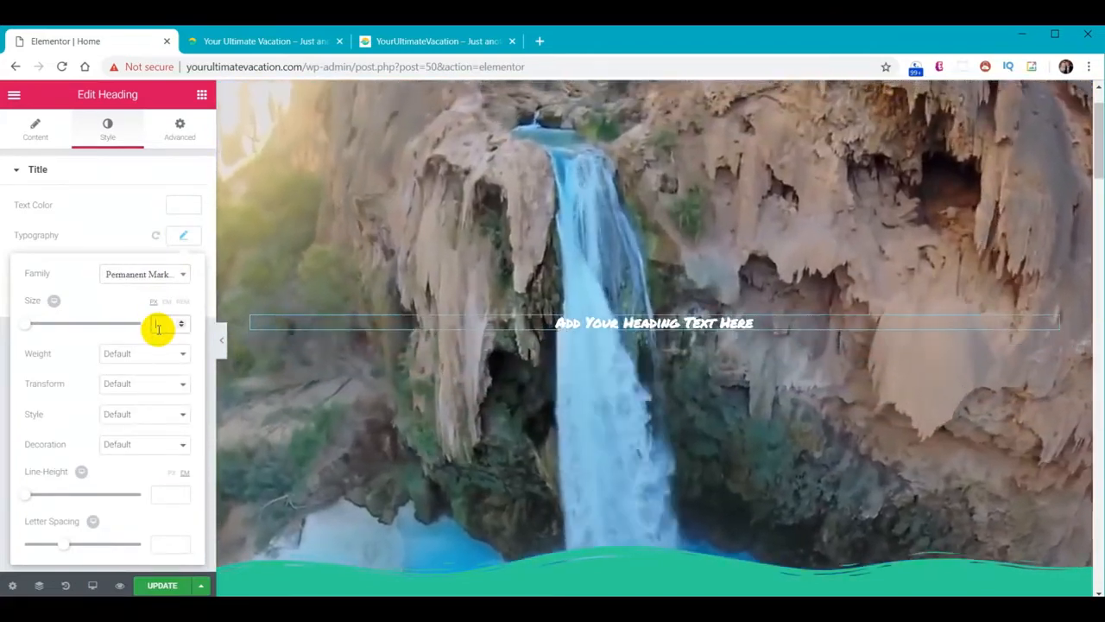
type("70")
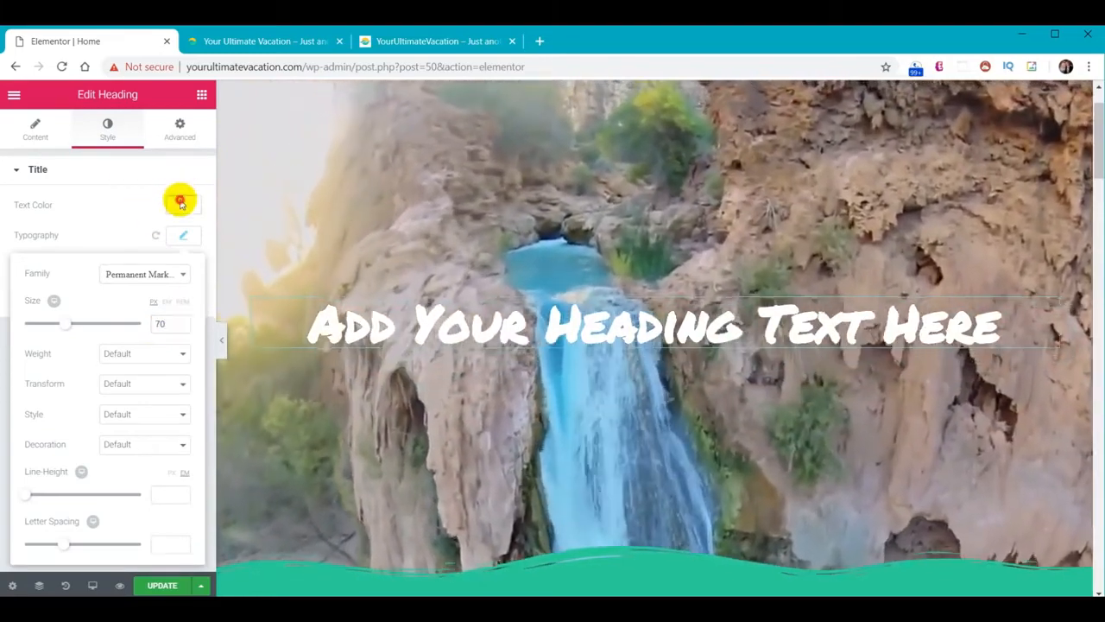
left_click(182, 204)
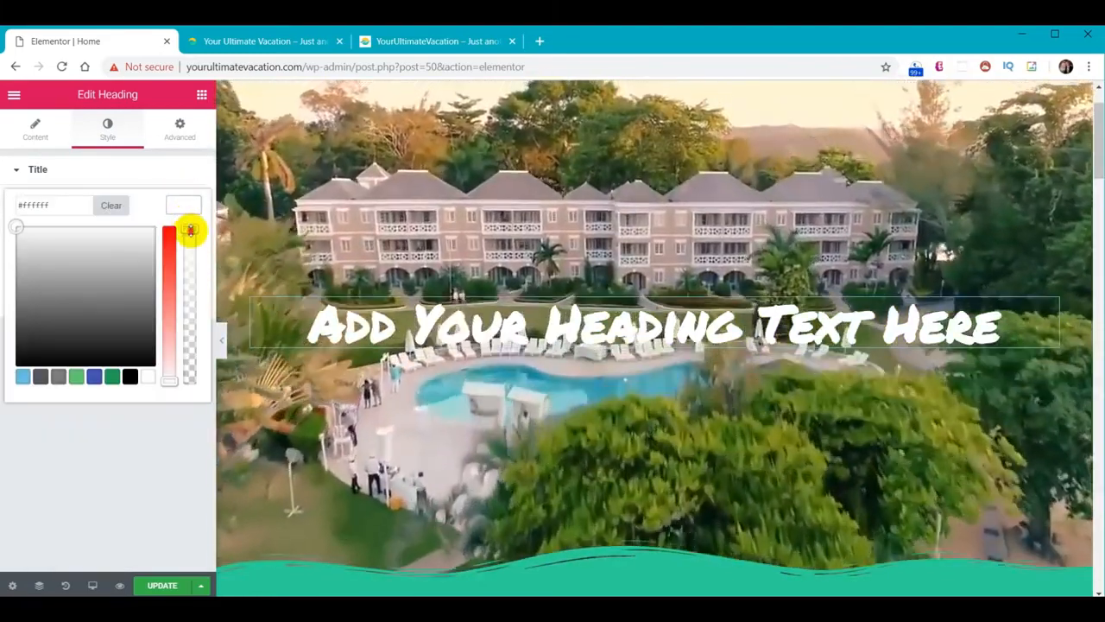
left_click_drag(190, 229, 190, 271)
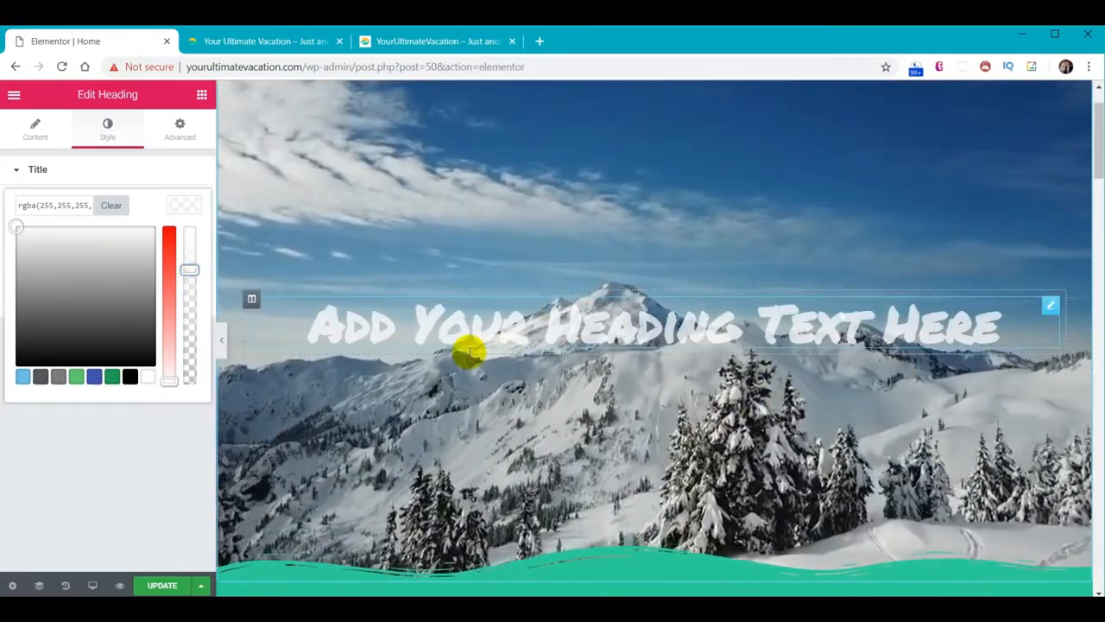
scroll(488, 349, "up", 1)
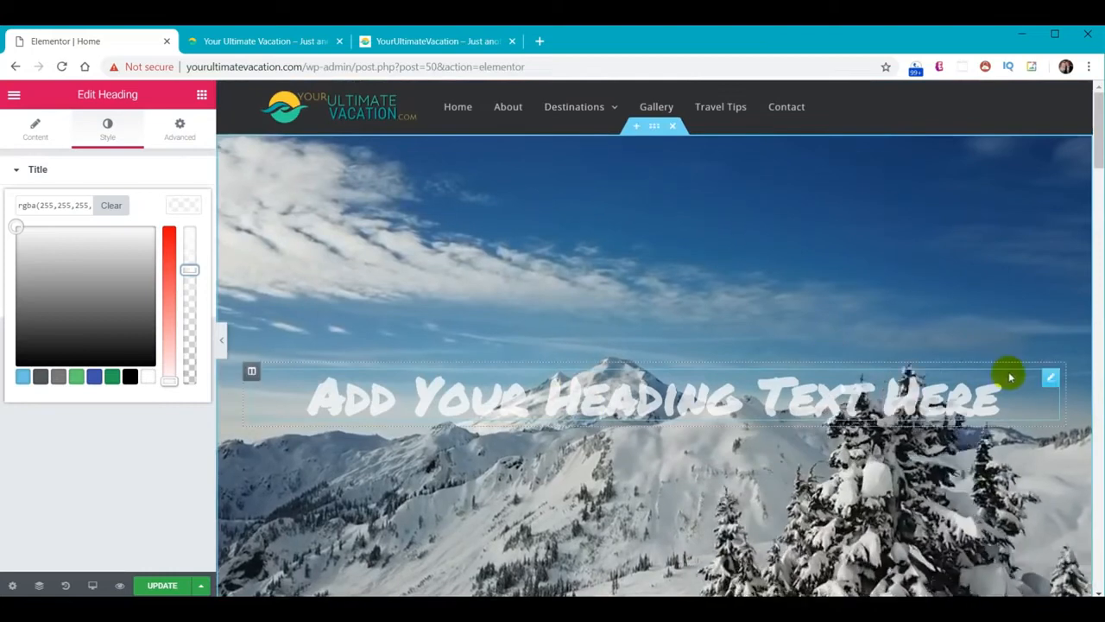
right_click(1052, 386)
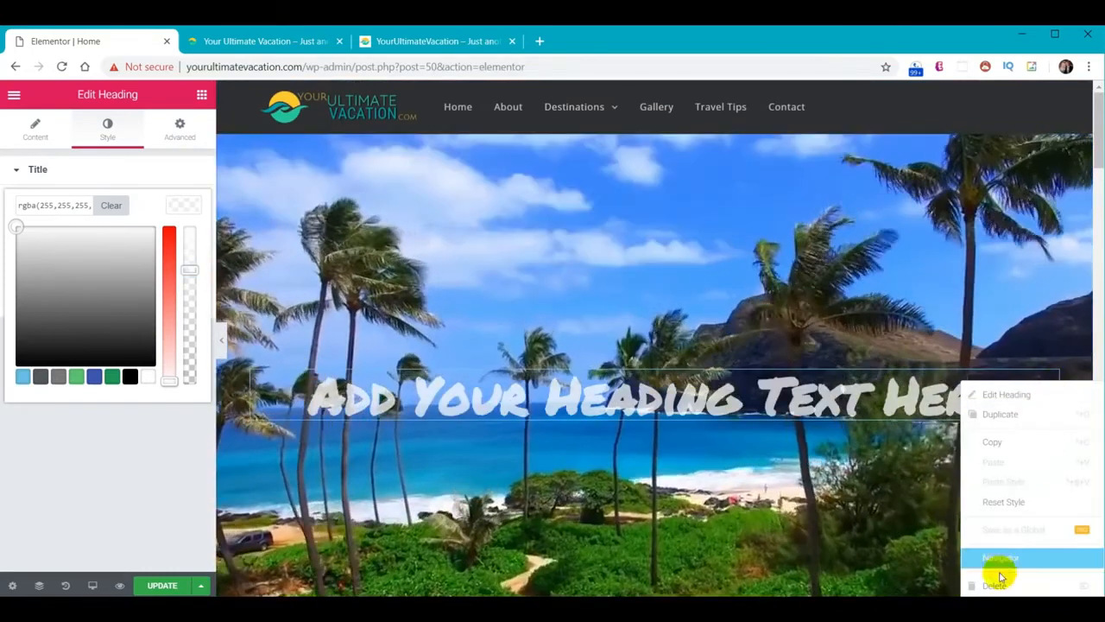
left_click(999, 584)
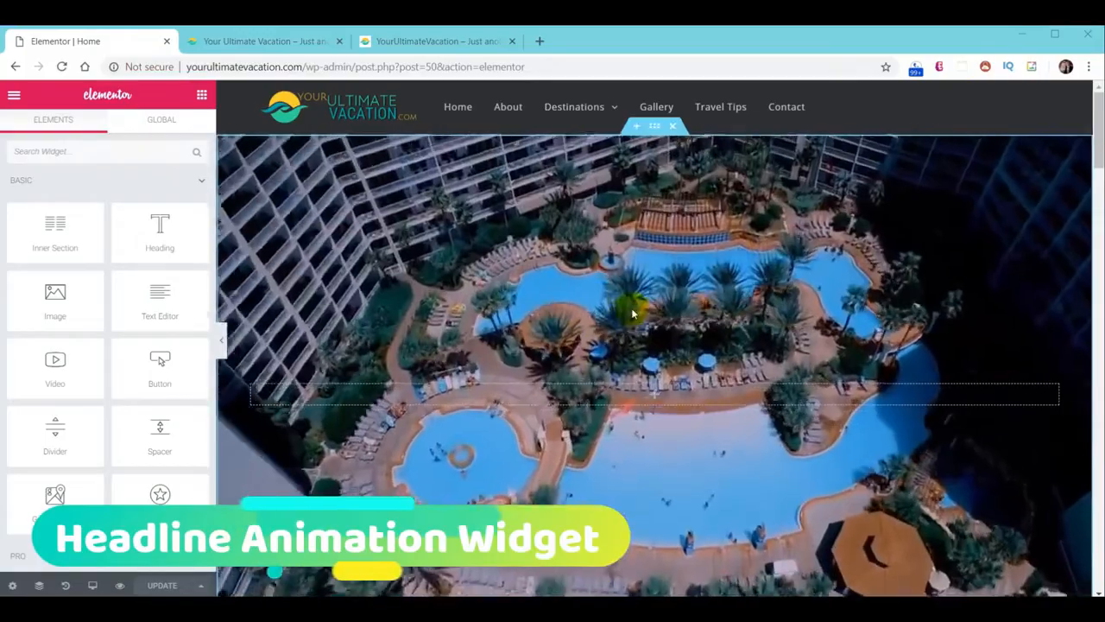
Drag the Animated Headline PRO widget from the Elements panel onto the hero section
scroll(97, 411, "down", 1)
scroll(97, 411, "down", 3)
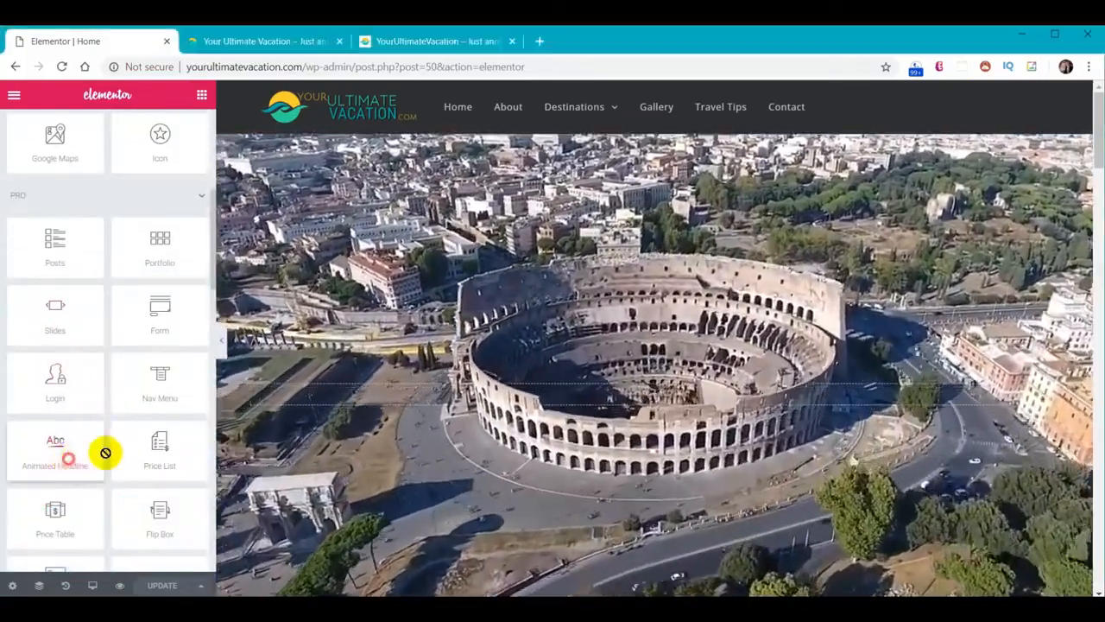
left_click_drag(104, 452, 685, 399)
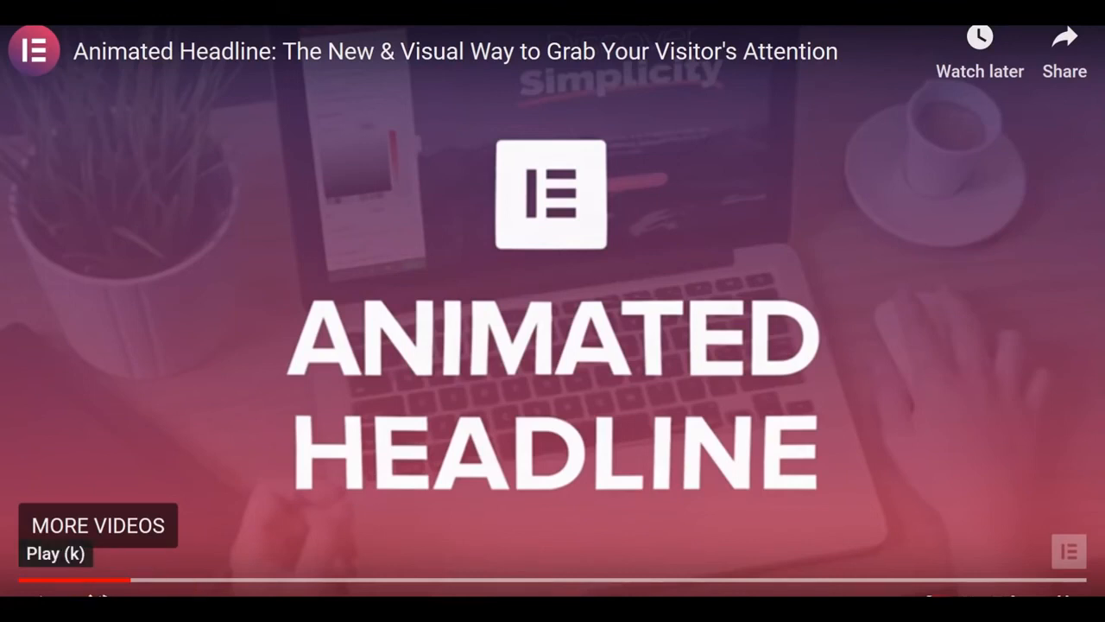
Resume the 'Animated Headline' YouTube video to watch the widget's introduction
key("k")
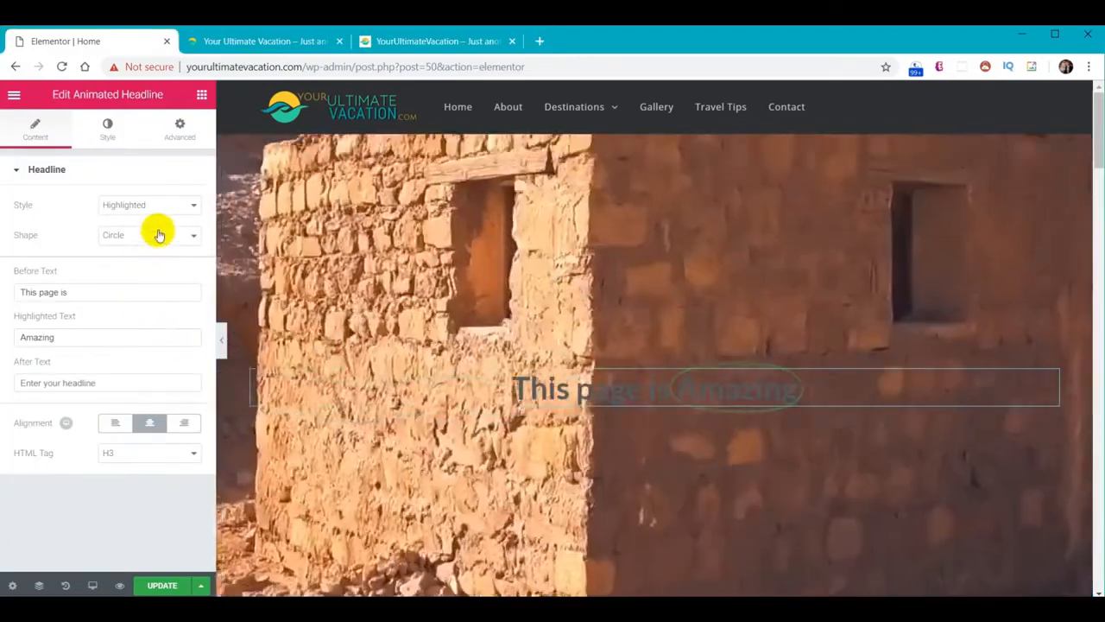
Switch the headline to Rotating style and paste Plan Your Ultimate, You Only Live Once, Explore The World
left_click(154, 206)
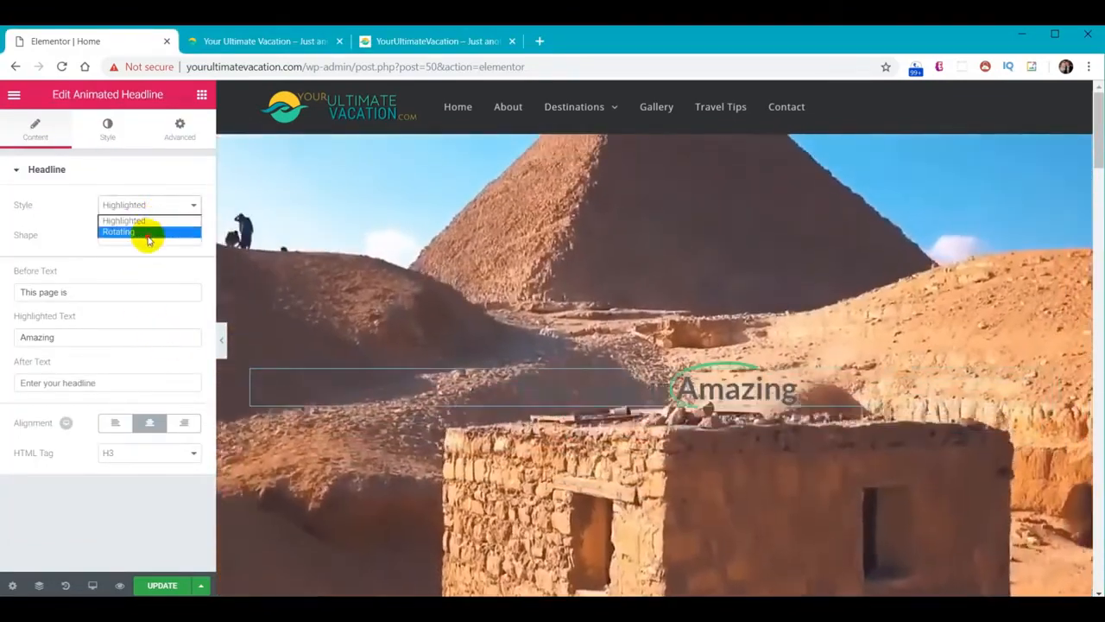
left_click(149, 234)
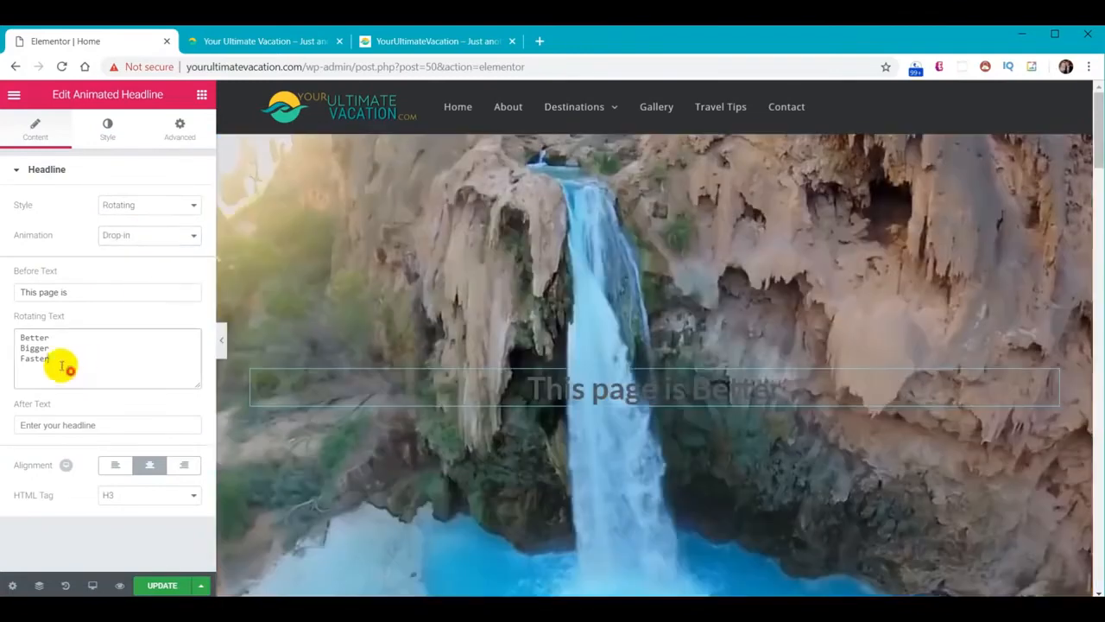
left_click_drag(61, 361, 7, 331)
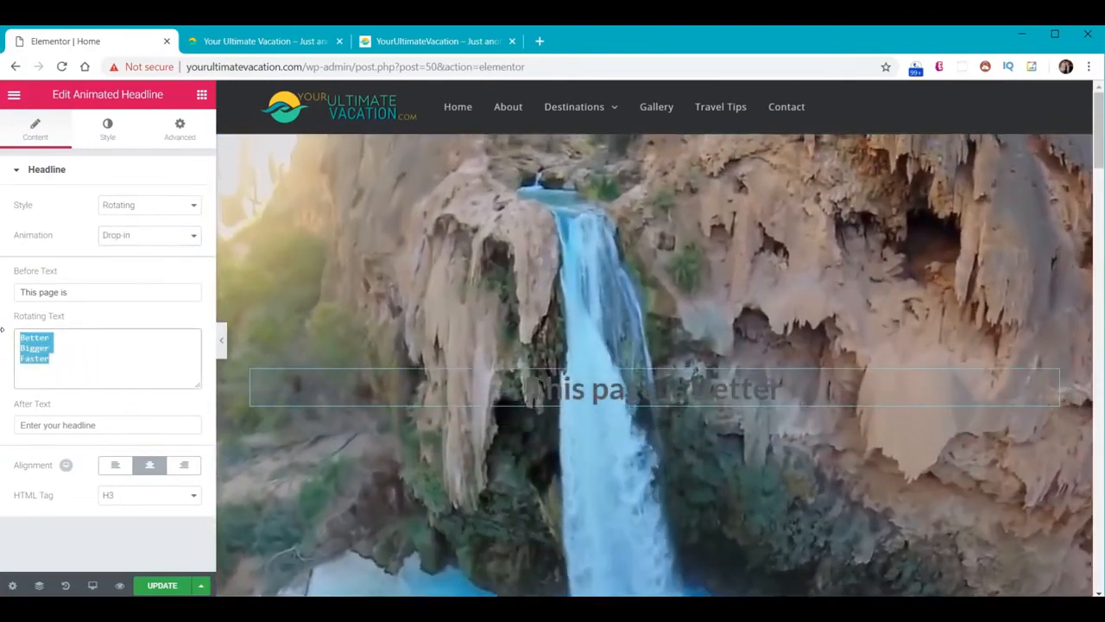
type("Plan Your Ultimate You Only Live Once Explore The World")
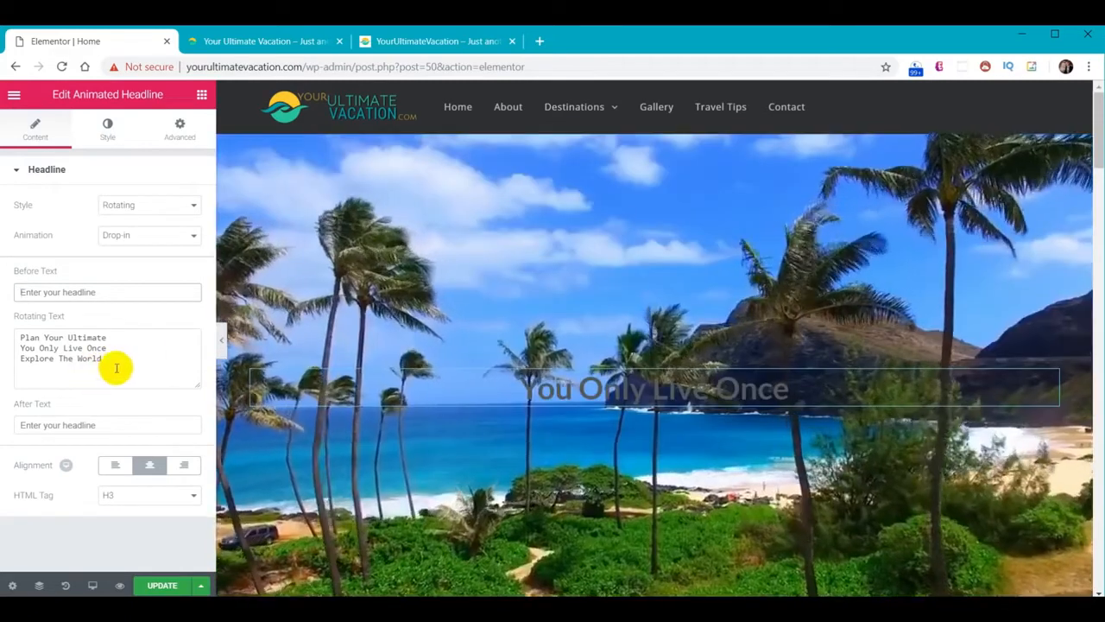
Set the animated headline's font size to 80 and pick a colour for the rotating words
left_click(107, 134)
left_click(179, 237)
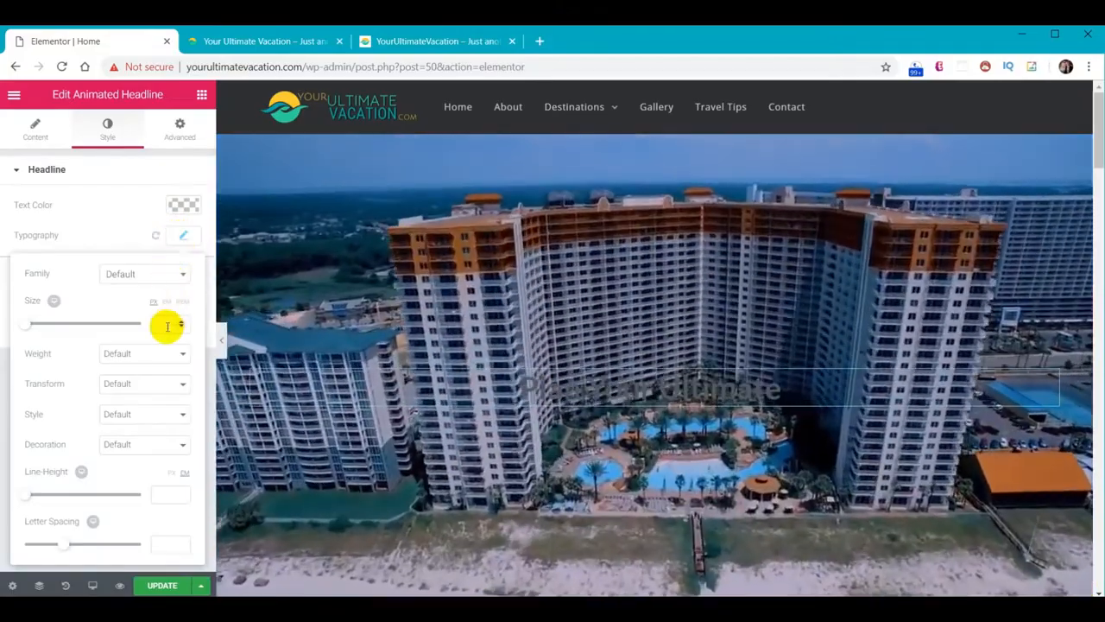
left_click(167, 325)
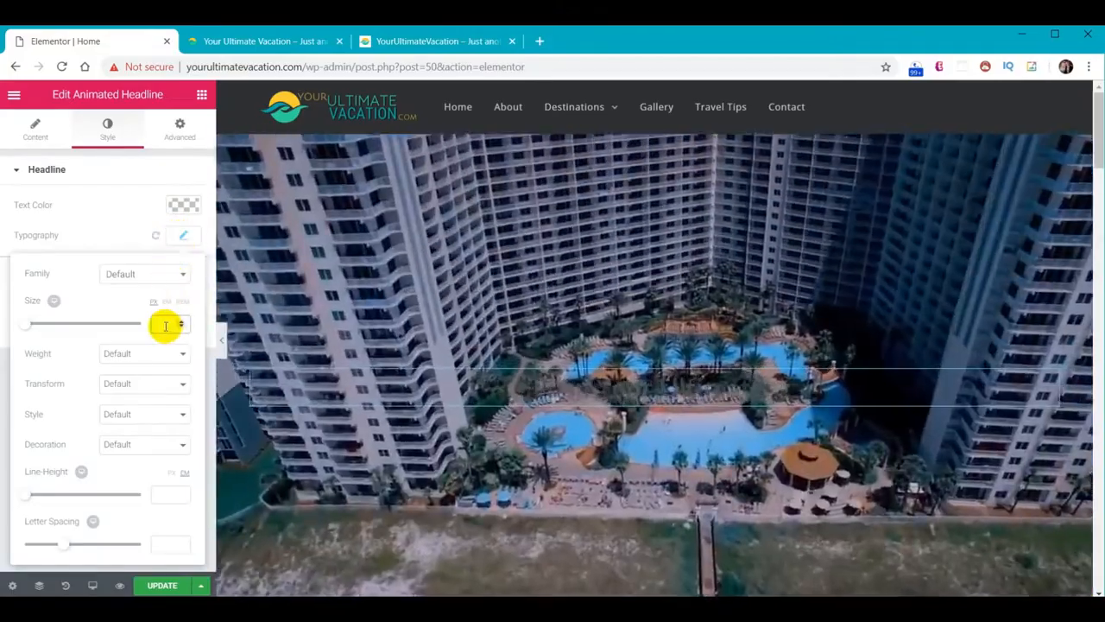
type("80")
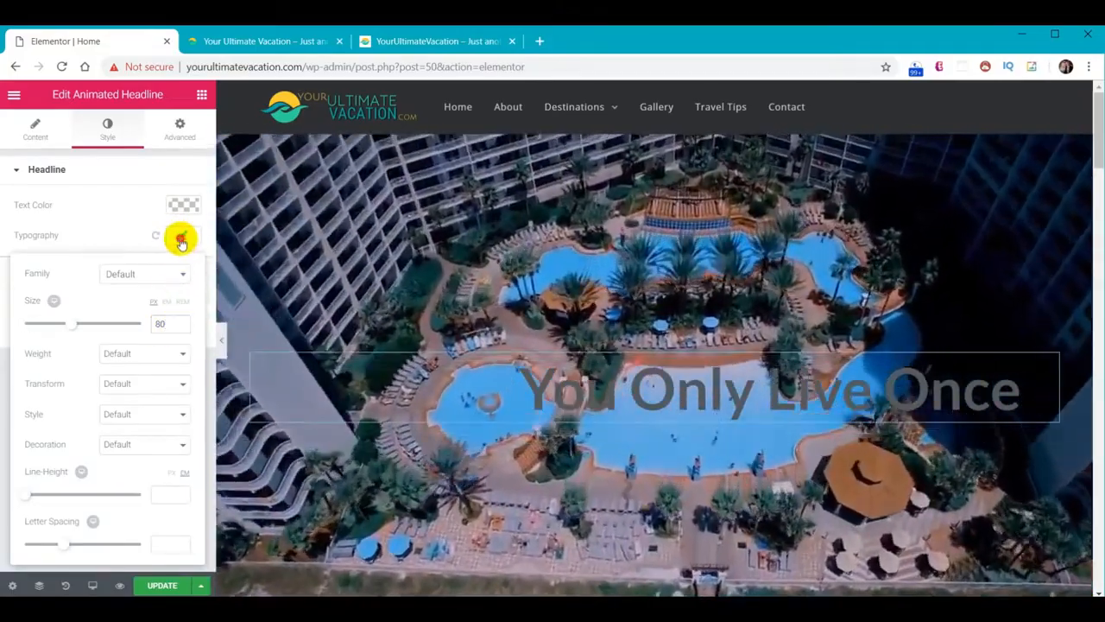
left_click(182, 236)
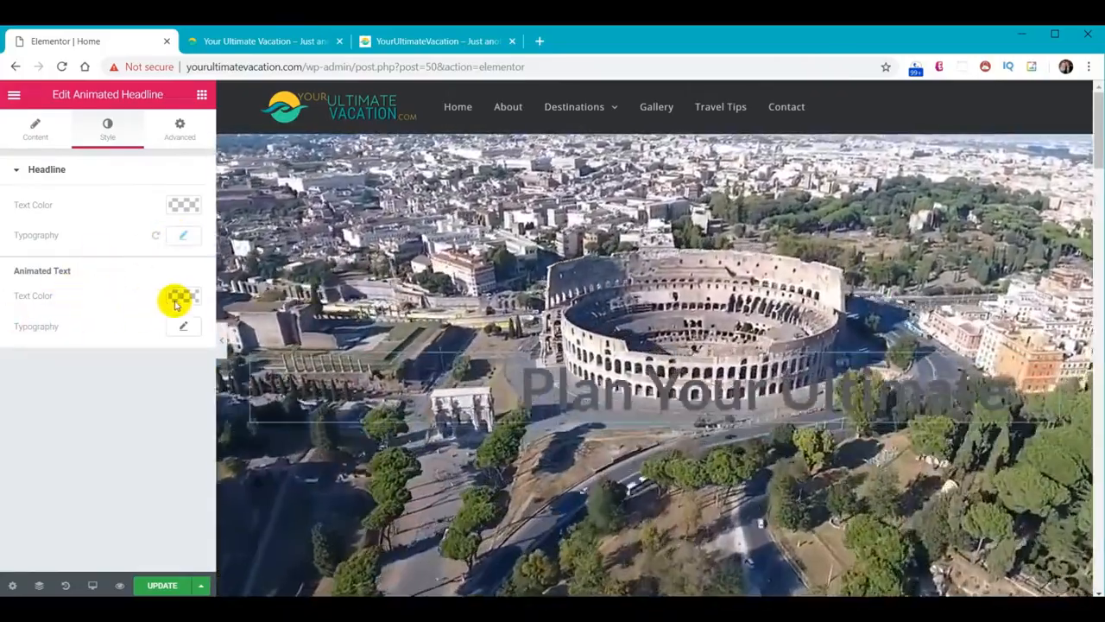
left_click(179, 298)
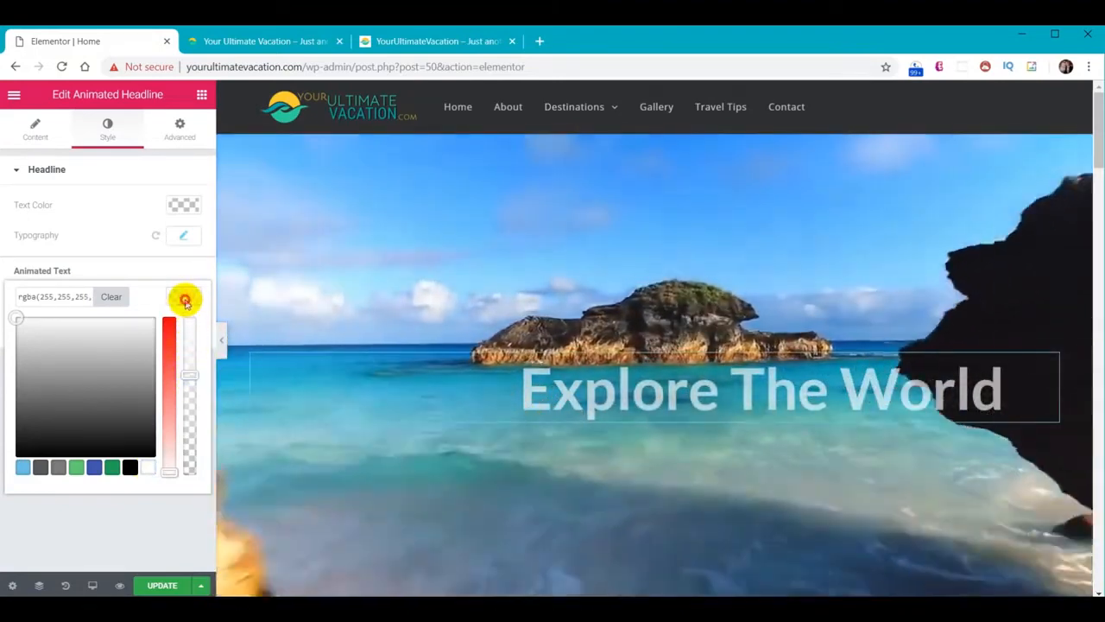
left_click(185, 302)
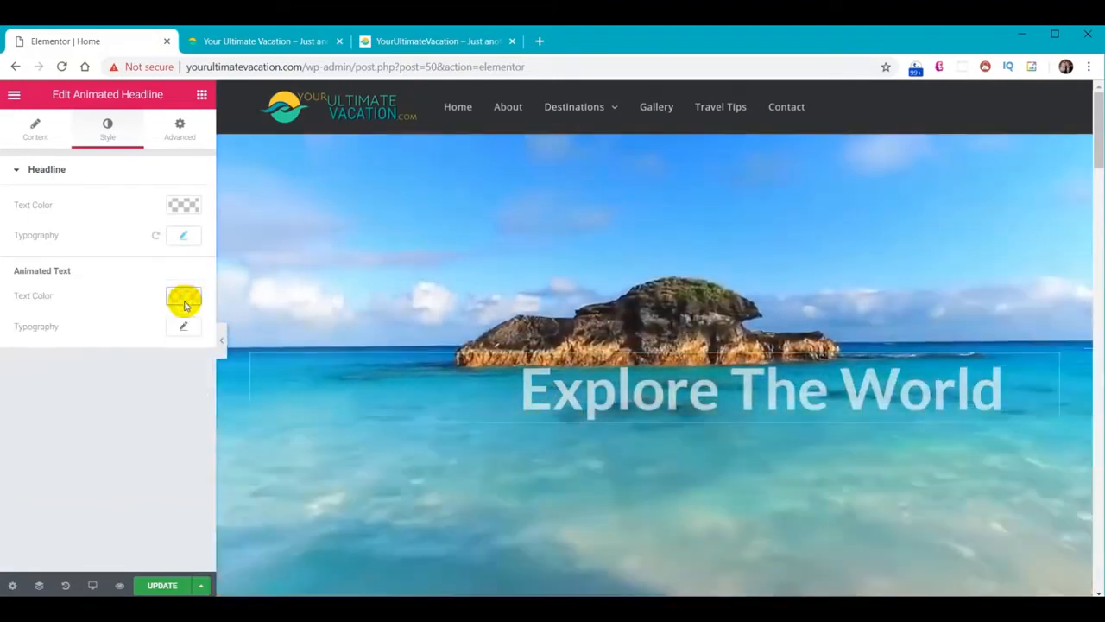
Give the rotating words the Permanent Marker font and update the home page
left_click(185, 328)
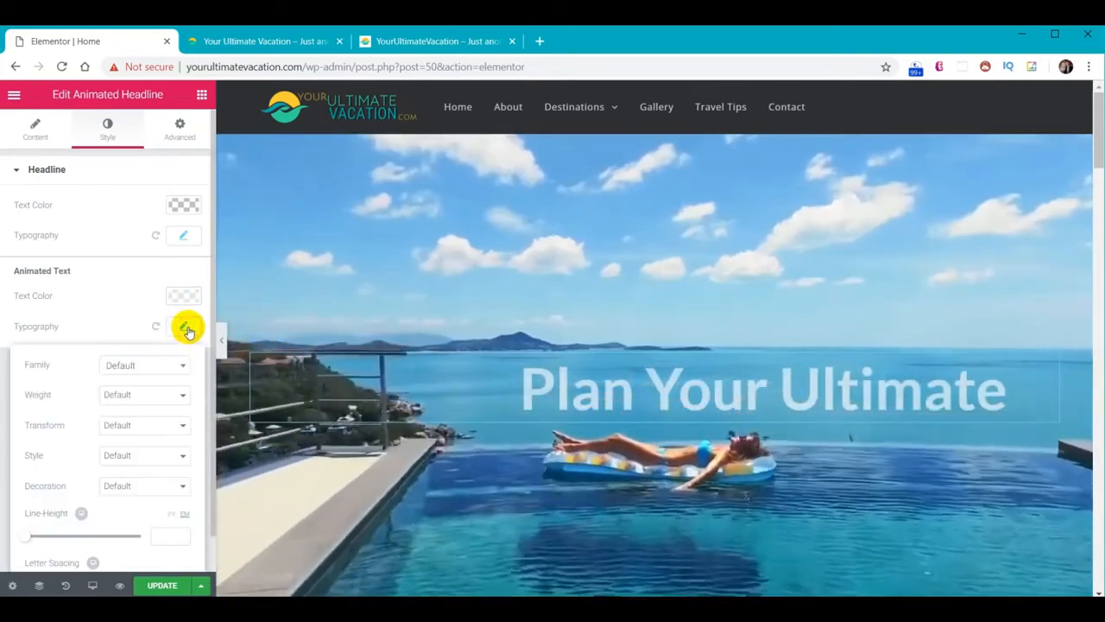
left_click(162, 367)
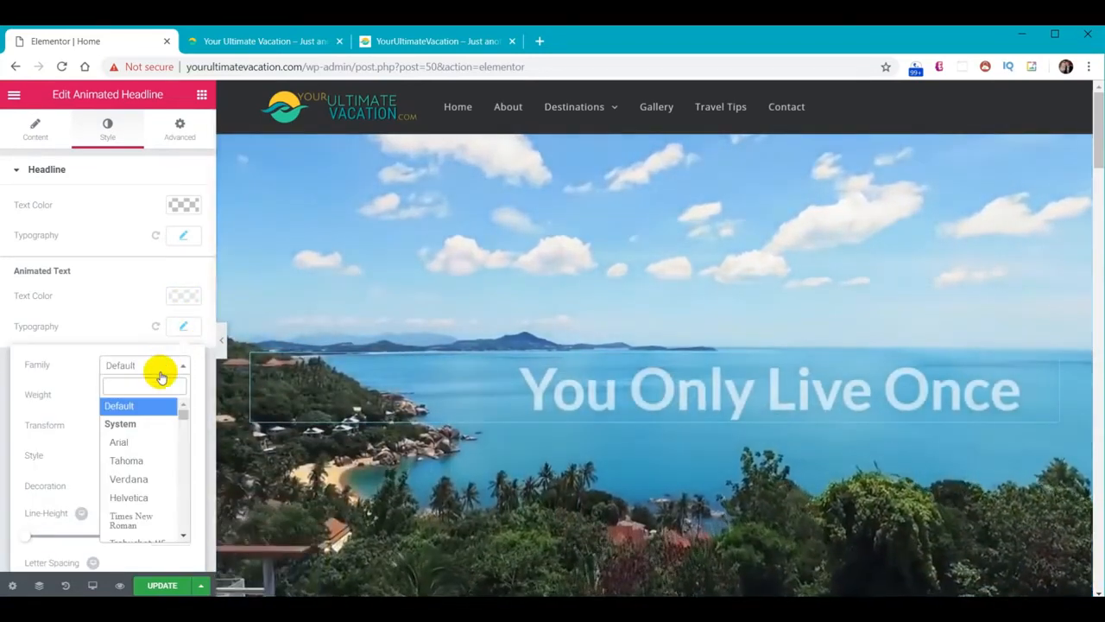
type("perm")
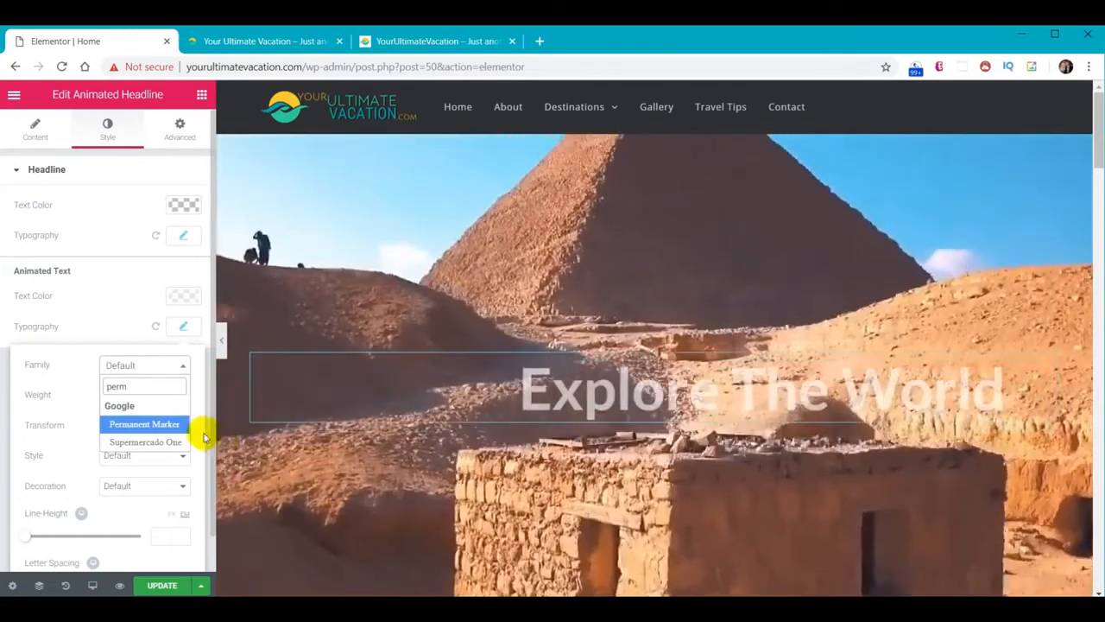
left_click(143, 424)
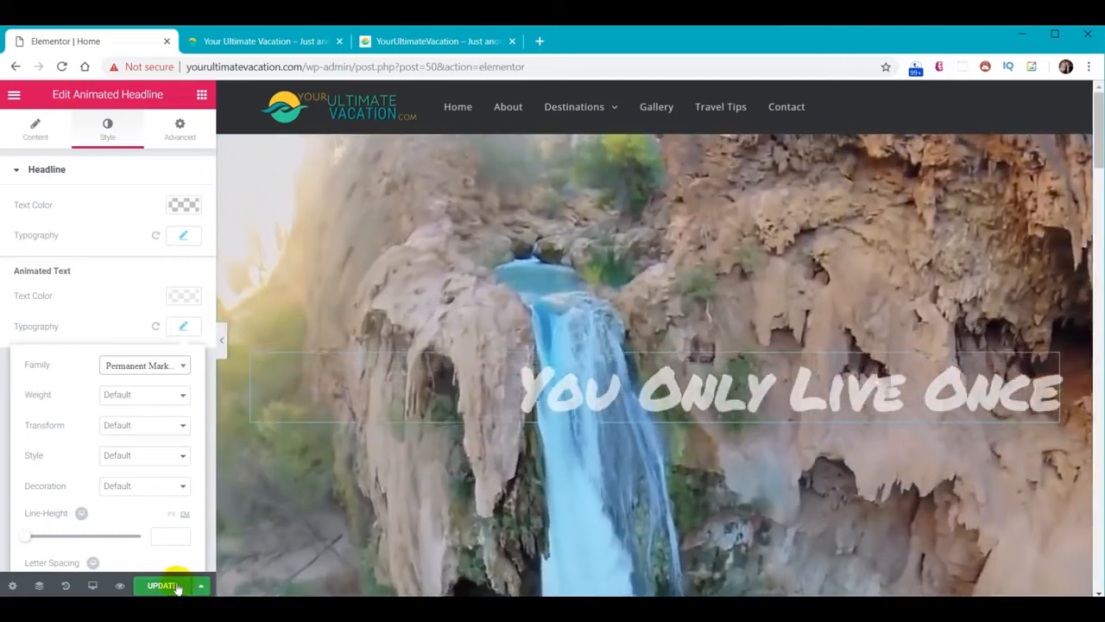
left_click(164, 585)
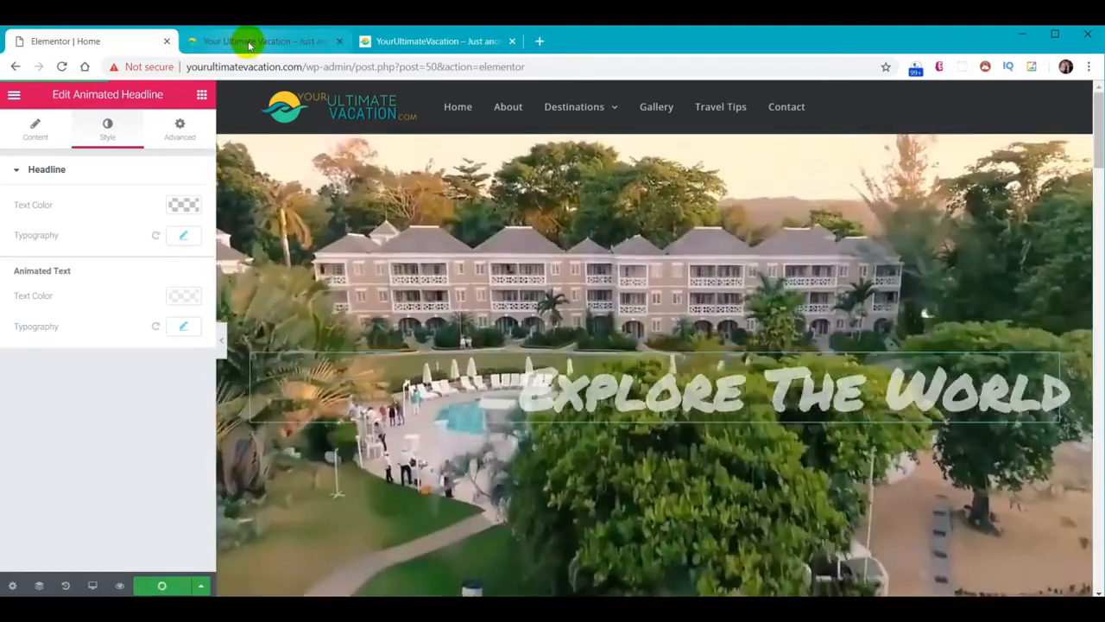
left_click(248, 43)
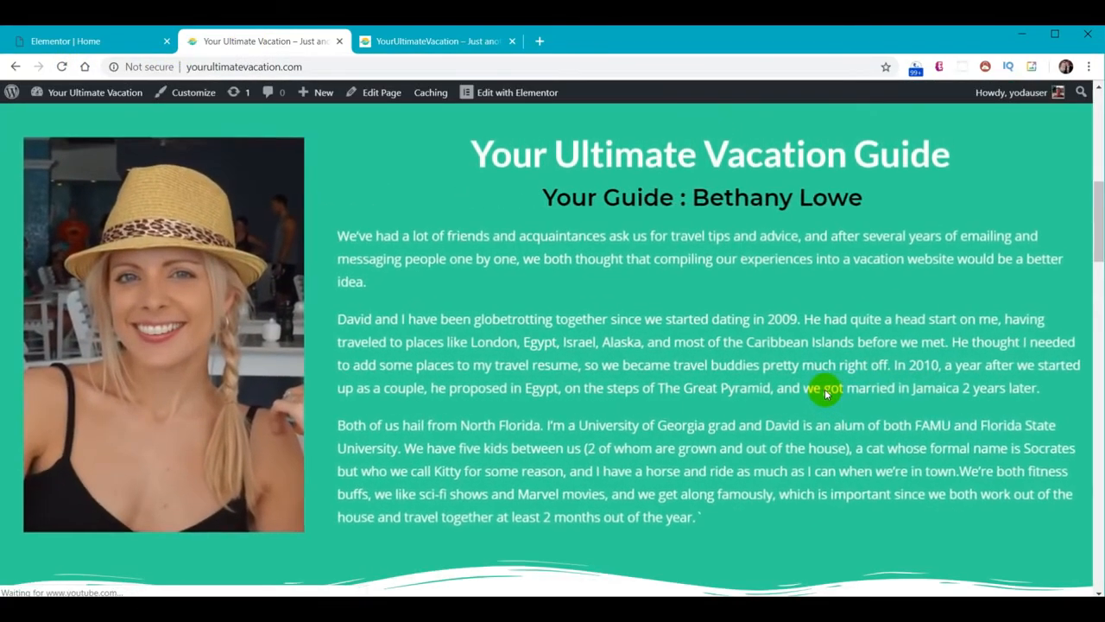
scroll(841, 384, "up", 6)
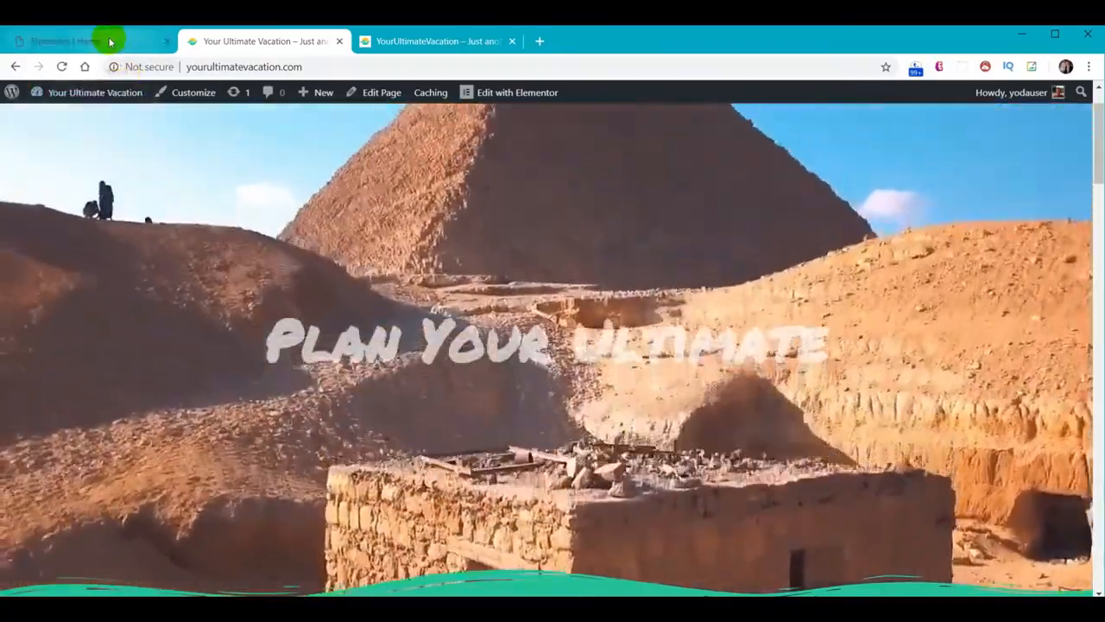
left_click(109, 41)
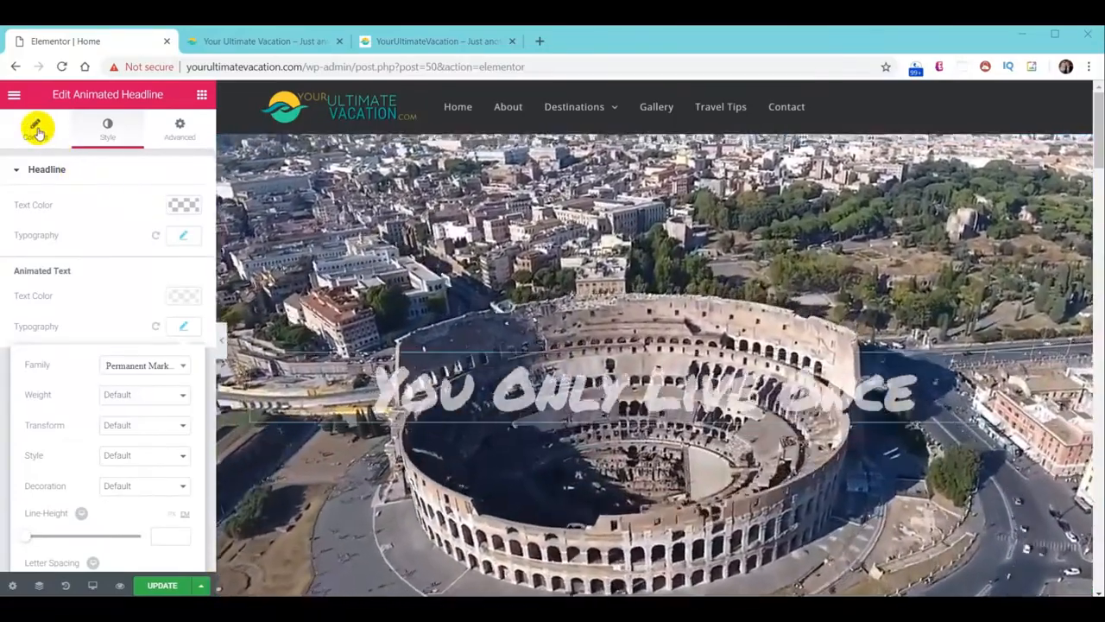
Add line breaks between the three rotating phrases, then reload the live site to check them
left_click(36, 130)
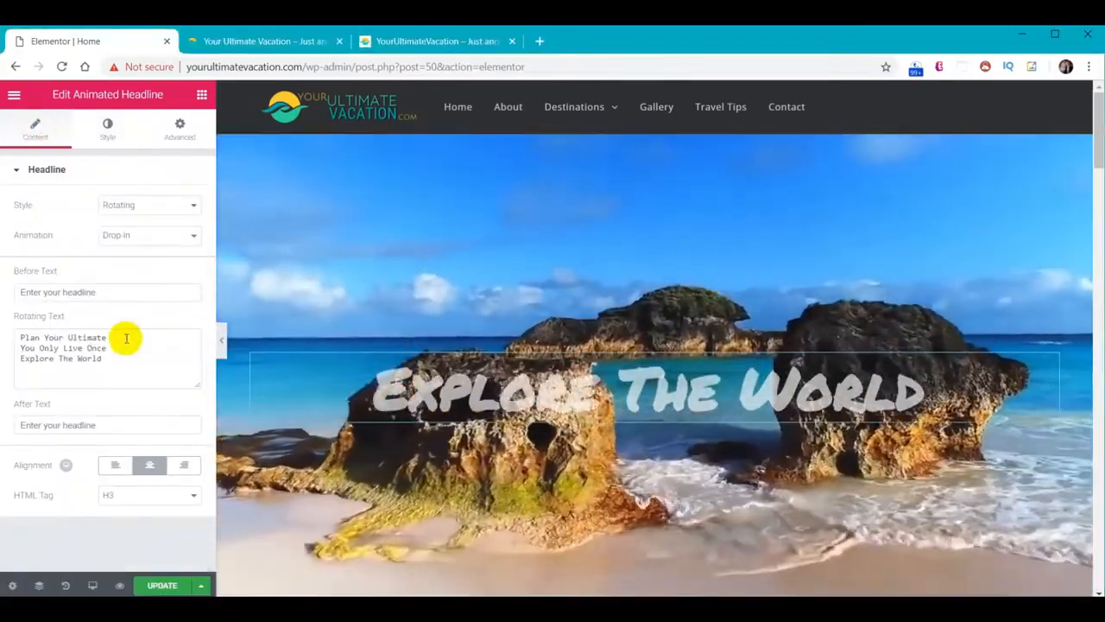
left_click(126, 339)
key("Return")
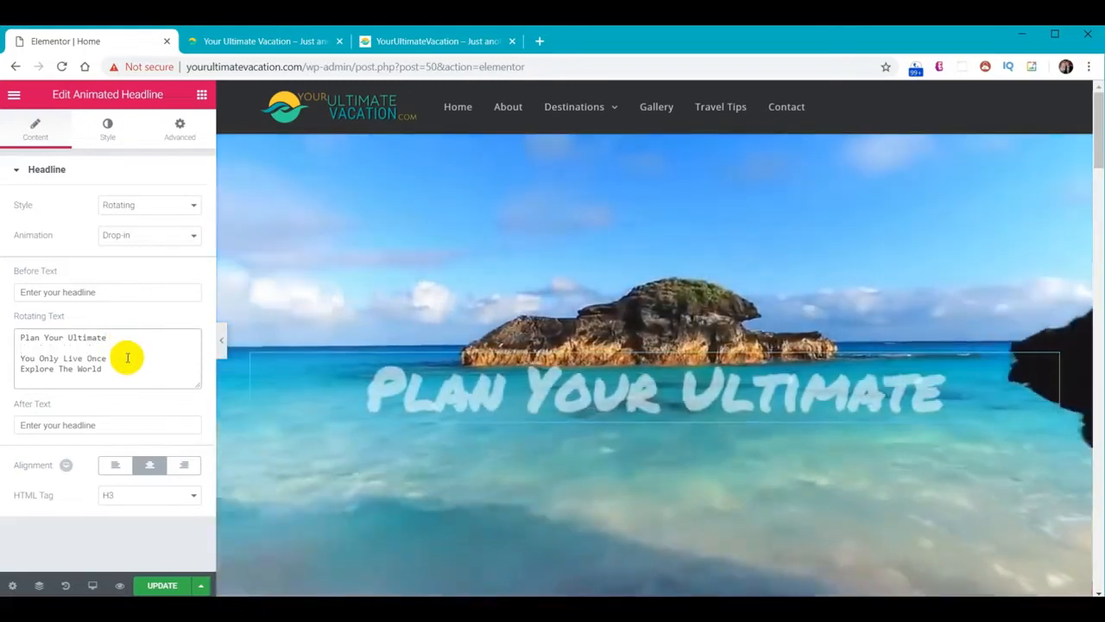
left_click(127, 357)
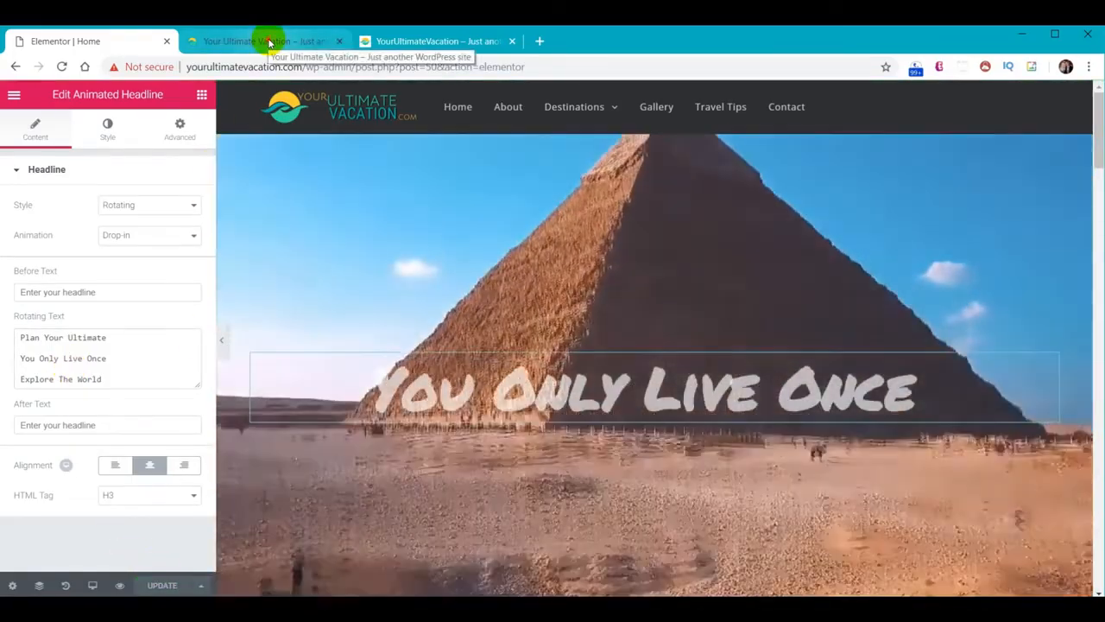
left_click(267, 40)
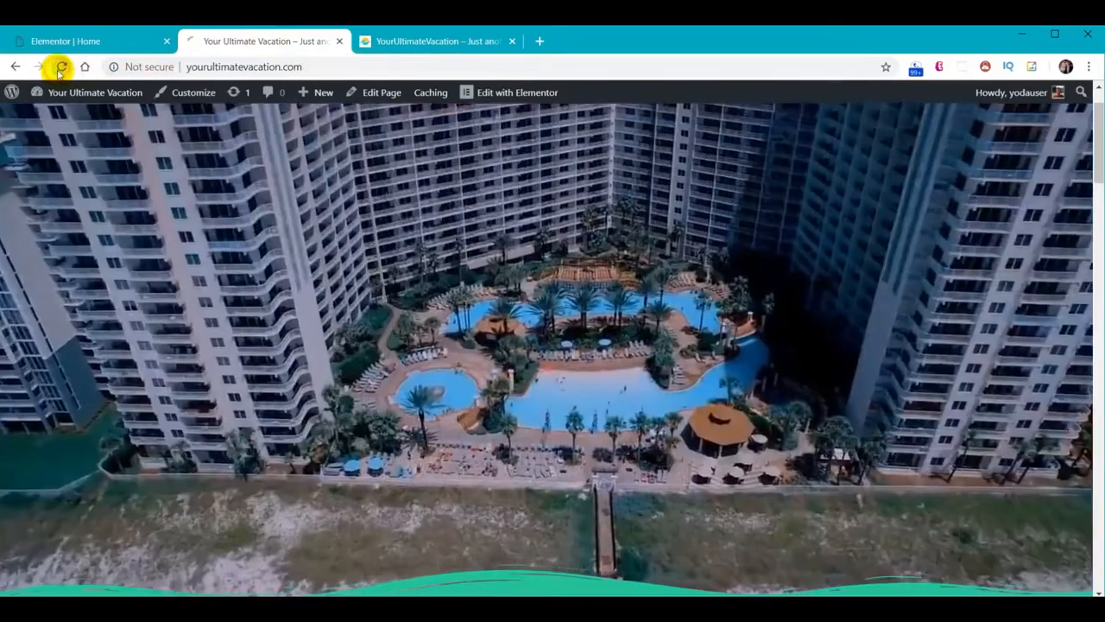
left_click(60, 66)
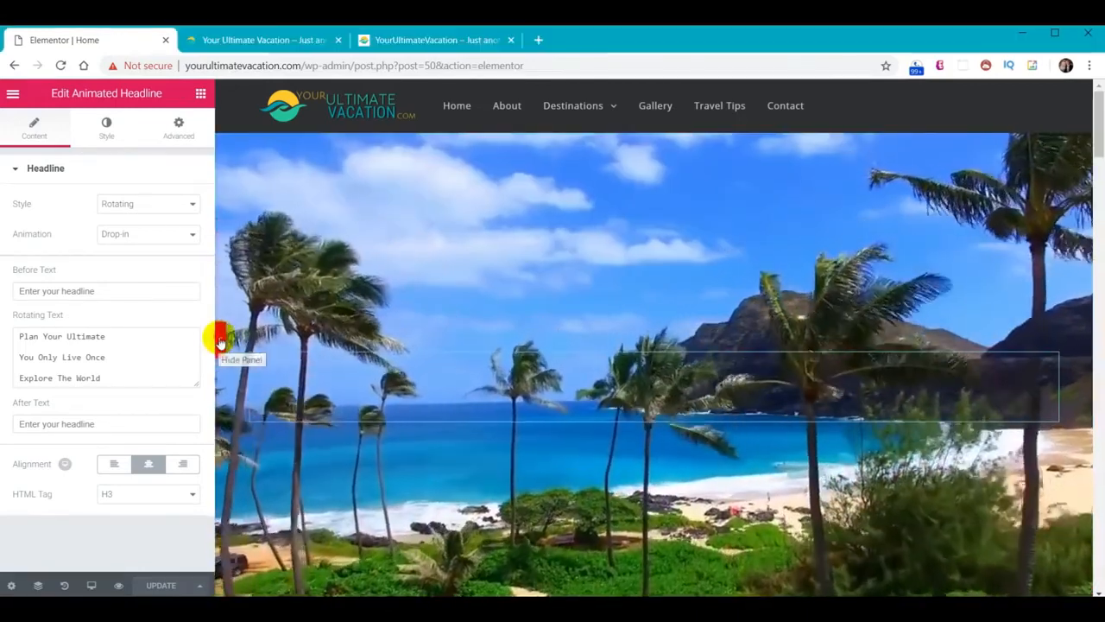
Review the home page in tablet preview with the panel hidden, then switch to mobile preview
left_click(219, 340)
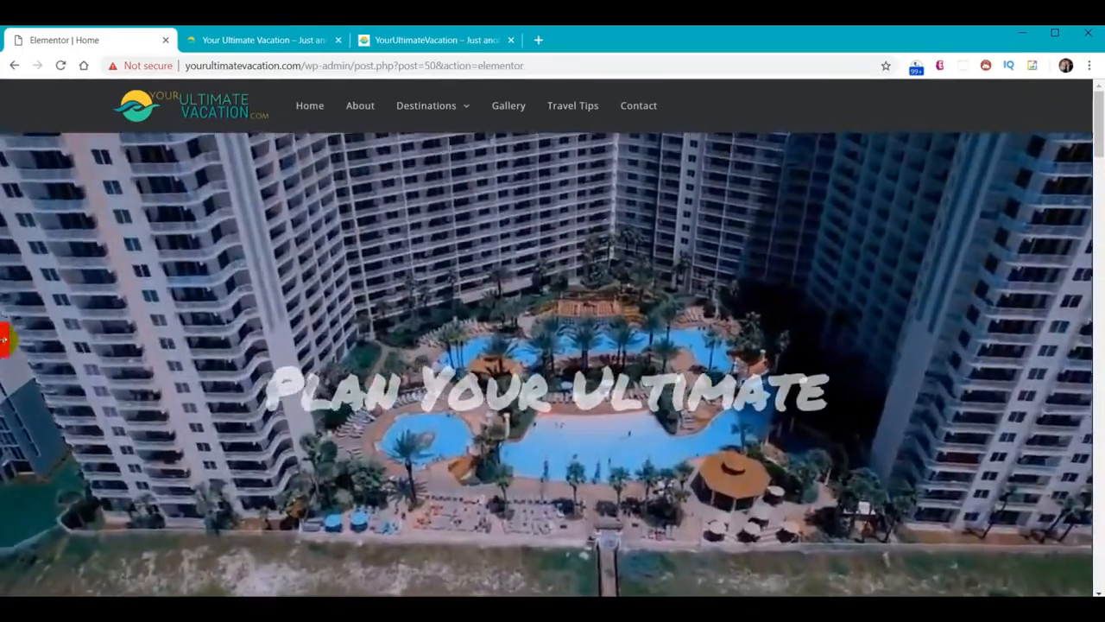
left_click(4, 340)
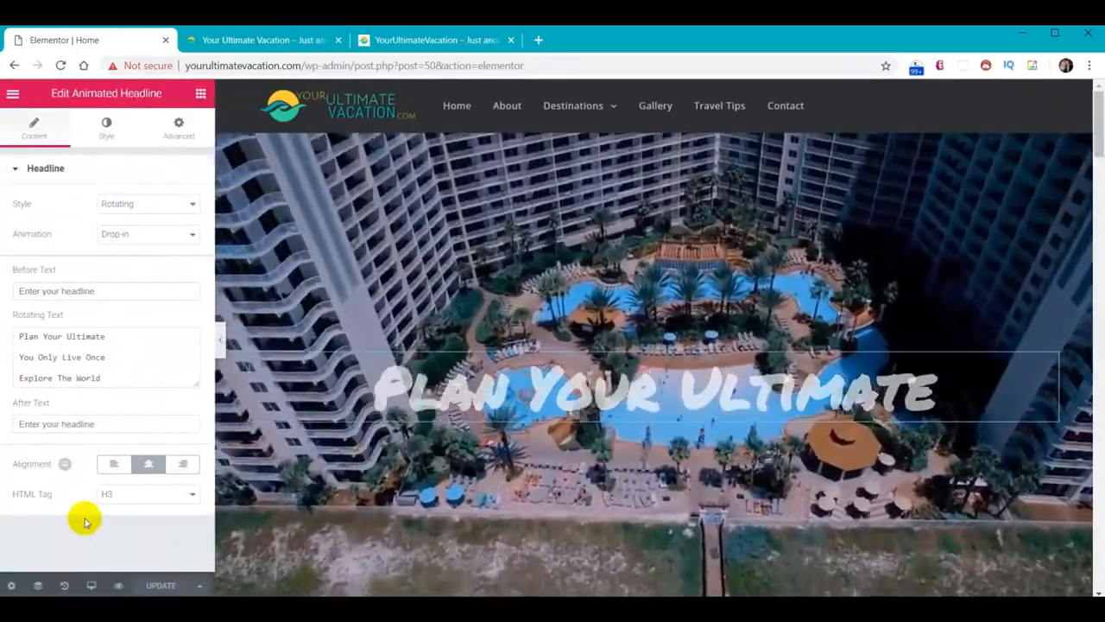
left_click(93, 585)
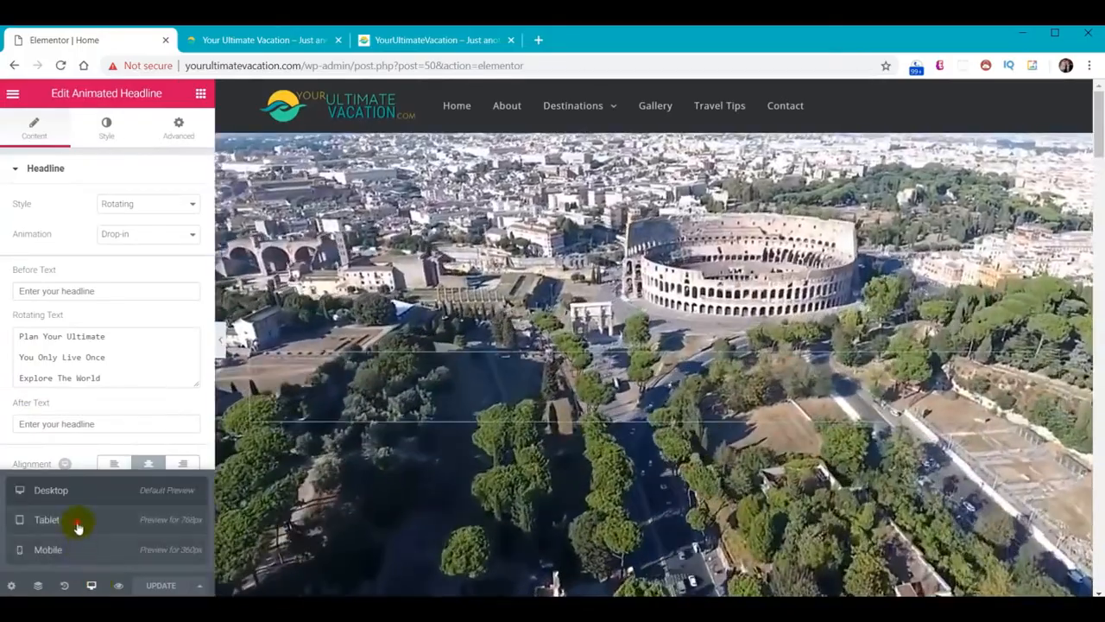
left_click(77, 523)
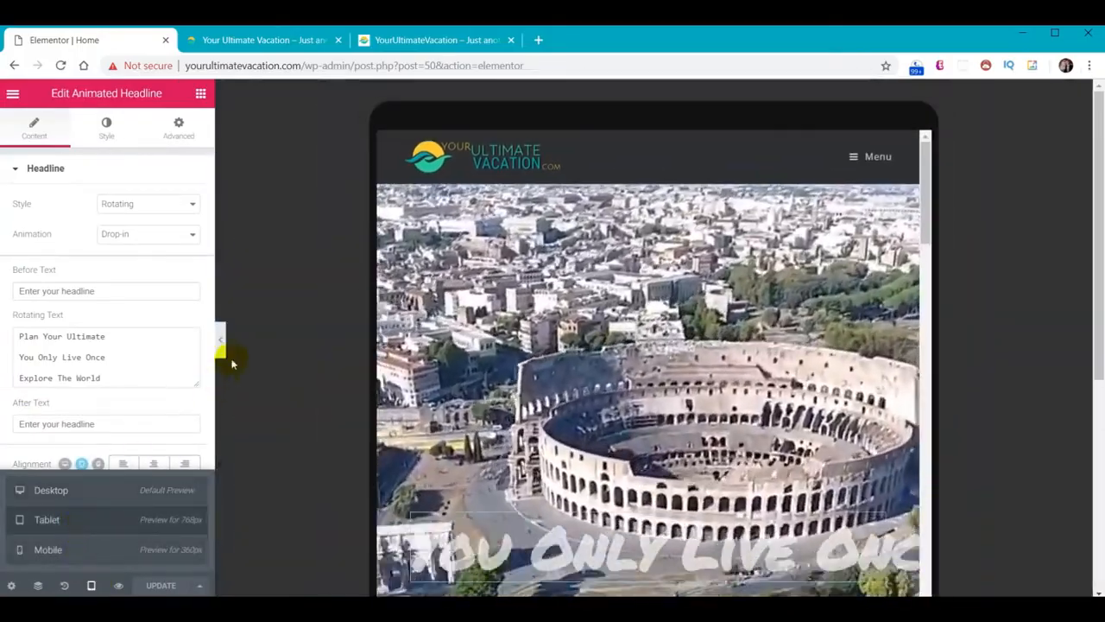
left_click(221, 342)
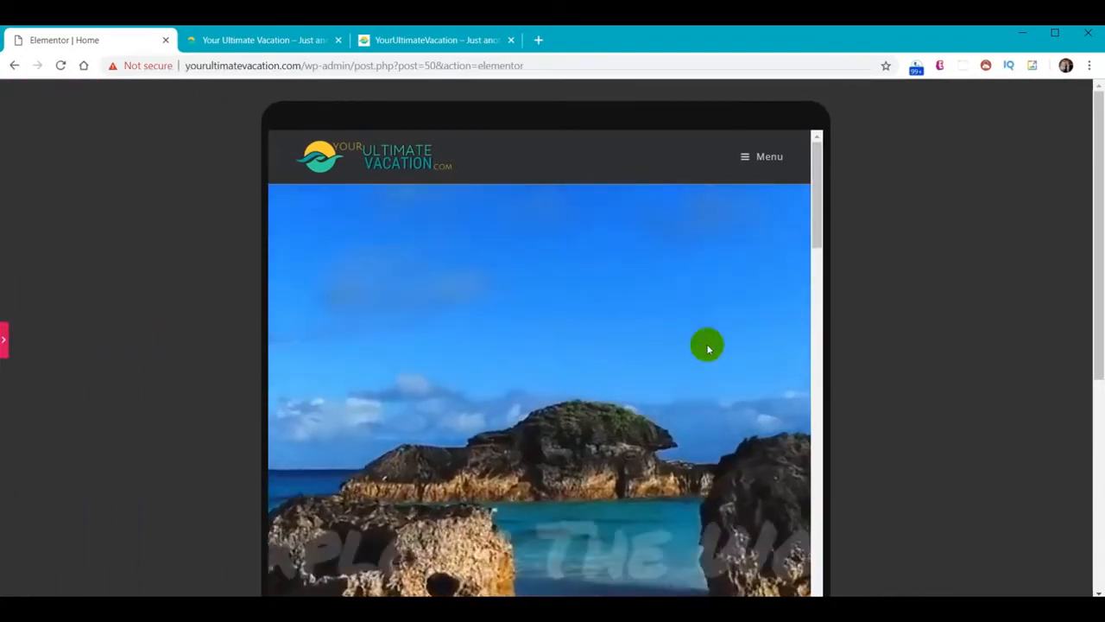
scroll(661, 350, "down", 6)
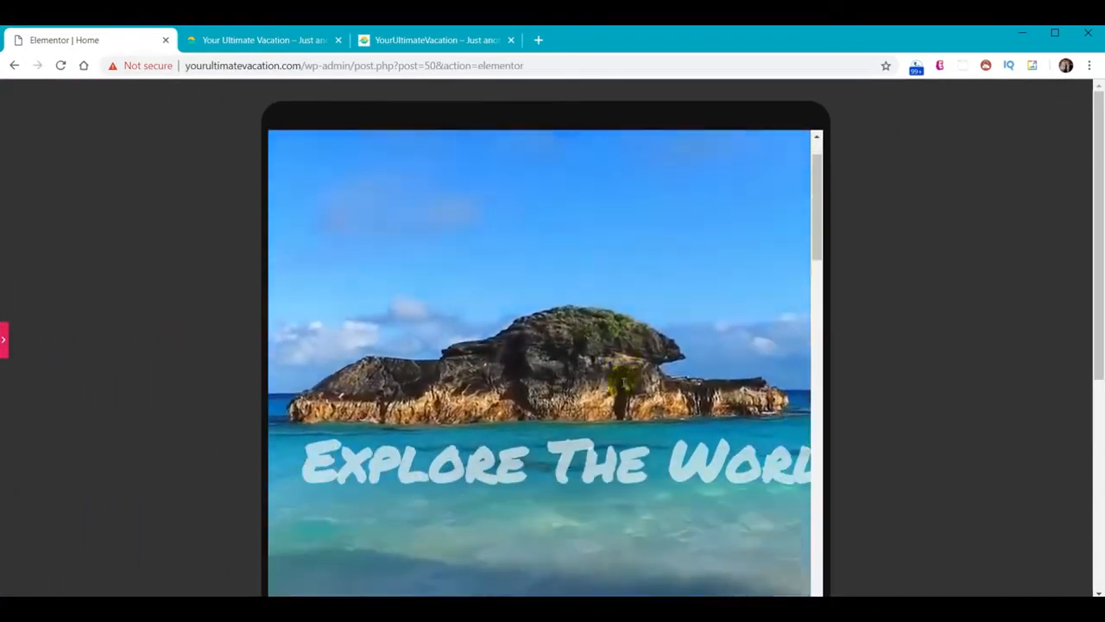
scroll(620, 373, "down", 4)
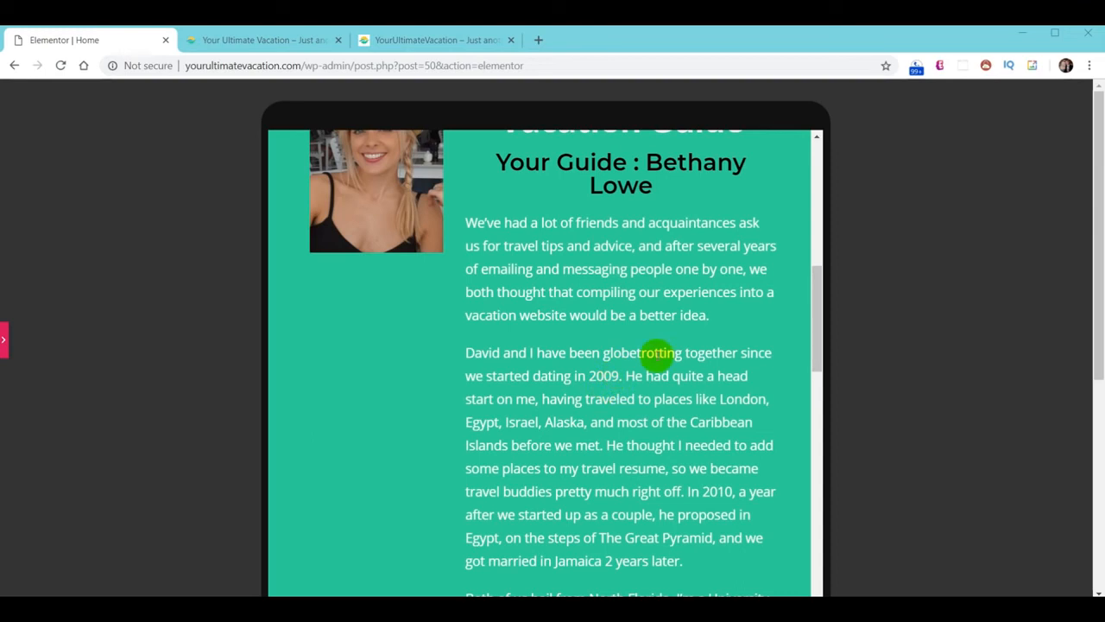
left_click(5, 344)
left_click(41, 550)
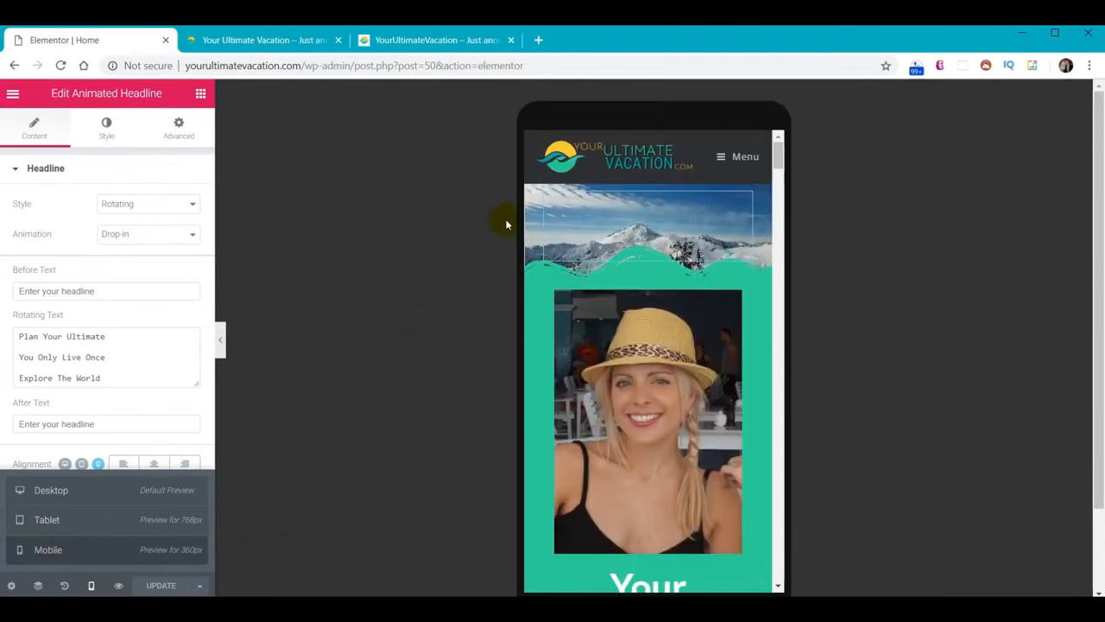
View the mobile page panel-free, then open the hero section's Advanced responsive visibility options
left_click(221, 342)
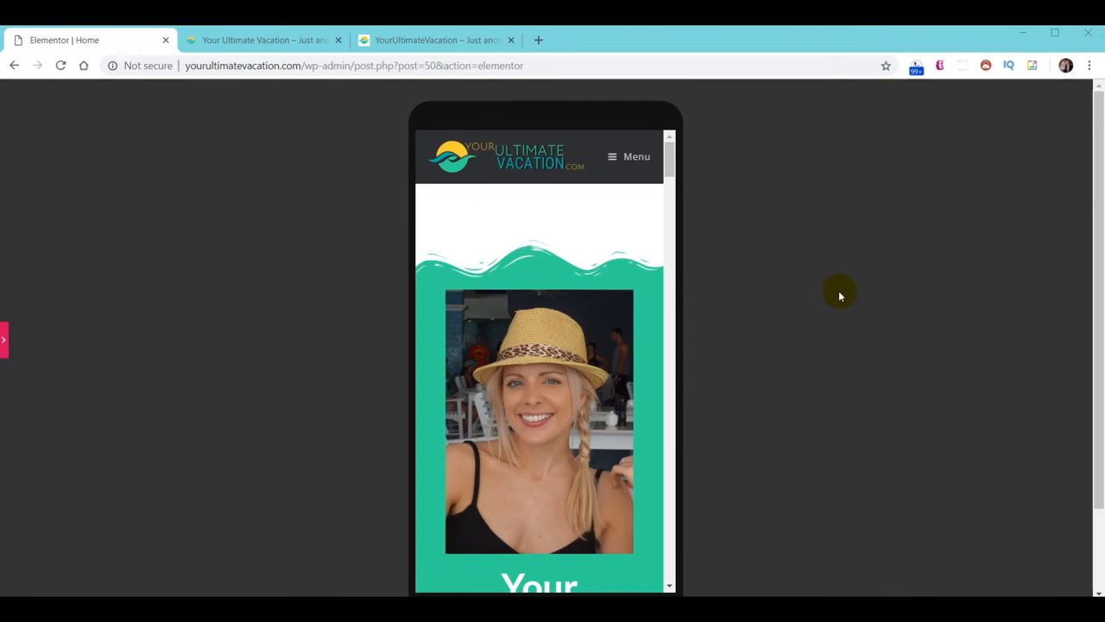
left_click(3, 344)
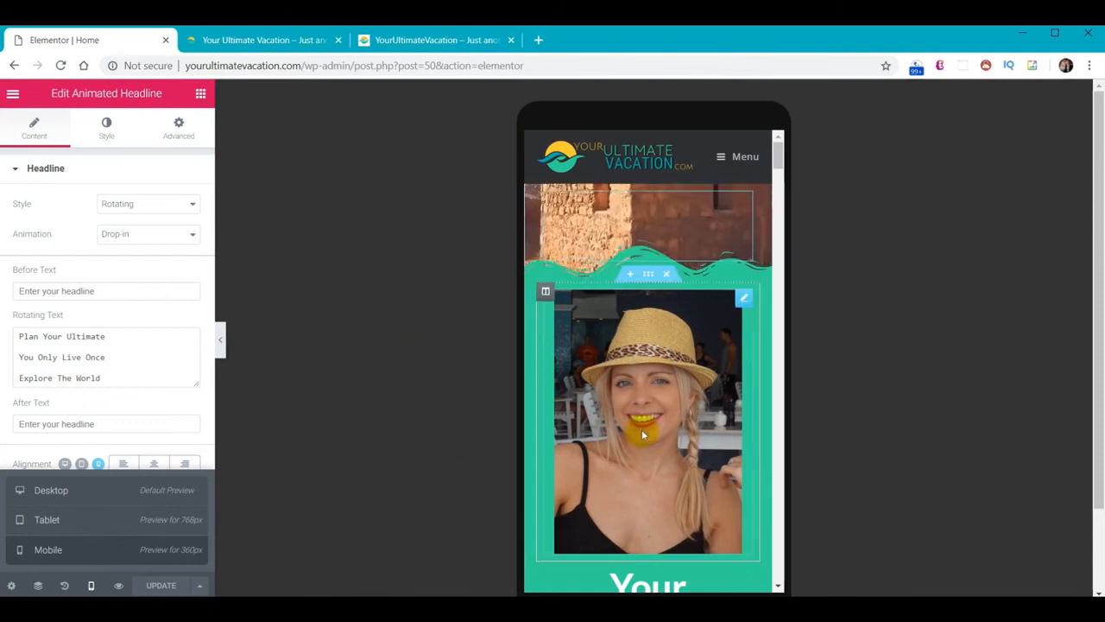
key("Delete")
left_click(648, 178)
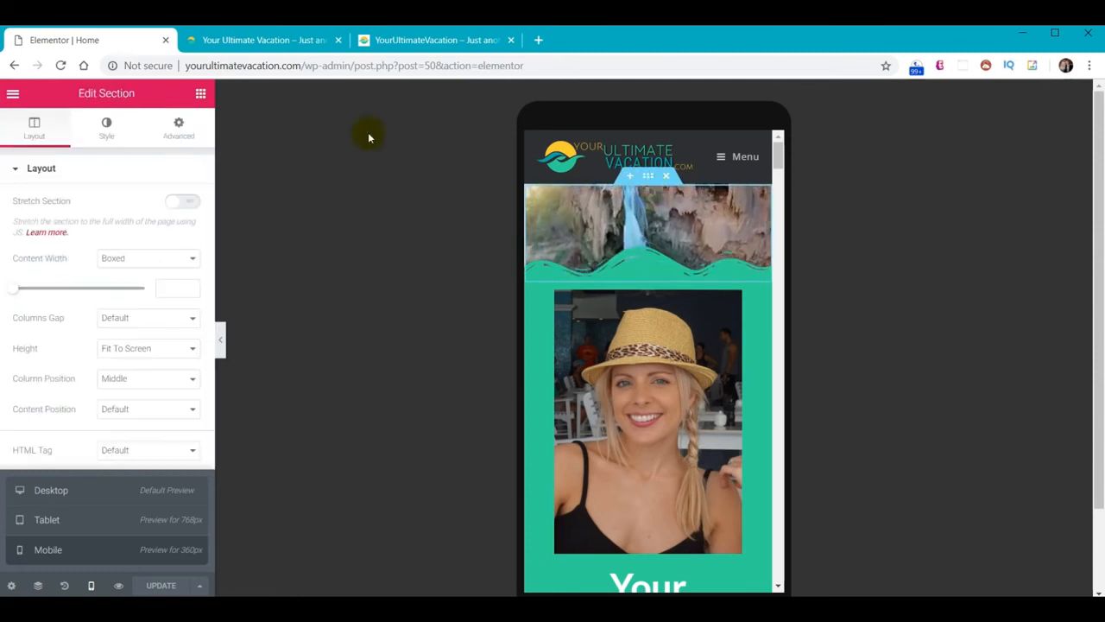
left_click(180, 128)
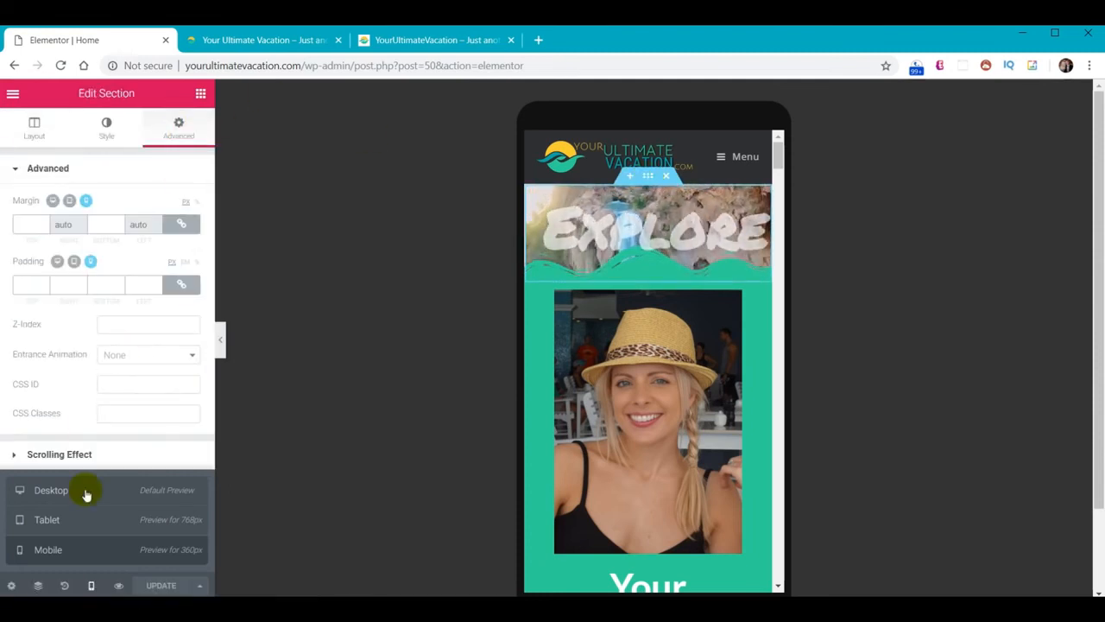
left_click(91, 585)
left_click(54, 489)
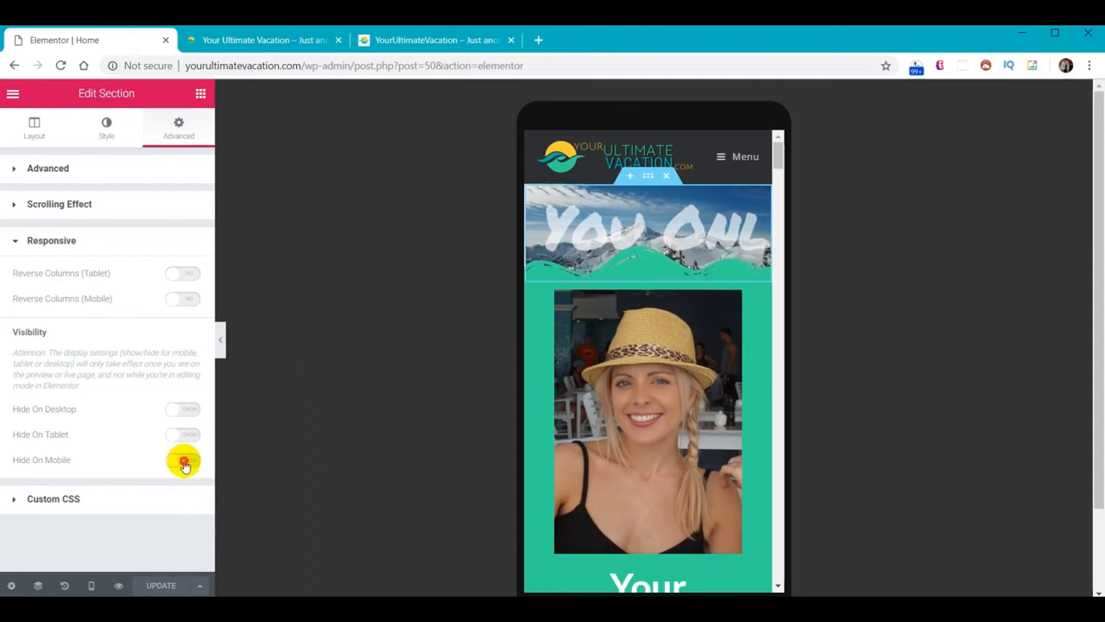
Scroll the mobile preview with the panel hidden, then select the Your Ultimate Vacation Guide heading
left_click(221, 342)
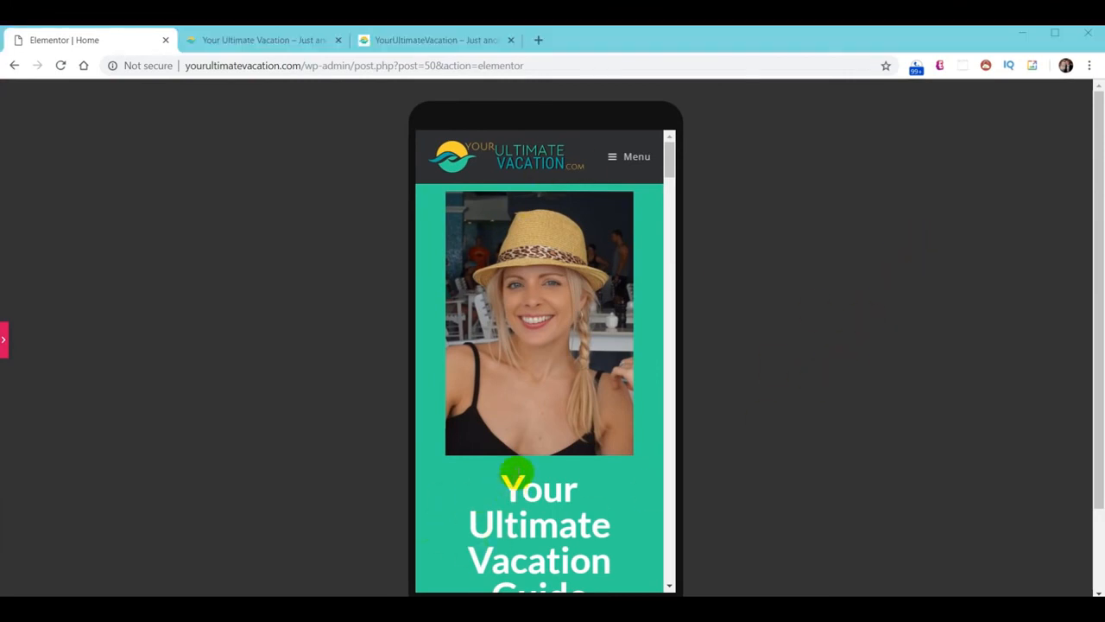
scroll(516, 473, "down", 2)
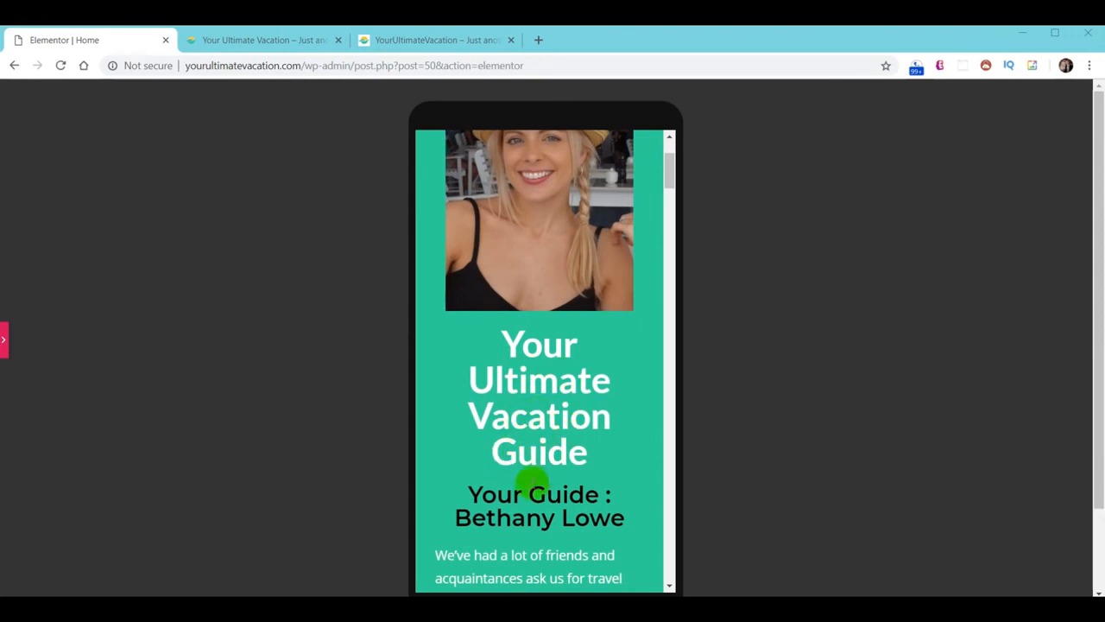
scroll(535, 423, "up", 2)
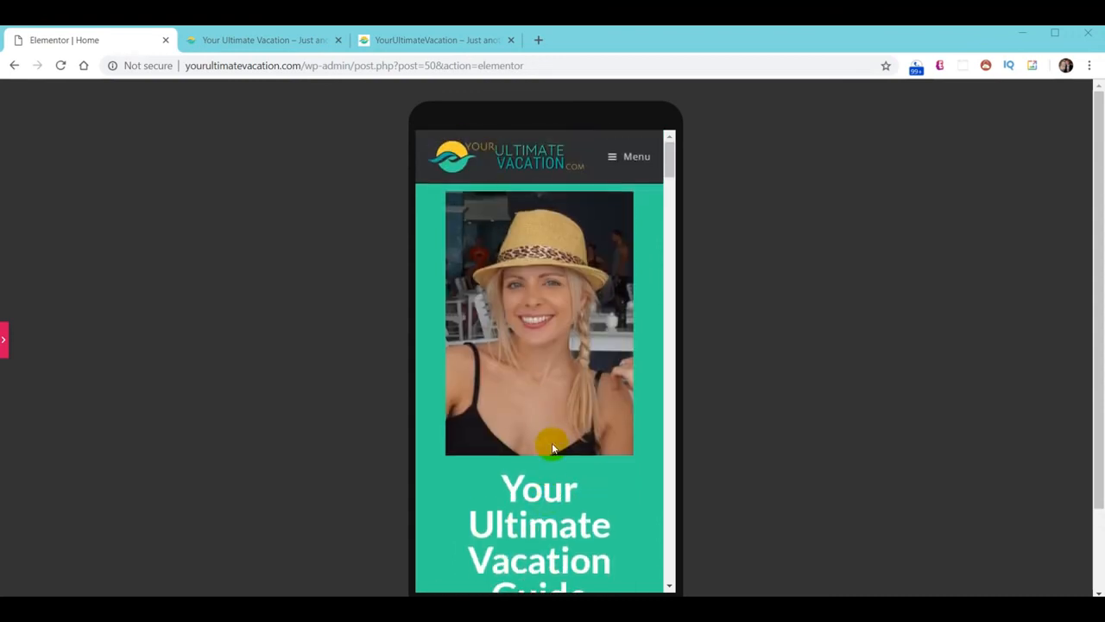
scroll(552, 447, "down", 2)
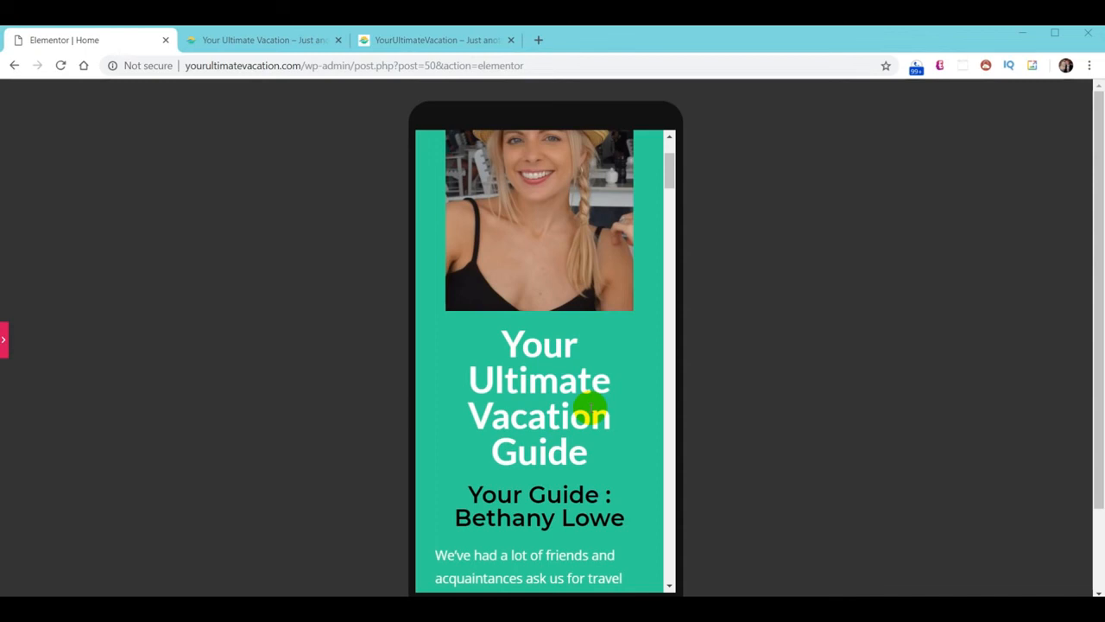
left_click(5, 343)
left_click(637, 381)
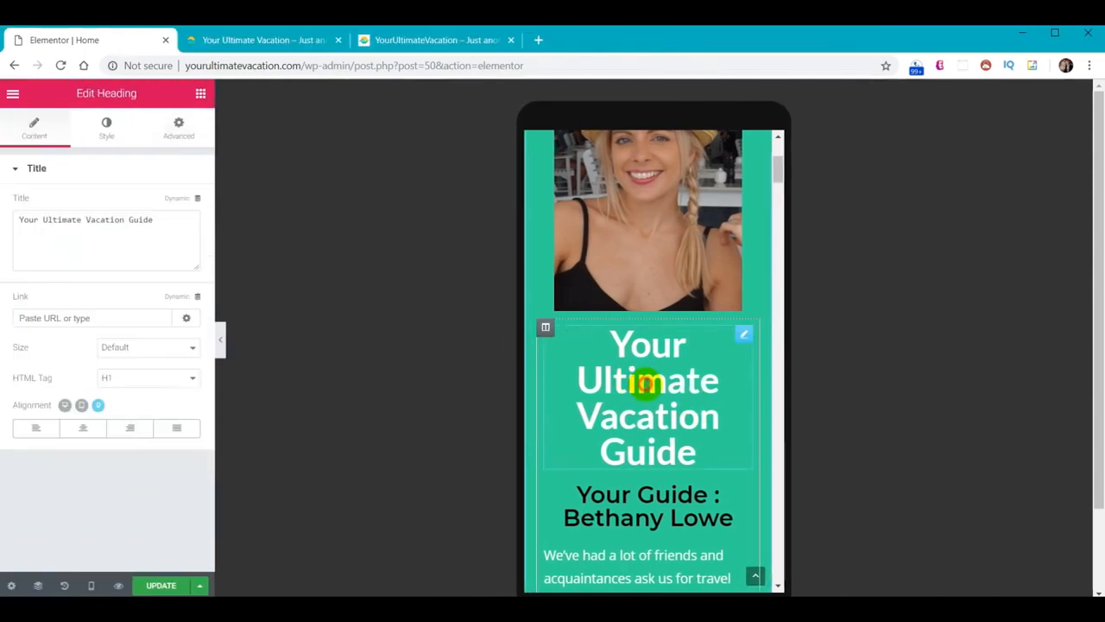
Confirm Hide On Mobile is on in the heading's Advanced > Responsive settings
left_click(179, 128)
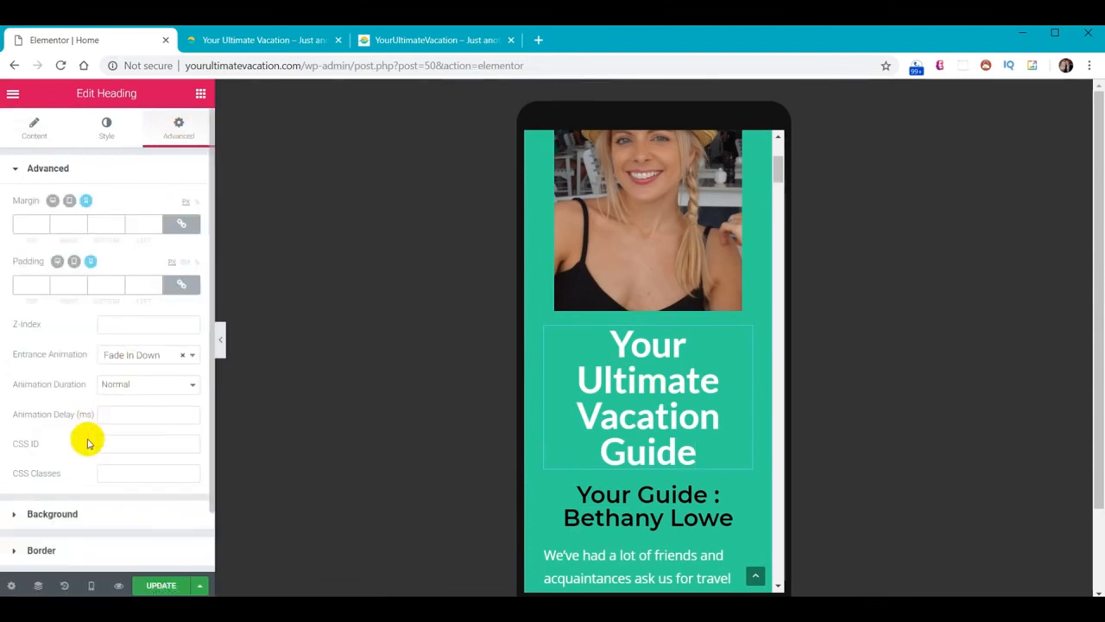
scroll(71, 534, "down", 1)
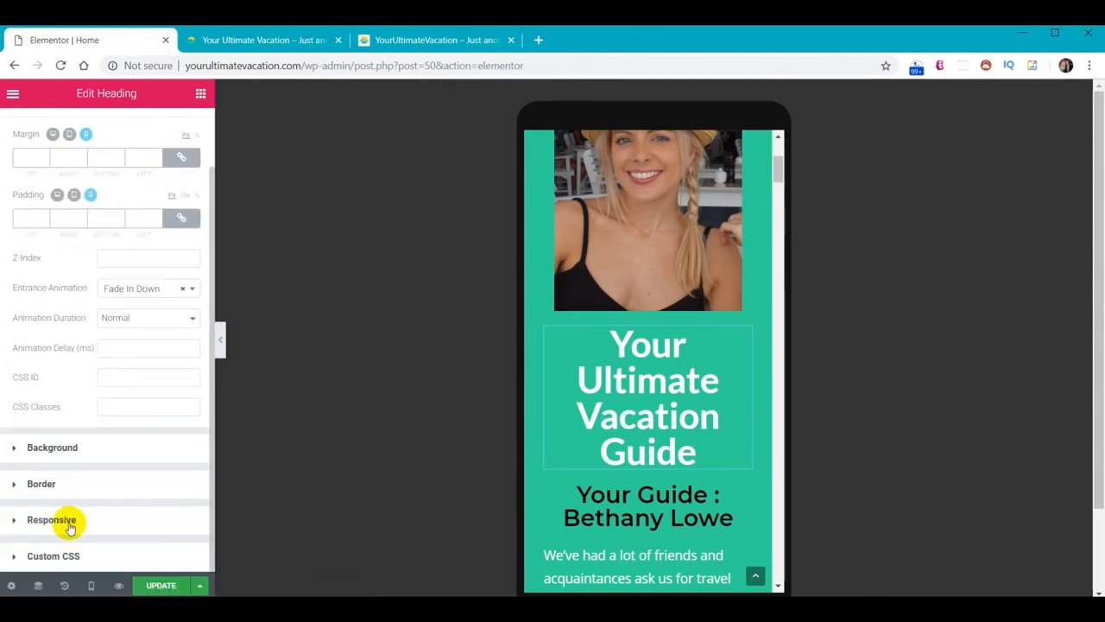
left_click(52, 519)
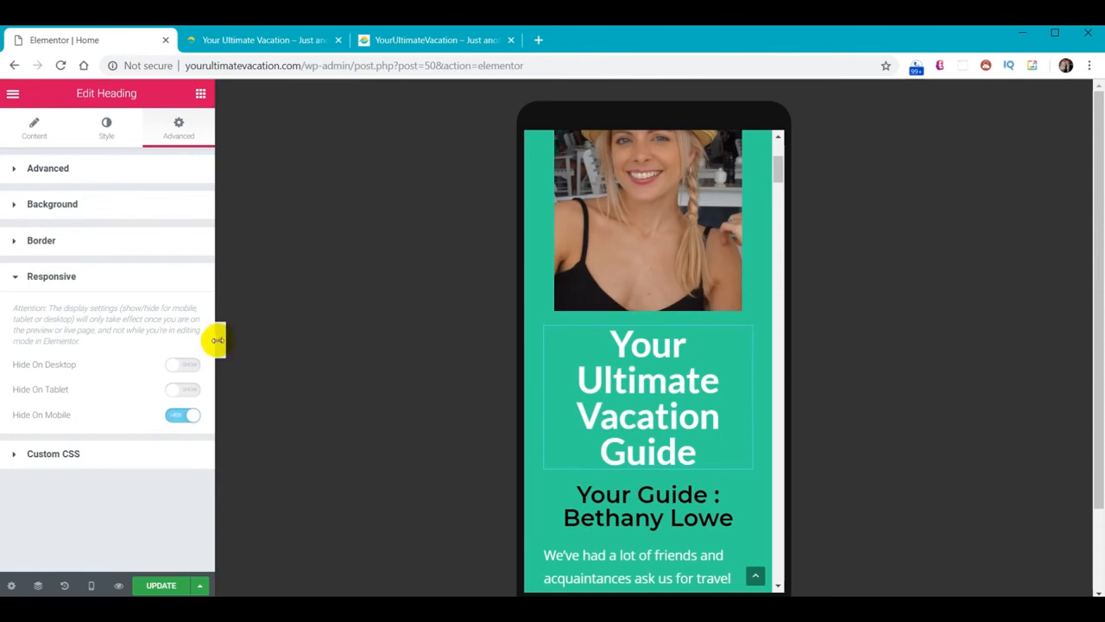
Scroll through the whole mobile preview with the panel collapsed, then restore the panel
left_click(220, 341)
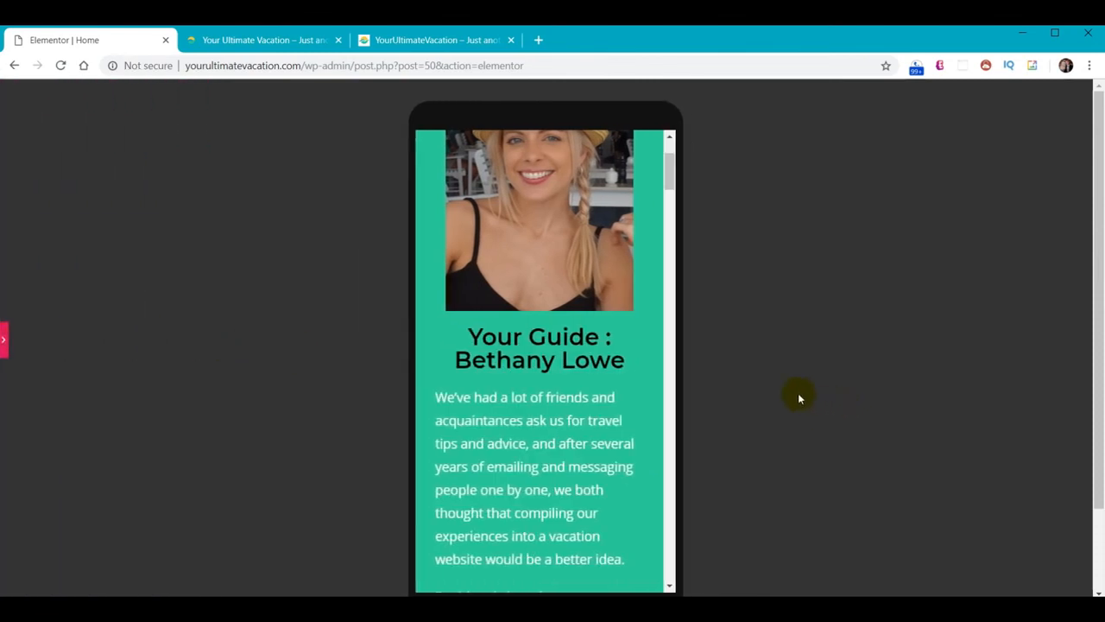
scroll(529, 291, "up", 3)
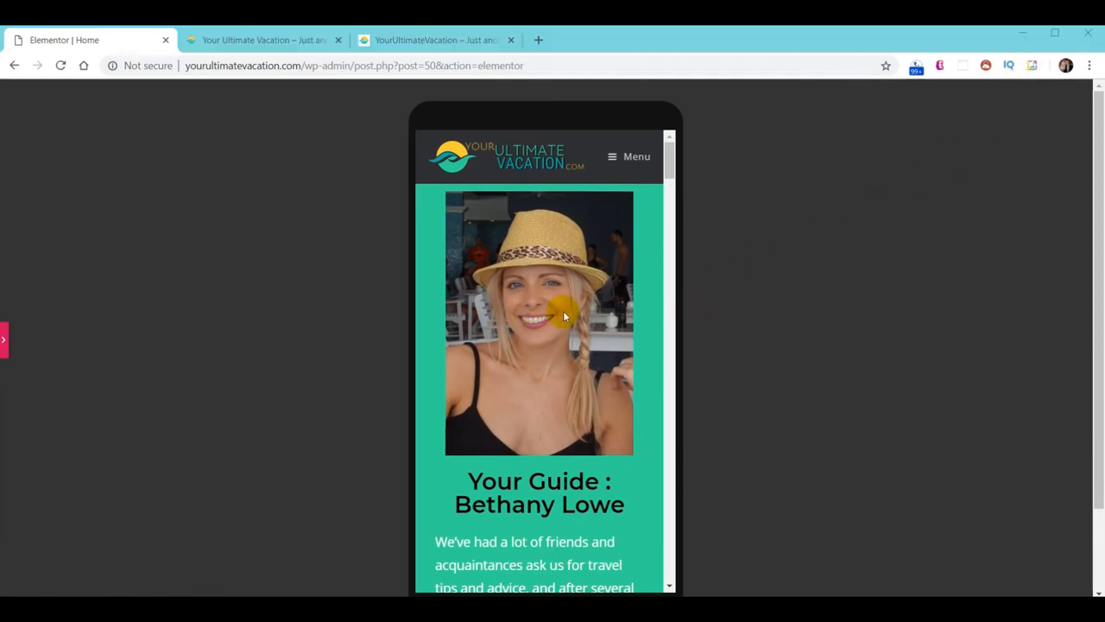
scroll(563, 313, "down", 6)
scroll(553, 324, "down", 10)
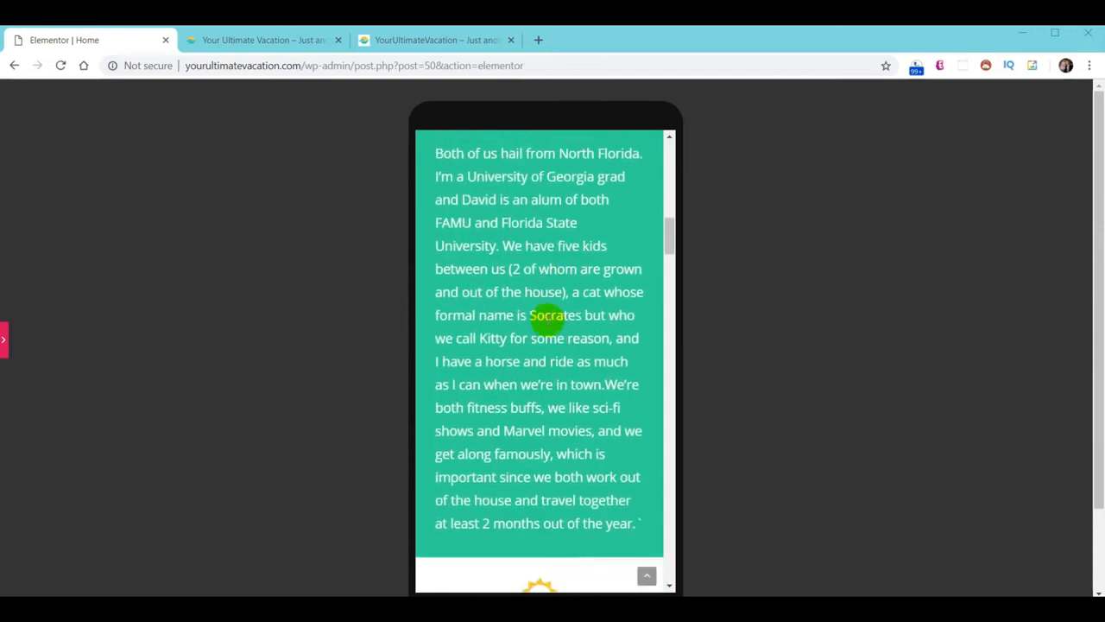
scroll(537, 318, "down", 10)
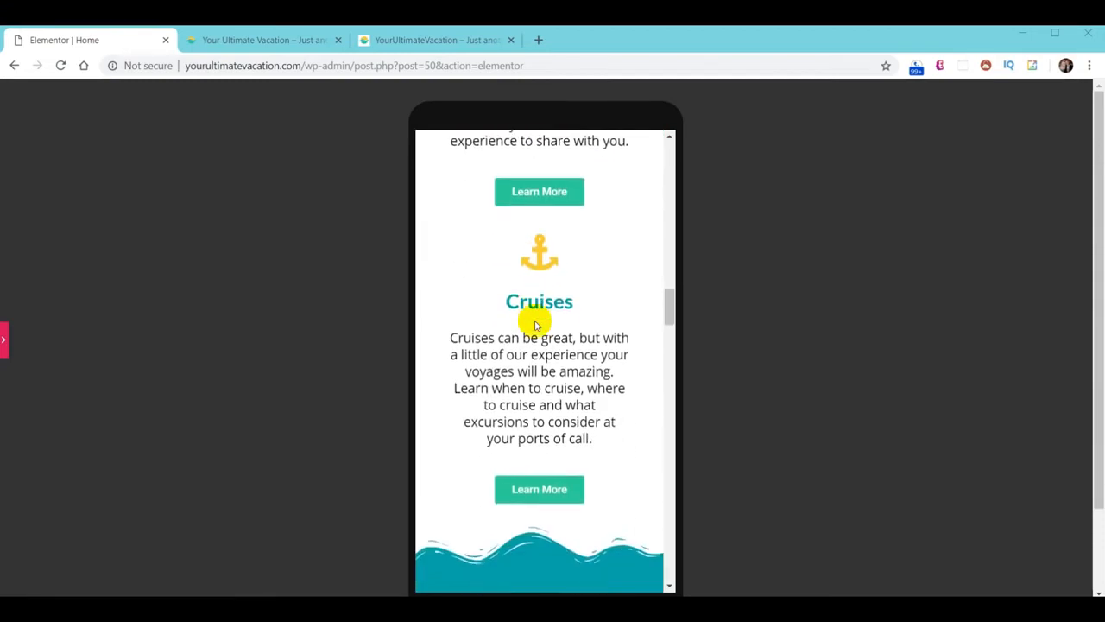
scroll(530, 337, "down", 12)
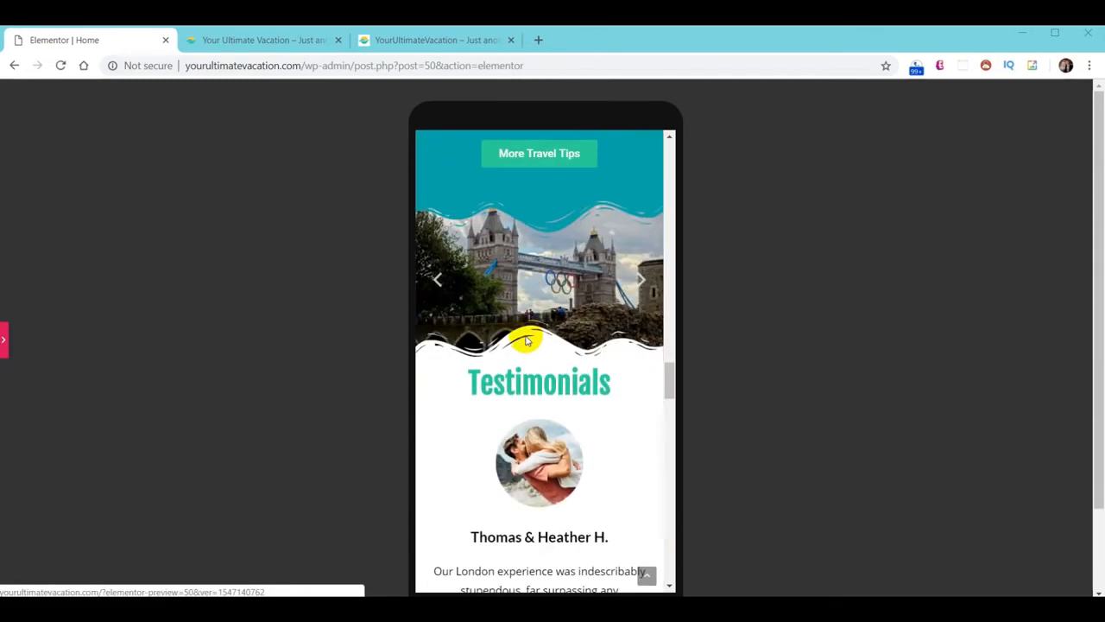
scroll(522, 346, "down", 10)
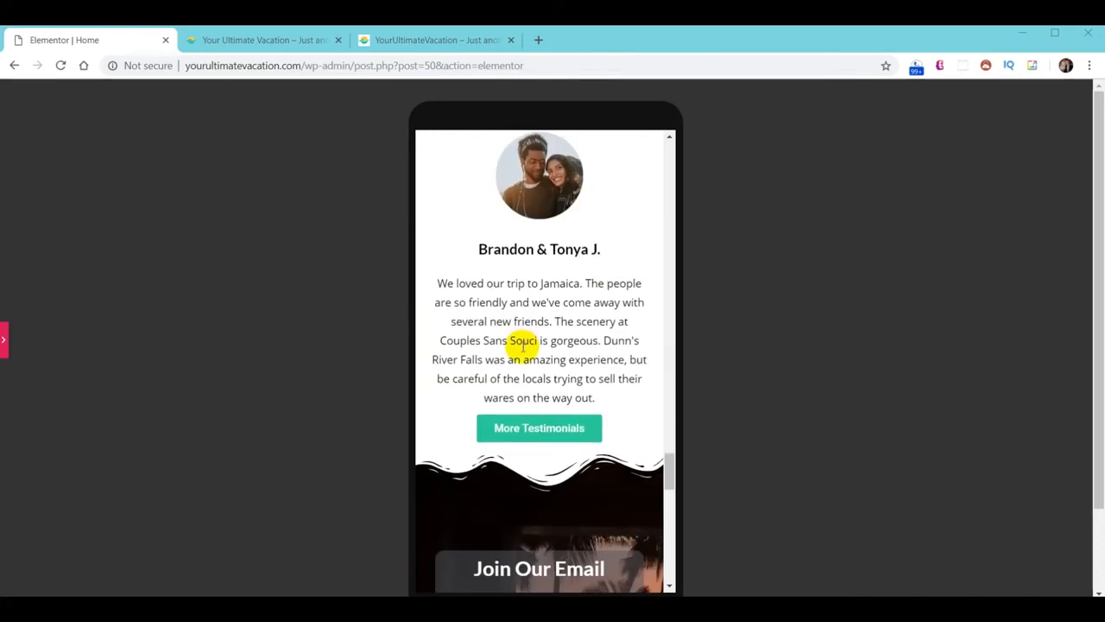
scroll(522, 359, "up", 4)
scroll(522, 358, "up", 10)
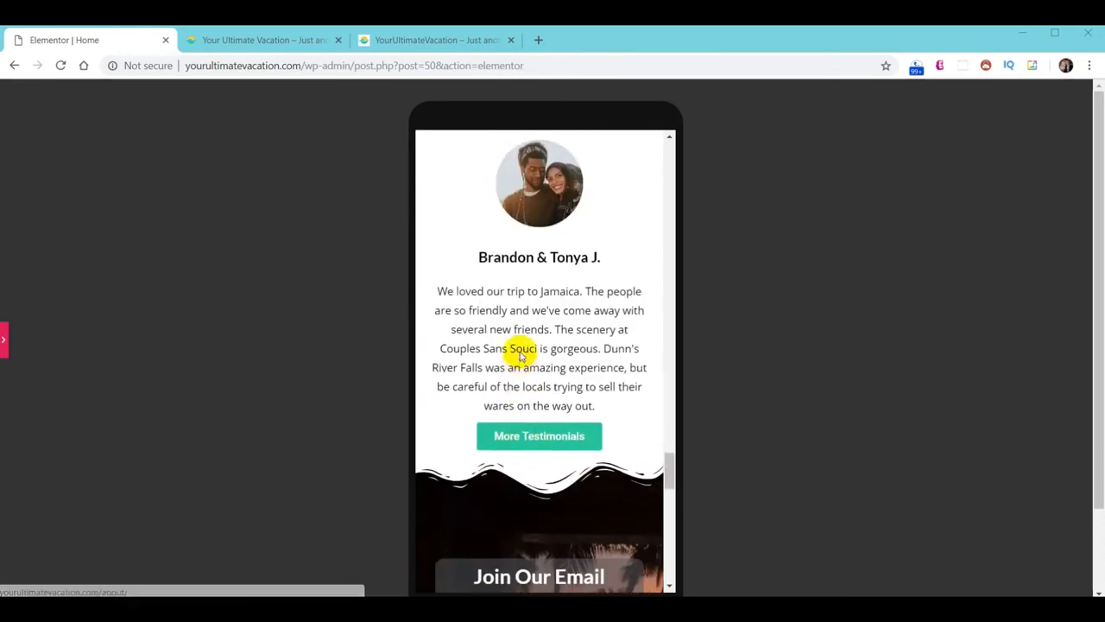
left_click_drag(670, 434, 663, 155)
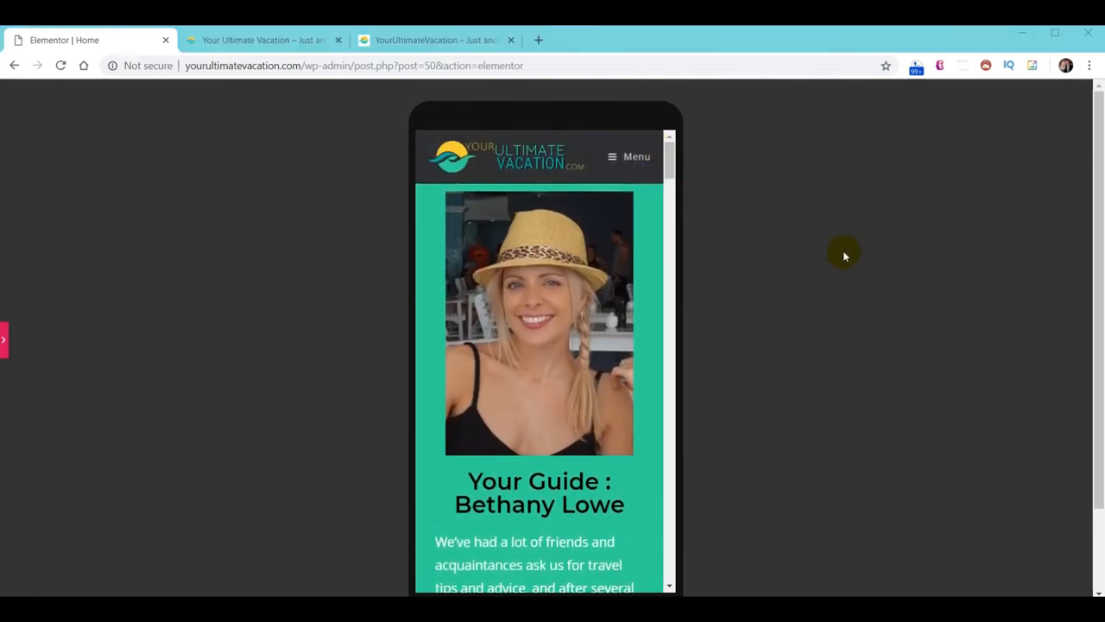
left_click(4, 341)
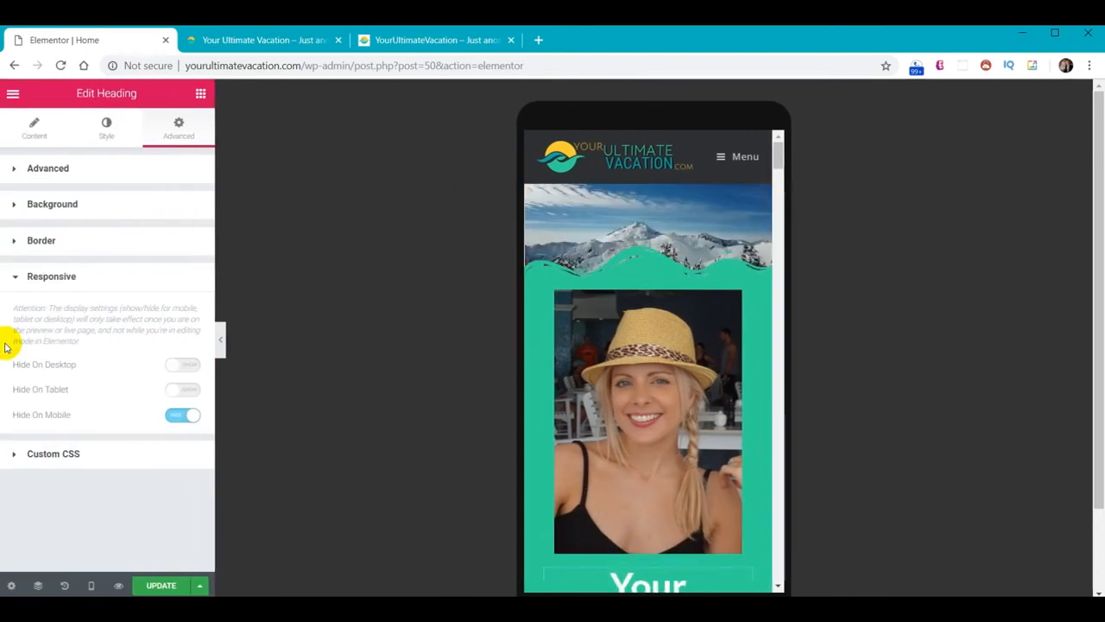
In tablet preview, turn on Hide On Tablet for the hero video section and preview the result
left_click(90, 586)
left_click(67, 520)
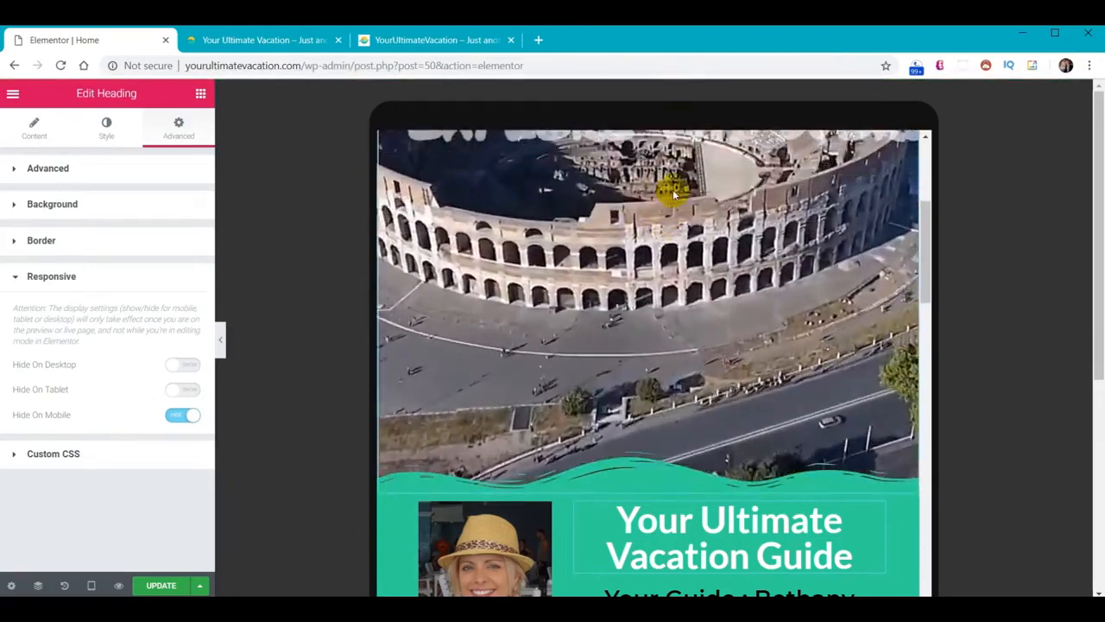
scroll(671, 187, "up", 4)
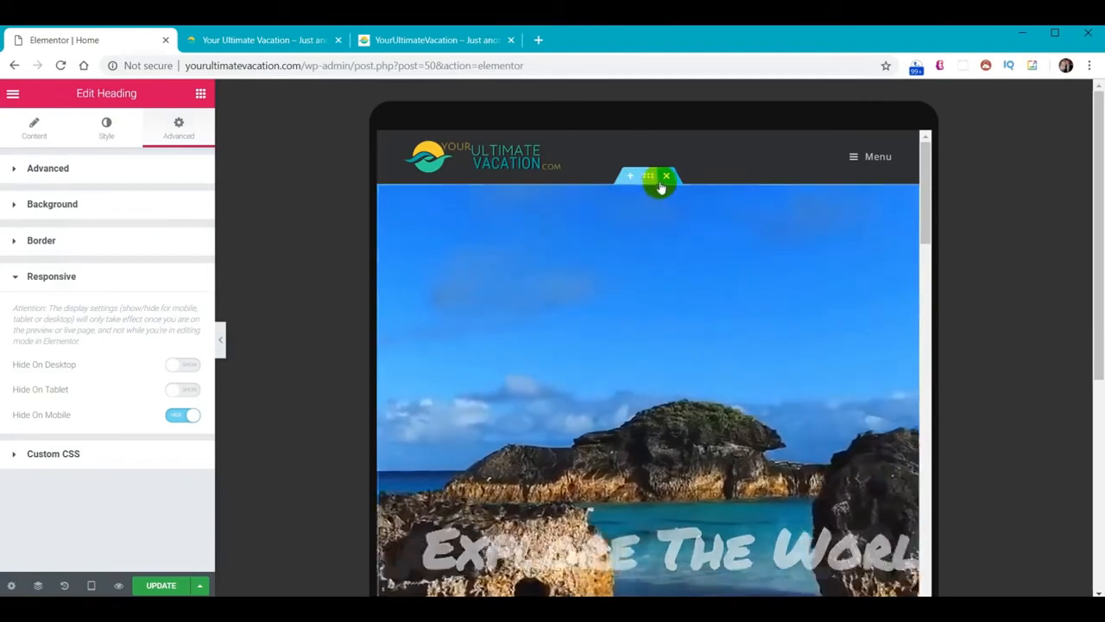
left_click(648, 183)
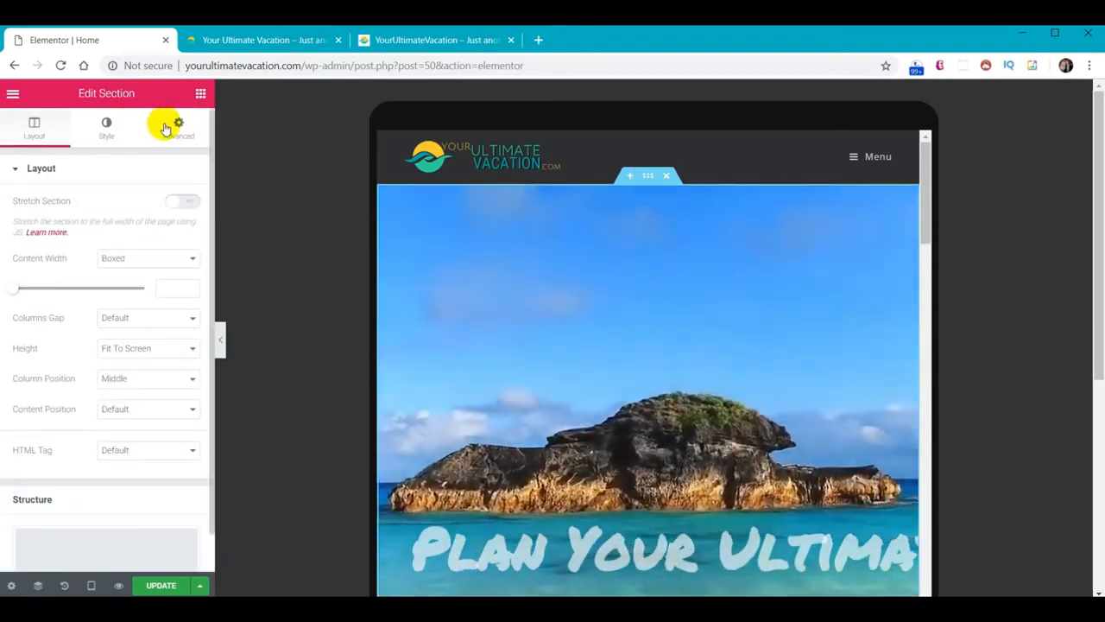
left_click(182, 127)
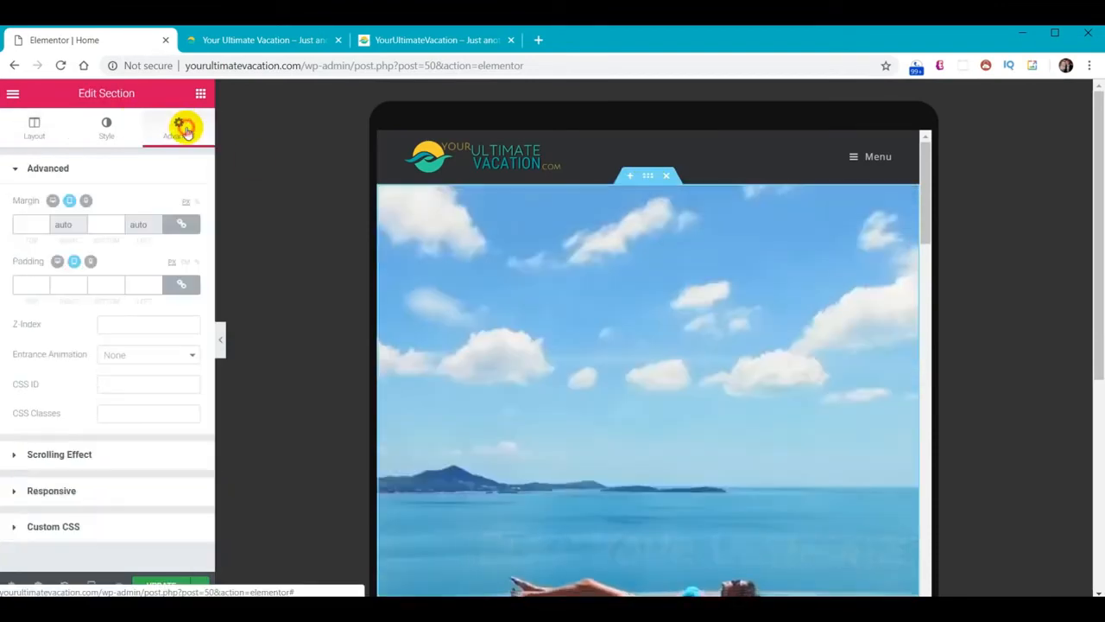
left_click(40, 491)
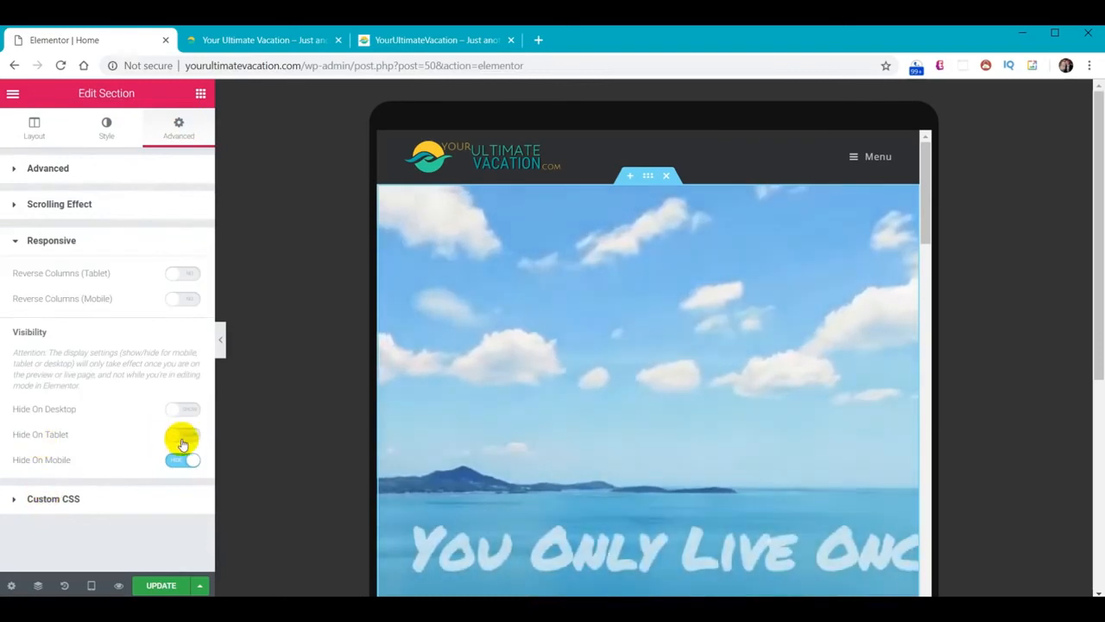
left_click(186, 441)
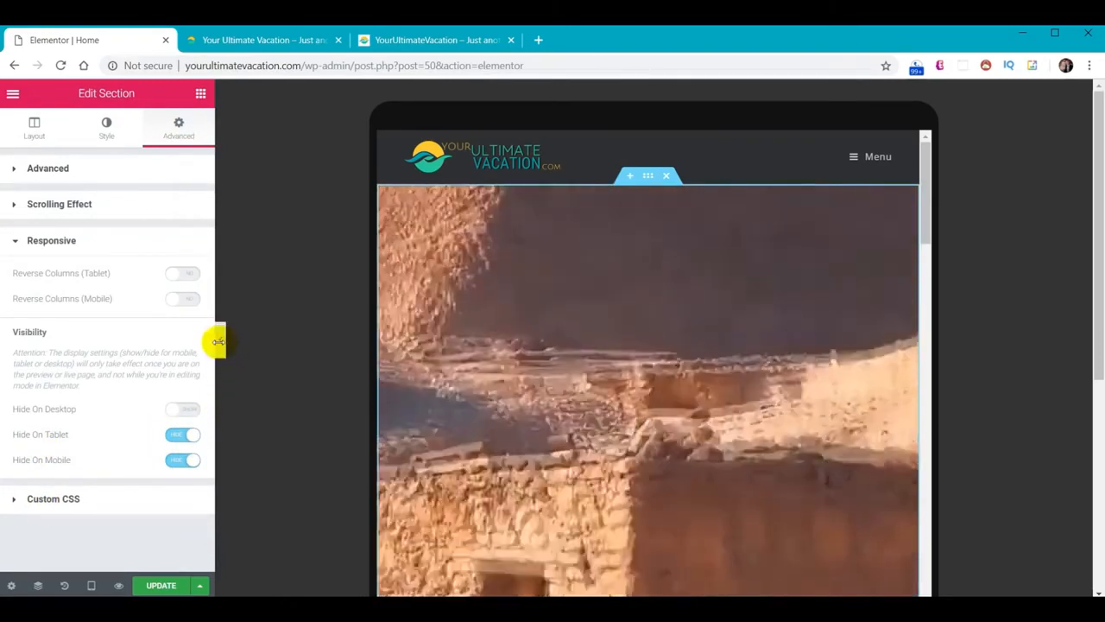
left_click(221, 342)
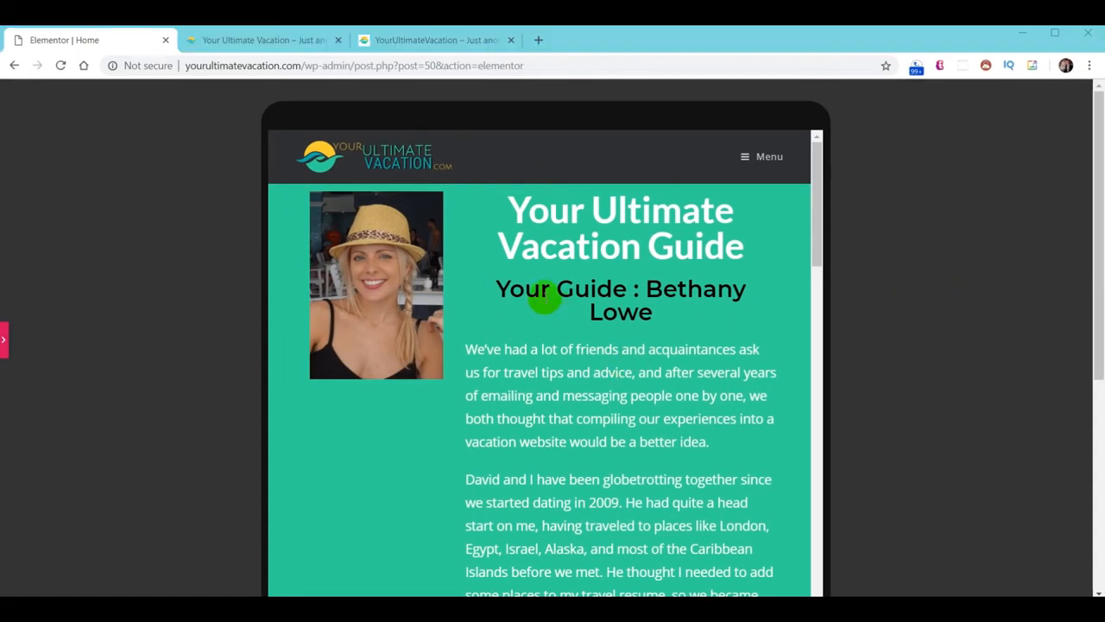
left_click(5, 344)
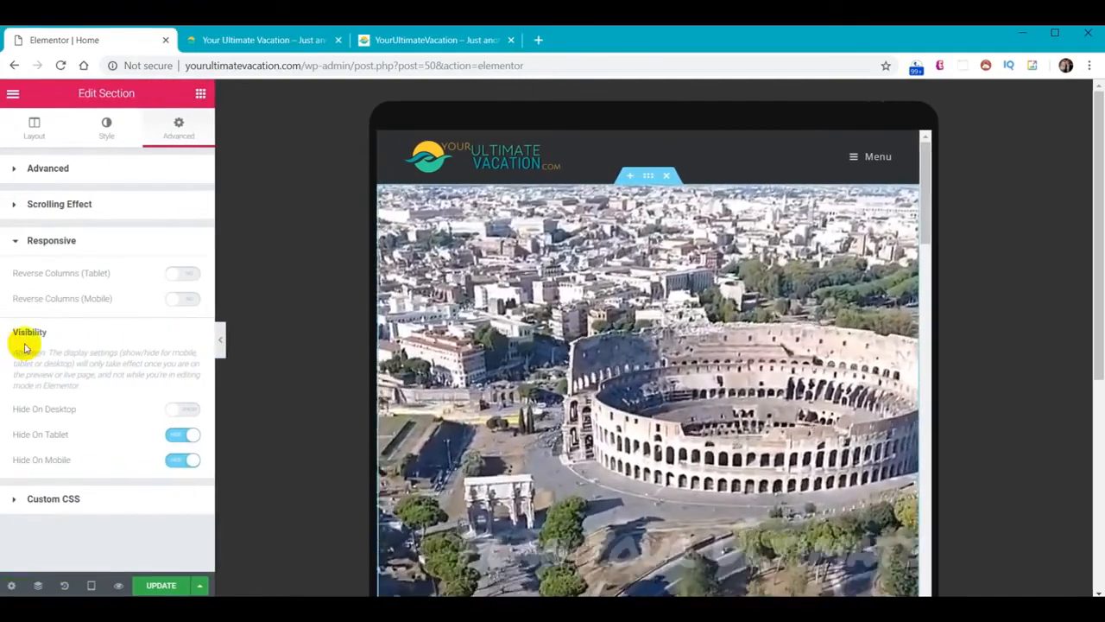
Insert a new single-column section above the video hero, stretched with full-width content
left_click(638, 188)
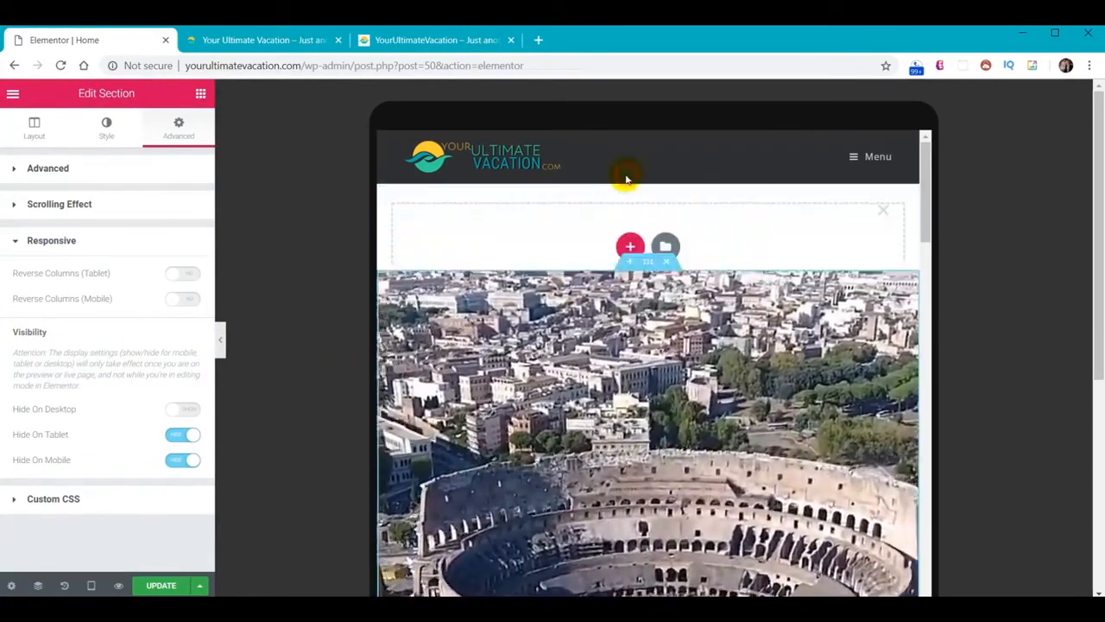
left_click(630, 245)
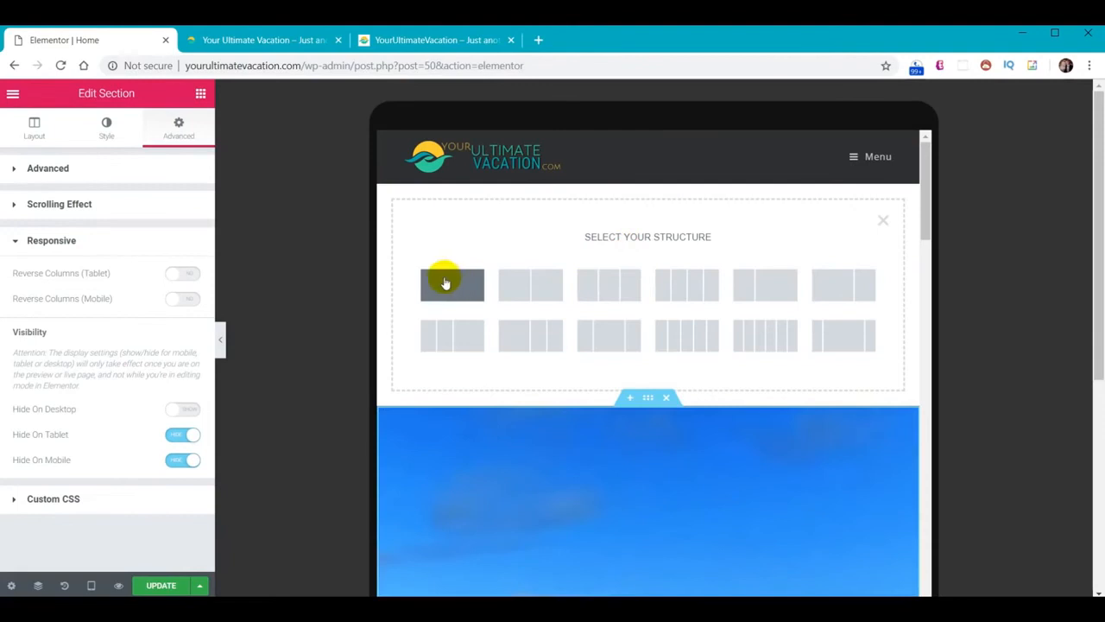
left_click(443, 280)
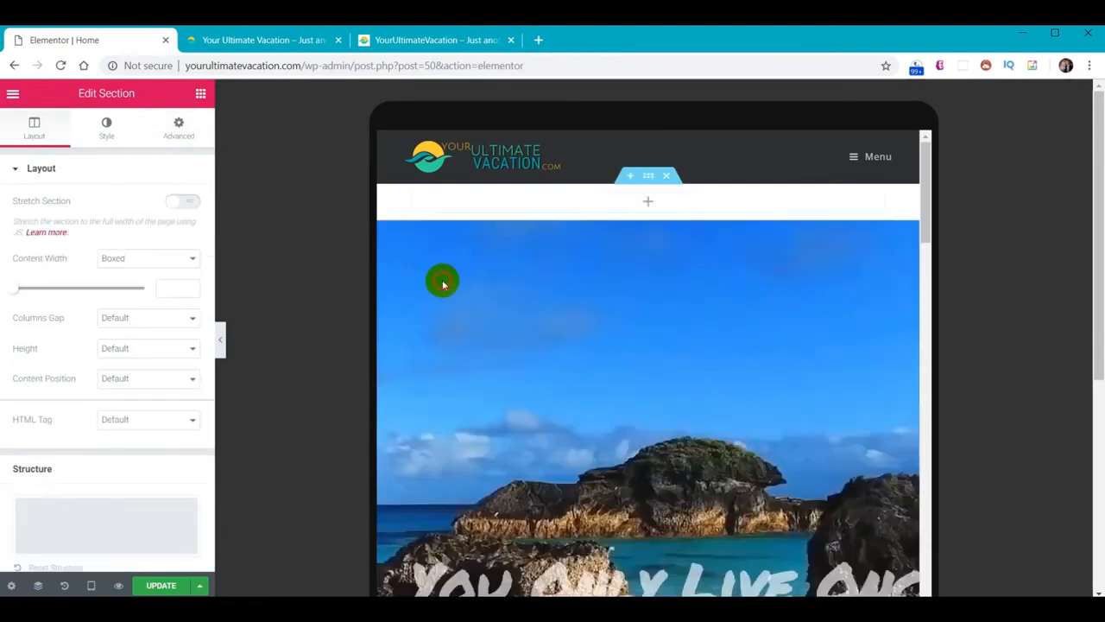
left_click(189, 201)
left_click(194, 259)
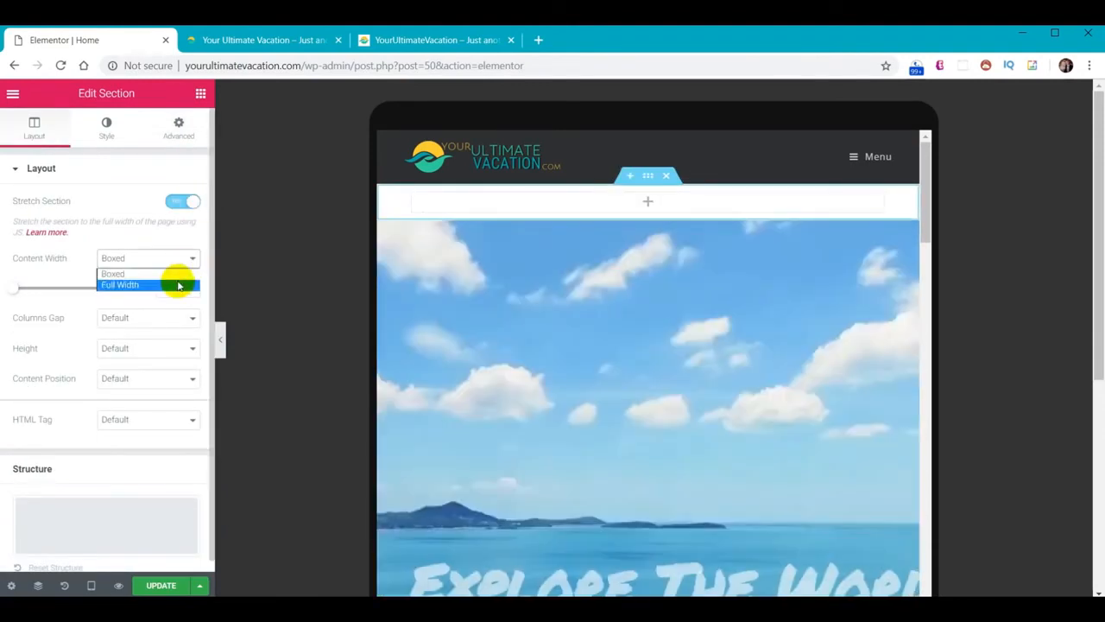
left_click(178, 285)
Upload Cover-Video-Replacement.jpg and insert it as the section's classic background image
left_click(106, 125)
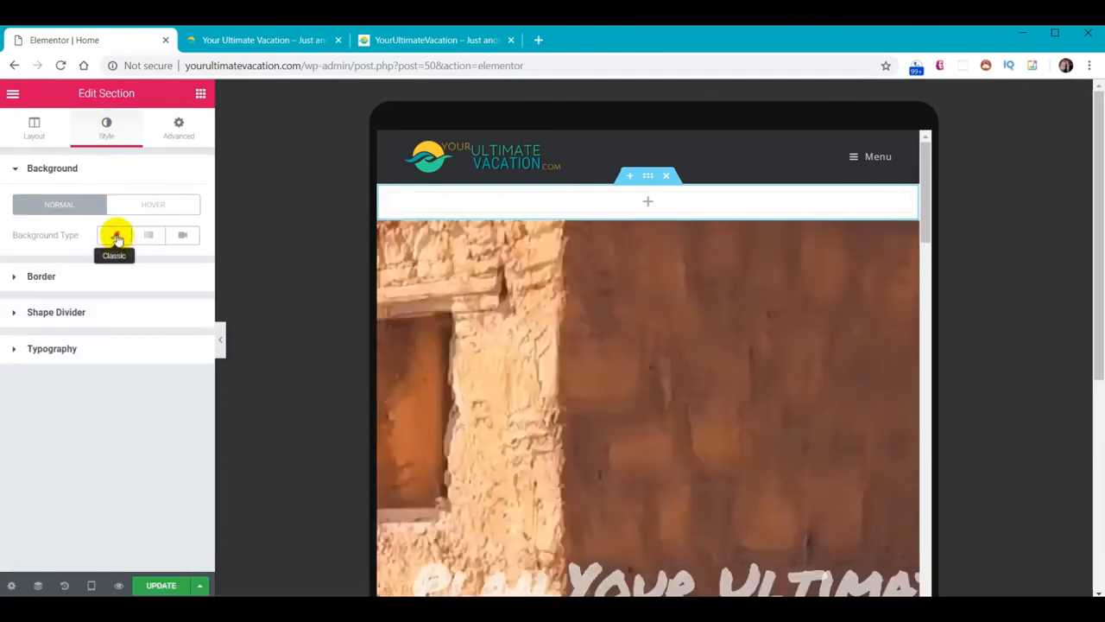
left_click(115, 235)
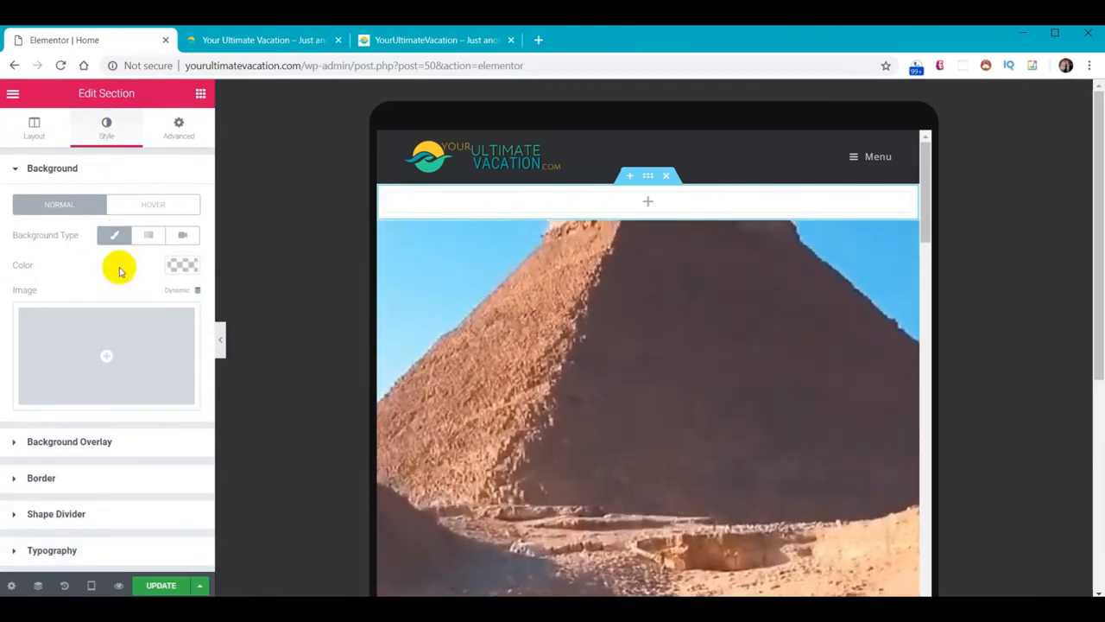
left_click(109, 357)
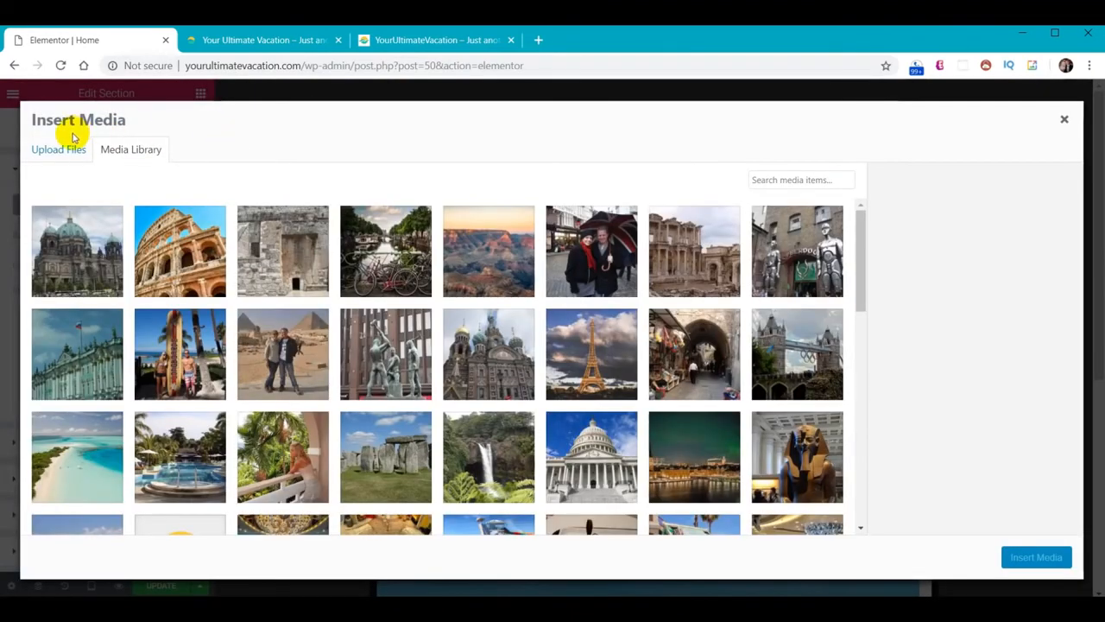
left_click(57, 151)
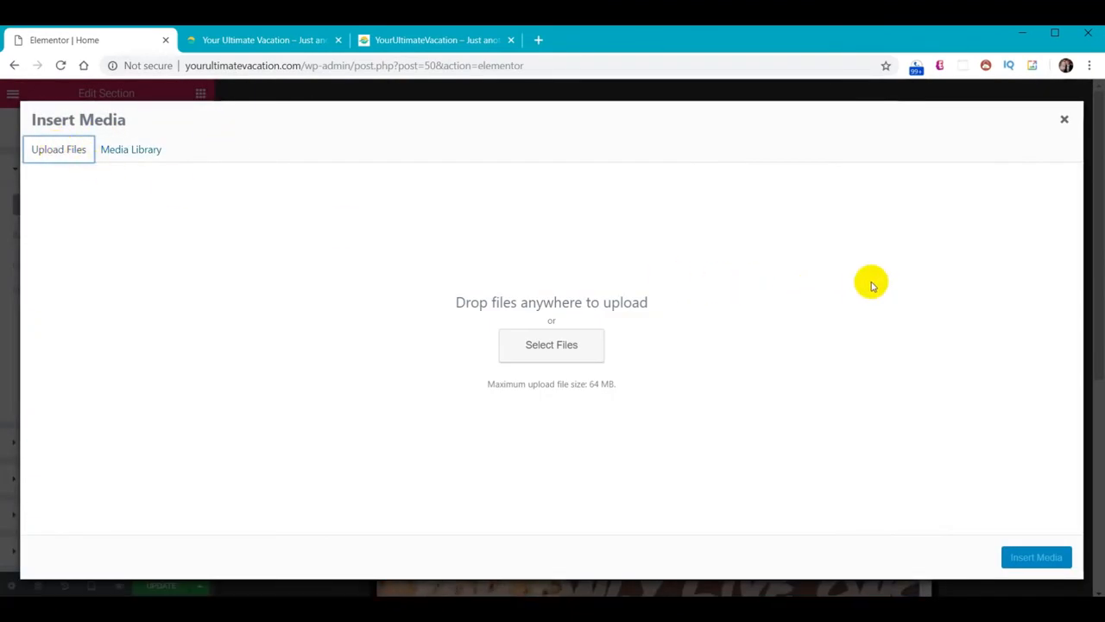
key("alt+Tab")
left_click_drag(896, 249, 422, 361)
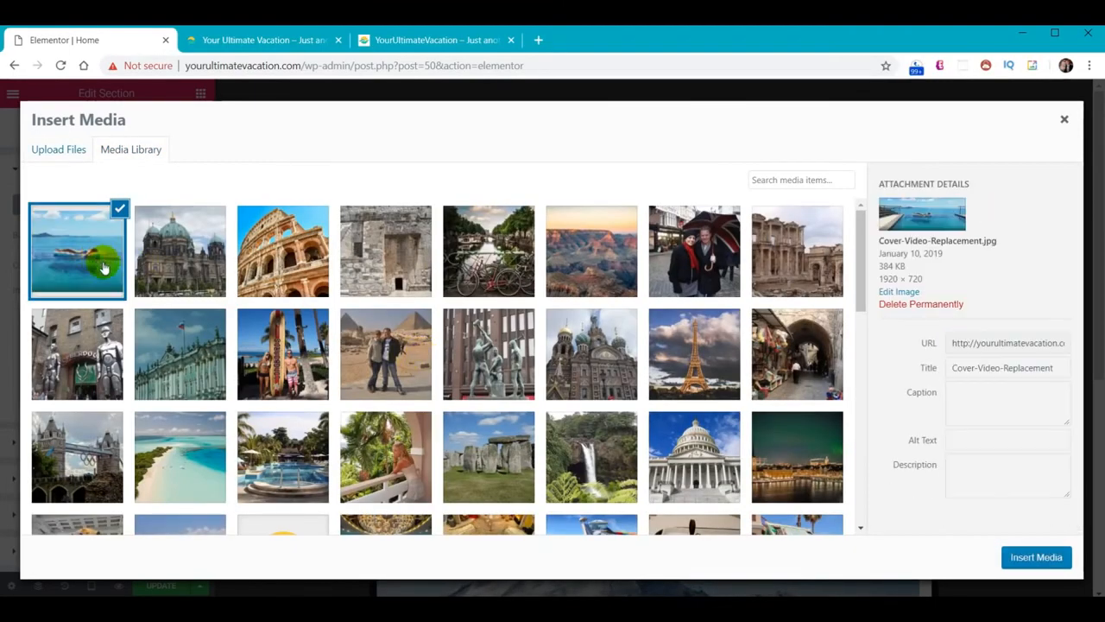
left_click(1035, 558)
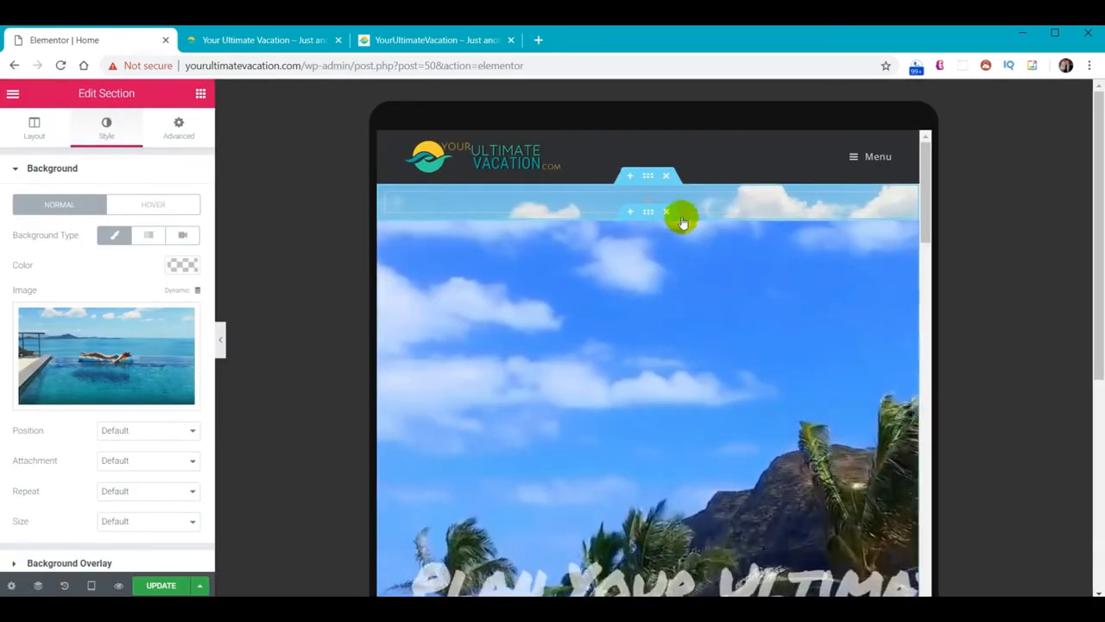
Unlink padding and set the section's top padding to 400 on tablet, then preview the taller hero
left_click(179, 127)
left_click(180, 285)
left_click(25, 285)
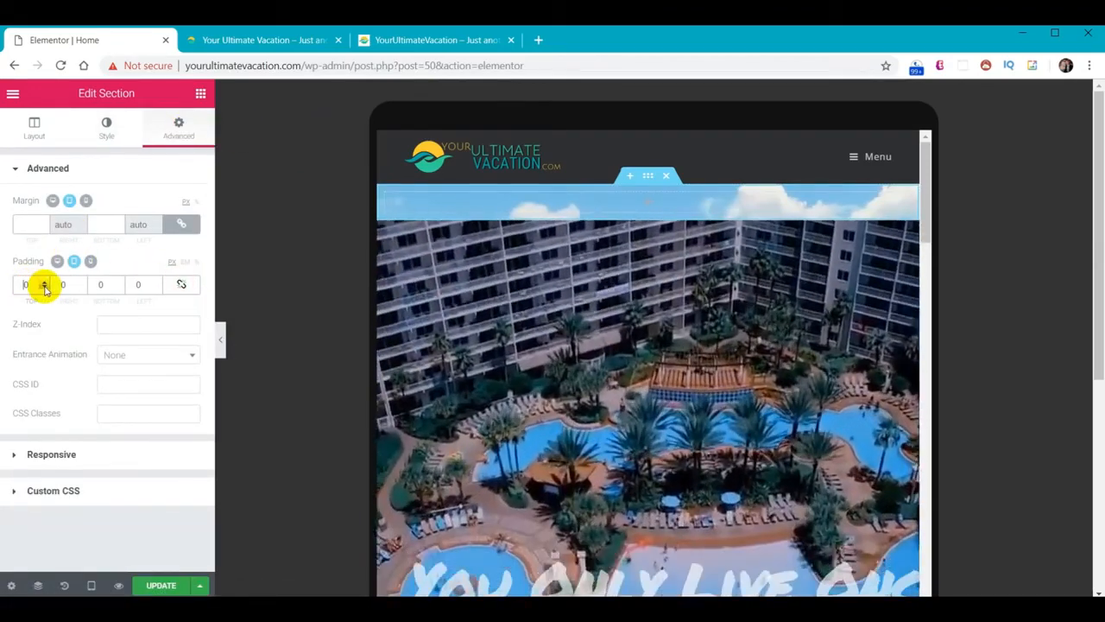
type("400")
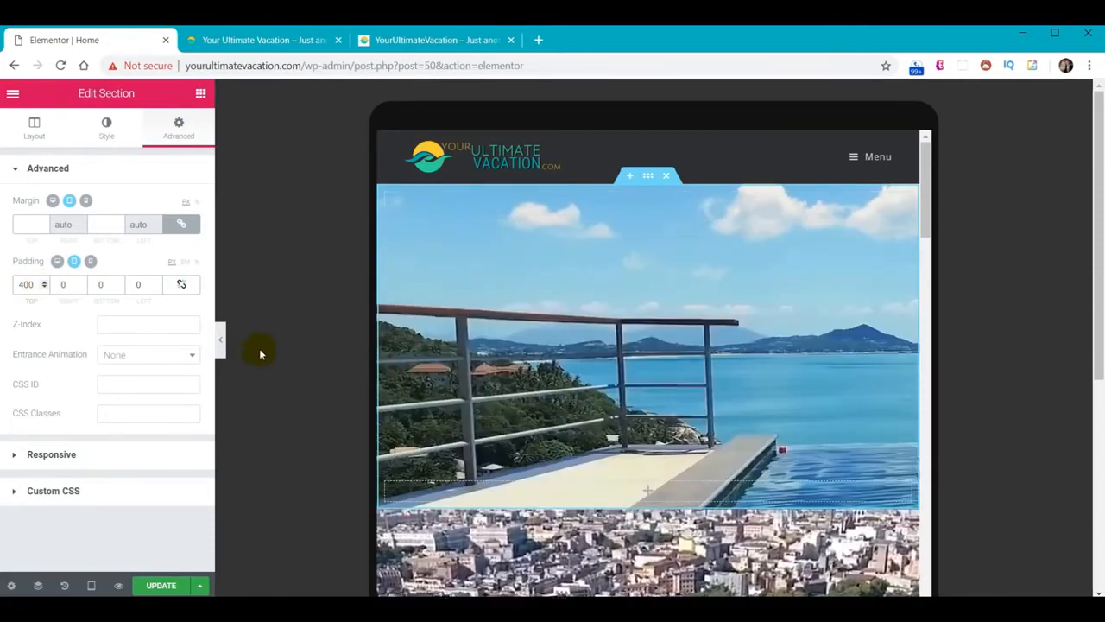
left_click(218, 348)
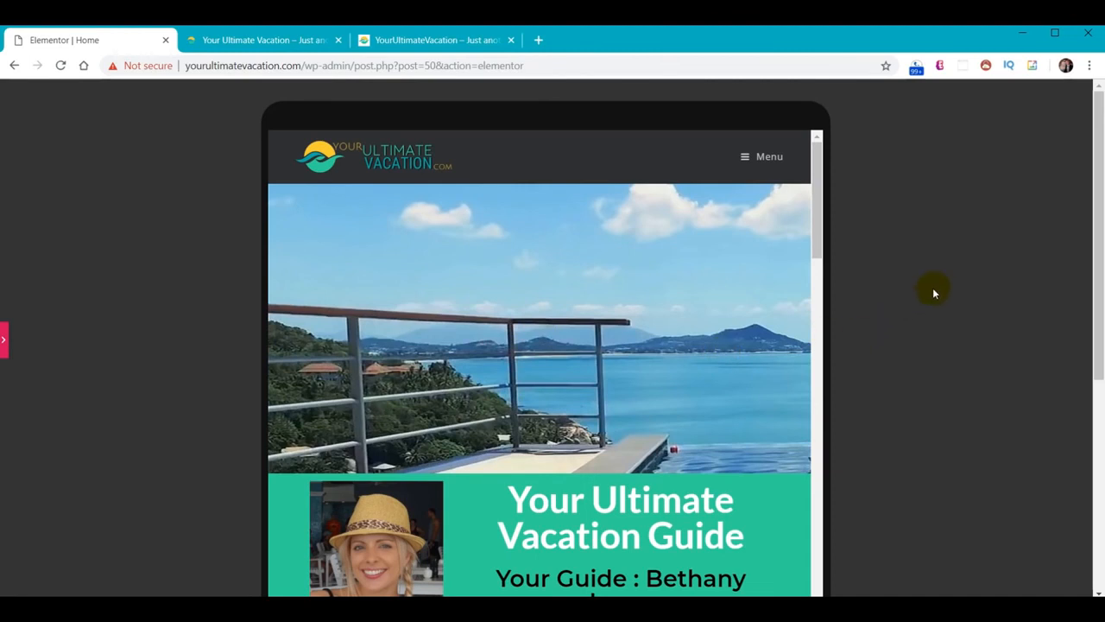
left_click(4, 340)
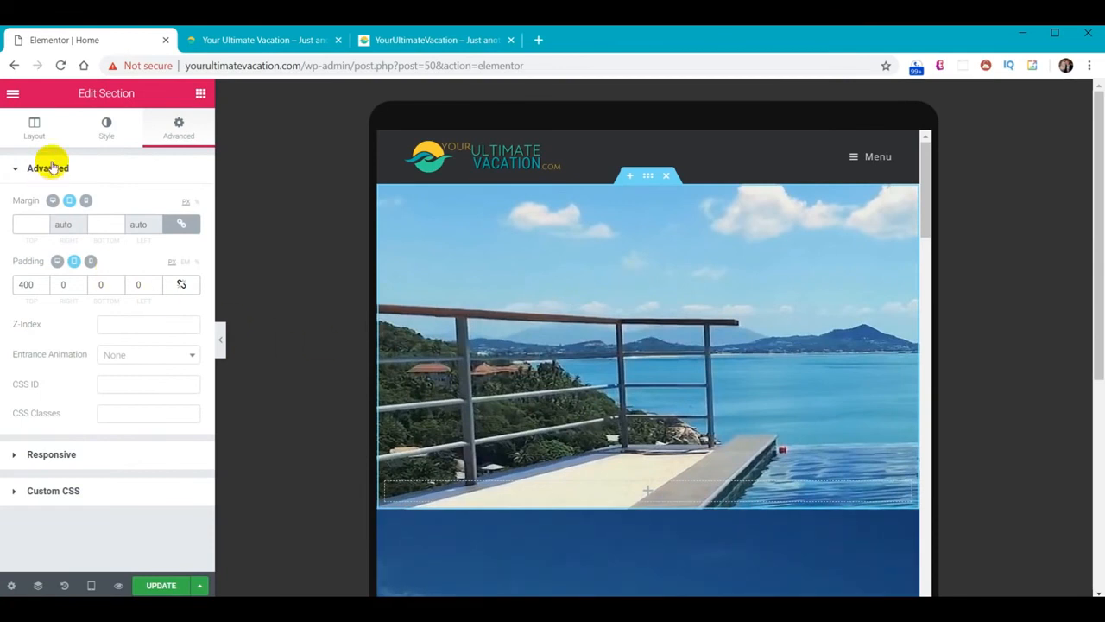
Set the pool background position to Top Center and size to Cover, then preview the hero
left_click(105, 131)
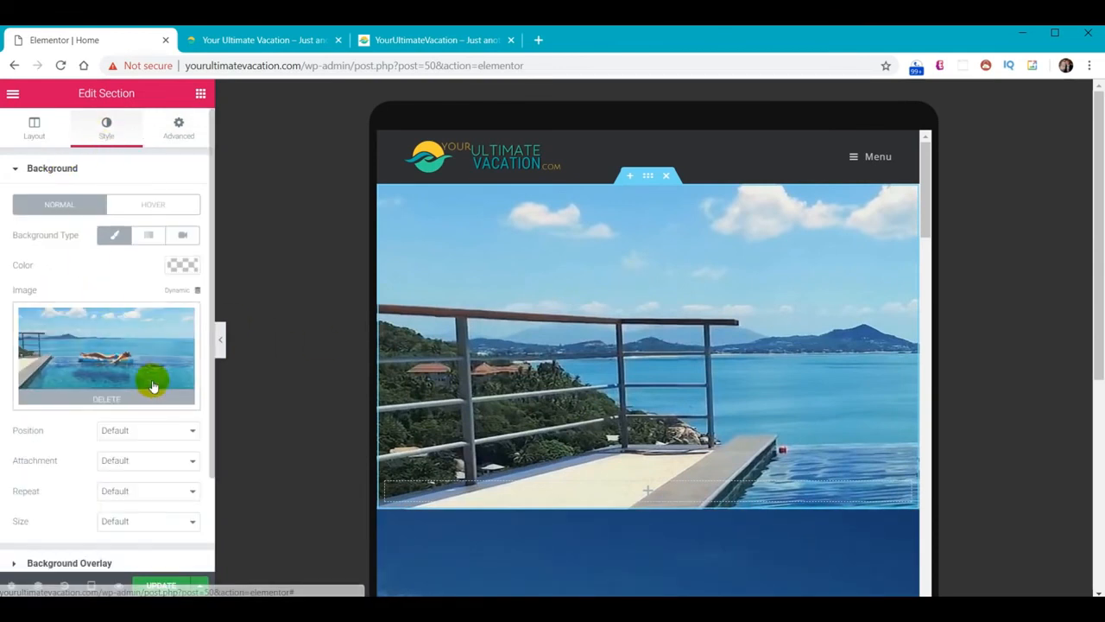
left_click(158, 436)
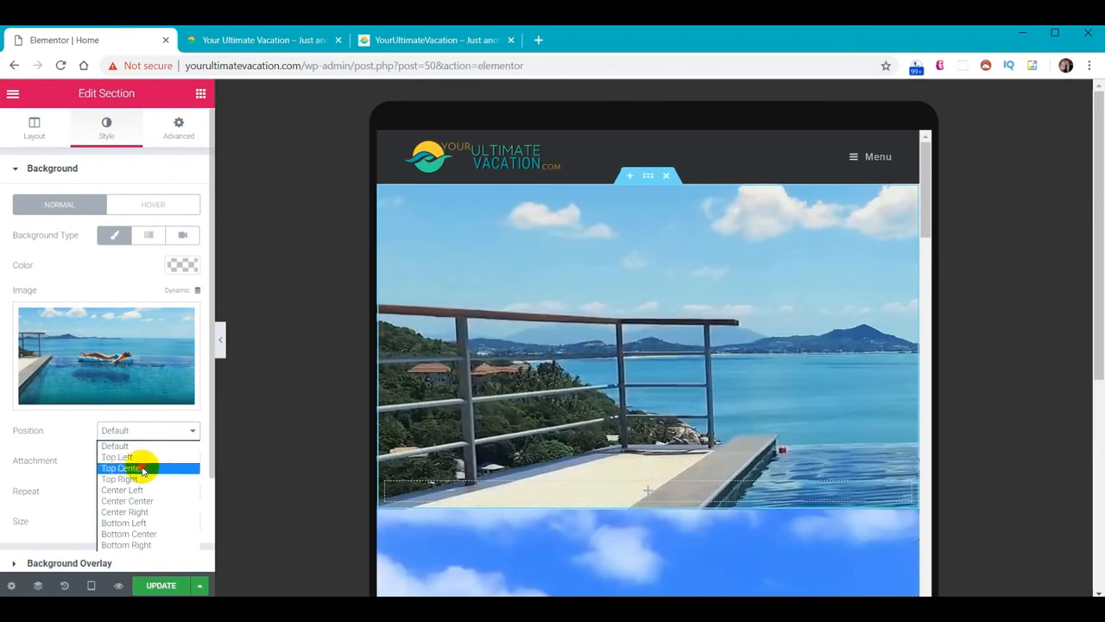
left_click(143, 468)
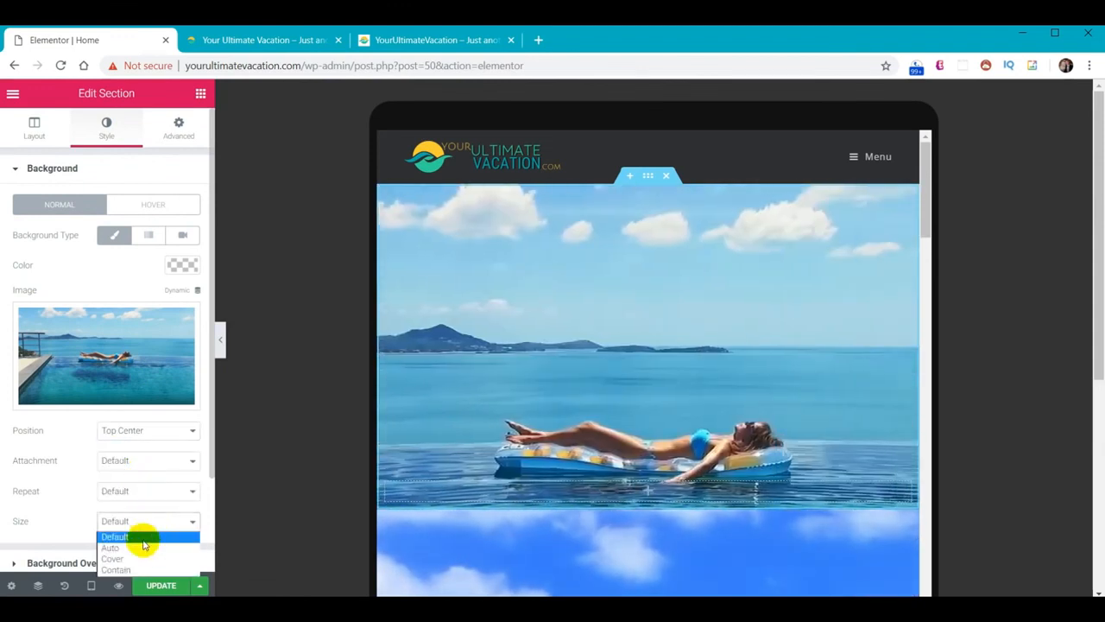
left_click(140, 560)
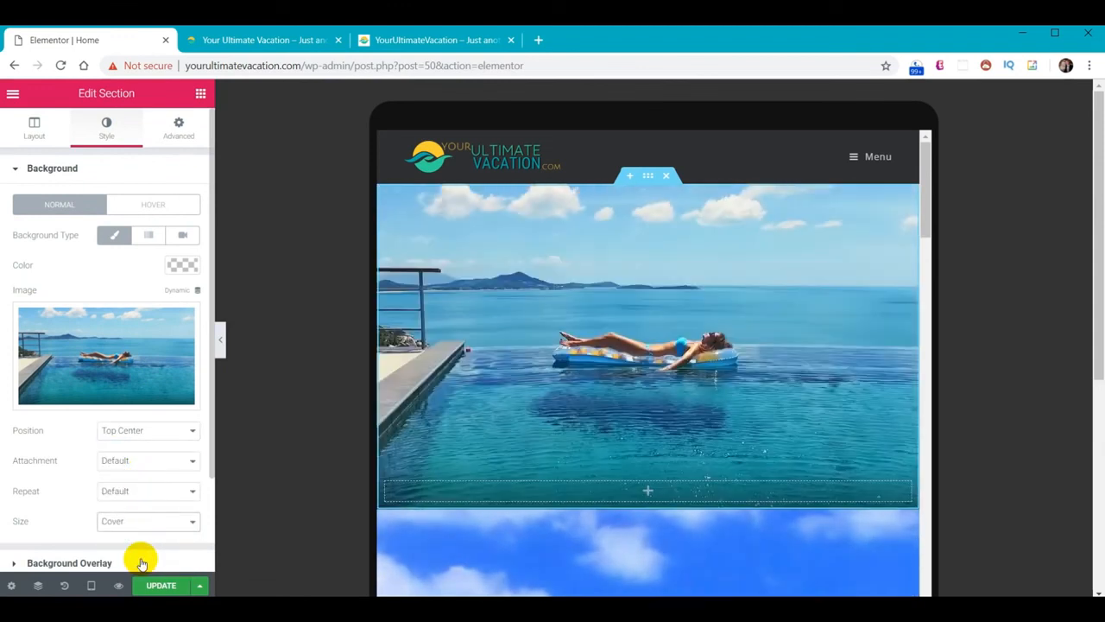
left_click(221, 340)
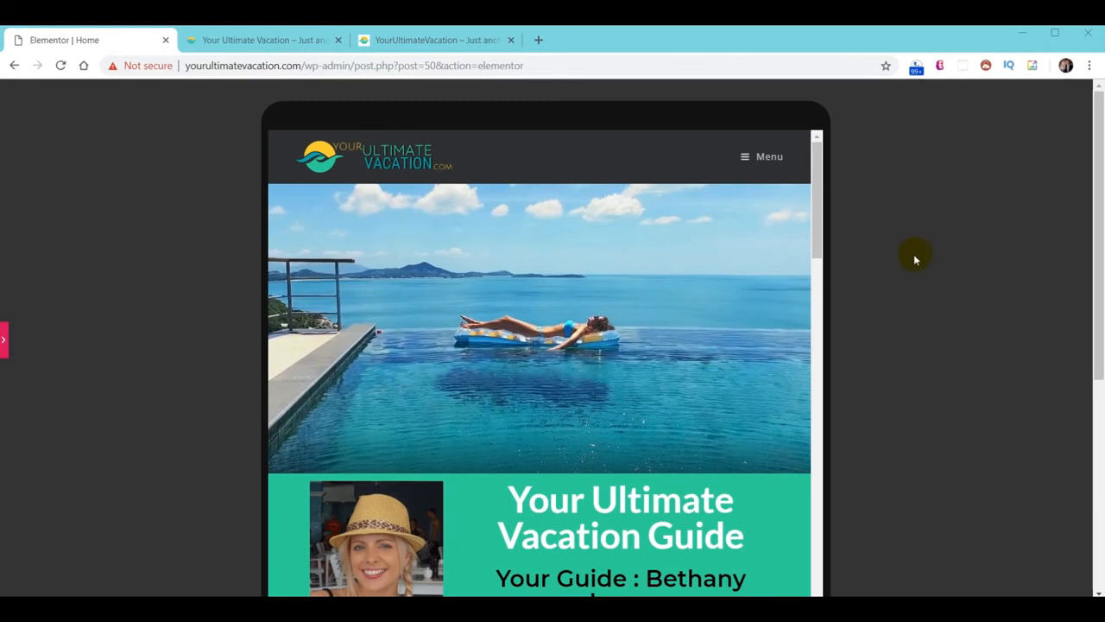
left_click(5, 344)
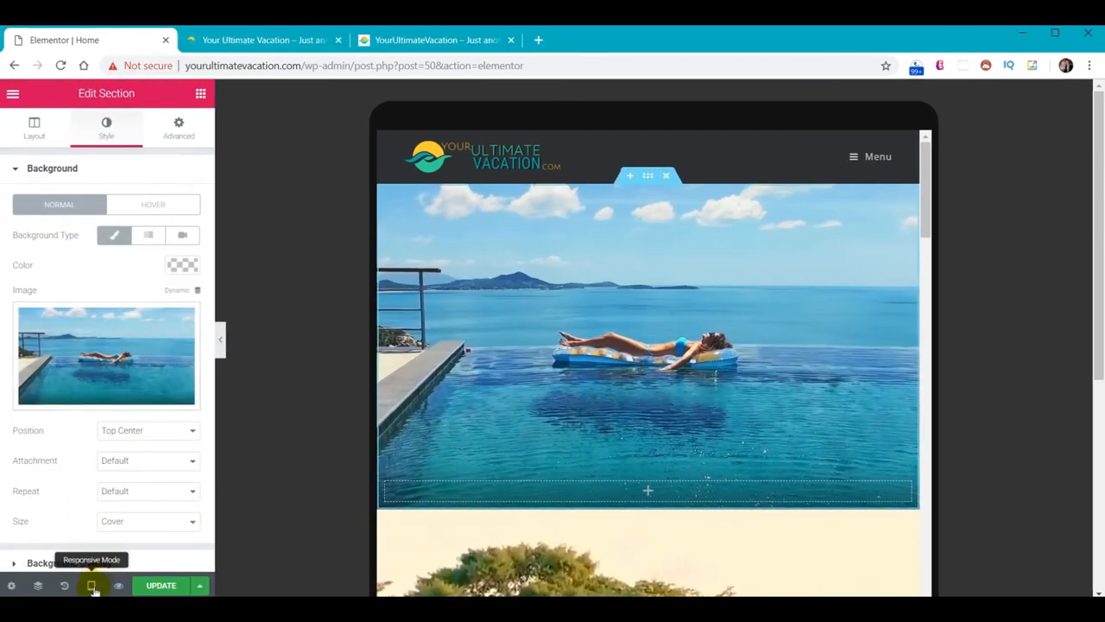
Preview the page at mobile width with the editing panel hidden
left_click(92, 585)
left_click(78, 550)
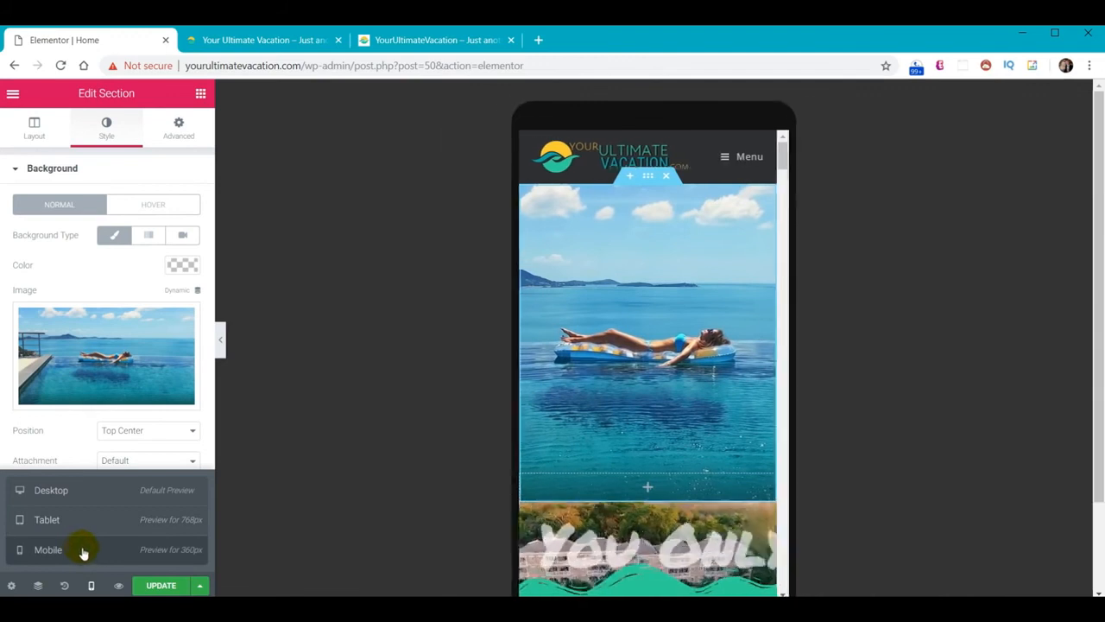
left_click(221, 343)
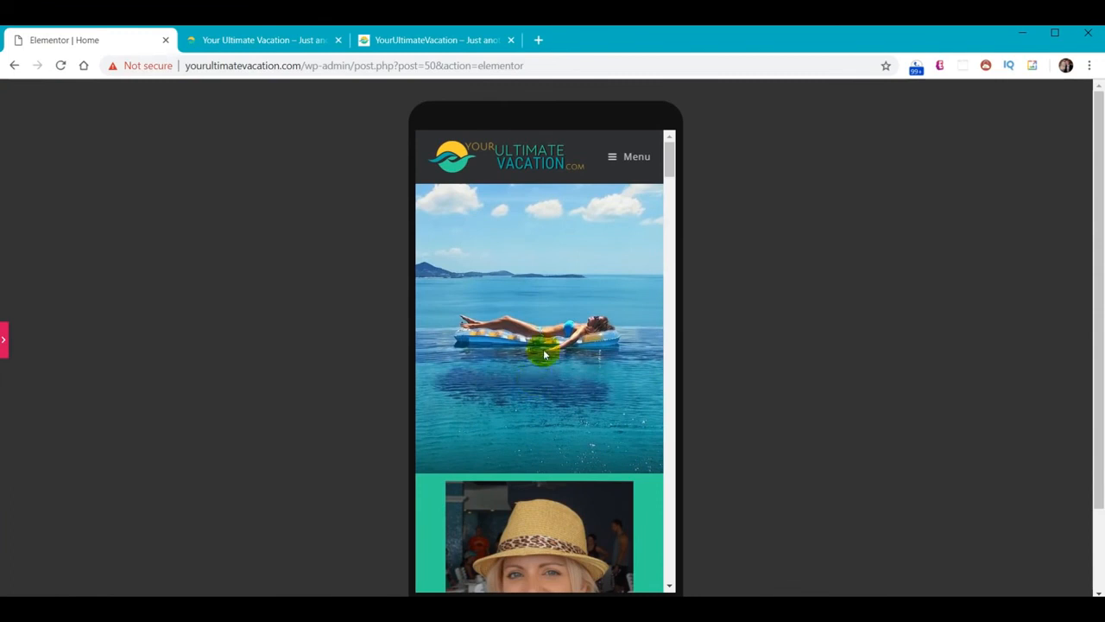
left_click(4, 342)
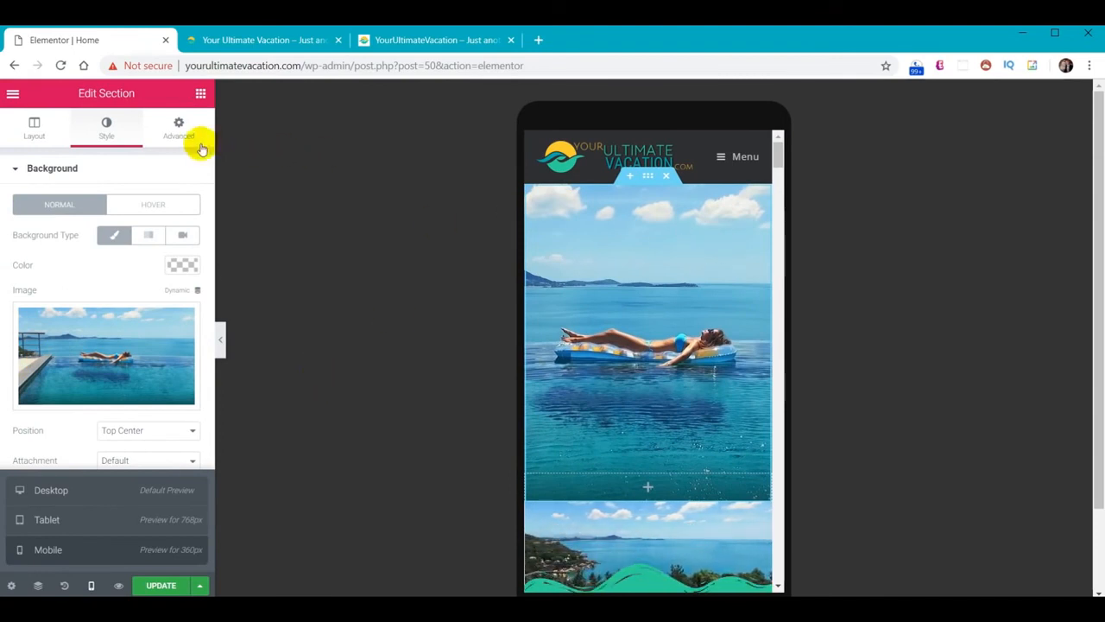
Check the section's responsive visibility settings, then return the preview to tablet width
left_click(180, 128)
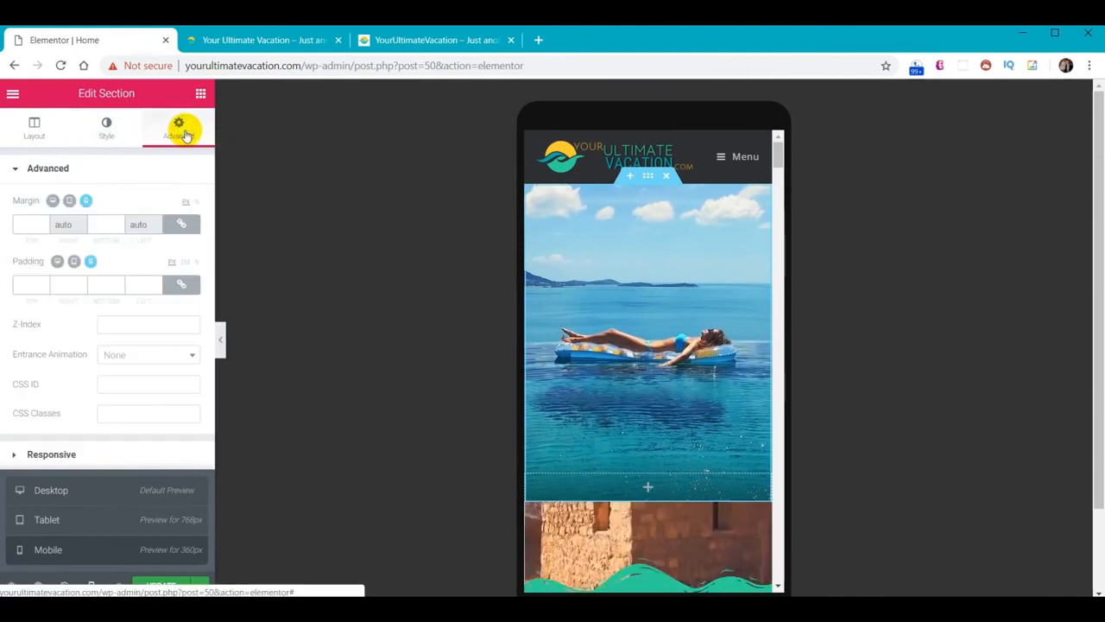
left_click(90, 587)
left_click(52, 455)
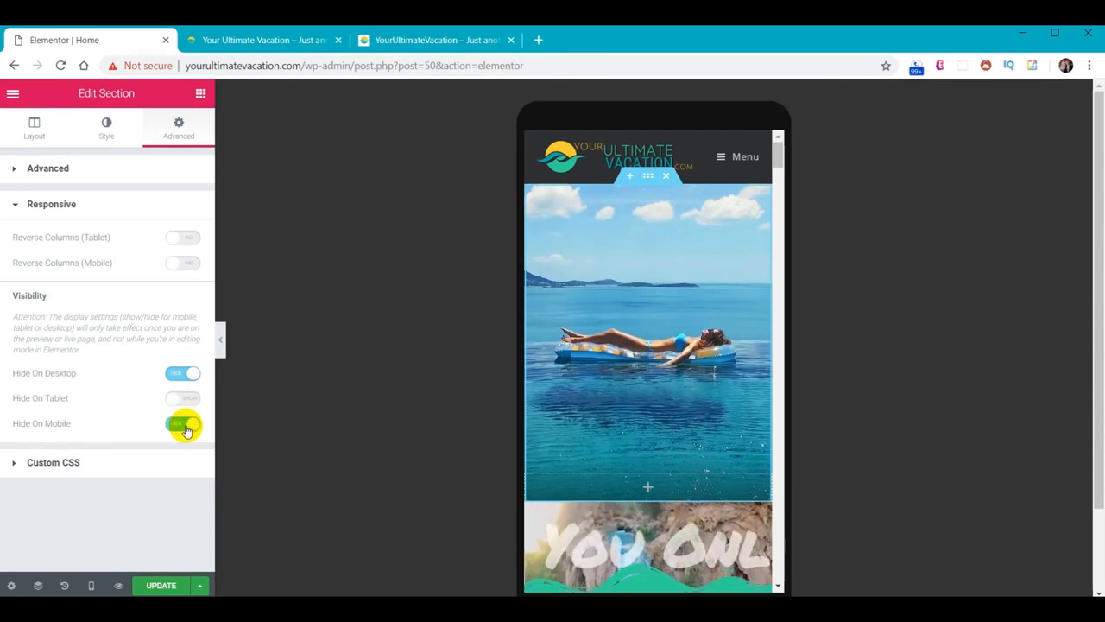
left_click(94, 586)
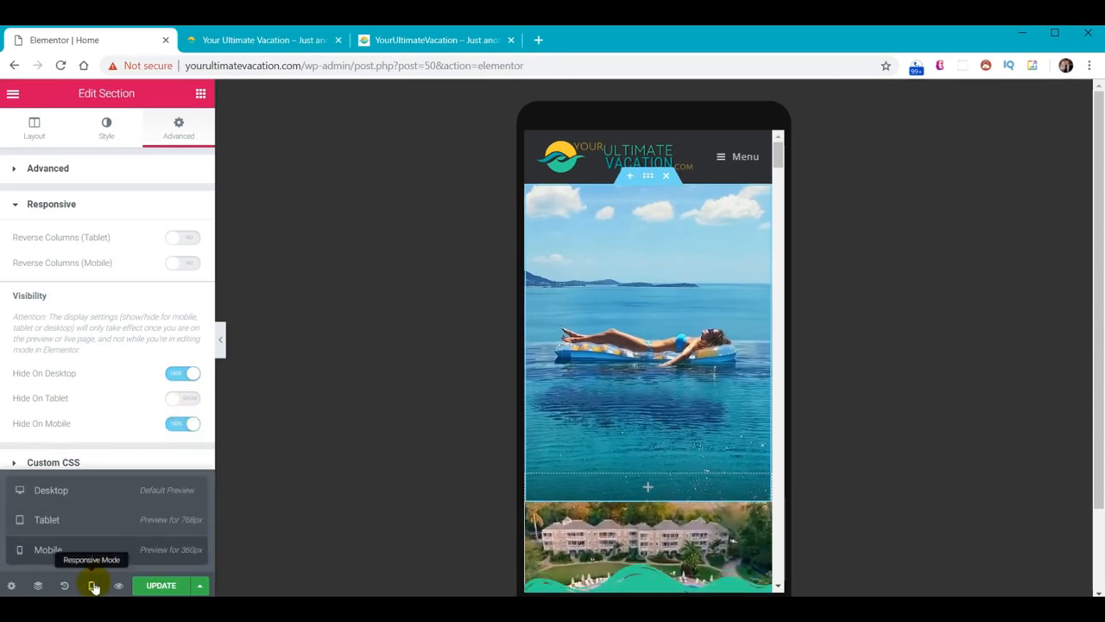
left_click(222, 337)
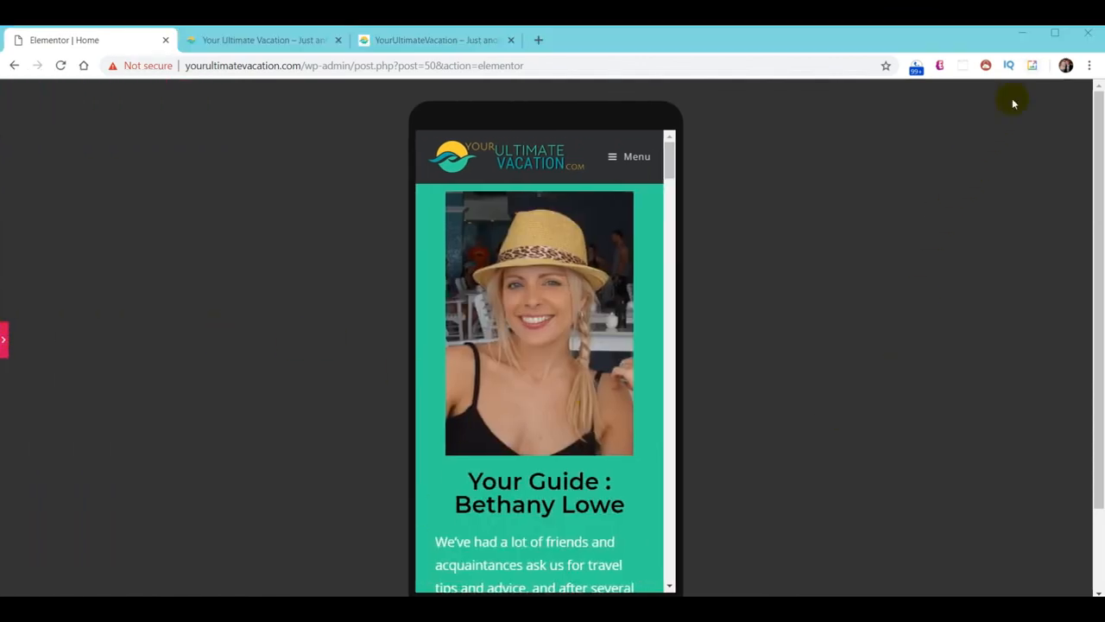
left_click(4, 342)
left_click(79, 523)
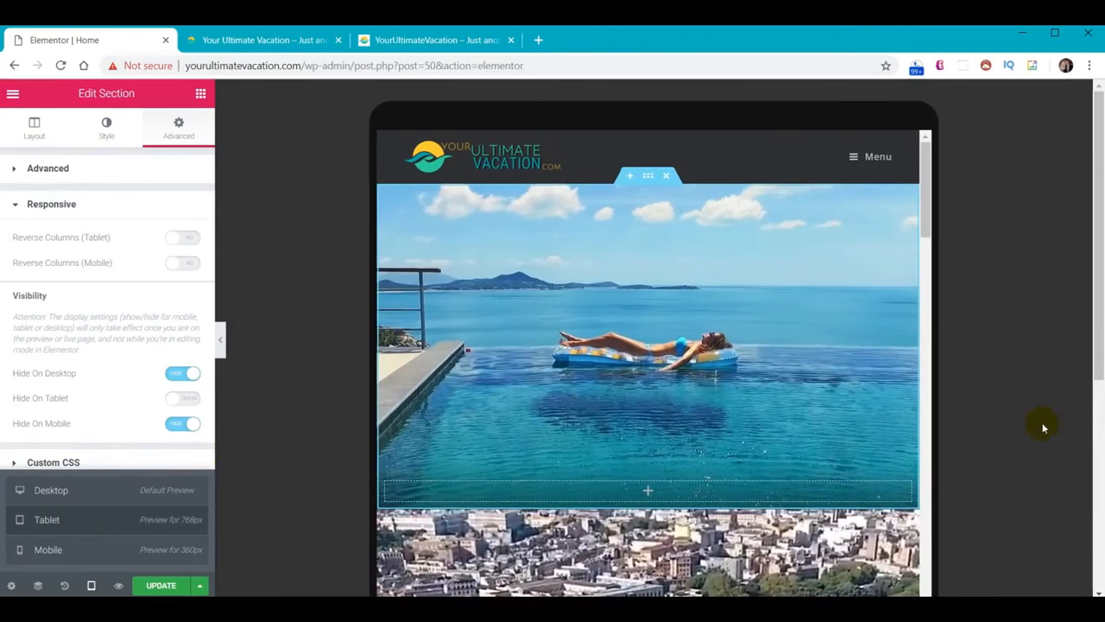
scroll(1007, 420, "down", 5)
Scroll down and preview the Destinations, Travel Tips and Cruises icon boxes
scroll(997, 429, "down", 10)
scroll(626, 313, "down", 10)
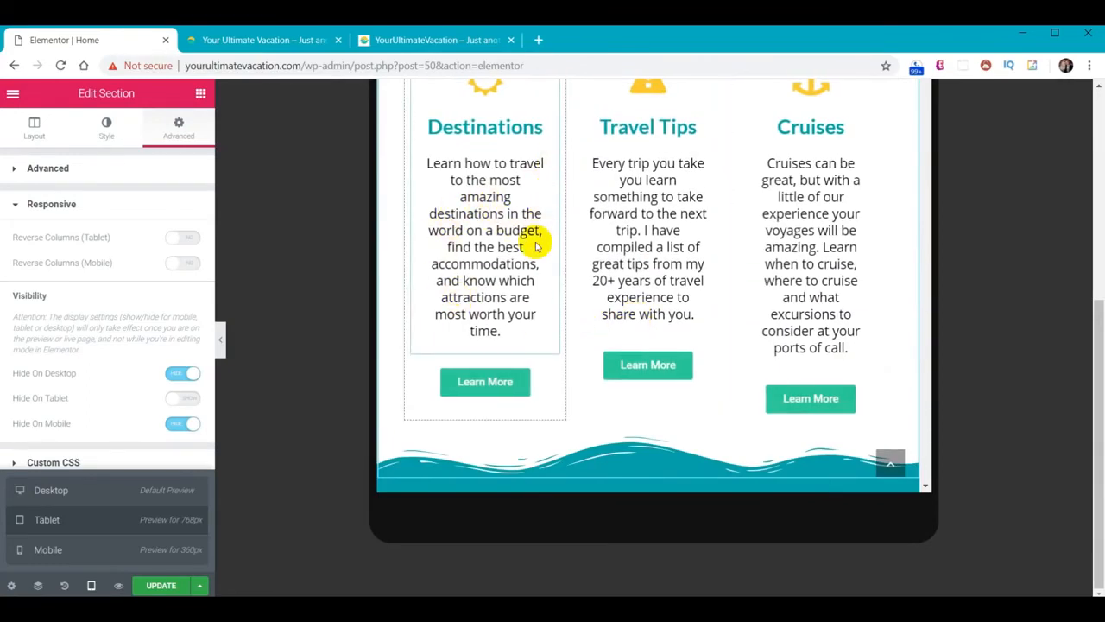
left_click(220, 340)
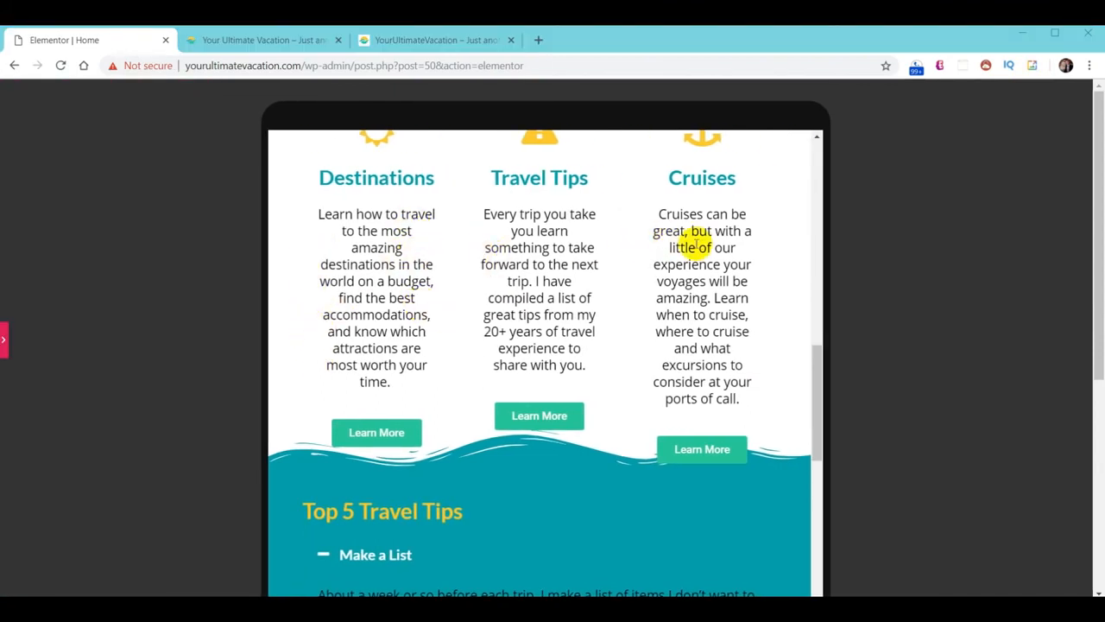
left_click(4, 342)
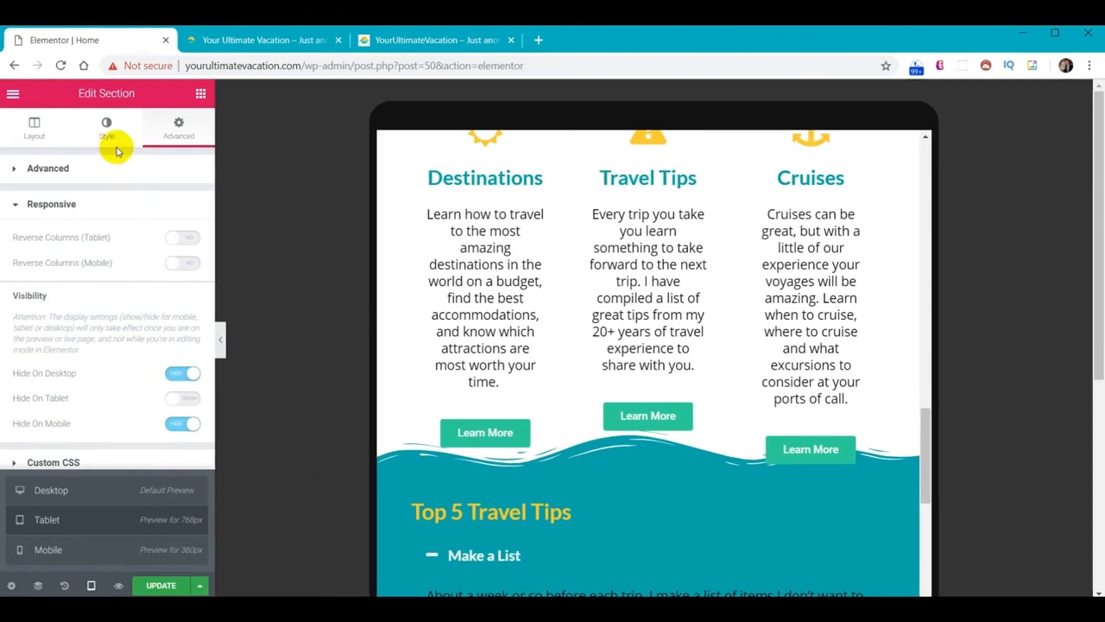
Give the Destinations, Travel Tips and Cruises icon boxes 5px padding each
left_click(492, 285)
left_click(177, 134)
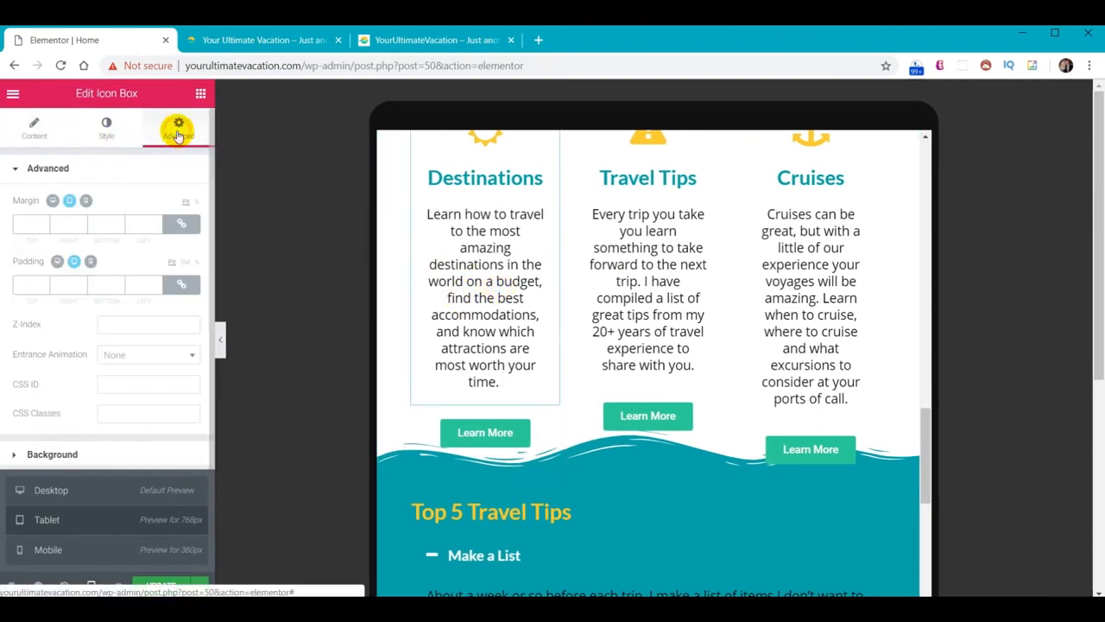
left_click(32, 283)
type("5")
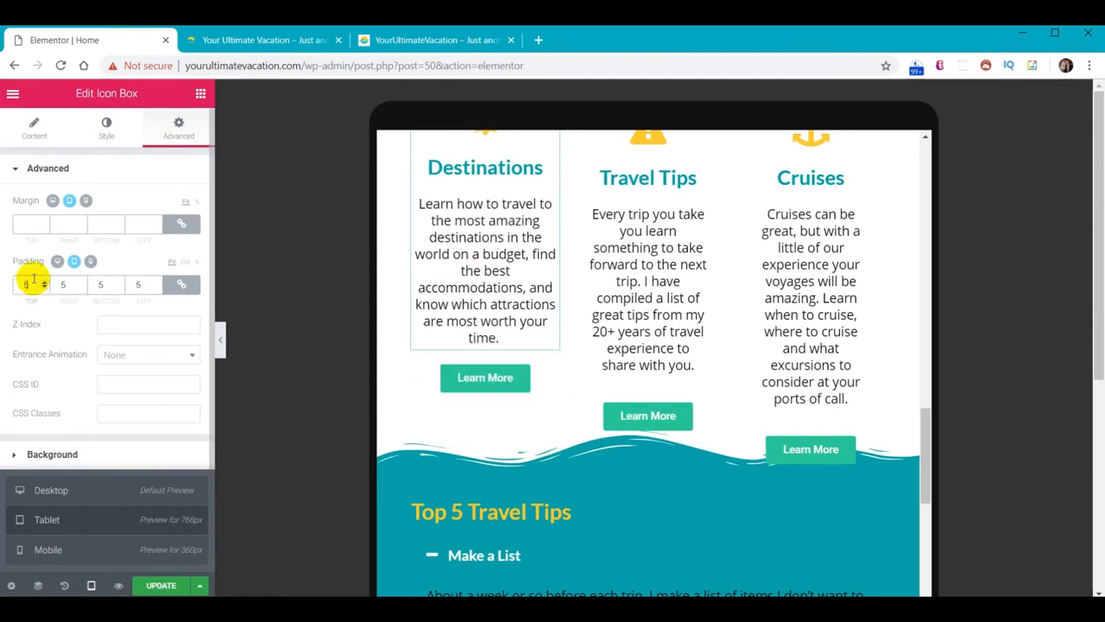
left_click(631, 254)
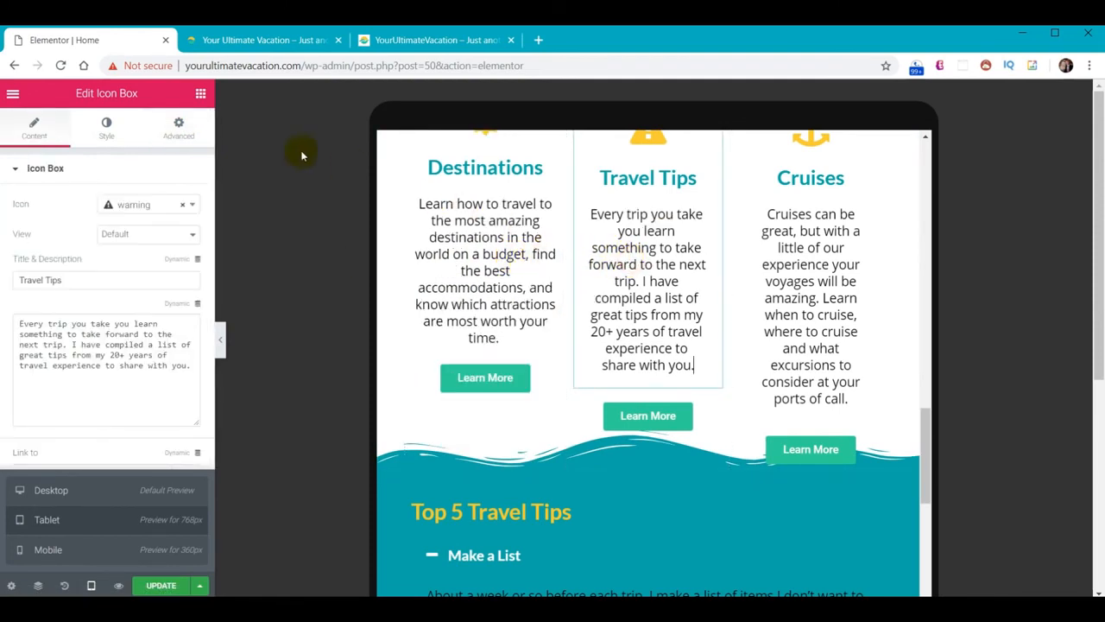
left_click(172, 138)
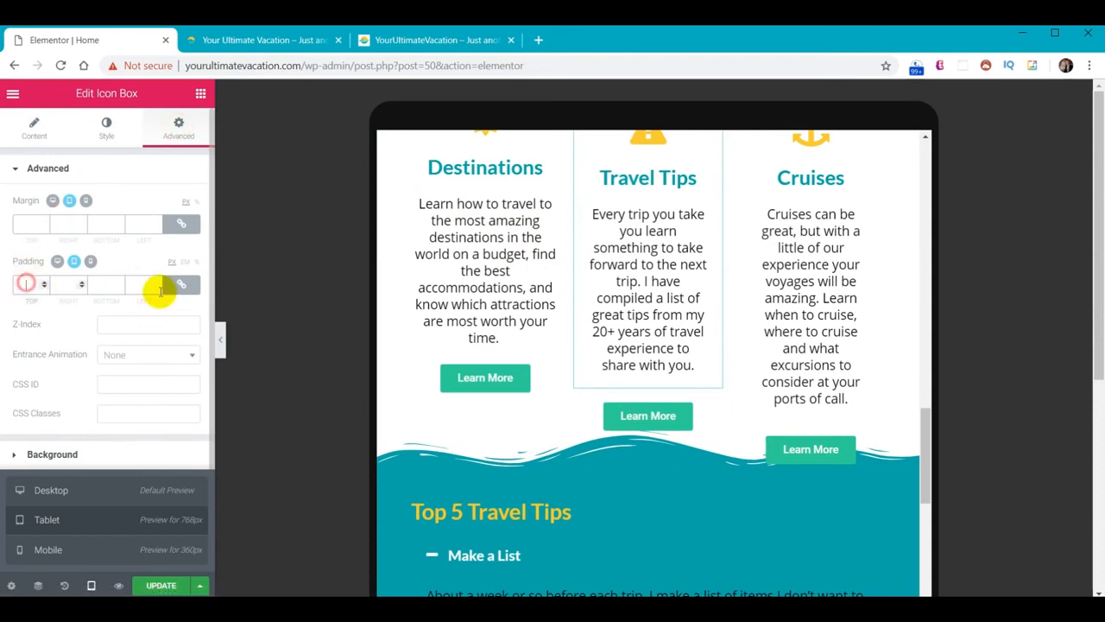
type("5")
left_click(807, 245)
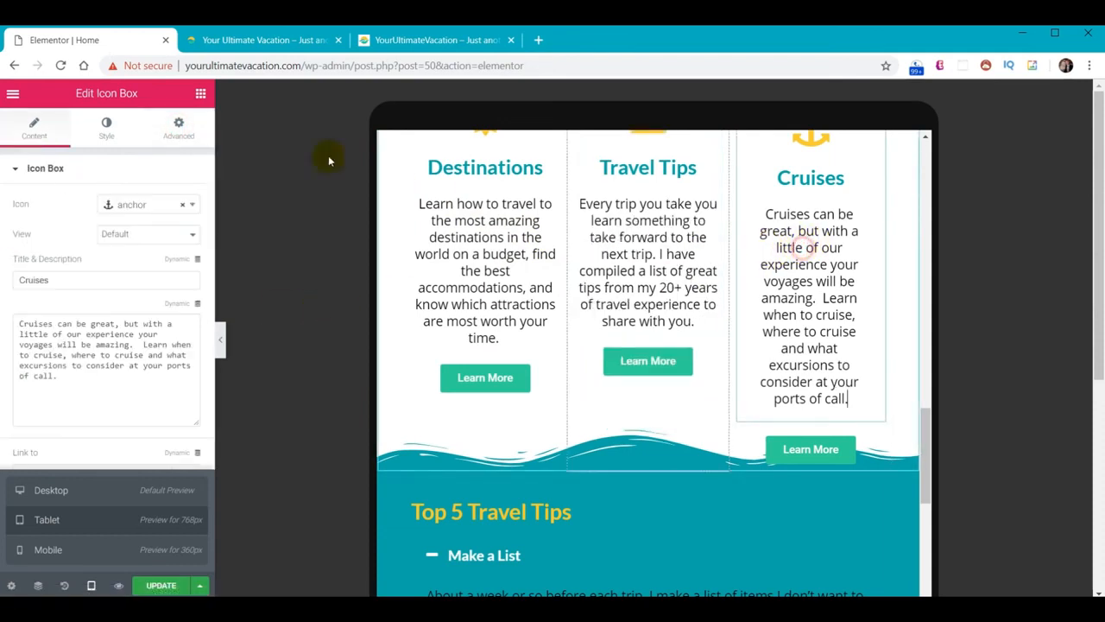
left_click(179, 127)
type("5")
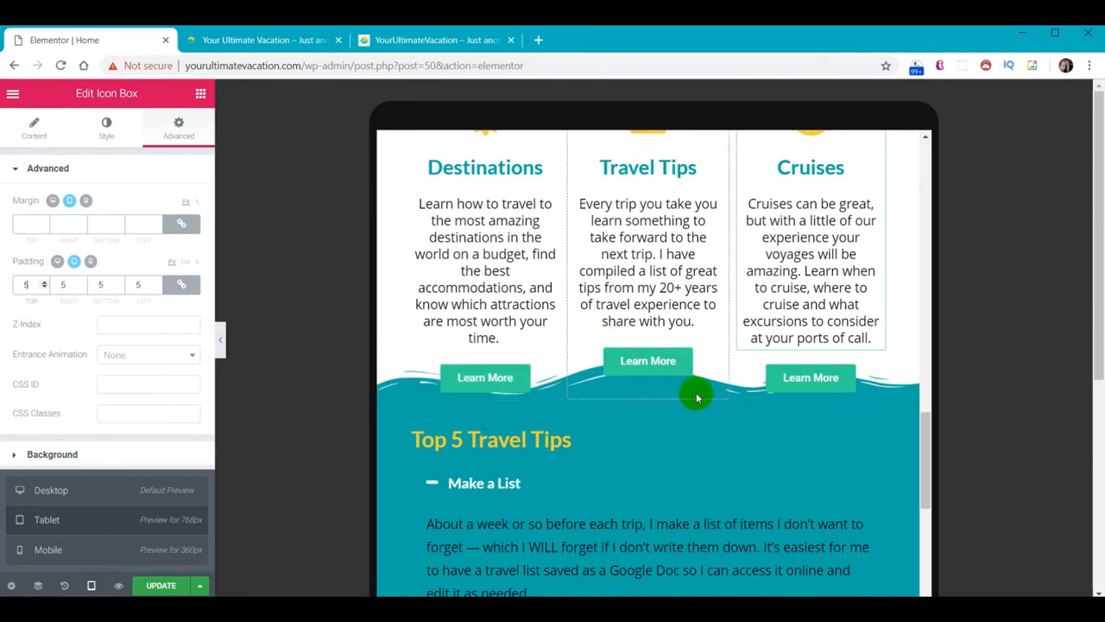
Set the three-column section's bottom padding to 60 and save the page
scroll(727, 364, "up", 2)
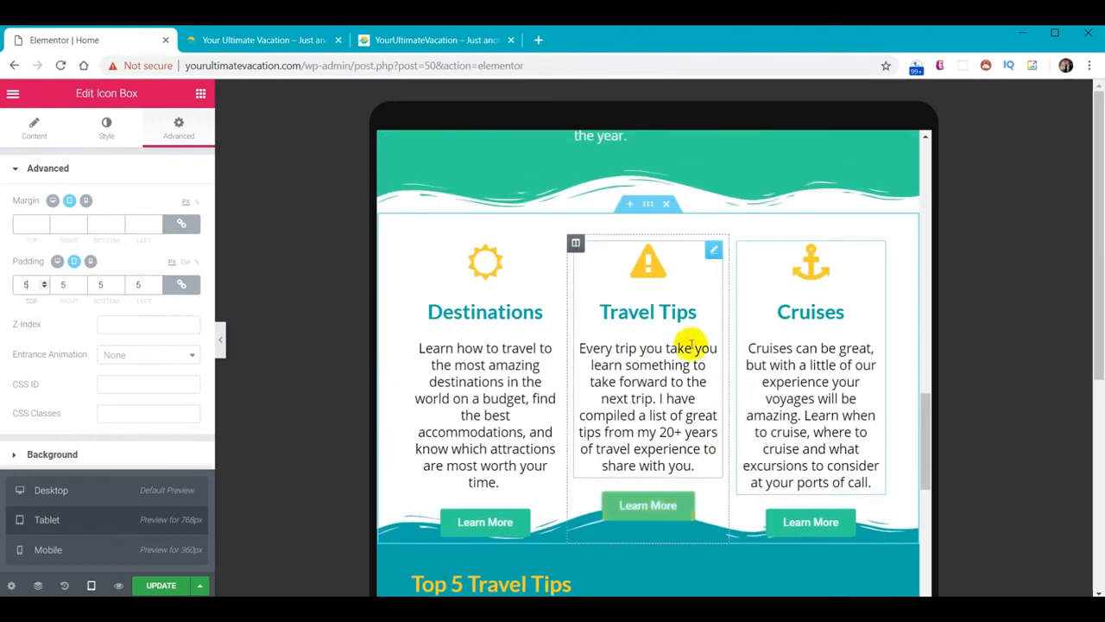
left_click(645, 207)
left_click(180, 126)
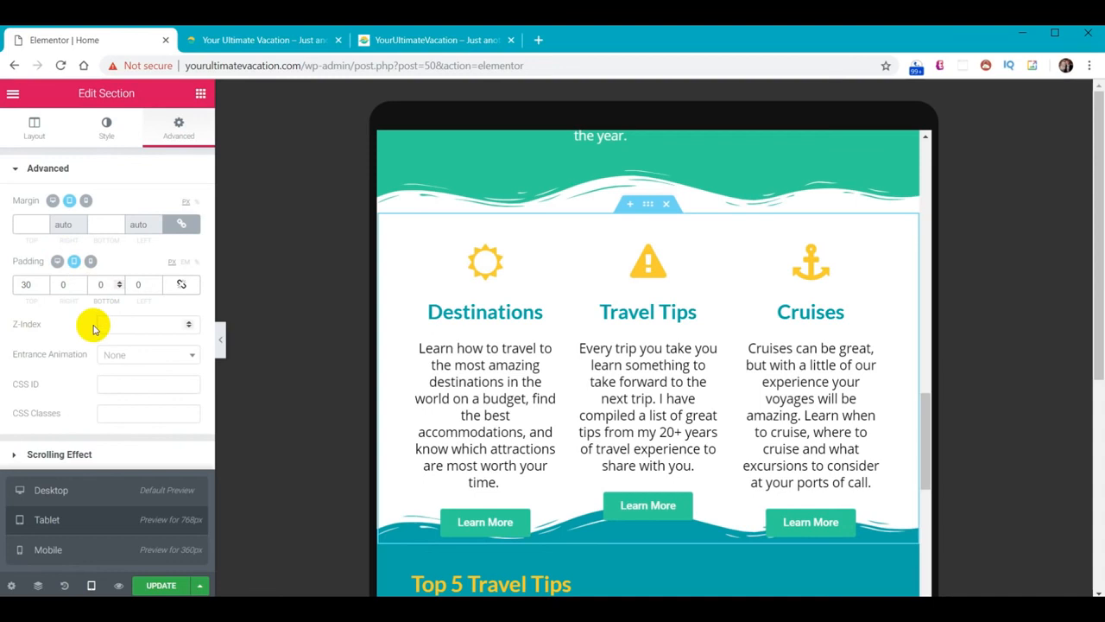
type("60")
scroll(179, 317, "down", 3)
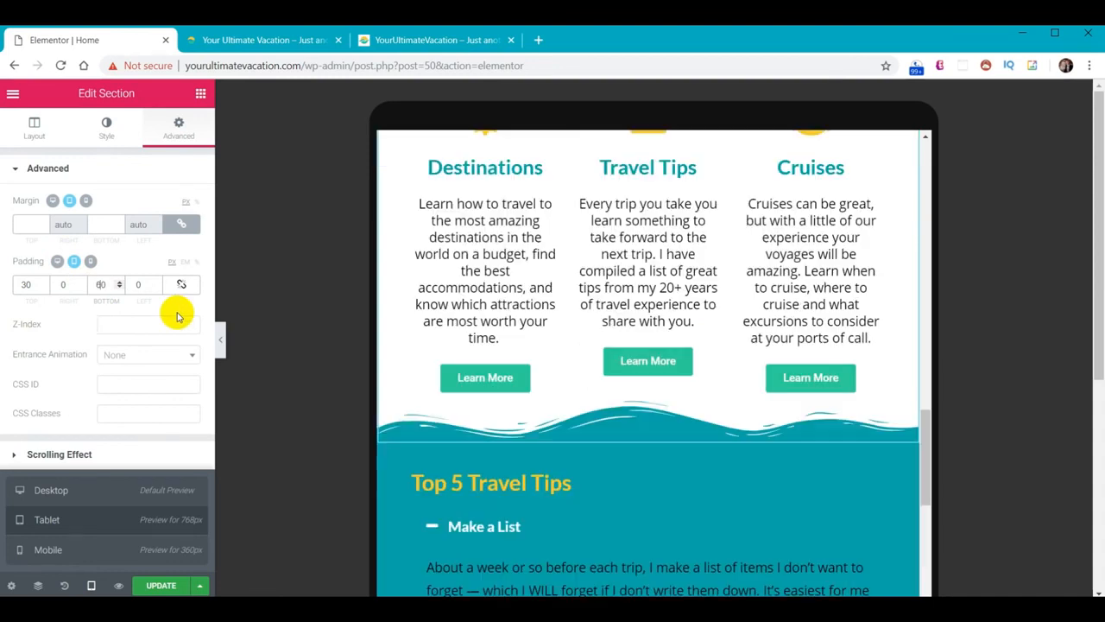
scroll(772, 415, "up", 1)
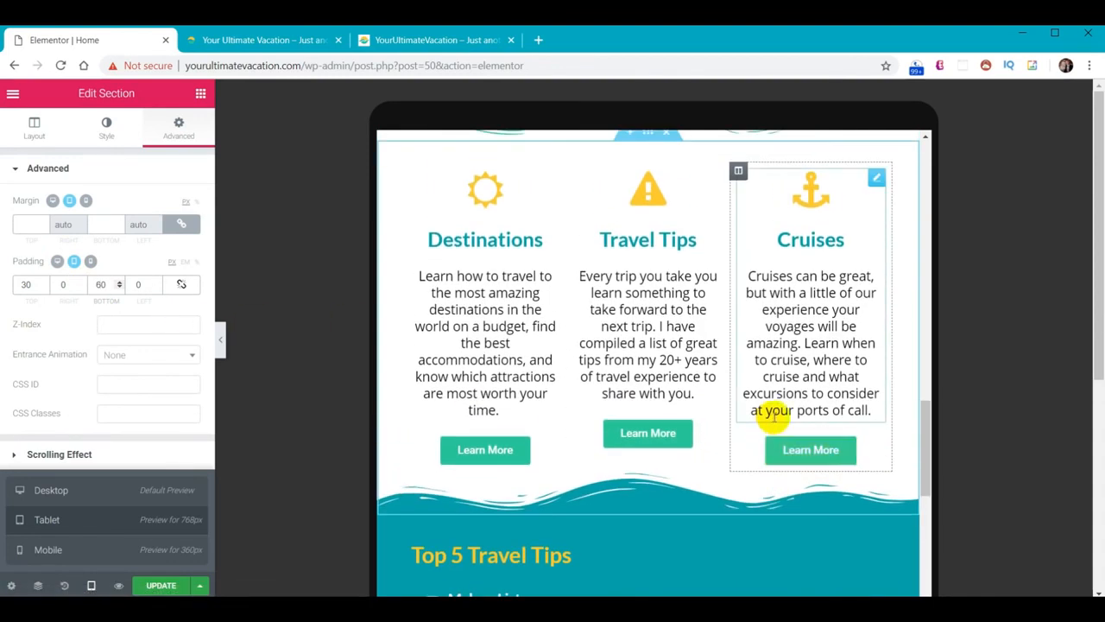
left_click(158, 588)
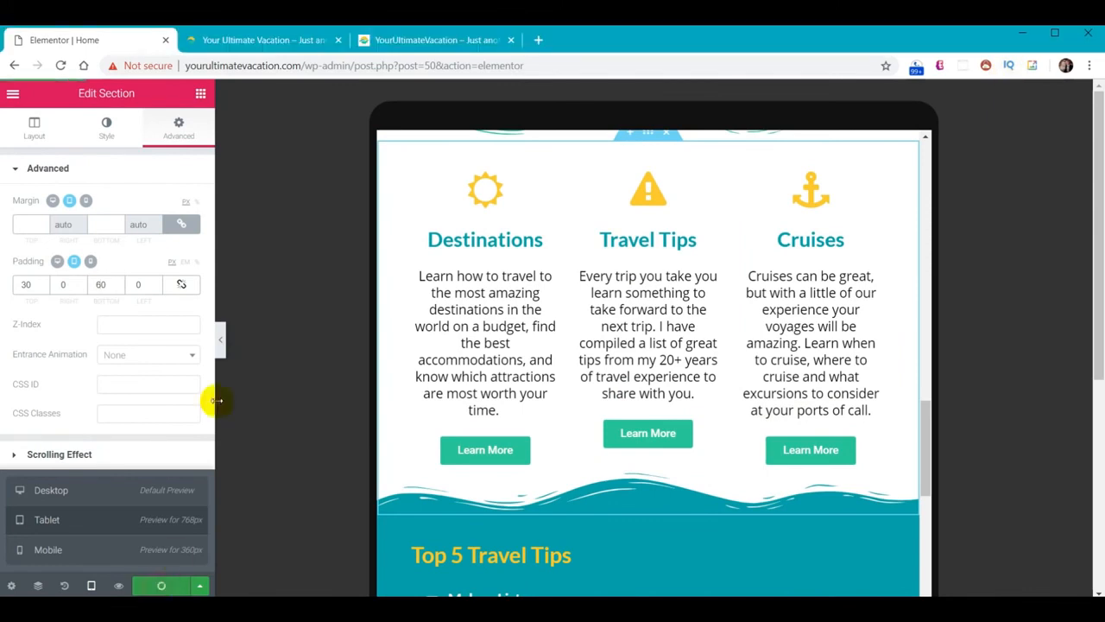
left_click(253, 37)
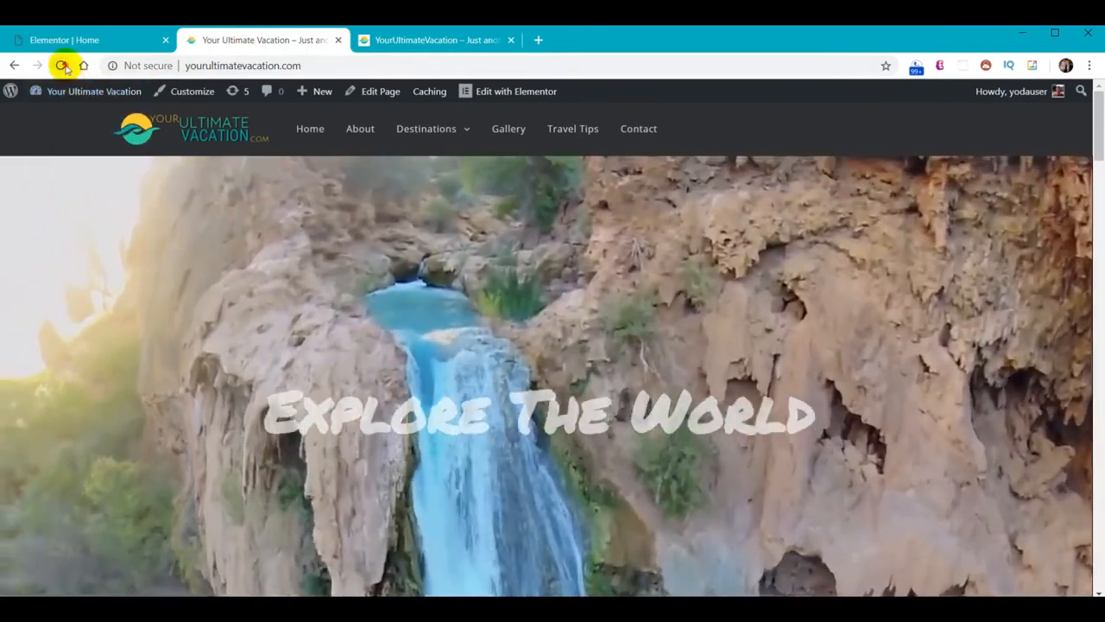
left_click(65, 68)
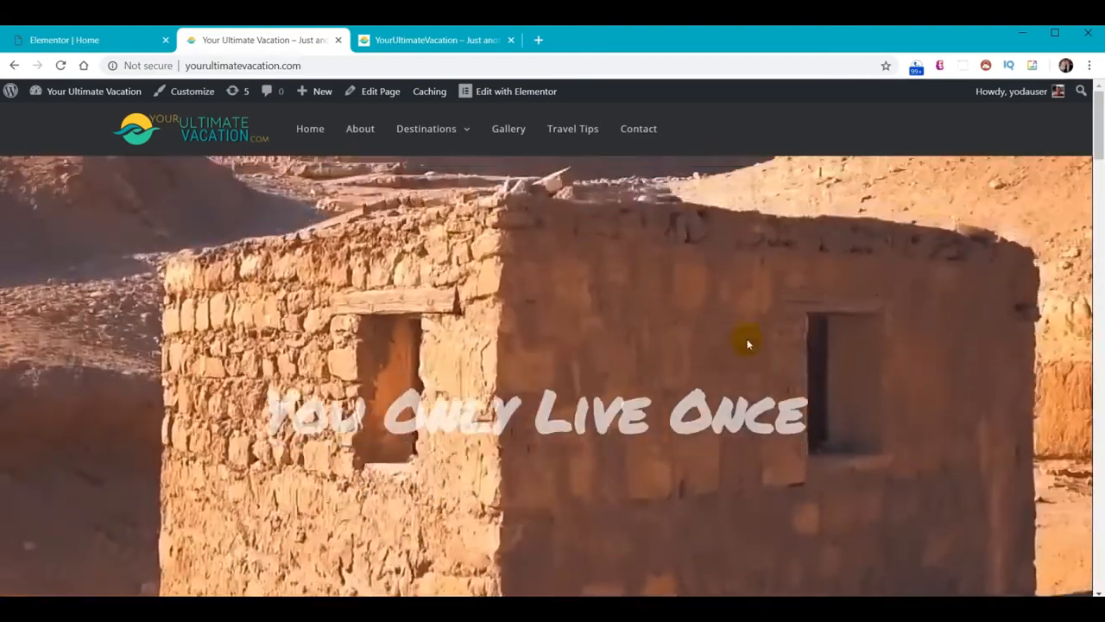
scroll(710, 380, "down", 3)
scroll(712, 380, "down", 8)
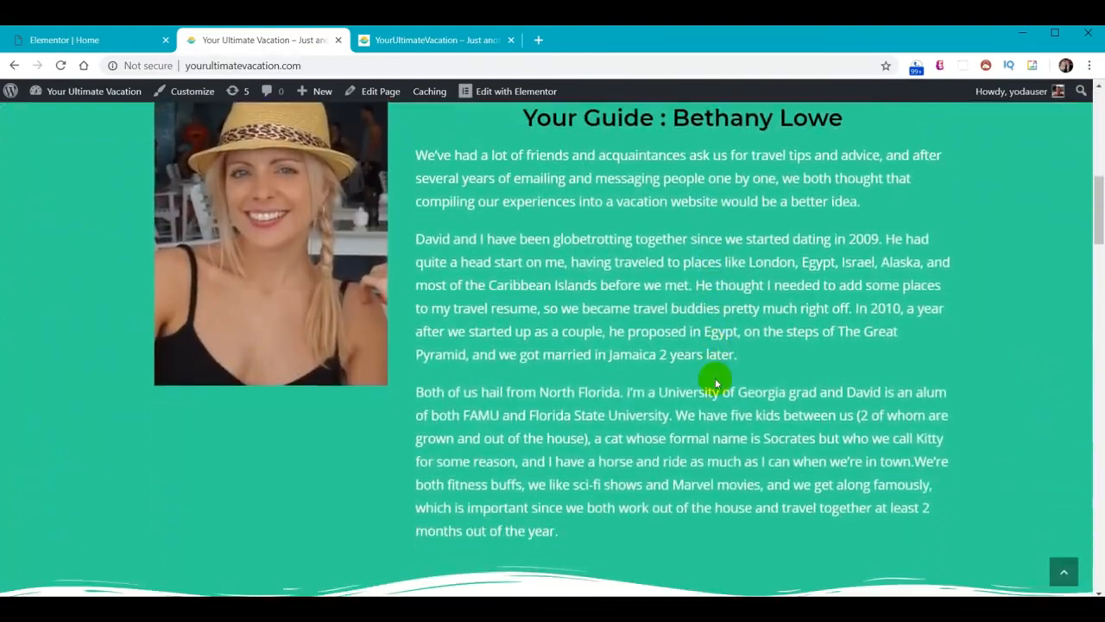
scroll(715, 380, "down", 6)
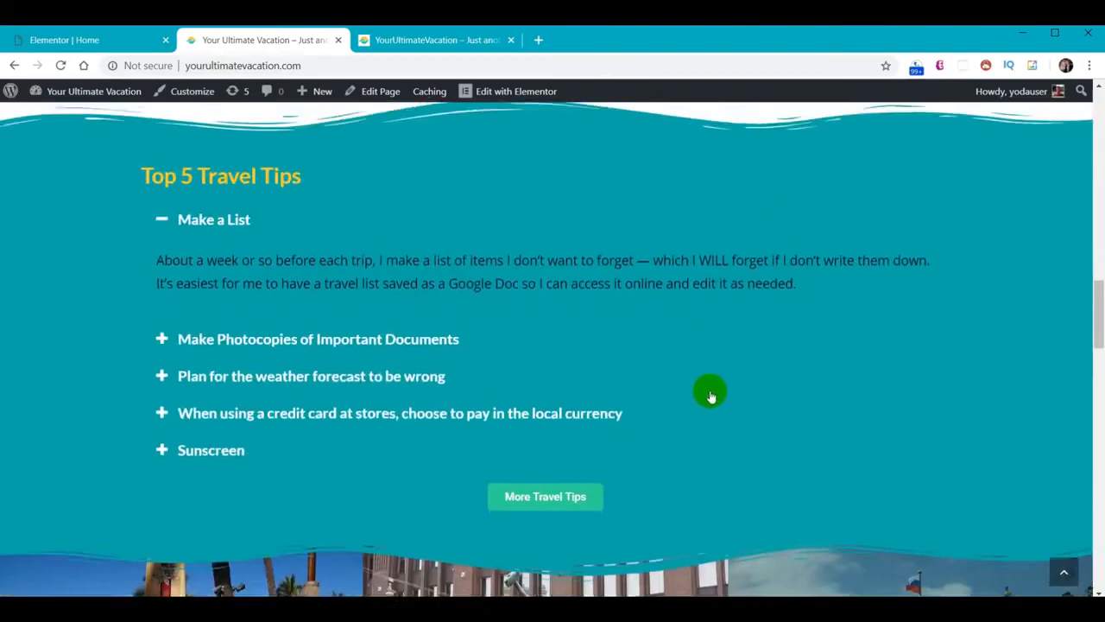
scroll(711, 394, "up", 5)
scroll(710, 398, "up", 8)
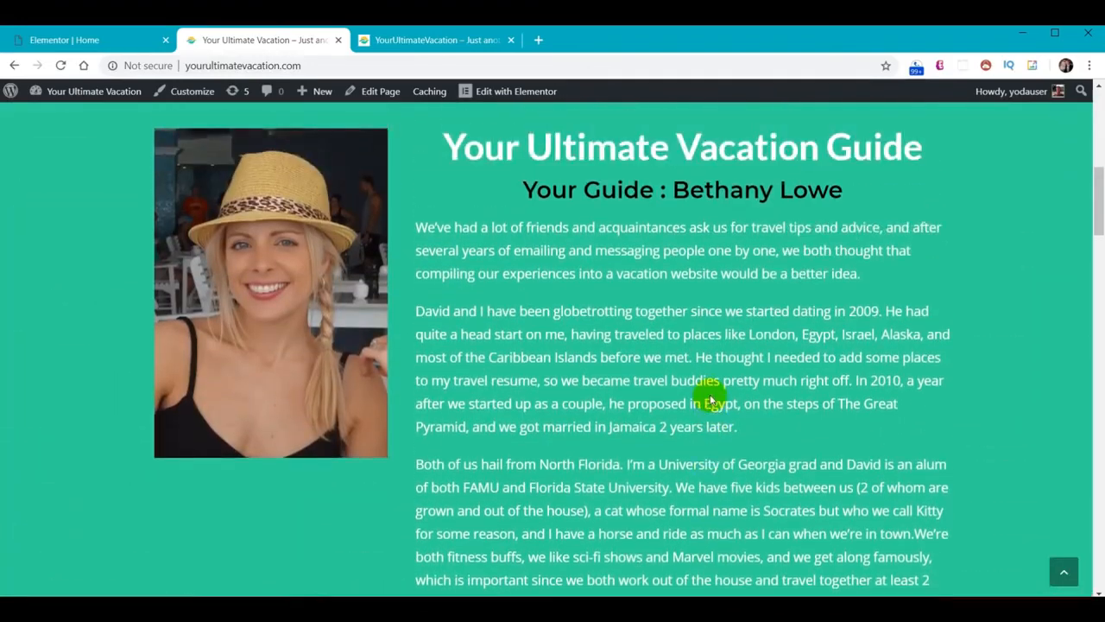
scroll(710, 397, "up", 3)
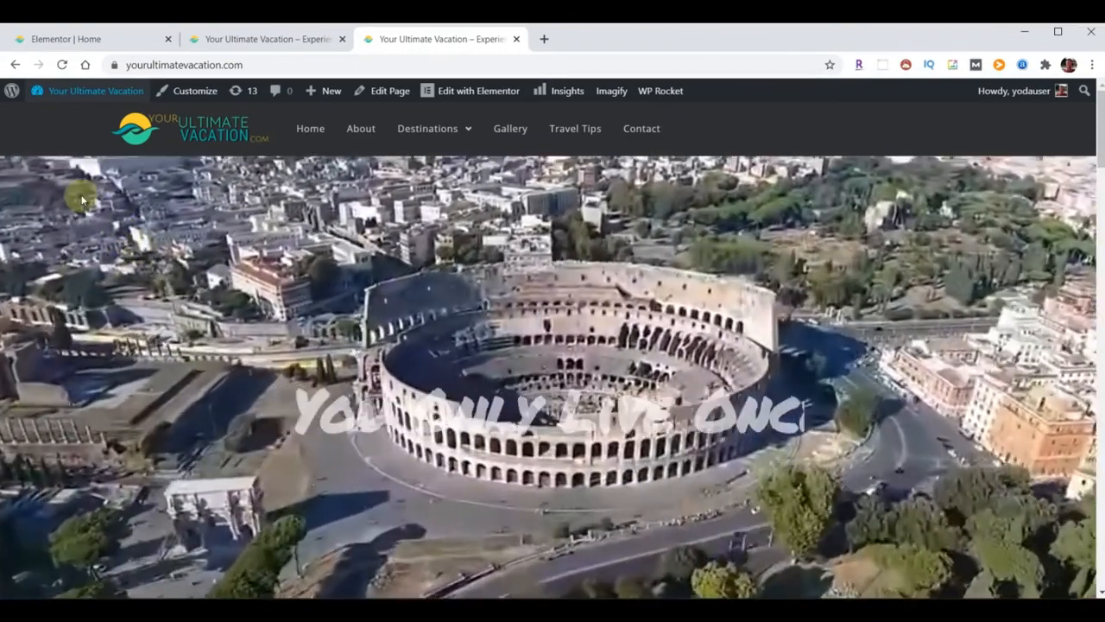
left_click(40, 36)
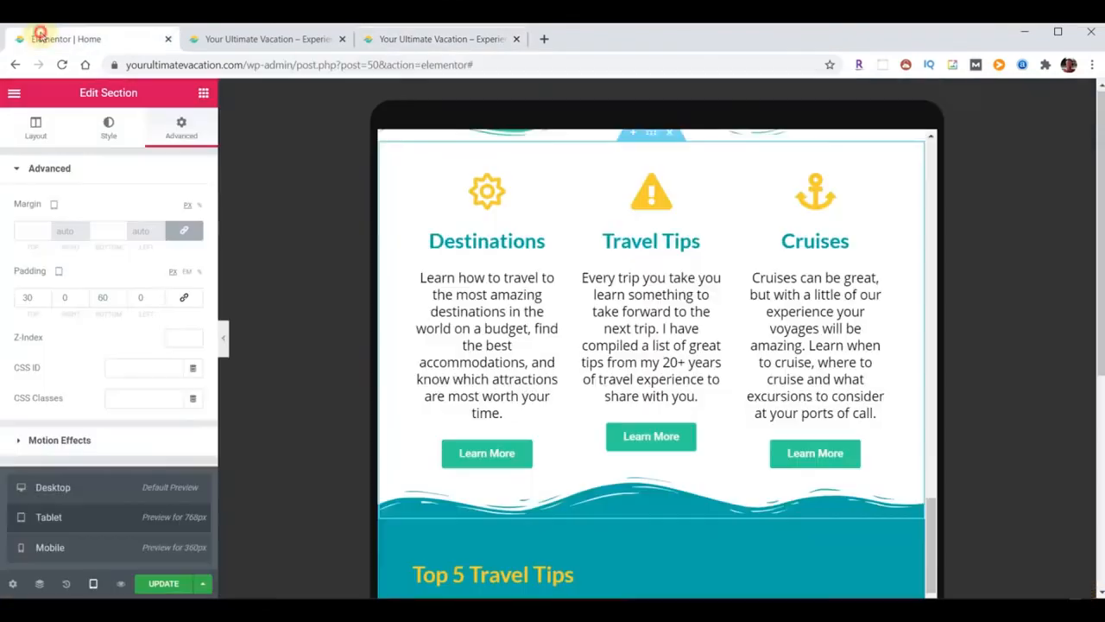
Exit the Elementor editor to the WordPress dashboard and go to the Plugins page
left_click(14, 93)
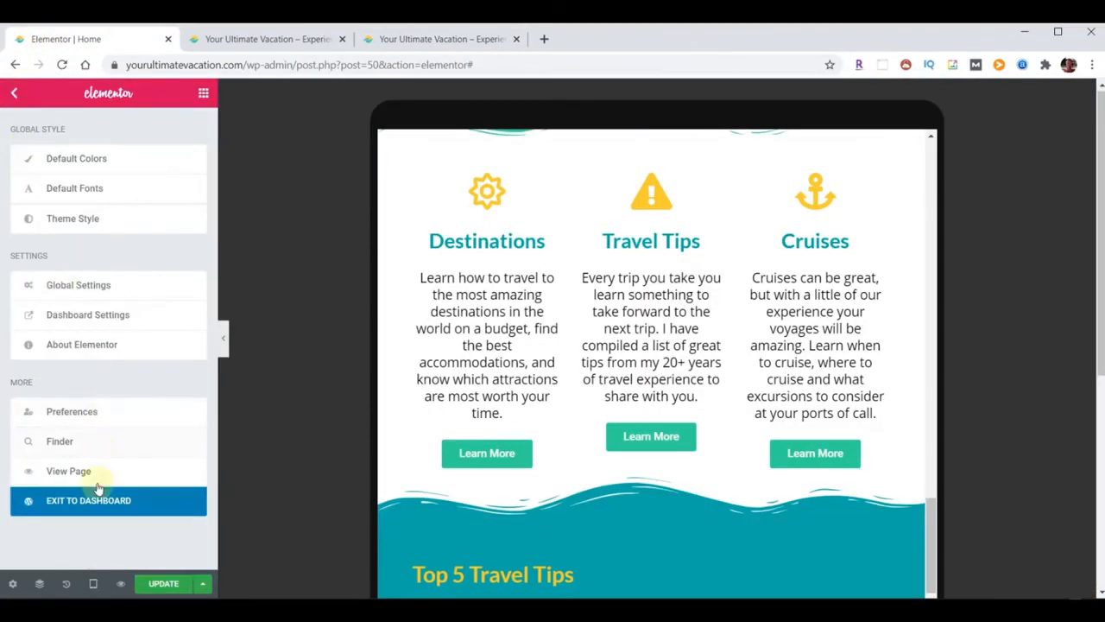
left_click(98, 487)
mouse_move(28, 499)
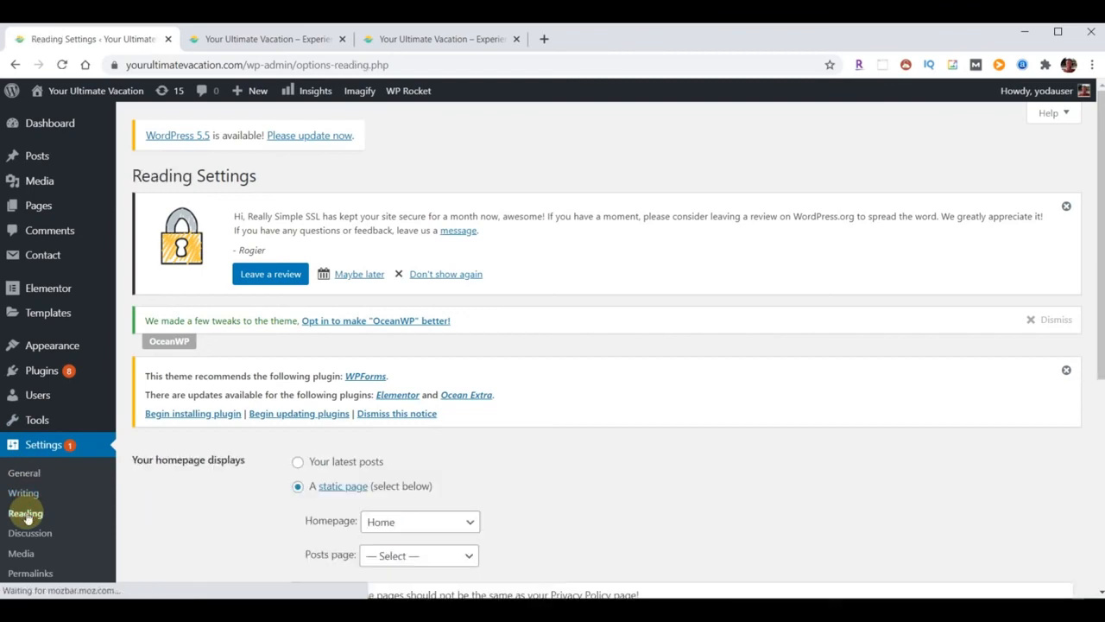
scroll(190, 491, "down", 5)
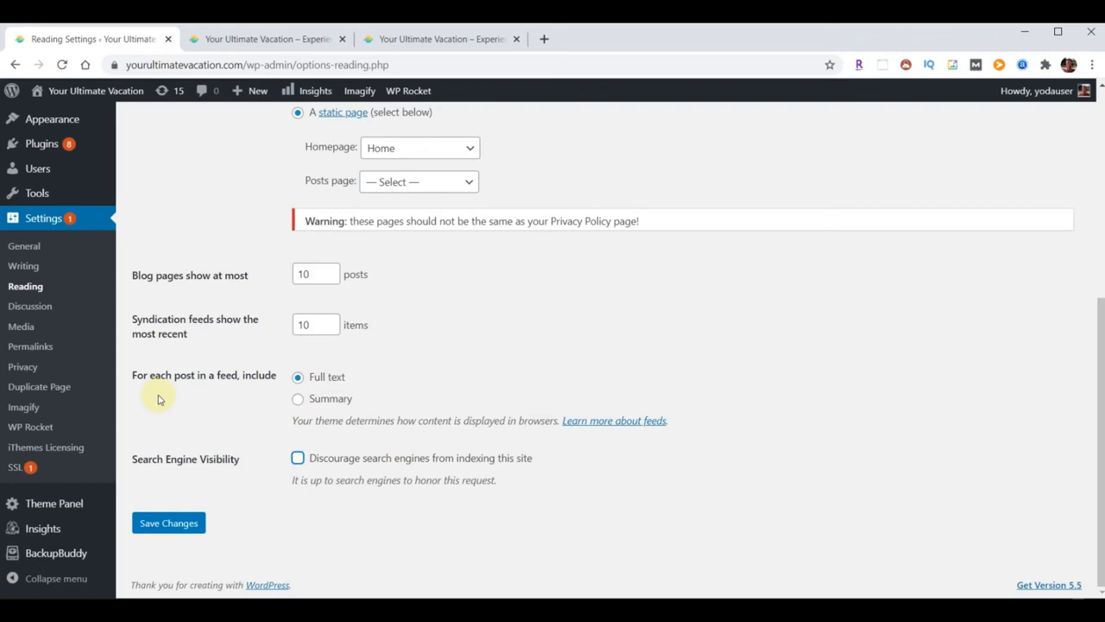
scroll(39, 369, "up", 5)
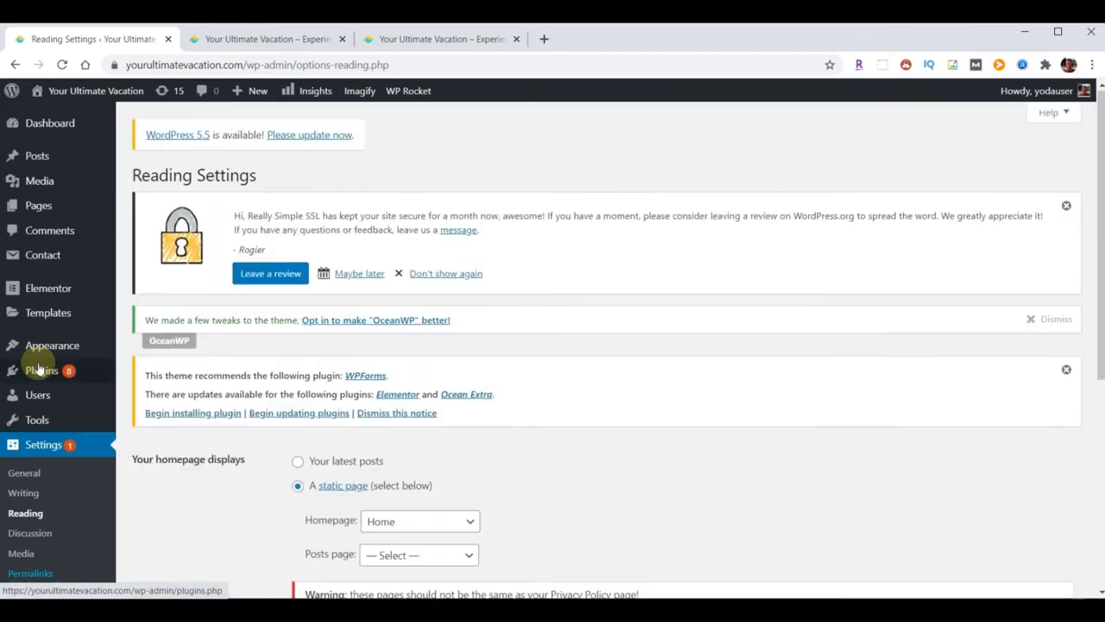
left_click(36, 373)
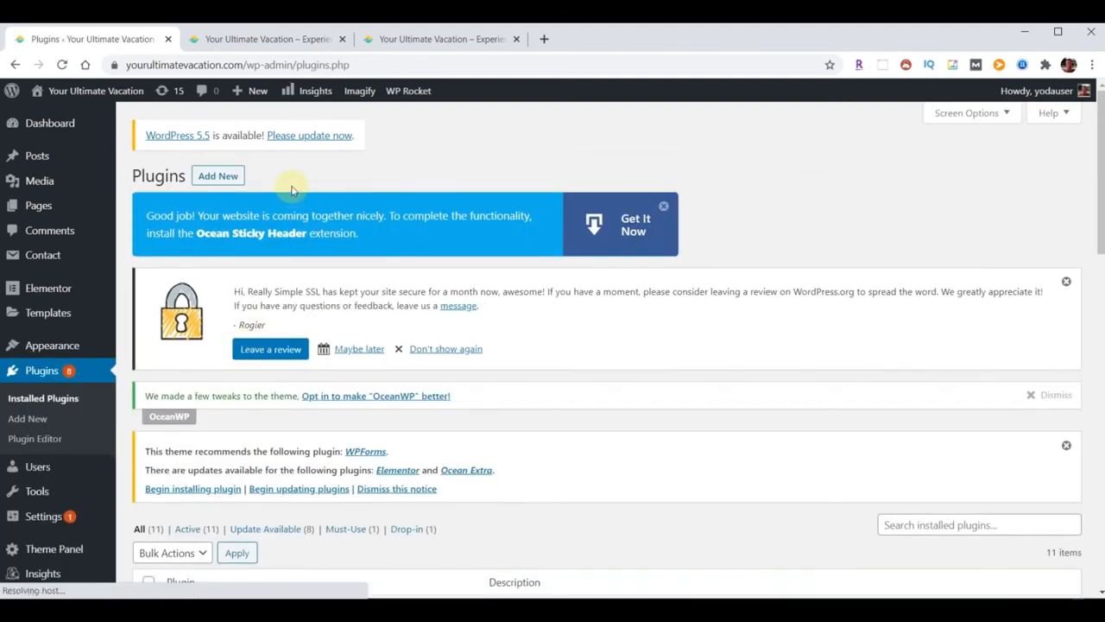
Search Add New plugins for 'yoast', then install and activate Yoast SEO
left_click(229, 176)
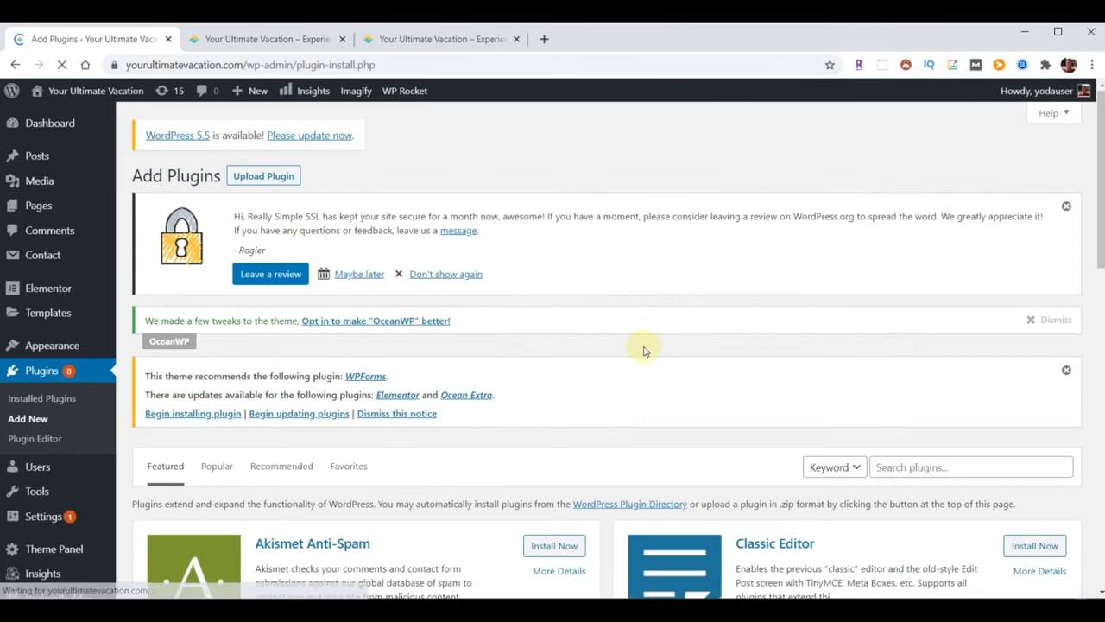
scroll(702, 370, "down", 1)
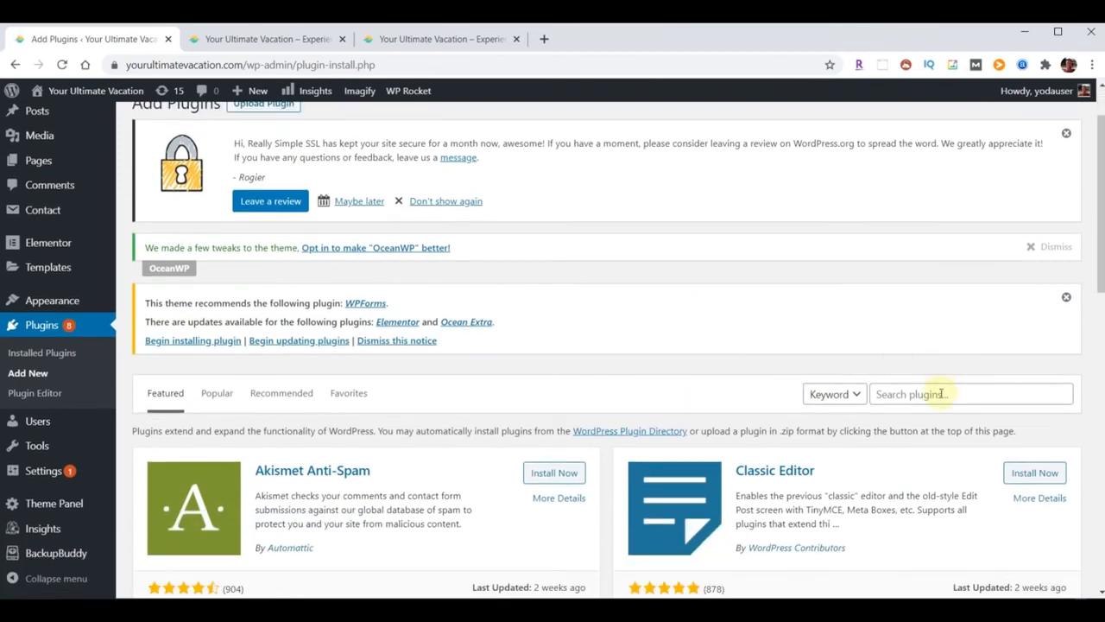
left_click(941, 394)
type("yoast")
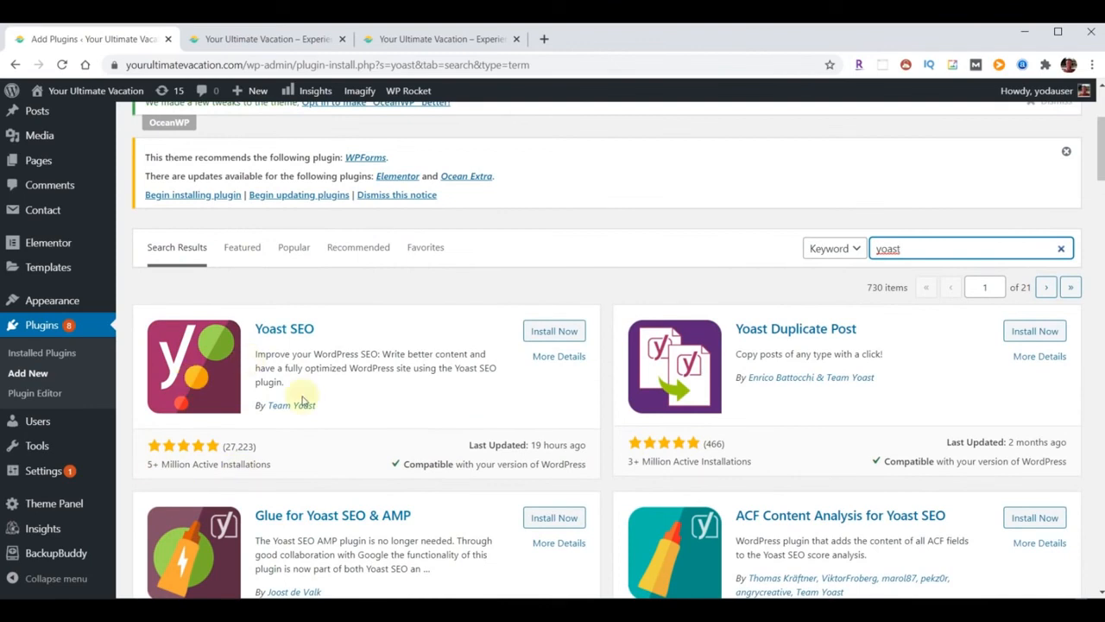
left_click(544, 334)
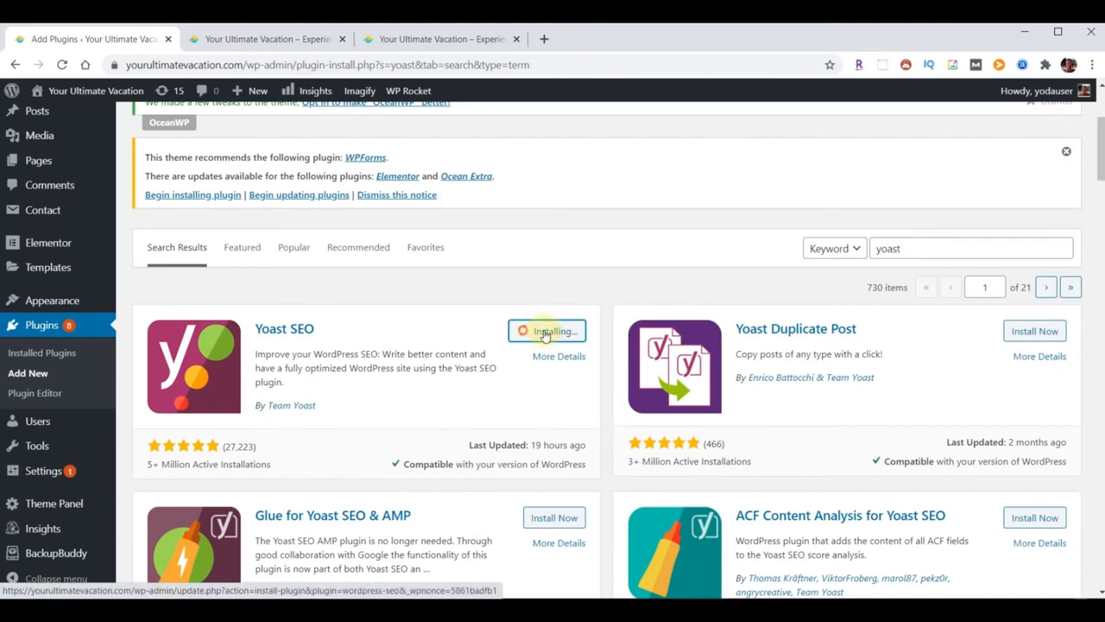
left_click(549, 335)
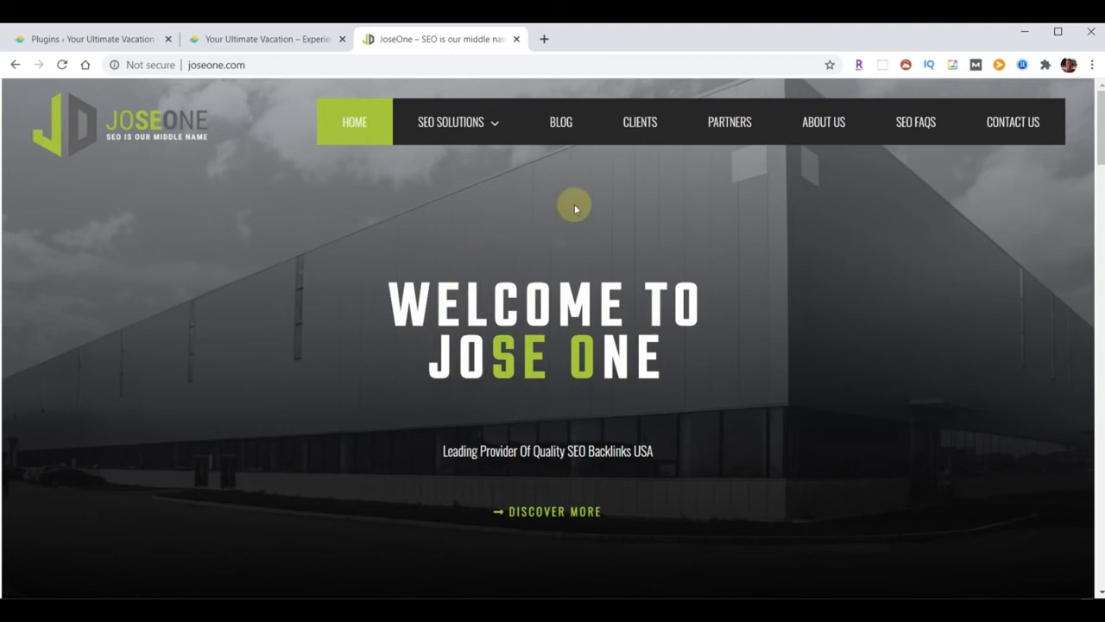
mouse_move(486, 131)
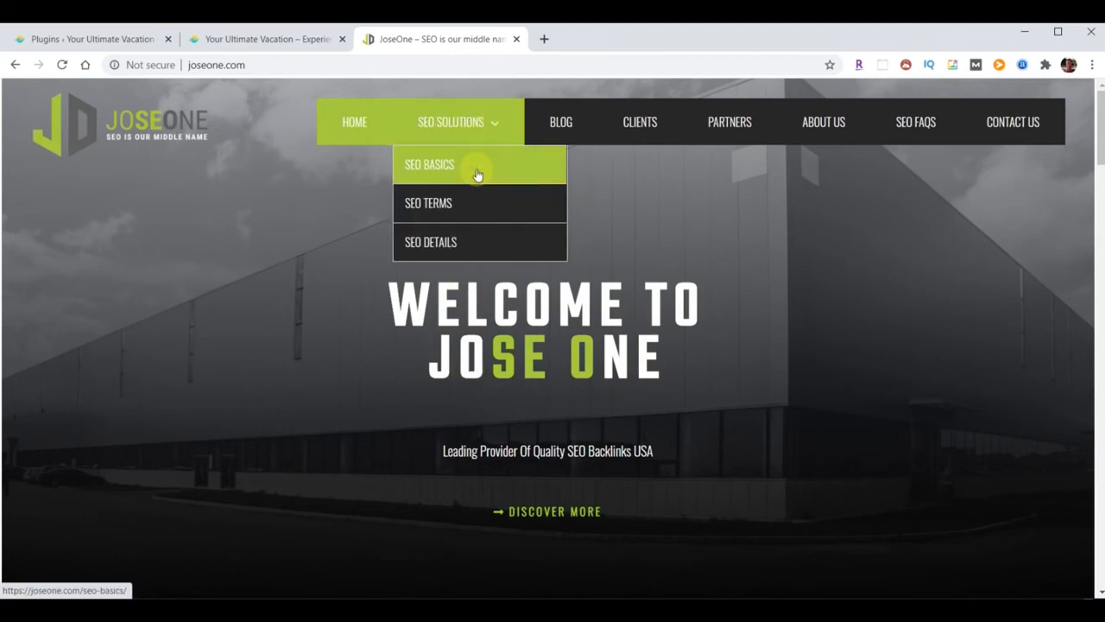